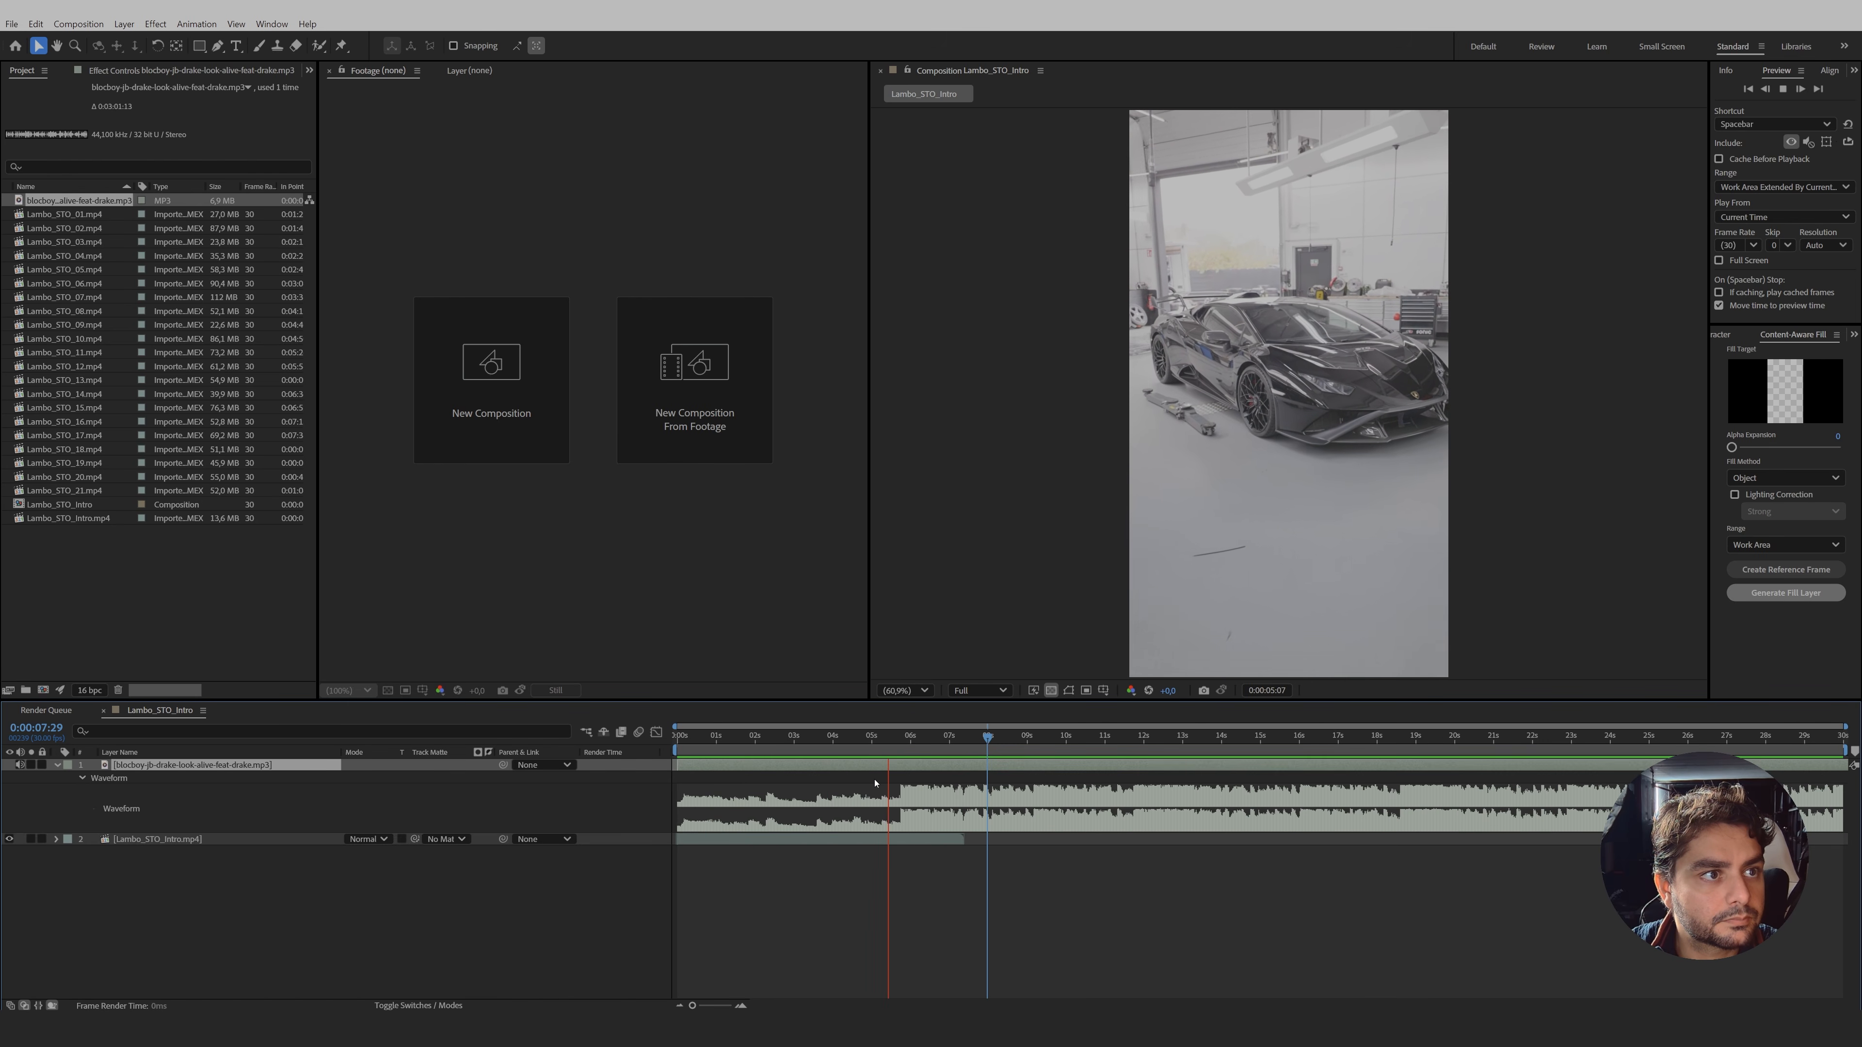
- Trim the end of the Lambo_STO_Intro.mp4 layer to the music drop at 0:00:05:22
{"action": "left_click", "coordinate": [904, 737]}
{"action": "left_click", "coordinate": [900, 737]}
{"action": "left_click", "coordinate": [901, 838]}
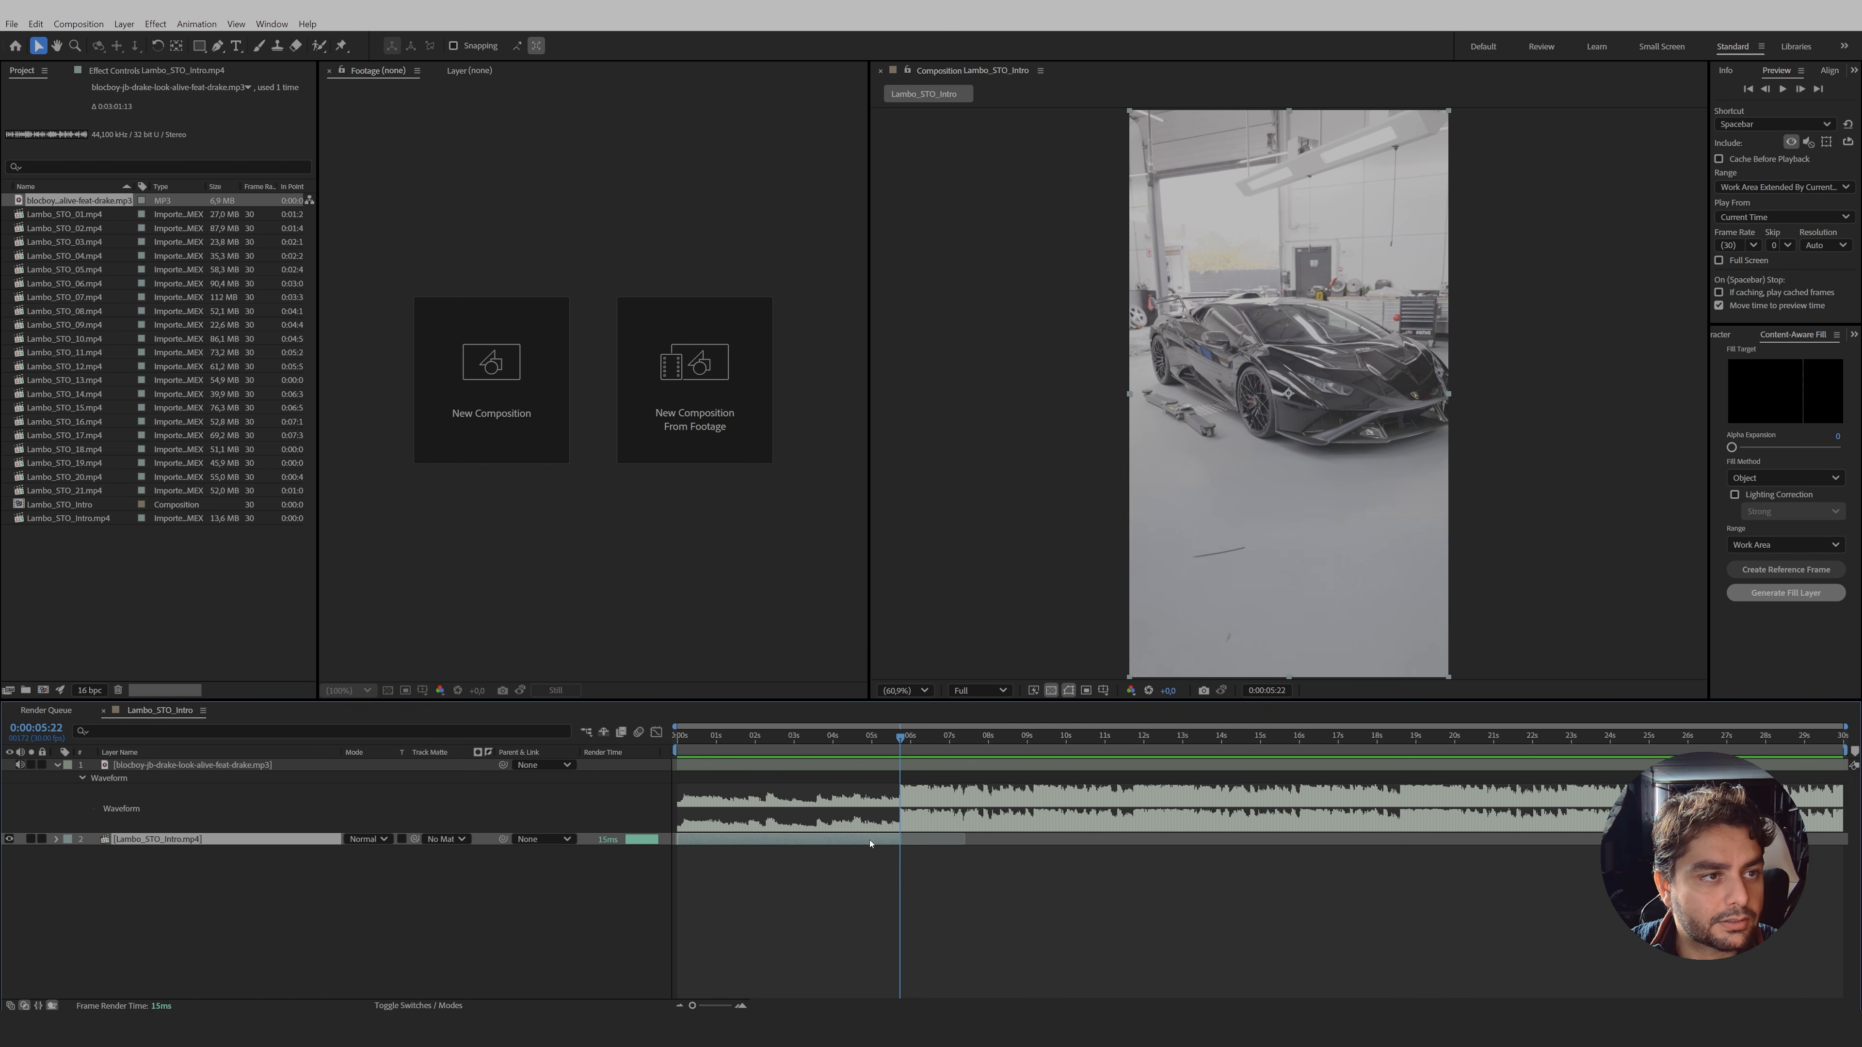
- Play the song from the drop at 0:00:05:22 and place markers on the beats of the music layer
{"action": "left_click", "coordinate": [917, 767]}
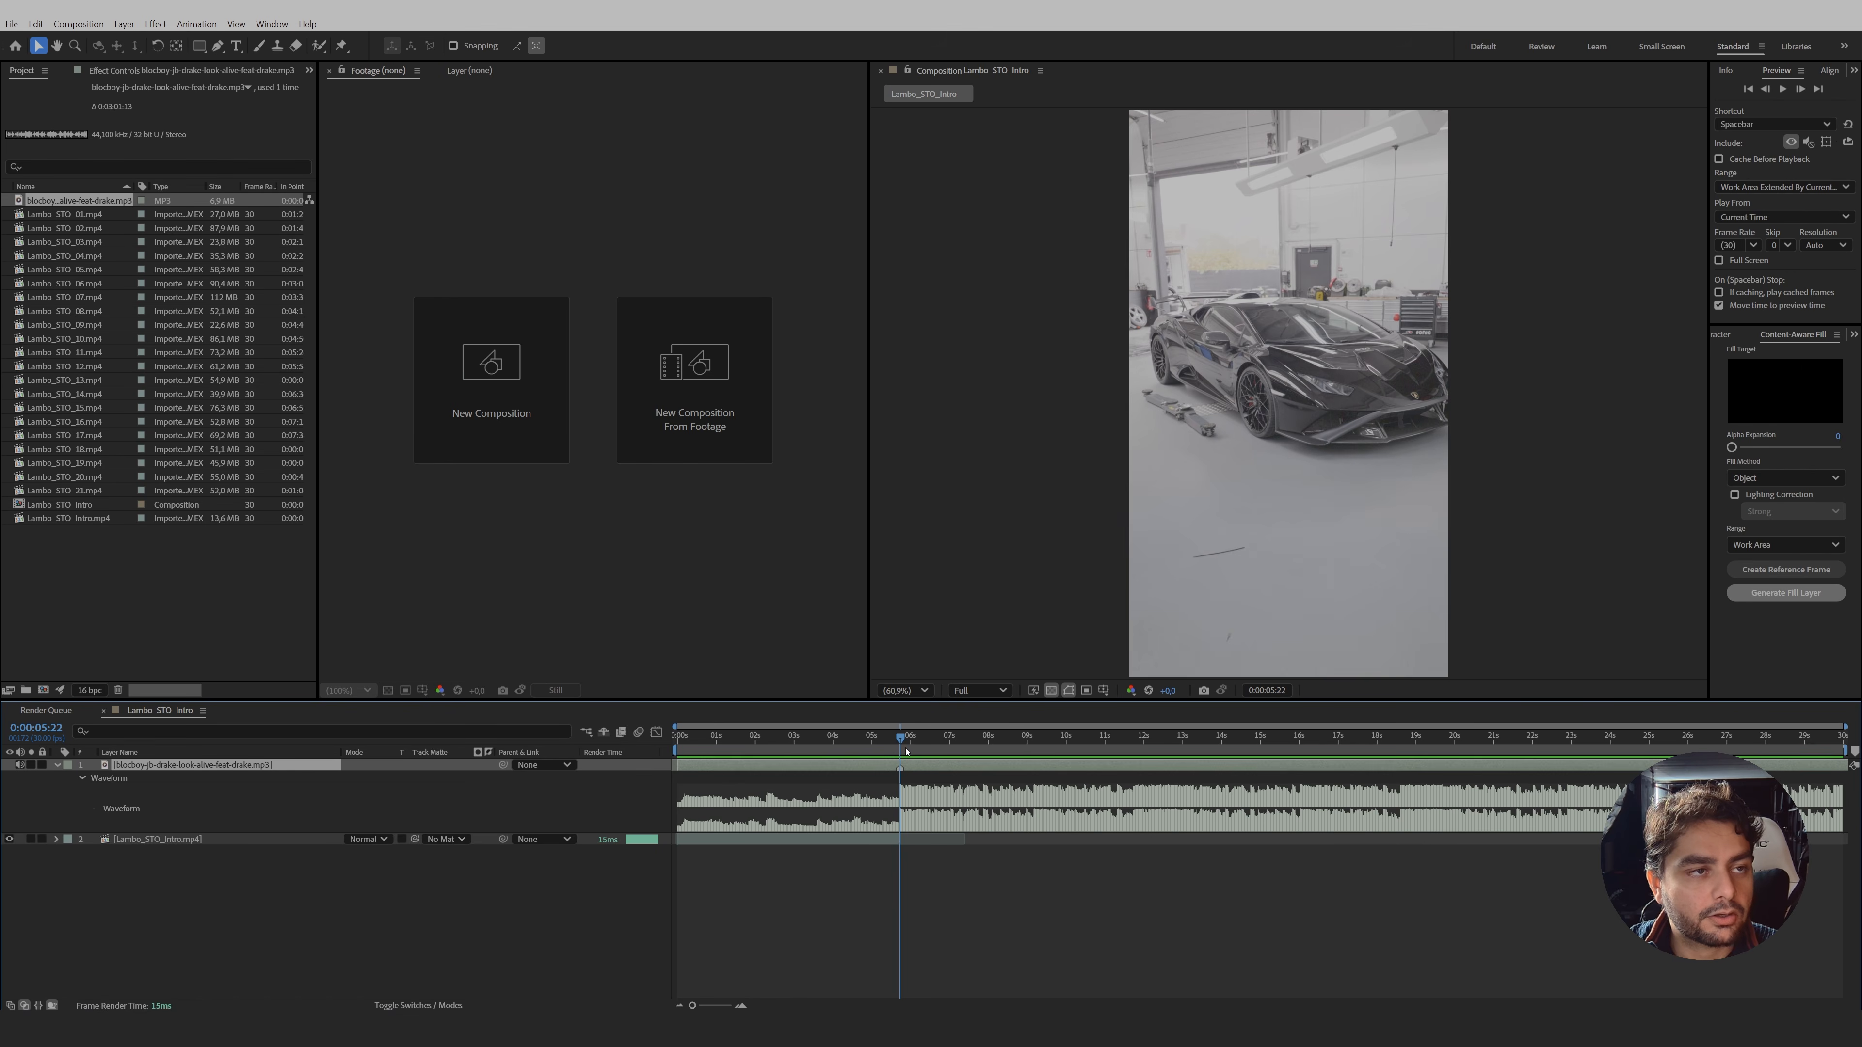
{"action": "left_click", "coordinate": [740, 1005]}
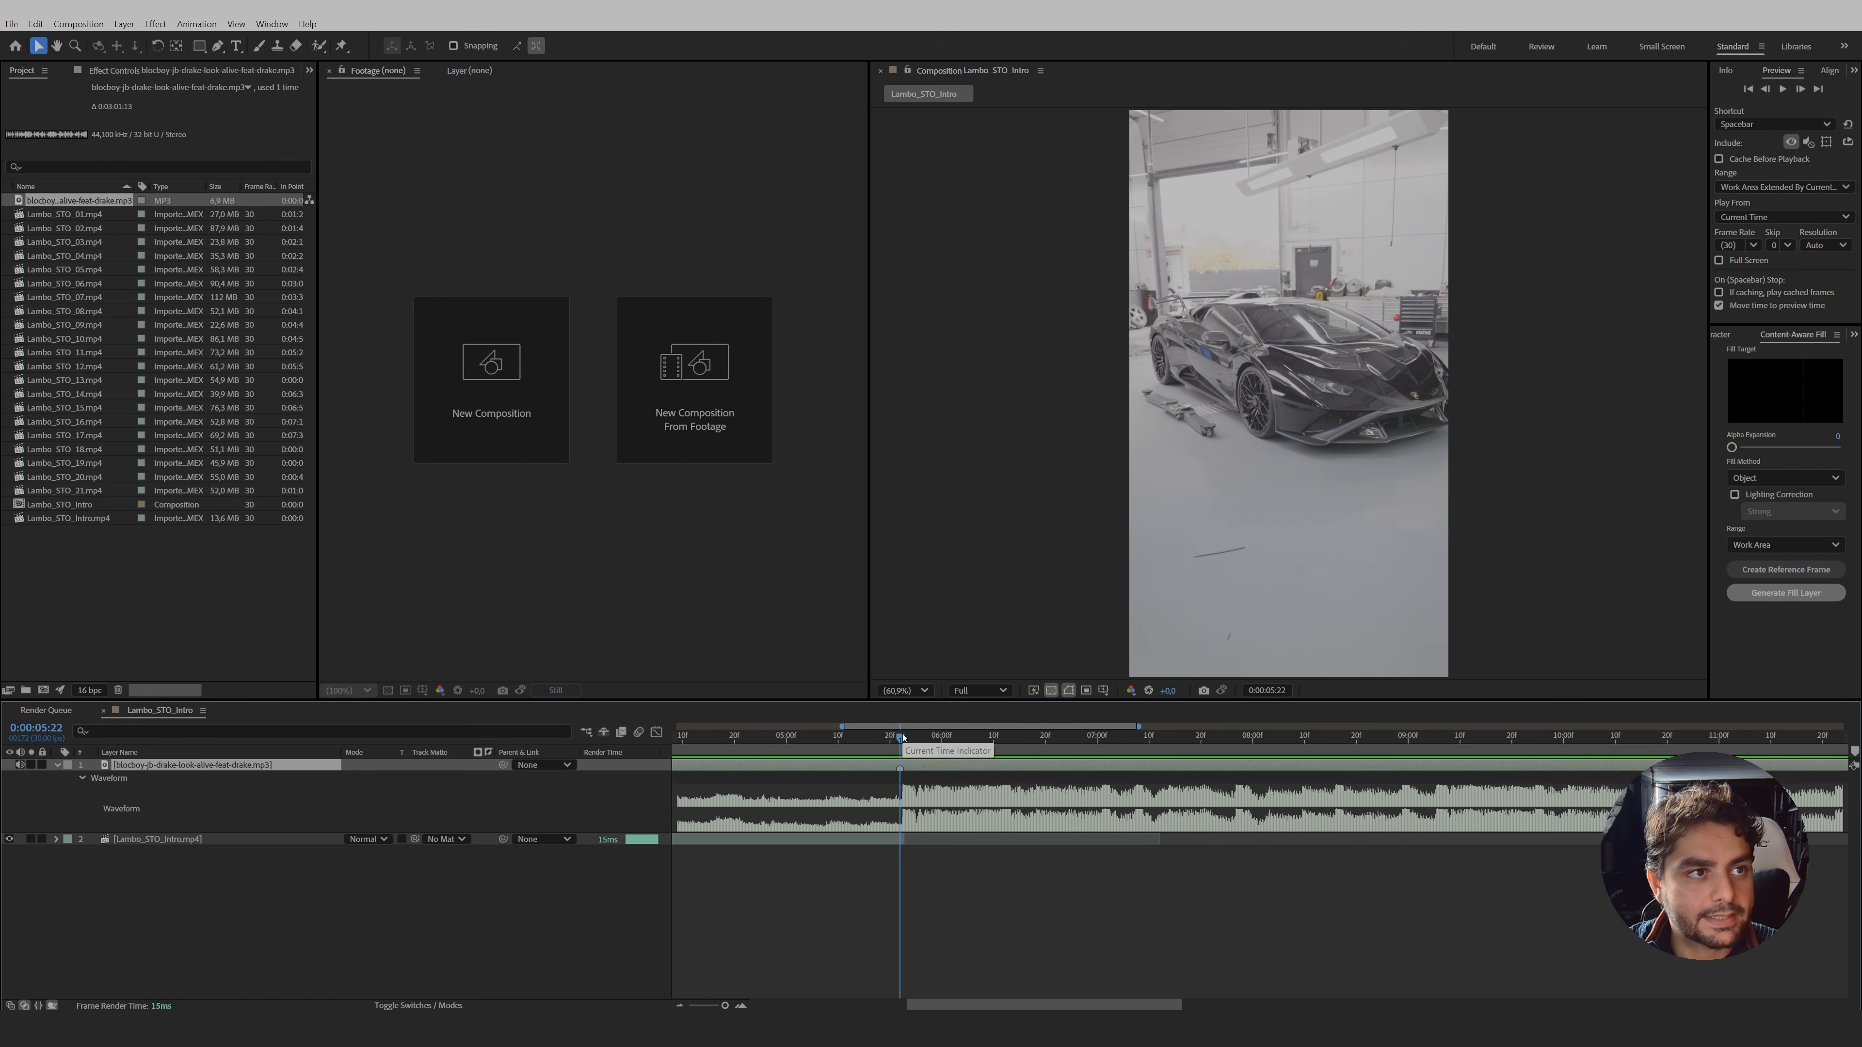
{"action": "key", "text": "space"}
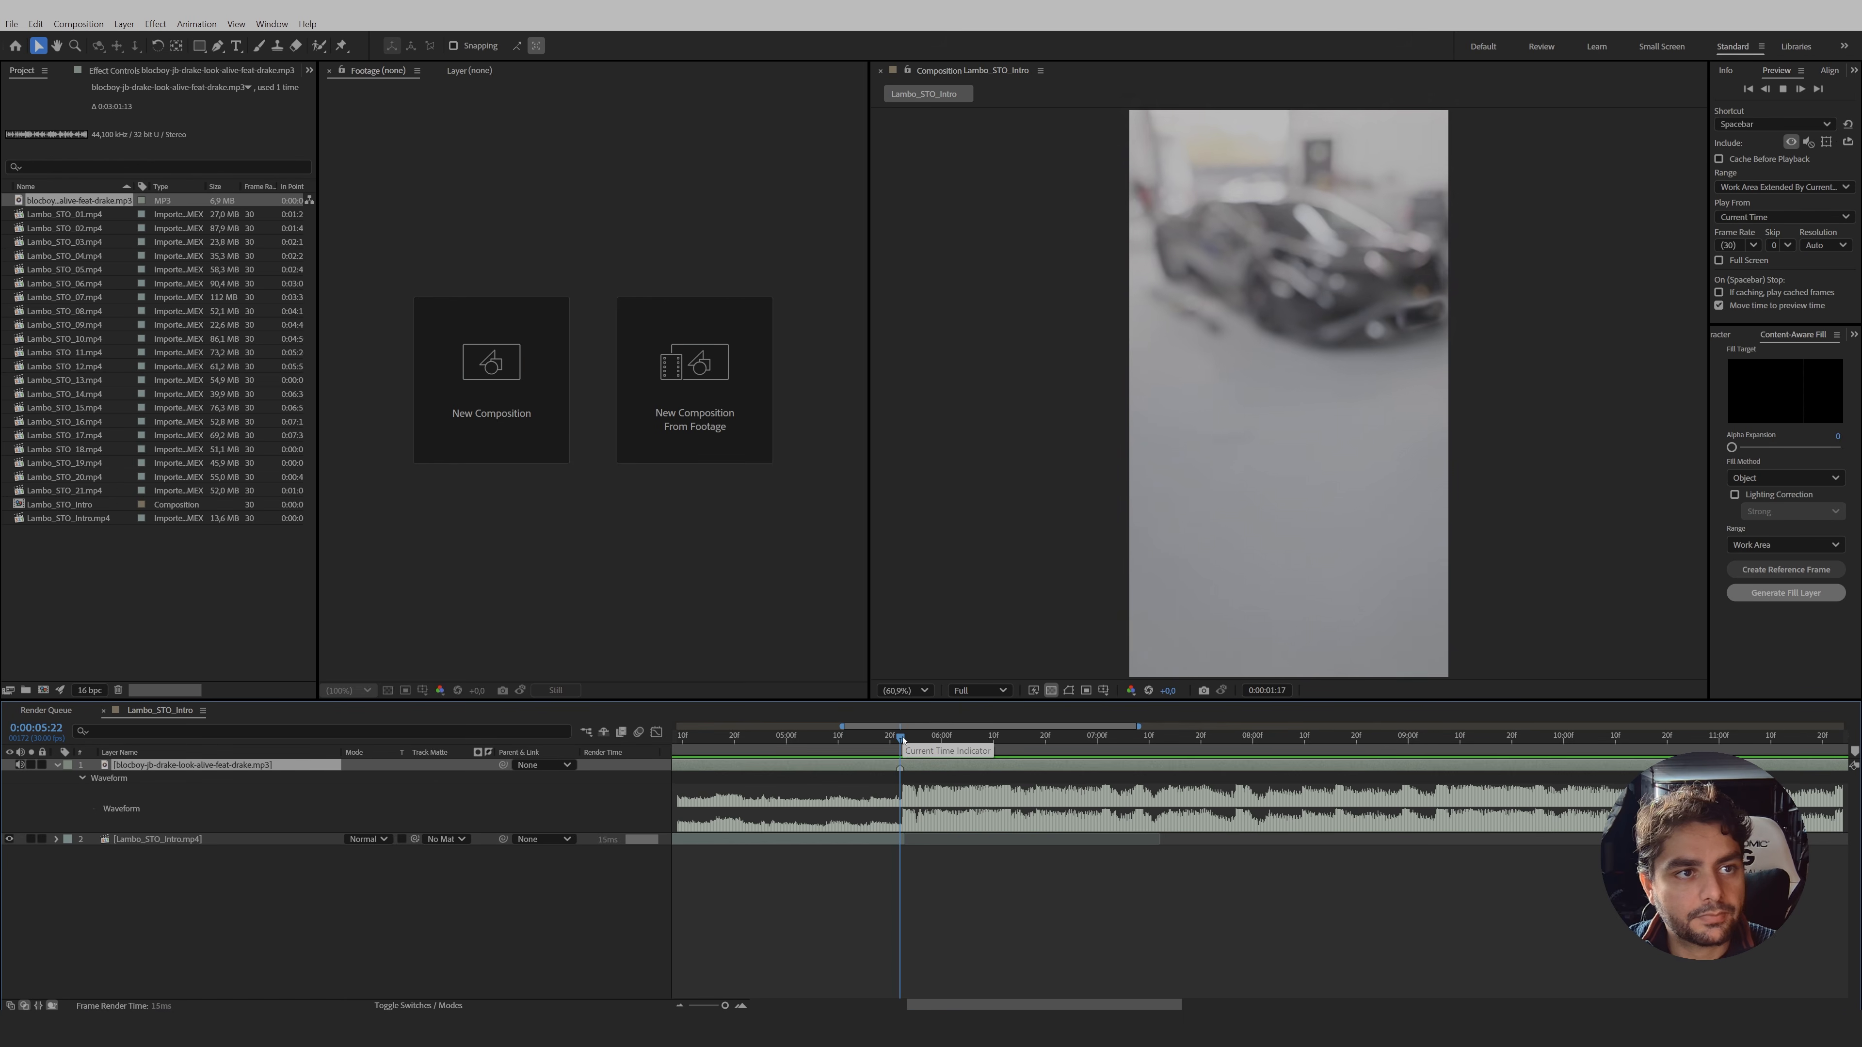
- Put the work area start back at the beginning of the composition and return the playhead to 0:00:05:22
{"action": "key", "text": "b"}
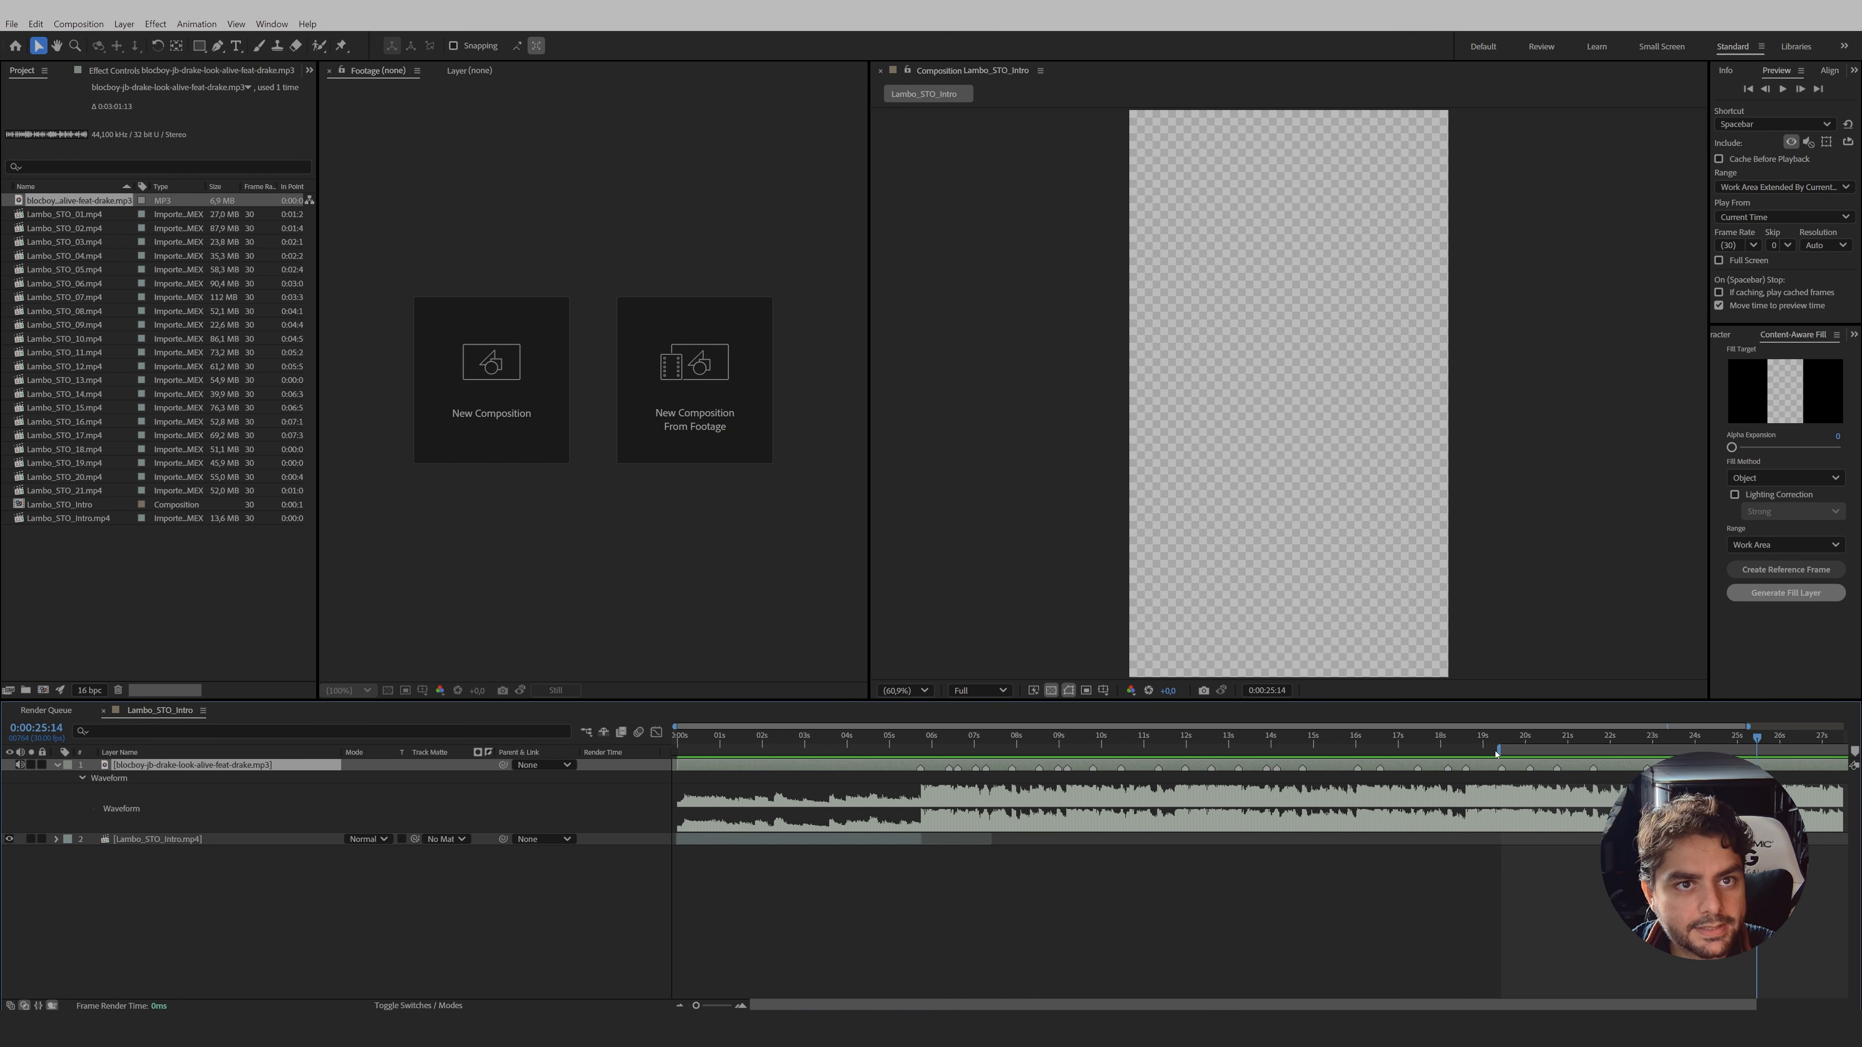
{"action": "left_click_drag", "start_coordinate": [1501, 749], "coordinate": [676, 749]}
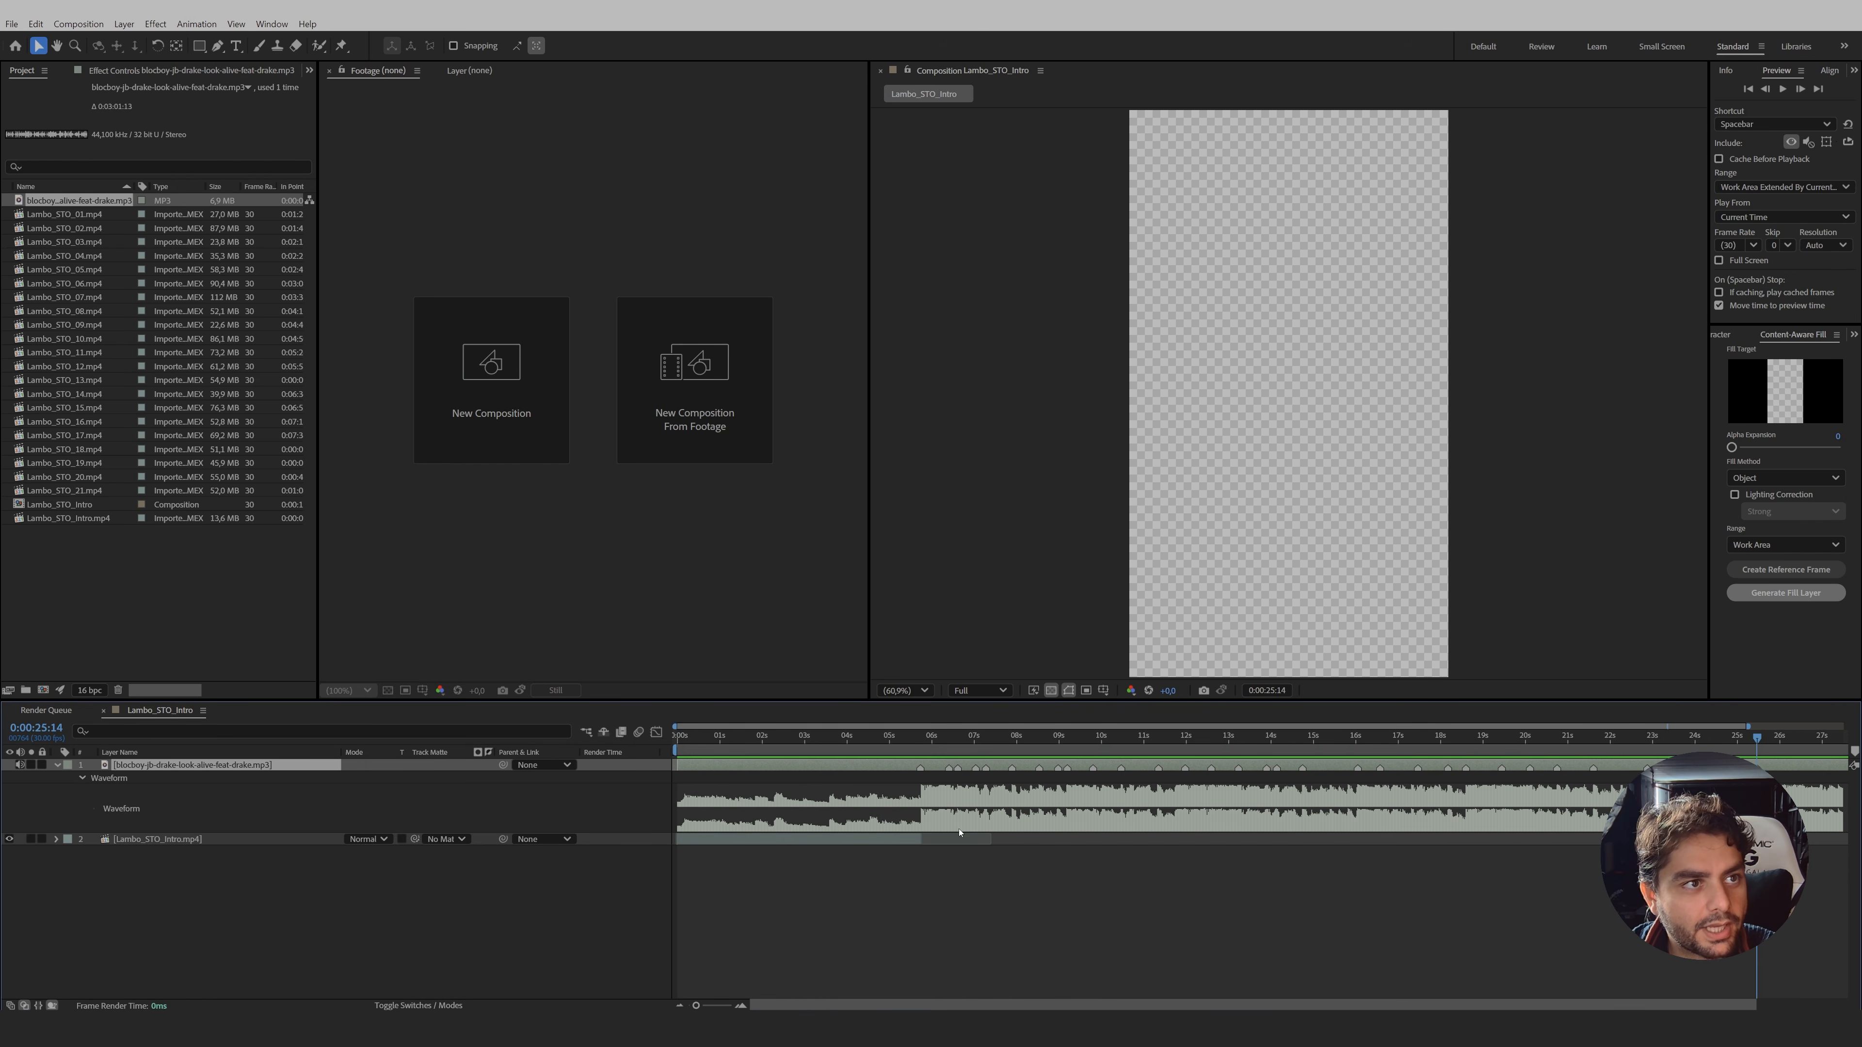
{"action": "left_click_drag", "start_coordinate": [921, 743], "coordinate": [922, 745]}
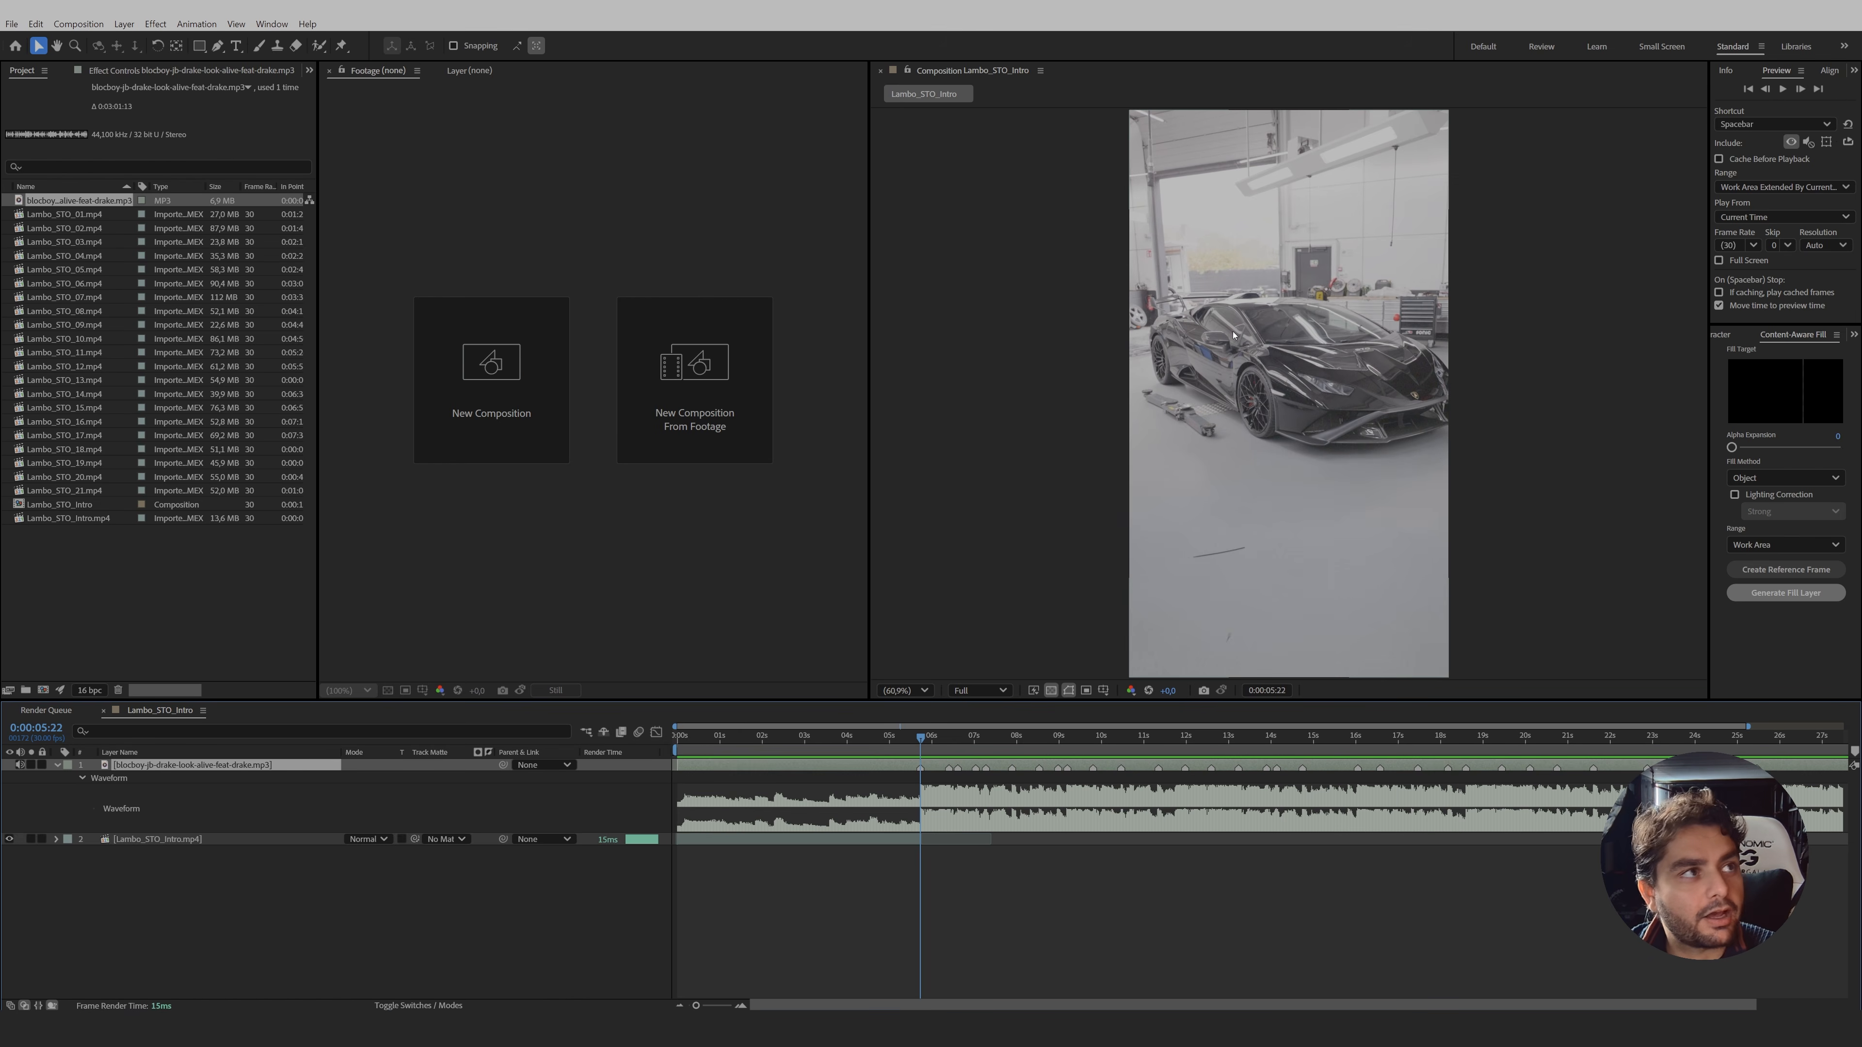
- Preview the source clips Lambo_STO_01.mp4, Lambo_STO_02.mp4 and Lambo_STO_03.mp4 one after another
{"action": "double_click", "coordinate": [83, 216]}
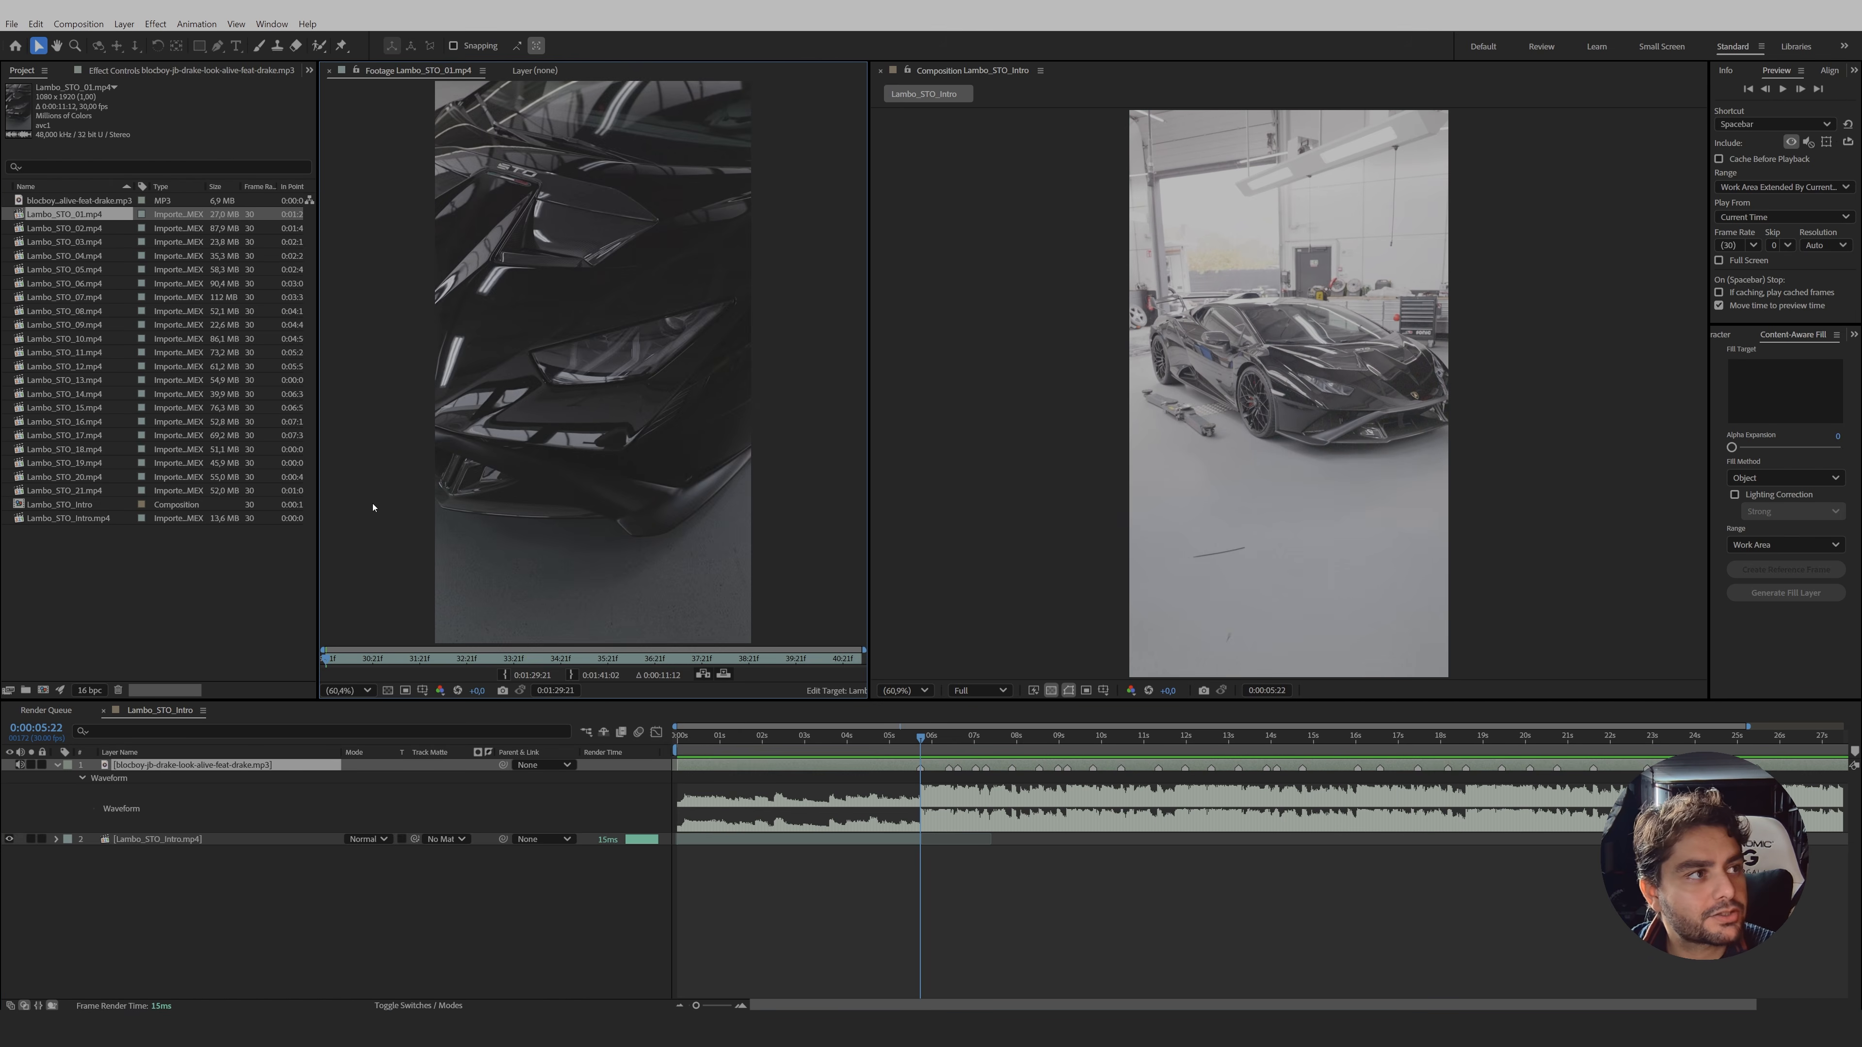
{"action": "double_click", "coordinate": [86, 228]}
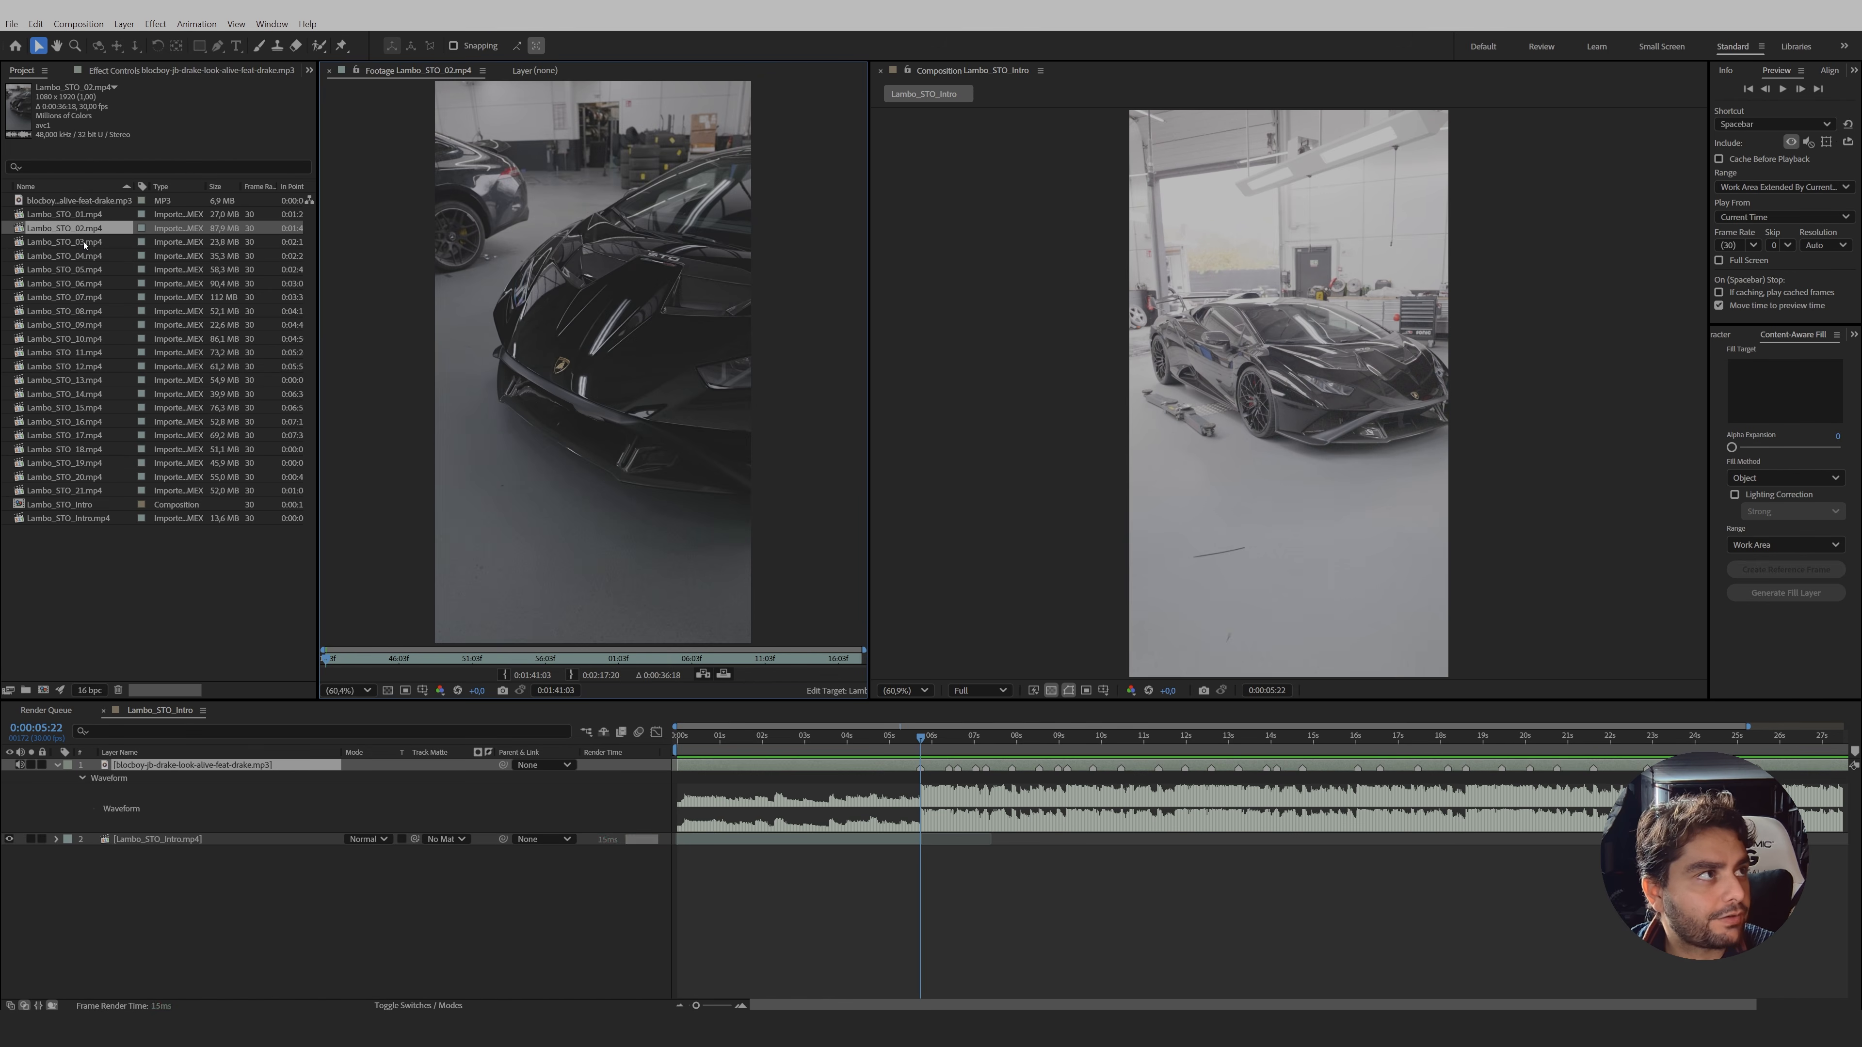
{"action": "double_click", "coordinate": [86, 241]}
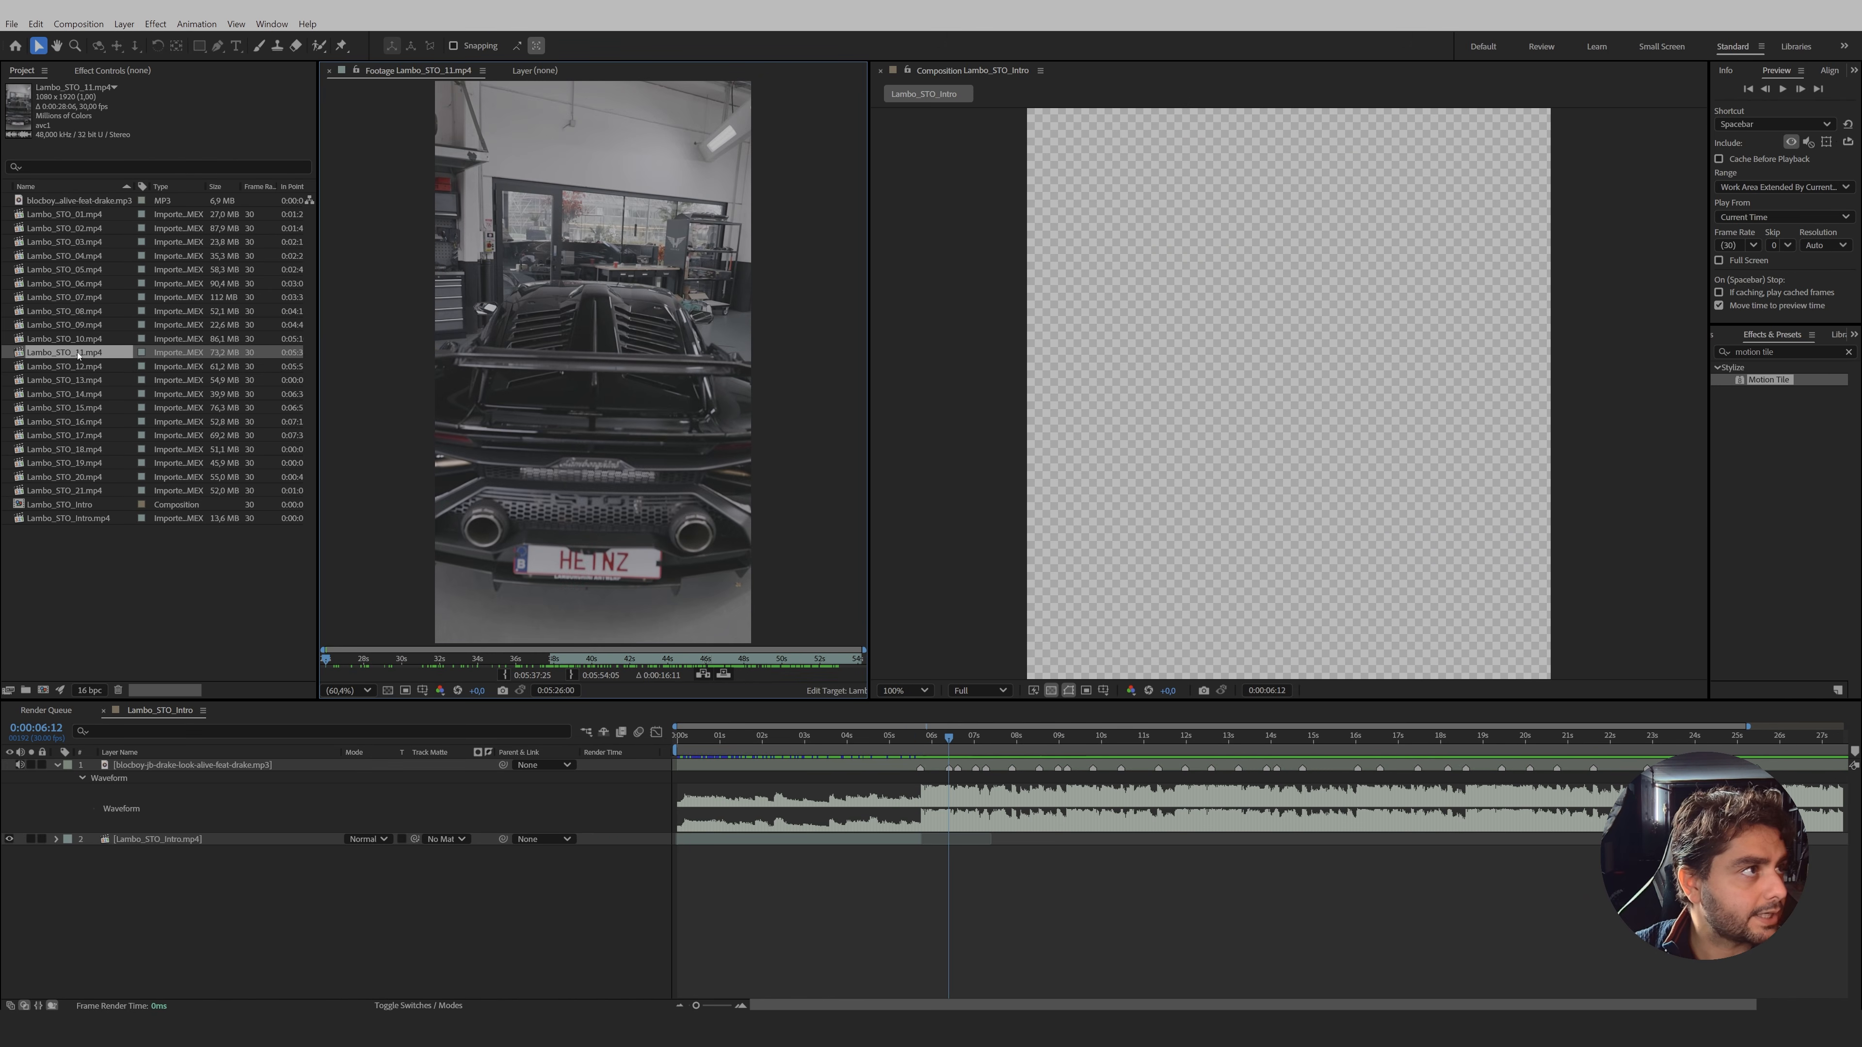
- Trim the Lambo_STO_11.mp4 footage to 0:05:37:22 through 0:05:51:16 and overlay it in the composition starting at 0:00:05:23
{"action": "left_click_drag", "start_coordinate": [326, 659], "coordinate": [550, 660]}
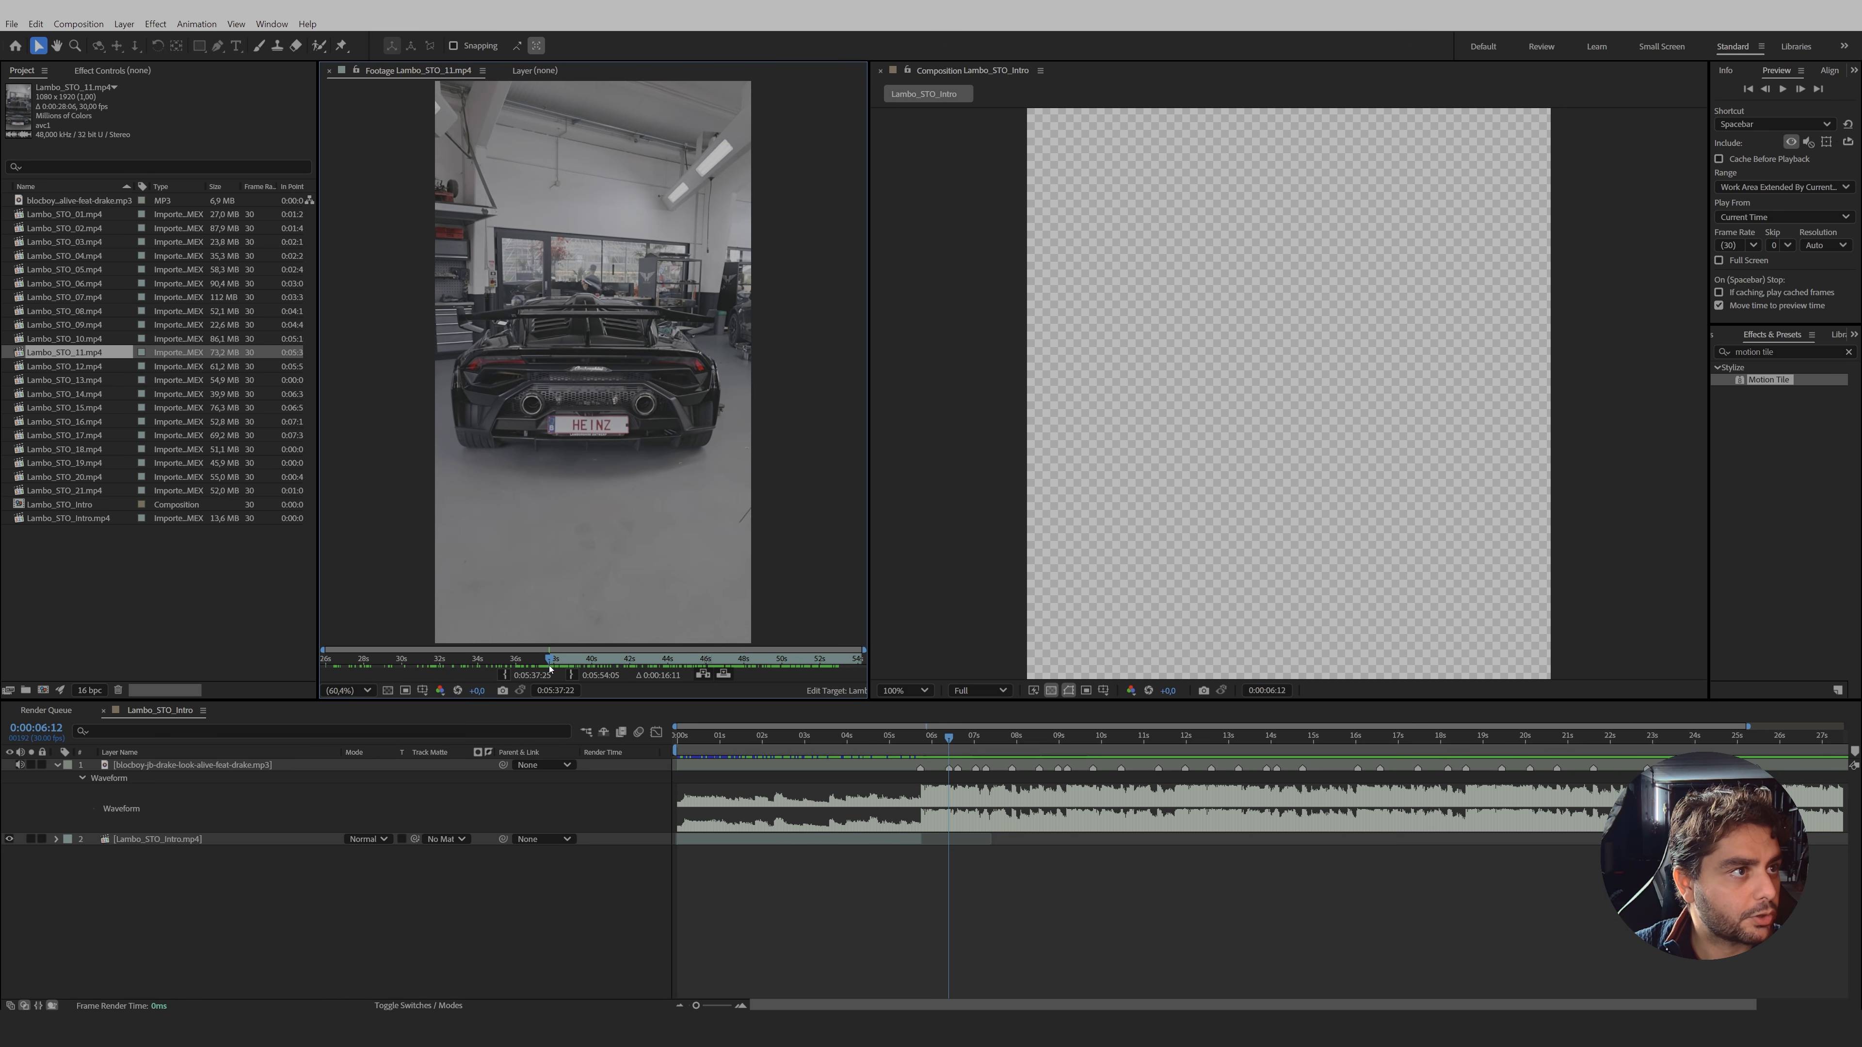
{"action": "left_click", "coordinate": [505, 676]}
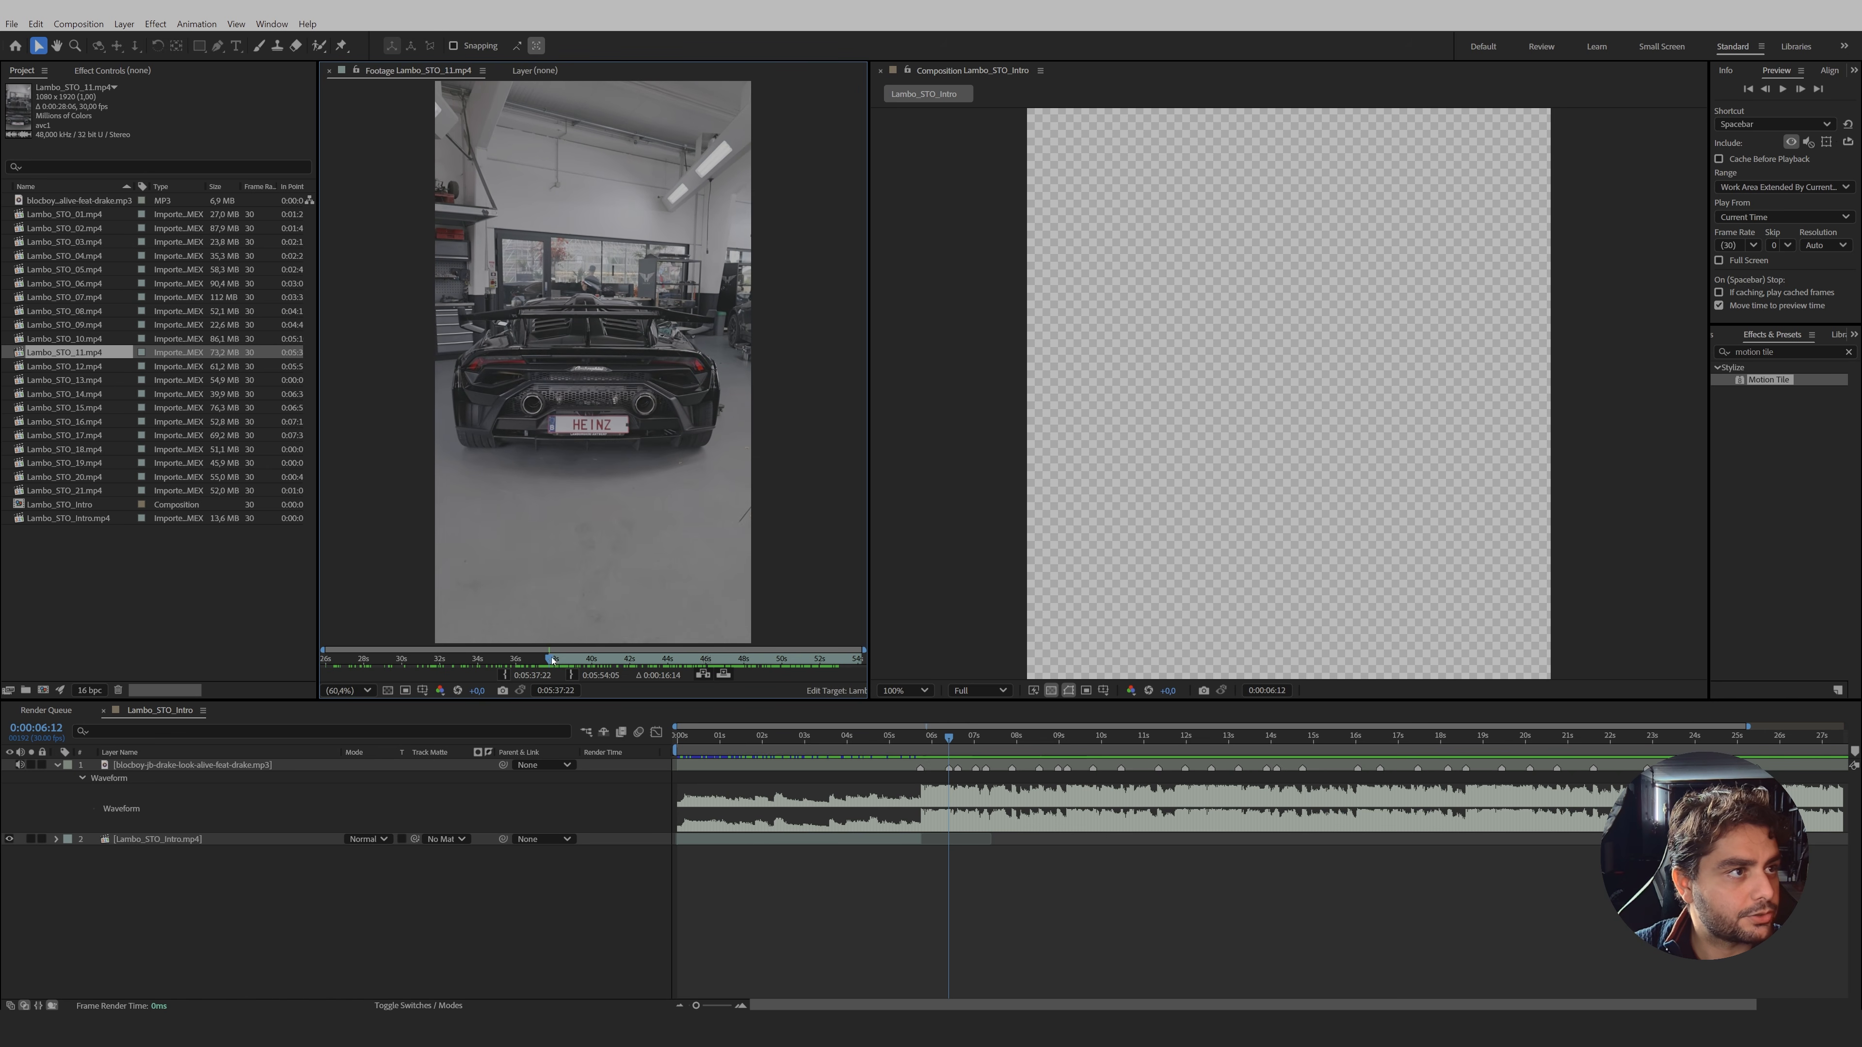
{"action": "left_click_drag", "start_coordinate": [556, 660], "coordinate": [780, 658]}
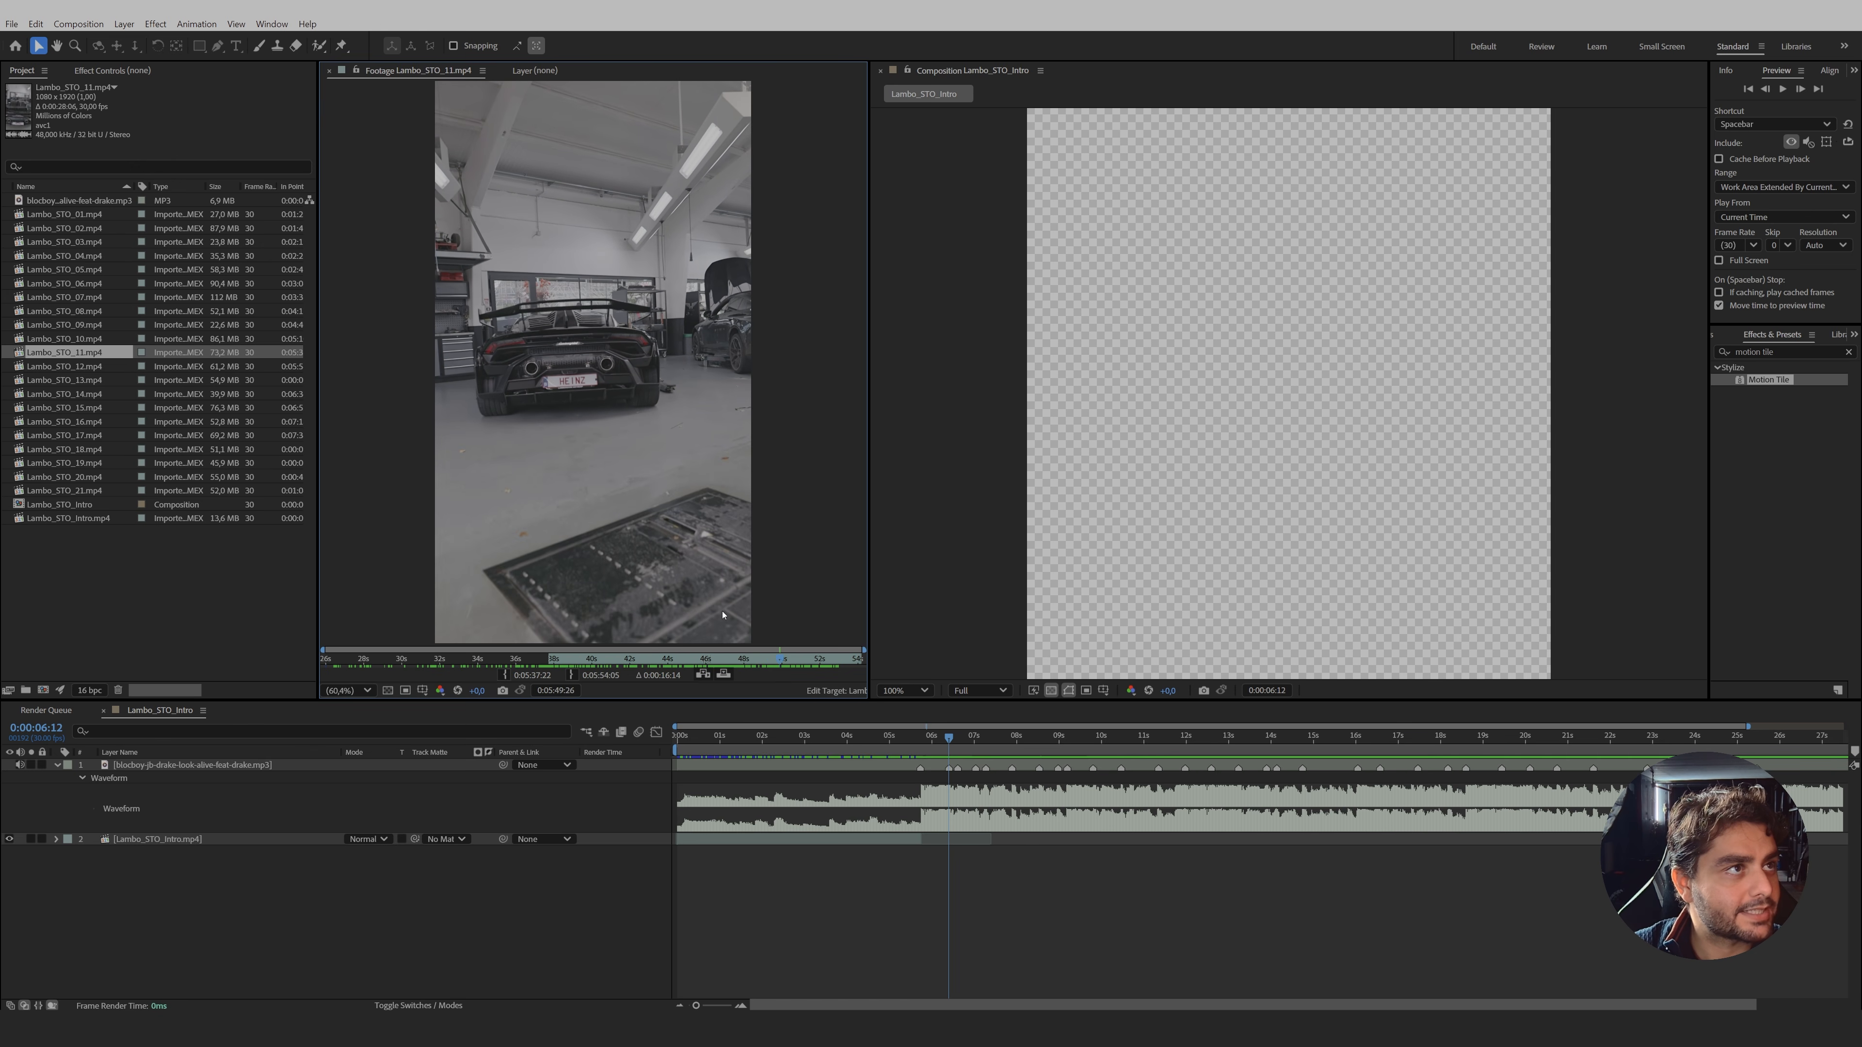
{"action": "mouse_move", "coordinate": [778, 658]}
{"action": "left_mouse_down"}
{"action": "mouse_move", "coordinate": [794, 662]}
{"action": "mouse_move", "coordinate": [725, 663]}
{"action": "mouse_move", "coordinate": [811, 667]}
{"action": "left_mouse_up"}
{"action": "left_click", "coordinate": [573, 674]}
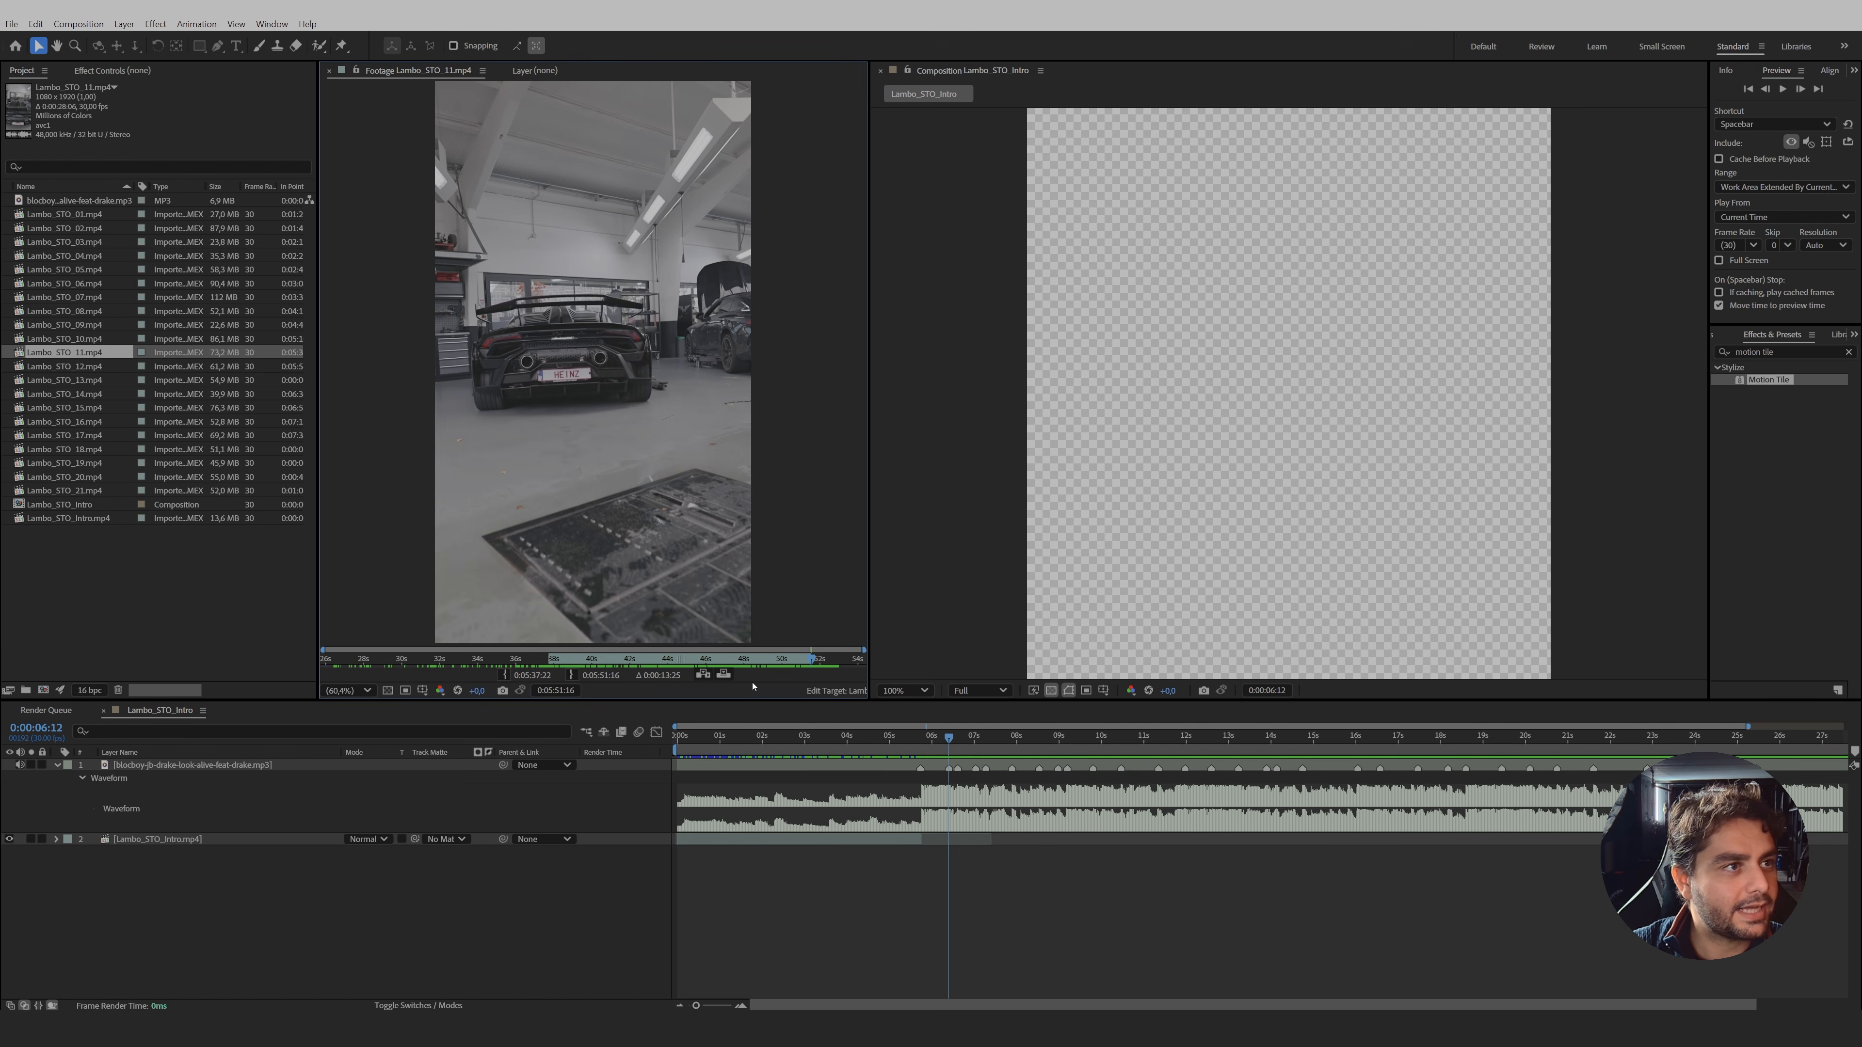
{"action": "left_click", "coordinate": [724, 675]}
{"action": "mouse_move", "coordinate": [951, 768]}
{"action": "left_mouse_down"}
{"action": "mouse_move", "coordinate": [918, 738]}
{"action": "mouse_move", "coordinate": [1455, 753]}
{"action": "mouse_move", "coordinate": [934, 763]}
{"action": "left_mouse_up"}
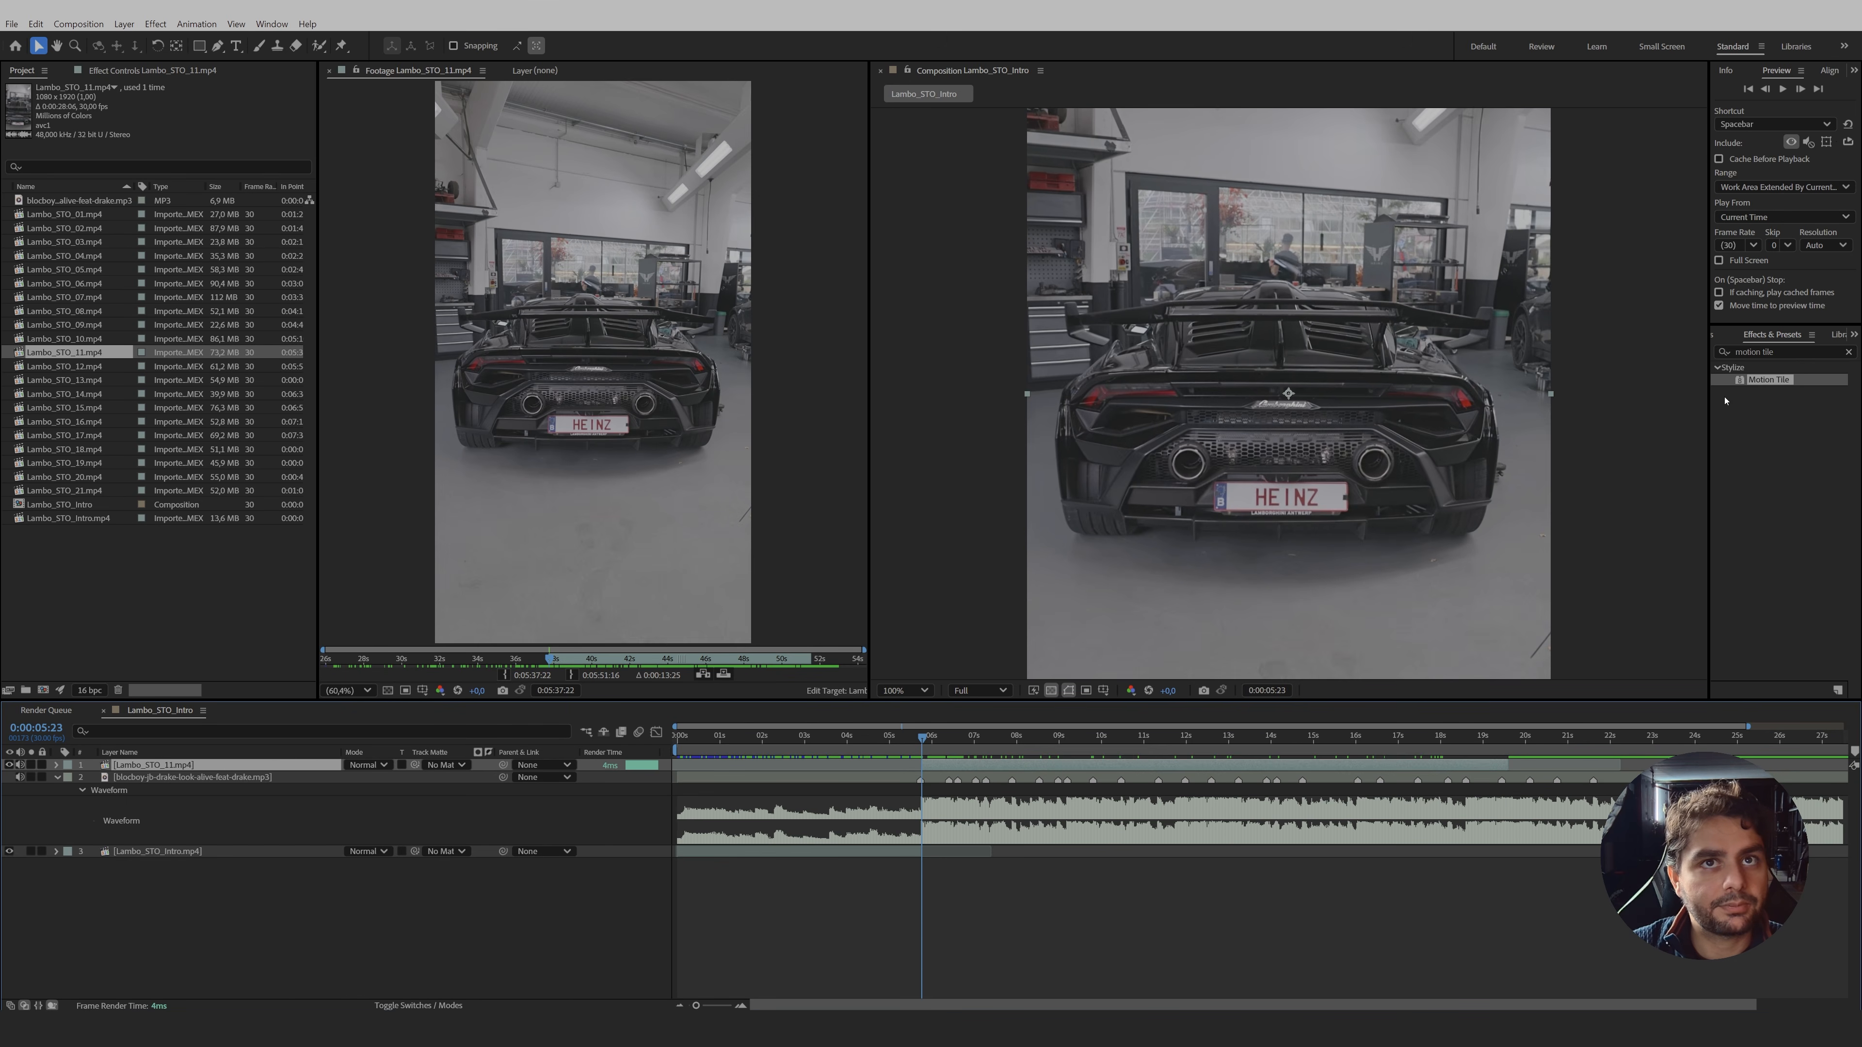
- Bring up the Tracker and start Stabilize Motion on the Lambo_STO_11.mp4 layer
{"action": "left_click", "coordinate": [1854, 334]}
{"action": "left_click", "coordinate": [1818, 410]}
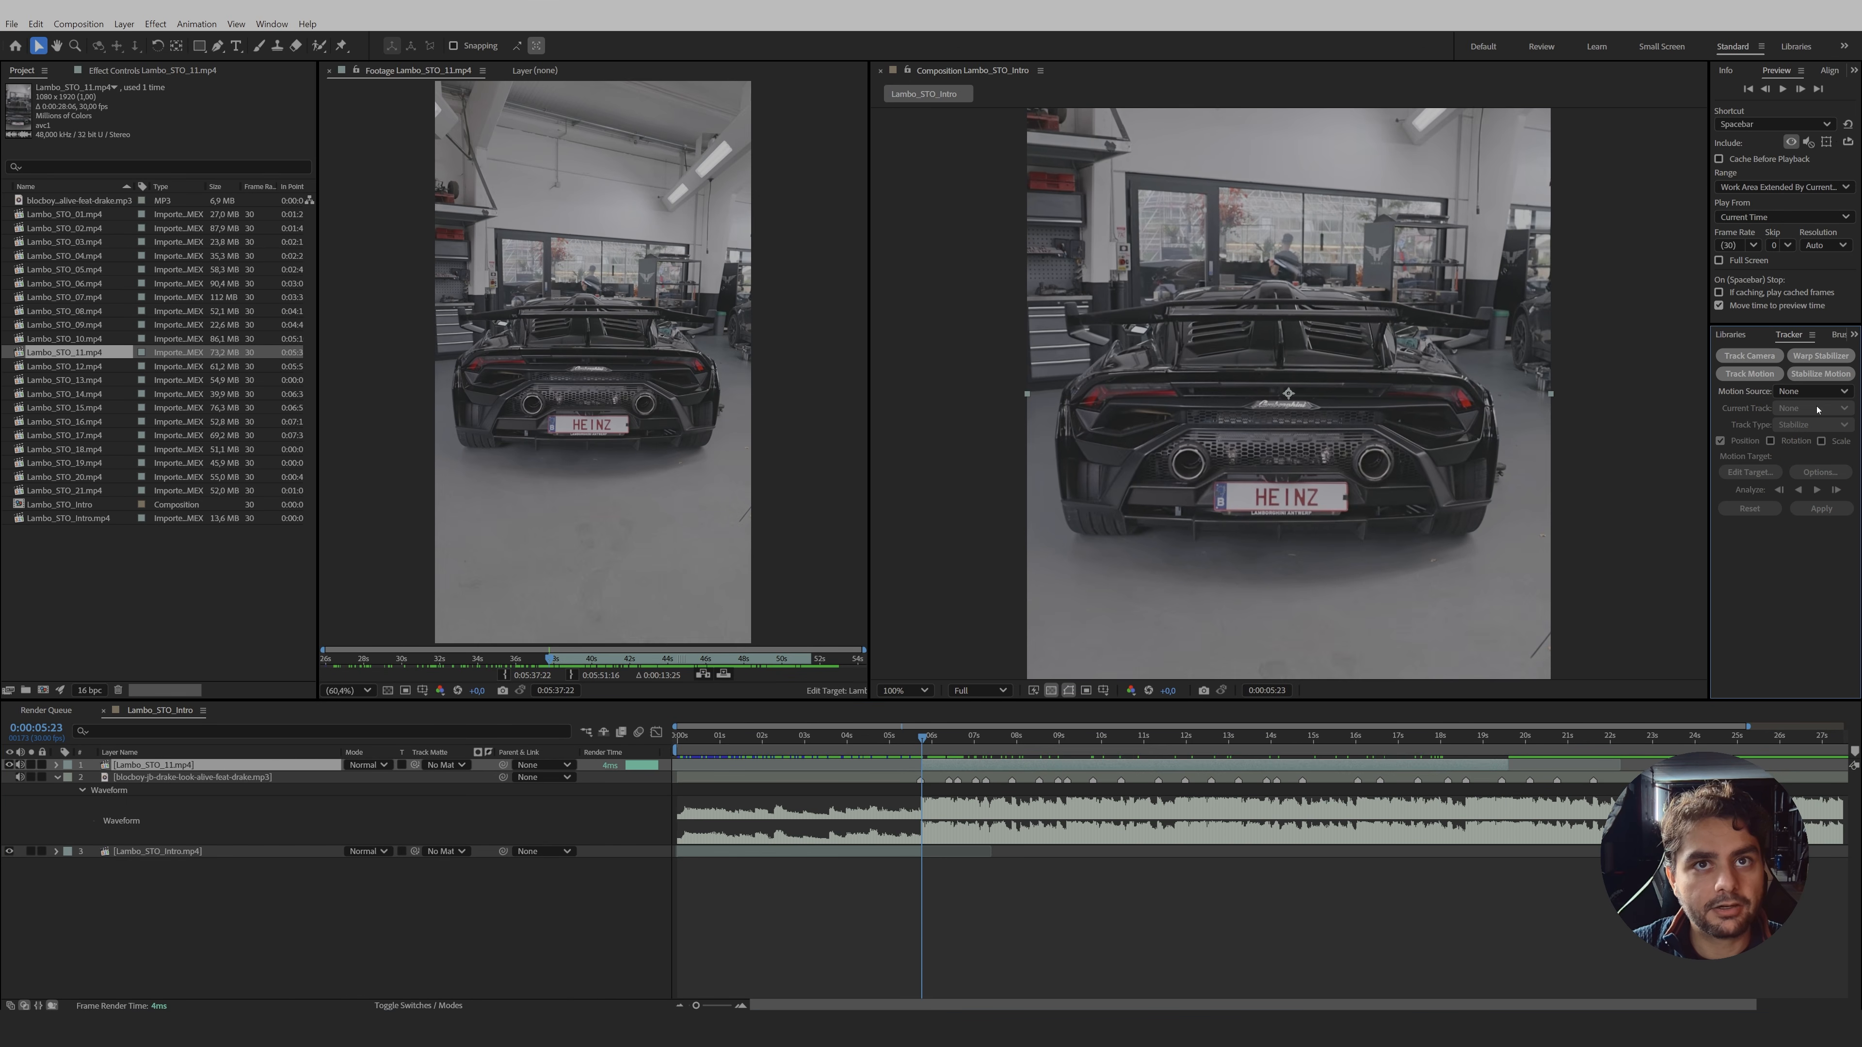
{"action": "left_click", "coordinate": [268, 26]}
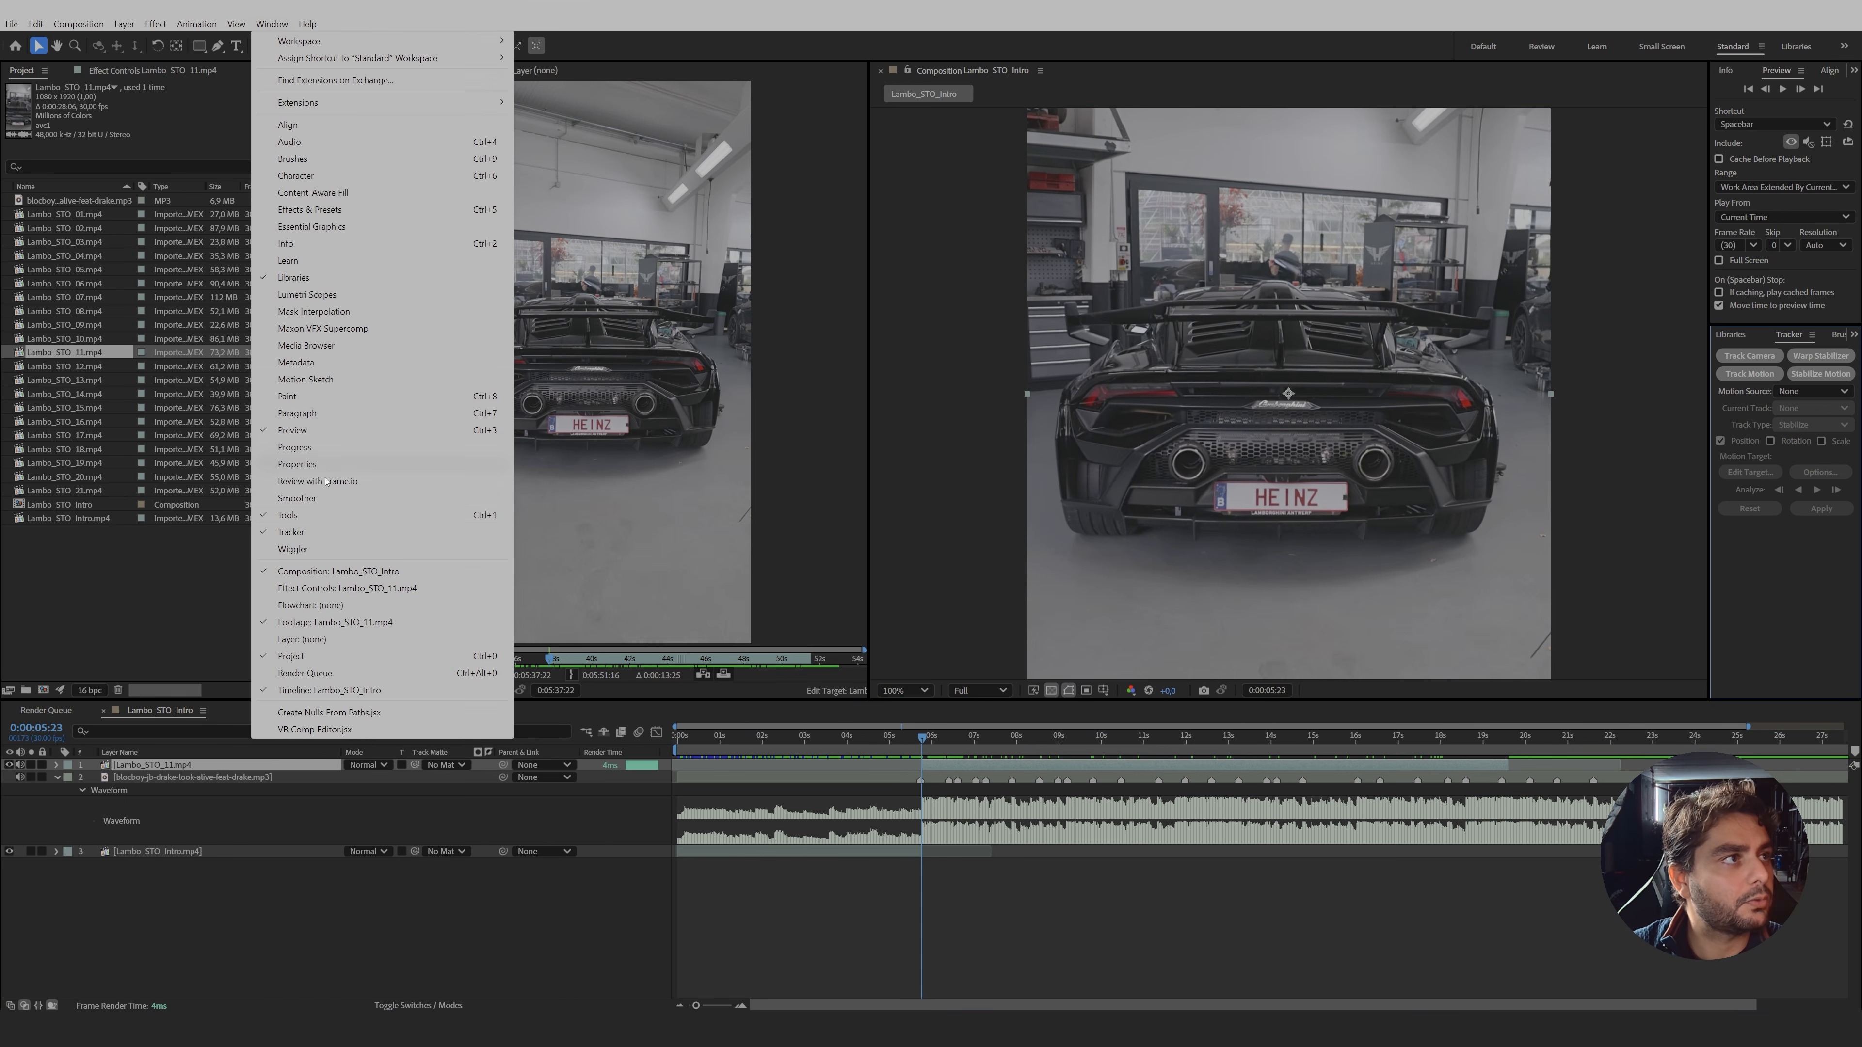
{"action": "left_click", "coordinate": [1821, 374]}
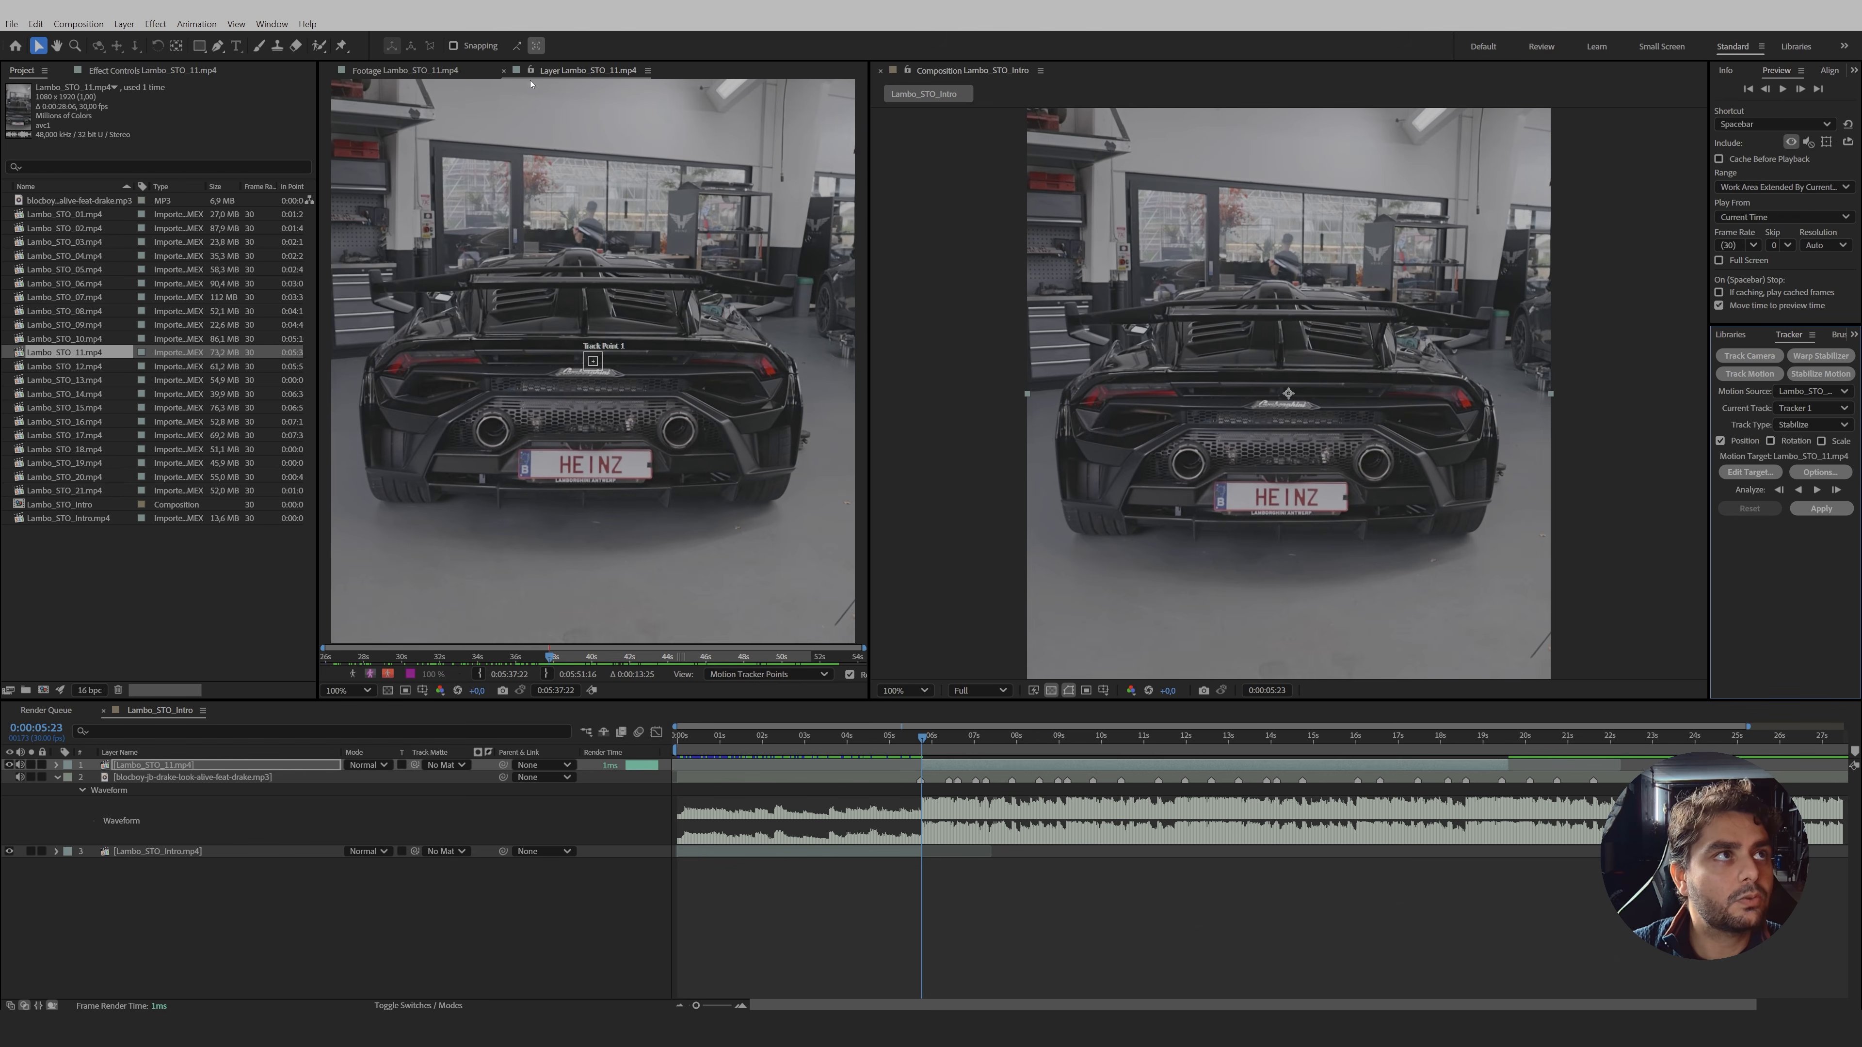
- Place Track Point 1 on the upper-left corner of the car's licence plate
{"action": "scroll", "coordinate": [556, 372], "scroll_direction": "up", "scroll_amount": 4}
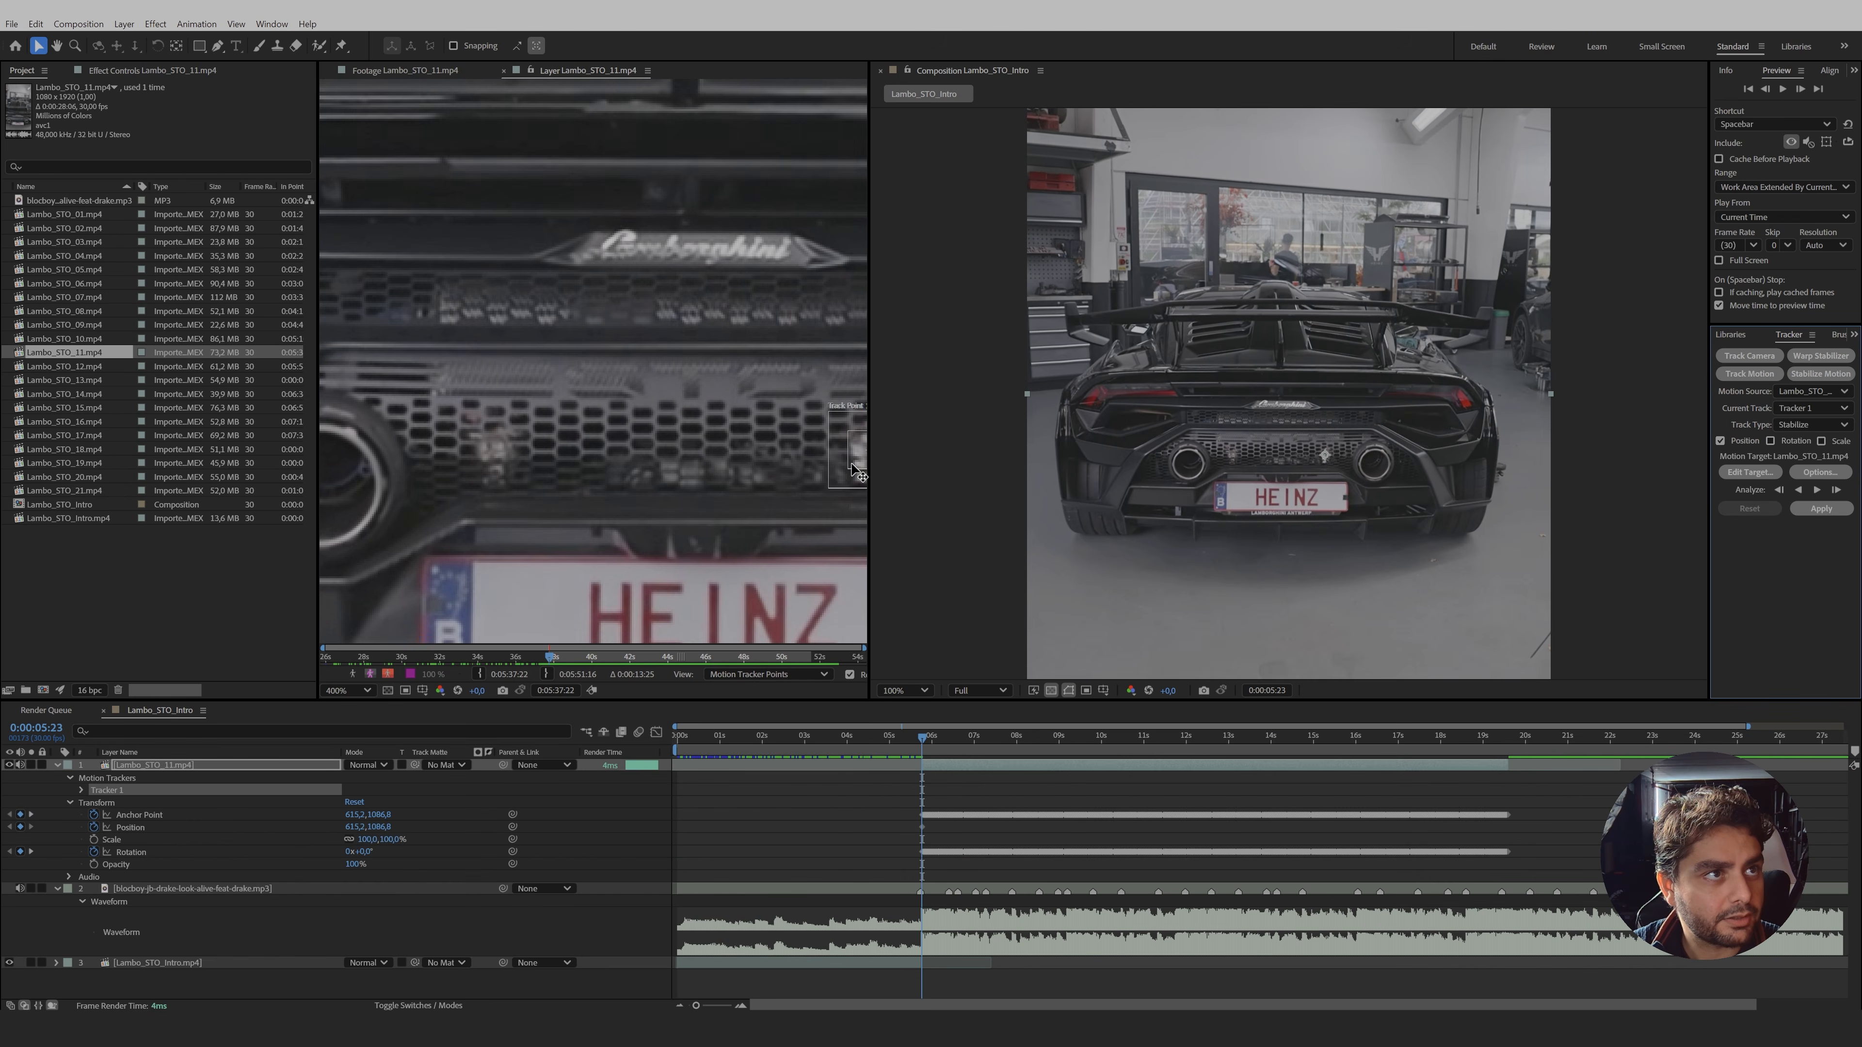
{"action": "left_click_drag", "start_coordinate": [739, 479], "coordinate": [516, 642]}
{"action": "scroll", "coordinate": [594, 280], "scroll_direction": "down", "scroll_amount": 2}
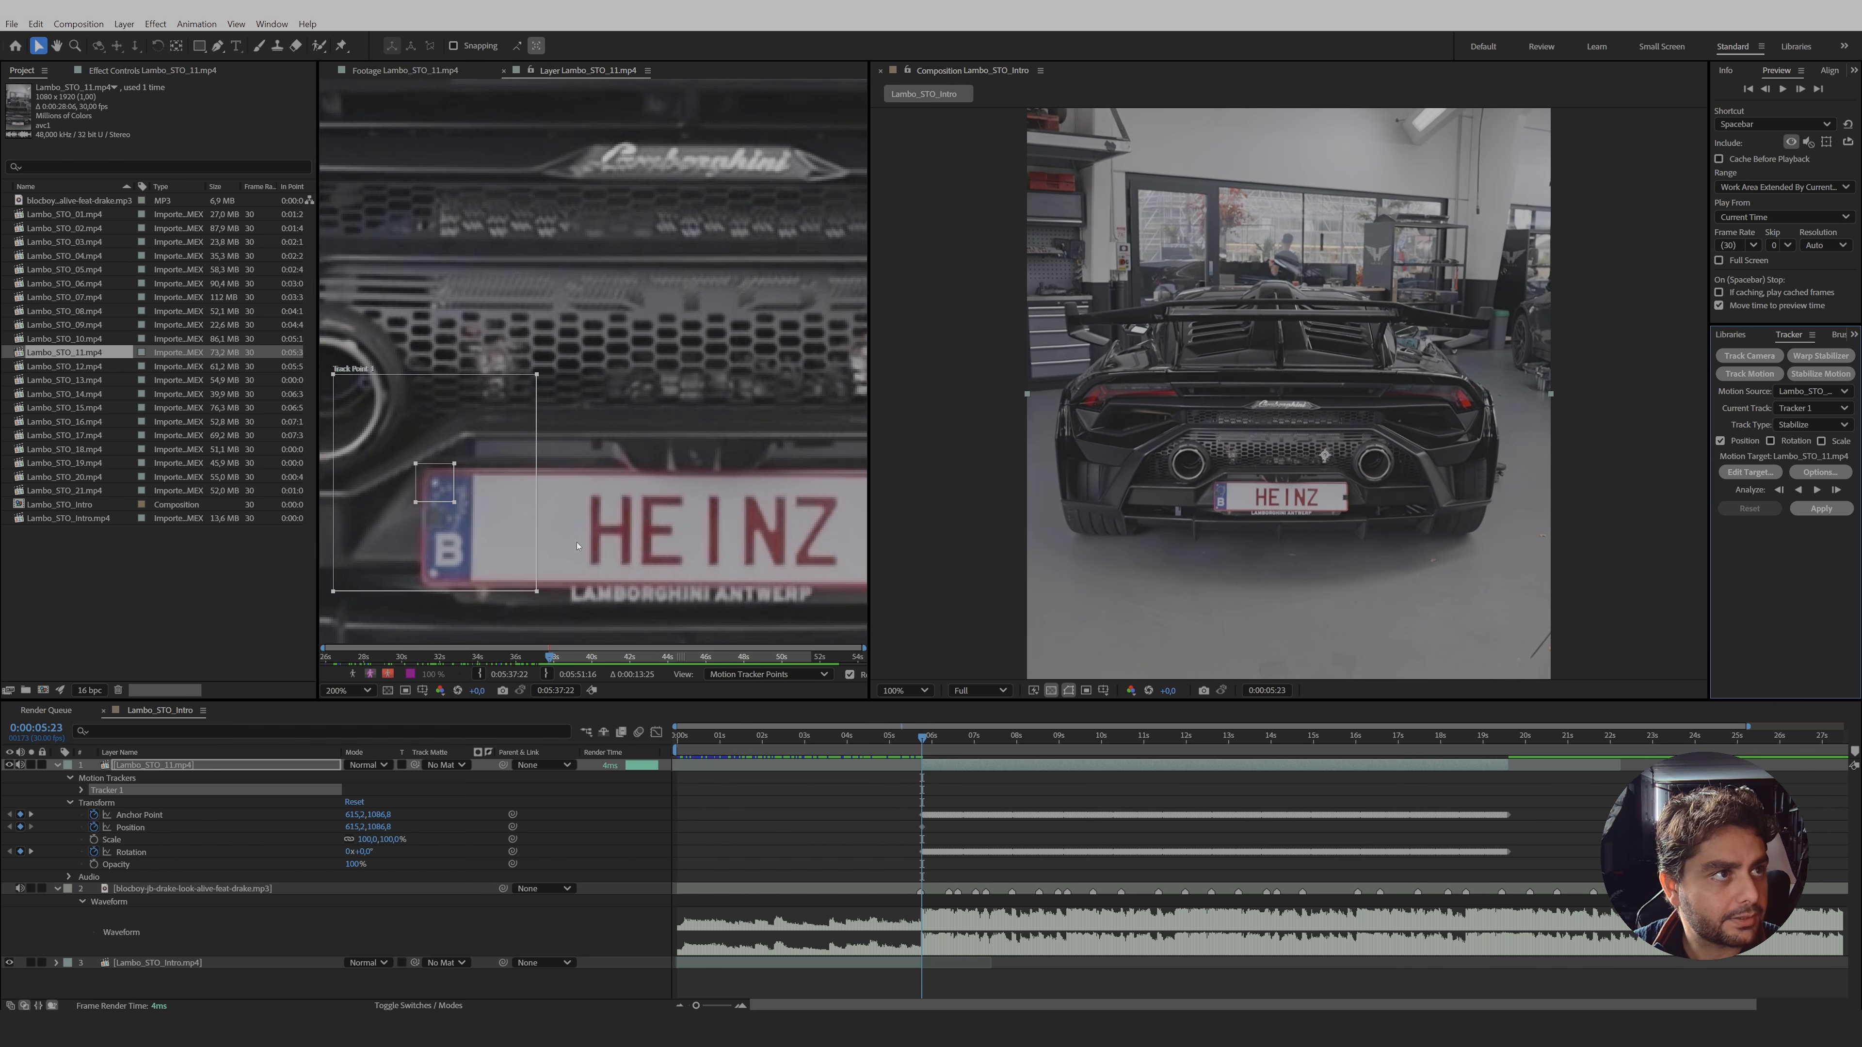
- Include rotation in the stabilization and place Track Point 2 on the right edge of the licence plate
{"action": "left_click", "coordinate": [1772, 440]}
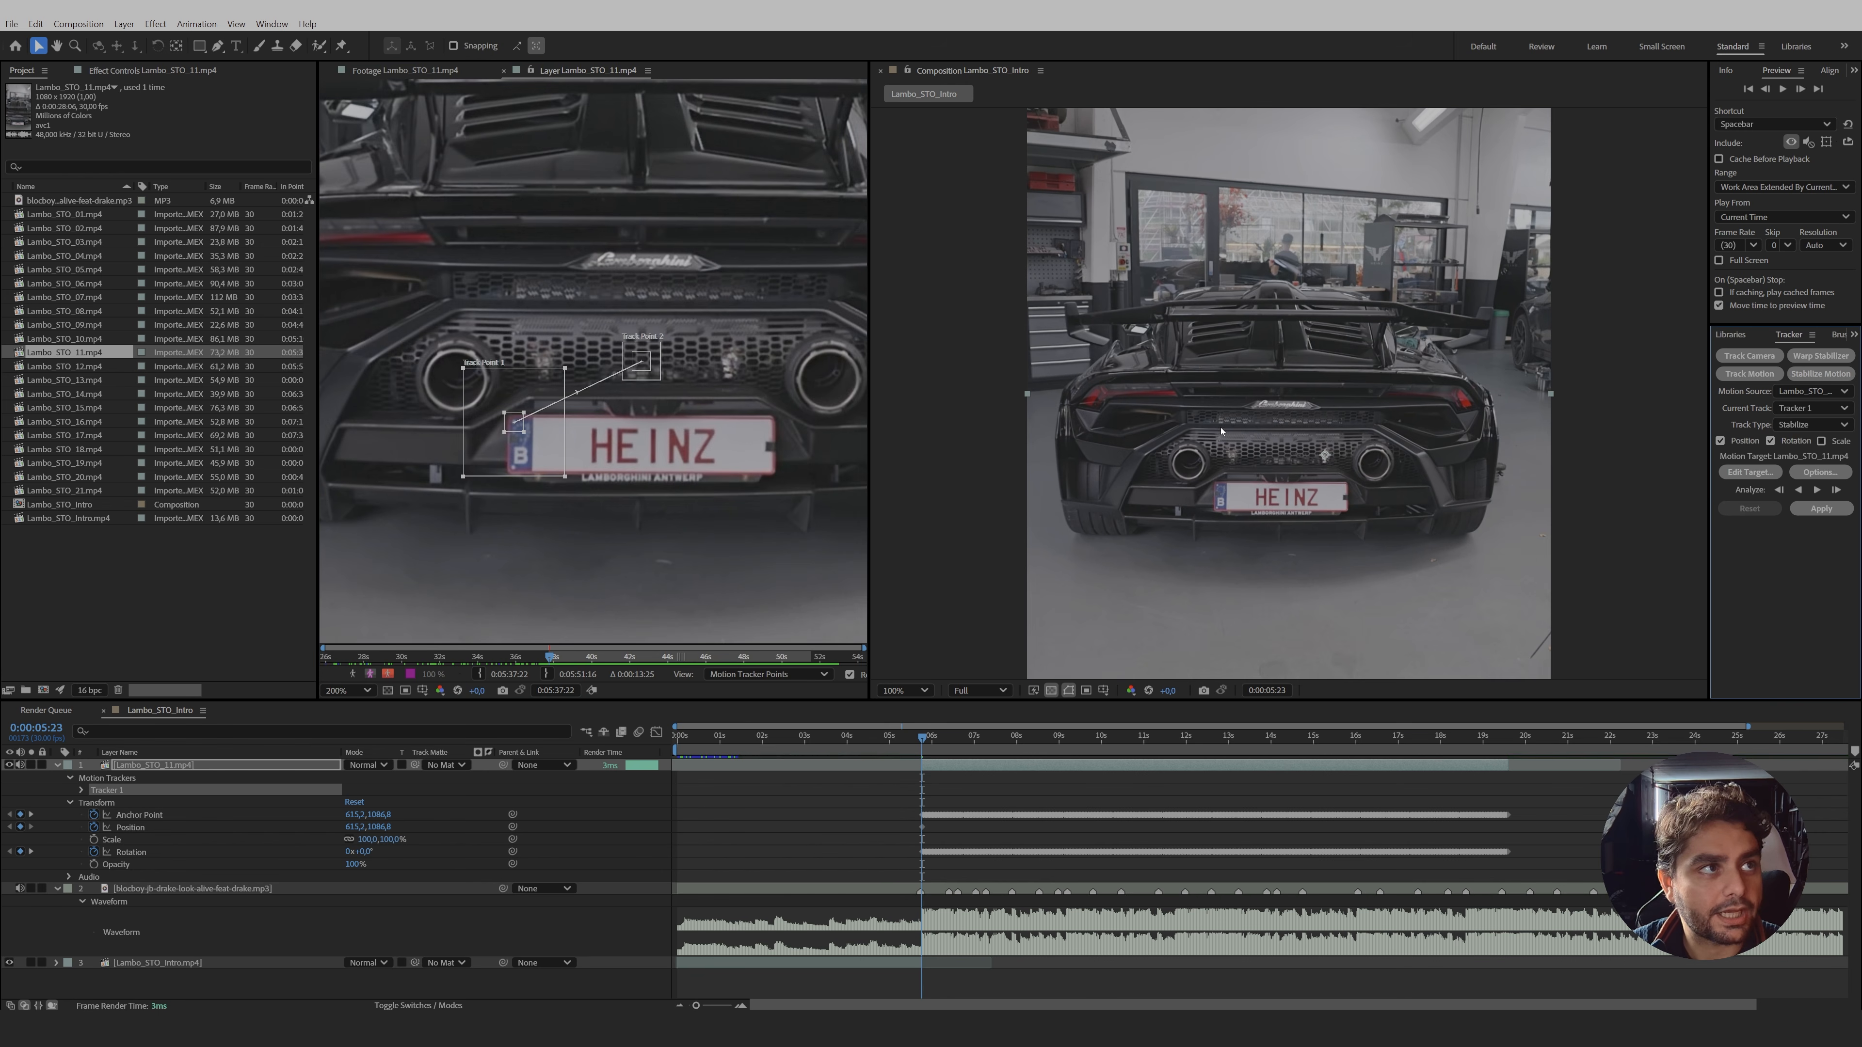
{"action": "scroll", "coordinate": [428, 484], "scroll_direction": "up", "scroll_amount": 2}
{"action": "left_click_drag", "start_coordinate": [850, 260], "coordinate": [803, 525]}
{"action": "key", "text": "comma"}
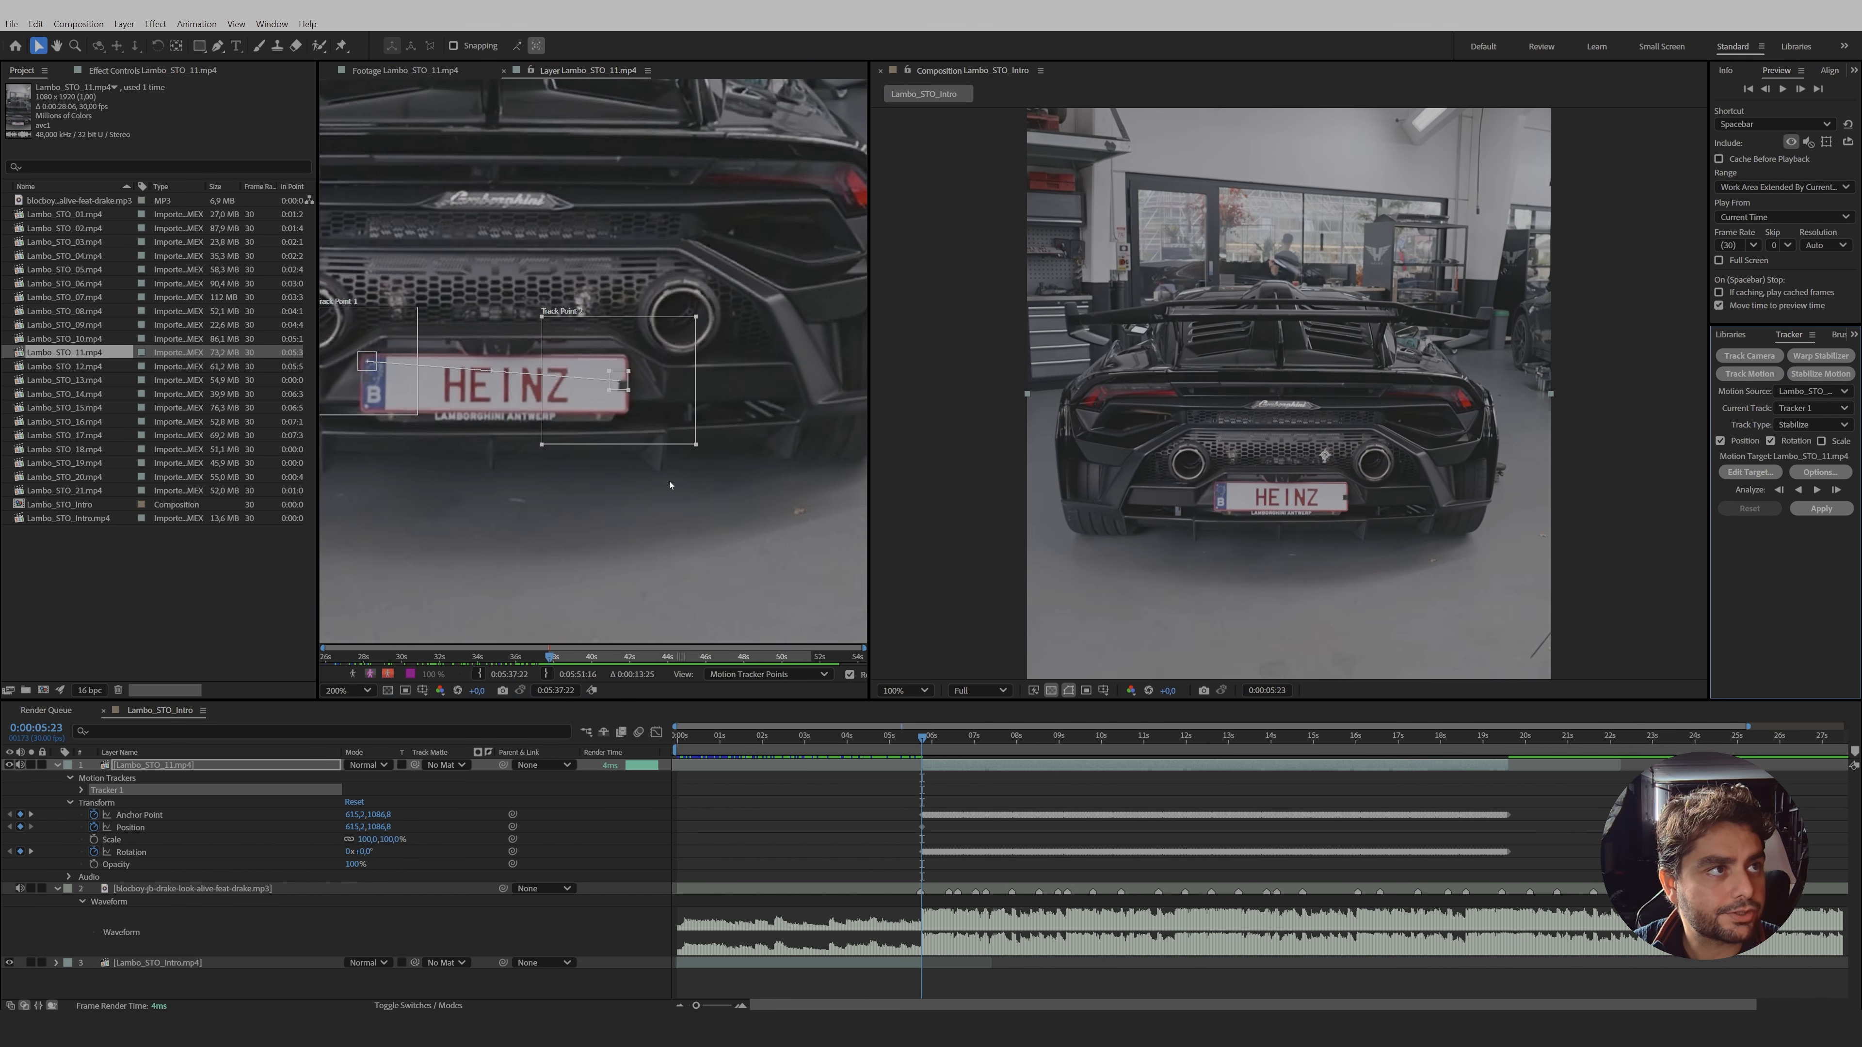
{"action": "left_click_drag", "start_coordinate": [542, 376], "coordinate": [671, 400]}
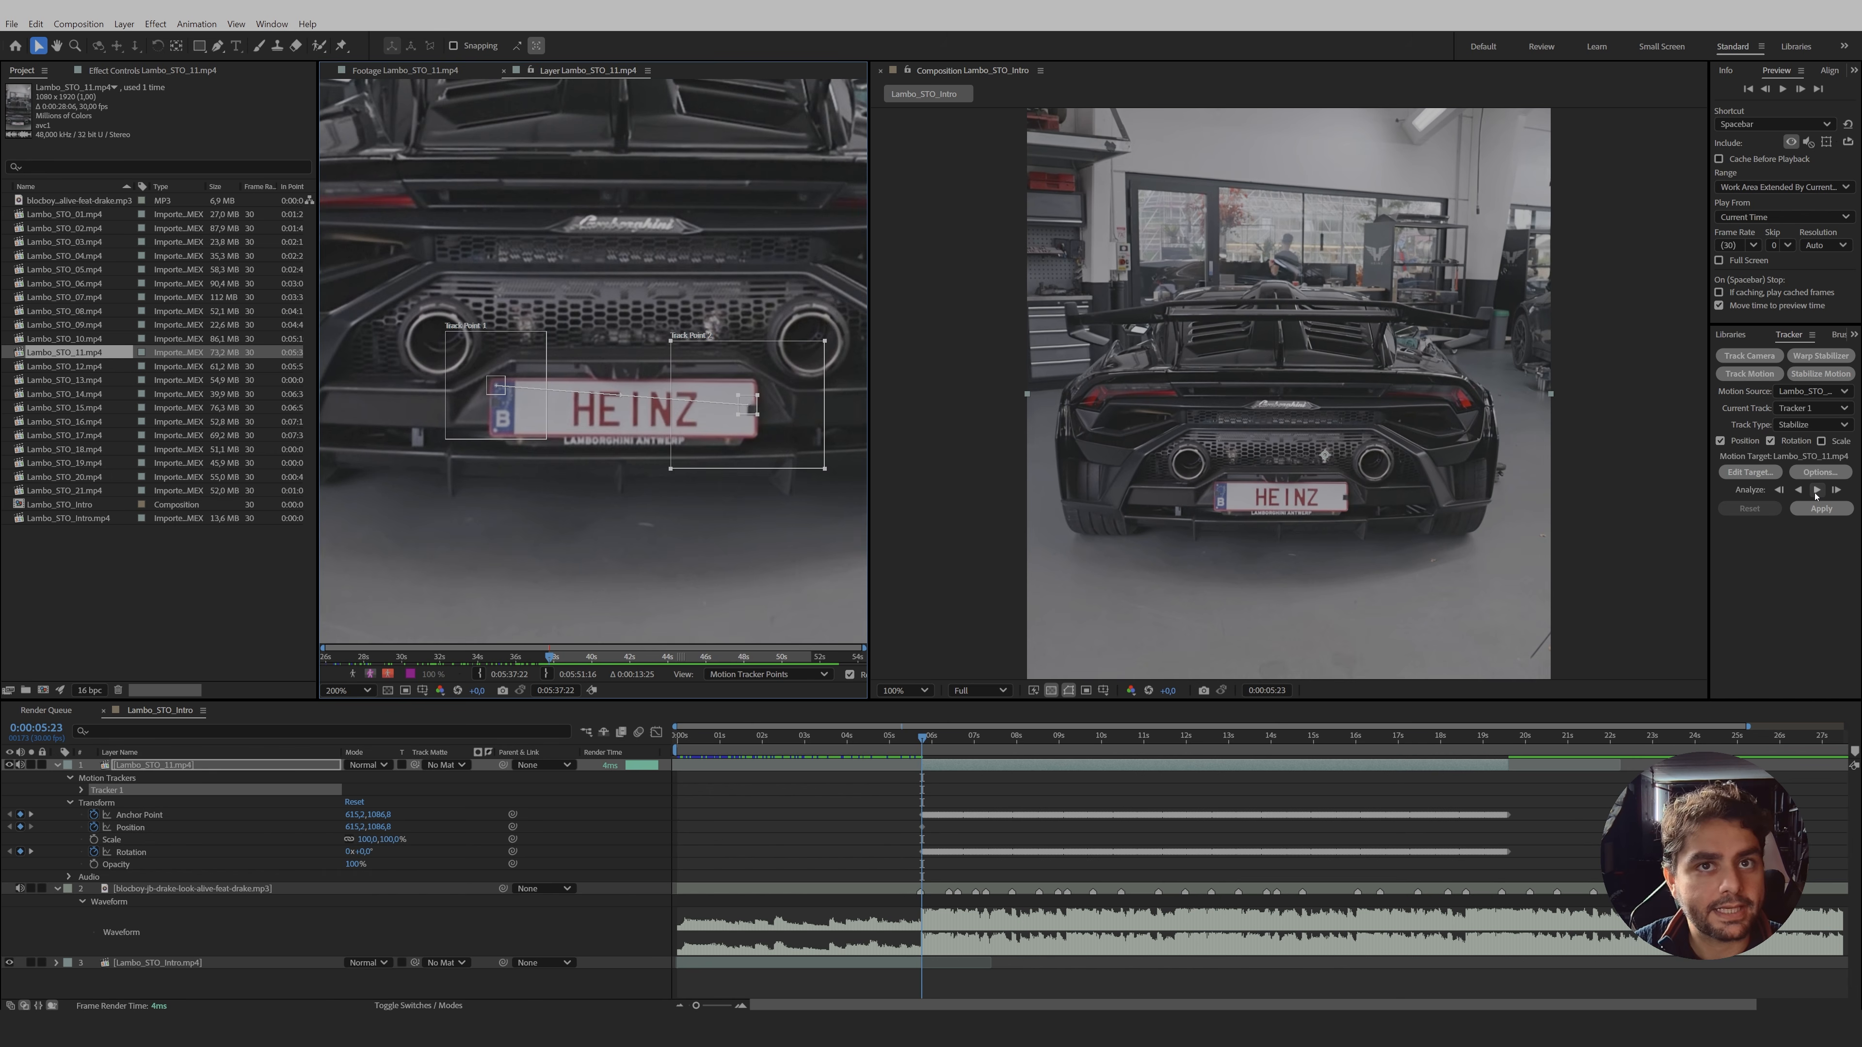
- Analyze the track forward through the clip and apply the stabilization in X and Y
{"action": "left_click", "coordinate": [1816, 491]}
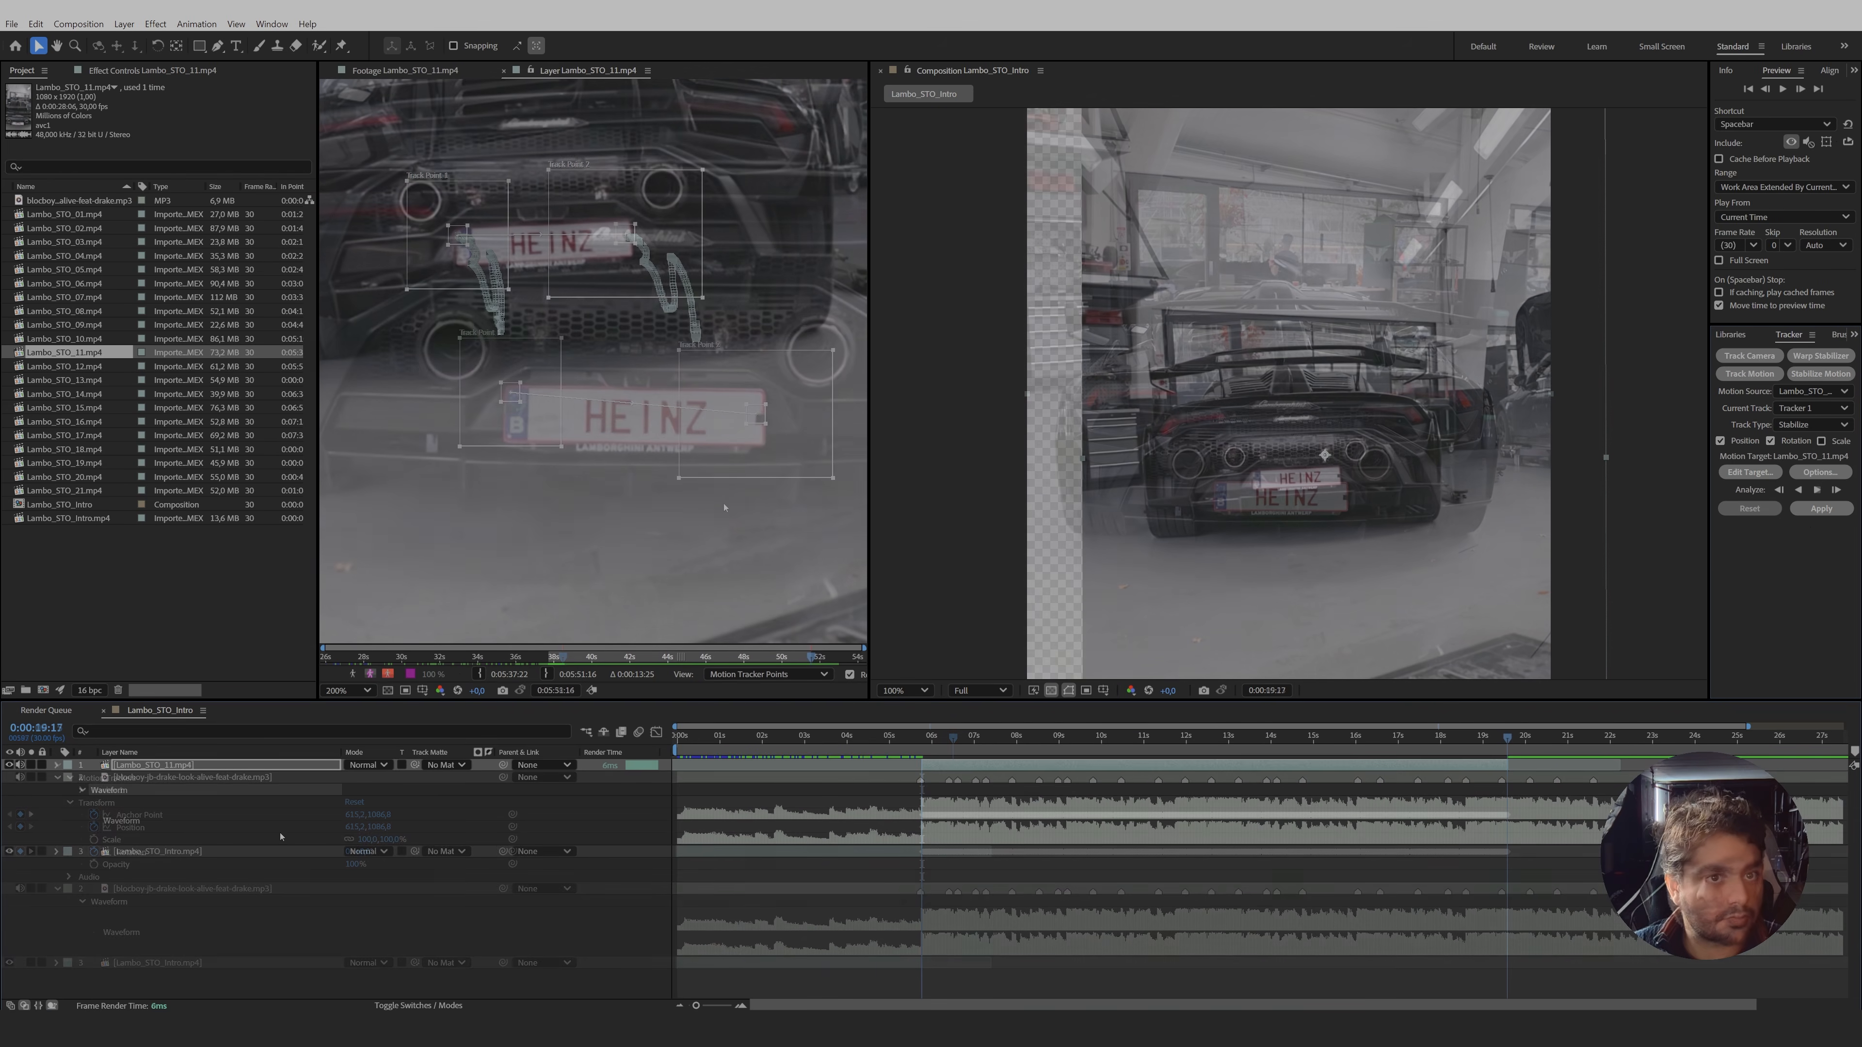
{"action": "left_click", "coordinate": [1821, 509]}
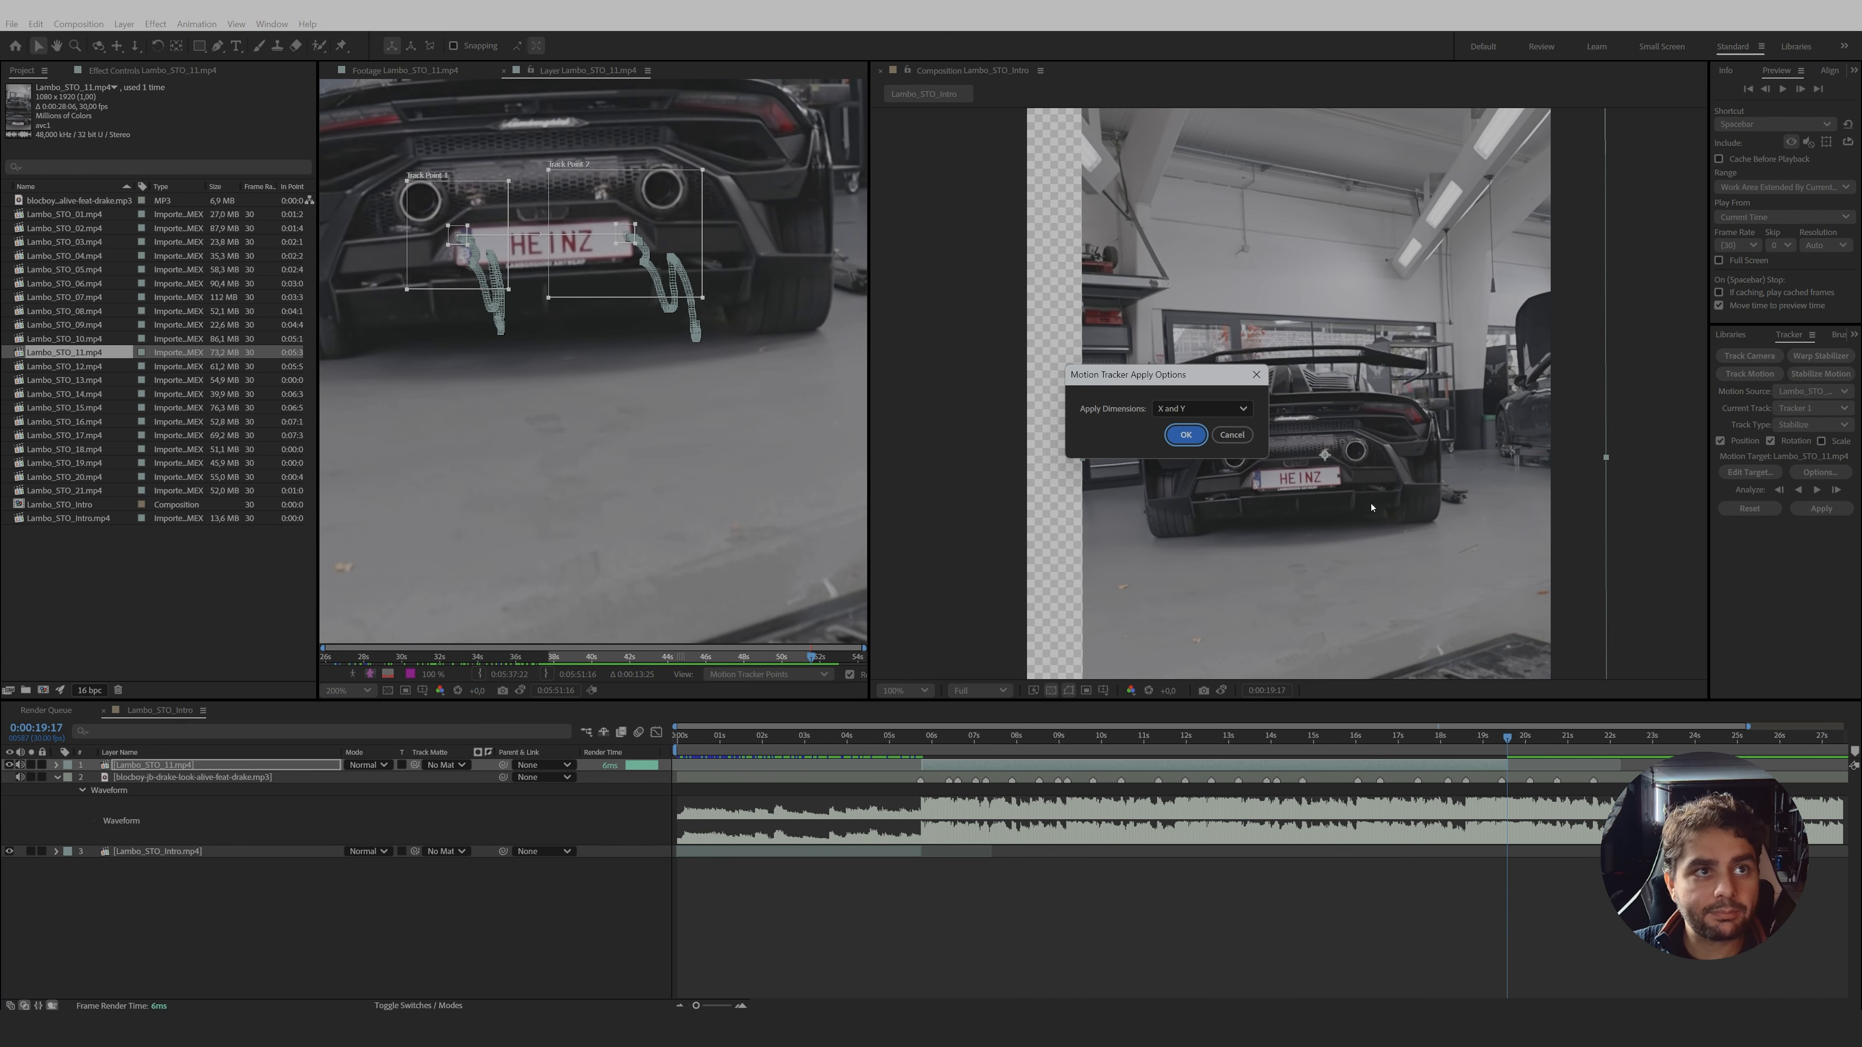
{"action": "left_click", "coordinate": [1193, 437]}
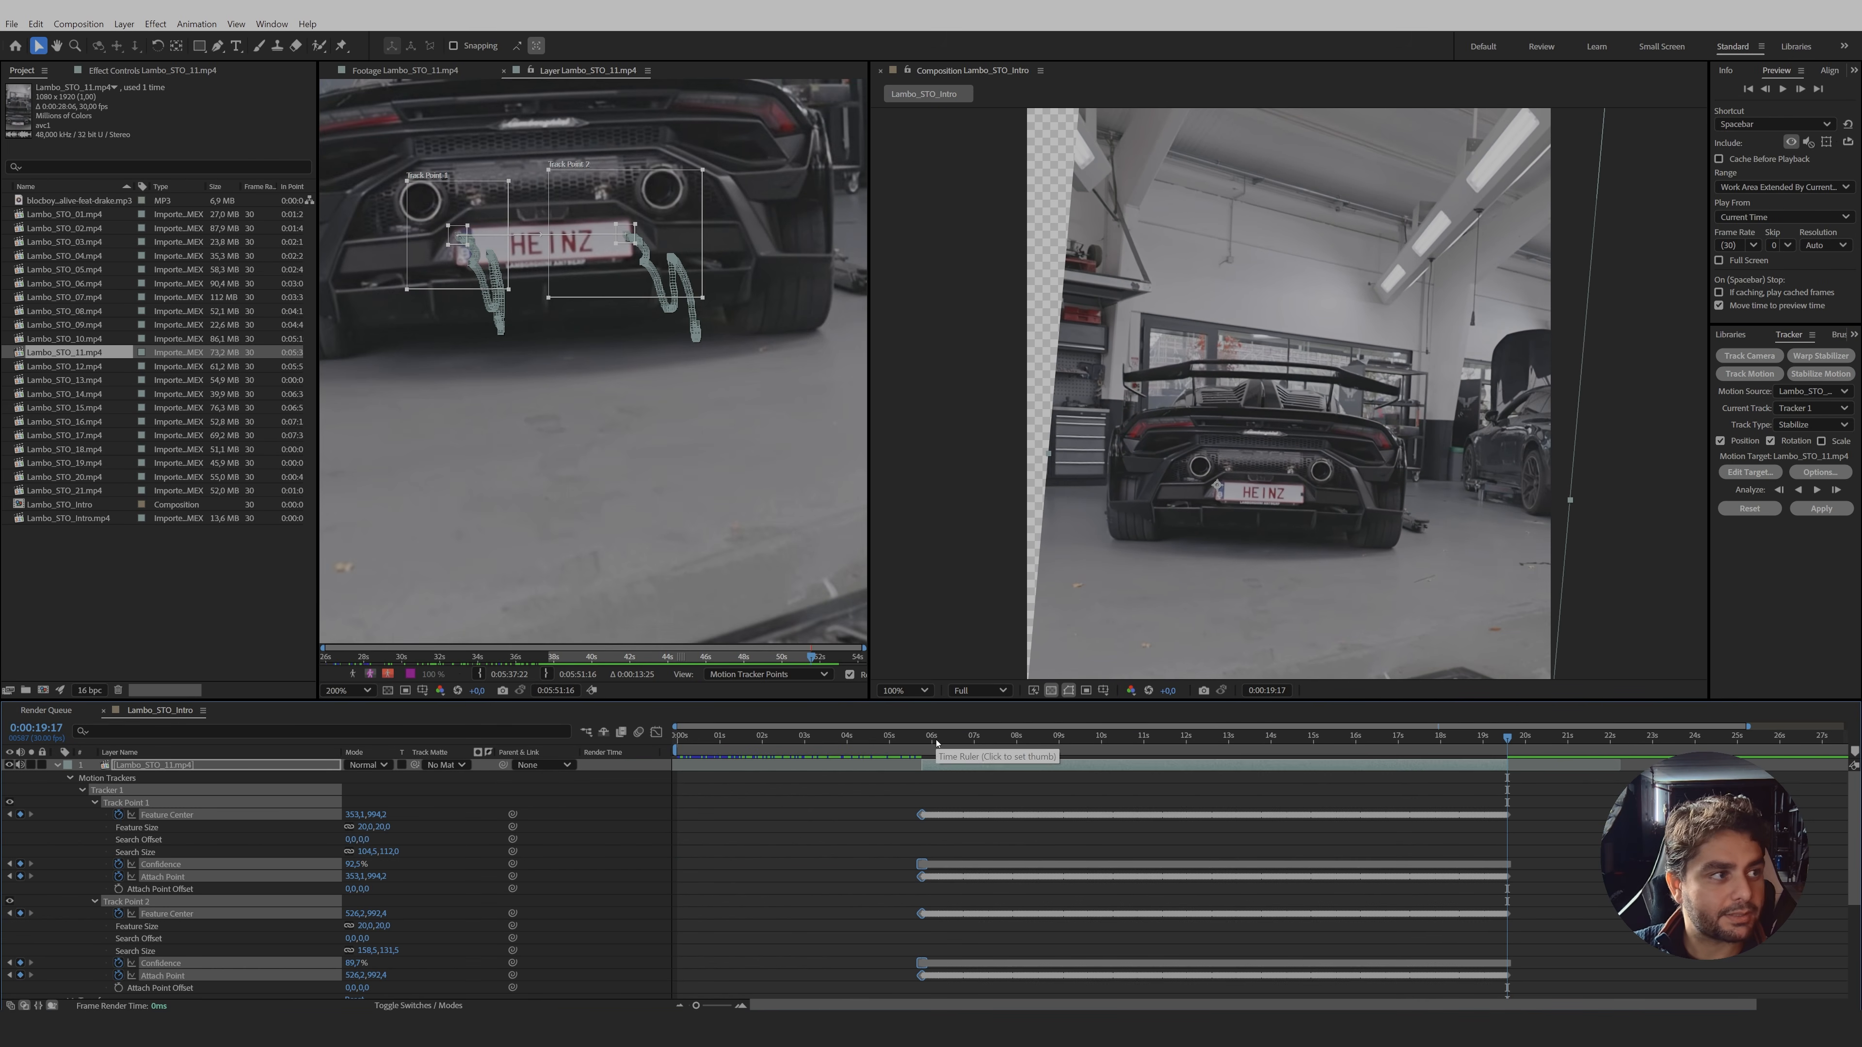
- Scrub through the stabilized clip to check how steady the car stays and inspect its tracking keyframes
{"action": "left_click", "coordinate": [104, 821]}
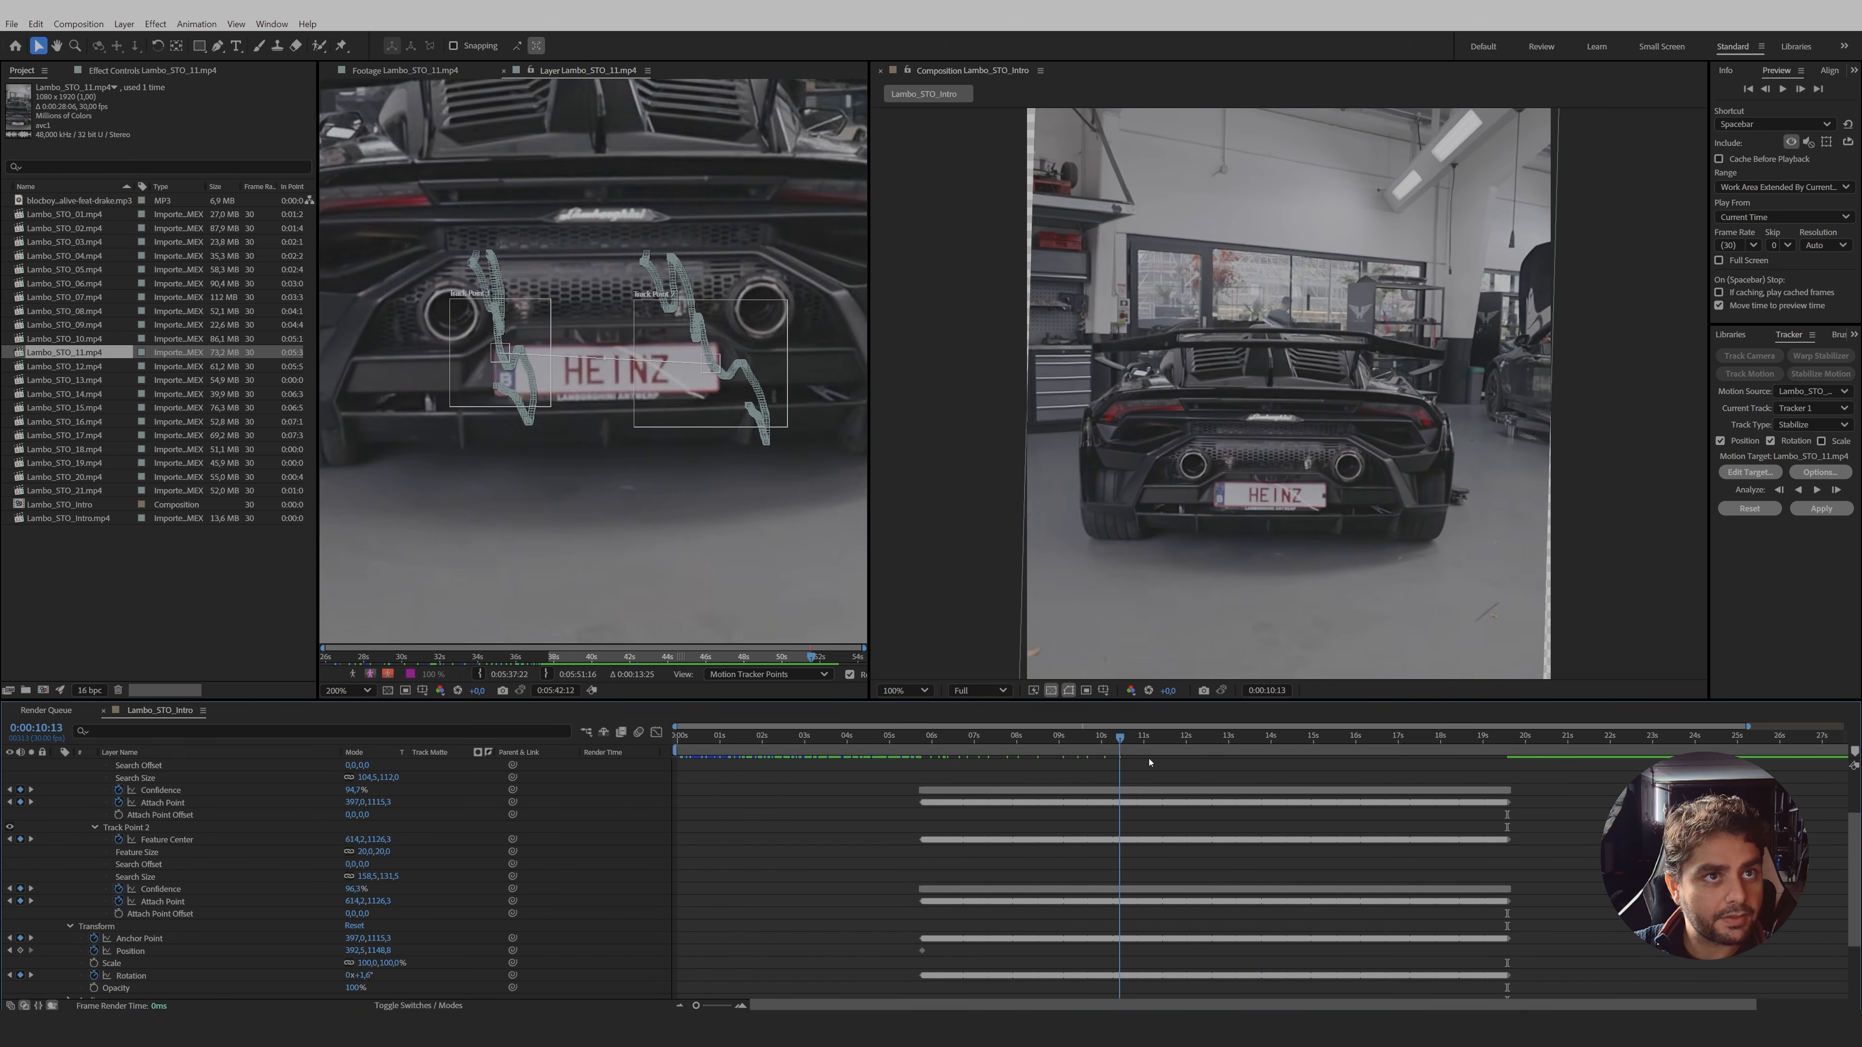
{"action": "left_click_drag", "start_coordinate": [1150, 763], "coordinate": [942, 874]}
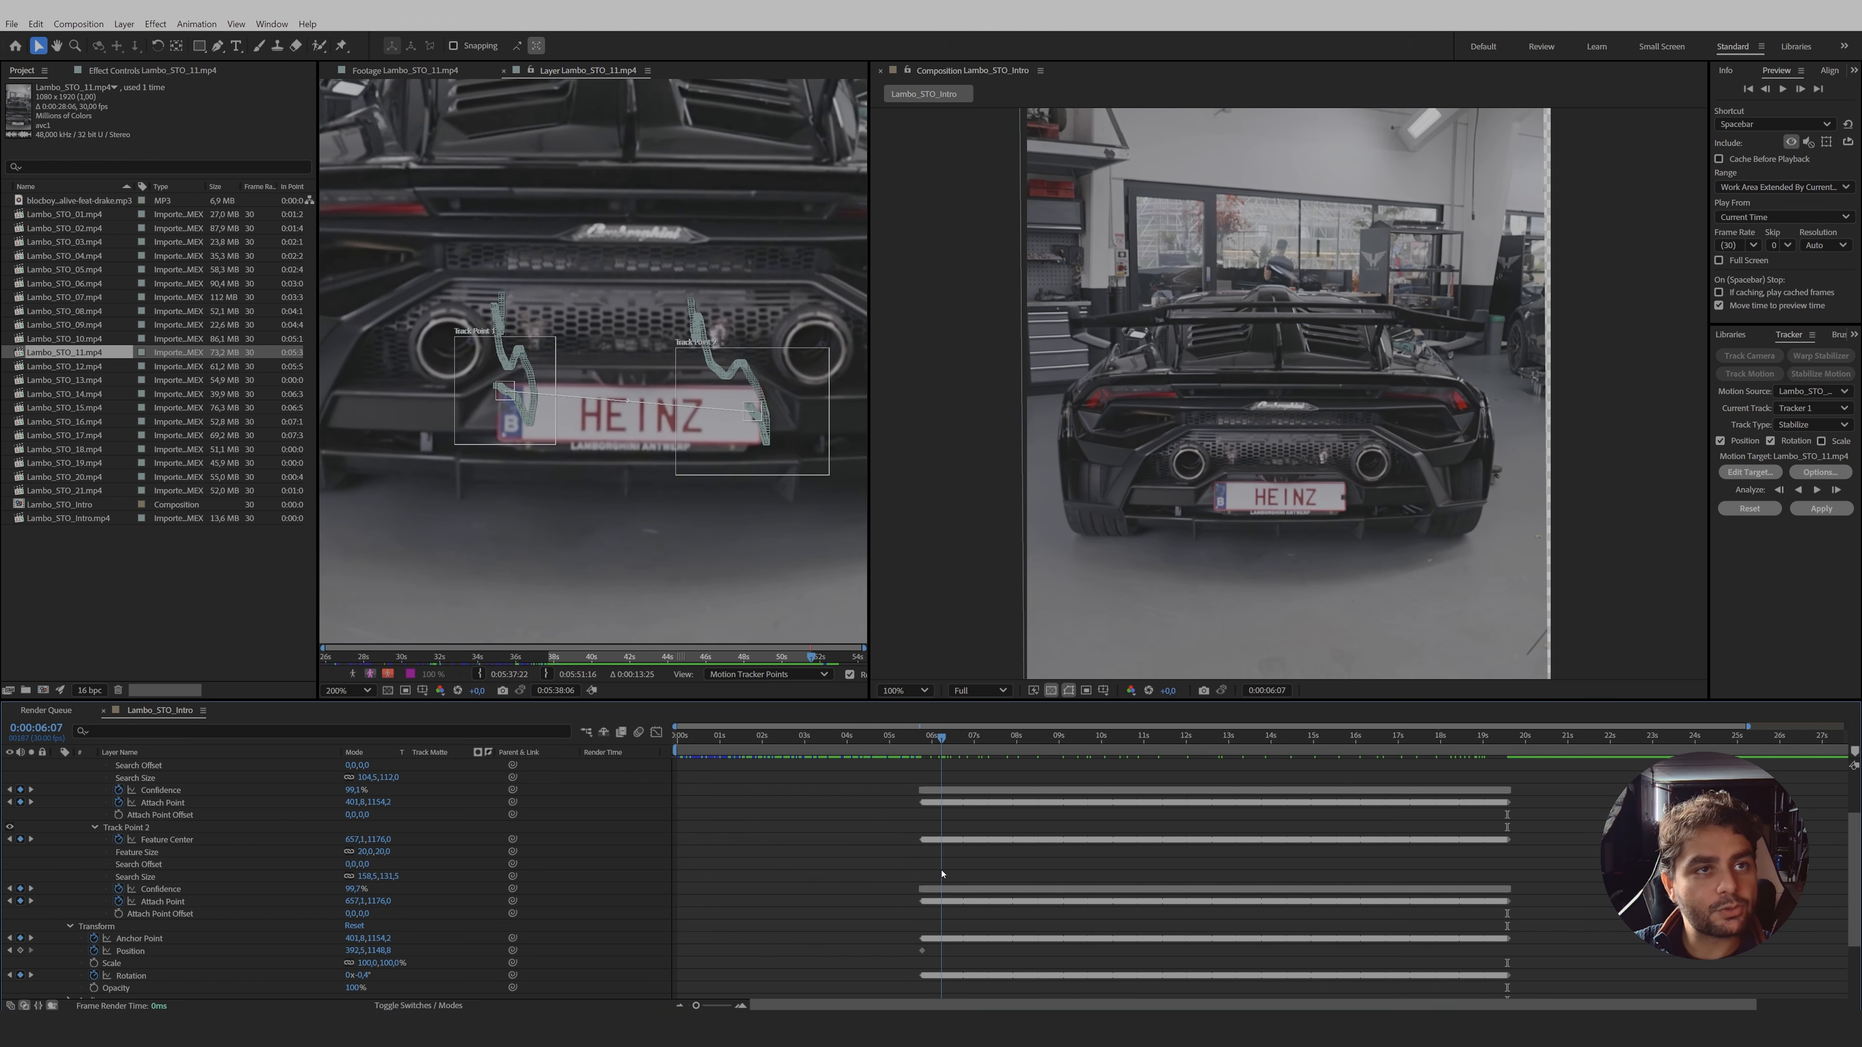
{"action": "scroll", "coordinate": [964, 846], "scroll_direction": "up", "scroll_amount": 3}
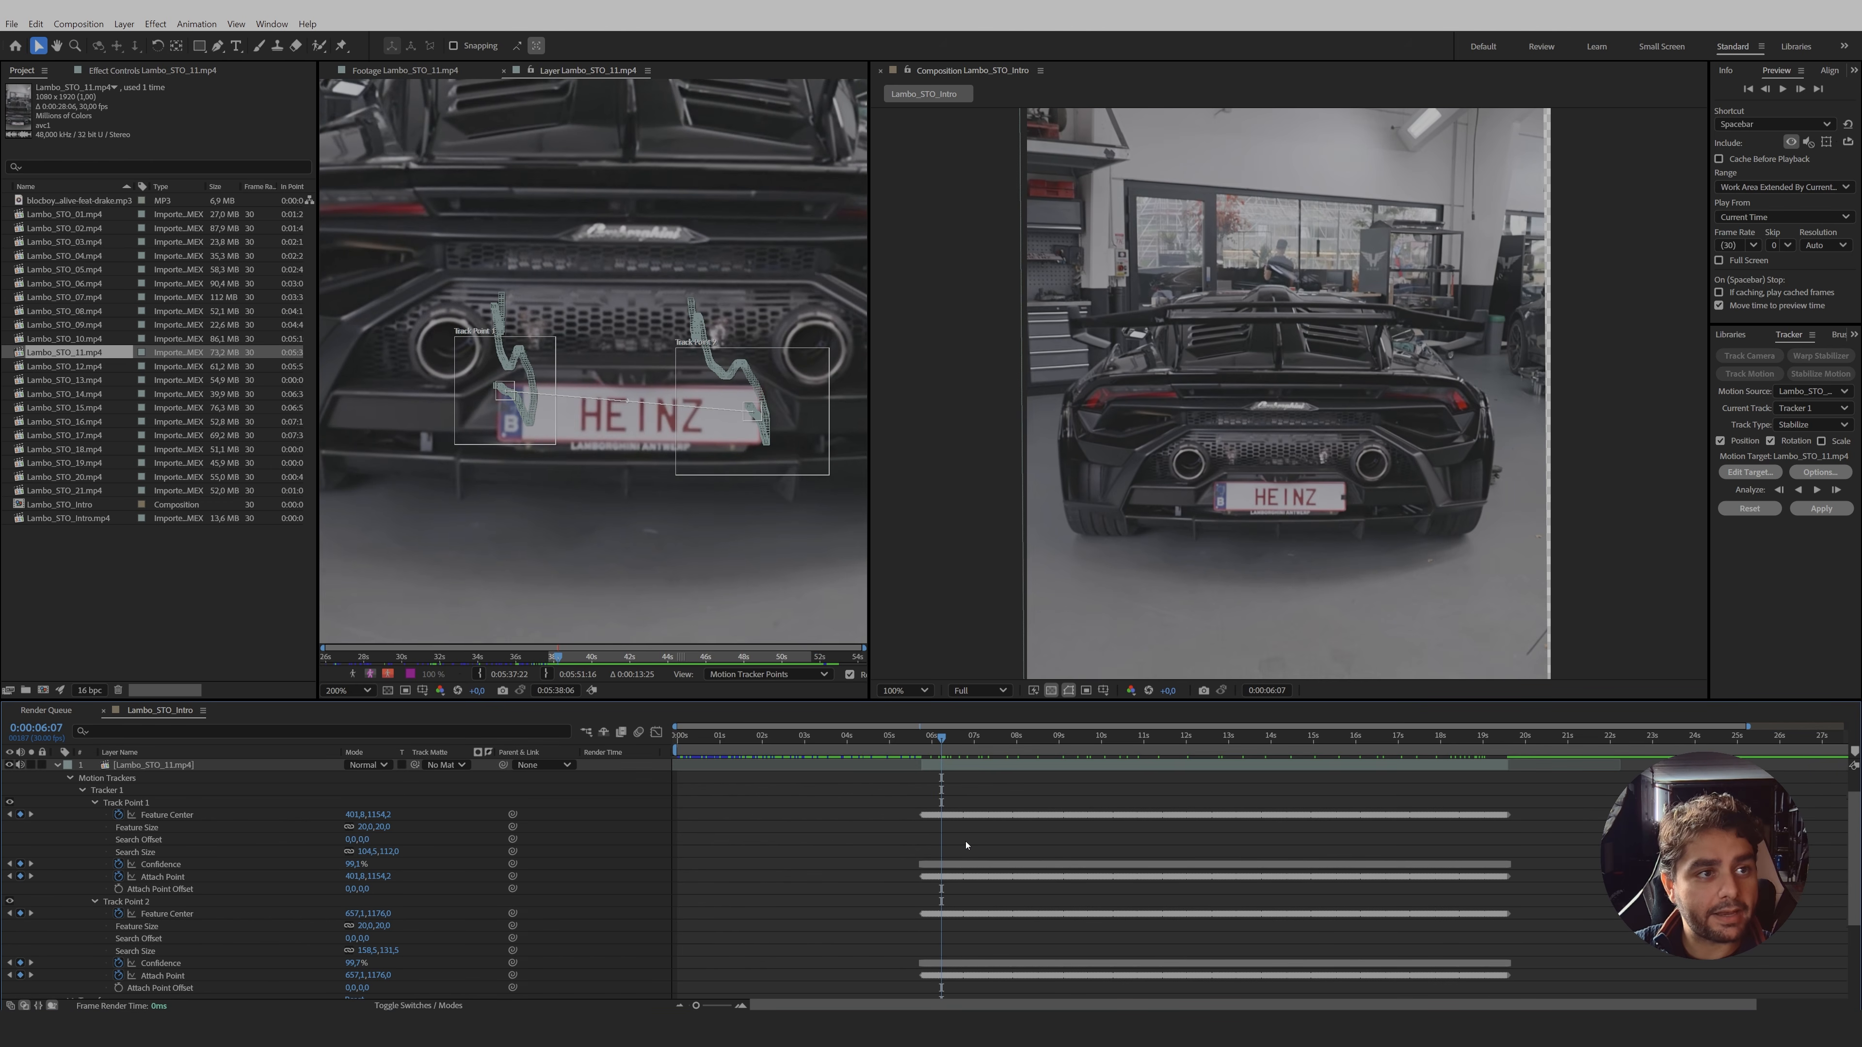
- Keyframe Position and Scale on the Lambo_STO_11.mp4 layer between 0:00:05:23 and the clip's end, enlarging the car as it recedes
{"action": "left_click", "coordinate": [945, 768]}
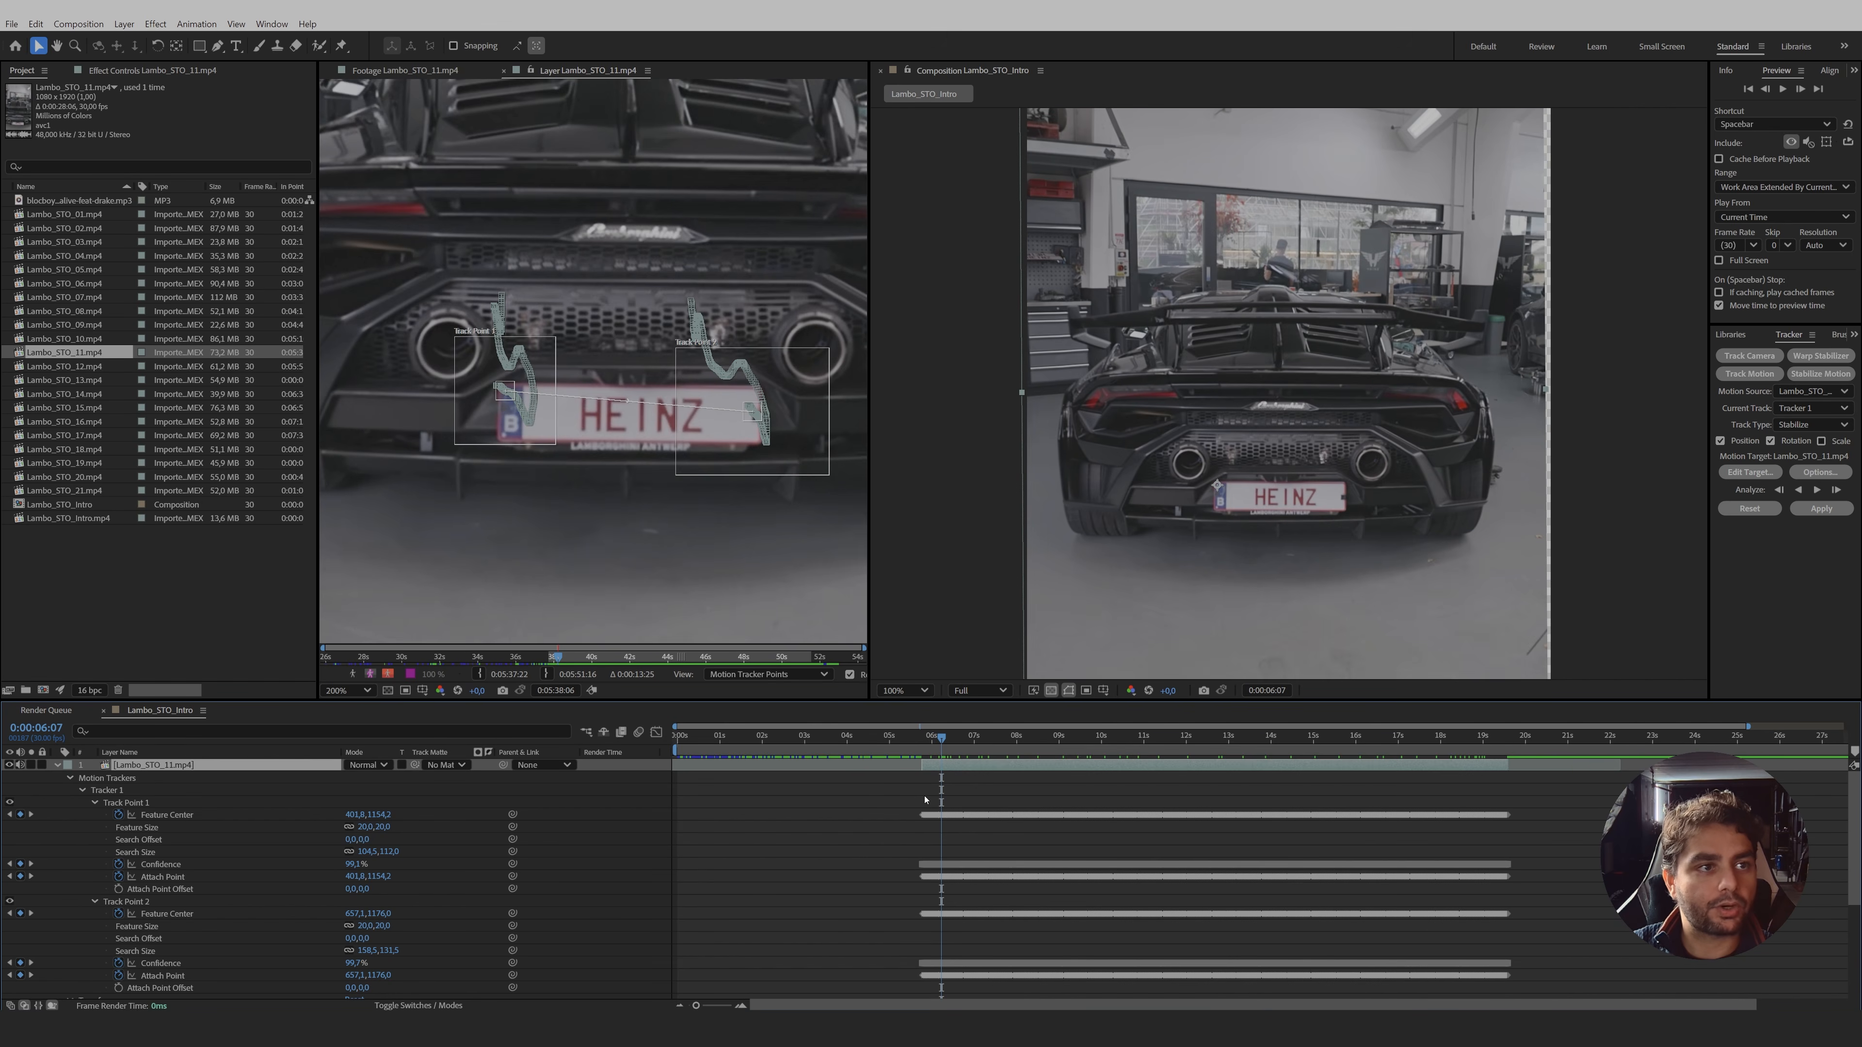
{"action": "left_click", "coordinate": [923, 738]}
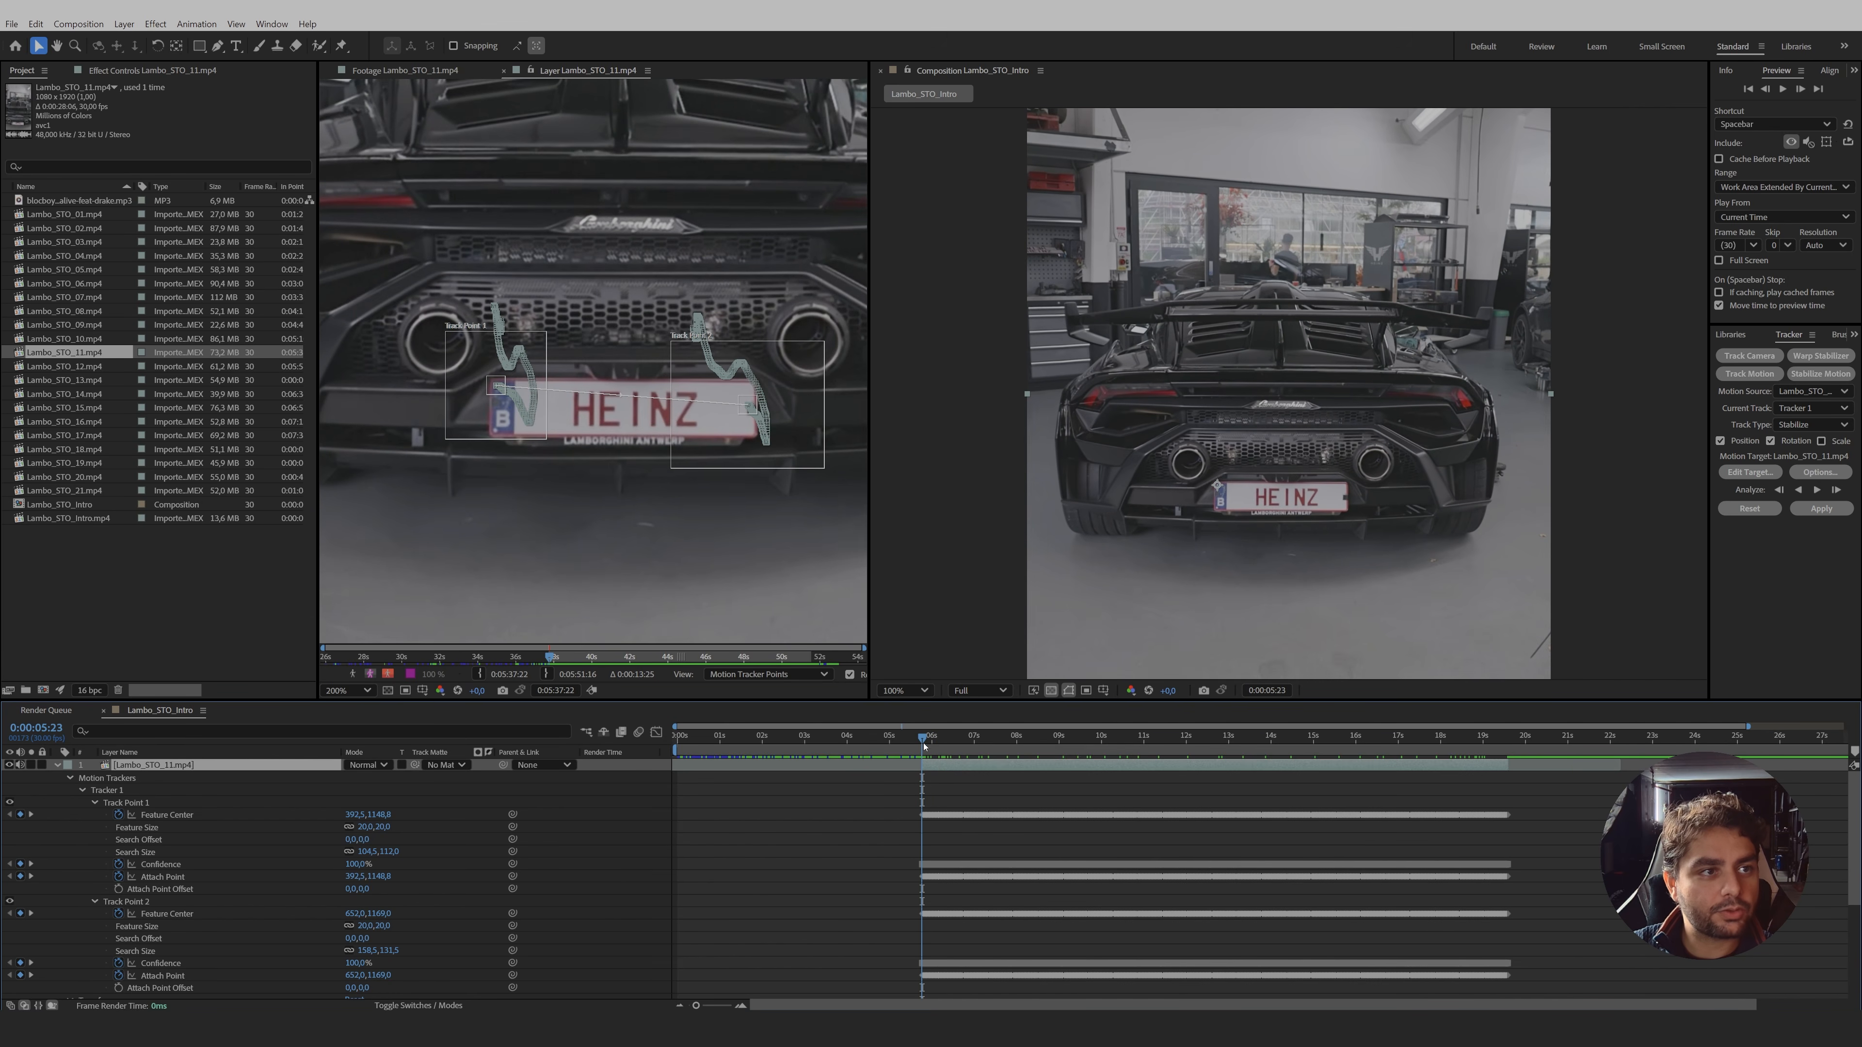
{"action": "key", "text": "p"}
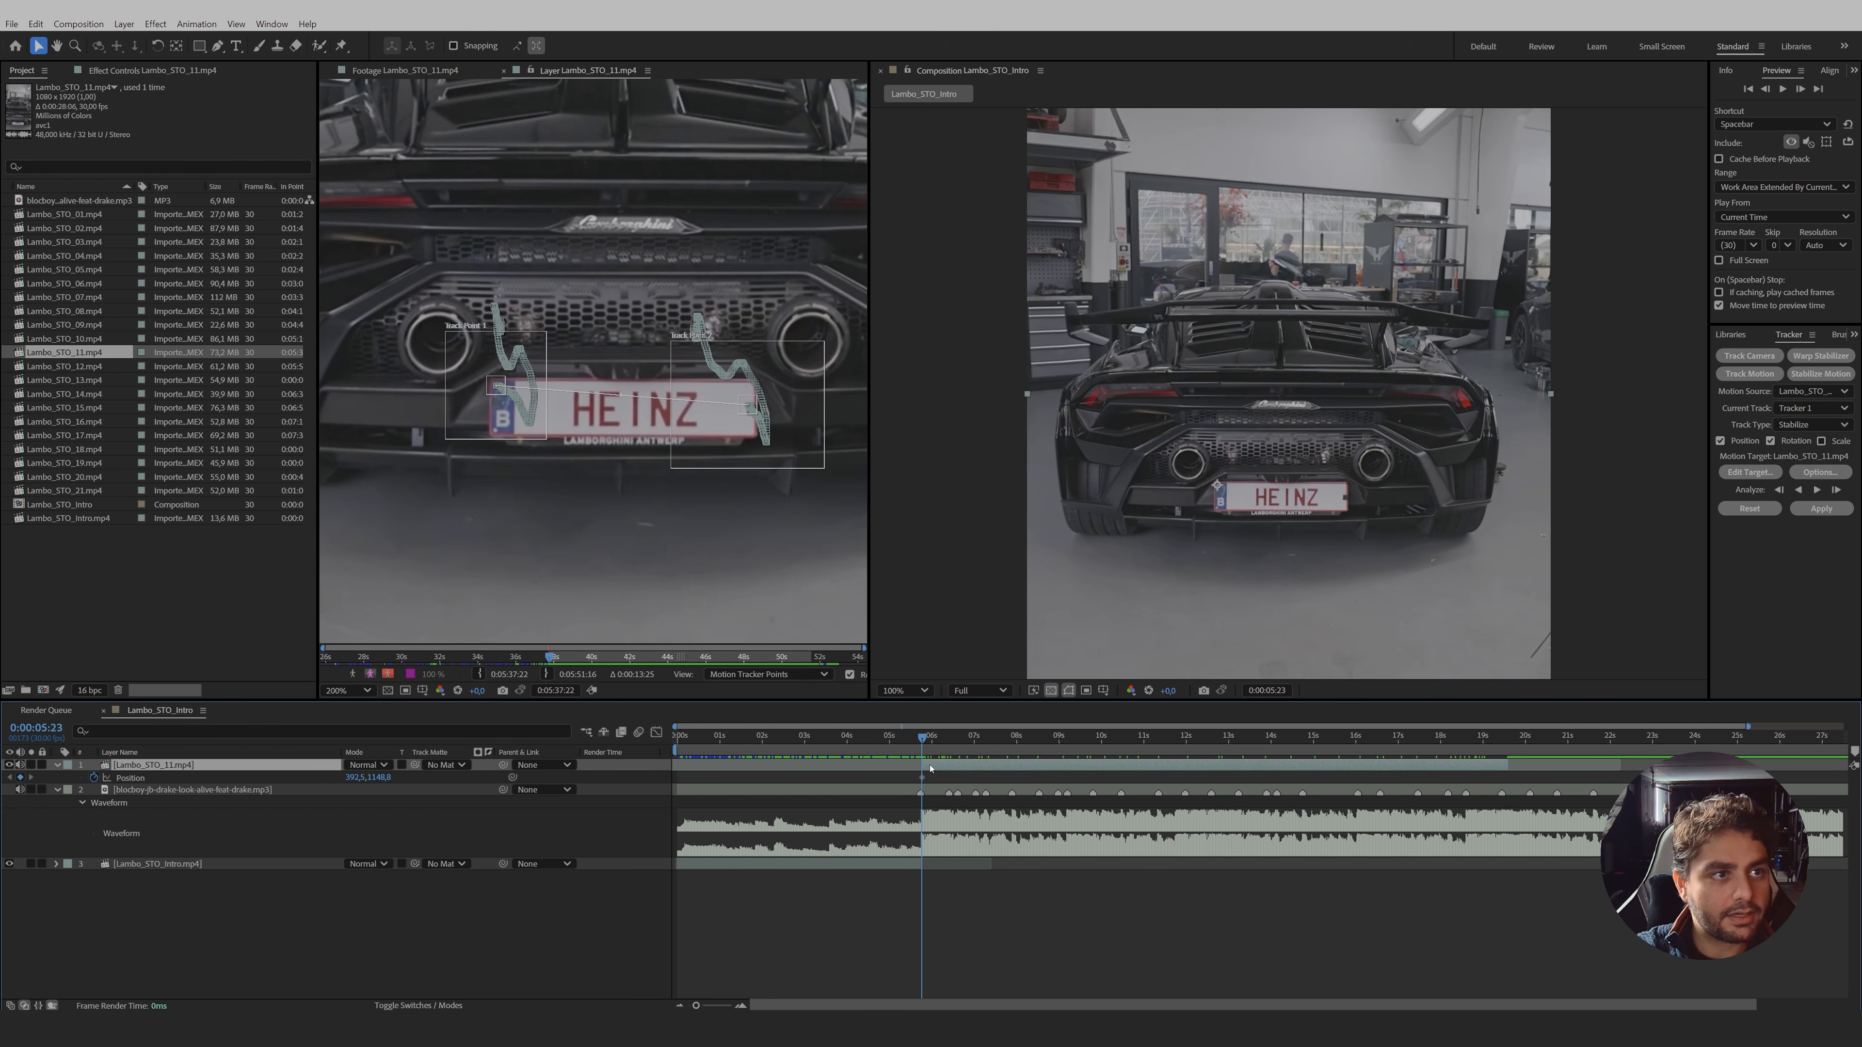
{"action": "key", "text": "shift+s"}
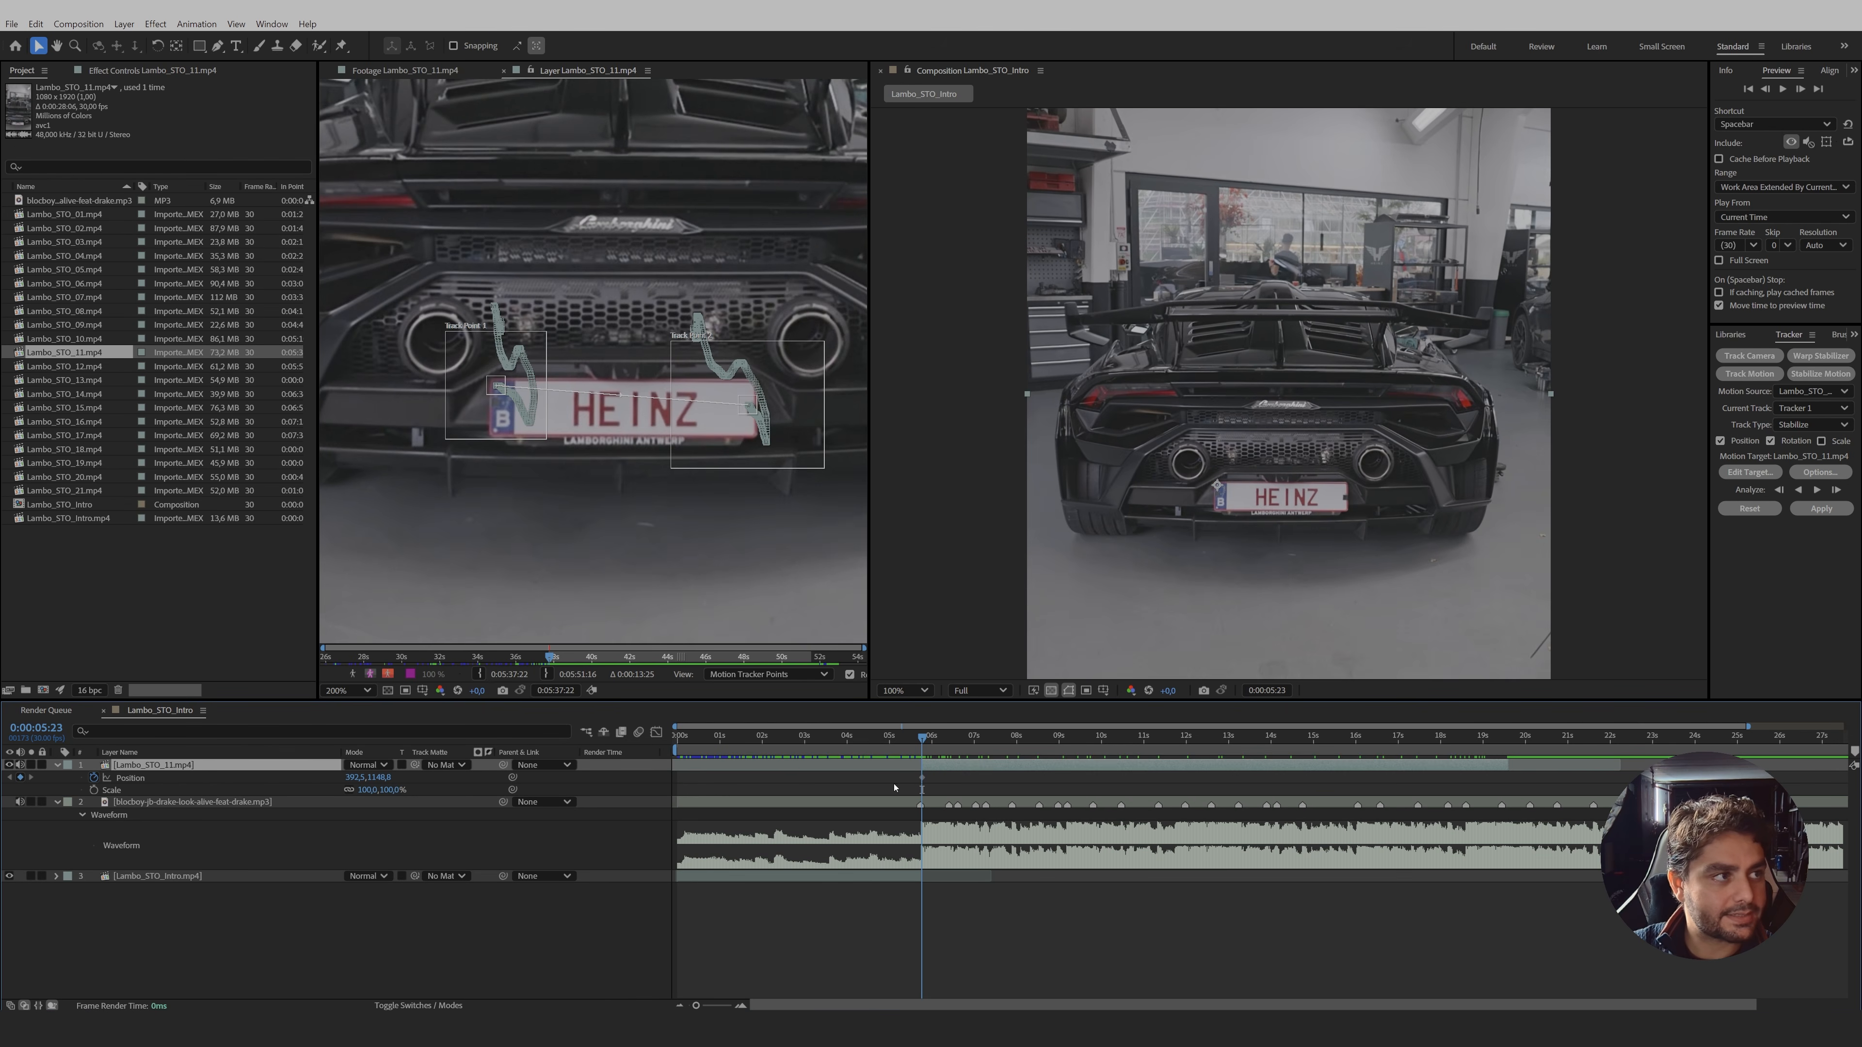
{"action": "left_click", "coordinate": [94, 790]}
{"action": "left_click_drag", "start_coordinate": [923, 736], "coordinate": [1504, 762]}
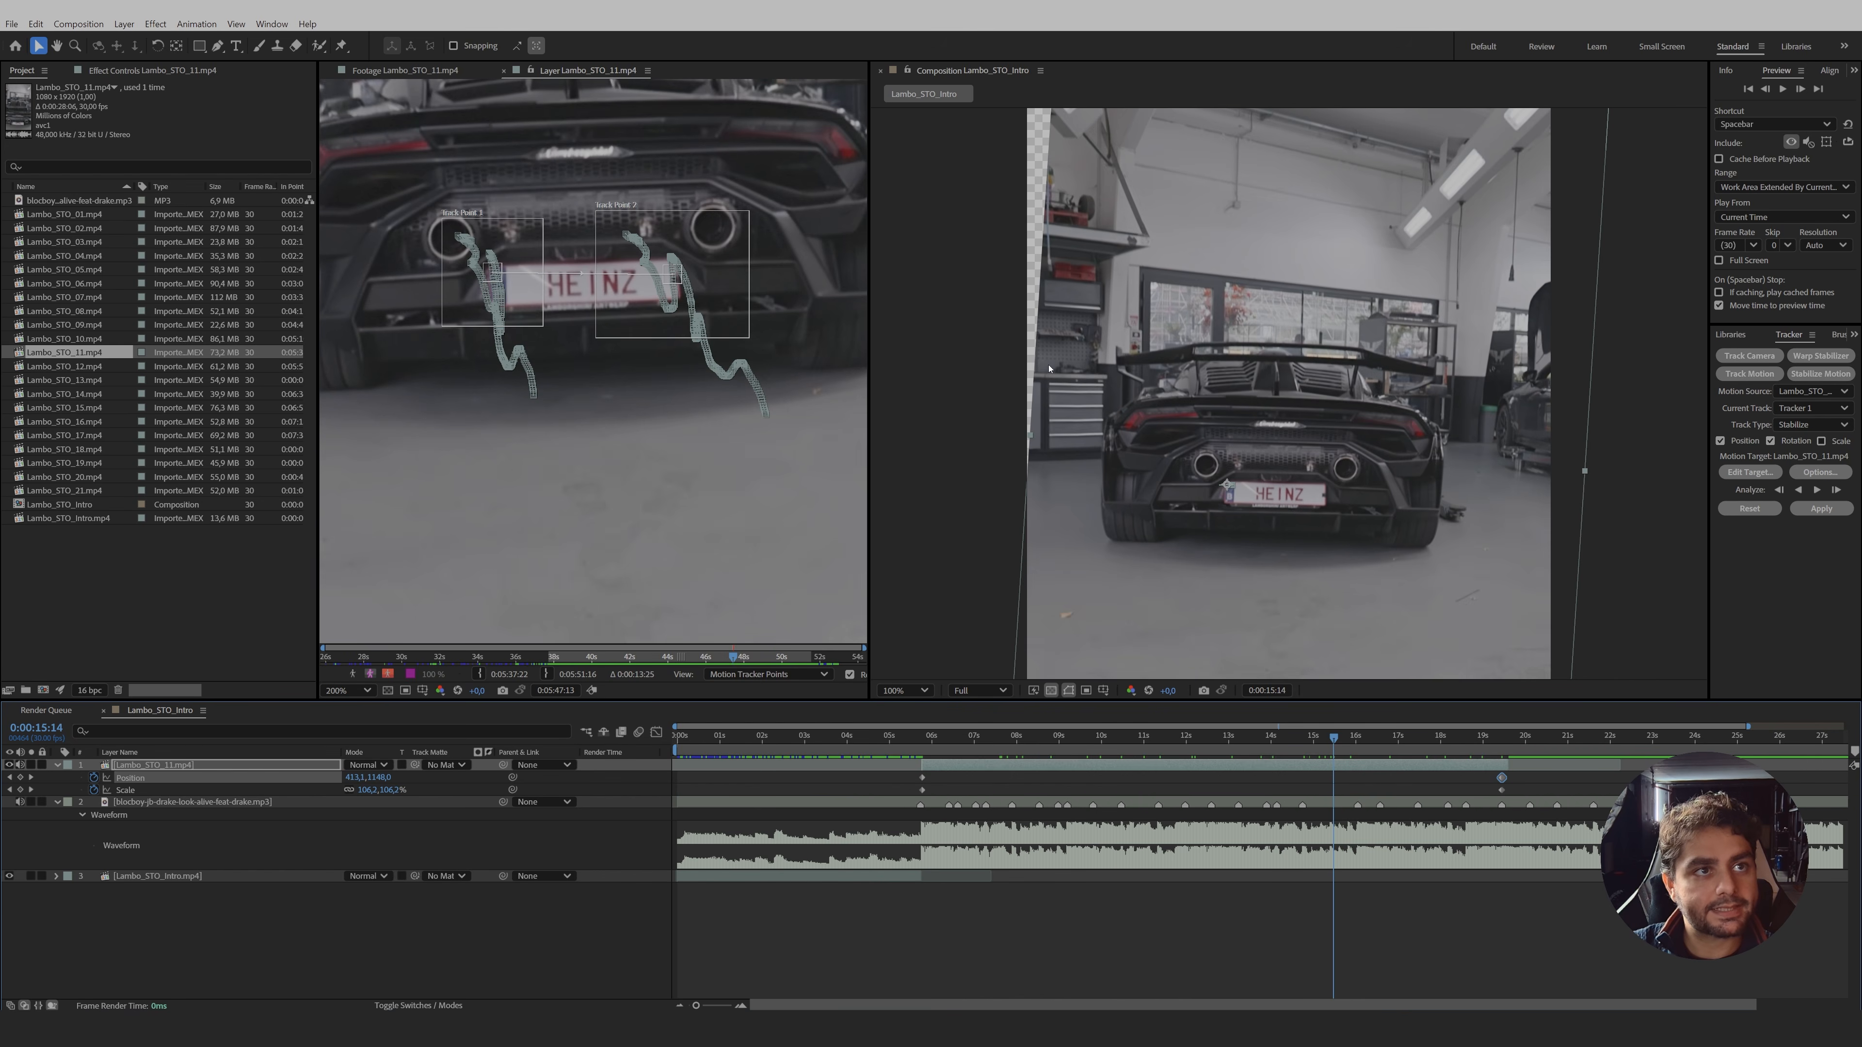
{"action": "left_click", "coordinate": [1233, 770]}
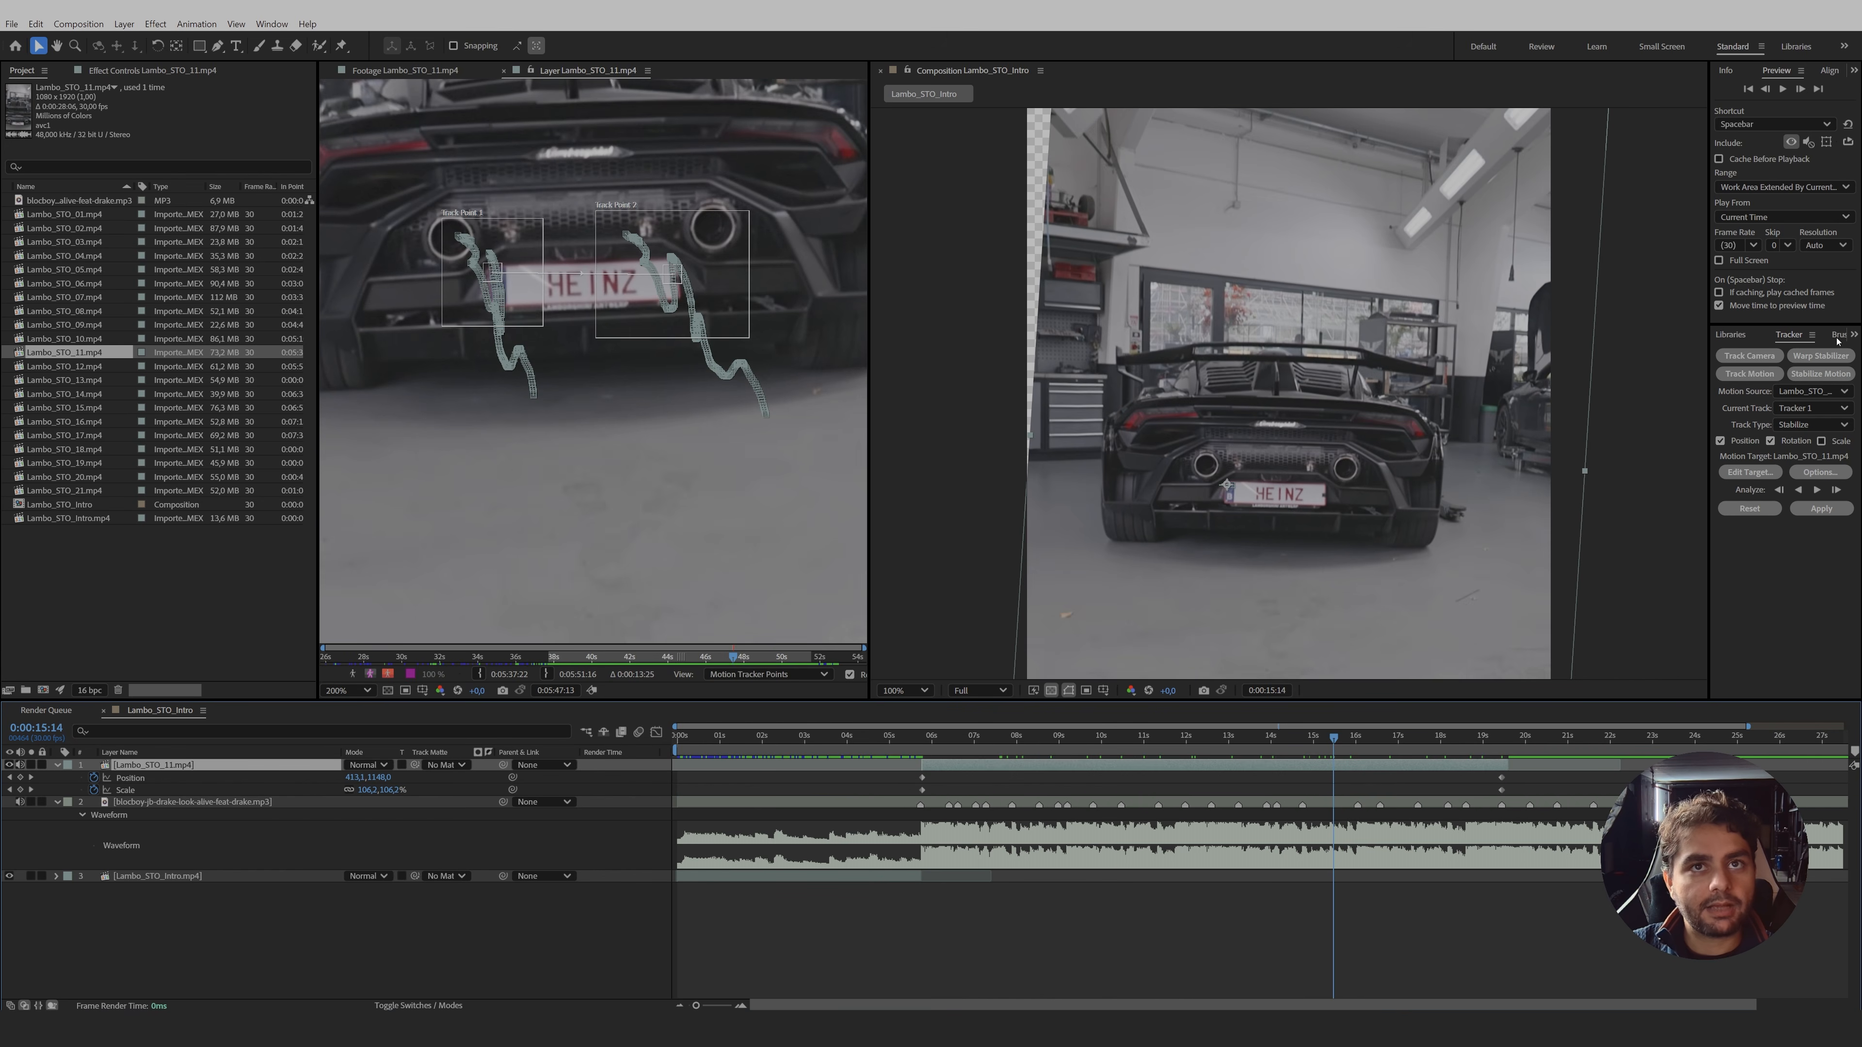
- Apply the Motion Tile effect to the Lambo_STO_11.mp4 layer and turn on Mirror Edges
{"action": "left_click", "coordinate": [1853, 335]}
{"action": "left_click", "coordinate": [1807, 378]}
{"action": "left_click_drag", "start_coordinate": [1802, 353], "coordinate": [1607, 351]}
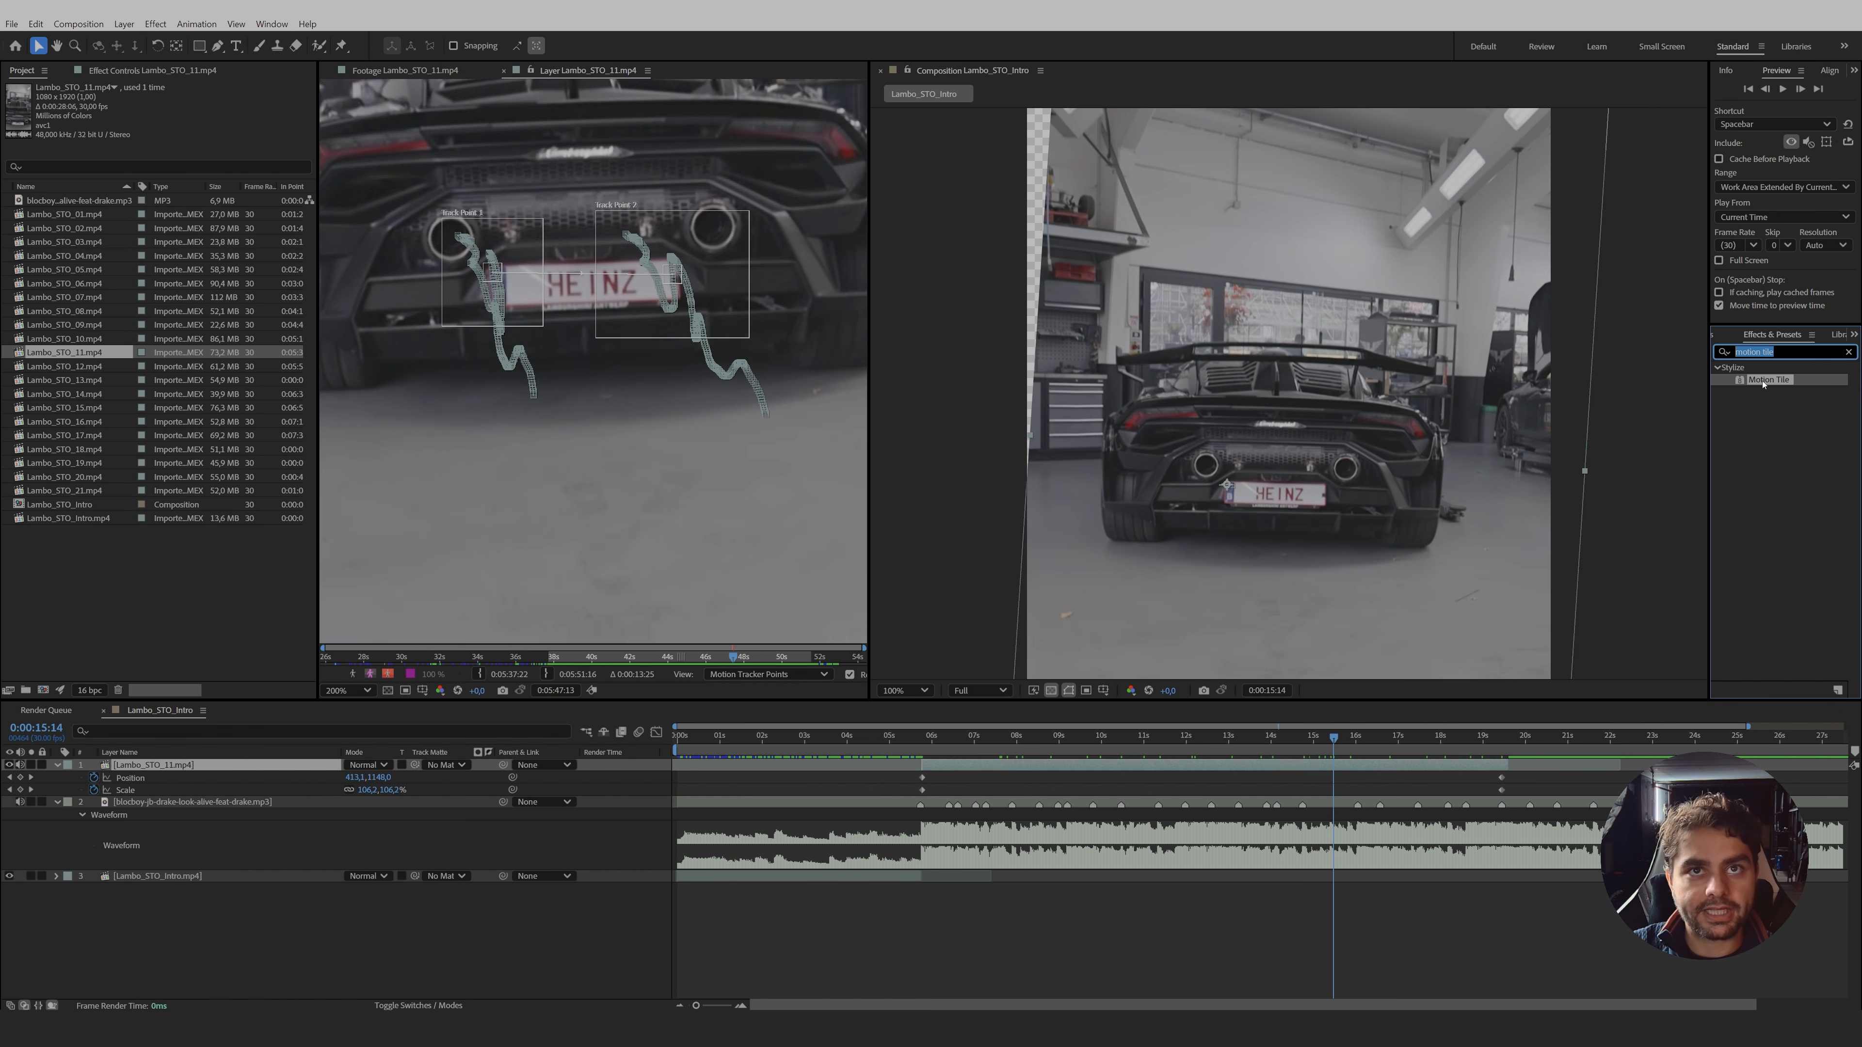
{"action": "left_click_drag", "start_coordinate": [1763, 383], "coordinate": [1189, 767]}
{"action": "left_click", "coordinate": [175, 174]}
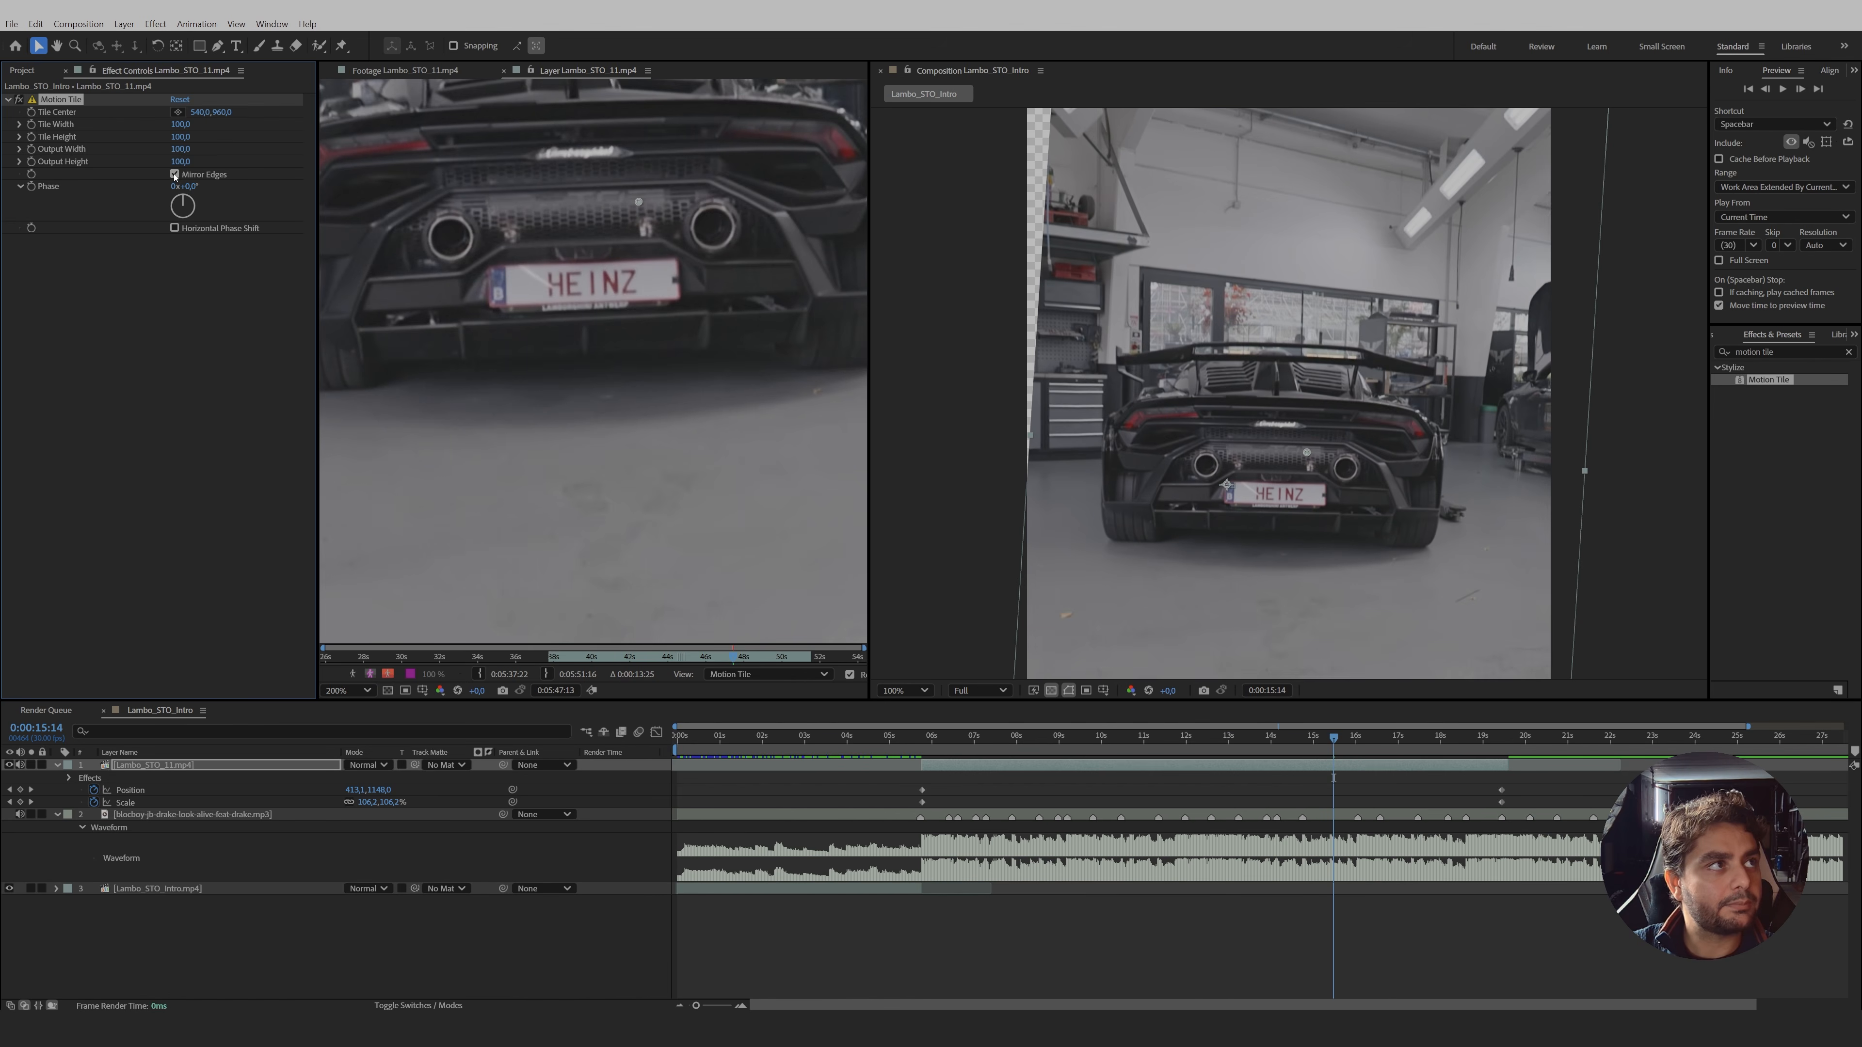
- Set Motion Tile's Output Height and Output Width to 110 to fill the exposed frame edges
{"action": "left_click", "coordinate": [180, 162]}
{"action": "type", "text": "110"}
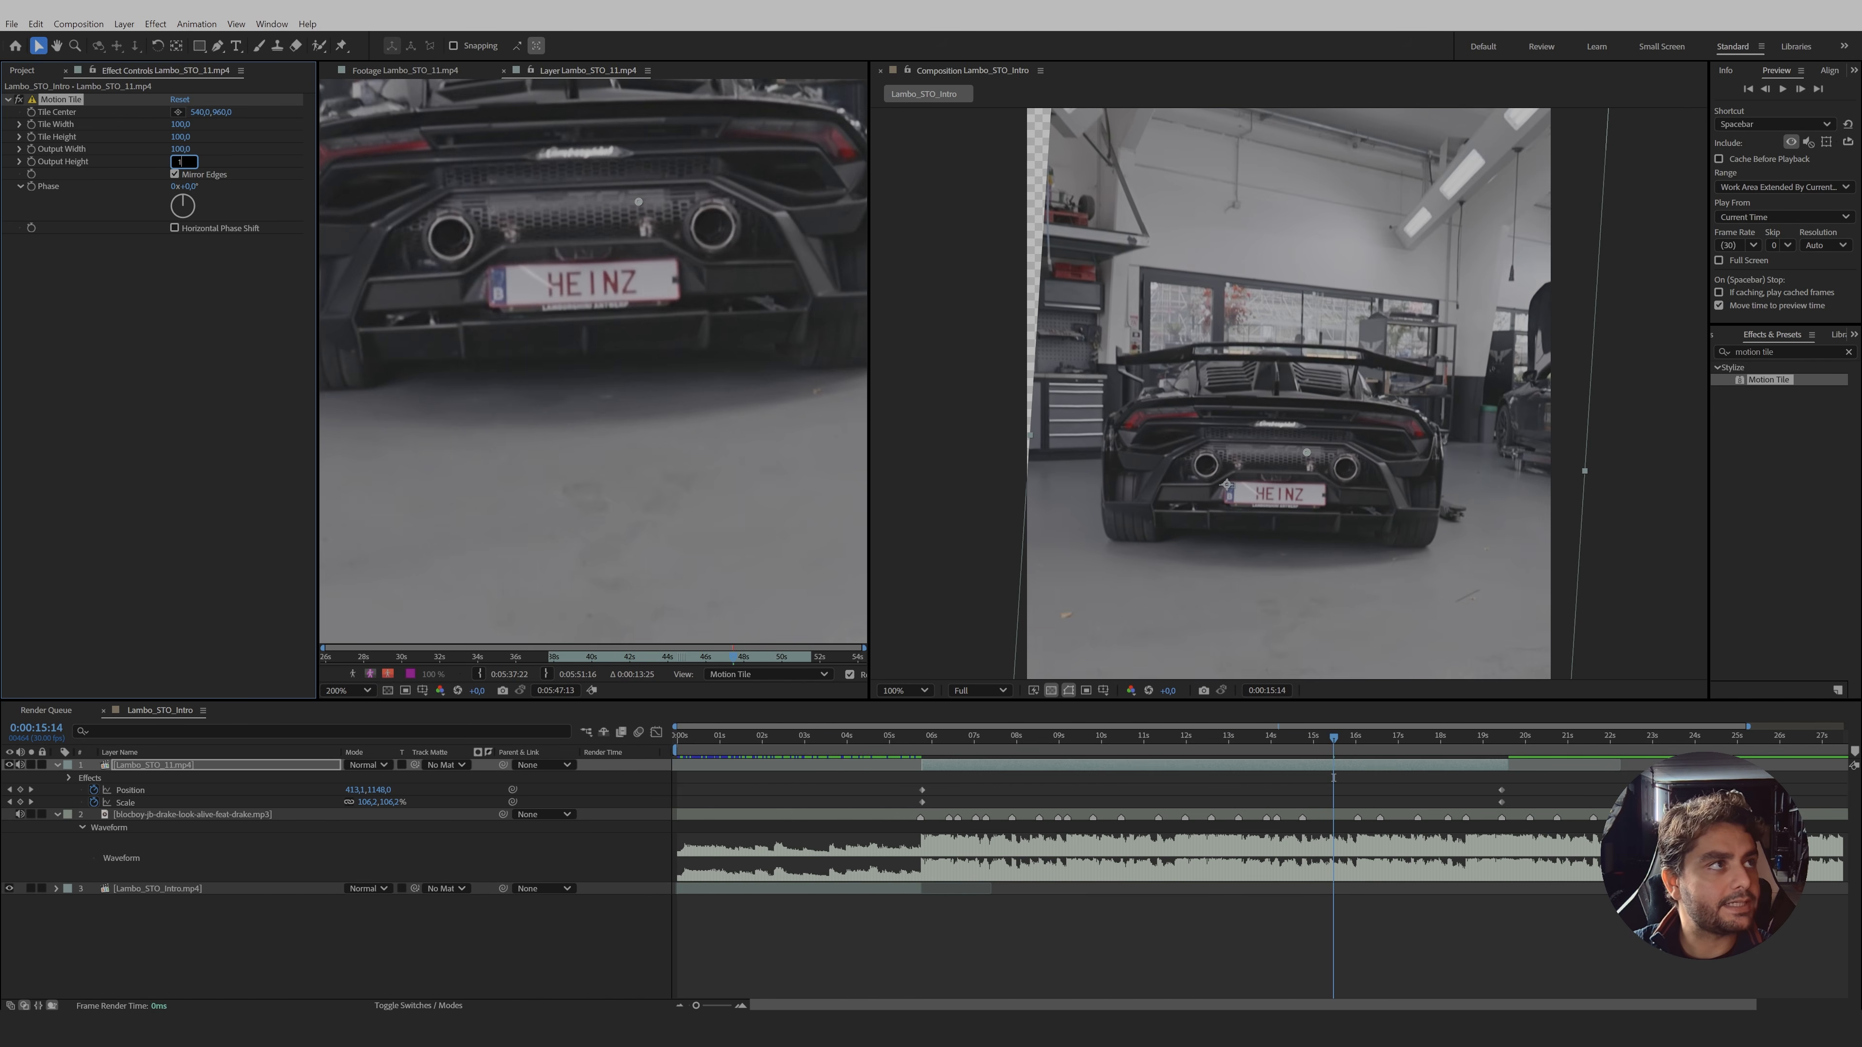
{"action": "left_click", "coordinate": [180, 149]}
{"action": "type", "text": "110"}
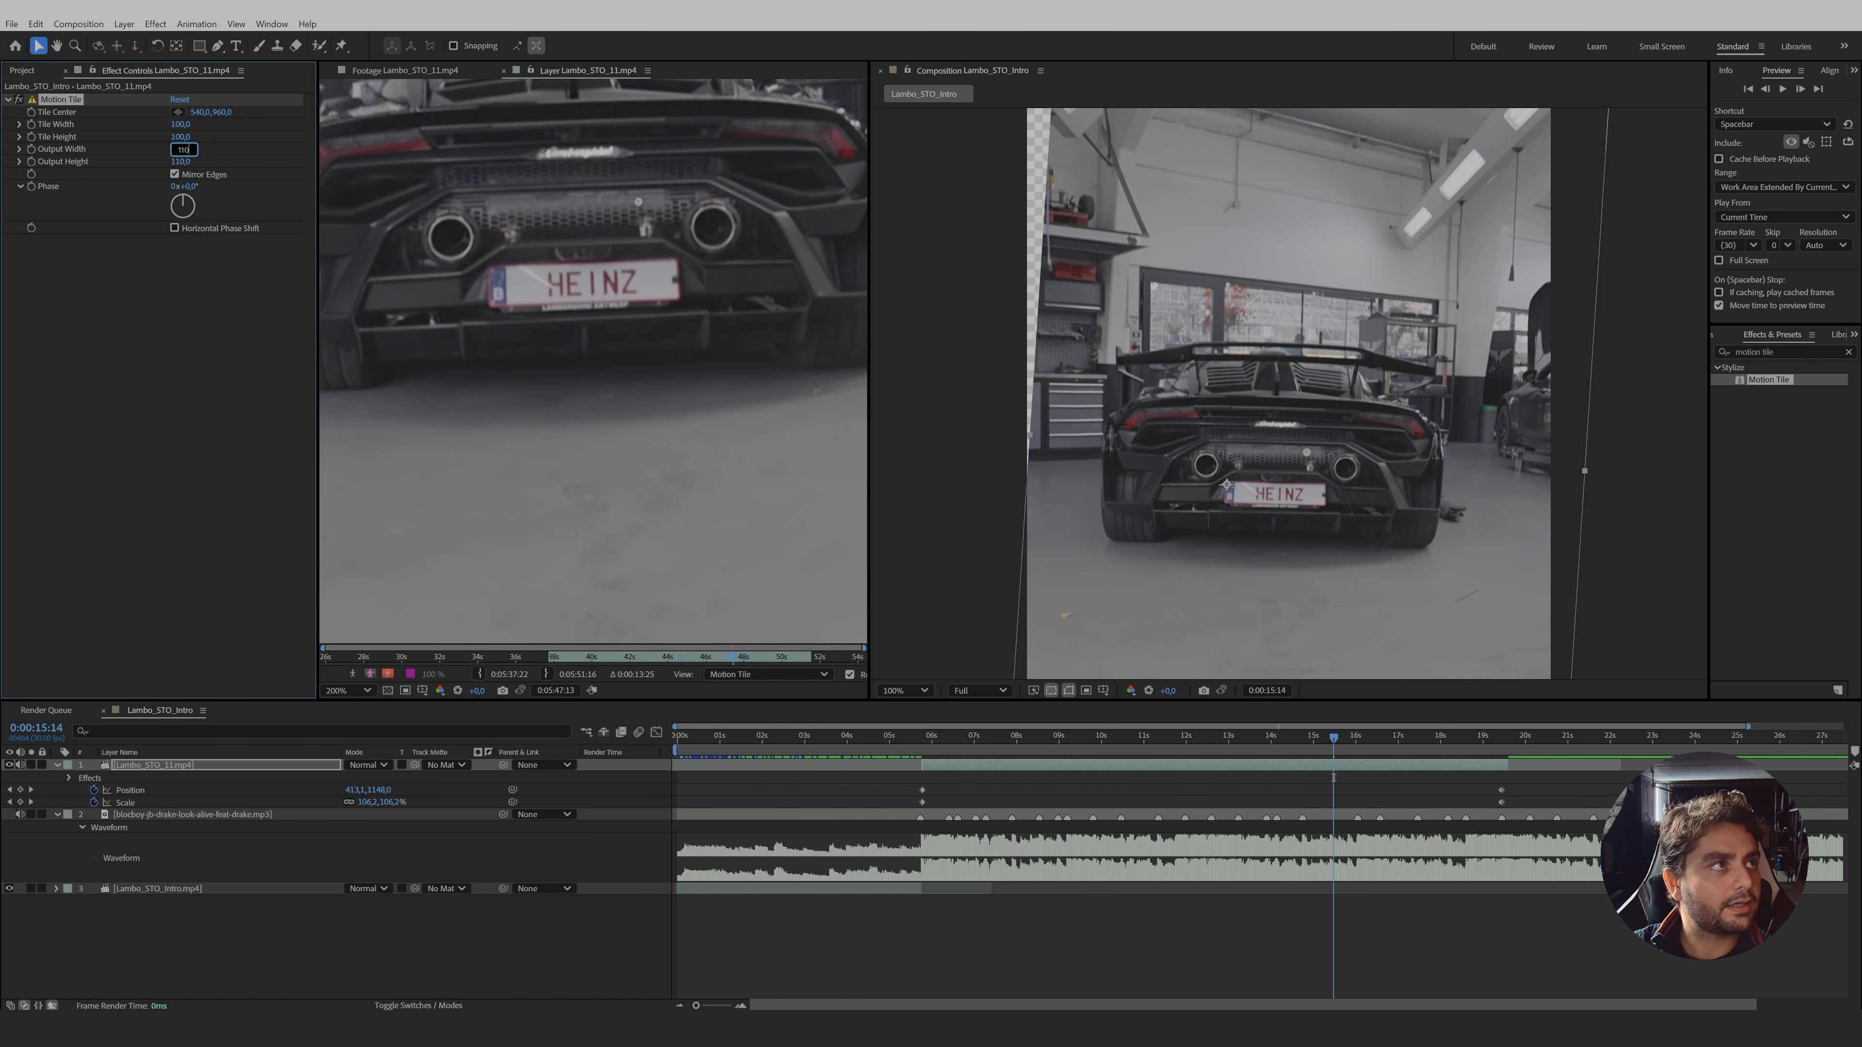
{"action": "key", "text": "Return"}
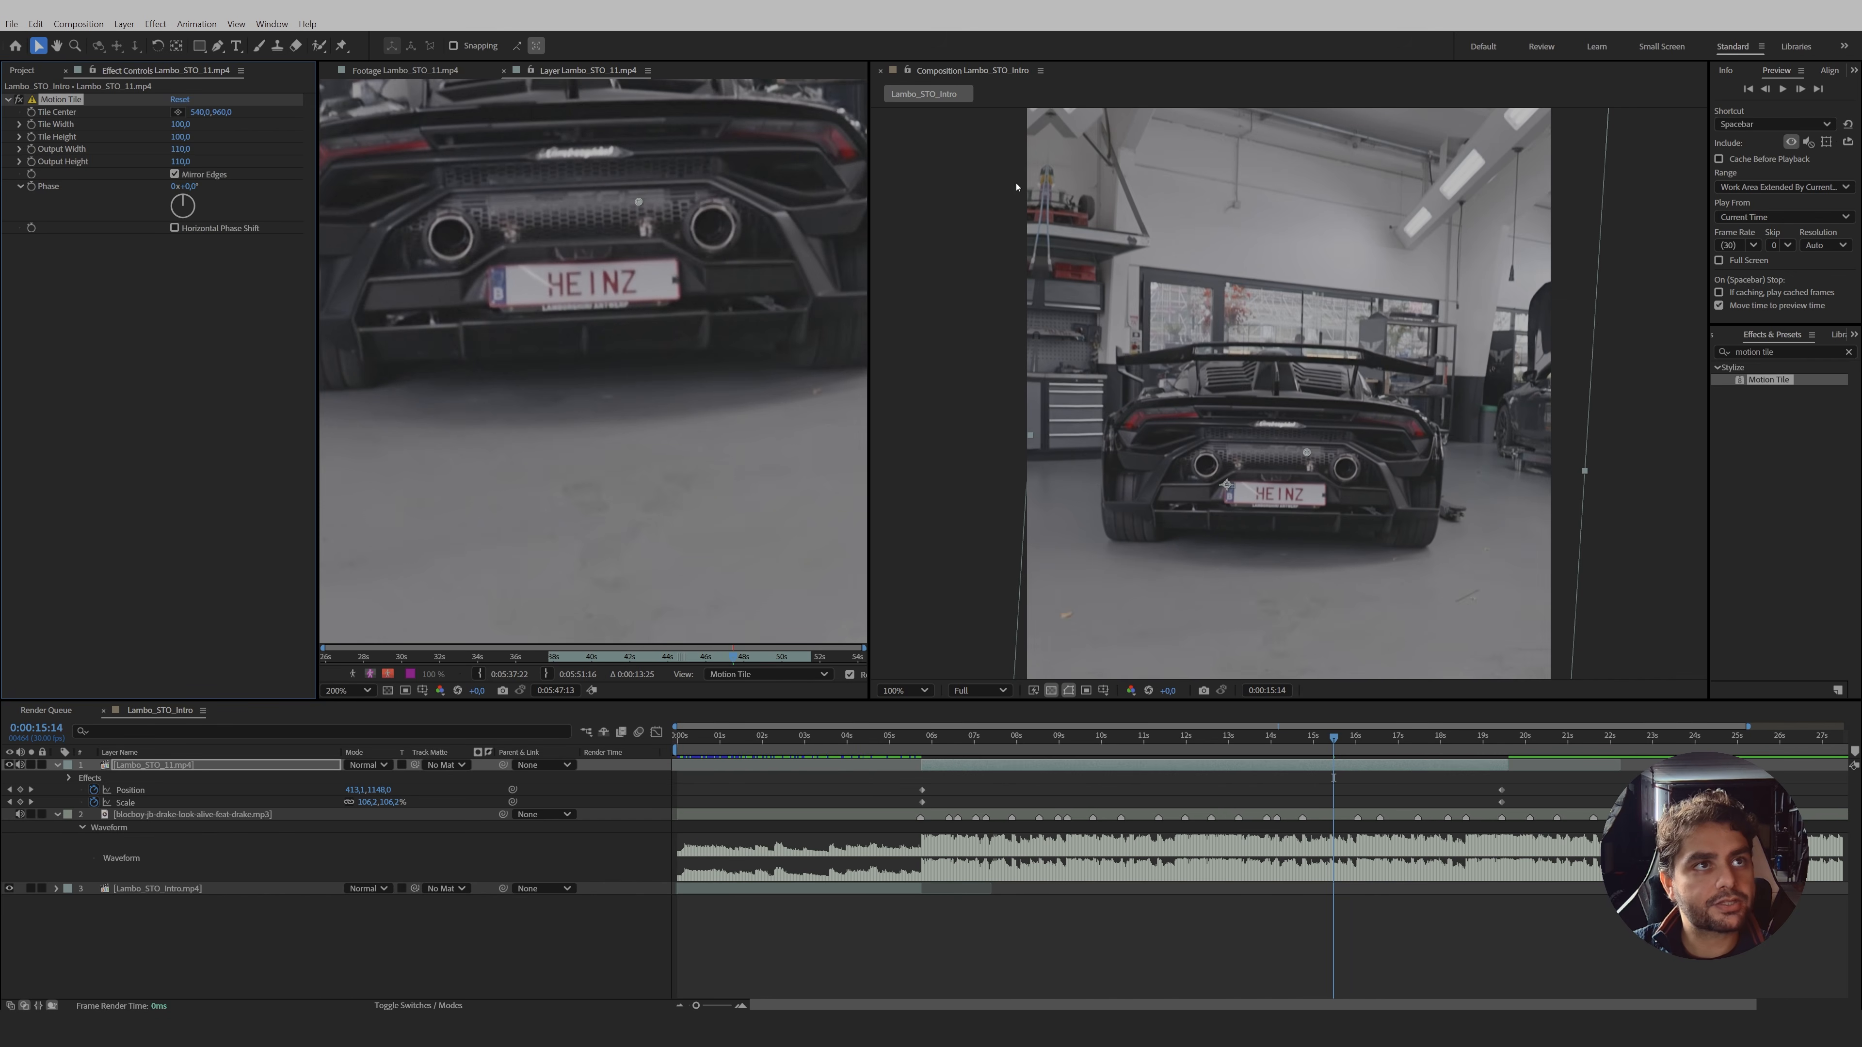
- Check the mirrored edges near 0:00:06:23, and pre-compose the Lambo_STO_11.mp4 layer
{"action": "left_click_drag", "start_coordinate": [1333, 737], "coordinate": [964, 749]}
{"action": "left_click", "coordinate": [968, 766]}
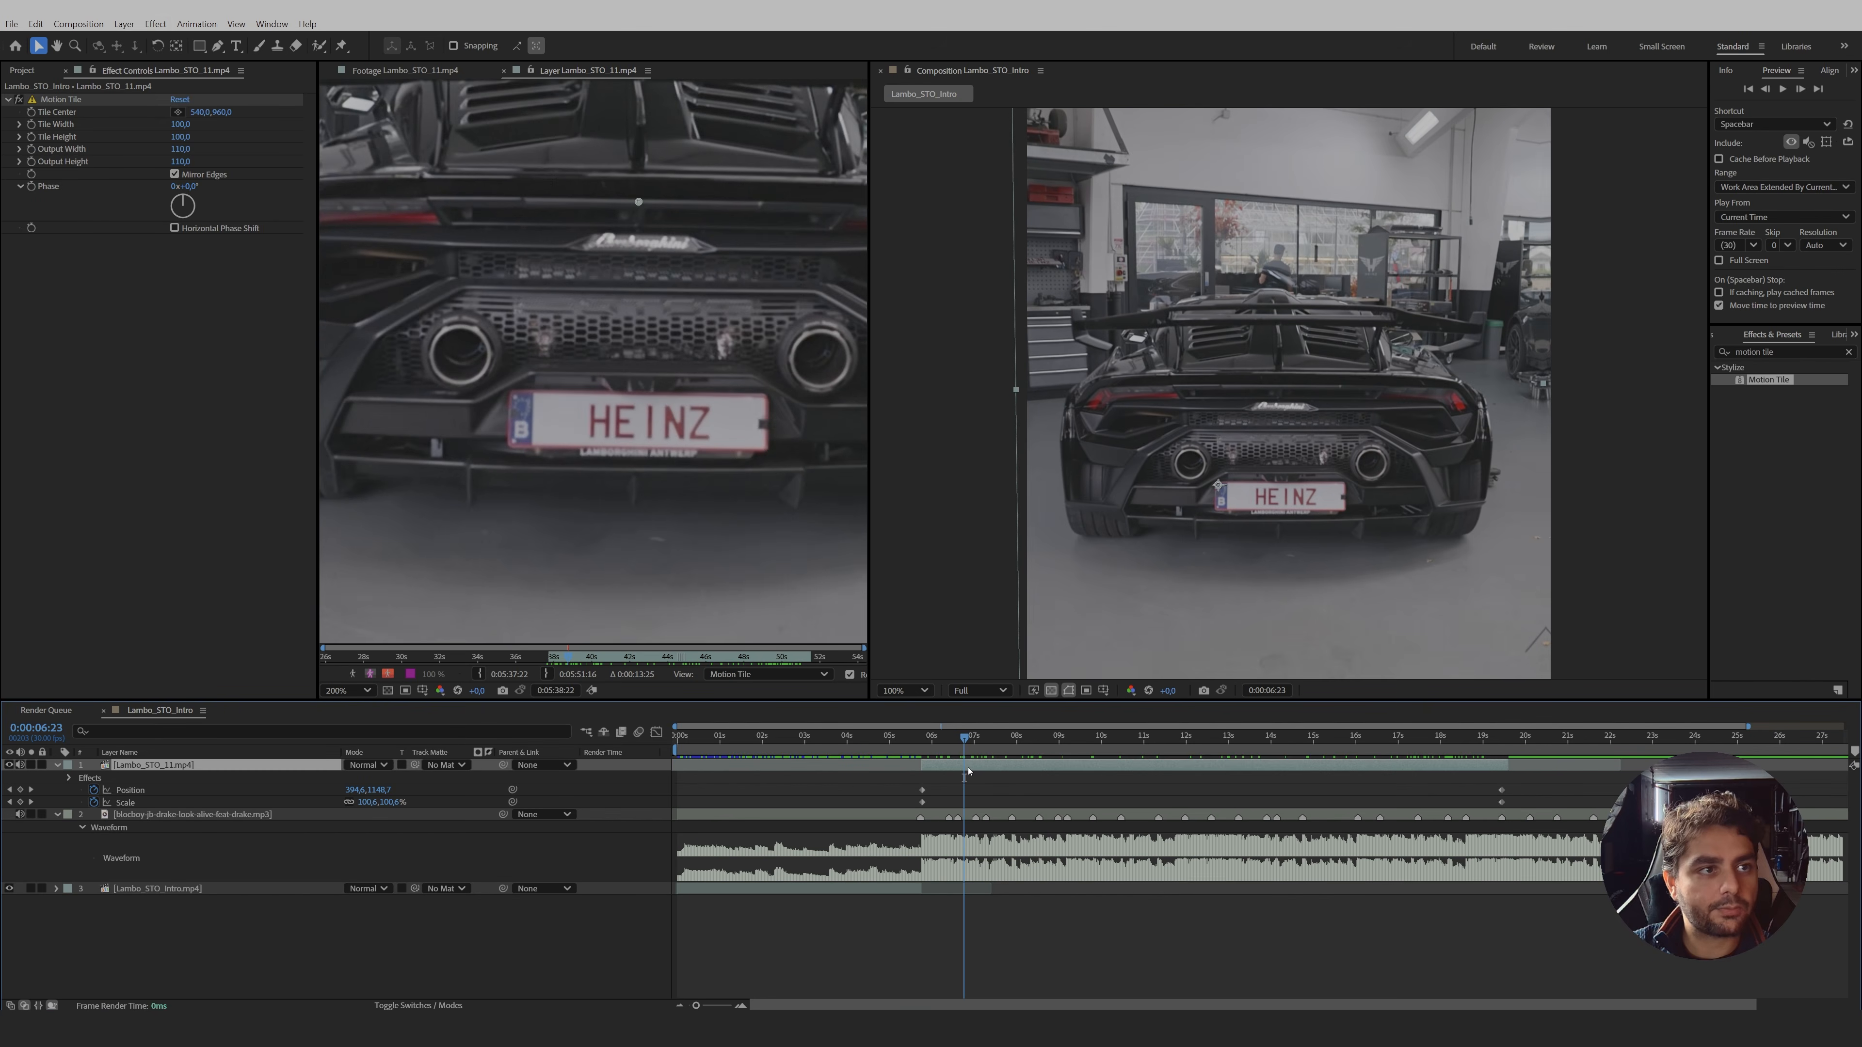
{"action": "left_click", "coordinate": [129, 24]}
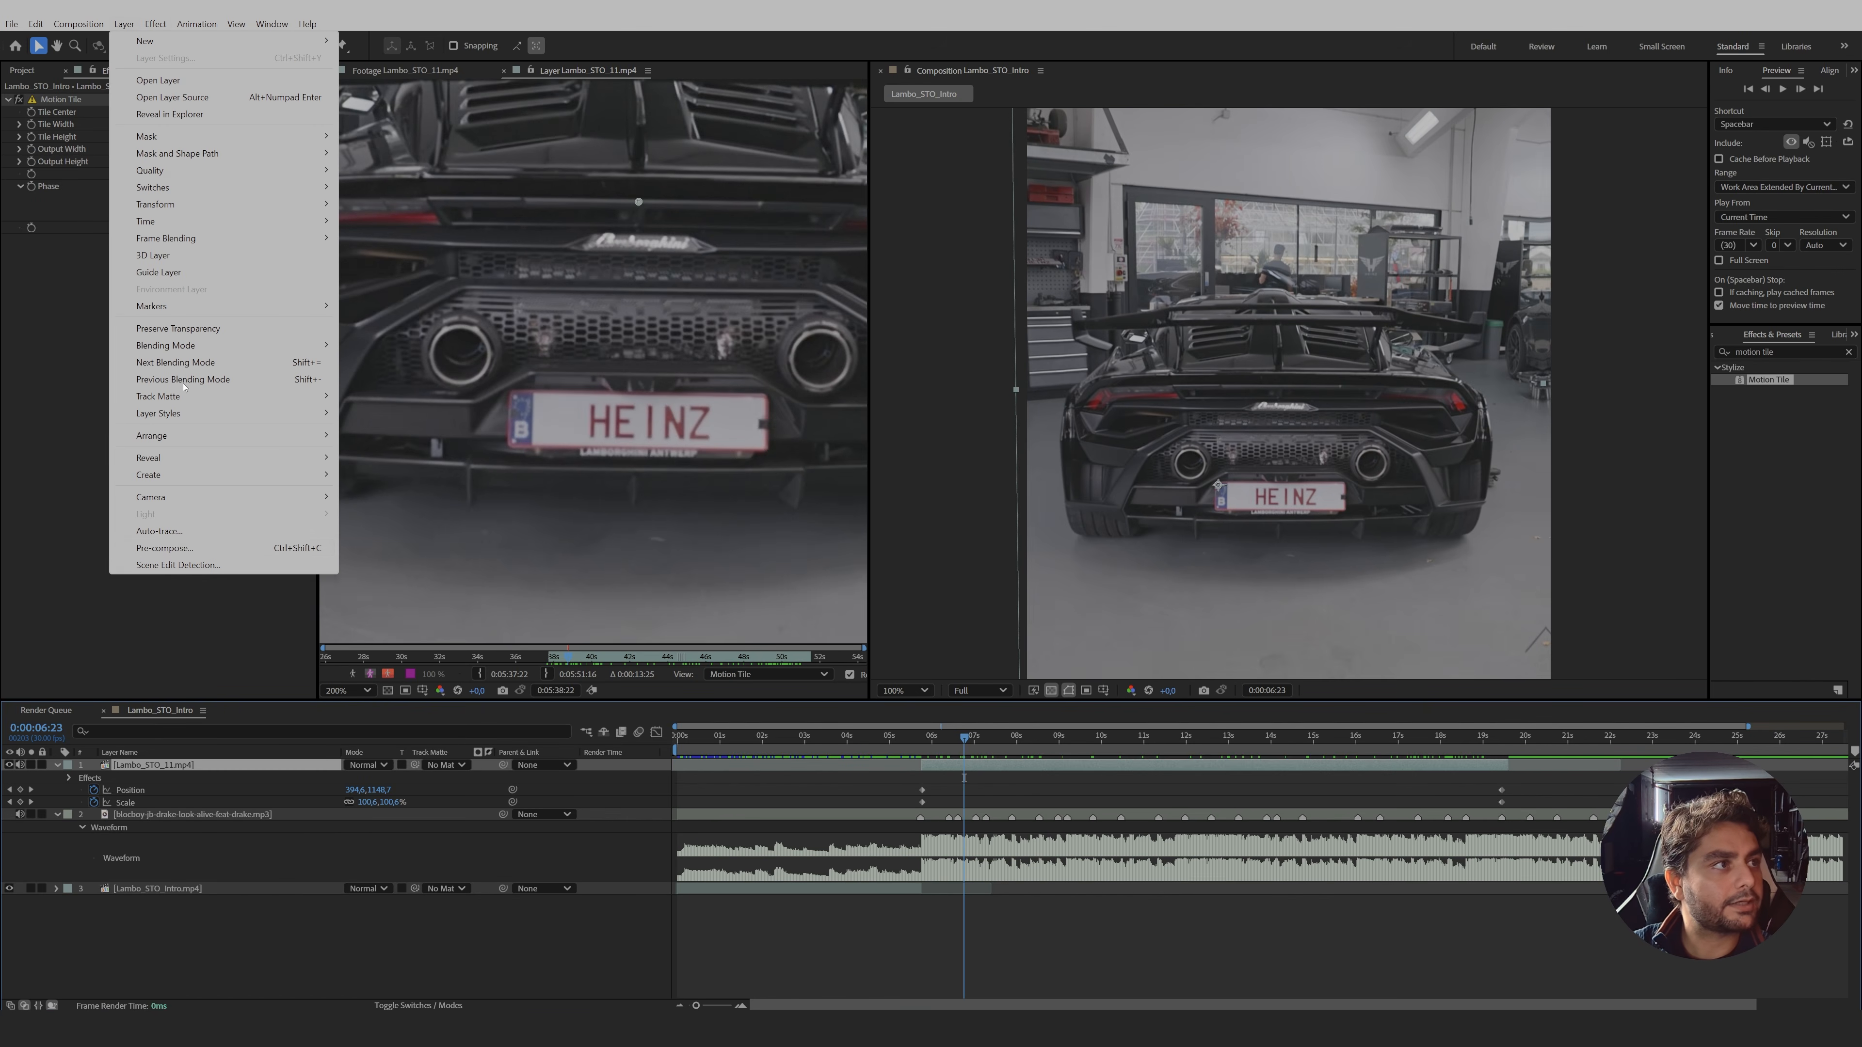
{"action": "left_click", "coordinate": [185, 550]}
{"action": "left_click", "coordinate": [1448, 609]}
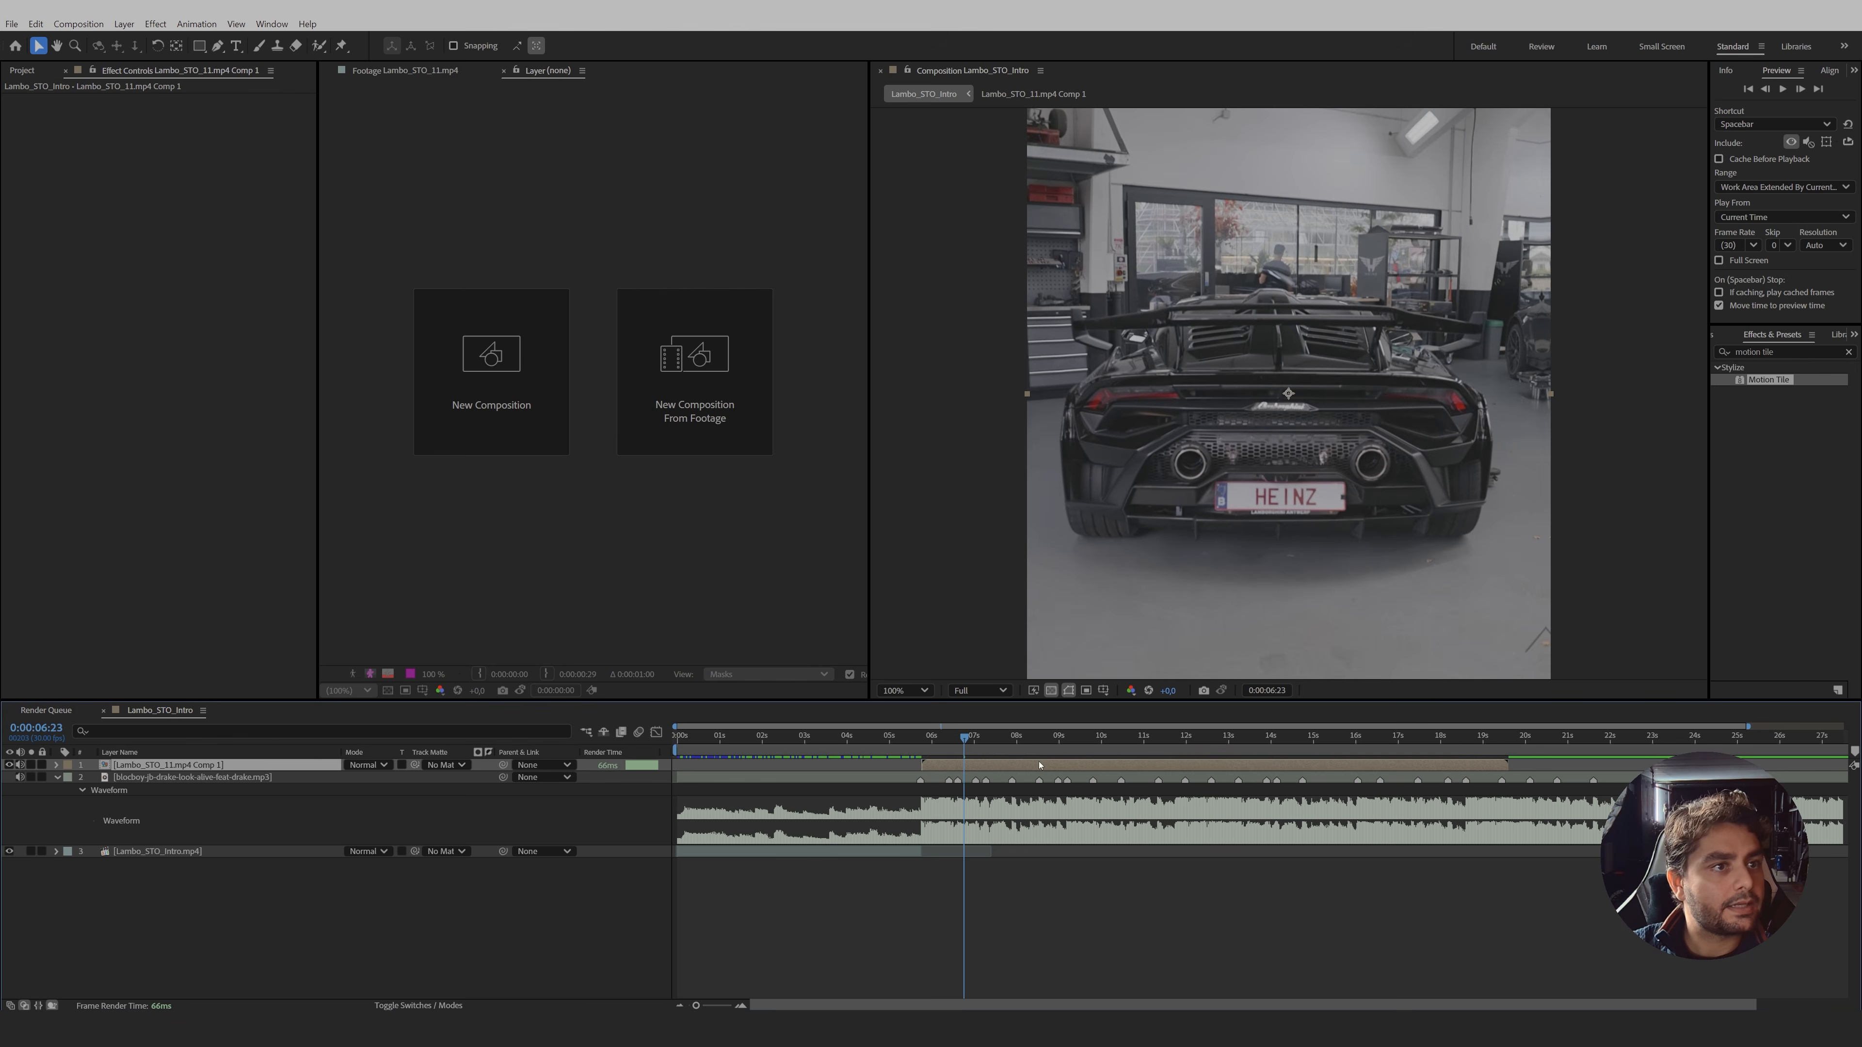
- Speed up the pre-composed Lambo_STO_11.mp4 layer with Time Stretch, holding its in-point, and preview it from 0:00:05:23
{"action": "right_click", "coordinate": [985, 767]}
{"action": "mouse_move", "coordinate": [1139, 394]}
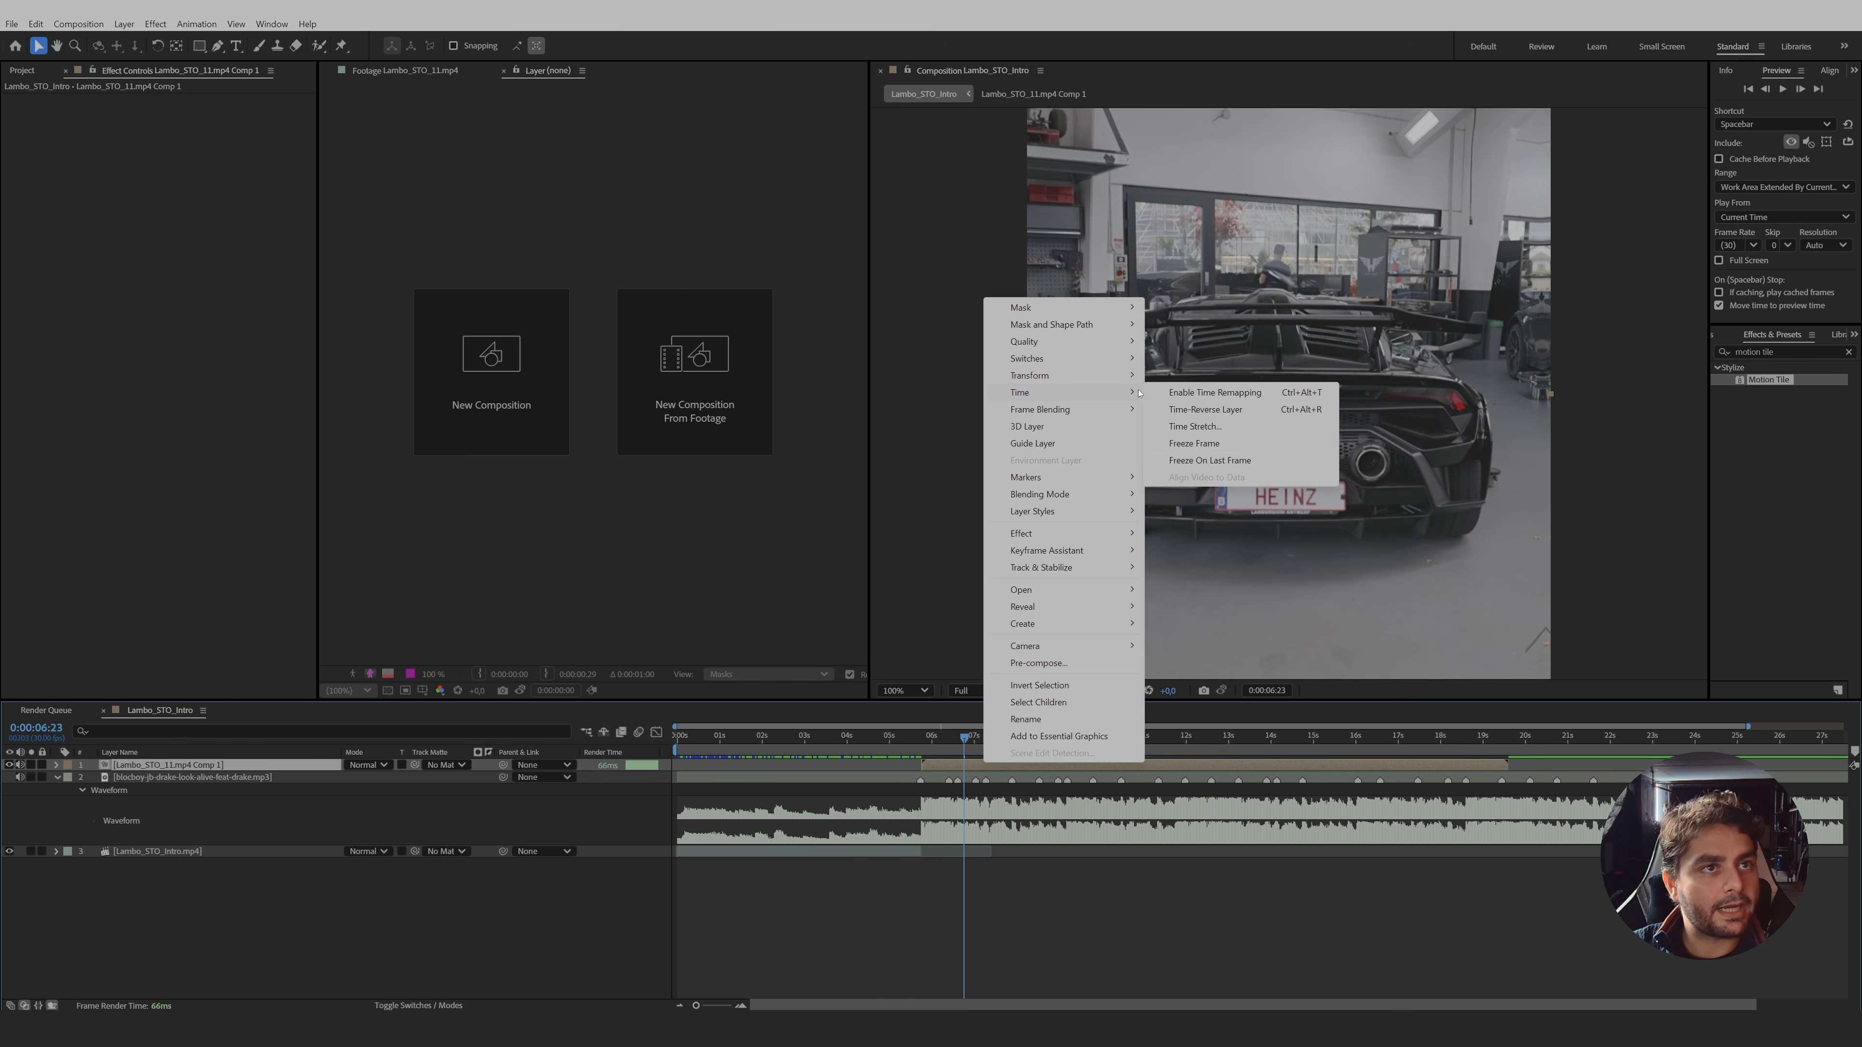
{"action": "left_click", "coordinate": [1196, 426]}
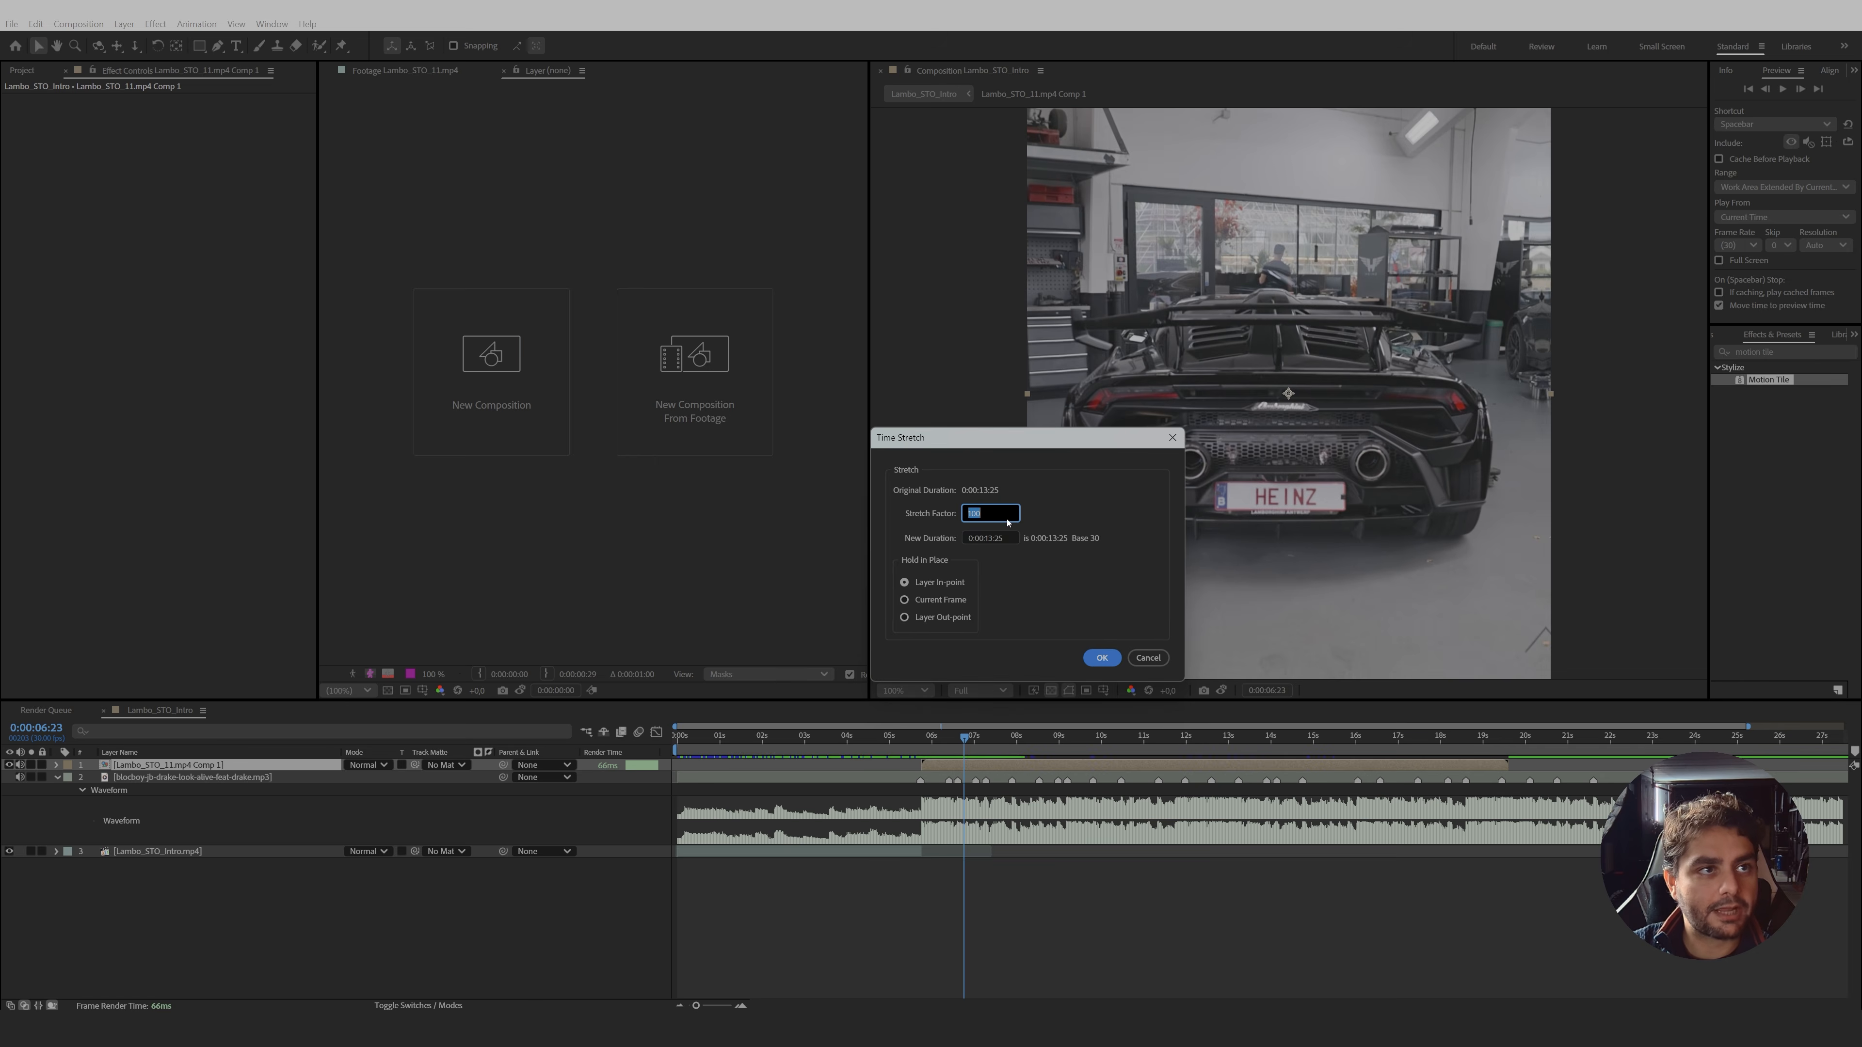
{"action": "left_click", "coordinate": [1102, 658]}
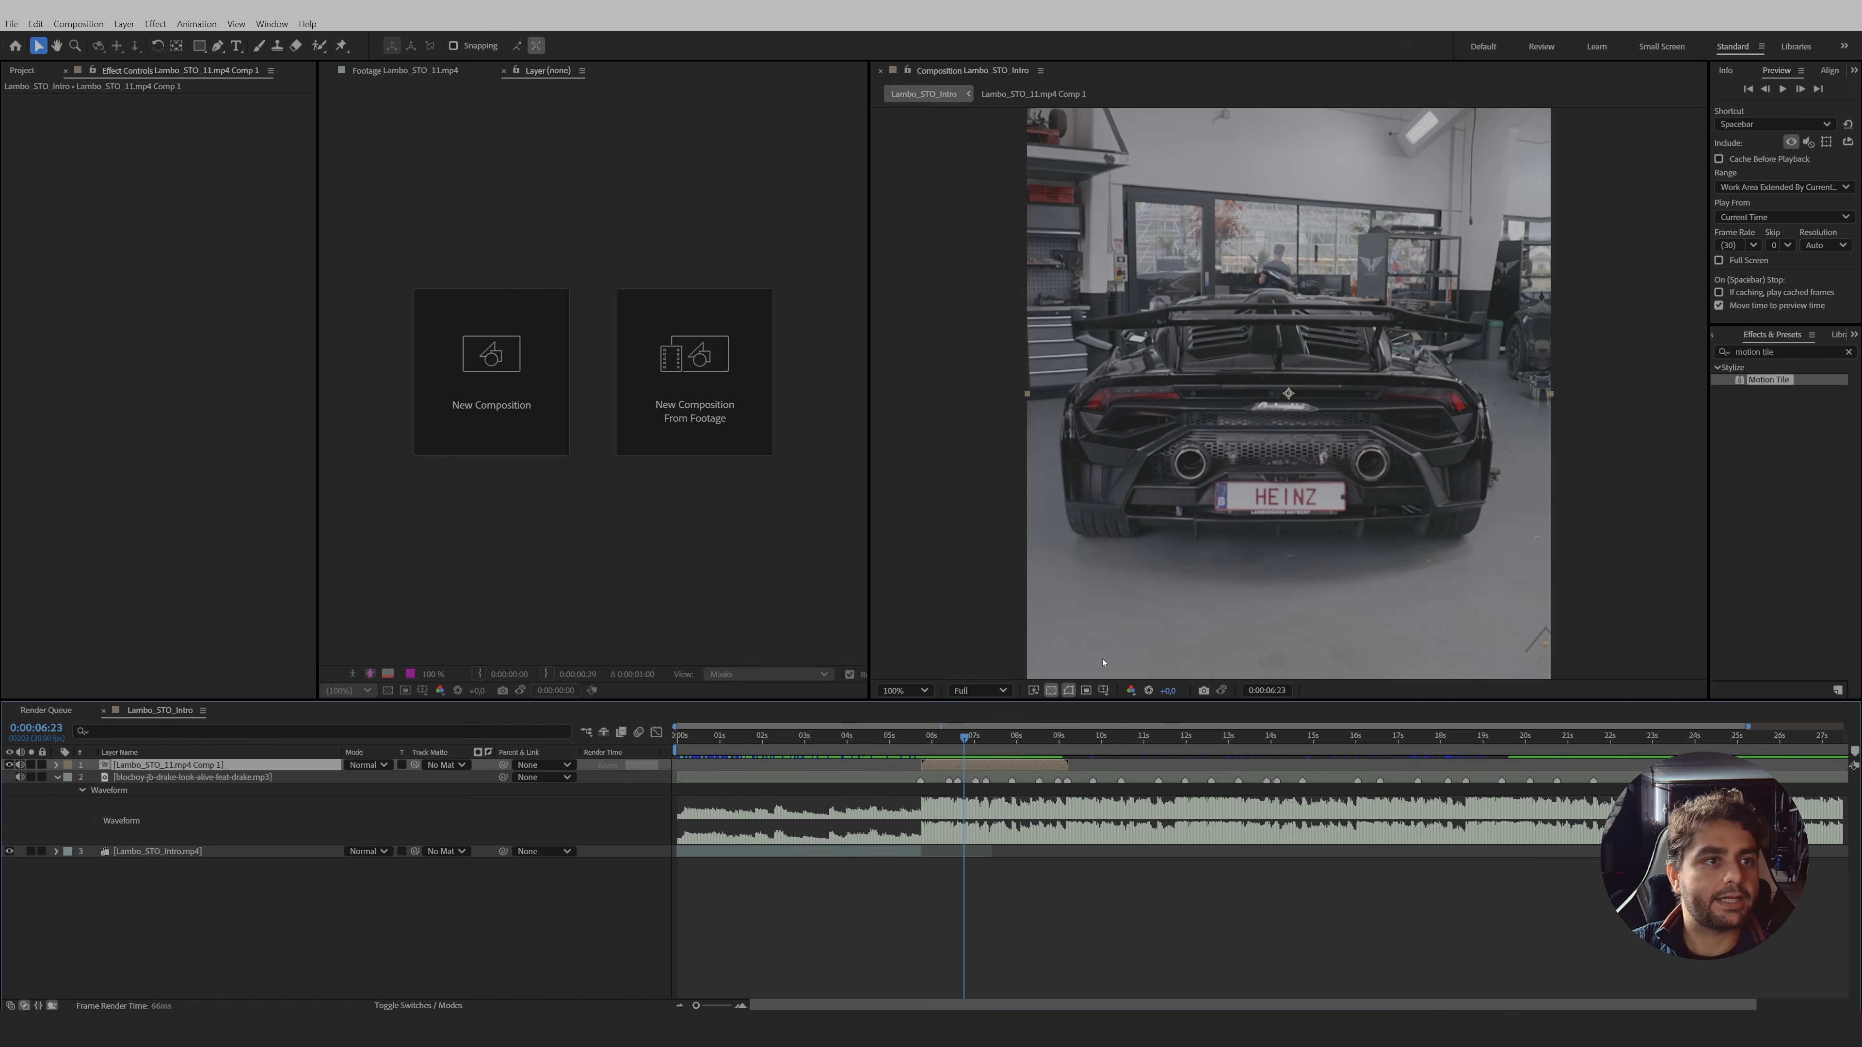
{"action": "left_click_drag", "start_coordinate": [965, 737], "coordinate": [924, 744]}
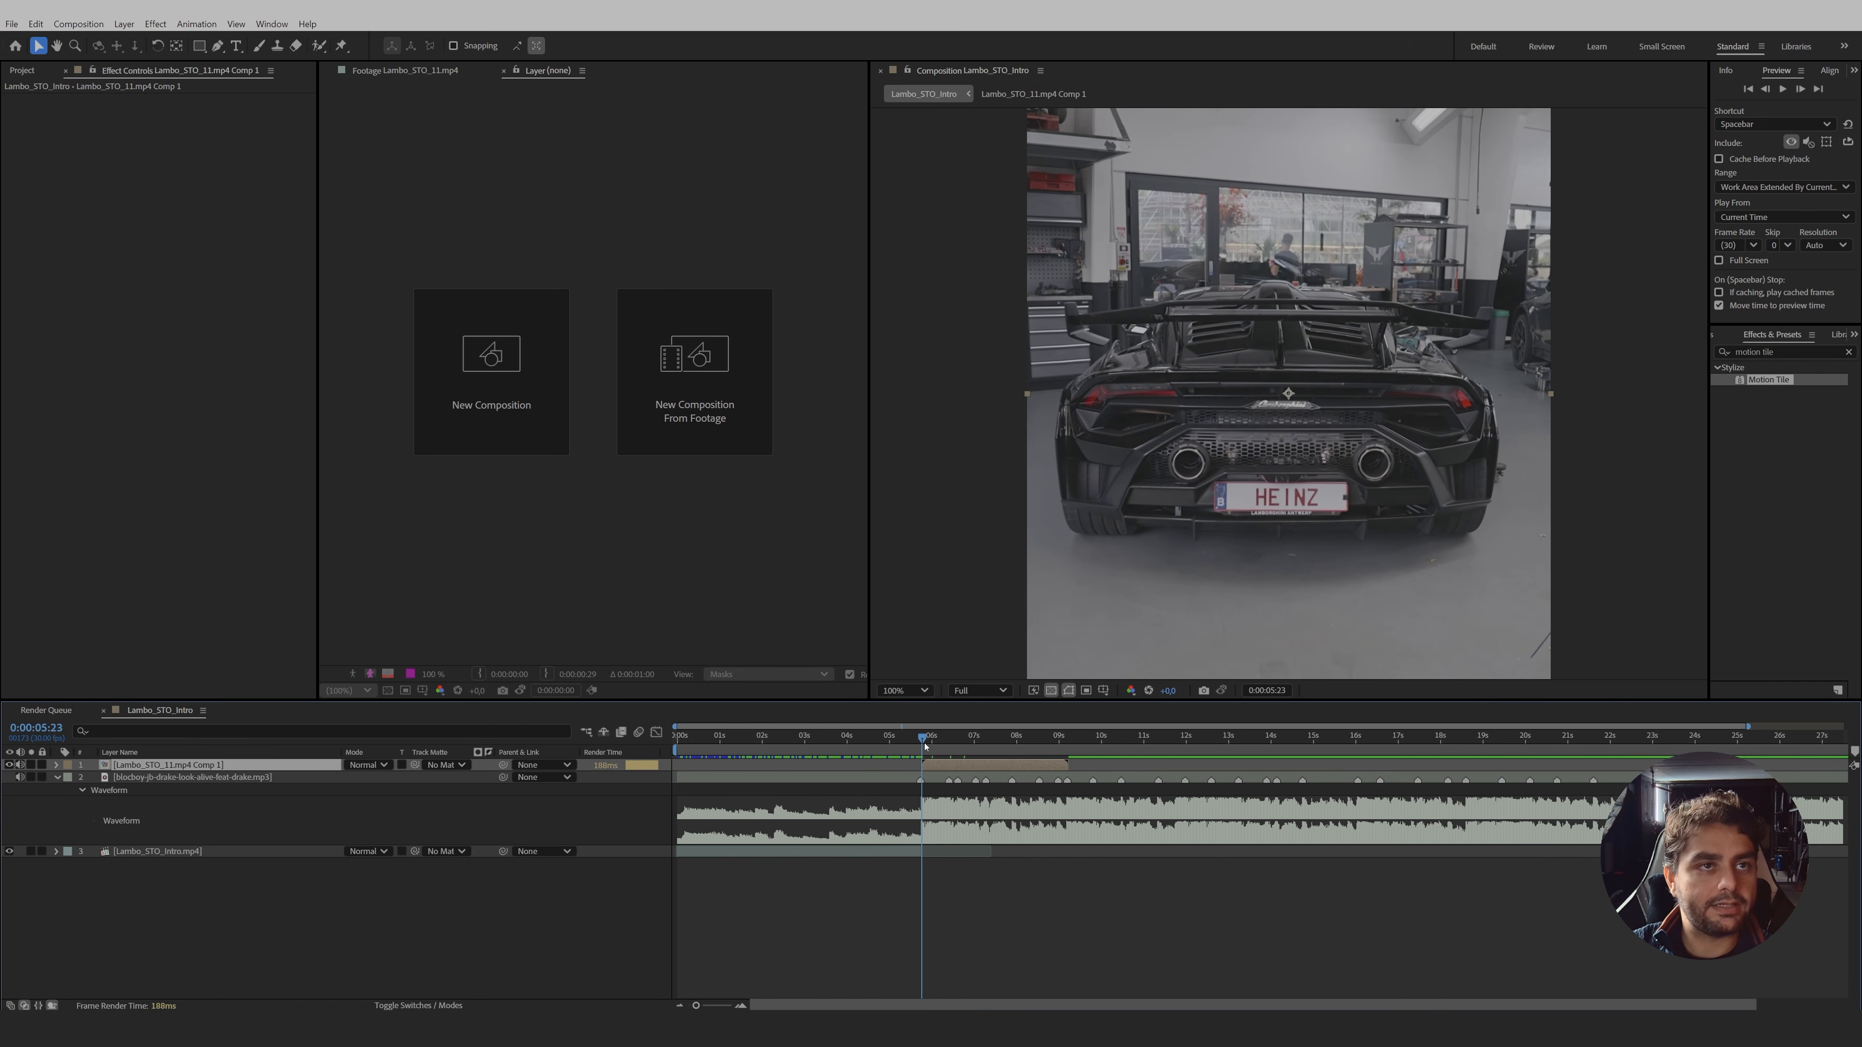
{"action": "key", "text": "space"}
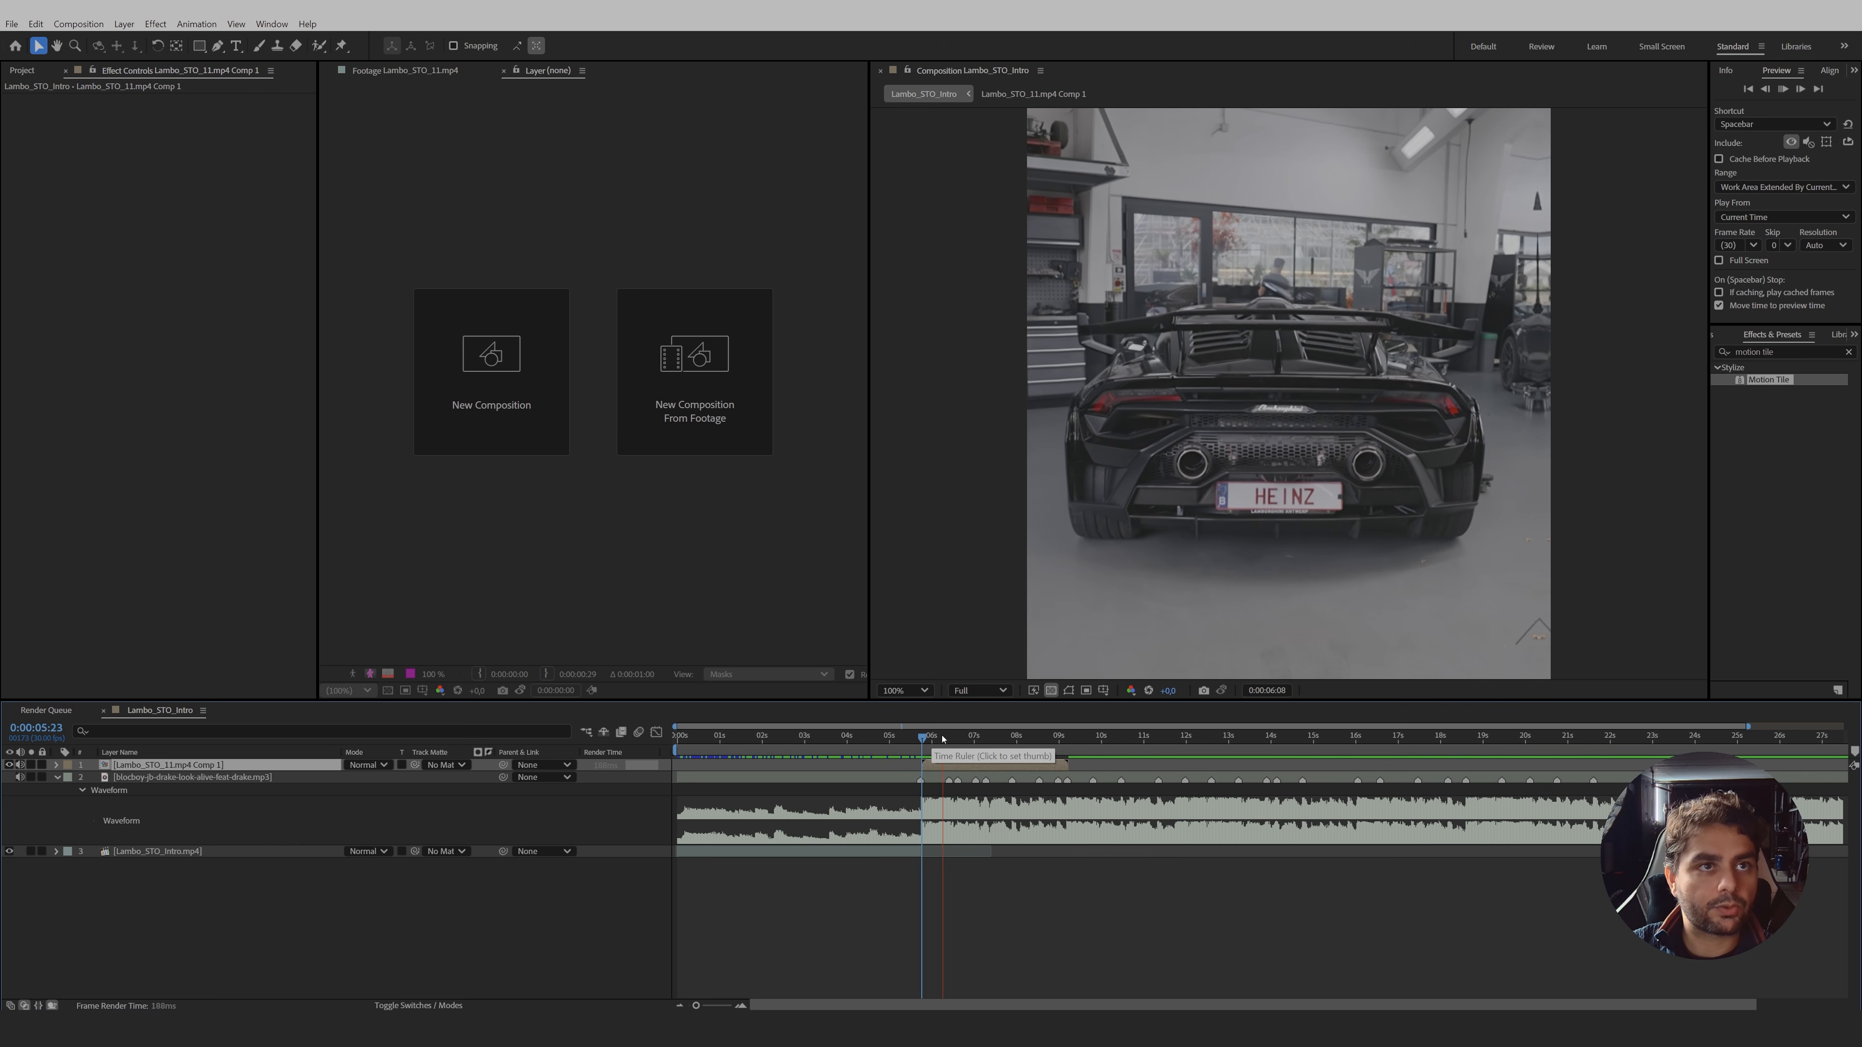
- Review source clips and overlay Lambo_STO_06.mp4 at 0:00:06:13, trimmed from 0:03:04:16 to 0:03:25:17
{"action": "left_click", "coordinate": [950, 736]}
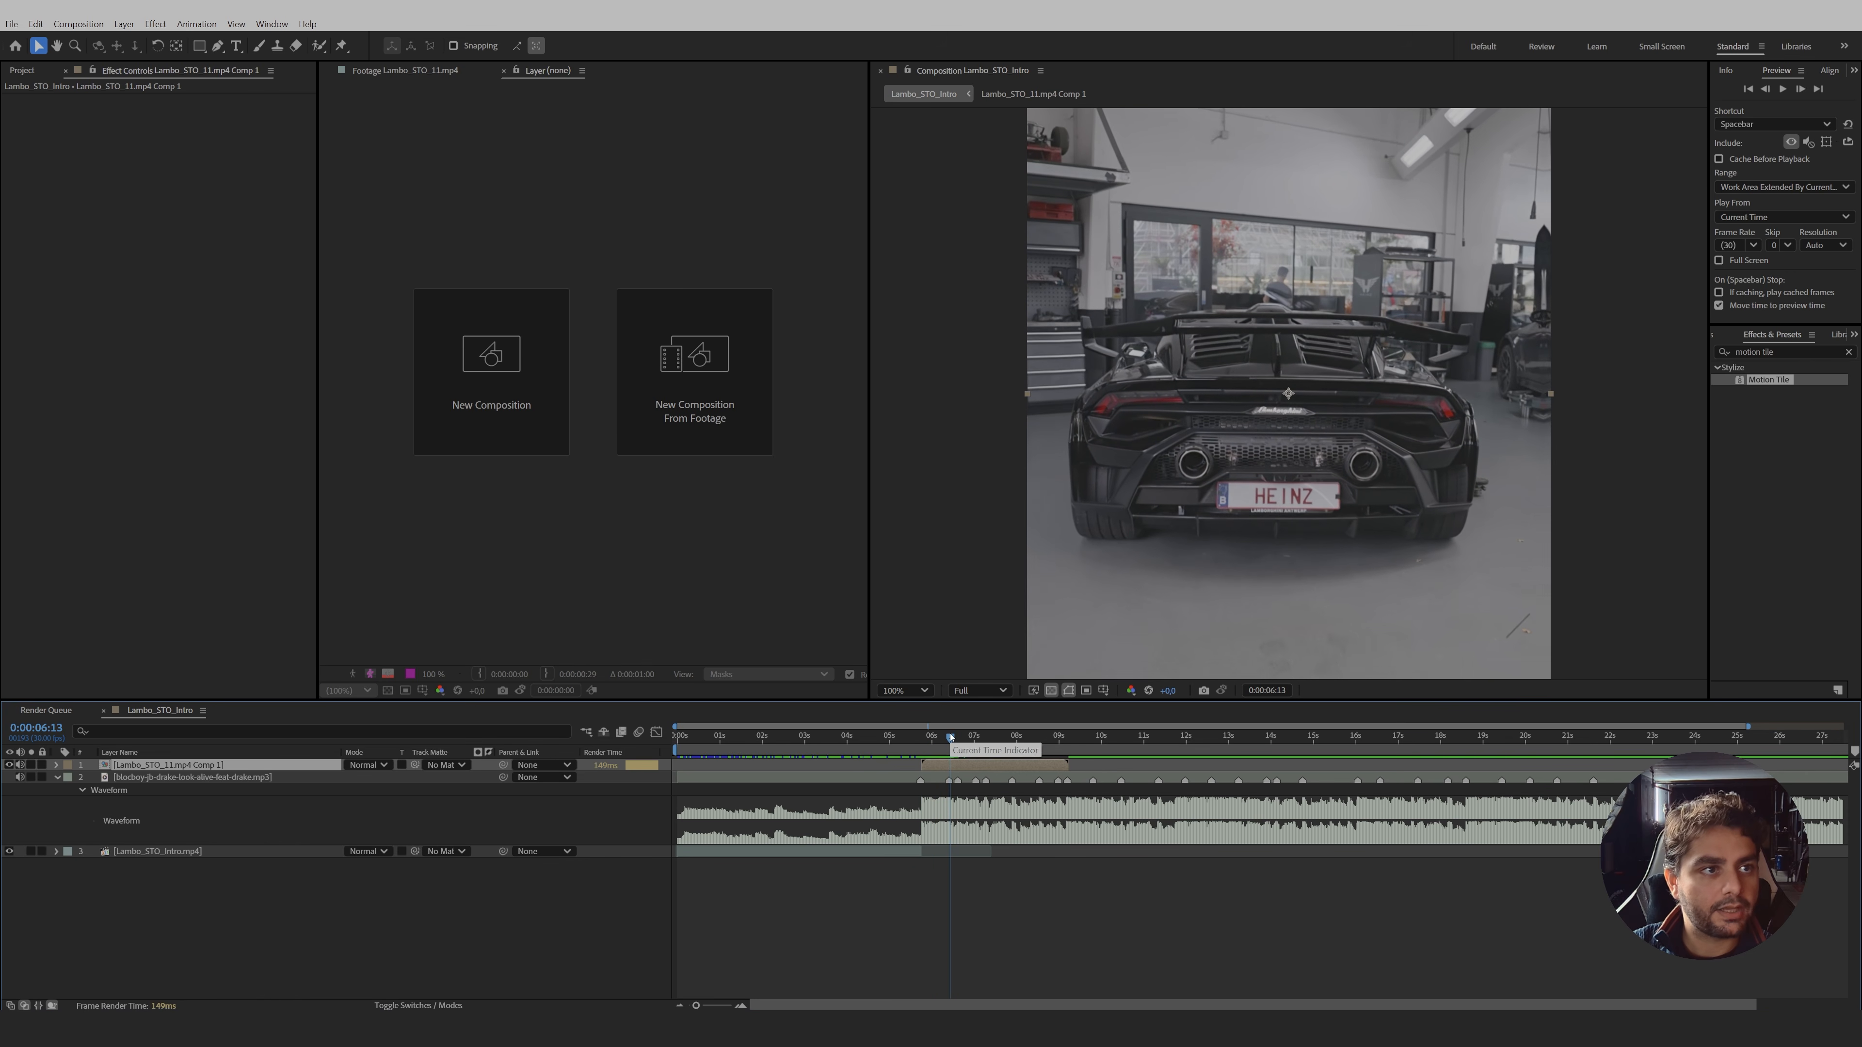
{"action": "left_click", "coordinate": [26, 74]}
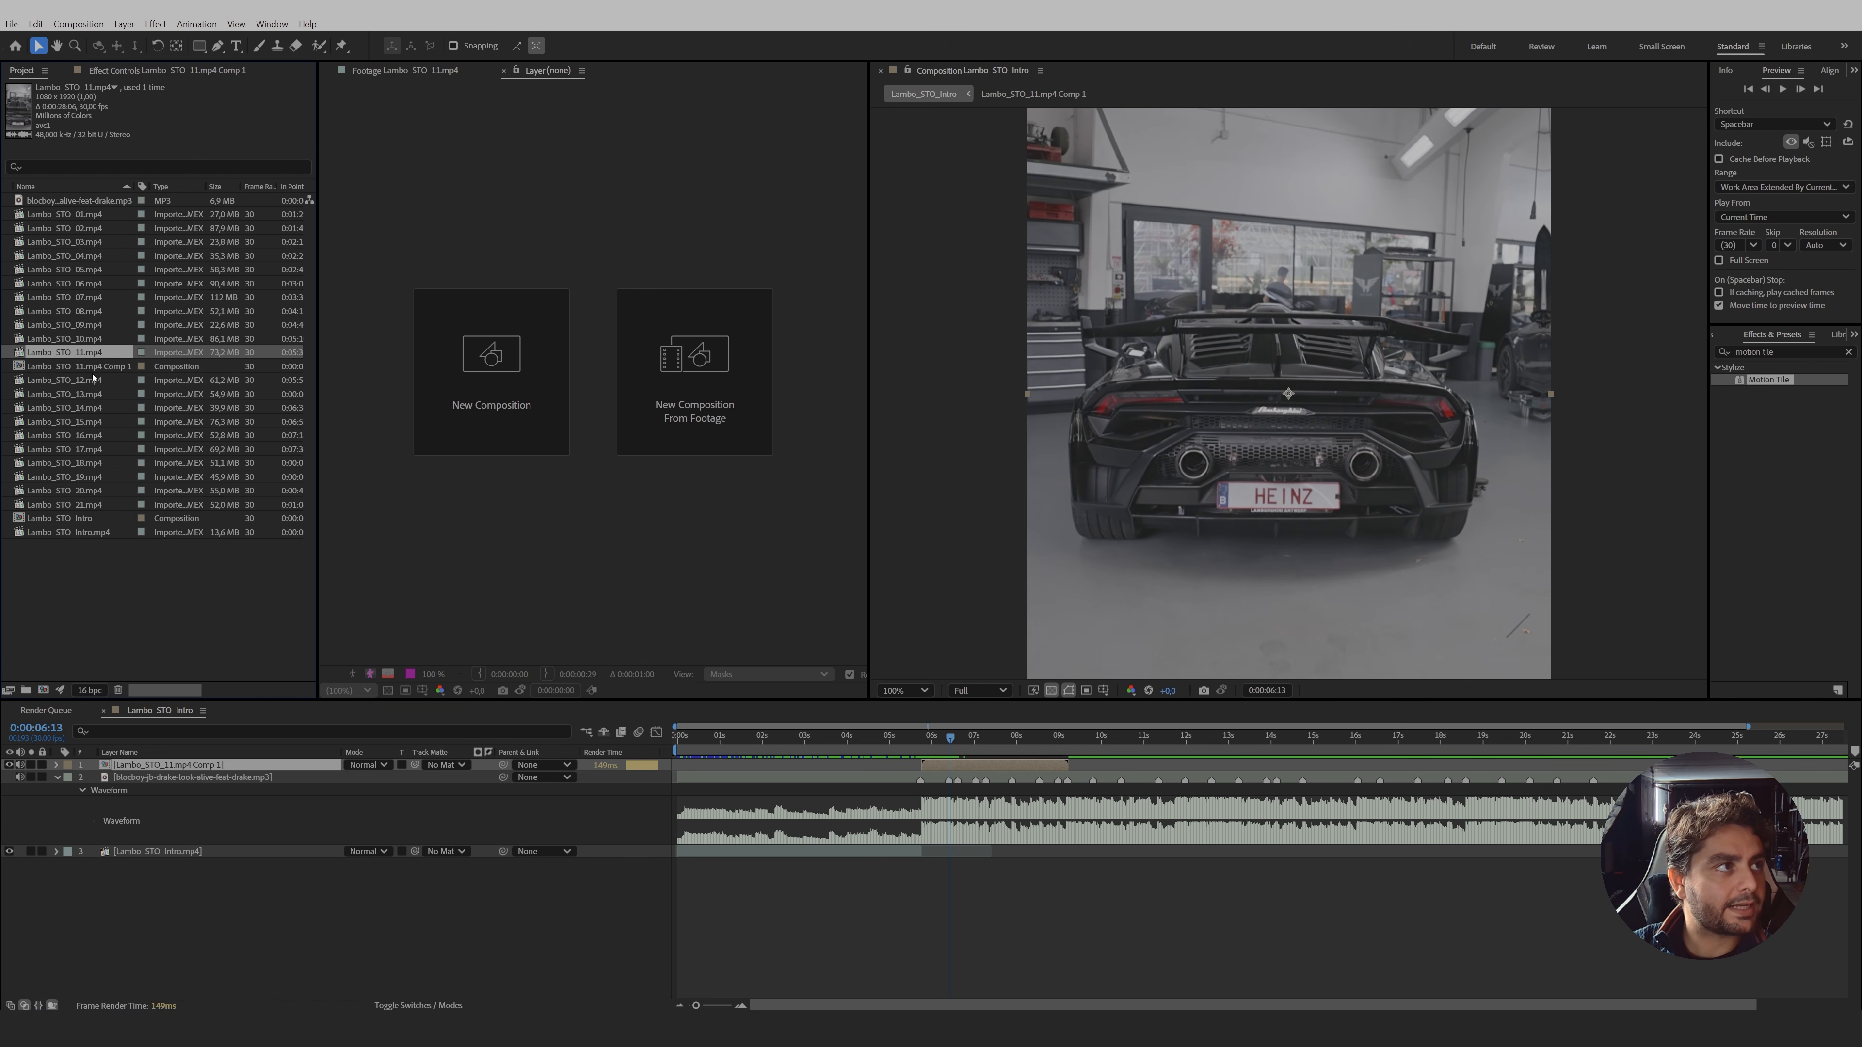
{"action": "double_click", "coordinate": [54, 380]}
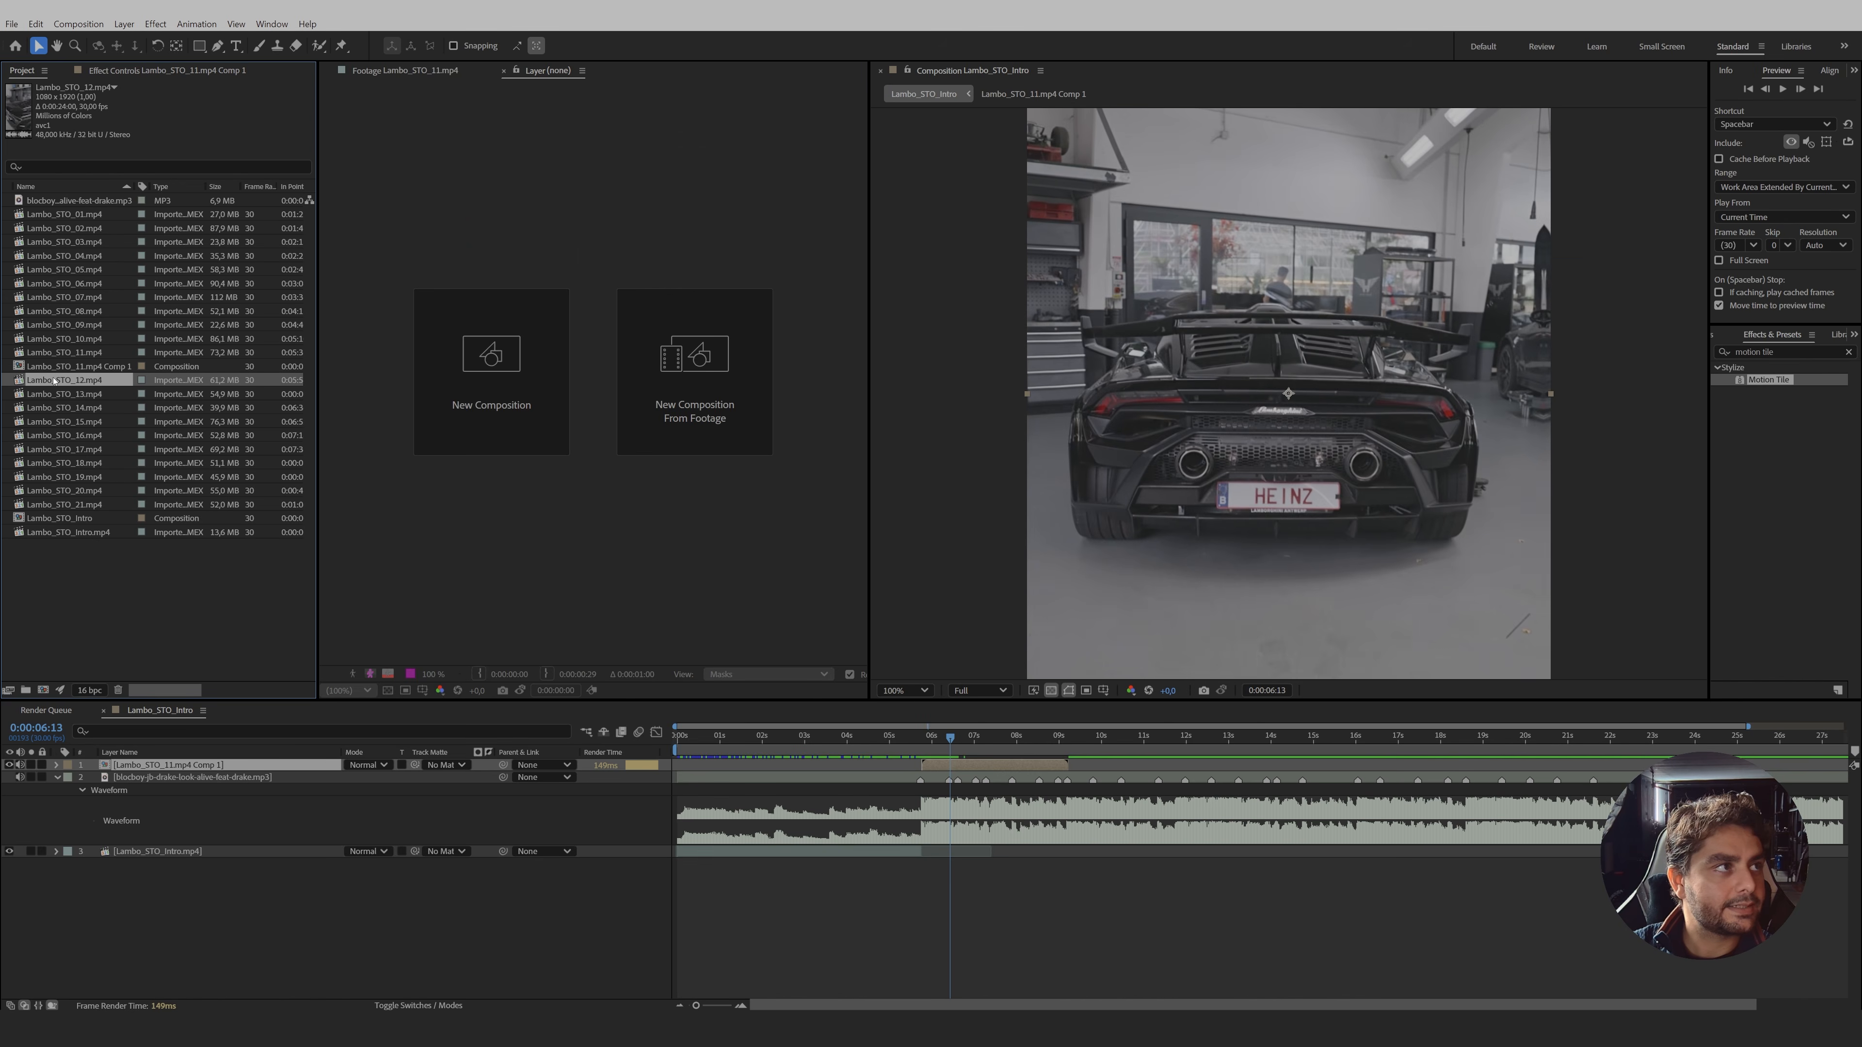
{"action": "double_click", "coordinate": [86, 395]}
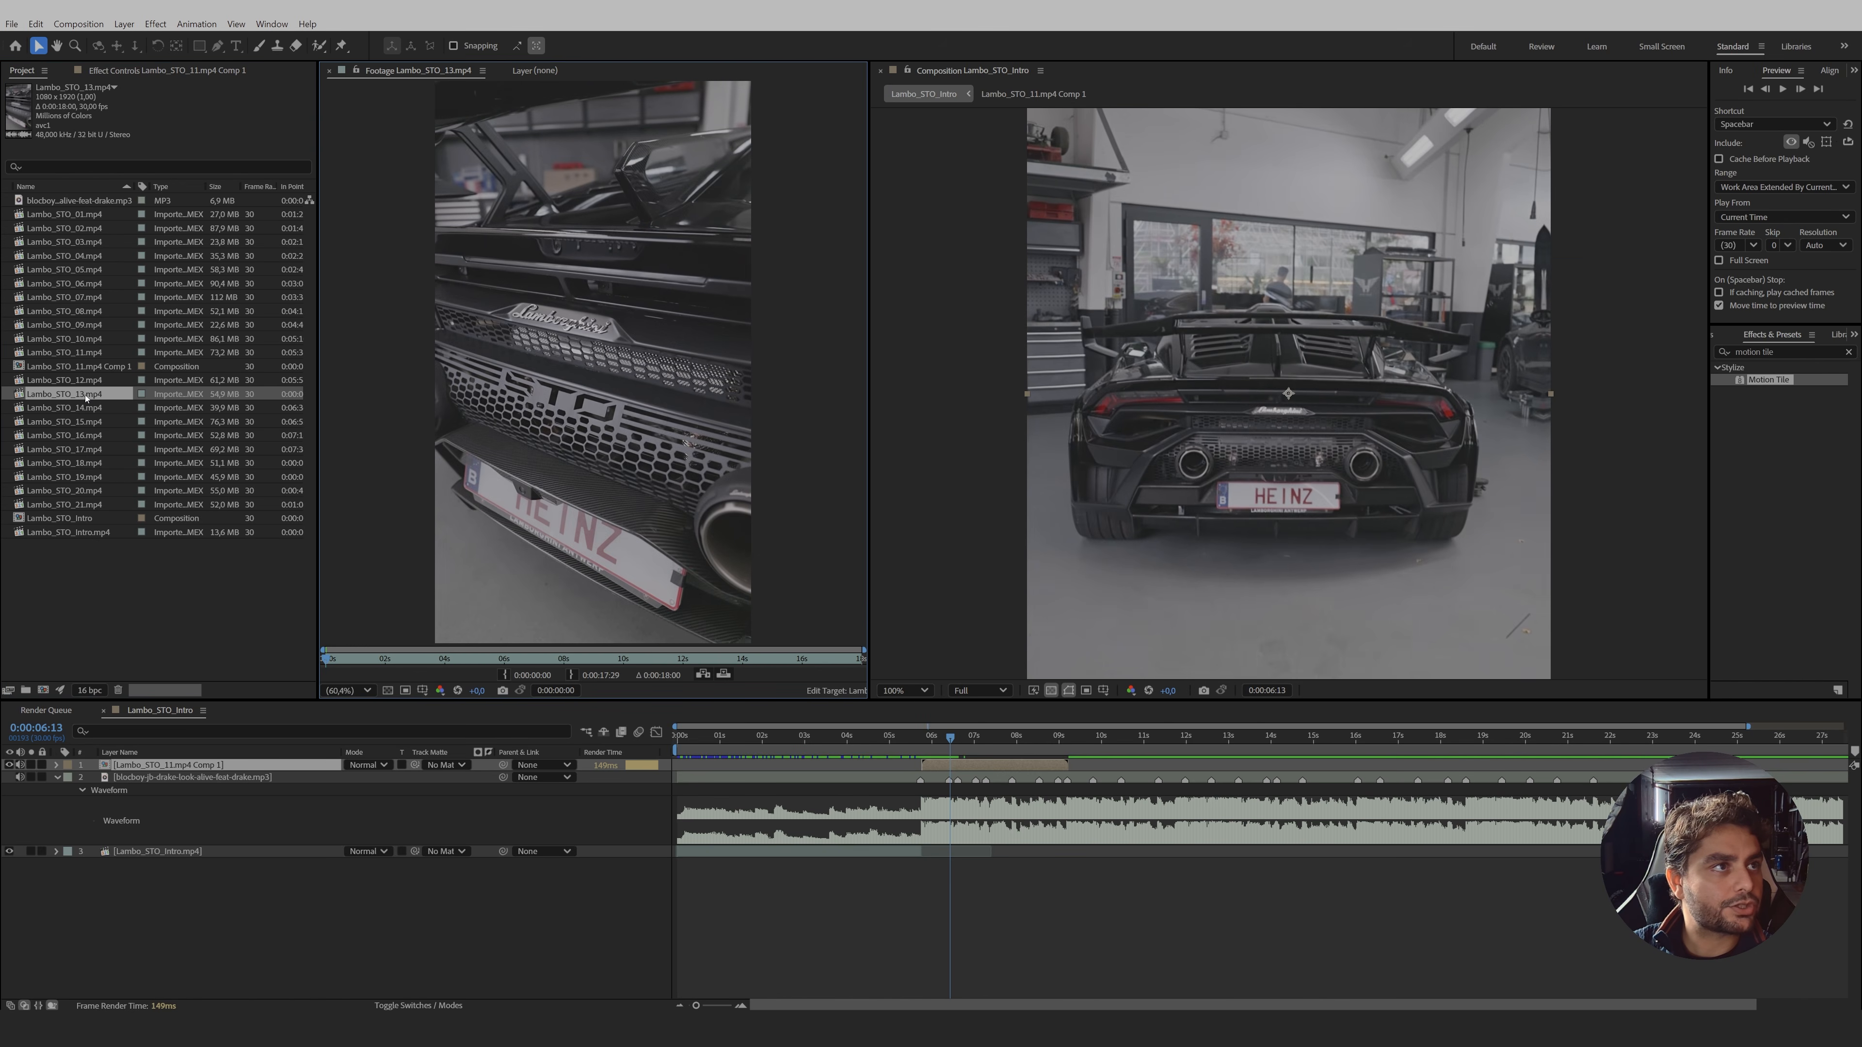
{"action": "double_click", "coordinate": [94, 409]}
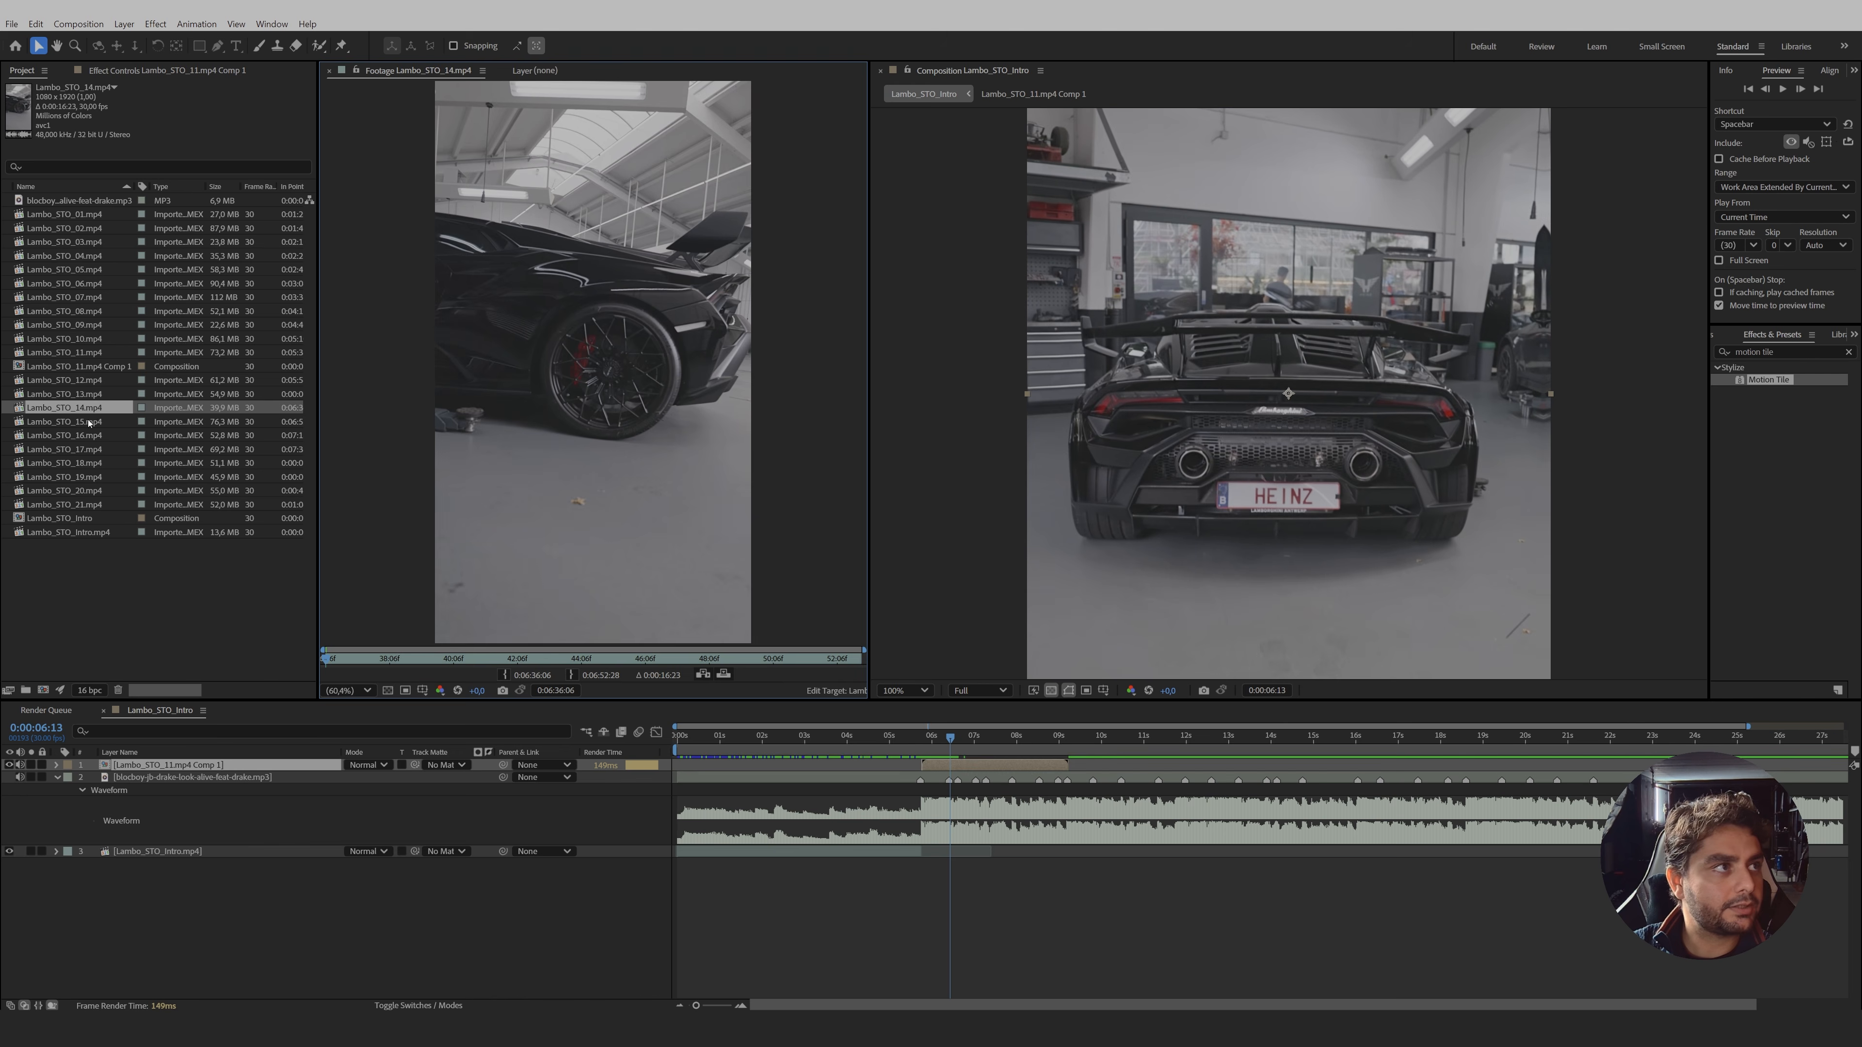
{"action": "double_click", "coordinate": [89, 423]}
{"action": "double_click", "coordinate": [66, 283]}
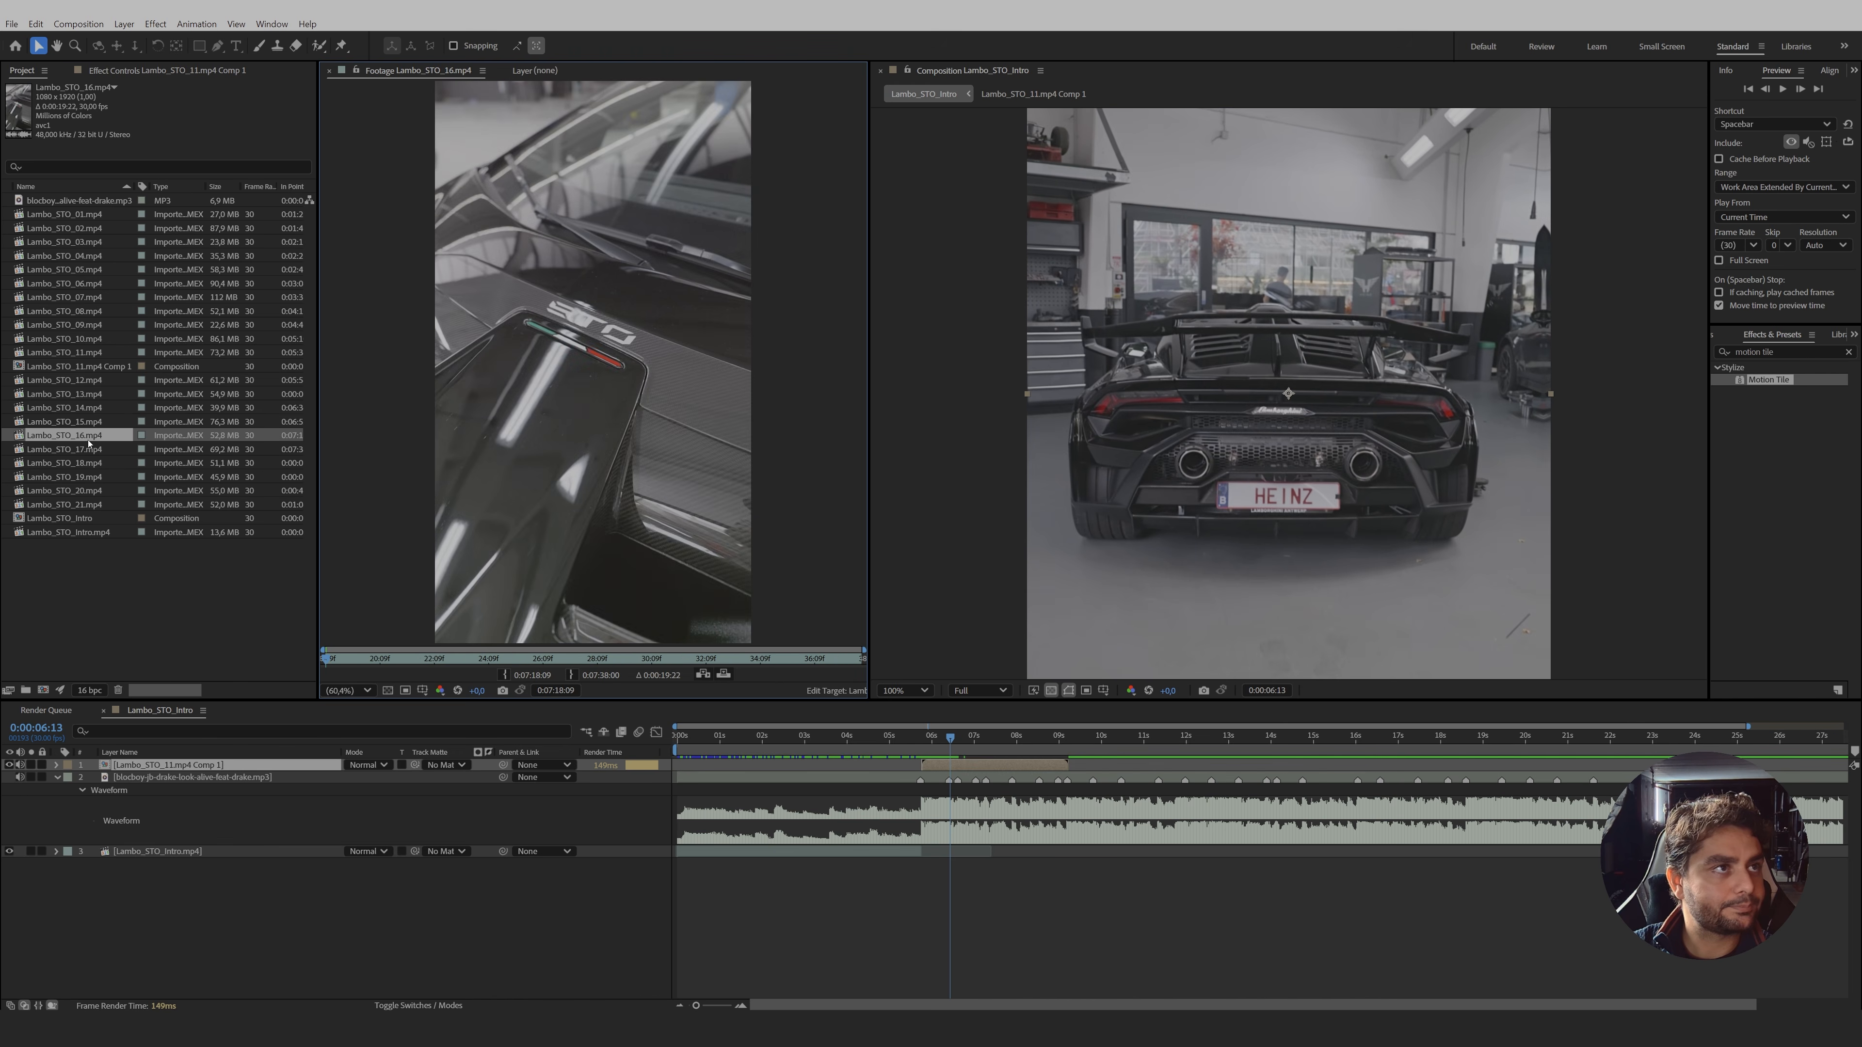
{"action": "left_click", "coordinate": [707, 659]}
{"action": "left_click_drag", "start_coordinate": [707, 659], "coordinate": [673, 653]}
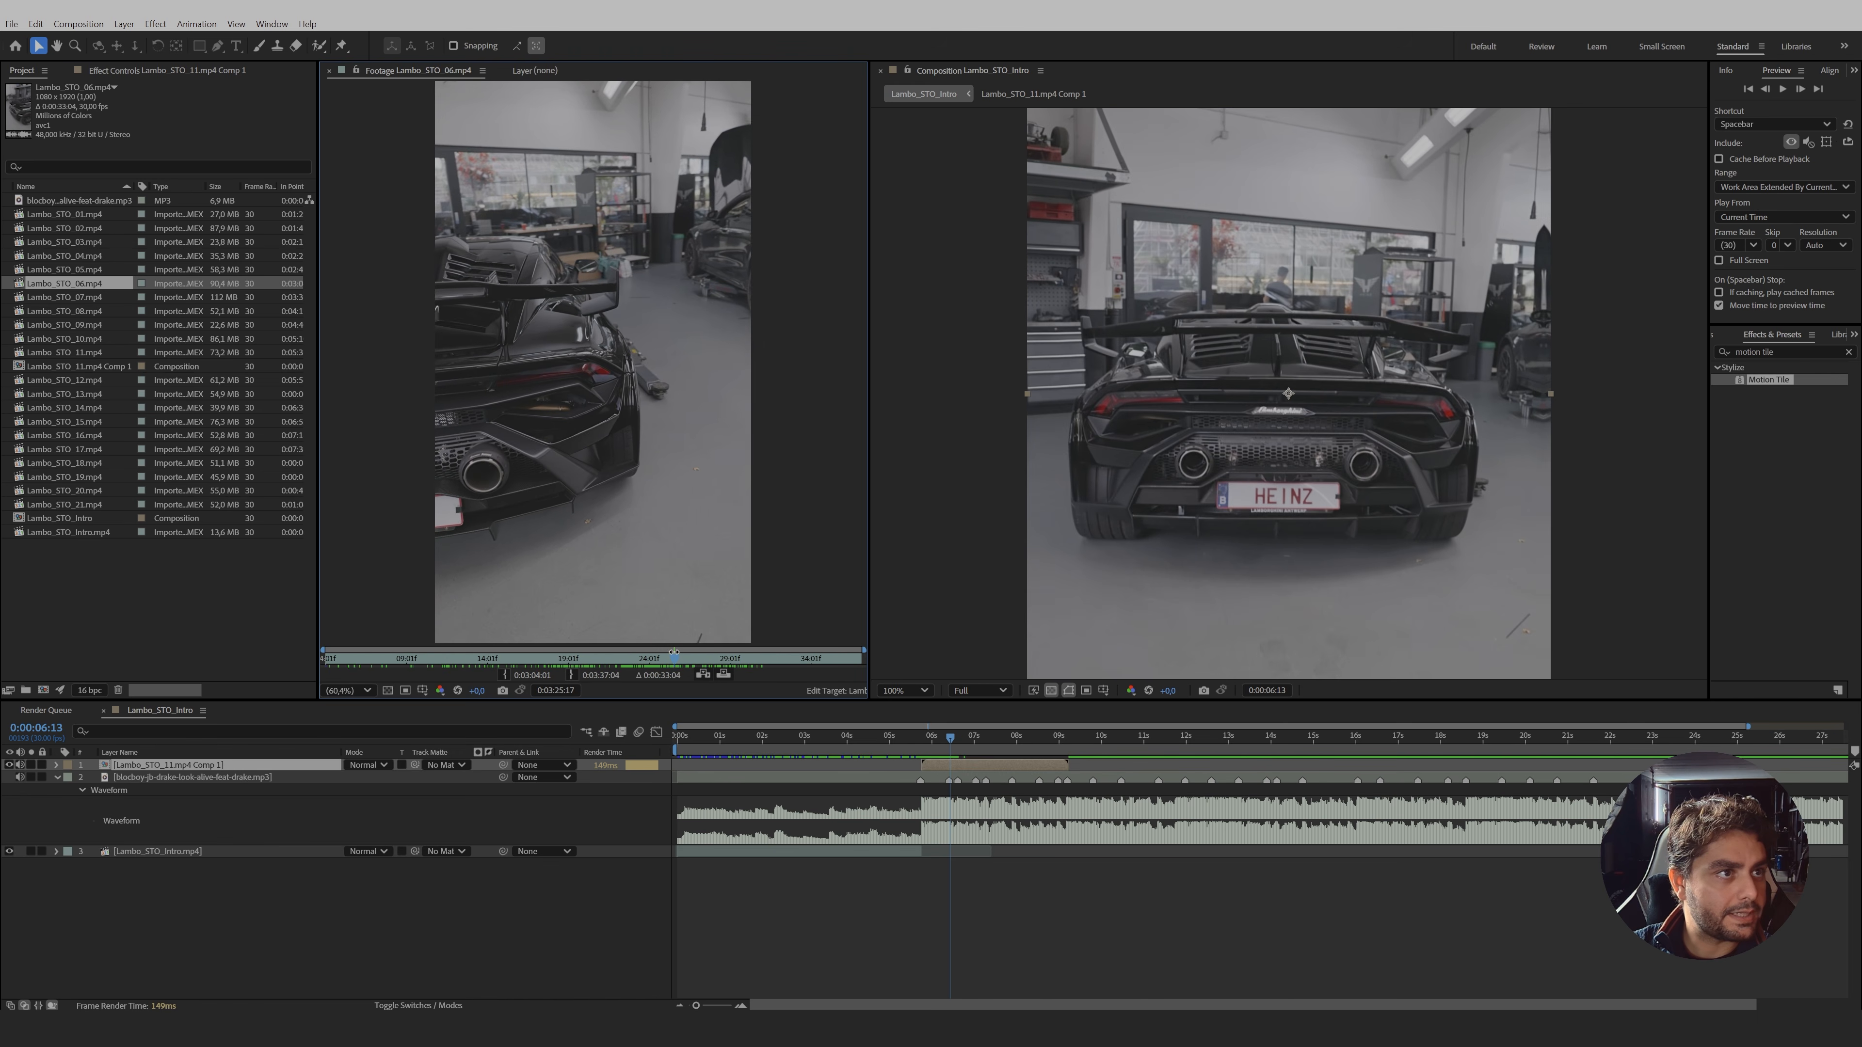
{"action": "left_click", "coordinate": [572, 674]}
{"action": "left_click_drag", "start_coordinate": [572, 655], "coordinate": [334, 650]}
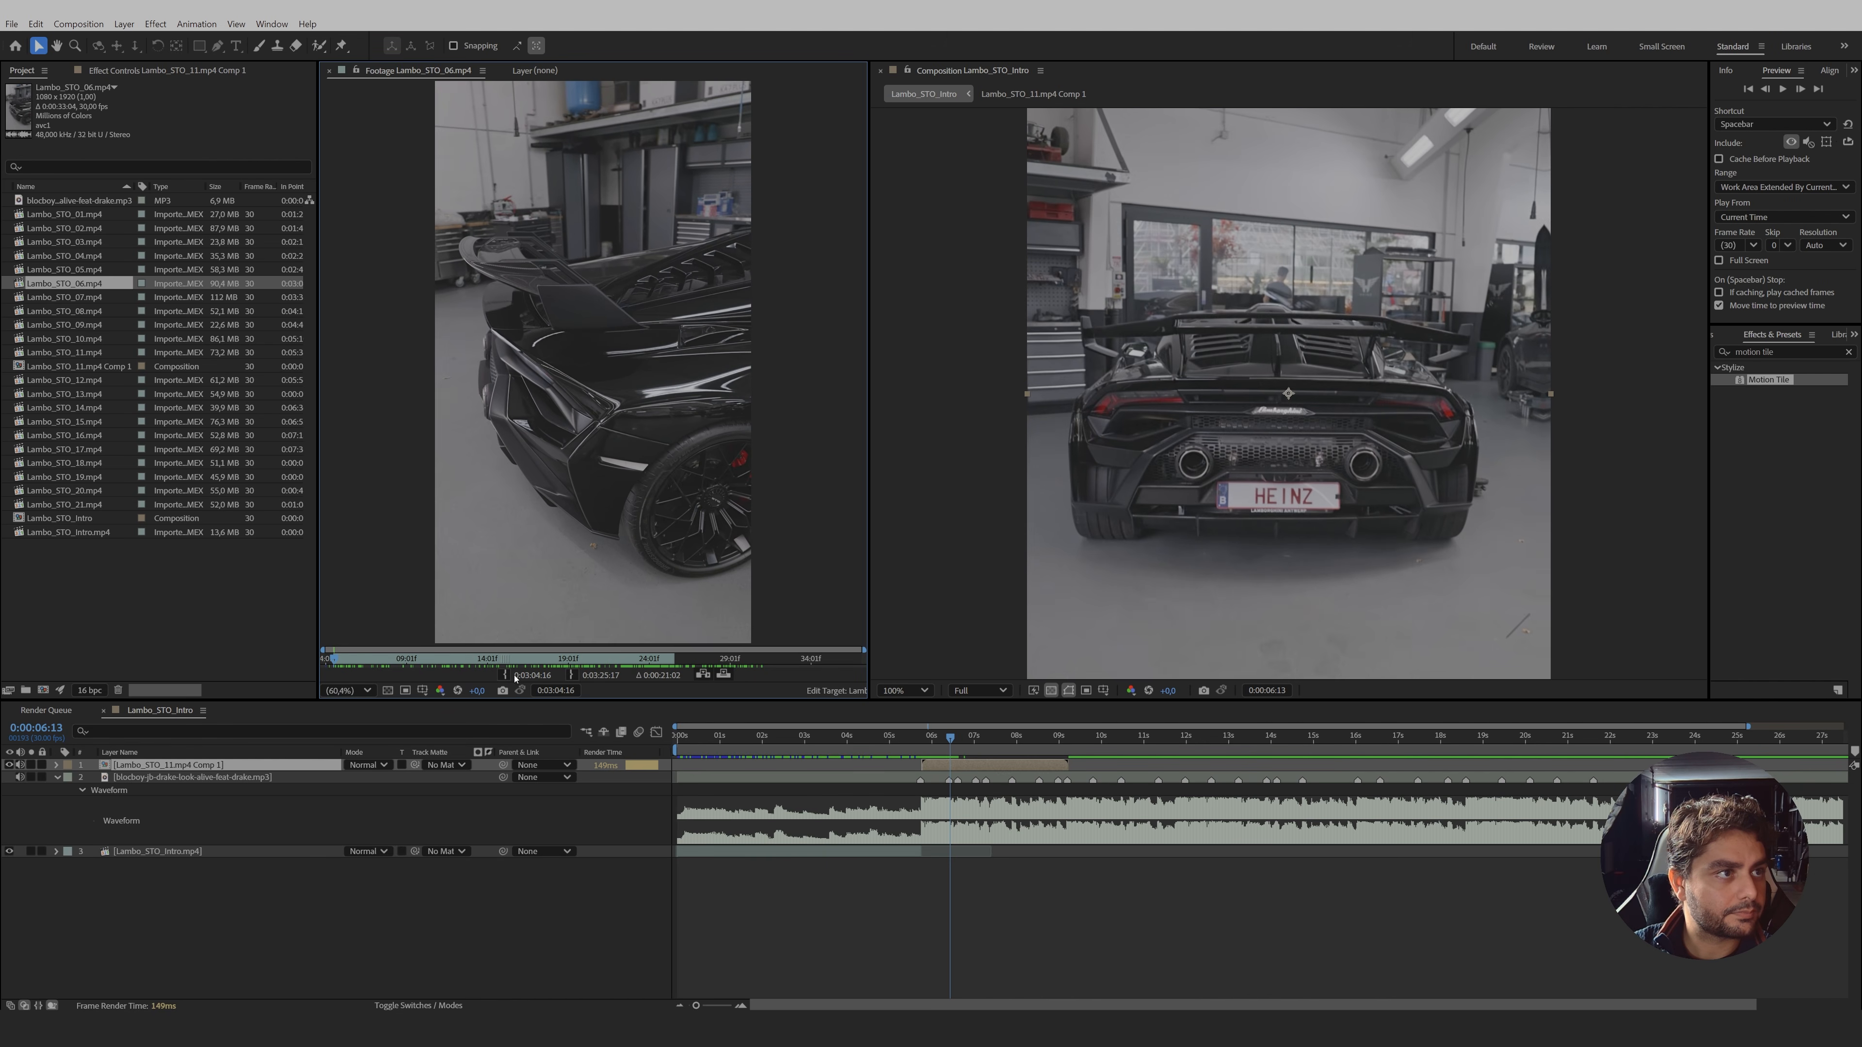
{"action": "left_click", "coordinate": [722, 674]}
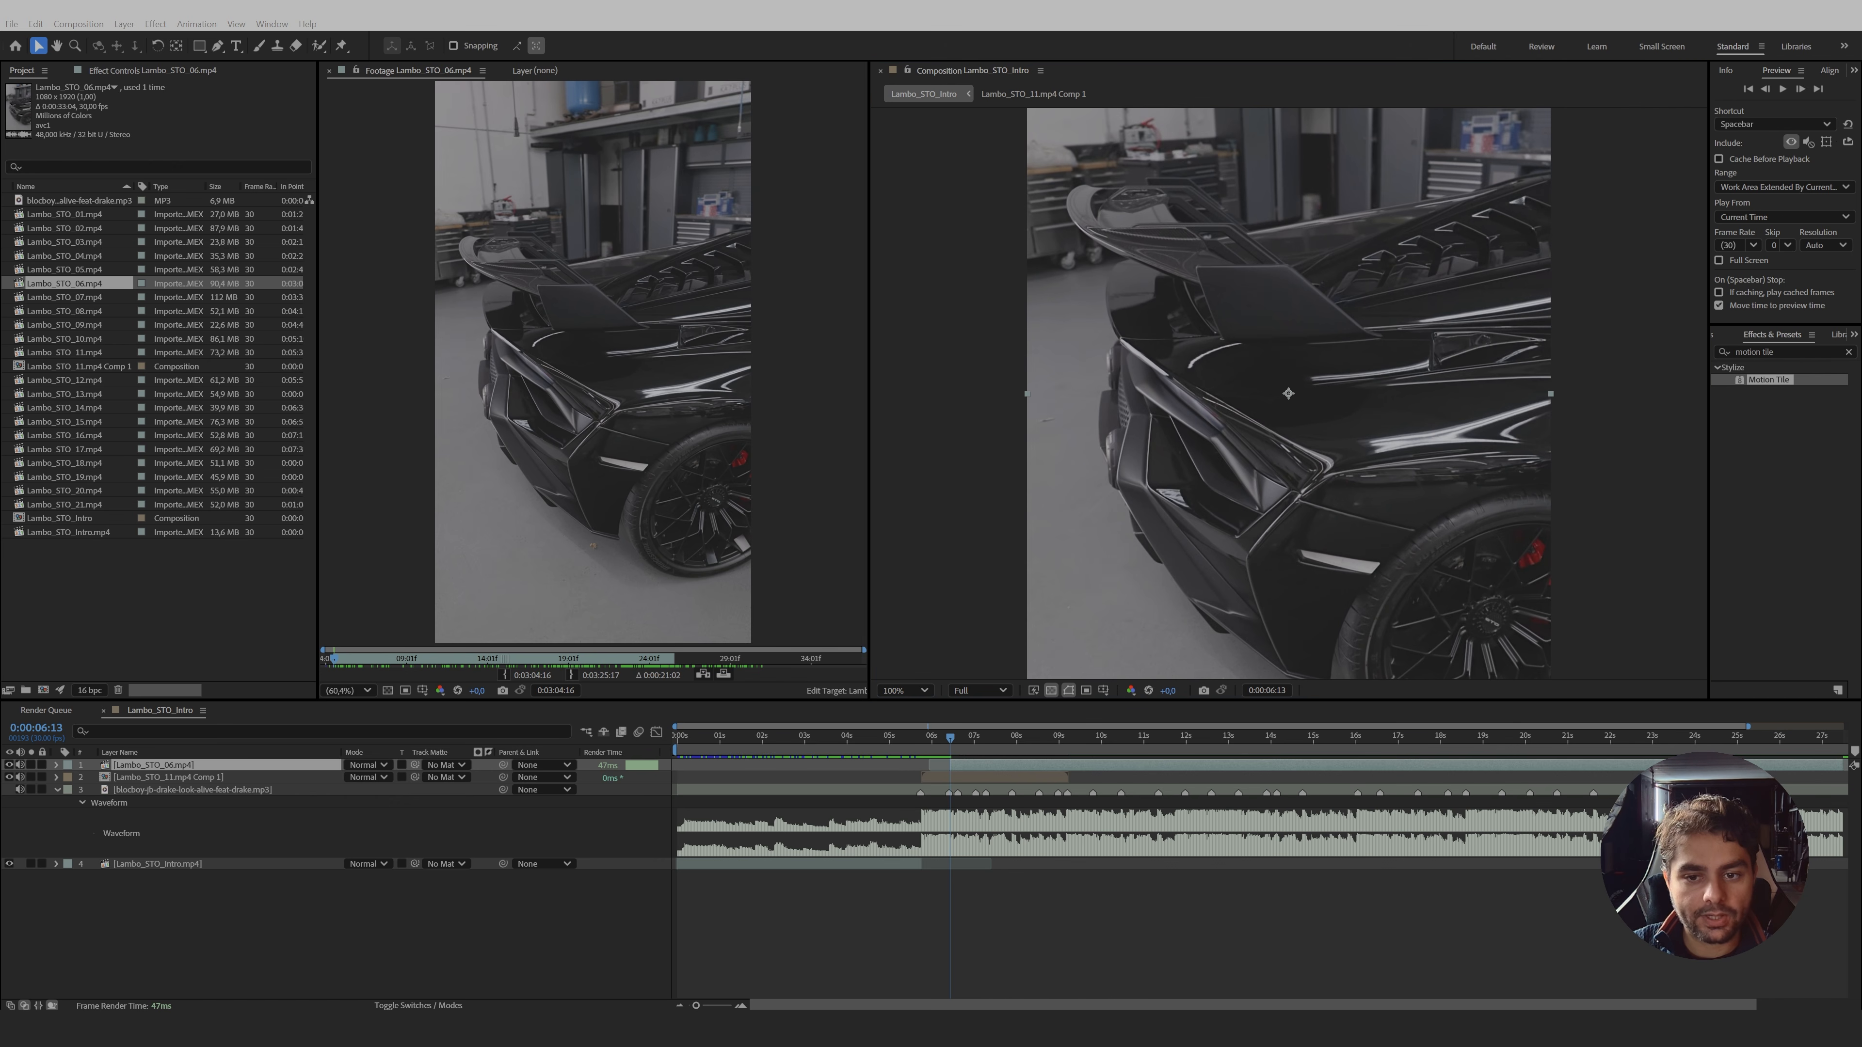
- Trim Lambo_STO_02.mp4 from 0:01:46:15 to 0:02:10:06 and overlay it at 0:00:06:13
{"action": "double_click", "coordinate": [70, 215]}
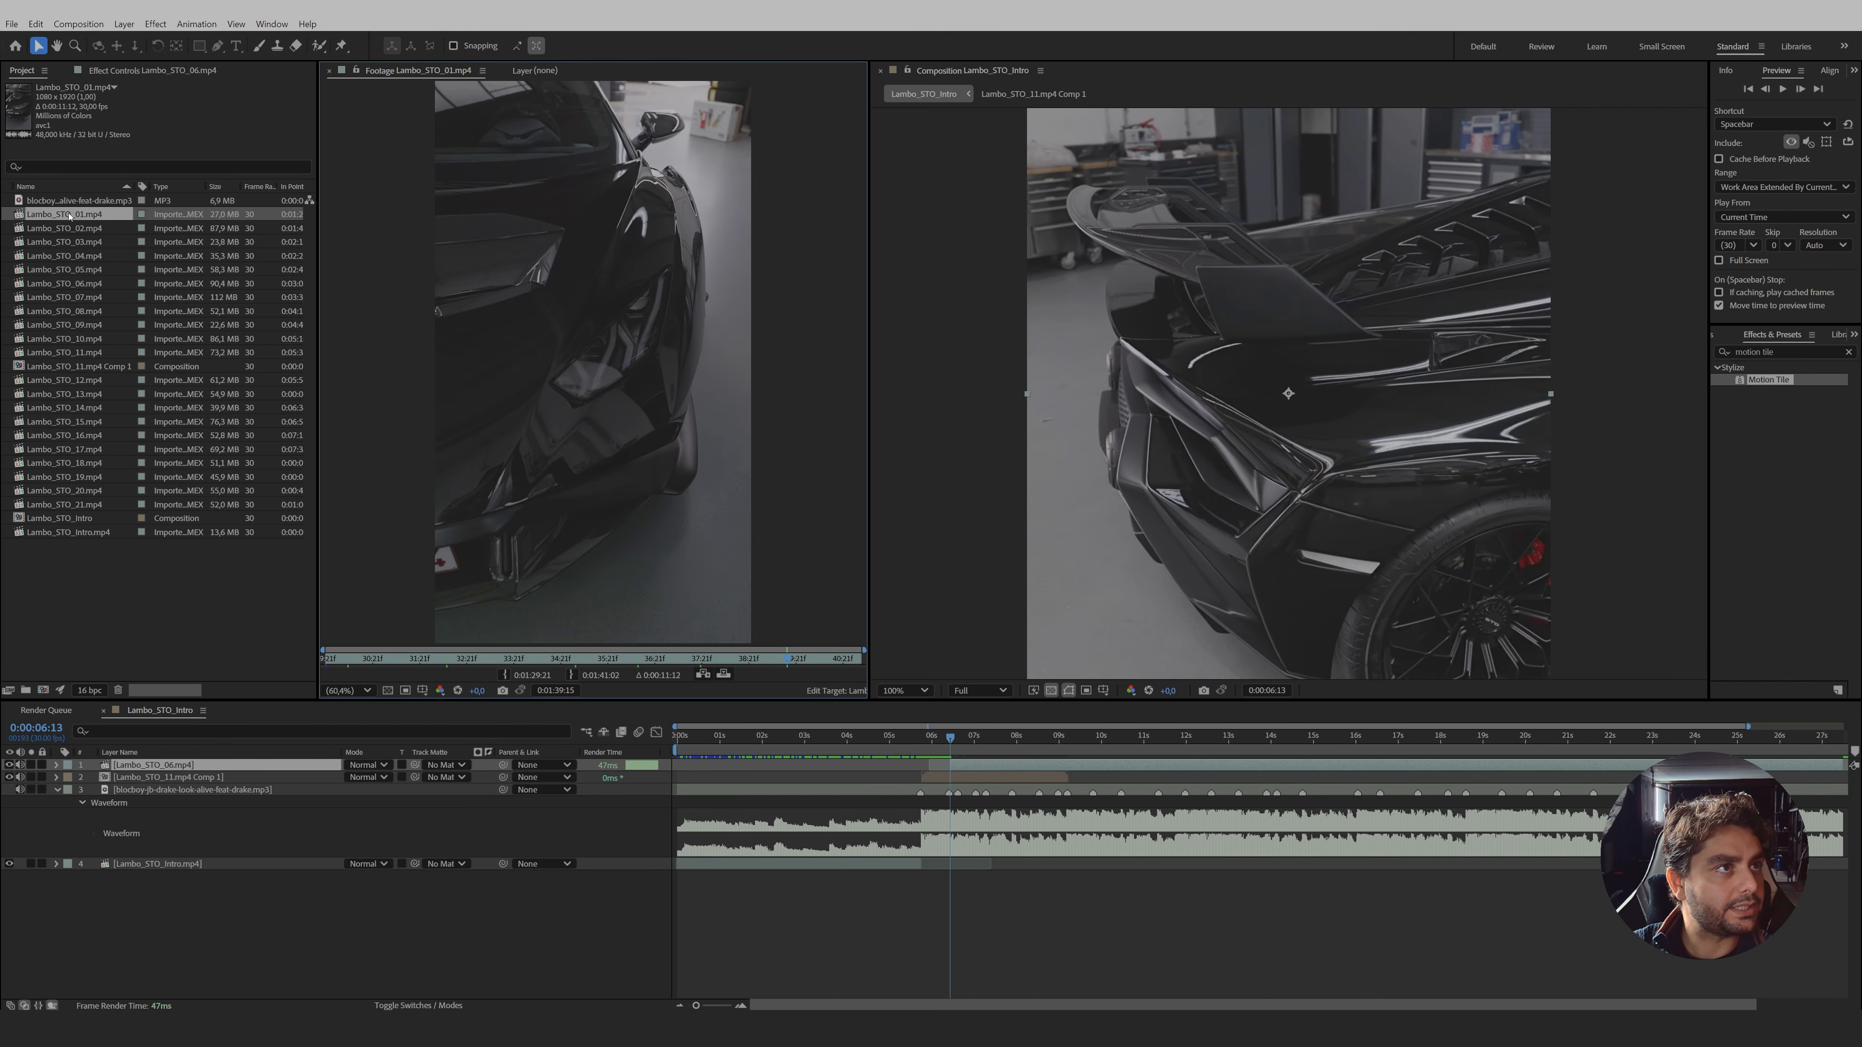
{"action": "key", "text": "Down"}
{"action": "left_click_drag", "start_coordinate": [393, 655], "coordinate": [754, 660]}
{"action": "left_click", "coordinate": [503, 675]}
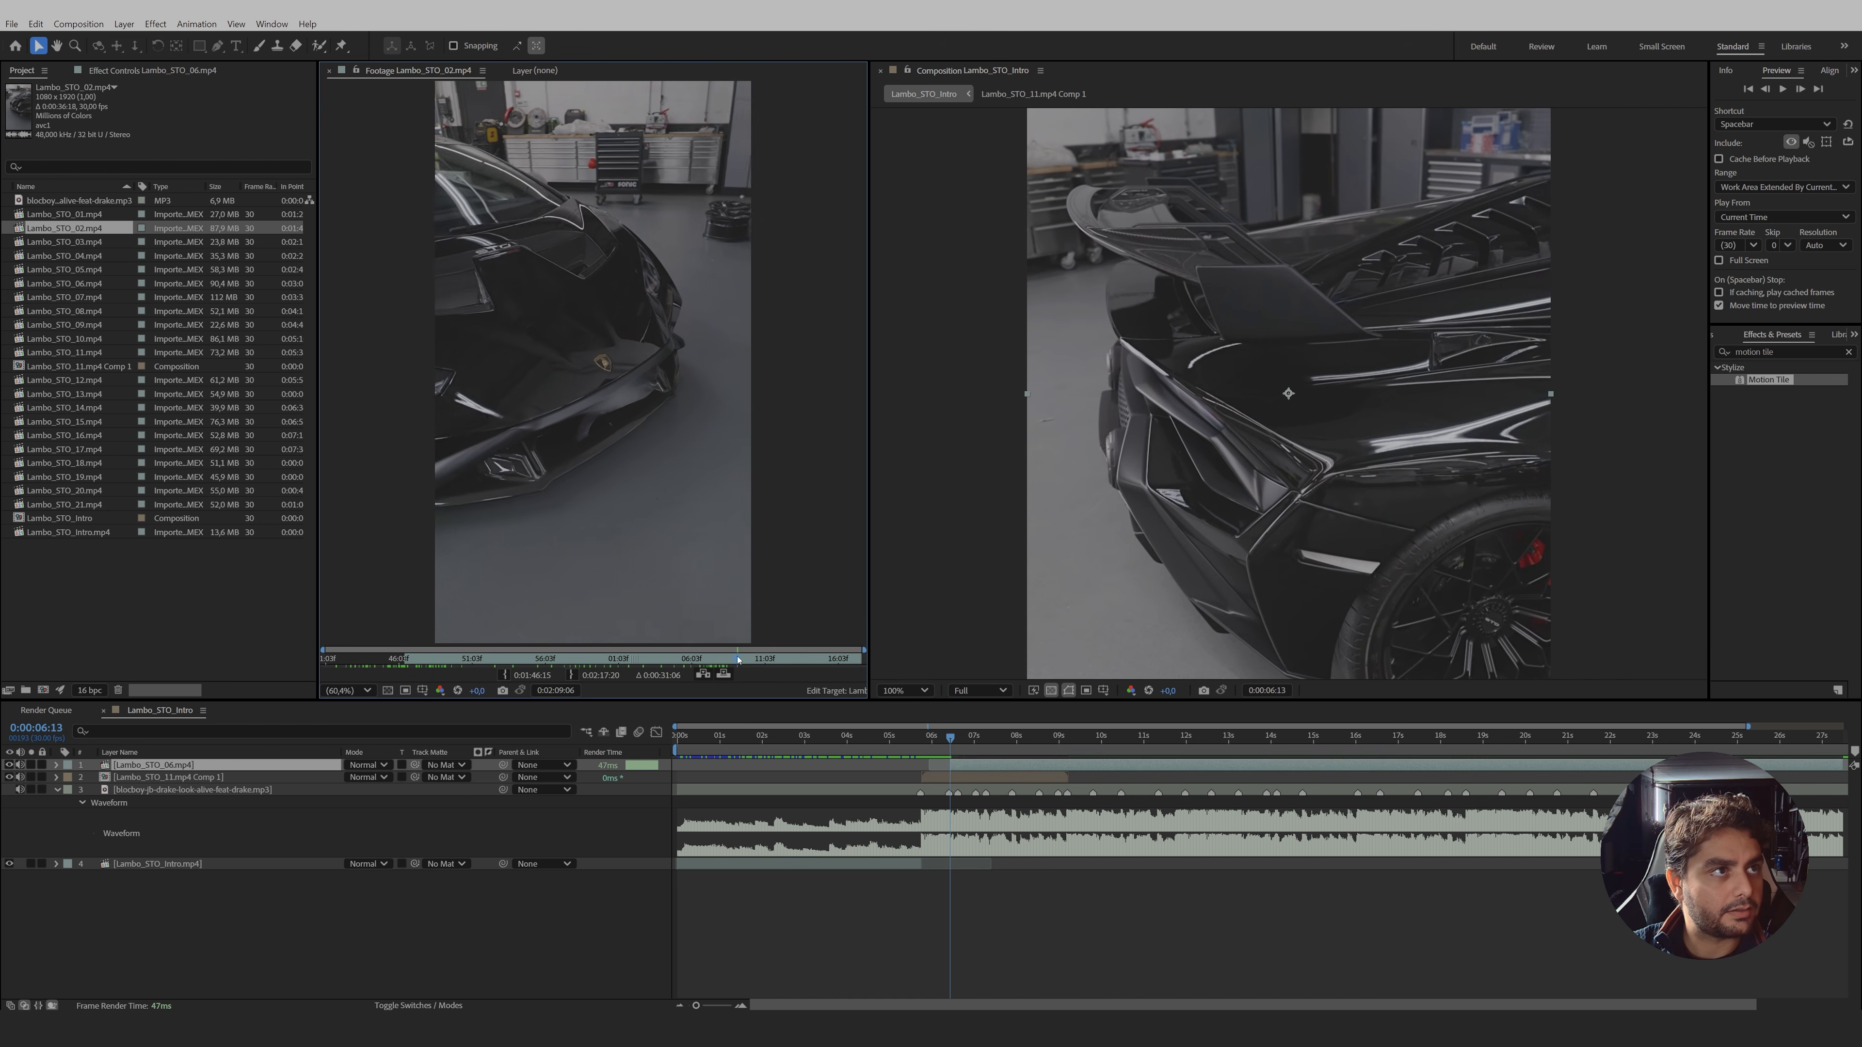
{"action": "left_click", "coordinate": [571, 676]}
{"action": "left_click", "coordinate": [724, 675]}
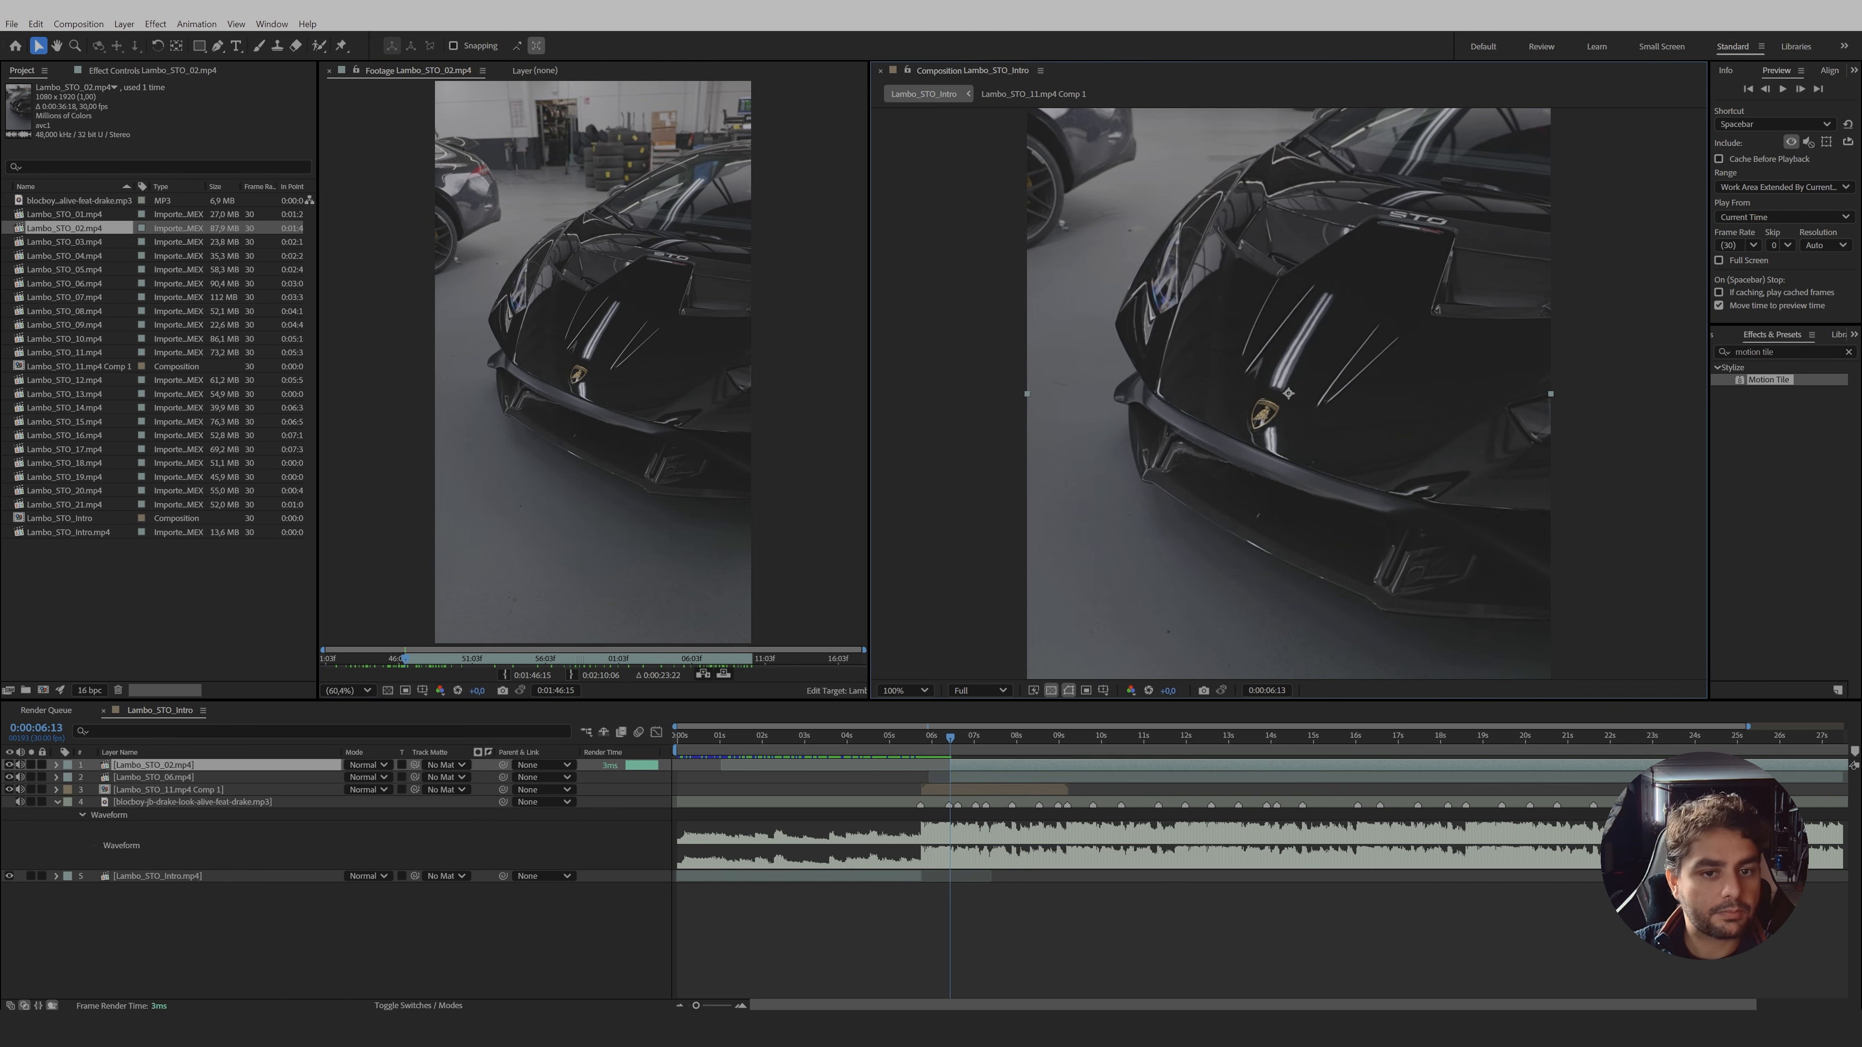
- Review the remaining source clips and add more of them above Lambo_STO_02.mp4, with Lambo_STO_16.mp4 as the uppermost layer
{"action": "double_click", "coordinate": [73, 255]}
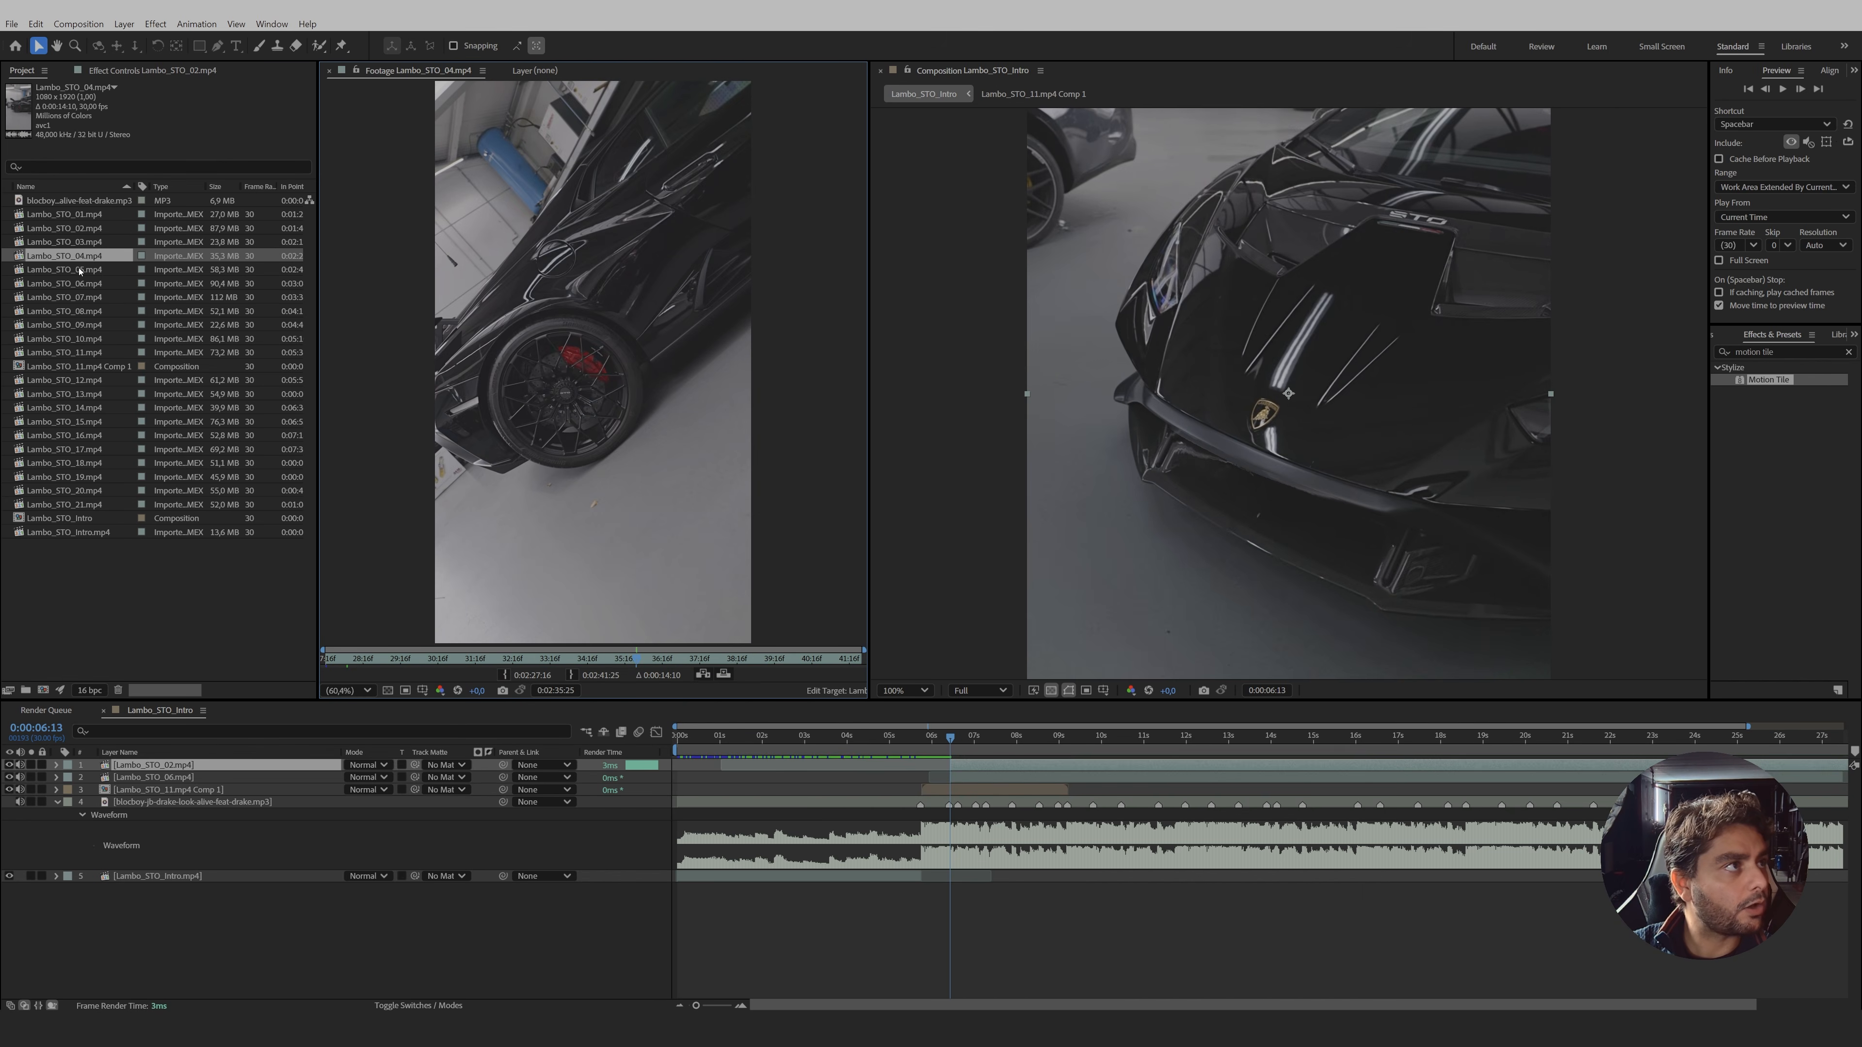
{"action": "double_click", "coordinate": [78, 284]}
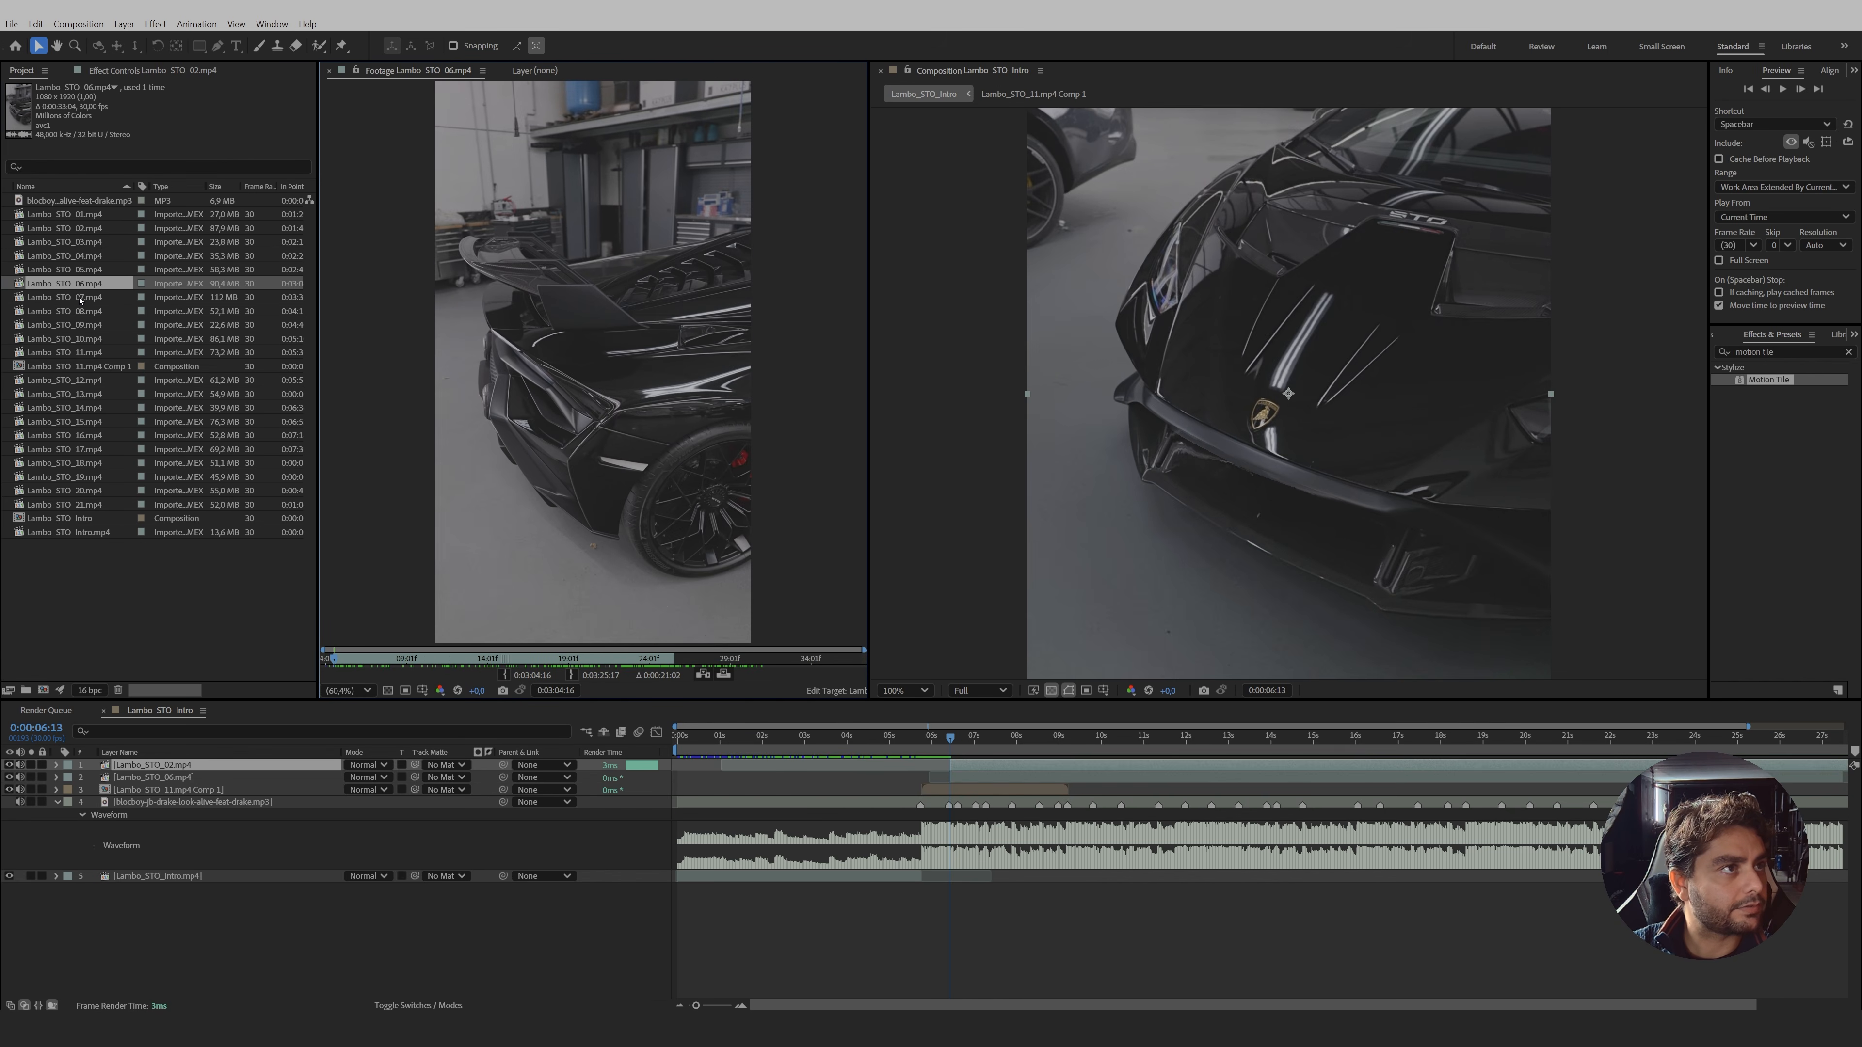
{"action": "double_click", "coordinate": [80, 298]}
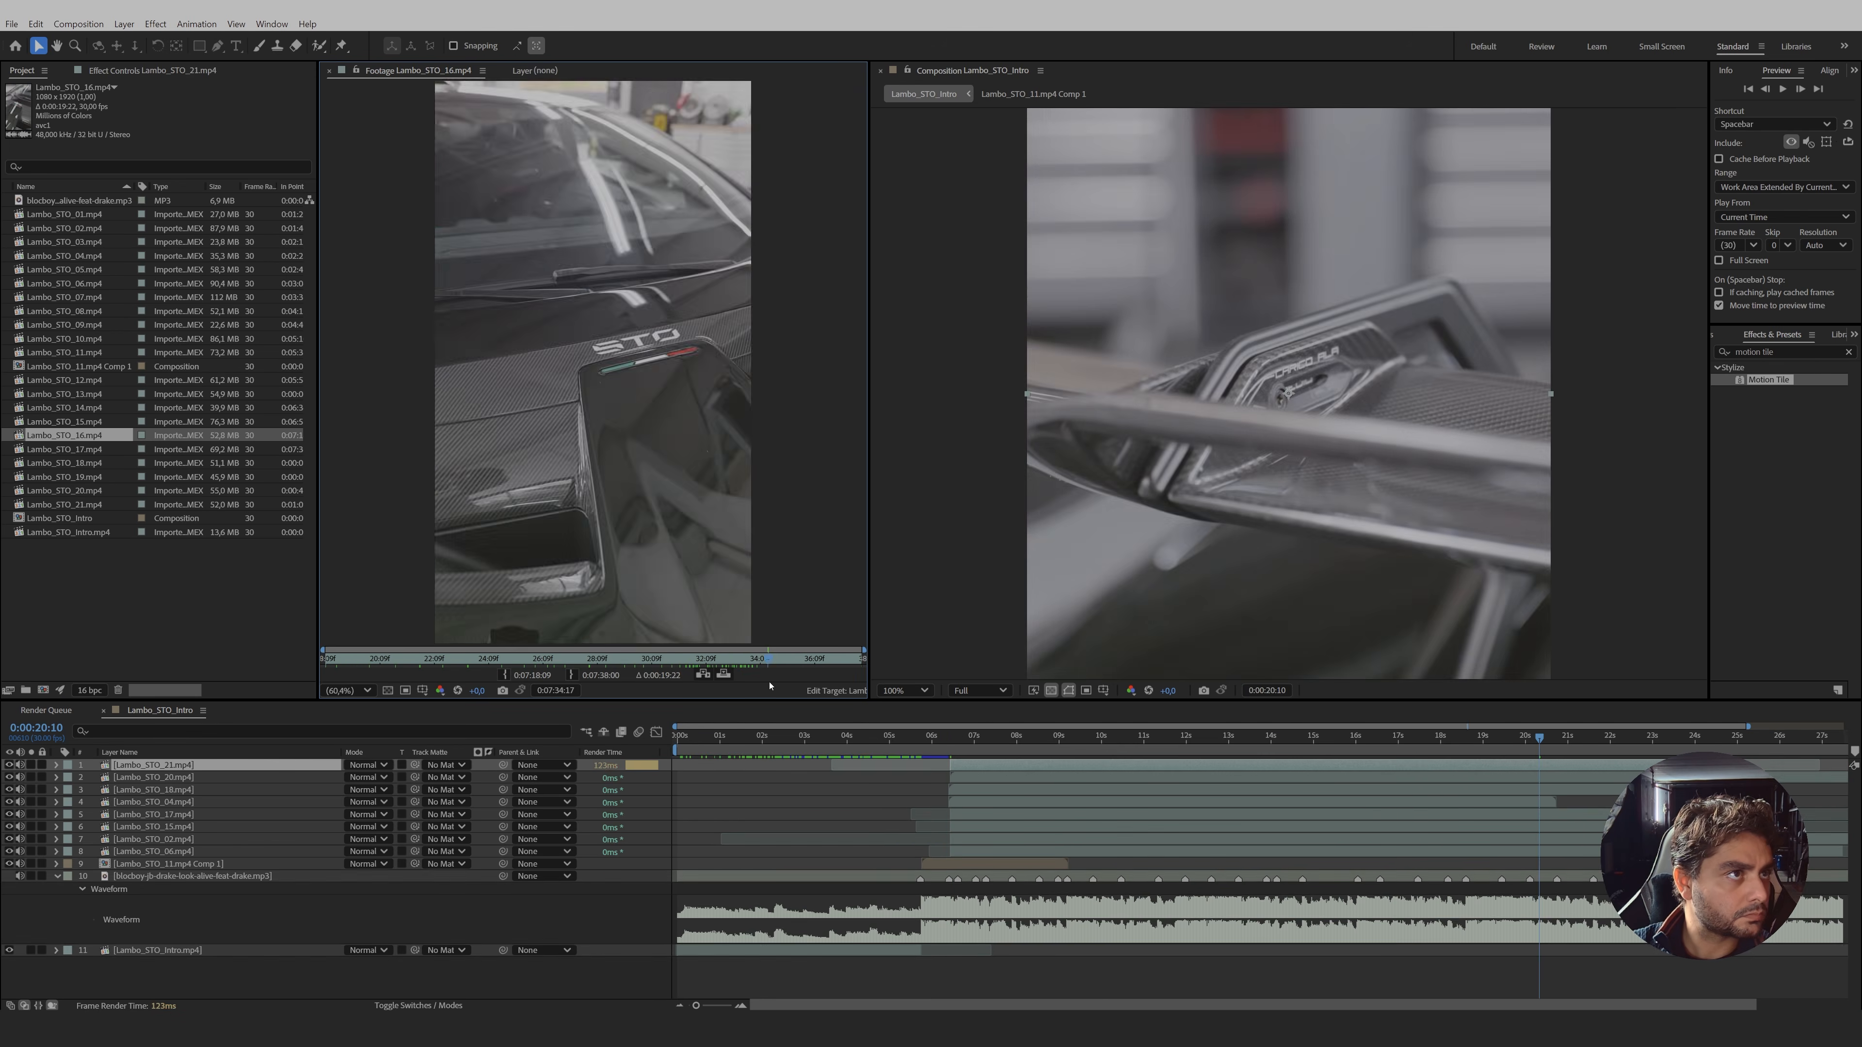
{"action": "left_click_drag", "start_coordinate": [769, 686], "coordinate": [964, 866]}
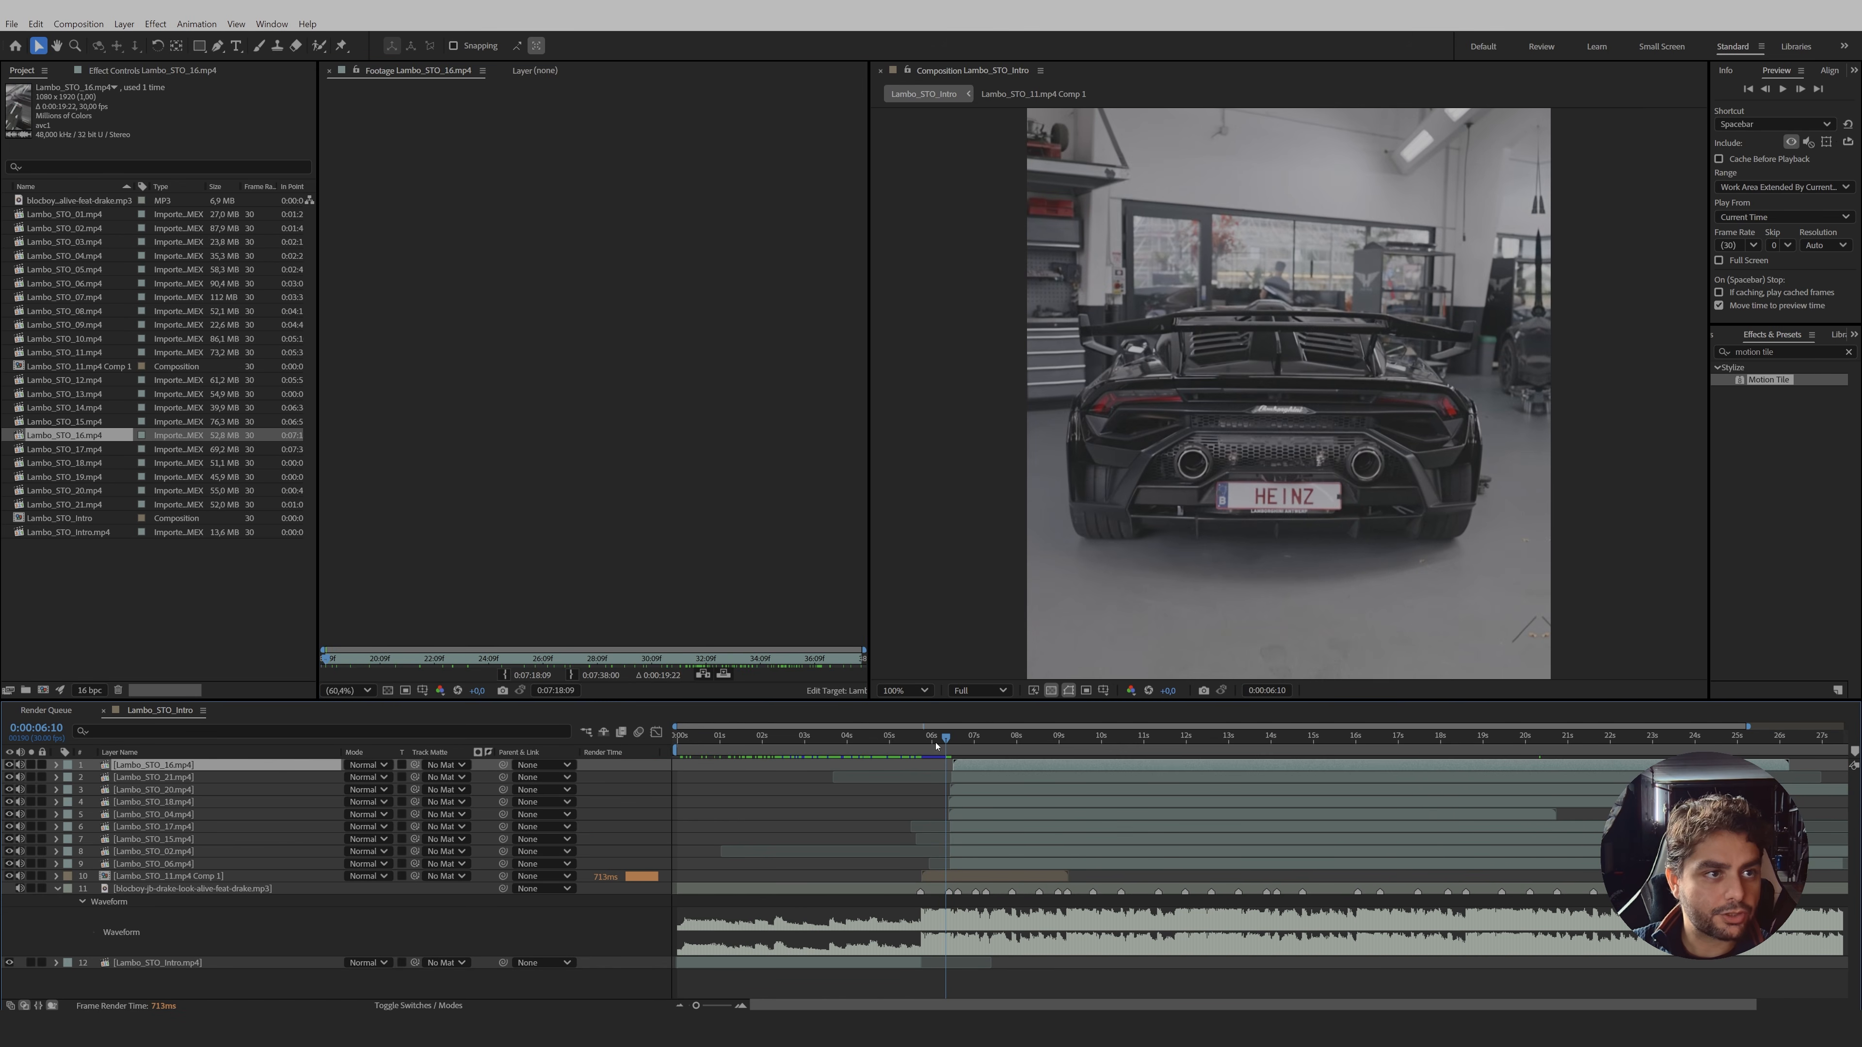
- Shift the clip layers from Lambo_STO_02.mp4 up to Lambo_STO_16.mp4 later, to about where the Lambo_STO_11.mp4 pre-comp ends
{"action": "mouse_move", "coordinate": [937, 746]}
{"action": "left_mouse_down"}
{"action": "mouse_move", "coordinate": [913, 748]}
{"action": "mouse_move", "coordinate": [940, 756]}
{"action": "left_mouse_up"}
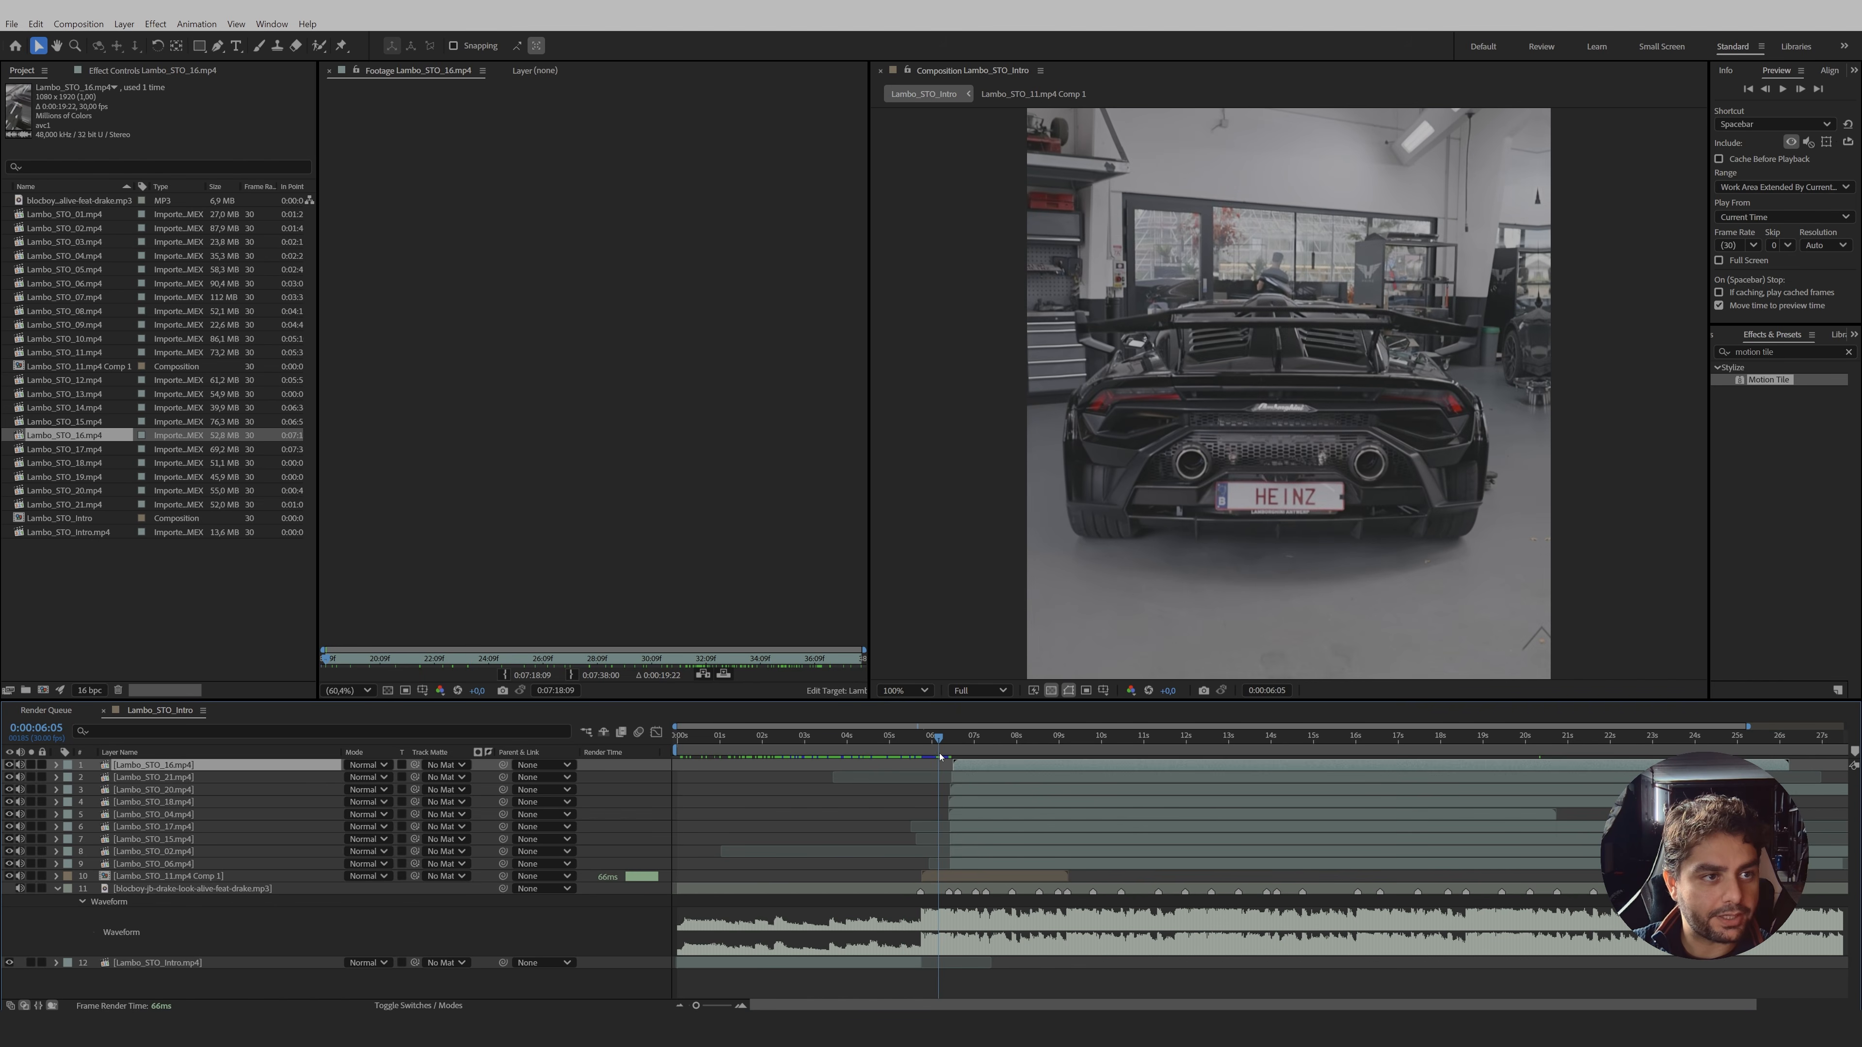
{"action": "left_click", "coordinate": [968, 863]}
{"action": "left_click", "coordinate": [969, 851]}
{"action": "left_click", "coordinate": [981, 768], "text": "shift"}
{"action": "left_click_drag", "start_coordinate": [996, 768], "coordinate": [1119, 770]}
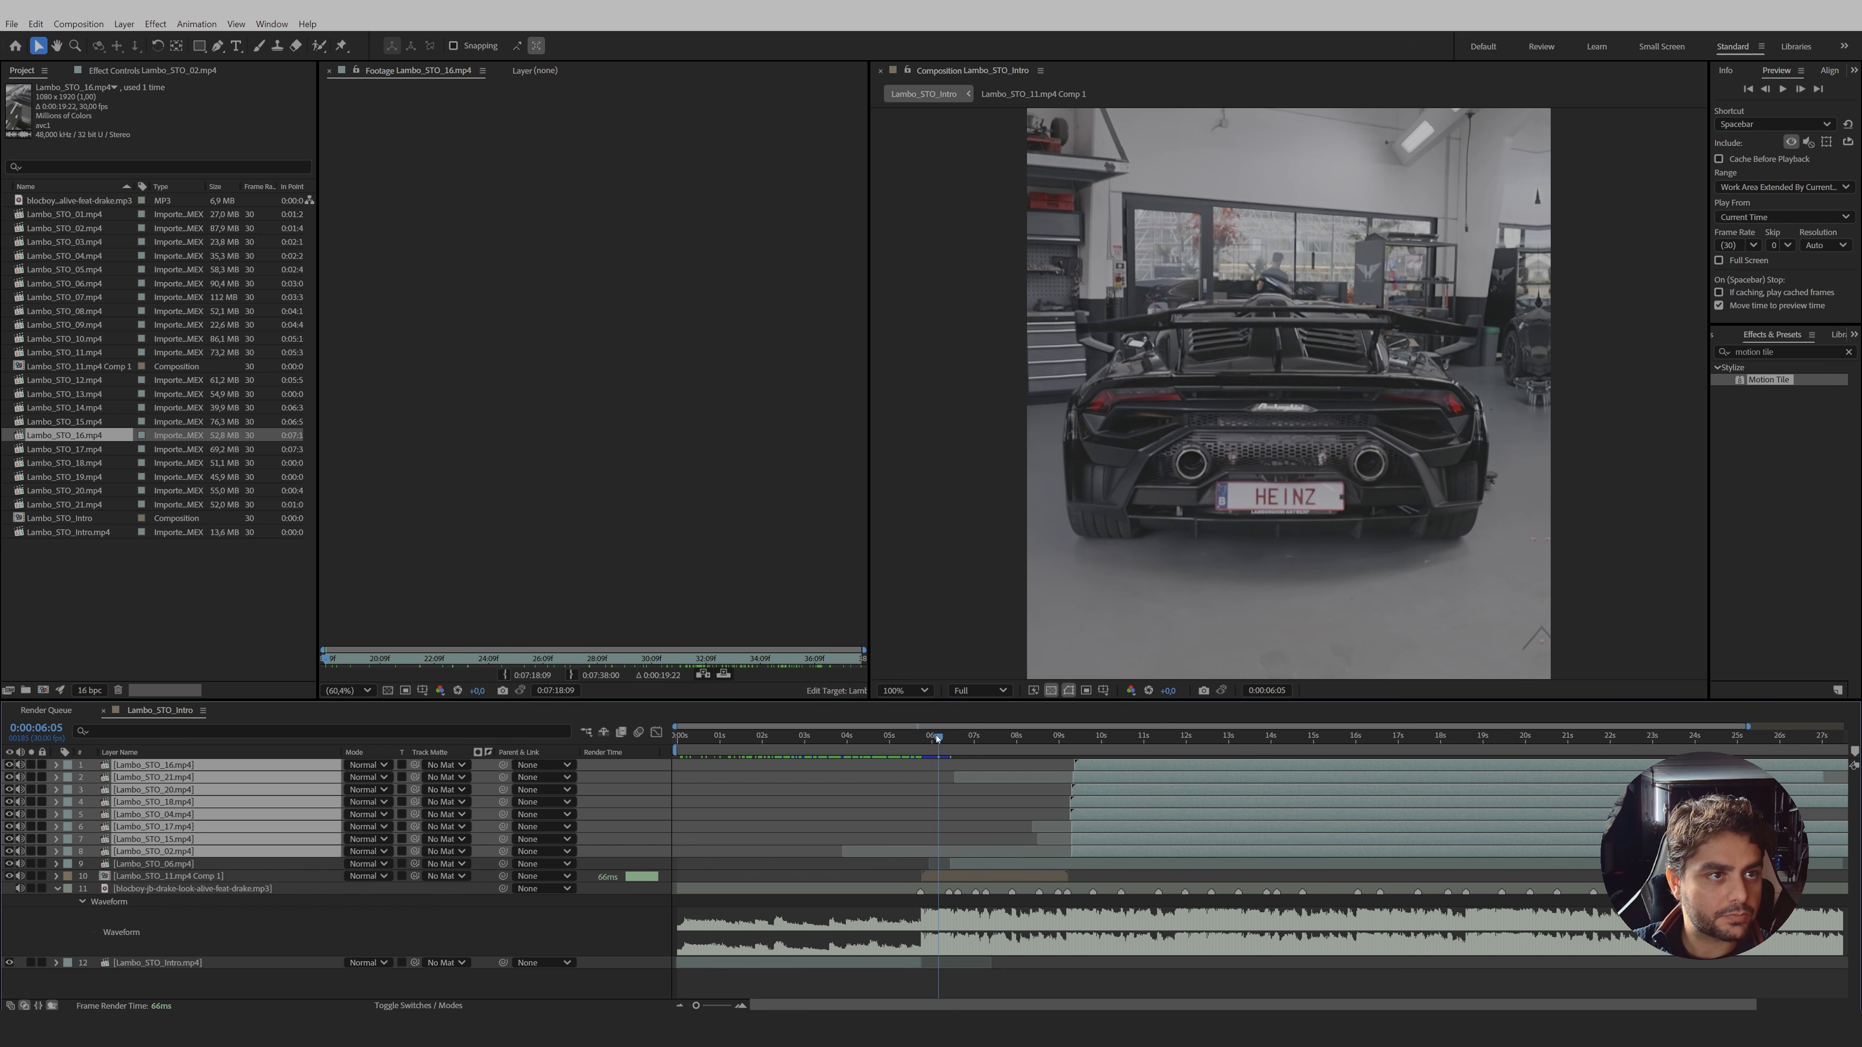
- Preview Lambo_STO_06.mp4 against the beat markers and move Lambo_STO_02.mp4 earlier to start at about 0:00:07:17
{"action": "left_click_drag", "start_coordinate": [937, 738], "coordinate": [971, 745]}
{"action": "left_click", "coordinate": [998, 807]}
{"action": "key", "text": "space"}
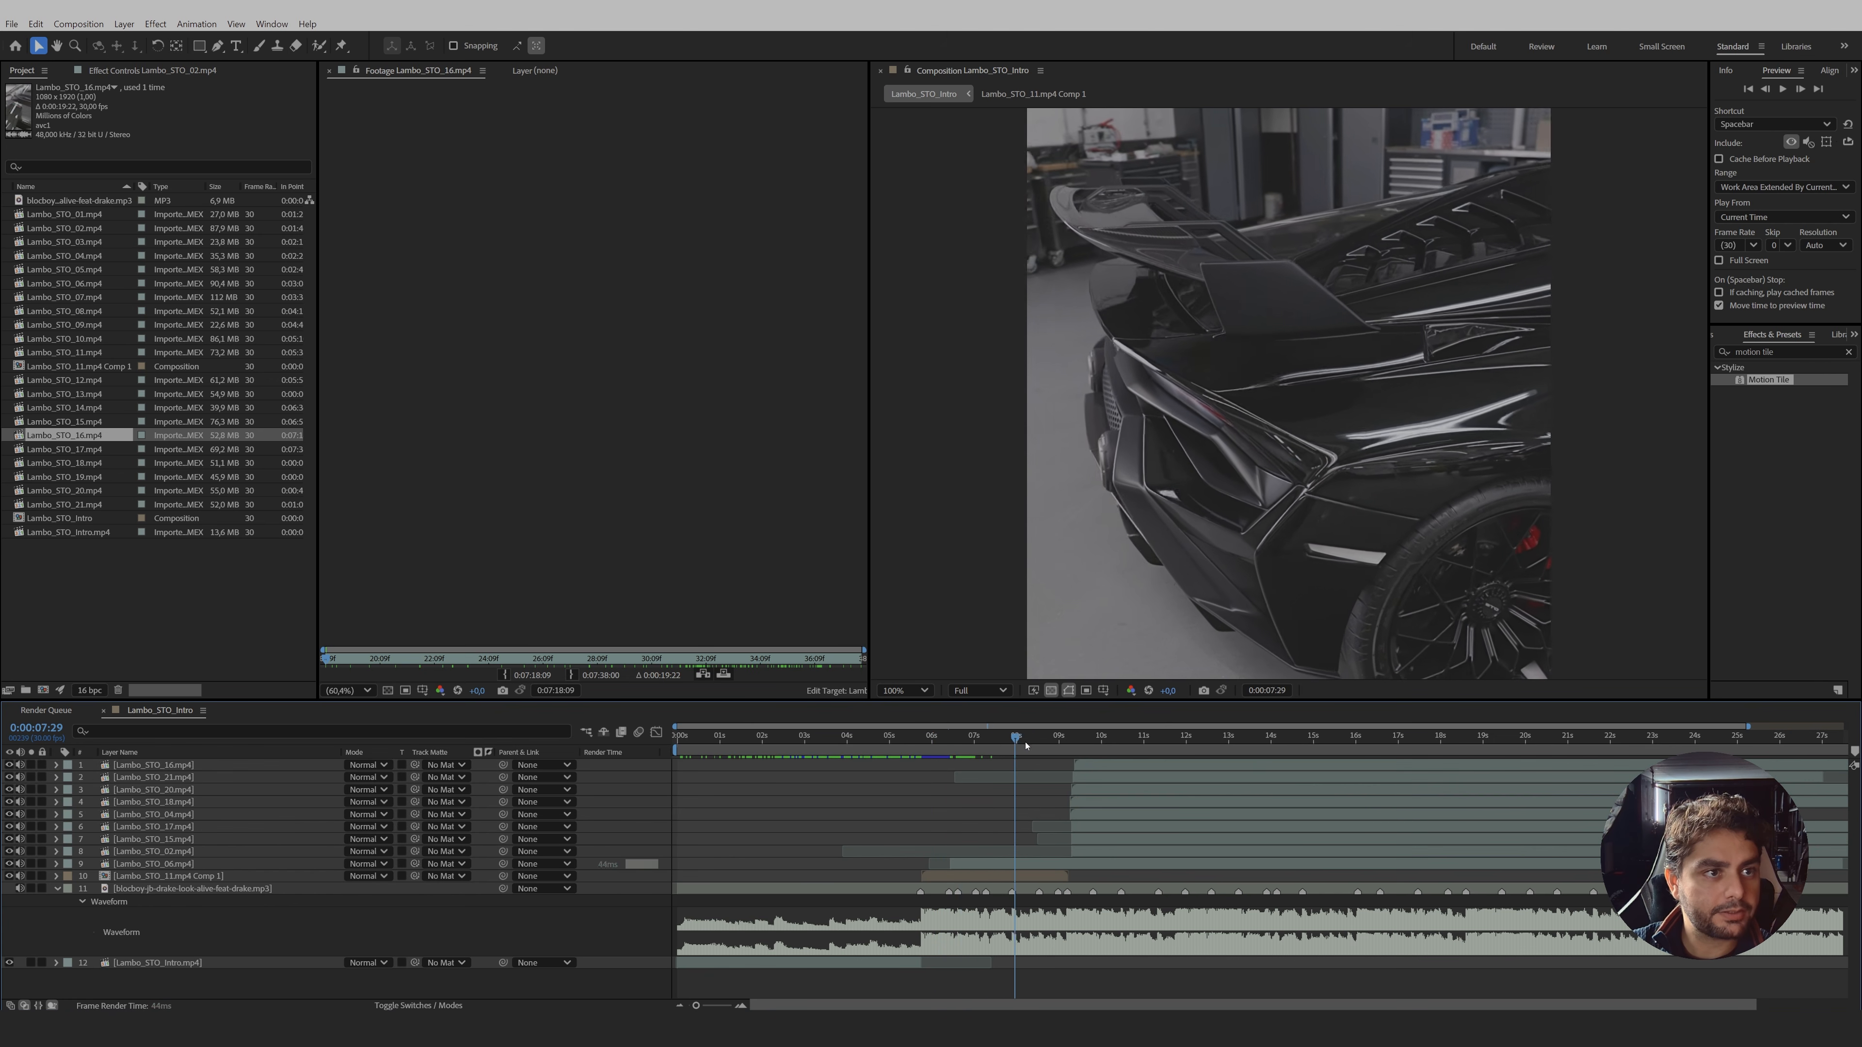
{"action": "left_click", "coordinate": [999, 866]}
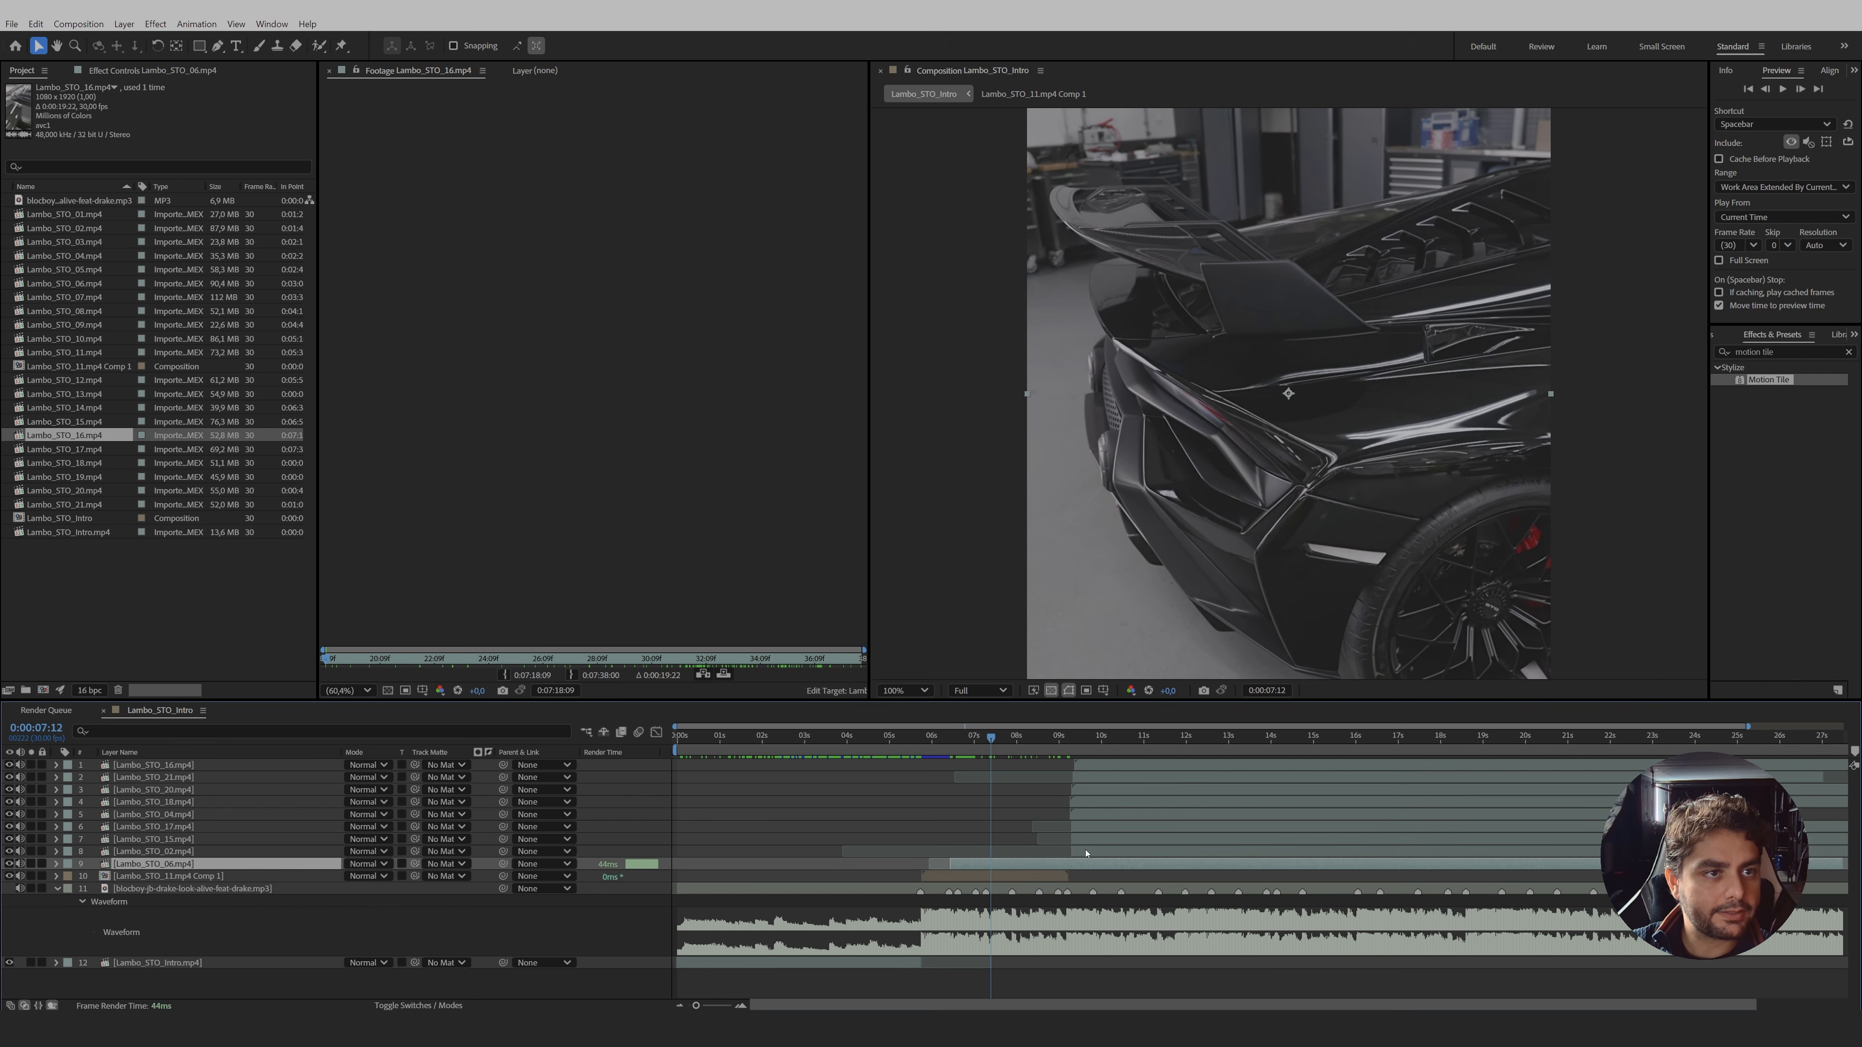
{"action": "left_click_drag", "start_coordinate": [1081, 852], "coordinate": [1018, 850]}
- Slide Lambo_STO_17.mp4 to start at about 0:00:08:00 and move it in the layer stack to directly above Lambo_STO_06.mp4
{"action": "left_click_drag", "start_coordinate": [996, 753], "coordinate": [1042, 753]}
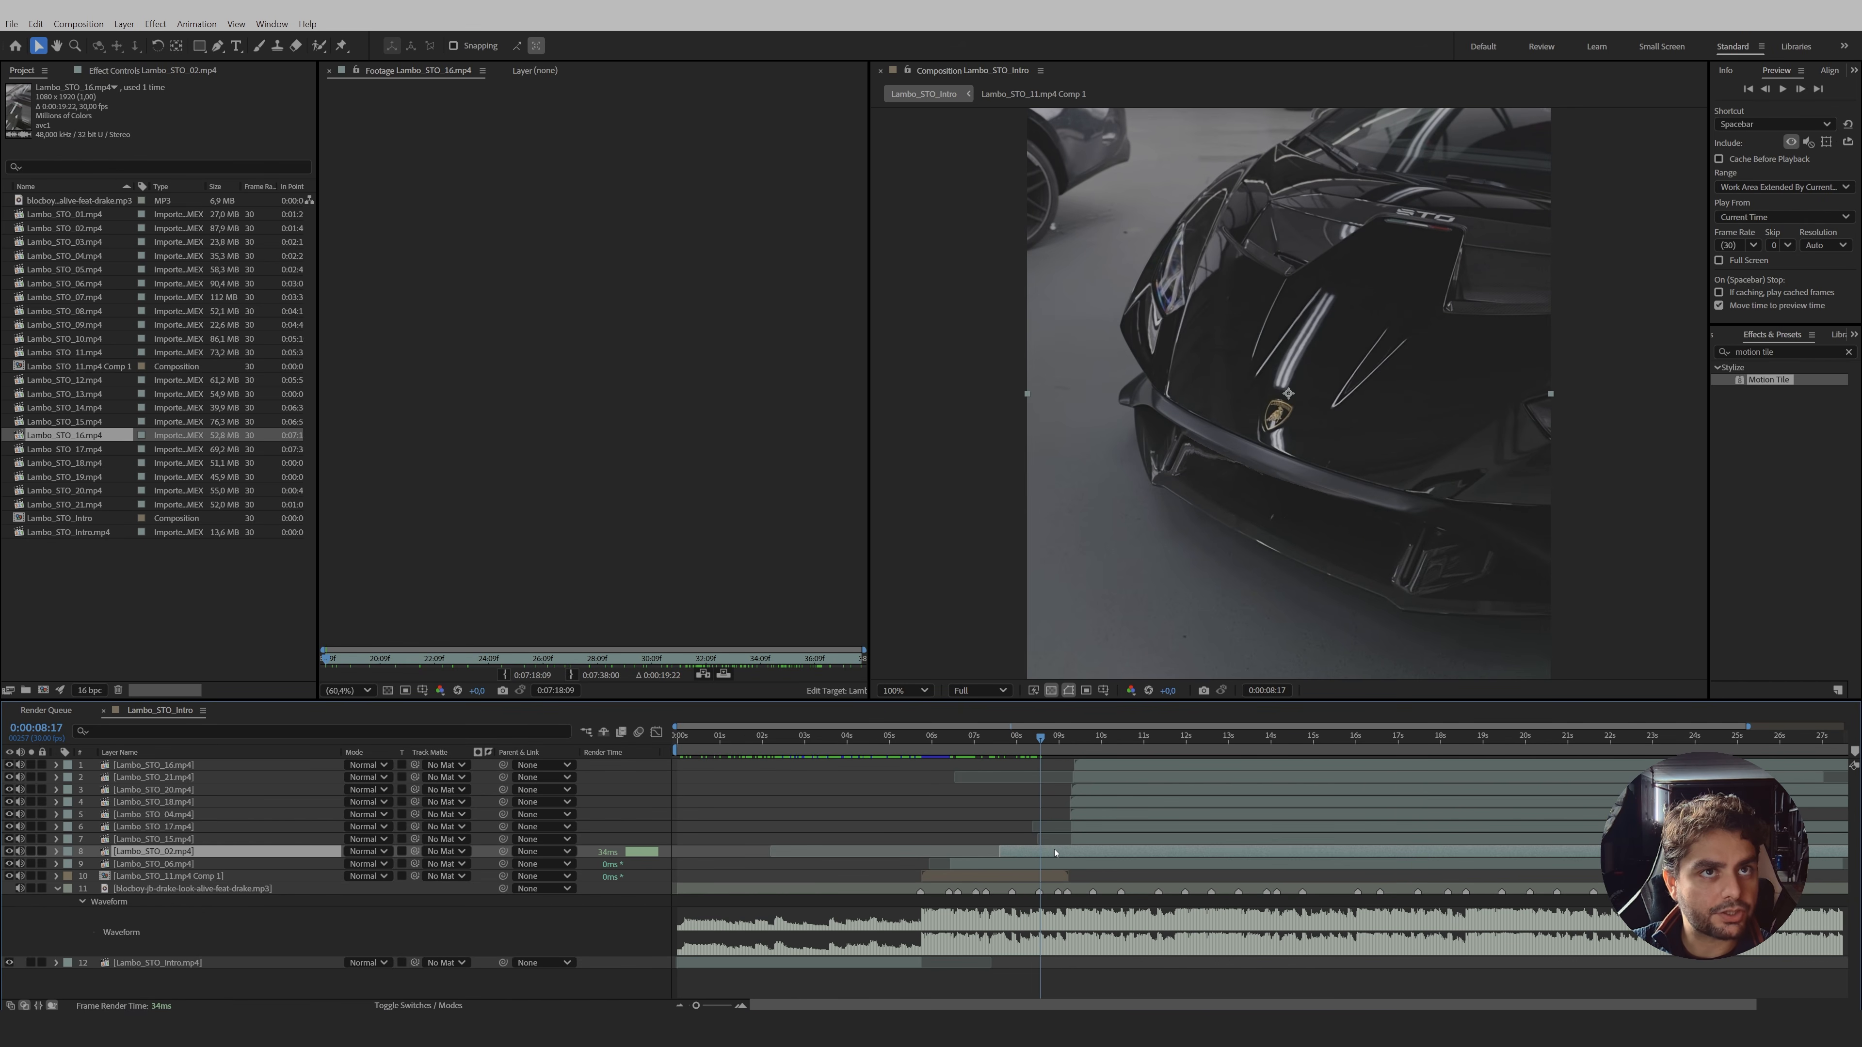
{"action": "left_click_drag", "start_coordinate": [1071, 853], "coordinate": [1023, 834]}
{"action": "left_click", "coordinate": [1095, 842]}
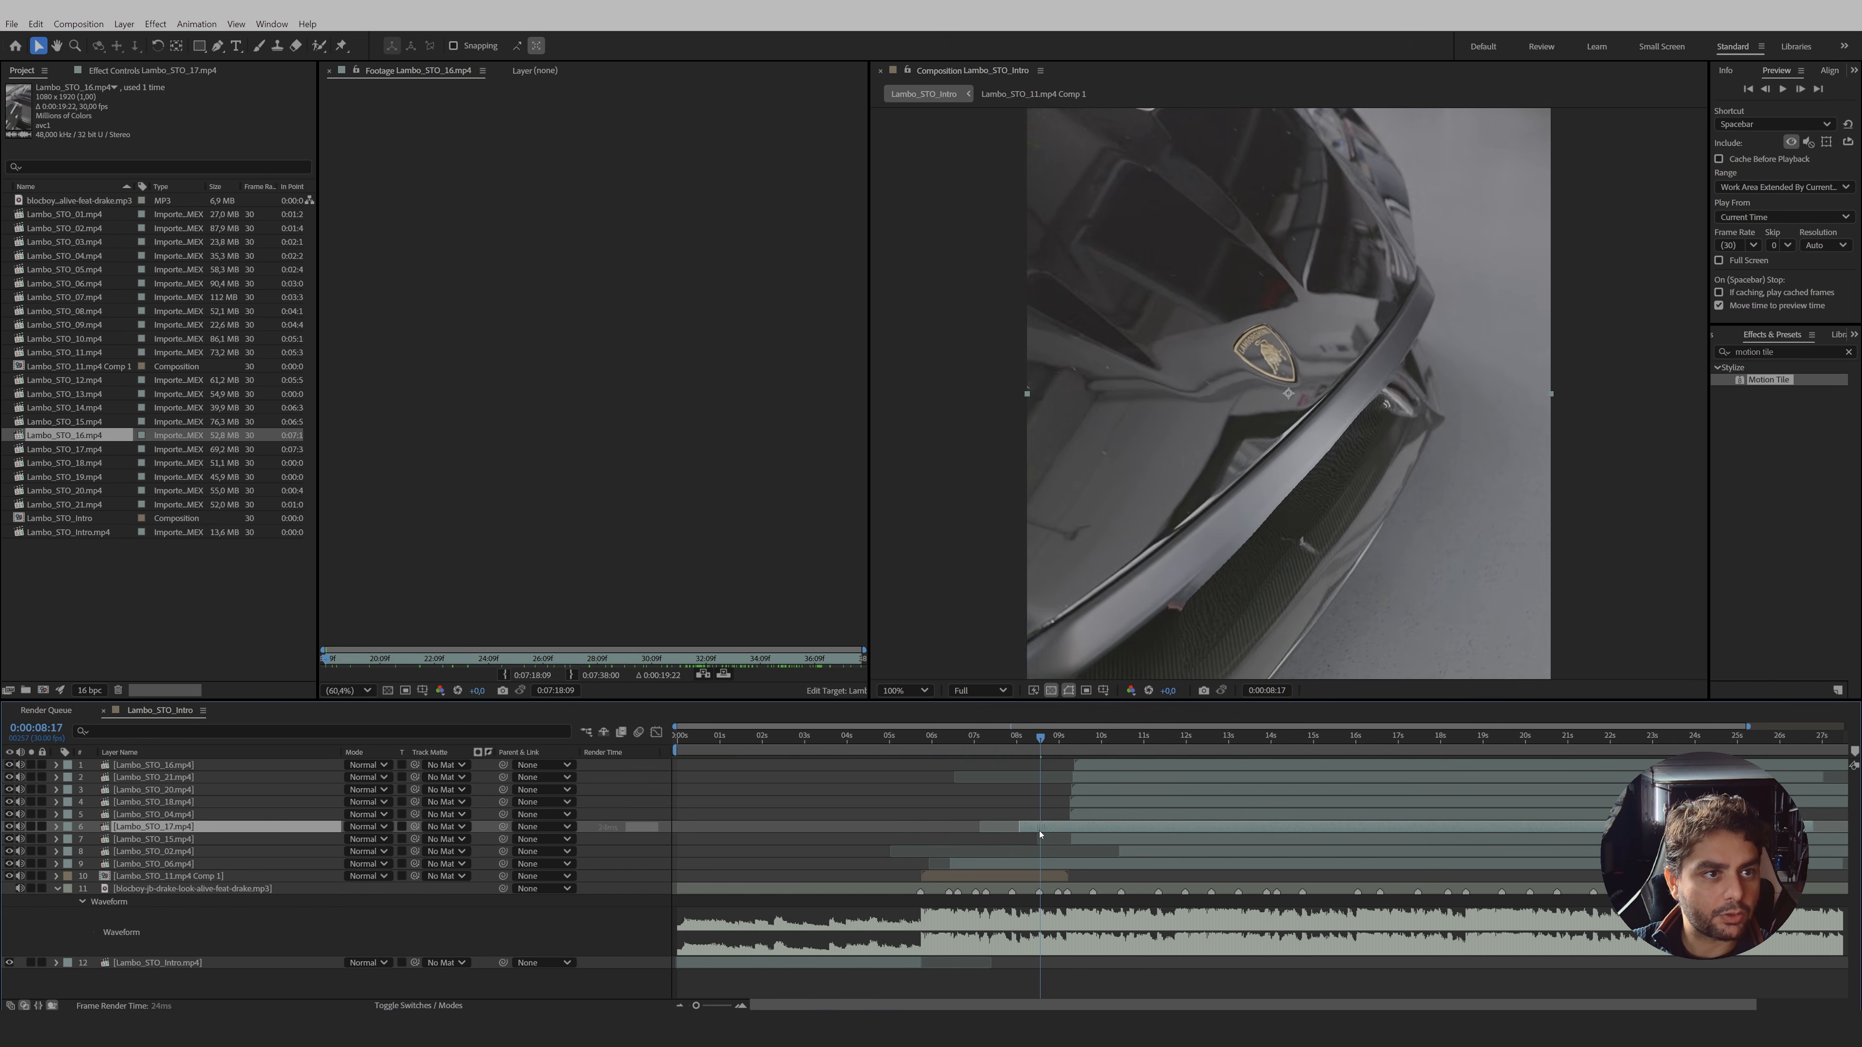
{"action": "left_click_drag", "start_coordinate": [298, 835], "coordinate": [292, 859]}
- Move Lambo_STO_02.mp4 above Lambo_STO_15.mp4 in the layer stack and slide Lambo_STO_15.mp4 to start at 0:00:08:17
{"action": "left_click", "coordinate": [272, 843]}
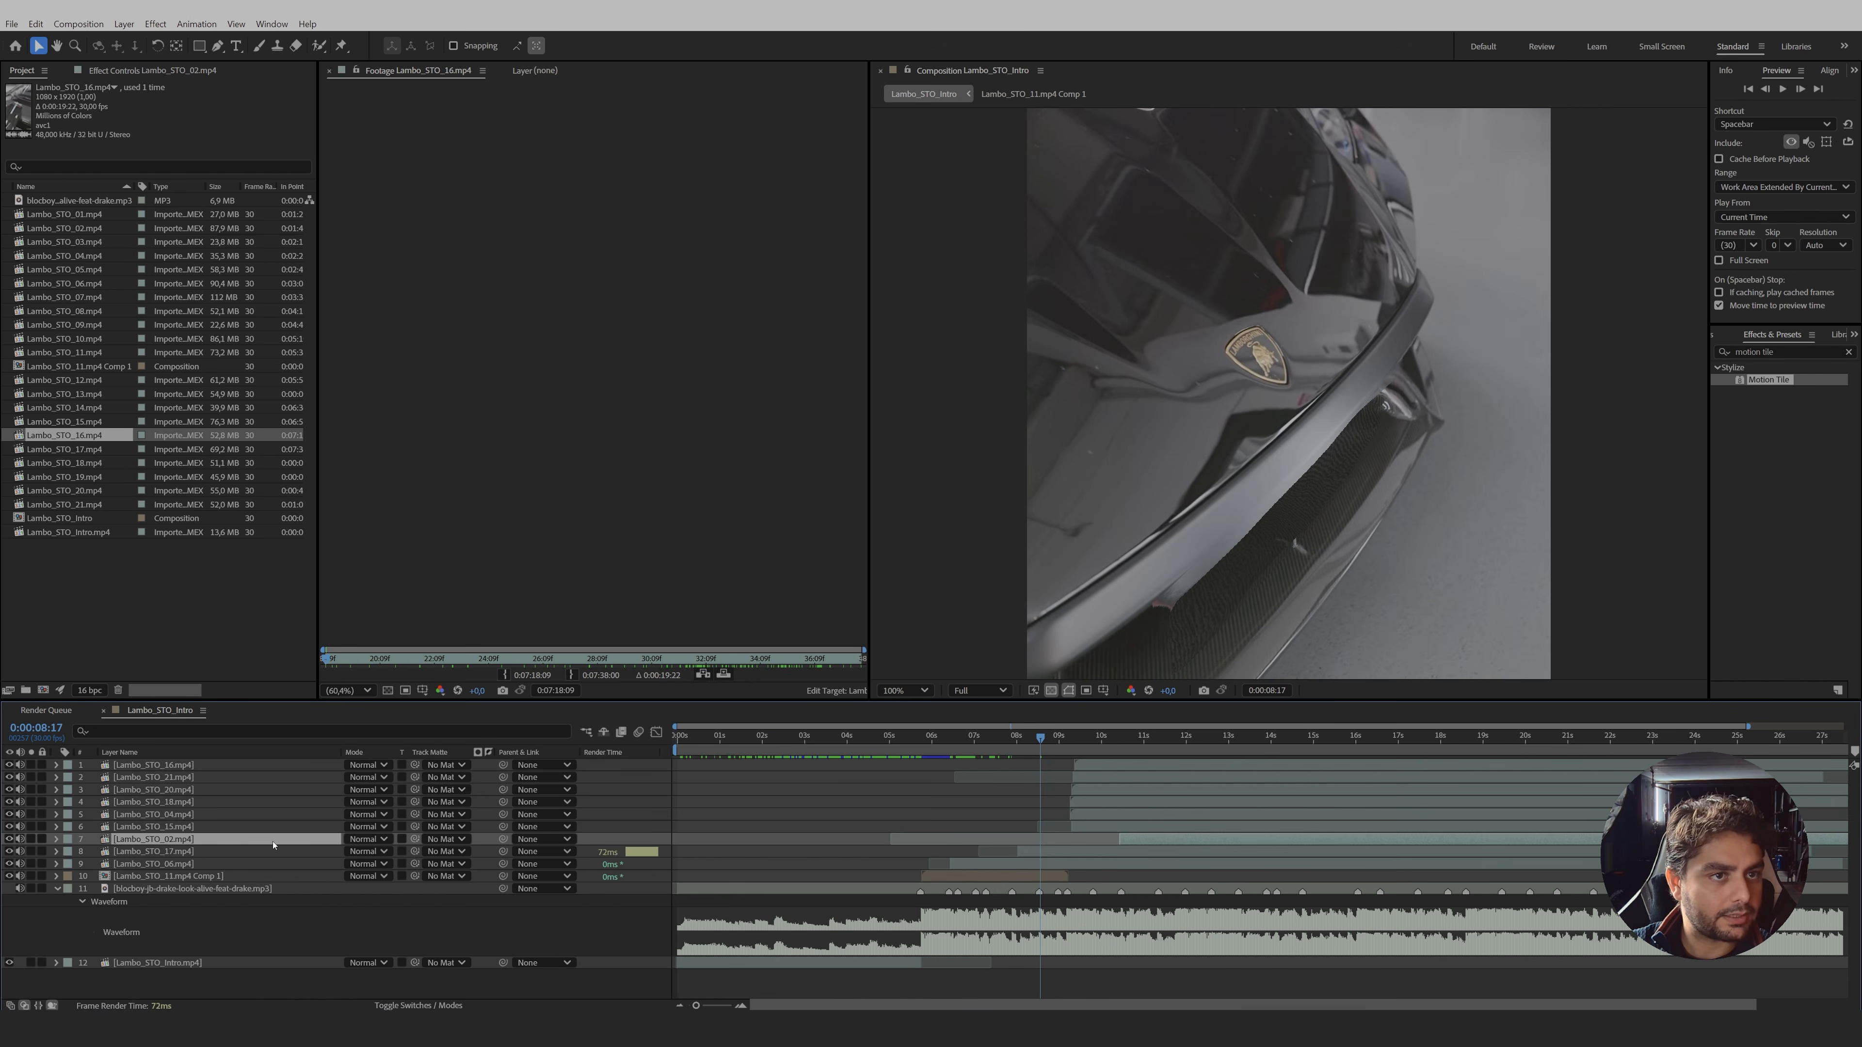
{"action": "left_click_drag", "start_coordinate": [279, 846], "coordinate": [280, 822]}
{"action": "left_click_drag", "start_coordinate": [1102, 841], "coordinate": [1073, 842]}
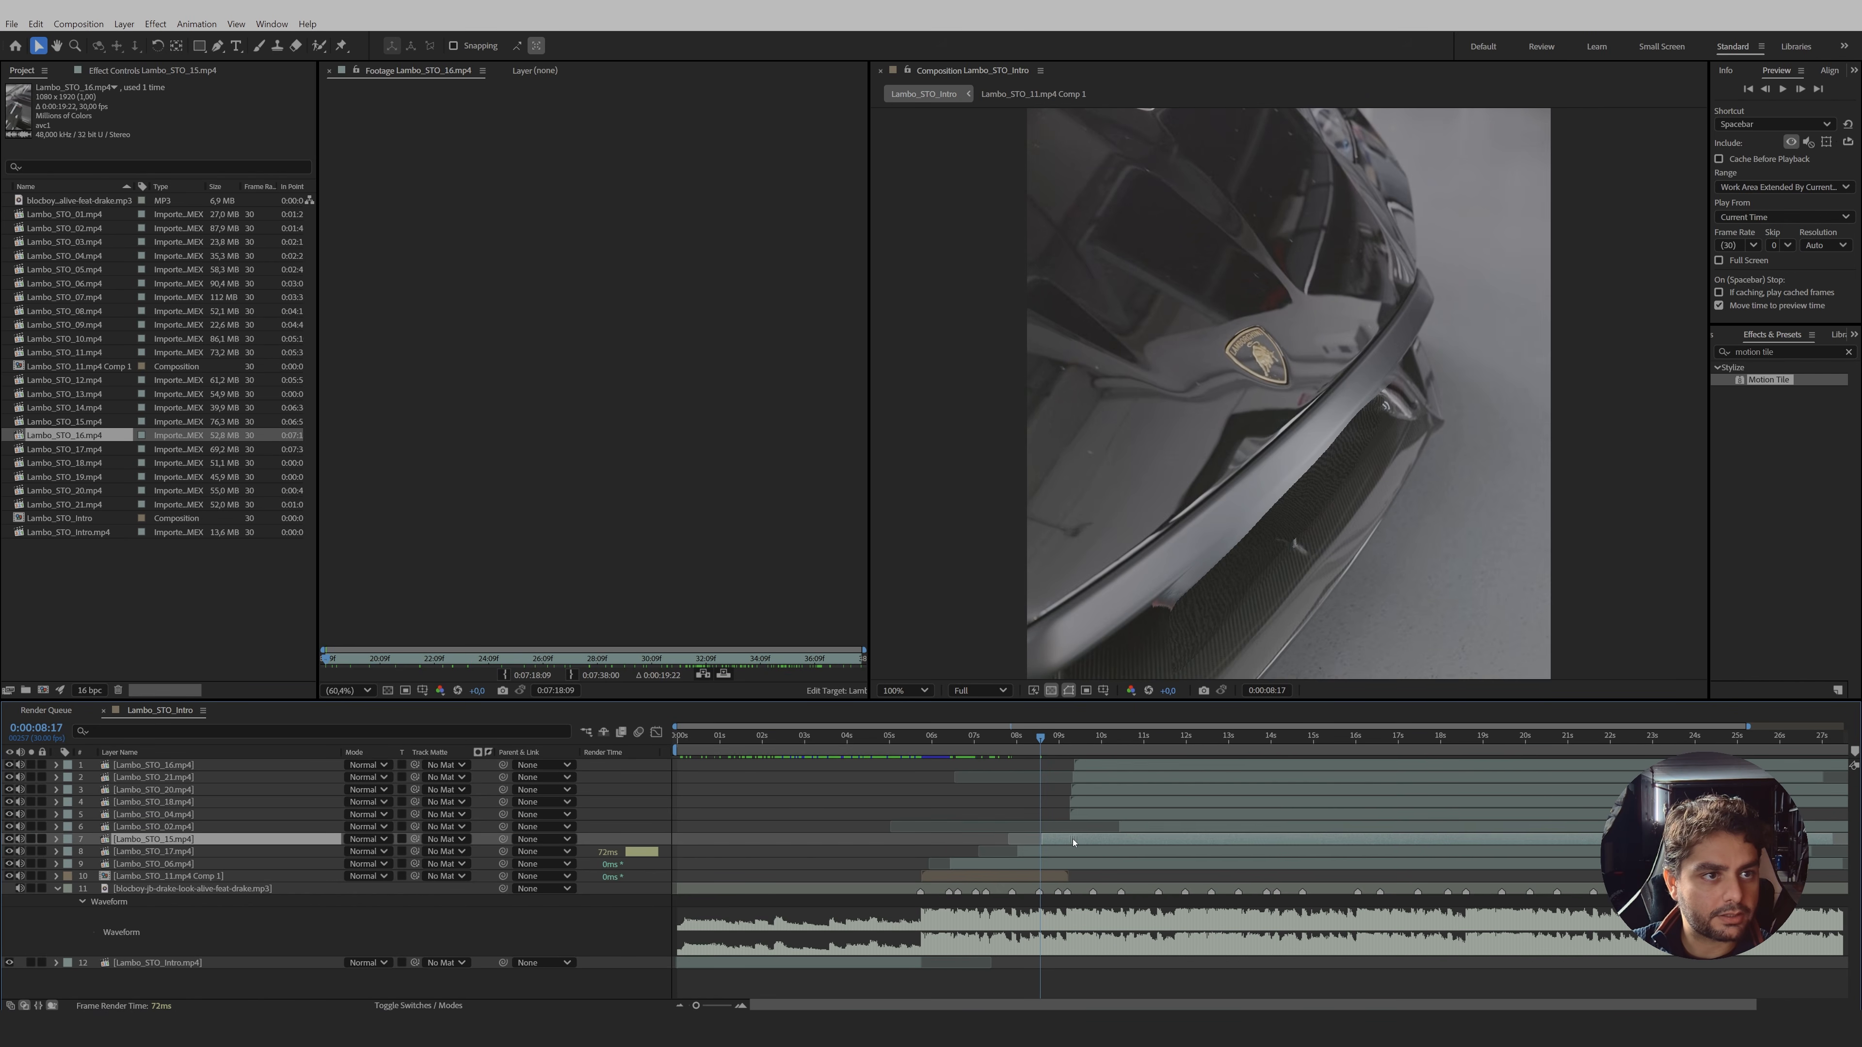
- Preview the Lambo_STO_15.mp4 section and shift Lambo_STO_02.mp4 to start at about 0:00:09:13
{"action": "left_click", "coordinate": [1031, 736]}
{"action": "key", "text": "space"}
{"action": "key", "text": "space"}
{"action": "left_click_drag", "start_coordinate": [1125, 827], "coordinate": [1113, 828]}
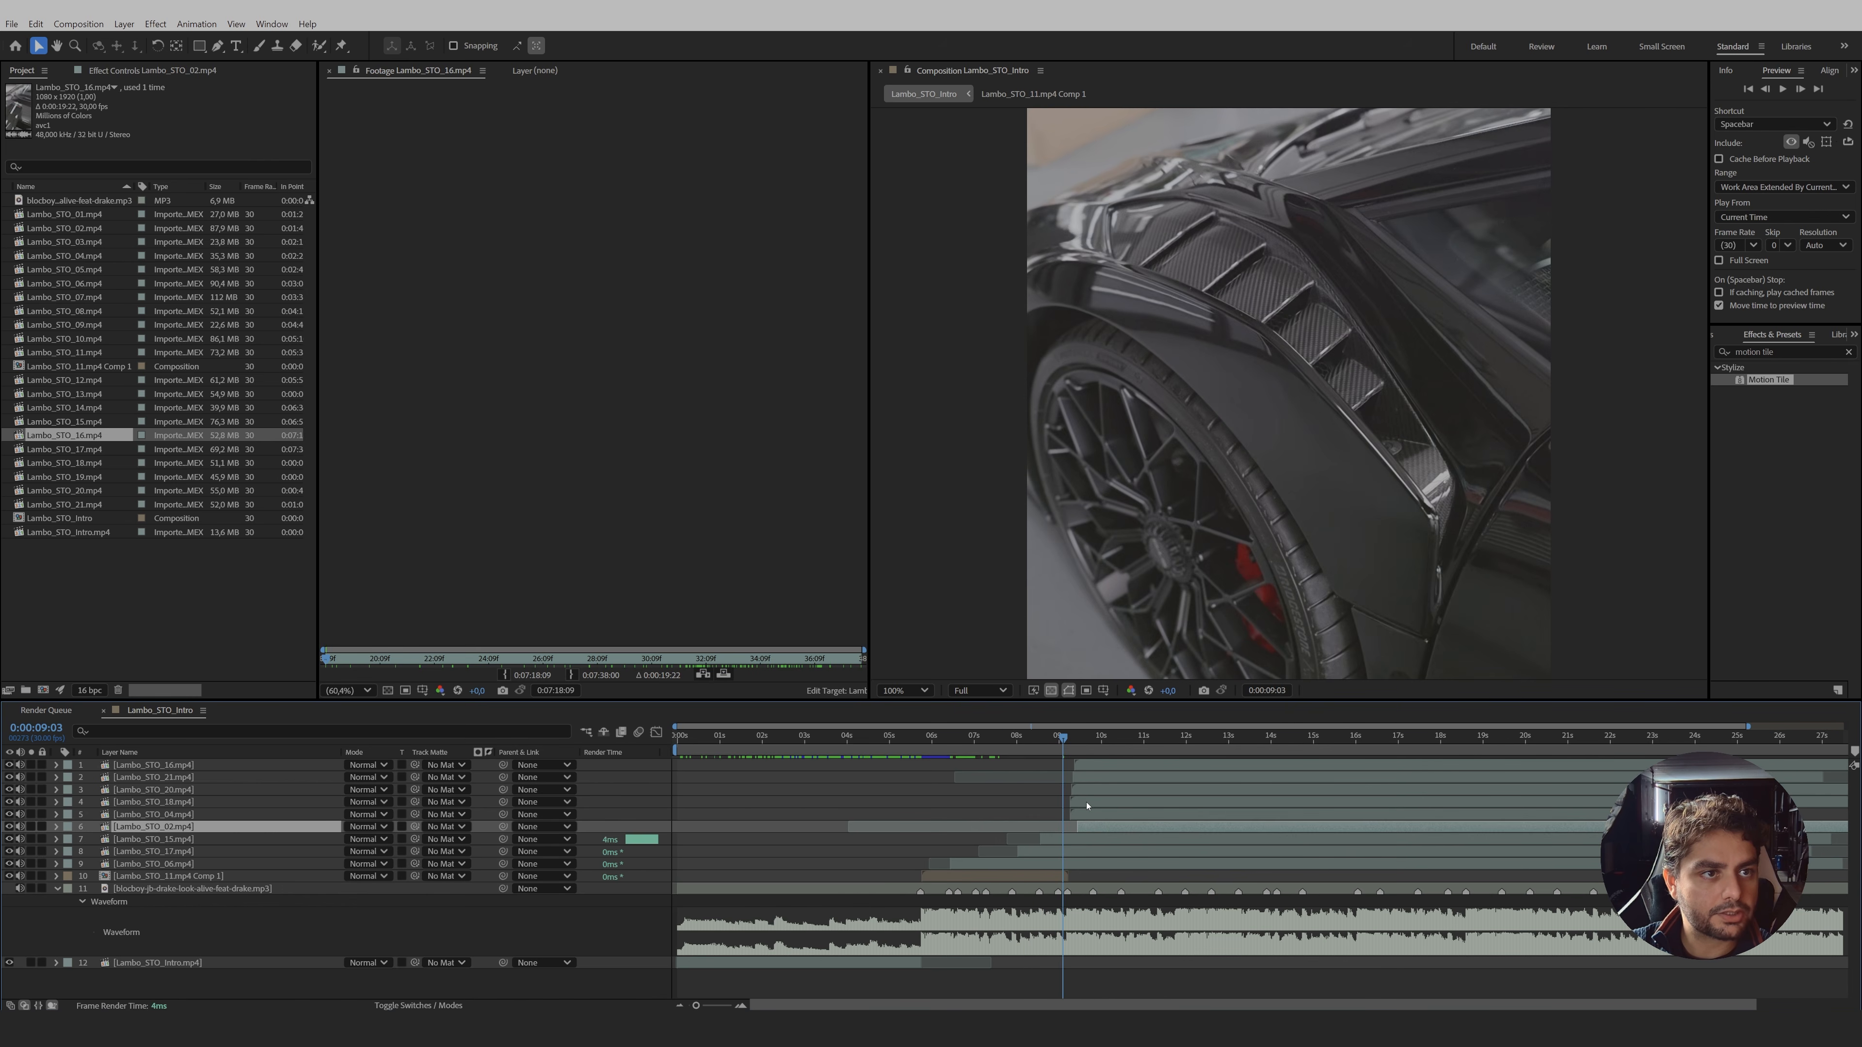
- Shift the five uppermost clips, Lambo_STO_16.mp4 through Lambo_STO_04.mp4, later to about 0:00:10:27 and preview the Lambo_STO_02.mp4 section
{"action": "key", "text": "ctrl+shift+a"}
{"action": "left_click", "coordinate": [1095, 767]}
{"action": "left_click", "coordinate": [1084, 813], "text": "shift"}
{"action": "left_click_drag", "start_coordinate": [1107, 815], "coordinate": [1174, 814]}
{"action": "key", "text": "space"}
{"action": "key", "text": "space"}
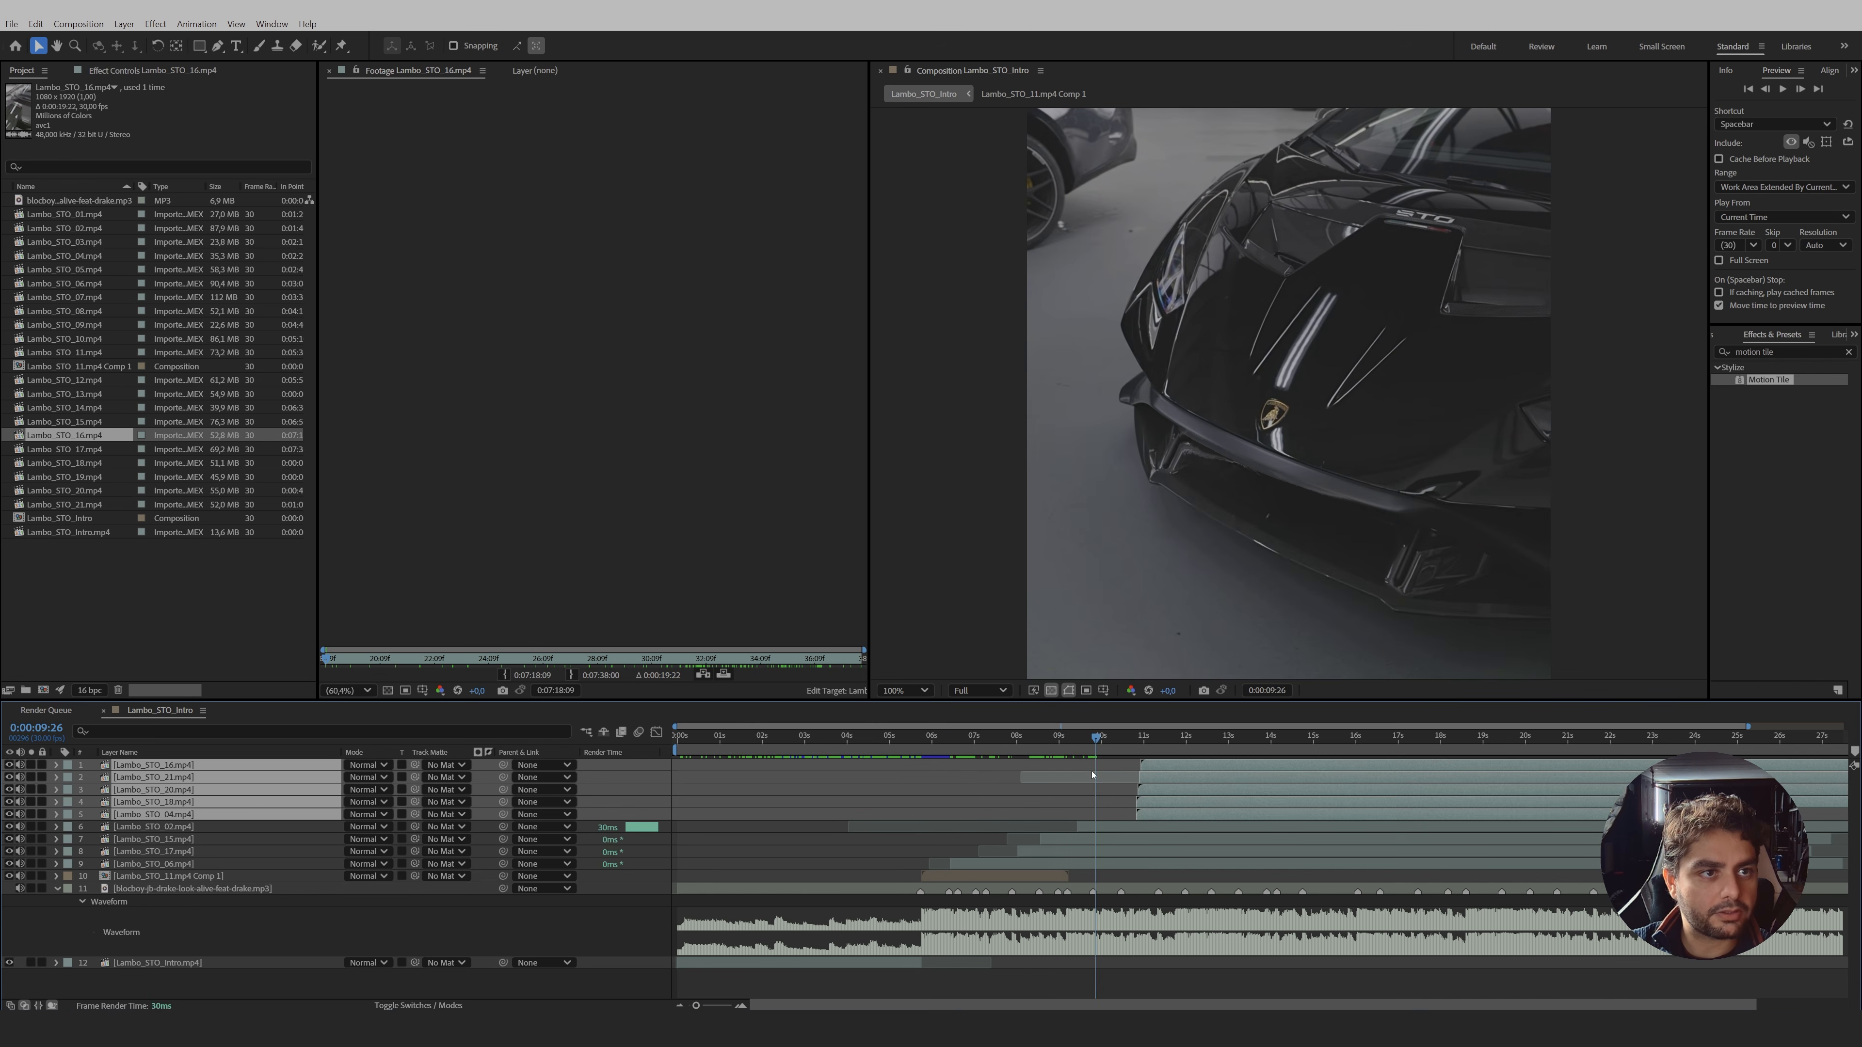
- Align the start of Lambo_STO_04.mp4 with the beat marker at 0:00:10:16
{"action": "left_click", "coordinate": [1094, 768]}
{"action": "left_click_drag", "start_coordinate": [1096, 738], "coordinate": [1124, 740]}
{"action": "left_click_drag", "start_coordinate": [1159, 813], "coordinate": [1143, 814]}
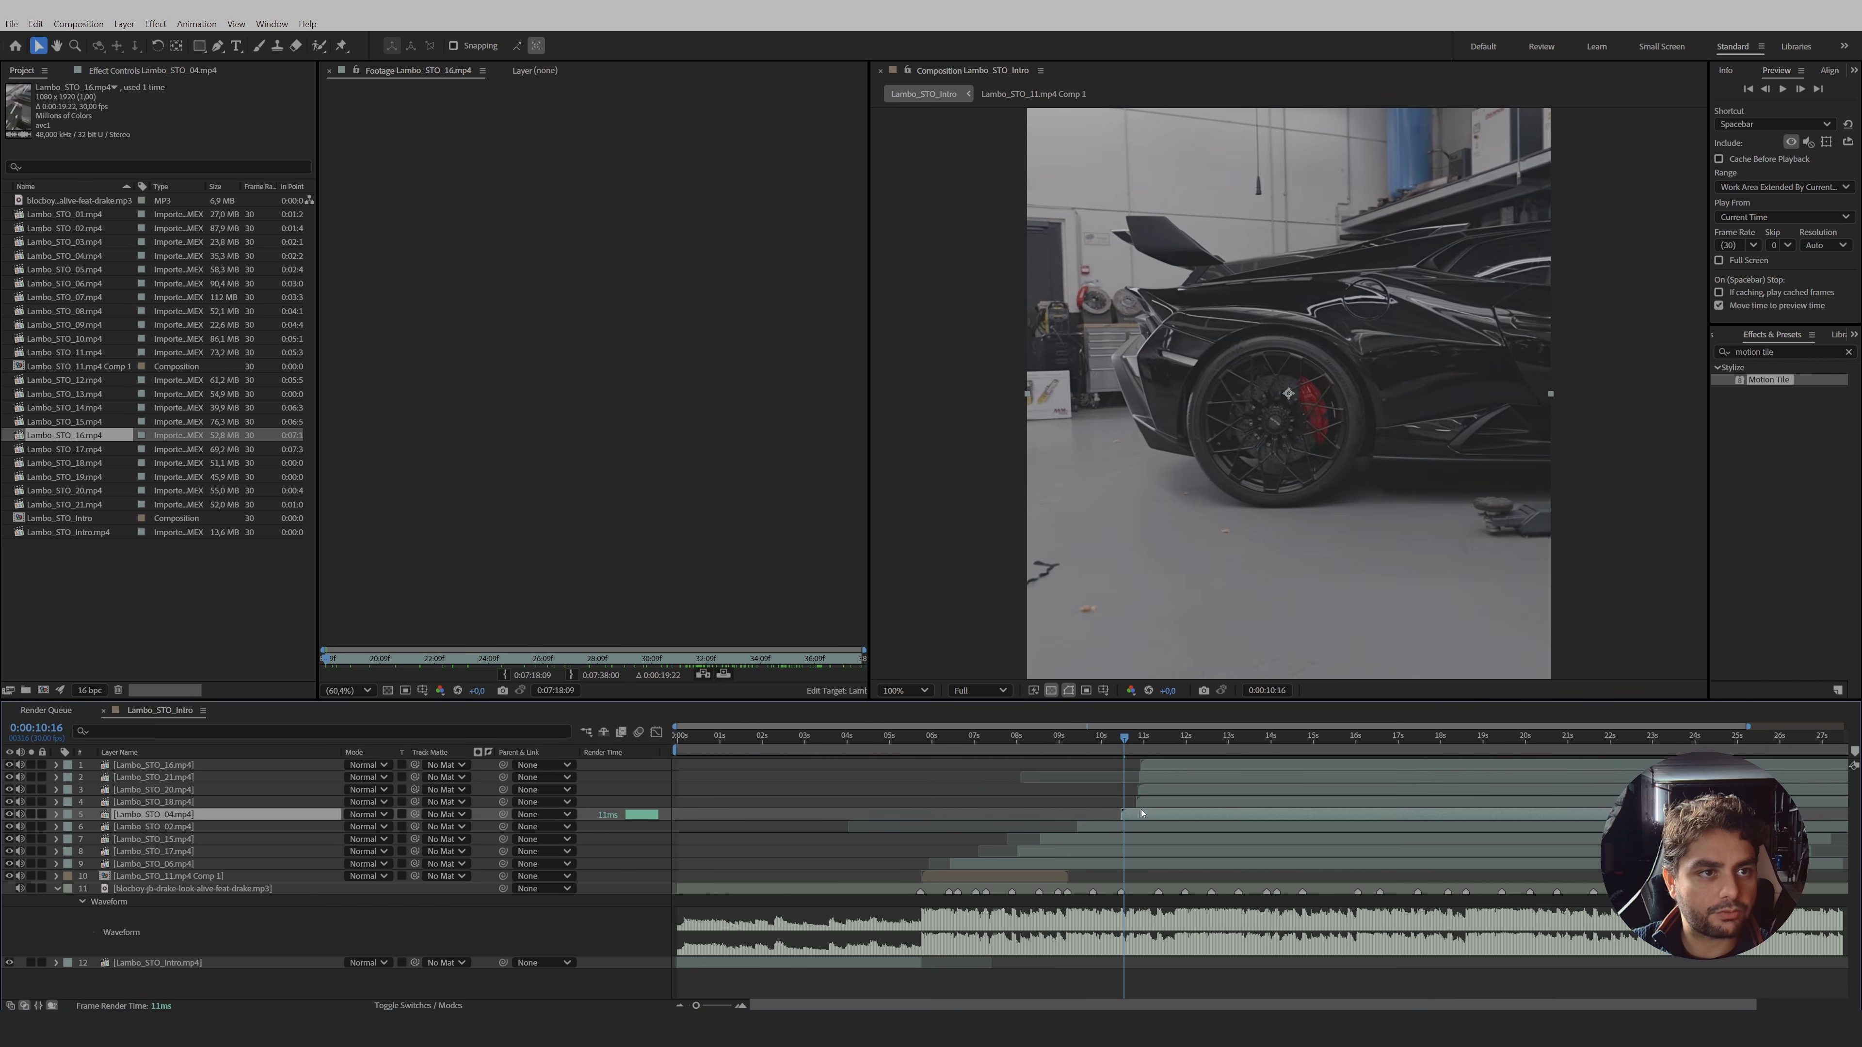
- Move Lambo_STO_20.mp4 to start at 0:00:17:18 and preview it from there
{"action": "left_click_drag", "start_coordinate": [895, 738], "coordinate": [1424, 792]}
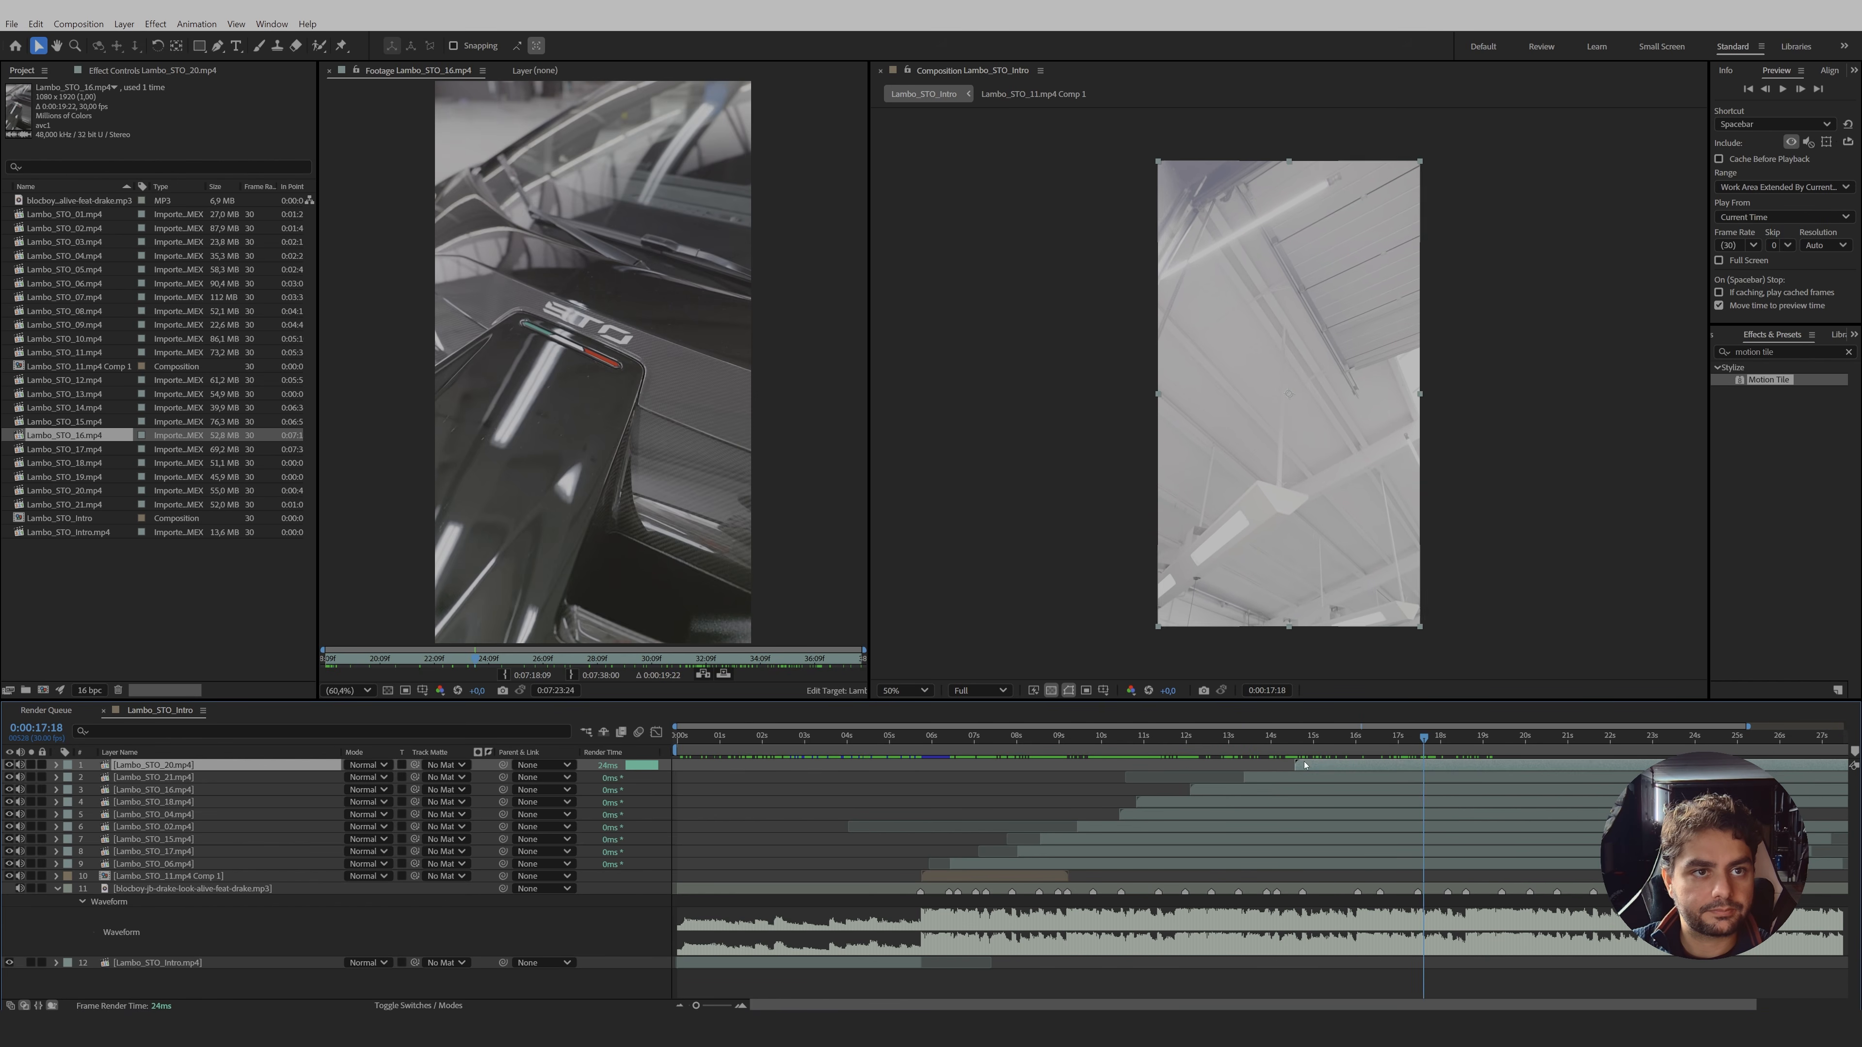
{"action": "left_click_drag", "start_coordinate": [1305, 765], "coordinate": [1408, 770]}
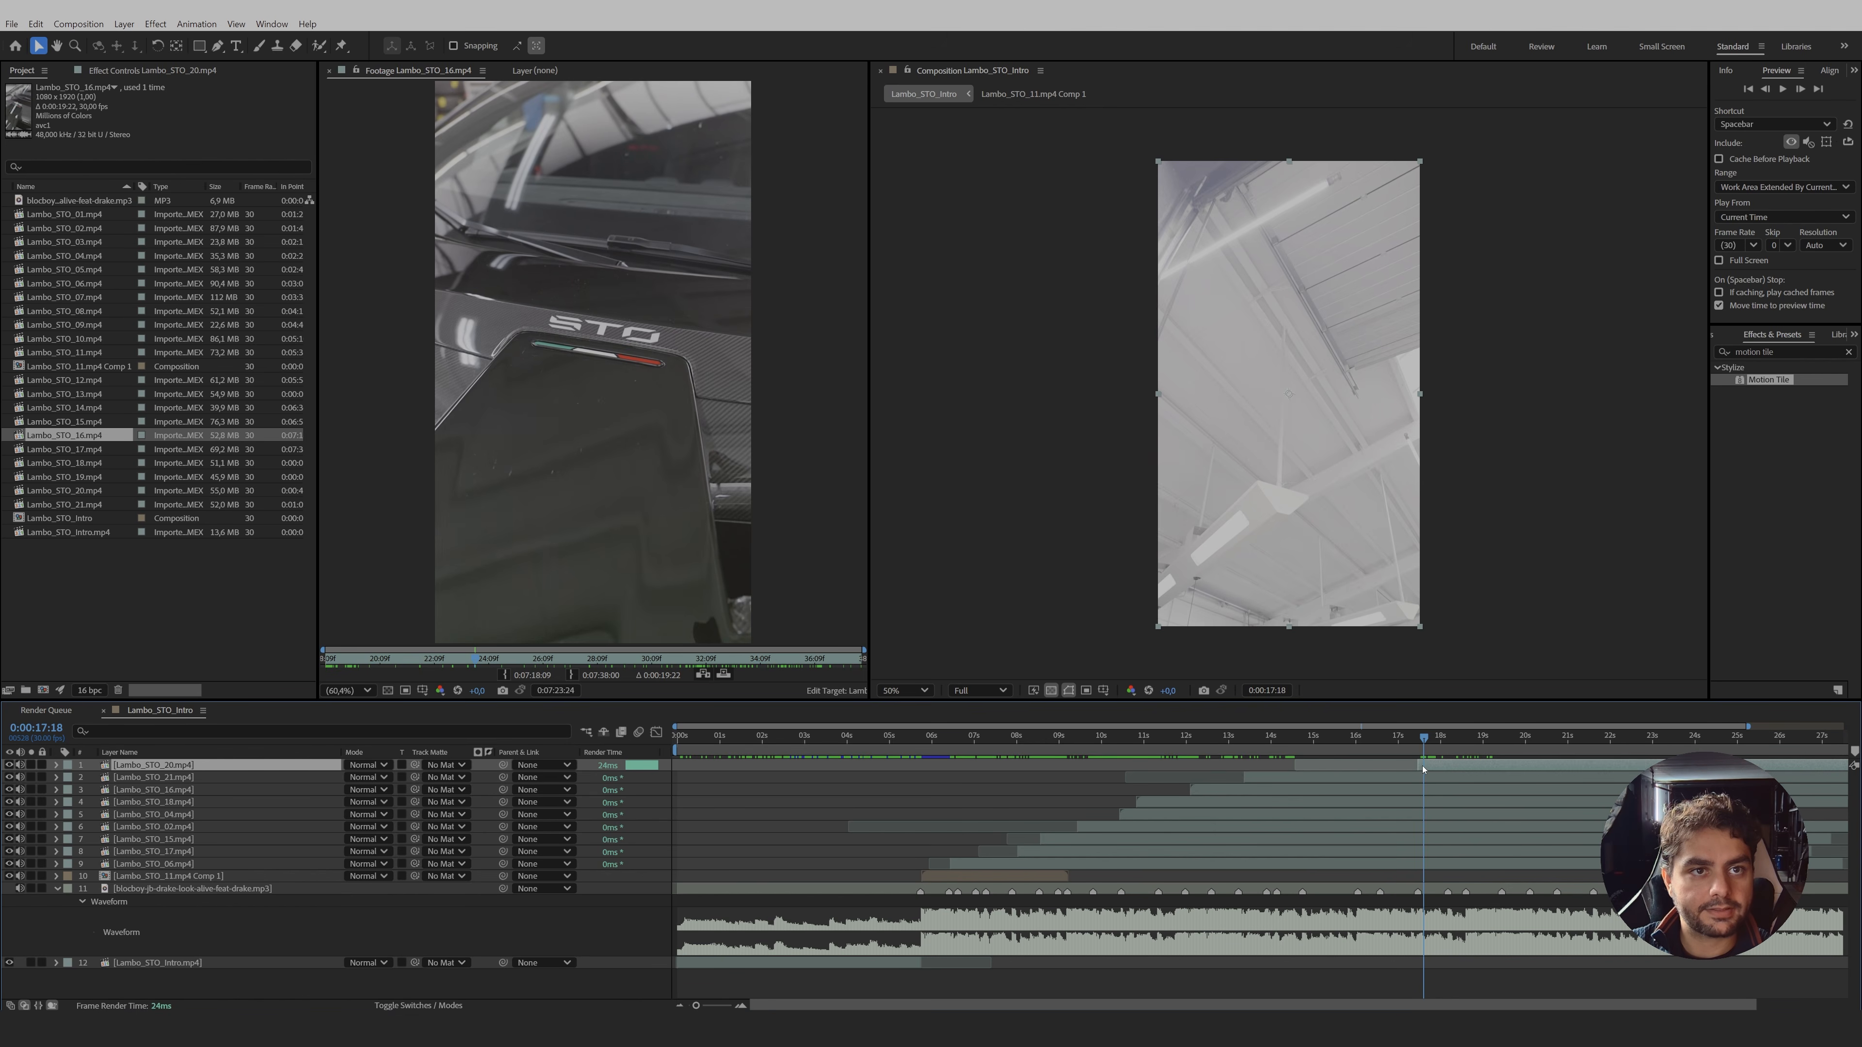
{"action": "key", "text": "space"}
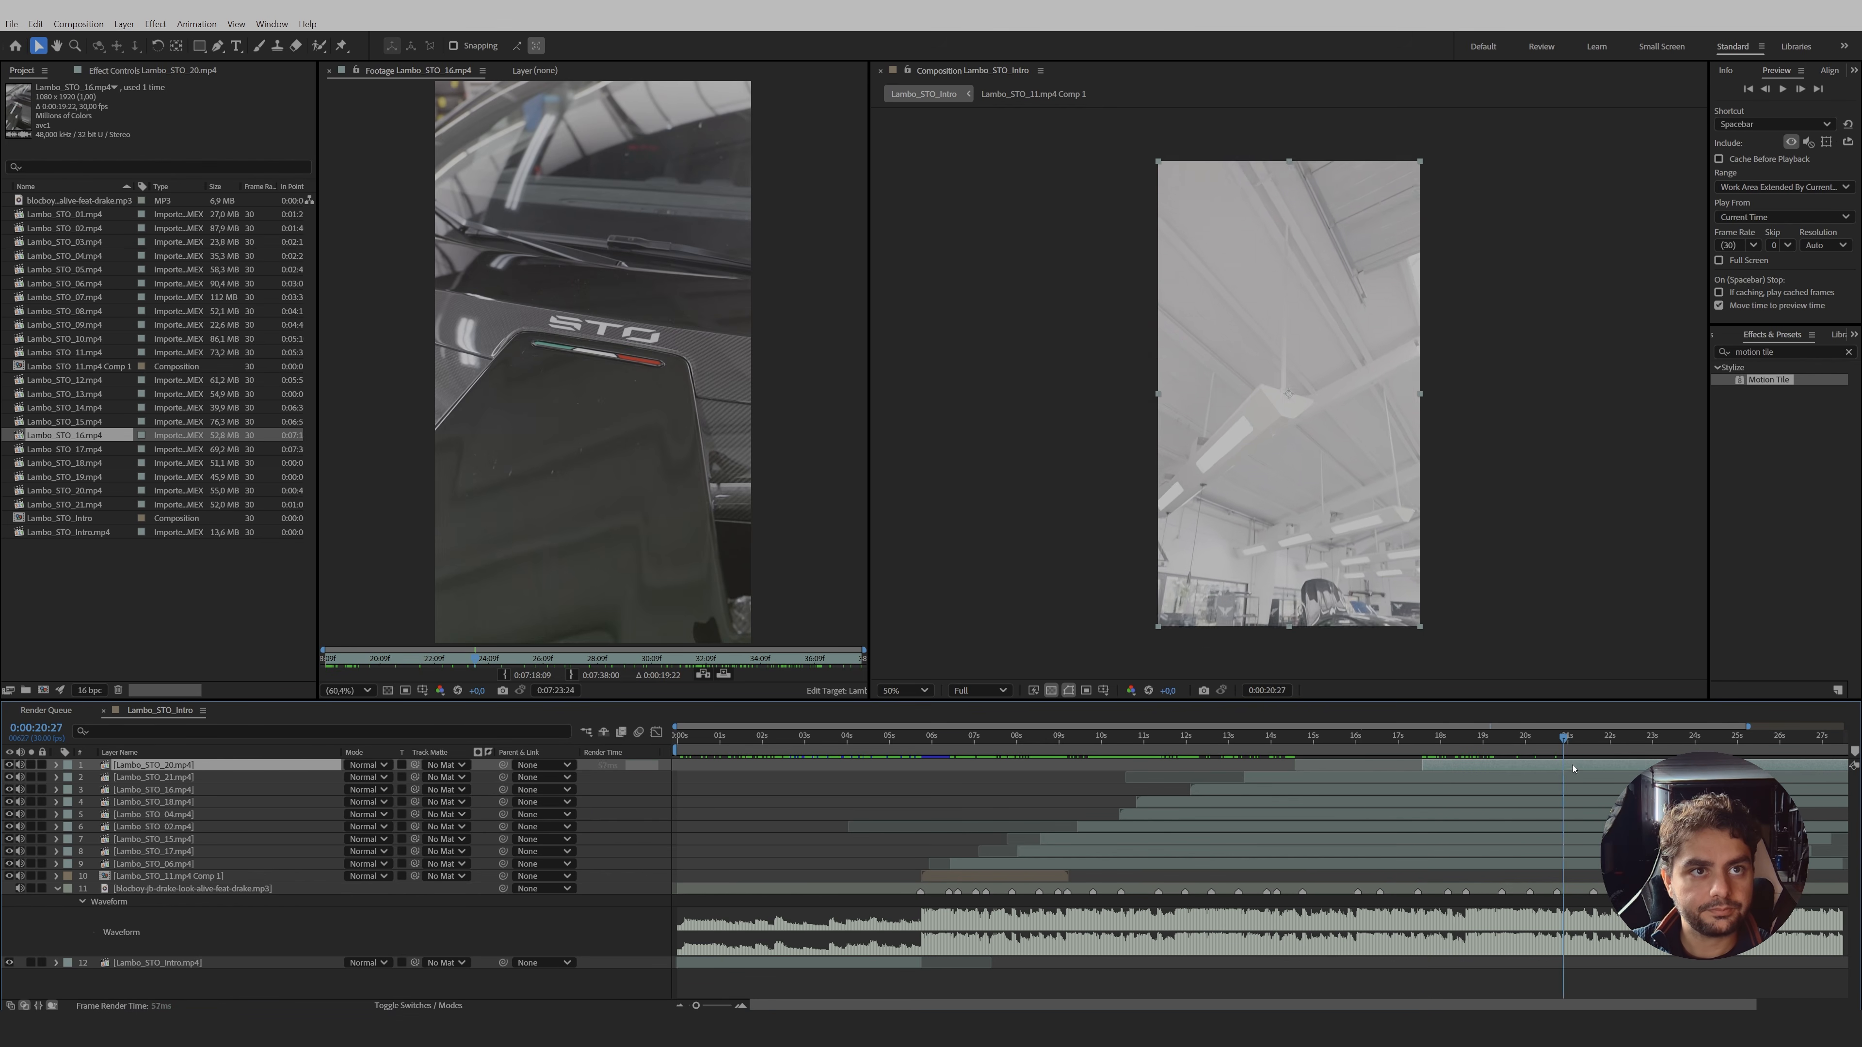
- Open the Lambo_STO_06.mp4 layer in its own viewer and go to the layer's first frame
{"action": "left_click", "coordinate": [1140, 746]}
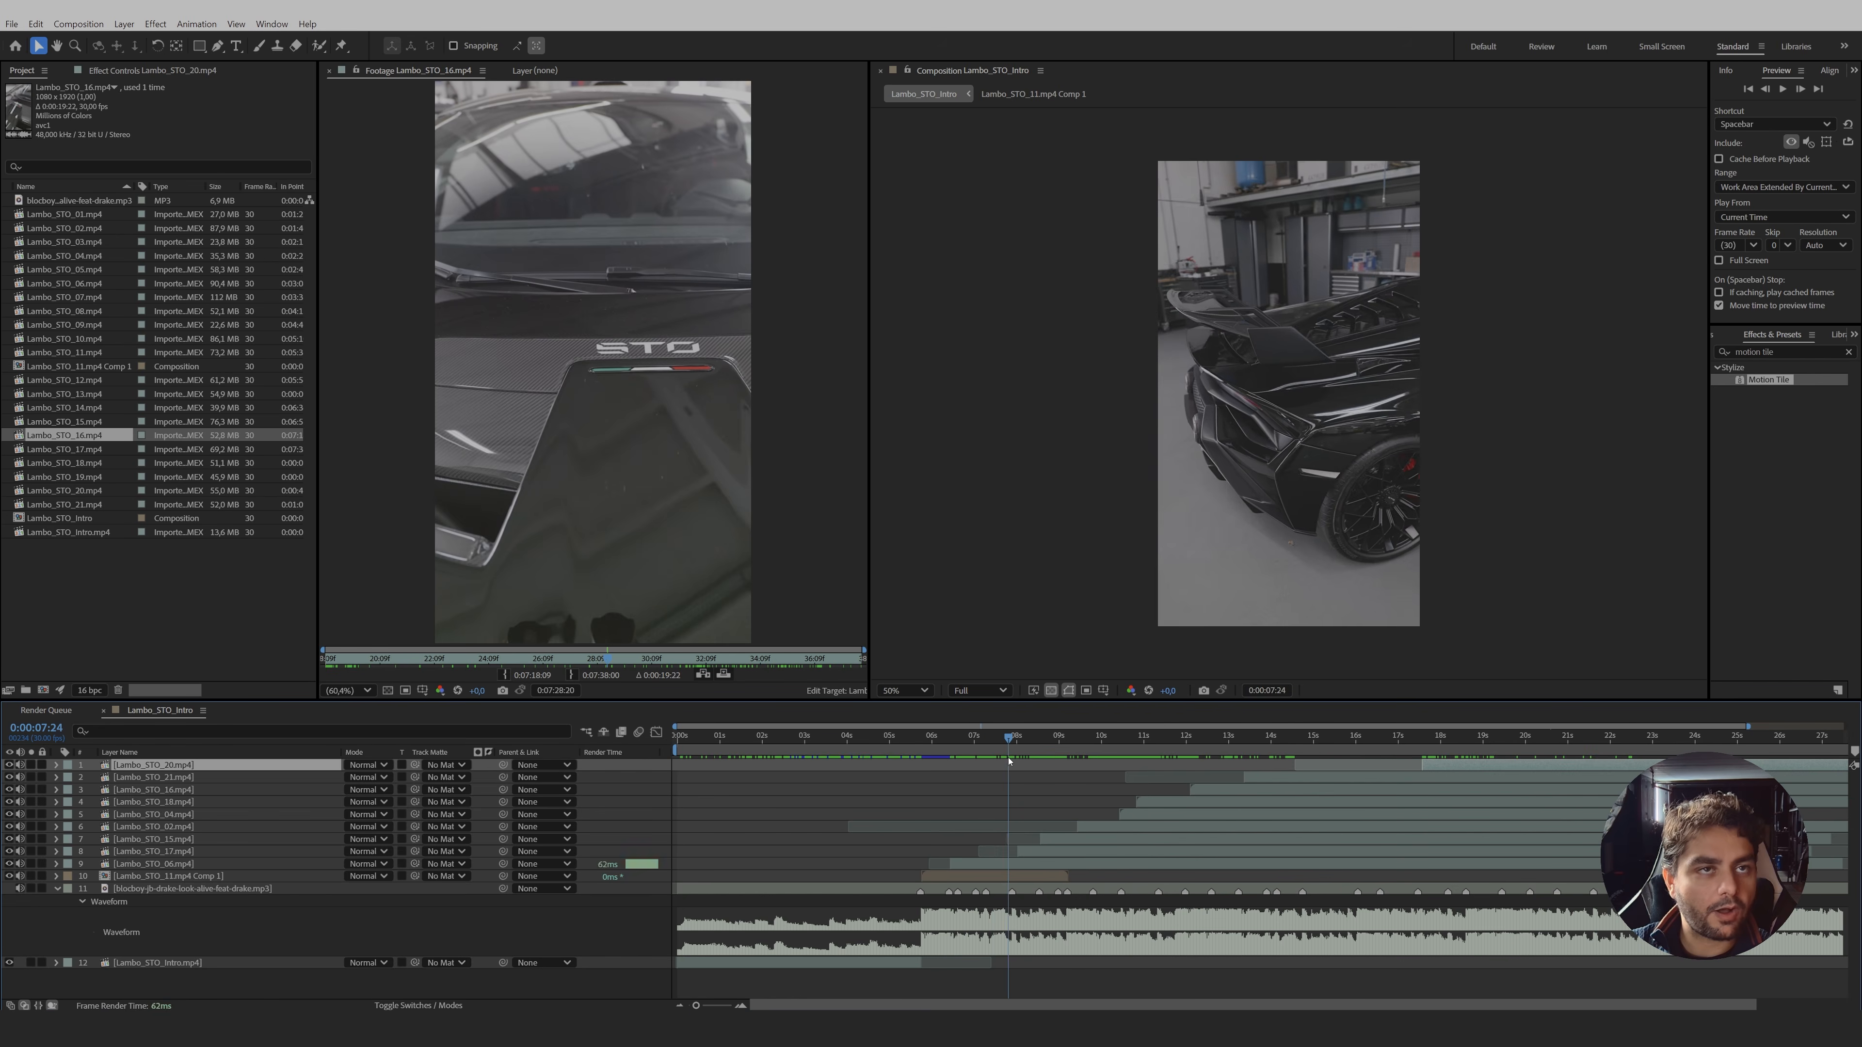
{"action": "left_click_drag", "start_coordinate": [1285, 780], "coordinate": [954, 816]}
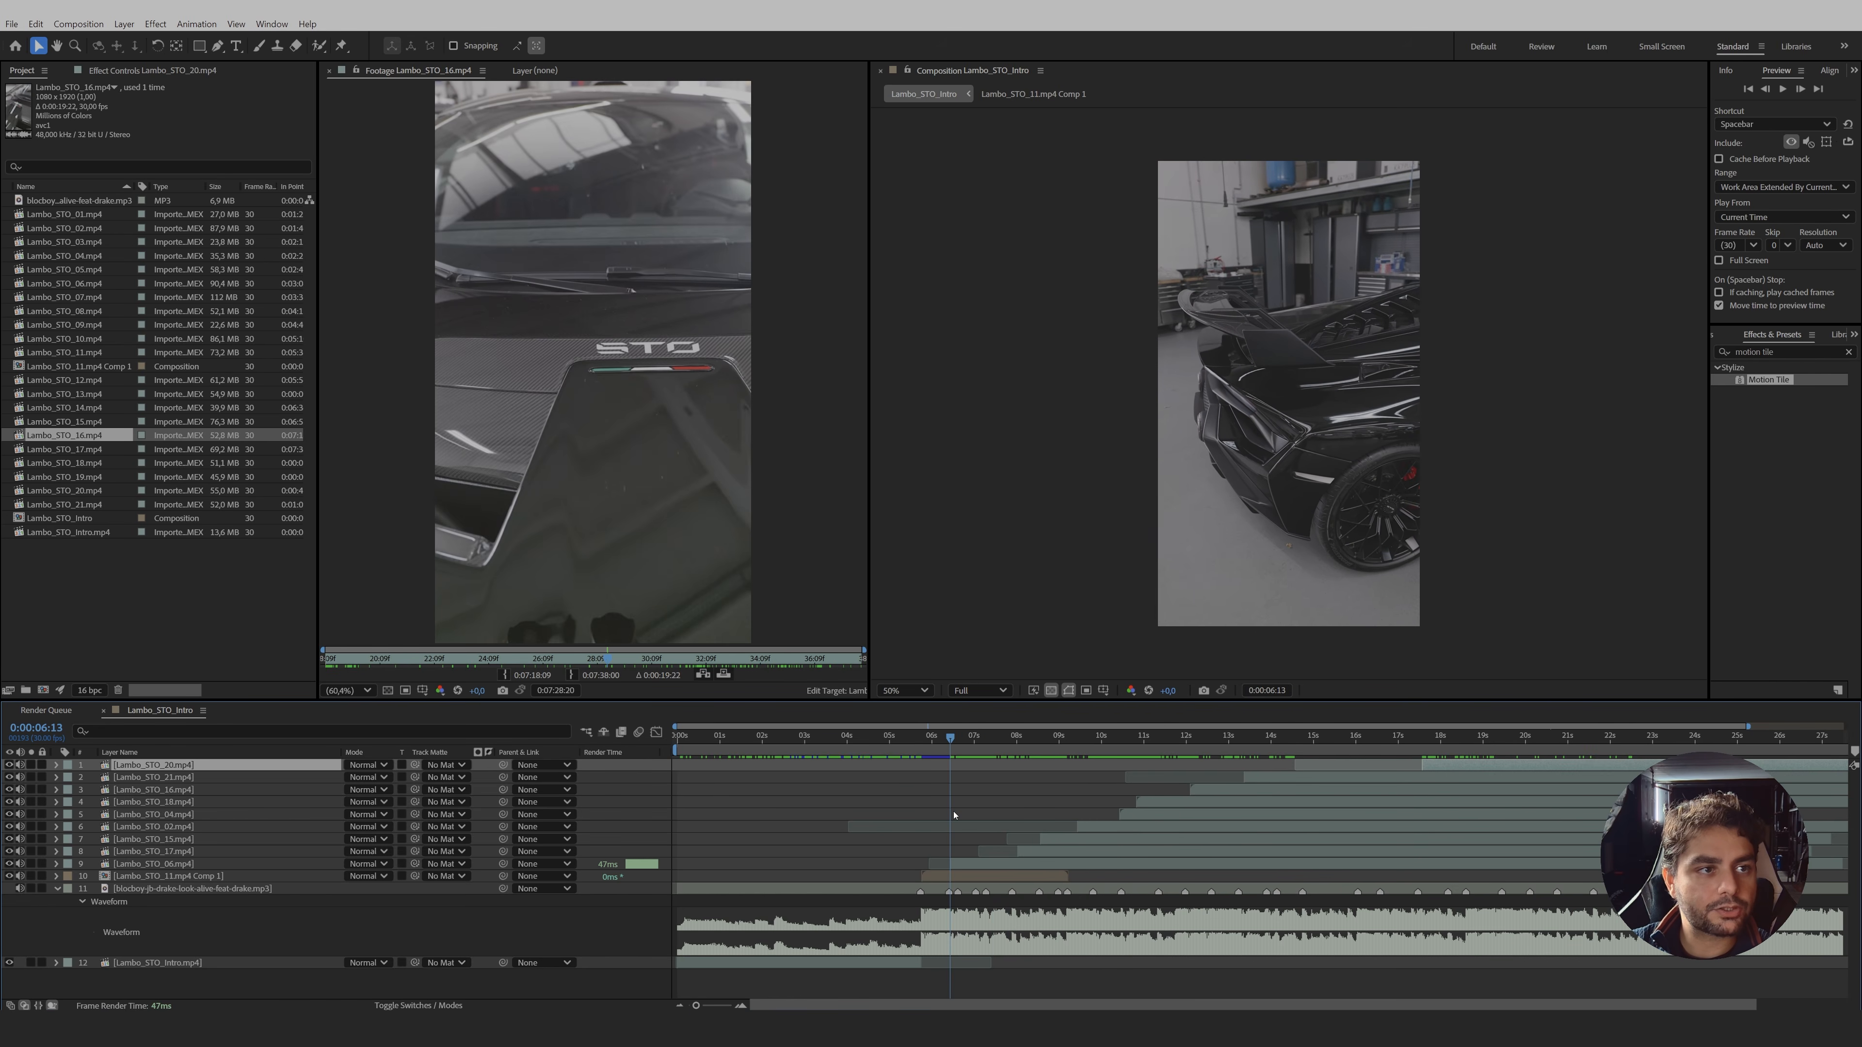
{"action": "double_click", "coordinate": [964, 867]}
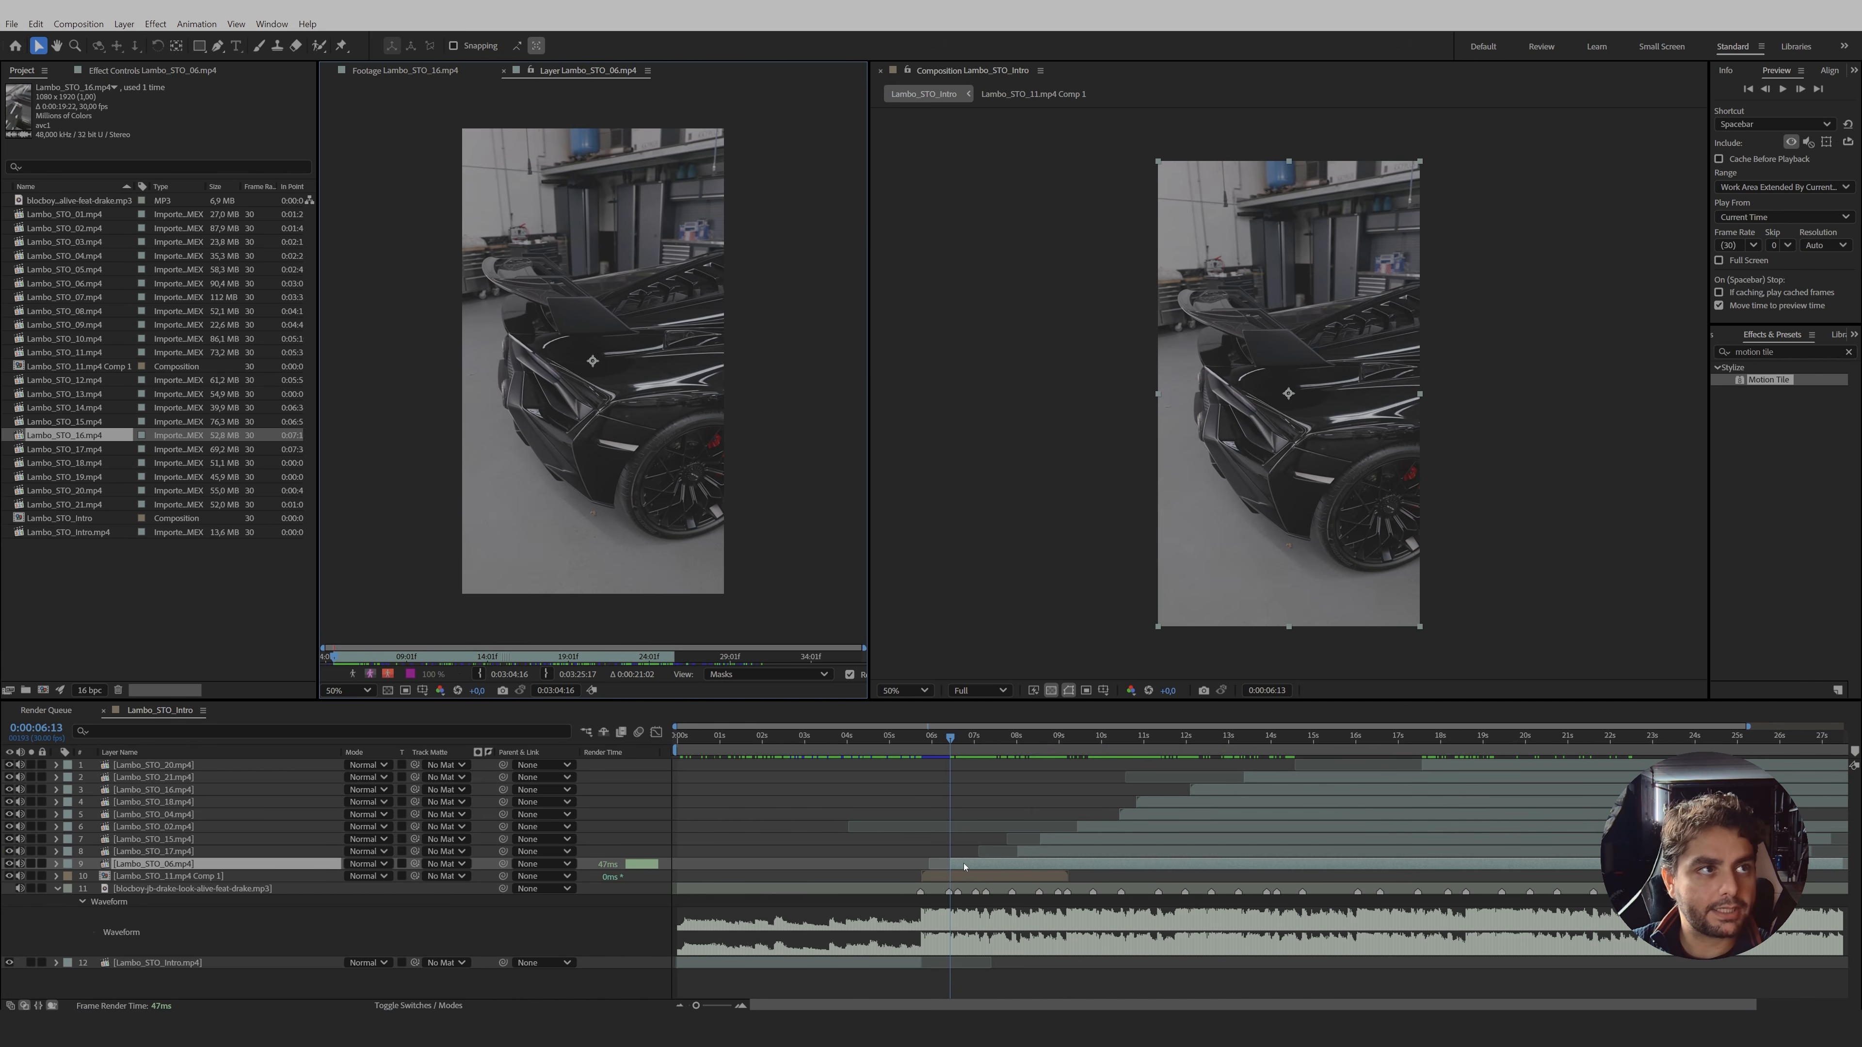
{"action": "mouse_move", "coordinate": [353, 660]}
{"action": "left_mouse_down"}
{"action": "mouse_move", "coordinate": [657, 668]}
{"action": "mouse_move", "coordinate": [324, 659]}
{"action": "left_mouse_up"}
{"action": "scroll", "coordinate": [632, 504], "scroll_direction": "up", "scroll_amount": 2}
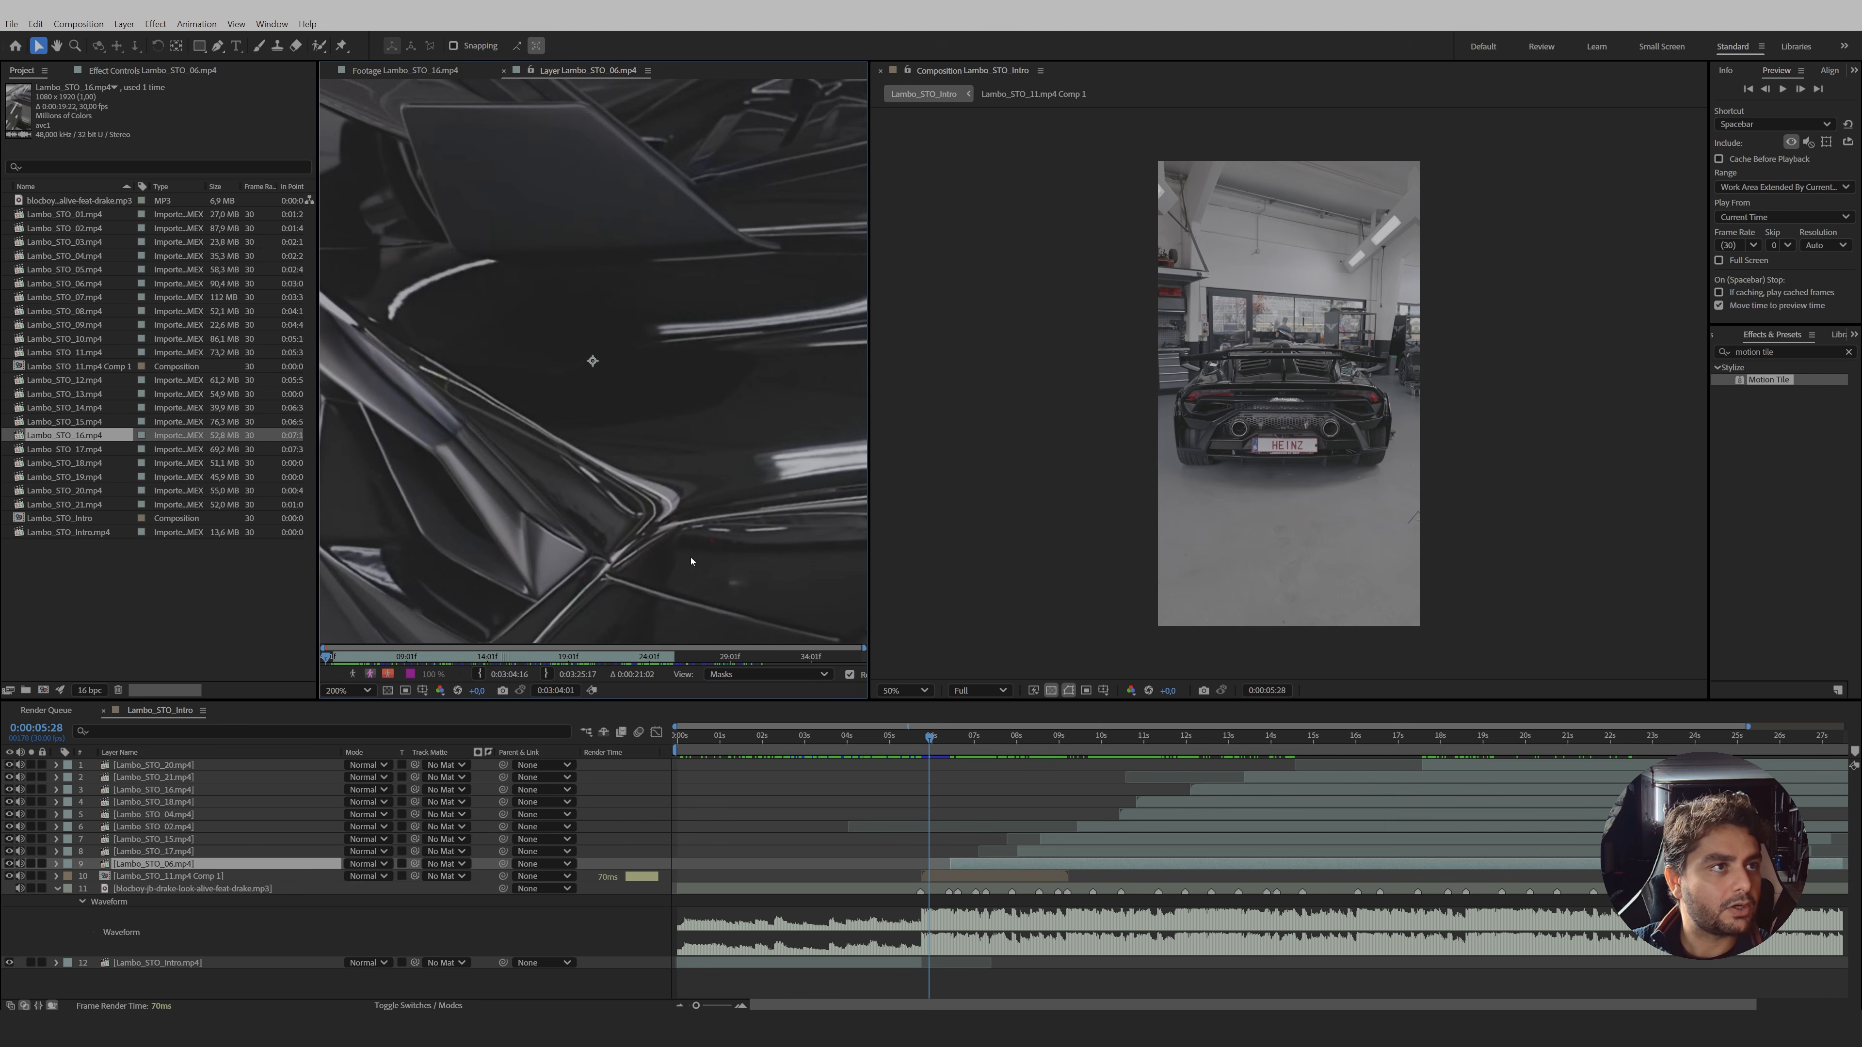
- Create a Stabilize Motion tracker for position on the Lambo_STO_06.mp4 layer
{"action": "left_click", "coordinate": [1855, 336]}
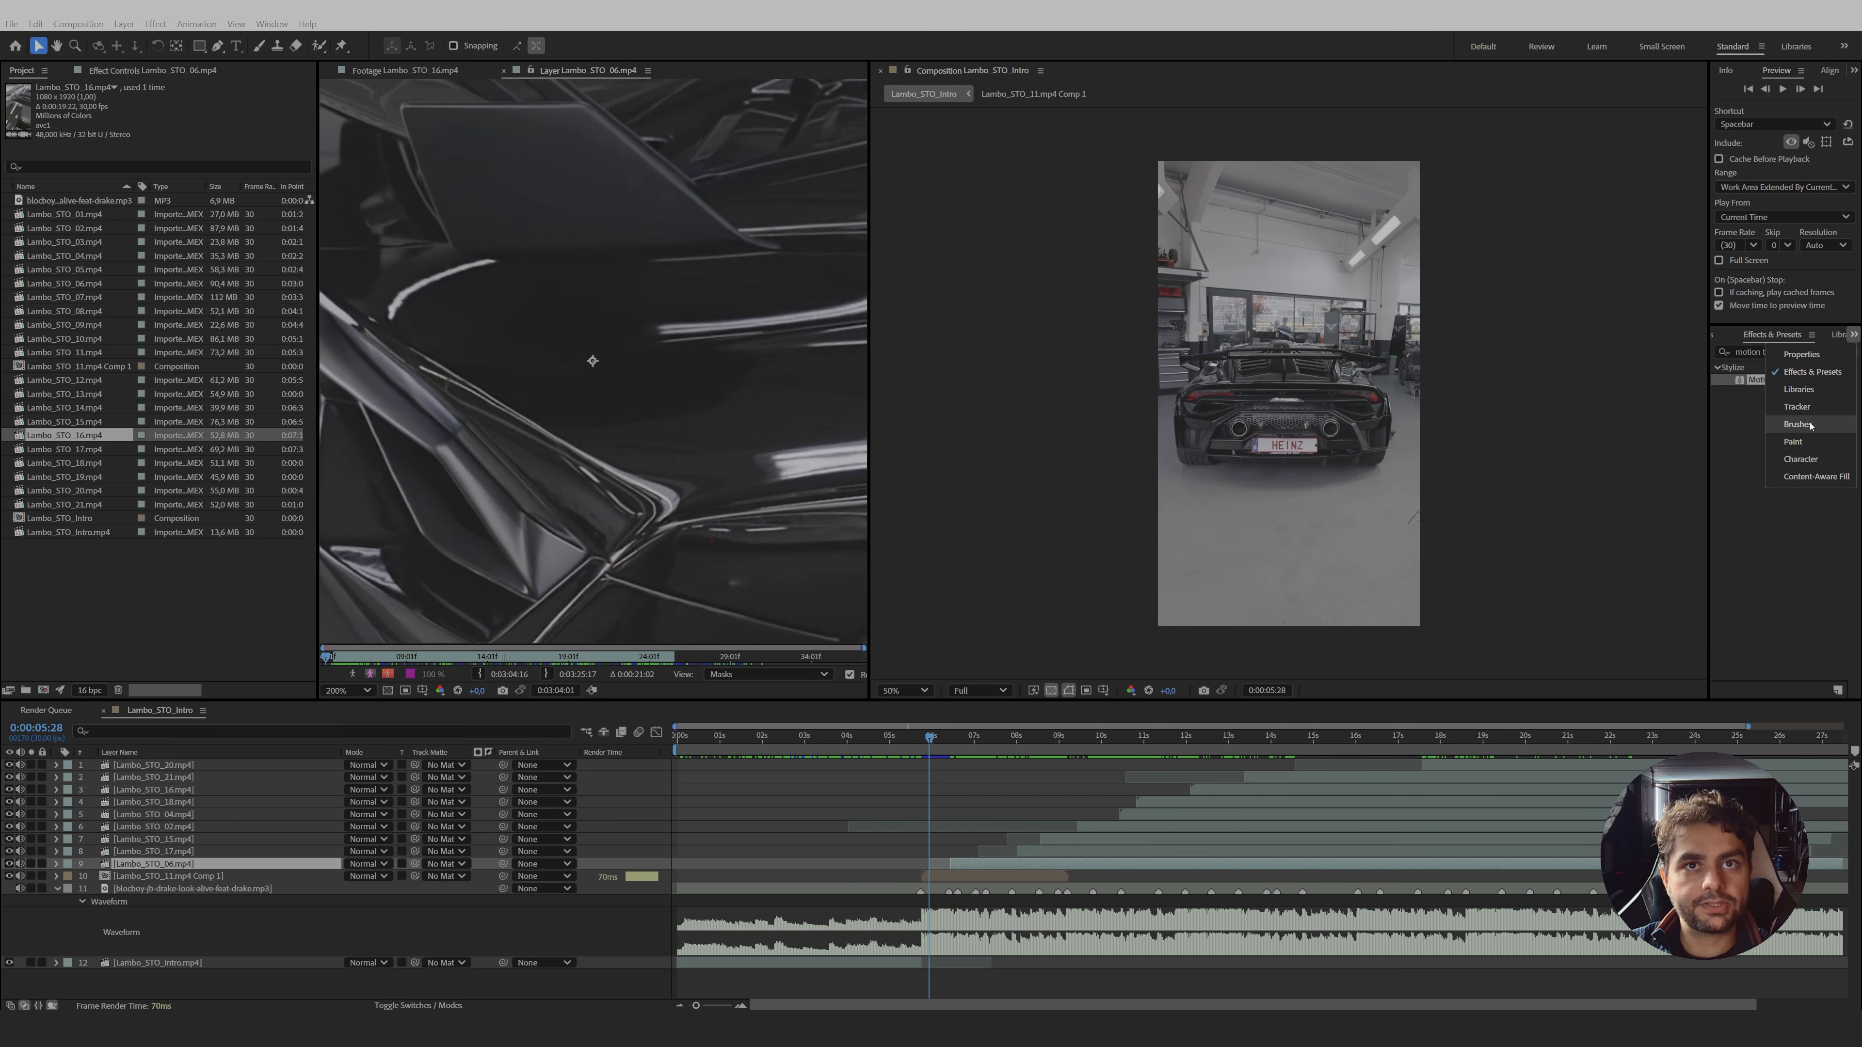
{"action": "left_click", "coordinate": [1812, 411]}
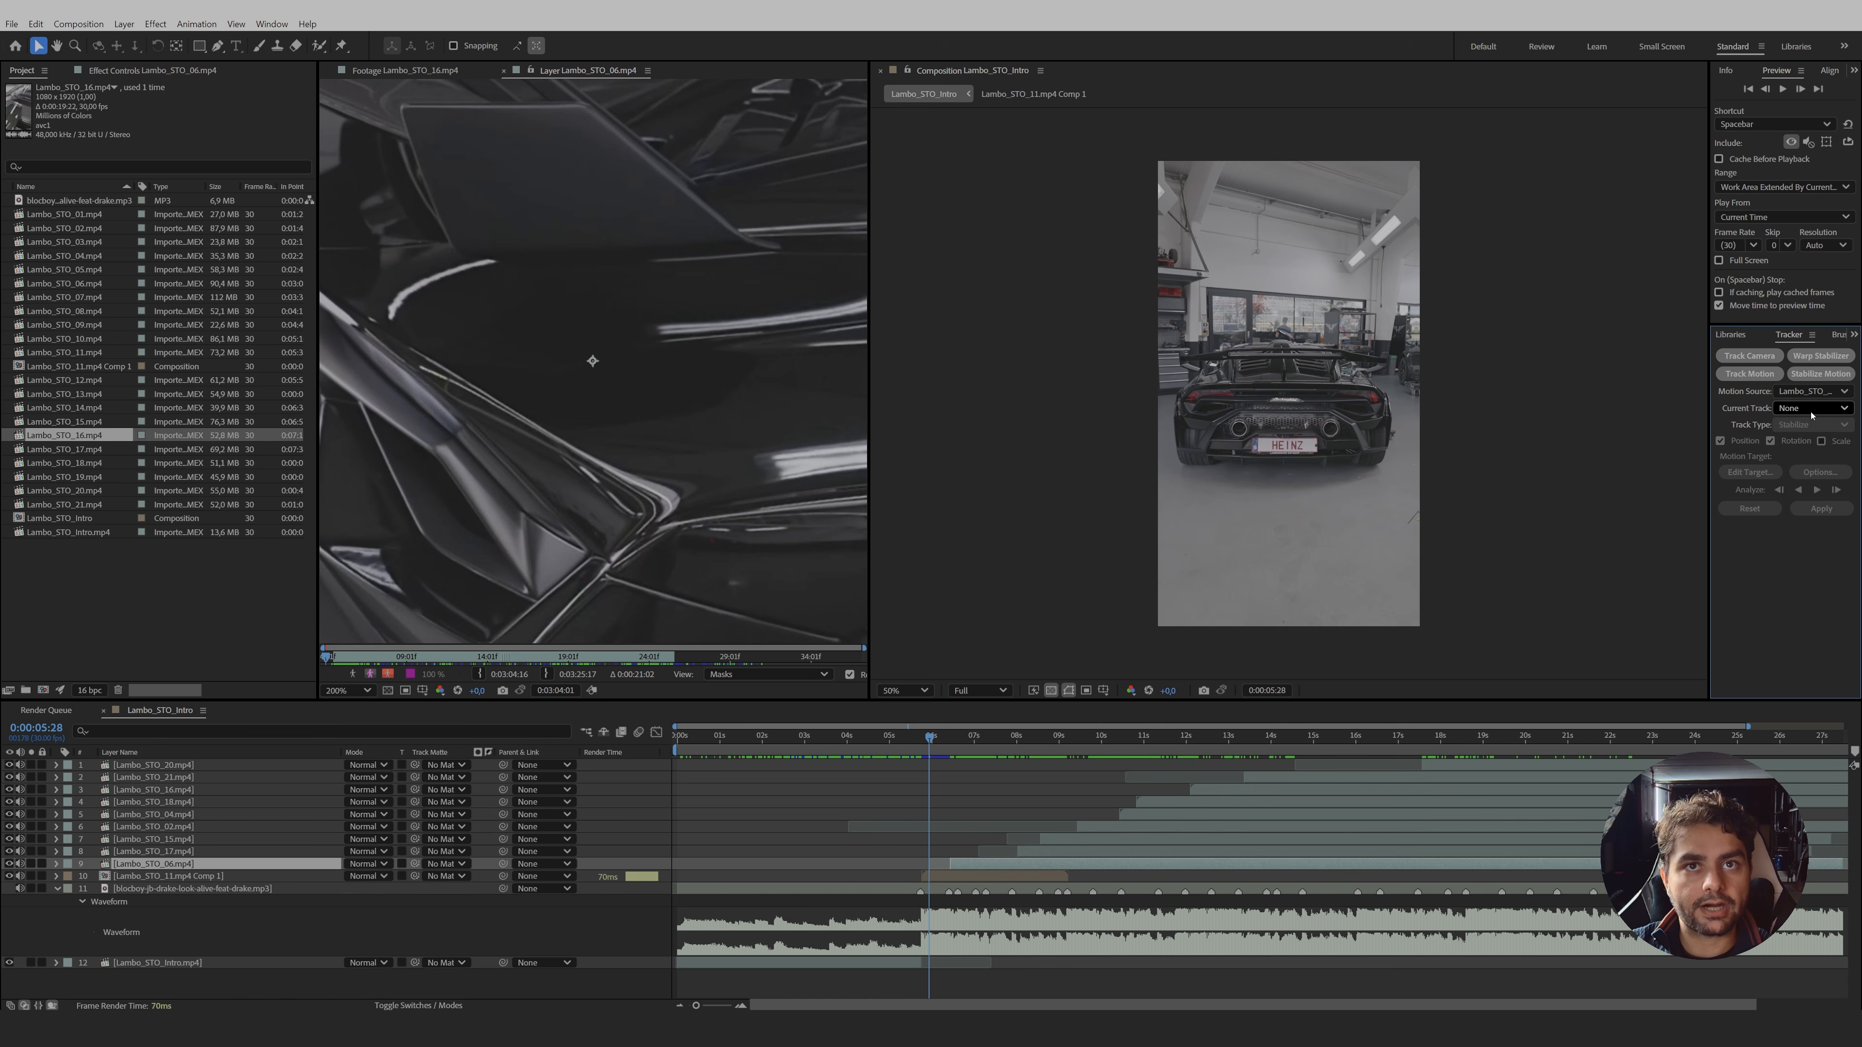
{"action": "left_click", "coordinate": [1828, 379]}
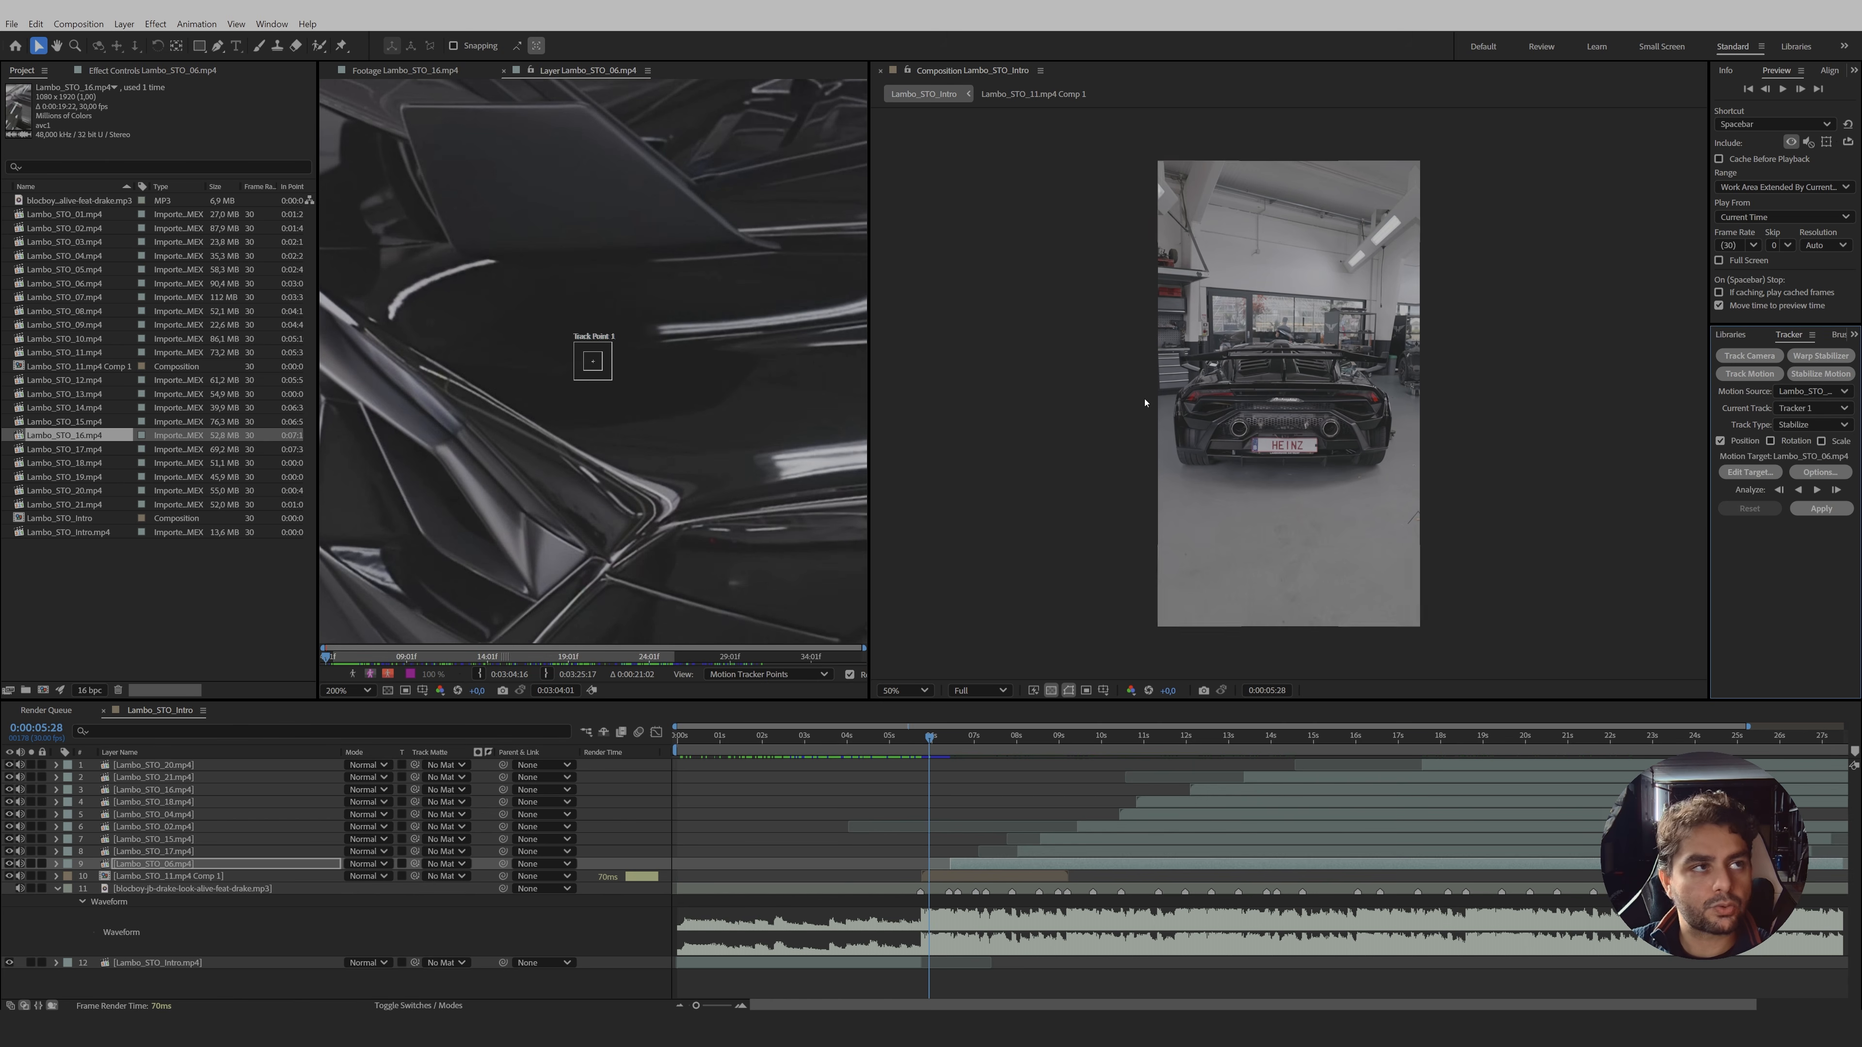
- Enlarge Track Point 1, fit it over the car's rear light in Lambo_STO_06.mp4 and analyze the motion through the clip
{"action": "scroll", "coordinate": [612, 359], "scroll_direction": "up", "scroll_amount": 1}
{"action": "left_click_drag", "start_coordinate": [608, 379], "coordinate": [698, 473]}
{"action": "scroll", "coordinate": [623, 411], "scroll_direction": "down", "scroll_amount": 2}
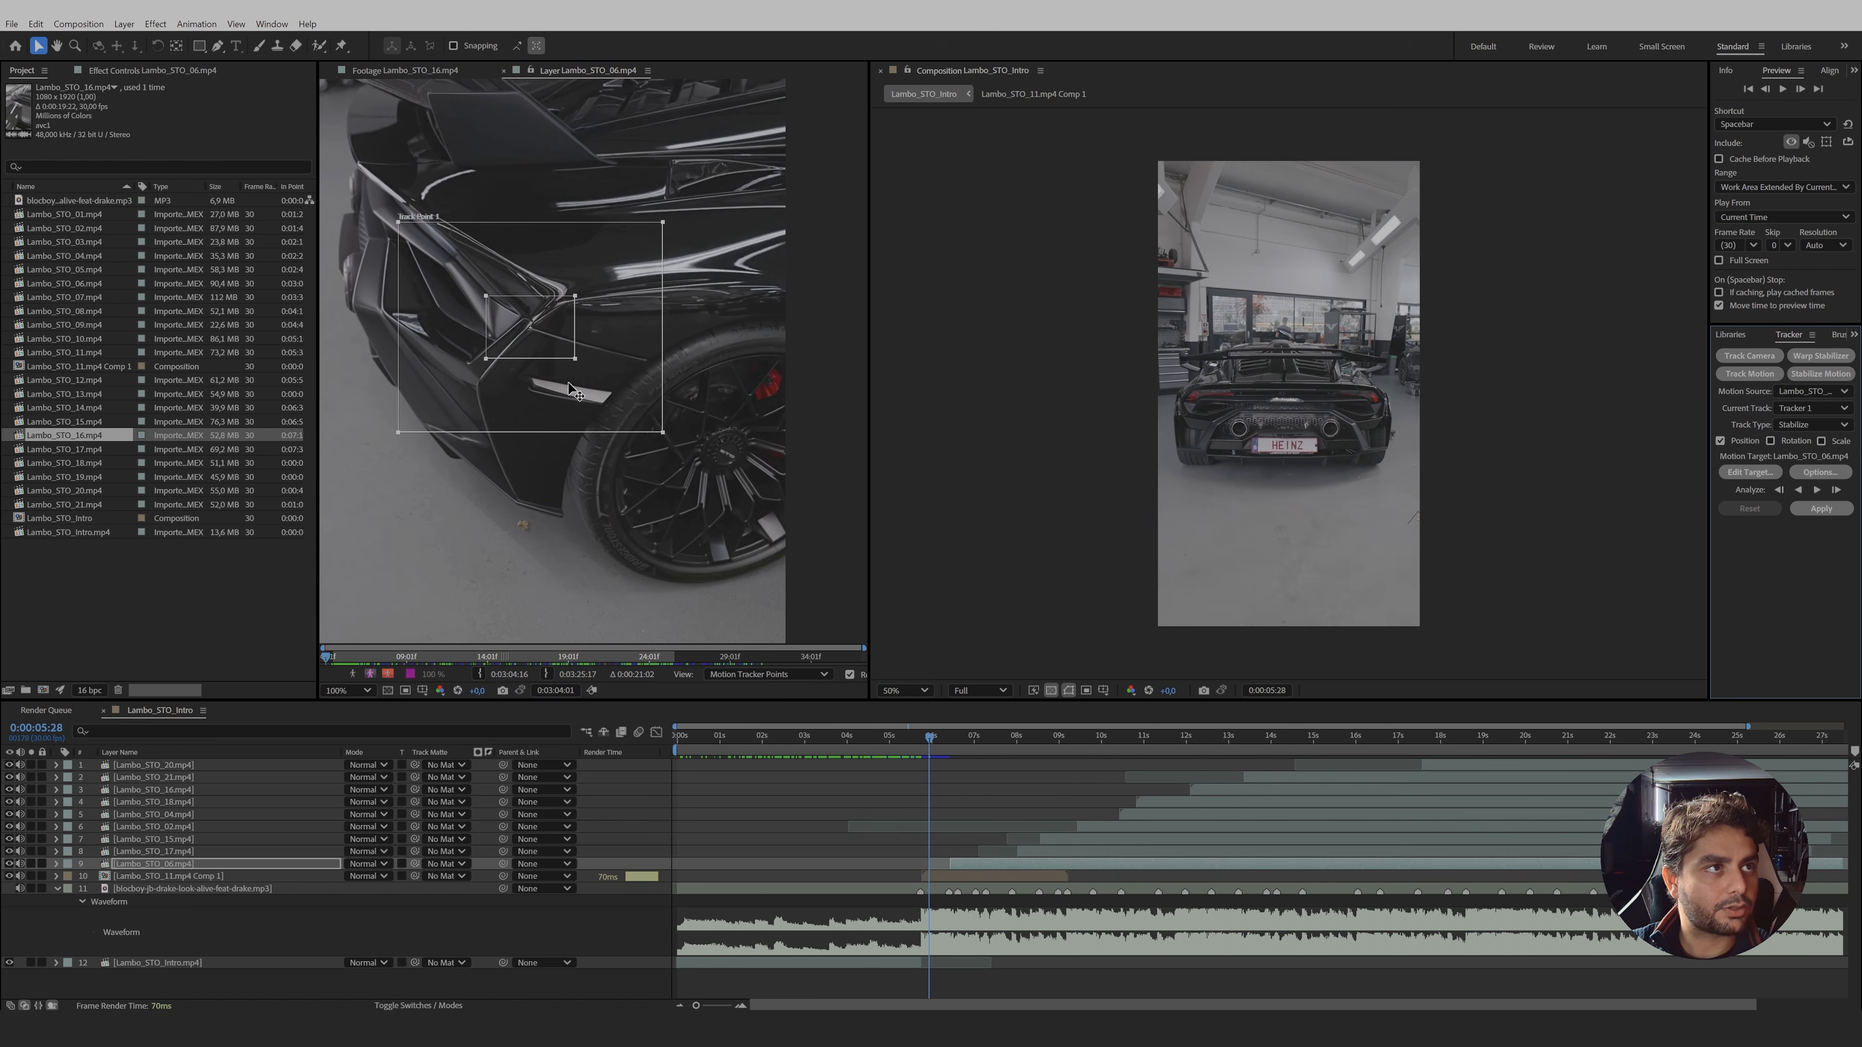
{"action": "left_click_drag", "start_coordinate": [663, 433], "coordinate": [553, 350]}
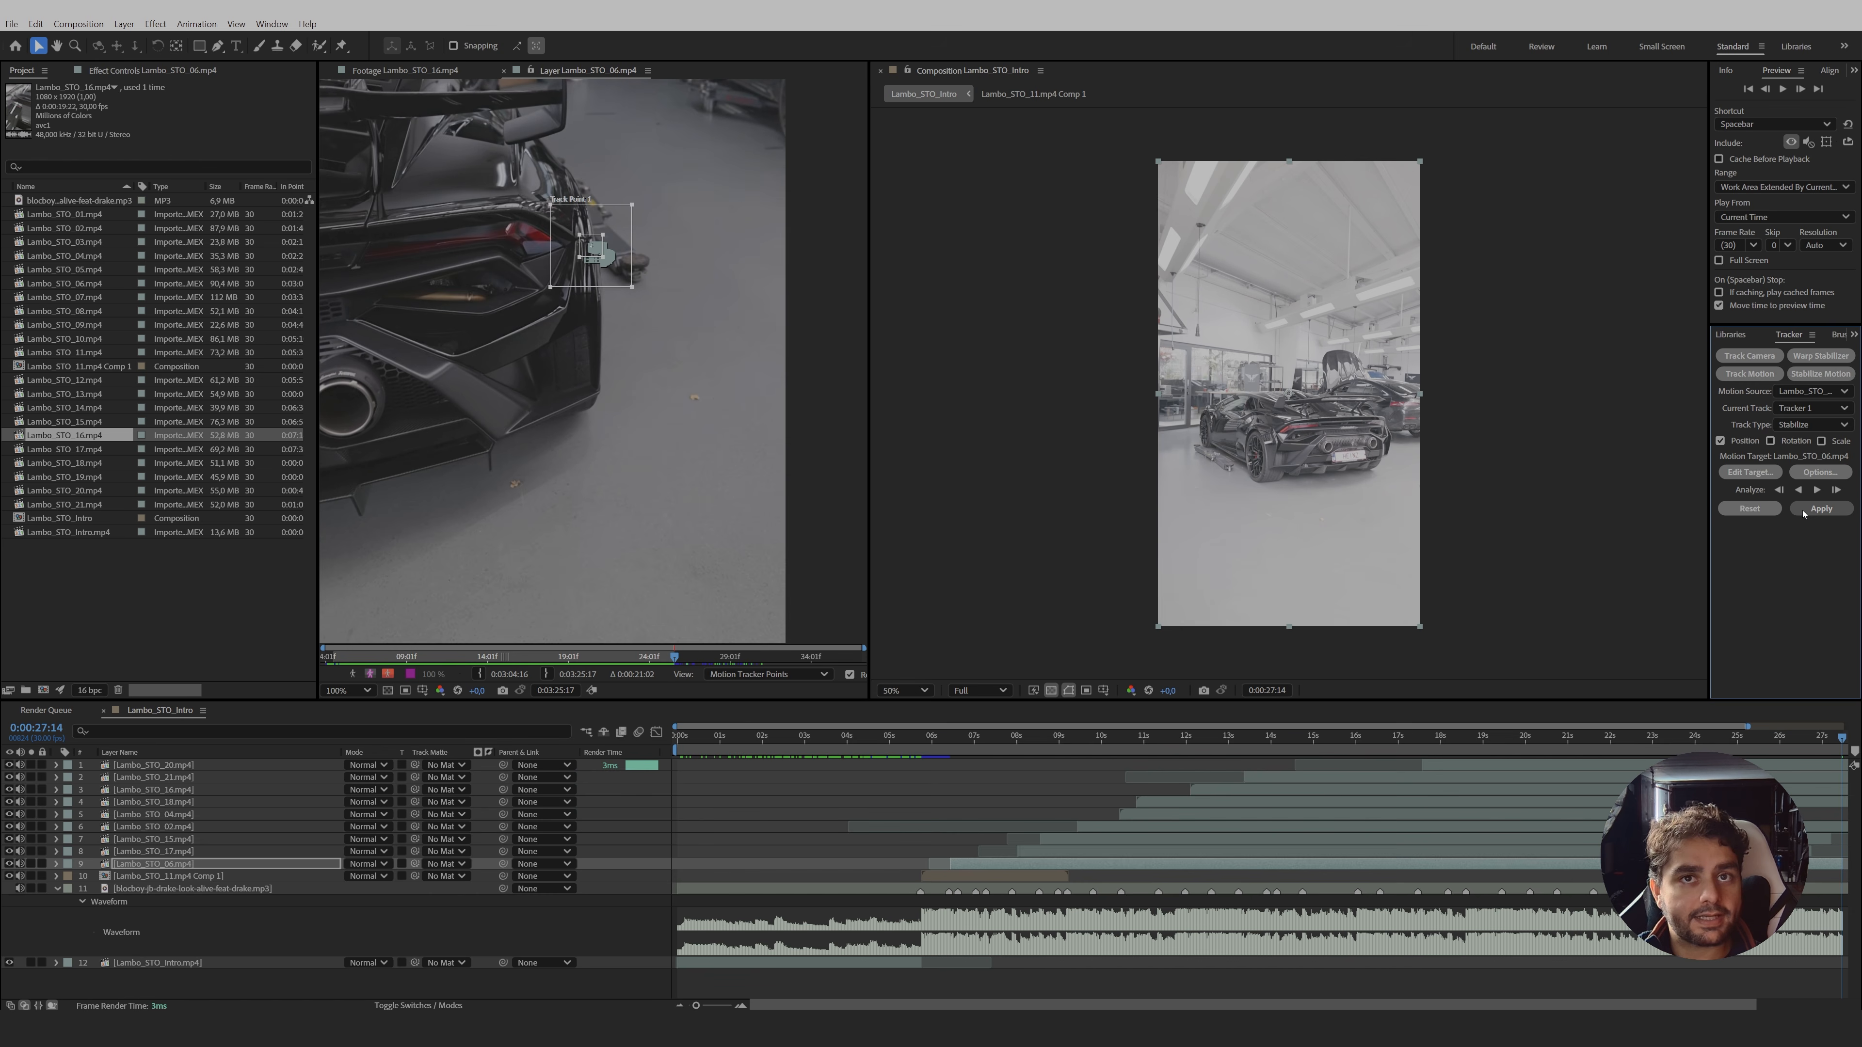
- Apply the stabilization to Lambo_STO_06.mp4 in X and Y and scrub through the clip to check it
{"action": "left_click", "coordinate": [1804, 514]}
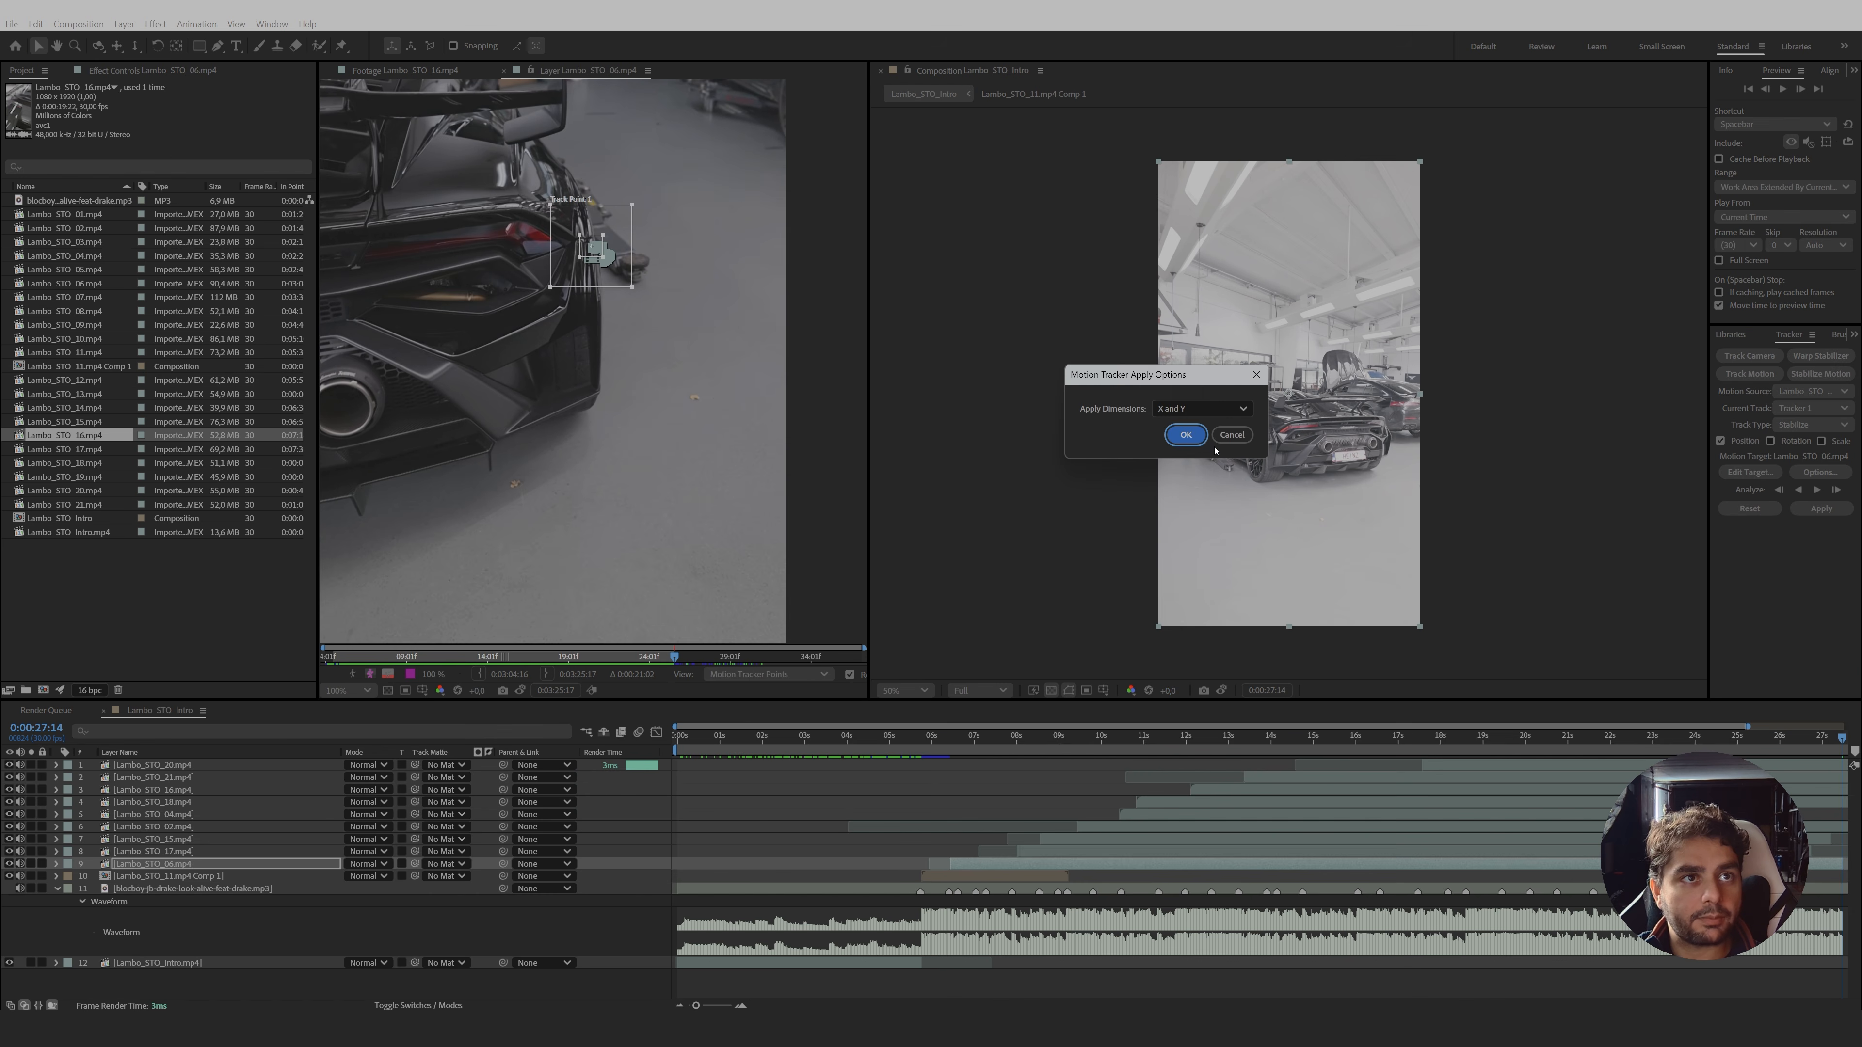
{"action": "left_click", "coordinate": [1186, 435]}
{"action": "left_click_drag", "start_coordinate": [955, 738], "coordinate": [1384, 796]}
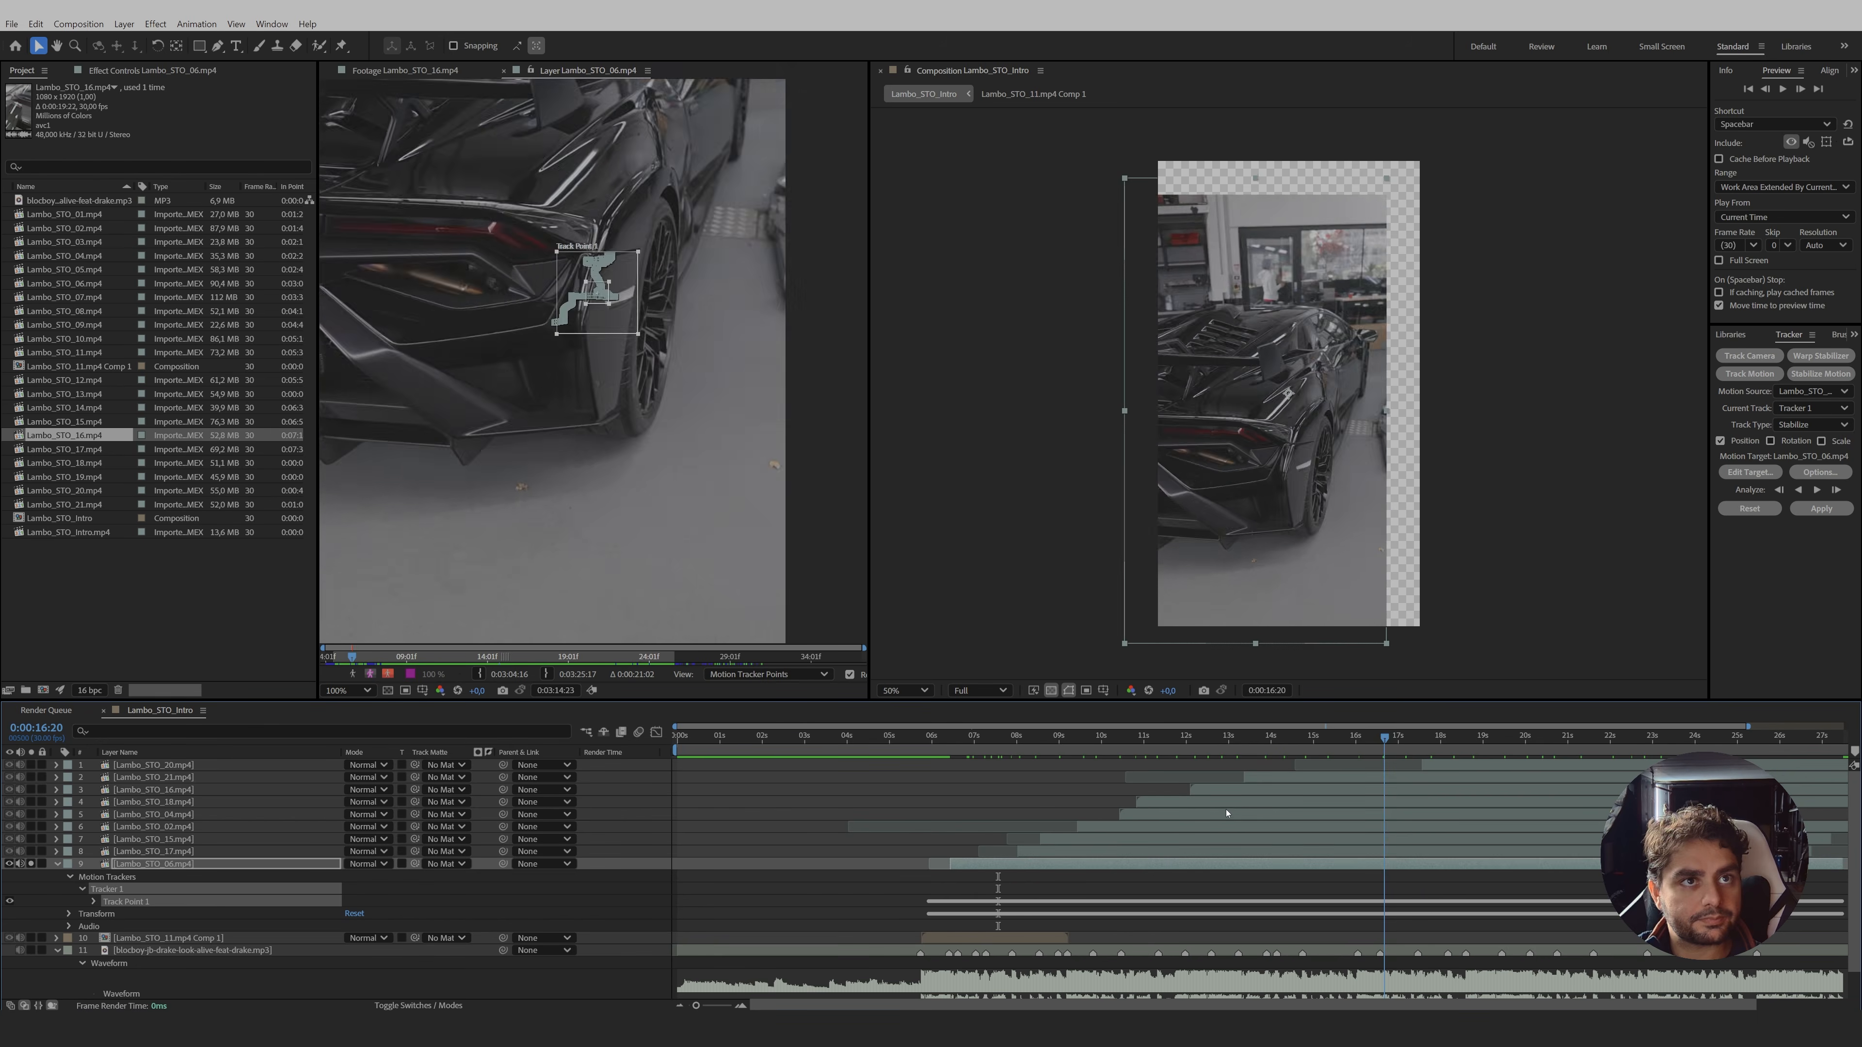
{"action": "left_click_drag", "start_coordinate": [1226, 813], "coordinate": [1170, 825]}
- Pre-compose the stabilized Lambo_STO_06.mp4 layer
{"action": "left_click", "coordinate": [1145, 867]}
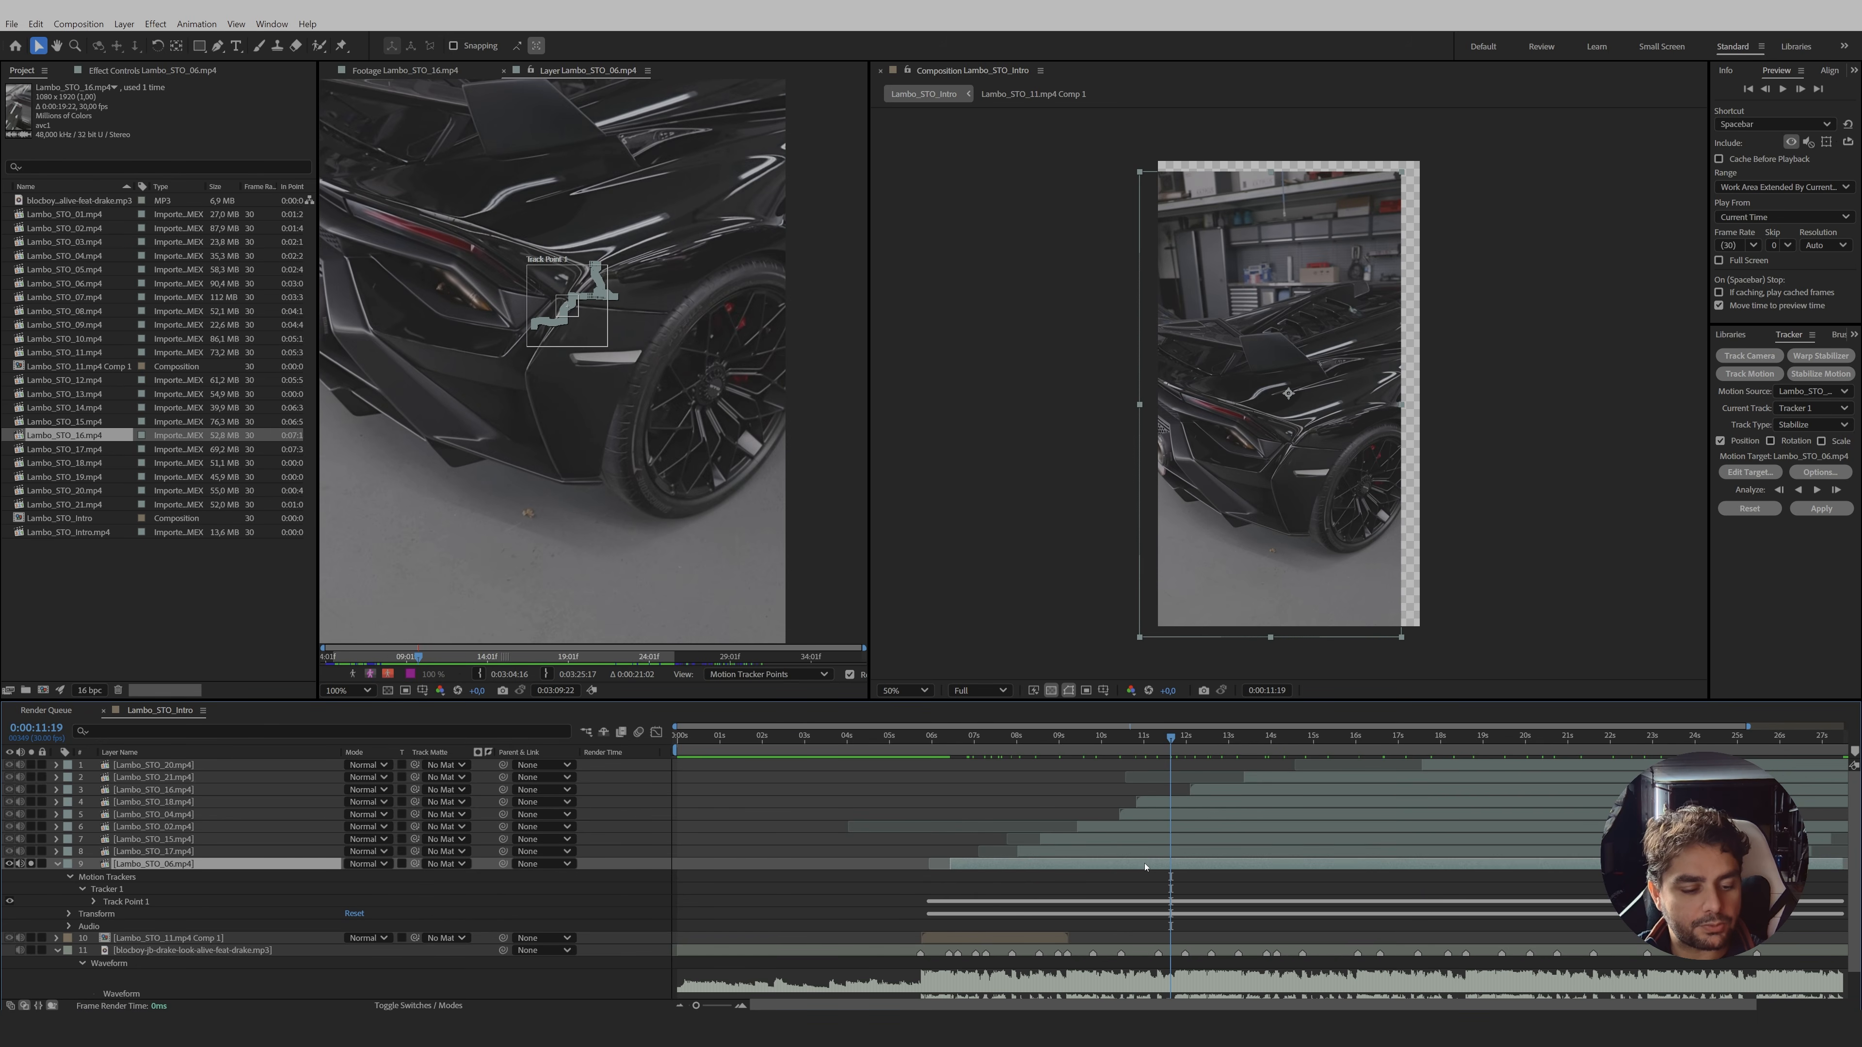
{"action": "key", "text": "ctrl+shift+c"}
{"action": "left_click", "coordinate": [1441, 610]}
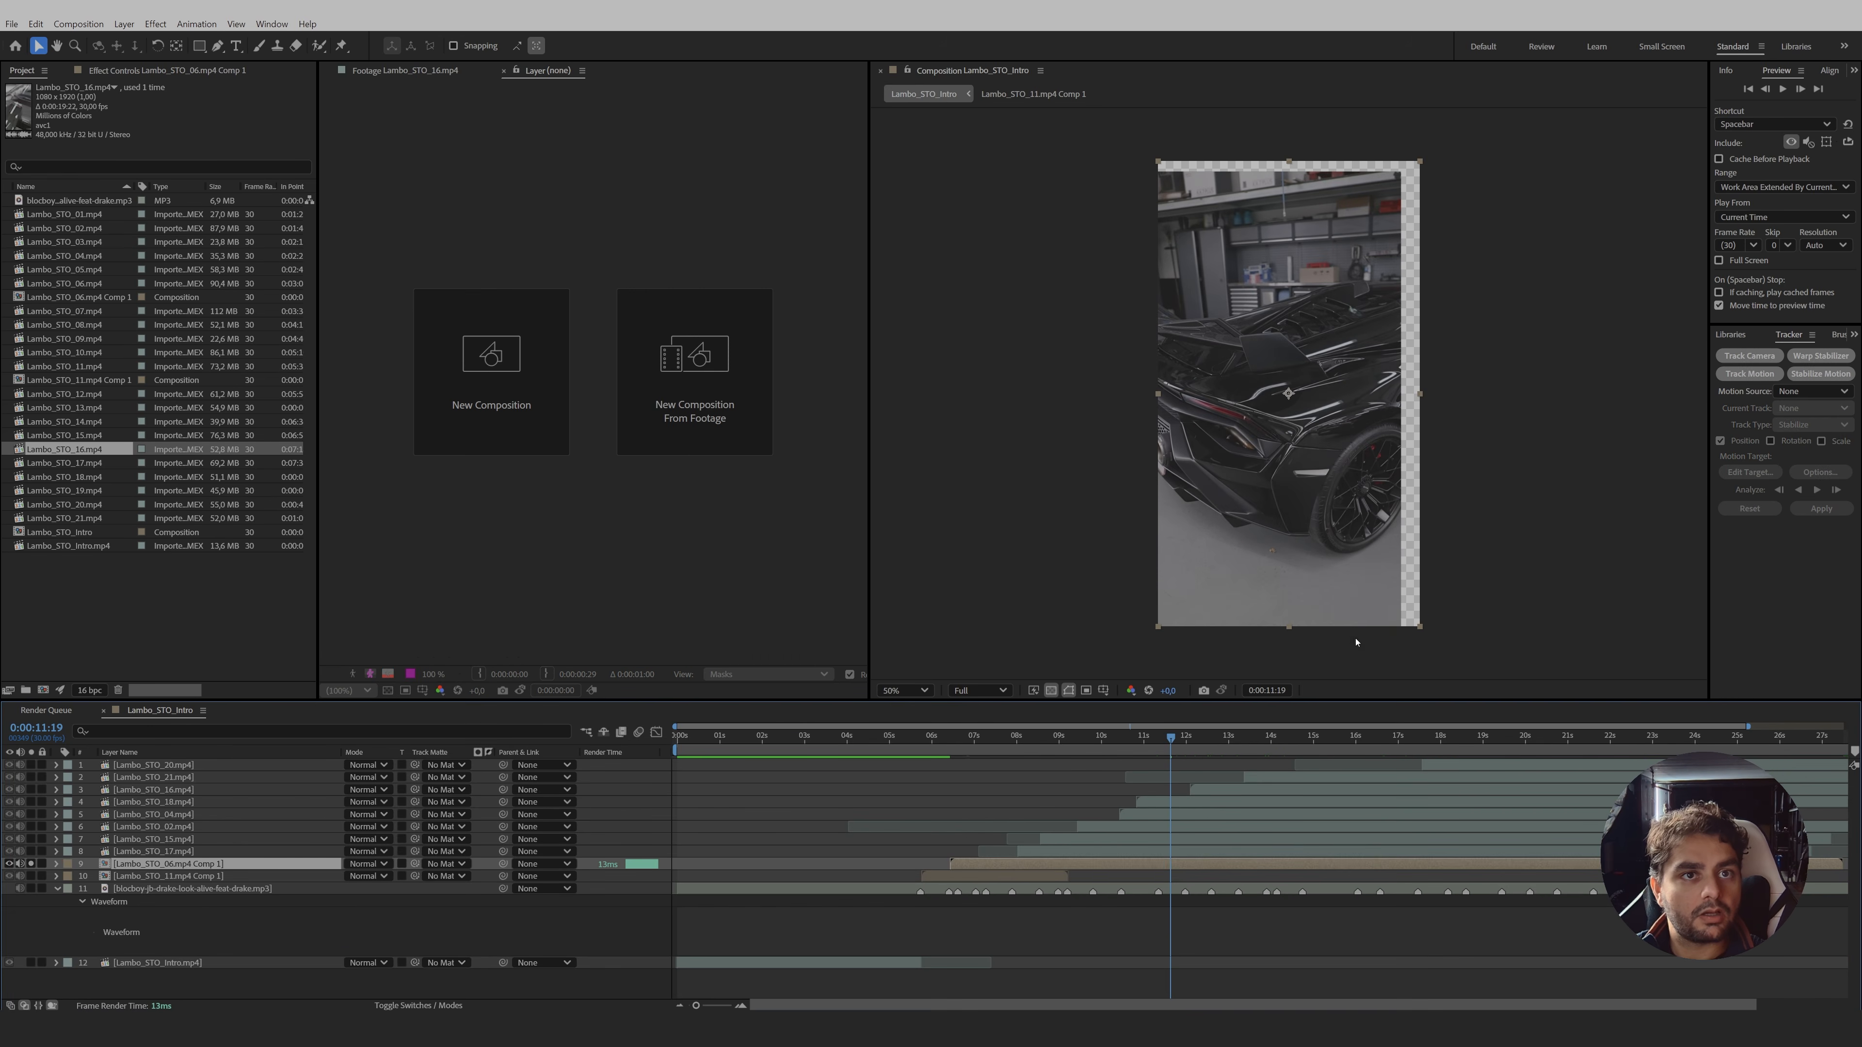
- Turn off solo for Lambo_STO_06.mp4 Comp 1 and solo the Lambo_STO_17.mp4 layer instead
{"action": "left_click", "coordinate": [1109, 852]}
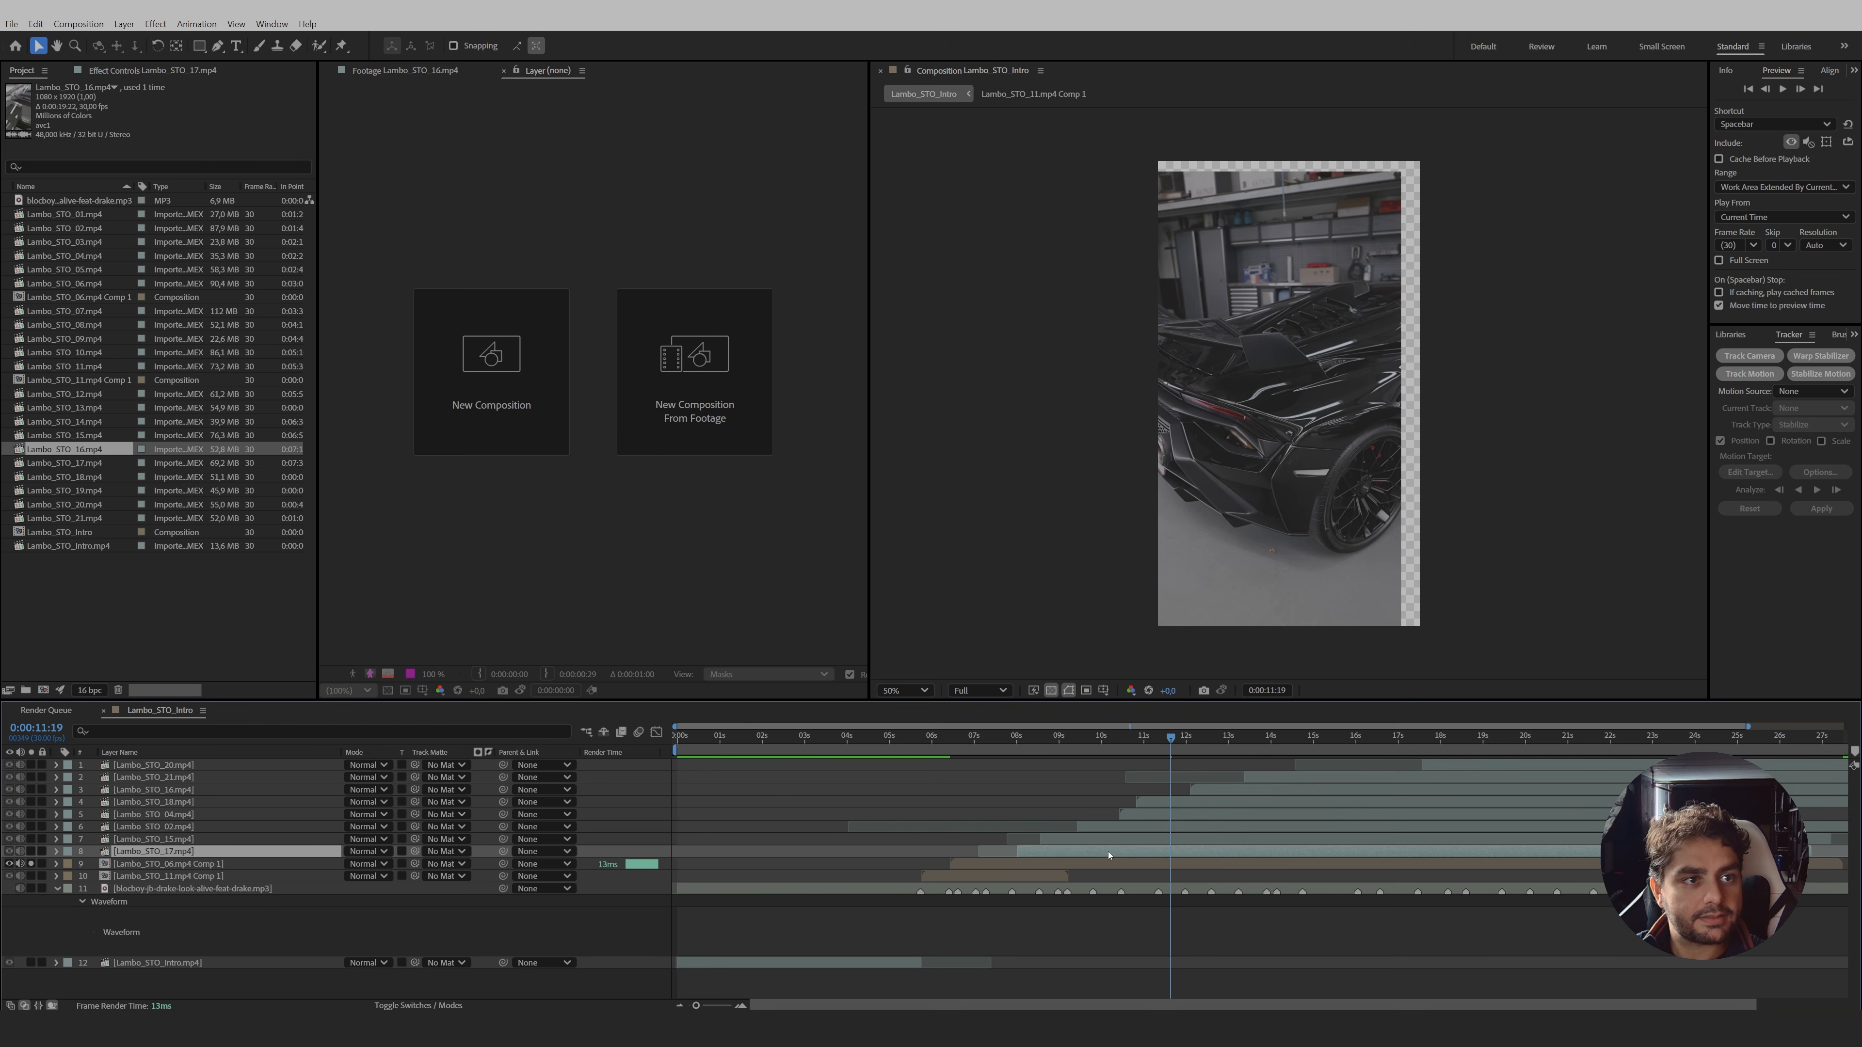
{"action": "left_click", "coordinate": [32, 865]}
{"action": "left_click", "coordinate": [31, 852]}
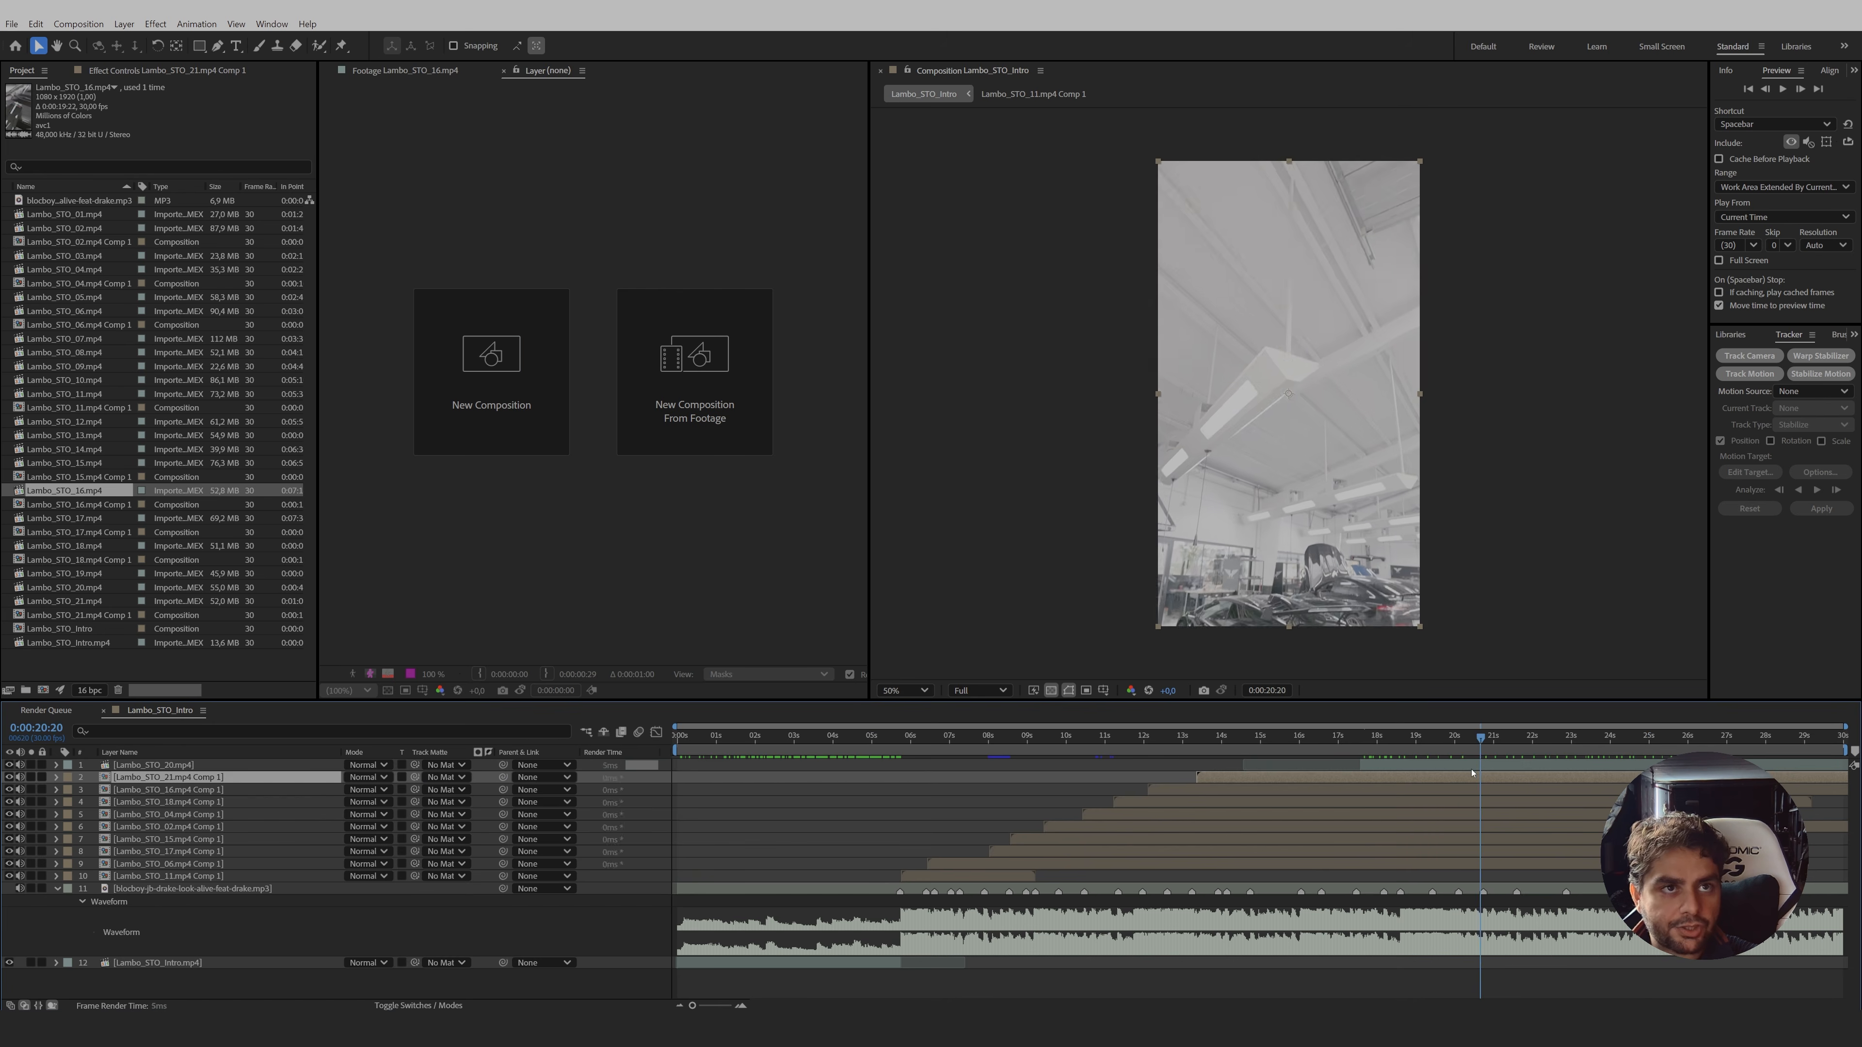
- Time-stretch the pre-comps from Lambo_STO_21.mp4 Comp 1 down to Lambo_STO_06.mp4 Comp 1 to 25%
{"action": "left_click_drag", "start_coordinate": [1472, 773], "coordinate": [1662, 766]}
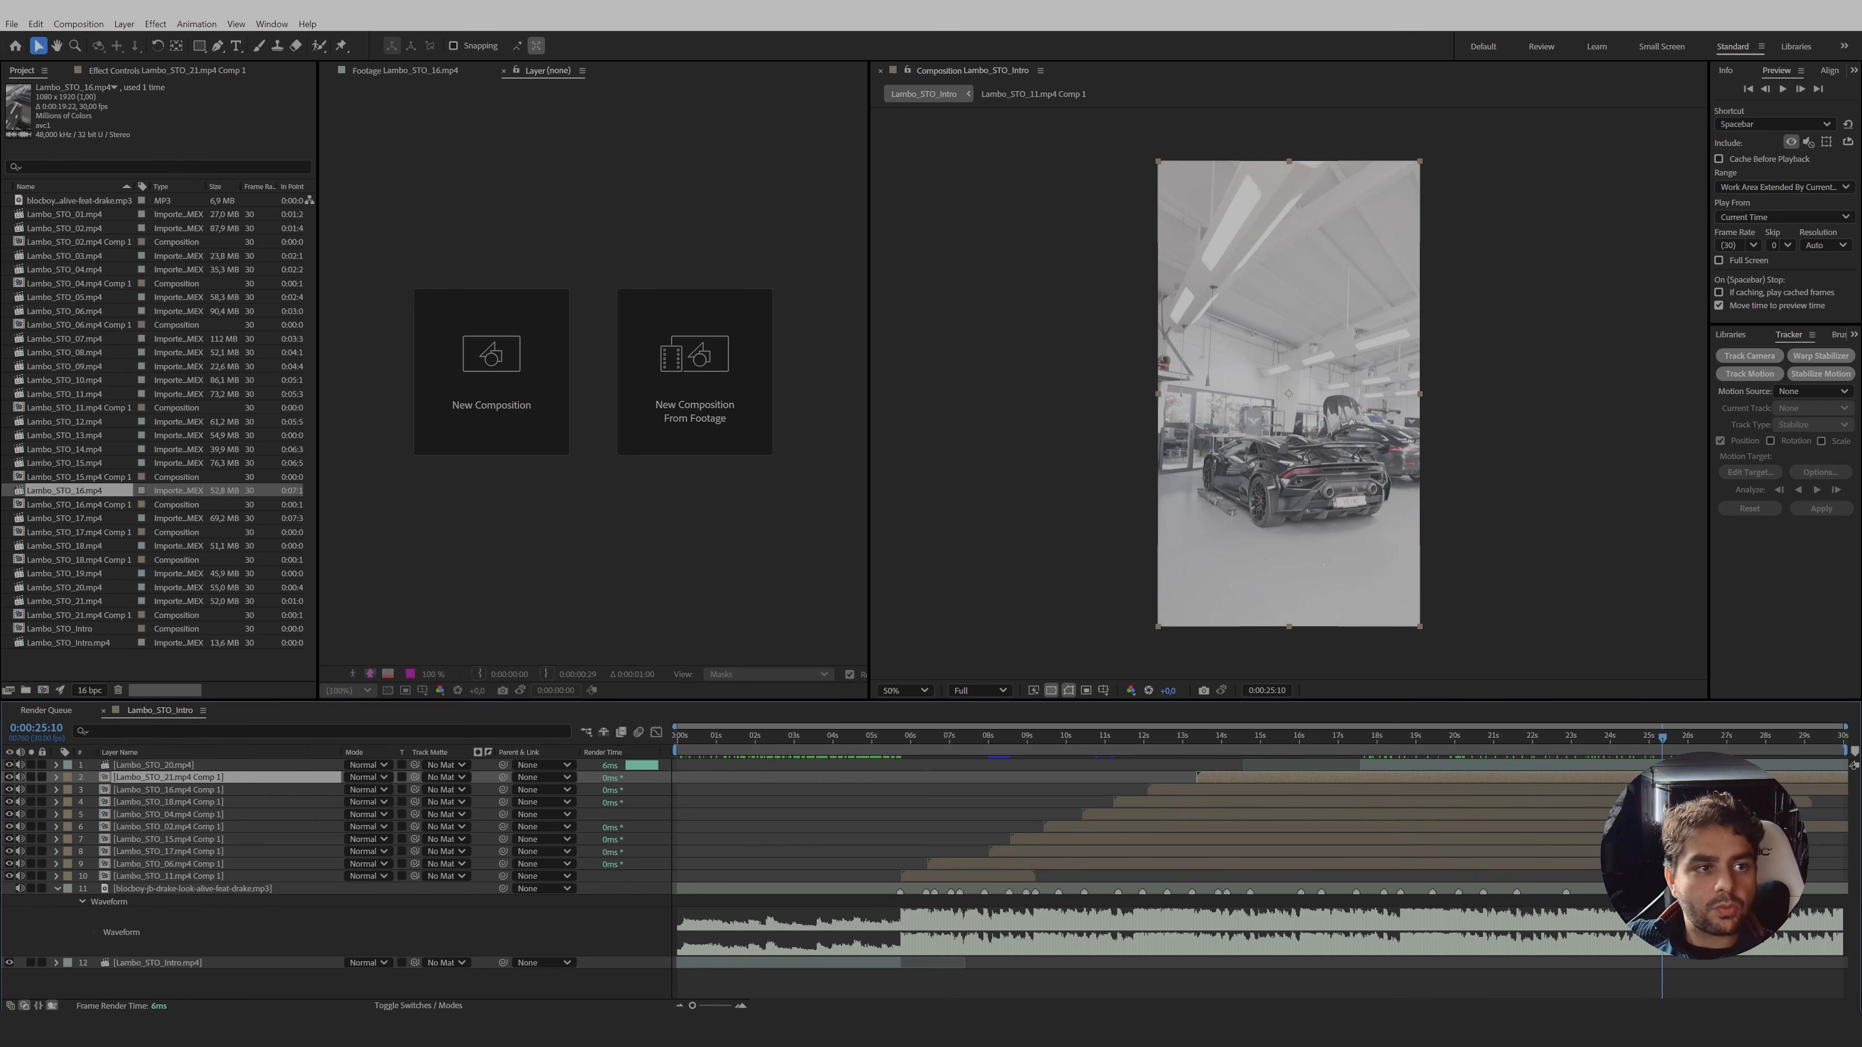
{"action": "left_click", "coordinate": [1436, 862], "text": "shift"}
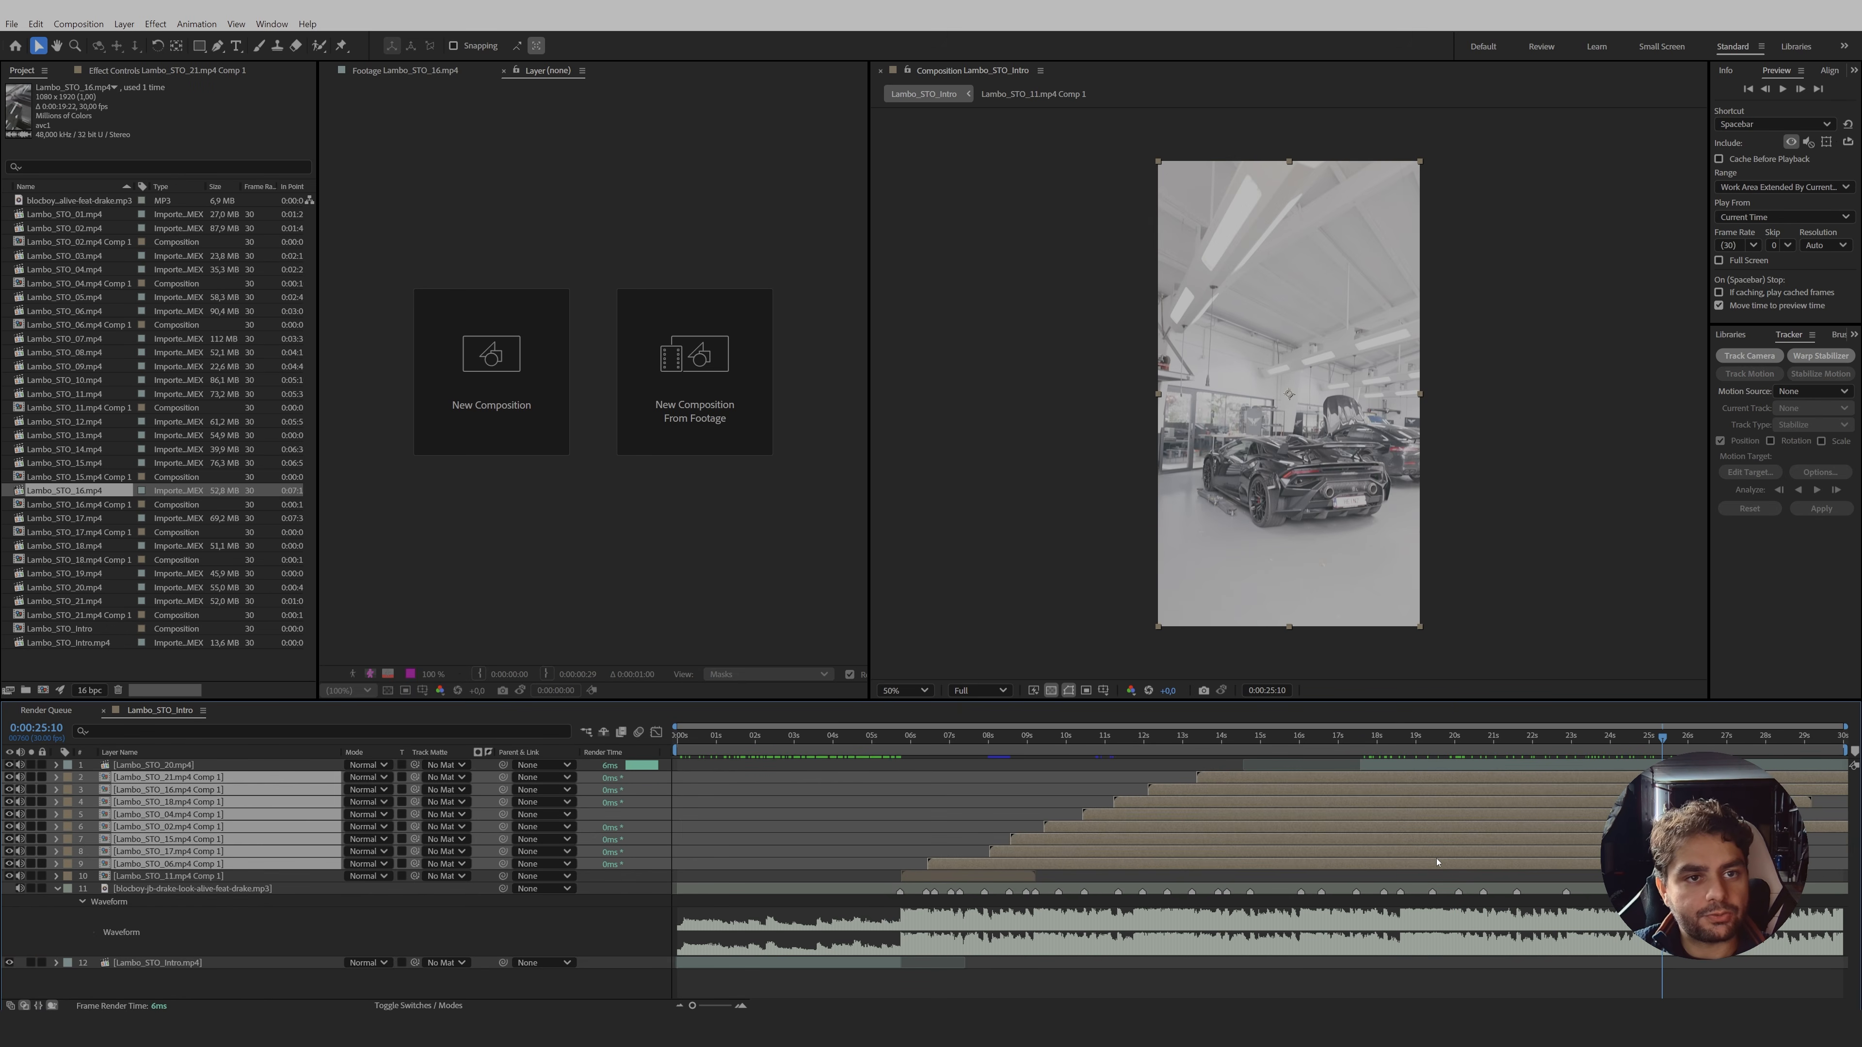
{"action": "right_click", "coordinate": [1437, 863]}
{"action": "mouse_move", "coordinate": [1559, 489]}
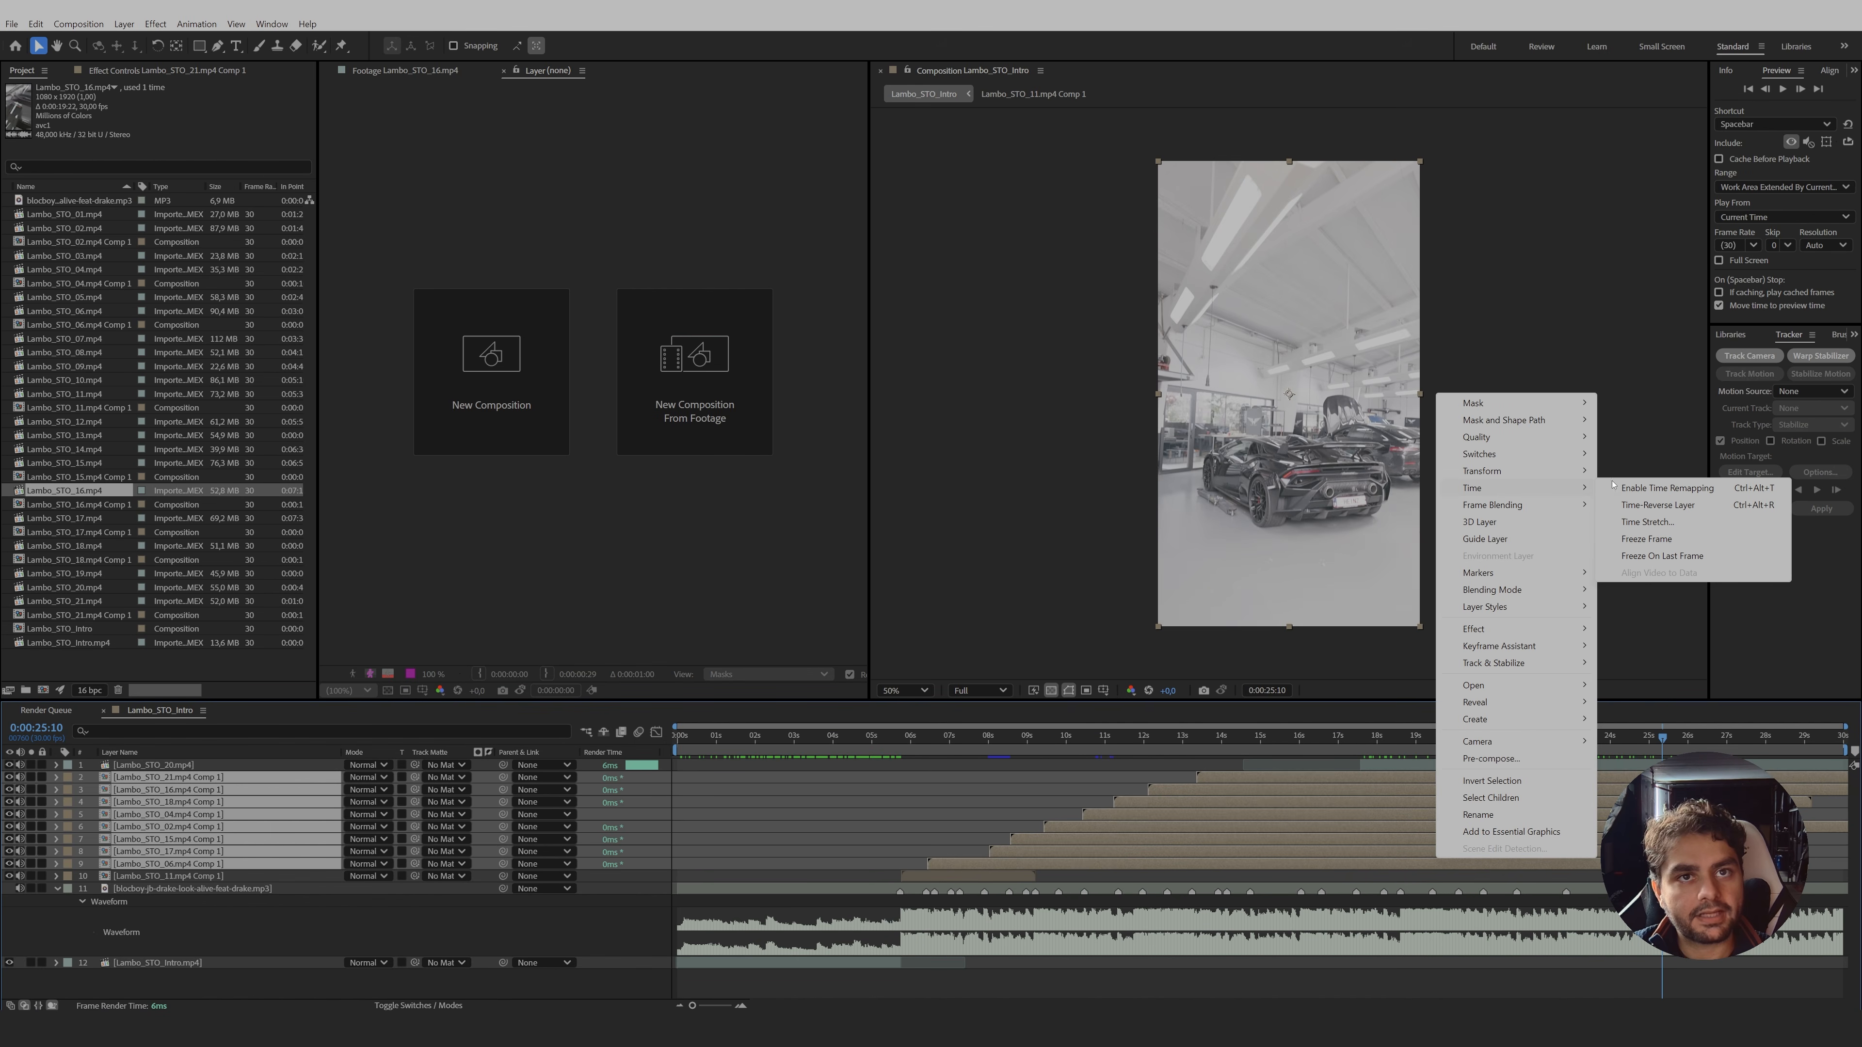
{"action": "left_click", "coordinate": [1649, 521]}
{"action": "type", "text": "25:10"}
{"action": "key", "text": "Return"}
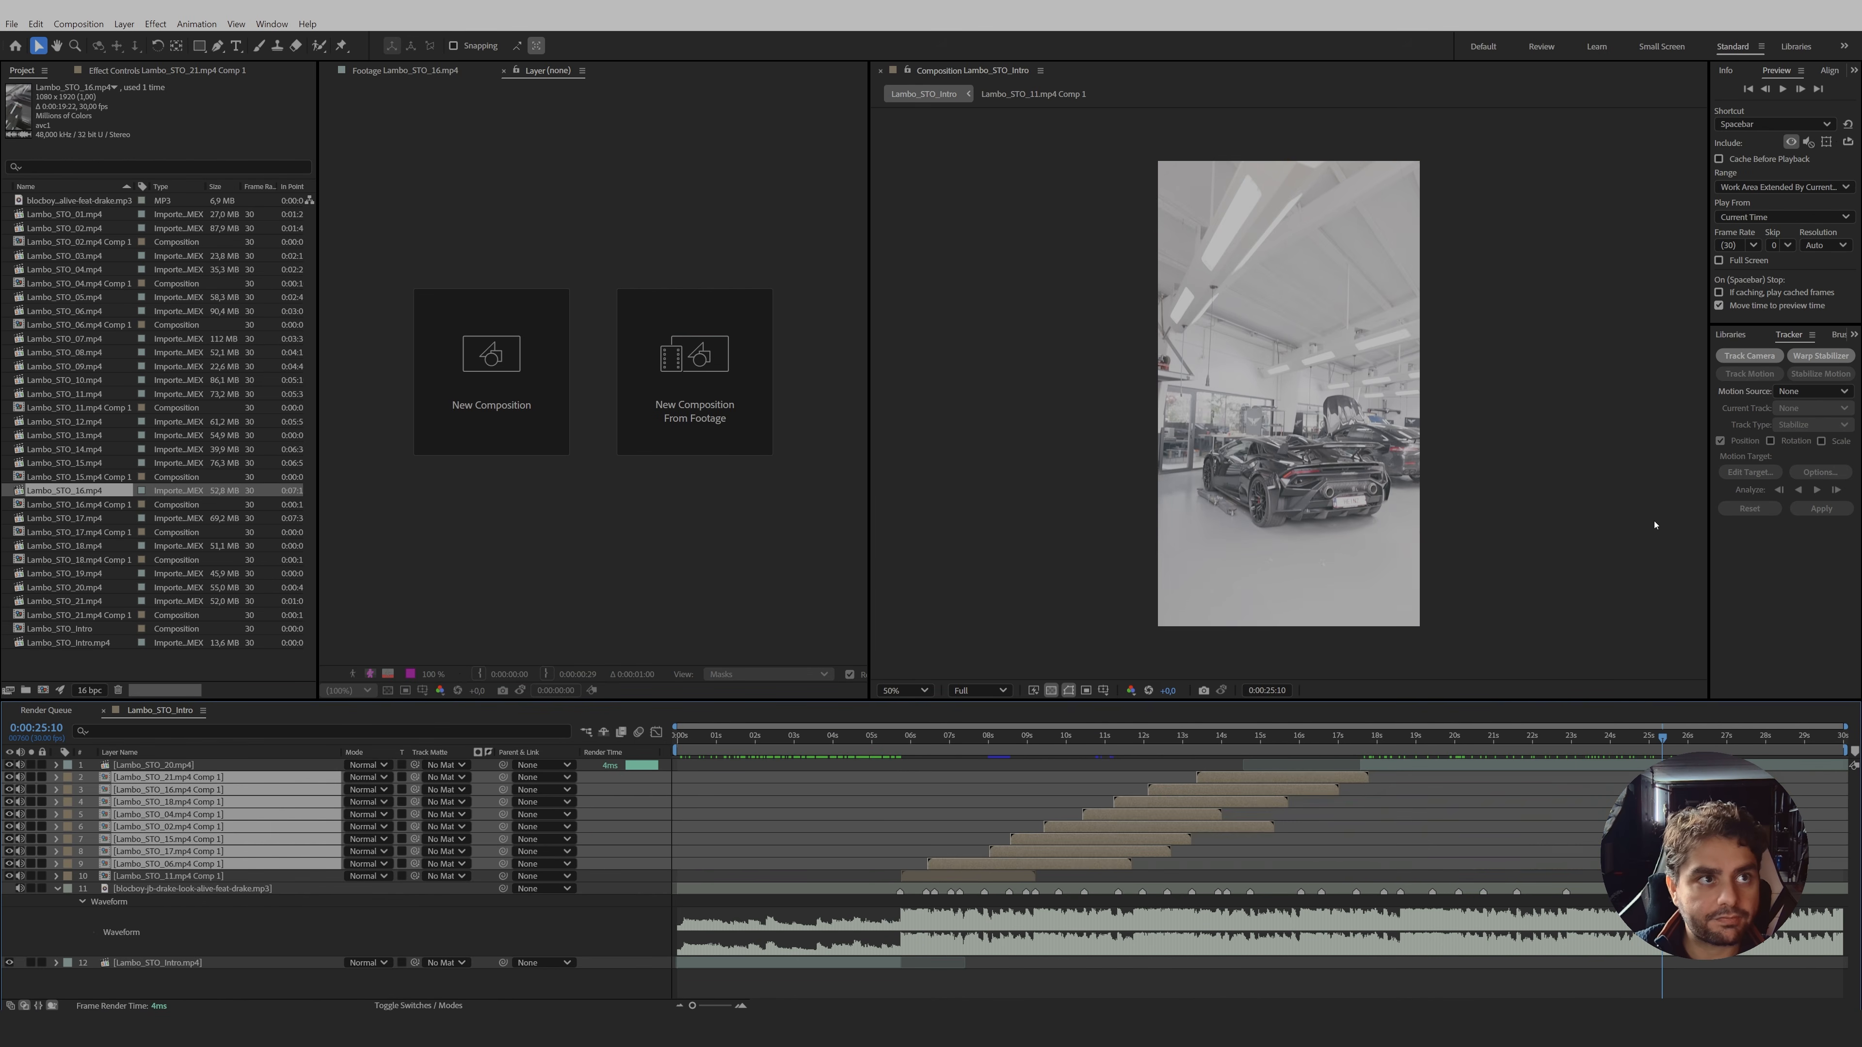
- Speed up the Lambo_STO_20.mp4 layer with Time Stretch
{"action": "left_click", "coordinate": [1355, 828]}
{"action": "right_click", "coordinate": [1375, 770]}
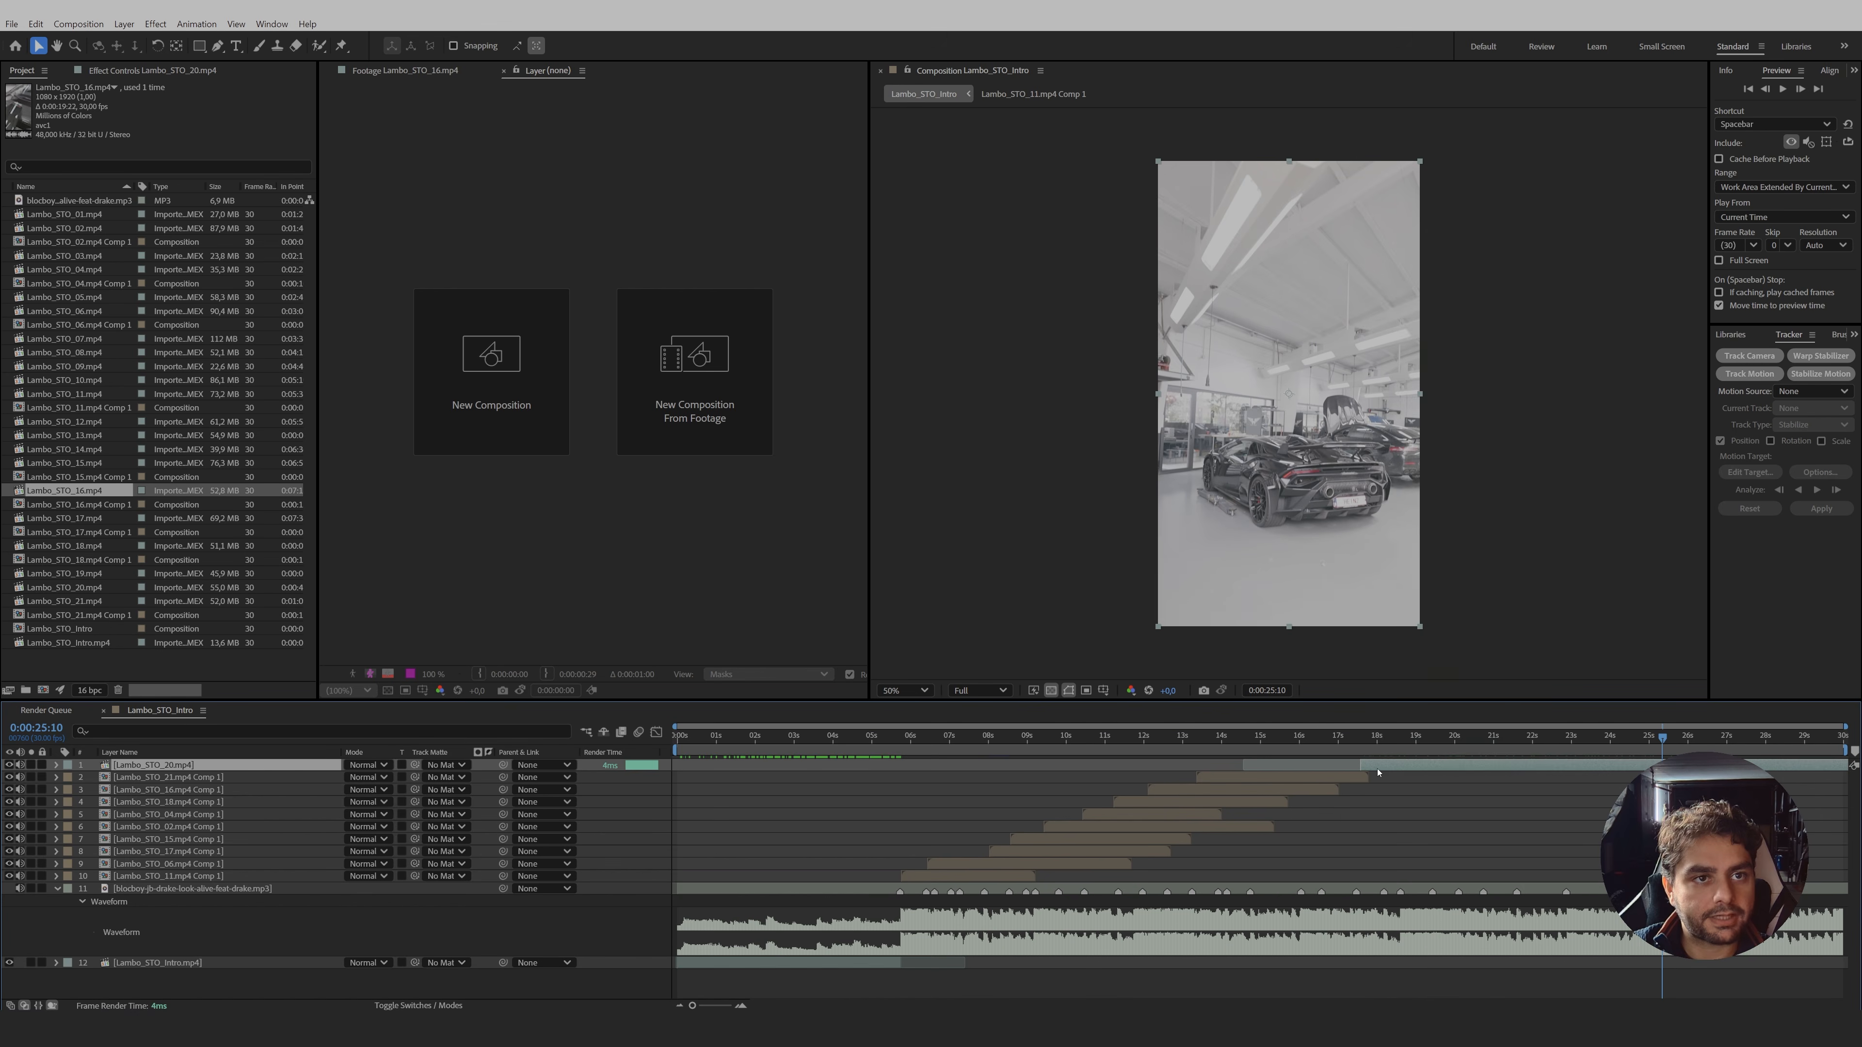
{"action": "mouse_move", "coordinate": [1459, 399]}
{"action": "left_click", "coordinate": [1589, 433]}
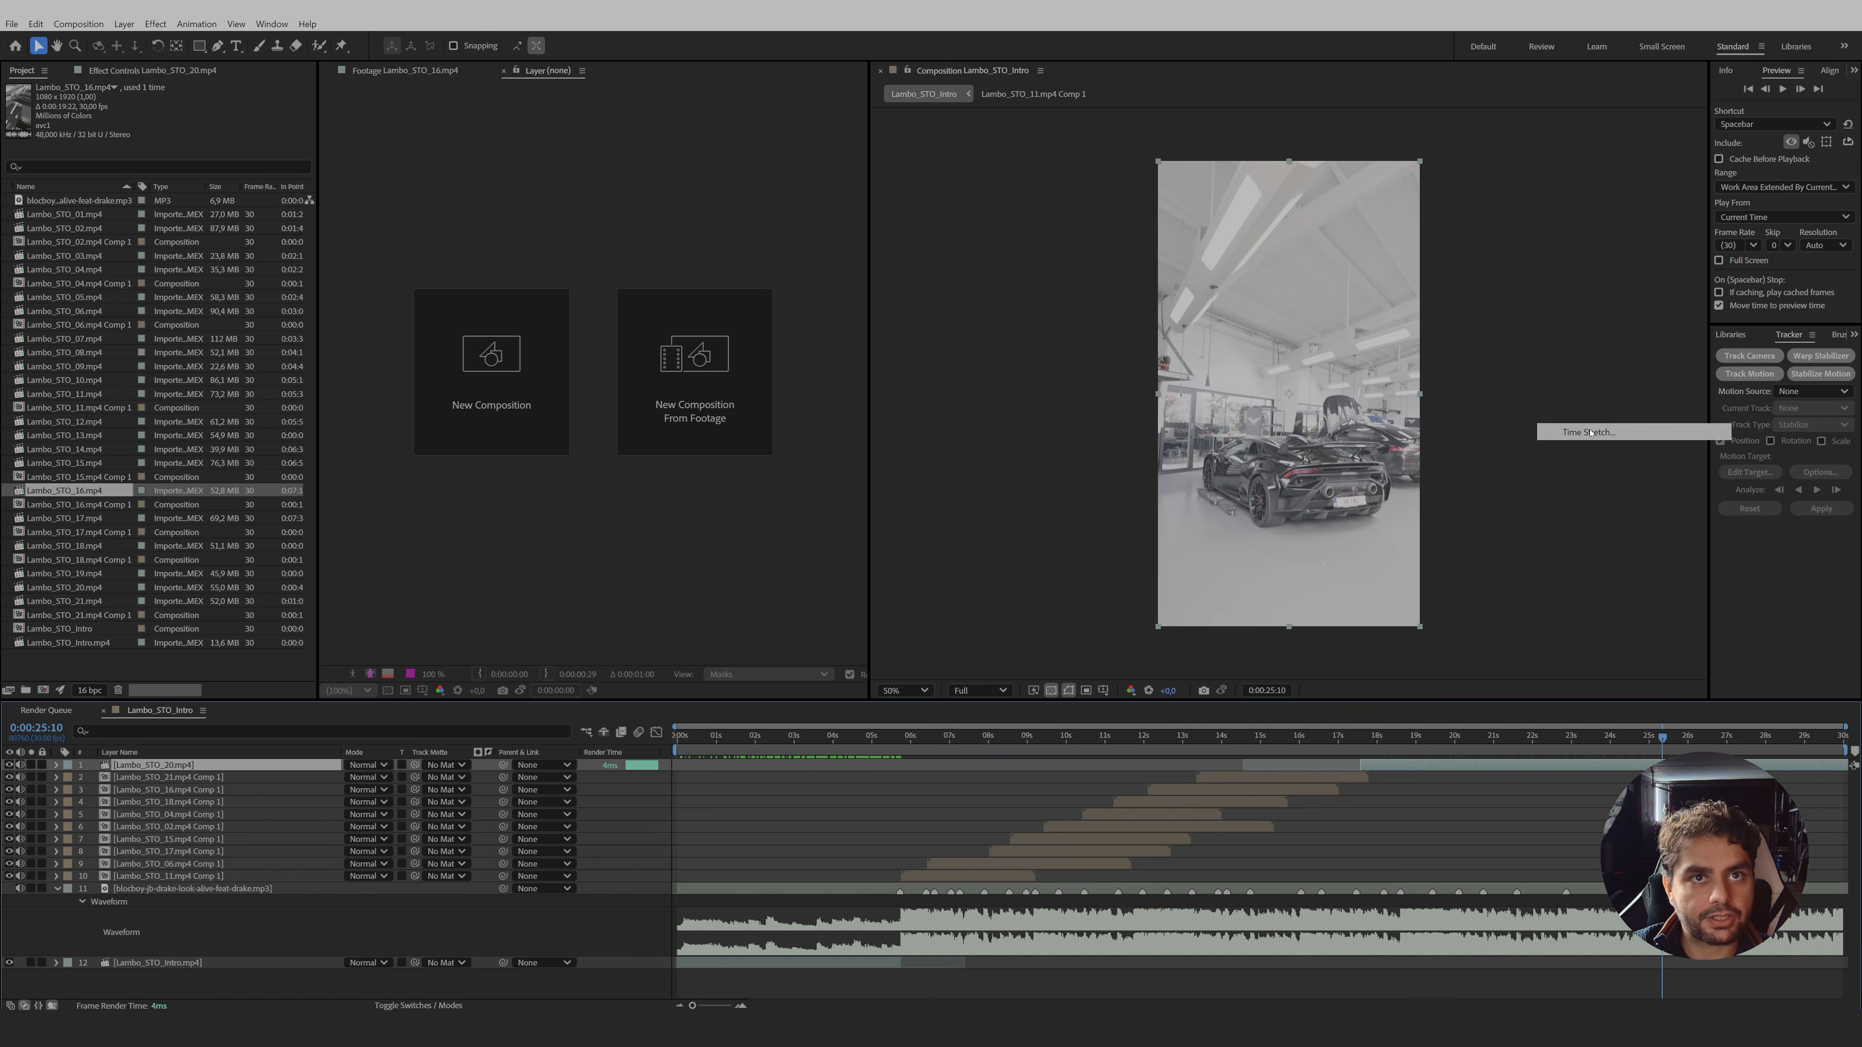
{"action": "key", "text": "Return"}
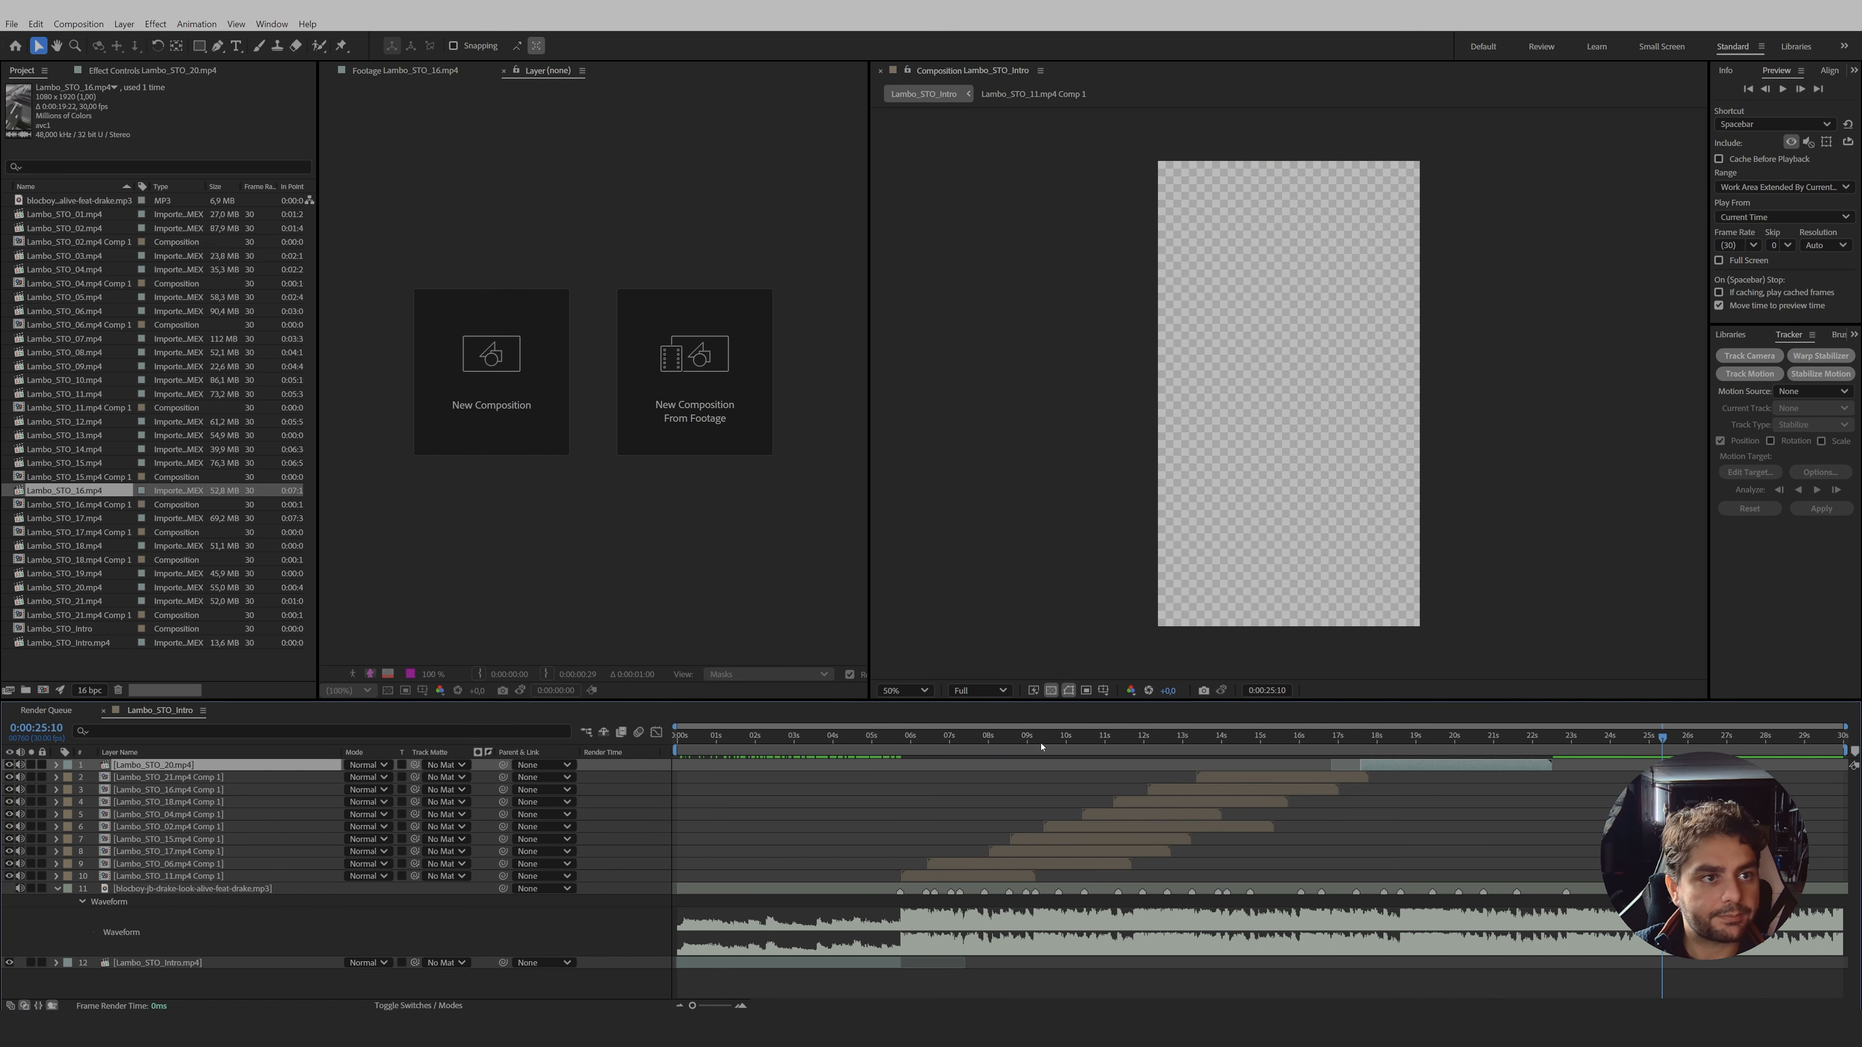
- Align the start of Lambo_STO_06.mp4 Comp 1 with the beat marker at 0:00:06:12
{"action": "left_click", "coordinate": [920, 743]}
{"action": "key", "text": "equal"}
{"action": "mouse_move", "coordinate": [1014, 746]}
{"action": "left_mouse_down"}
{"action": "mouse_move", "coordinate": [926, 752]}
{"action": "mouse_move", "coordinate": [1030, 769]}
{"action": "left_mouse_up"}
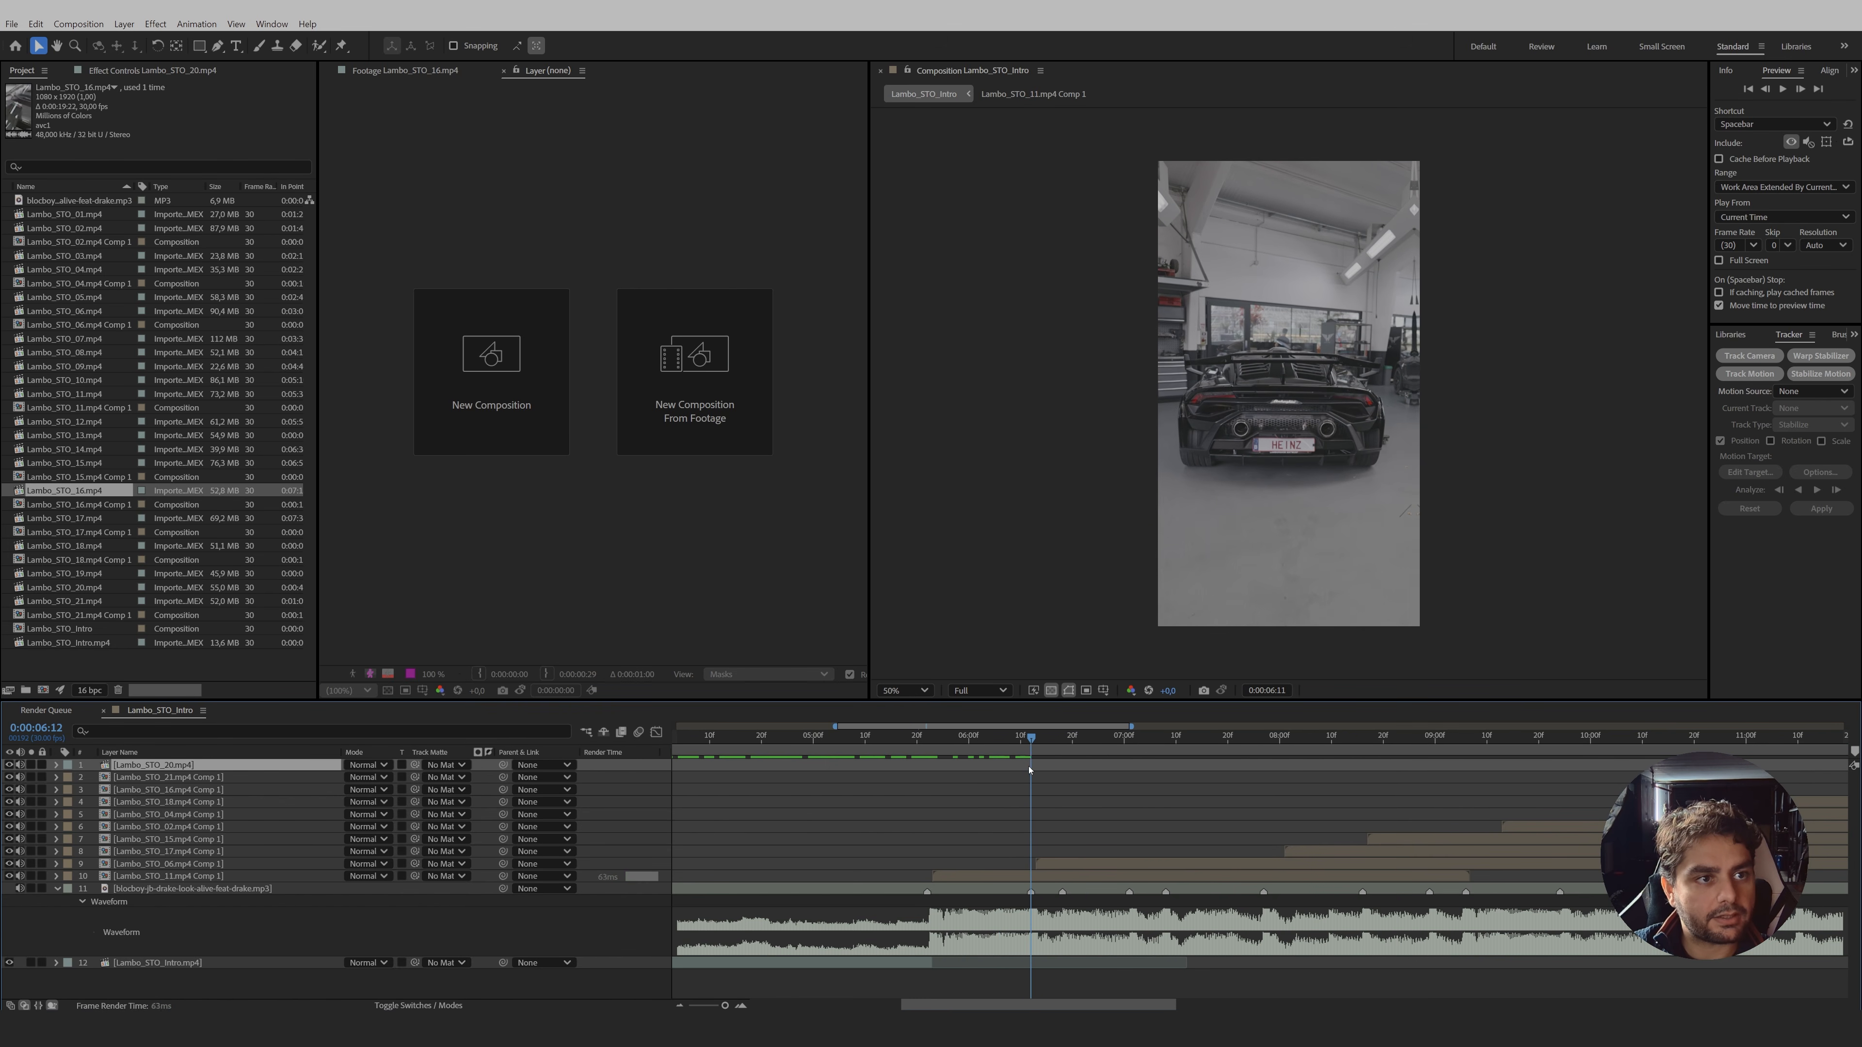
{"action": "left_click_drag", "start_coordinate": [1053, 869], "coordinate": [1048, 869]}
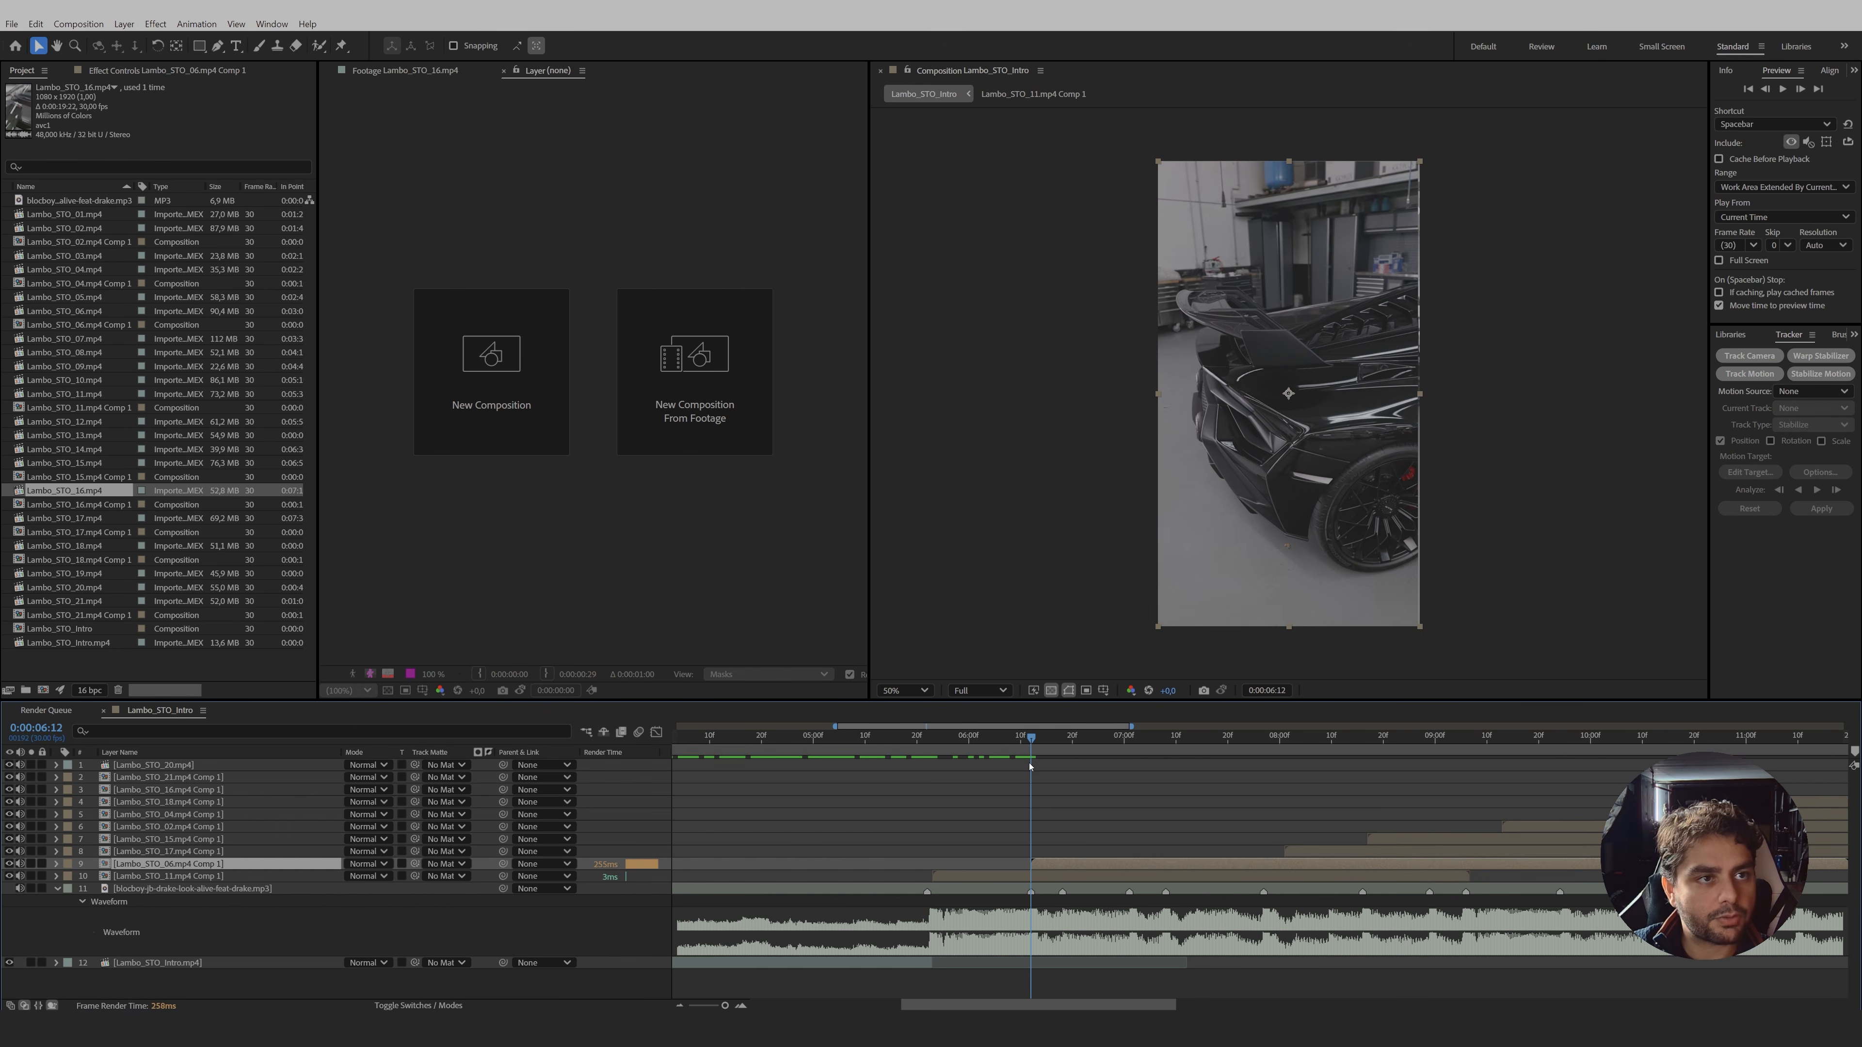
- Time-reverse the Lambo_STO_06.mp4 Comp 1 layer and scrub through it to check the reversed motion
{"action": "right_click", "coordinate": [1070, 865]}
{"action": "mouse_move", "coordinate": [1205, 491]}
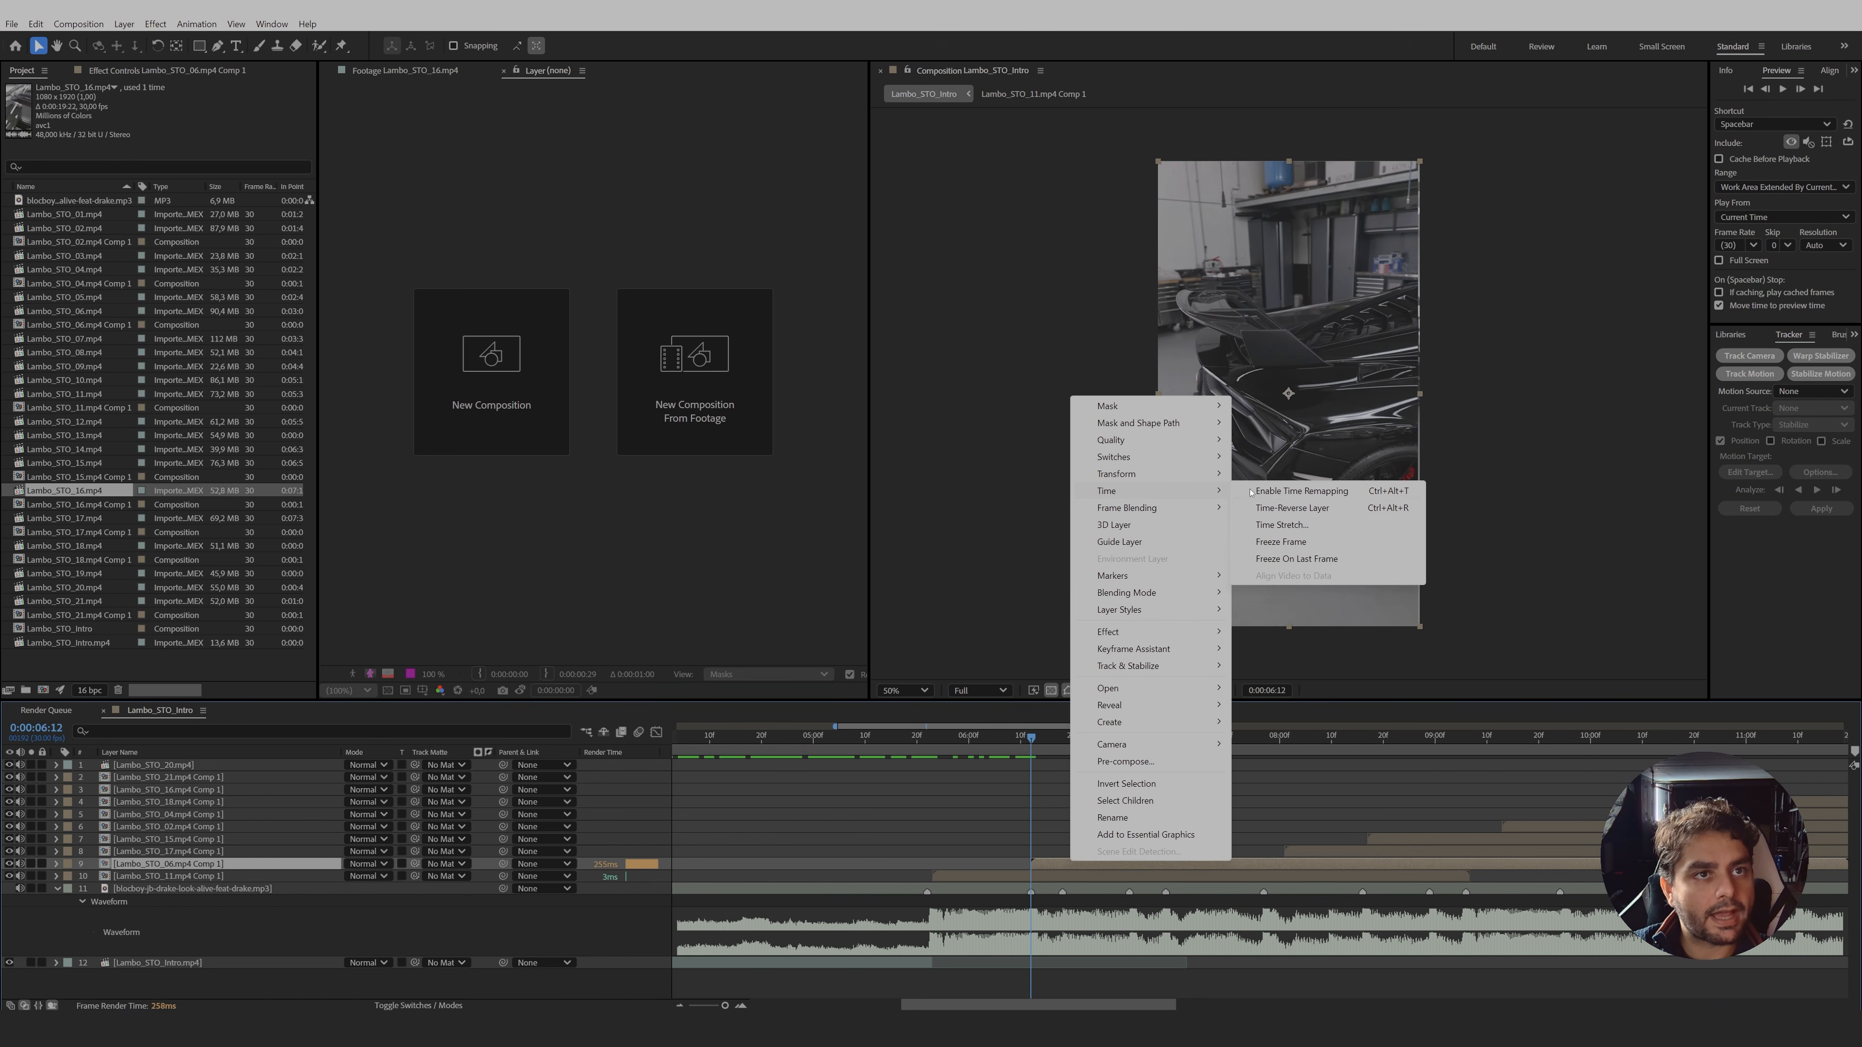
{"action": "left_click", "coordinate": [1295, 509]}
{"action": "left_click_drag", "start_coordinate": [1022, 748], "coordinate": [1181, 773]}
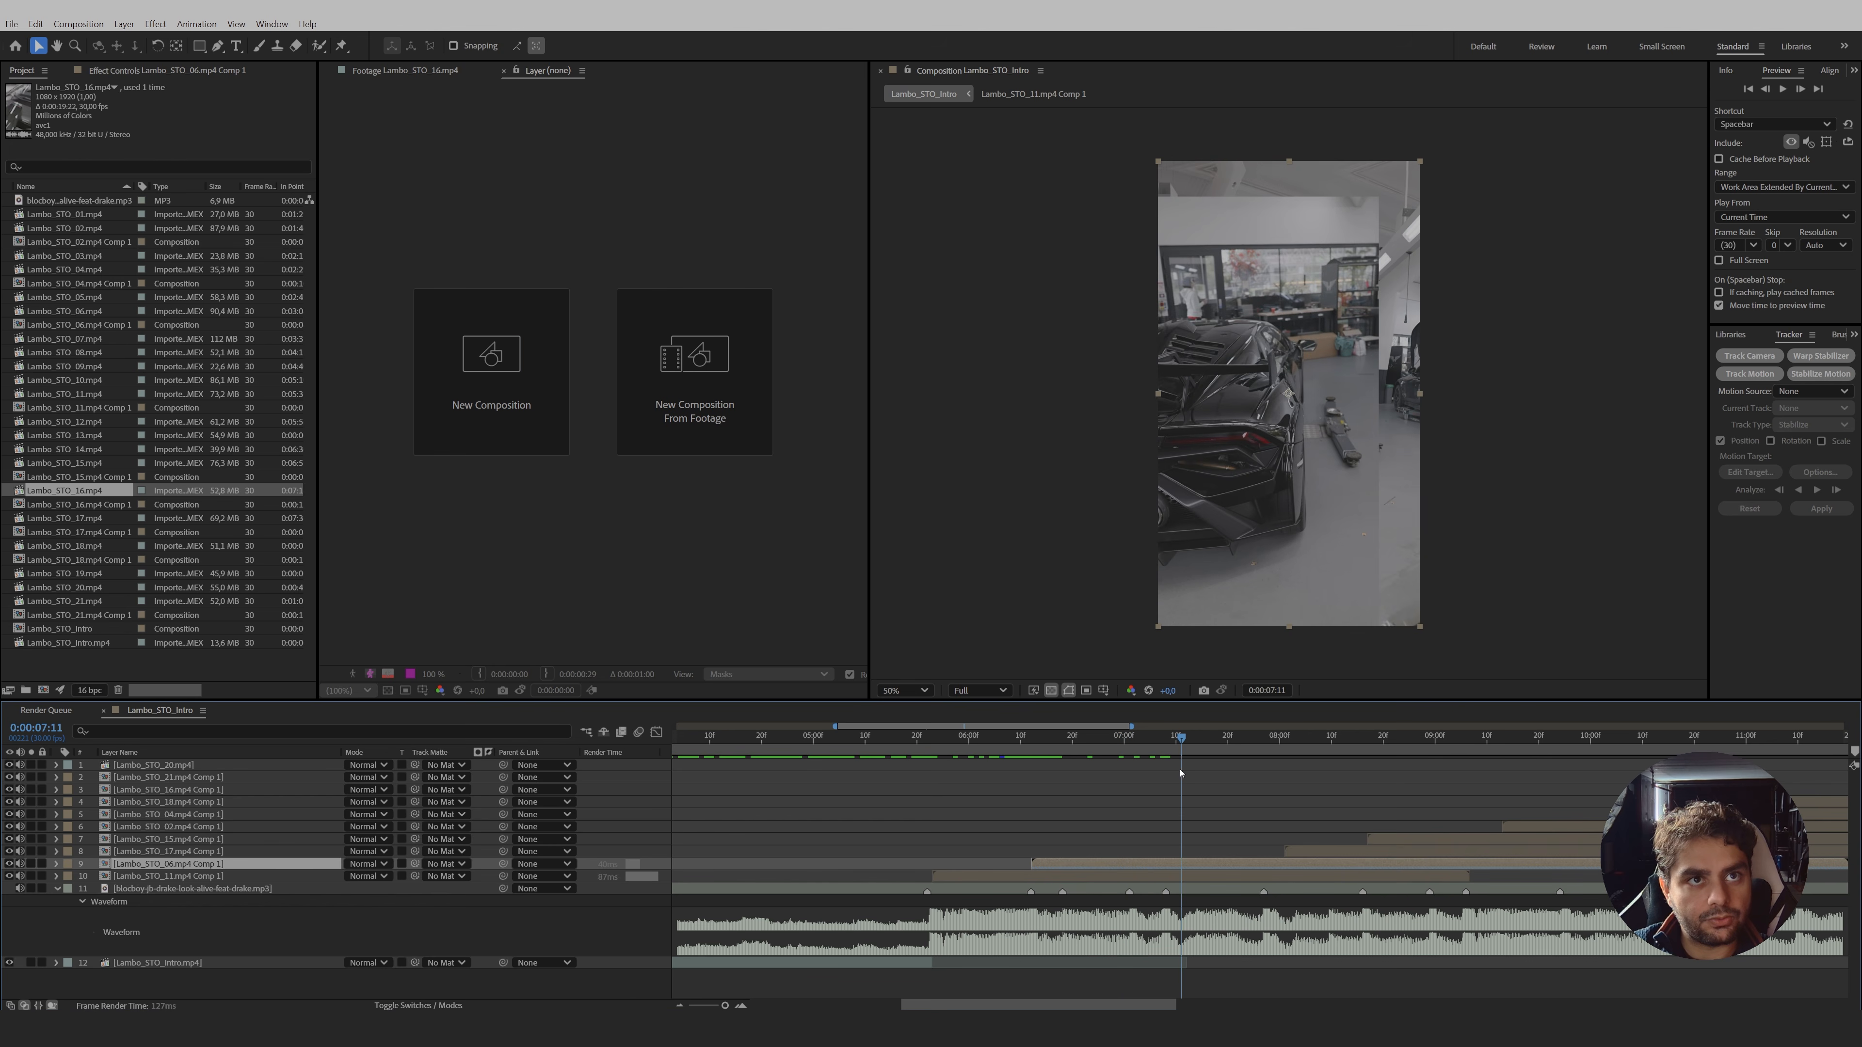
- Open Lambo_STO_06.mp4 Comp 1 and set Position and Scale keyframes on its clip at the first frame, 0:00:06:13
{"action": "double_click", "coordinate": [1155, 866]}
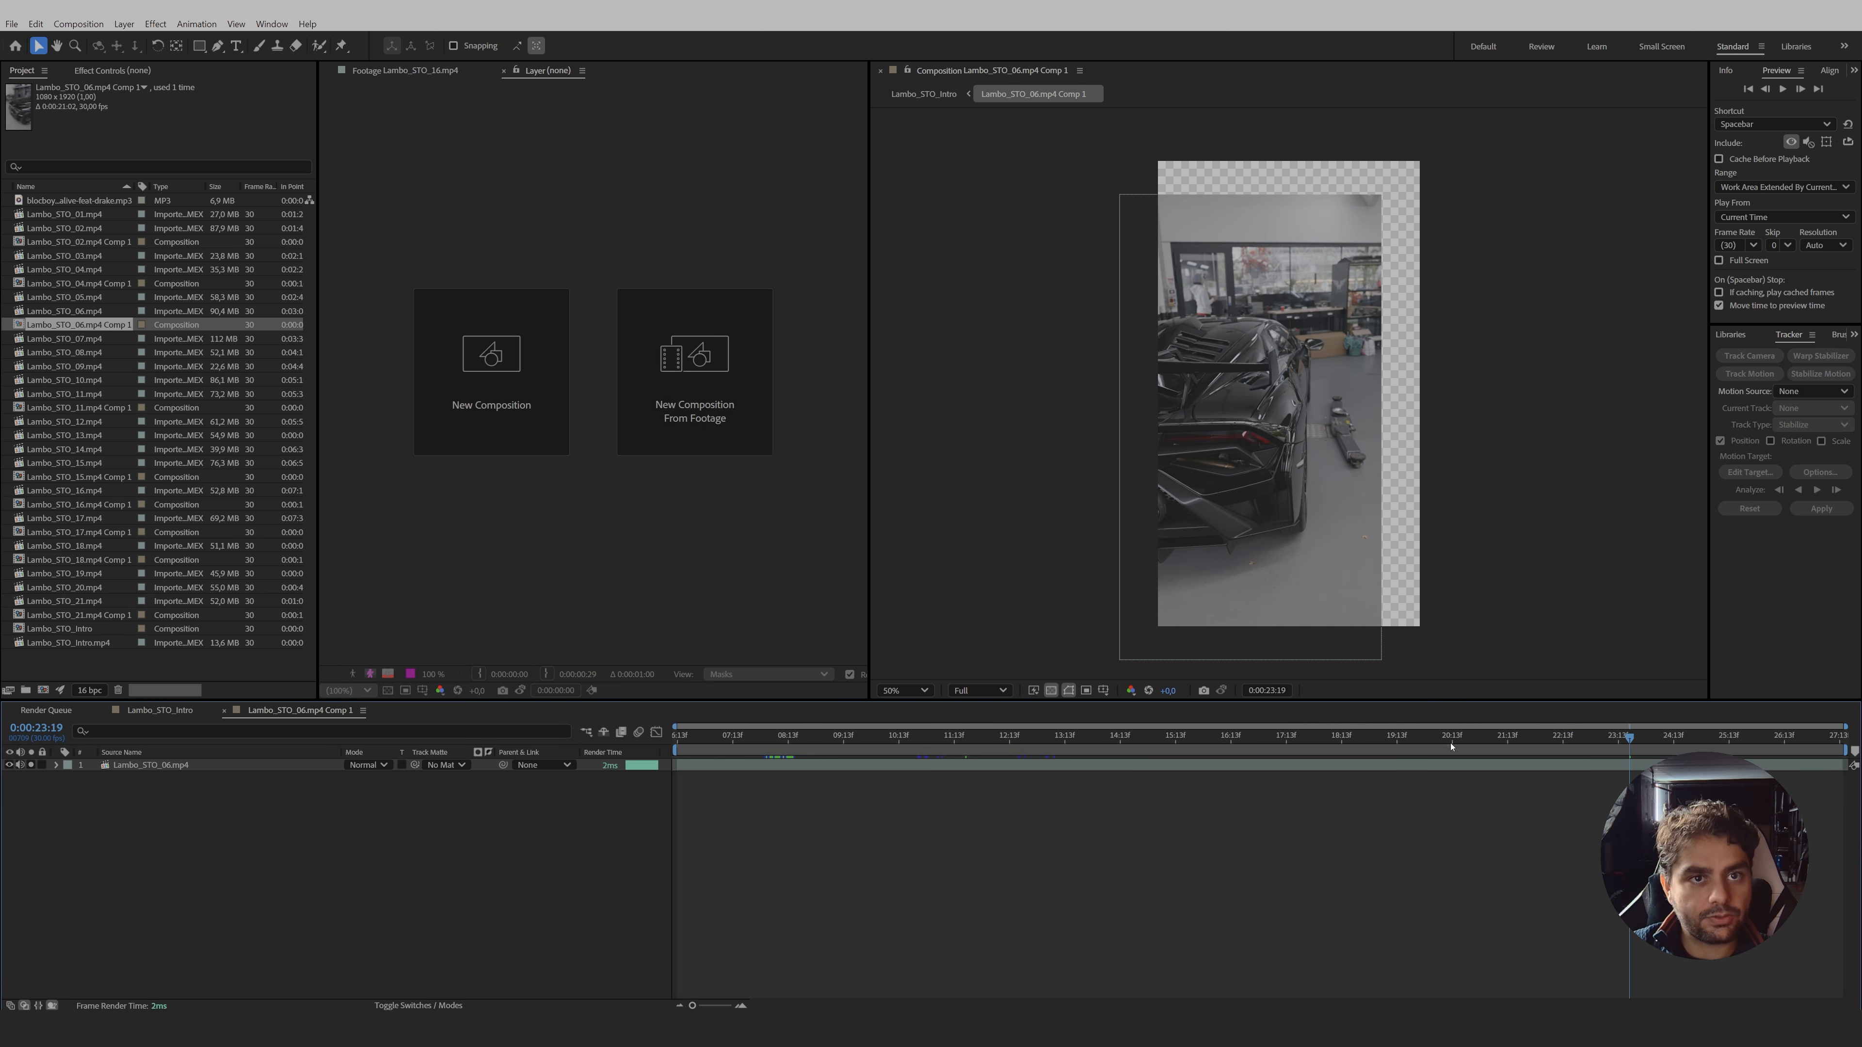
{"action": "left_click_drag", "start_coordinate": [1629, 742], "coordinate": [593, 782]}
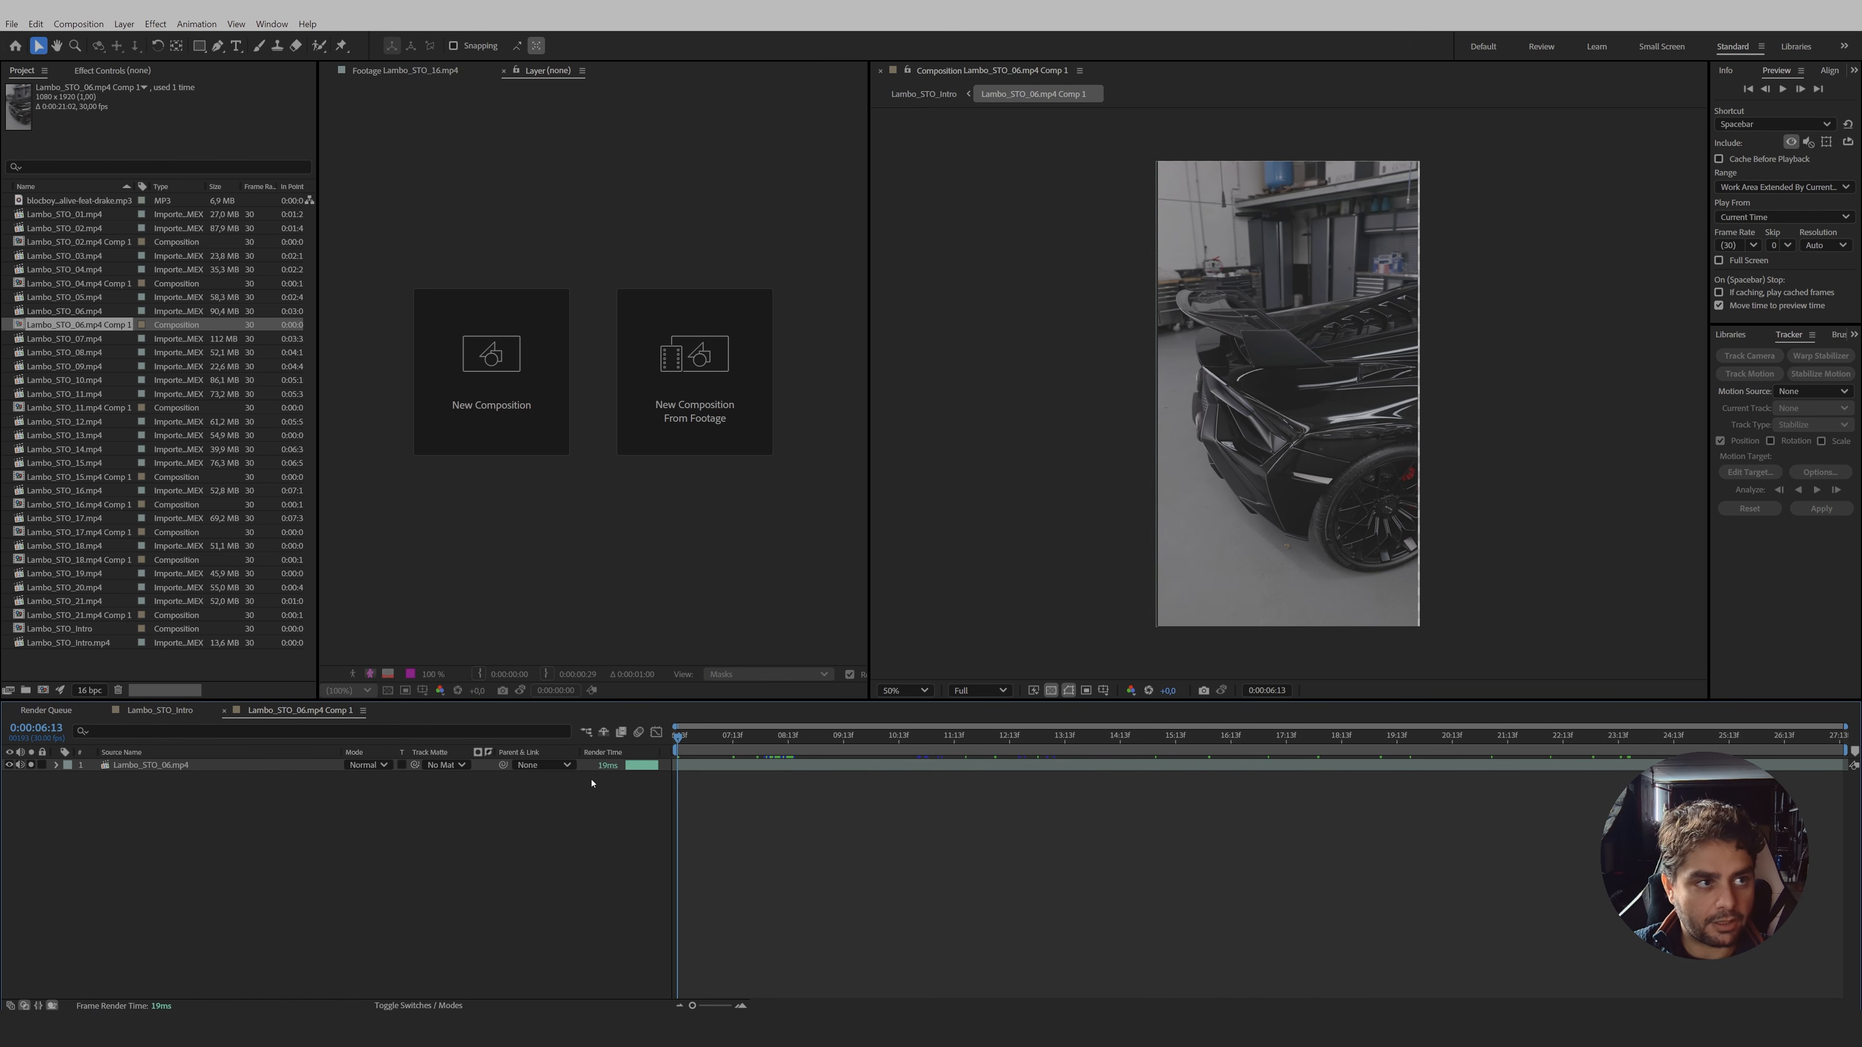
{"action": "left_click", "coordinate": [698, 767]}
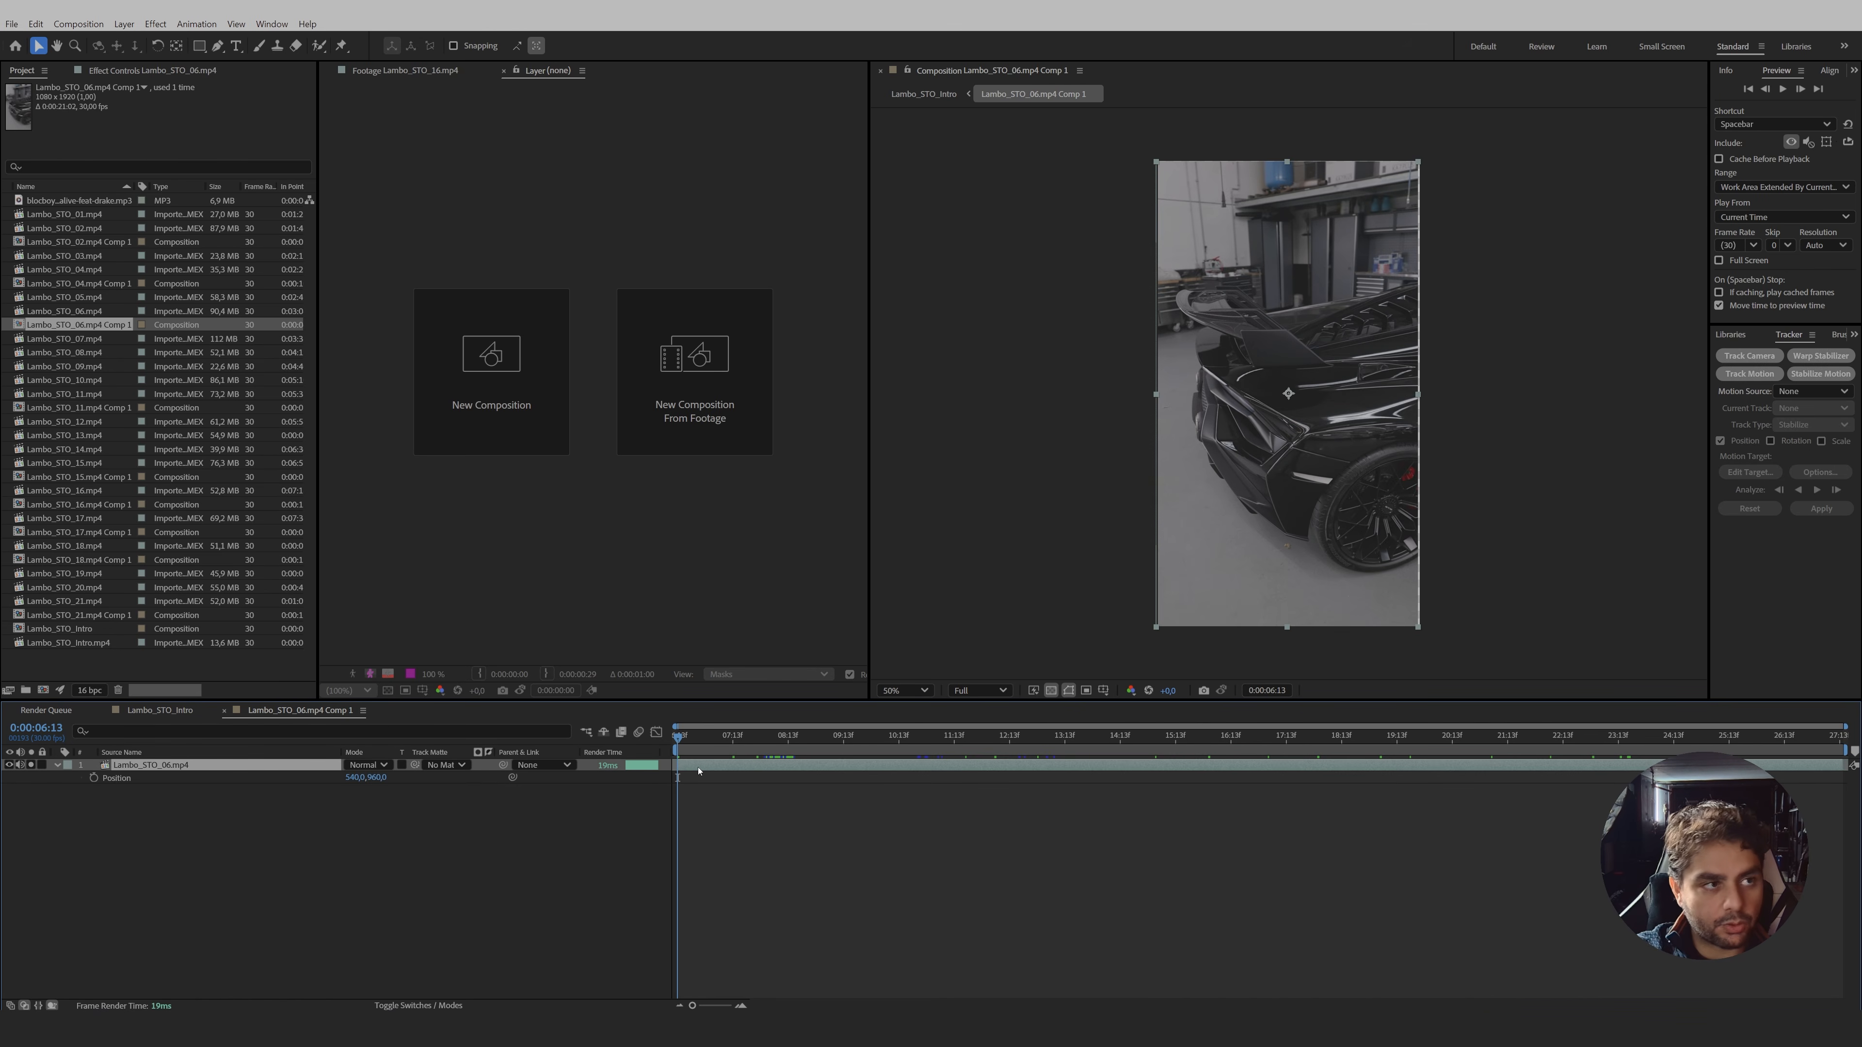
{"action": "left_click", "coordinate": [94, 778]}
{"action": "left_click", "coordinate": [94, 790]}
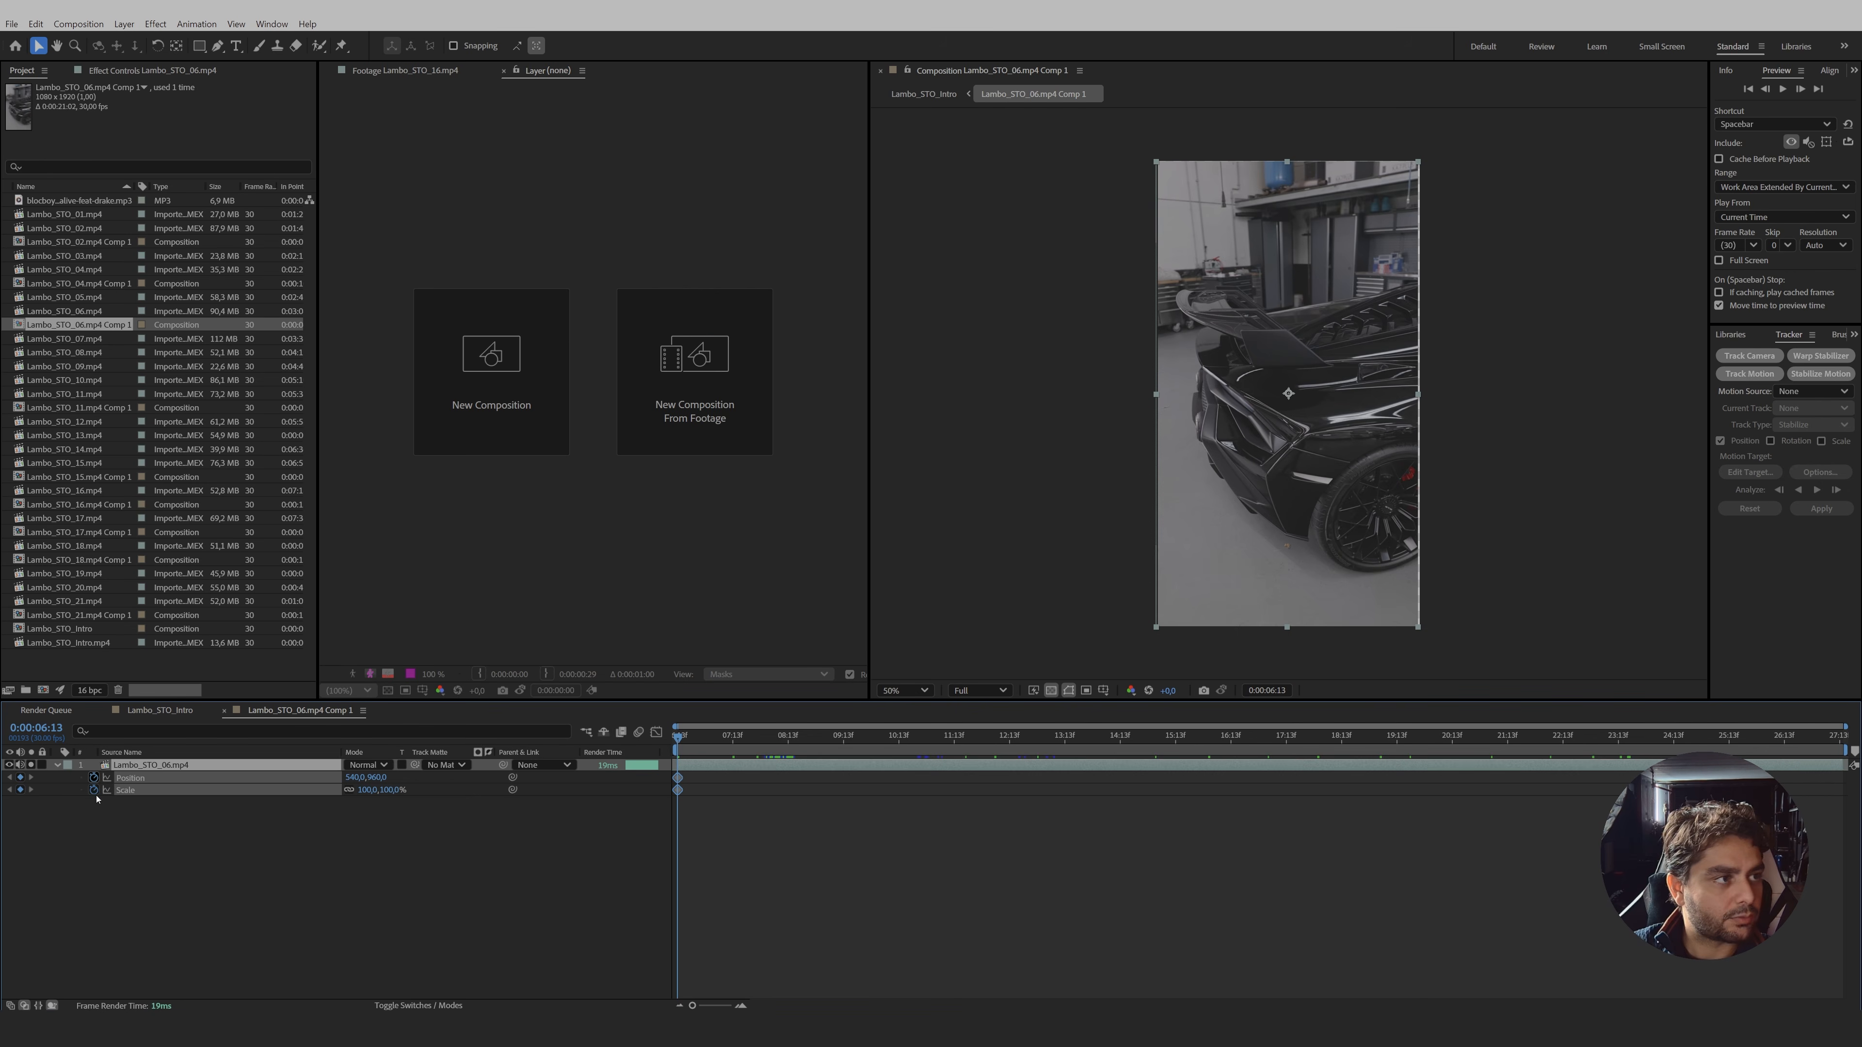
- Enlarge and reposition the Lambo_STO_06.mp4 clip at the last frame, 0:00:27:14, so it covers the empty edges of the frame
{"action": "left_click_drag", "start_coordinate": [683, 746], "coordinate": [1857, 765]}
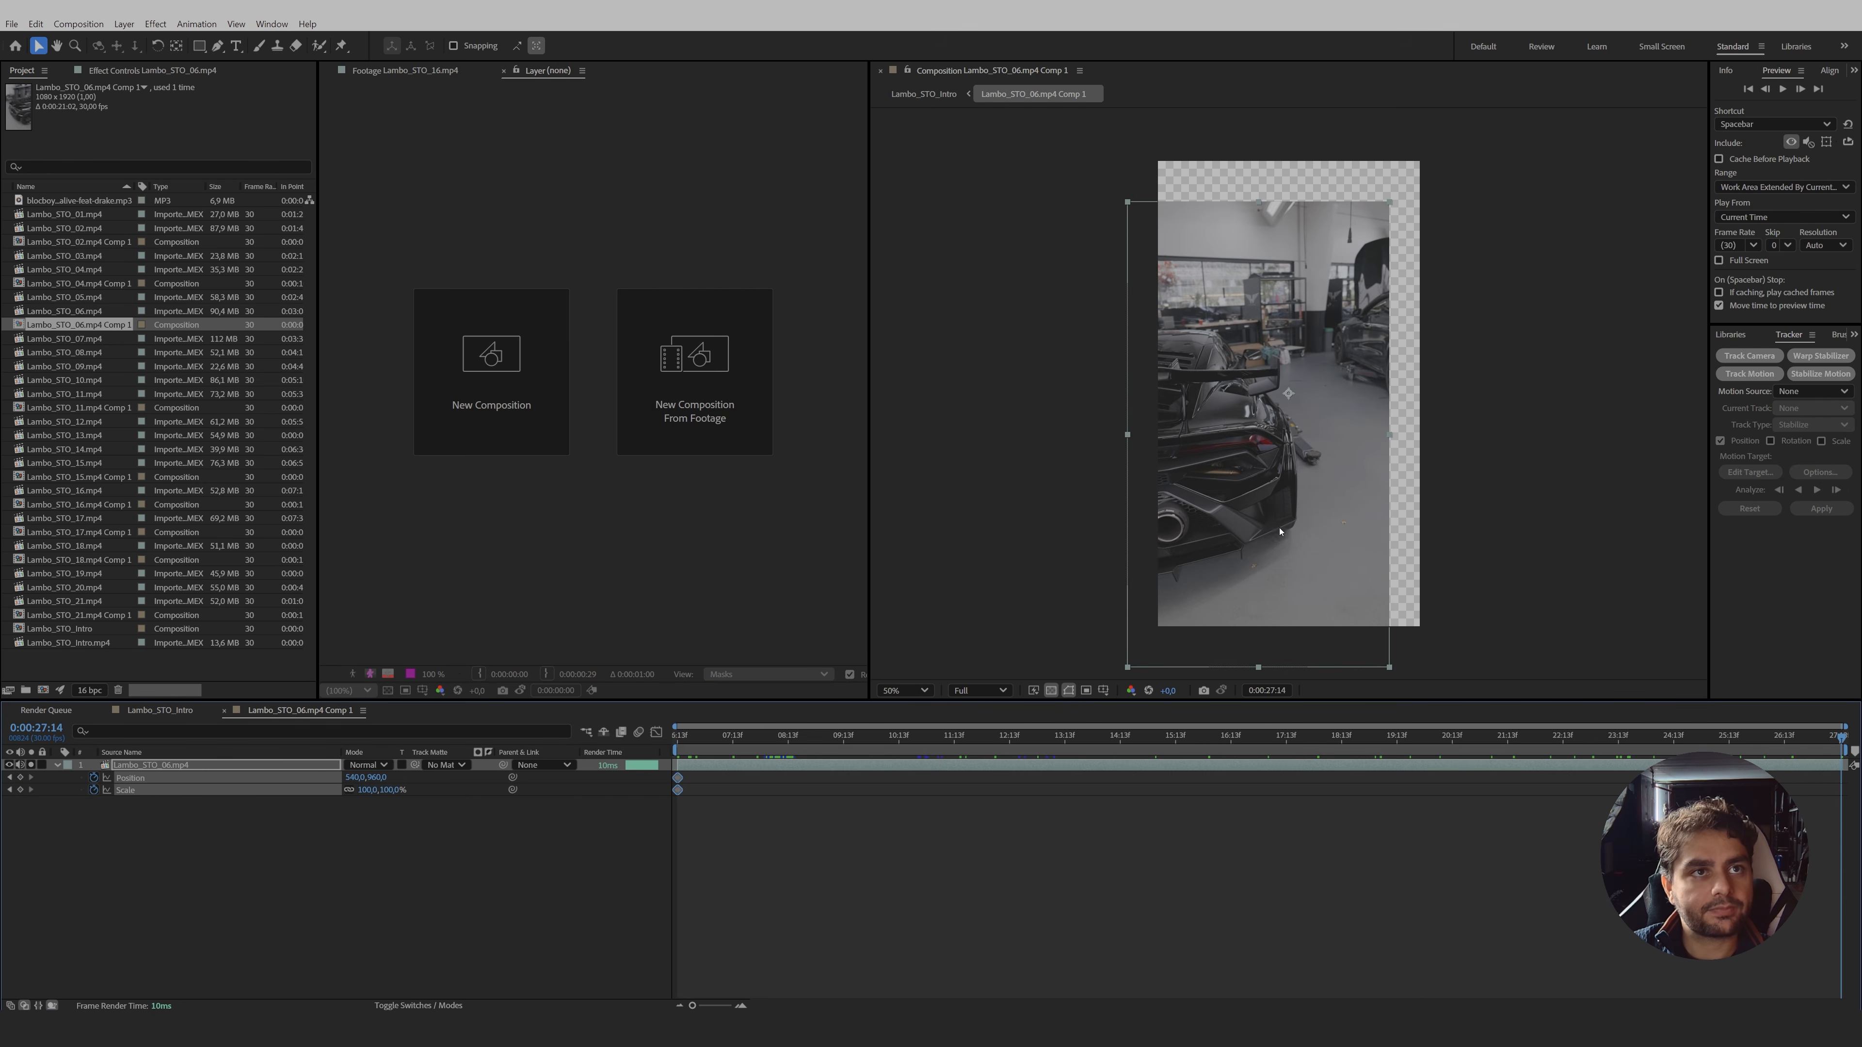
{"action": "left_click_drag", "start_coordinate": [1302, 539], "coordinate": [1332, 502]}
{"action": "left_click_drag", "start_coordinate": [1421, 399], "coordinate": [1435, 401]}
{"action": "mouse_move", "coordinate": [1813, 738]}
{"action": "left_mouse_down"}
{"action": "mouse_move", "coordinate": [1405, 737]}
{"action": "mouse_move", "coordinate": [1843, 737]}
{"action": "left_mouse_up"}
{"action": "left_click_drag", "start_coordinate": [1306, 545], "coordinate": [1319, 547]}
{"action": "left_click_drag", "start_coordinate": [1477, 737], "coordinate": [1843, 742]}
{"action": "left_click_drag", "start_coordinate": [1377, 575], "coordinate": [1384, 575]}
{"action": "left_click_drag", "start_coordinate": [1429, 737], "coordinate": [1261, 754]}
{"action": "left_click_drag", "start_coordinate": [1417, 646], "coordinate": [1420, 648]}
{"action": "key", "text": "ctrl+z"}
{"action": "left_click_drag", "start_coordinate": [1503, 749], "coordinate": [1843, 748]}
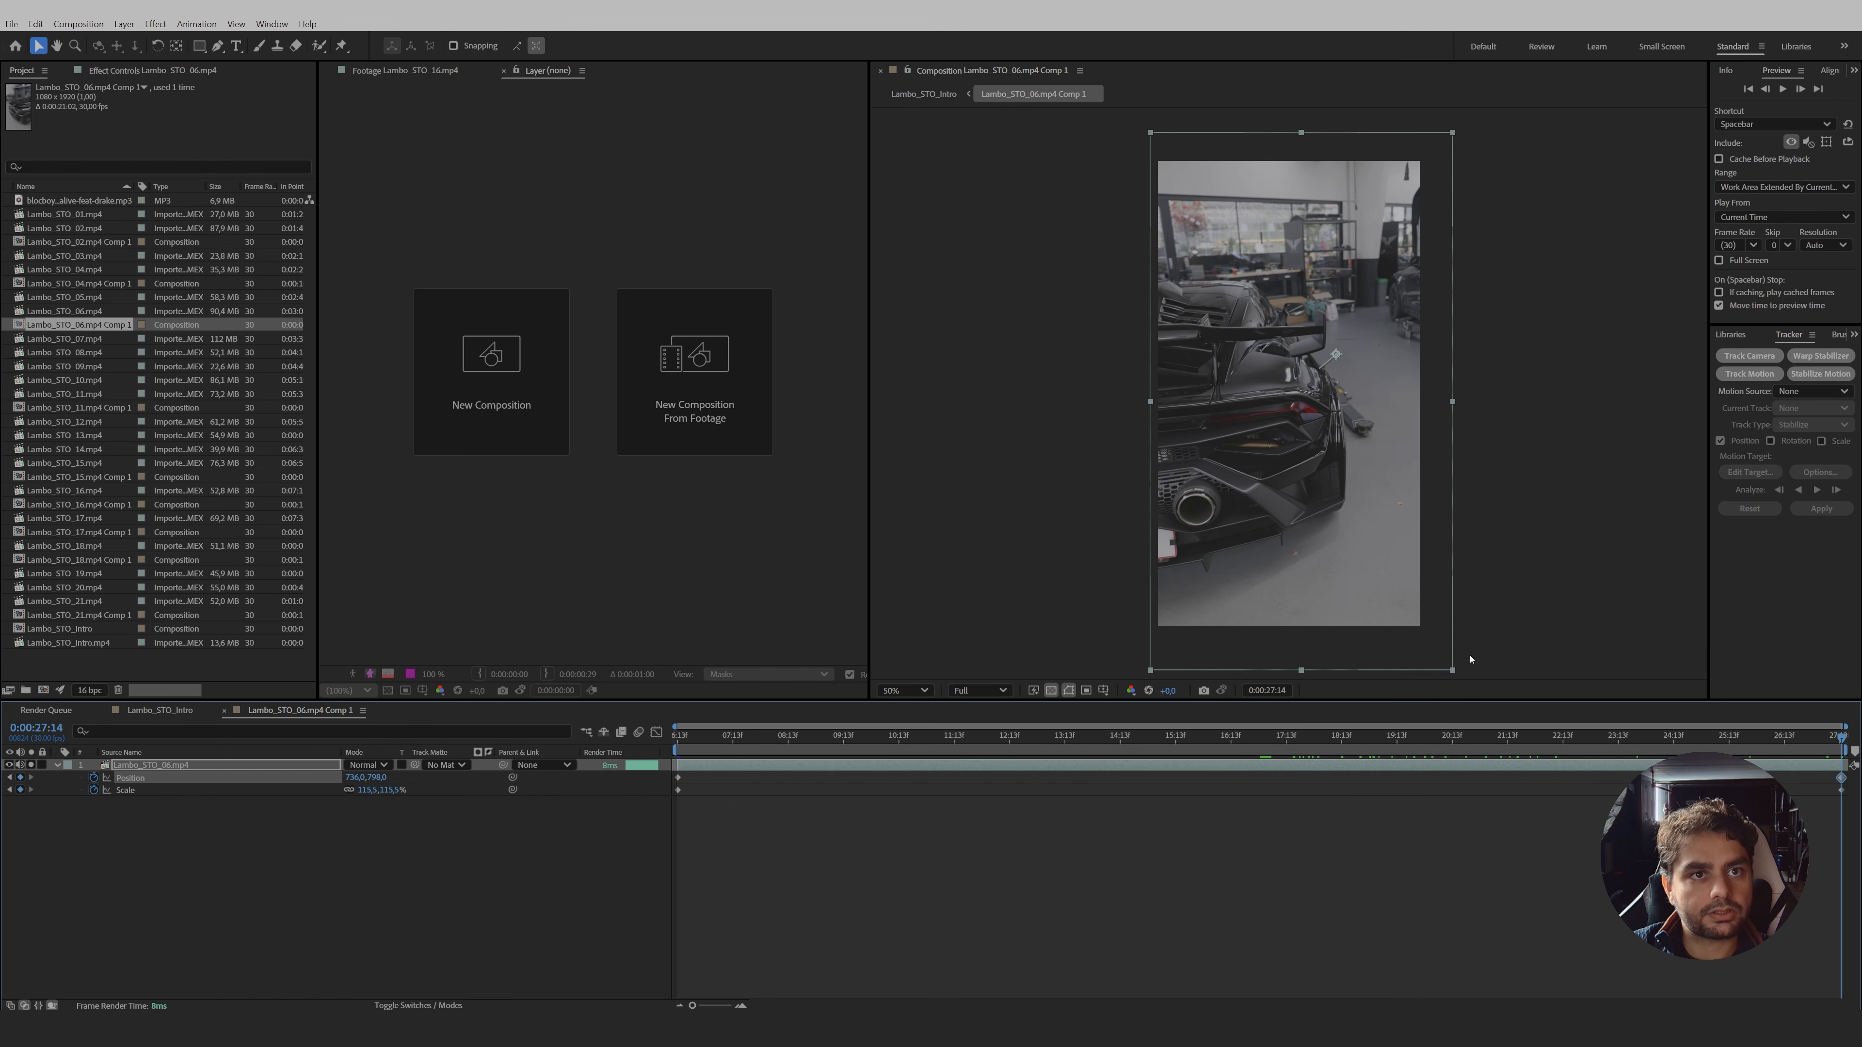
{"action": "left_click_drag", "start_coordinate": [1448, 669], "coordinate": [1460, 676]}
- Scale the Lambo_STO_06.mp4 clip up slightly at 0:00:06:13 and scrub through to check the frame coverage
{"action": "left_click_drag", "start_coordinate": [1693, 747], "coordinate": [610, 761]}
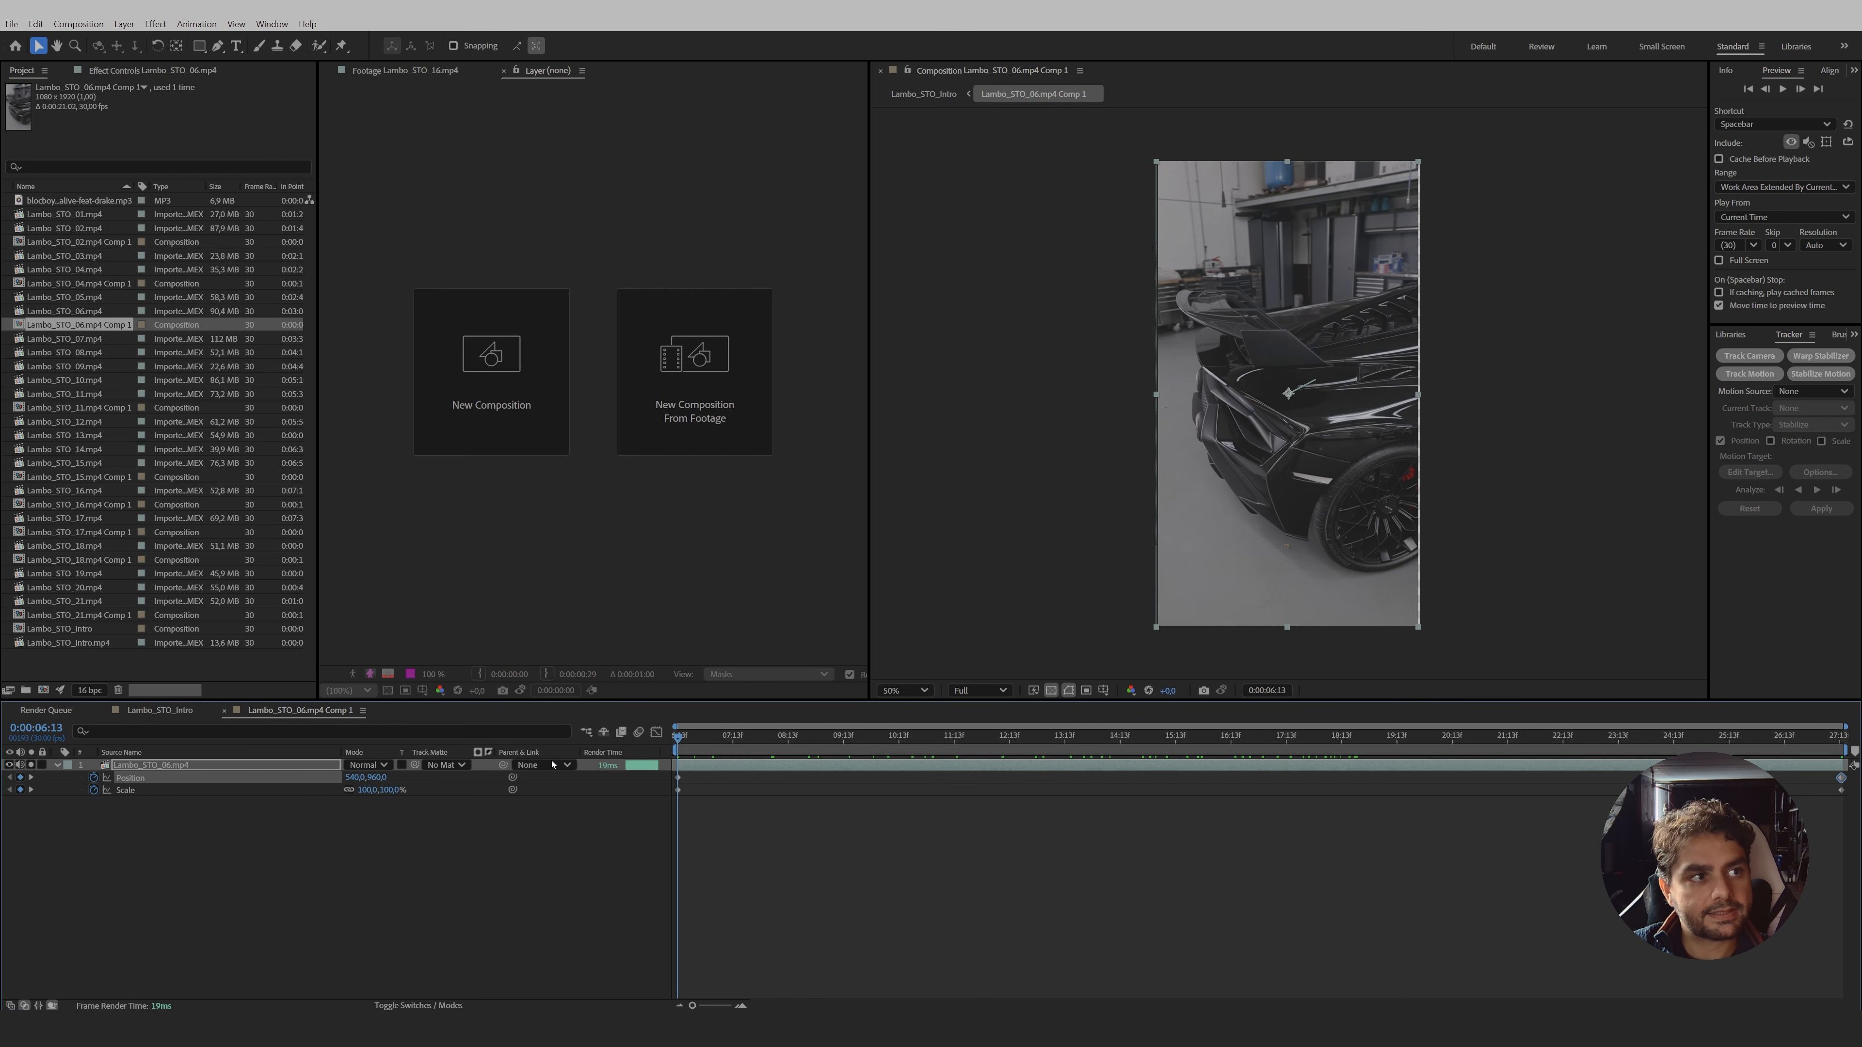
{"action": "left_click_drag", "start_coordinate": [1417, 630], "coordinate": [1420, 632]}
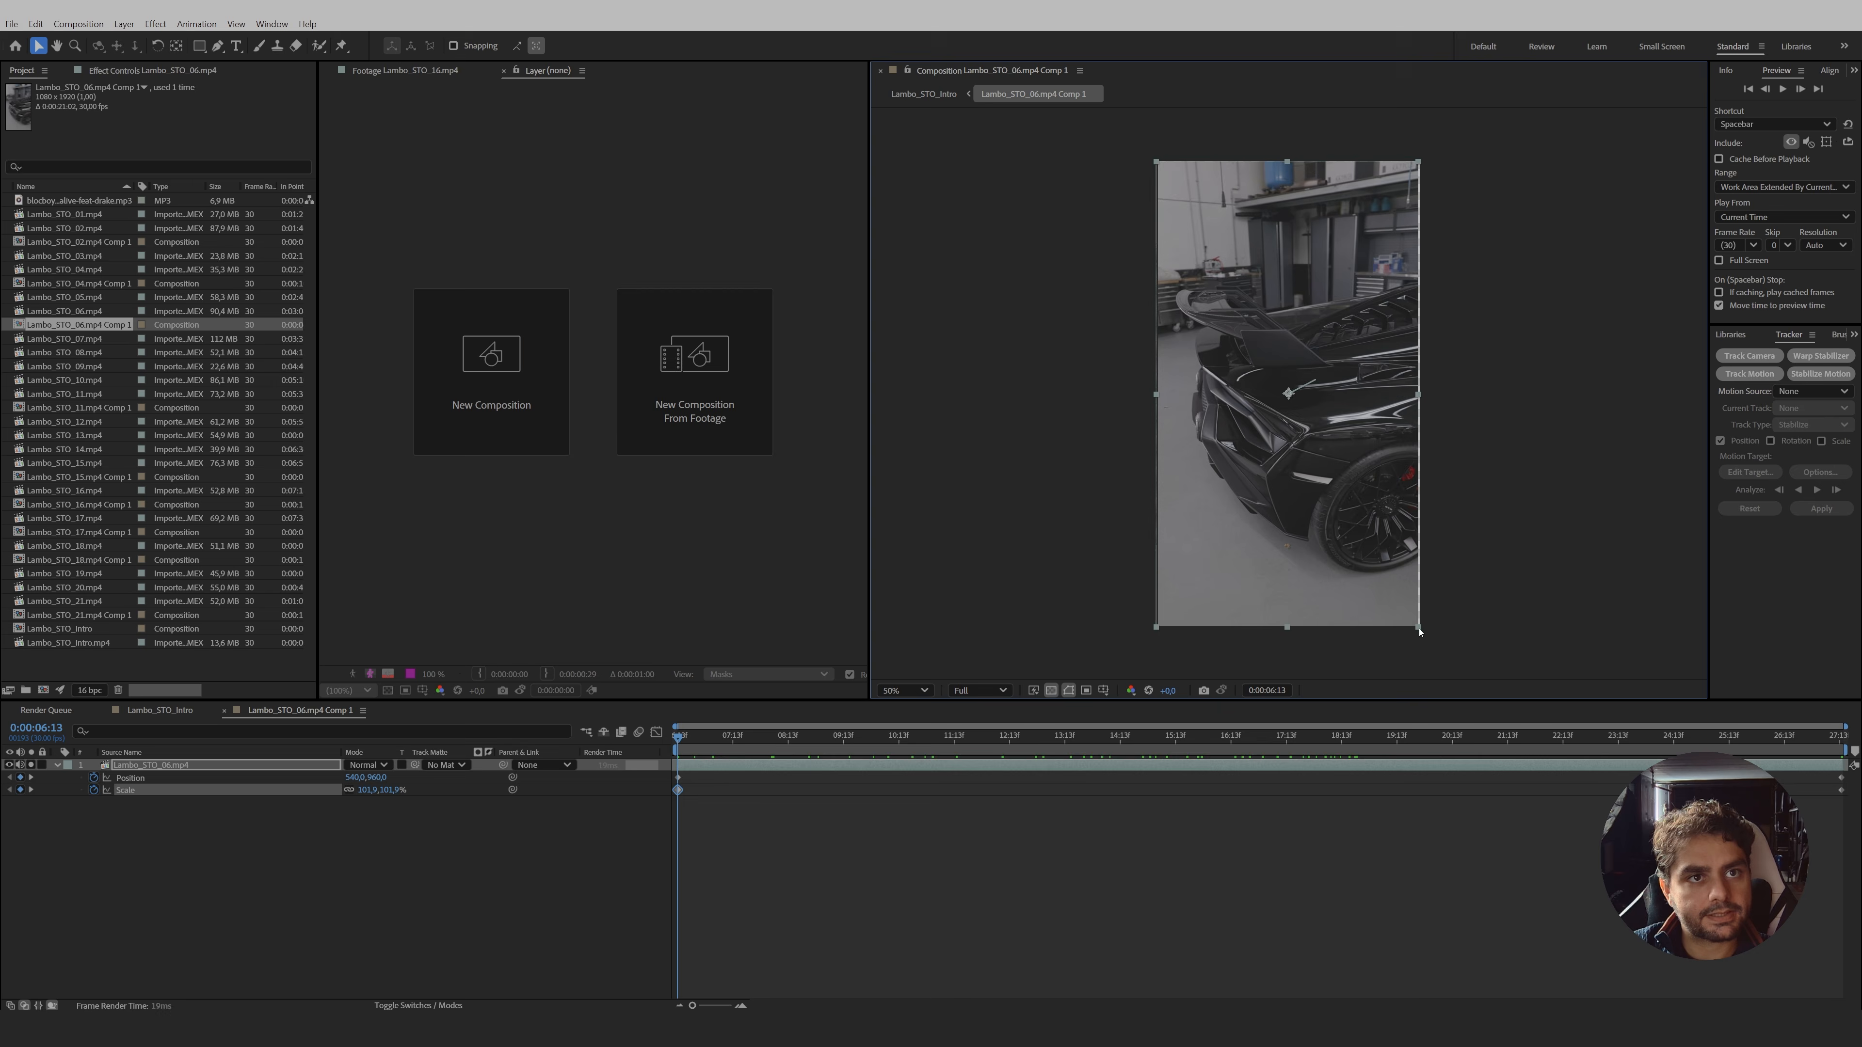
{"action": "left_click_drag", "start_coordinate": [670, 743], "coordinate": [1299, 753]}
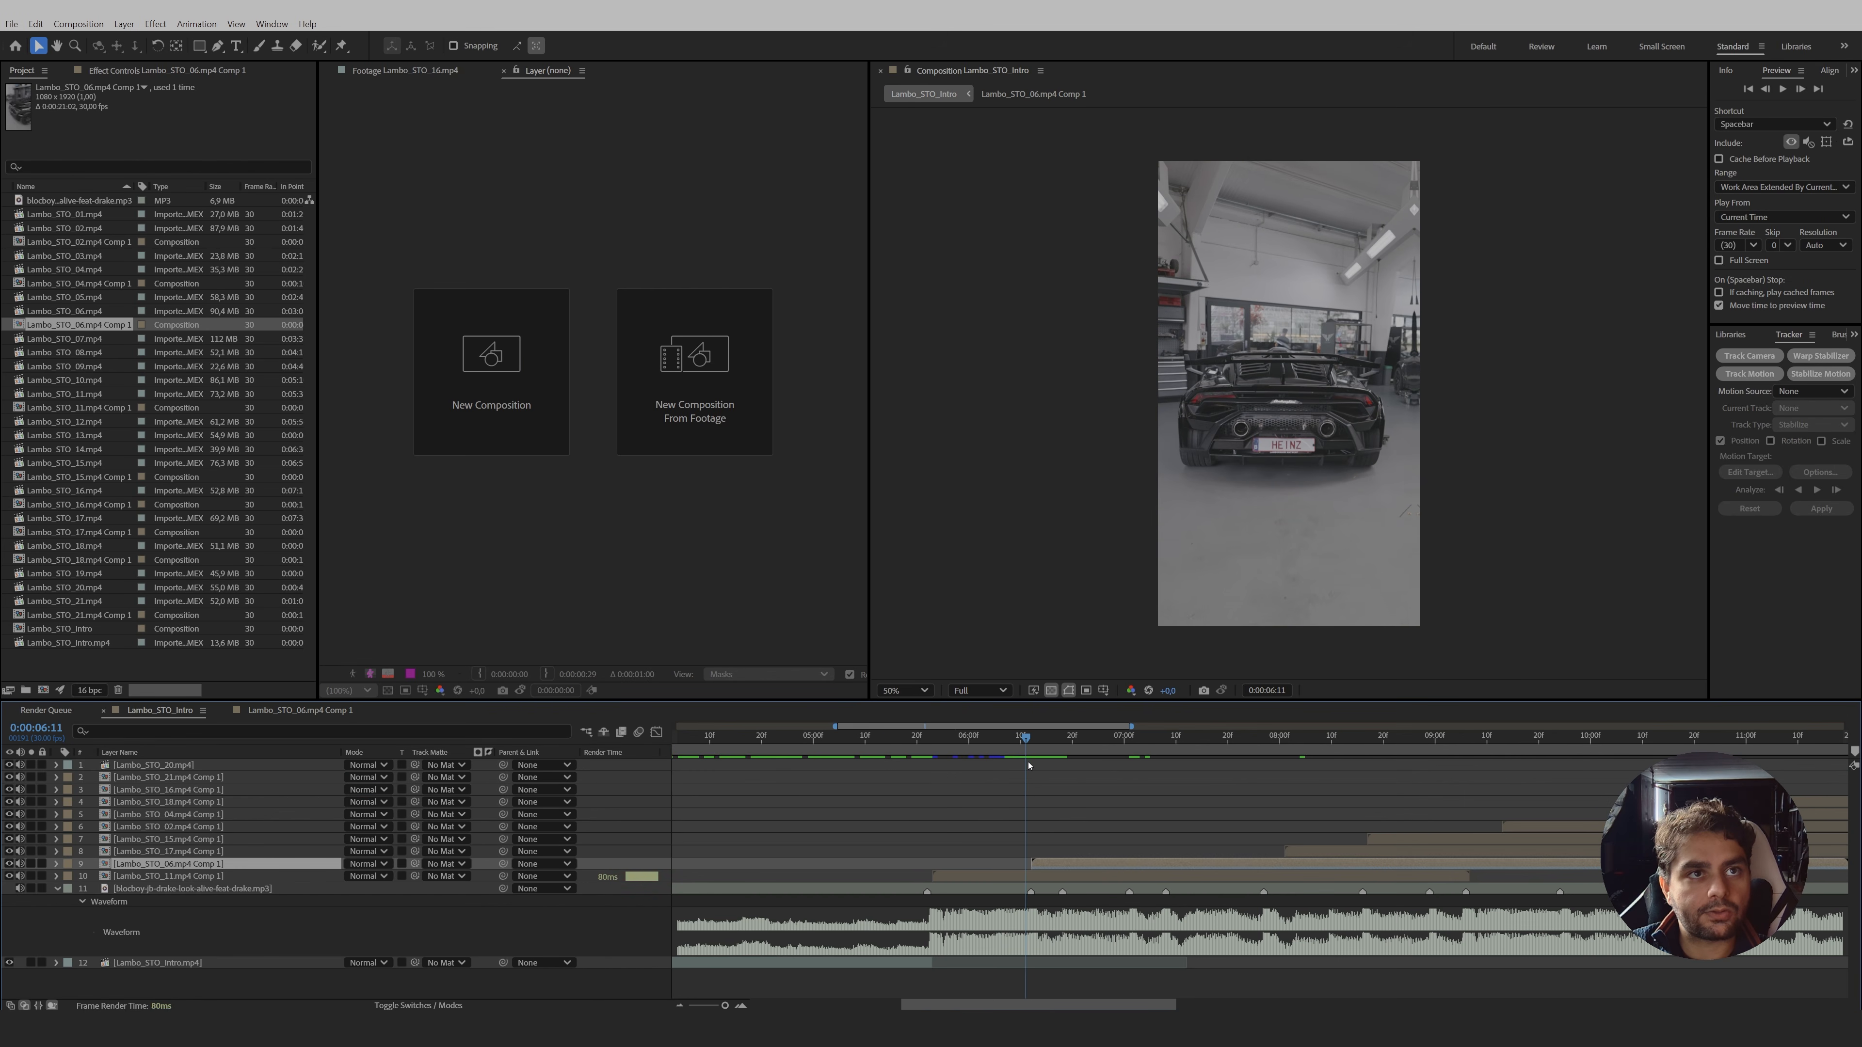
- Open Lambo_STO_17.mp4 Comp 1 from the Lambo_STO_Intro composition and set Position and Scale keyframes on its clip at 0:00:08:01
{"action": "left_click_drag", "start_coordinate": [1029, 765], "coordinate": [1290, 796]}
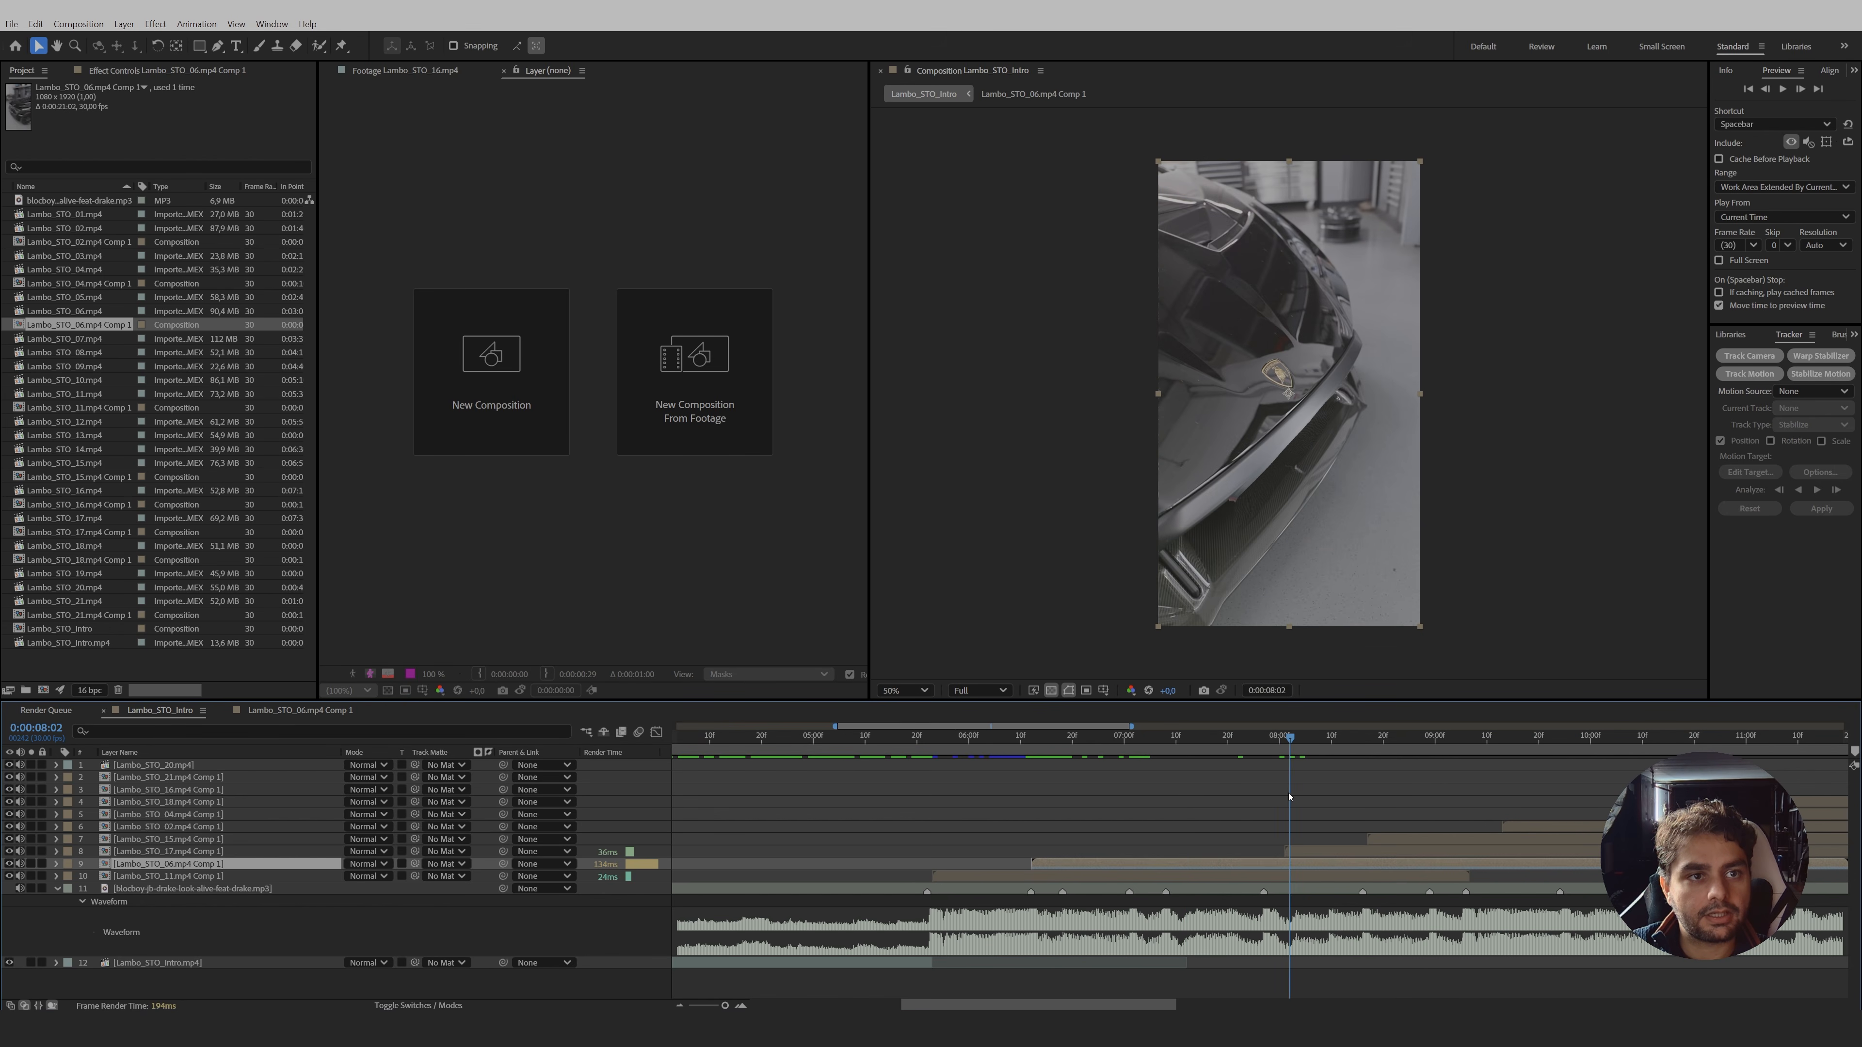
{"action": "left_click", "coordinate": [1322, 853]}
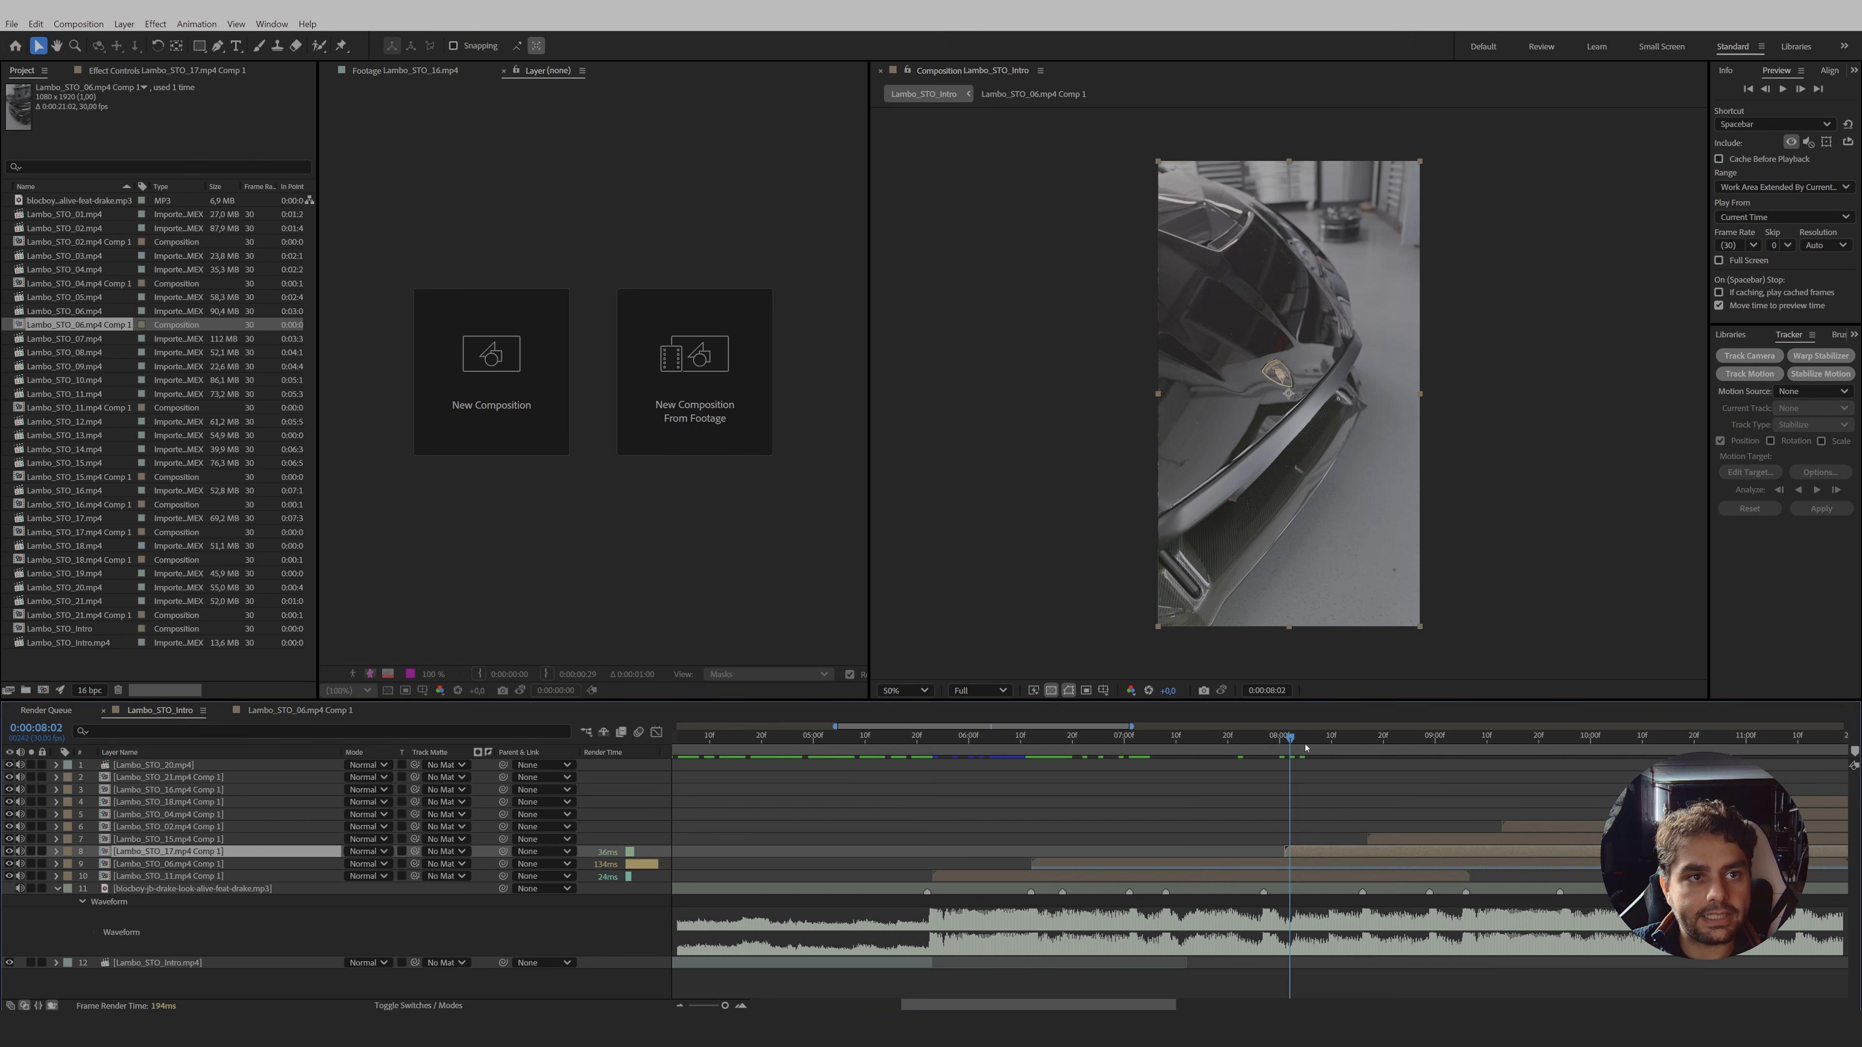
{"action": "left_click_drag", "start_coordinate": [1292, 742], "coordinate": [1347, 737]}
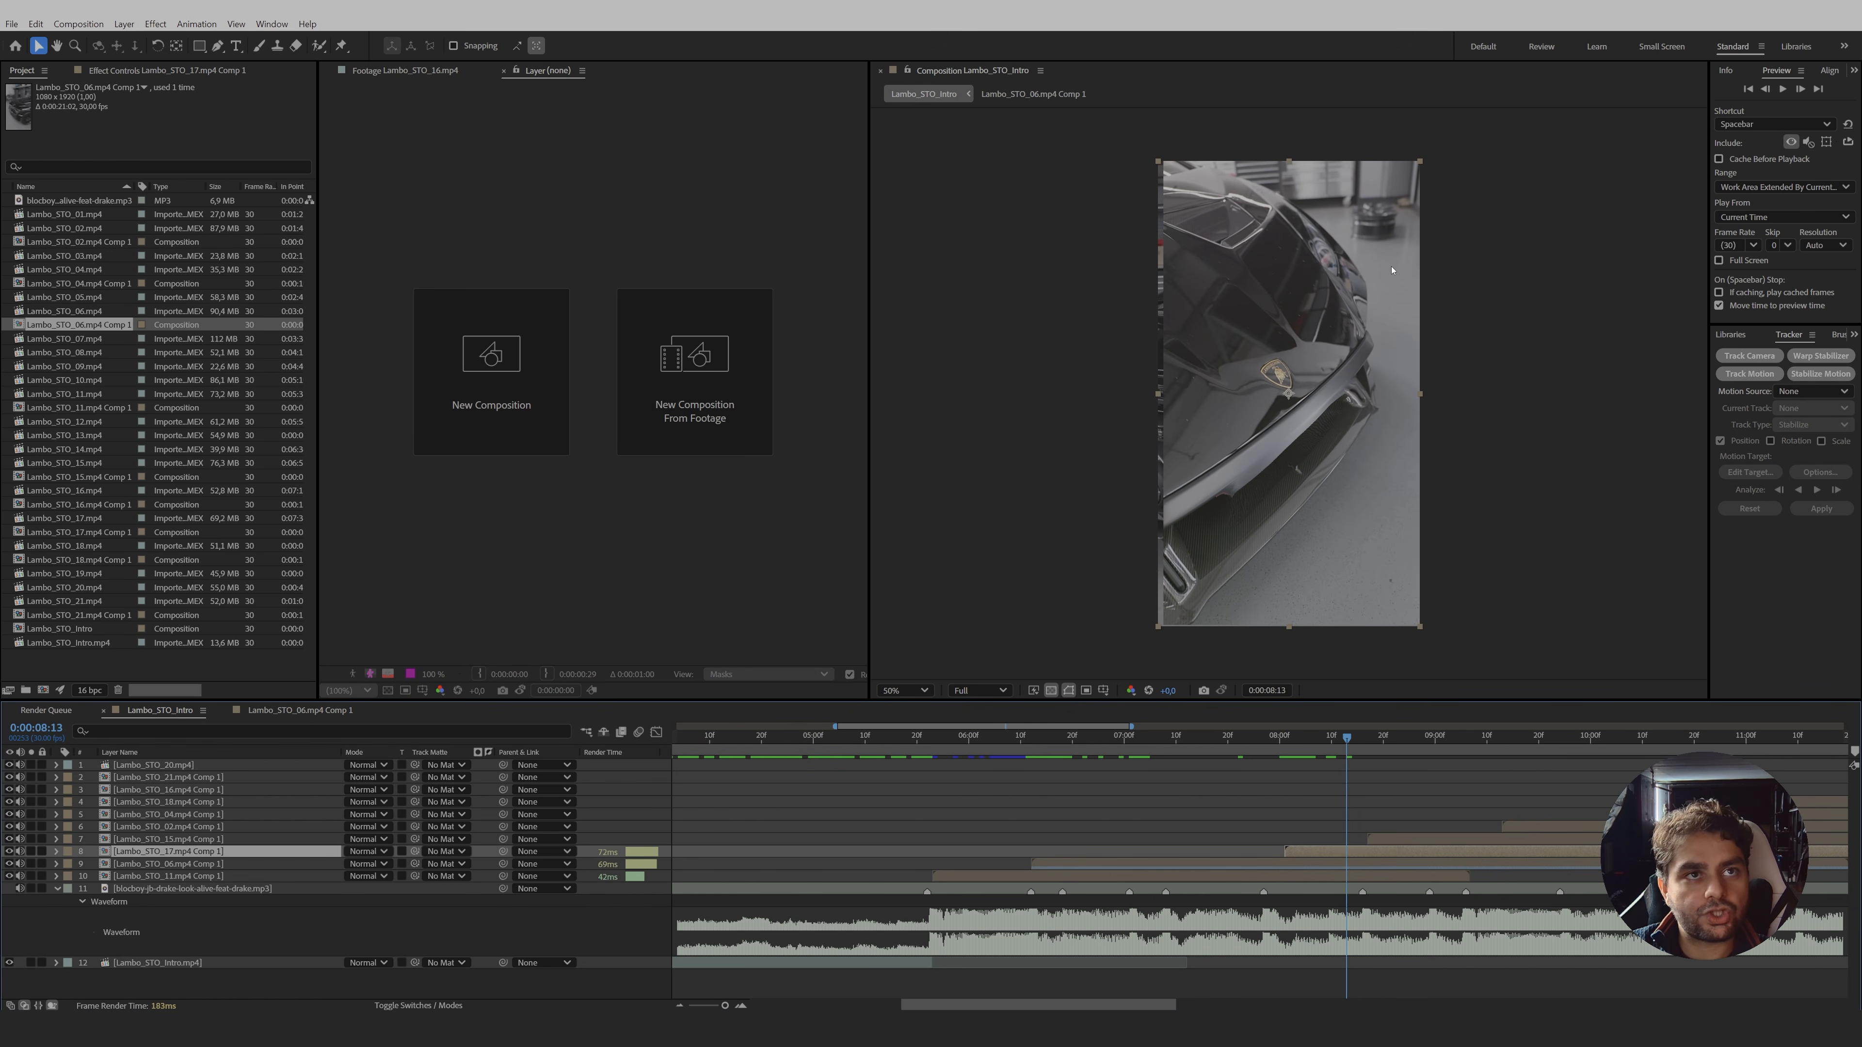
{"action": "double_click", "coordinate": [1324, 858]}
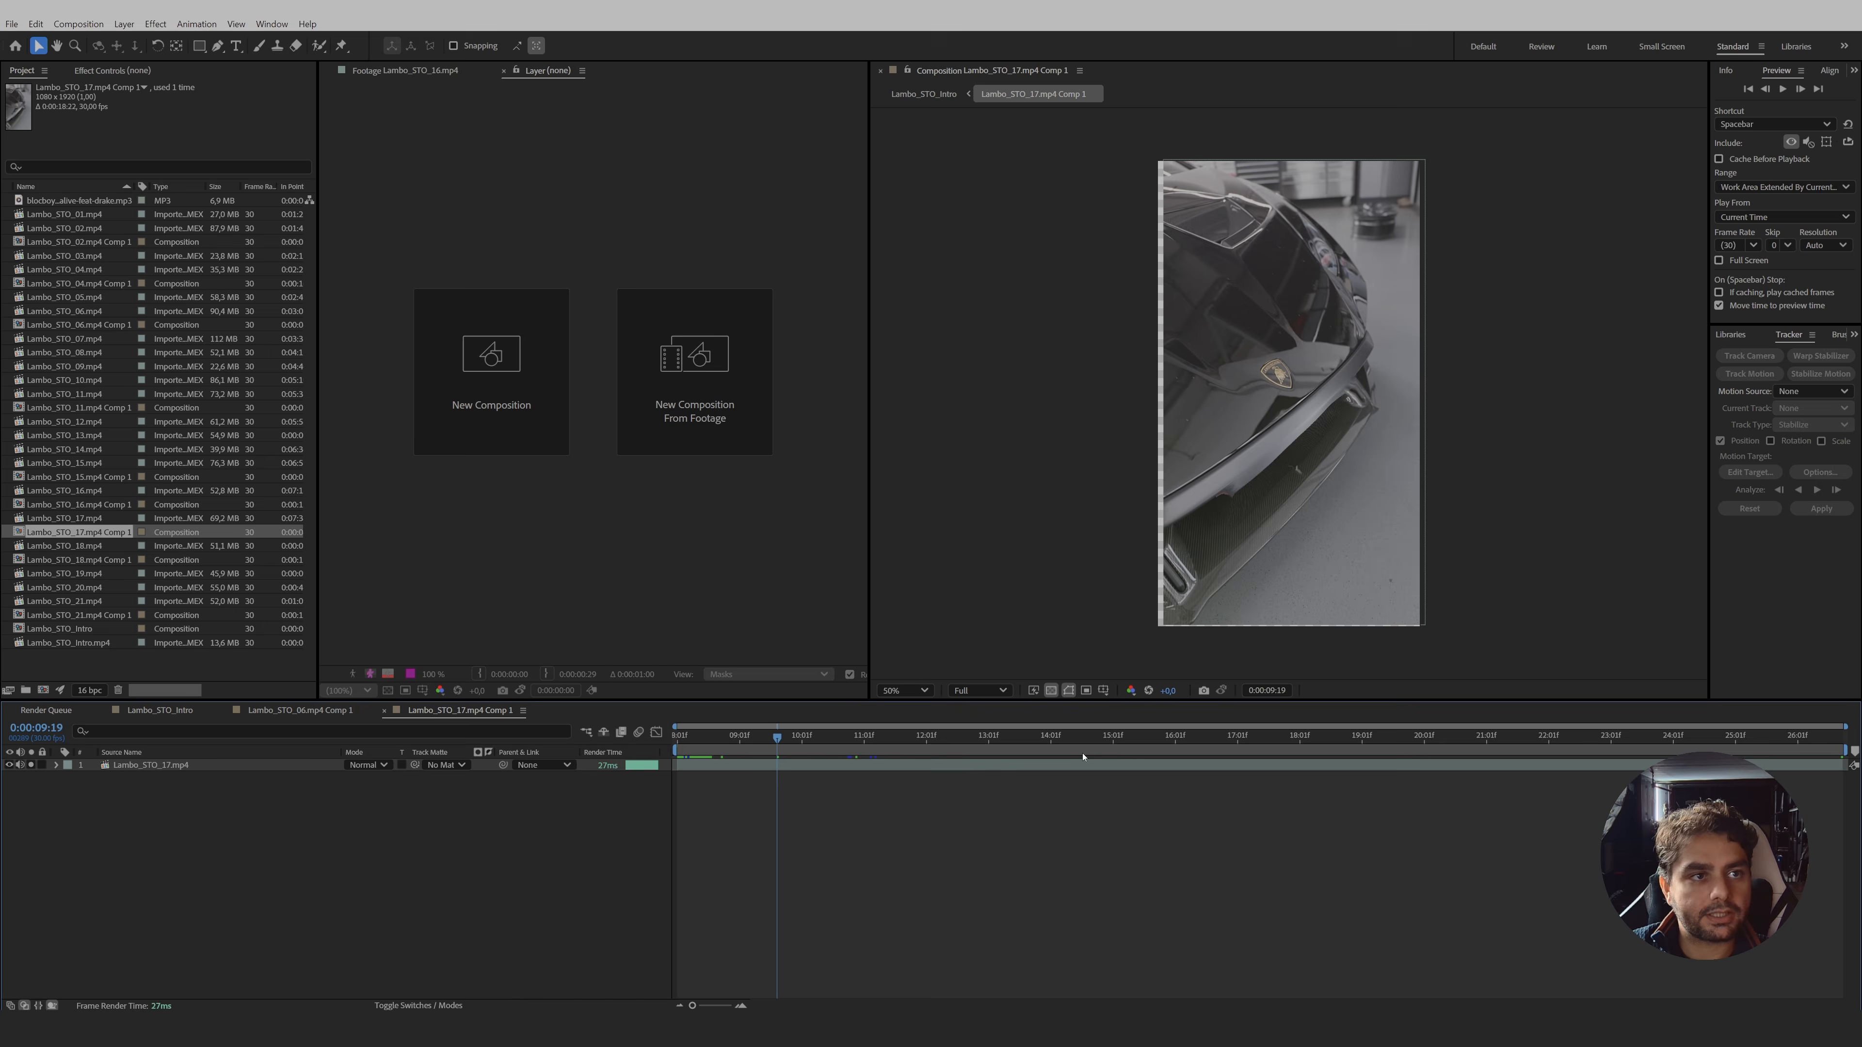
{"action": "left_click_drag", "start_coordinate": [761, 736], "coordinate": [502, 781]}
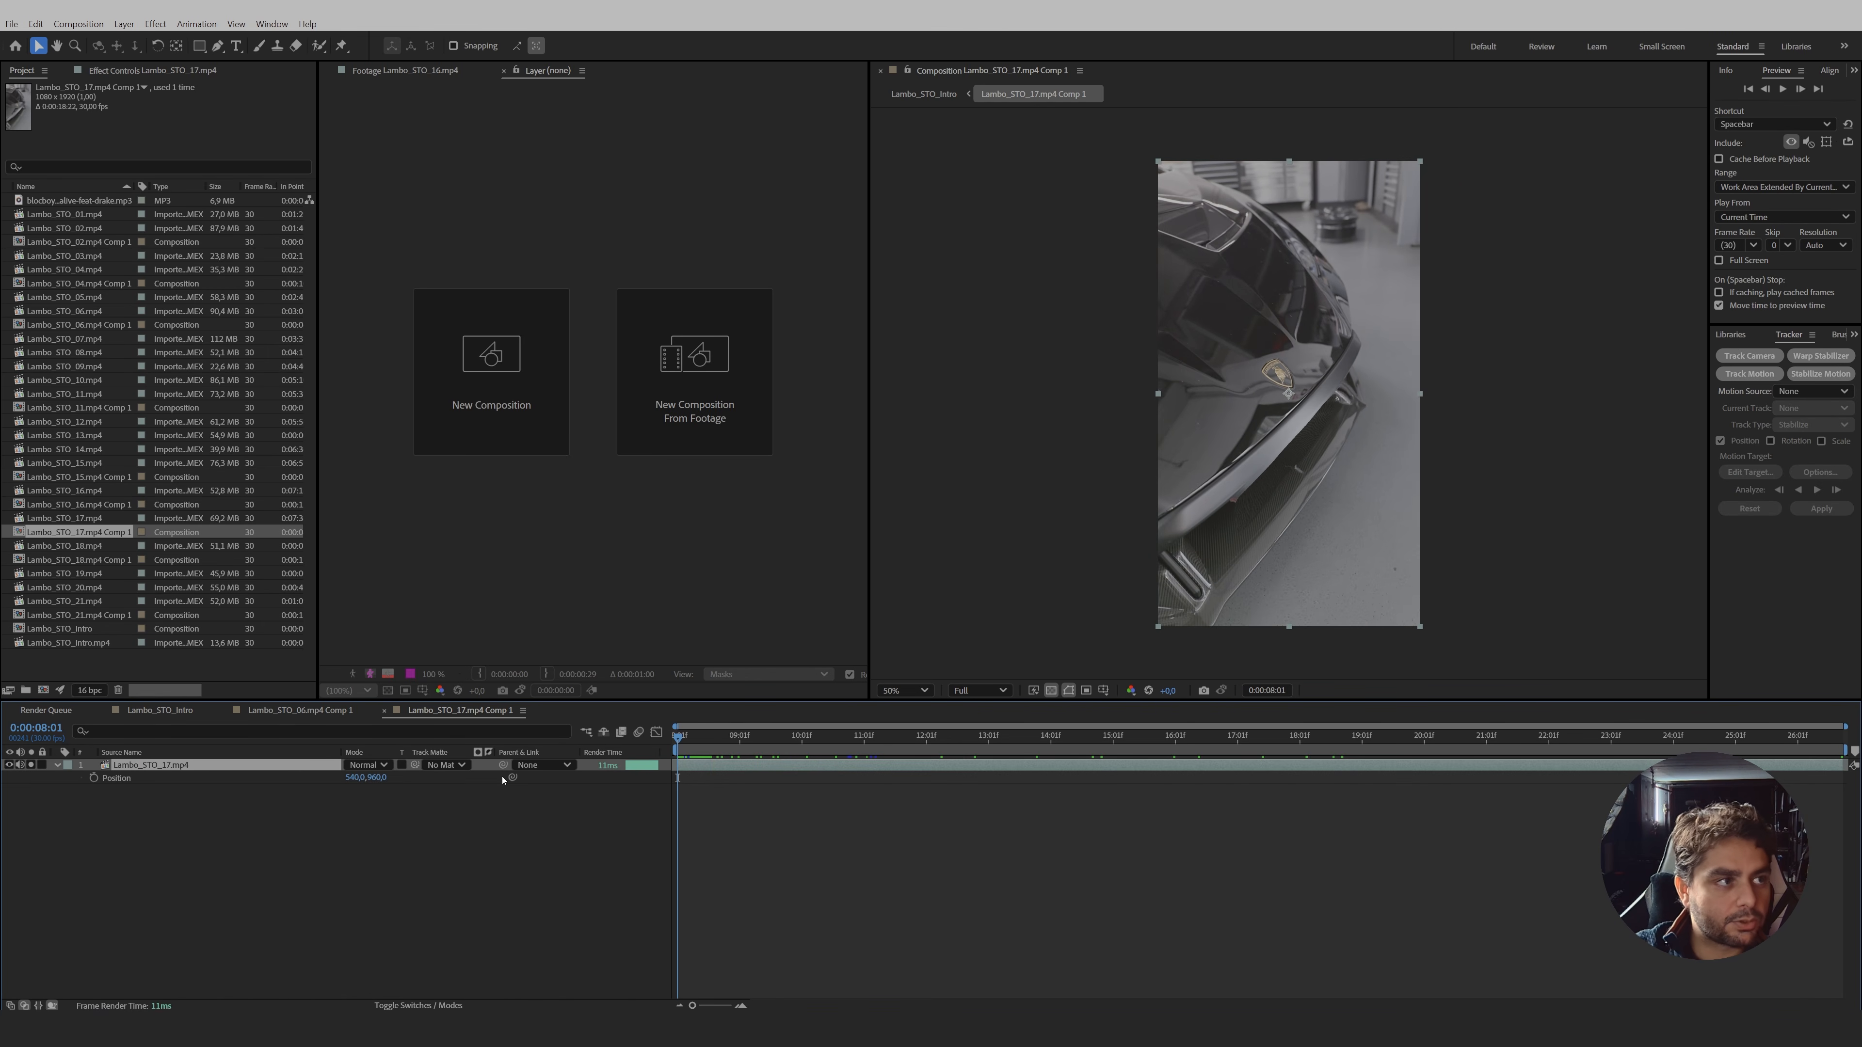
{"action": "left_click_drag", "start_coordinate": [94, 777], "coordinate": [96, 804]}
- Scale the Lambo_STO_17.mp4 clip to about 120% at the last frame, 0:00:26:22, and reposition it to fill the frame
{"action": "left_click_drag", "start_coordinate": [677, 738], "coordinate": [1853, 745]}
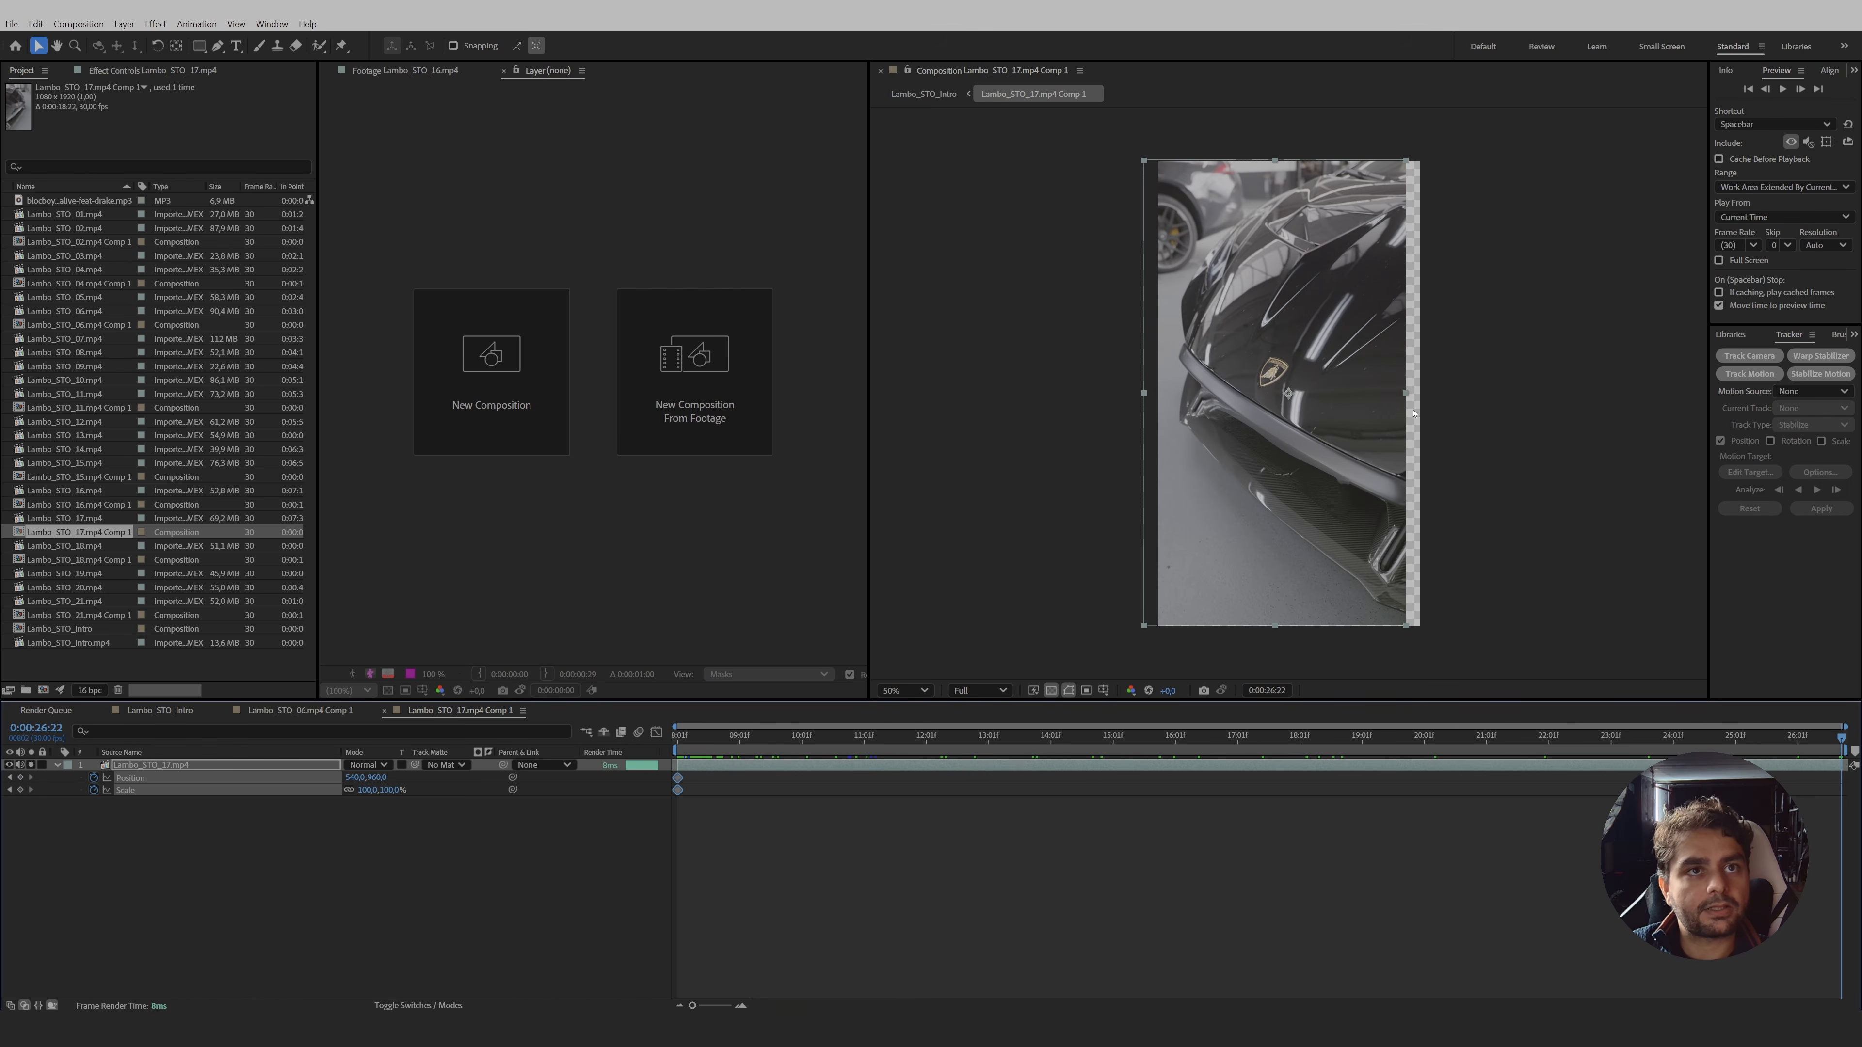
{"action": "left_click_drag", "start_coordinate": [1406, 396], "coordinate": [1433, 393]}
{"action": "left_click_drag", "start_coordinate": [1781, 742], "coordinate": [1847, 749]}
{"action": "left_click_drag", "start_coordinate": [1349, 485], "coordinate": [1351, 489]}
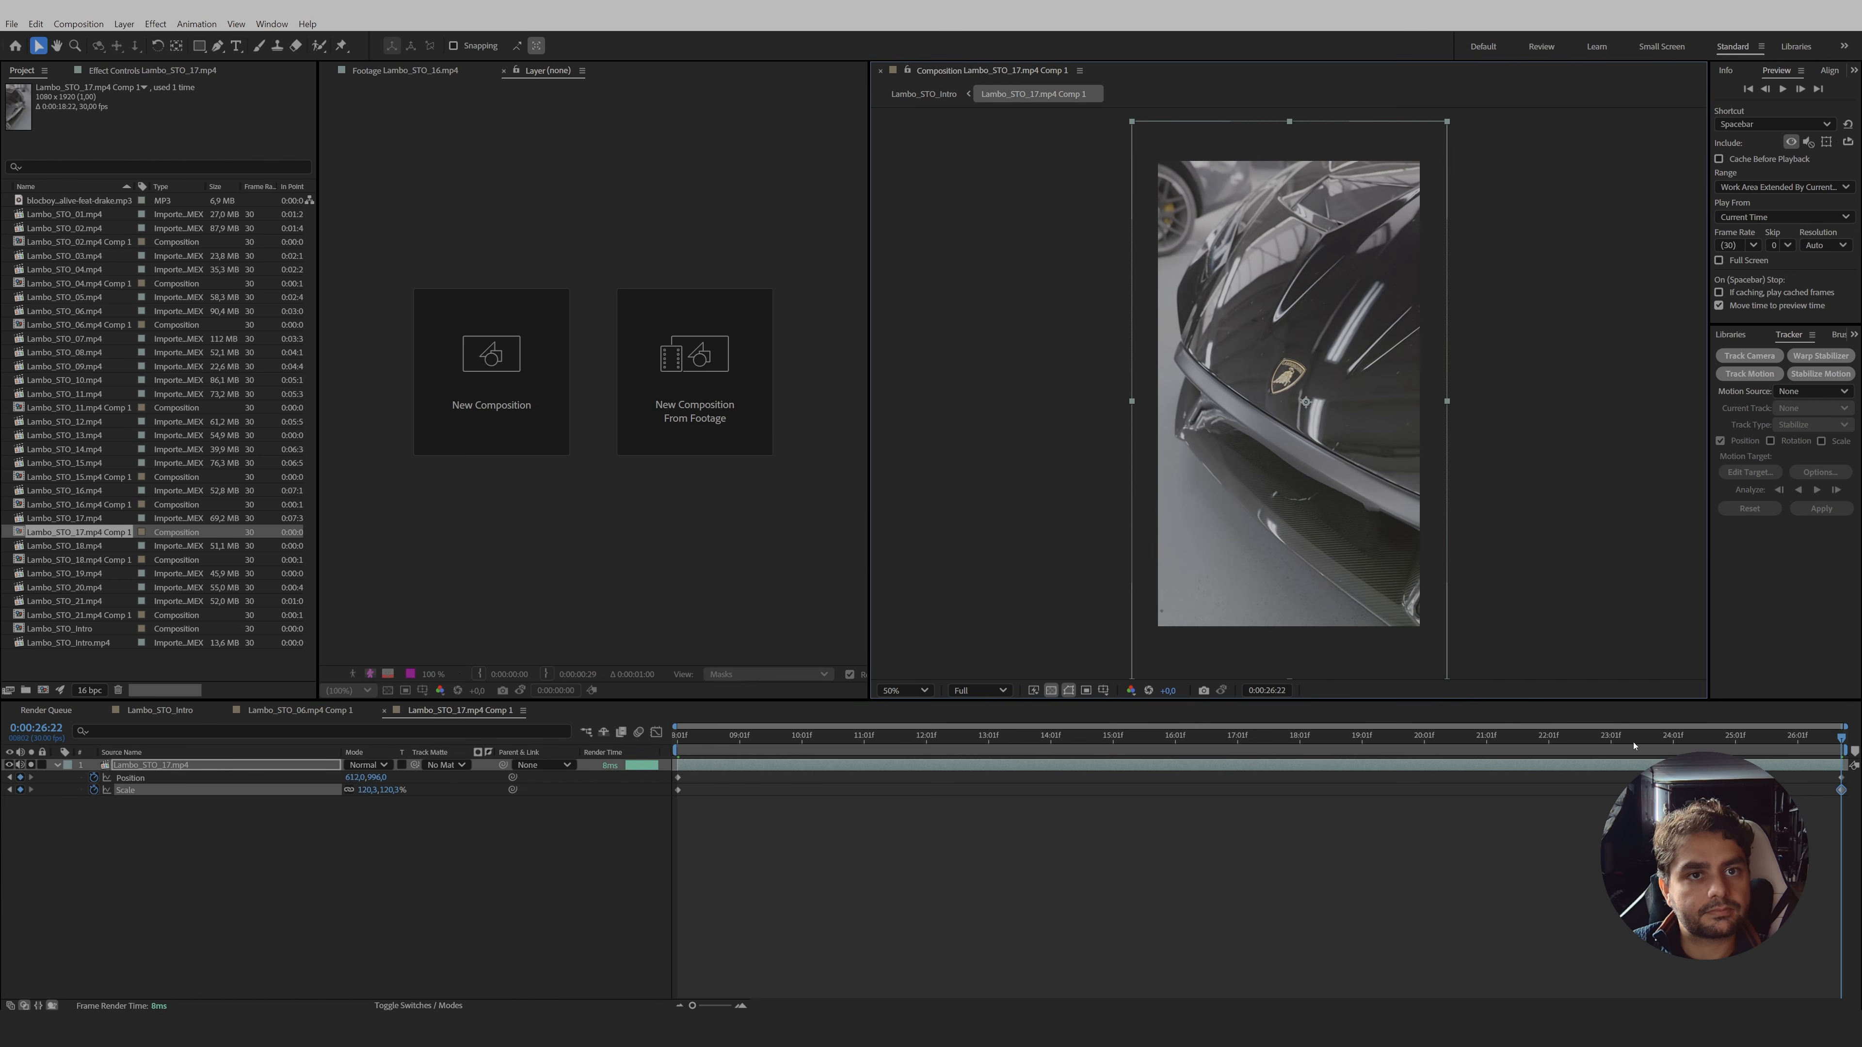
- Scale the Lambo_STO_17.mp4 clip to about 114% at its first frame, 0:00:08:01
{"action": "key", "text": "Home"}
{"action": "left_click_drag", "start_coordinate": [1421, 633], "coordinate": [1439, 653]}
{"action": "left_click_drag", "start_coordinate": [707, 742], "coordinate": [511, 684]}
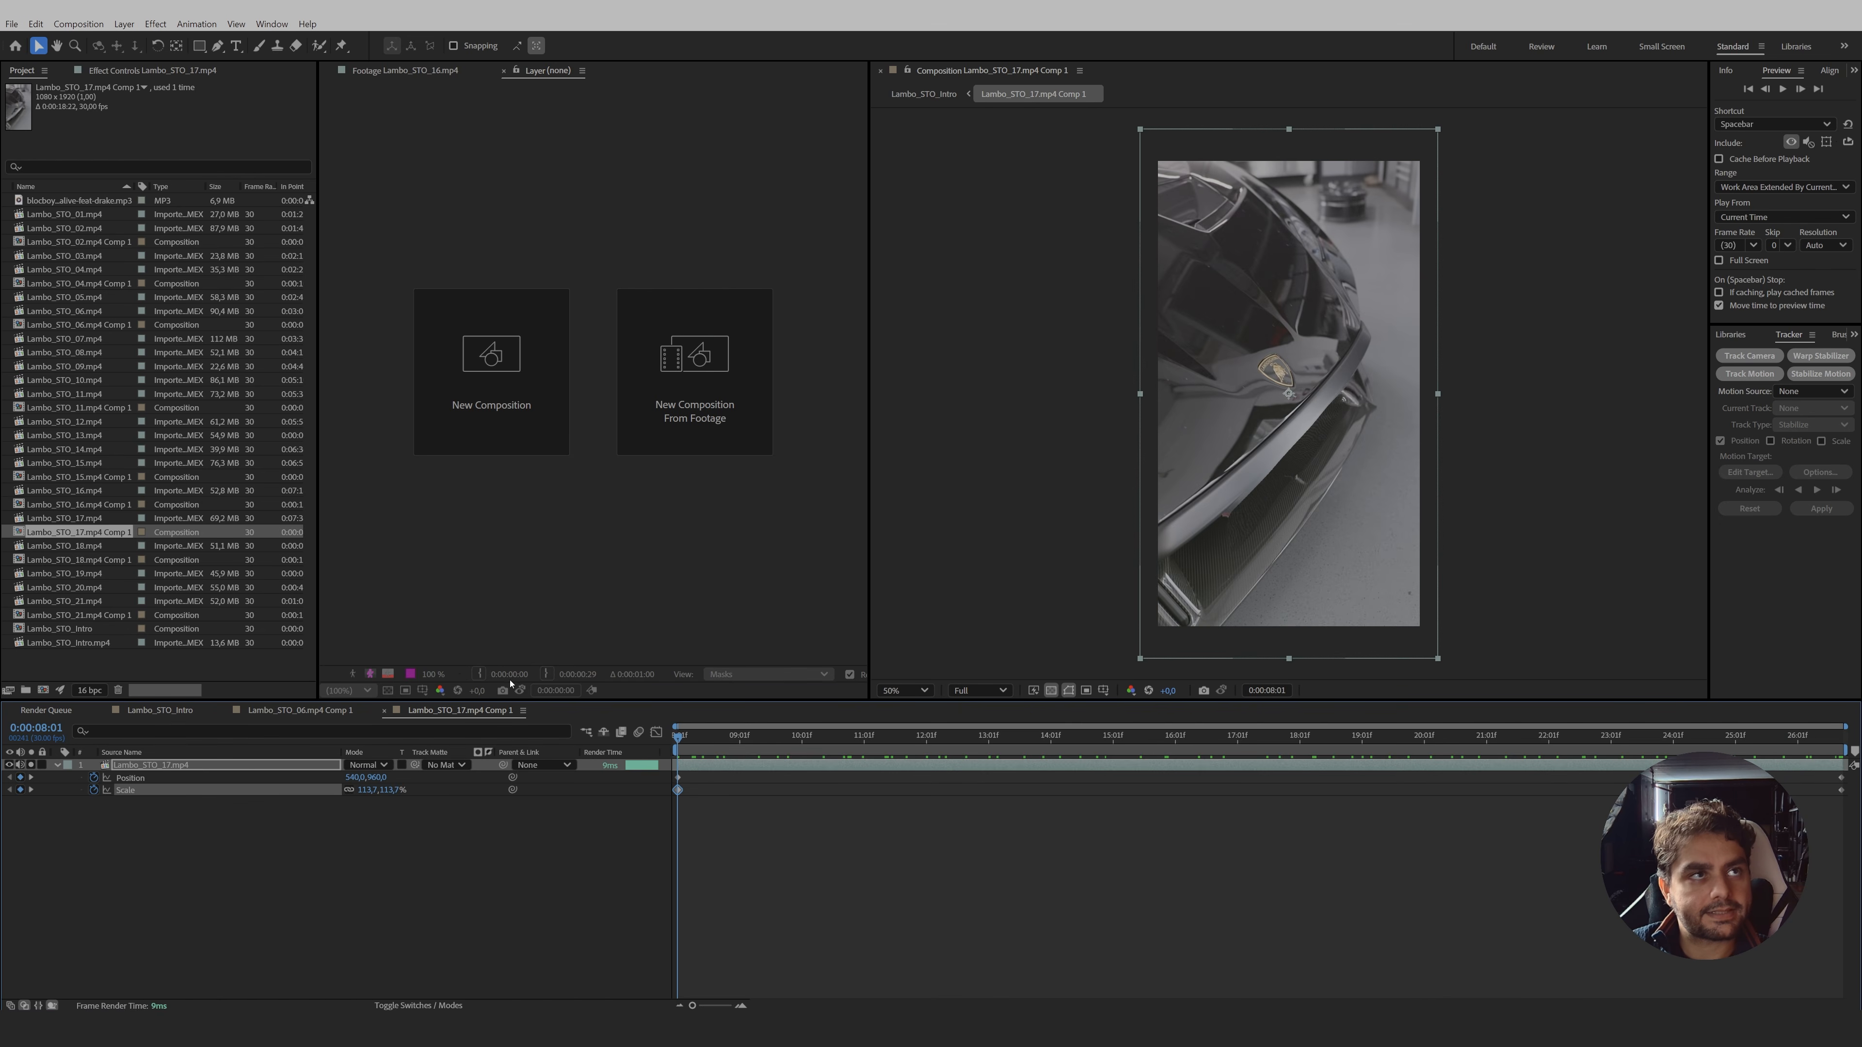
- Return to the Lambo_STO_Intro composition and align the start of Lambo_STO_17.mp4 Comp 1 with the beat marker at 0:00:07:01
{"action": "left_click", "coordinate": [922, 94]}
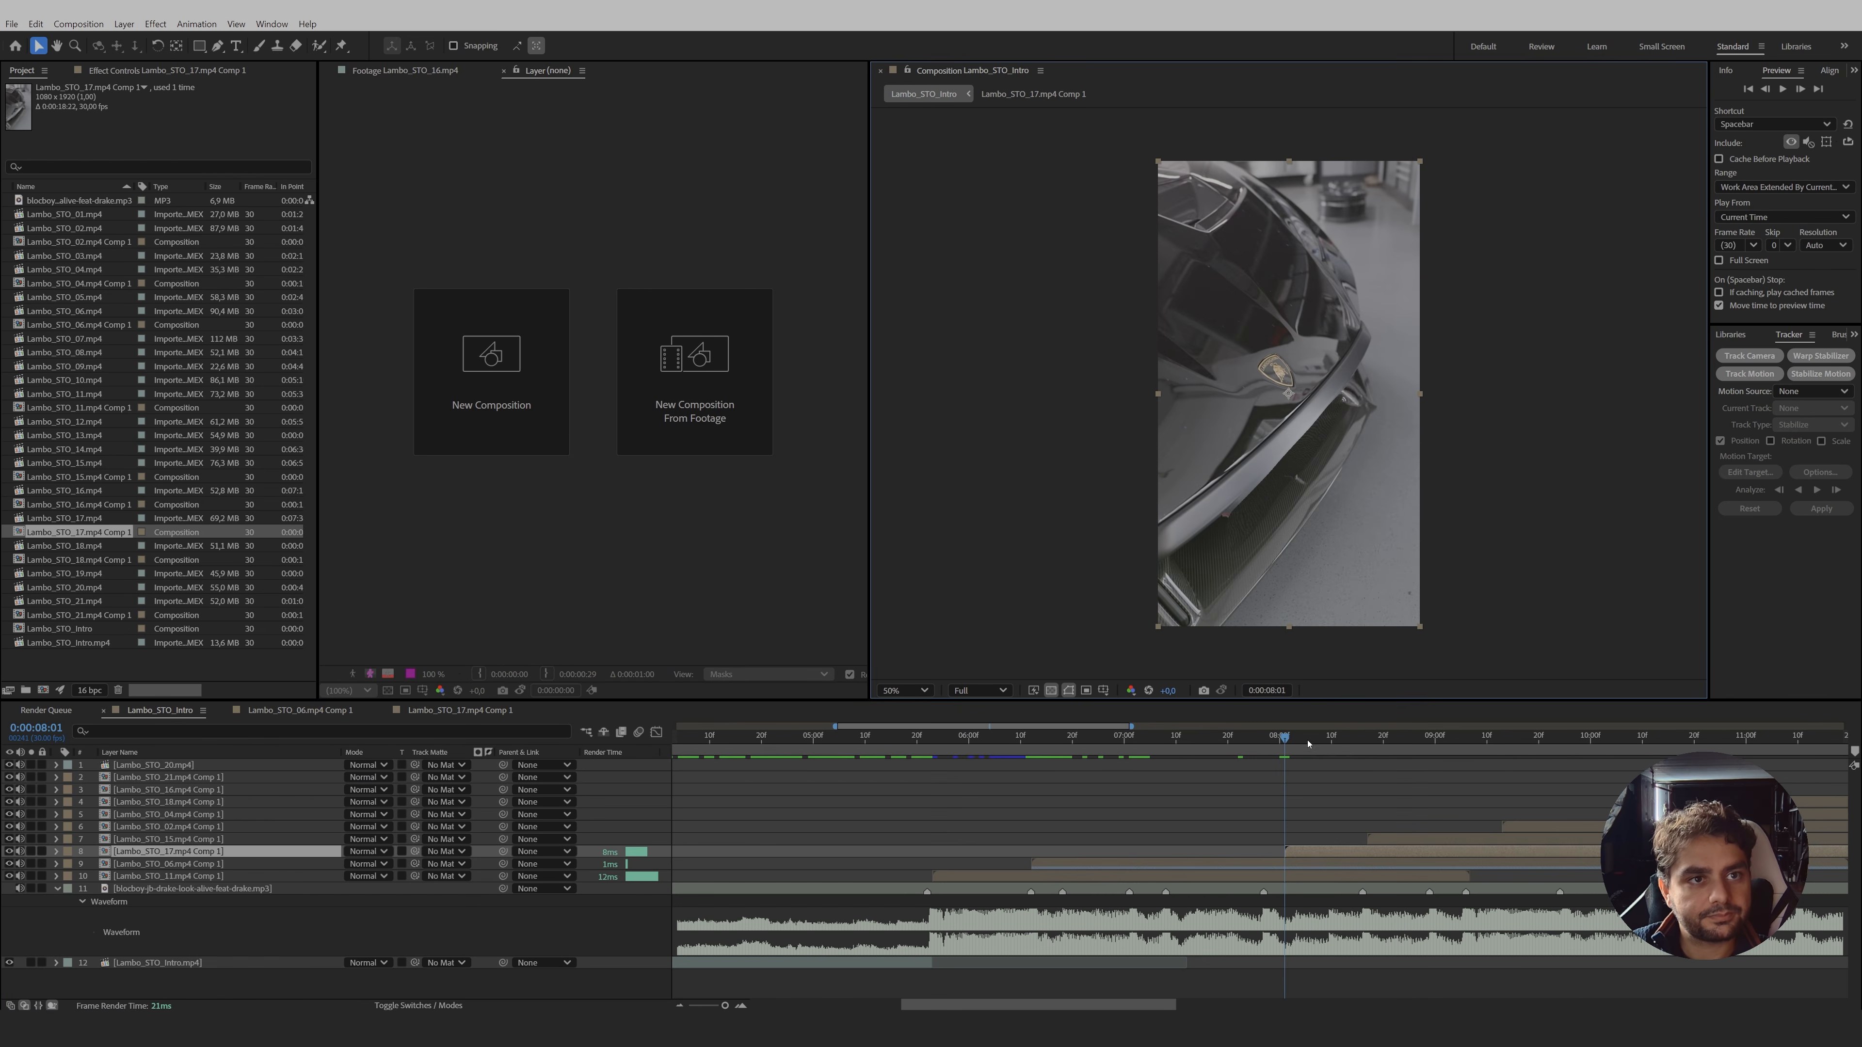
{"action": "left_click_drag", "start_coordinate": [1308, 744], "coordinate": [1365, 756]}
{"action": "left_click", "coordinate": [1396, 840]}
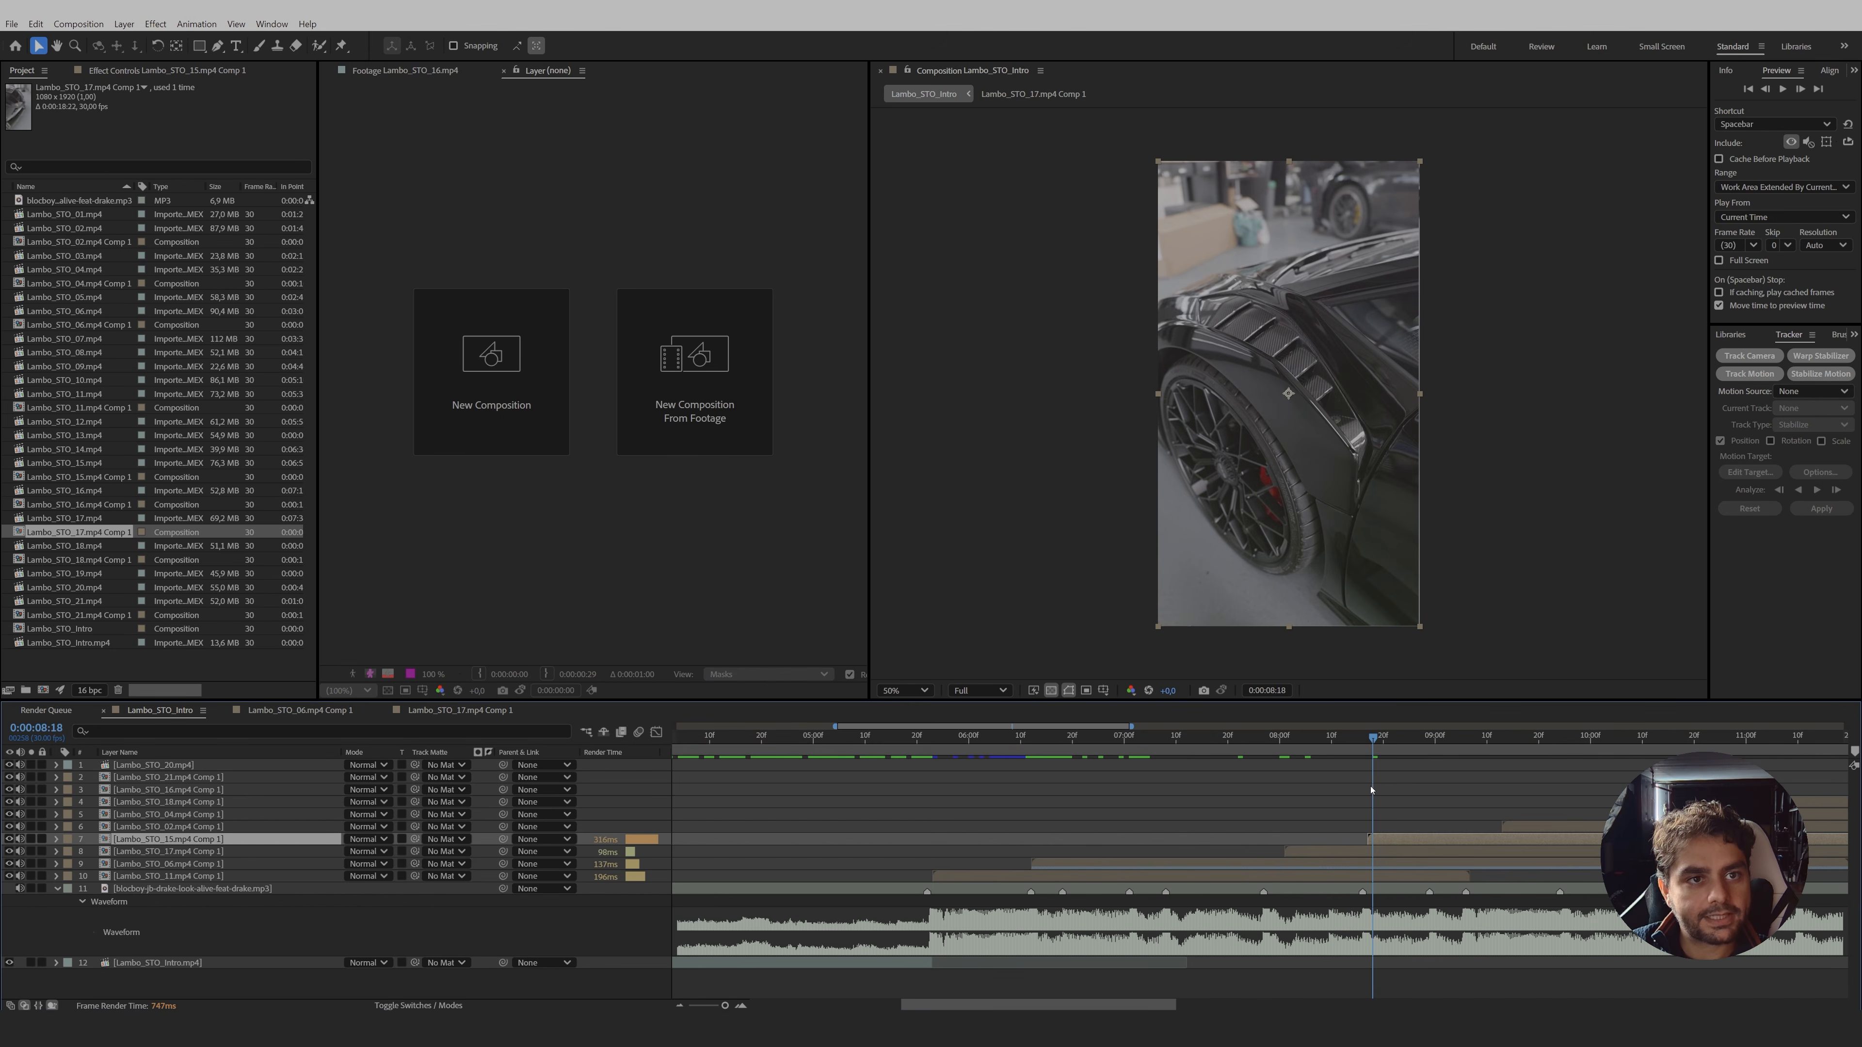
{"action": "left_click_drag", "start_coordinate": [1017, 748], "coordinate": [1131, 769]}
{"action": "left_click", "coordinate": [1307, 854]}
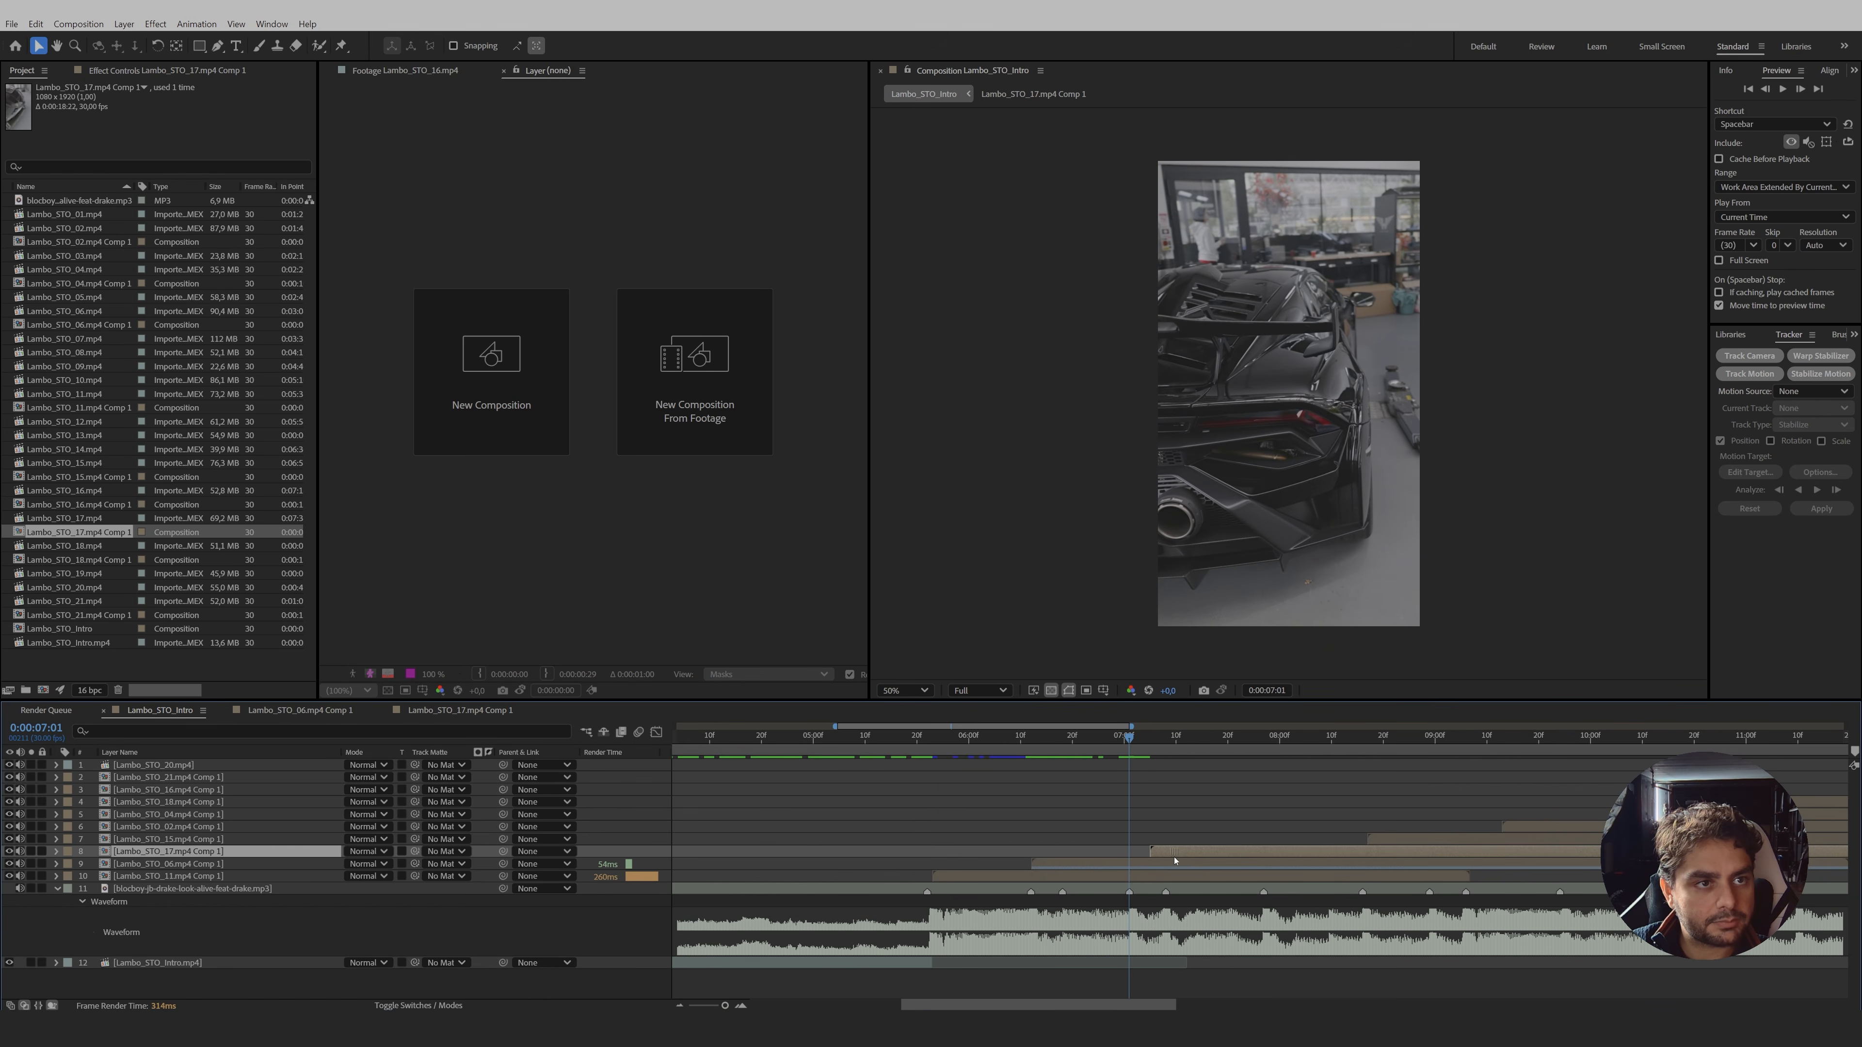
{"action": "key", "text": "bracketleft"}
{"action": "left_click_drag", "start_coordinate": [1170, 743], "coordinate": [1268, 765]}
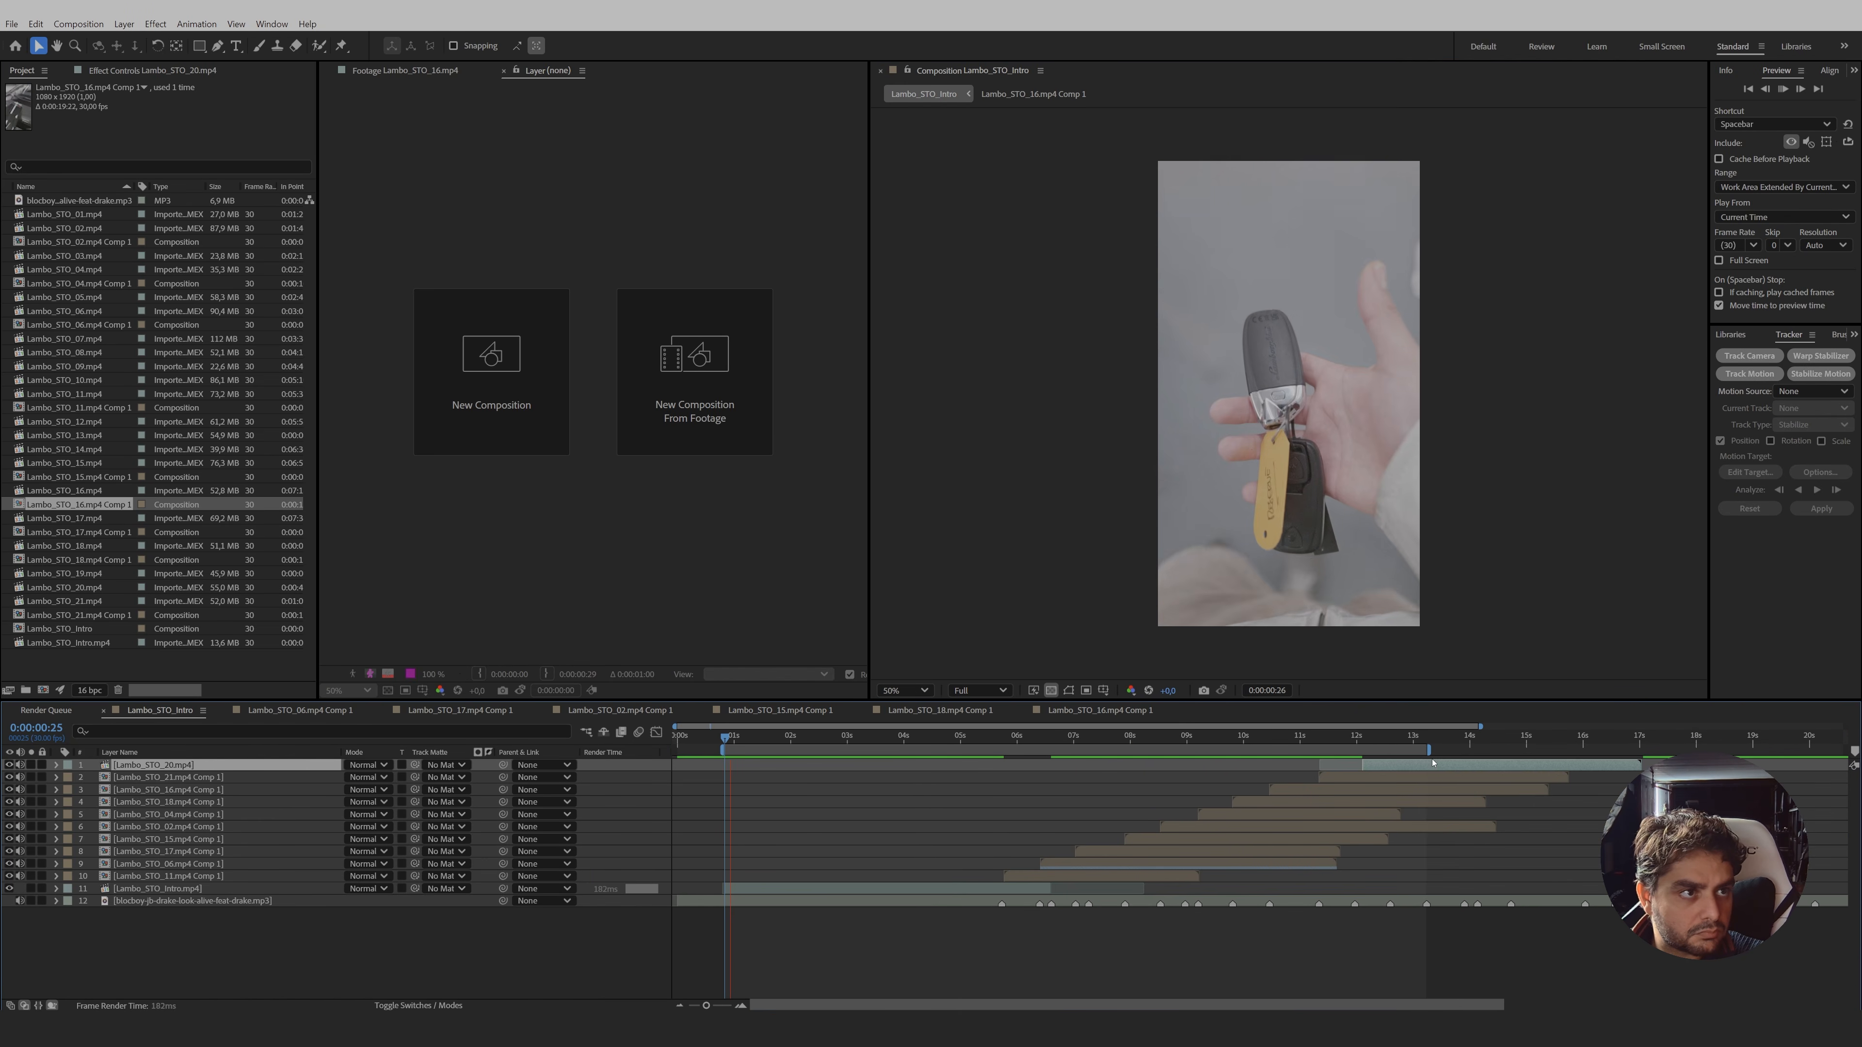
- Preview the edit and shift the four layers from Lambo_STO_20.mp4 to Lambo_STO_18.mp4 Comp 1 later, with Lambo_STO_18.mp4 Comp 1 starting around 0:00:10:12
{"action": "key", "text": "space"}
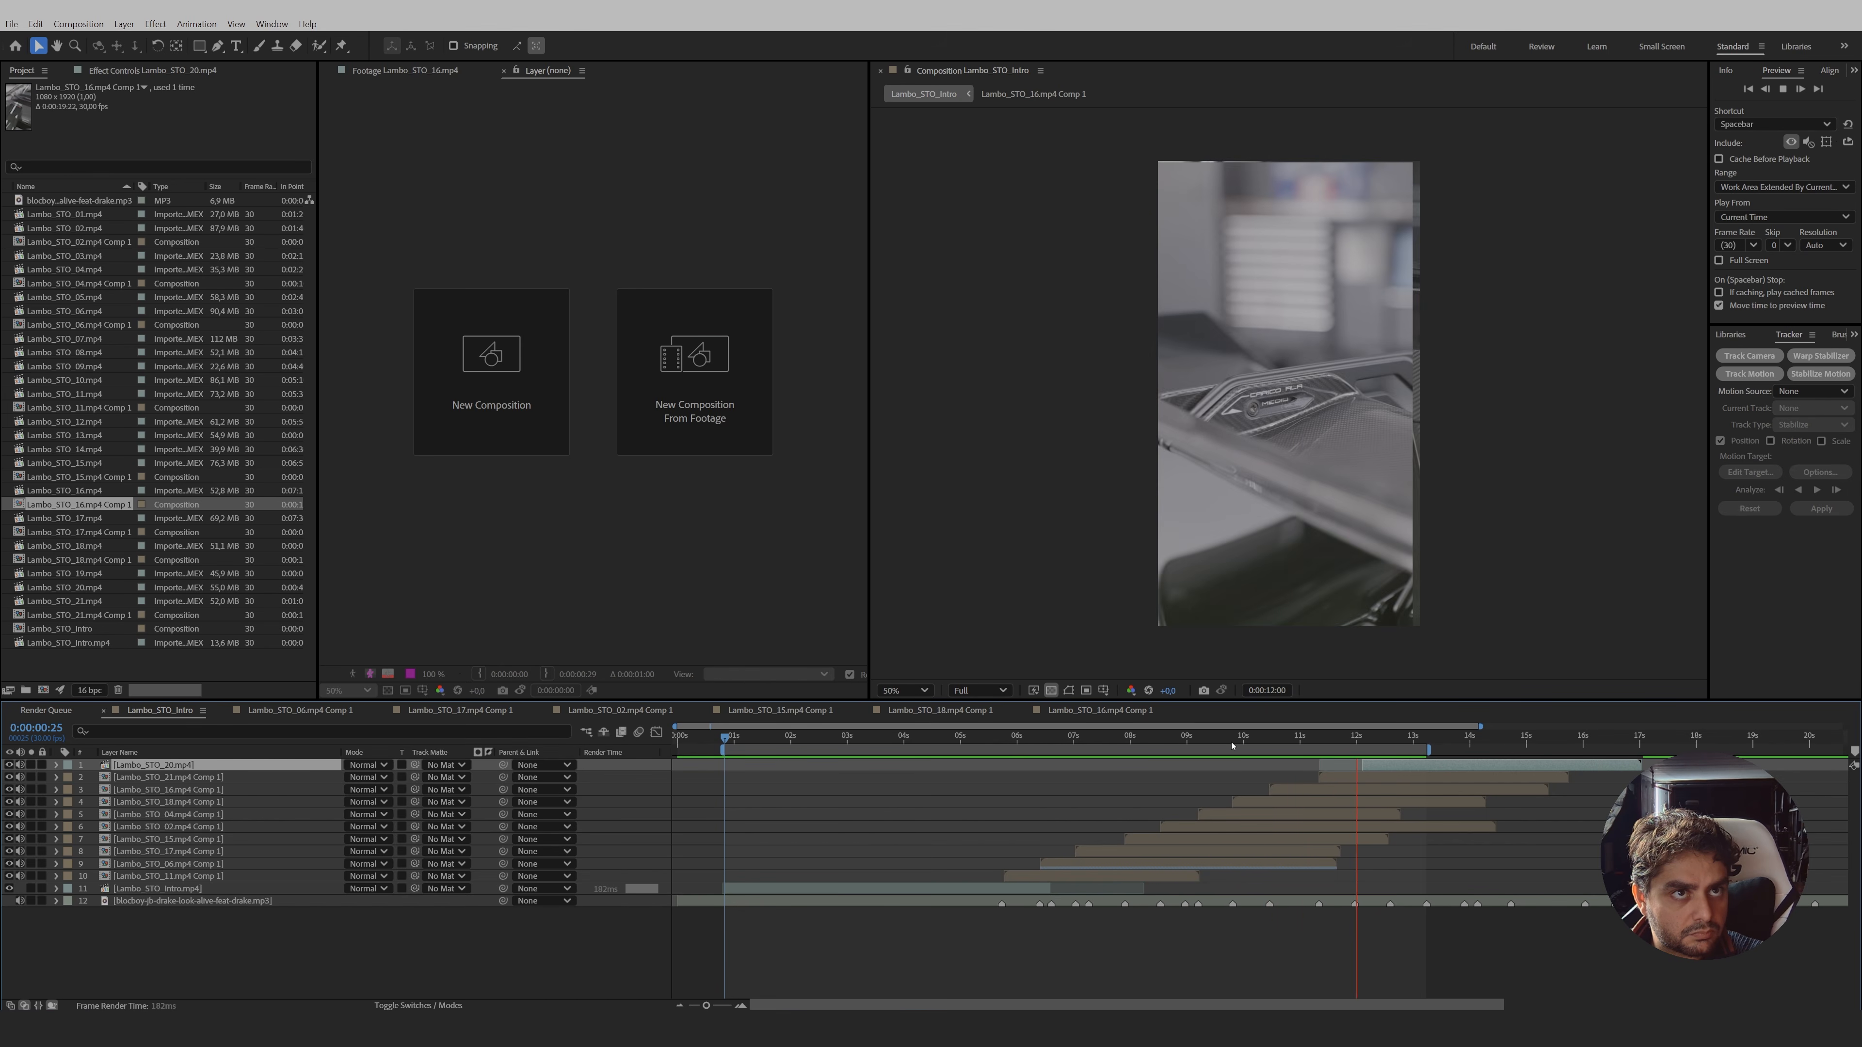
{"action": "left_click_drag", "start_coordinate": [1235, 740], "coordinate": [1227, 739]}
{"action": "left_click", "coordinate": [1249, 803], "text": "shift"}
{"action": "left_click_drag", "start_coordinate": [1250, 803], "coordinate": [1285, 813]}
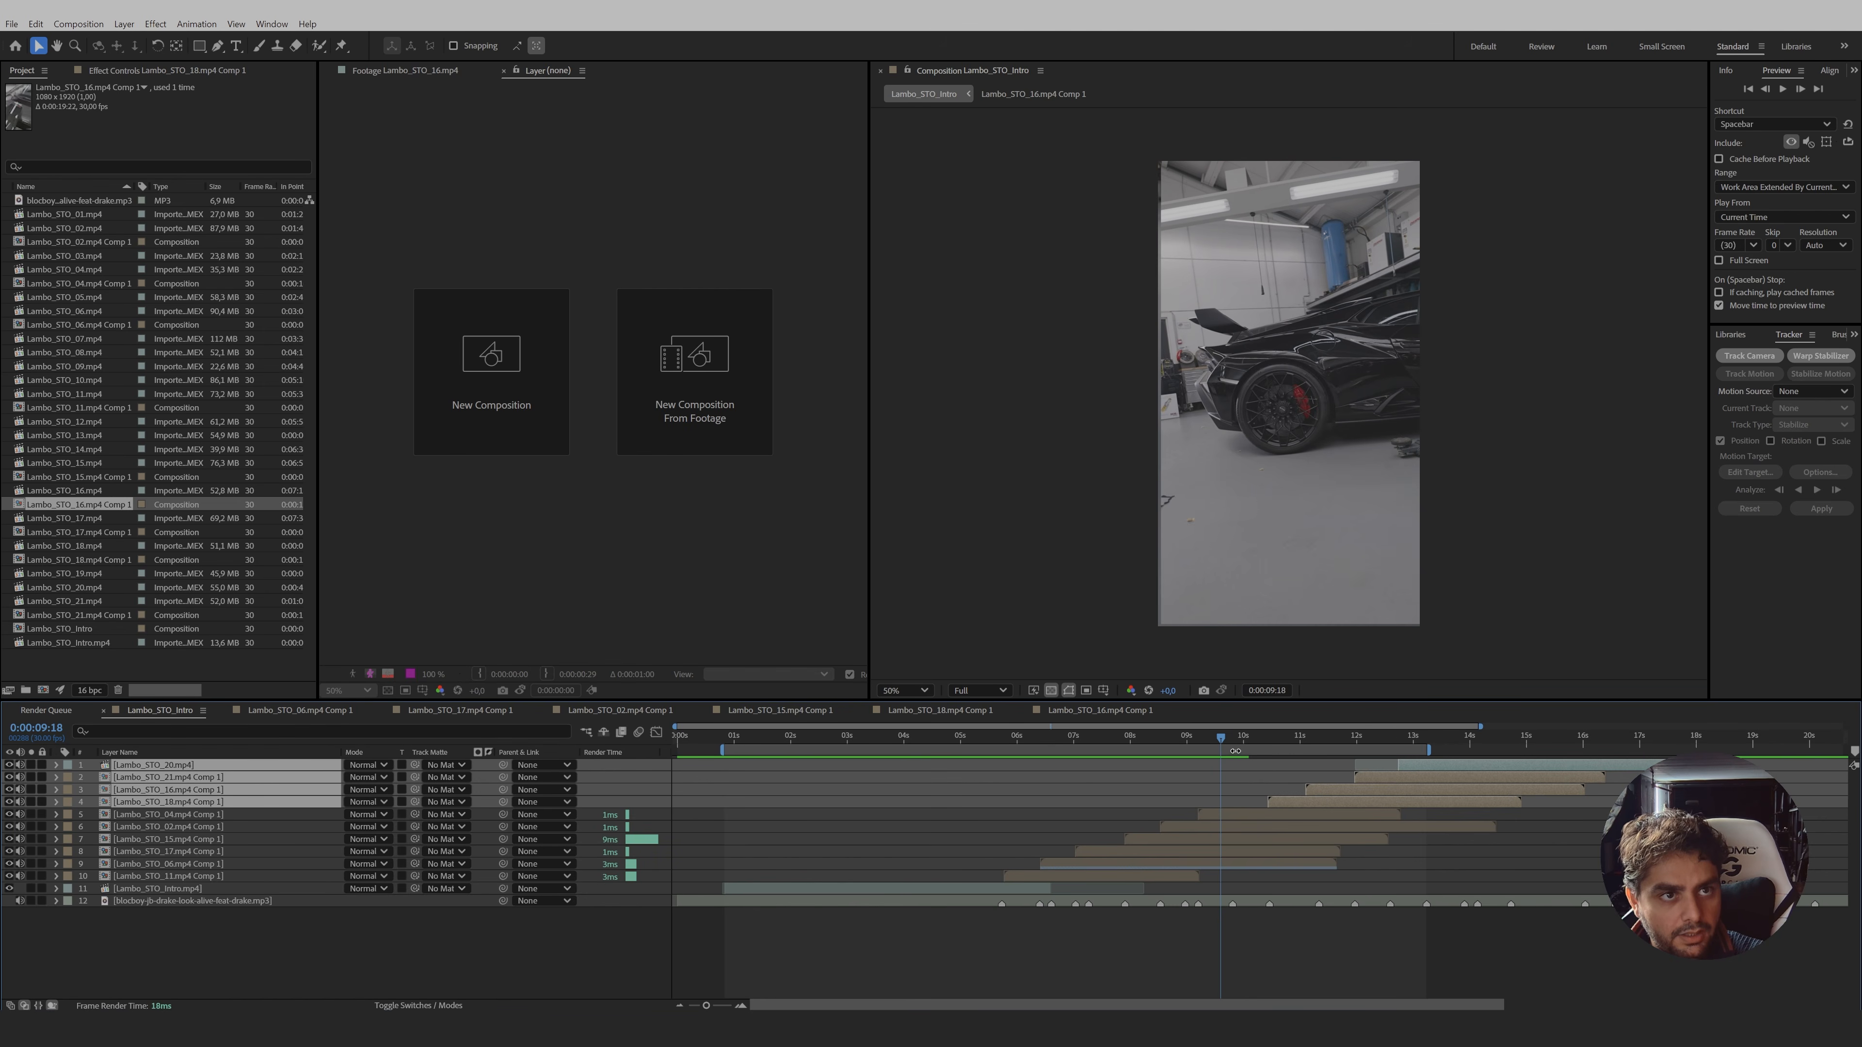
{"action": "left_click_drag", "start_coordinate": [1227, 741], "coordinate": [1267, 755]}
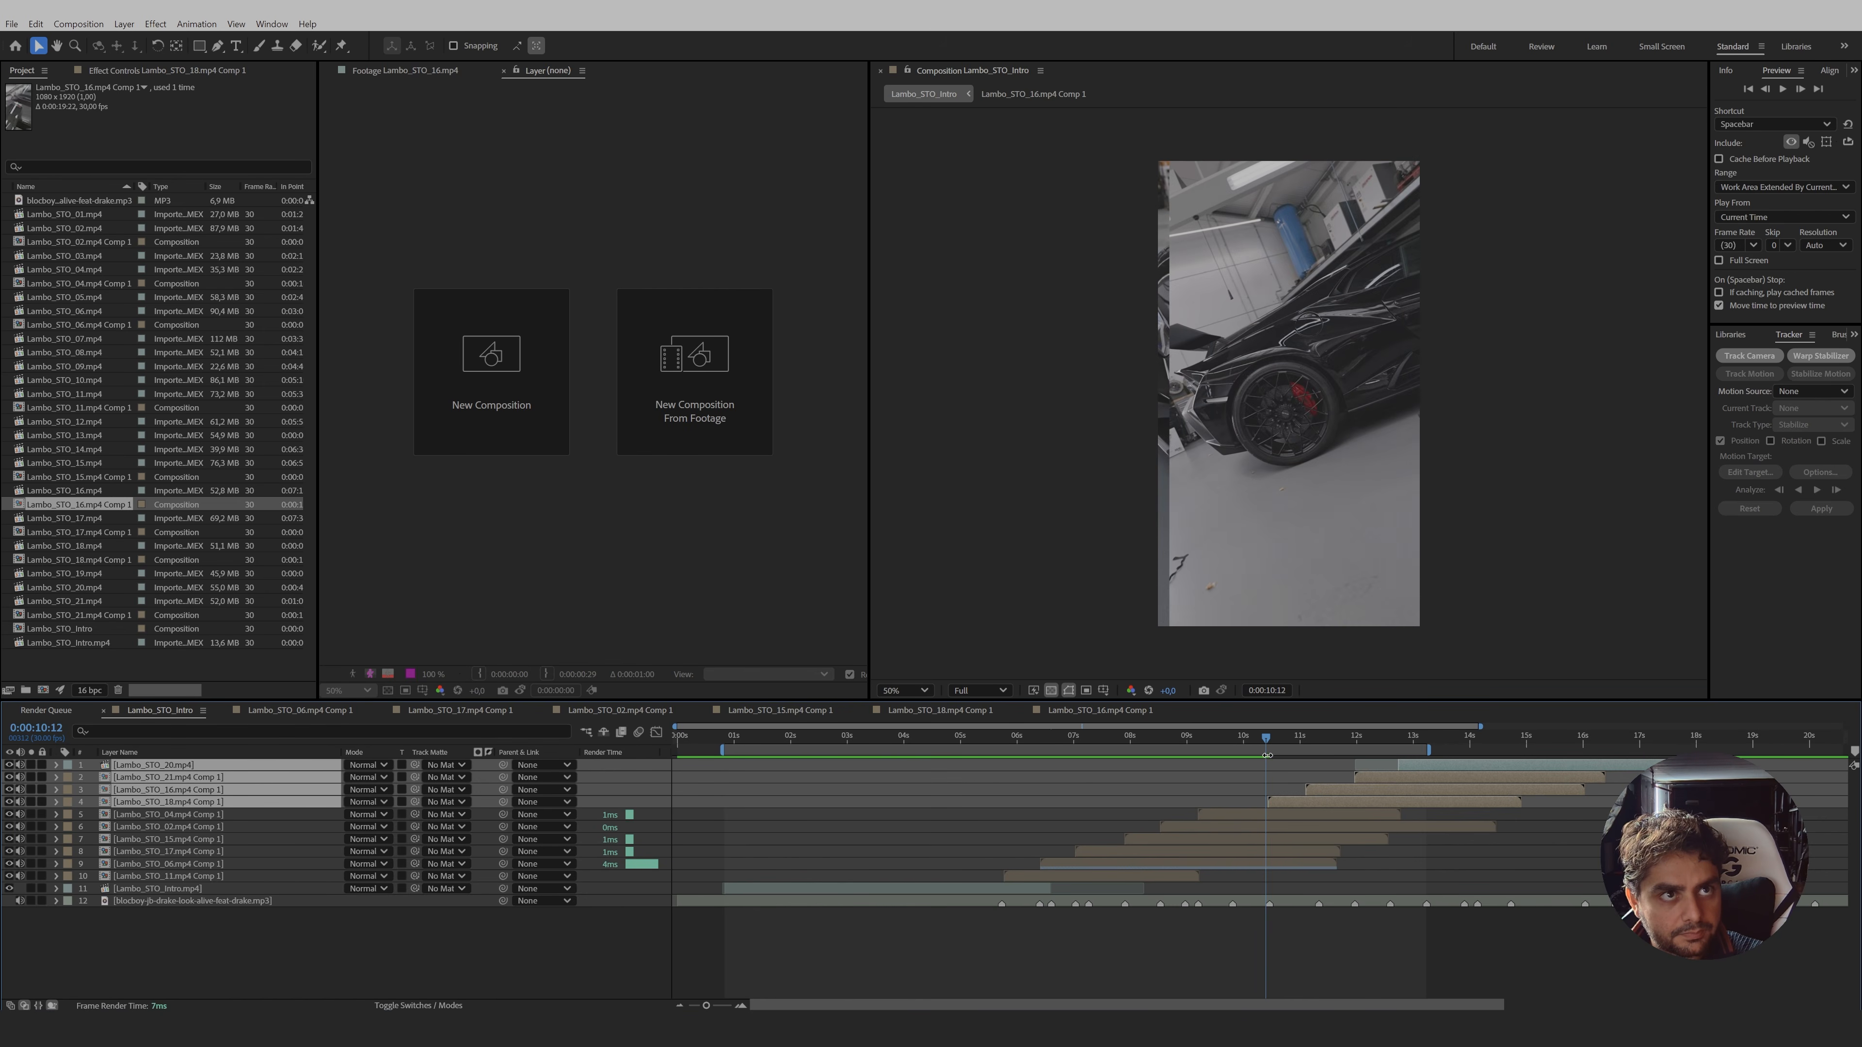
- Open Lambo_STO_04.mp4 Comp 1 and set Position and Scale keyframes on its clip at 0:00:10:13
{"action": "left_click", "coordinate": [1256, 813]}
{"action": "double_click", "coordinate": [1251, 816]}
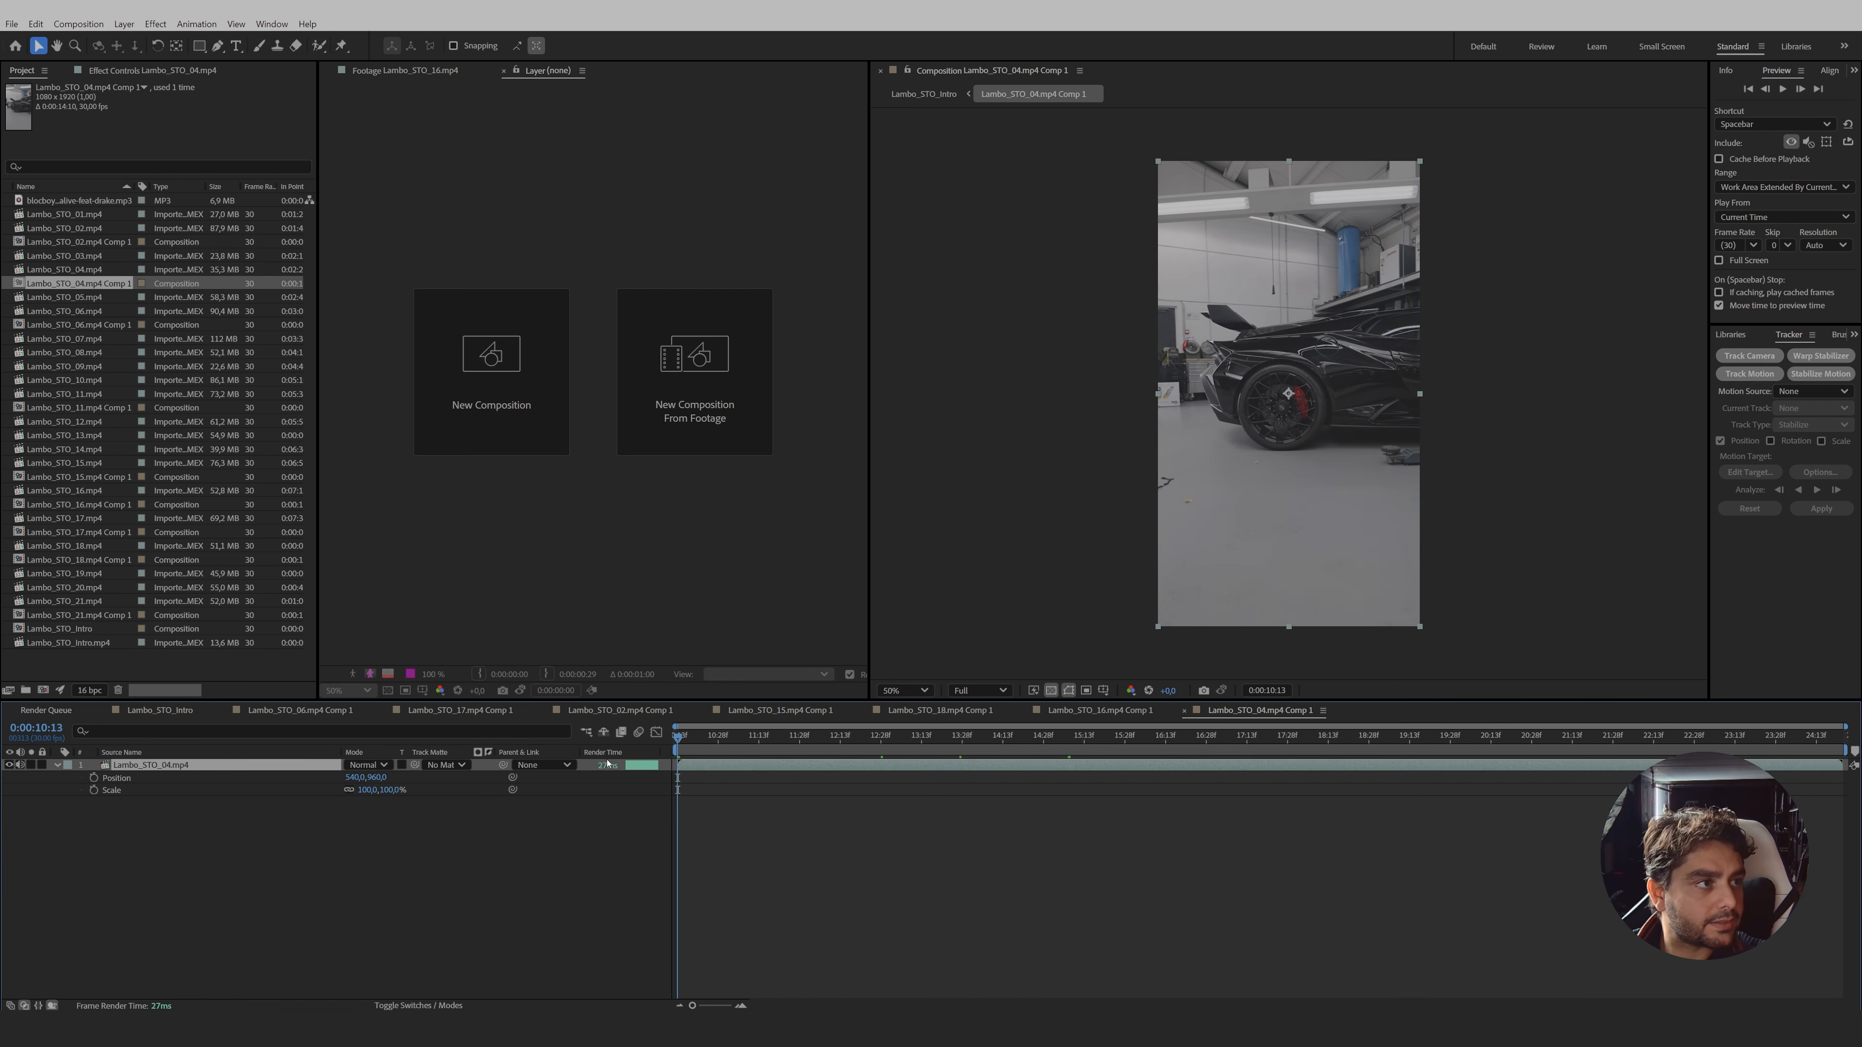
{"action": "left_click", "coordinate": [93, 790]}
- Scale the Lambo_STO_04.mp4 clip to about 121% and reposition it at 0:00:24:22, and scale it to about 112% at 0:00:10:13
{"action": "left_click_drag", "start_coordinate": [677, 736], "coordinate": [1840, 770]}
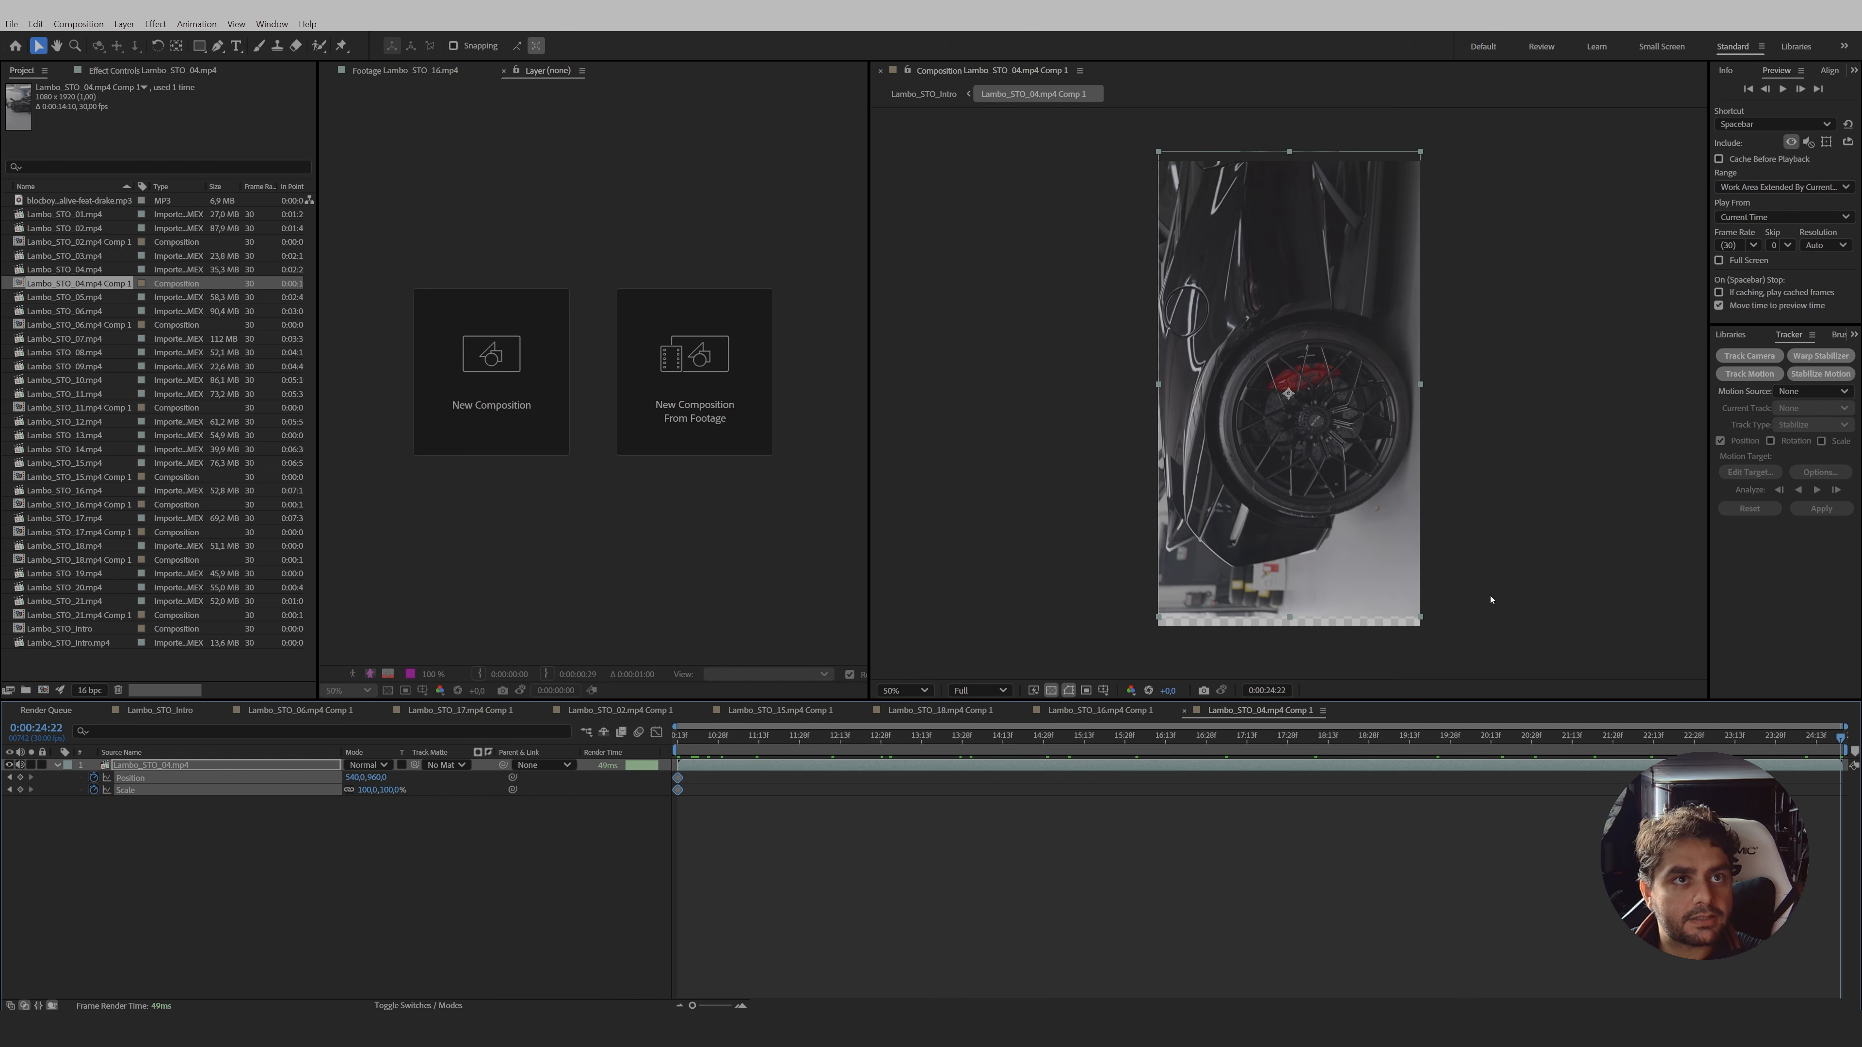
{"action": "left_click_drag", "start_coordinate": [1421, 385], "coordinate": [1448, 390]}
{"action": "left_click_drag", "start_coordinate": [1382, 447], "coordinate": [1355, 442]}
{"action": "left_click_drag", "start_coordinate": [1589, 749], "coordinate": [678, 736]}
{"action": "left_click_drag", "start_coordinate": [1410, 631], "coordinate": [1436, 643]}
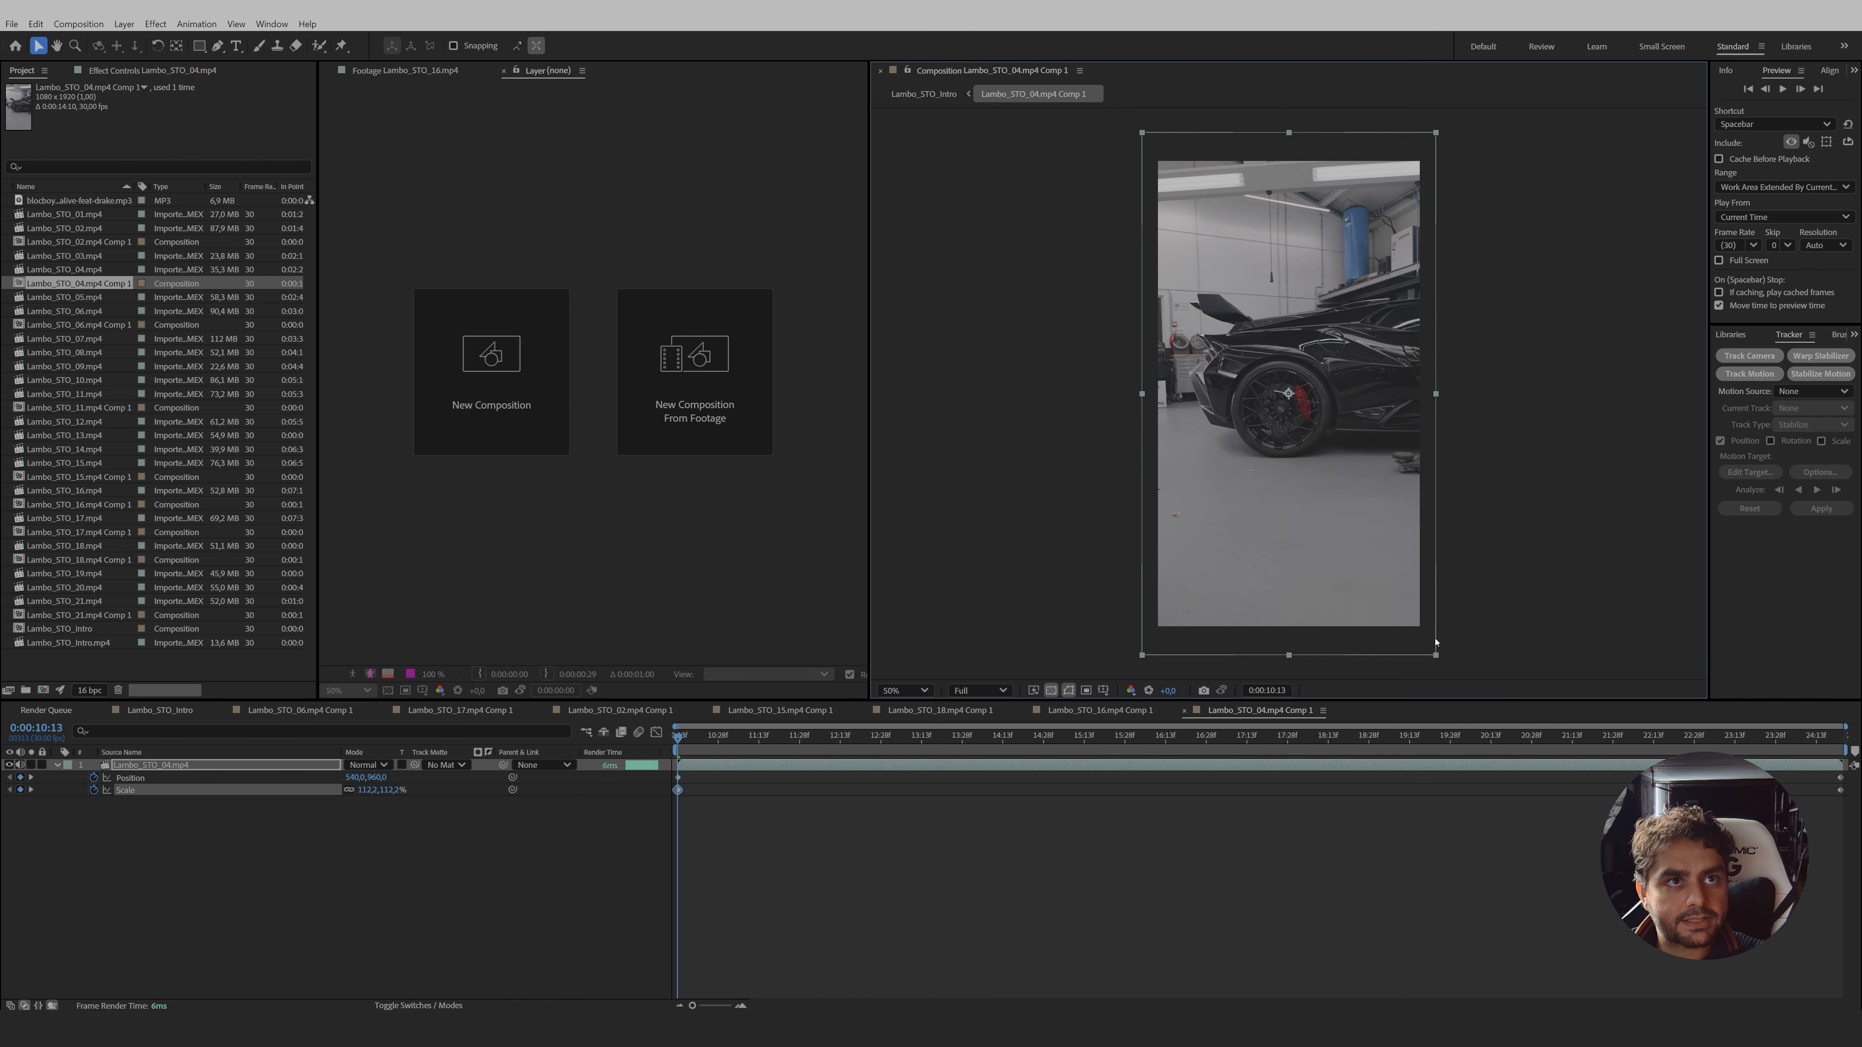
- Show the Title/Action Safe guides and centre the wheel of the Lambo_STO_04.mp4 clip on them at 0:00:24:22
{"action": "left_click_drag", "start_coordinate": [694, 755], "coordinate": [1840, 759]}
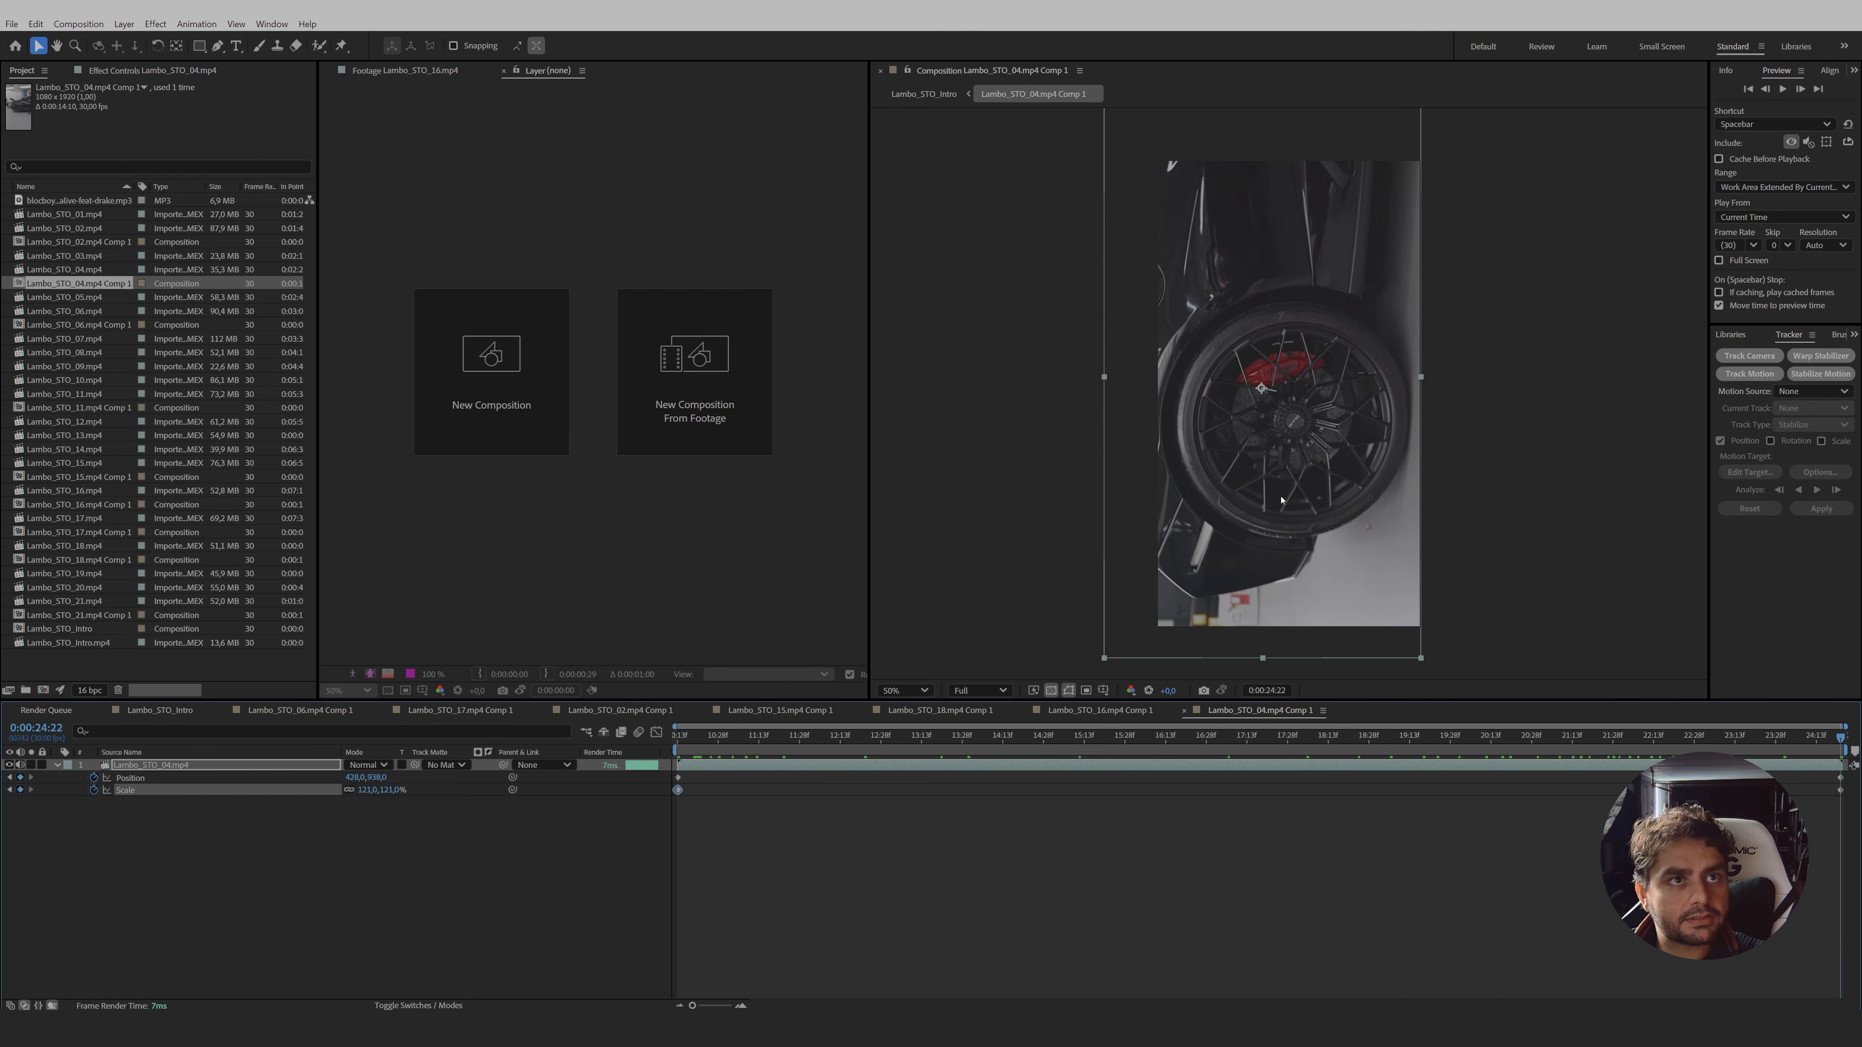
{"action": "left_click", "coordinate": [1105, 691]}
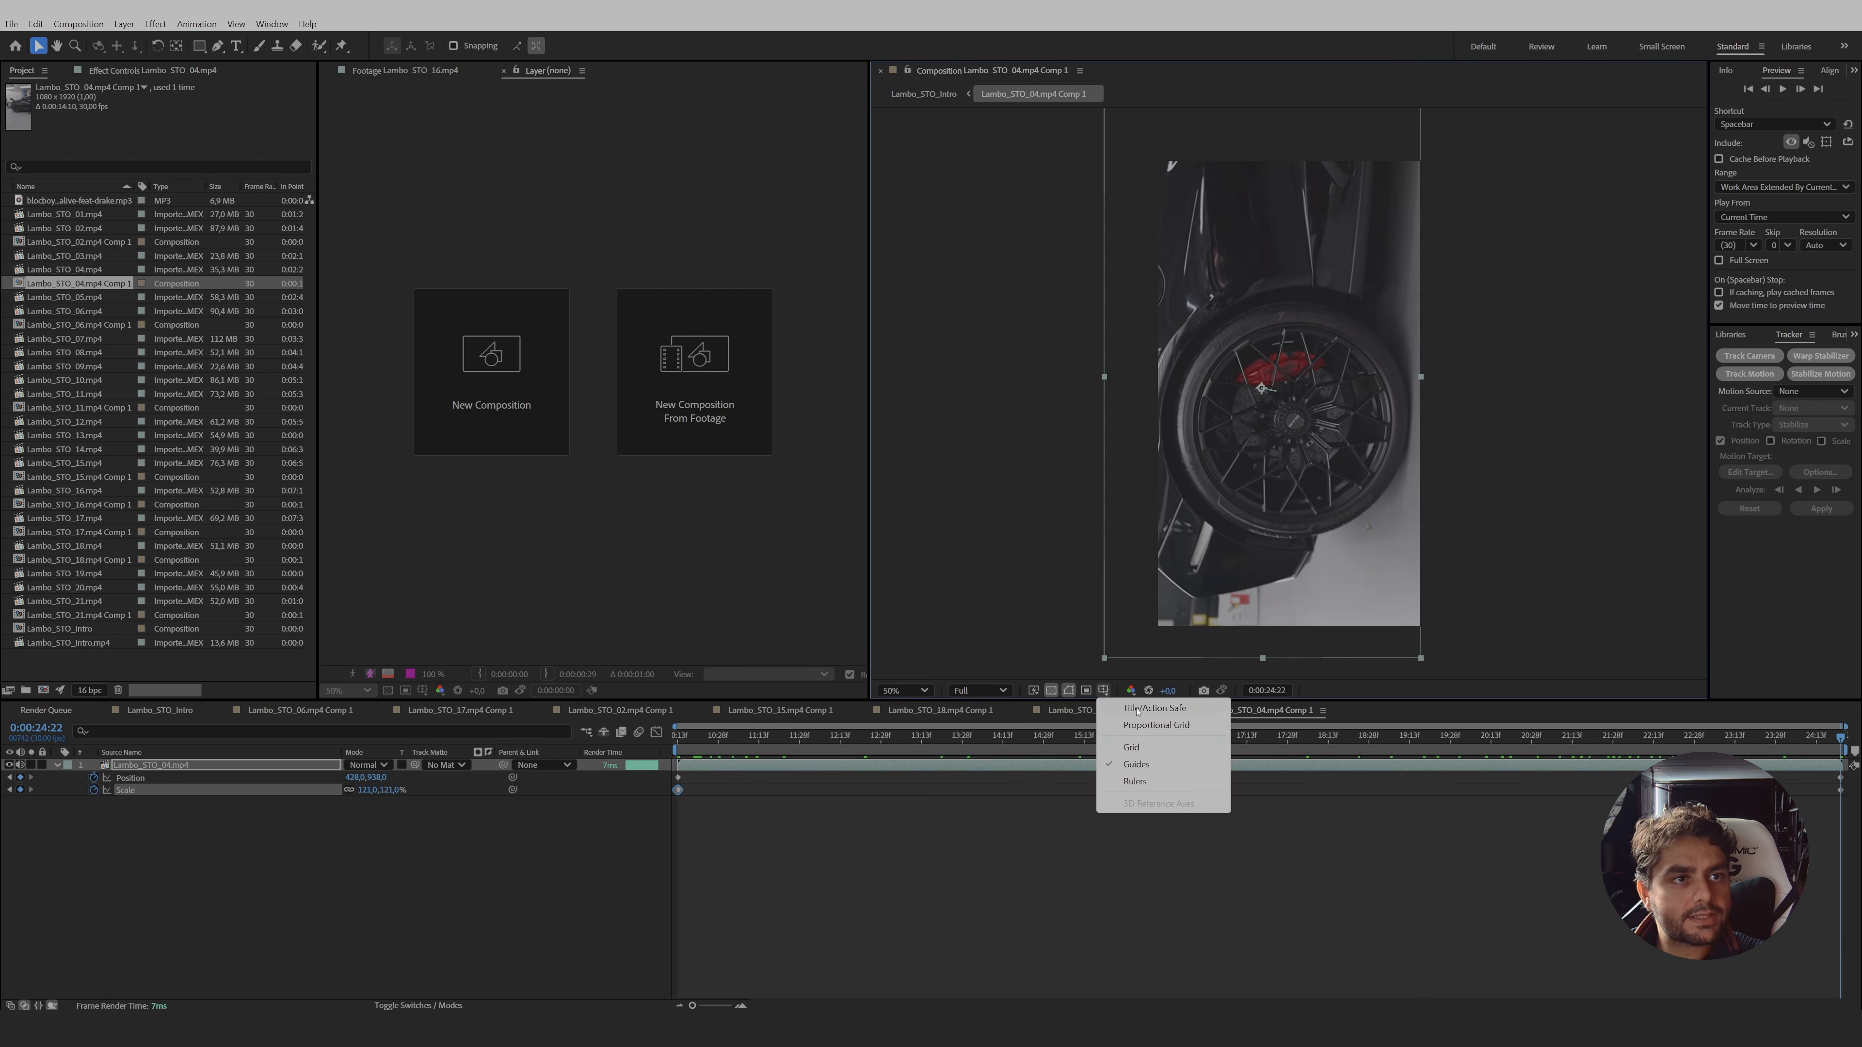
{"action": "left_click", "coordinate": [1105, 691]}
{"action": "left_click", "coordinate": [1104, 691]}
{"action": "left_click", "coordinate": [1149, 708]}
{"action": "mouse_move", "coordinate": [1302, 474]}
{"action": "left_mouse_down"}
{"action": "mouse_move", "coordinate": [1274, 426]}
{"action": "mouse_move", "coordinate": [1313, 448]}
{"action": "left_mouse_up"}
{"action": "scroll", "coordinate": [1283, 423], "scroll_direction": "up", "scroll_amount": 4}
{"action": "scroll", "coordinate": [1313, 448], "scroll_direction": "down", "scroll_amount": 1}
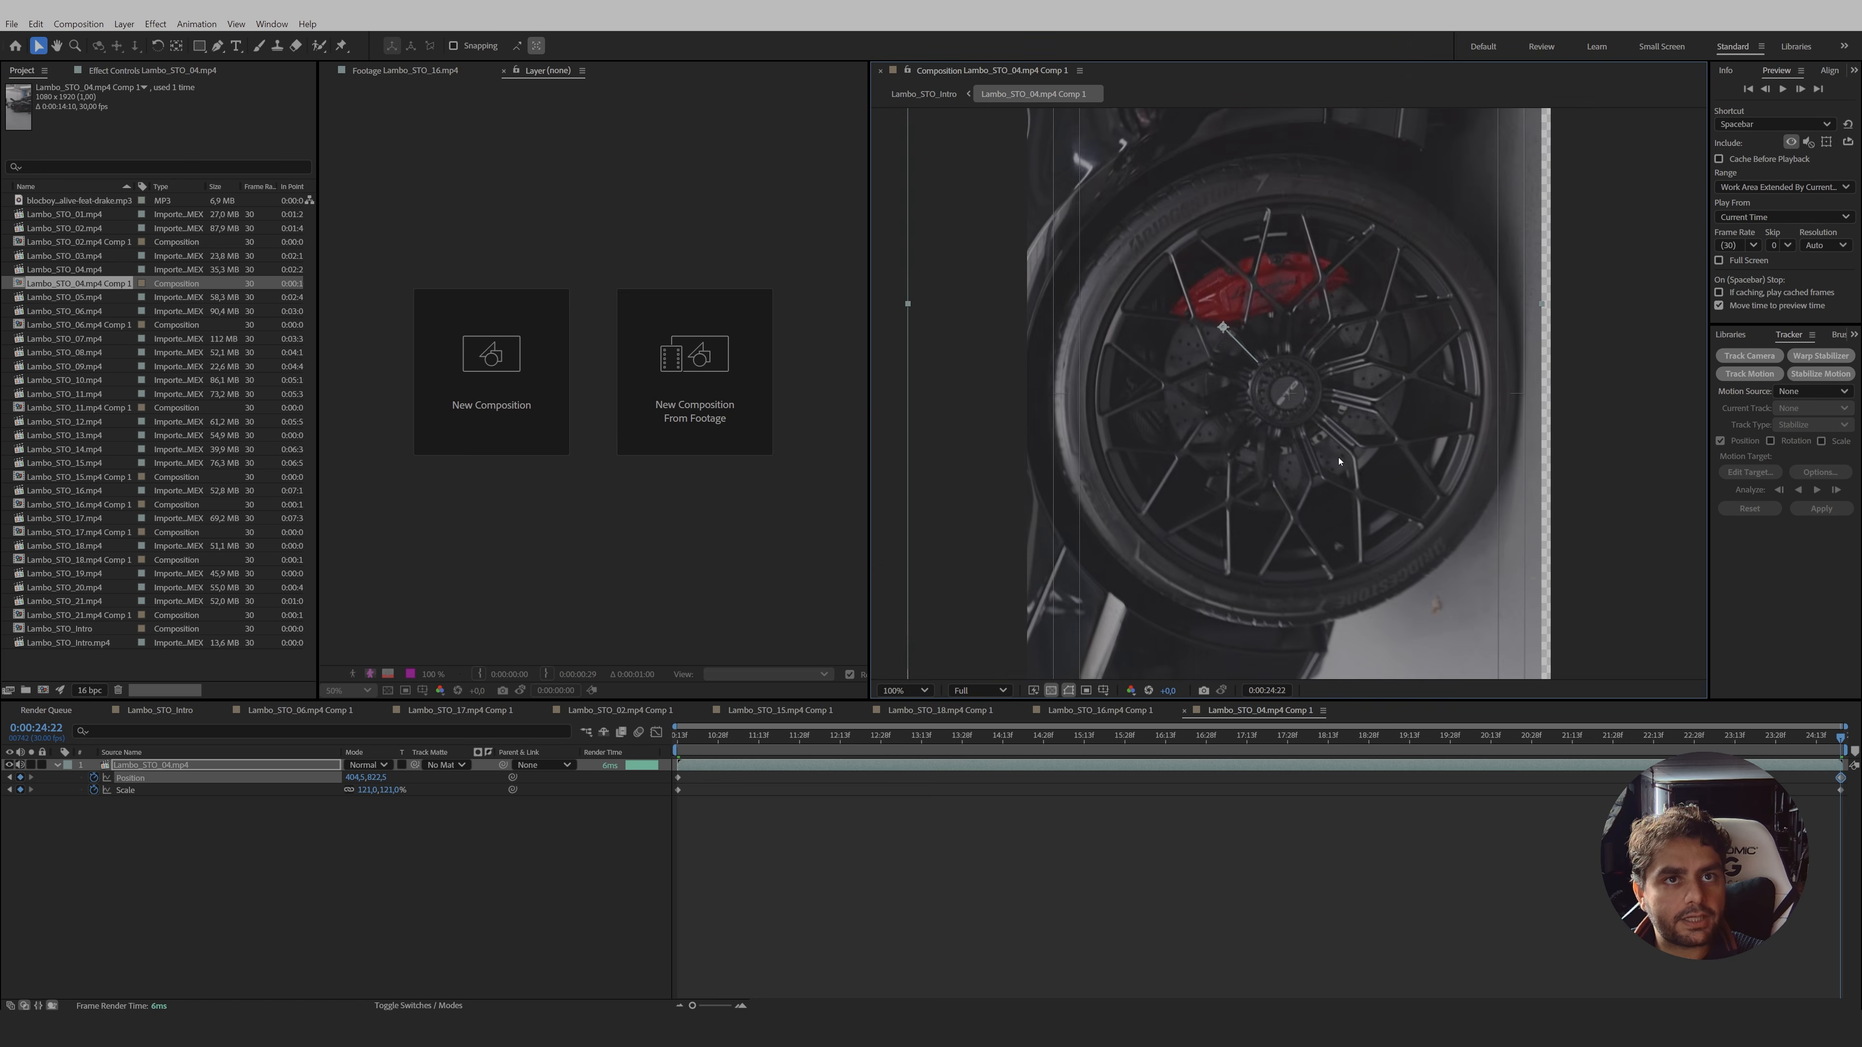
{"action": "scroll", "coordinate": [1340, 463], "scroll_direction": "down", "scroll_amount": 1}
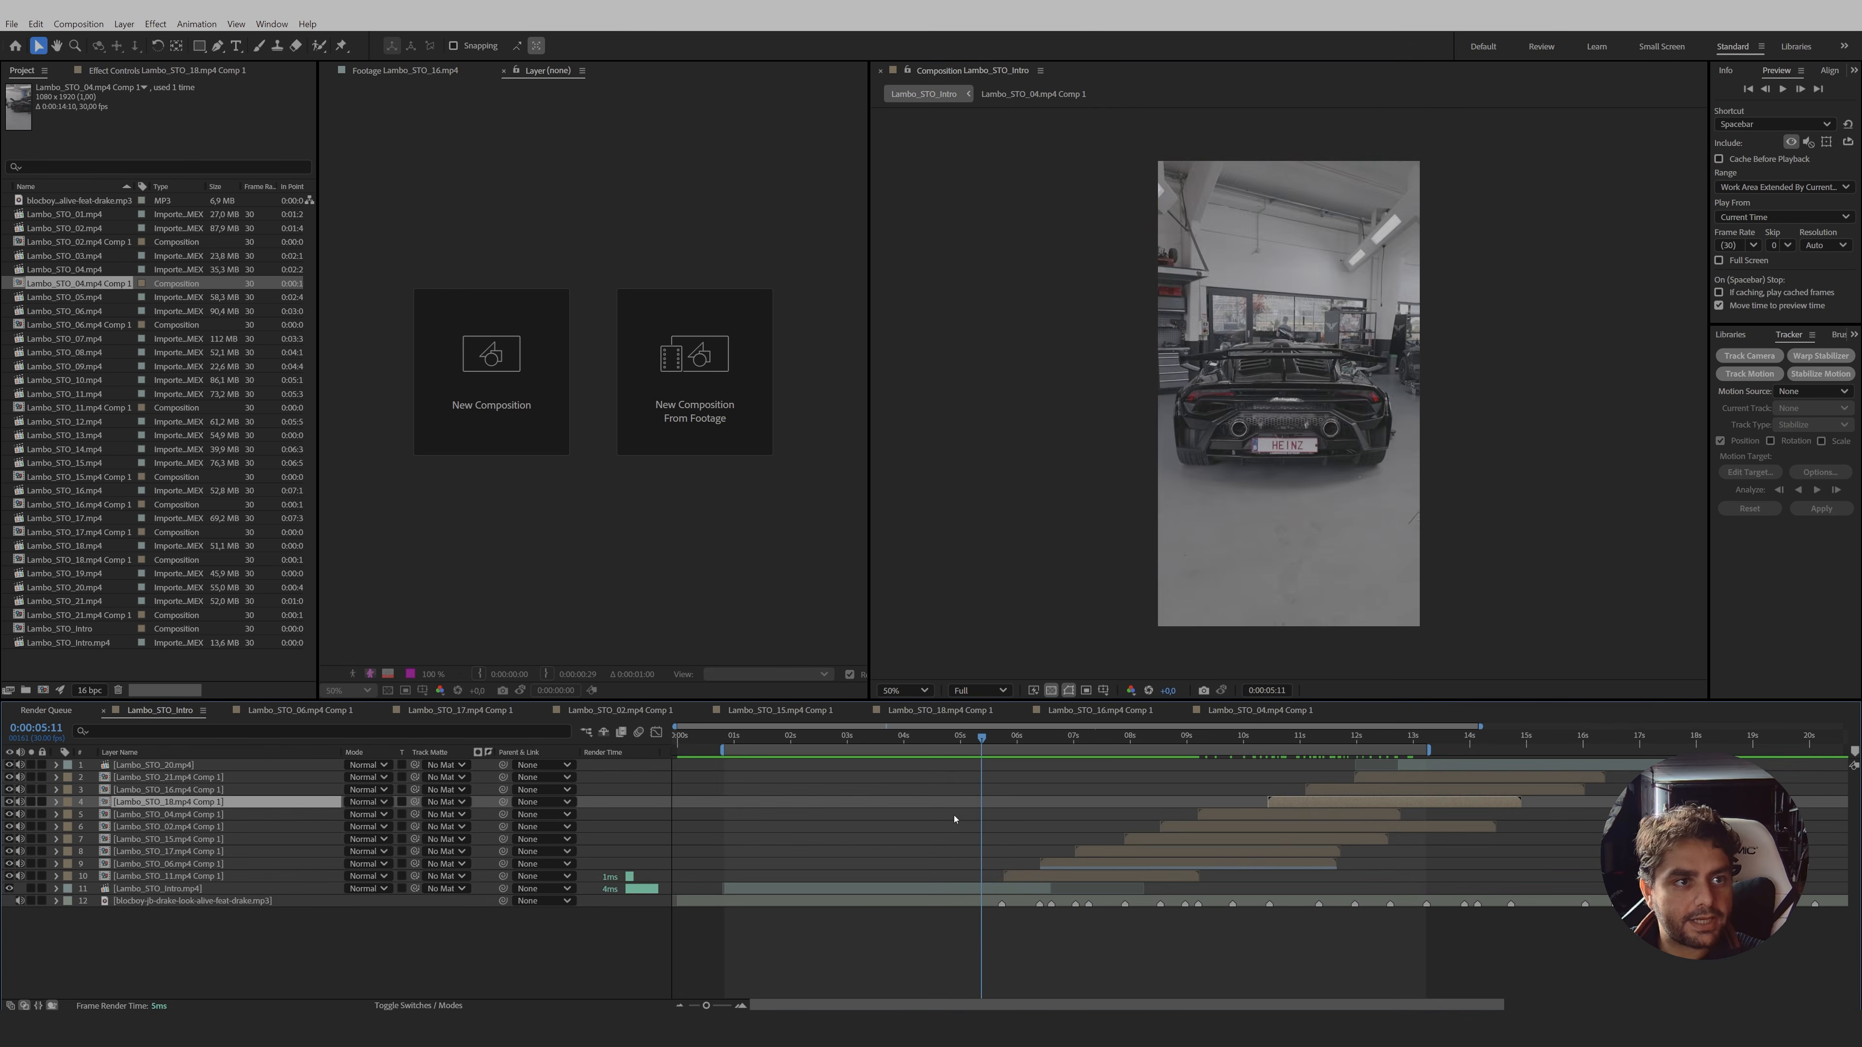
- Duplicate the Lambo_STO_11.mp4 Comp 1 layer in Lambo_STO_Intro with the playhead at the layer's start, 0:00:05:23
{"action": "left_click_drag", "start_coordinate": [955, 820], "coordinate": [1031, 823]}
{"action": "left_click", "coordinate": [1013, 874]}
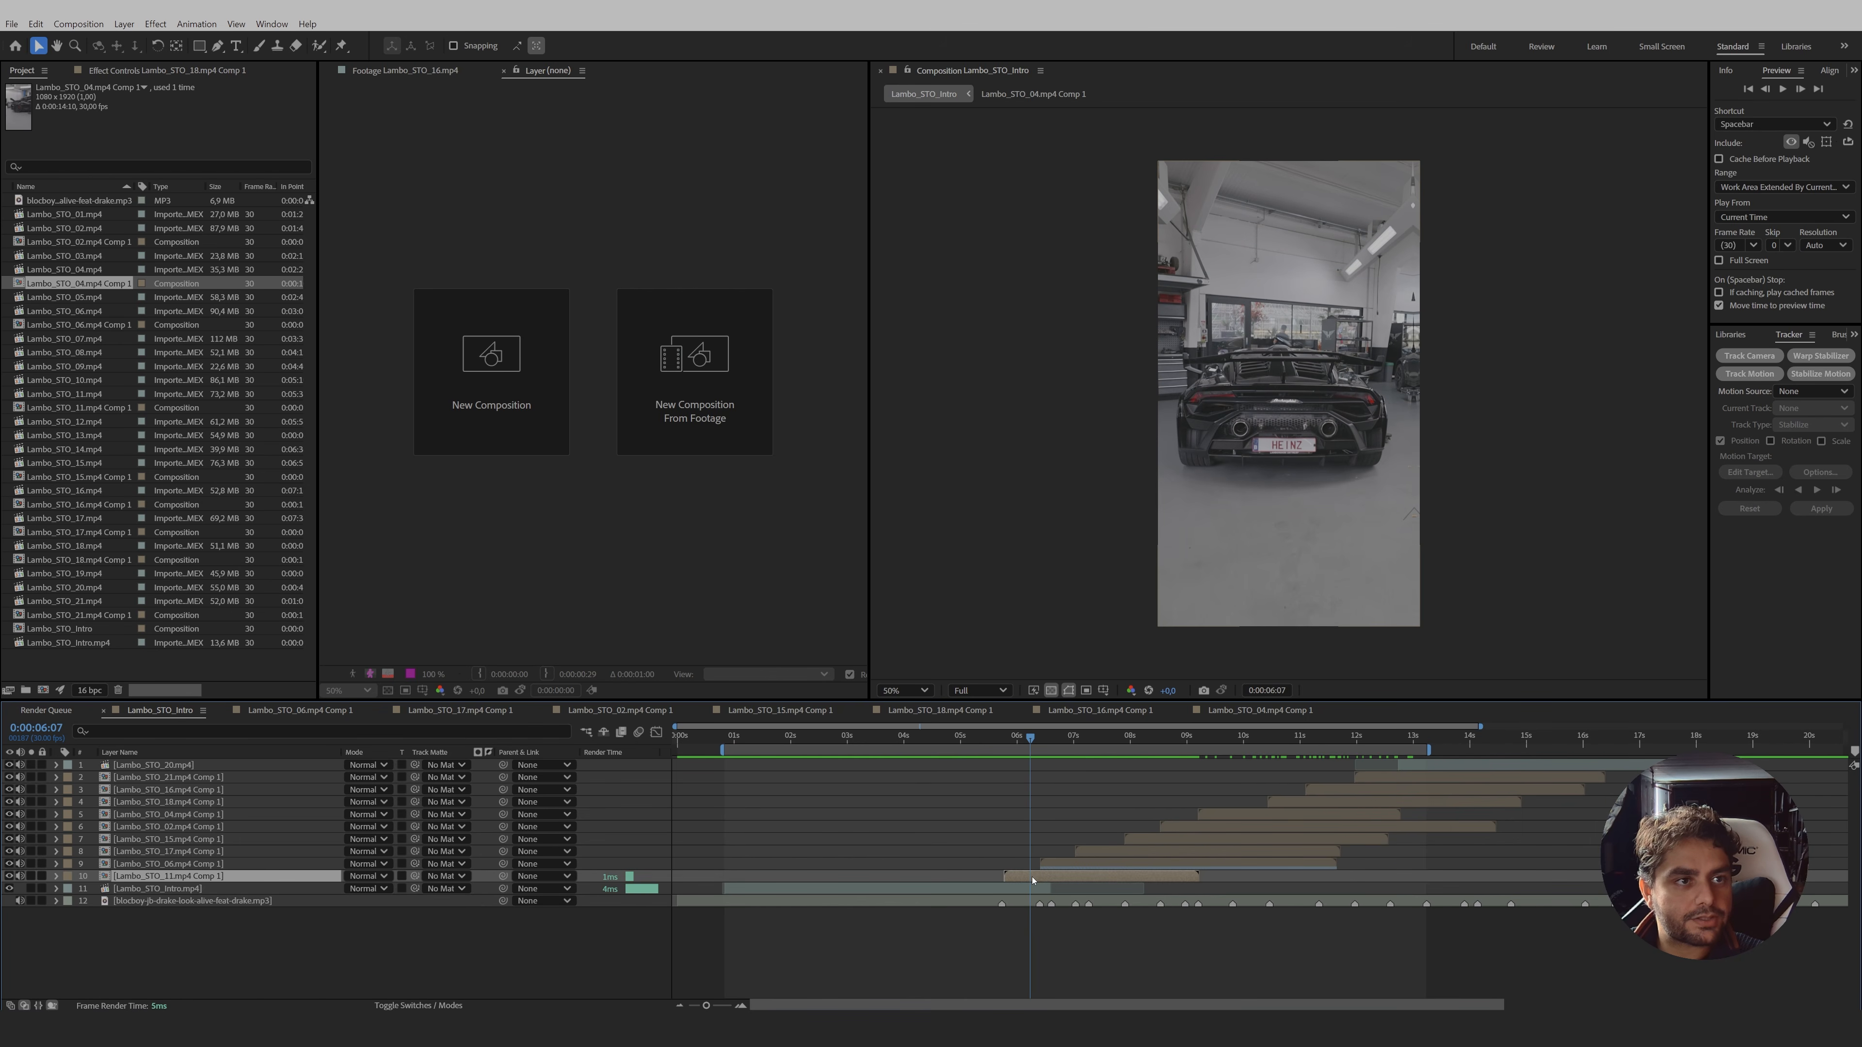
{"action": "left_click_drag", "start_coordinate": [1008, 742], "coordinate": [1007, 743]}
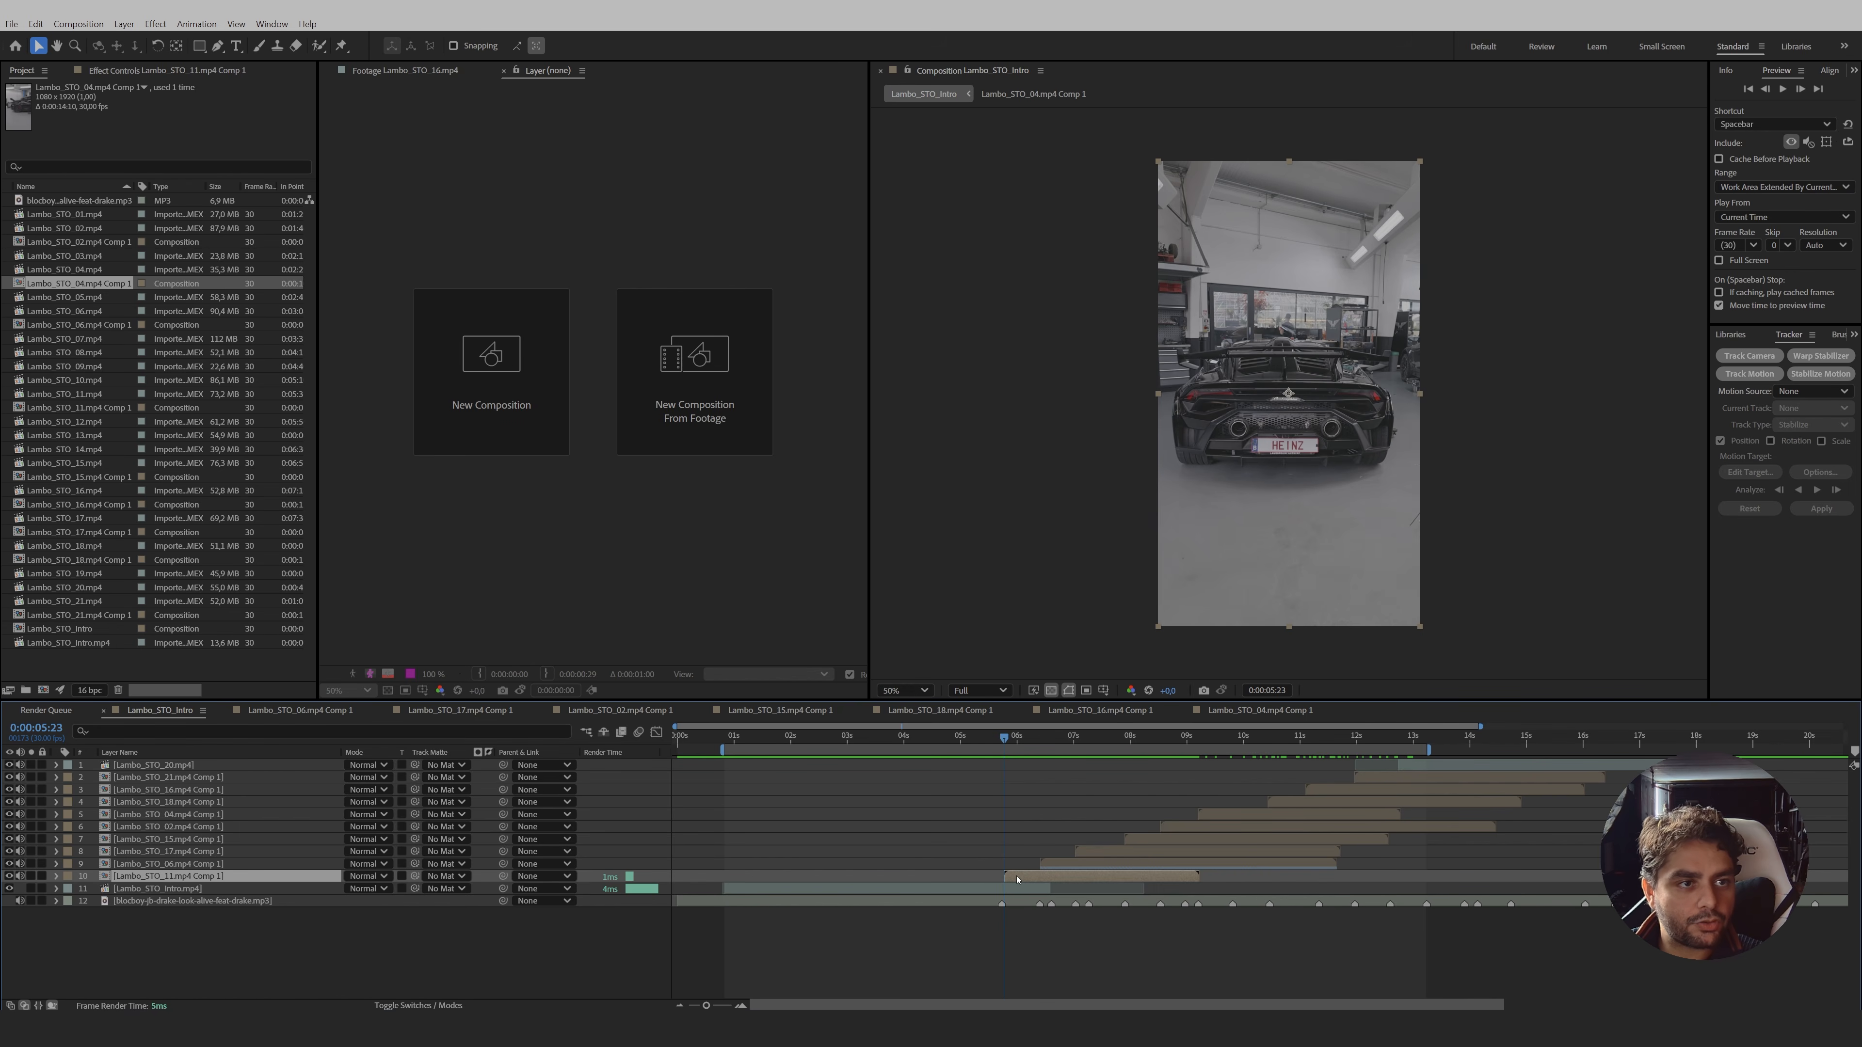
{"action": "key", "text": "ctrl+d"}
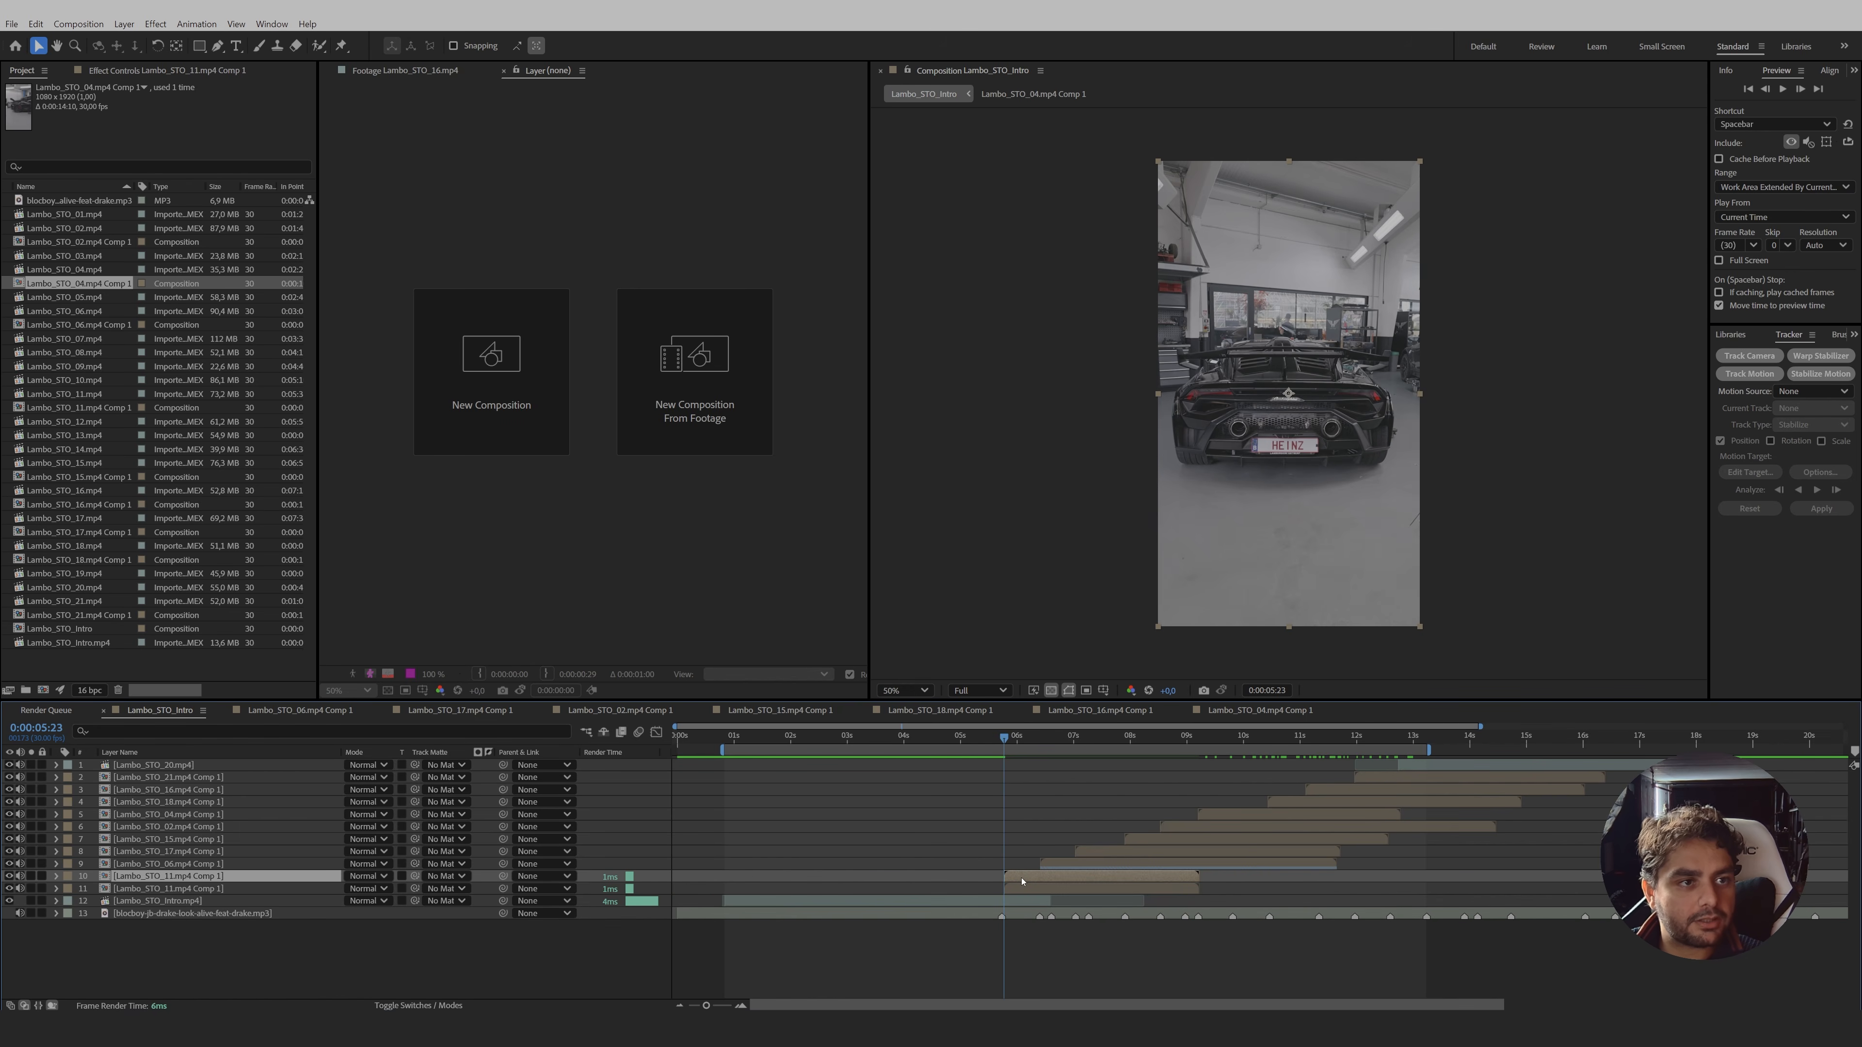
- Begin a Pen tool mask on the upper Lambo_STO_11.mp4 Comp 1 copy, tracing the diffuser's lower edge beneath the licence plate
{"action": "scroll", "coordinate": [1298, 366], "scroll_direction": "up", "scroll_amount": 2}
{"action": "scroll", "coordinate": [1312, 364], "scroll_direction": "down", "scroll_amount": 1}
{"action": "left_click", "coordinate": [217, 46]}
{"action": "scroll", "coordinate": [1206, 547], "scroll_direction": "up", "scroll_amount": 2}
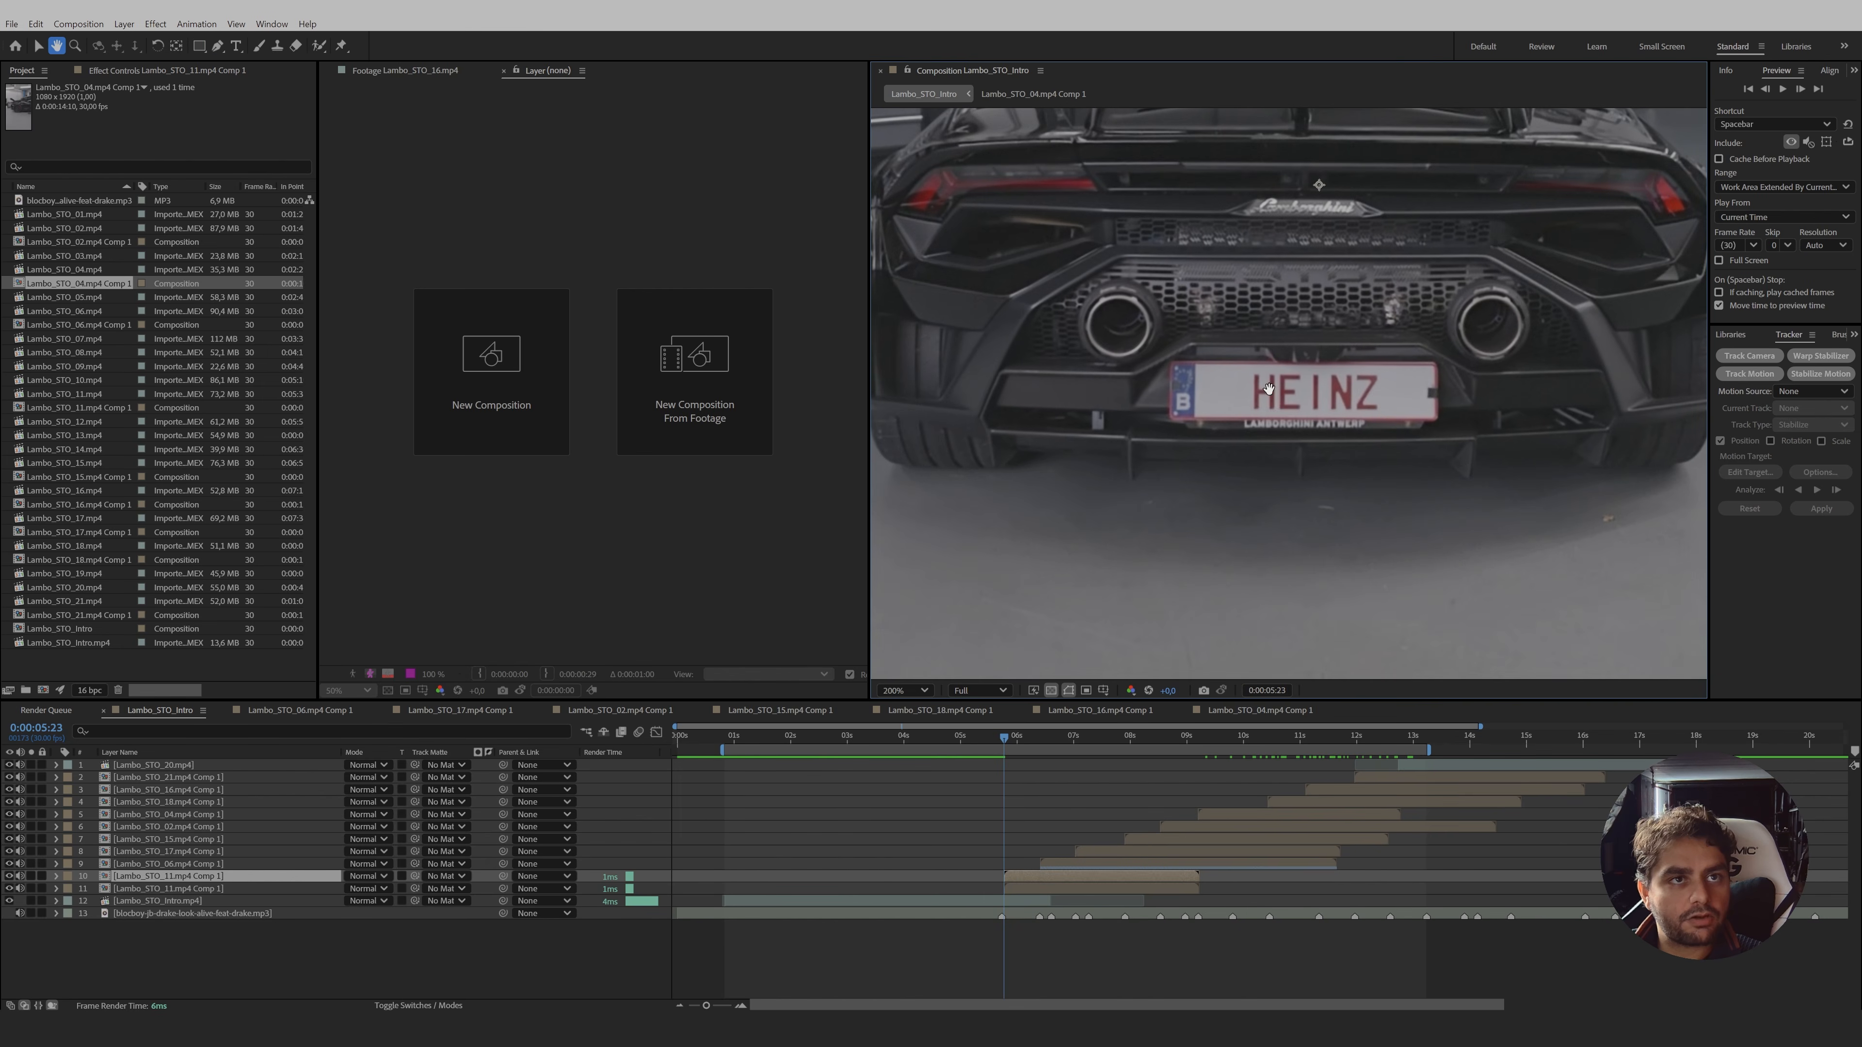
{"action": "scroll", "coordinate": [1319, 477], "scroll_direction": "up", "scroll_amount": 2}
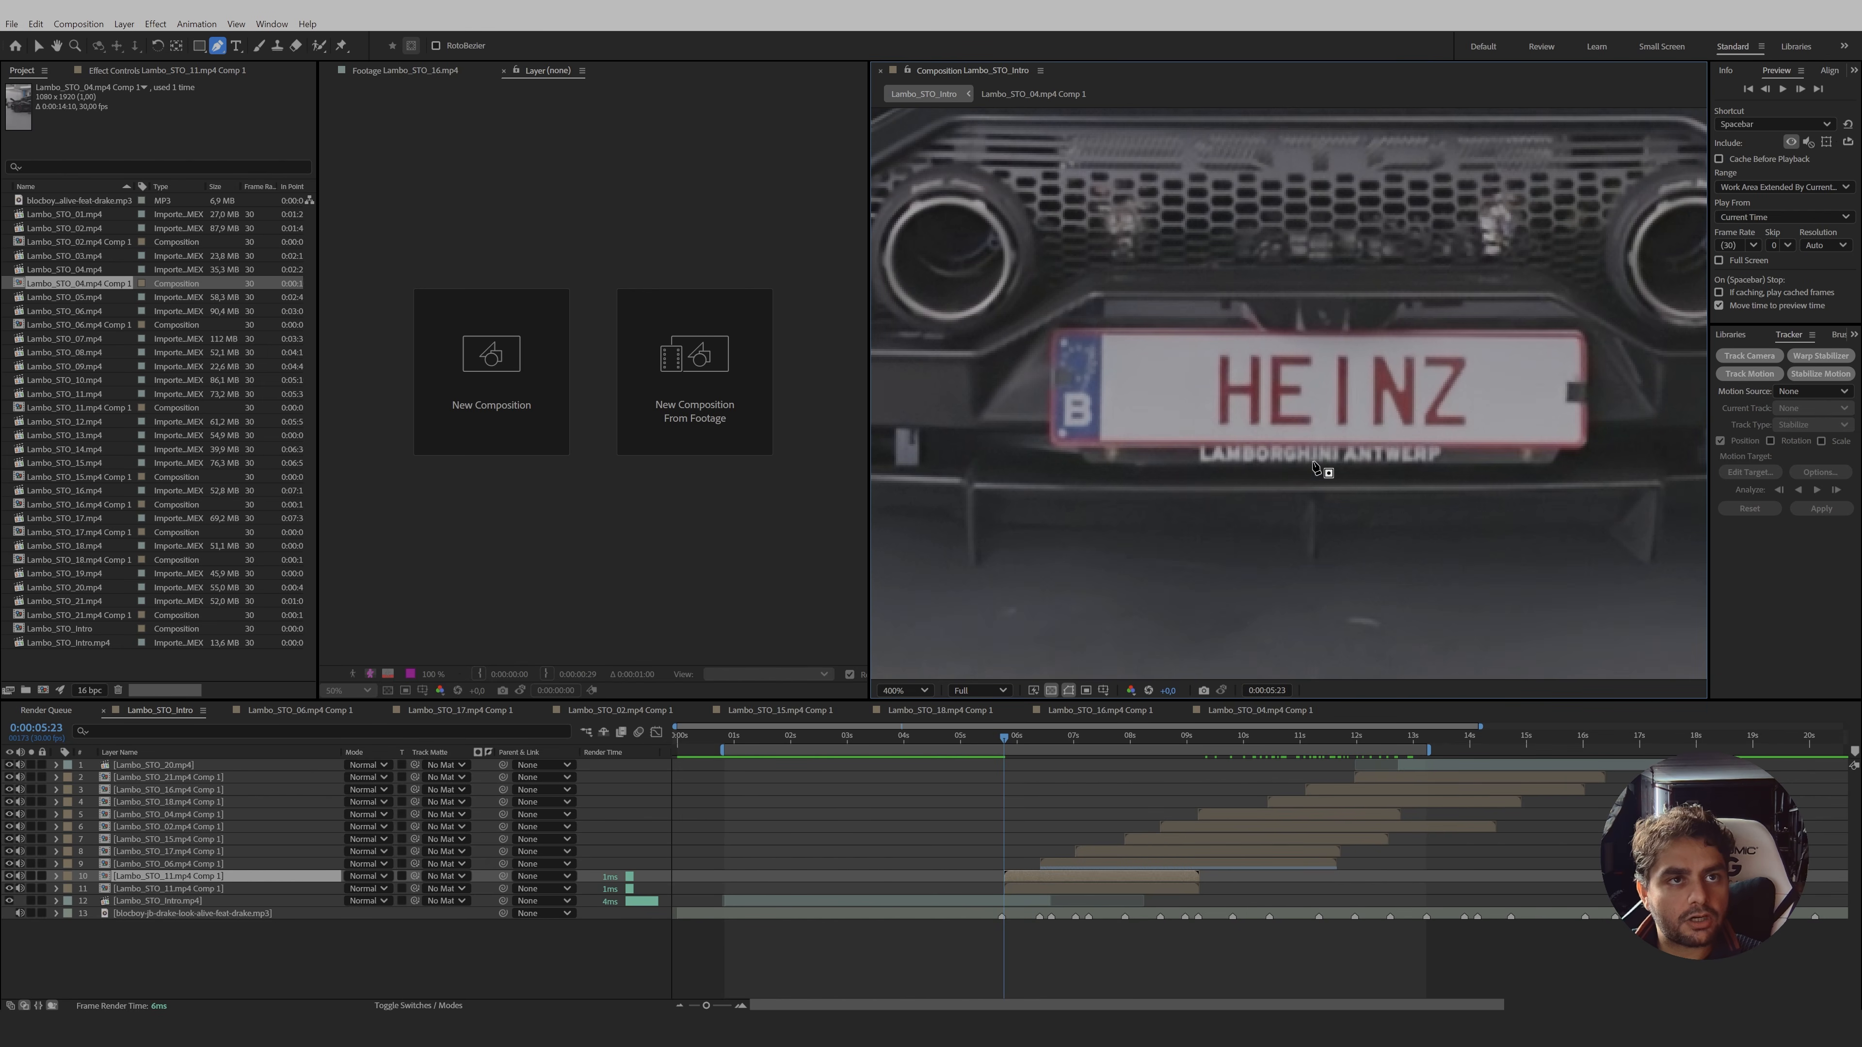
{"action": "left_click", "coordinate": [1311, 563]}
{"action": "left_click", "coordinate": [1291, 535]}
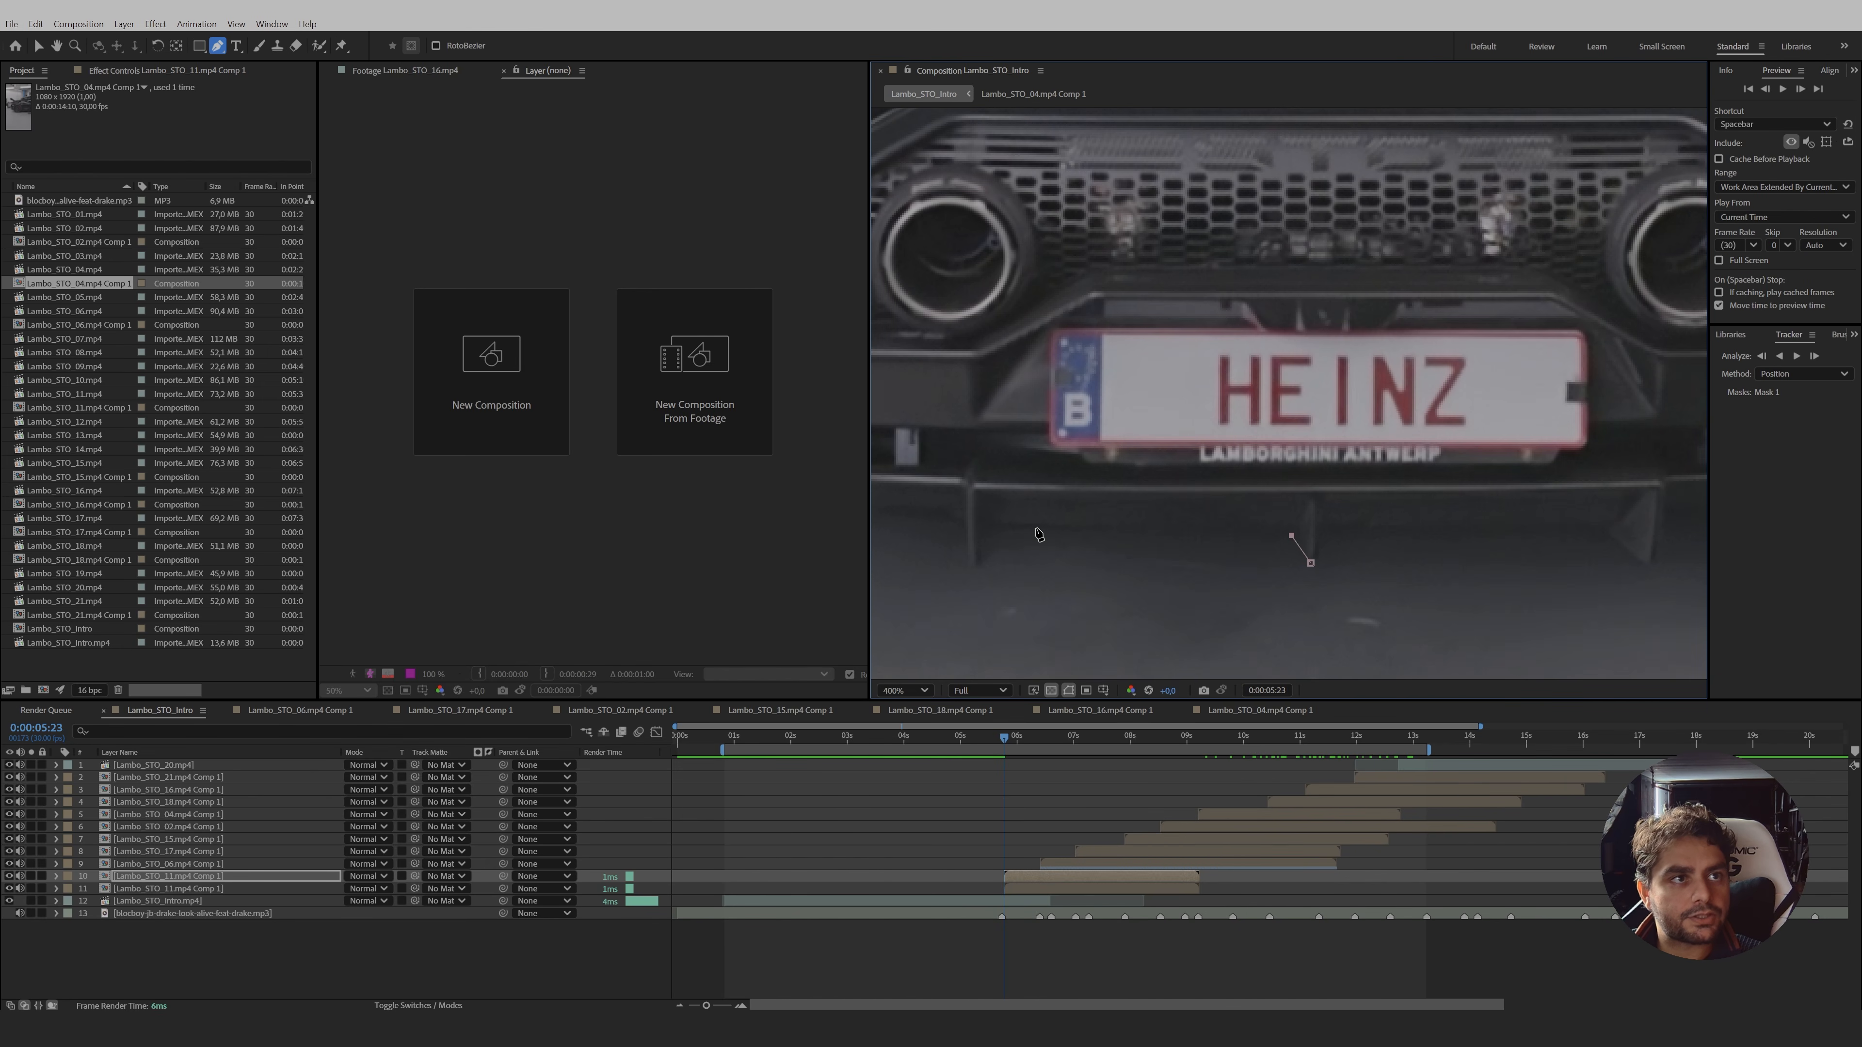
{"action": "left_click", "coordinate": [995, 540]}
{"action": "left_click", "coordinate": [973, 565]}
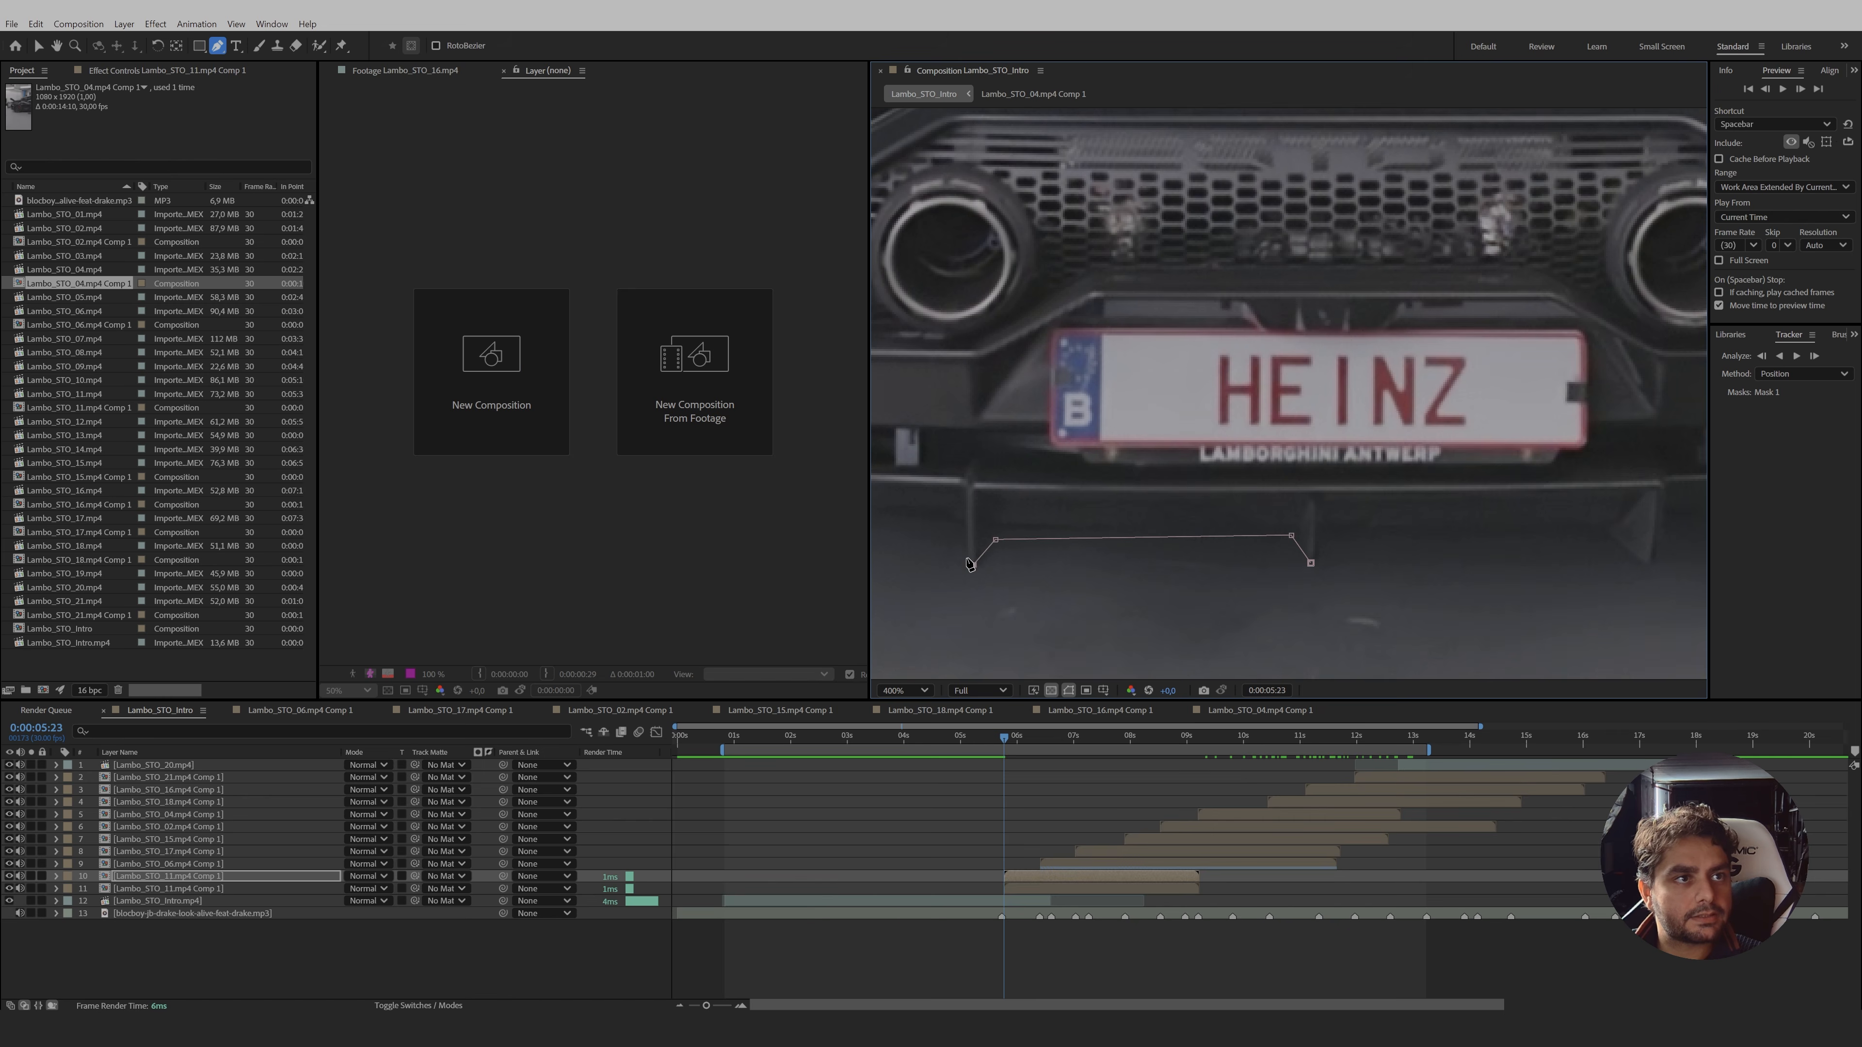
- Continue the mask around the left rear tyre with curved points and up the left side of the car body
{"action": "scroll", "coordinate": [931, 569], "scroll_direction": "up", "scroll_amount": 1}
{"action": "left_click_drag", "start_coordinate": [906, 565], "coordinate": [1348, 483]}
{"action": "left_click", "coordinate": [1332, 482]}
{"action": "left_click", "coordinate": [1328, 396]}
{"action": "key", "text": "space"}
{"action": "left_click_drag", "start_coordinate": [1002, 371], "coordinate": [1330, 400]}
{"action": "left_click", "coordinate": [1219, 396]}
{"action": "left_click_drag", "start_coordinate": [1125, 470], "coordinate": [1352, 492]}
{"action": "key", "text": "space"}
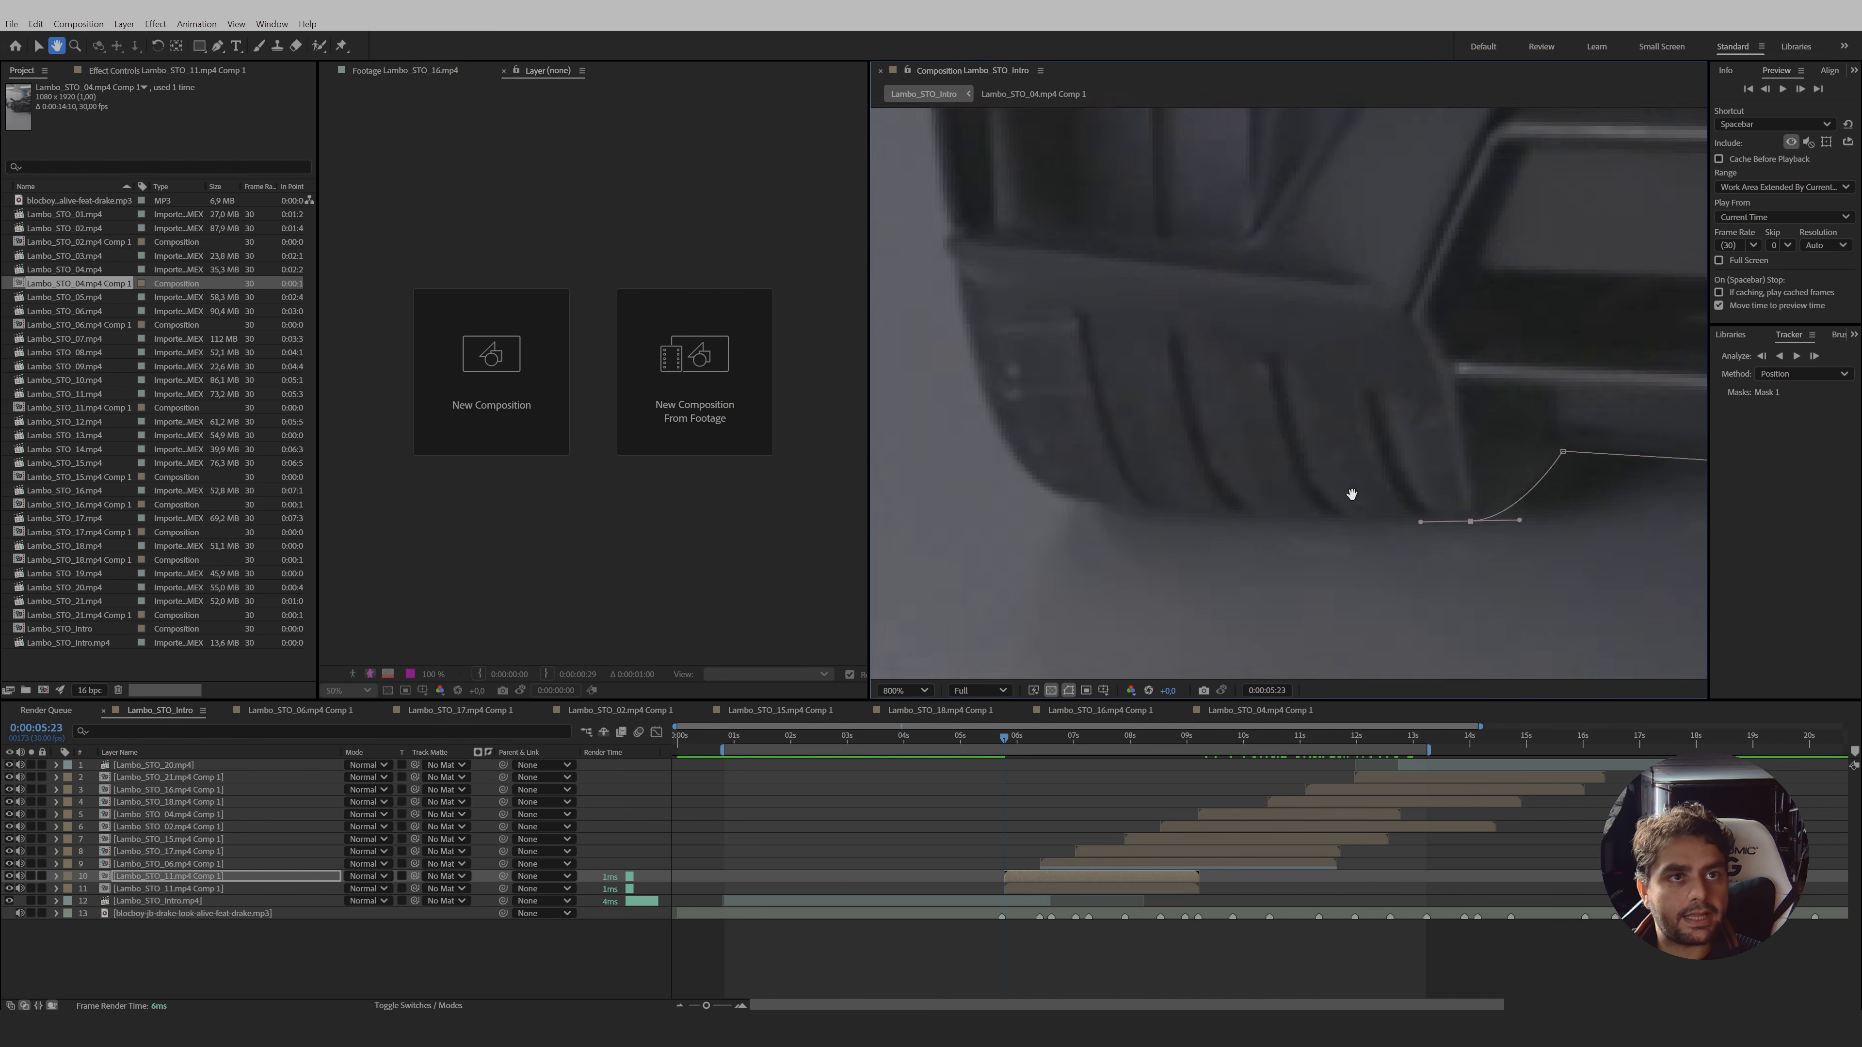
{"action": "left_click_drag", "start_coordinate": [1108, 512], "coordinate": [981, 394]}
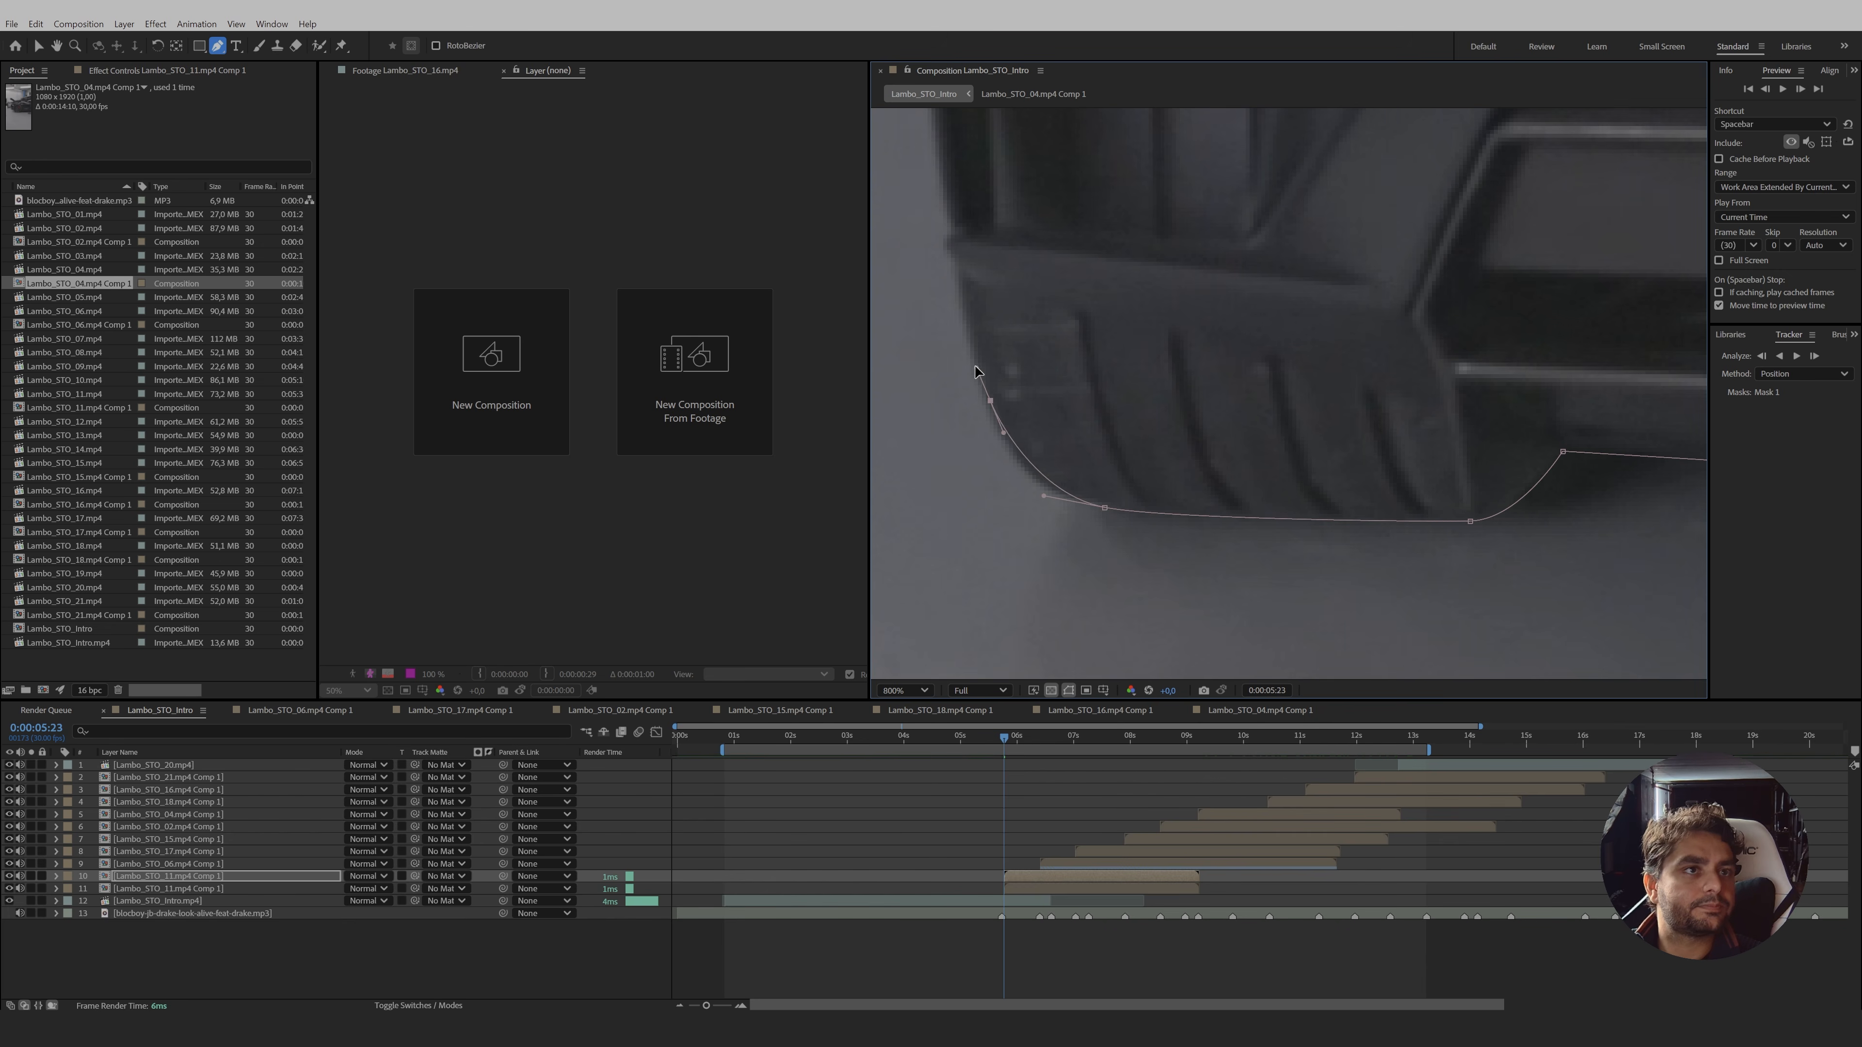
{"action": "key", "text": "space"}
{"action": "left_click_drag", "start_coordinate": [1143, 411], "coordinate": [937, 575]}
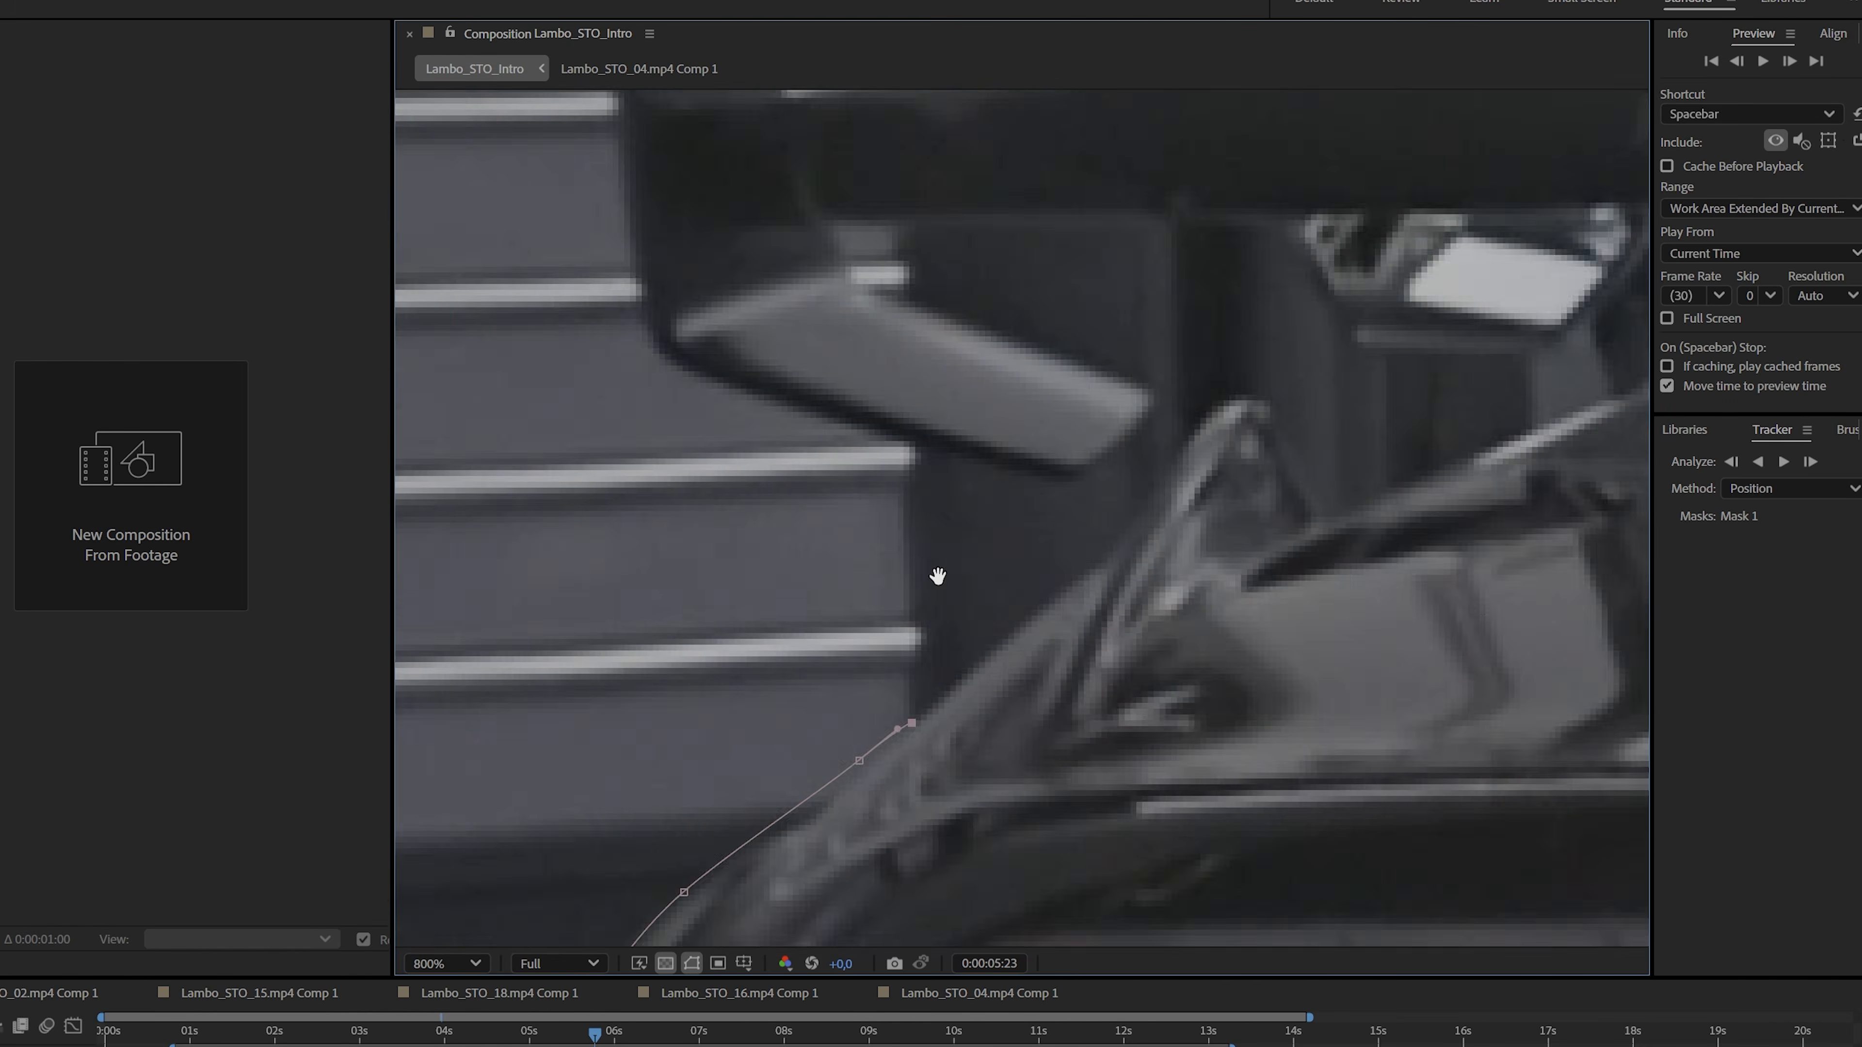
- Trace the mask along the left rear fender and around the left end of the rear wing
{"action": "scroll", "coordinate": [1080, 449], "scroll_direction": "down", "scroll_amount": 3}
{"action": "scroll", "coordinate": [1080, 449], "scroll_direction": "up", "scroll_amount": 3}
{"action": "left_click", "coordinate": [1501, 728]}
{"action": "left_click", "coordinate": [1351, 886]}
{"action": "left_click_drag", "start_coordinate": [925, 787], "coordinate": [976, 802]}
{"action": "scroll", "coordinate": [1143, 540], "scroll_direction": "down", "scroll_amount": 3}
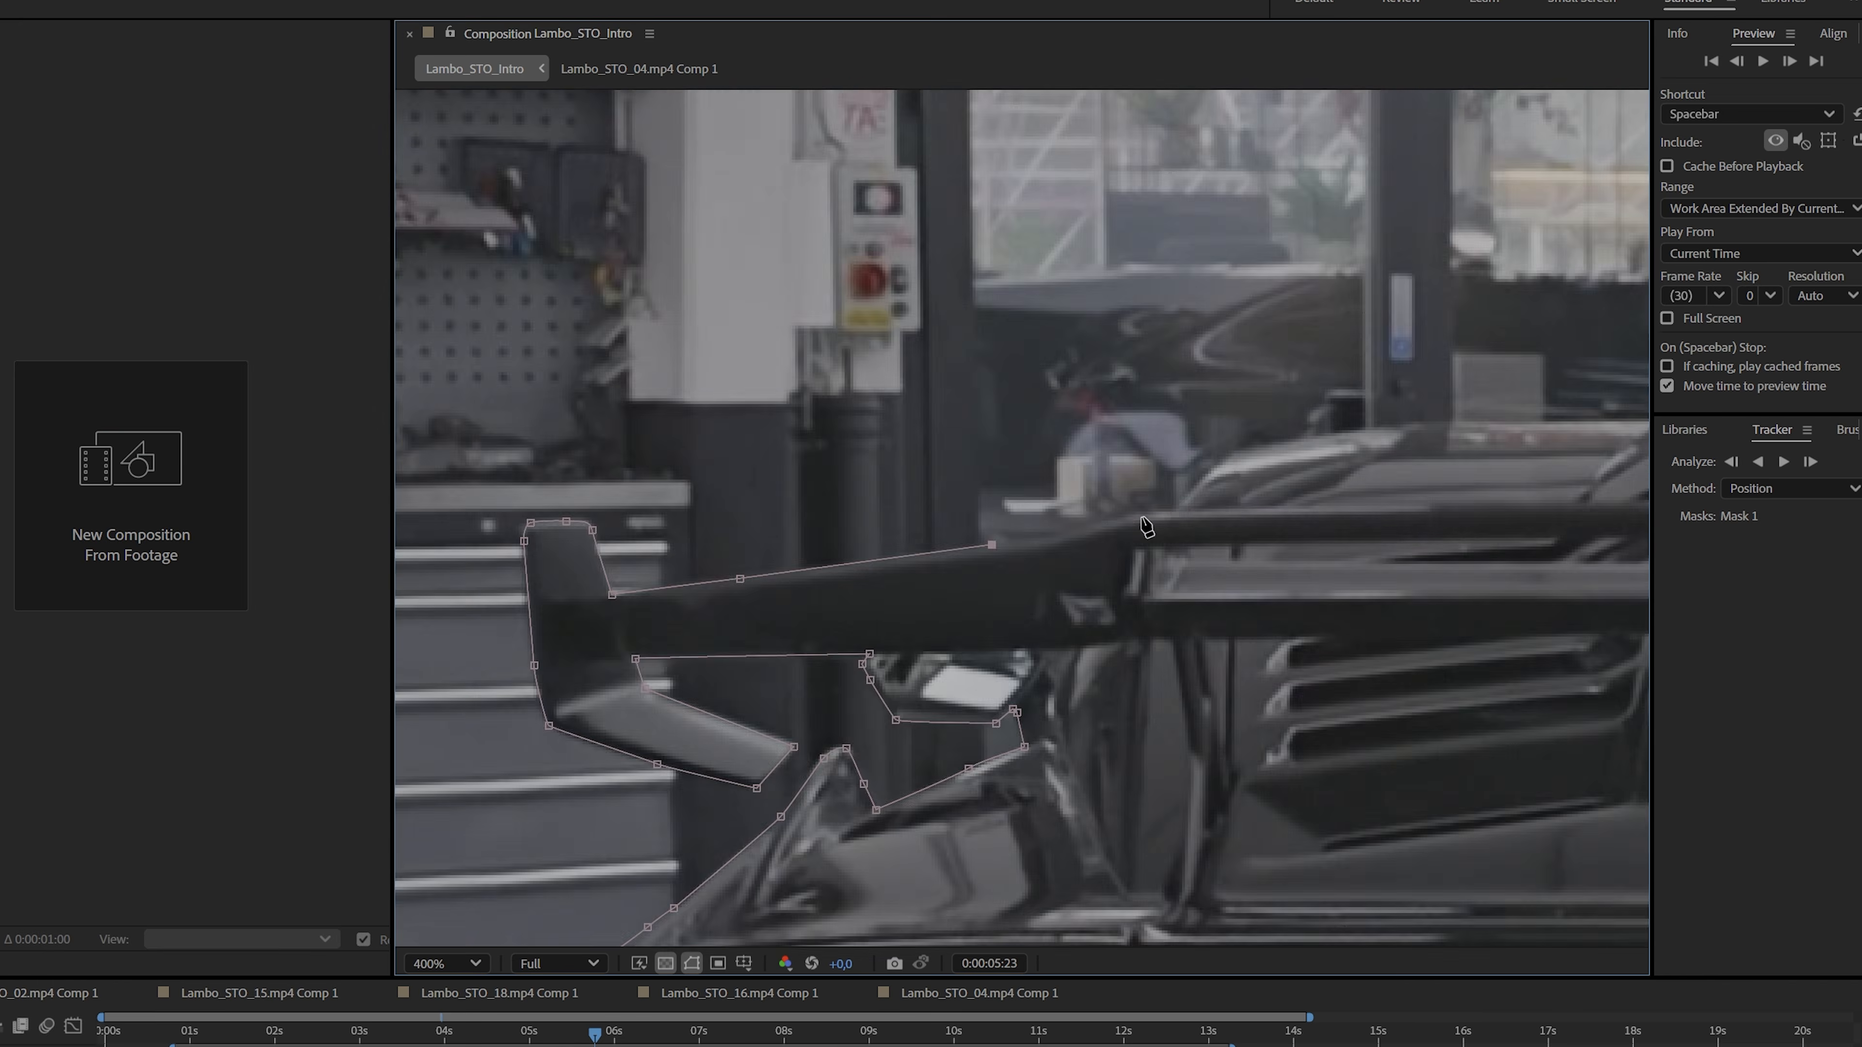
{"action": "scroll", "coordinate": [1143, 541], "scroll_direction": "up", "scroll_amount": 3}
{"action": "left_click_drag", "start_coordinate": [813, 678], "coordinate": [844, 661]}
- Trace the mask across the roof, right wing end, right side and rear tyre, and close it under the bumper
{"action": "scroll", "coordinate": [1099, 443], "scroll_direction": "down", "scroll_amount": 1}
{"action": "left_click", "coordinate": [1165, 359]}
{"action": "left_click", "coordinate": [1337, 351]}
{"action": "left_click", "coordinate": [1321, 481]}
{"action": "left_click", "coordinate": [868, 445]}
{"action": "left_click", "coordinate": [1358, 737]}
{"action": "left_click", "coordinate": [1377, 752]}
{"action": "left_click", "coordinate": [1318, 806]}
{"action": "left_click", "coordinate": [1299, 889]}
{"action": "left_click", "coordinate": [1551, 540]}
{"action": "left_click", "coordinate": [711, 570]}
{"action": "left_click_drag", "start_coordinate": [1160, 521], "coordinate": [1160, 554]}
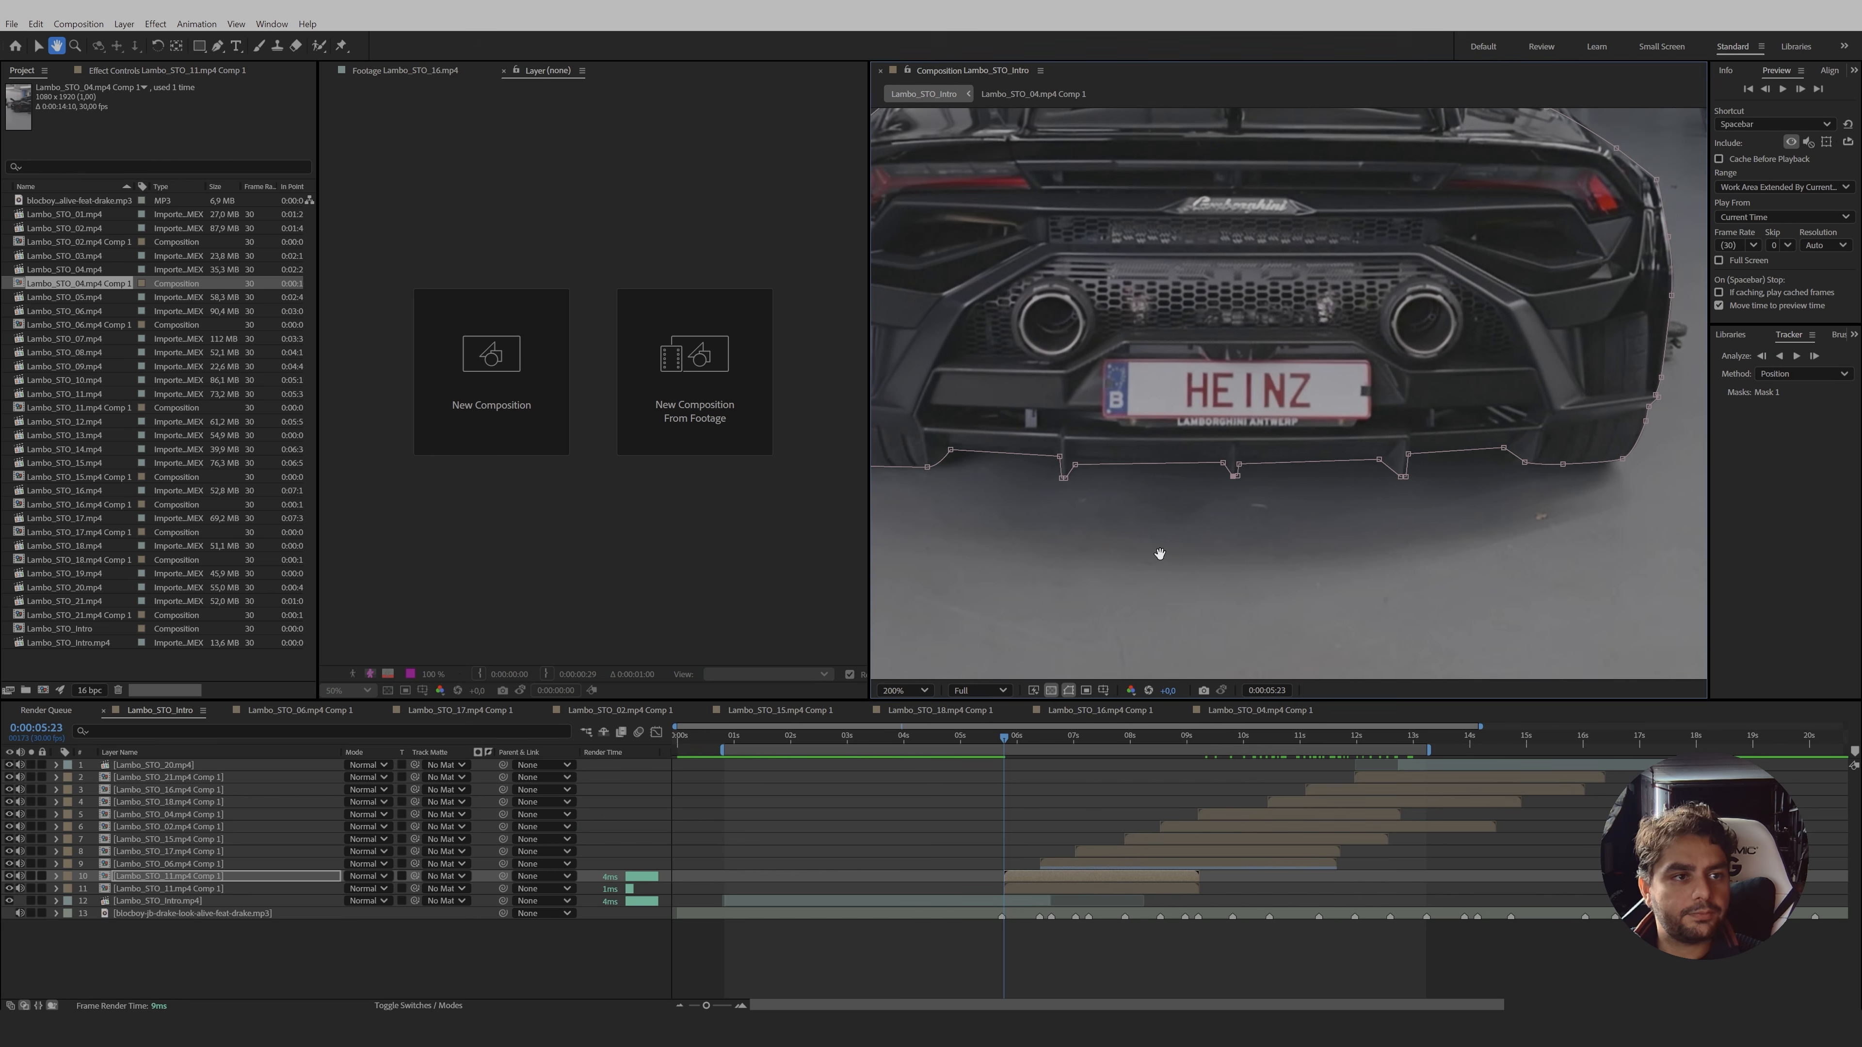
- Freeze the masked Lambo_STO_11.mp4 Comp 1 copy on its frame at 0:00:05:23
{"action": "left_click", "coordinate": [1025, 877]}
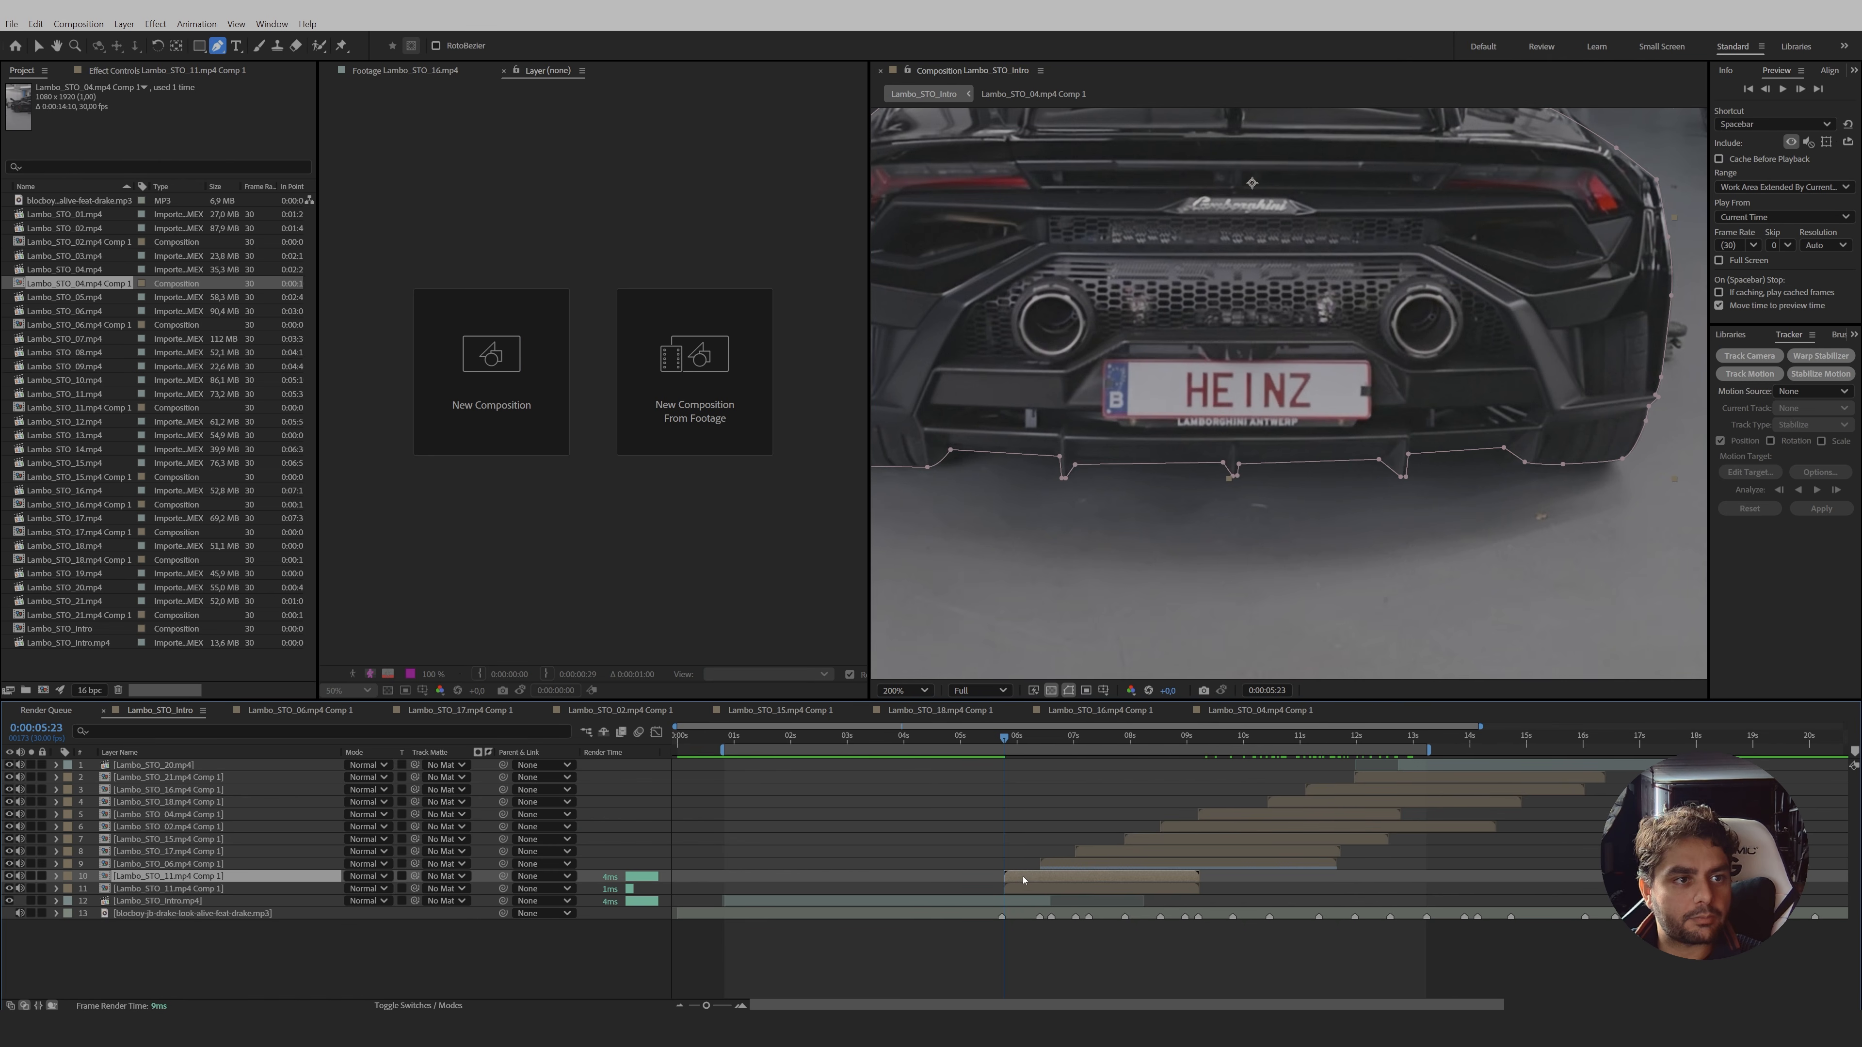
{"action": "right_click", "coordinate": [1024, 877]}
{"action": "mouse_move", "coordinate": [1059, 505]}
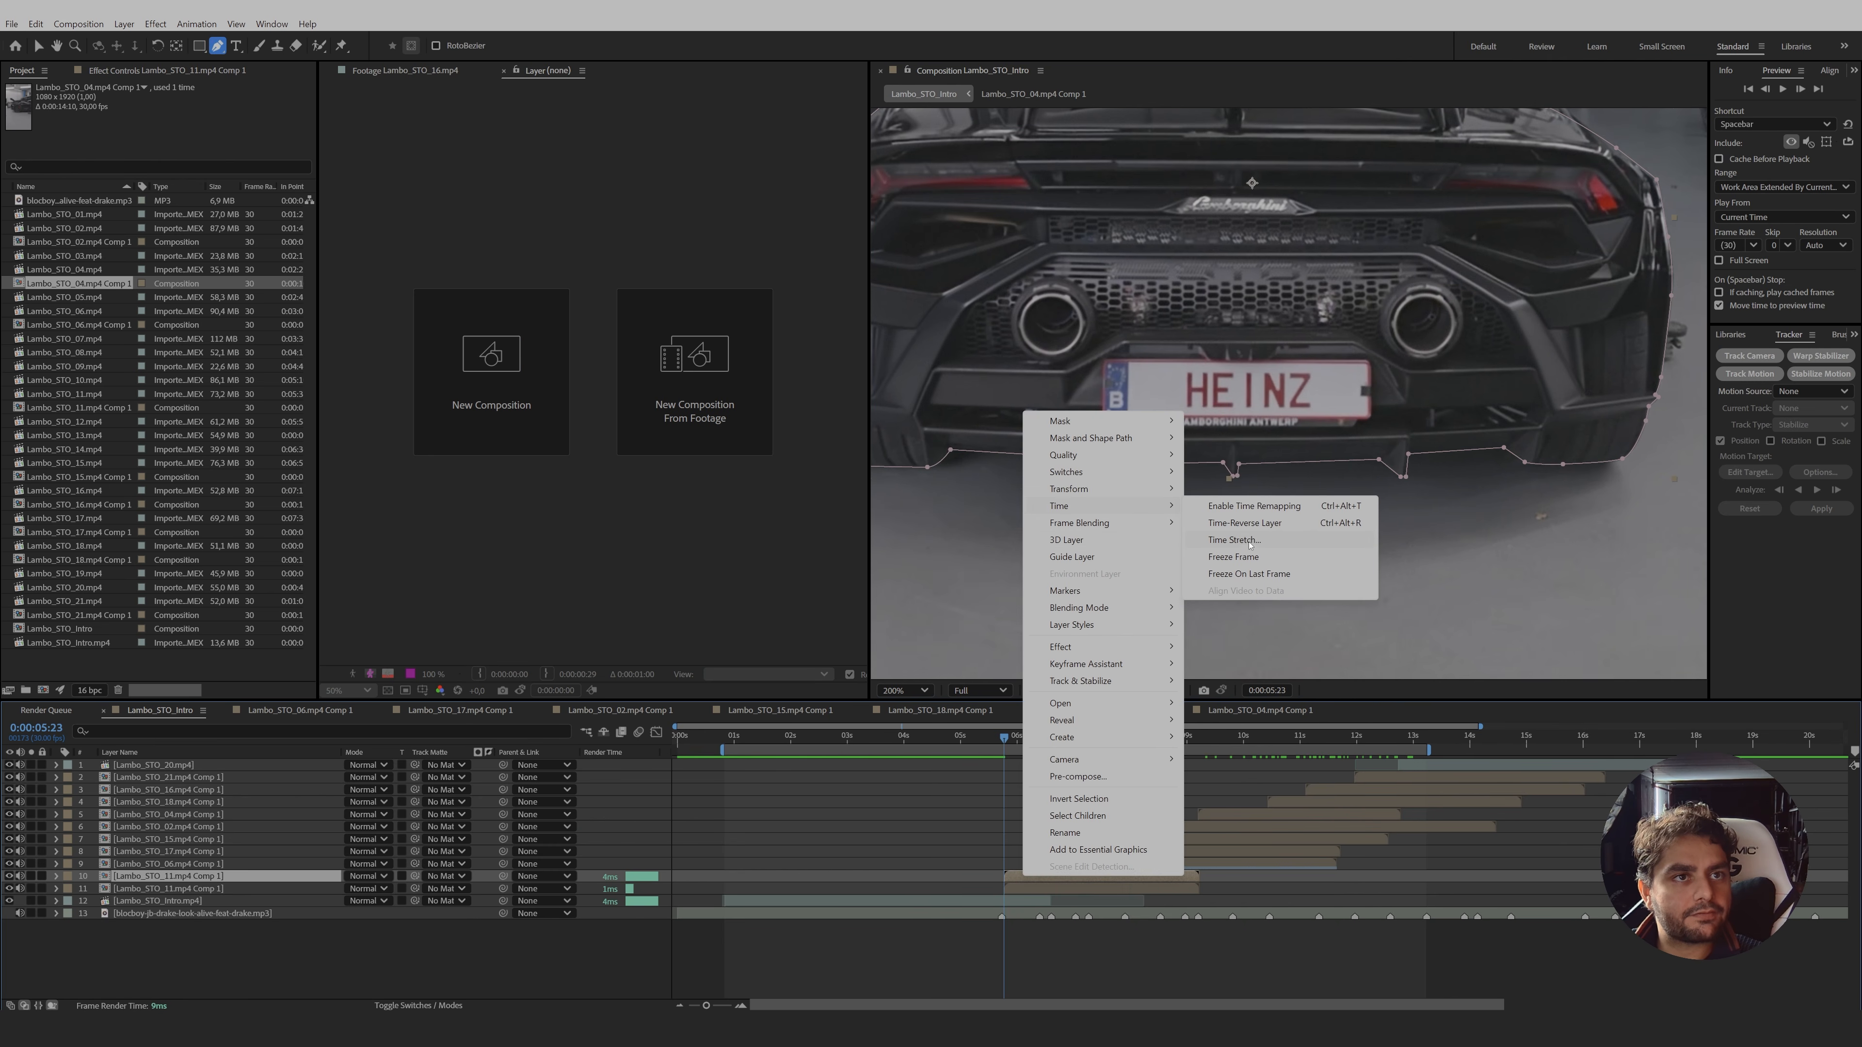
{"action": "left_click", "coordinate": [1231, 557]}
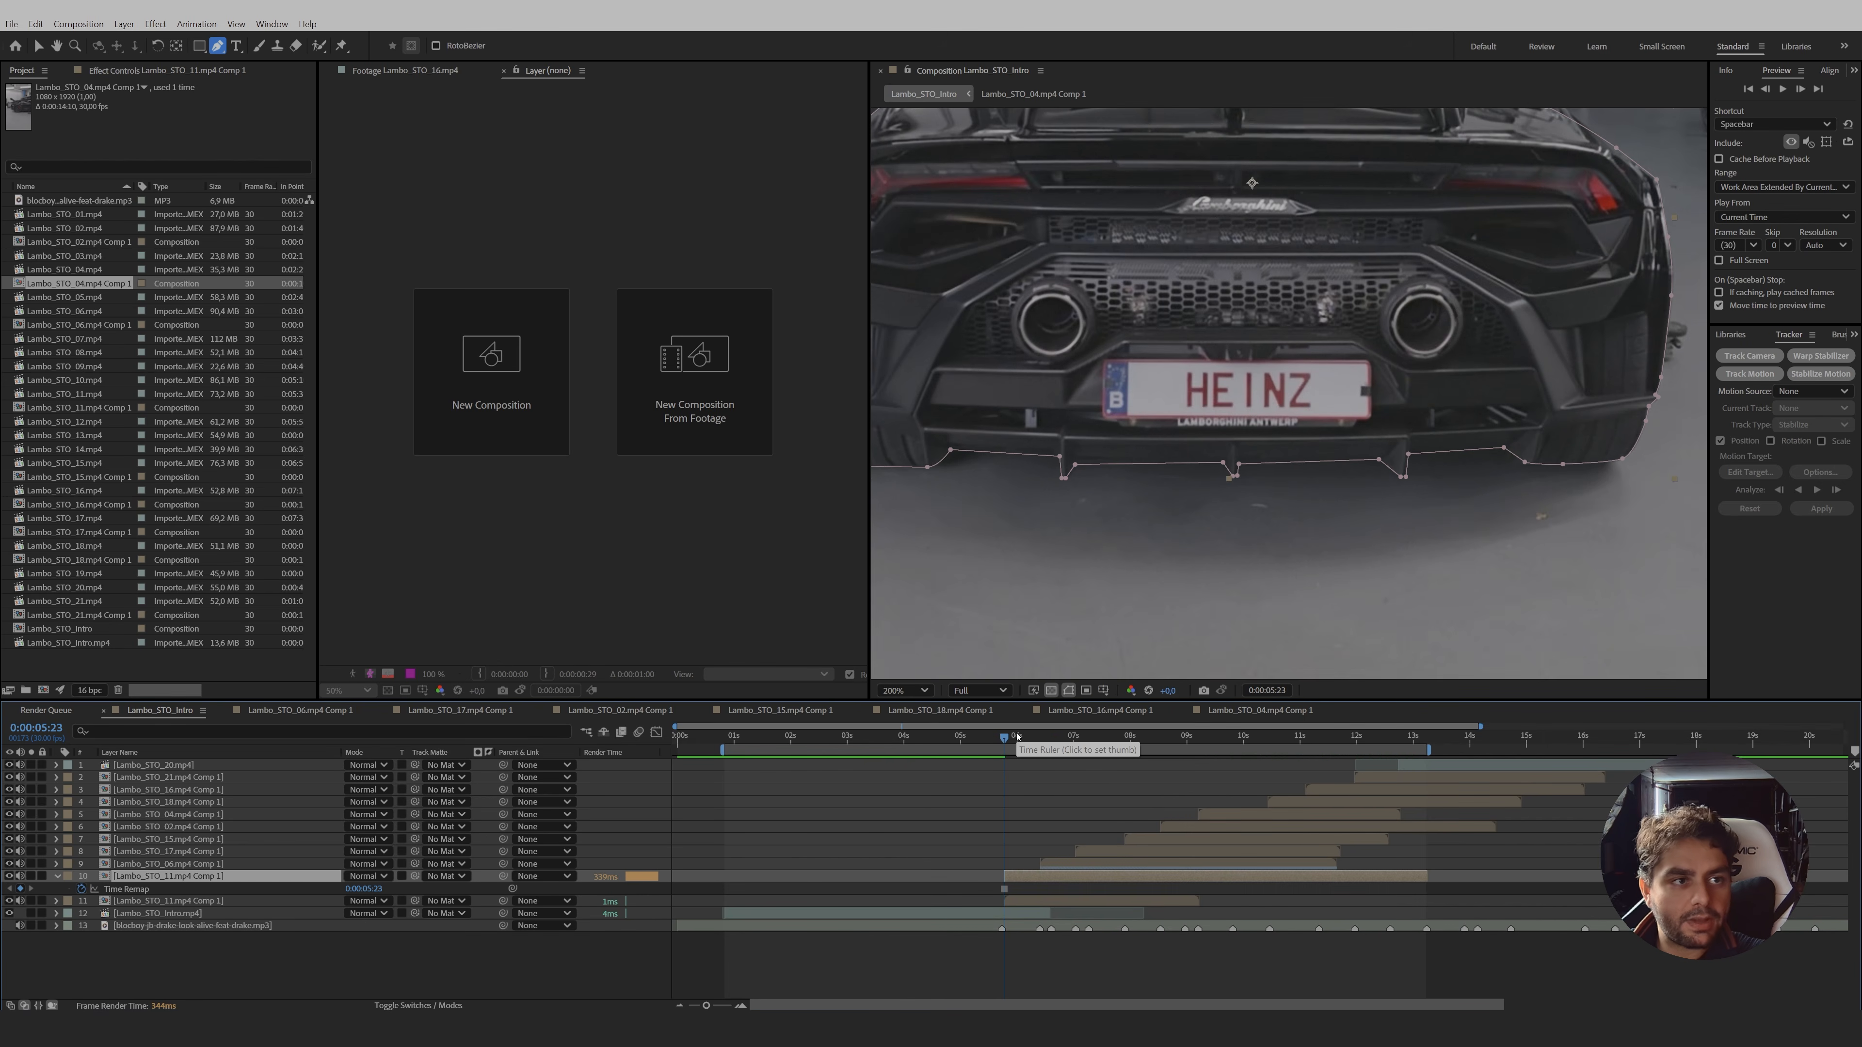
- Move the frozen cut-out layer 15 frames earlier to start at 0:00:05:08, and trim its end to where the original layer begins
{"action": "key", "text": "shift+Page_Up"}
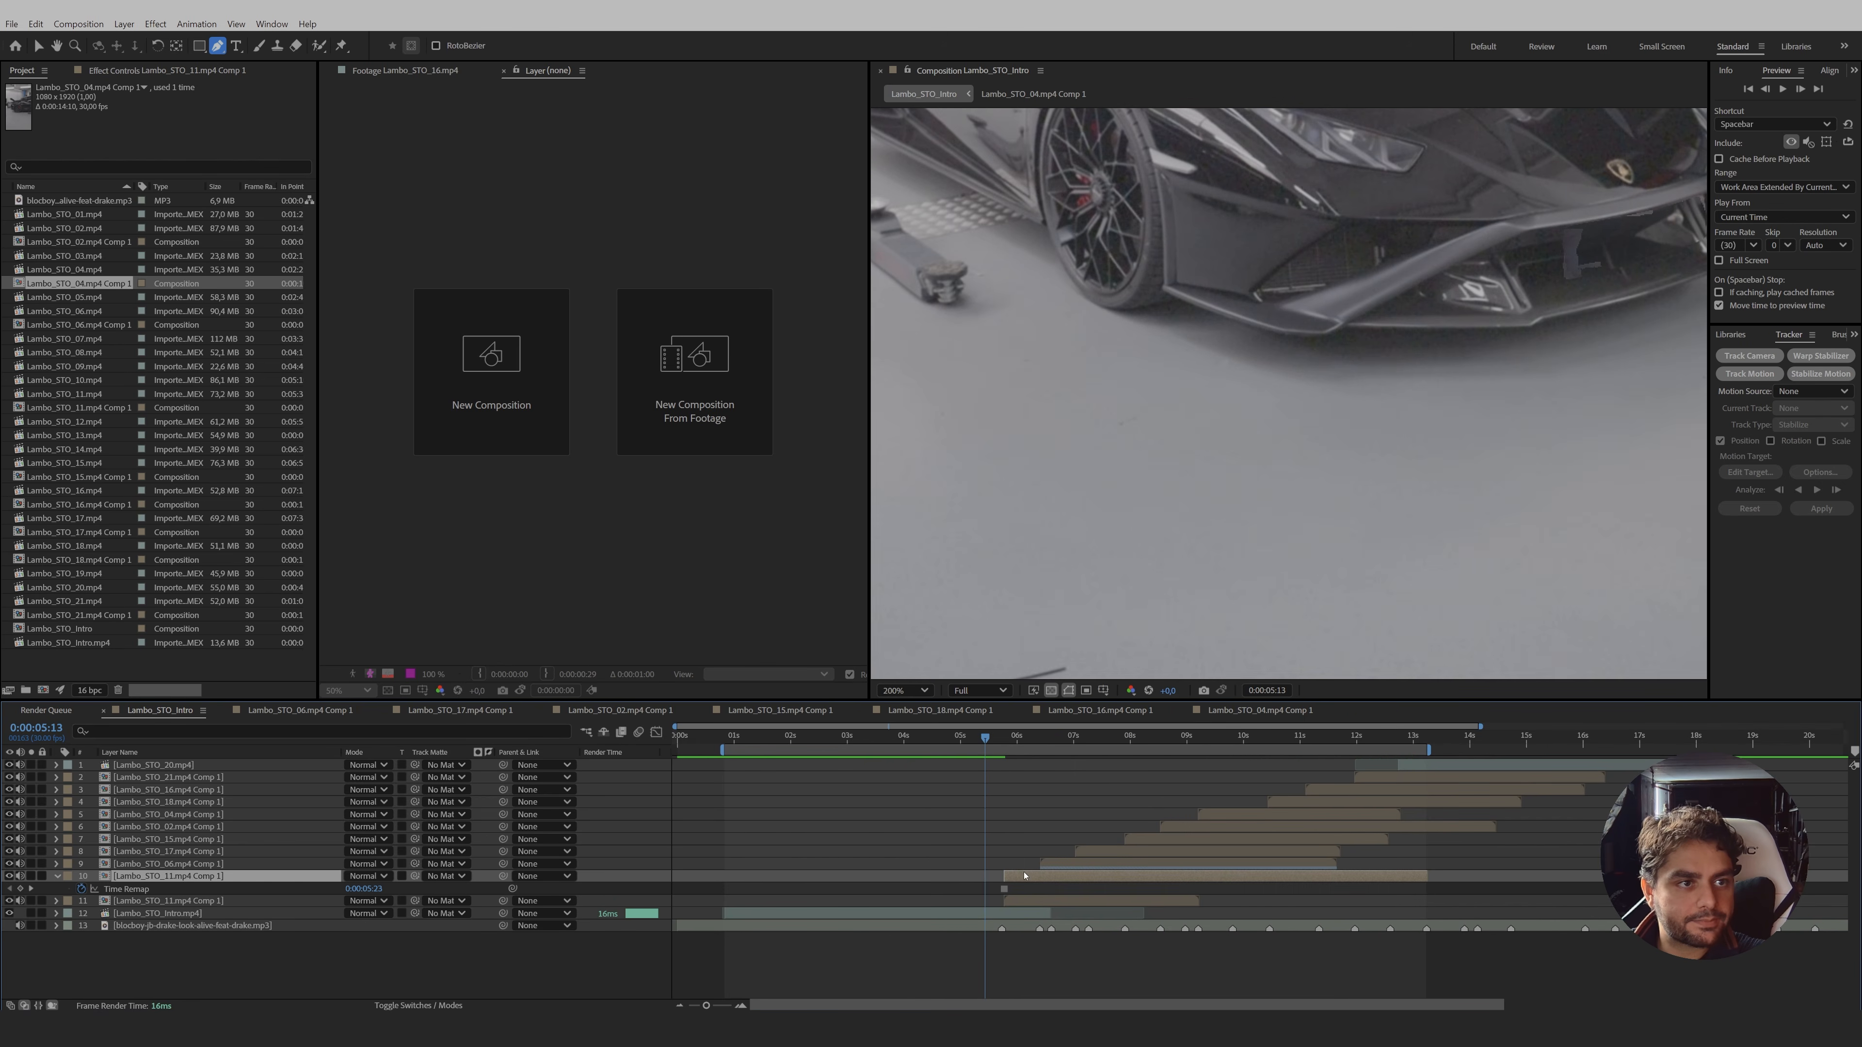
{"action": "key", "text": "Page_Up"}
{"action": "key", "text": "Page_Up"}
{"action": "key", "text": "Page_Up"}
{"action": "key", "text": "Page_Up"}
{"action": "key", "text": "Page_Up"}
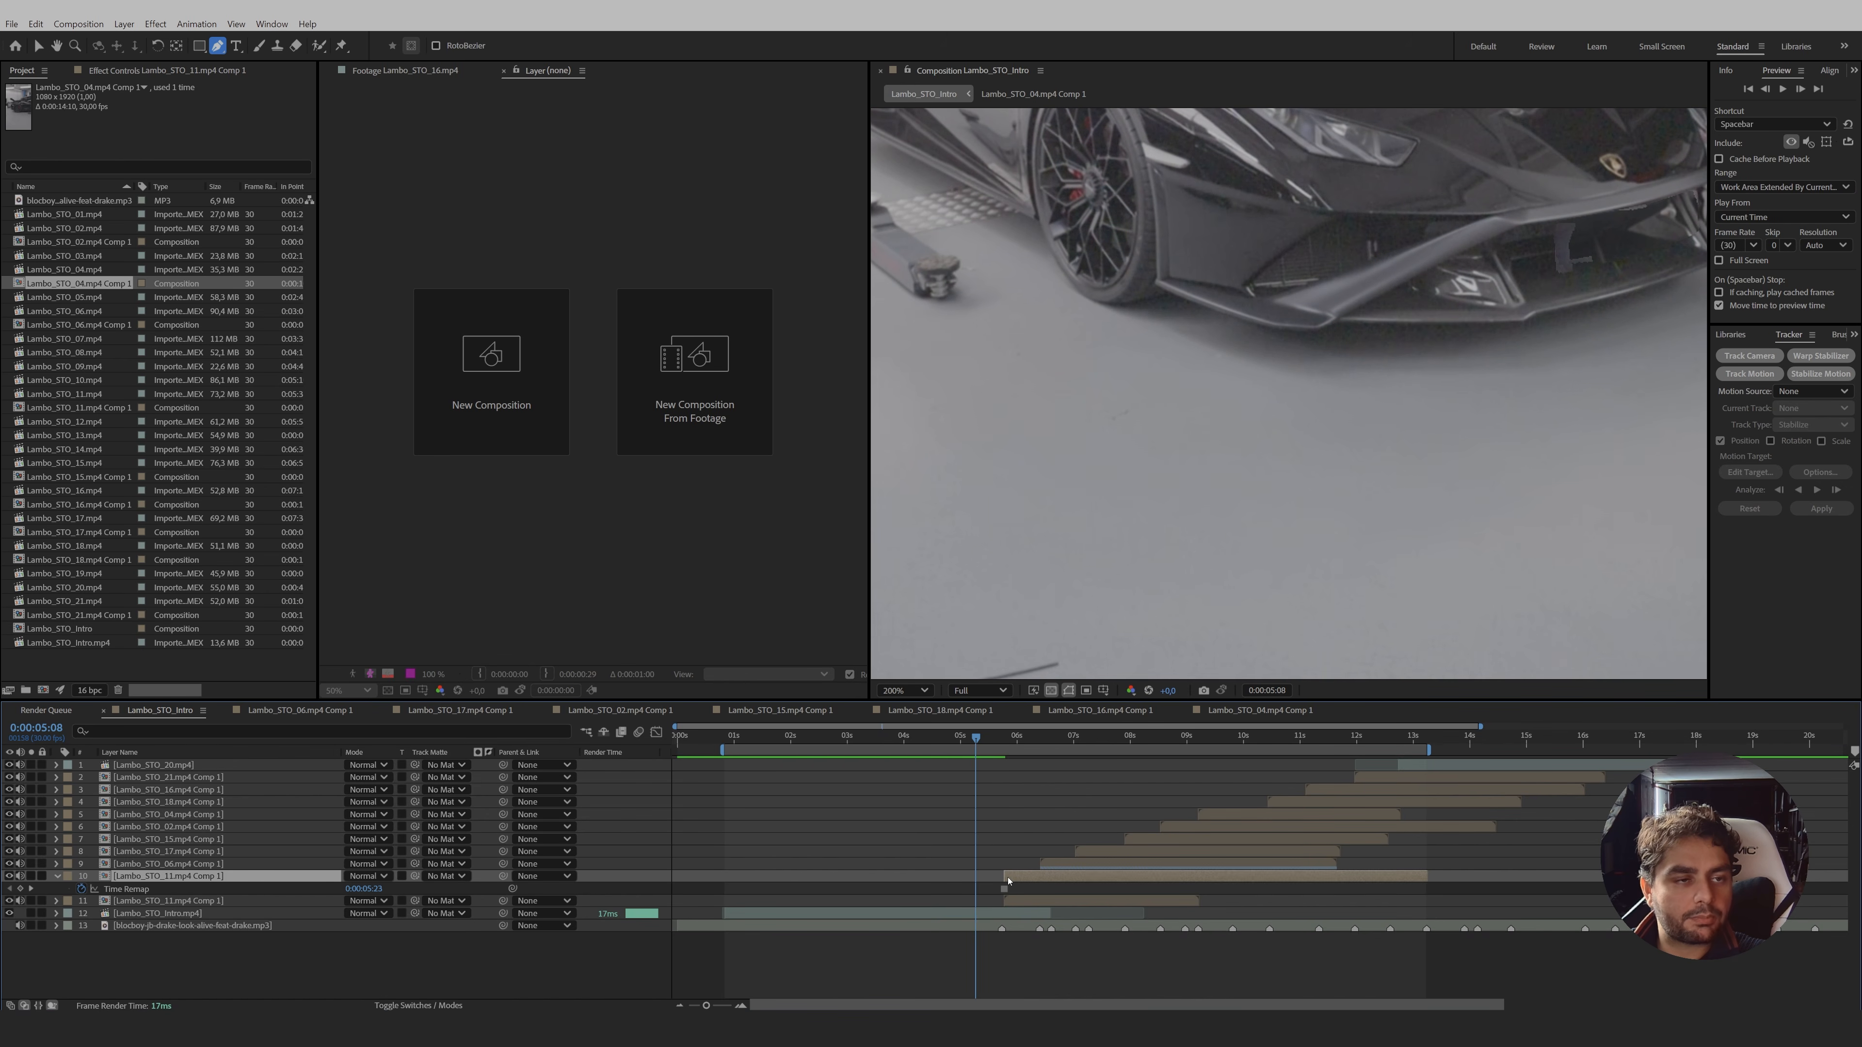
{"action": "key", "text": "shift+Page_Up"}
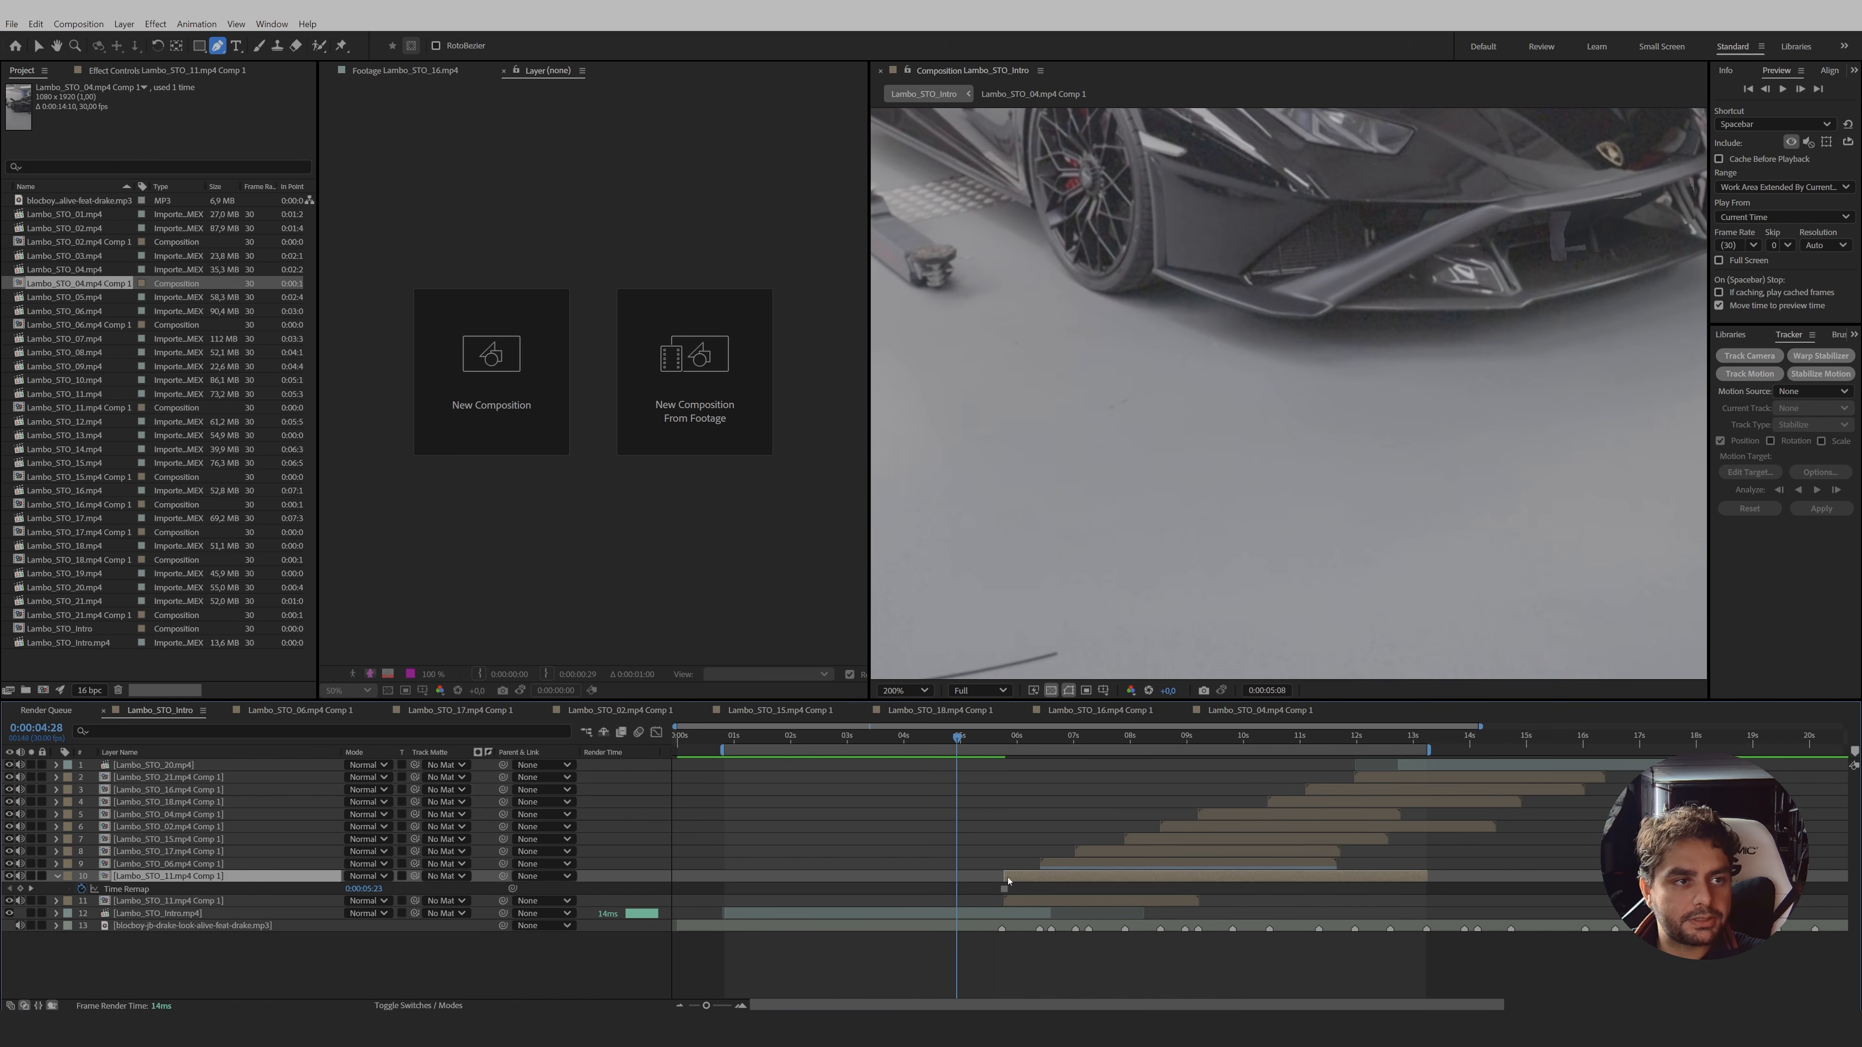
{"action": "key", "text": "shift+Page_Down"}
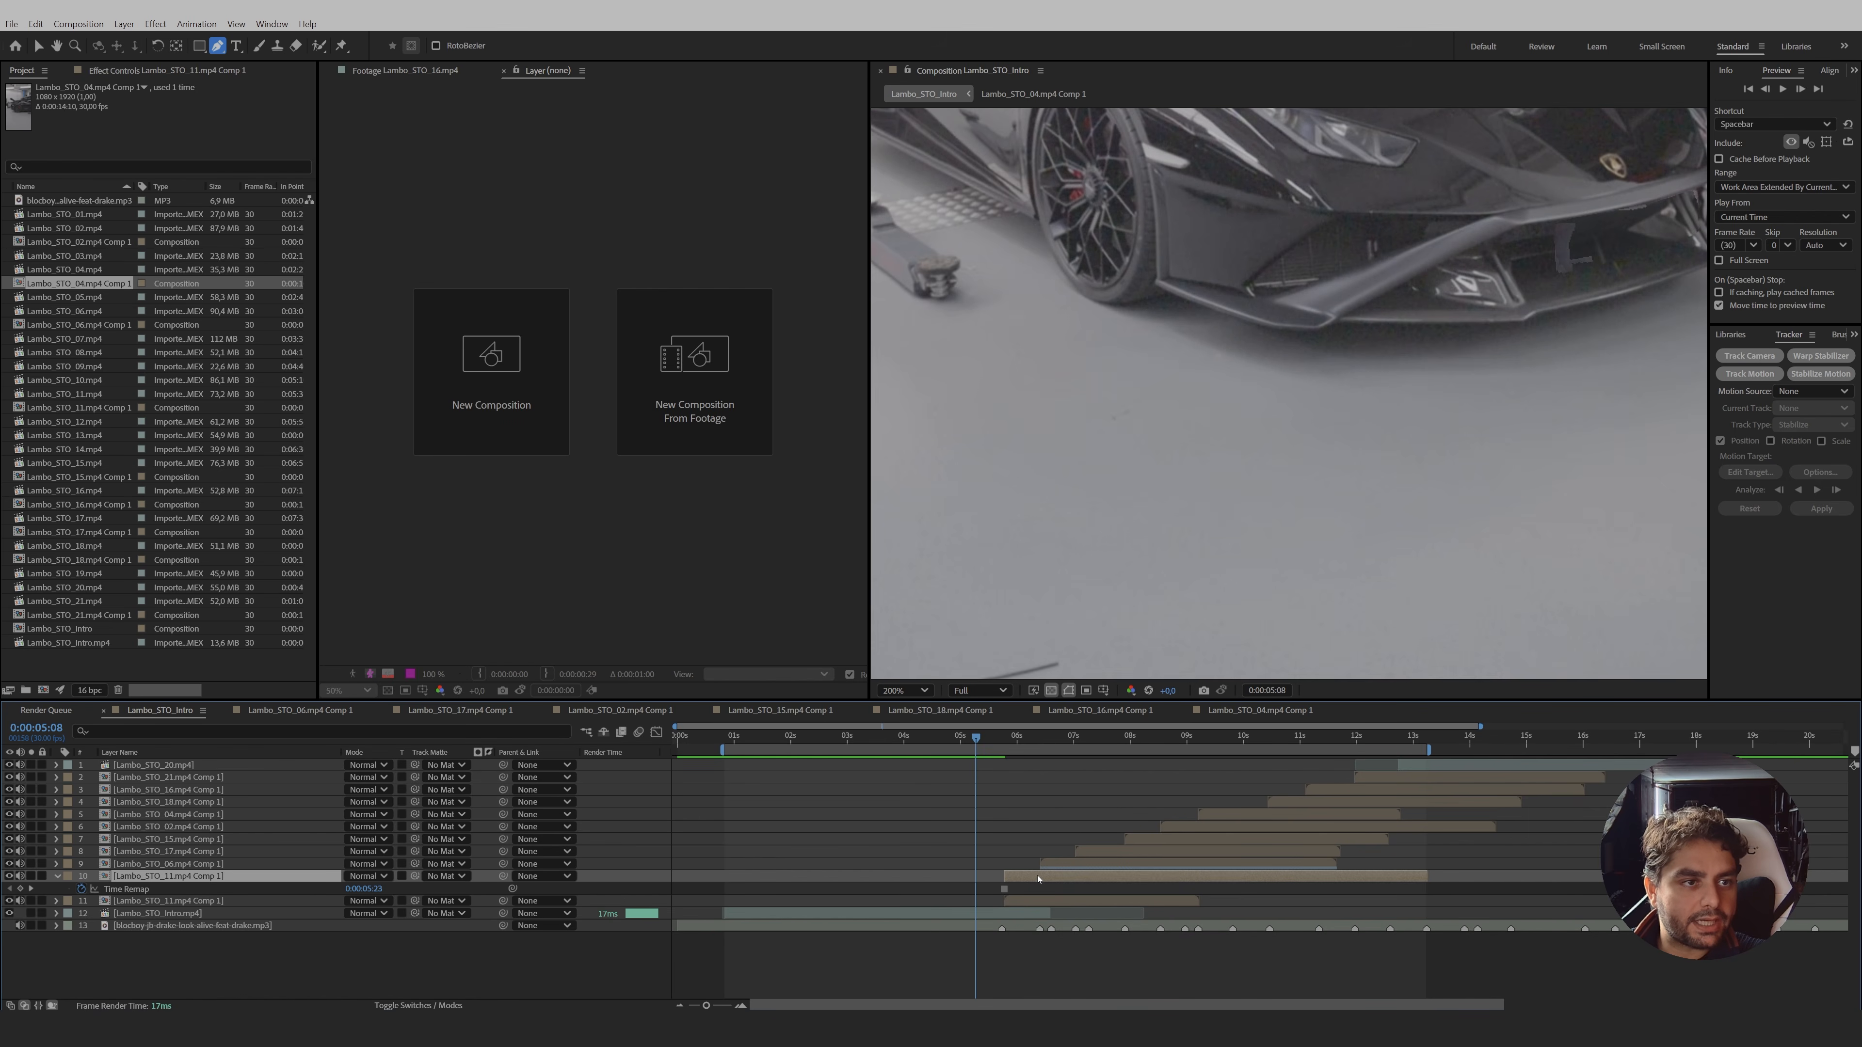
{"action": "left_click_drag", "start_coordinate": [1038, 879], "coordinate": [1017, 880]}
{"action": "left_click_drag", "start_coordinate": [1399, 877], "coordinate": [1004, 877]}
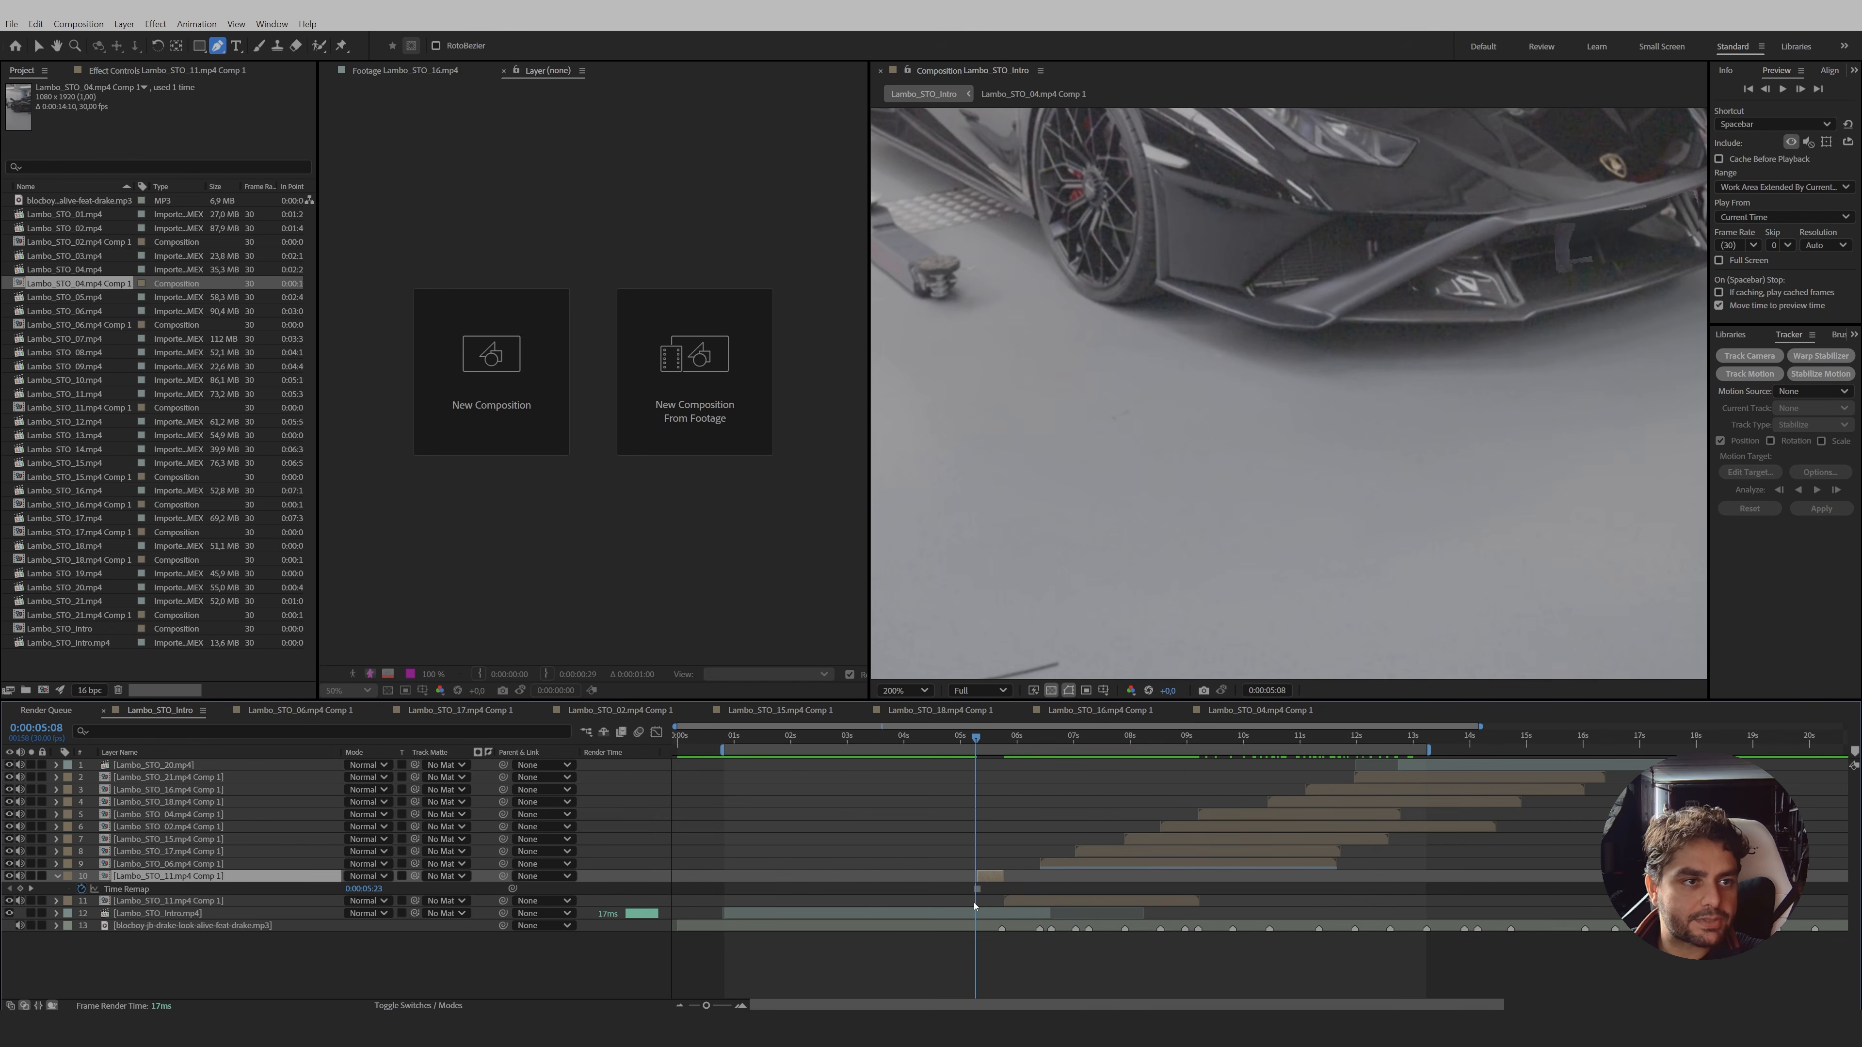
- Keyframe the frozen cut-out's Scale at 100% at 0:00:05:22 and at 0% at 0:00:05:09
{"action": "scroll", "coordinate": [1191, 516], "scroll_direction": "down", "scroll_amount": 2}
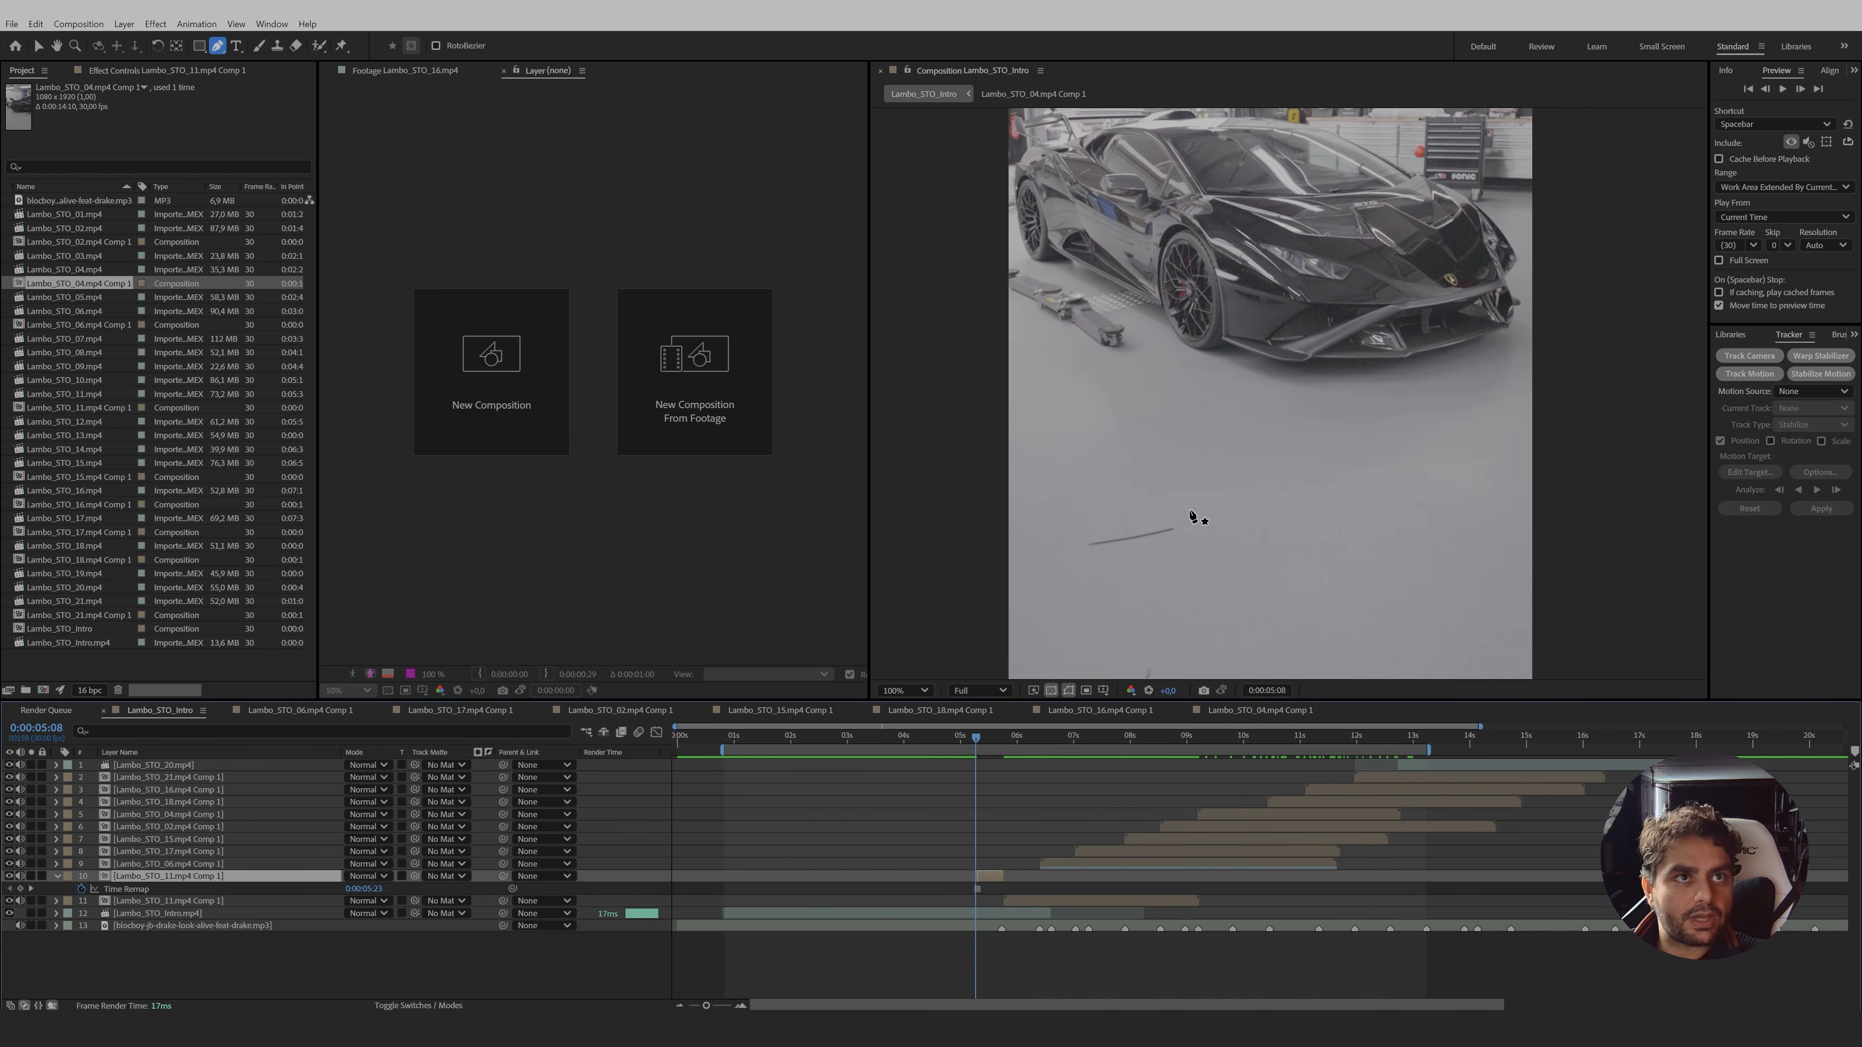
{"action": "left_click_drag", "start_coordinate": [978, 742], "coordinate": [999, 750]}
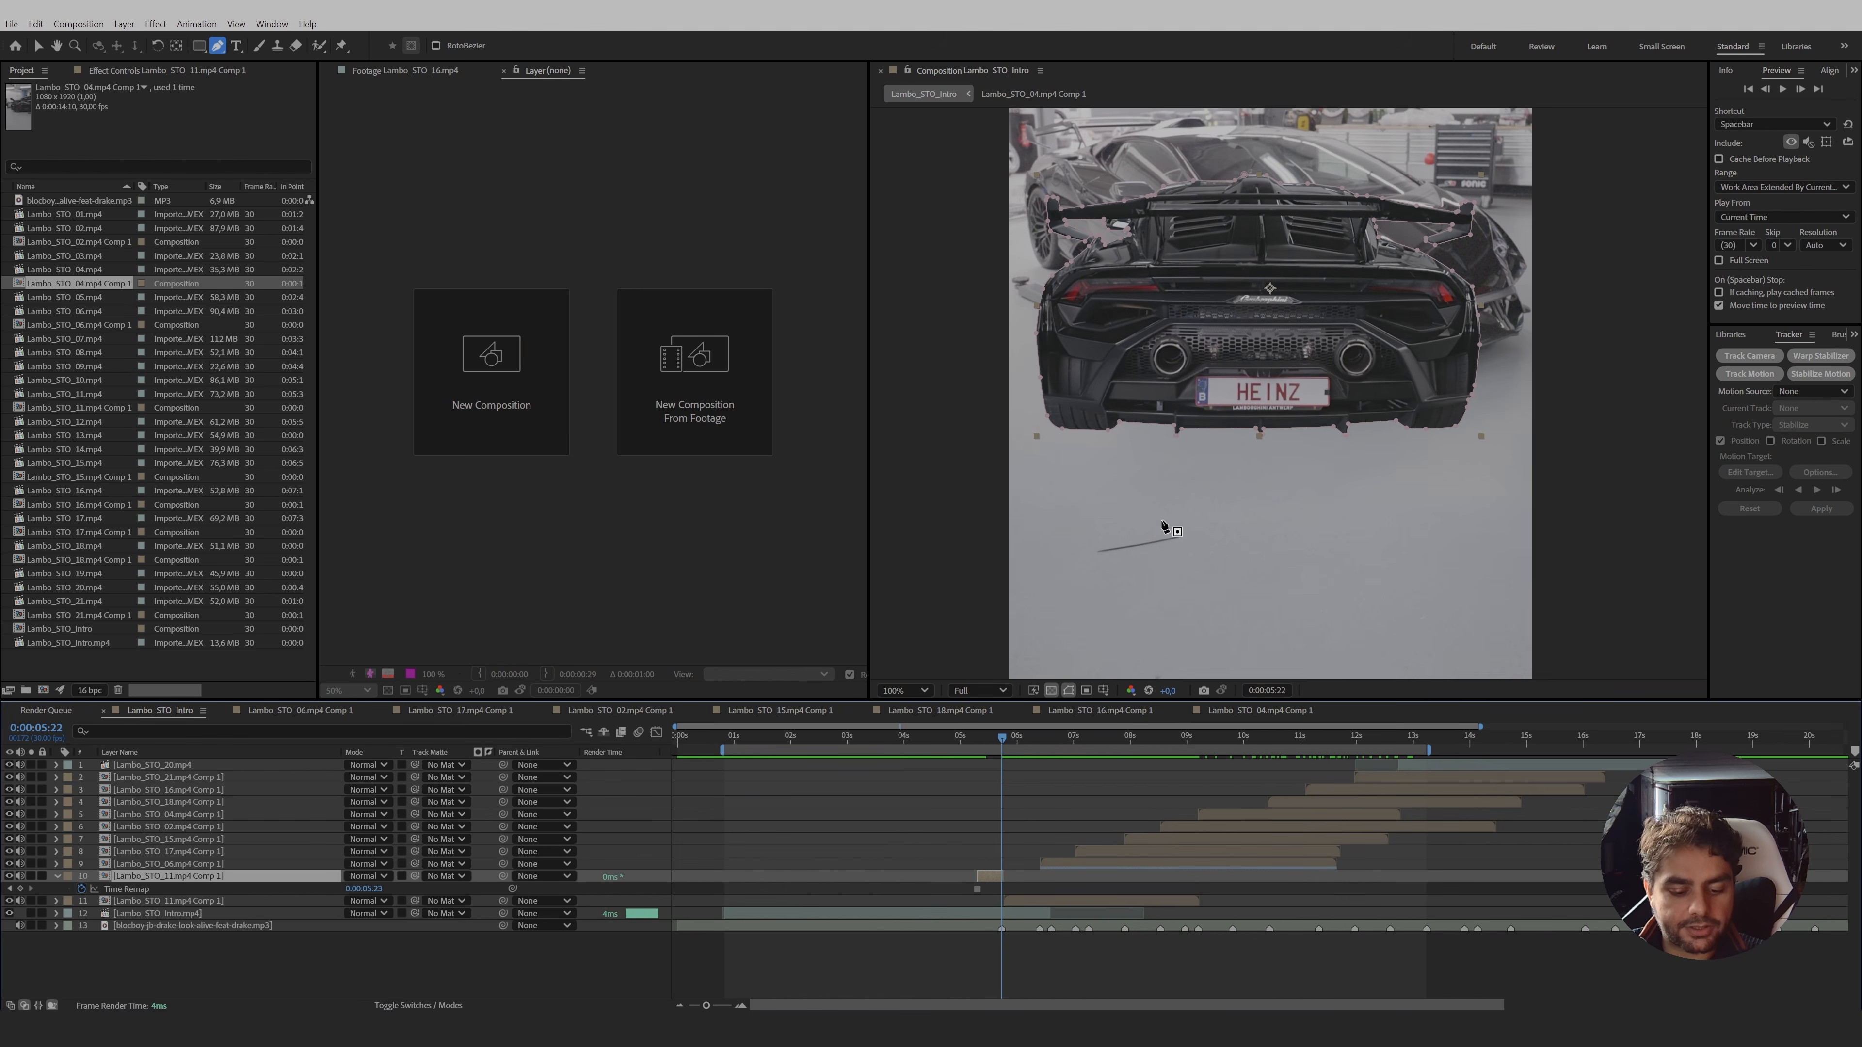
{"action": "key", "text": "s"}
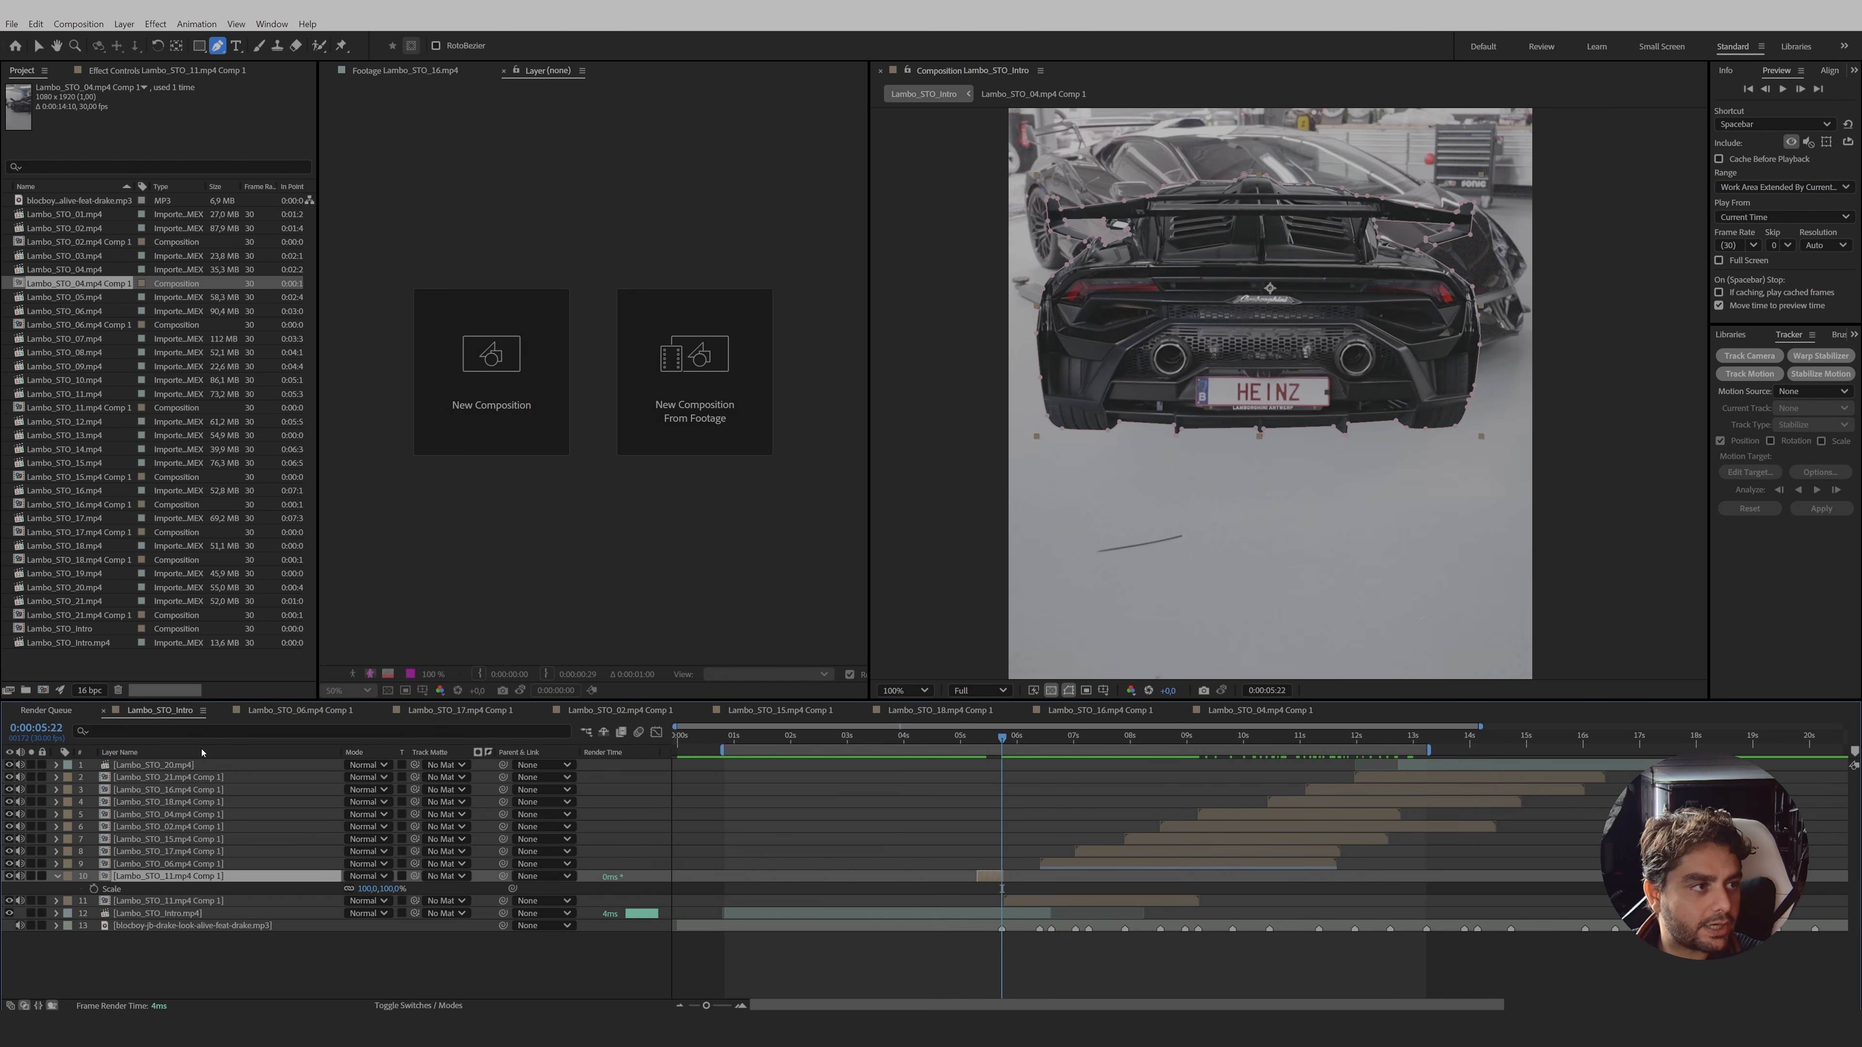
{"action": "left_click", "coordinate": [94, 889]}
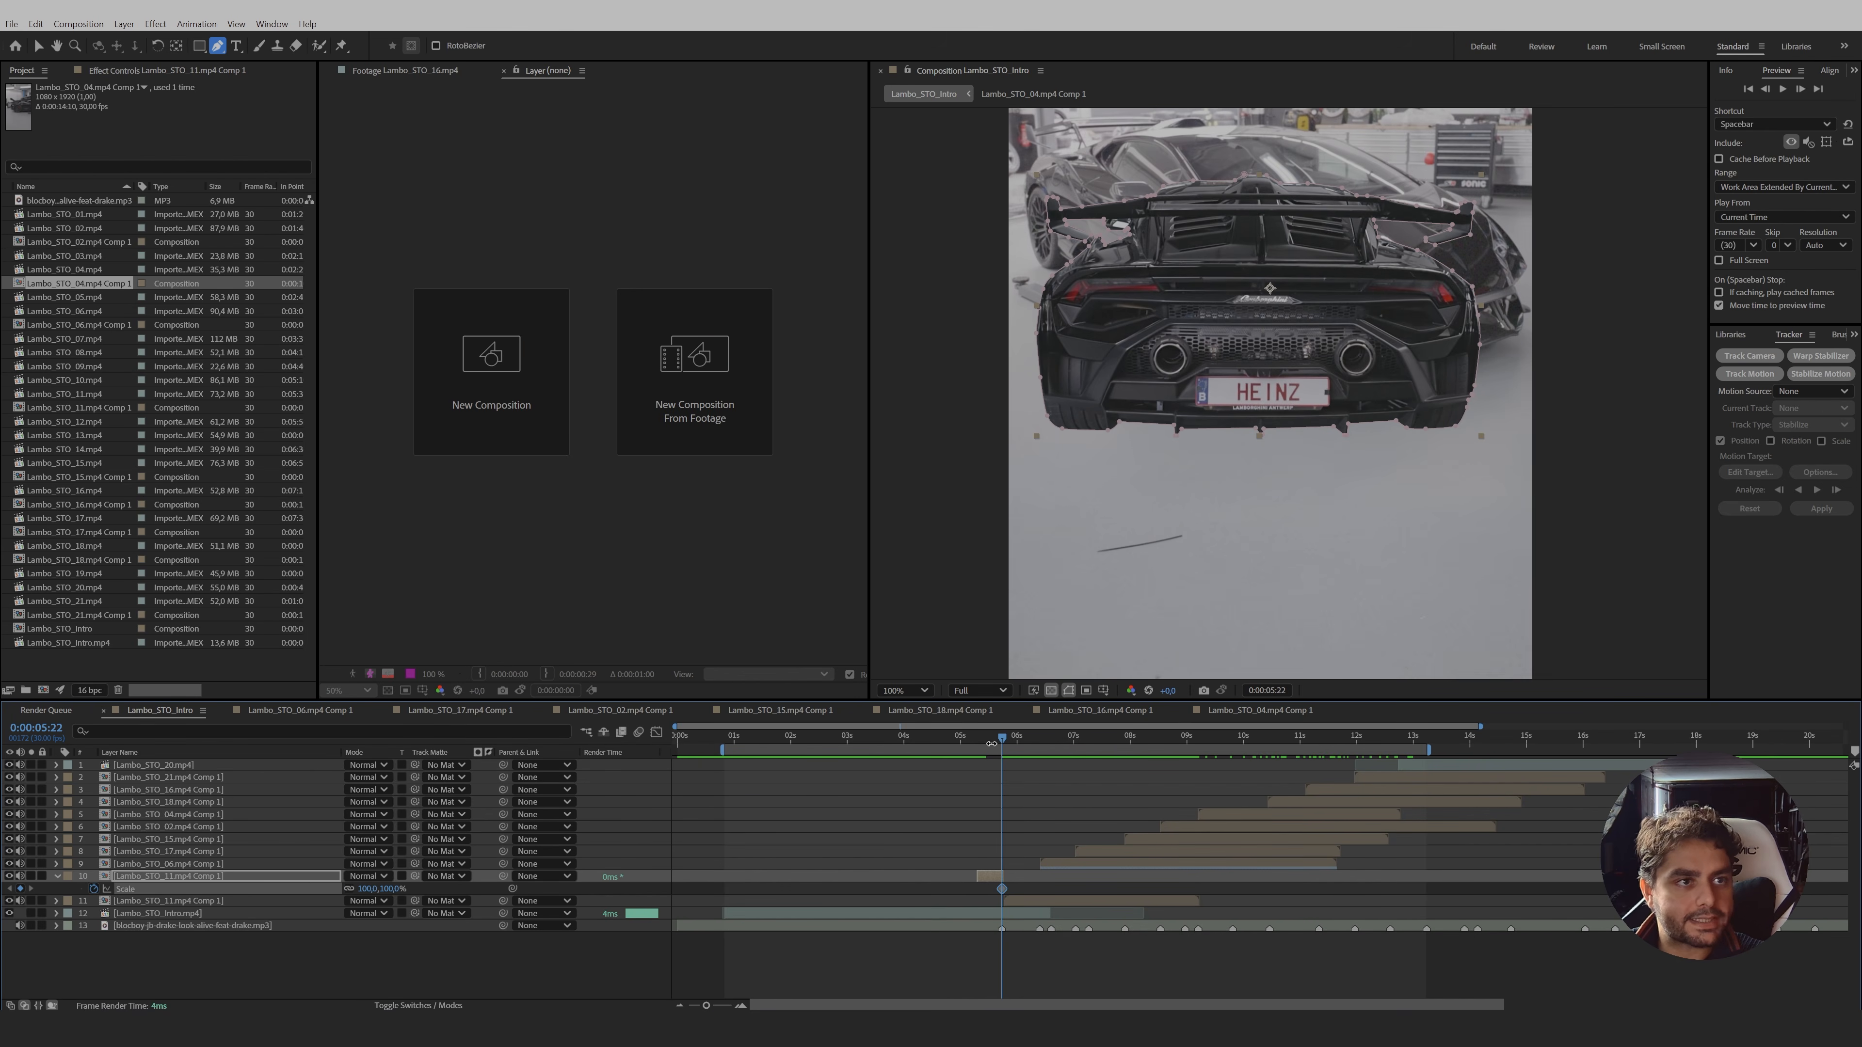
{"action": "left_click_drag", "start_coordinate": [1001, 737], "coordinate": [977, 737]}
{"action": "left_click", "coordinate": [384, 888]}
{"action": "type", "text": "0"}
{"action": "key", "text": "Return"}
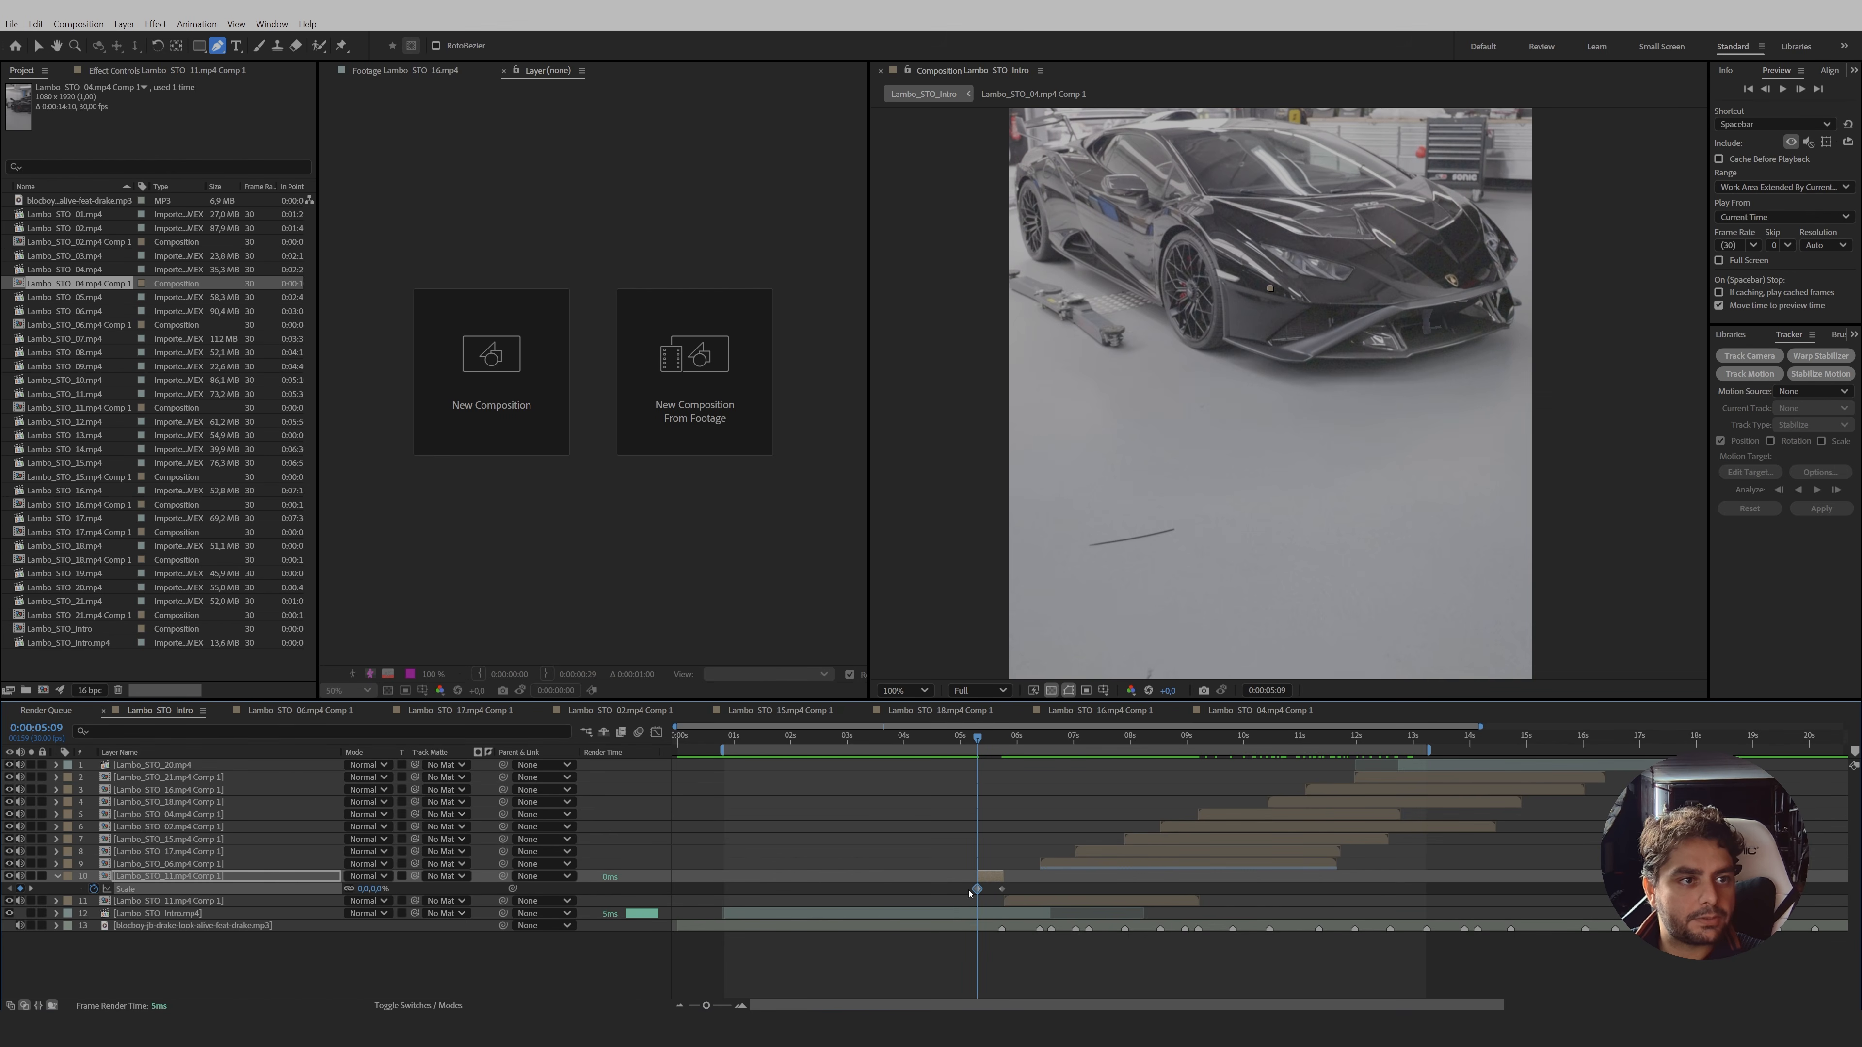
- Apply Easy Ease to the cut-out's 0% Scale keyframe
{"action": "right_click", "coordinate": [977, 889]}
{"action": "mouse_move", "coordinate": [1070, 878]}
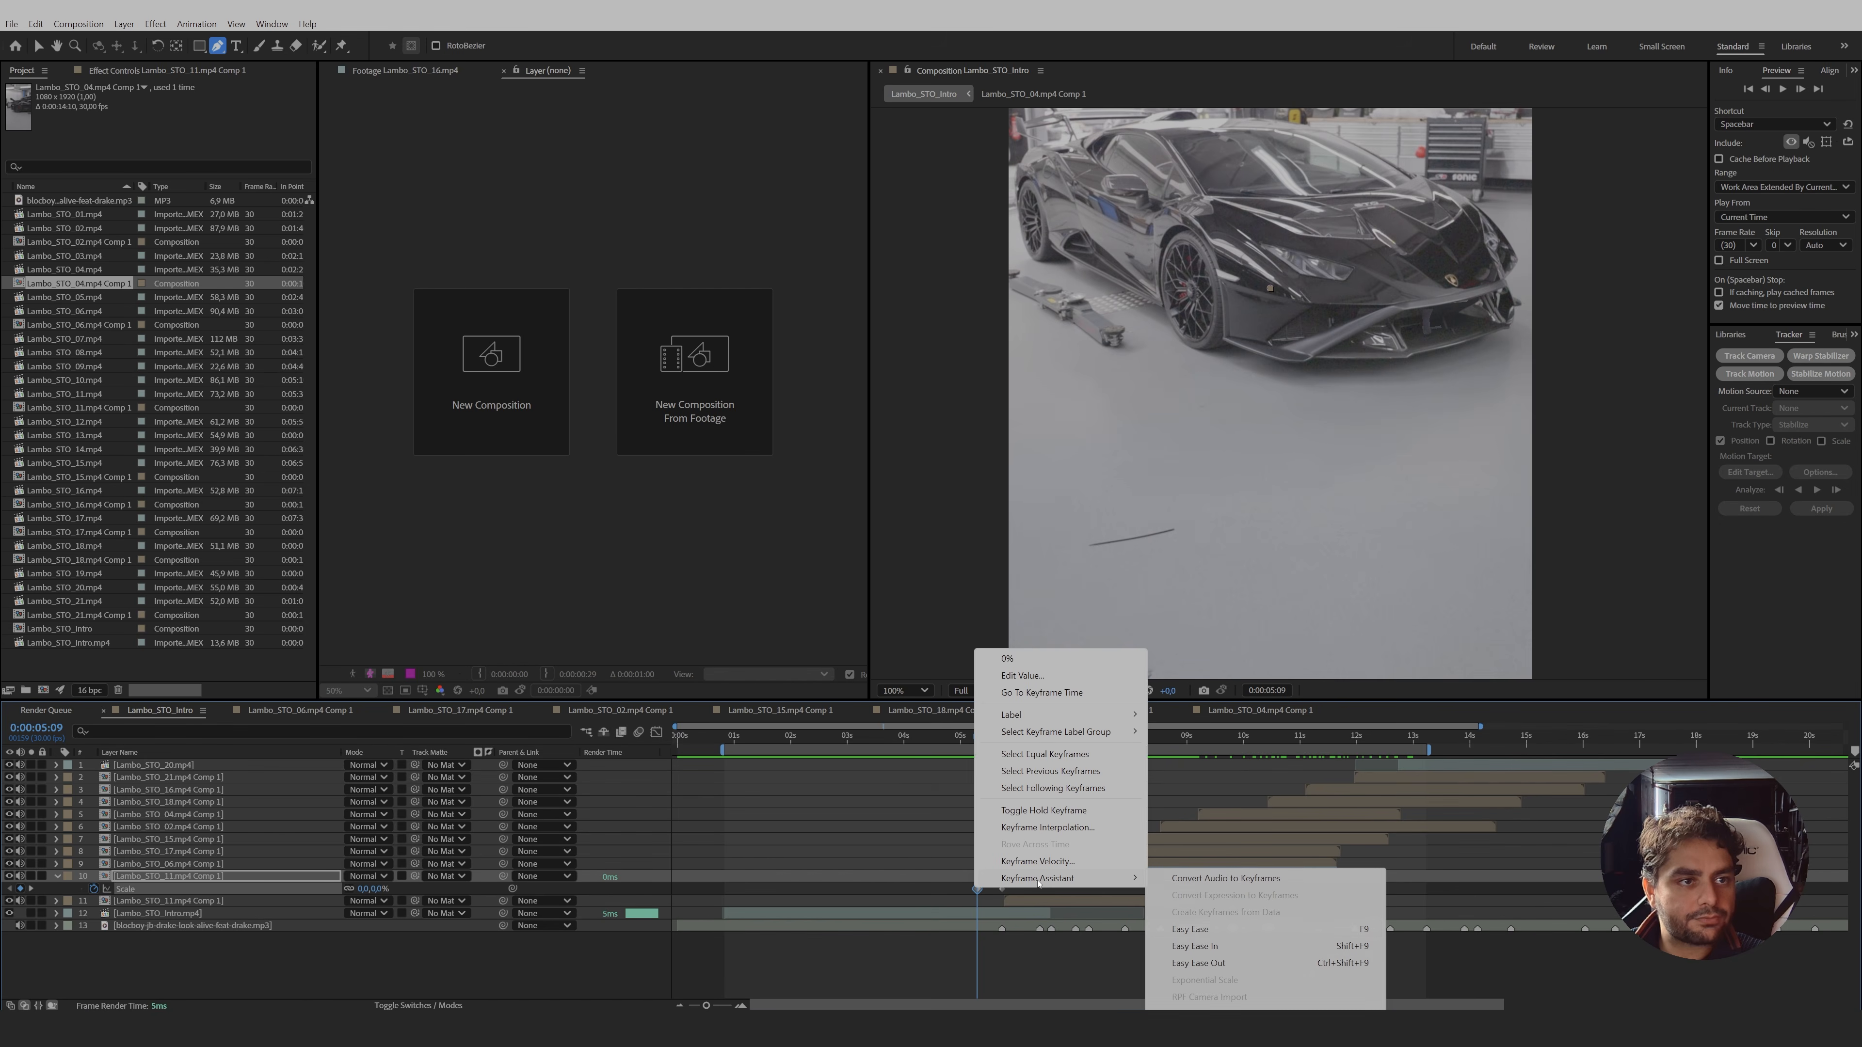
{"action": "left_click", "coordinate": [1208, 930]}
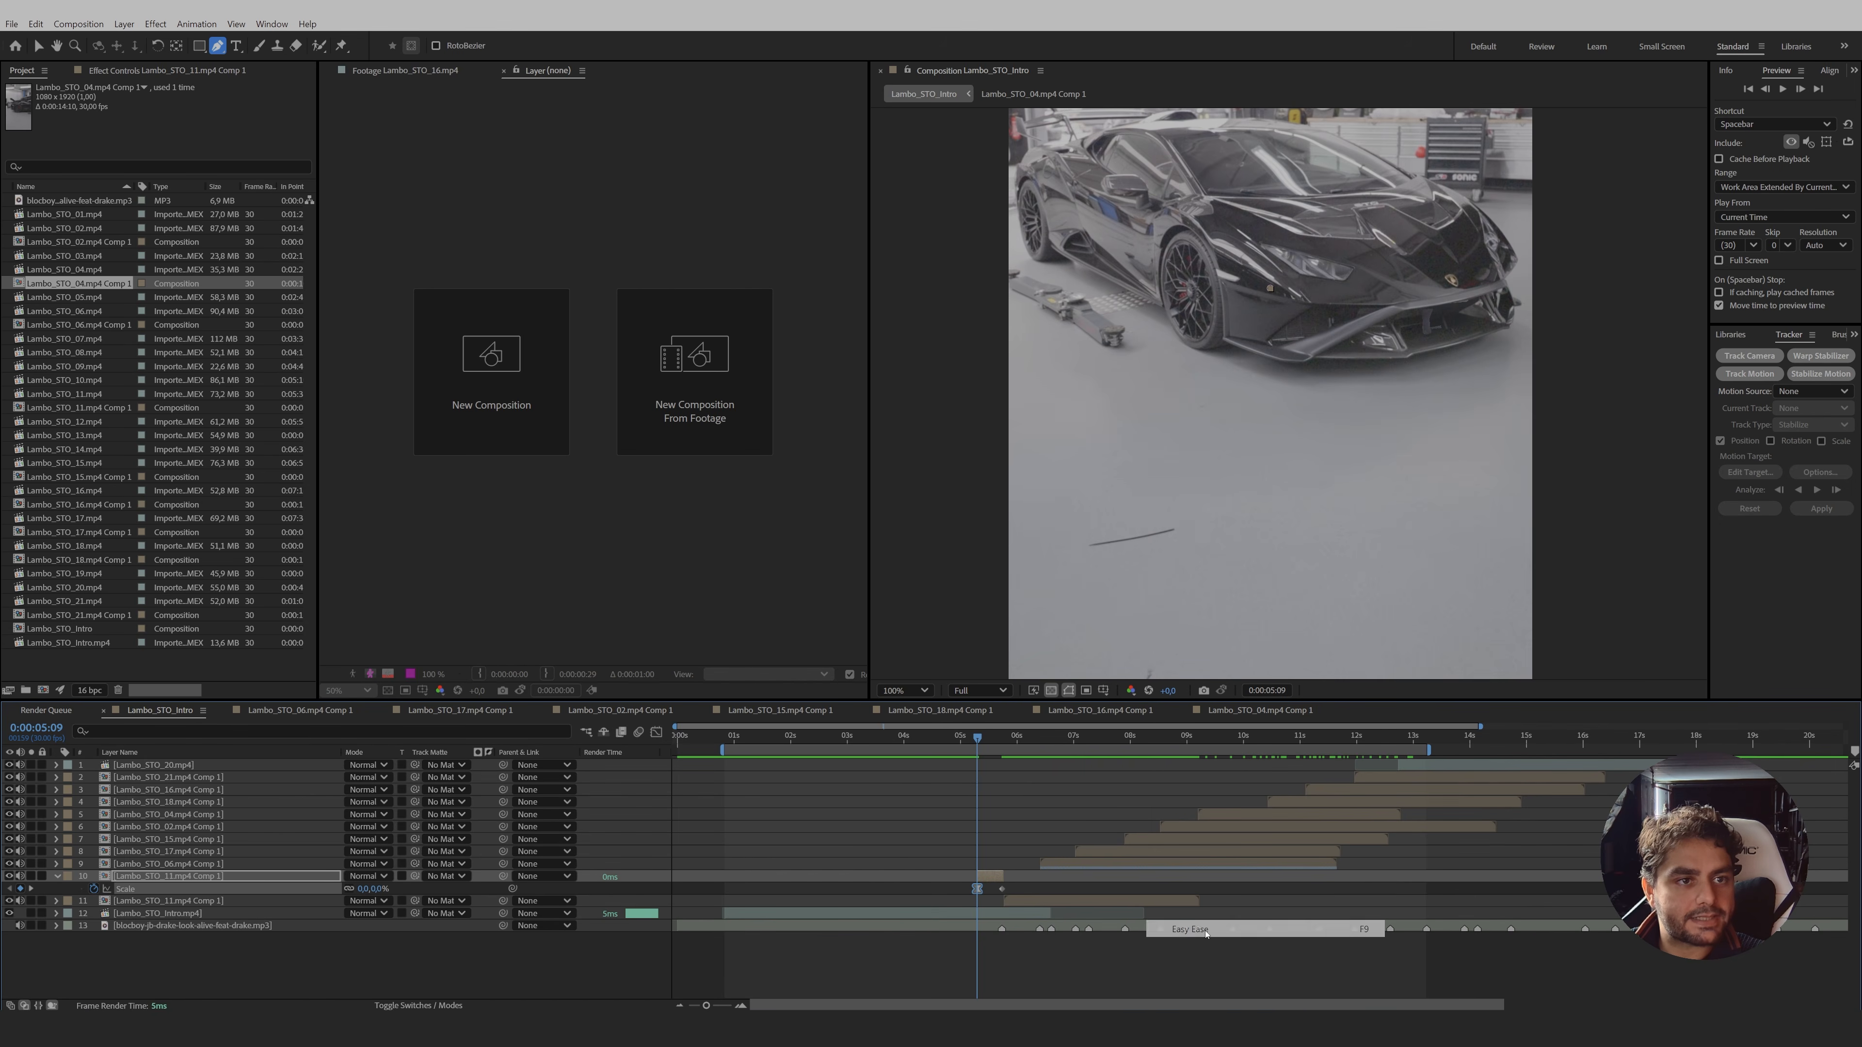
- Lengthen the first Scale keyframe's outgoing influence in the speed graph so the growth peaks shortly before the second keyframe
{"action": "left_click", "coordinate": [657, 732]}
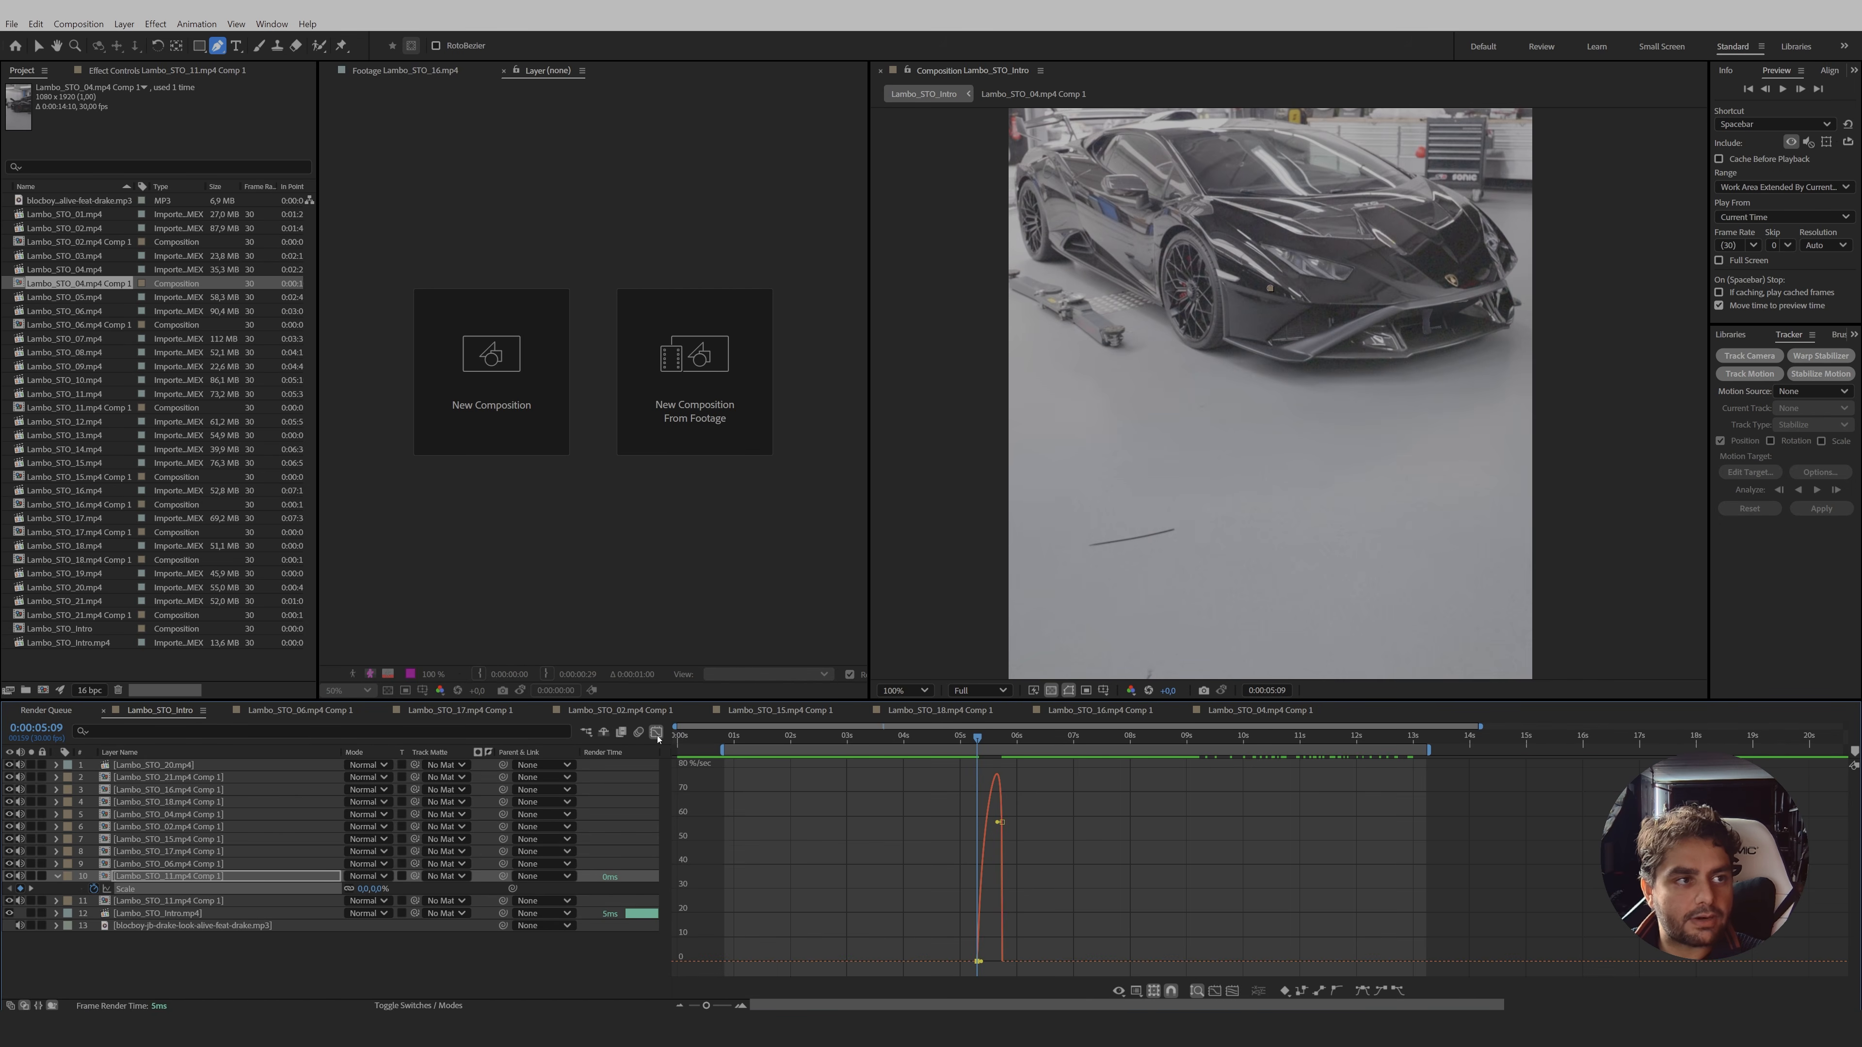
{"action": "left_click", "coordinate": [1135, 992]}
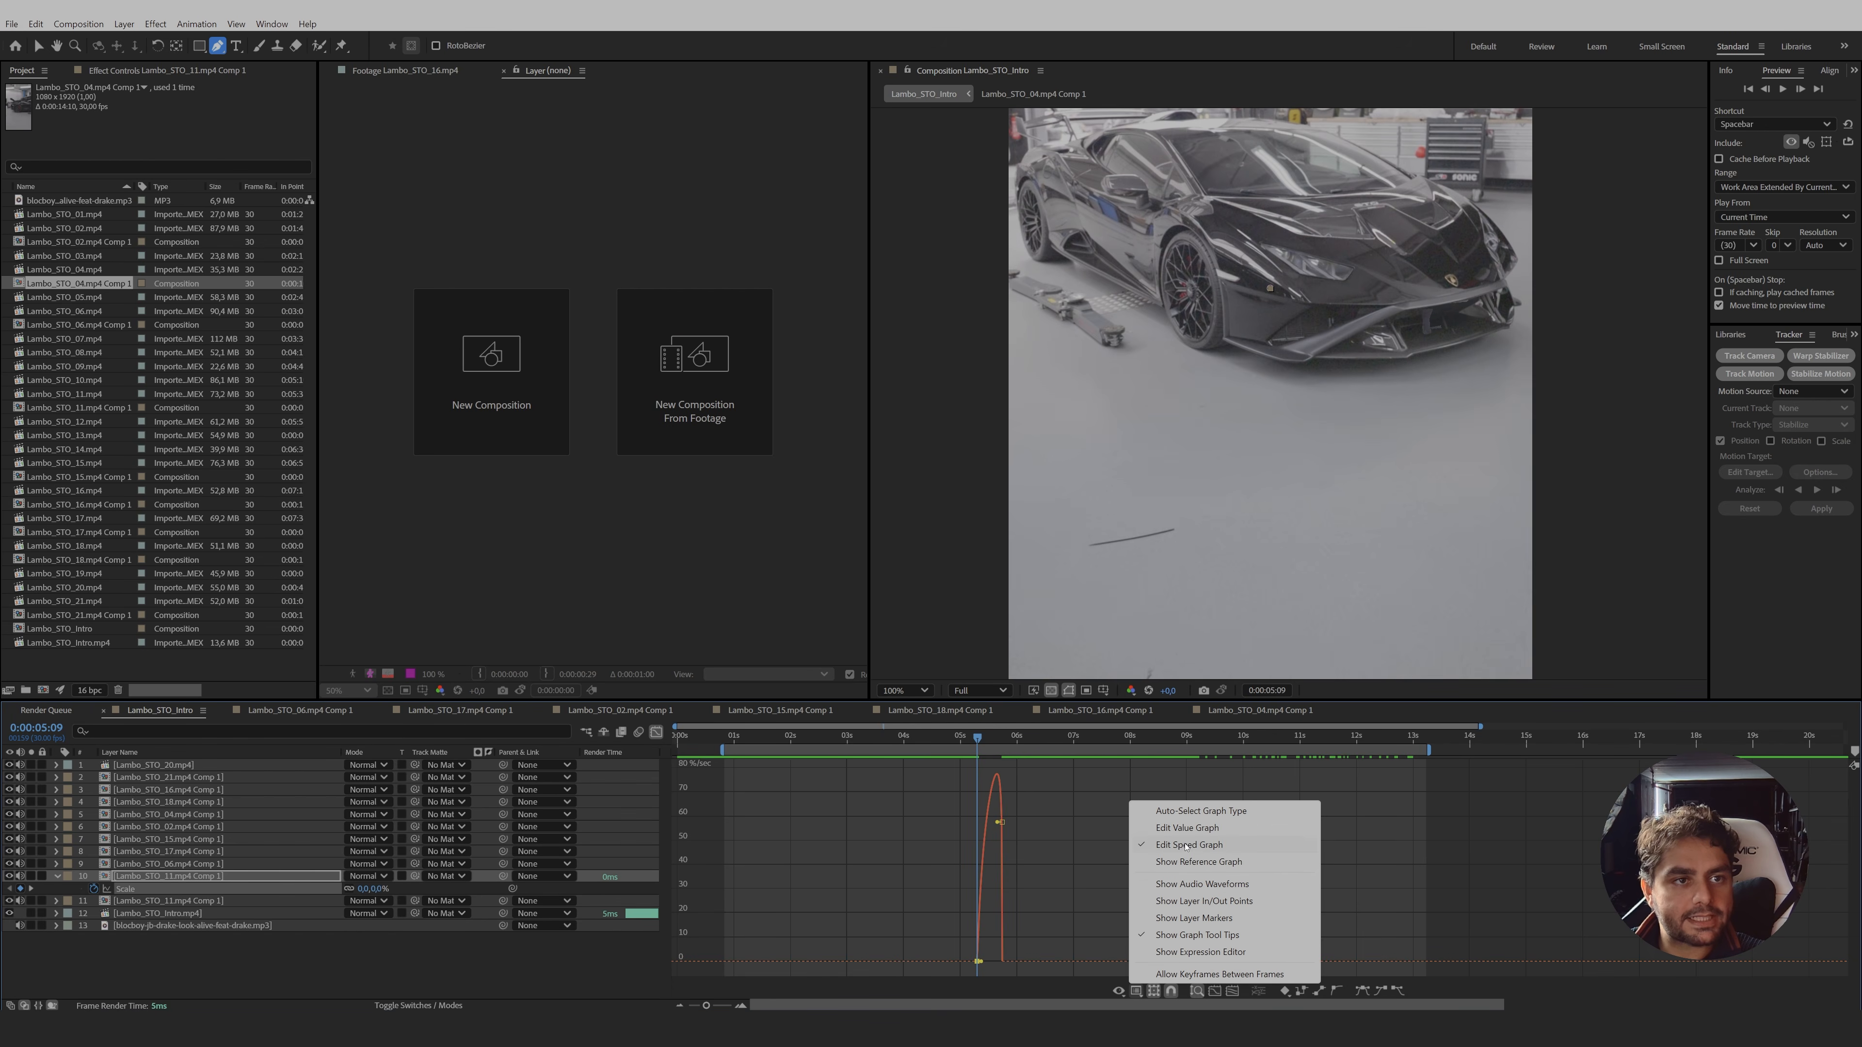
{"action": "left_click", "coordinate": [1186, 845]}
{"action": "left_click", "coordinate": [741, 1006]}
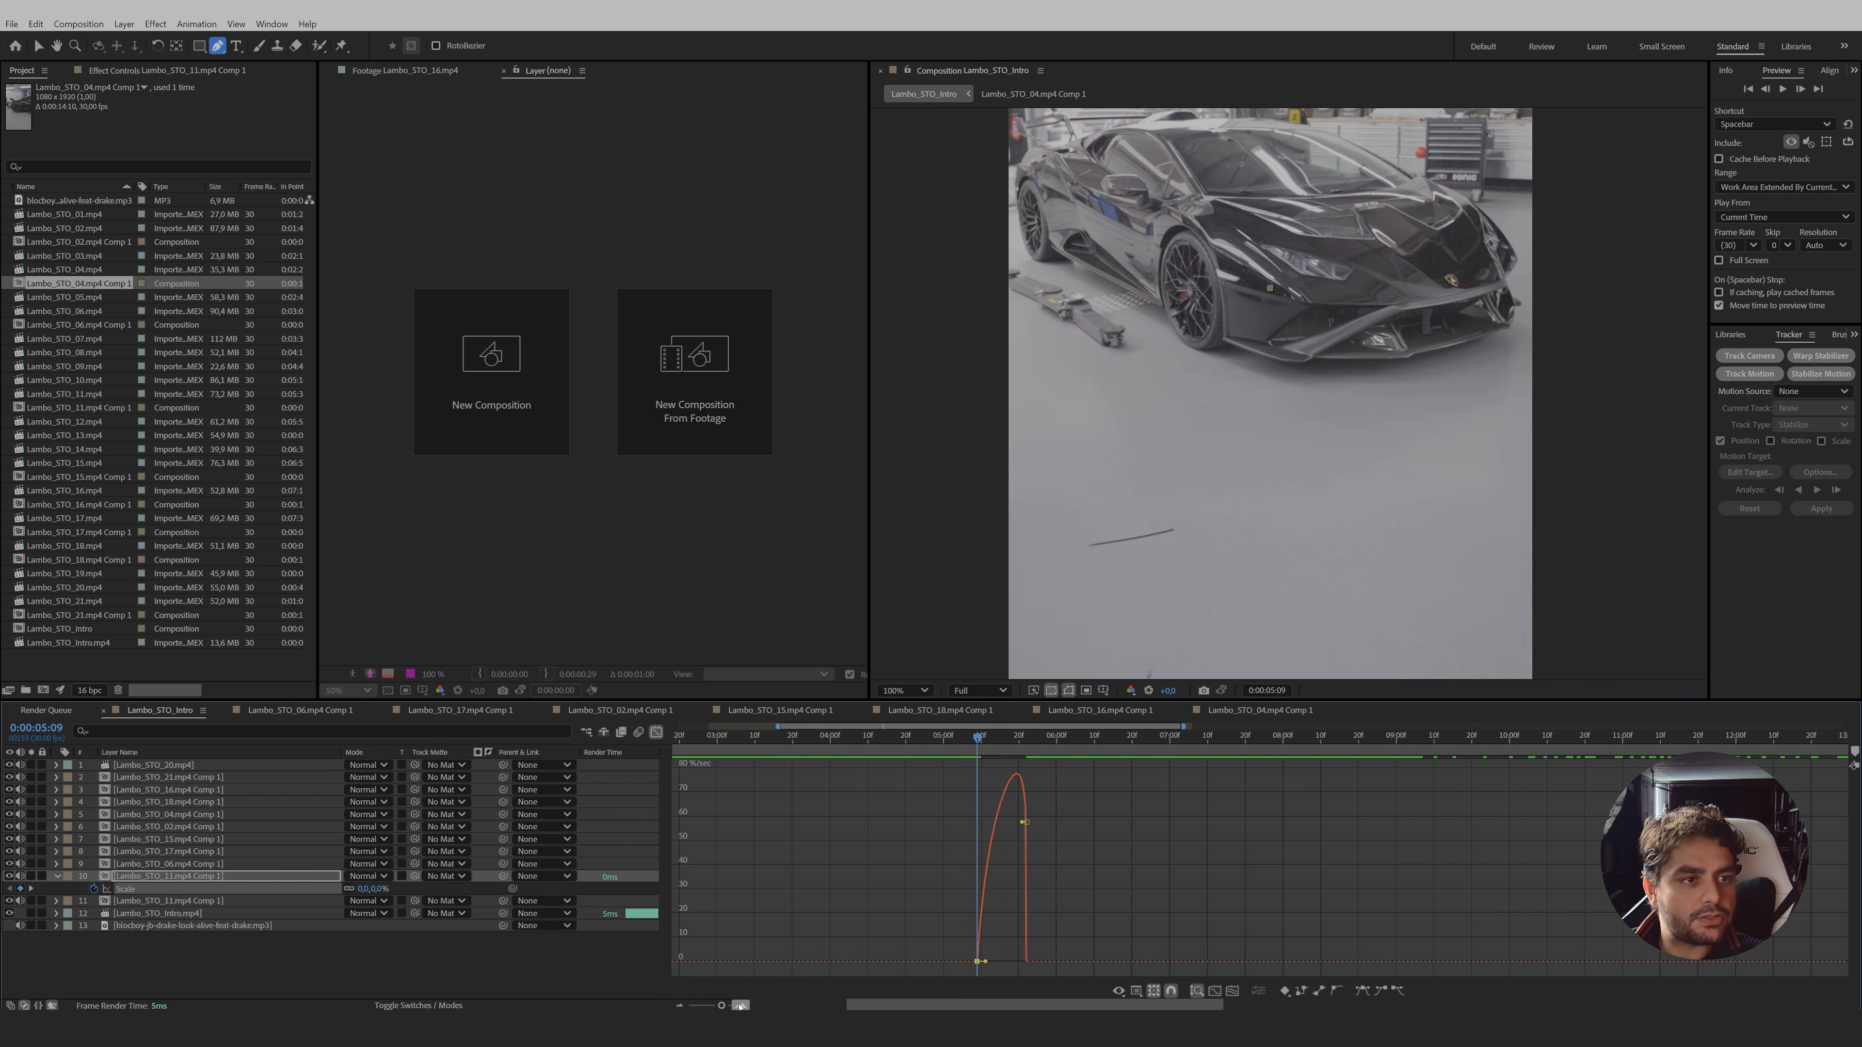
{"action": "left_click", "coordinate": [740, 1005]}
{"action": "left_click", "coordinate": [741, 1005]}
{"action": "left_click_drag", "start_coordinate": [1011, 961], "coordinate": [1064, 961]}
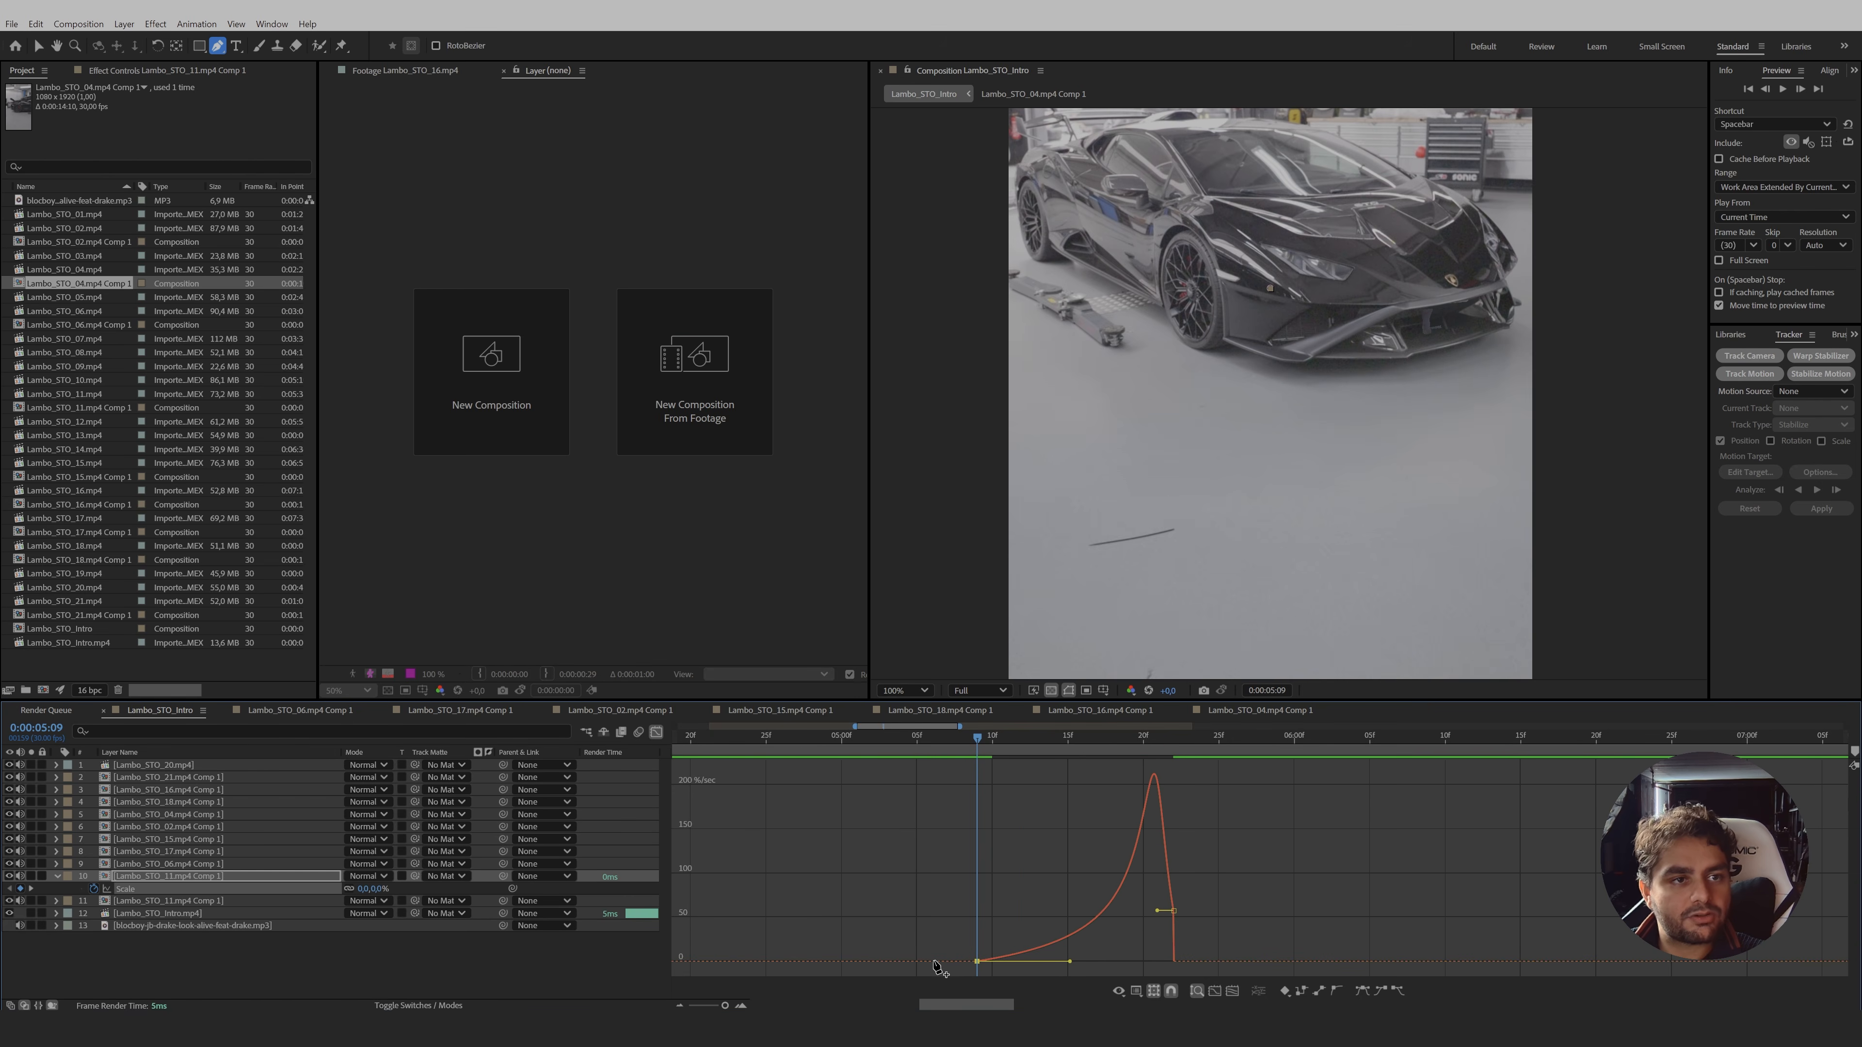
{"action": "left_click", "coordinate": [657, 732]}
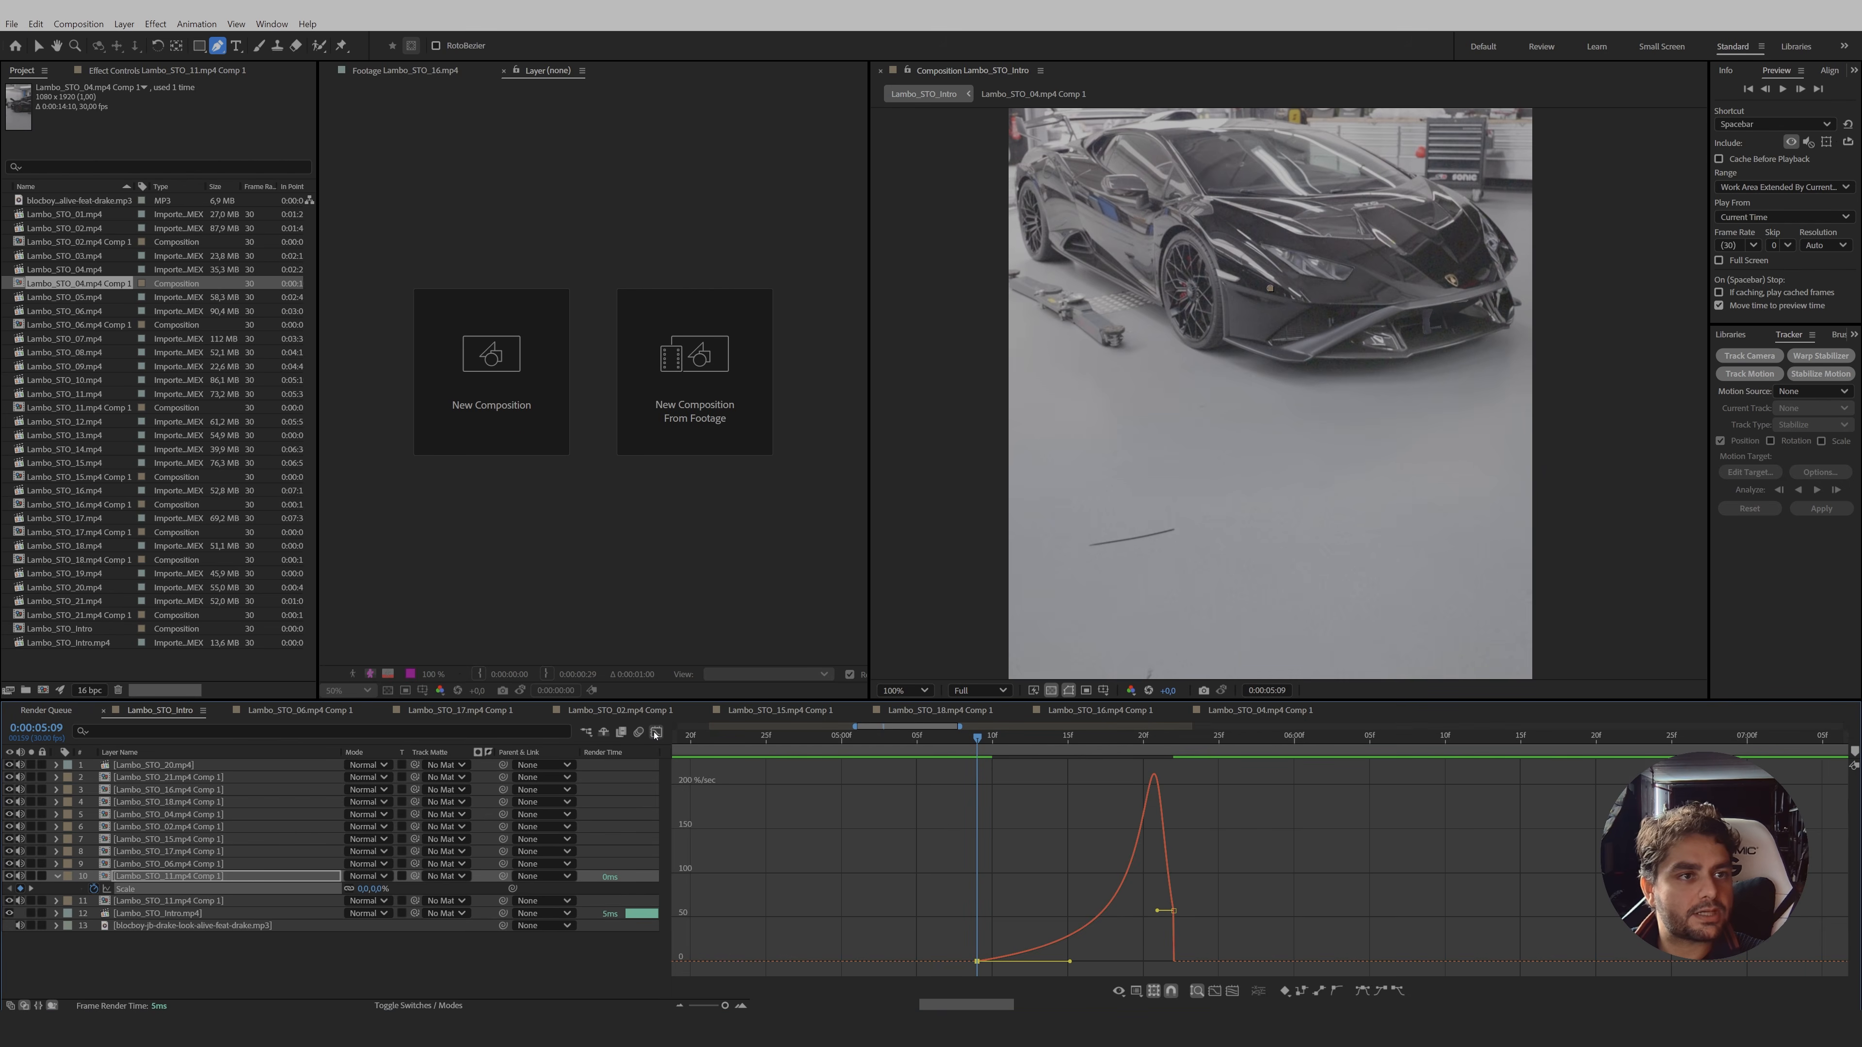
- Scrub through the cut-out's scale-up, enable motion blur on its layer, and check the blur at 0:00:05:20
{"action": "left_click_drag", "start_coordinate": [979, 738], "coordinate": [1098, 763]}
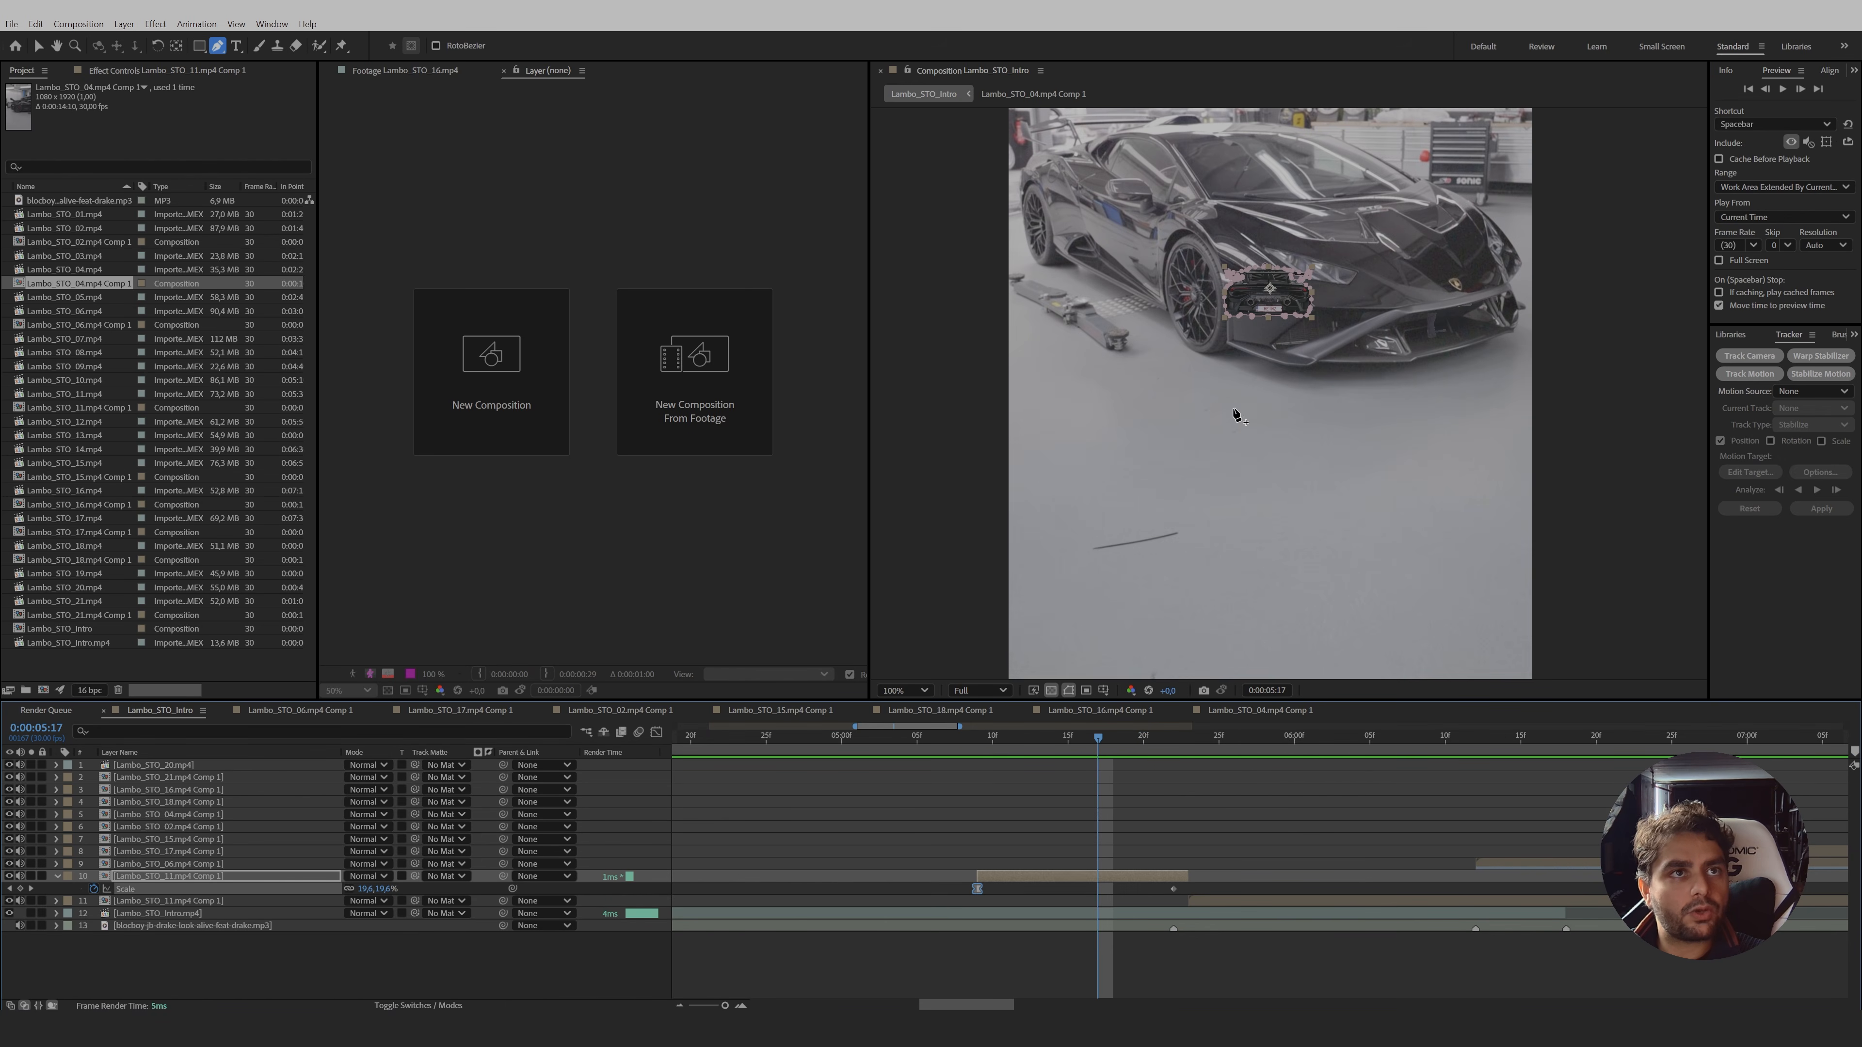
{"action": "left_click", "coordinate": [414, 1006]}
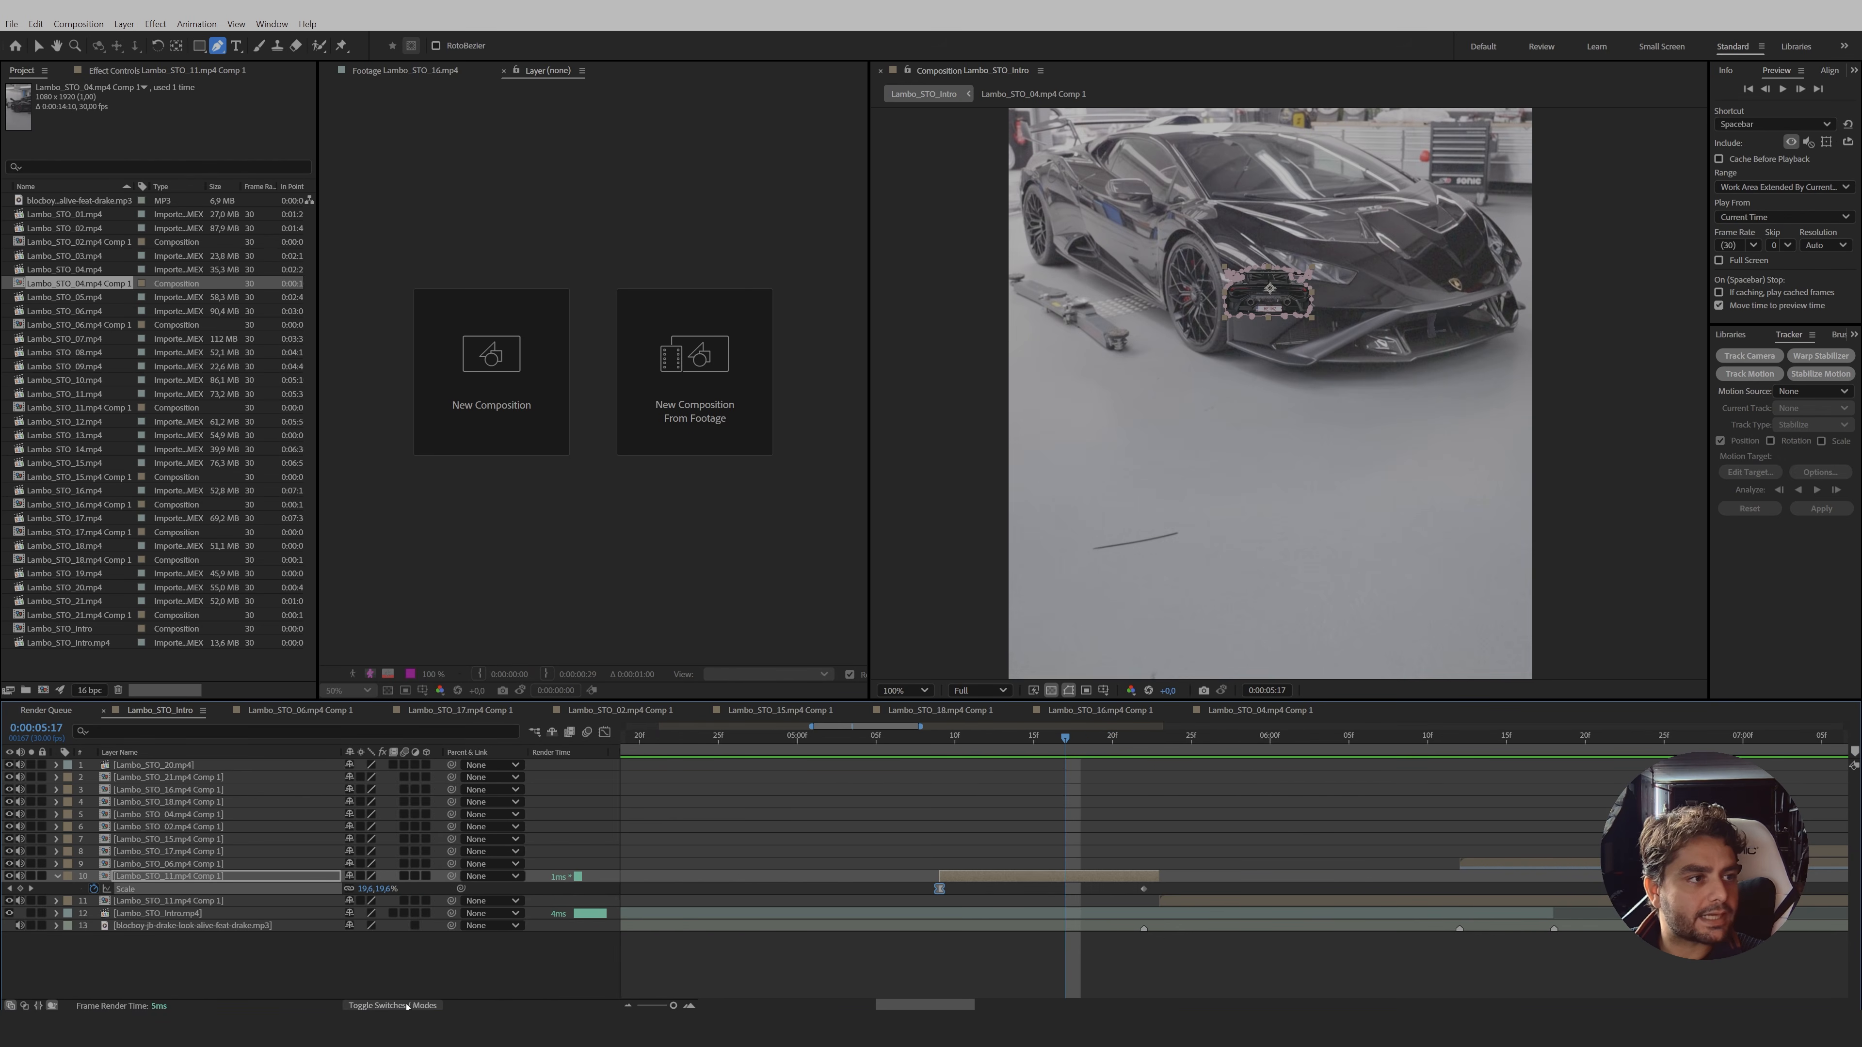
{"action": "left_click", "coordinate": [404, 876]}
{"action": "left_click_drag", "start_coordinate": [1067, 740], "coordinate": [1112, 738]}
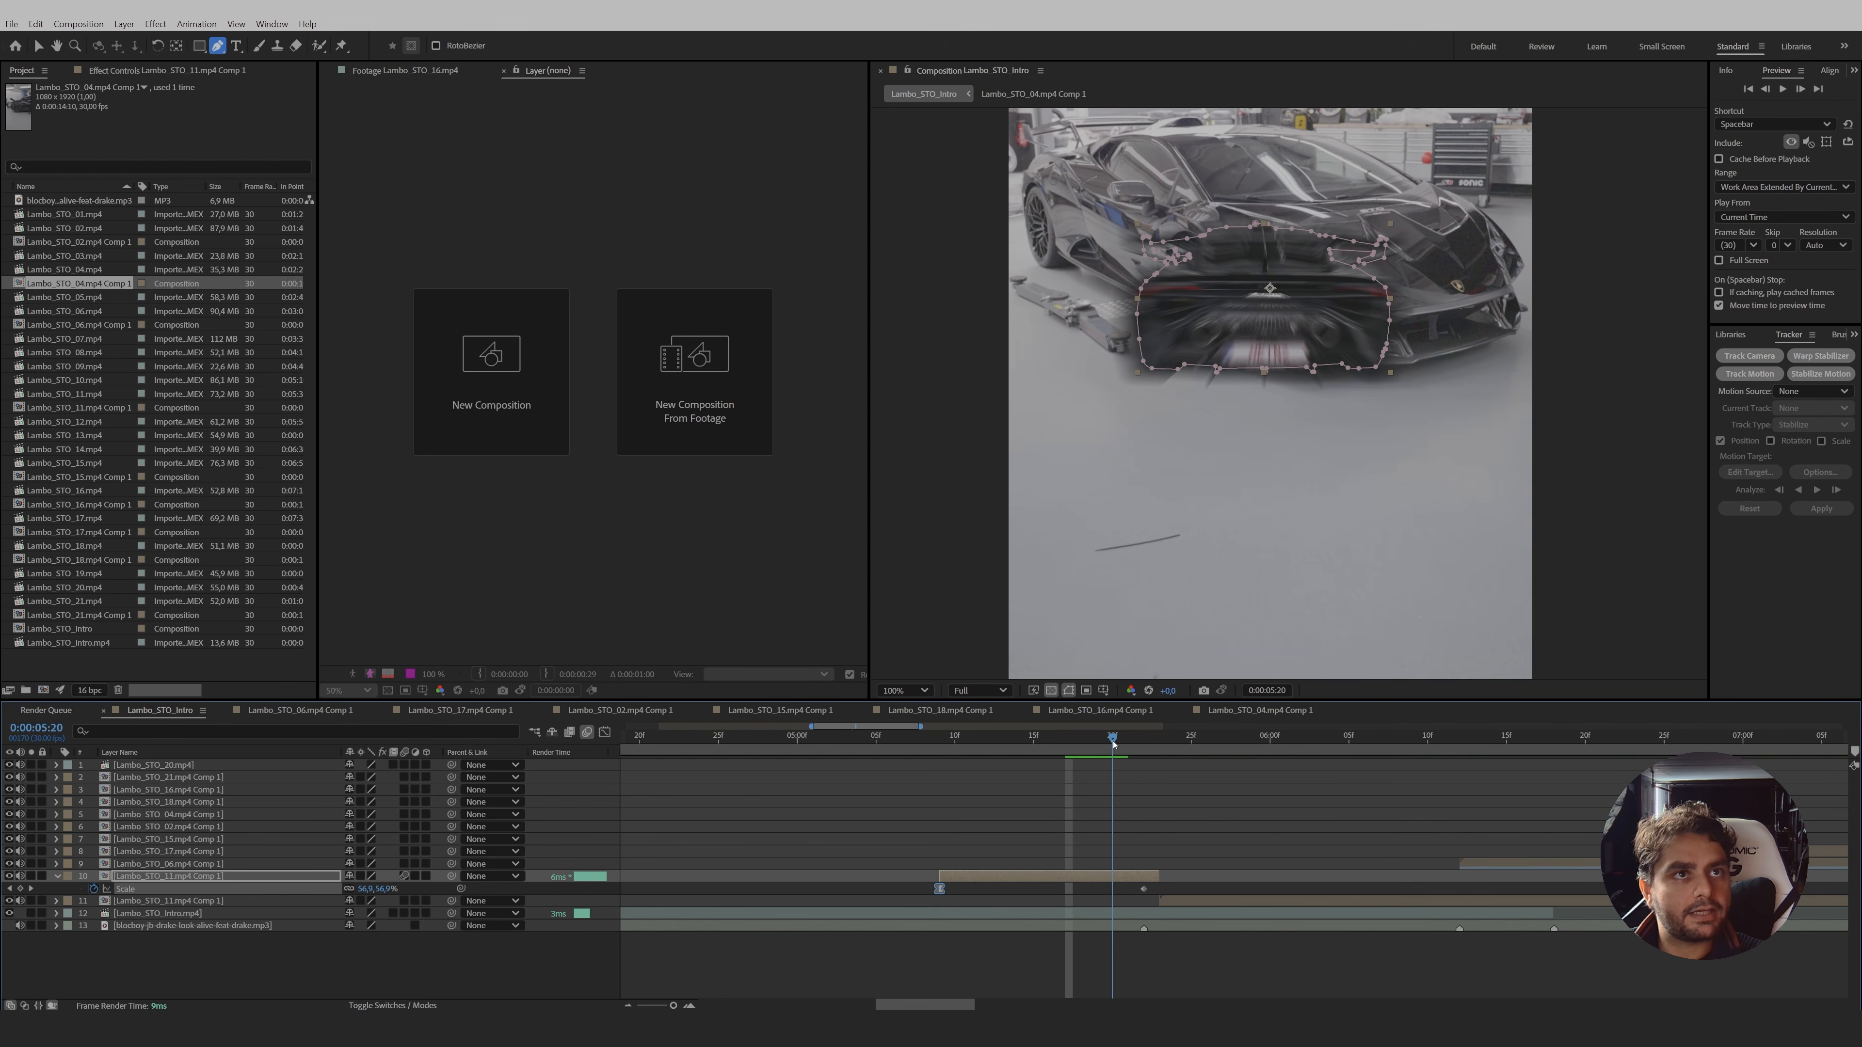
- Add an adjustment layer named Transition at the top of the layer stack, with the playhead at the cut at 0:00:05:23
{"action": "key", "text": "v"}
{"action": "left_click", "coordinate": [1179, 781]}
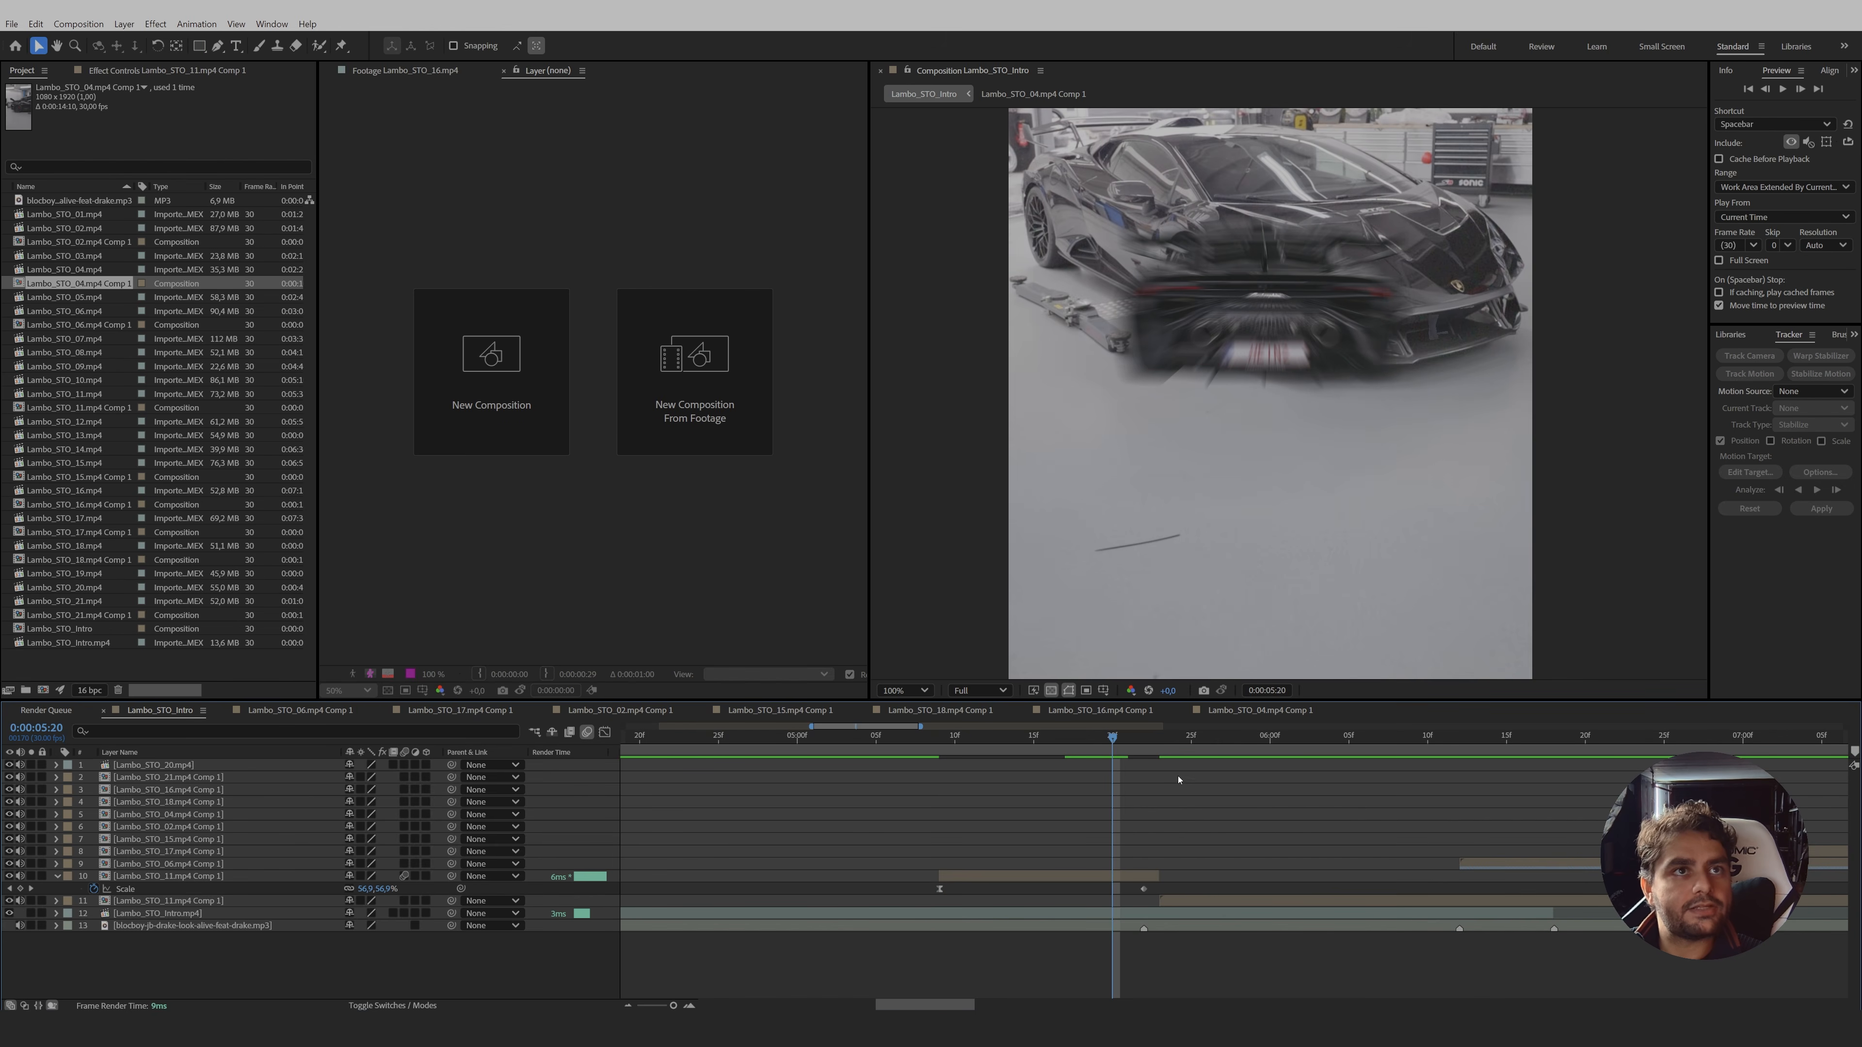
{"action": "left_click_drag", "start_coordinate": [1112, 741], "coordinate": [1161, 743]}
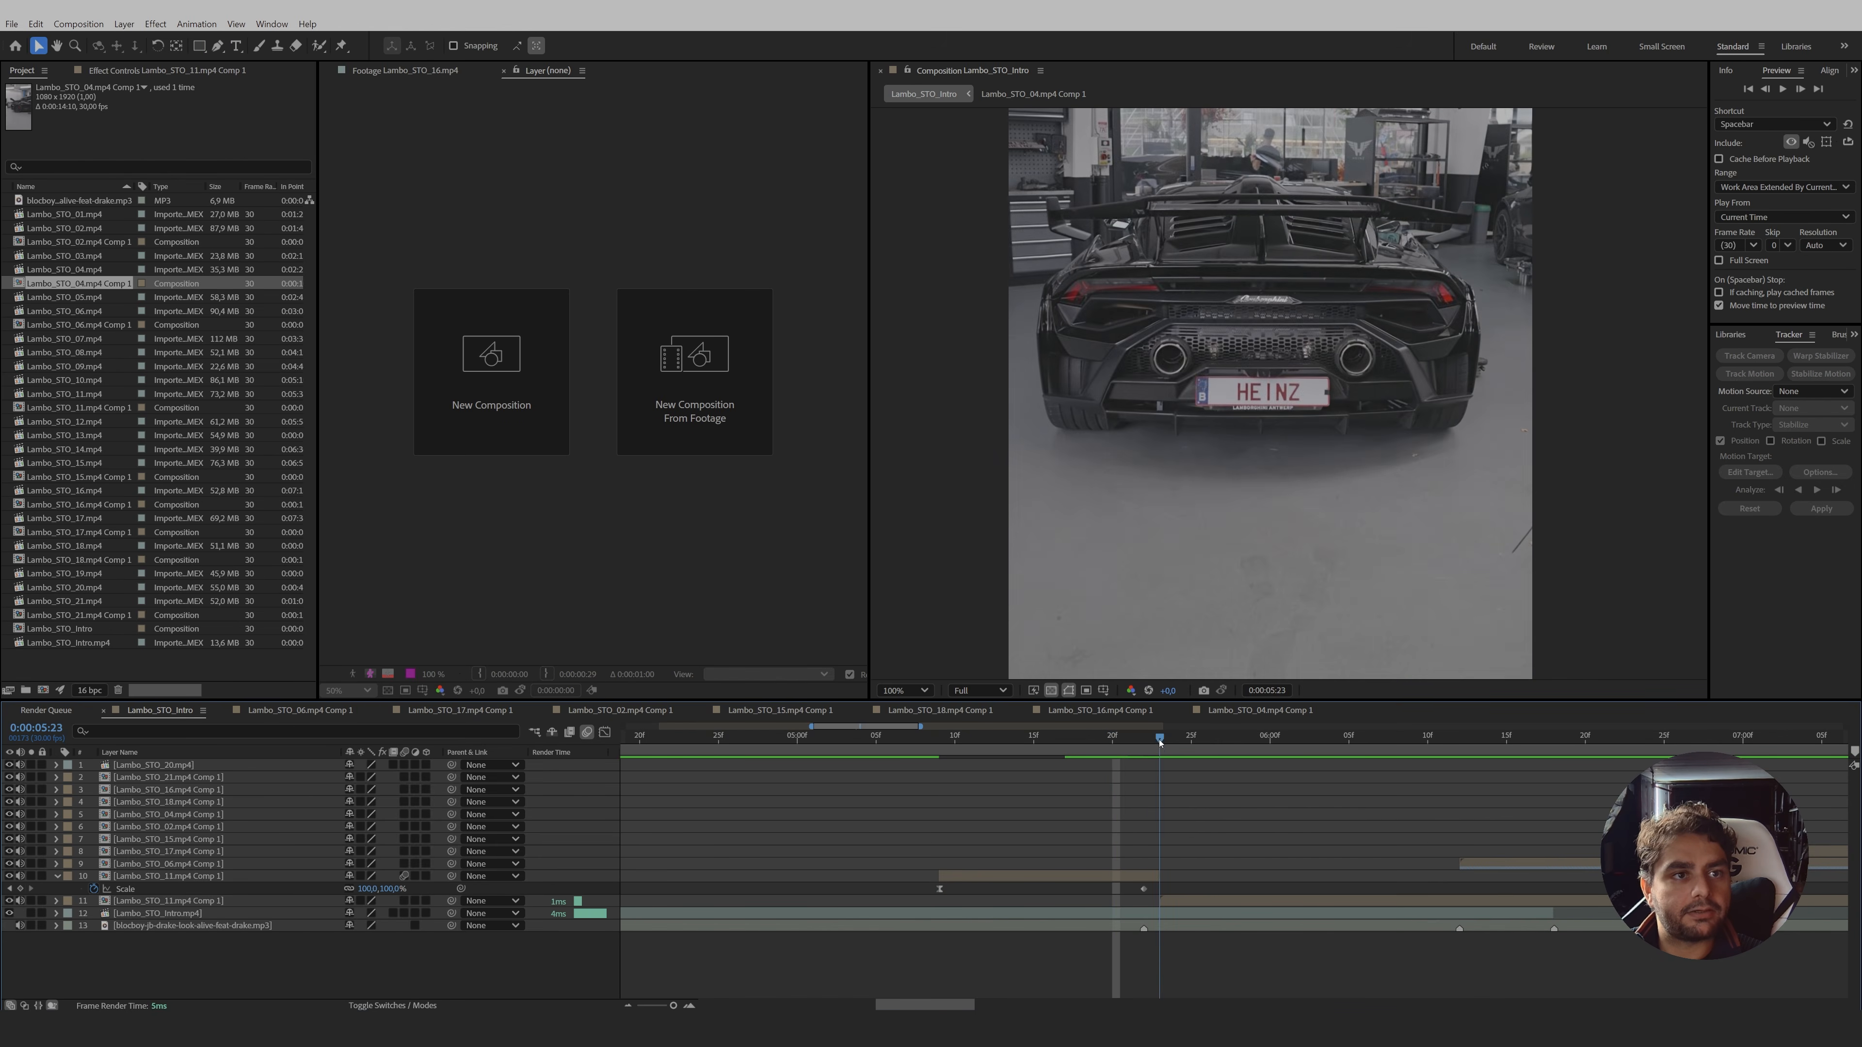
{"action": "right_click", "coordinate": [286, 973]}
{"action": "mouse_move", "coordinate": [358, 783]}
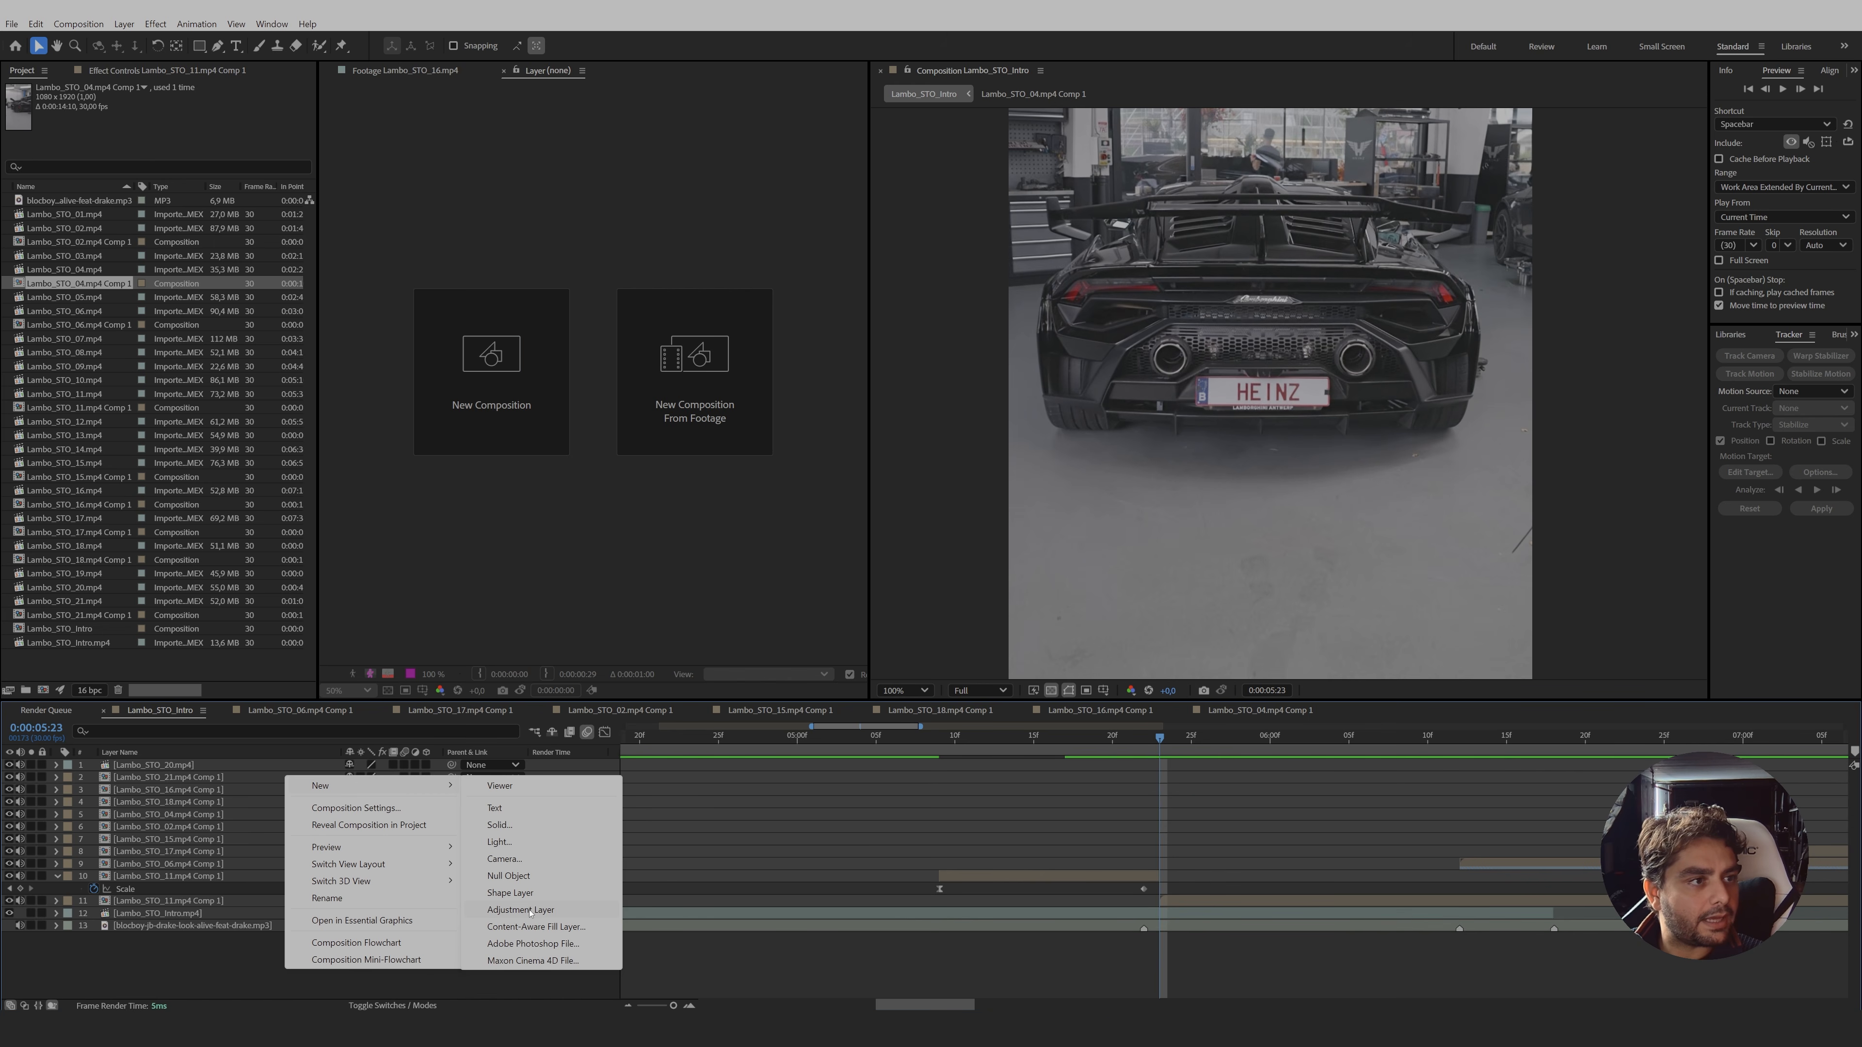
{"action": "left_click", "coordinate": [530, 910]}
{"action": "key", "text": "Return"}
{"action": "type", "text": "Transition"}
{"action": "key", "text": "Return"}
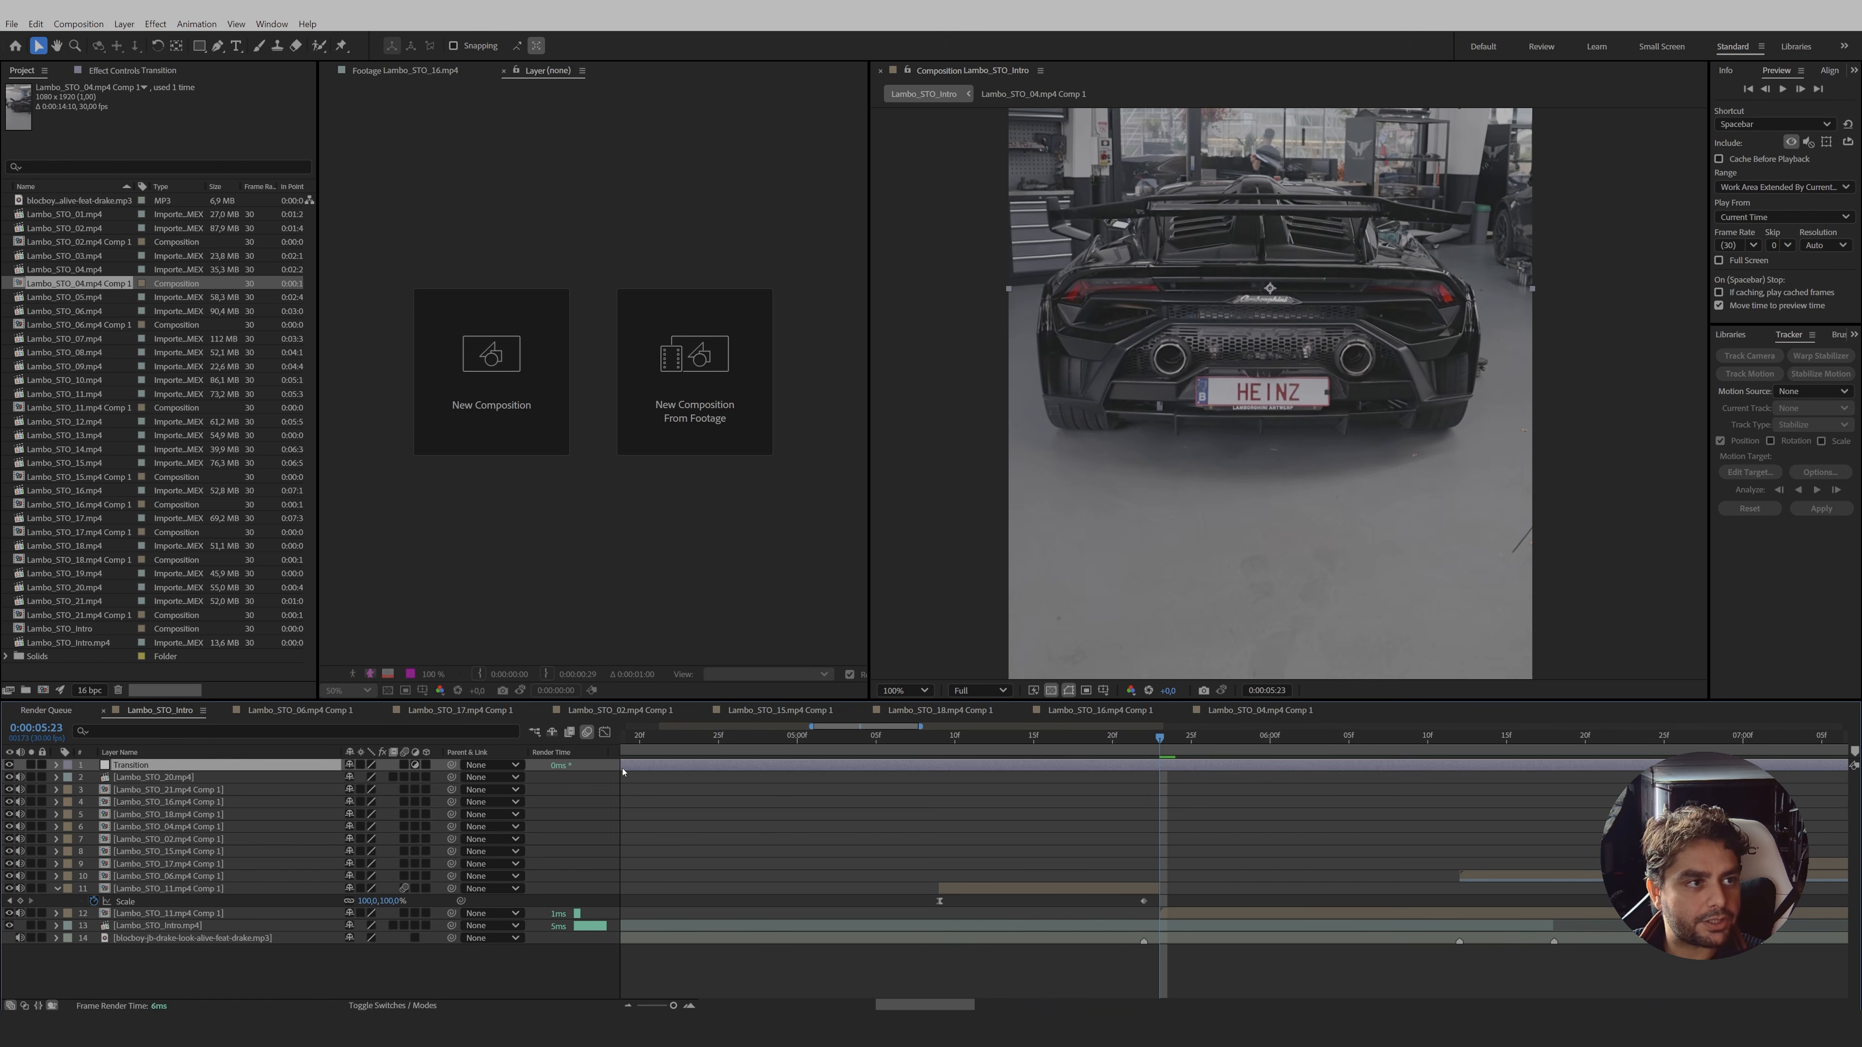
- Trim the Transition adjustment layer to a short clip around the cut, starting at 0:00:05:21
{"action": "key", "text": "ctrl+shift+d"}
{"action": "left_click", "coordinate": [1156, 779]}
{"action": "key", "text": "Delete"}
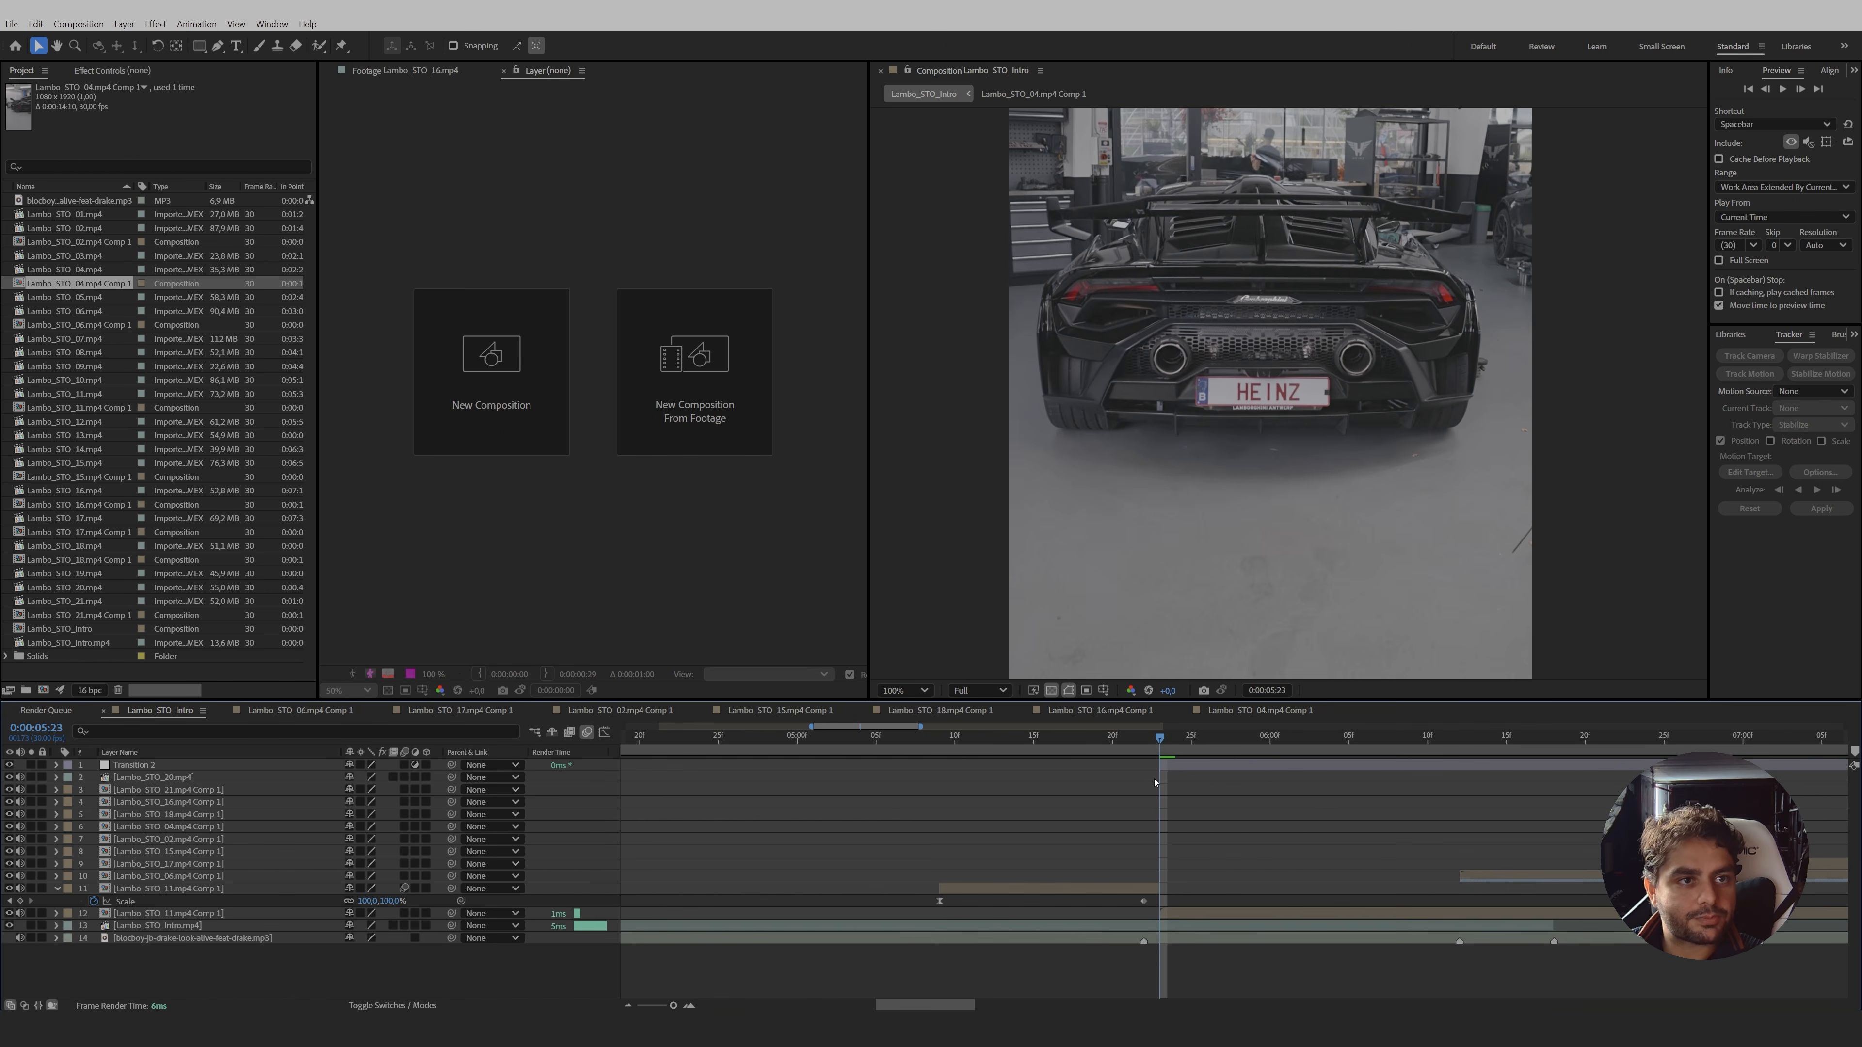
{"action": "left_click_drag", "start_coordinate": [1175, 770], "coordinate": [1114, 770]}
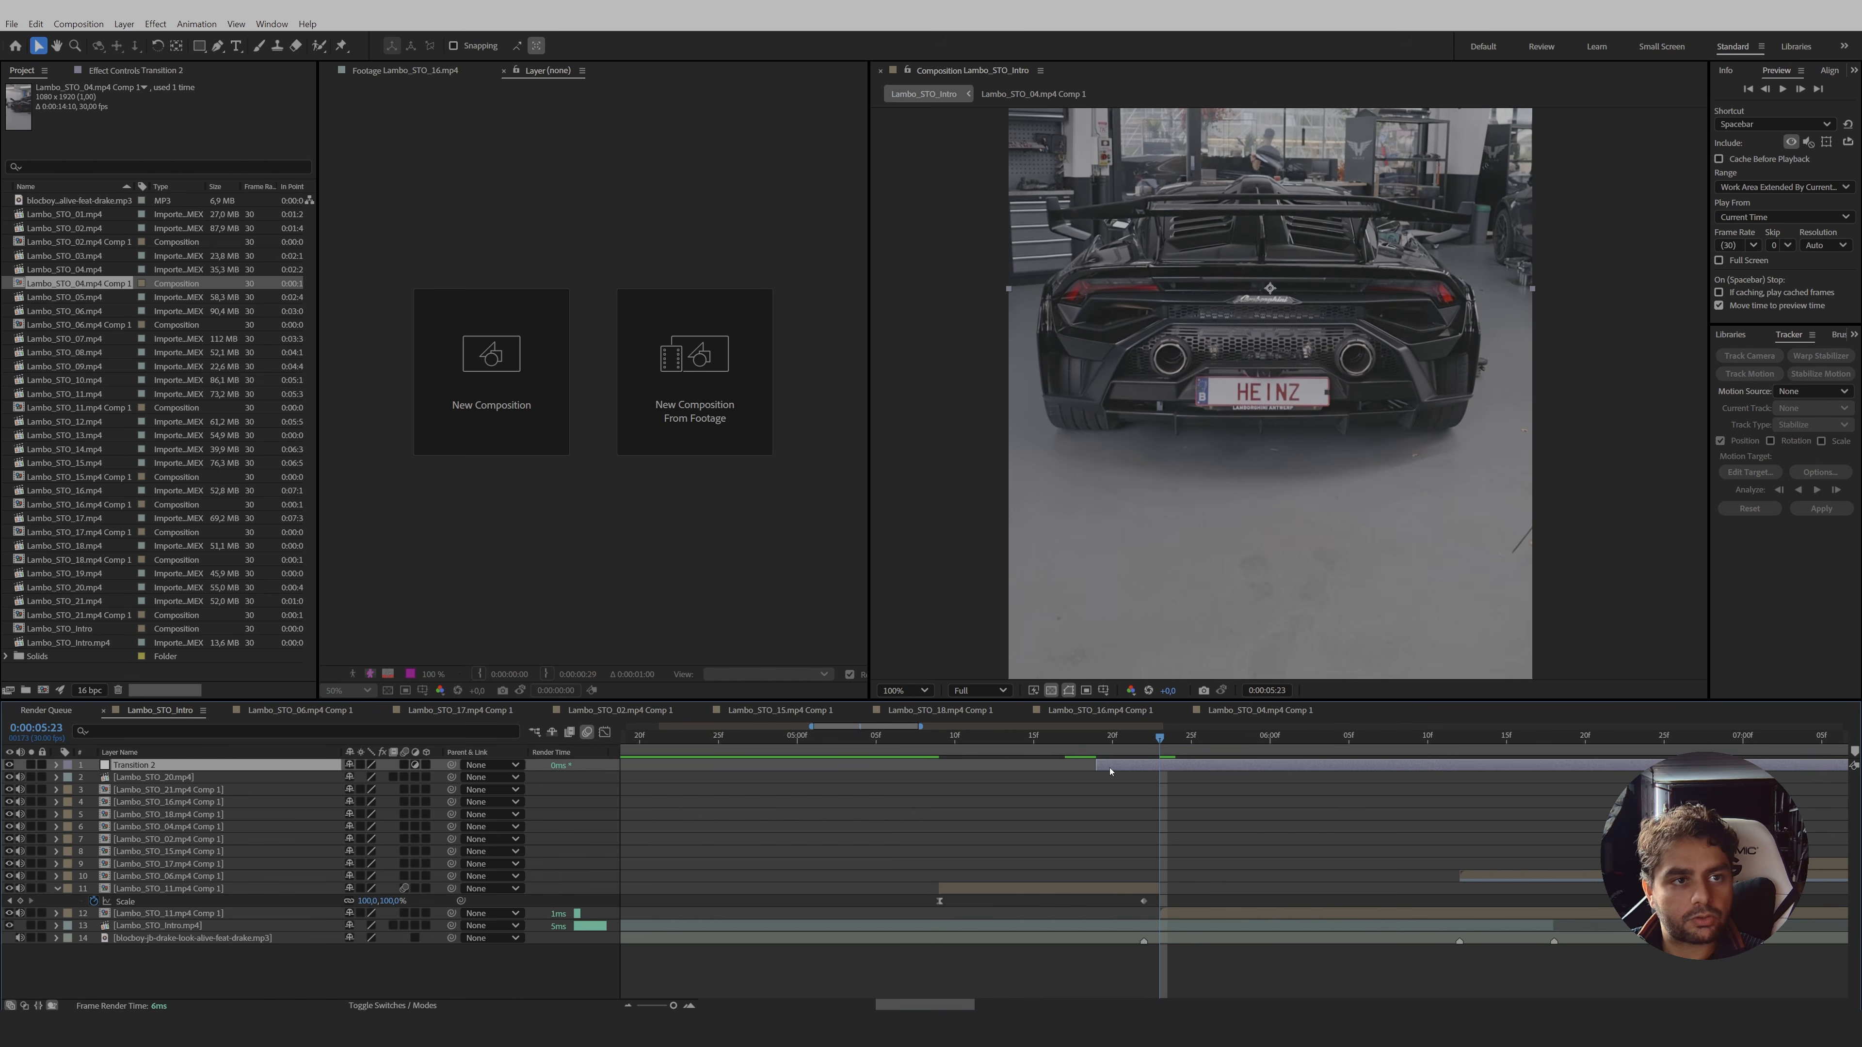
{"action": "key", "text": "ctrl+shift+d"}
{"action": "key", "text": "Delete"}
{"action": "left_click_drag", "start_coordinate": [1132, 770], "coordinate": [1163, 771]}
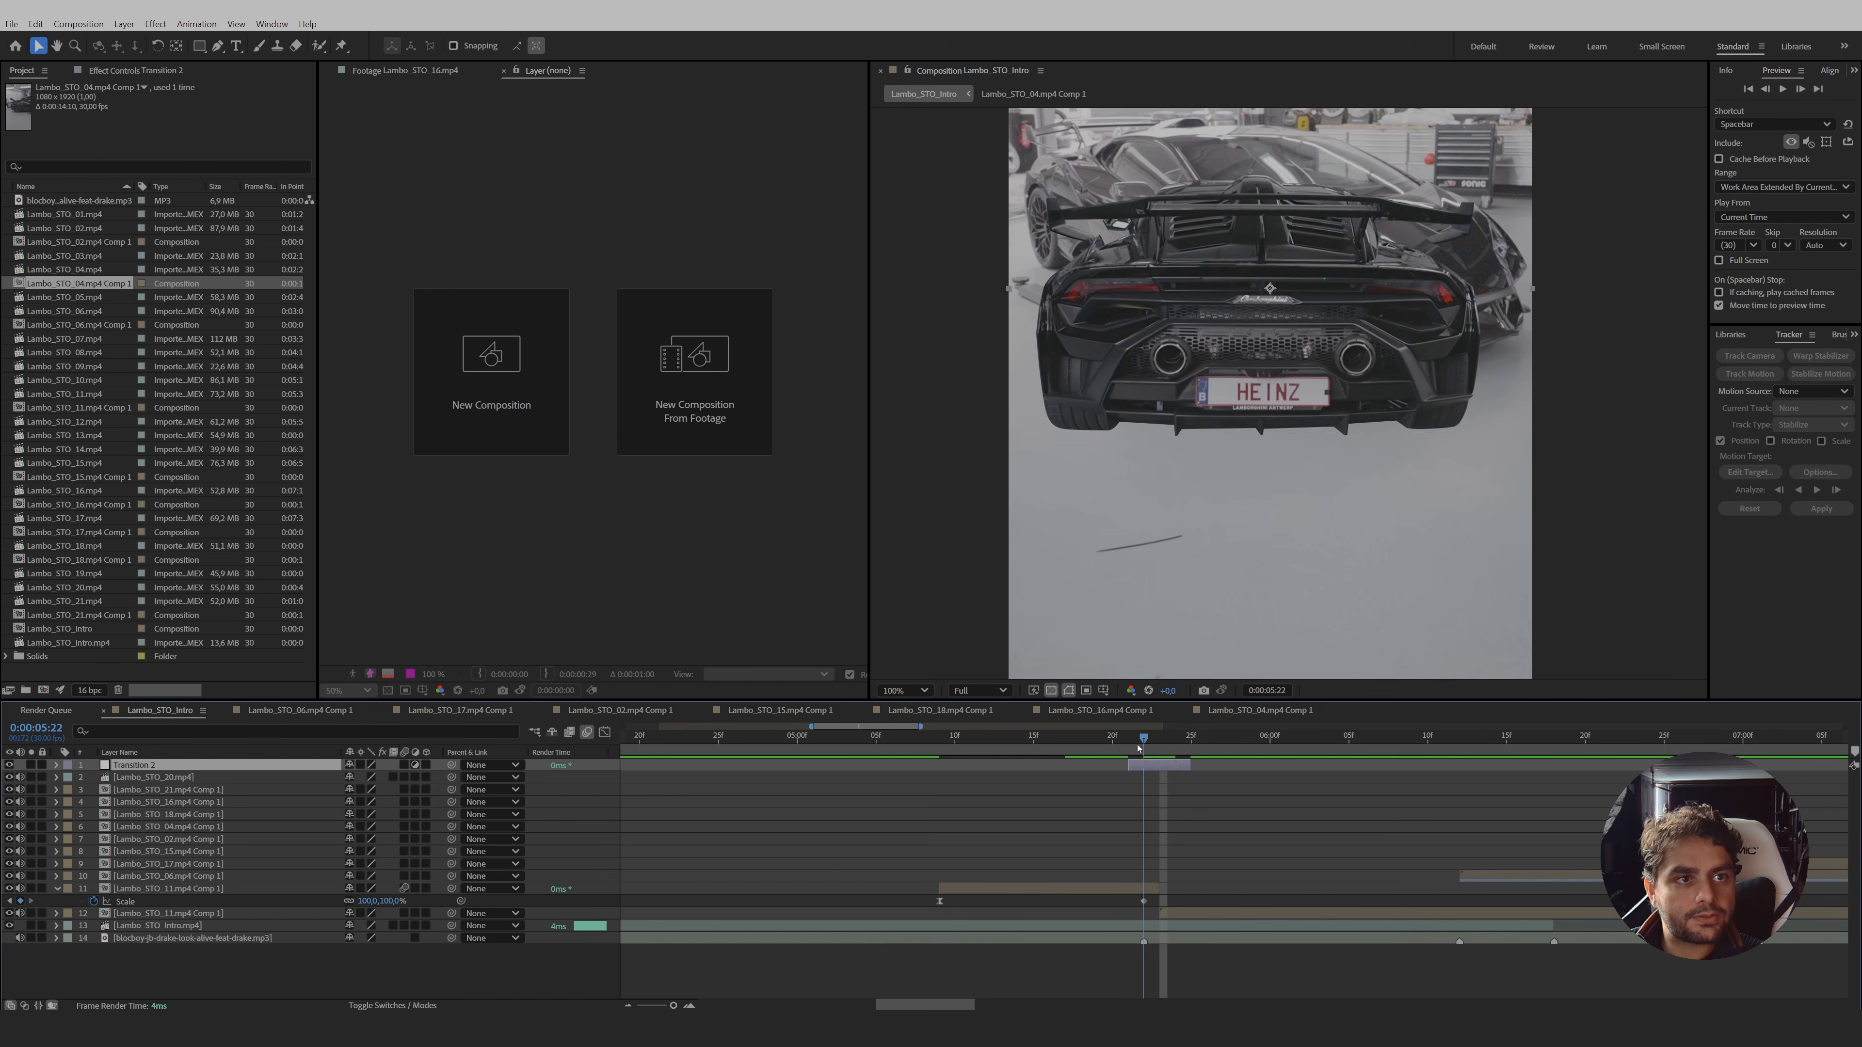
{"action": "key", "text": "Page_Up"}
{"action": "key", "text": "Page_Up"}
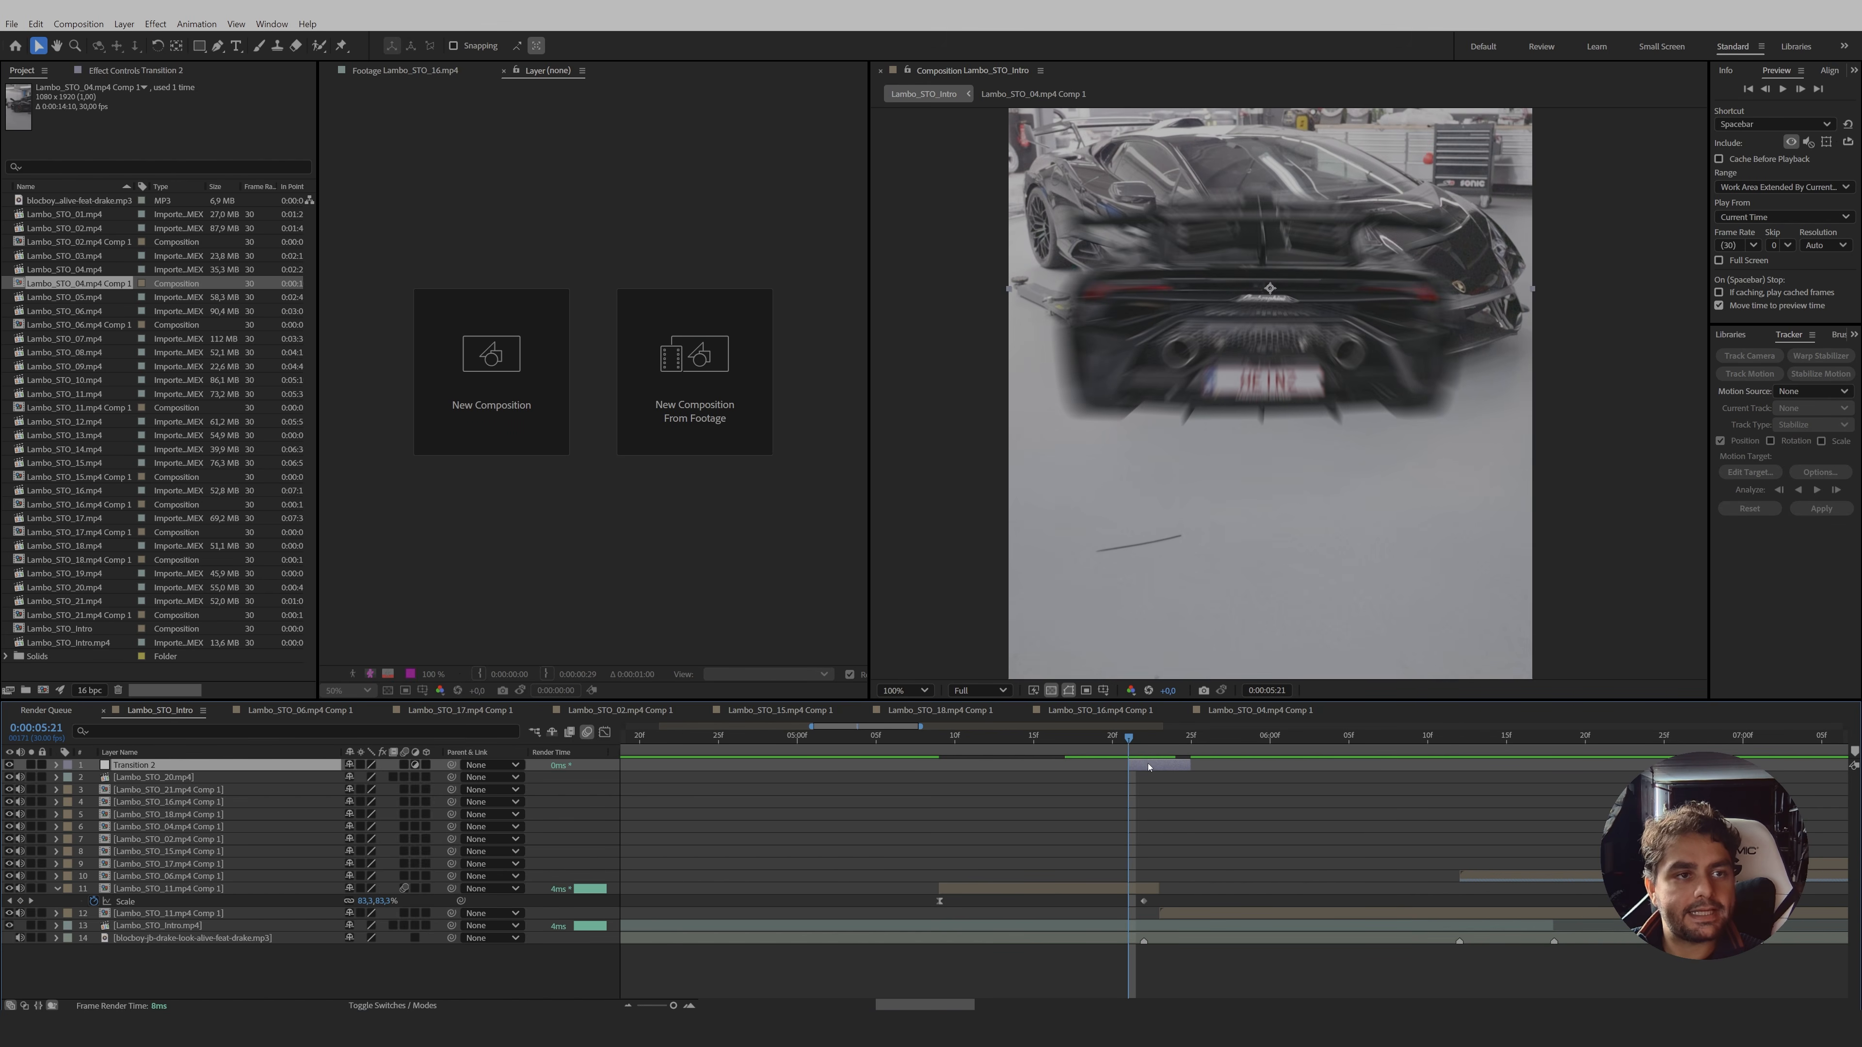
- Apply the Exposure effect to the transition adjustment layer and keyframe its Exposure at 0 at 0:00:05:21
{"action": "left_click", "coordinate": [1854, 335]}
{"action": "left_click", "coordinate": [1821, 366]}
{"action": "left_click", "coordinate": [1790, 352]}
{"action": "type", "text": "expos"}
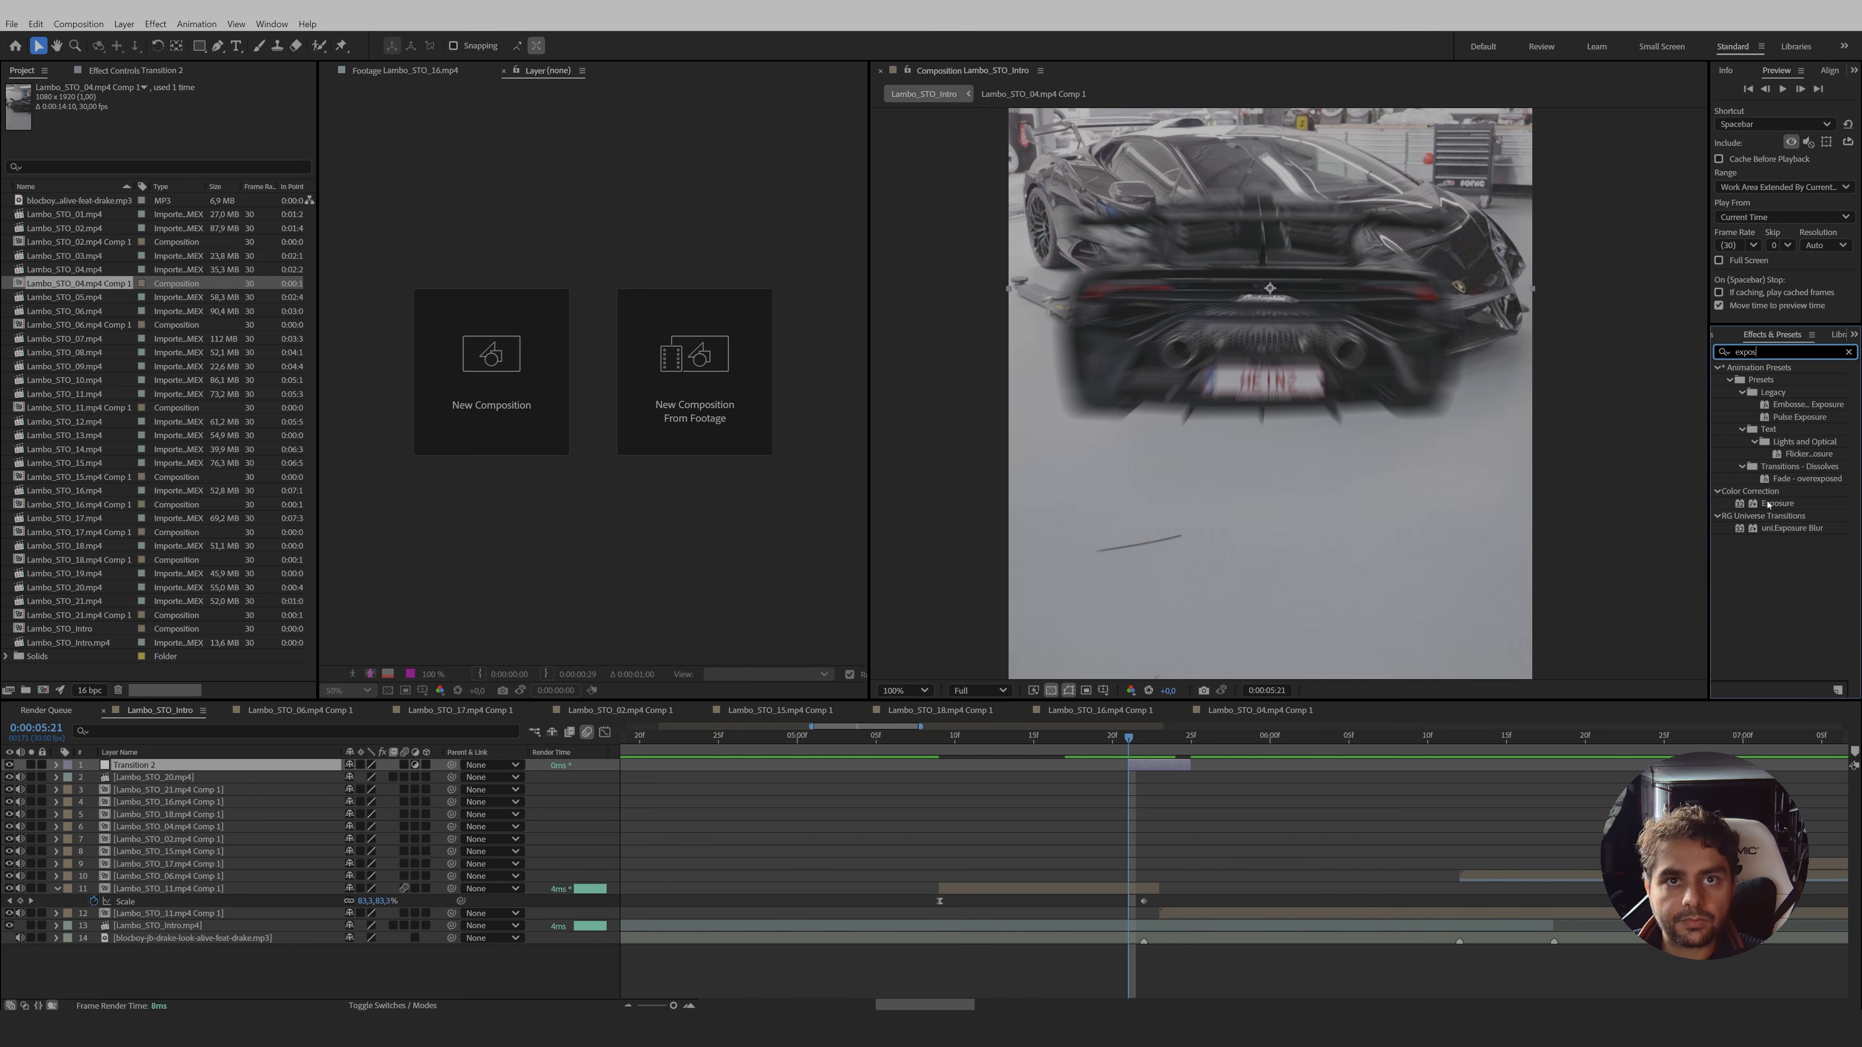
{"action": "double_click", "coordinate": [1769, 505]}
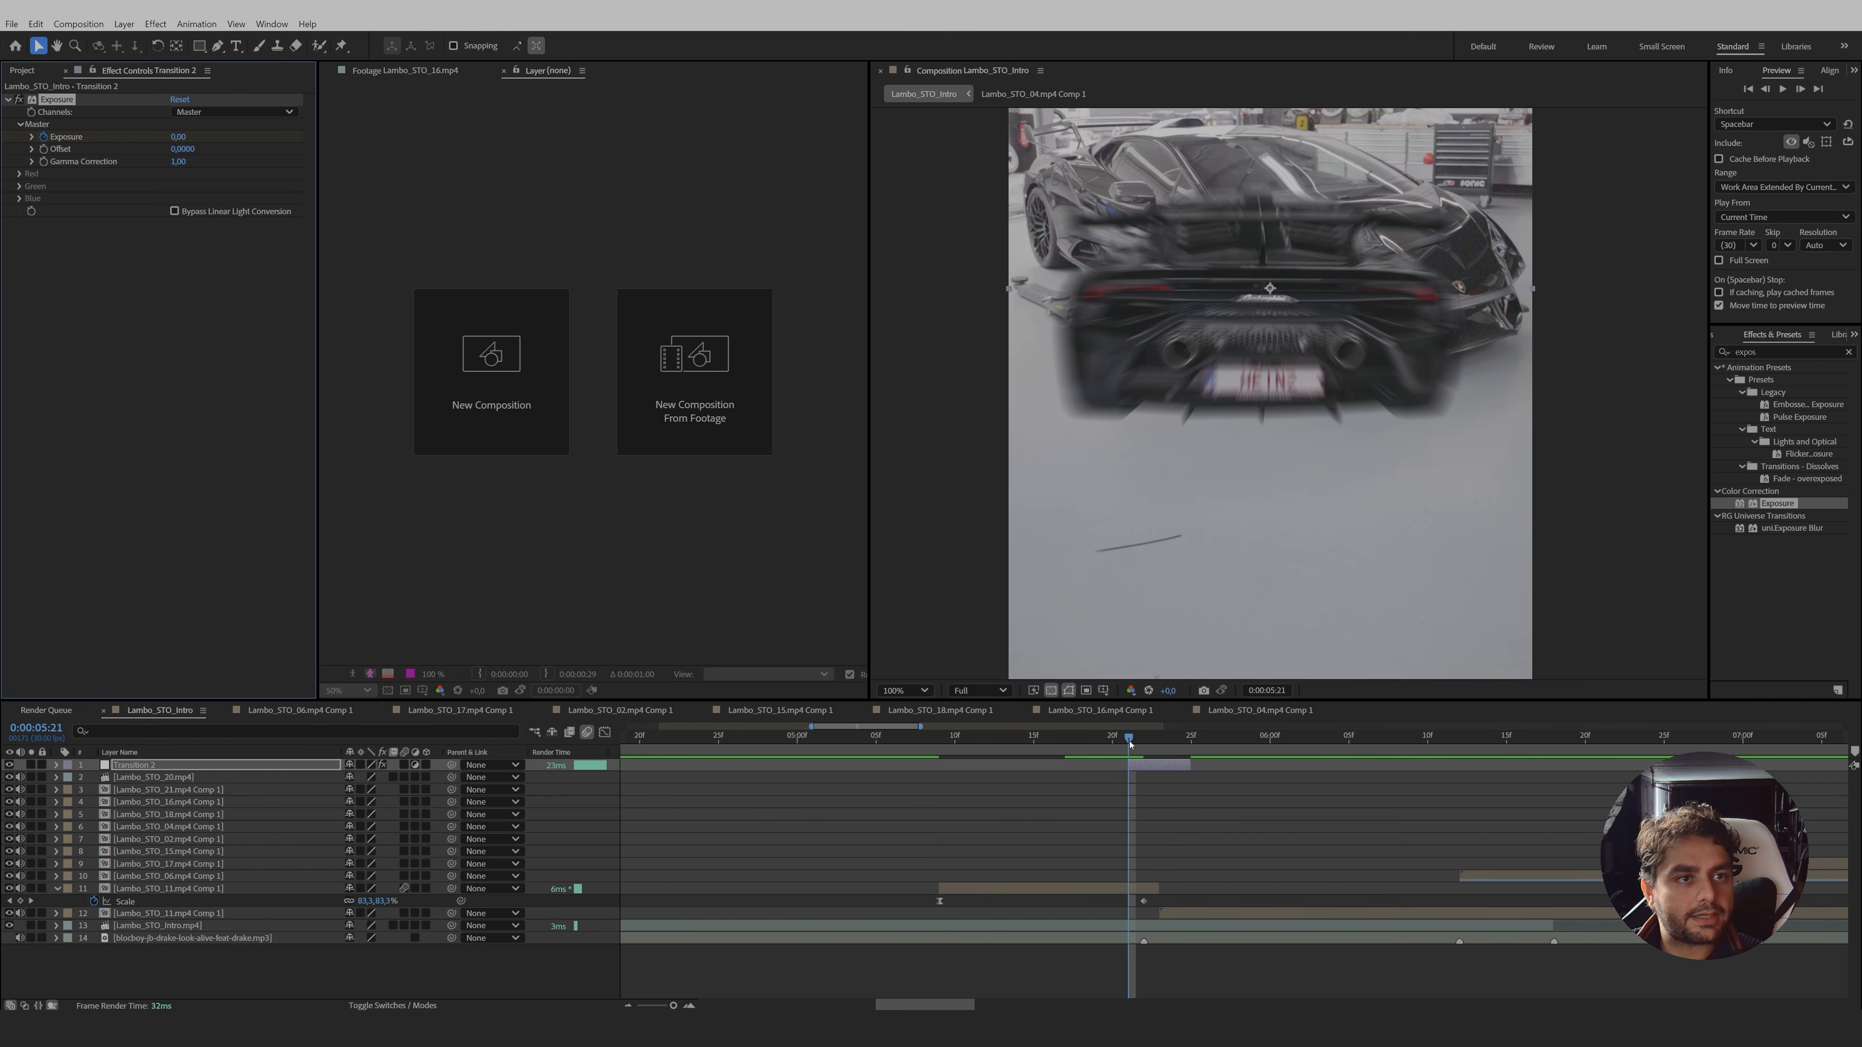
- Keyframe Exposure at 2 at 0:00:05:23 and at 0 at 0:00:05:27, extending the adjustment layer to that last frame
{"action": "left_click_drag", "start_coordinate": [1129, 743], "coordinate": [1157, 743]}
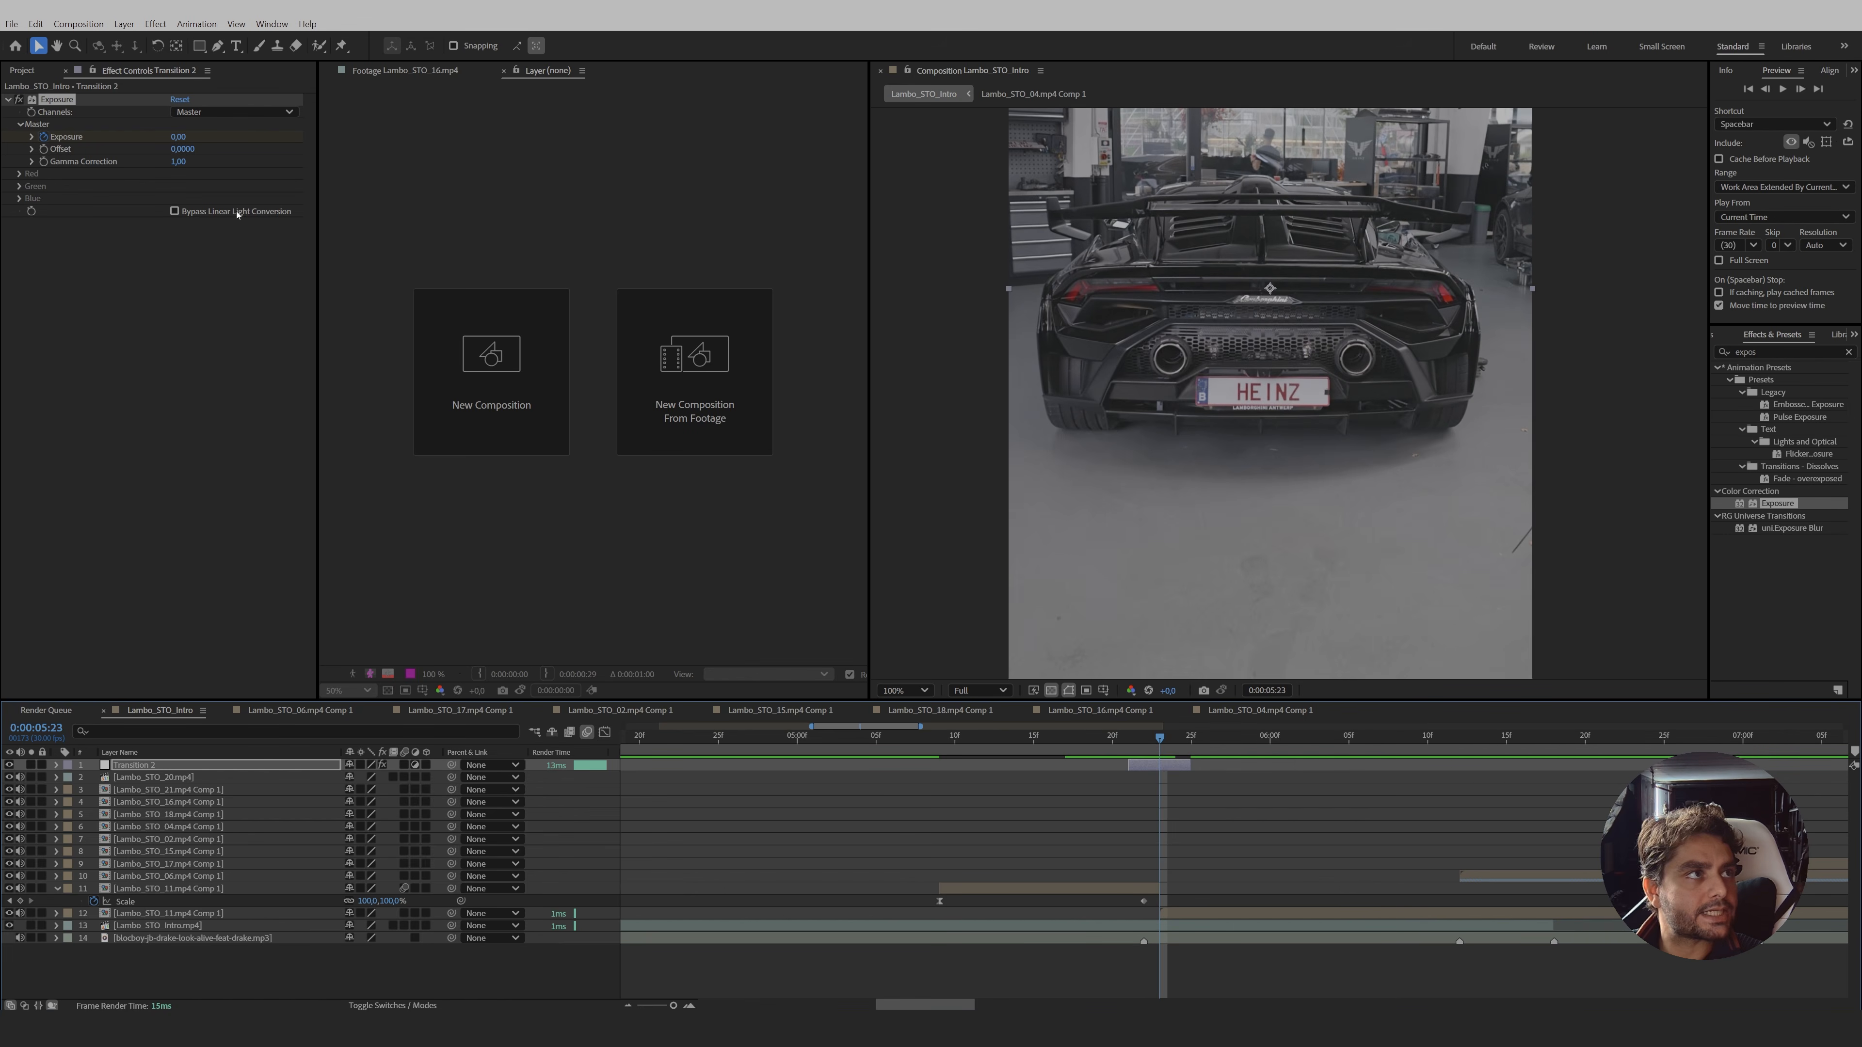
{"action": "left_click", "coordinate": [178, 136]}
{"action": "type", "text": "2"}
{"action": "key", "text": "Return"}
{"action": "left_click_drag", "start_coordinate": [1187, 770], "coordinate": [1223, 767]}
{"action": "left_click", "coordinate": [1218, 743]}
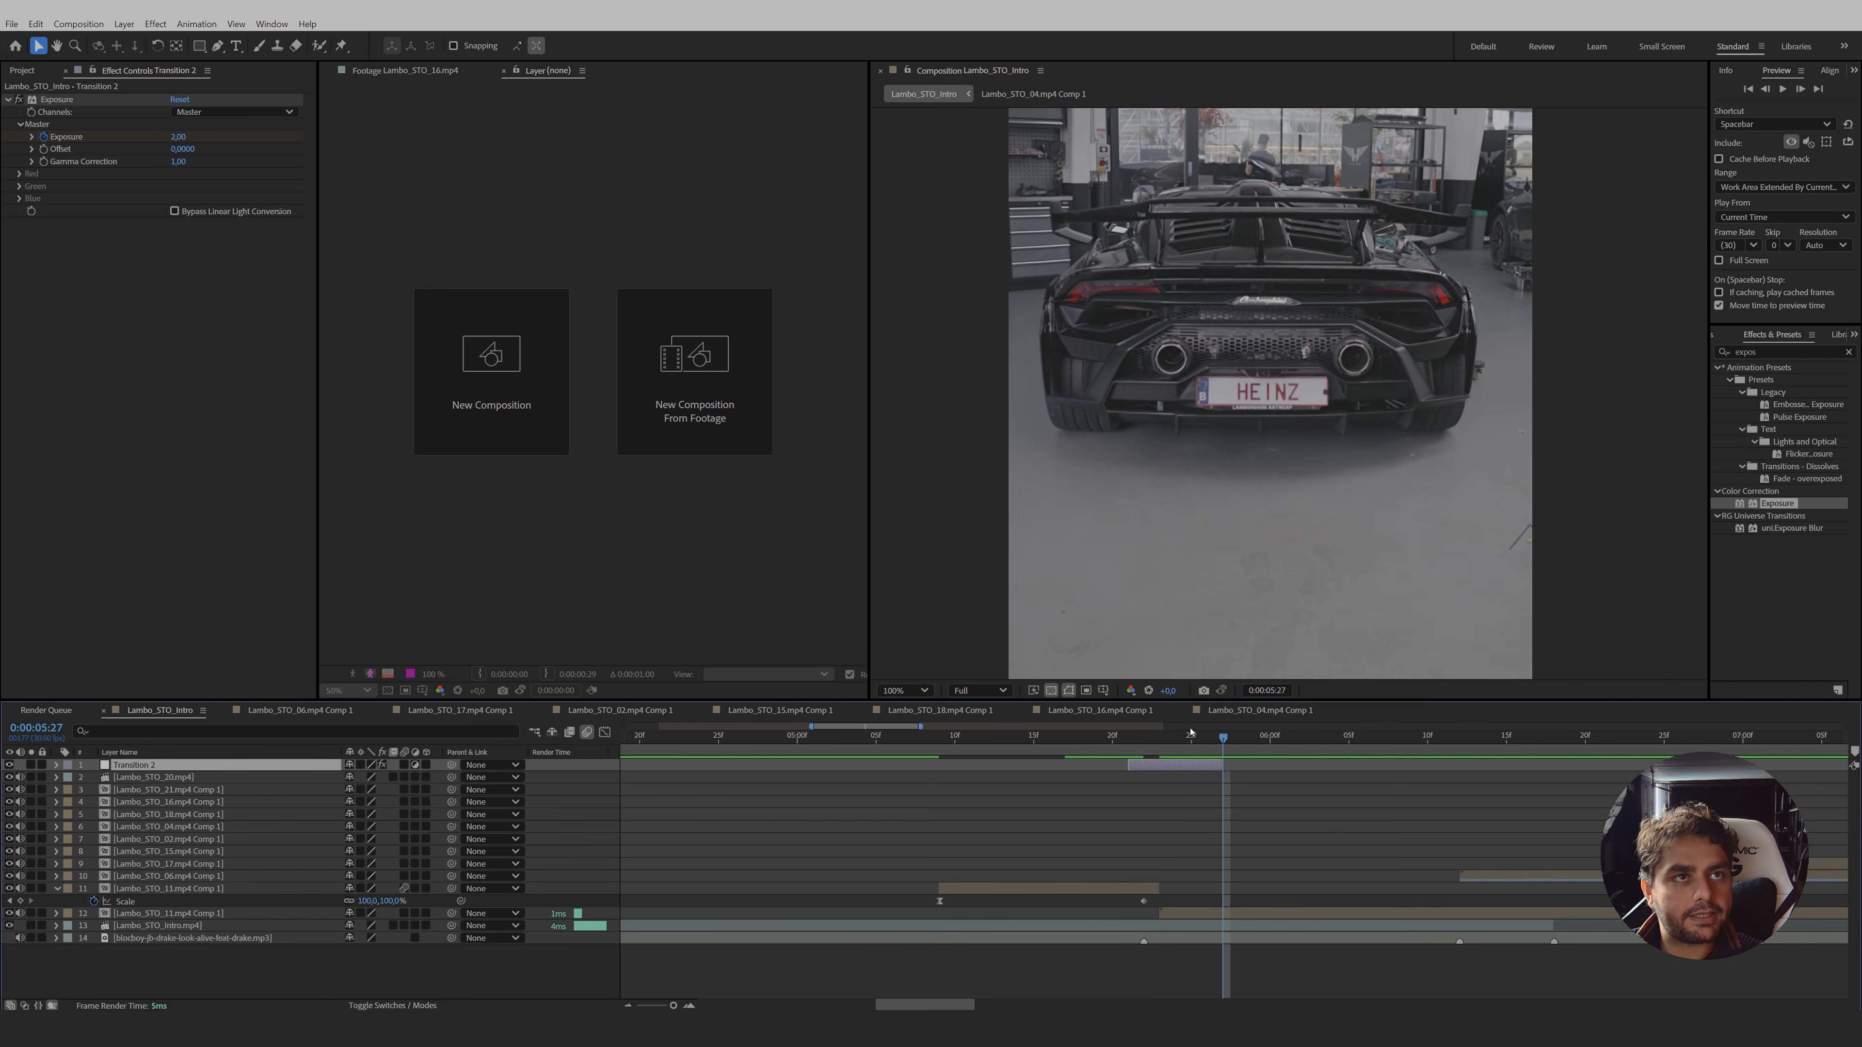
{"action": "left_click", "coordinate": [178, 137]}
{"action": "type", "text": "0"}
{"action": "key", "text": "Return"}
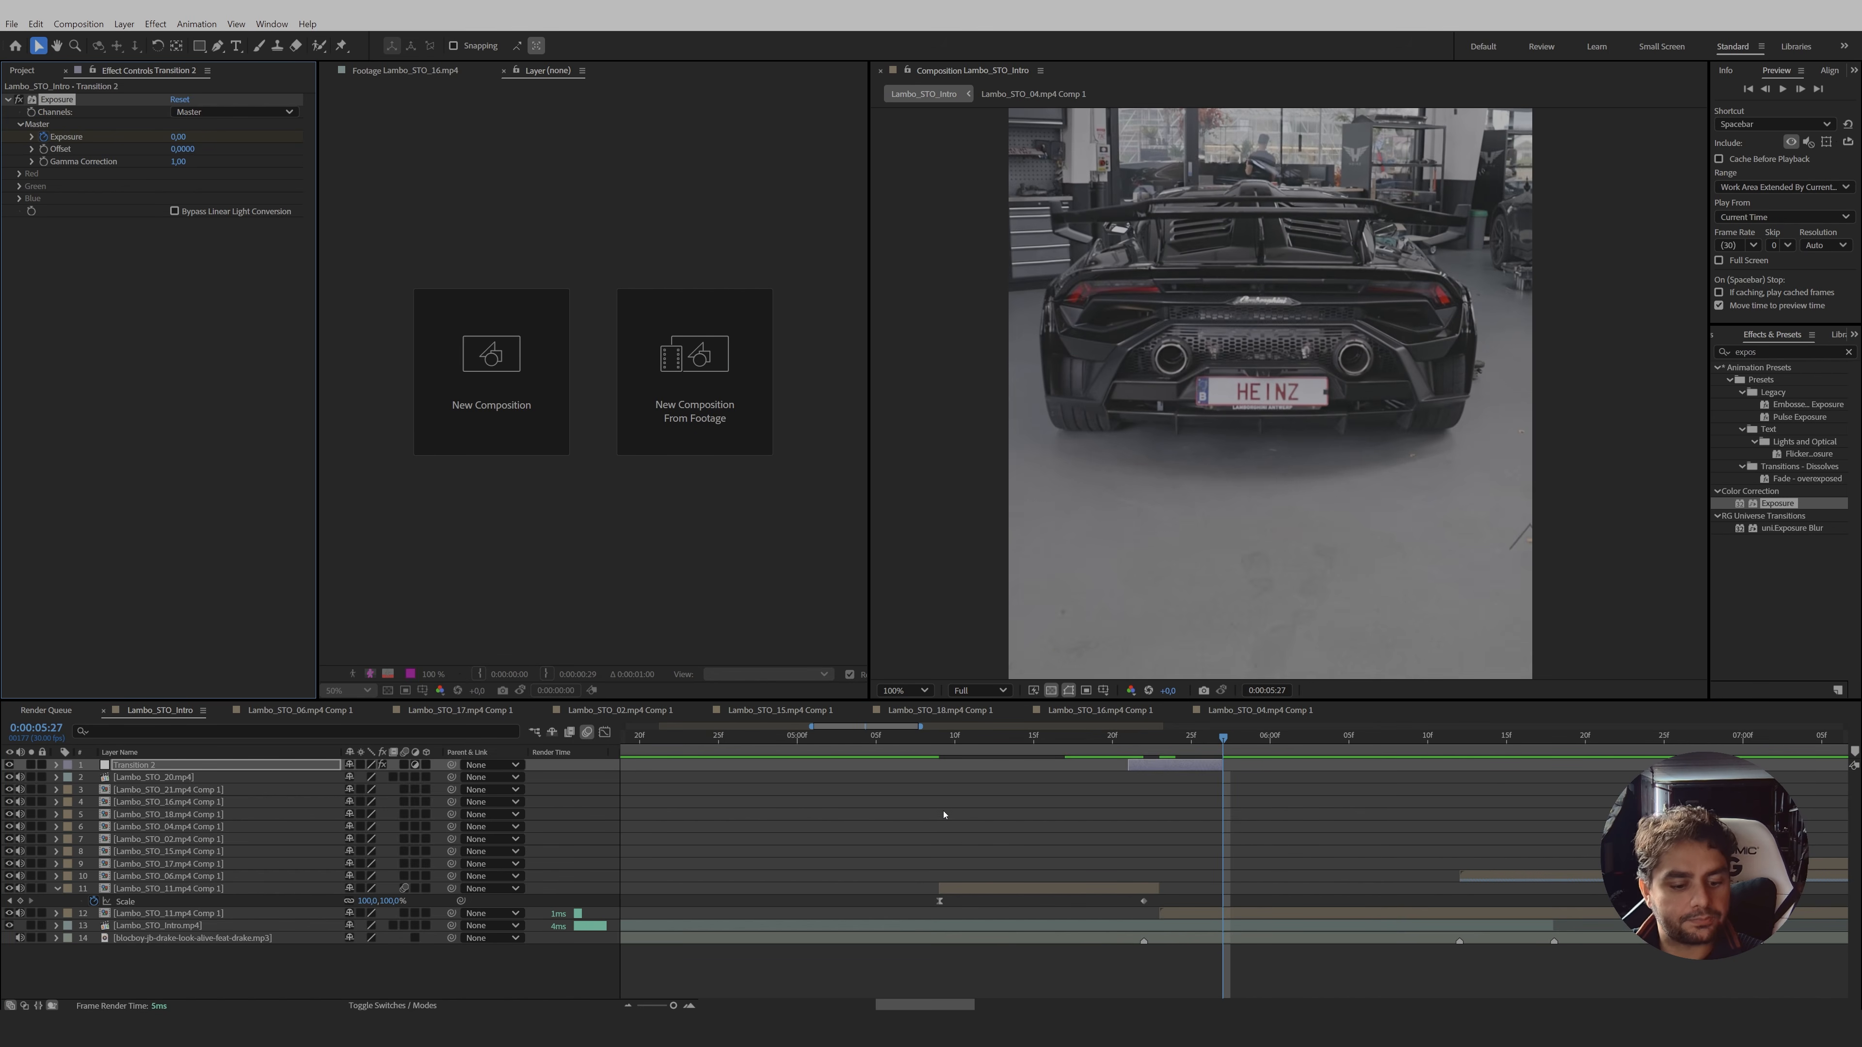
- Apply Easy Ease to the first and last Exposure keyframes
{"action": "key", "text": "u"}
{"action": "left_click_drag", "start_coordinate": [1111, 788], "coordinate": [1241, 807]}
{"action": "key", "text": "F9"}
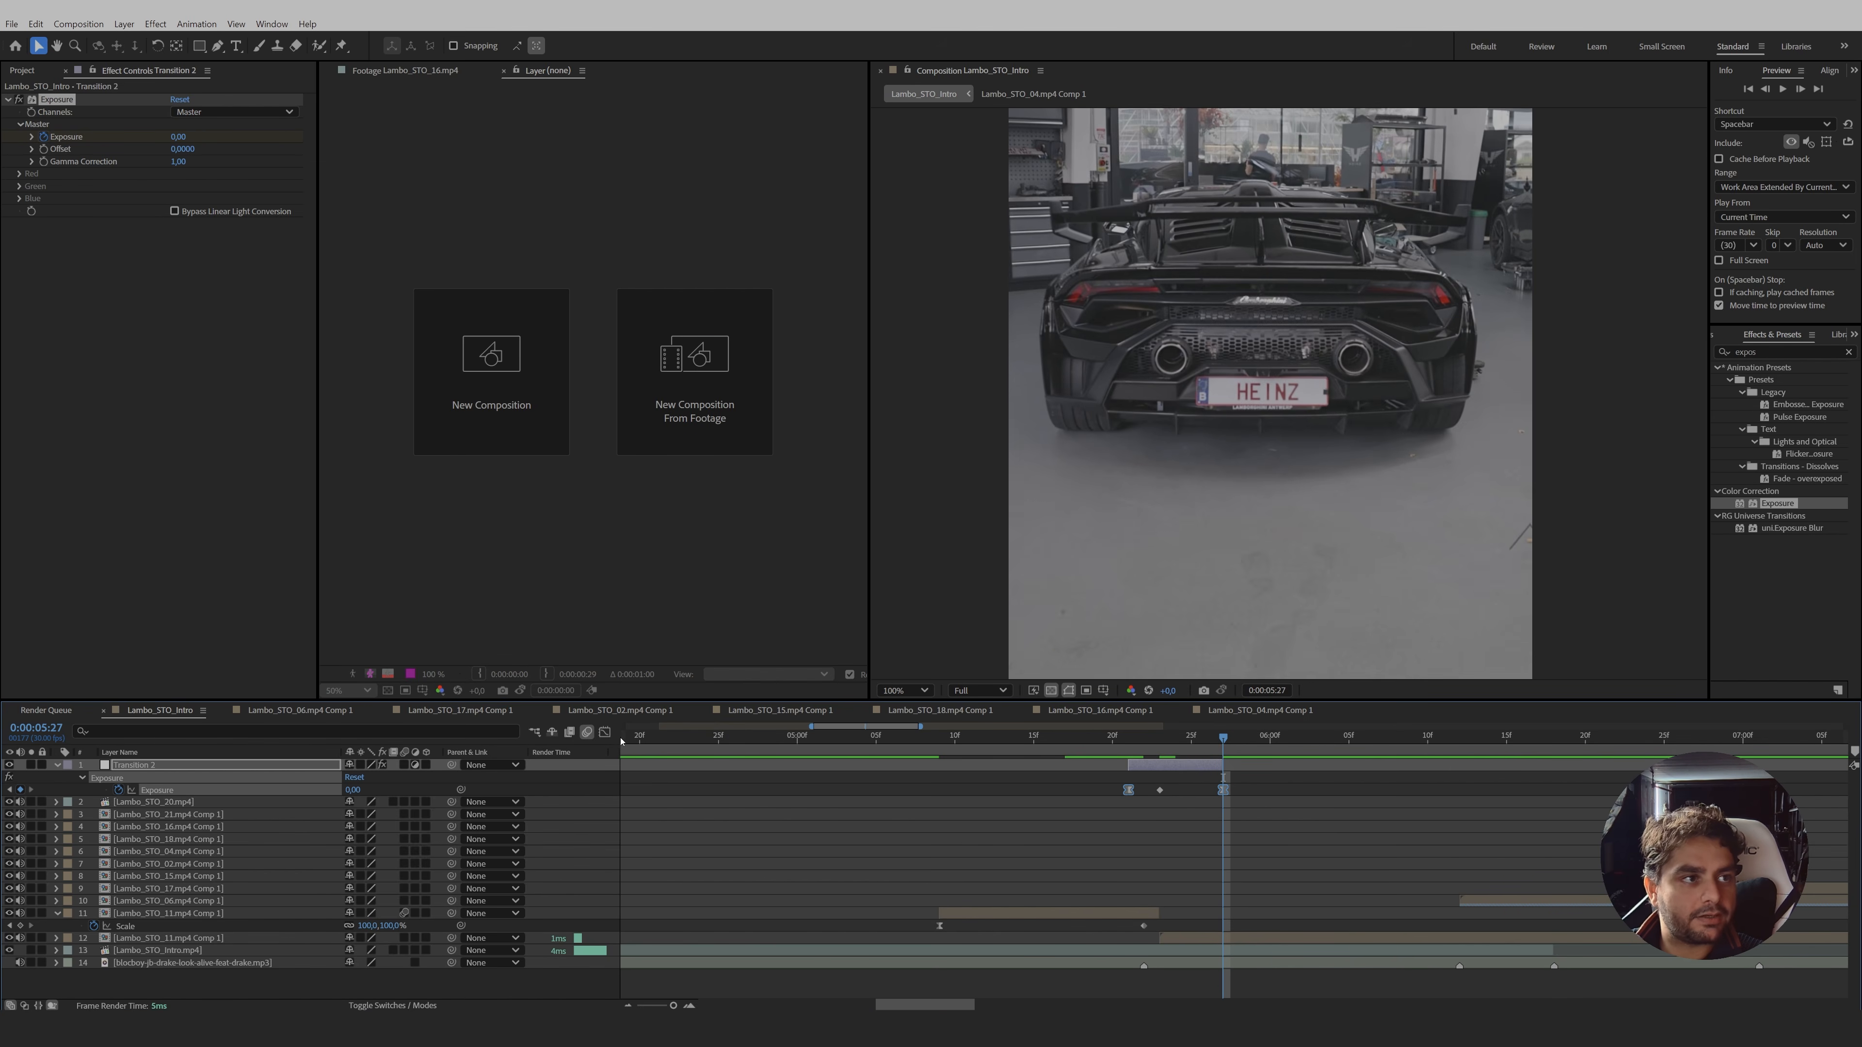
- Lengthen the influence of the outer Exposure keyframes in the speed graph so the flash peaks sharply around the cut
{"action": "left_click", "coordinate": [605, 733]}
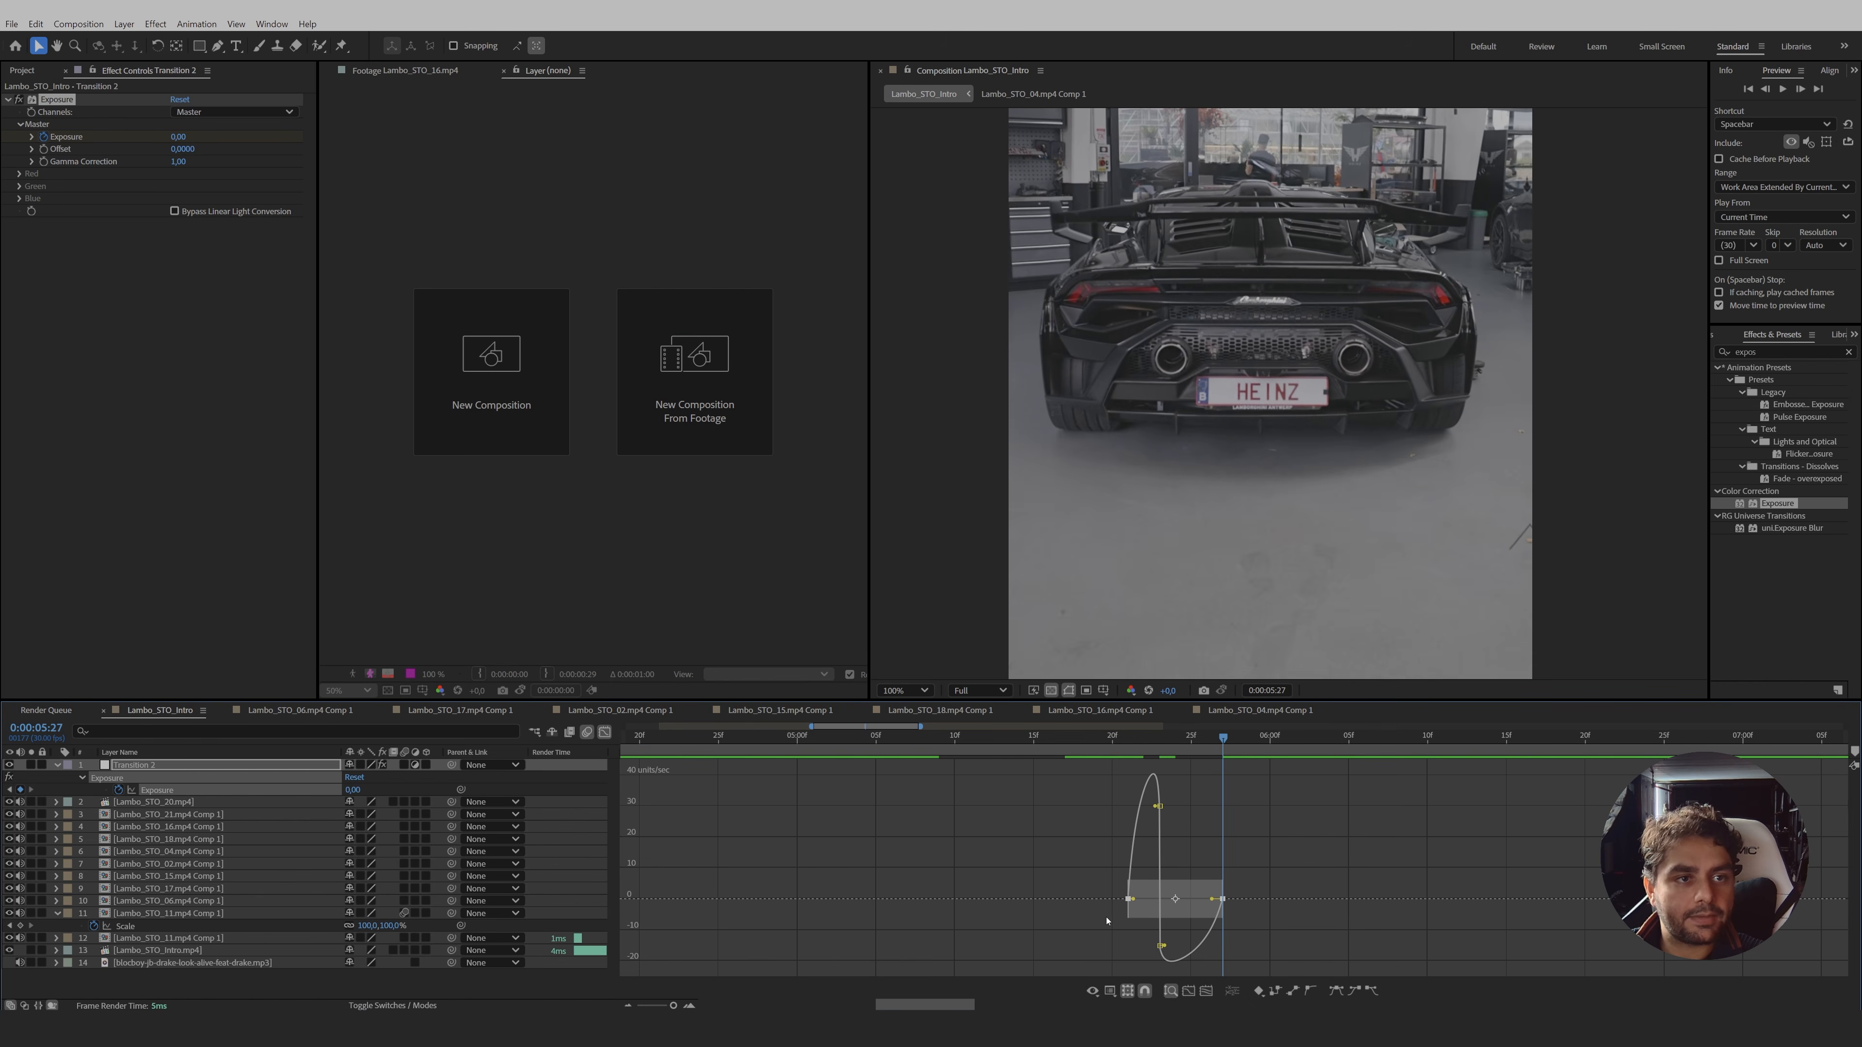
{"action": "left_click", "coordinate": [690, 1006]}
{"action": "left_click", "coordinate": [690, 1005]}
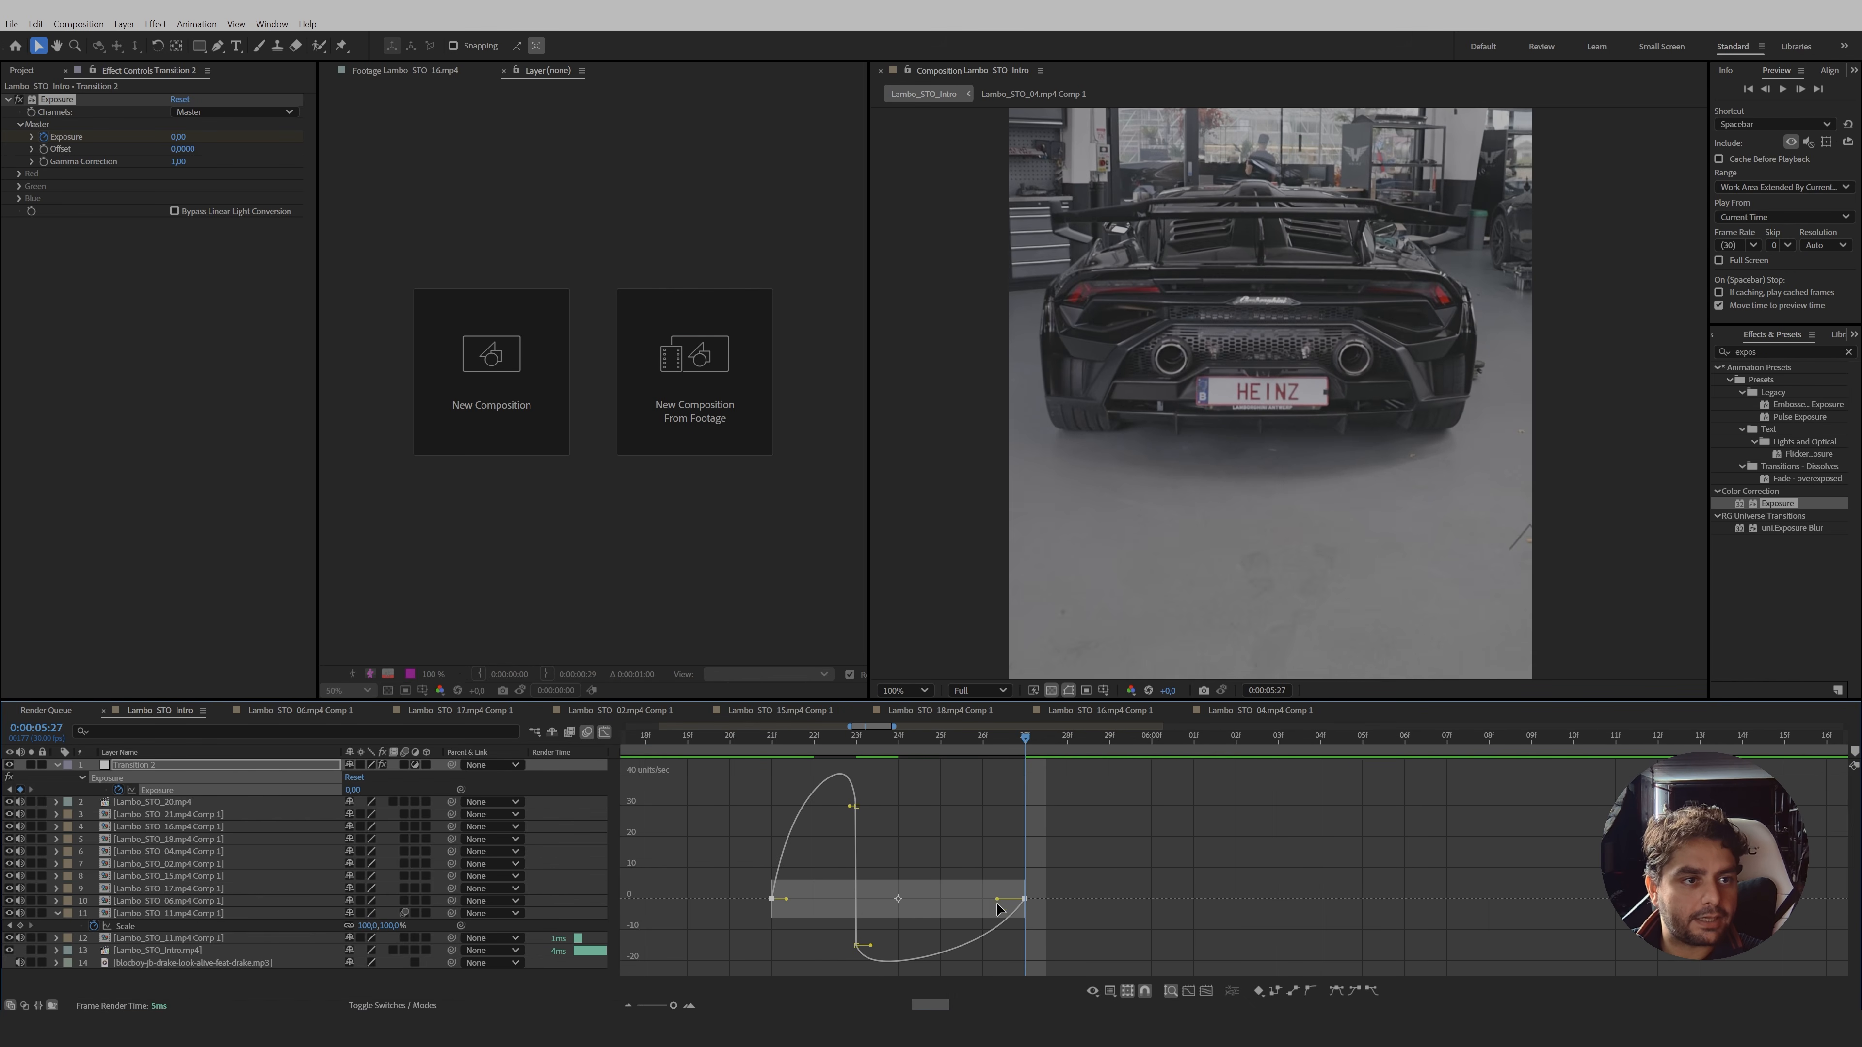
{"action": "left_click_drag", "start_coordinate": [999, 901], "coordinate": [972, 902]}
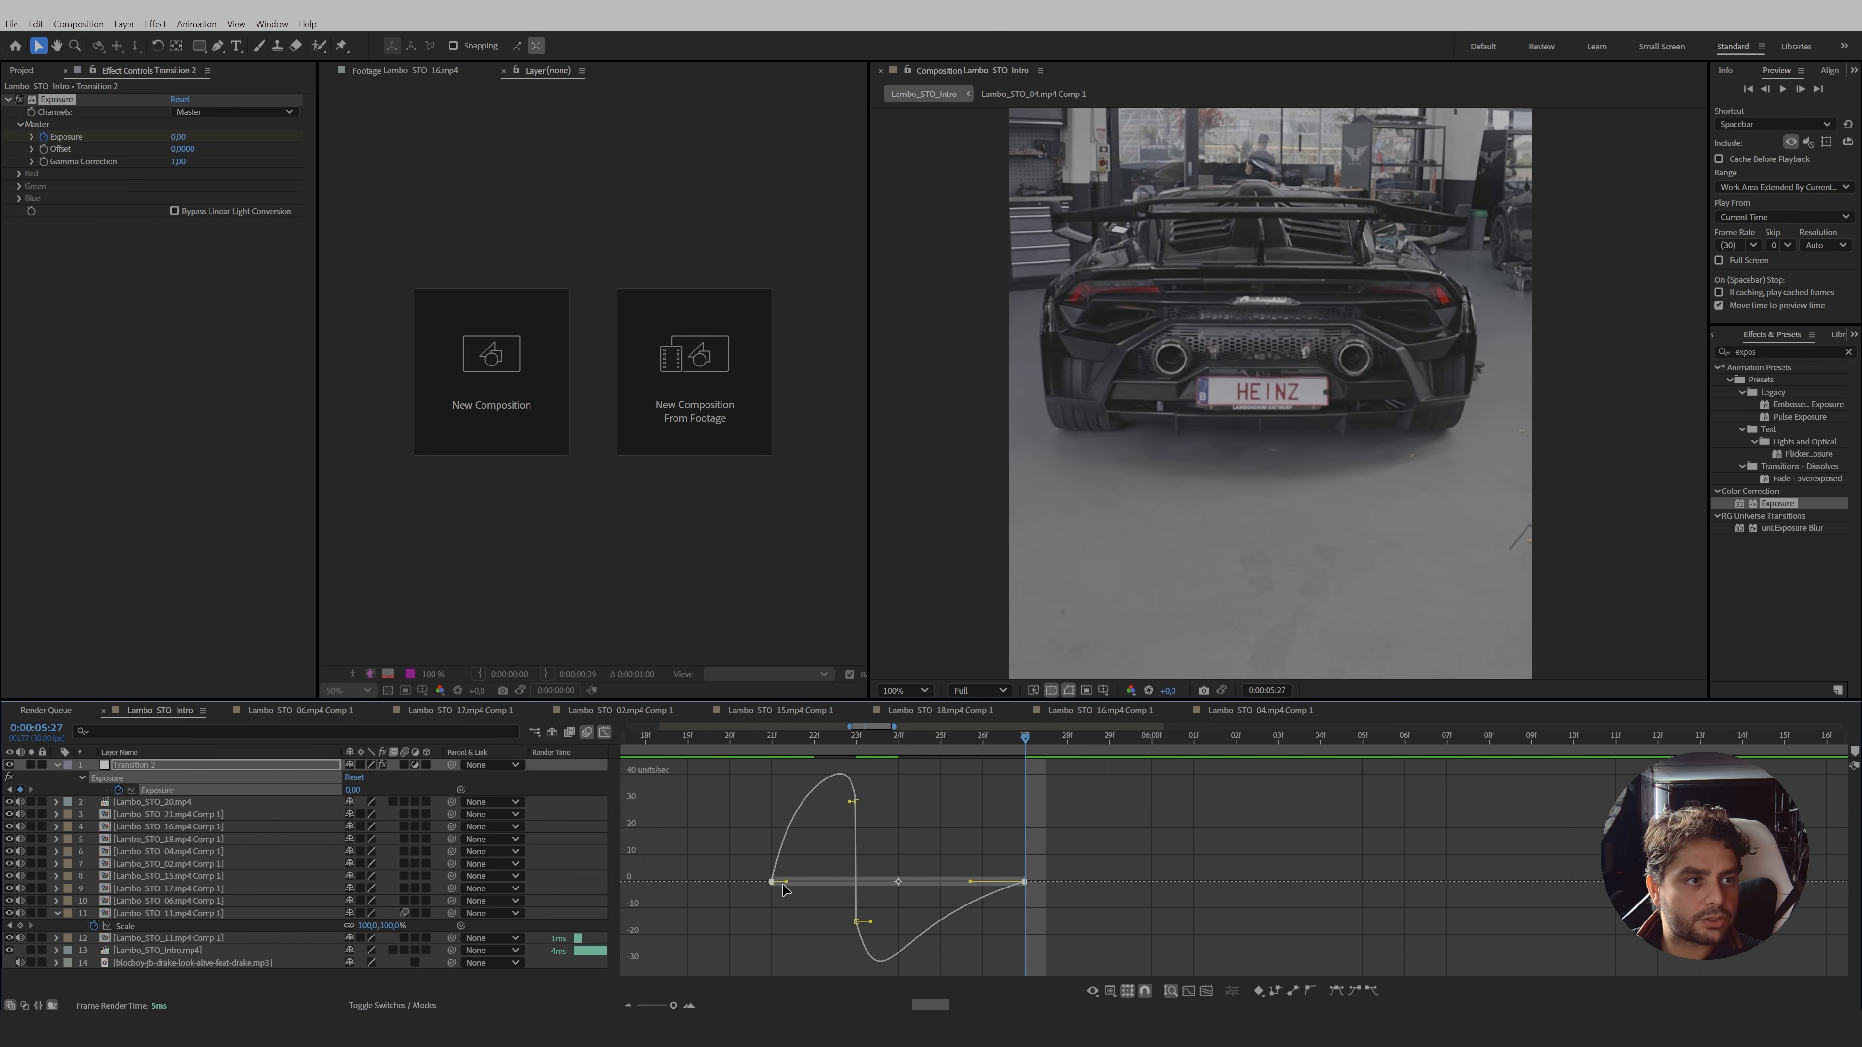
{"action": "left_click_drag", "start_coordinate": [788, 885], "coordinate": [797, 885]}
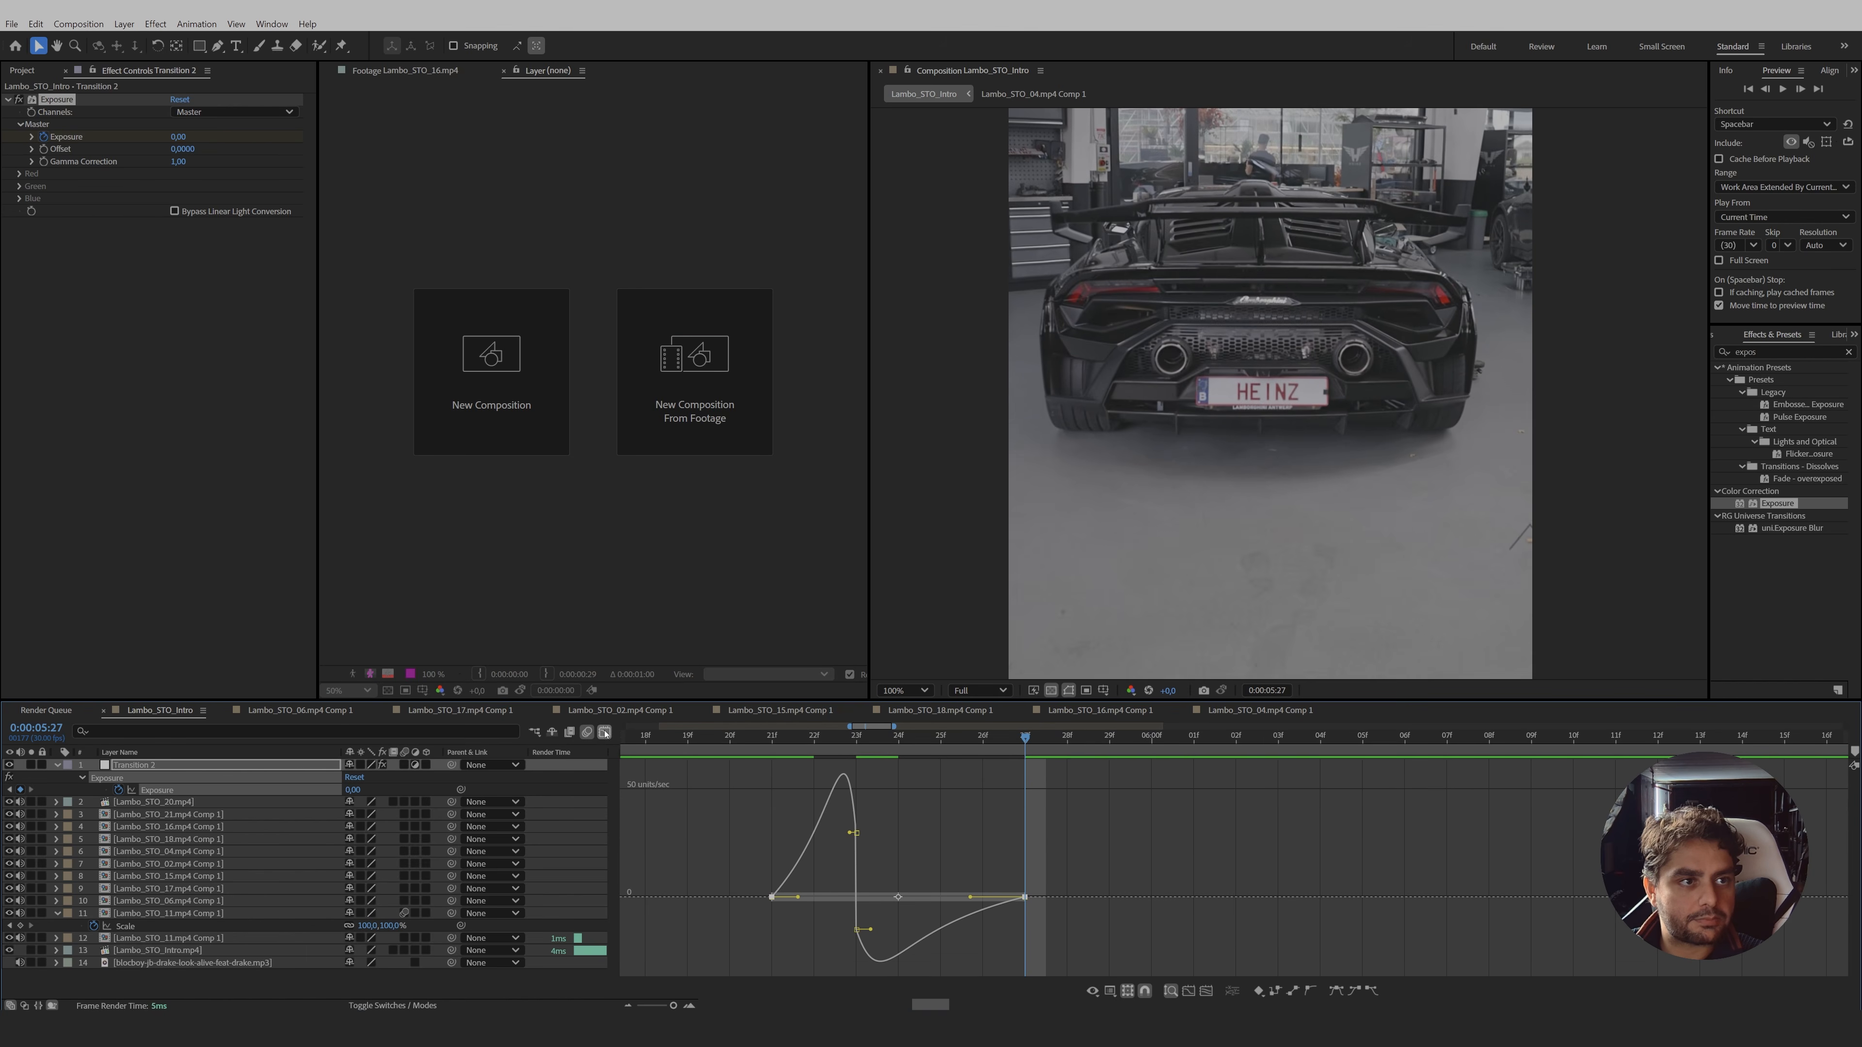
{"action": "left_click", "coordinate": [605, 732]}
- Apply the Filmbro Quick Shake preset to the transition adjustment layer at 0:00:05:23
{"action": "left_click_drag", "start_coordinate": [734, 740], "coordinate": [849, 776]}
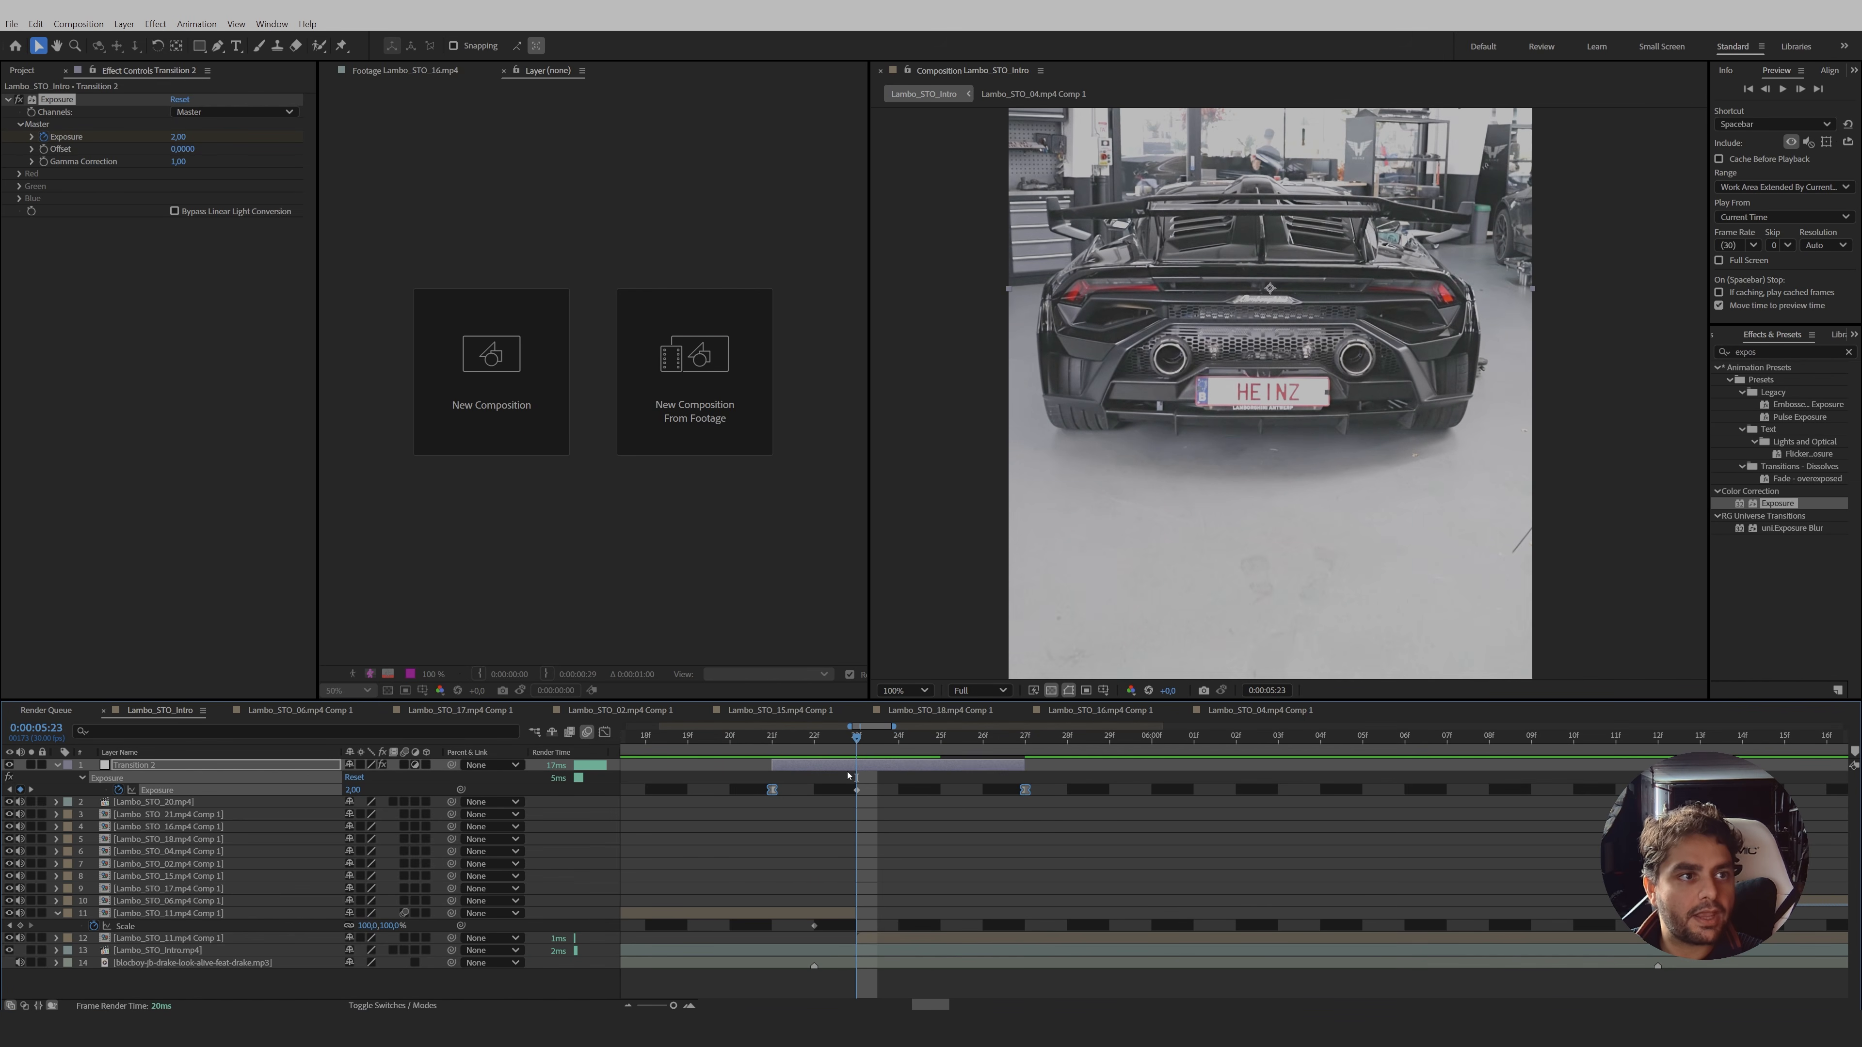
{"action": "left_click", "coordinate": [863, 771]}
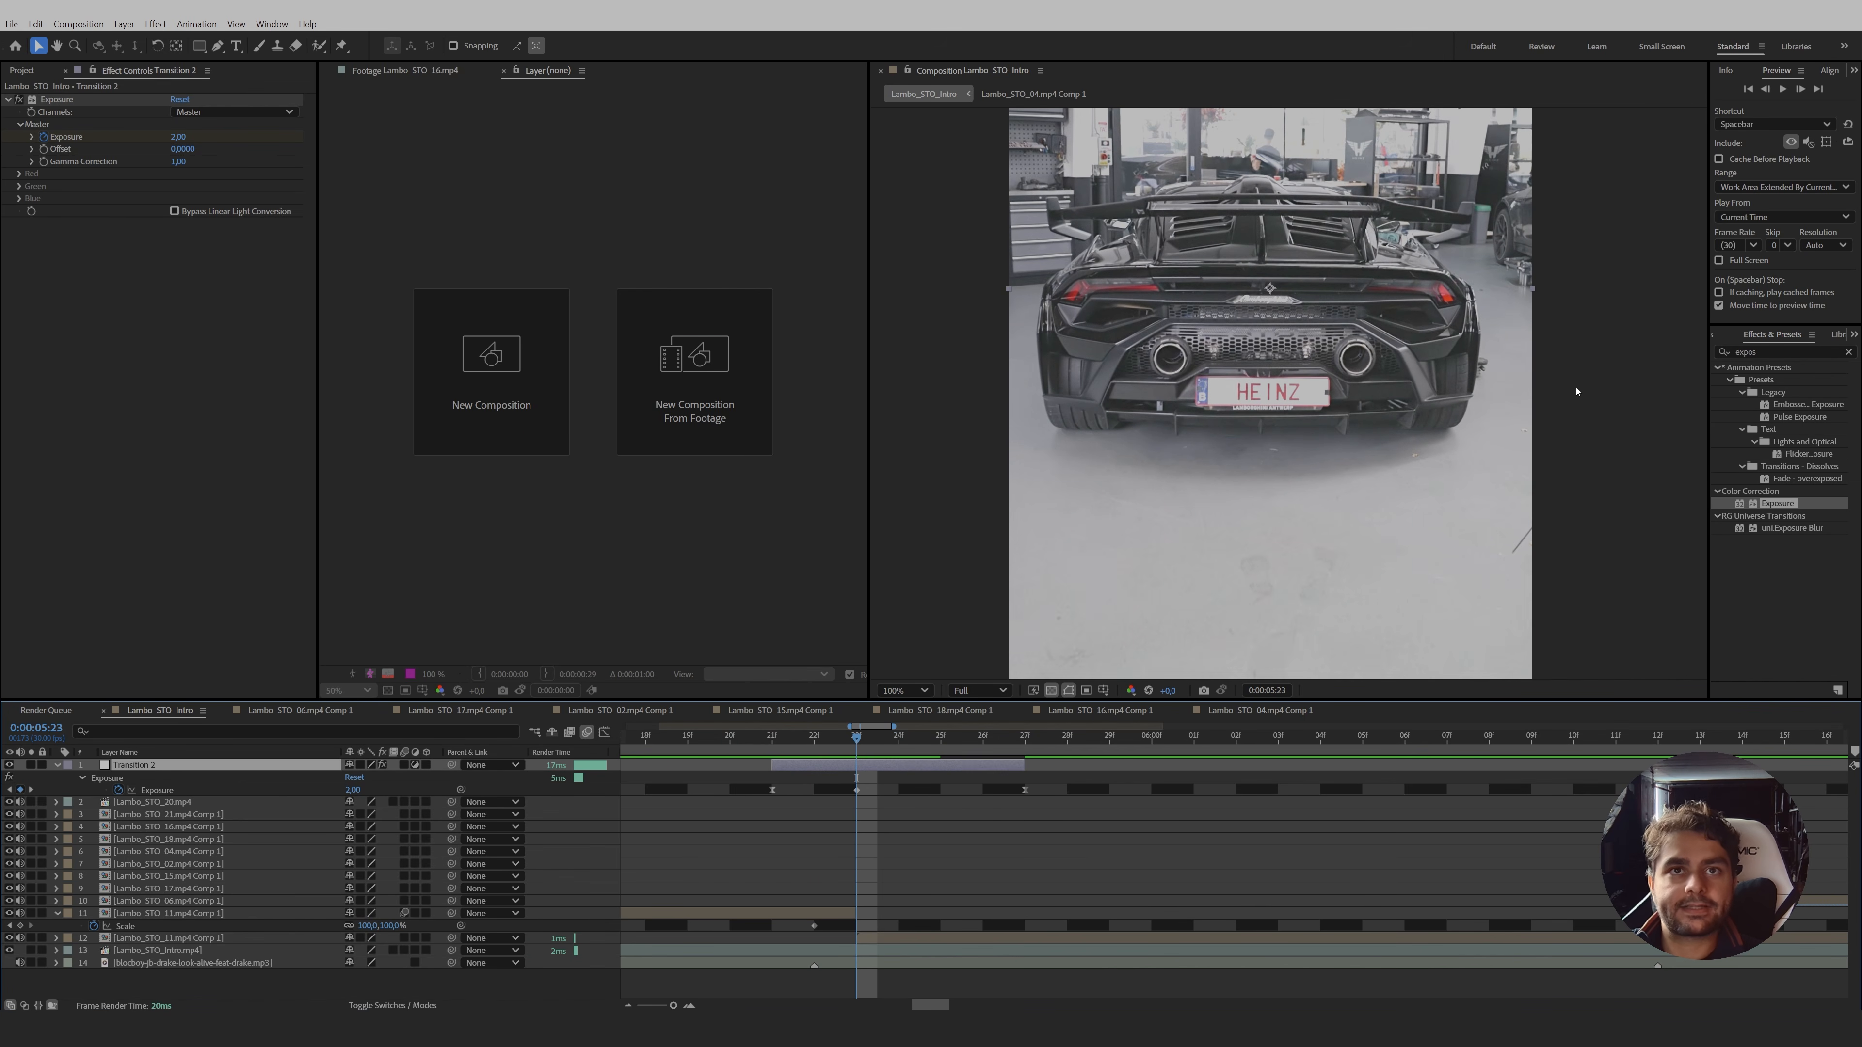
{"action": "left_click_drag", "start_coordinate": [1773, 350], "coordinate": [1632, 348]}
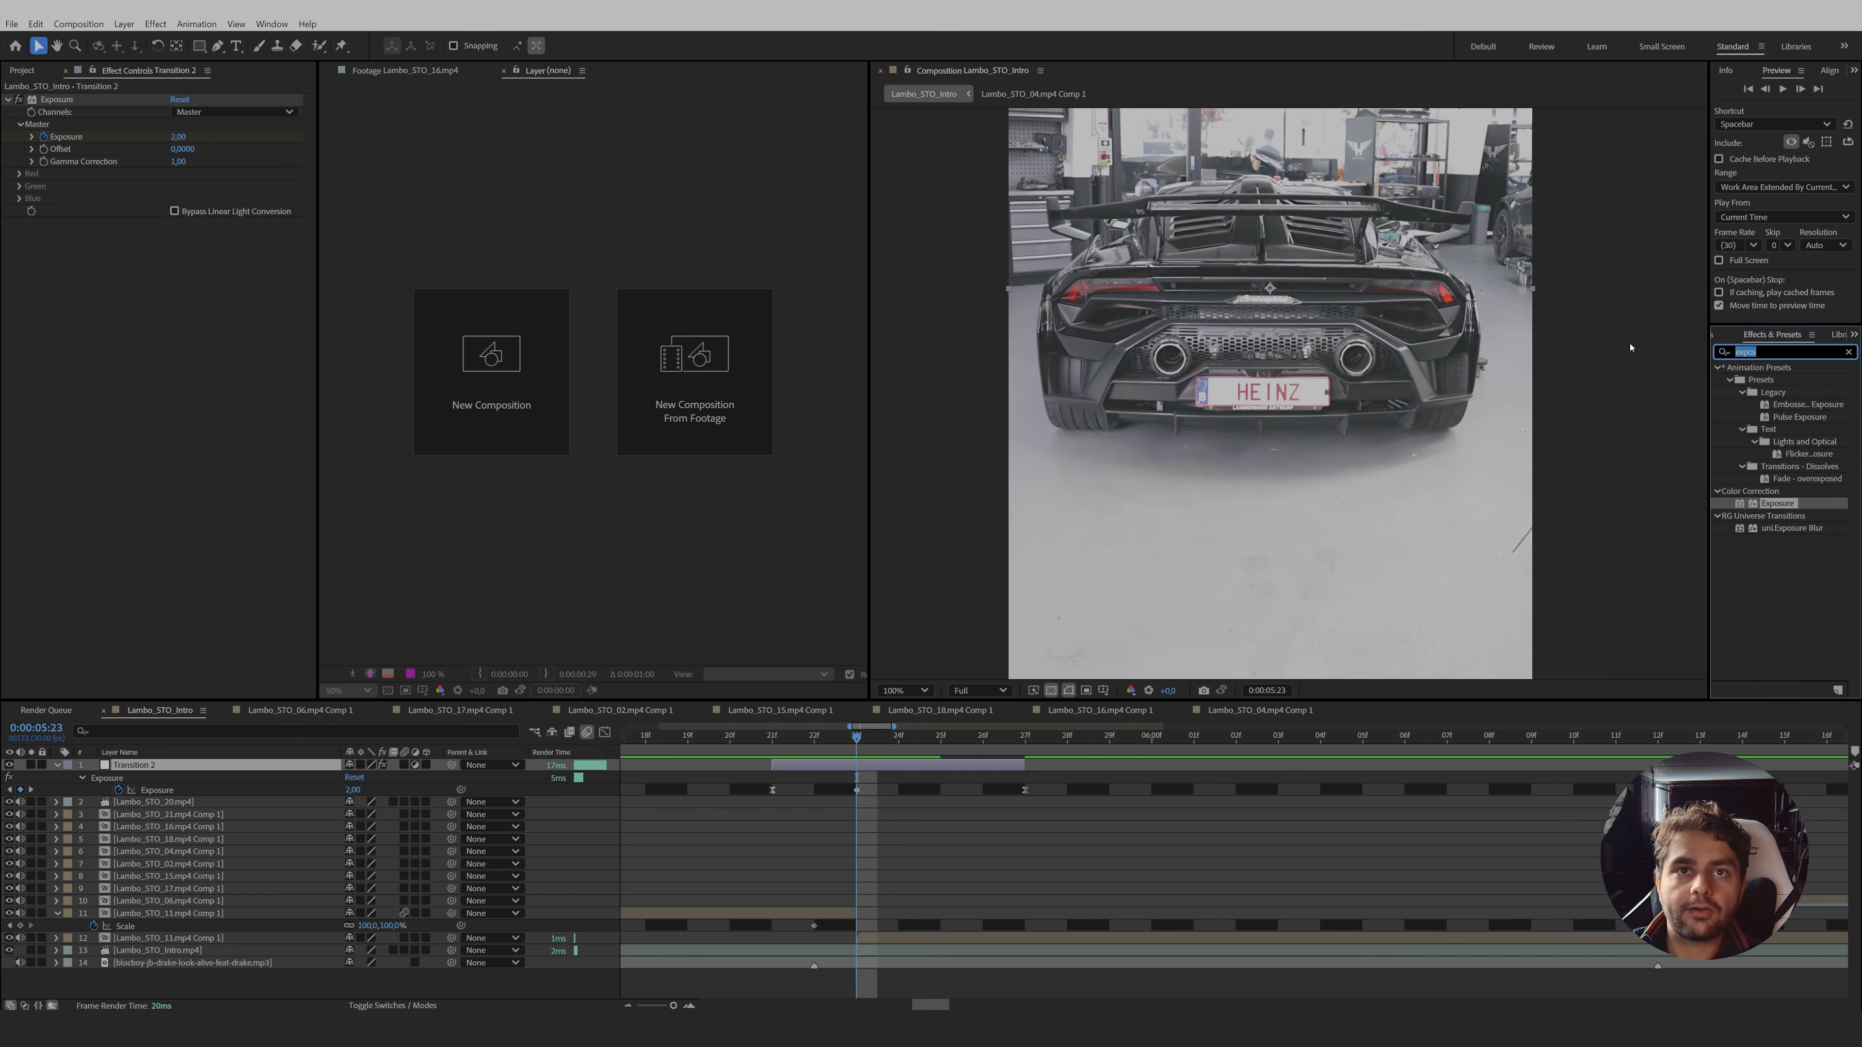
{"action": "type", "text": "filmbro"}
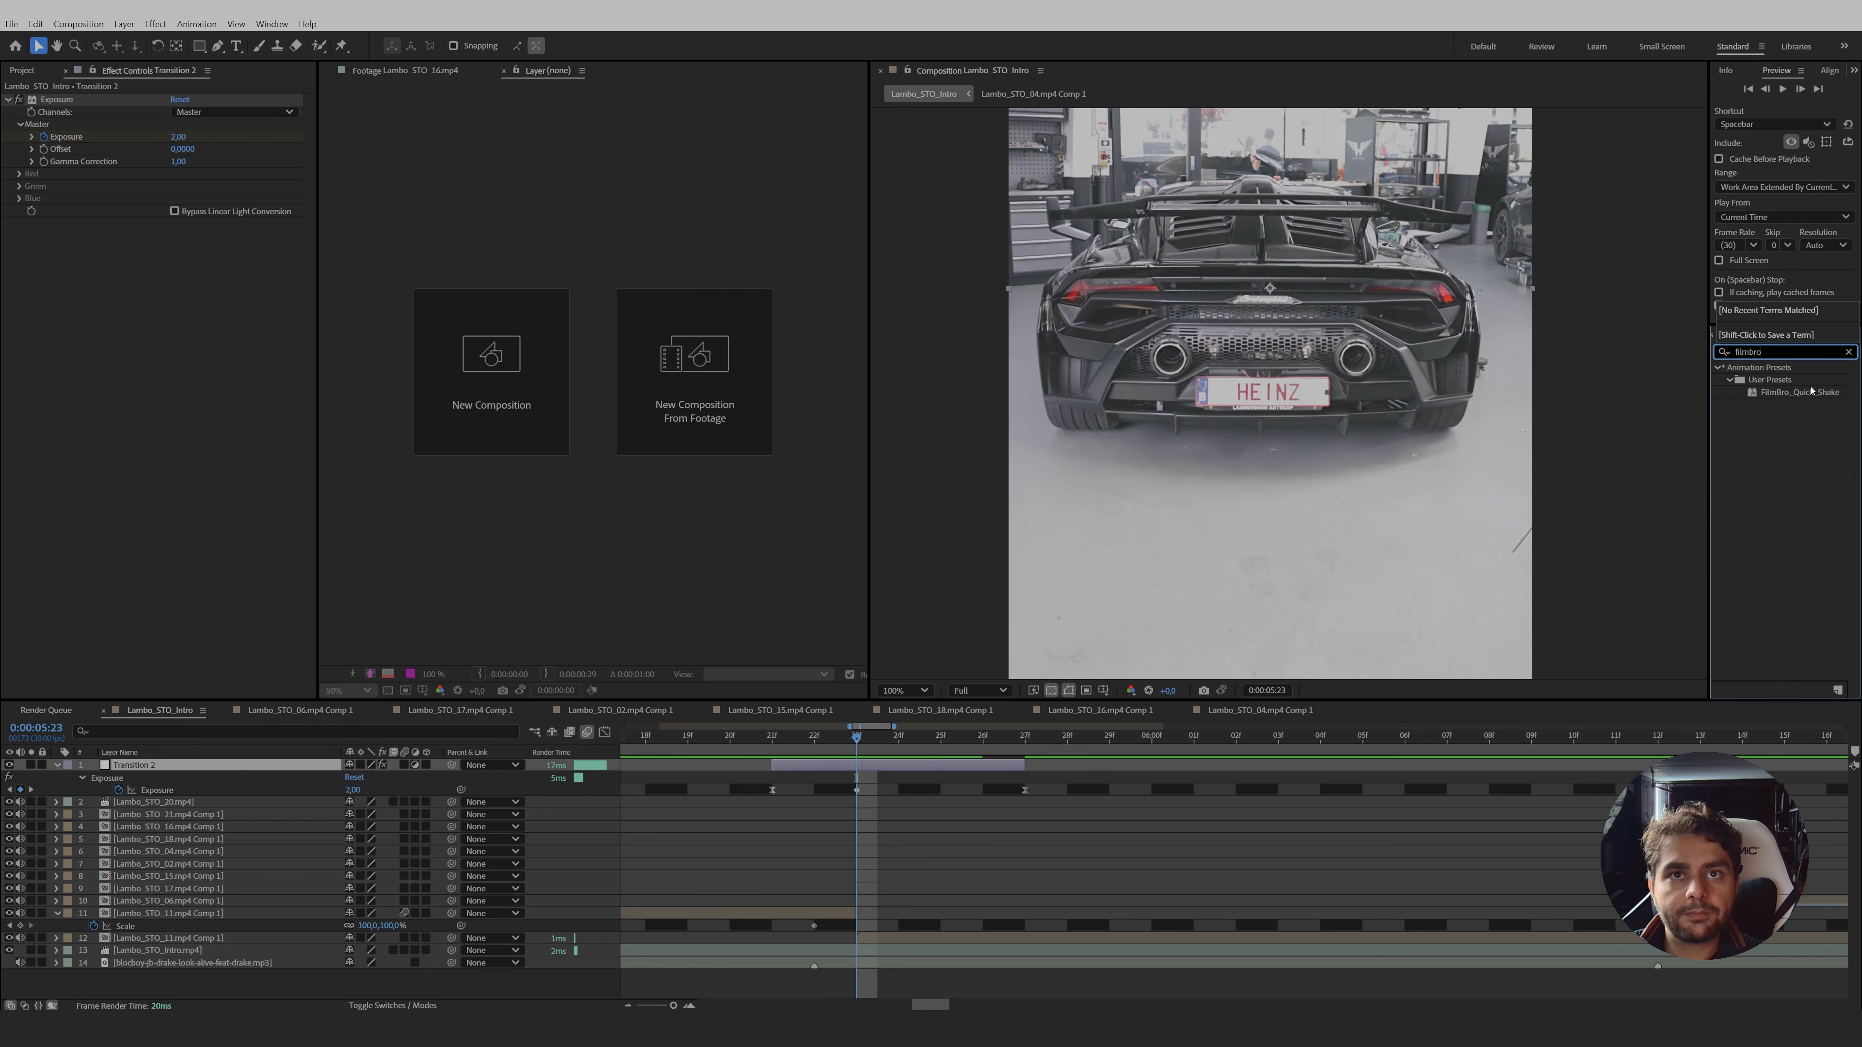
{"action": "double_click", "coordinate": [1799, 392]}
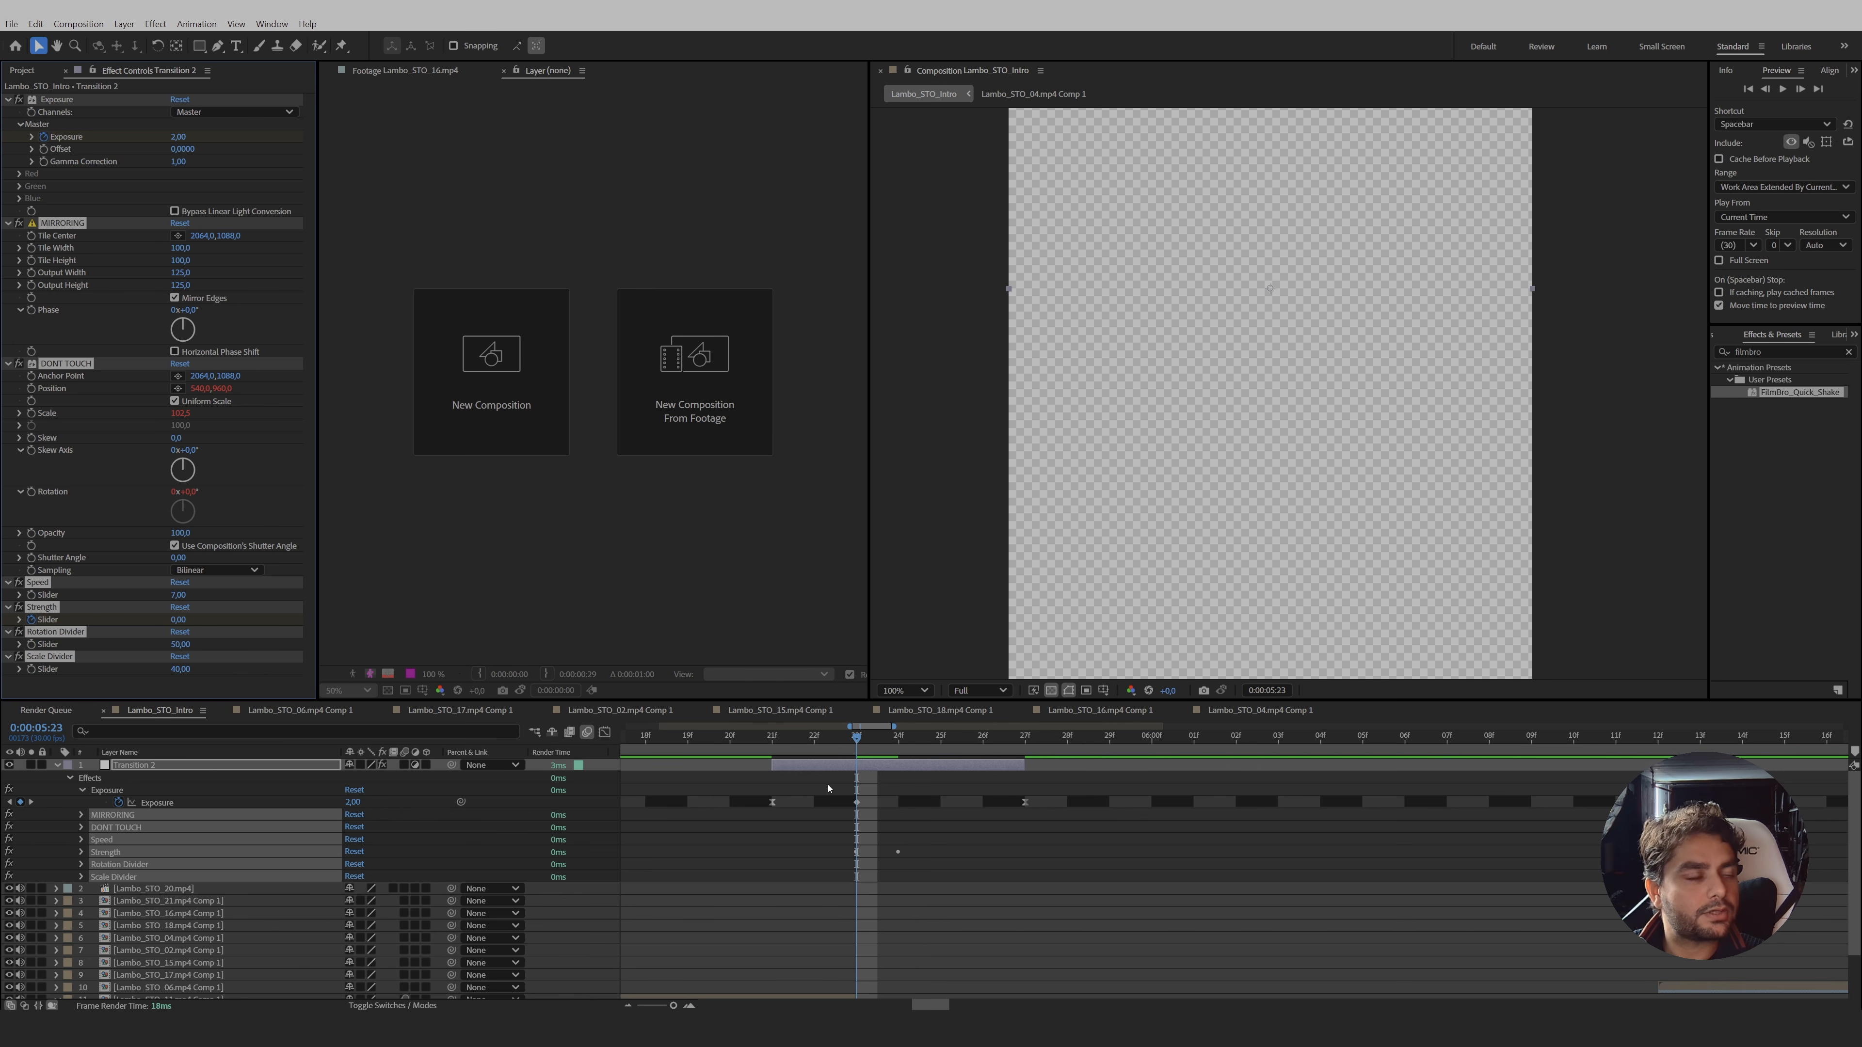
- Shift all the shake's Strength keyframes one frame earlier so the peak falls on the cut at 0:00:05:23
{"action": "key", "text": "u"}
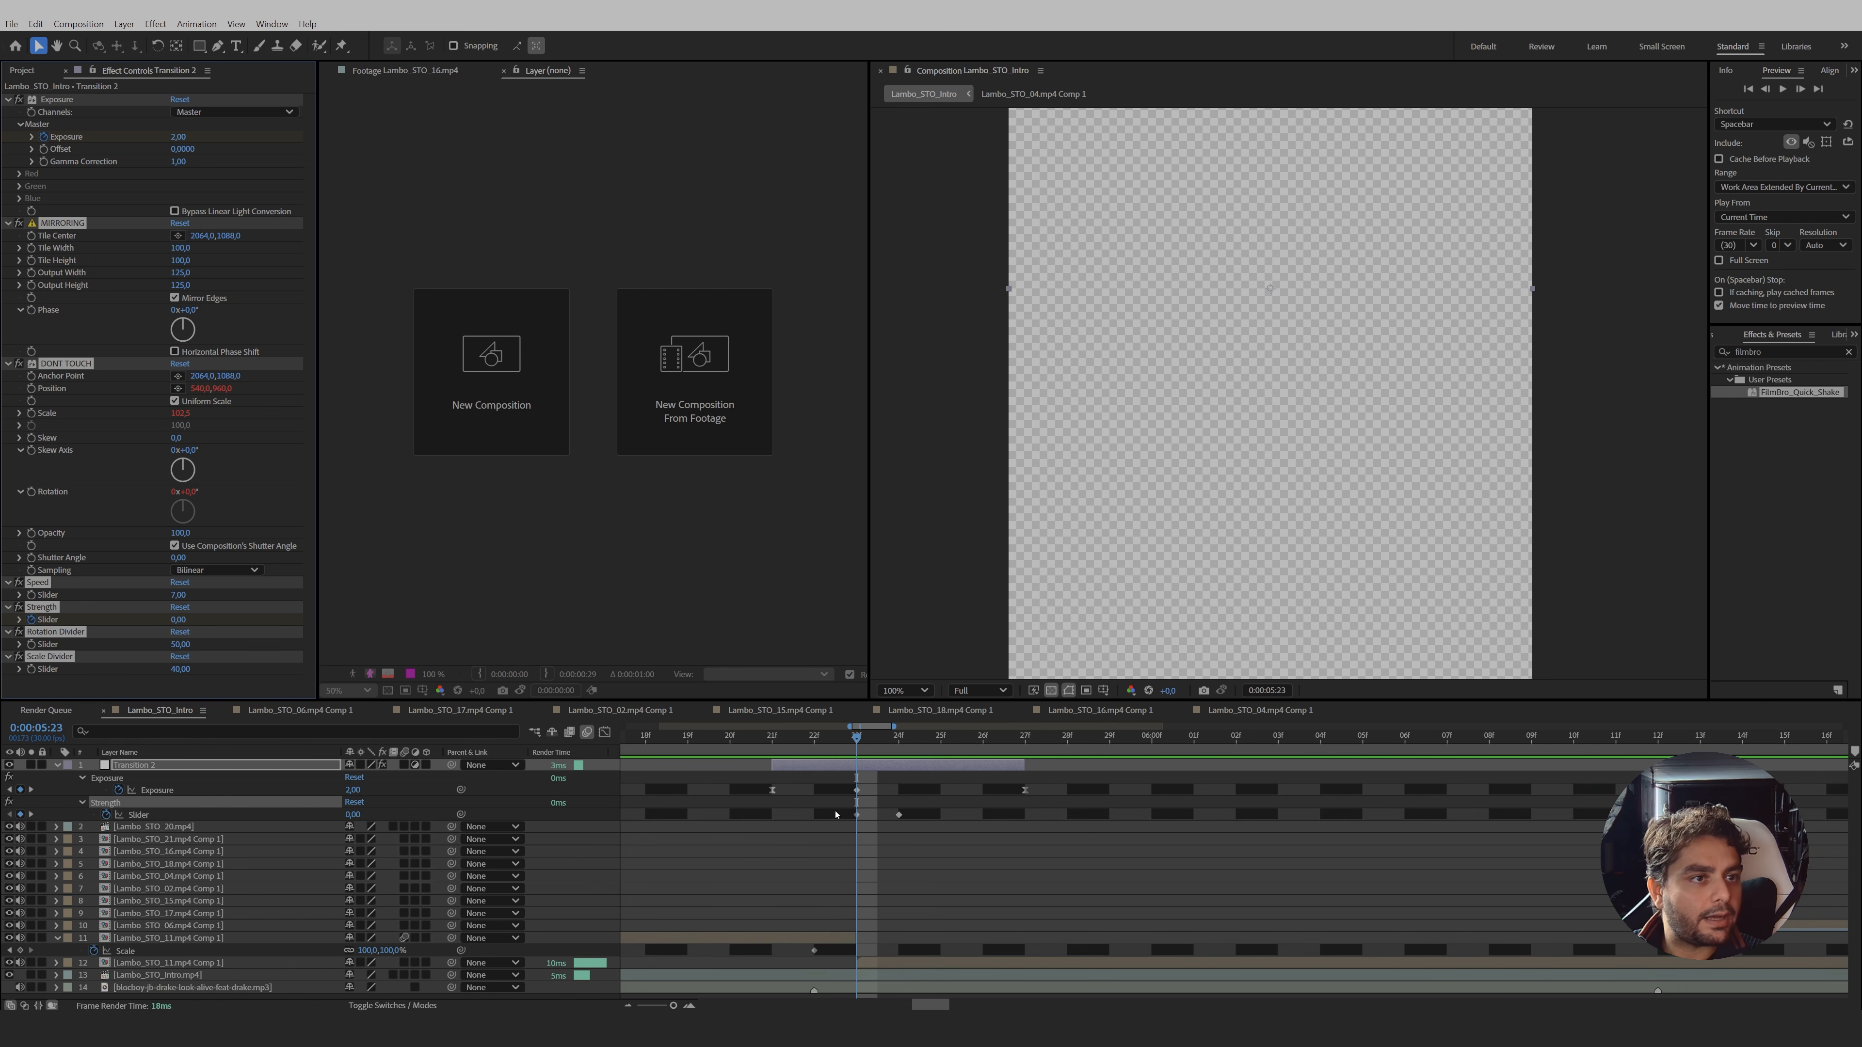
{"action": "scroll", "coordinate": [922, 839], "scroll_direction": "down", "scroll_amount": 4}
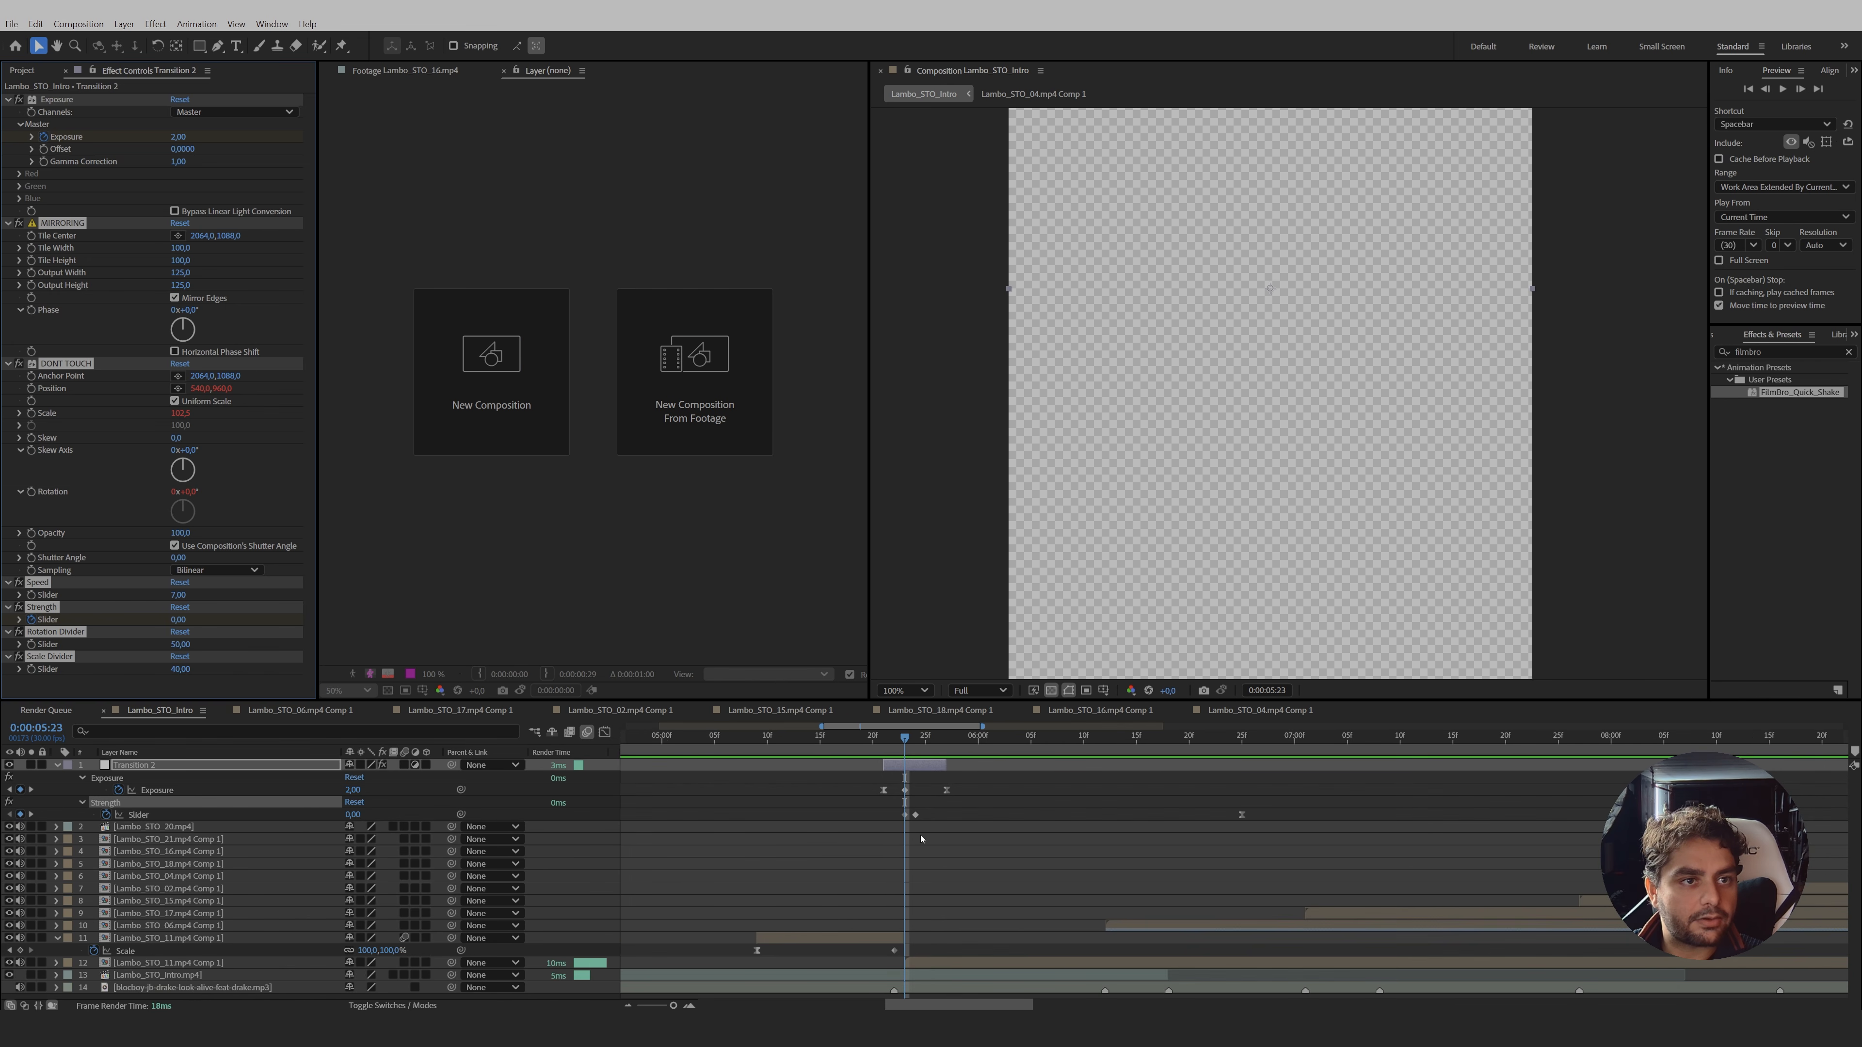
{"action": "left_click_drag", "start_coordinate": [878, 817], "coordinate": [1231, 815]}
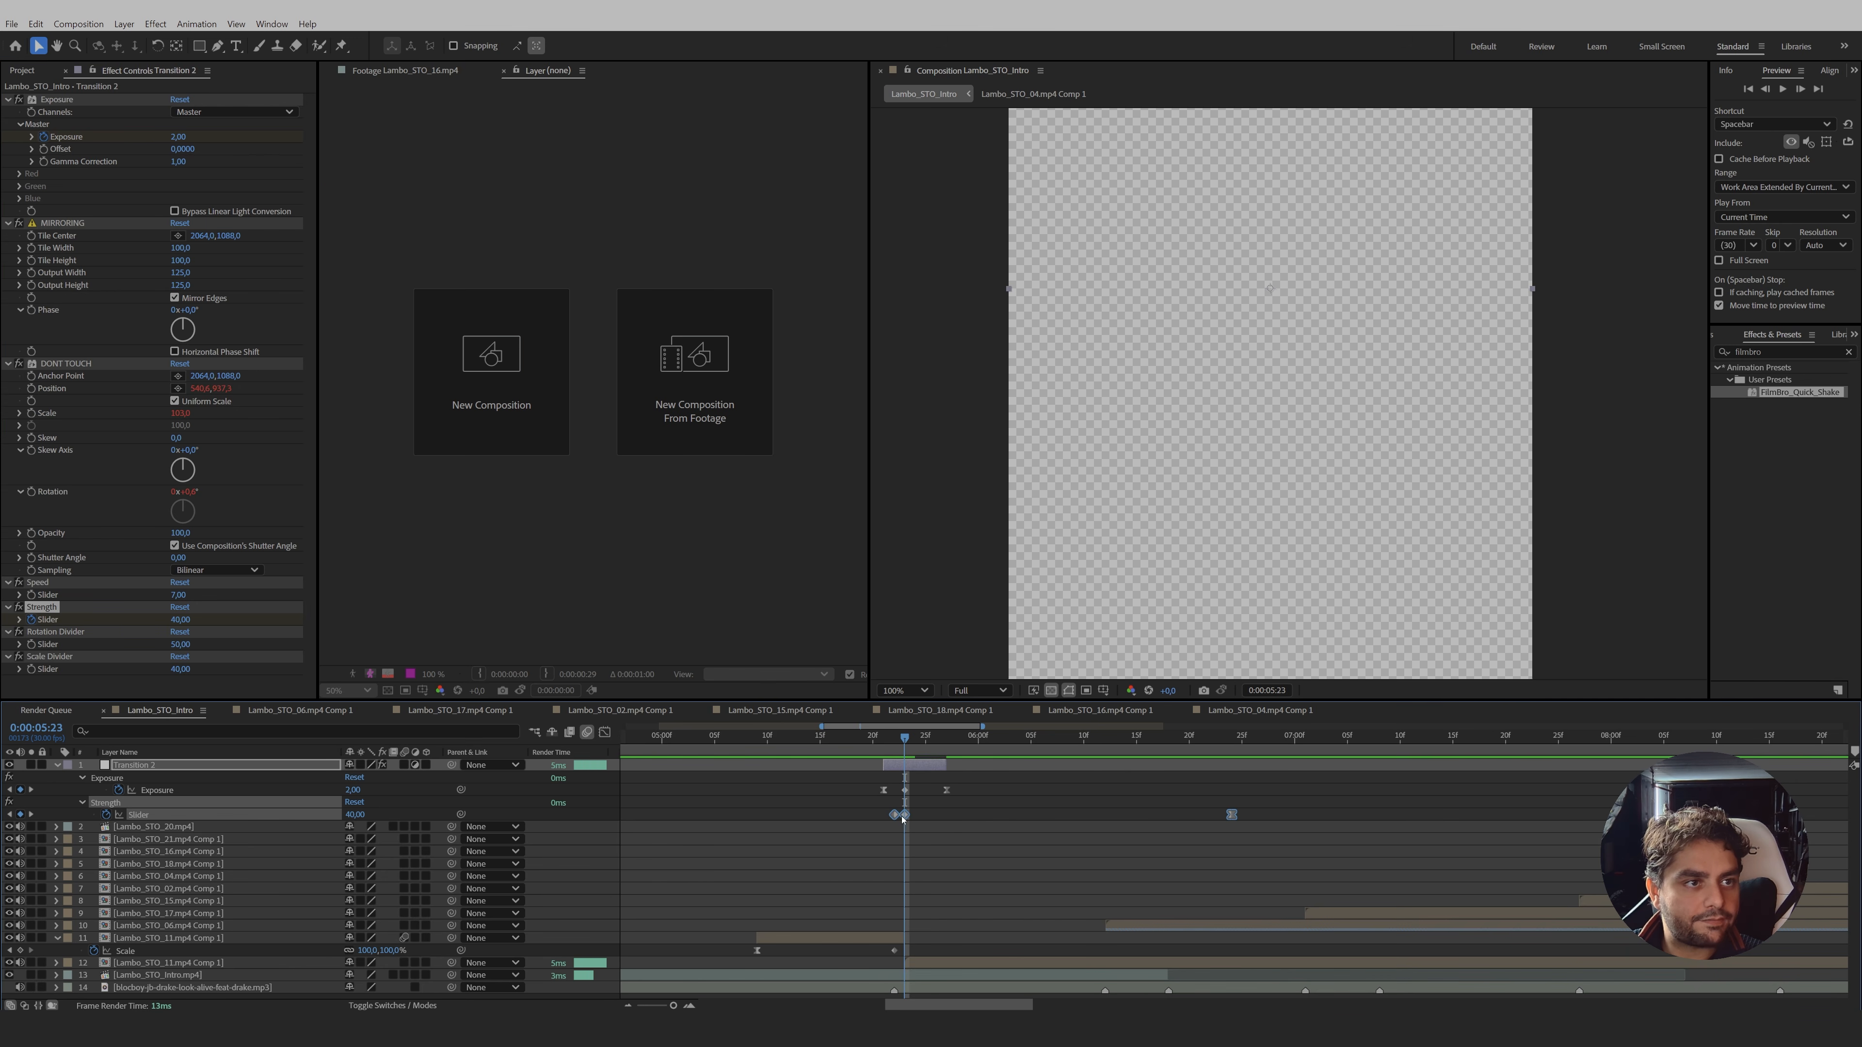
{"action": "left_click", "coordinate": [912, 878]}
- Extend the adjustment layer to the start of the Lambo_STO_06 comp and move the last Strength keyframe to the layer's end
{"action": "left_click_drag", "start_coordinate": [949, 765], "coordinate": [1062, 766]}
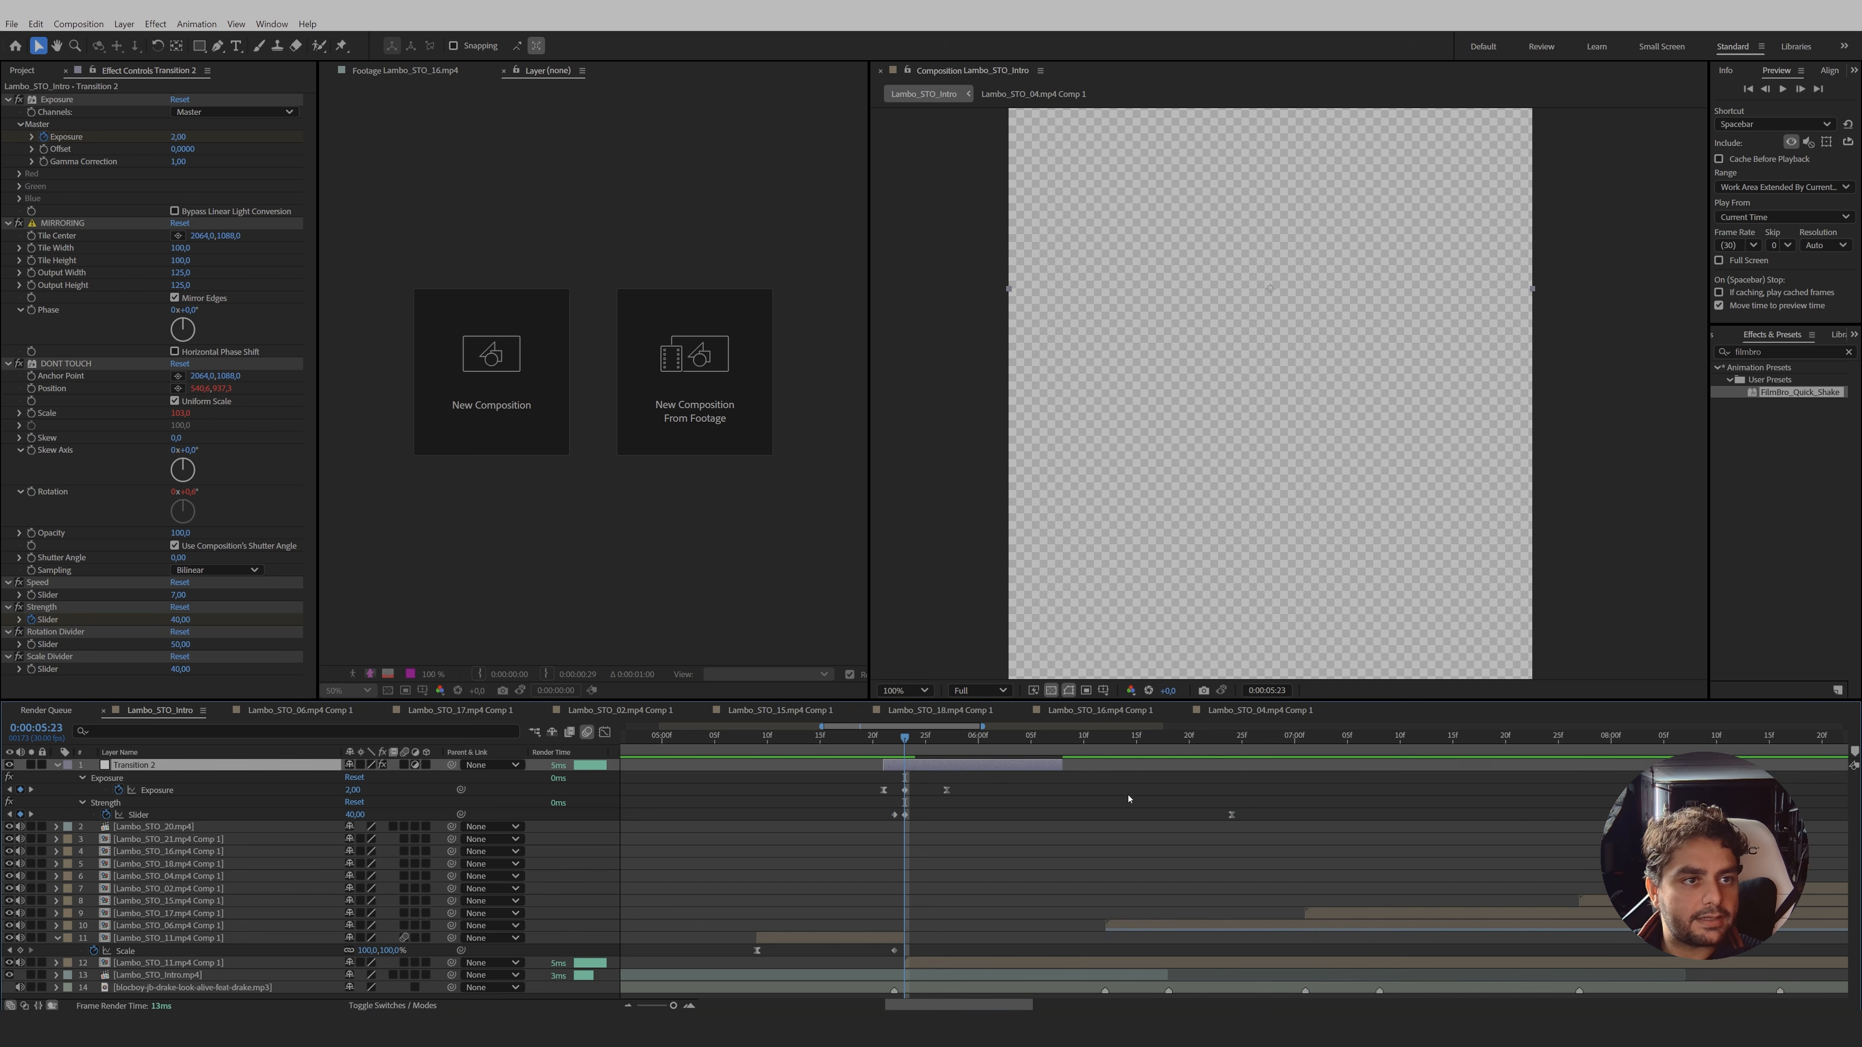
{"action": "left_click_drag", "start_coordinate": [1236, 819], "coordinate": [1214, 819]}
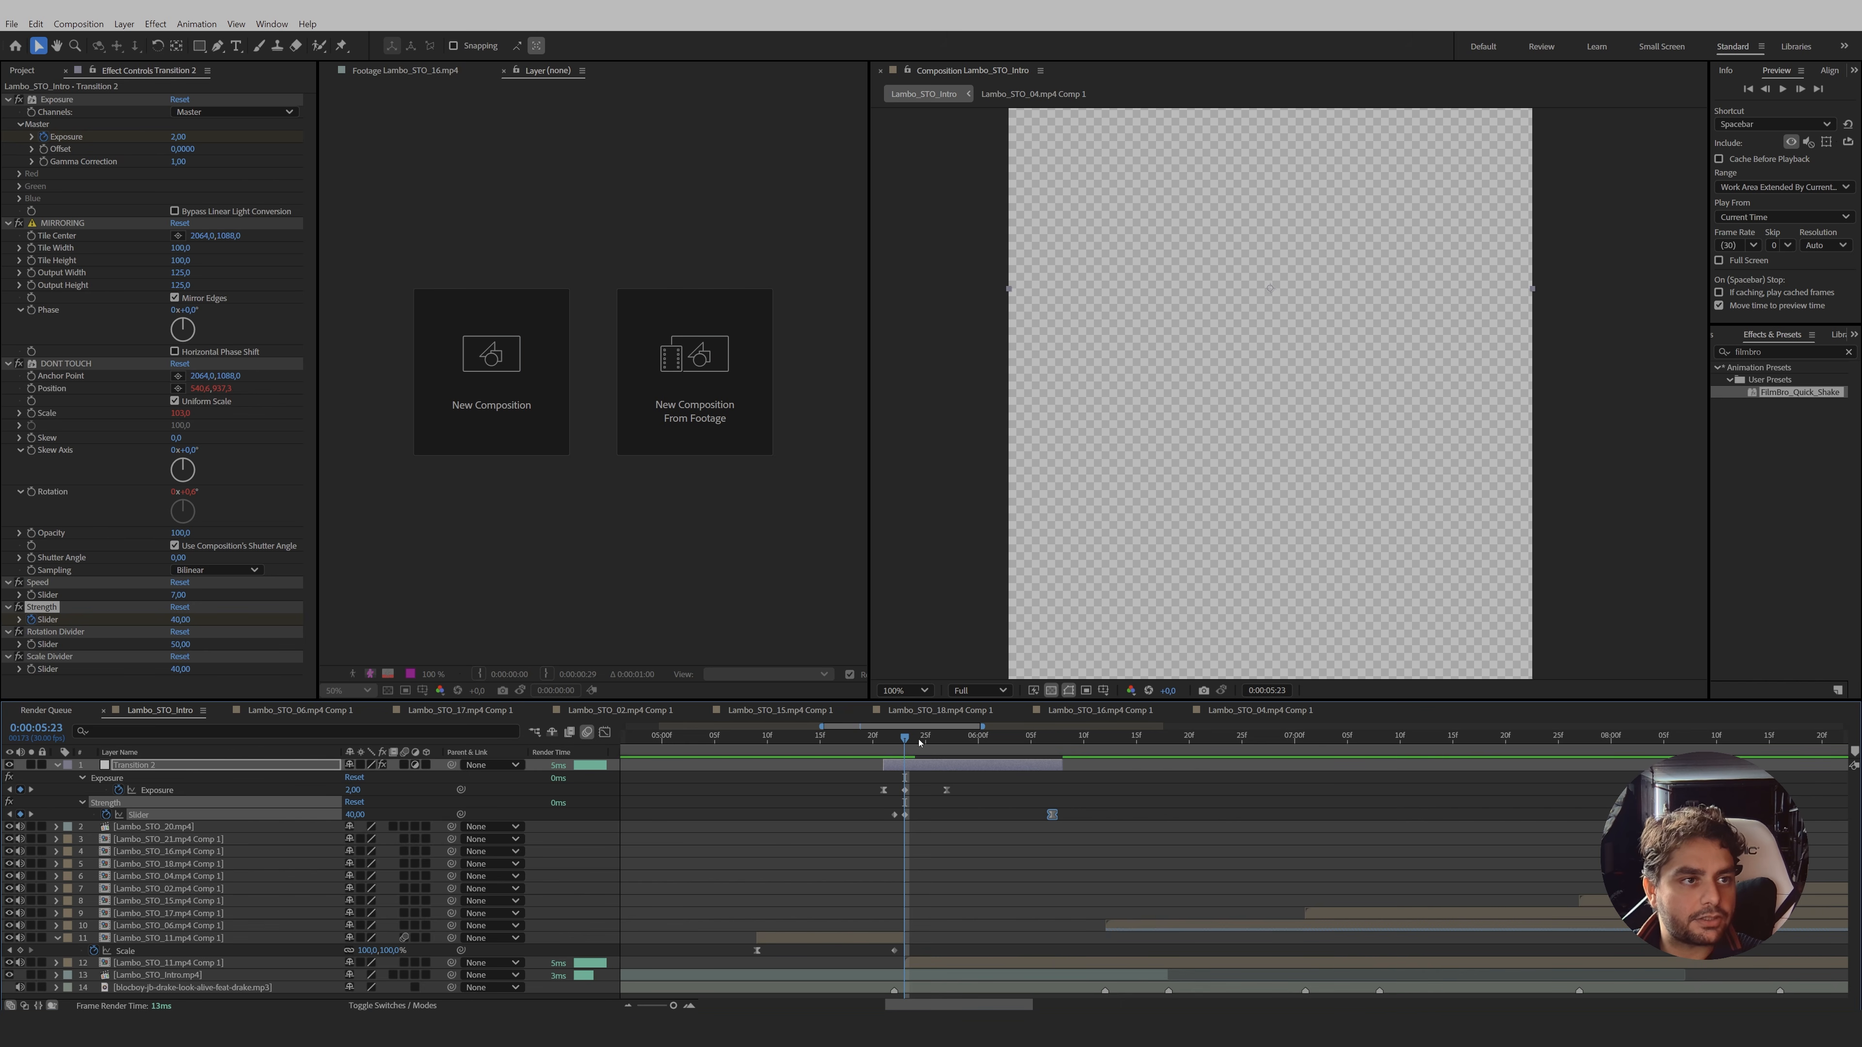
{"action": "left_click_drag", "start_coordinate": [1061, 766], "coordinate": [1104, 766]}
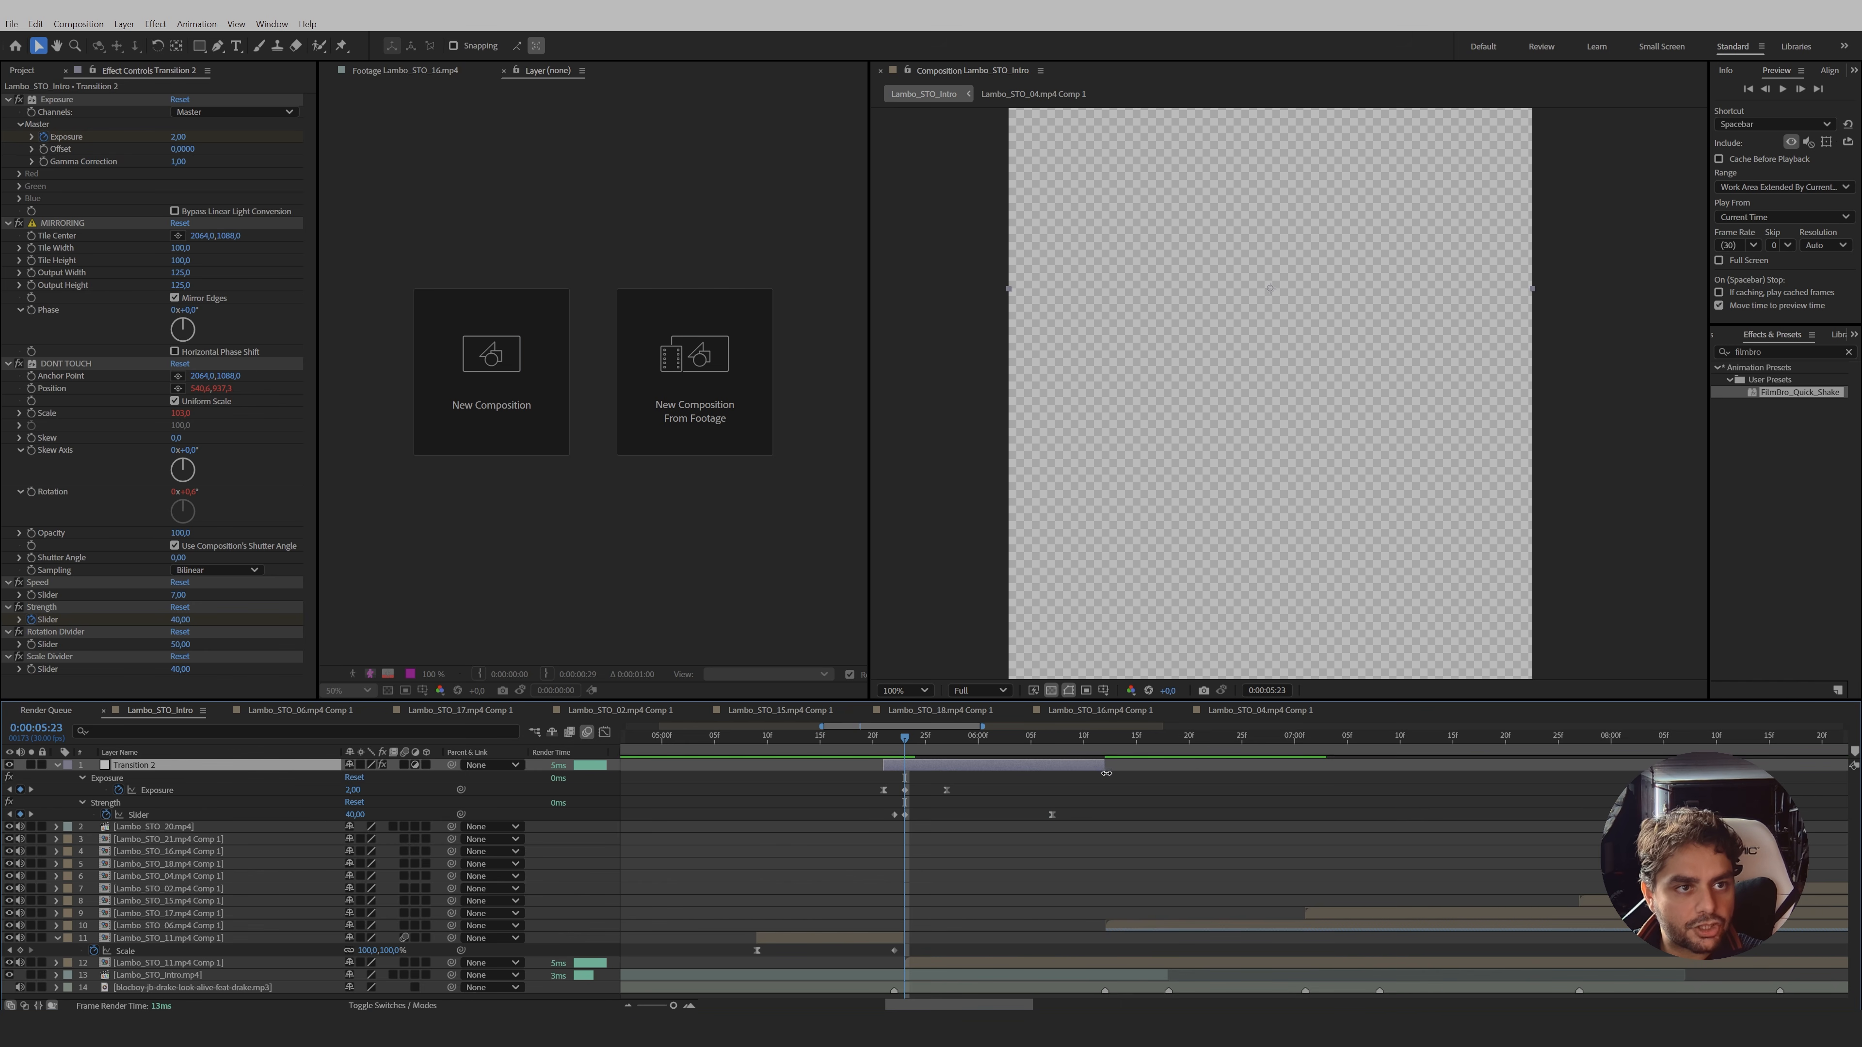
{"action": "left_click", "coordinate": [1112, 927]}
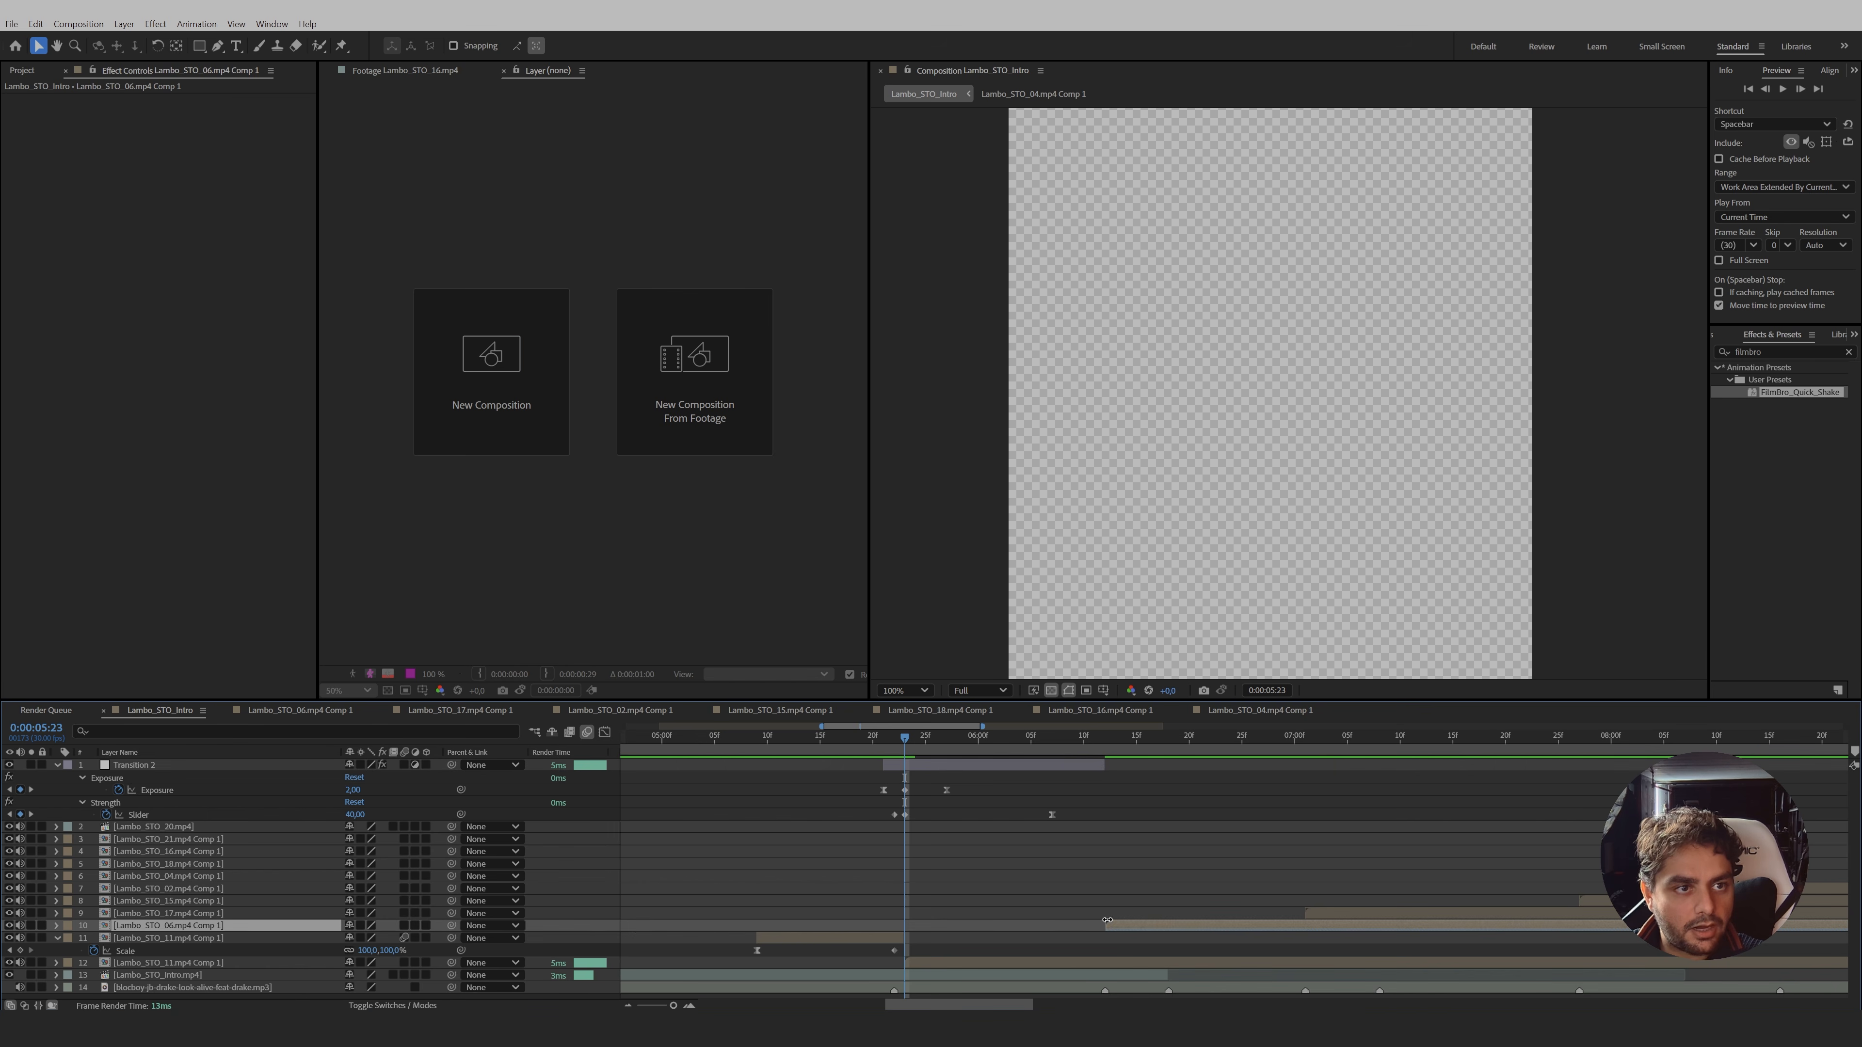
{"action": "left_click_drag", "start_coordinate": [1051, 815], "coordinate": [1105, 816]}
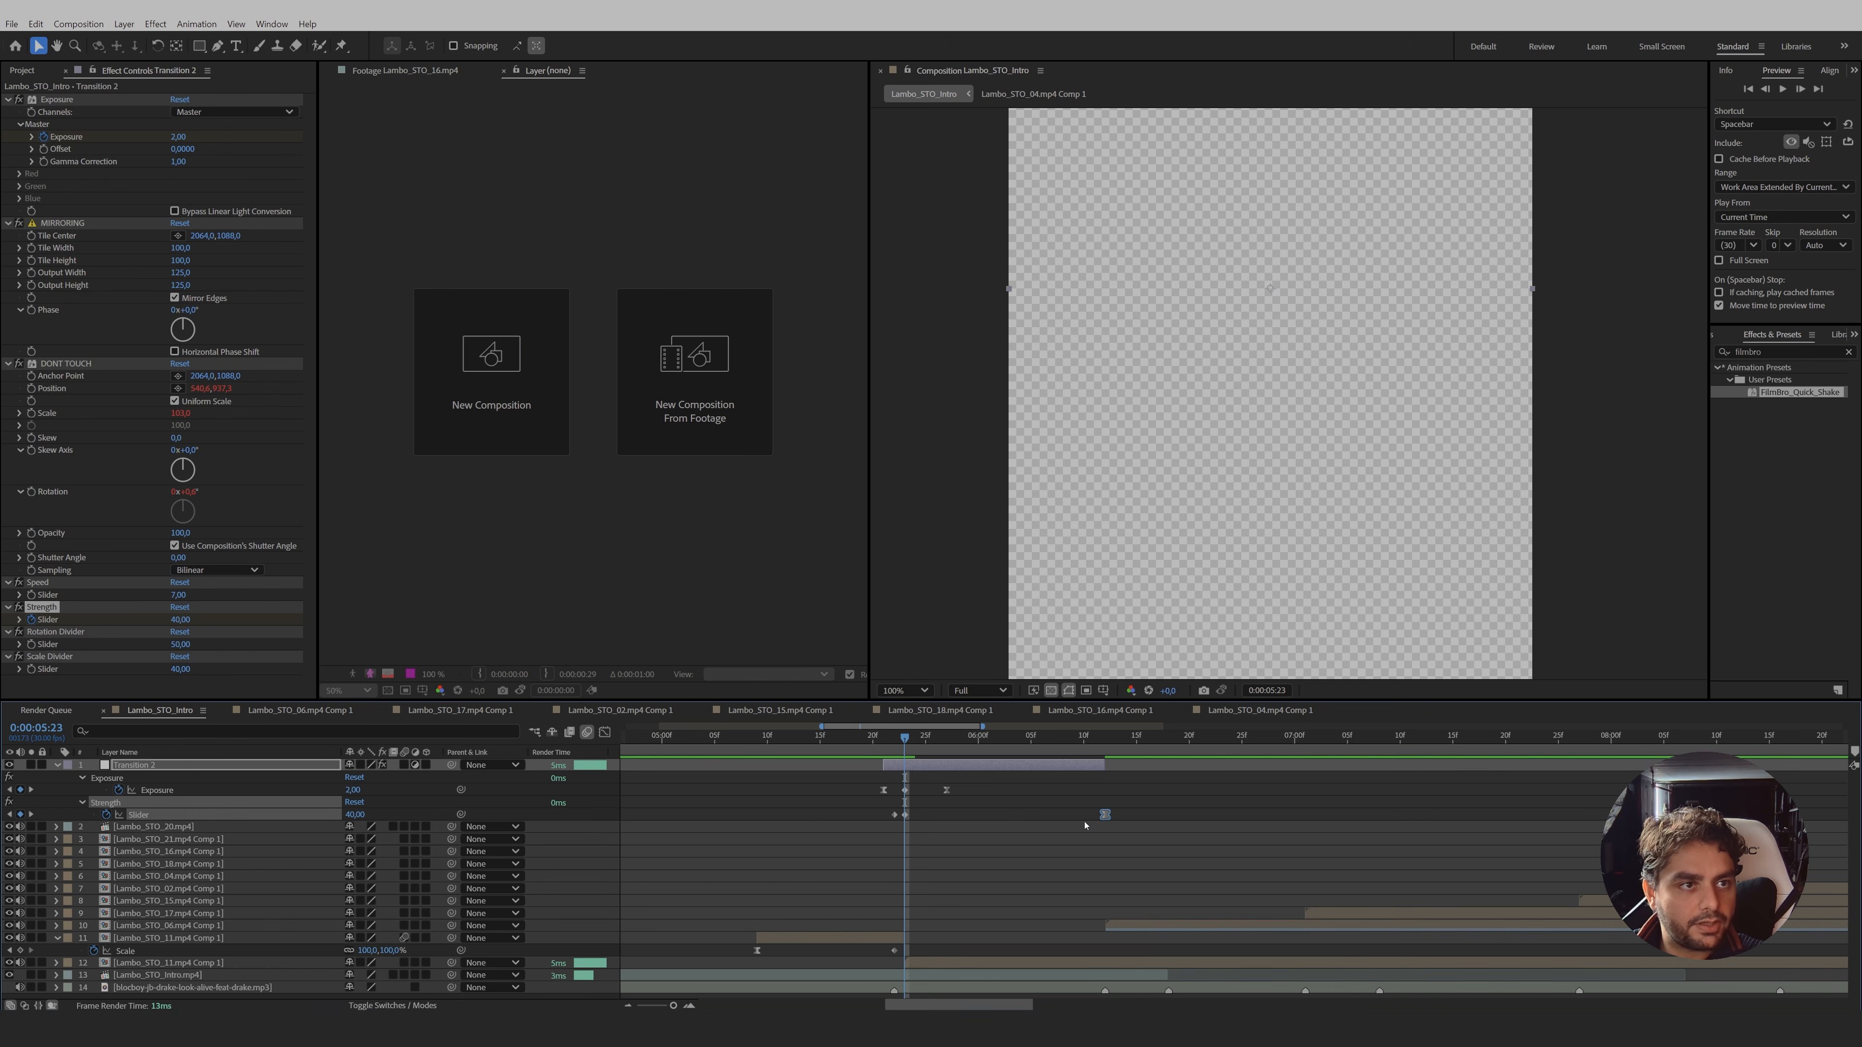
- Reset the Tile Center of the MIRRORING effect and the Anchor Point of the DONT TOUCH effect at 0:00:05:26
{"action": "mouse_move", "coordinate": [912, 741]}
{"action": "left_mouse_down"}
{"action": "mouse_move", "coordinate": [874, 741]}
{"action": "mouse_move", "coordinate": [936, 741]}
{"action": "left_mouse_up"}
{"action": "left_click", "coordinate": [994, 772]}
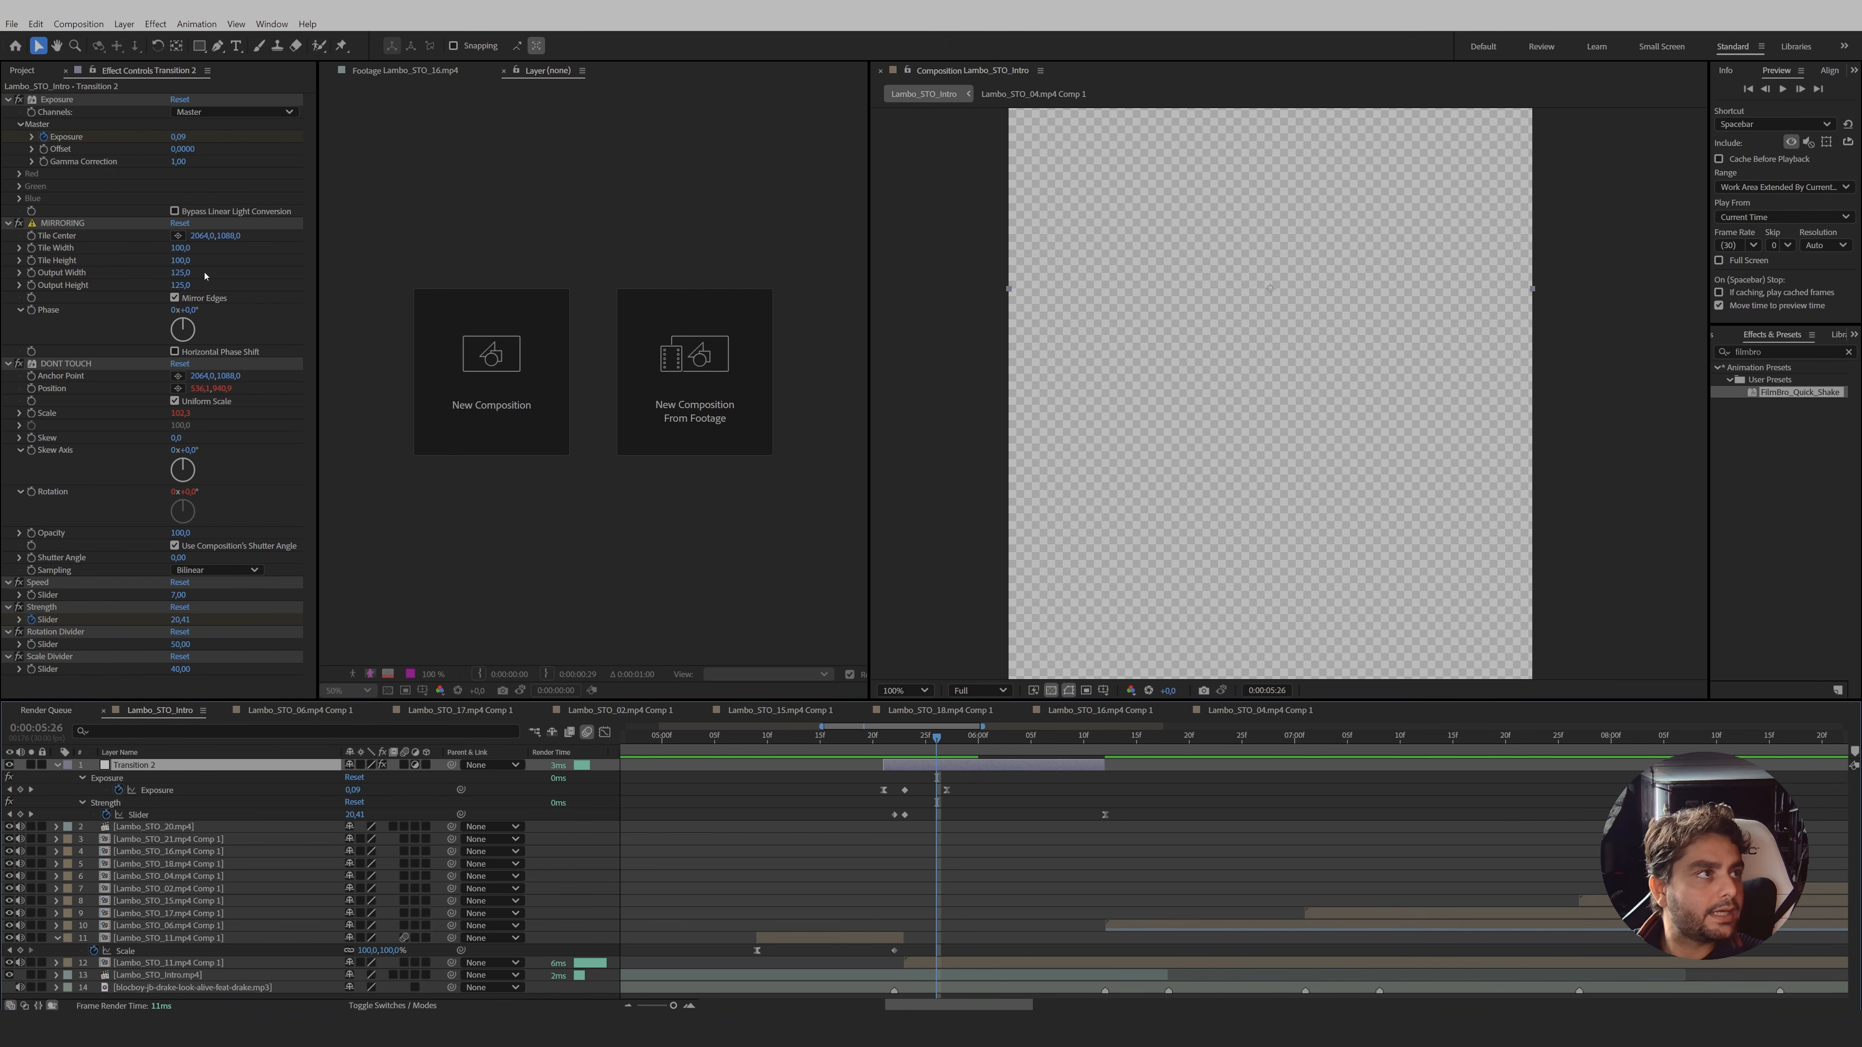
{"action": "right_click", "coordinate": [67, 240]}
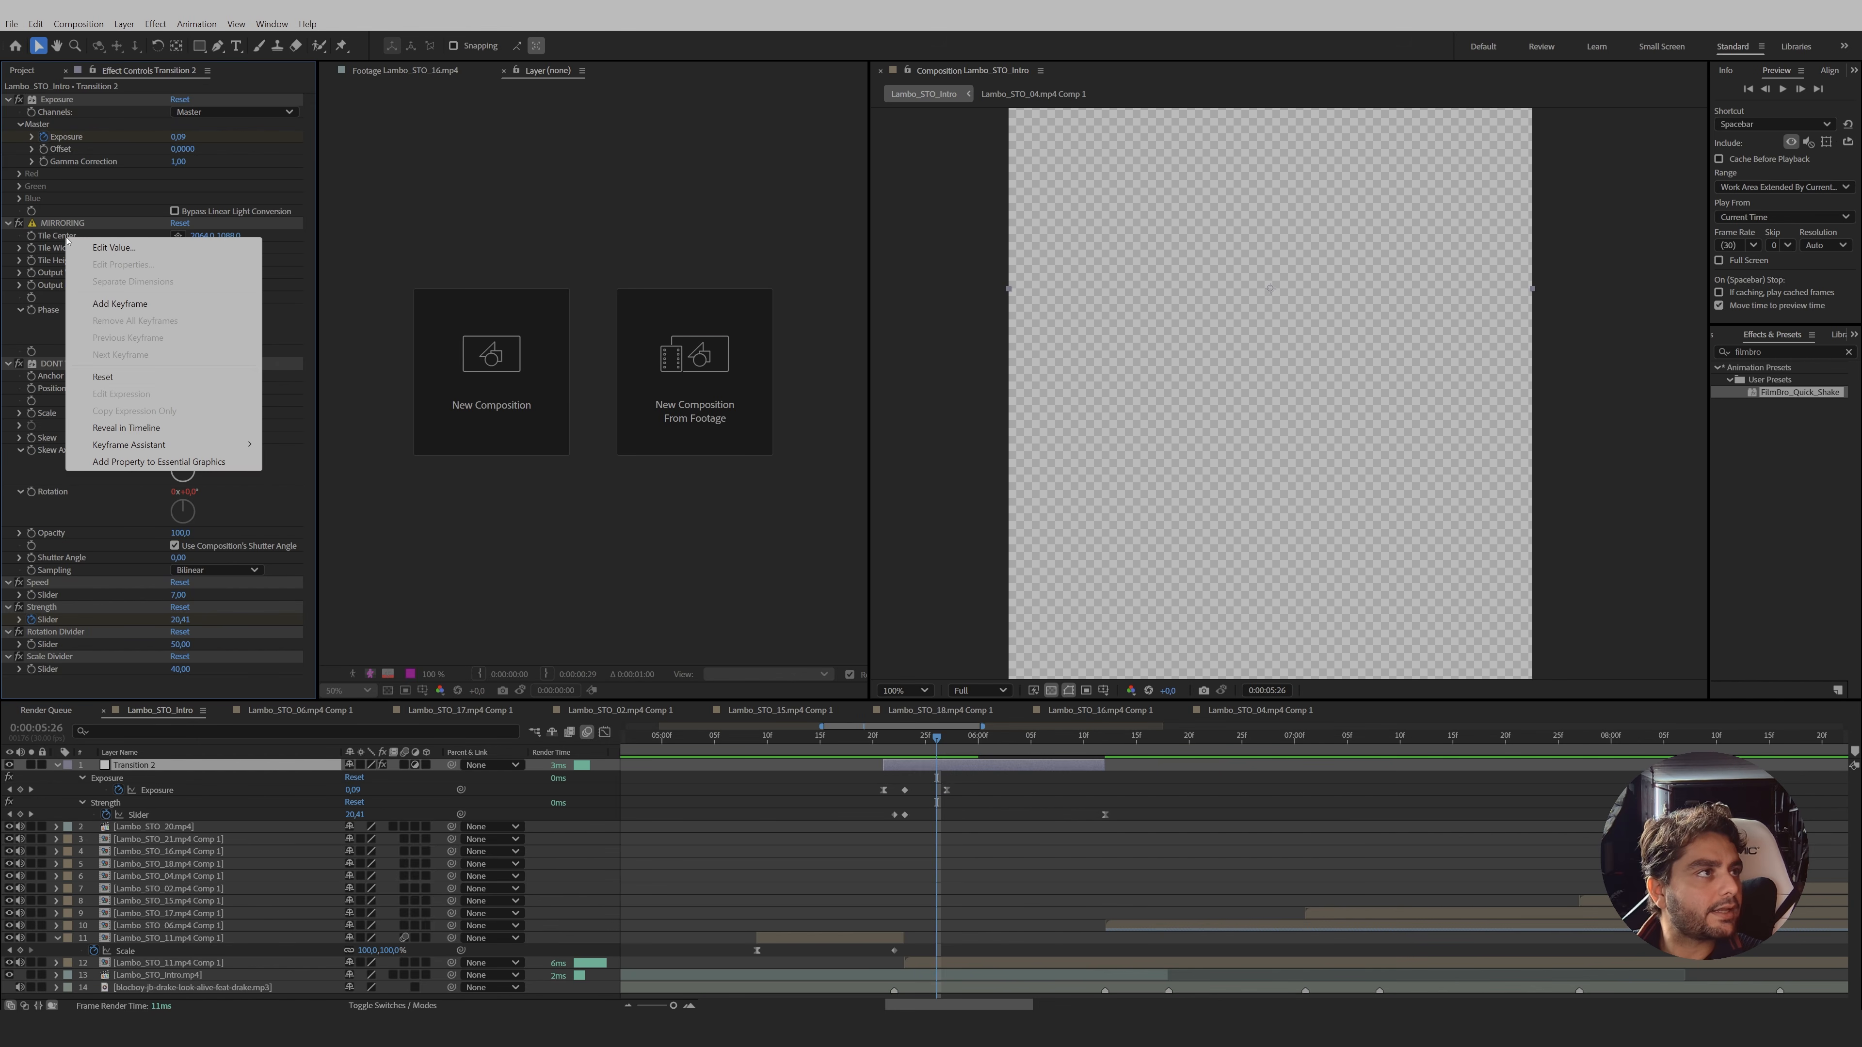
{"action": "left_click", "coordinate": [102, 376]}
{"action": "right_click", "coordinate": [58, 376]}
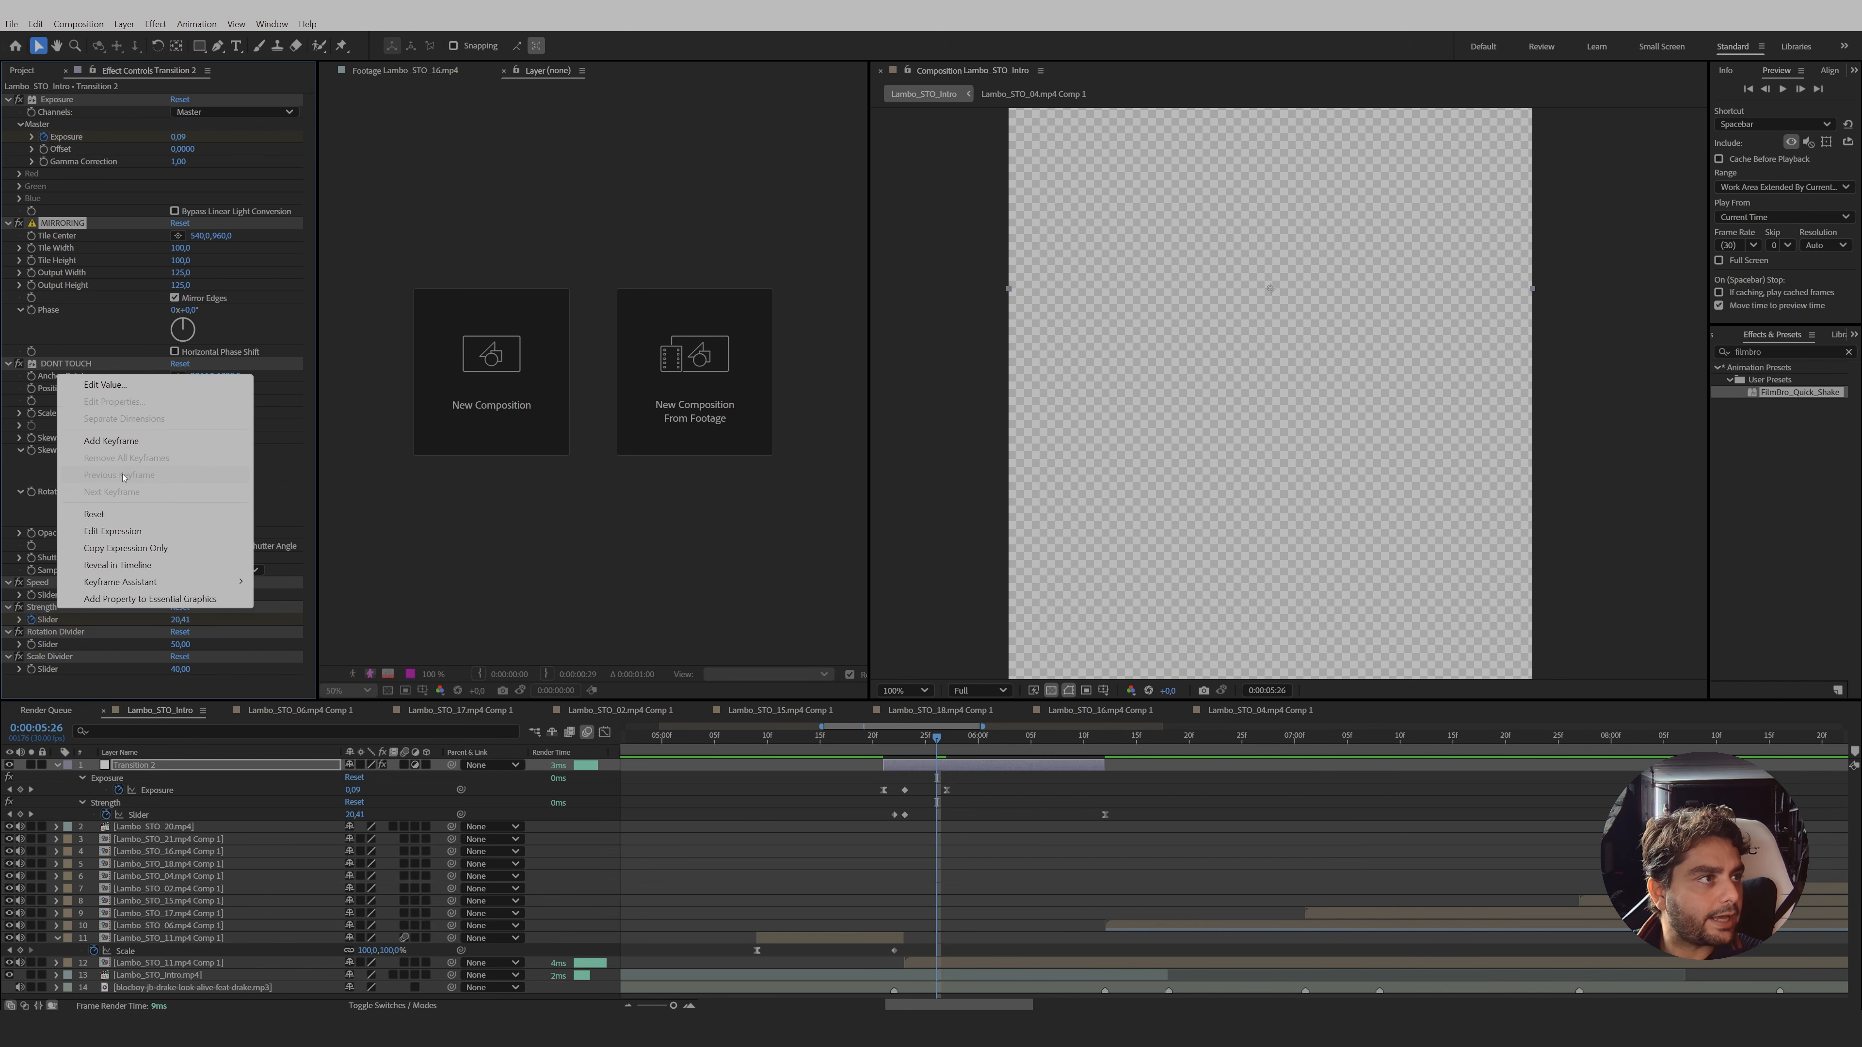
{"action": "left_click", "coordinate": [119, 515]}
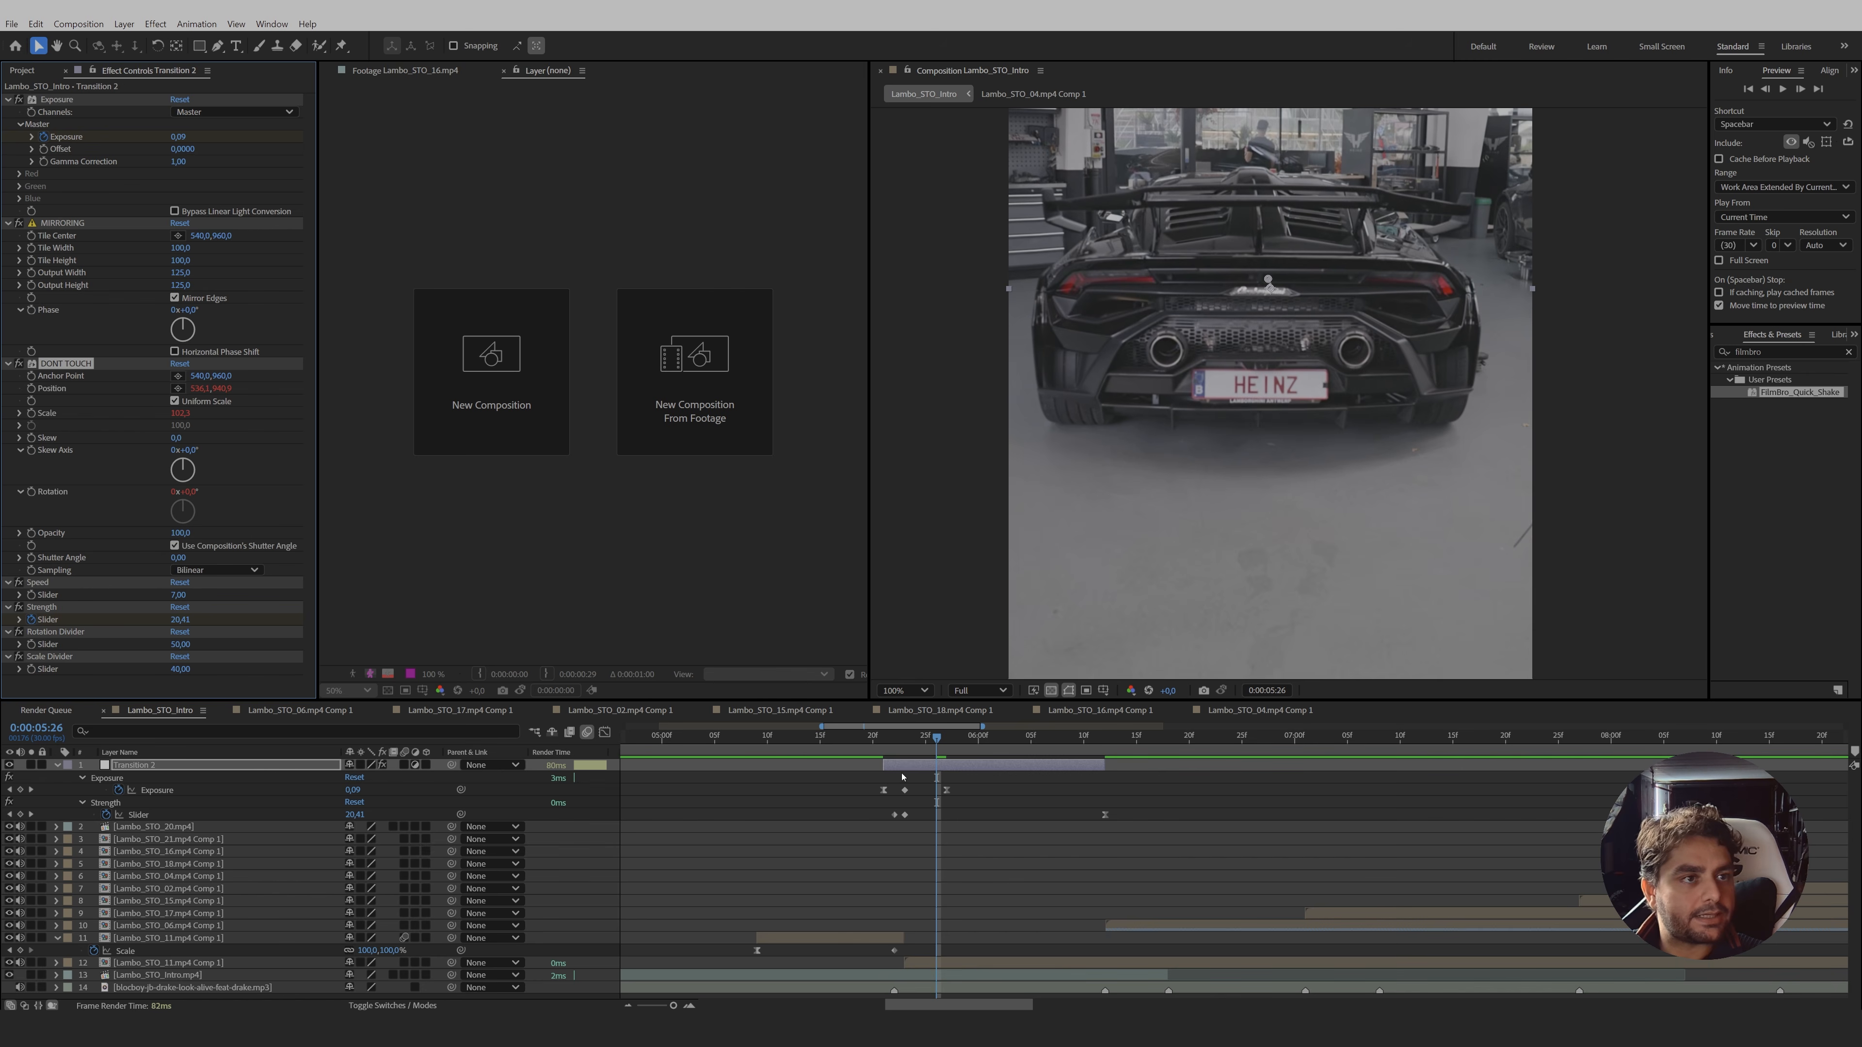
- Set the camera shake's Speed slider to 10 on the transition adjustment layer
{"action": "mouse_move", "coordinate": [905, 742]}
{"action": "left_mouse_down"}
{"action": "mouse_move", "coordinate": [882, 744]}
{"action": "mouse_move", "coordinate": [977, 764]}
{"action": "mouse_move", "coordinate": [908, 753]}
{"action": "left_mouse_up"}
{"action": "left_click", "coordinate": [712, 848]}
{"action": "left_click", "coordinate": [179, 595]}
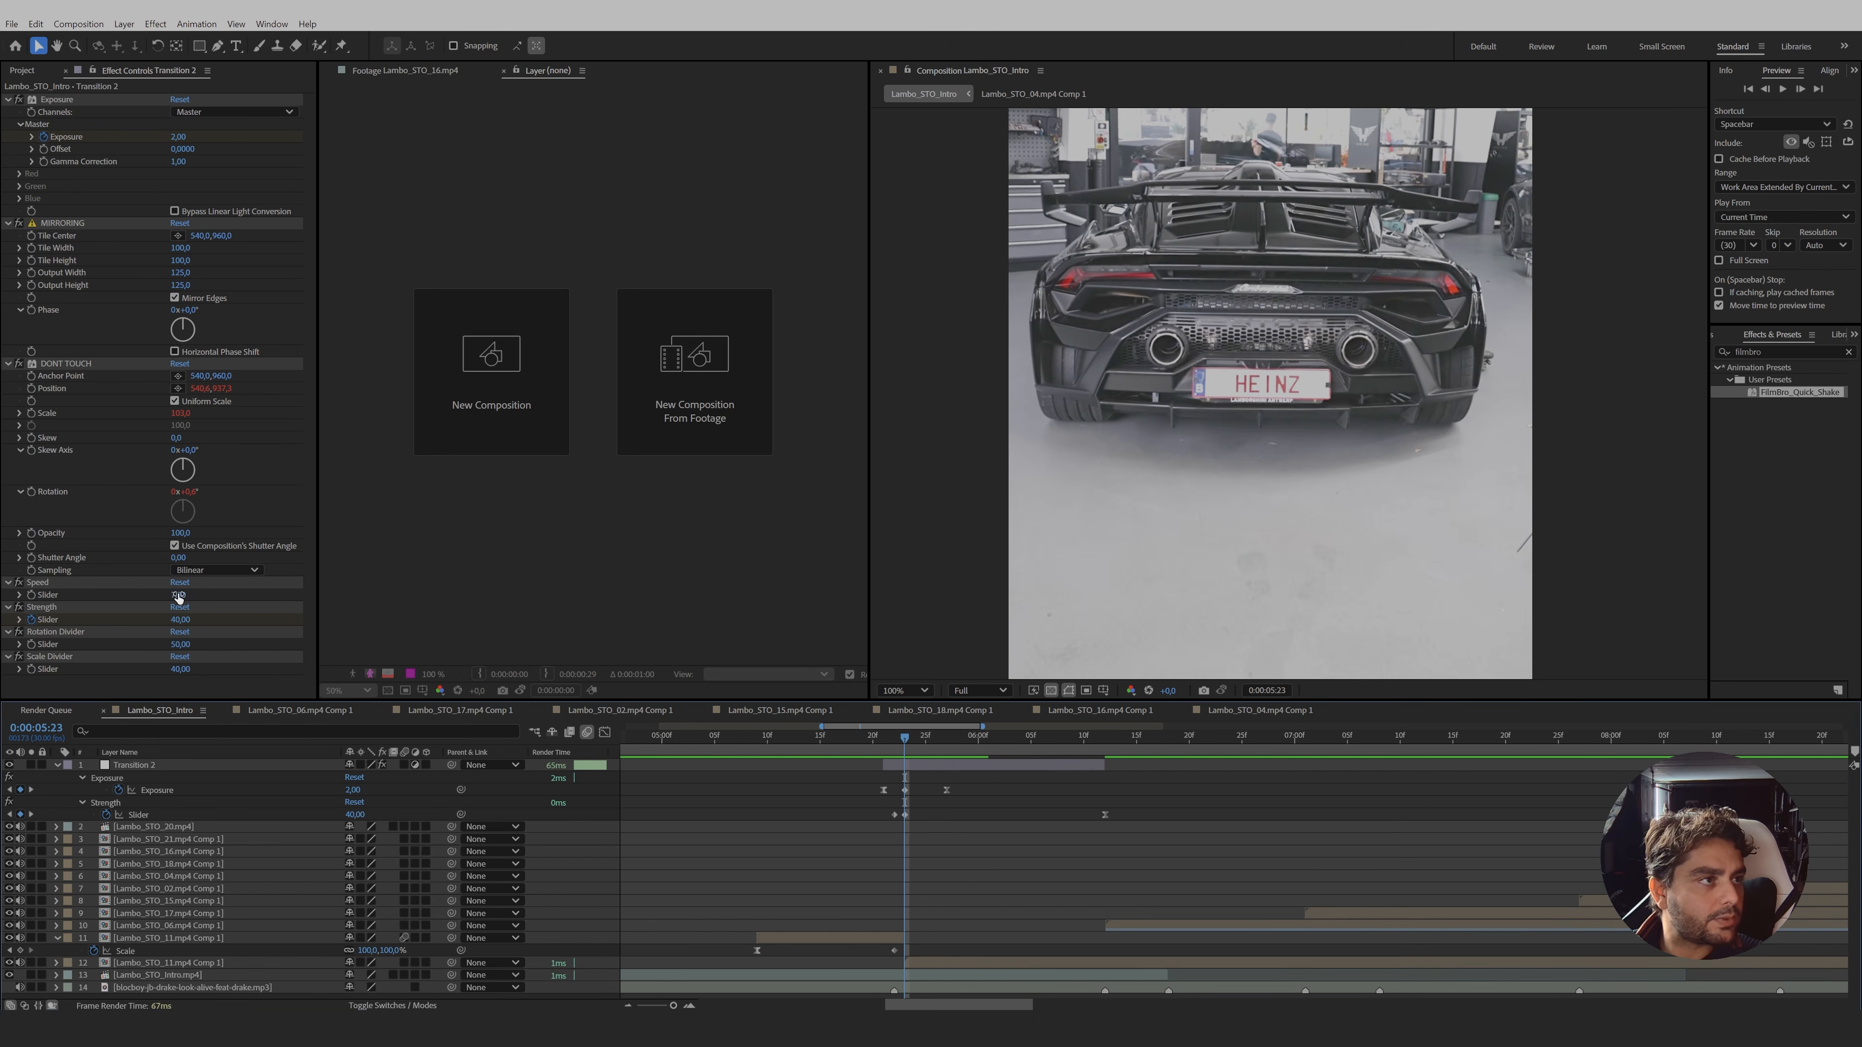
{"action": "type", "text": "10"}
{"action": "key", "text": "Return"}
{"action": "left_click_drag", "start_coordinate": [907, 749], "coordinate": [830, 743]}
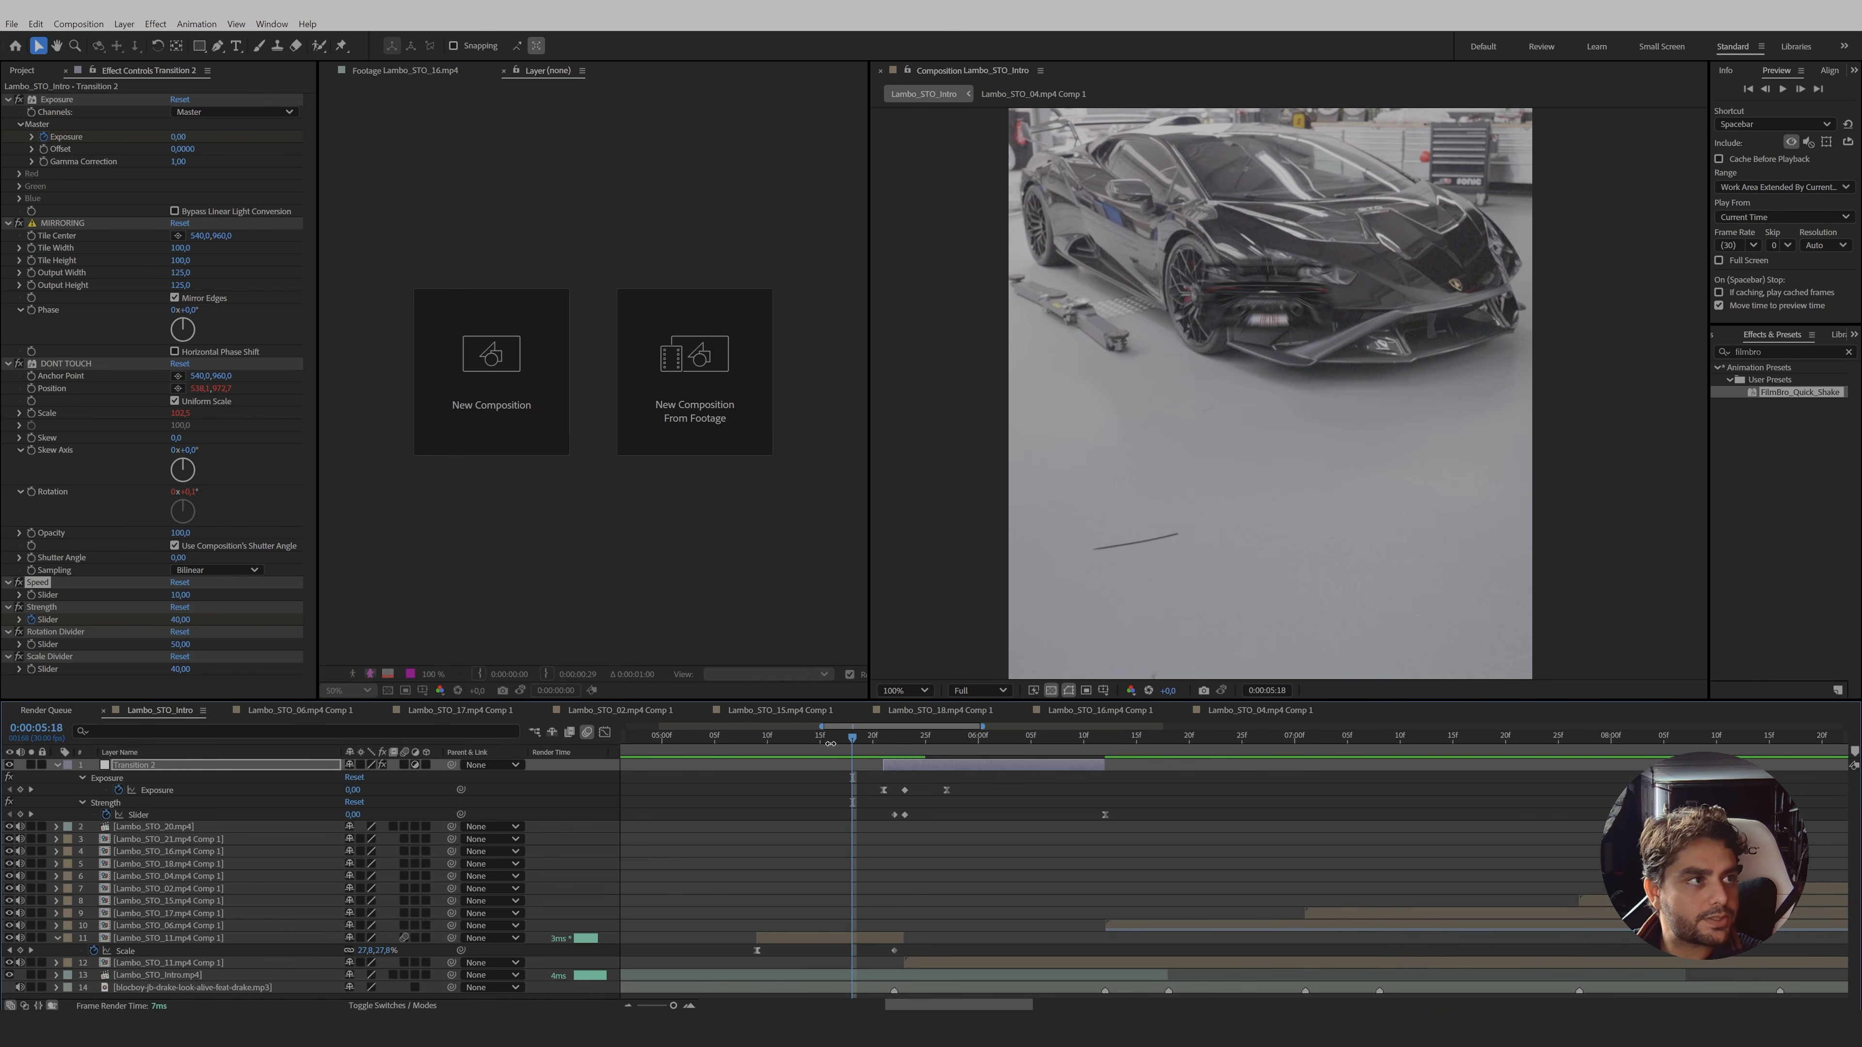
- Stop the DONT TOUCH effect from using the composition's shutter angle and set its own Shutter Angle to 180
{"action": "left_click", "coordinate": [175, 546]}
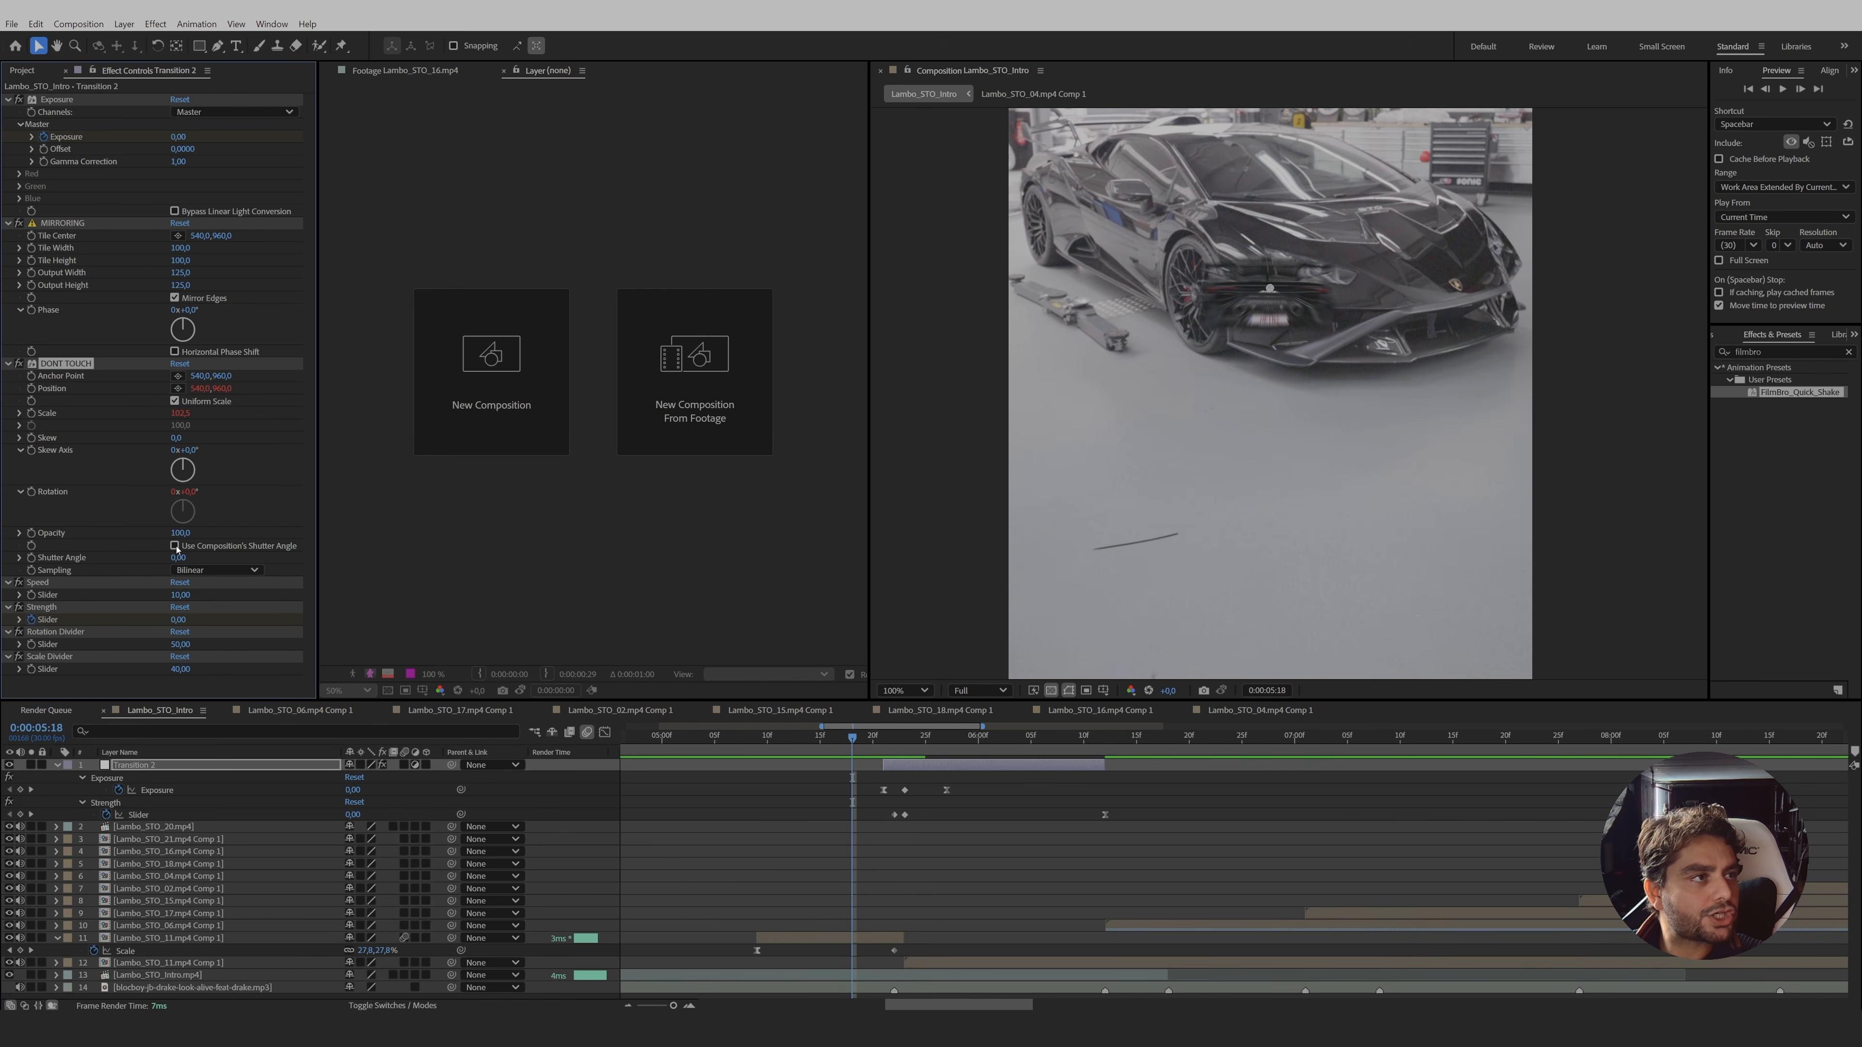
{"action": "left_click", "coordinate": [179, 558]}
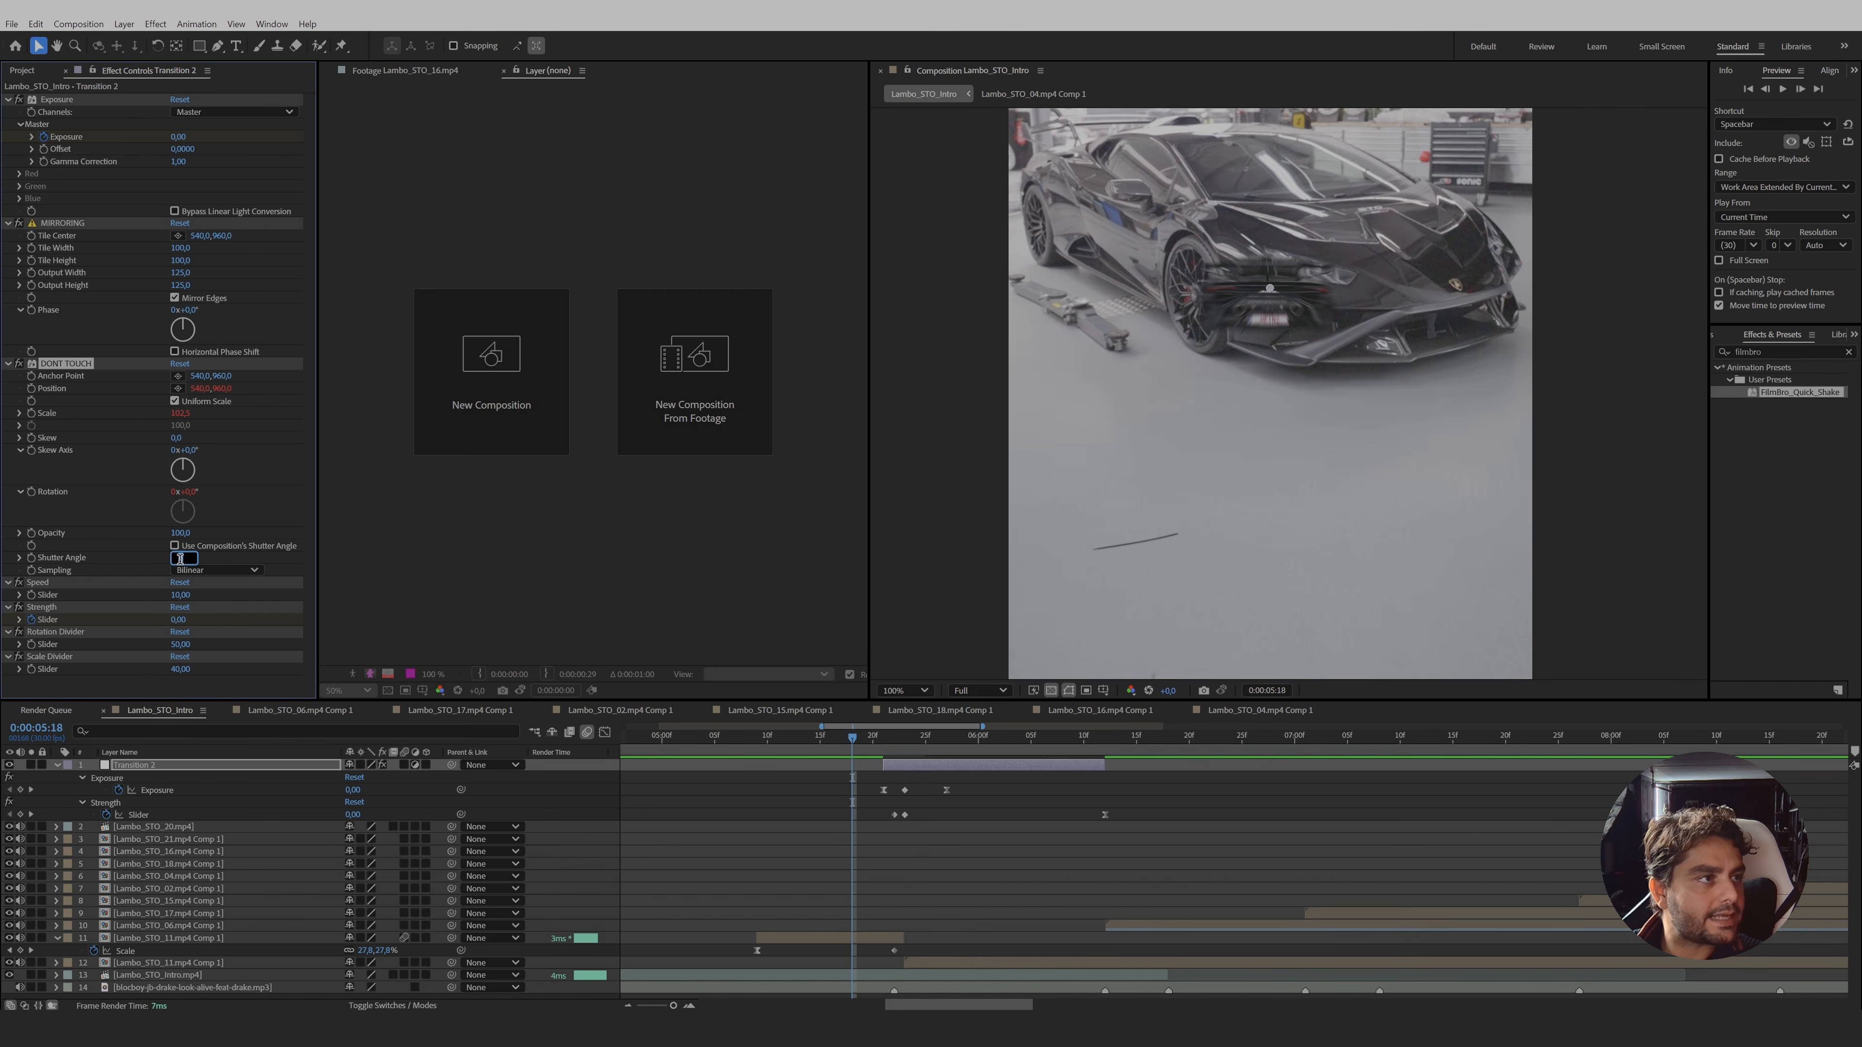
{"action": "key", "text": "Return"}
- Play back the shake transition from 0:00:05:07 and inspect the cut to the Lambo_STO_06 comp
{"action": "left_click_drag", "start_coordinate": [866, 737], "coordinate": [734, 744]}
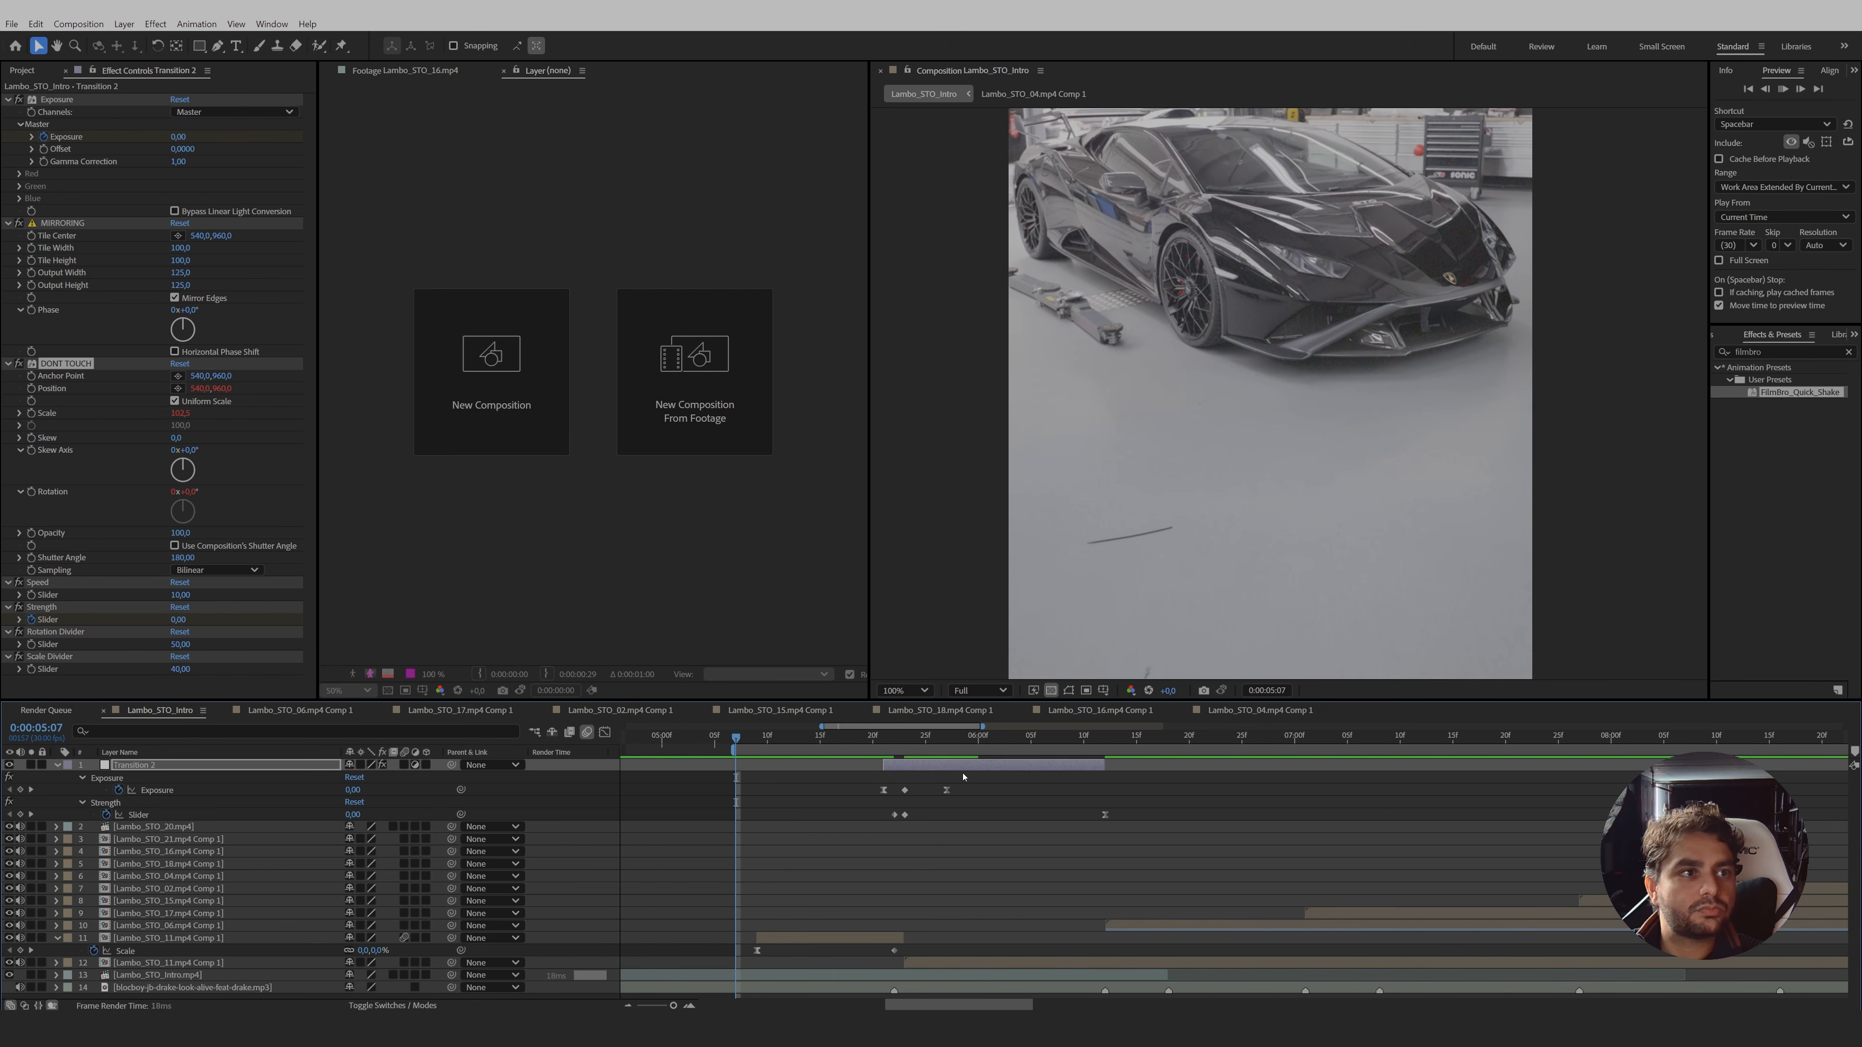
{"action": "key", "text": "space"}
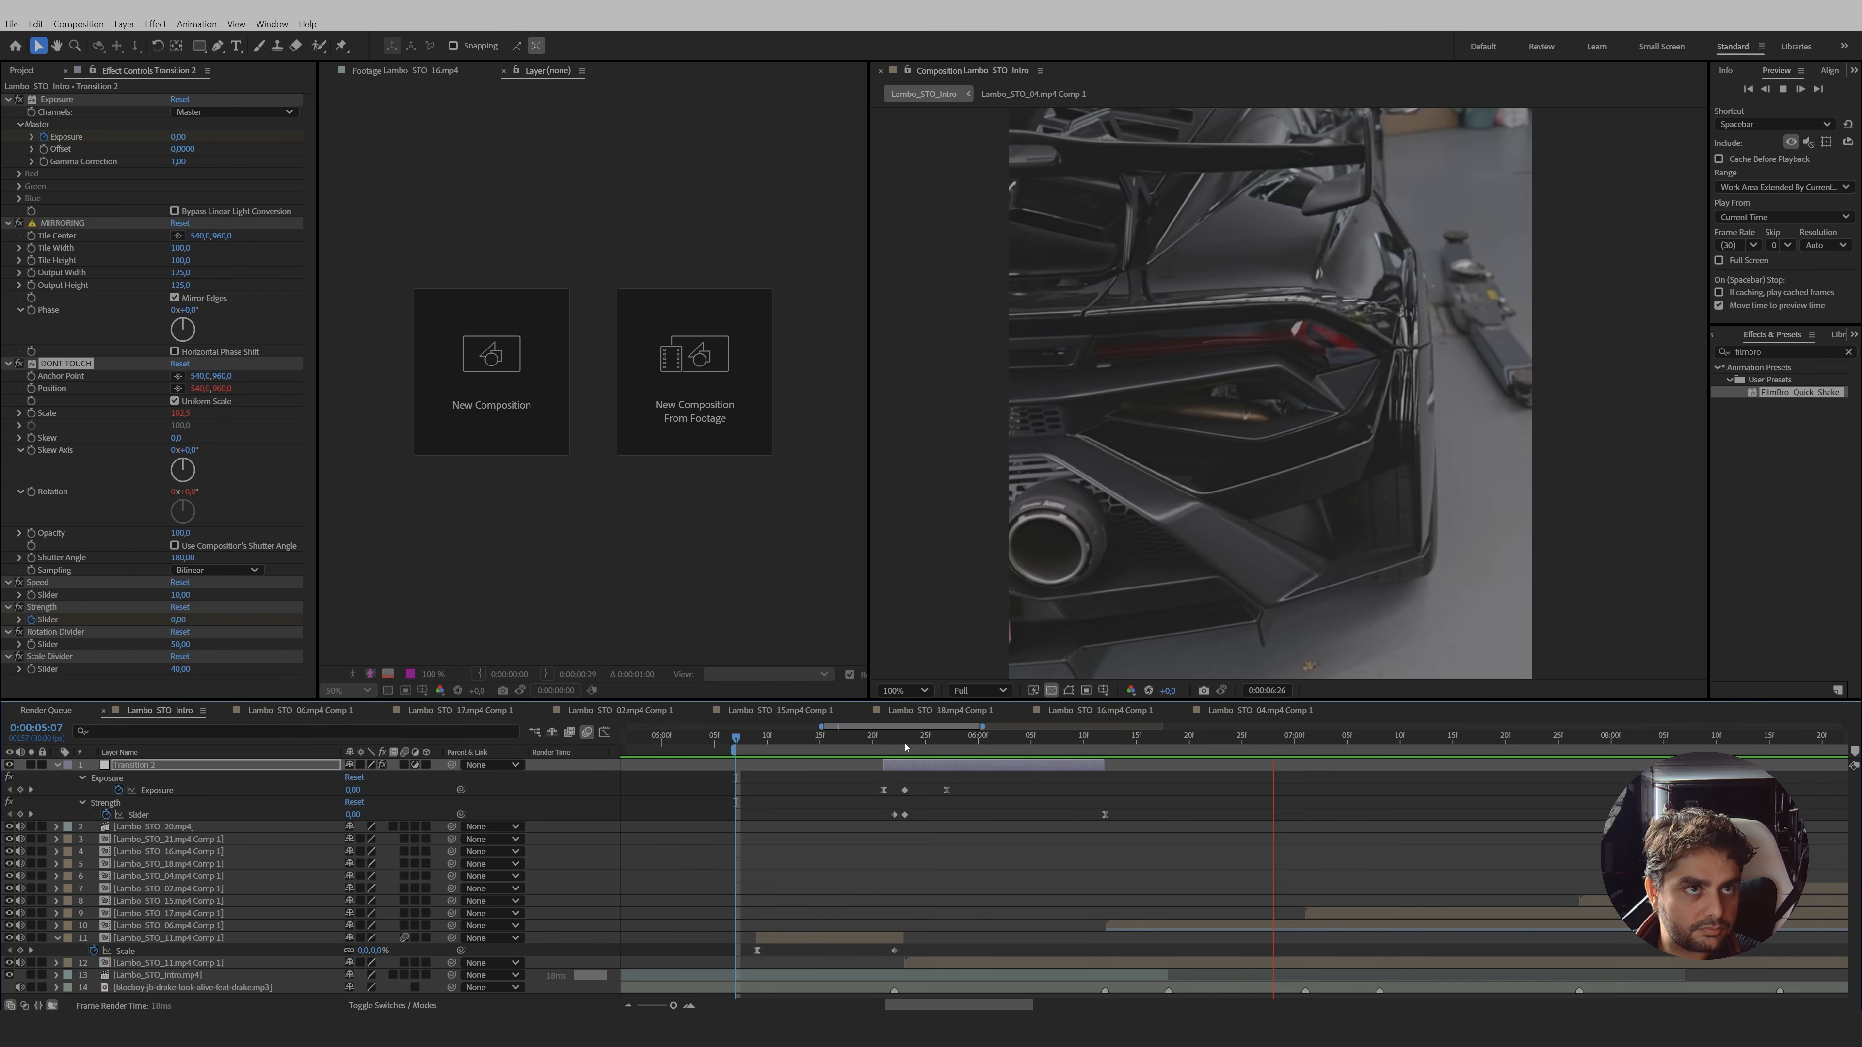
{"action": "left_click_drag", "start_coordinate": [906, 747], "coordinate": [1072, 763]}
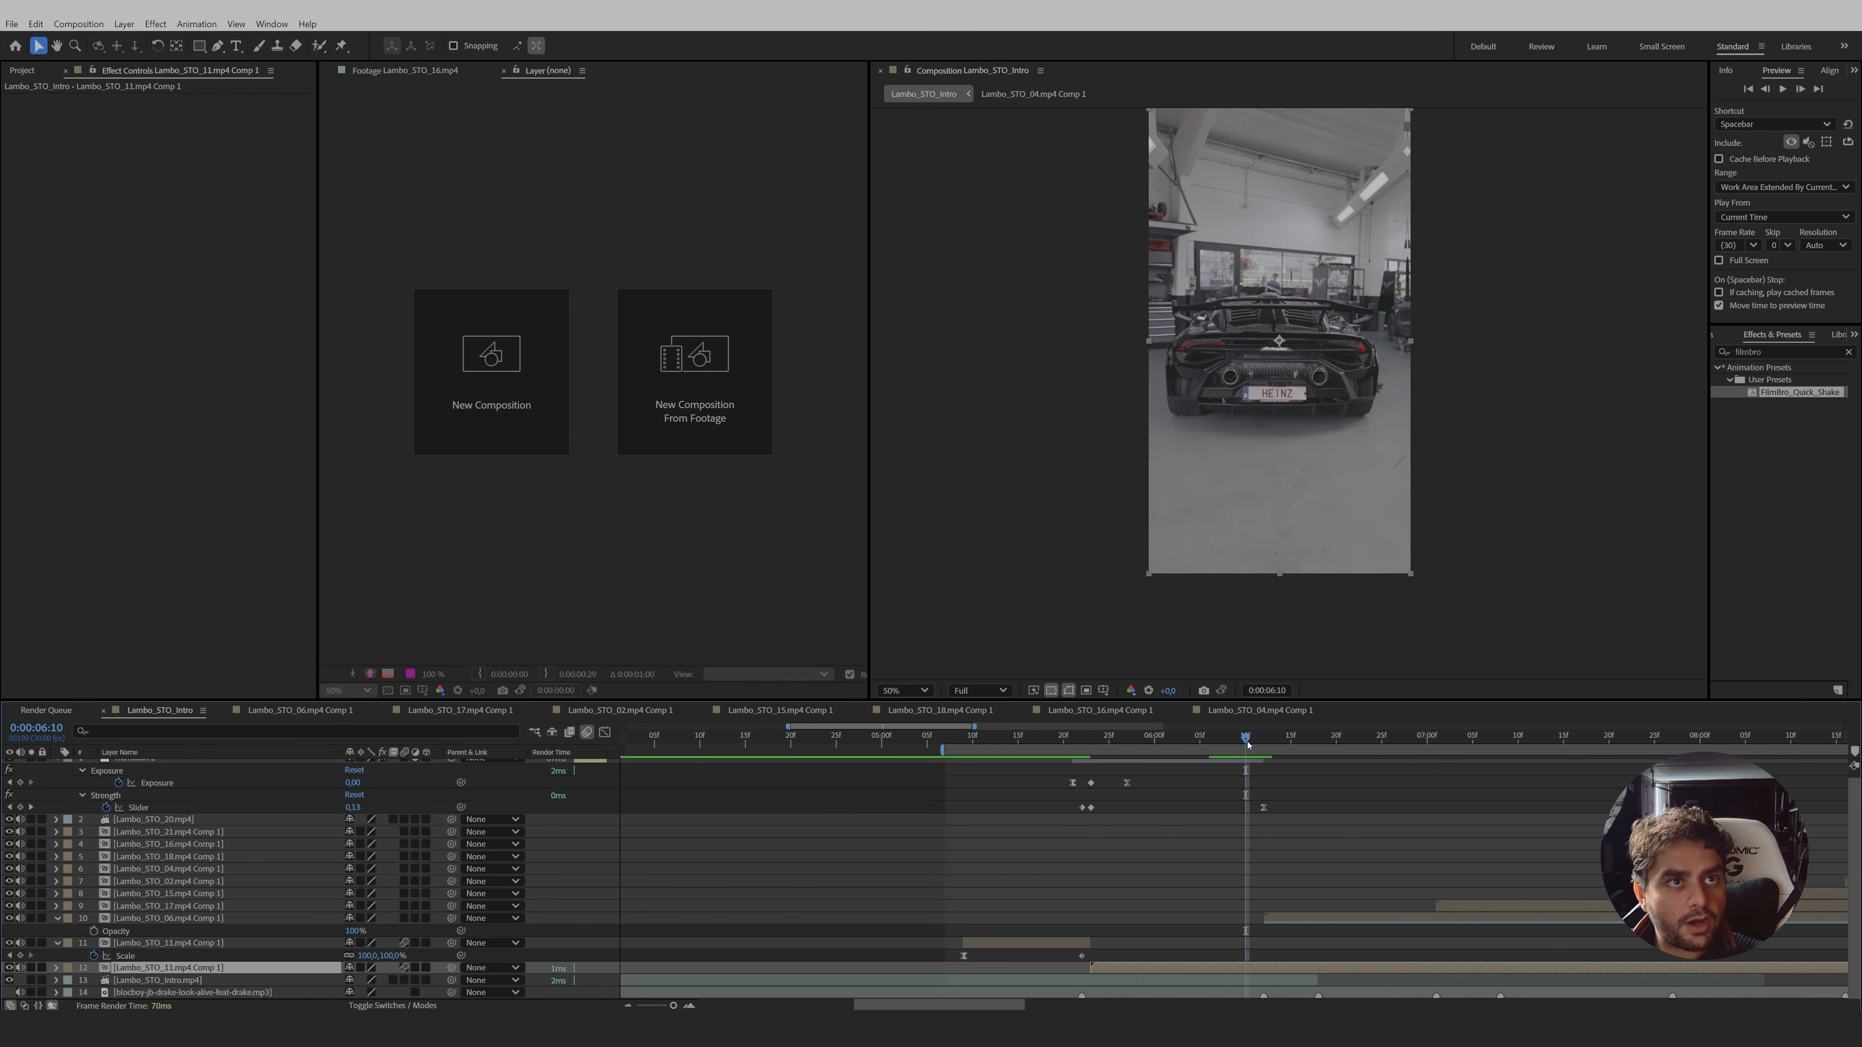
{"action": "left_click_drag", "start_coordinate": [1246, 747], "coordinate": [1266, 744]}
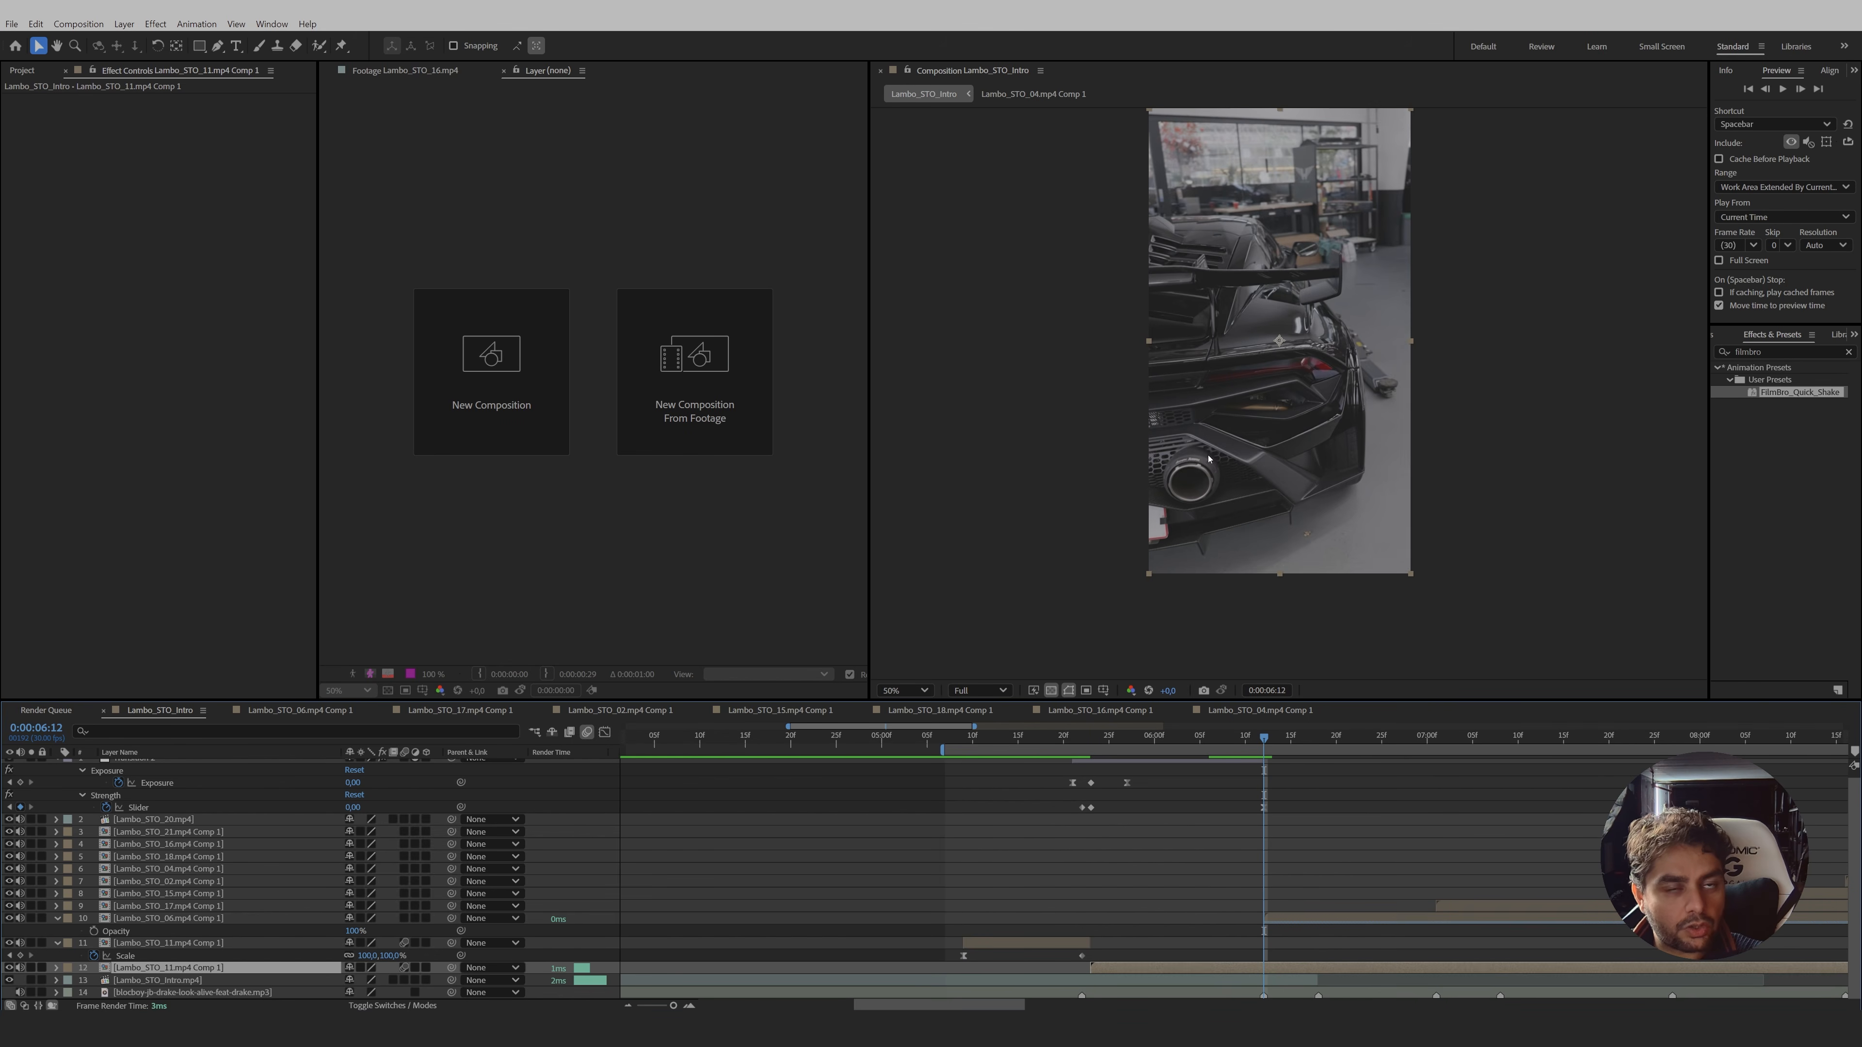
- Apply the Transform effect to the transition adjustment layer and start Position and Scale keyframes at 0:00:06:08
{"action": "left_click", "coordinate": [1228, 736]}
{"action": "scroll", "coordinate": [1212, 798], "scroll_direction": "up", "scroll_amount": 1}
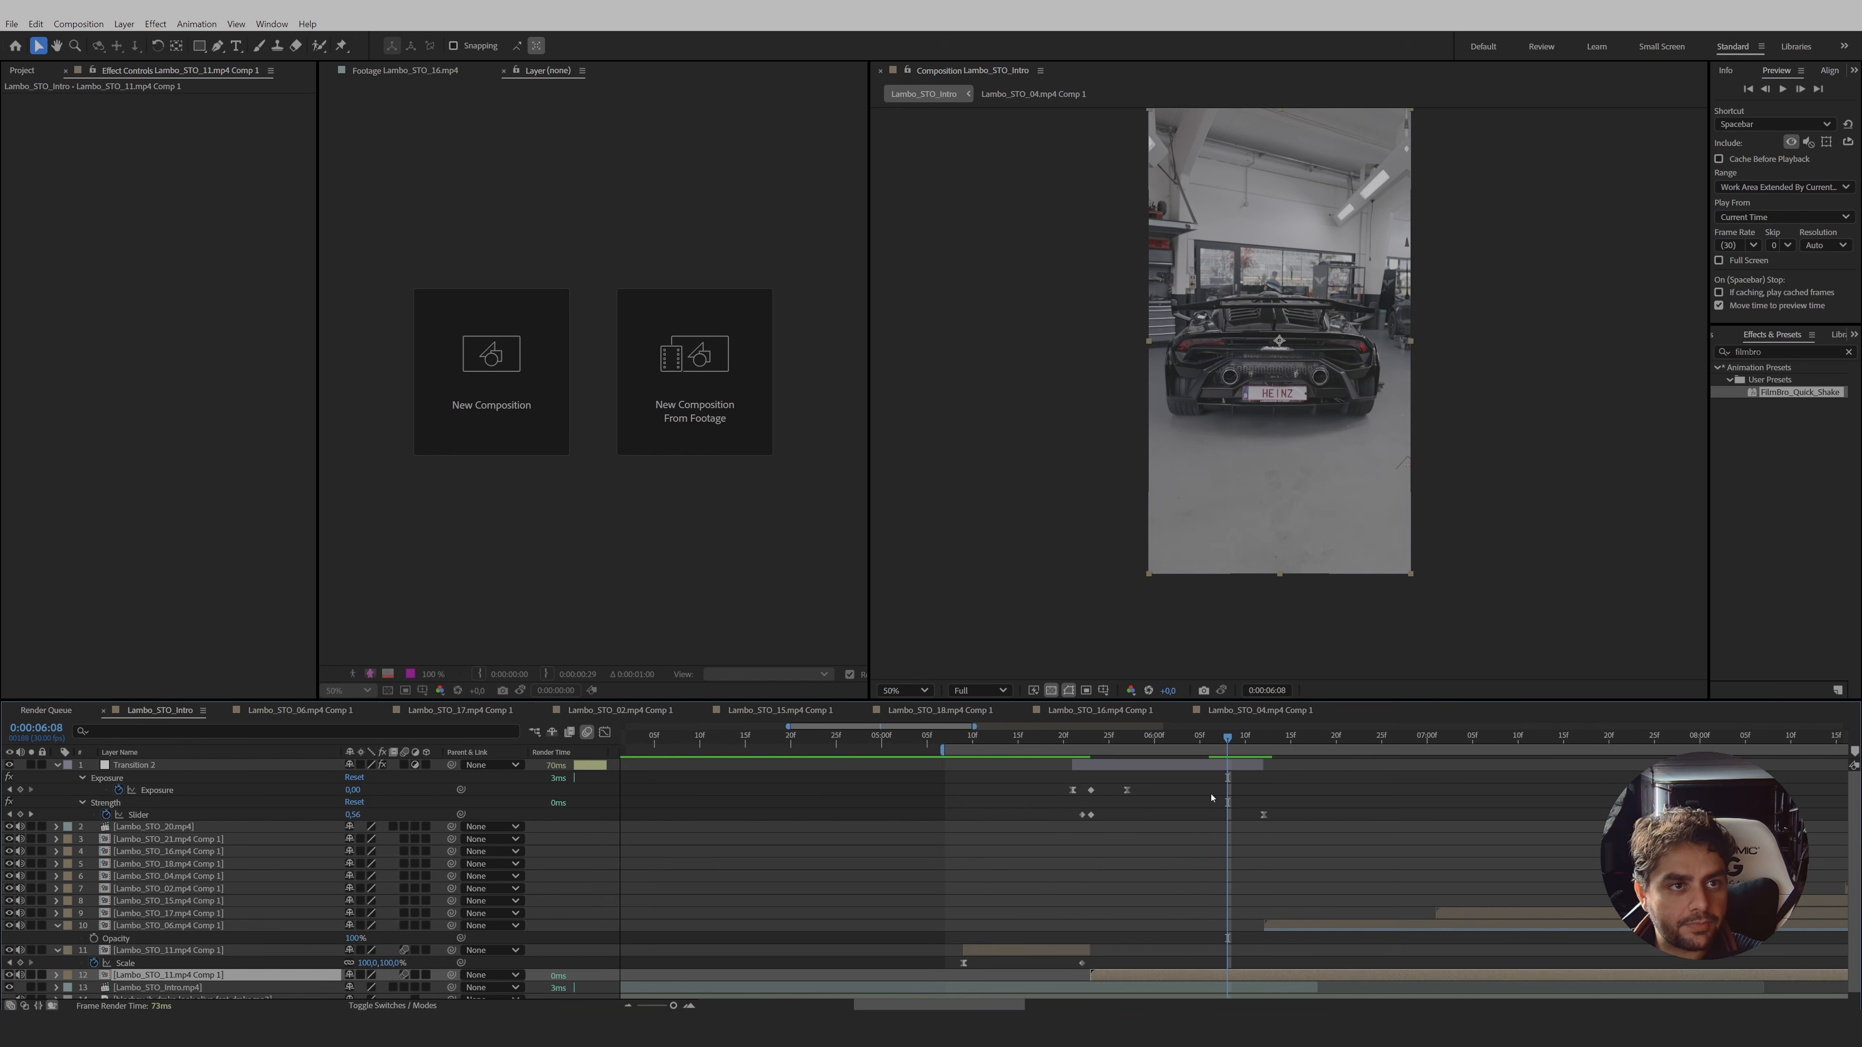
{"action": "left_click", "coordinate": [1238, 766]}
{"action": "left_click", "coordinate": [1197, 789]}
{"action": "left_click", "coordinate": [1204, 767]}
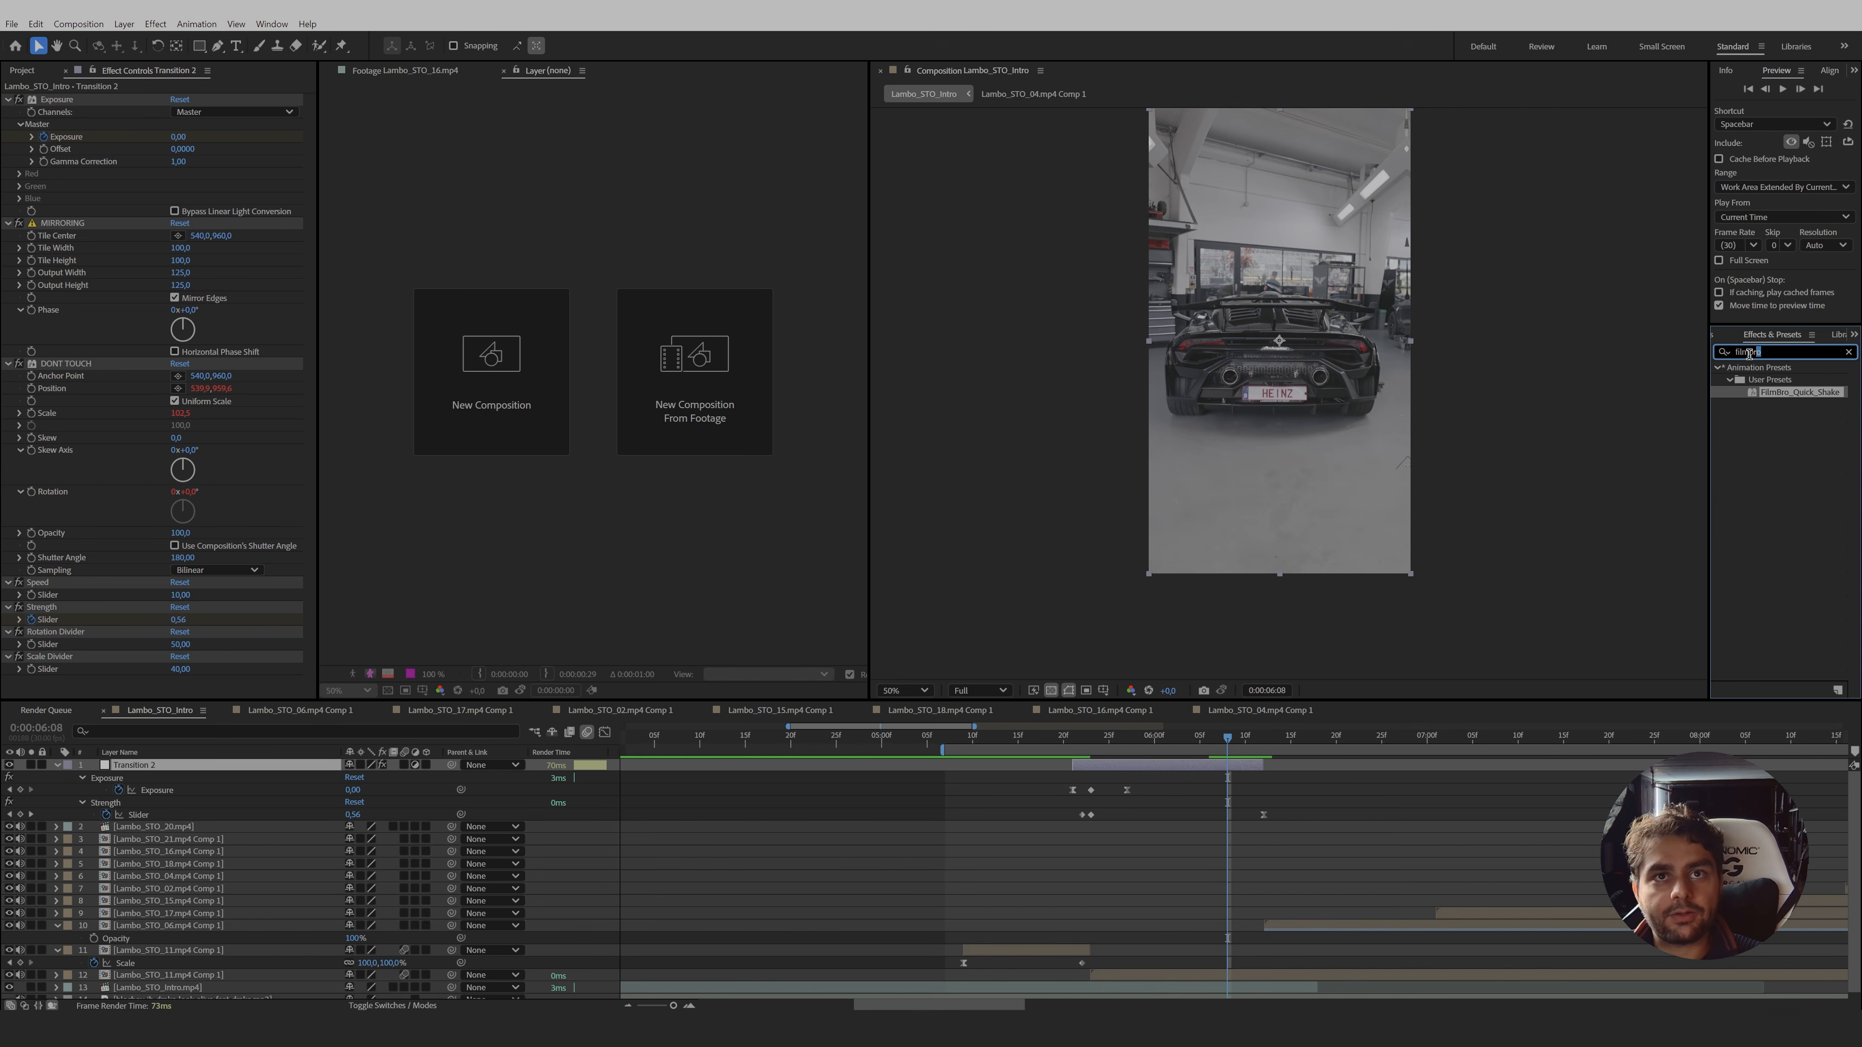
{"action": "left_click", "coordinate": [1782, 352]}
{"action": "type", "text": "transform"}
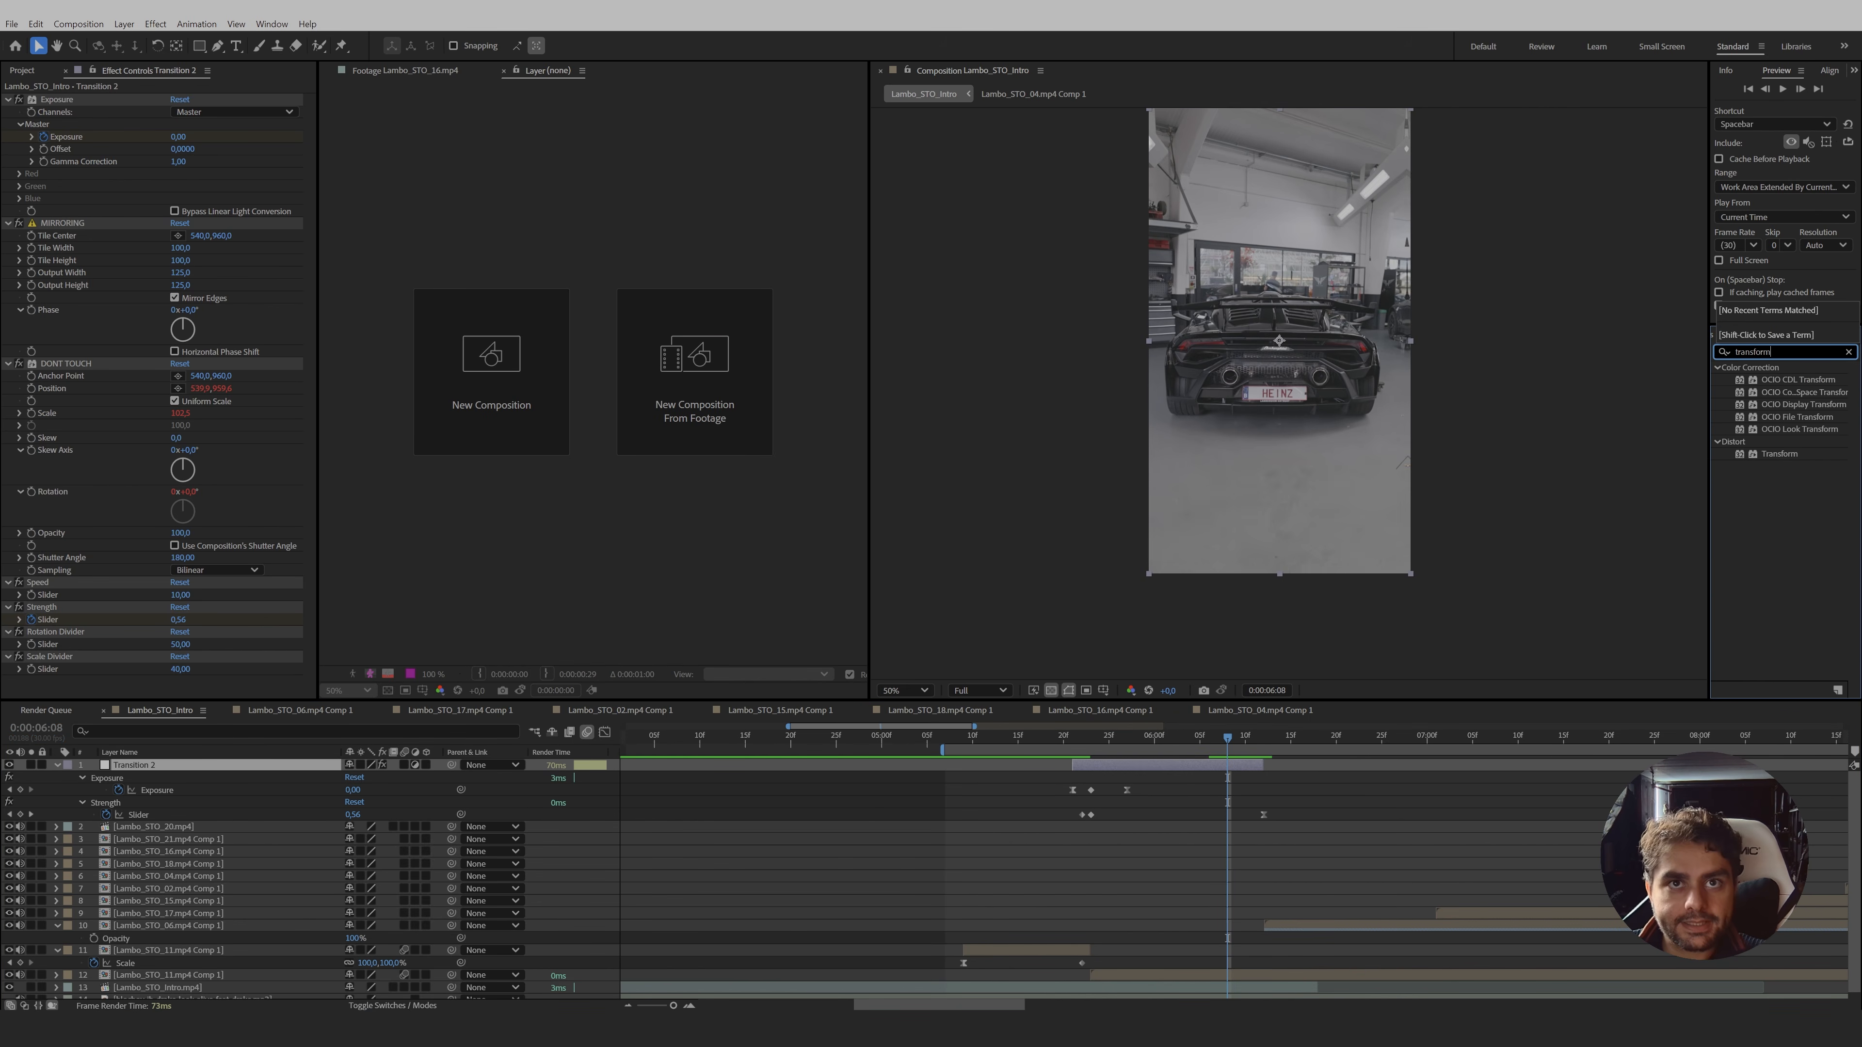
{"action": "double_click", "coordinate": [1766, 455]}
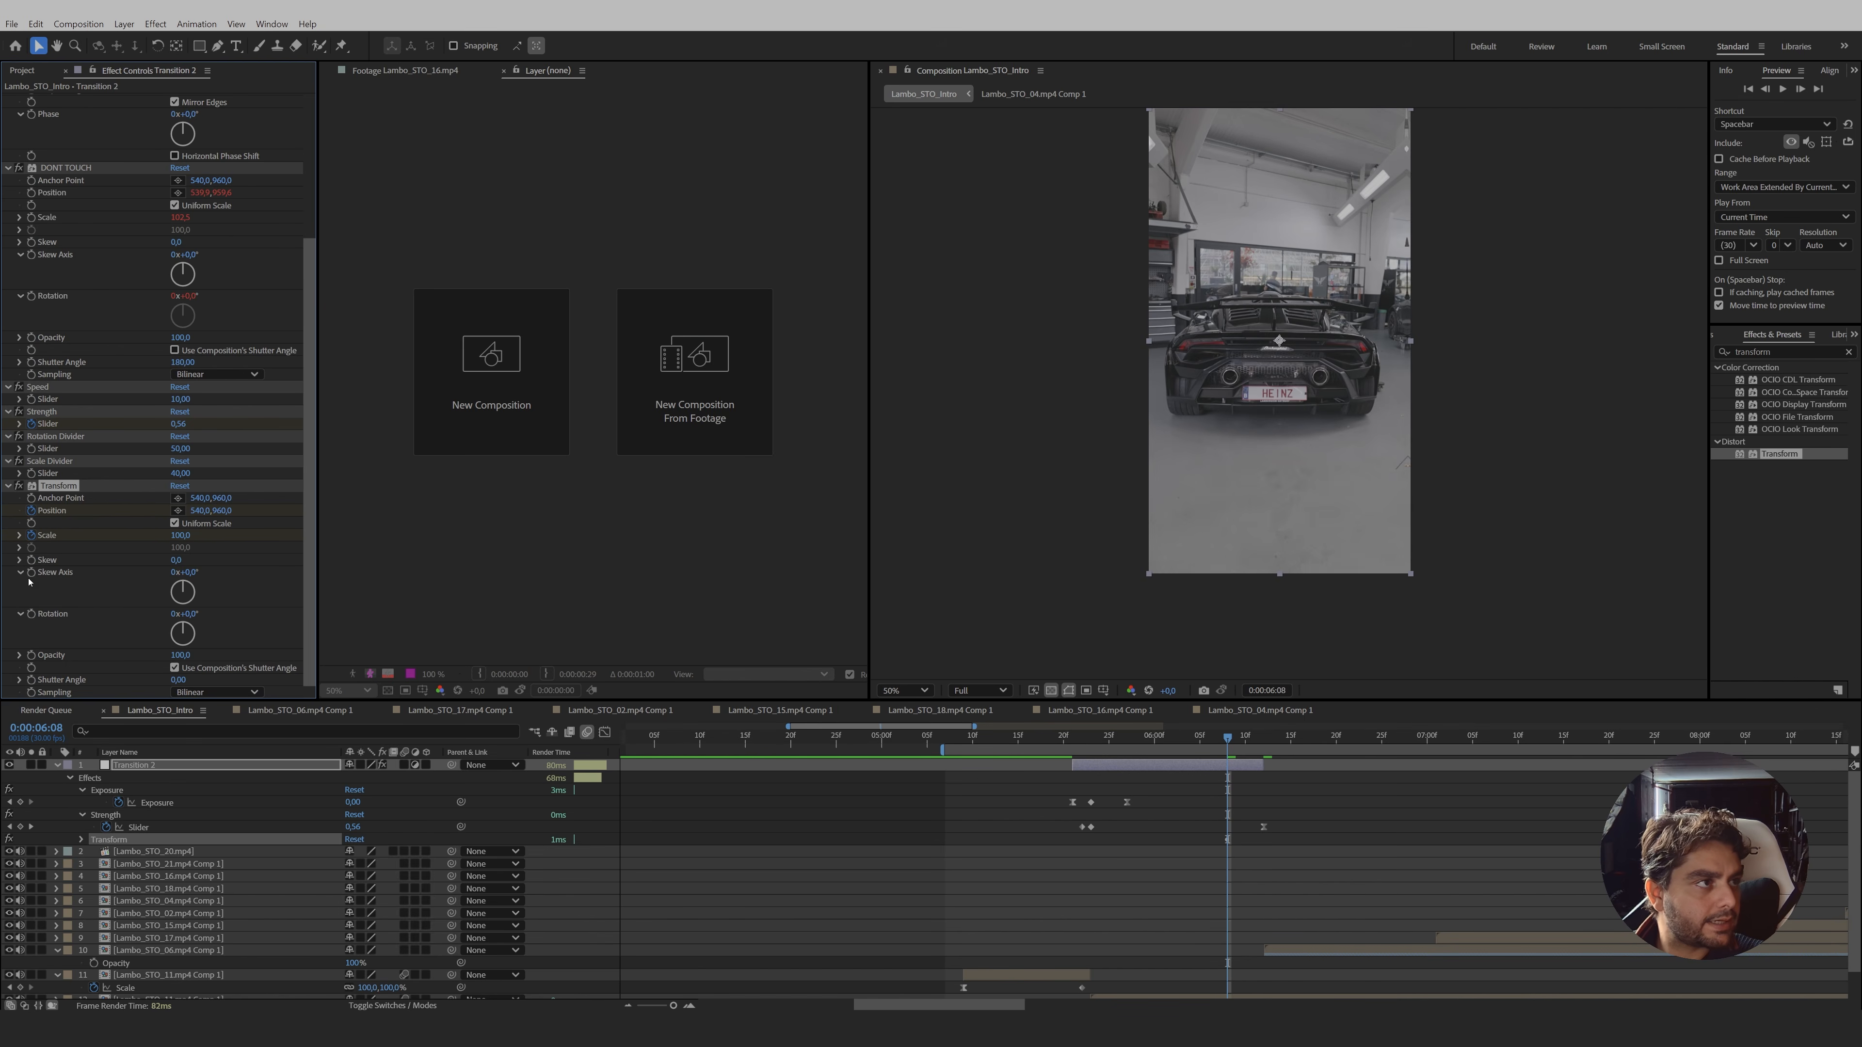
- Lower the Opacity of the Lambo_STO_06 comp to 70% at 0:00:06:12 so the shot beneath shows through
{"action": "left_click_drag", "start_coordinate": [1228, 736], "coordinate": [1264, 741]}
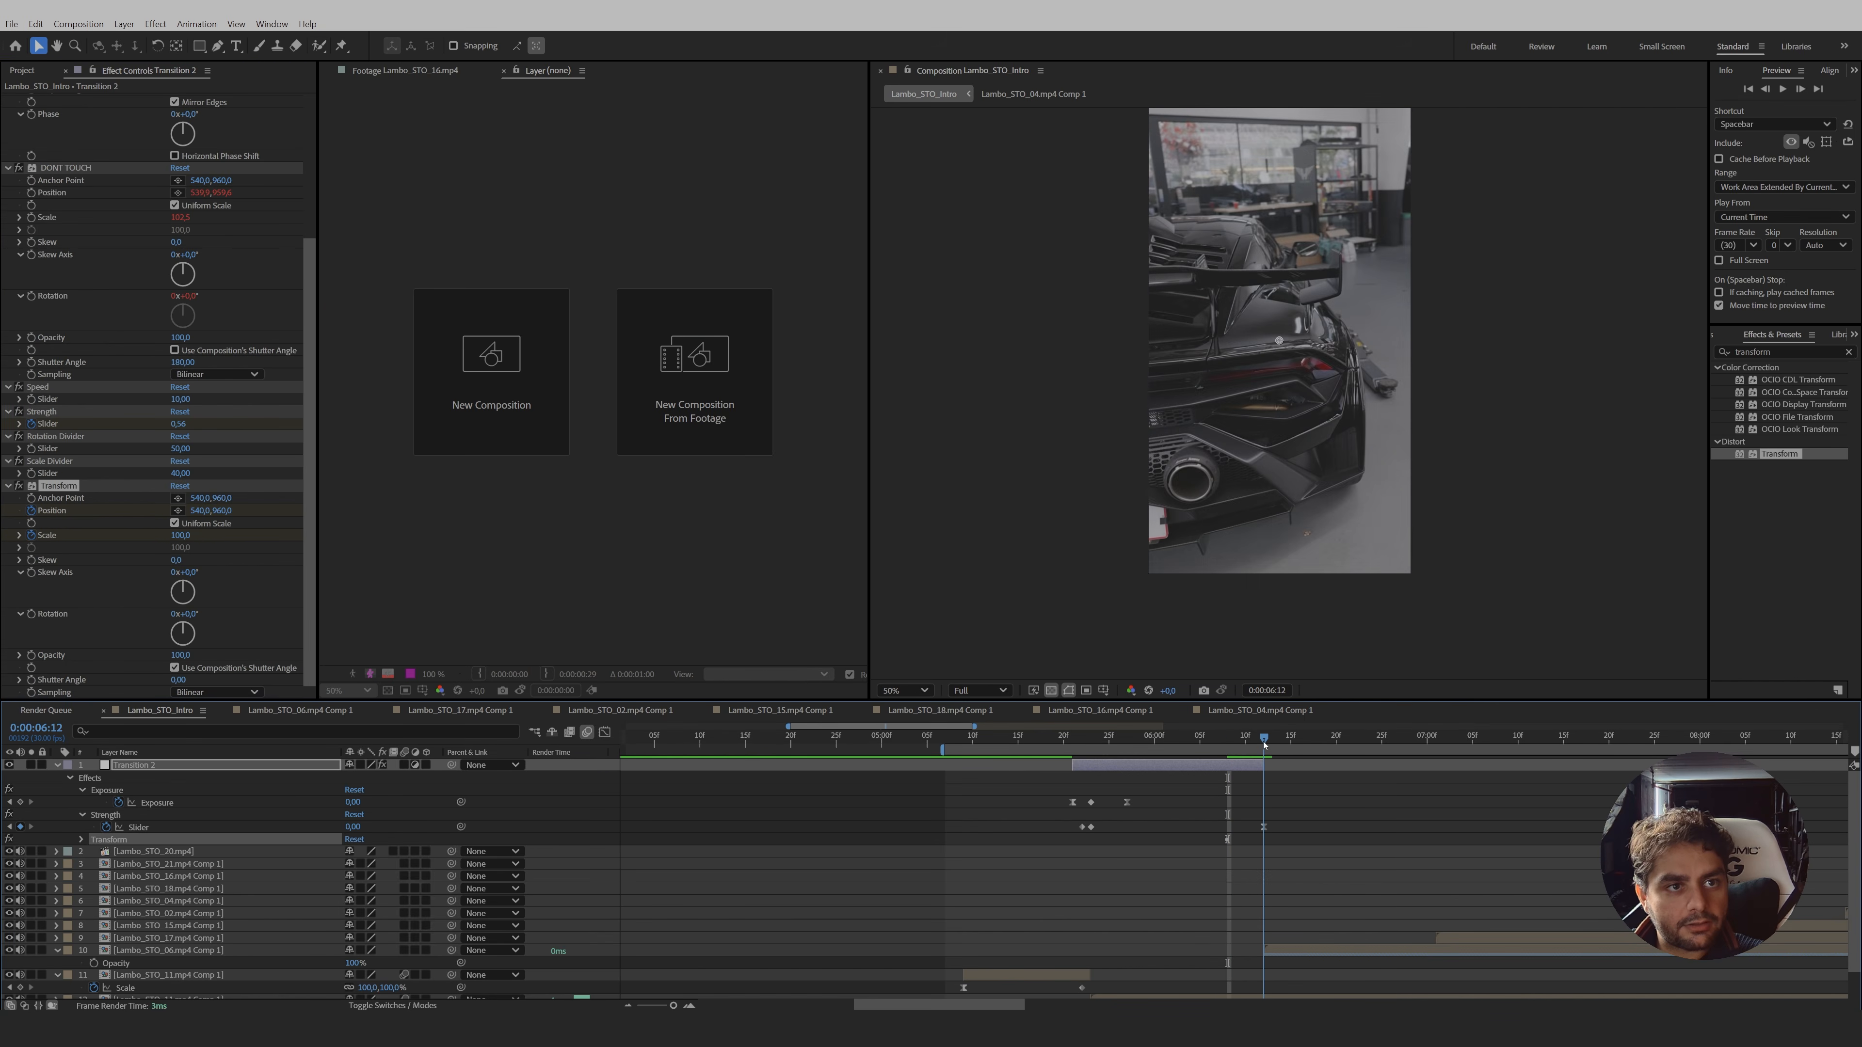
{"action": "left_click", "coordinate": [1285, 951]}
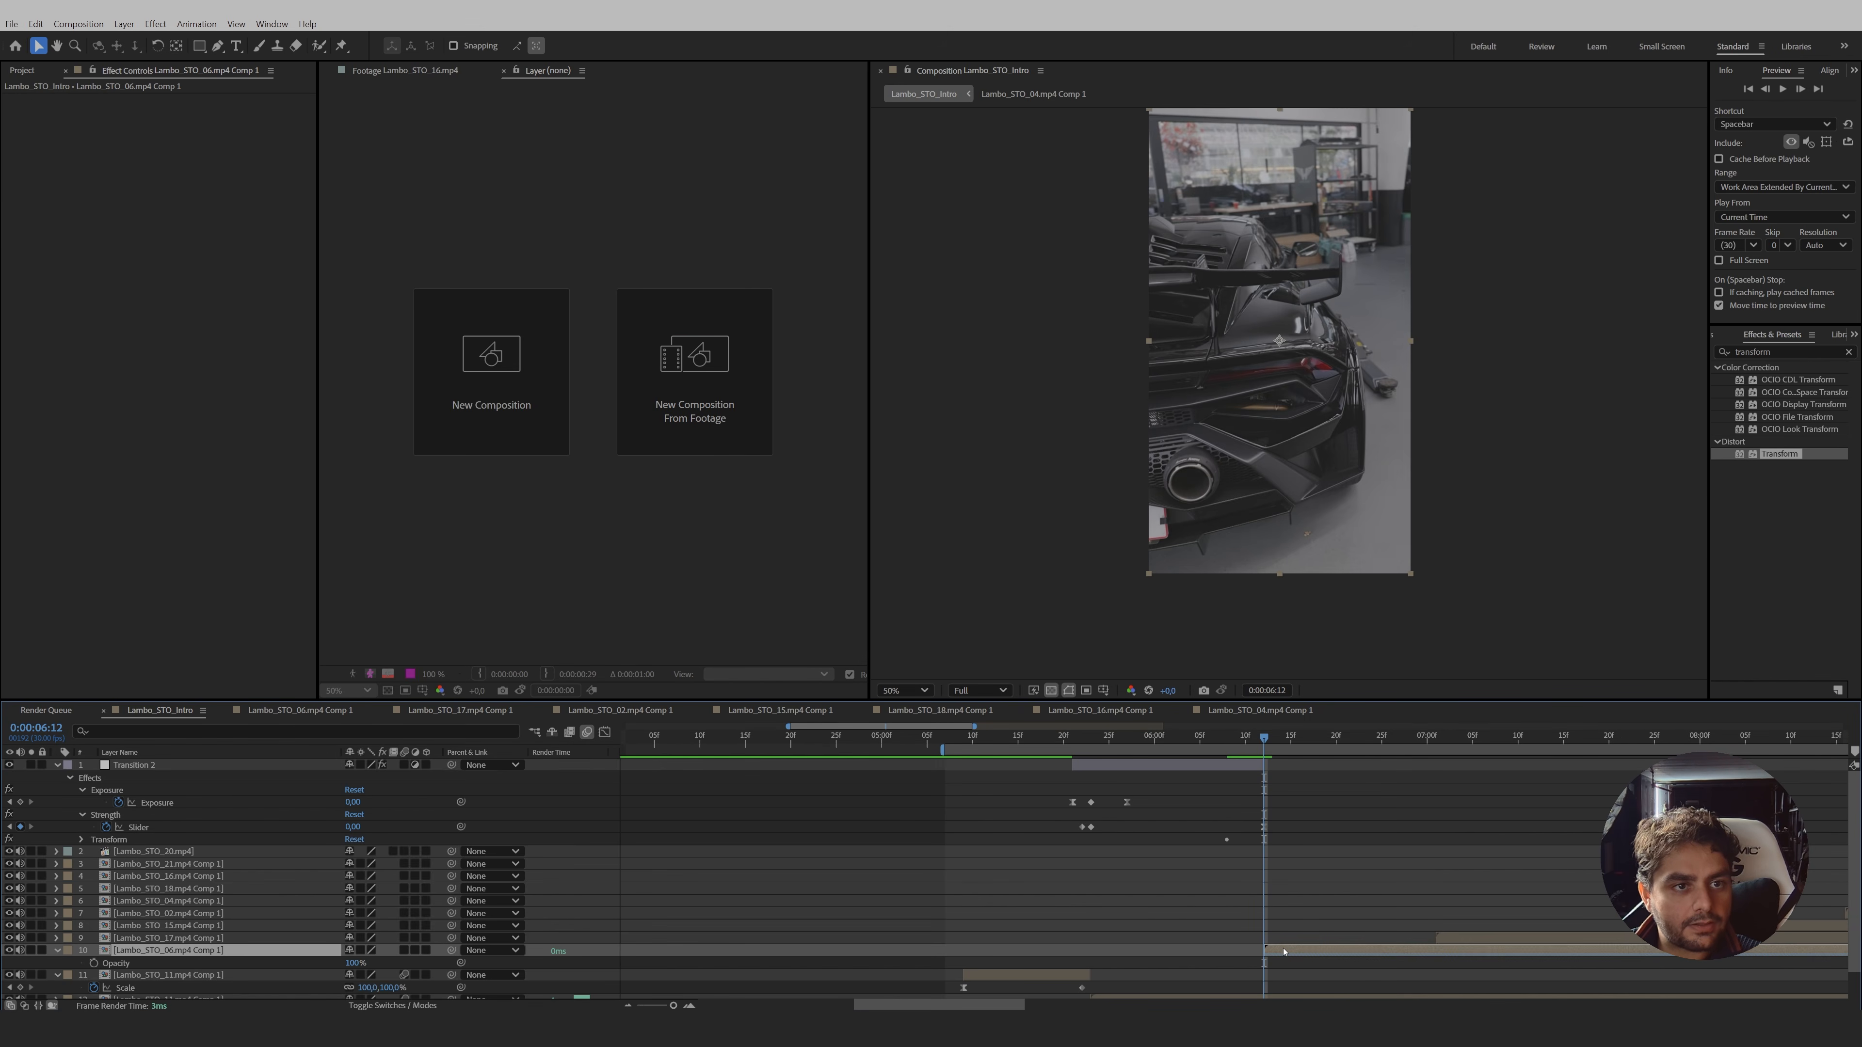
{"action": "scroll", "coordinate": [1285, 952], "scroll_direction": "down", "scroll_amount": 2}
{"action": "key", "text": "u"}
{"action": "key", "text": "t"}
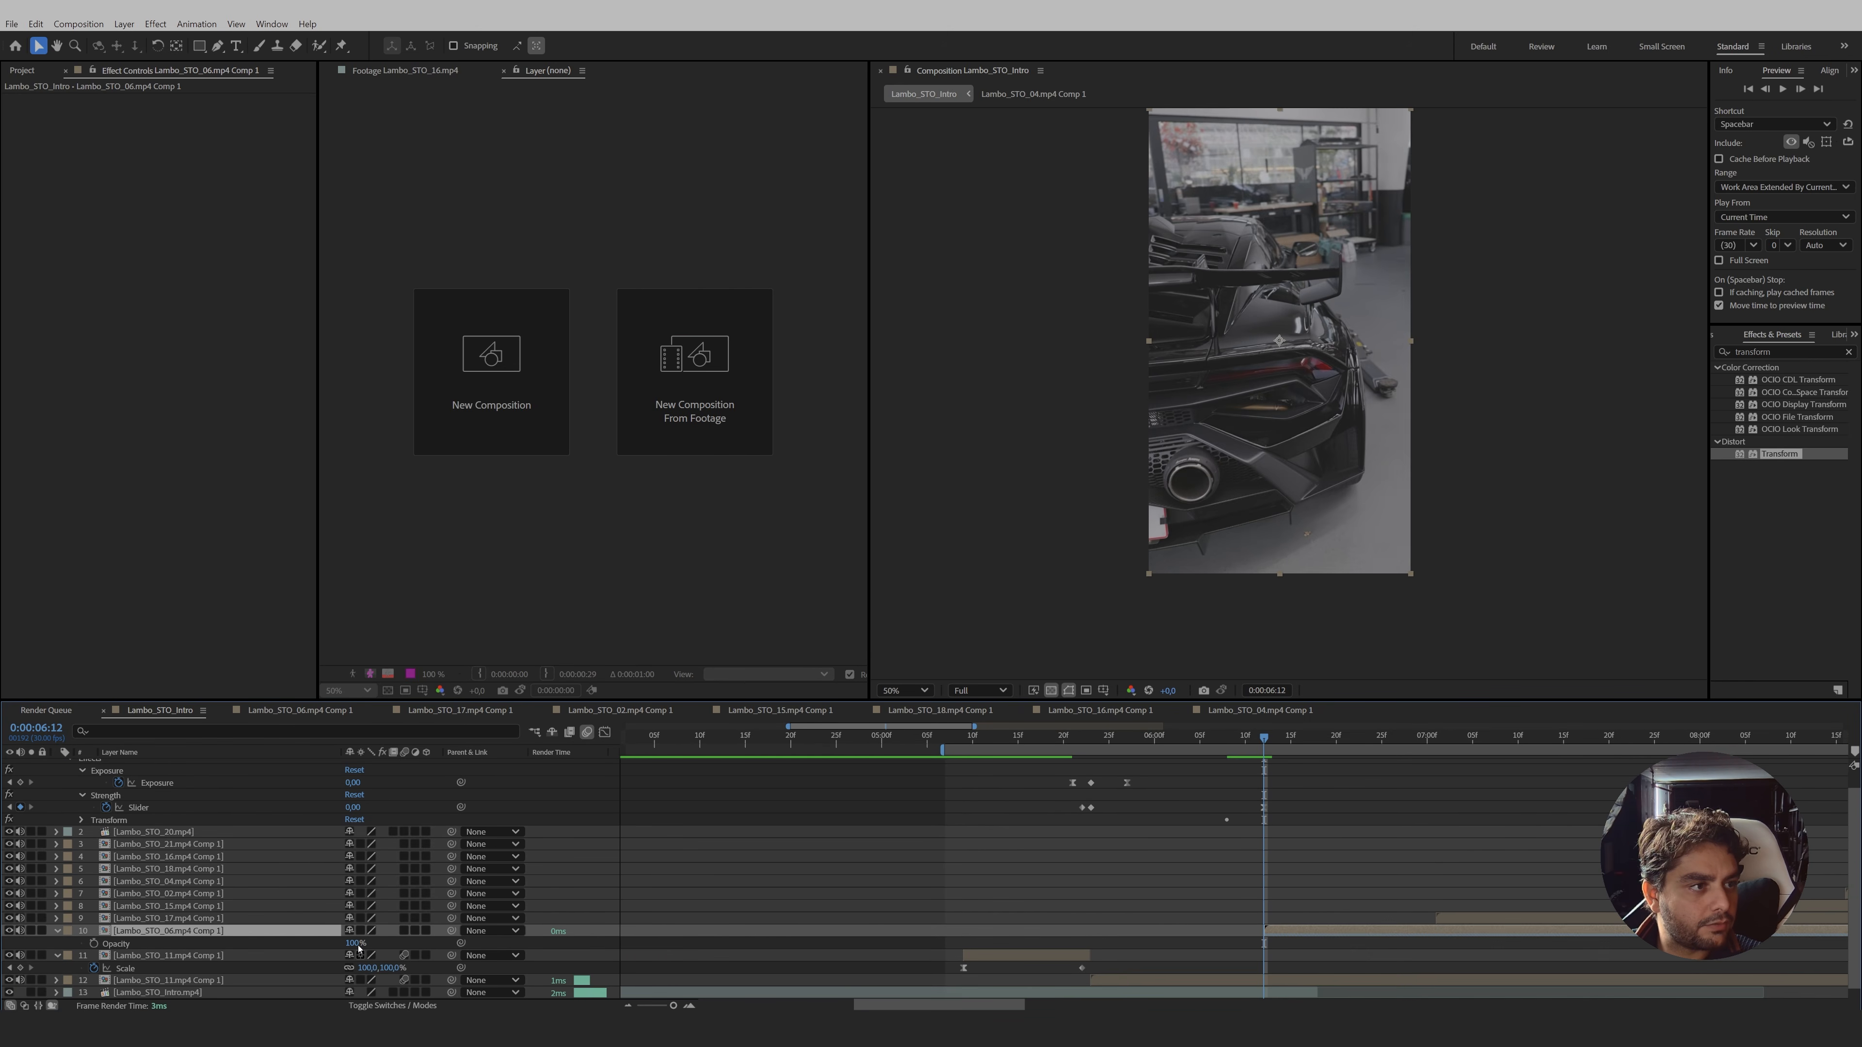
{"action": "left_click_drag", "start_coordinate": [359, 946], "coordinate": [333, 944]}
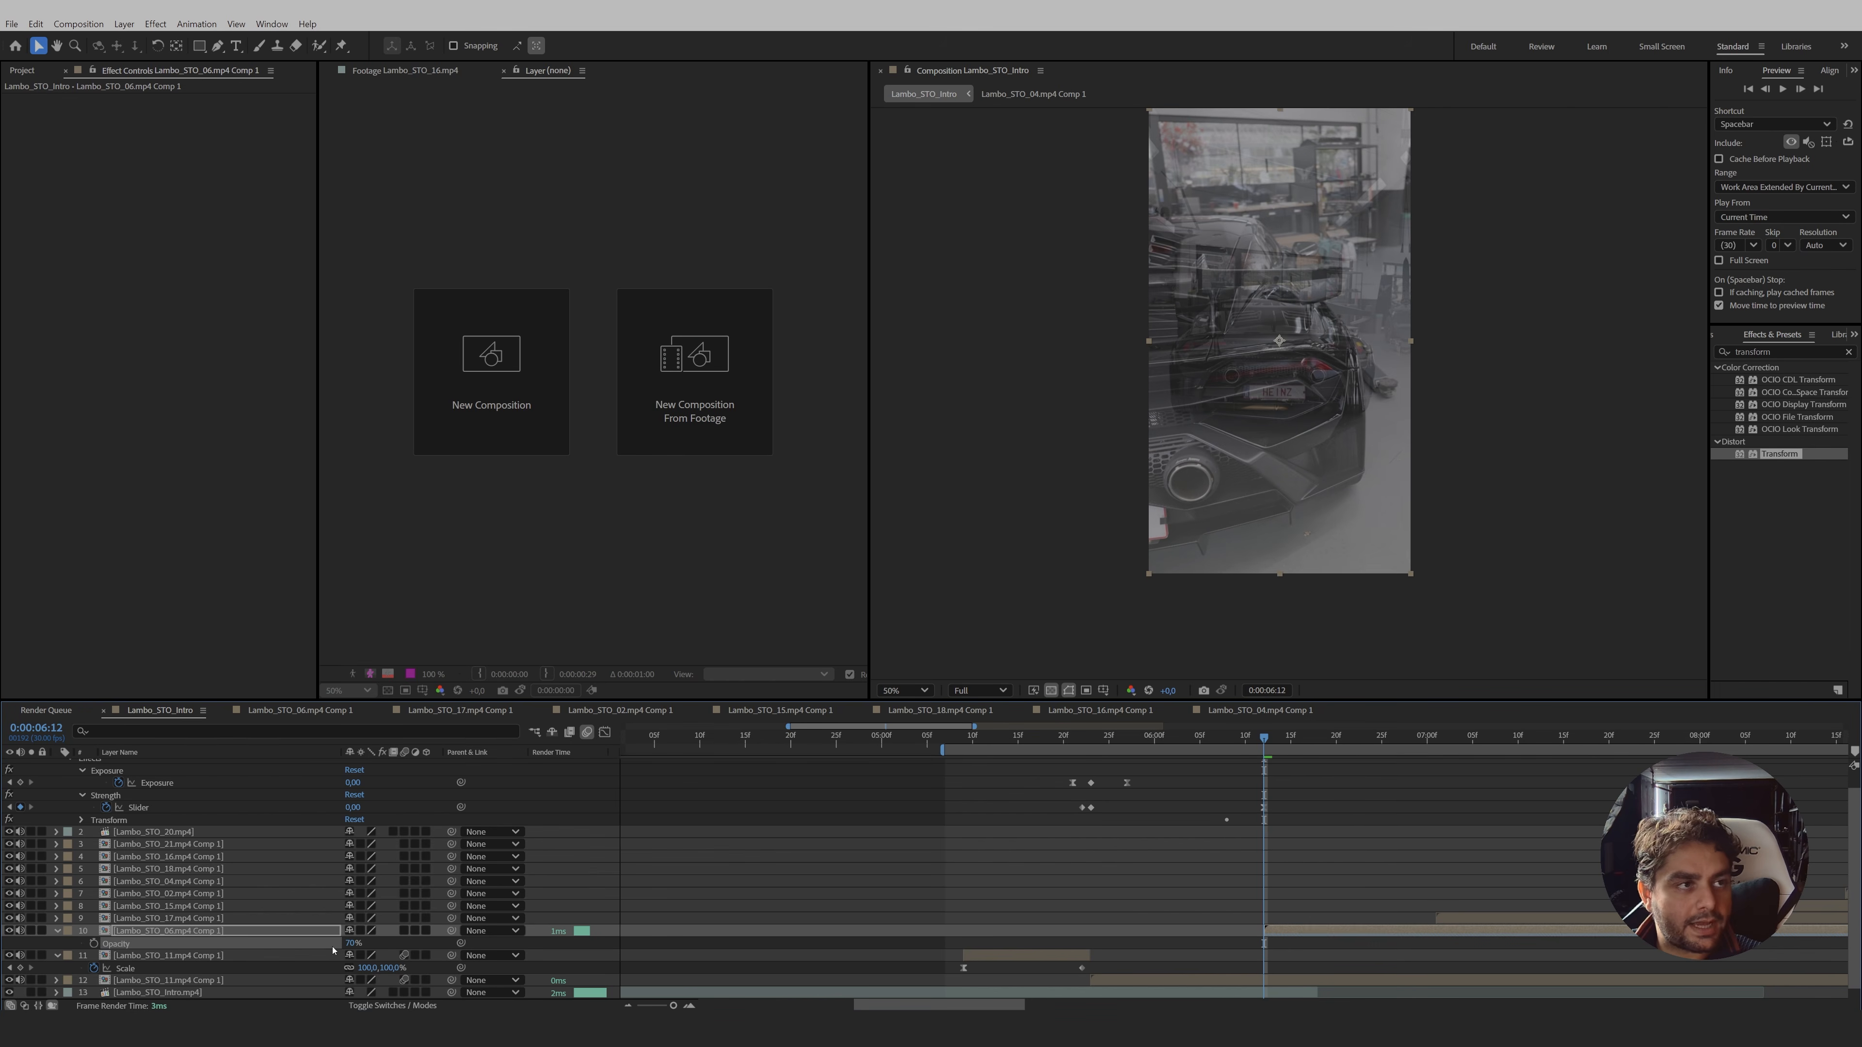
- Move the transition adjustment layer below the Lambo_STO_06 comp in the layer stack
{"action": "left_click", "coordinate": [187, 957]}
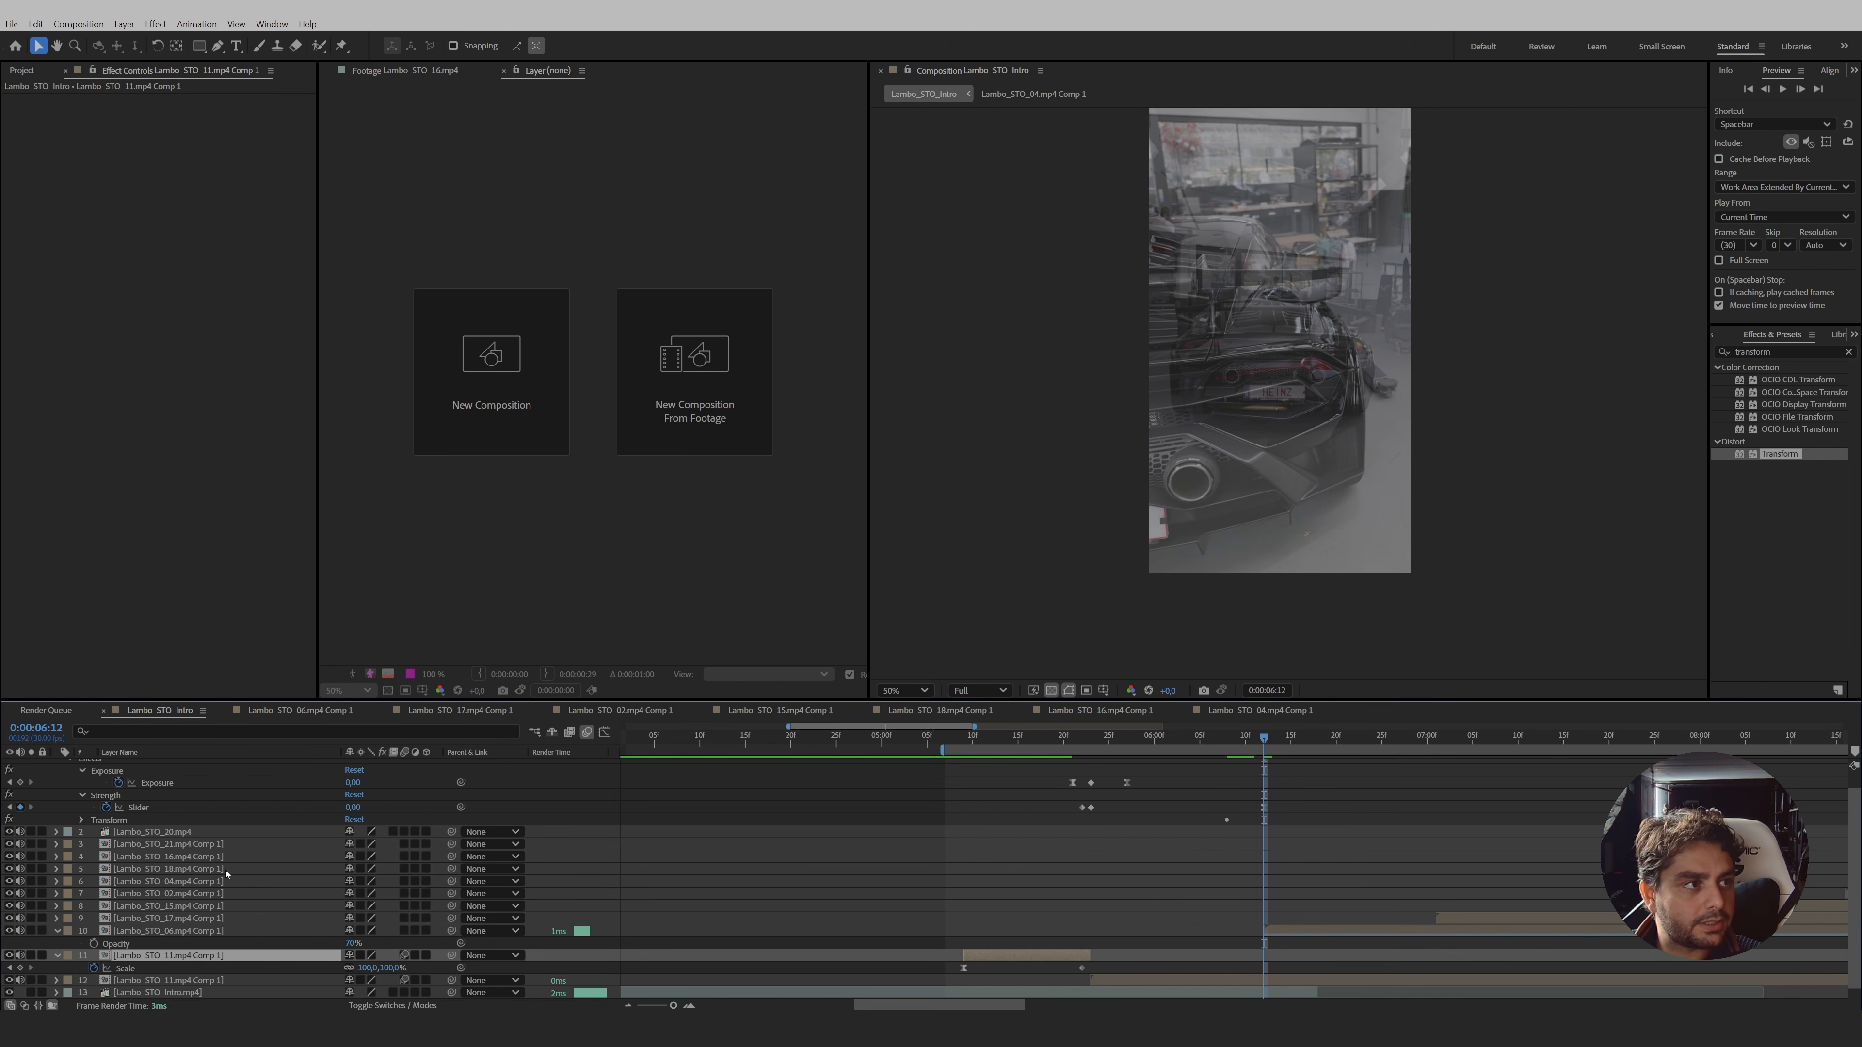
{"action": "scroll", "coordinate": [212, 836], "scroll_direction": "up", "scroll_amount": 1}
{"action": "left_click", "coordinate": [181, 767]}
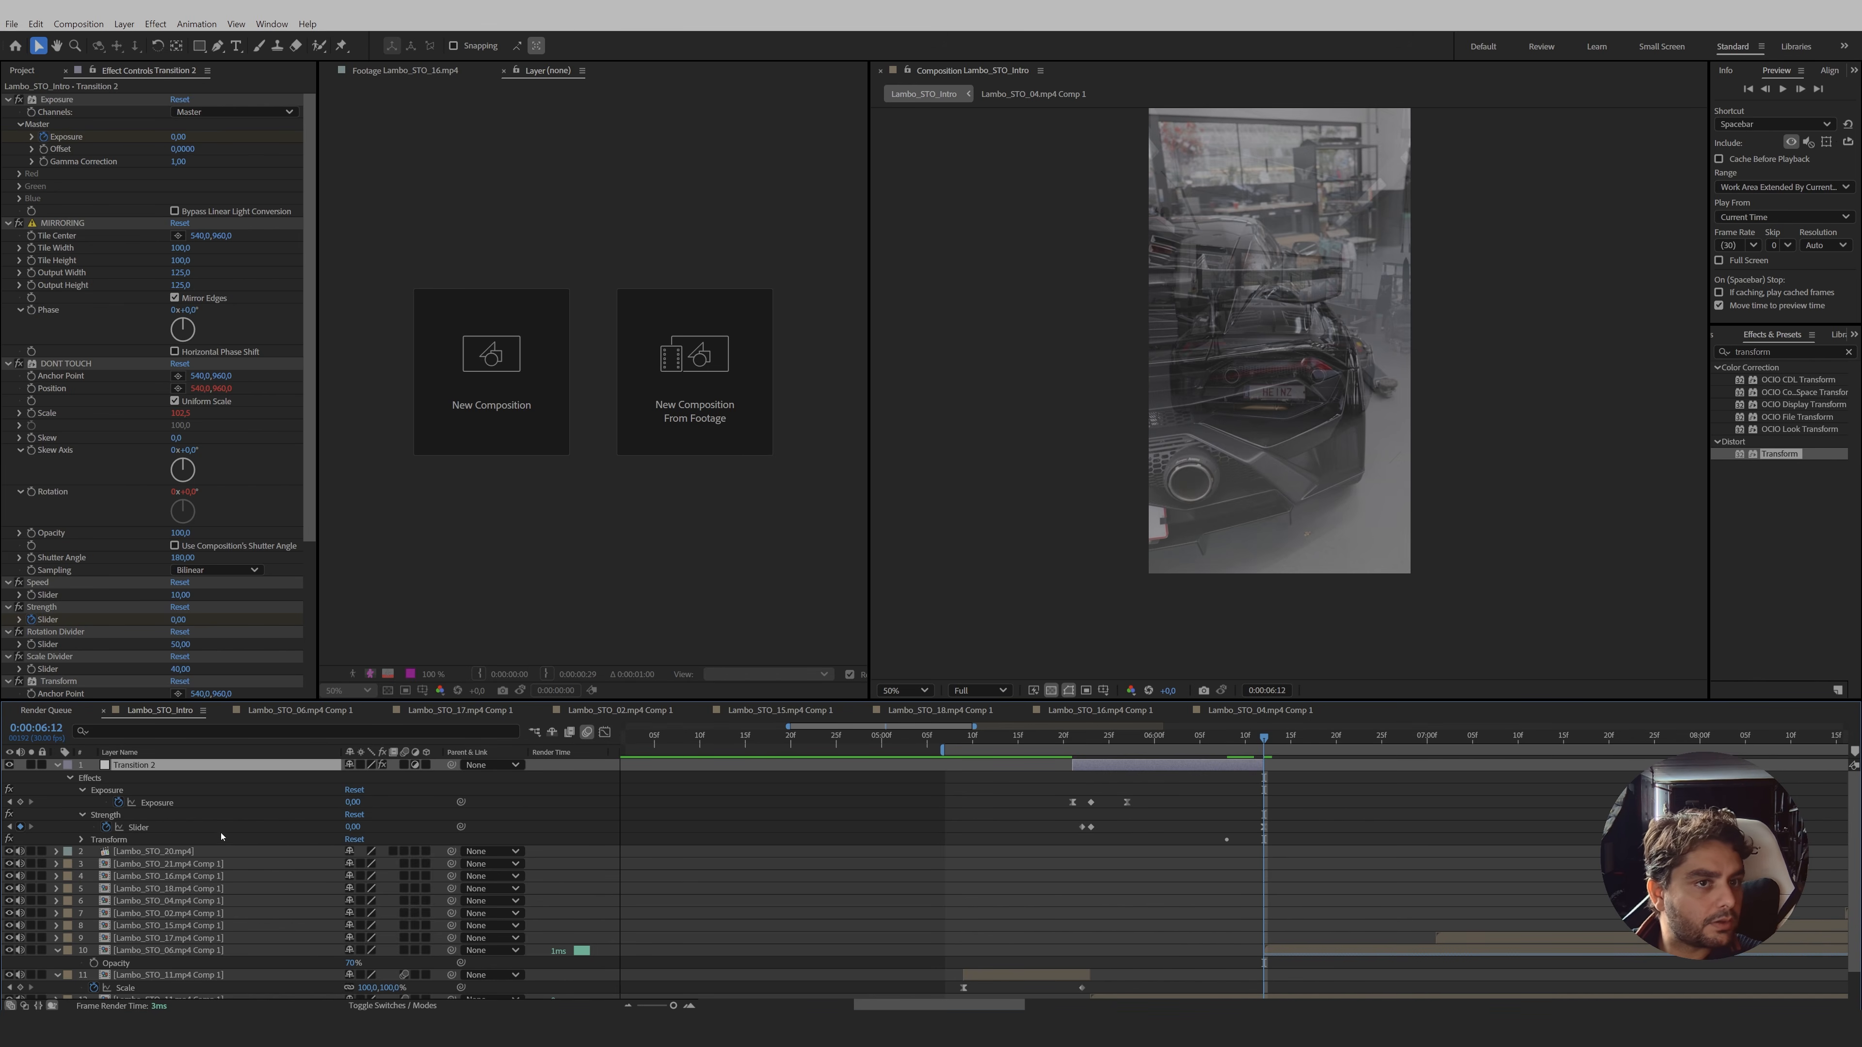
{"action": "left_click_drag", "start_coordinate": [276, 771], "coordinate": [275, 968]}
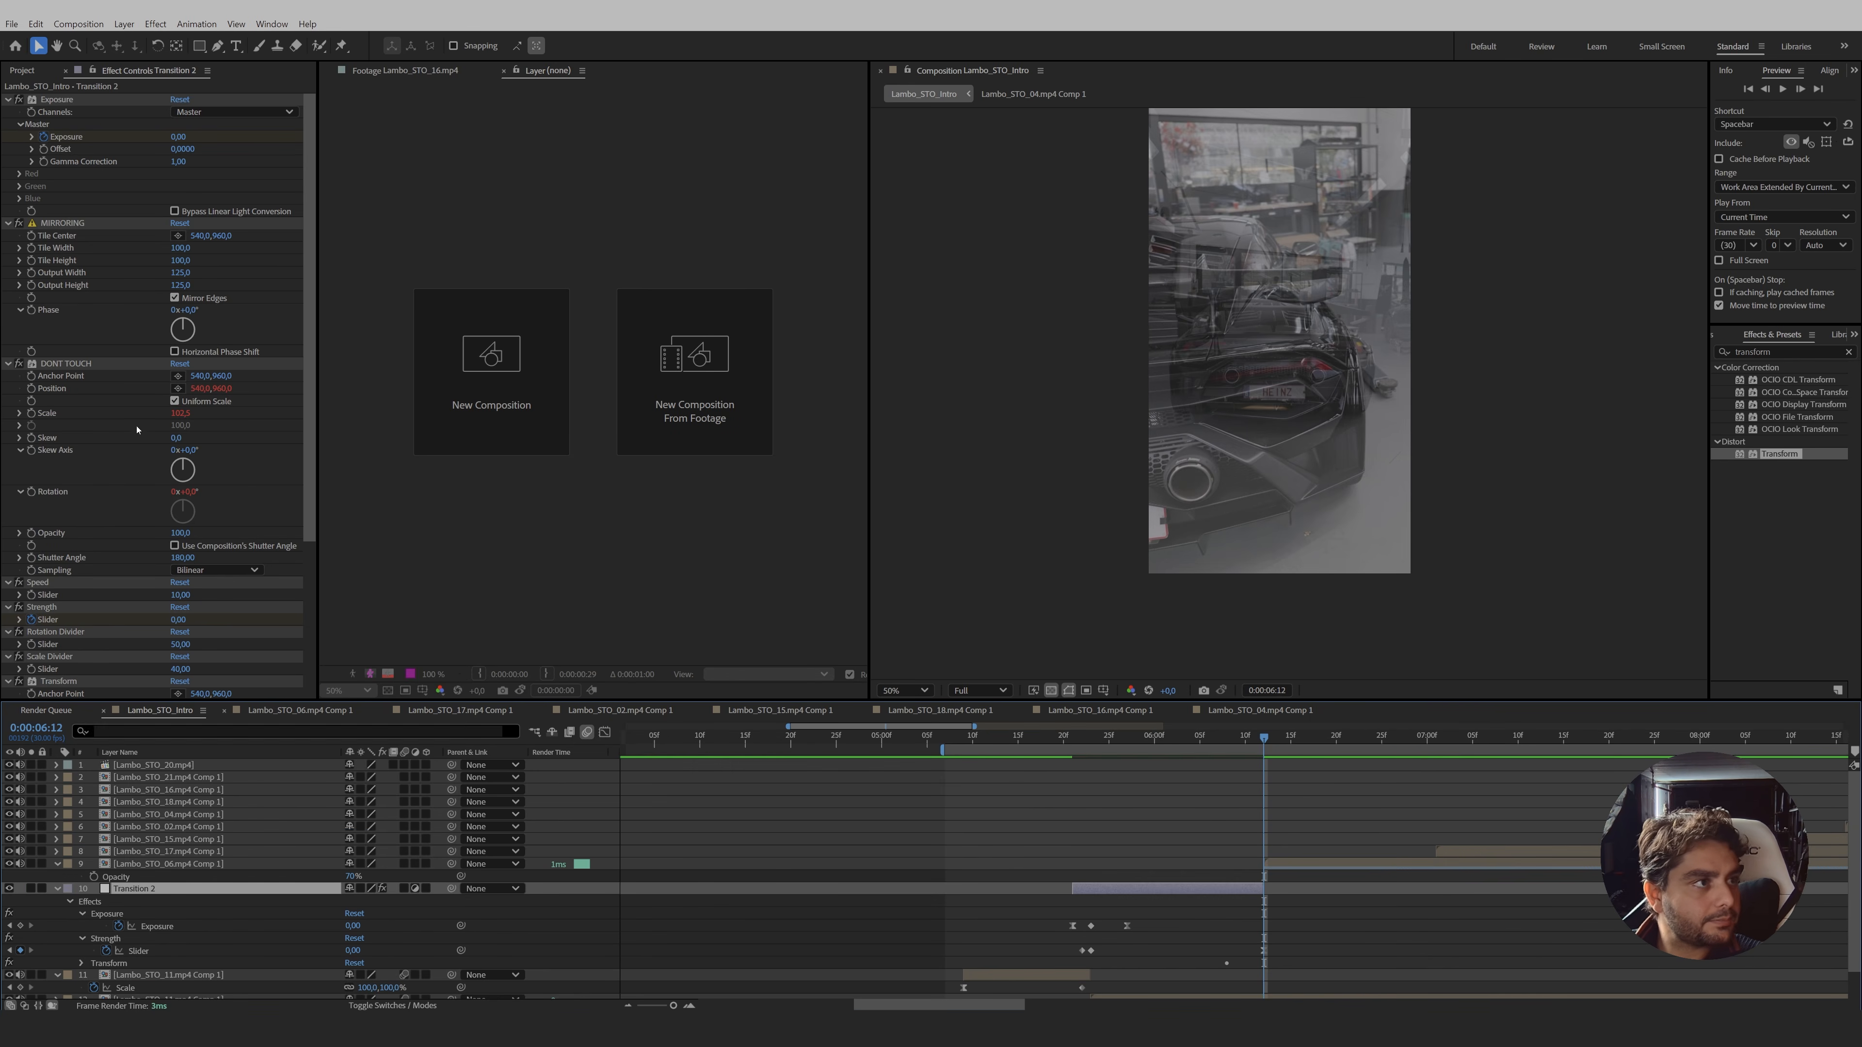
- Enlarge the Transform effect's Scale at 0:00:06:12 and extend the transition layer's end by one frame to cover it
{"action": "scroll", "coordinate": [235, 545], "scroll_direction": "down", "scroll_amount": 4}
{"action": "left_click_drag", "start_coordinate": [181, 535], "coordinate": [227, 542]}
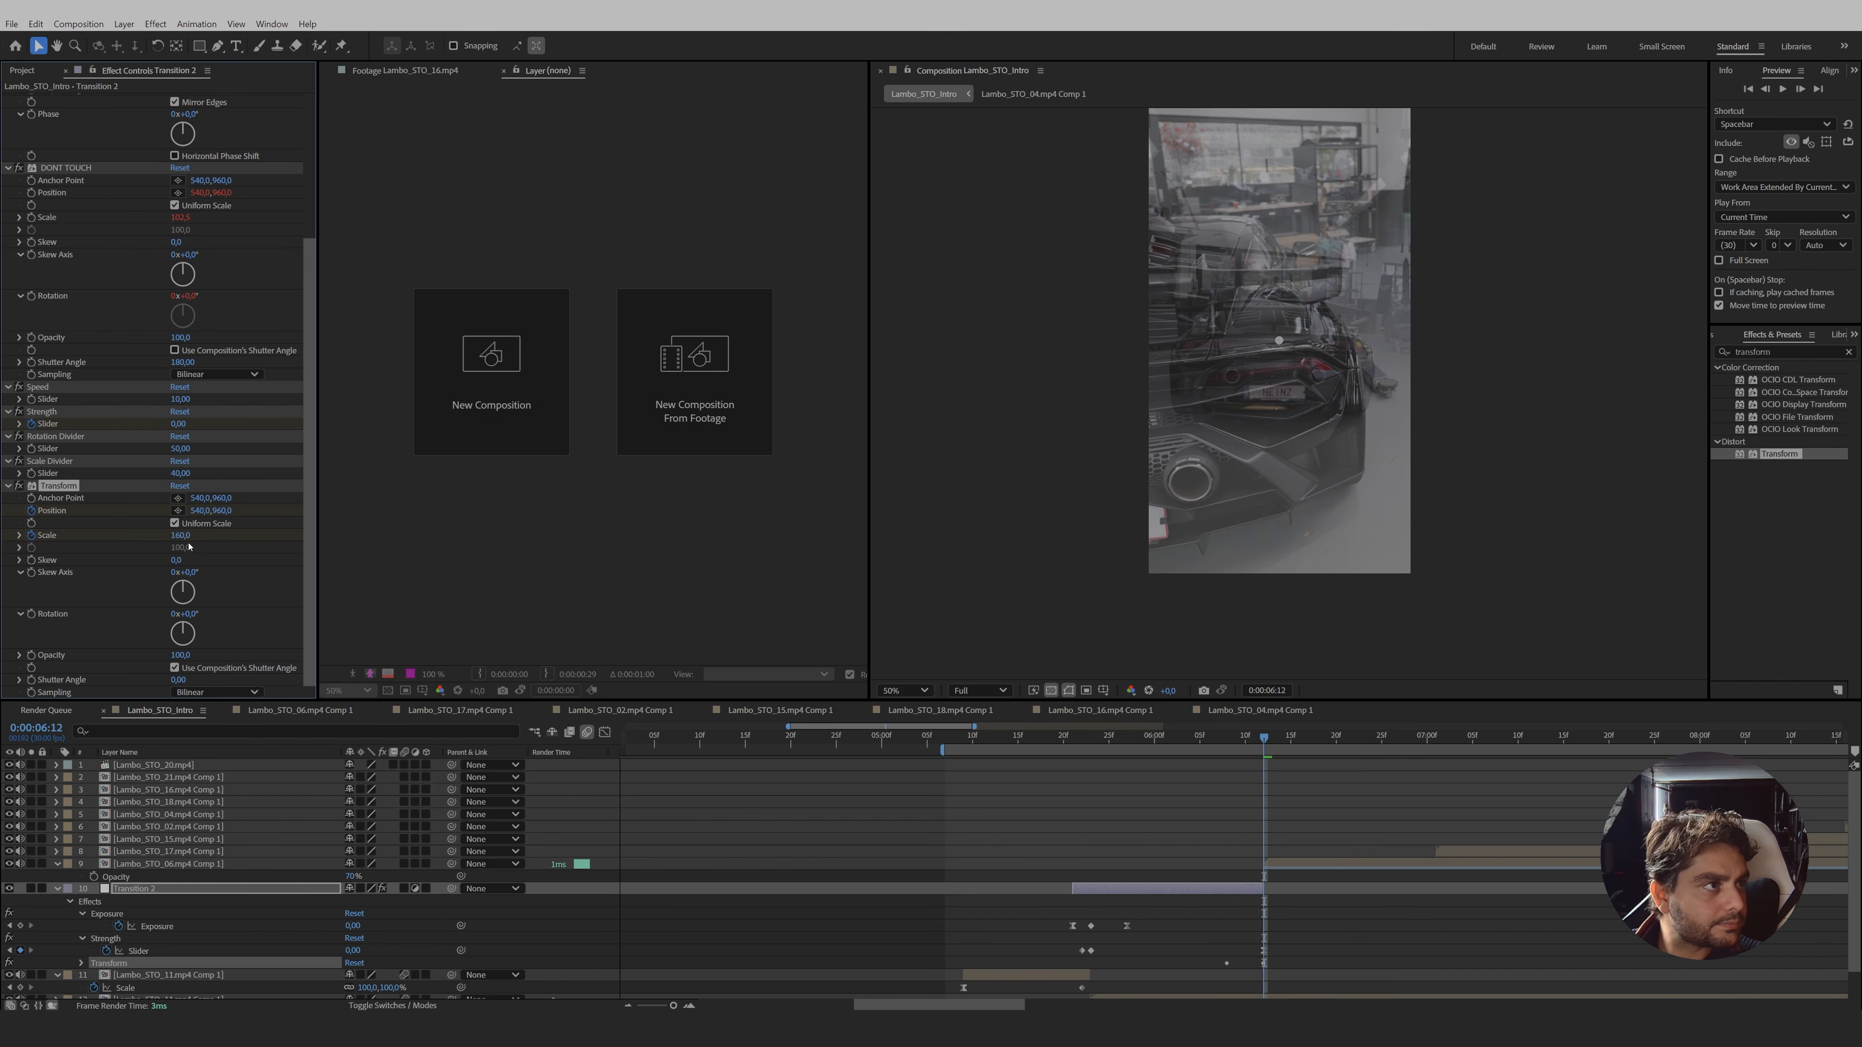
{"action": "scroll", "coordinate": [1085, 894], "scroll_direction": "down", "scroll_amount": 1}
{"action": "left_click", "coordinate": [1101, 969]}
{"action": "left_click", "coordinate": [1084, 857]}
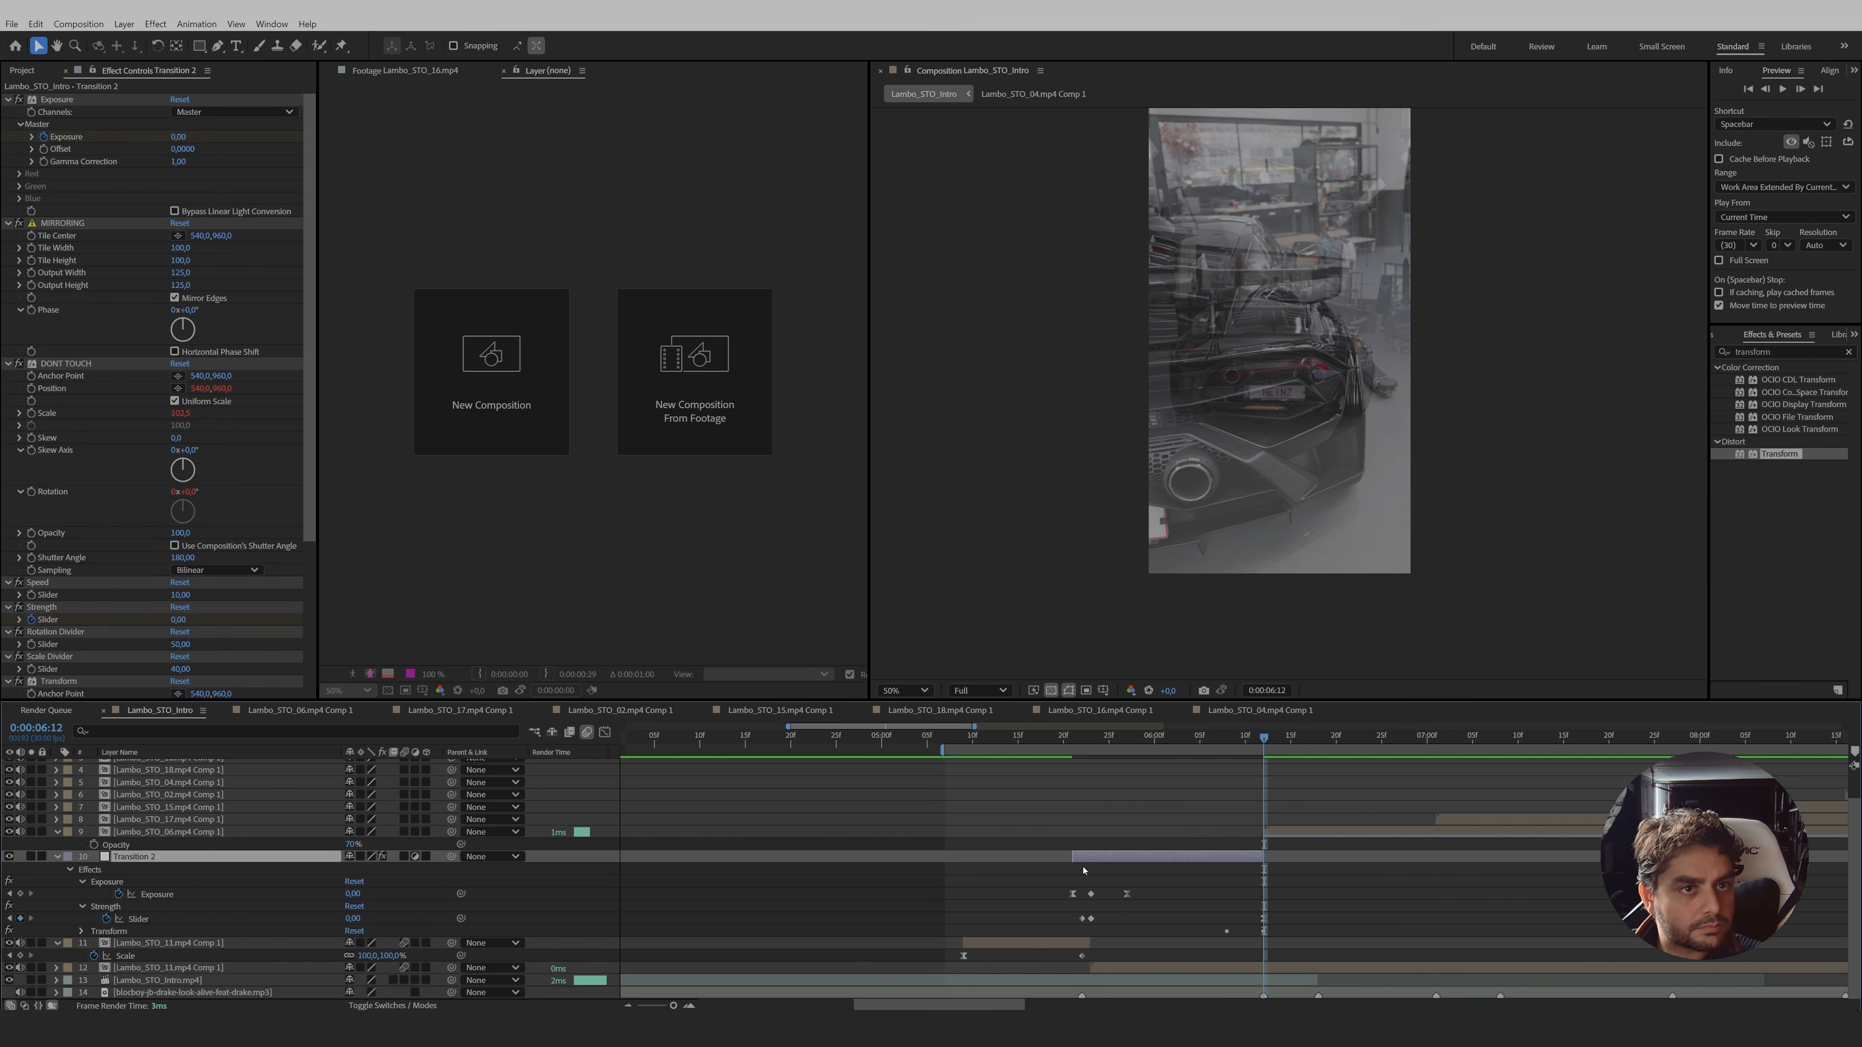
{"action": "key", "text": "alt+]"}
- Align the car with the Lambo_STO_06 shot using Transform Scale 268 and Position about -159, 1048 at 0:00:06:12
{"action": "scroll", "coordinate": [220, 579], "scroll_direction": "down", "scroll_amount": 2}
{"action": "left_click_drag", "start_coordinate": [201, 608], "coordinate": [25, 620]}
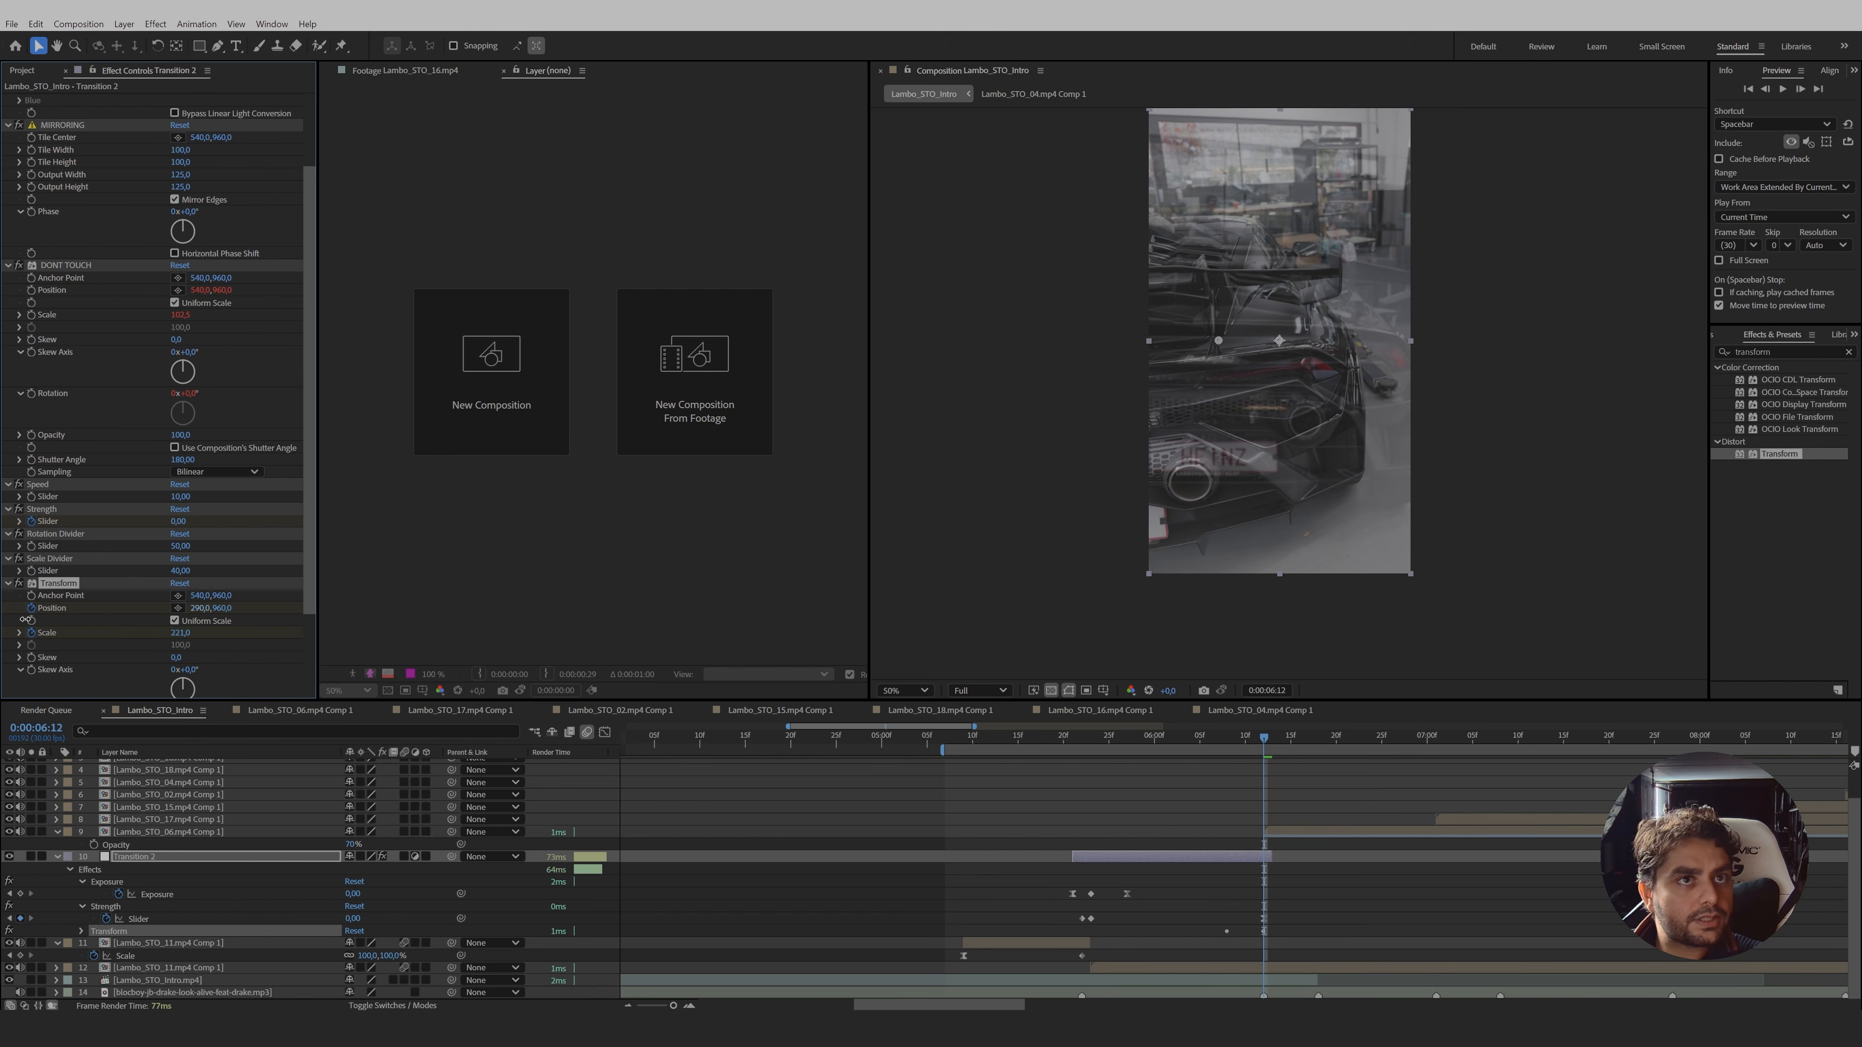
{"action": "left_click_drag", "start_coordinate": [223, 608], "coordinate": [412, 604]}
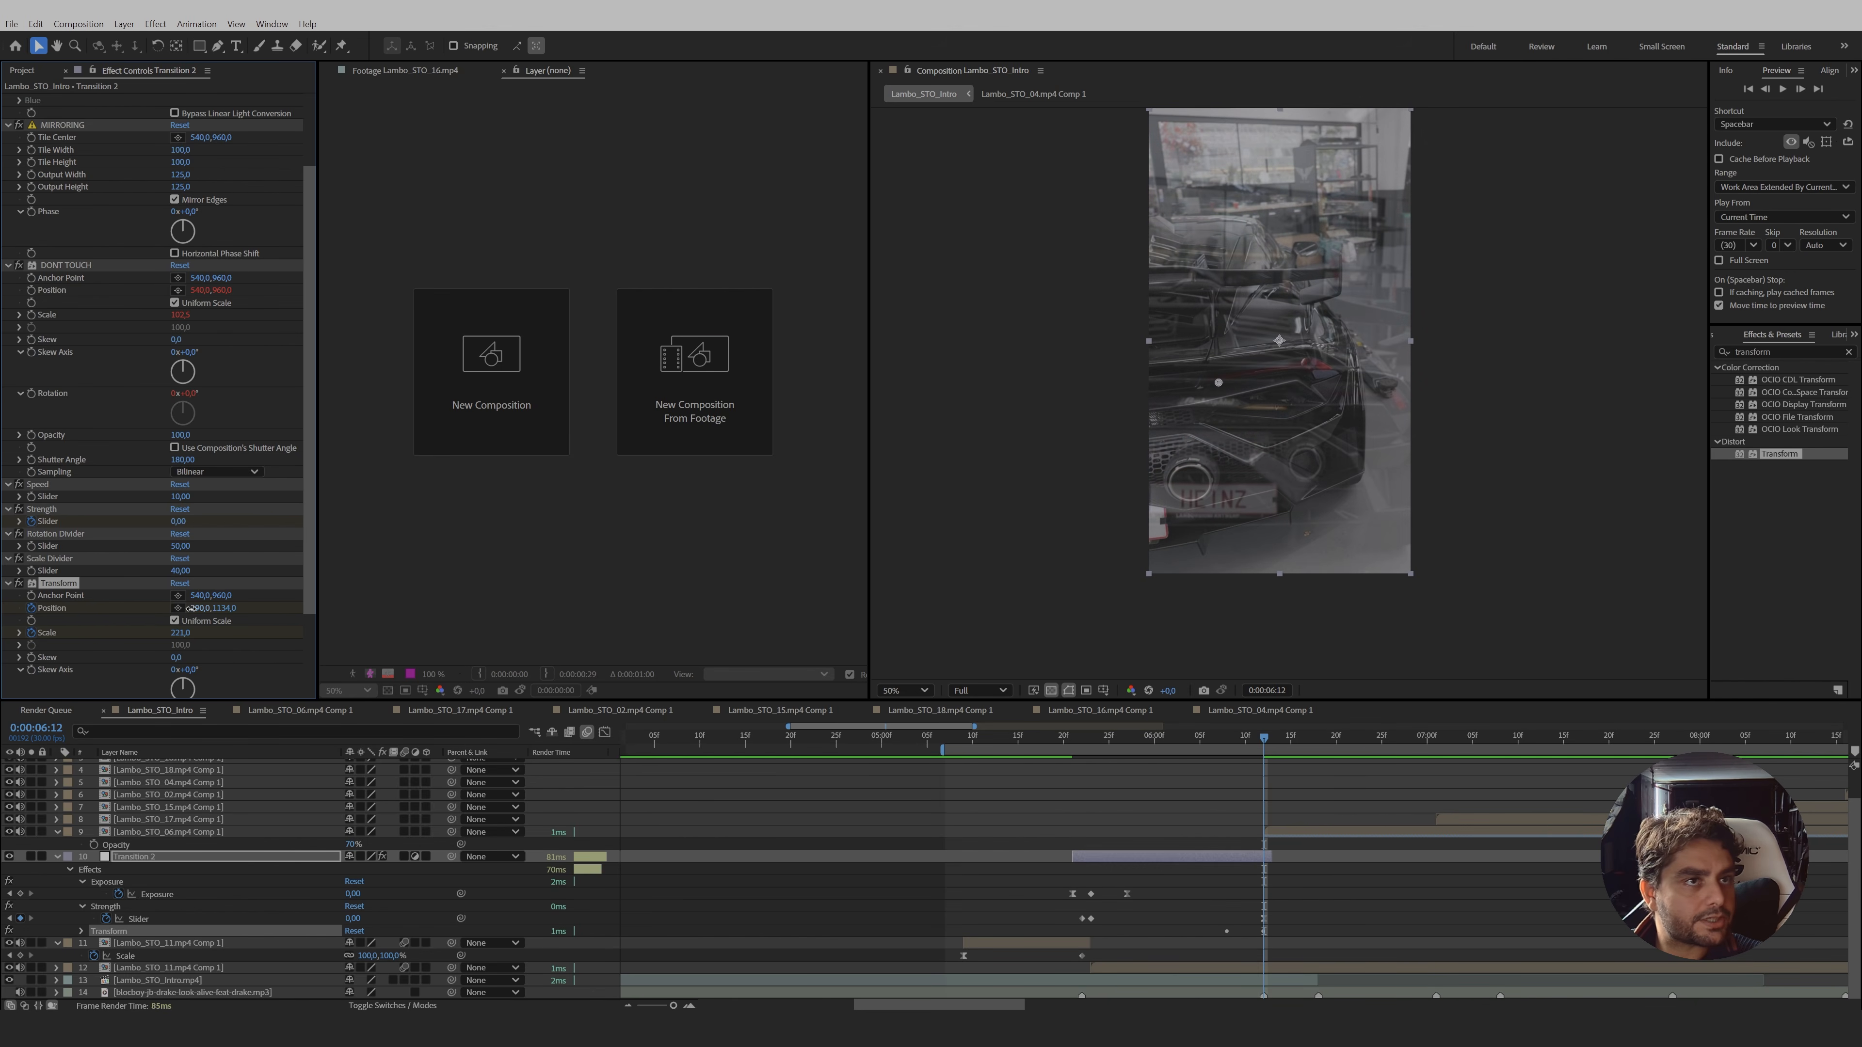
{"action": "left_click_drag", "start_coordinate": [191, 608], "coordinate": [5, 619]}
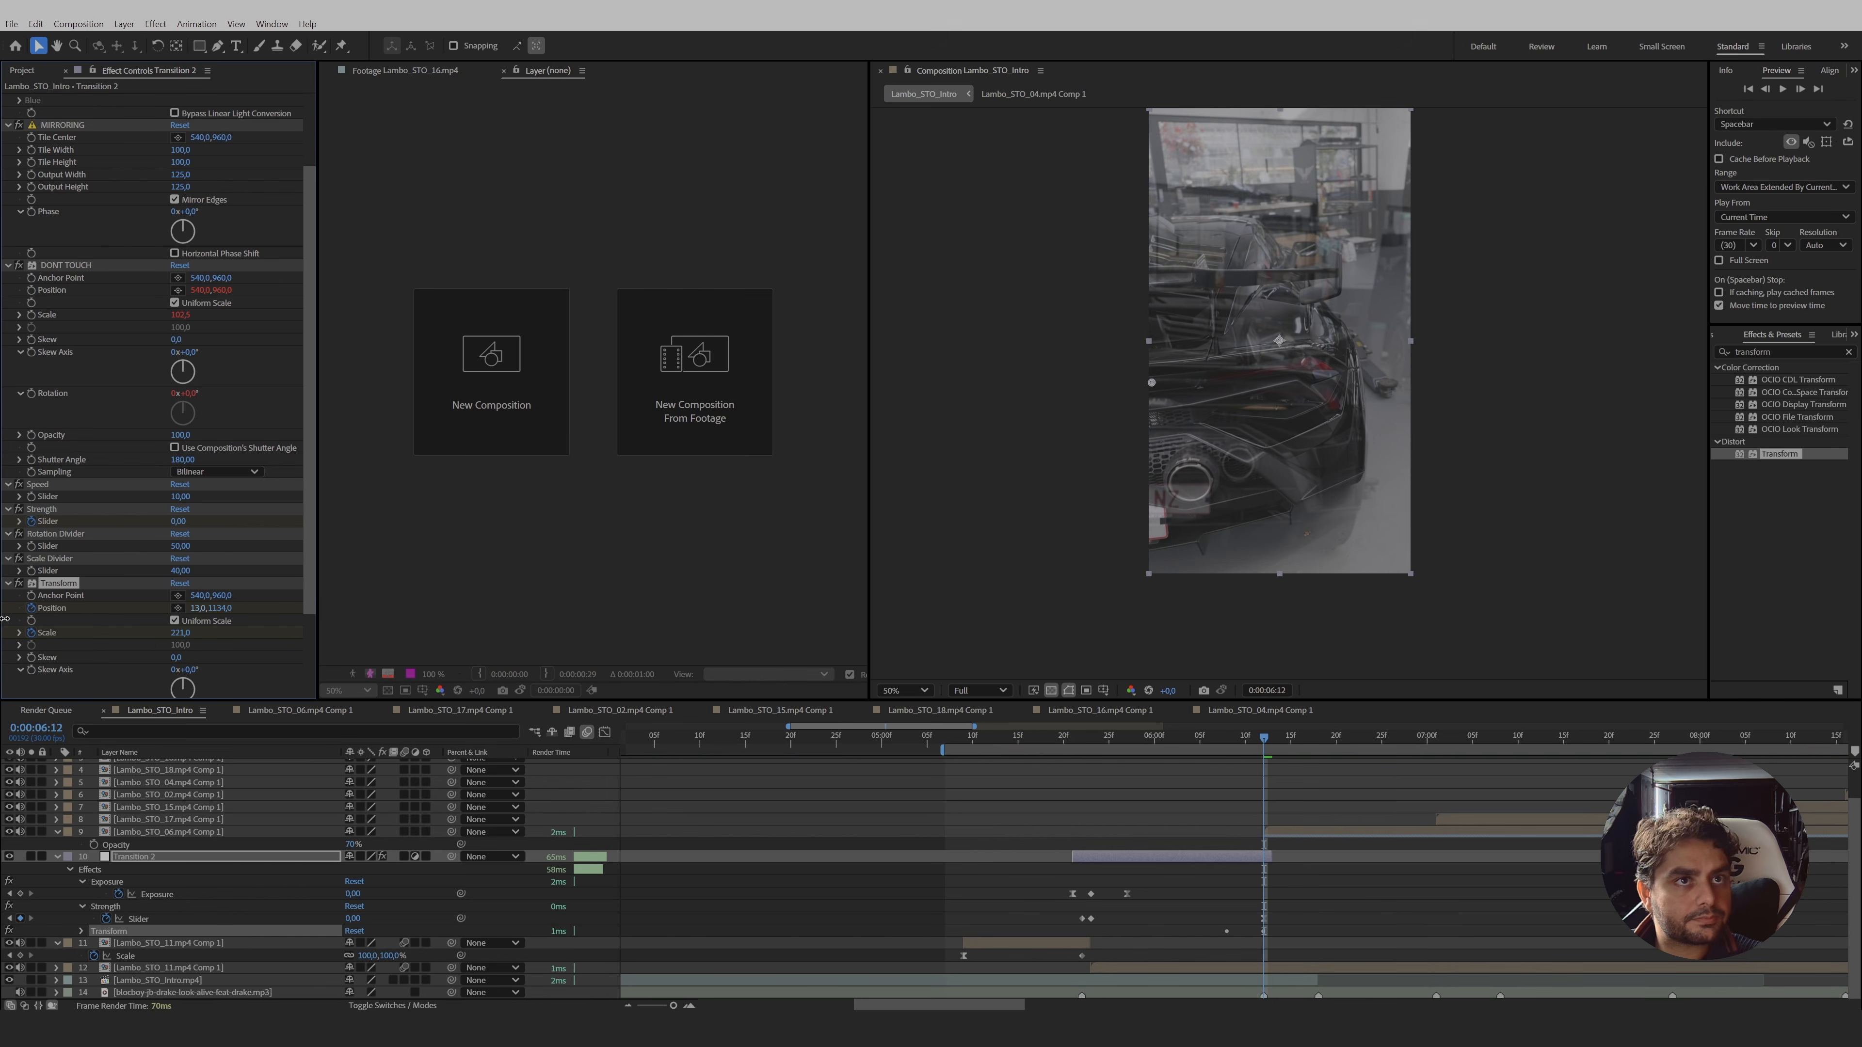
{"action": "left_click", "coordinate": [184, 633]}
{"action": "type", "text": "268"}
{"action": "key", "text": "Return"}
{"action": "mouse_move", "coordinate": [203, 609]}
{"action": "left_mouse_down"}
{"action": "mouse_move", "coordinate": [176, 613]}
{"action": "mouse_move", "coordinate": [214, 615]}
{"action": "mouse_move", "coordinate": [193, 617]}
{"action": "left_mouse_up"}
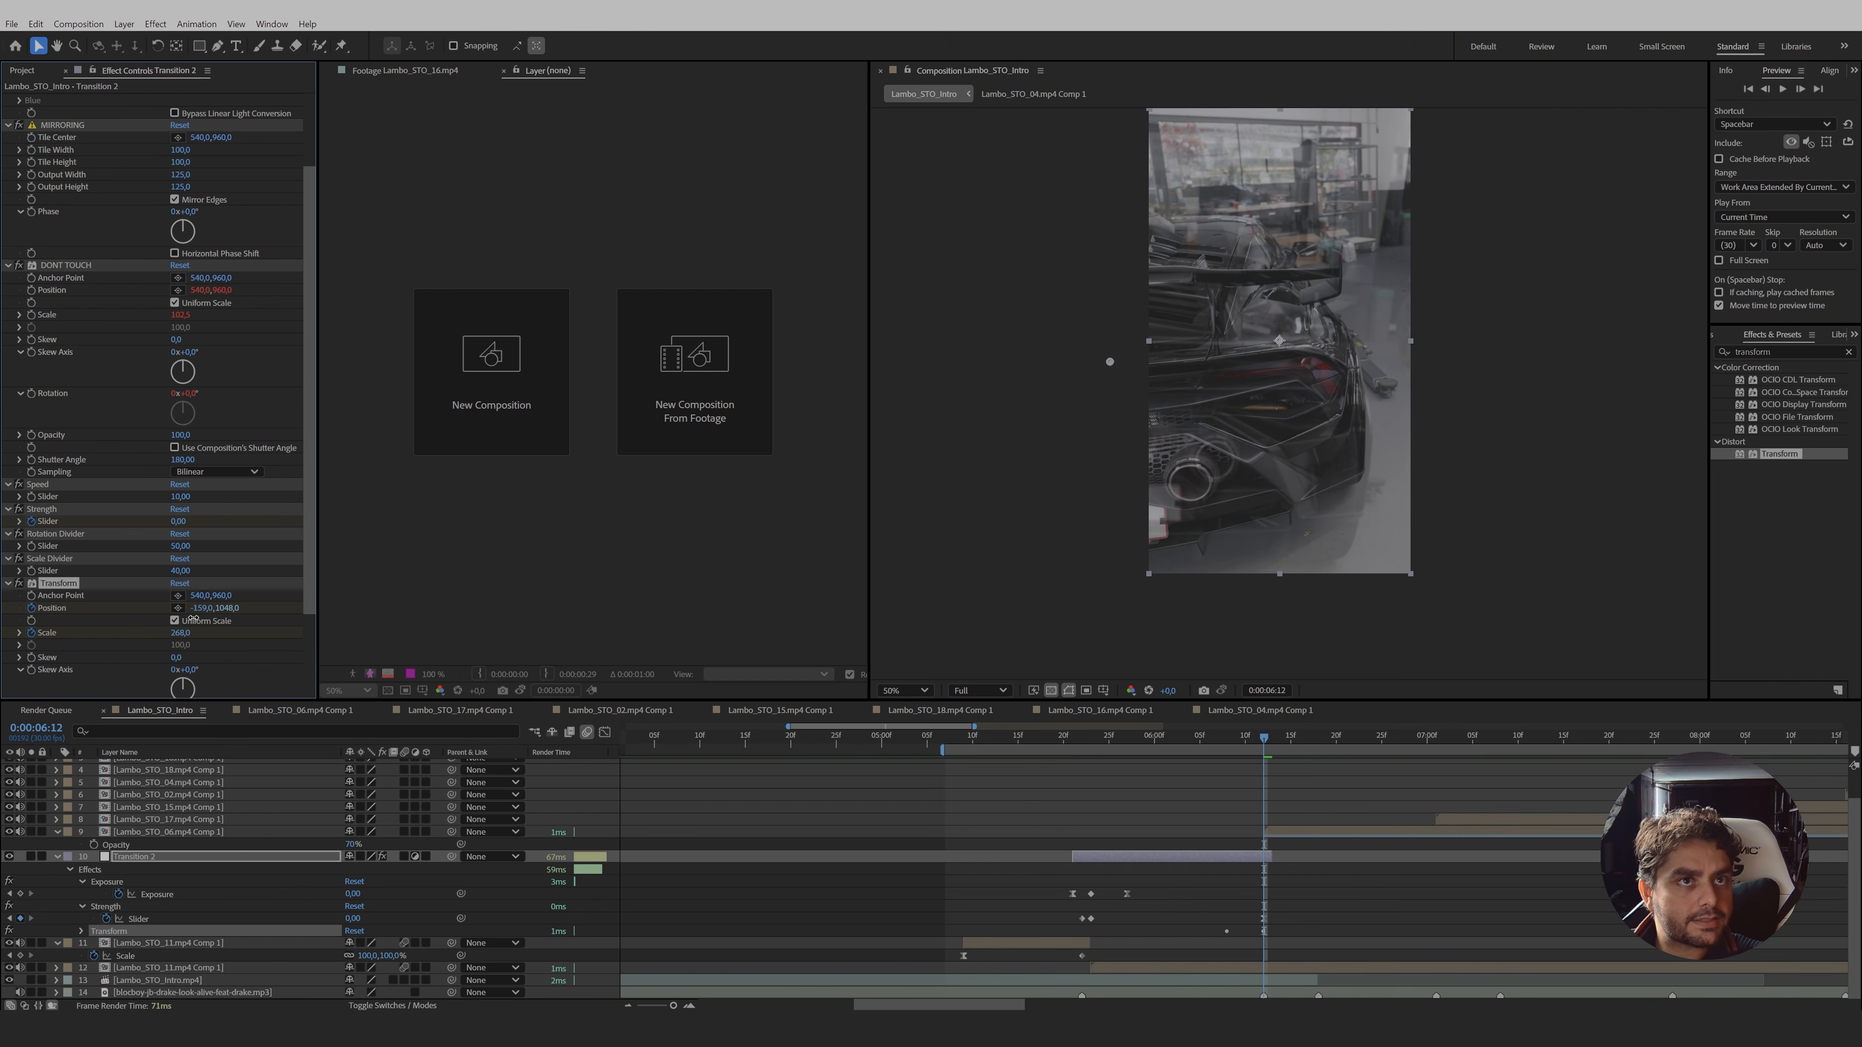
- Trim the transition adjustment layer's end back to the cut at 0:00:06:12, keeping it above the Lambo_STO_11 comp
{"action": "left_click", "coordinate": [1281, 865]}
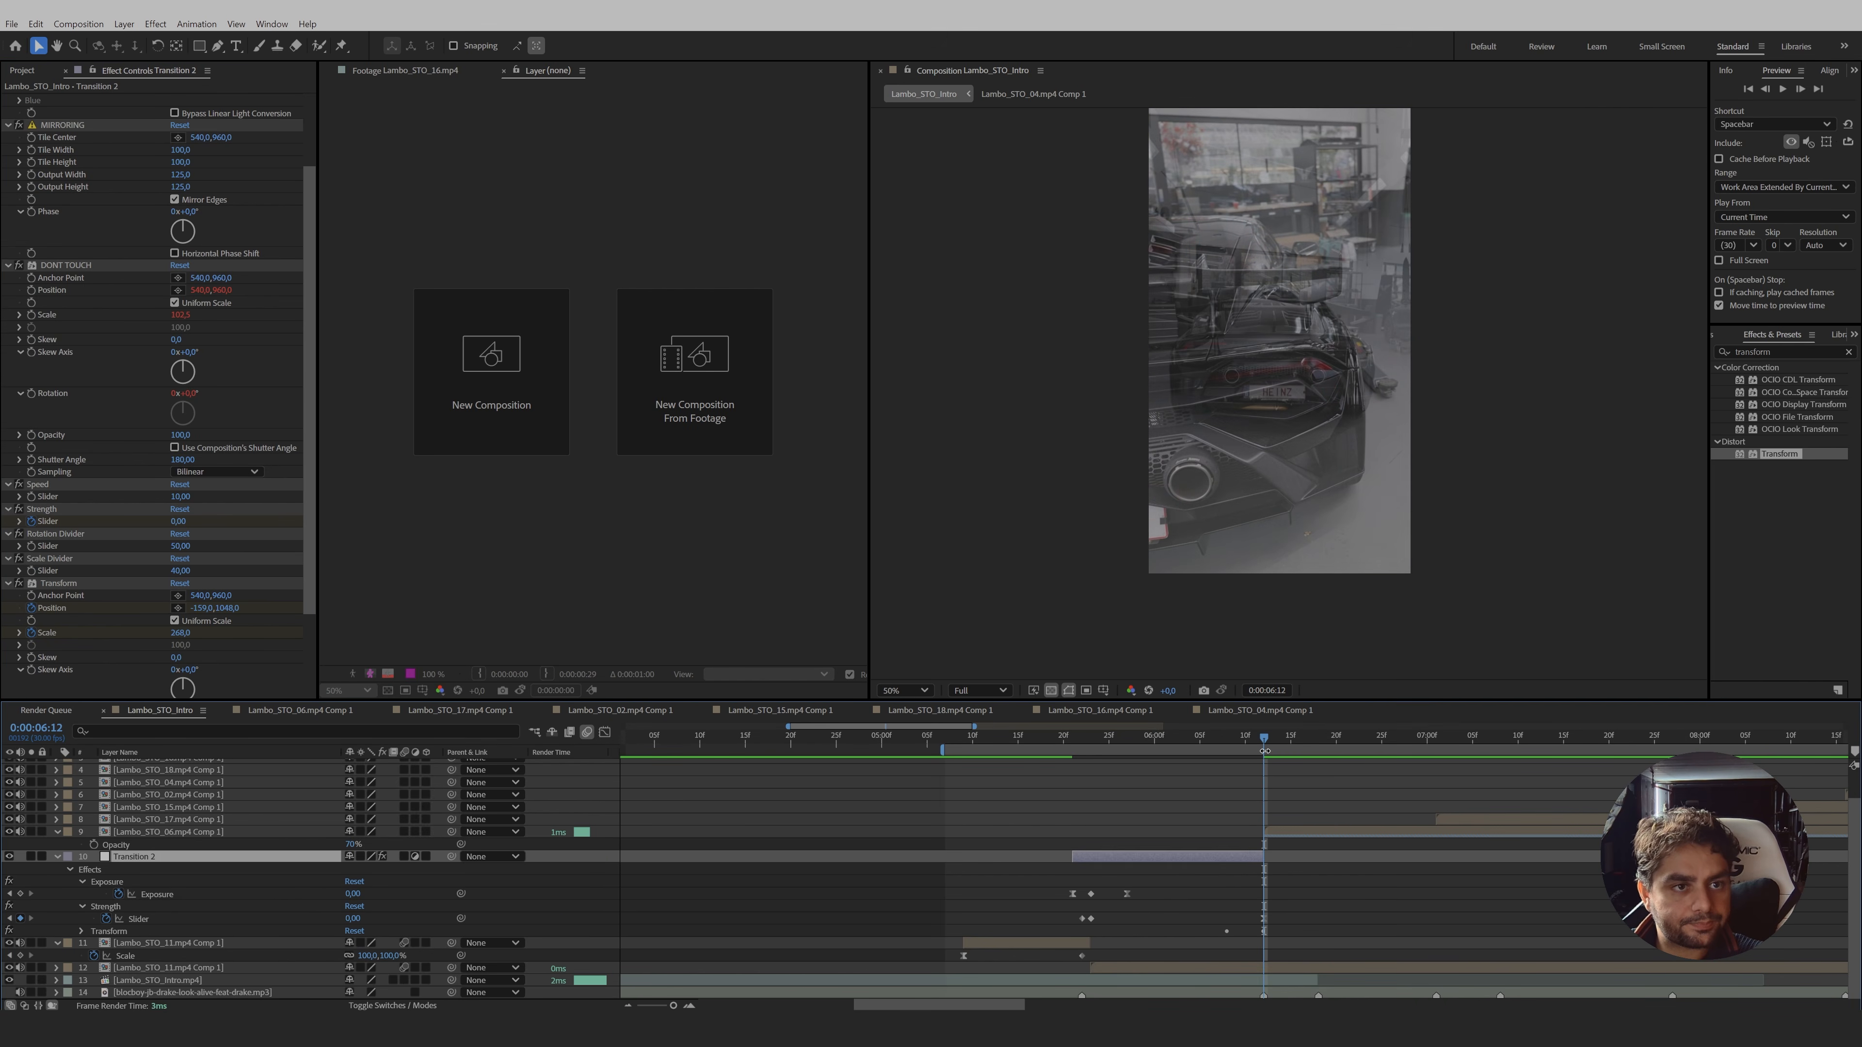
{"action": "mouse_move", "coordinate": [1265, 747]}
{"action": "left_mouse_down"}
{"action": "mouse_move", "coordinate": [1236, 748]}
{"action": "mouse_move", "coordinate": [1263, 748]}
{"action": "left_mouse_up"}
{"action": "left_click_drag", "start_coordinate": [242, 857], "coordinate": [220, 970]}
{"action": "scroll", "coordinate": [838, 905], "scroll_direction": "down", "scroll_amount": 1}
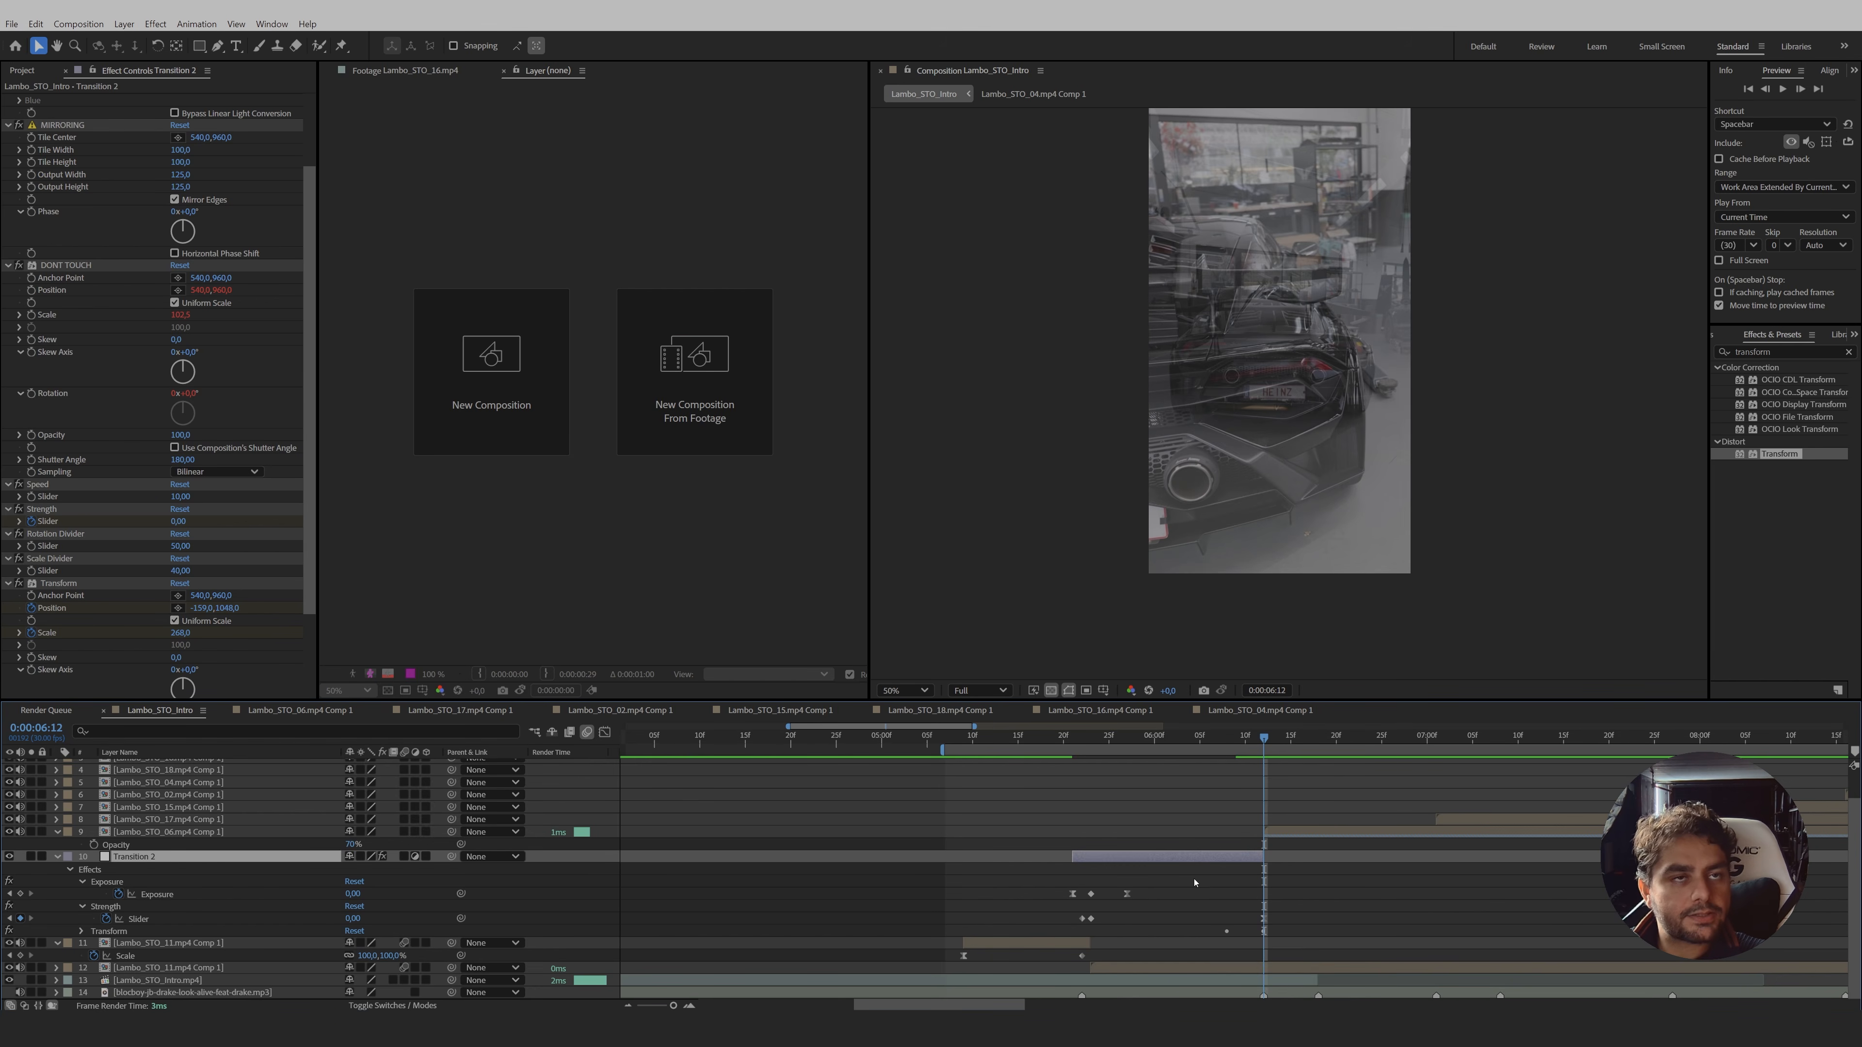
- Restore the Lambo_STO_06 comp's Opacity to 100% and check the zoom just before the cut
{"action": "left_click", "coordinate": [1267, 833]}
{"action": "left_click_drag", "start_coordinate": [351, 846], "coordinate": [1106, 844]}
{"action": "left_click_drag", "start_coordinate": [1263, 738], "coordinate": [1237, 771]}
- Reveal the transition layer's modified properties and apply Easy Ease to the first Transform Position and Scale keyframes
{"action": "left_click", "coordinate": [1236, 858]}
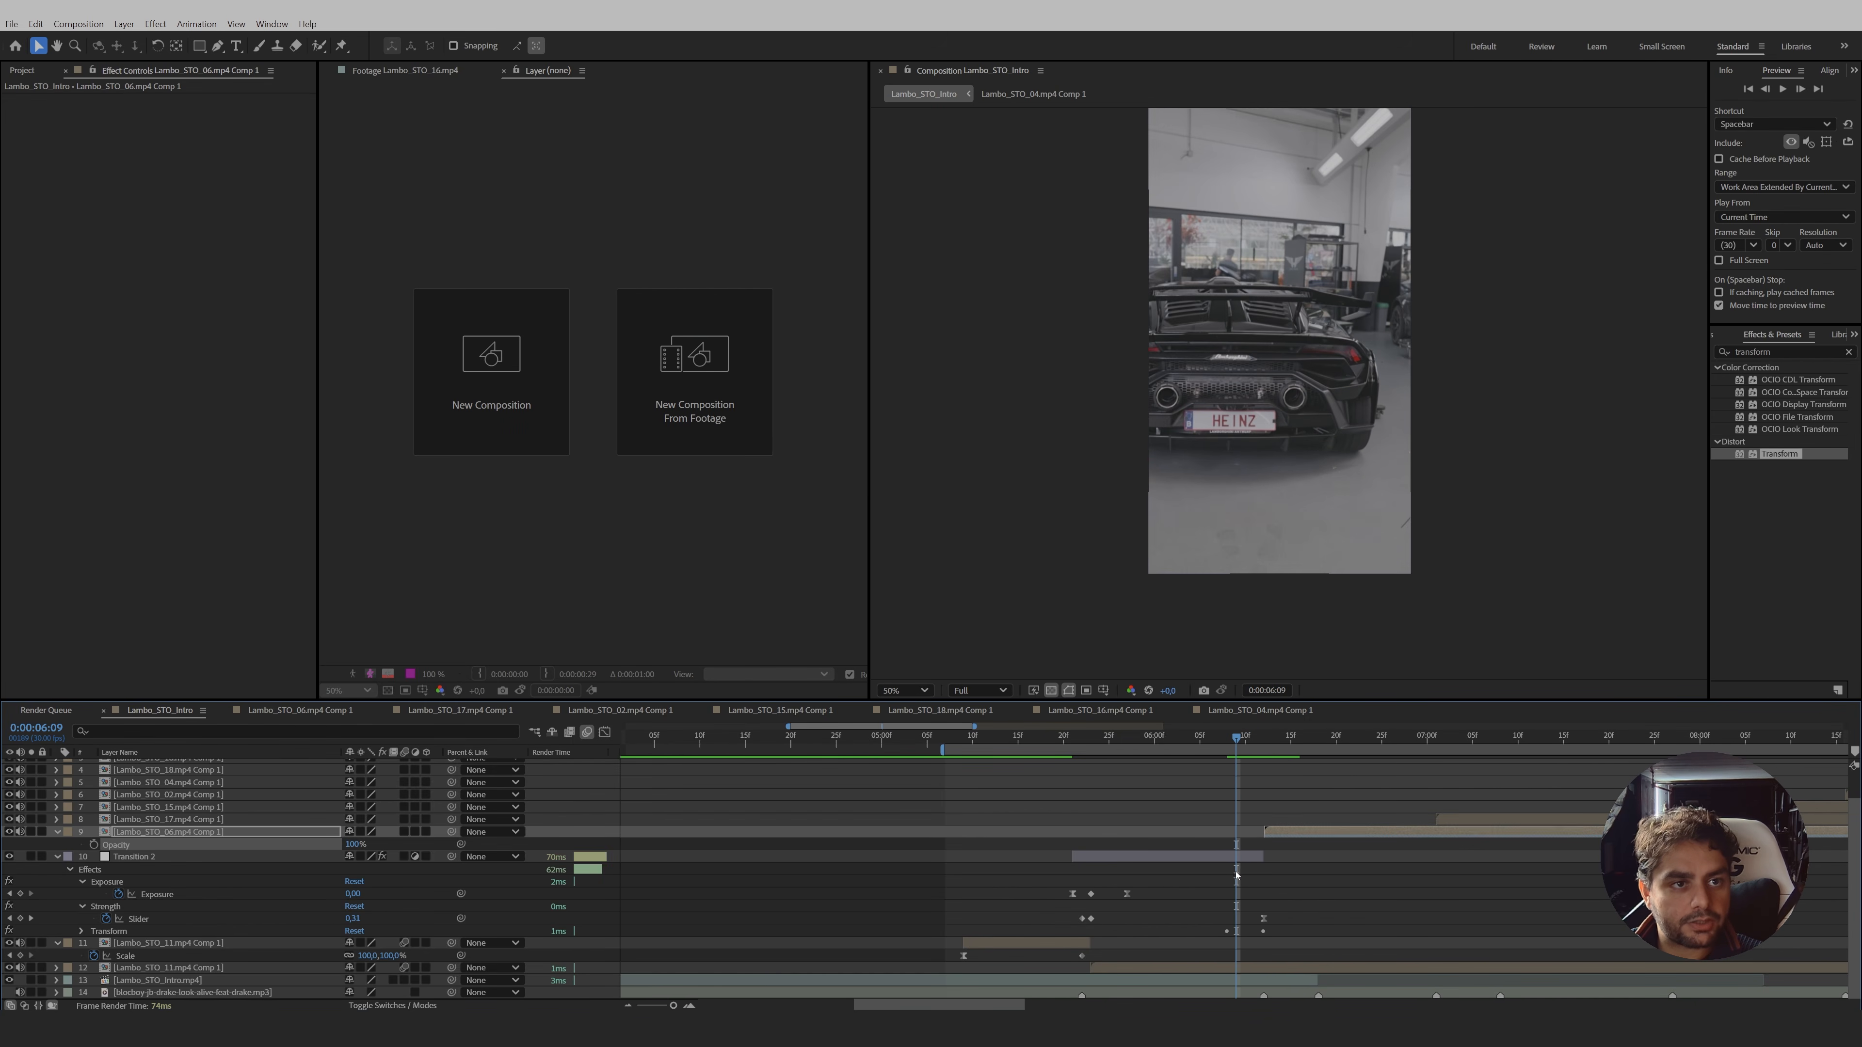
{"action": "key", "text": "u"}
{"action": "key", "text": "u"}
{"action": "key", "text": "u"}
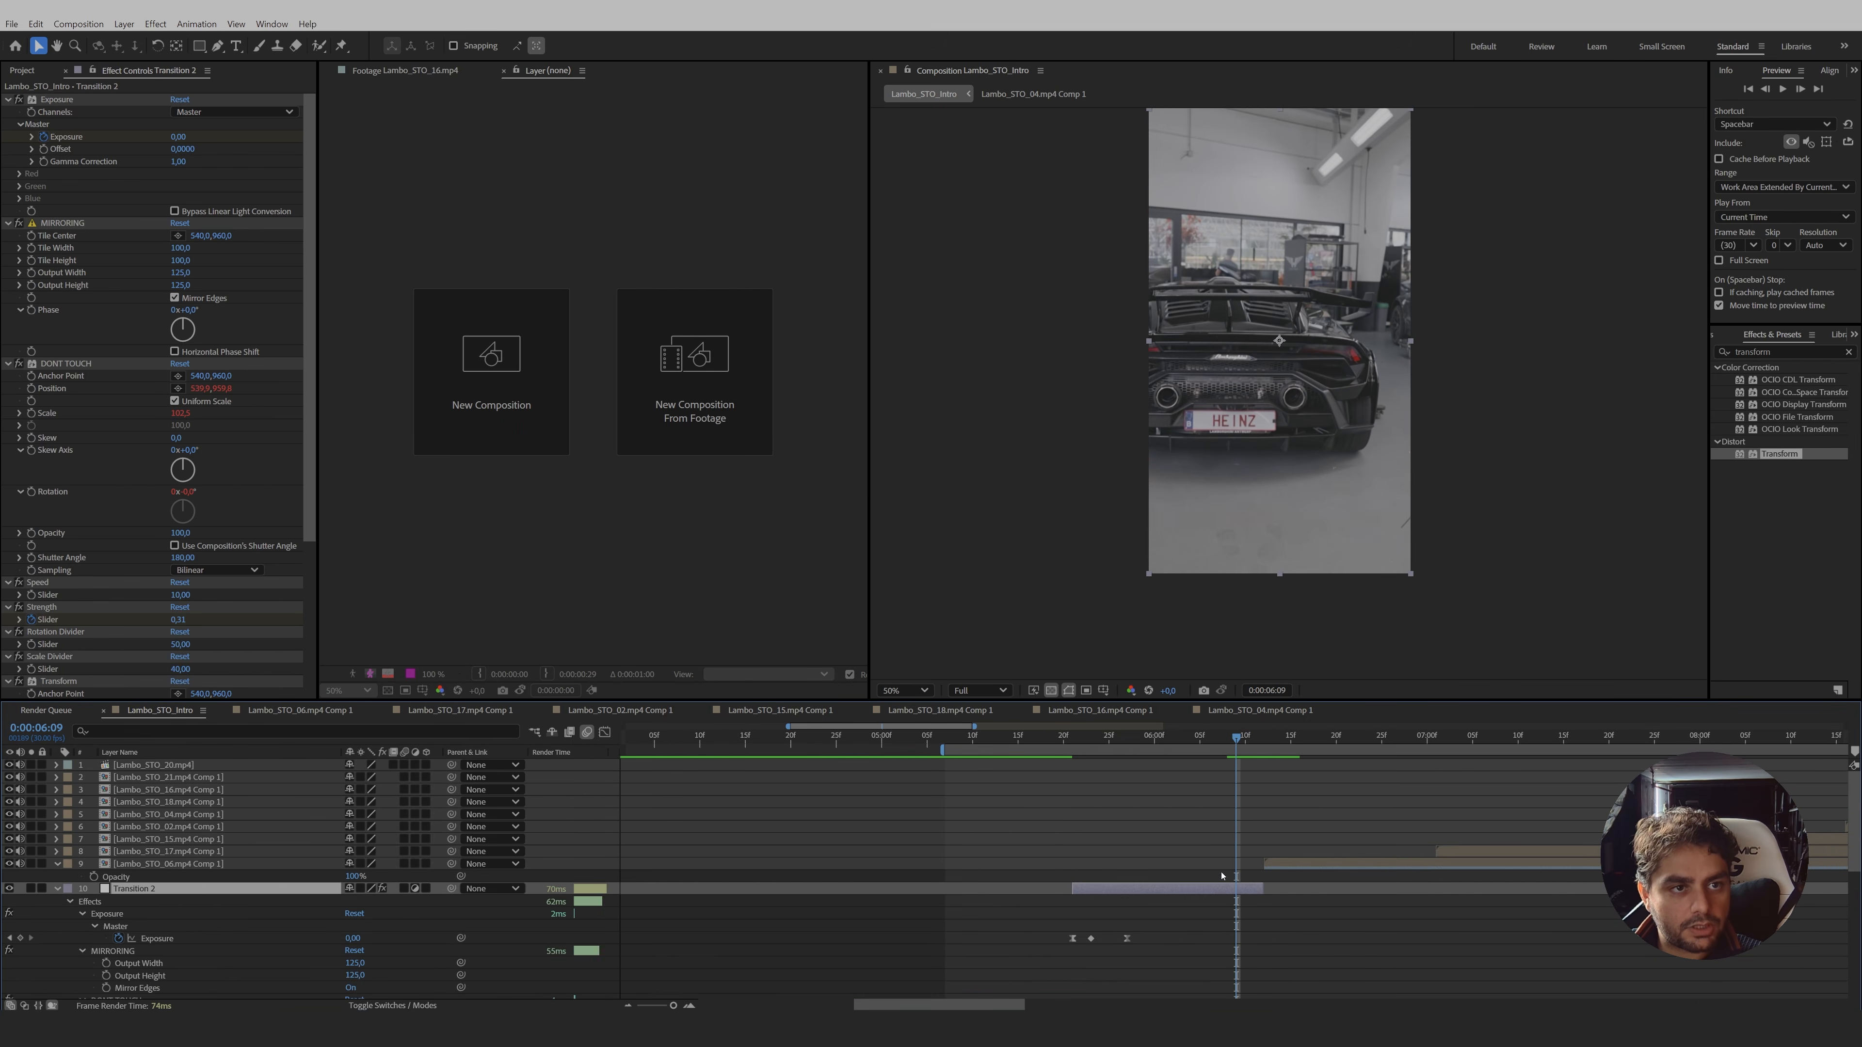
{"action": "scroll", "coordinate": [1239, 893], "scroll_direction": "down", "scroll_amount": 6}
{"action": "scroll", "coordinate": [1245, 946], "scroll_direction": "down", "scroll_amount": 1}
{"action": "left_click_drag", "start_coordinate": [1206, 945], "coordinate": [1239, 982]}
{"action": "right_click", "coordinate": [1228, 975]}
{"action": "mouse_move", "coordinate": [1280, 970]}
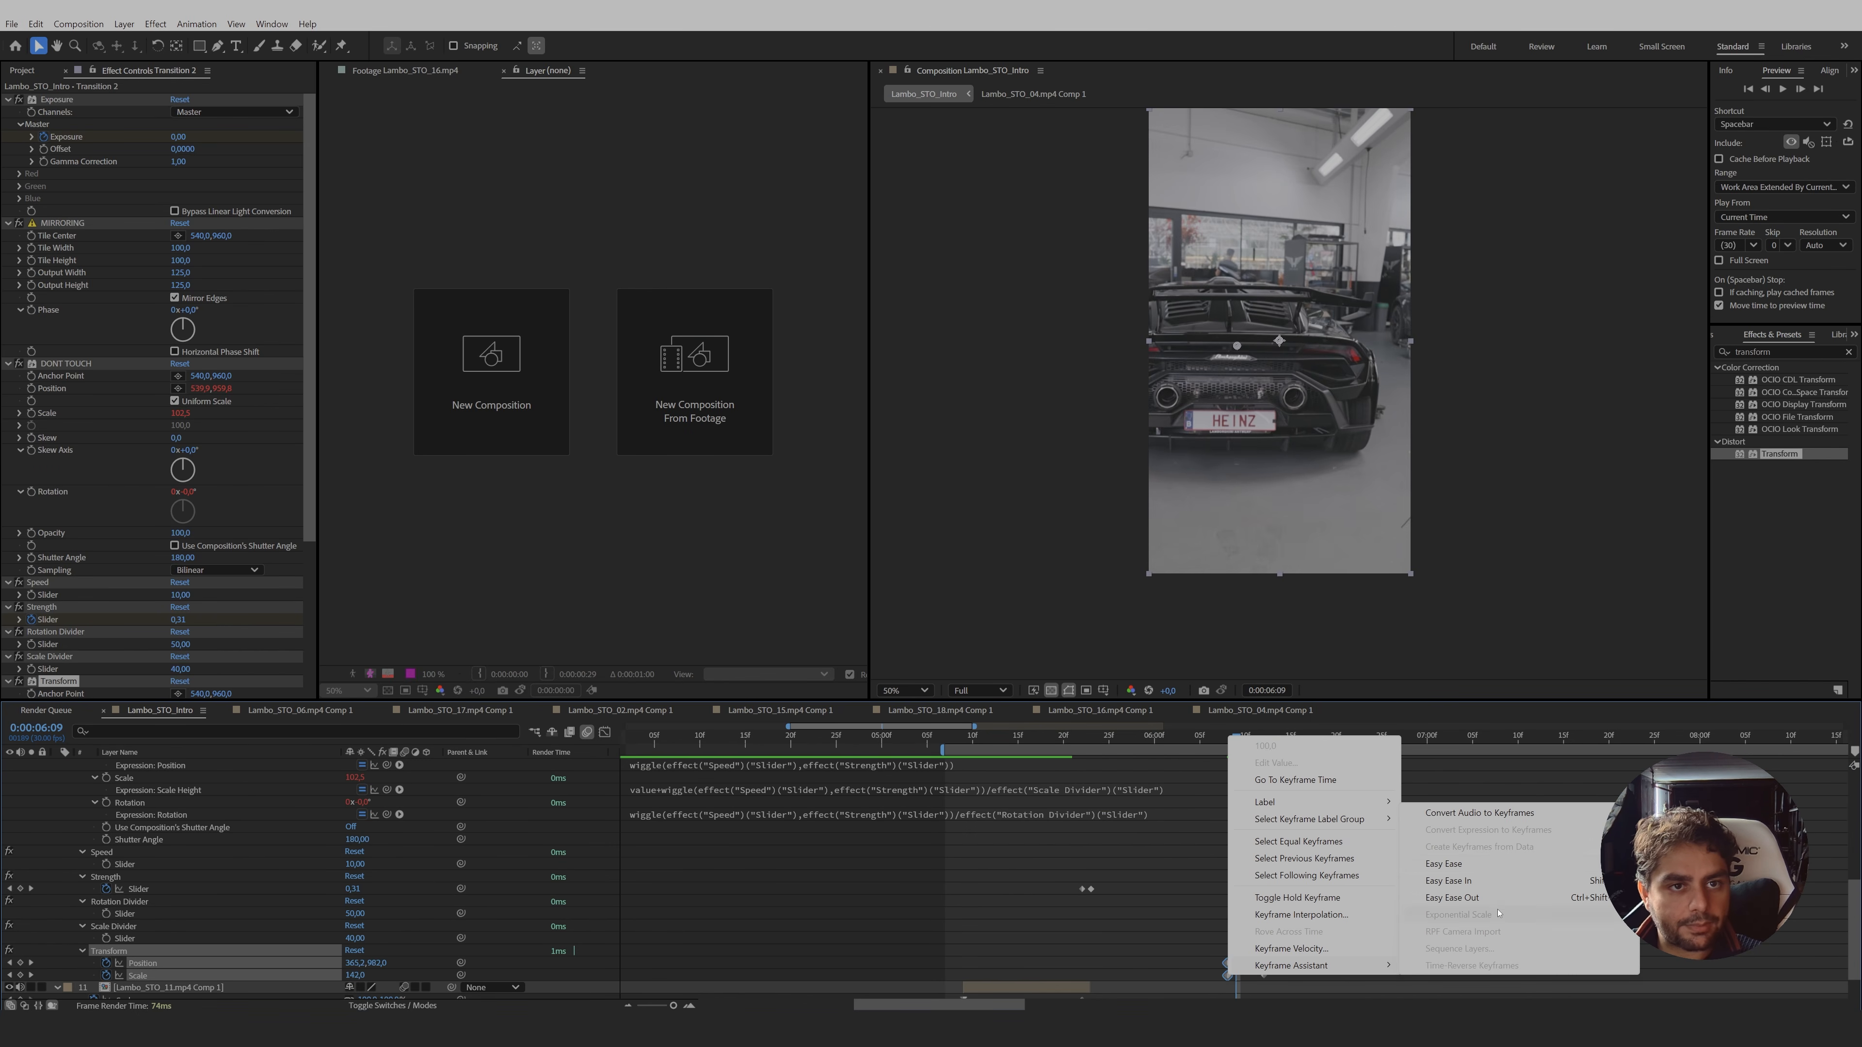
{"action": "left_click", "coordinate": [1484, 870]}
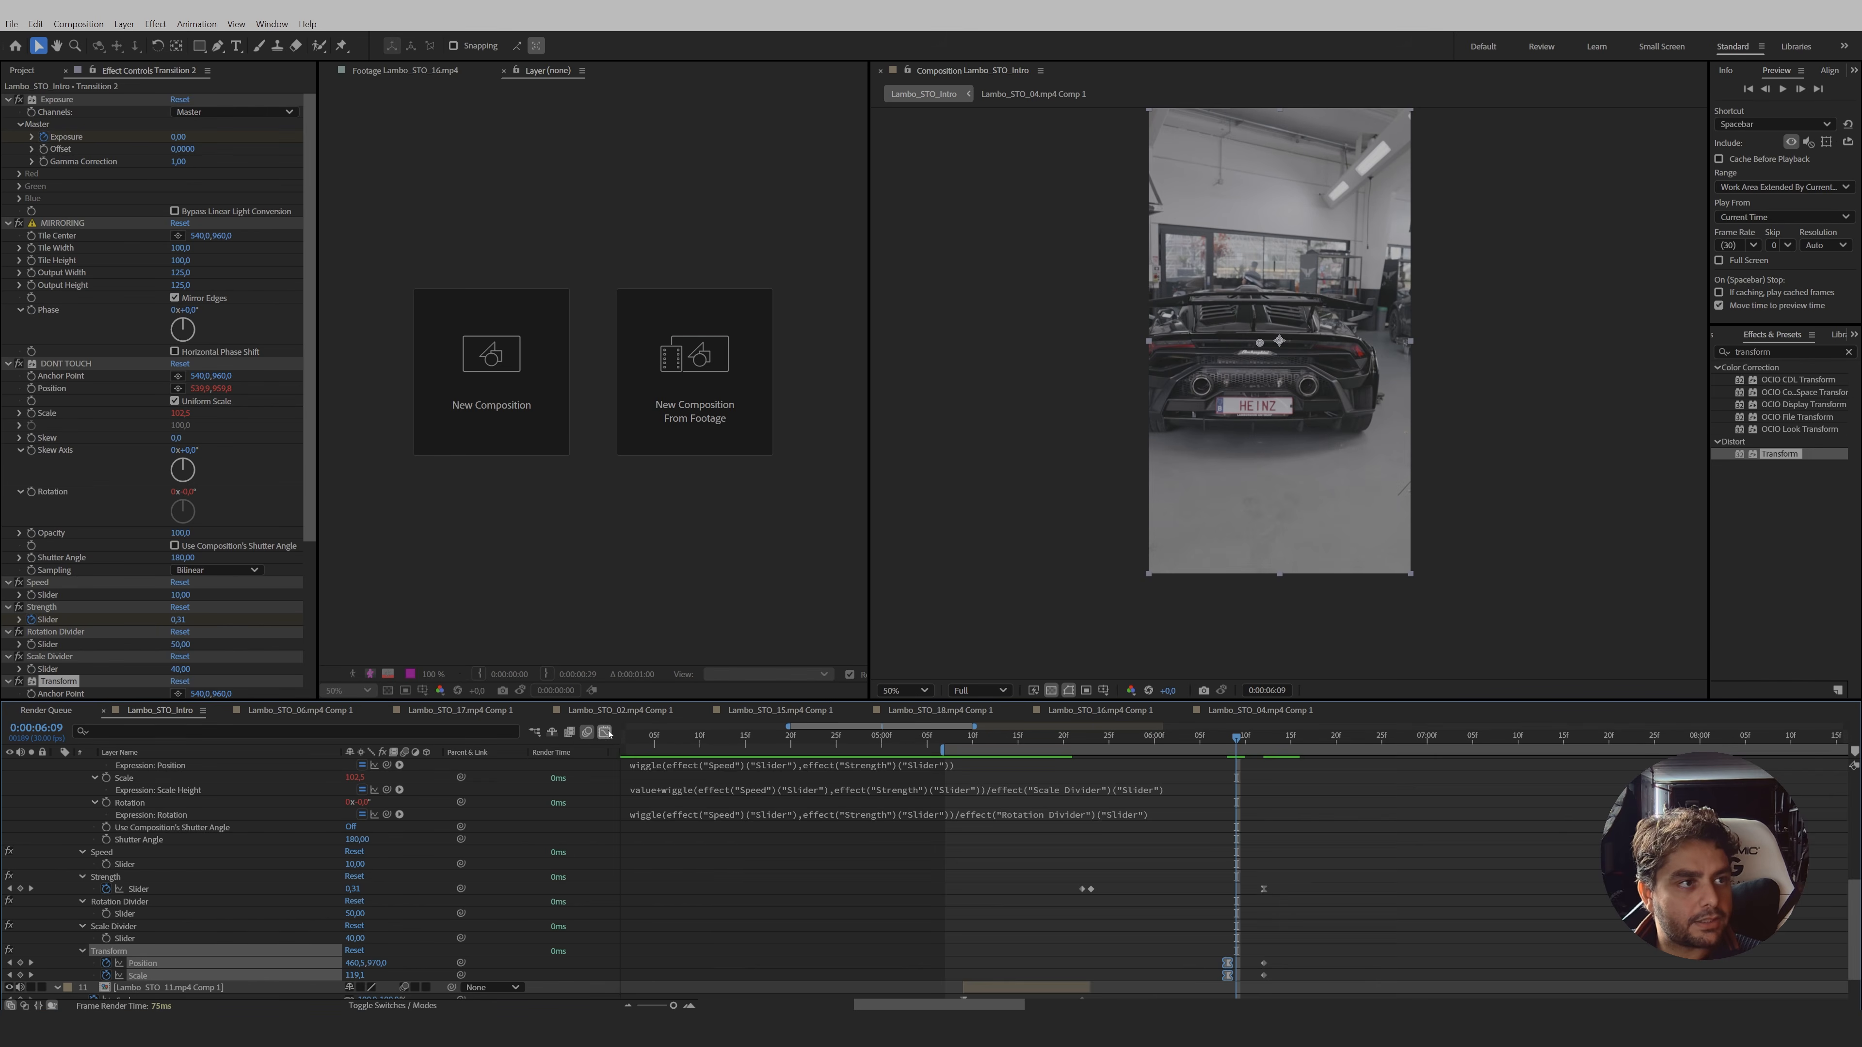
- Lengthen the outgoing ease of the first Position and Scale keyframes in the speed graph so the zoom accelerates into the cut
{"action": "left_click", "coordinate": [605, 732]}
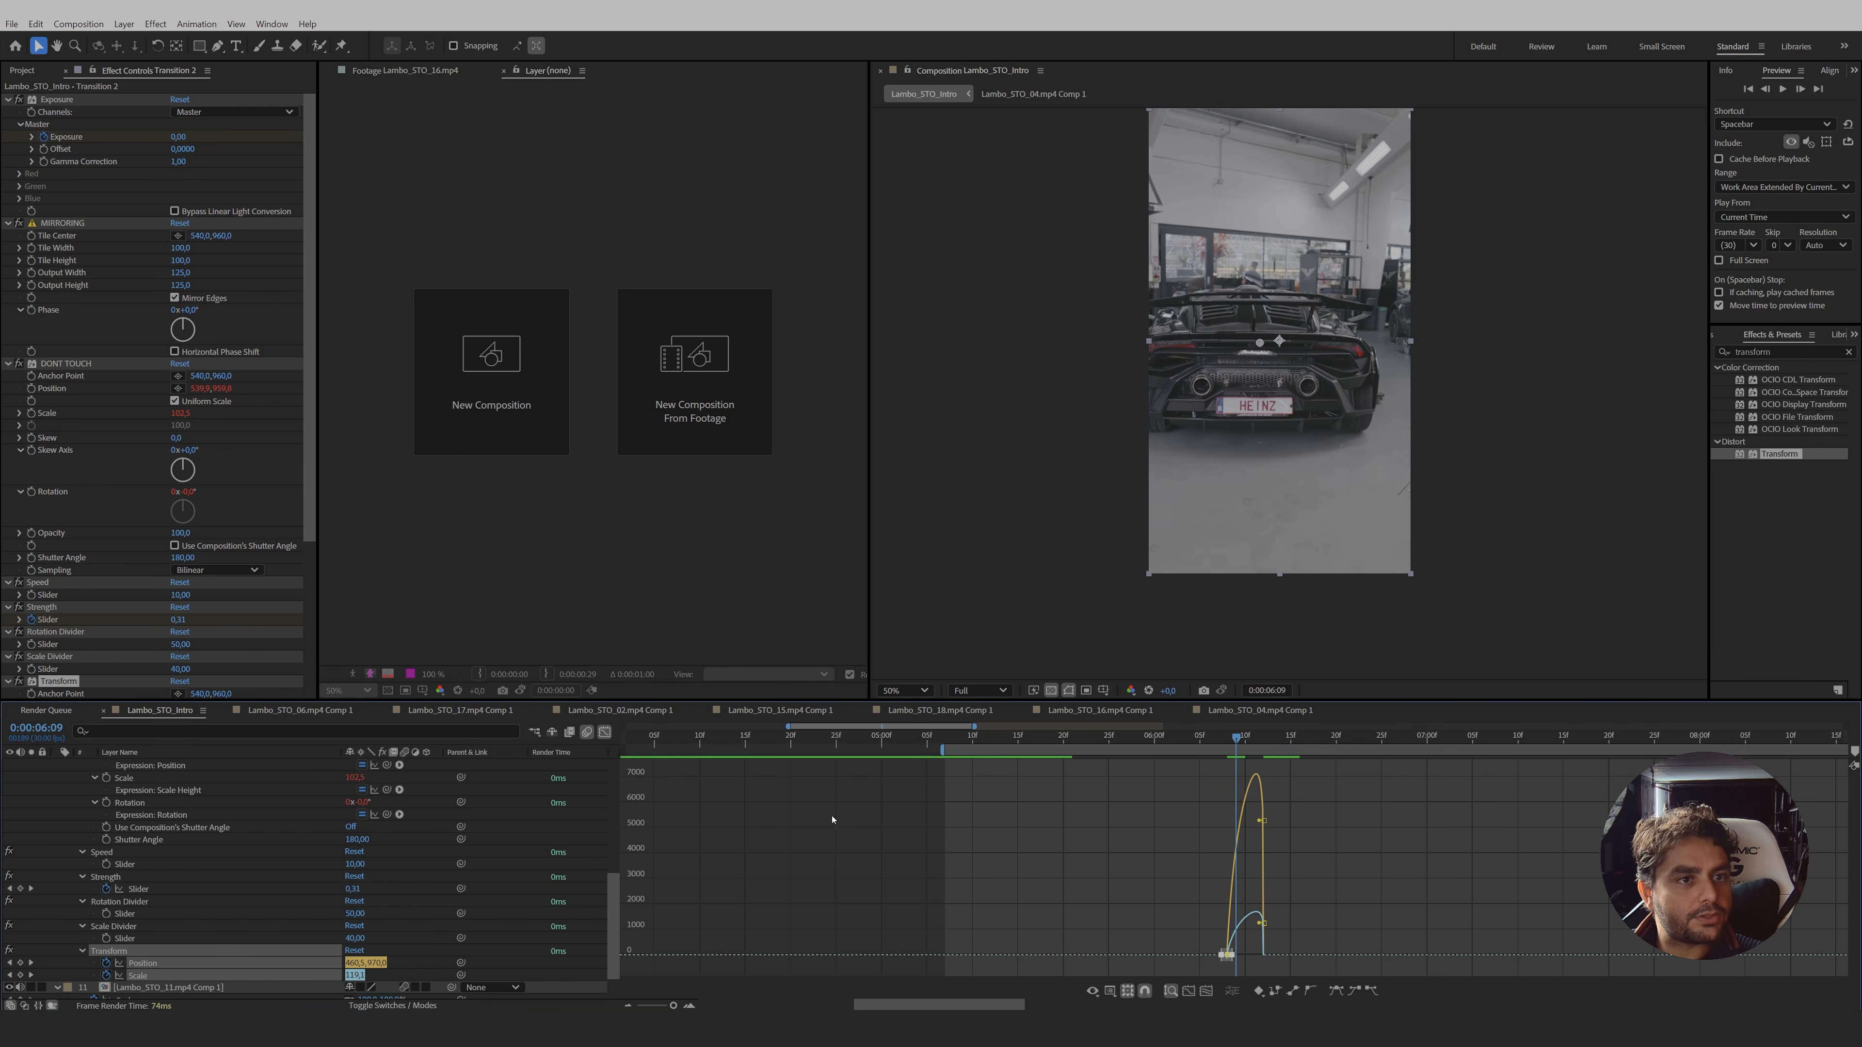
{"action": "left_click", "coordinate": [689, 1005]}
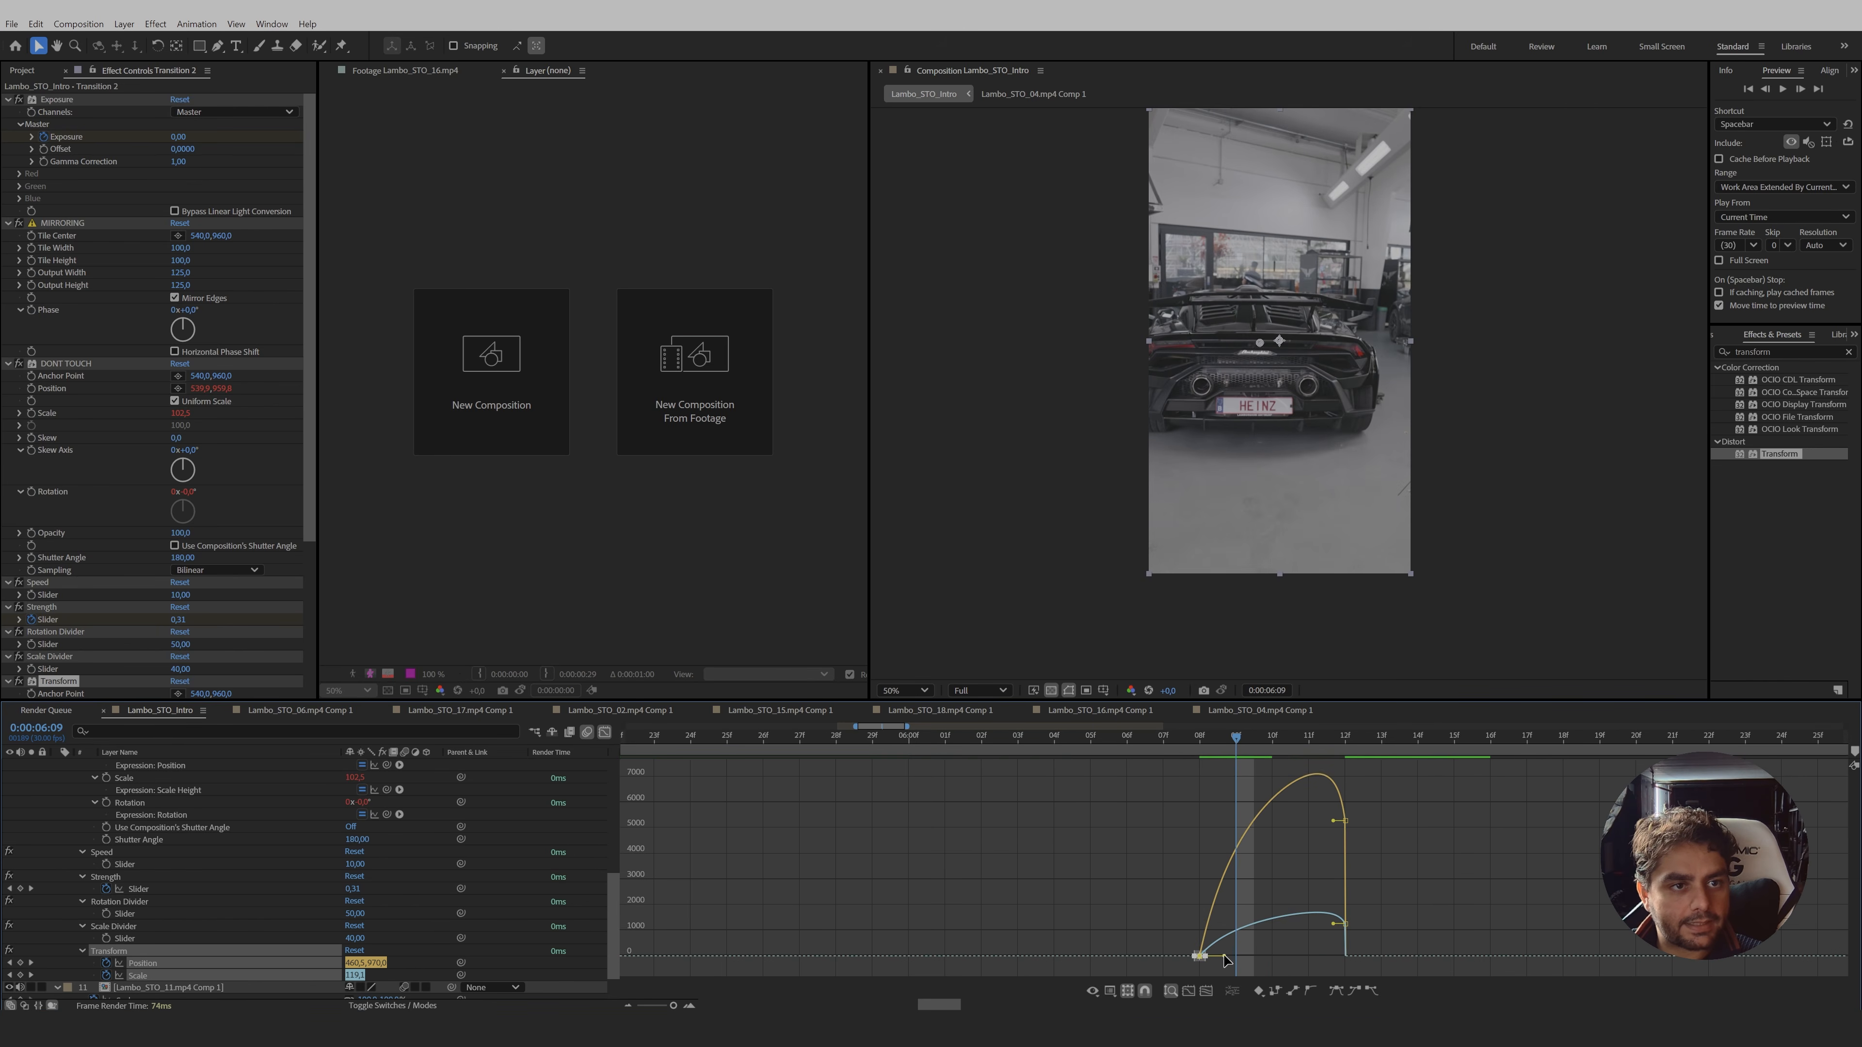
{"action": "left_click_drag", "start_coordinate": [1228, 962], "coordinate": [1259, 958]}
{"action": "left_click", "coordinate": [604, 733]}
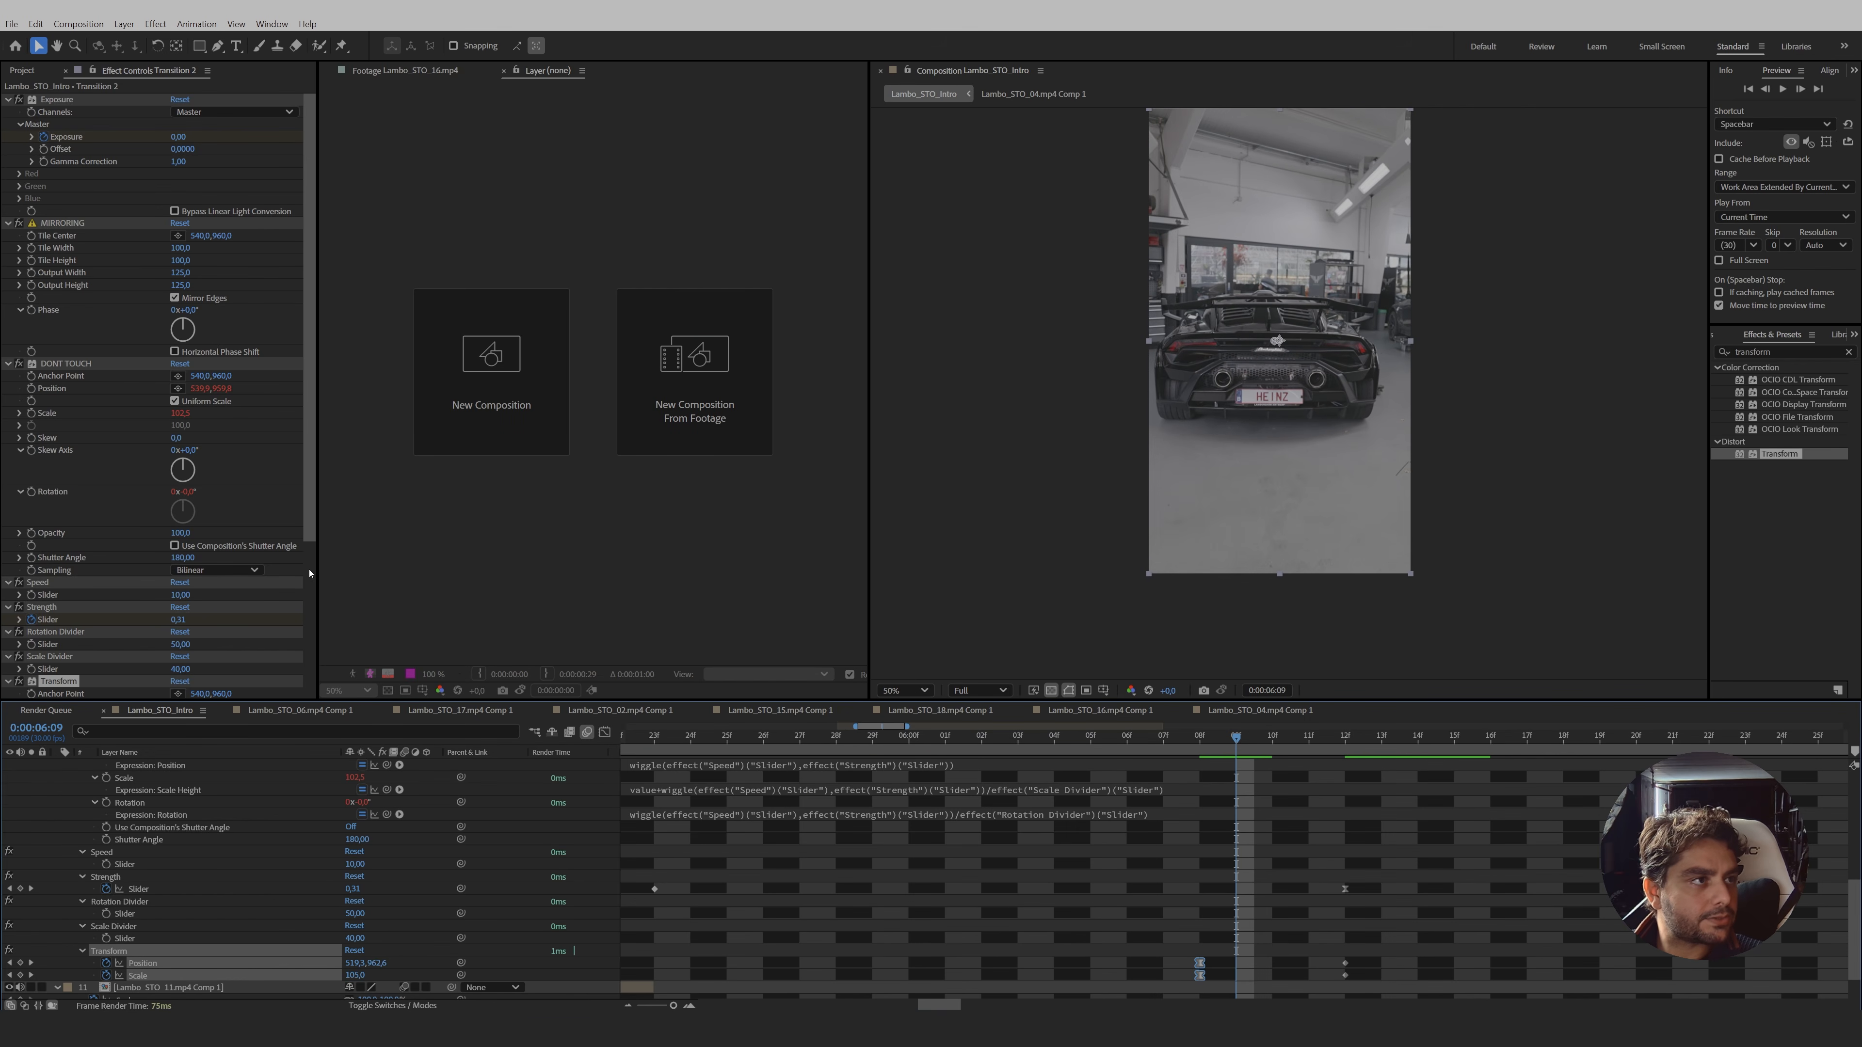
{"action": "scroll", "coordinate": [265, 645], "scroll_direction": "down", "scroll_amount": 5}
{"action": "left_click", "coordinate": [265, 645]}
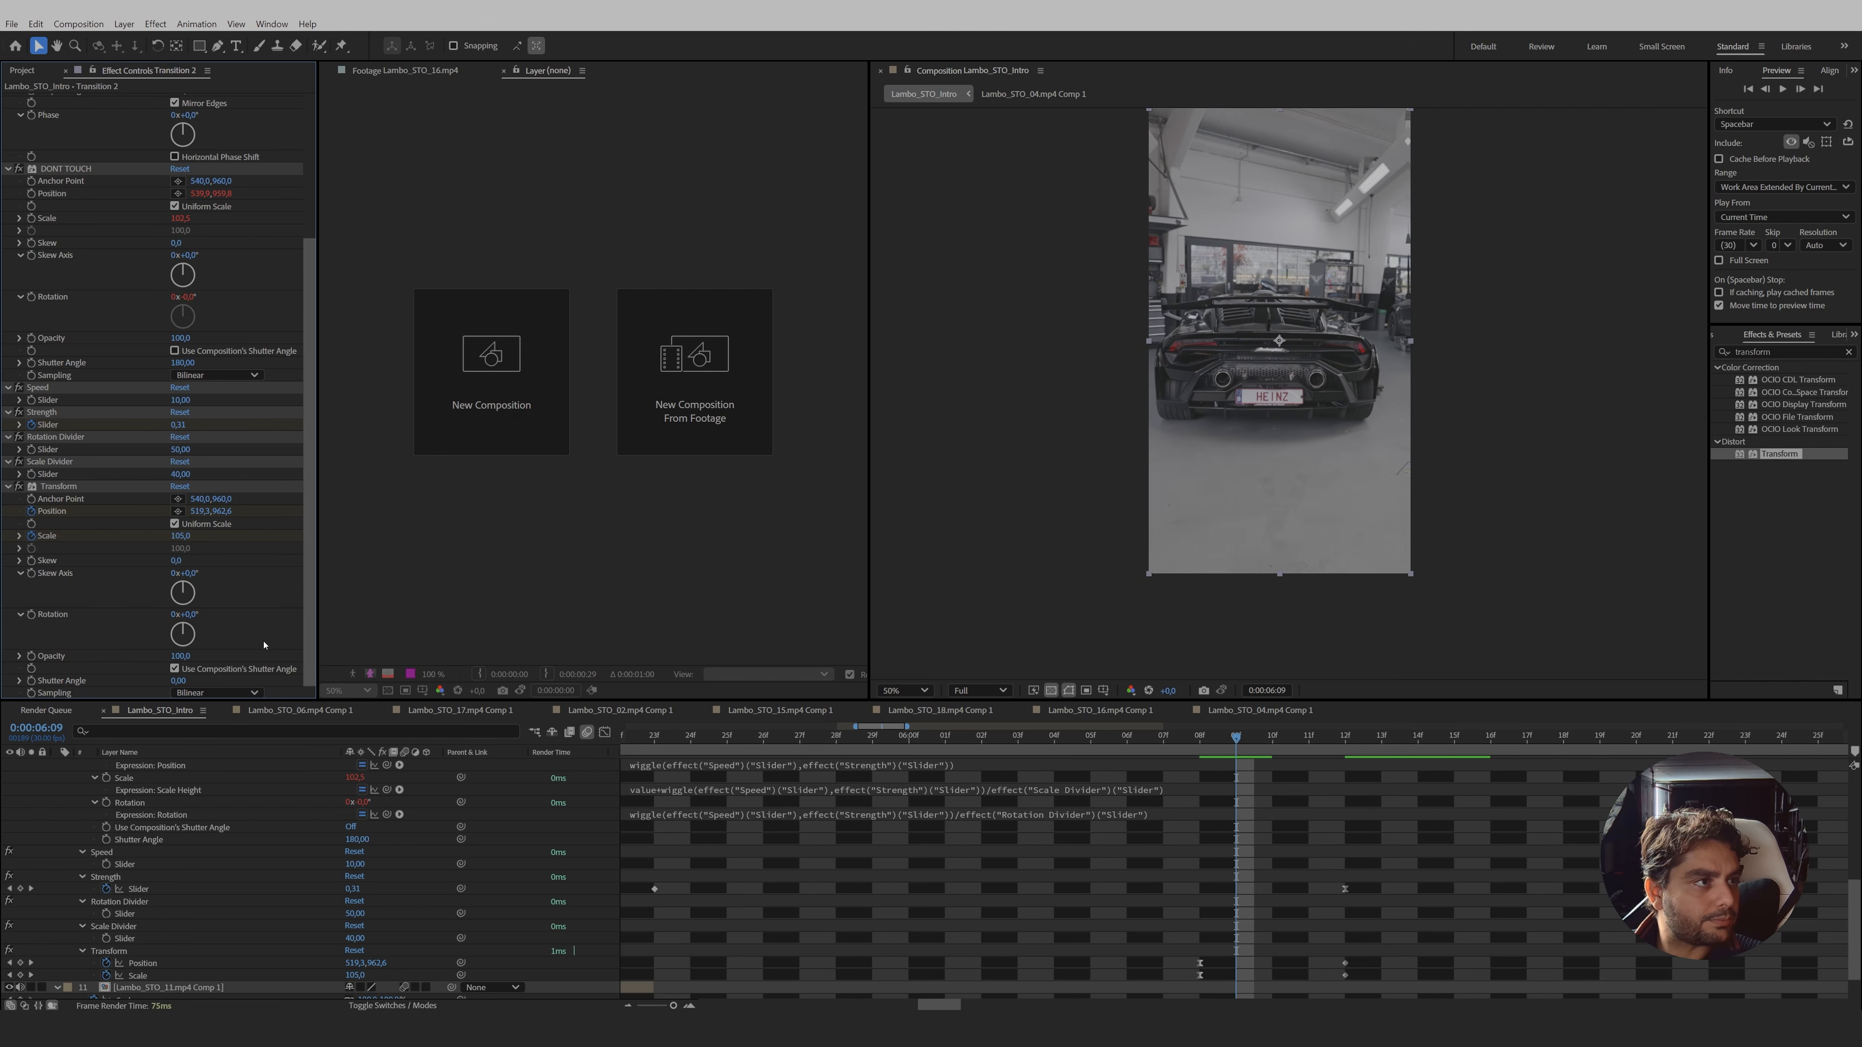
- Turn off the Transform effect's use of the composition's shutter angle, set its Shutter Angle to 180, and review the zoom transition
{"action": "left_click", "coordinate": [175, 670]}
{"action": "left_click", "coordinate": [180, 681]}
{"action": "type", "text": "4"}
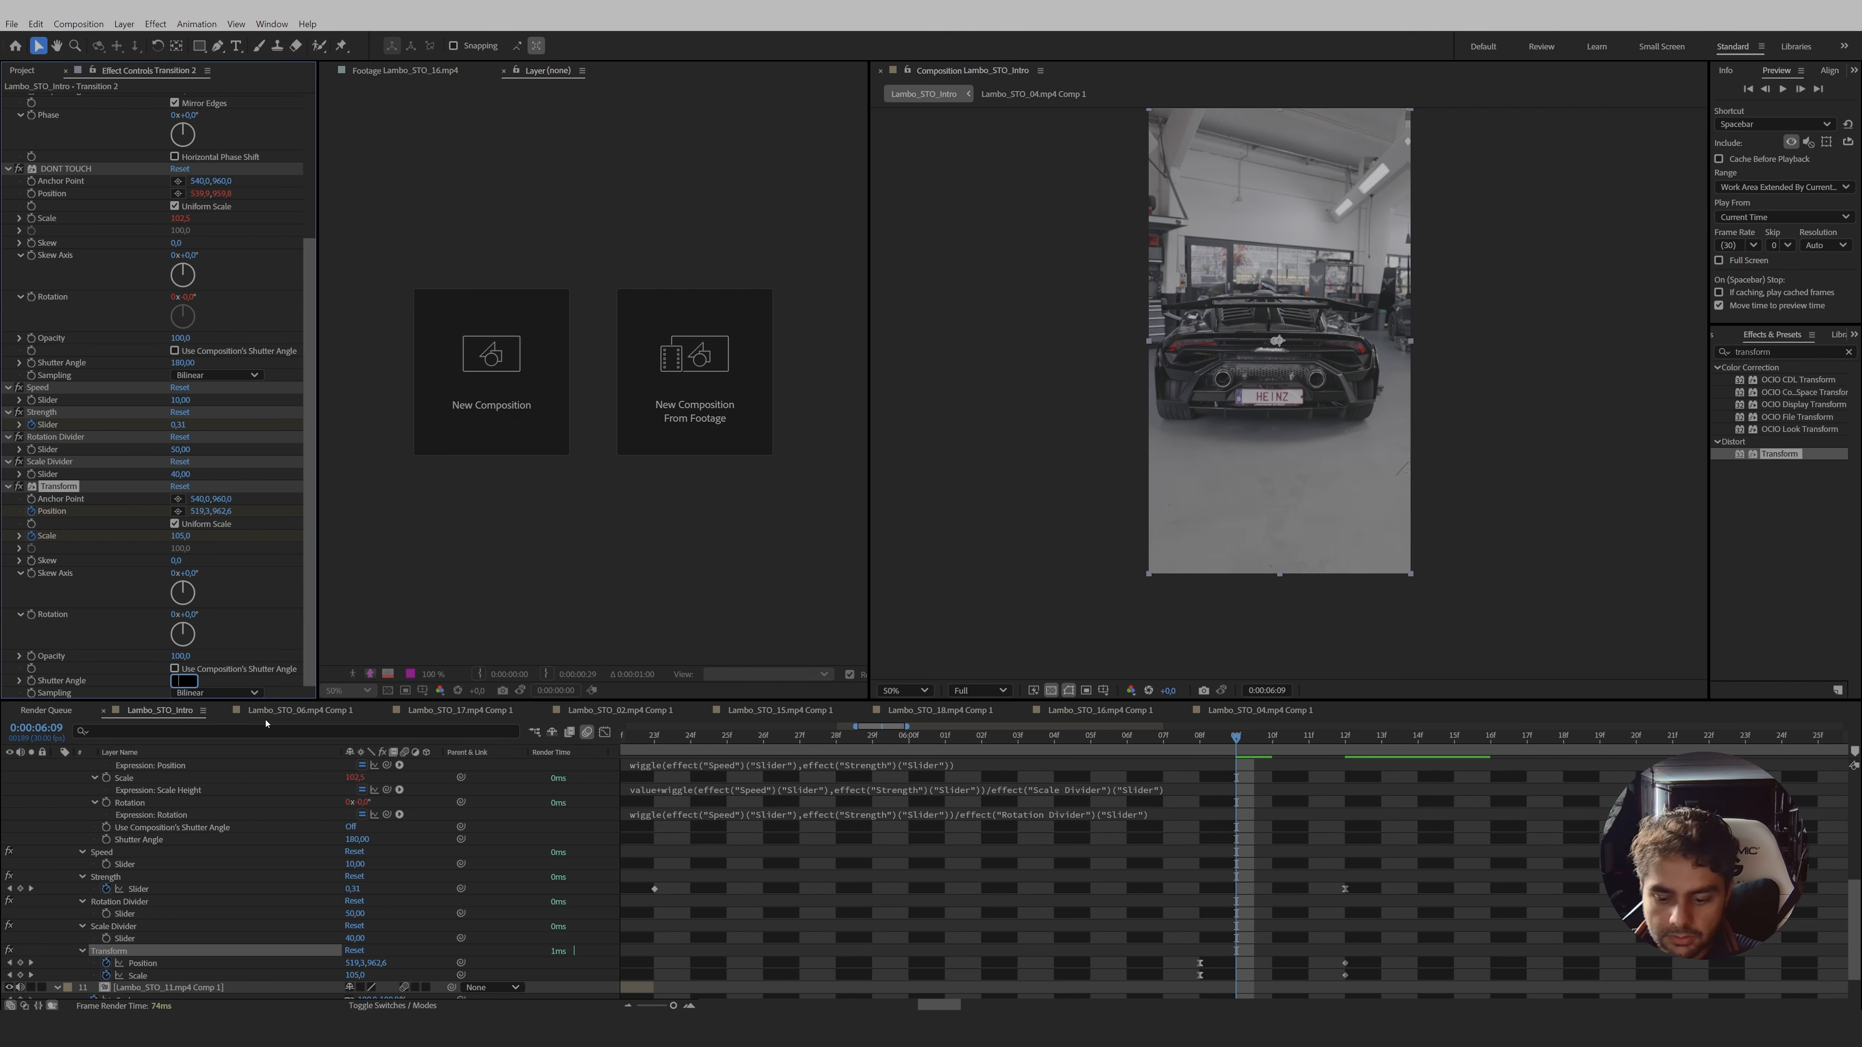
{"action": "key", "text": "Return"}
{"action": "left_click_drag", "start_coordinate": [1237, 737], "coordinate": [1129, 748]}
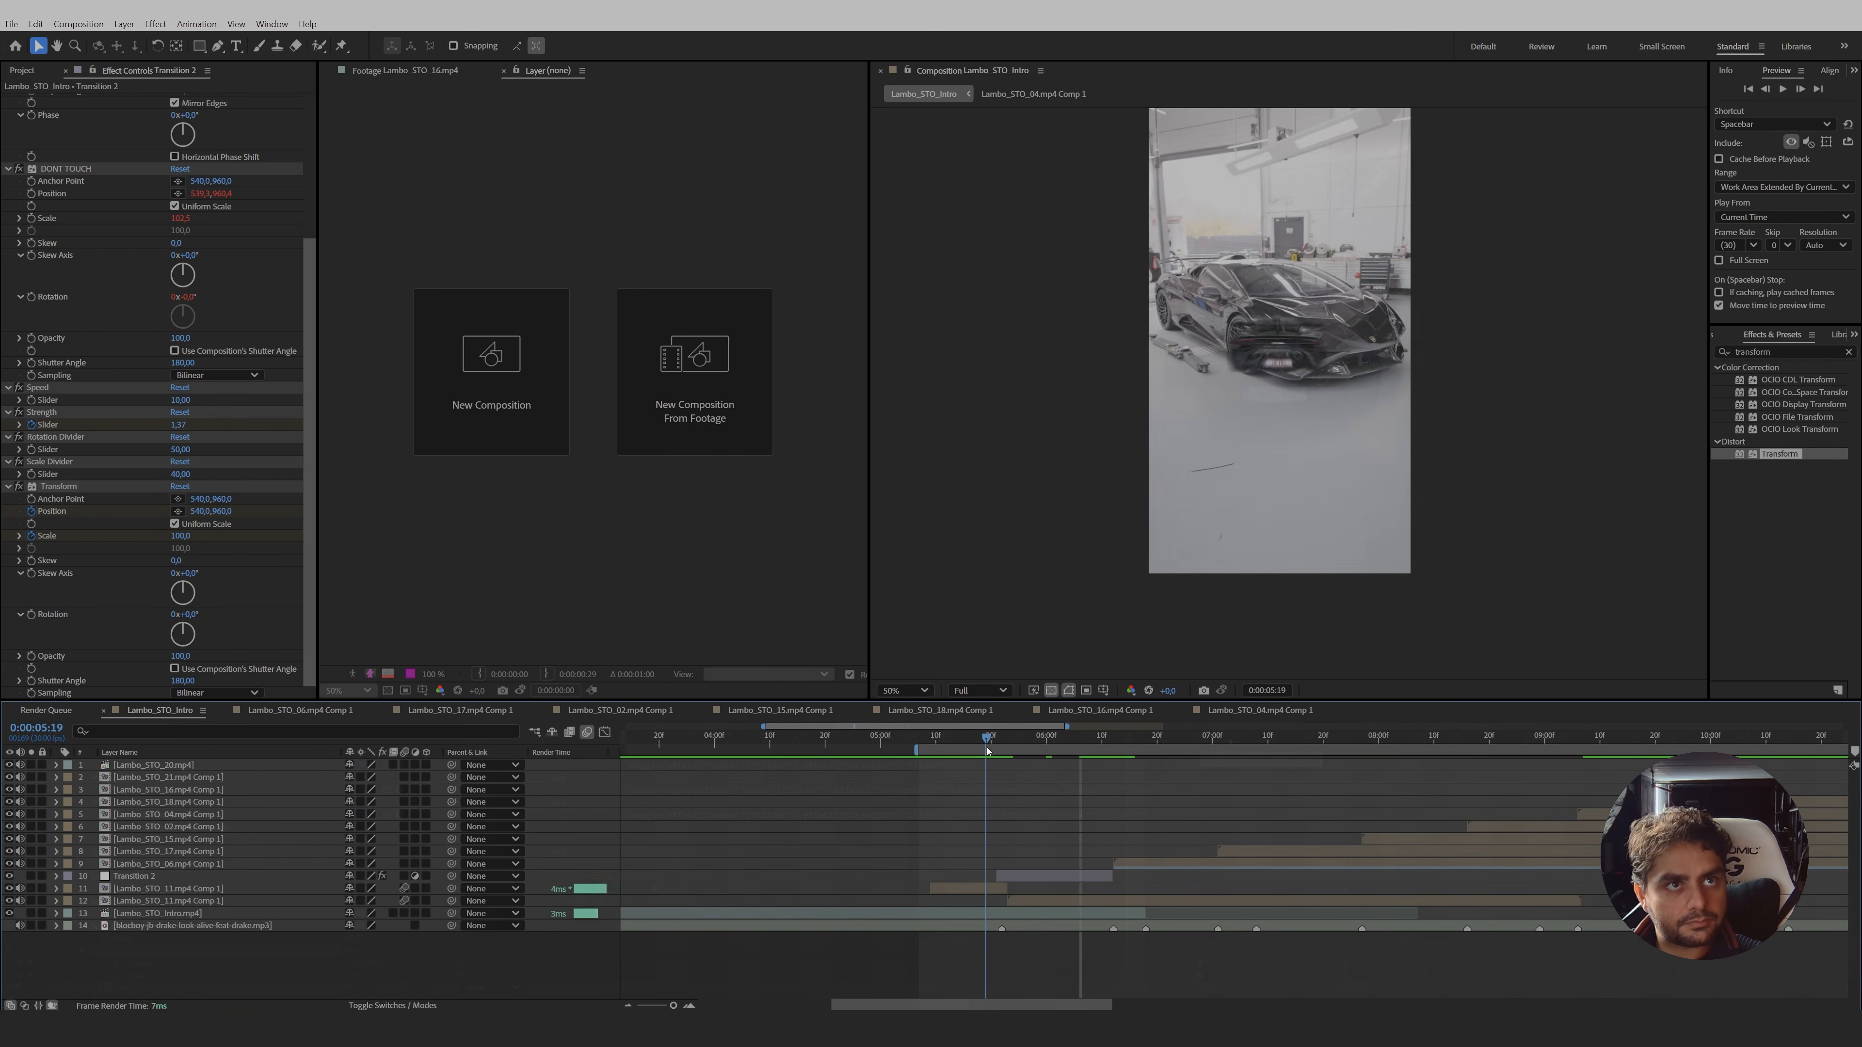
- Enable time remapping on the Lambo_STO_17 comp
{"action": "left_click_drag", "start_coordinate": [988, 750], "coordinate": [1279, 833]}
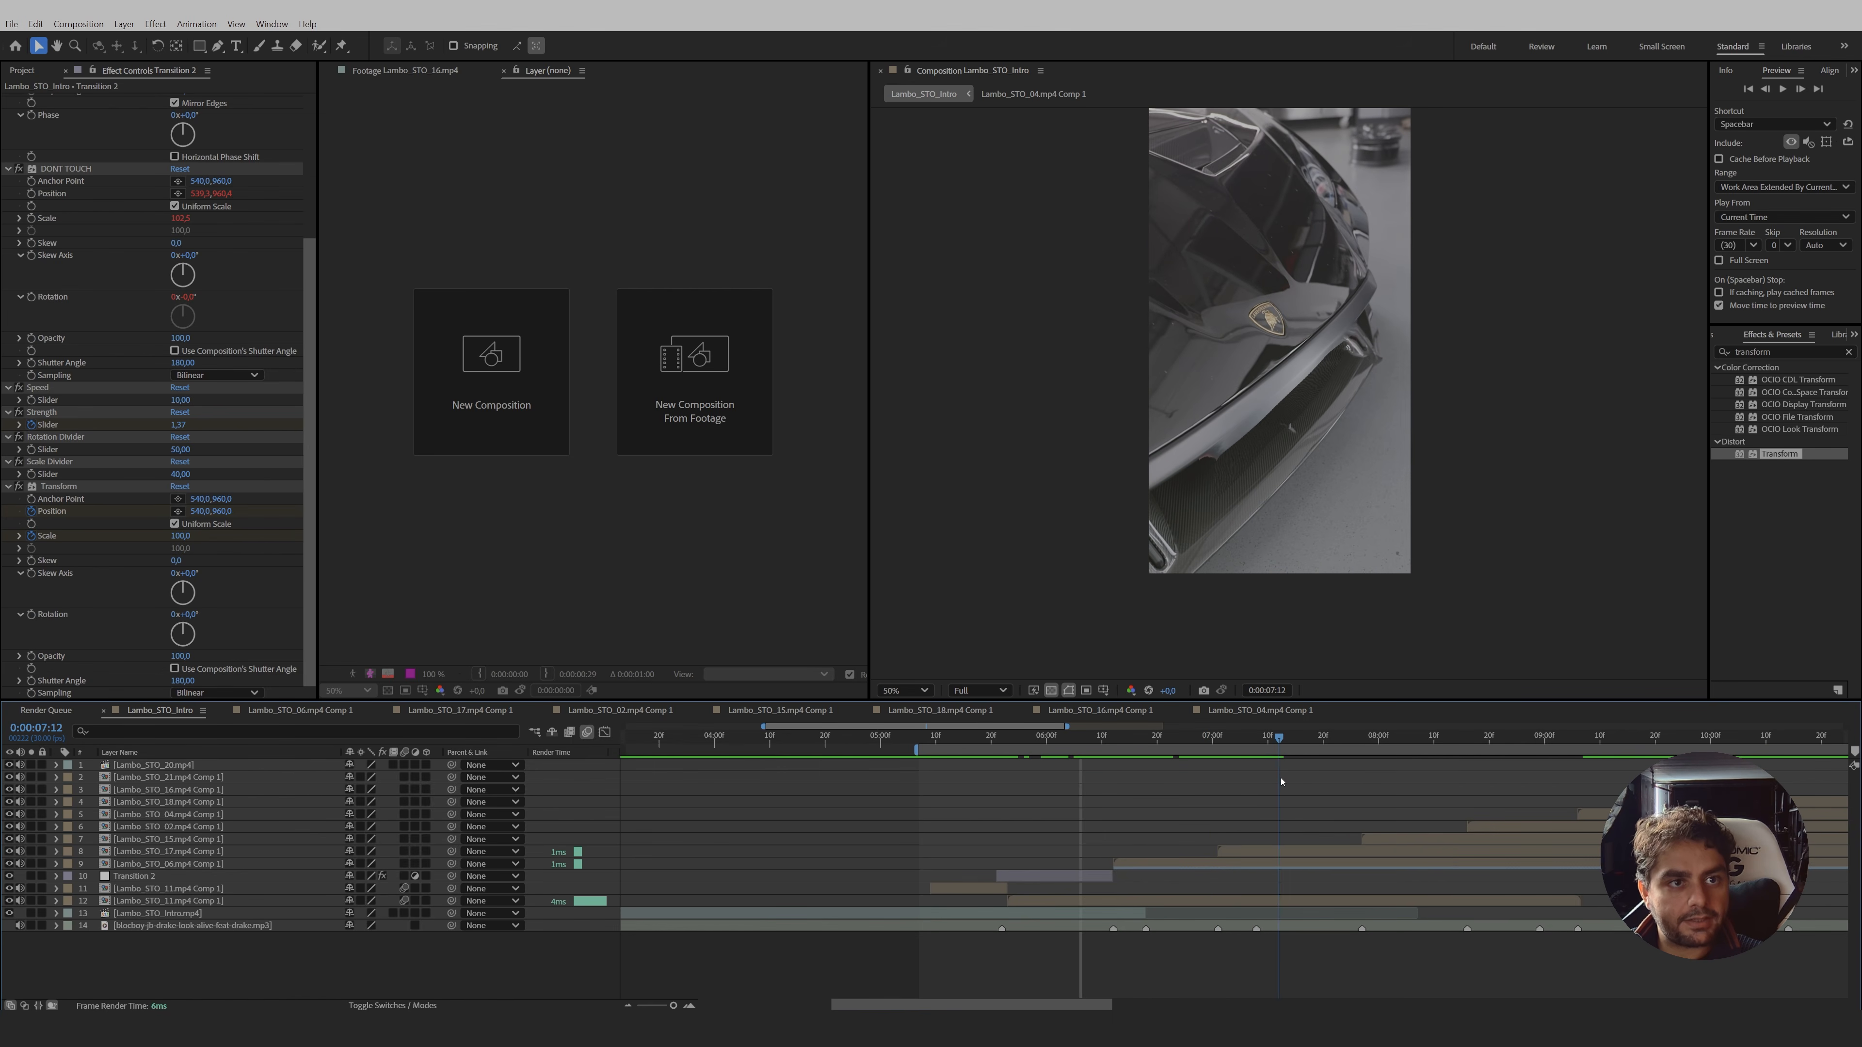
{"action": "left_click", "coordinate": [1252, 854]}
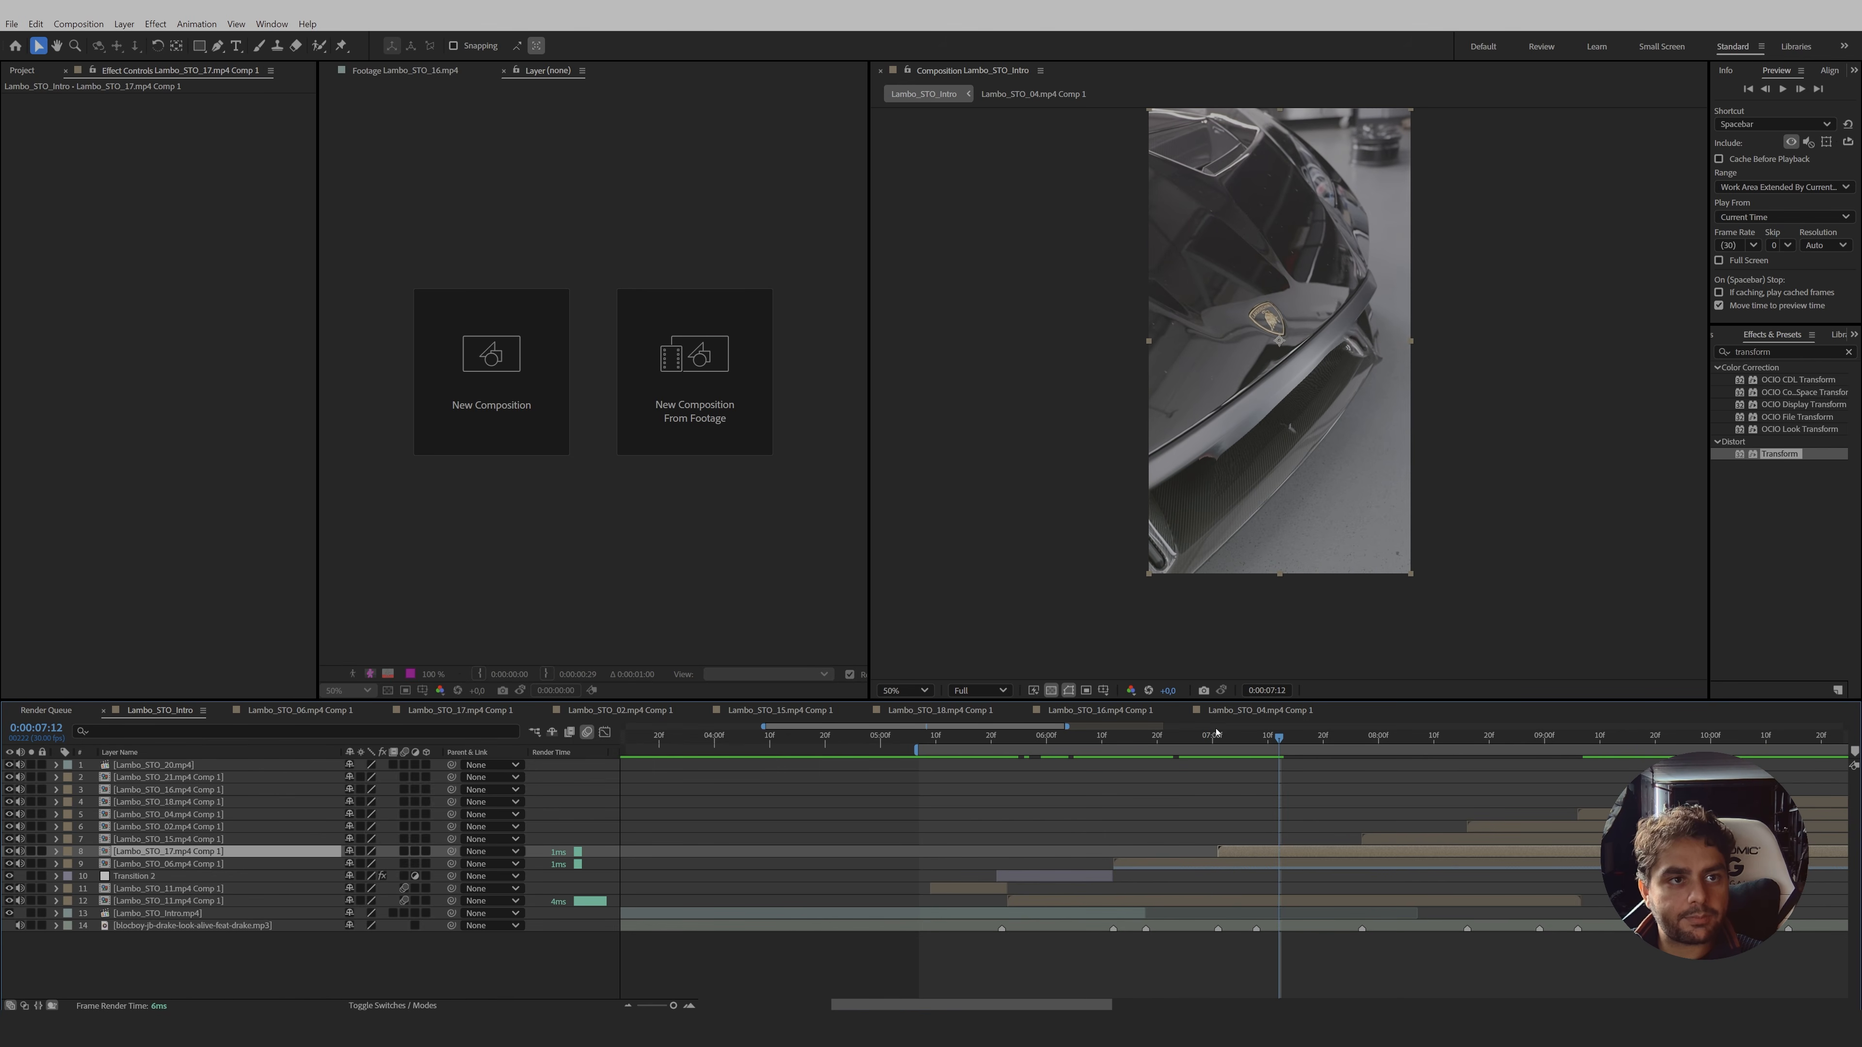
{"action": "left_click_drag", "start_coordinate": [1215, 739], "coordinate": [1253, 845]}
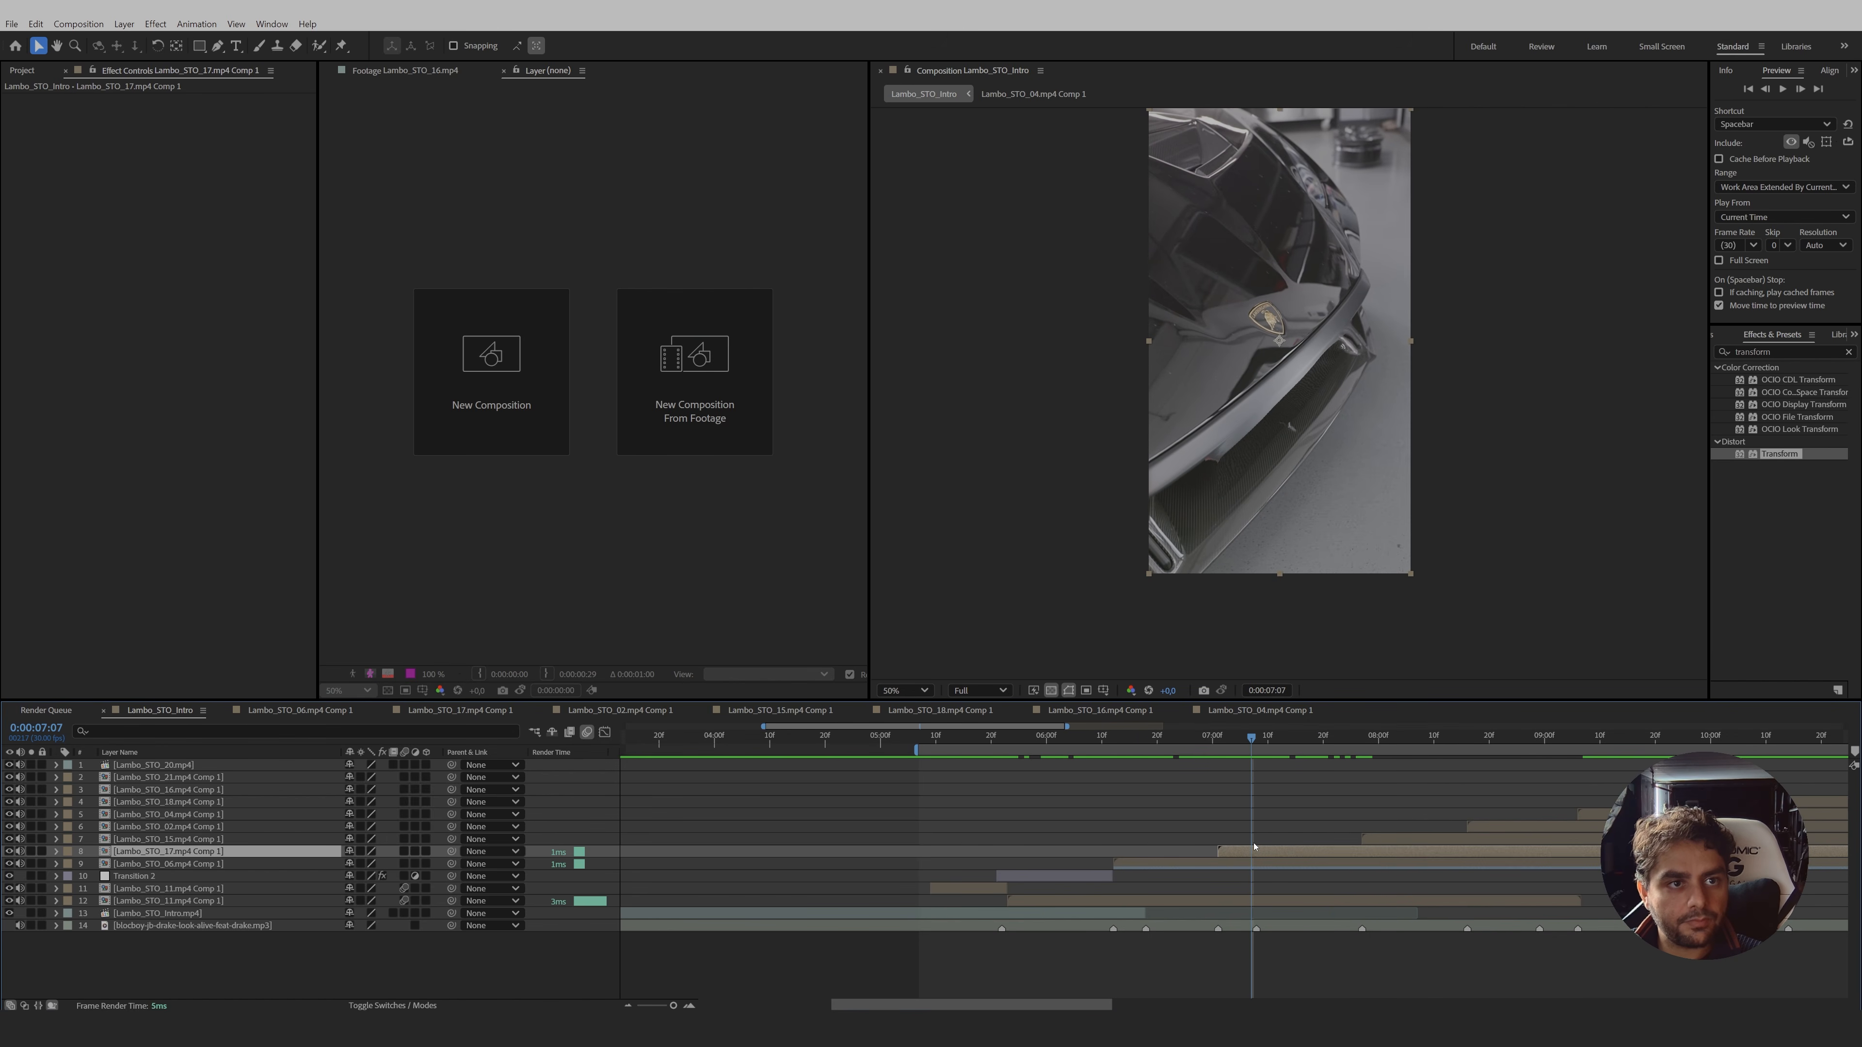
{"action": "right_click", "coordinate": [1257, 852]}
{"action": "mouse_move", "coordinate": [1319, 479]}
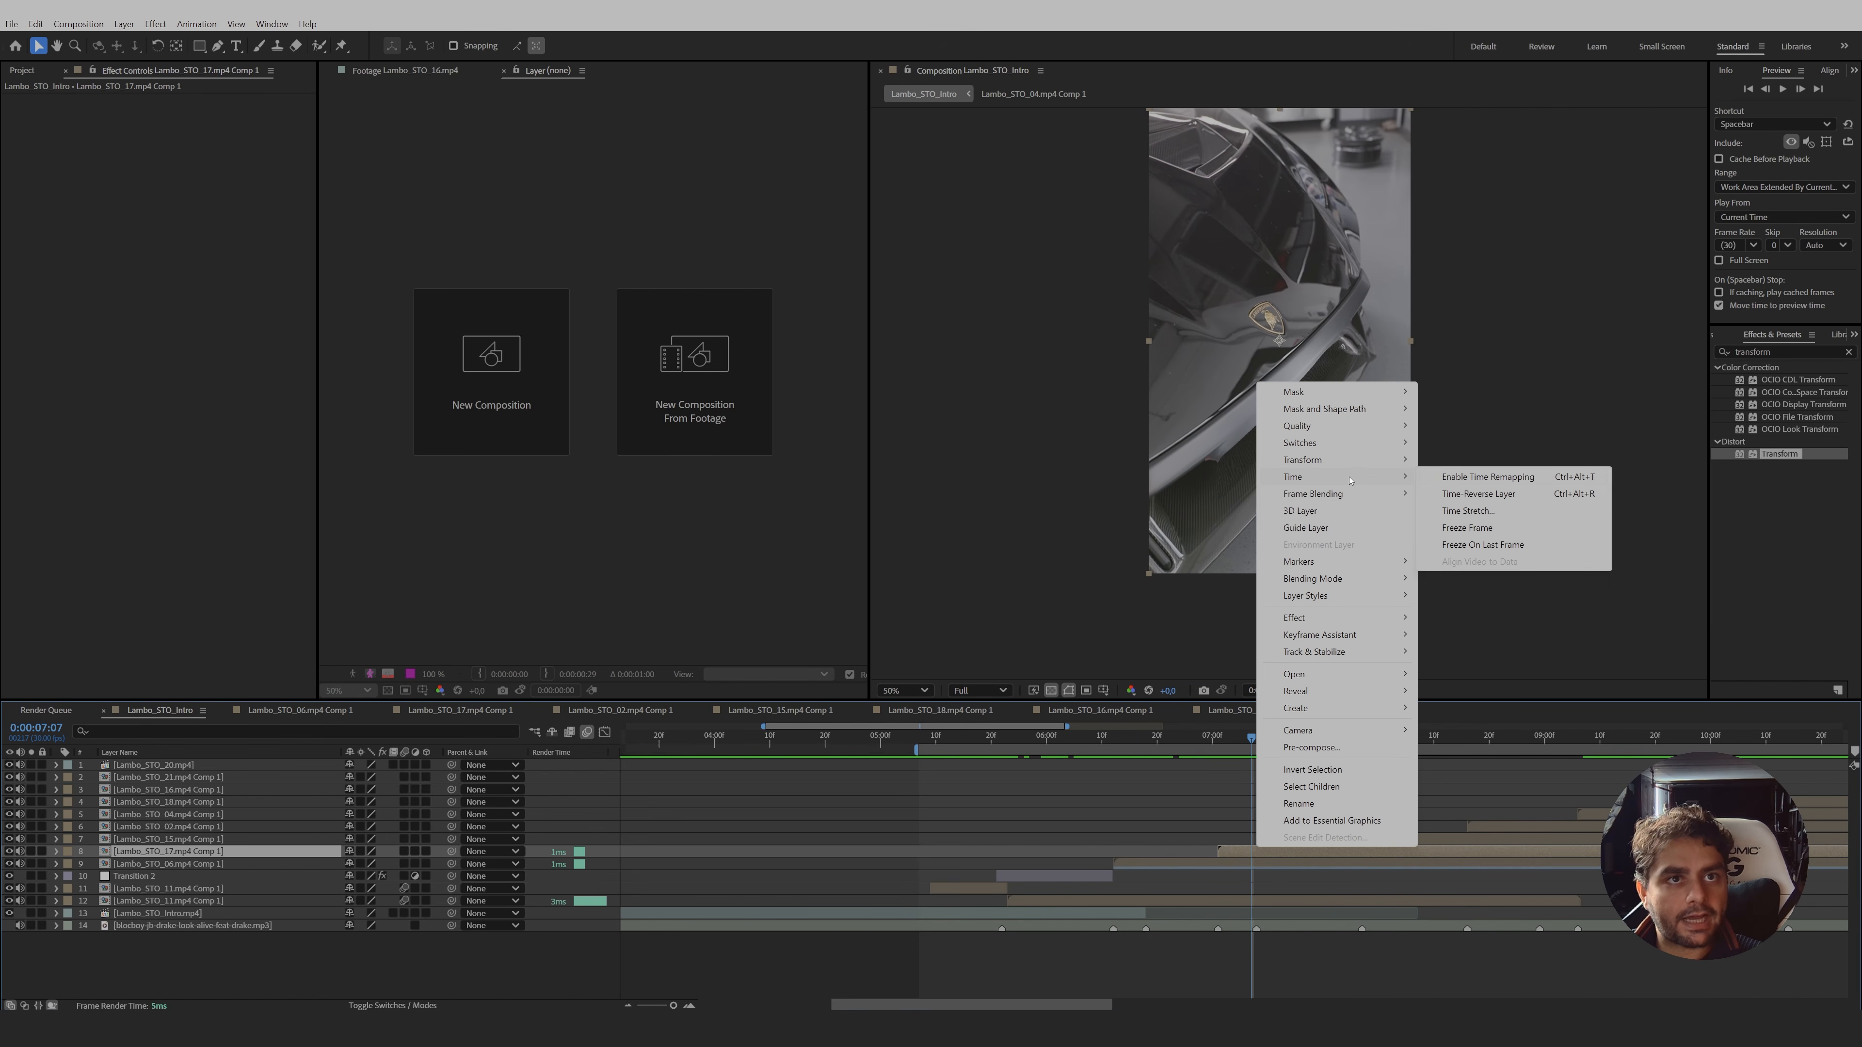
{"action": "left_click", "coordinate": [1451, 477]}
- Move the Lambo_STO_17 comp's last Time Remap keyframe to the start of the Lambo_STO_15 comp and trim the layer's end there
{"action": "key", "text": "minus"}
{"action": "key", "text": "minus"}
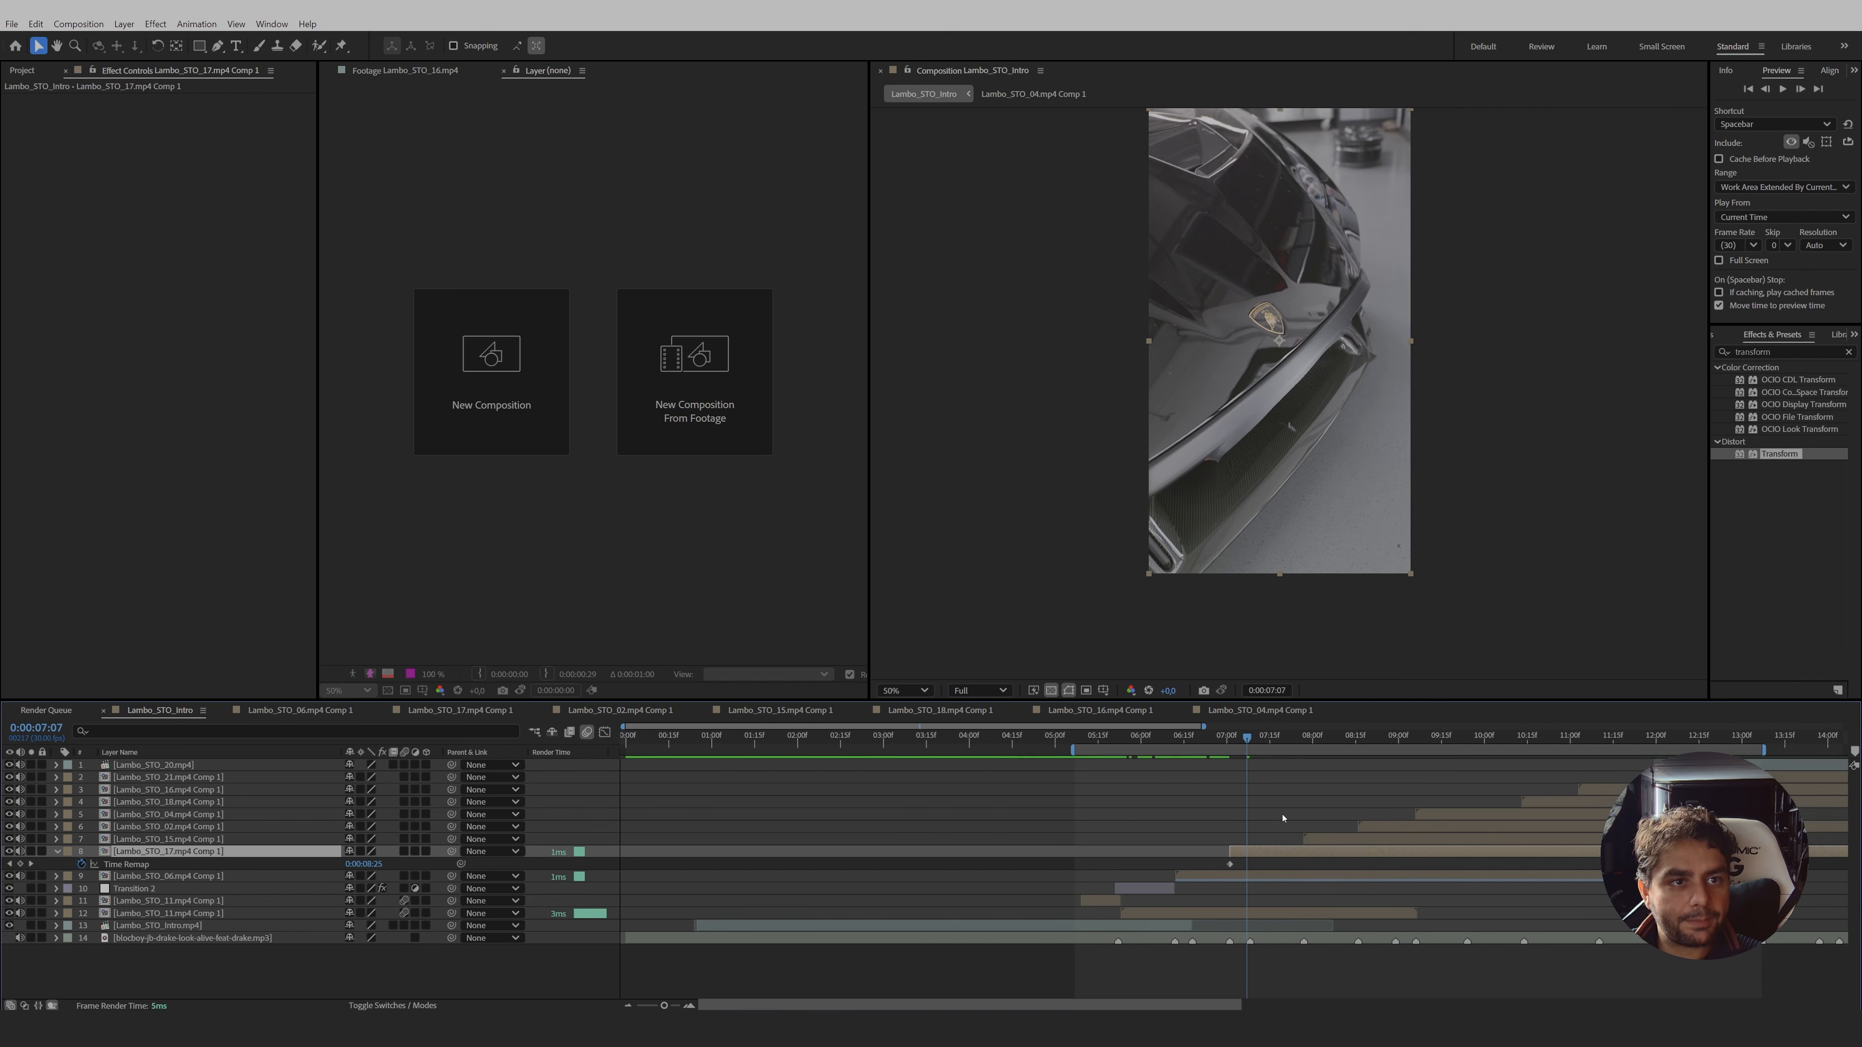
{"action": "left_click_drag", "start_coordinate": [1314, 866], "coordinate": [1093, 862]}
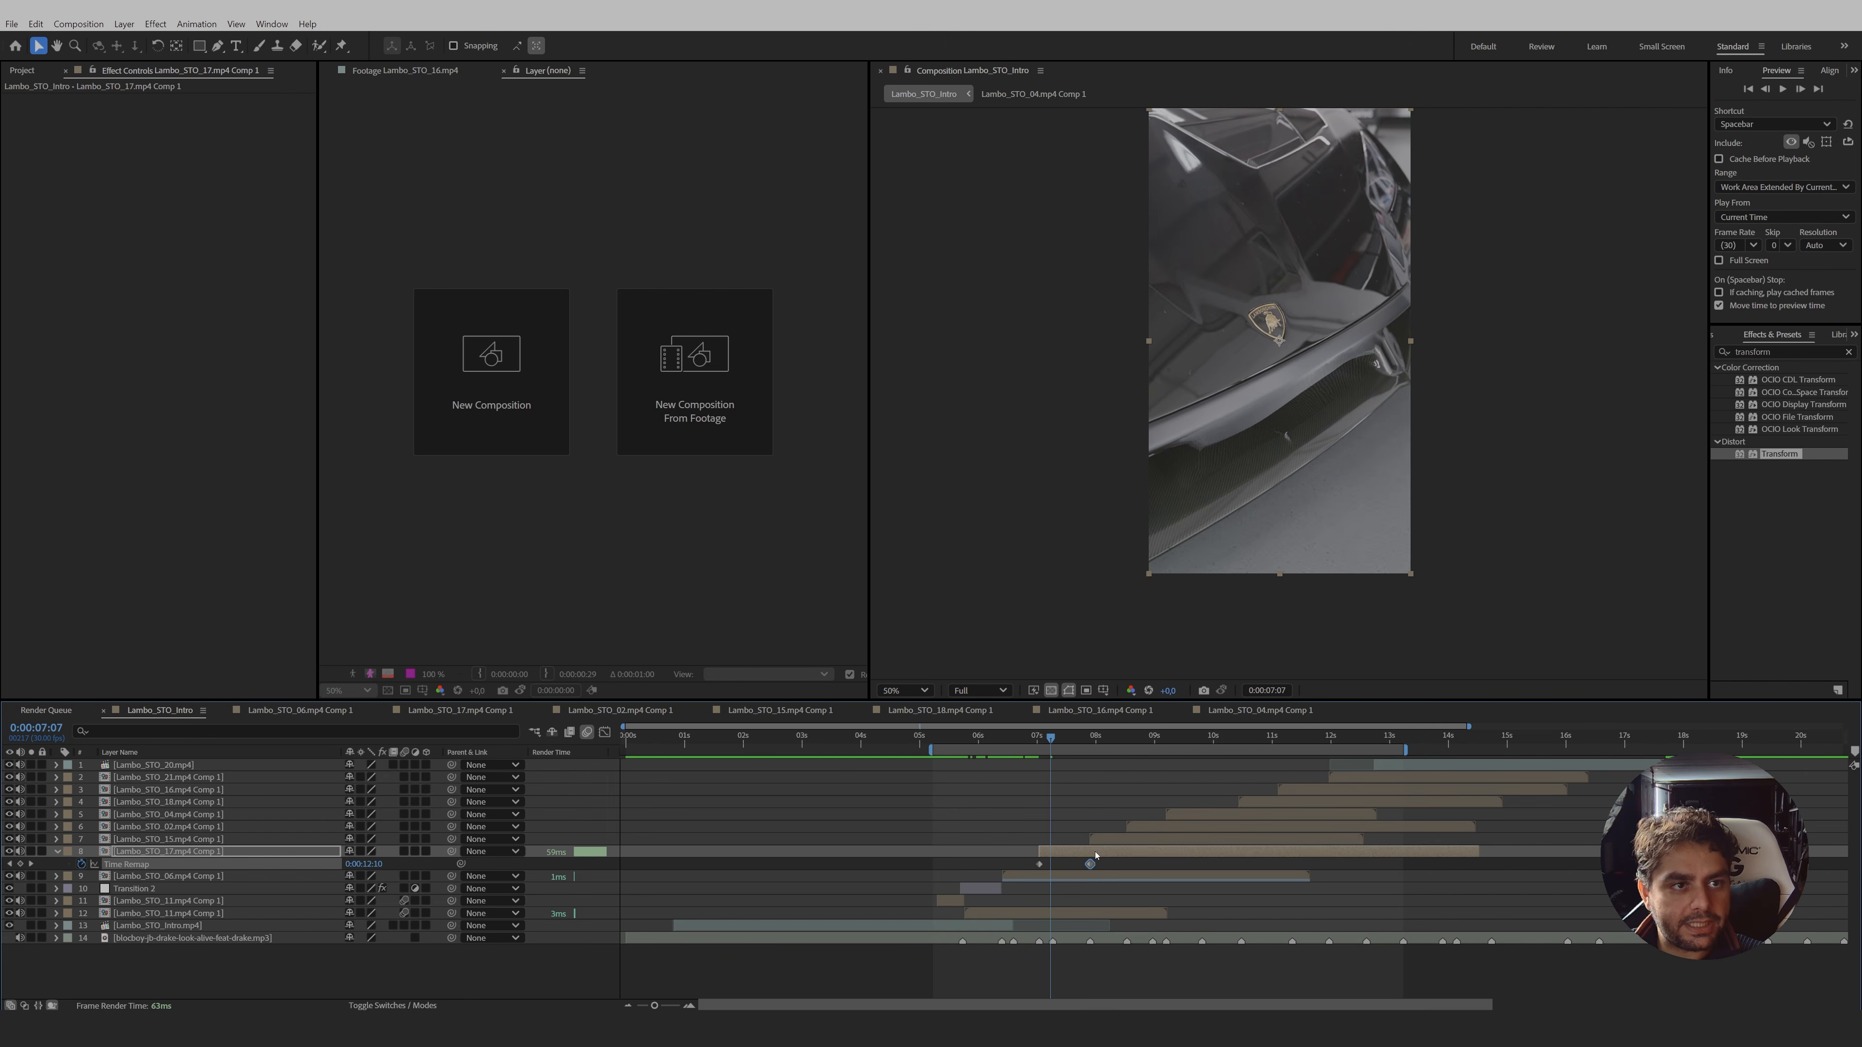
{"action": "left_click_drag", "start_coordinate": [1473, 854], "coordinate": [1090, 854]}
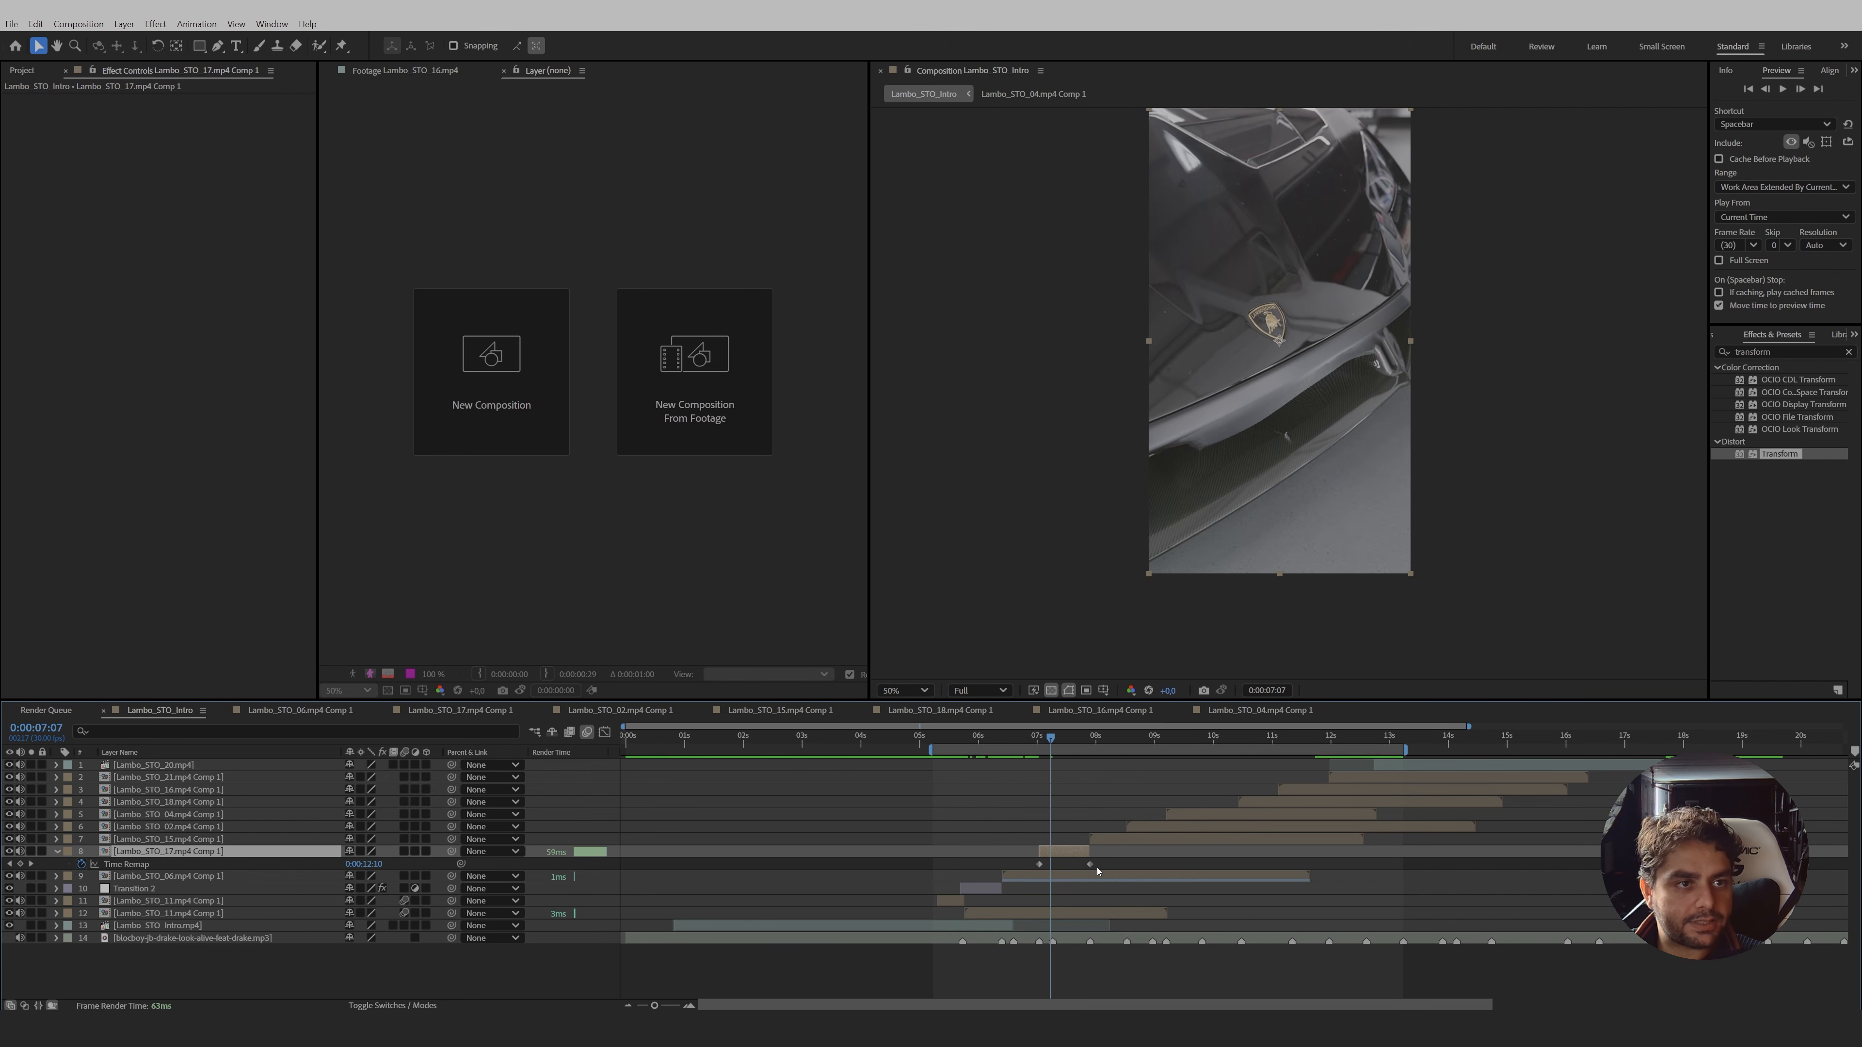
- Add a Time Remap keyframe at 0:00:07:14 on the Lambo_STO_17 comp and apply Easy Ease to it
{"action": "left_click", "coordinate": [689, 1005]}
{"action": "left_click", "coordinate": [689, 1005]}
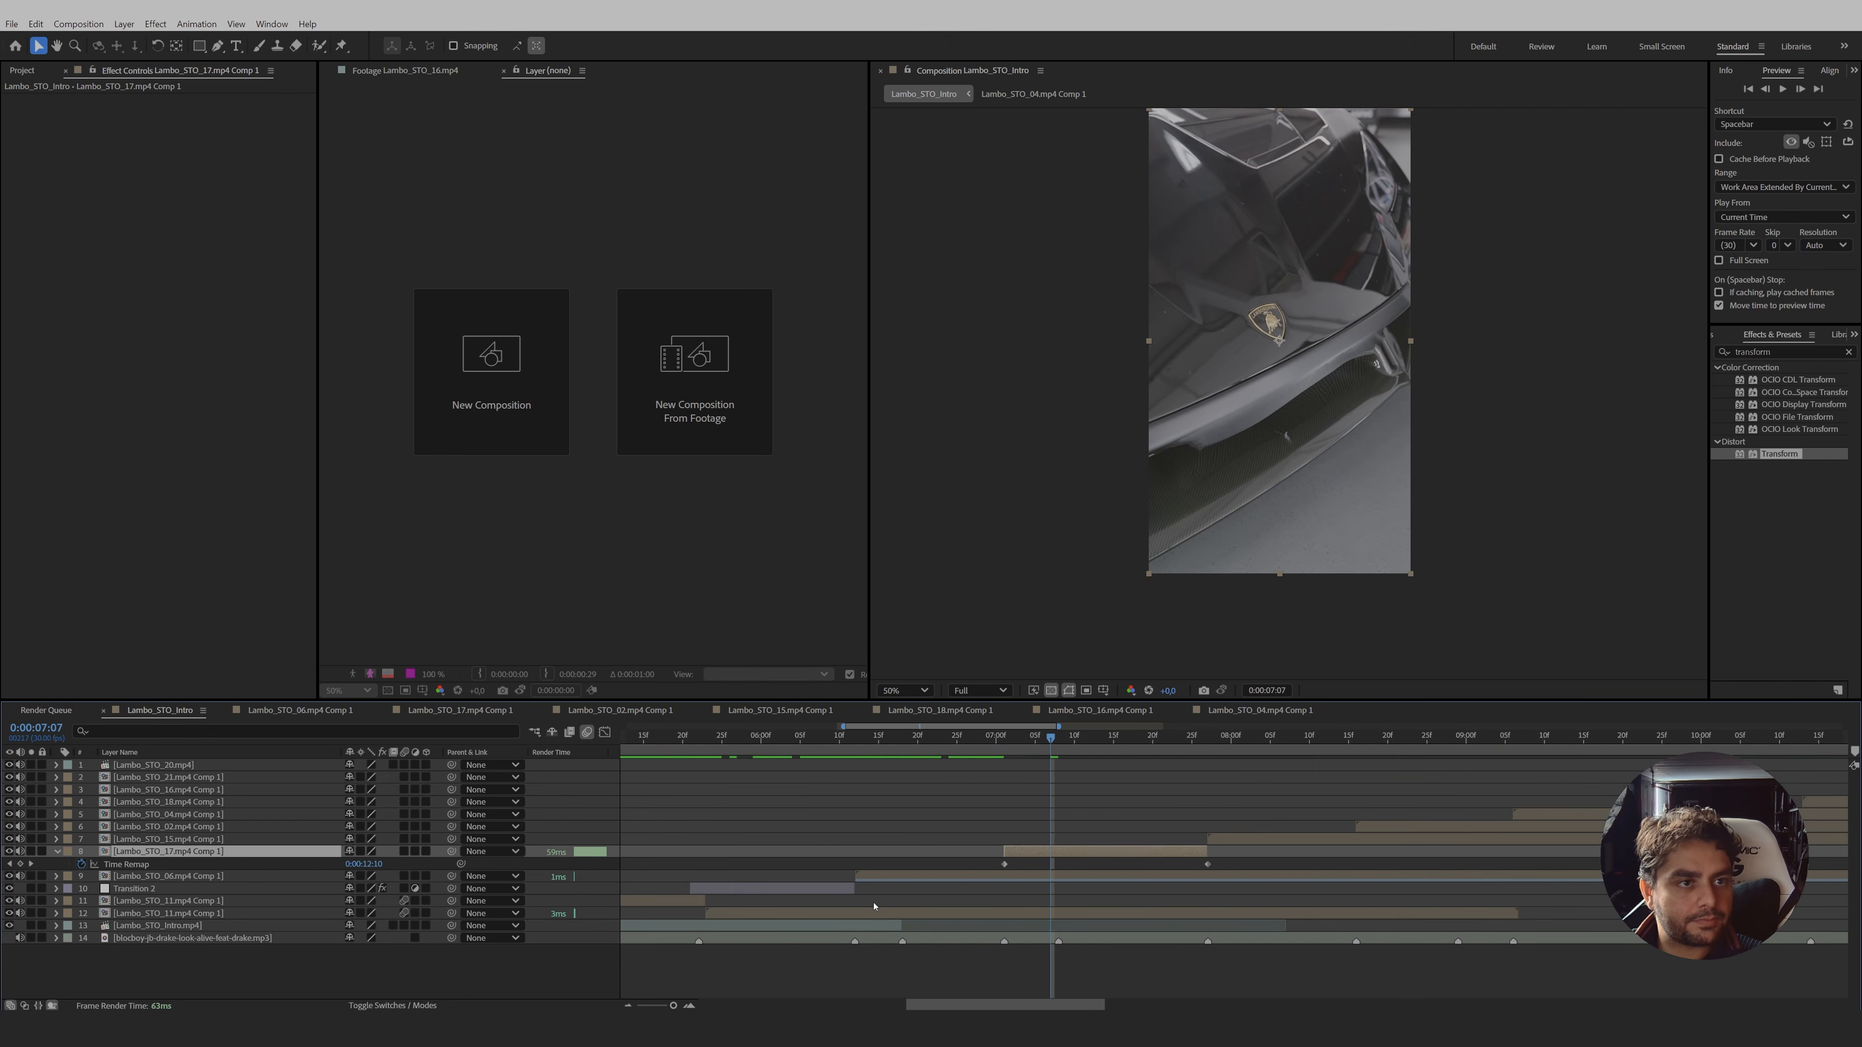
{"action": "left_click_drag", "start_coordinate": [1058, 755], "coordinate": [1100, 743]}
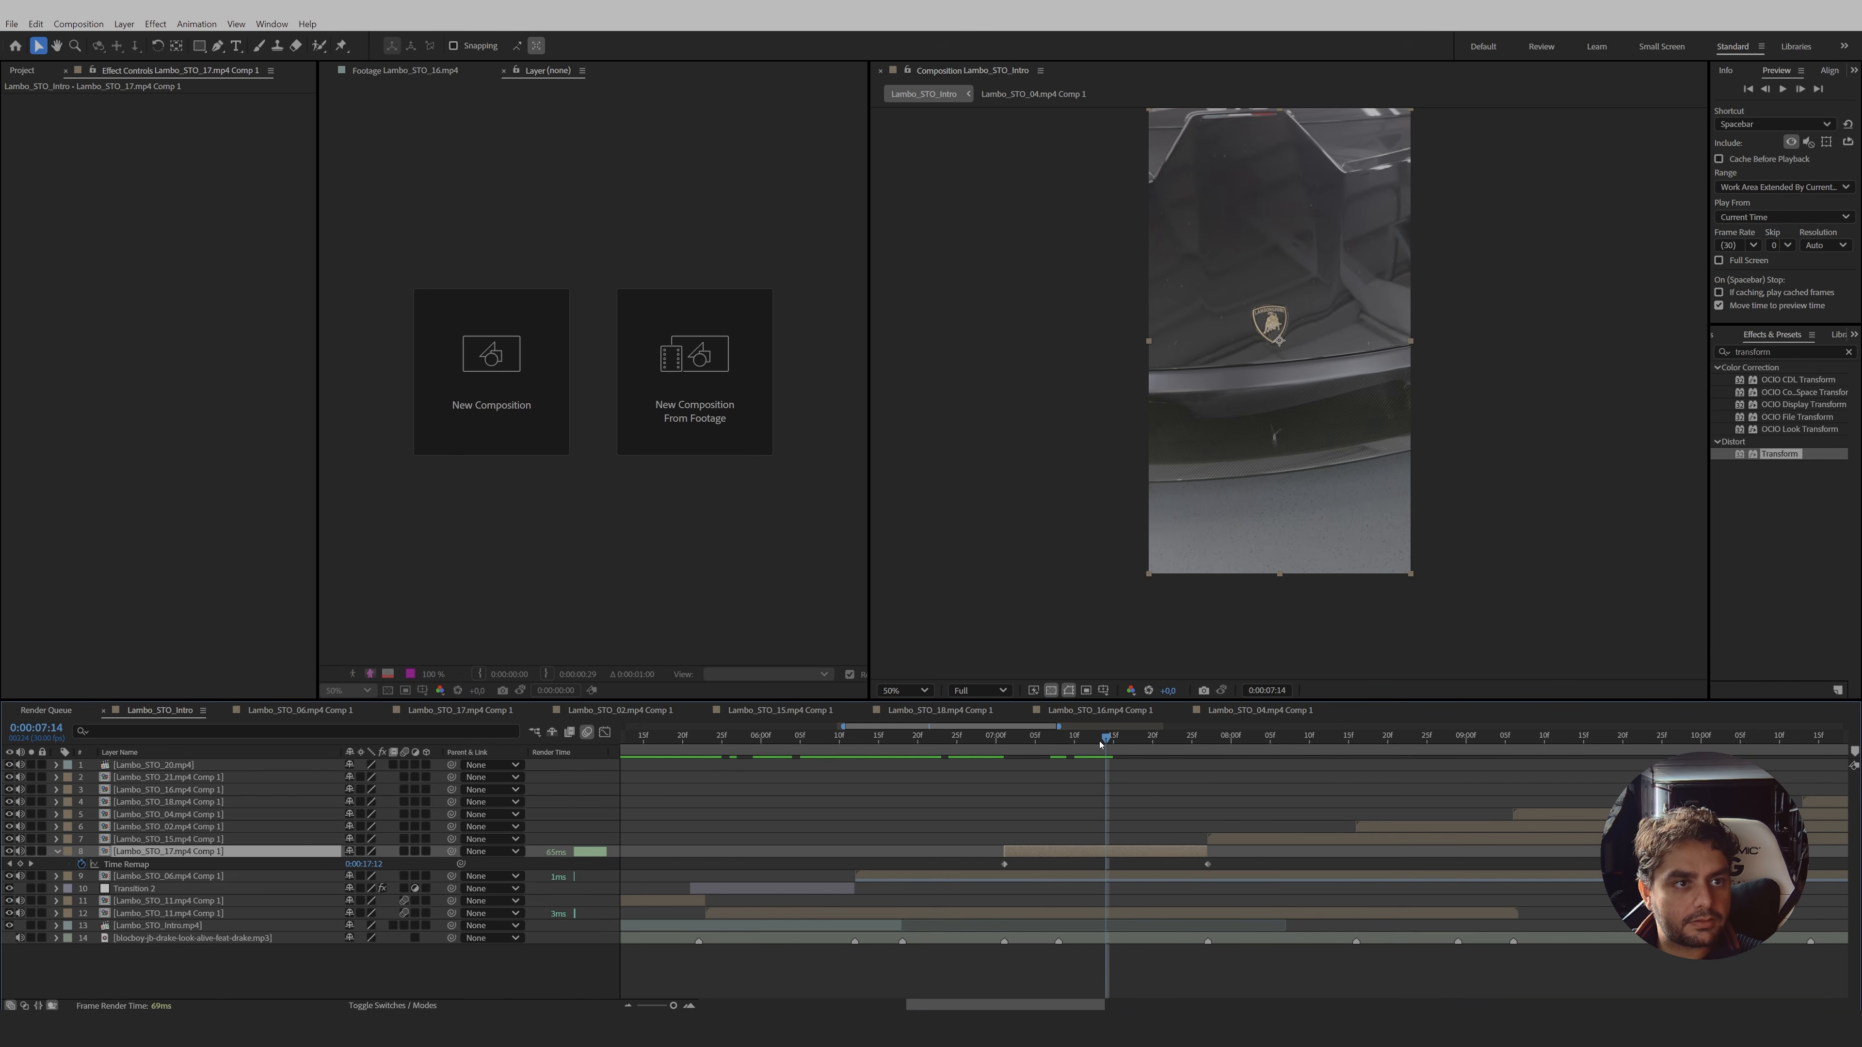
{"action": "left_click", "coordinate": [20, 866]}
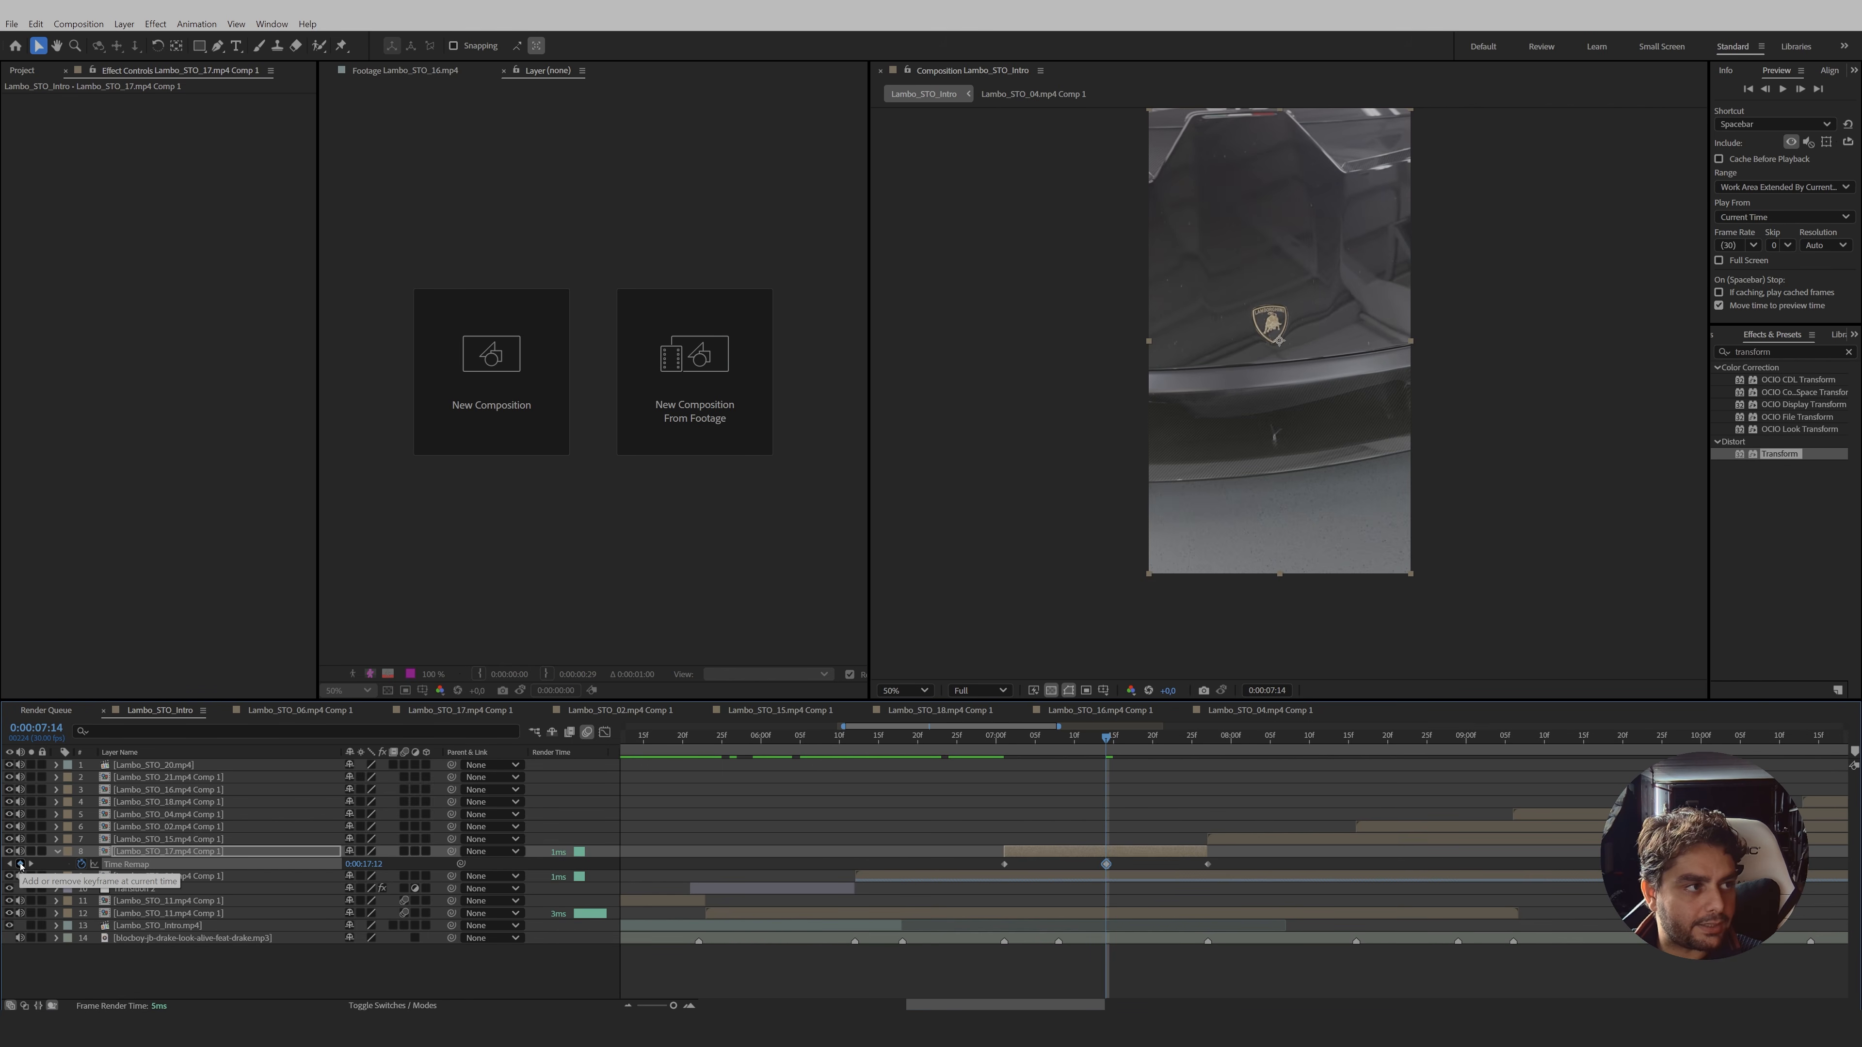
{"action": "right_click", "coordinate": [1106, 864]}
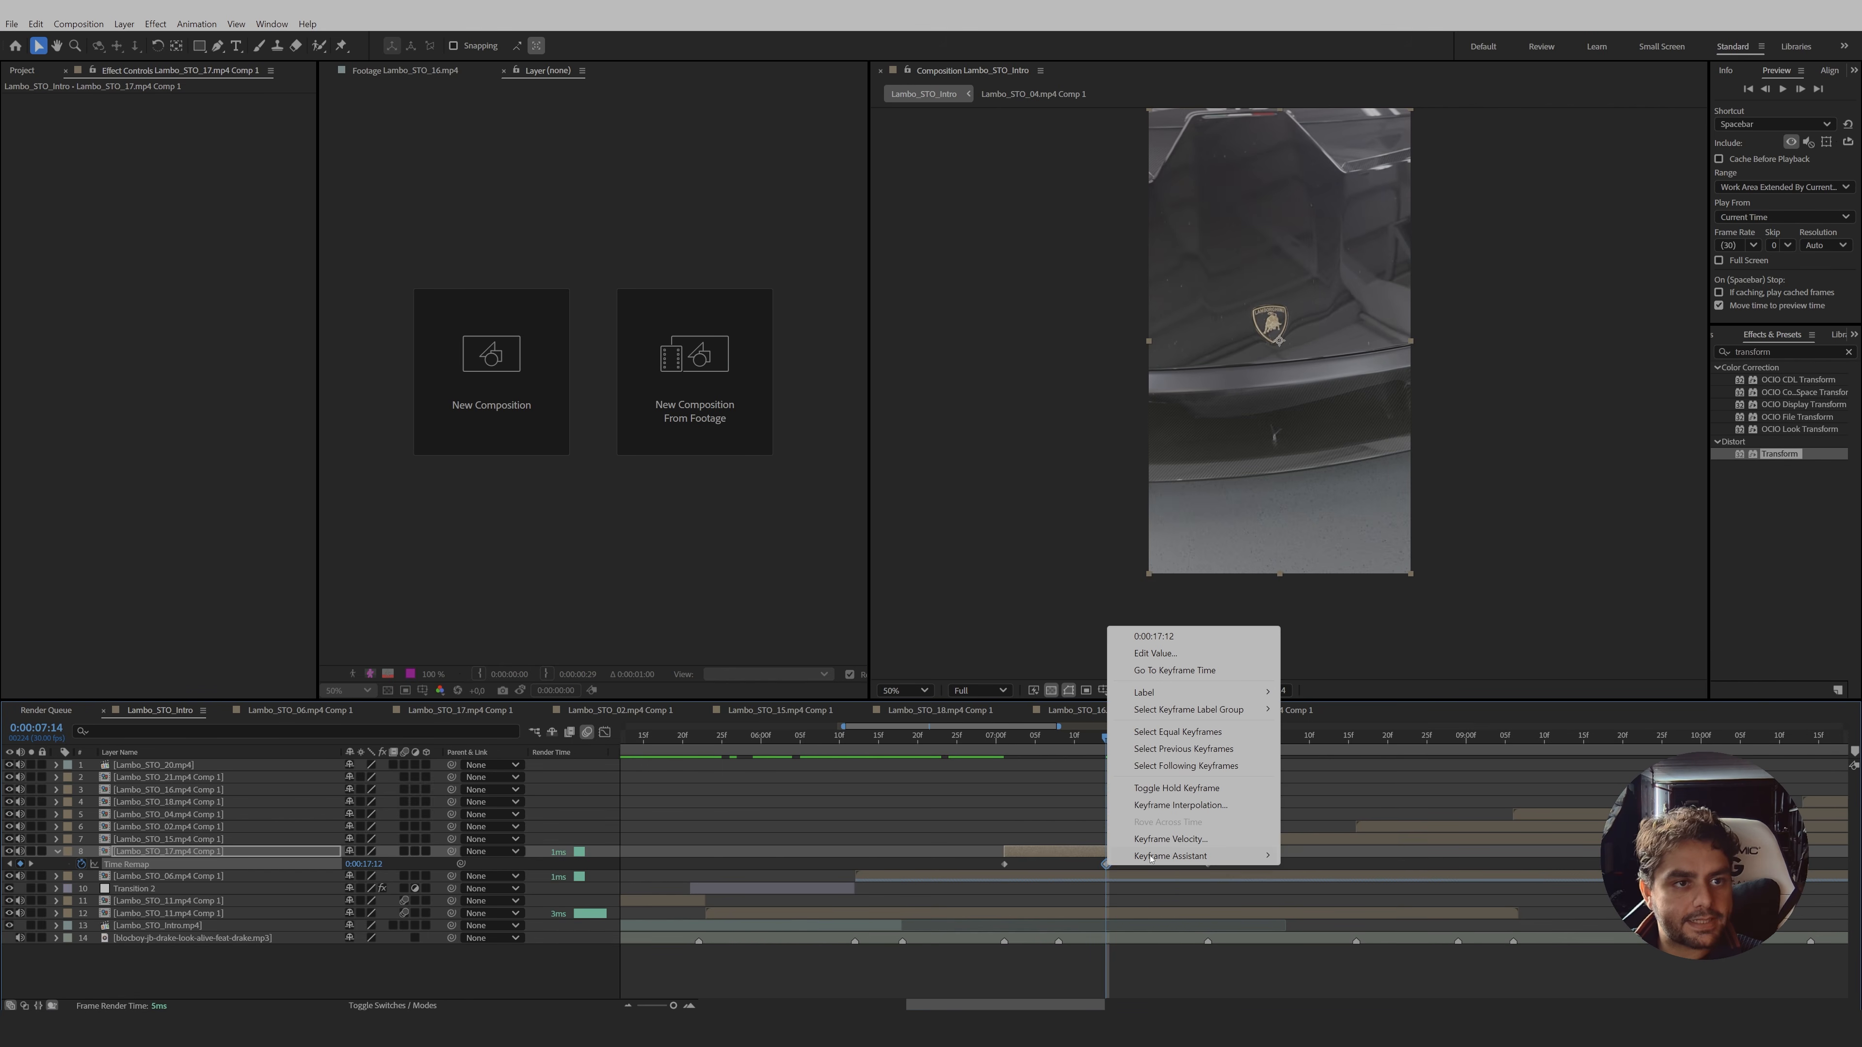
{"action": "mouse_move", "coordinate": [1149, 858]}
{"action": "left_click", "coordinate": [1344, 910]}
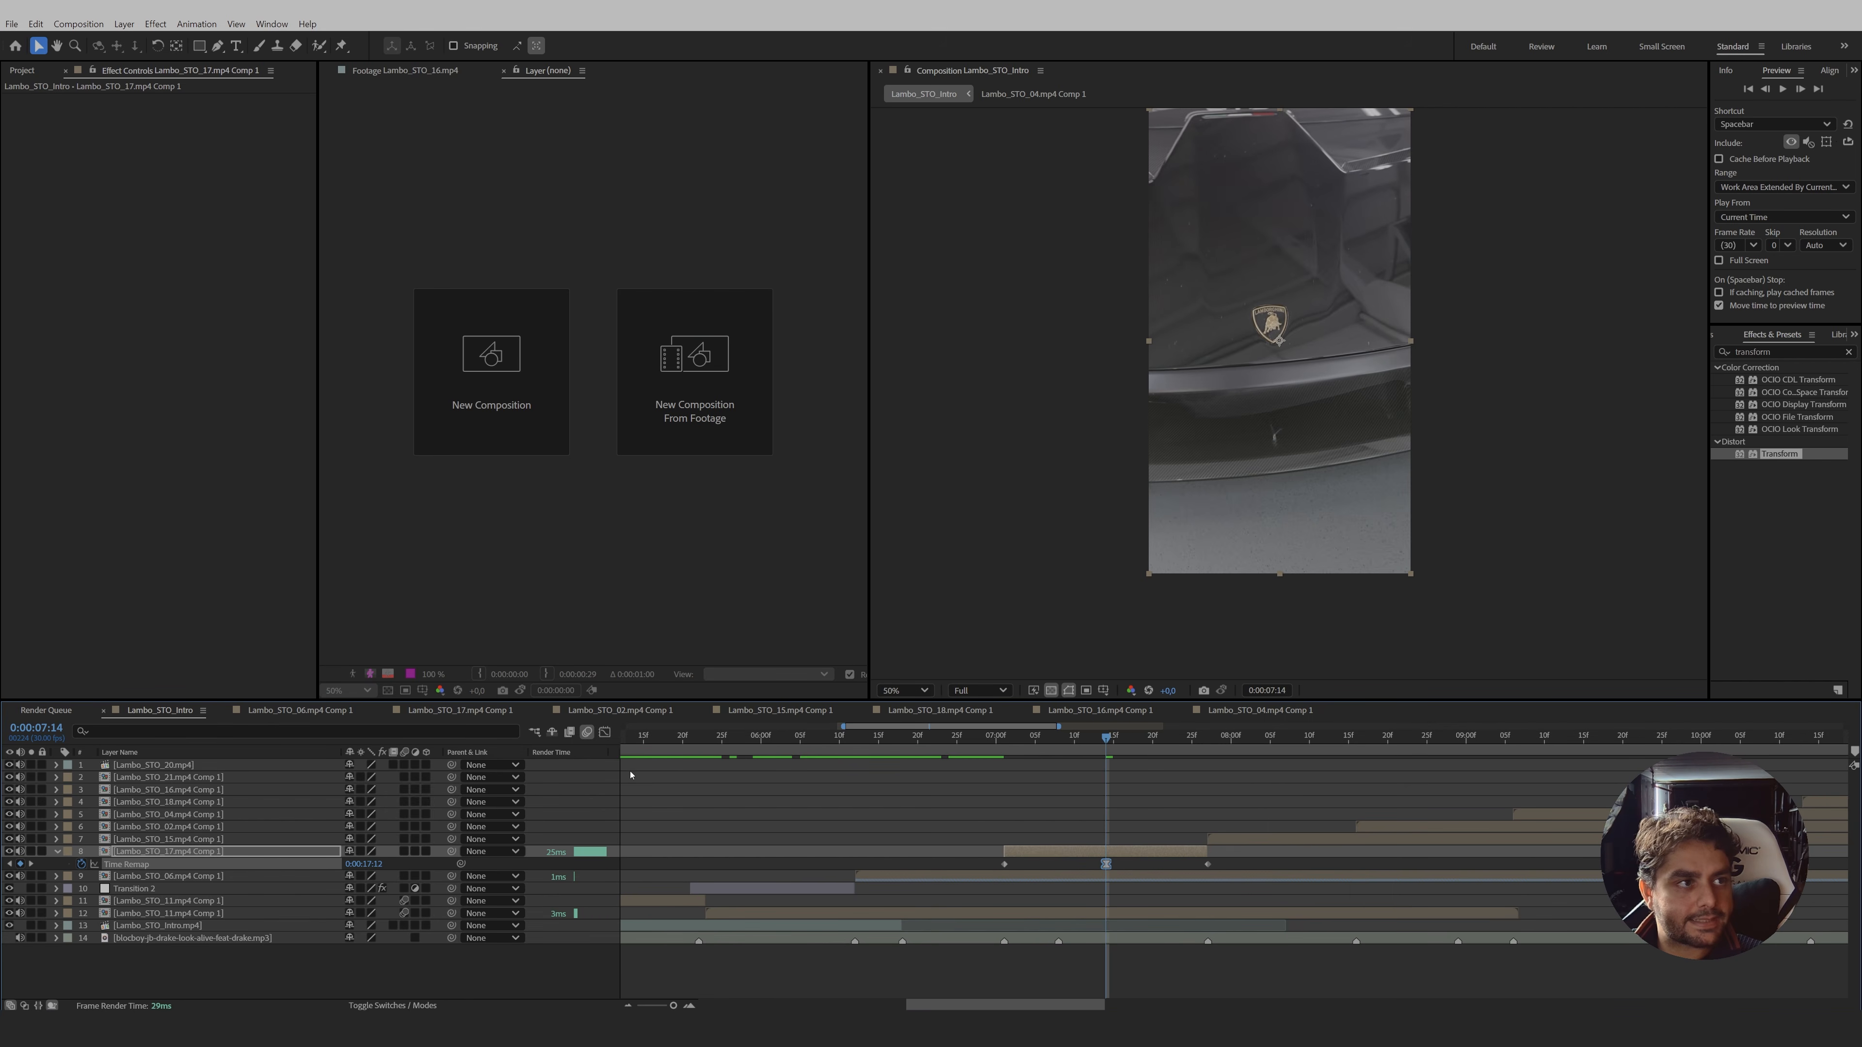
- Lengthen the incoming and outgoing ease of the middle Time Remap keyframe in the speed graph and preview the Lambo_STO_17 speed ramp
{"action": "left_click", "coordinate": [604, 733]}
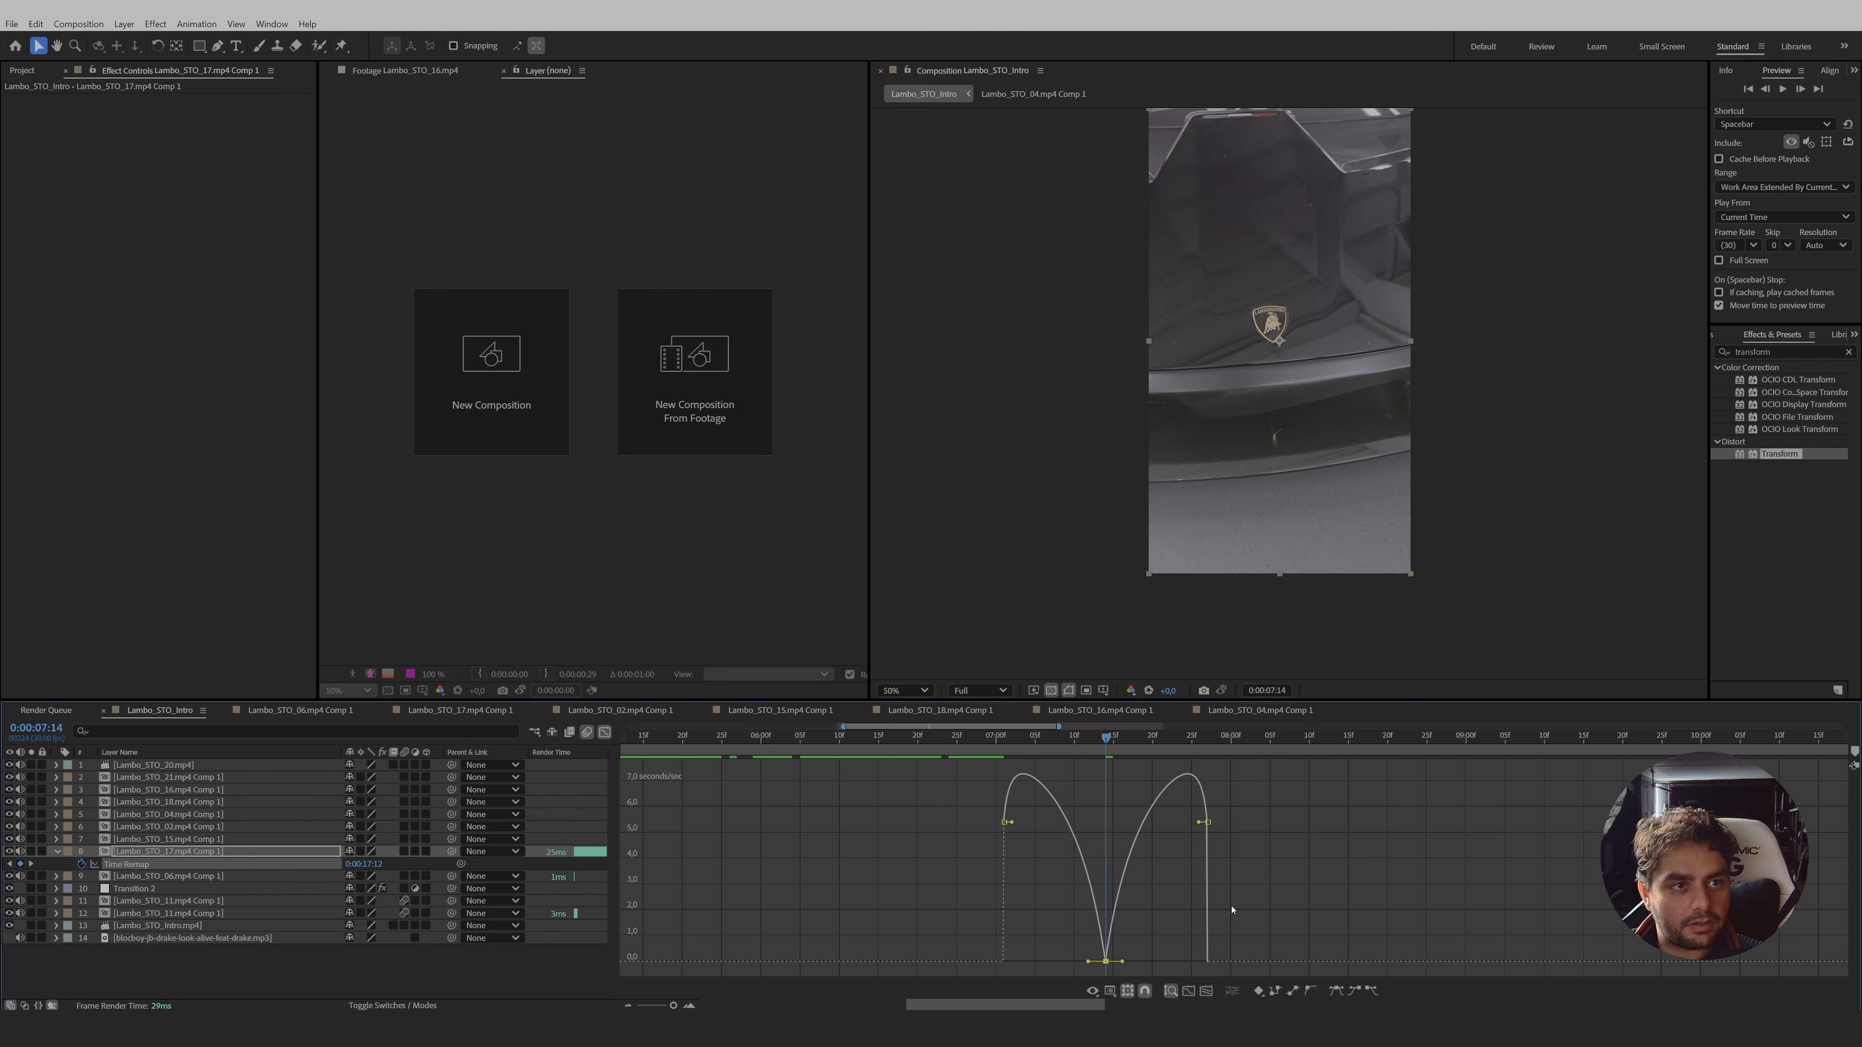
{"action": "left_click_drag", "start_coordinate": [1089, 961], "coordinate": [1054, 961]}
{"action": "left_click_drag", "start_coordinate": [1132, 965], "coordinate": [1160, 964]}
{"action": "left_click", "coordinate": [605, 732]}
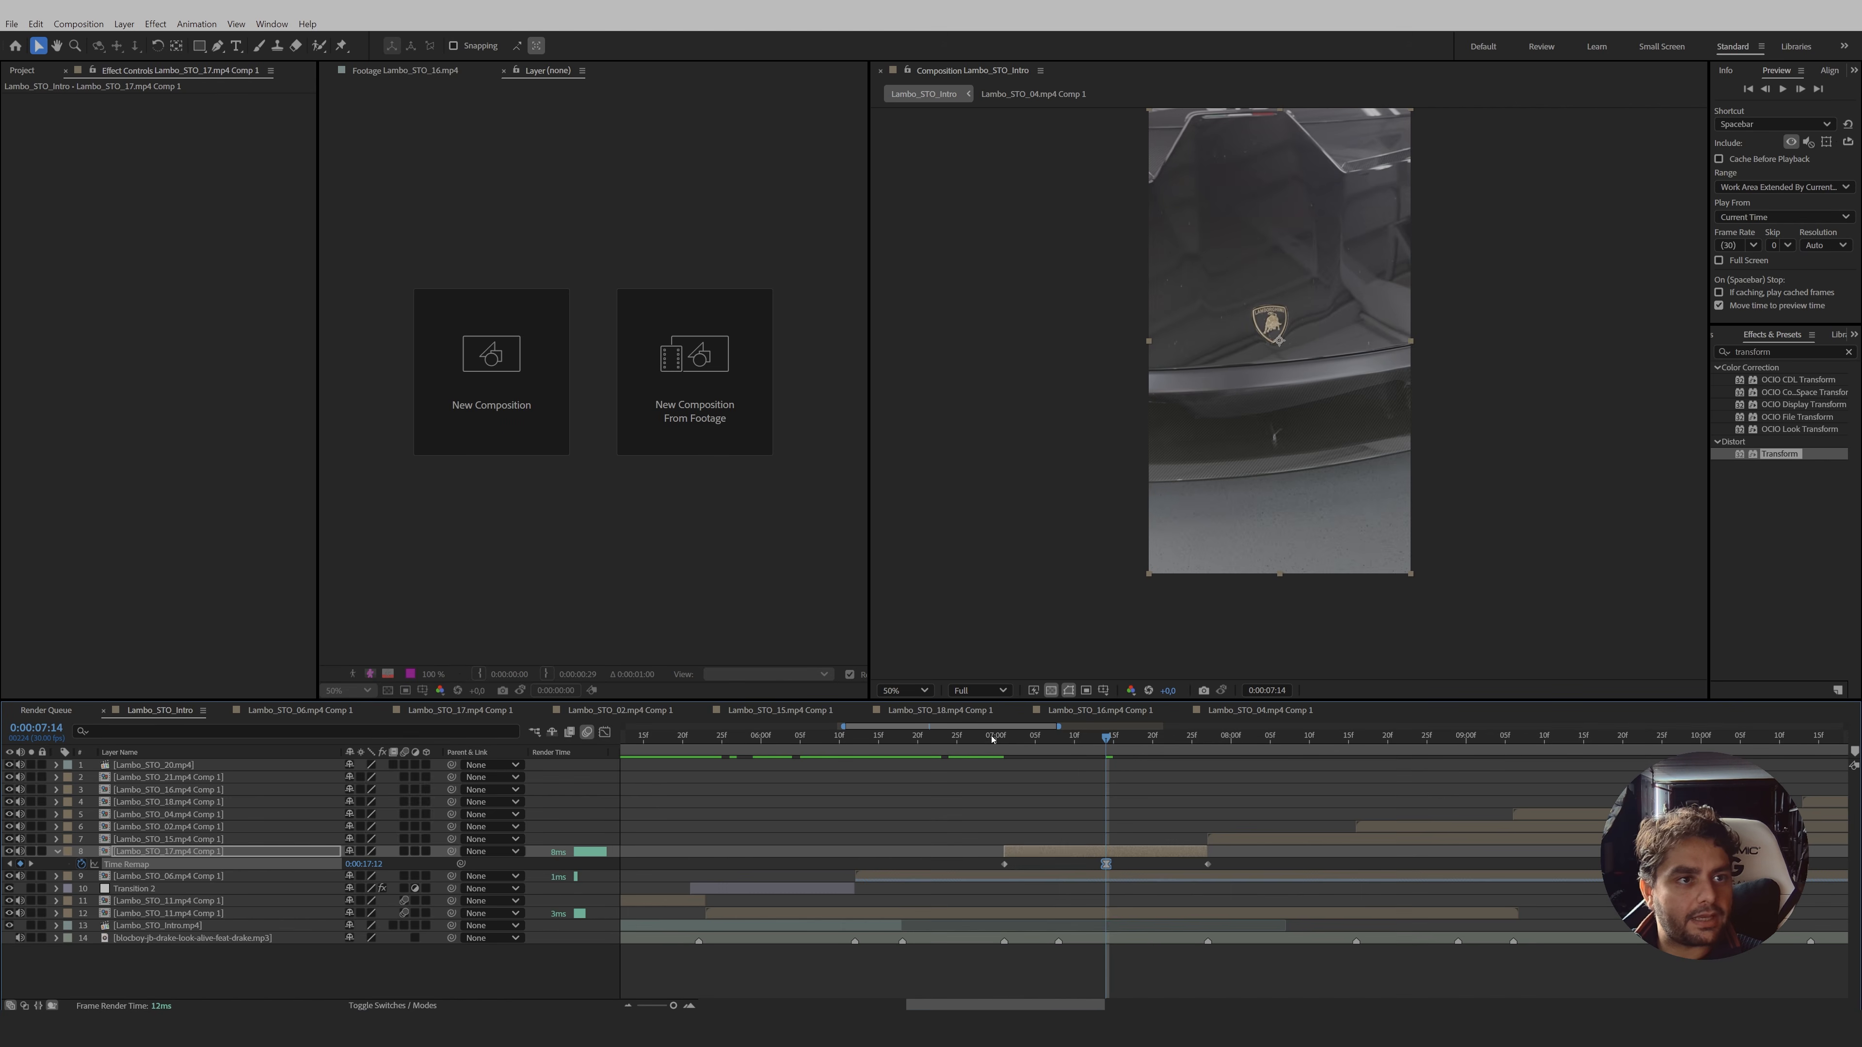
{"action": "key", "text": "space"}
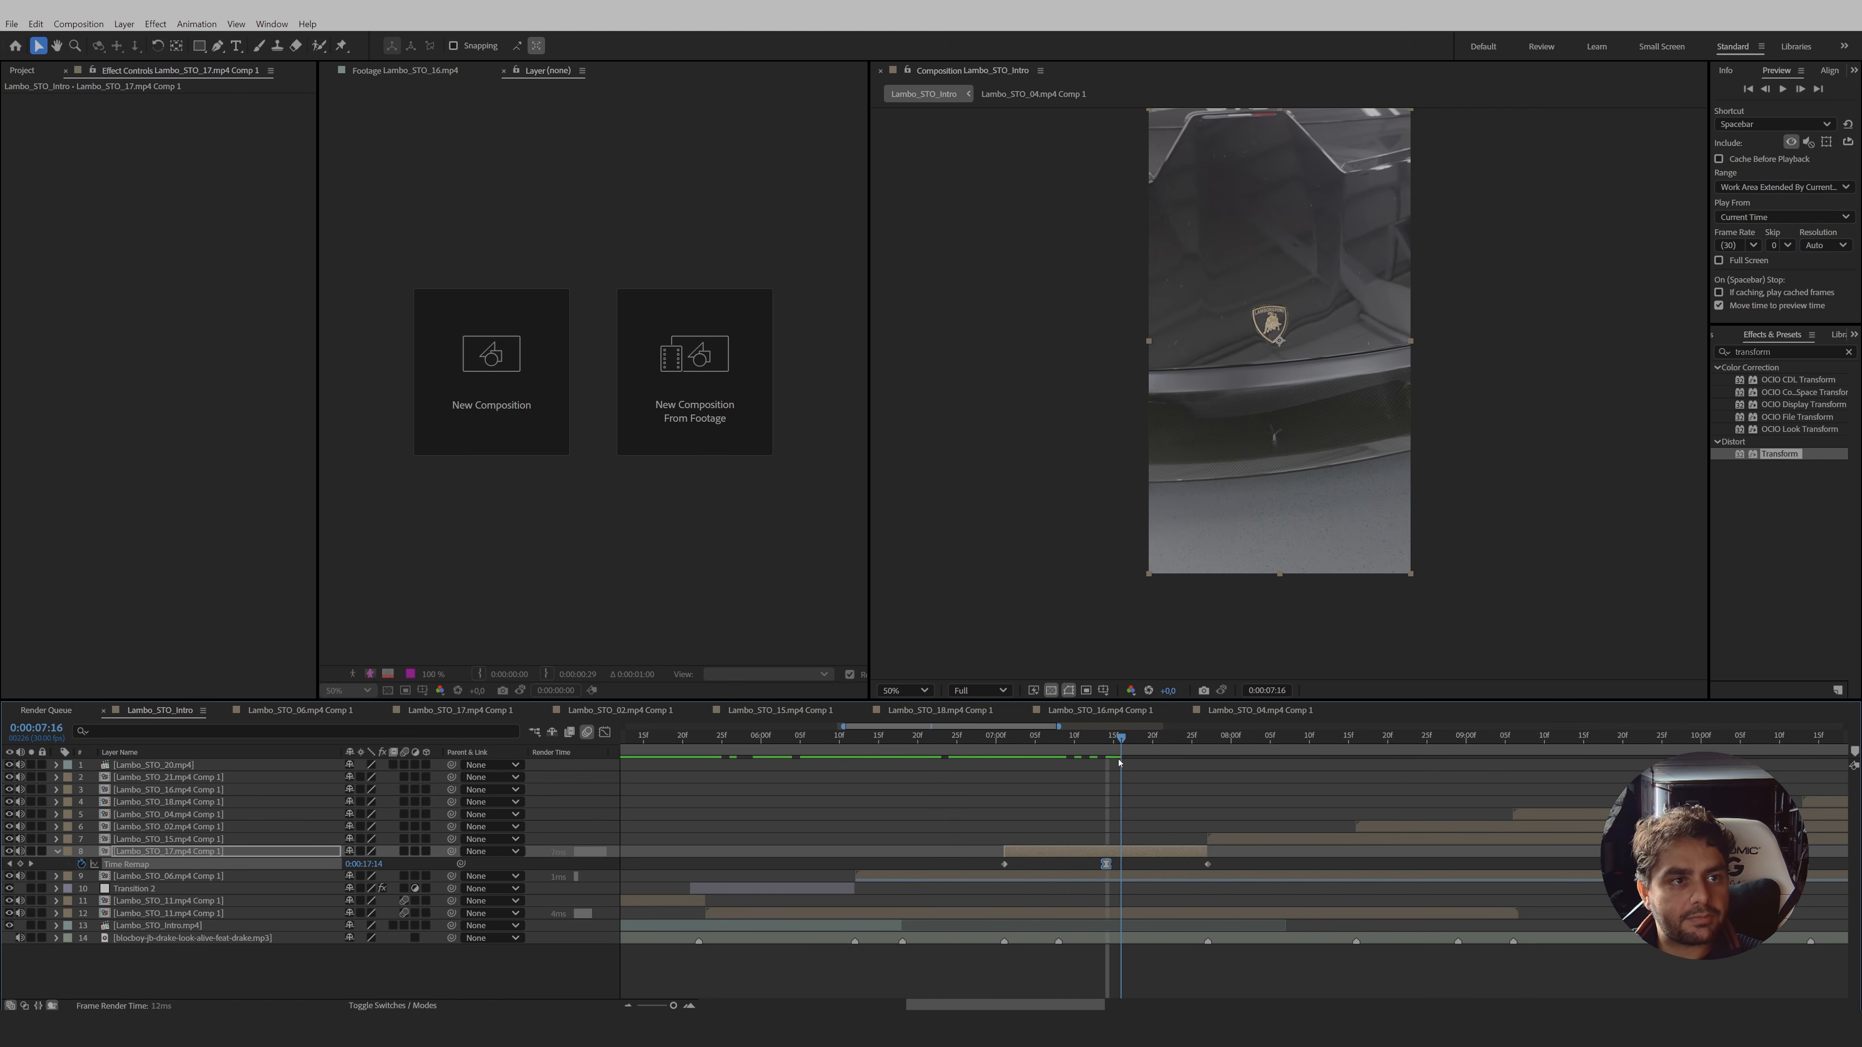
{"action": "left_click_drag", "start_coordinate": [1276, 787], "coordinate": [1086, 866]}
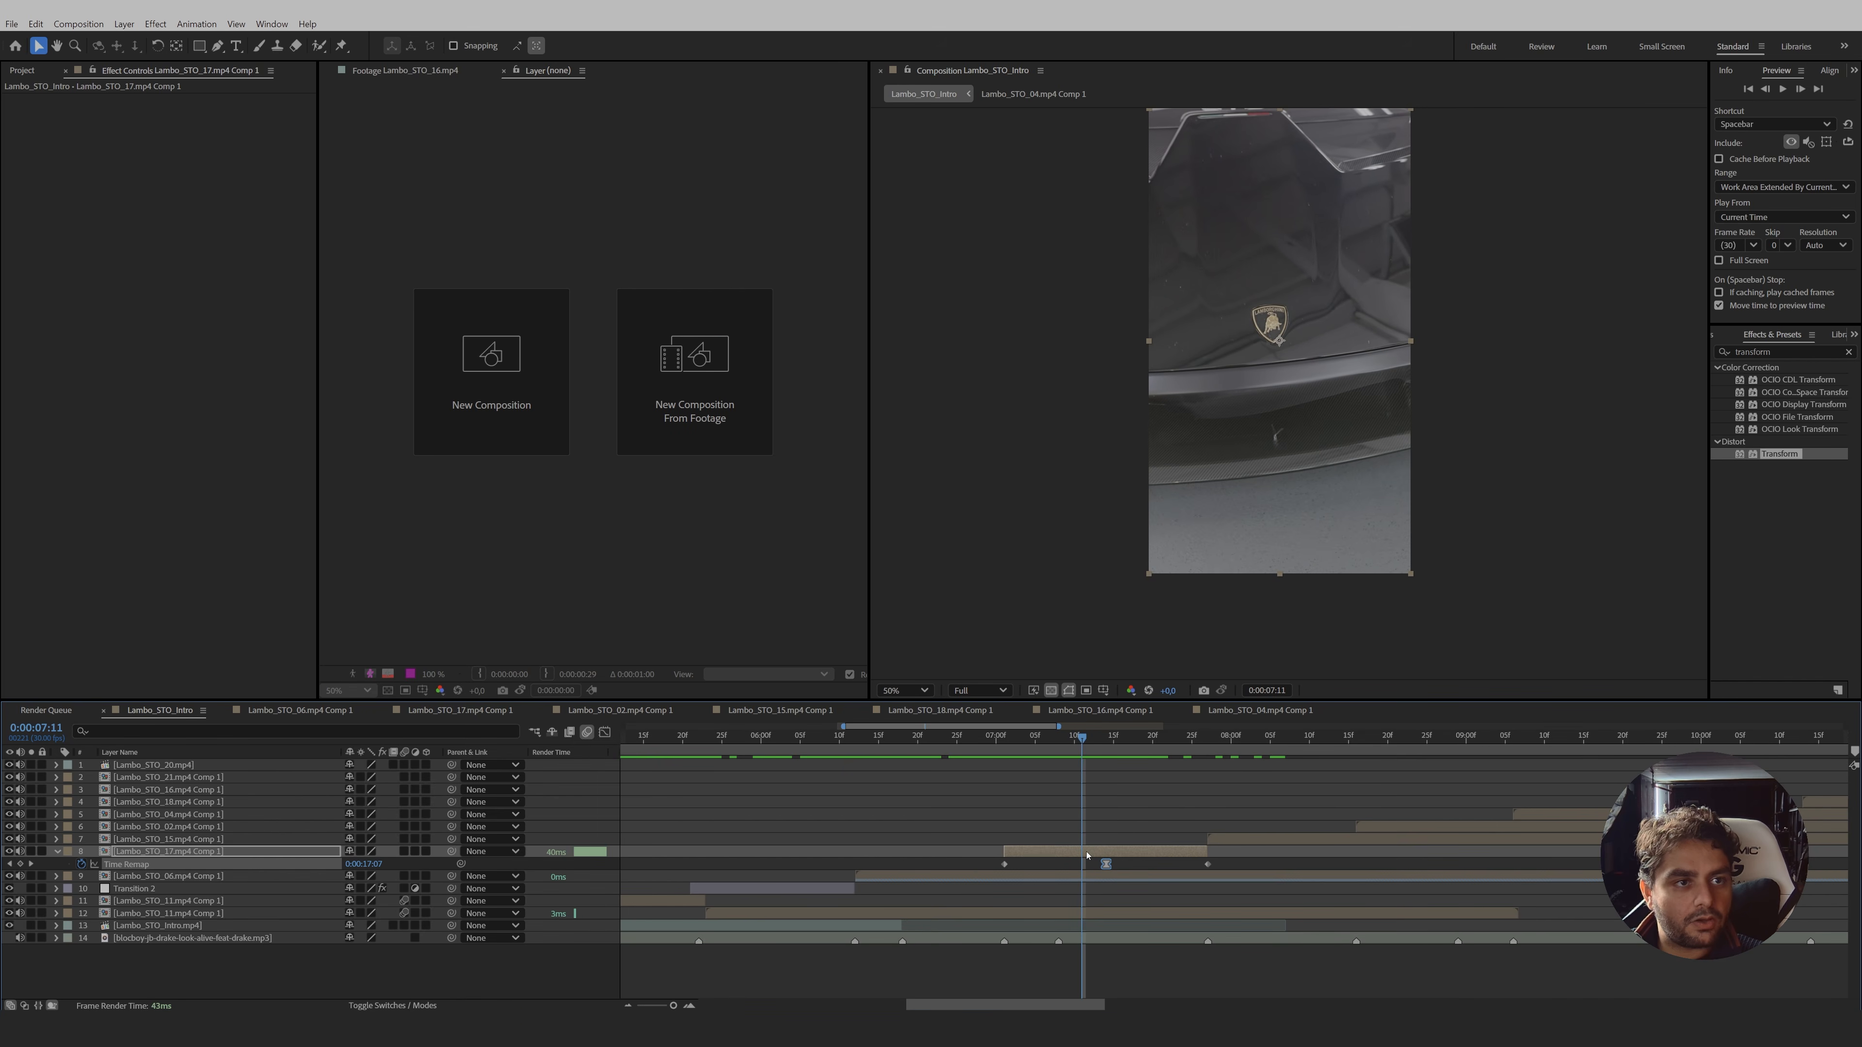
{"action": "left_click", "coordinate": [1087, 855]}
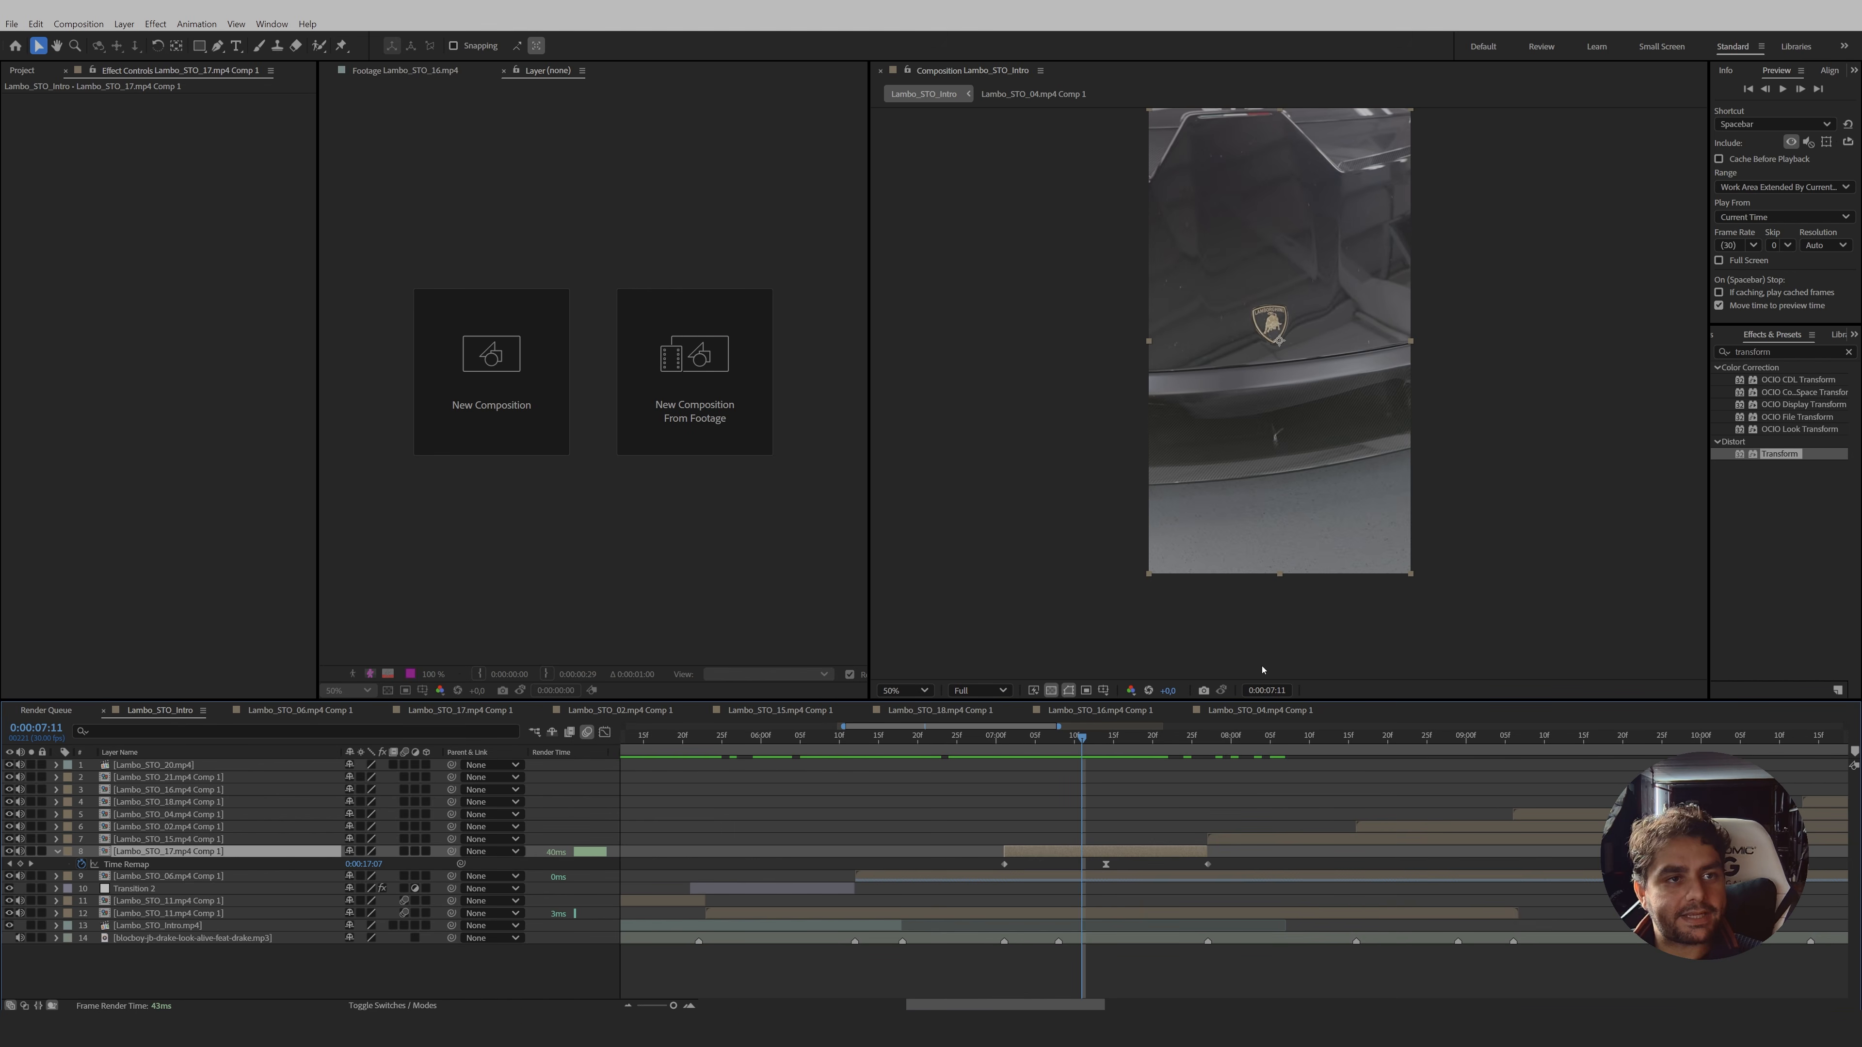
- Enable time remapping on the Lambo_STO_02 comp, with the playhead at its start at 0:00:08:16
{"action": "left_click_drag", "start_coordinate": [1058, 725], "coordinate": [1137, 733]}
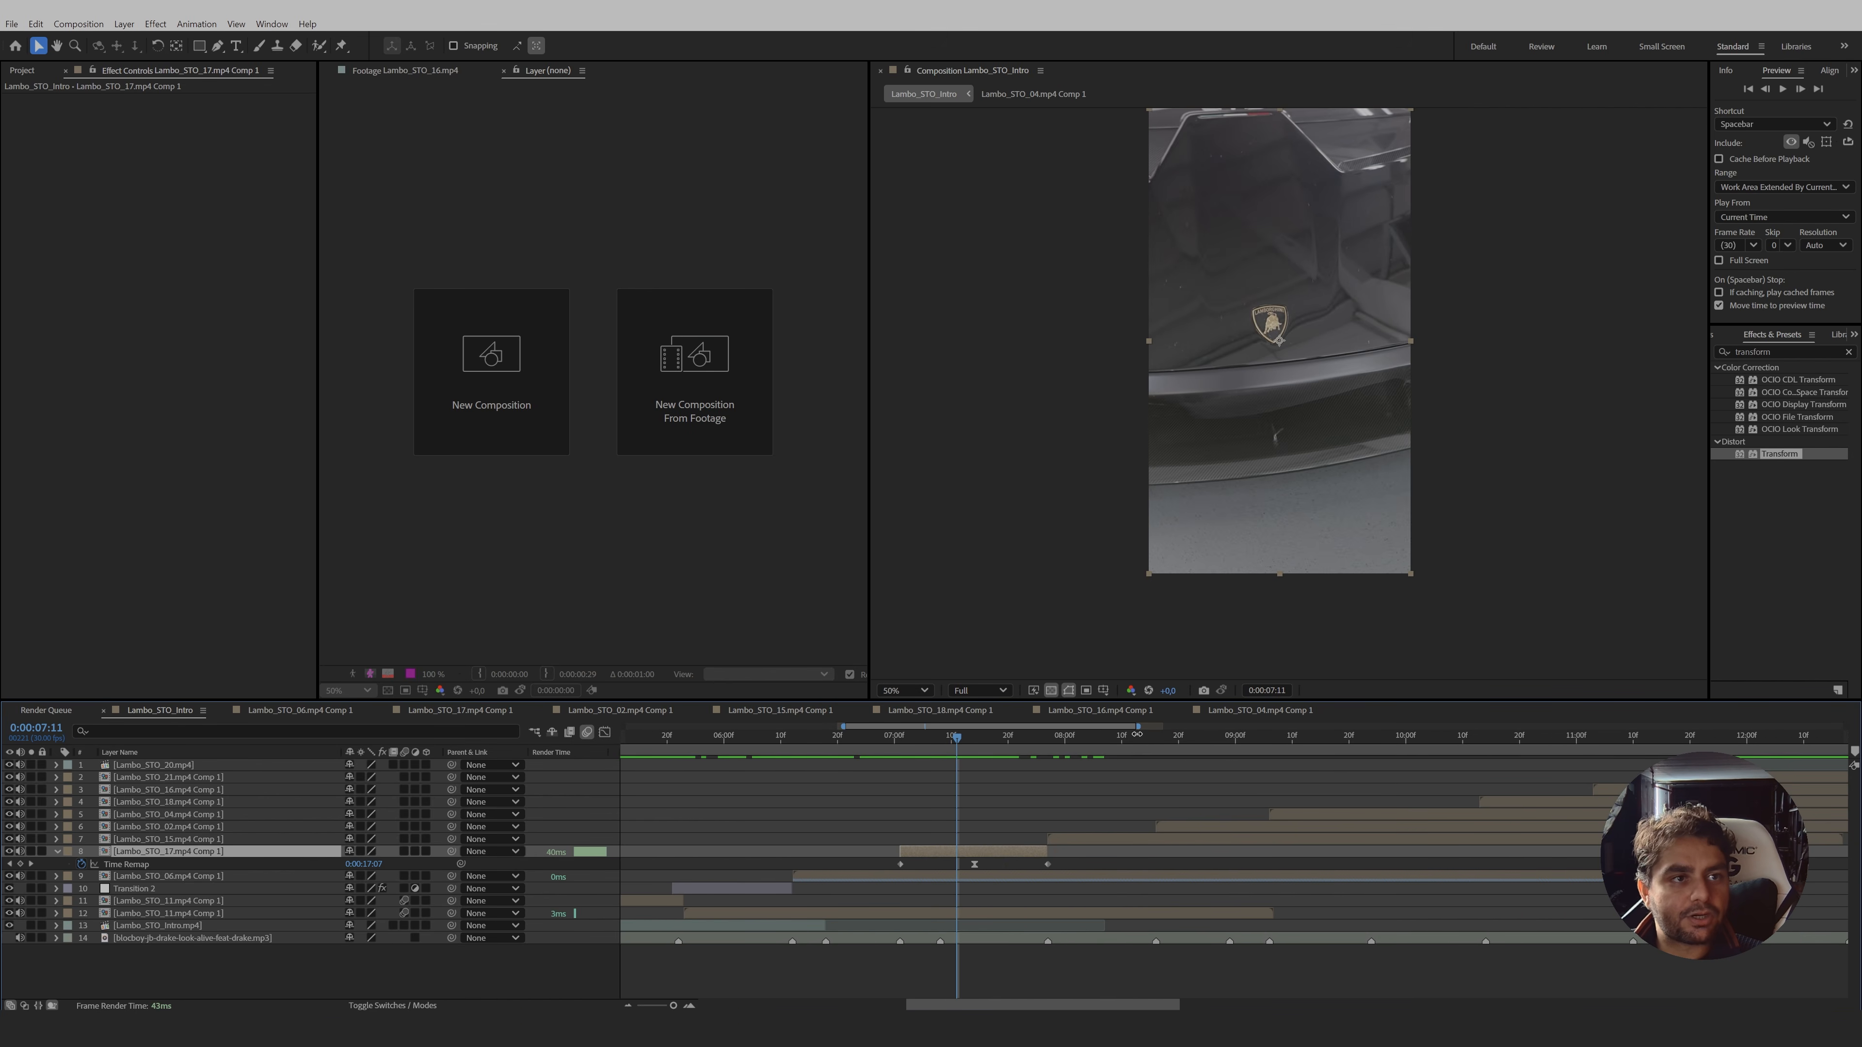
{"action": "left_click_drag", "start_coordinate": [972, 737], "coordinate": [1037, 743]}
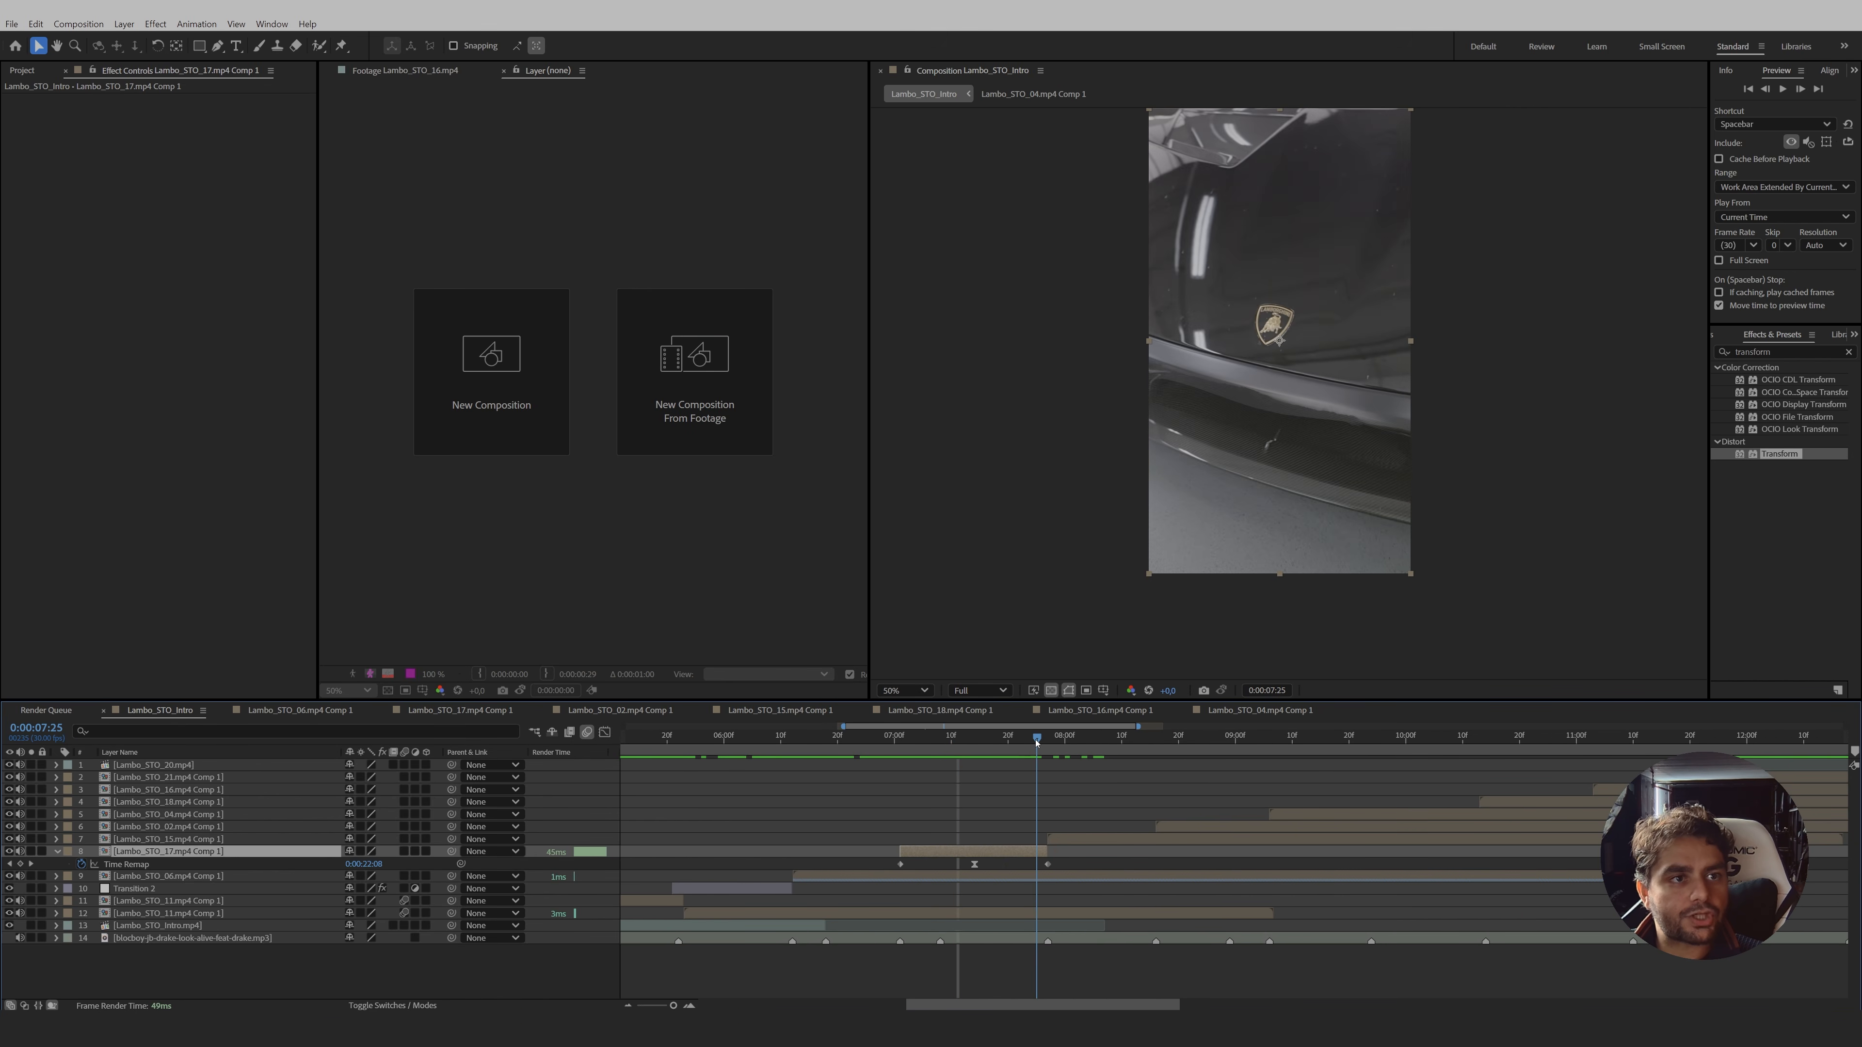
{"action": "left_click_drag", "start_coordinate": [1040, 744], "coordinate": [1178, 749]}
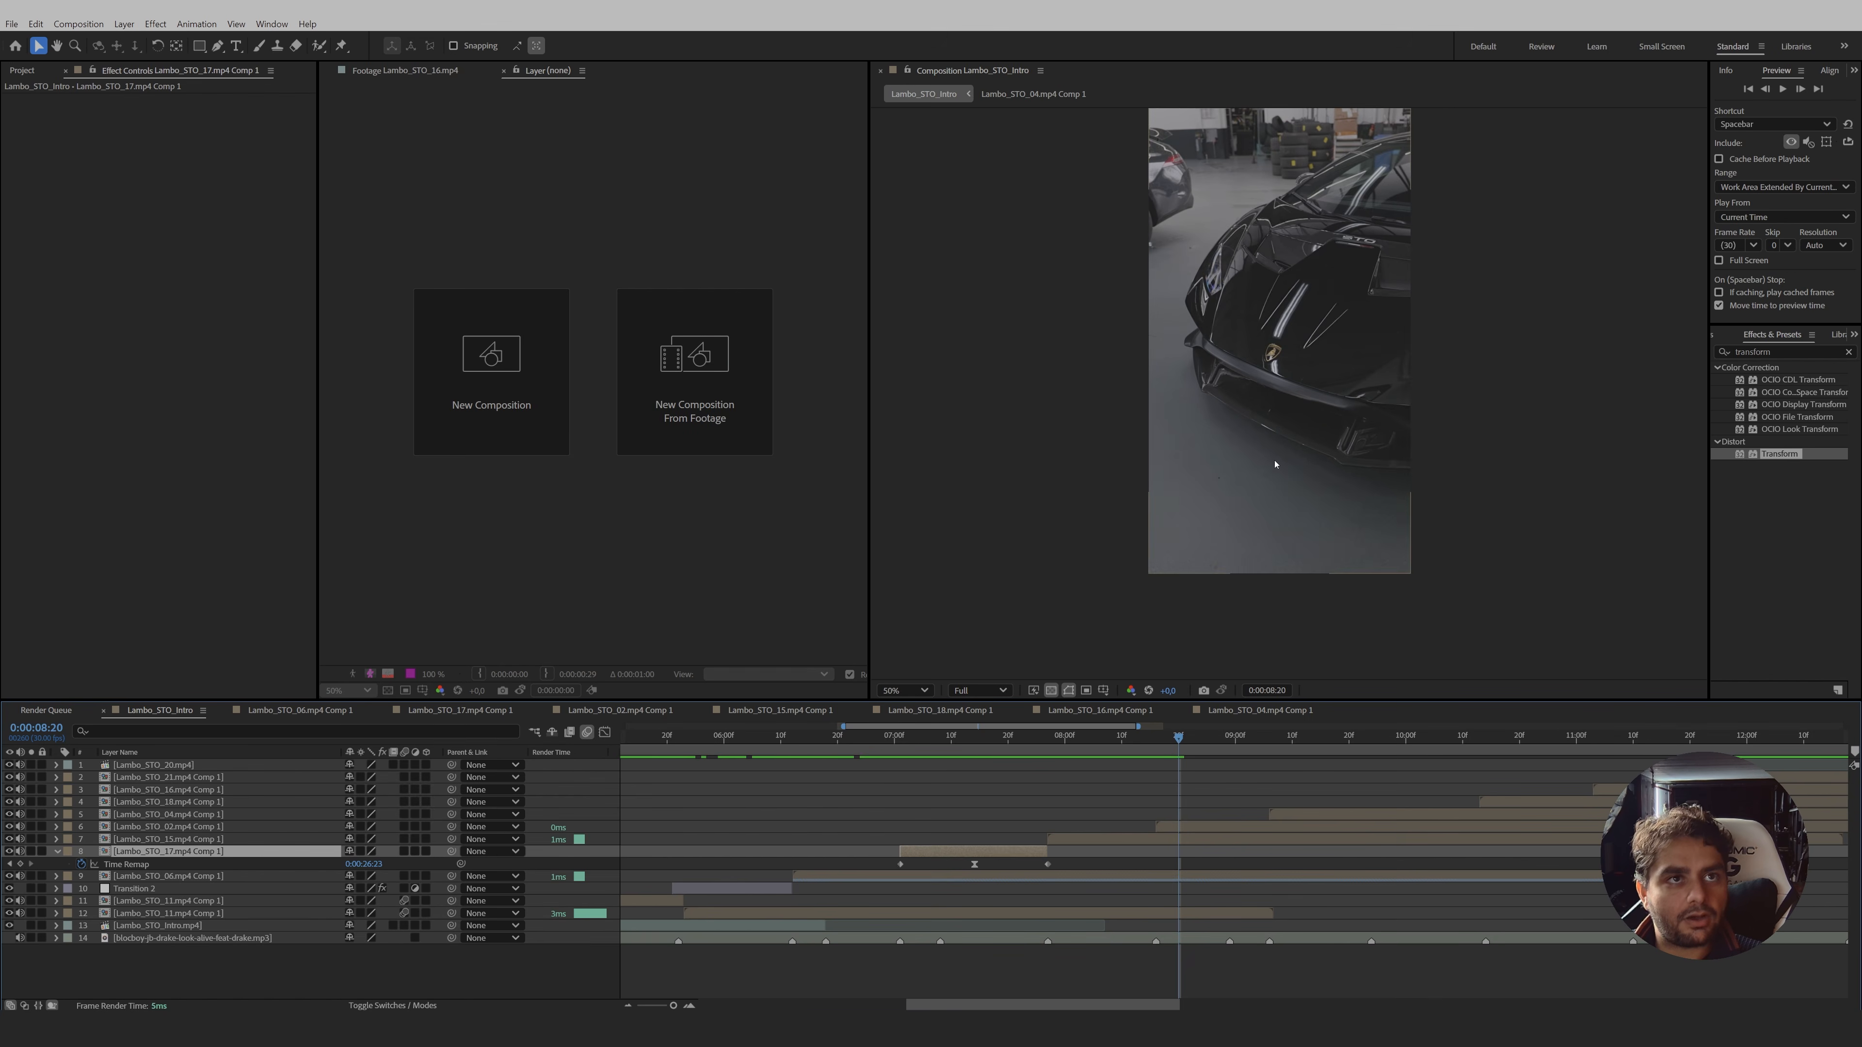
{"action": "mouse_move", "coordinate": [1178, 743]}
{"action": "left_mouse_down"}
{"action": "mouse_move", "coordinate": [1205, 752]}
{"action": "mouse_move", "coordinate": [1157, 758]}
{"action": "left_mouse_up"}
{"action": "right_click", "coordinate": [1191, 829]}
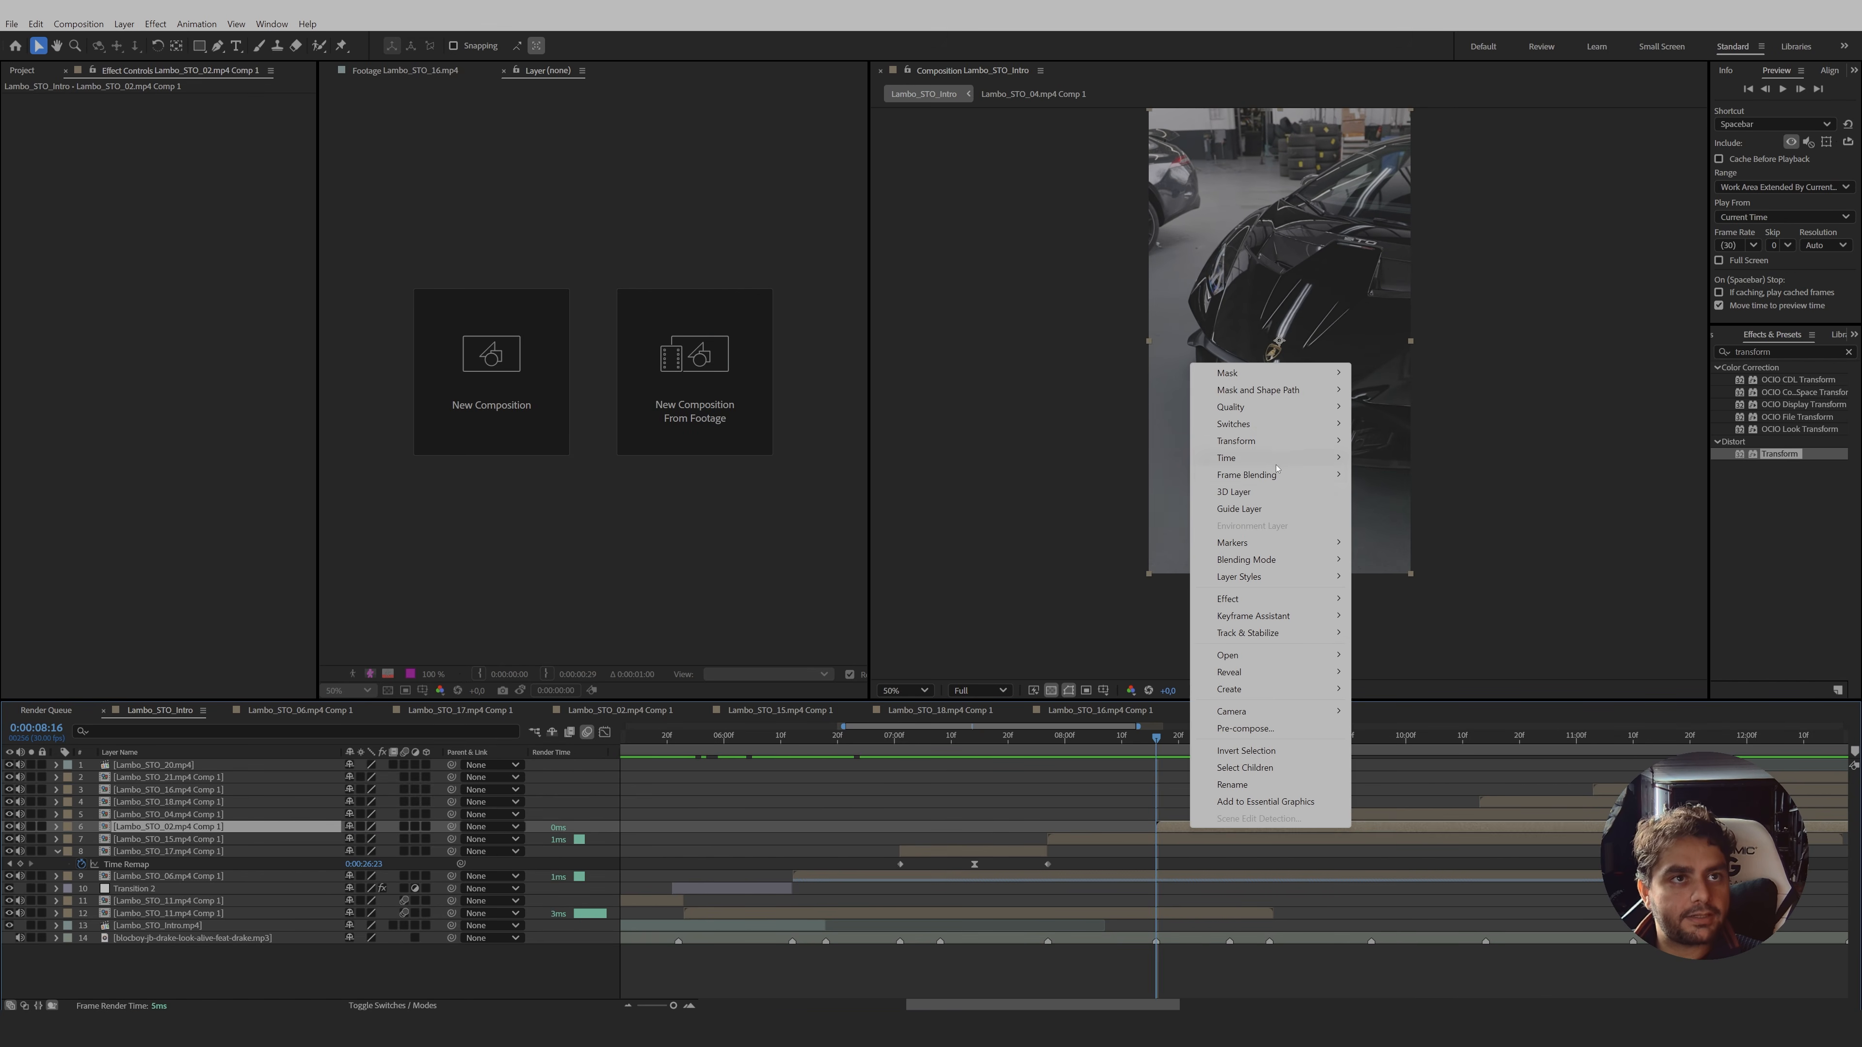
{"action": "mouse_move", "coordinate": [1279, 459]}
{"action": "left_click", "coordinate": [1393, 455]}
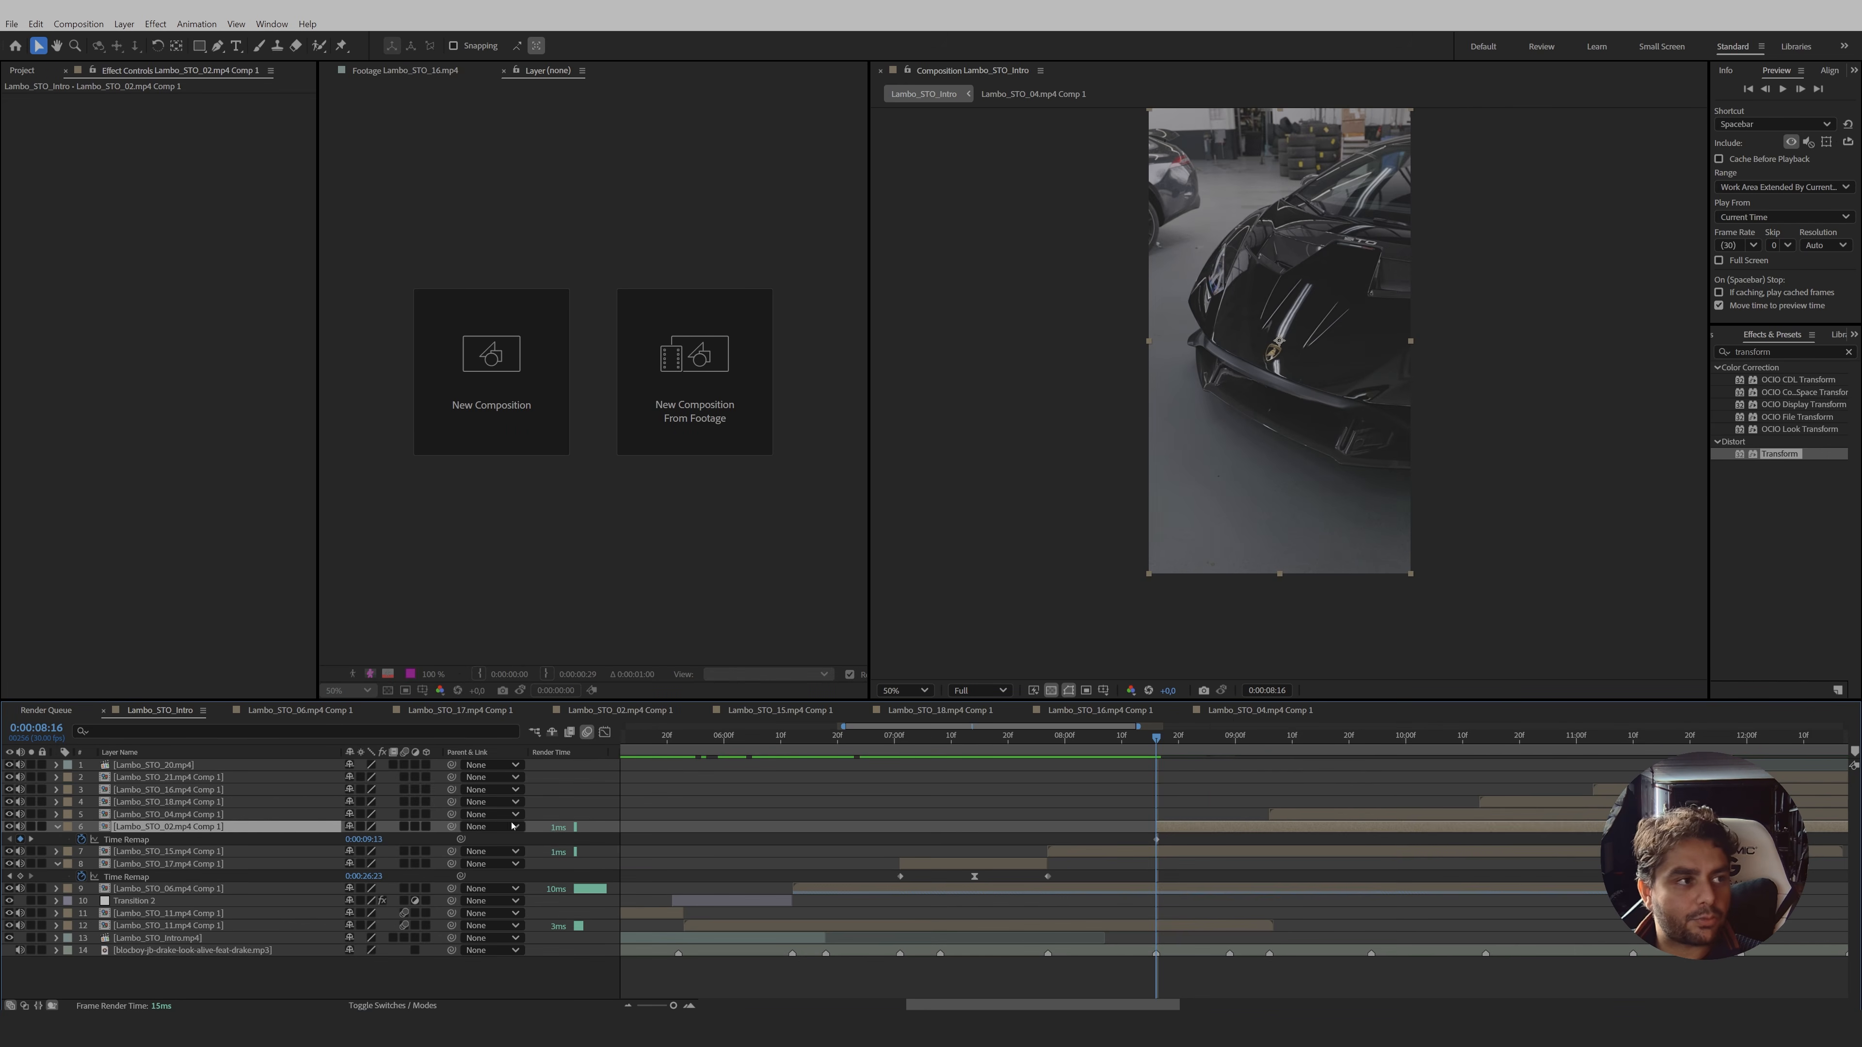
- Move the Lambo_STO_02 comp's last Time Remap keyframe to the Lambo_STO_04 comp's start and add a keyframe at 0:00:08:26
{"action": "scroll", "coordinate": [1288, 834], "scroll_direction": "down", "scroll_amount": 2}
{"action": "left_click_drag", "start_coordinate": [1525, 839], "coordinate": [1278, 859]}
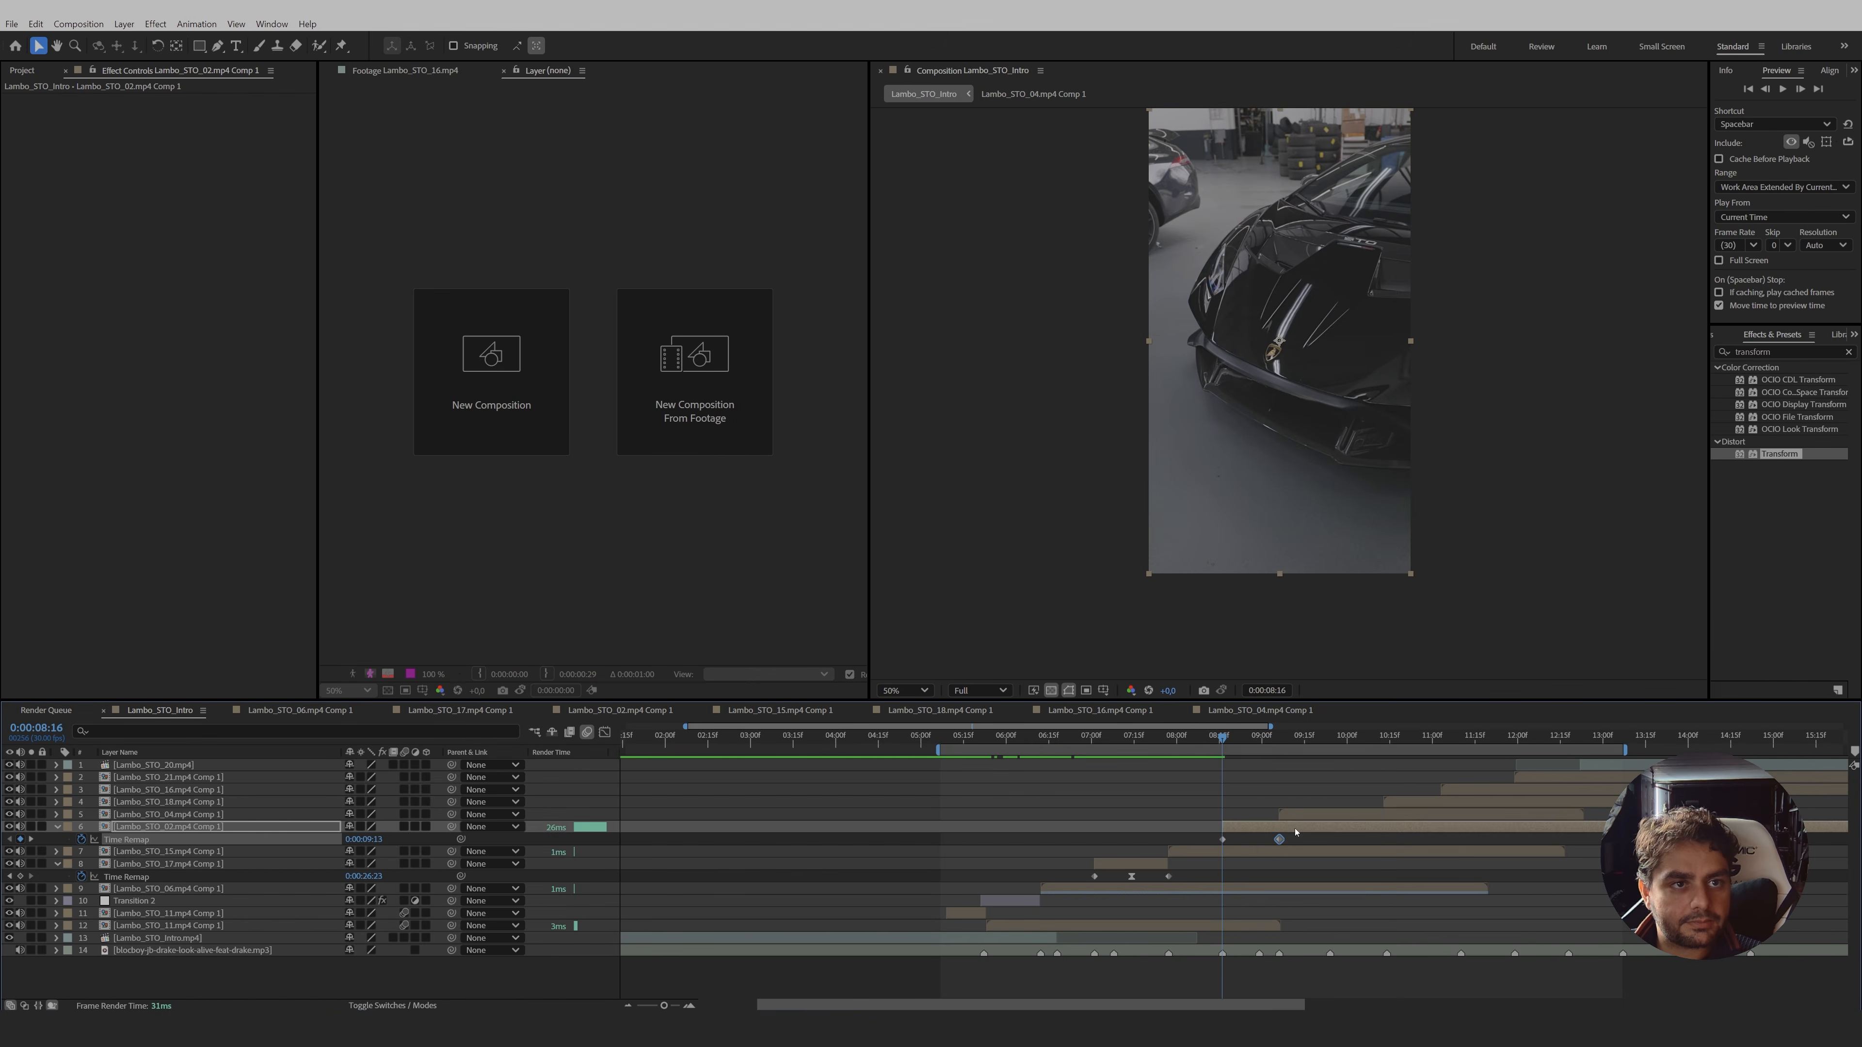
{"action": "left_click", "coordinate": [1252, 748]}
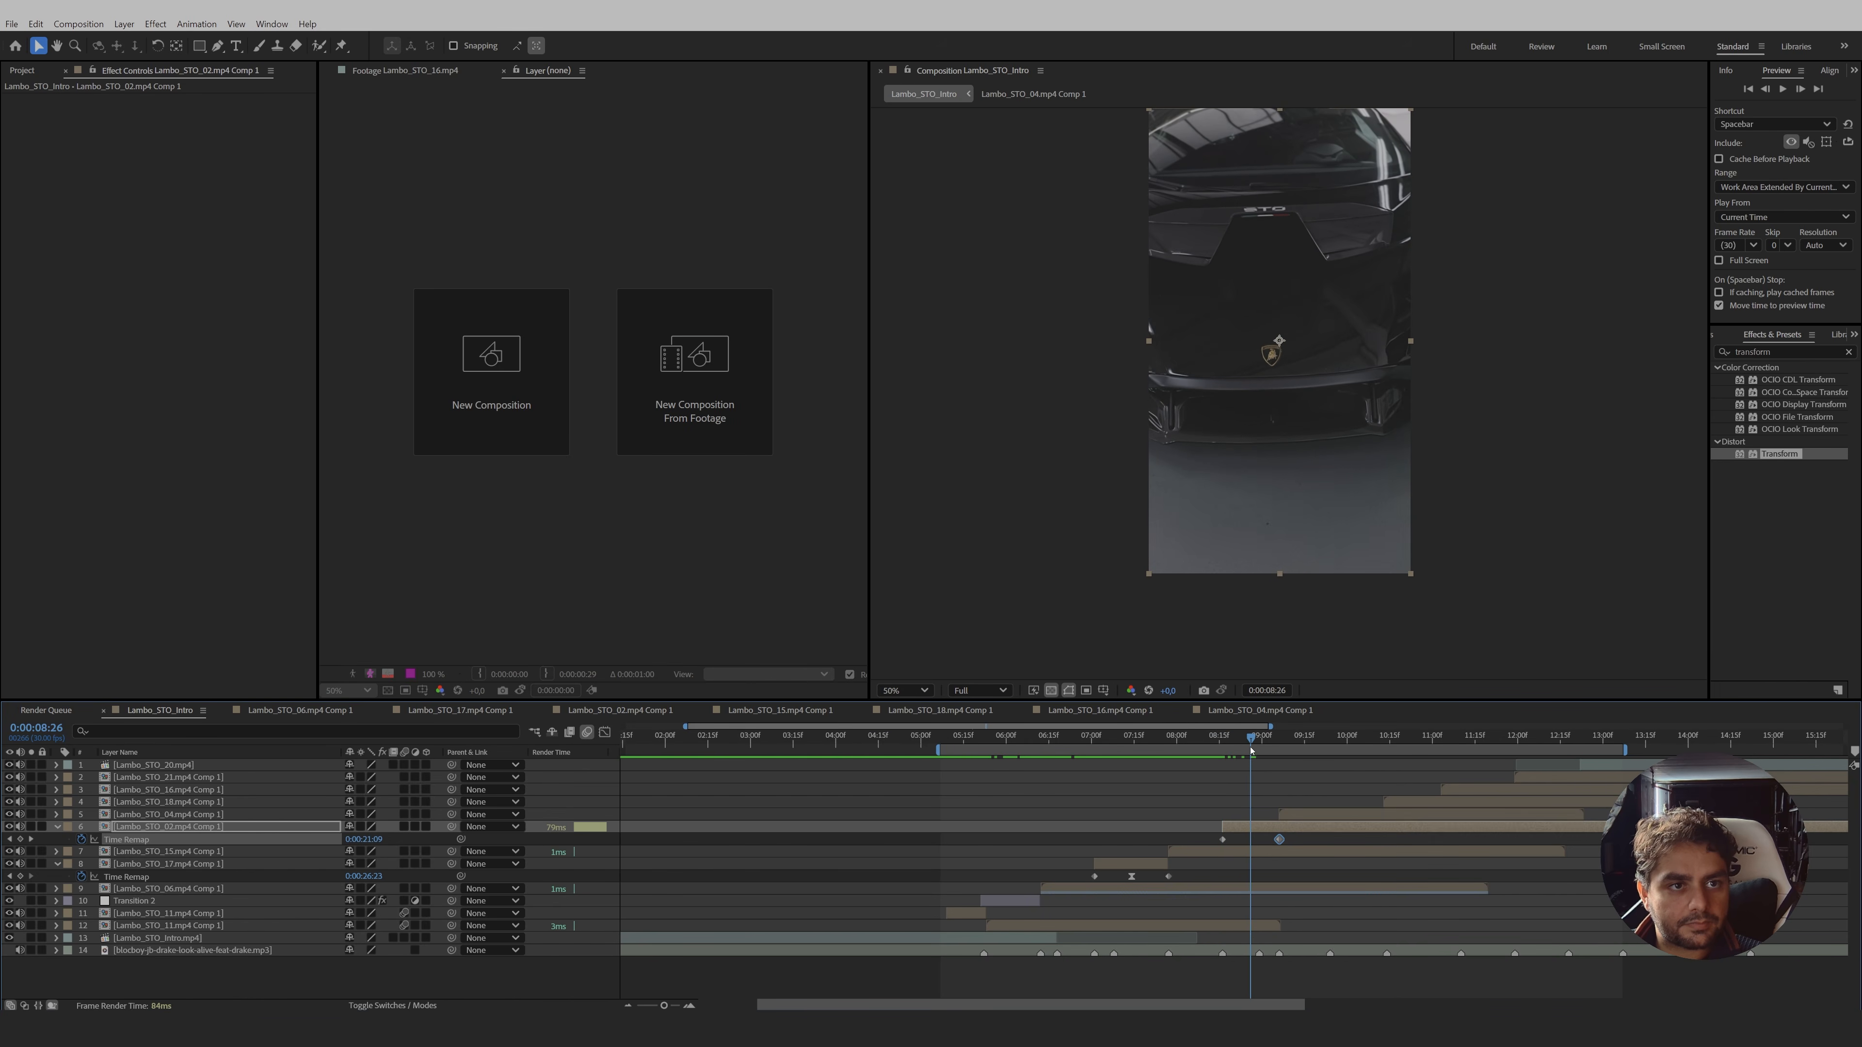
{"action": "left_click", "coordinate": [20, 839]}
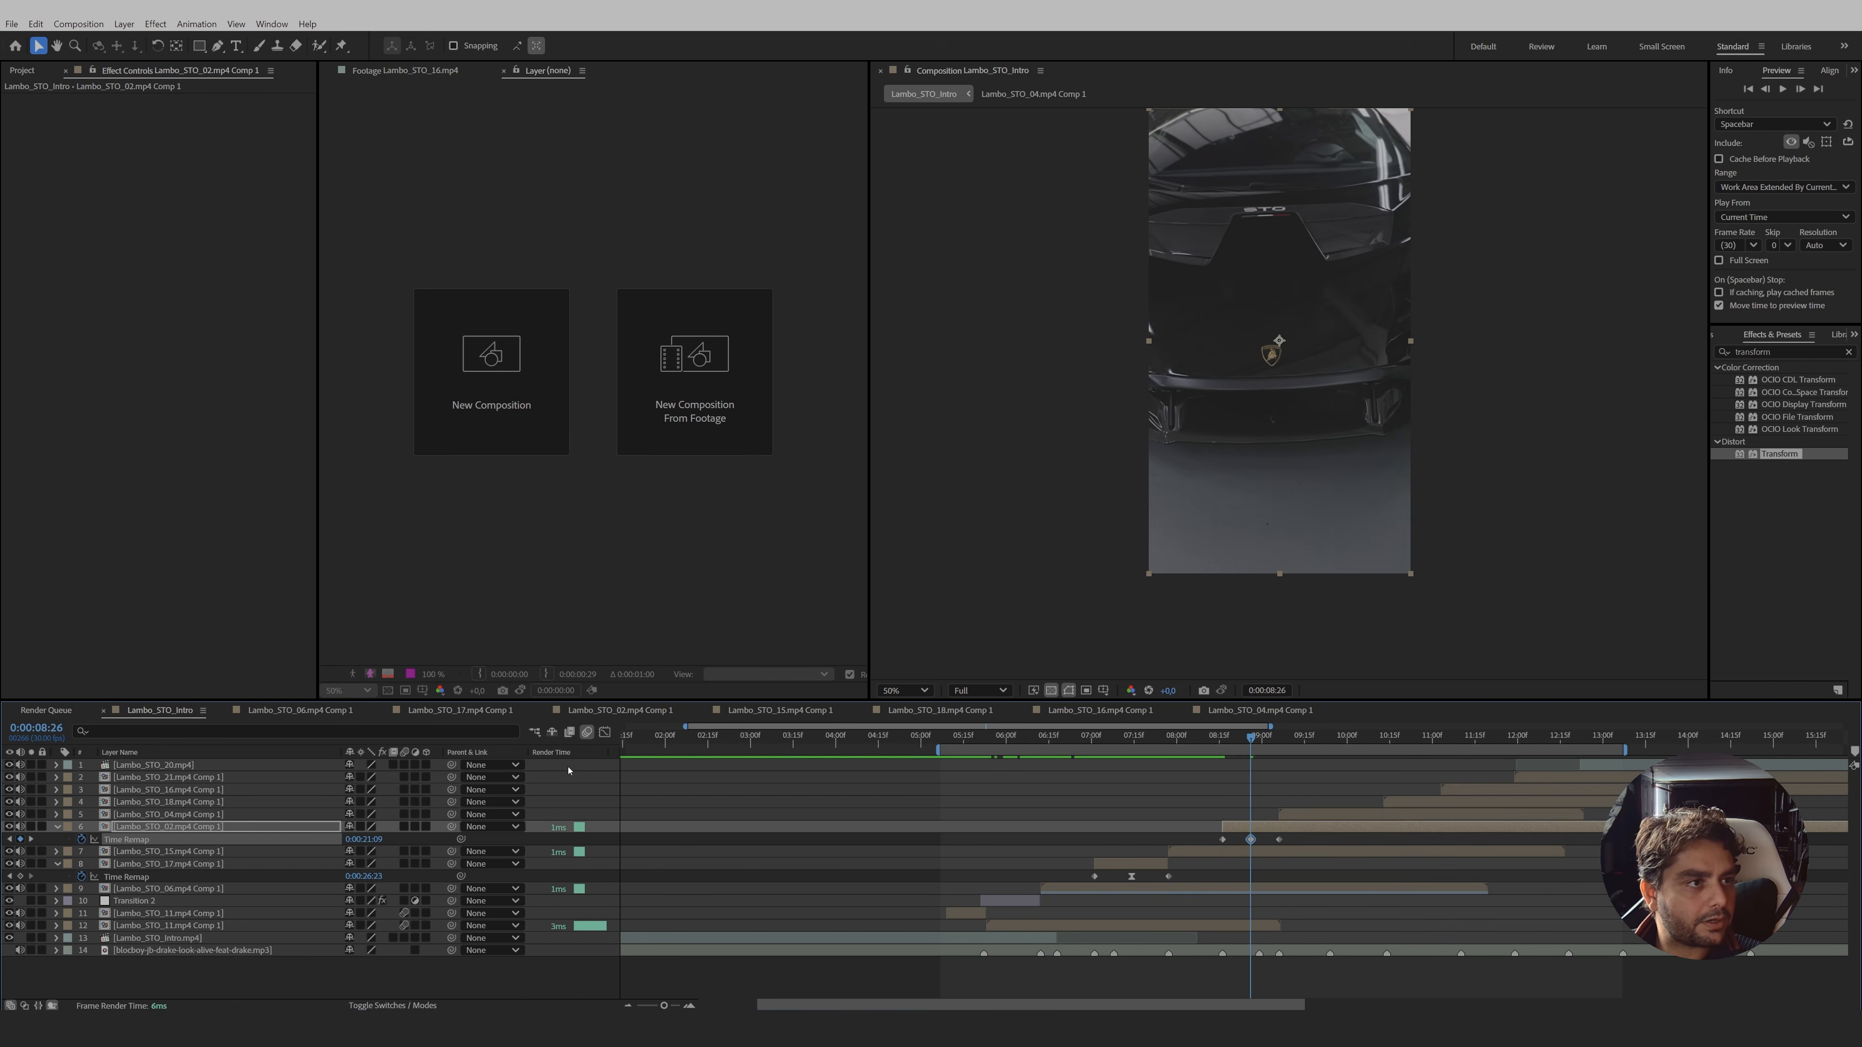
- Apply Easy Ease to the Lambo_STO_02 comp's middle Time Remap keyframe and lengthen its ease in the speed graph
{"action": "left_click", "coordinate": [604, 732]}
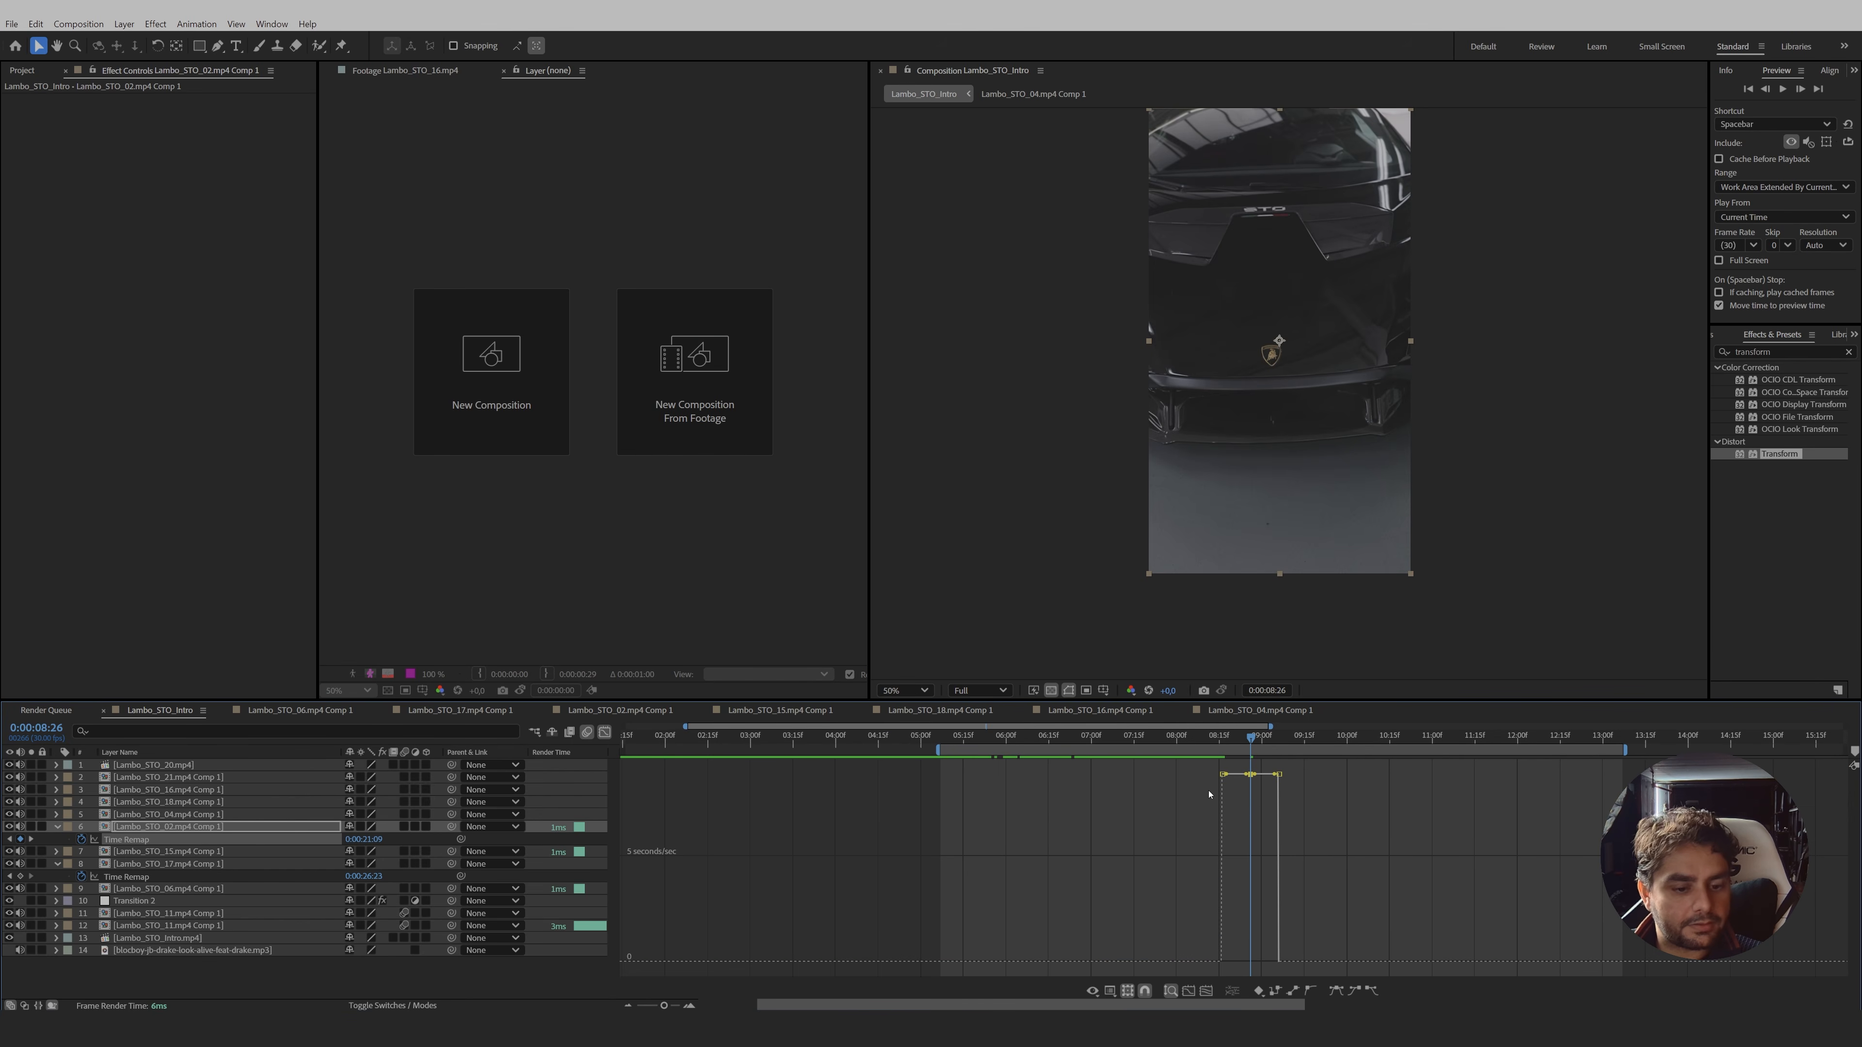
{"action": "key", "text": "F9"}
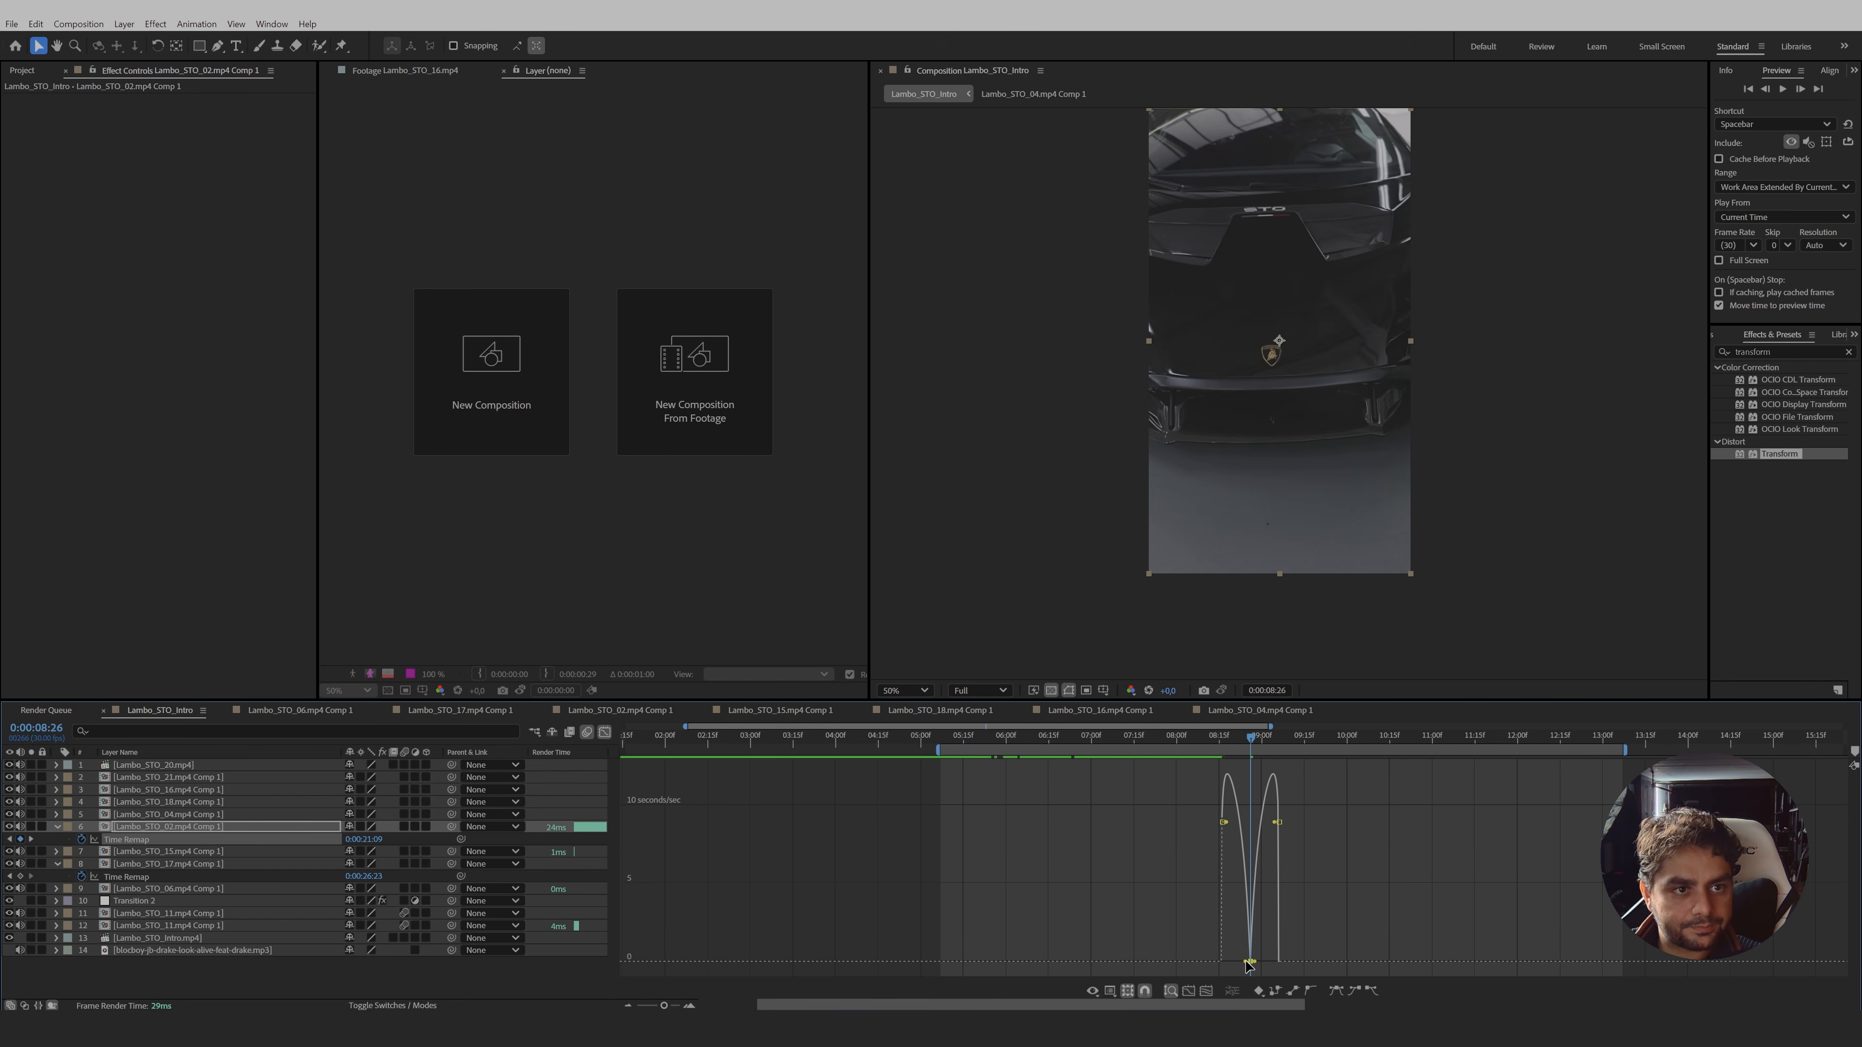
{"action": "left_click_drag", "start_coordinate": [1251, 961], "coordinate": [1264, 962]}
{"action": "left_click", "coordinate": [604, 732]}
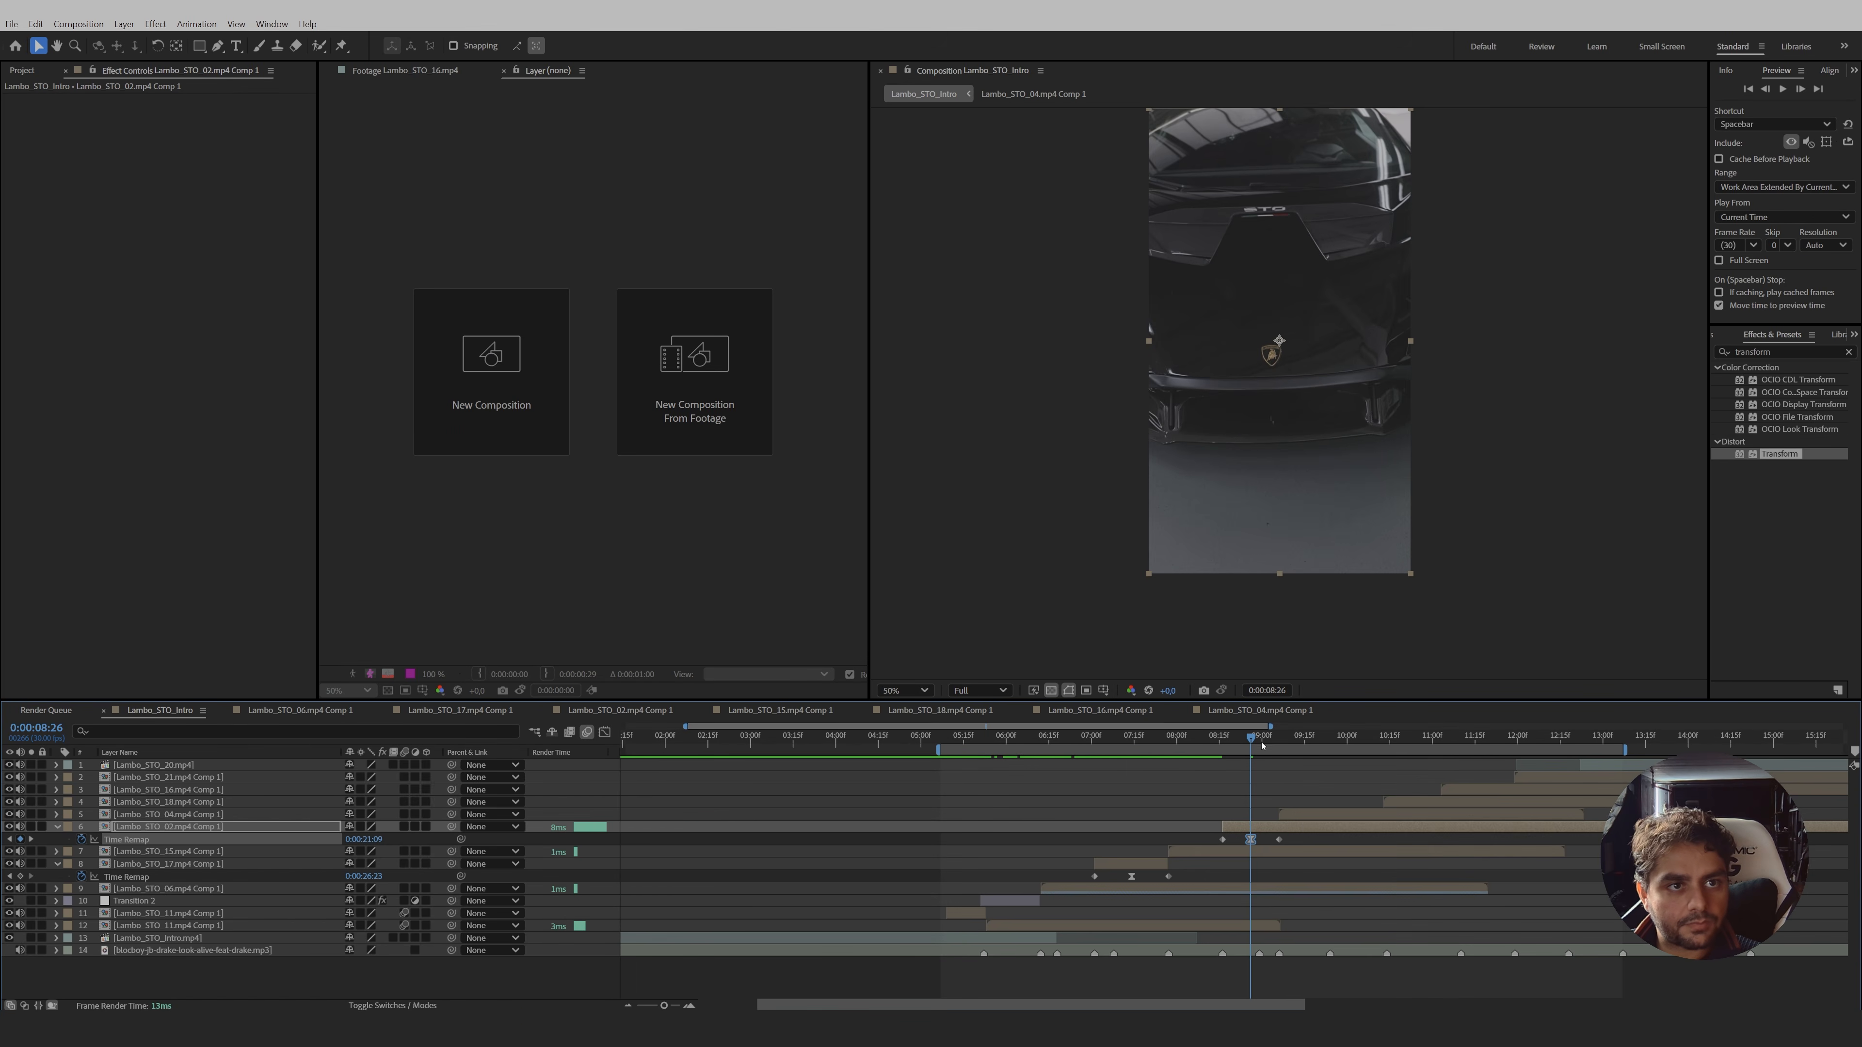
- Split the Lambo_STO_02 comp at 0:00:09:06 and delete the part after the cut
{"action": "left_click_drag", "start_coordinate": [1262, 748], "coordinate": [1282, 749]}
{"action": "key", "text": "ctrl+shift+d"}
{"action": "key", "text": "Delete"}
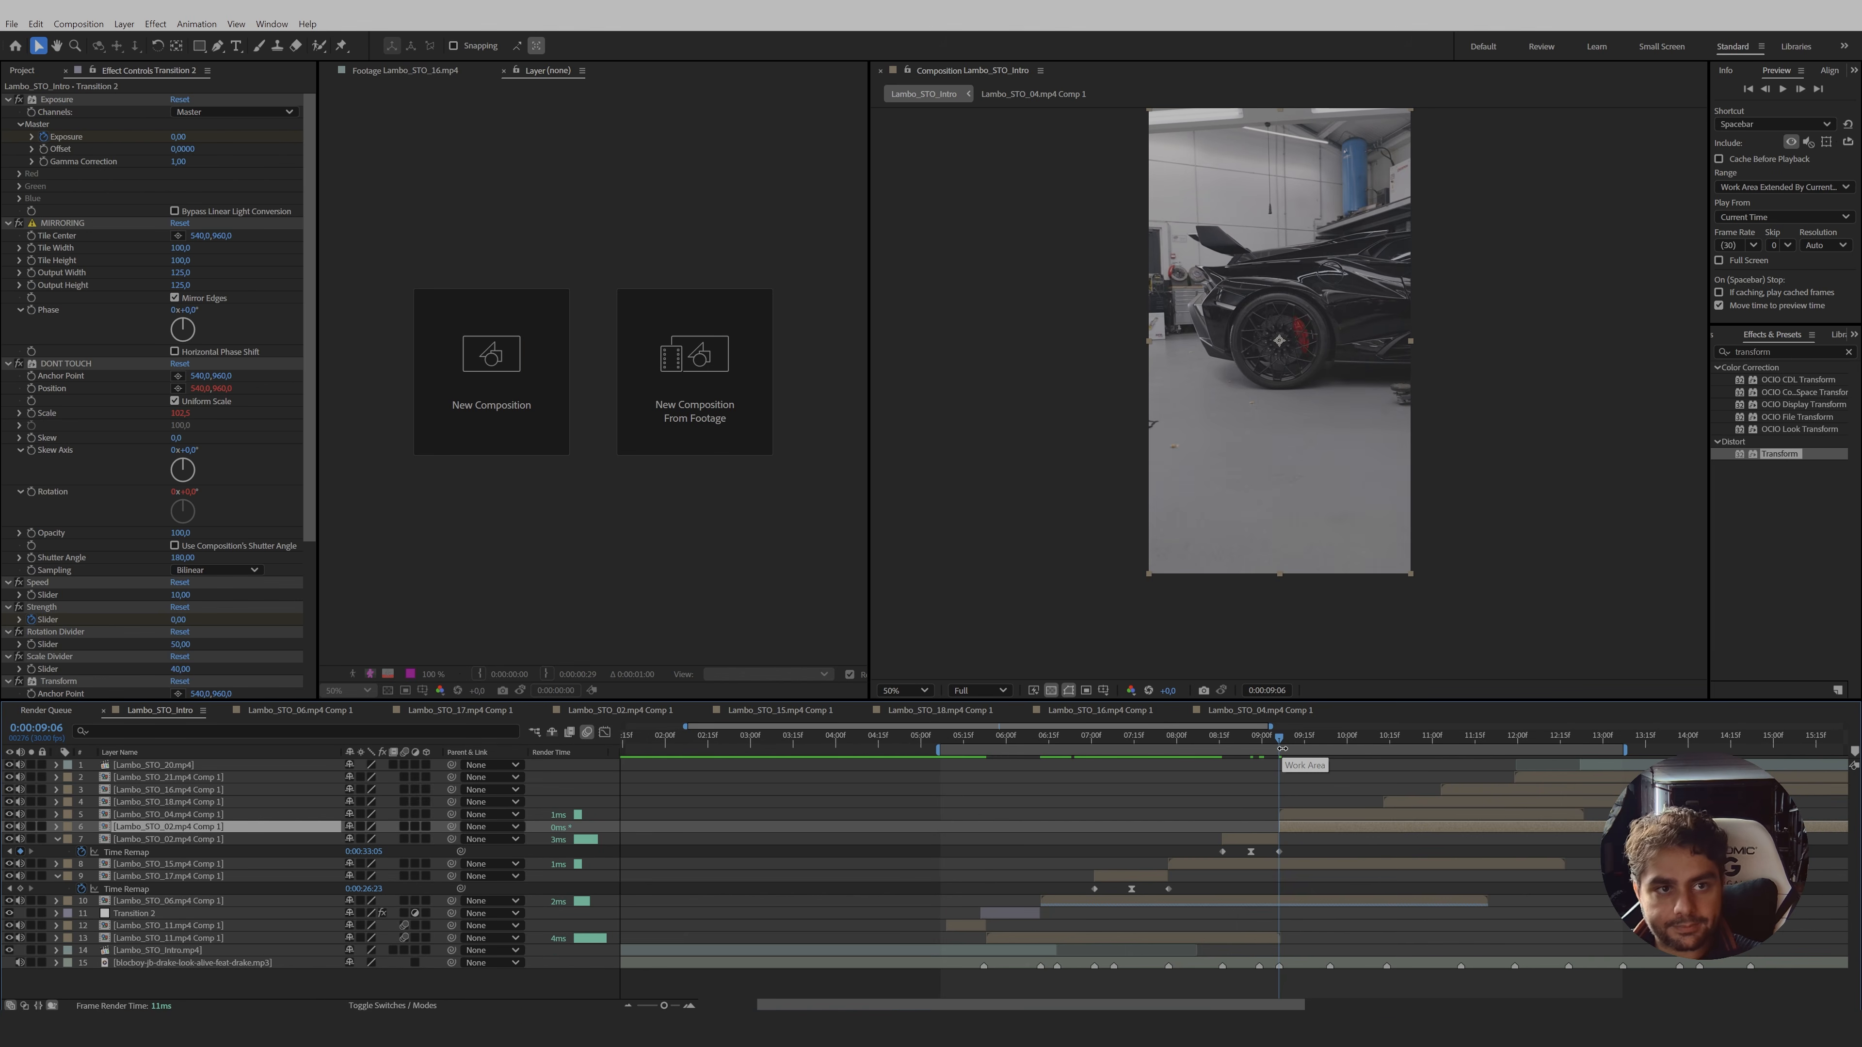
- Enable time remapping on the Lambo_STO_15 comp, with the playhead at 0:00:08:07
{"action": "left_click_drag", "start_coordinate": [1282, 748], "coordinate": [1196, 836]}
{"action": "left_click", "coordinate": [1201, 855]}
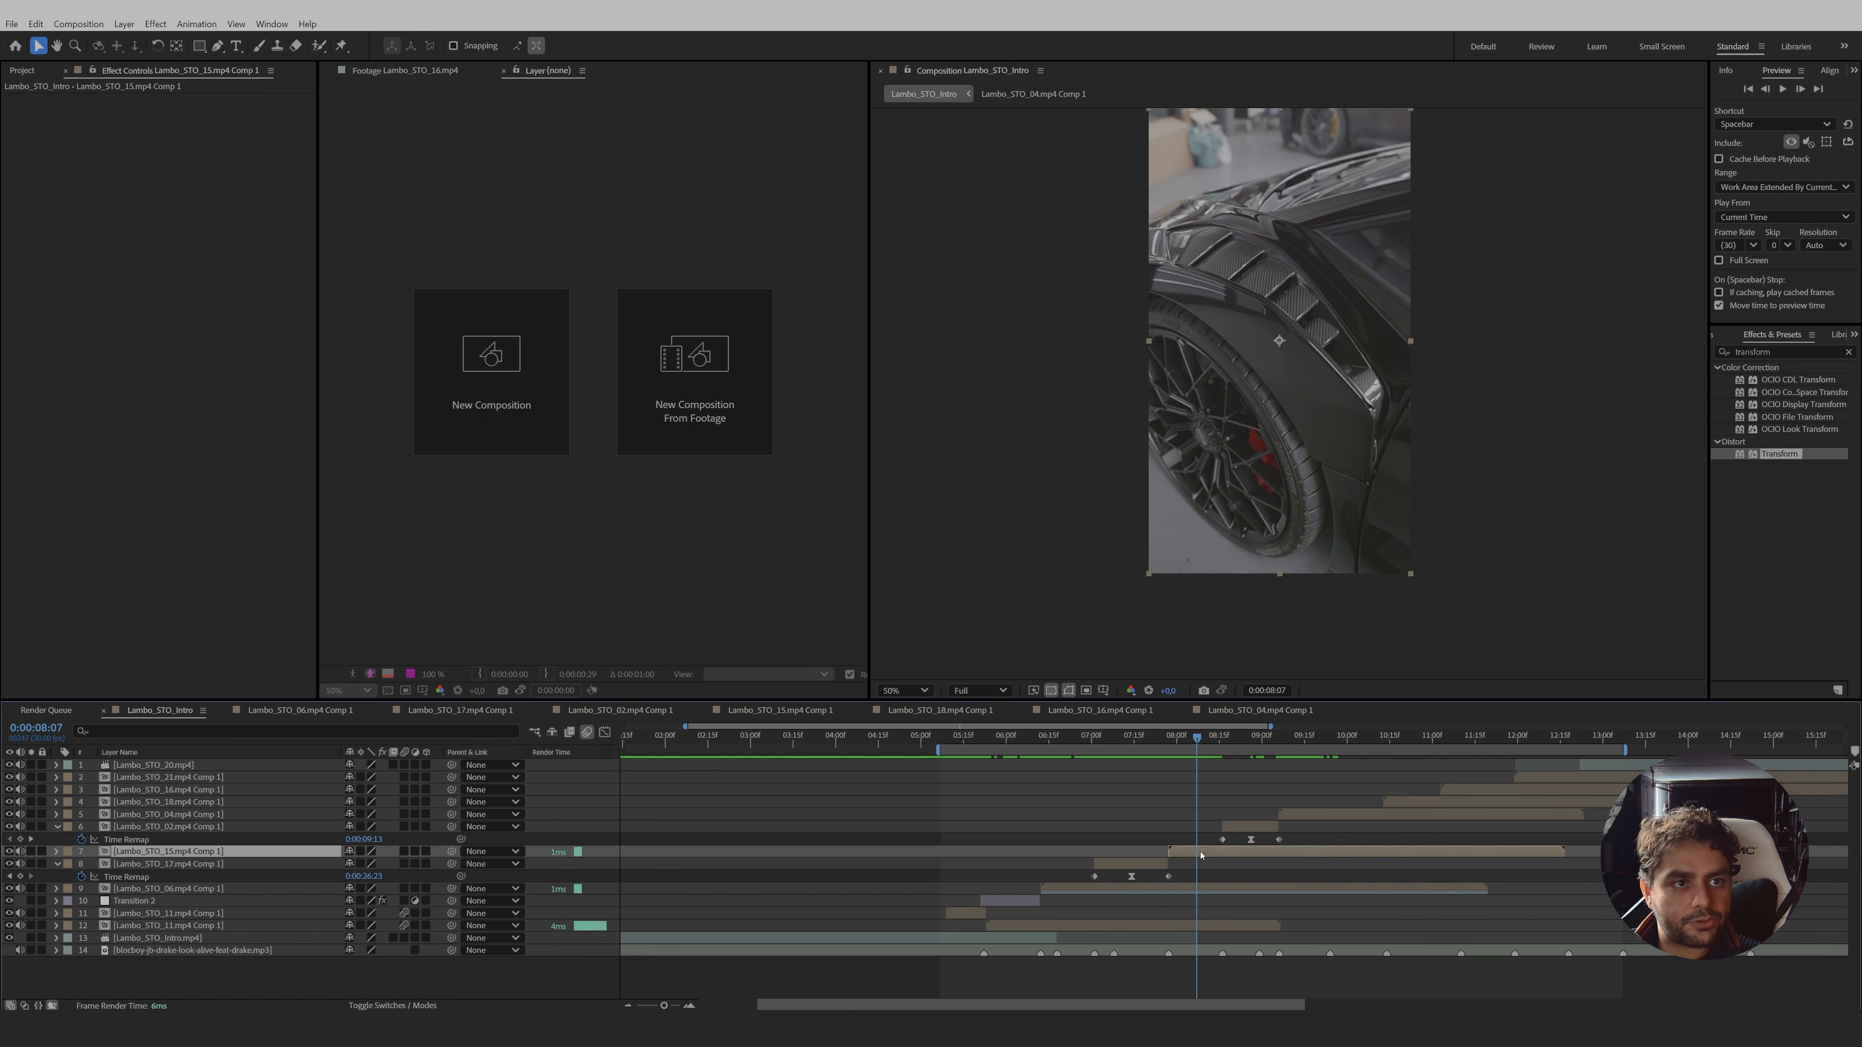
{"action": "right_click", "coordinate": [1201, 855]}
{"action": "mouse_move", "coordinate": [1257, 486]}
{"action": "left_click", "coordinate": [1411, 480]}
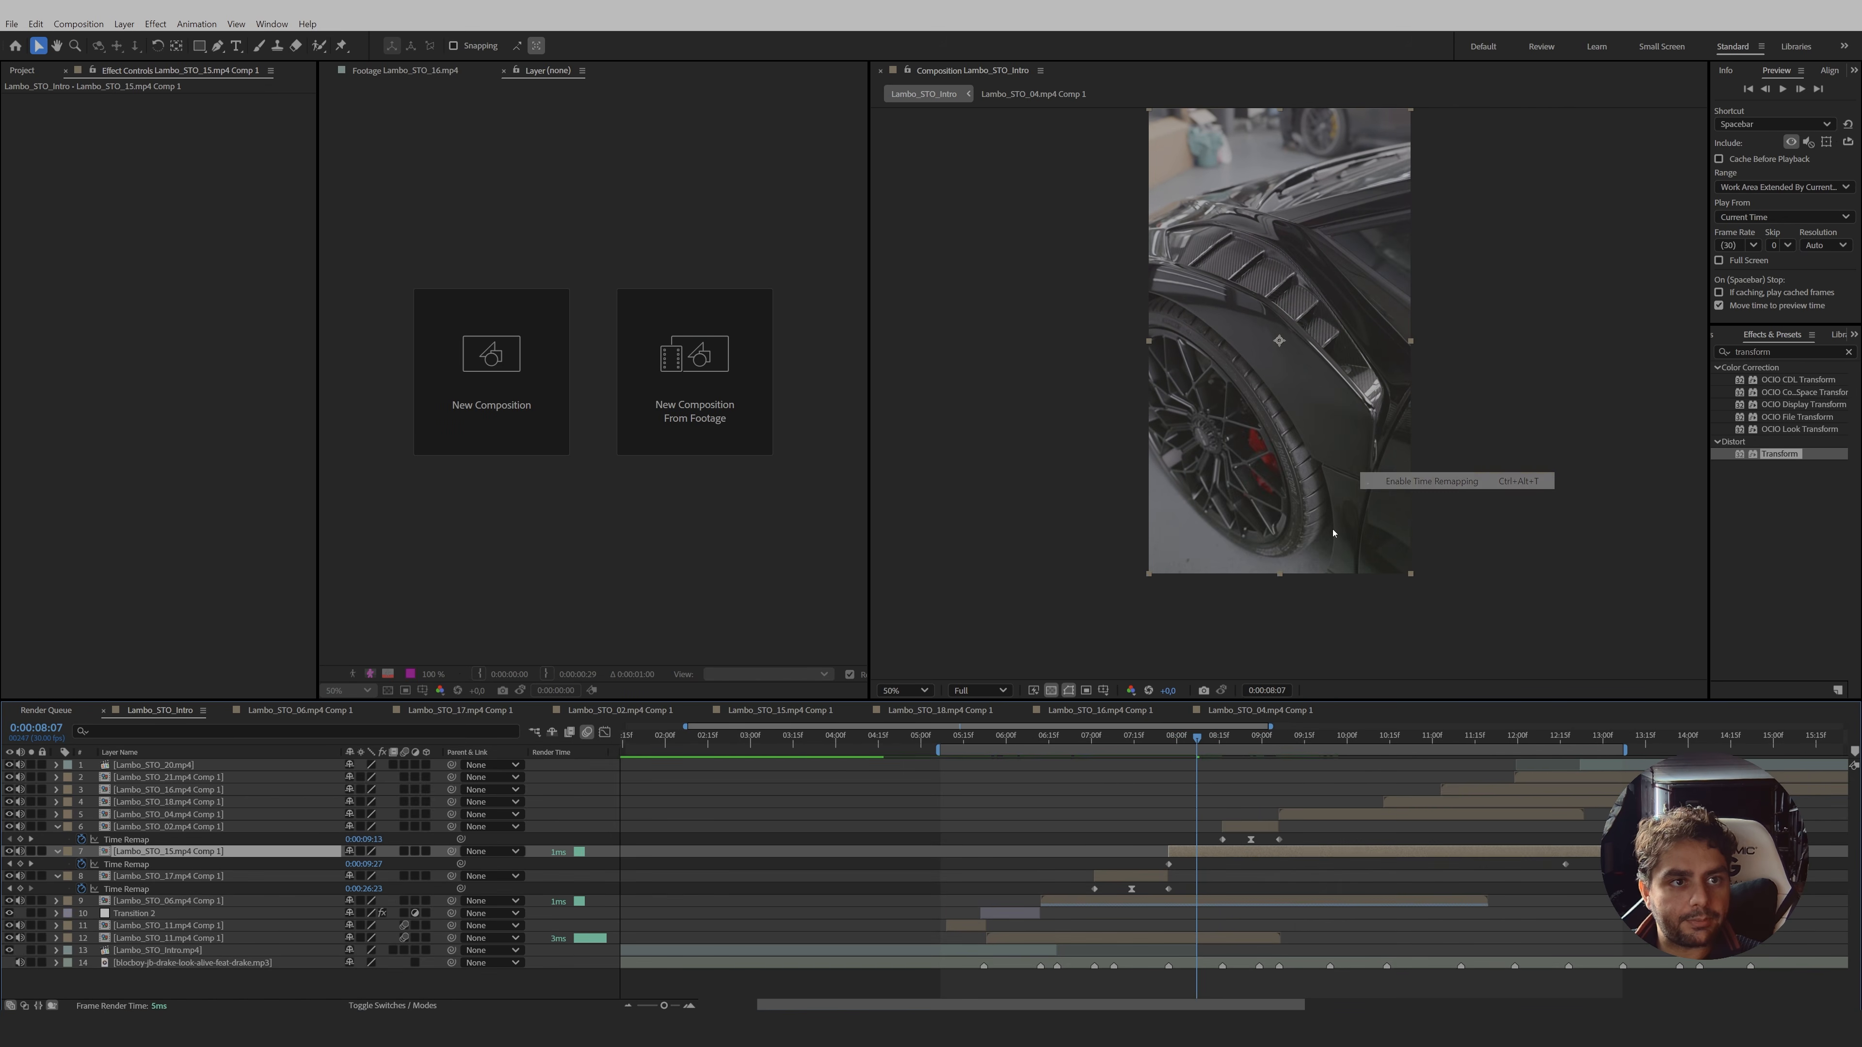
- Move the Lambo_STO_15 comp's last Time Remap keyframe to the Lambo_STO_02 comp's start, and add an Easy Ease keyframe at 0:00:08:07
{"action": "left_click_drag", "start_coordinate": [1565, 865], "coordinate": [1222, 864]}
{"action": "left_click", "coordinate": [21, 864]}
{"action": "right_click", "coordinate": [1199, 868]}
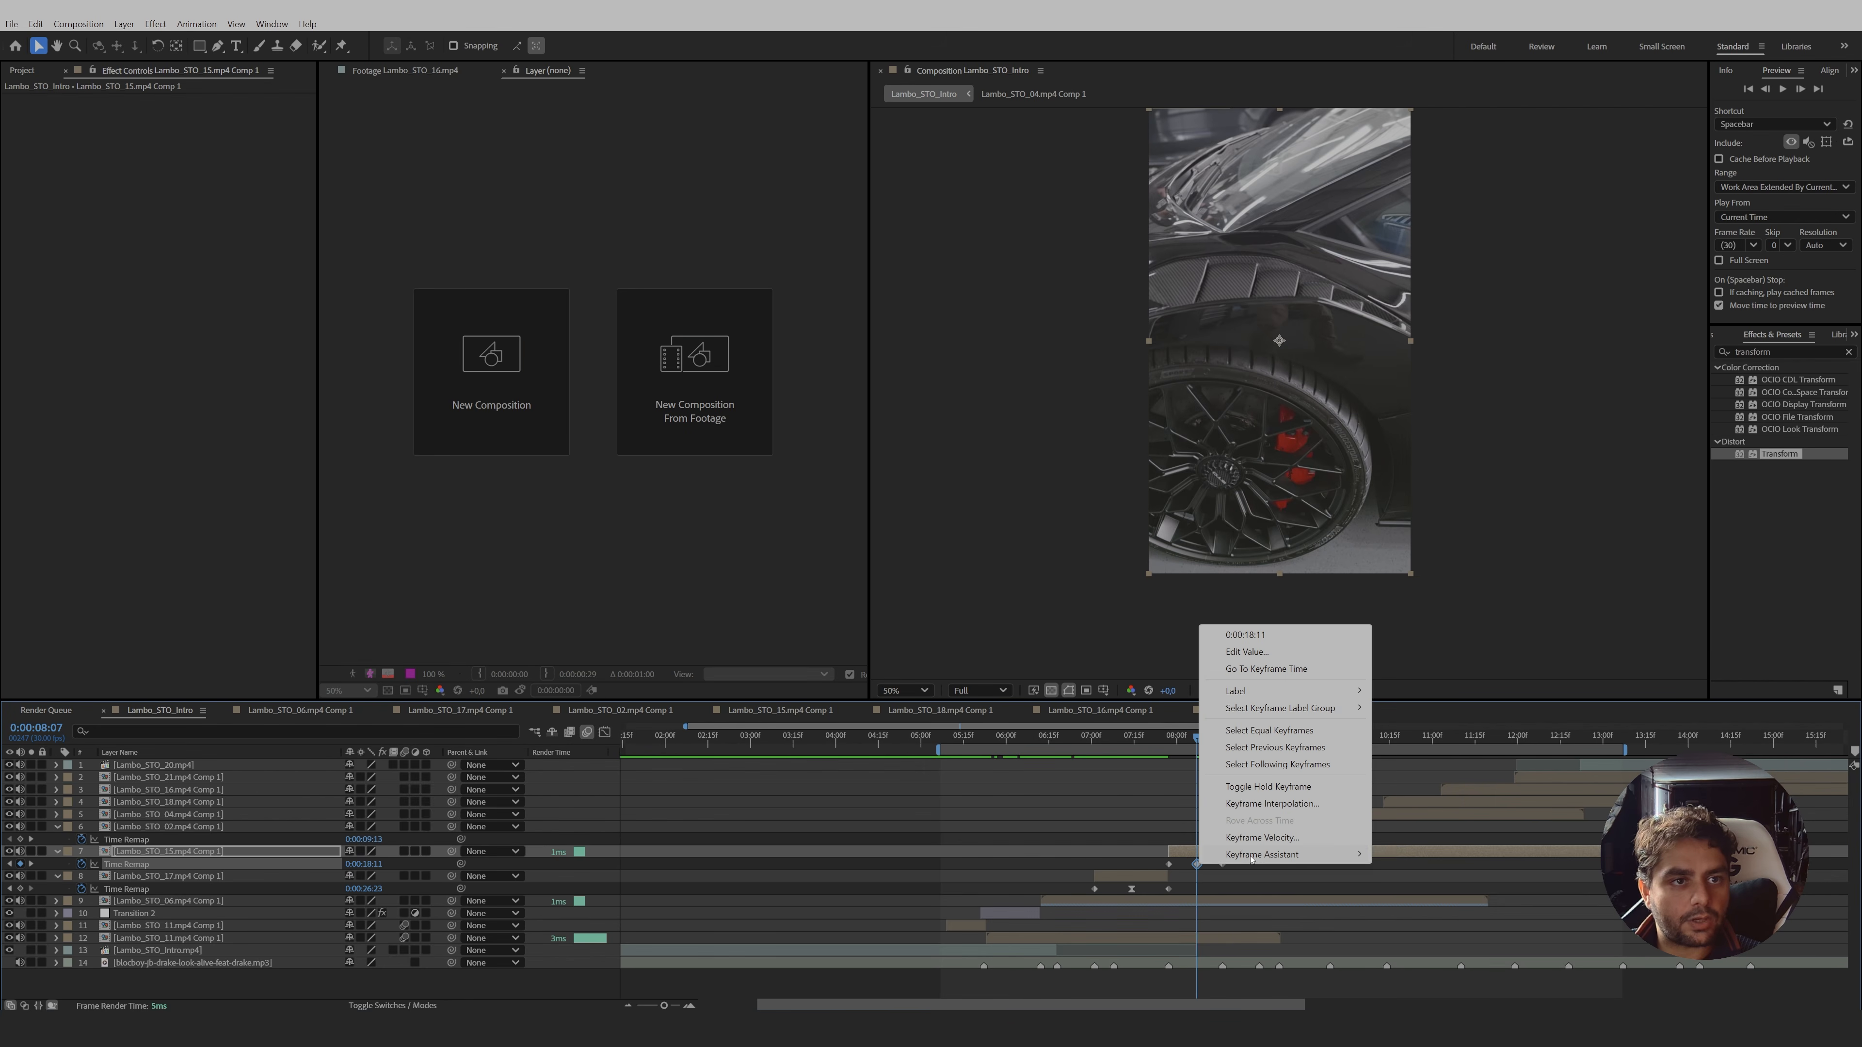
{"action": "mouse_move", "coordinate": [1283, 889]}
{"action": "left_click", "coordinate": [1436, 905]}
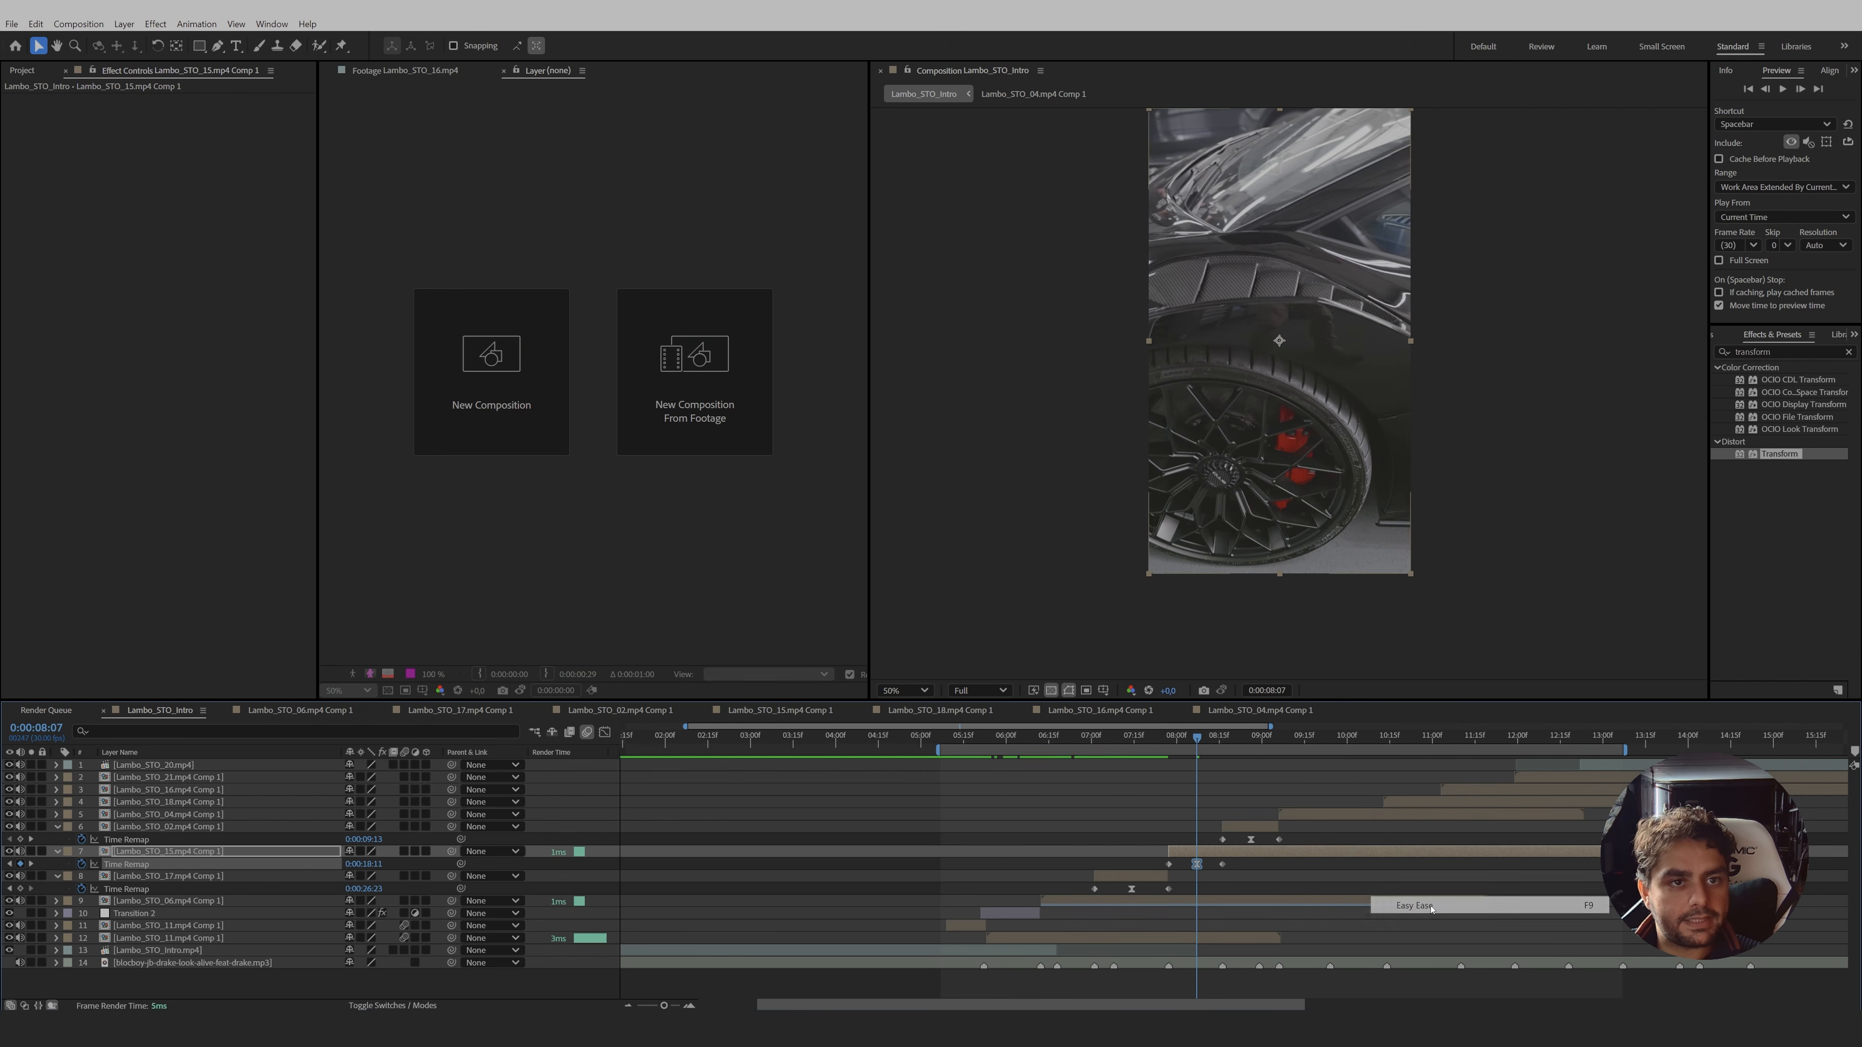
- Lengthen the ease of the Lambo_STO_15 comp's middle Time Remap keyframe in the speed graph and end the layer at 0:00:08:16
{"action": "left_click", "coordinate": [604, 733]}
{"action": "mouse_move", "coordinate": [1191, 952]}
{"action": "left_mouse_down"}
{"action": "mouse_move", "coordinate": [1172, 963]}
{"action": "mouse_move", "coordinate": [1212, 967]}
{"action": "left_mouse_up"}
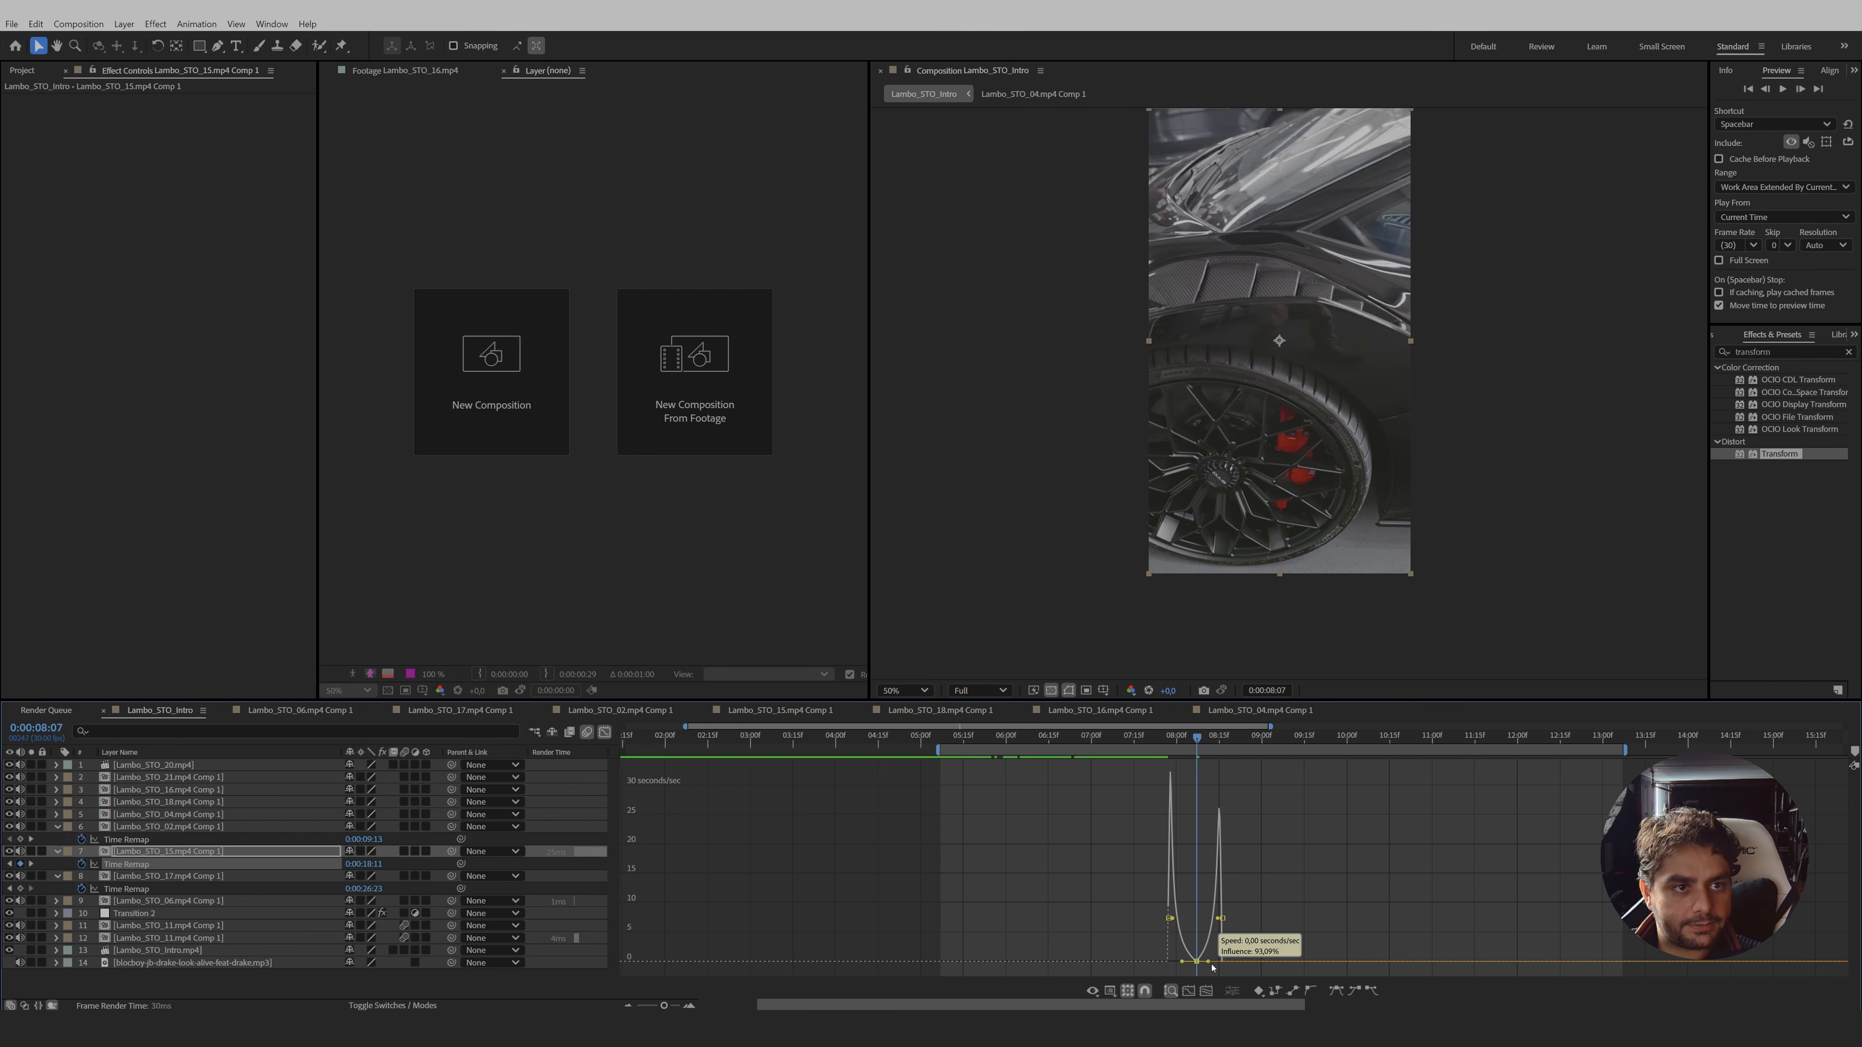
{"action": "left_click", "coordinate": [605, 733]}
{"action": "left_click", "coordinate": [1216, 737]}
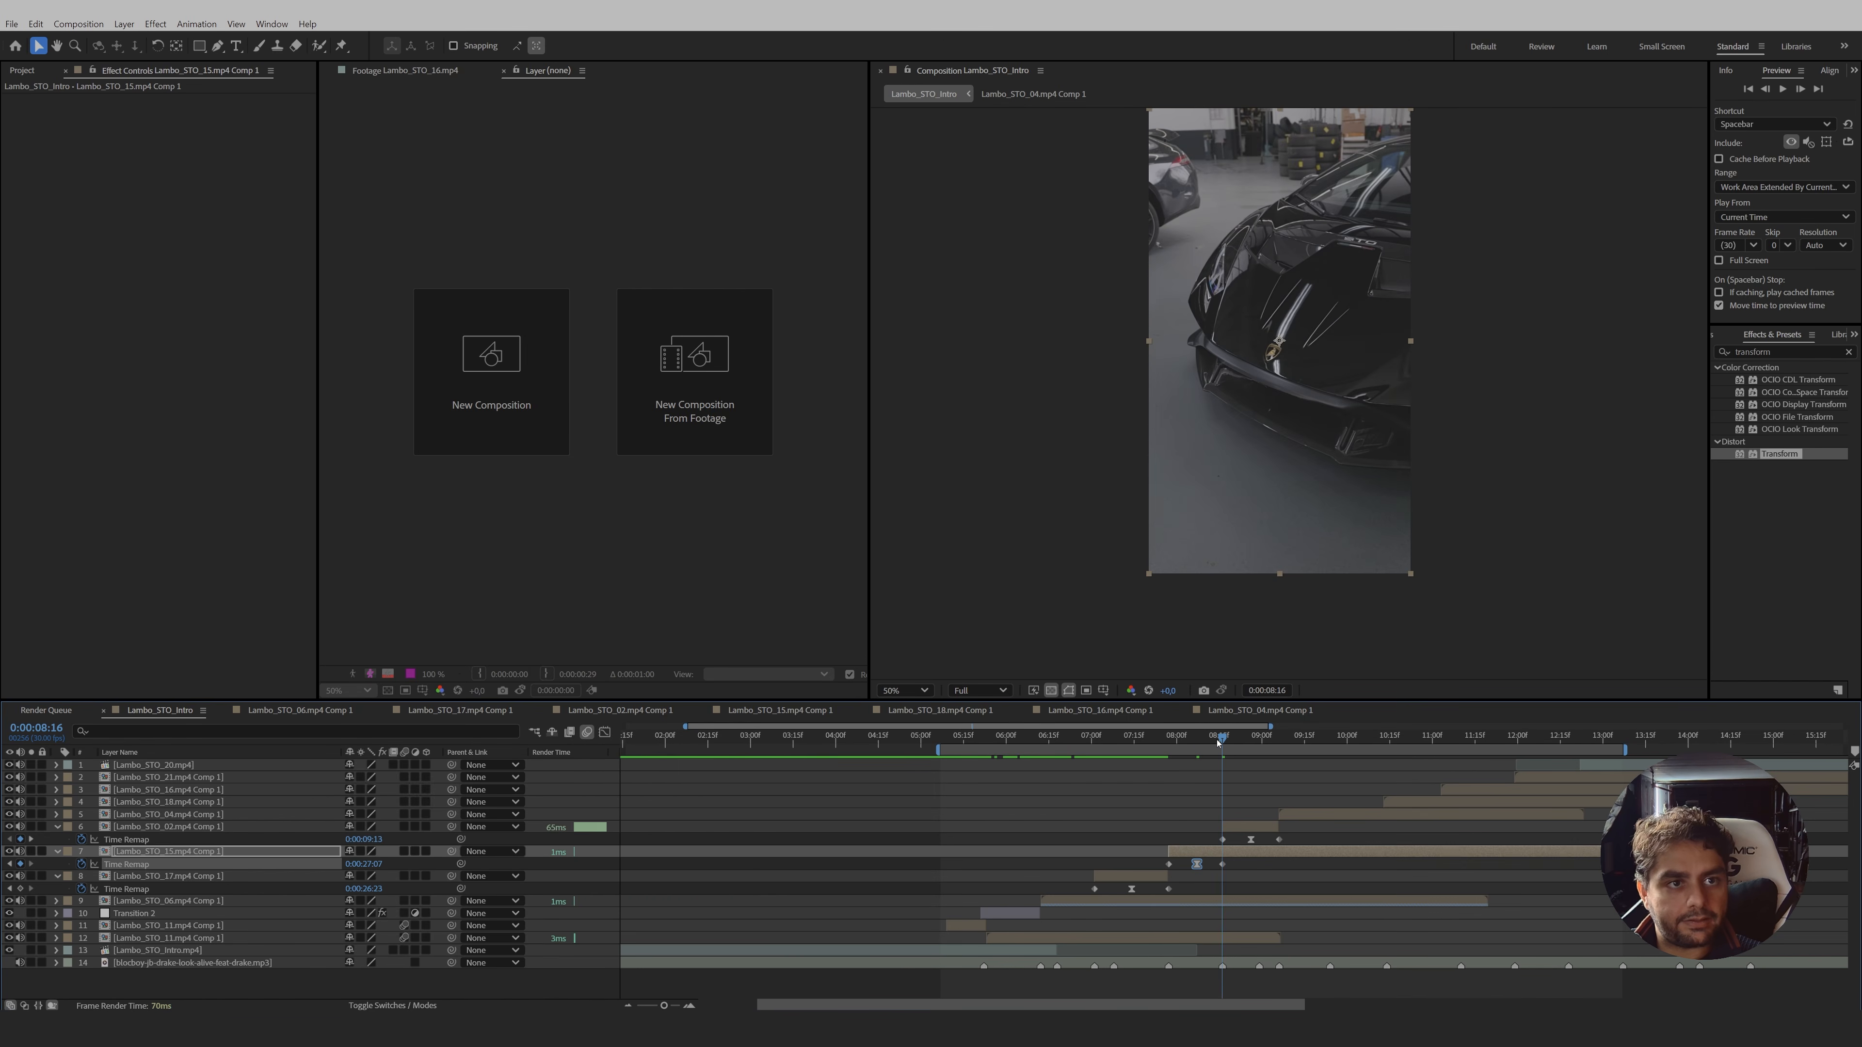
- Set the work area from 0:00:06:29 to about 0:00:09:15 and play back the speed-ramped shots
{"action": "left_click_drag", "start_coordinate": [1217, 742], "coordinate": [1089, 755]}
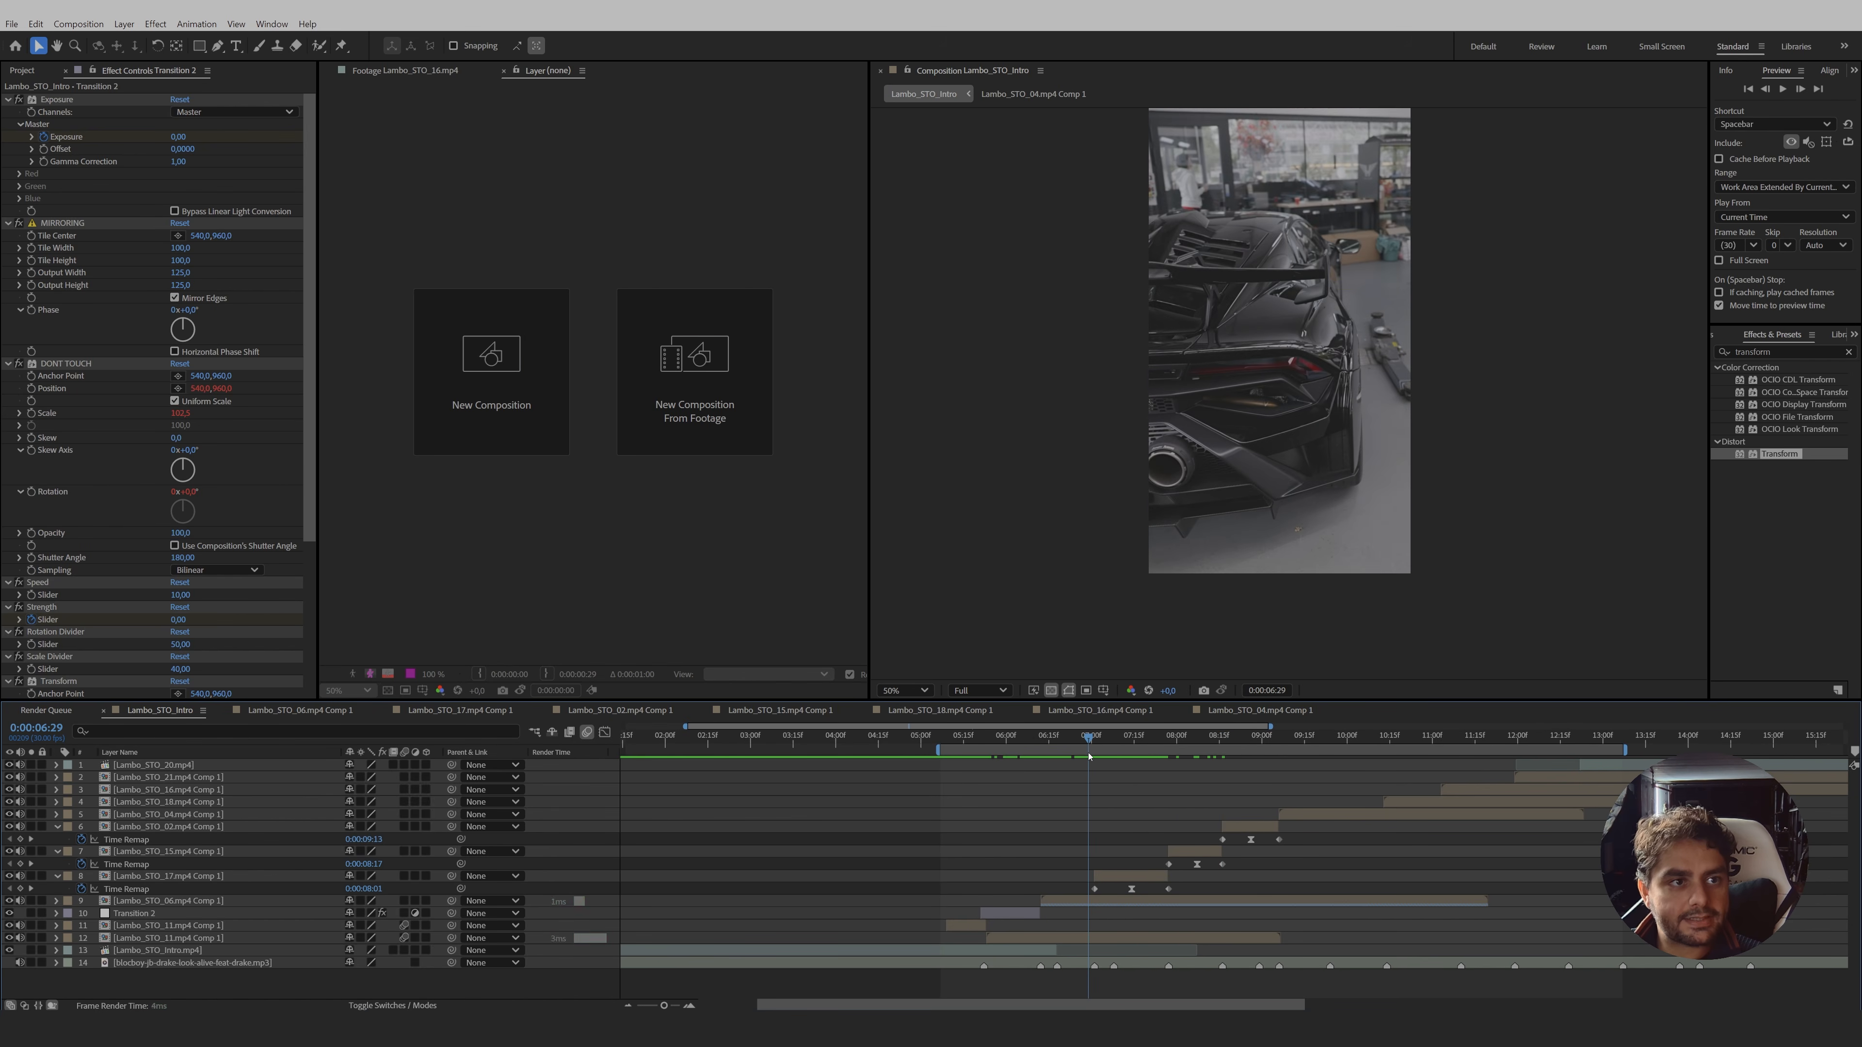
{"action": "key", "text": "b"}
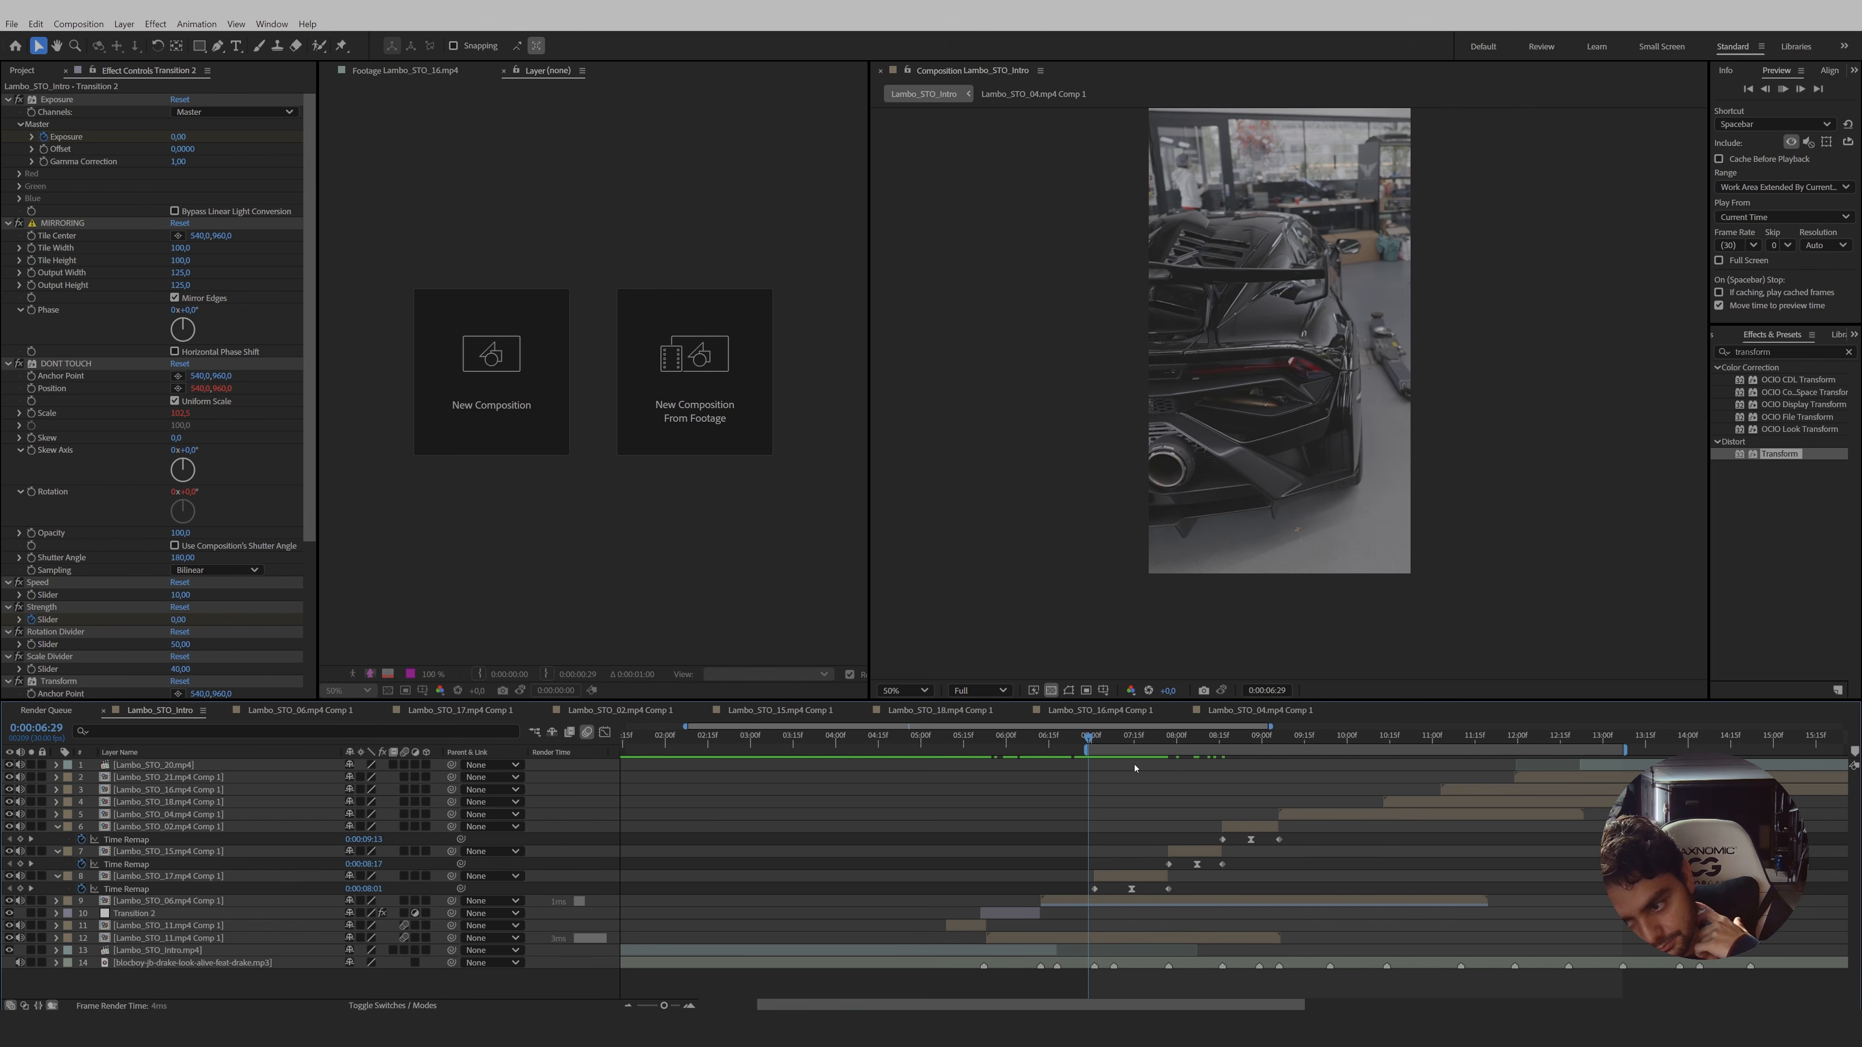
{"action": "key", "text": "space"}
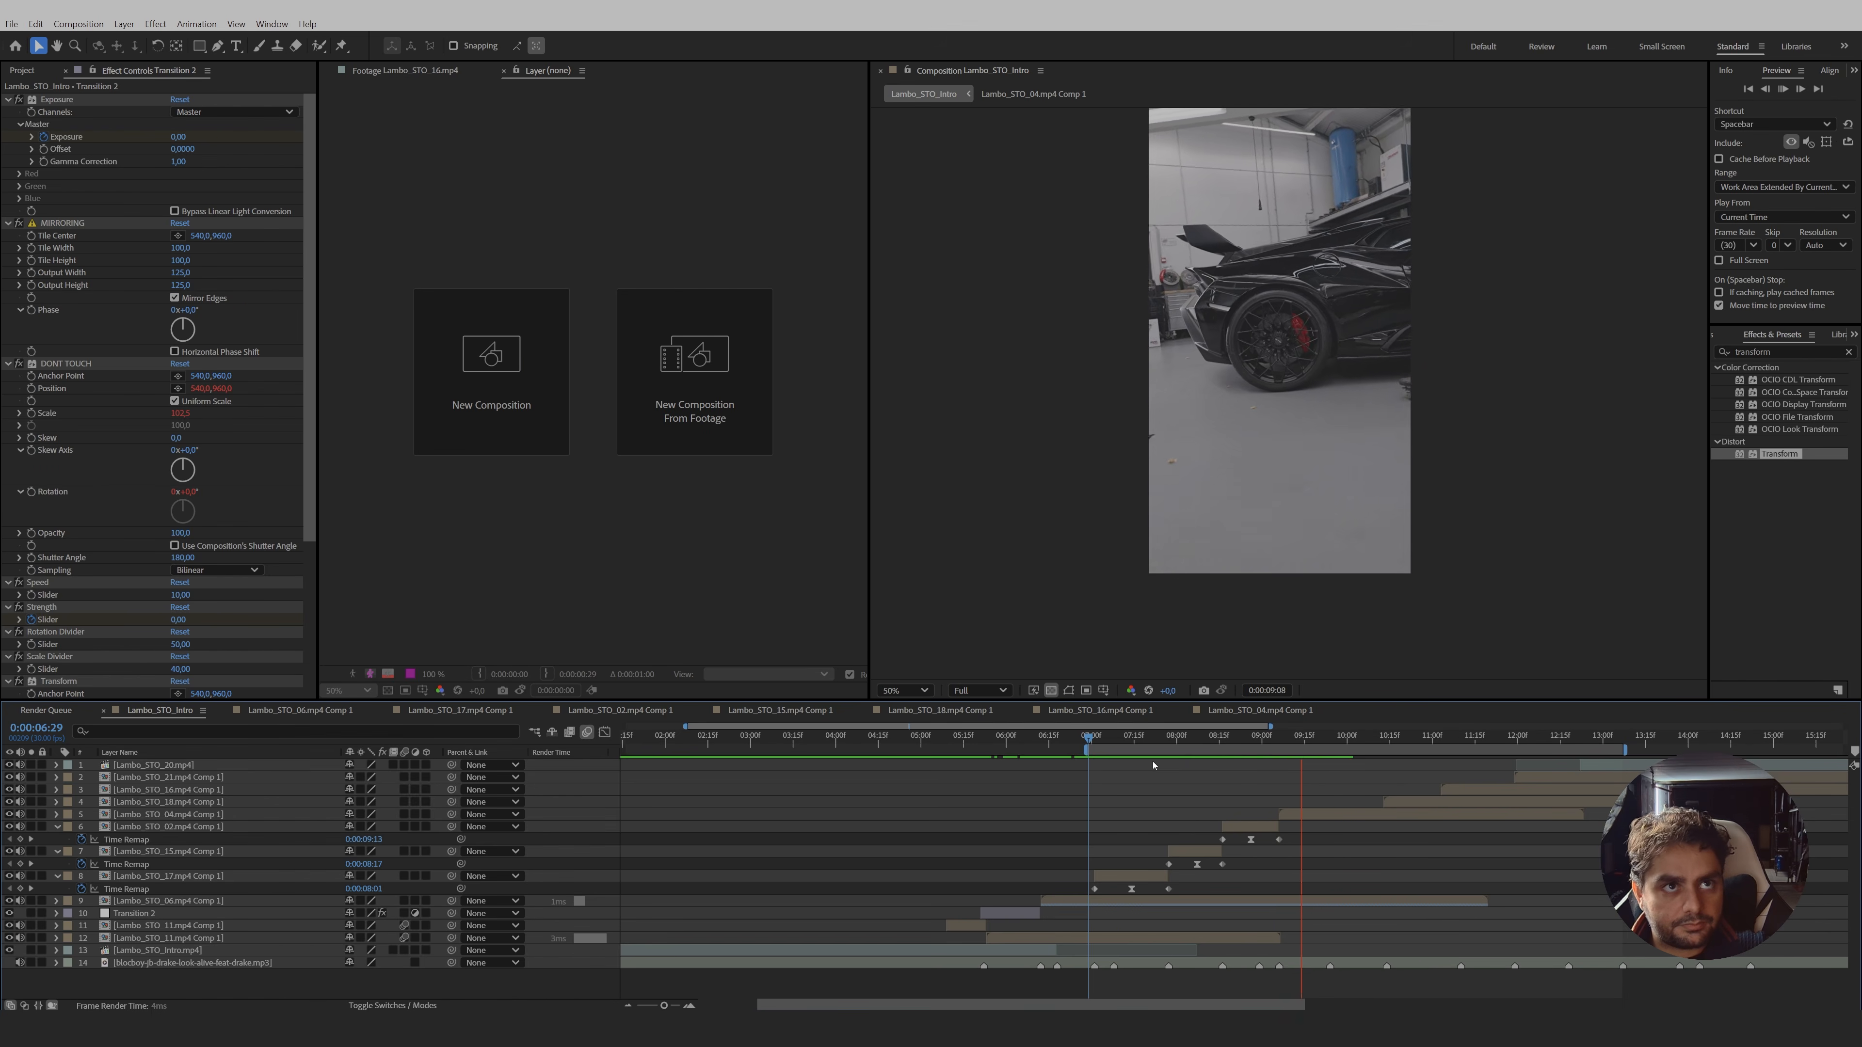
{"action": "key", "text": "n"}
{"action": "key", "text": "space"}
- Scrub through the Lambo_STO_15 comp's opening frames to check how steady the wheel shot is
{"action": "mouse_move", "coordinate": [1199, 764]}
{"action": "left_mouse_down"}
{"action": "mouse_move", "coordinate": [1226, 773]}
{"action": "mouse_move", "coordinate": [1206, 773]}
{"action": "left_mouse_up"}
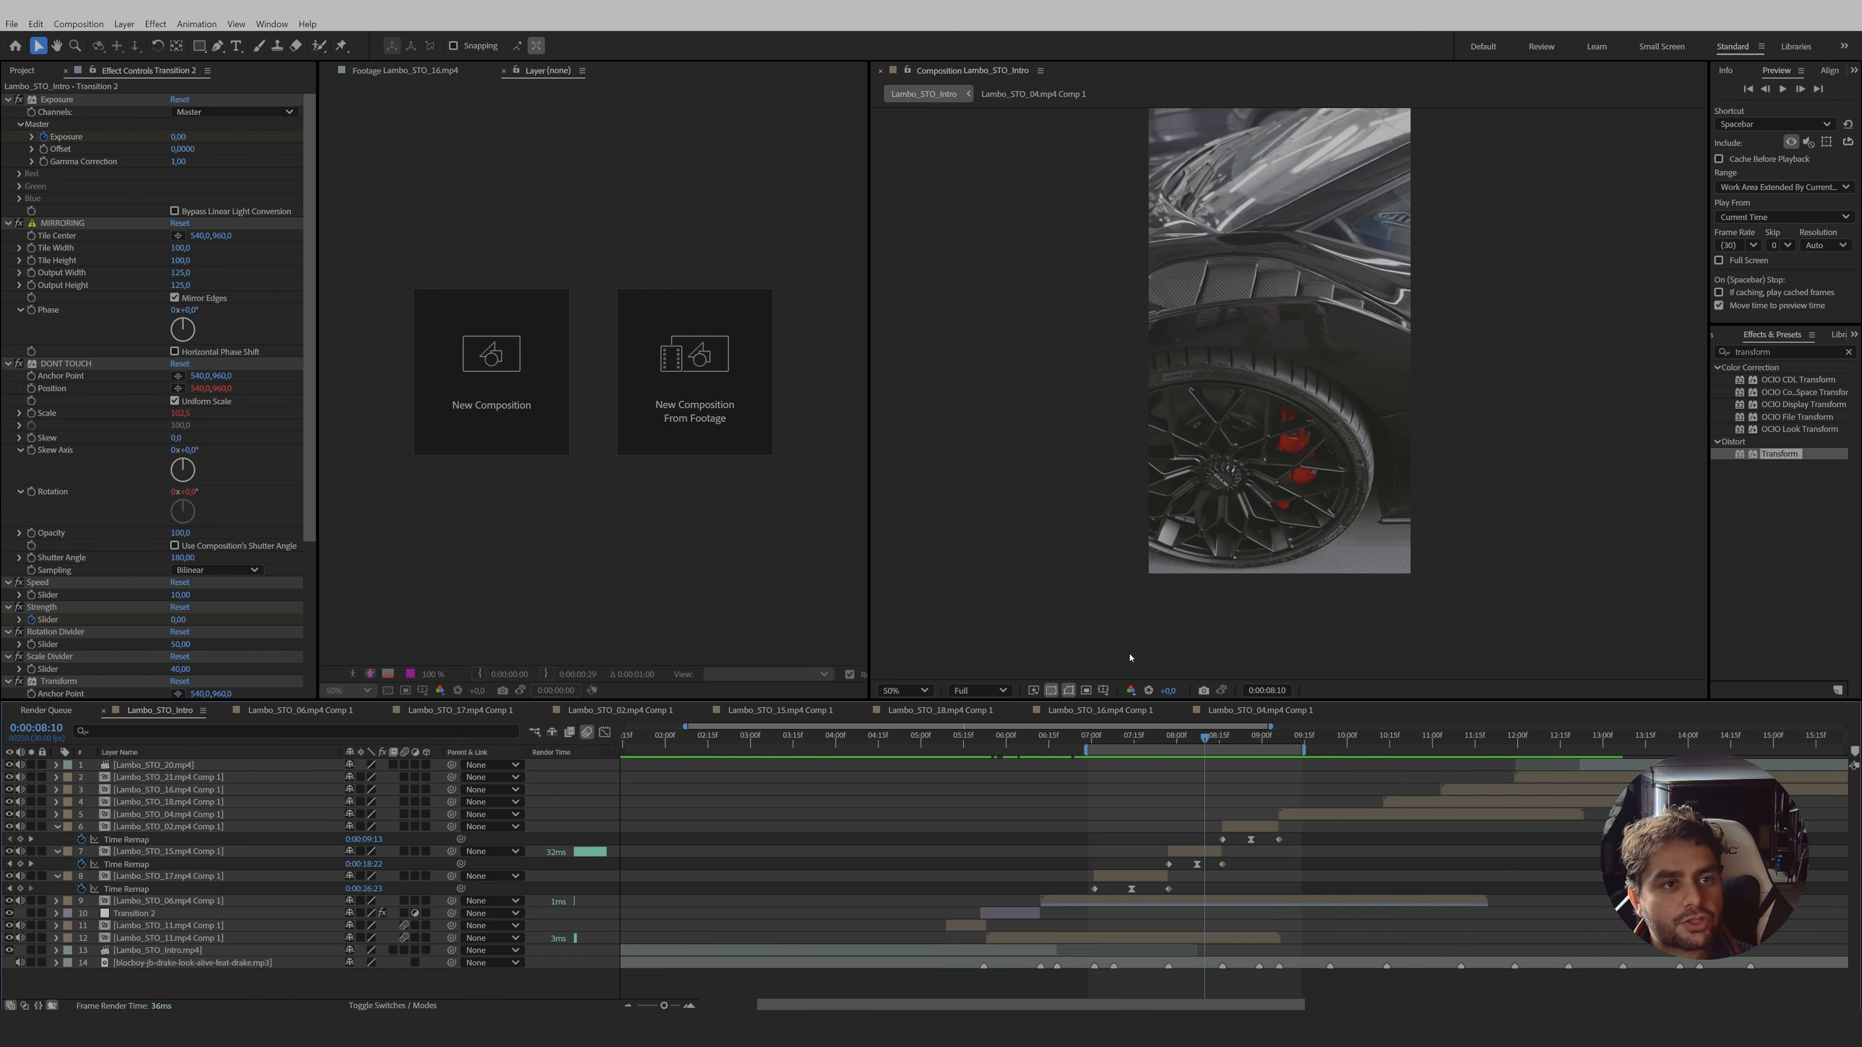
{"action": "left_click", "coordinate": [1190, 853]}
{"action": "left_click_drag", "start_coordinate": [1202, 746], "coordinate": [1169, 756]}
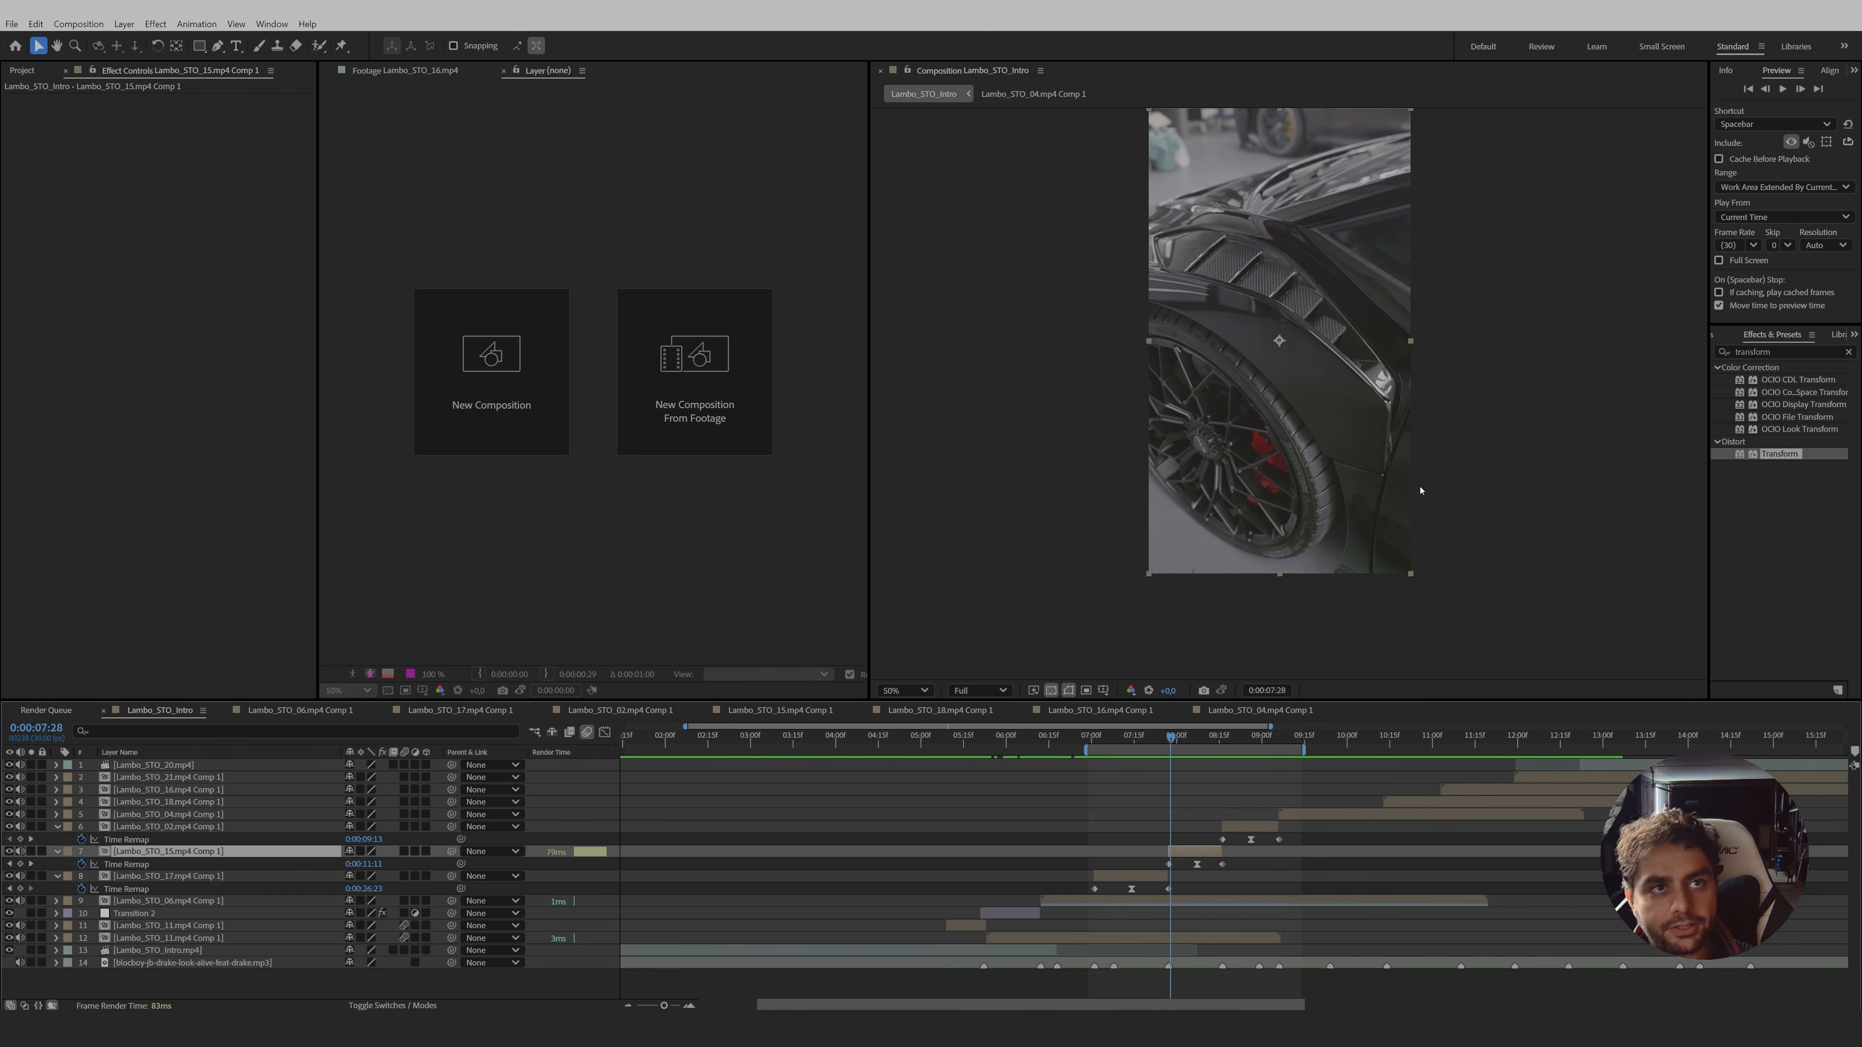
{"action": "left_click_drag", "start_coordinate": [1174, 742], "coordinate": [1177, 750]}
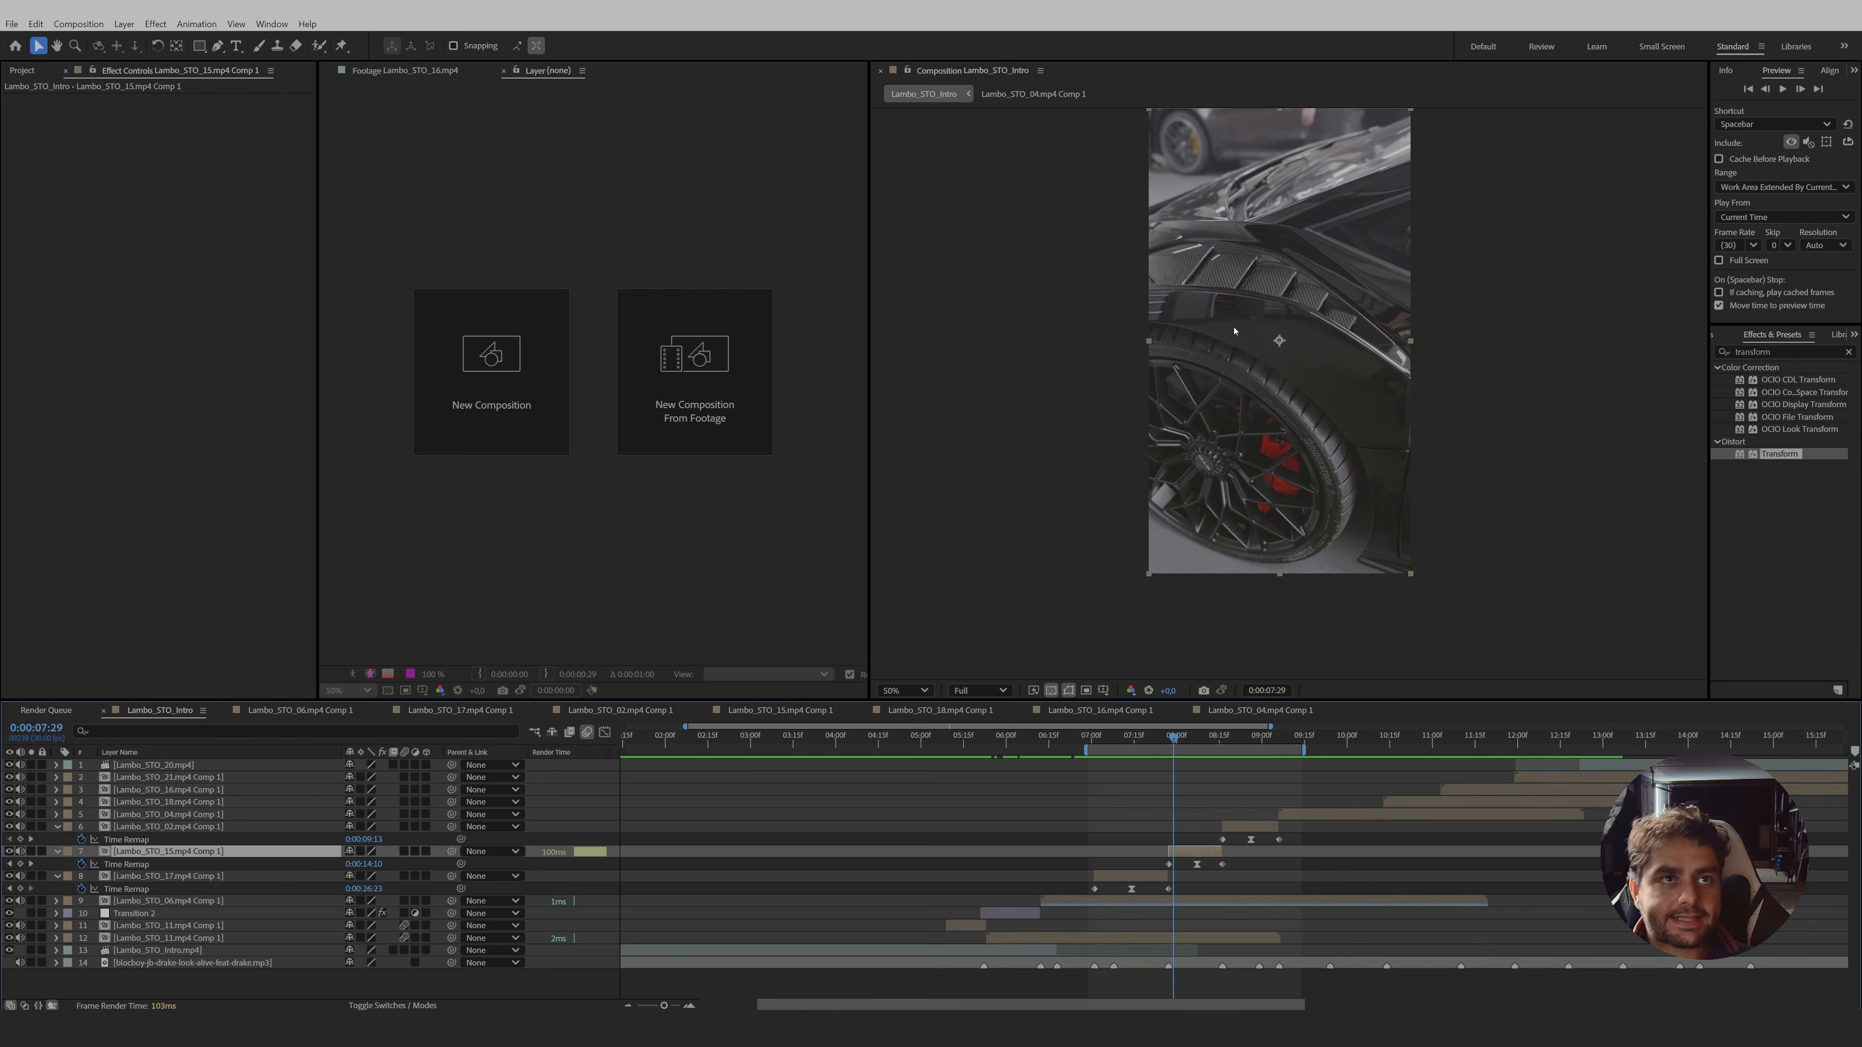
{"action": "left_click_drag", "start_coordinate": [1174, 741], "coordinate": [1182, 844]}
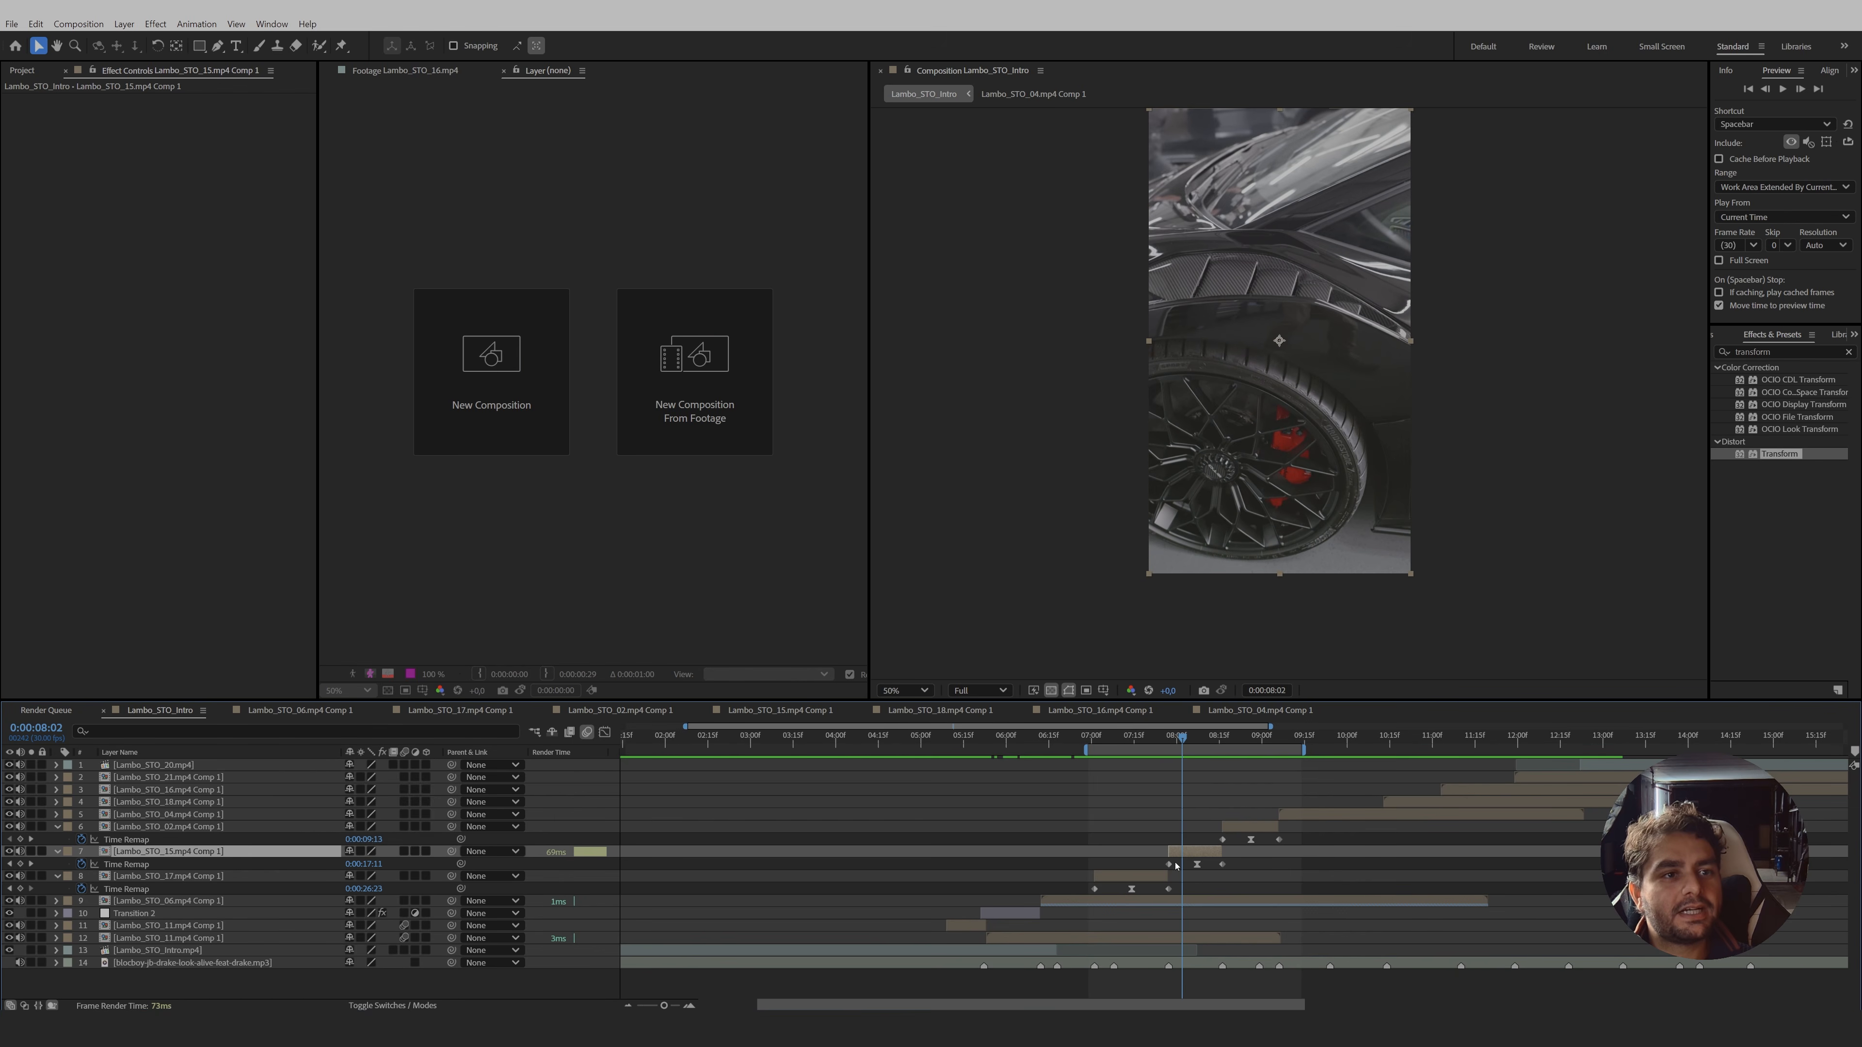
{"action": "left_click_drag", "start_coordinate": [1186, 744], "coordinate": [1195, 777]}
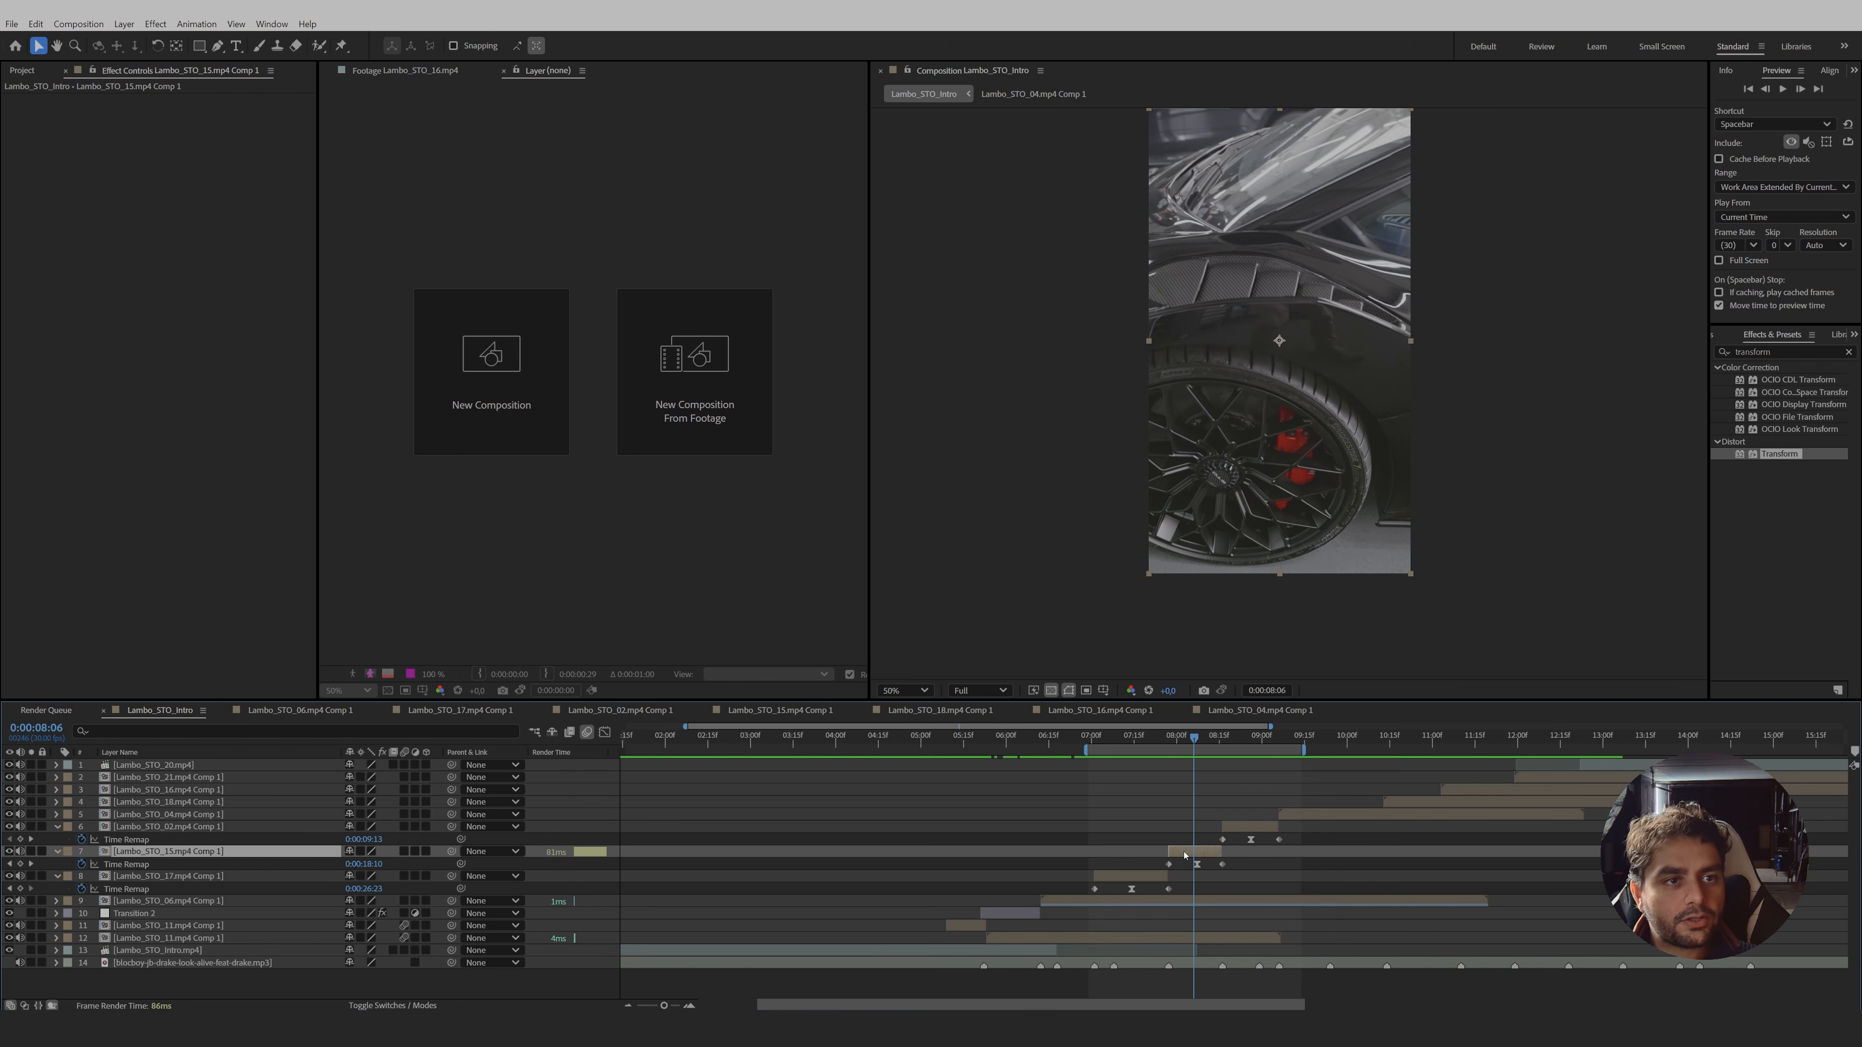
- Open the Lambo_STO_15 comp and pre-compose its footage layer, moving all attributes into the new composition
{"action": "double_click", "coordinate": [1185, 854]}
{"action": "left_click", "coordinate": [951, 768]}
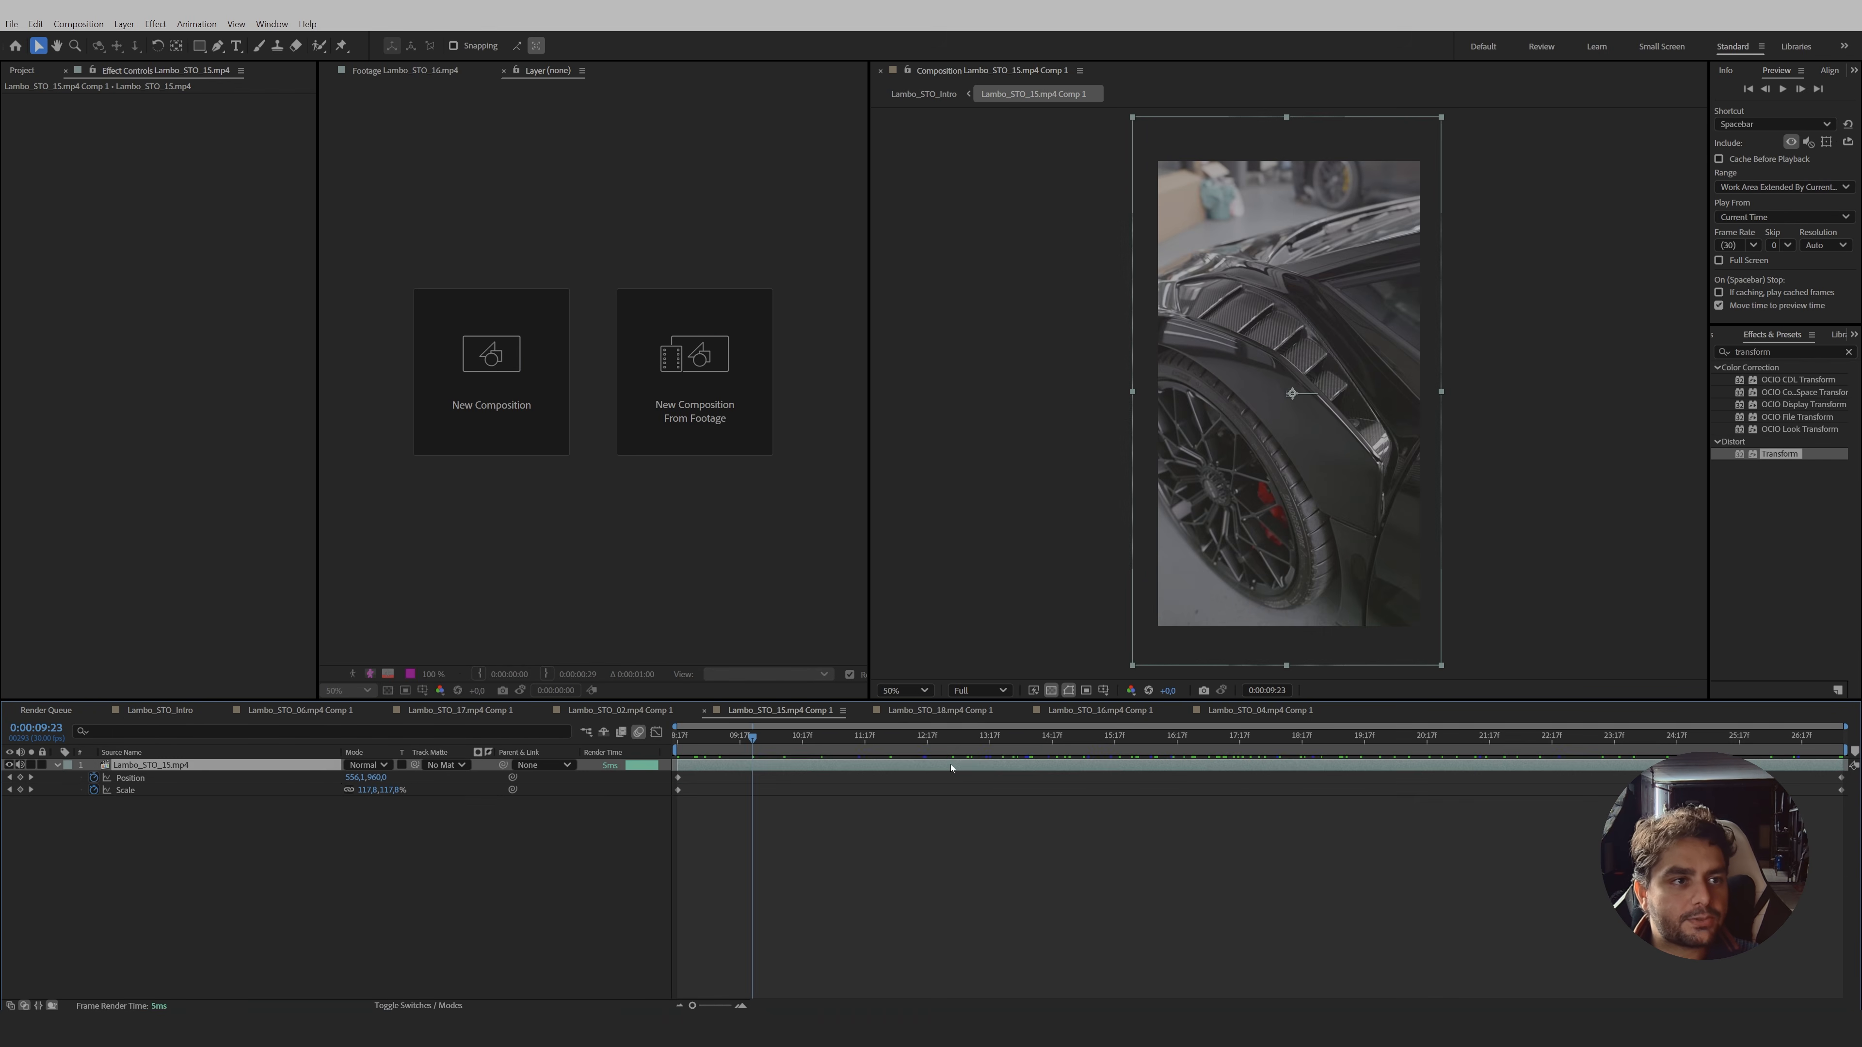
{"action": "left_click", "coordinate": [124, 23]}
{"action": "left_click", "coordinate": [178, 546]}
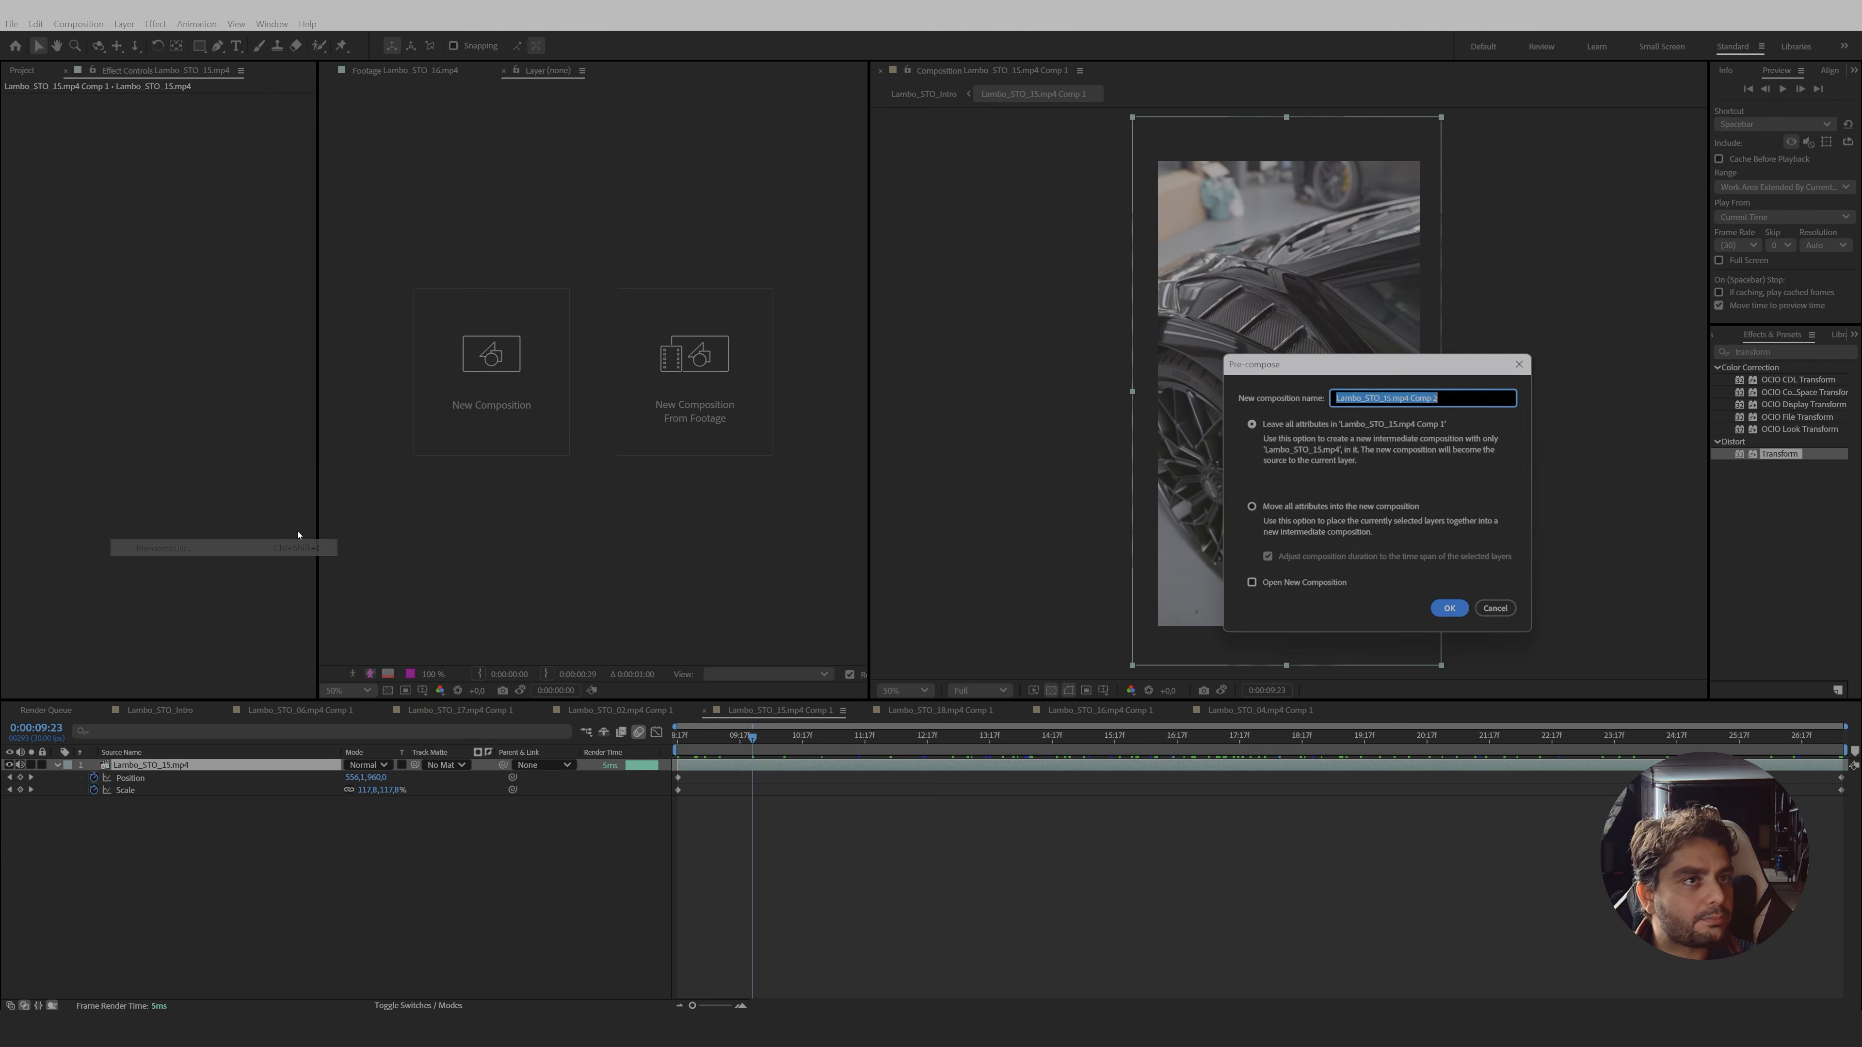
{"action": "left_click", "coordinate": [1250, 506]}
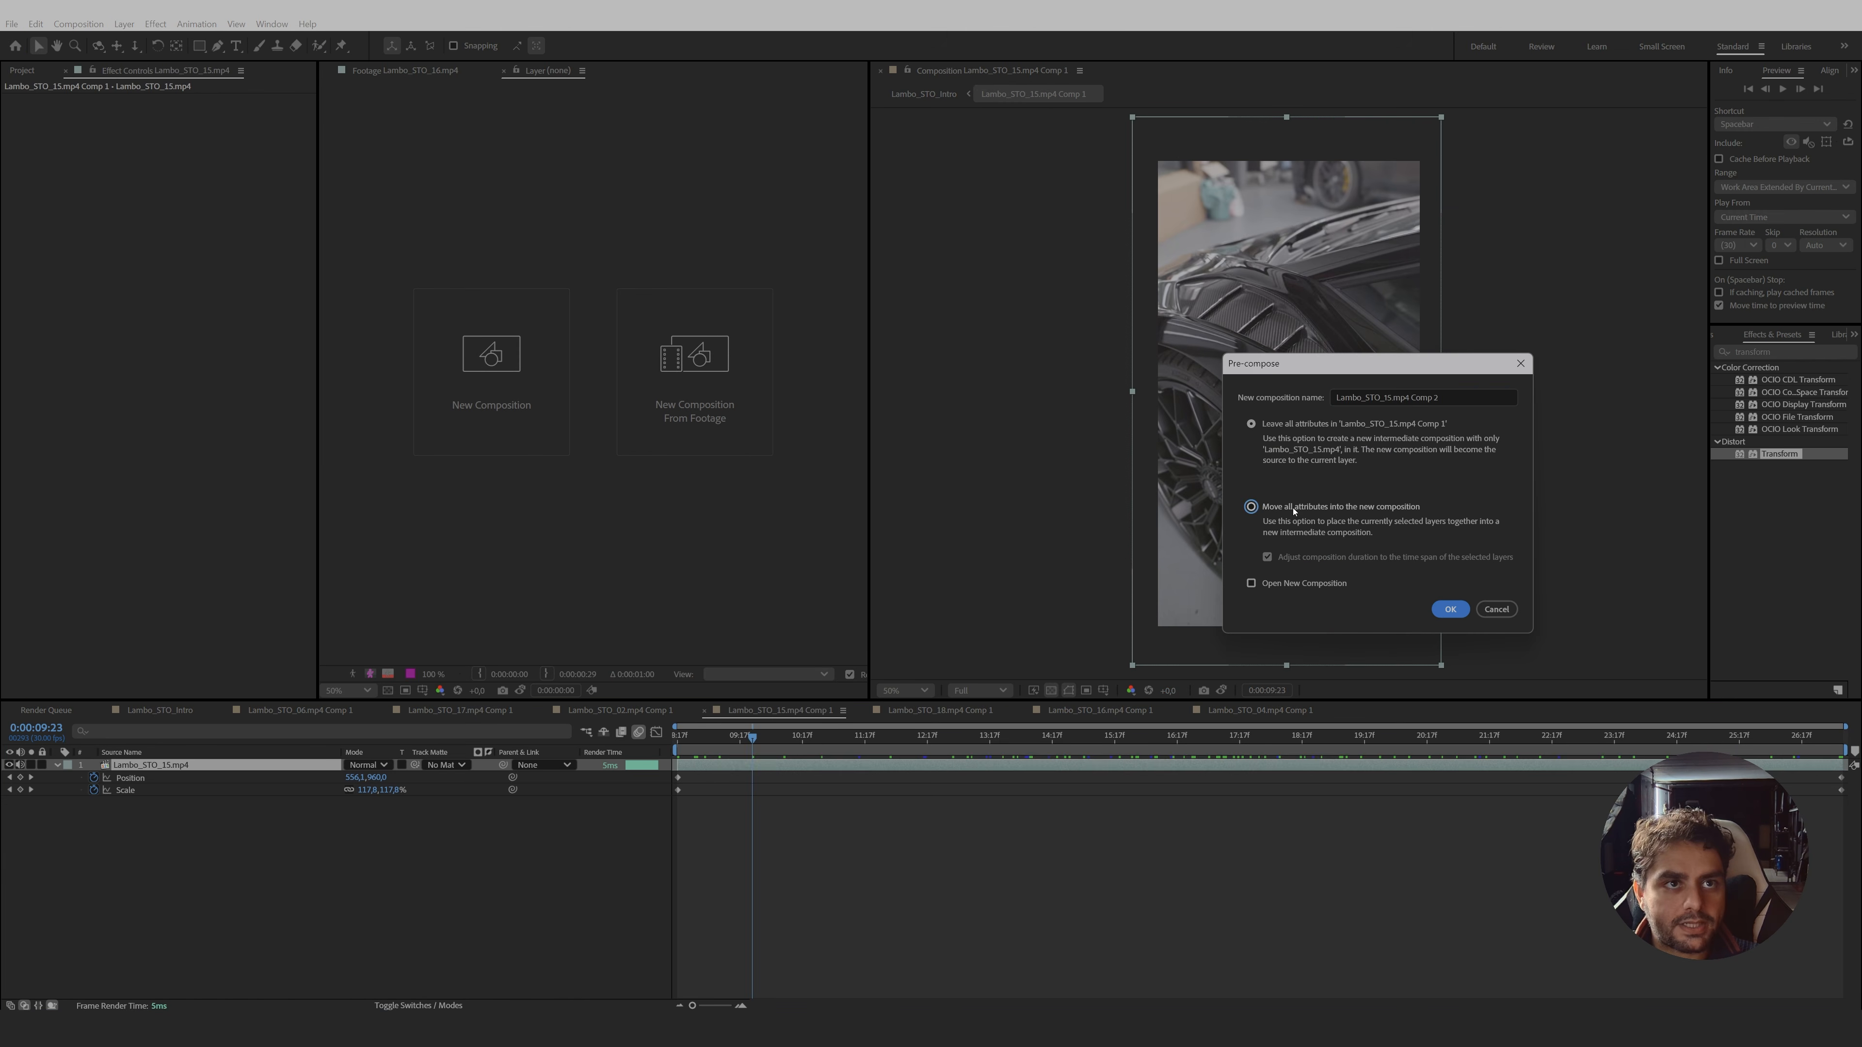
{"action": "left_click", "coordinate": [1447, 610]}
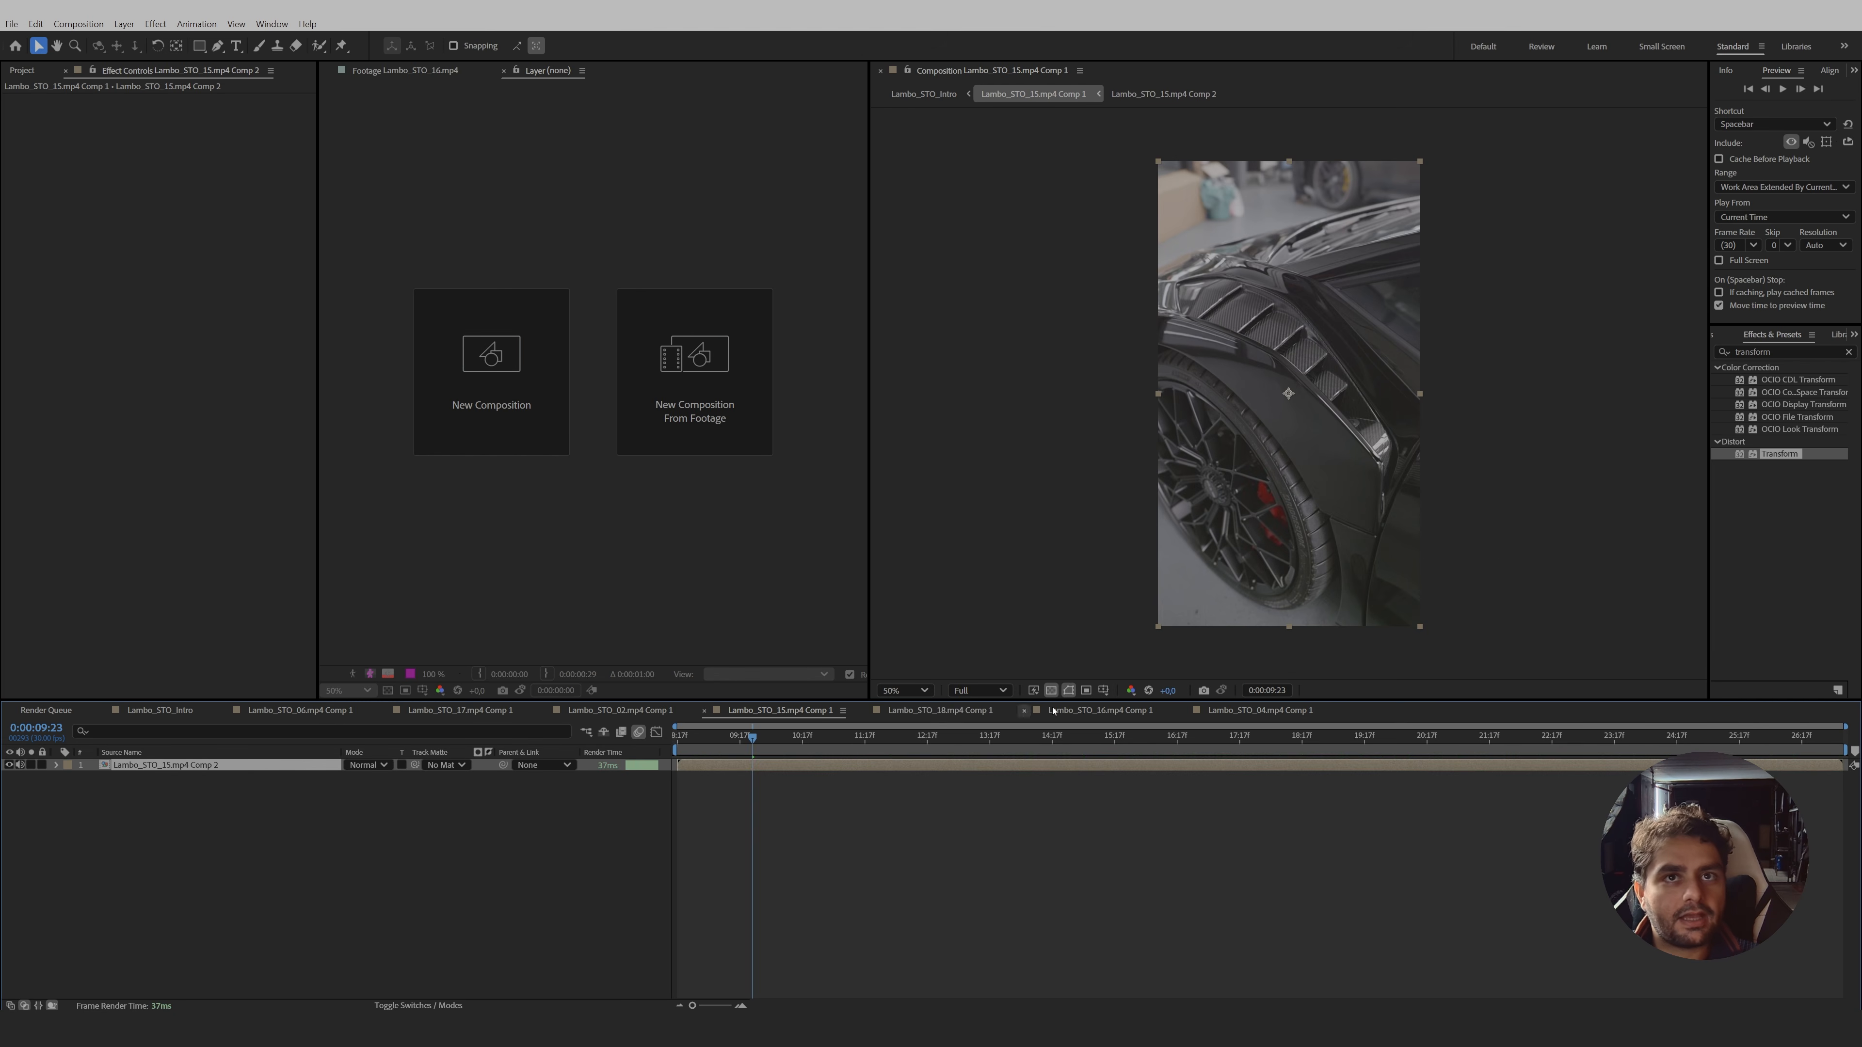
- Apply Warp Stabilizer to the pre-composed Lambo_STO_15 layer with Detailed Analysis enabled
{"action": "left_click", "coordinate": [1854, 335]}
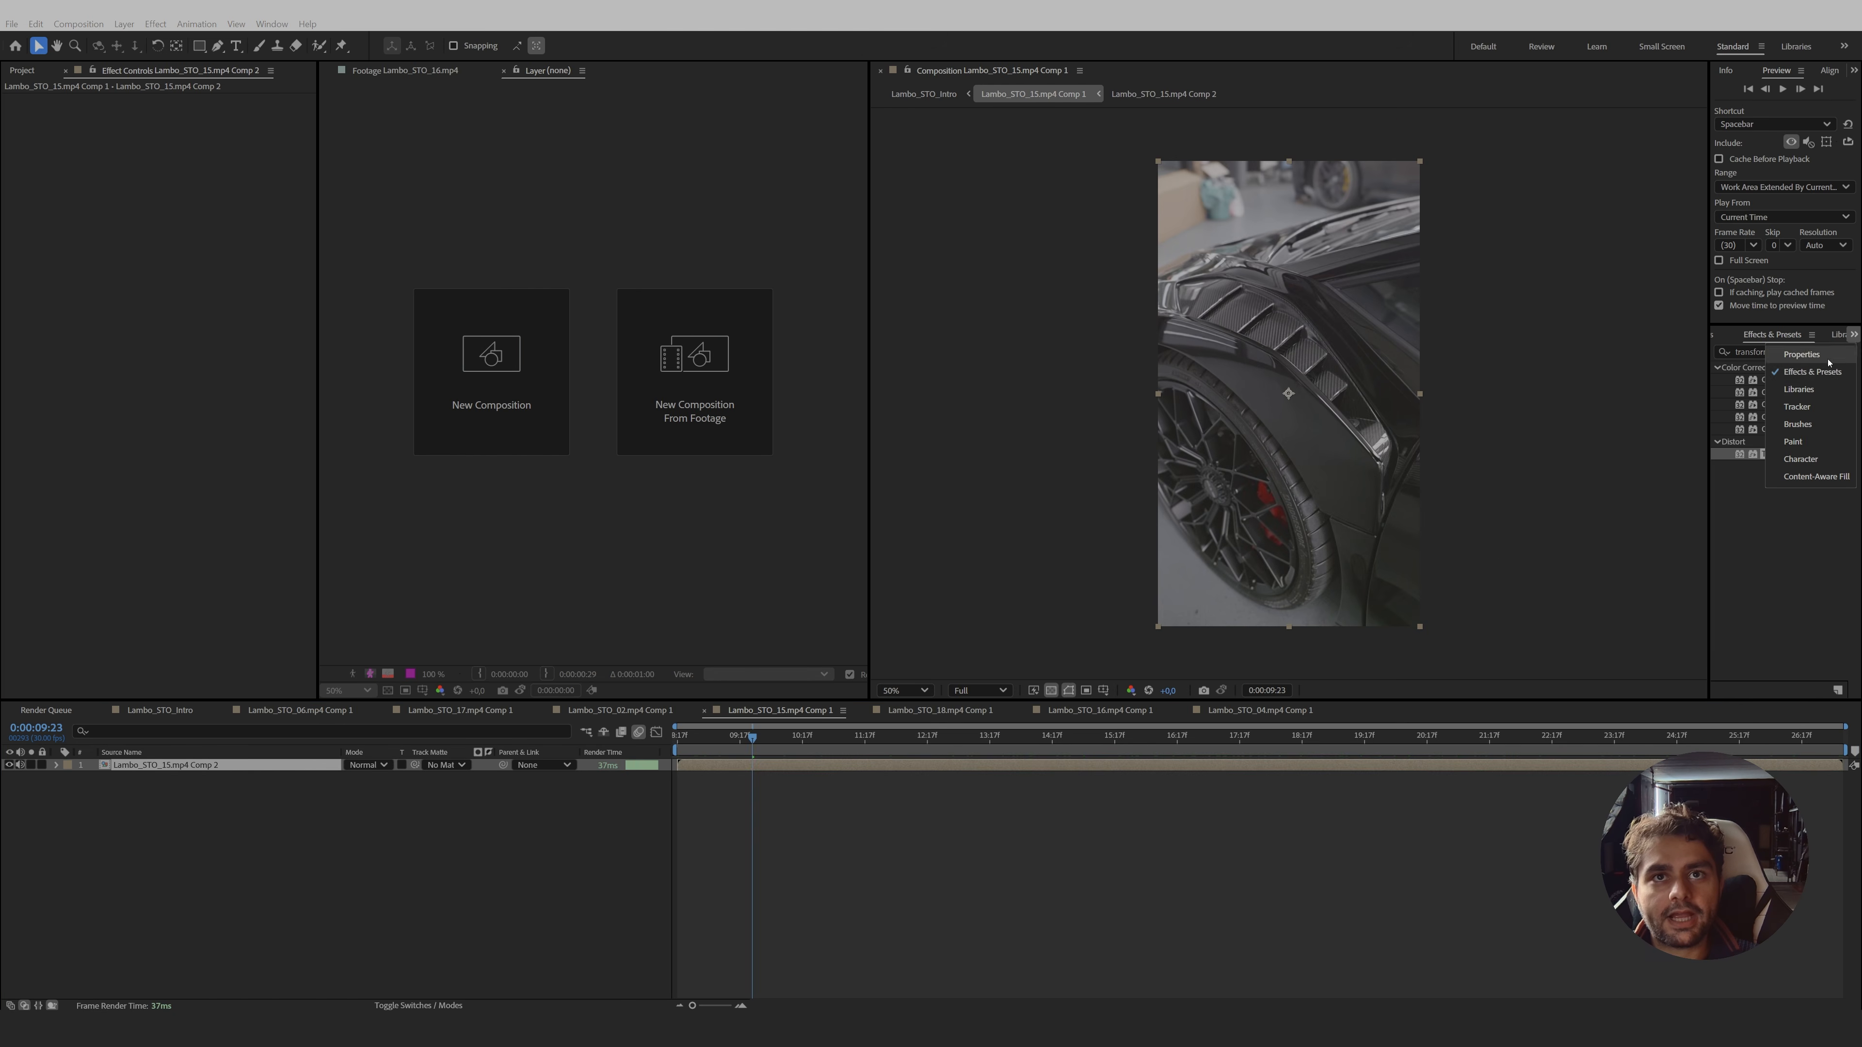
{"action": "left_click", "coordinate": [1797, 406]}
{"action": "left_click", "coordinate": [1821, 356]}
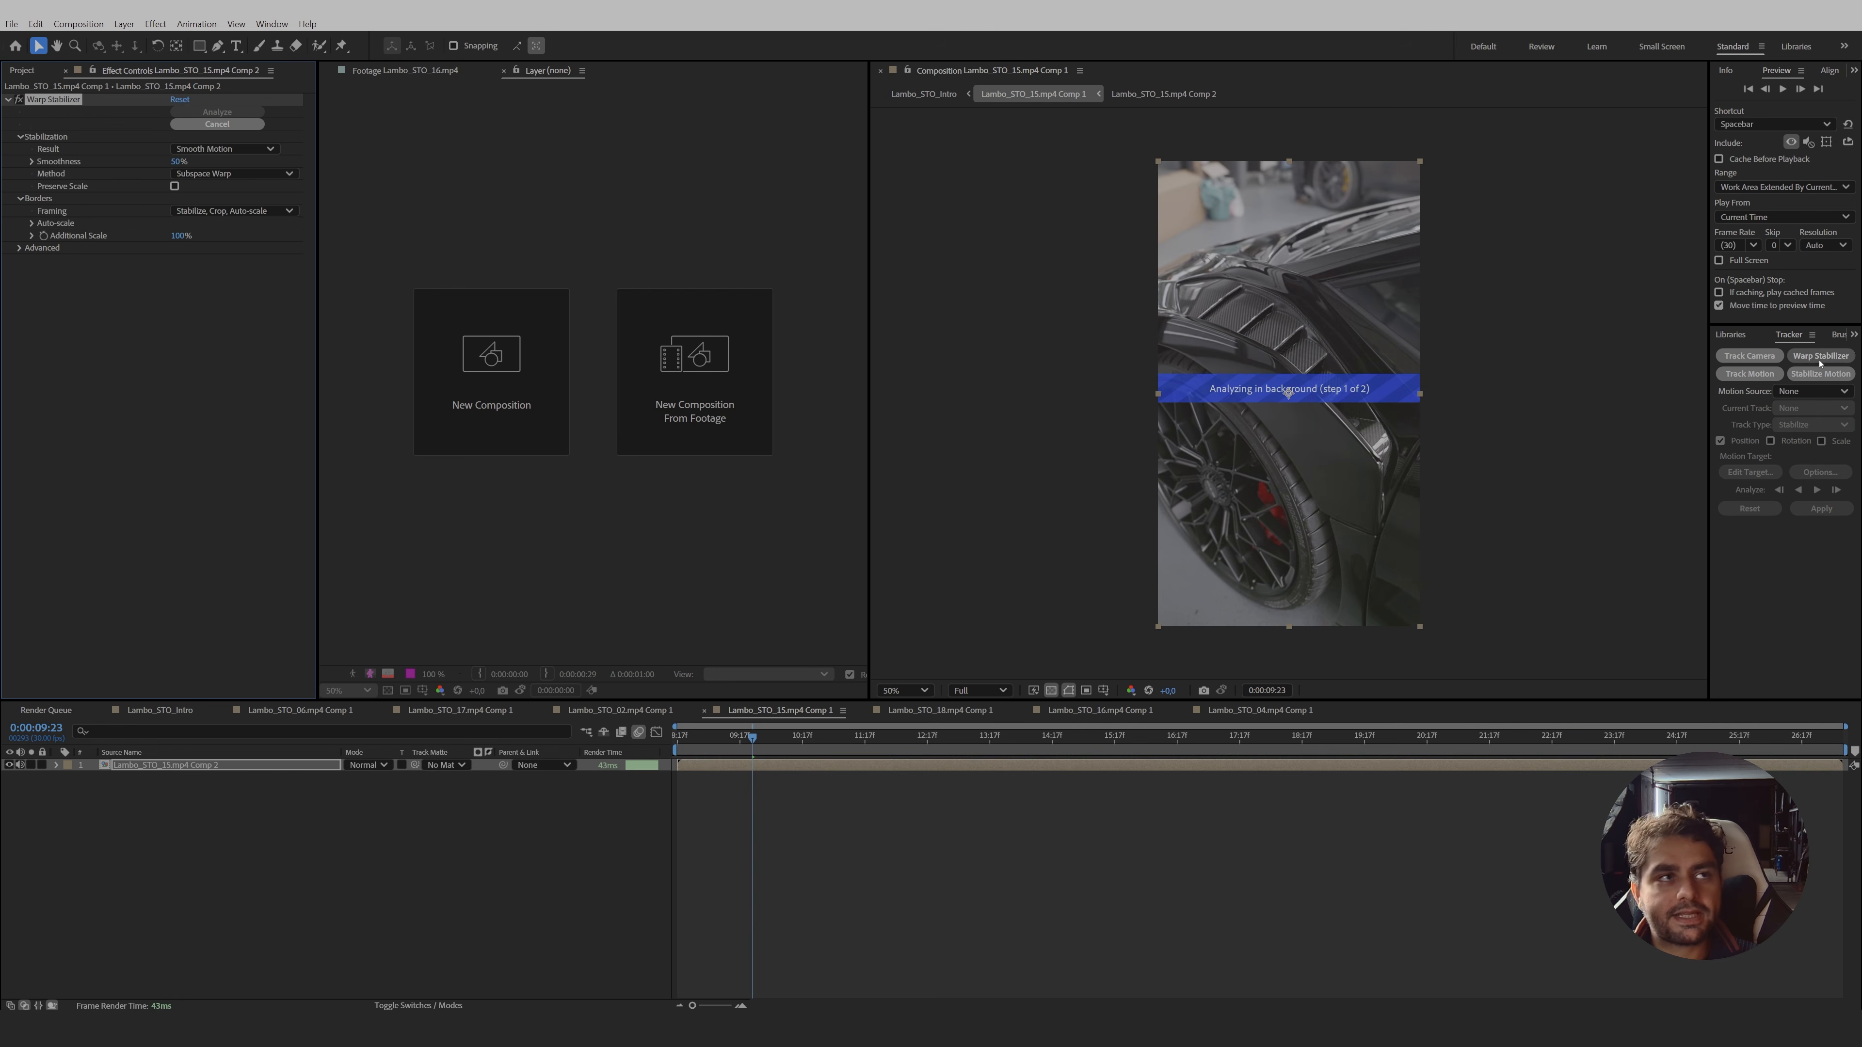
{"action": "left_click", "coordinate": [21, 249]}
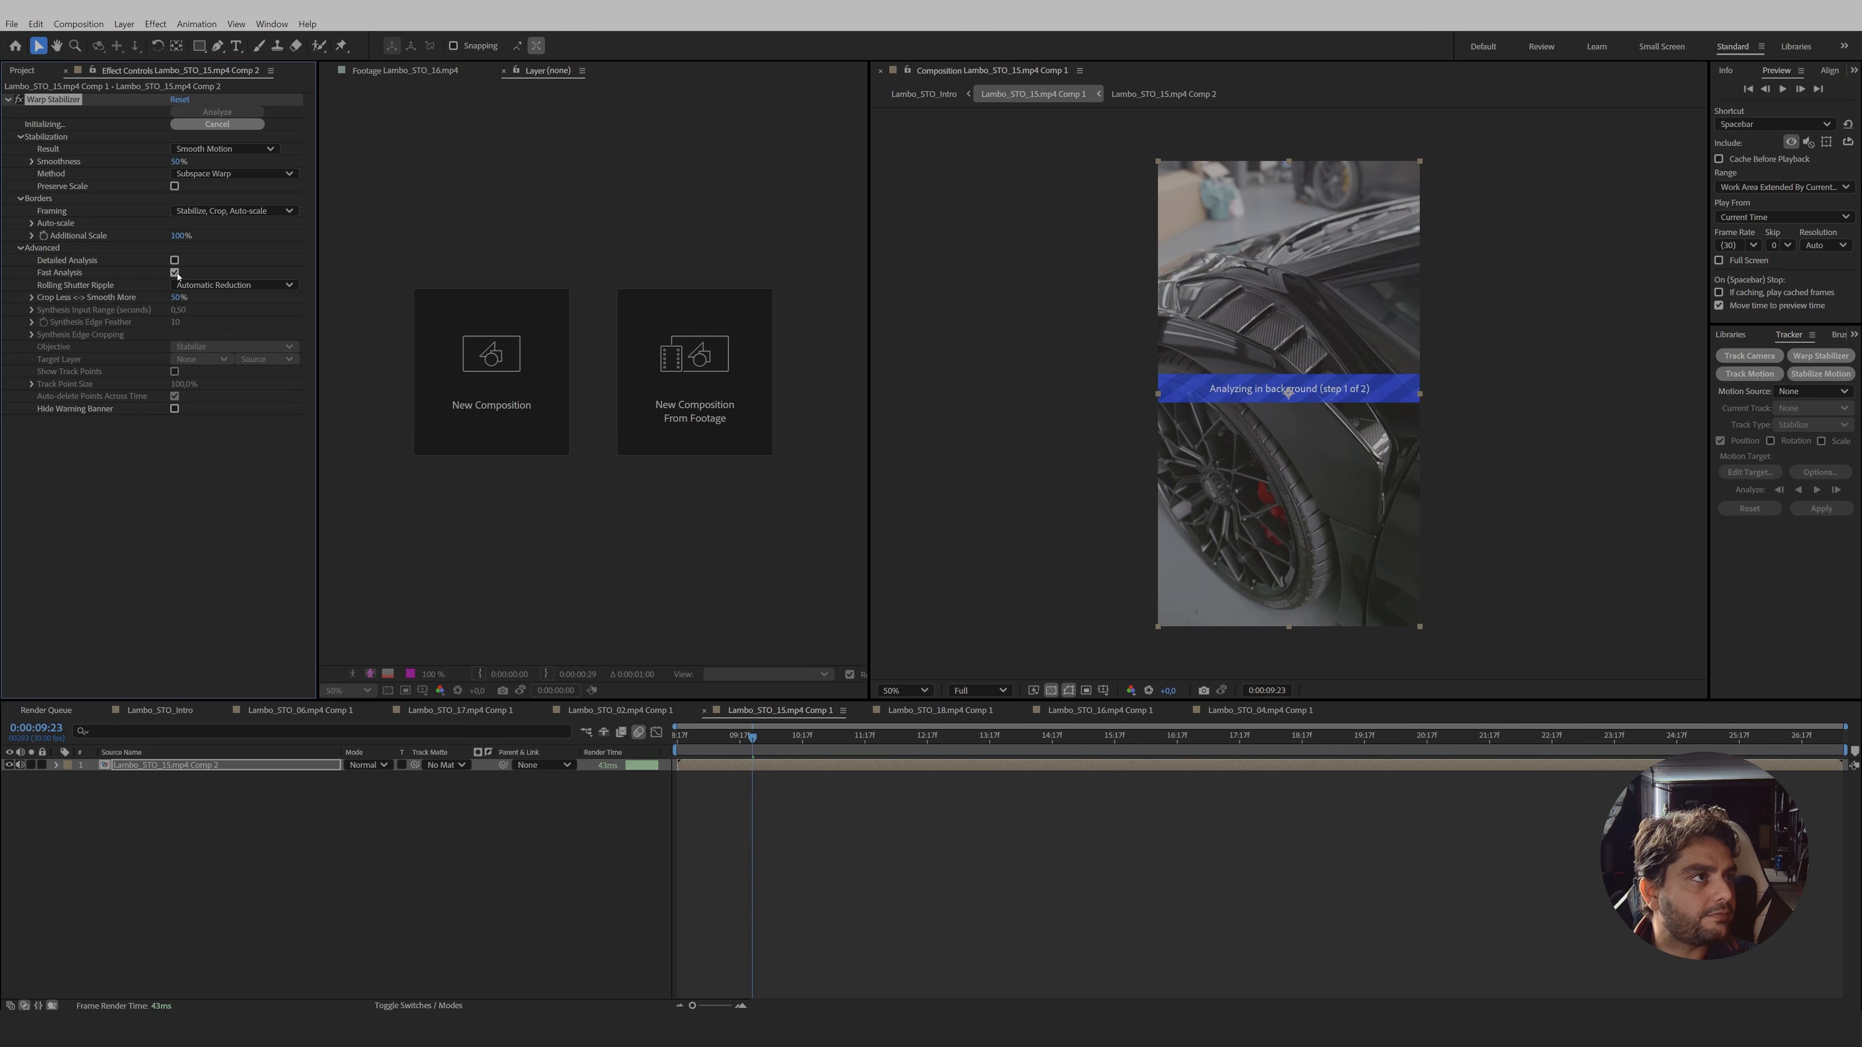
{"action": "left_click", "coordinate": [380, 837]}
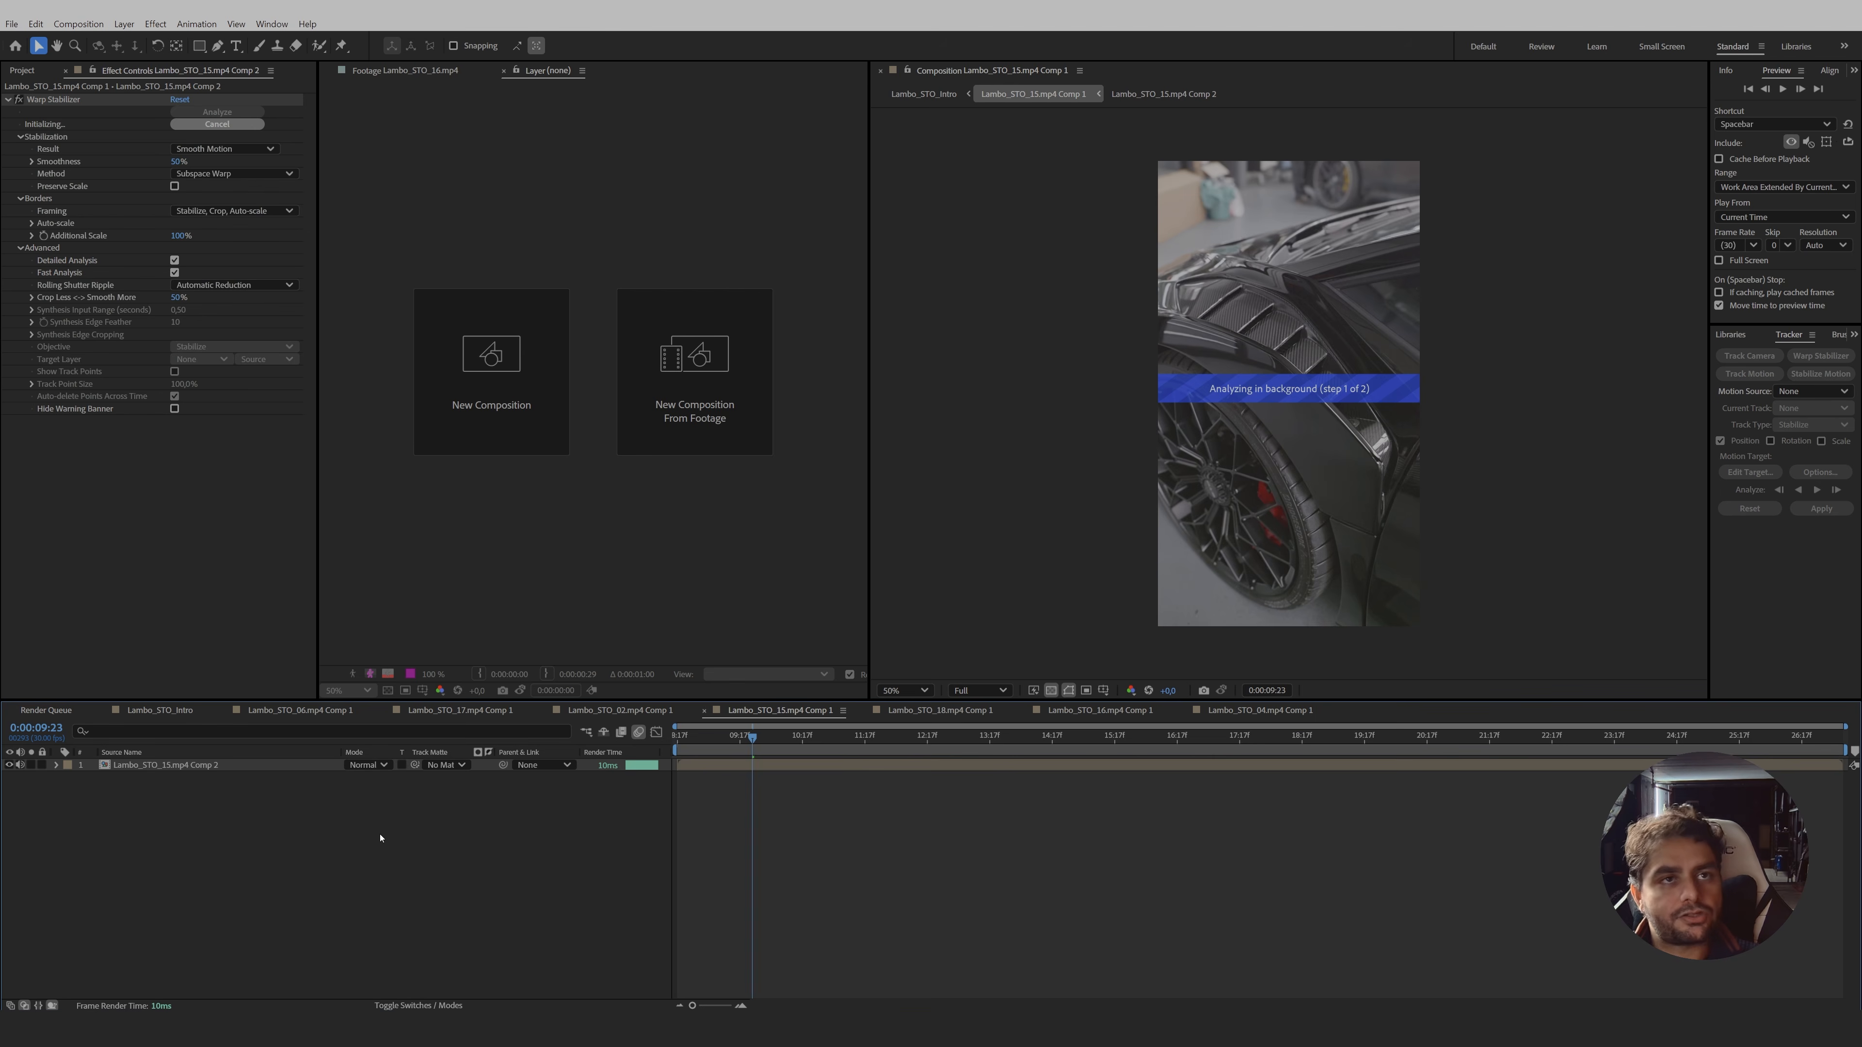
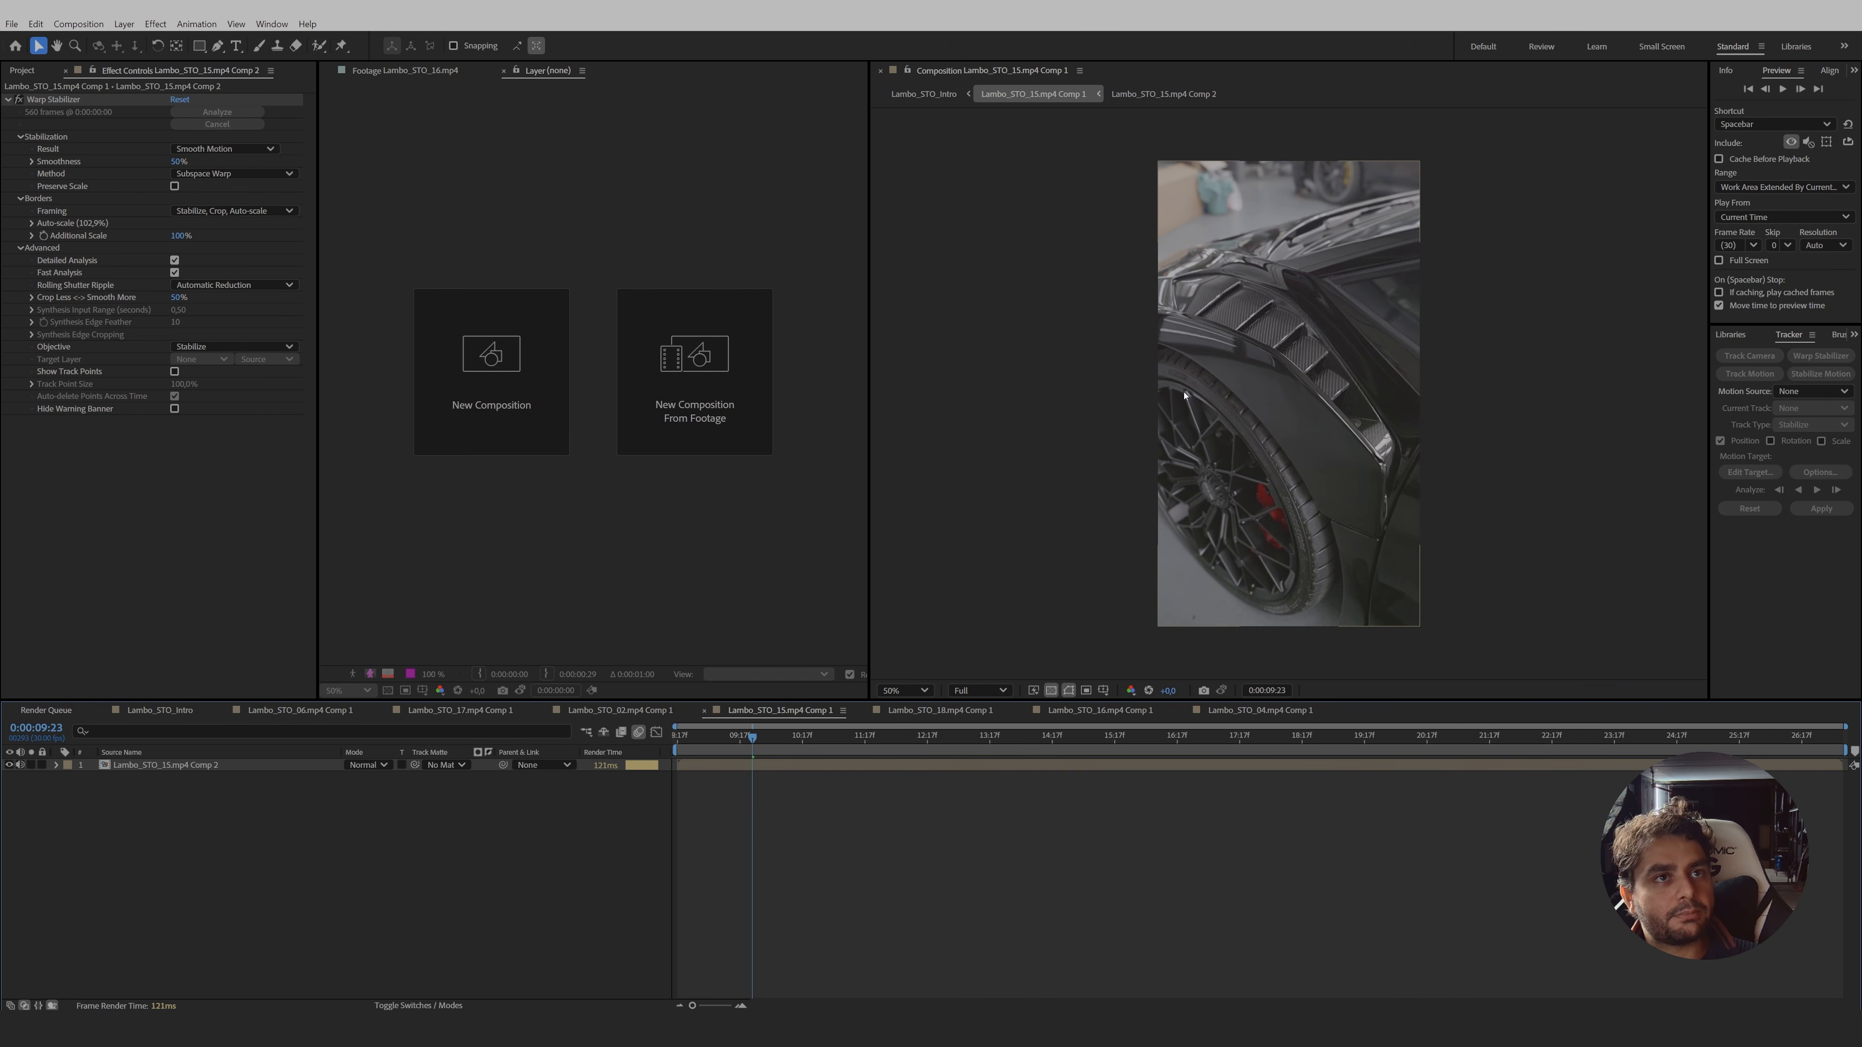
- Play back the stabilized Lambo_STO_15 shot, both in its own comp and in the Lambo_STO_Intro comp
{"action": "key", "text": "space"}
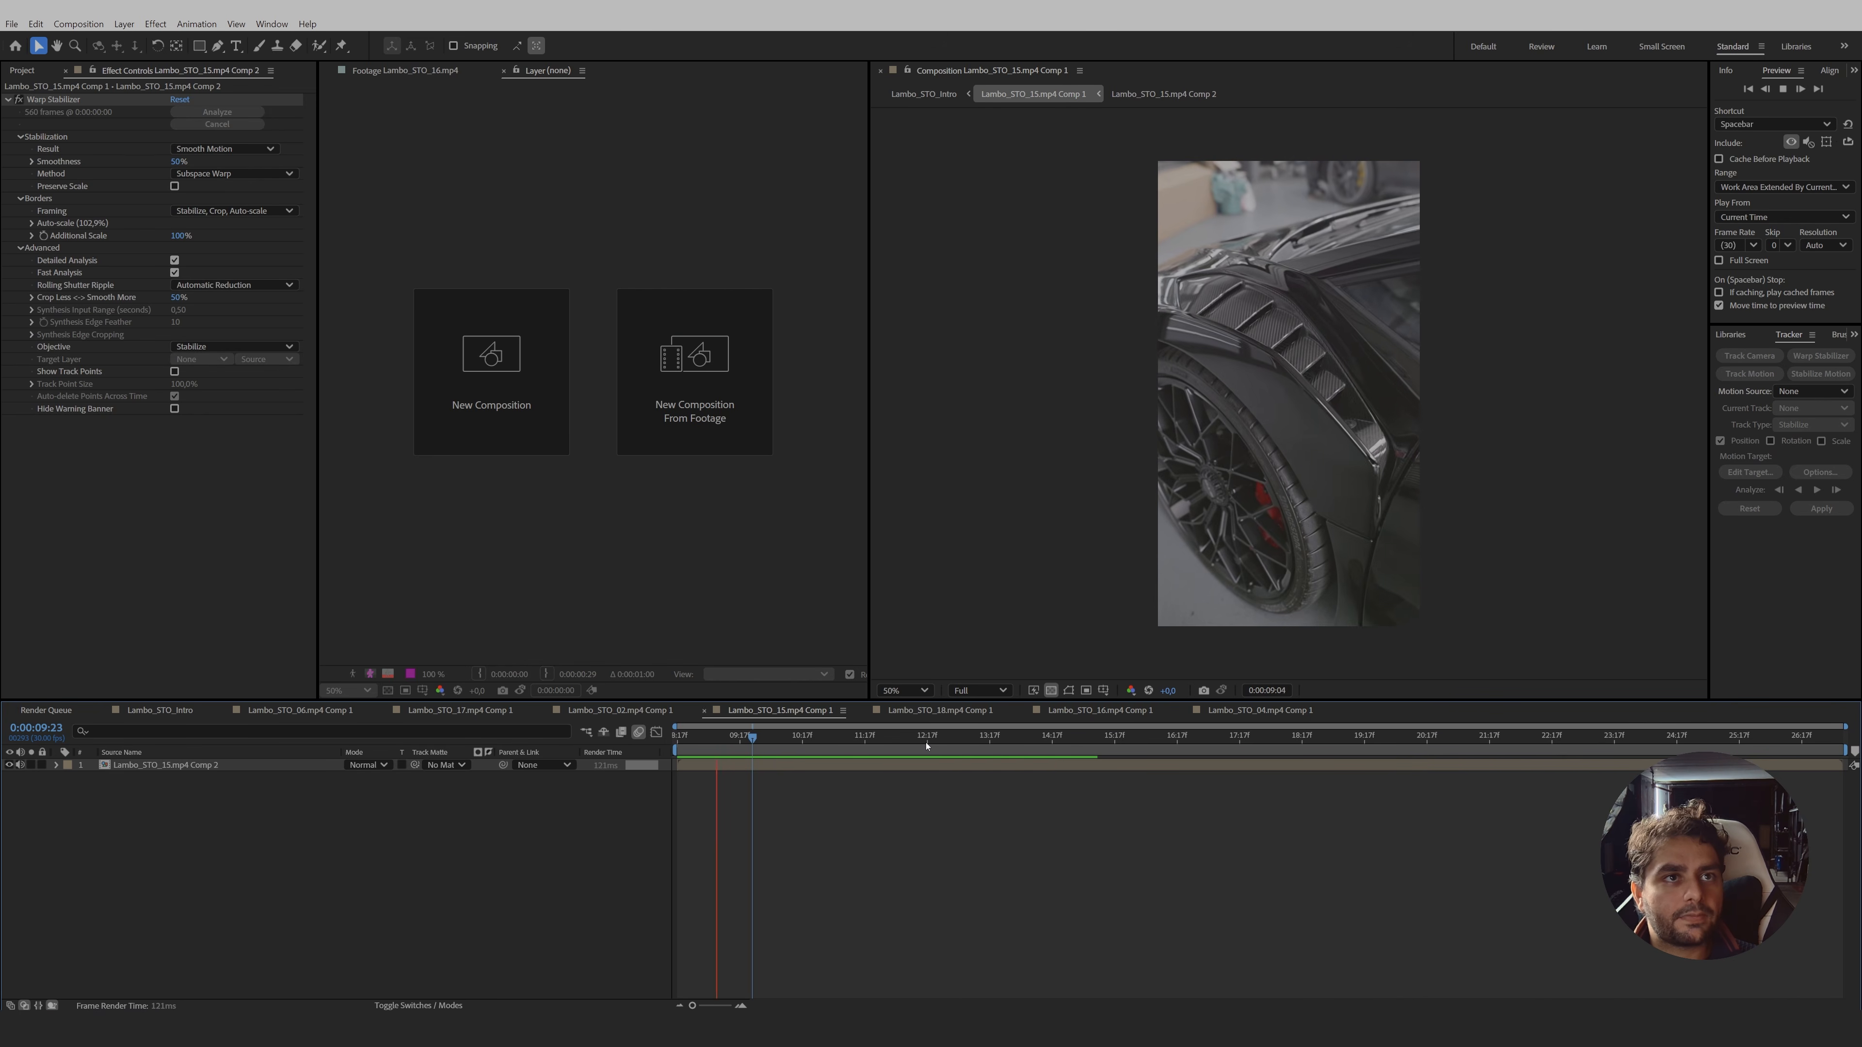
{"action": "key", "text": "space"}
{"action": "left_click", "coordinate": [923, 94]}
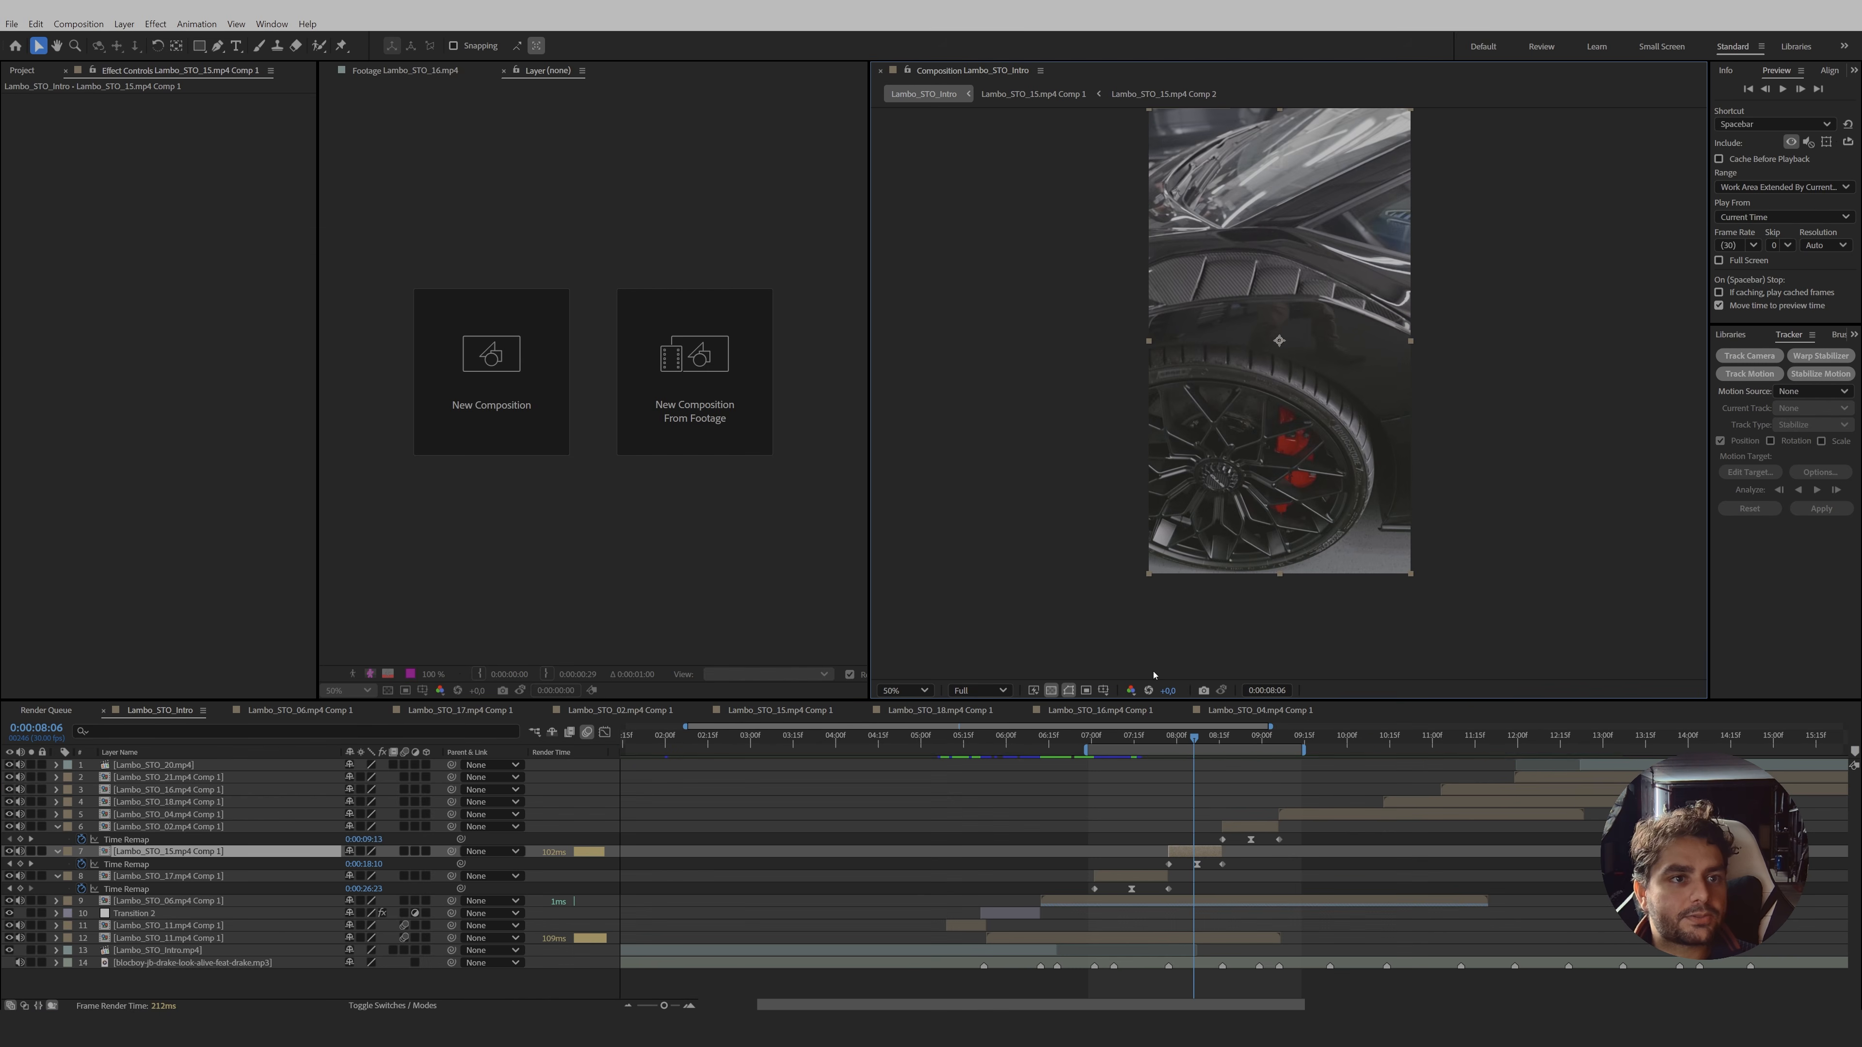
{"action": "left_click_drag", "start_coordinate": [1175, 739], "coordinate": [1195, 741]}
{"action": "key", "text": "space"}
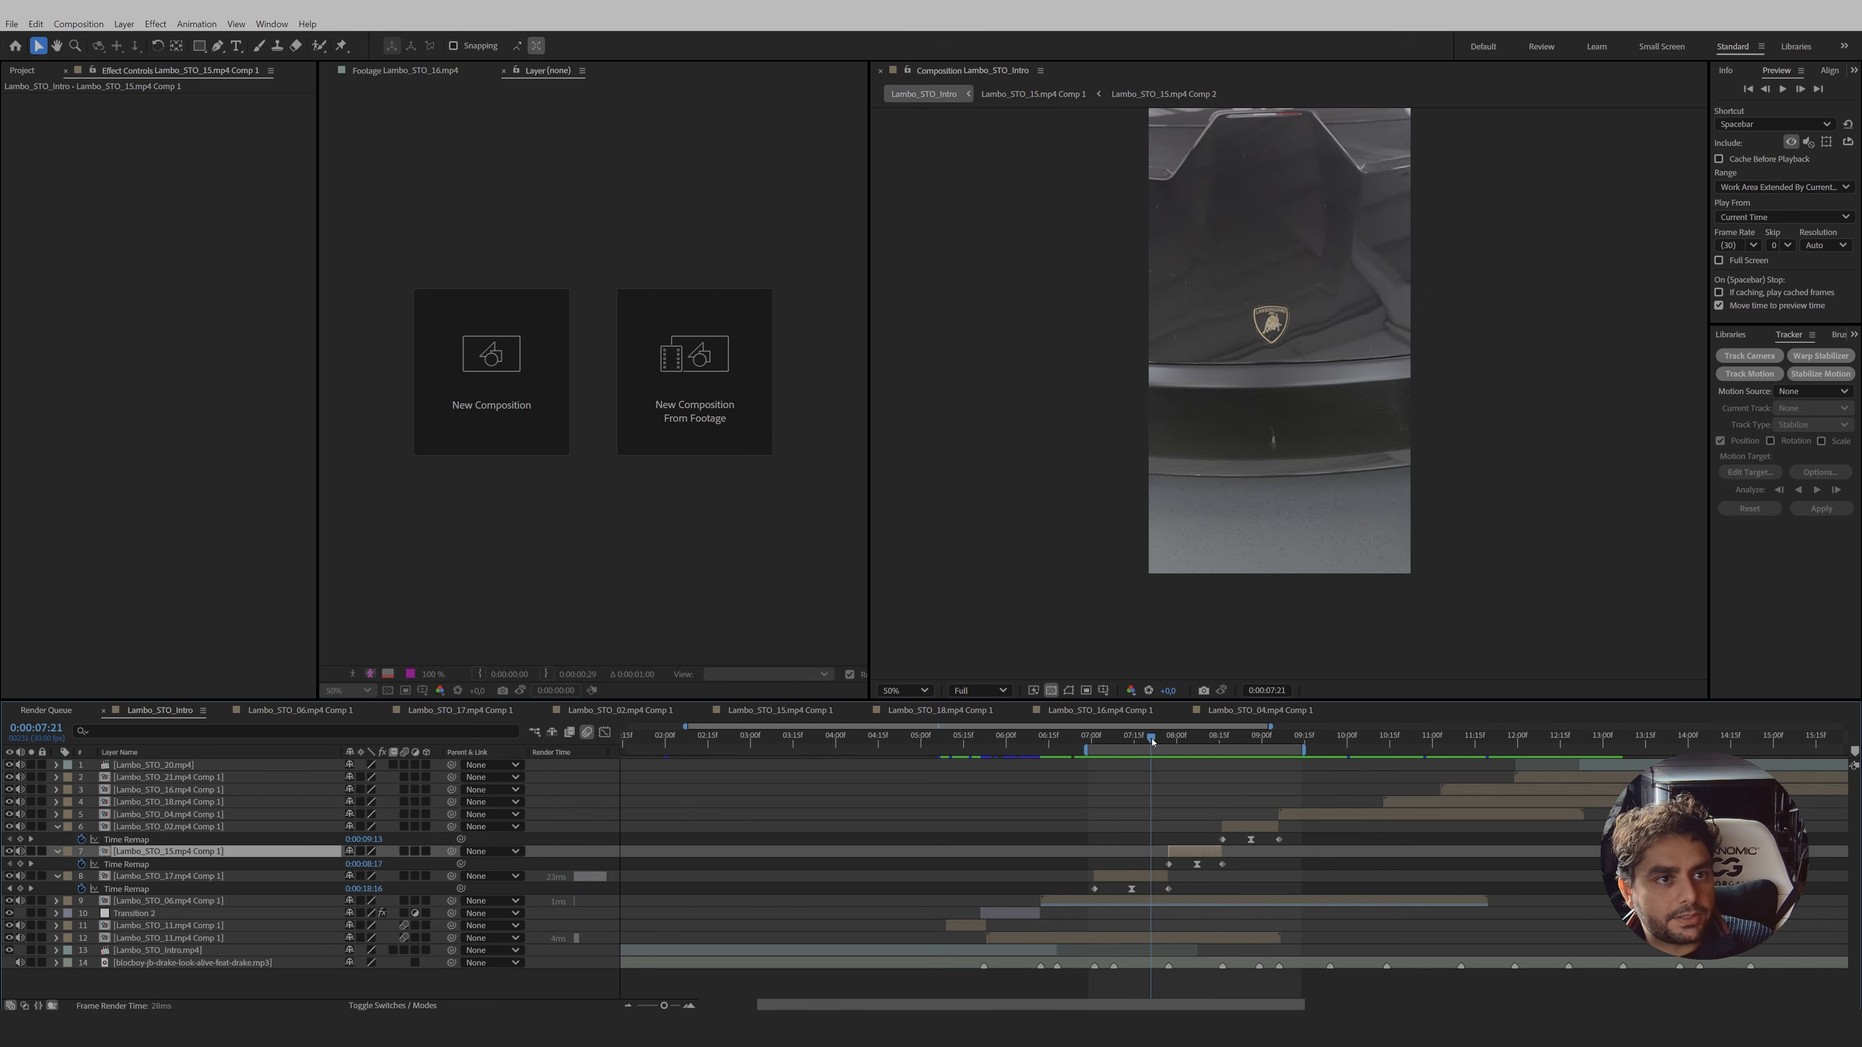
- Extend the work area to about 0:00:11:00 and enable time remapping on the Lambo_STO_04 comp
{"action": "left_click", "coordinate": [1292, 743]}
{"action": "left_click", "coordinate": [1352, 739]}
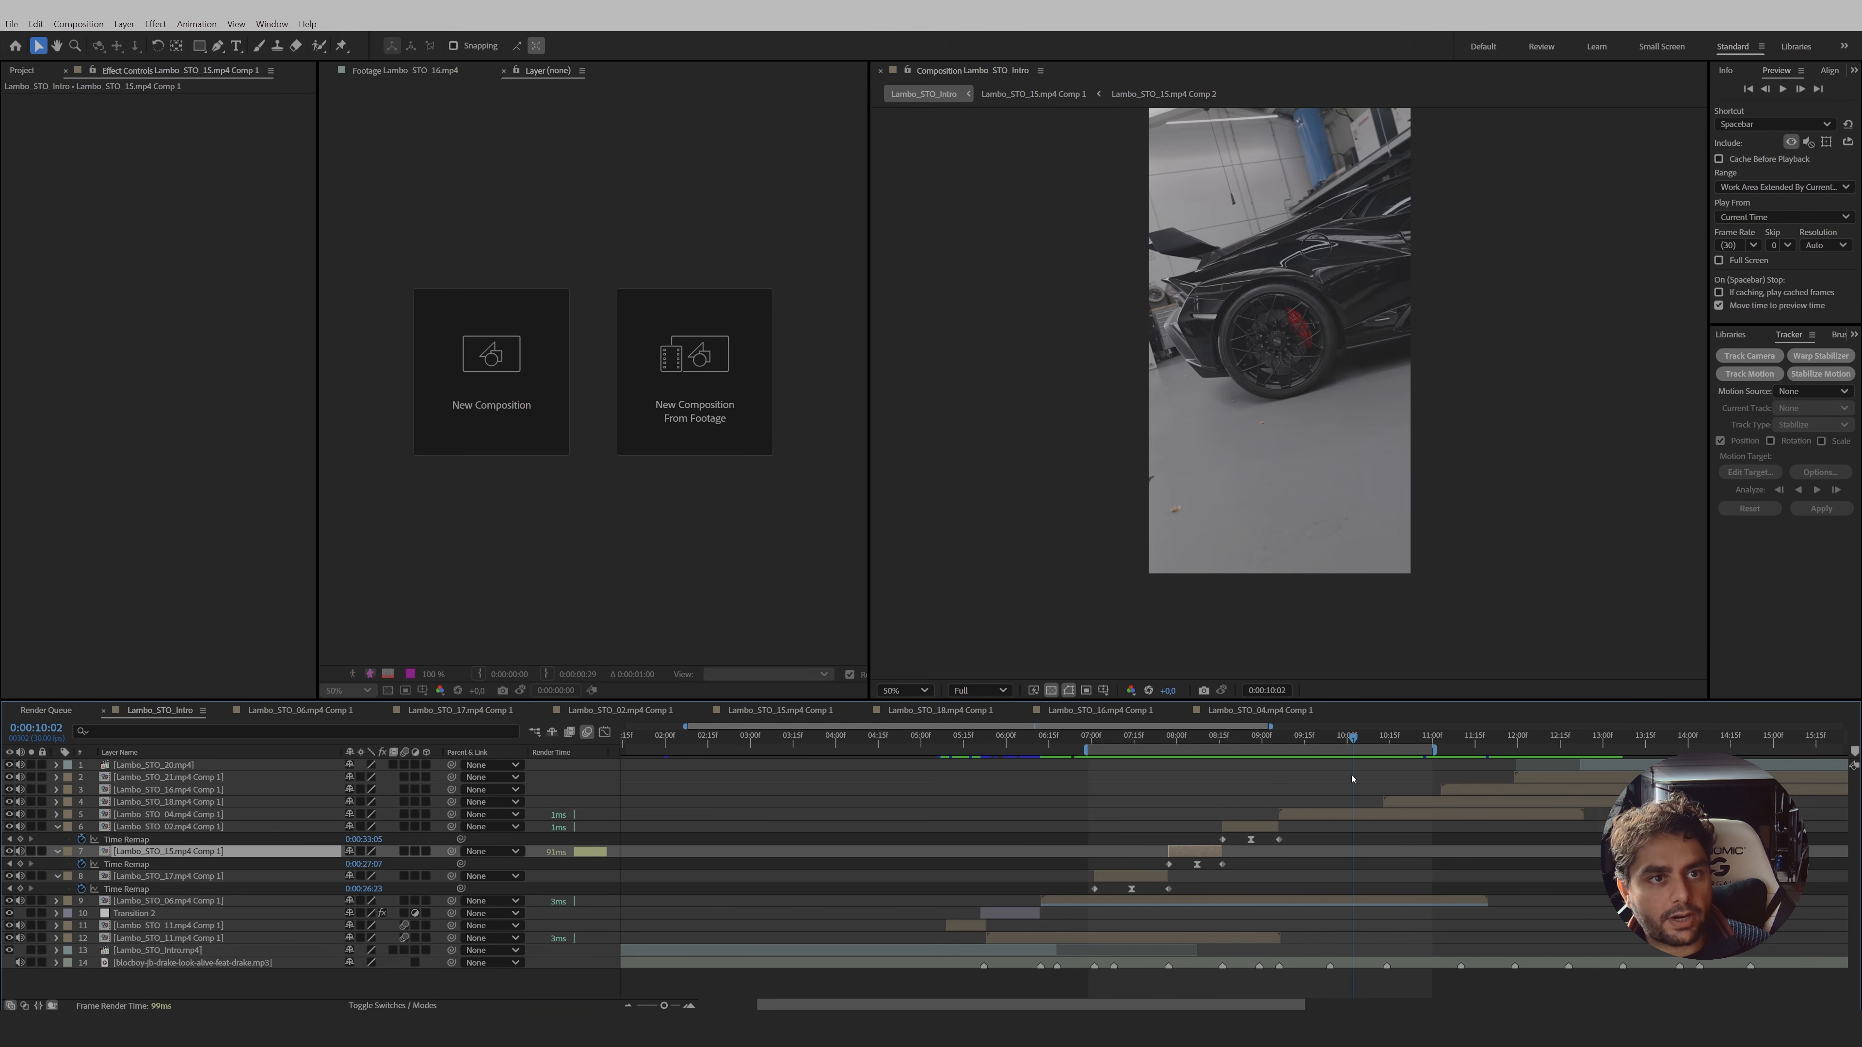
{"action": "right_click", "coordinate": [1349, 345]}
{"action": "mouse_move", "coordinate": [1410, 438]}
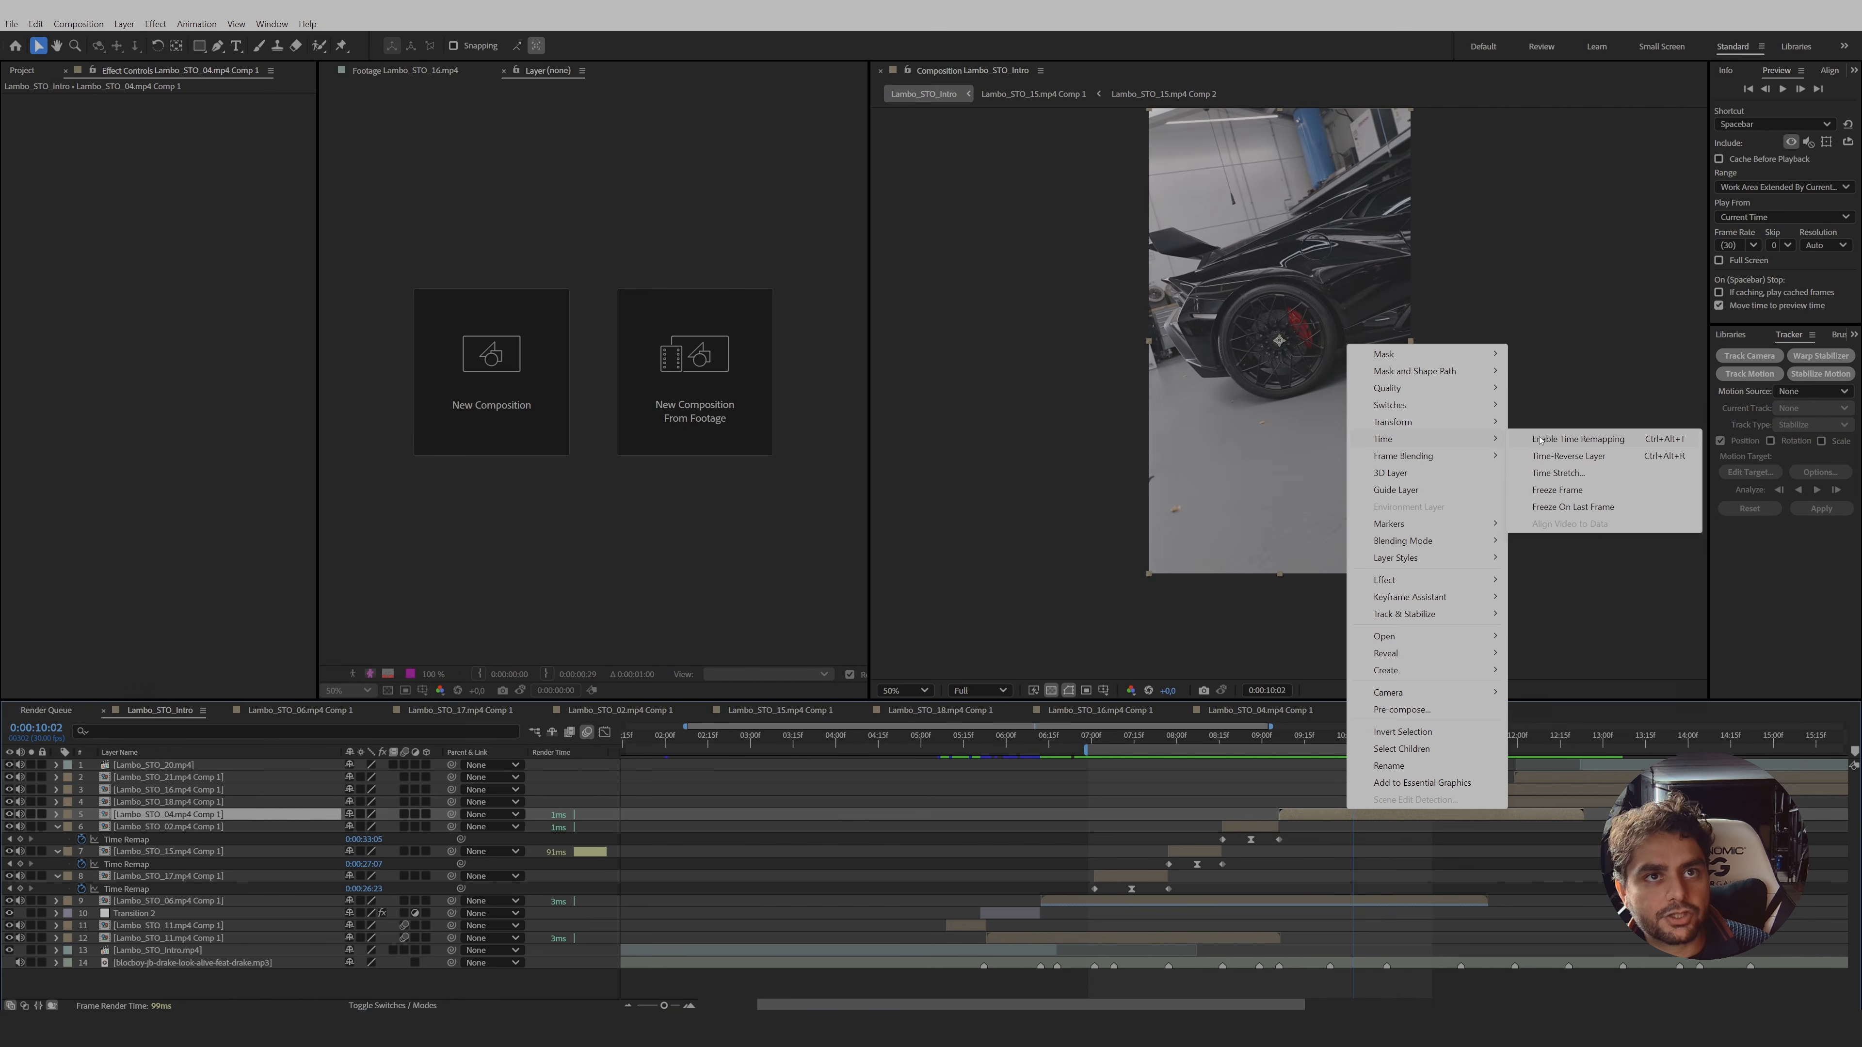
{"action": "left_click", "coordinate": [1561, 439]}
- Apply Easy Ease to the Lambo_STO_04 comp's first Time Remap keyframe and move its last keyframe to the Lambo_STO_18 comp's start
{"action": "left_click", "coordinate": [1297, 737]}
{"action": "left_click_drag", "start_coordinate": [1298, 743], "coordinate": [1282, 753]}
{"action": "left_click", "coordinate": [1280, 827]}
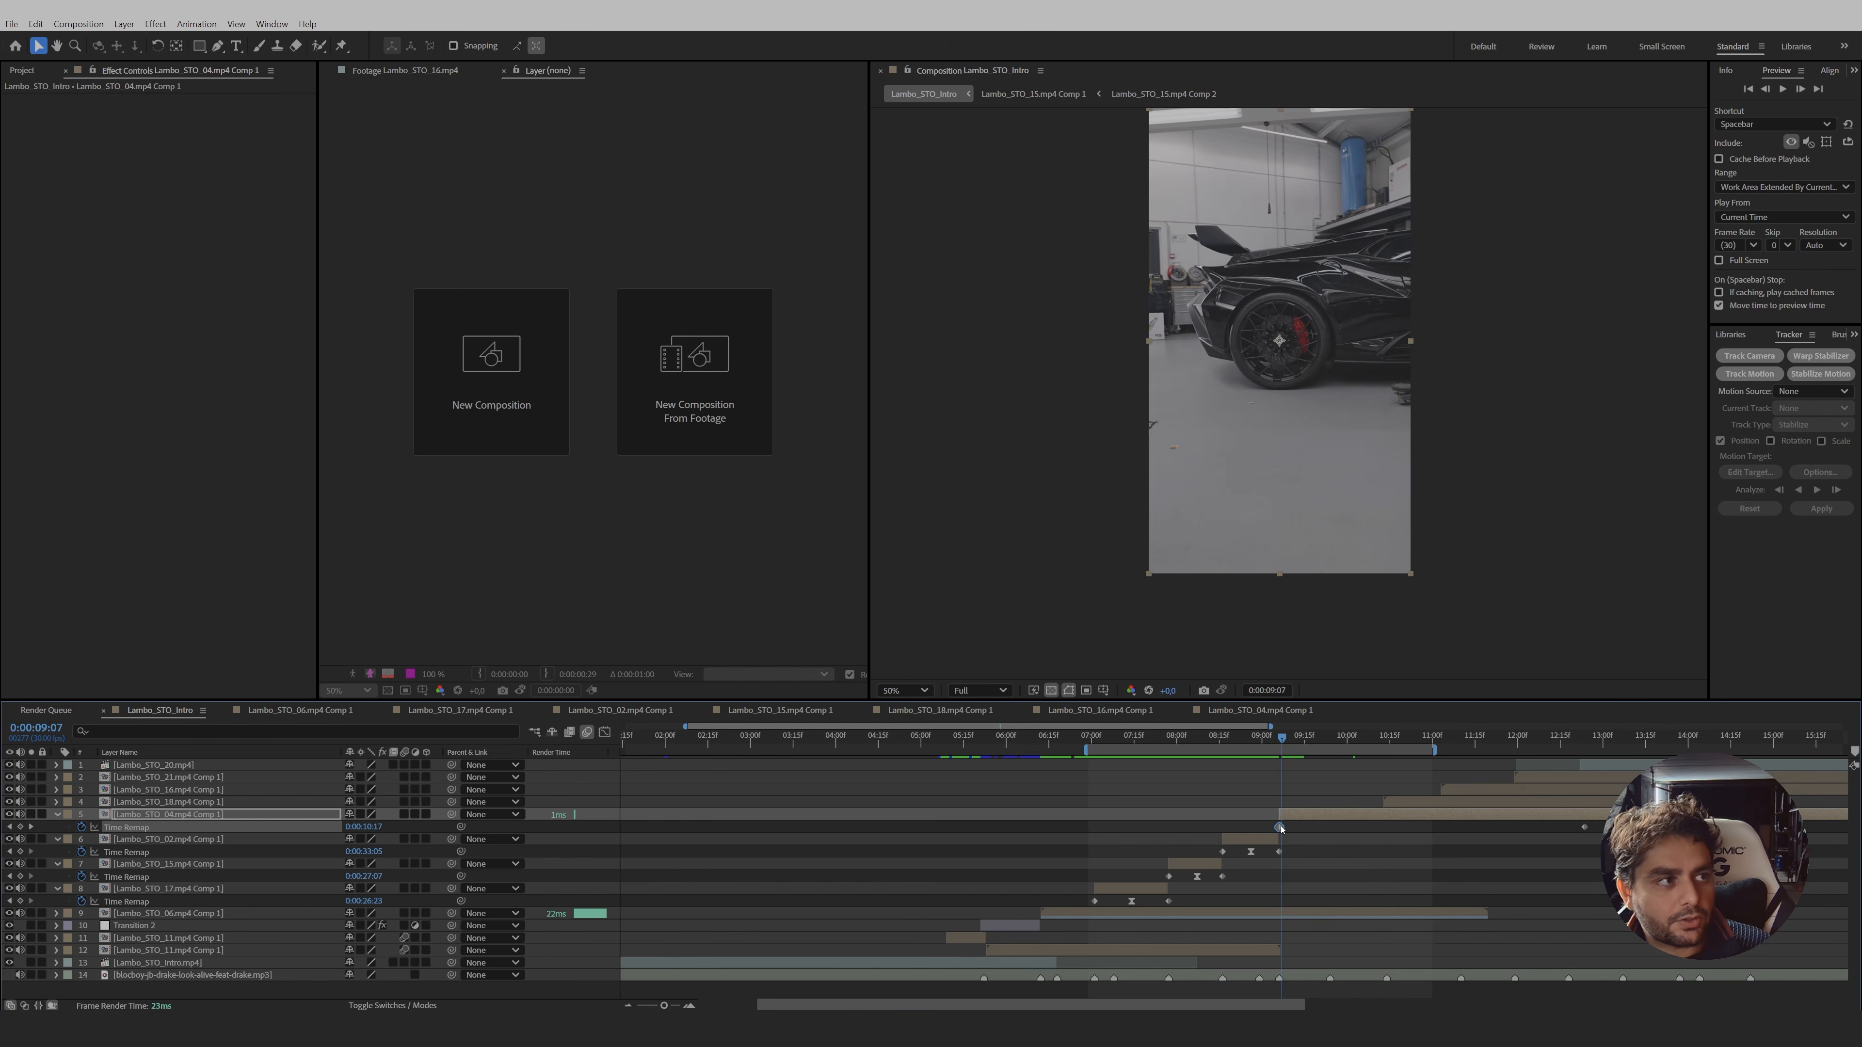
{"action": "right_click", "coordinate": [1280, 827]}
{"action": "mouse_move", "coordinate": [1339, 816]}
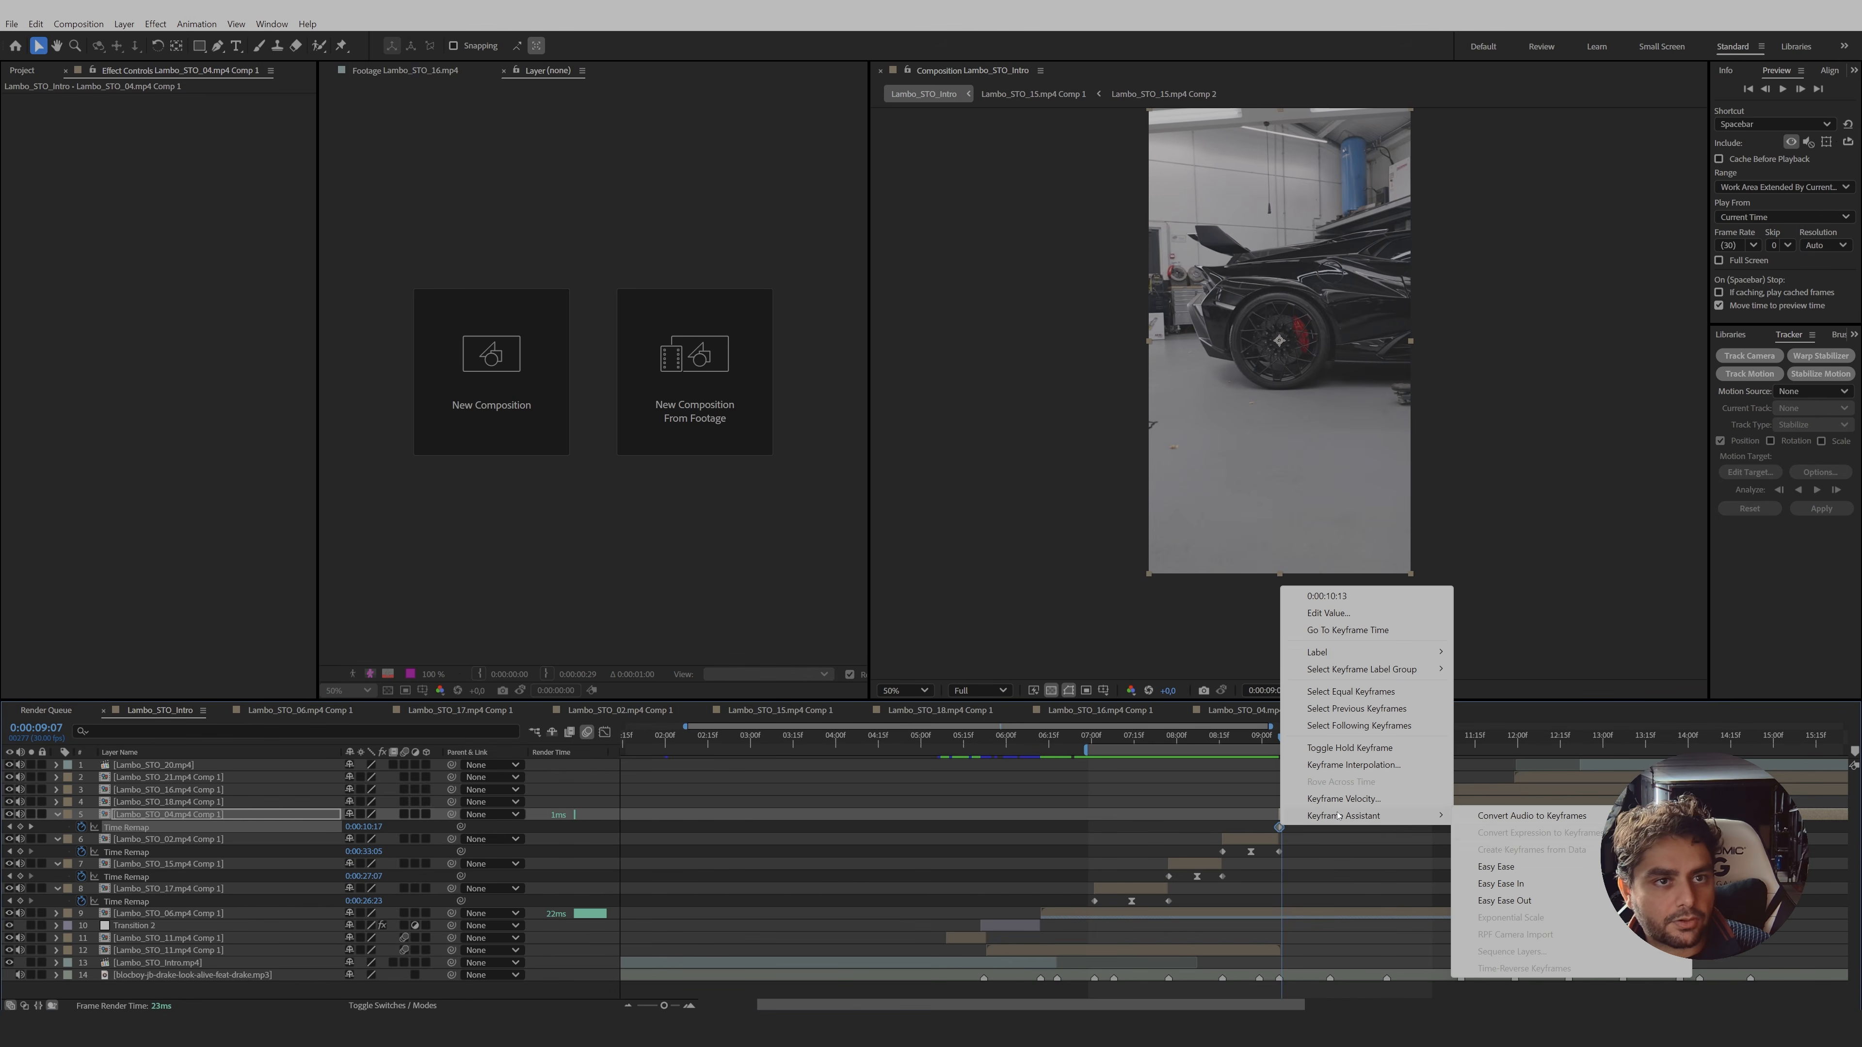
{"action": "left_click", "coordinate": [1497, 867]}
{"action": "left_click_drag", "start_coordinate": [1302, 744], "coordinate": [1385, 780]}
{"action": "left_click_drag", "start_coordinate": [1584, 829], "coordinate": [1383, 827]}
- Lengthen the outgoing ease of the Lambo_STO_04 comp's first Time Remap keyframe in the speed graph
{"action": "left_click_drag", "start_coordinate": [1384, 739], "coordinate": [1310, 743]}
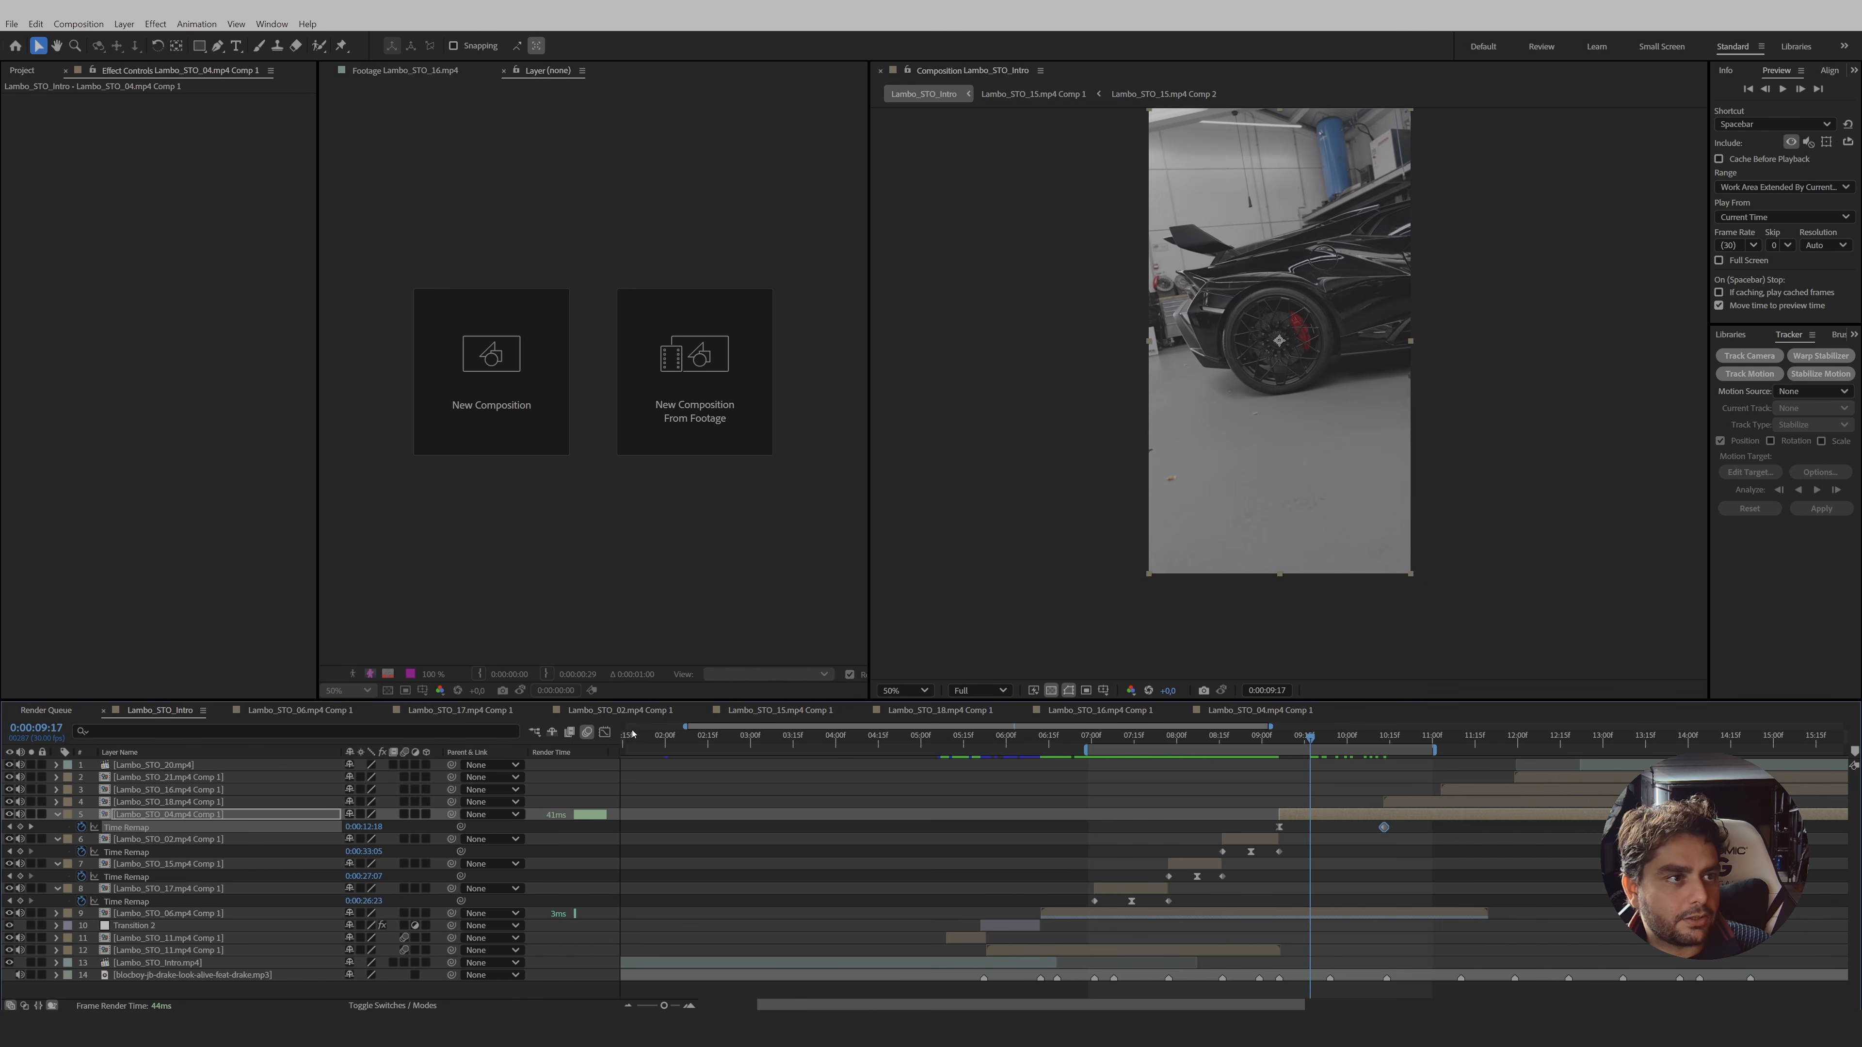
{"action": "left_click", "coordinate": [605, 734]}
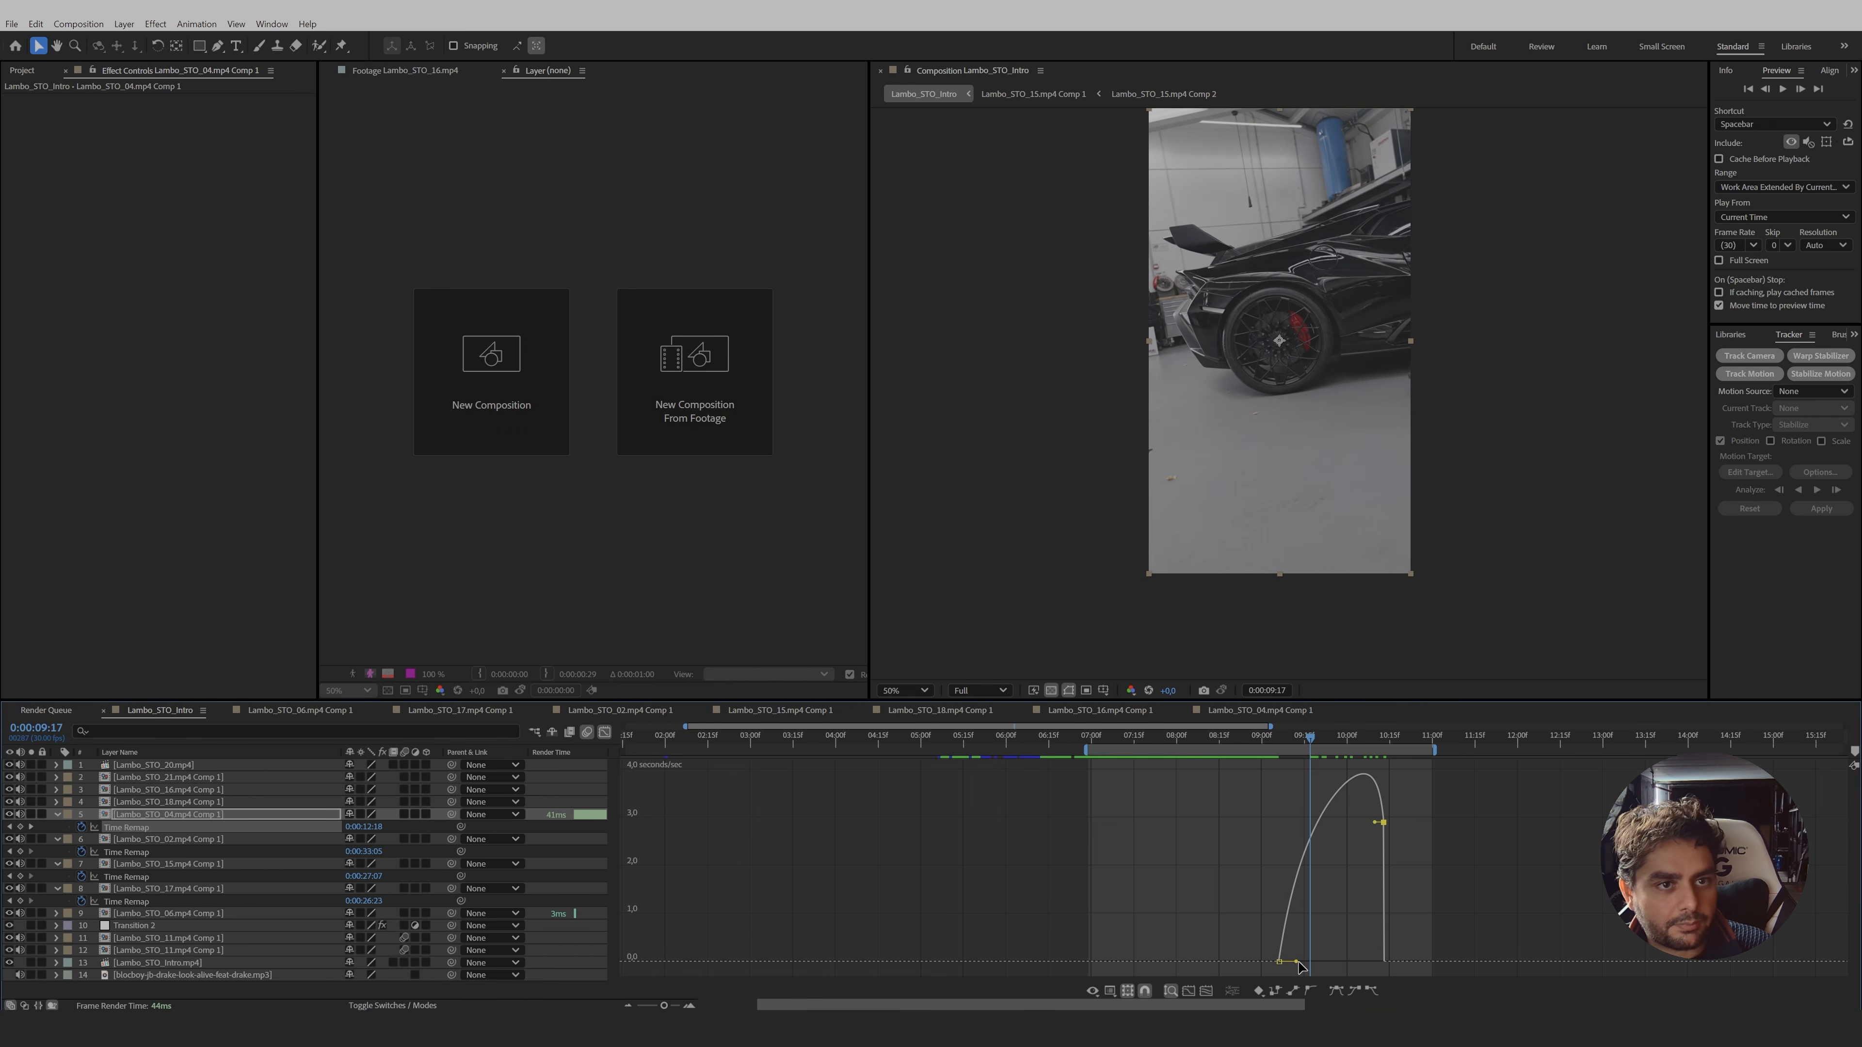
{"action": "left_click_drag", "start_coordinate": [1296, 963], "coordinate": [1315, 961]}
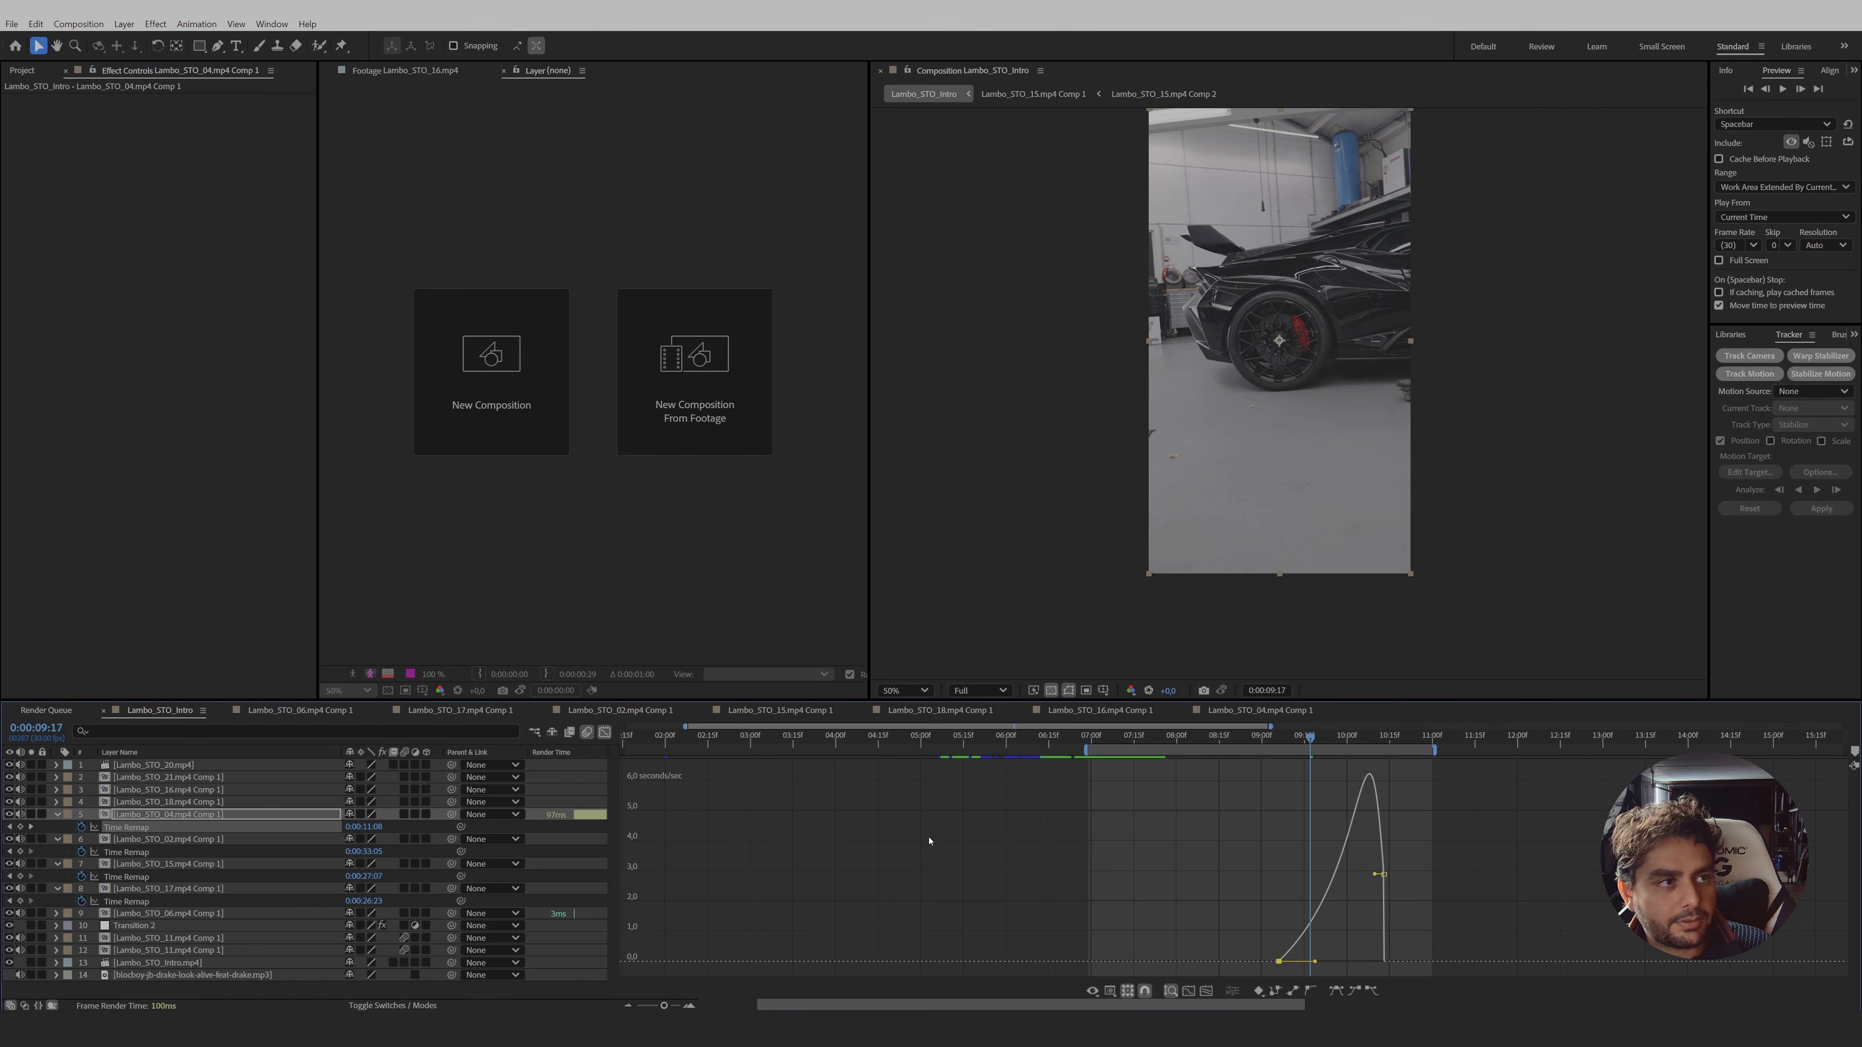
{"action": "left_click", "coordinate": [606, 734]}
- Time-reverse the Lambo_STO_18 comp layer and extend the work area's end to about 0:00:13:17
{"action": "left_click_drag", "start_coordinate": [1270, 743], "coordinate": [1404, 789]}
{"action": "left_click", "coordinate": [1412, 804]}
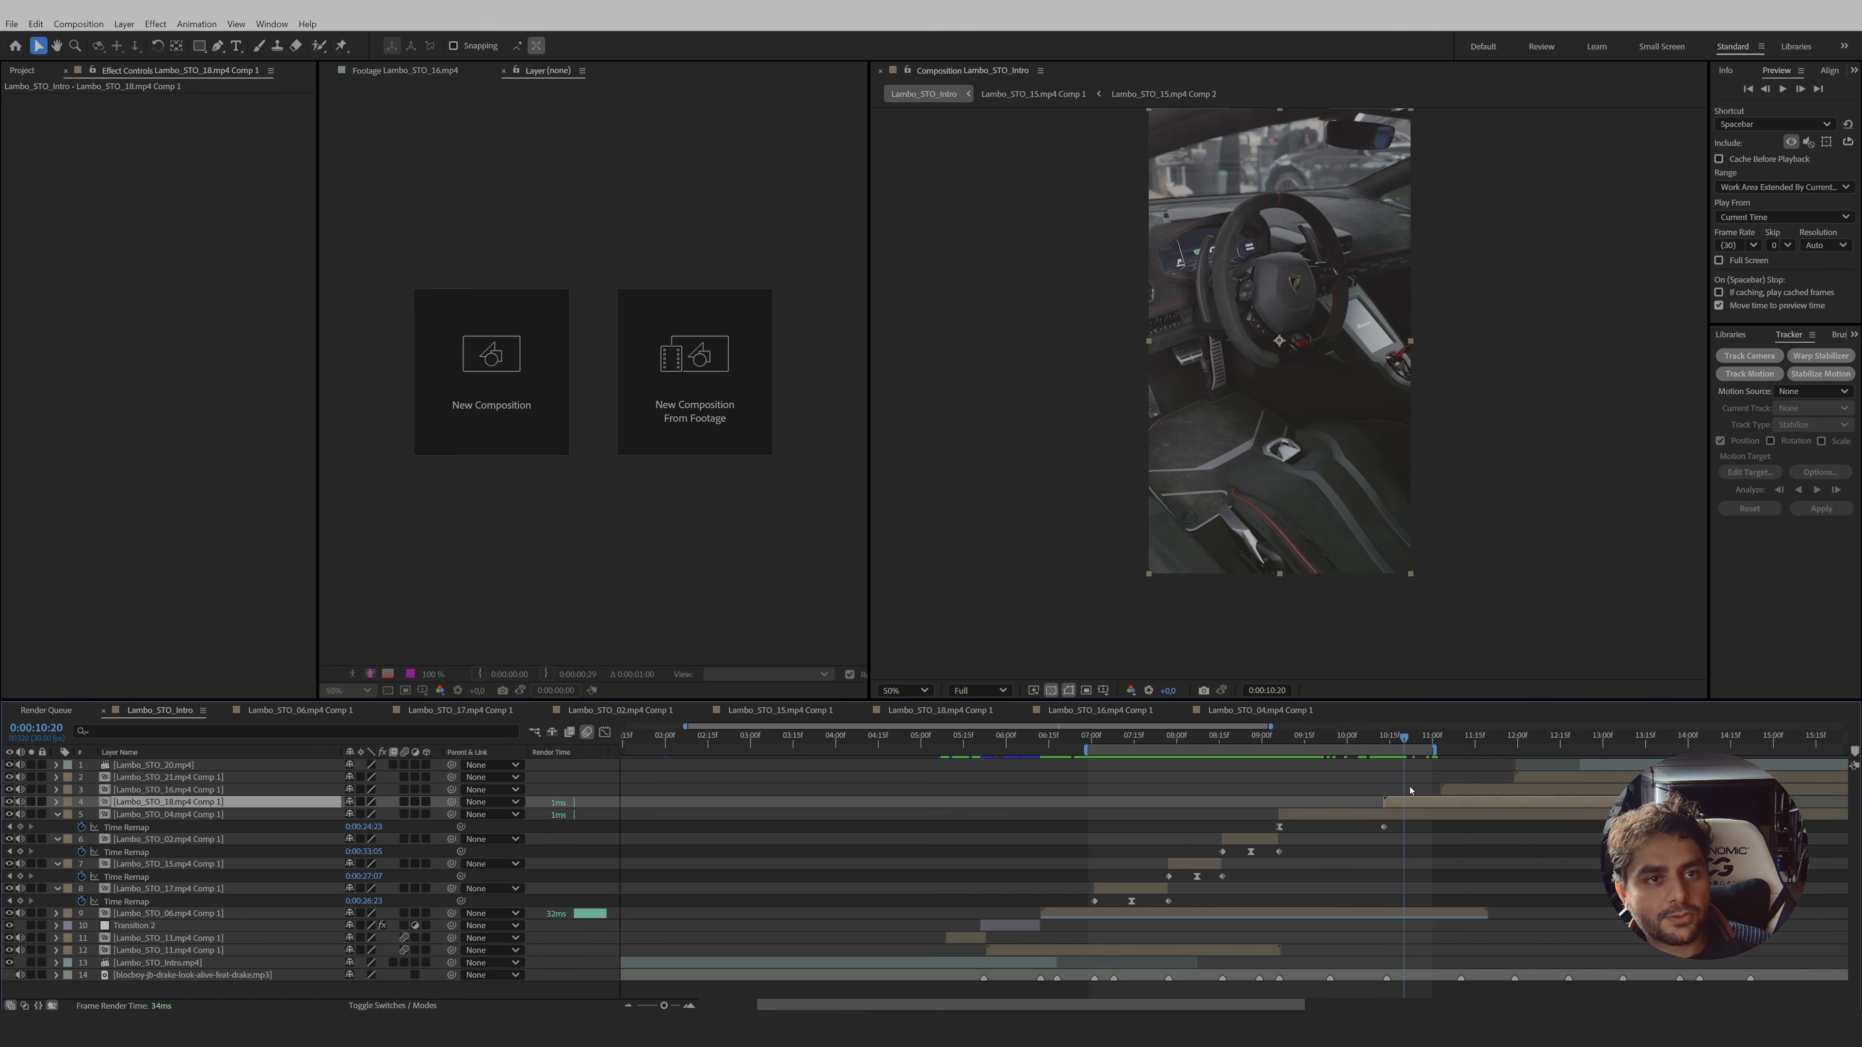
{"action": "right_click", "coordinate": [1414, 804]}
{"action": "mouse_move", "coordinate": [1479, 432]}
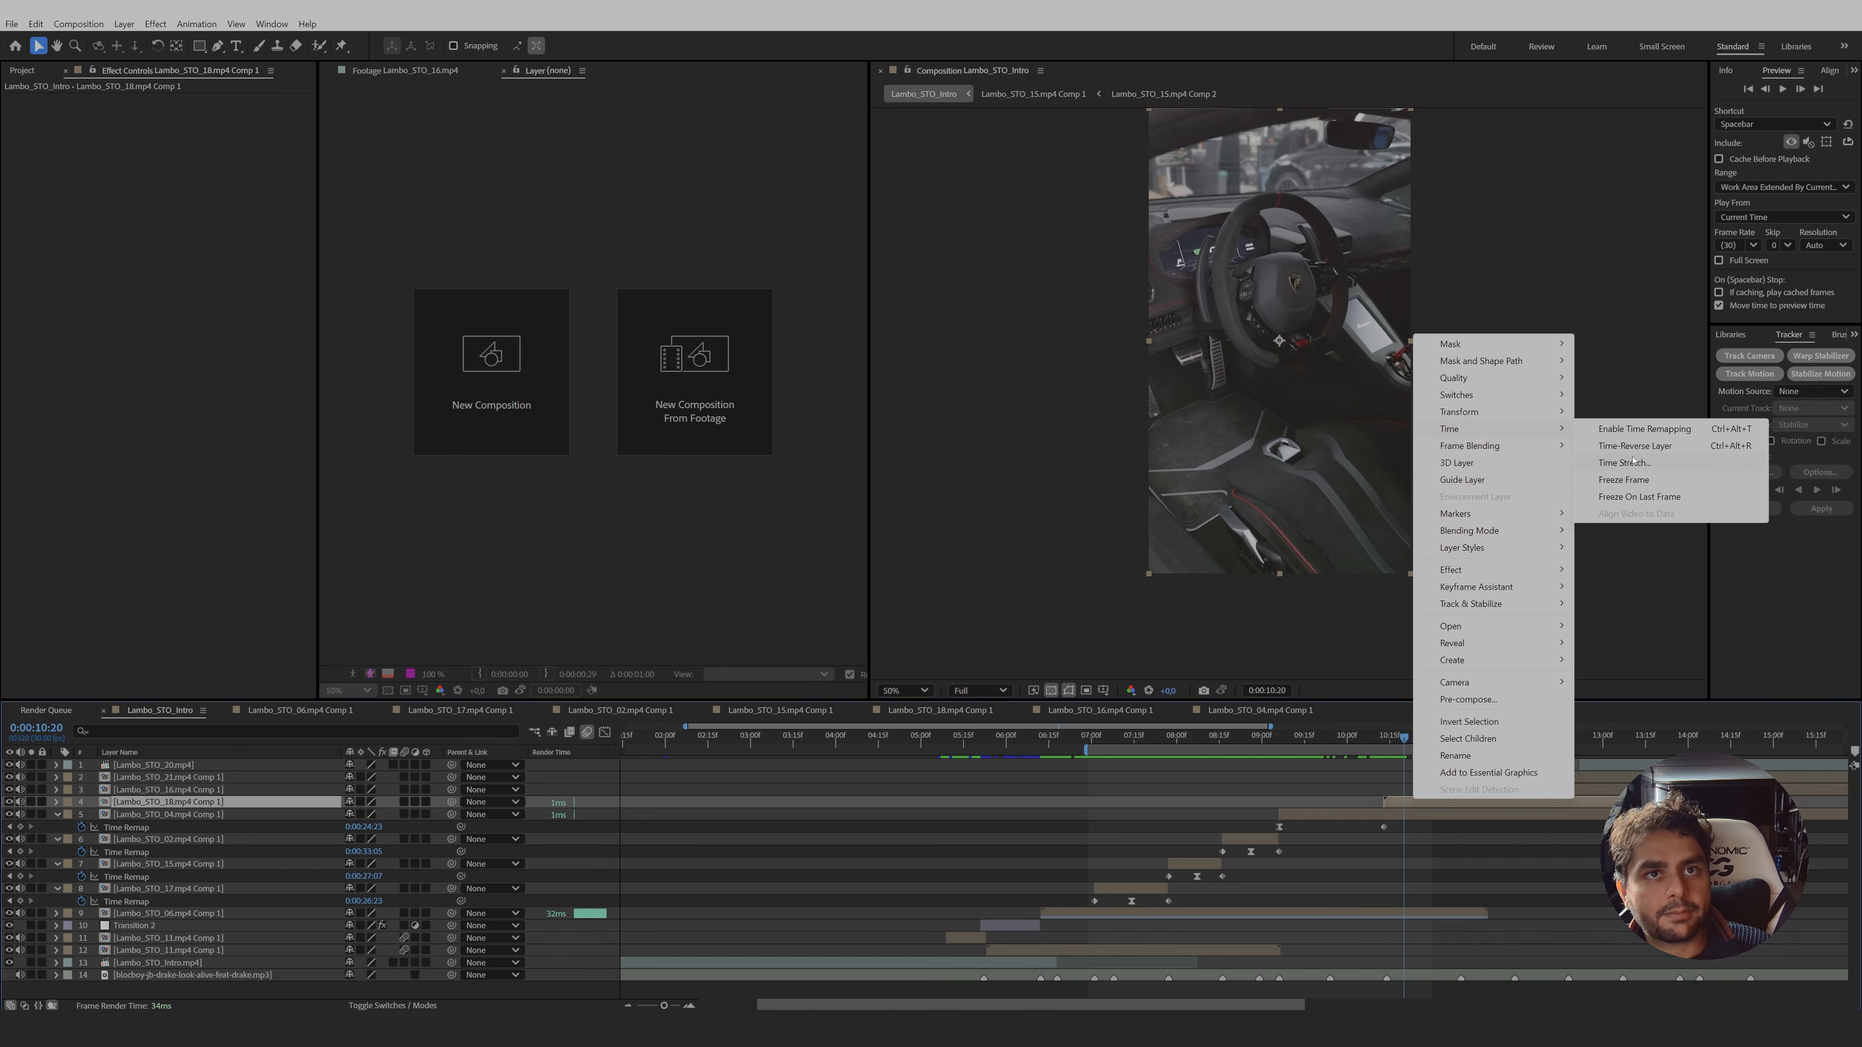
{"action": "left_click", "coordinate": [1633, 450]}
{"action": "left_click_drag", "start_coordinate": [1388, 742], "coordinate": [1639, 752]}
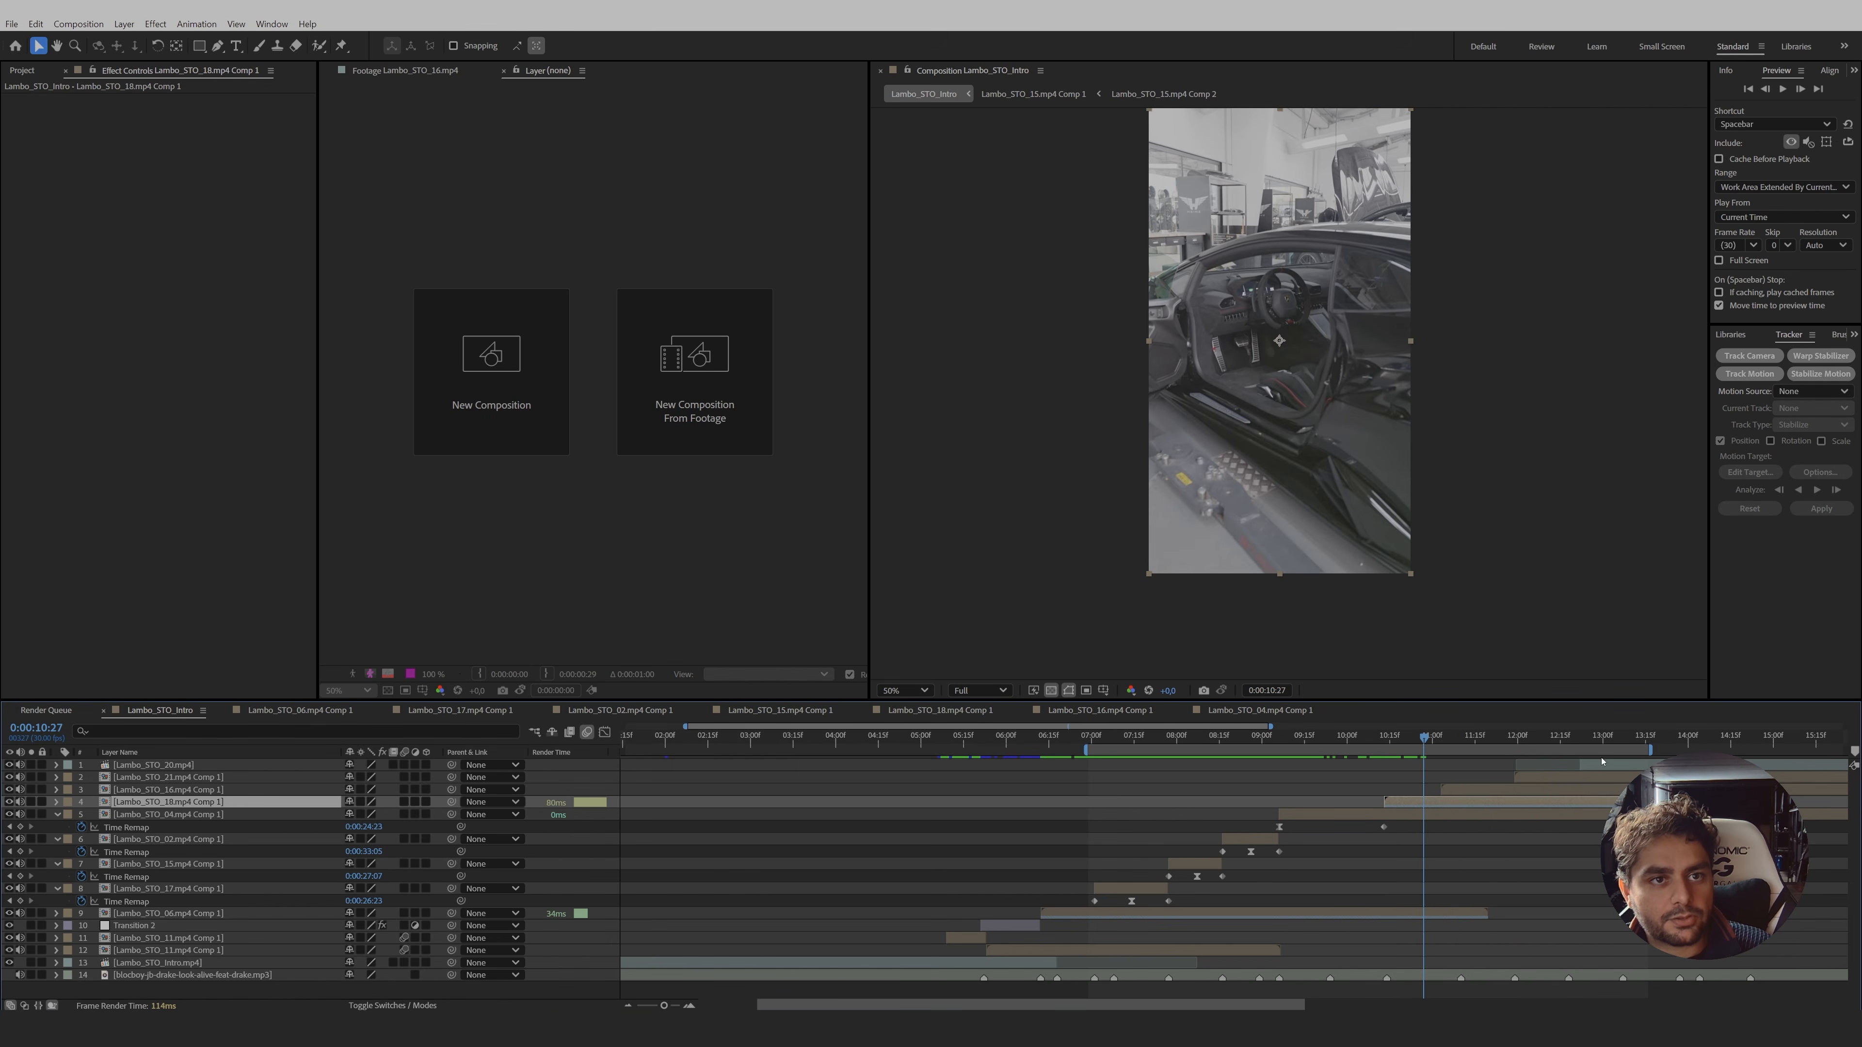
- Enable time remapping on the Lambo_STO_18 comp and place the playhead at 0:00:10:21
{"action": "right_click", "coordinate": [1415, 807]}
{"action": "mouse_move", "coordinate": [1489, 434]}
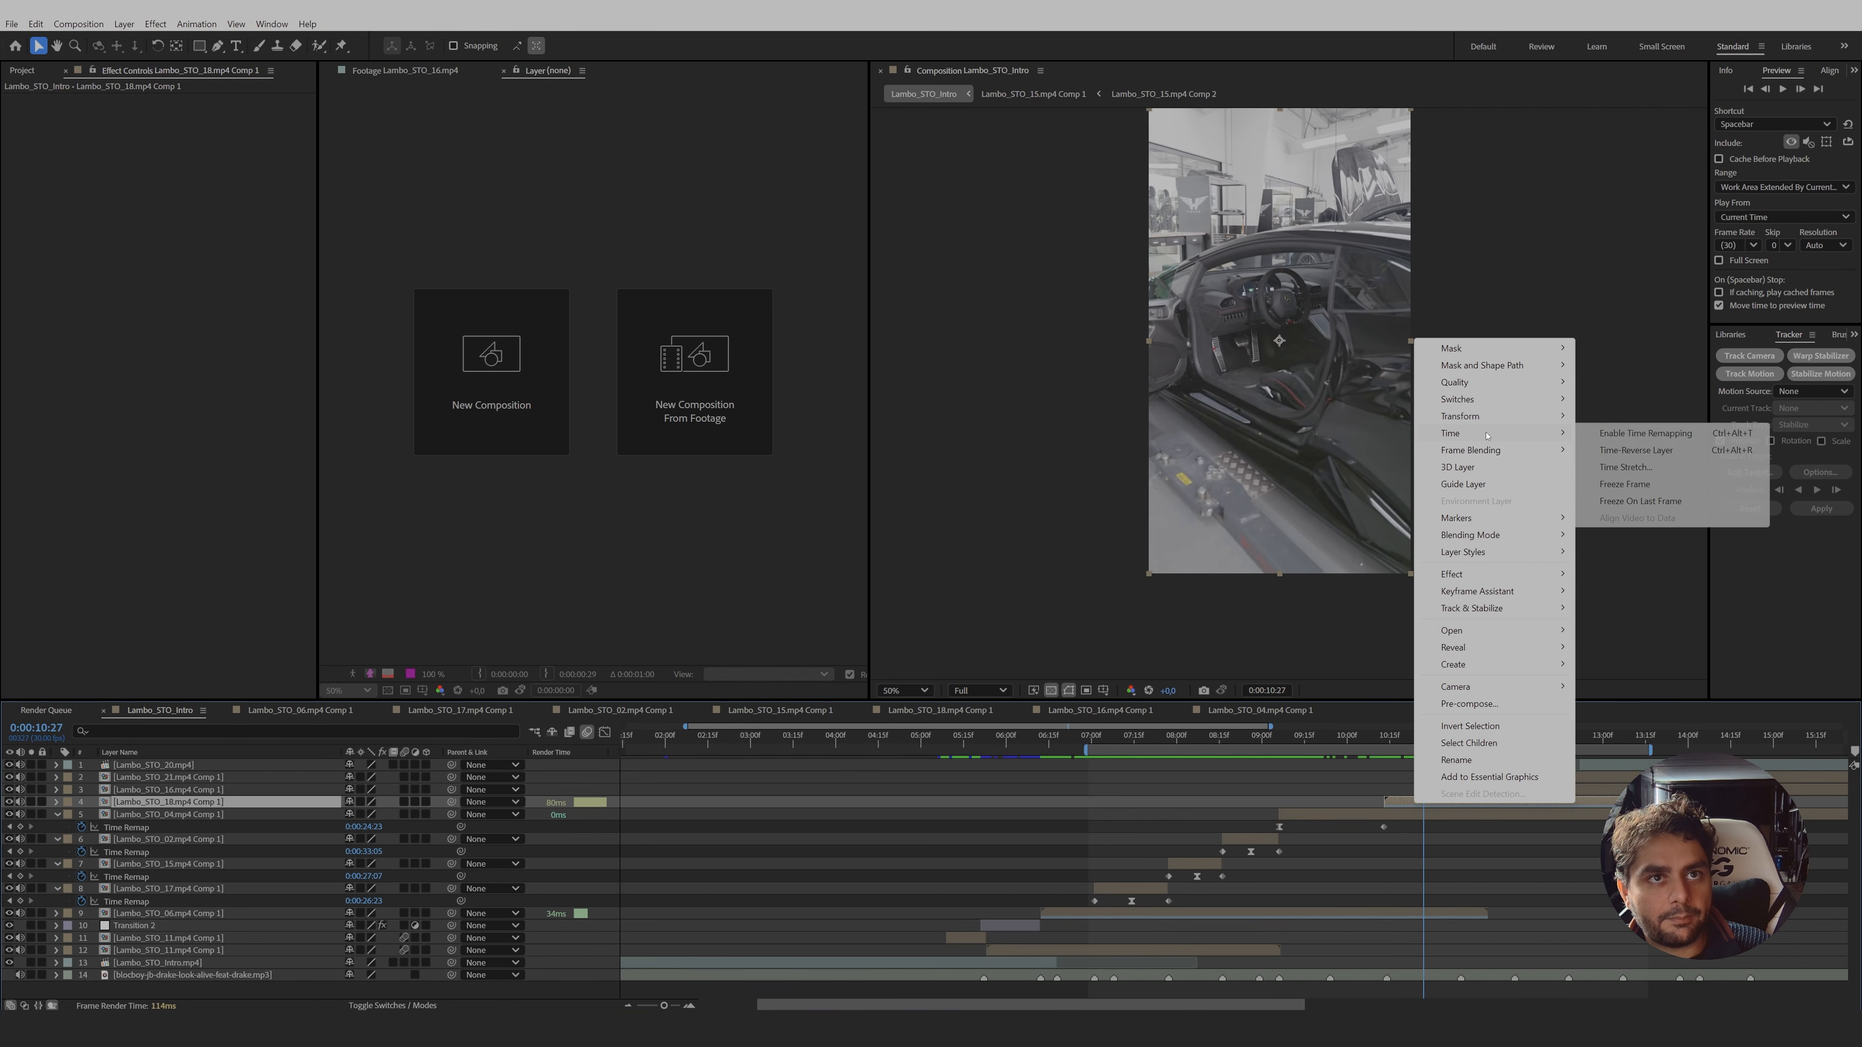
{"action": "left_click", "coordinate": [1617, 433]}
{"action": "left_click_drag", "start_coordinate": [1123, 800], "coordinate": [1372, 817]}
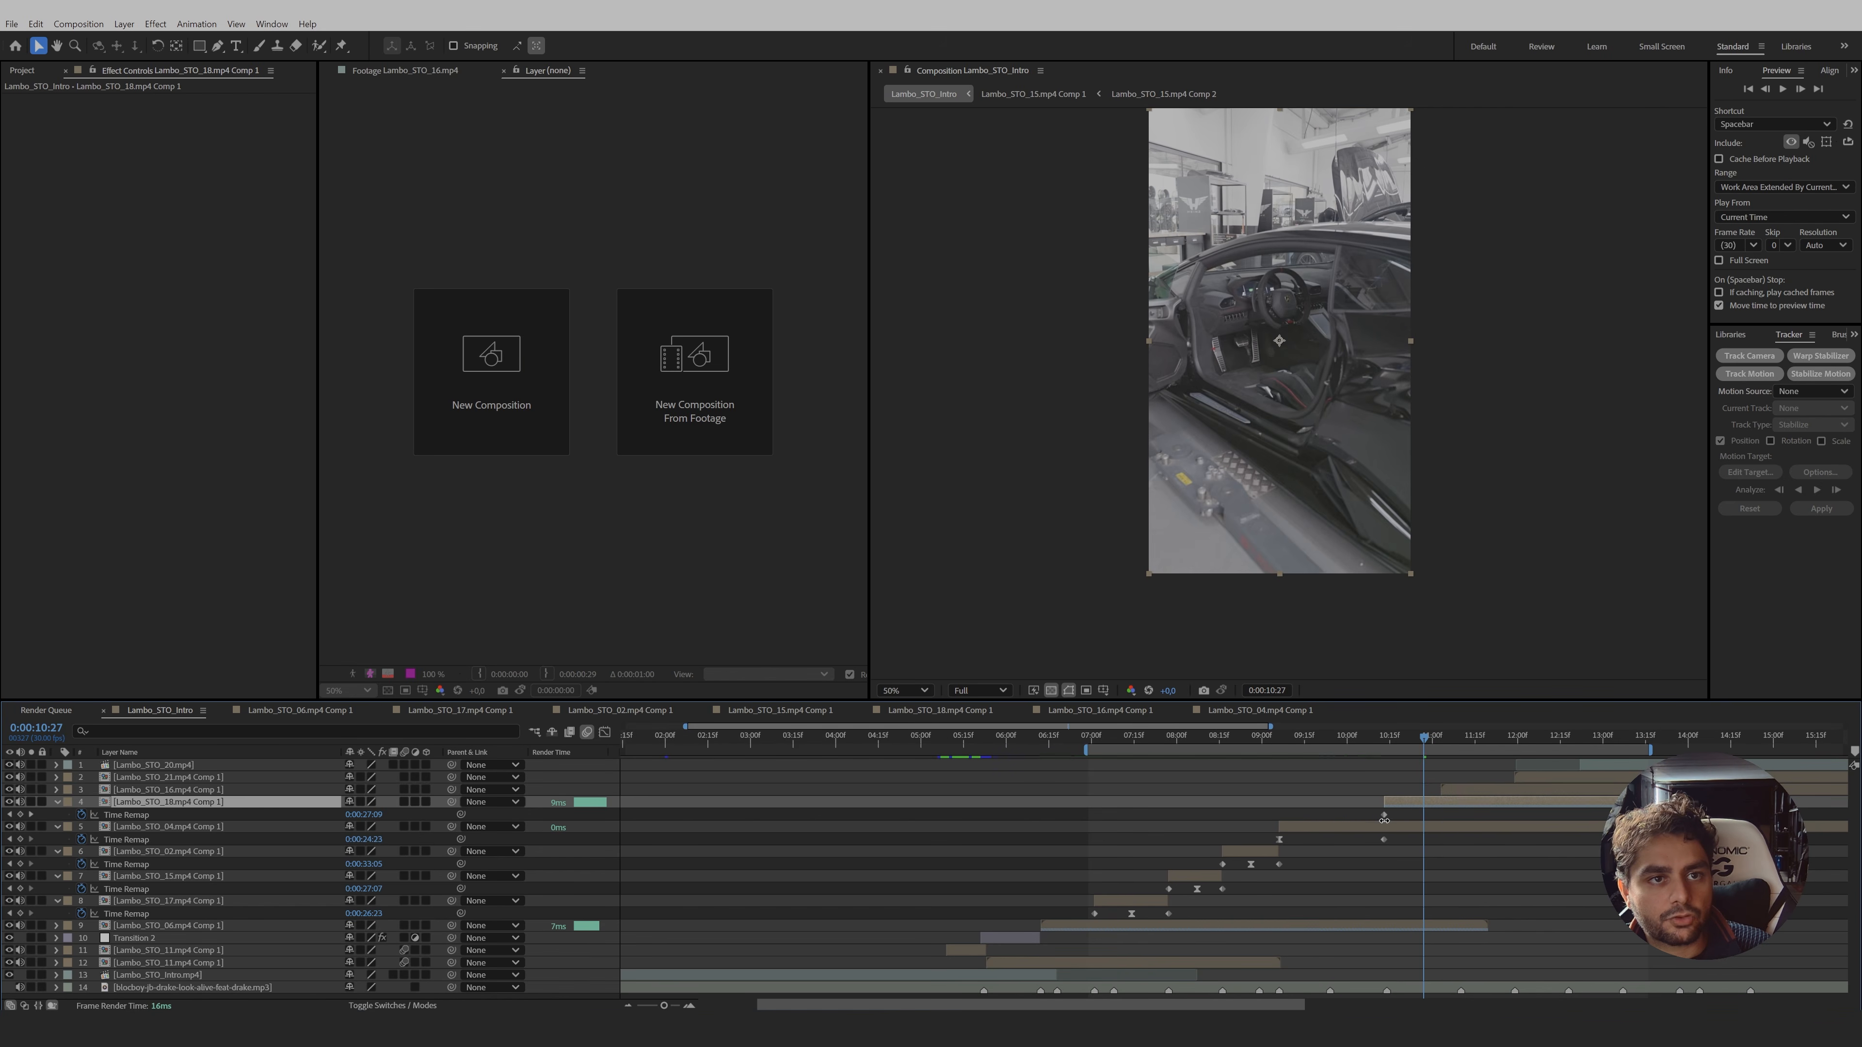
{"action": "mouse_move", "coordinate": [1393, 735]}
{"action": "left_mouse_down"}
{"action": "mouse_move", "coordinate": [1319, 736]}
{"action": "mouse_move", "coordinate": [1390, 736]}
{"action": "left_mouse_up"}
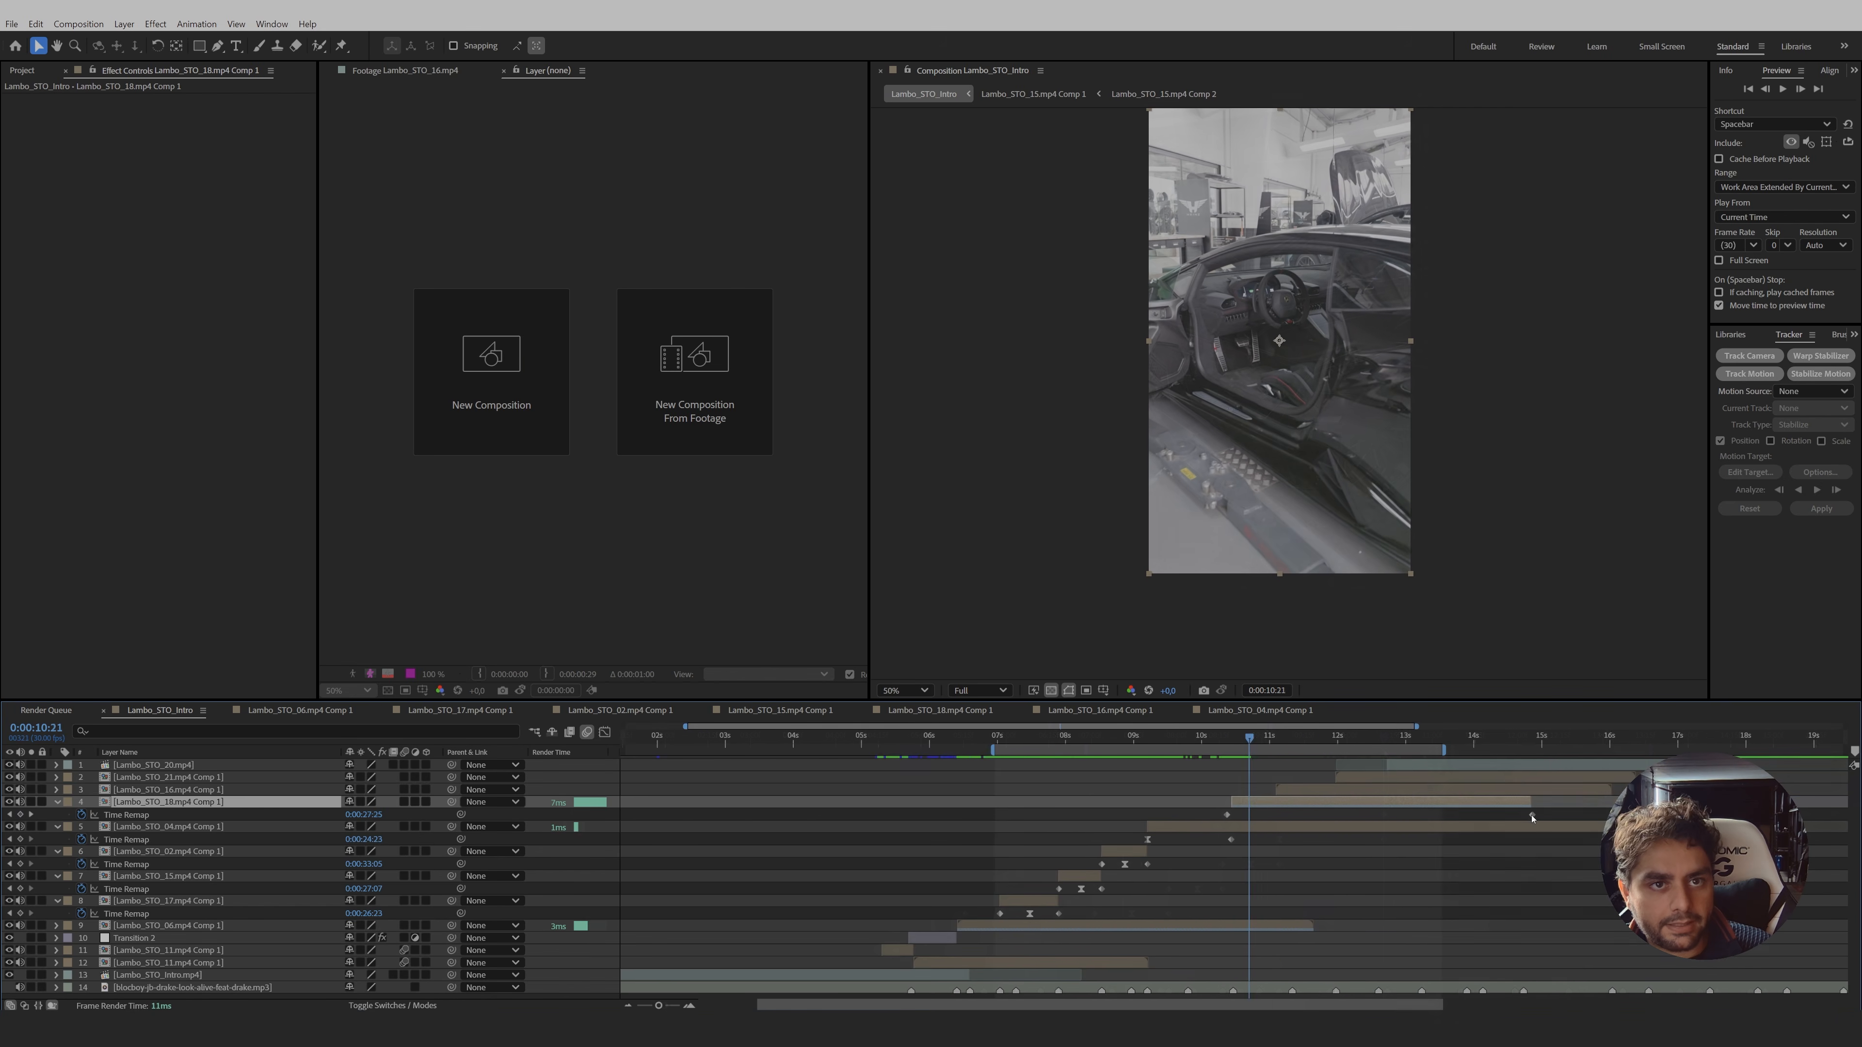
- Move the Lambo_STO_18 comp's last Time Remap keyframe back near the Lambo_STO_16 comp's start and apply Easy Ease to it
{"action": "left_click_drag", "start_coordinate": [1531, 814], "coordinate": [1276, 819]}
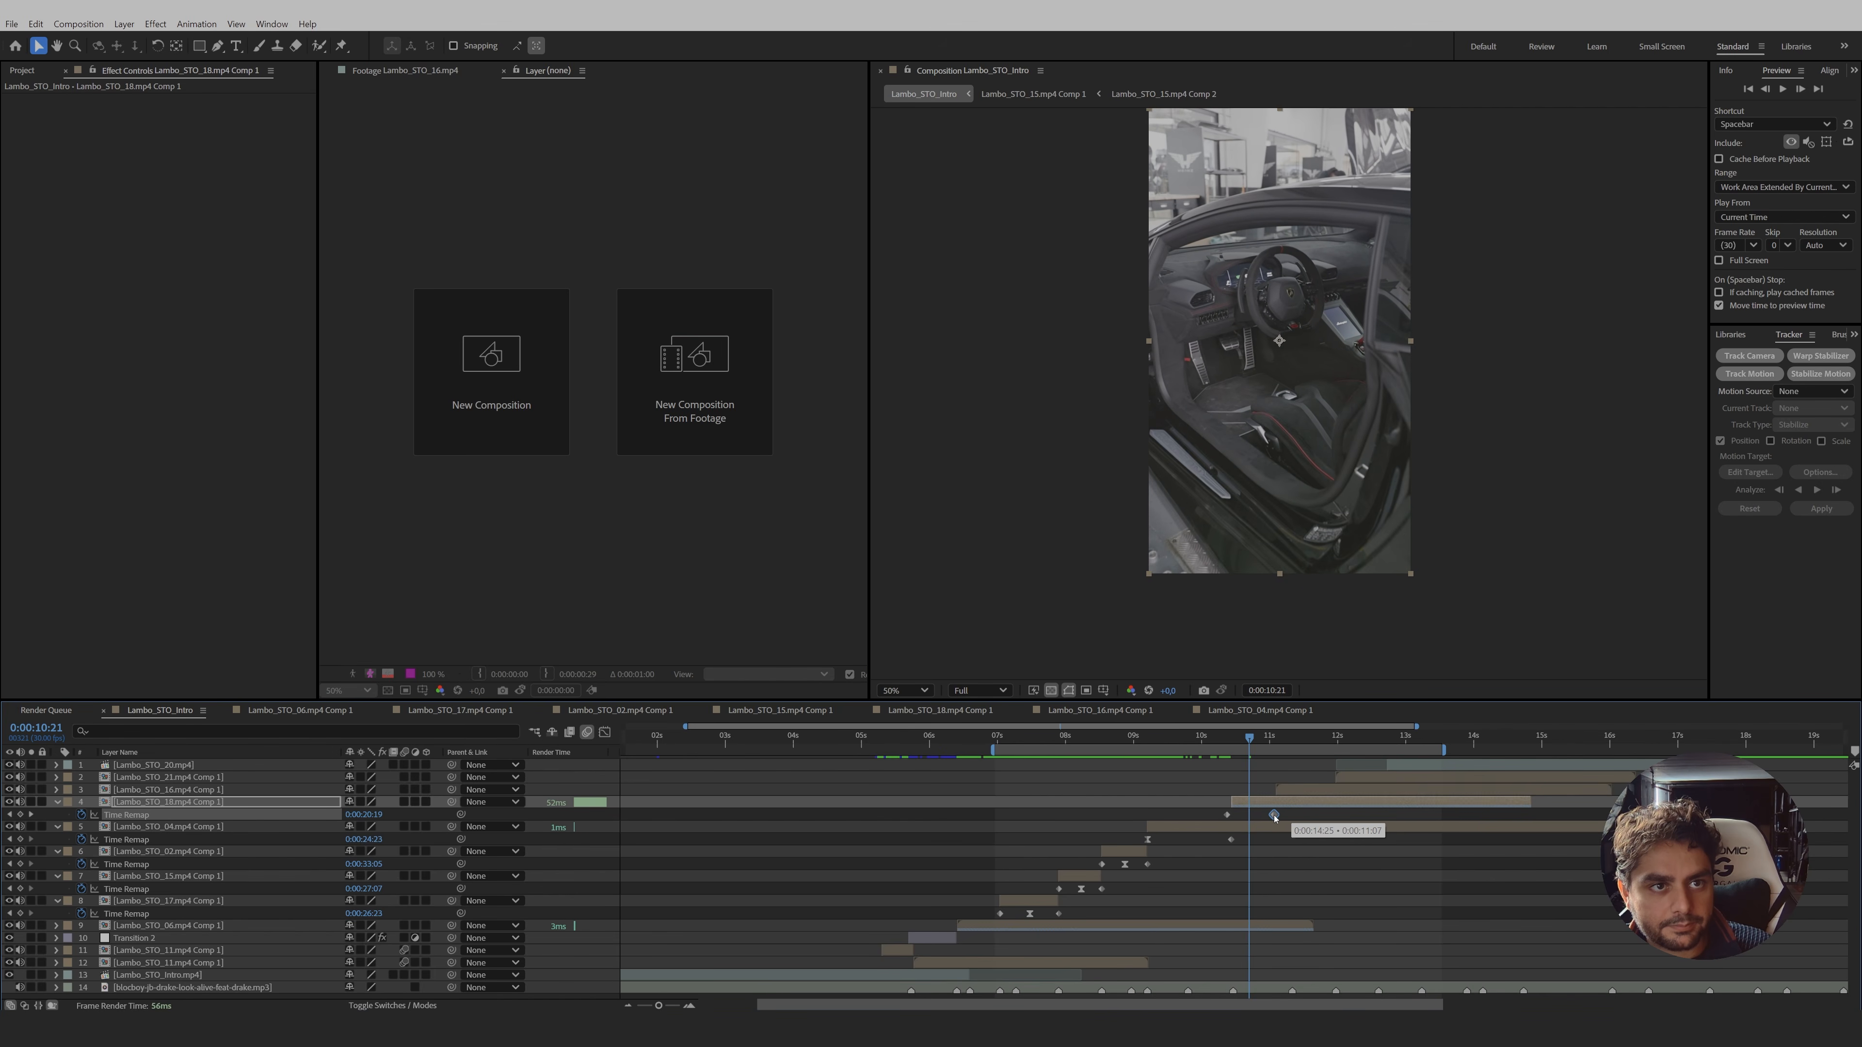
{"action": "right_click", "coordinate": [1275, 817]}
{"action": "mouse_move", "coordinate": [1378, 805]}
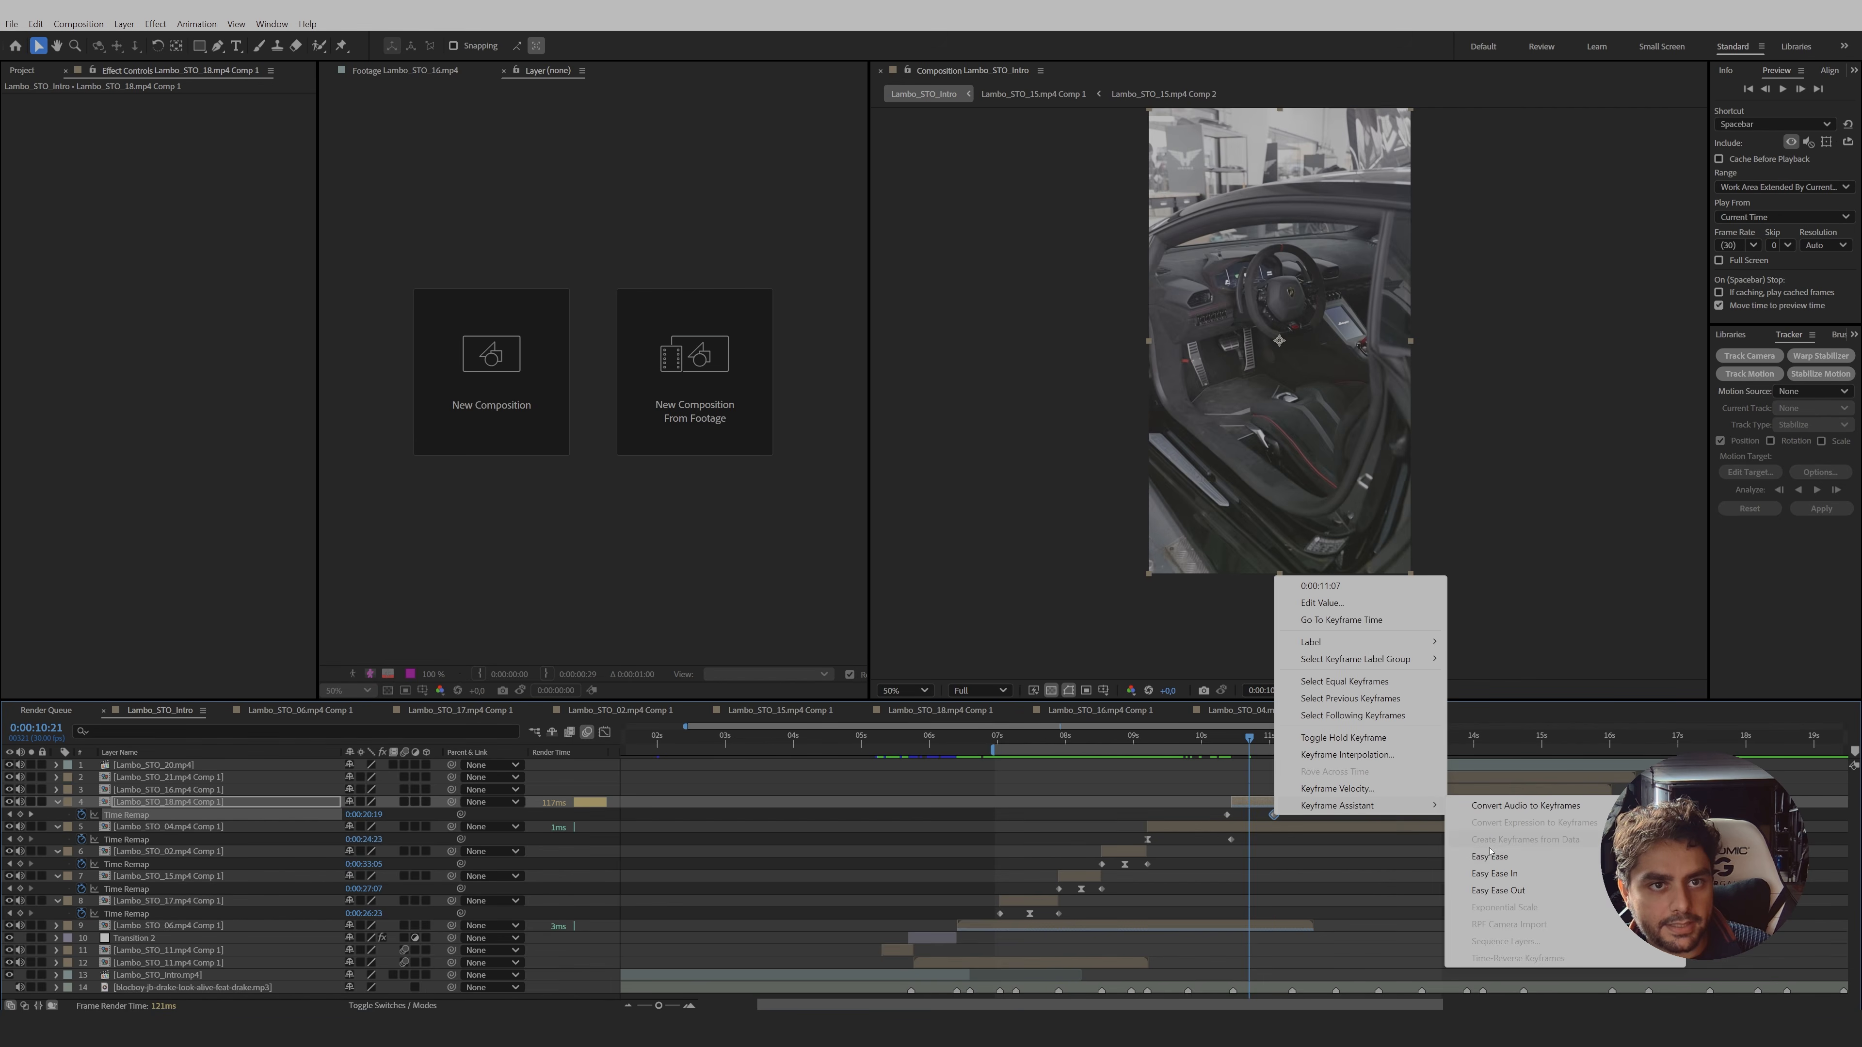
{"action": "left_click", "coordinate": [1489, 855]}
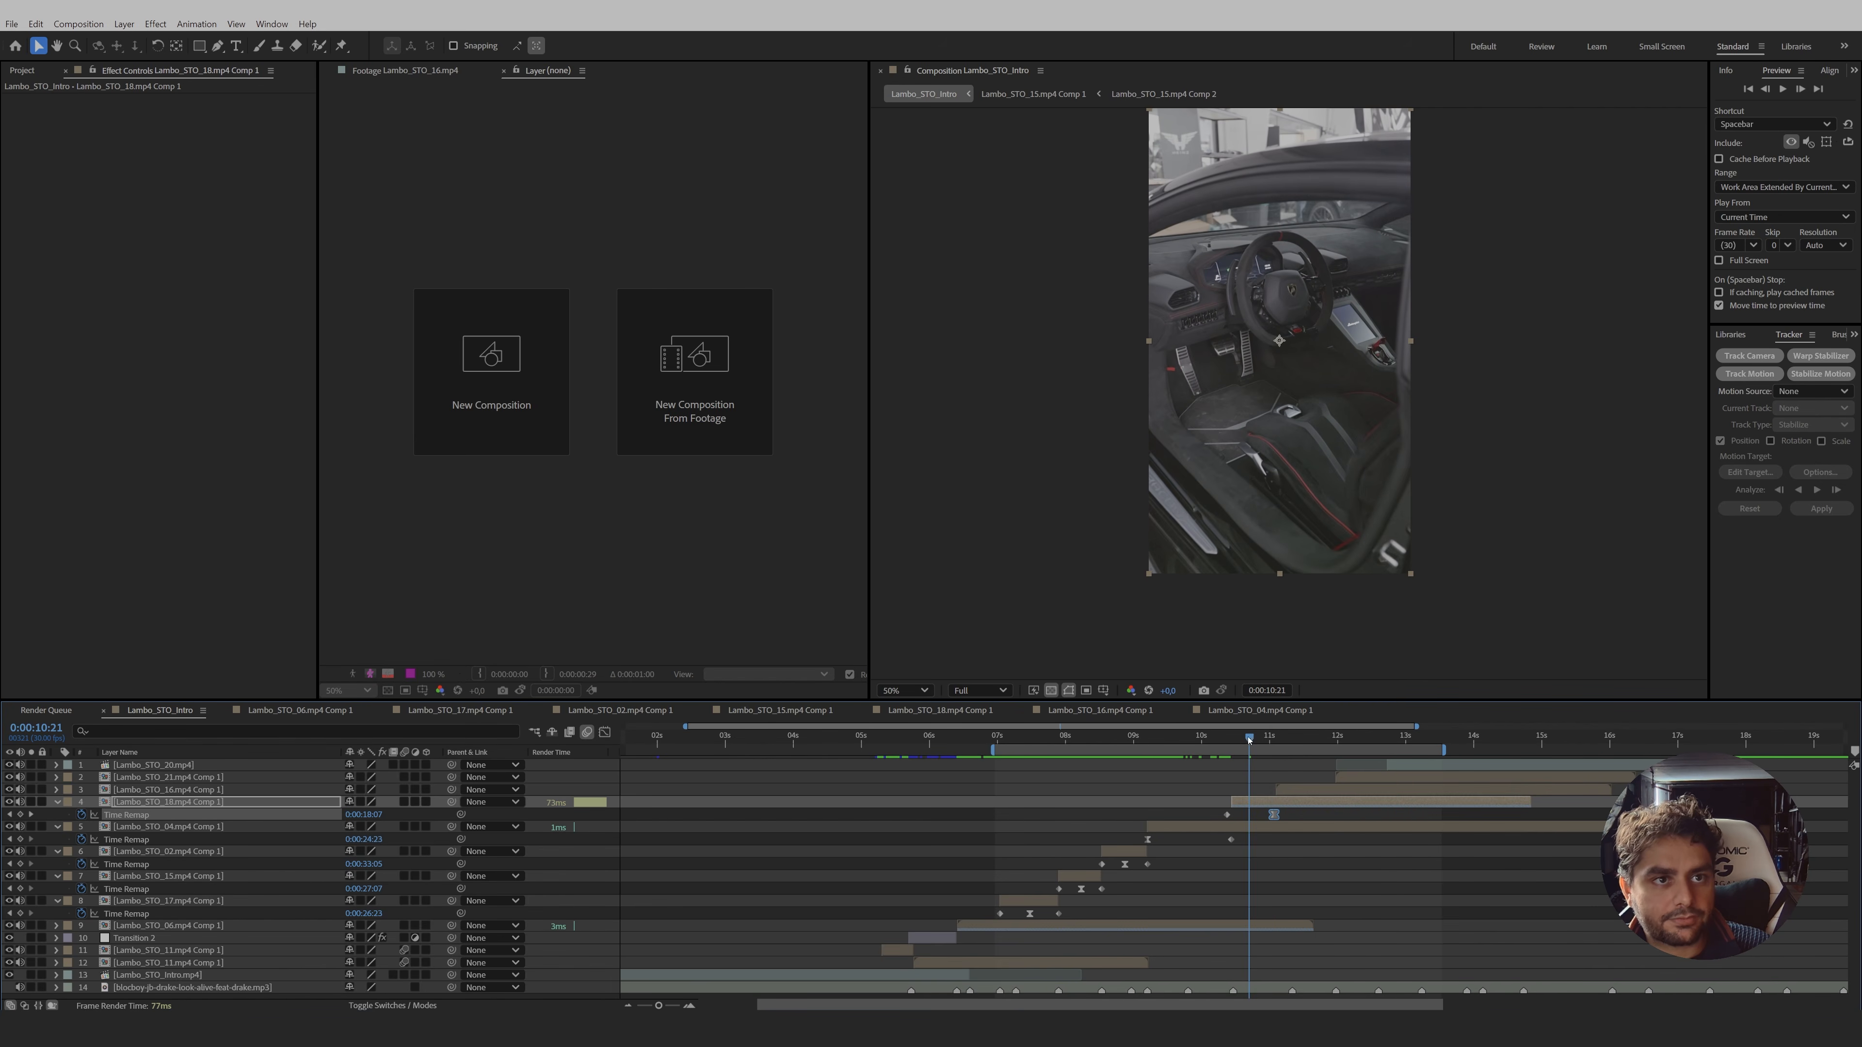
- Lengthen the incoming ease of the Lambo_STO_18 comp's last Time Remap keyframe in the speed graph
{"action": "left_click", "coordinate": [604, 732]}
{"action": "left_click_drag", "start_coordinate": [1266, 967], "coordinate": [1250, 962]}
{"action": "left_click", "coordinate": [604, 733]}
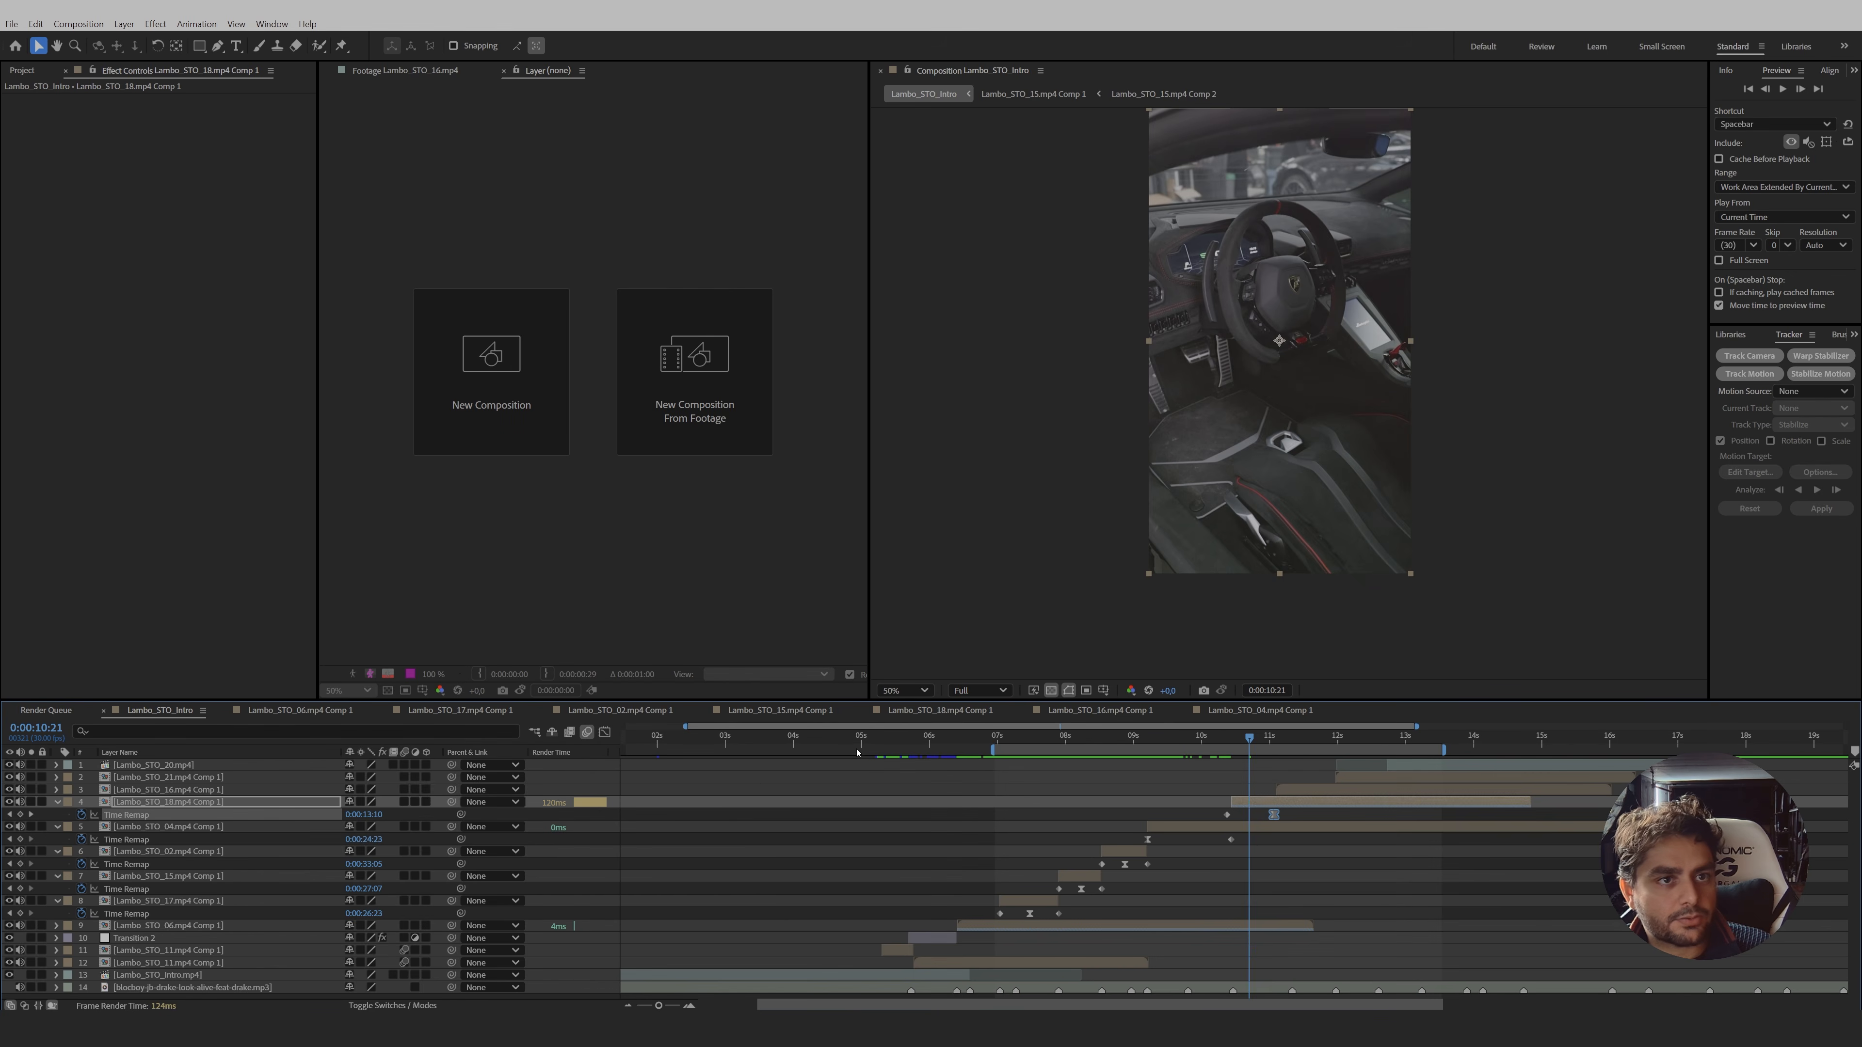
- Align the Lambo_STO_18 comp's last Time Remap keyframe with the Lambo_STO_16 comp's start and check its speed curve
{"action": "left_click_drag", "start_coordinate": [1216, 748], "coordinate": [1269, 768]}
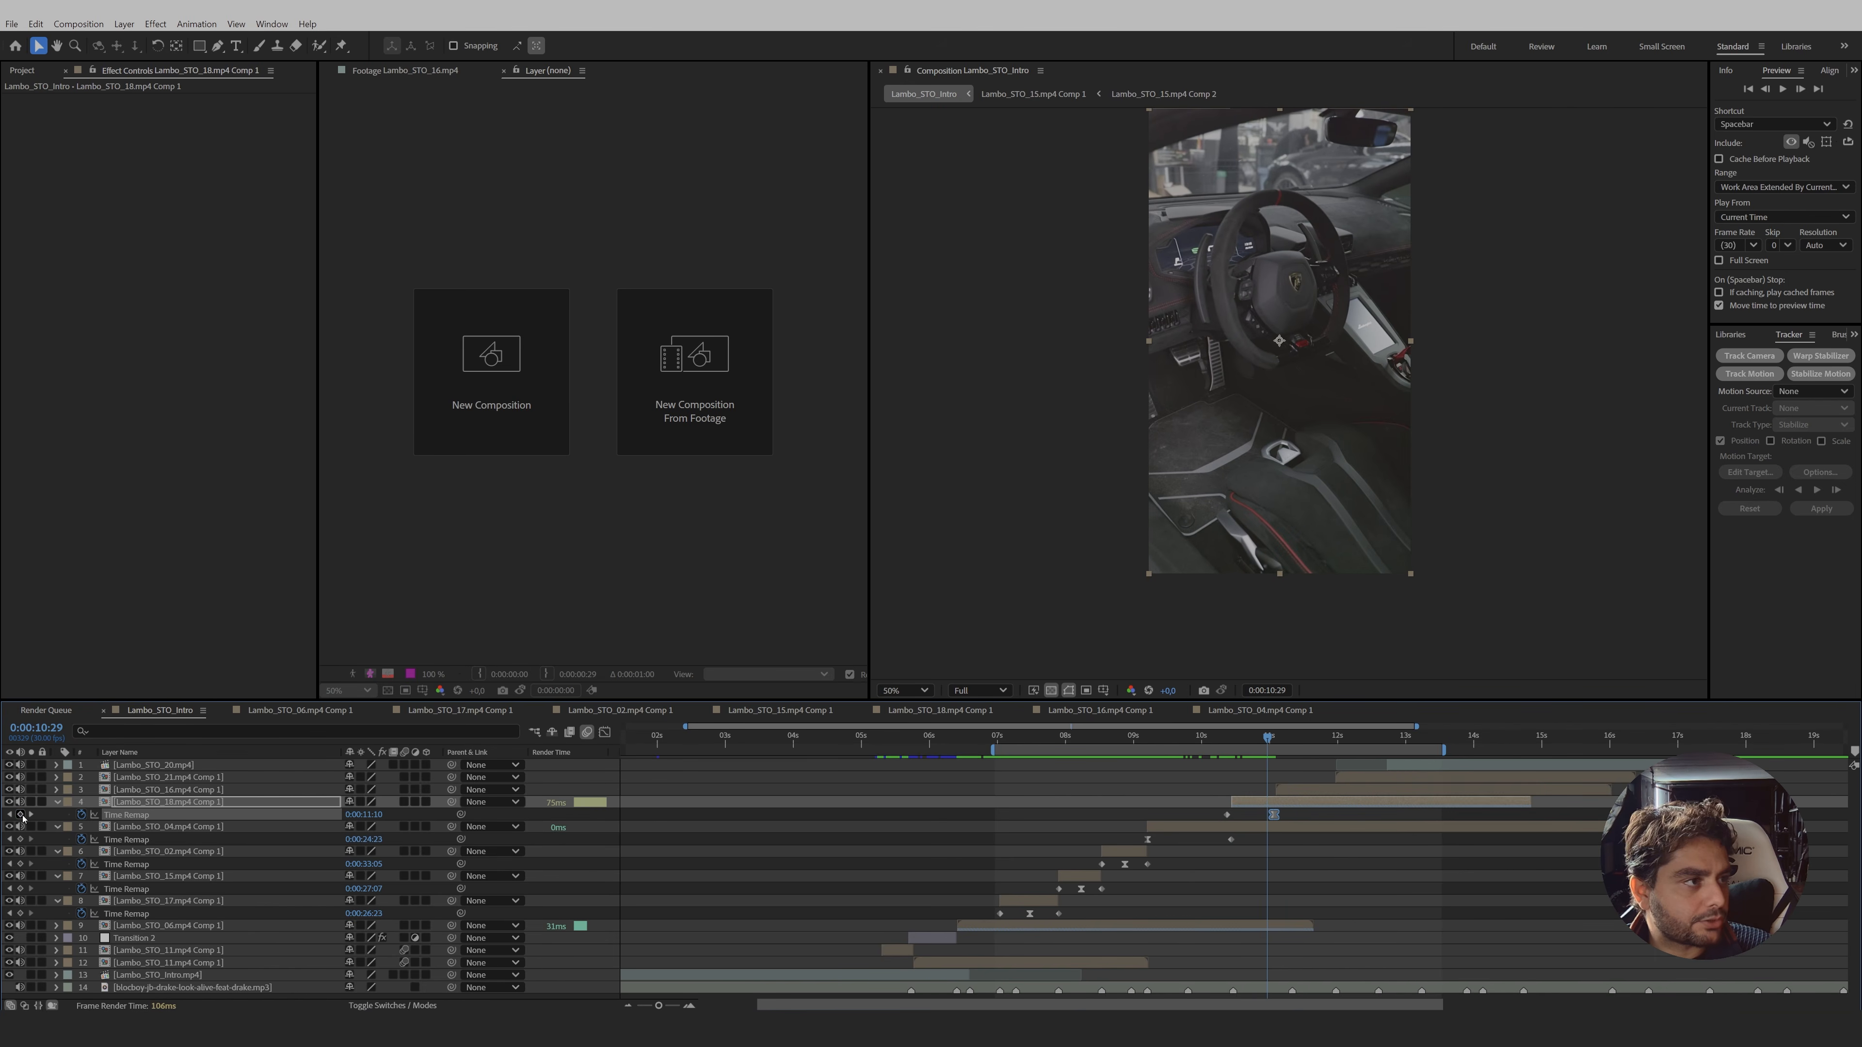
{"action": "left_click", "coordinate": [689, 1006]}
{"action": "mouse_move", "coordinate": [1293, 816]}
{"action": "left_mouse_down"}
{"action": "mouse_move", "coordinate": [1272, 817]}
{"action": "mouse_move", "coordinate": [1304, 816]}
{"action": "left_mouse_up"}
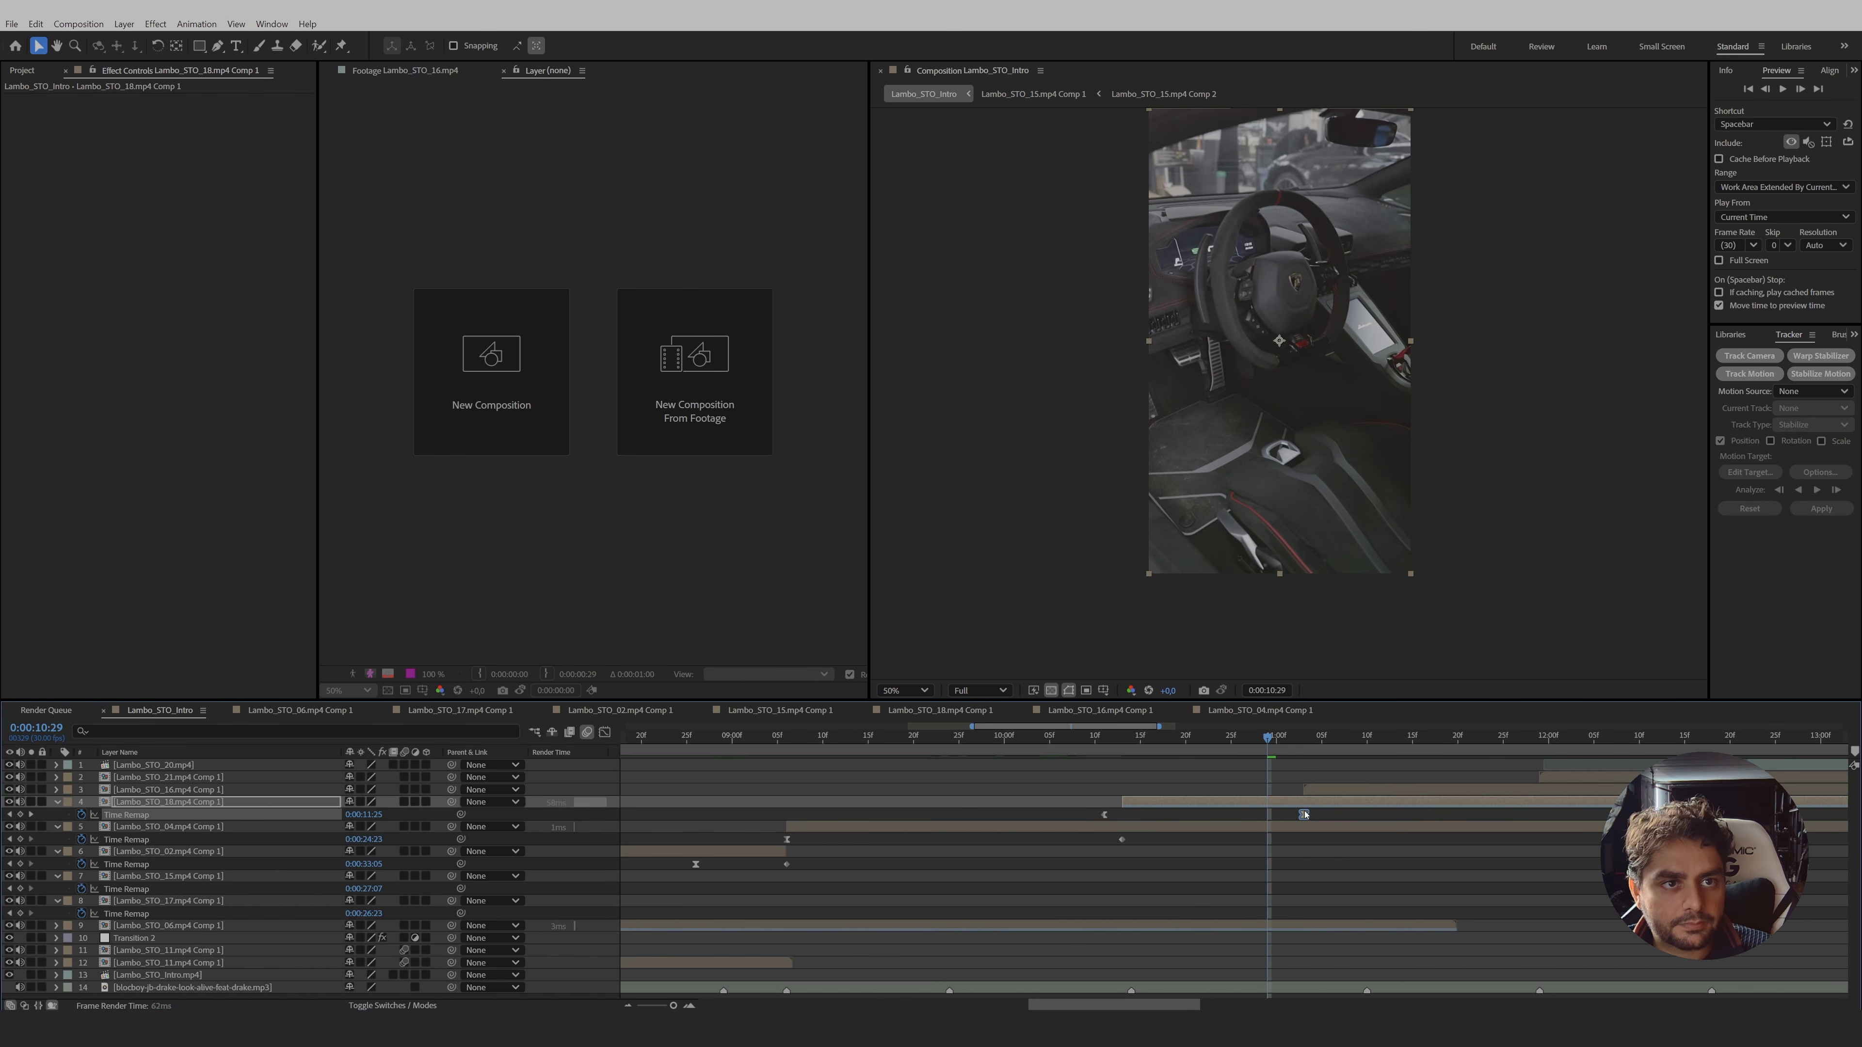
{"action": "left_click", "coordinate": [605, 733]}
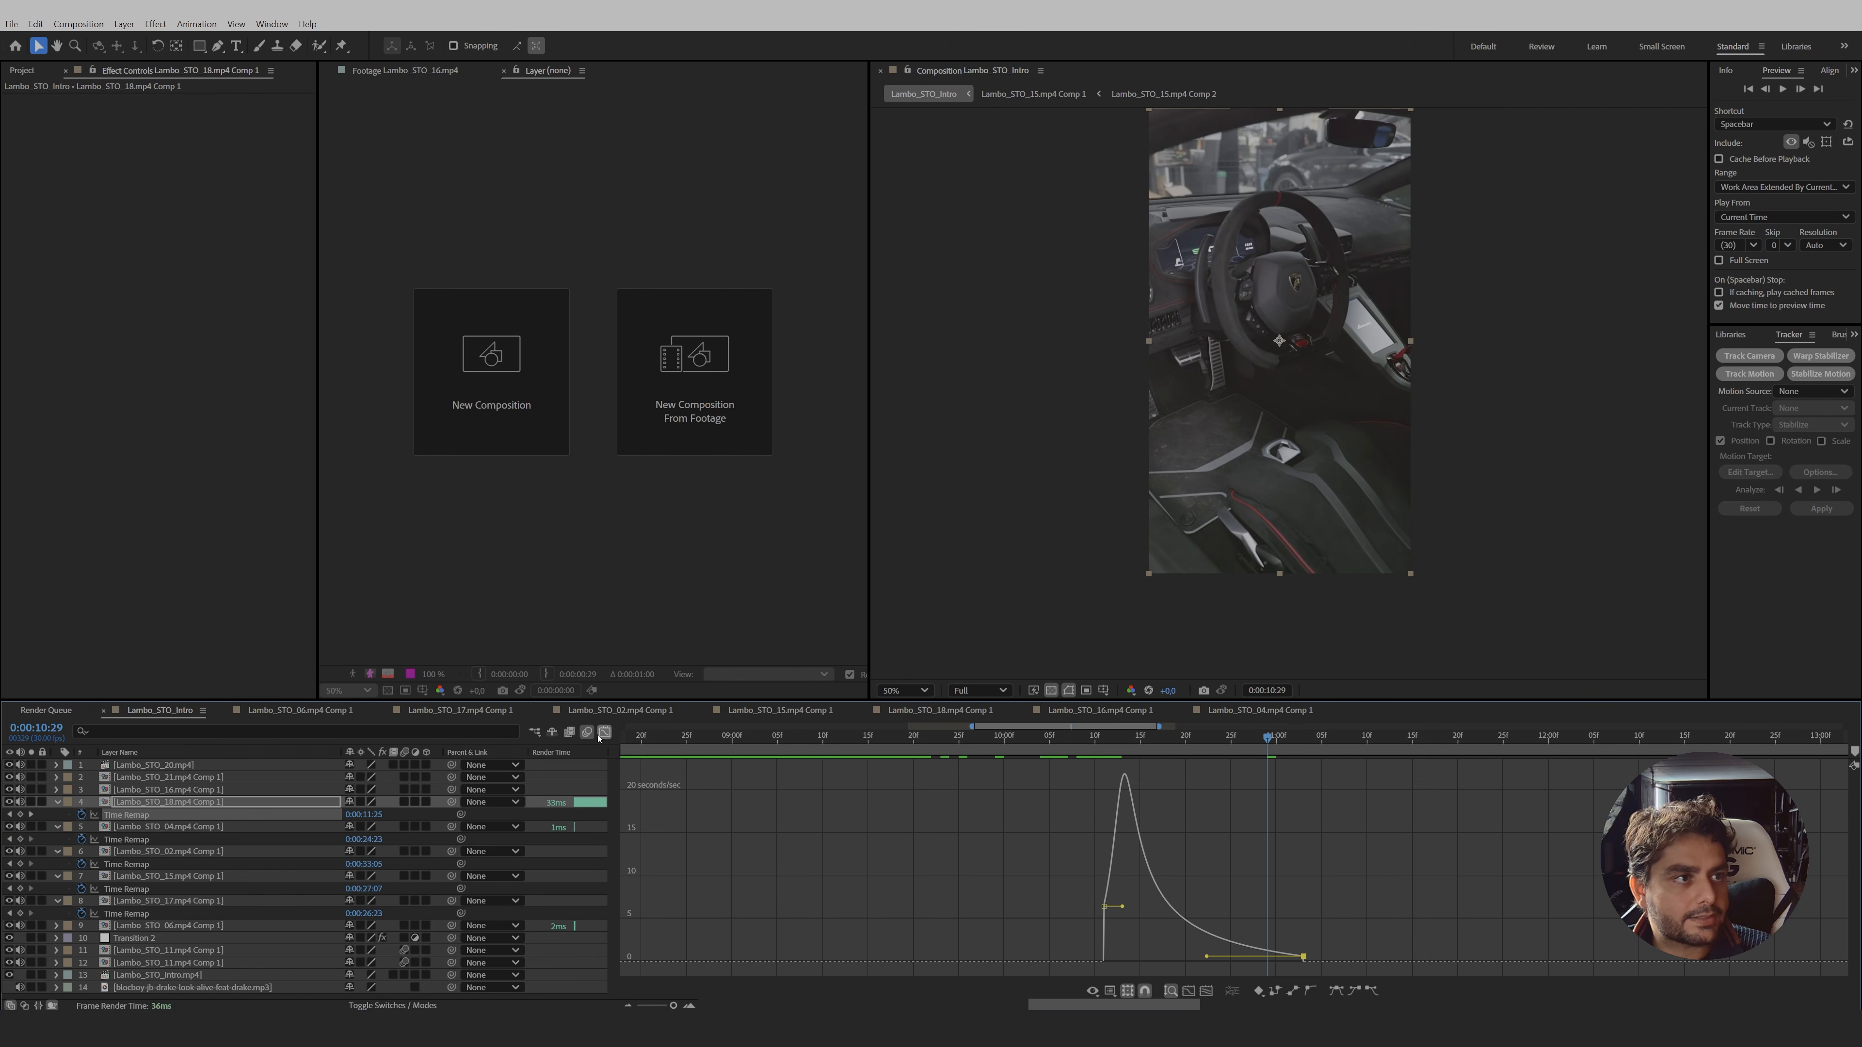
{"action": "left_click", "coordinate": [601, 734]}
- Enable time remapping on the Lambo_STO_16 comp and move its last keyframe to the Lambo_STO_21 comp's start
{"action": "left_click_drag", "start_coordinate": [1274, 748], "coordinate": [1387, 751]}
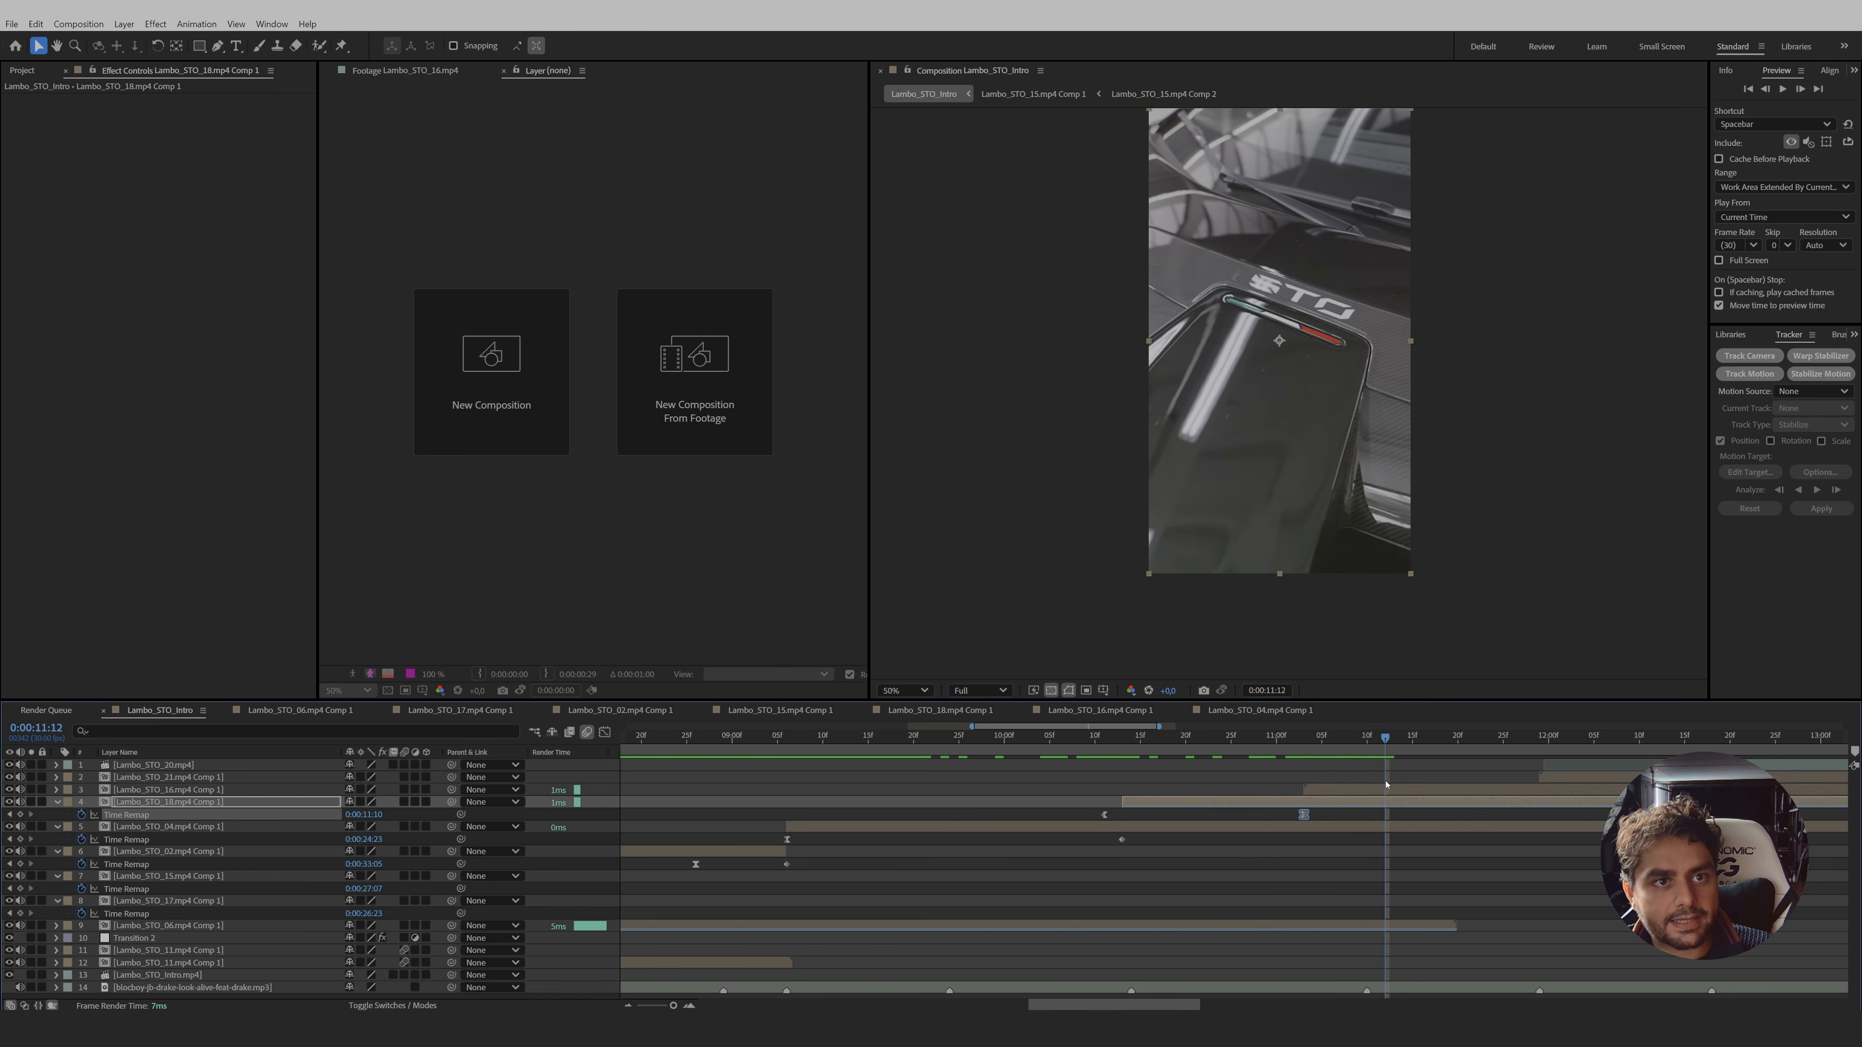
{"action": "right_click", "coordinate": [1377, 789]}
{"action": "mouse_move", "coordinate": [1425, 419]}
{"action": "left_click", "coordinate": [1598, 418]}
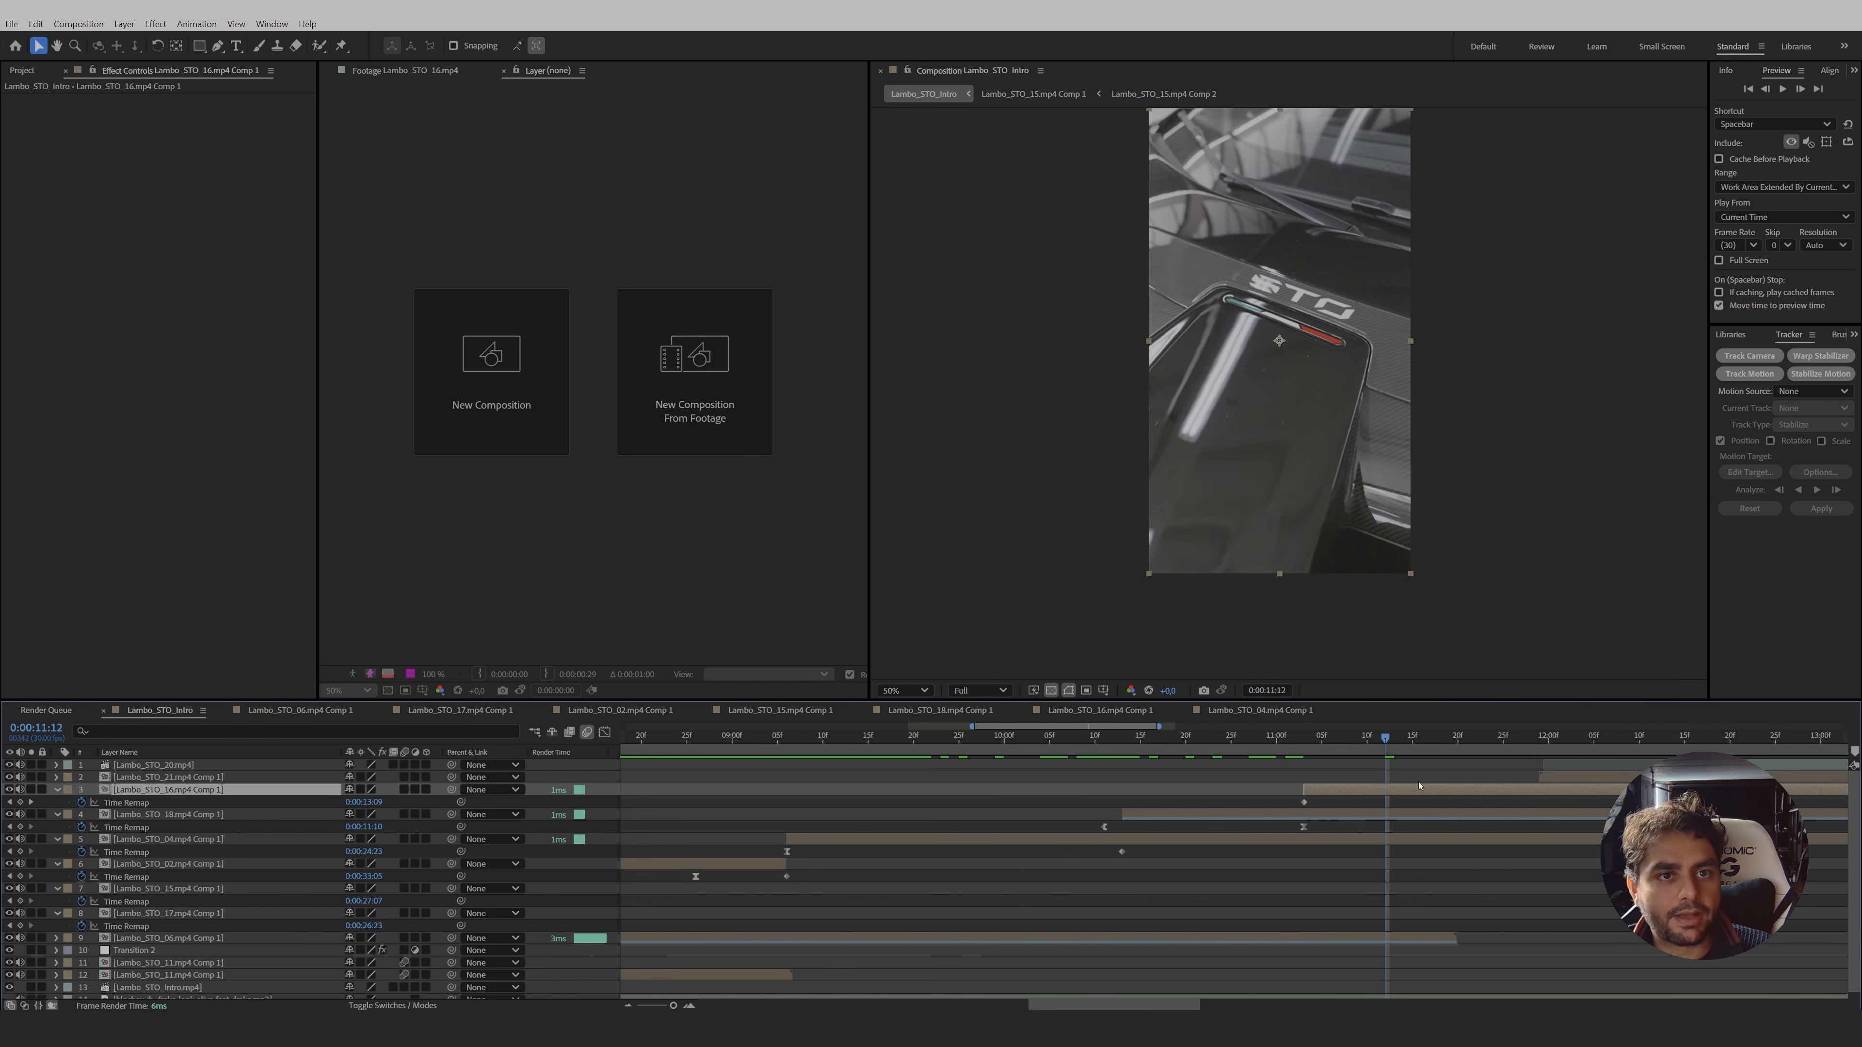
{"action": "left_click", "coordinate": [628, 1006]}
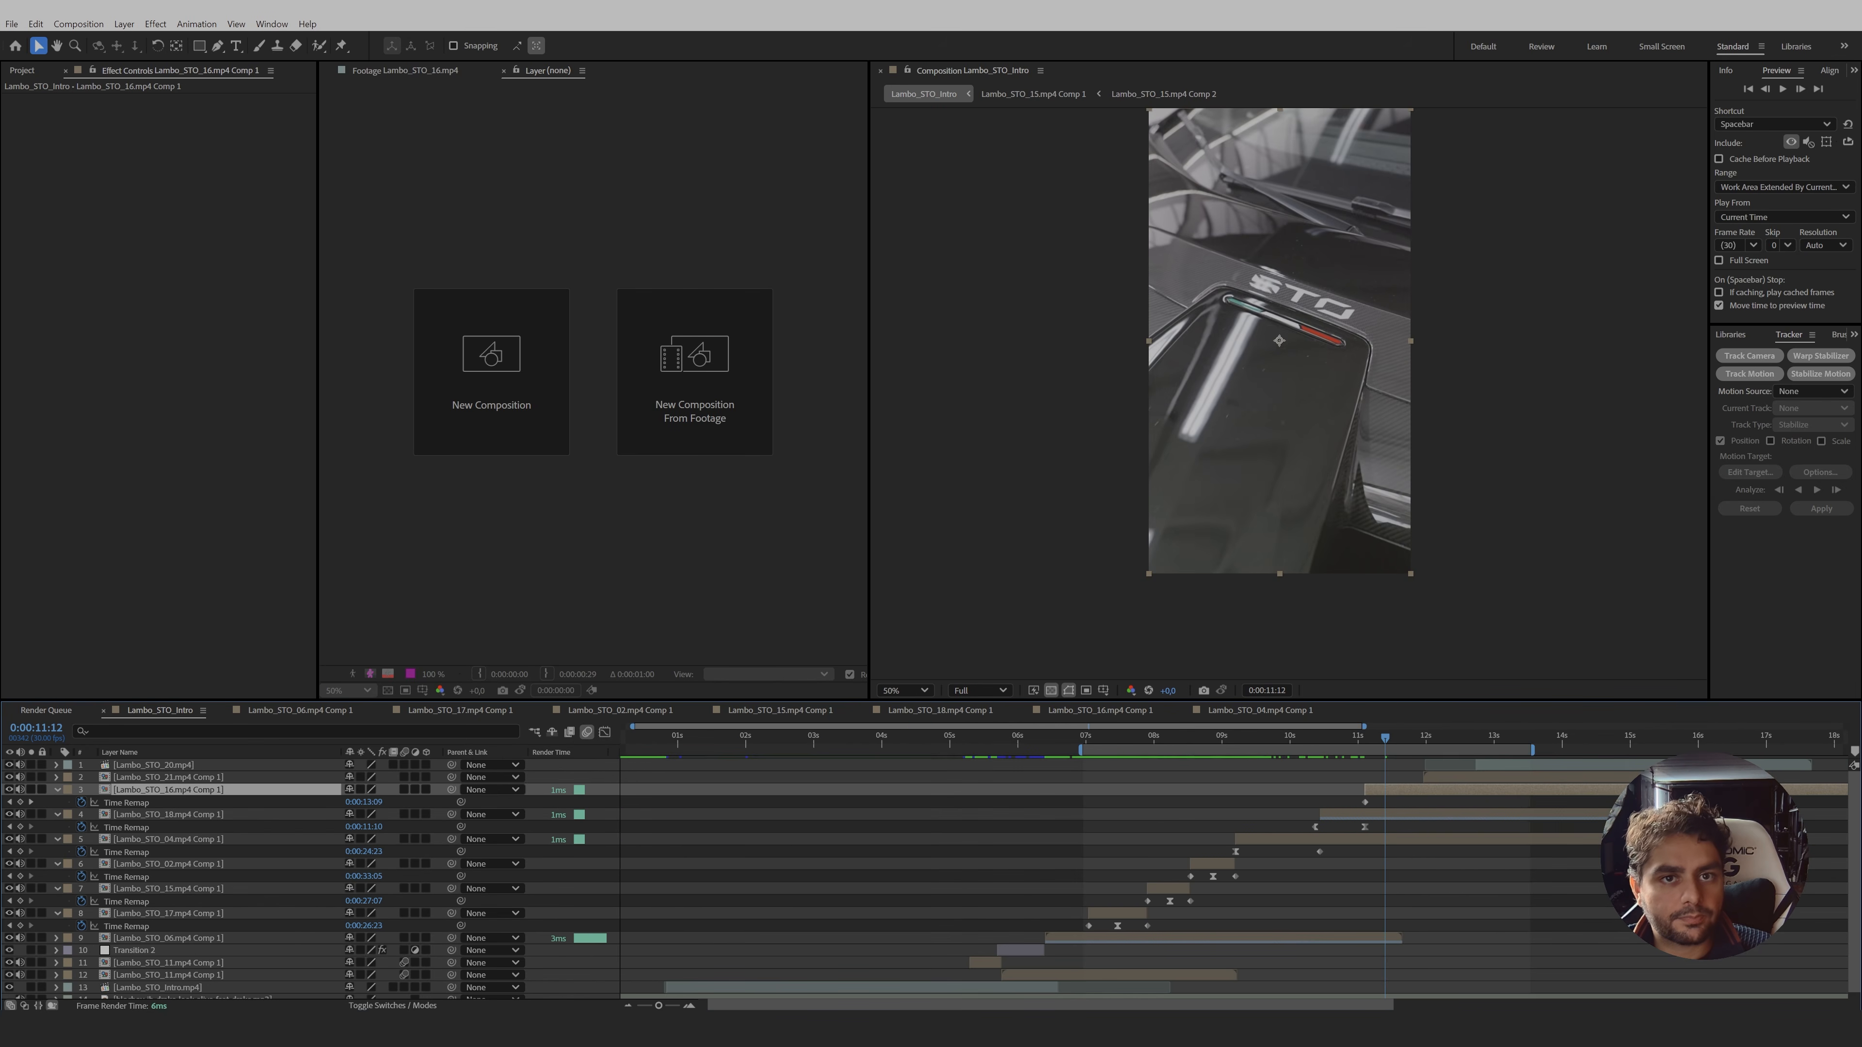
{"action": "left_click_drag", "start_coordinate": [1700, 802], "coordinate": [1423, 820]}
- Add an Easy Ease Time Remap keyframe to the Lambo_STO_16 comp at 0:00:11:15 and lengthen its eases in the speed graph
{"action": "left_click_drag", "start_coordinate": [1385, 738], "coordinate": [1391, 738]}
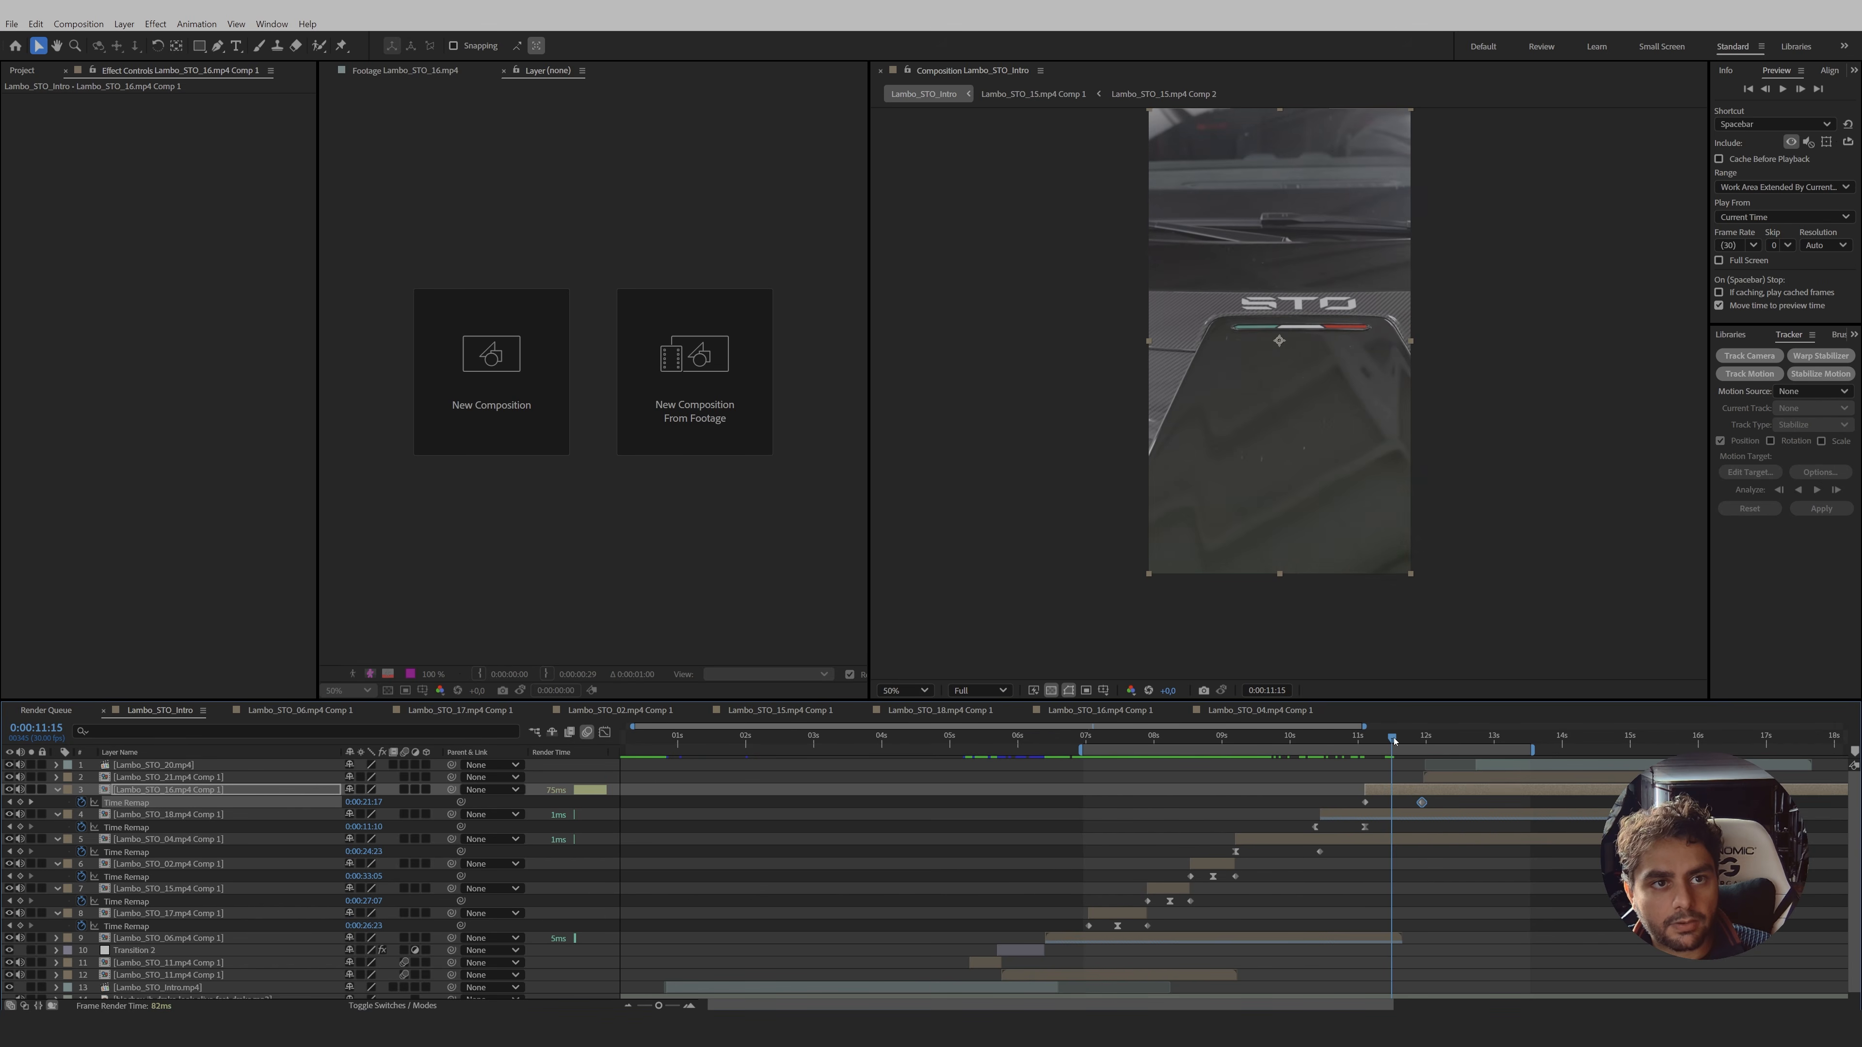
{"action": "left_click", "coordinate": [20, 802]}
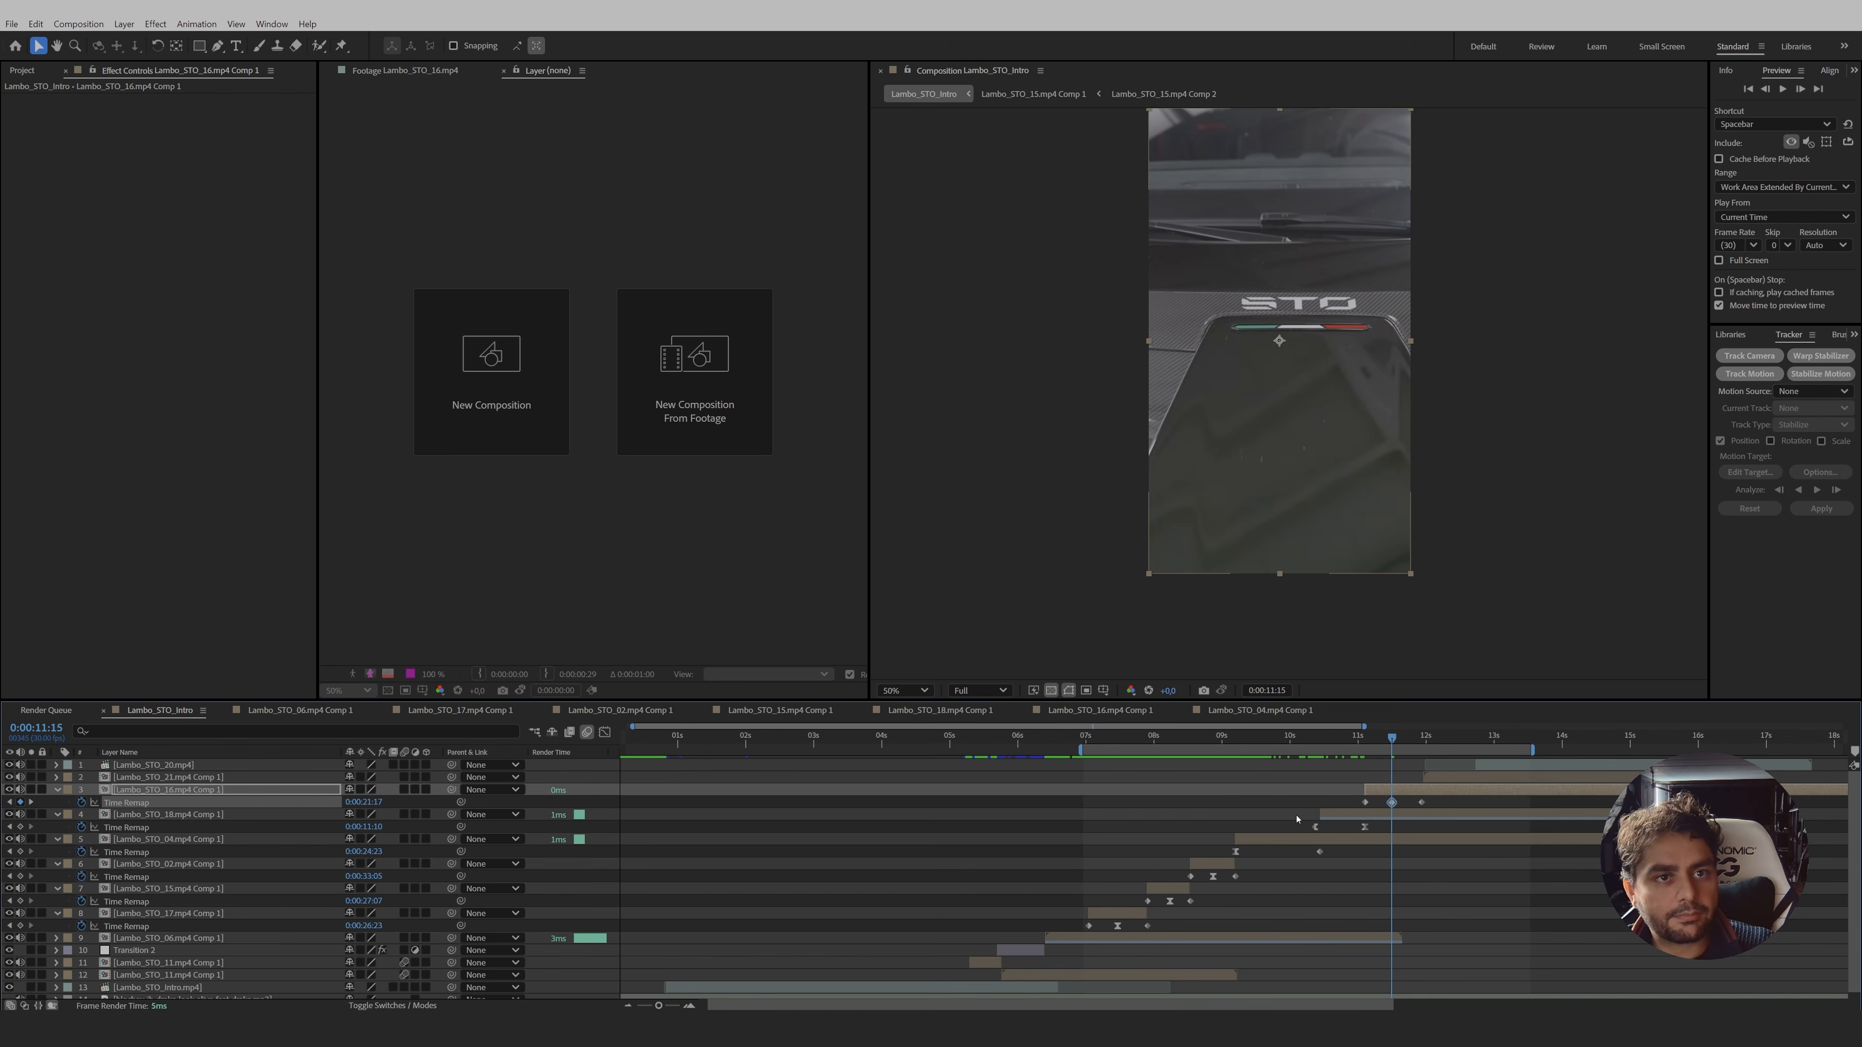
{"action": "key", "text": "F9"}
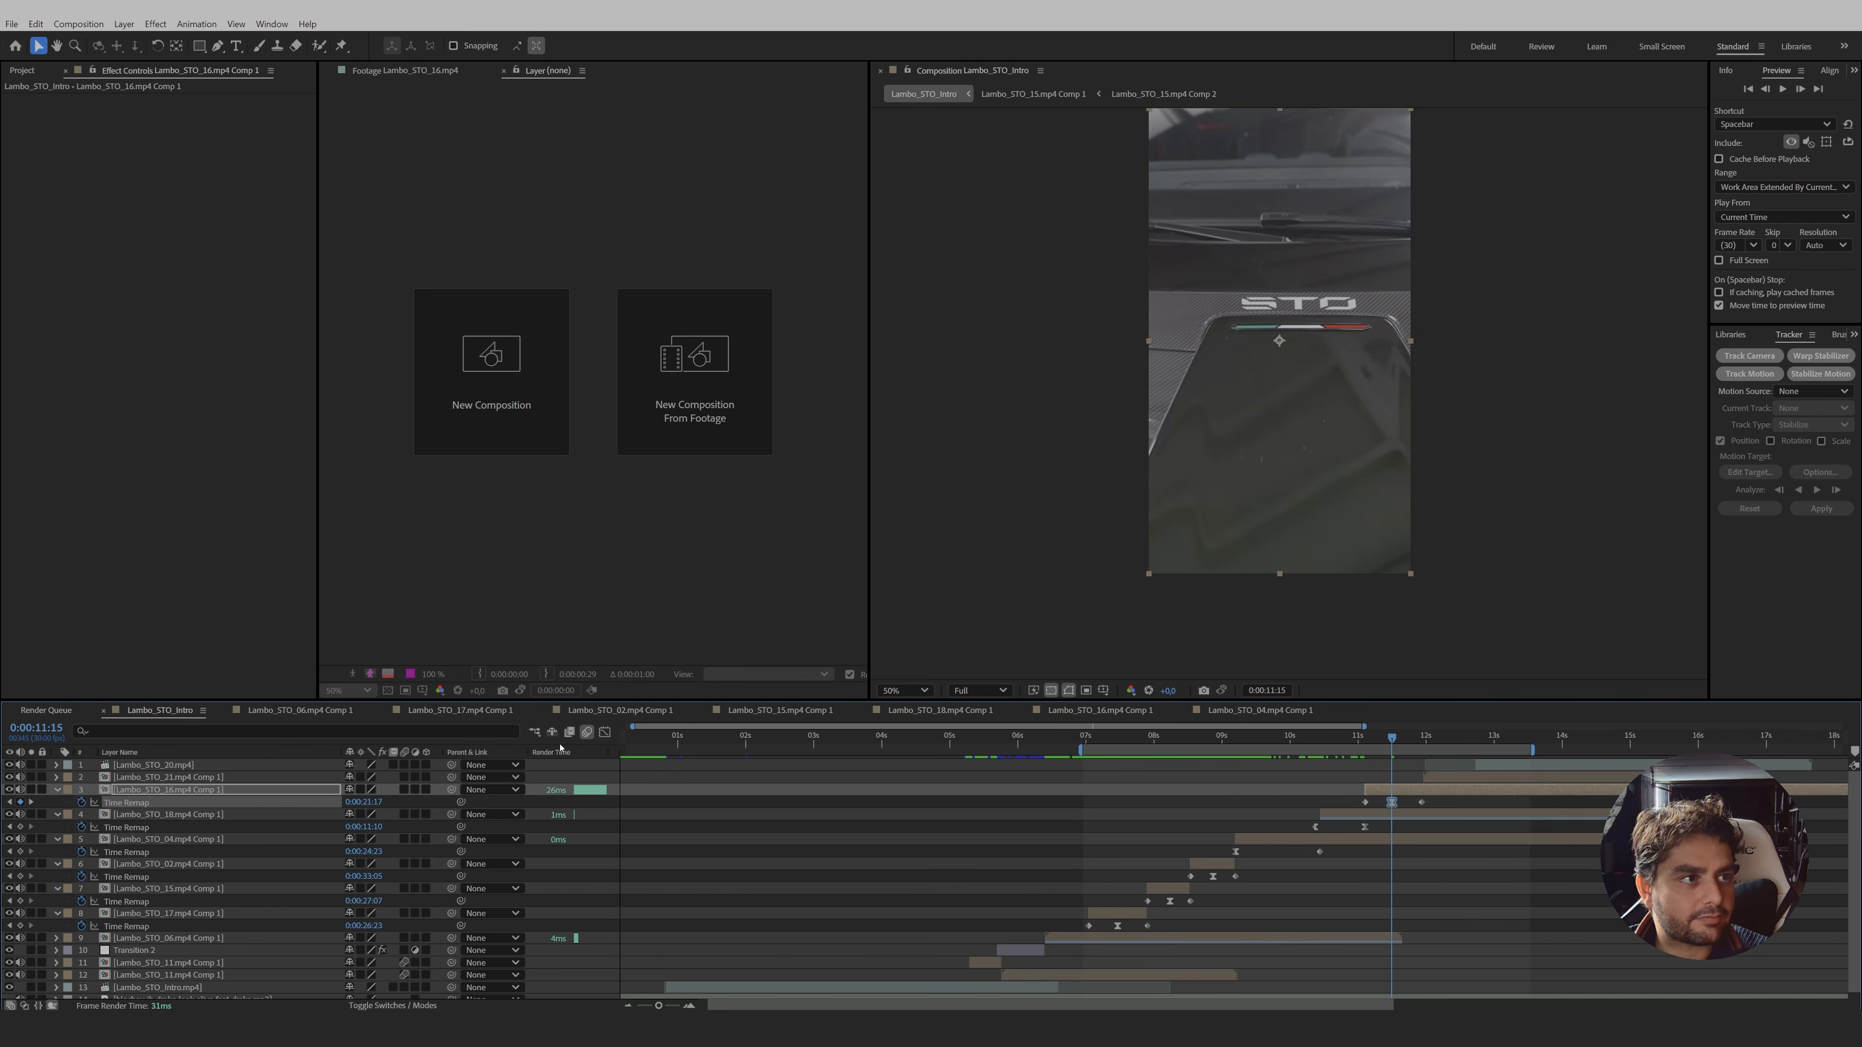
{"action": "left_click", "coordinate": [605, 732]}
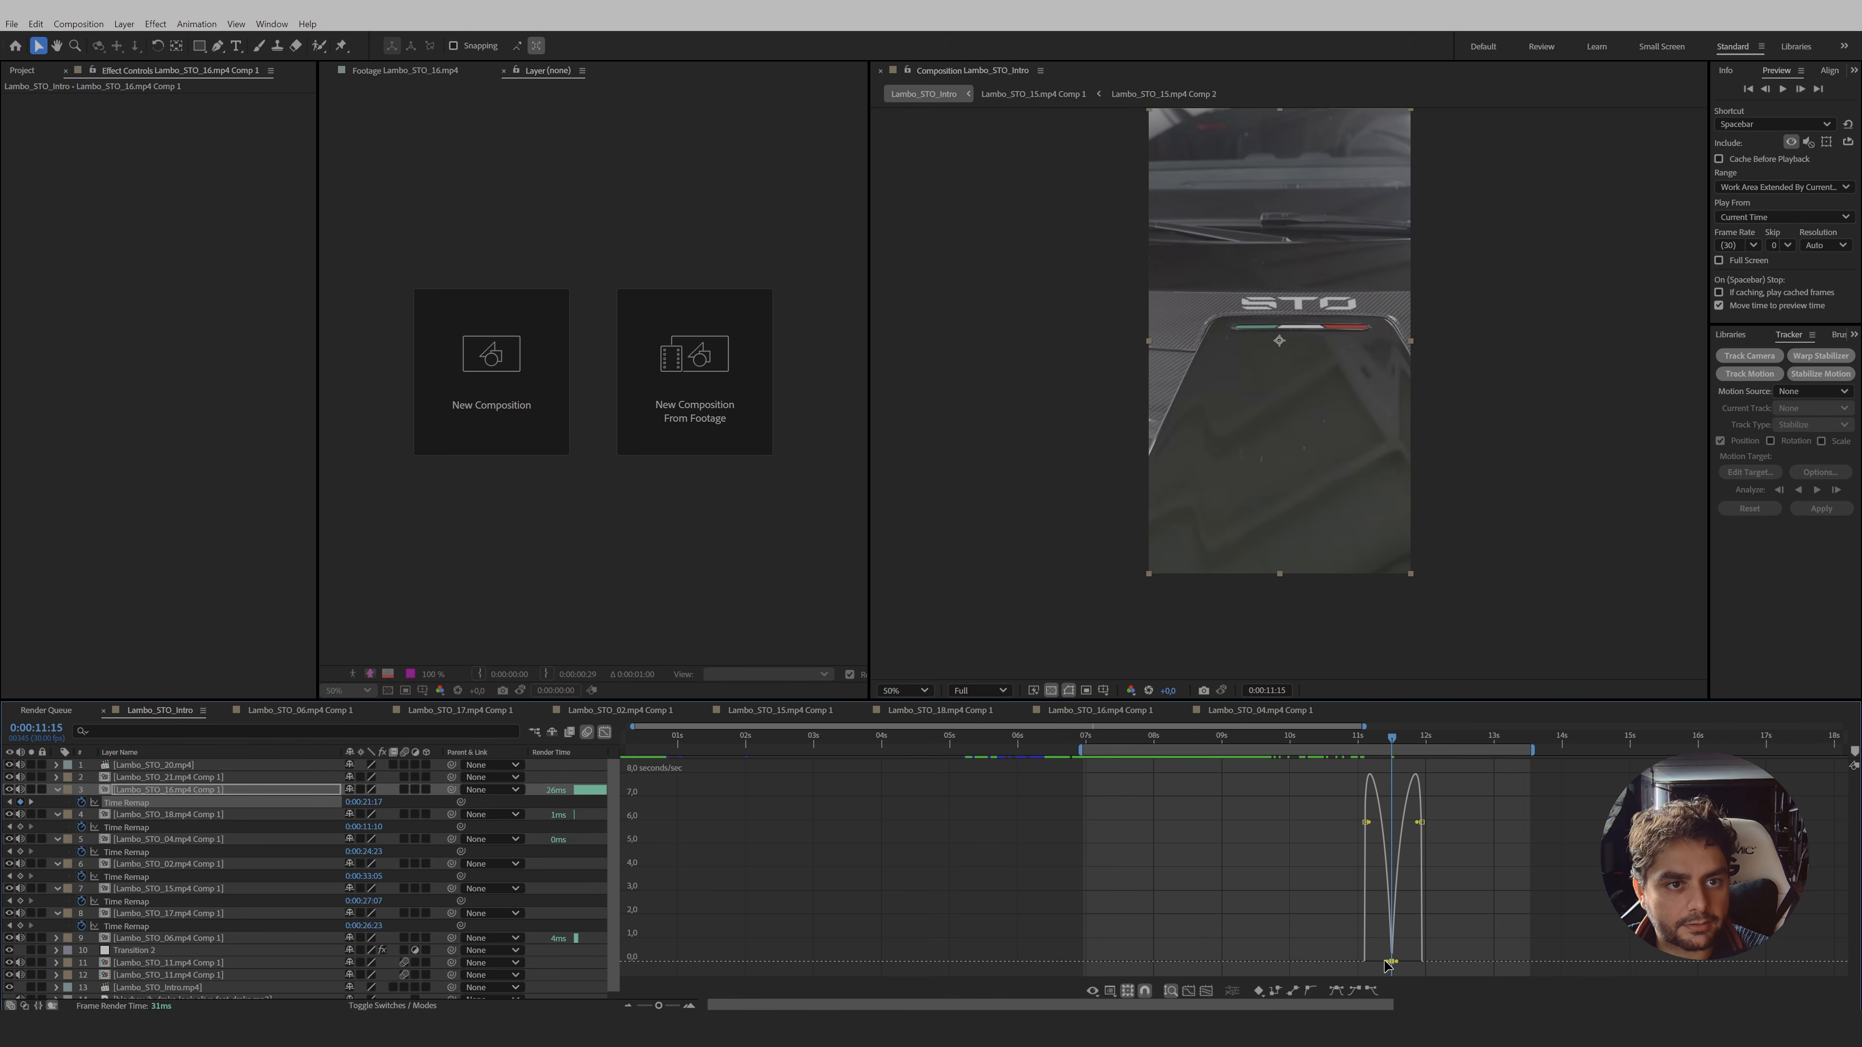
{"action": "left_click_drag", "start_coordinate": [1385, 962], "coordinate": [1372, 961]}
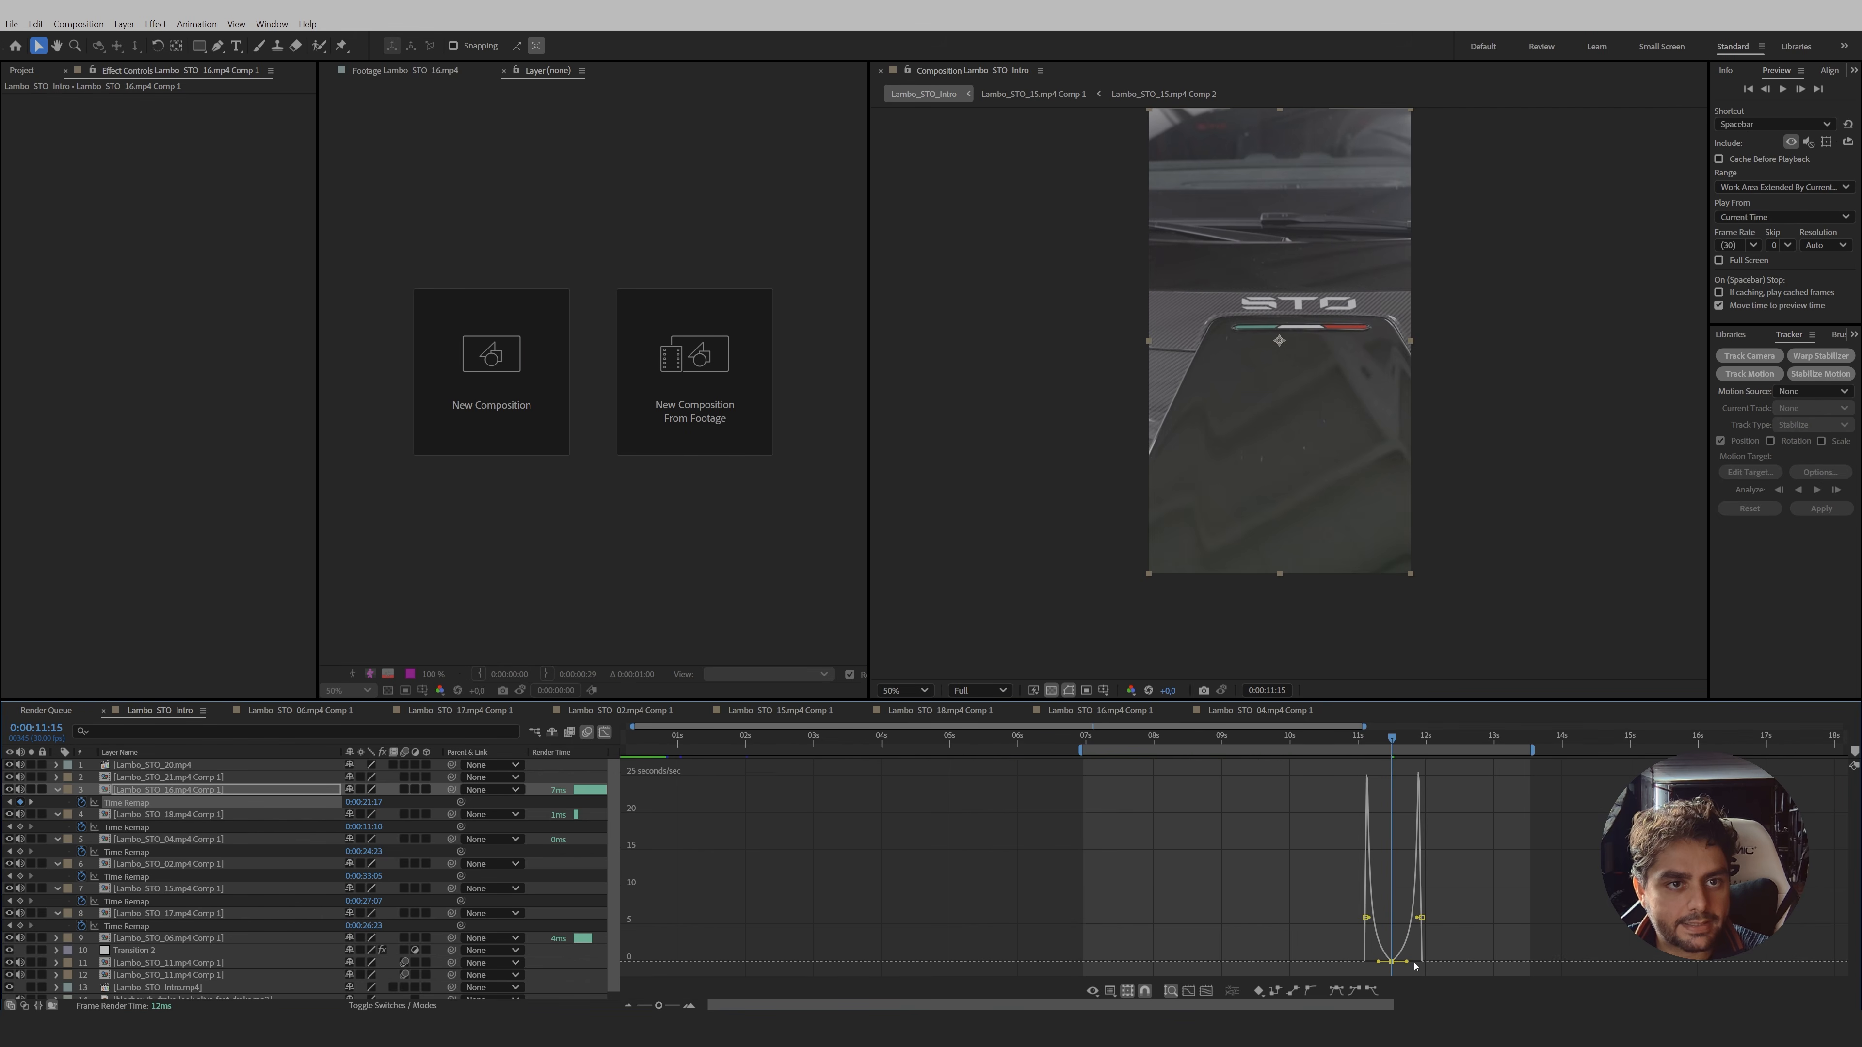
{"action": "left_click", "coordinate": [606, 732]}
- Time-remap the Lambo_STO_21 comp to finish at the Lambo_STO_20 clip's start, with an eased keyframe in the middle
{"action": "right_click", "coordinate": [1433, 777]}
{"action": "left_click_drag", "start_coordinate": [1402, 749], "coordinate": [1528, 727]}
{"action": "left_click", "coordinate": [1649, 407]}
{"action": "left_click", "coordinate": [20, 790]}
{"action": "left_click", "coordinate": [604, 733]}
{"action": "left_click", "coordinate": [605, 733]}
- Enable time remapping on the Lambo_STO_20.mp4 layer
{"action": "left_click_drag", "start_coordinate": [1297, 744], "coordinate": [1334, 744]}
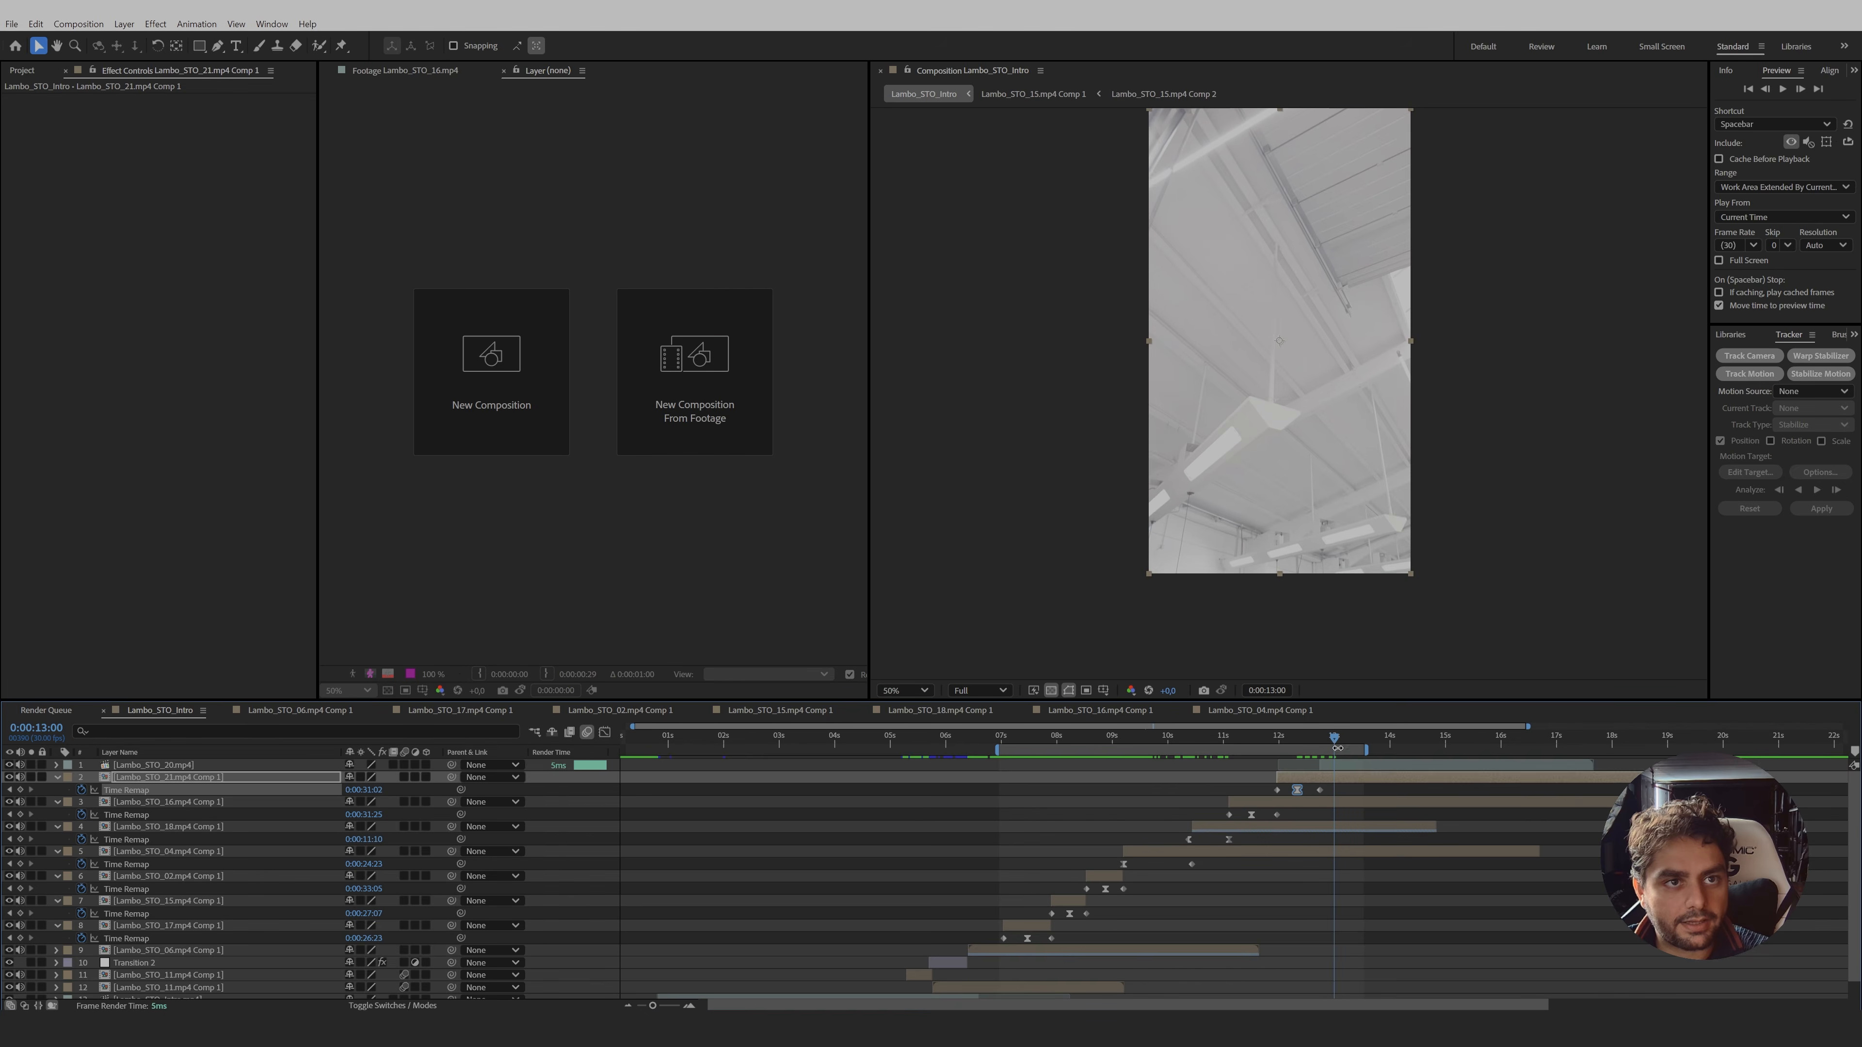
{"action": "right_click", "coordinate": [1351, 766]}
{"action": "mouse_move", "coordinate": [1385, 394]}
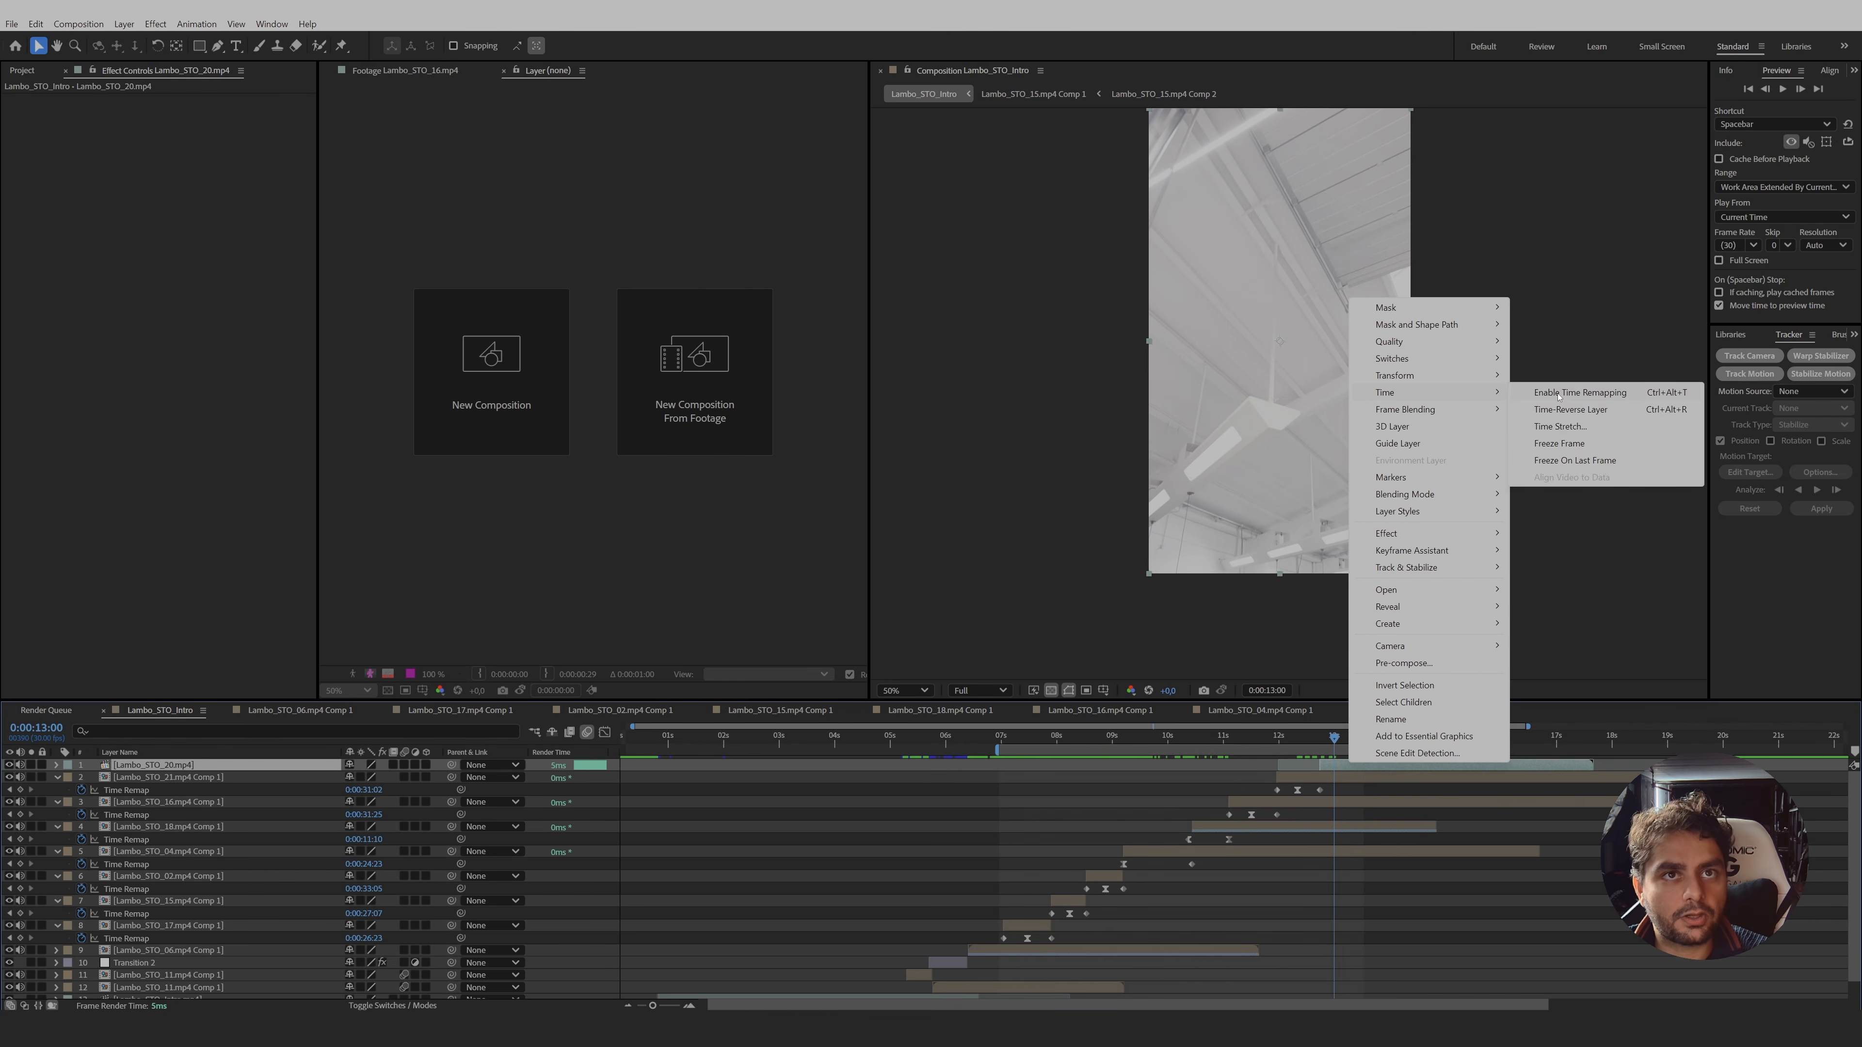
{"action": "left_click", "coordinate": [1580, 392]}
- Replace the Lambo_STO_20.mp4 layer's first Time Remap keyframe with one at the clip's visible start, 0:00:12:23
{"action": "left_click_drag", "start_coordinate": [1334, 737], "coordinate": [1321, 740]}
{"action": "left_click", "coordinate": [20, 778]}
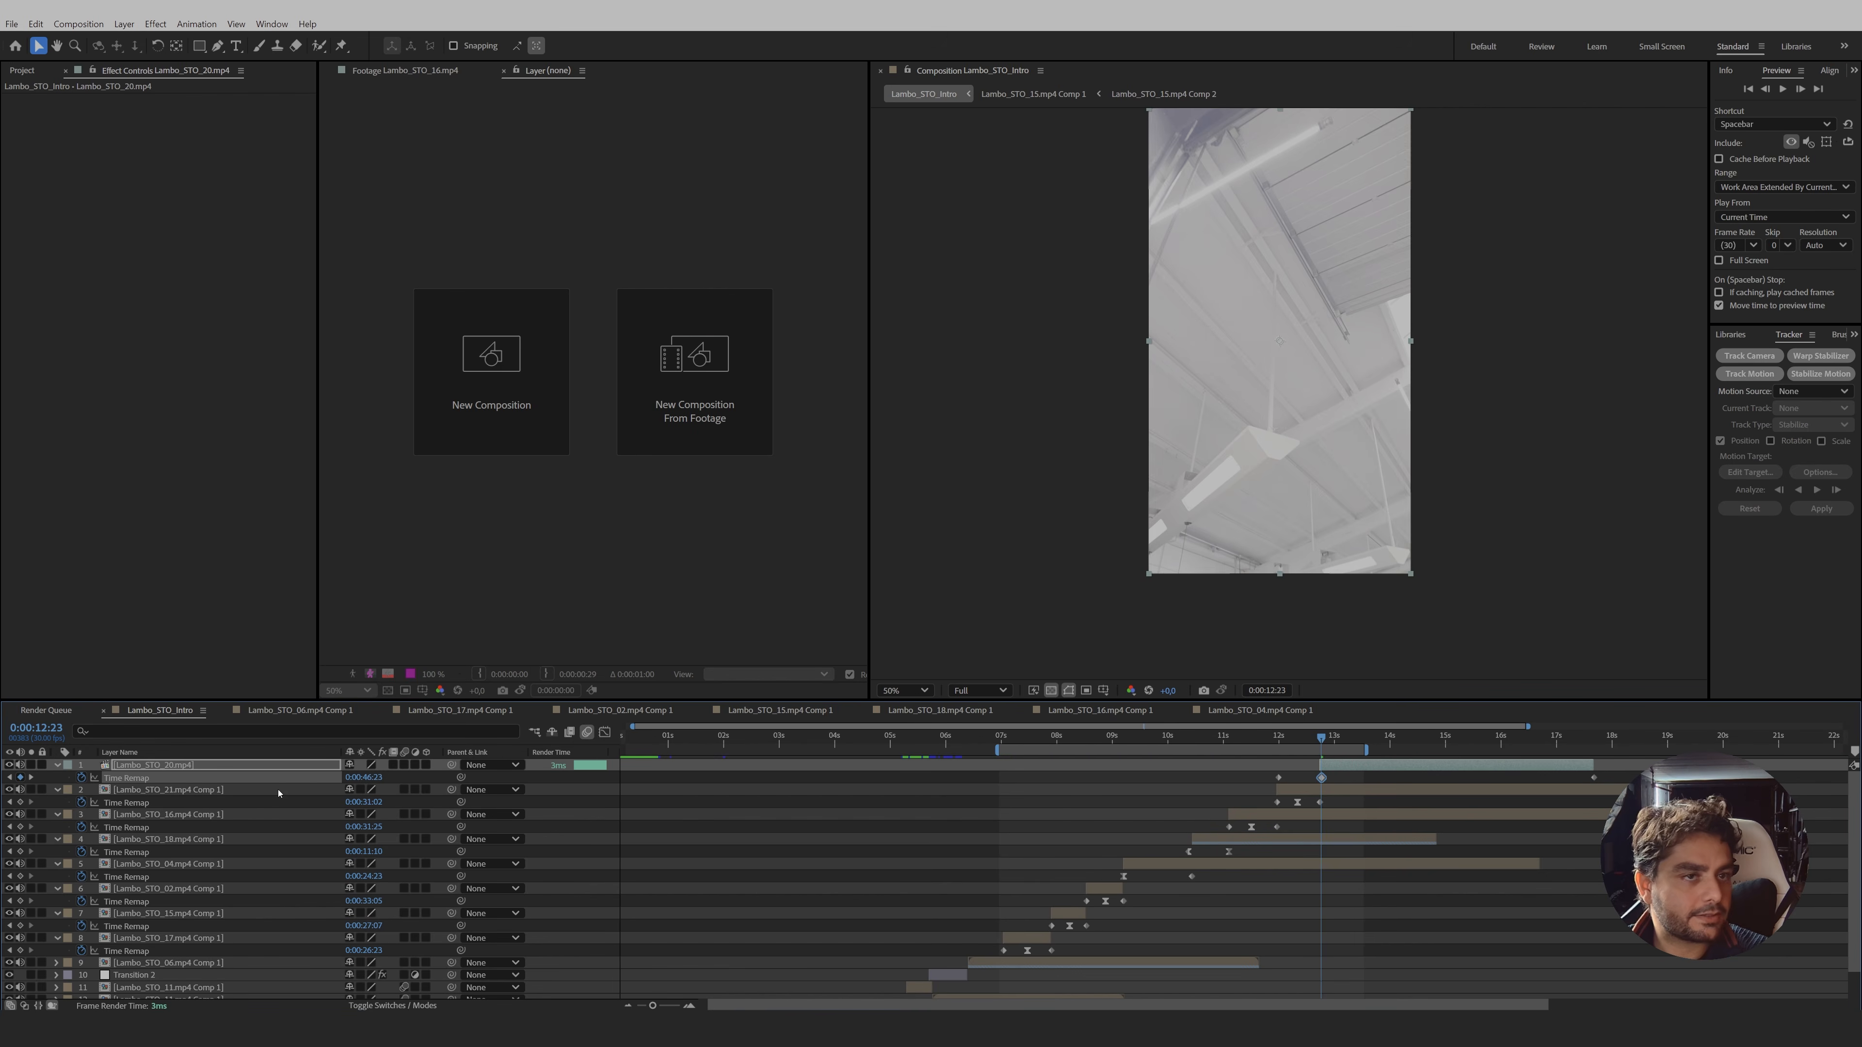
{"action": "left_click", "coordinate": [1279, 778]}
{"action": "key", "text": "Delete"}
- Add a Time Remap keyframe to Lambo_STO_20.mp4 at 0:00:15:07, then shift it and the last keyframe earlier so it sits at about 0:00:13:04
{"action": "left_click_drag", "start_coordinate": [1325, 739], "coordinate": [1463, 755]}
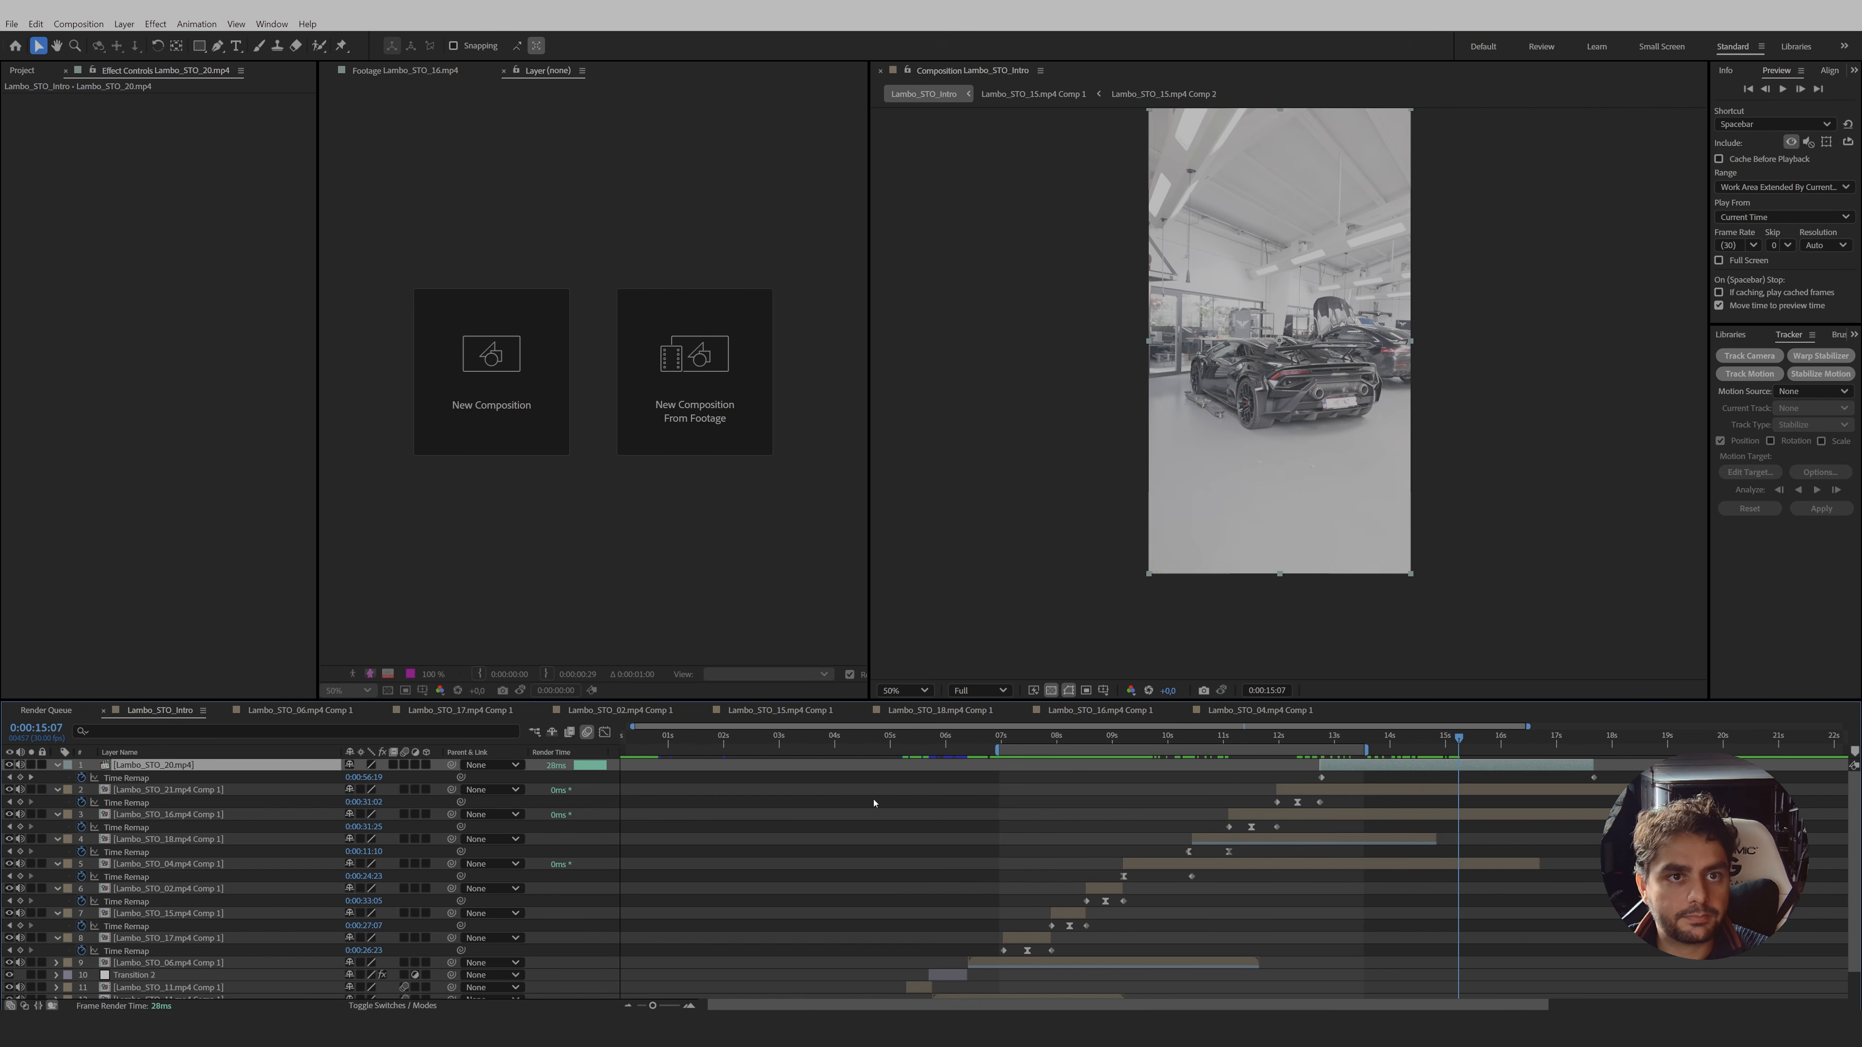
{"action": "left_click", "coordinate": [21, 778]}
{"action": "left_click_drag", "start_coordinate": [1624, 780], "coordinate": [1320, 751]}
- Open the Lambo_STO_21 comp, add Position and Scale keyframes to its footage at the start, and enlarge it to 110%
{"action": "left_click", "coordinate": [1314, 737]}
{"action": "double_click", "coordinate": [1322, 792]}
{"action": "left_click_drag", "start_coordinate": [843, 740], "coordinate": [462, 785]}
{"action": "left_click", "coordinate": [634, 768]}
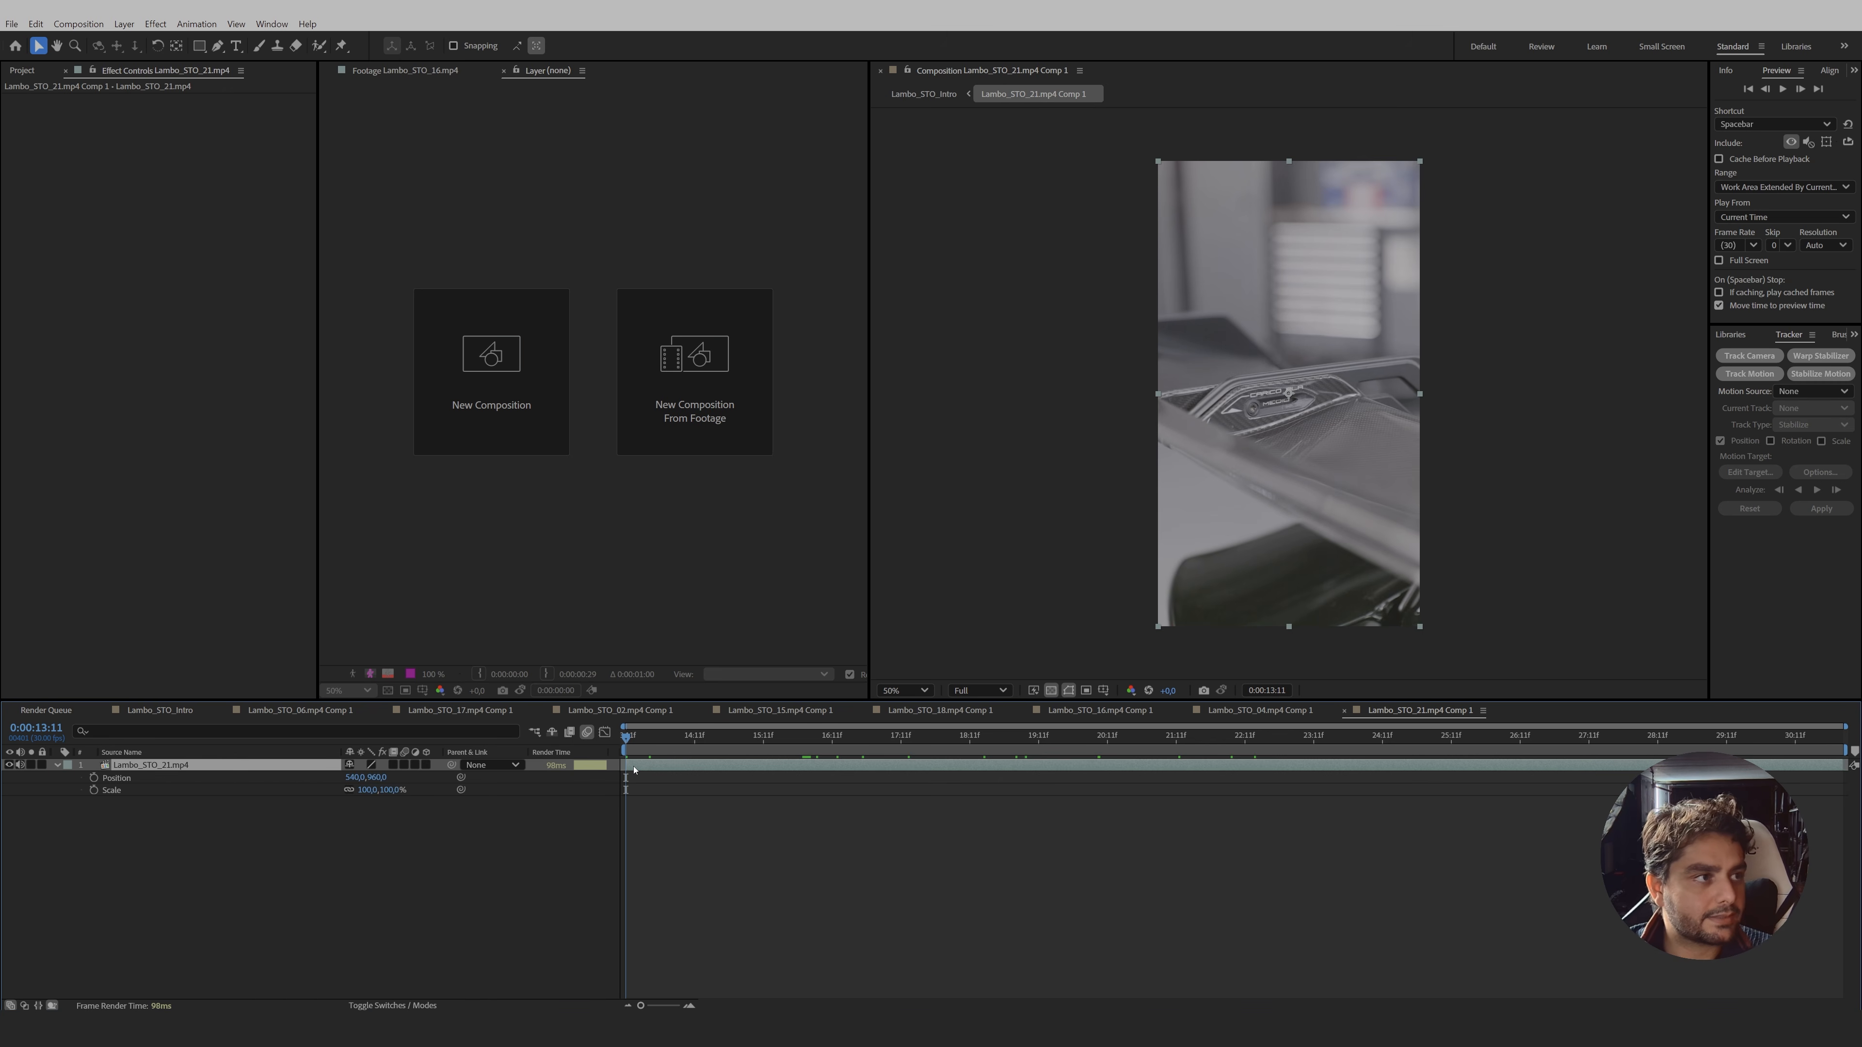
{"action": "left_click_drag", "start_coordinate": [89, 783], "coordinate": [93, 797]}
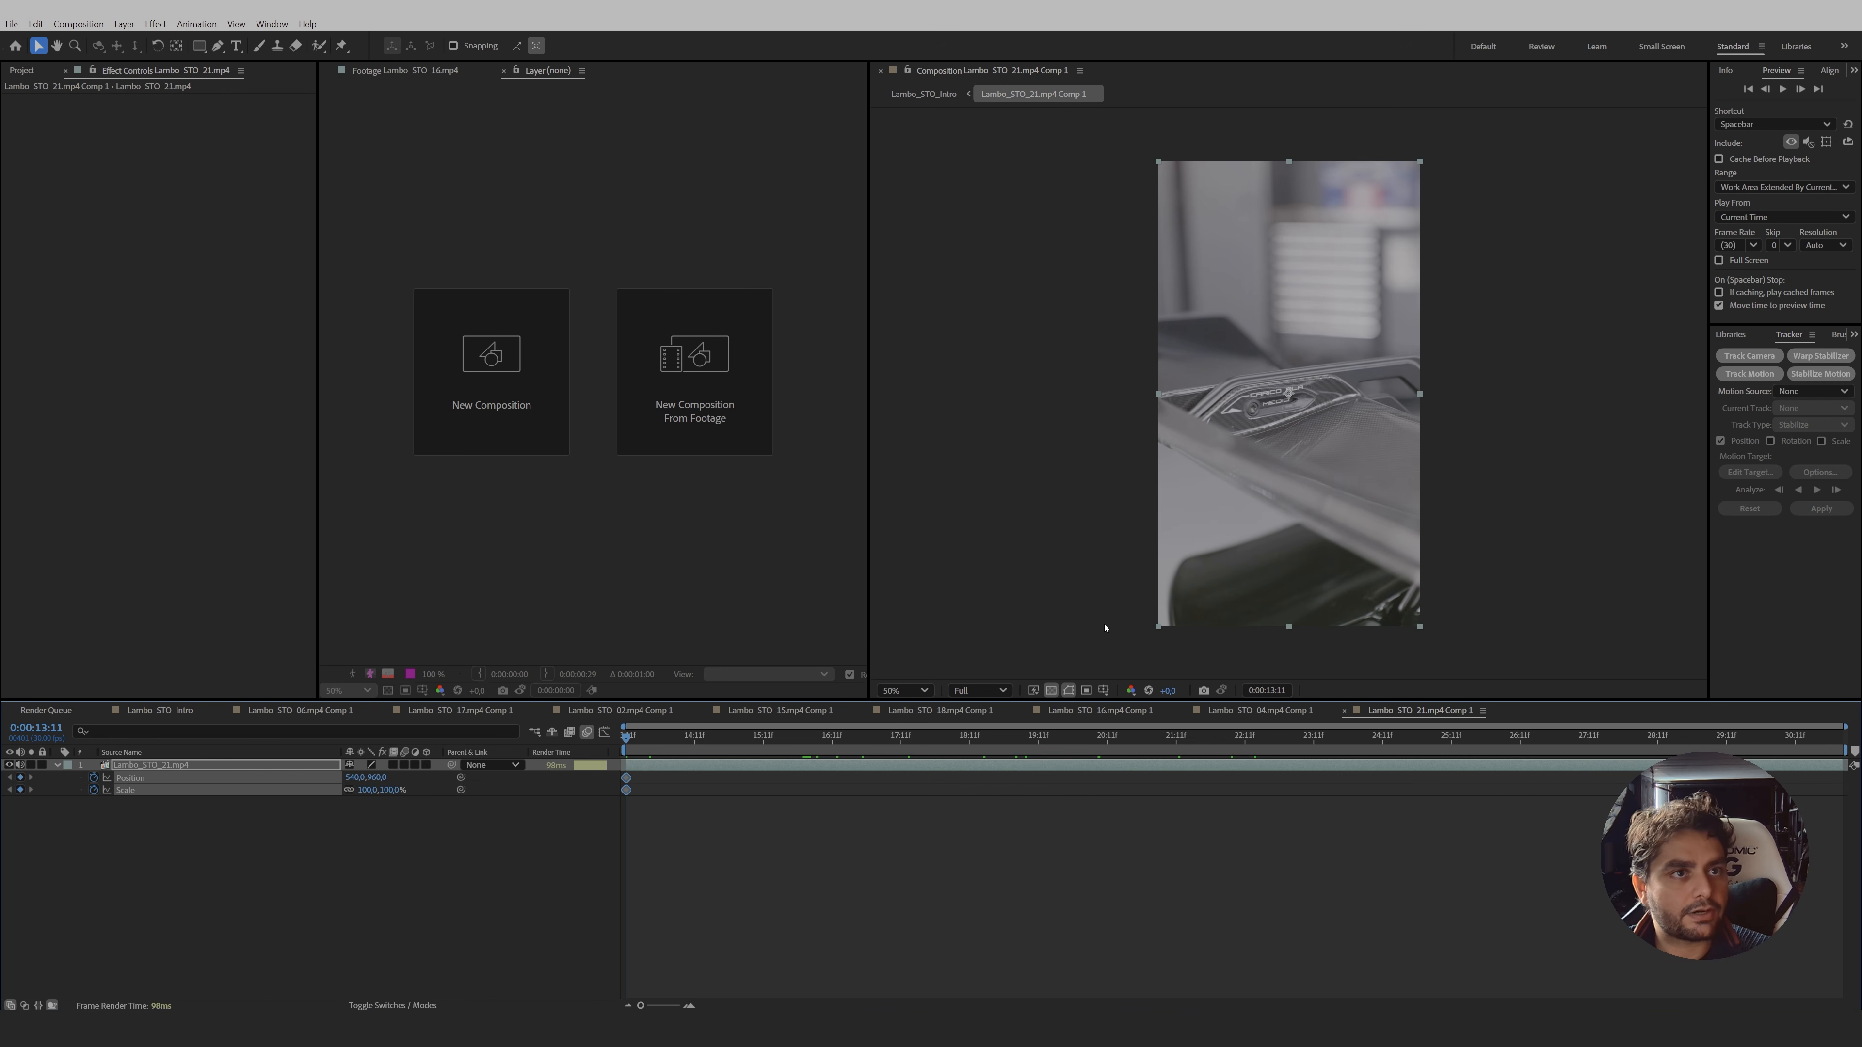
{"action": "left_click_drag", "start_coordinate": [1157, 628], "coordinate": [1144, 642]}
- Enlarge the Lambo_STO_21 footage to about 130% and shift it sideways at 0:00:31:01, then return to the Lambo_STO_Intro comp
{"action": "left_click_drag", "start_coordinate": [626, 738], "coordinate": [1848, 745]}
{"action": "left_click_drag", "start_coordinate": [1385, 641], "coordinate": [1403, 678]}
{"action": "left_click_drag", "start_coordinate": [1355, 595], "coordinate": [1397, 595]}
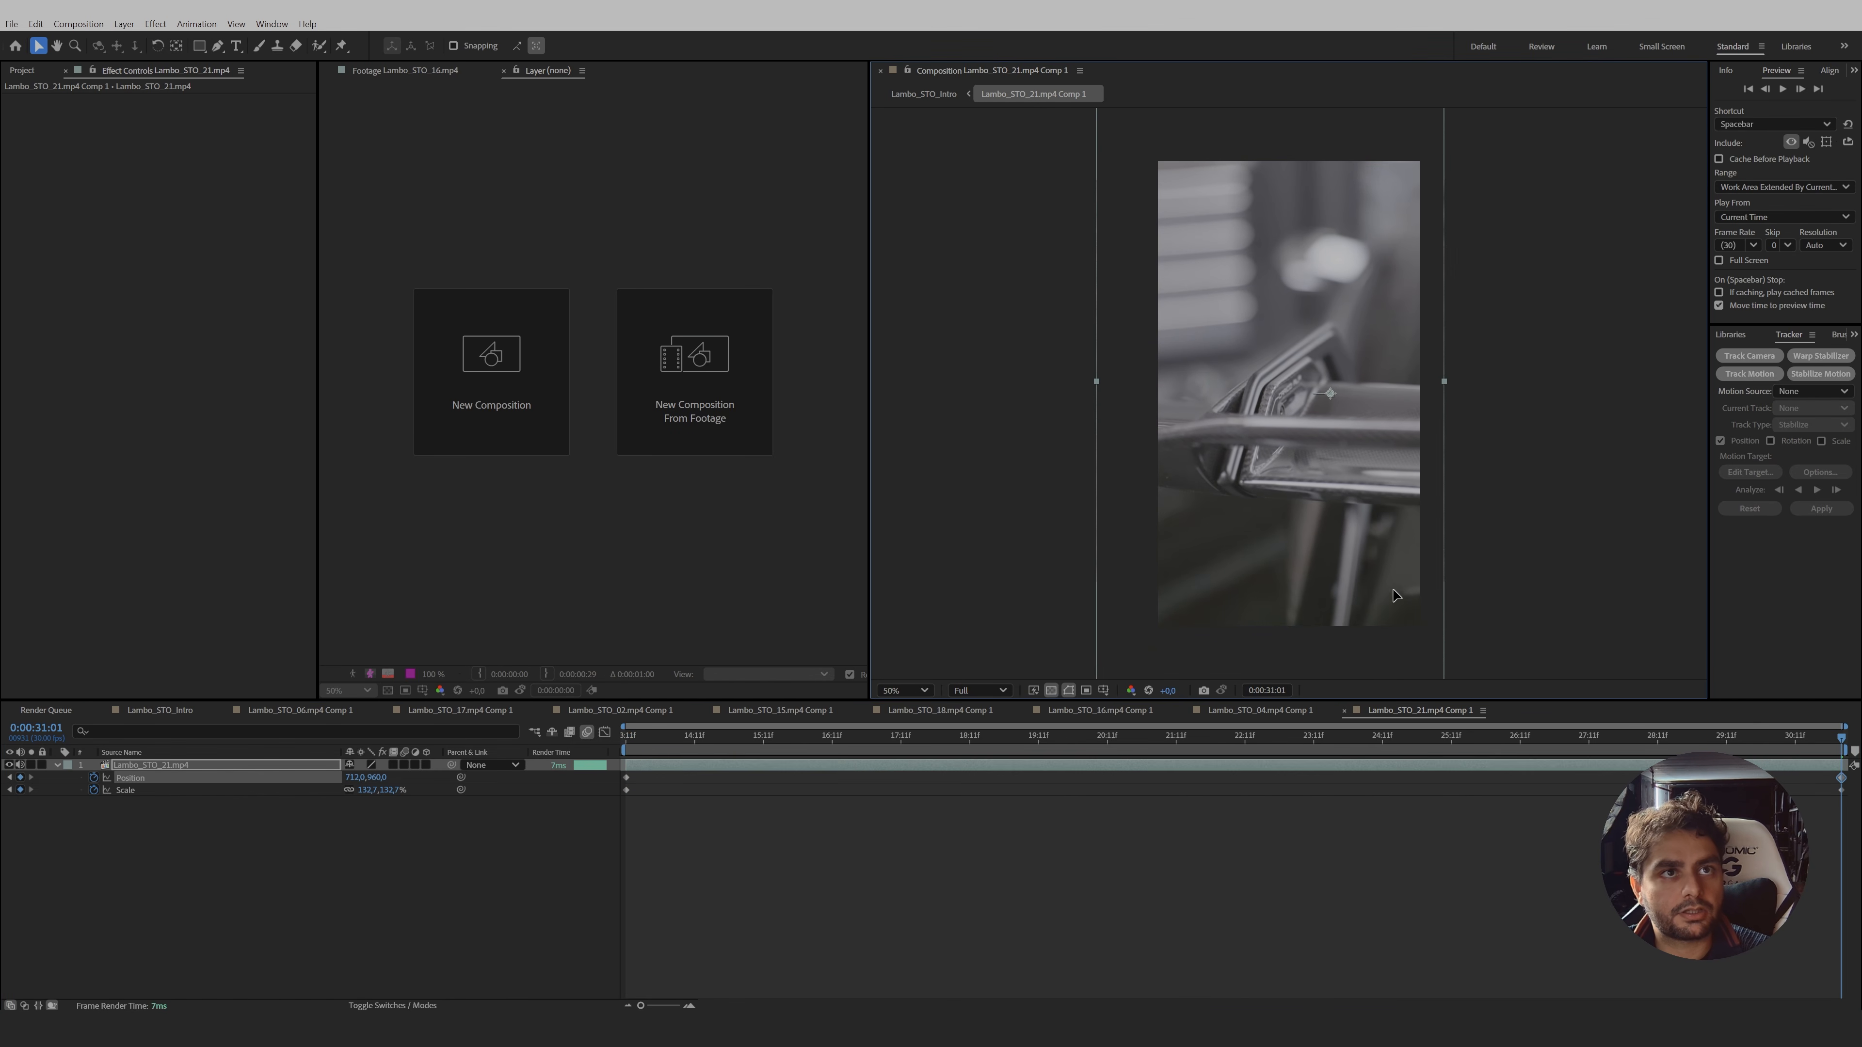
{"action": "left_click_drag", "start_coordinate": [1442, 382], "coordinate": [1437, 382]}
{"action": "left_click_drag", "start_coordinate": [1754, 741], "coordinate": [563, 719]}
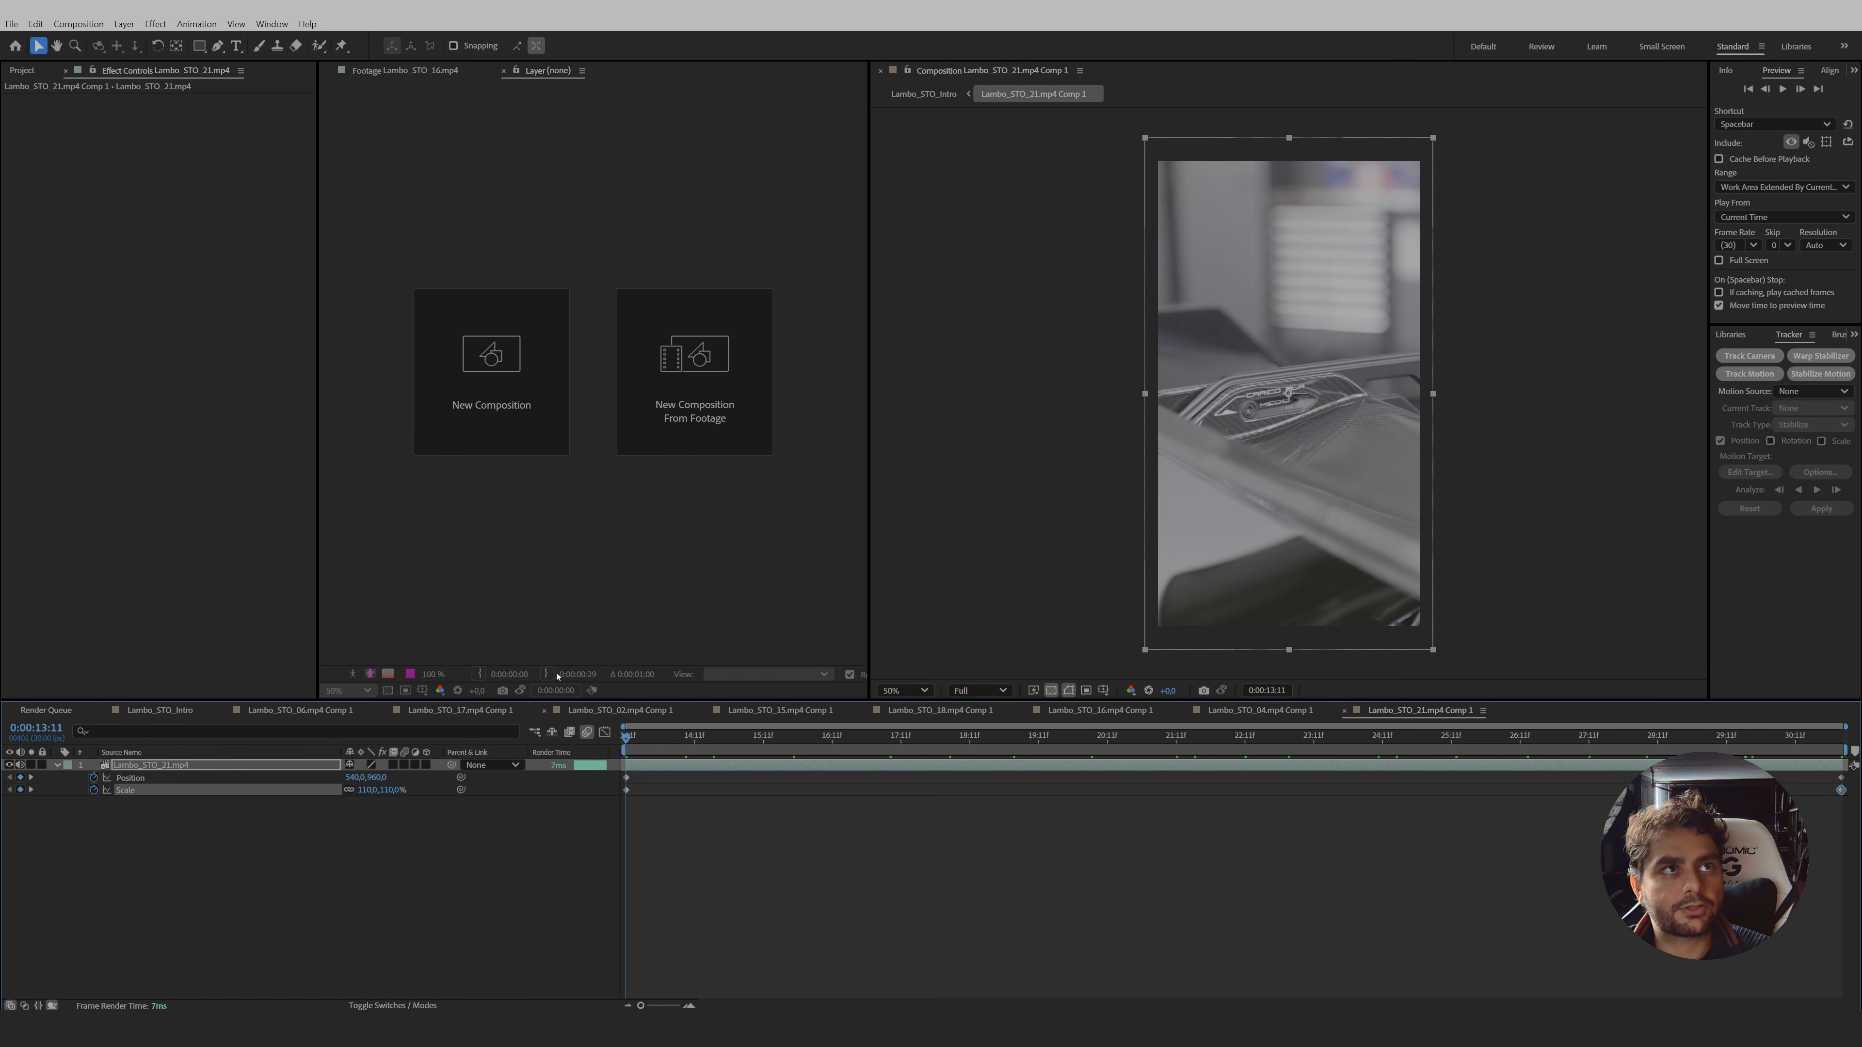
{"action": "left_click", "coordinate": [923, 94]}
- Add a Position keyframe to the Lambo_STO_21 comp layer at 0:00:12:17
{"action": "left_click_drag", "start_coordinate": [1277, 737], "coordinate": [1324, 739]}
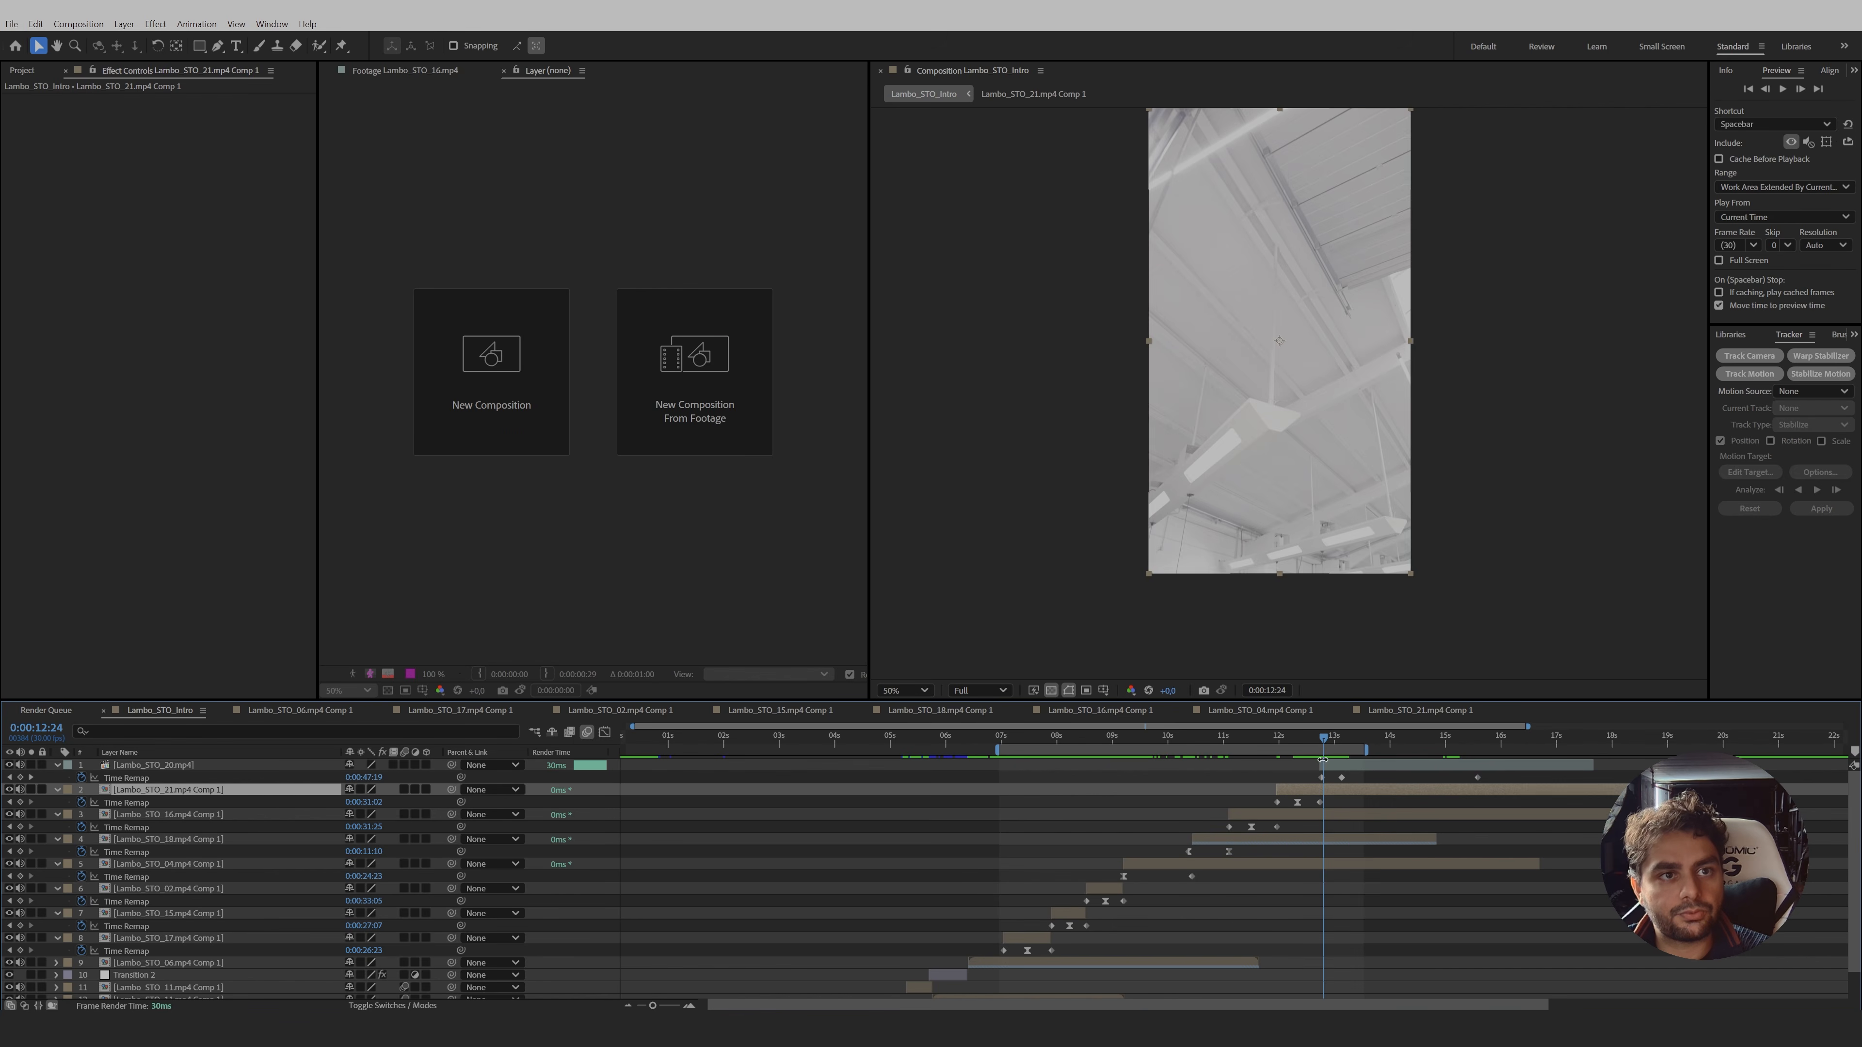
{"action": "left_click_drag", "start_coordinate": [1322, 760], "coordinate": [1308, 770]}
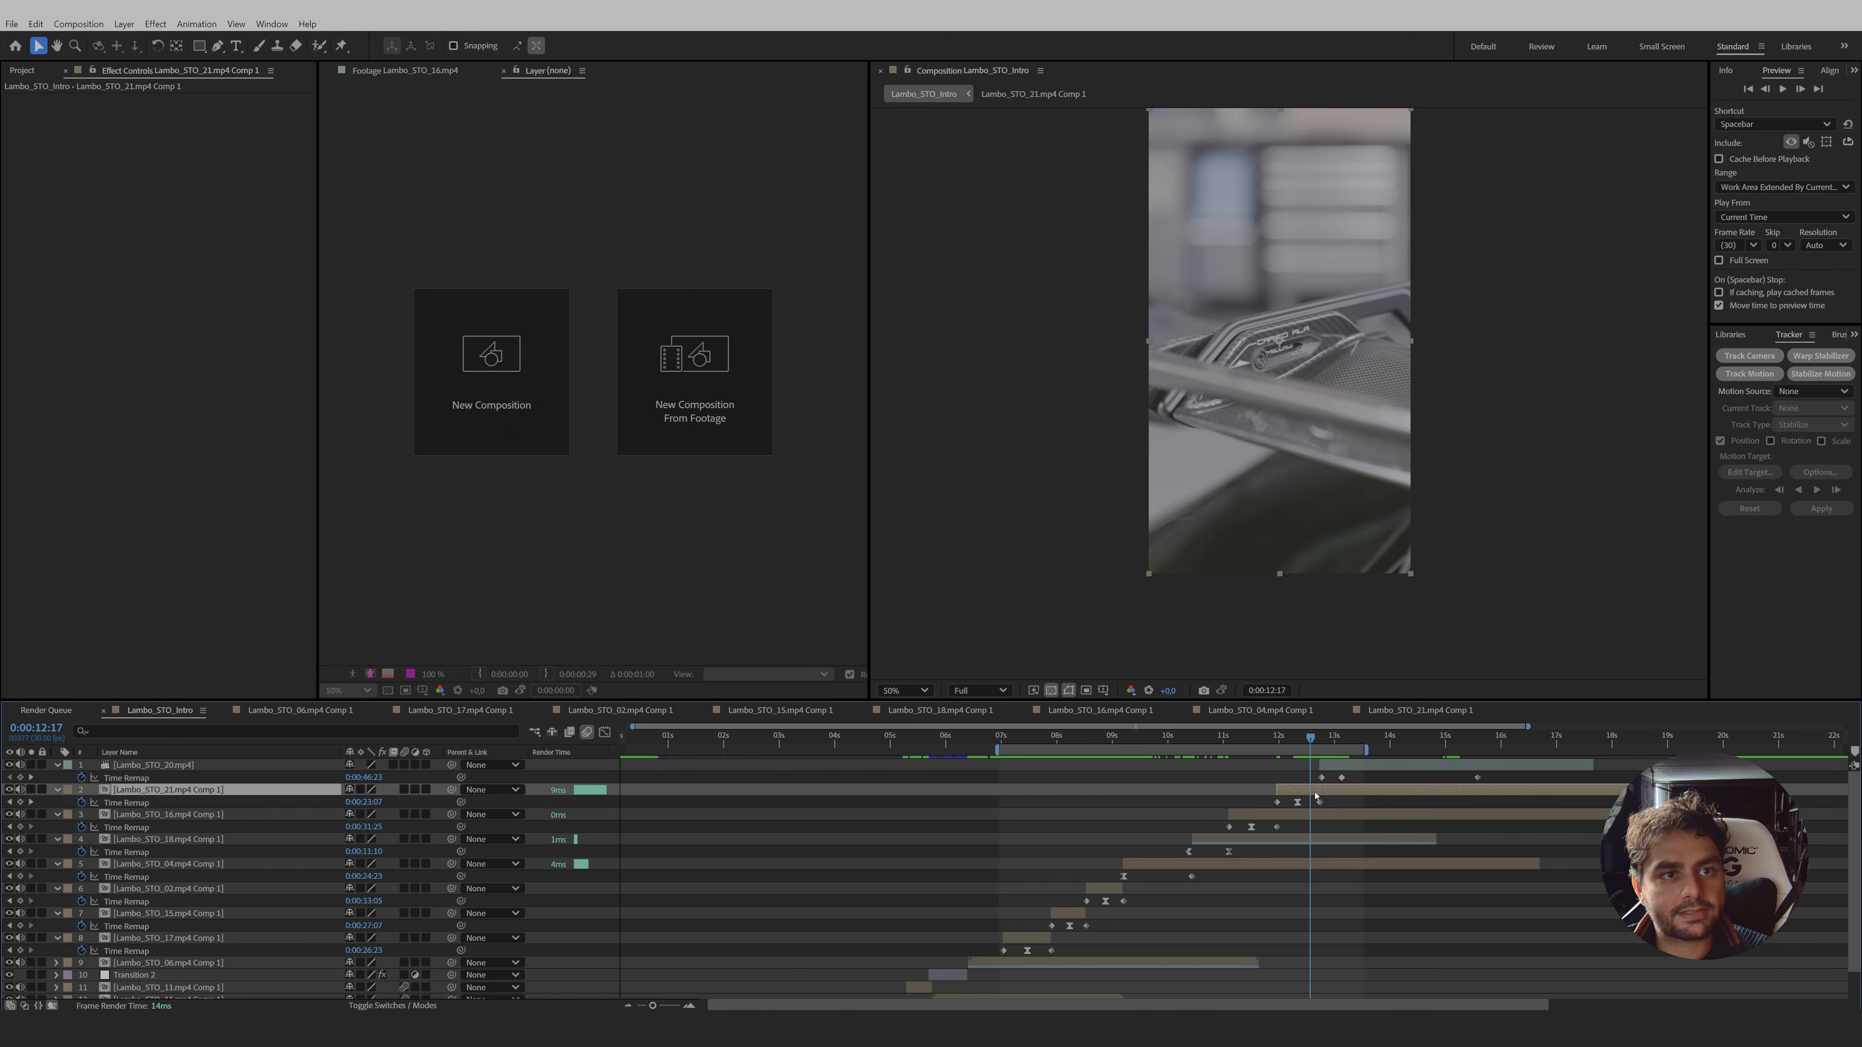
{"action": "mouse_move", "coordinate": [1312, 742]}
{"action": "left_mouse_down"}
{"action": "mouse_move", "coordinate": [1333, 743]}
{"action": "mouse_move", "coordinate": [1311, 743]}
{"action": "left_mouse_up"}
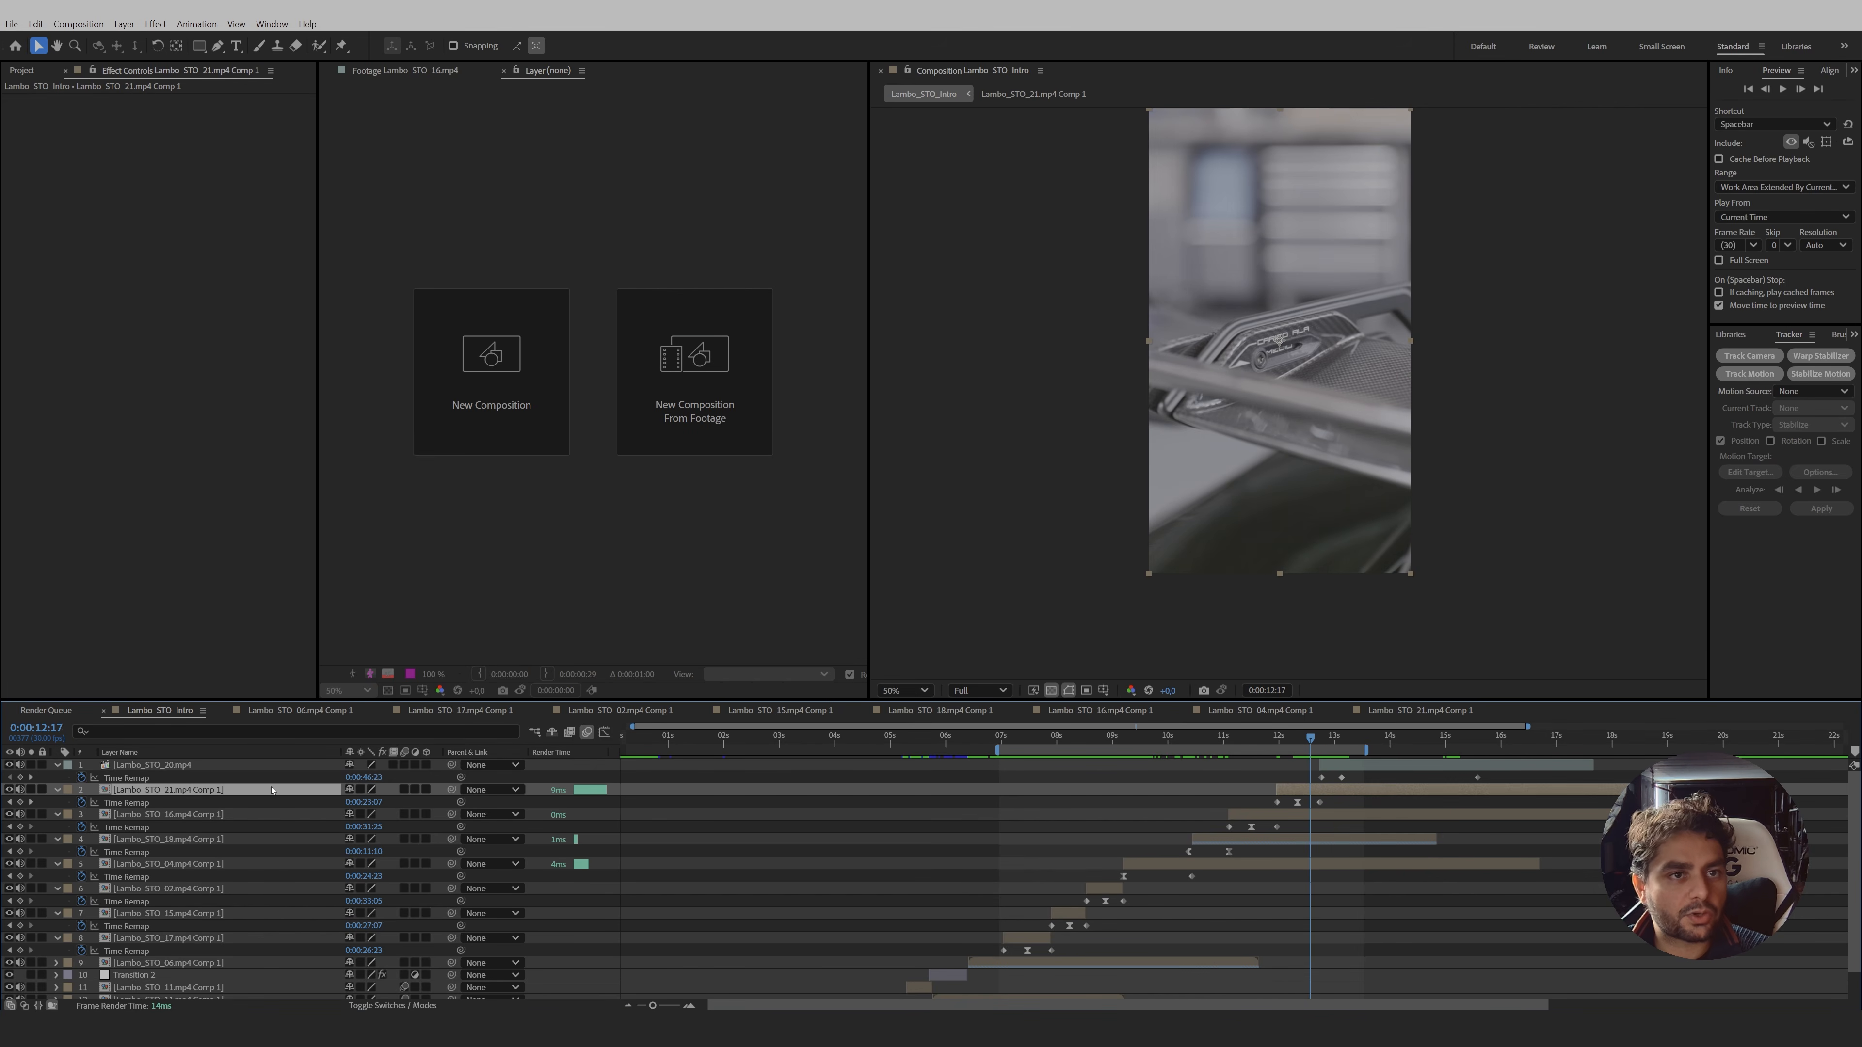
{"action": "left_click", "coordinate": [93, 802]}
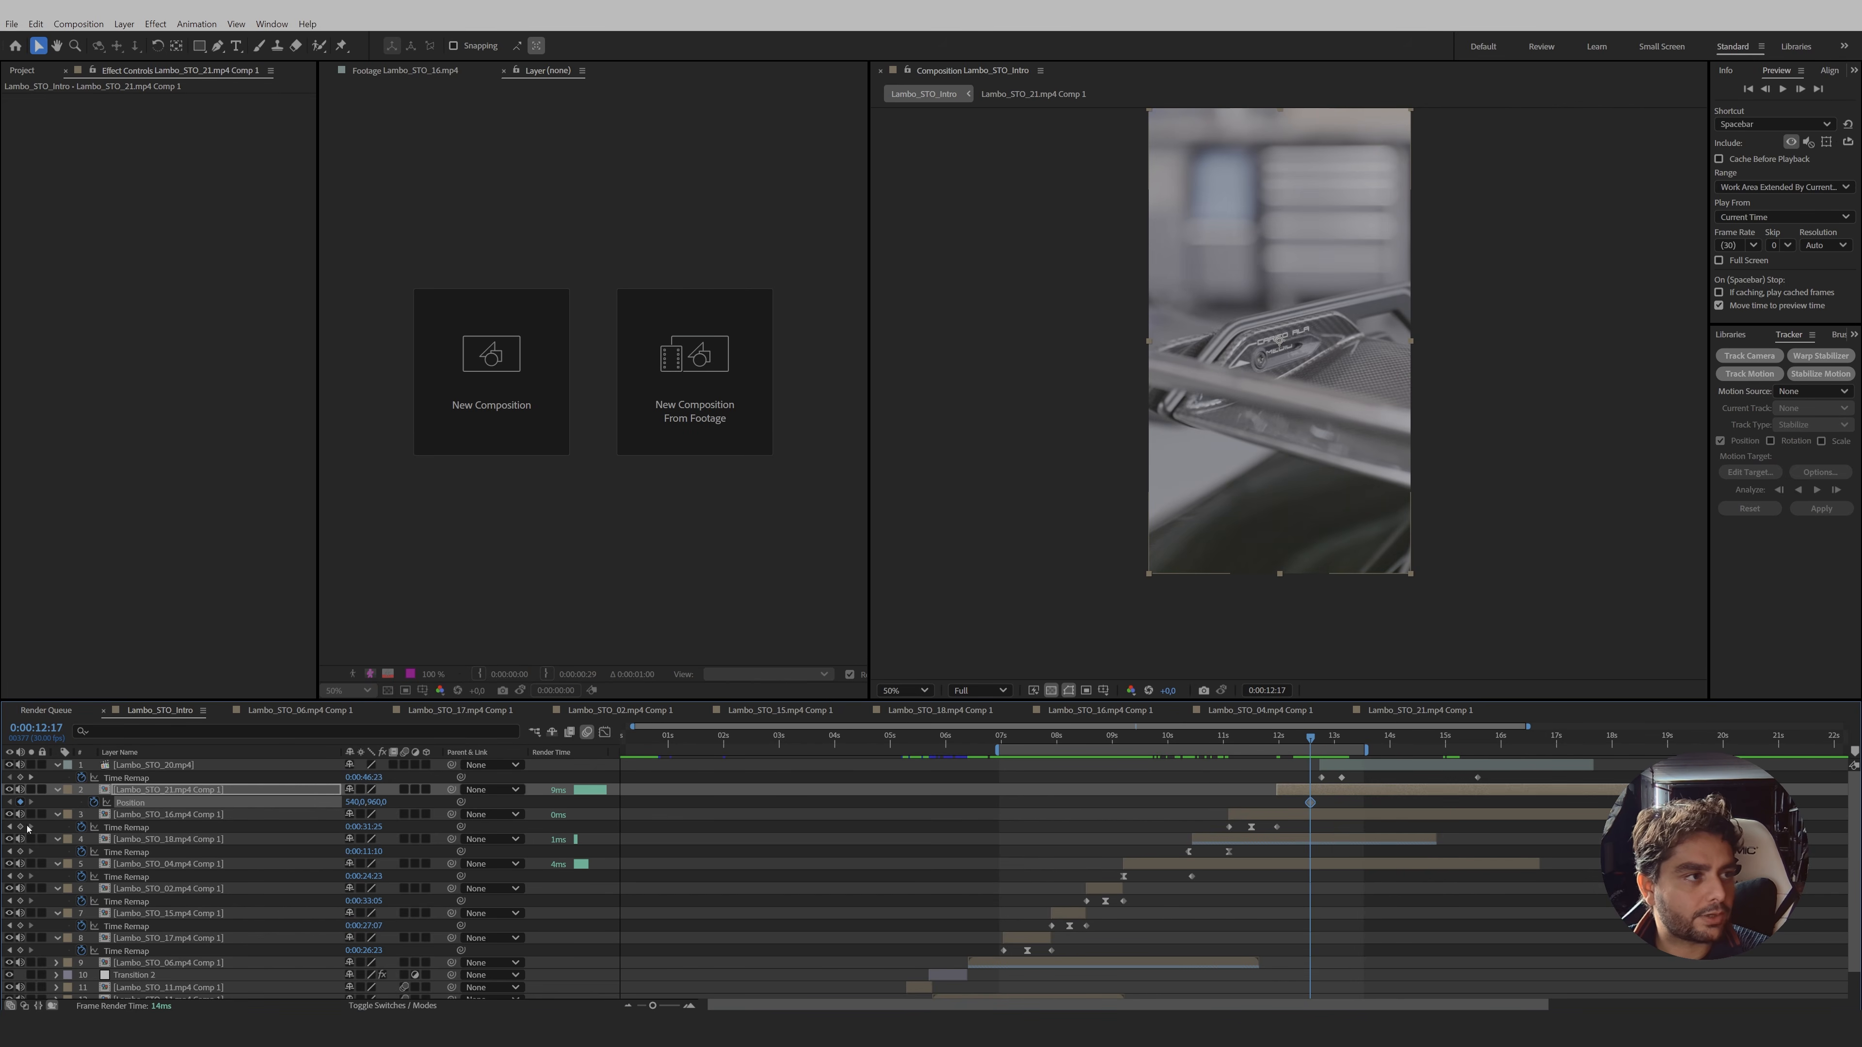
- Move the Lambo_STO_21 comp layer down to Position 540, 1320 at 0:00:12:21, its last frame before the next clip
{"action": "key", "text": "Page_Down"}
{"action": "key", "text": "Page_Down"}
{"action": "key", "text": "Page_Down"}
{"action": "key", "text": "Page_Down"}
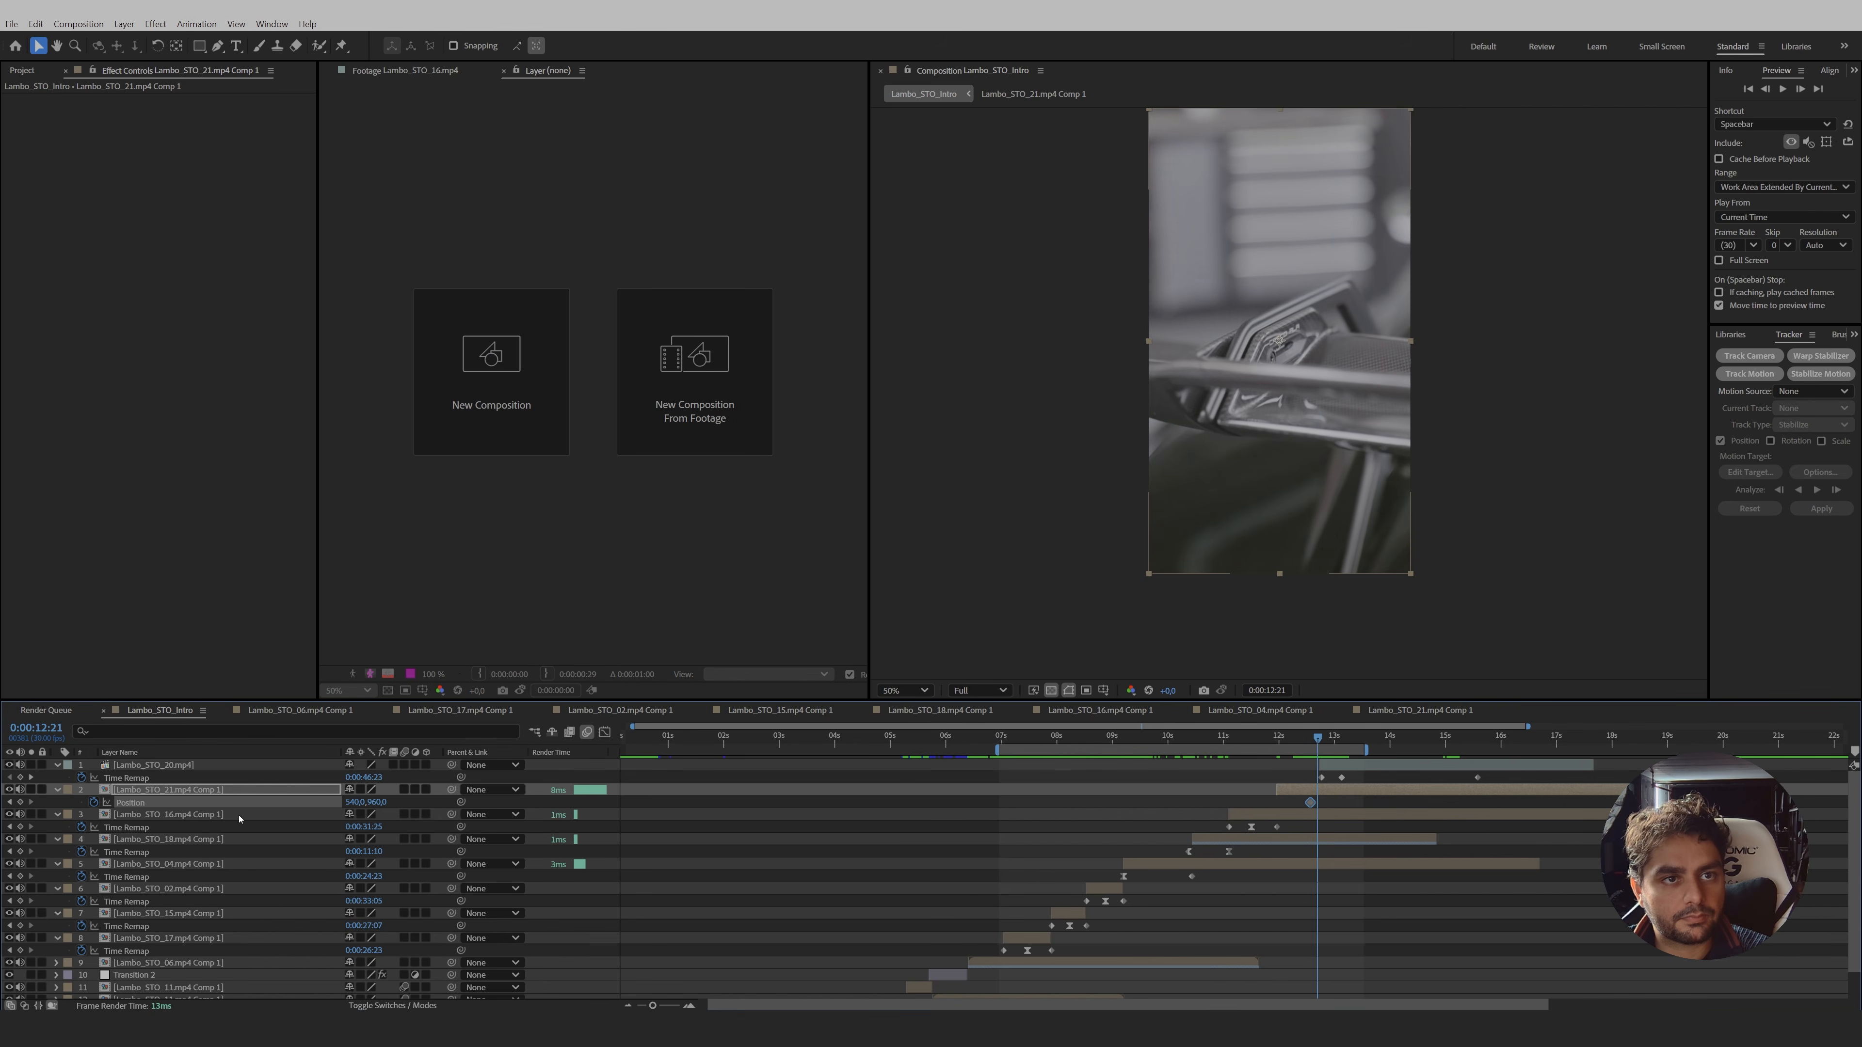
{"action": "key", "text": "Page_Down"}
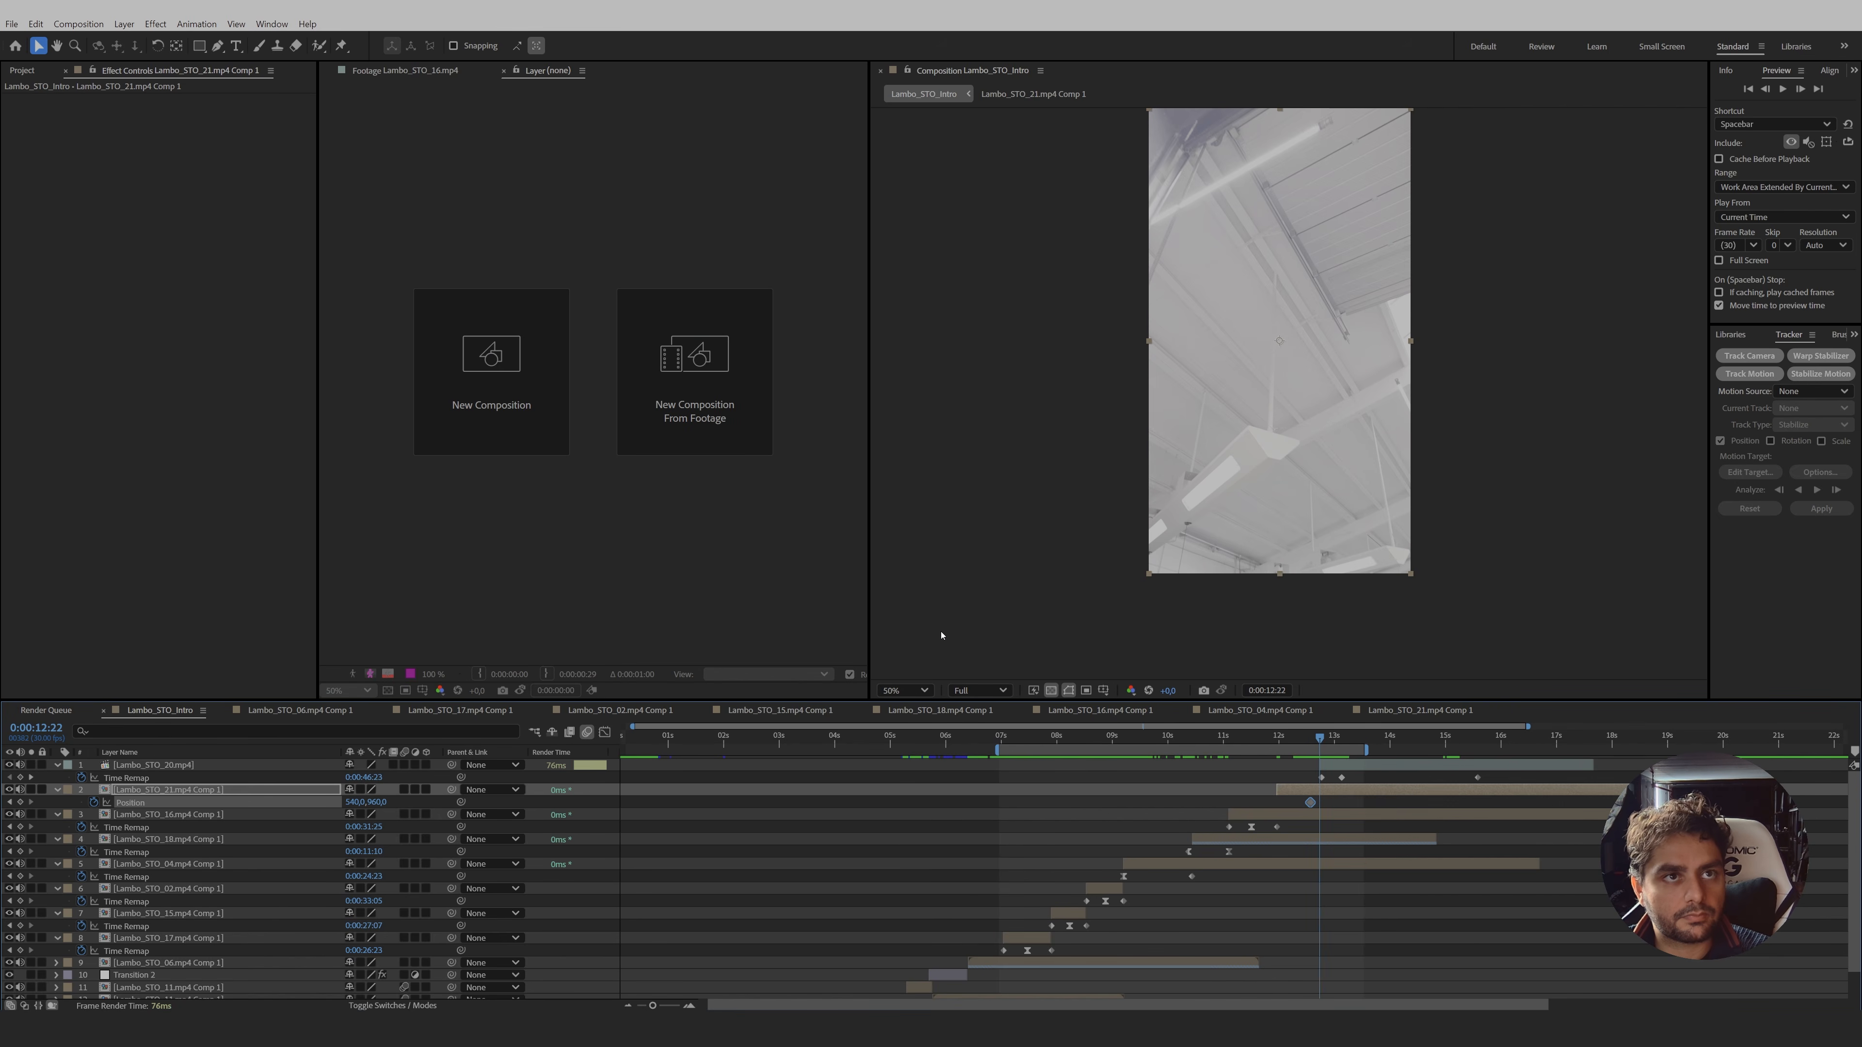
{"action": "key", "text": "Page_Up"}
{"action": "key", "text": "shift+Down"}
{"action": "key", "text": "shift+Down"}
{"action": "key", "text": "shift+Down"}
{"action": "key", "text": "shift+Down"}
{"action": "key", "text": "shift+Down"}
{"action": "key", "text": "shift+Down"}
{"action": "key", "text": "shift+Down"}
{"action": "key", "text": "shift+Down"}
{"action": "key", "text": "shift+Down"}
{"action": "key", "text": "shift+Down"}
{"action": "key", "text": "shift+Down"}
{"action": "key", "text": "shift+Down"}
{"action": "key", "text": "shift+Down"}
{"action": "key", "text": "shift+Down"}
{"action": "key", "text": "shift+Down"}
{"action": "key", "text": "shift+Down"}
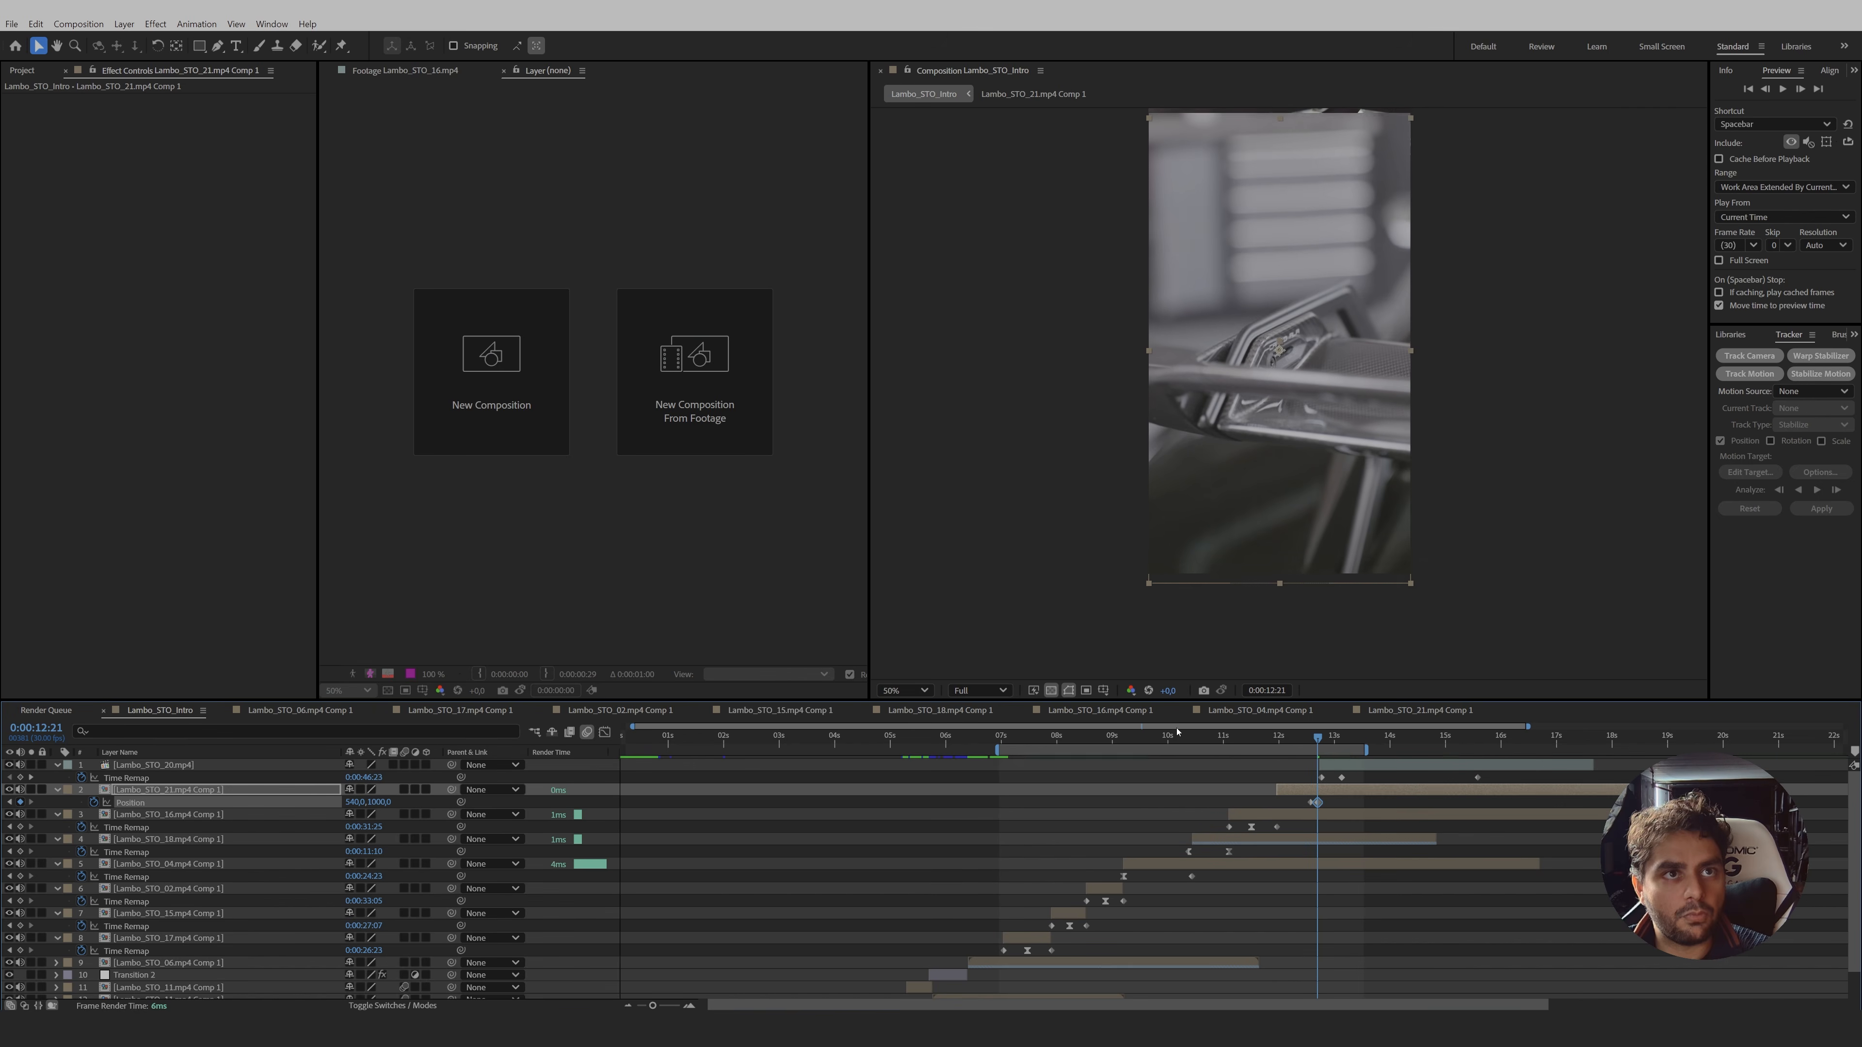
{"action": "key", "text": "shift+Down"}
{"action": "key", "text": "shift+Down"}
{"action": "key", "text": "shift+Down"}
{"action": "key", "text": "shift+Down"}
{"action": "key", "text": "shift+Down"}
{"action": "key", "text": "shift+Down"}
{"action": "key", "text": "shift+Down"}
{"action": "key", "text": "shift+Down"}
{"action": "key", "text": "shift+Down"}
{"action": "key", "text": "shift+Down"}
{"action": "key", "text": "shift+Down"}
{"action": "key", "text": "shift+Down"}
{"action": "key", "text": "shift+Down"}
{"action": "key", "text": "shift+Down"}
{"action": "key", "text": "shift+Down"}
{"action": "key", "text": "shift+Down"}
{"action": "key", "text": "shift+Down"}
{"action": "key", "text": "shift+Down"}
{"action": "key", "text": "shift+Down"}
{"action": "key", "text": "shift+Down"}
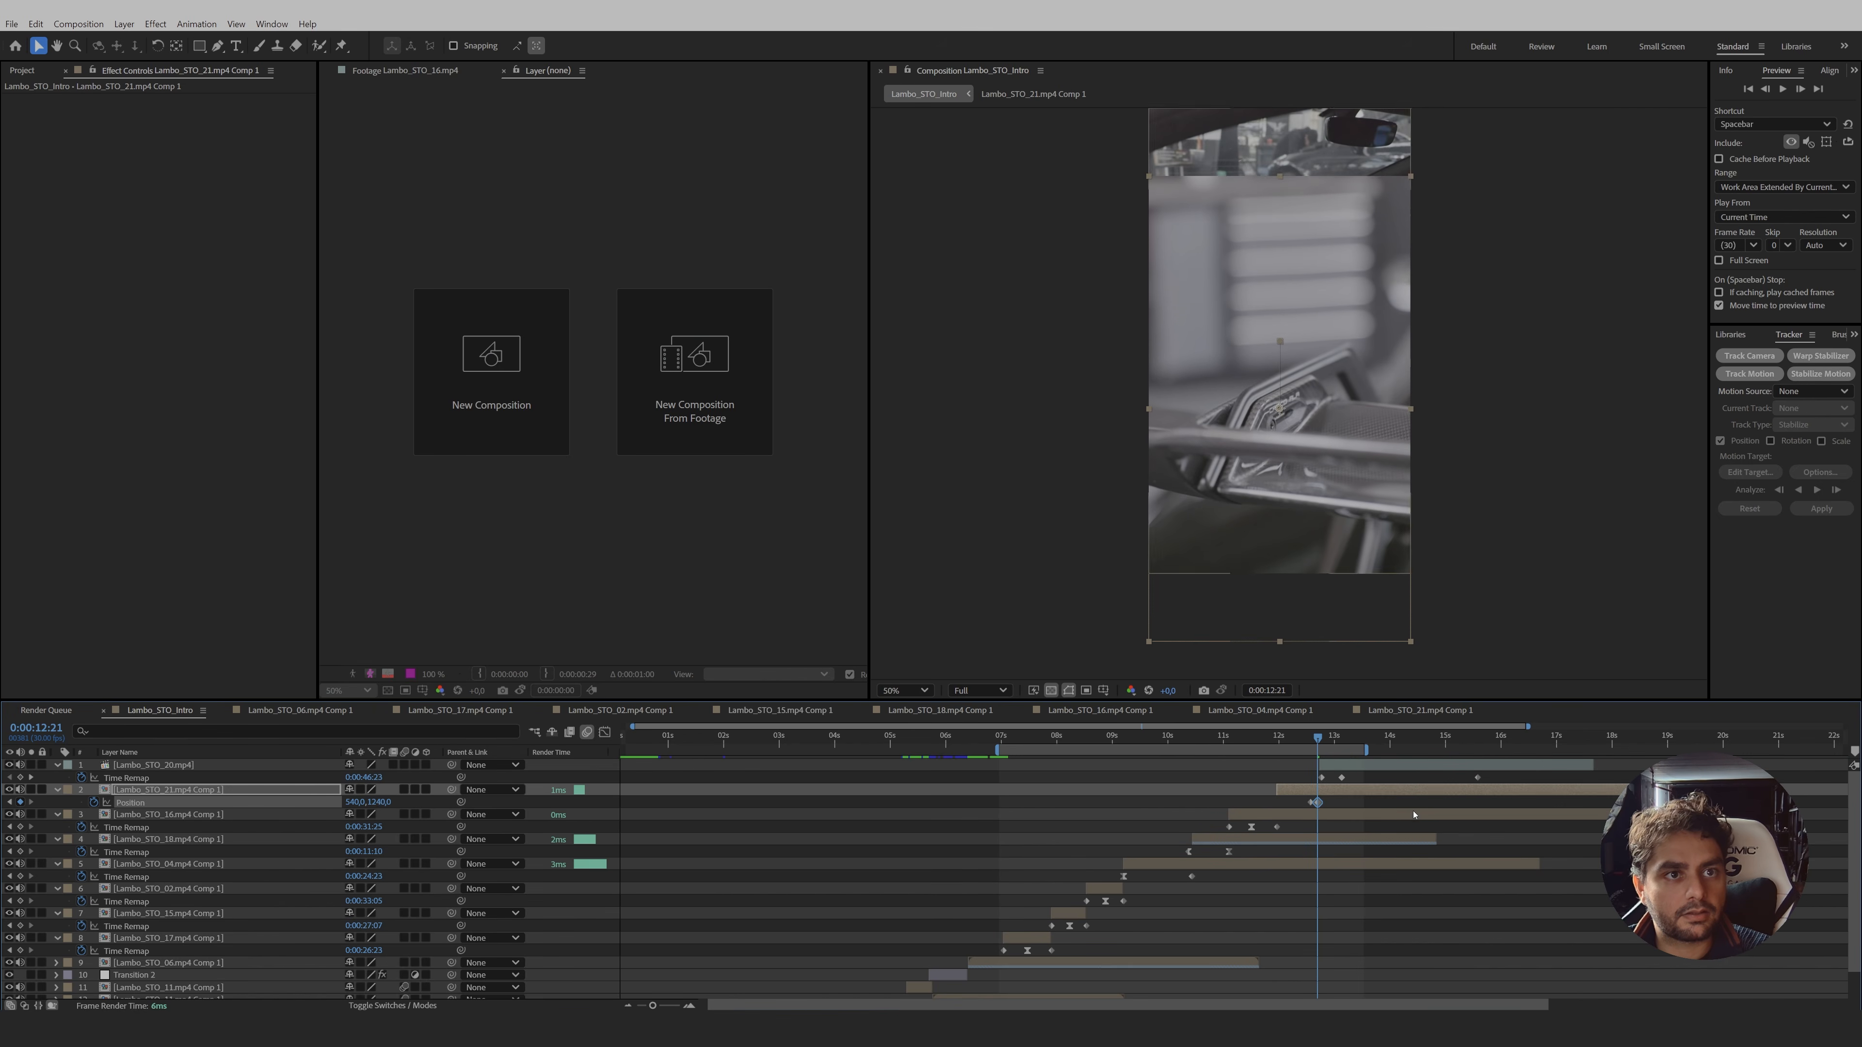
- Add a Scale keyframe to the Lambo_STO_21 comp layer at 0:00:12:17 and reveal all its keyframed properties
{"action": "left_click", "coordinate": [689, 1007]}
{"action": "left_click", "coordinate": [689, 1006]}
{"action": "left_click", "coordinate": [689, 1007]}
{"action": "left_click", "coordinate": [1259, 738]}
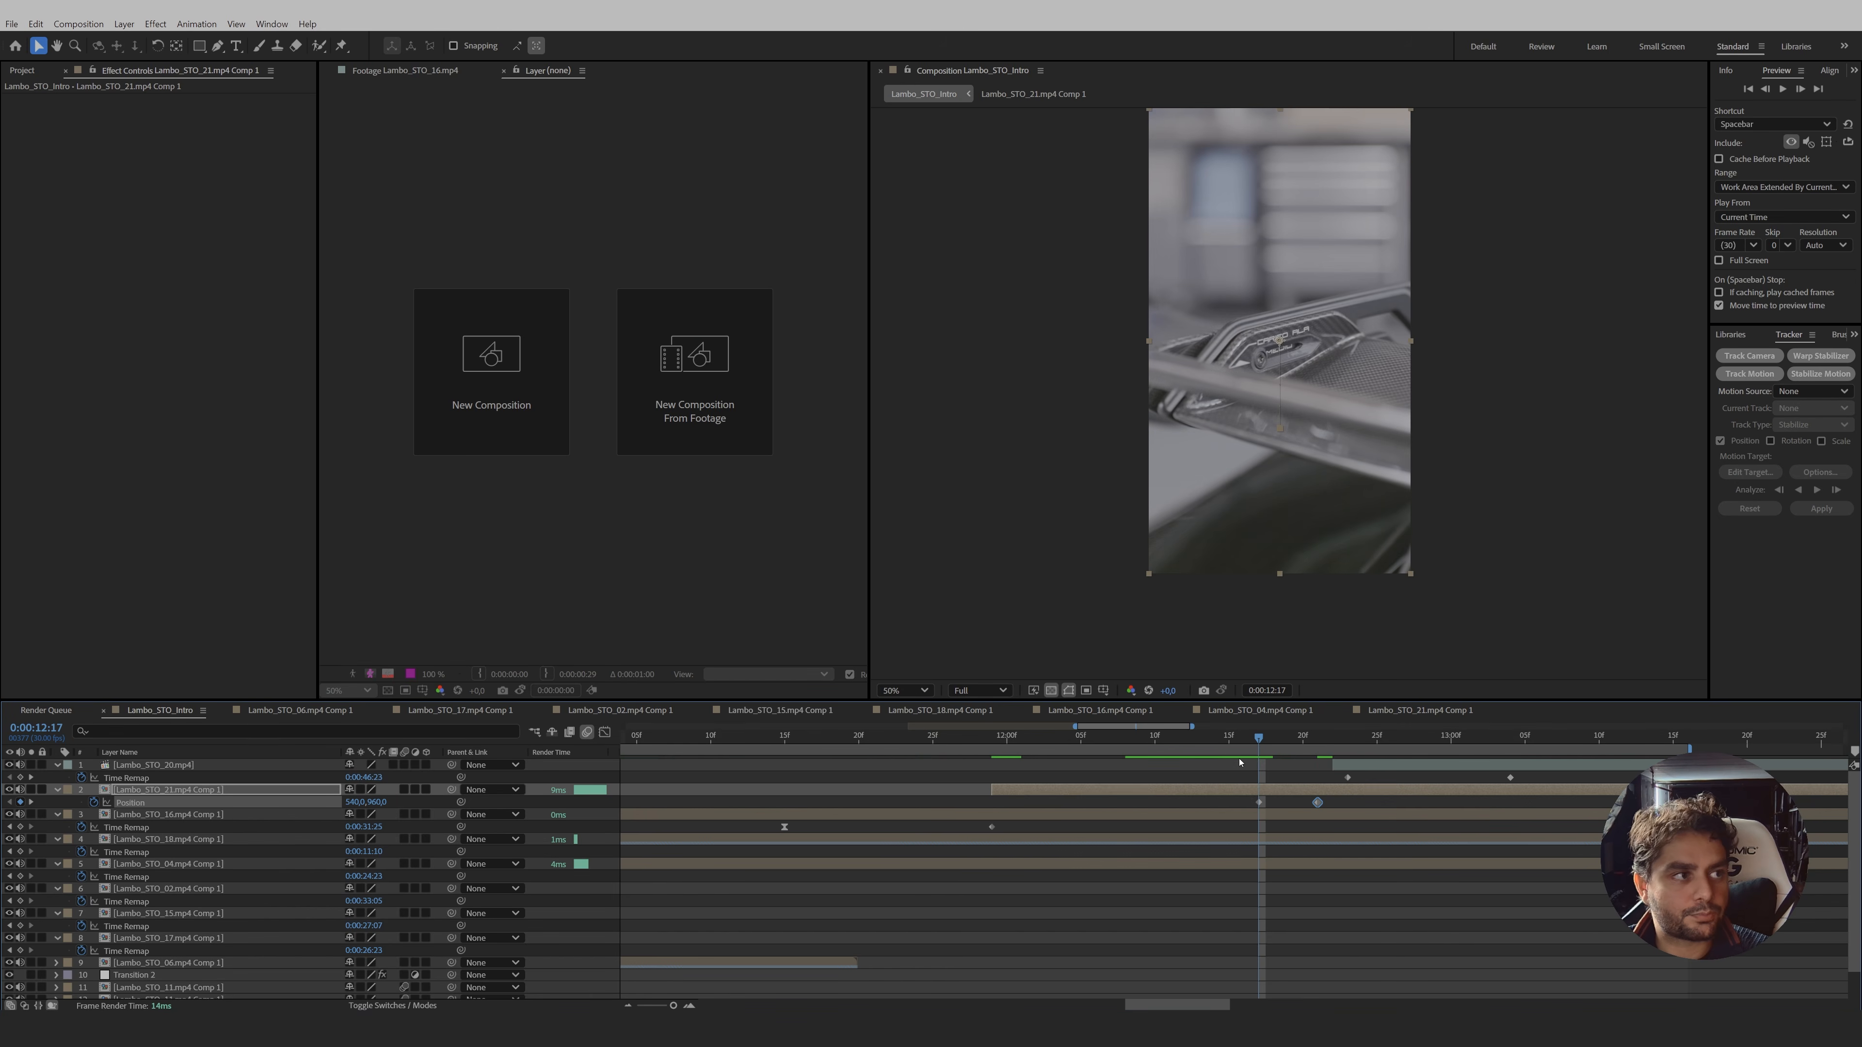
{"action": "key", "text": "s"}
{"action": "left_click", "coordinate": [94, 803]}
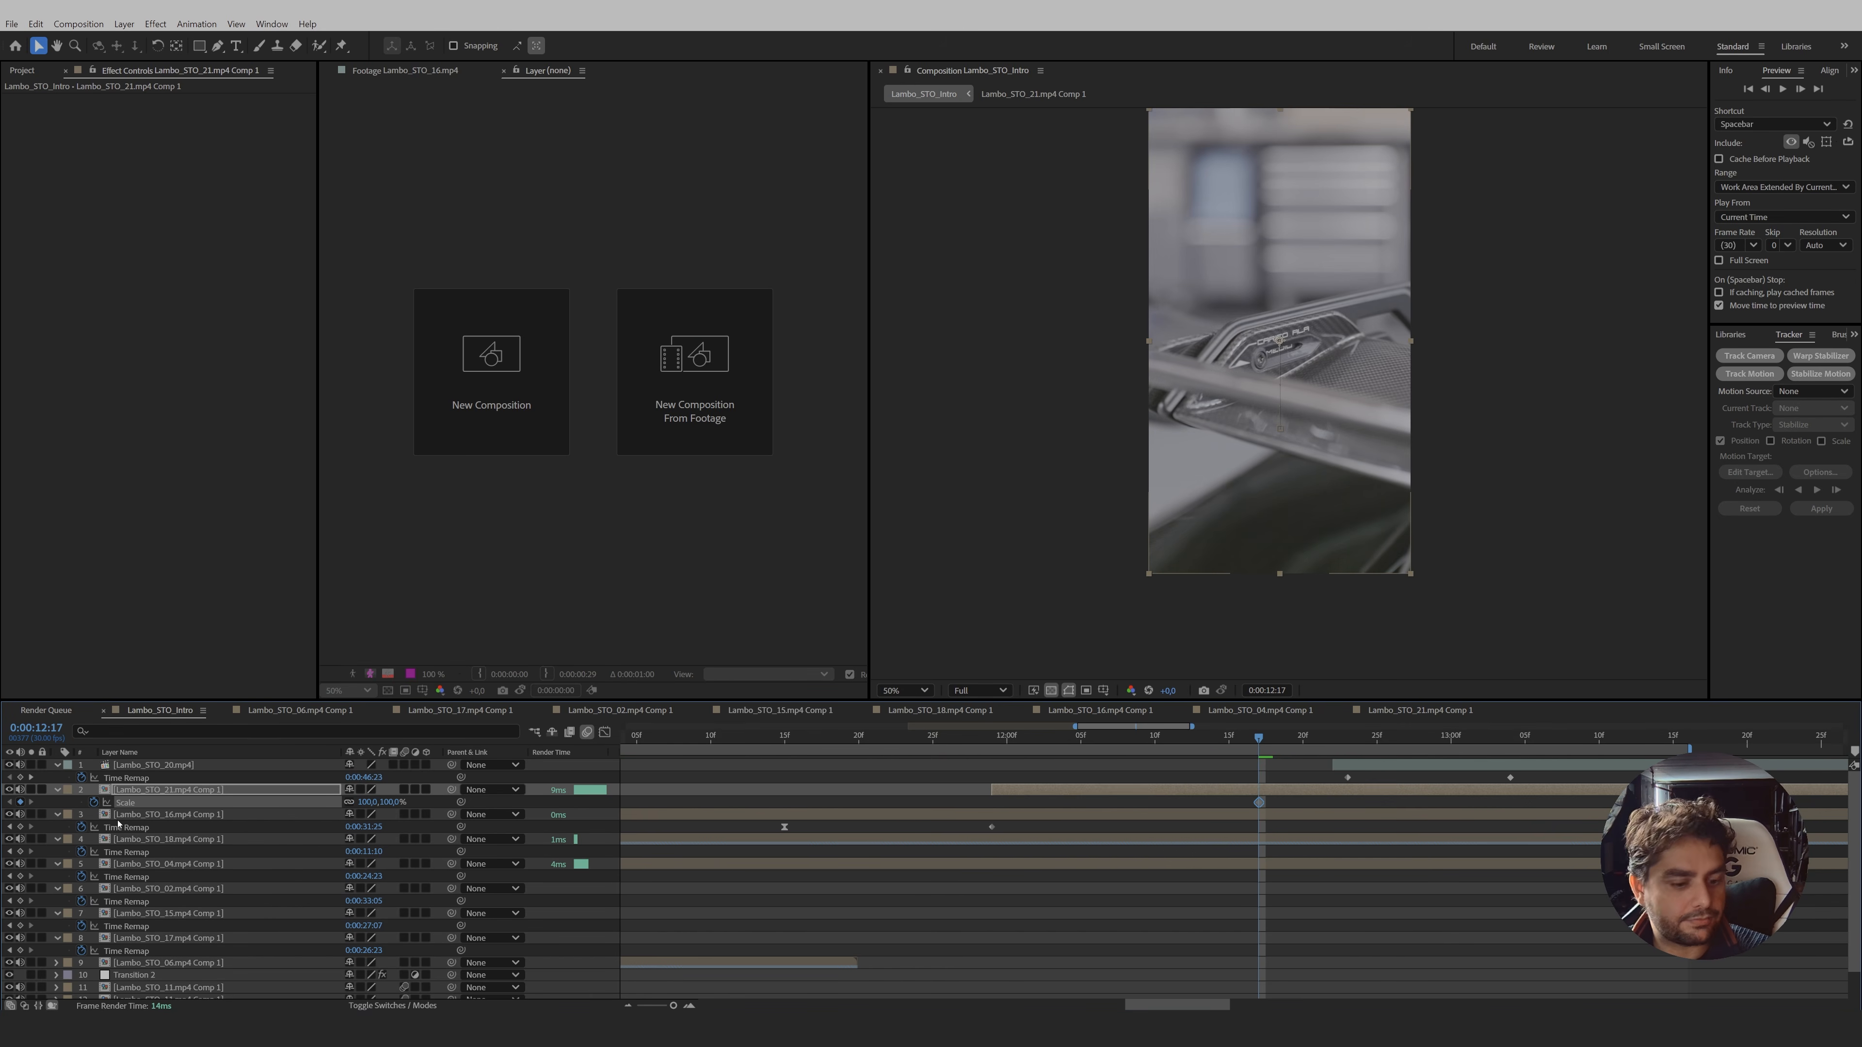
{"action": "key", "text": "u"}
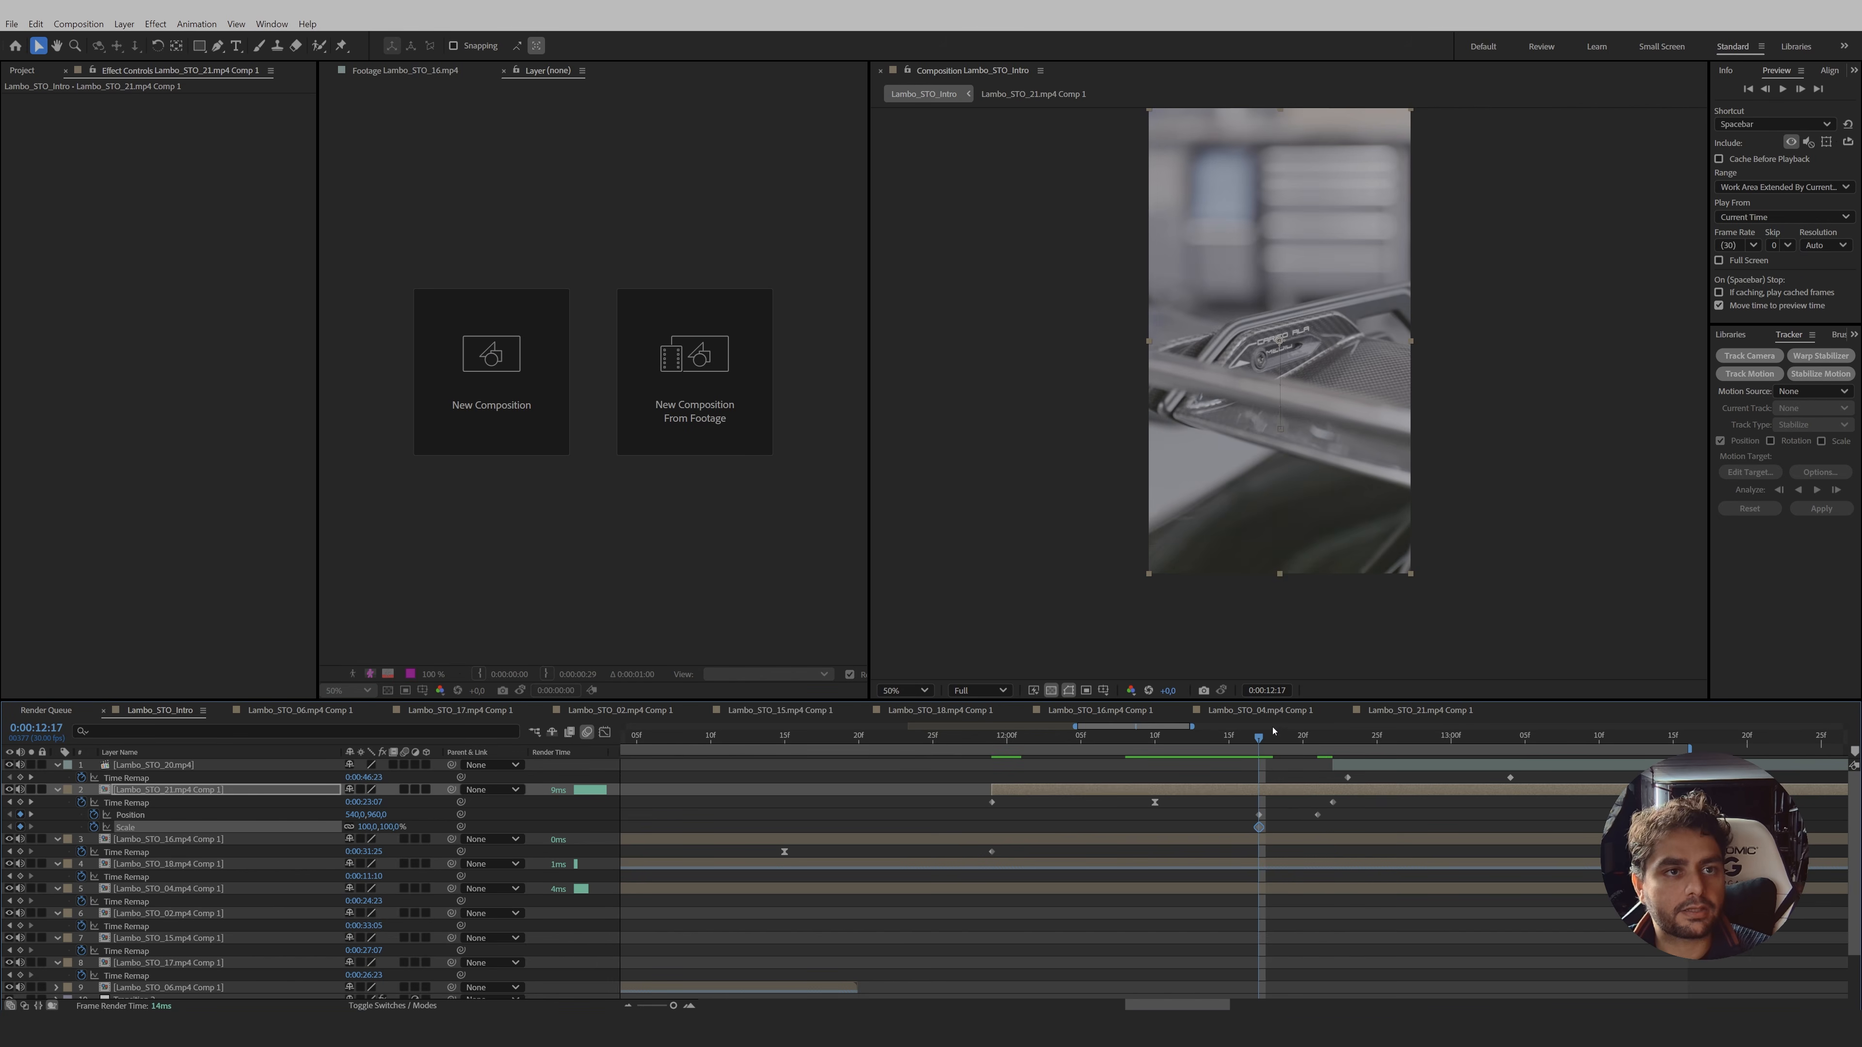
- At 0:00:12:21, enlarge the Lambo_STO_21 comp layer to about 142% and lower it to Position 540, 1336
{"action": "left_click", "coordinate": [1318, 738]}
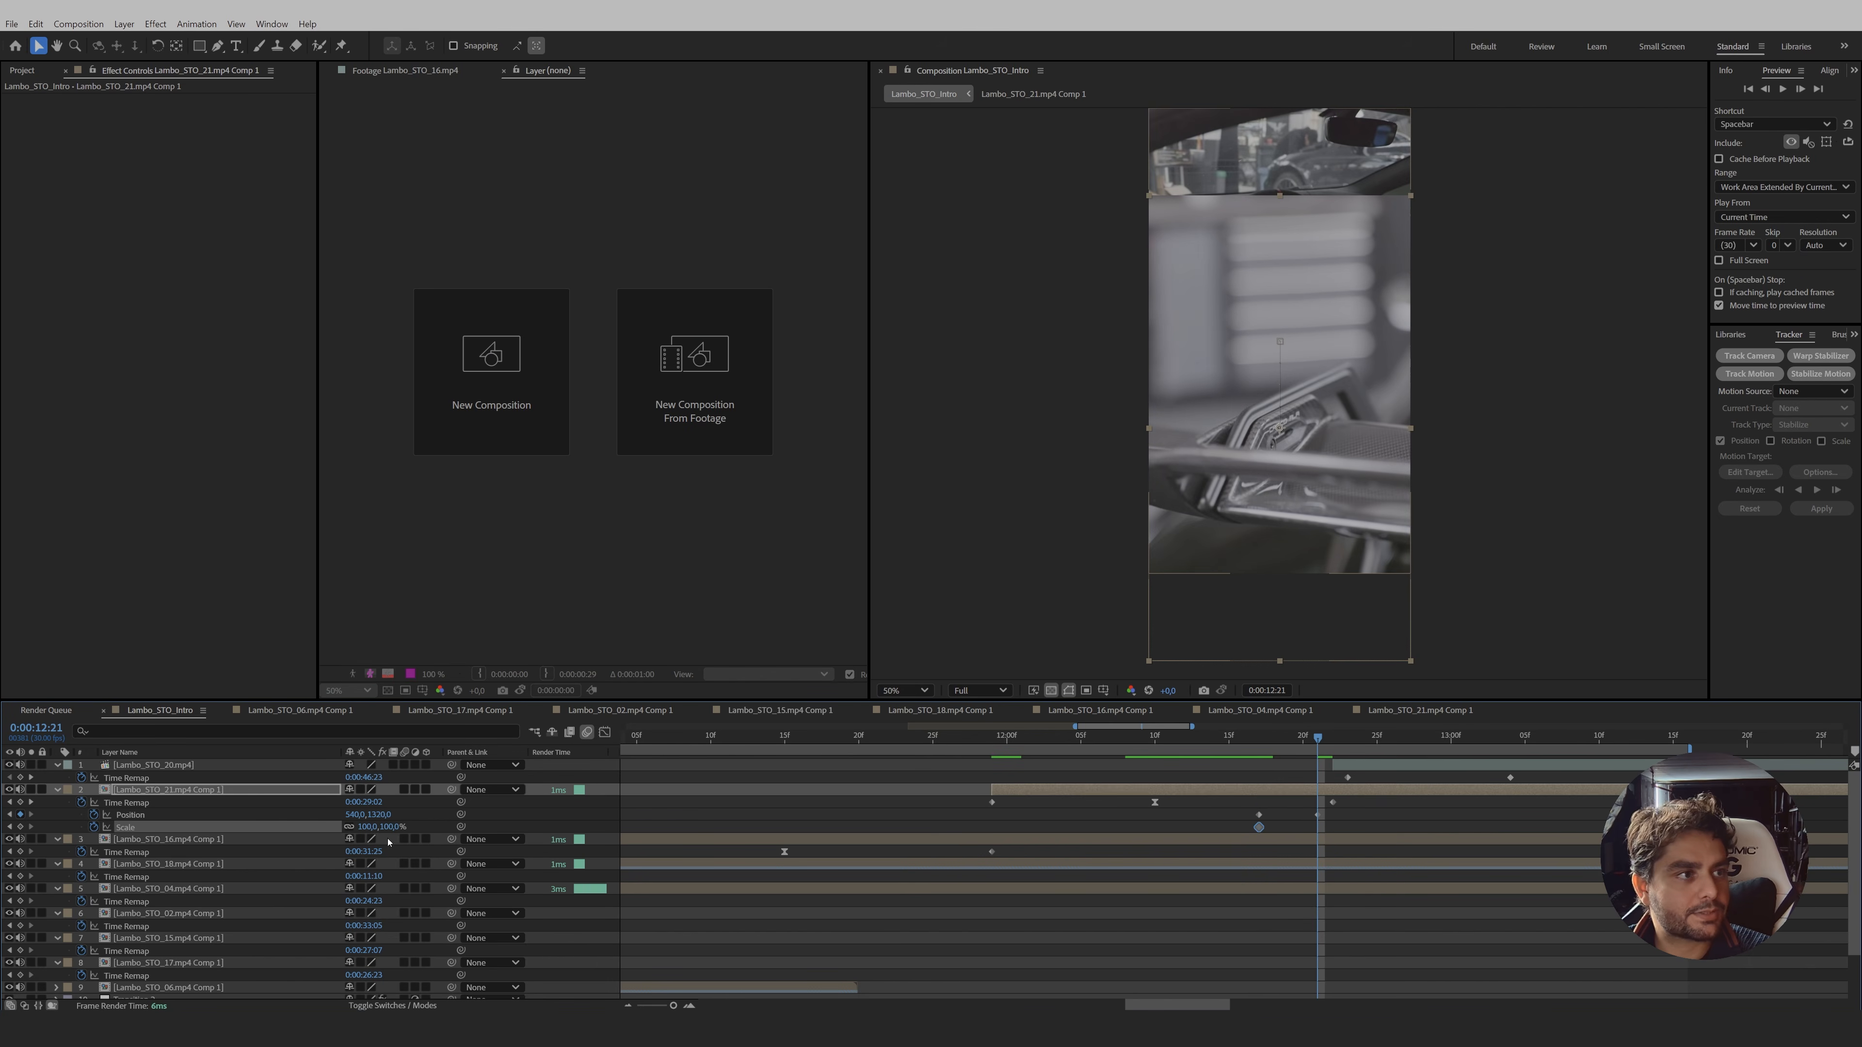
{"action": "left_click_drag", "start_coordinate": [389, 827], "coordinate": [444, 856]}
{"action": "left_click_drag", "start_coordinate": [1279, 251], "coordinate": [1281, 256]}
- Apply Easy Ease to the Lambo_STO_21 layer's Position and Scale keyframes at 0:00:12:17
{"action": "mouse_move", "coordinate": [1317, 740]}
{"action": "left_mouse_down"}
{"action": "mouse_move", "coordinate": [1259, 740]}
{"action": "mouse_move", "coordinate": [1287, 740]}
{"action": "left_mouse_up"}
{"action": "left_click_drag", "start_coordinate": [1279, 807], "coordinate": [1242, 834]}
{"action": "right_click", "coordinate": [1262, 830]}
{"action": "left_click", "coordinate": [1312, 815]}
{"action": "left_click", "coordinate": [1146, 831]}
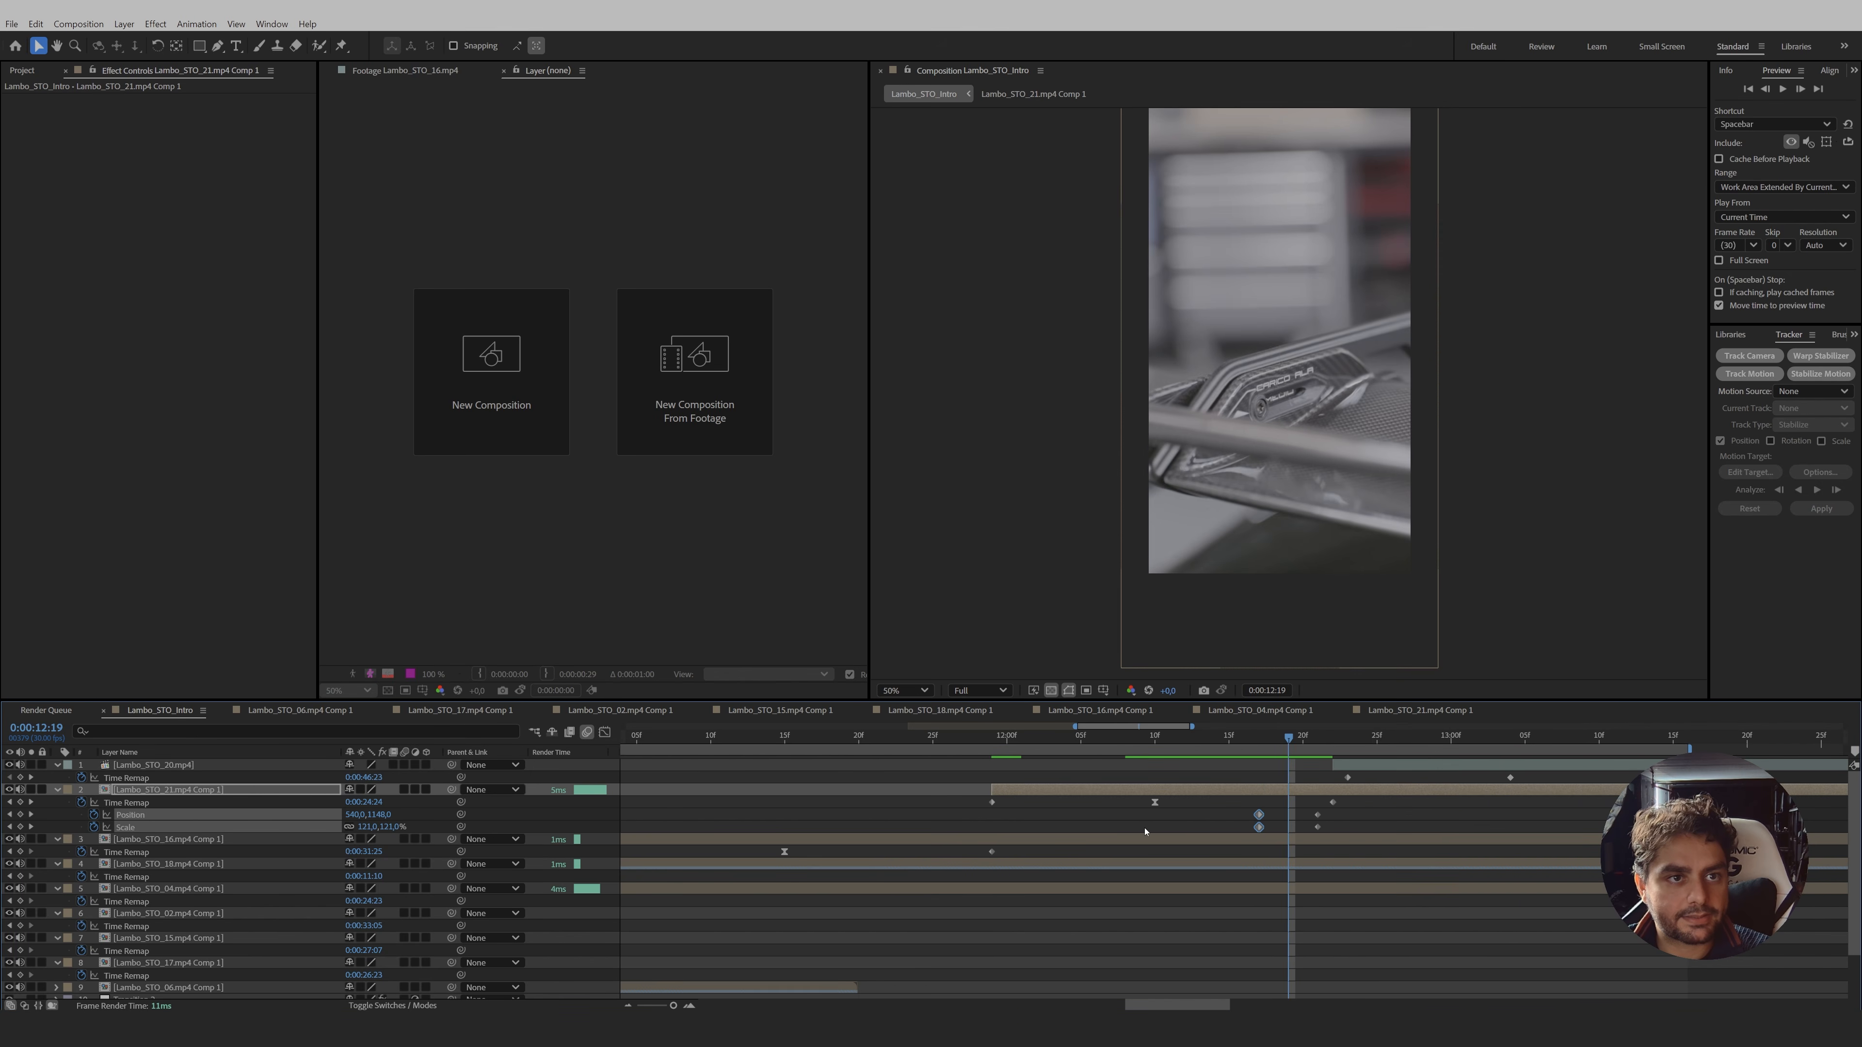
{"action": "right_click", "coordinate": [1258, 827]}
{"action": "mouse_move", "coordinate": [1319, 813]}
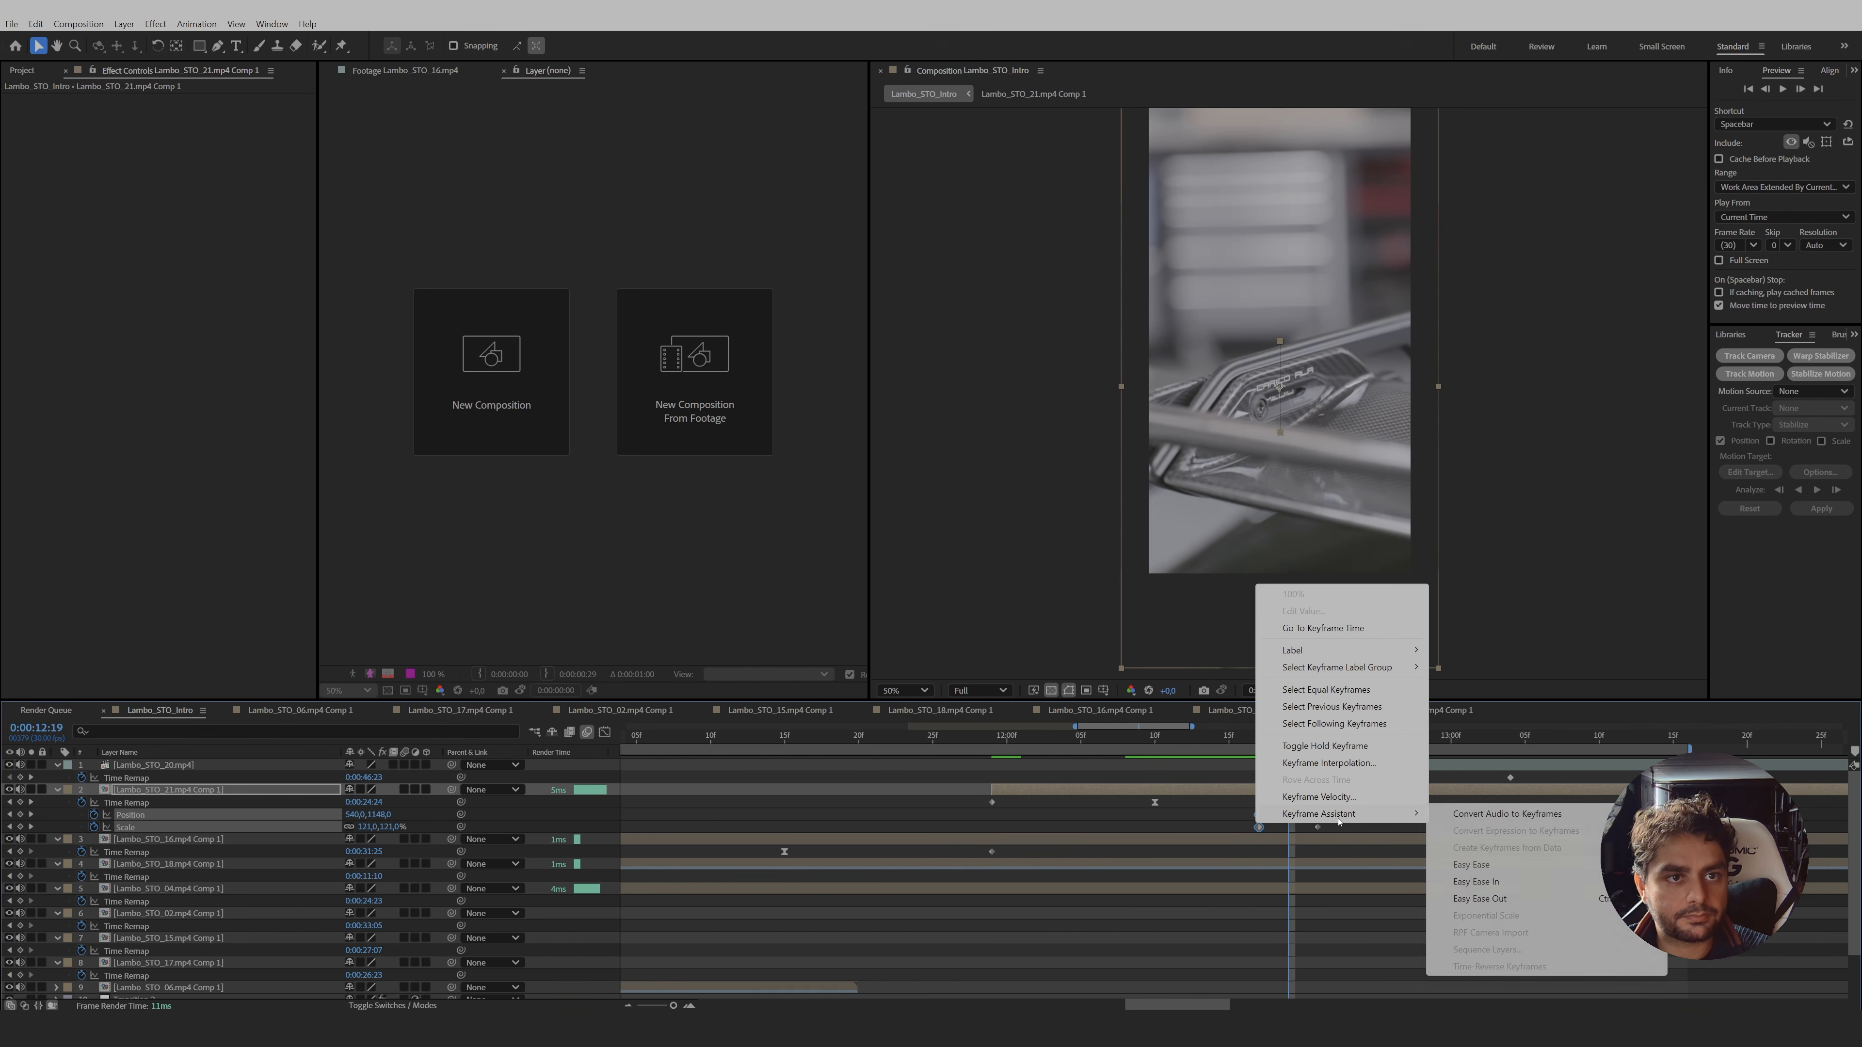
{"action": "left_click", "coordinate": [1471, 864]}
- Reshape the Position and Scale speed curves in the Graph Editor for a slow start and a steep peak near the end
{"action": "left_click", "coordinate": [604, 732]}
{"action": "left_click_drag", "start_coordinate": [1260, 956], "coordinate": [1284, 962]}
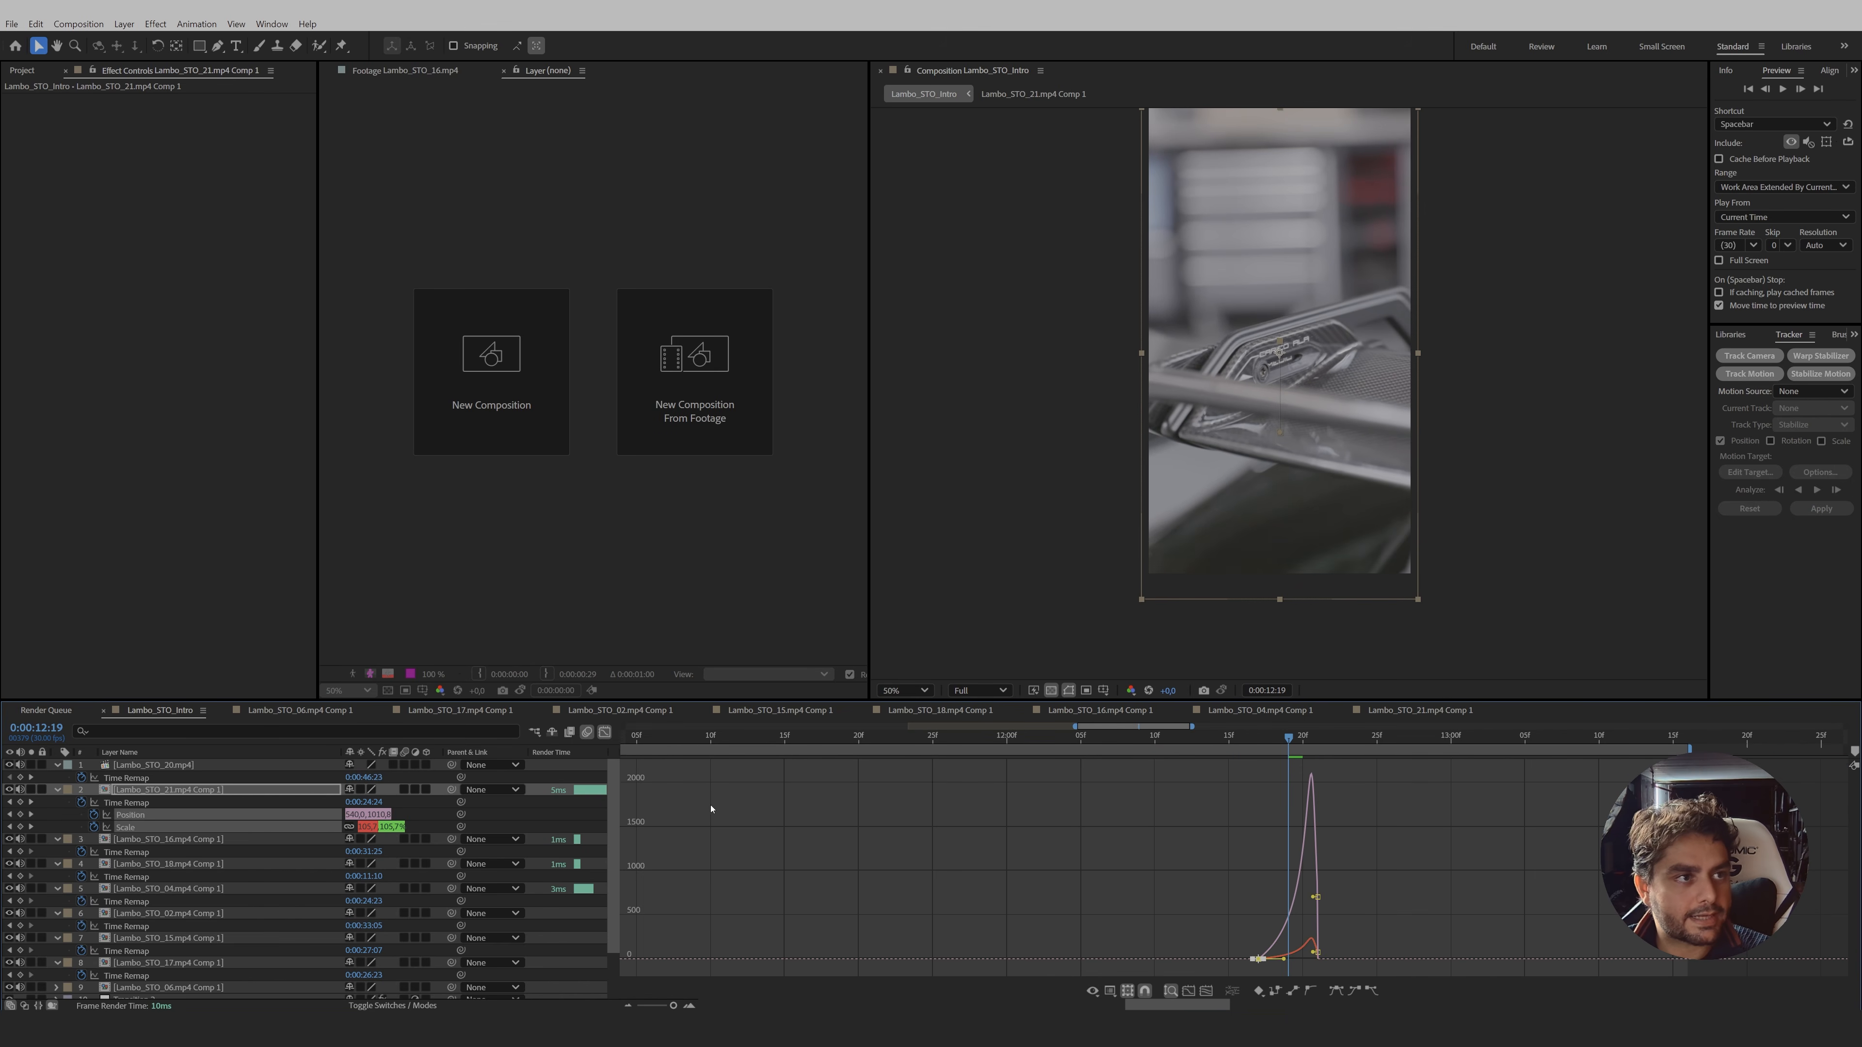
{"action": "key", "text": "shift+F3"}
- Try shifting the ending Position and Scale keyframes one frame later, preview the transition, and move them back to 0:00:12:21
{"action": "left_click_drag", "start_coordinate": [1322, 834], "coordinate": [1329, 833]}
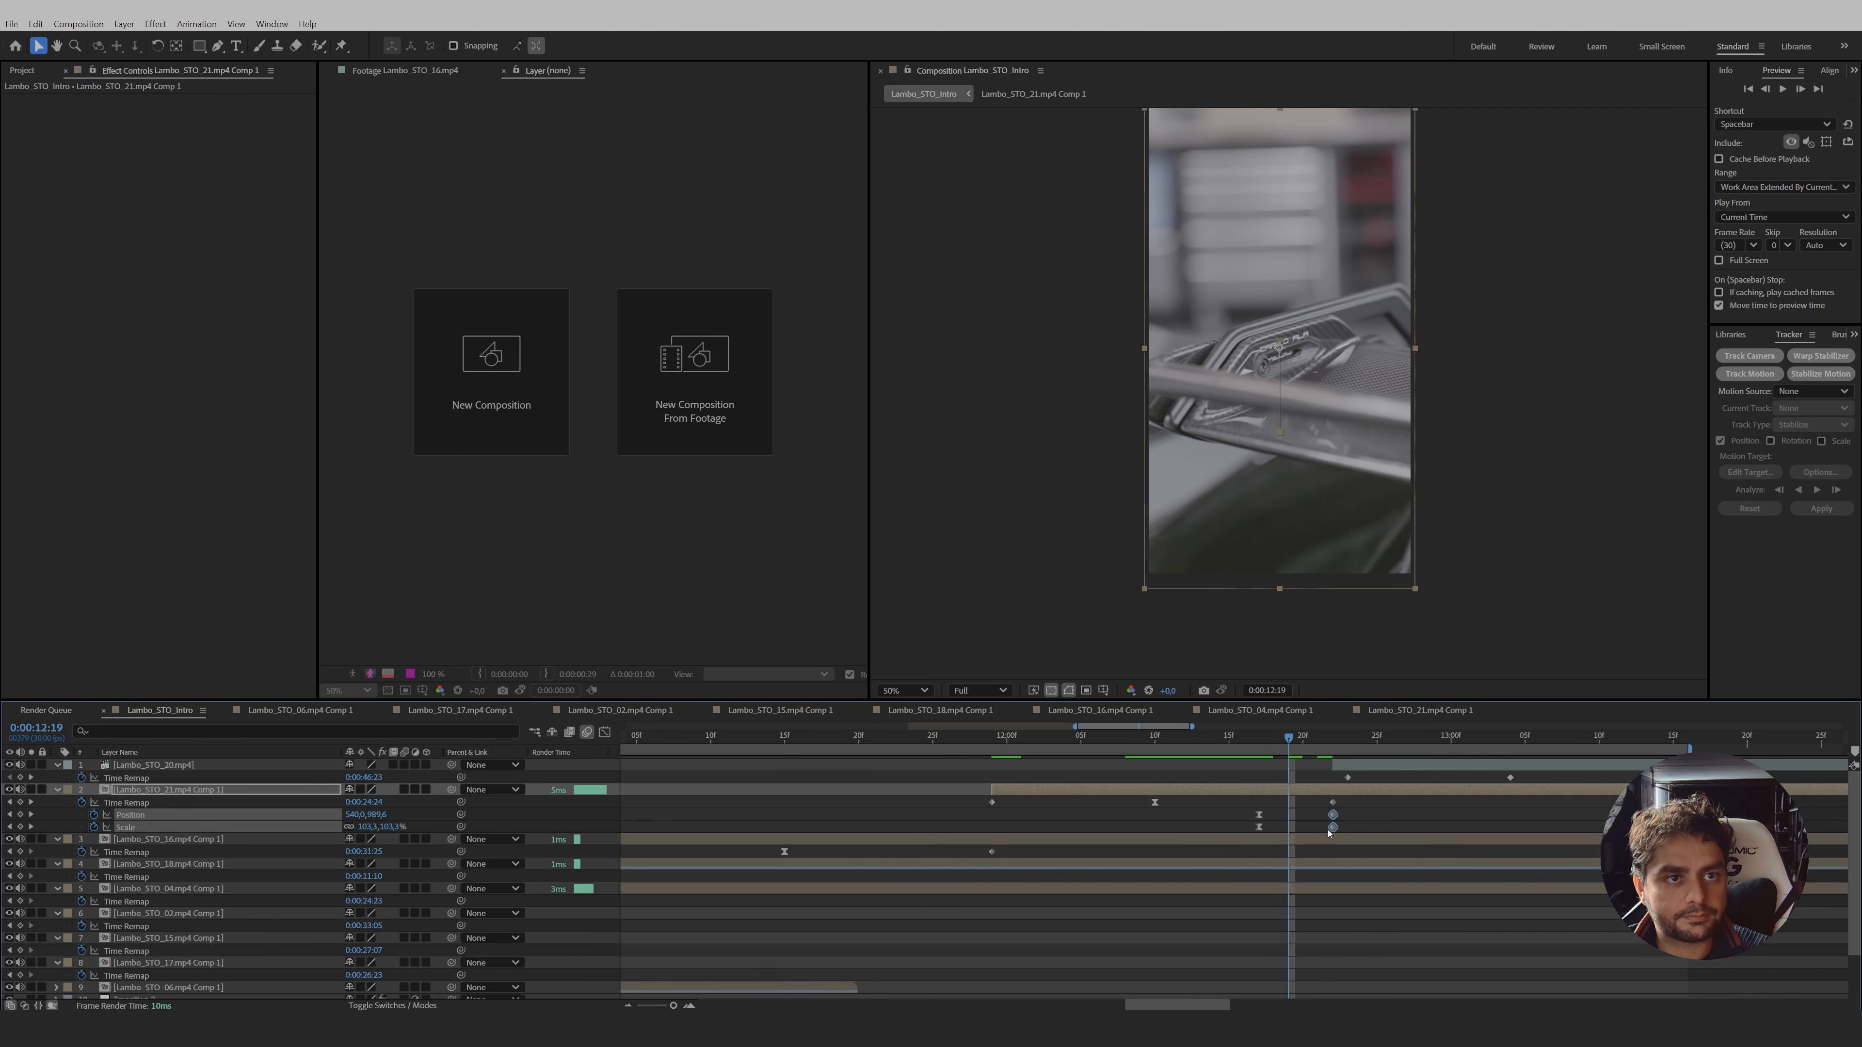
{"action": "left_click", "coordinate": [1378, 826]}
{"action": "key", "text": "space"}
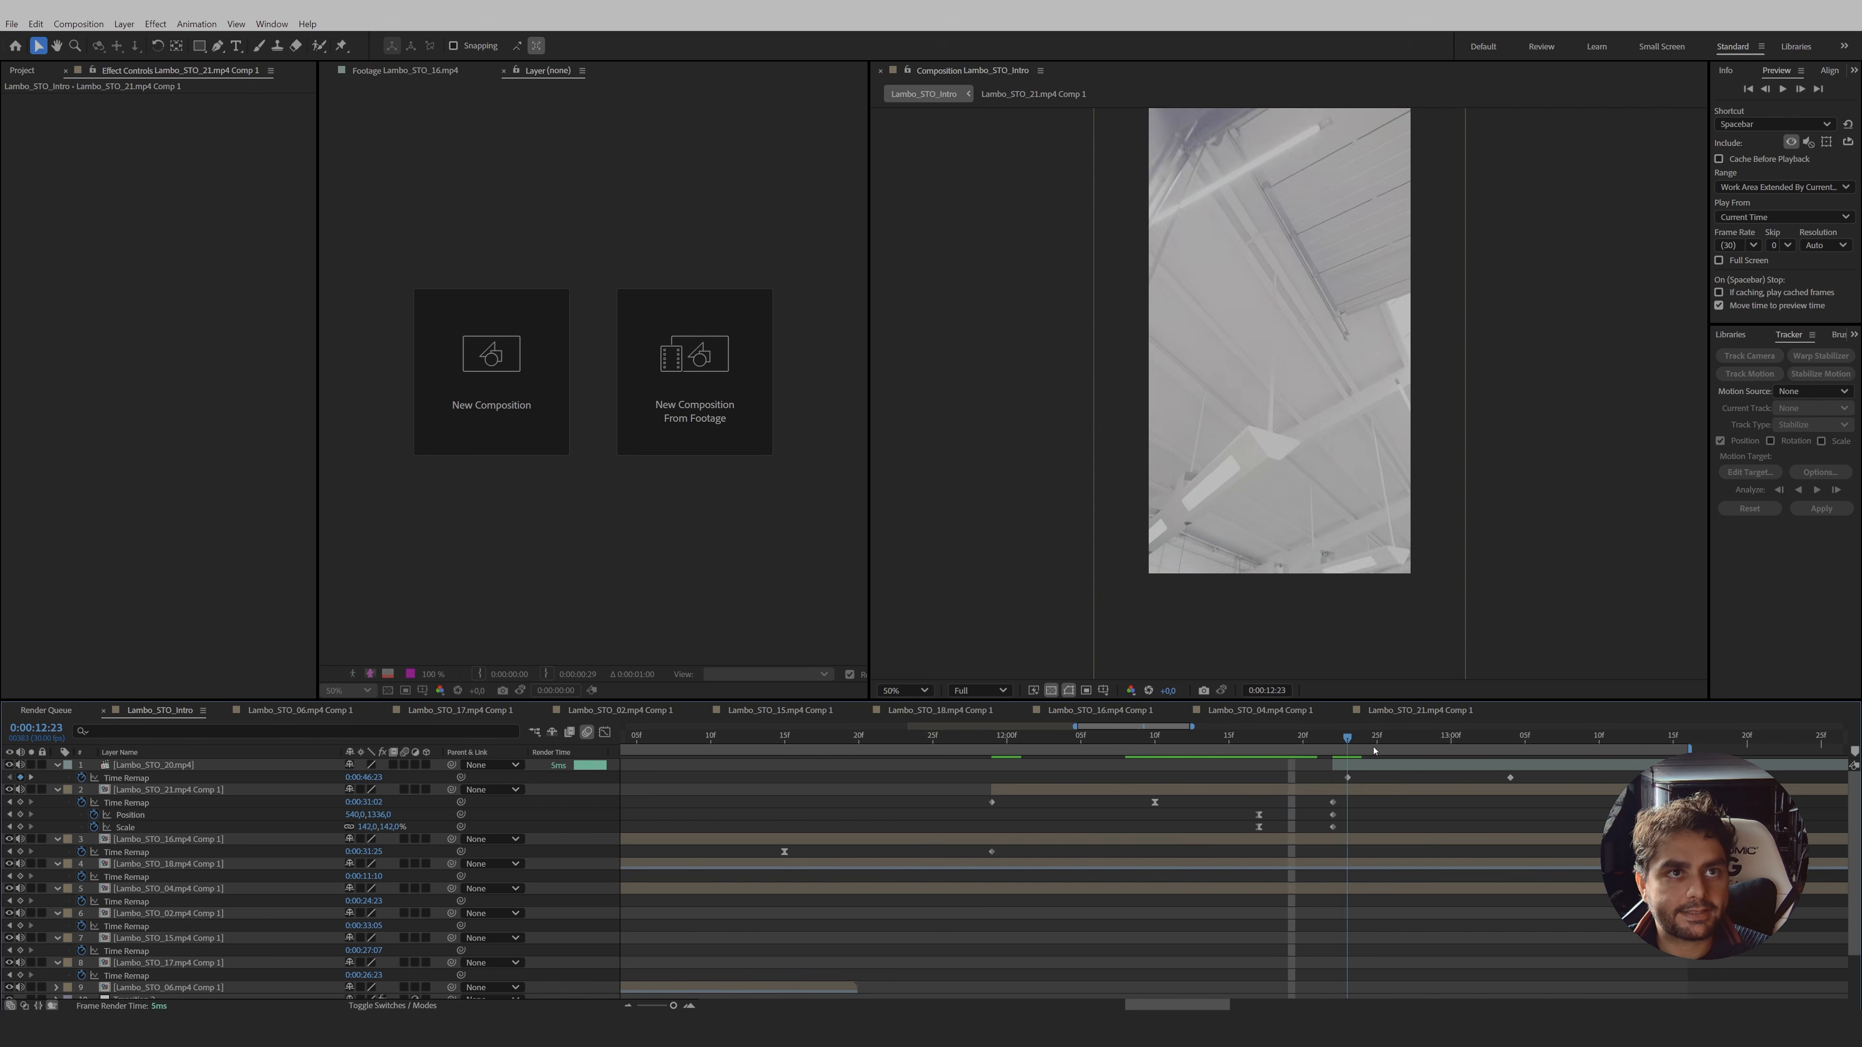
{"action": "left_click_drag", "start_coordinate": [1327, 751], "coordinate": [1285, 758]}
{"action": "mouse_move", "coordinate": [1317, 759]}
{"action": "left_mouse_down"}
{"action": "mouse_move", "coordinate": [1280, 774]}
{"action": "mouse_move", "coordinate": [1319, 786]}
{"action": "left_mouse_up"}
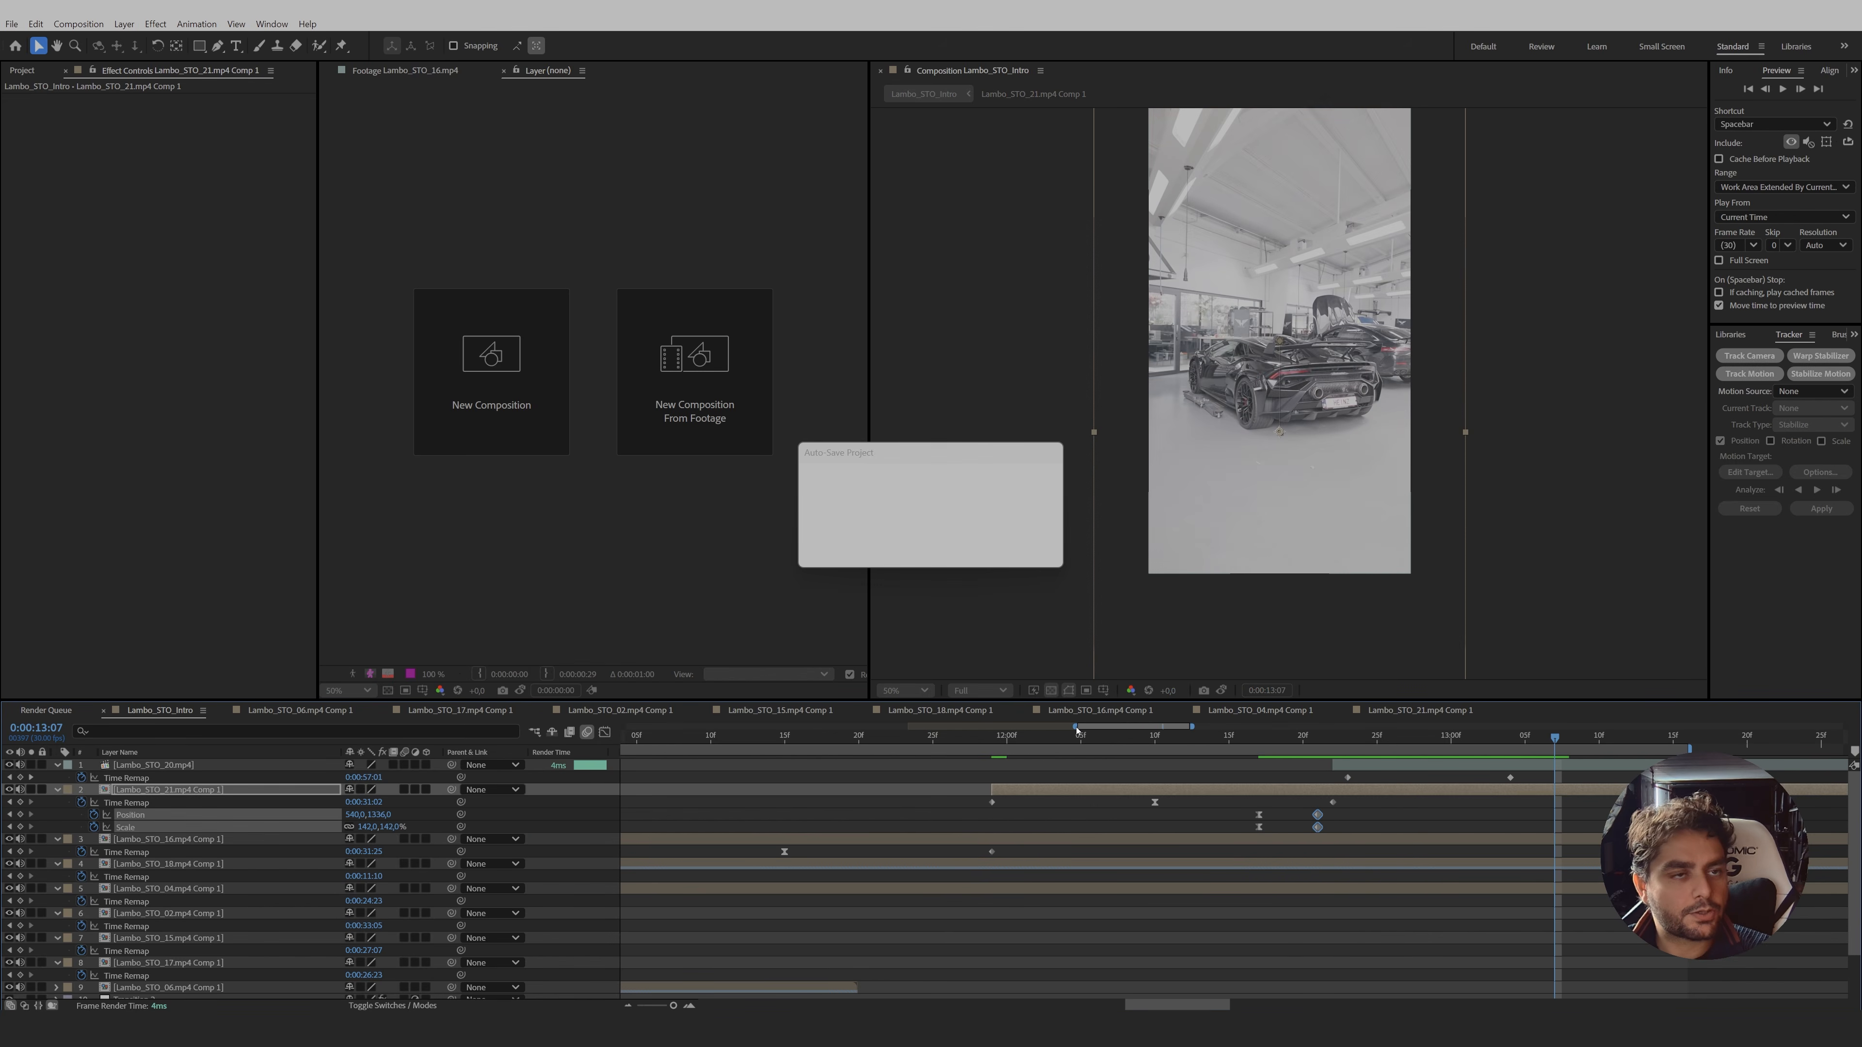
- Pre-compose the Lambo_STO_17 comp layer, moving all attributes into the new composition and matching its duration to the layer's span
{"action": "left_click_drag", "start_coordinate": [1076, 730], "coordinate": [667, 727]}
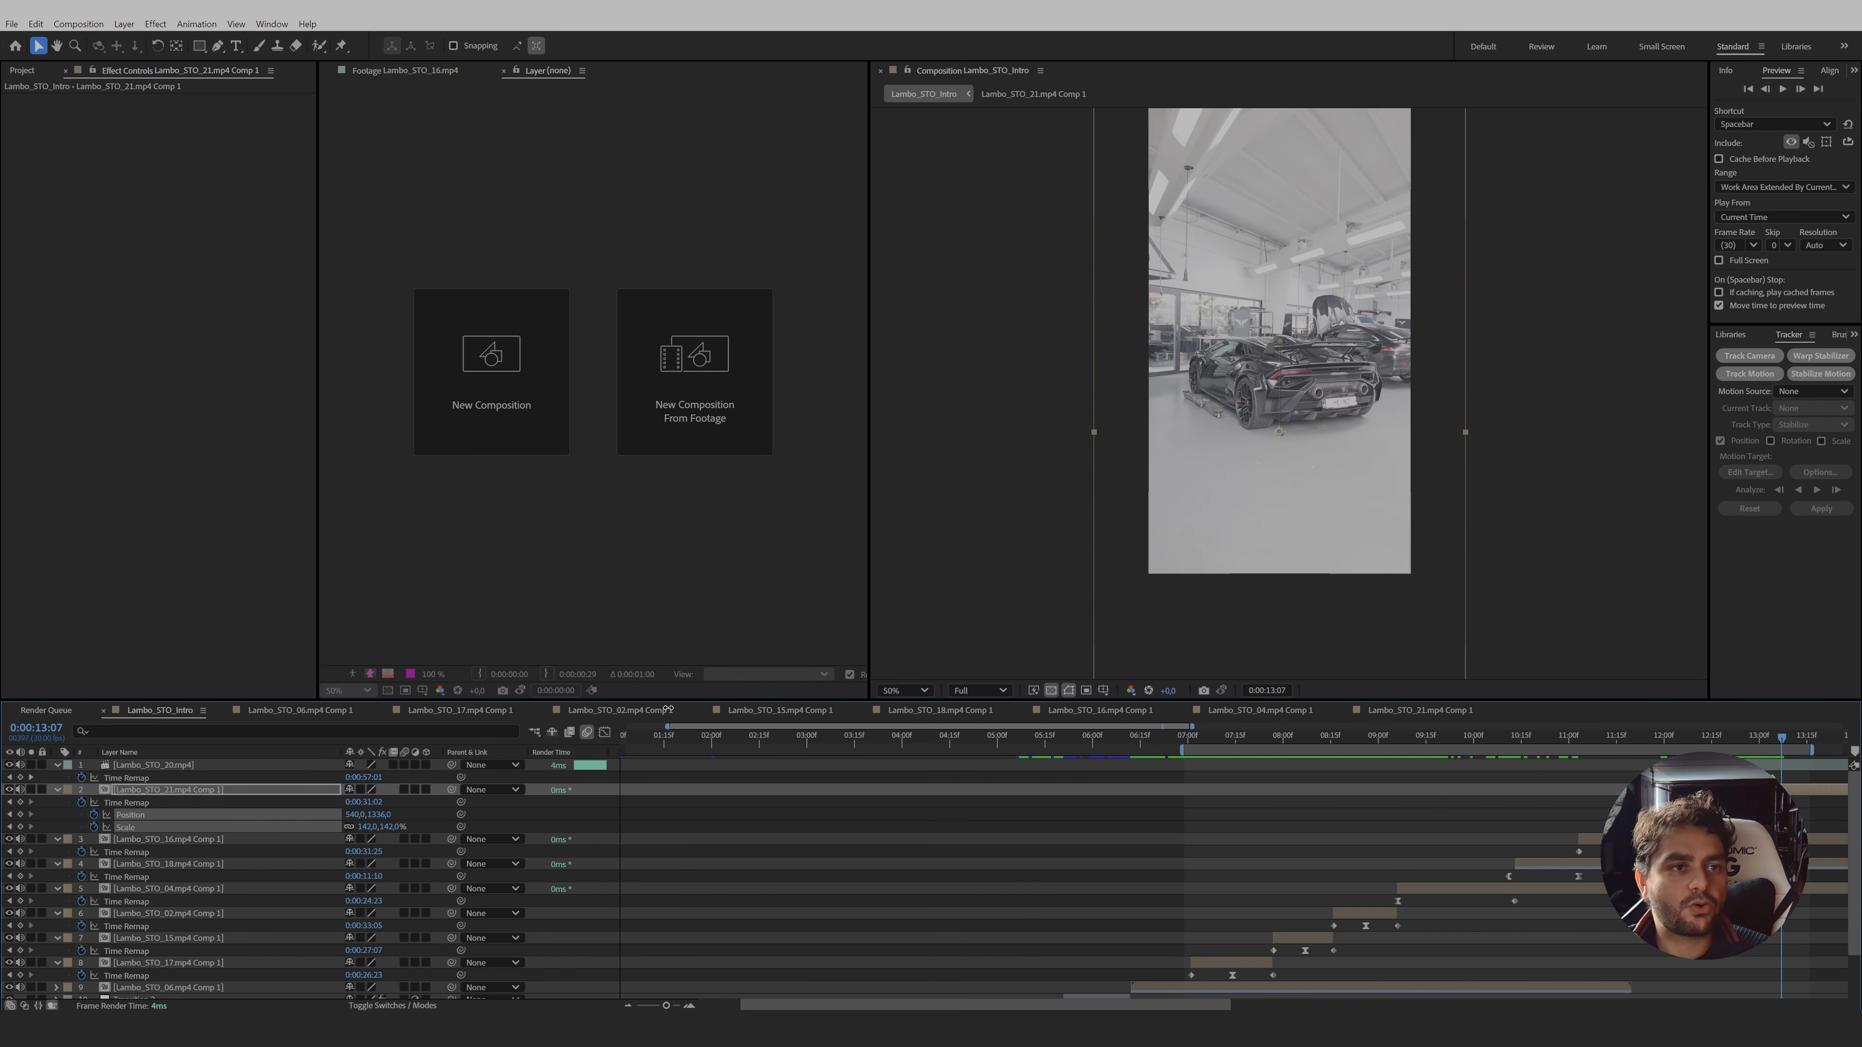
{"action": "left_click_drag", "start_coordinate": [1194, 728], "coordinate": [1368, 729]}
{"action": "left_click_drag", "start_coordinate": [1067, 741], "coordinate": [1022, 763]}
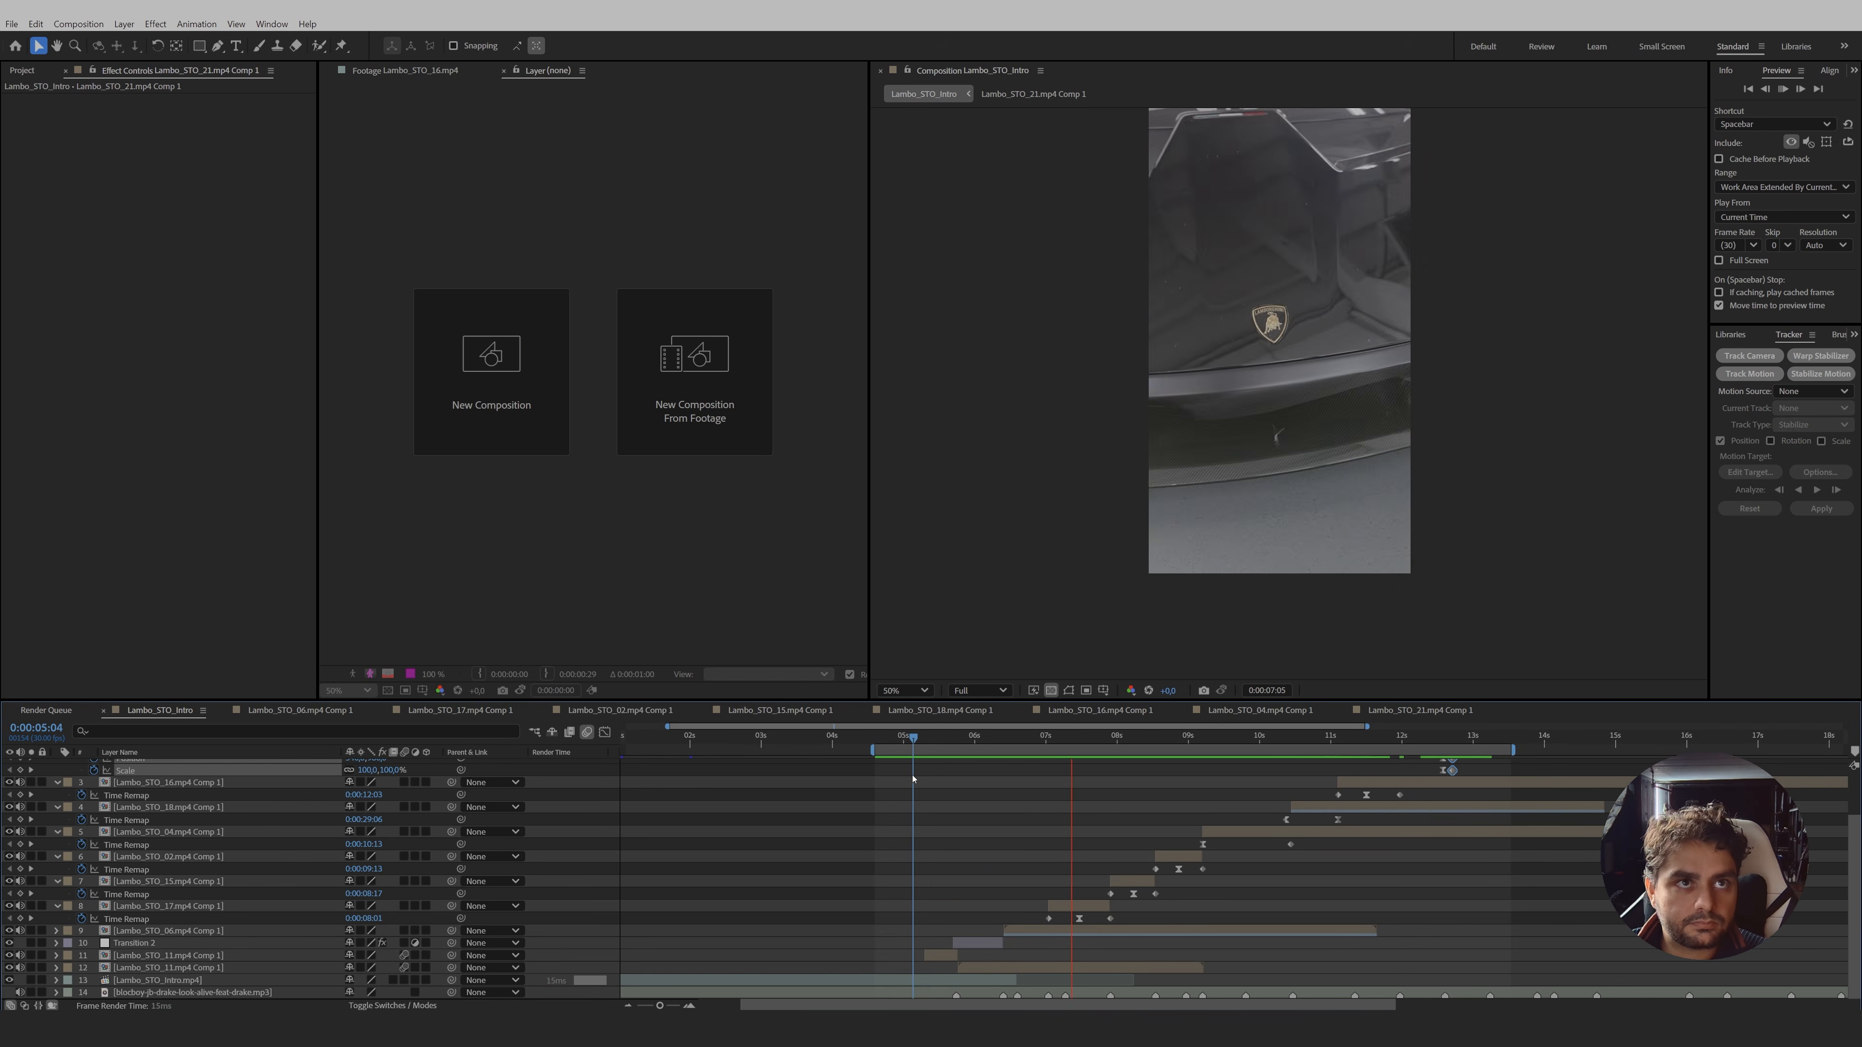
{"action": "left_click_drag", "start_coordinate": [988, 743], "coordinate": [1099, 820]}
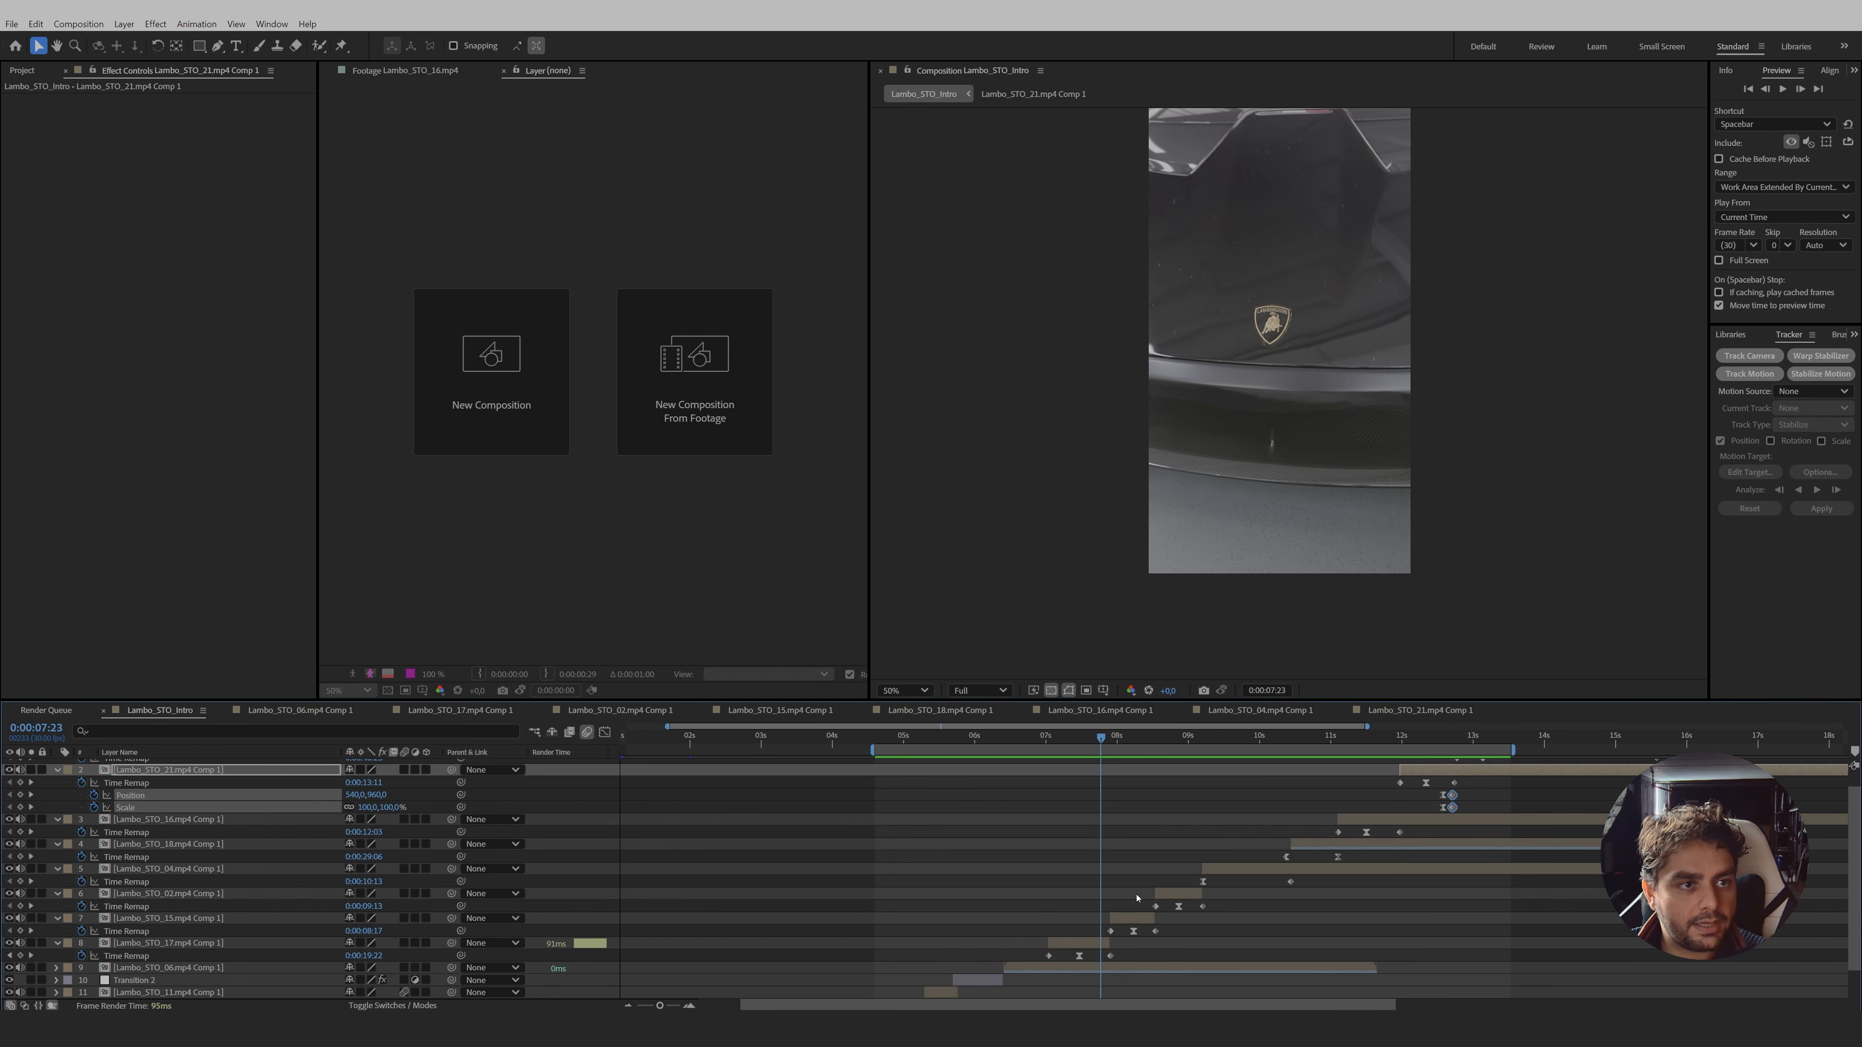
{"action": "scroll", "coordinate": [1134, 904], "scroll_direction": "up", "scroll_amount": 5}
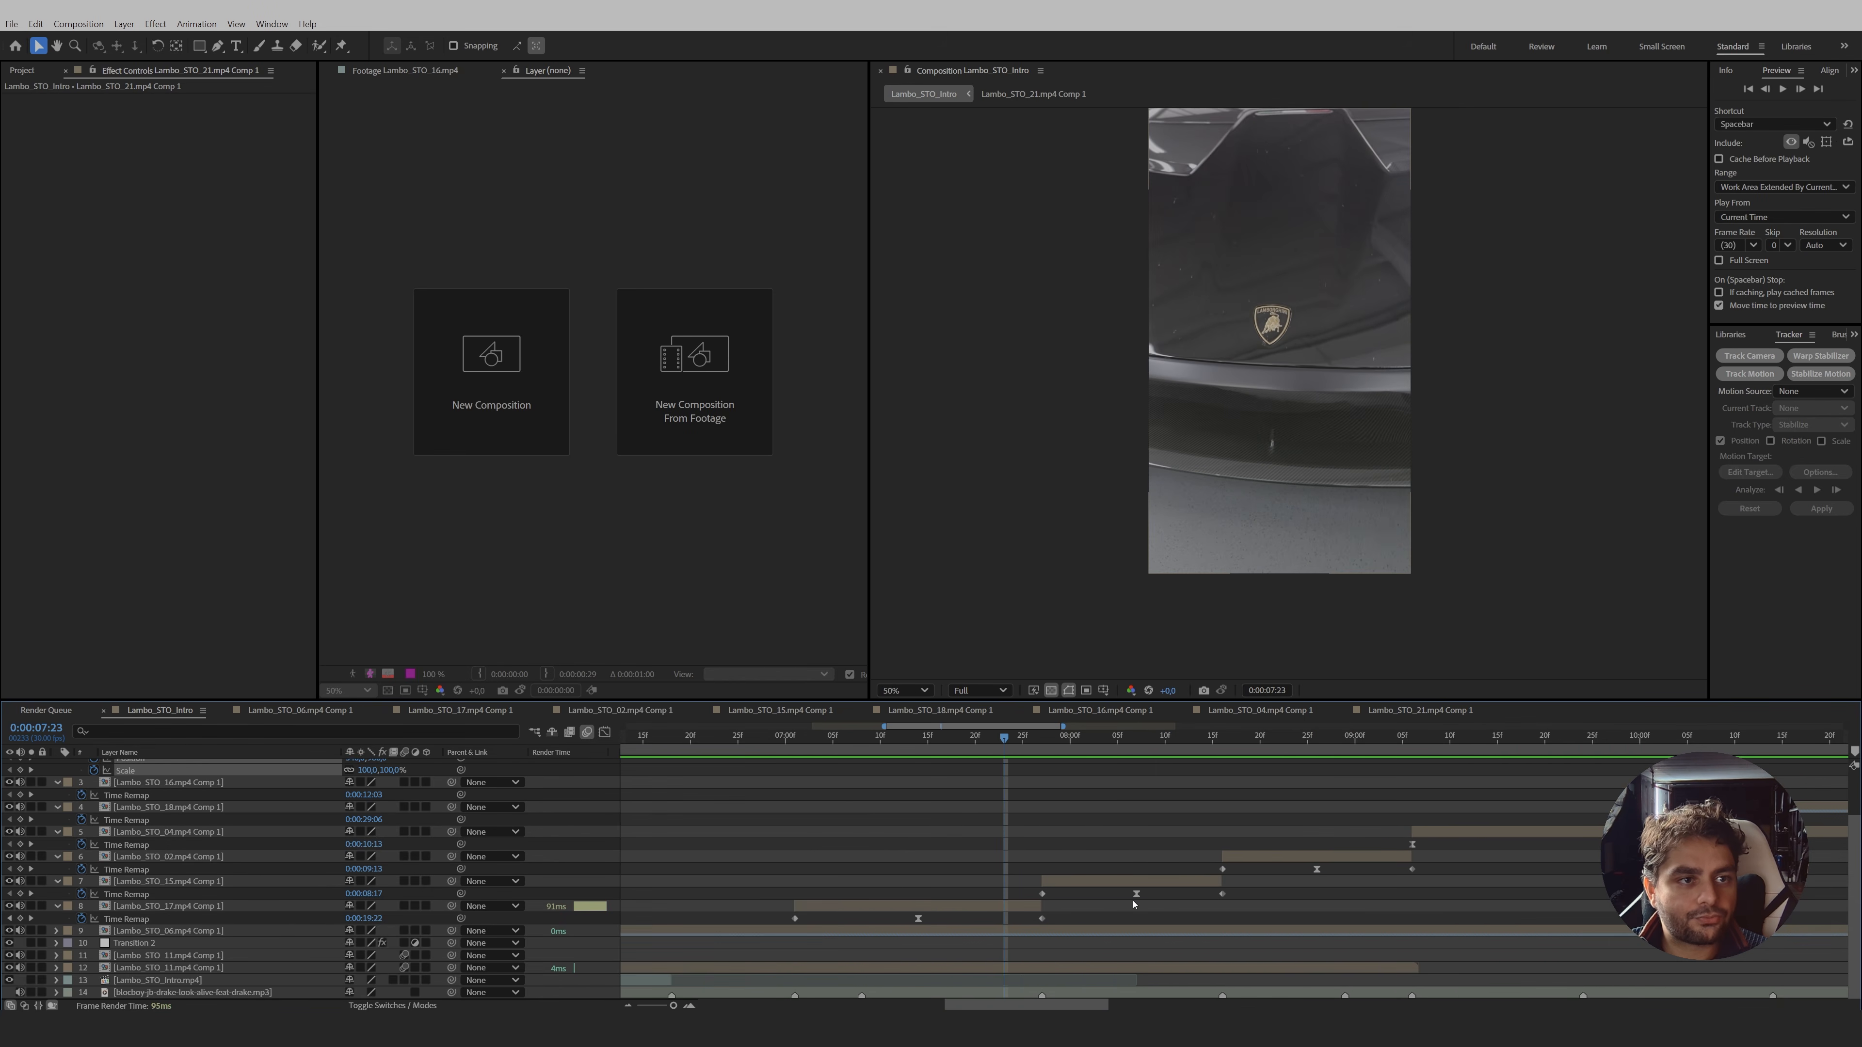
{"action": "left_click", "coordinate": [1034, 910]}
{"action": "mouse_move", "coordinate": [1007, 739]}
{"action": "left_mouse_down"}
{"action": "mouse_move", "coordinate": [1039, 766]}
{"action": "mouse_move", "coordinate": [1016, 773]}
{"action": "left_mouse_up"}
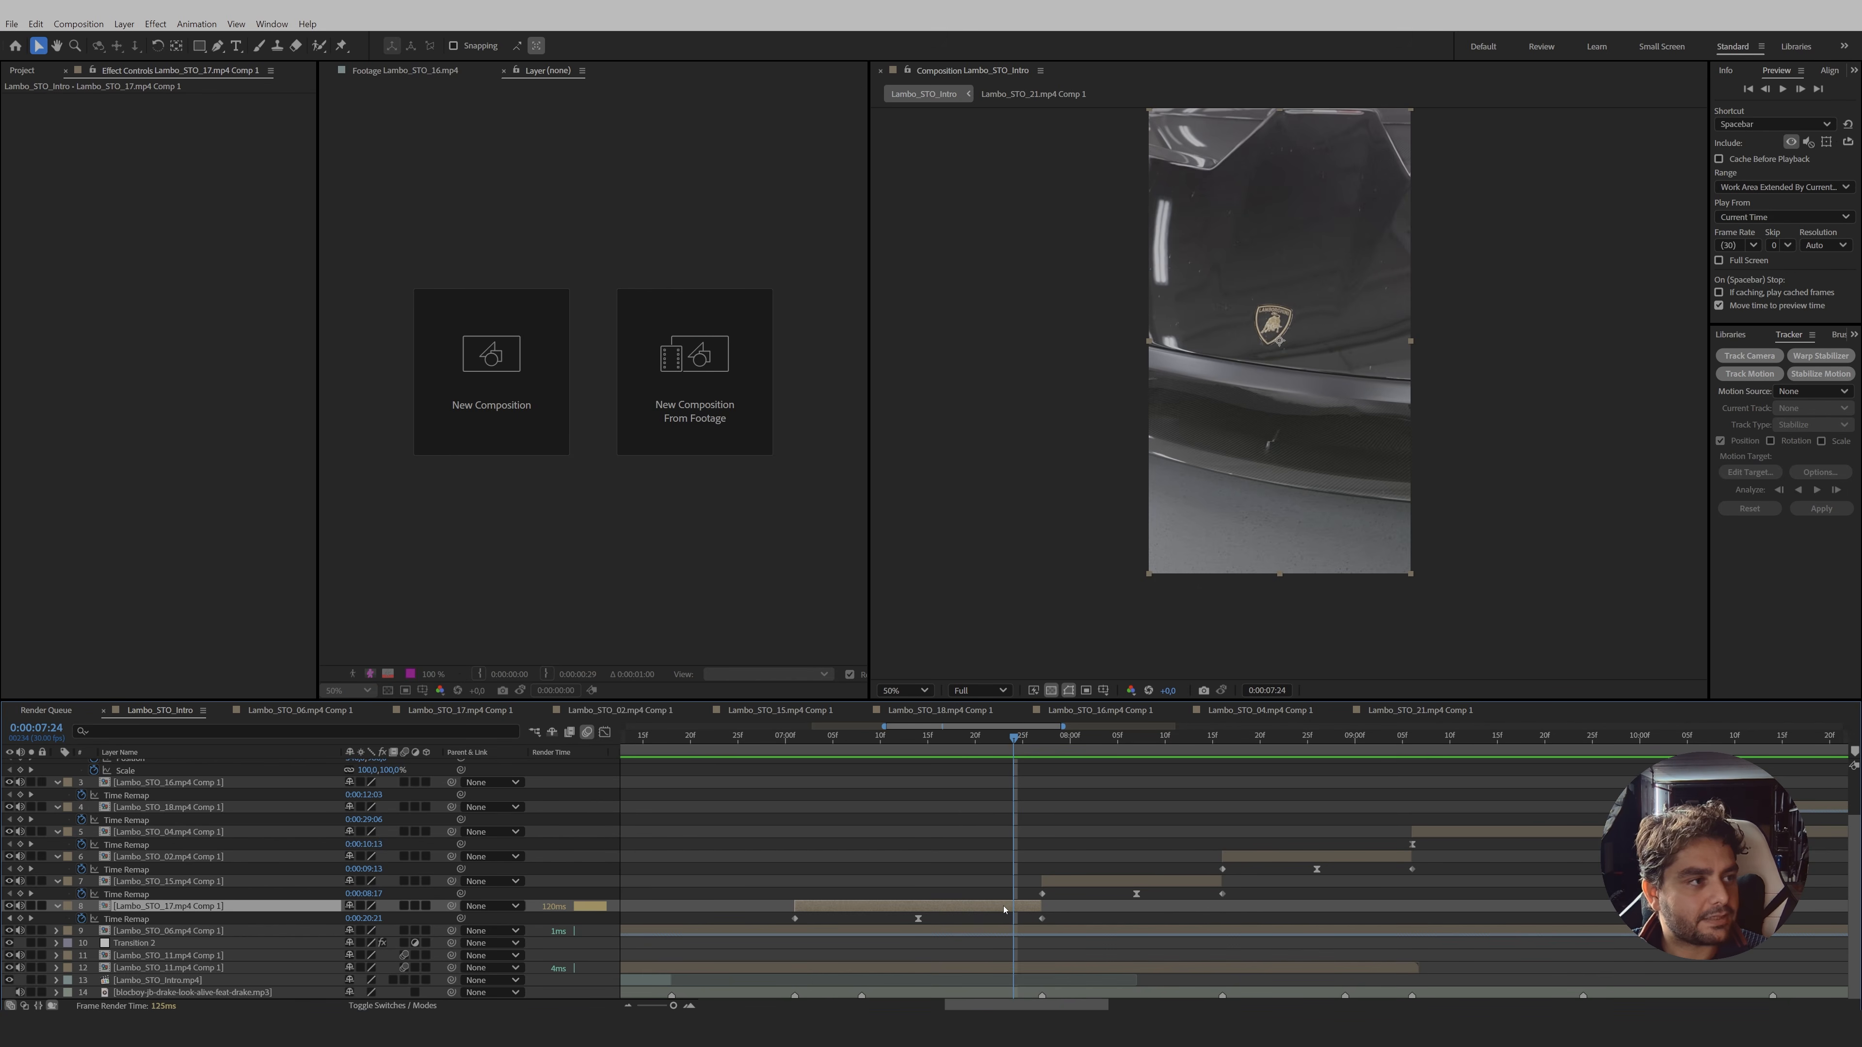
{"action": "key", "text": "ctrl+shift+c"}
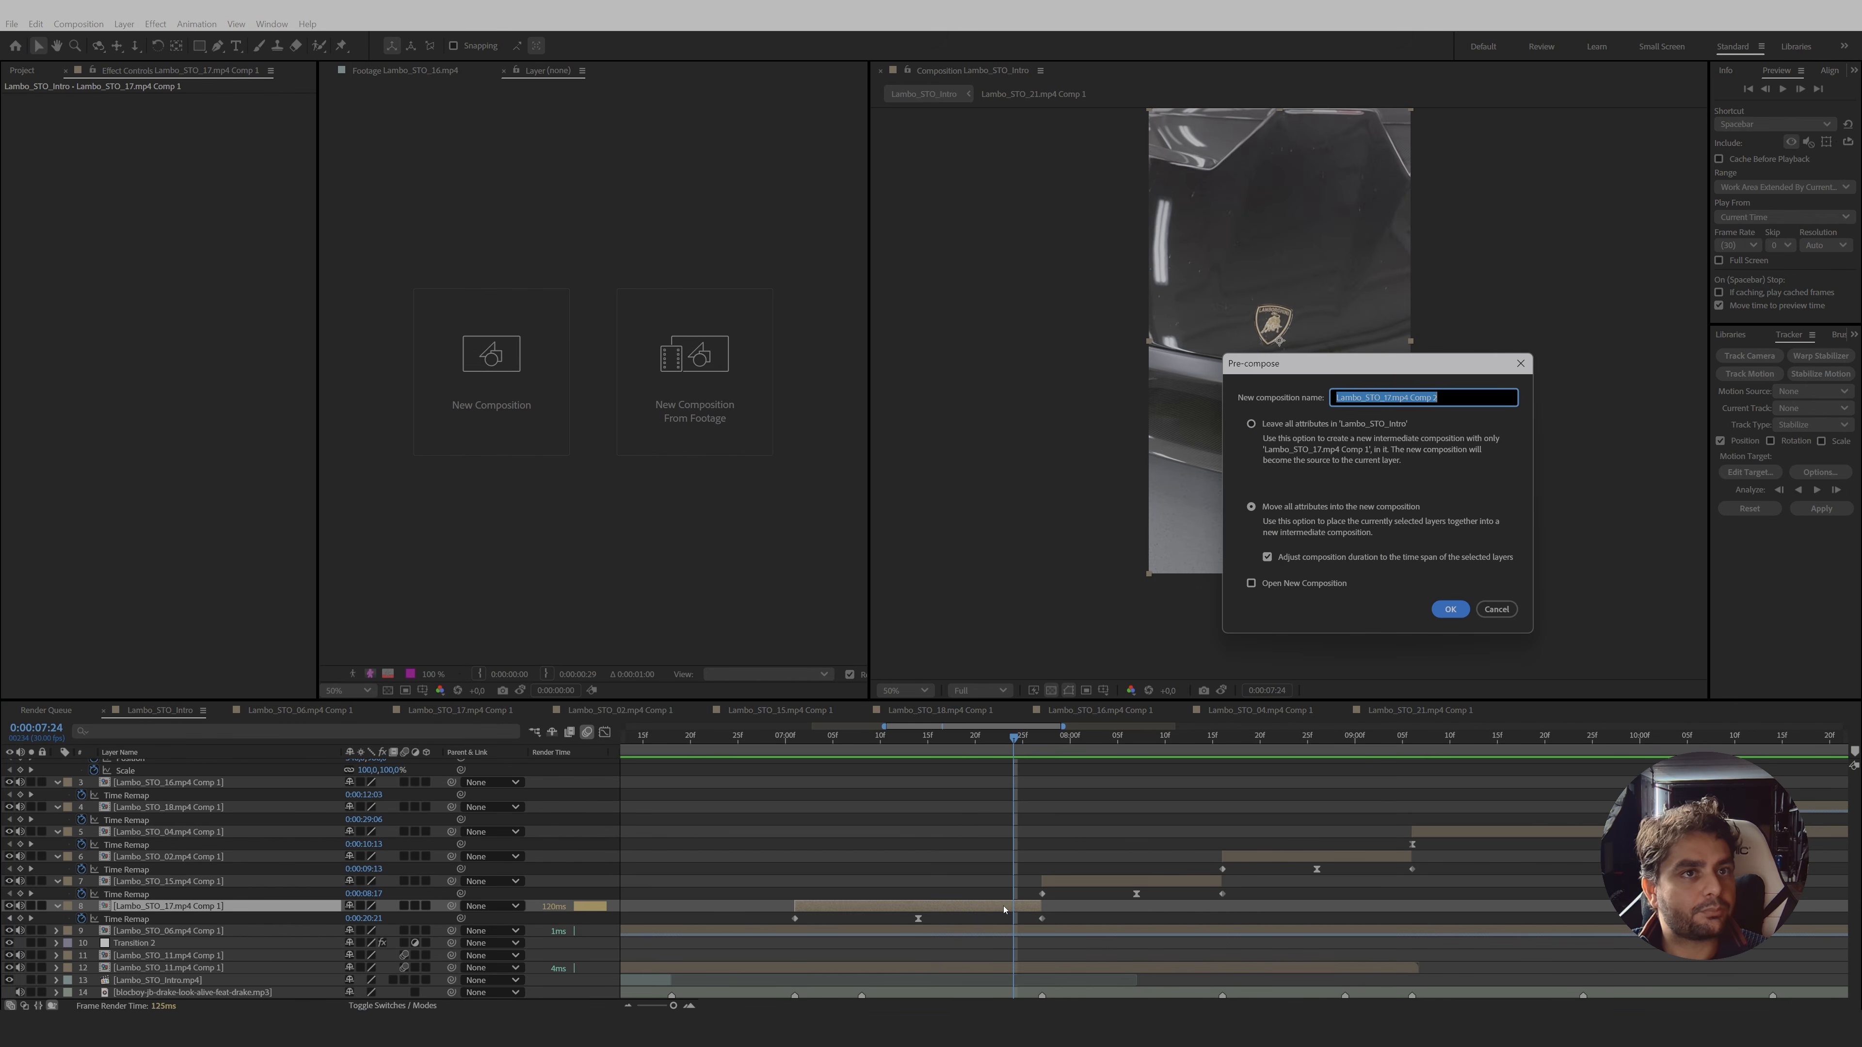
{"action": "left_click", "coordinate": [1449, 609]}
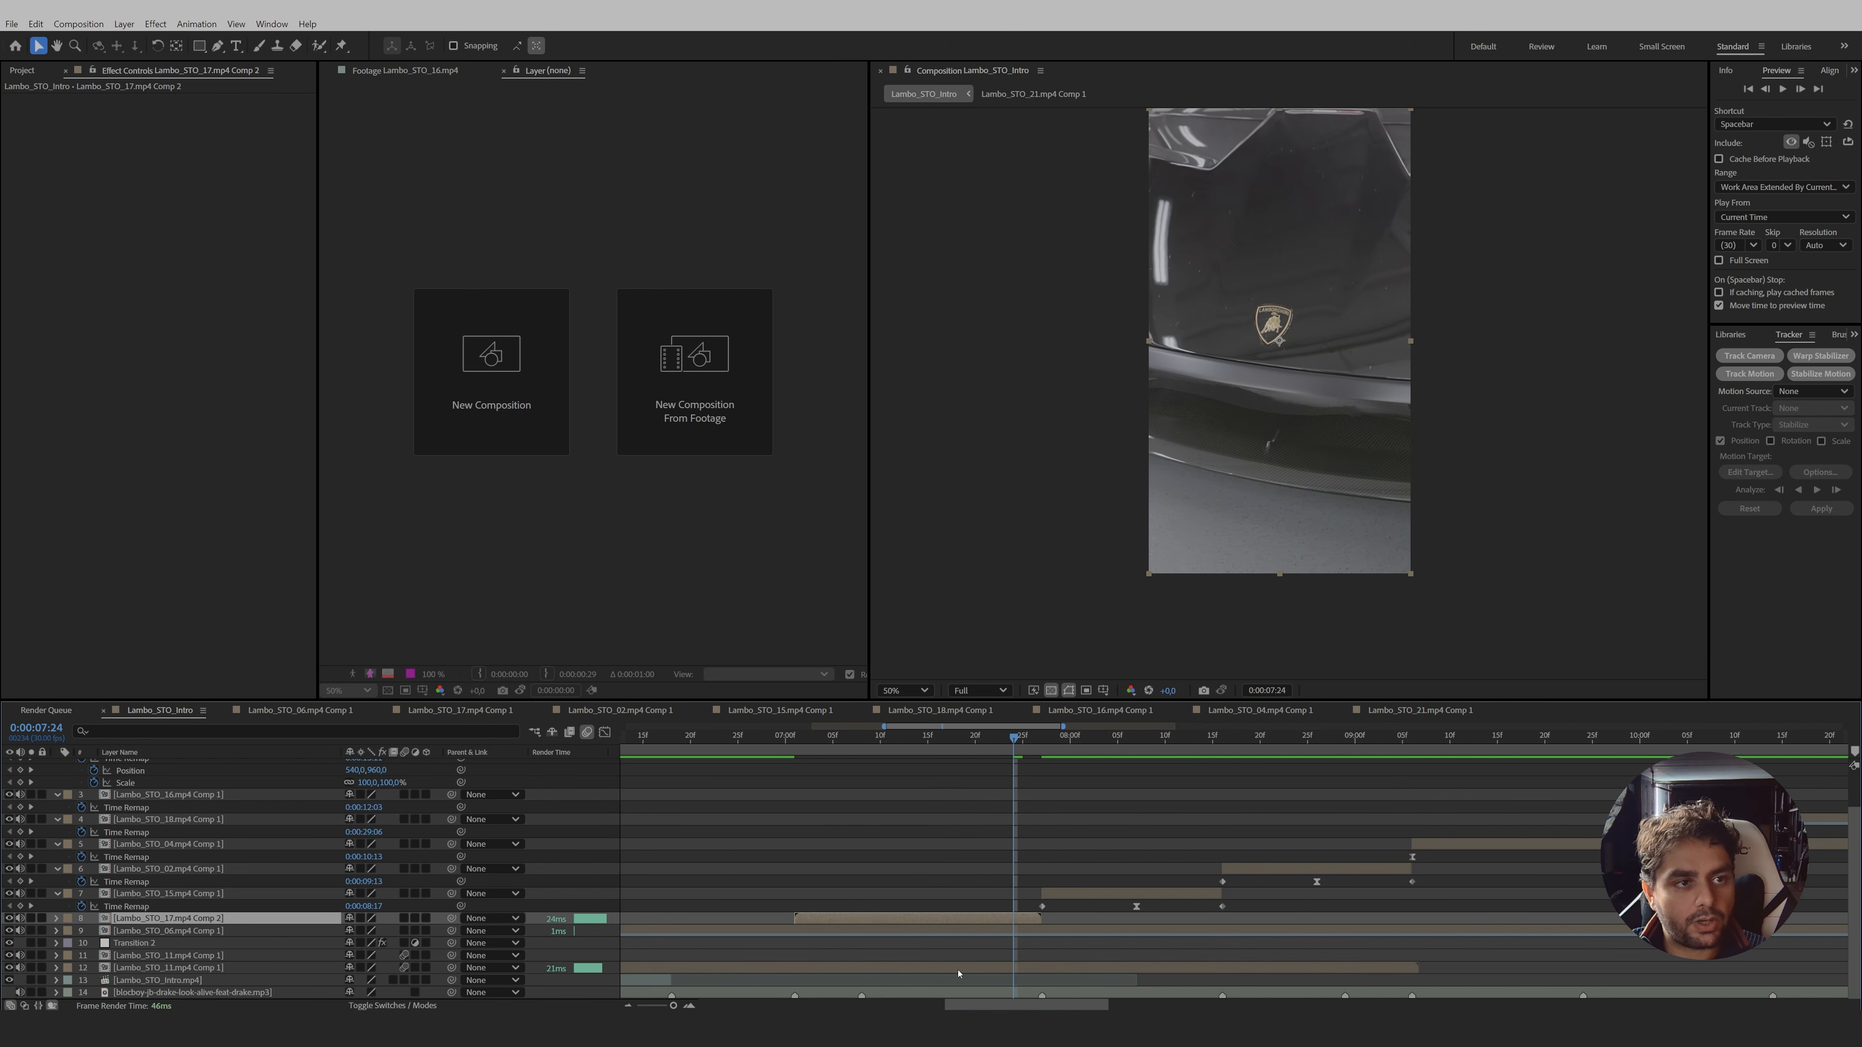
- Duplicate the pre-composed Lambo_STO_17 layer and apply Freeze Frame to the upper copy at 0:00:07:24
{"action": "key", "text": "ctrl+d"}
{"action": "right_click", "coordinate": [1011, 920]}
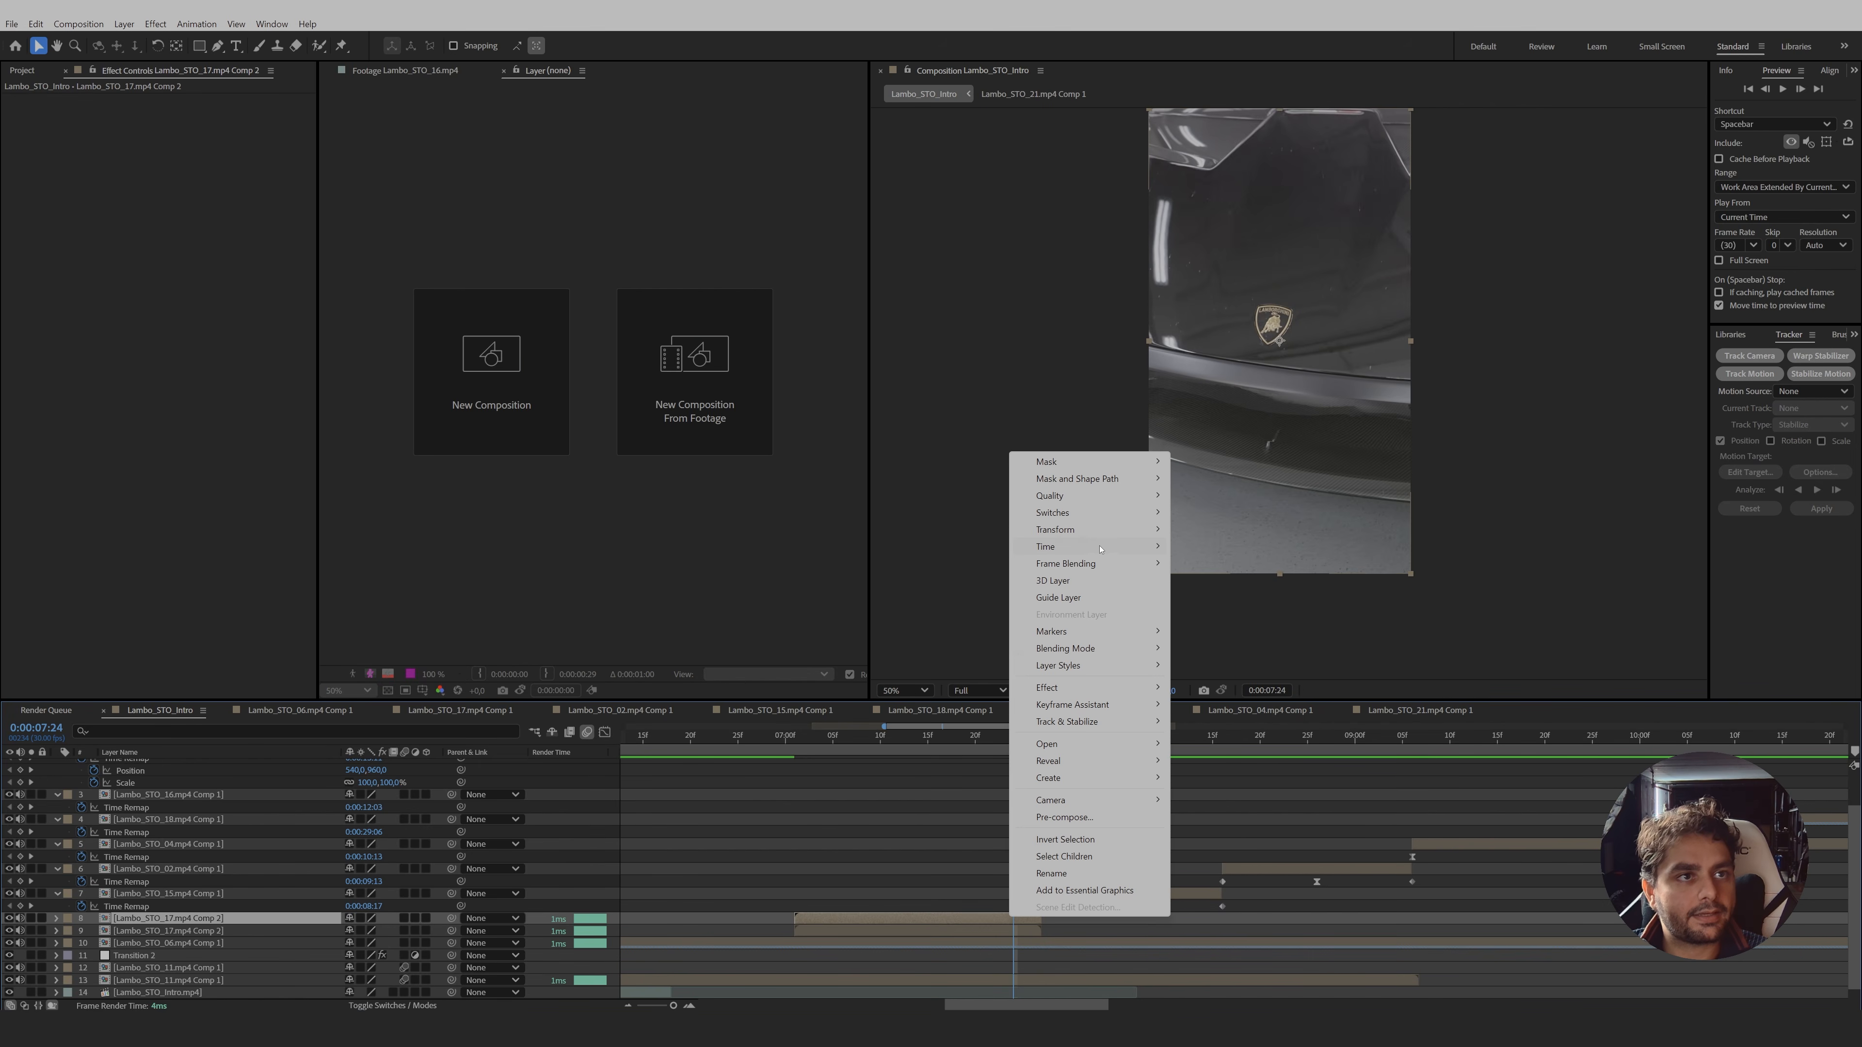
{"action": "mouse_move", "coordinate": [1087, 549]}
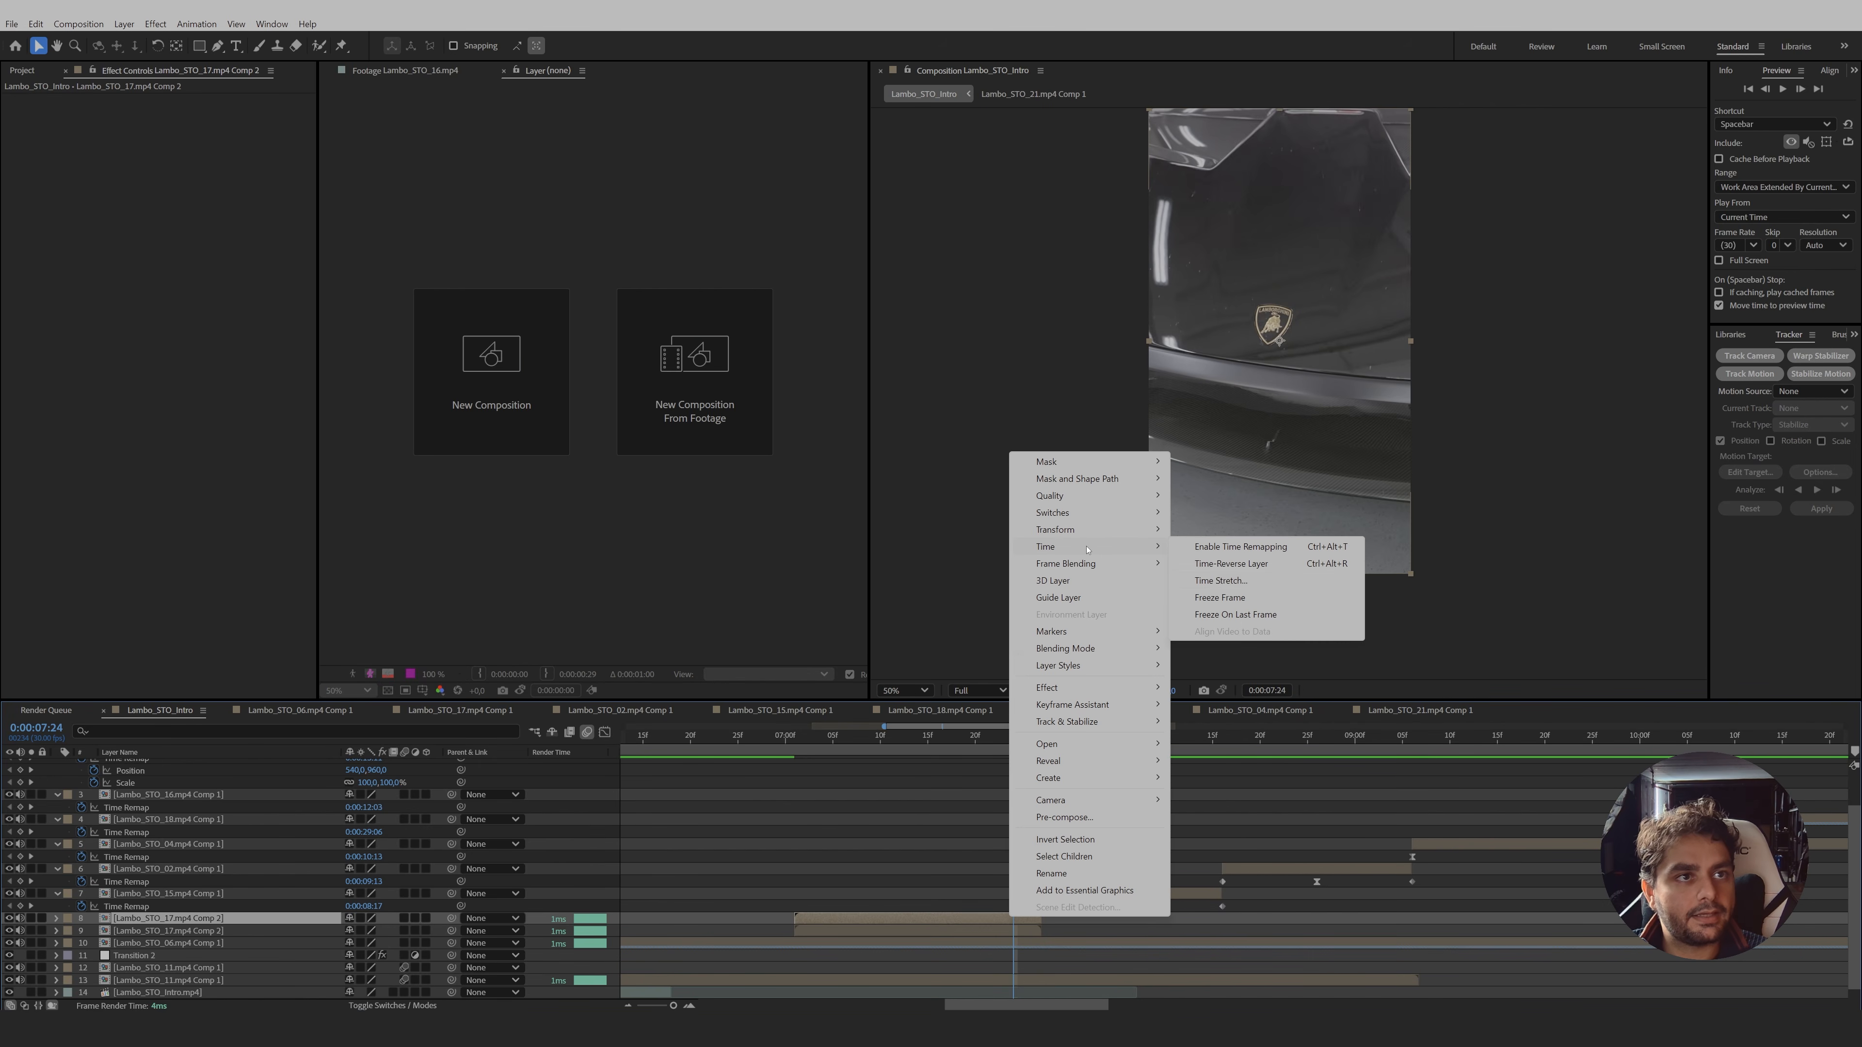
{"action": "left_click", "coordinate": [1208, 598]}
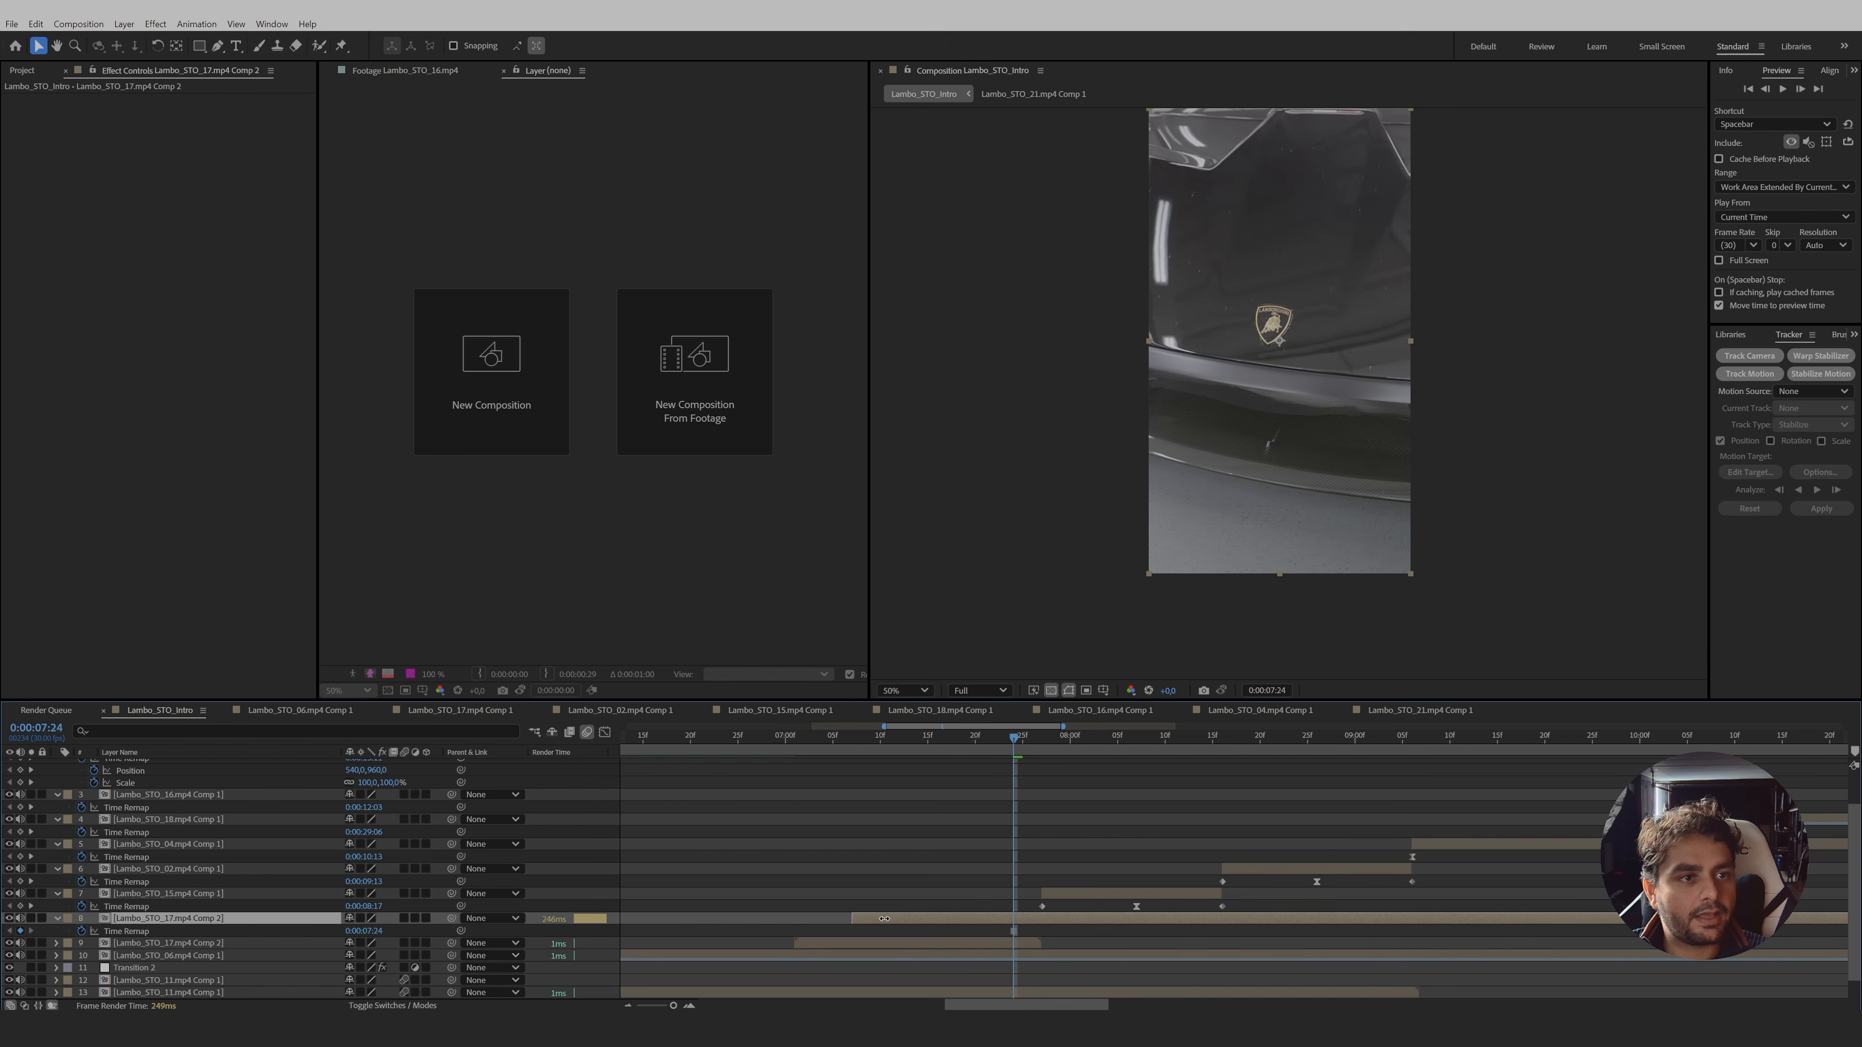
- Trim the frozen Lambo_STO_17 copy to run from 0:00:07:24 until the Lambo_STO_15 clip starts
{"action": "key", "text": "ctrl+shift+d"}
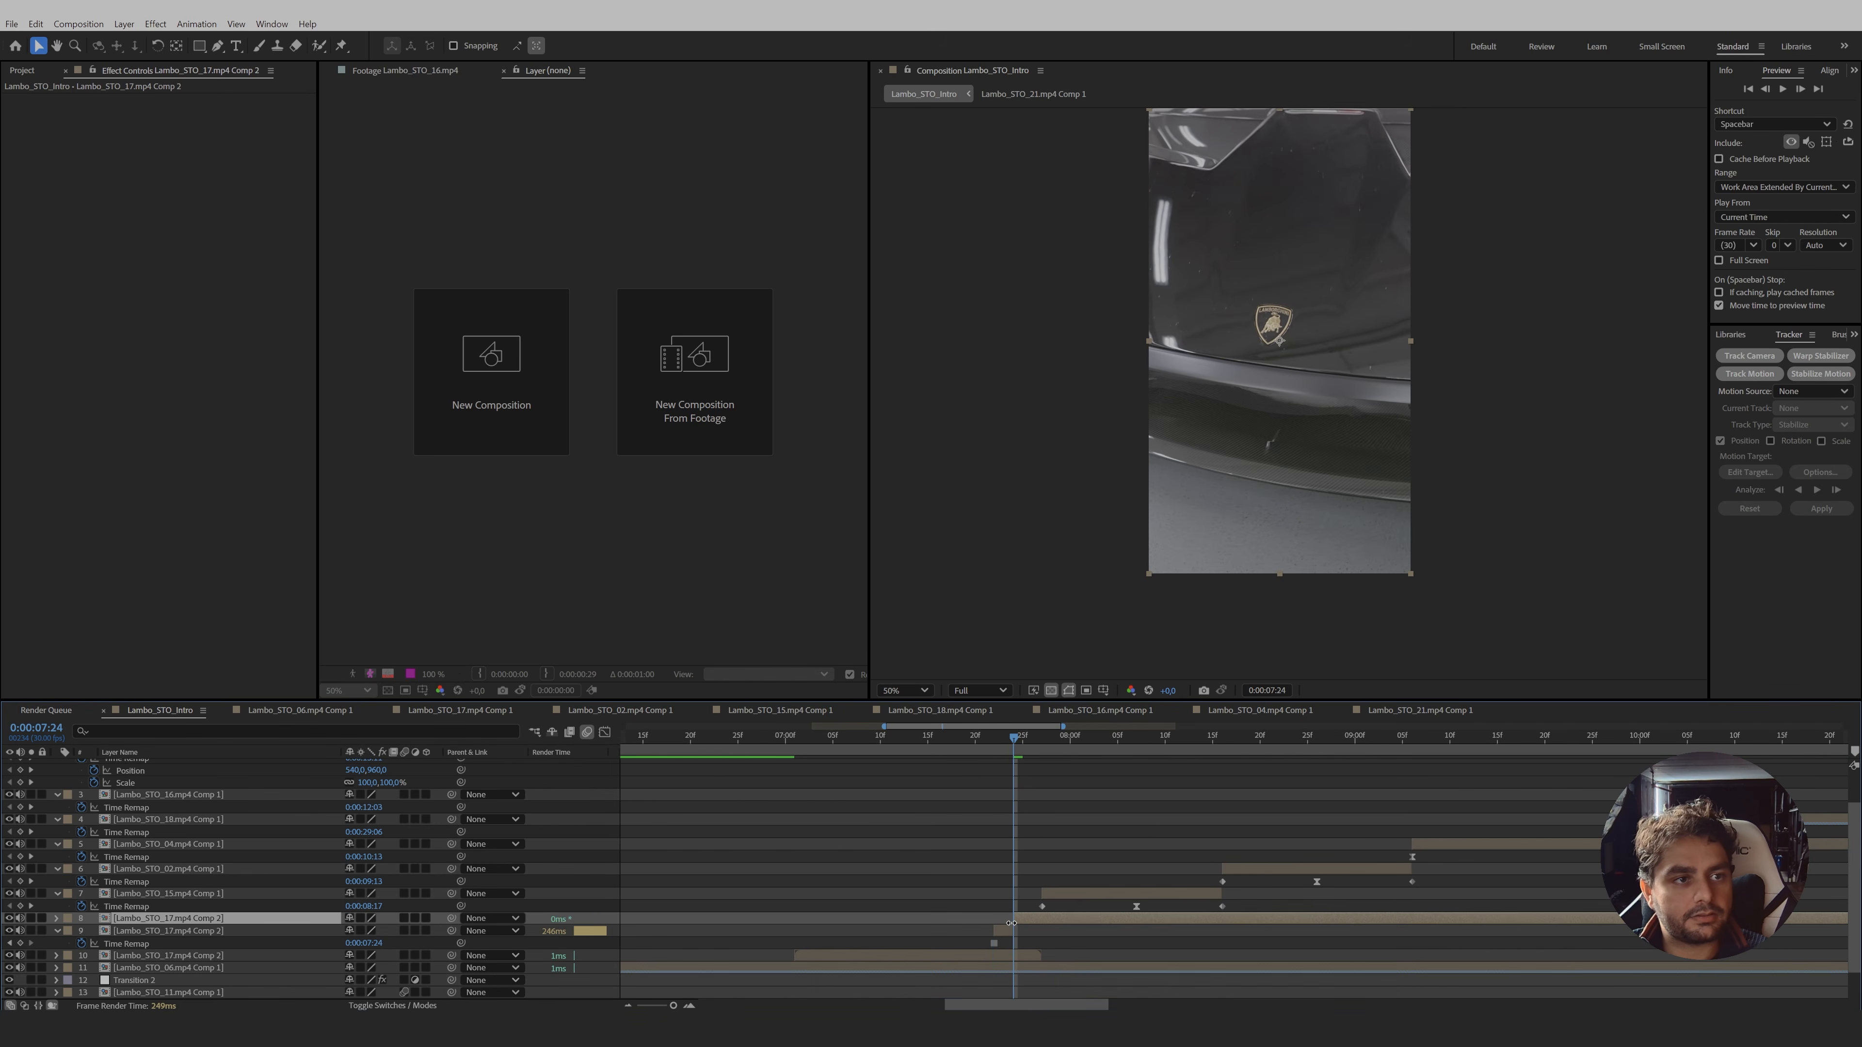
{"action": "key", "text": "Delete"}
{"action": "left_click_drag", "start_coordinate": [1000, 921], "coordinate": [1019, 924]}
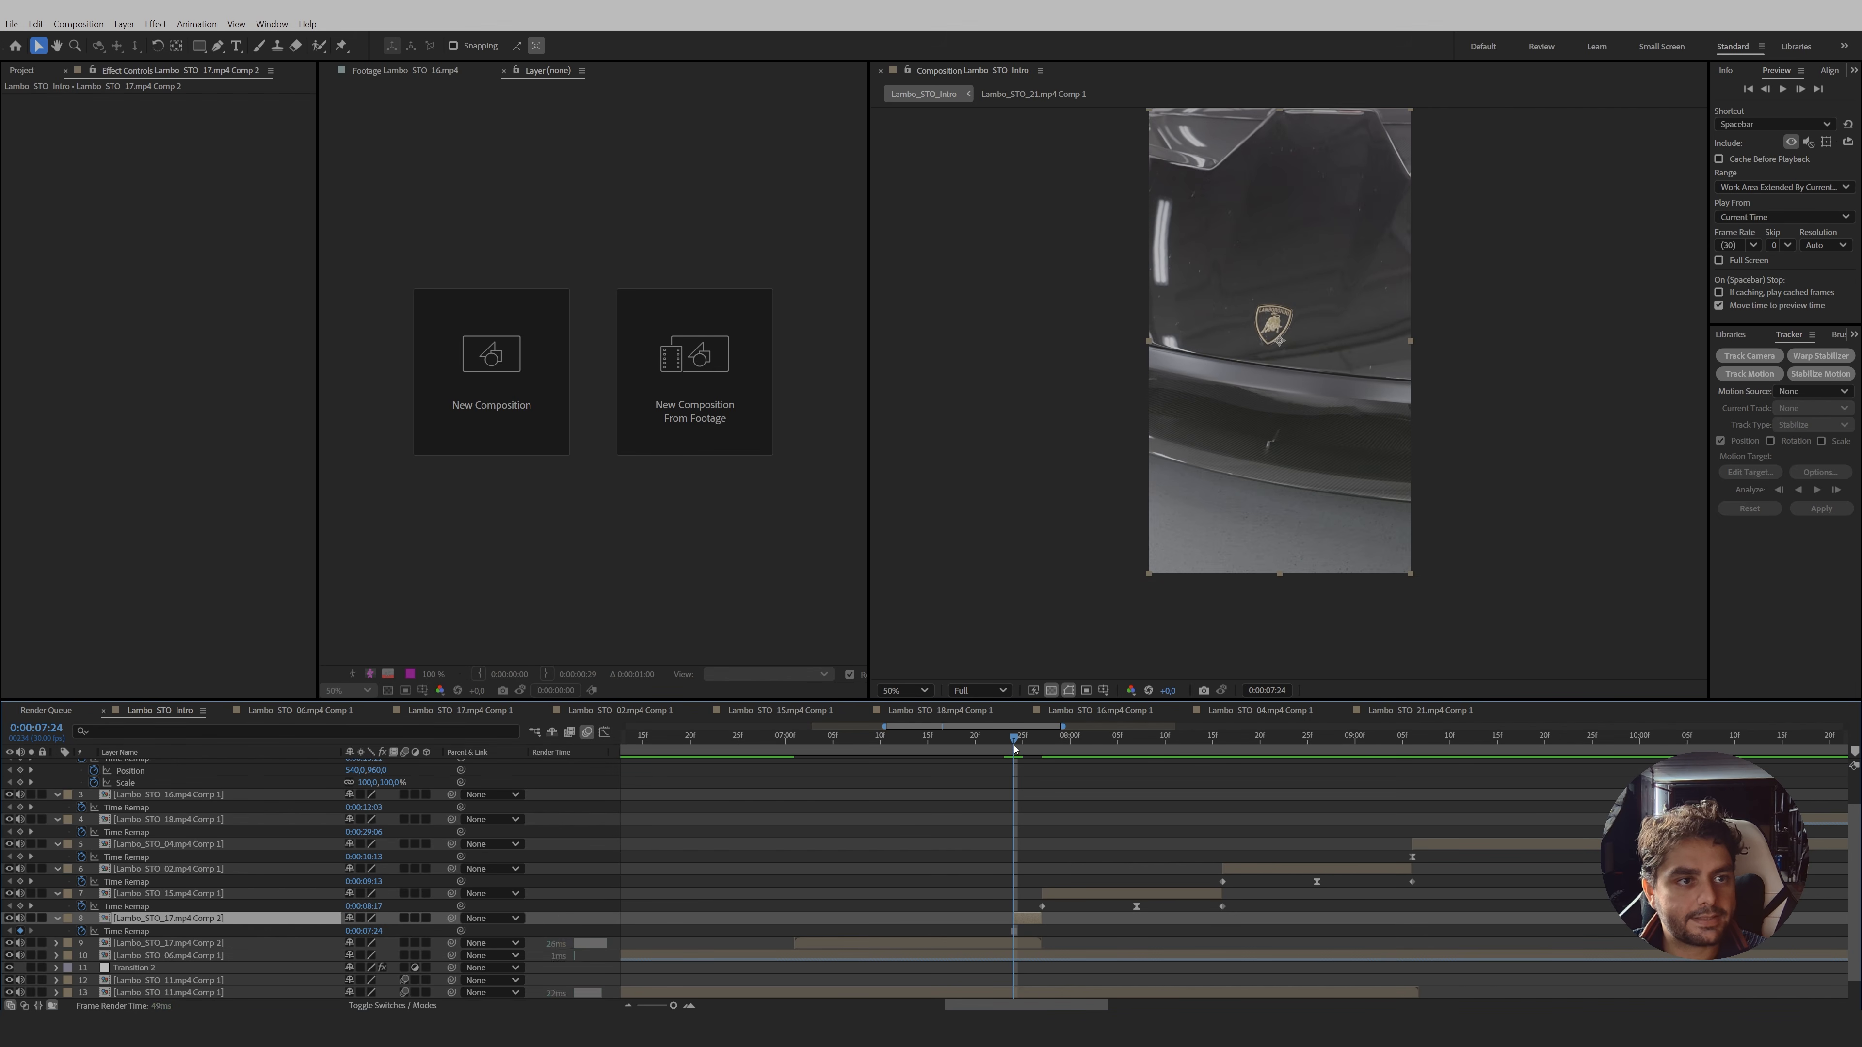
- Draw a closed Pen tool mask around the Lamborghini badge on the frozen Lambo_STO_17 layer, following the shield's outline
{"action": "scroll", "coordinate": [1332, 348], "scroll_direction": "up", "scroll_amount": 4}
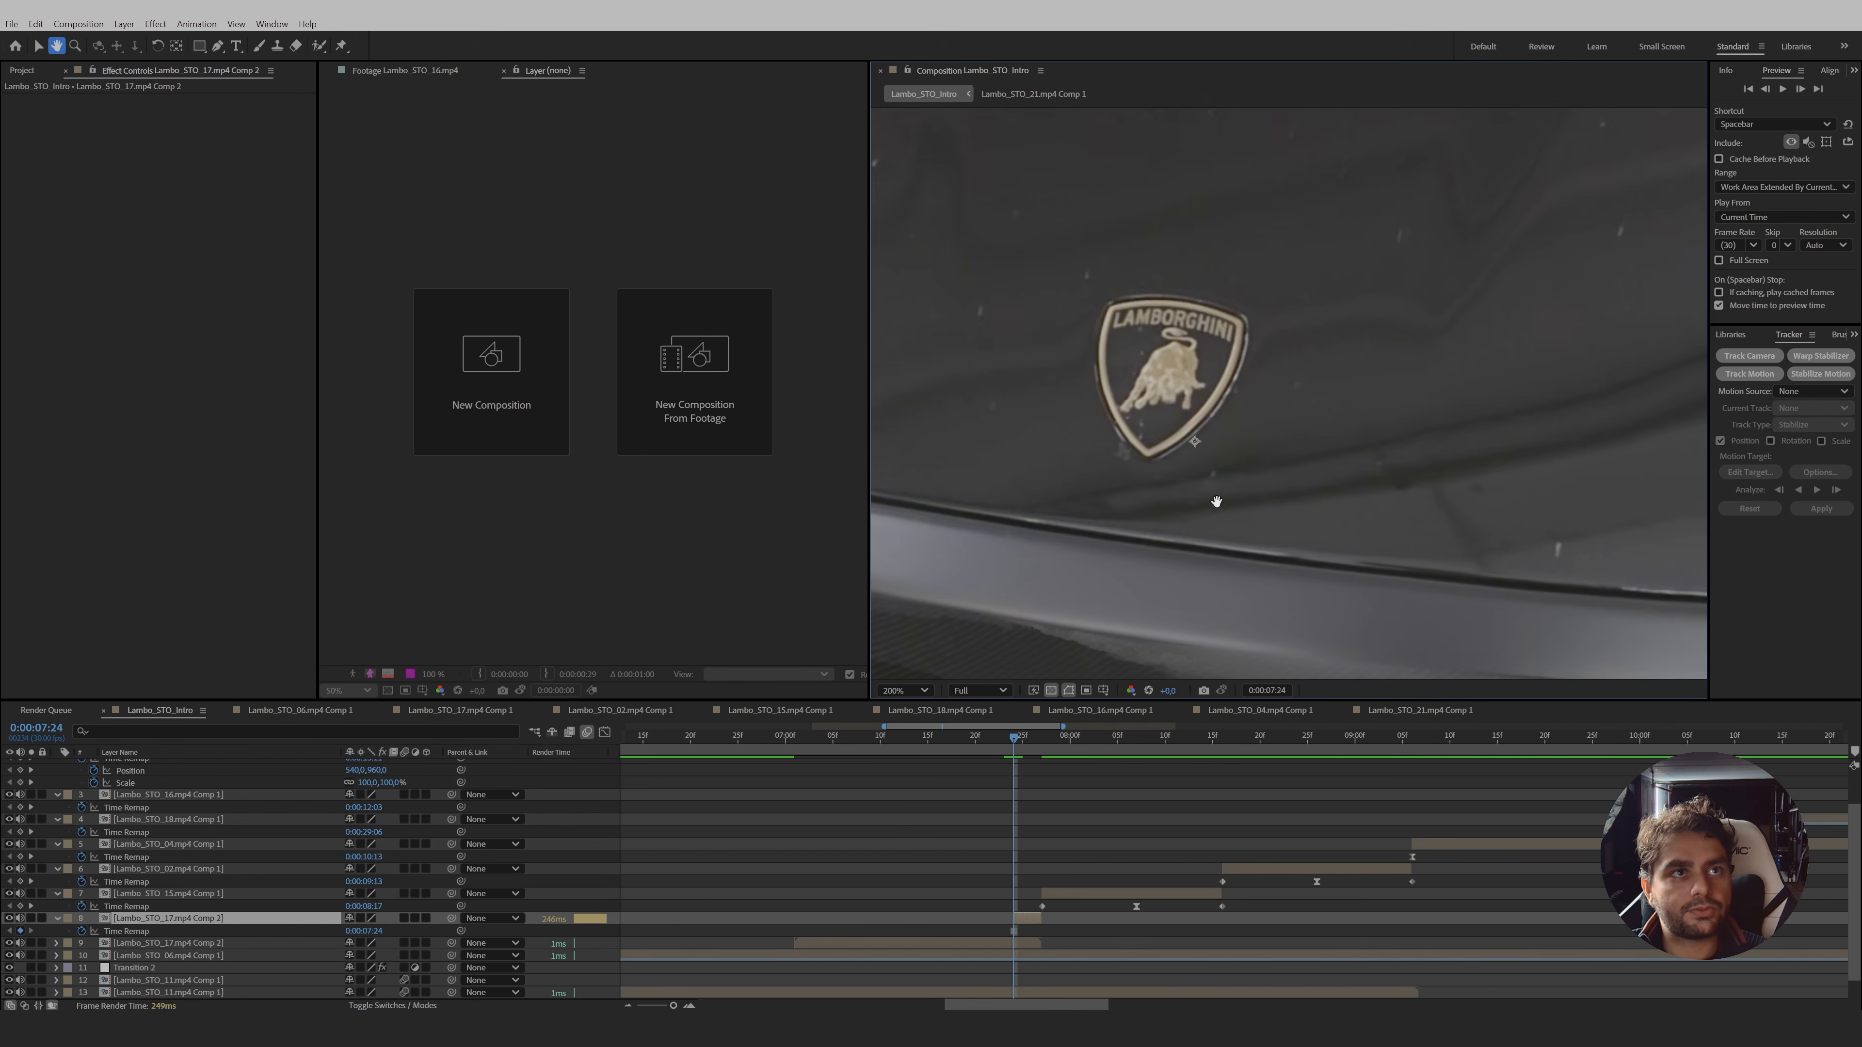
{"action": "left_click", "coordinate": [218, 46]}
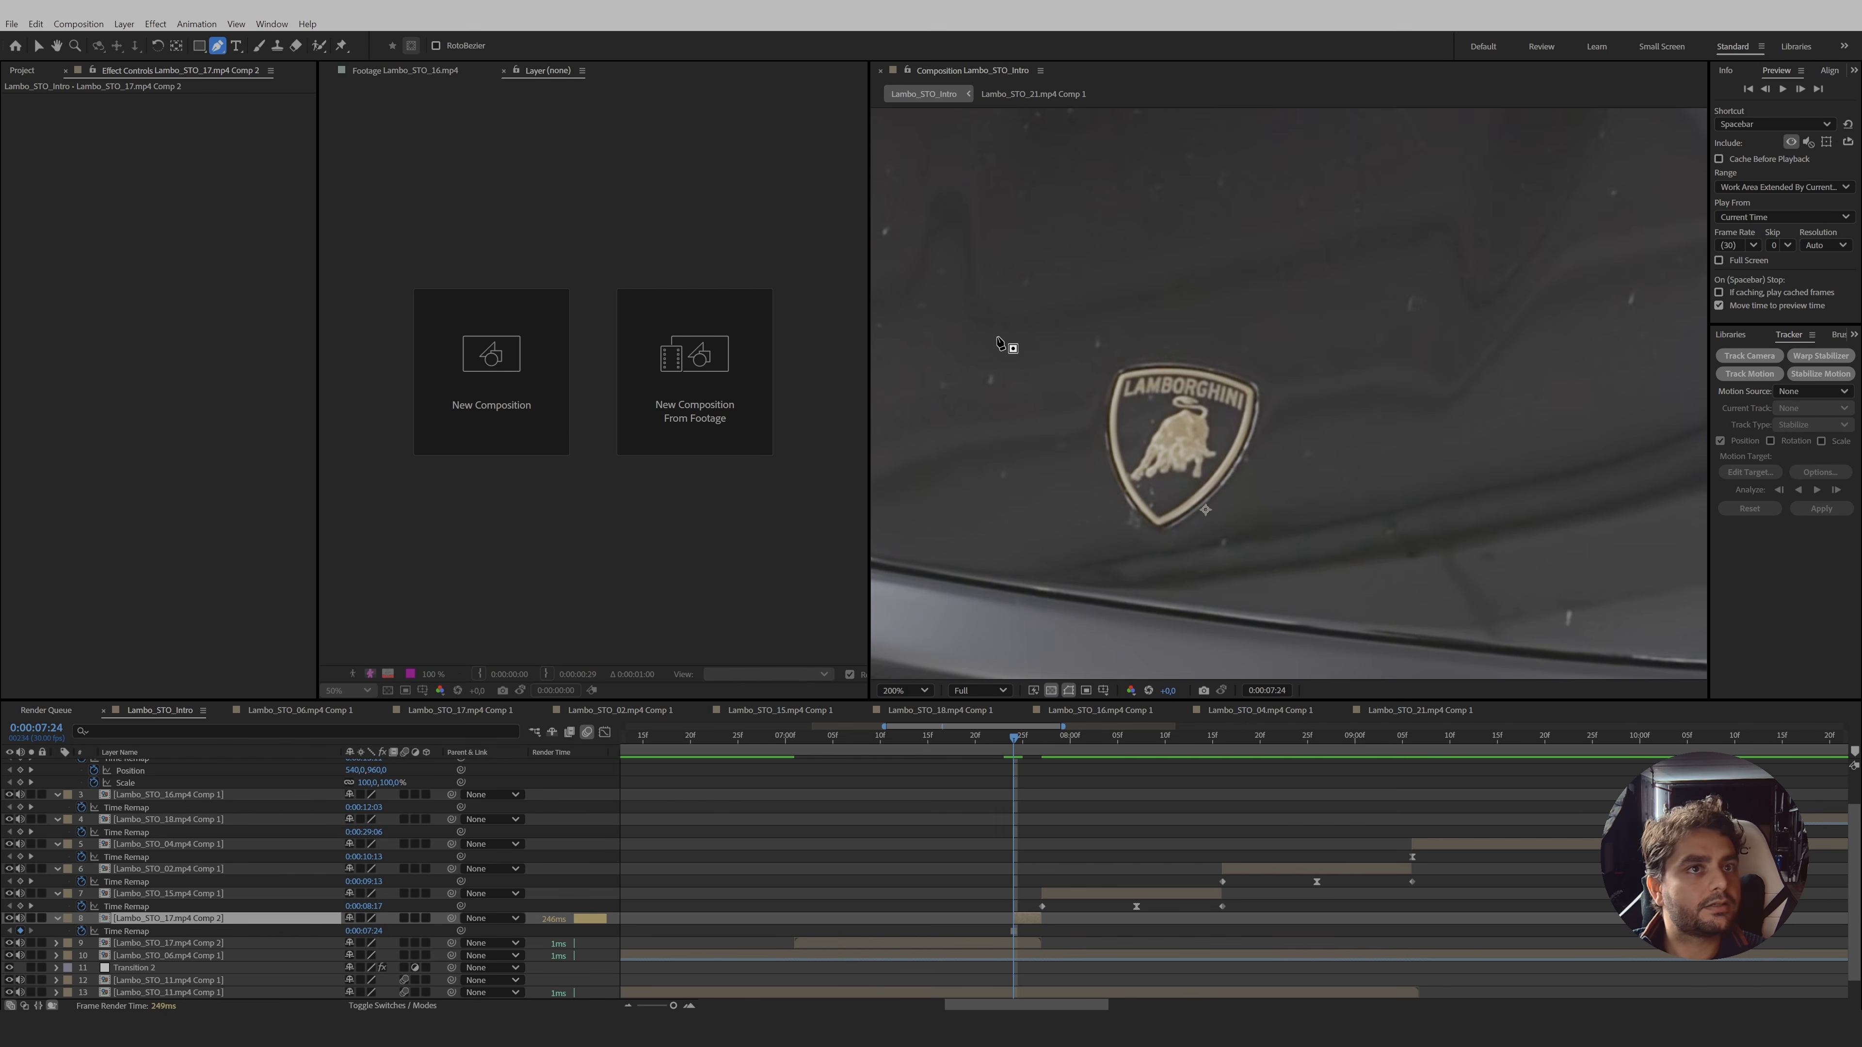
{"action": "scroll", "coordinate": [1176, 376], "scroll_direction": "up", "scroll_amount": 2}
{"action": "left_click", "coordinate": [1150, 352]}
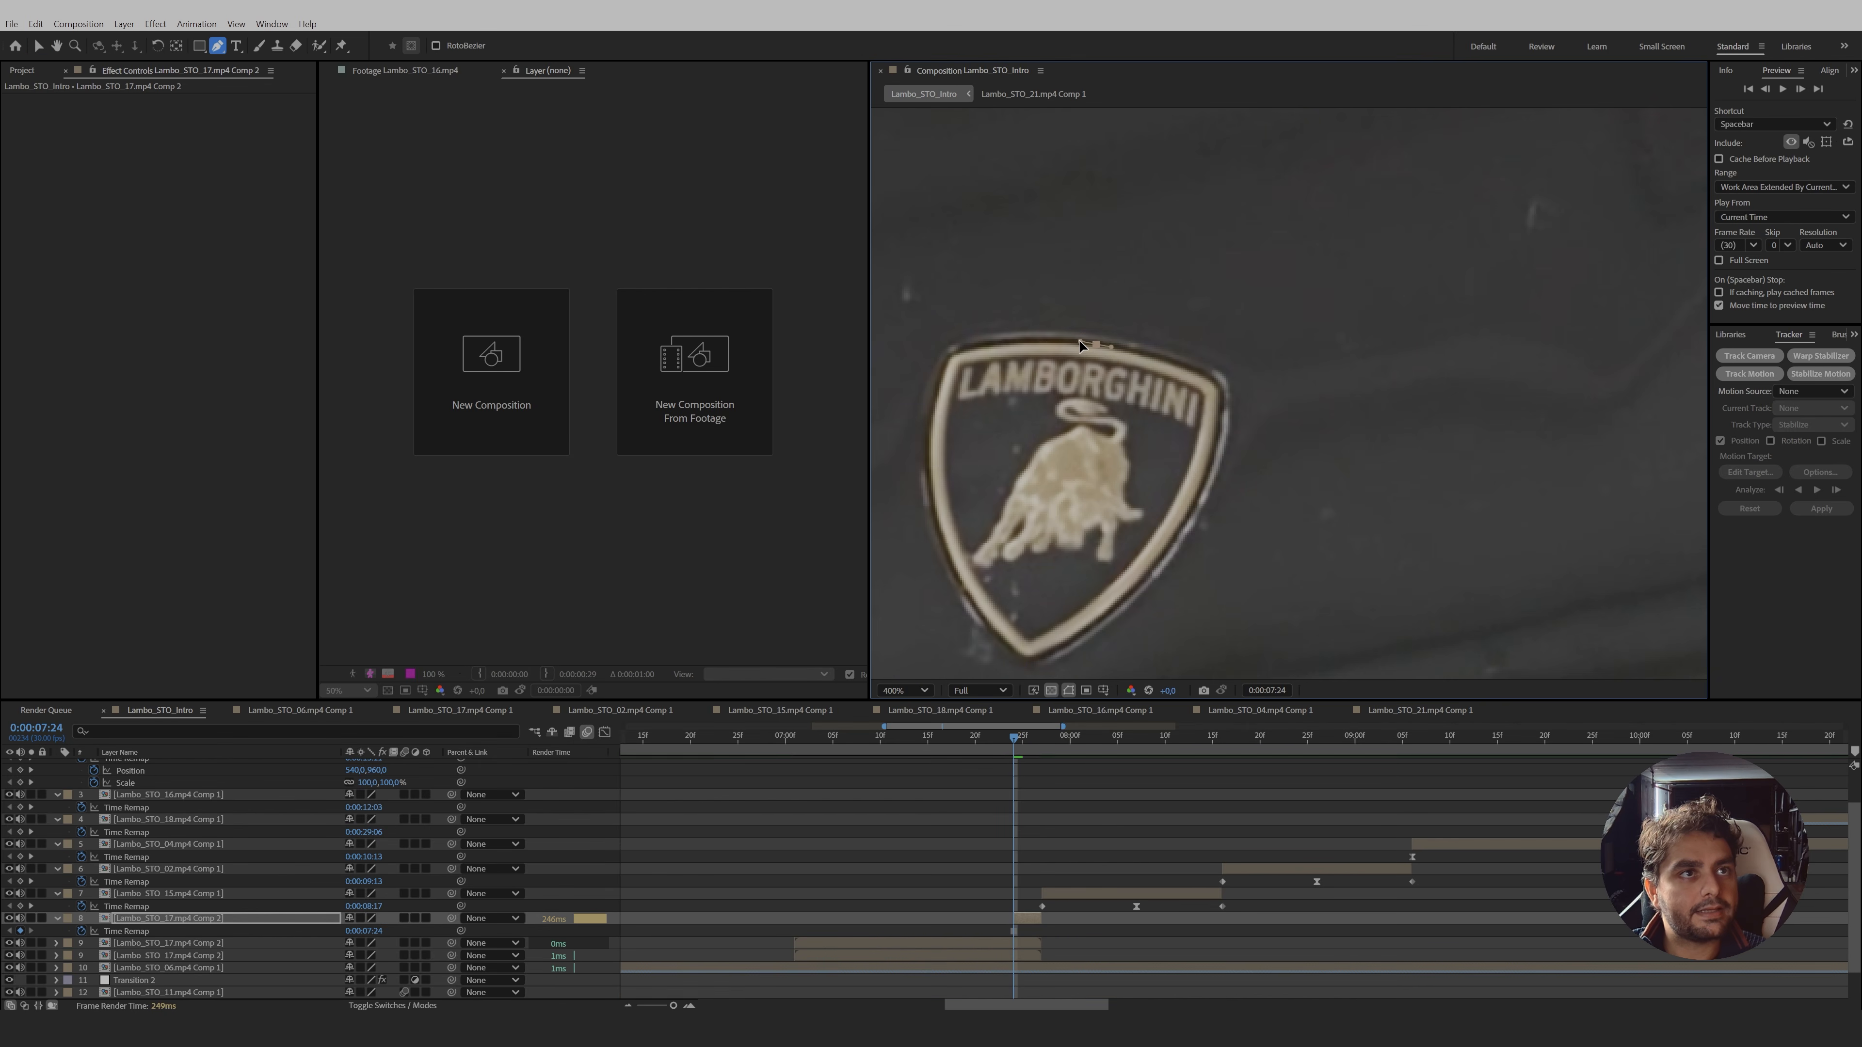
{"action": "left_click", "coordinate": [1041, 340]}
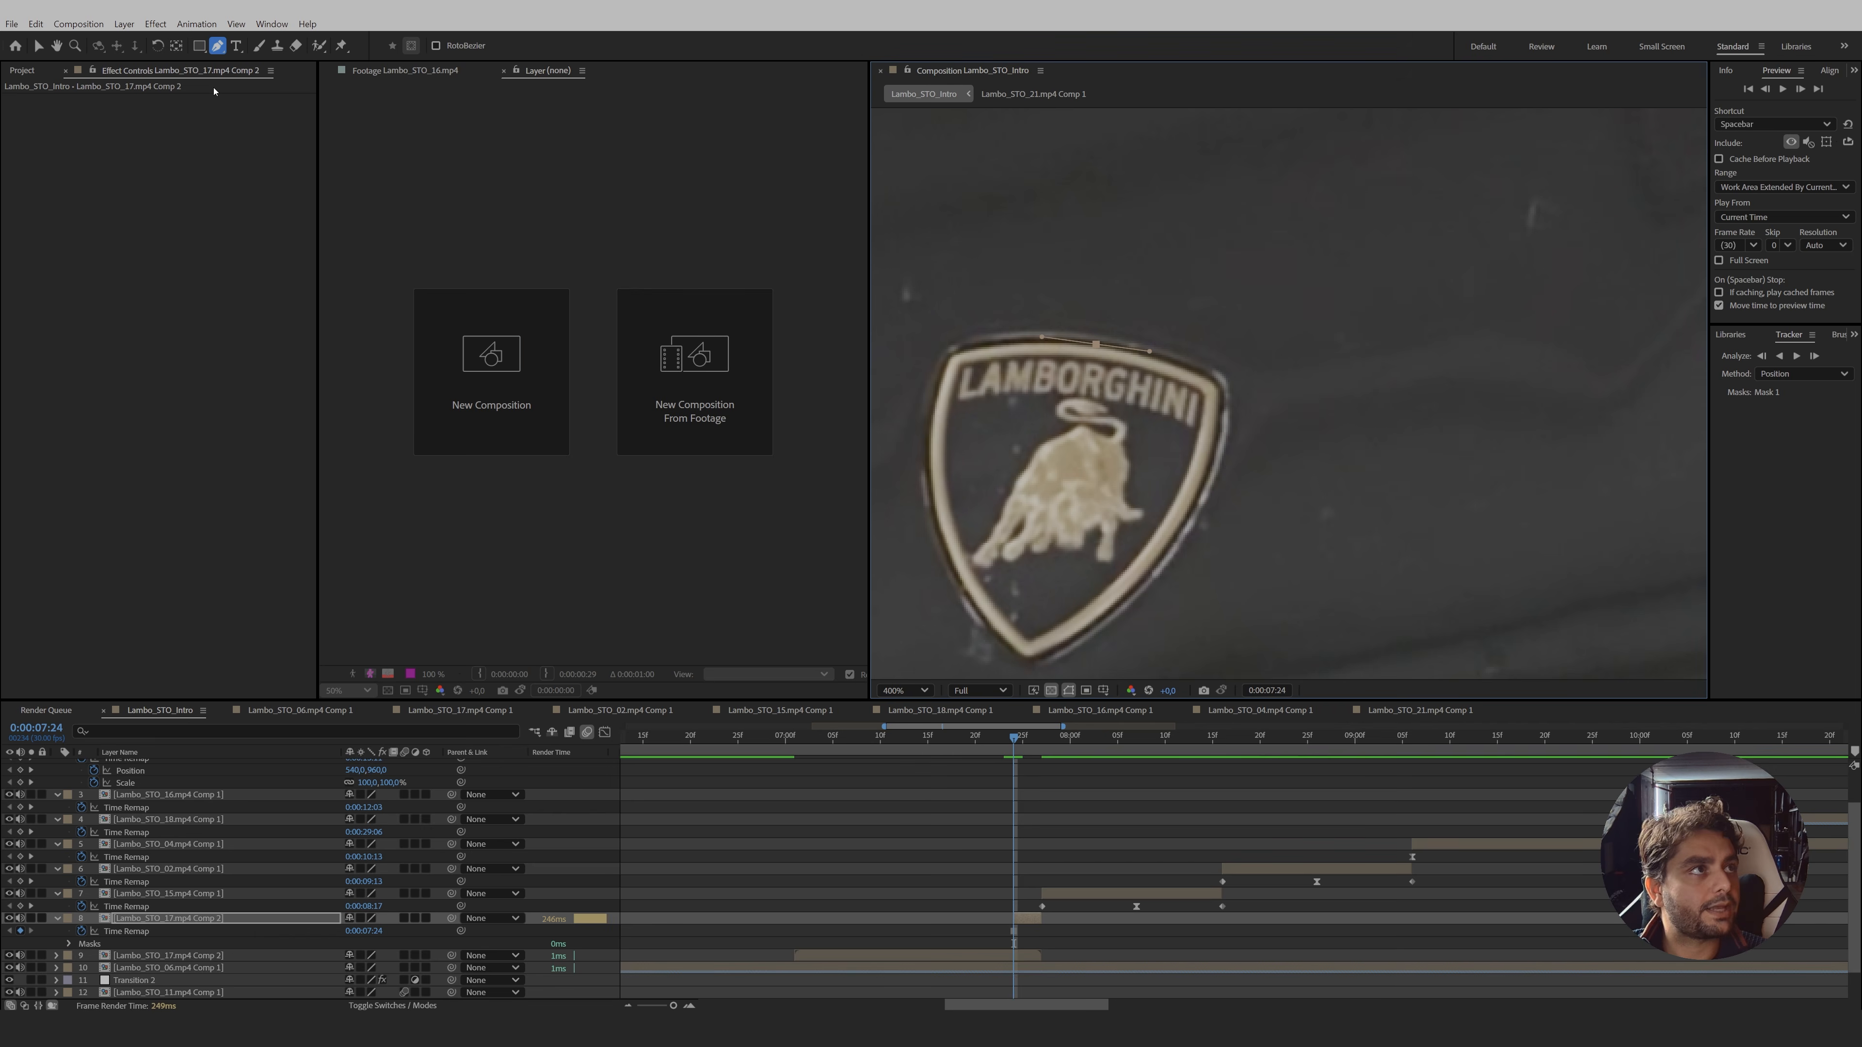
{"action": "left_click", "coordinate": [954, 356]}
{"action": "left_click", "coordinate": [947, 368]}
{"action": "left_click_drag", "start_coordinate": [930, 463], "coordinate": [932, 502]}
{"action": "left_click_drag", "start_coordinate": [972, 601], "coordinate": [996, 636]}
{"action": "left_click", "coordinate": [1027, 659]}
{"action": "left_click_drag", "start_coordinate": [1128, 593], "coordinate": [1147, 570]}
{"action": "left_click_drag", "start_coordinate": [1203, 476], "coordinate": [1211, 449]}
{"action": "left_click", "coordinate": [1217, 400]}
{"action": "left_click", "coordinate": [1201, 377]}
{"action": "left_click", "coordinate": [1096, 343]}
{"action": "left_click", "coordinate": [616, 887]}
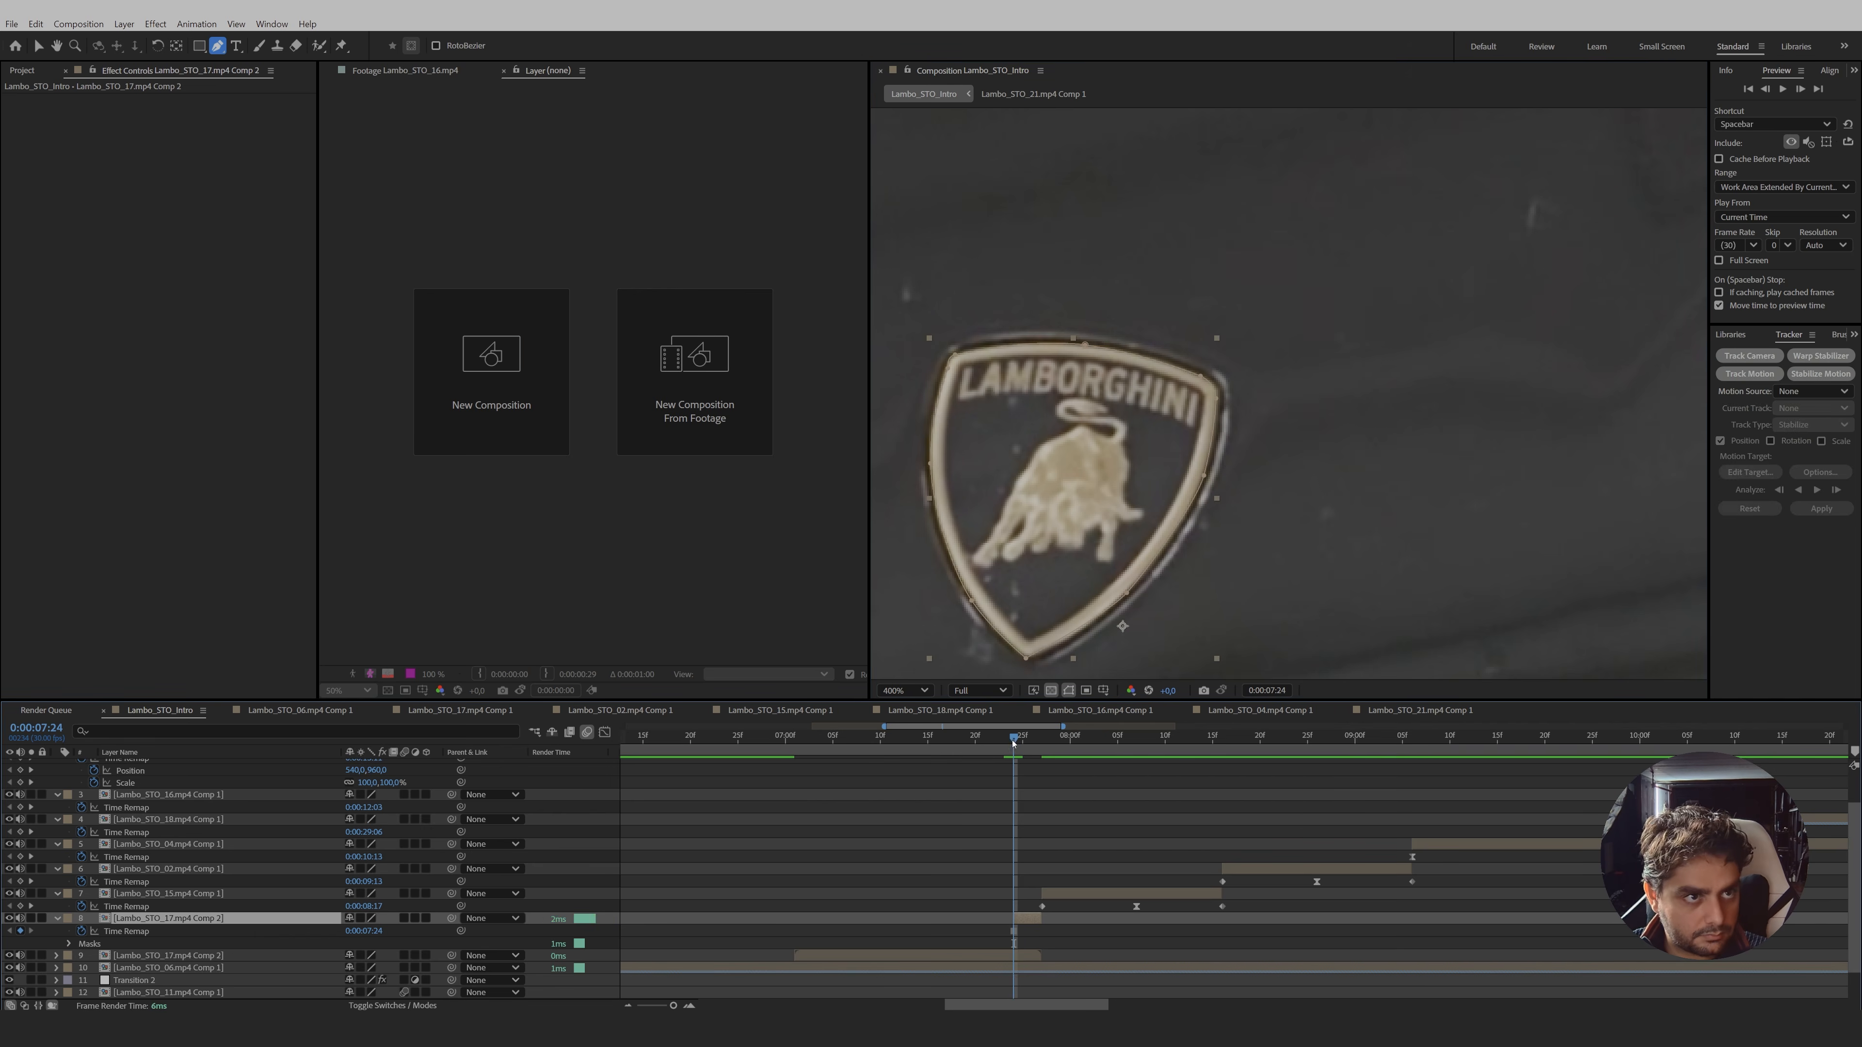
- Rename the masked badge layer as Logo and give it a yellow label
{"action": "key", "text": "Page_Down"}
{"action": "key", "text": "Return"}
{"action": "type", "text": "Logo"}
{"action": "key", "text": "Return"}
{"action": "left_click", "coordinate": [68, 918]}
{"action": "left_click", "coordinate": [101, 682]}
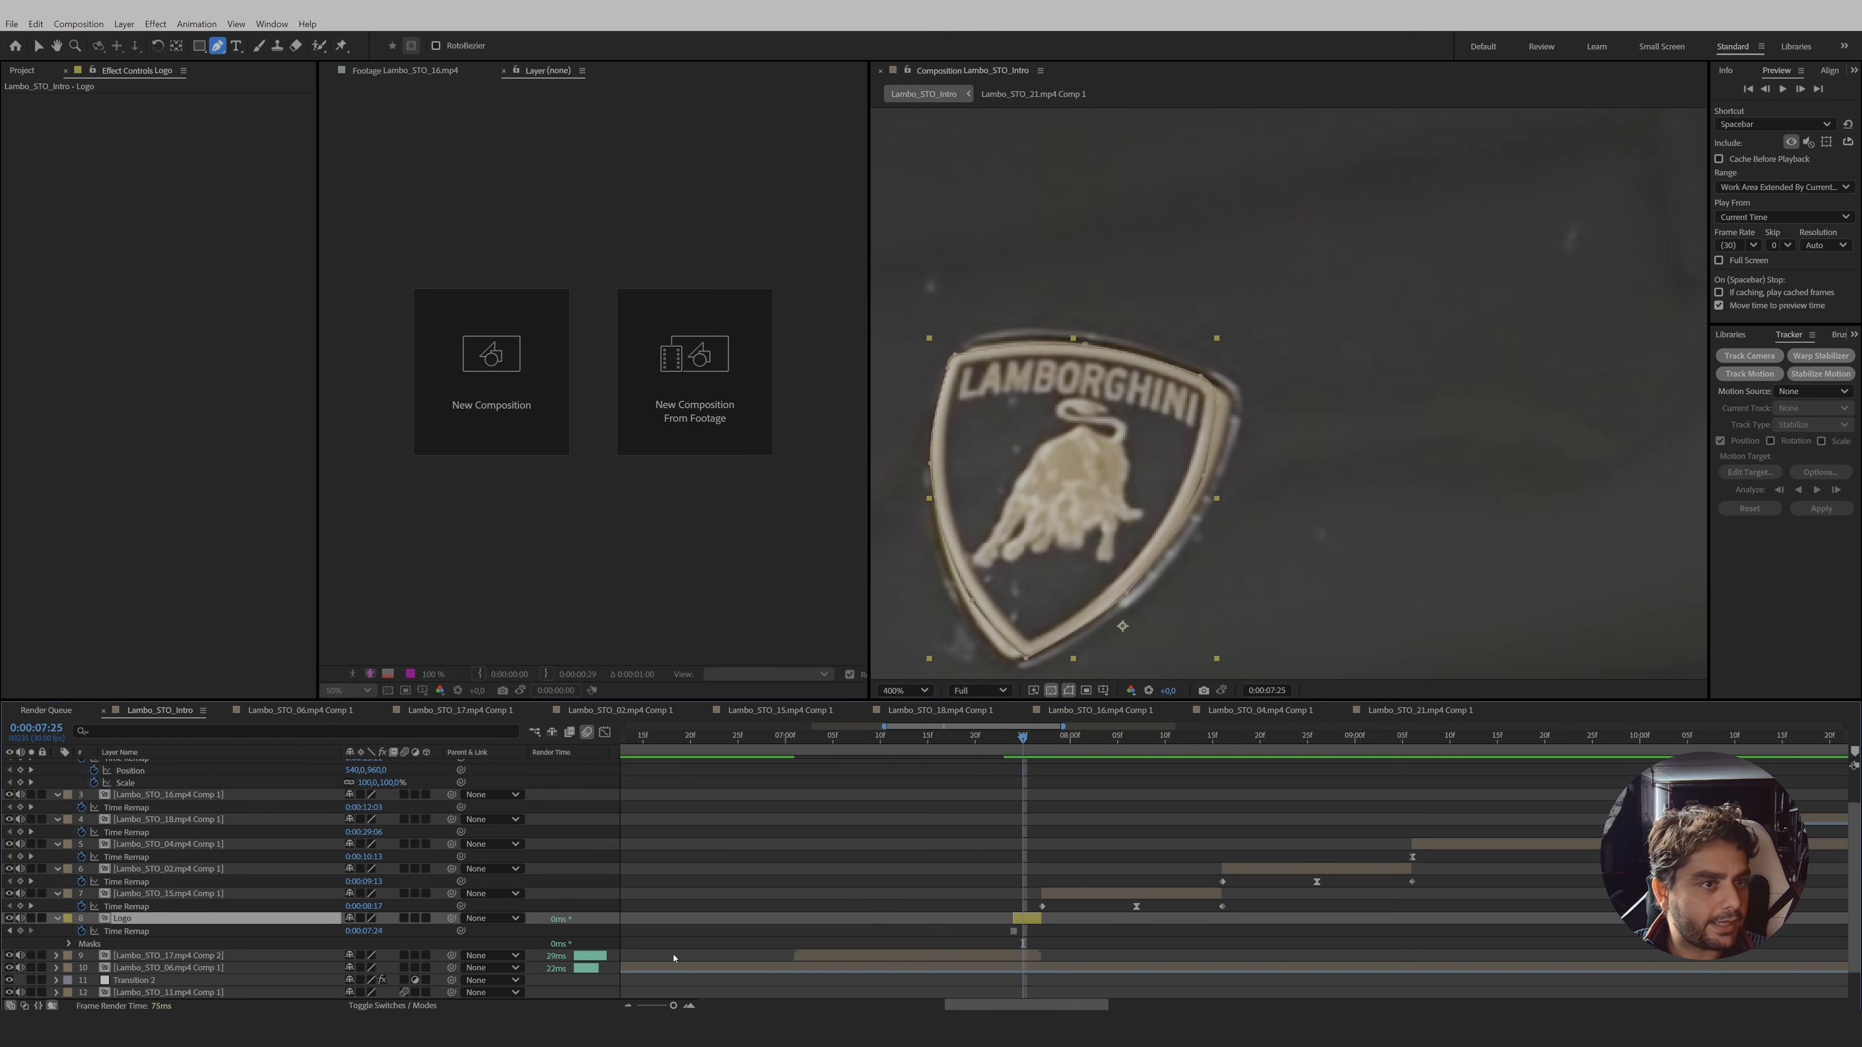
- Duplicate the Lambo_STO_17.mp4 Comp 2 layer below Logo and trim the copy's start to 0:00:07:24
{"action": "left_click", "coordinate": [1001, 928]}
{"action": "scroll", "coordinate": [1001, 929], "scroll_direction": "down", "scroll_amount": 1}
{"action": "left_click", "coordinate": [1007, 918]}
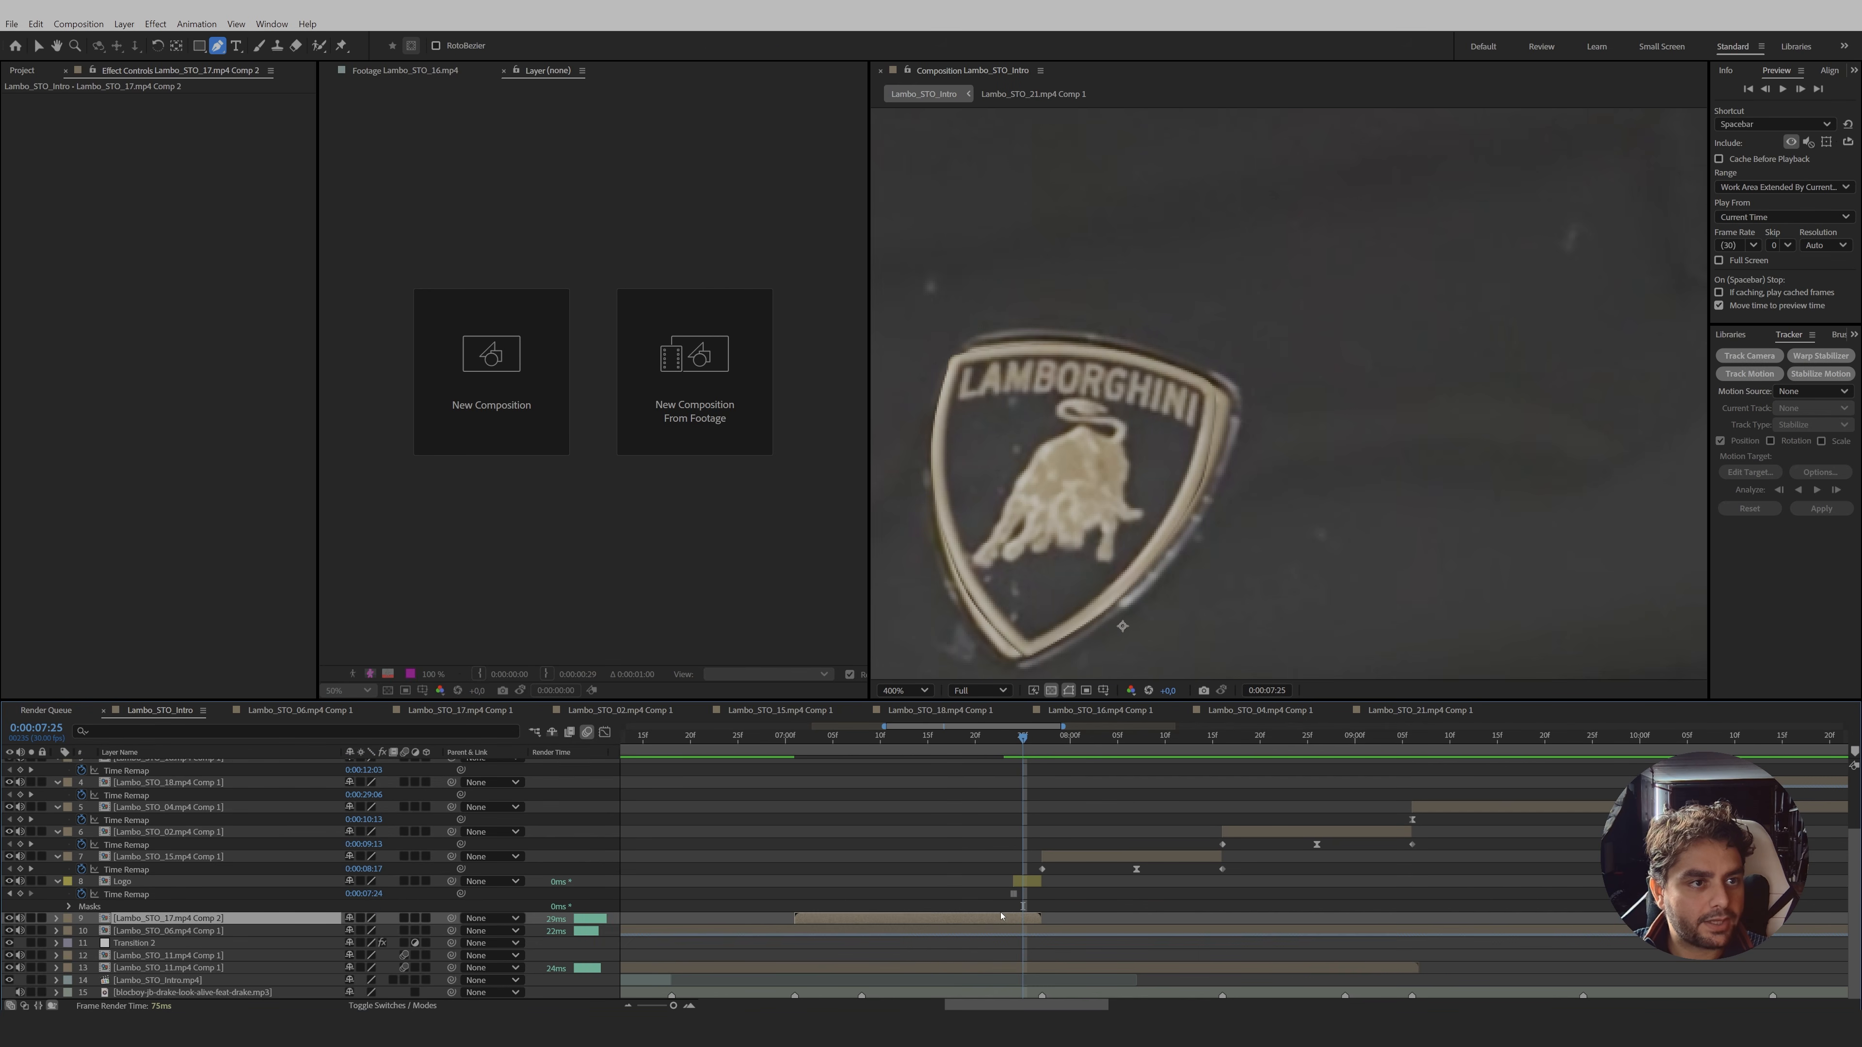
{"action": "left_click_drag", "start_coordinate": [1024, 738], "coordinate": [1014, 738]}
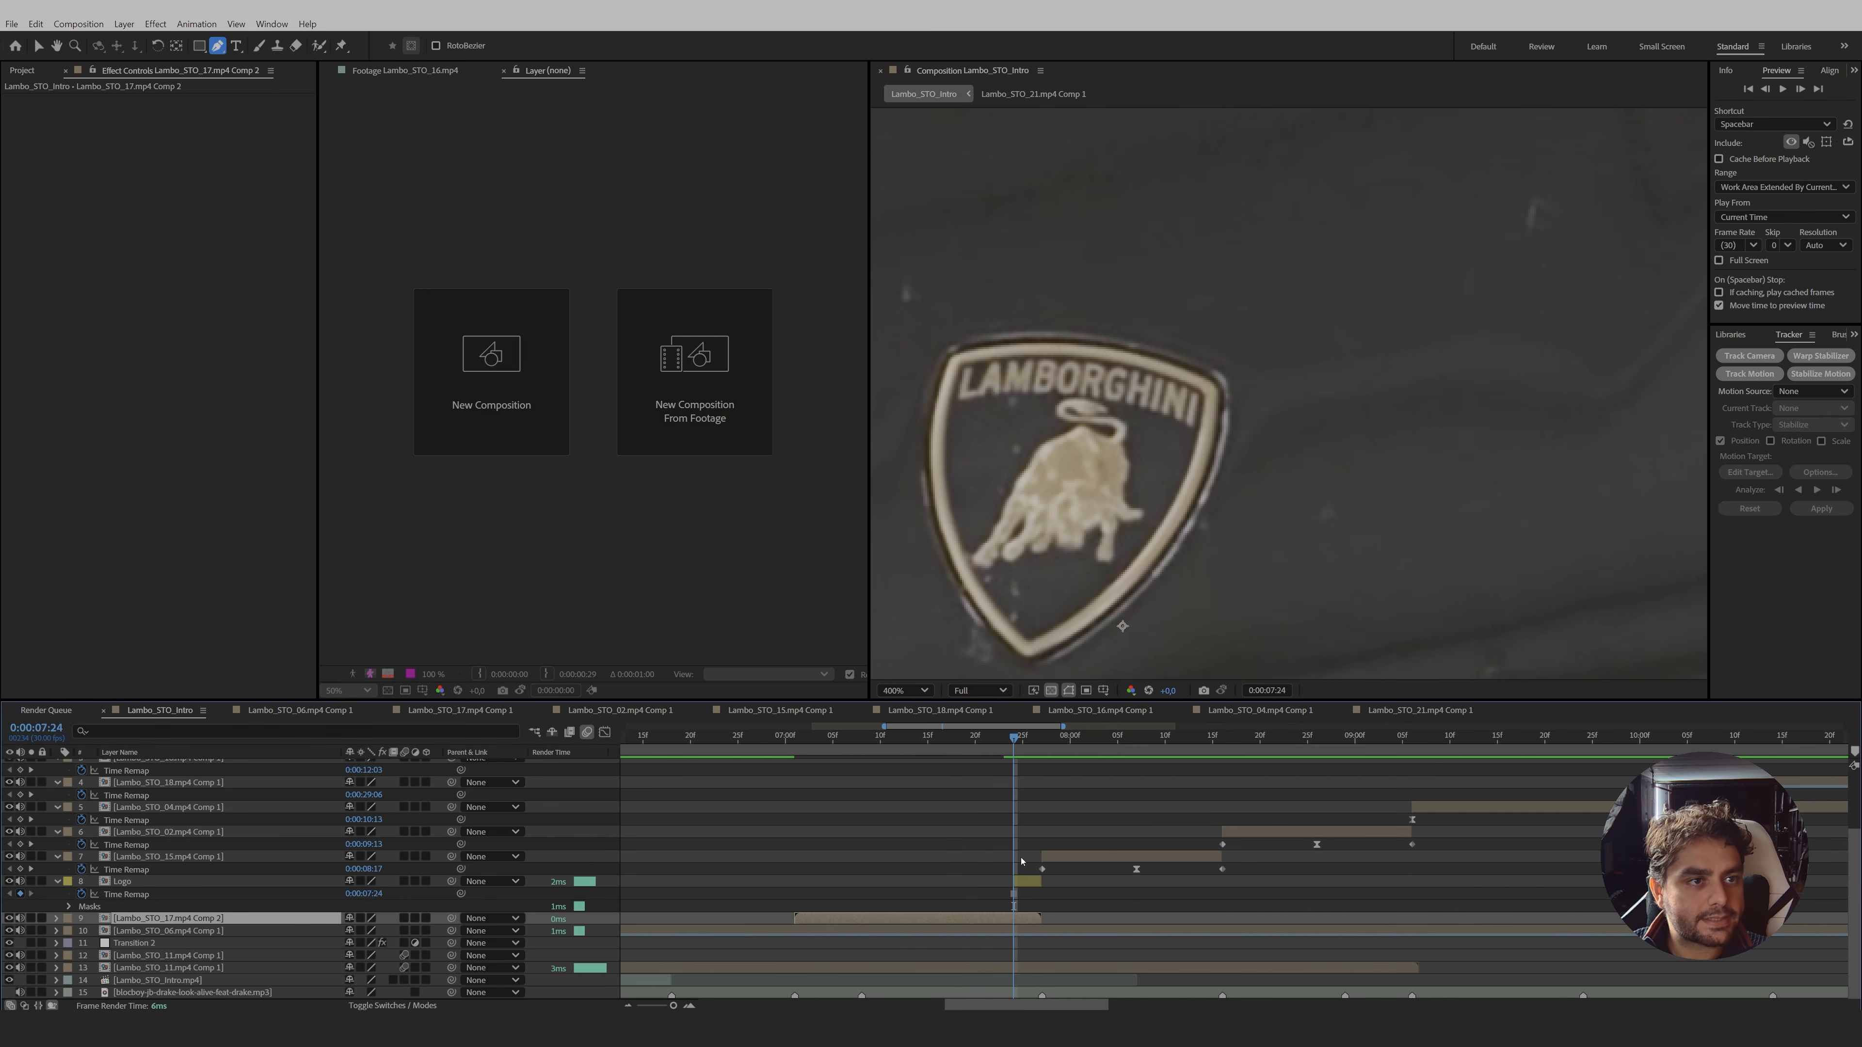
{"action": "key", "text": "ctrl+d"}
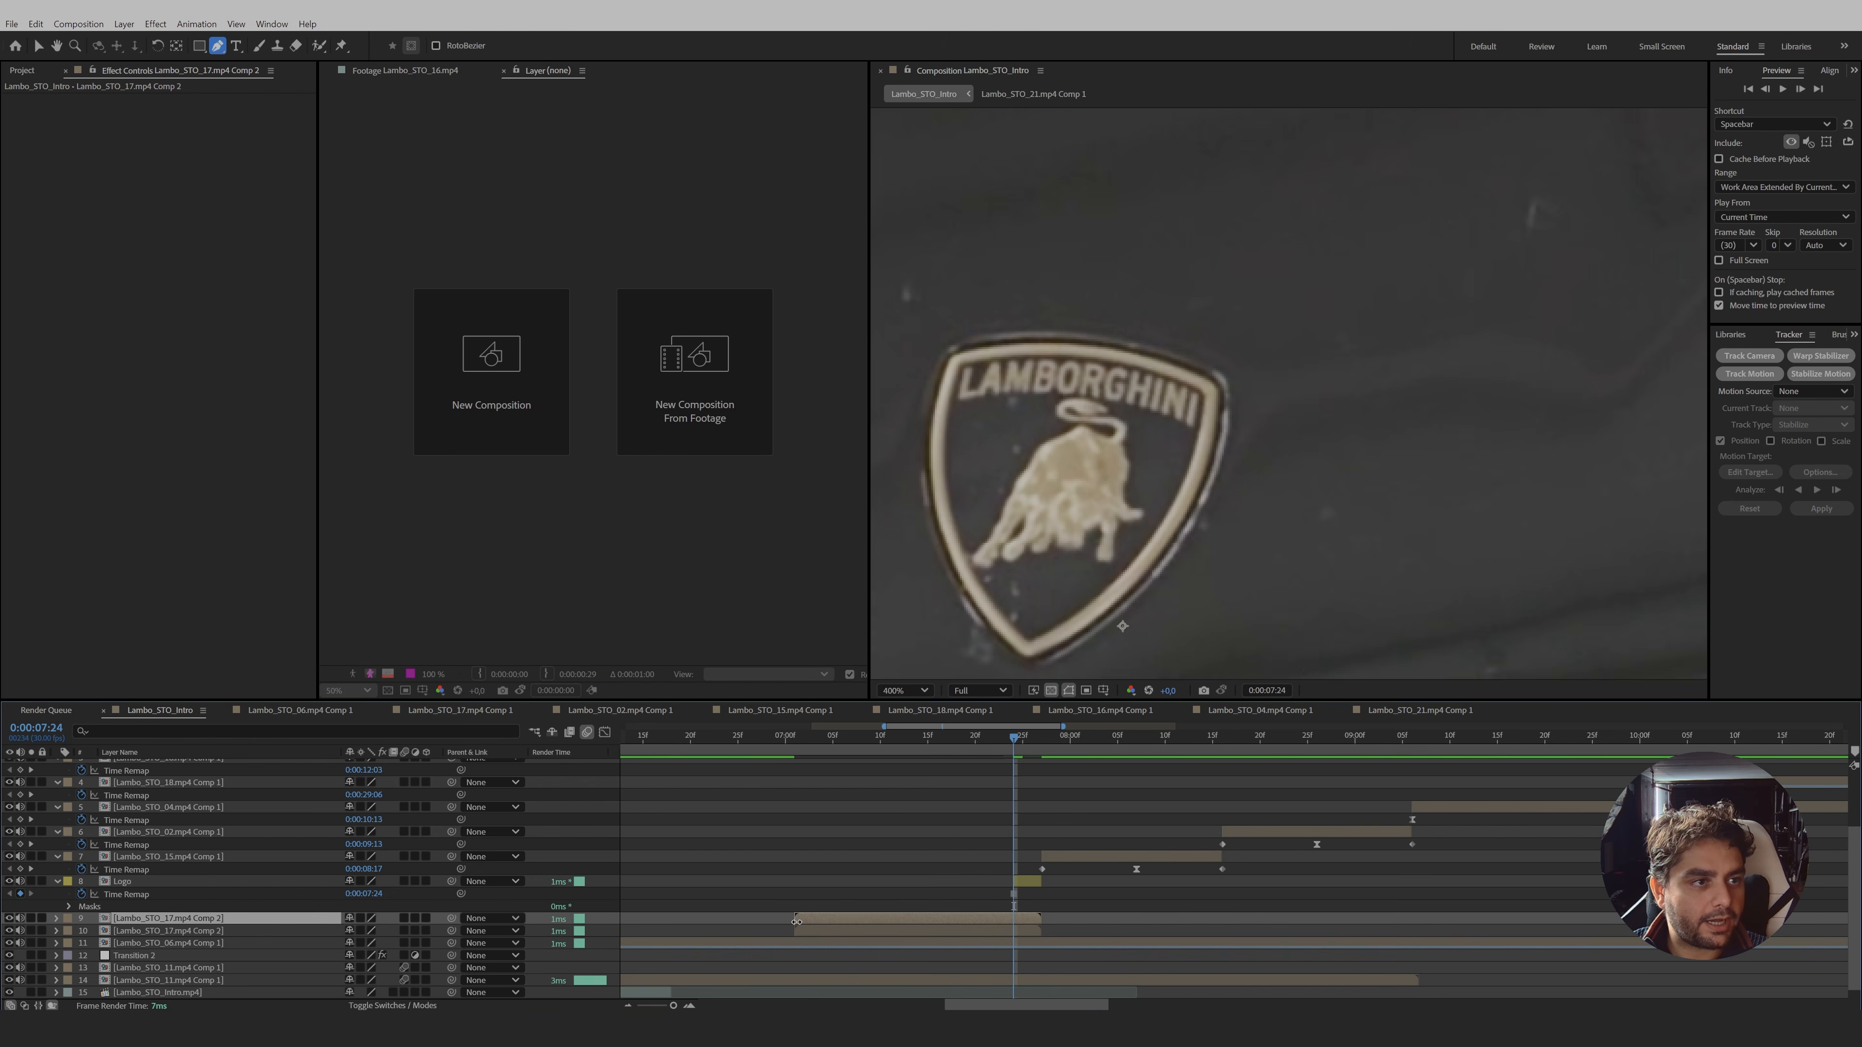
{"action": "left_click_drag", "start_coordinate": [792, 919], "coordinate": [1013, 919]}
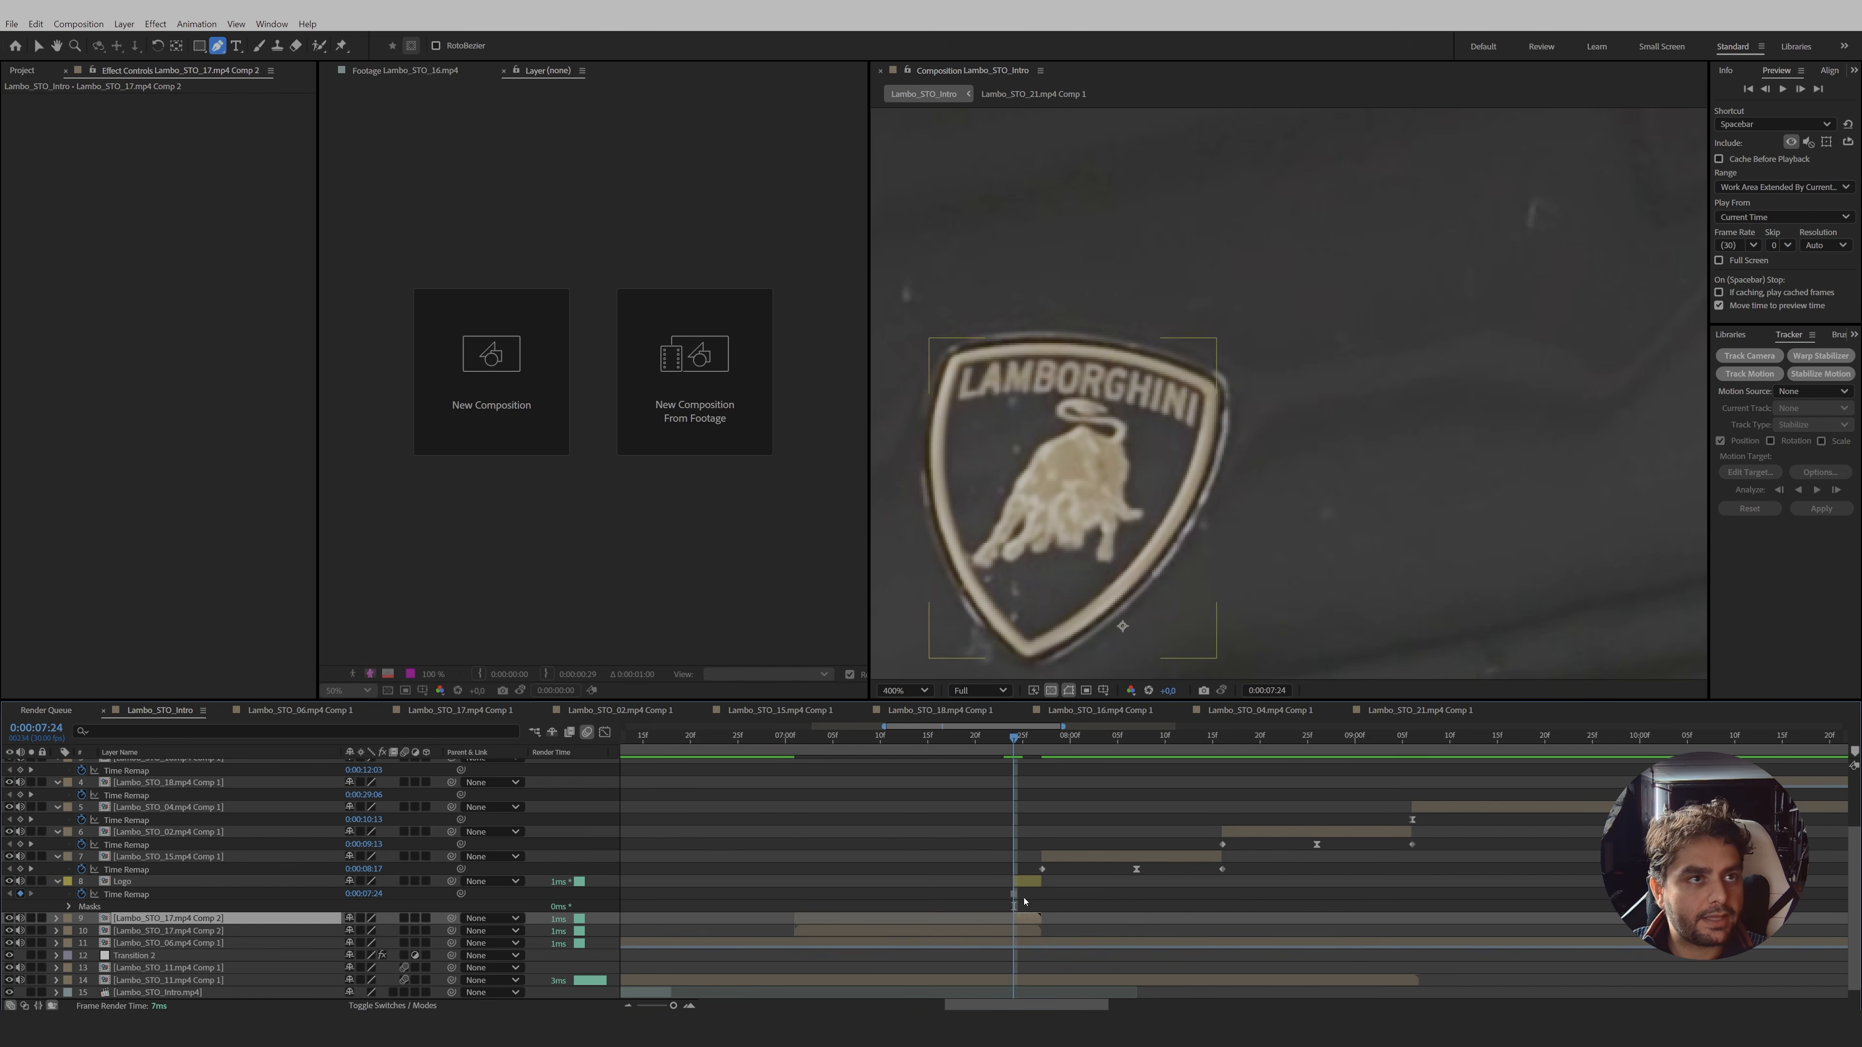
- Draw a closed, curved pen mask loosely around the Lamborghini badge on the trimmed duplicate
{"action": "mouse_move", "coordinate": [1110, 318]}
{"action": "left_mouse_down"}
{"action": "mouse_move", "coordinate": [994, 302]}
{"action": "mouse_move", "coordinate": [914, 373]}
{"action": "left_mouse_up"}
{"action": "mouse_move", "coordinate": [942, 541]}
{"action": "left_mouse_down"}
{"action": "mouse_move", "coordinate": [960, 415]}
{"action": "mouse_move", "coordinate": [933, 442]}
{"action": "mouse_move", "coordinate": [951, 517]}
{"action": "left_mouse_up"}
{"action": "left_click_drag", "start_coordinate": [1051, 563], "coordinate": [1066, 557]}
{"action": "left_click_drag", "start_coordinate": [1200, 465], "coordinate": [1229, 417]}
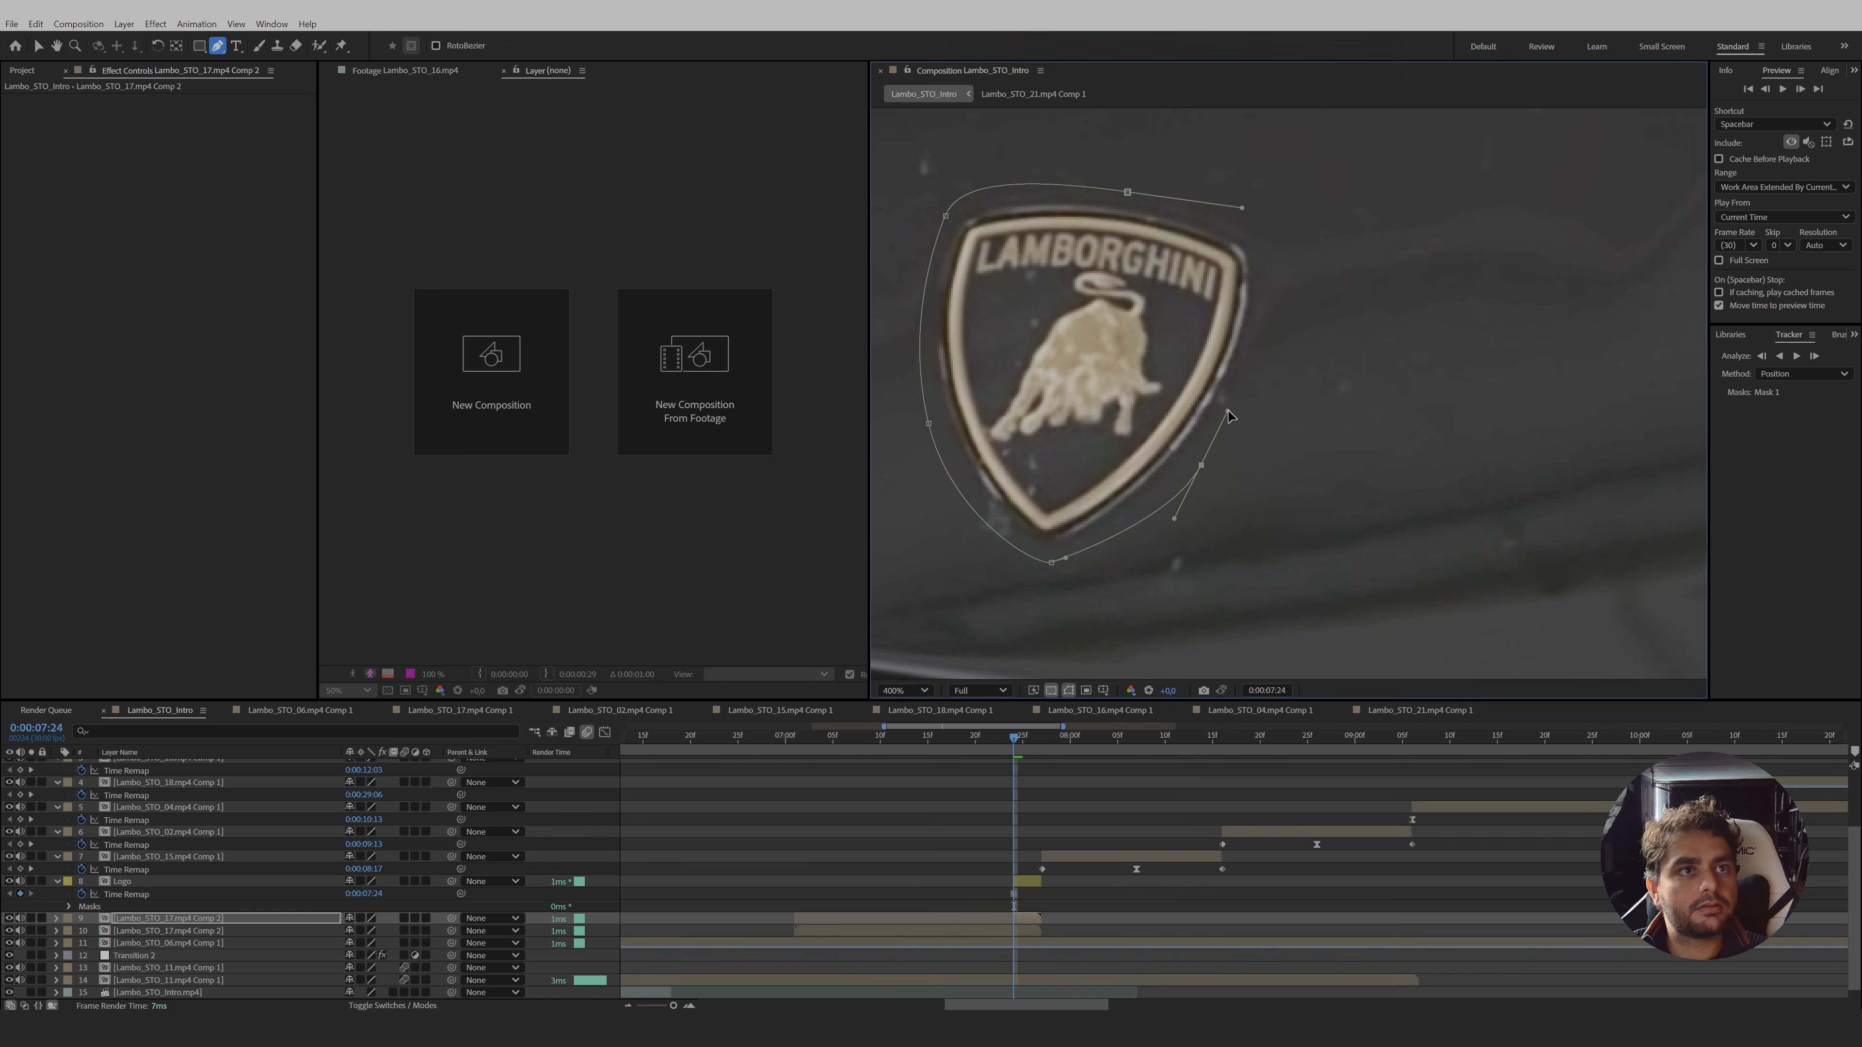
{"action": "left_click_drag", "start_coordinate": [1278, 254], "coordinate": [1275, 240]}
{"action": "left_click", "coordinate": [1127, 192]}
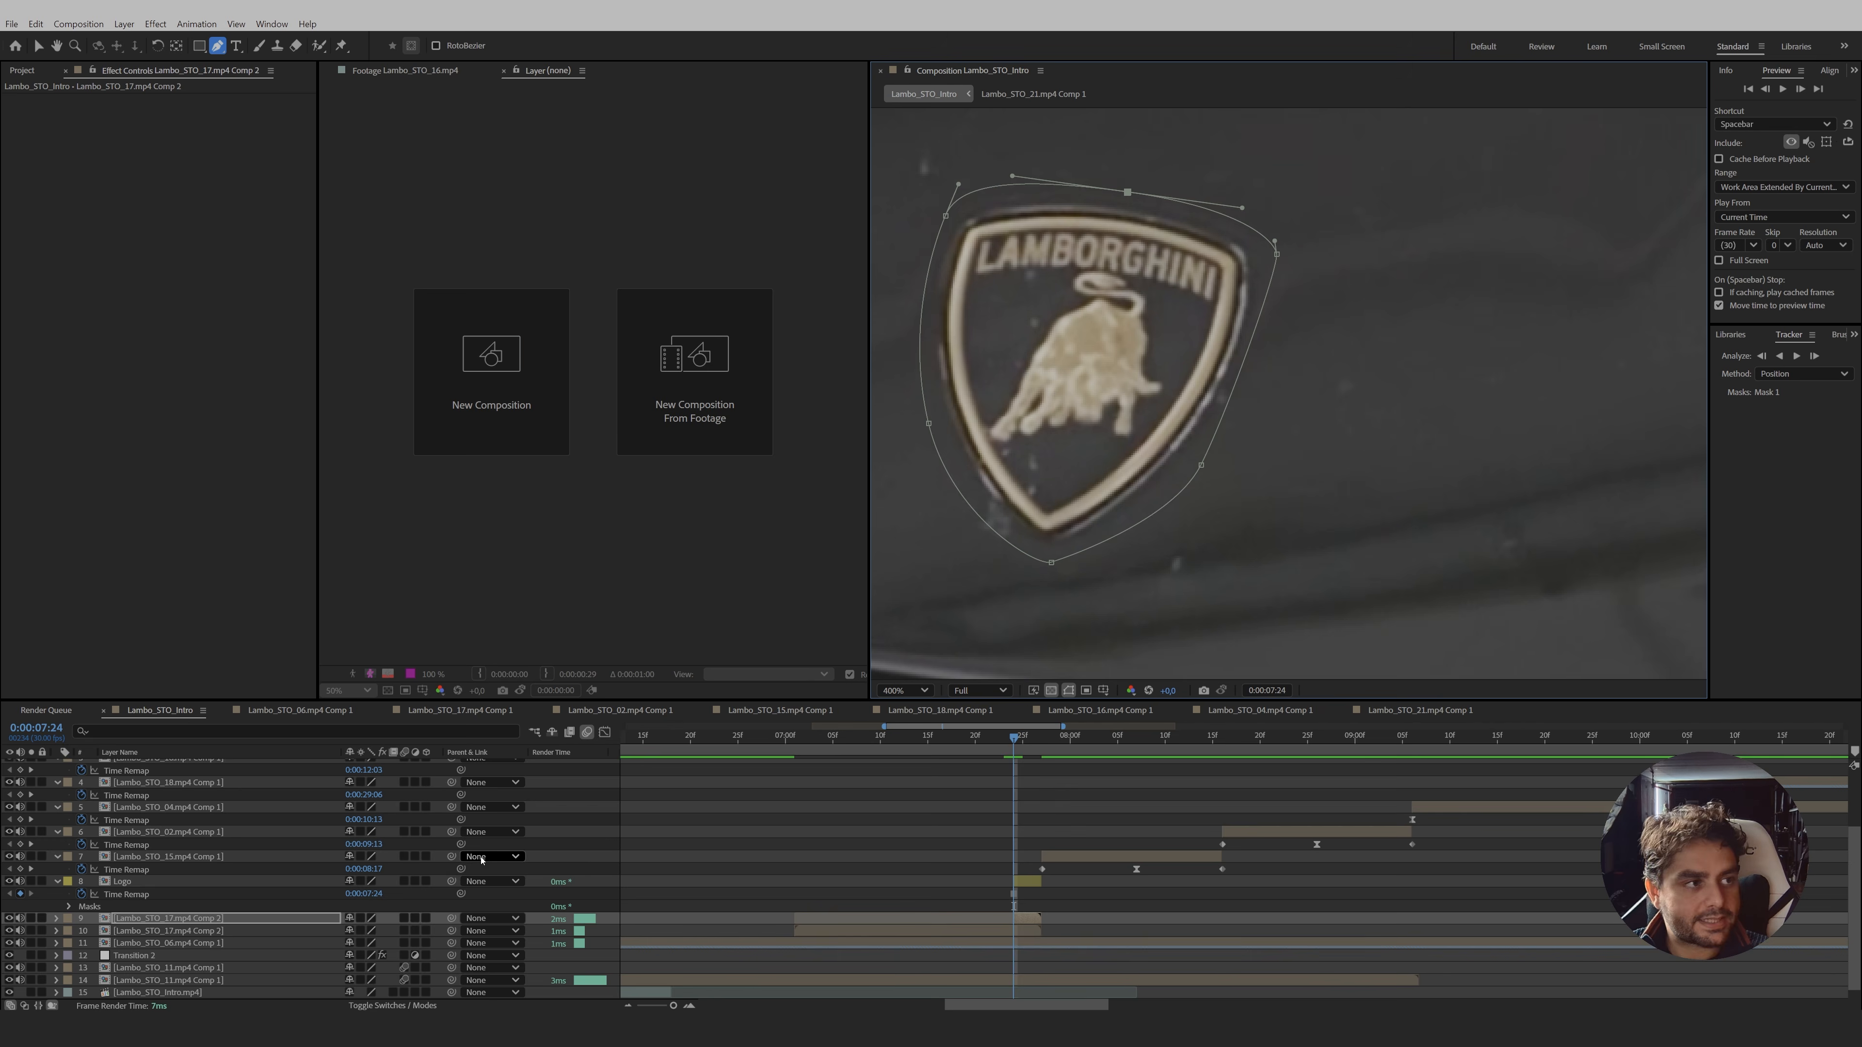
- Set a Mask Path keyframe for Mask 1 on the duplicate at 0:00:07:24
{"action": "mouse_move", "coordinate": [1020, 736]}
{"action": "left_mouse_down"}
{"action": "mouse_move", "coordinate": [1037, 746]}
{"action": "mouse_move", "coordinate": [1014, 747]}
{"action": "left_mouse_up"}
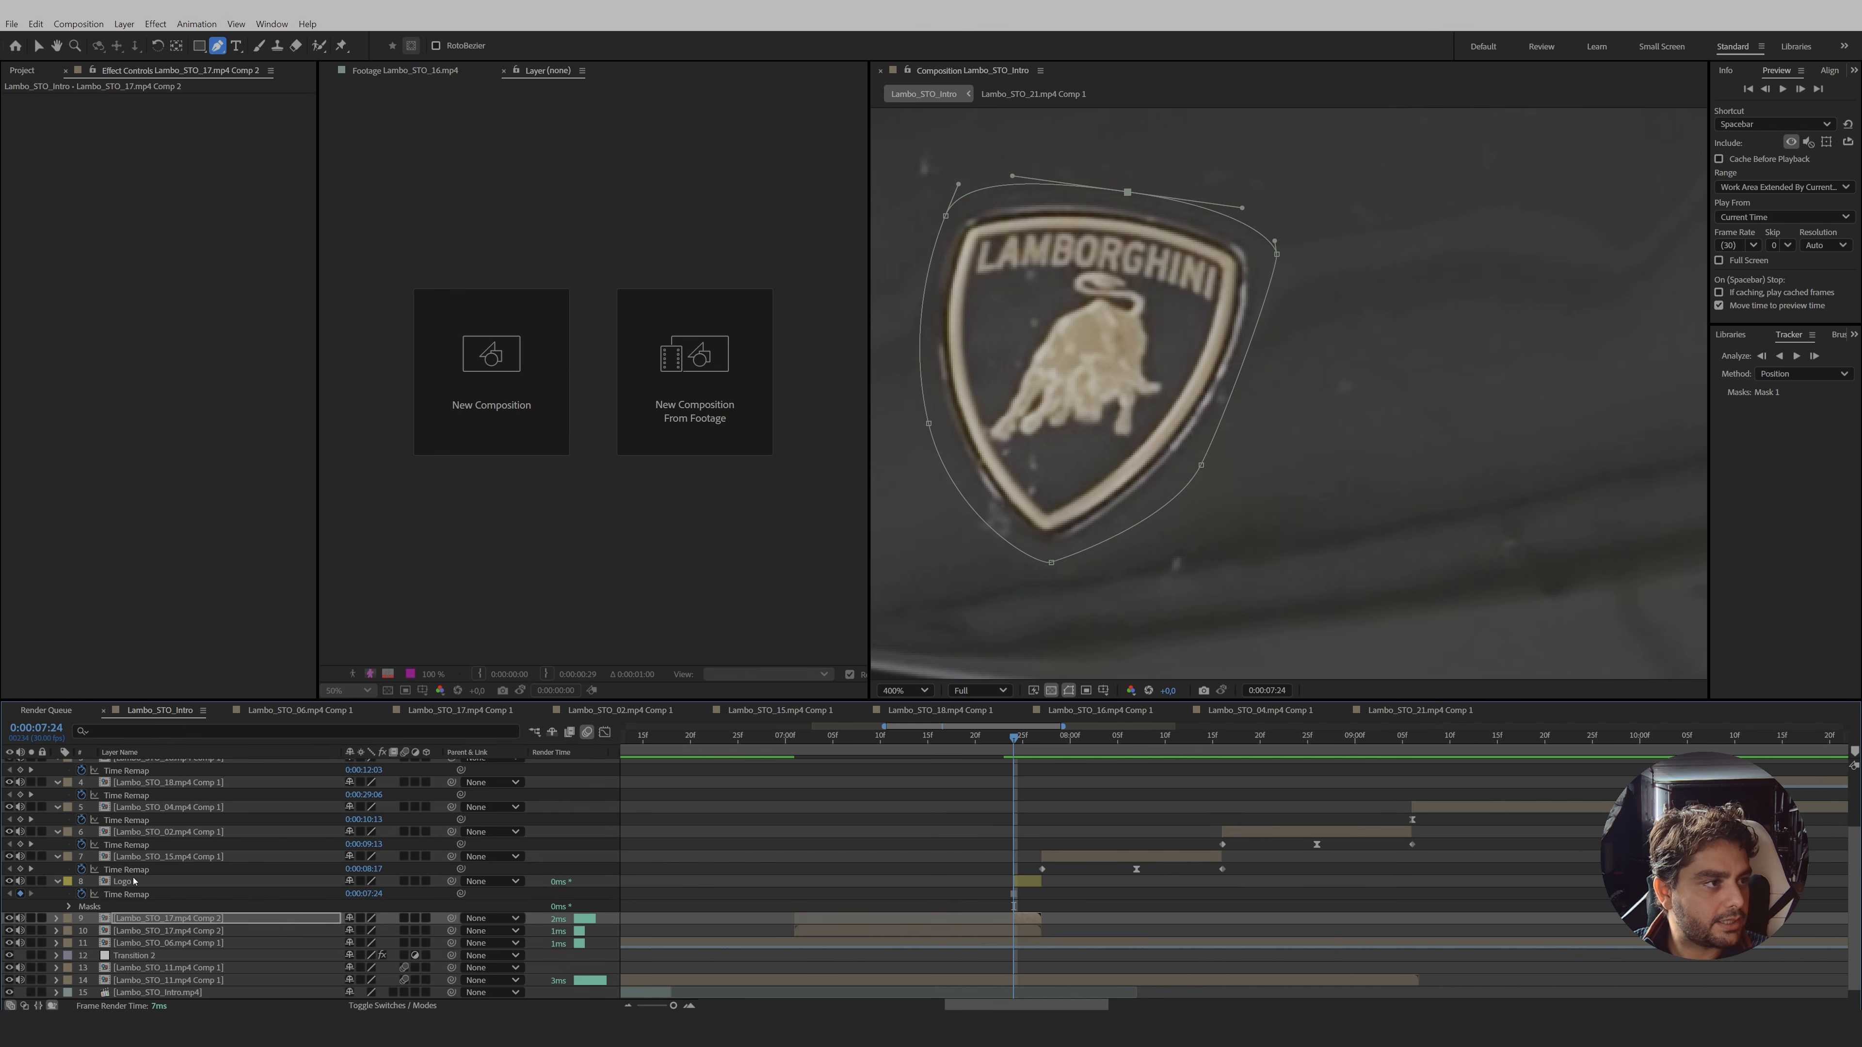
{"action": "key", "text": "m"}
{"action": "left_click", "coordinate": [106, 944]}
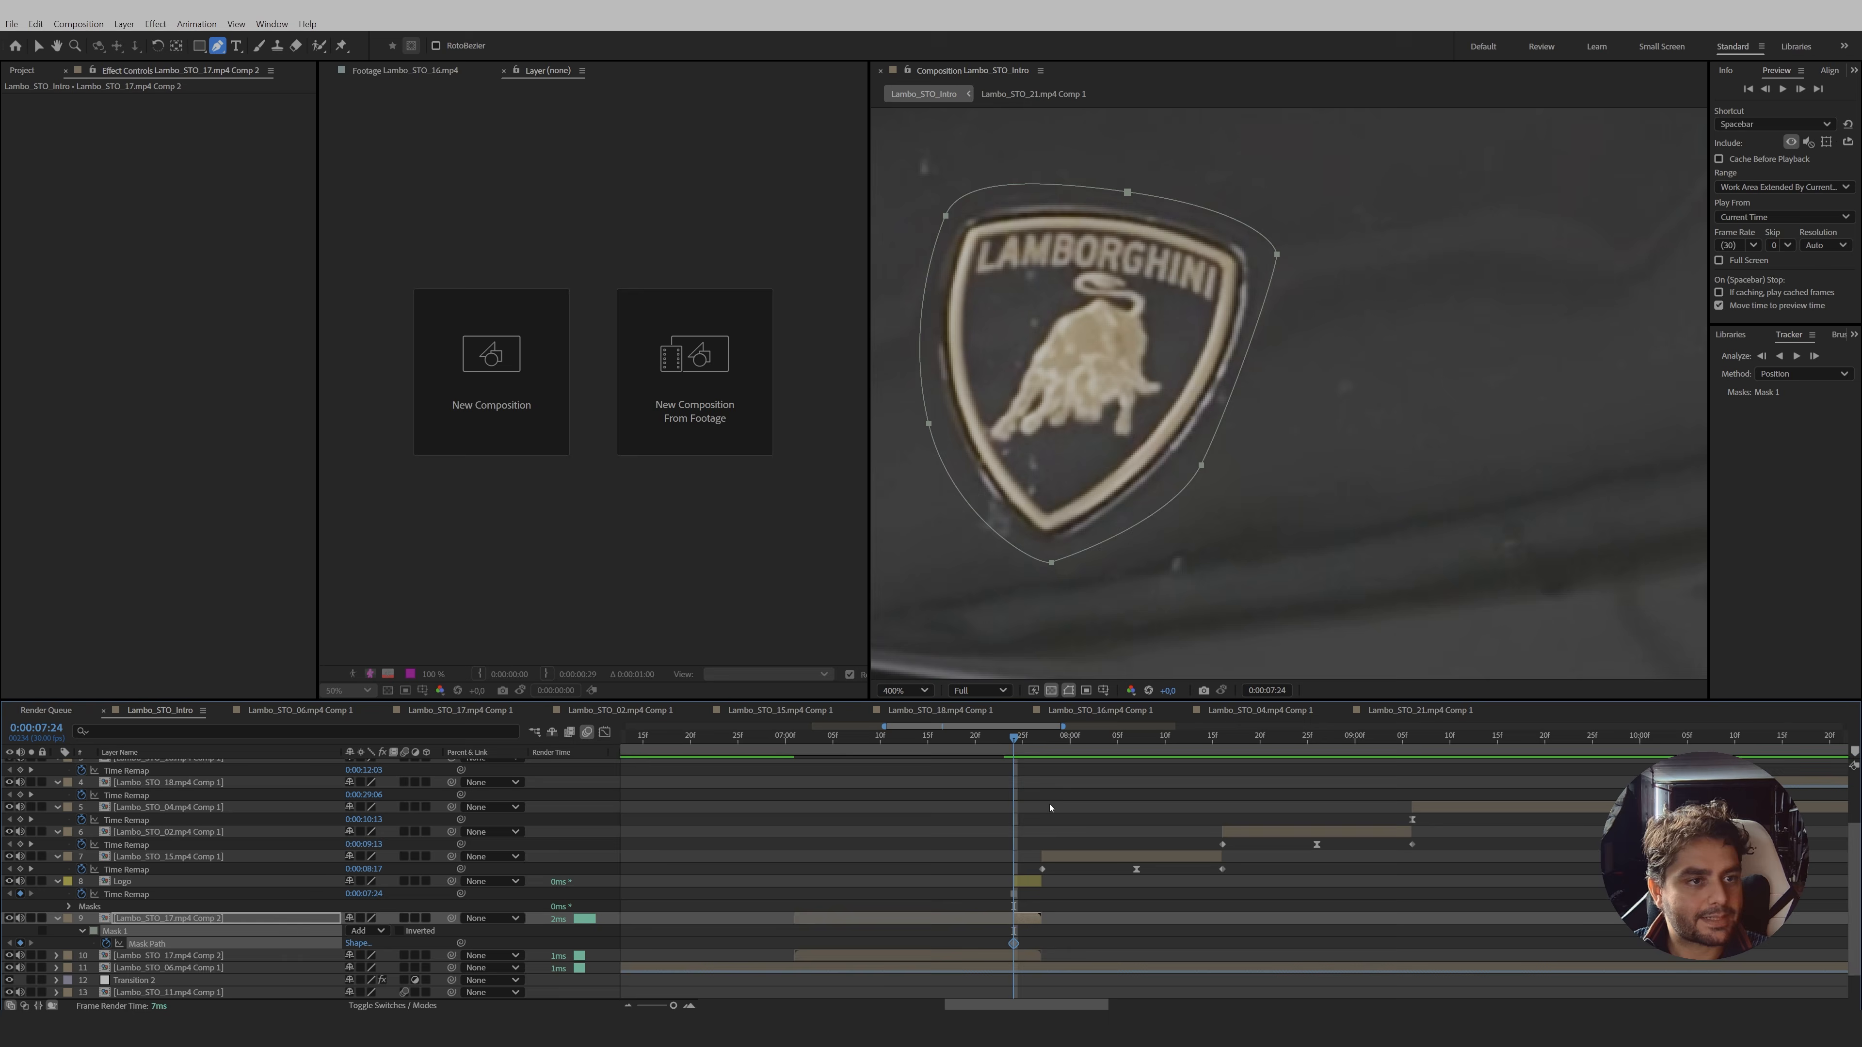
- At 0:00:07:26, hide the Logo layer and rotate and reposition Mask 1 to match the tilted badge
{"action": "key", "text": "Page_Down"}
{"action": "key", "text": "Page_Down"}
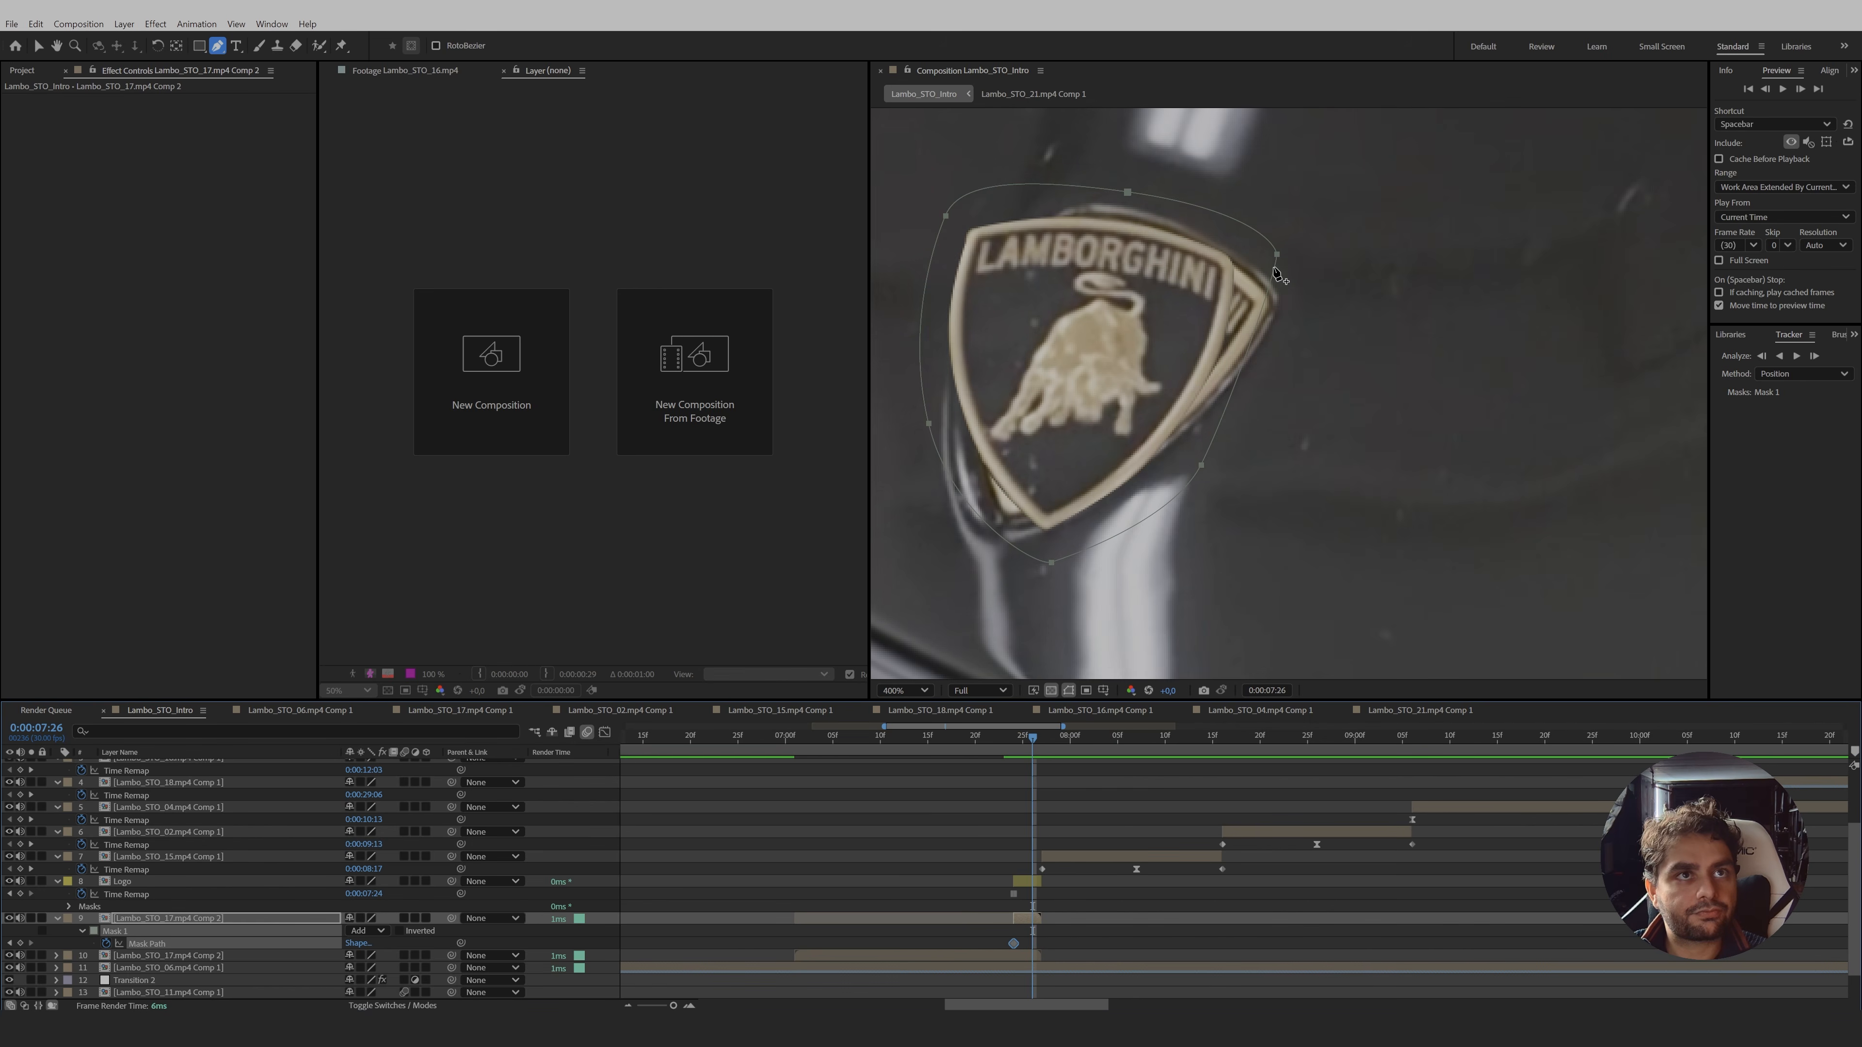
{"action": "key", "text": "ctrl+t"}
{"action": "left_click_drag", "start_coordinate": [1279, 258], "coordinate": [1250, 365]}
{"action": "left_click", "coordinate": [9, 881]}
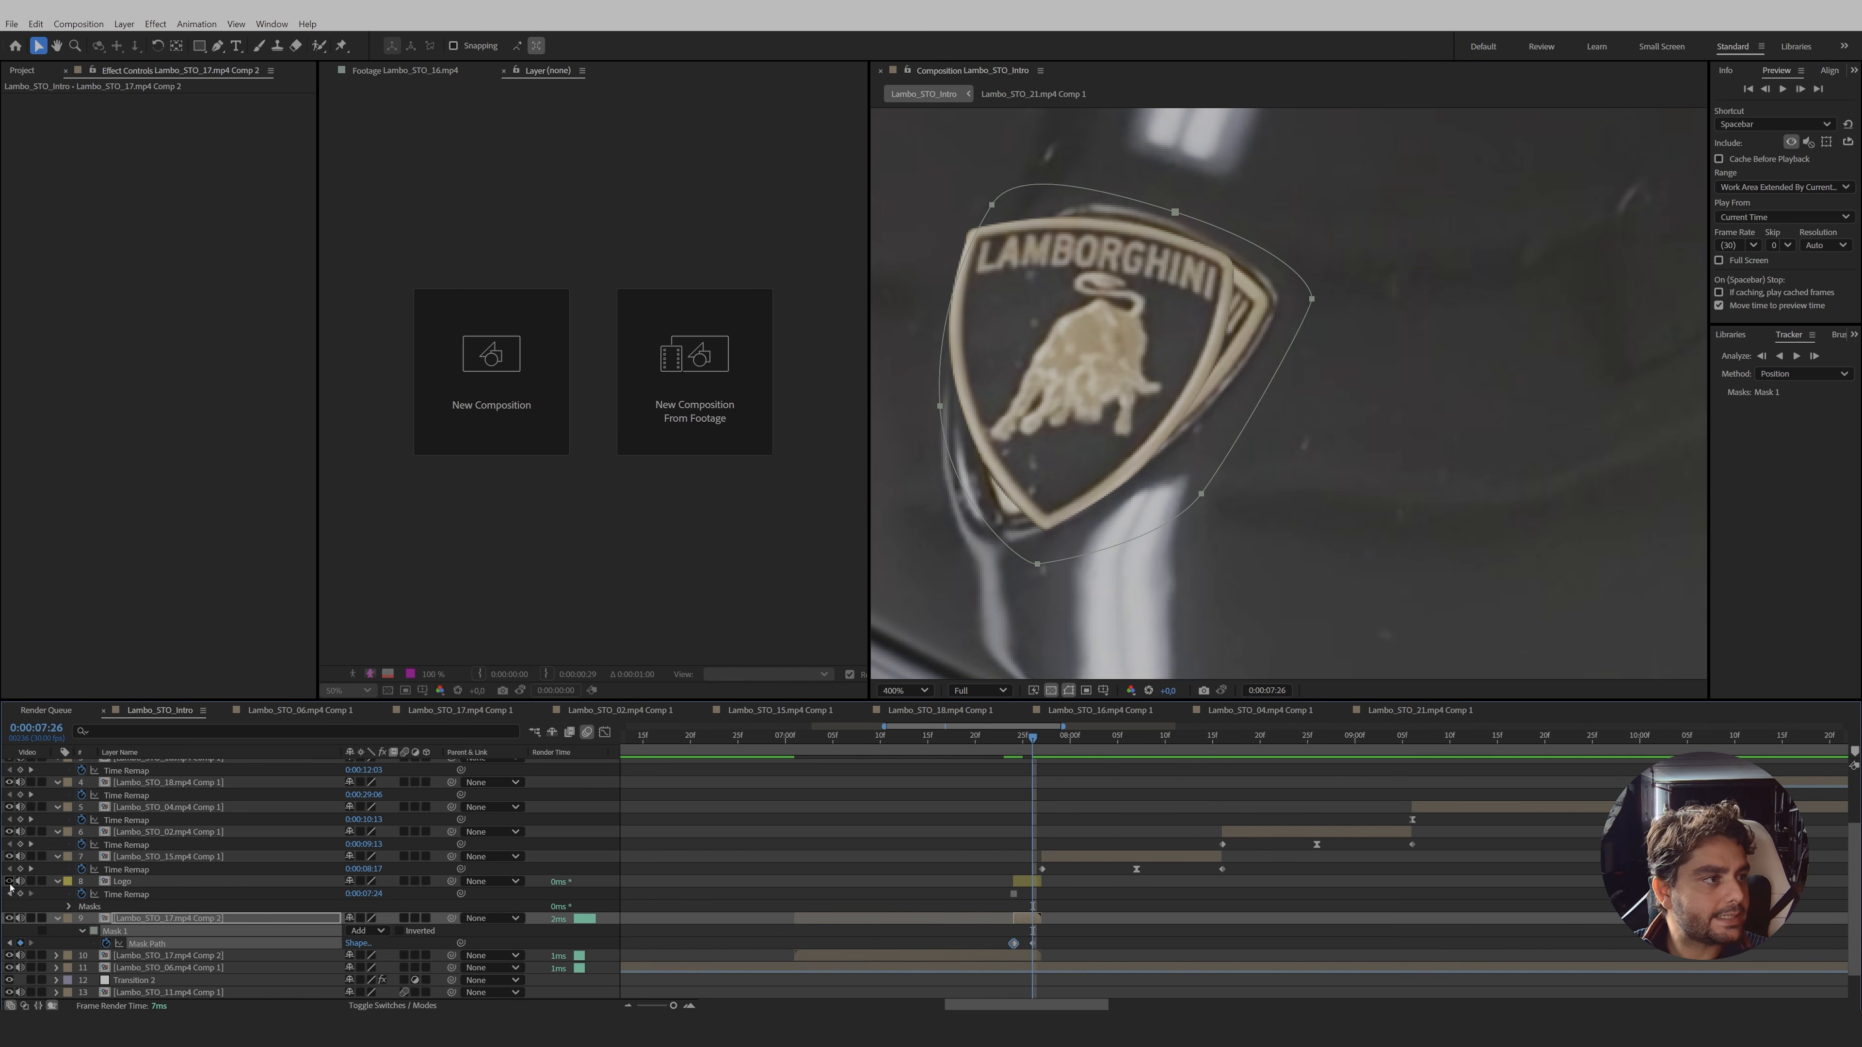
{"action": "double_click", "coordinate": [1034, 564]}
{"action": "left_click_drag", "start_coordinate": [1398, 547], "coordinate": [1391, 557]}
{"action": "key", "text": "Return"}
{"action": "left_click", "coordinate": [1039, 550]}
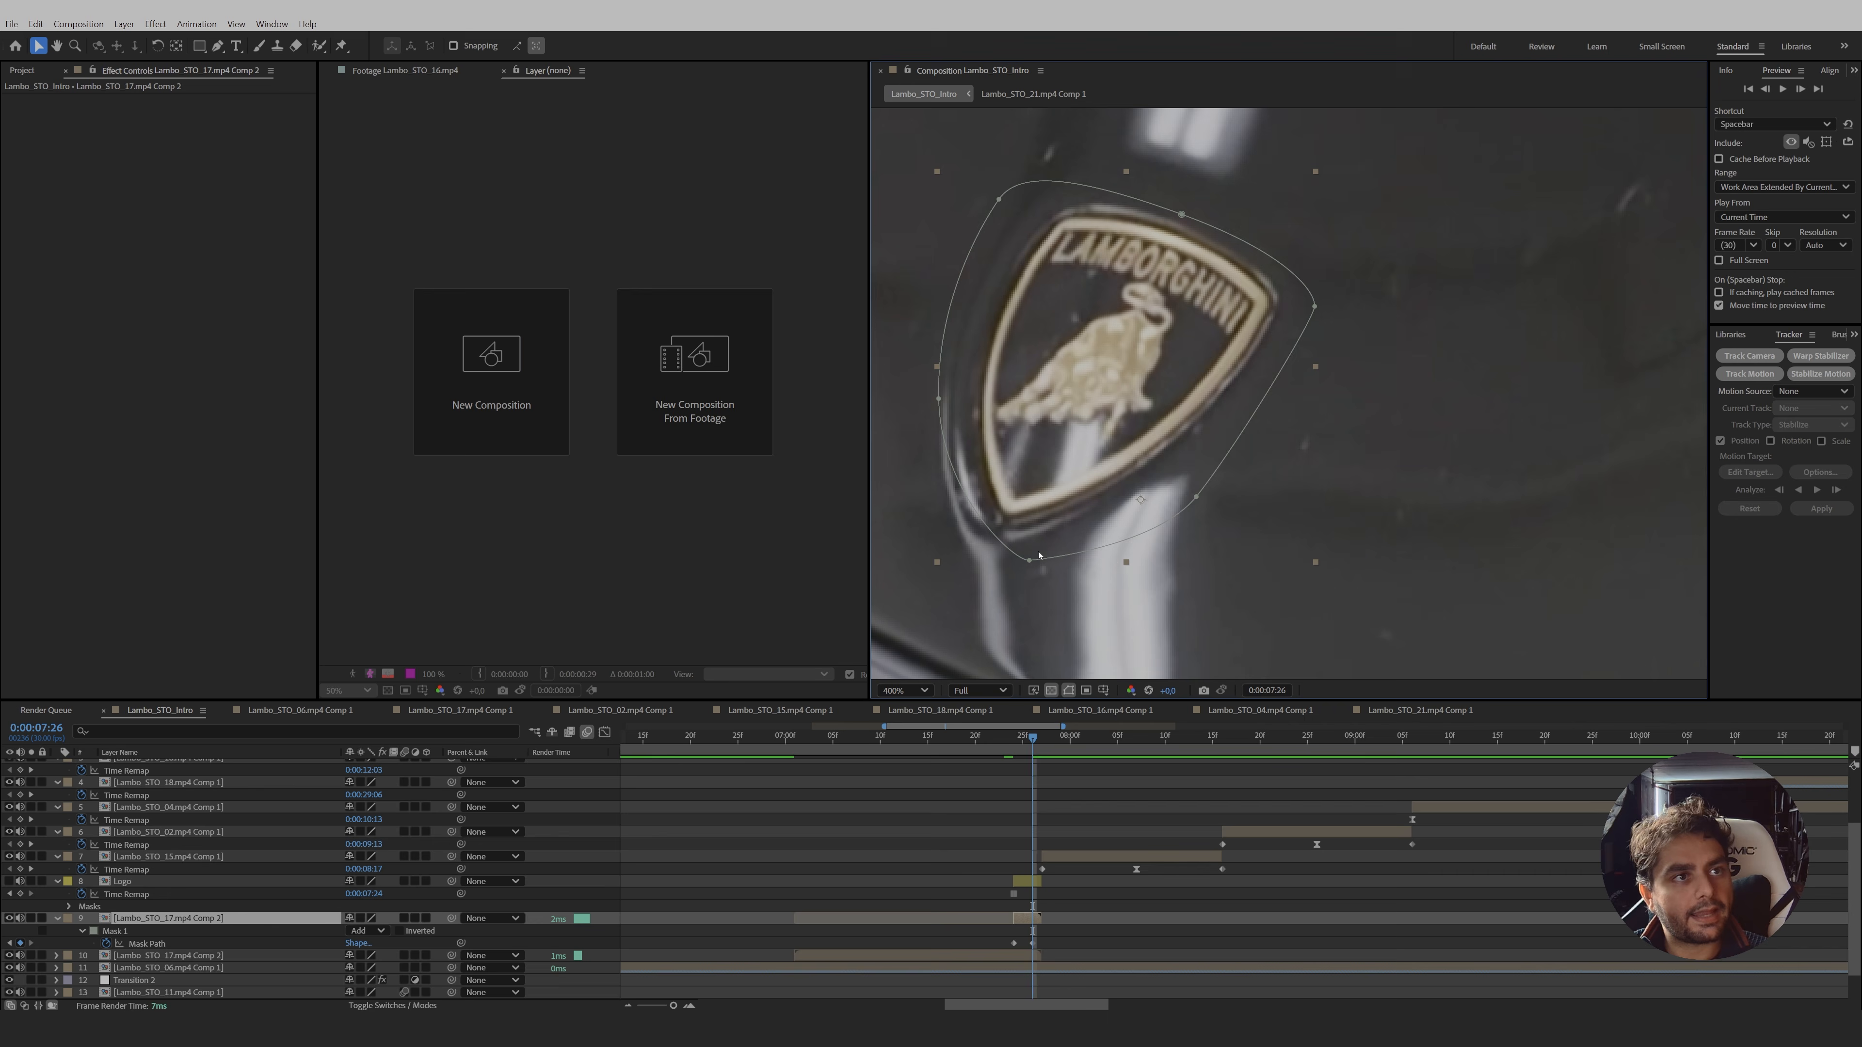
- Reshape Mask 1 at 0:00:07:26 by moving its lower and side points to clear the badge's edge
{"action": "left_click_drag", "start_coordinate": [1029, 561], "coordinate": [983, 565]}
{"action": "left_click_drag", "start_coordinate": [939, 399], "coordinate": [928, 399]}
{"action": "left_click_drag", "start_coordinate": [1197, 497], "coordinate": [1234, 441]}
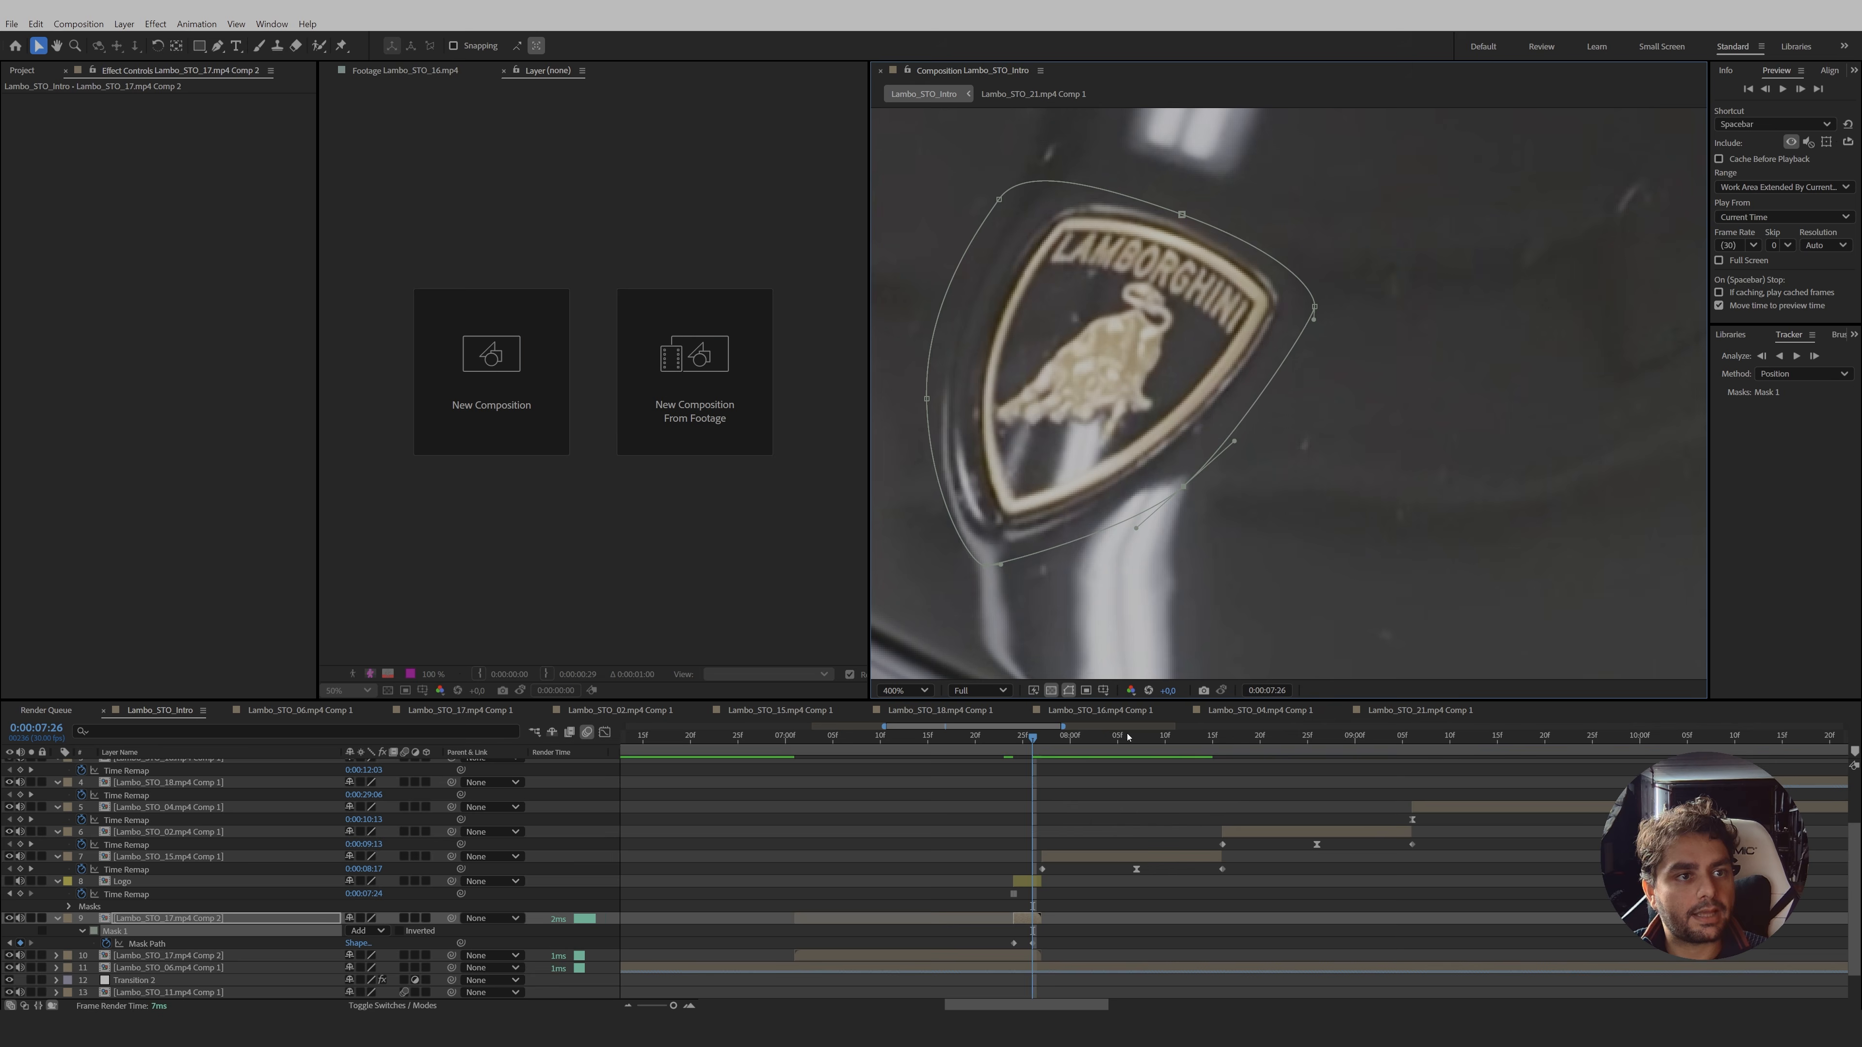
- Set Mask 1 to Subtract on the duplicate and solo that layer to check the hole from 0:00:07:24
{"action": "left_click_drag", "start_coordinate": [1036, 743], "coordinate": [1016, 744]}
{"action": "key", "text": "comma"}
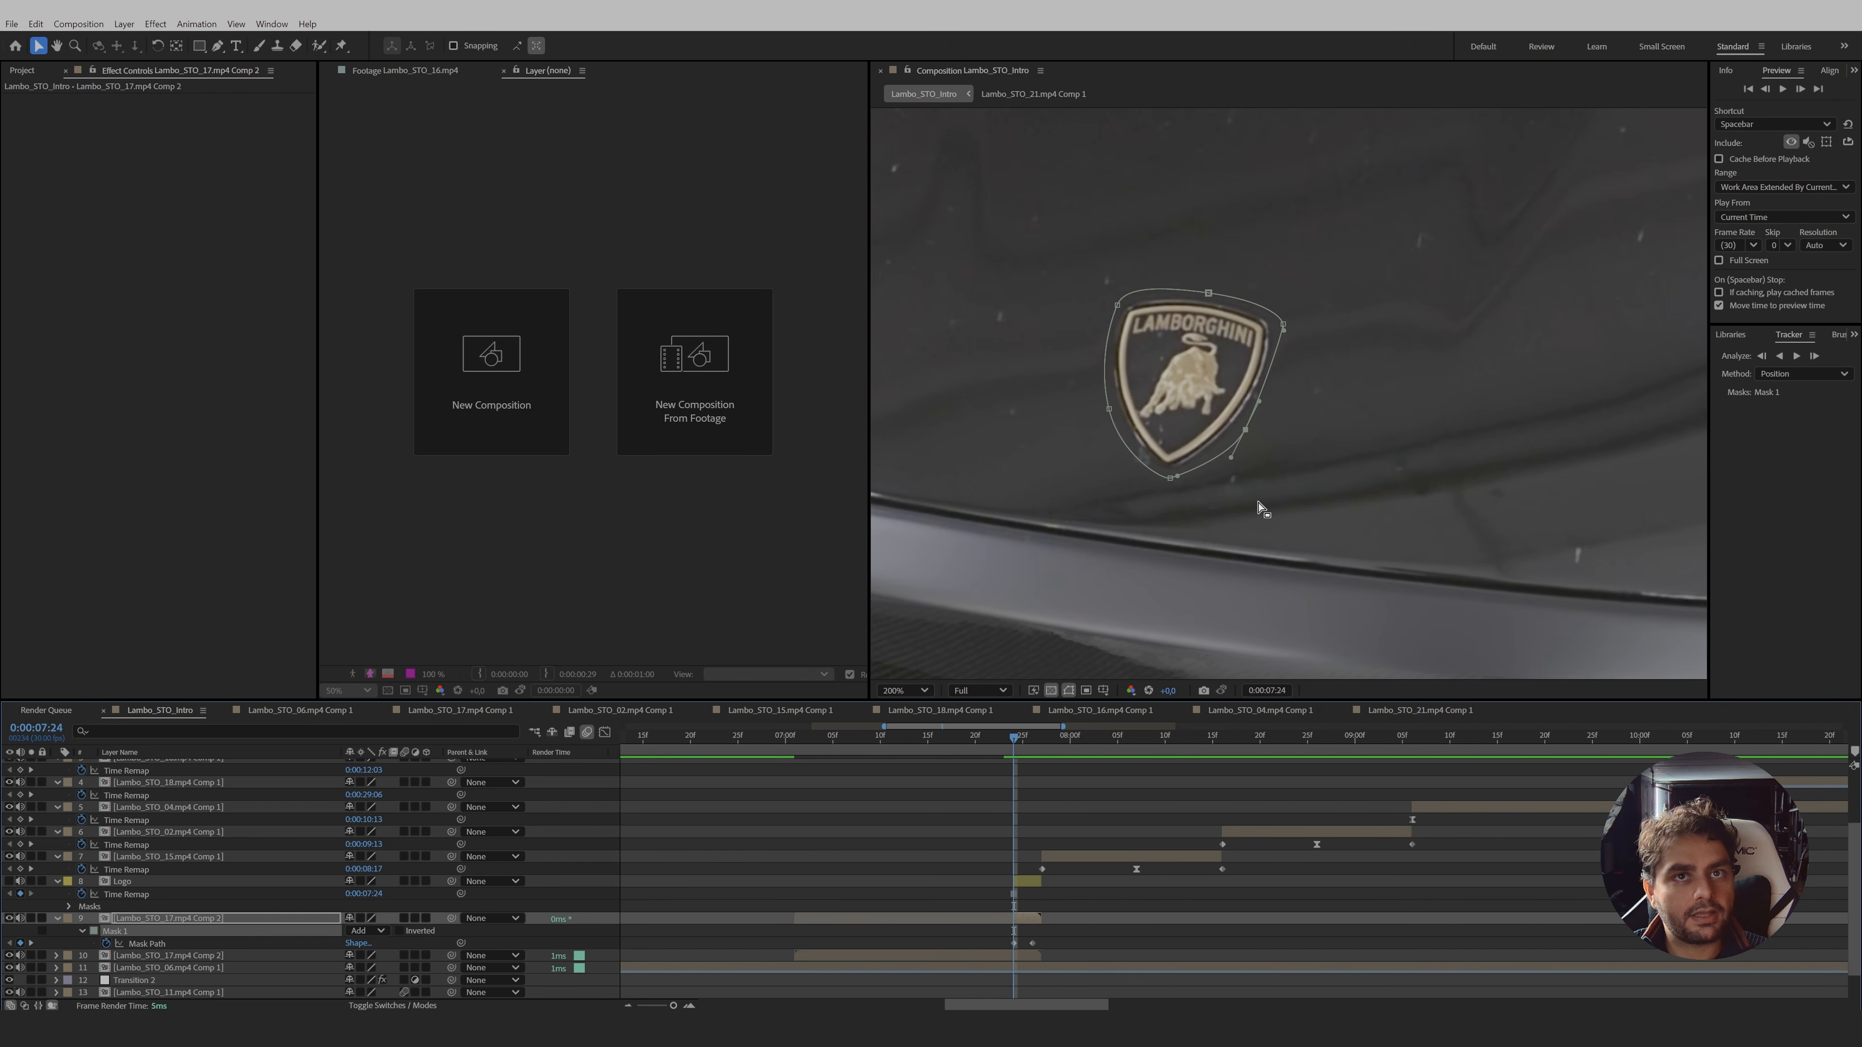
{"action": "left_click", "coordinate": [1028, 916]}
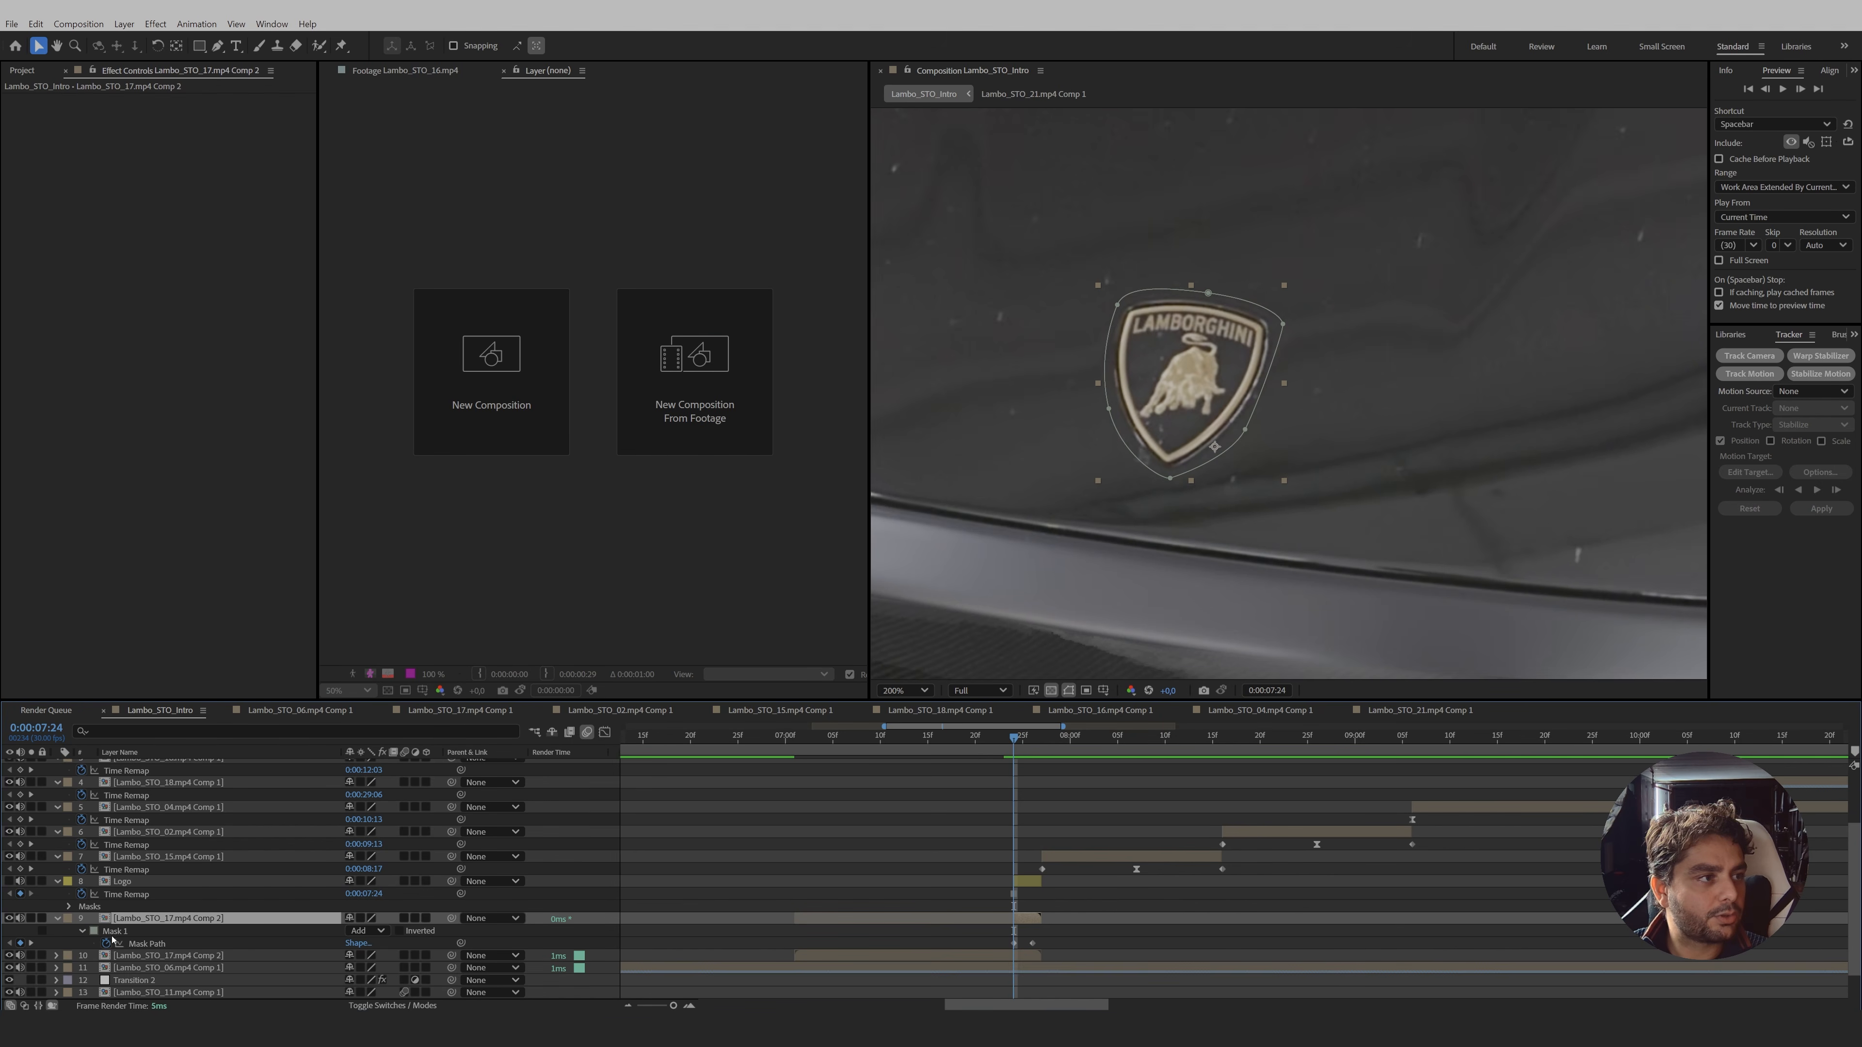
{"action": "left_click", "coordinate": [384, 930]}
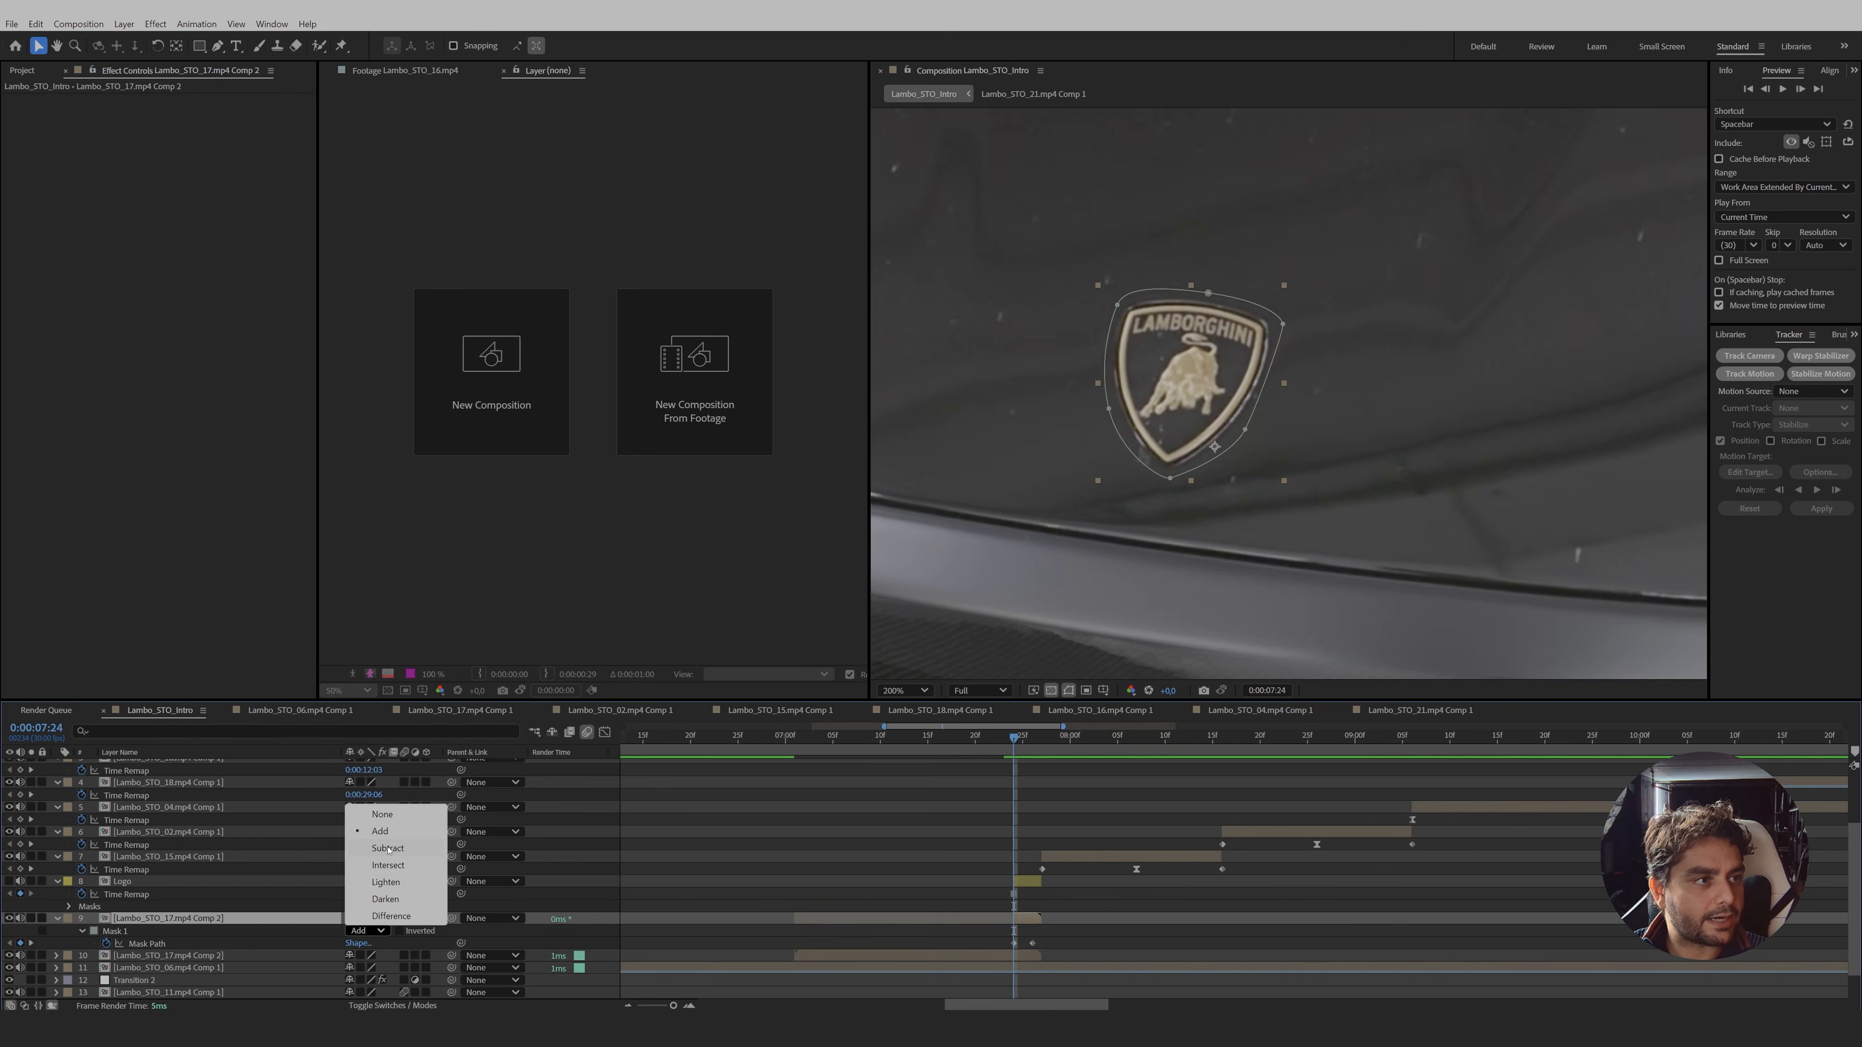
{"action": "left_click", "coordinate": [388, 849]}
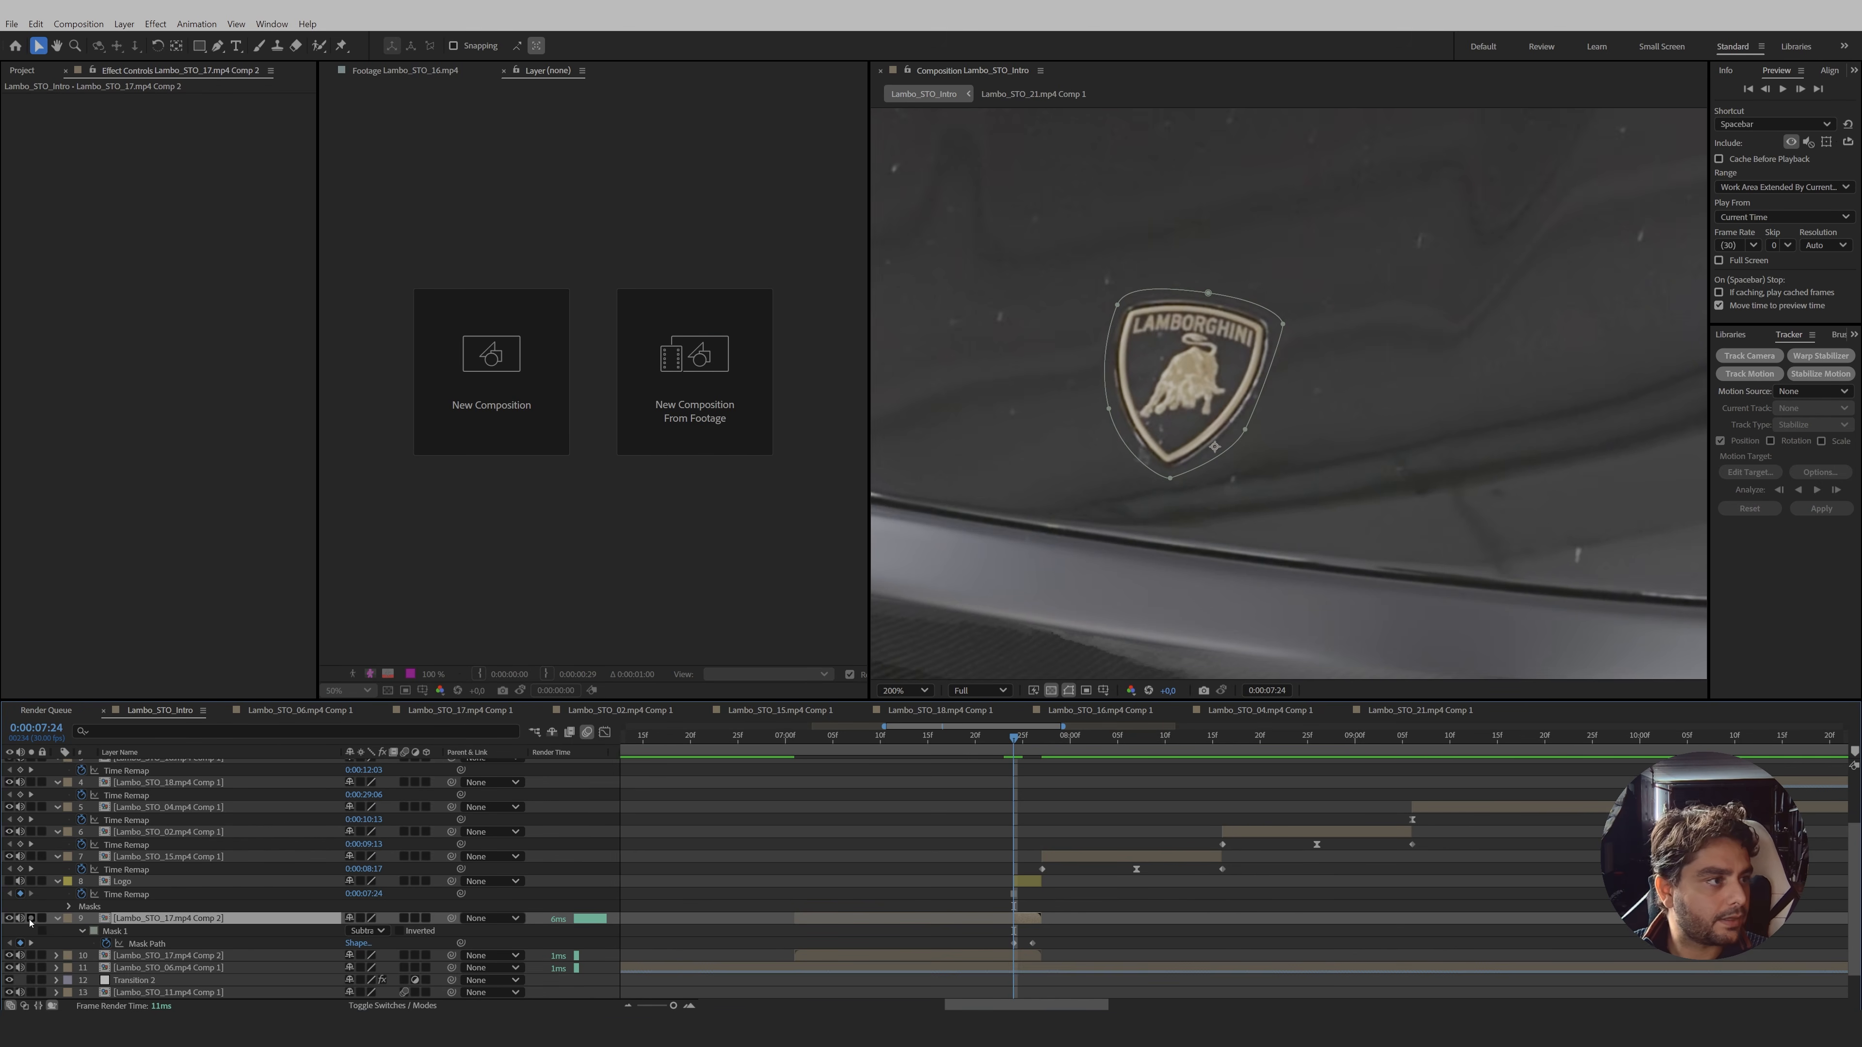
{"action": "left_click", "coordinate": [30, 919]}
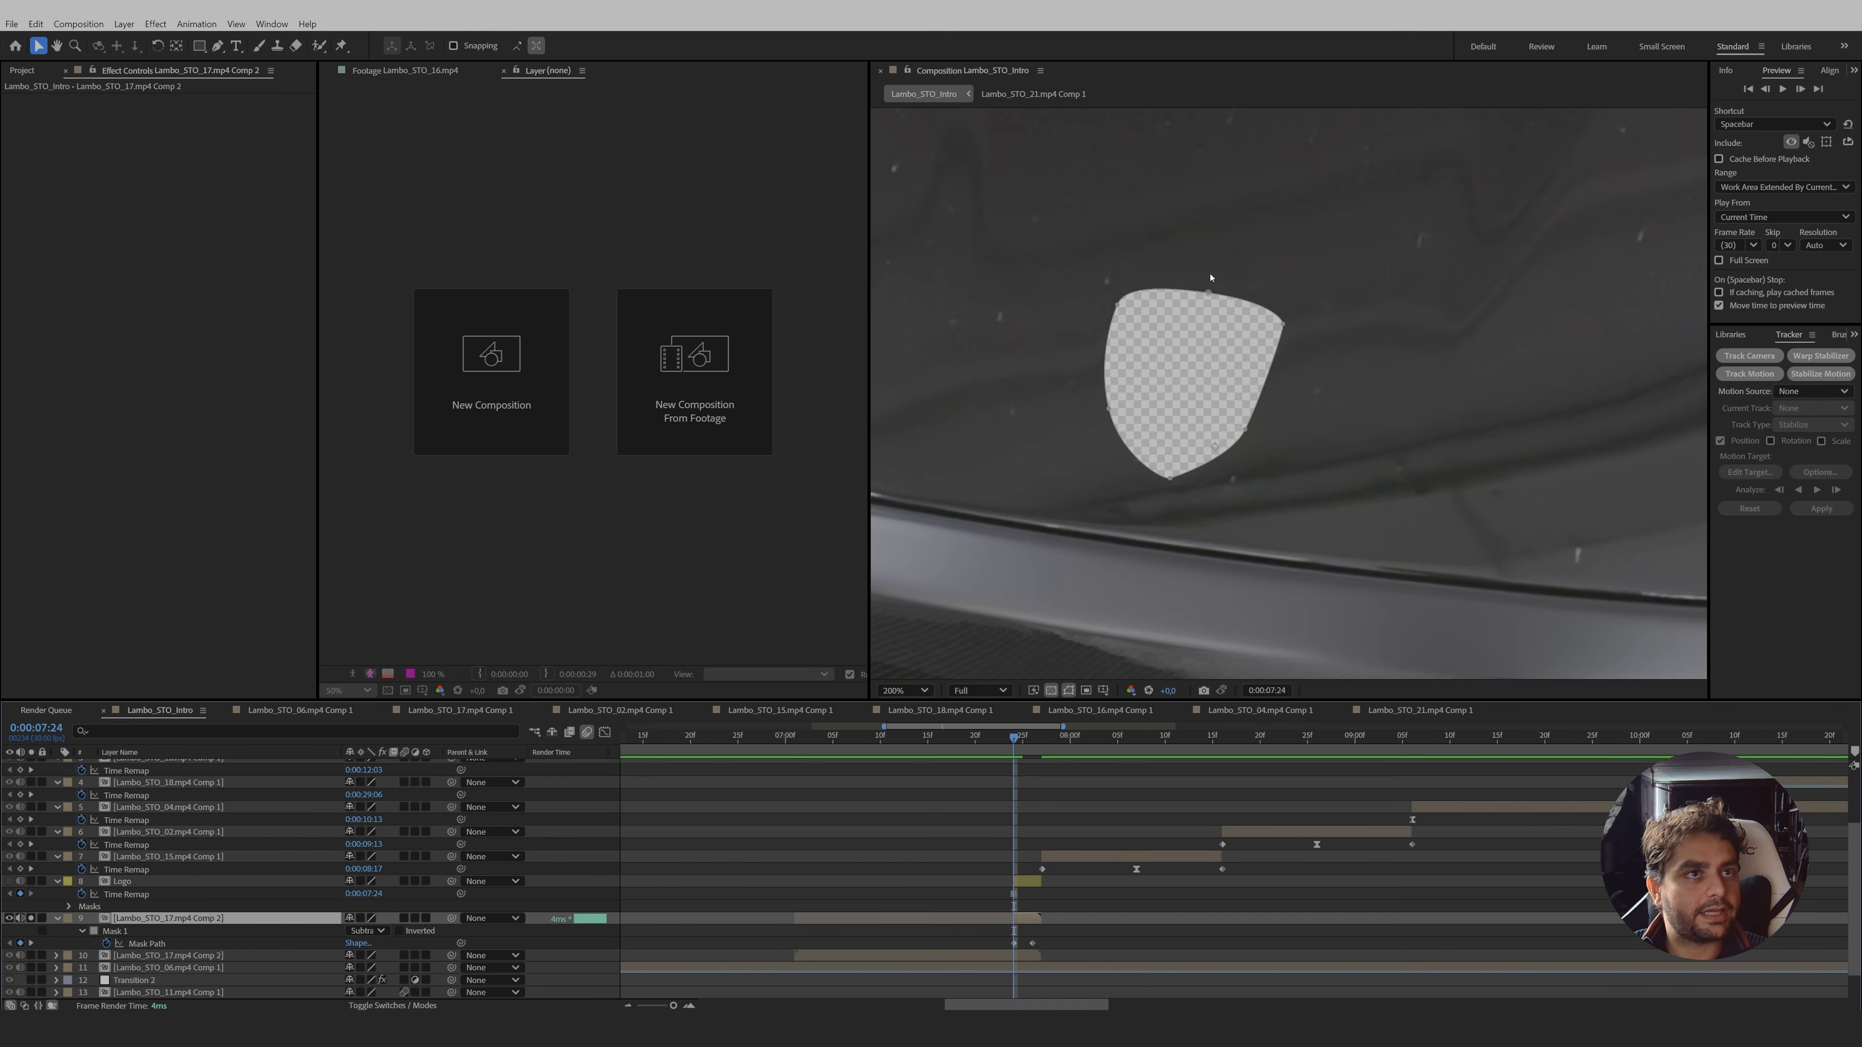
{"action": "mouse_move", "coordinate": [1017, 747]}
{"action": "left_mouse_down"}
{"action": "mouse_move", "coordinate": [1034, 749]}
{"action": "mouse_move", "coordinate": [1018, 782]}
{"action": "left_mouse_up"}
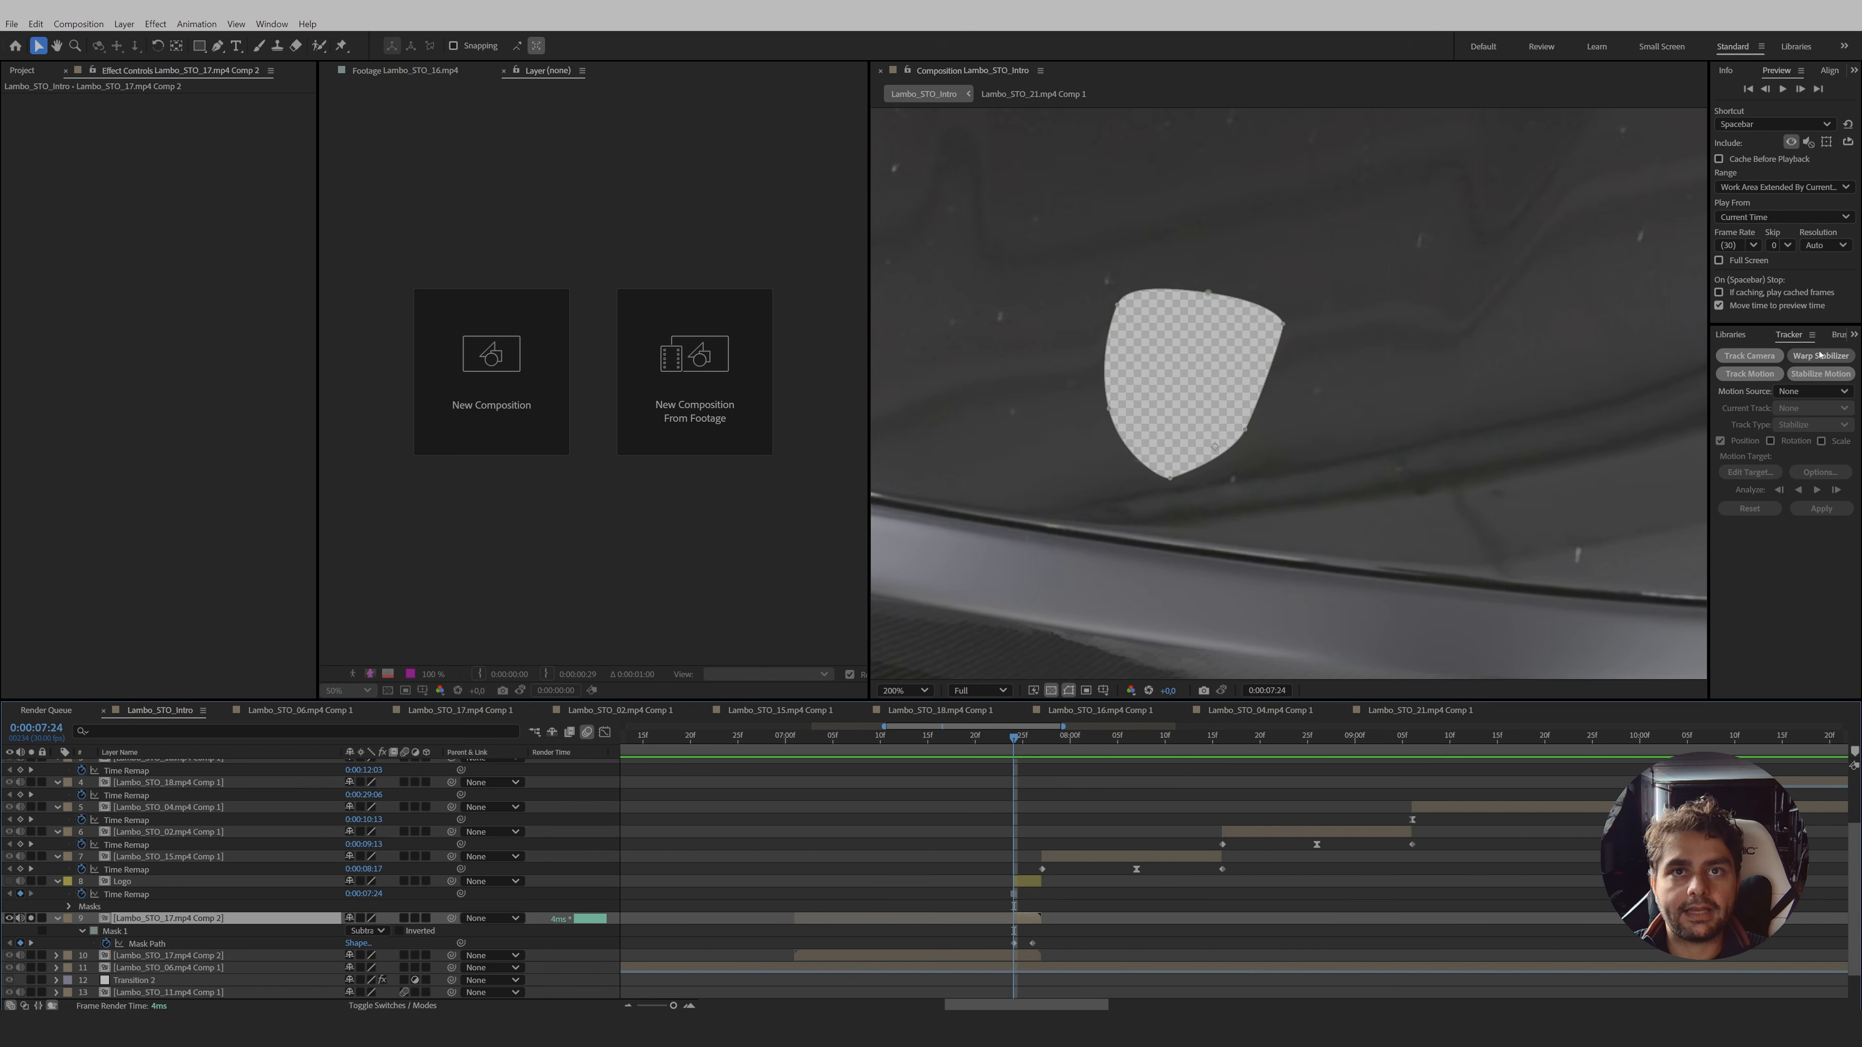
- Generate a Content-Aware Fill layer using the Object fill method and the Work Area range
{"action": "left_click", "coordinate": [1855, 335]}
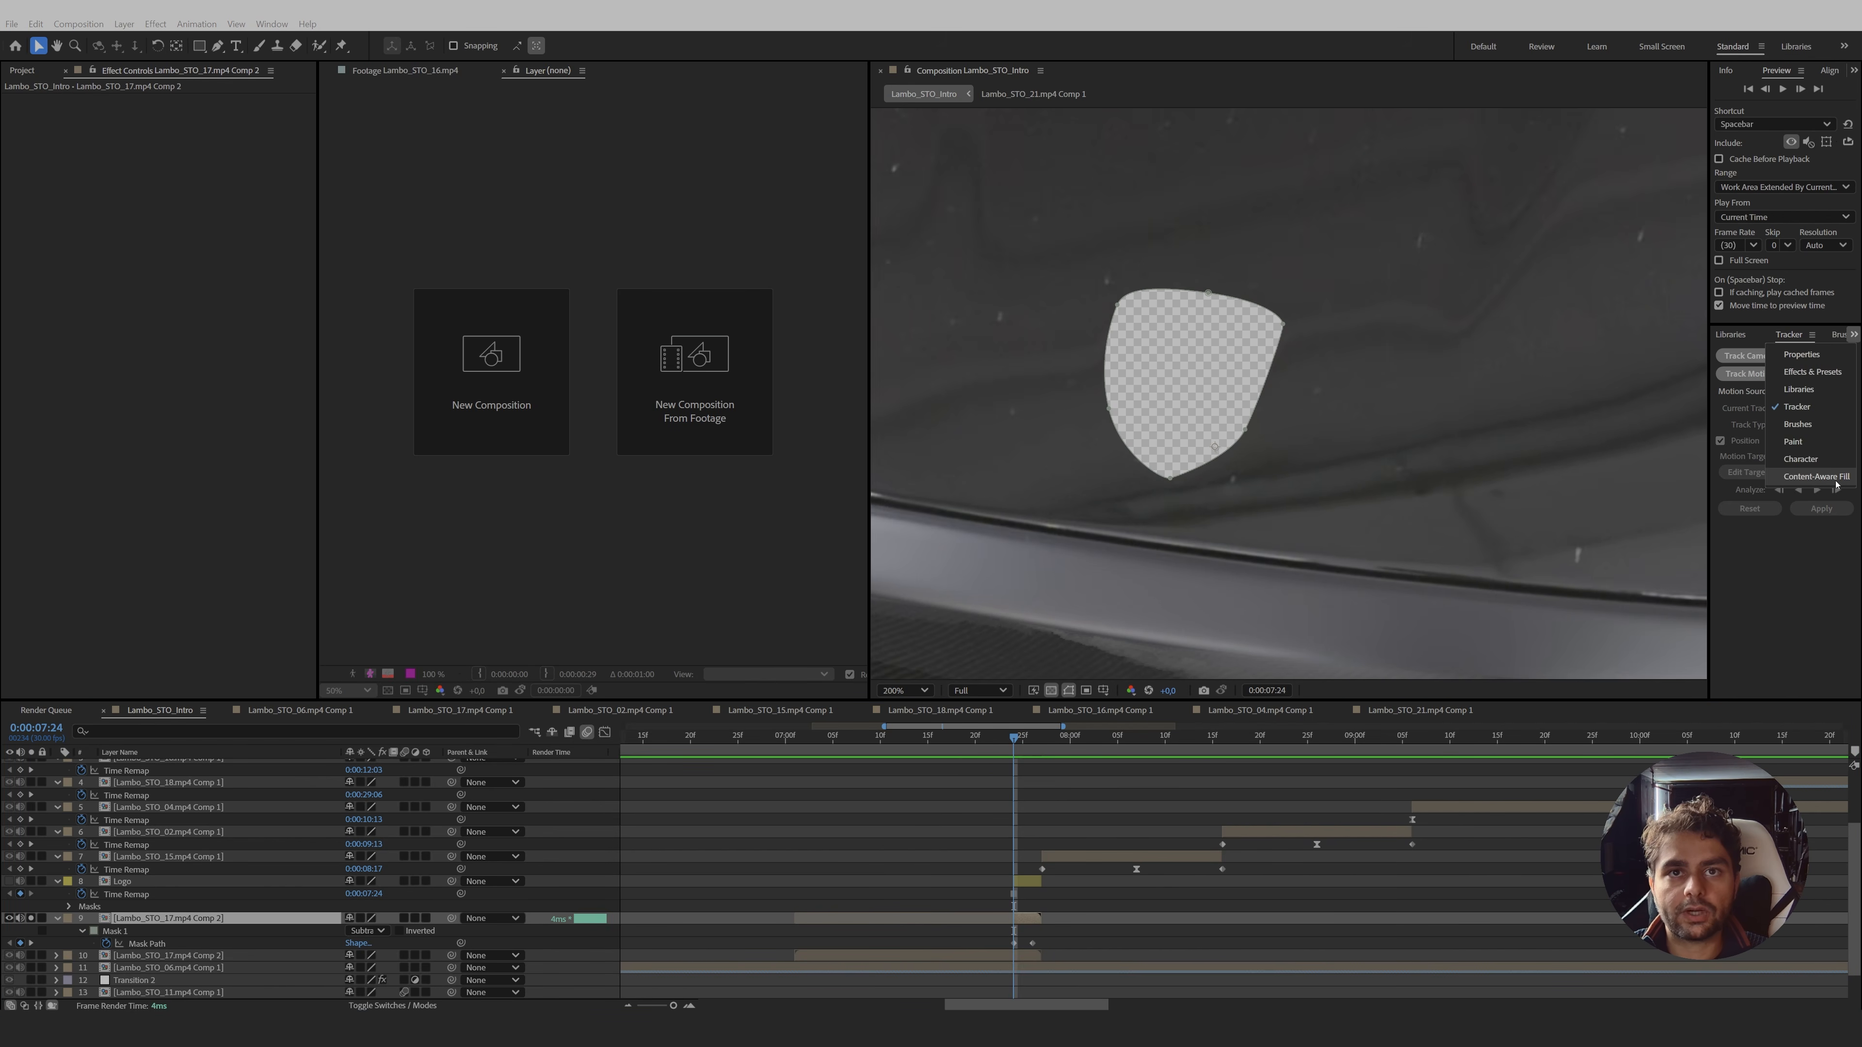
{"action": "left_click", "coordinate": [1824, 477]}
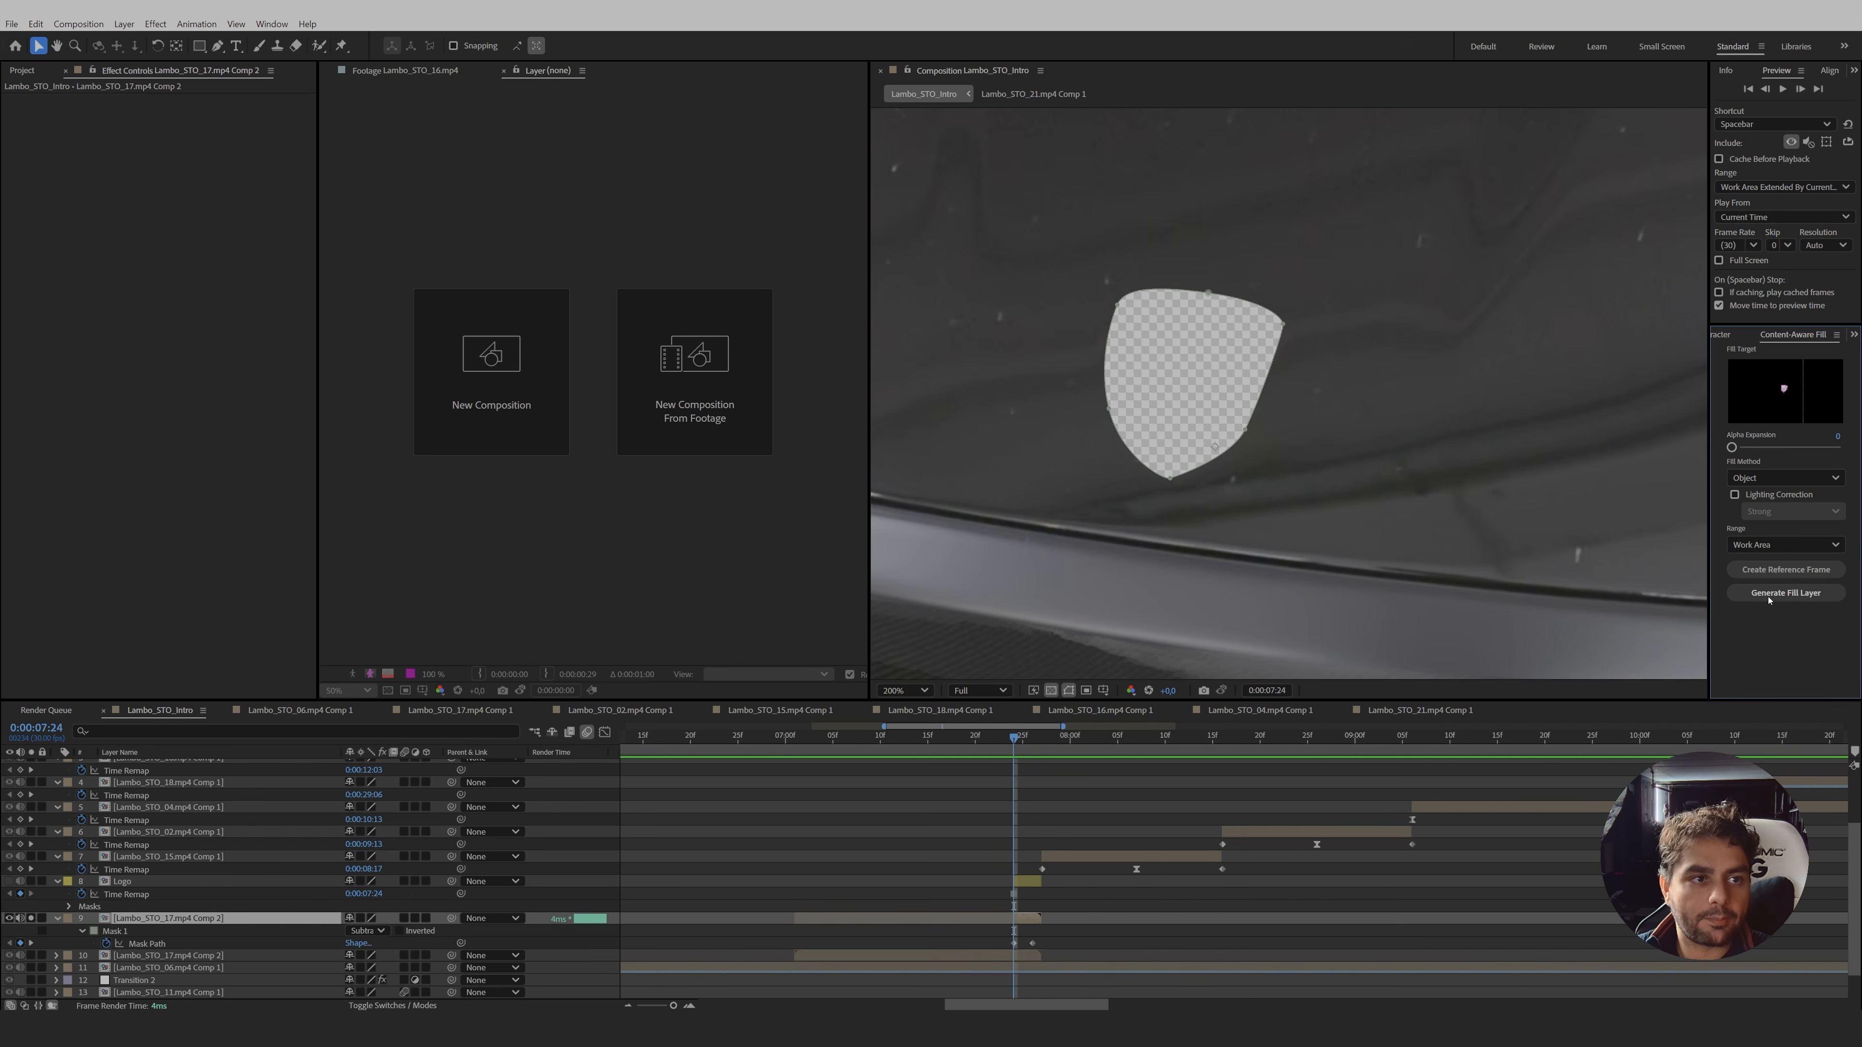
{"action": "left_click", "coordinate": [1768, 596]}
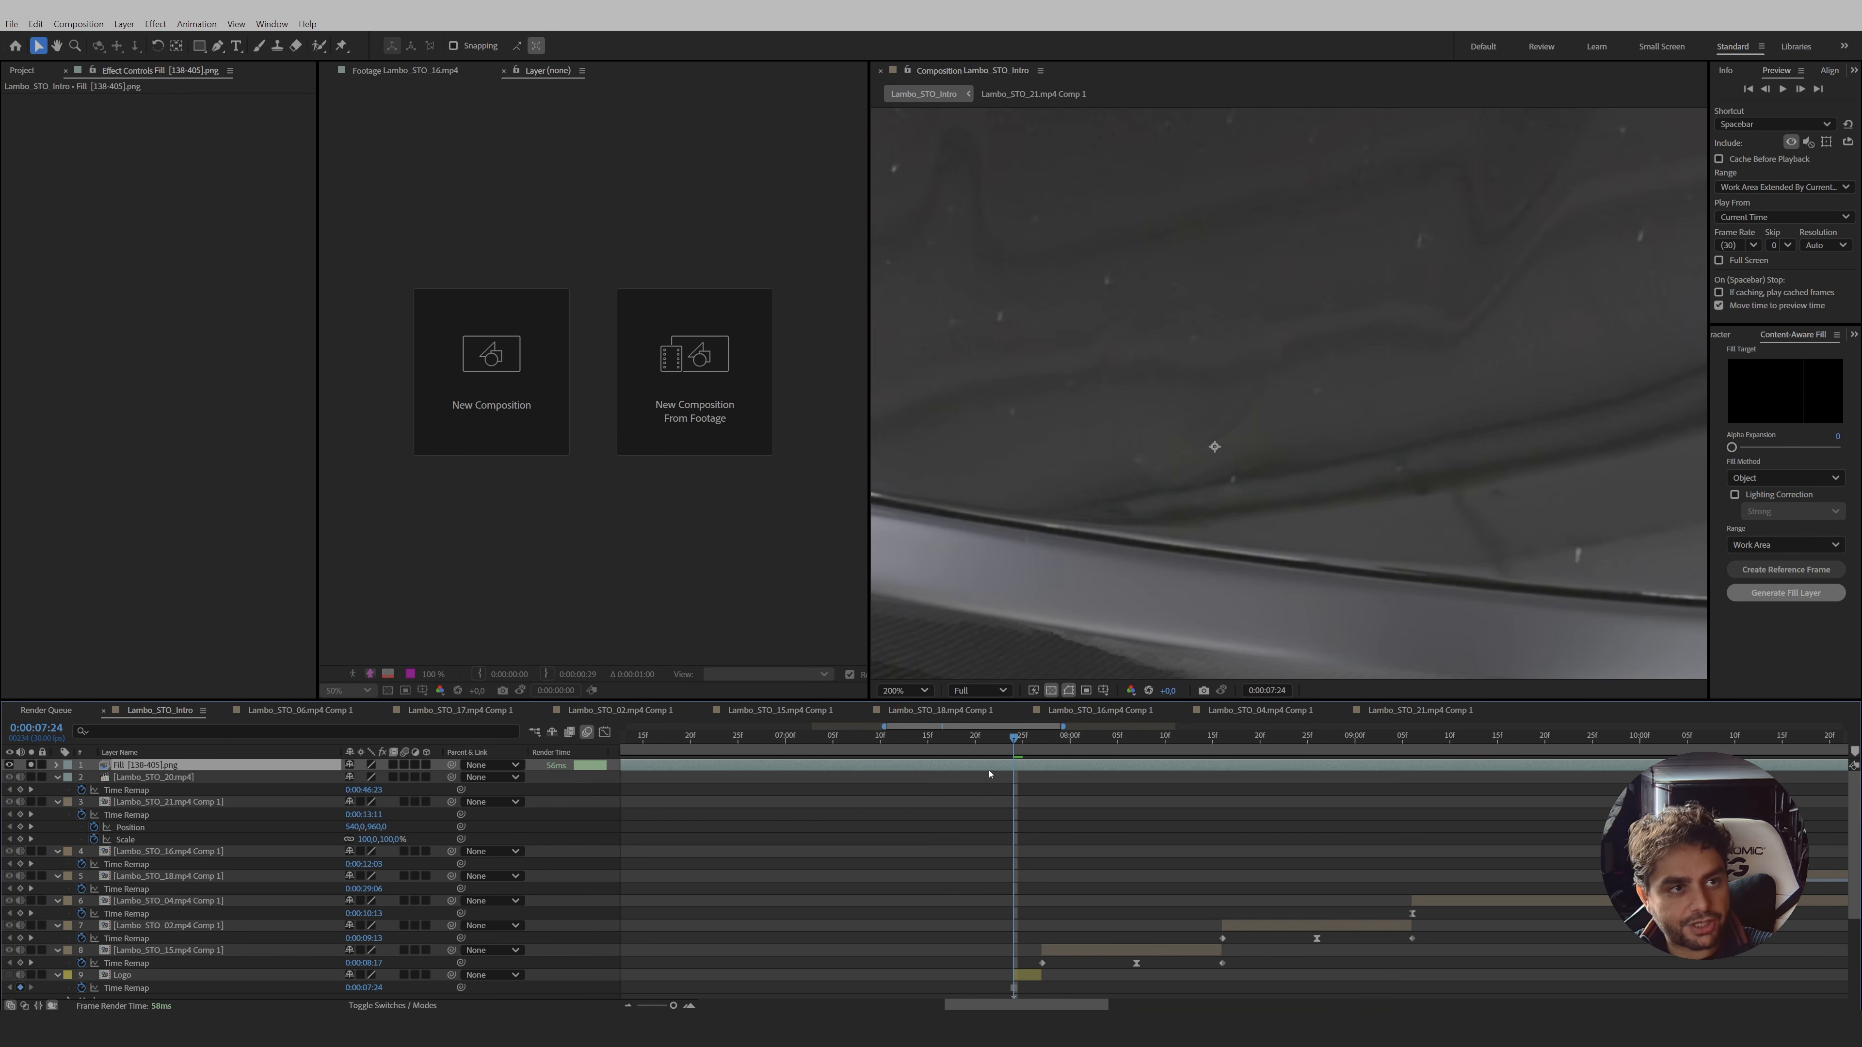
- Trim the fill layer to span 0:00:07:24 to 0:00:07:27 and place it directly below the Logo layer
{"action": "key", "text": "Caps_Lock"}
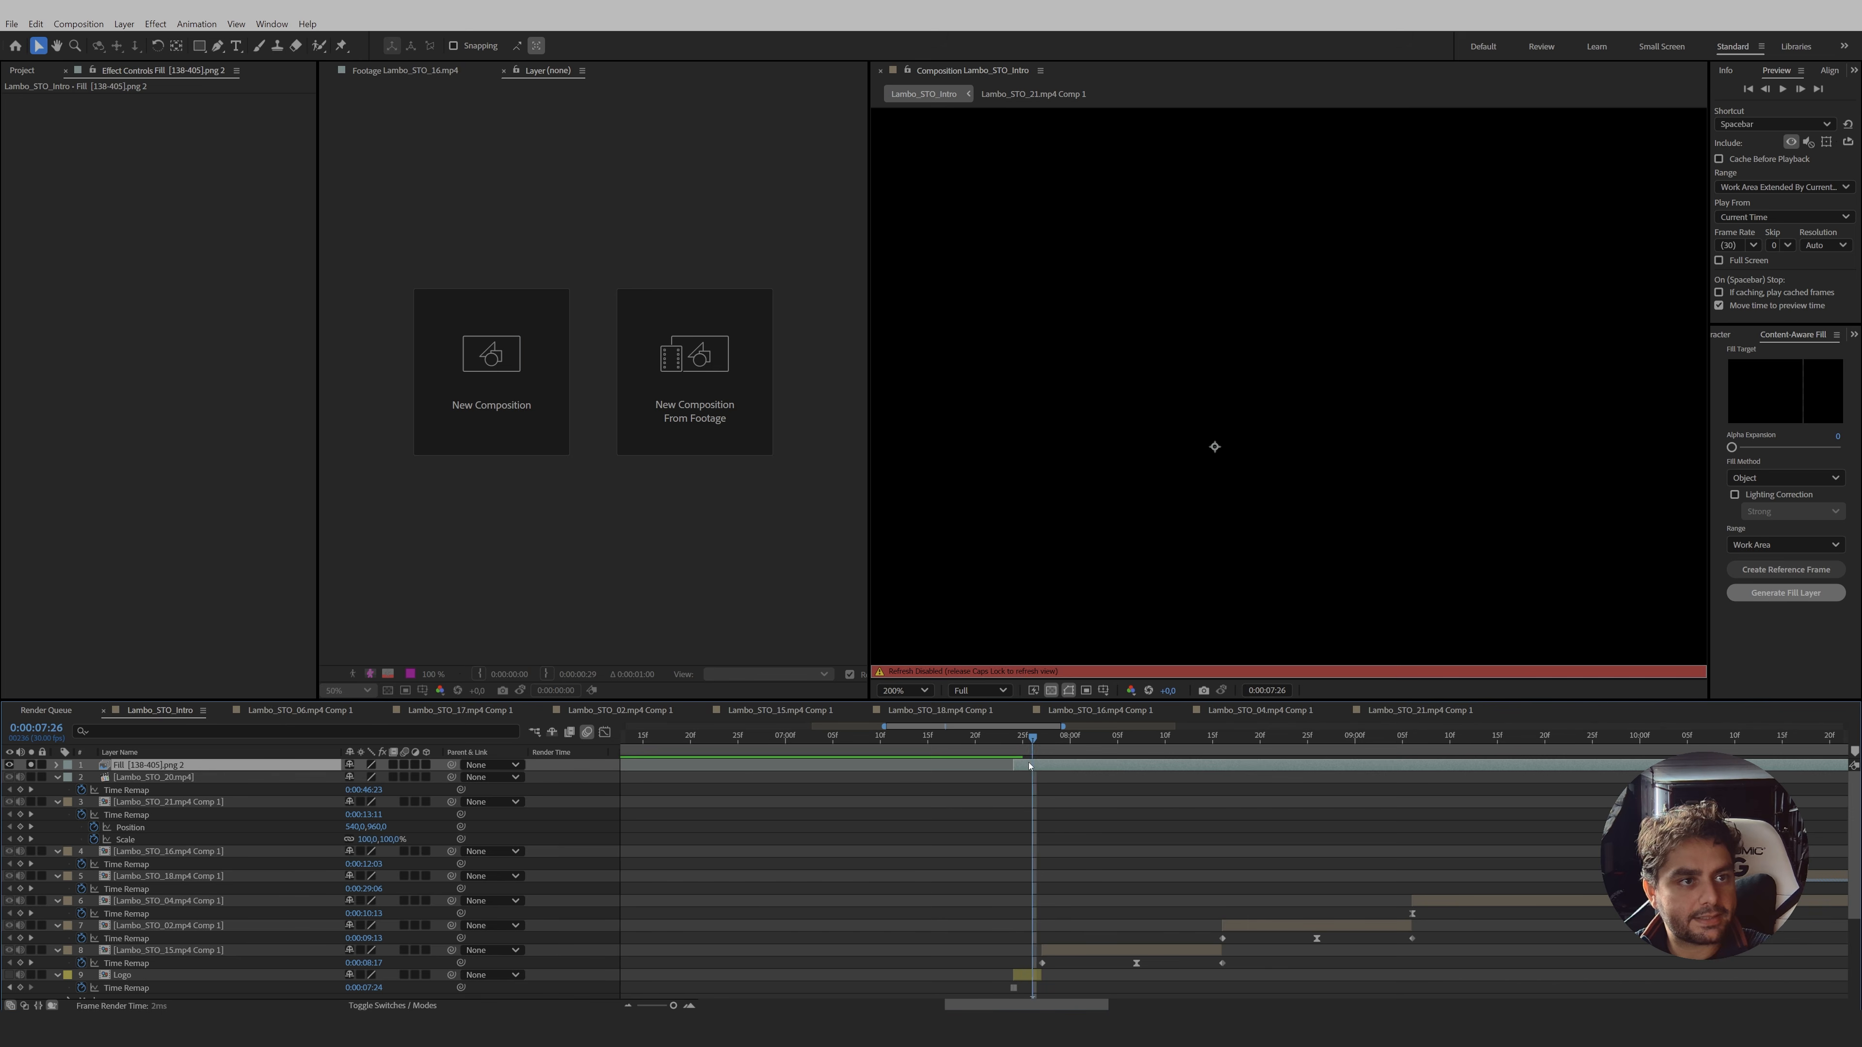
{"action": "key", "text": "Caps_Lock"}
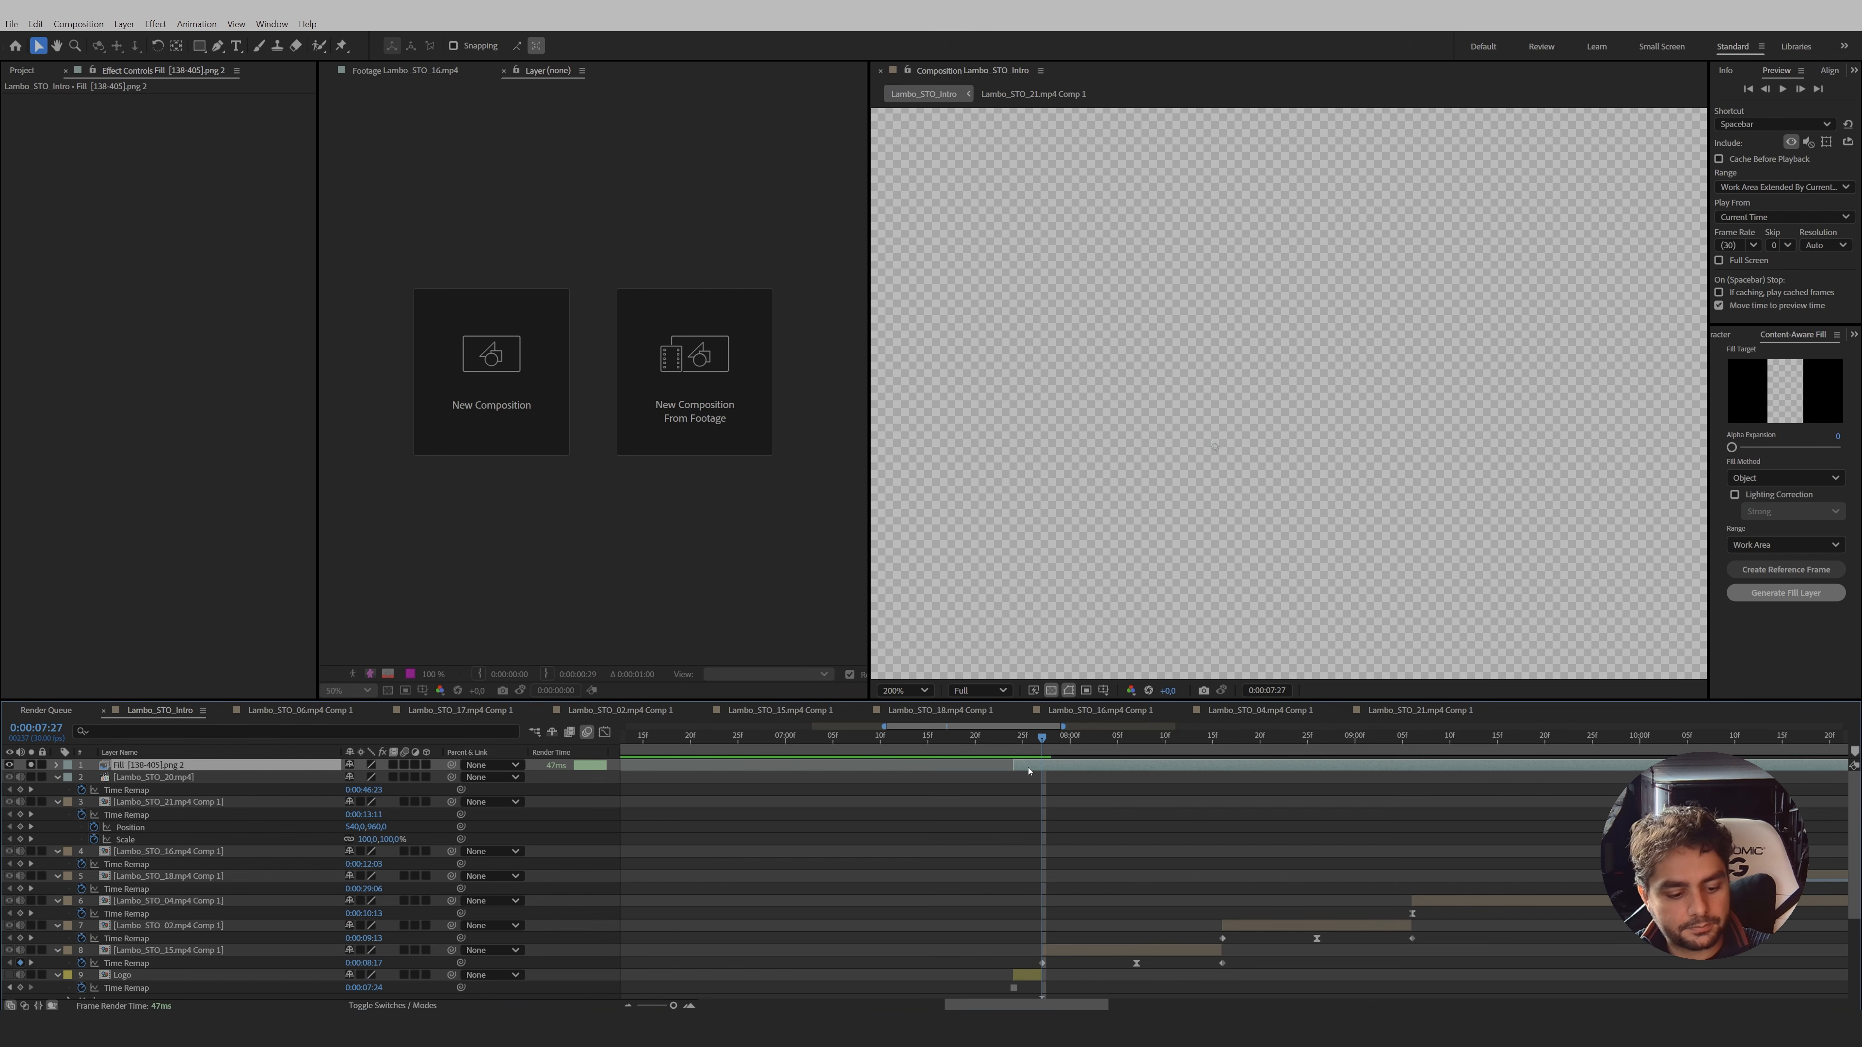
{"action": "key", "text": "Delete"}
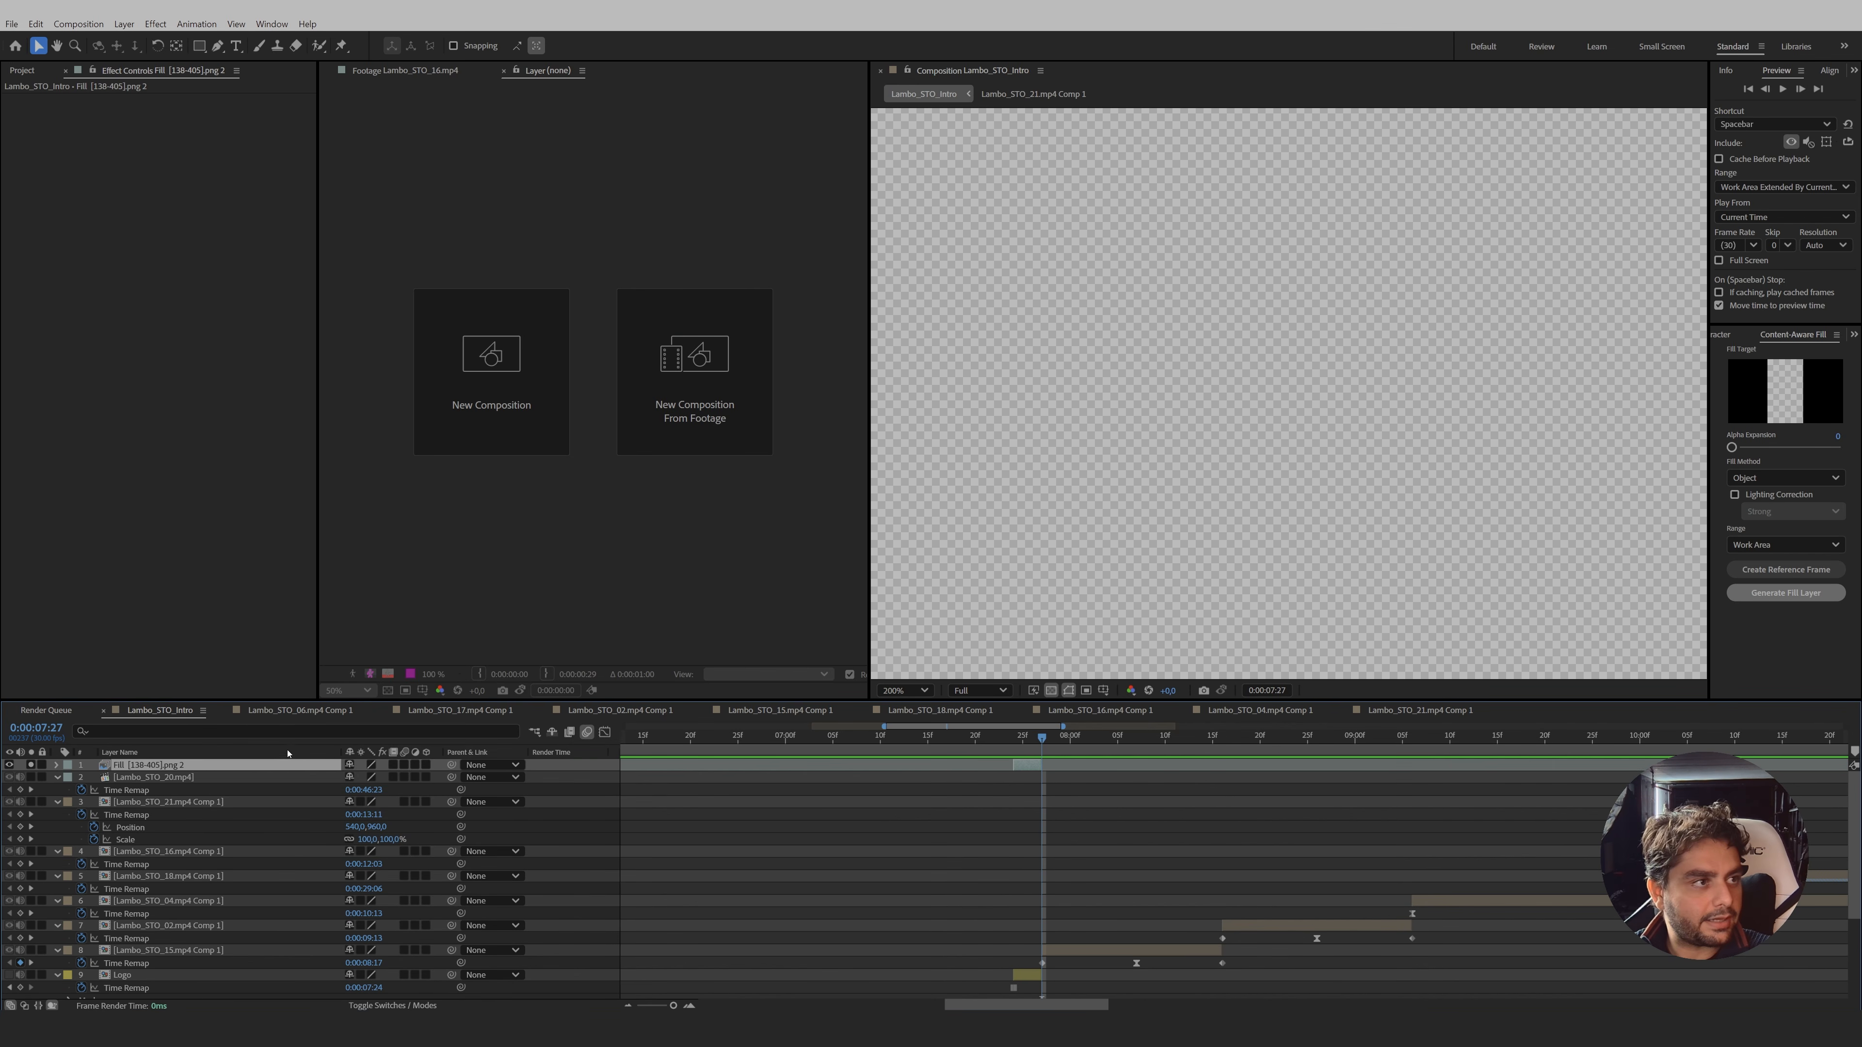
{"action": "left_click_drag", "start_coordinate": [240, 988], "coordinate": [239, 880]}
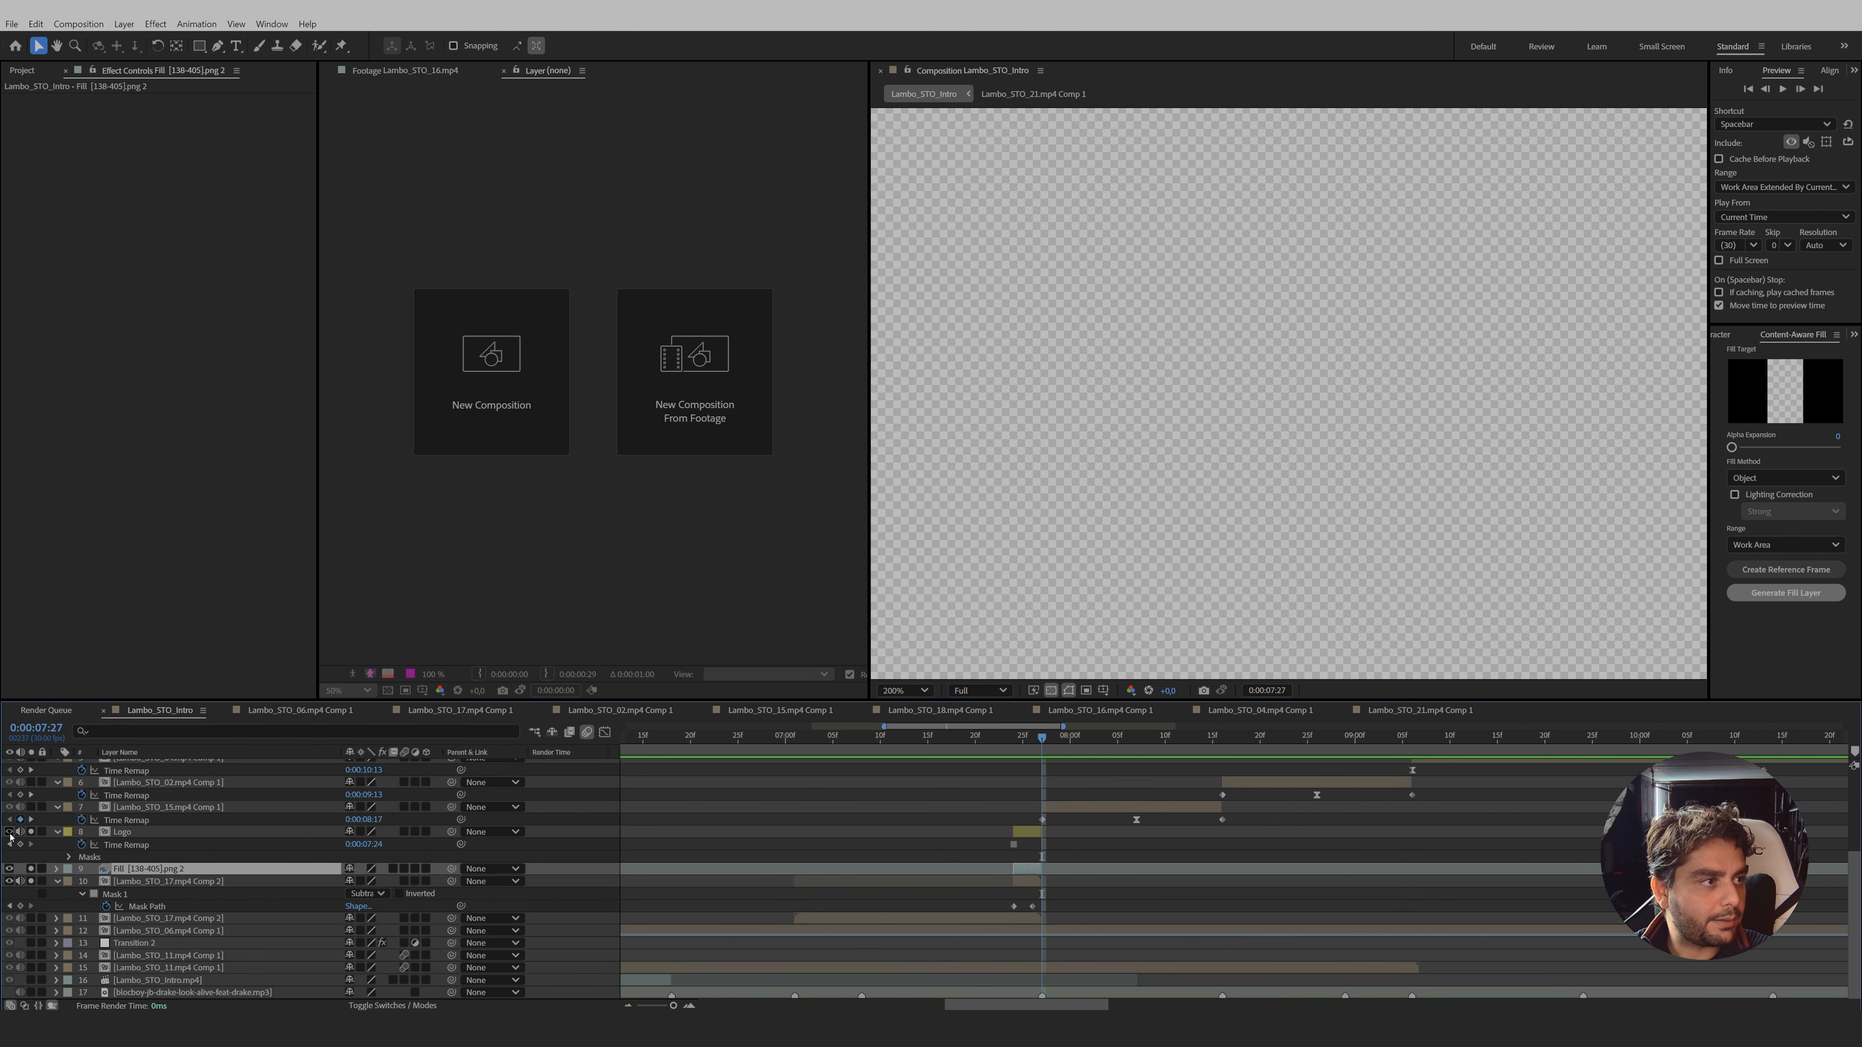
- Check the badge over the filled hood, then turn off solo for the Logo, fill and masked duplicate layers
{"action": "left_click", "coordinate": [1023, 741]}
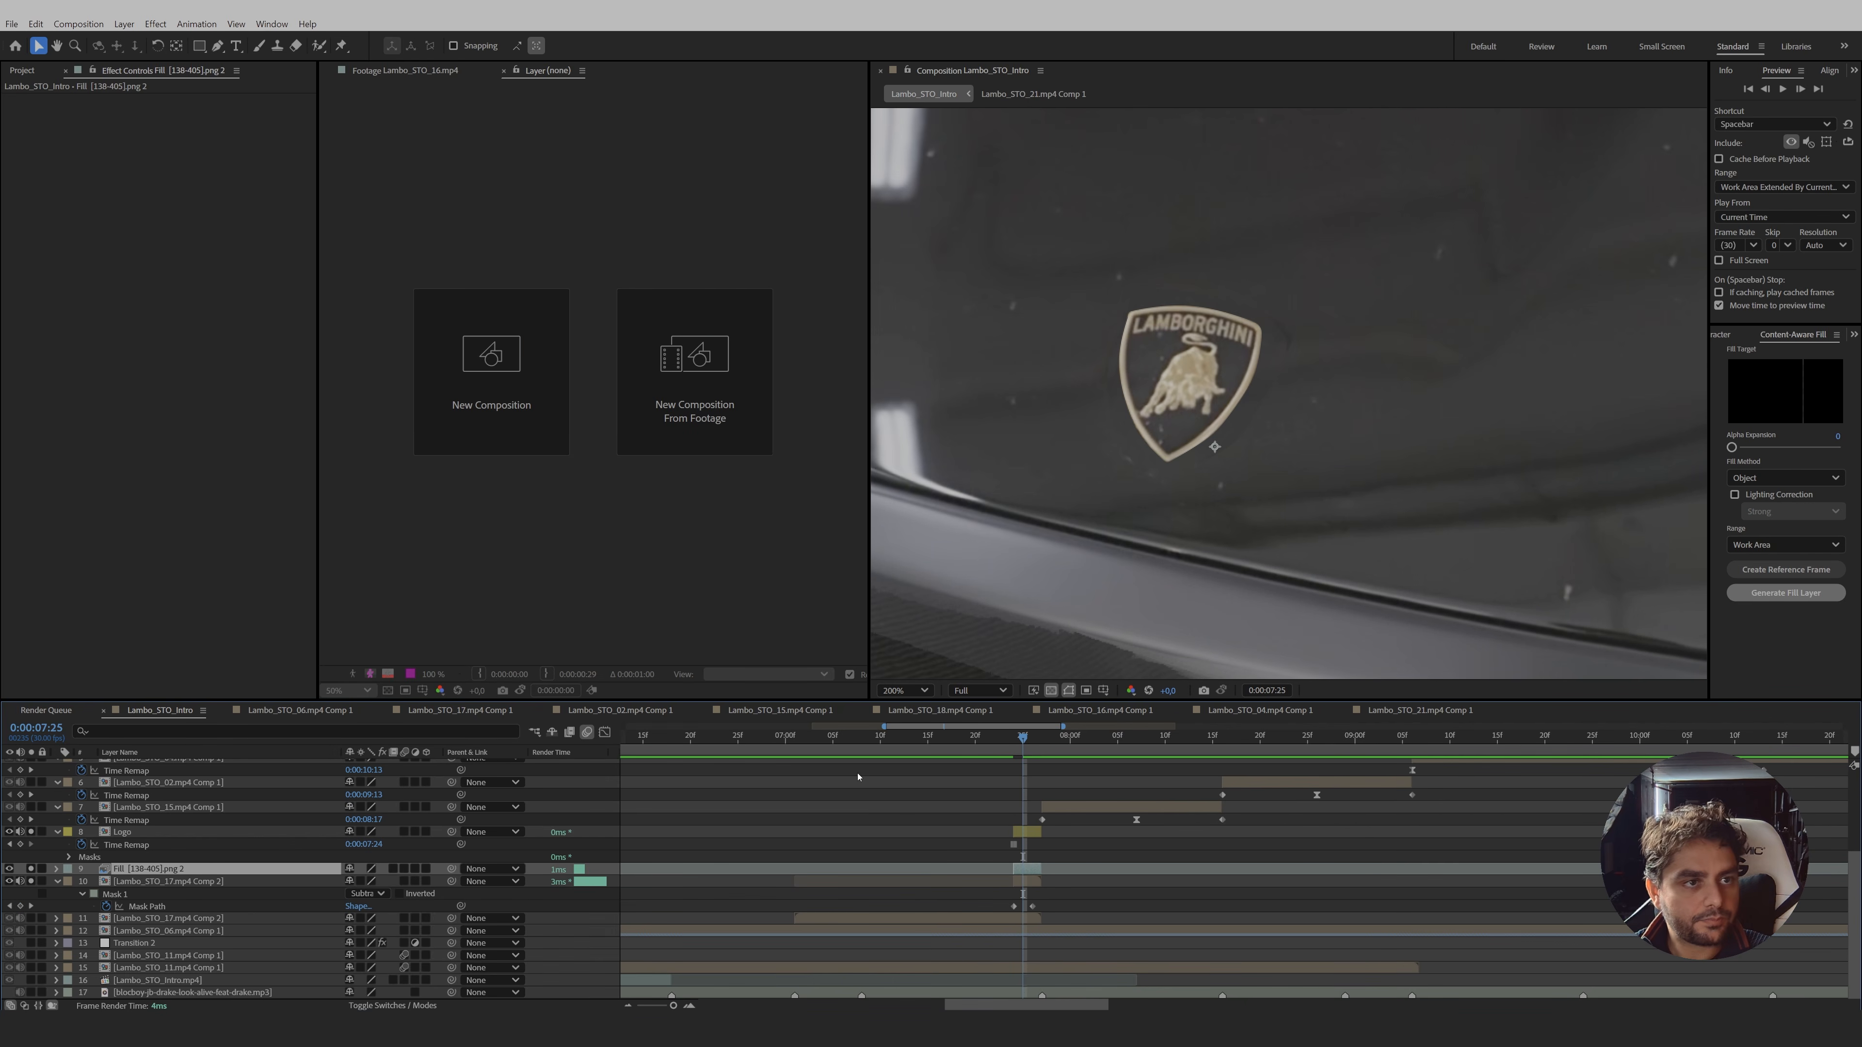
{"action": "key", "text": "Page_Up"}
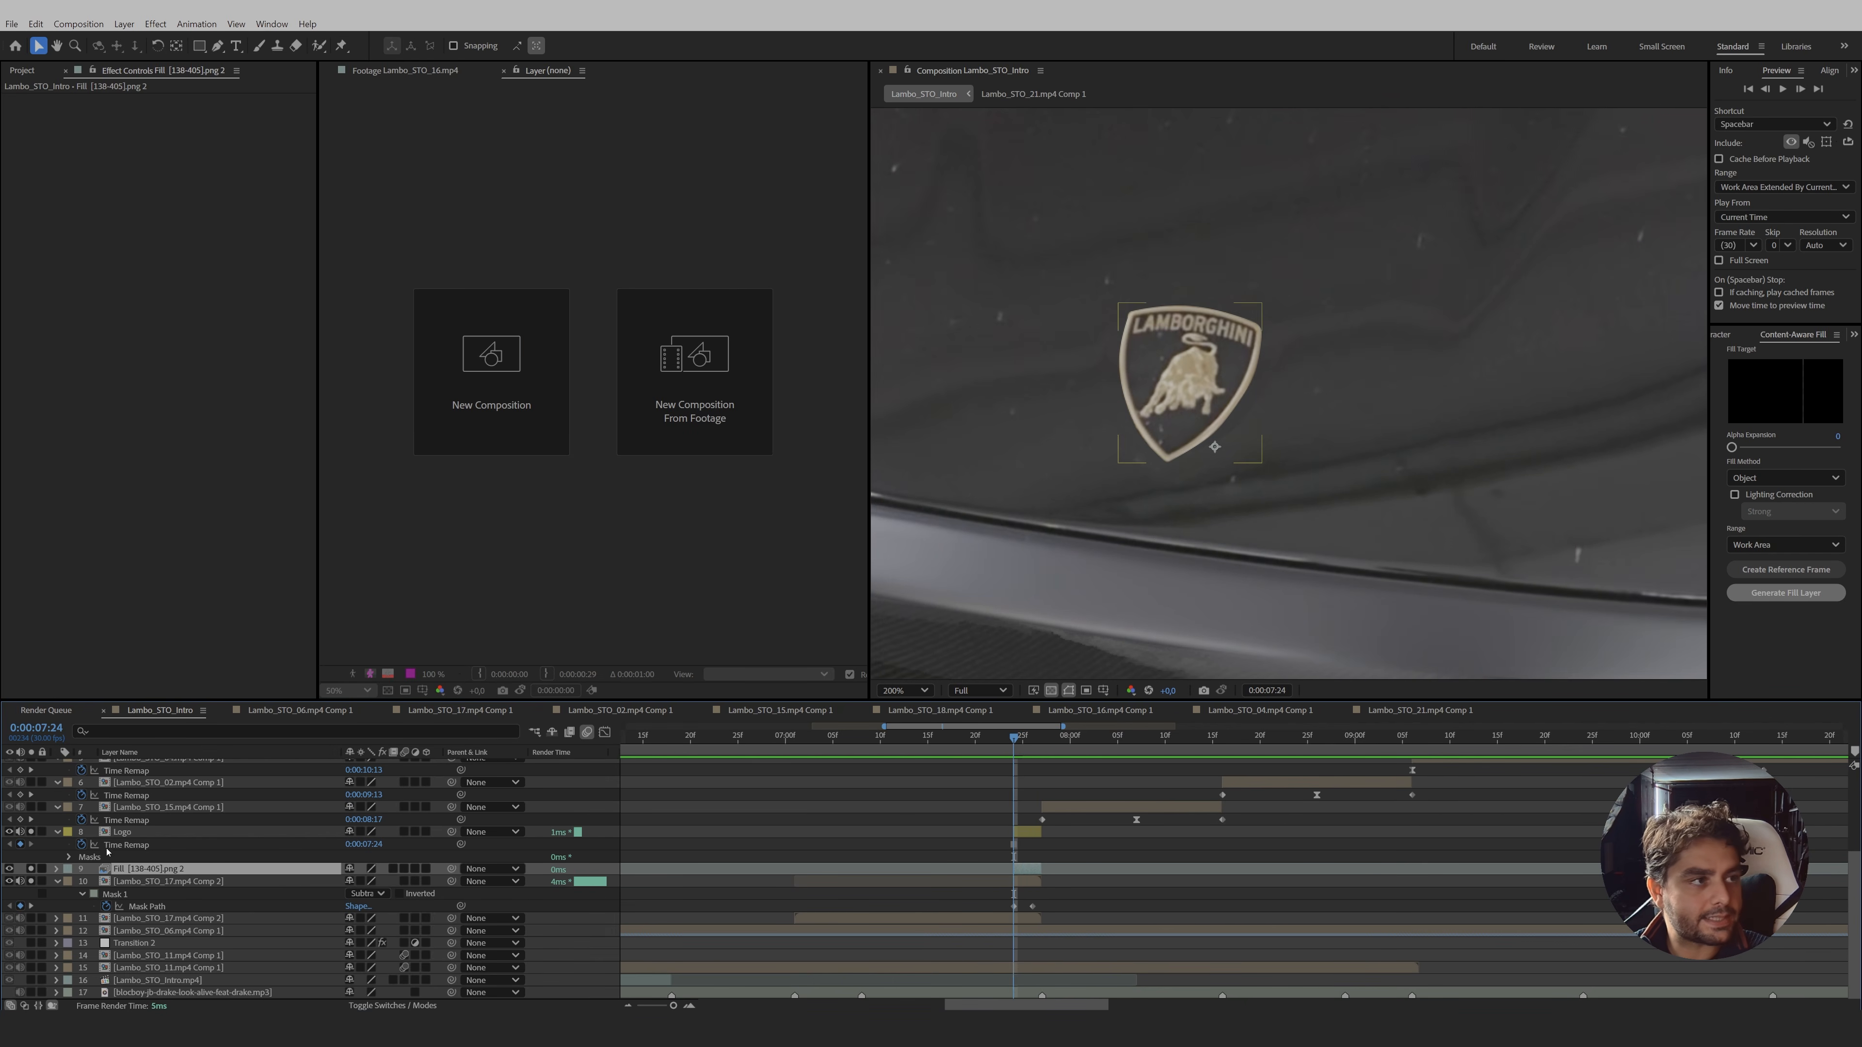
{"action": "left_click", "coordinate": [74, 832]}
{"action": "left_click", "coordinate": [29, 834]}
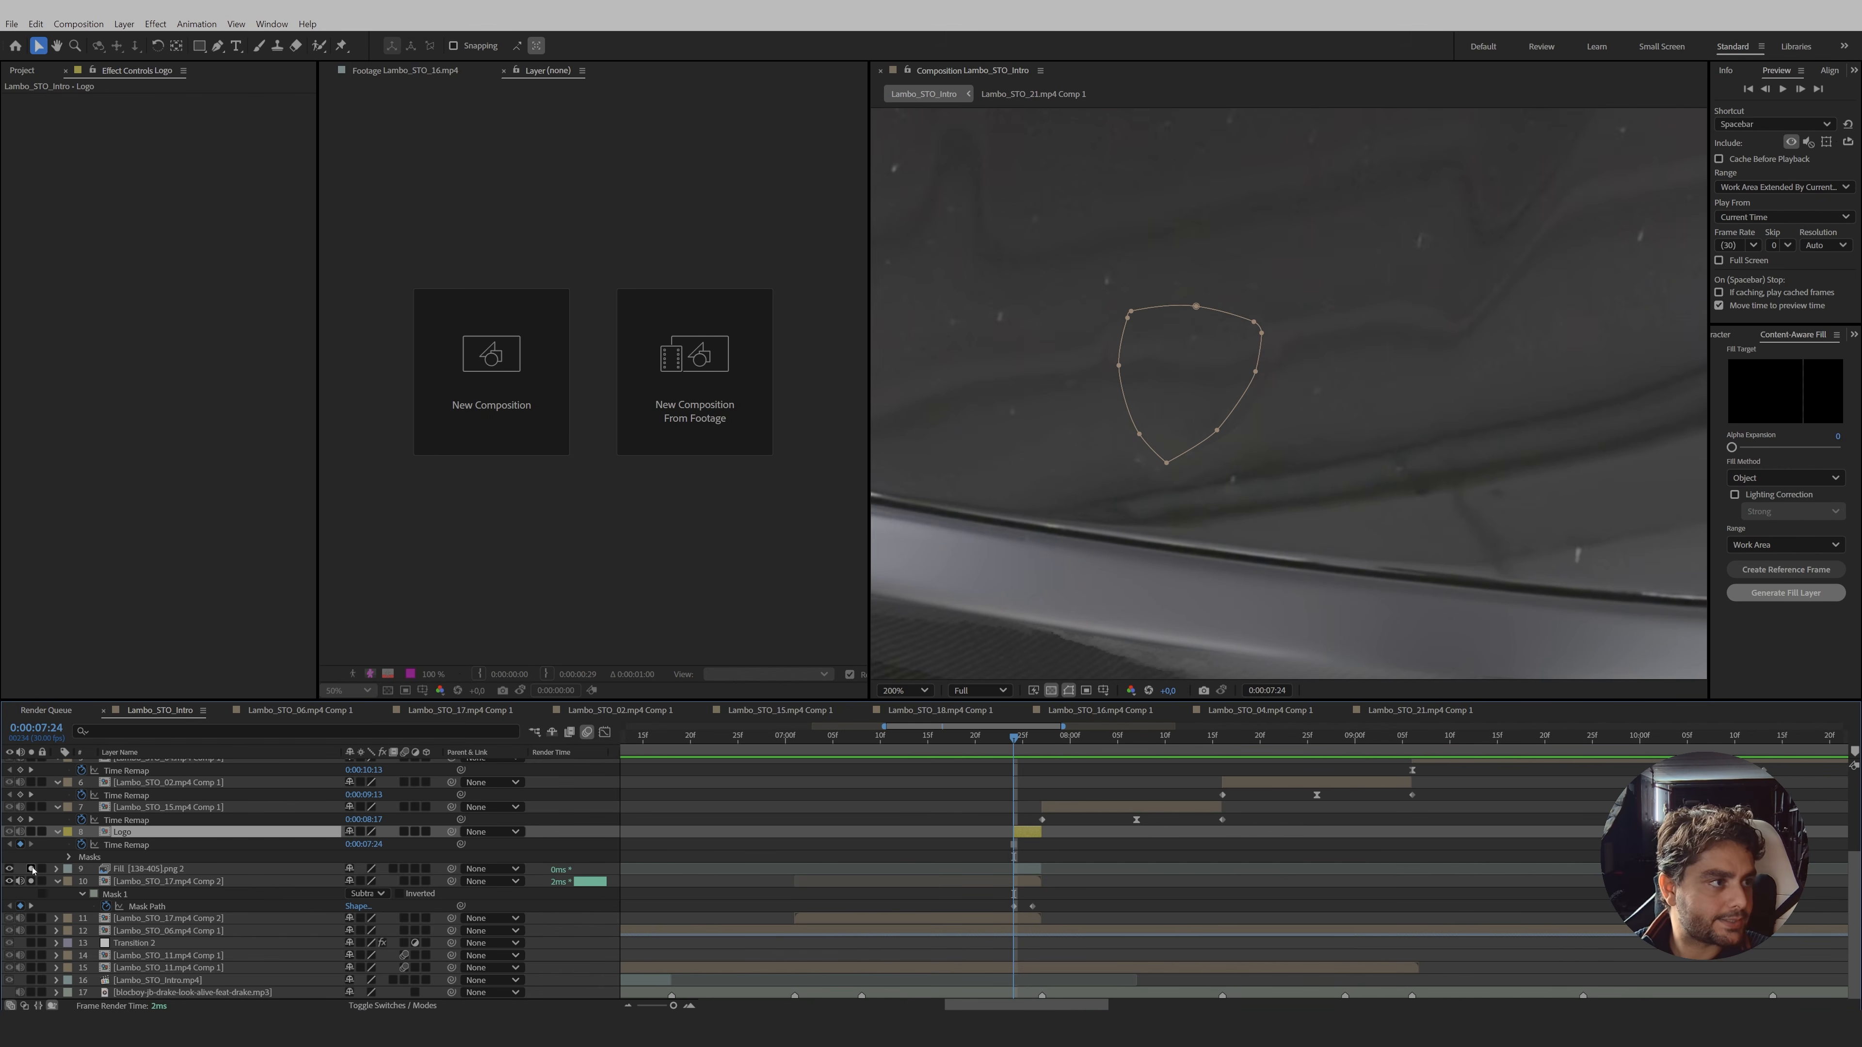
{"action": "left_click_drag", "start_coordinate": [31, 870], "coordinate": [31, 882]}
{"action": "left_click", "coordinate": [807, 844]}
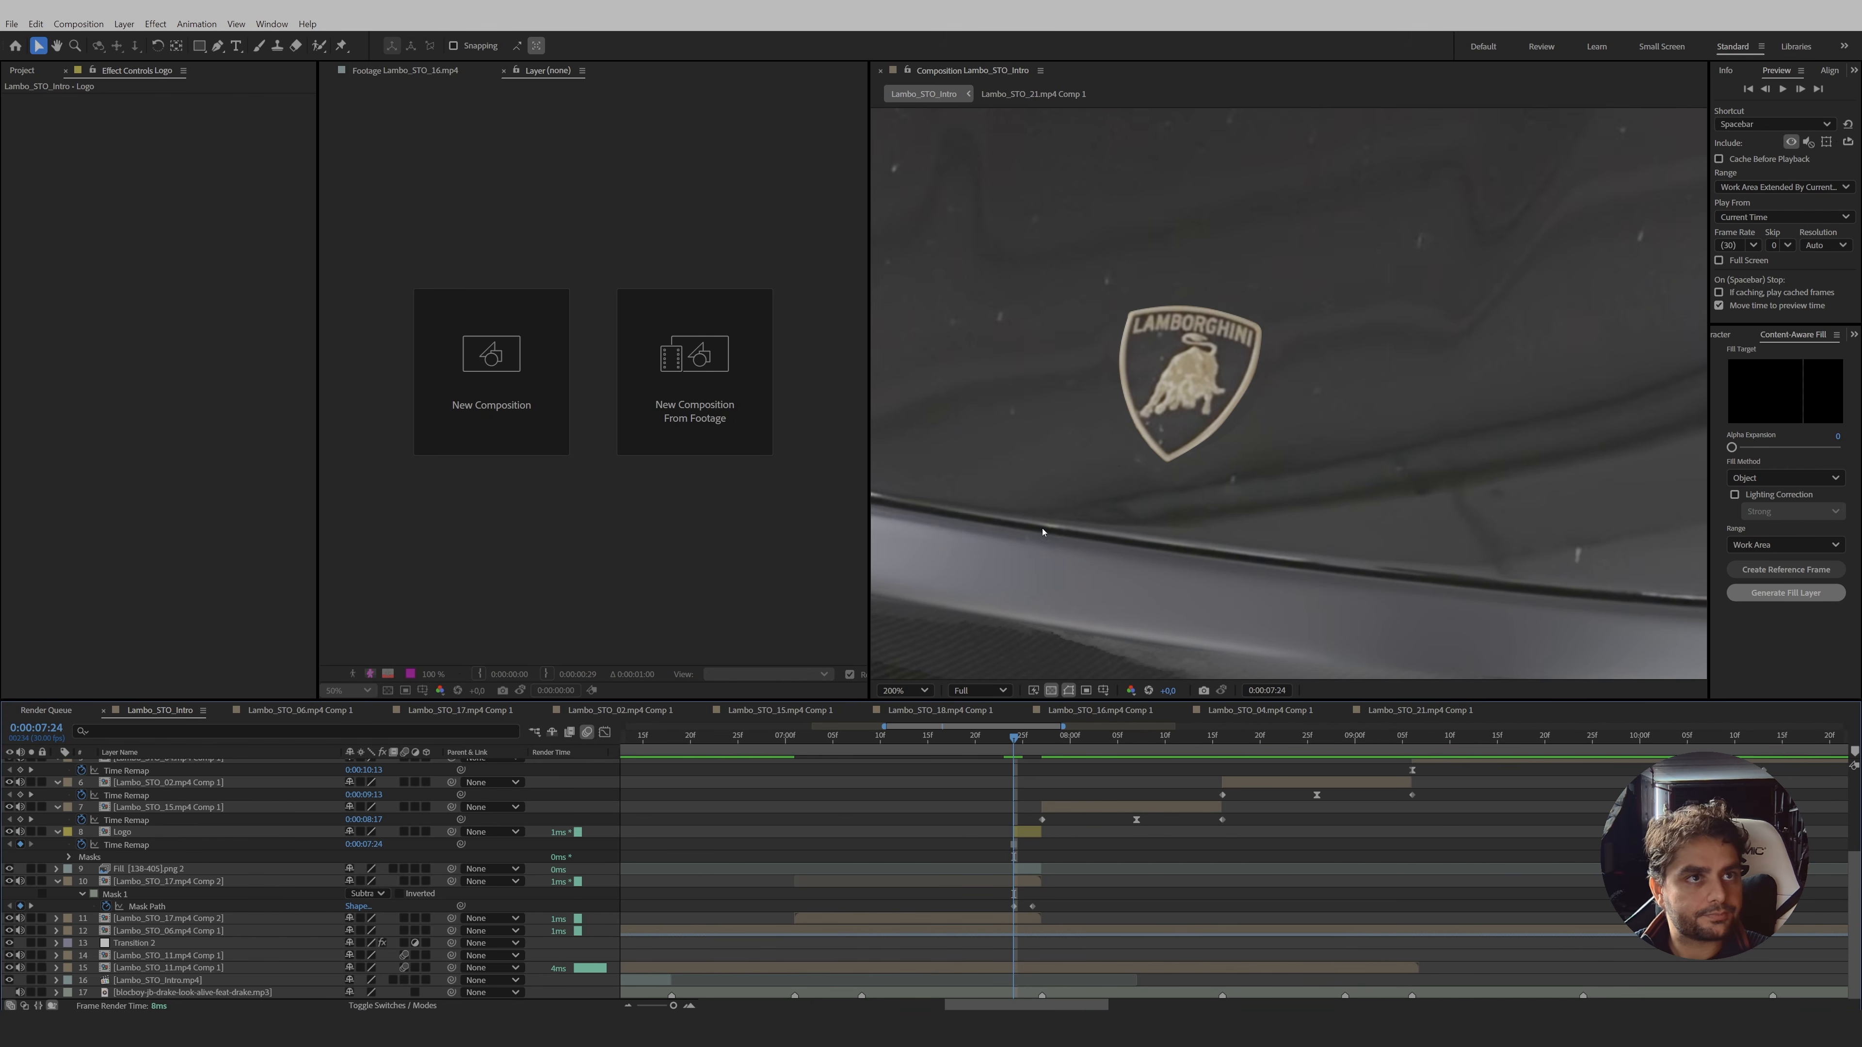
- Set a Position keyframe on the Logo layer at 0:00:07:24
{"action": "scroll", "coordinate": [1044, 533], "scroll_direction": "down", "scroll_amount": 1}
{"action": "key", "text": "Page_Up"}
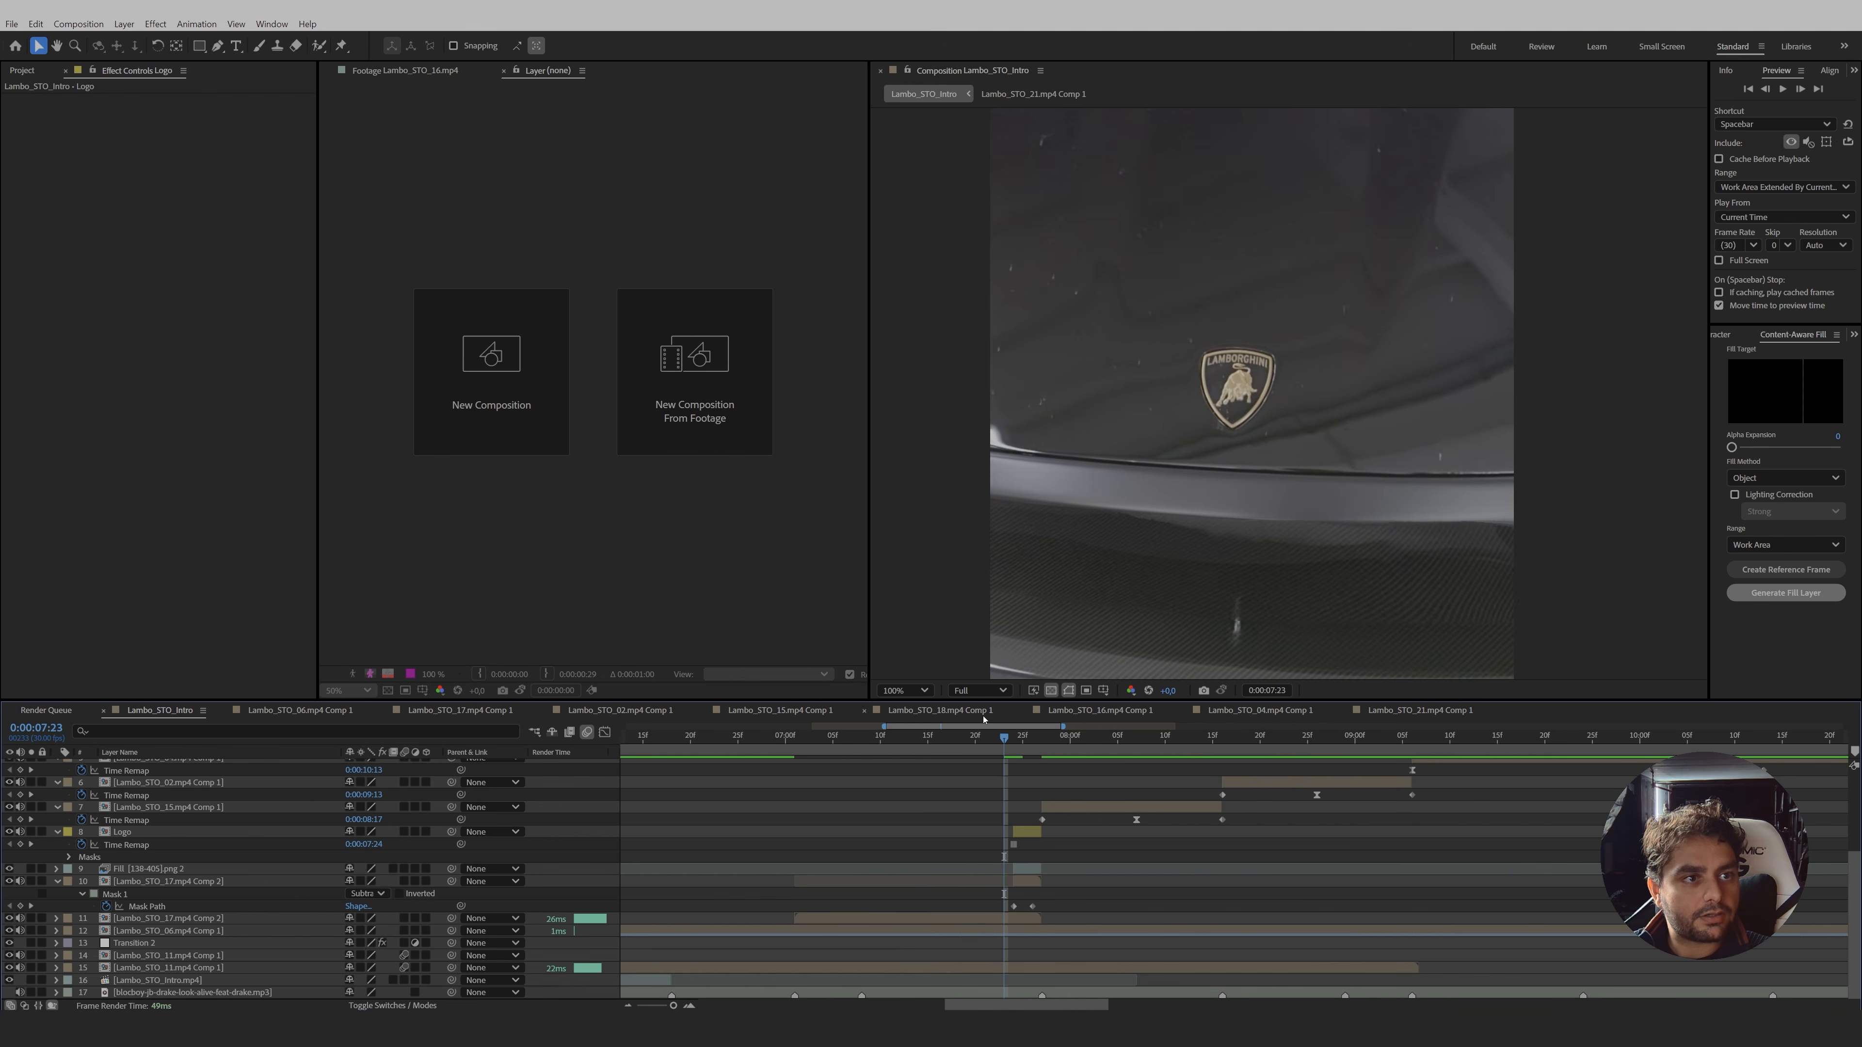
{"action": "key", "text": "Page_Down"}
{"action": "left_click", "coordinate": [1027, 831]}
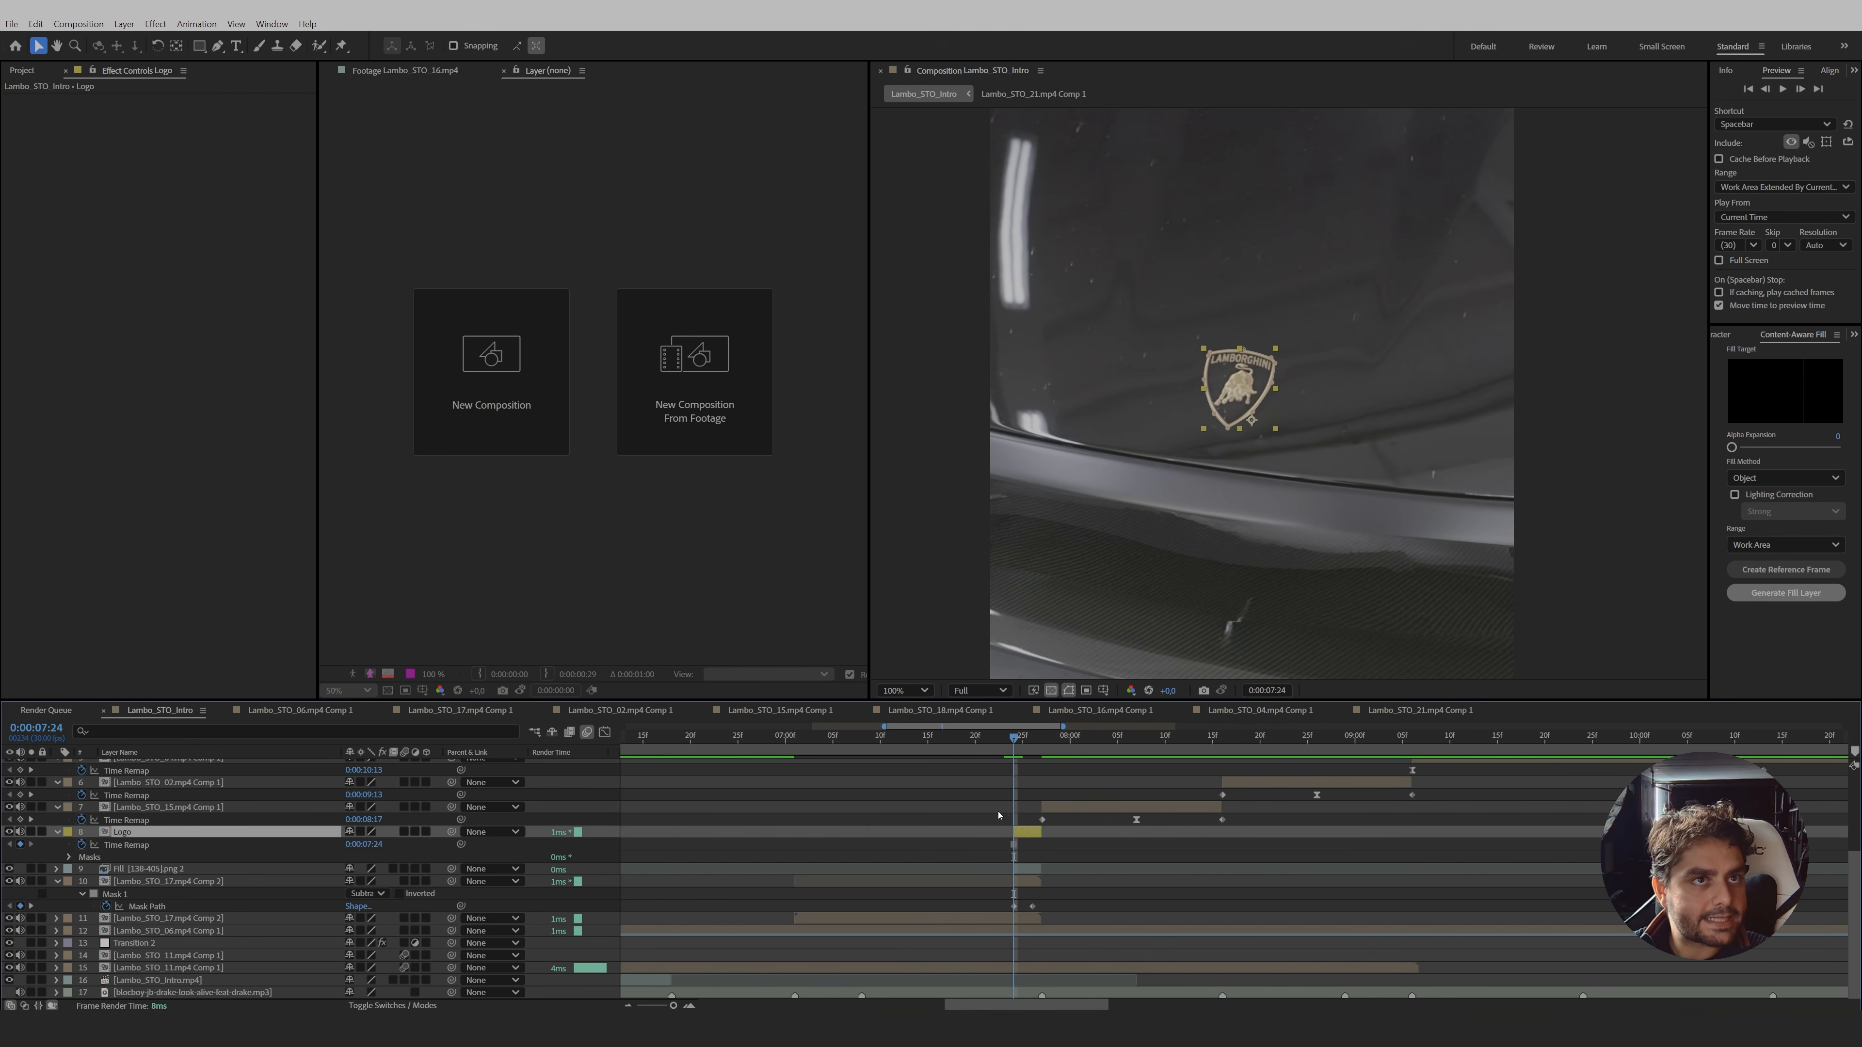
{"action": "key", "text": "p"}
{"action": "left_click", "coordinate": [94, 857]}
- Move the Logo layer above Lambo_STO_02.mp4 Comp 1 and extend its end to about 0:00:08:20
{"action": "left_click_drag", "start_coordinate": [211, 849], "coordinate": [225, 790]}
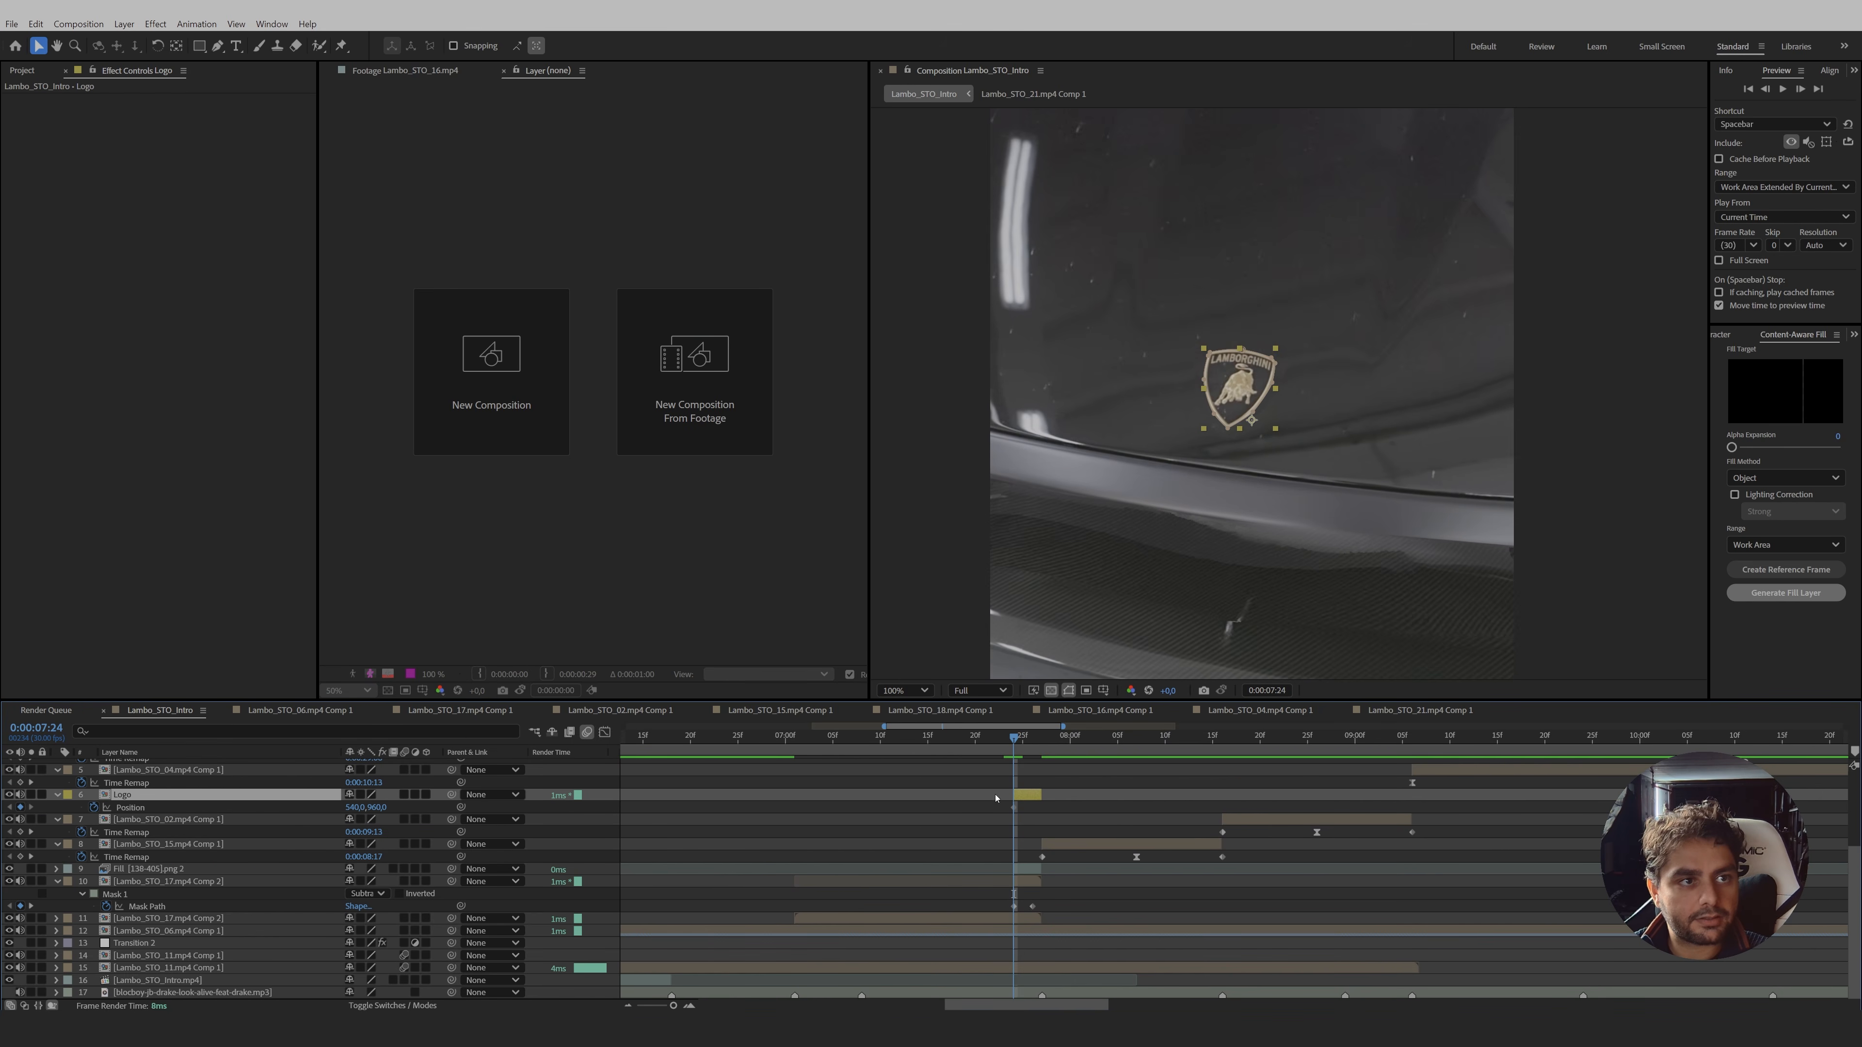
{"action": "left_click", "coordinate": [1047, 844]}
{"action": "left_click", "coordinate": [1057, 816]}
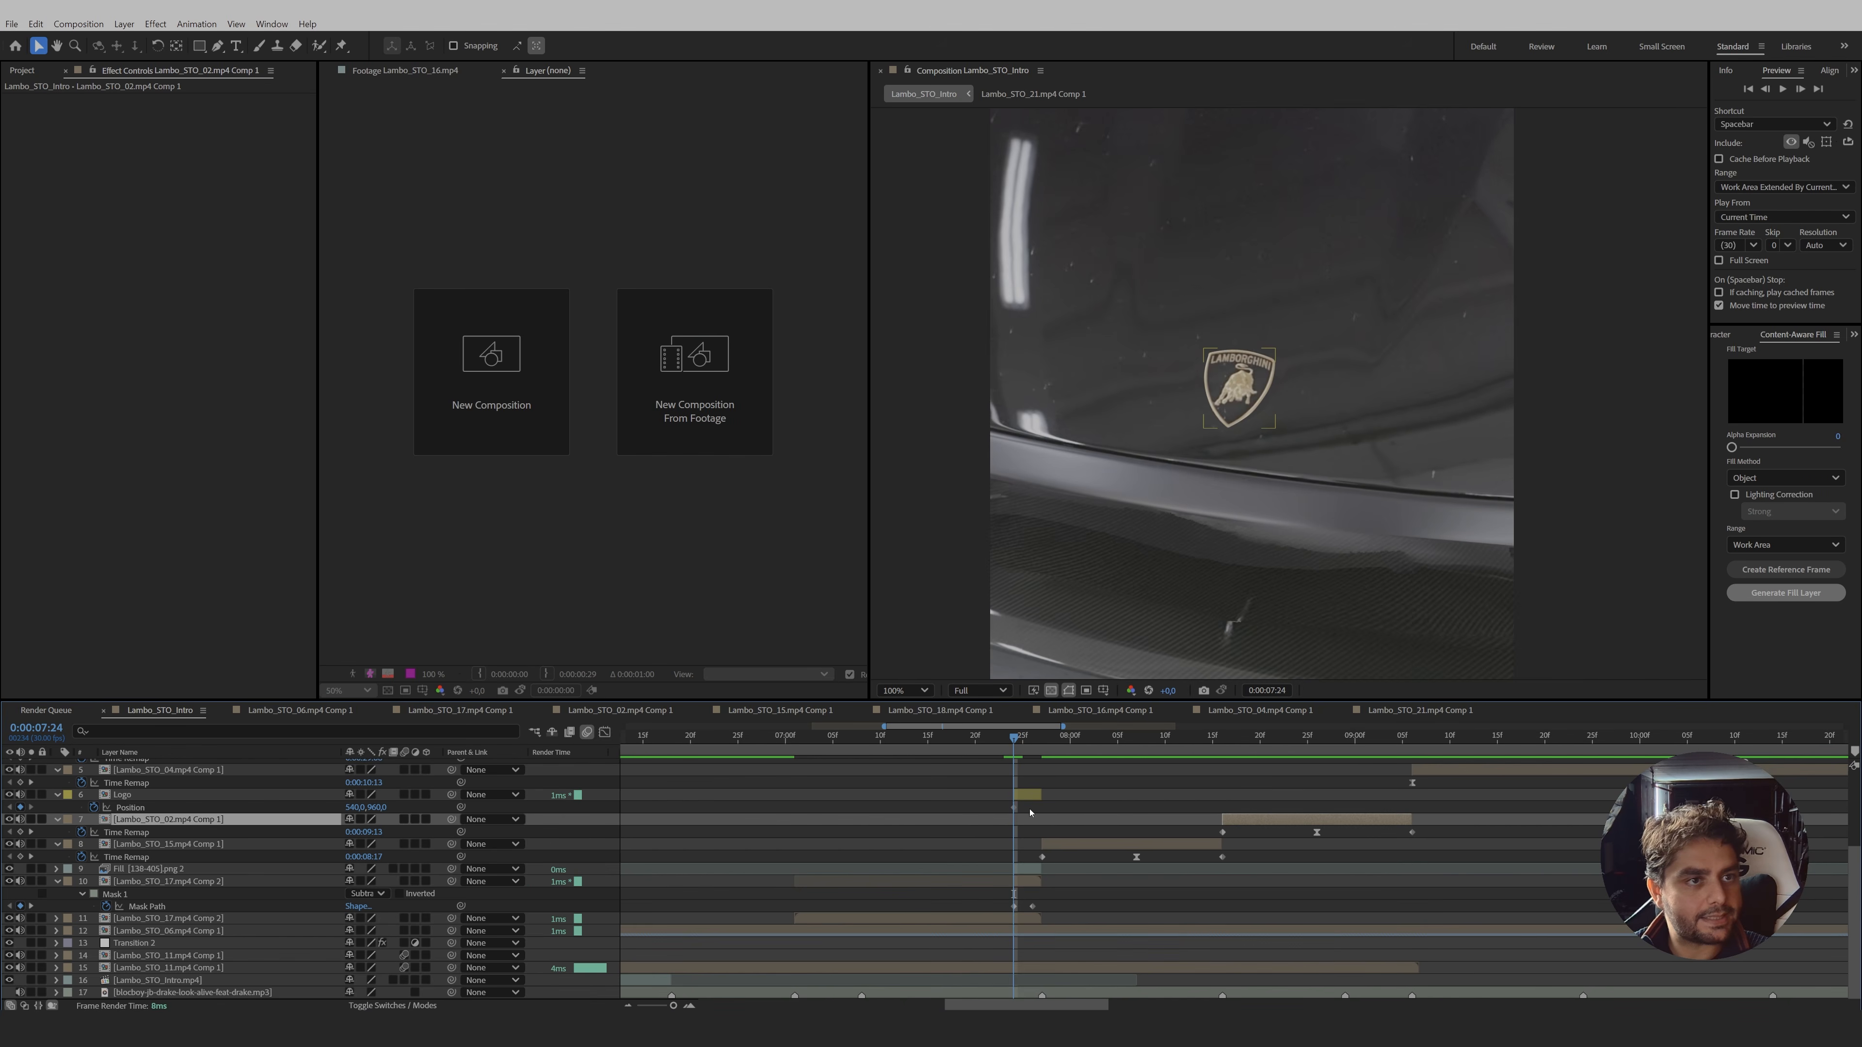
{"action": "left_click_drag", "start_coordinate": [1038, 797], "coordinate": [1264, 801]}
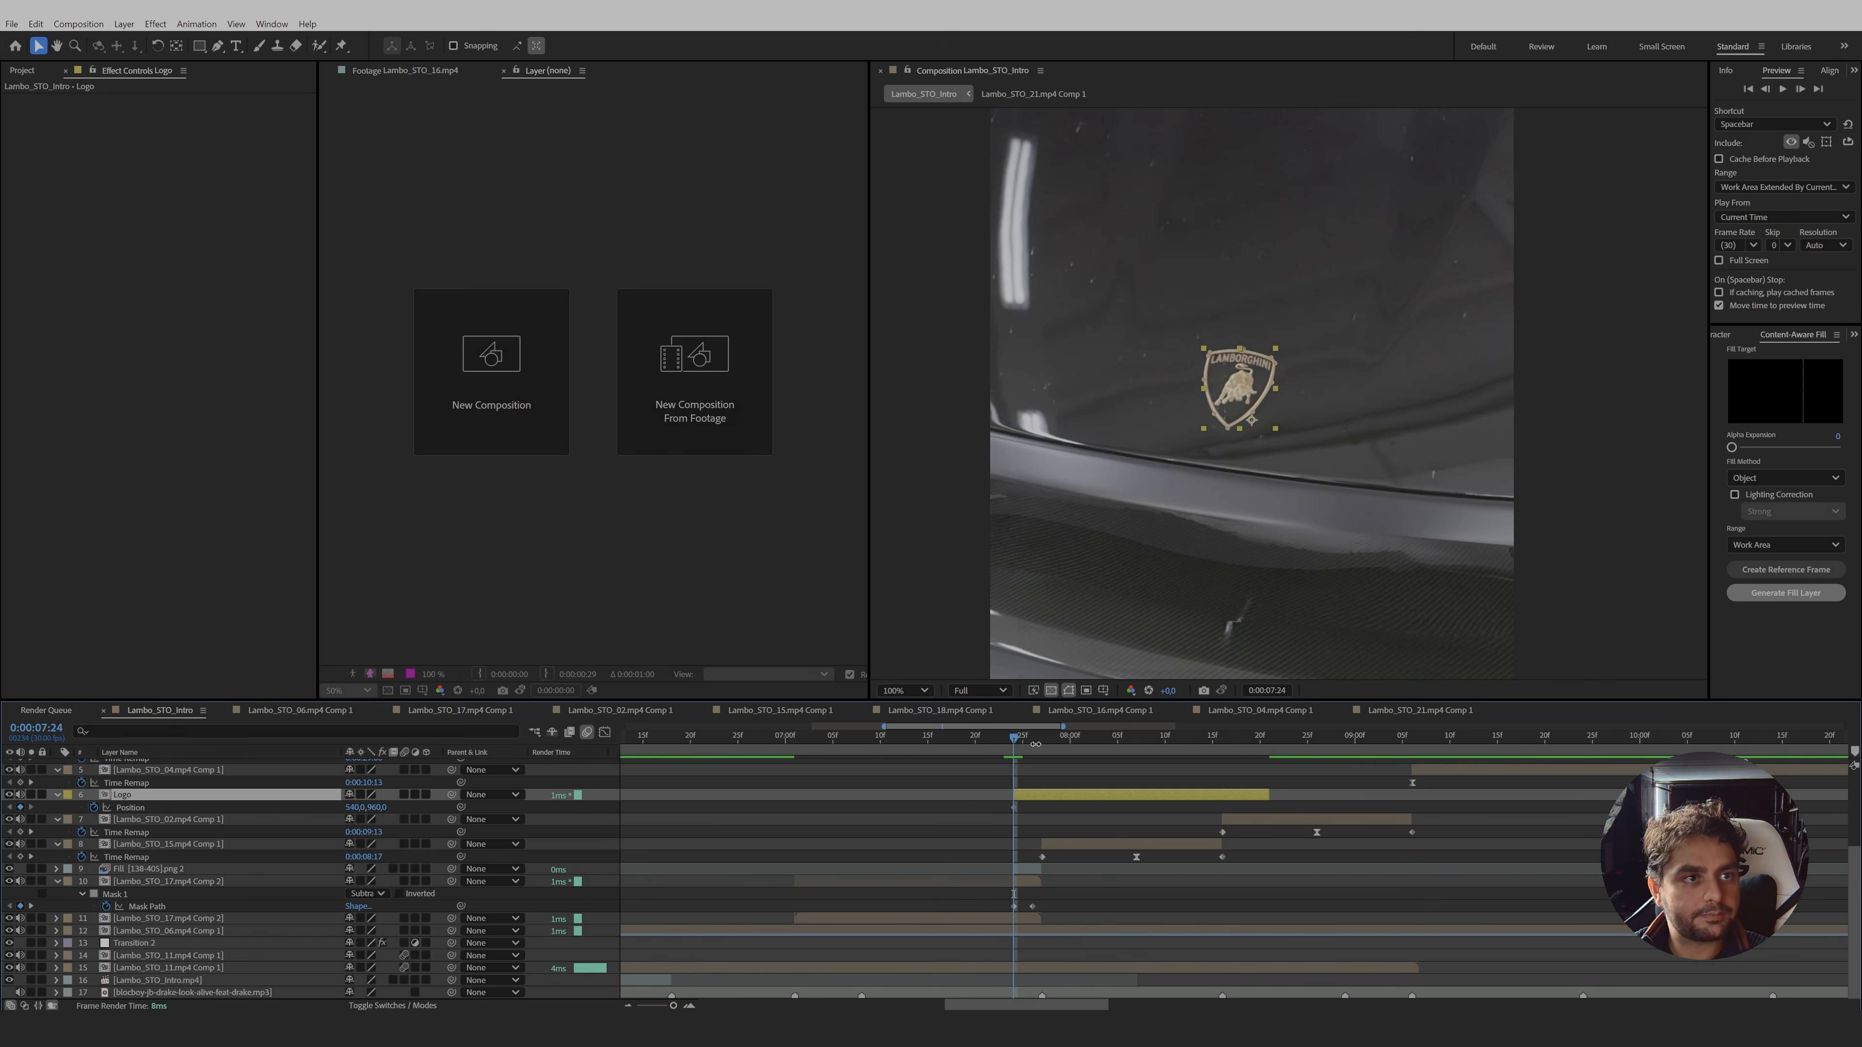
- Set a Scale keyframe on the Logo layer at 0:00:07:24 and show all of the layer's keyframed properties
{"action": "mouse_move", "coordinate": [1030, 743]}
{"action": "left_mouse_down"}
{"action": "mouse_move", "coordinate": [1119, 743]}
{"action": "mouse_move", "coordinate": [1011, 745]}
{"action": "left_mouse_up"}
{"action": "scroll", "coordinate": [1274, 514], "scroll_direction": "down", "scroll_amount": 1}
{"action": "key", "text": "s"}
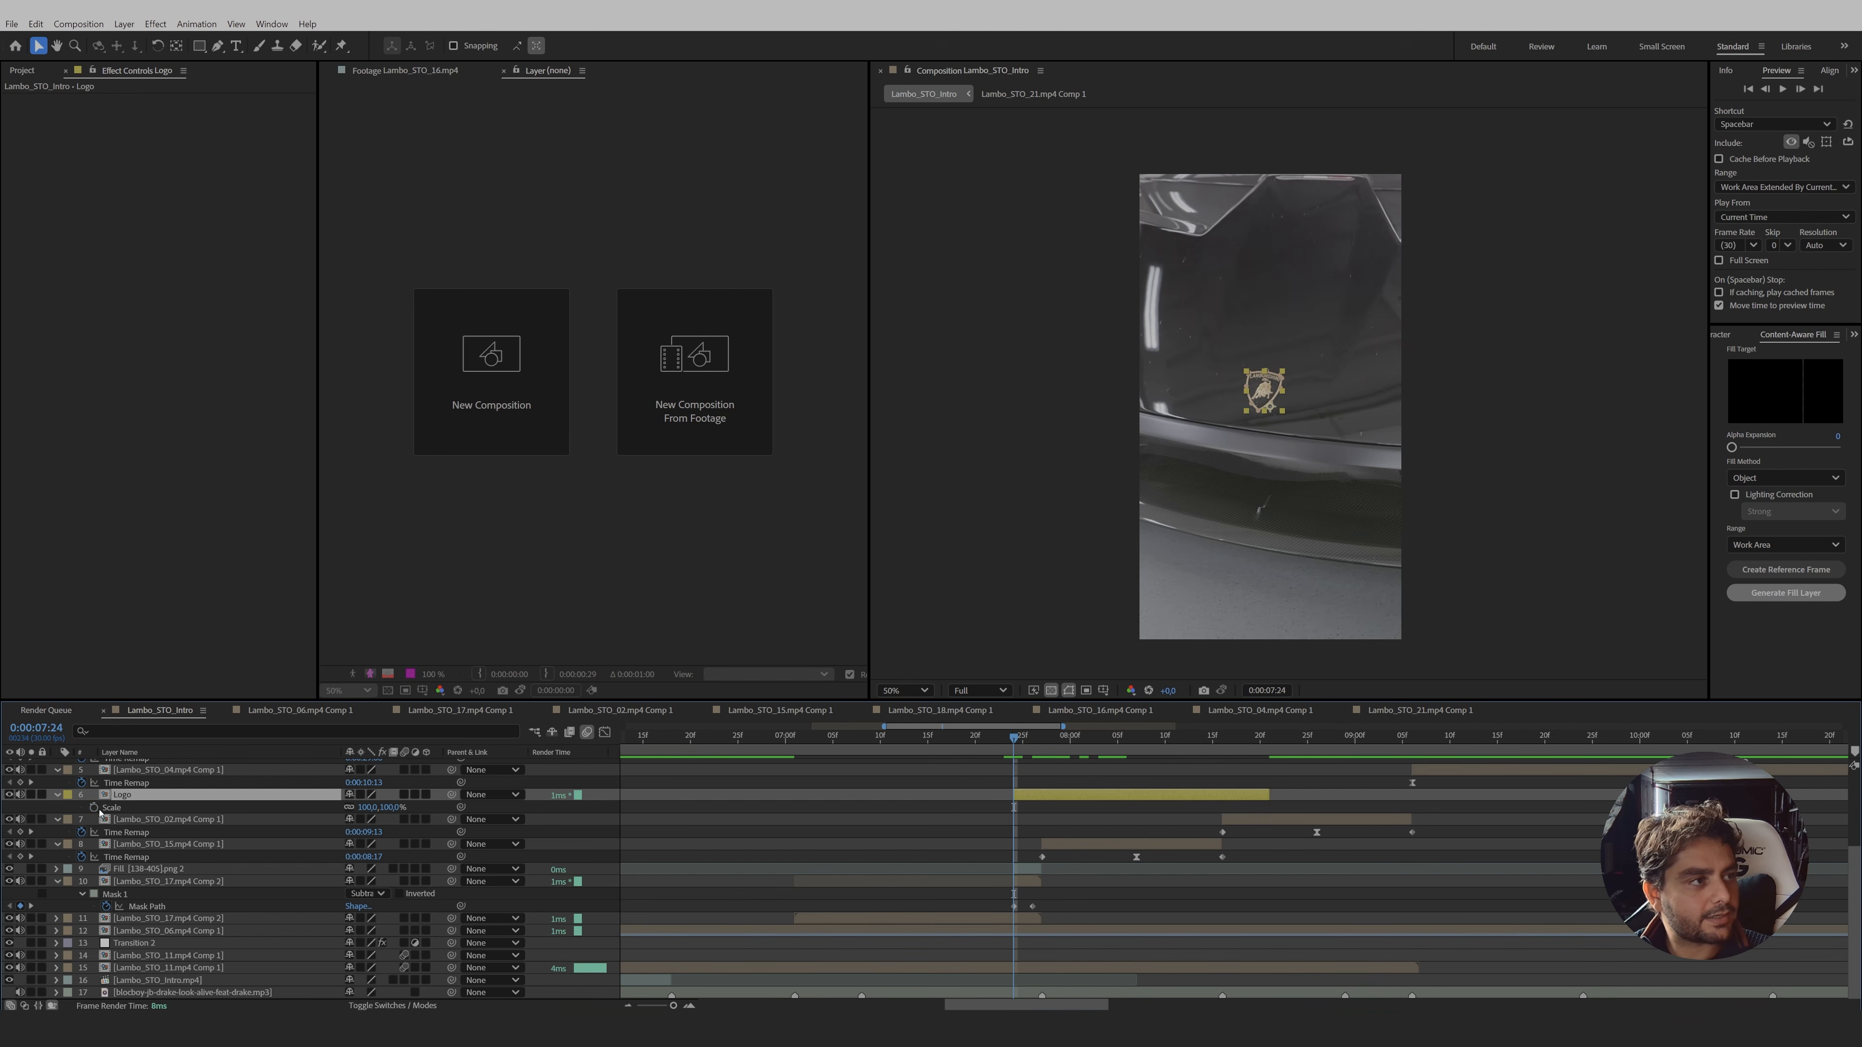
{"action": "left_click", "coordinate": [94, 807]}
{"action": "key", "text": "u"}
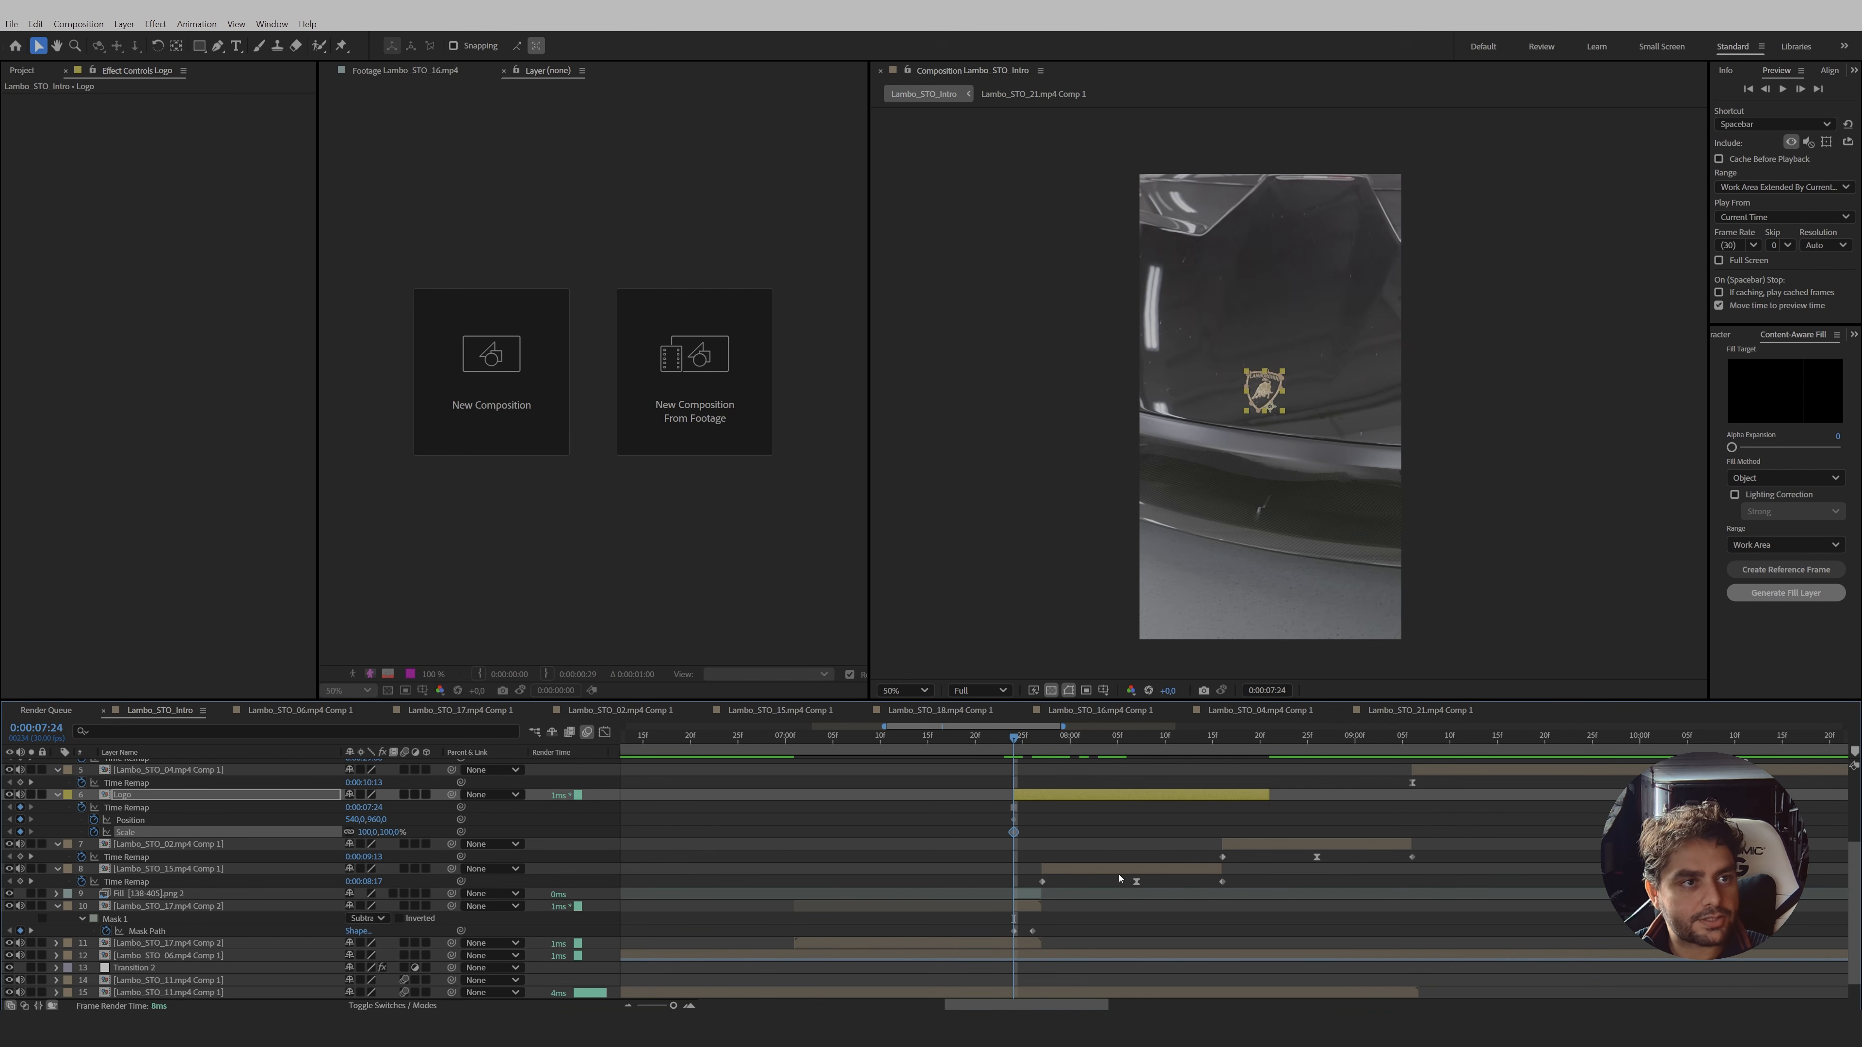
- Make the Logo layer a 3D layer
{"action": "left_click_drag", "start_coordinate": [1028, 749], "coordinate": [1117, 745]}
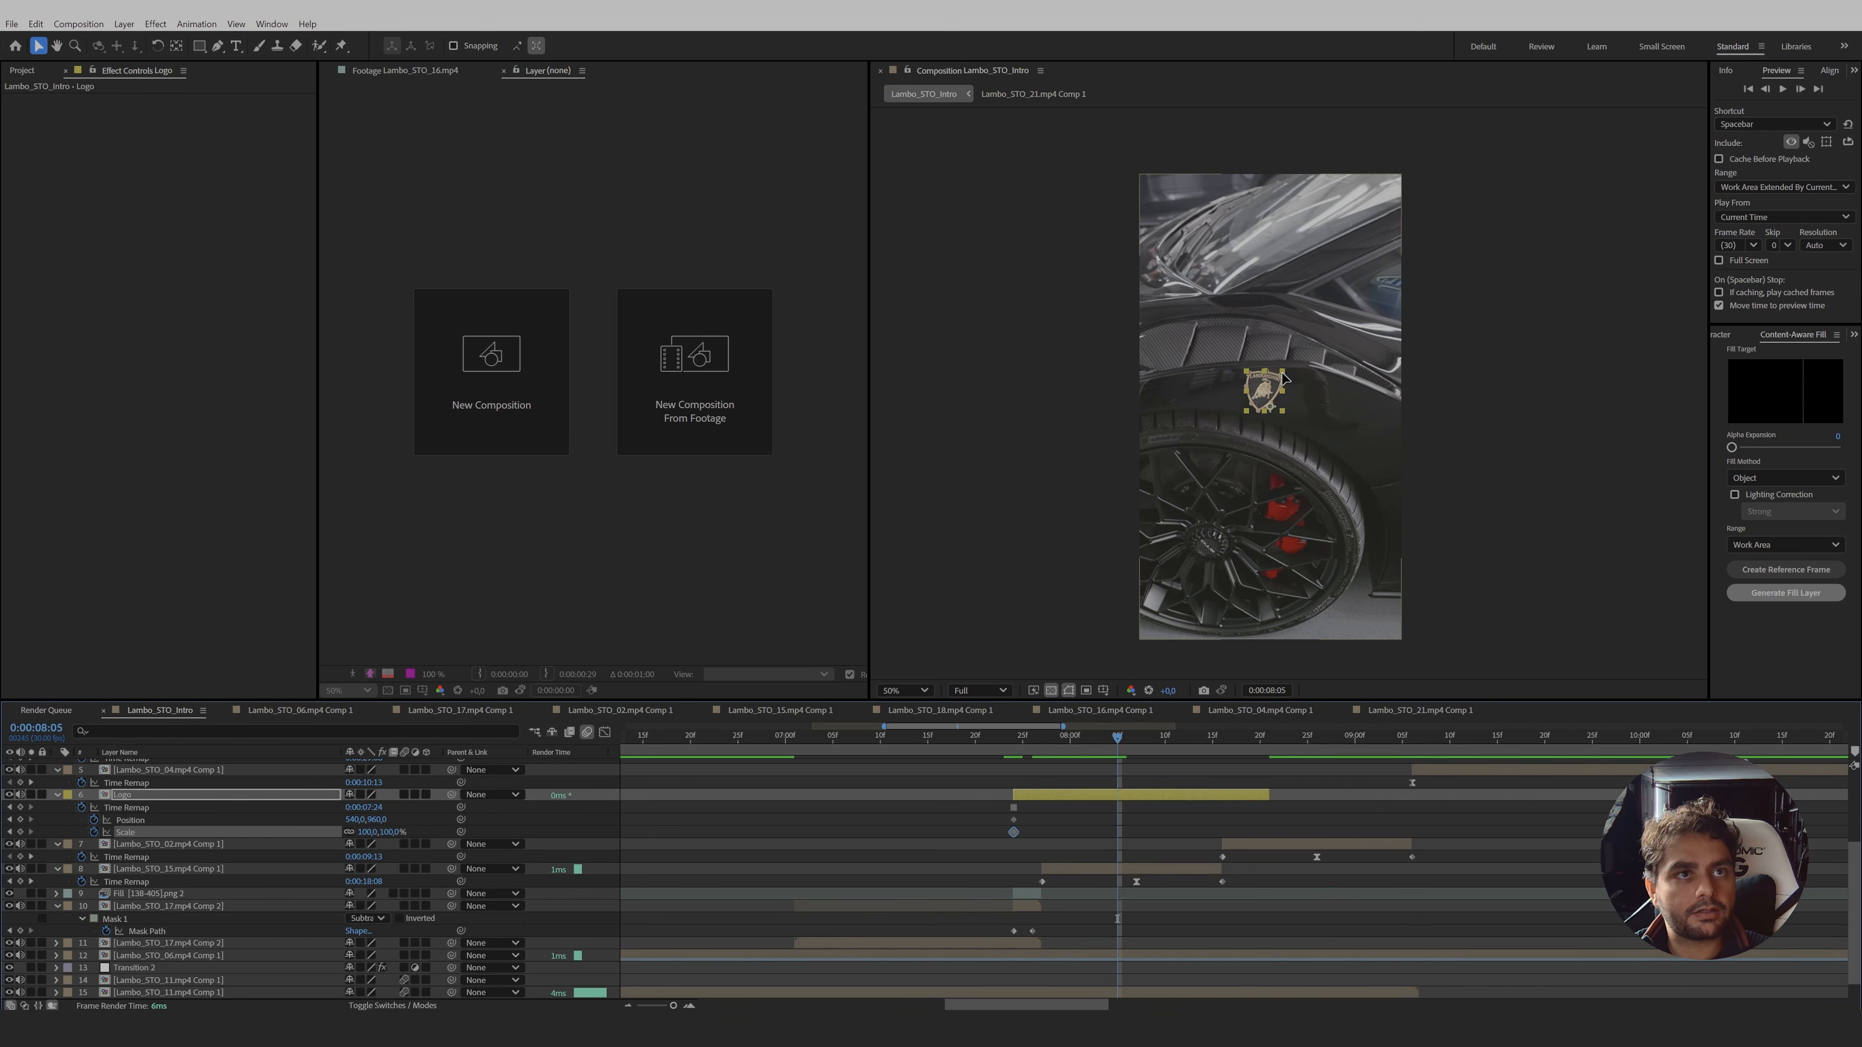
{"action": "left_click_drag", "start_coordinate": [1285, 377], "coordinate": [1320, 353]}
{"action": "left_click", "coordinate": [126, 831]}
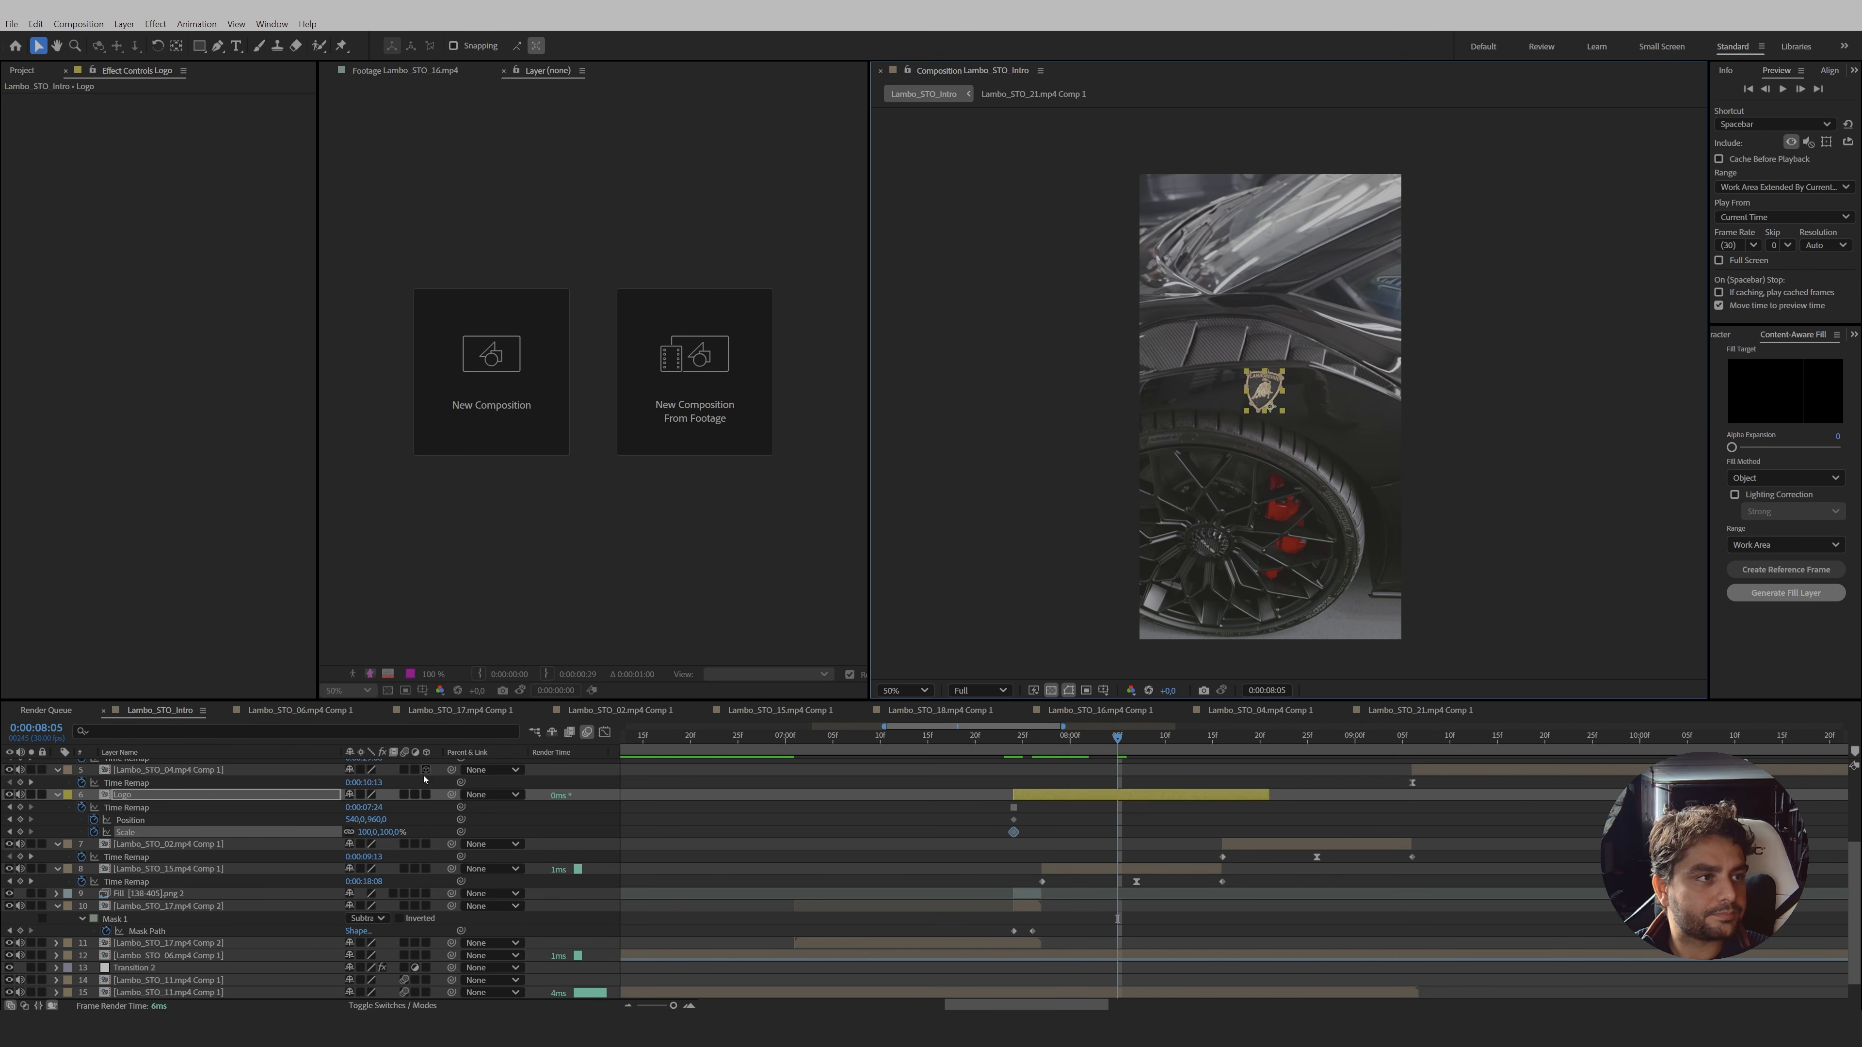
{"action": "left_click", "coordinate": [426, 795]}
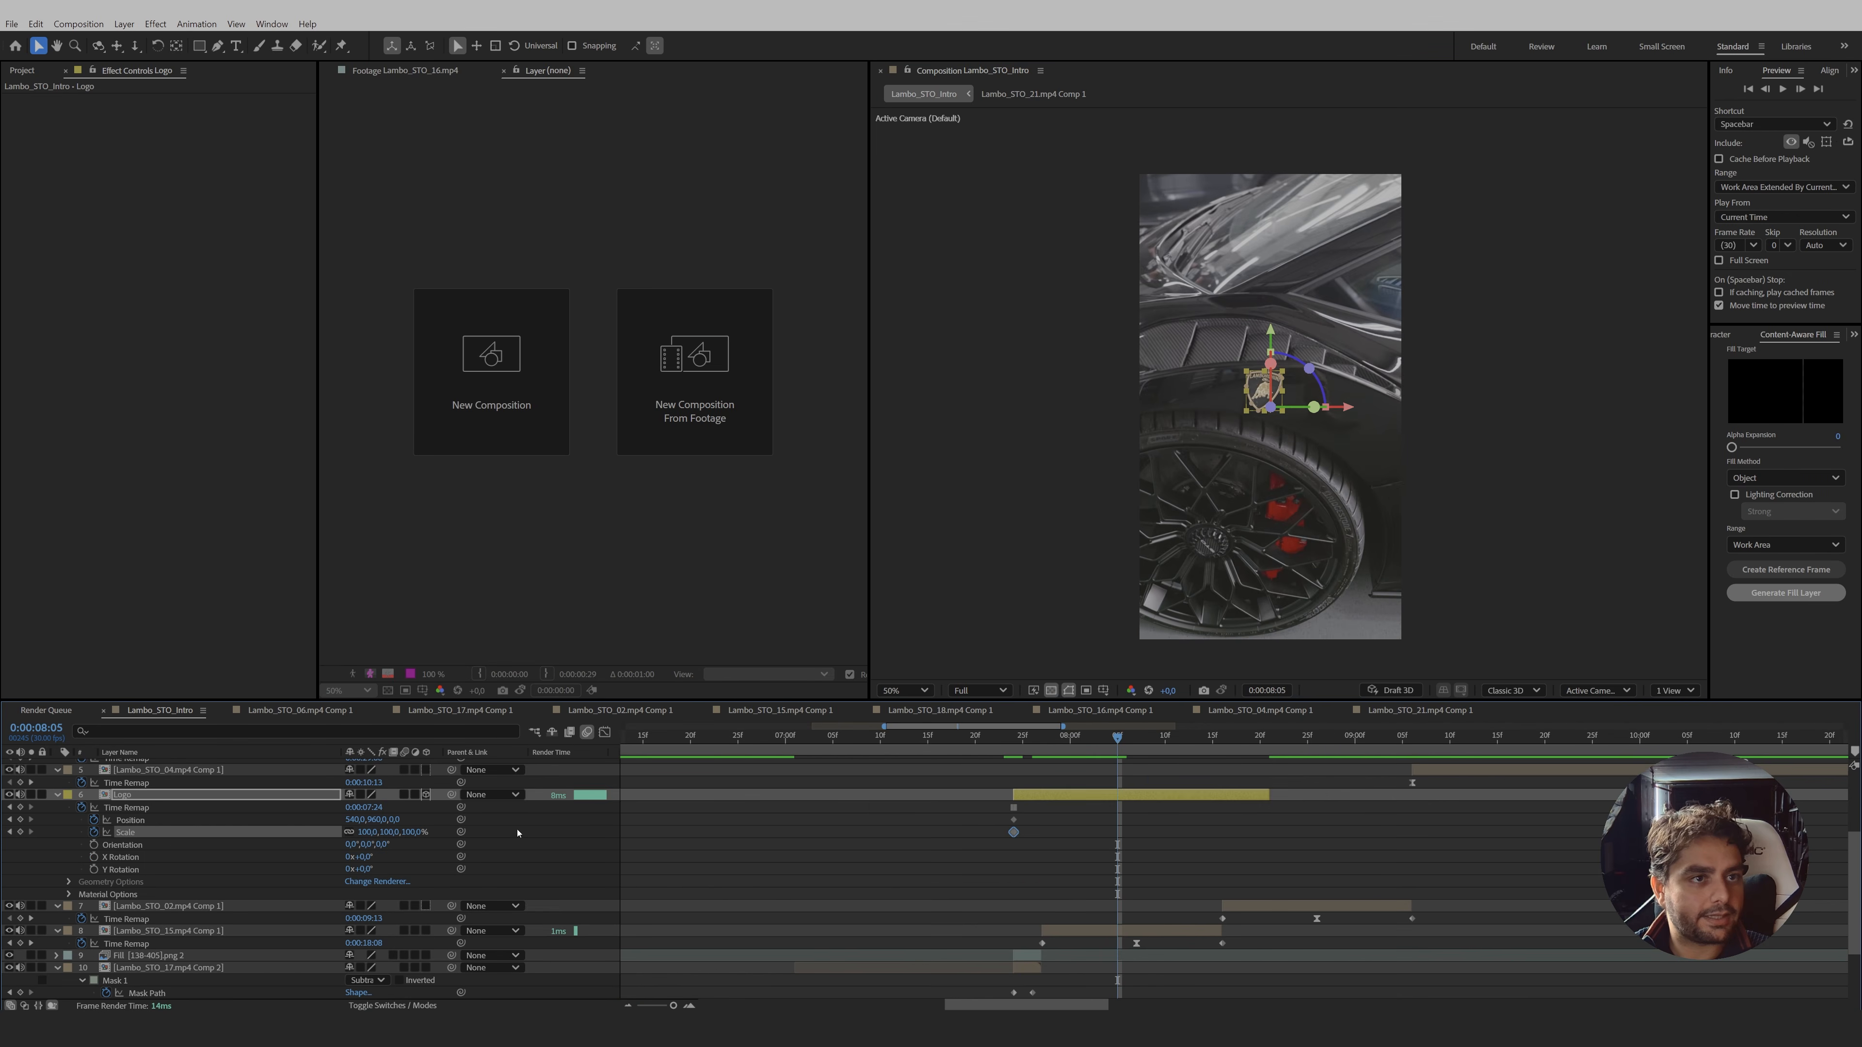
- Set an Orientation keyframe on the Logo layer at 0:00:07:24
{"action": "left_click_drag", "start_coordinate": [1030, 741], "coordinate": [1019, 744]}
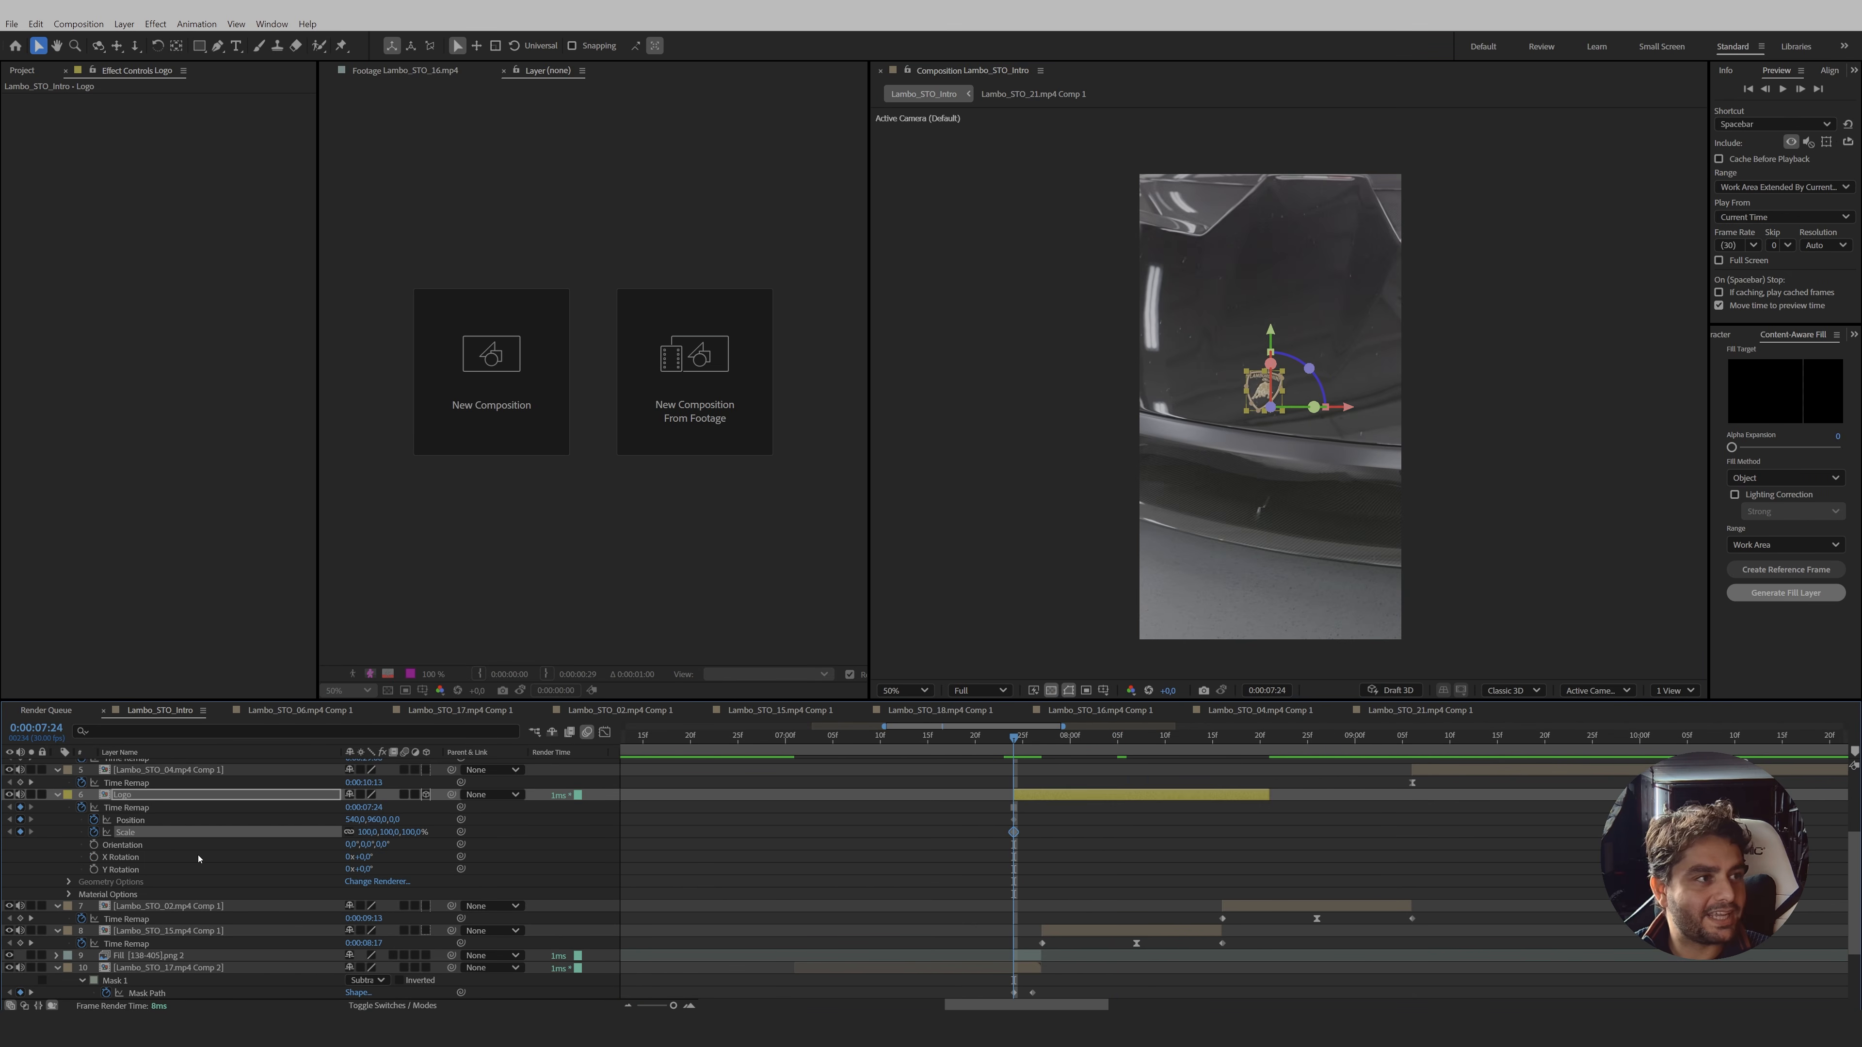
{"action": "left_click", "coordinate": [94, 846]}
{"action": "left_click_drag", "start_coordinate": [1019, 743], "coordinate": [1136, 741]}
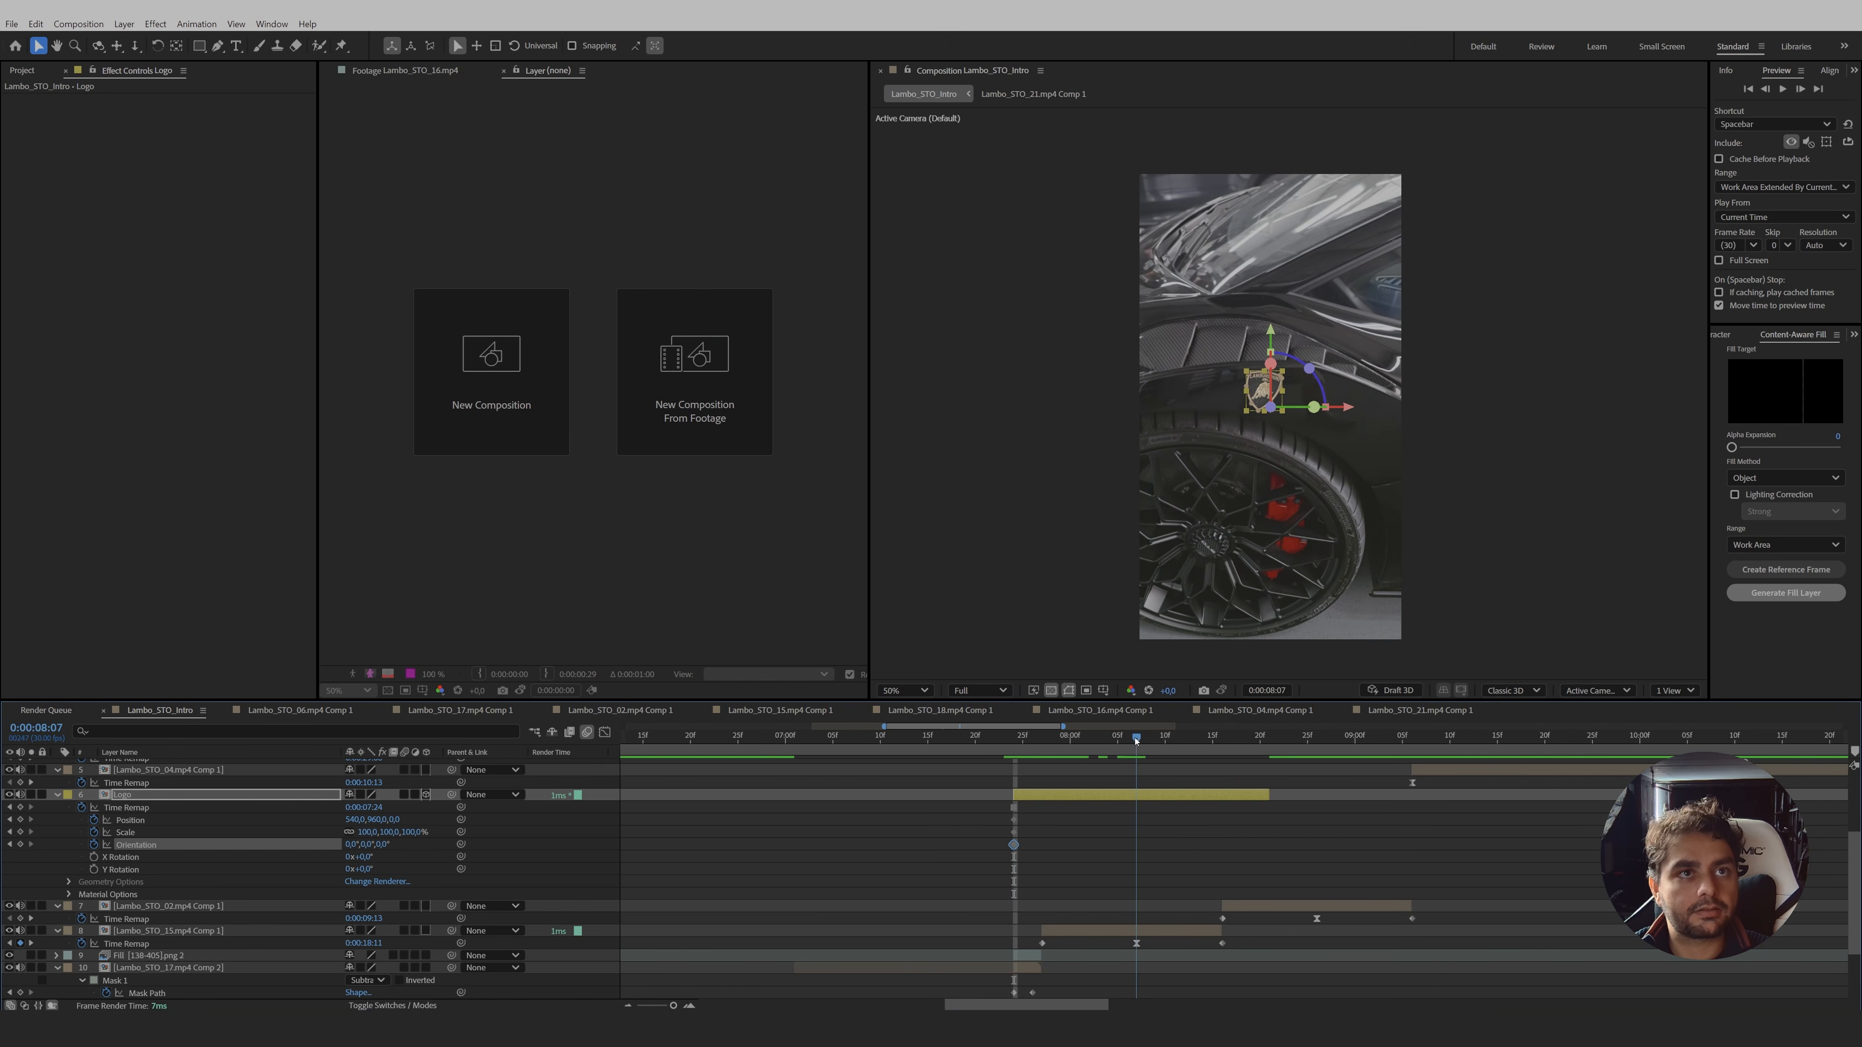
{"action": "left_click_drag", "start_coordinate": [1275, 415], "coordinate": [784, 644]}
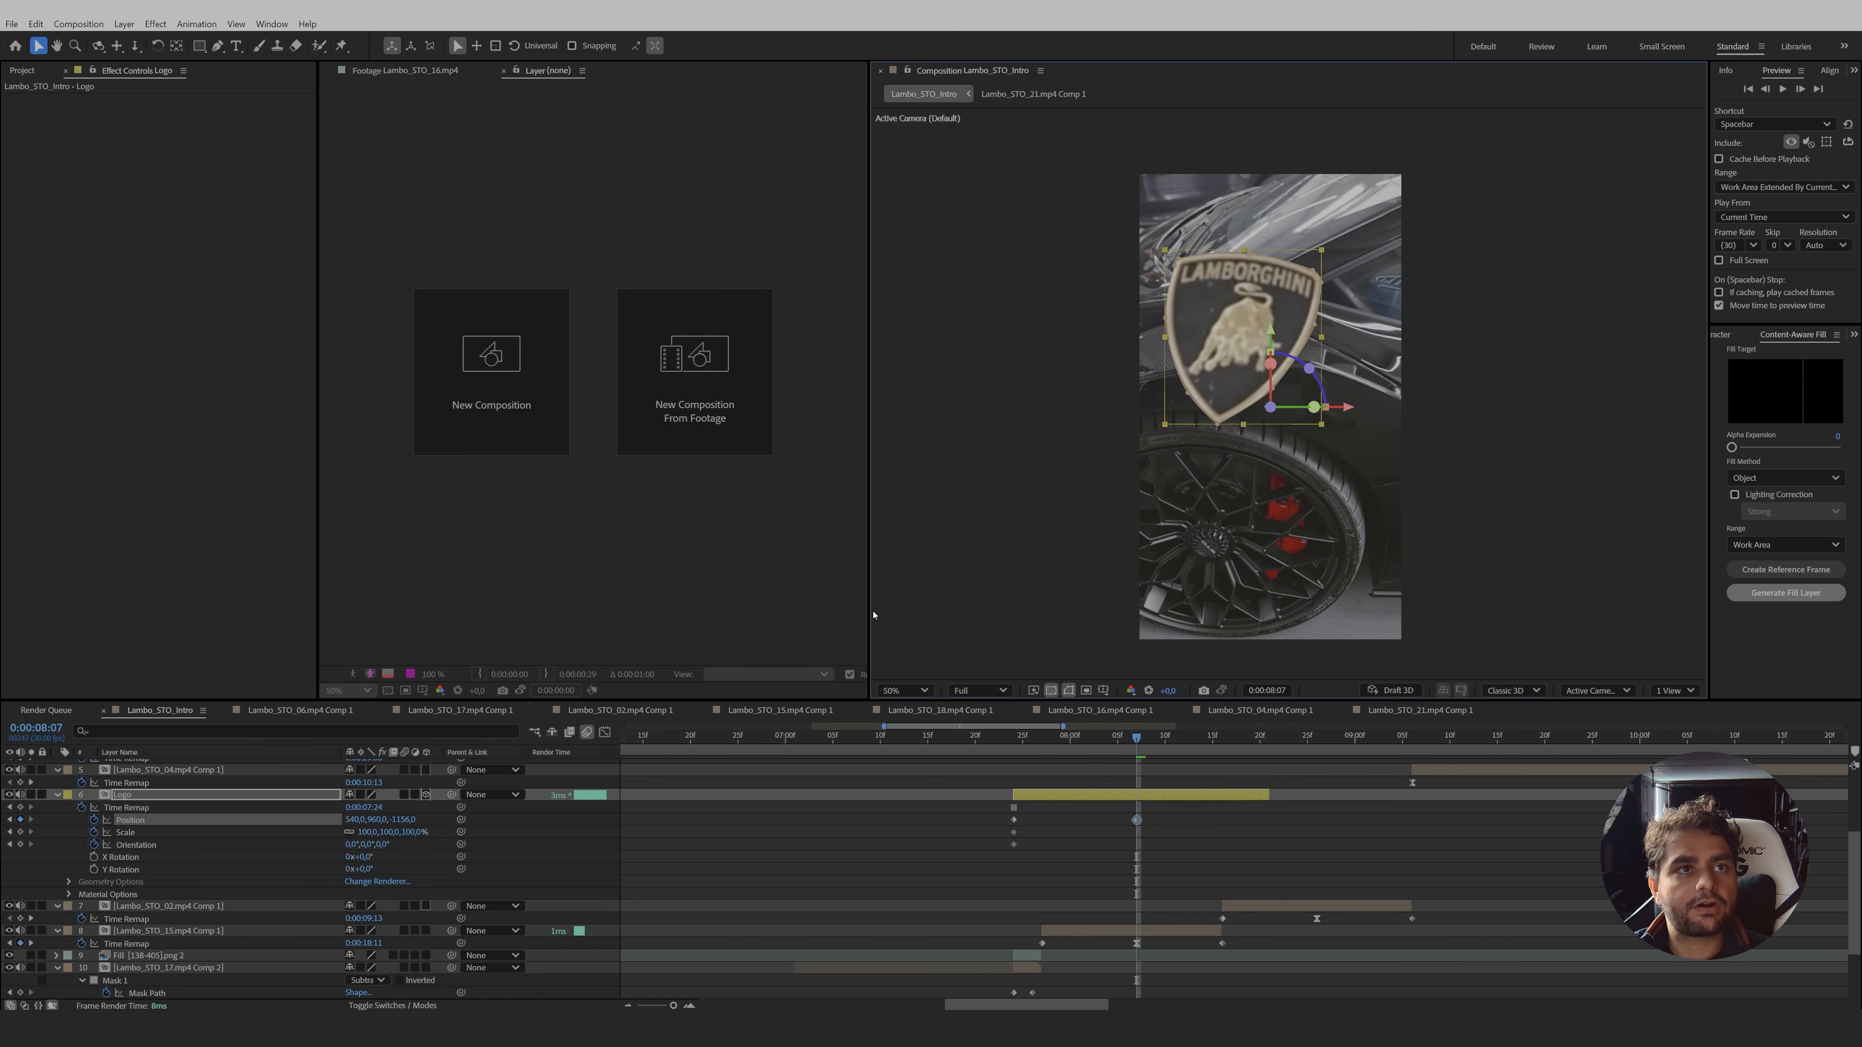
{"action": "left_click_drag", "start_coordinate": [1314, 407], "coordinate": [1101, 417]}
{"action": "key", "text": "ctrl+z"}
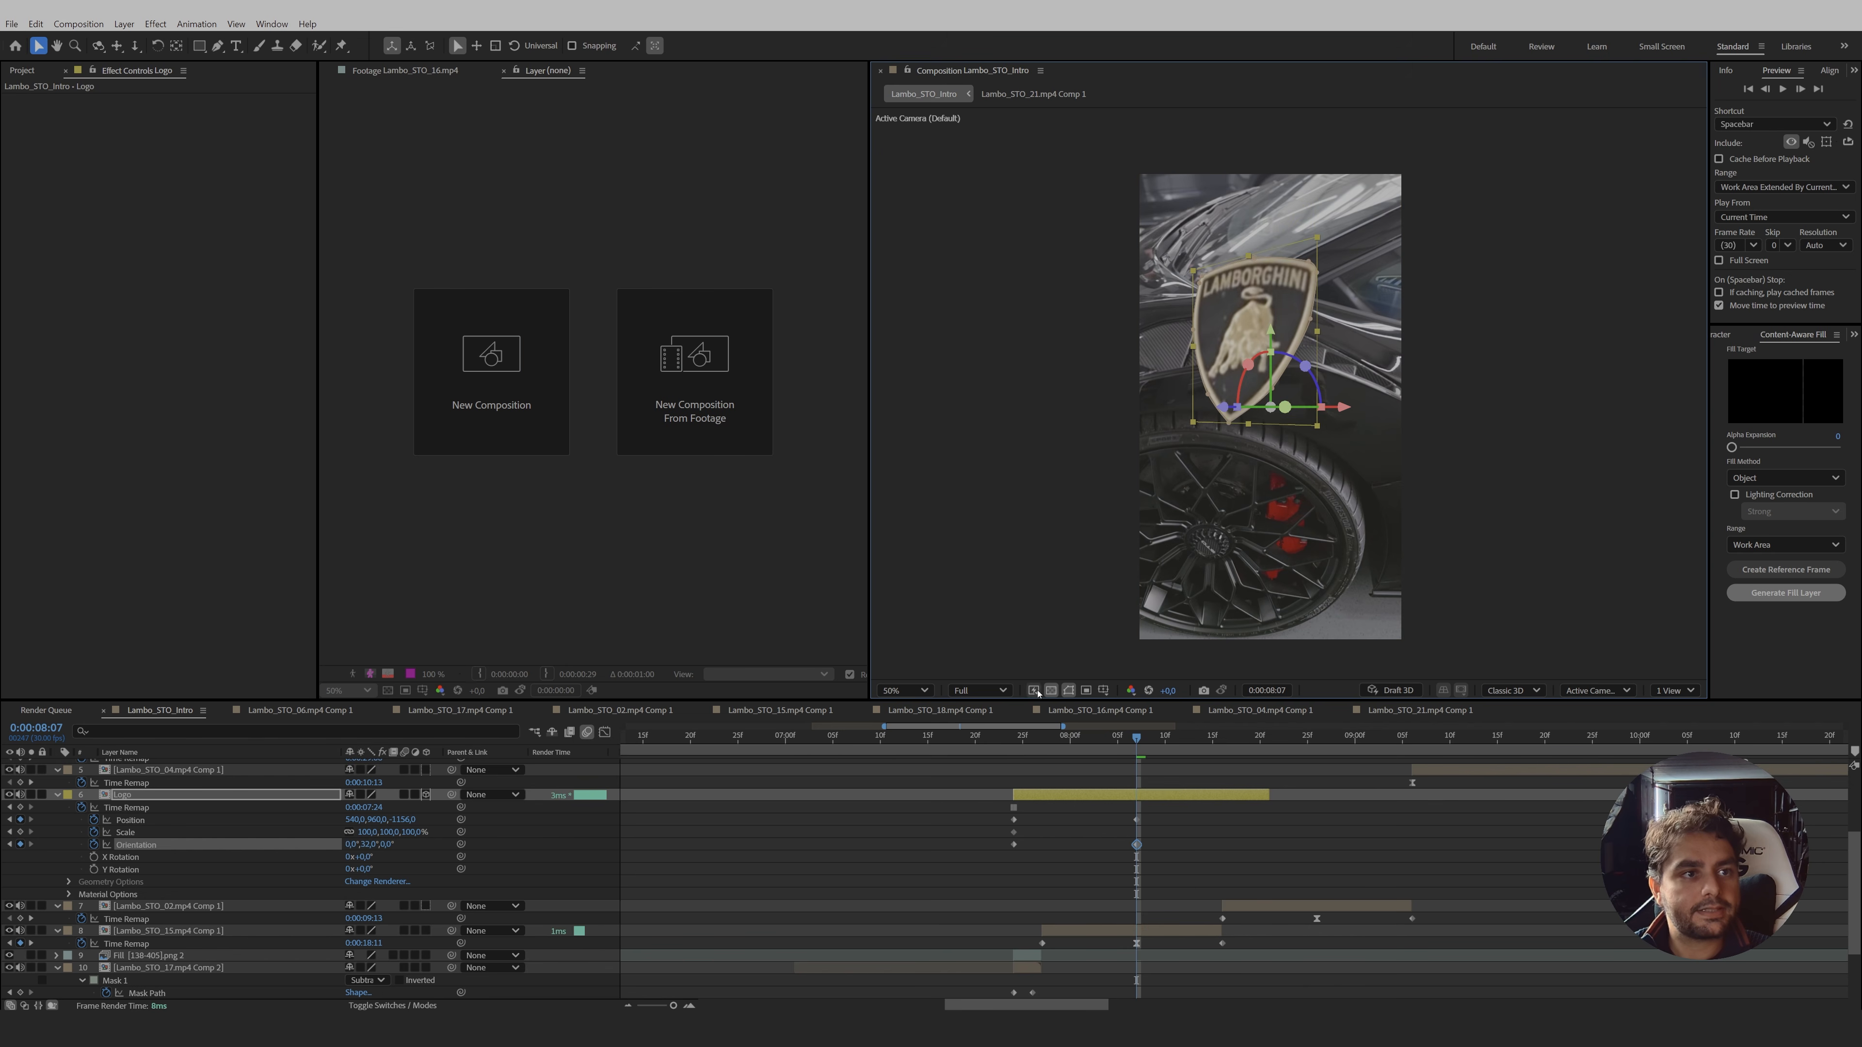
{"action": "key", "text": "ctrl+z"}
- At 0:00:07:24, move the Logo layer's anchor point to the middle of the badge with the Pan Behind tool
{"action": "left_click_drag", "start_coordinate": [1137, 739], "coordinate": [1014, 741]}
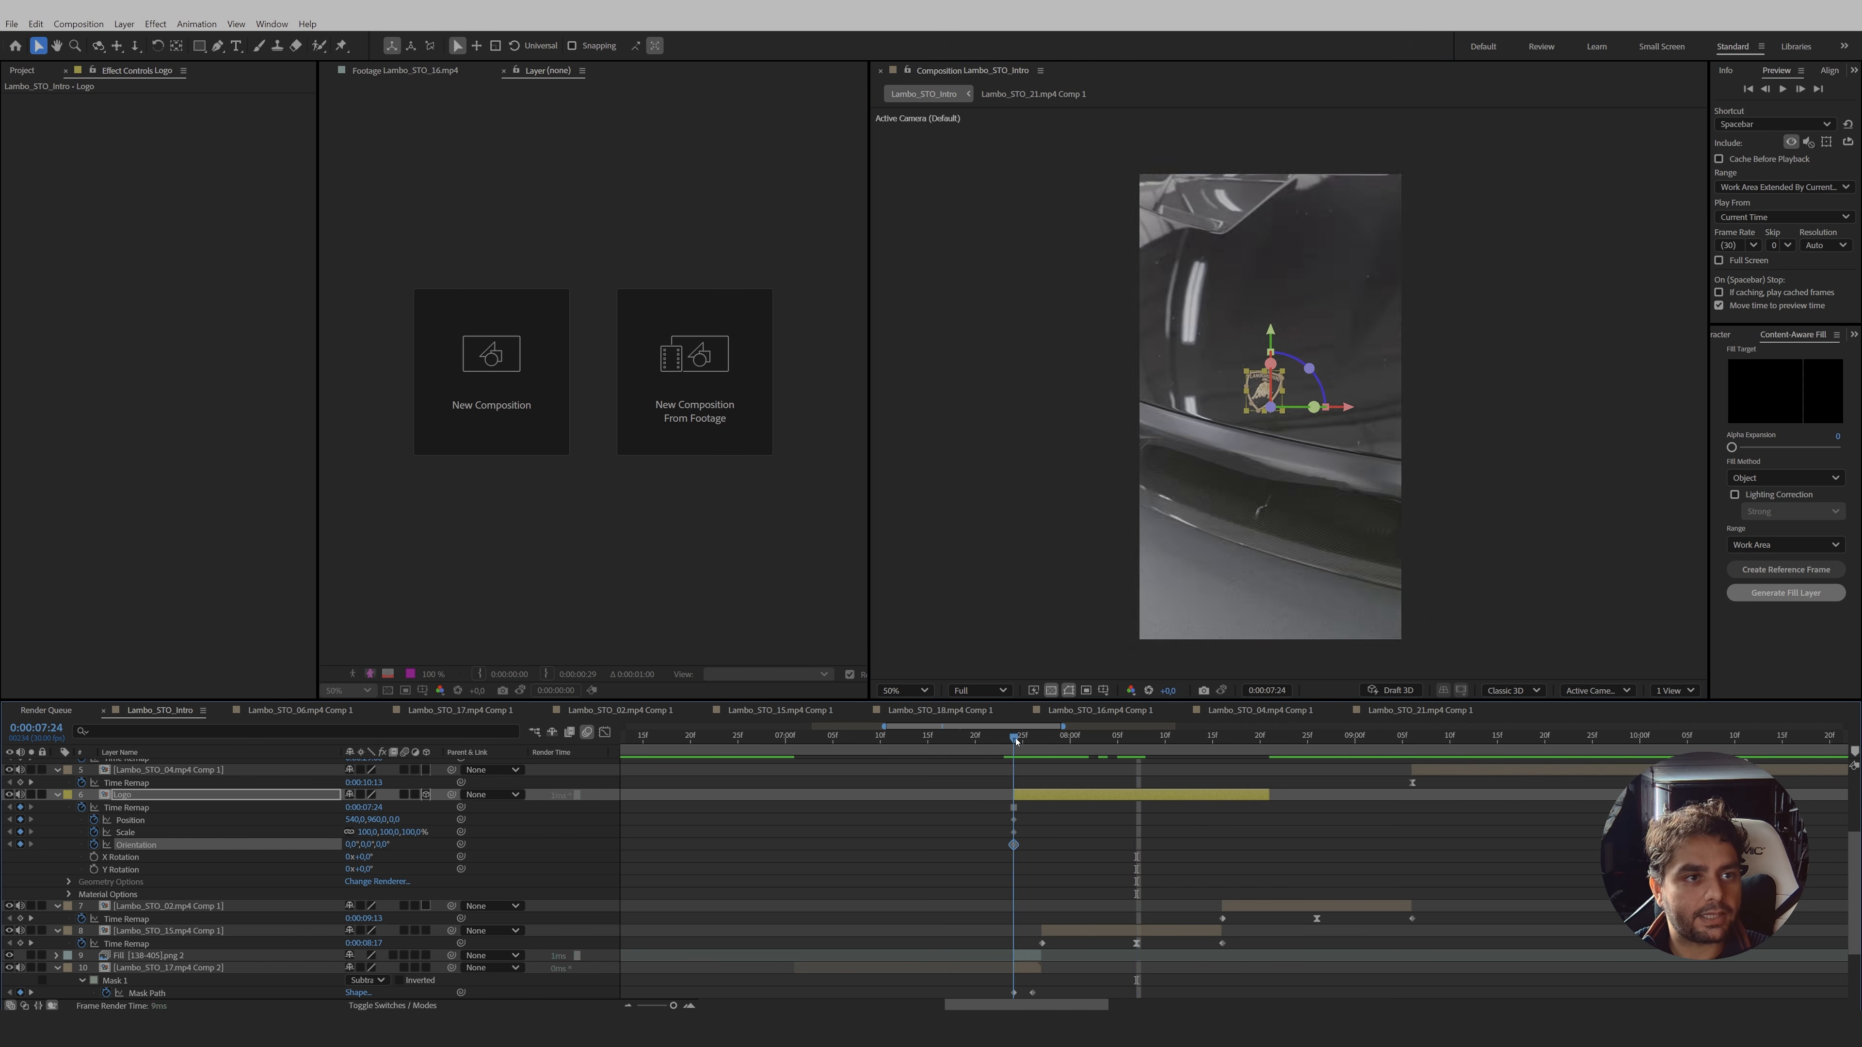
{"action": "scroll", "coordinate": [1168, 471], "scroll_direction": "up", "scroll_amount": 4}
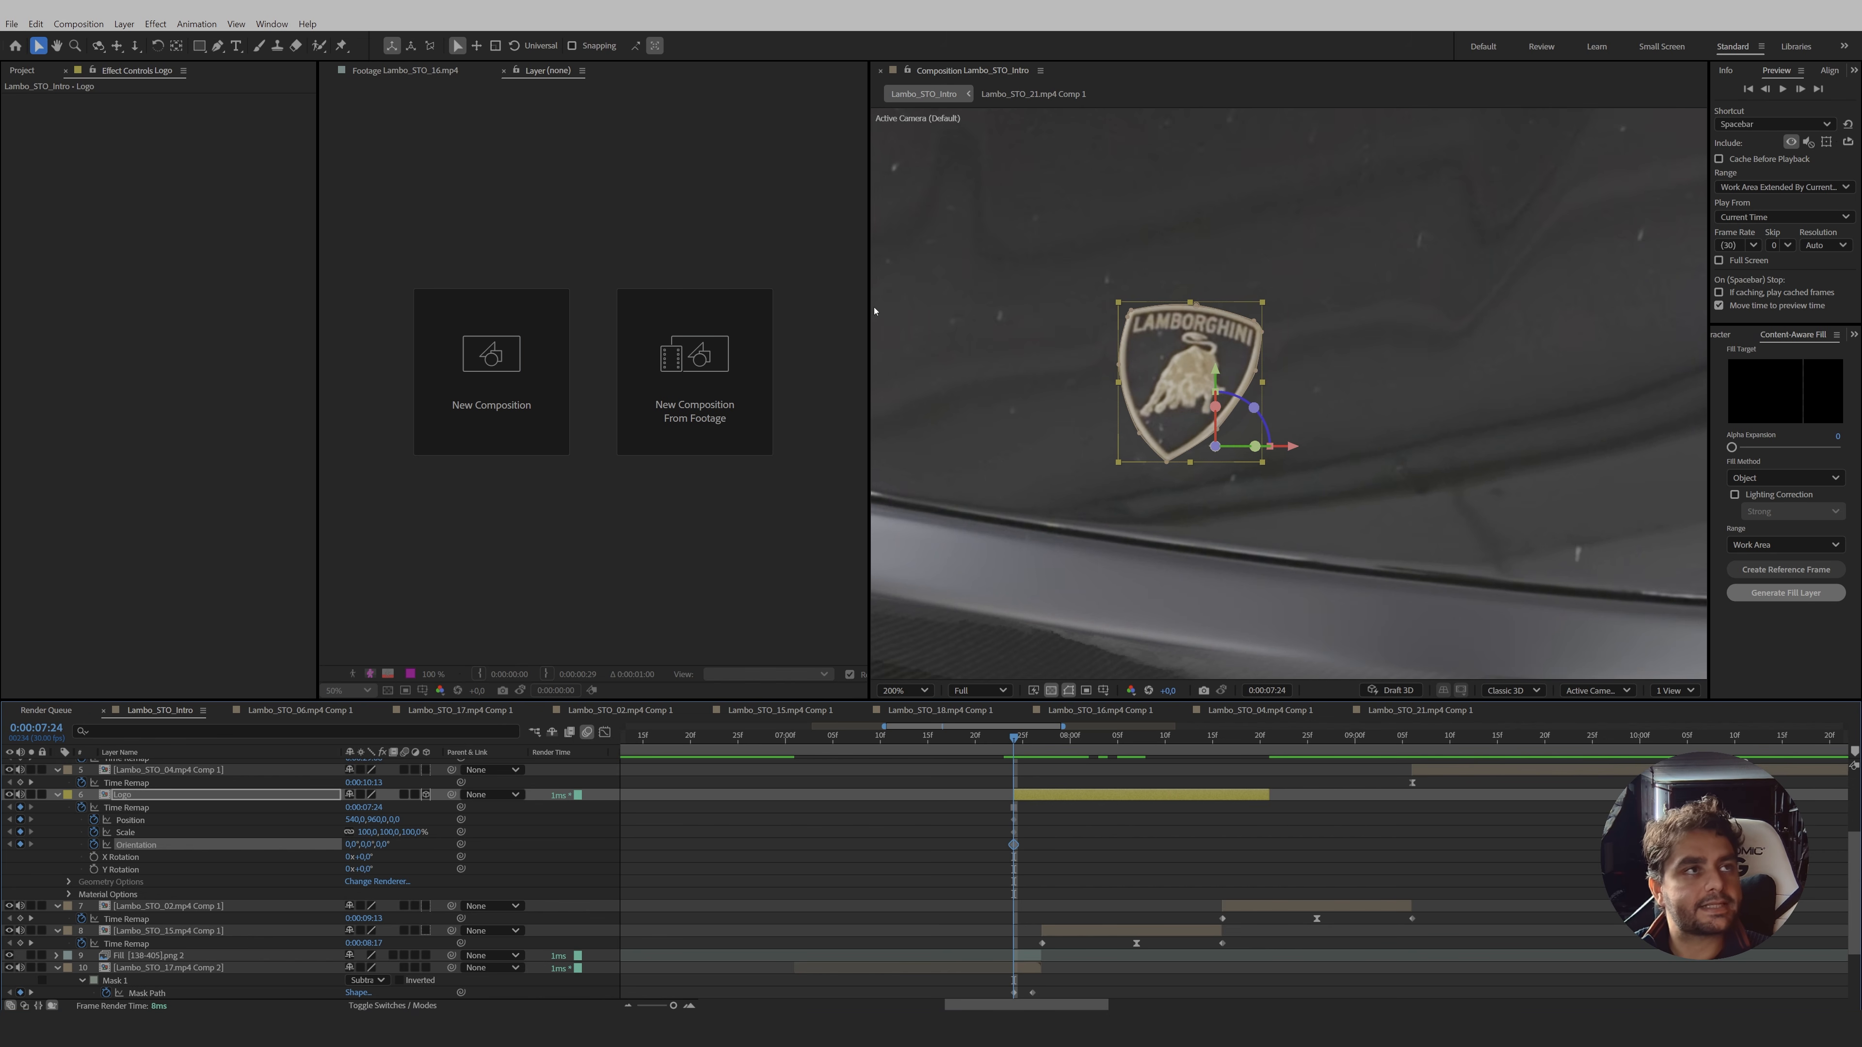
{"action": "left_click", "coordinate": [175, 46]}
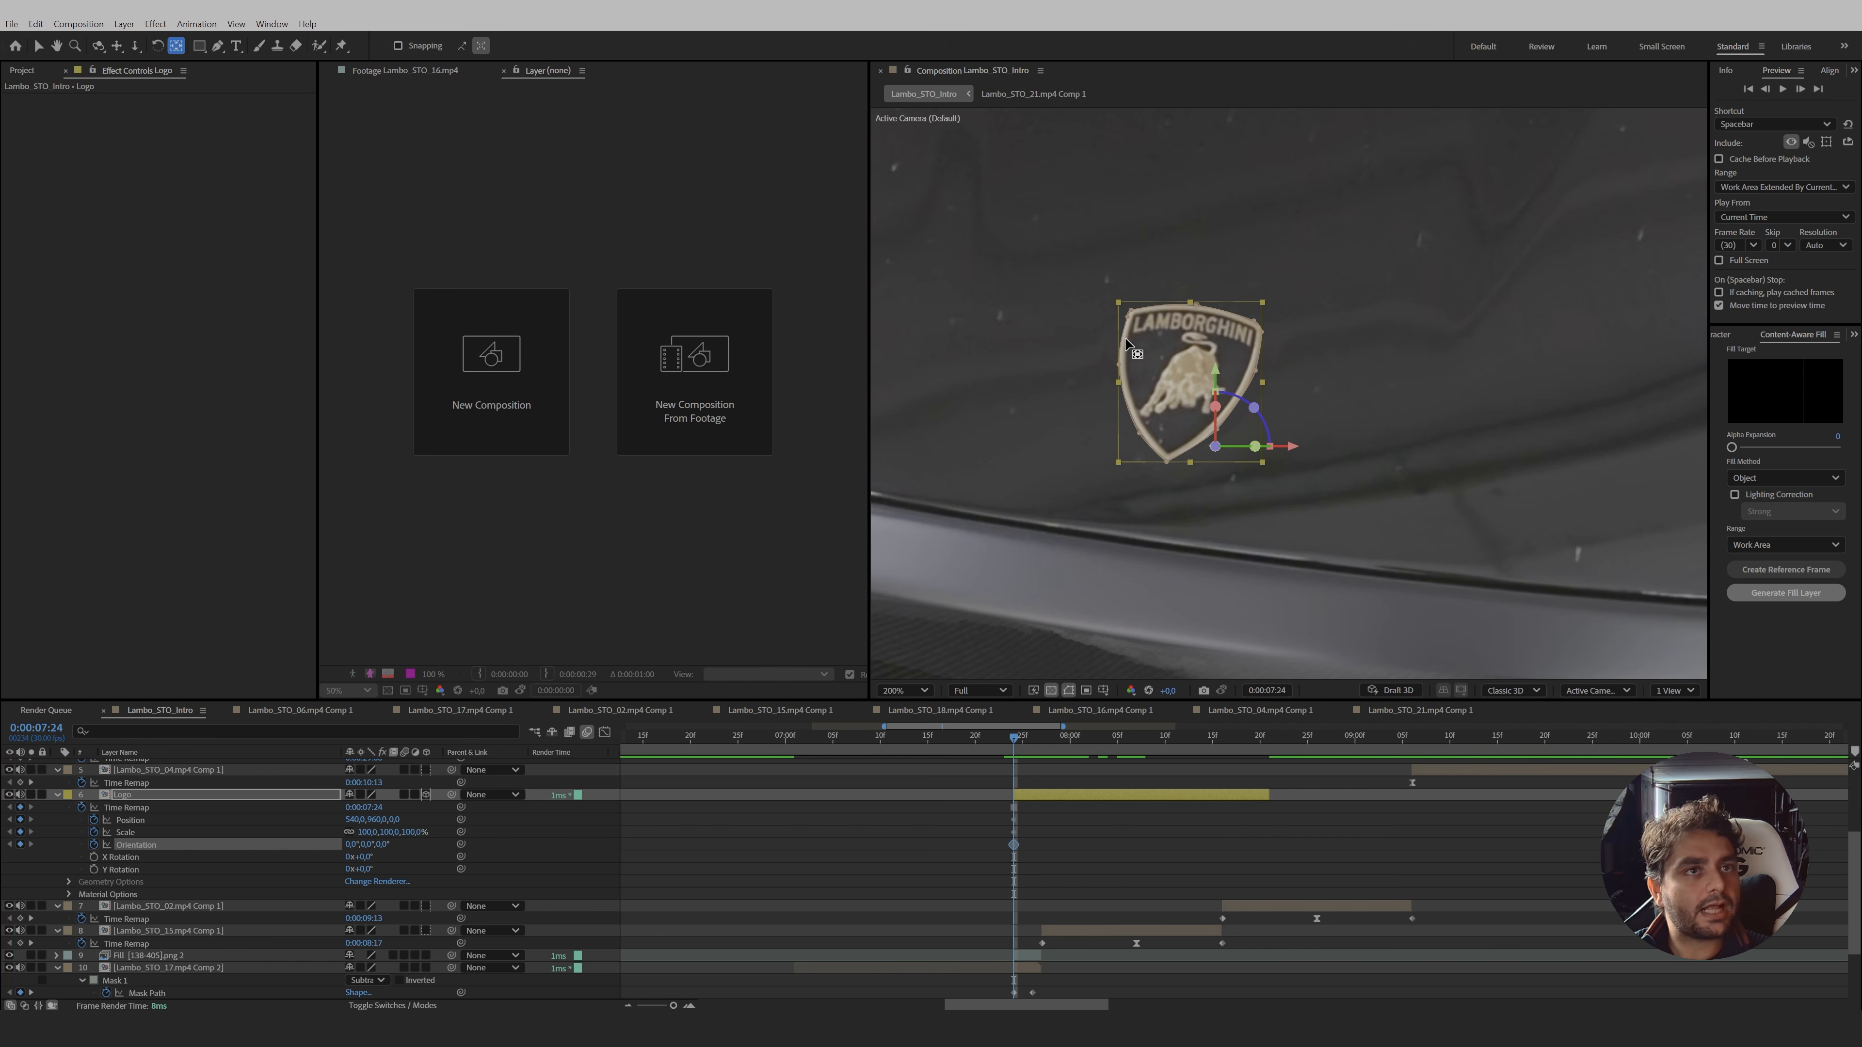
{"action": "mouse_move", "coordinate": [1214, 449]}
{"action": "left_mouse_down"}
{"action": "mouse_move", "coordinate": [1230, 469]}
{"action": "mouse_move", "coordinate": [1215, 440]}
{"action": "left_mouse_up"}
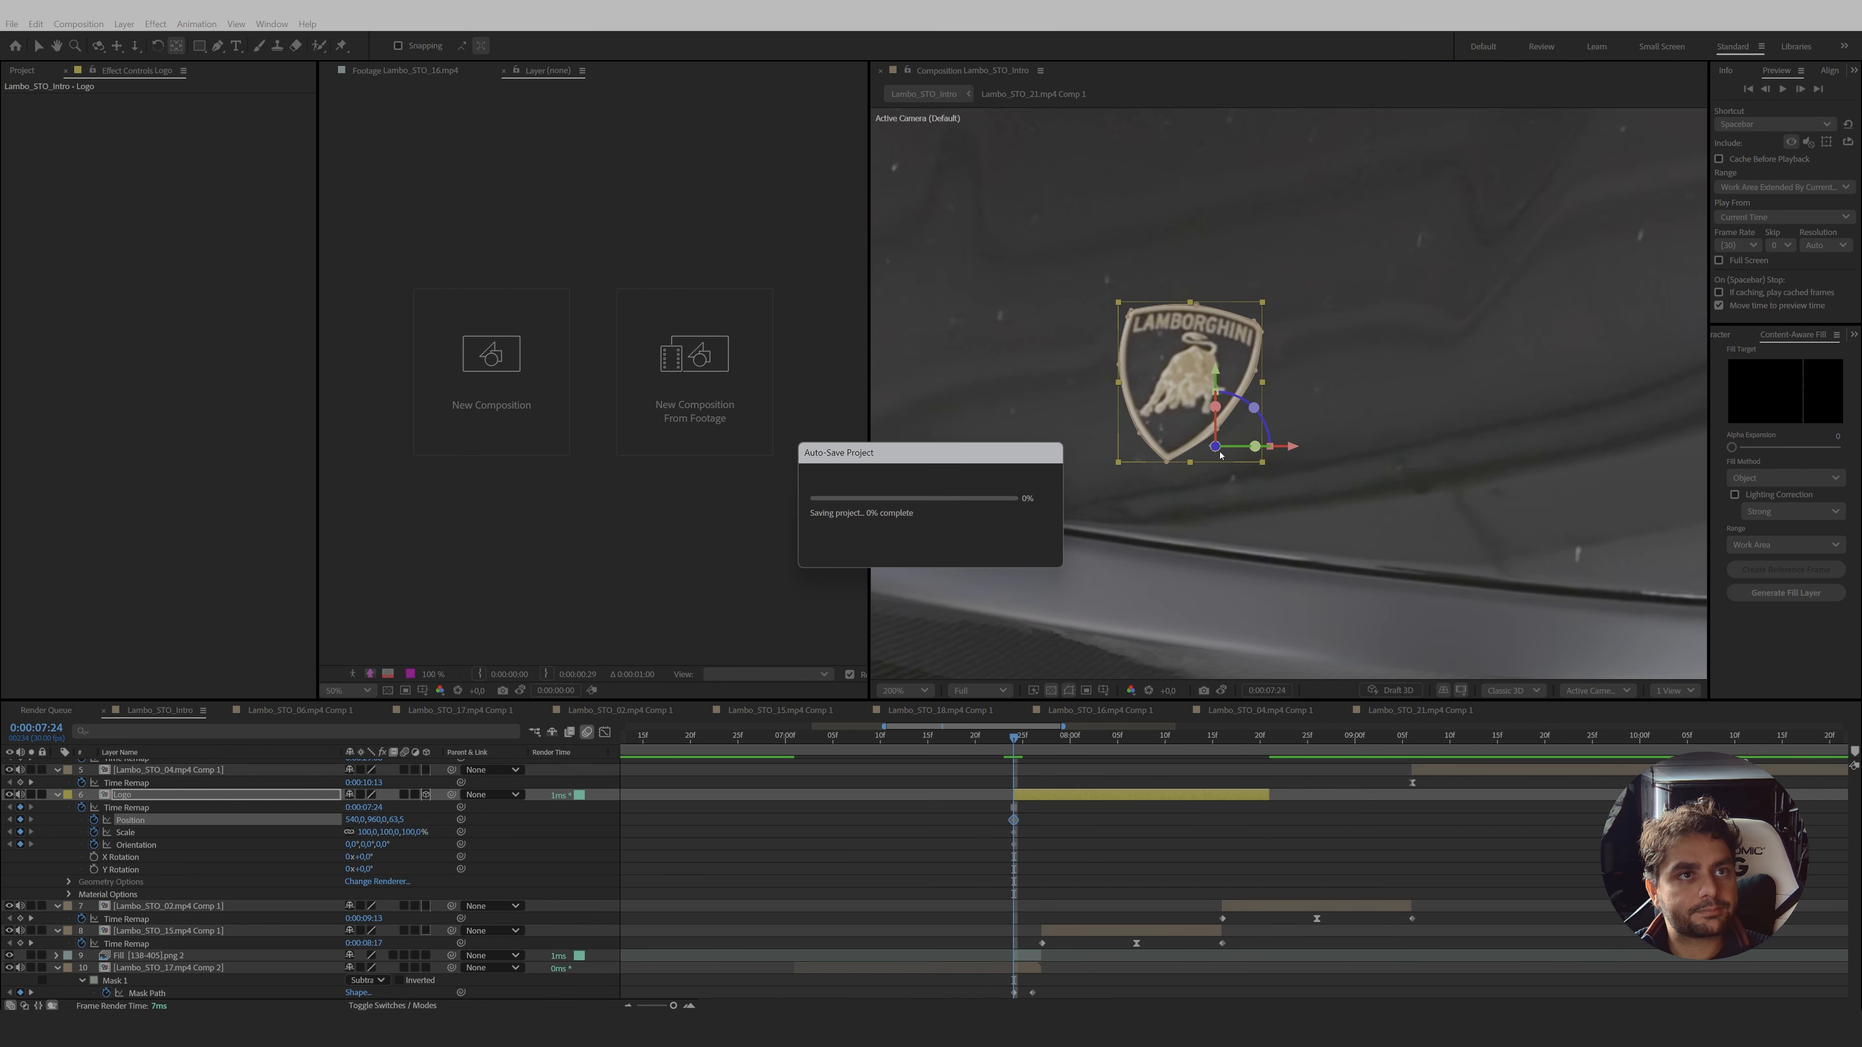
{"action": "left_click_drag", "start_coordinate": [1216, 446], "coordinate": [1187, 379]}
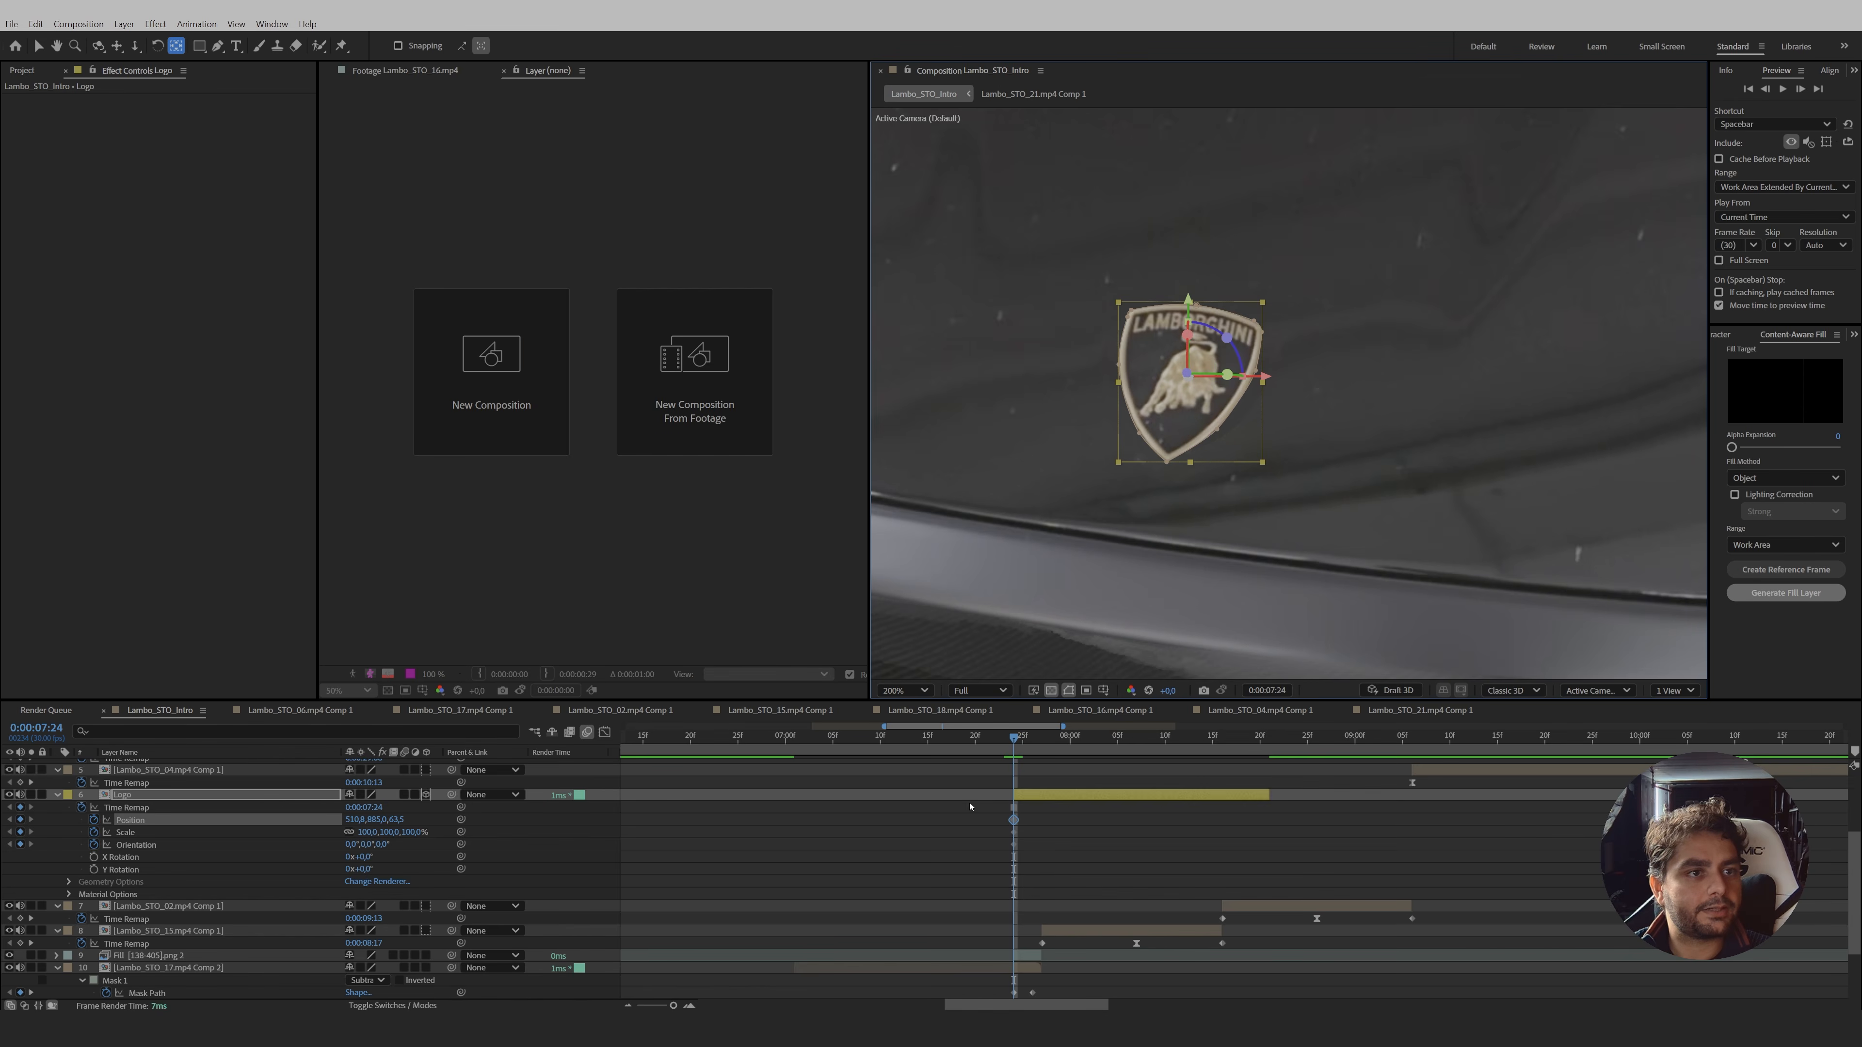
{"action": "key", "text": "space"}
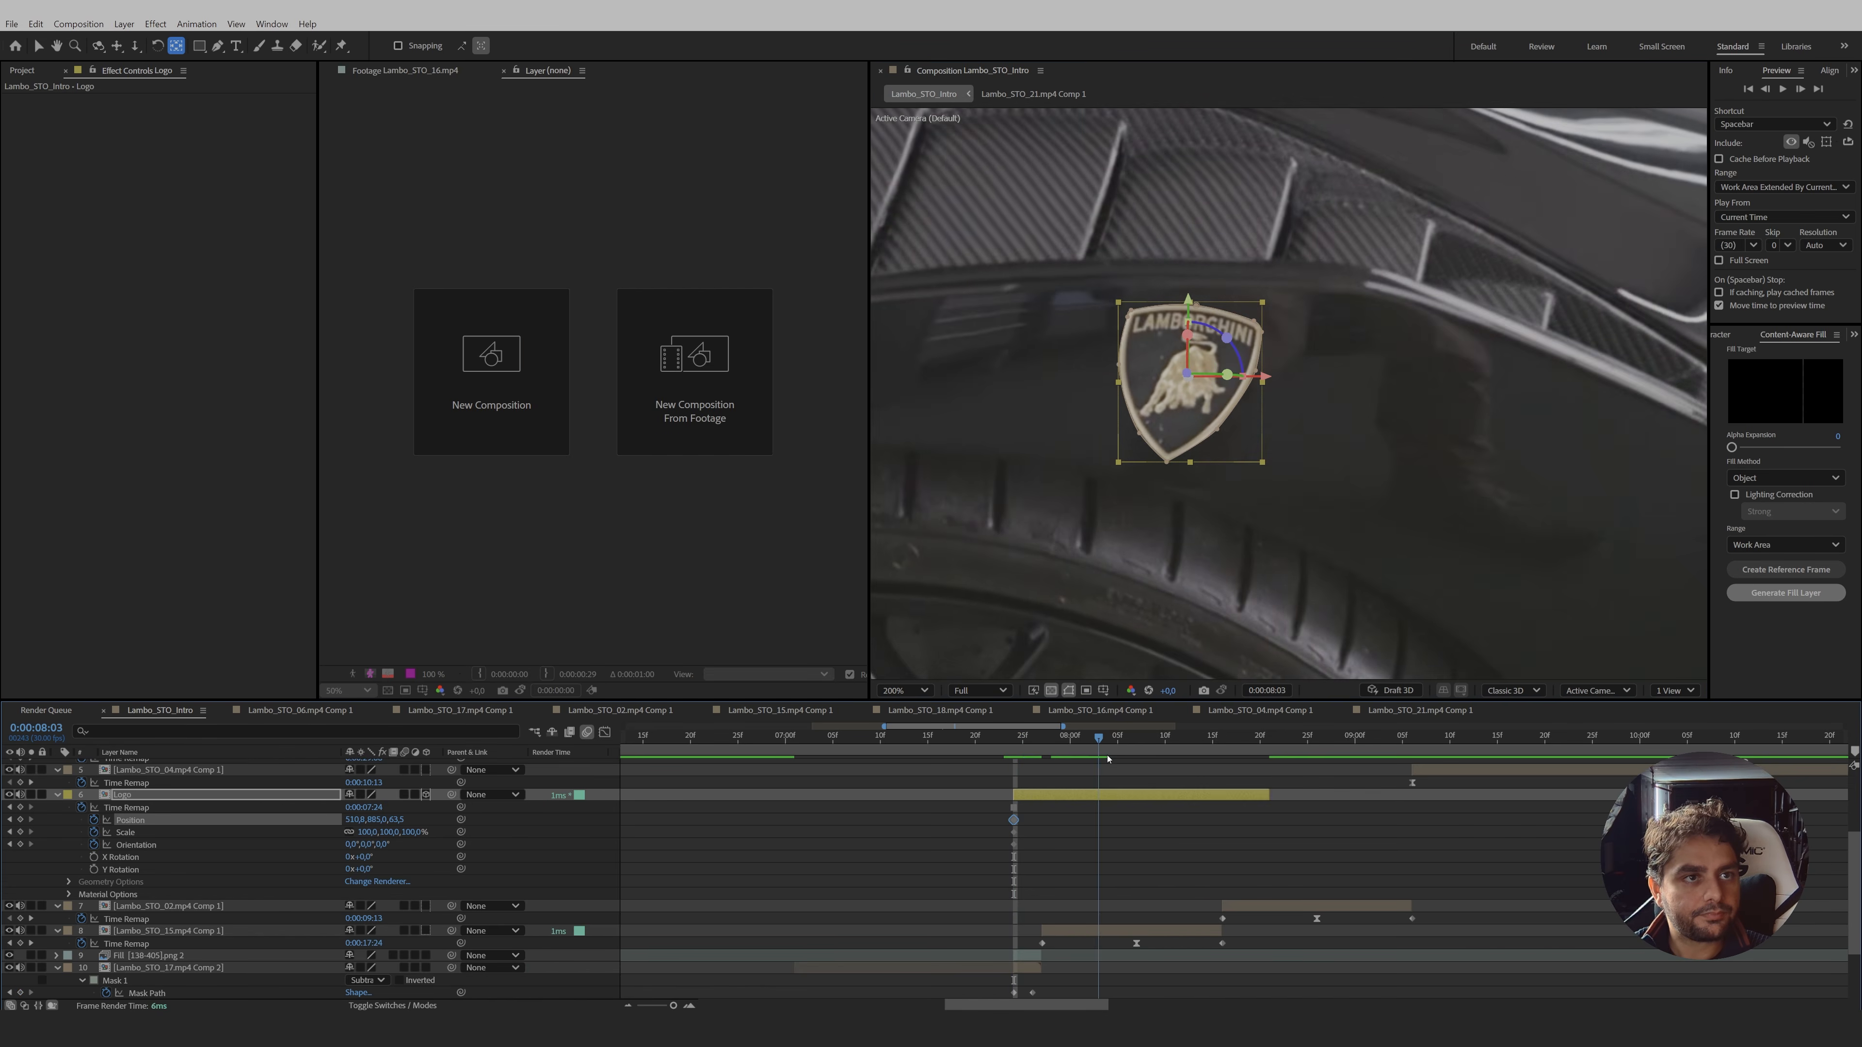
{"action": "key", "text": "v"}
{"action": "left_click_drag", "start_coordinate": [1184, 375], "coordinate": [1118, 402]}
{"action": "scroll", "coordinate": [1119, 404], "scroll_direction": "down", "scroll_amount": 2}
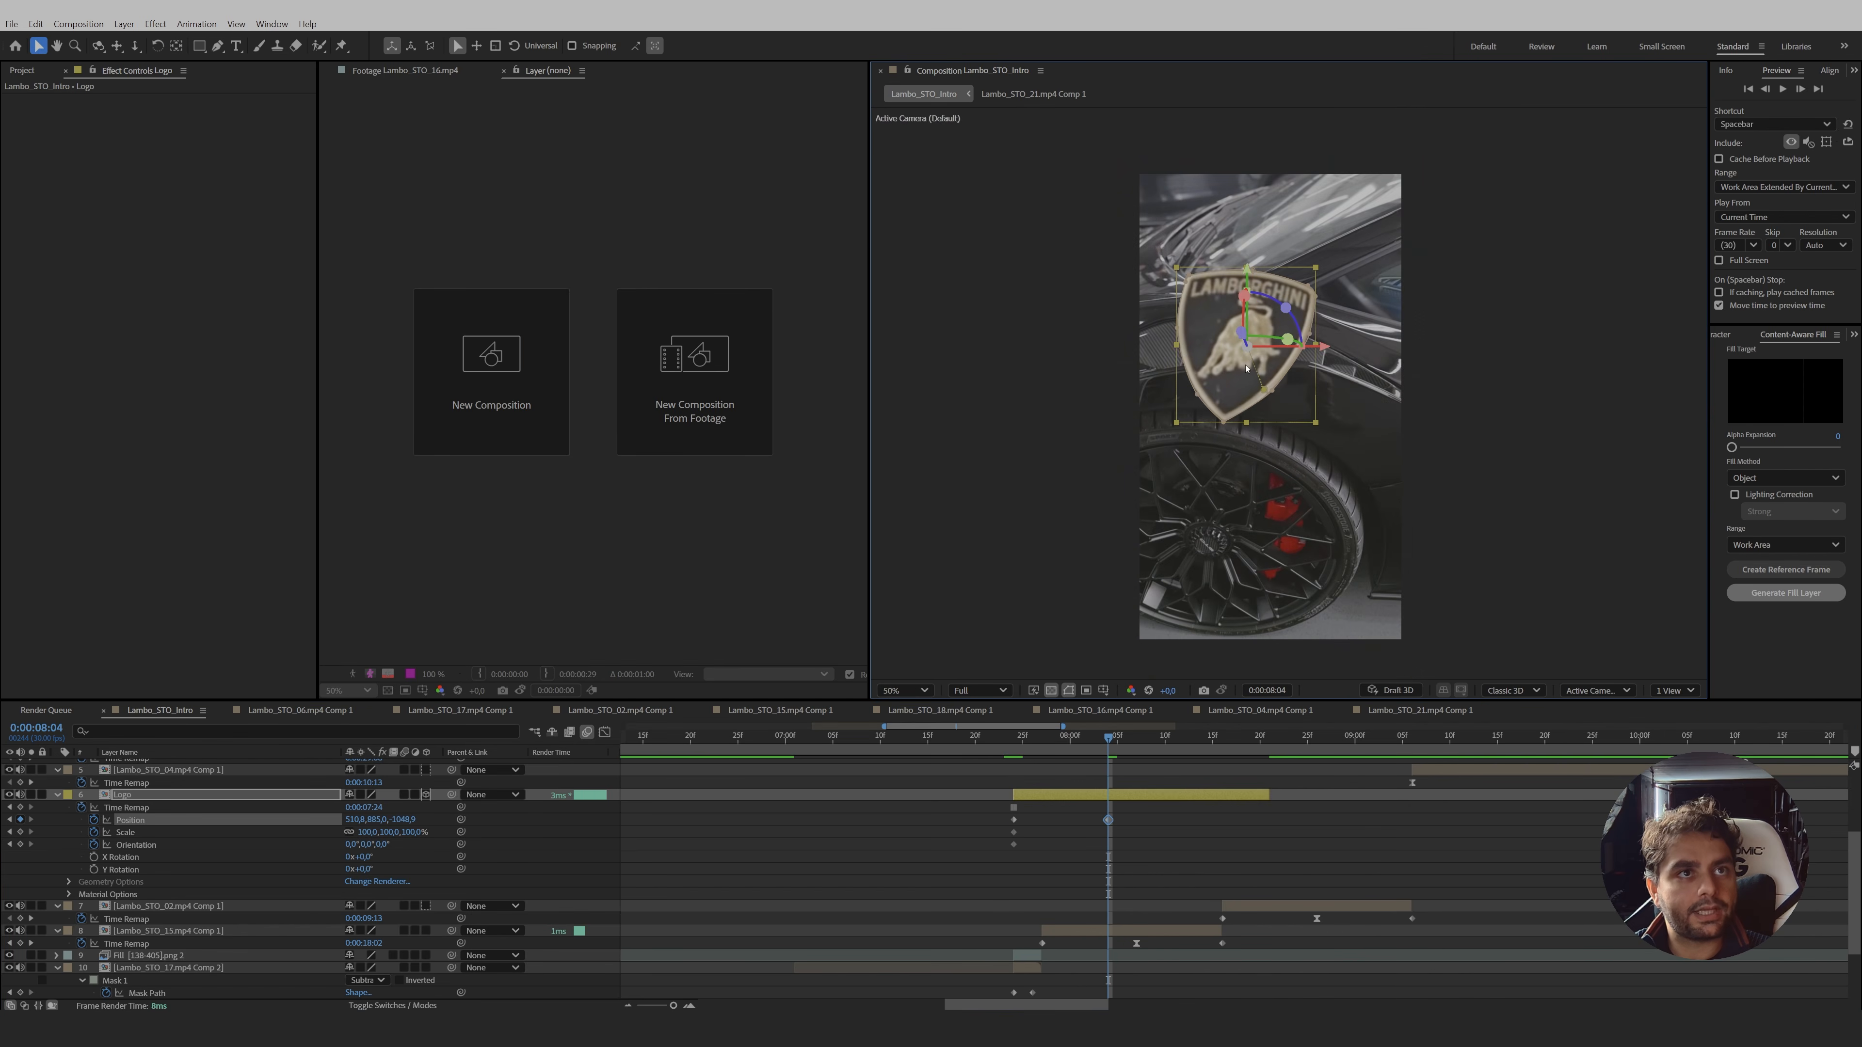
{"action": "mouse_move", "coordinate": [1240, 338]}
{"action": "left_mouse_down"}
{"action": "mouse_move", "coordinate": [1220, 337]}
{"action": "mouse_move", "coordinate": [1258, 312]}
{"action": "mouse_move", "coordinate": [1135, 313]}
{"action": "mouse_move", "coordinate": [1205, 330]}
{"action": "left_mouse_up"}
{"action": "key", "text": "ctrl+z"}
{"action": "key", "text": "ctrl+z"}
{"action": "left_click", "coordinate": [1017, 738]}
{"action": "key", "text": "ctrl+z"}
{"action": "left_click", "coordinate": [1016, 741]}
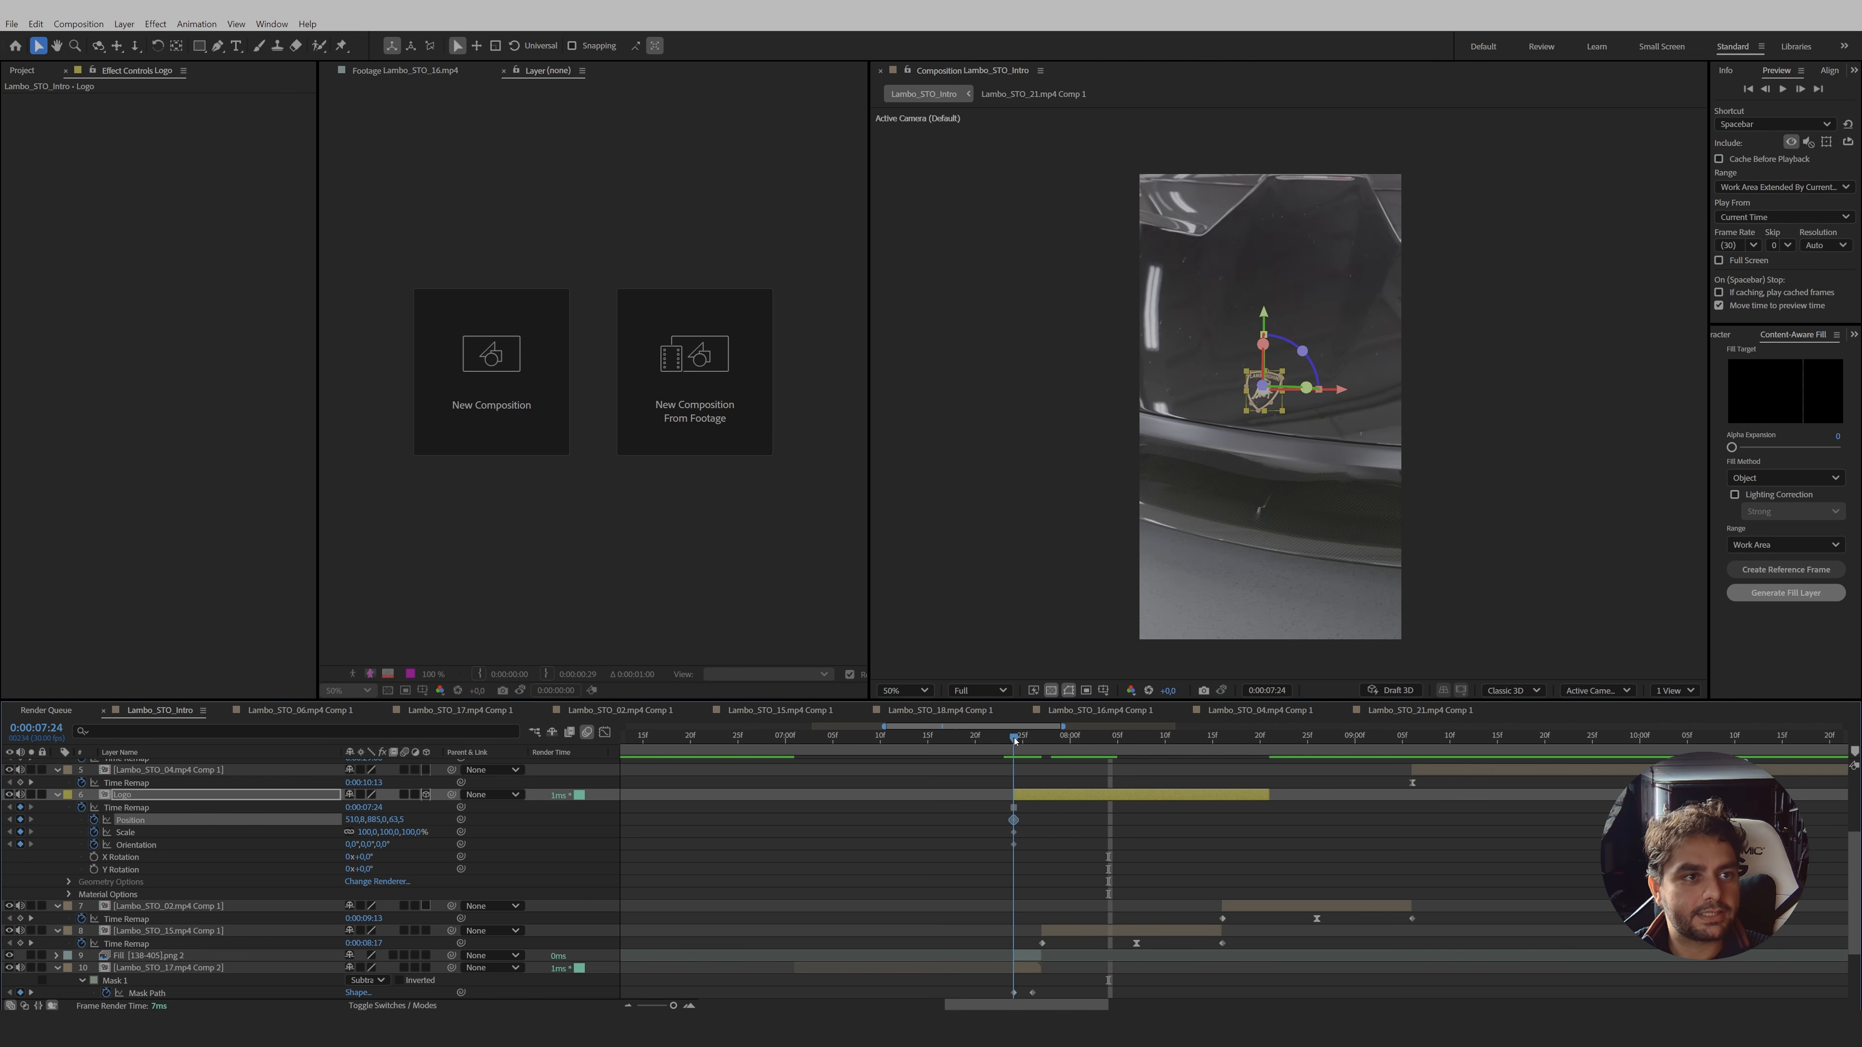
- In the Right view, move the Logo's anchor point in depth onto the badge plane, then return to the Active Camera view
{"action": "key", "text": "period"}
{"action": "key", "text": "period"}
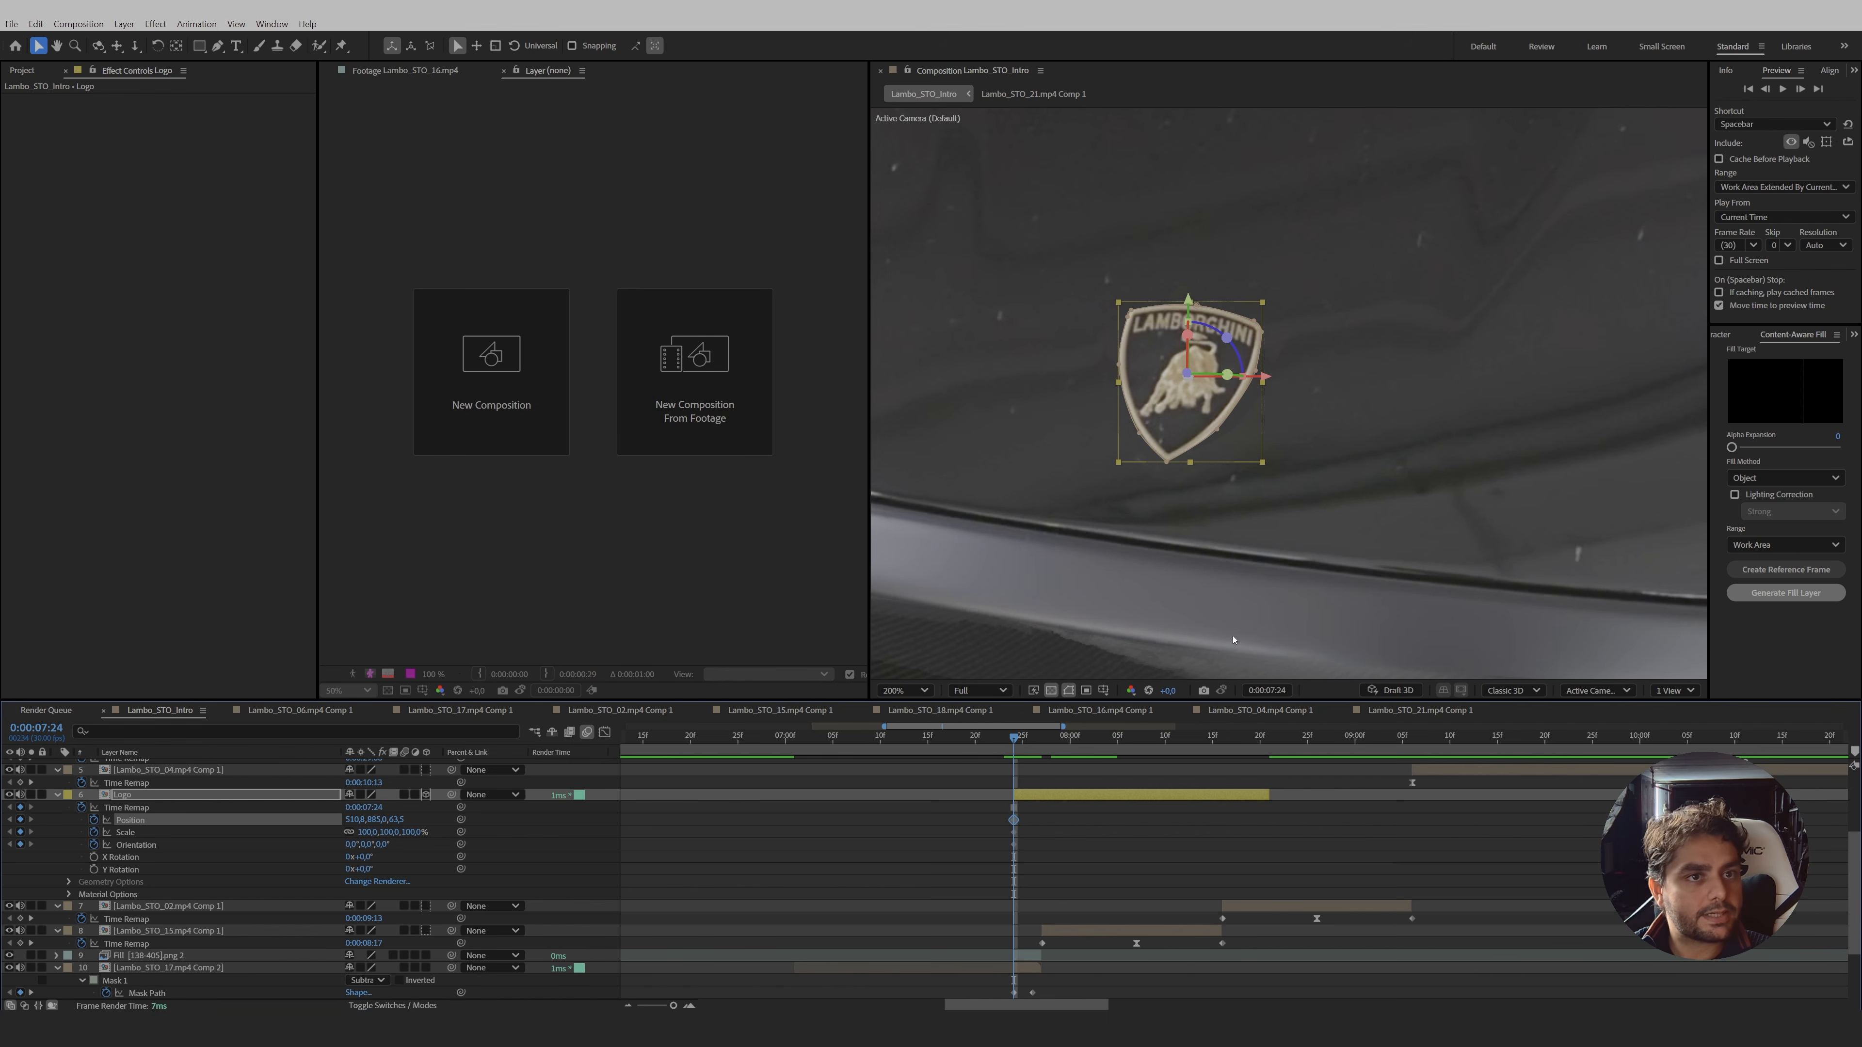
{"action": "left_click", "coordinate": [1597, 690]}
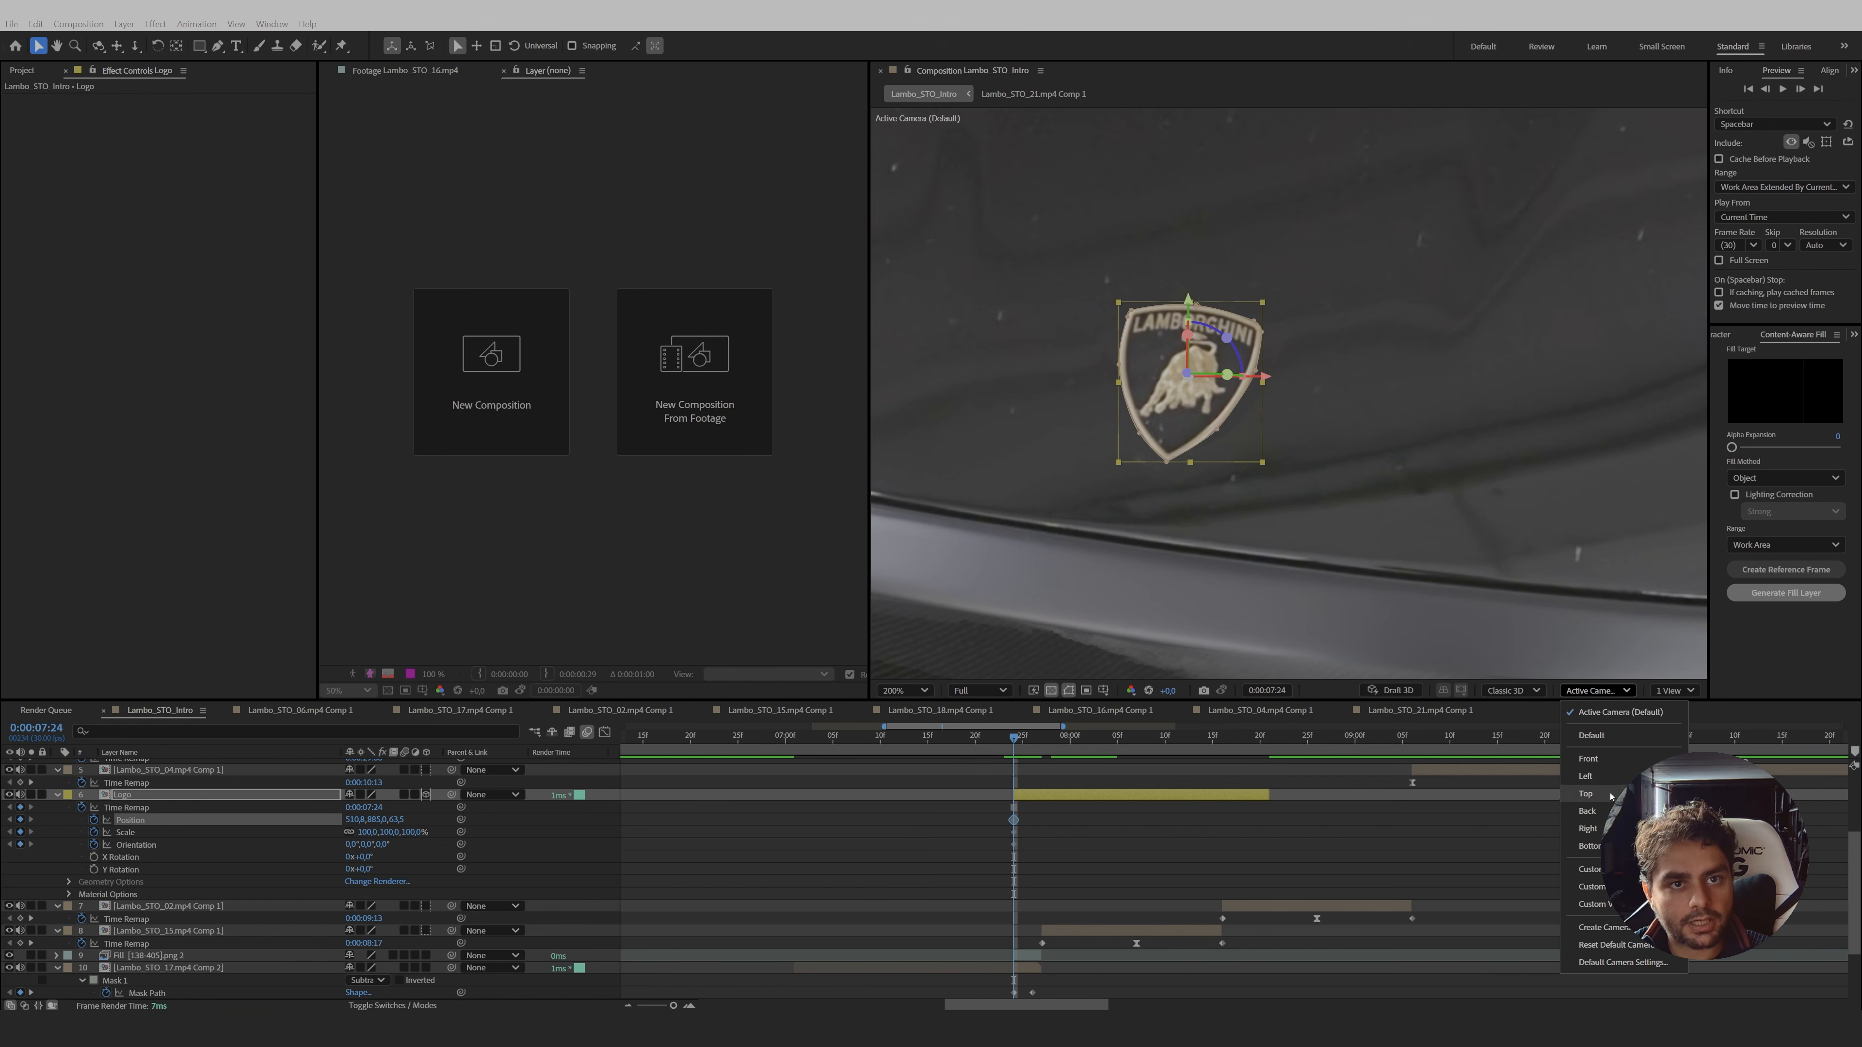
{"action": "left_click", "coordinate": [1601, 827]}
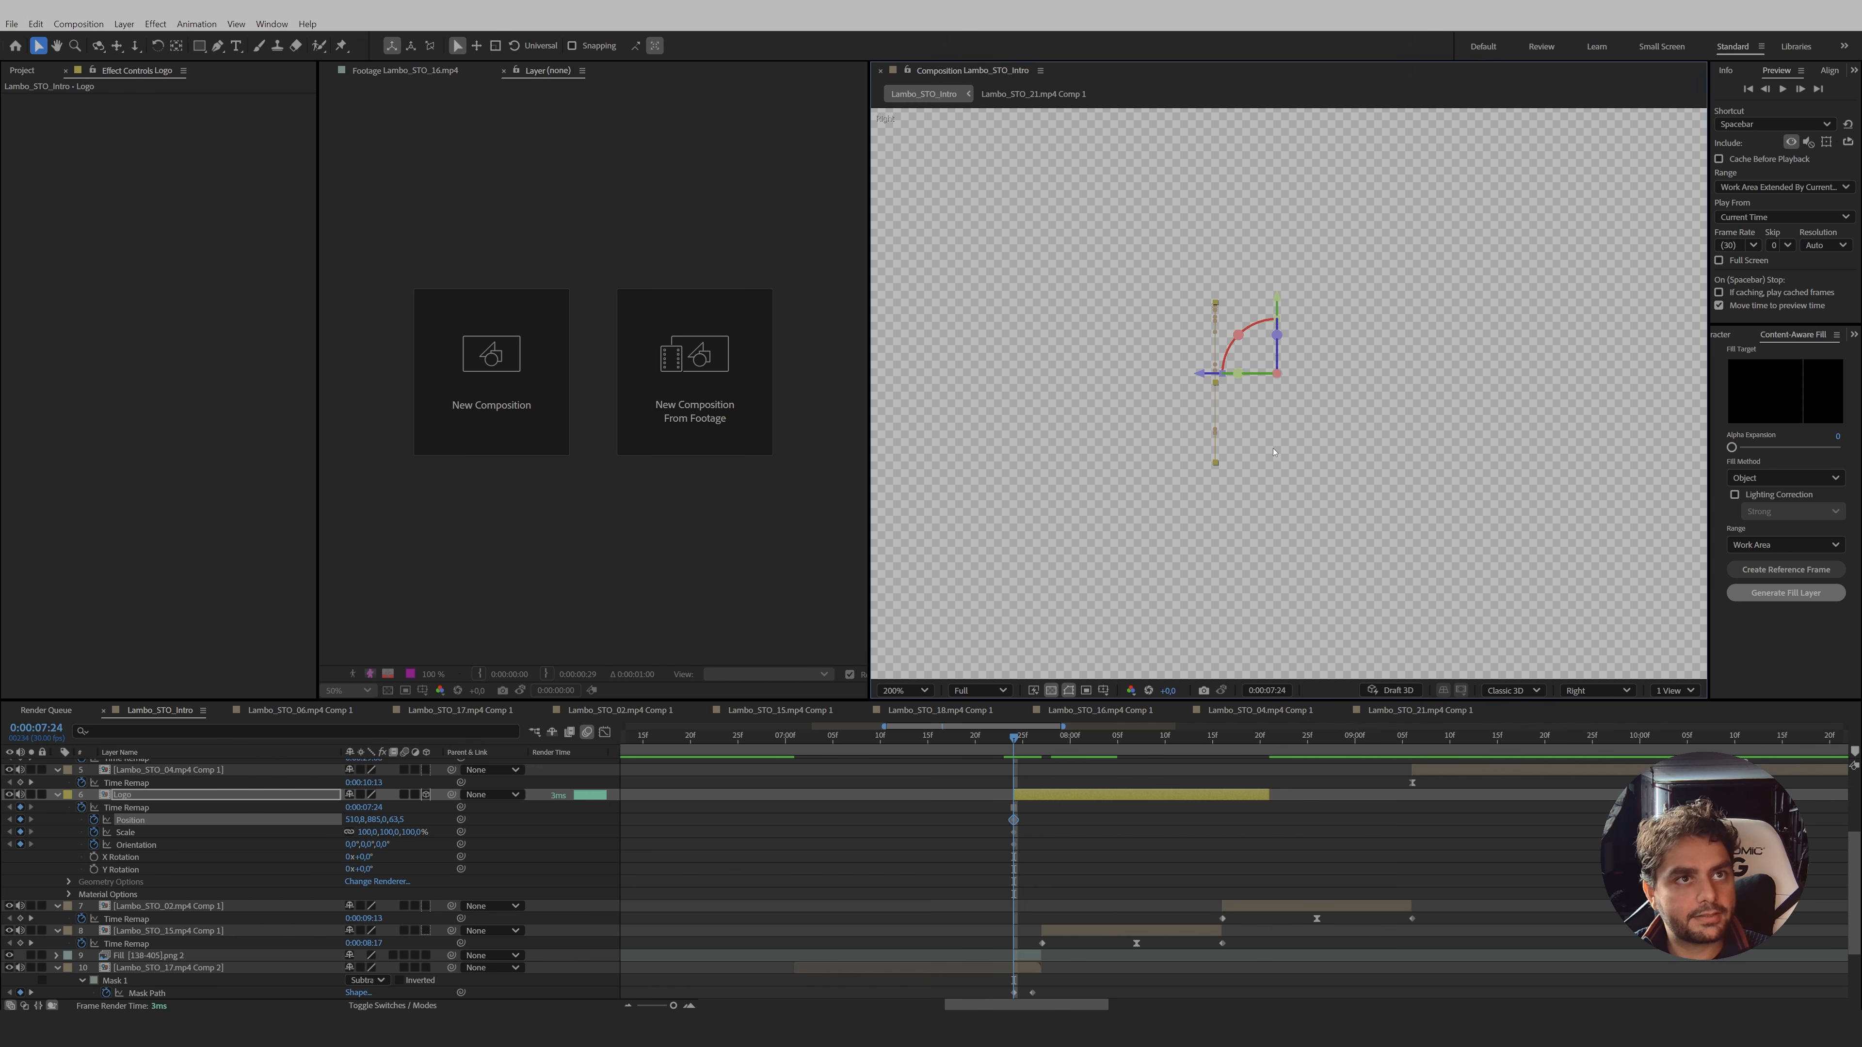
{"action": "left_click", "coordinate": [176, 46]}
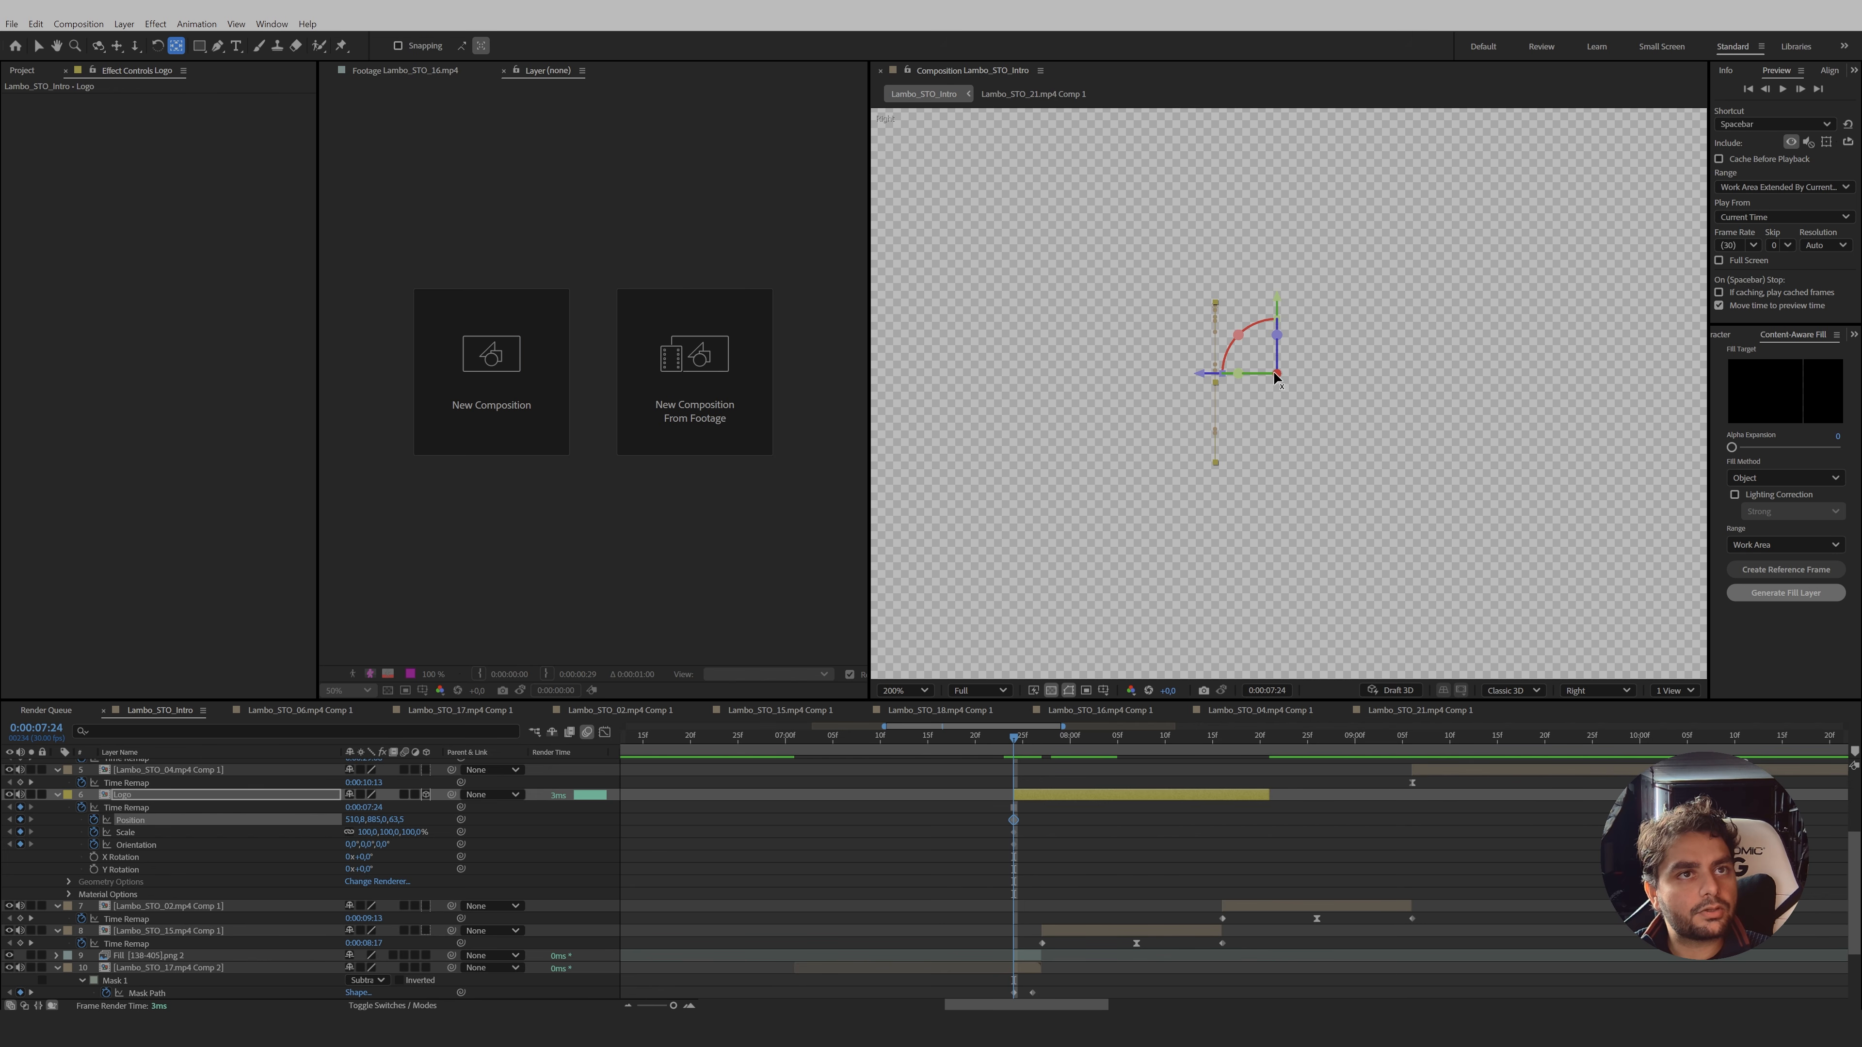
{"action": "left_click_drag", "start_coordinate": [1277, 370], "coordinate": [1214, 377]}
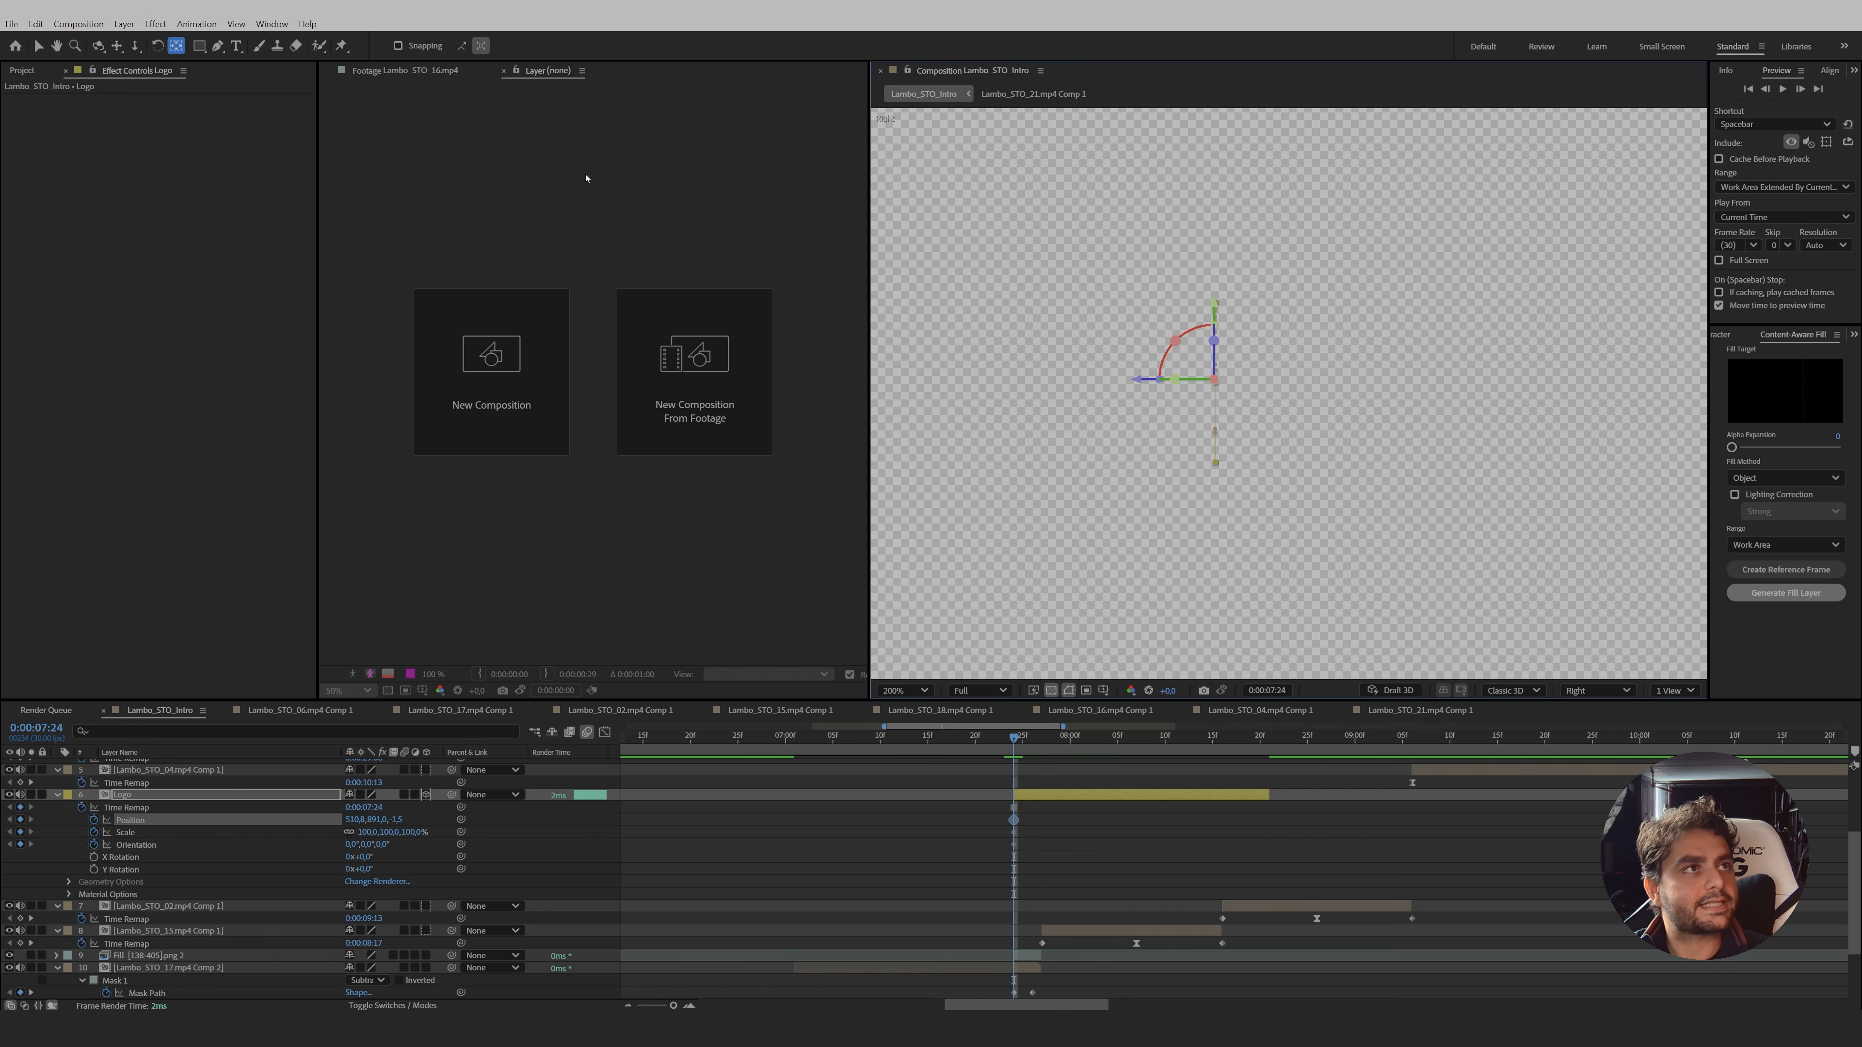
{"action": "key", "text": "v"}
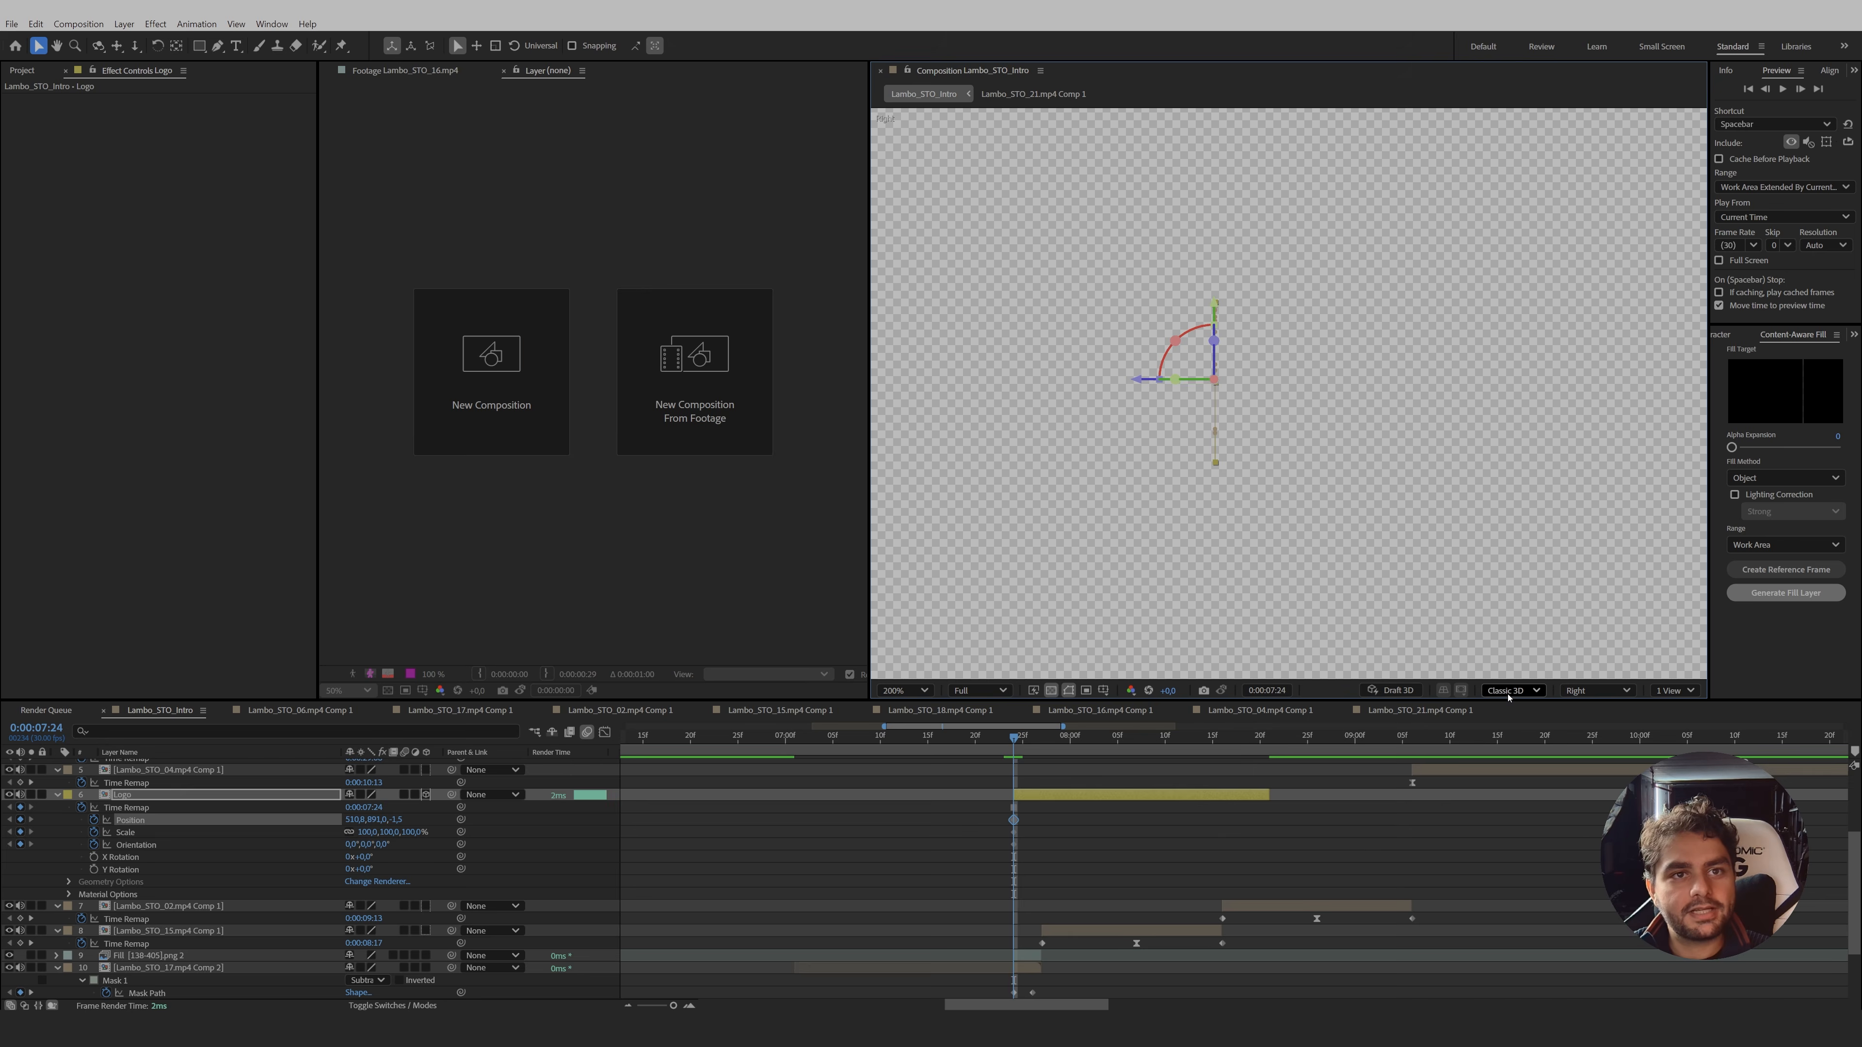
{"action": "left_click", "coordinate": [1558, 693]}
{"action": "left_click", "coordinate": [1603, 719]}
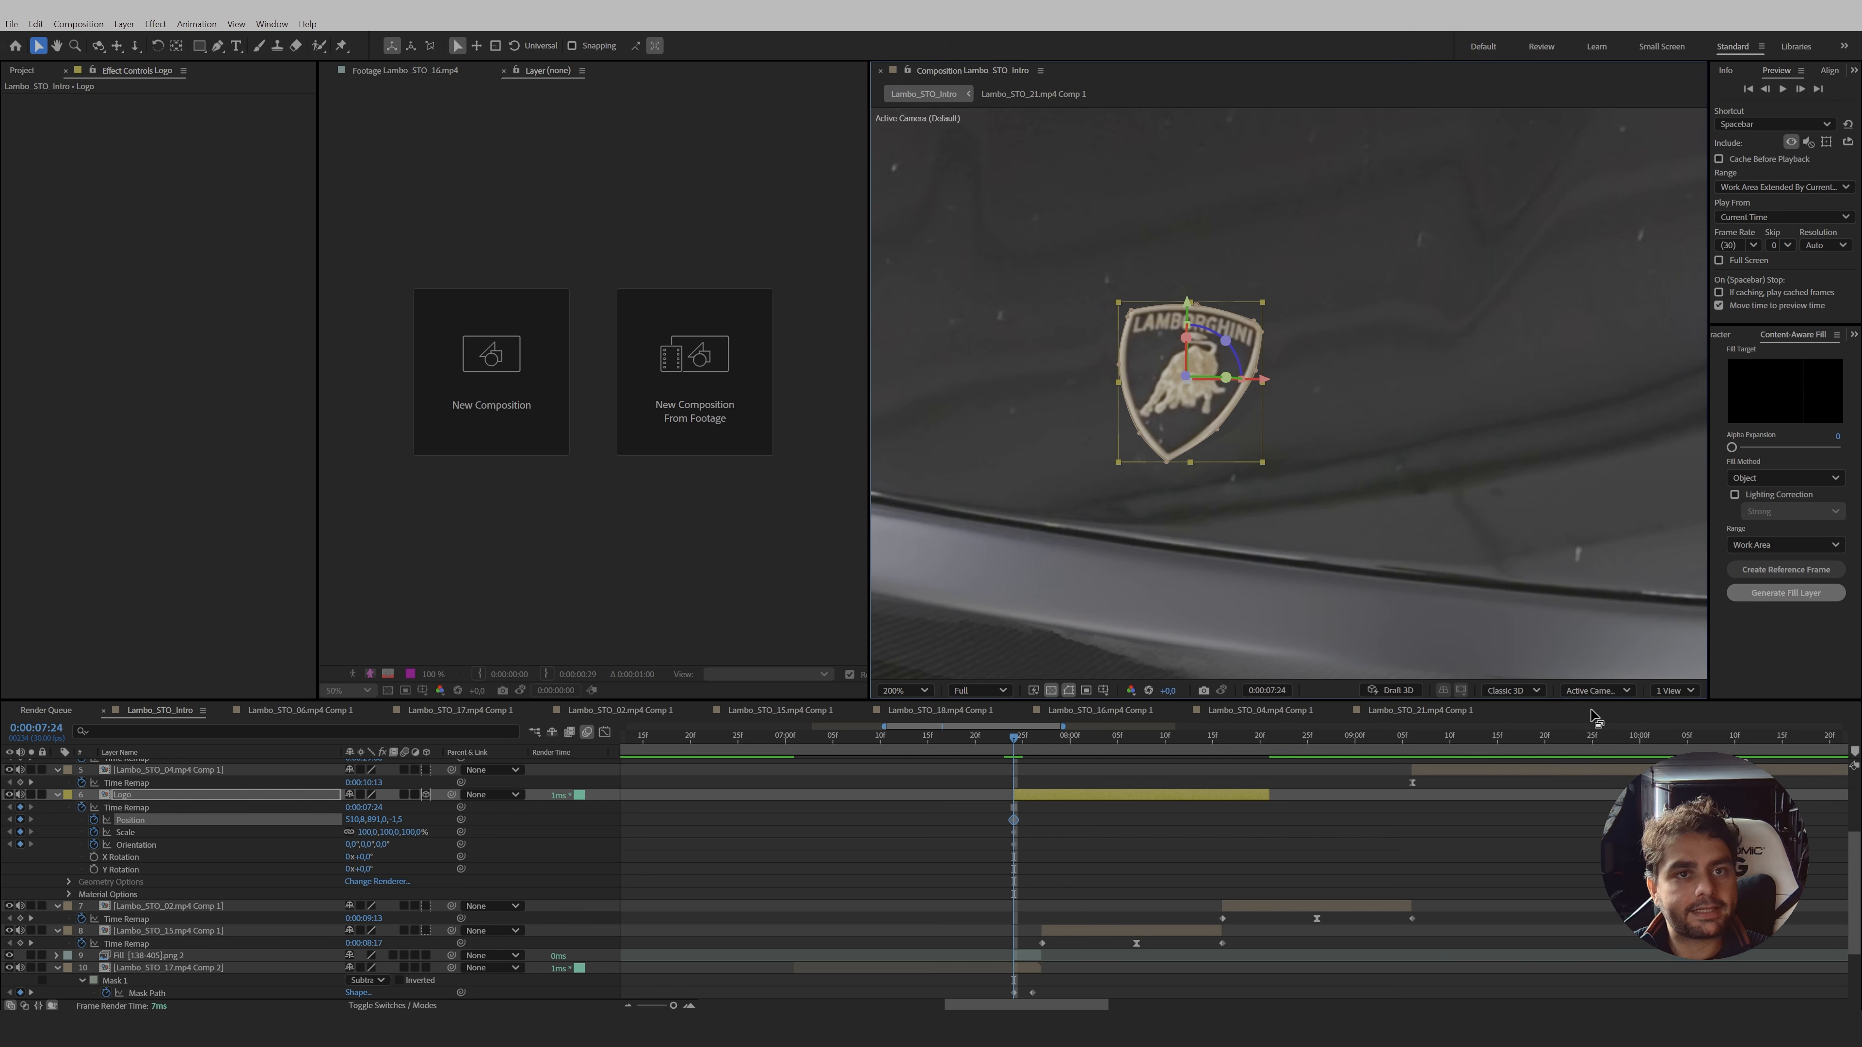
- At 0:00:08:05, bring the Logo toward the camera to a Z position of about -1203 and flip it around, tilting it slightly
{"action": "left_click_drag", "start_coordinate": [1071, 746], "coordinate": [1120, 742]}
{"action": "scroll", "coordinate": [1221, 472], "scroll_direction": "down", "scroll_amount": 1}
{"action": "left_click_drag", "start_coordinate": [1237, 382], "coordinate": [1167, 373]}
{"action": "scroll", "coordinate": [1166, 374], "scroll_direction": "down", "scroll_amount": 1}
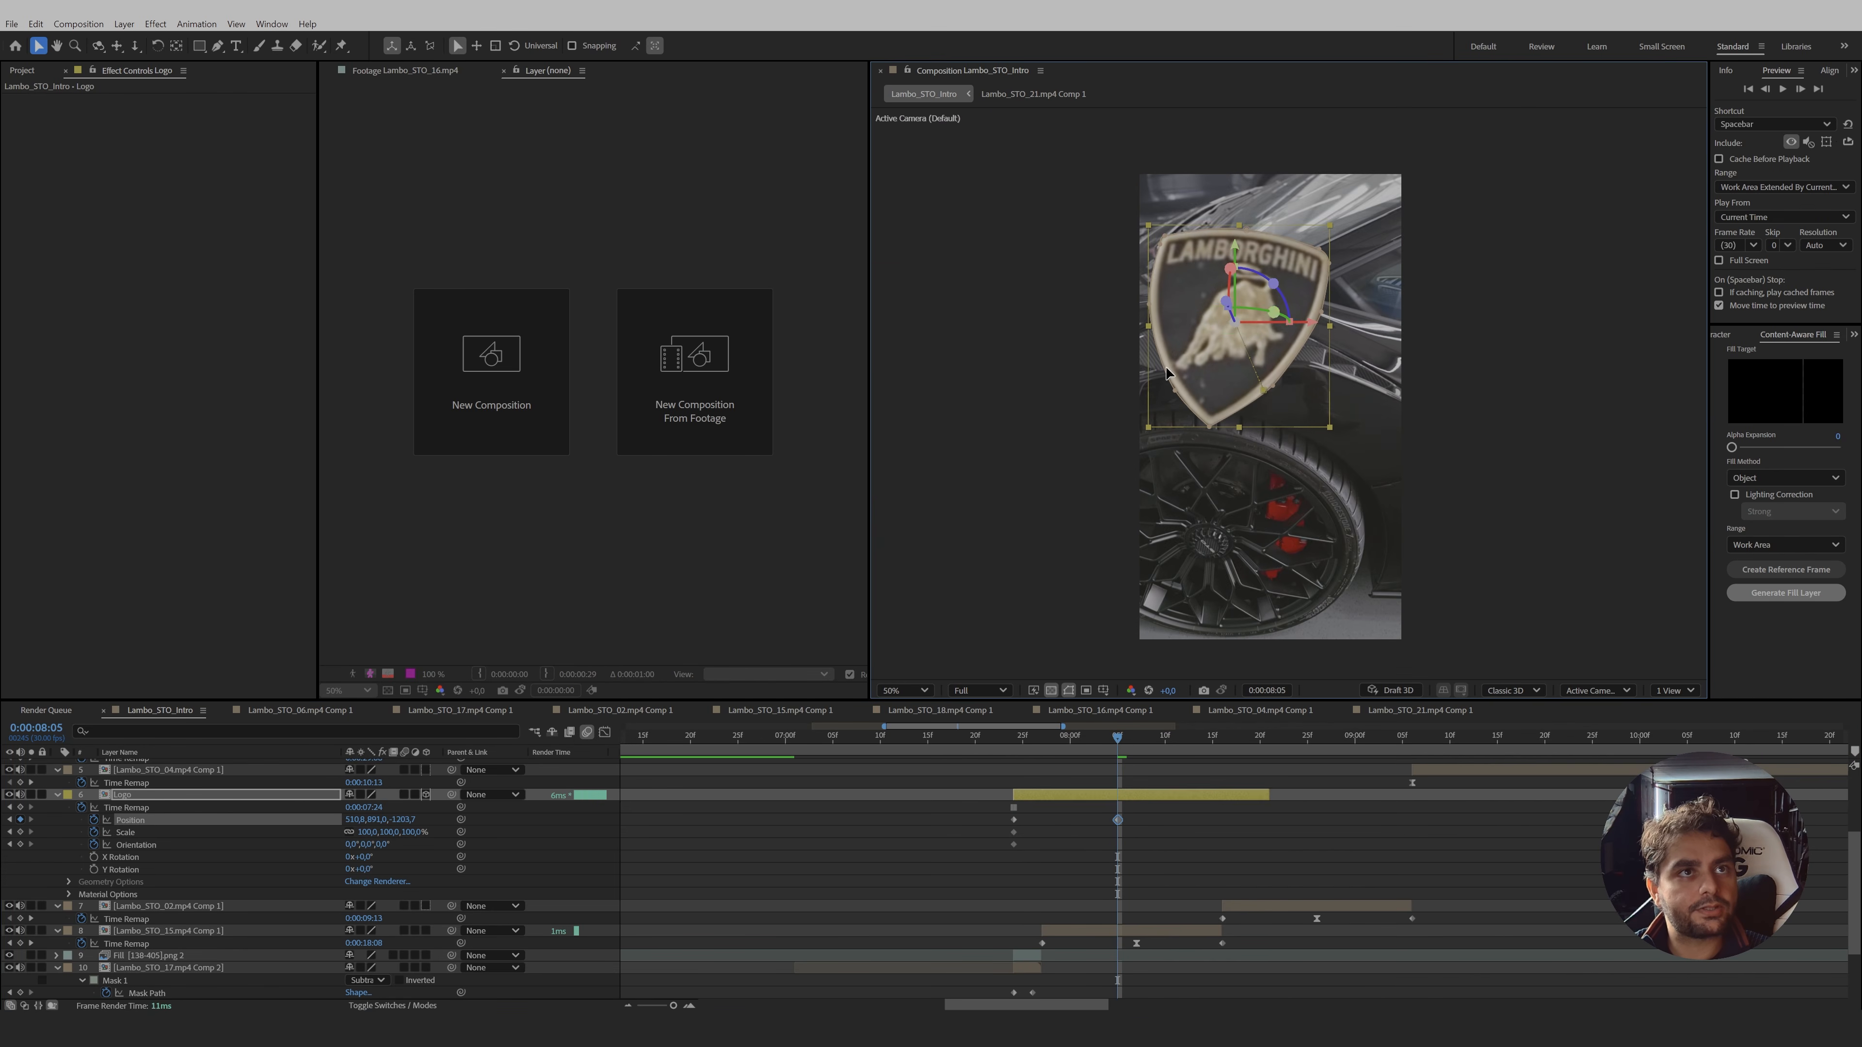
{"action": "left_click_drag", "start_coordinate": [1274, 312], "coordinate": [748, 401]}
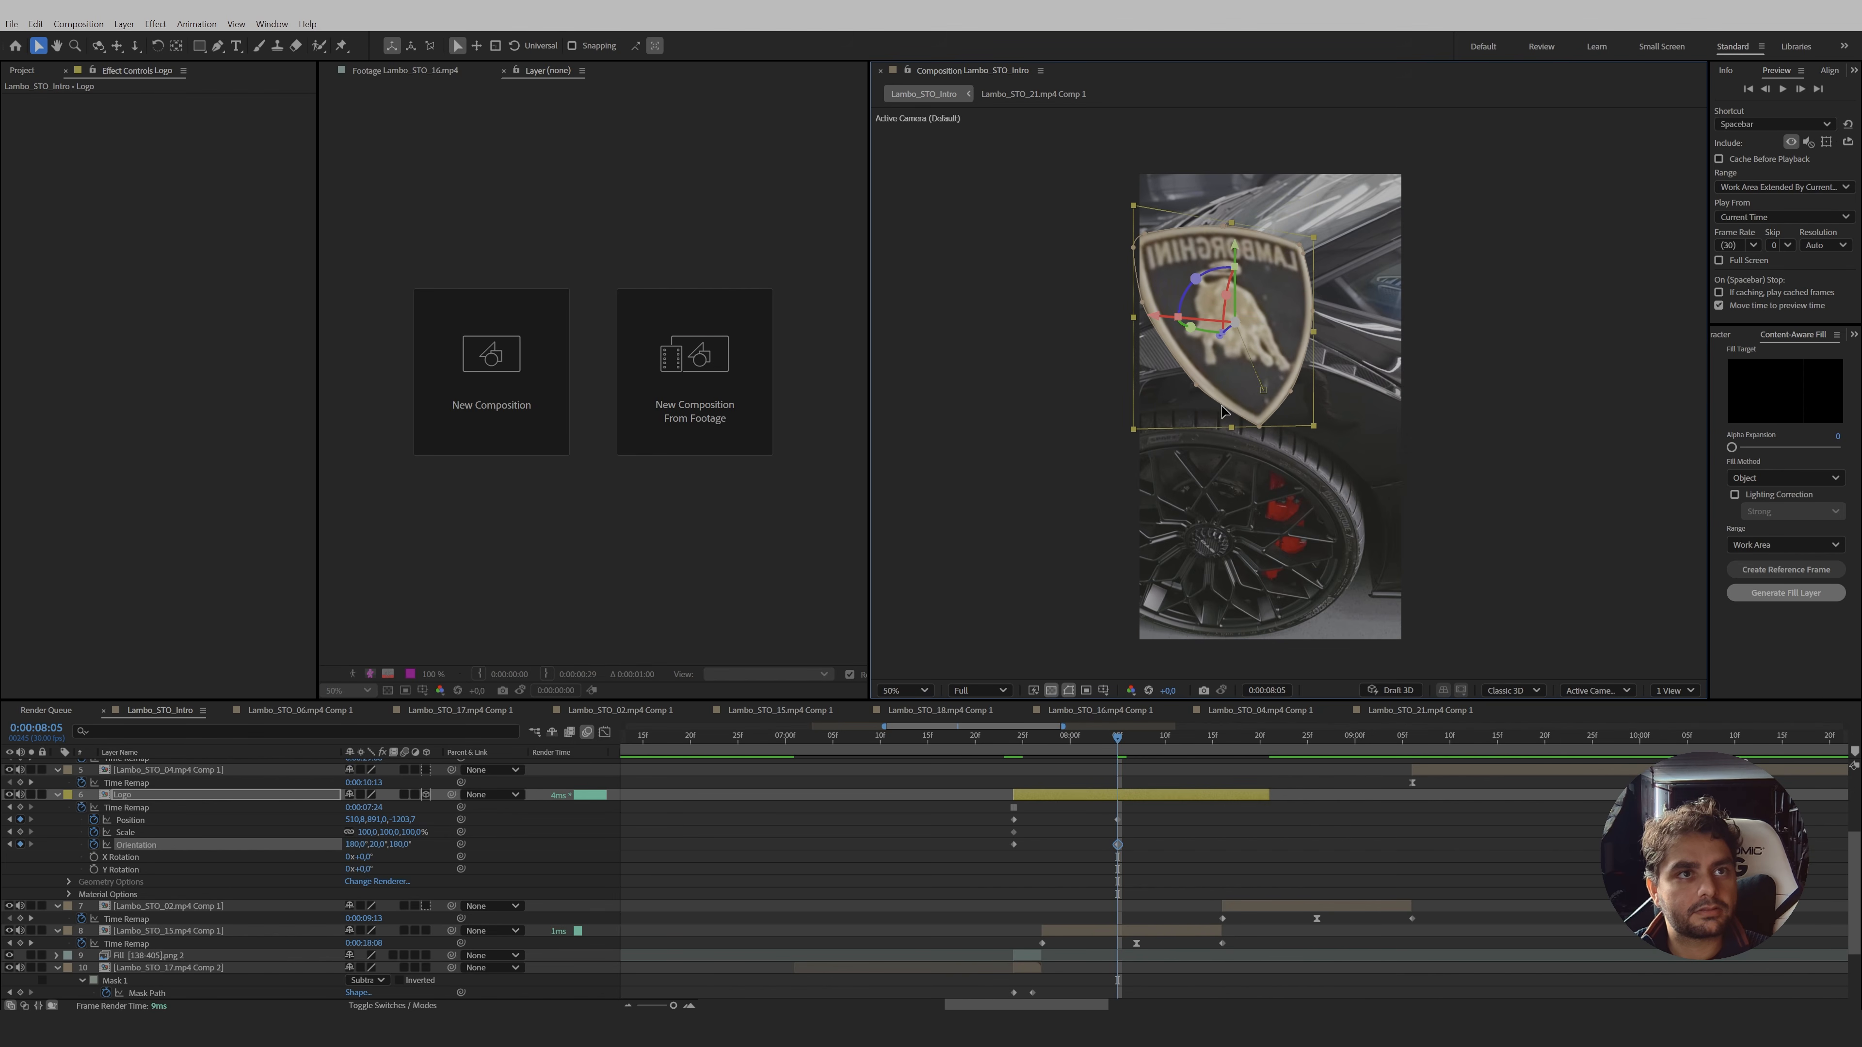
{"action": "left_click_drag", "start_coordinate": [1196, 278], "coordinate": [1199, 275]}
- At 0:00:08:20, push the Logo back and rotate it to match the hood badge in the next clip, and end the layer there
{"action": "left_click_drag", "start_coordinate": [1112, 741], "coordinate": [1261, 755]}
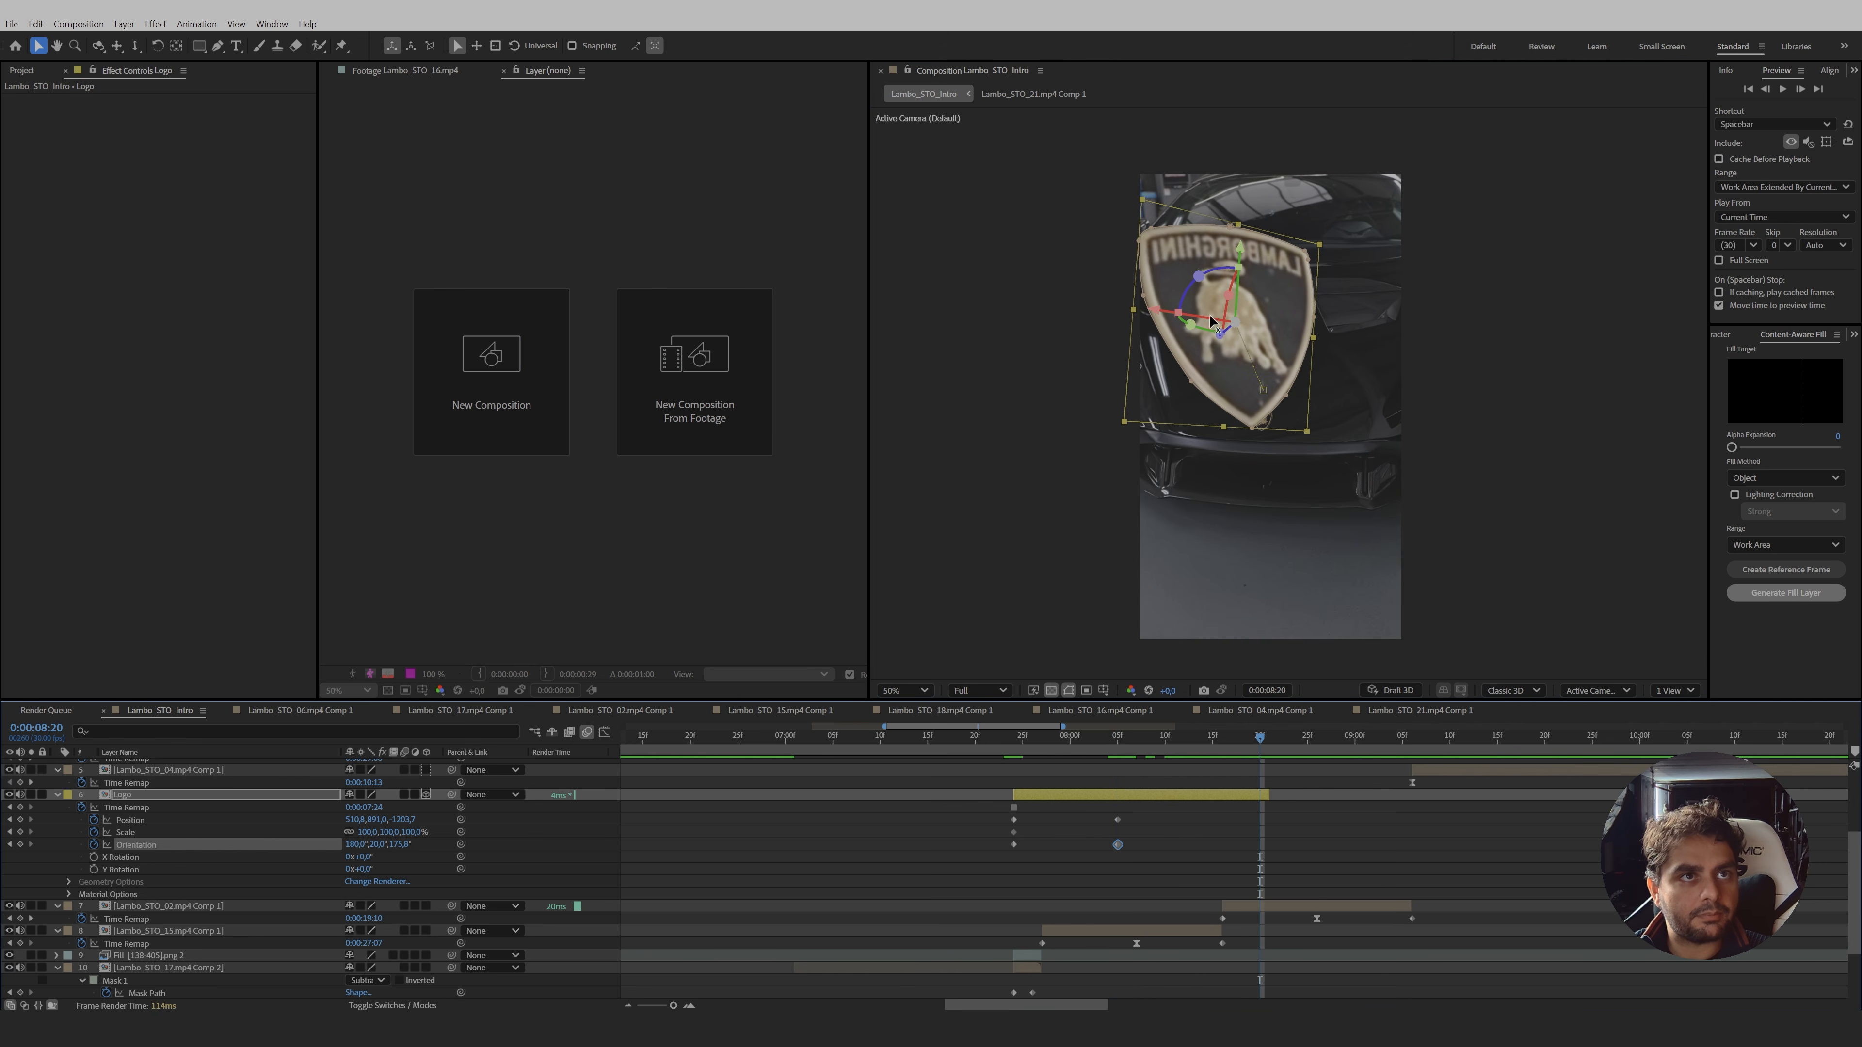
{"action": "left_click_drag", "start_coordinate": [1191, 326], "coordinate": [1182, 531]}
{"action": "key", "text": "ctrl+z"}
{"action": "scroll", "coordinate": [1390, 481], "scroll_direction": "up", "scroll_amount": 4}
{"action": "left_click_drag", "start_coordinate": [1223, 464], "coordinate": [1218, 457]}
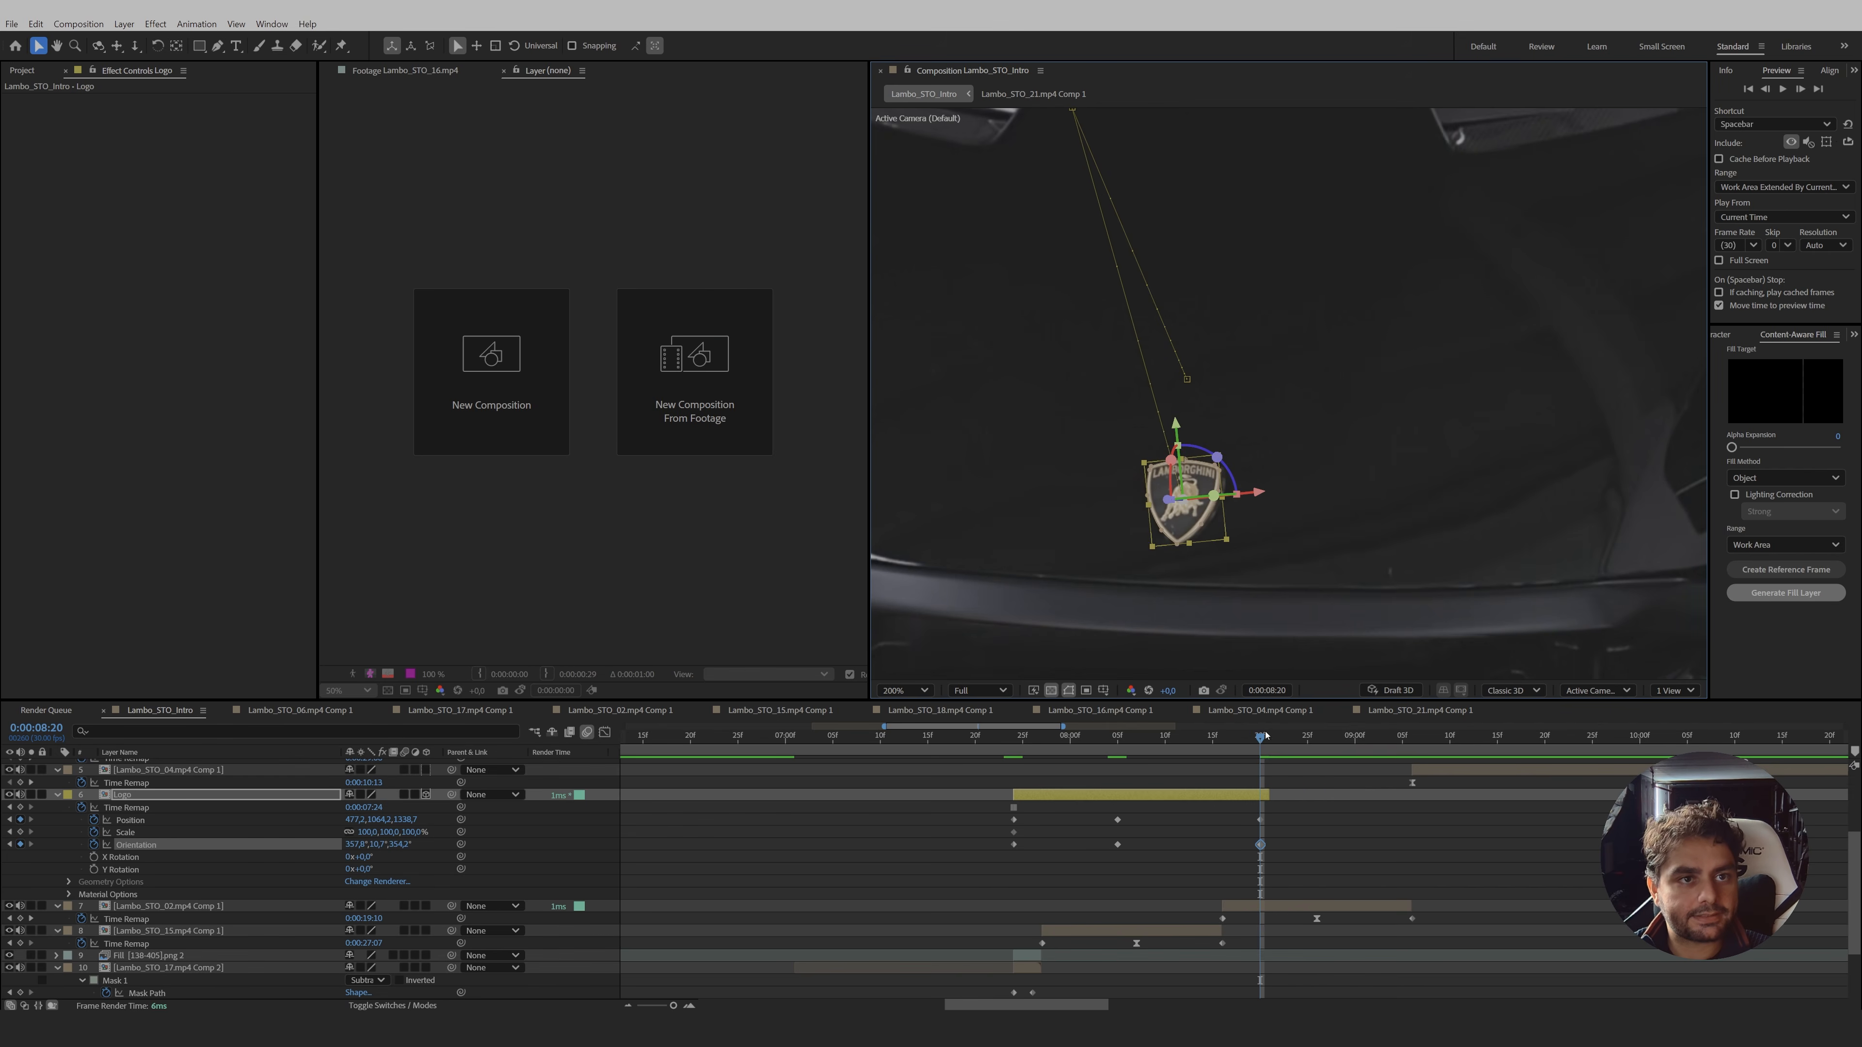
{"action": "left_click", "coordinate": [1266, 790]}
{"action": "left_click_drag", "start_coordinate": [1258, 742], "coordinate": [1232, 780]}
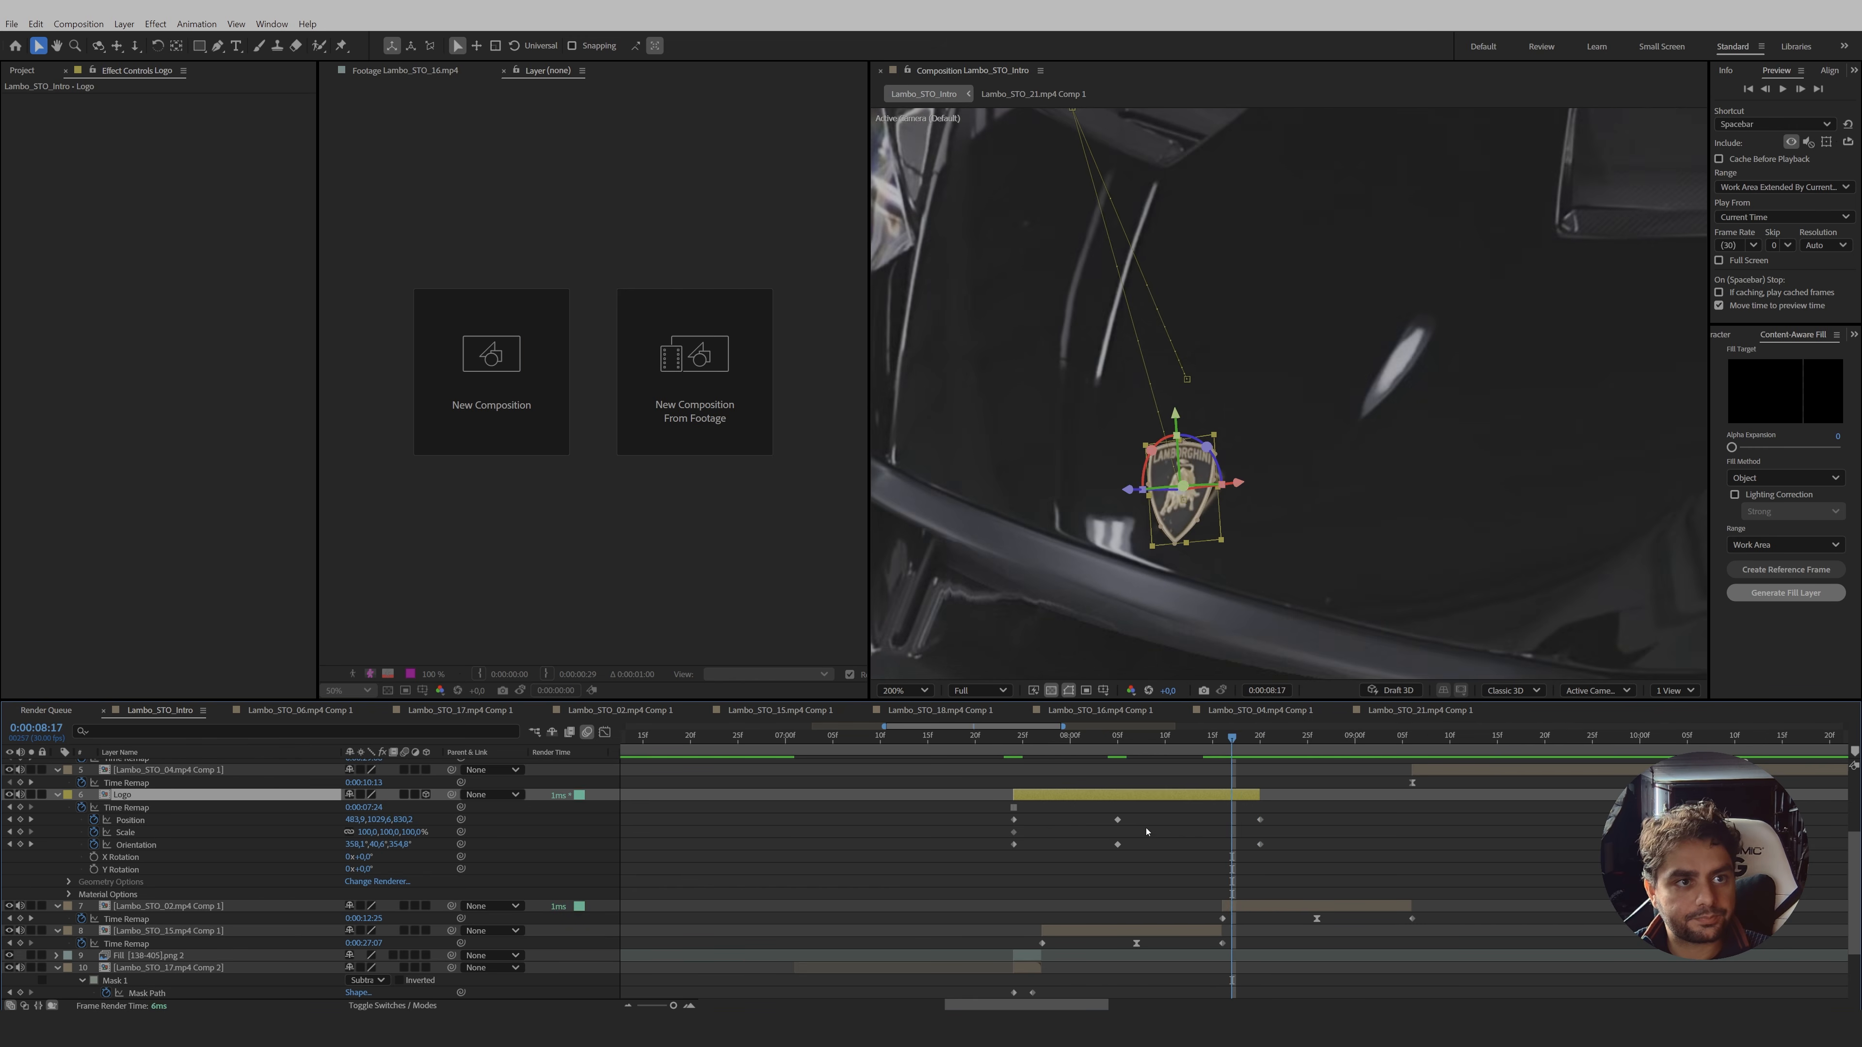
- Move the Logo's middle Position and Orientation keyframes to 0:00:08:07 and apply Easy Ease to them
{"action": "left_click", "coordinate": [1118, 820]}
{"action": "left_click", "coordinate": [1117, 844], "text": "shift"}
{"action": "left_click_drag", "start_coordinate": [1117, 844], "coordinate": [1136, 848]}
{"action": "right_click", "coordinate": [1139, 851]}
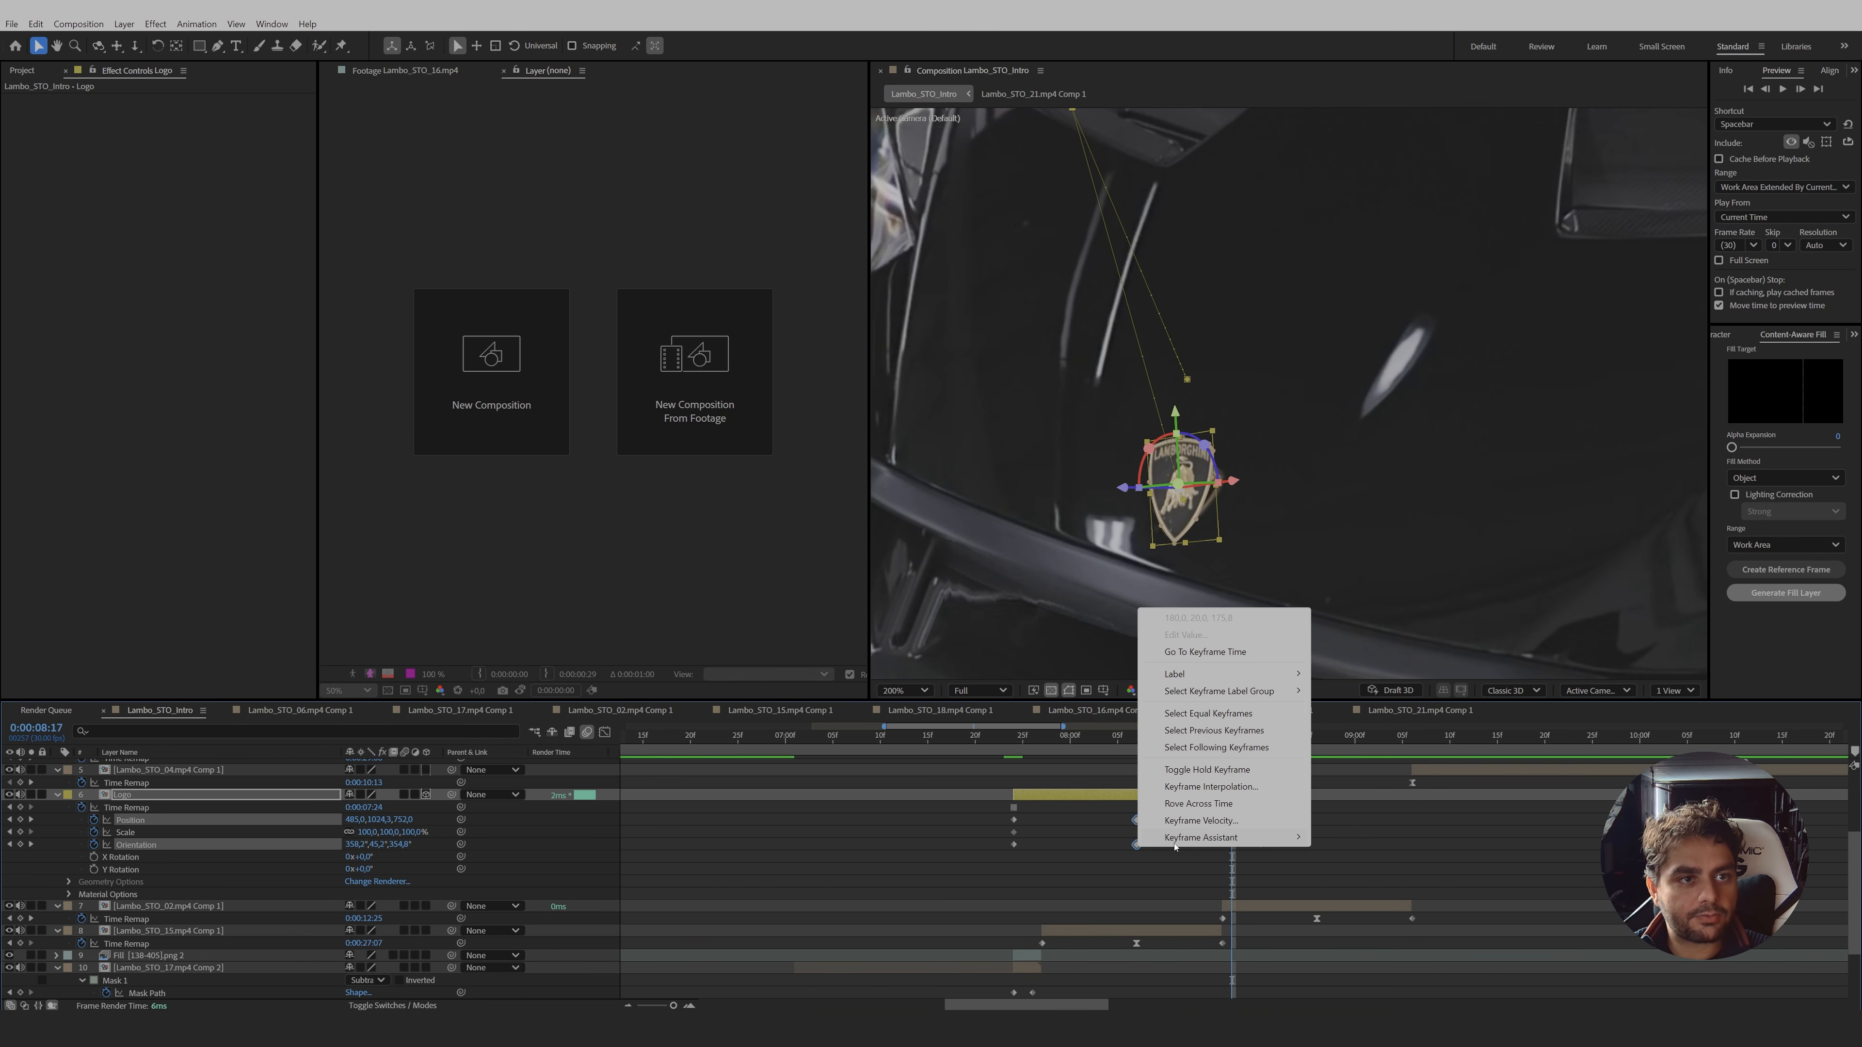
{"action": "mouse_move", "coordinate": [1270, 841]}
{"action": "left_click", "coordinate": [1354, 889]}
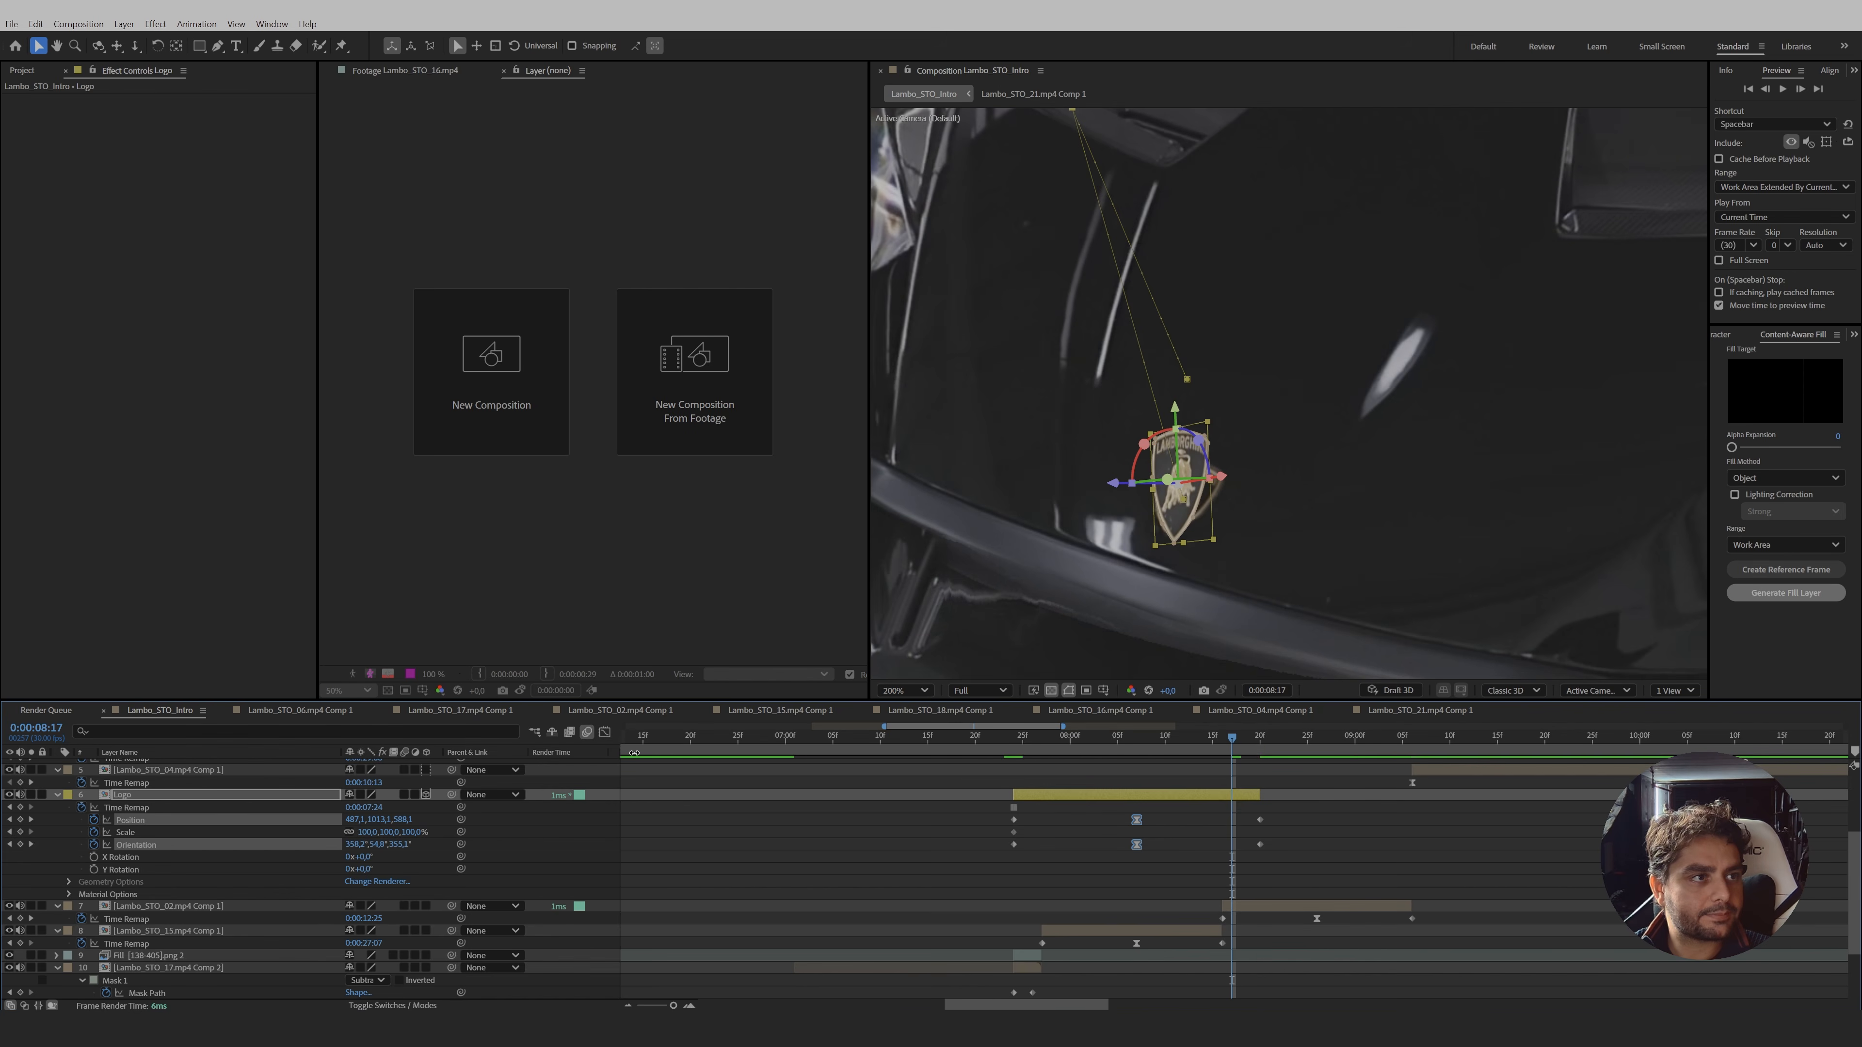
- Lengthen the ease handle of the Logo's middle Position and Orientation keyframes in the Graph Editor
{"action": "left_click", "coordinate": [604, 733]}
{"action": "left_click_drag", "start_coordinate": [1123, 955], "coordinate": [1181, 957]}
{"action": "left_click", "coordinate": [605, 733]}
- Turn on motion blur for the Logo layer and check the badge animation through to 0:00:08:20
{"action": "left_click", "coordinate": [1136, 736]}
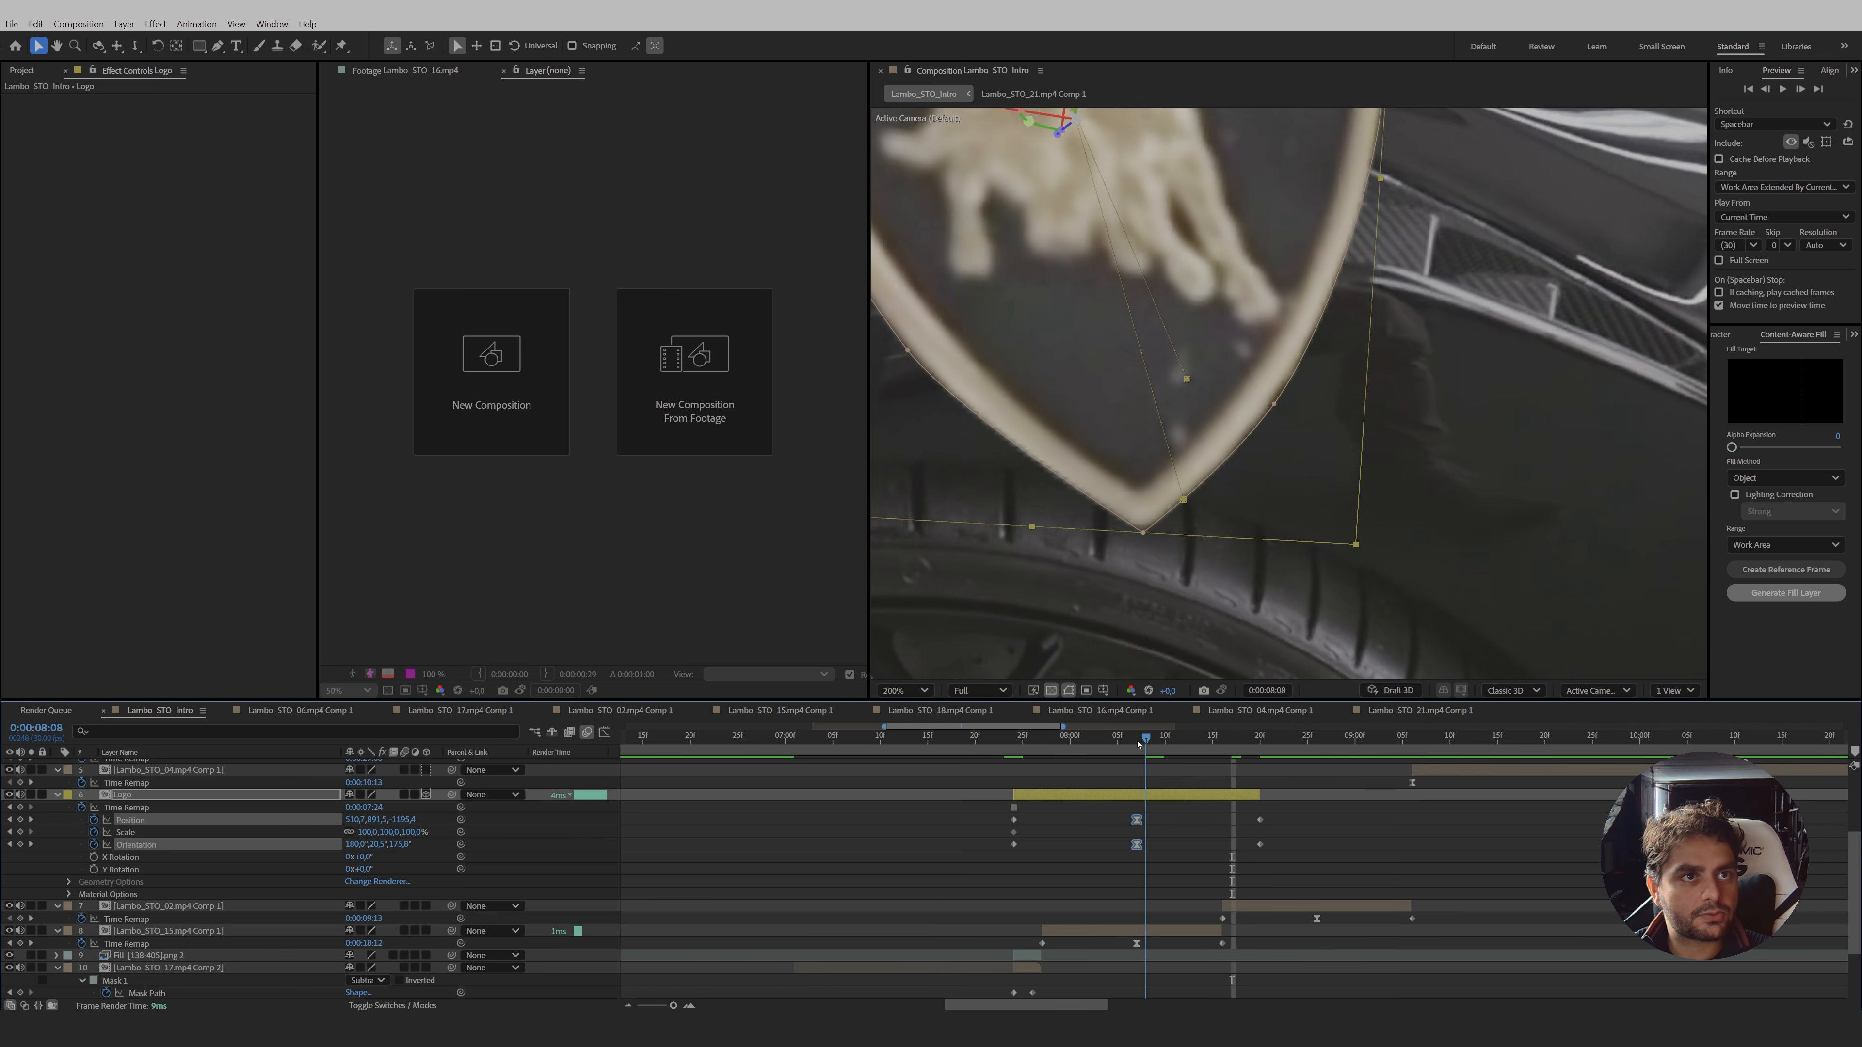
{"action": "scroll", "coordinate": [1200, 614], "scroll_direction": "down", "scroll_amount": 4}
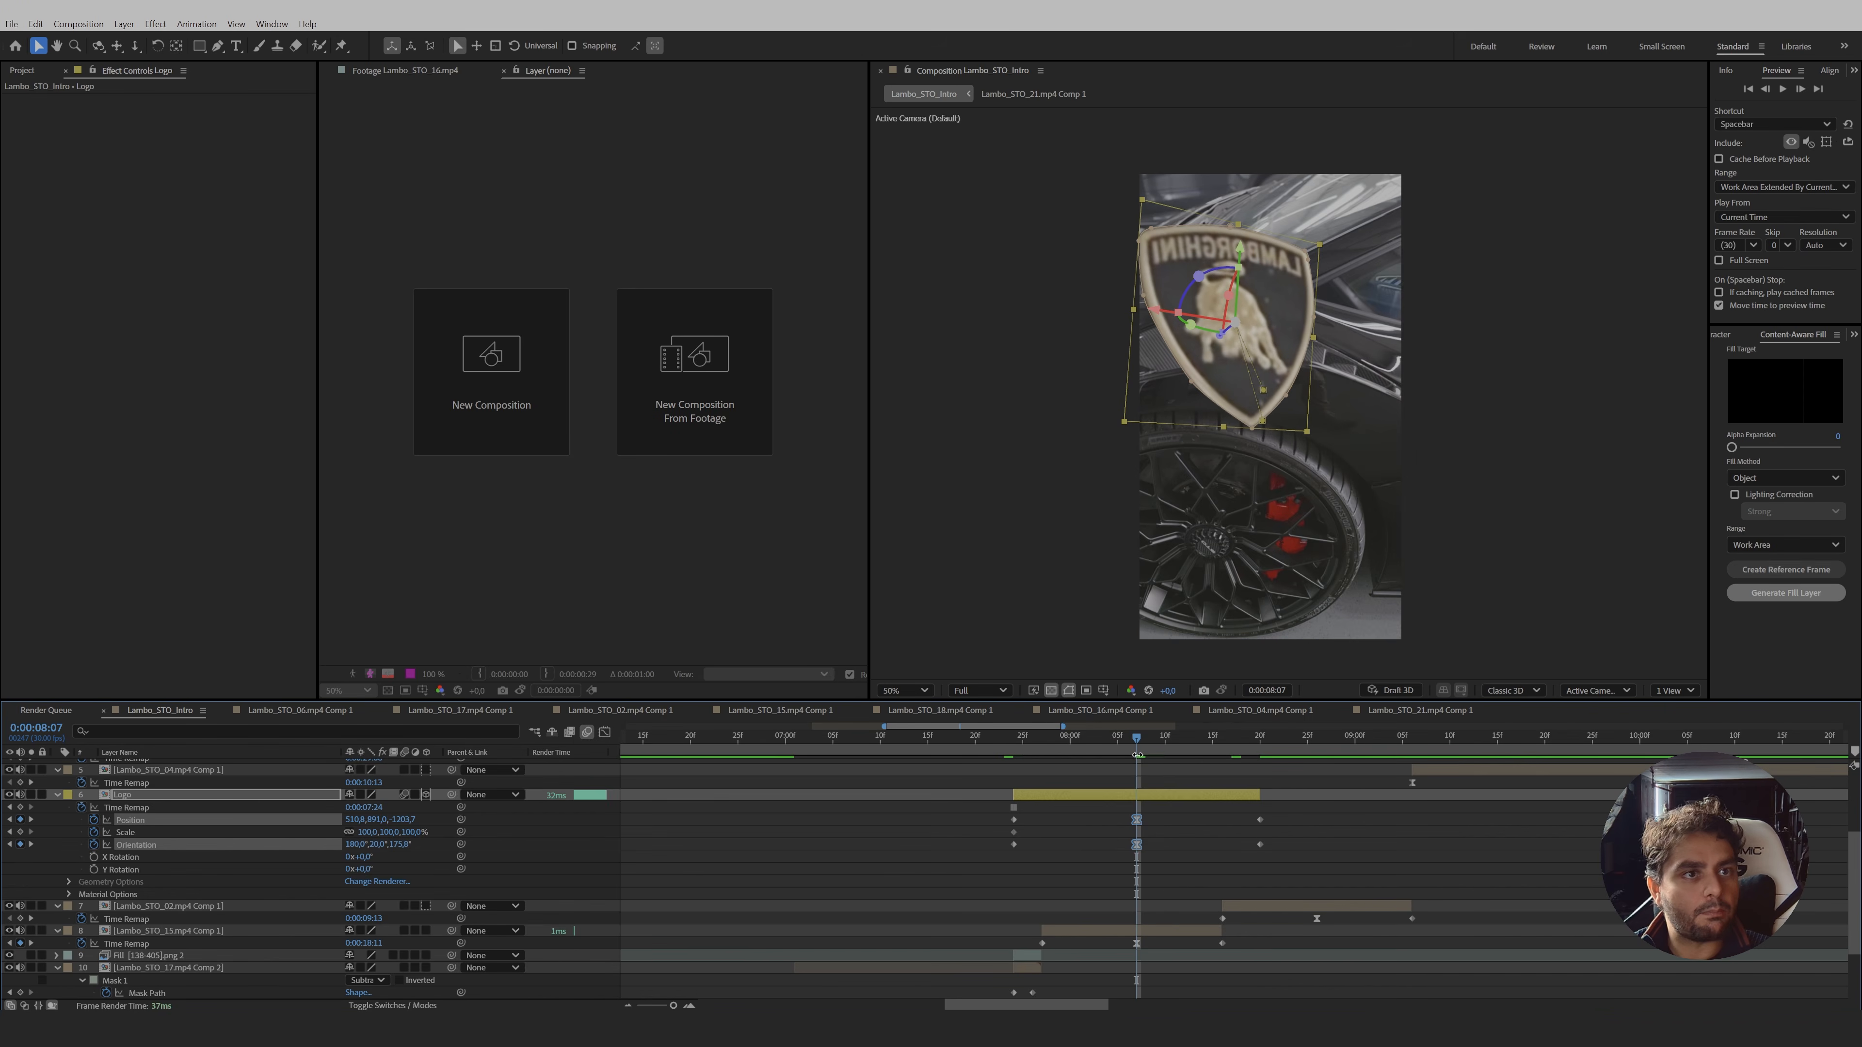
{"action": "left_click_drag", "start_coordinate": [1104, 741], "coordinate": [1035, 774]}
{"action": "left_click", "coordinate": [973, 827]}
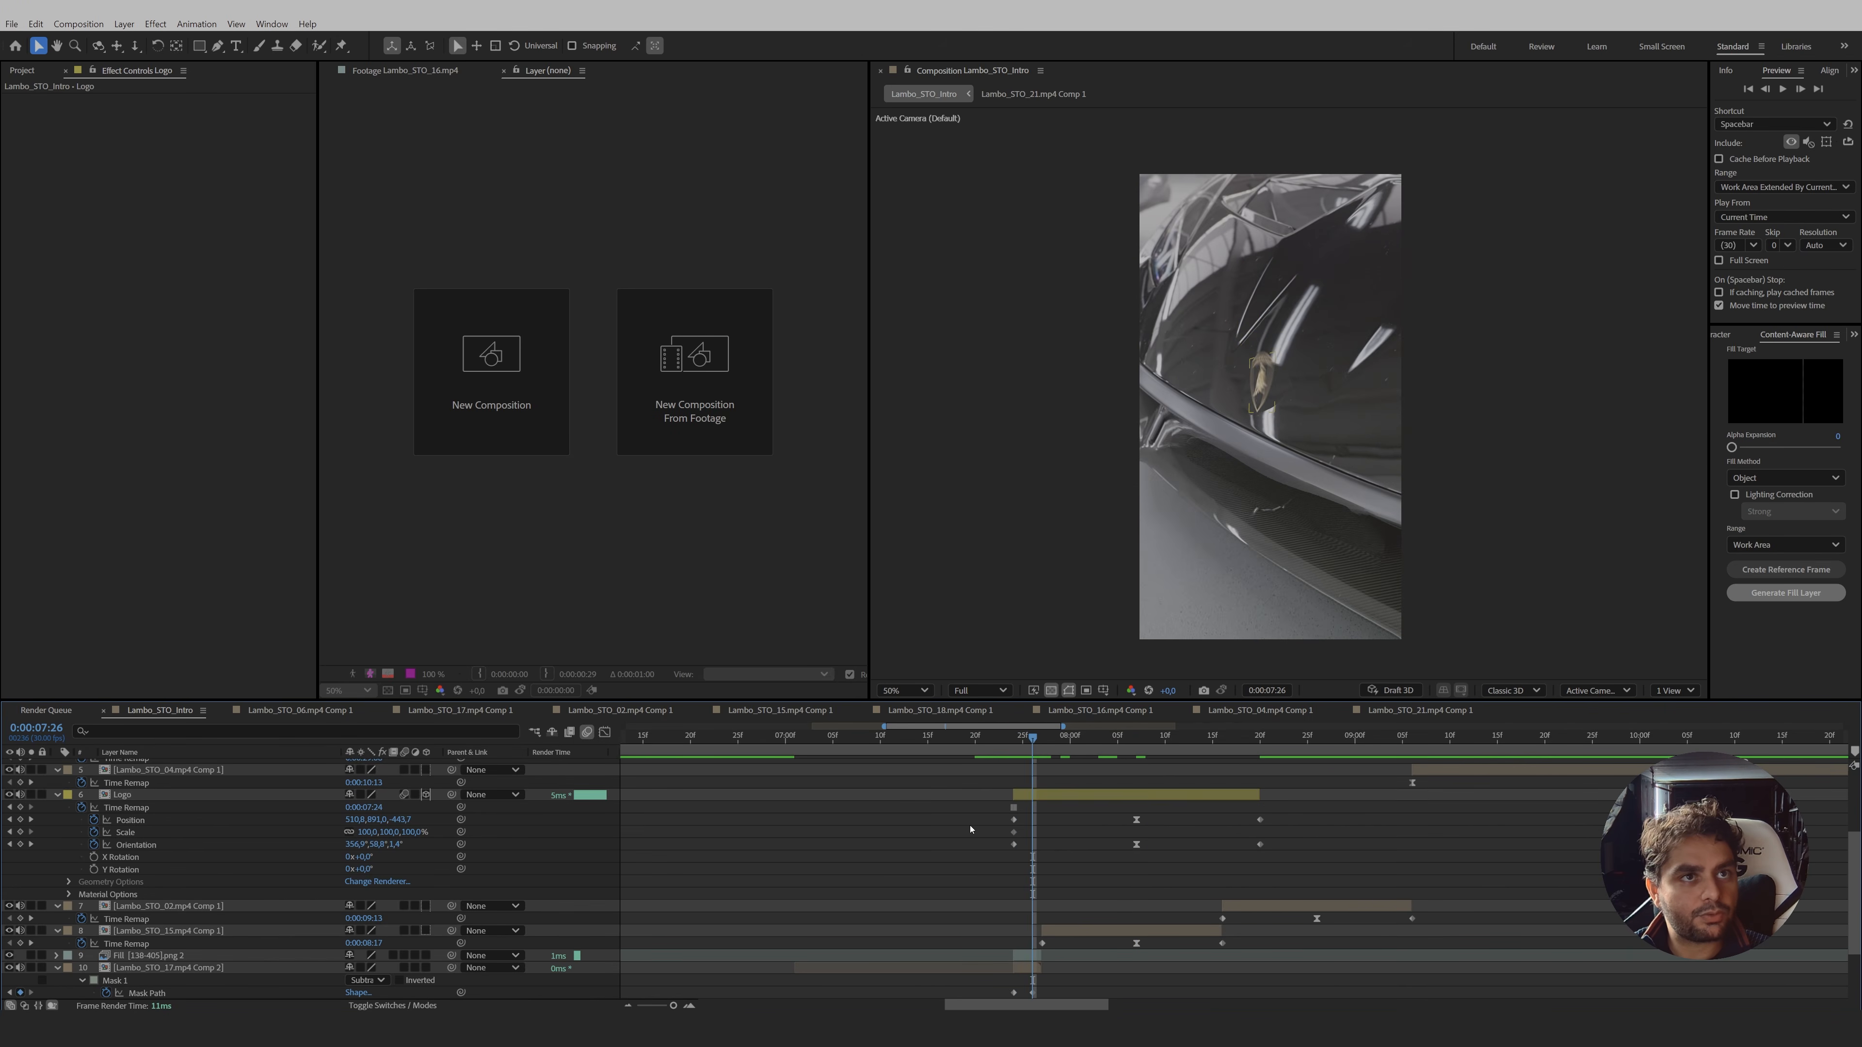
{"action": "left_click_drag", "start_coordinate": [1036, 738], "coordinate": [1261, 787]}
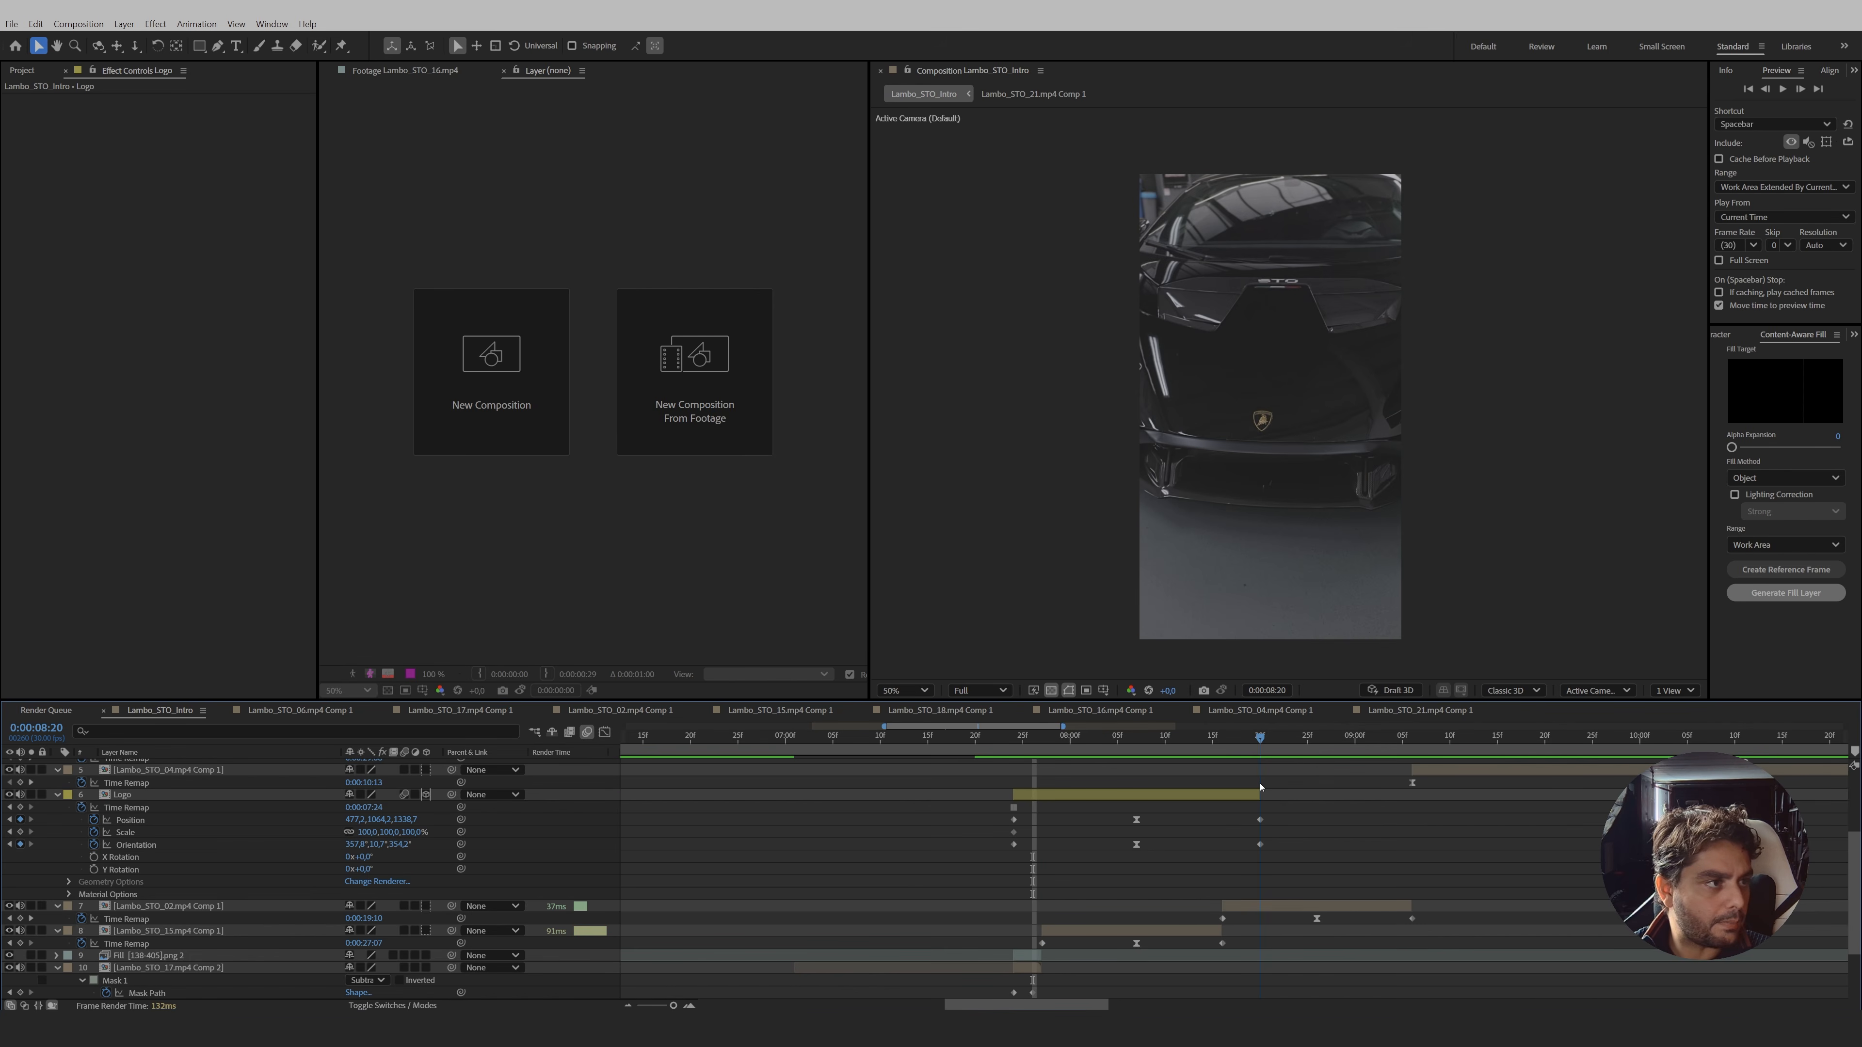
- At 0:00:08:07, stop animating the Logo's Orientation so its keyframes are removed and that frame's orientation is kept
{"action": "left_click_drag", "start_coordinate": [1258, 787], "coordinate": [1138, 816]}
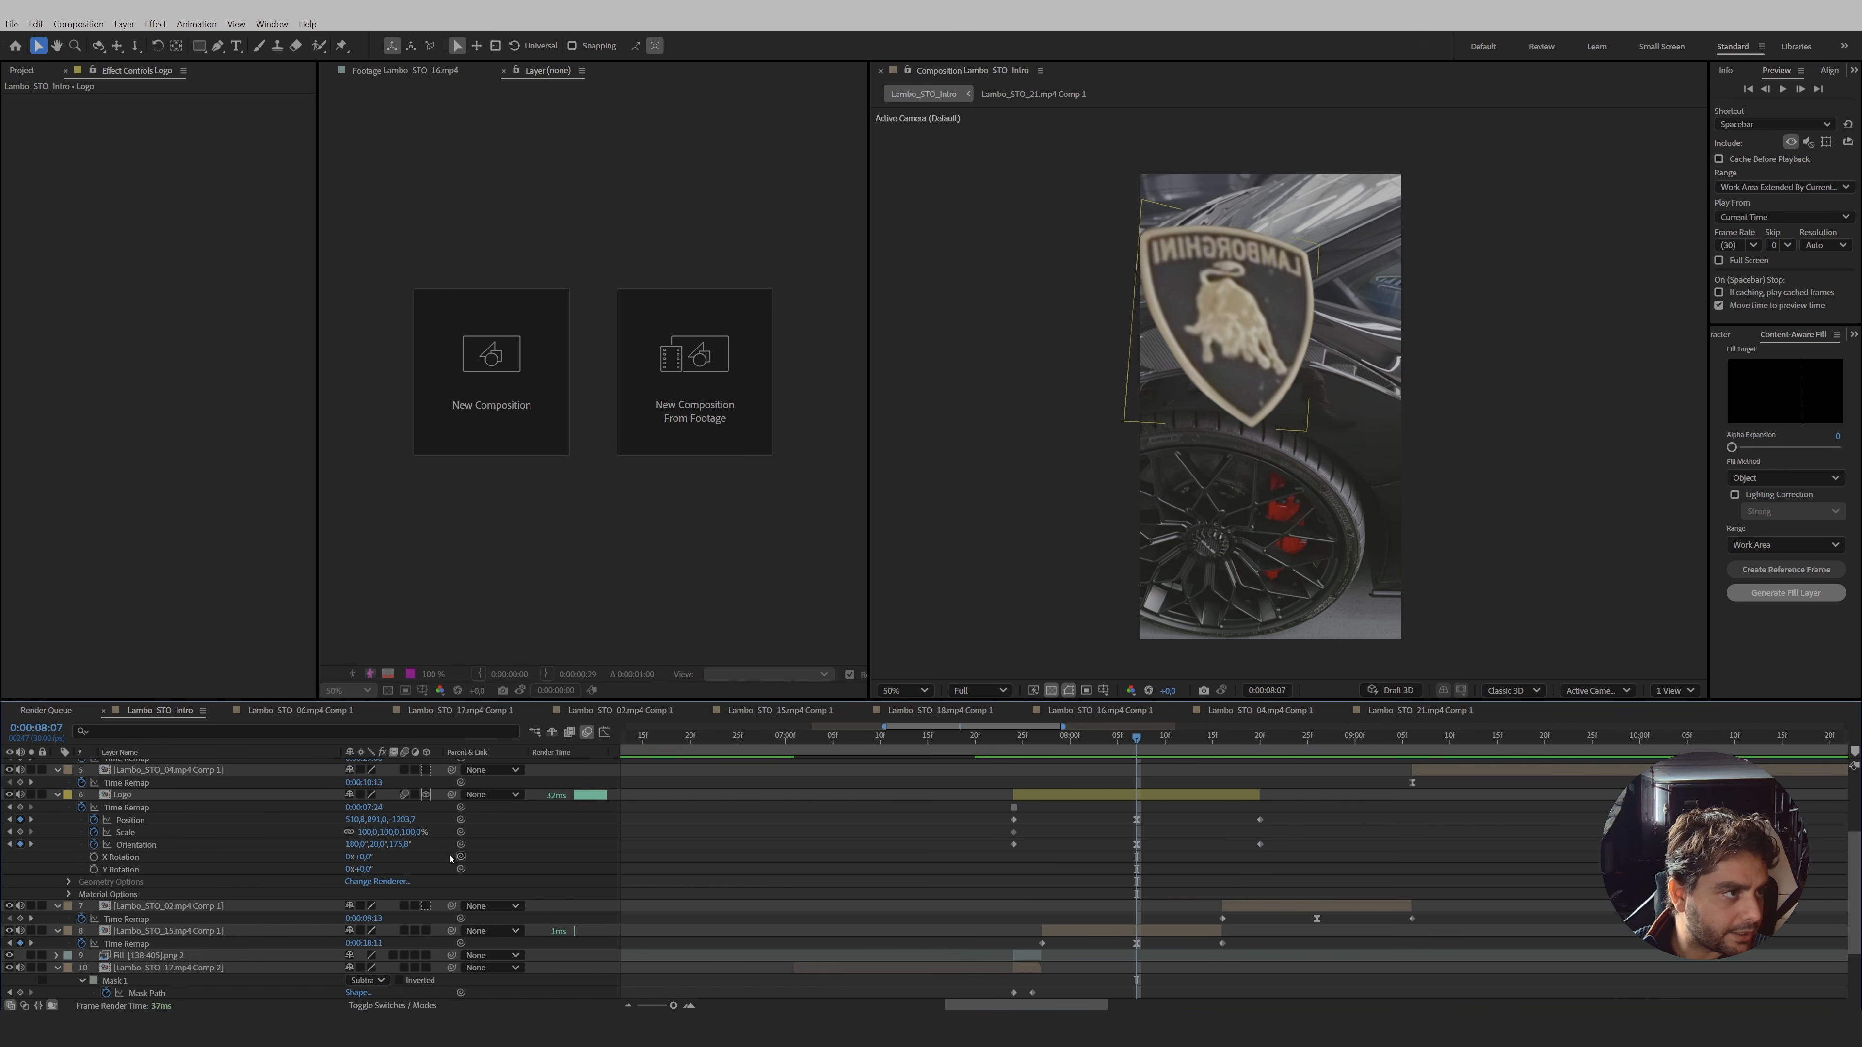
{"action": "left_click", "coordinate": [94, 845]}
- Keyframe the Logo's X Rotation from 0° at 0:00:07:24 to one full turn at 0:00:08:20
{"action": "left_click", "coordinate": [1013, 741]}
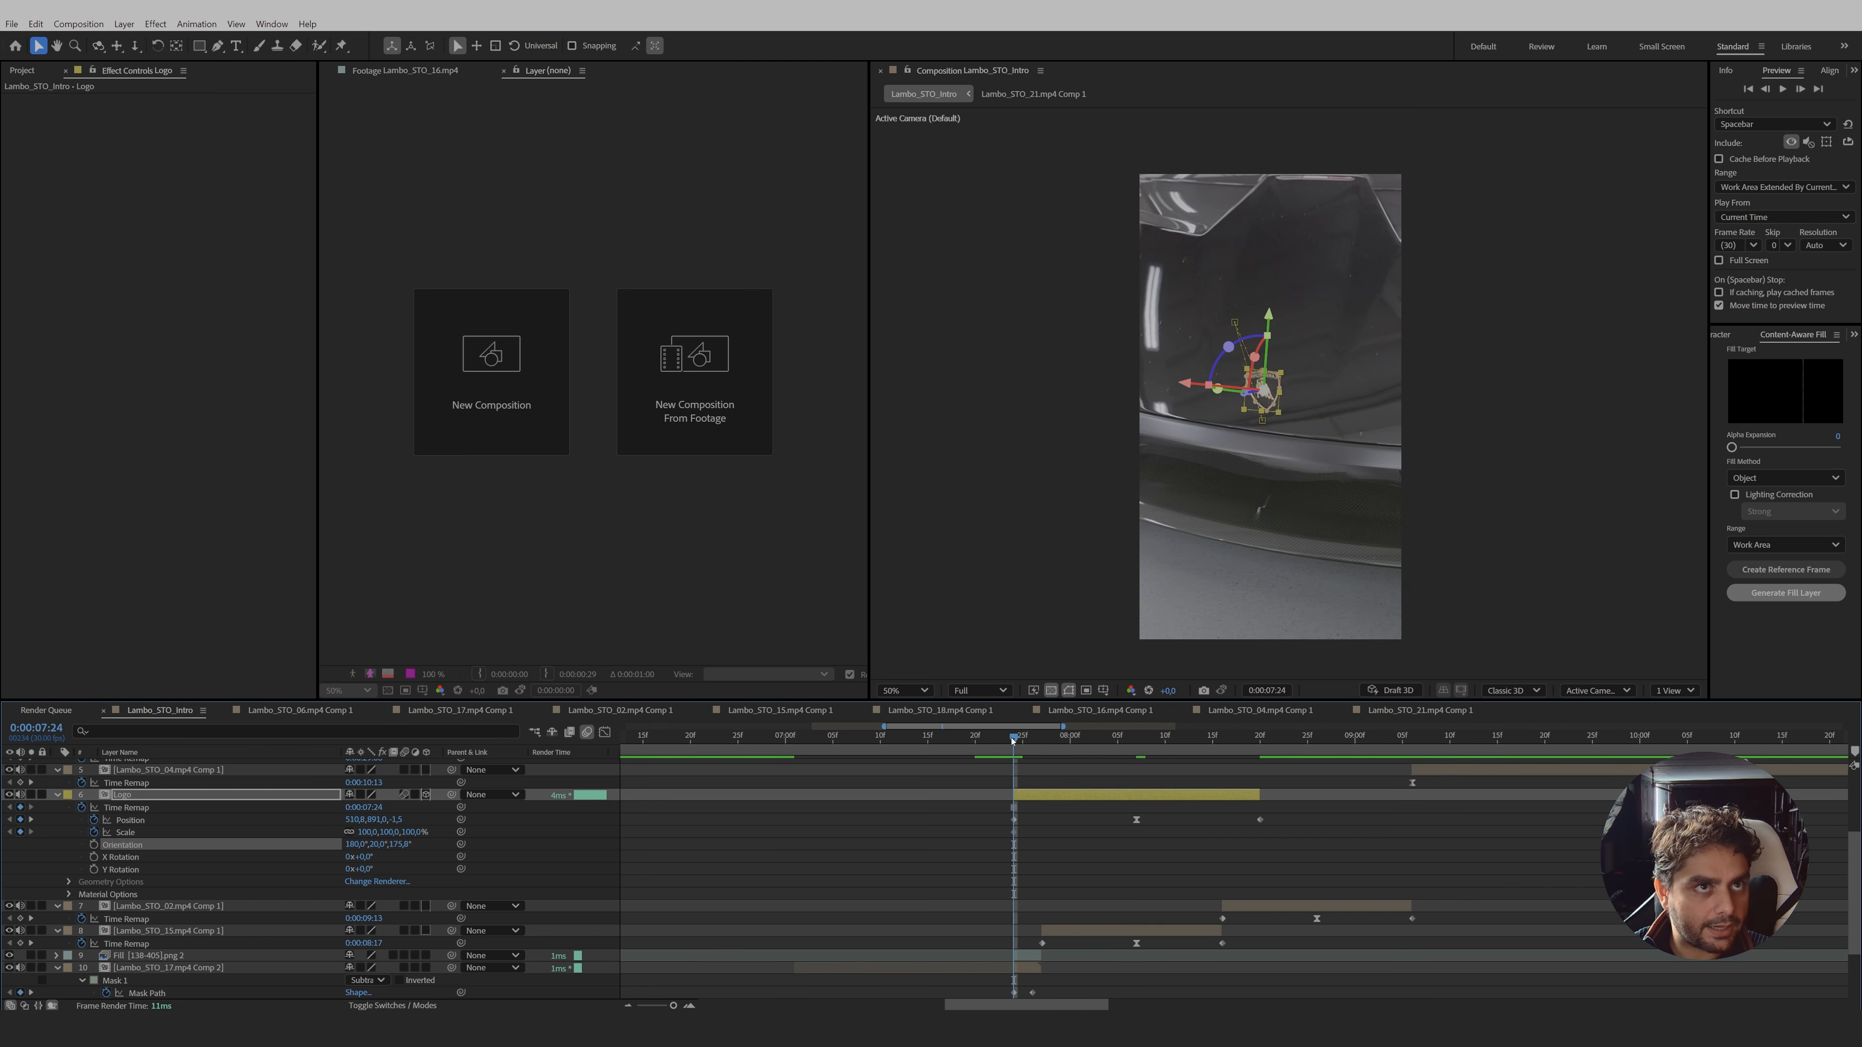
{"action": "left_click", "coordinate": [94, 856]}
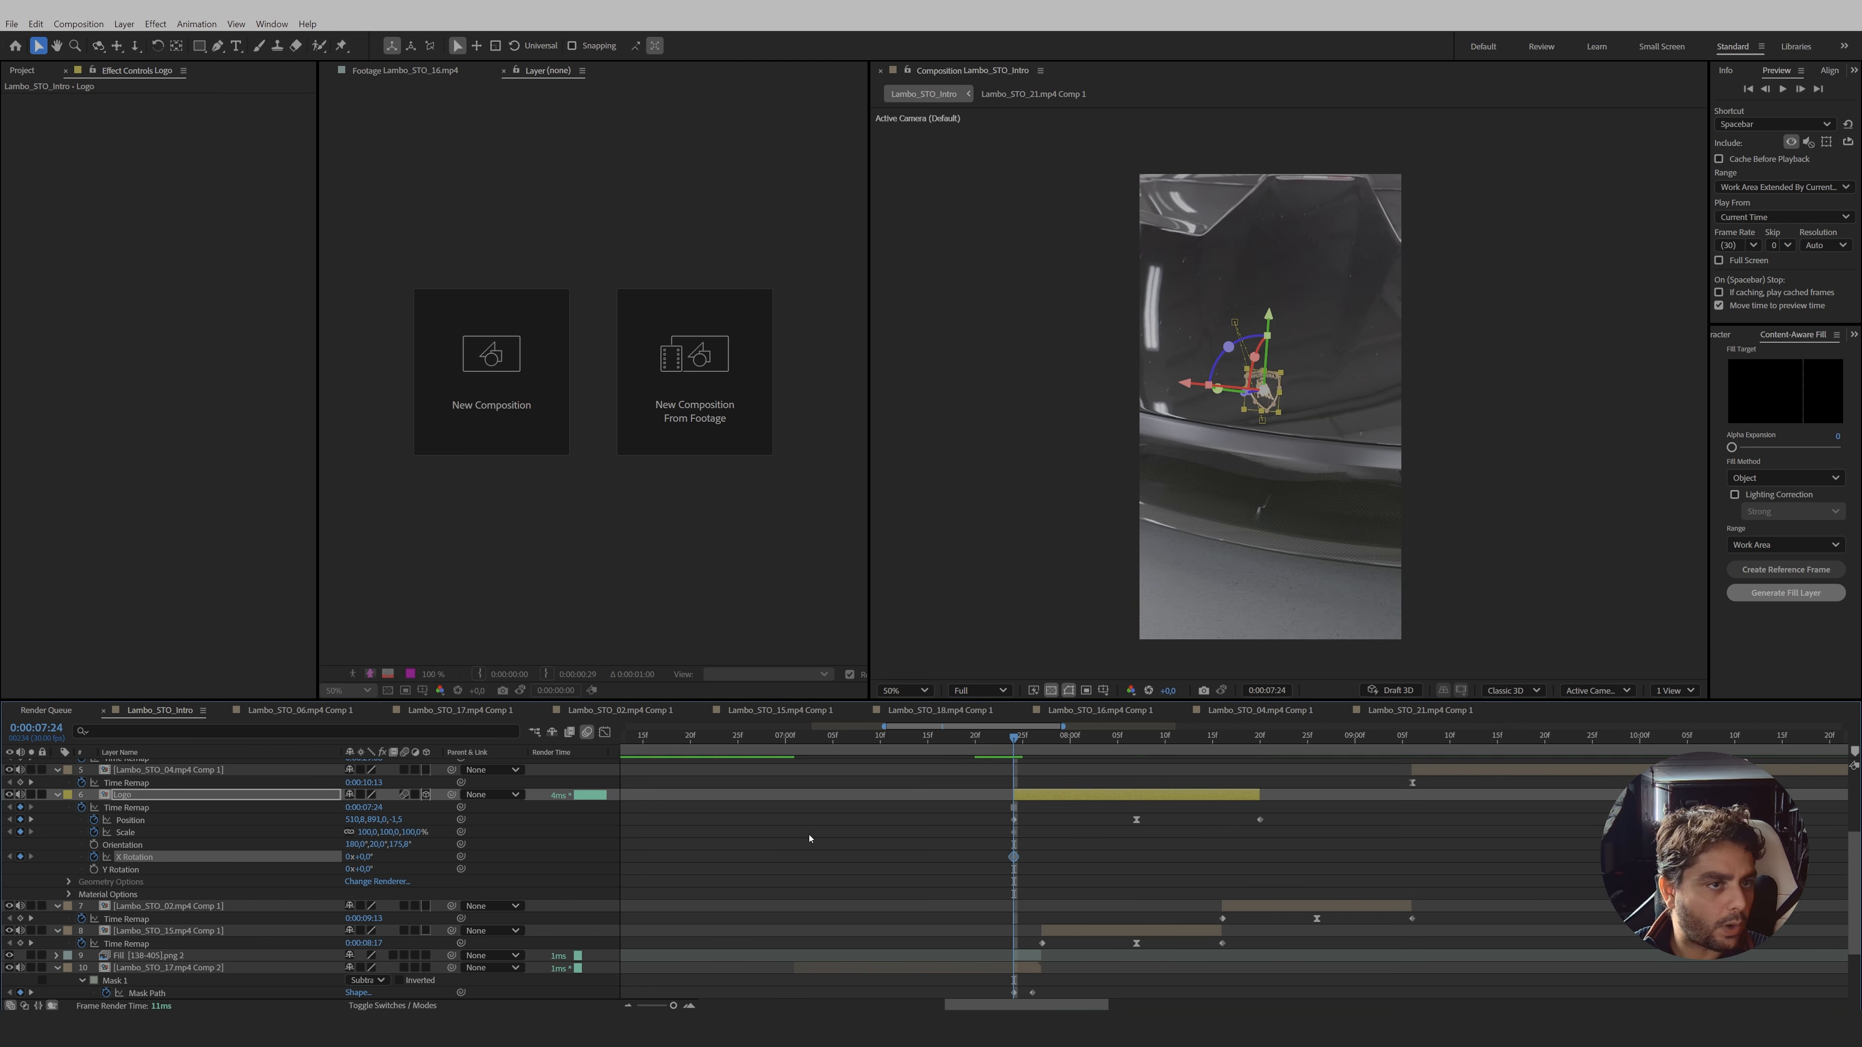
{"action": "left_click", "coordinate": [1033, 741]}
{"action": "left_click_drag", "start_coordinate": [1042, 745], "coordinate": [1260, 772]}
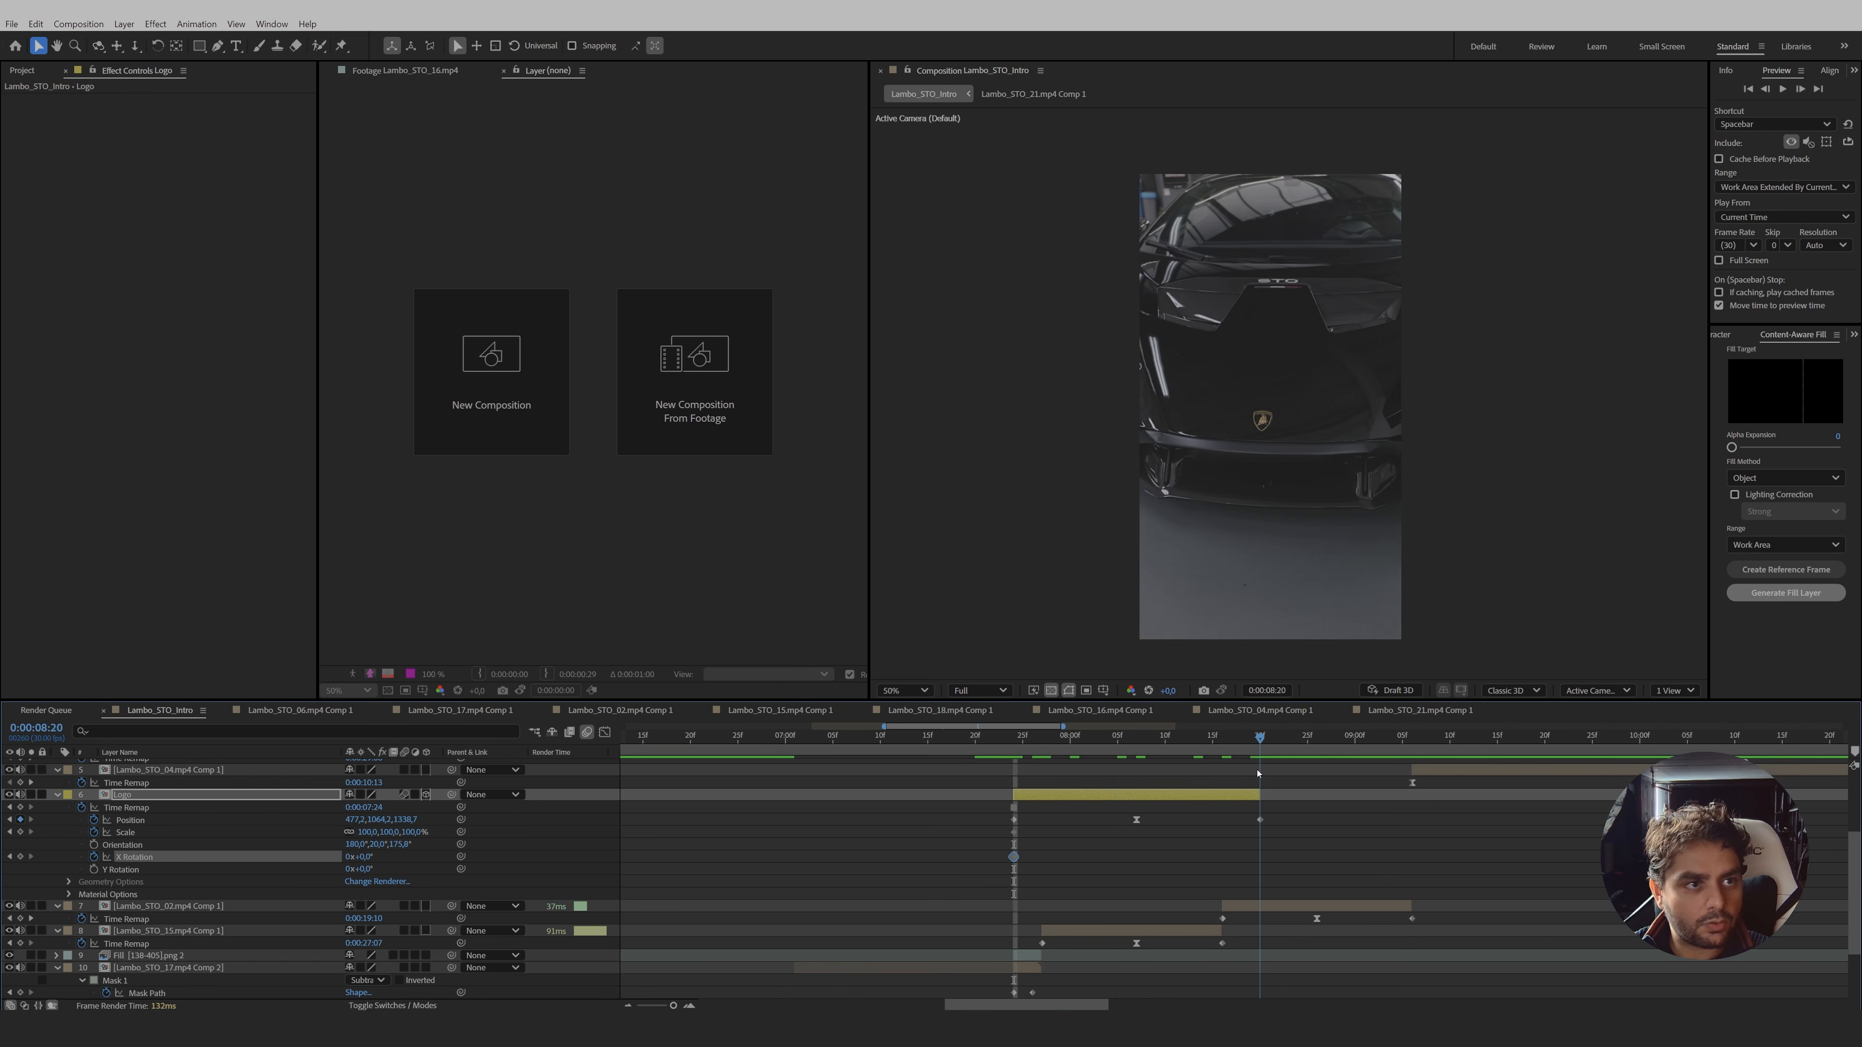
{"action": "type", "text": "1"}
{"action": "key", "text": "Return"}
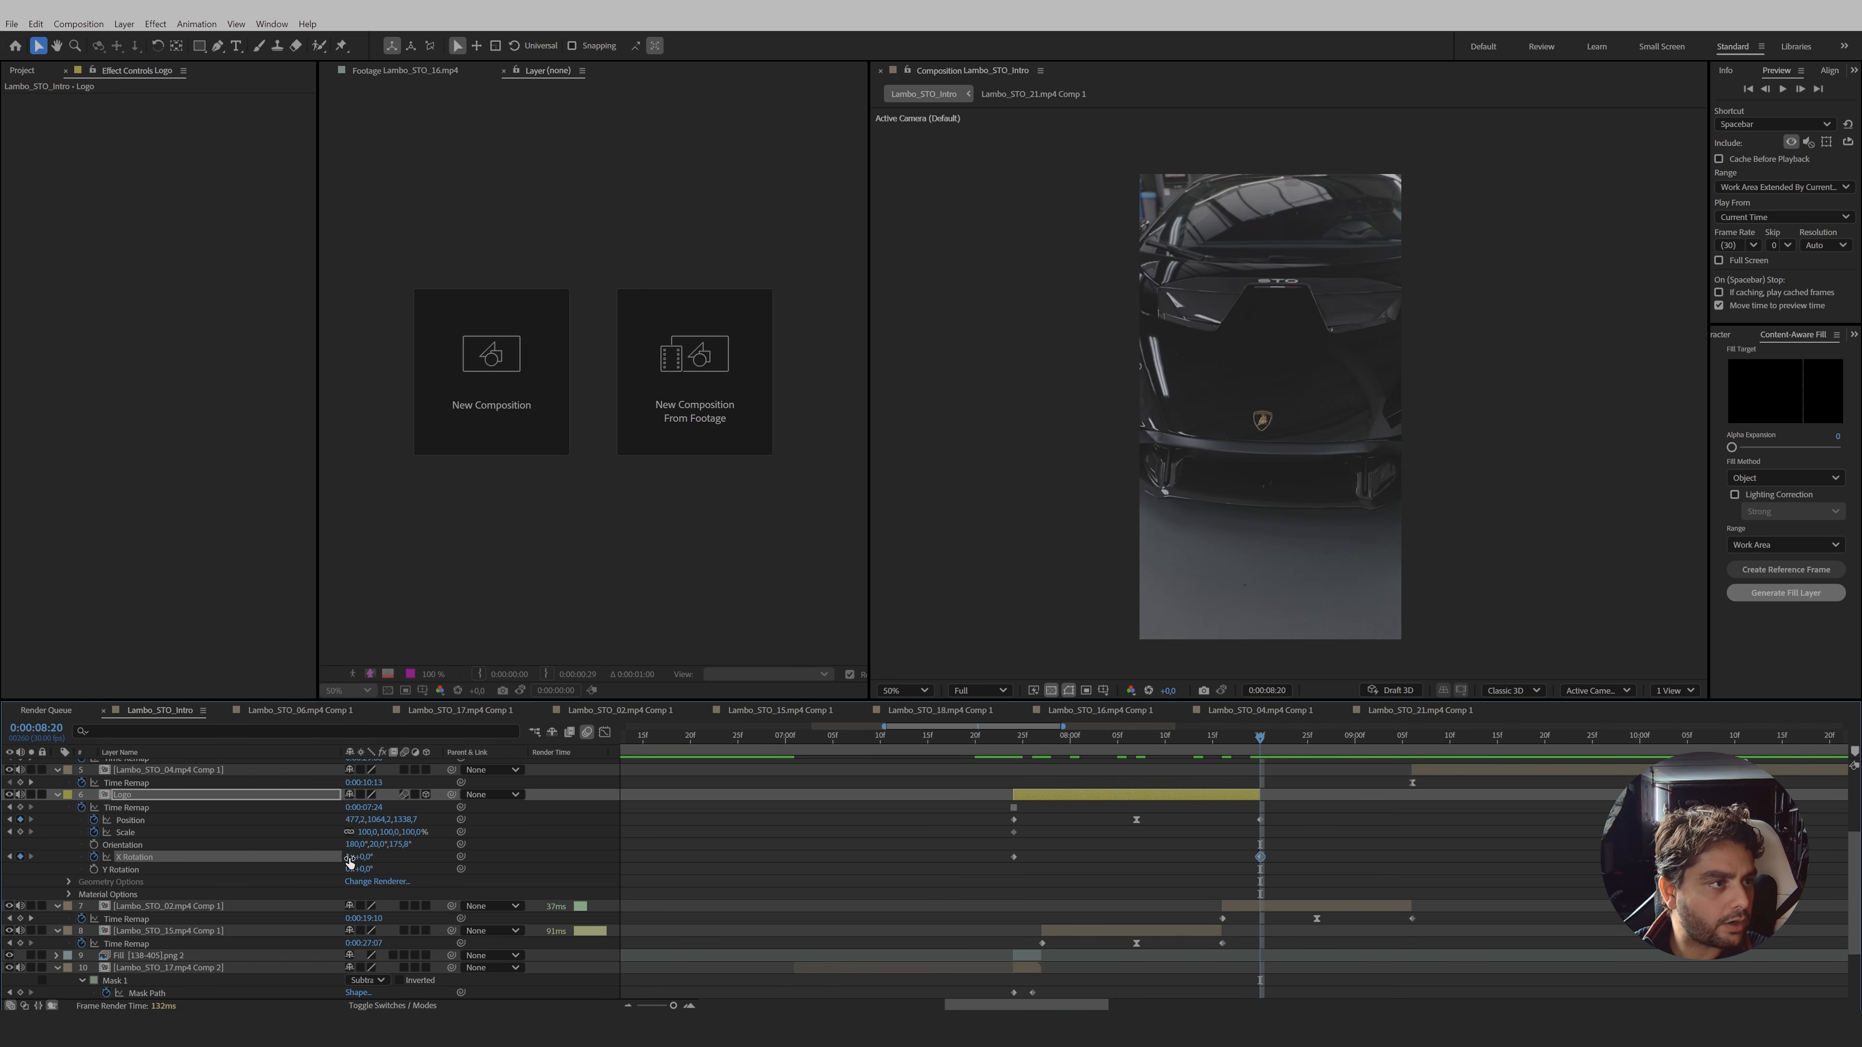
- Set the Logo's X Rotation at 0:00:08:20 to -1x+0.0° and check the reversed spin through the transition
{"action": "left_click_drag", "start_coordinate": [1244, 737], "coordinate": [1141, 792]}
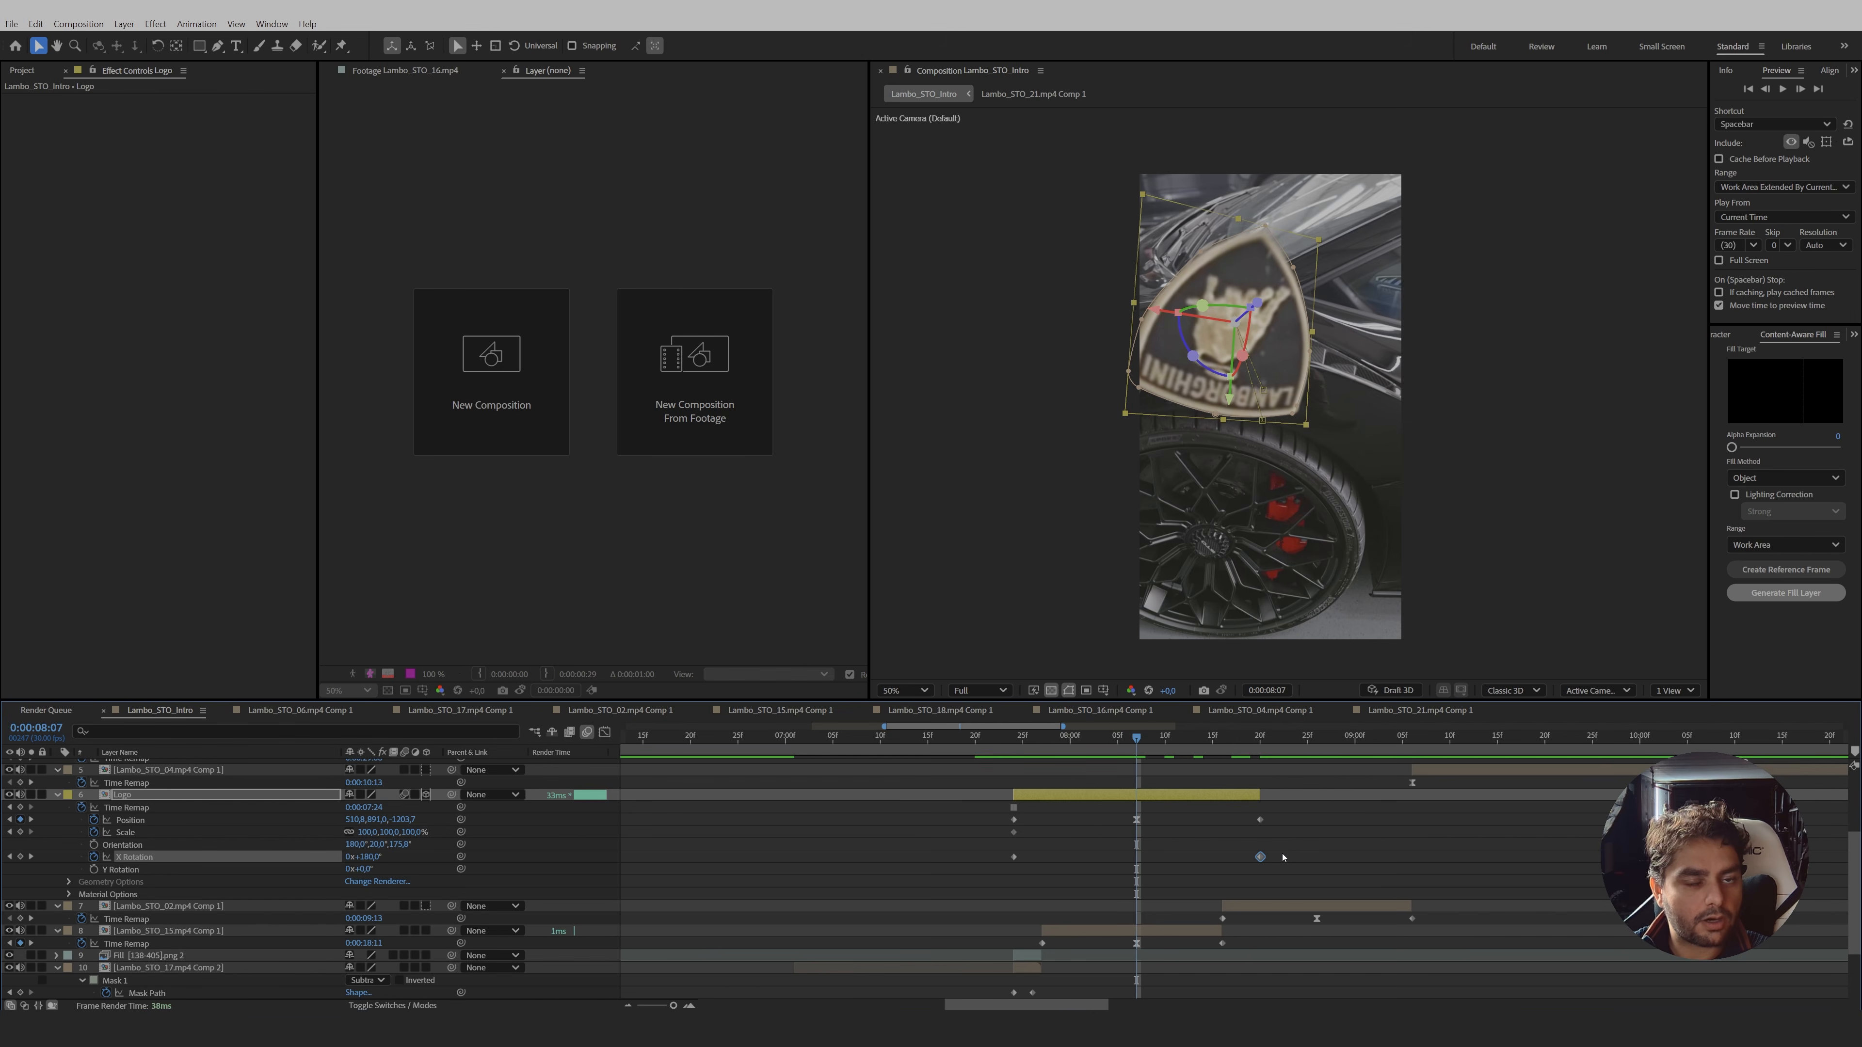
{"action": "left_click", "coordinate": [1259, 737]}
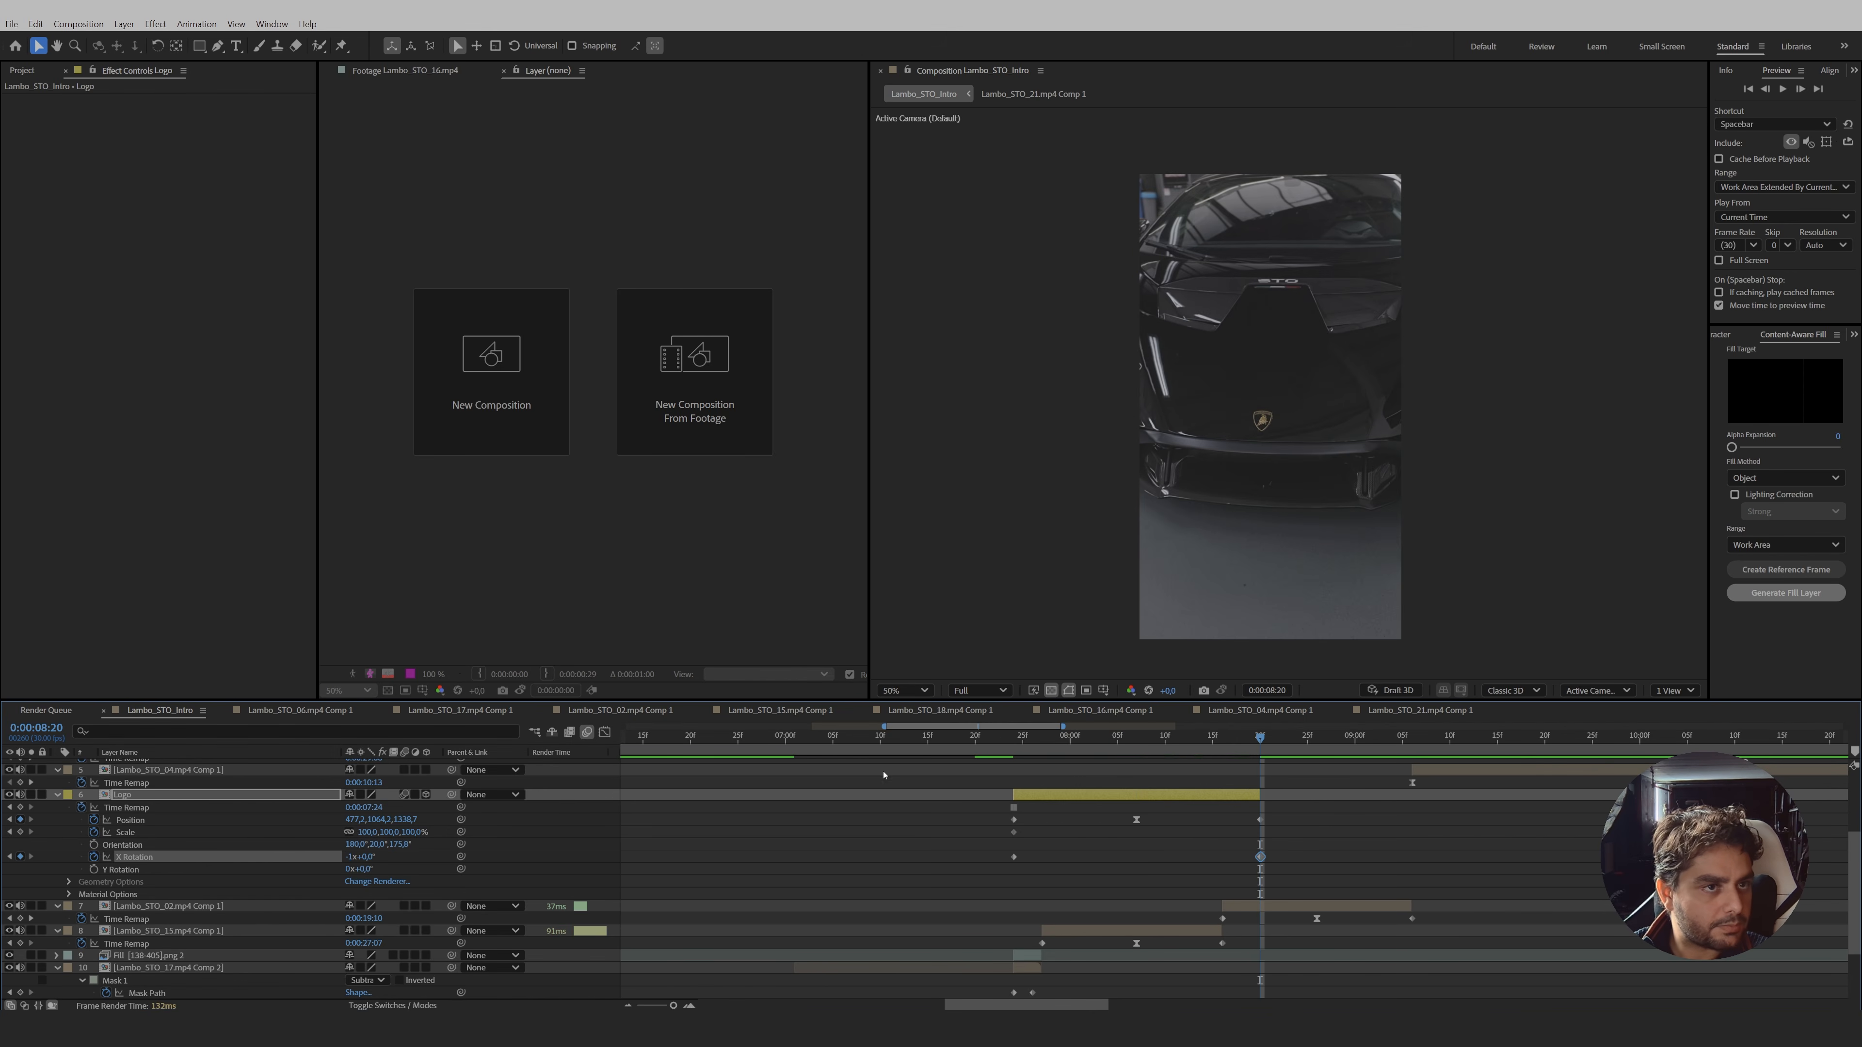
{"action": "left_click_drag", "start_coordinate": [1092, 743], "coordinate": [1050, 777]}
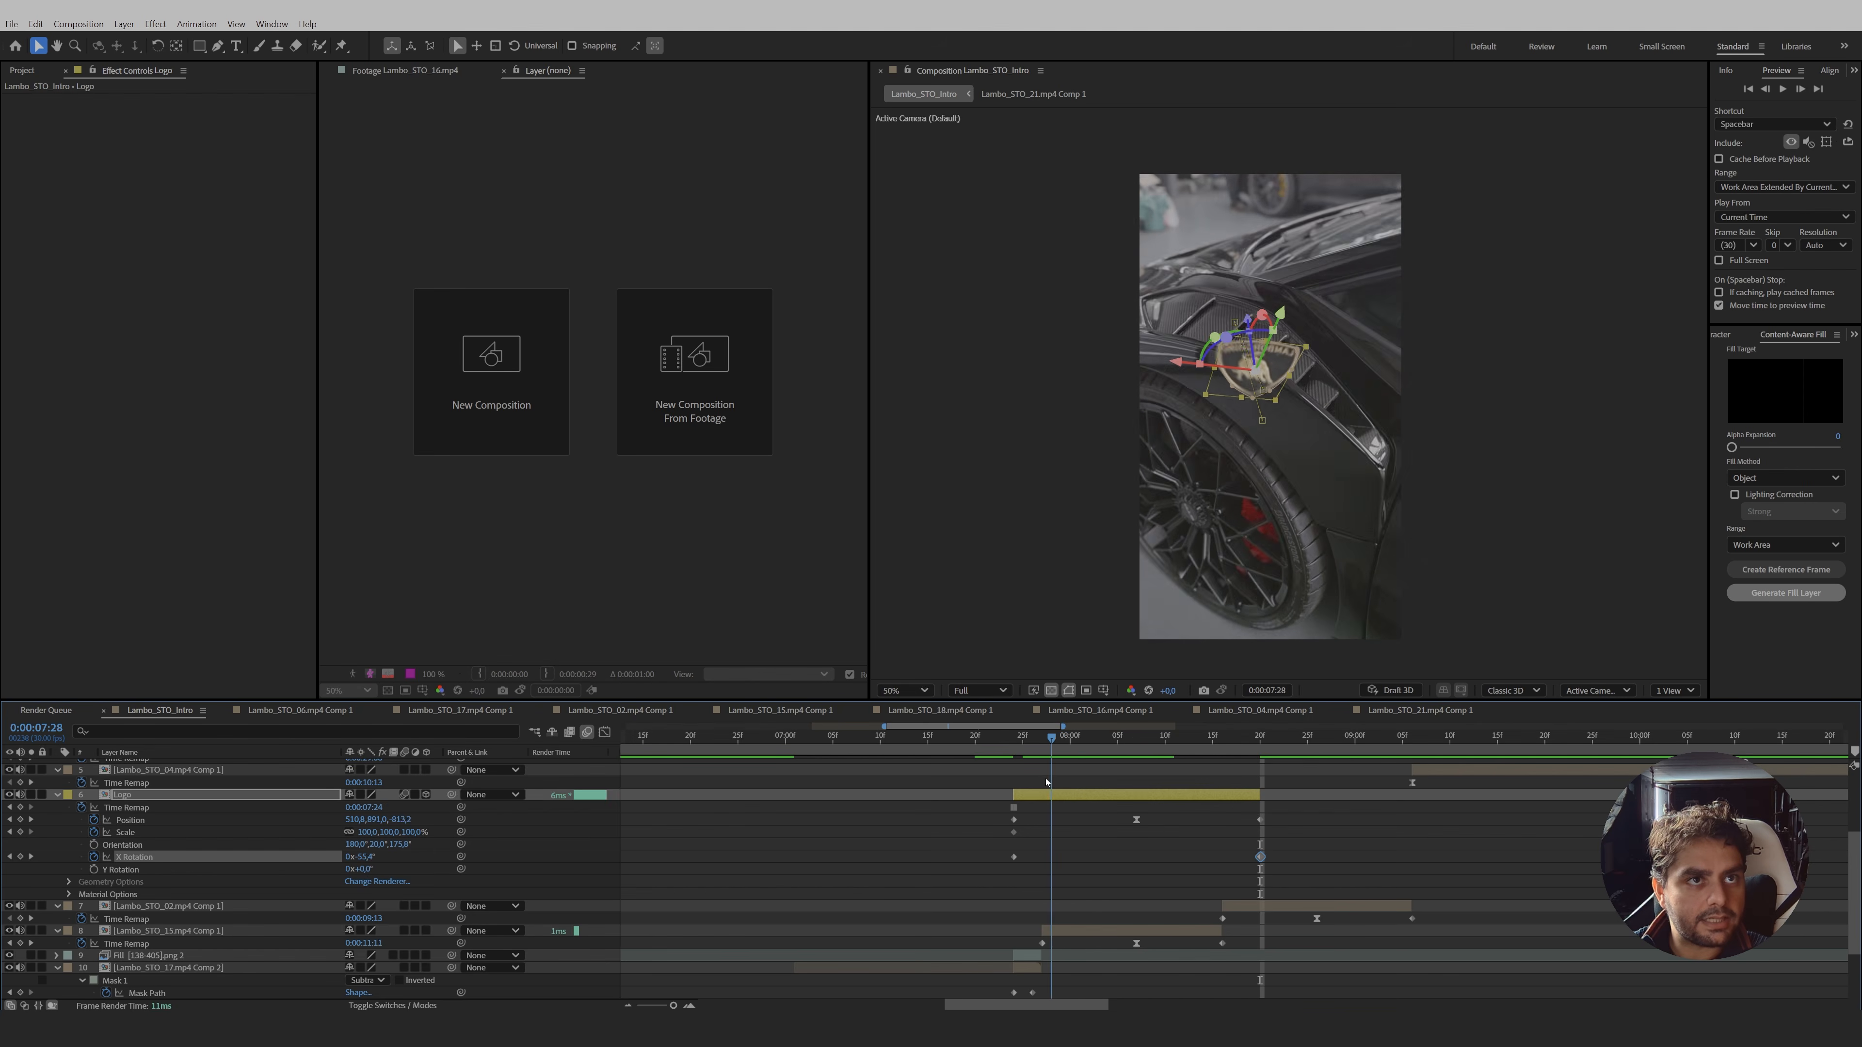
{"action": "left_click_drag", "start_coordinate": [1057, 782], "coordinate": [1111, 780]}
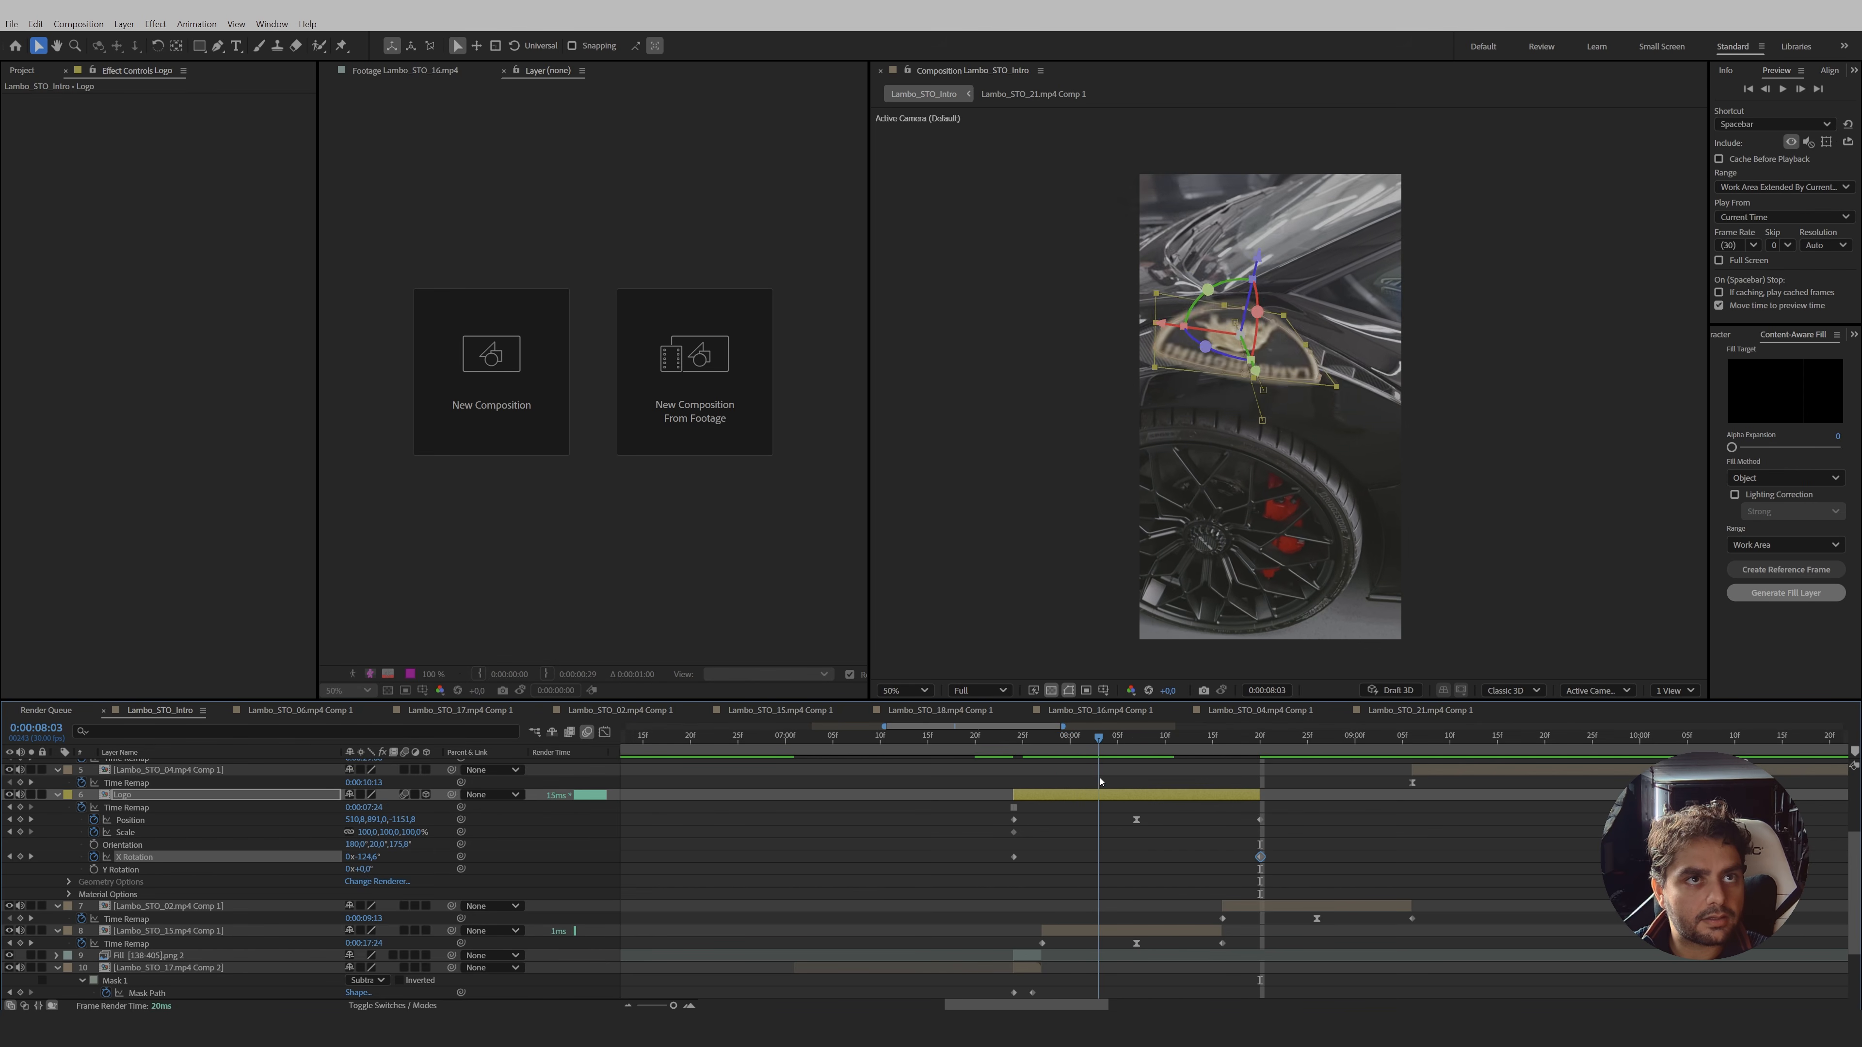
- Keyframe the Logo's Y Rotation from 0° at 0:00:07:24 to 1x+0.0° at 0:00:08:20
{"action": "left_click_drag", "start_coordinate": [1111, 779], "coordinate": [1014, 794]}
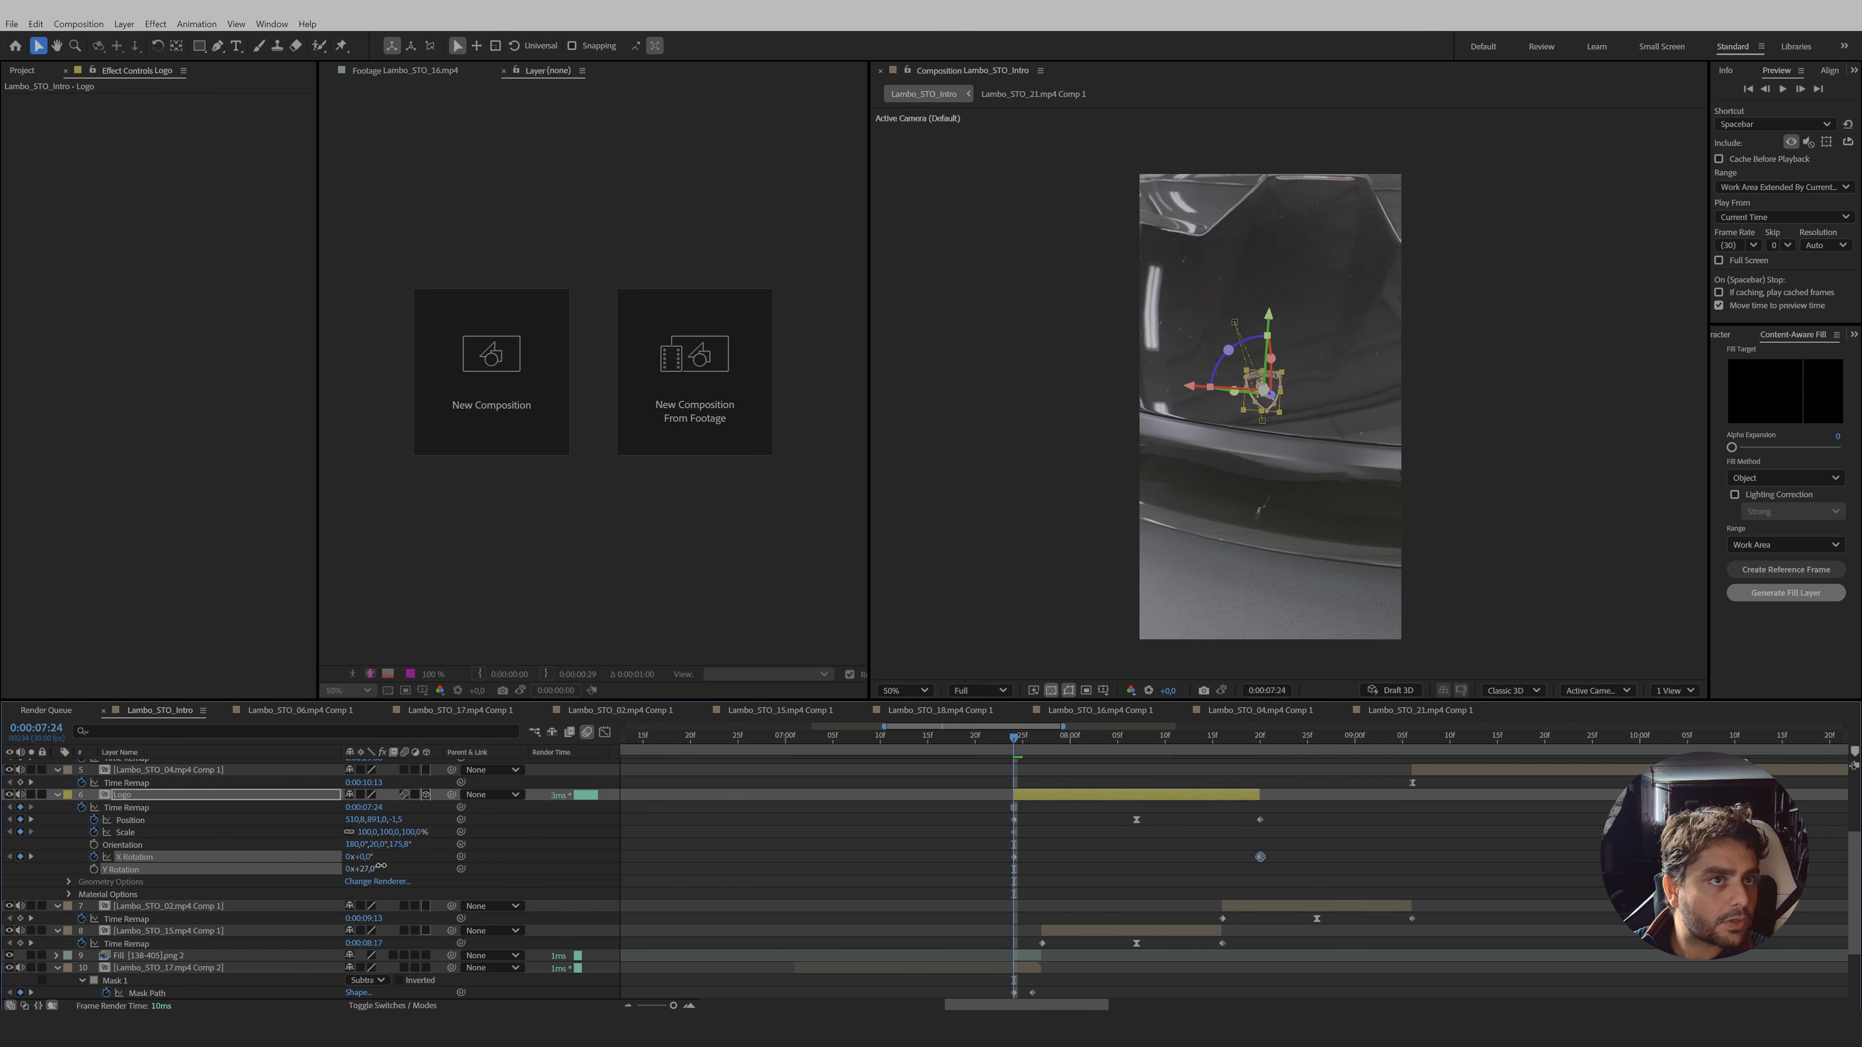
{"action": "left_click", "coordinate": [119, 872]}
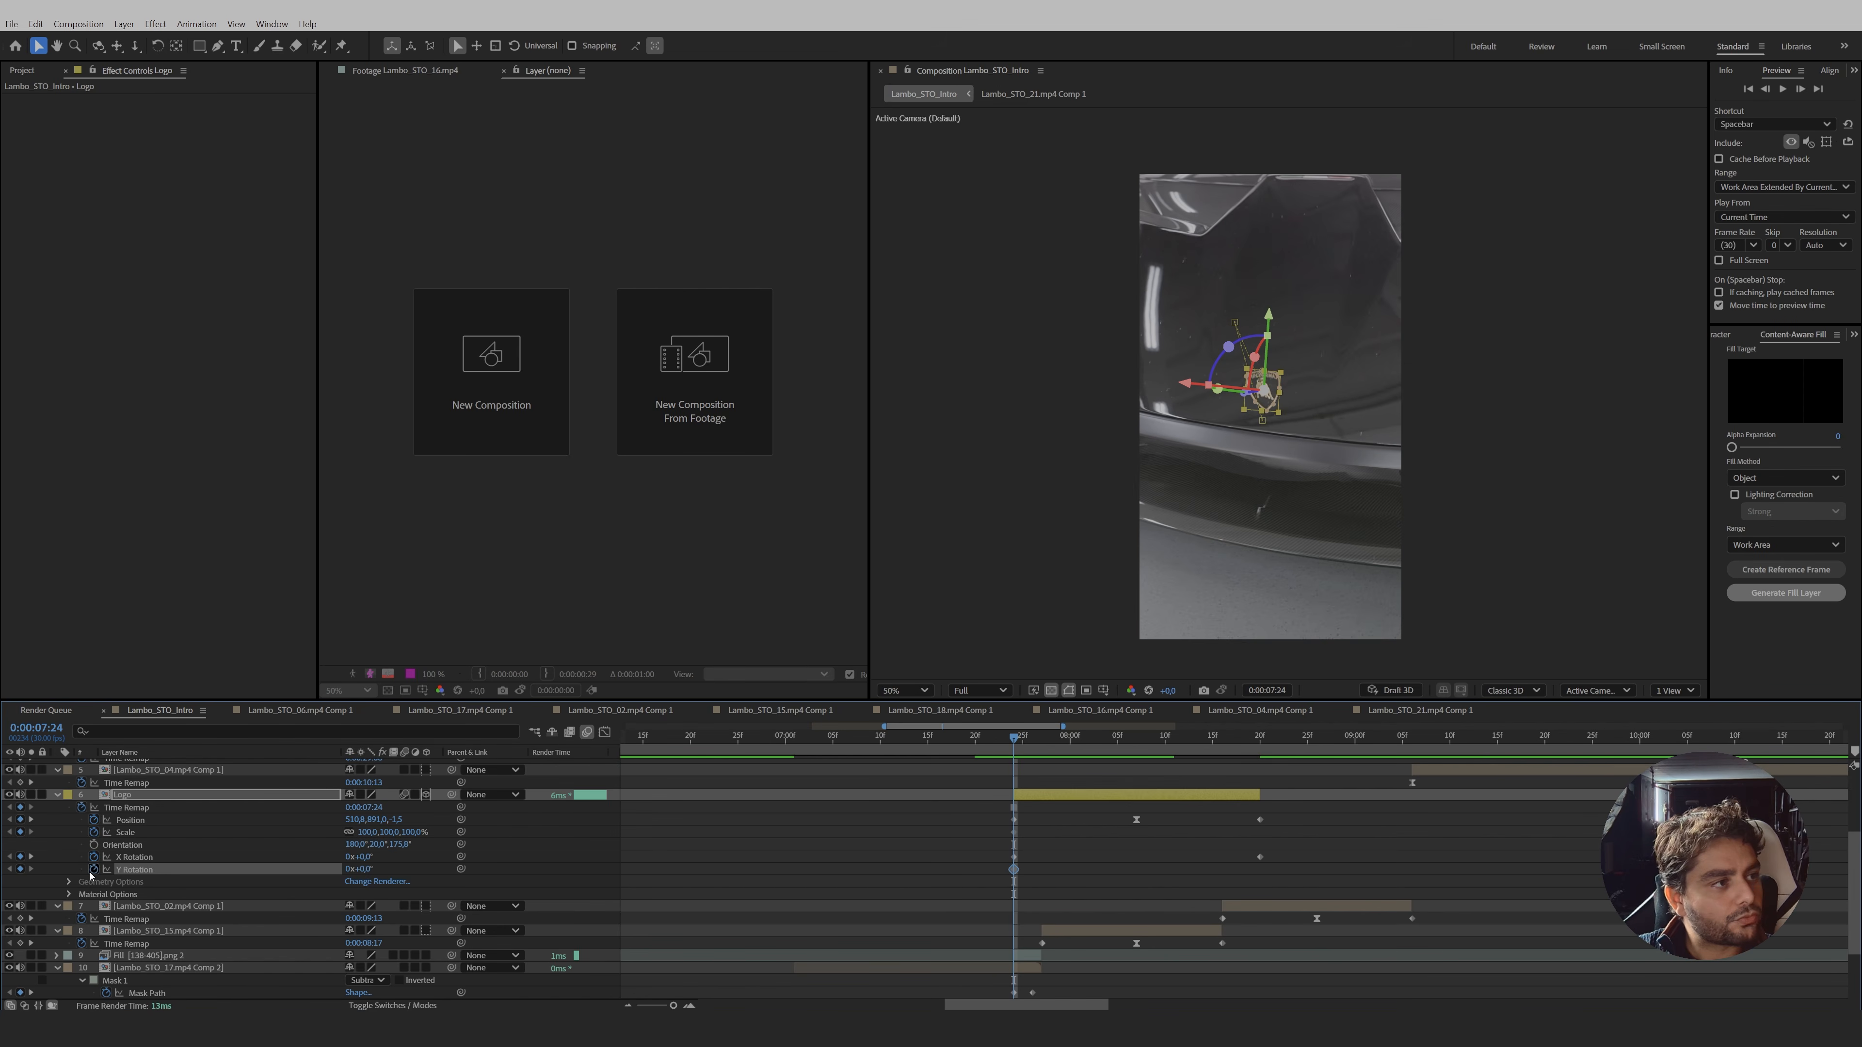
{"action": "key", "text": "space"}
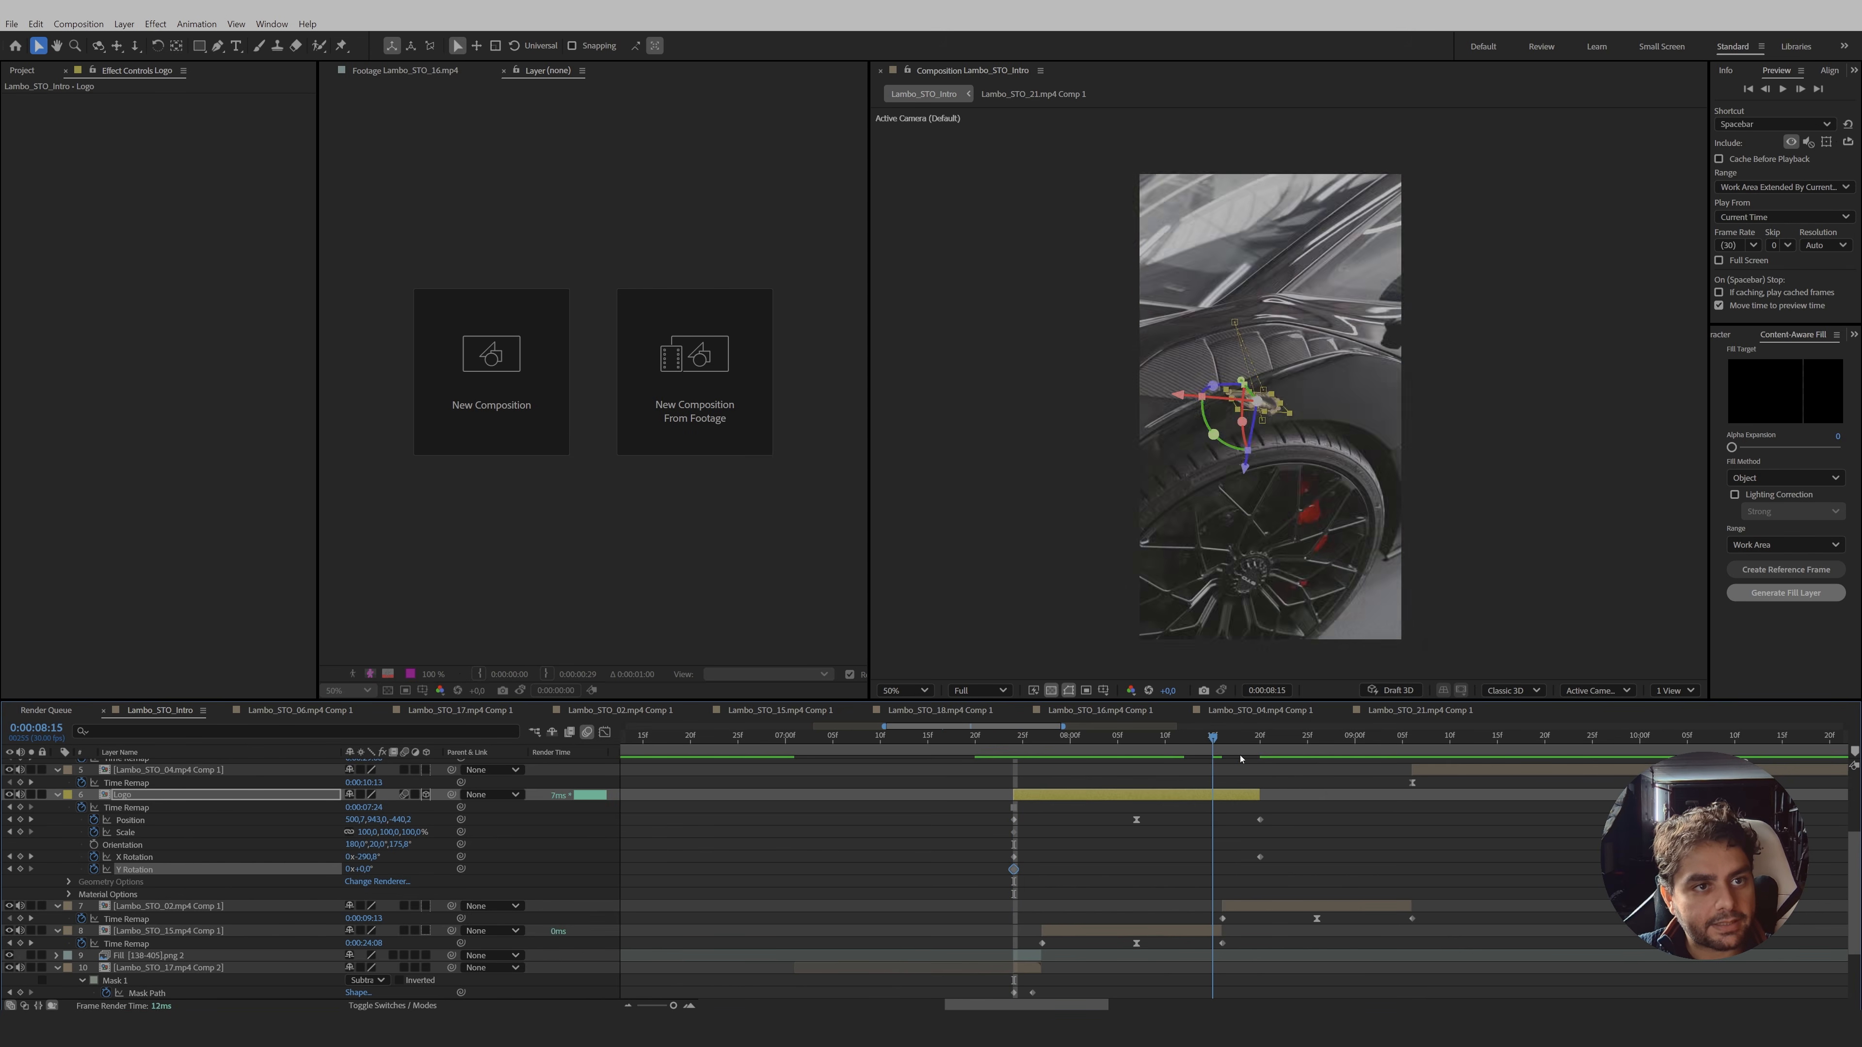
{"action": "left_click_drag", "start_coordinate": [345, 869], "coordinate": [1178, 811]}
{"action": "left_click_drag", "start_coordinate": [1245, 741], "coordinate": [1117, 795]}
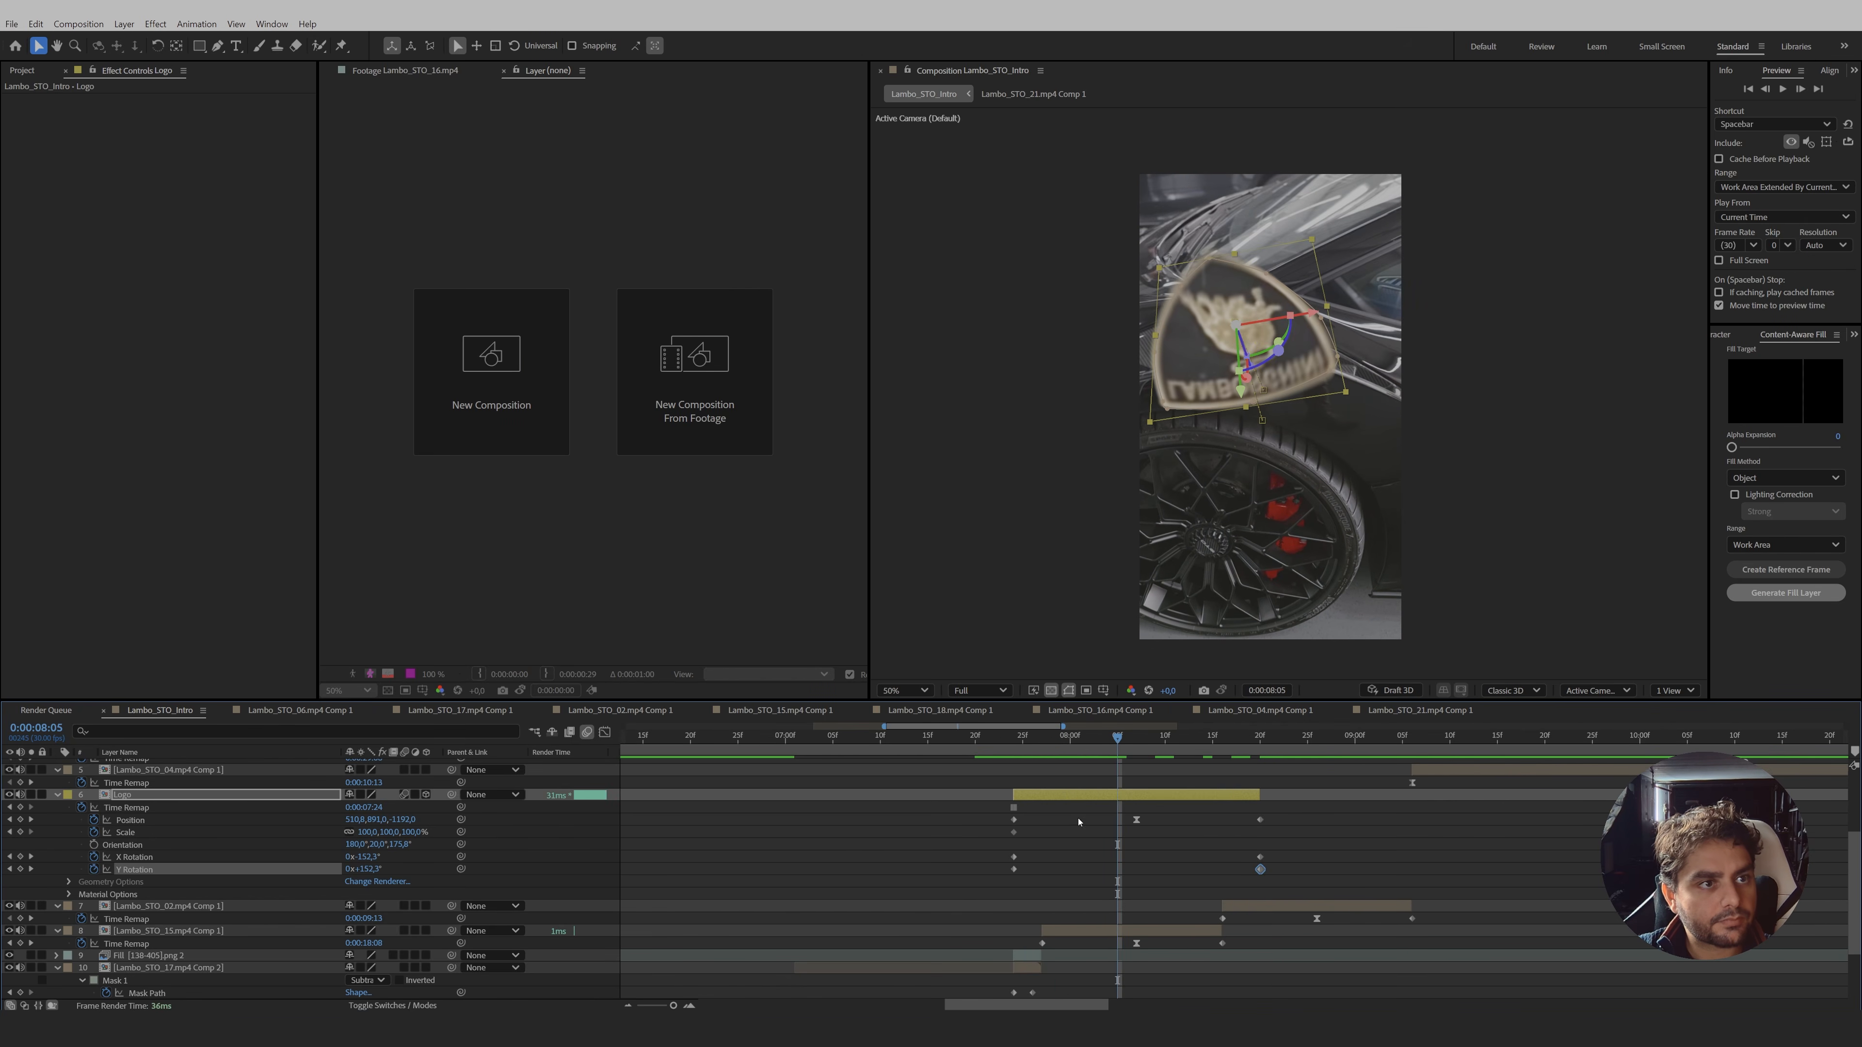
- Remove both X Rotation keyframes from the Logo layer
{"action": "left_click", "coordinate": [1017, 747]}
{"action": "left_click_drag", "start_coordinate": [997, 849], "coordinate": [1292, 860]}
- Apply Easy Ease to both of the Logo's Y Rotation keyframes
{"action": "left_click_drag", "start_coordinate": [1033, 740], "coordinate": [986, 877]}
{"action": "right_click", "coordinate": [1014, 869]}
{"action": "mouse_move", "coordinate": [1077, 857]}
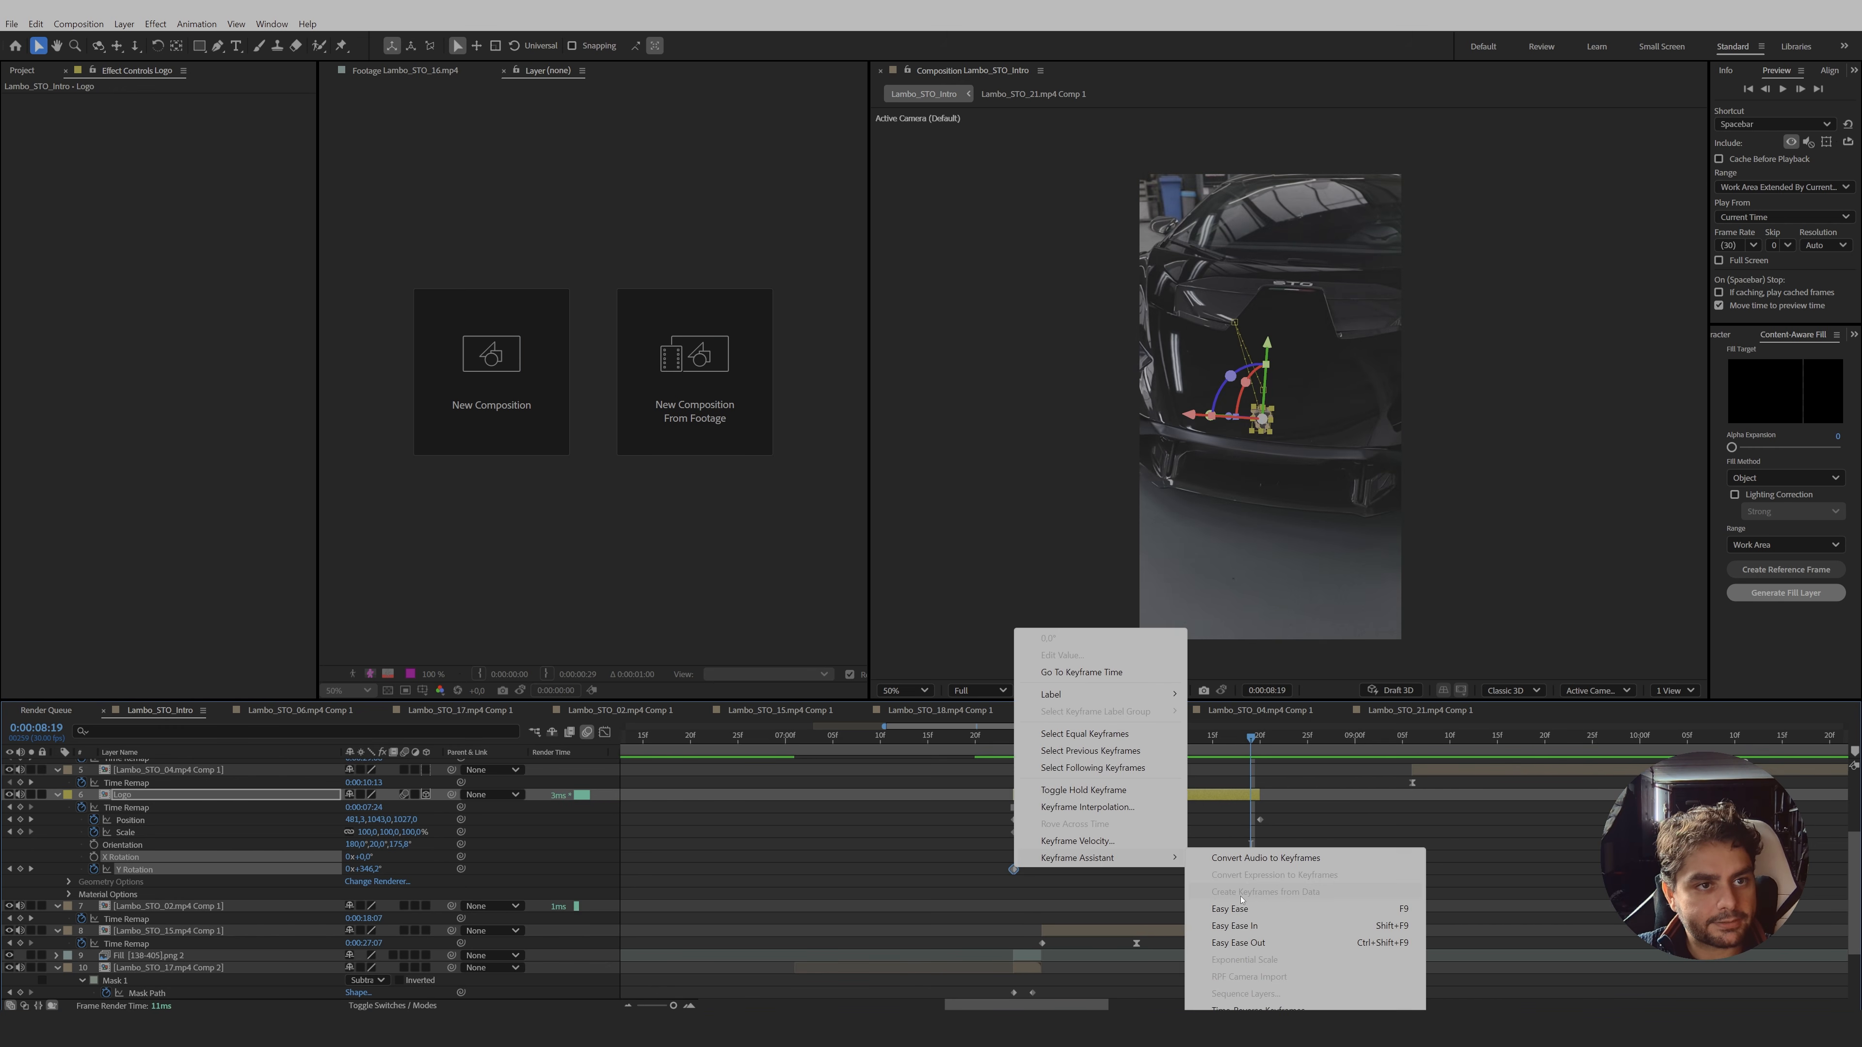
{"action": "left_click", "coordinate": [1229, 909]}
- Lengthen both Y Rotation ease handles toward the middle in the Graph Editor and check the Logo's spin
{"action": "left_click", "coordinate": [605, 732]}
{"action": "left_click_drag", "start_coordinate": [983, 921], "coordinate": [1082, 961]}
{"action": "left_click_drag", "start_coordinate": [1218, 961], "coordinate": [1178, 956]}
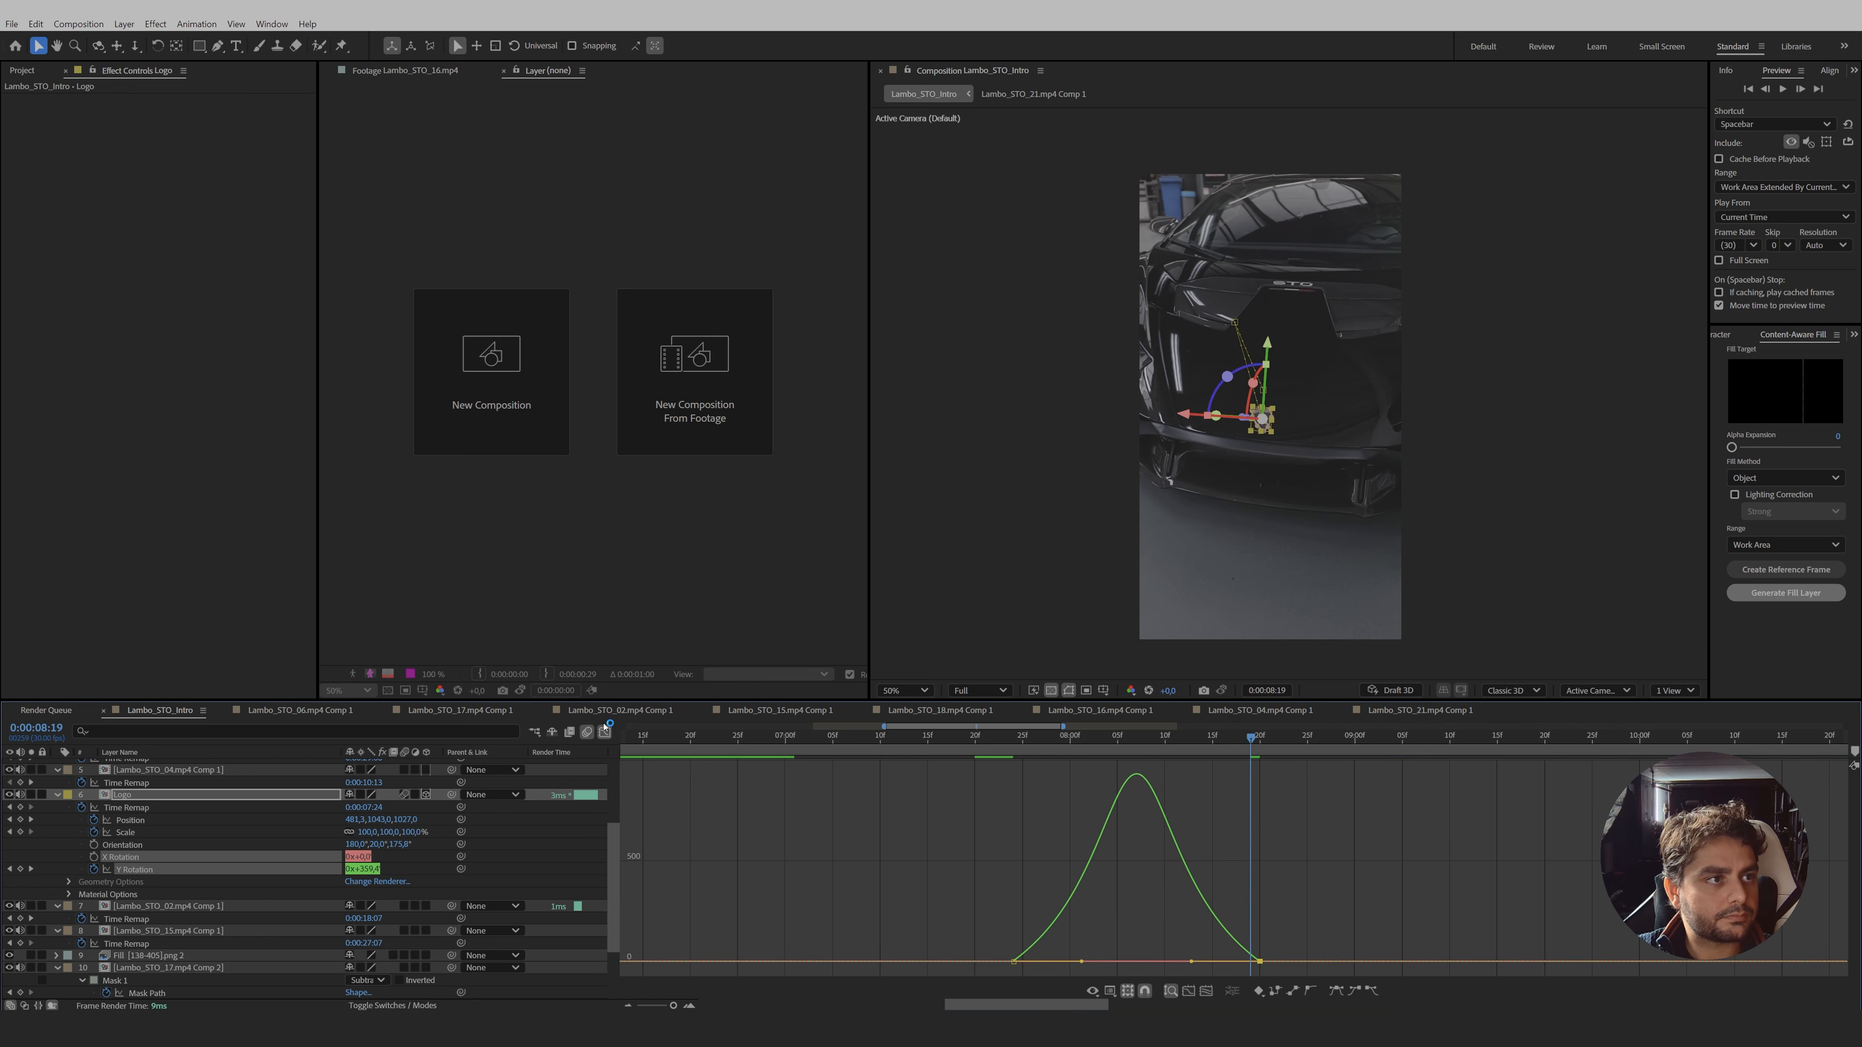
{"action": "left_click", "coordinate": [605, 732]}
{"action": "left_click", "coordinate": [1109, 866]}
{"action": "left_click_drag", "start_coordinate": [994, 739], "coordinate": [1242, 817]}
- Inspect how the badge lines up with the next clip's hood badge up to 0:00:08:20
{"action": "left_click", "coordinate": [1279, 906]}
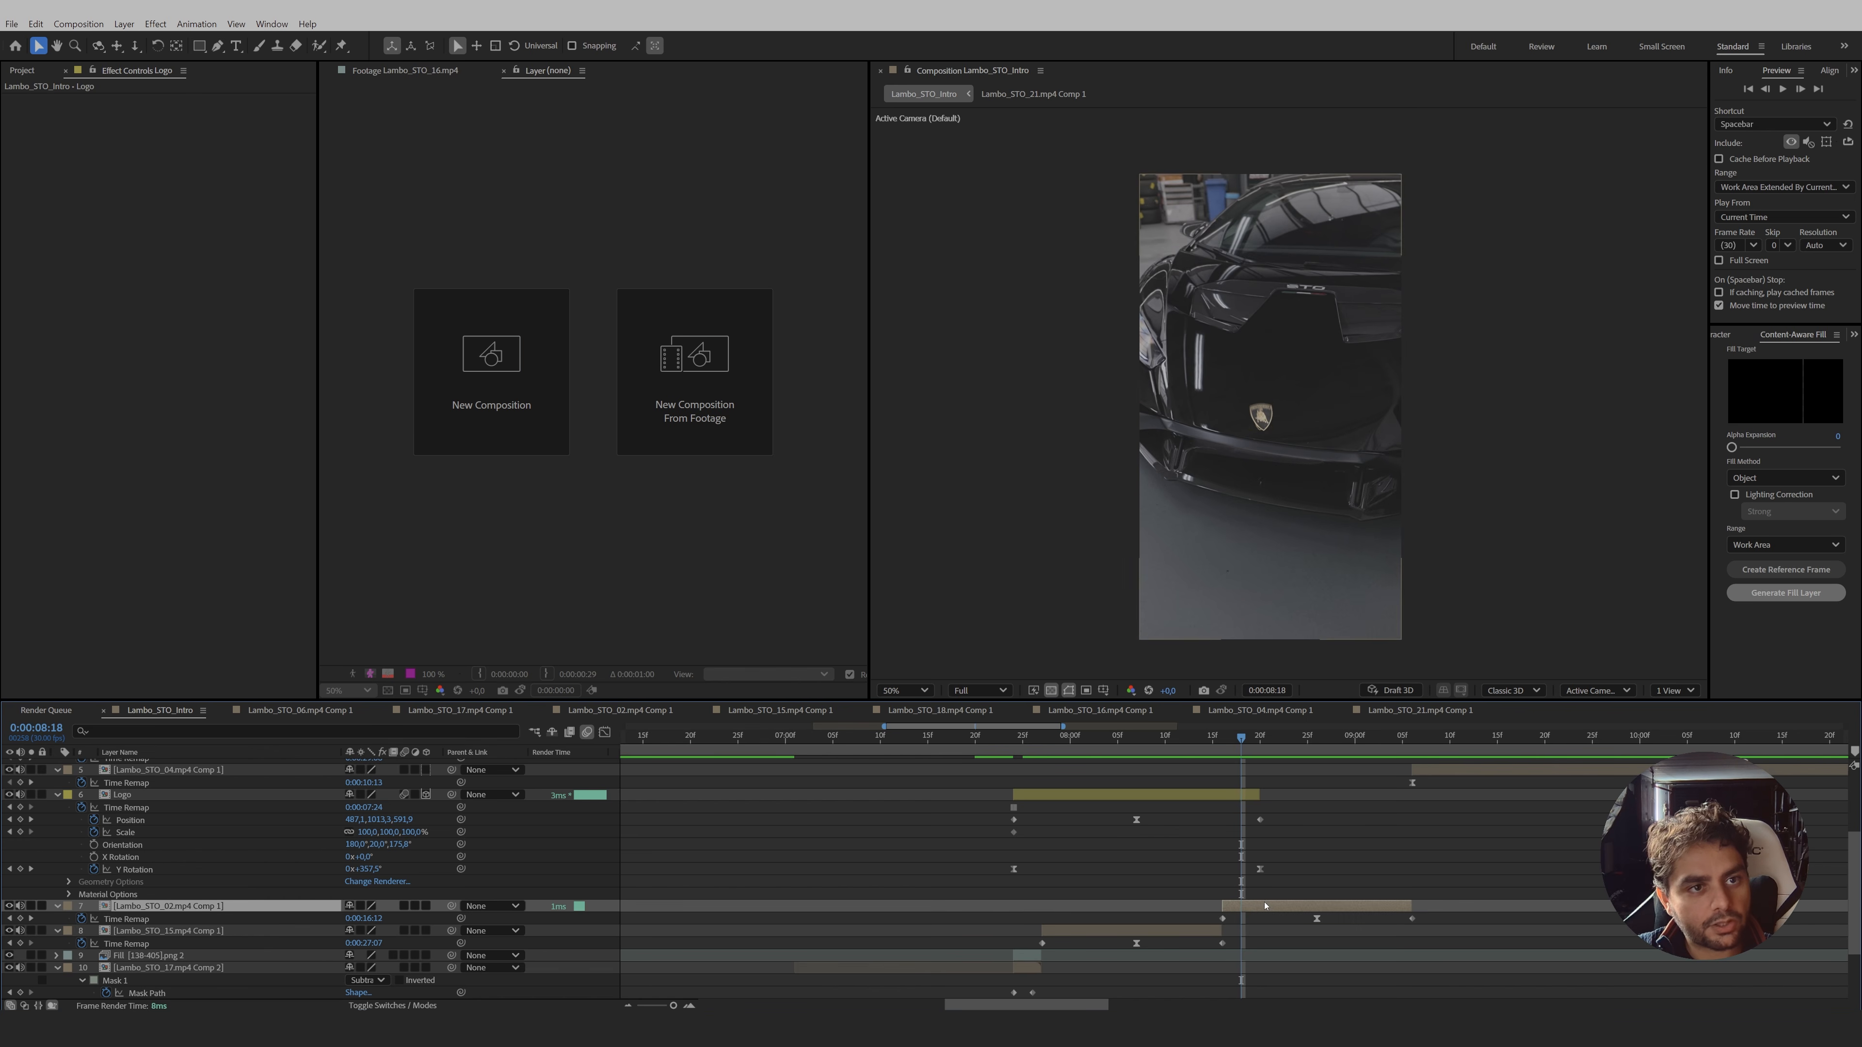
{"action": "key", "text": "period"}
{"action": "key", "text": "period"}
{"action": "left_click_drag", "start_coordinate": [1241, 737], "coordinate": [1261, 782]}
{"action": "key", "text": "comma"}
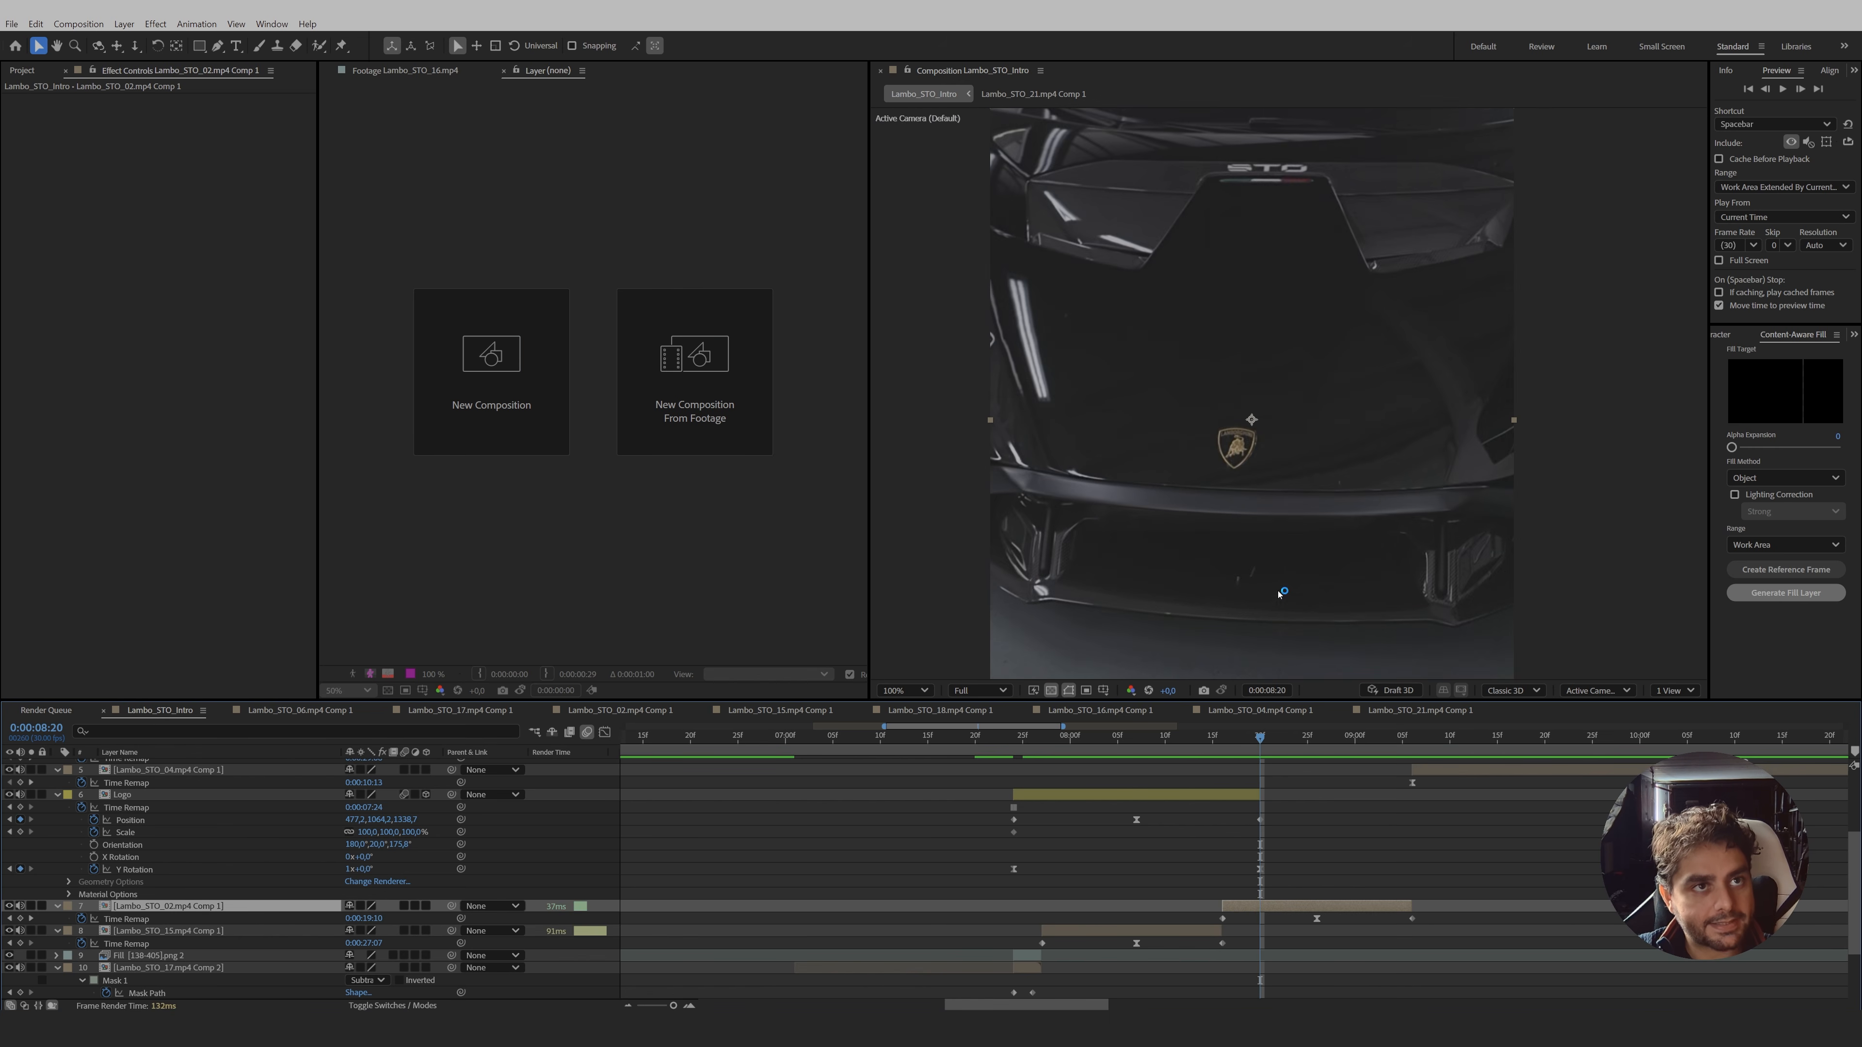
{"action": "left_click", "coordinate": [902, 691]}
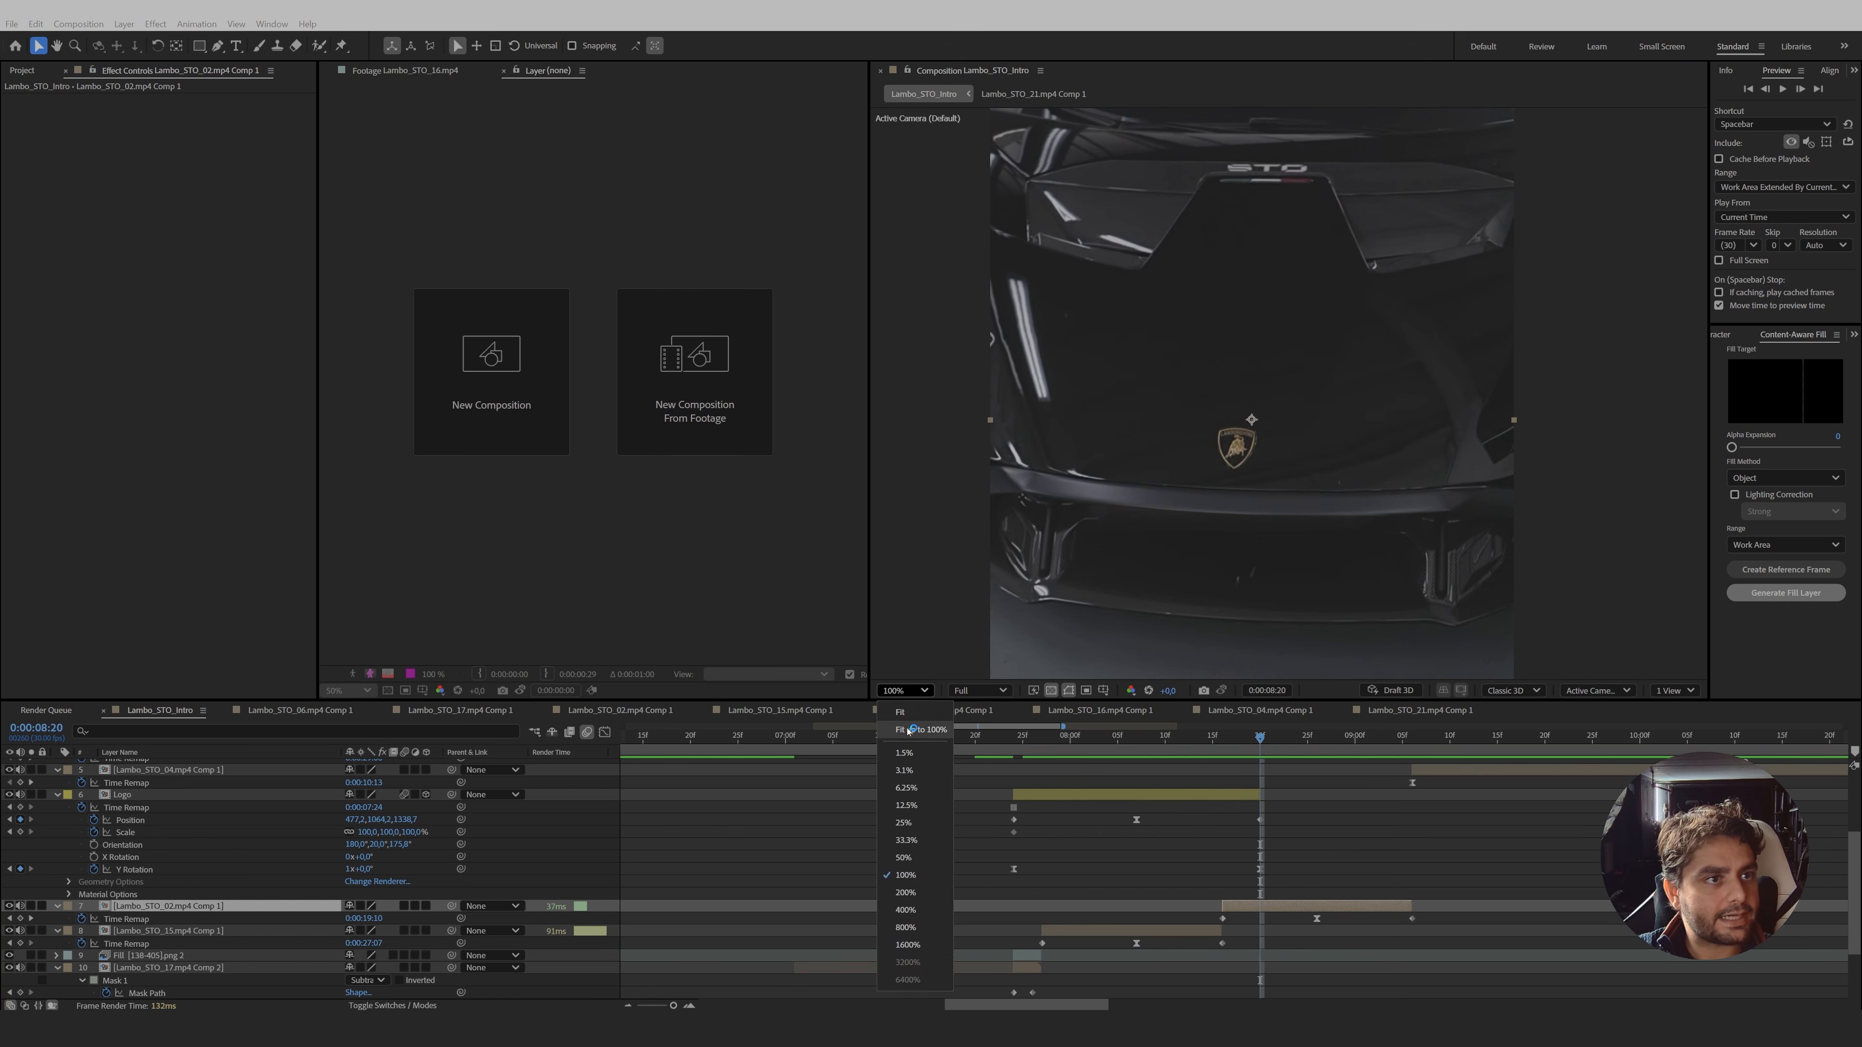
{"action": "left_click", "coordinate": [913, 731]}
- Try to curve the Logo's motion path by pulling a direction handle from its end point with the Pen tool
{"action": "left_click_drag", "start_coordinate": [1255, 742], "coordinate": [1138, 776]}
{"action": "left_click", "coordinate": [1145, 794]}
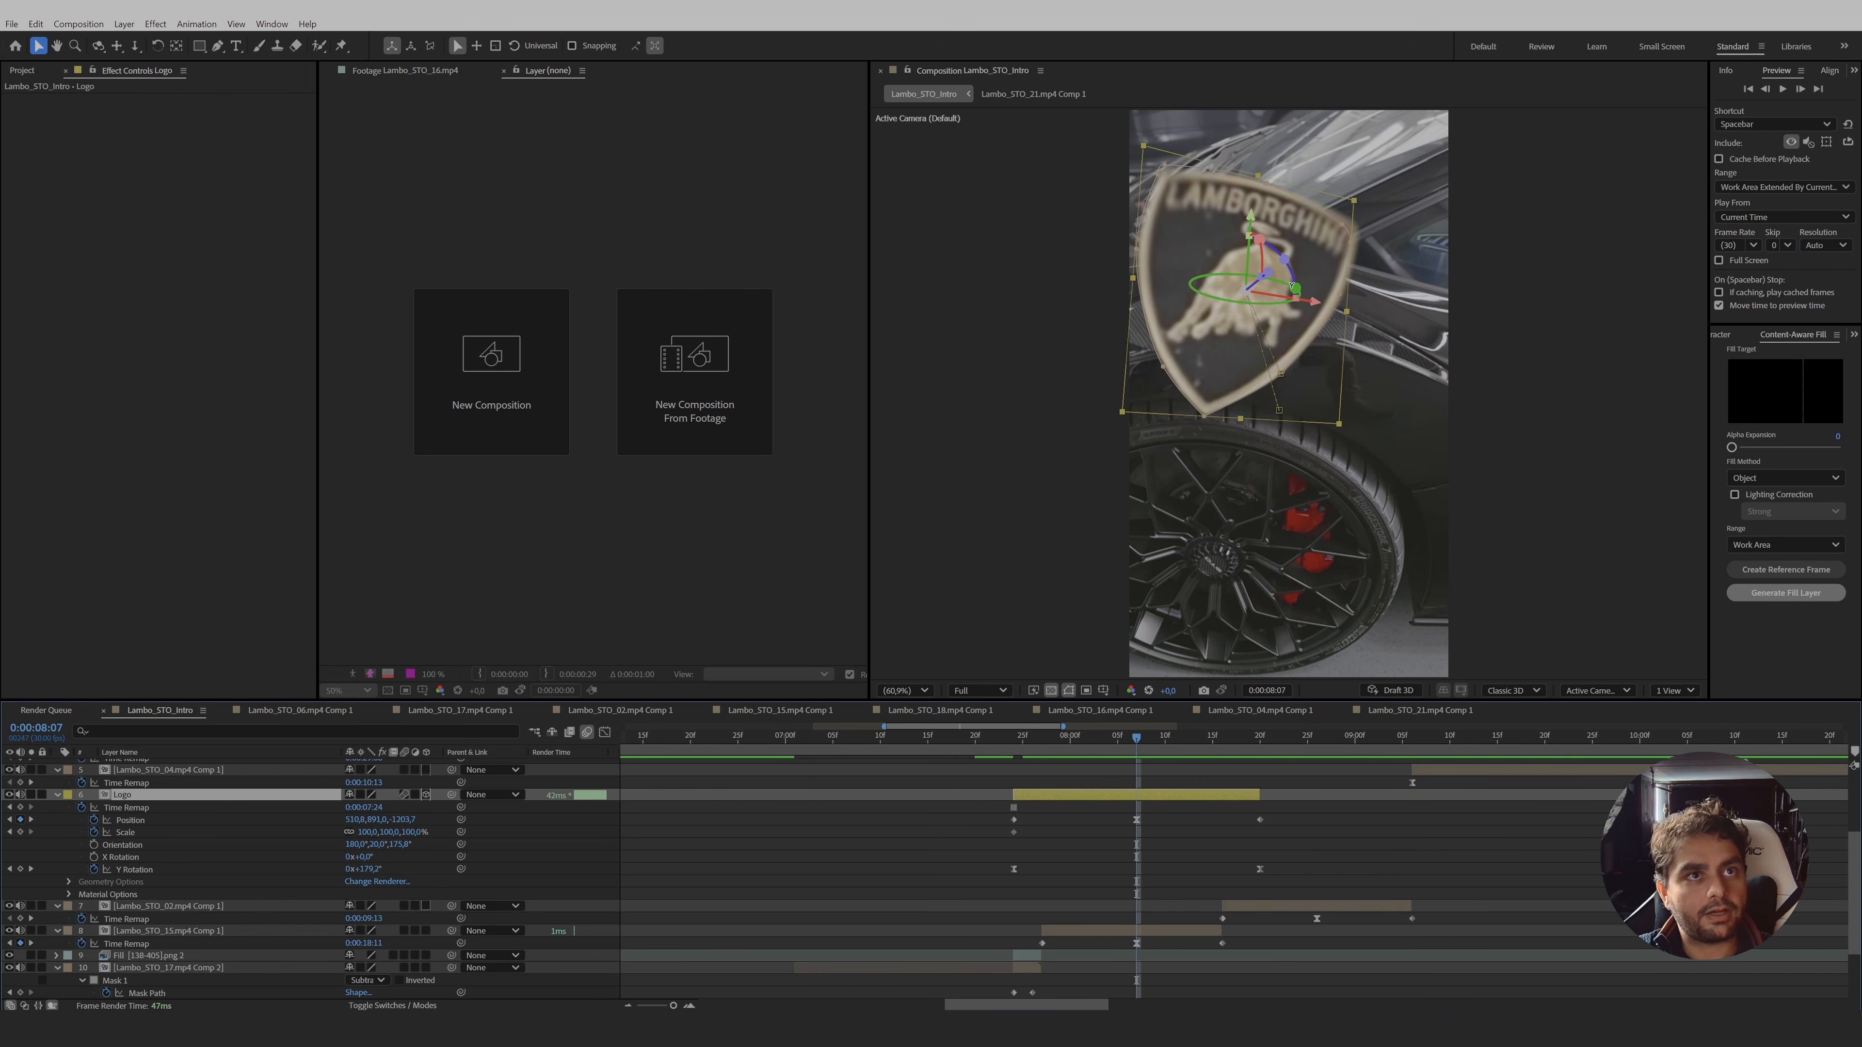
{"action": "left_click", "coordinate": [1280, 411]}
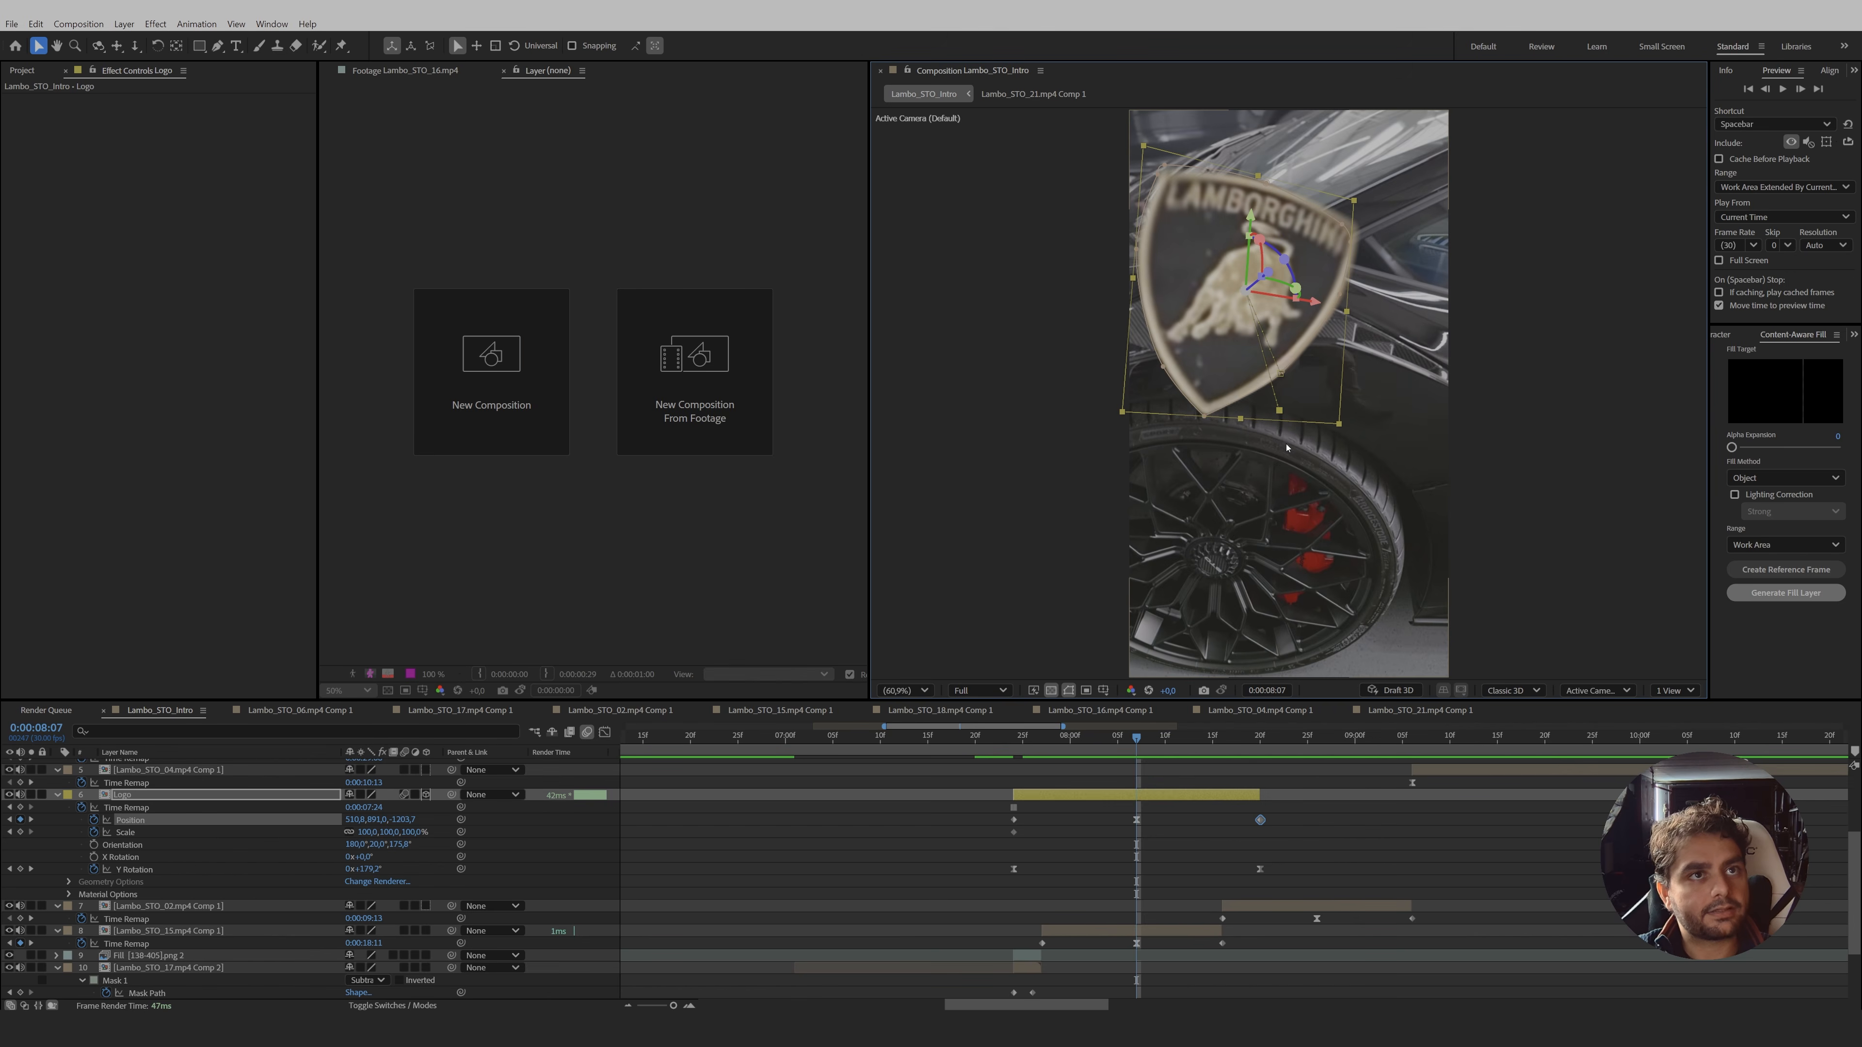
{"action": "scroll", "coordinate": [1283, 355], "scroll_direction": "up", "scroll_amount": 2}
{"action": "scroll", "coordinate": [1283, 355], "scroll_direction": "down", "scroll_amount": 2}
{"action": "key", "text": "g"}
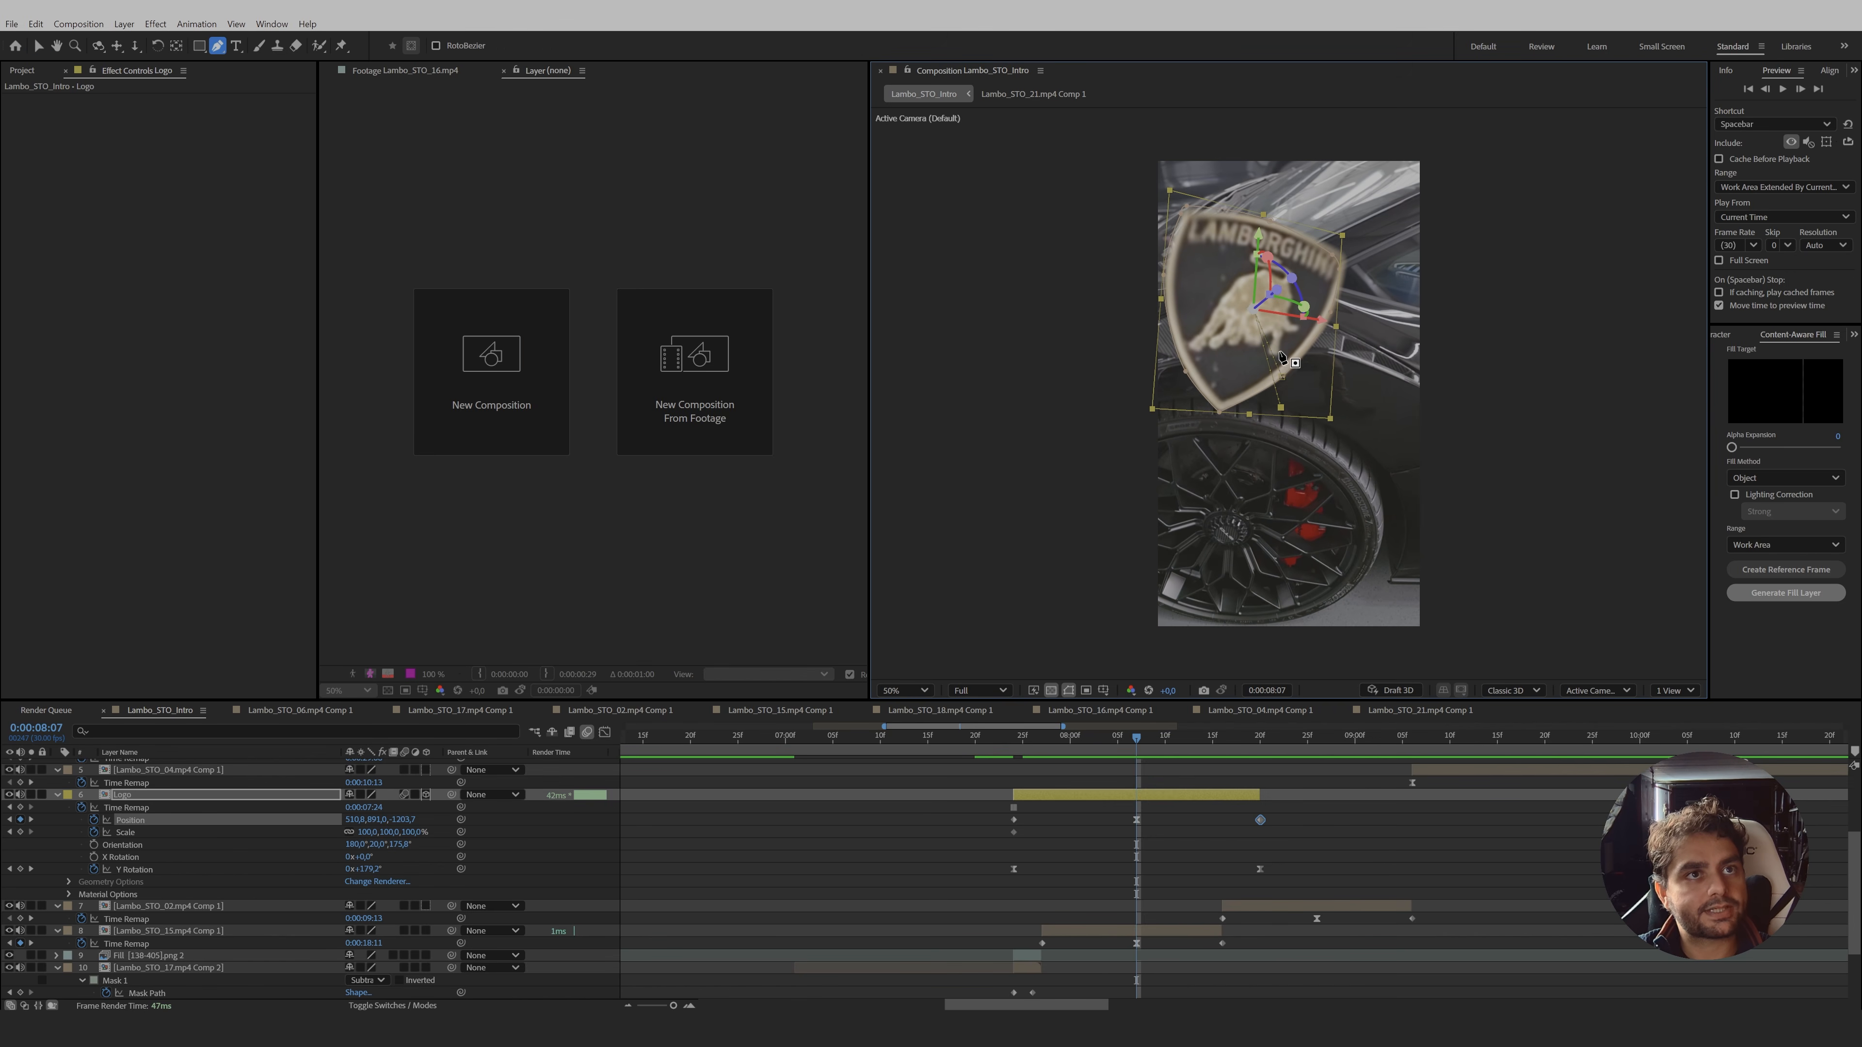
{"action": "left_click_drag", "start_coordinate": [1282, 409], "coordinate": [1208, 326]}
{"action": "scroll", "coordinate": [1325, 370], "scroll_direction": "up", "scroll_amount": 3}
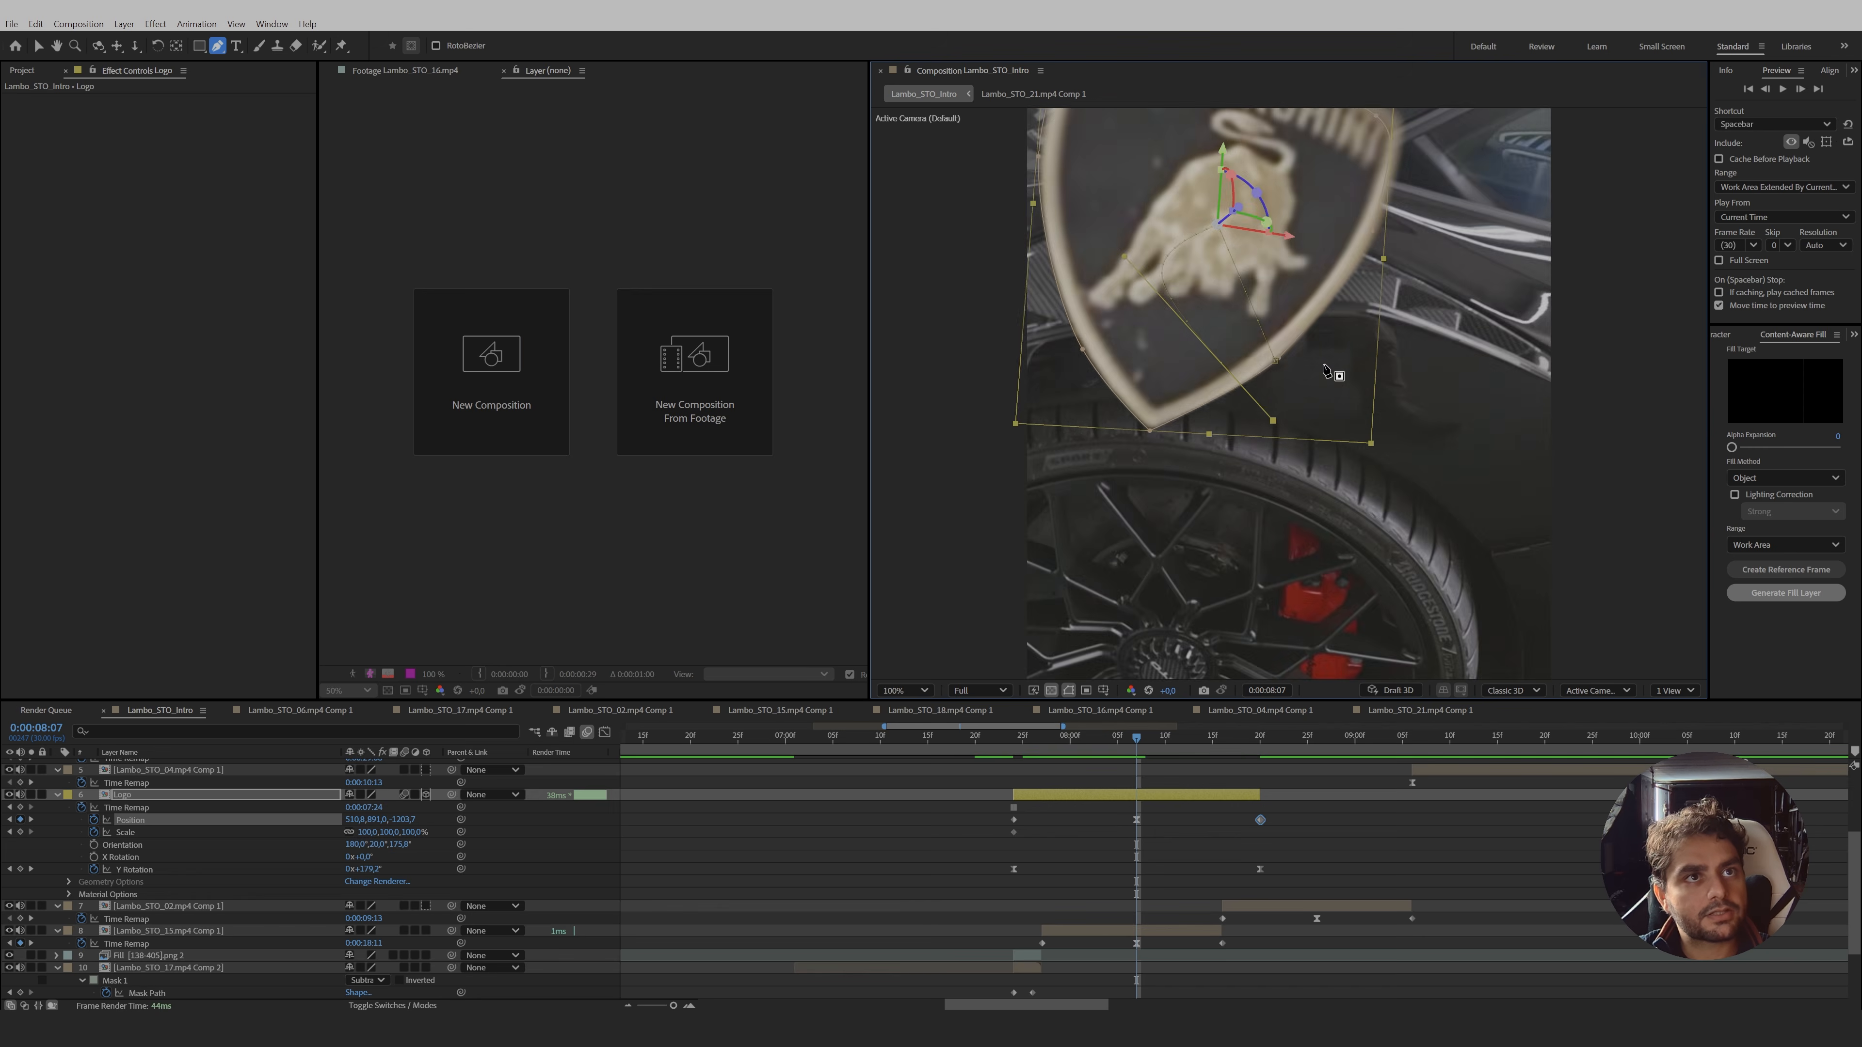
{"action": "scroll", "coordinate": [1331, 372], "scroll_direction": "down", "scroll_amount": 2}
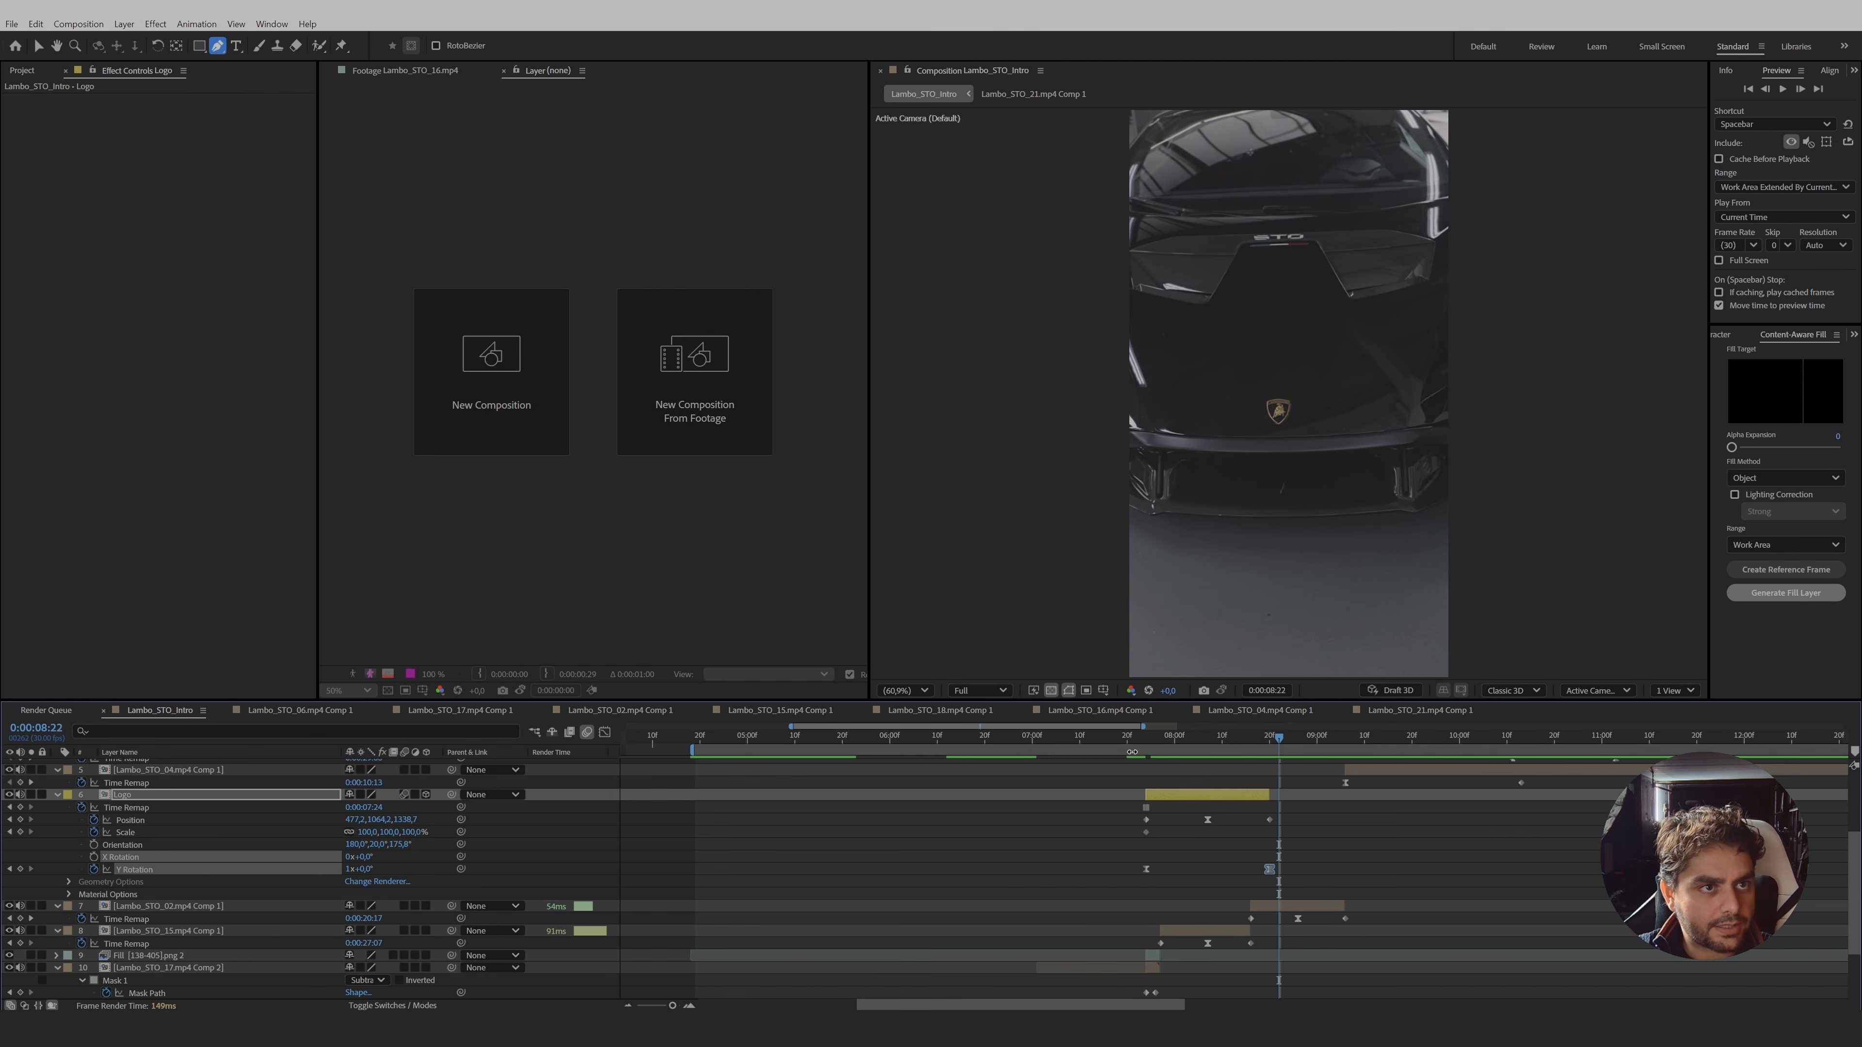
- At 0:00:07:13, apply the Mocha AE effect to the unmasked Lambo_STO_17.mp4 Comp 2 layer and launch Mocha
{"action": "left_click_drag", "start_coordinate": [1014, 762], "coordinate": [1122, 777]}
{"action": "scroll", "coordinate": [1129, 917], "scroll_direction": "down", "scroll_amount": 3}
{"action": "left_click", "coordinate": [1133, 921]}
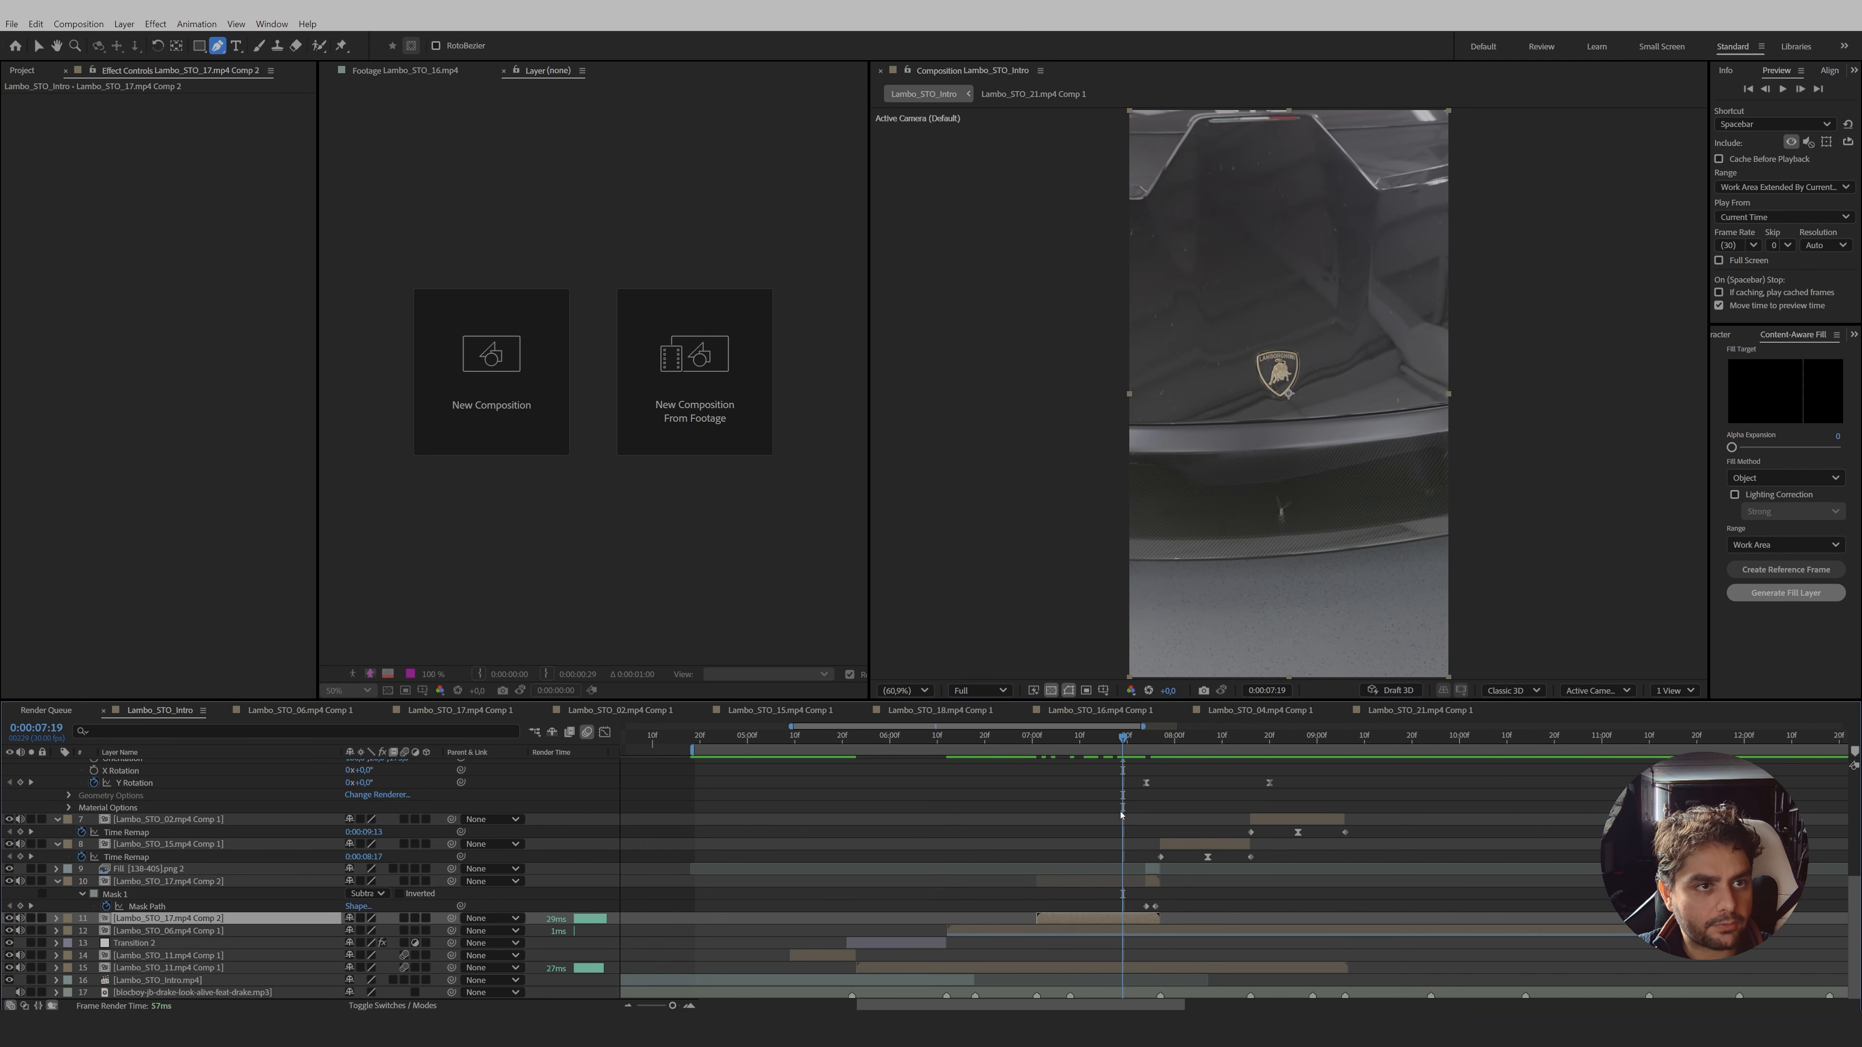
{"action": "left_click_drag", "start_coordinate": [1124, 740], "coordinate": [1094, 770]}
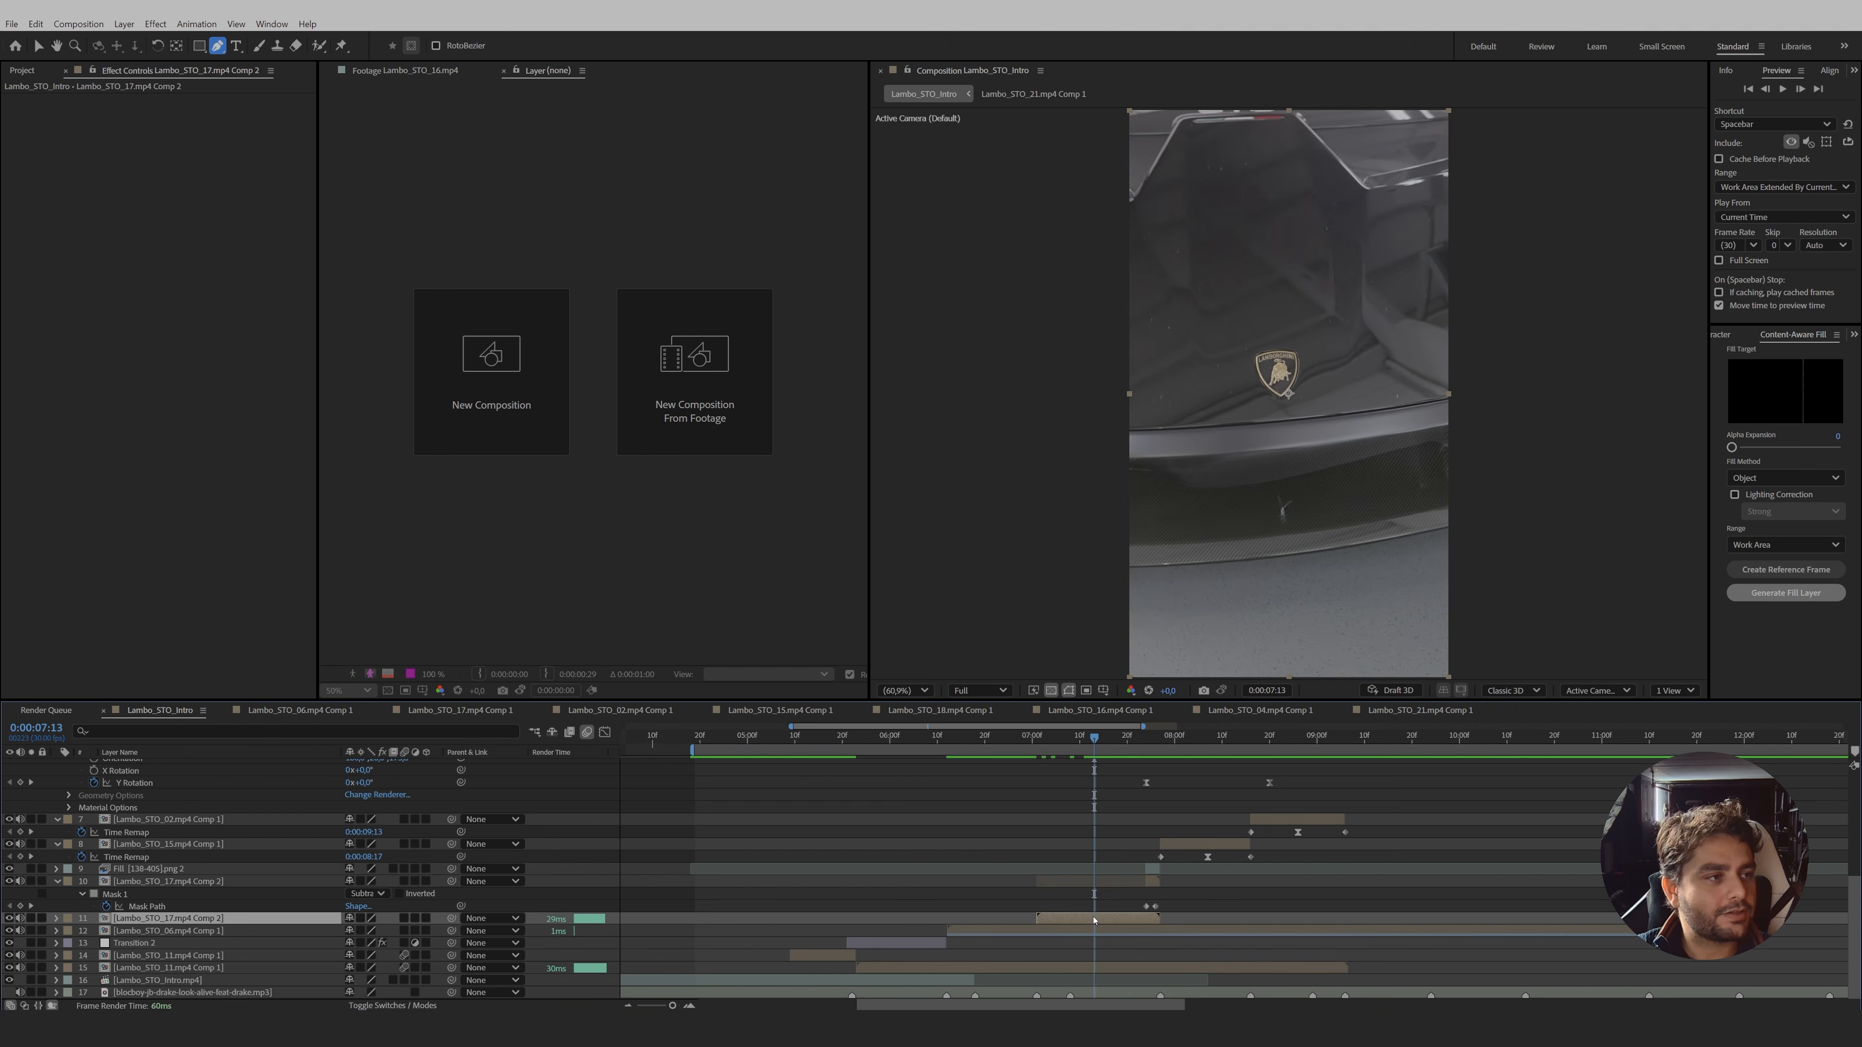
{"action": "mouse_move", "coordinate": [1093, 770]}
{"action": "left_mouse_down"}
{"action": "mouse_move", "coordinate": [1037, 764]}
{"action": "mouse_move", "coordinate": [1094, 766]}
{"action": "left_mouse_up"}
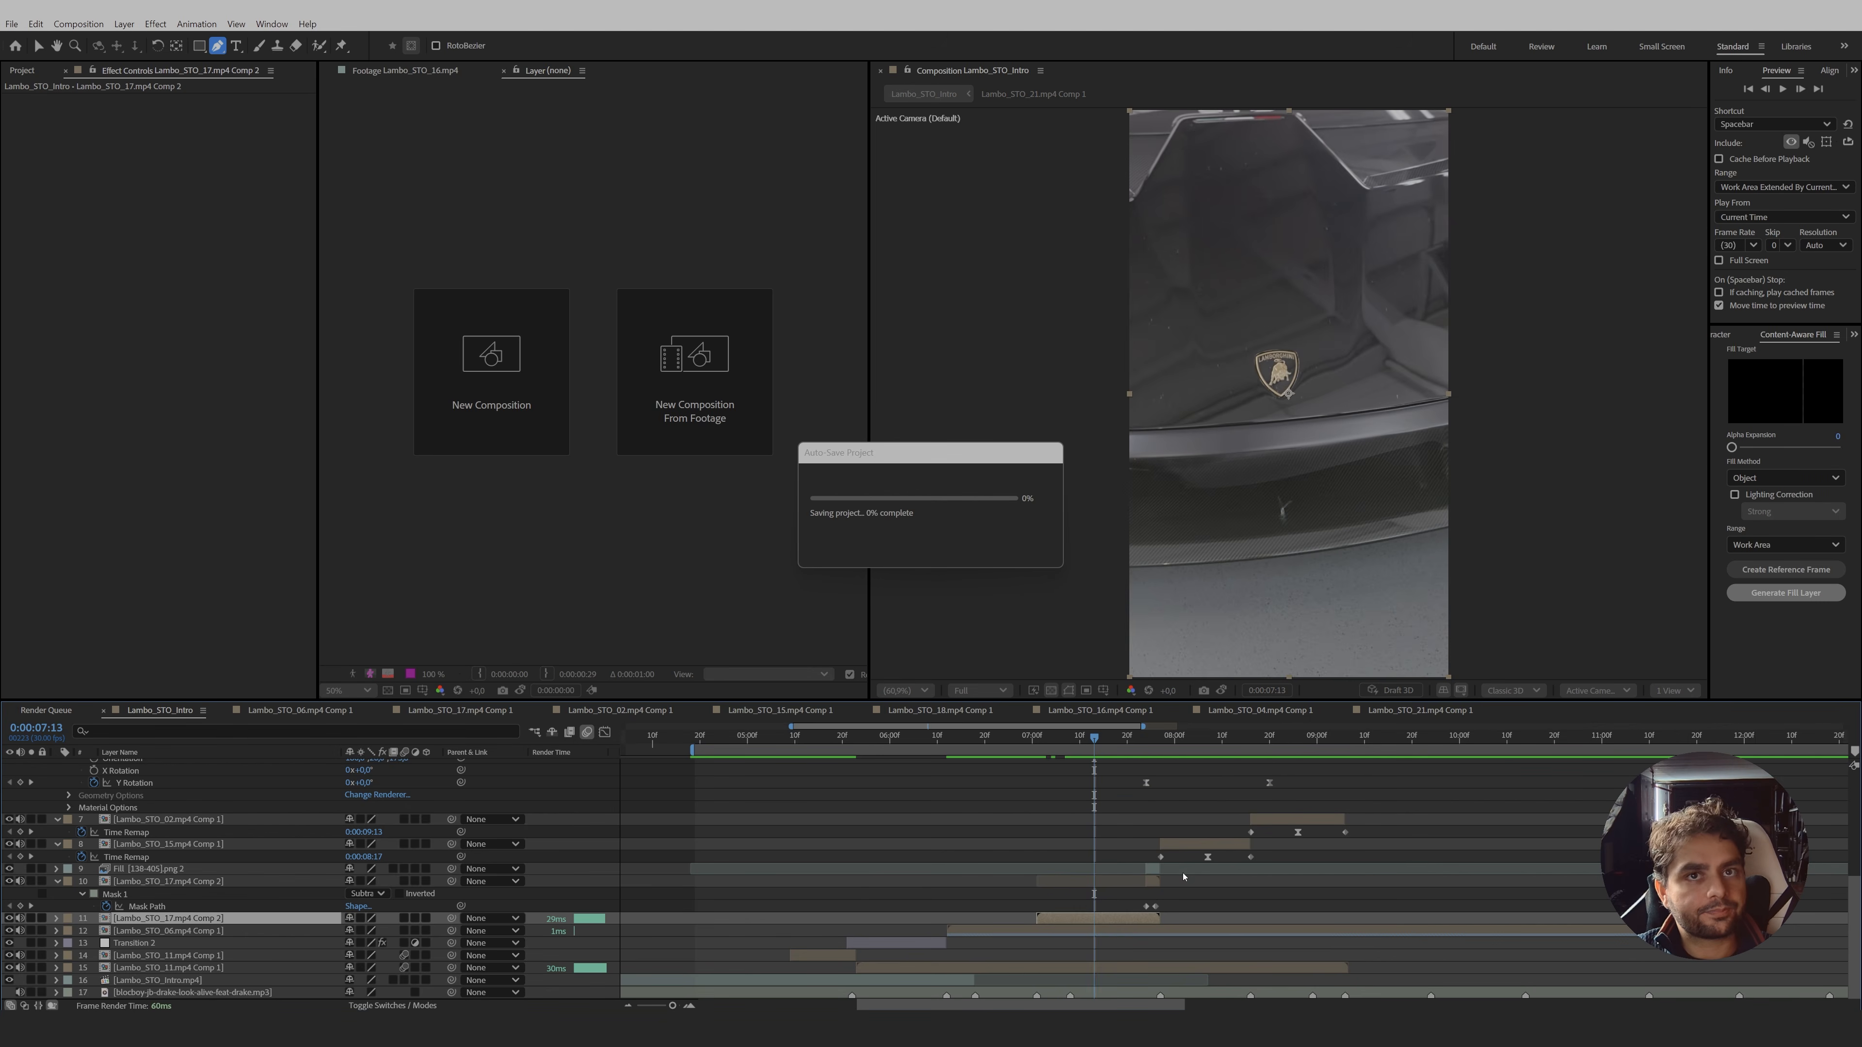
{"action": "left_click", "coordinate": [1854, 335]}
{"action": "left_click", "coordinate": [1832, 371]}
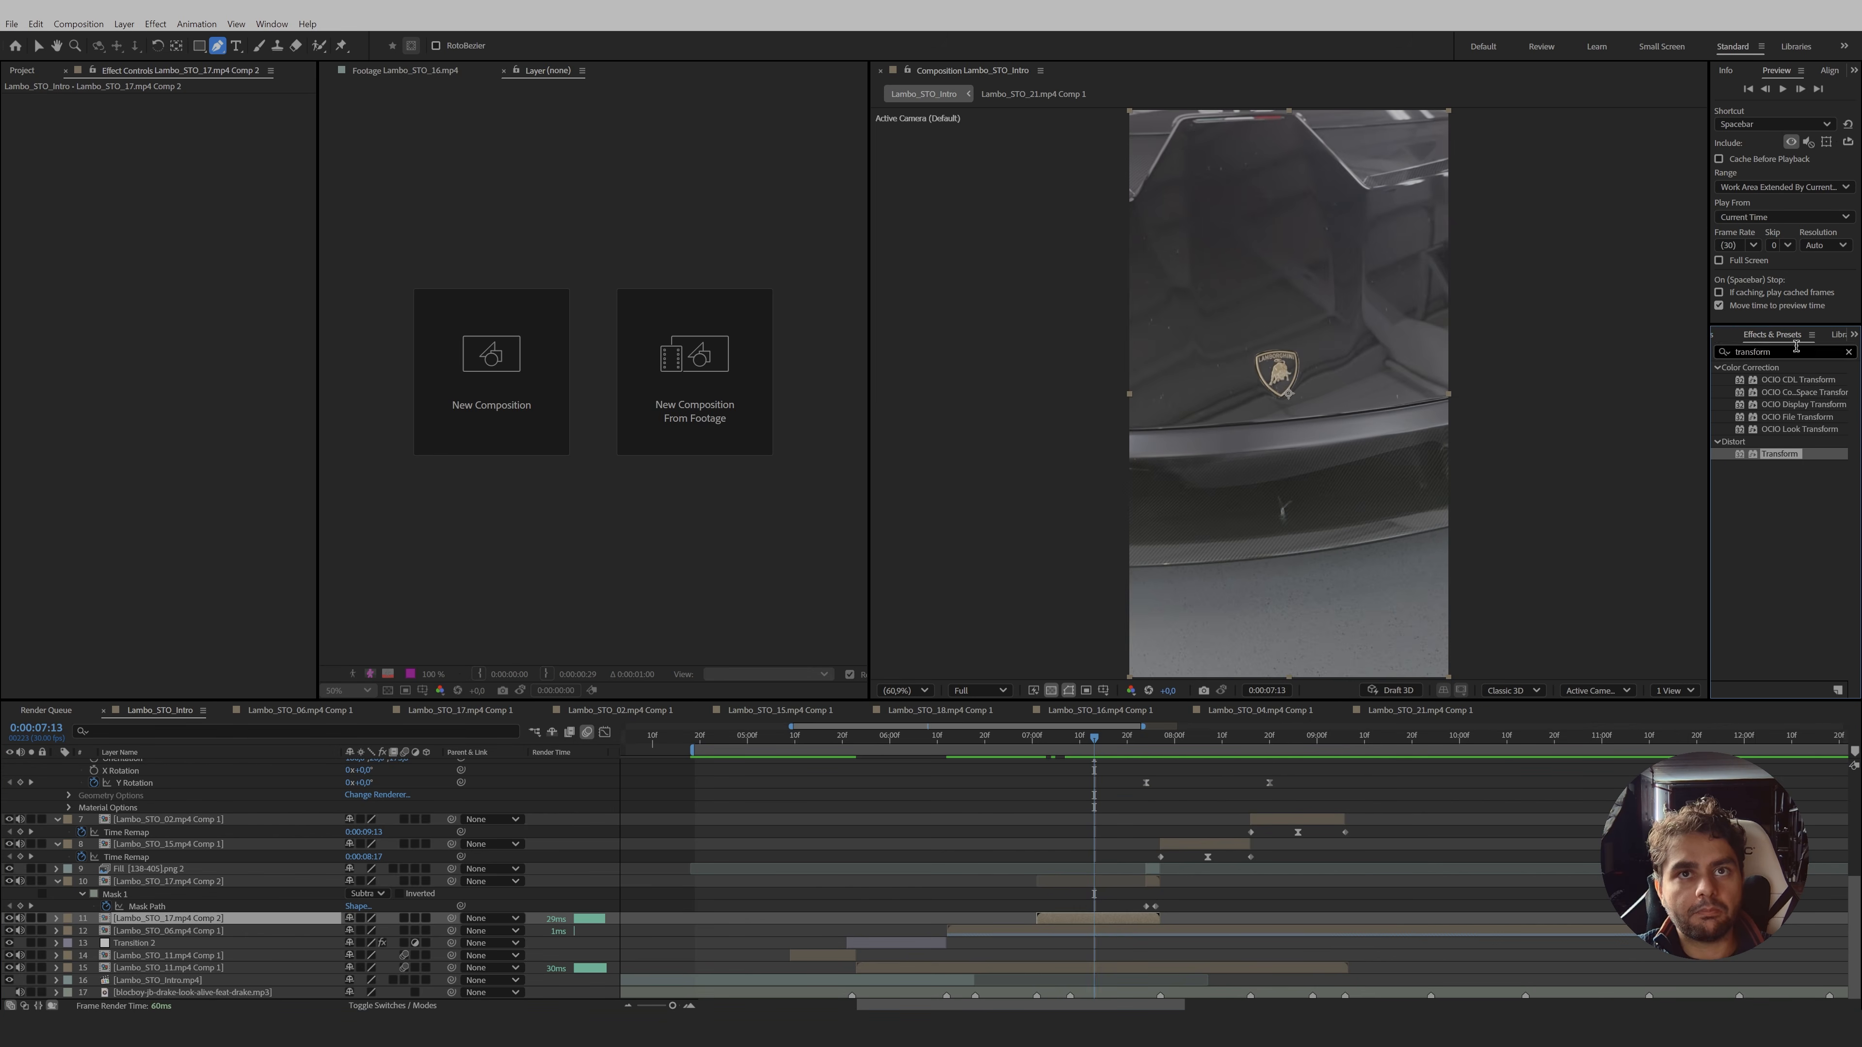
{"action": "left_click_drag", "start_coordinate": [1789, 352], "coordinate": [1594, 349]}
{"action": "type", "text": "mocha ae"}
{"action": "left_click", "coordinate": [1760, 380]}
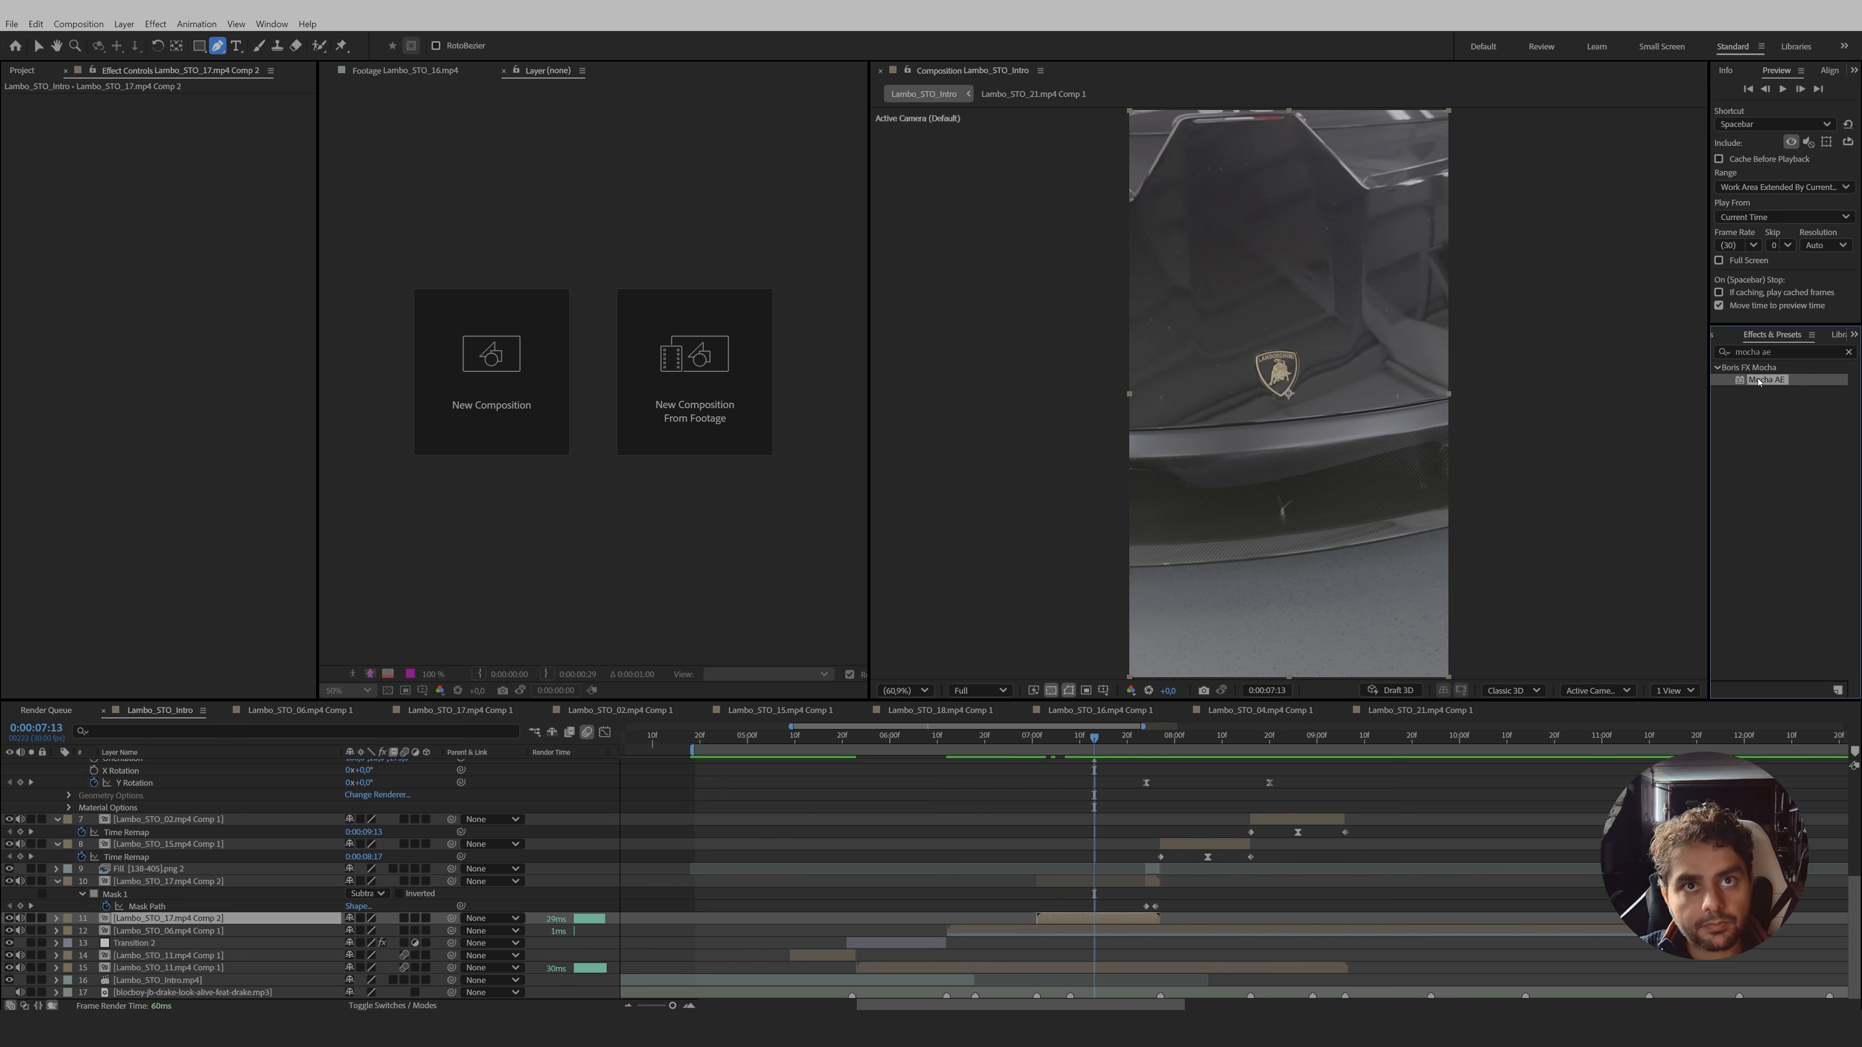
{"action": "left_click", "coordinate": [59, 143]}
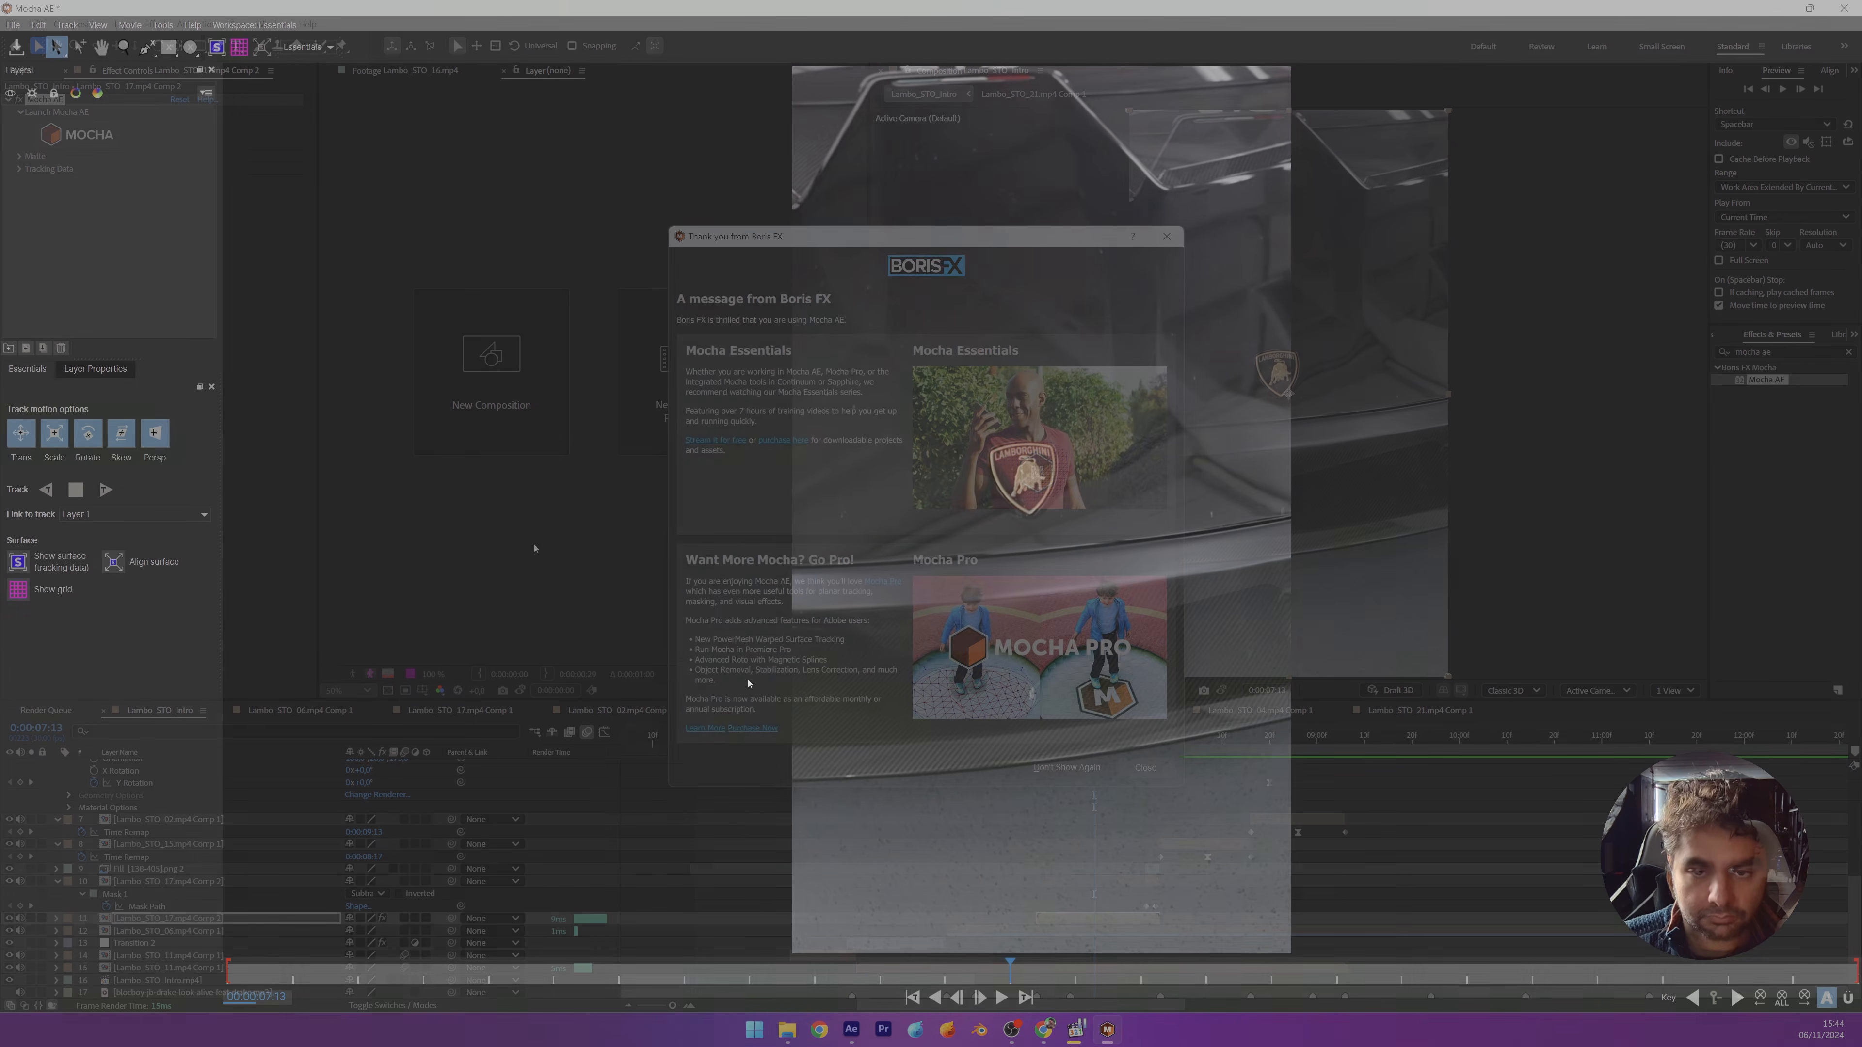
- Draw a closed X-Spline around the outer edge of the Lamborghini badge on the hood at 0:00:07:13
{"action": "left_click", "coordinate": [148, 49]}
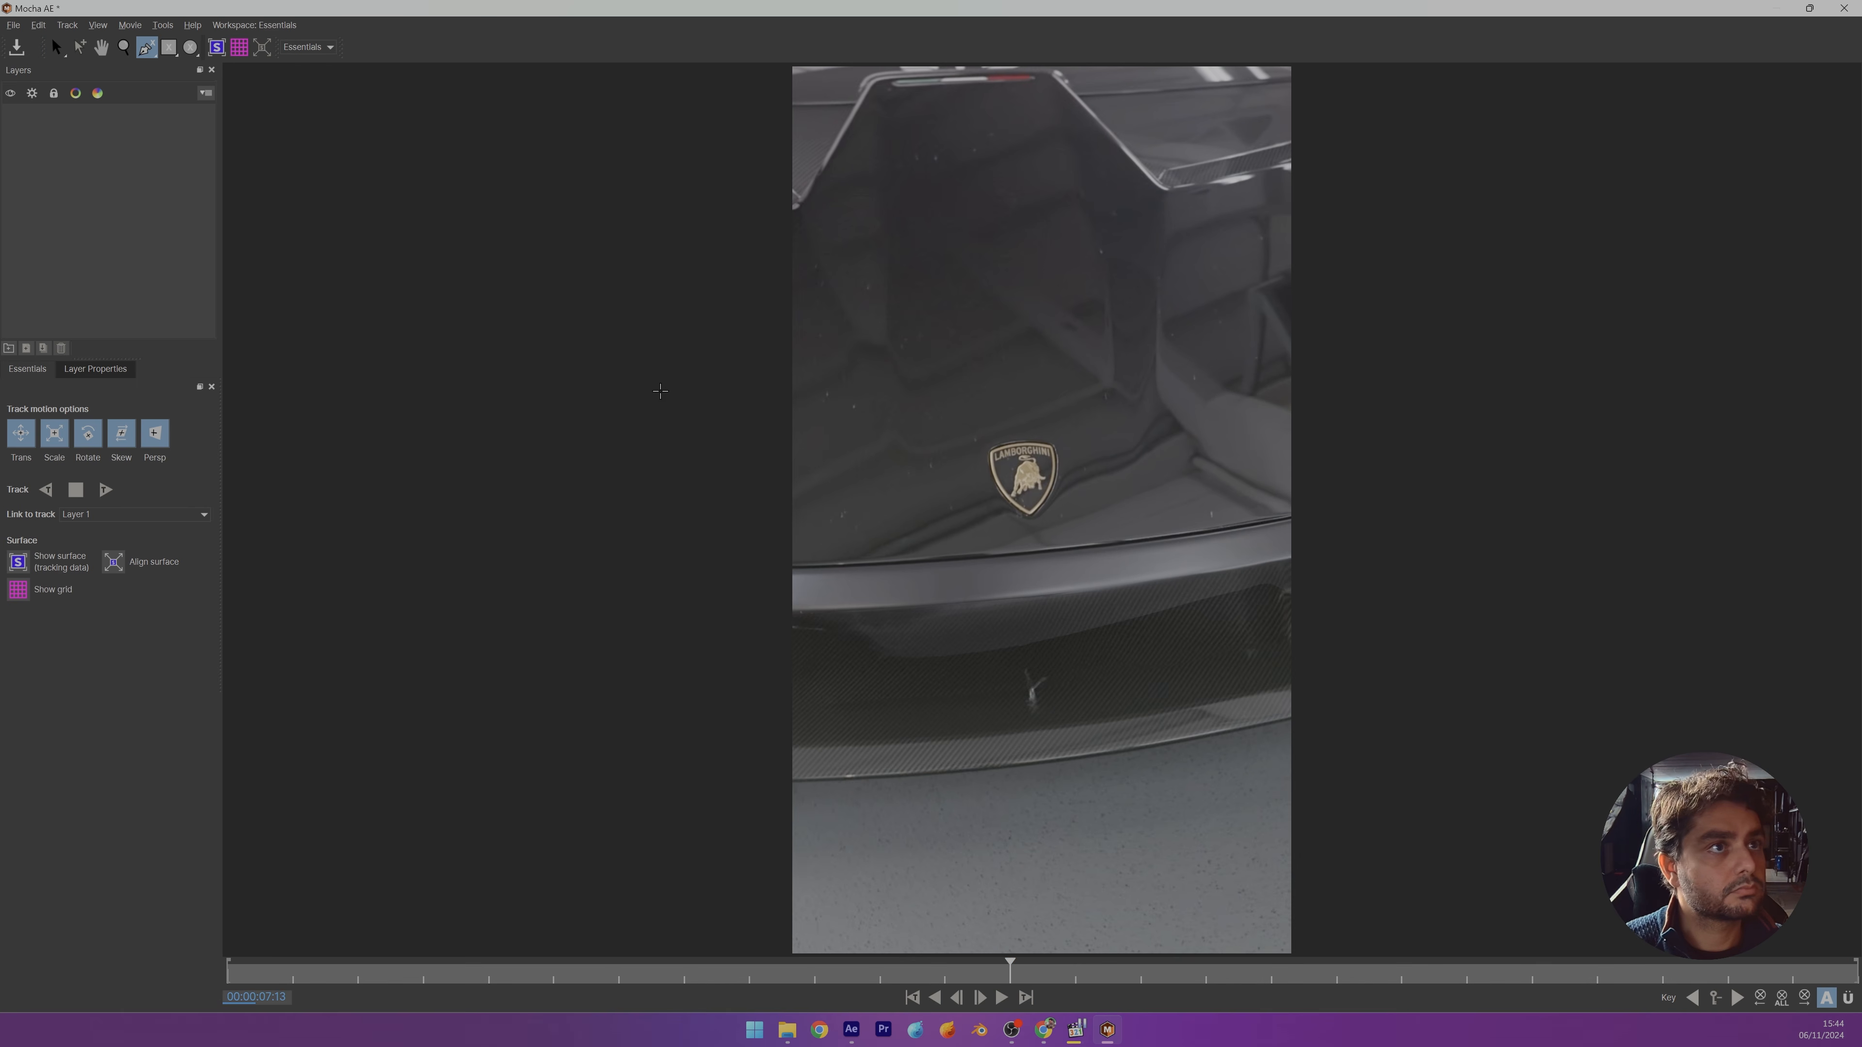
{"action": "key", "text": "z"}
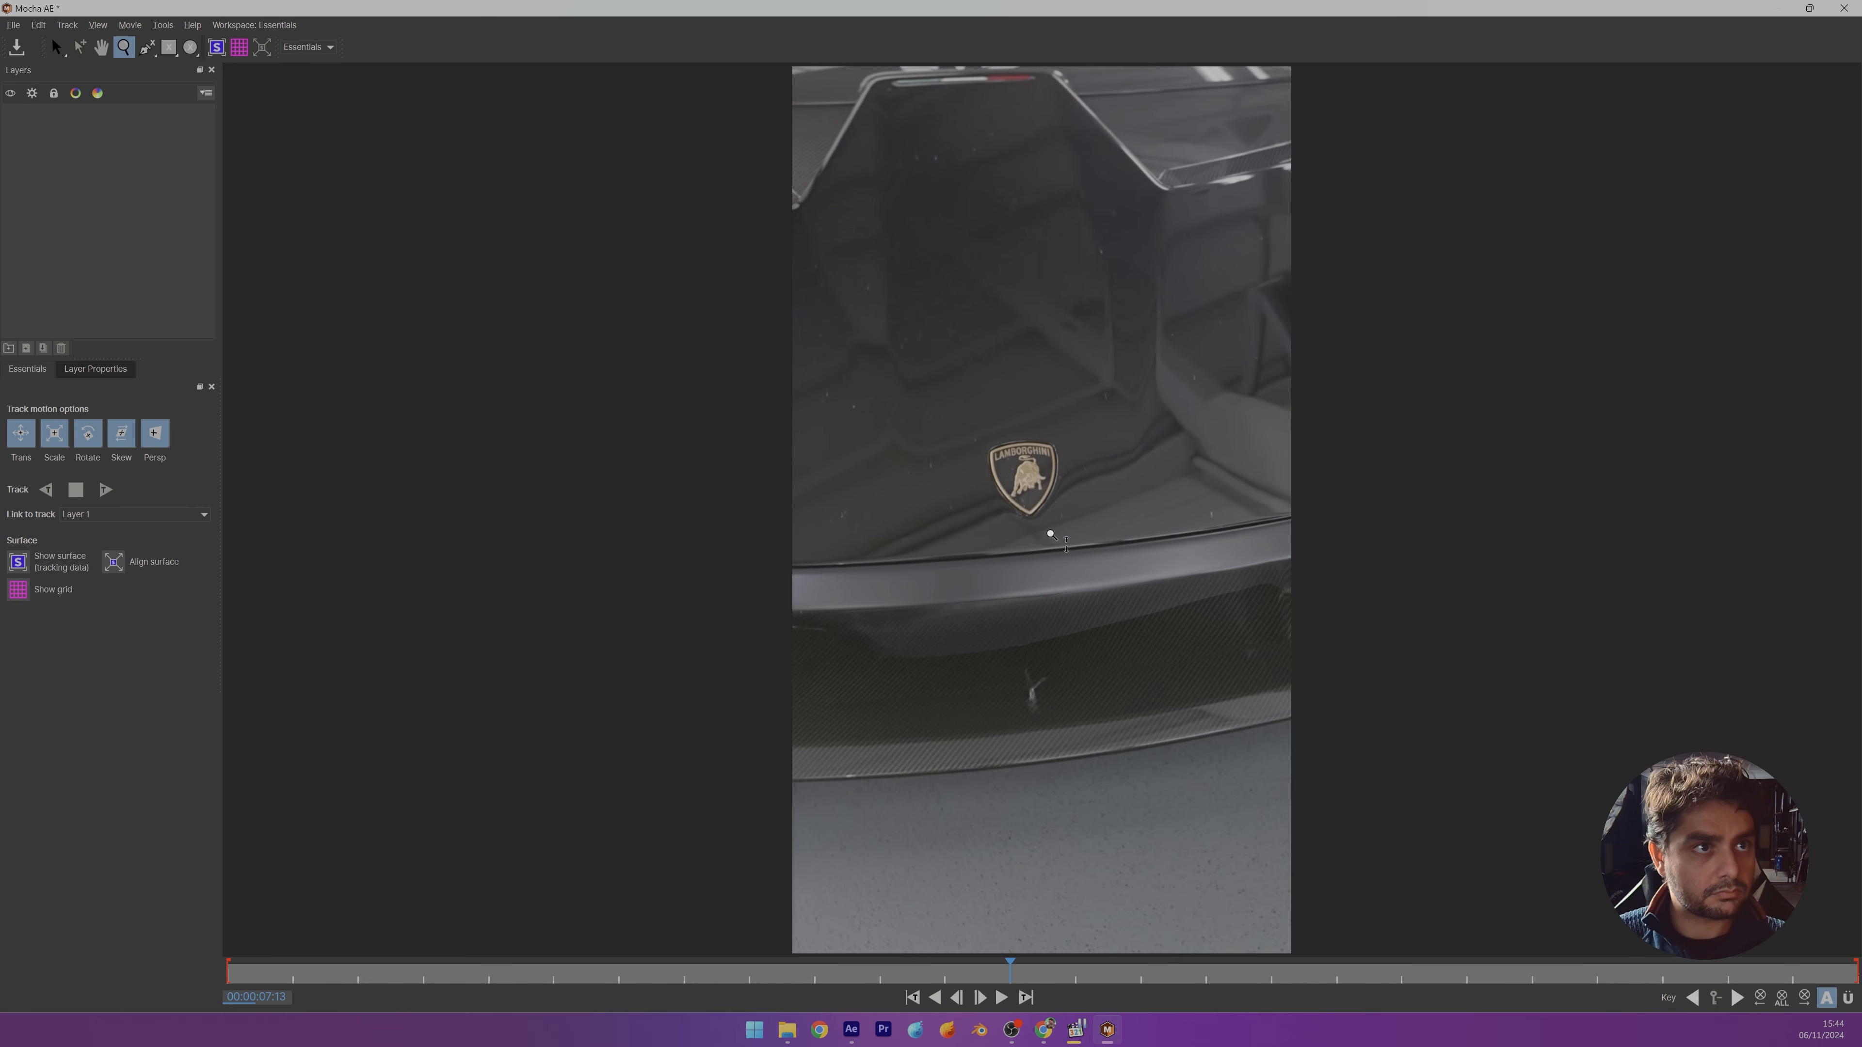
{"action": "left_click_drag", "start_coordinate": [1052, 533], "coordinate": [1035, 258]}
{"action": "left_click_drag", "start_coordinate": [1048, 478], "coordinate": [1131, 352]}
{"action": "key", "text": "x"}
{"action": "key", "text": "z"}
{"action": "left_click_drag", "start_coordinate": [1104, 448], "coordinate": [1088, 283]}
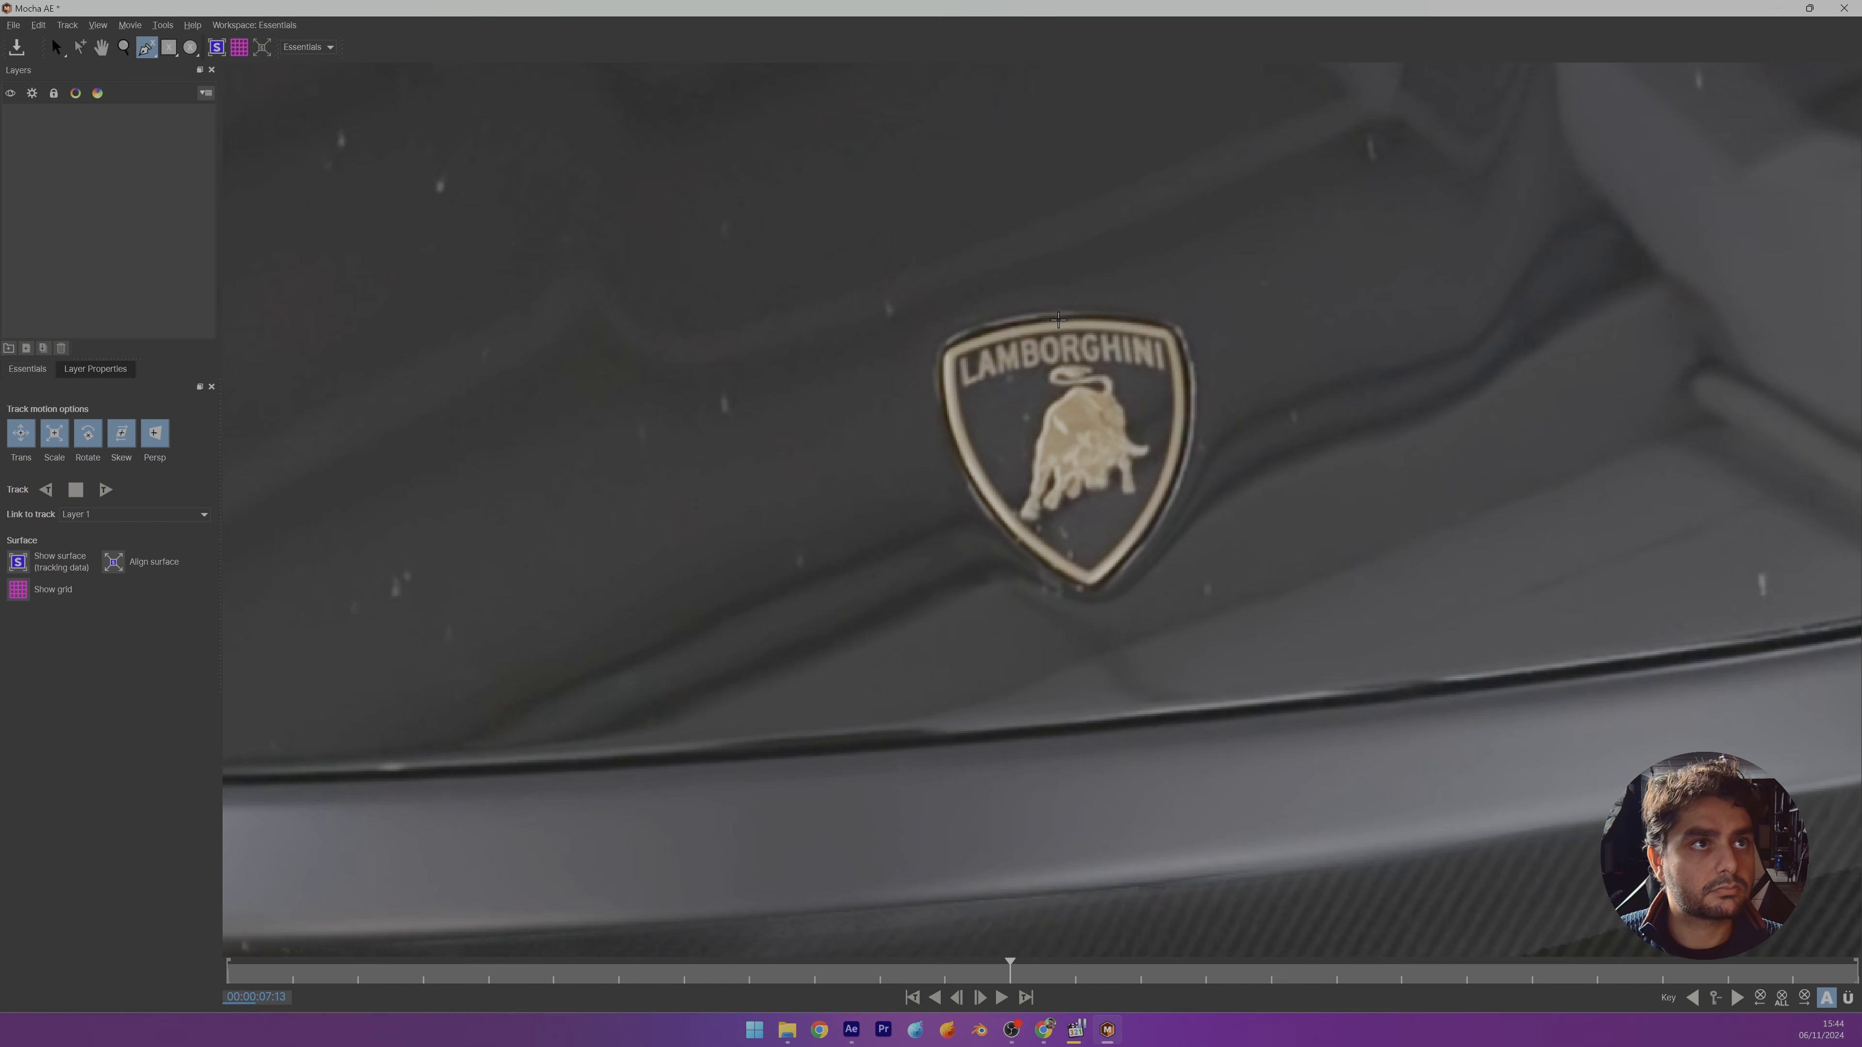
{"action": "left_click", "coordinate": [1060, 319]}
{"action": "left_click", "coordinate": [973, 338]}
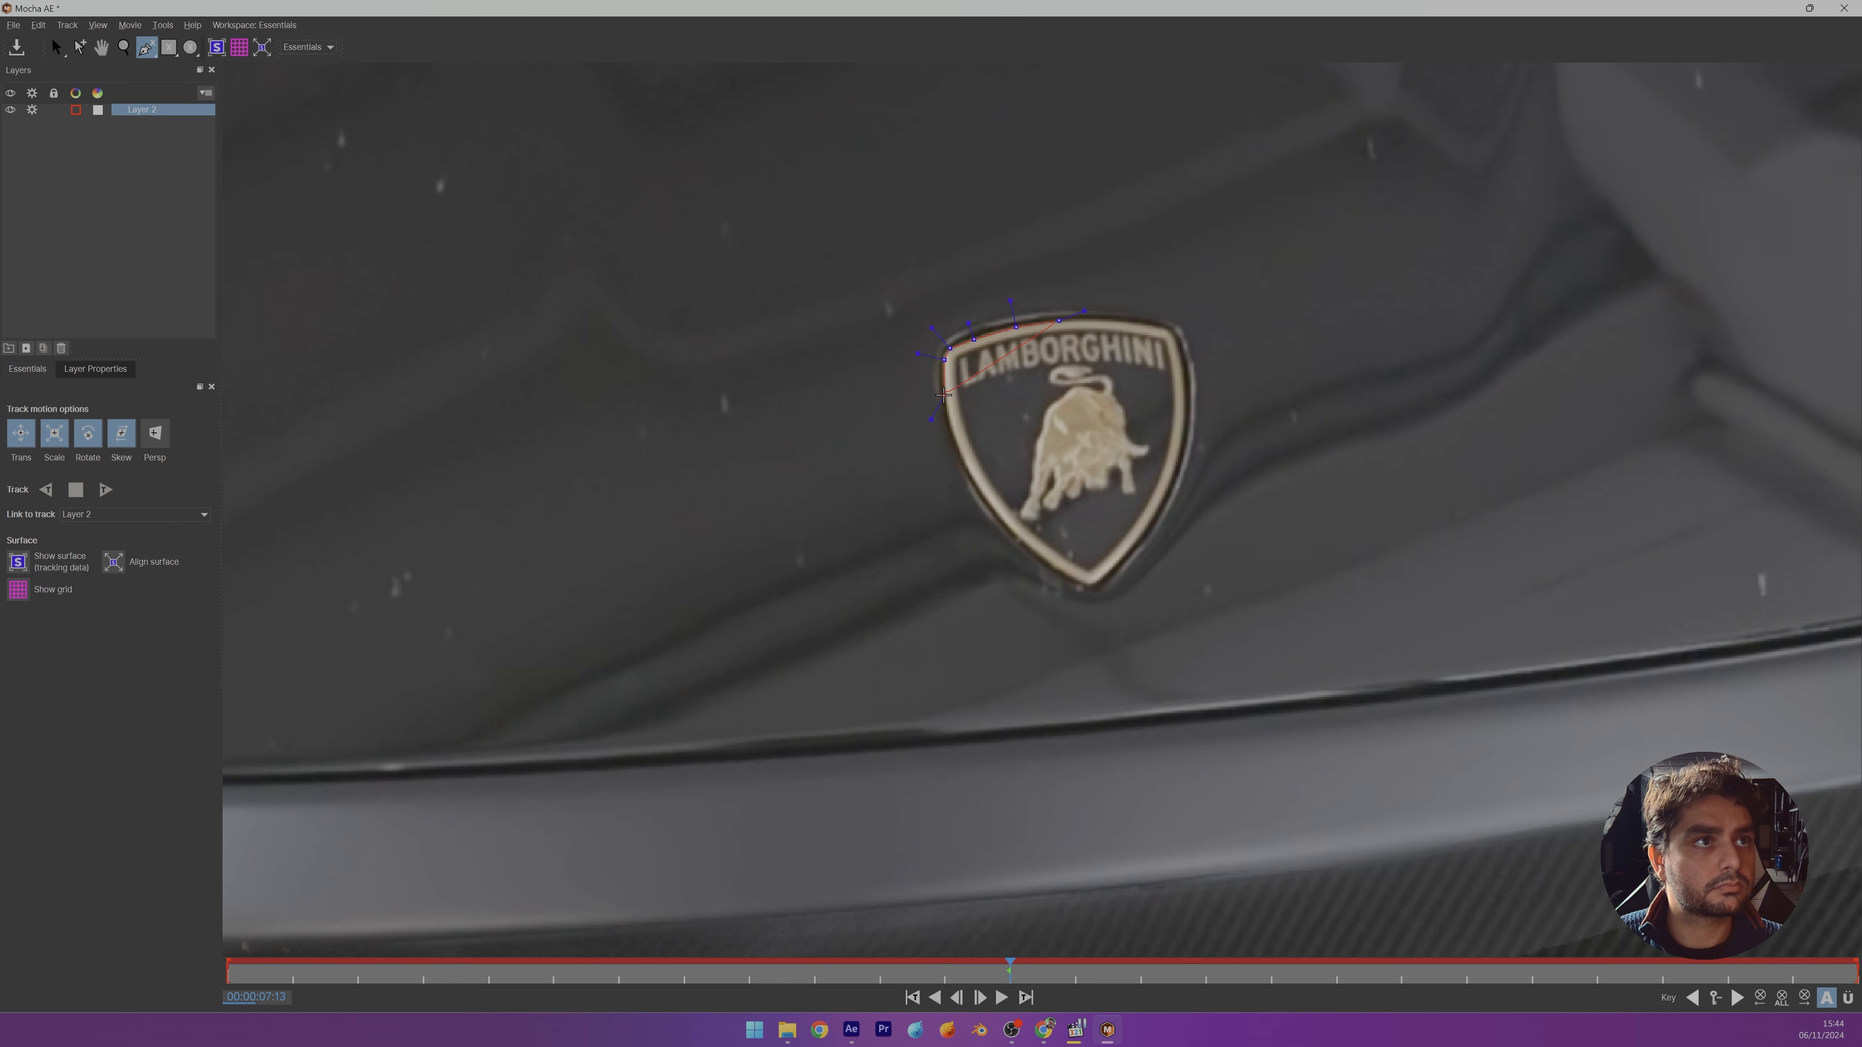
{"action": "left_click_drag", "start_coordinate": [968, 470], "coordinate": [982, 491]}
{"action": "left_click", "coordinate": [1042, 558]}
{"action": "left_click", "coordinate": [1090, 586]}
{"action": "left_click", "coordinate": [1129, 554]}
{"action": "left_click", "coordinate": [1162, 503]}
{"action": "left_click", "coordinate": [1181, 452]}
{"action": "left_click", "coordinate": [1167, 328]}
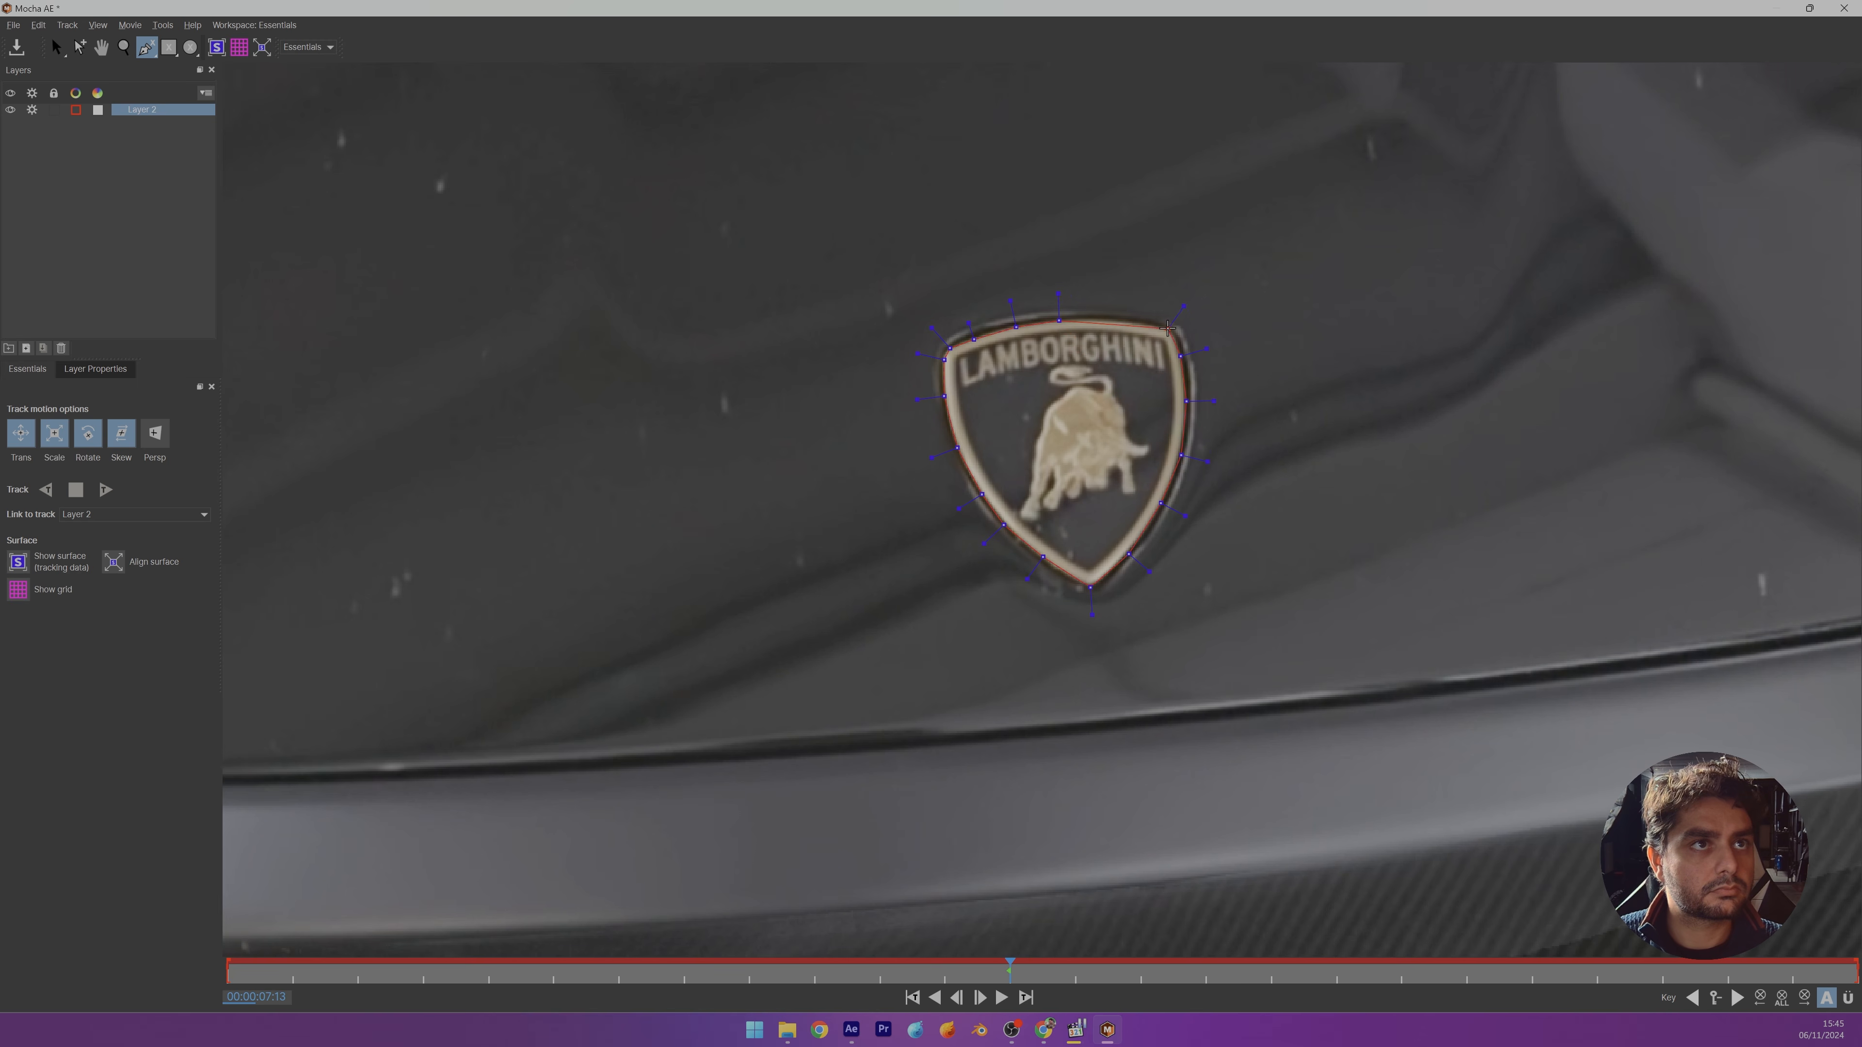
{"action": "right_click", "coordinate": [1116, 319]}
{"action": "left_click_drag", "start_coordinate": [1057, 295], "coordinate": [1059, 300]}
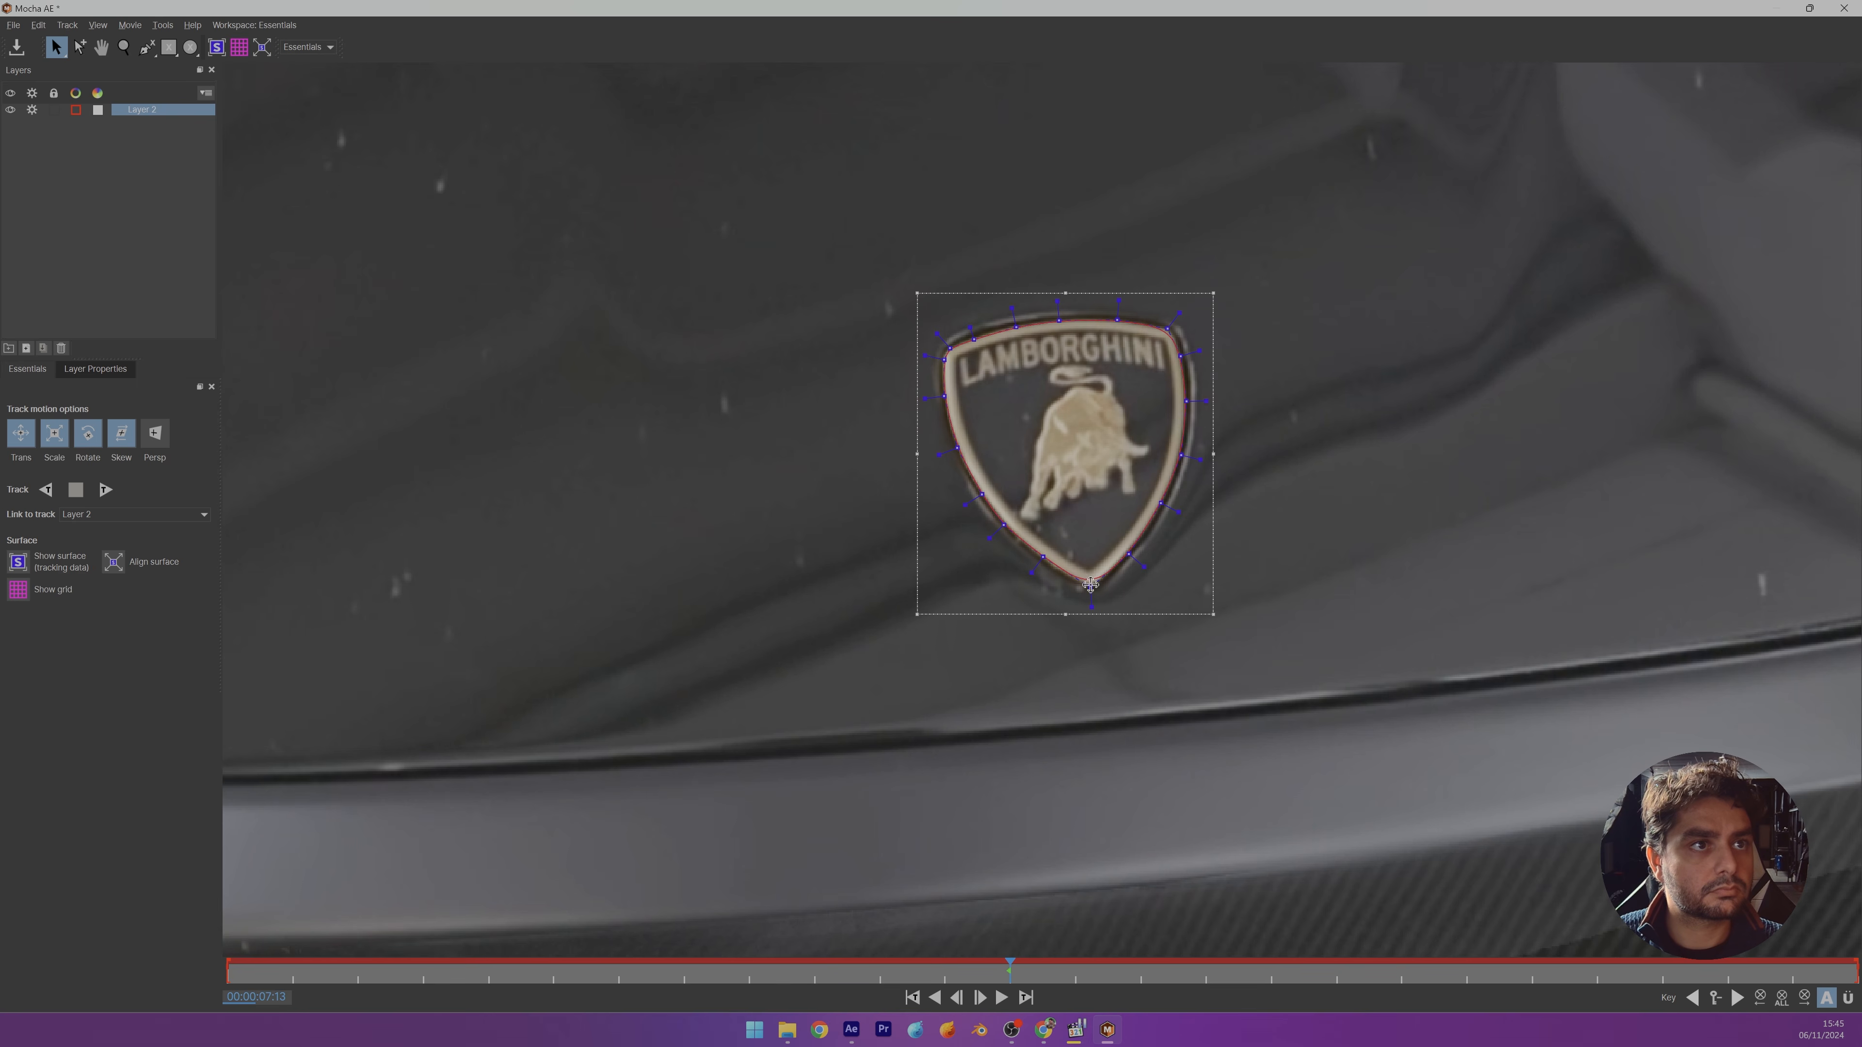
- Refine the spline at the badge's lower tip, enable perspective tracking, and track the badge forward and backward from 0:00:07:13
{"action": "left_click_drag", "start_coordinate": [1091, 602], "coordinate": [1093, 618]}
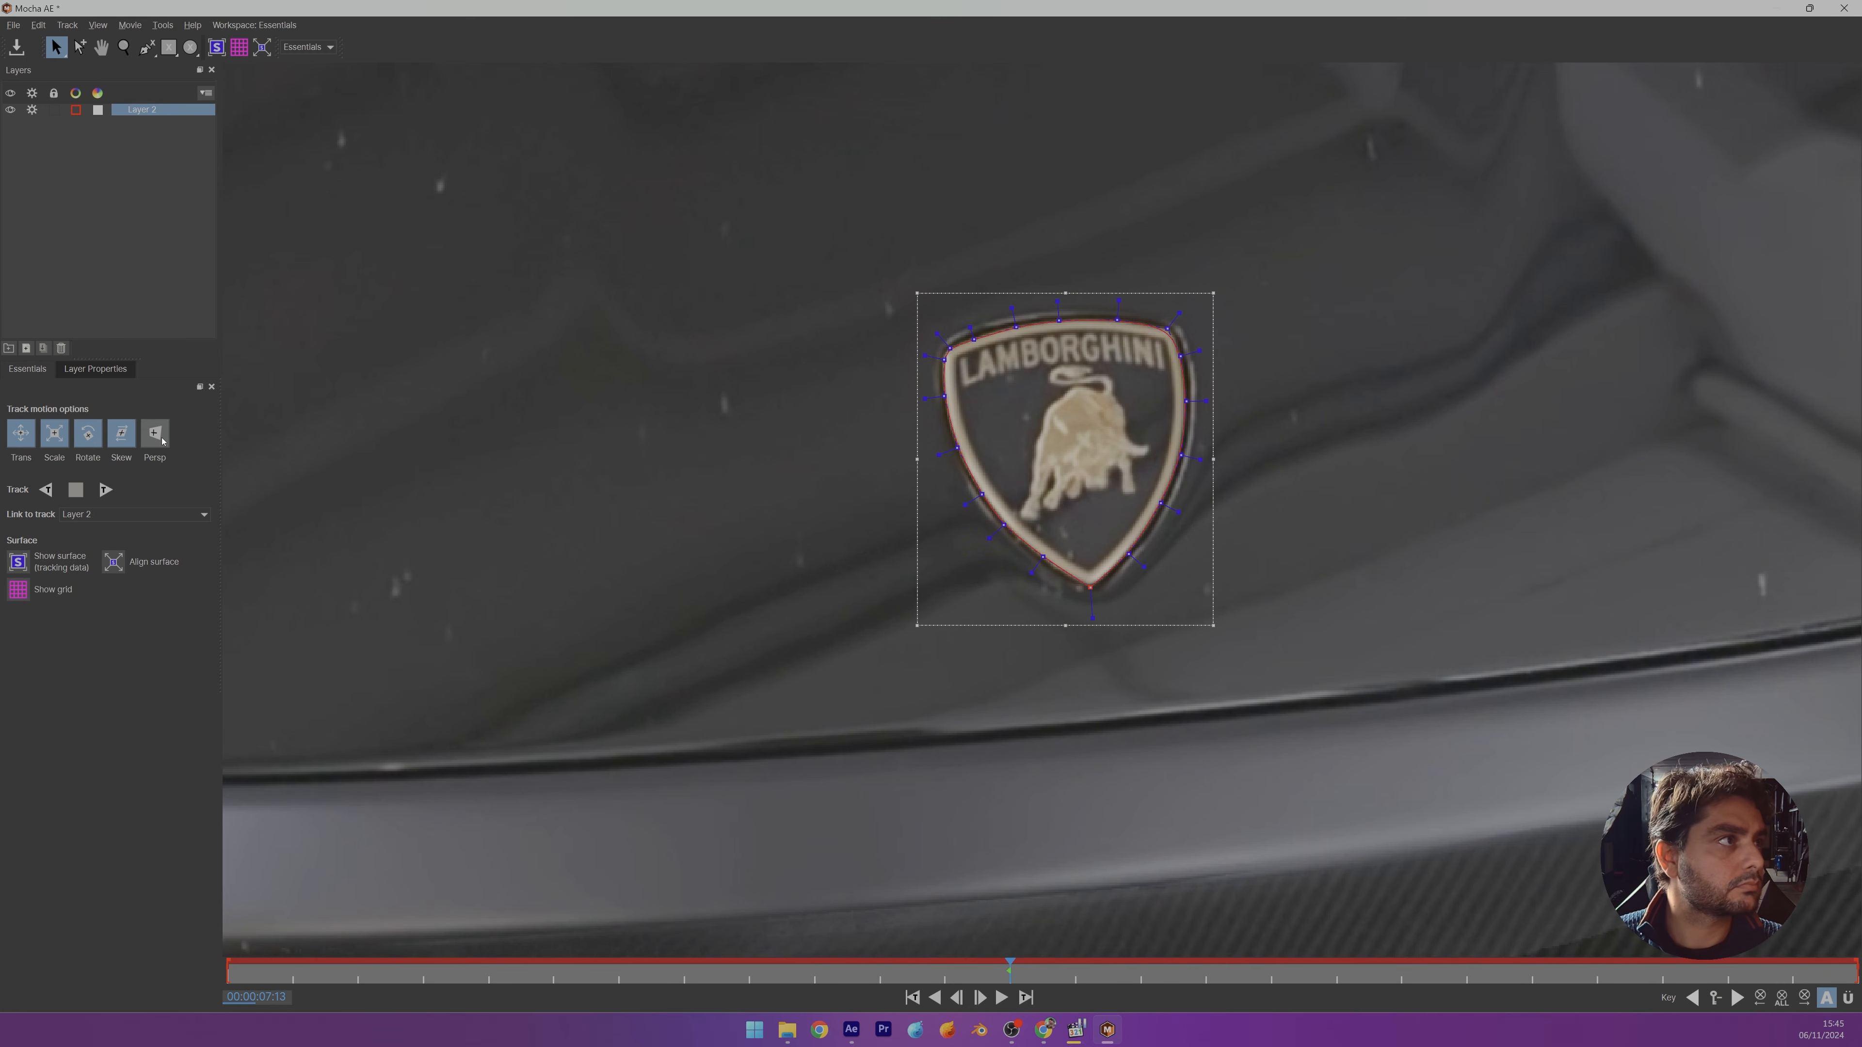
{"action": "left_click", "coordinate": [106, 490]}
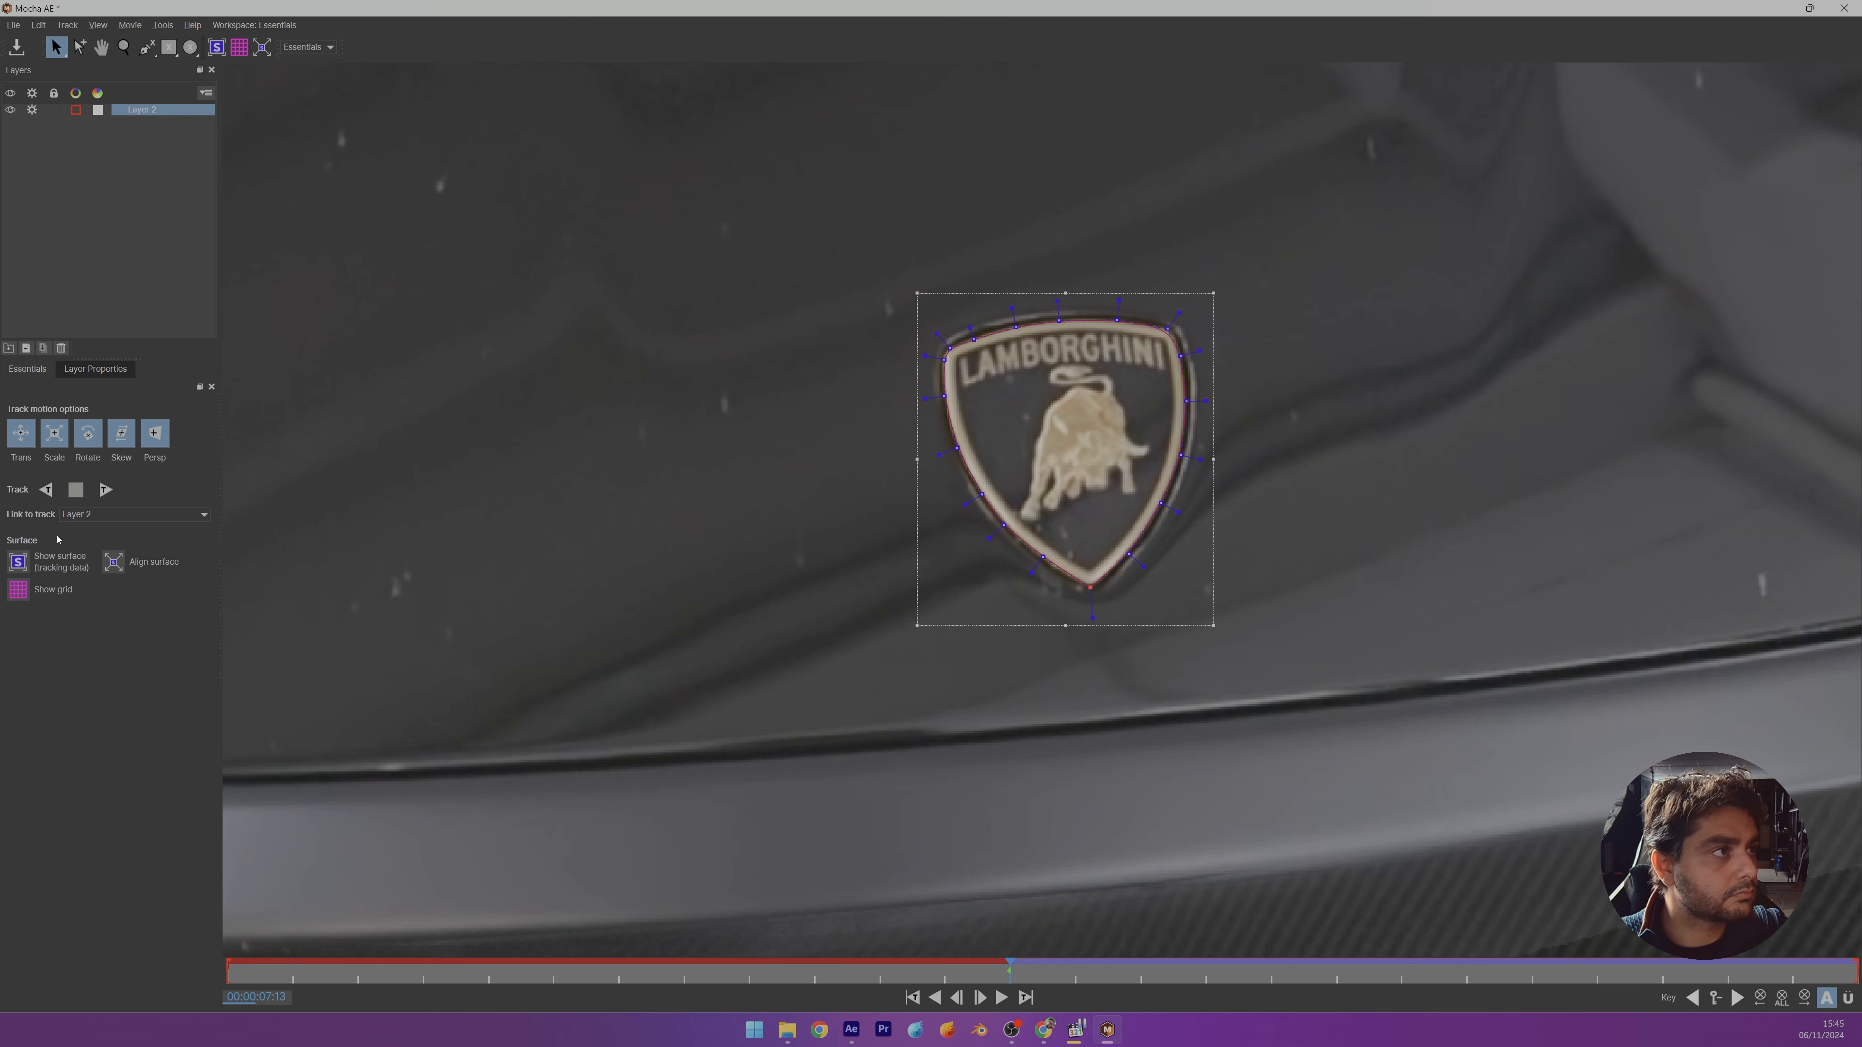
{"action": "left_click", "coordinate": [45, 490]}
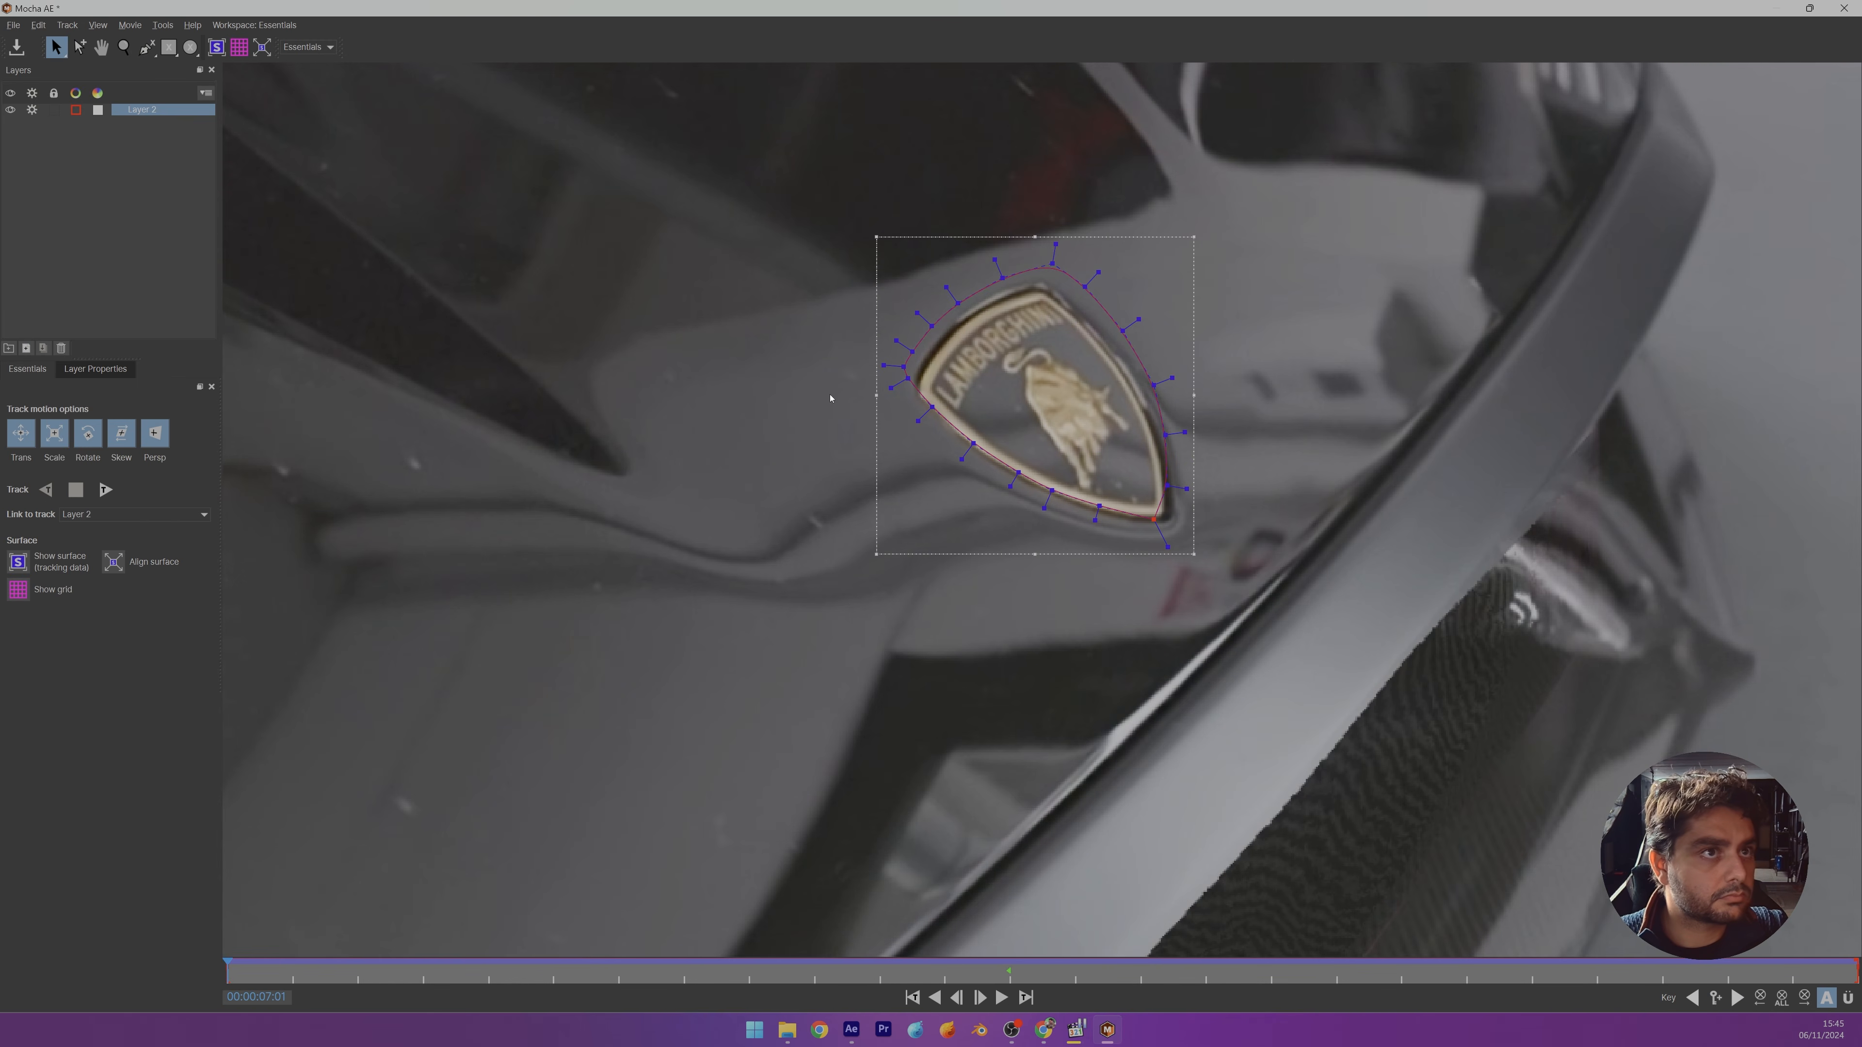
- Return to After Effects, create AE masks from the Mocha track, and cut the resulting mask from the Lambo_STO_17.mp4 Comp 2 layer
{"action": "left_click", "coordinate": [1843, 8]}
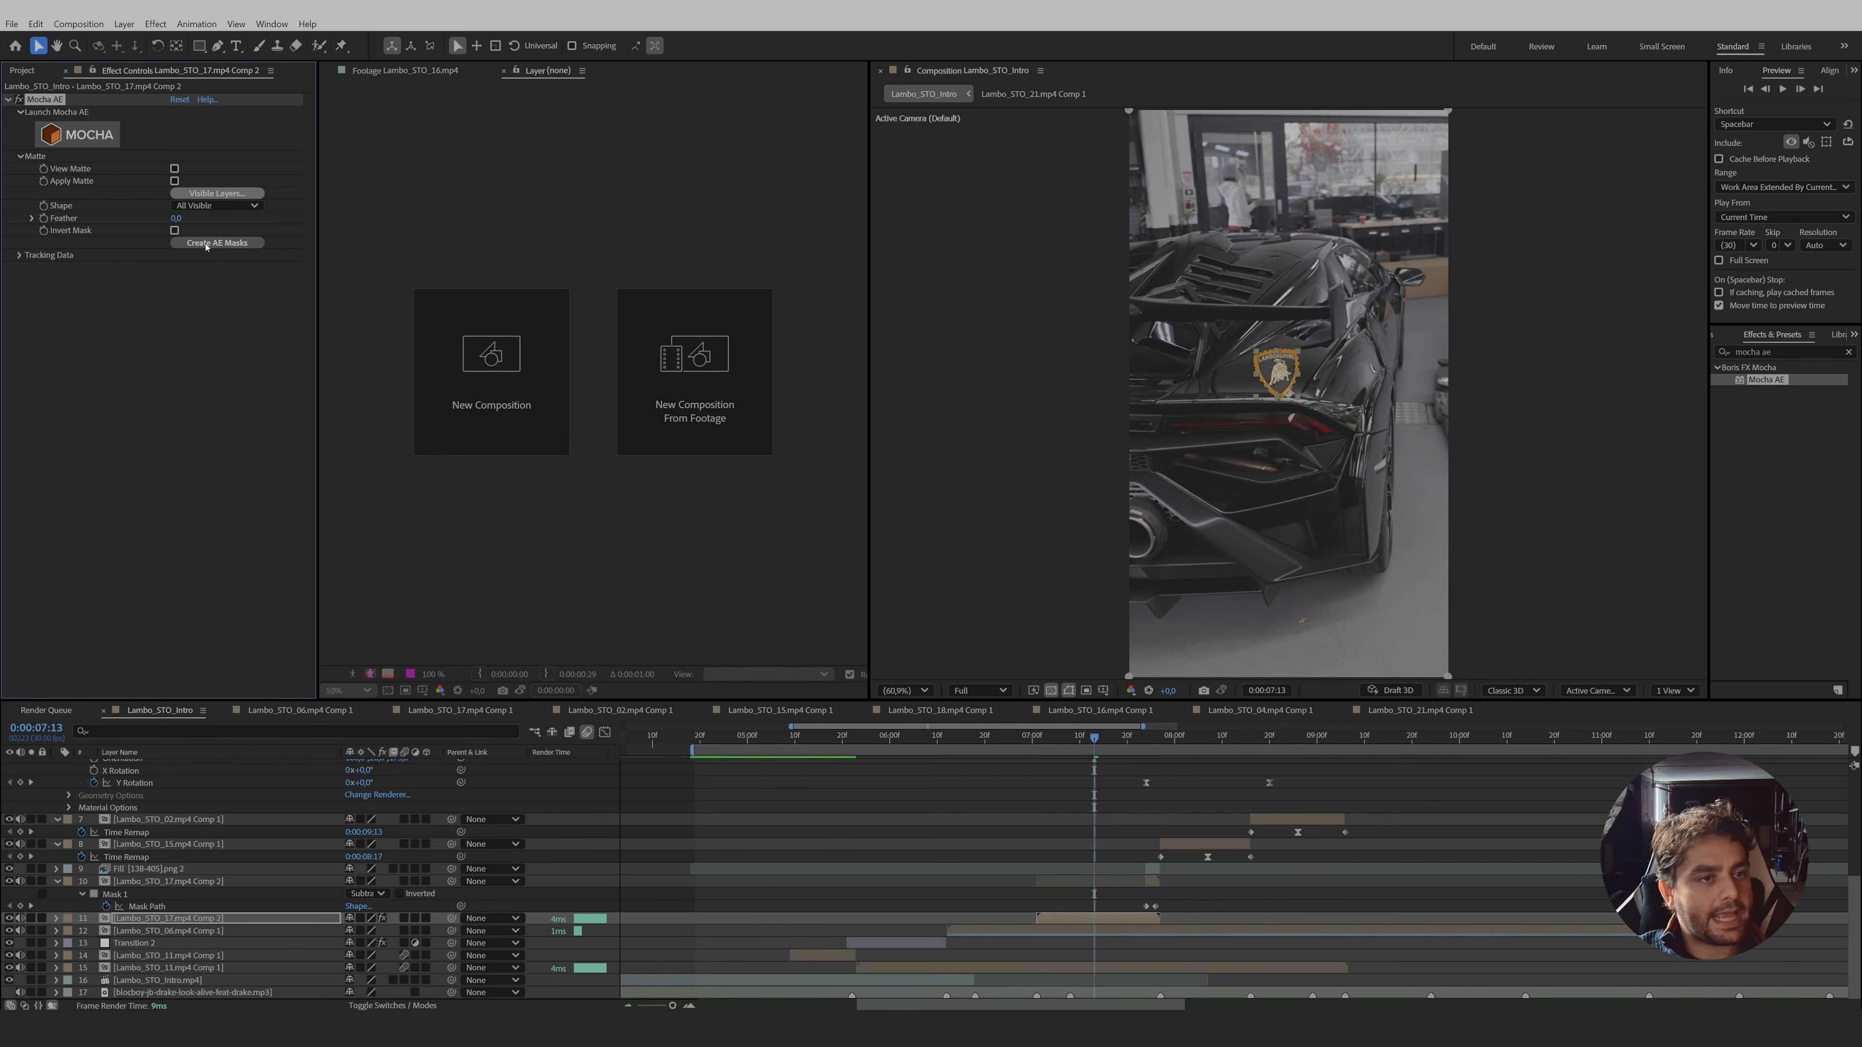
{"action": "key", "text": "m"}
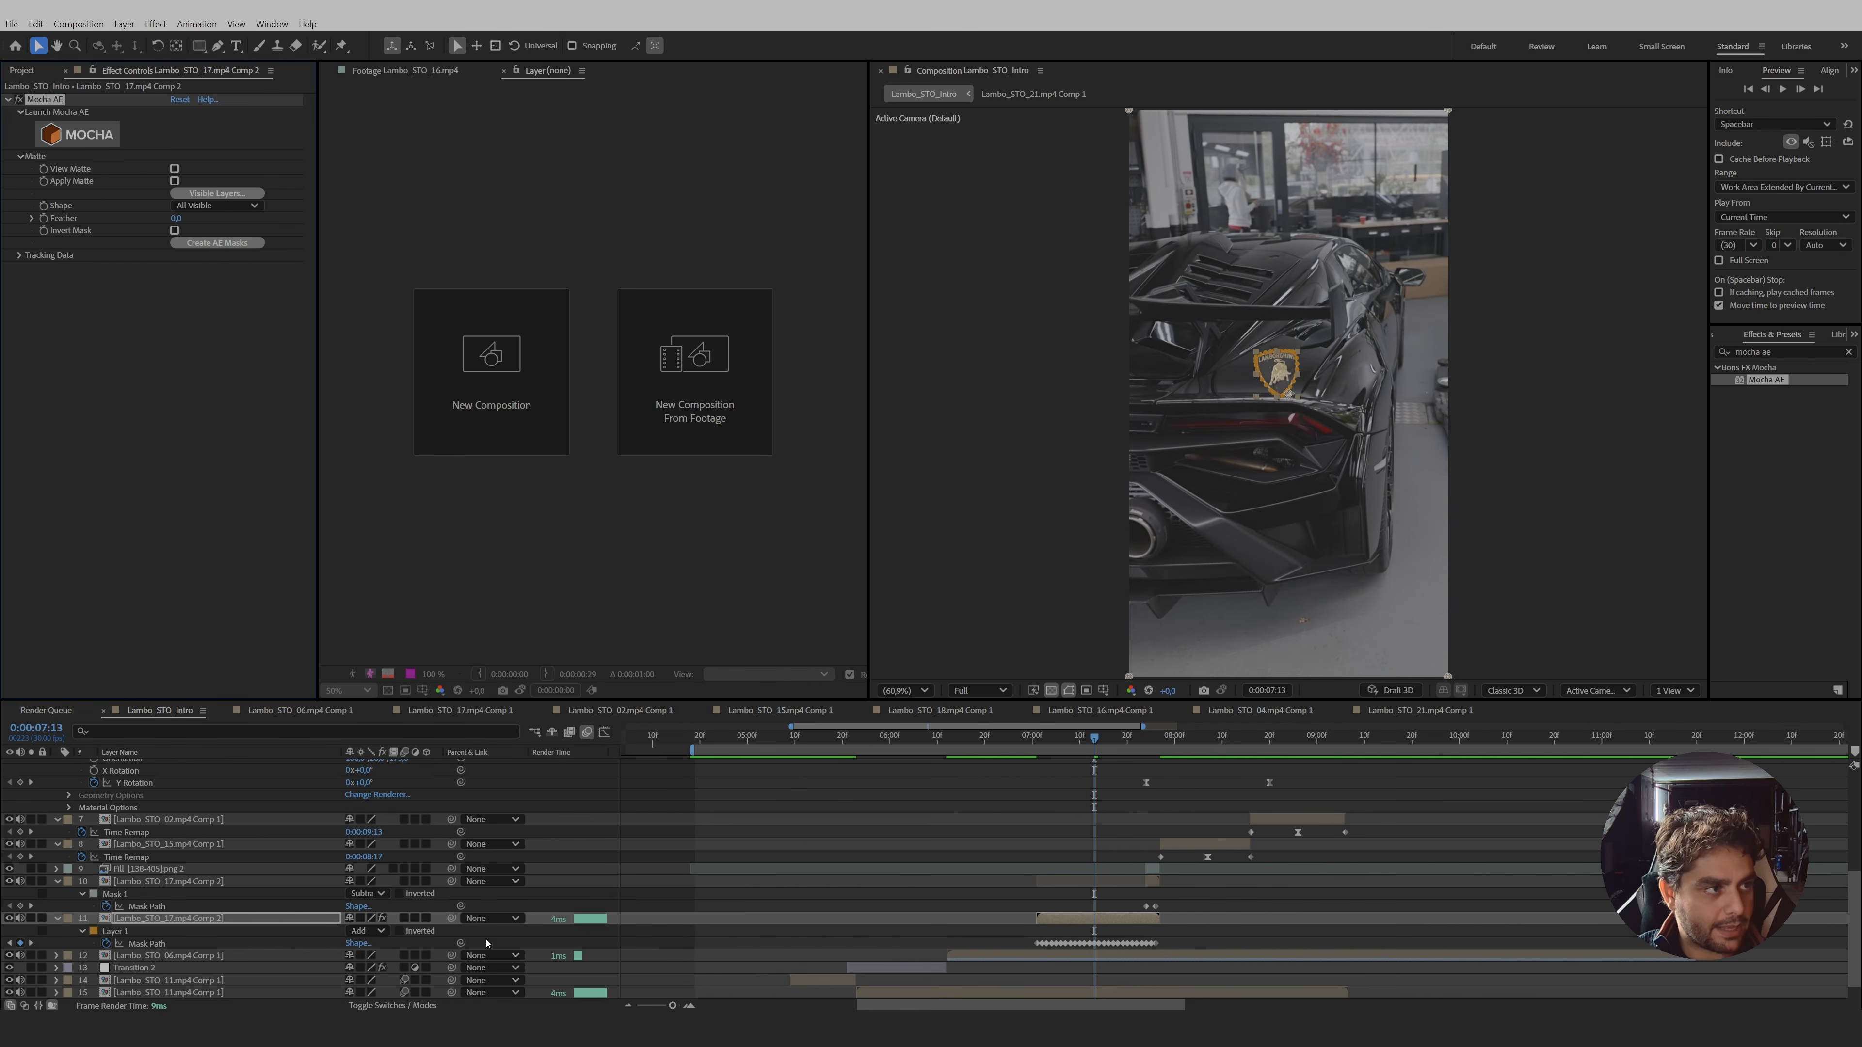
{"action": "left_click", "coordinate": [126, 935]}
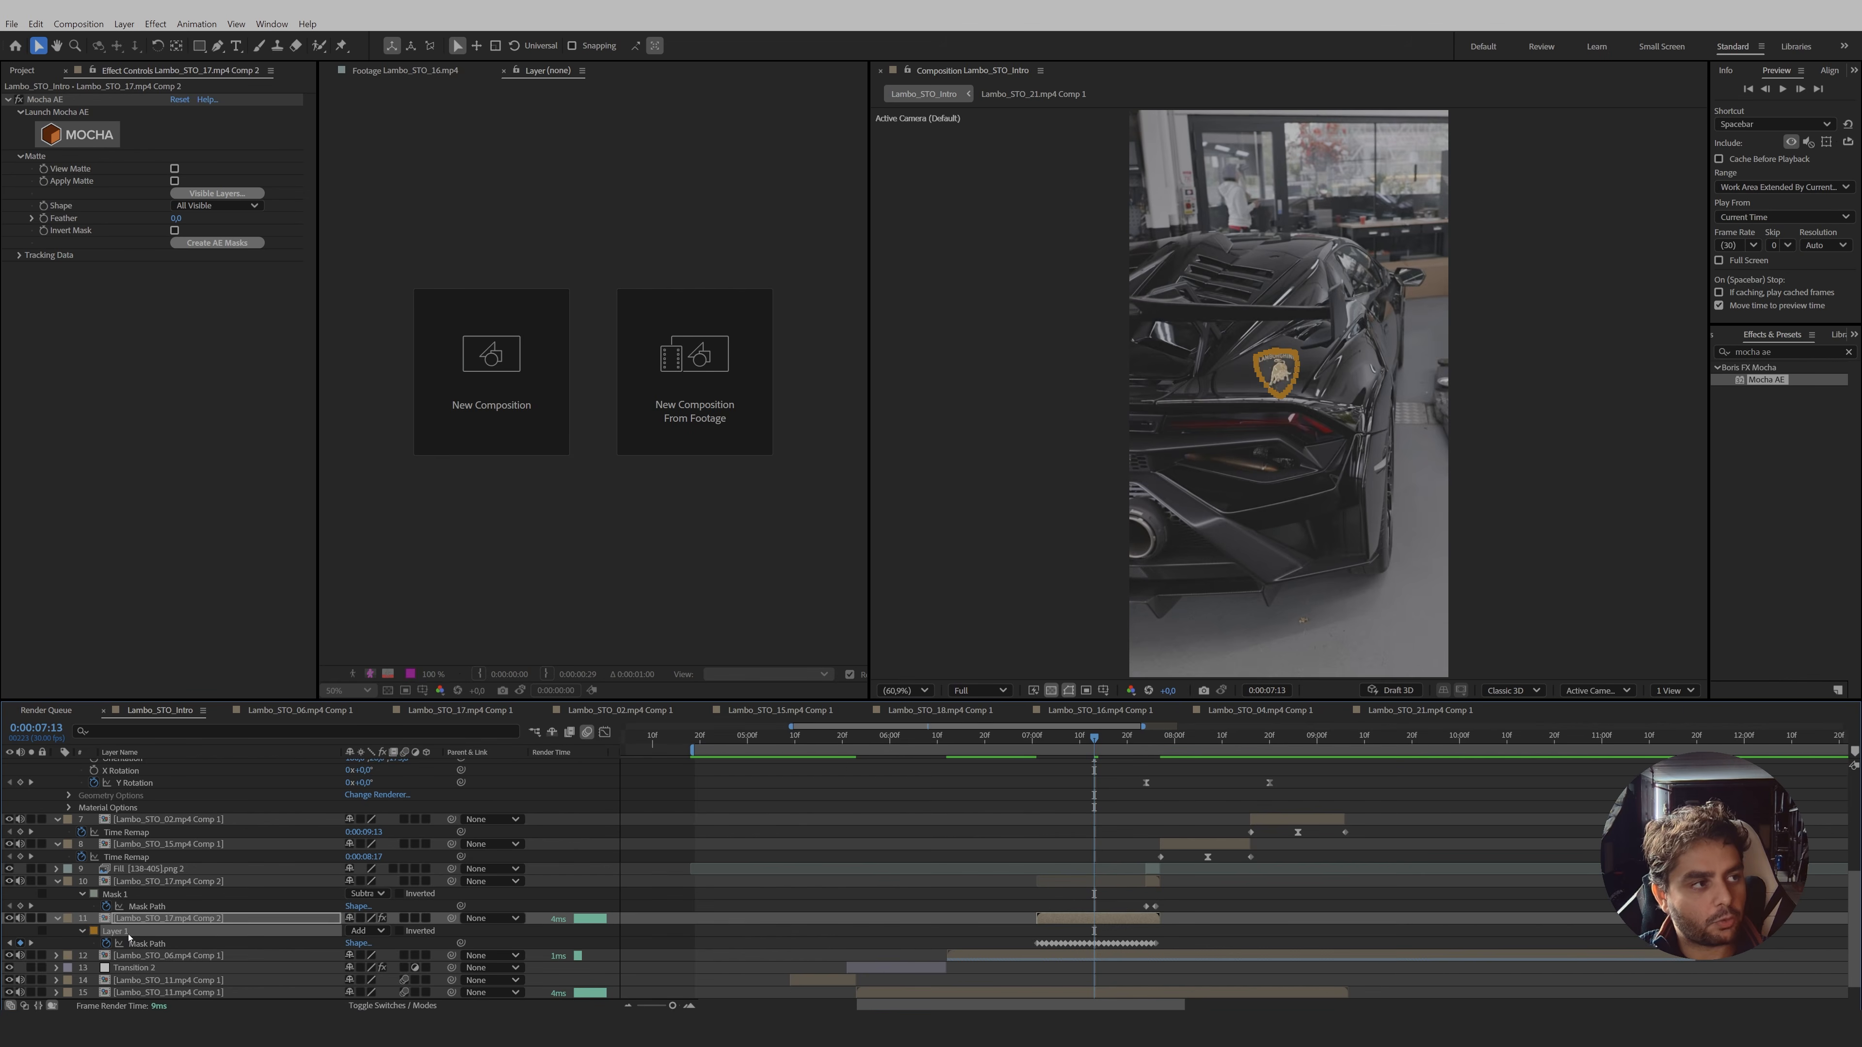
{"action": "key", "text": "Delete"}
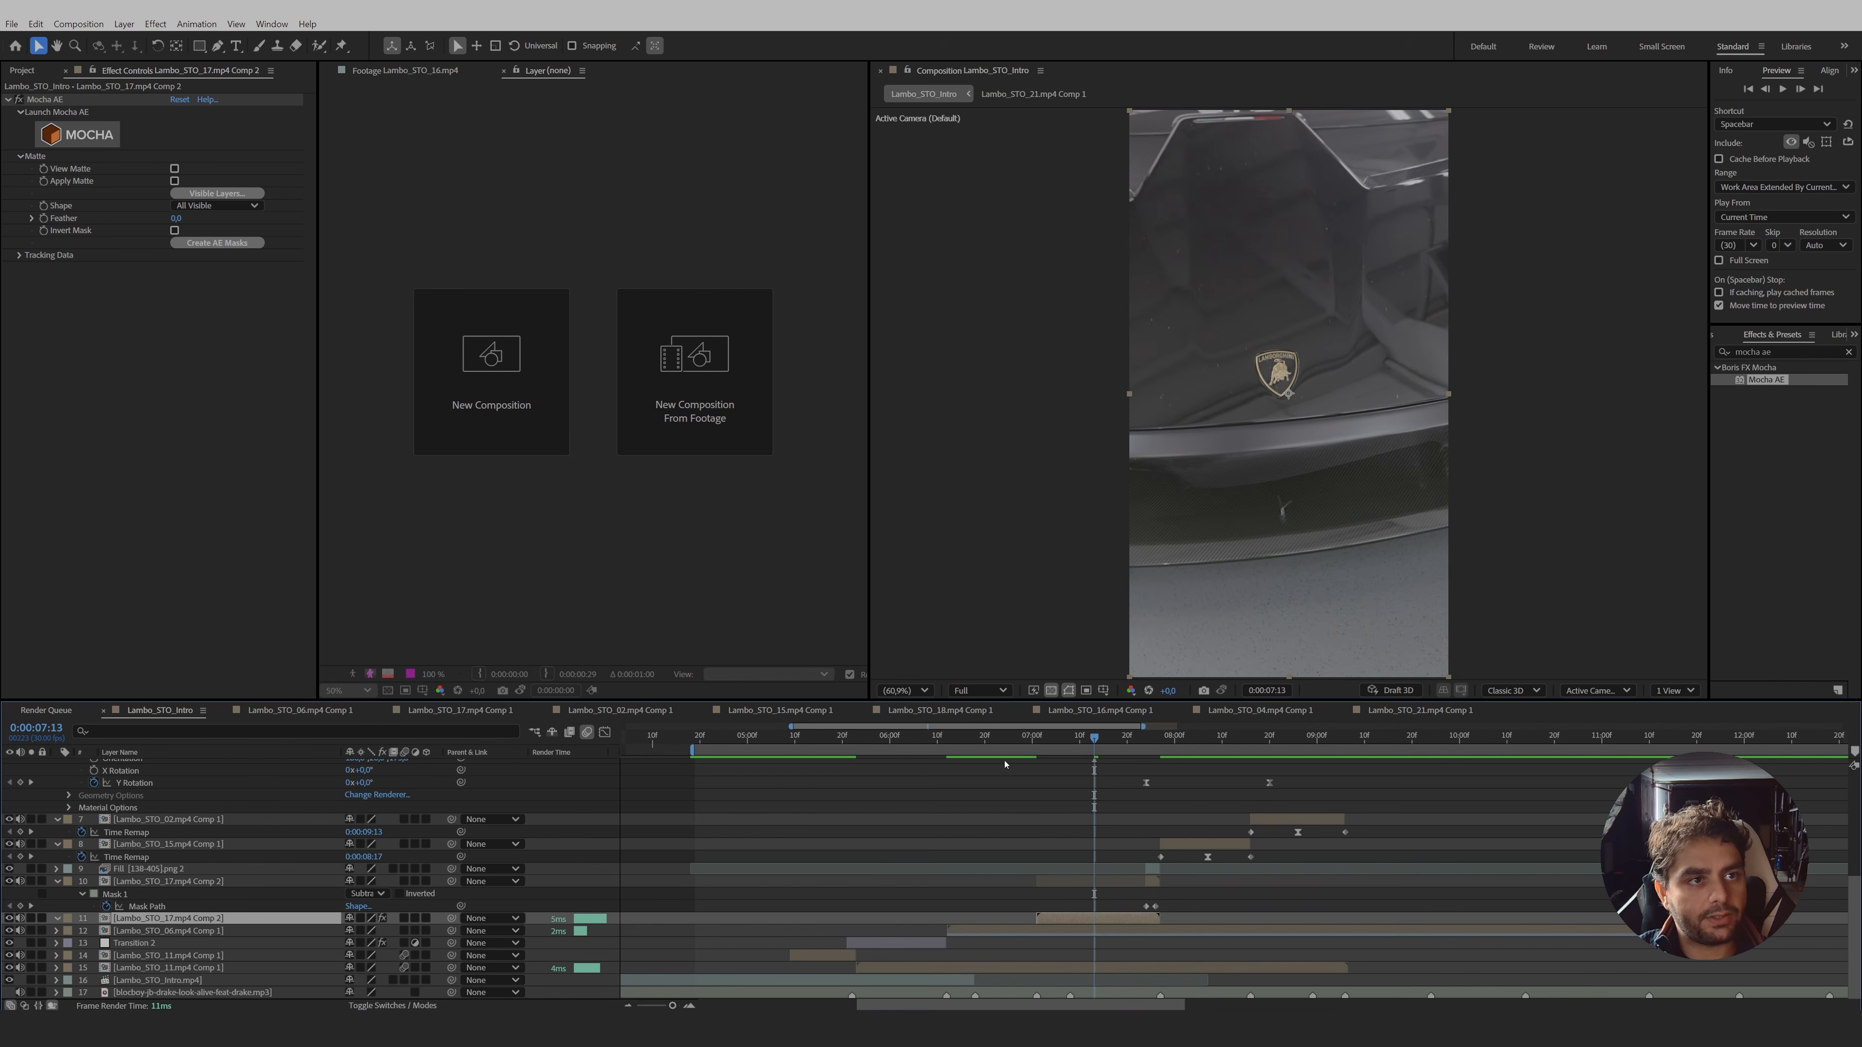
- Create a comp-size black solid directly above the unmasked Lambo_STO_17.mp4 Comp 2 layer
{"action": "left_click_drag", "start_coordinate": [1059, 741], "coordinate": [1037, 739]}
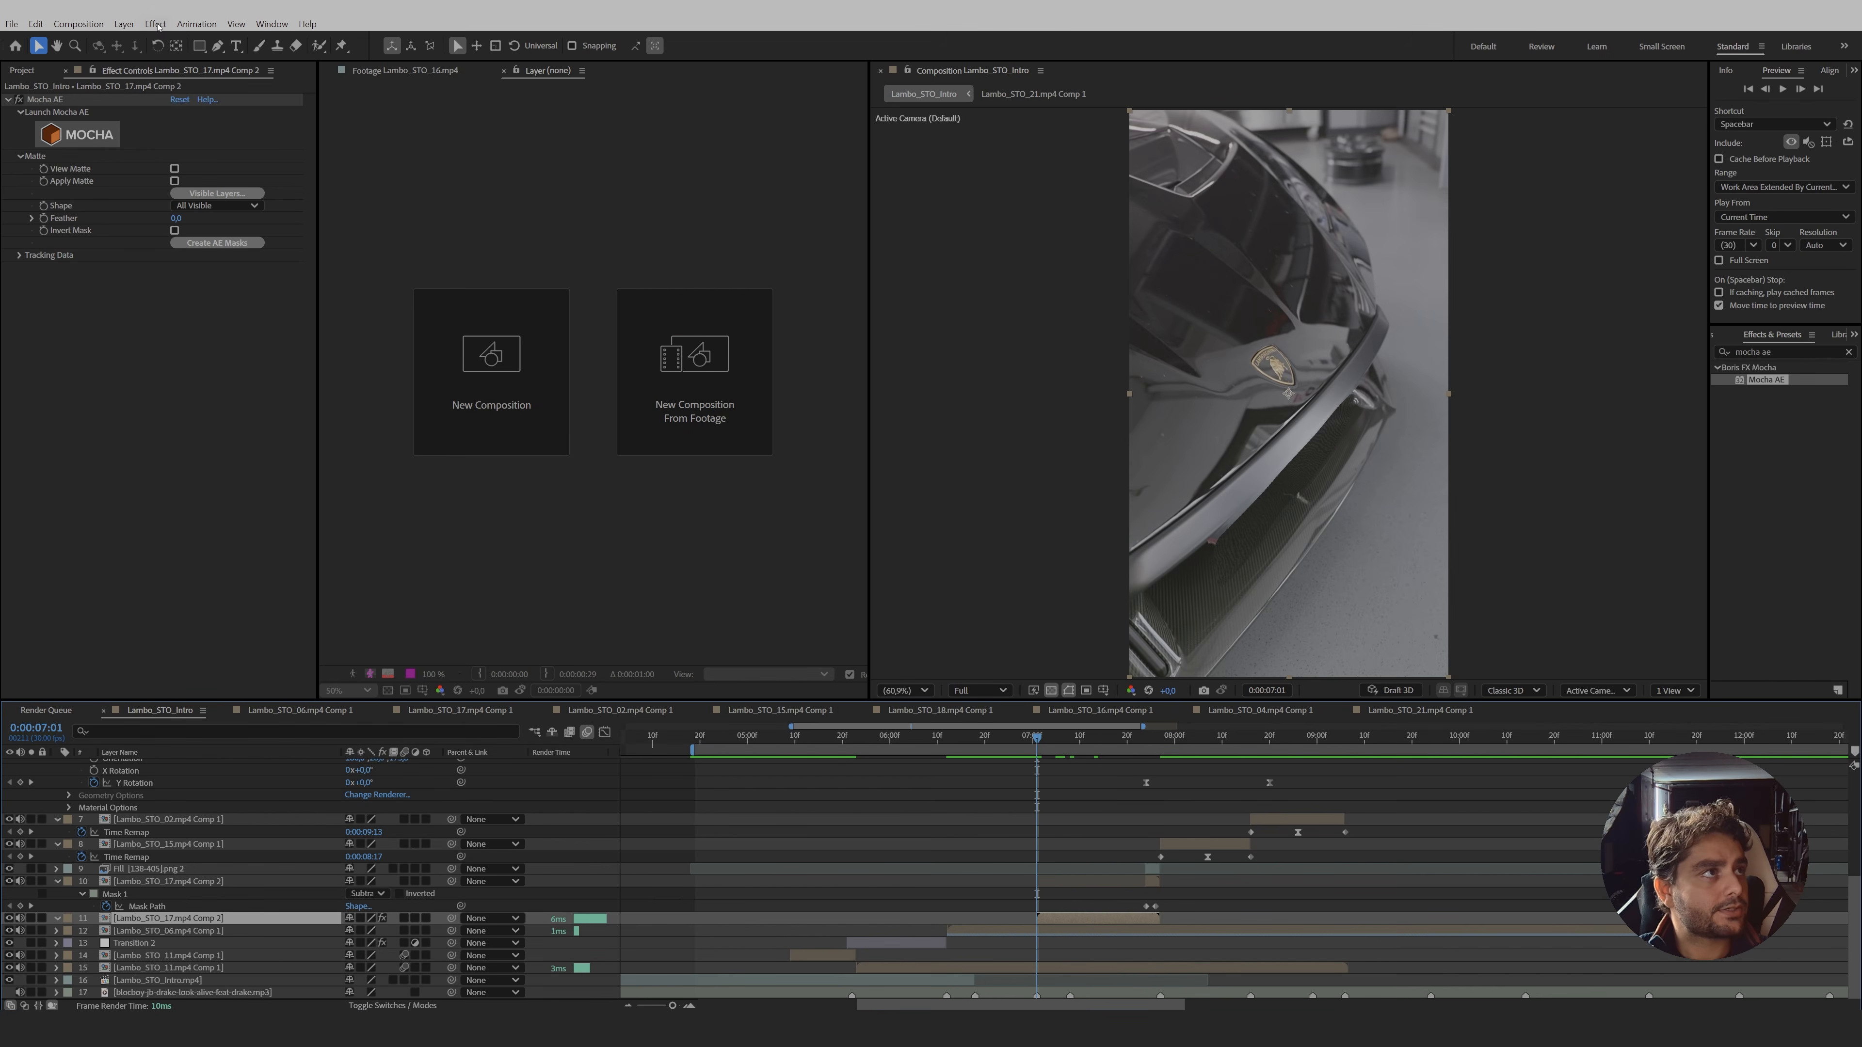
{"action": "left_click", "coordinate": [124, 23]}
{"action": "mouse_move", "coordinate": [220, 41]}
{"action": "left_click", "coordinate": [375, 58]}
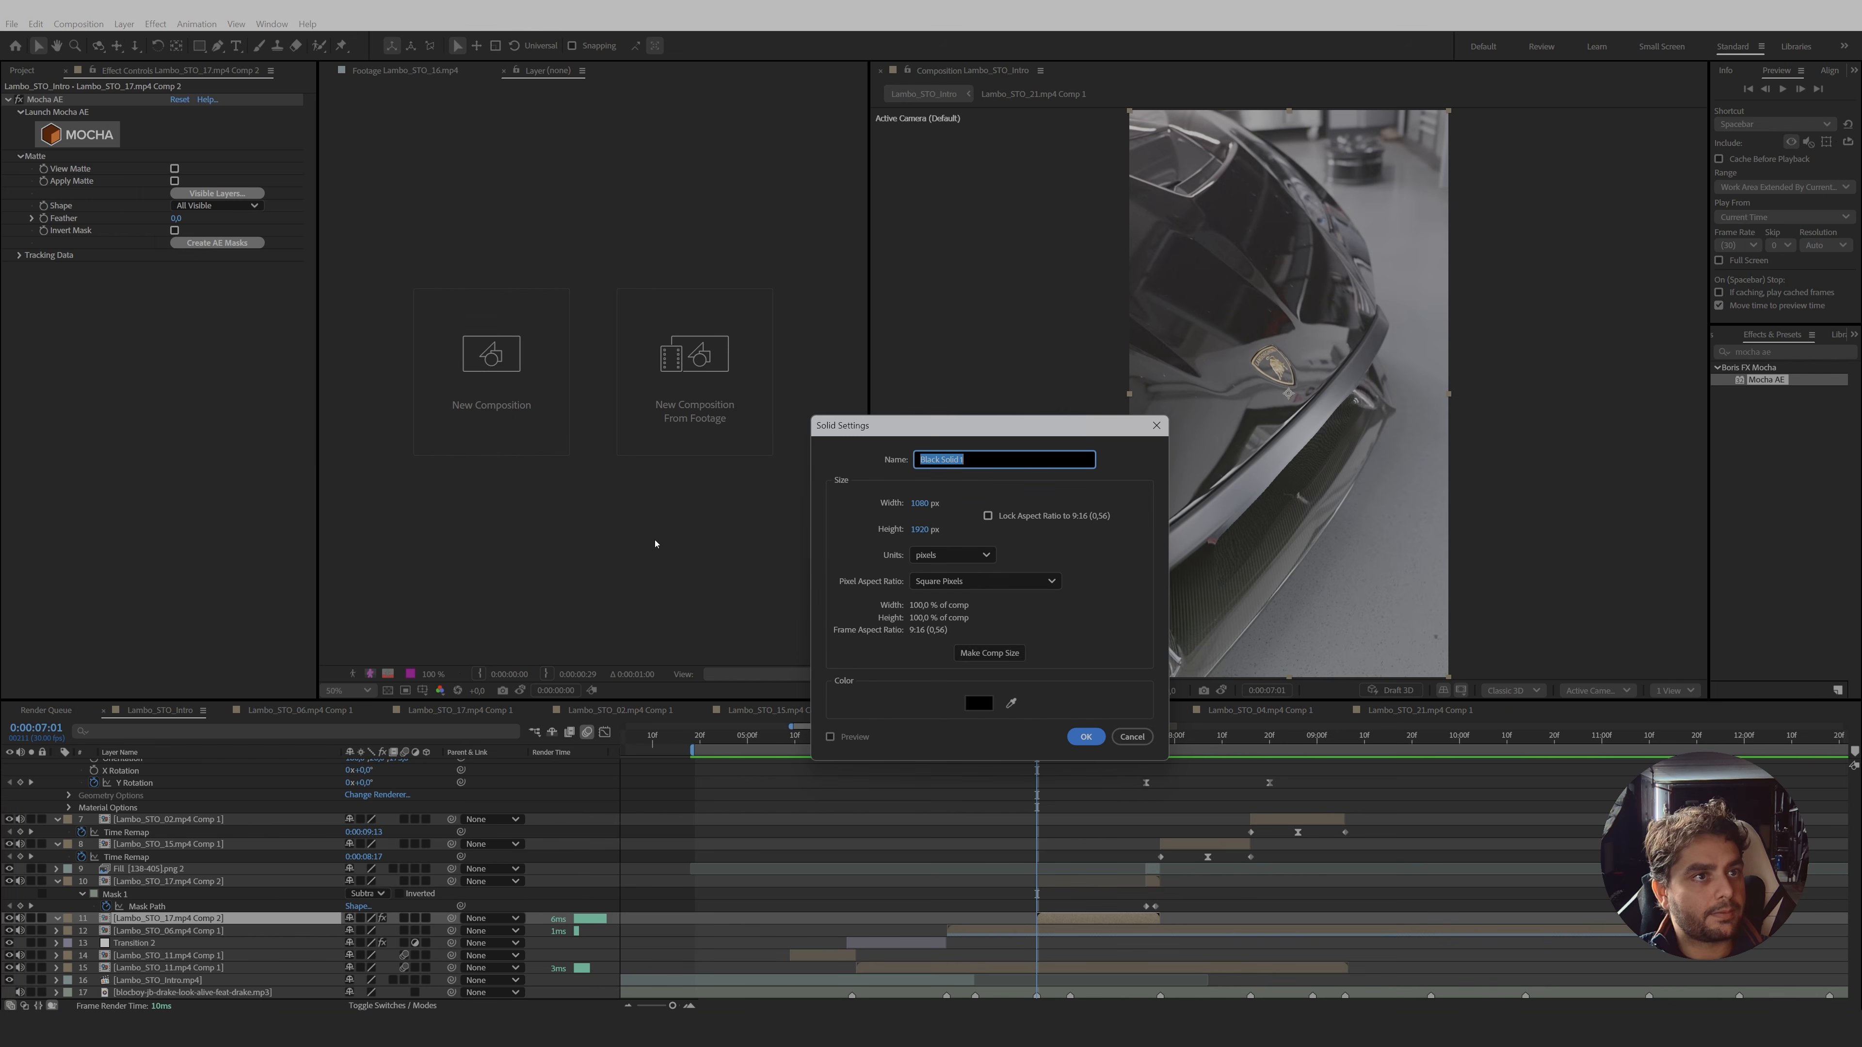
{"action": "left_click", "coordinate": [989, 652]}
{"action": "left_click", "coordinate": [1086, 737]}
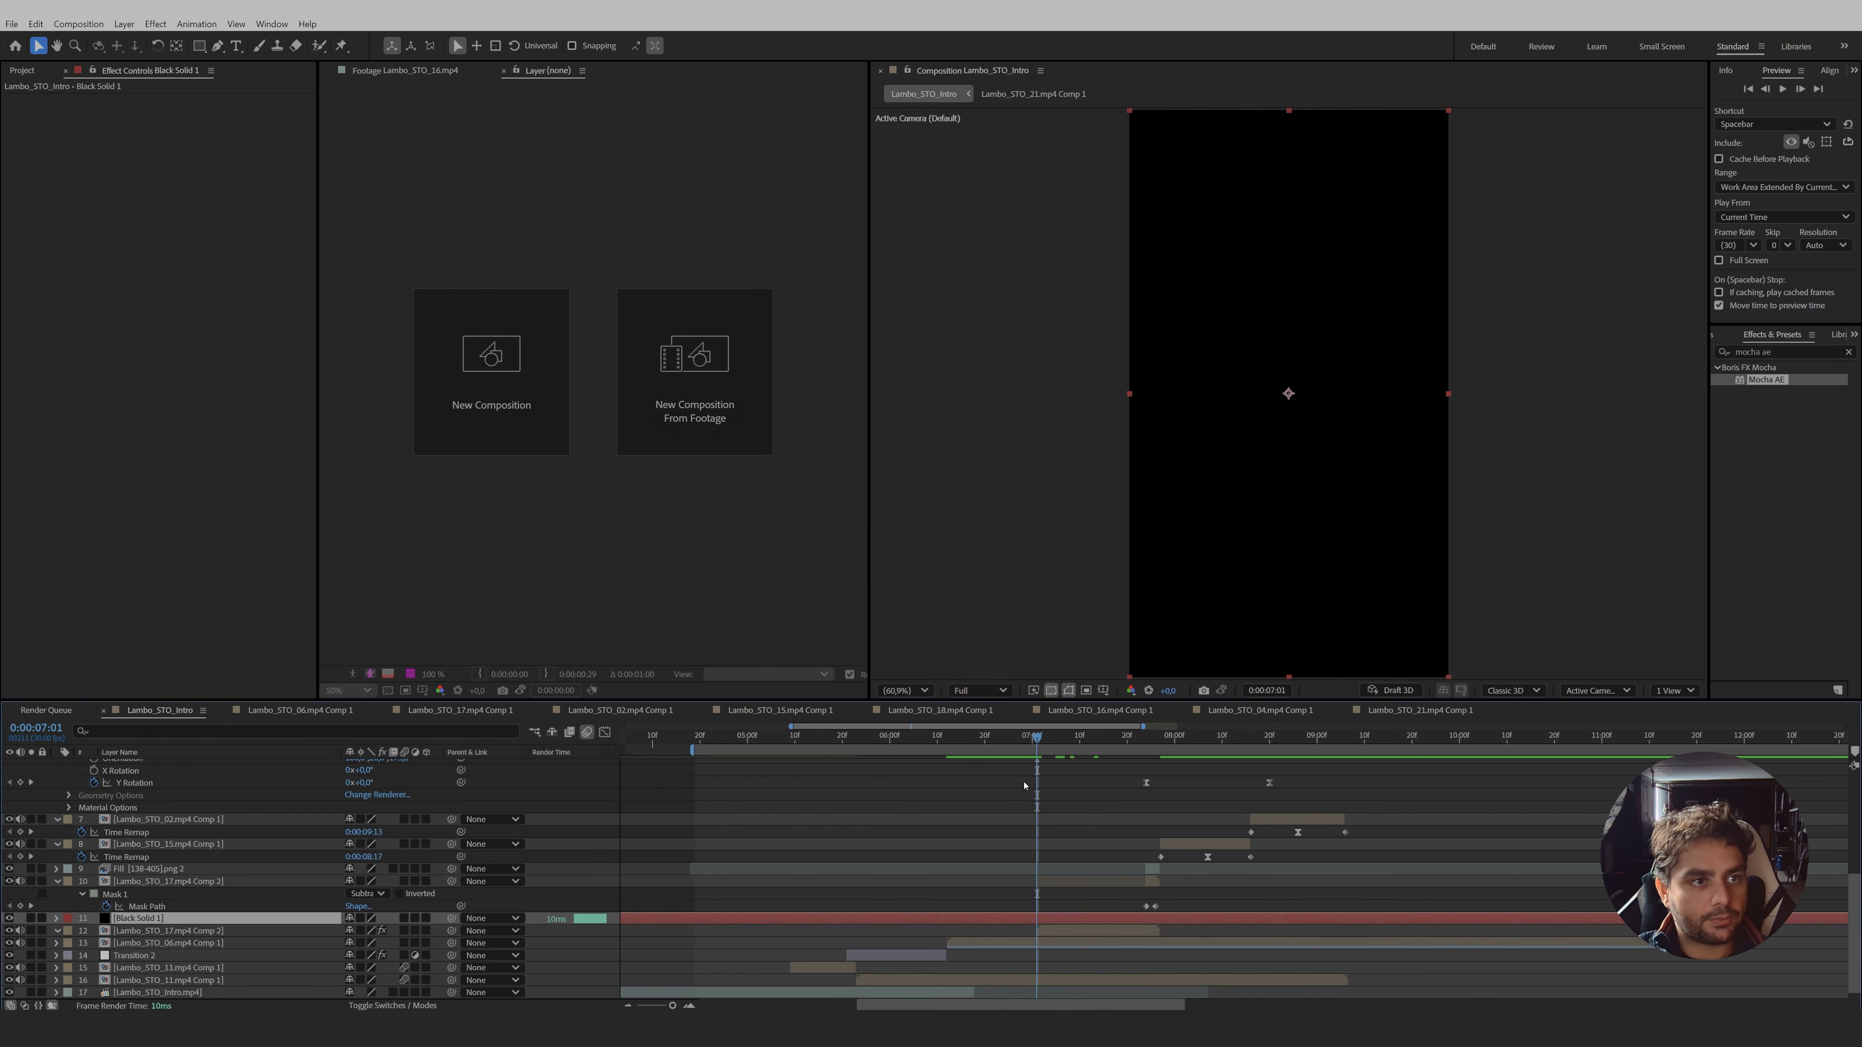
- Trim the black solid to the hood clip's span, from 0:00:07:01 to 0:00:07:27, deleting the excess pieces
{"action": "left_click", "coordinate": [1024, 931]}
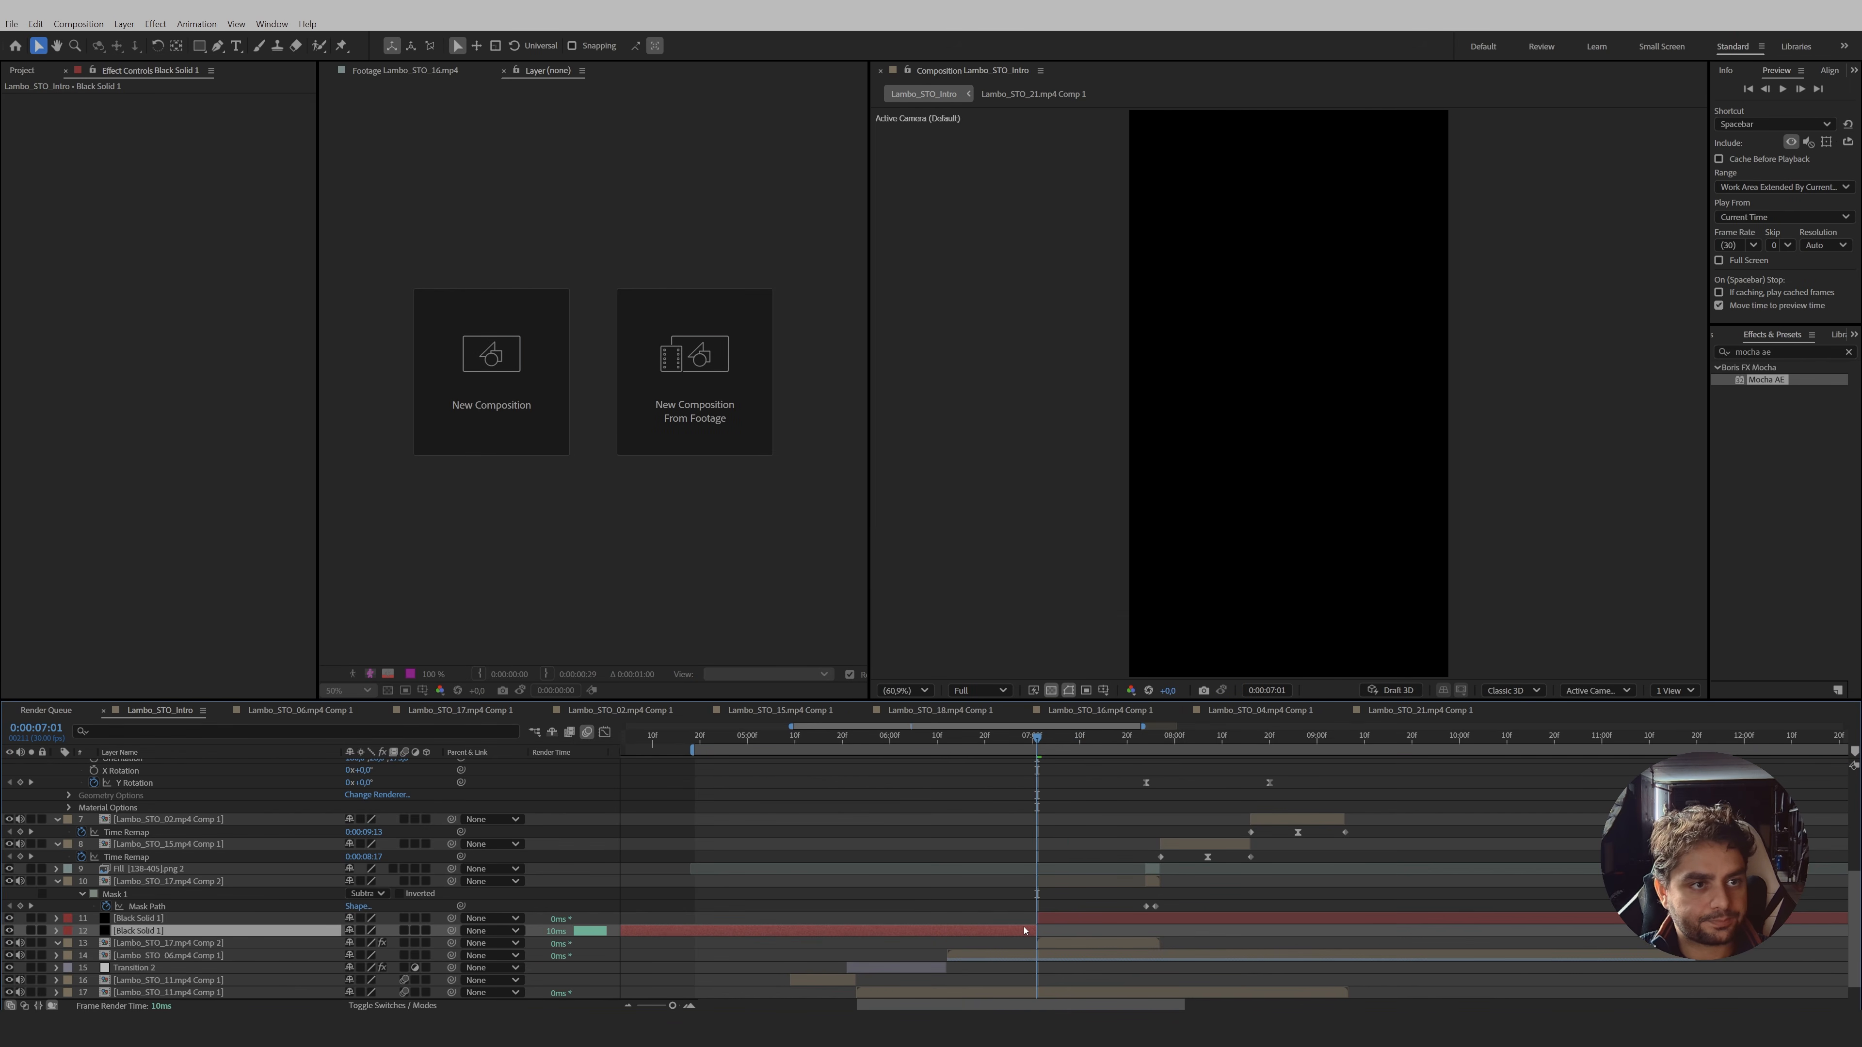
{"action": "key", "text": "Delete"}
{"action": "left_click_drag", "start_coordinate": [1037, 765], "coordinate": [1161, 765]}
{"action": "key", "text": "ctrl+shift+d"}
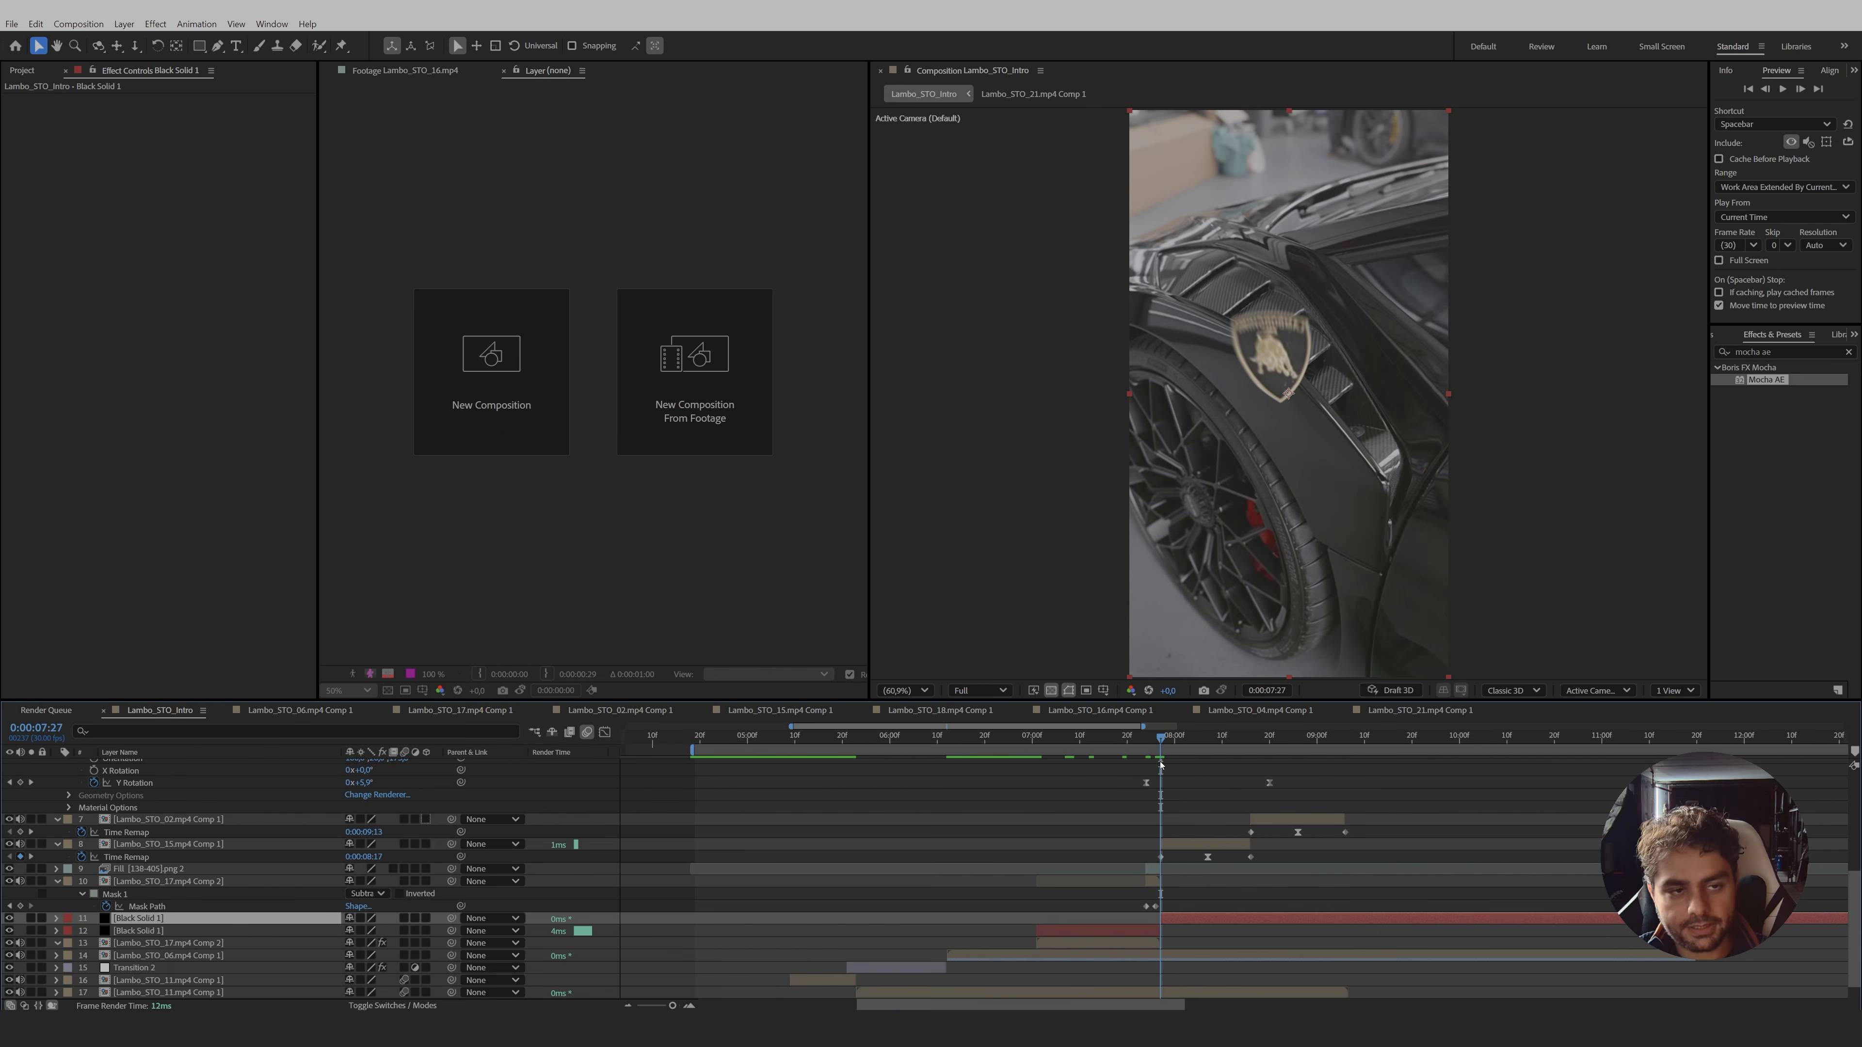
{"action": "key", "text": "Delete"}
{"action": "left_click_drag", "start_coordinate": [1071, 748], "coordinate": [1046, 751]}
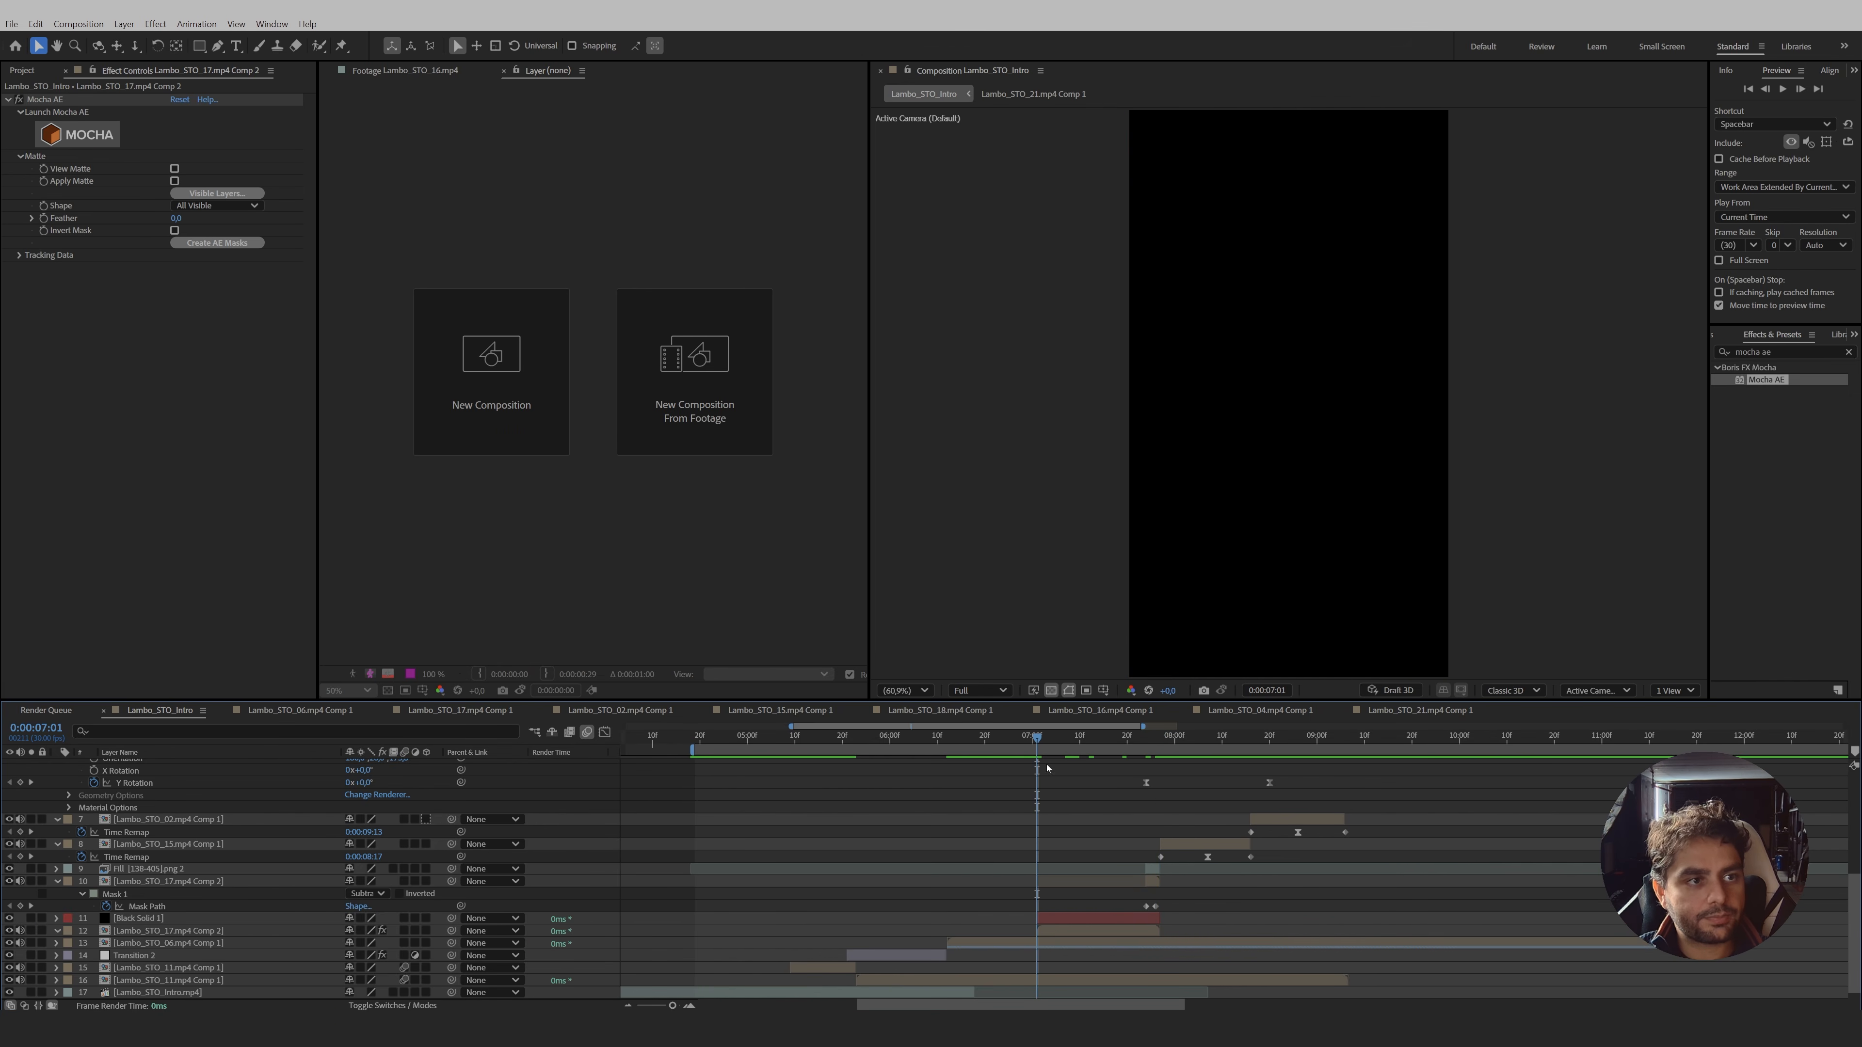
- Paste the tracked badge mask onto the black solid at 0:00:07:01 and set its mask mode to None
{"action": "left_click", "coordinate": [1068, 921]}
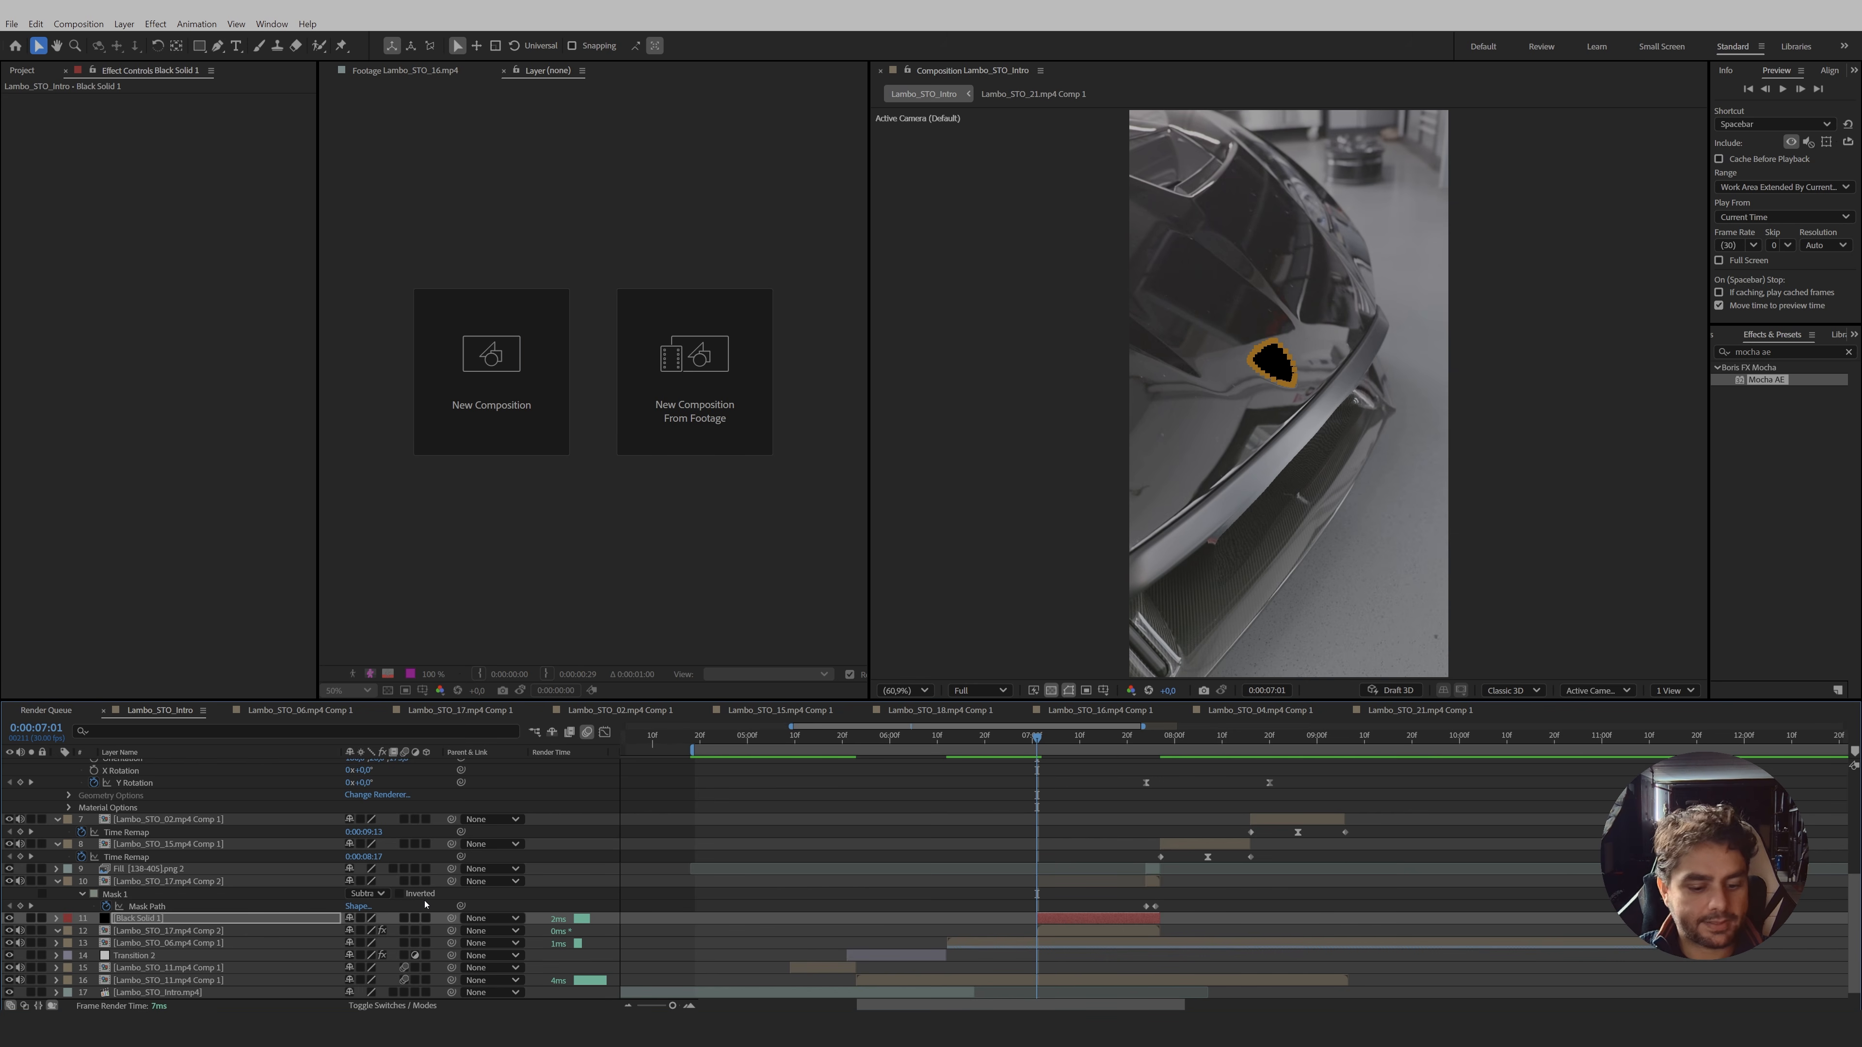
{"action": "key", "text": "ctrl+v"}
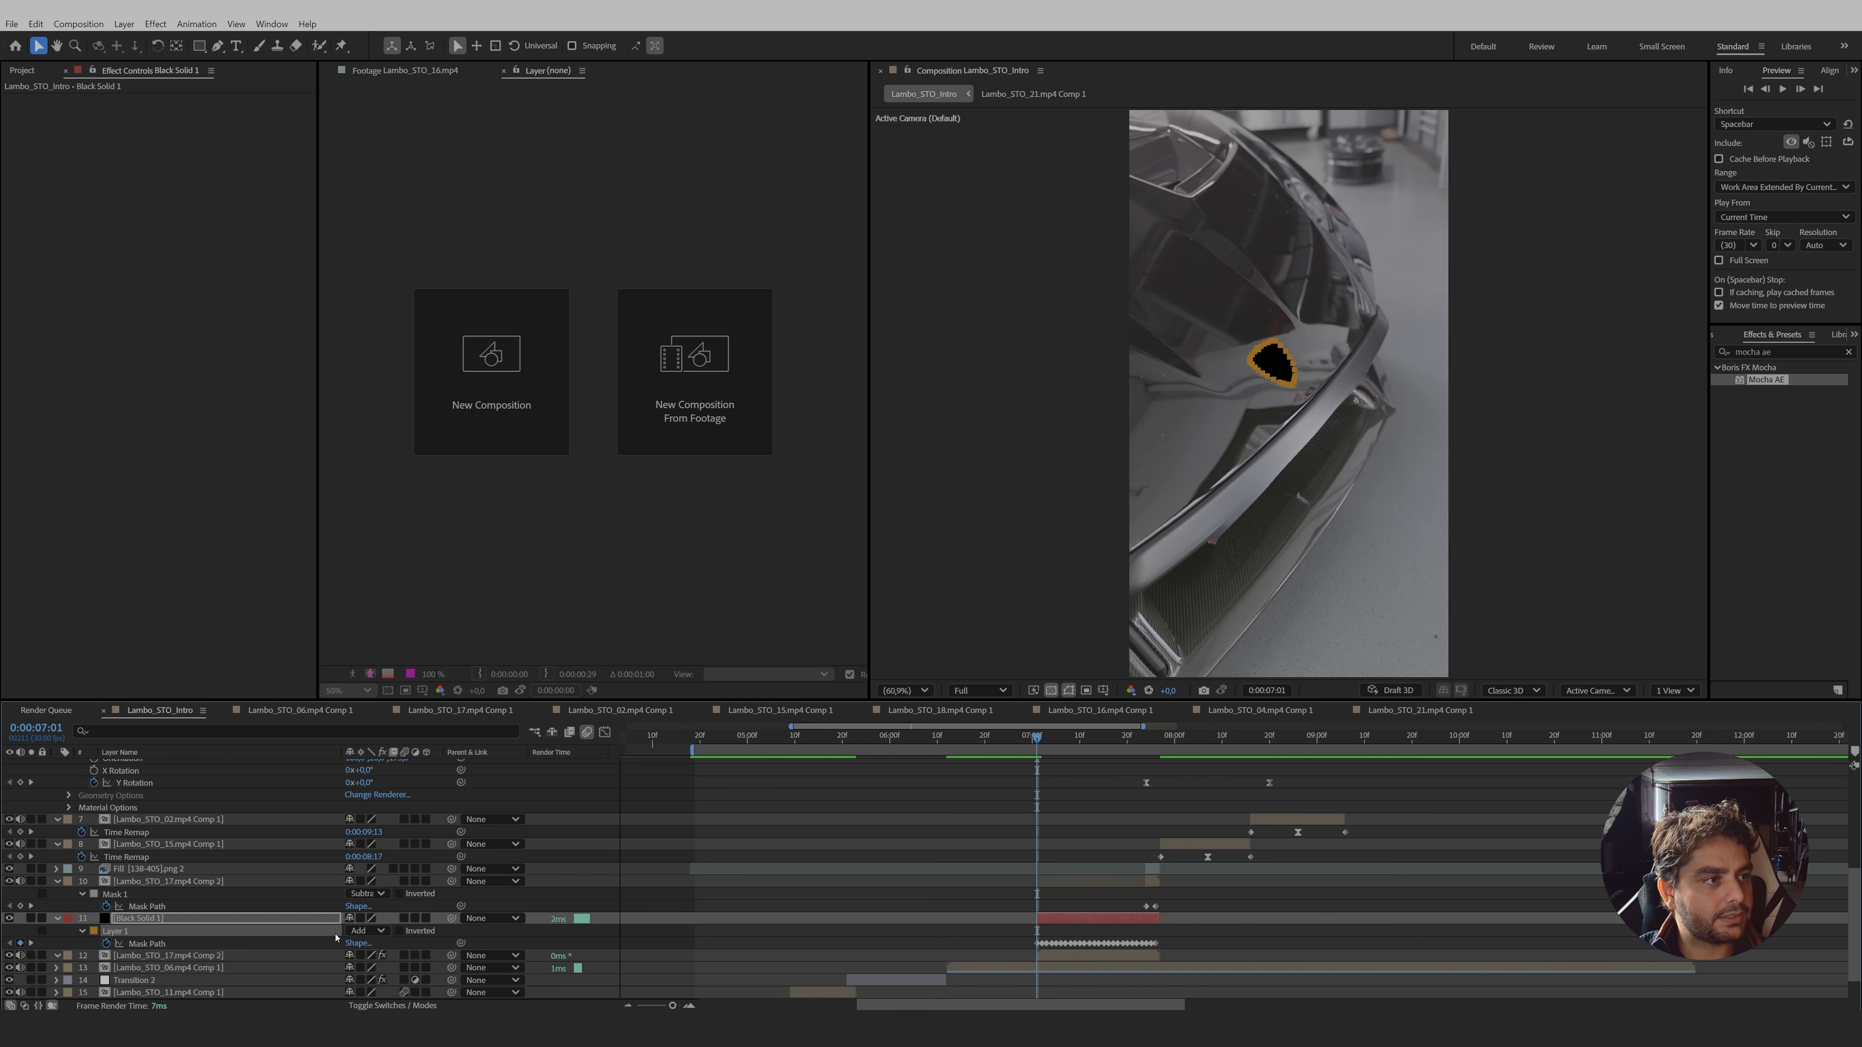
{"action": "left_click", "coordinate": [360, 932]}
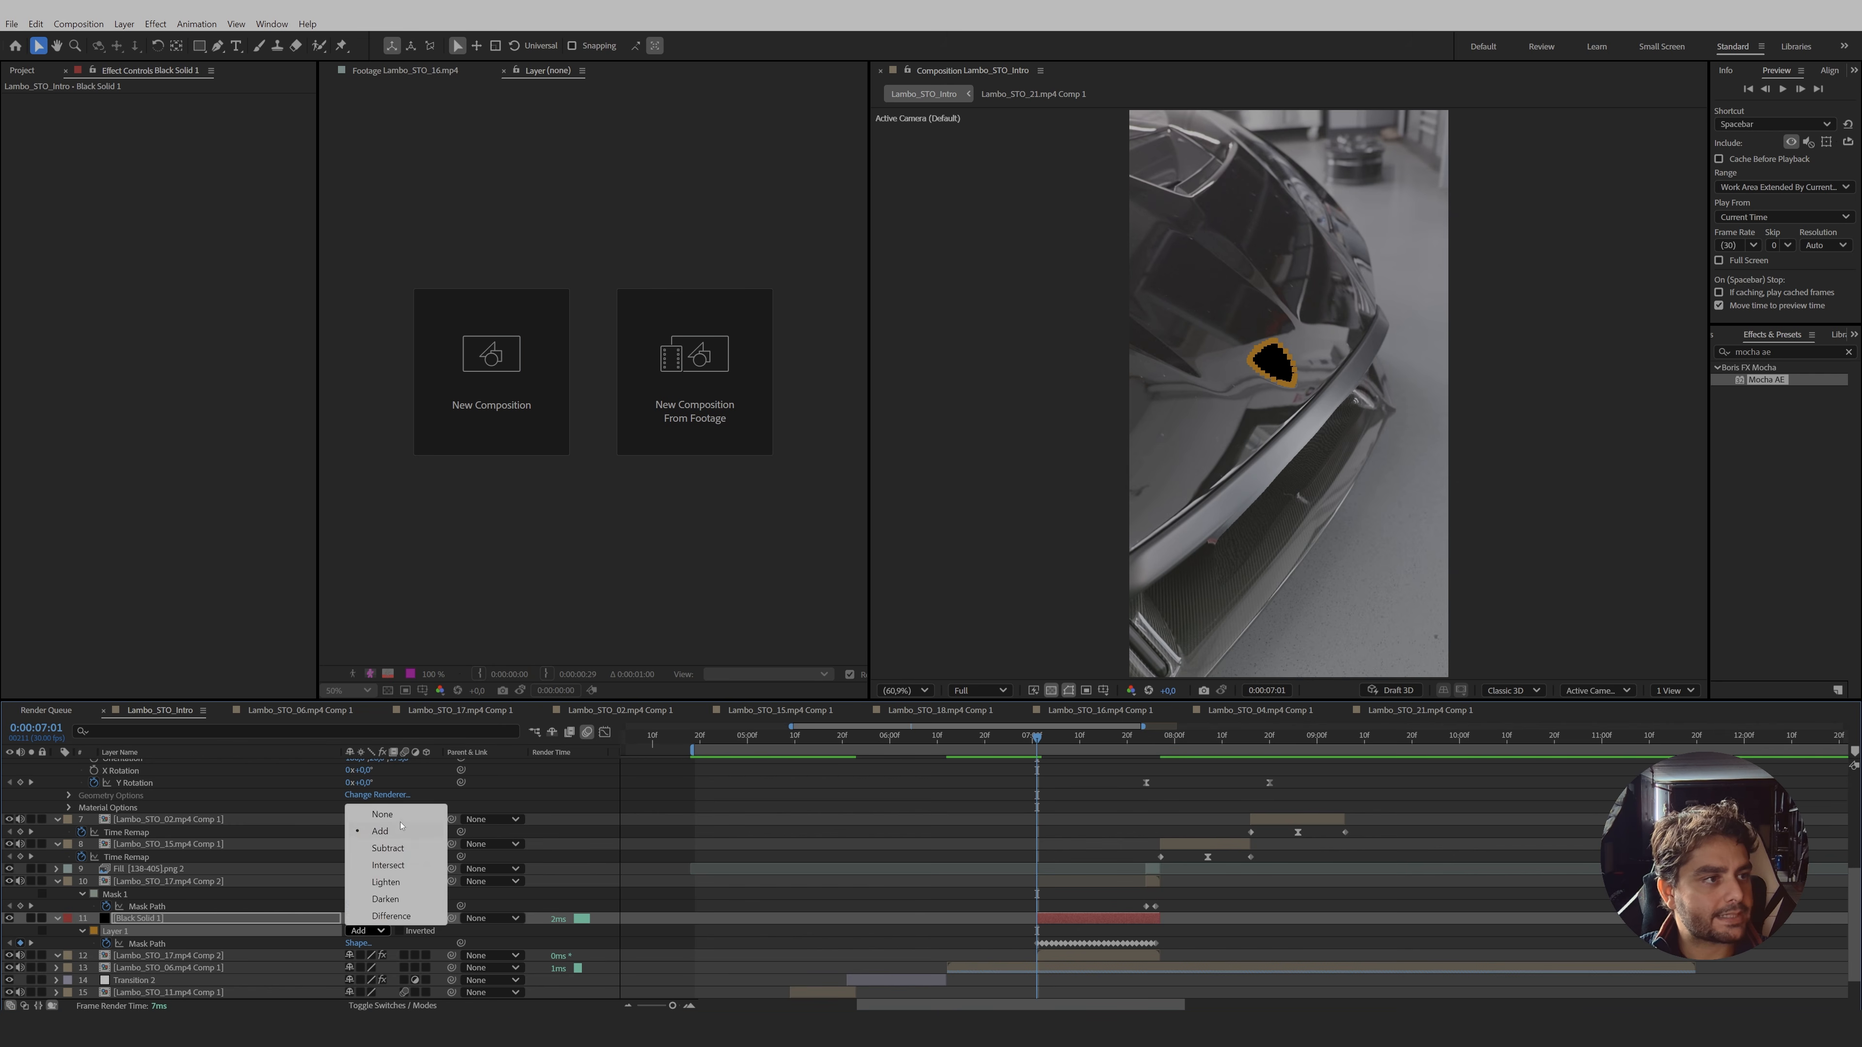
{"action": "left_click", "coordinate": [367, 813]}
- Find the Saber effect and apply it to the black solid
{"action": "left_click", "coordinate": [992, 918]}
{"action": "left_click", "coordinate": [1057, 919]}
{"action": "left_click", "coordinate": [1788, 352]}
{"action": "type", "text": "saber"}
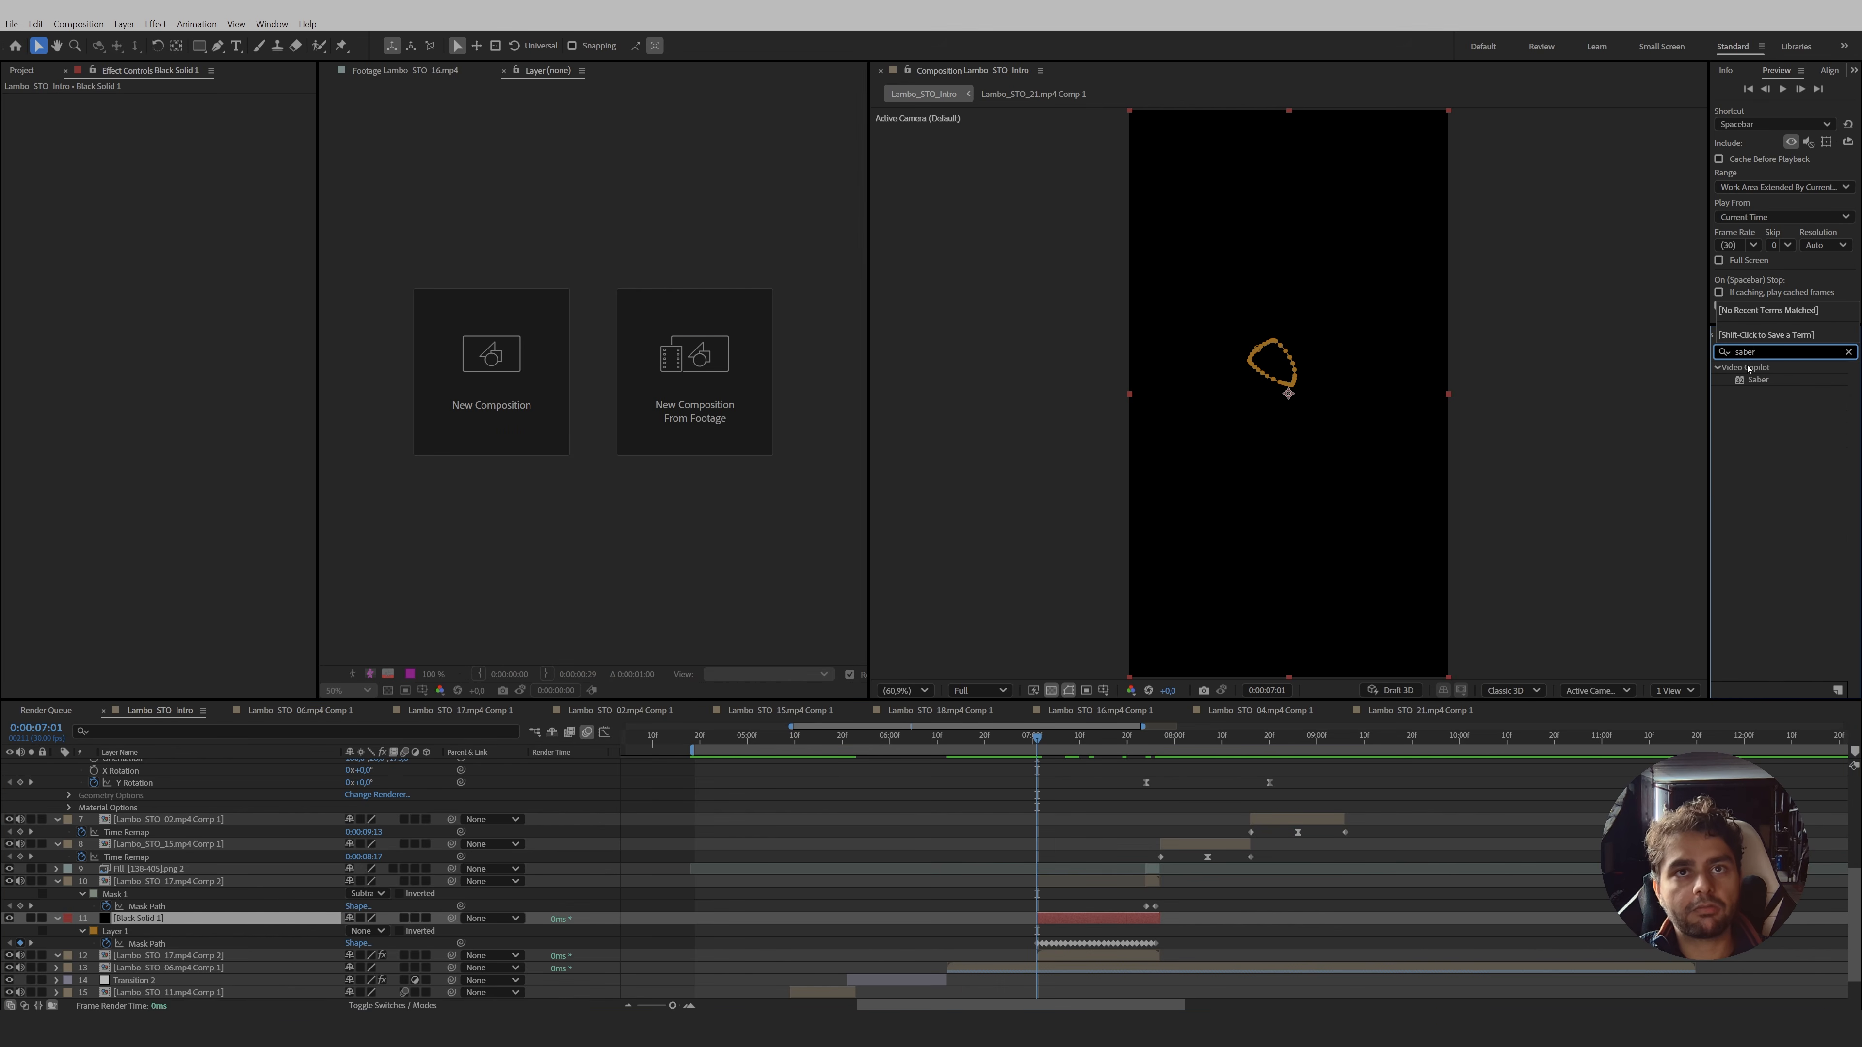
{"action": "left_click", "coordinate": [1752, 384]}
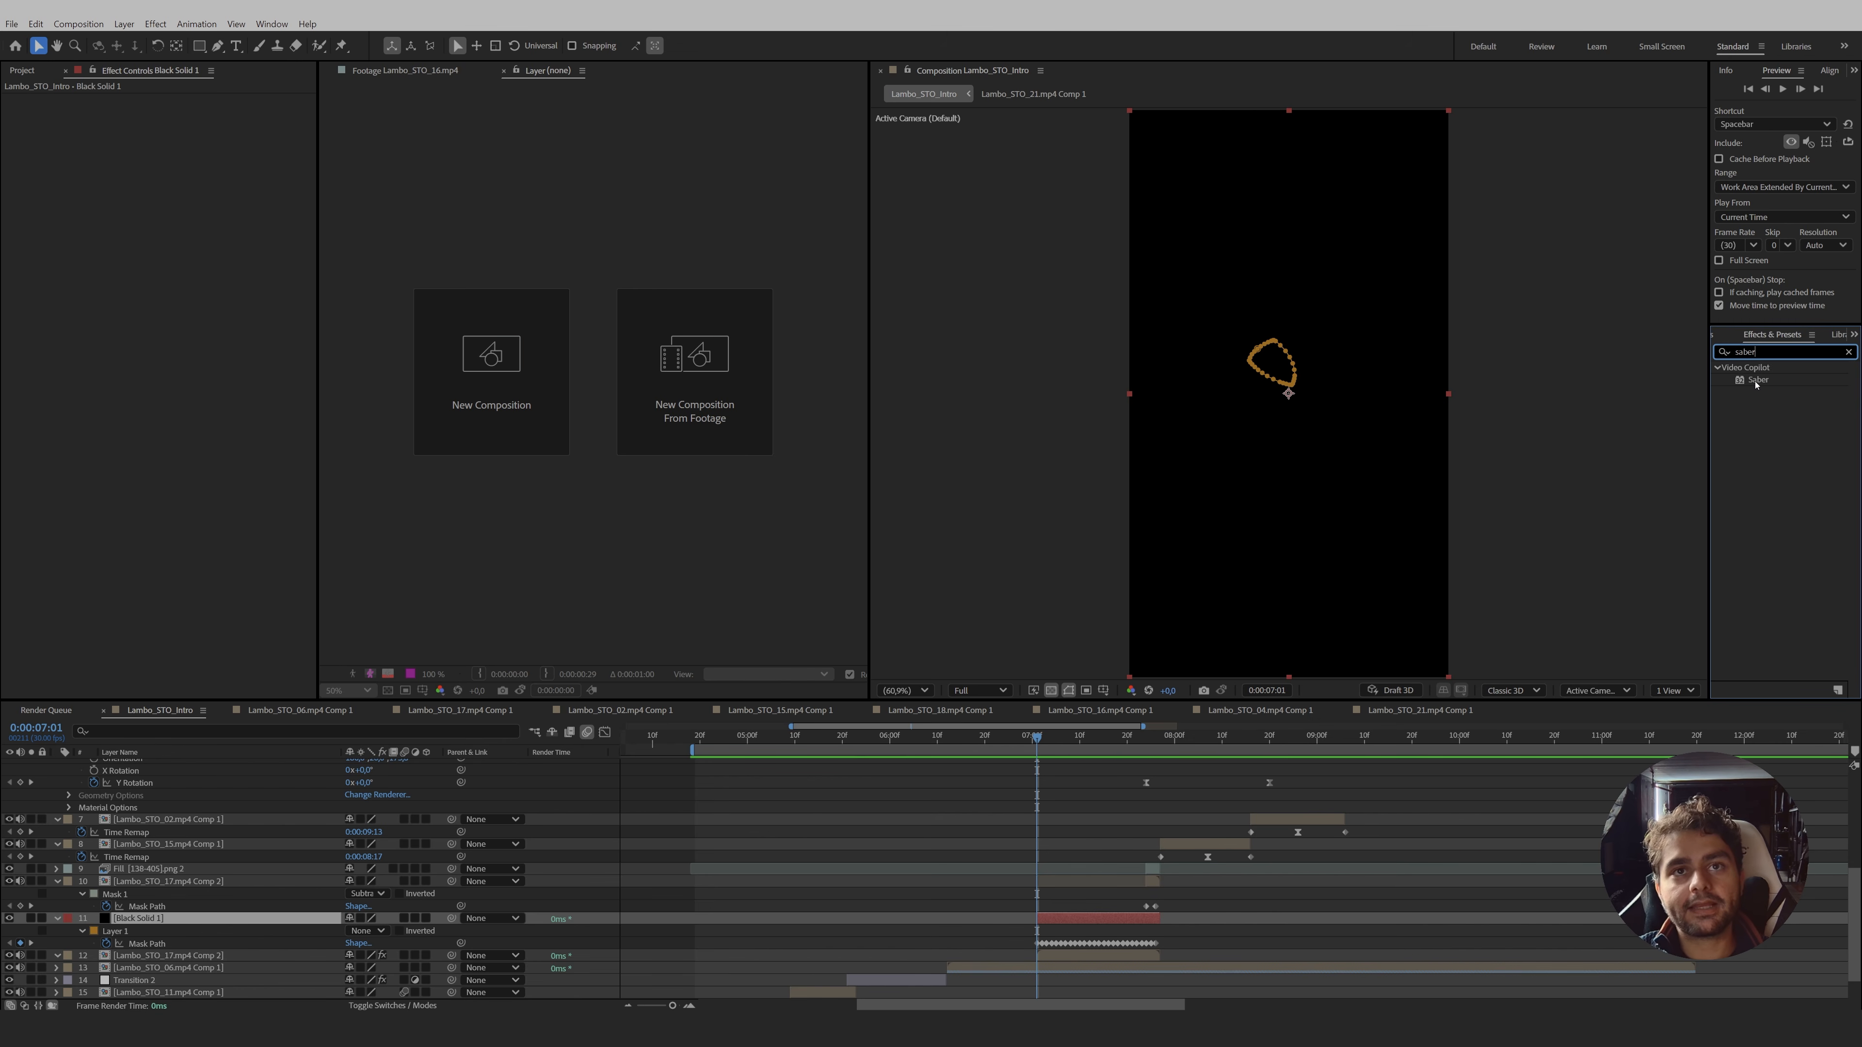
{"action": "left_click_drag", "start_coordinate": [1757, 381], "coordinate": [1066, 920]}
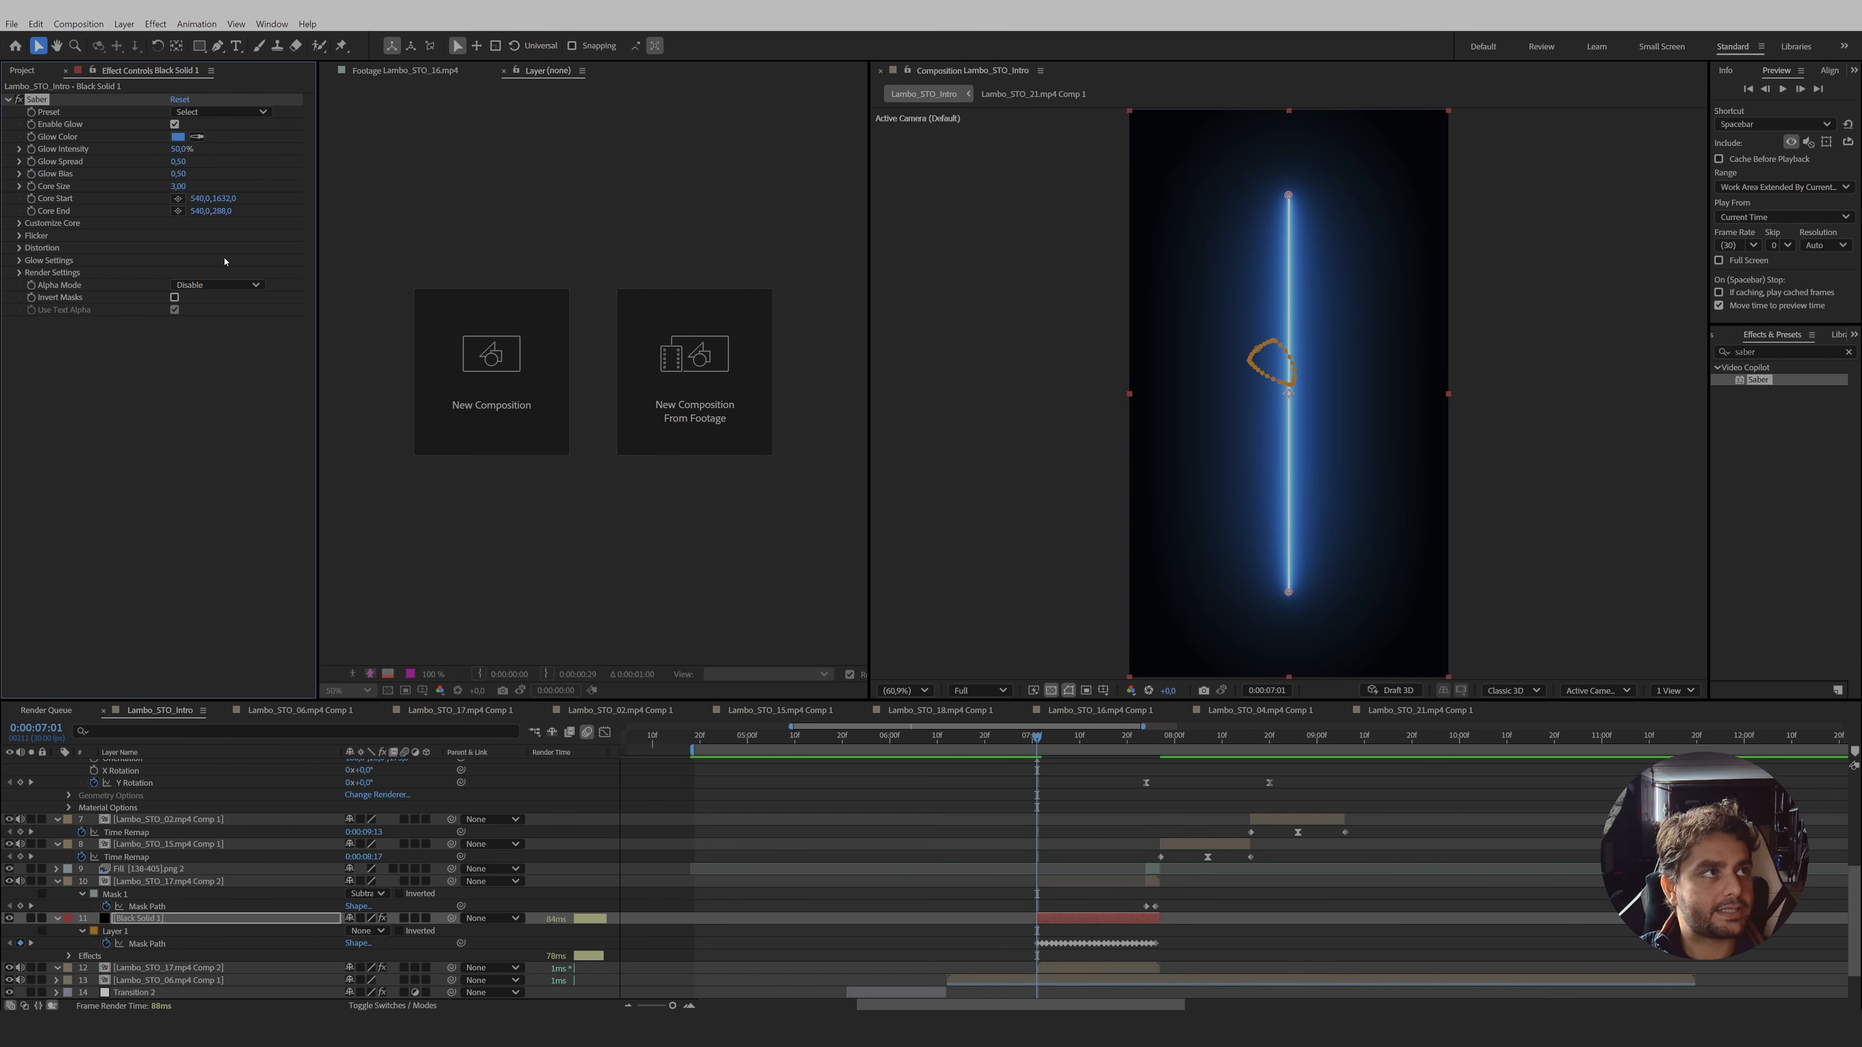
- Set Saber's Core Type to Layer Masks so the glow follows the badge mask
{"action": "left_click", "coordinate": [19, 223]}
{"action": "left_click", "coordinate": [234, 236]}
{"action": "left_click", "coordinate": [198, 270]}
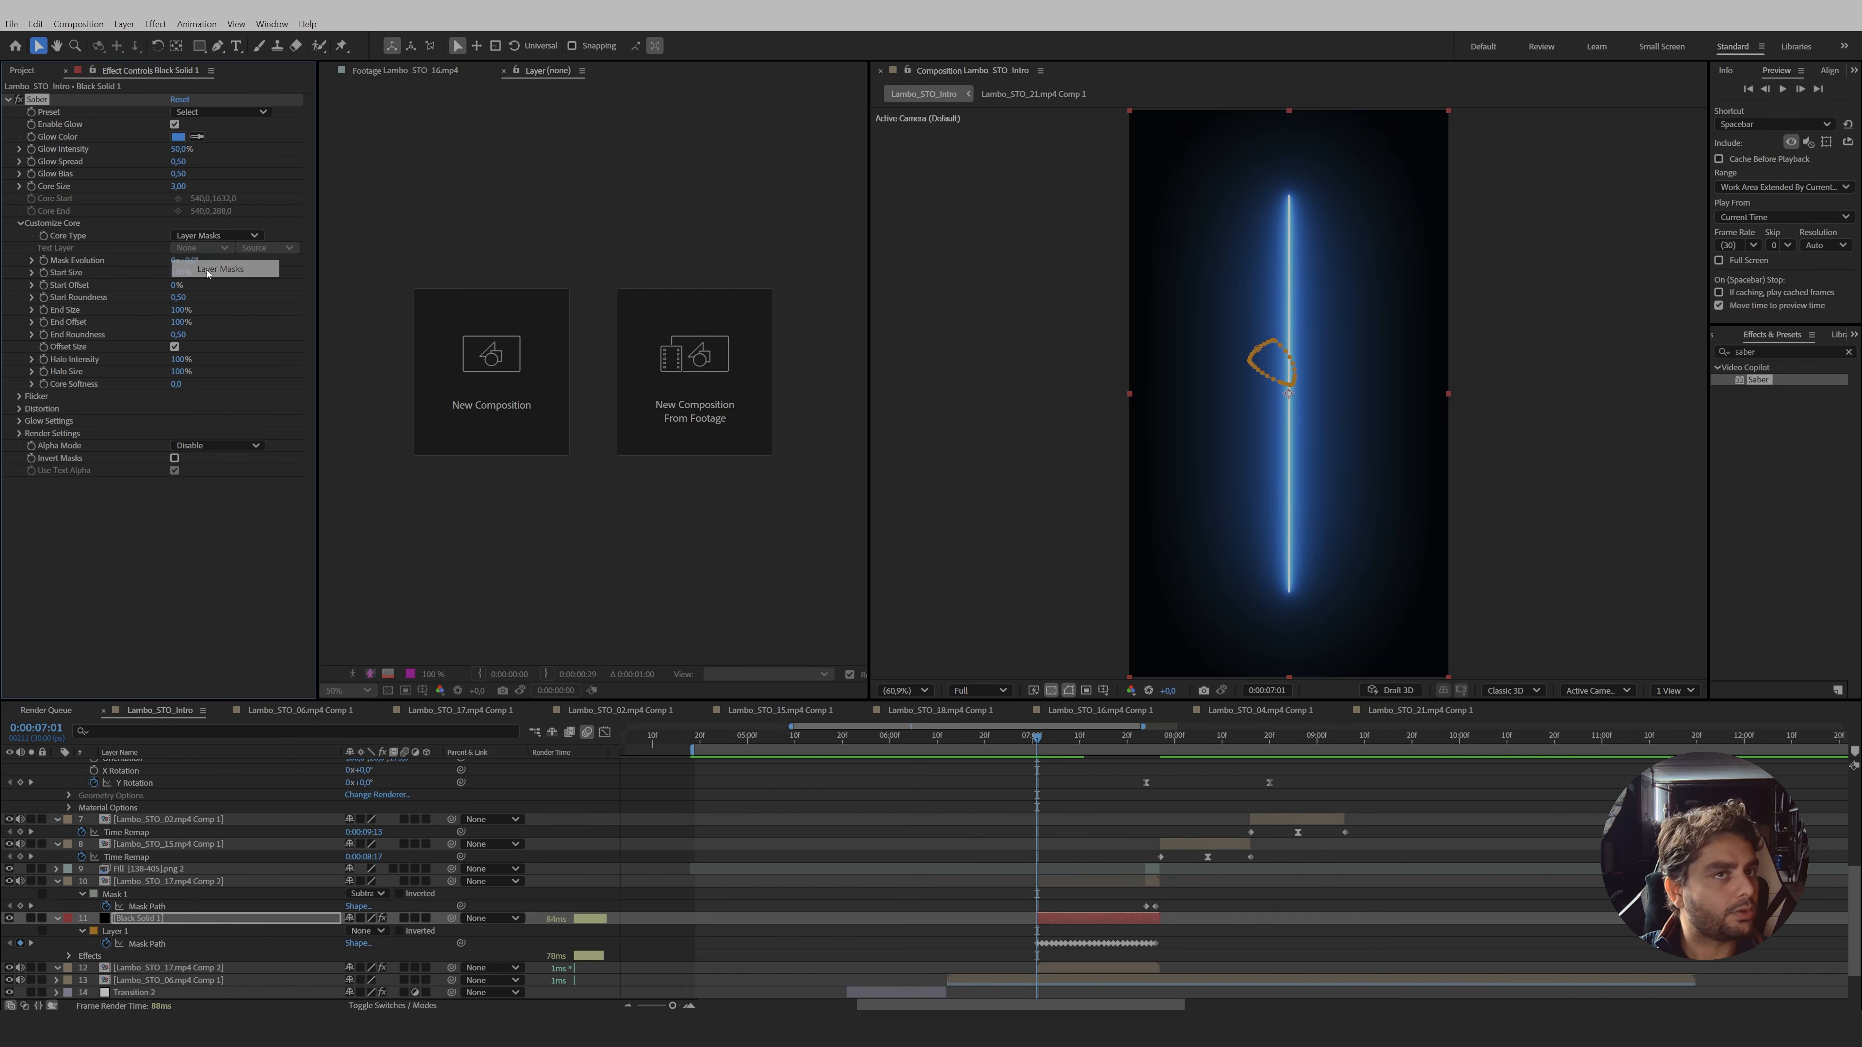
{"action": "key", "text": "period"}
{"action": "key", "text": "period"}
{"action": "key", "text": "period"}
{"action": "key", "text": "period"}
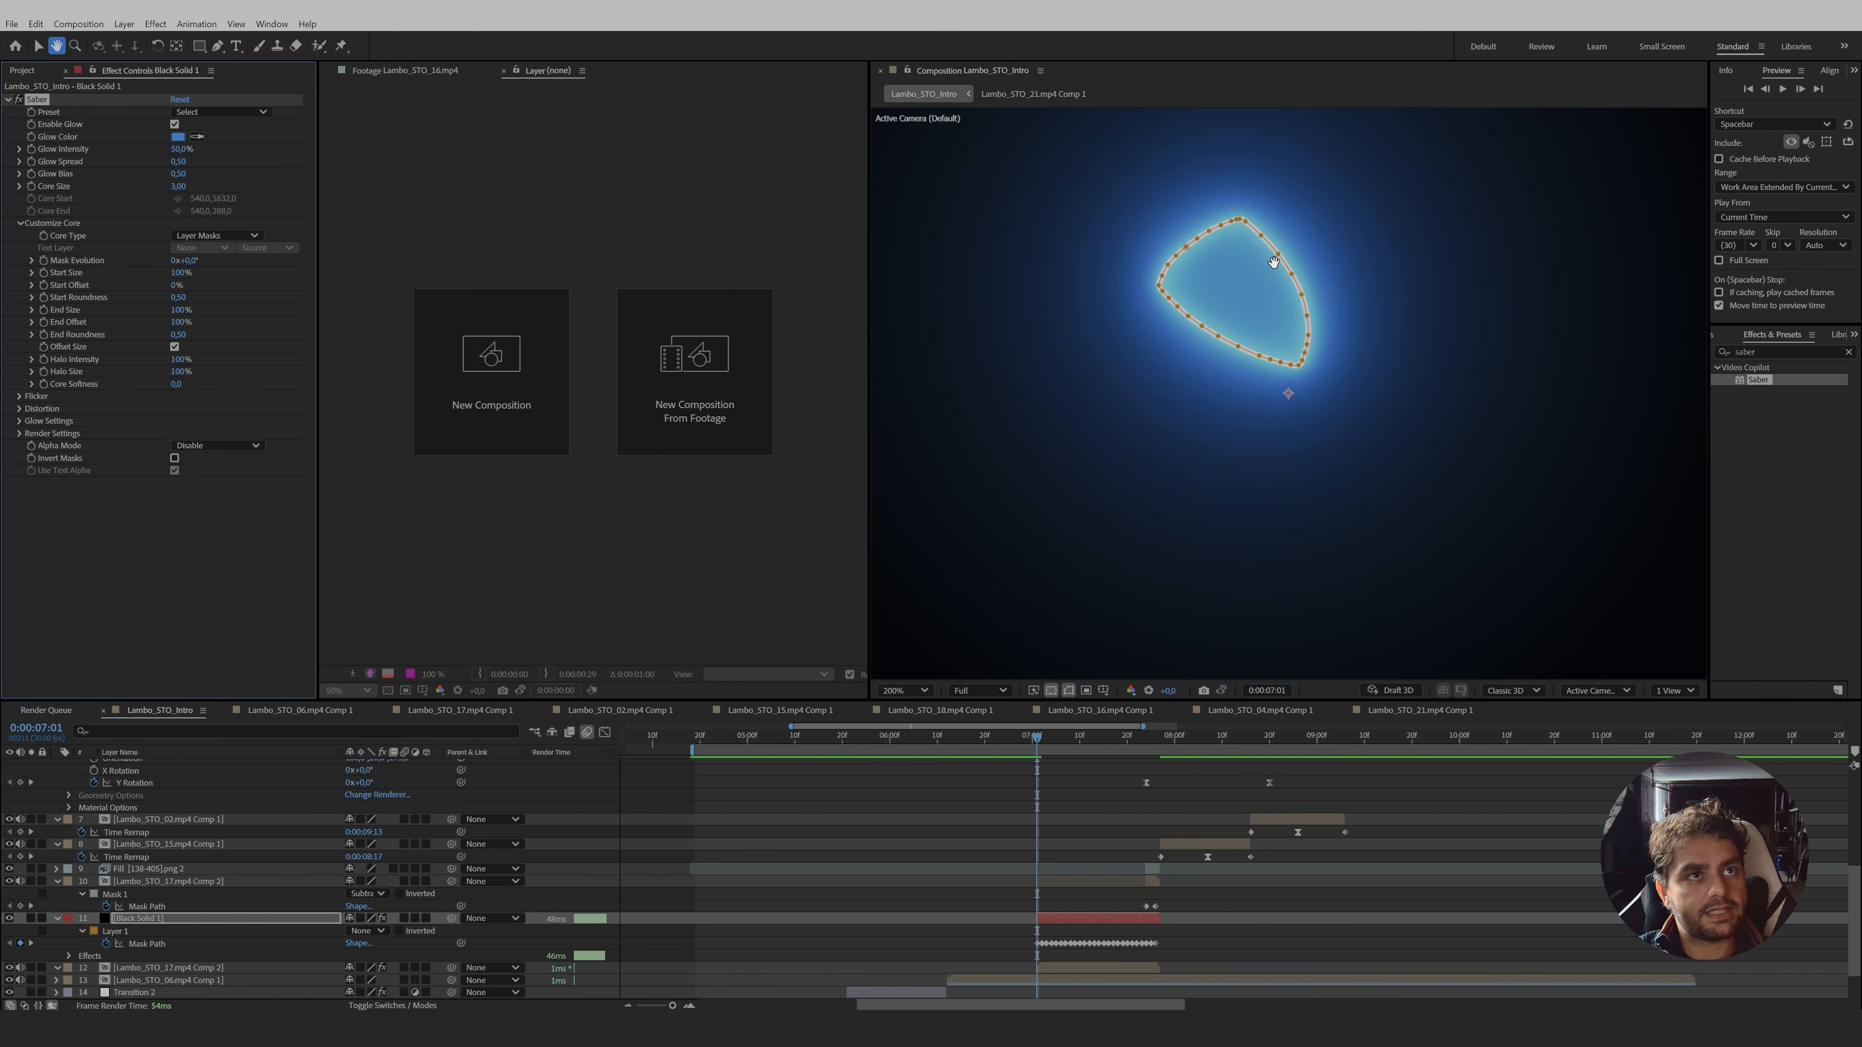
{"action": "left_click_drag", "start_coordinate": [1283, 260], "coordinate": [1233, 338]}
- Switch the Saber preset to Fire and set its Core Size to 2,40
{"action": "left_click", "coordinate": [220, 112]}
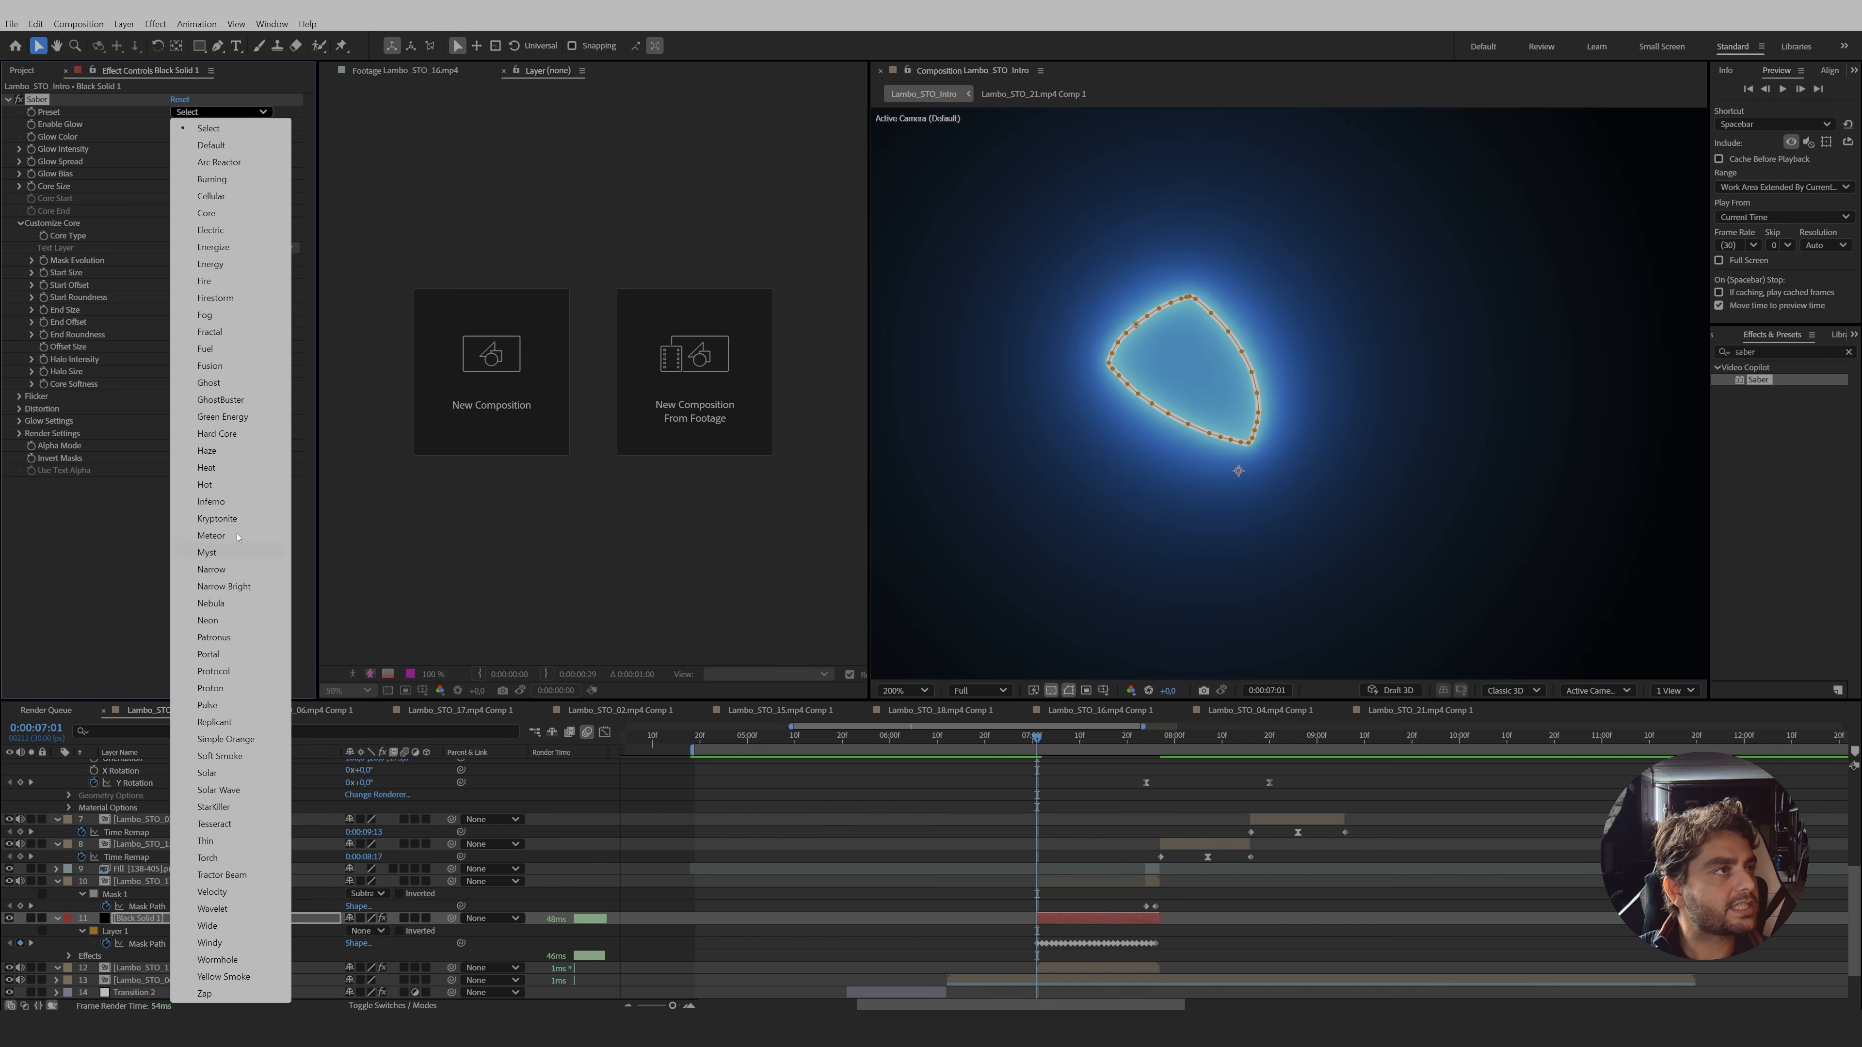
{"action": "left_click", "coordinate": [226, 282]}
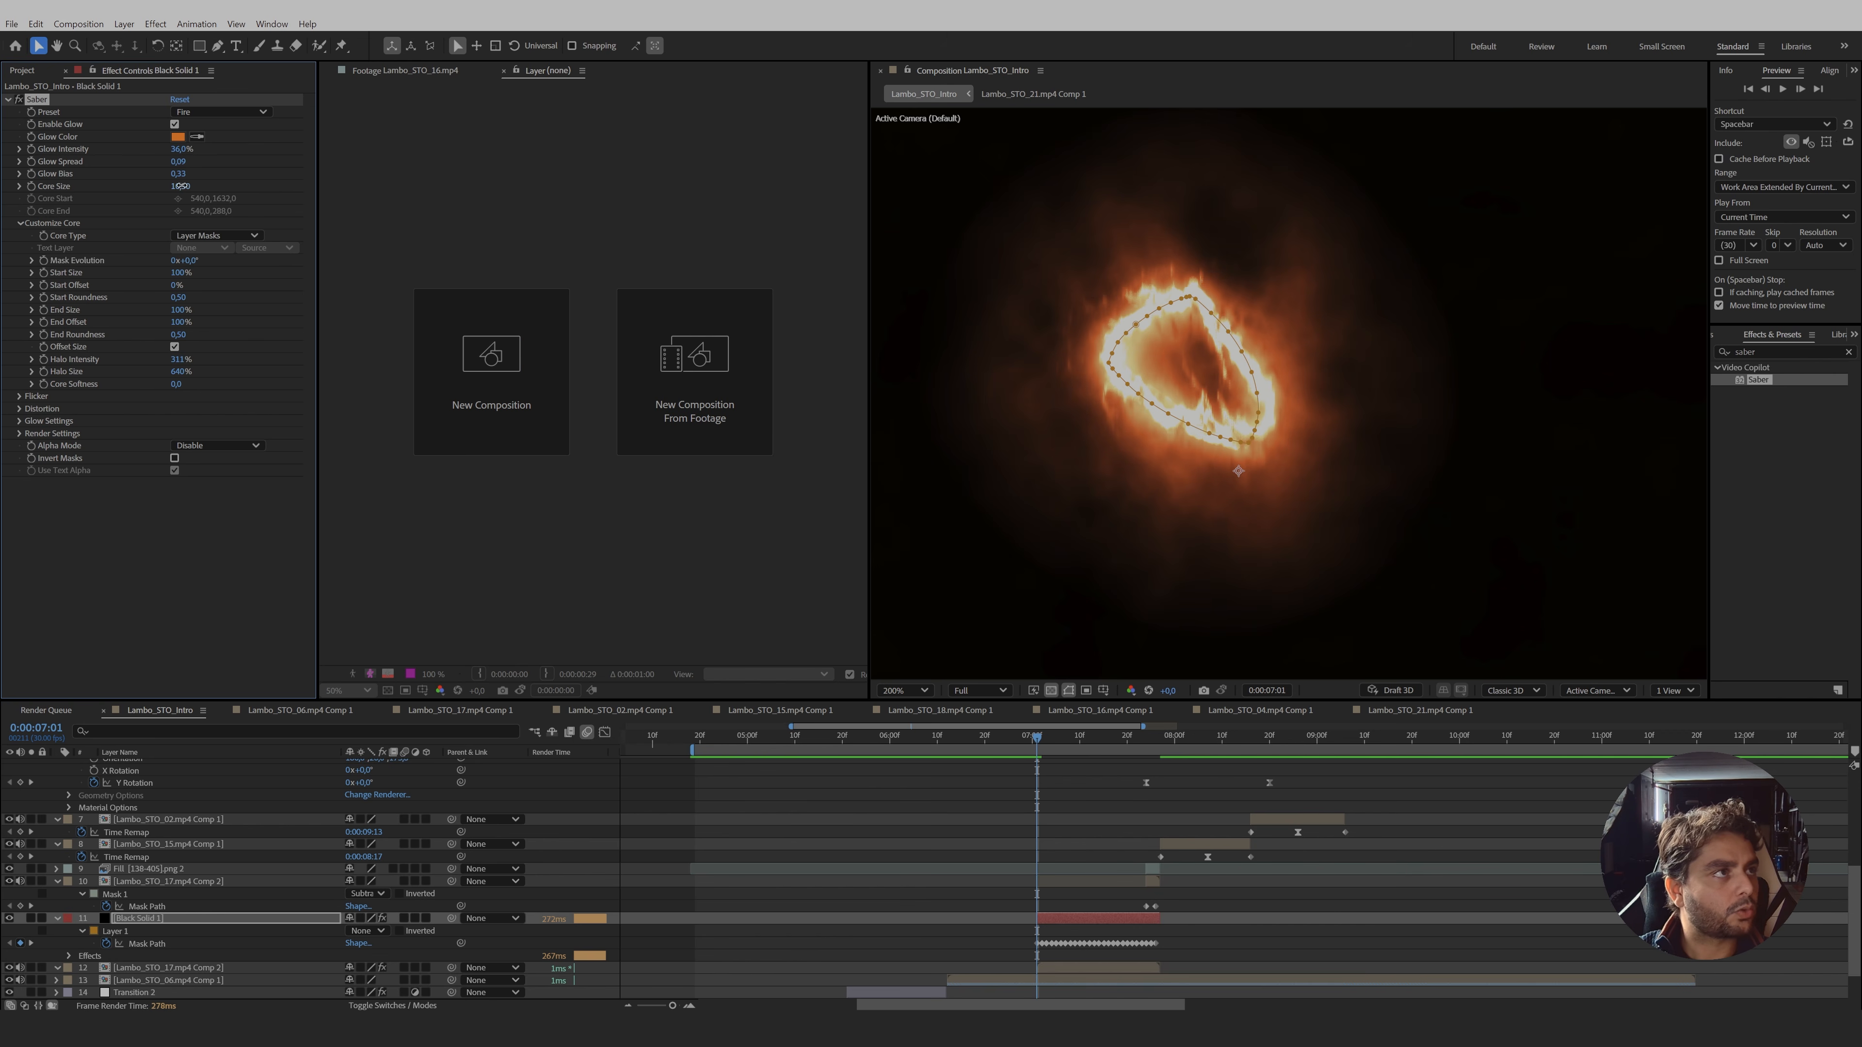
{"action": "left_click_drag", "start_coordinate": [181, 186], "coordinate": [96, 194]}
{"action": "left_click", "coordinate": [255, 171]}
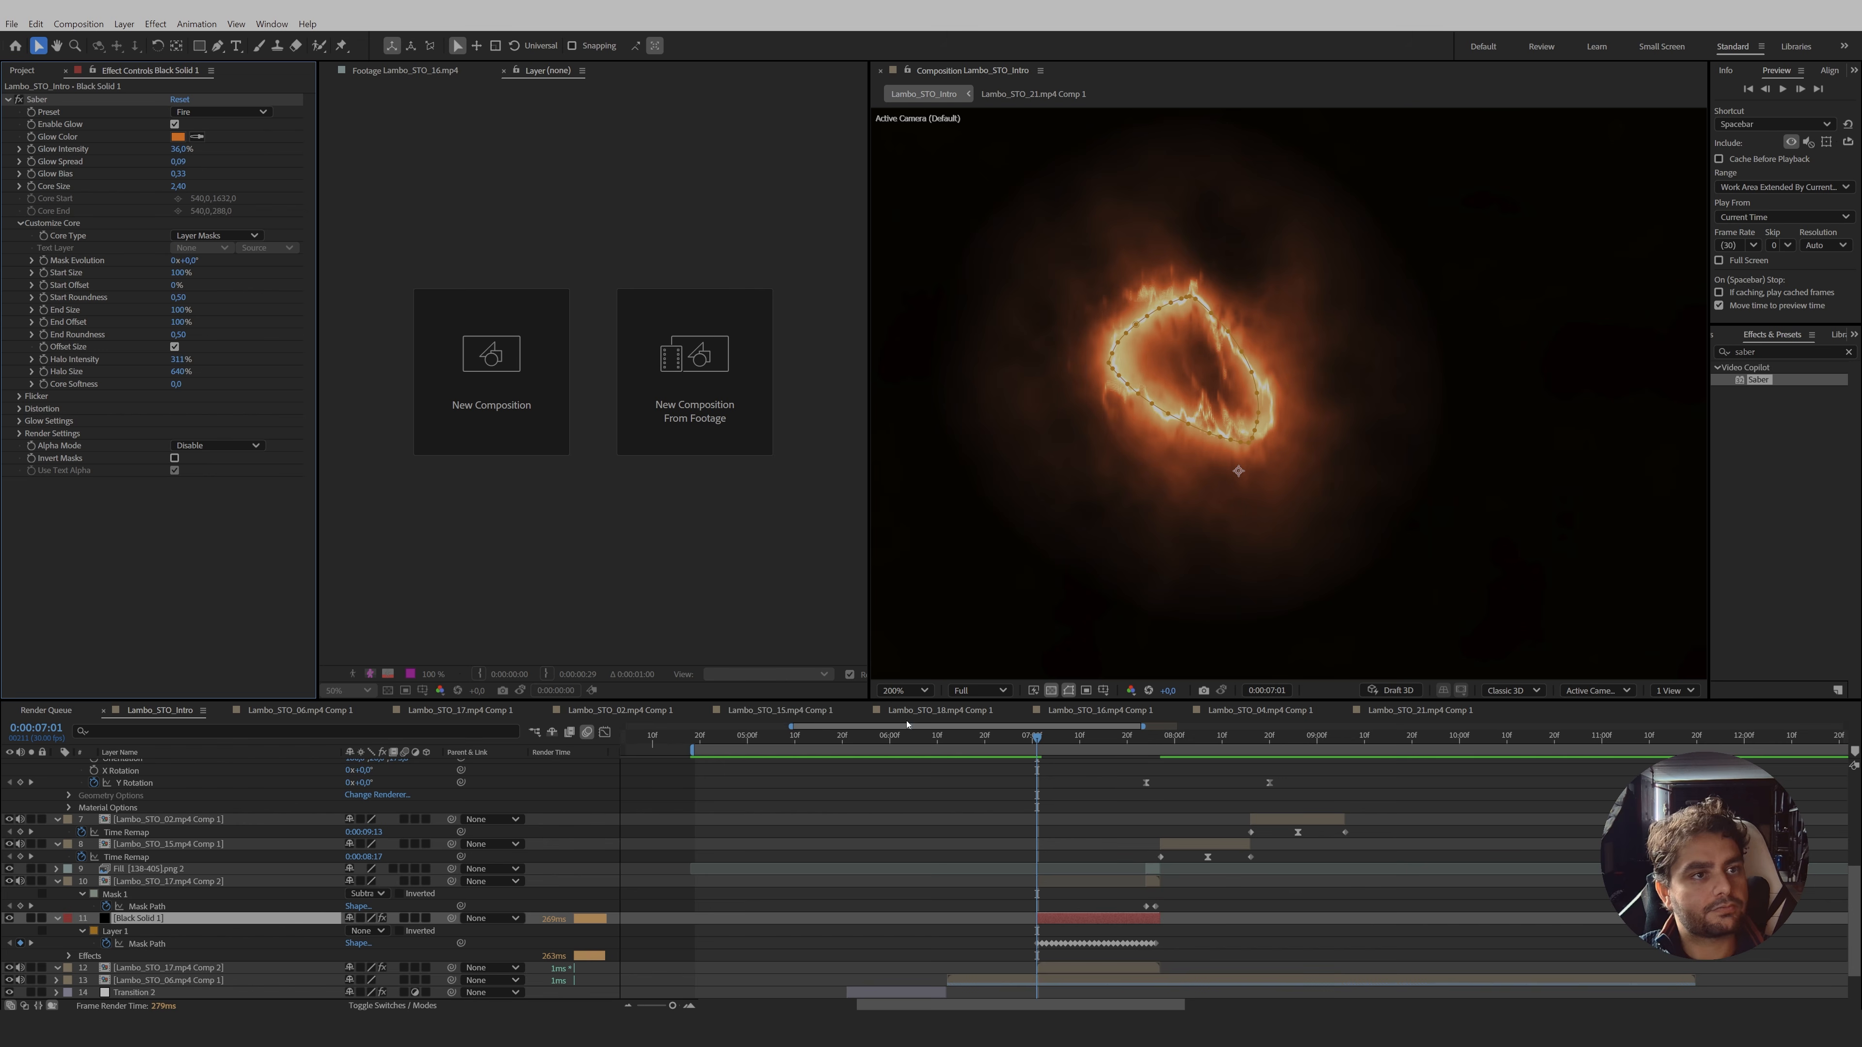
- Keyframe Saber's Start Offset and End Offset at 0:00:07:16, and set End Offset to 0% at 0:00:07:07
{"action": "left_click_drag", "start_coordinate": [1036, 745], "coordinate": [1104, 774]}
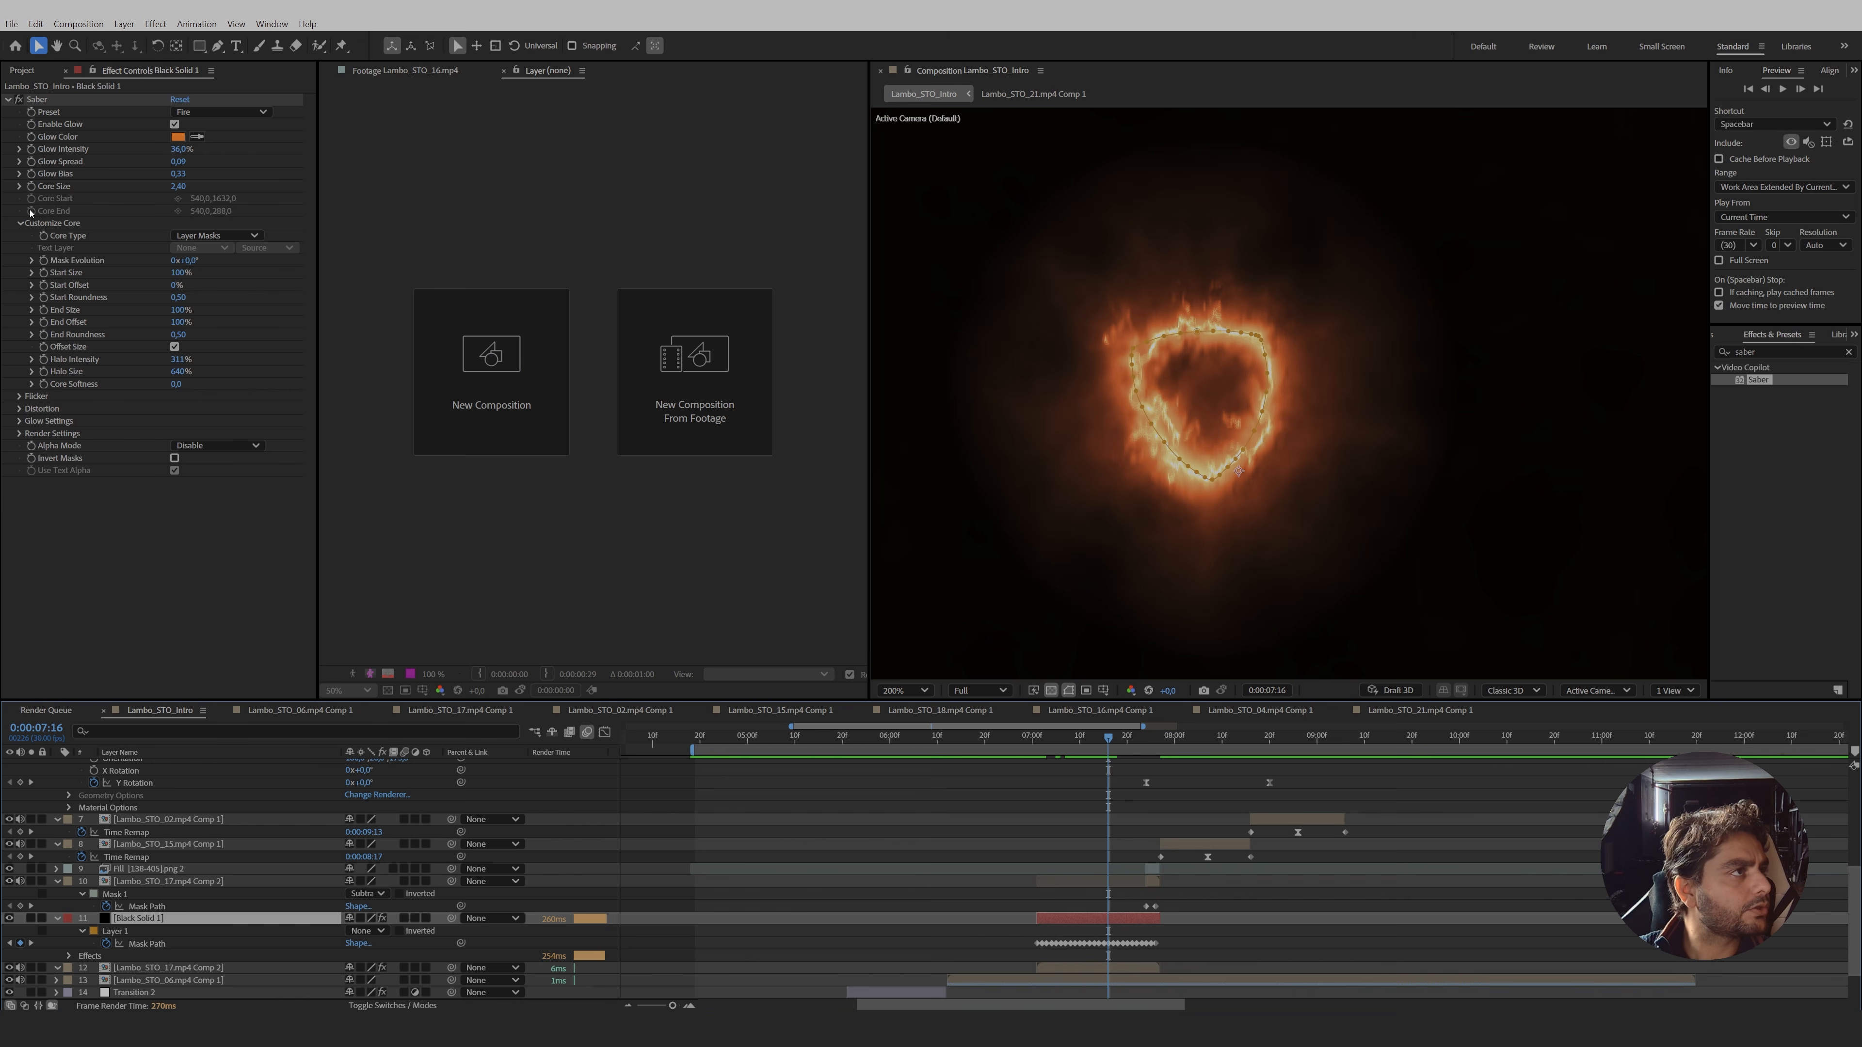
{"action": "left_click", "coordinate": [42, 323]}
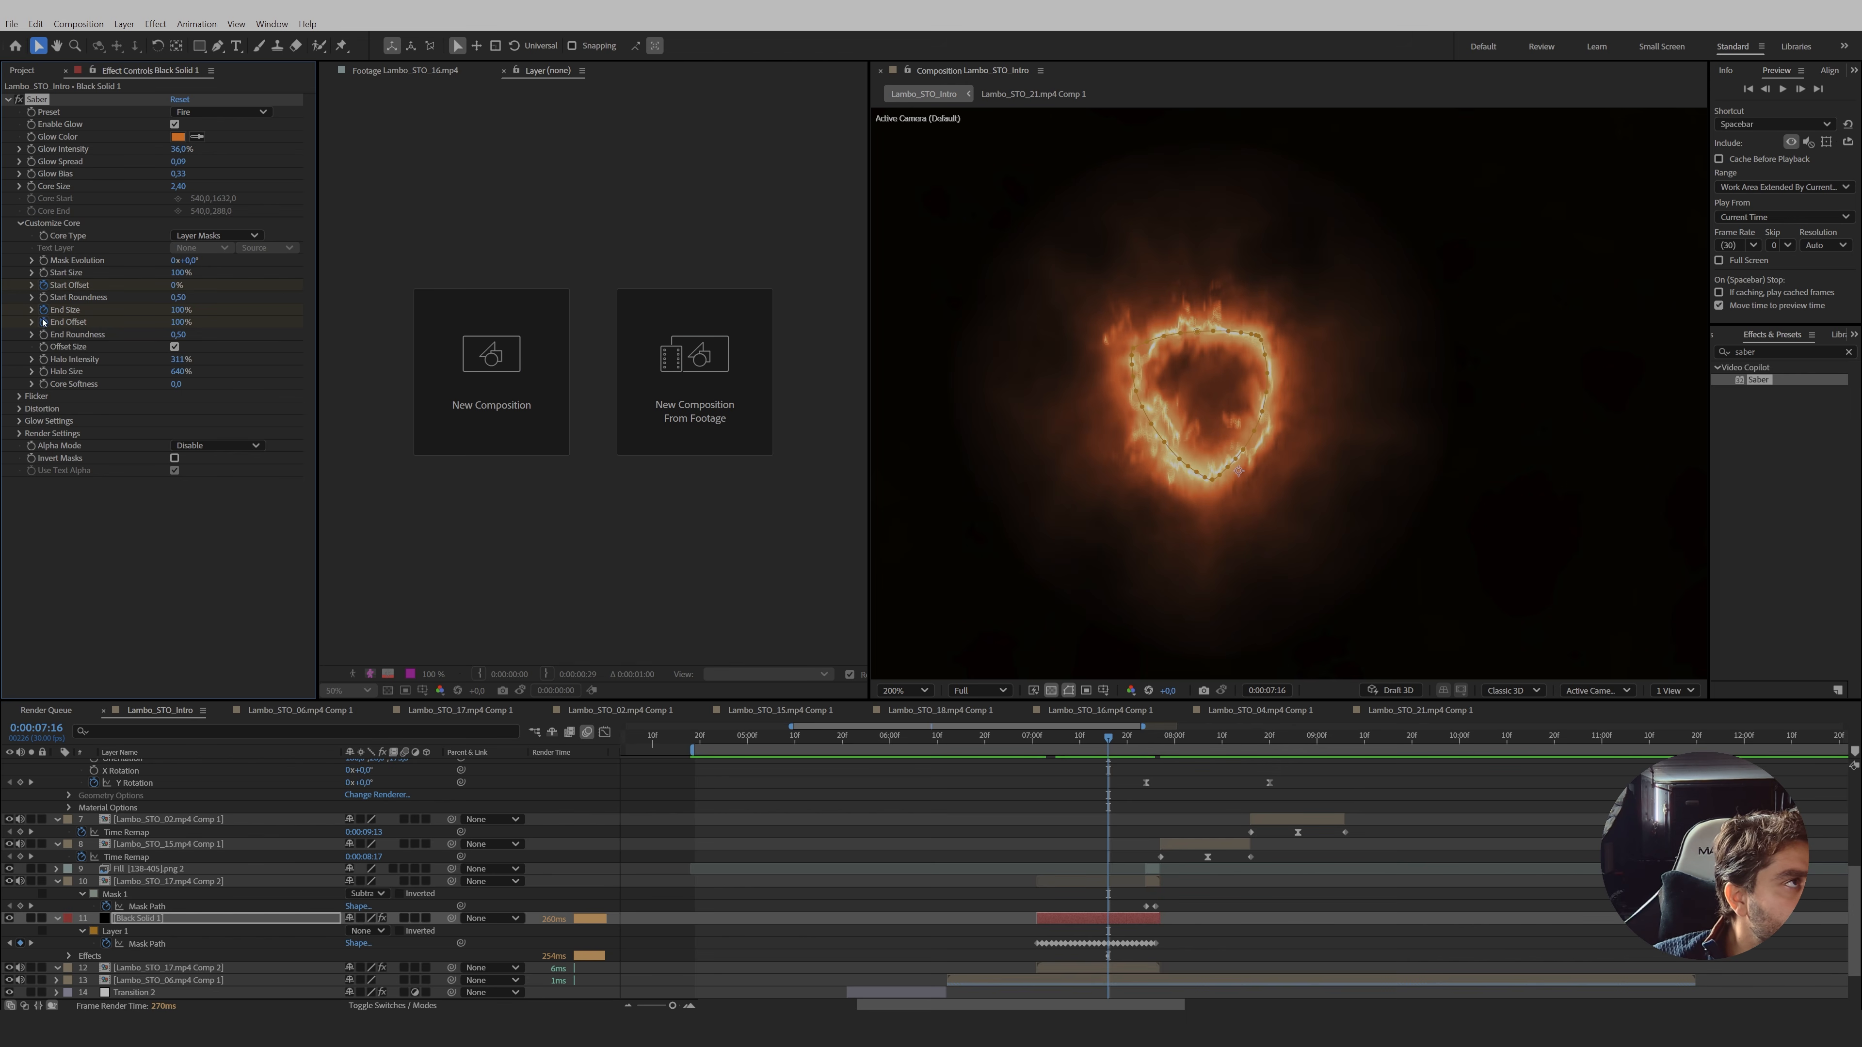
{"action": "left_click_drag", "start_coordinate": [1106, 742], "coordinate": [1065, 737]}
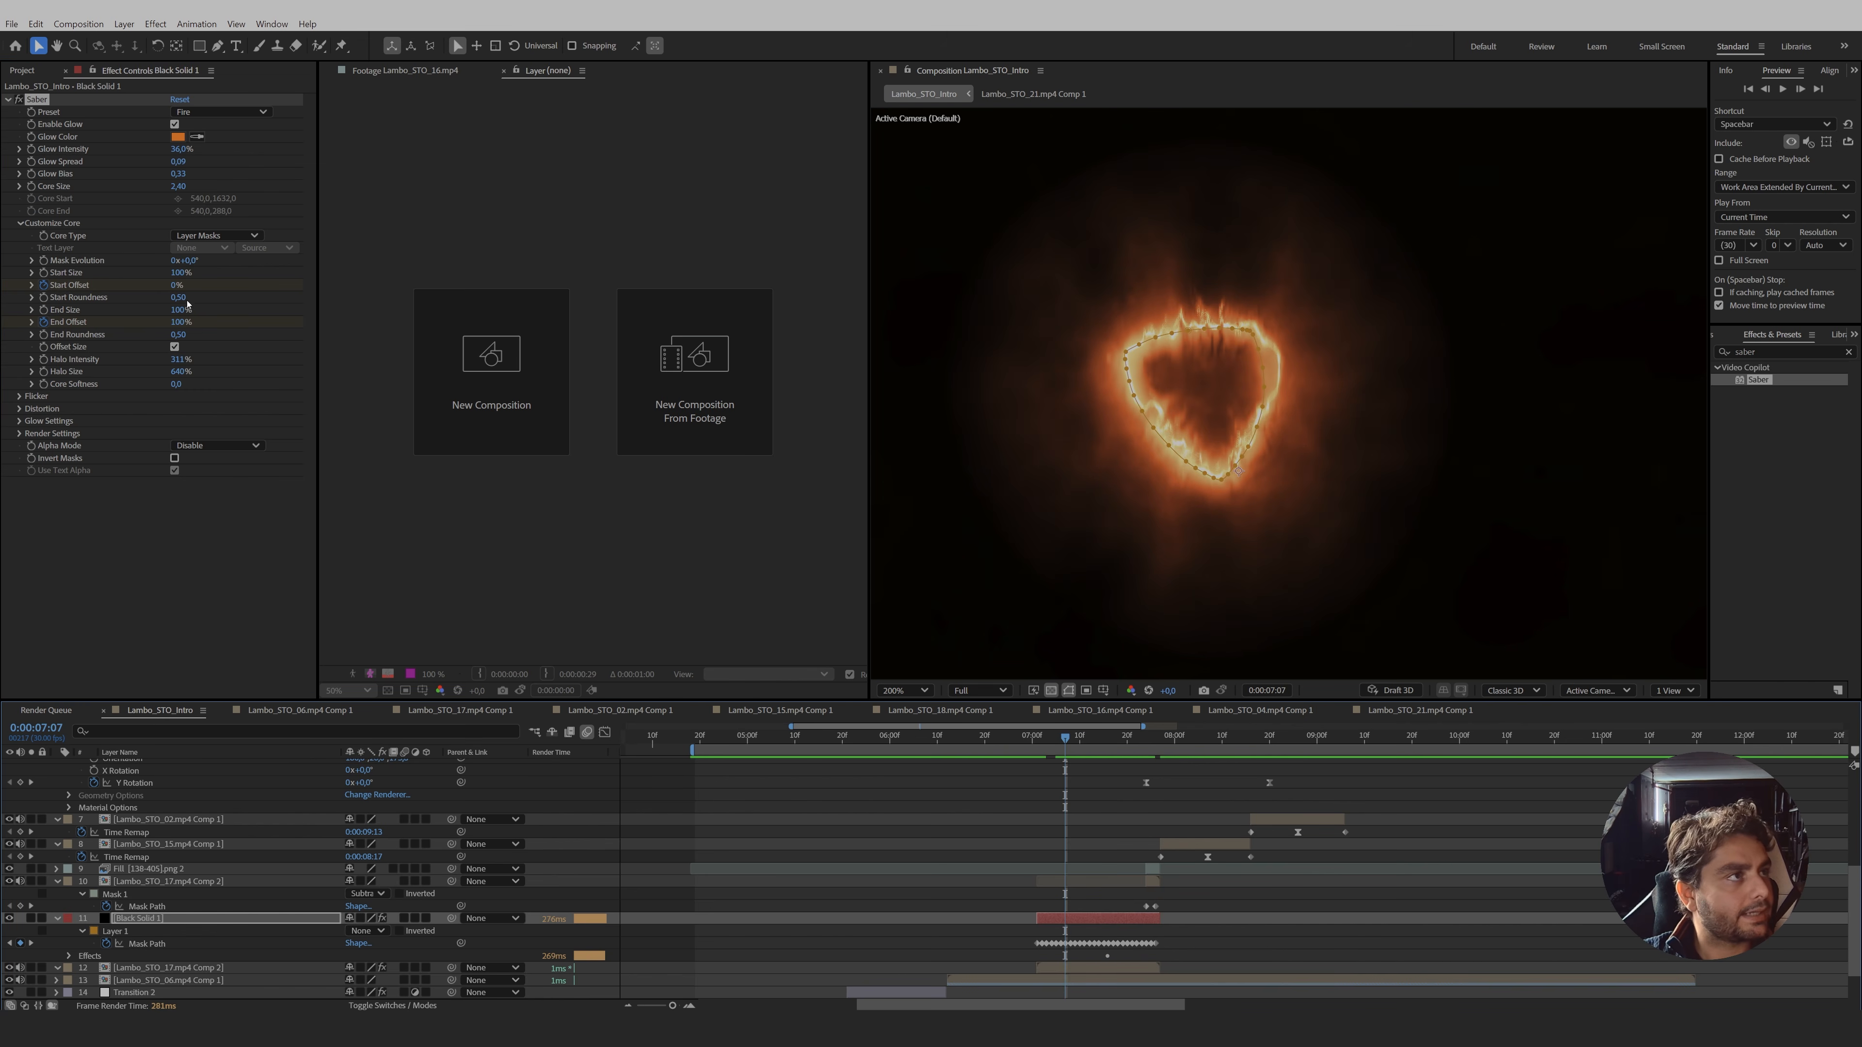
{"action": "left_click", "coordinate": [178, 323]}
{"action": "type", "text": "0"}
{"action": "key", "text": "Return"}
- Reveal the black solid's keyframed properties and add Start Offset and End Offset keyframes at 0:00:07:19
{"action": "left_click_drag", "start_coordinate": [1075, 747], "coordinate": [1125, 767]}
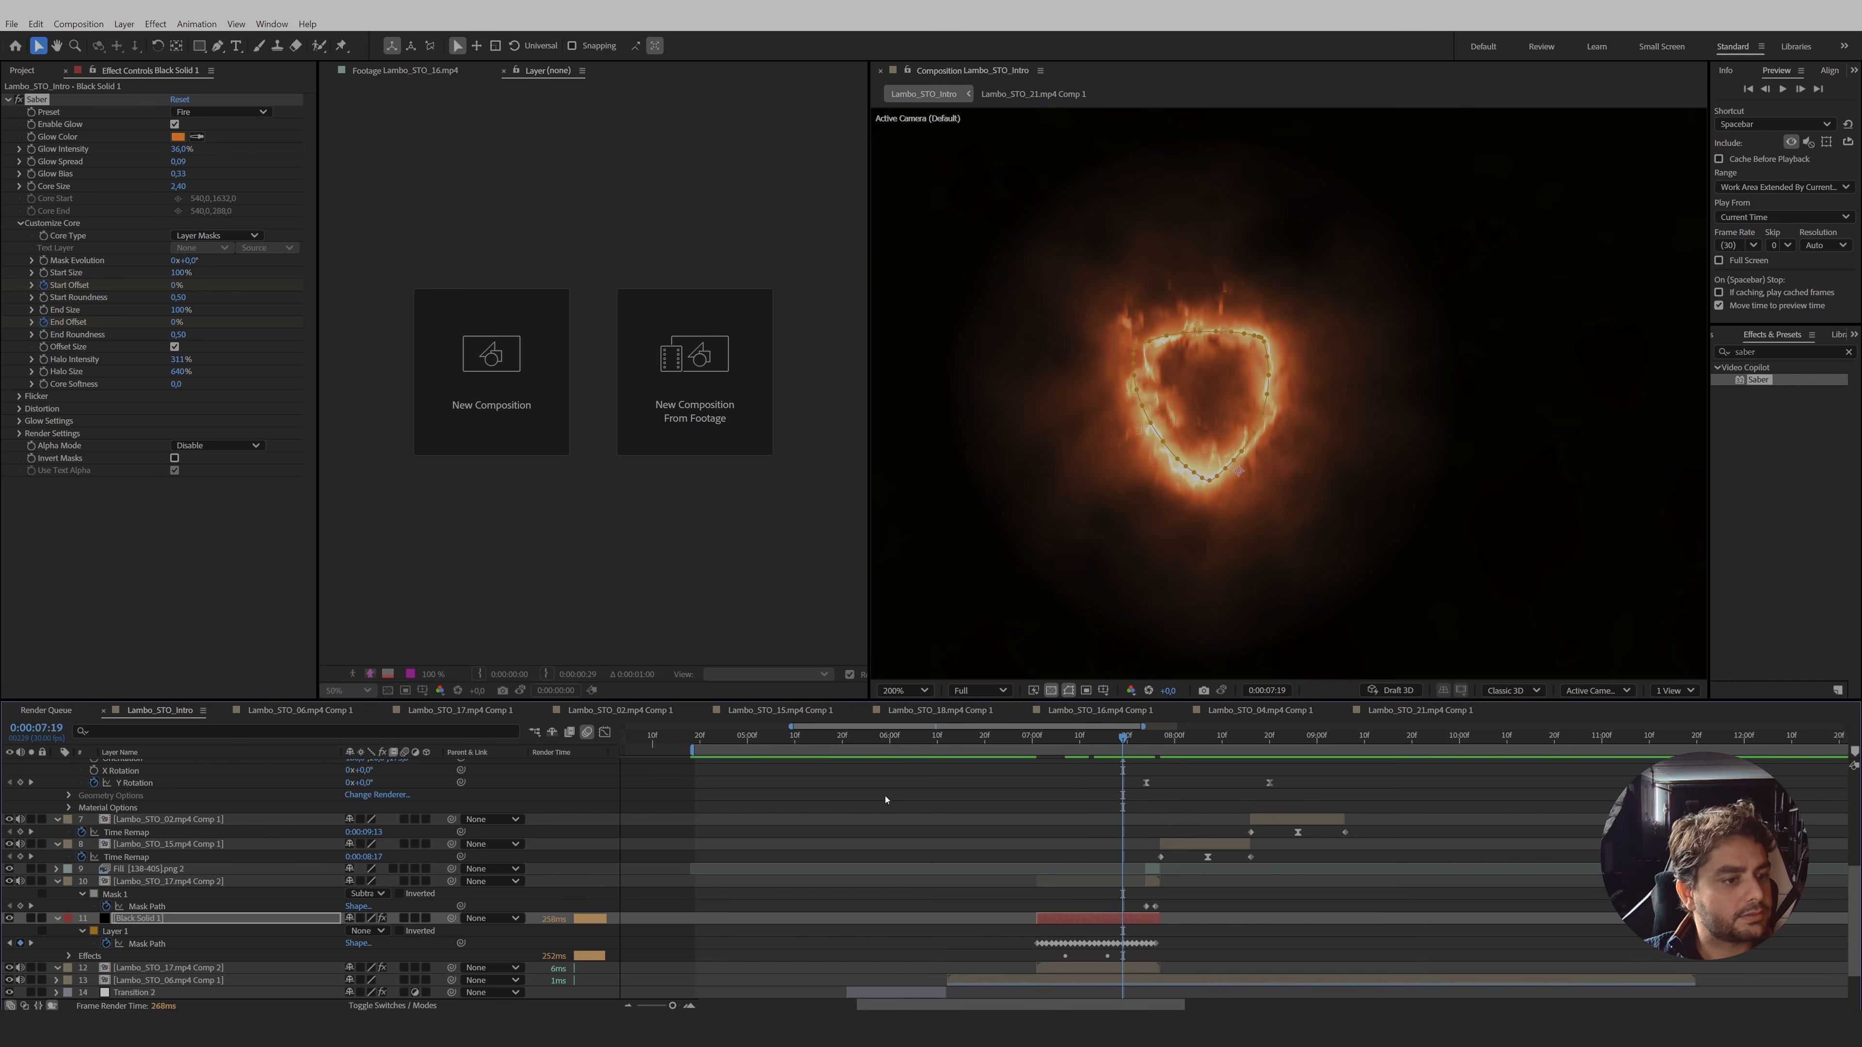
{"action": "key", "text": "u"}
{"action": "key", "text": "u"}
{"action": "scroll", "coordinate": [1019, 860], "scroll_direction": "down", "scroll_amount": 2}
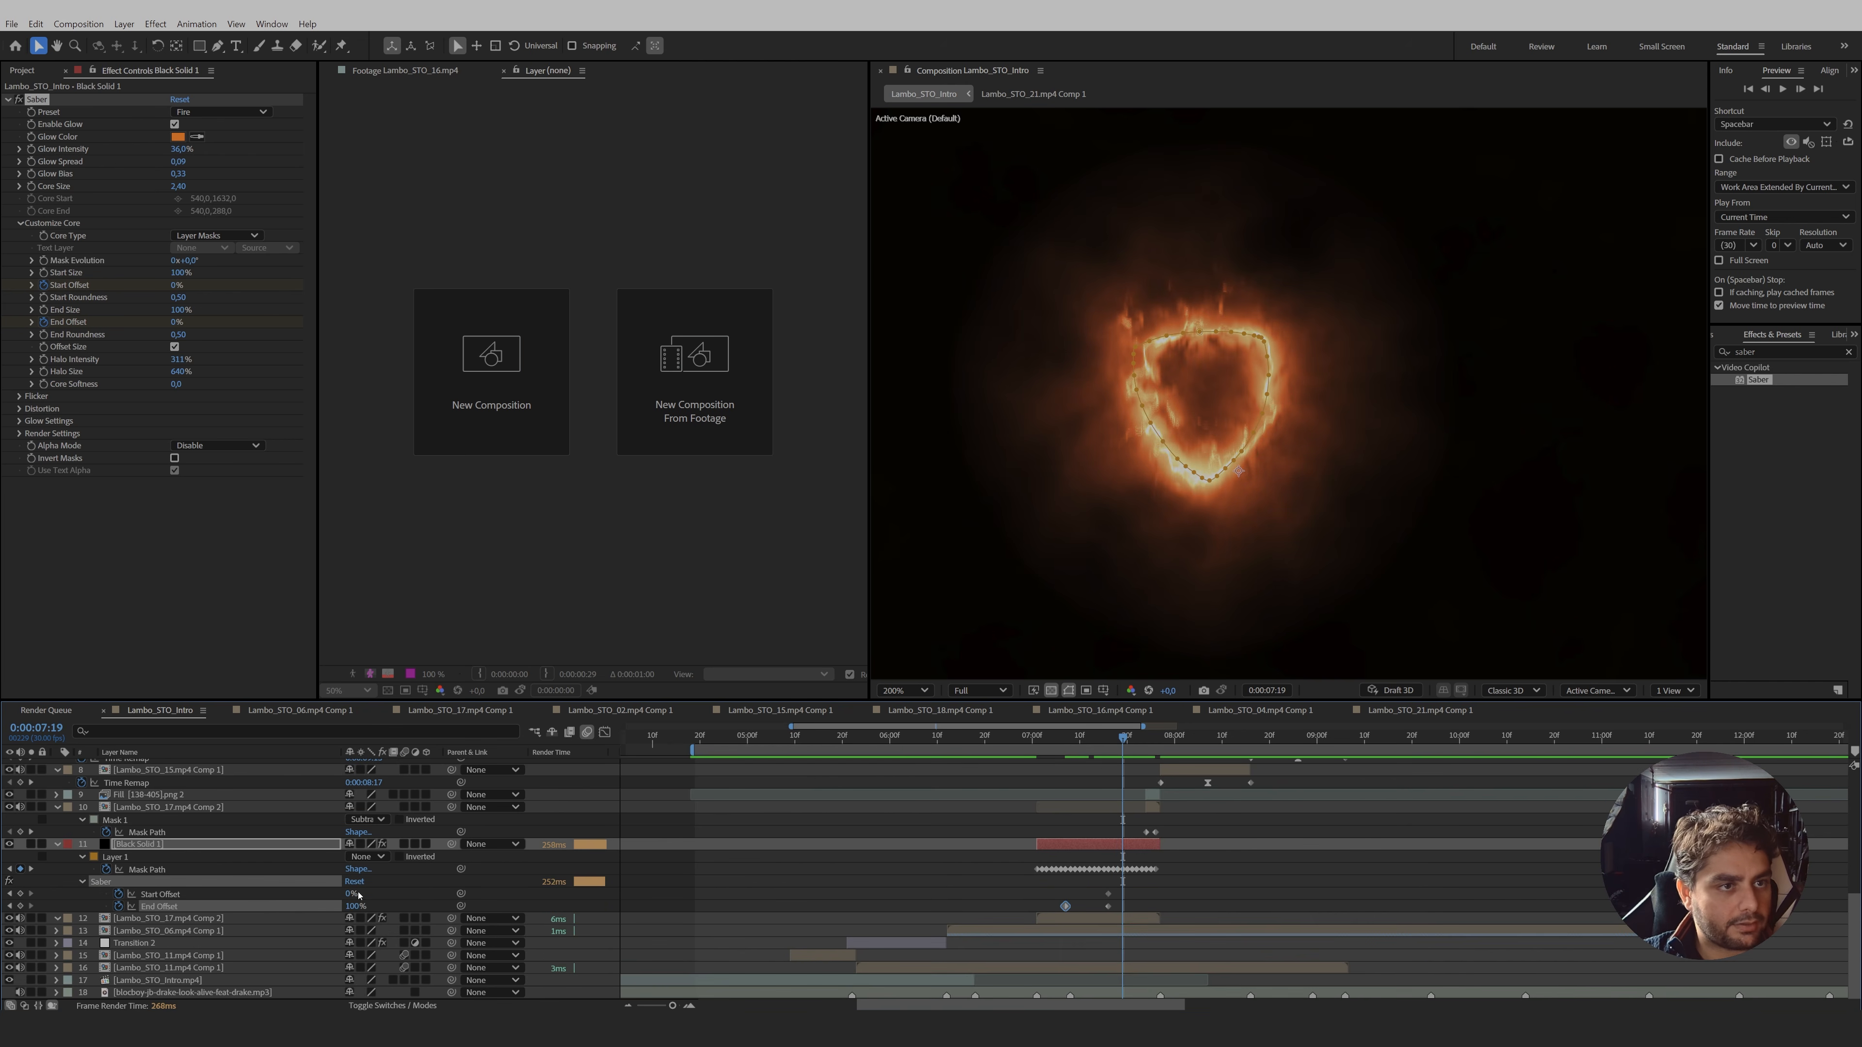
{"action": "left_click", "coordinate": [21, 894]}
{"action": "left_click", "coordinate": [22, 907]}
- Set Saber's Start Offset to 100% at 0:00:07:25 and check the erasing fire outline around 0:00:07:20
{"action": "key", "text": "Page_Down"}
{"action": "key", "text": "Page_Down"}
{"action": "key", "text": "Page_Down"}
{"action": "key", "text": "Page_Down"}
{"action": "key", "text": "Page_Down"}
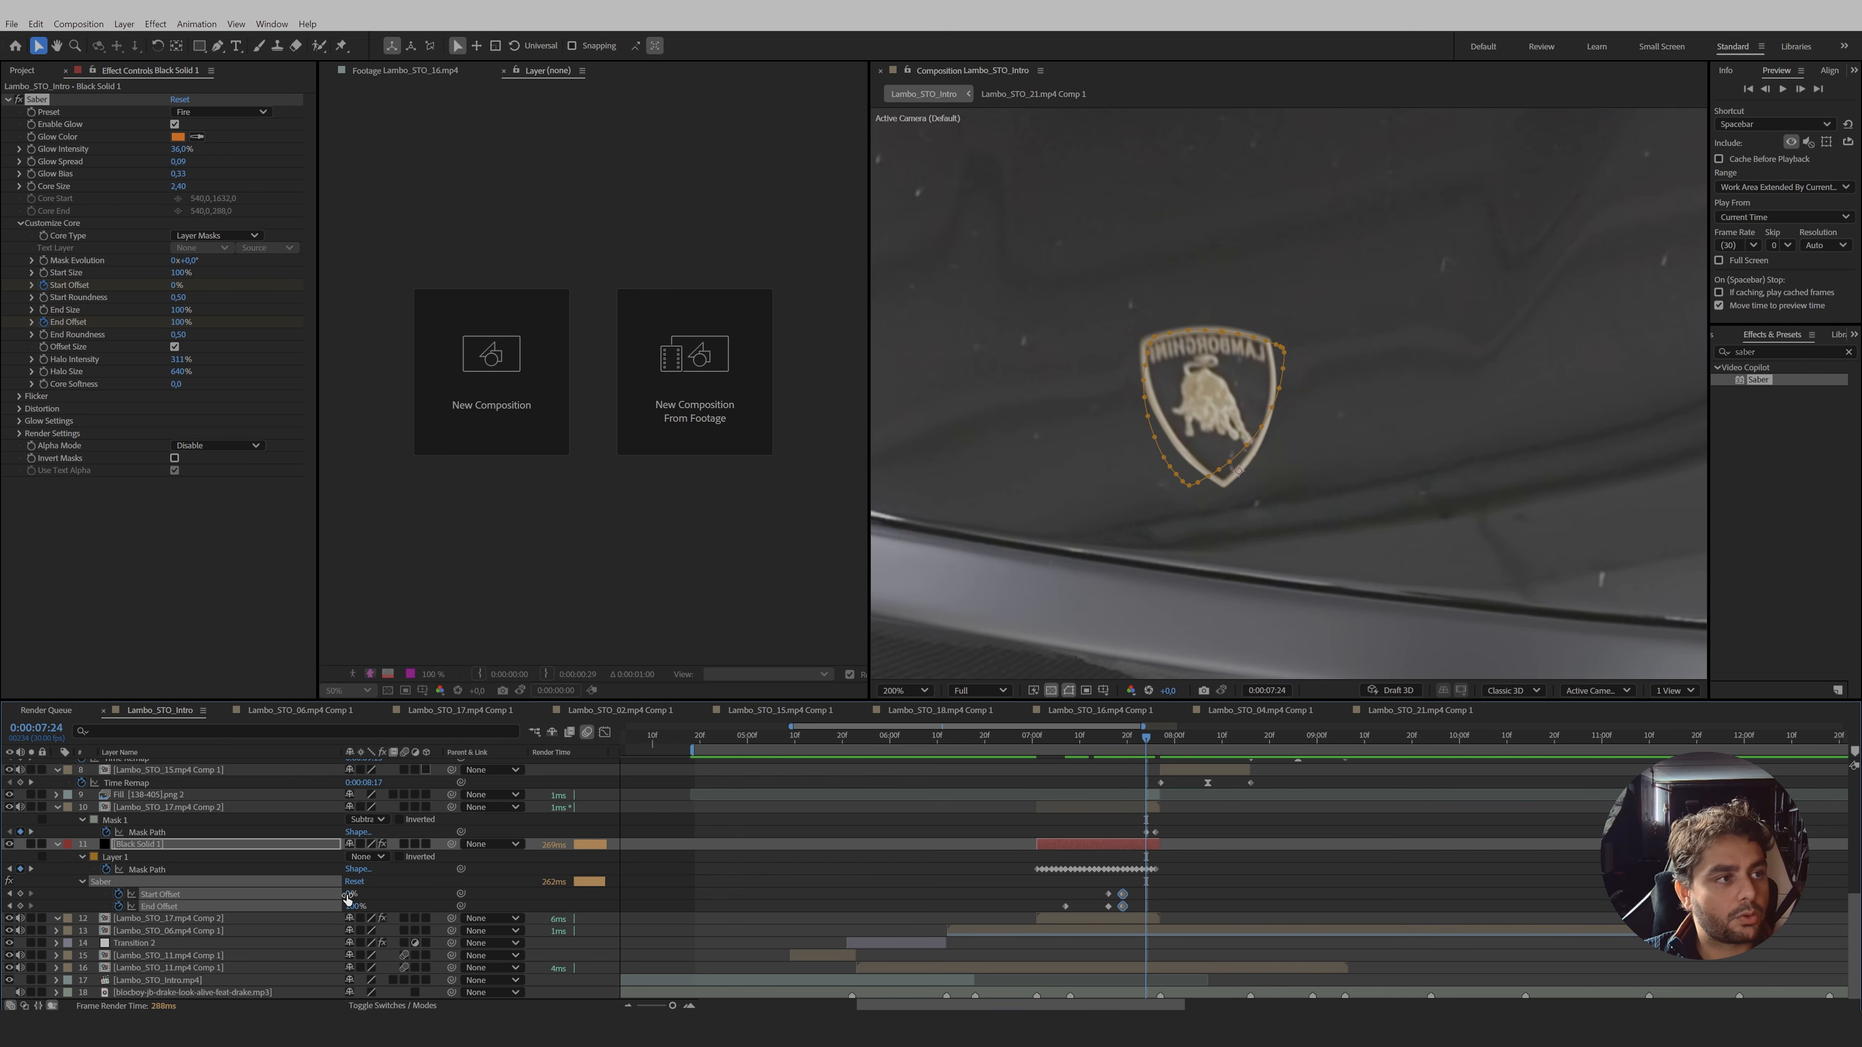
{"action": "key", "text": "Page_Down"}
{"action": "left_click", "coordinate": [349, 894]}
{"action": "type", "text": "100"}
{"action": "key", "text": "Return"}
{"action": "left_click", "coordinate": [1132, 747]}
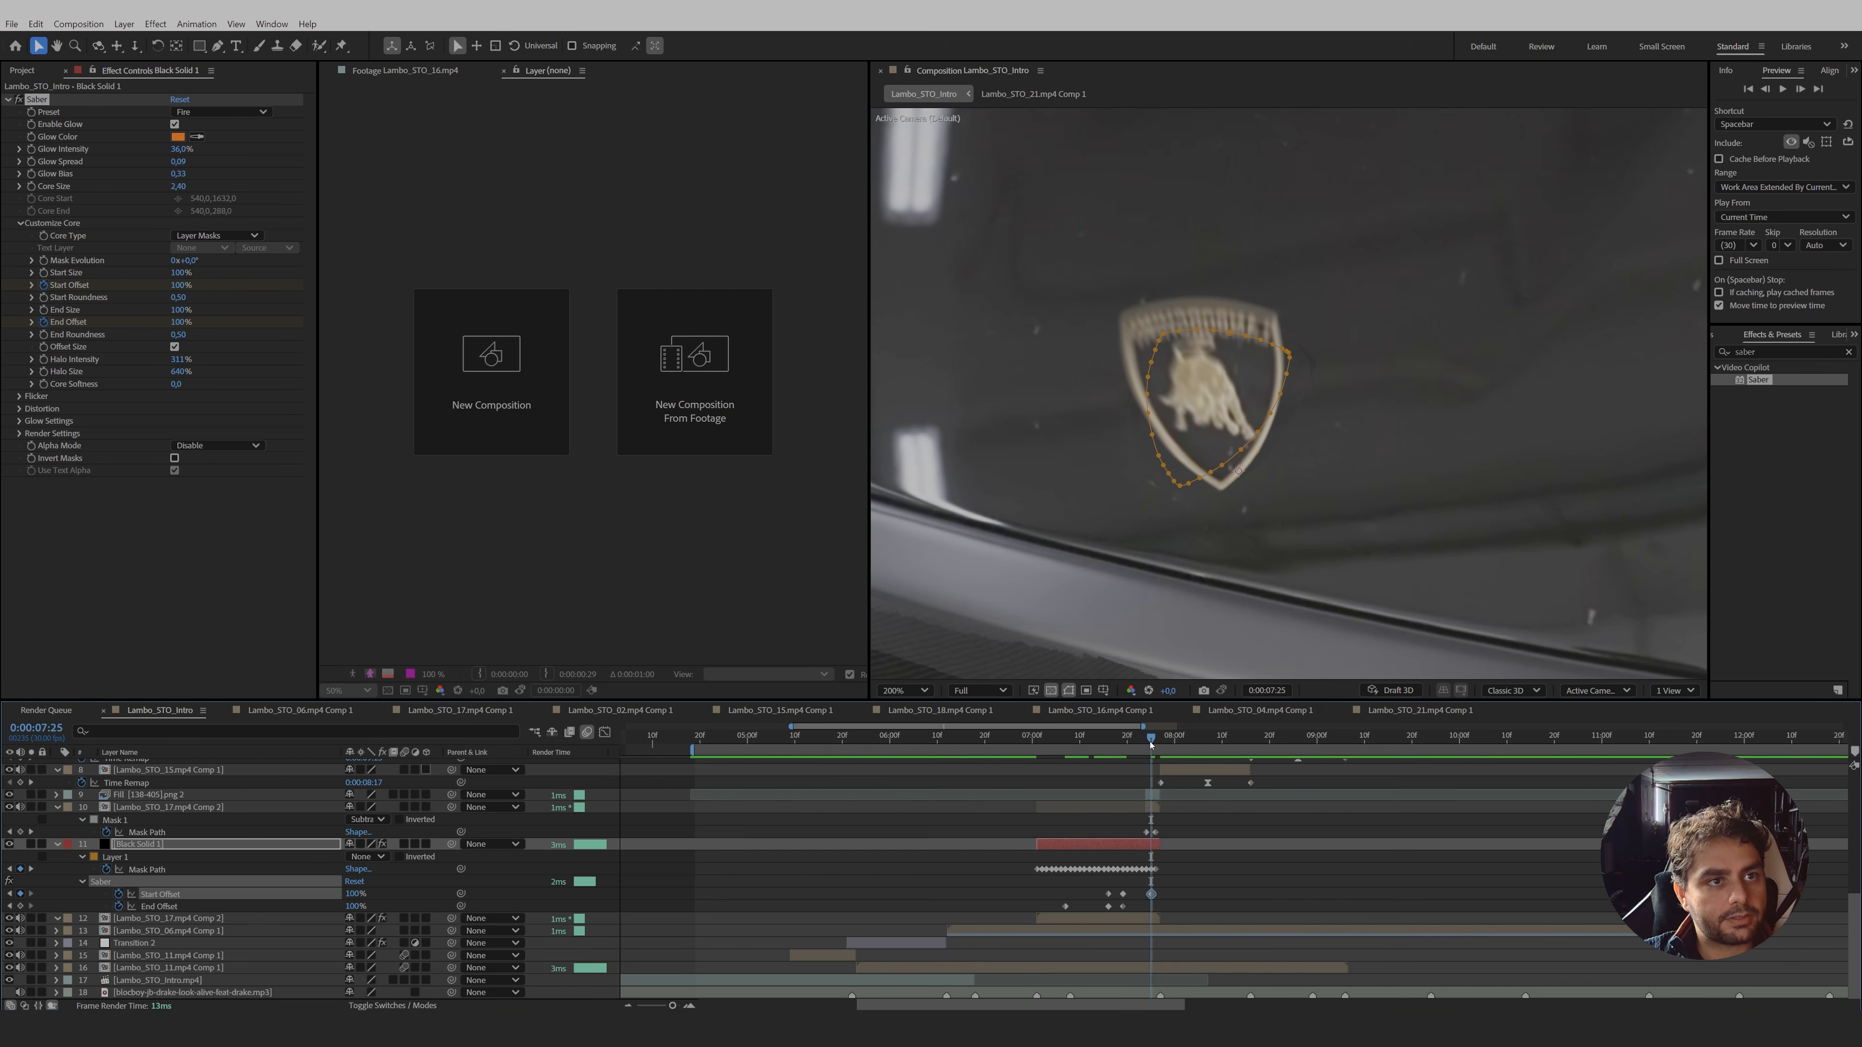
{"action": "key", "text": "Page_Up"}
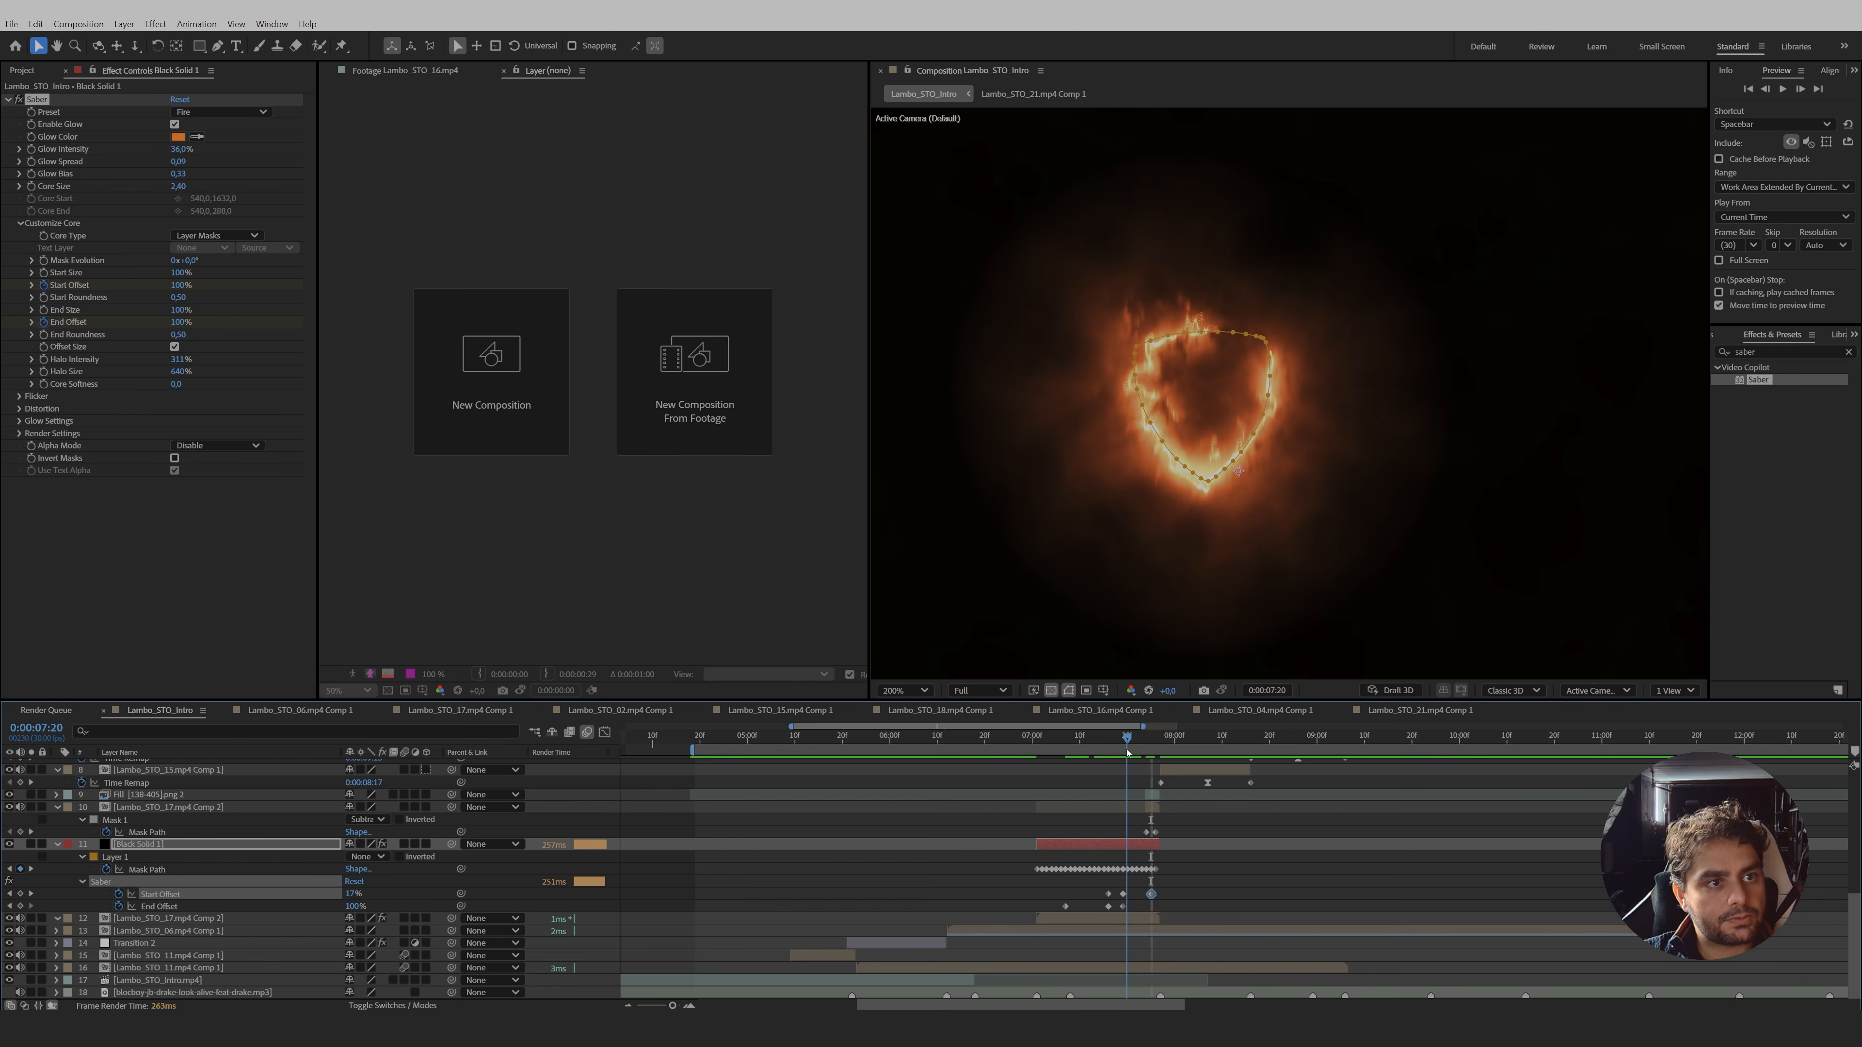
{"action": "left_click_drag", "start_coordinate": [1130, 890], "coordinate": [1133, 907]}
- Add an adjustment layer at 0:00:08:20, rename it Impact, and place it directly above the Logo layer
{"action": "left_click_drag", "start_coordinate": [1126, 740], "coordinate": [1322, 807]}
{"action": "left_click_drag", "start_coordinate": [1318, 741], "coordinate": [1271, 749]}
{"action": "scroll", "coordinate": [1330, 819], "scroll_direction": "up", "scroll_amount": 6}
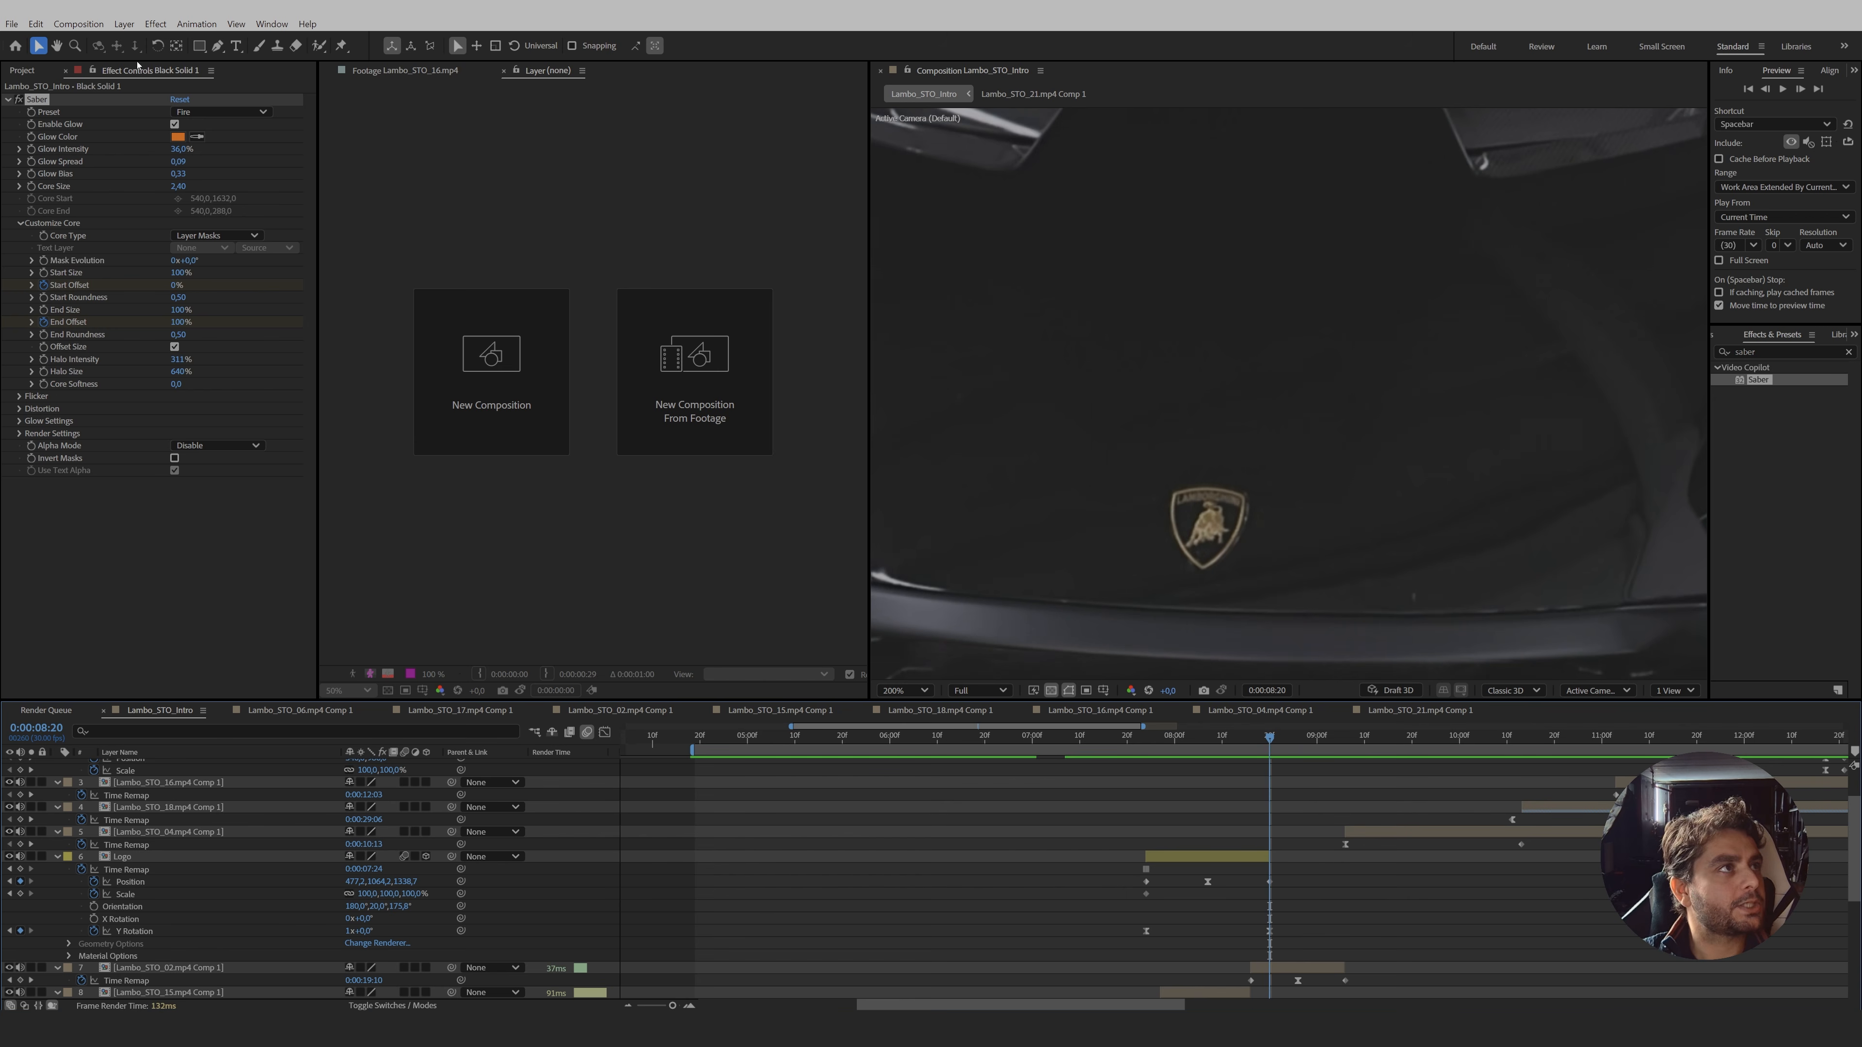
{"action": "left_click", "coordinate": [125, 23]}
{"action": "mouse_move", "coordinate": [147, 38]}
{"action": "left_click", "coordinate": [457, 155]}
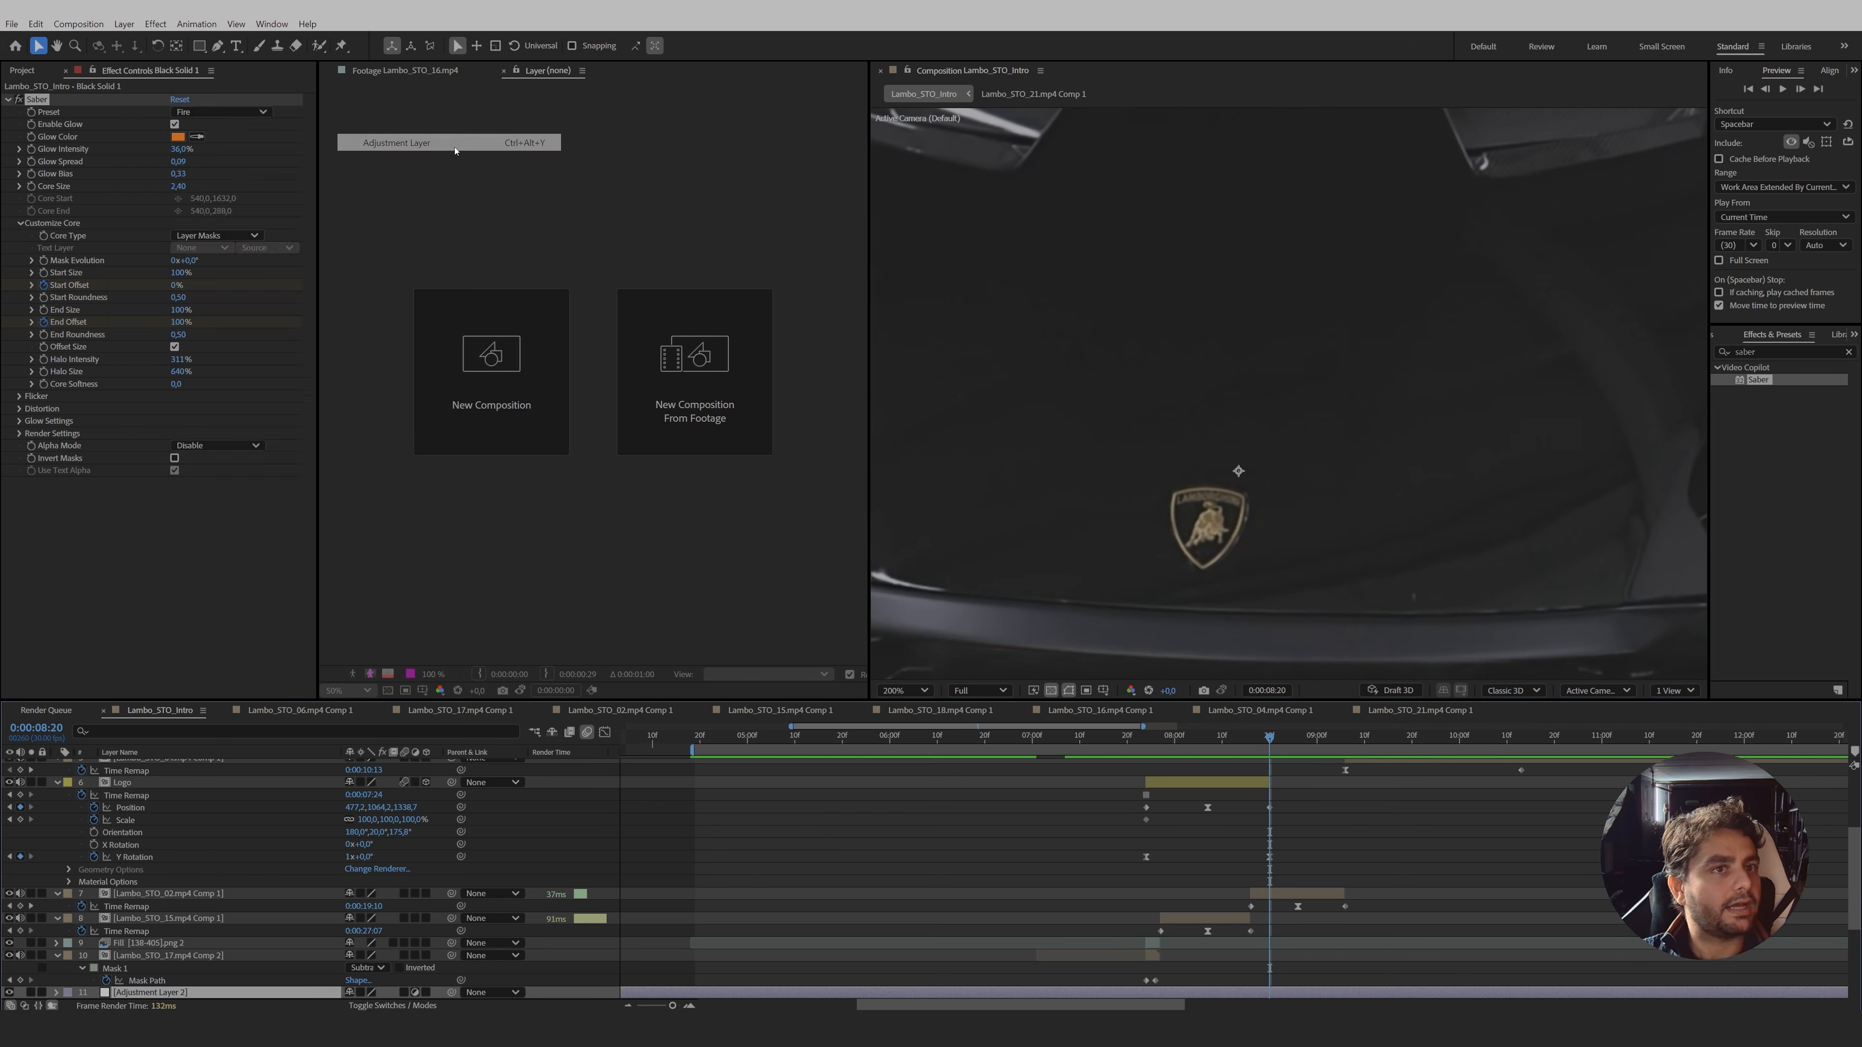
{"action": "key", "text": "Return"}
{"action": "type", "text": "Impac"}
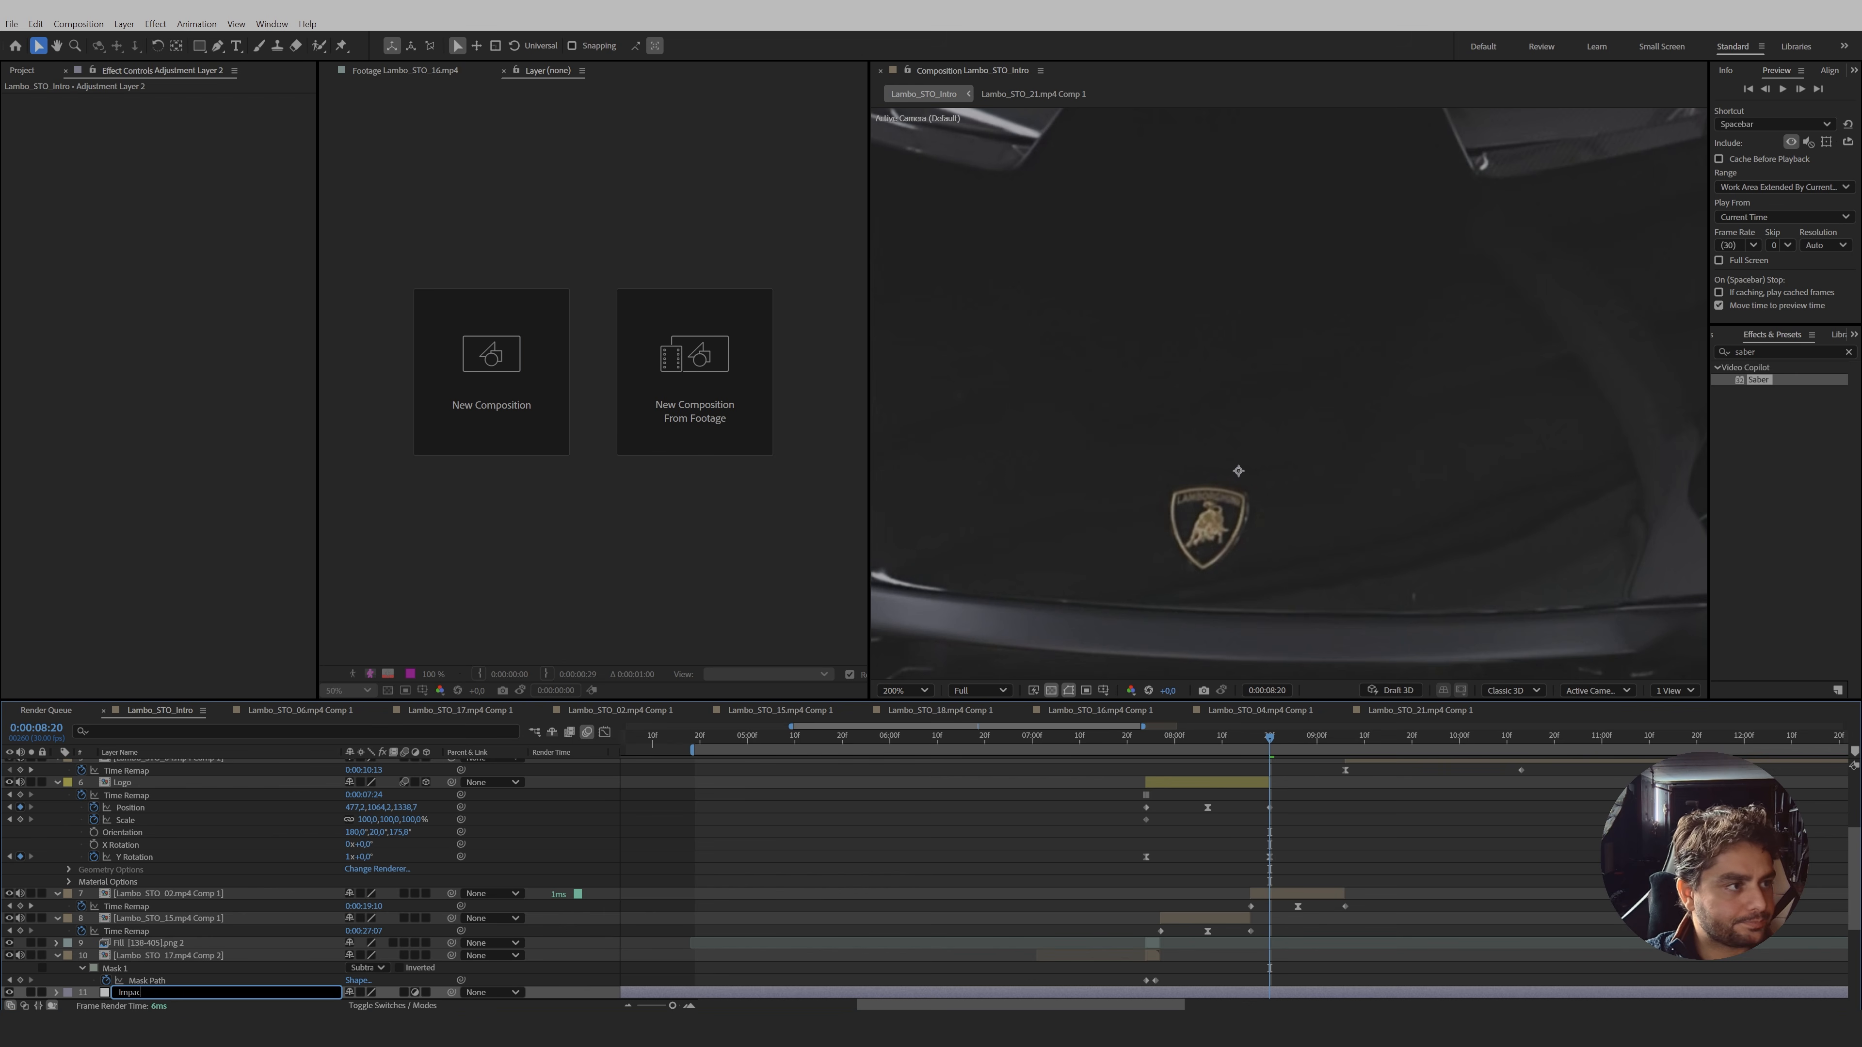
{"action": "type", "text": "t"}
{"action": "key", "text": "Return"}
{"action": "left_click_drag", "start_coordinate": [127, 996], "coordinate": [139, 782]}
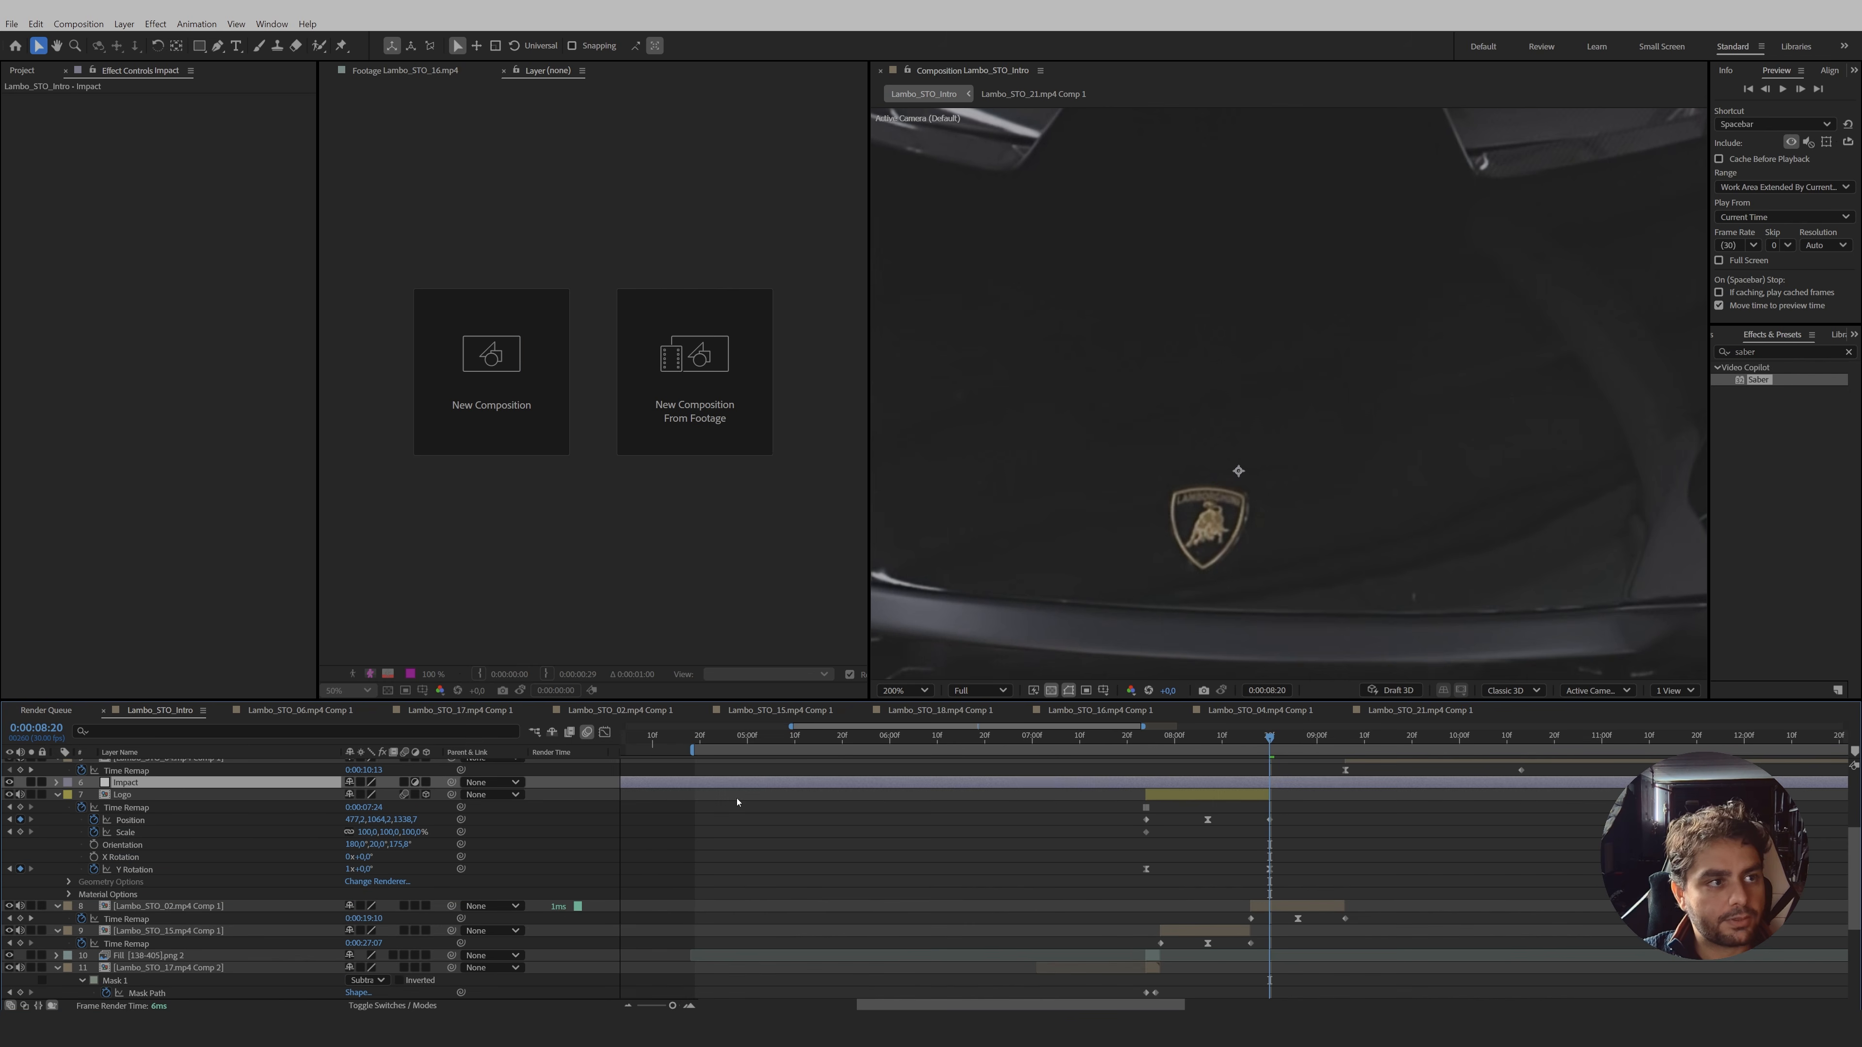
- Split the Impact layer at 0:00:08:20 and delete the portion before that time
{"action": "key", "text": "ctrl+shift+d"}
{"action": "left_click", "coordinate": [1204, 795]}
{"action": "key", "text": "Delete"}
{"action": "left_click", "coordinate": [1281, 783]}
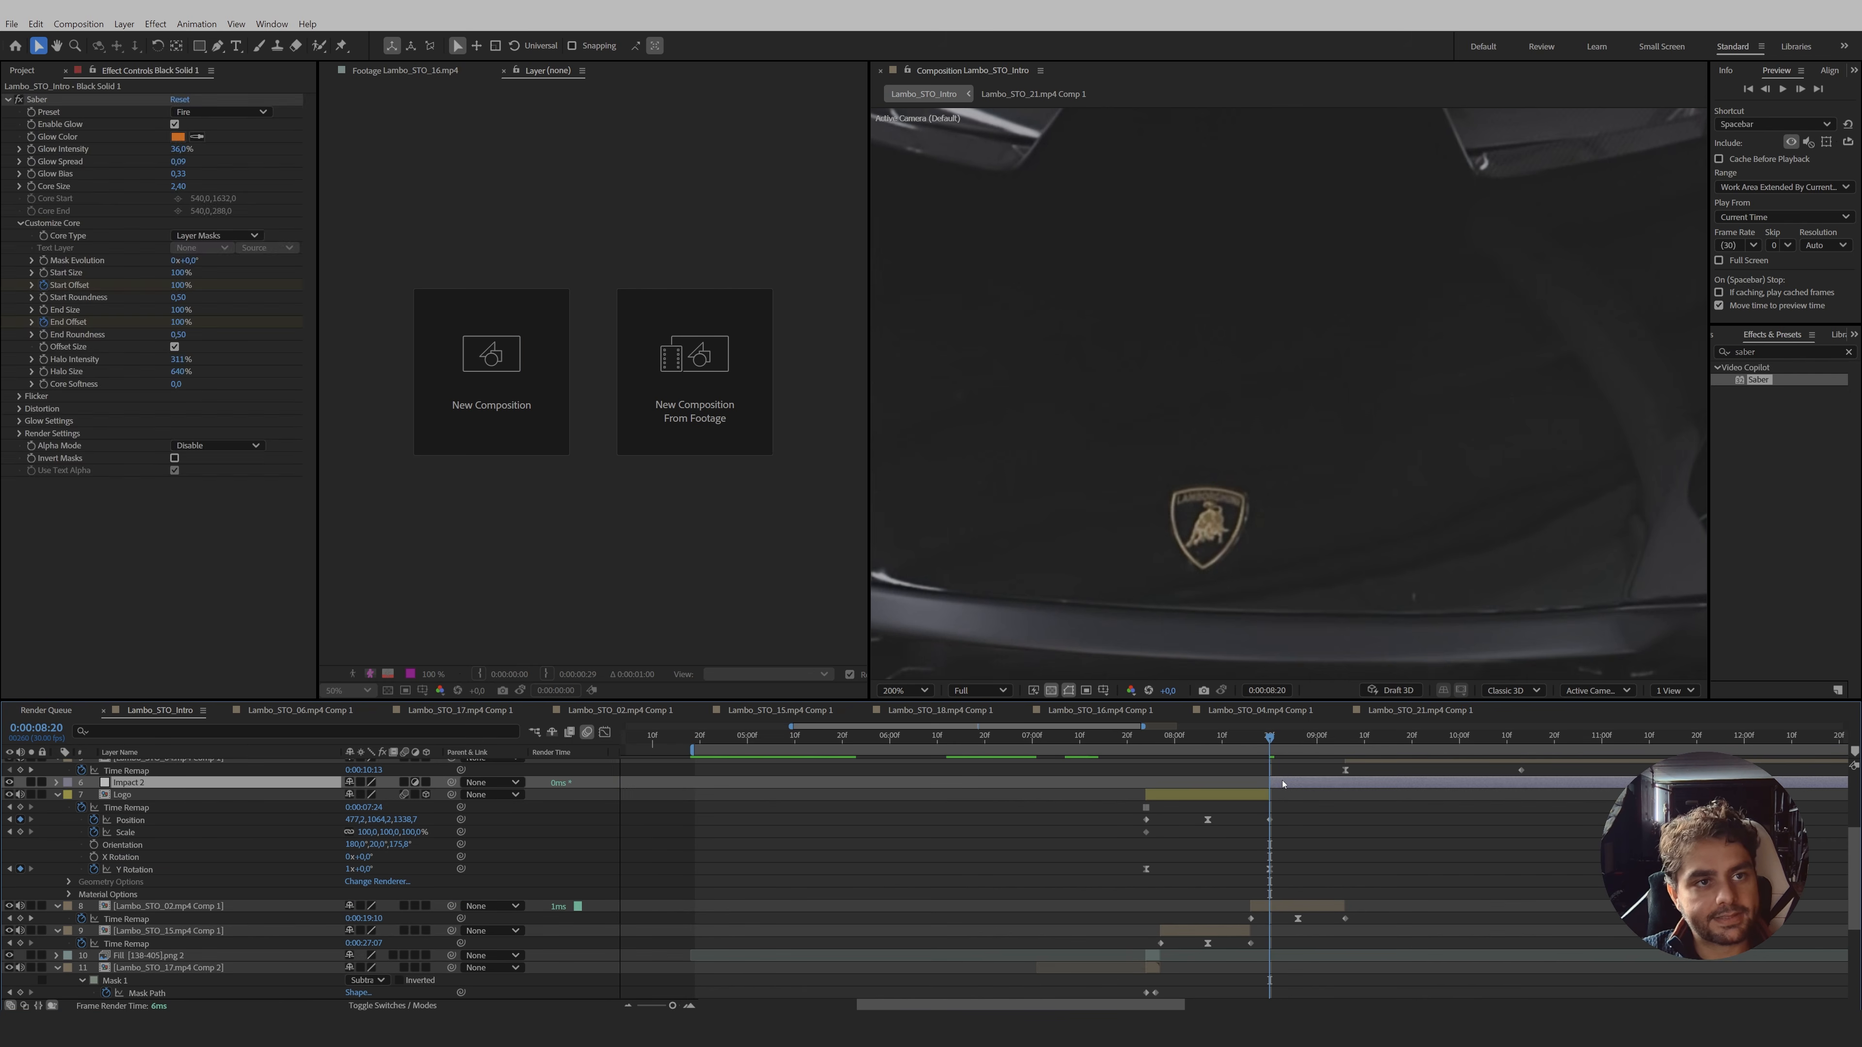
- Split the remaining Impact layer at 0:00:08:25 and delete the portion after that time
{"action": "key", "text": "Page_Down"}
{"action": "key", "text": "Page_Down"}
{"action": "key", "text": "Page_Down"}
{"action": "key", "text": "Page_Down"}
{"action": "key", "text": "Page_Down"}
{"action": "key", "text": "ctrl+shift+d"}
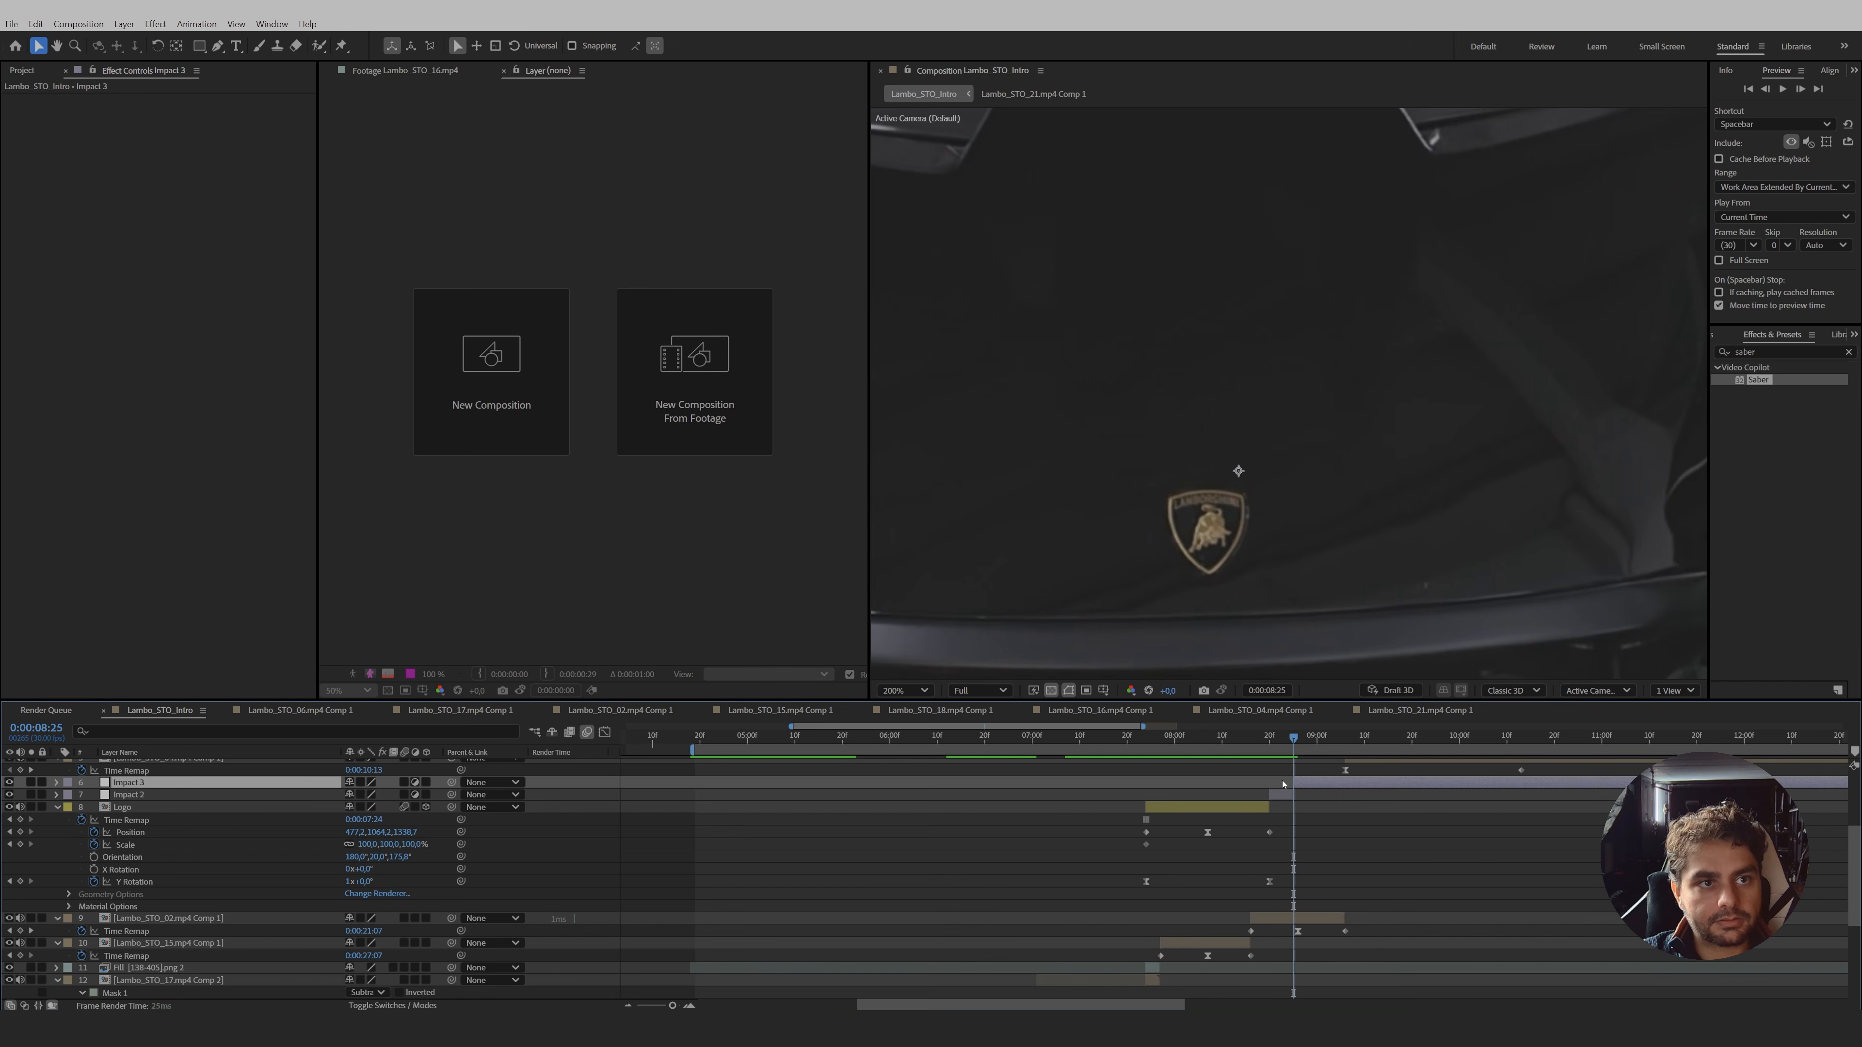
{"action": "key", "text": "Delete"}
- Lengthen and reposition the Impact layer so it starts a few frames before the badge lands at 0:00:08:20
{"action": "left_click", "coordinate": [1276, 783]}
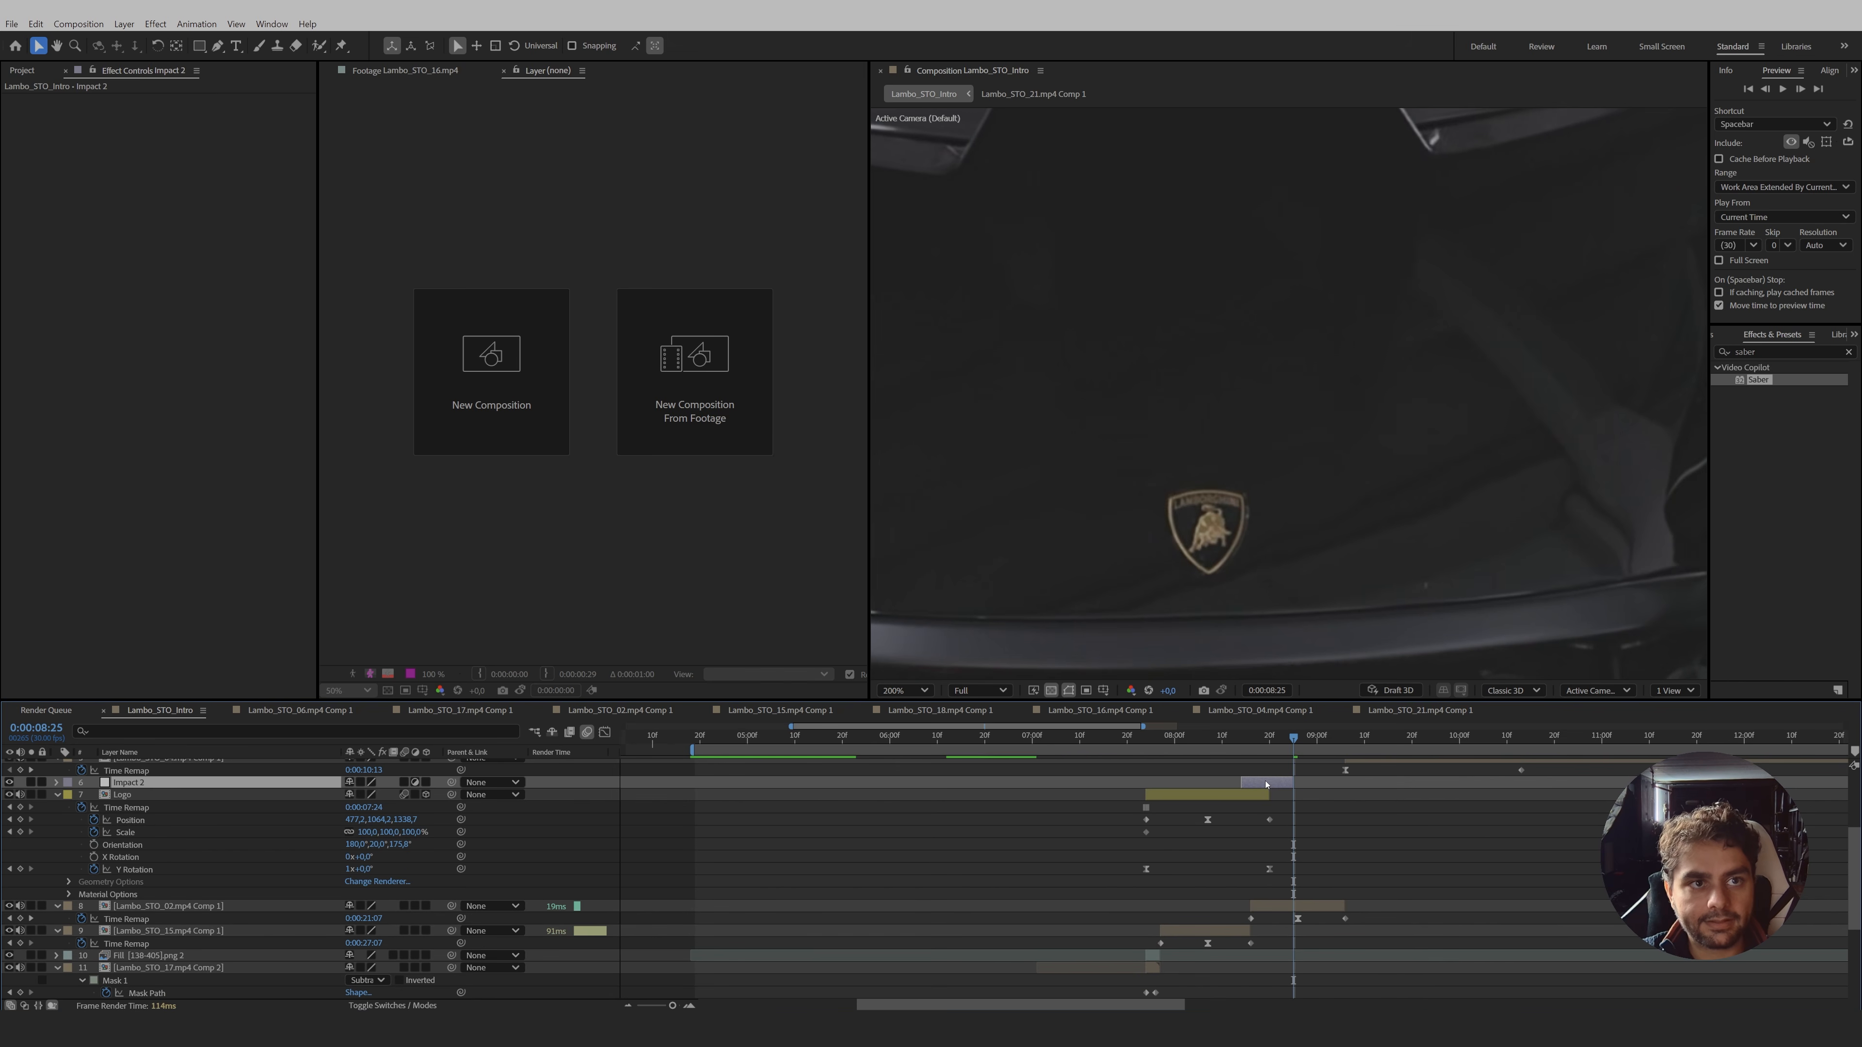
{"action": "key", "text": "Page_Up"}
{"action": "key", "text": "Page_Up"}
{"action": "key", "text": "Page_Up"}
{"action": "key", "text": "Page_Up"}
{"action": "key", "text": "Page_Up"}
{"action": "key", "text": "Page_Up"}
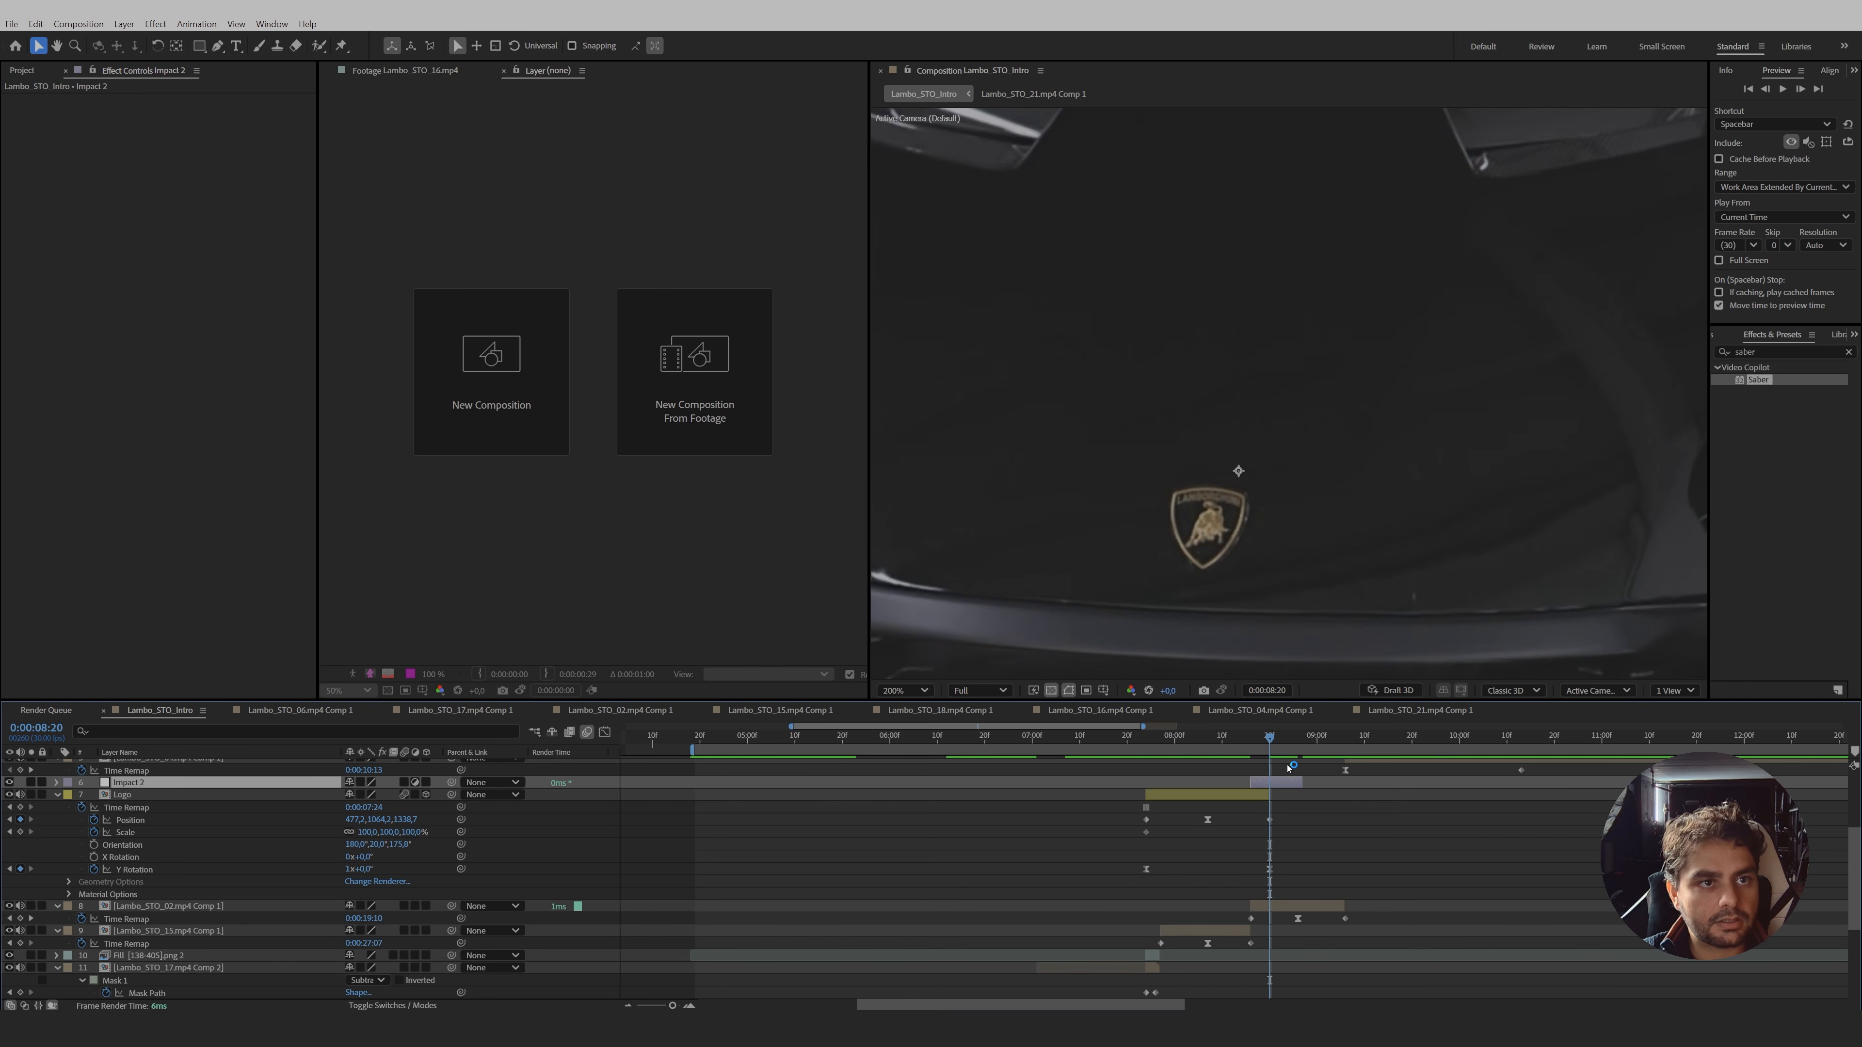
{"action": "key", "text": "Page_Down"}
- Apply the Ripple effect to the Impact layer and place its center on the hood badge
{"action": "left_click", "coordinate": [1774, 352]}
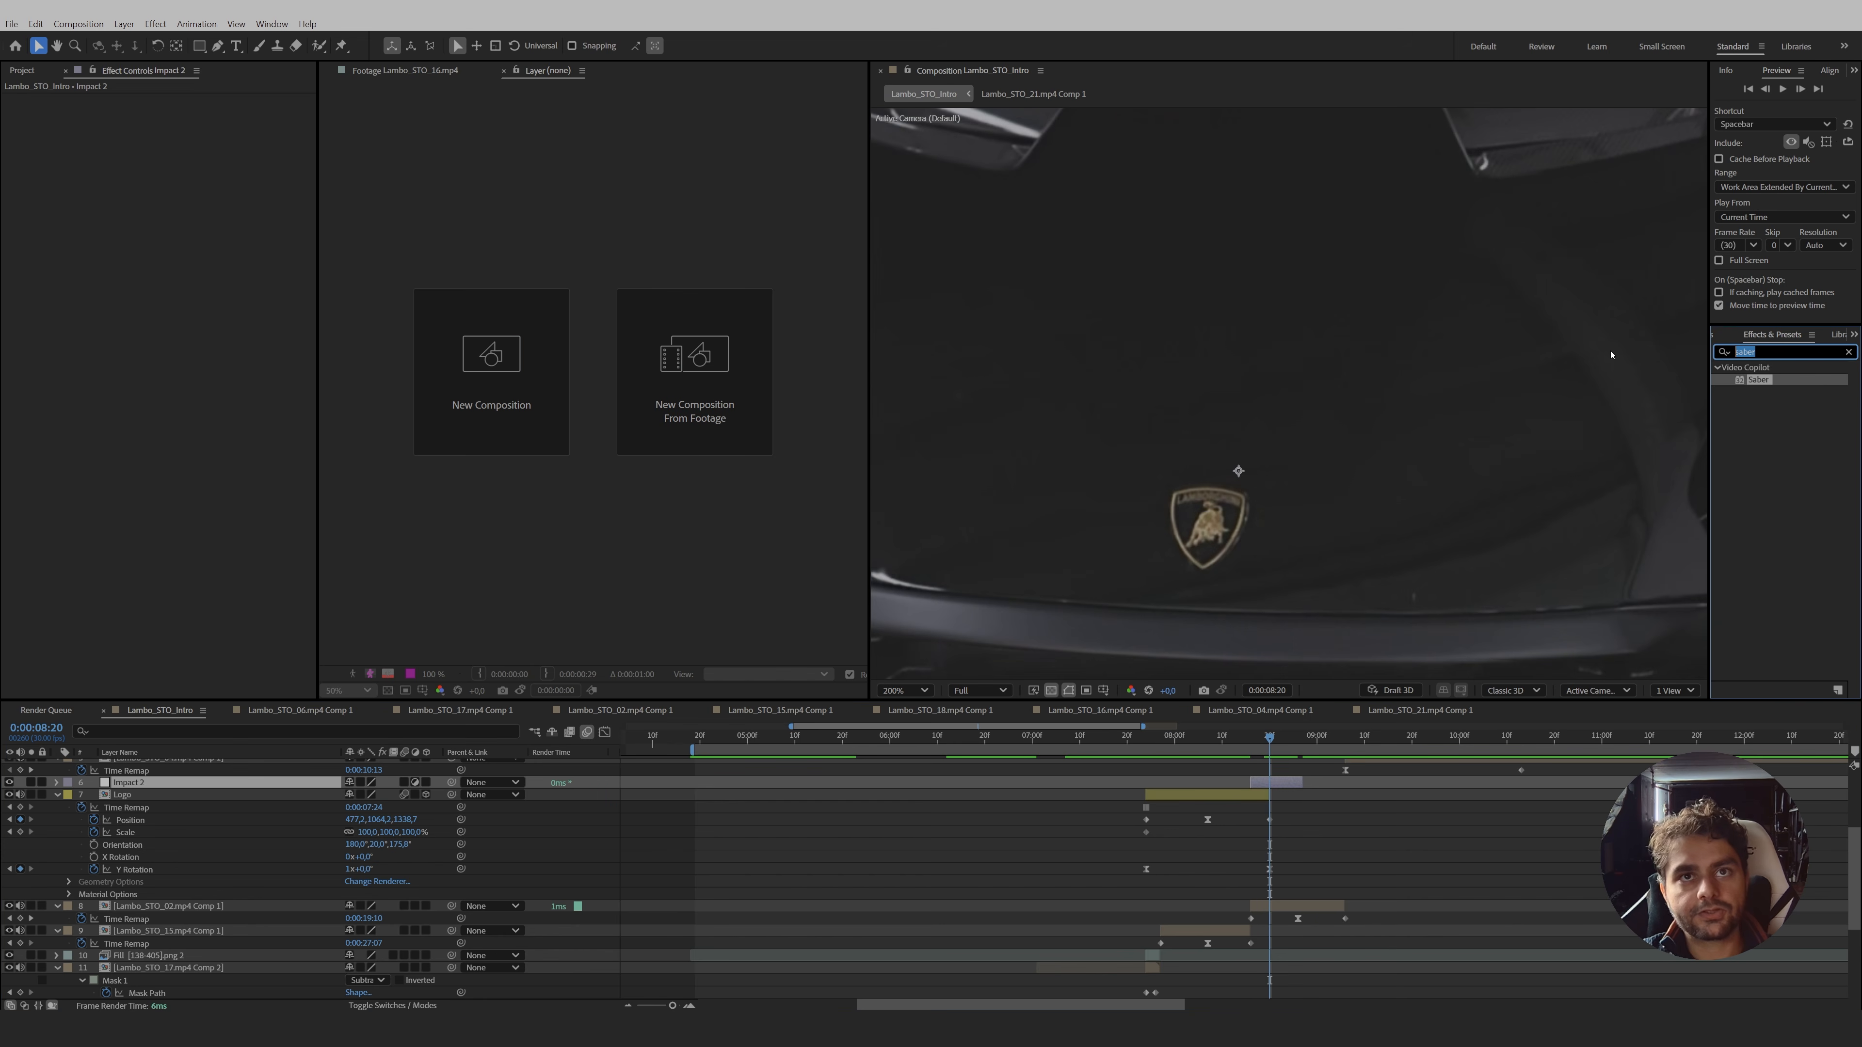
{"action": "type", "text": "ripple"}
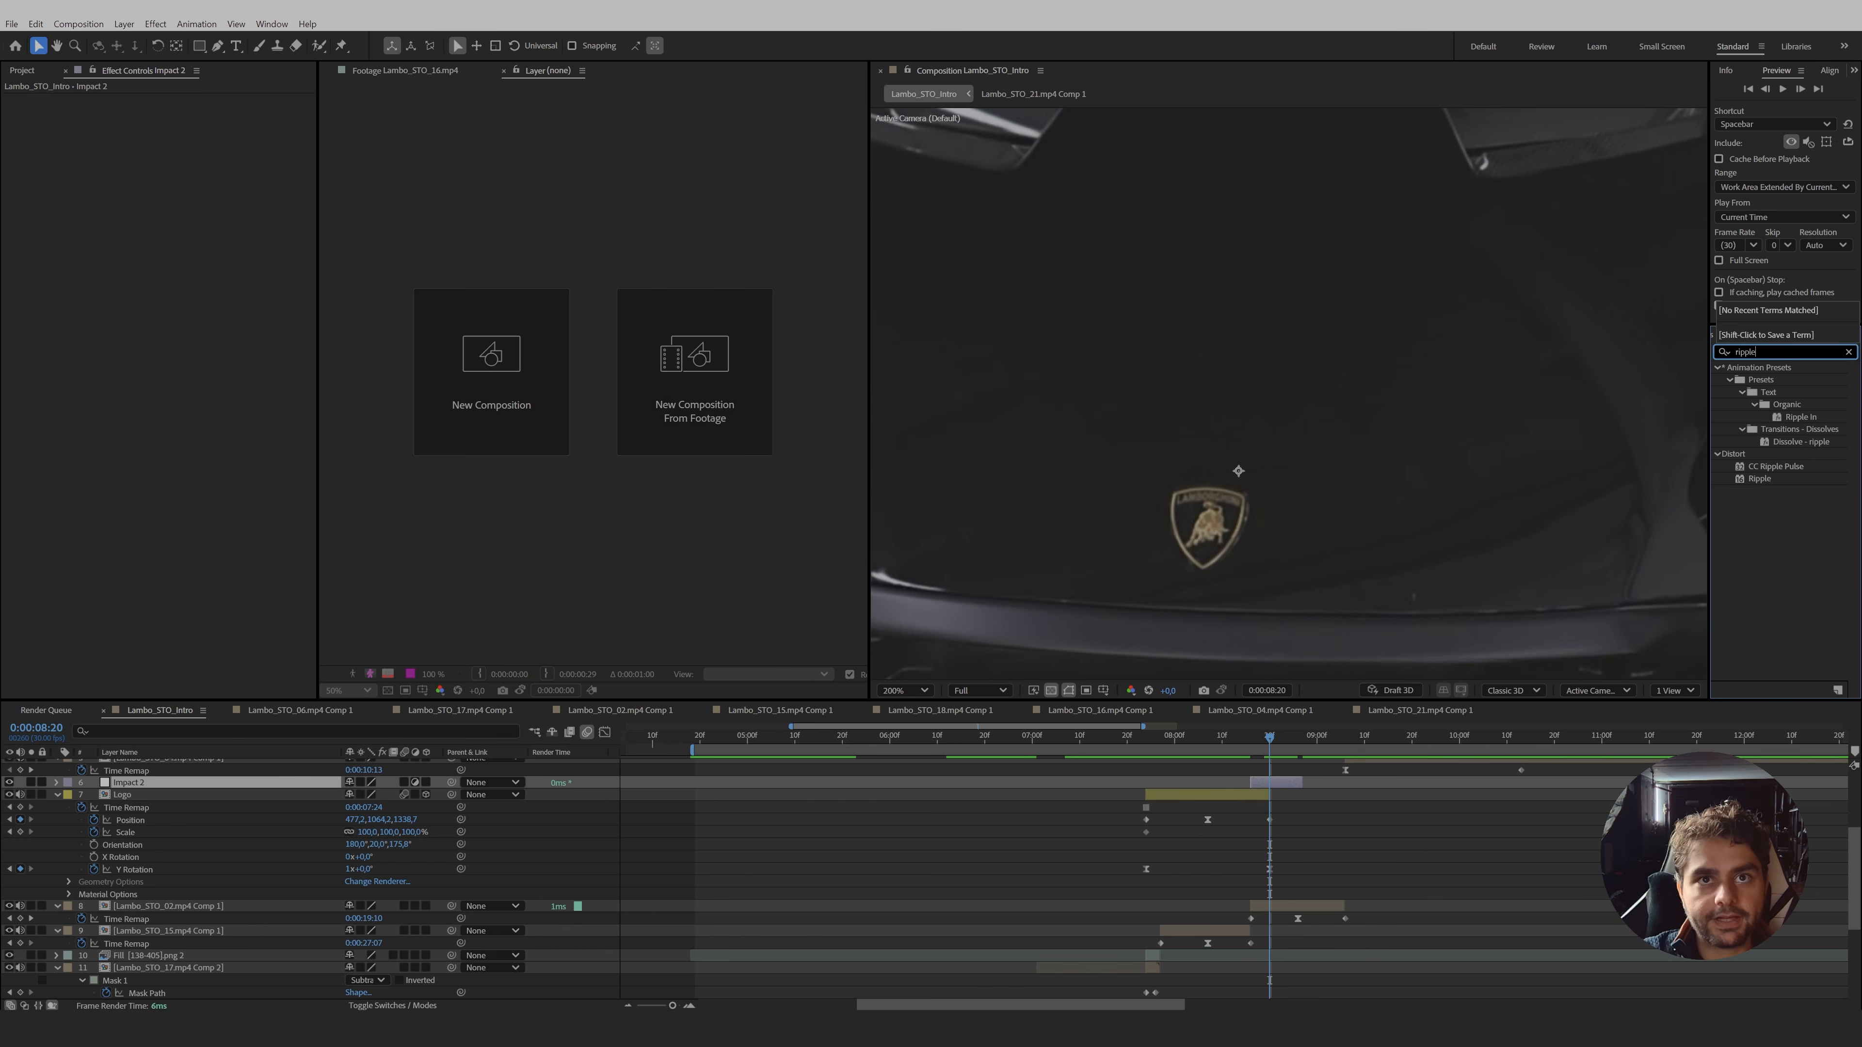
{"action": "double_click", "coordinate": [1776, 481]}
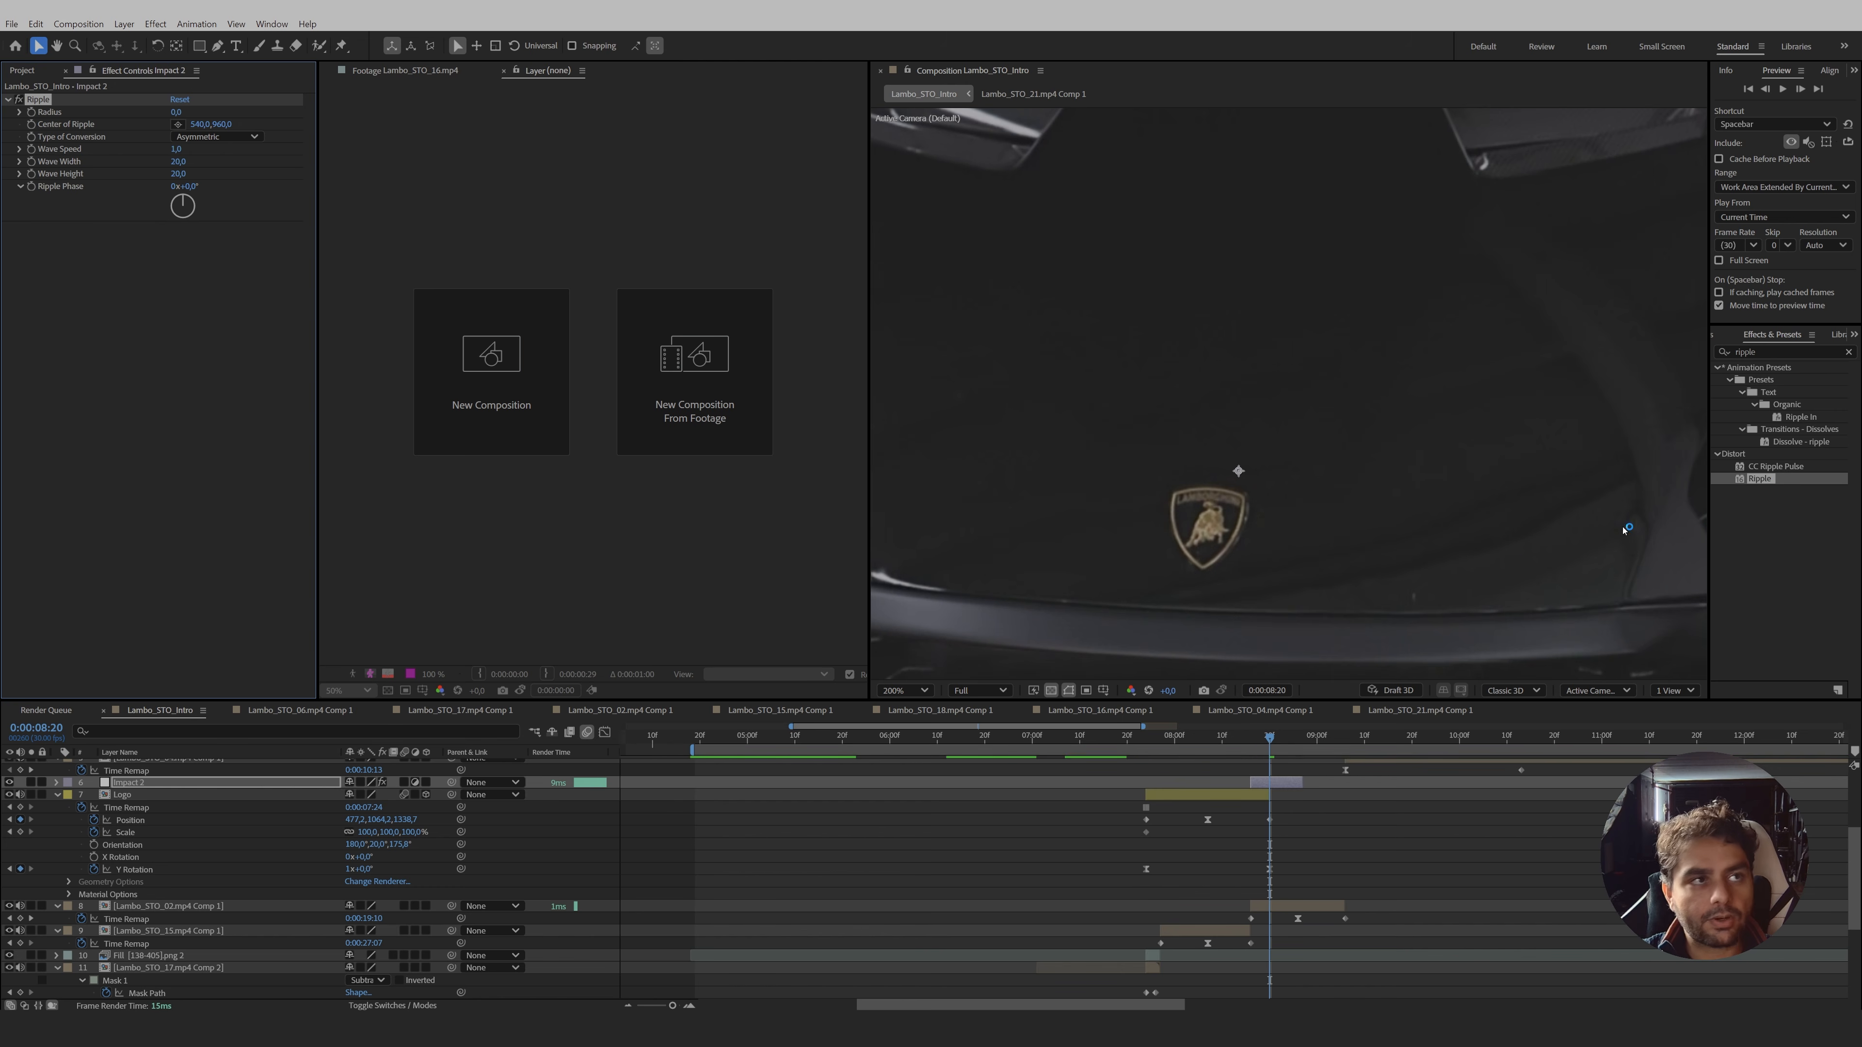
{"action": "left_click", "coordinate": [178, 124]}
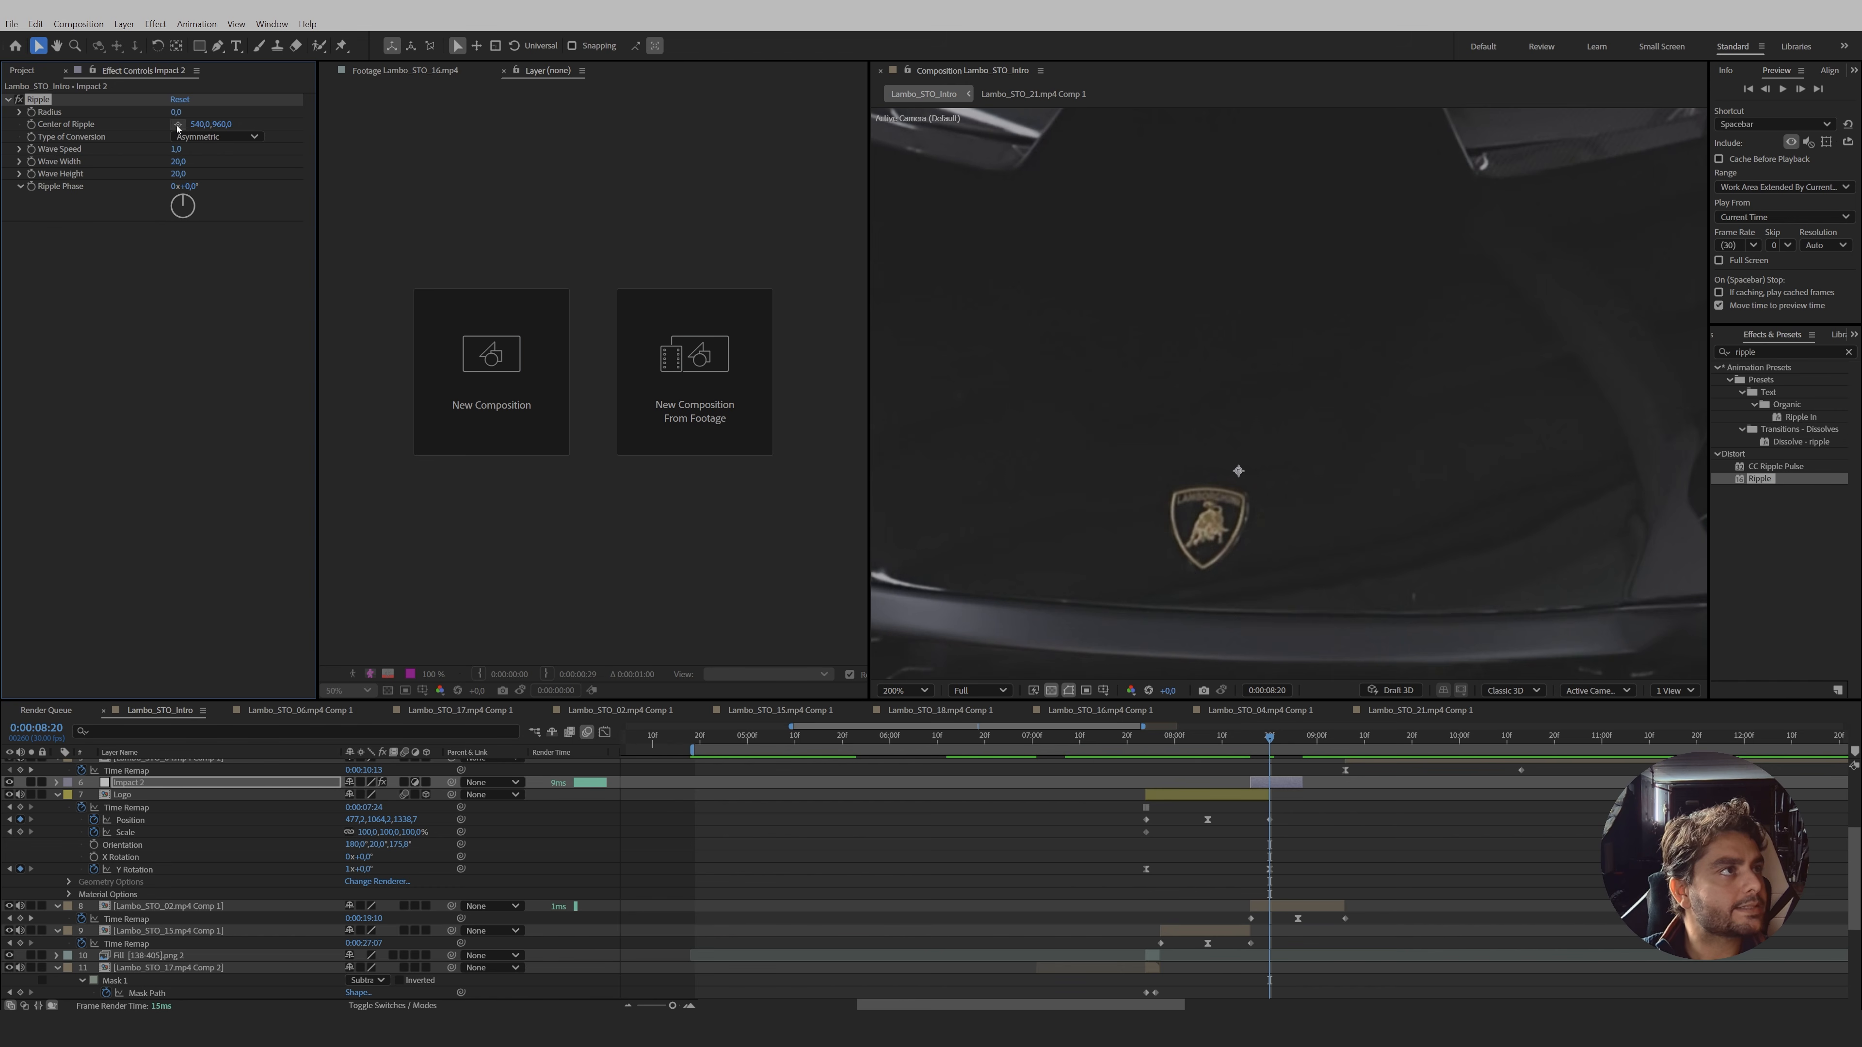
{"action": "left_click", "coordinate": [1204, 517]}
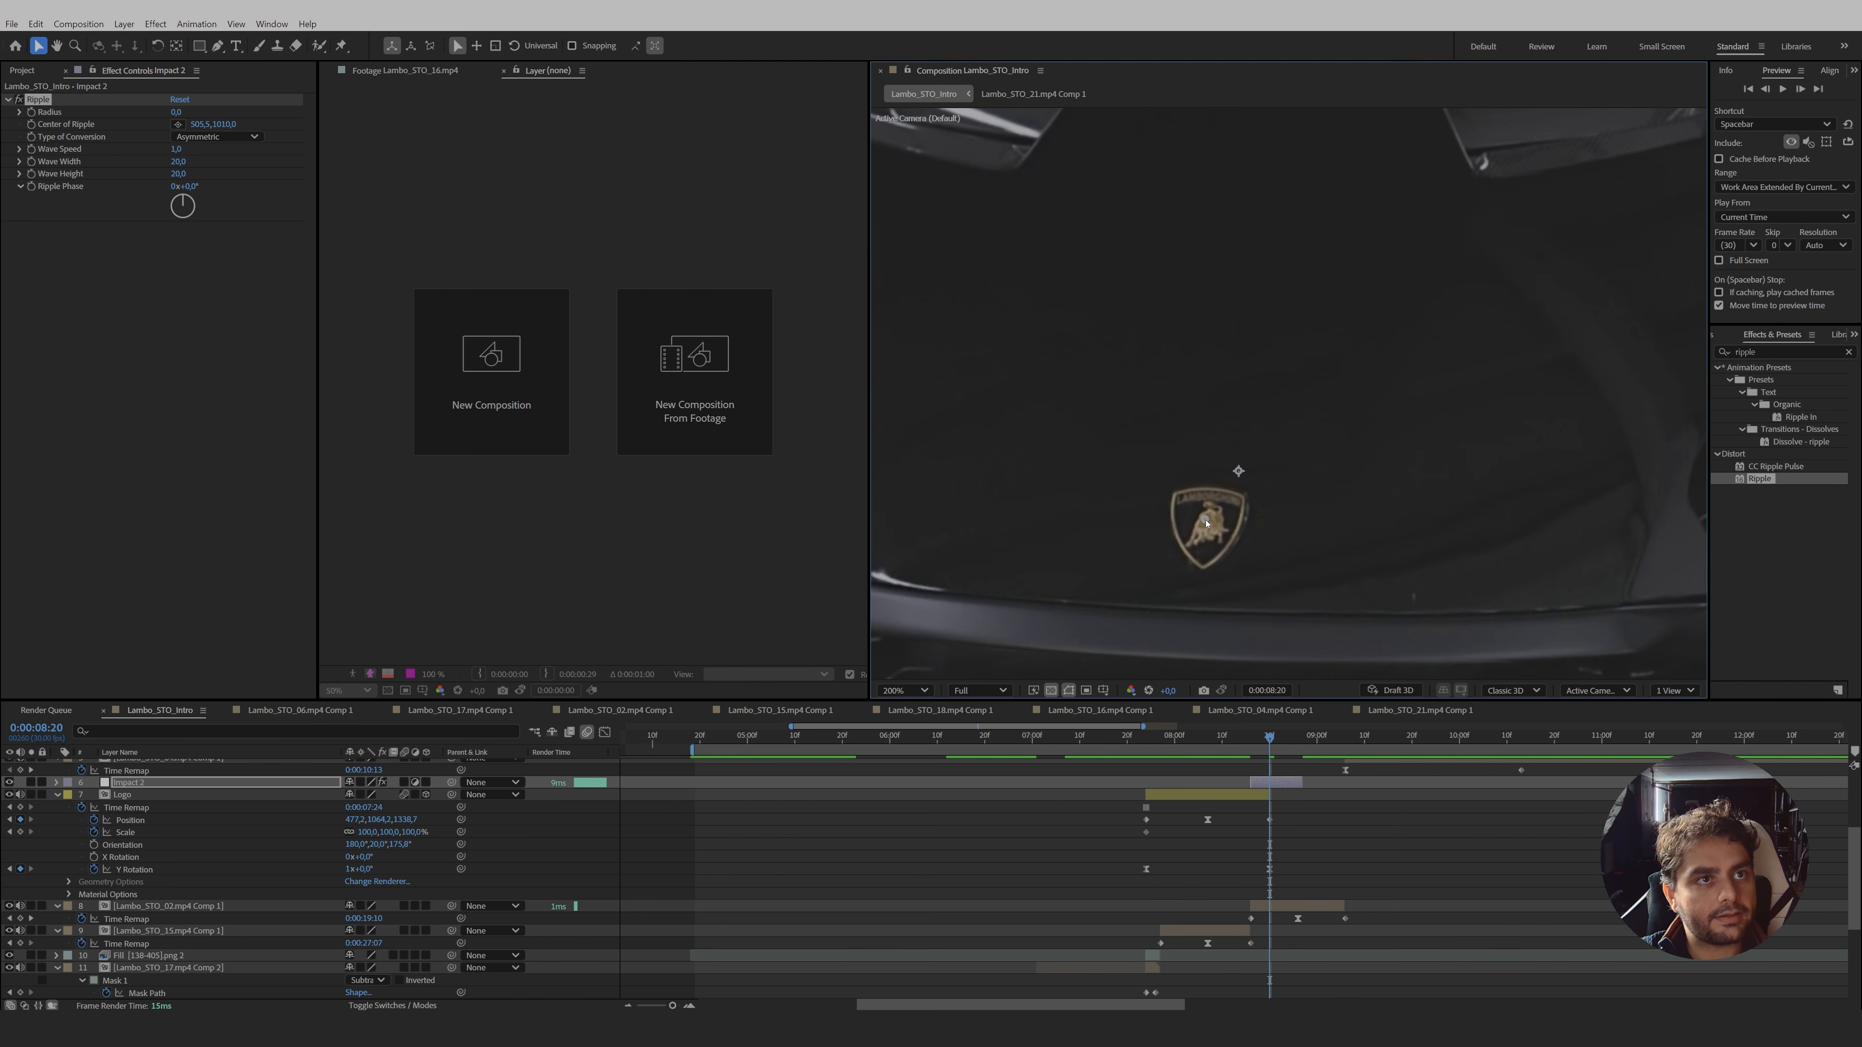
- Adjust Ripple's Radius, raise Wave Width to about 41 and Wave Height to 76, and fine-tune the center on the badge
{"action": "left_click_drag", "start_coordinate": [176, 112], "coordinate": [196, 112]}
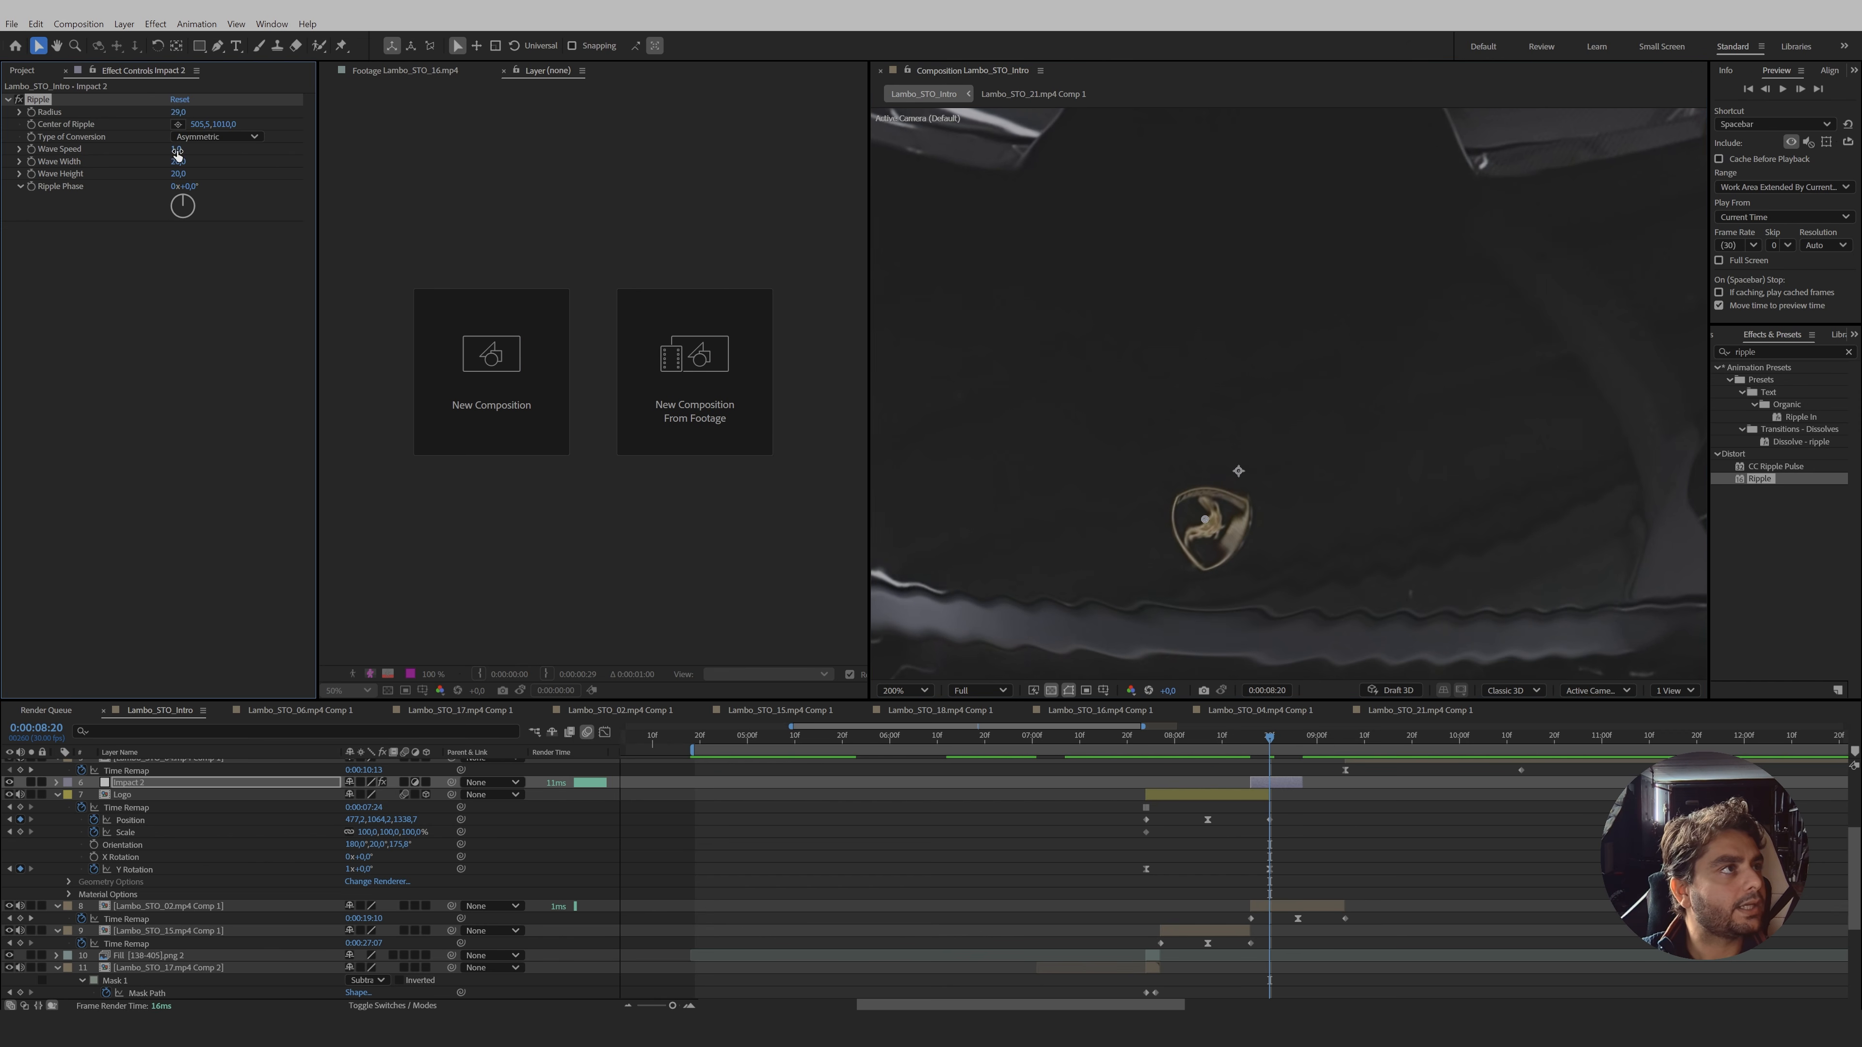
{"action": "left_click_drag", "start_coordinate": [186, 162], "coordinate": [201, 162]}
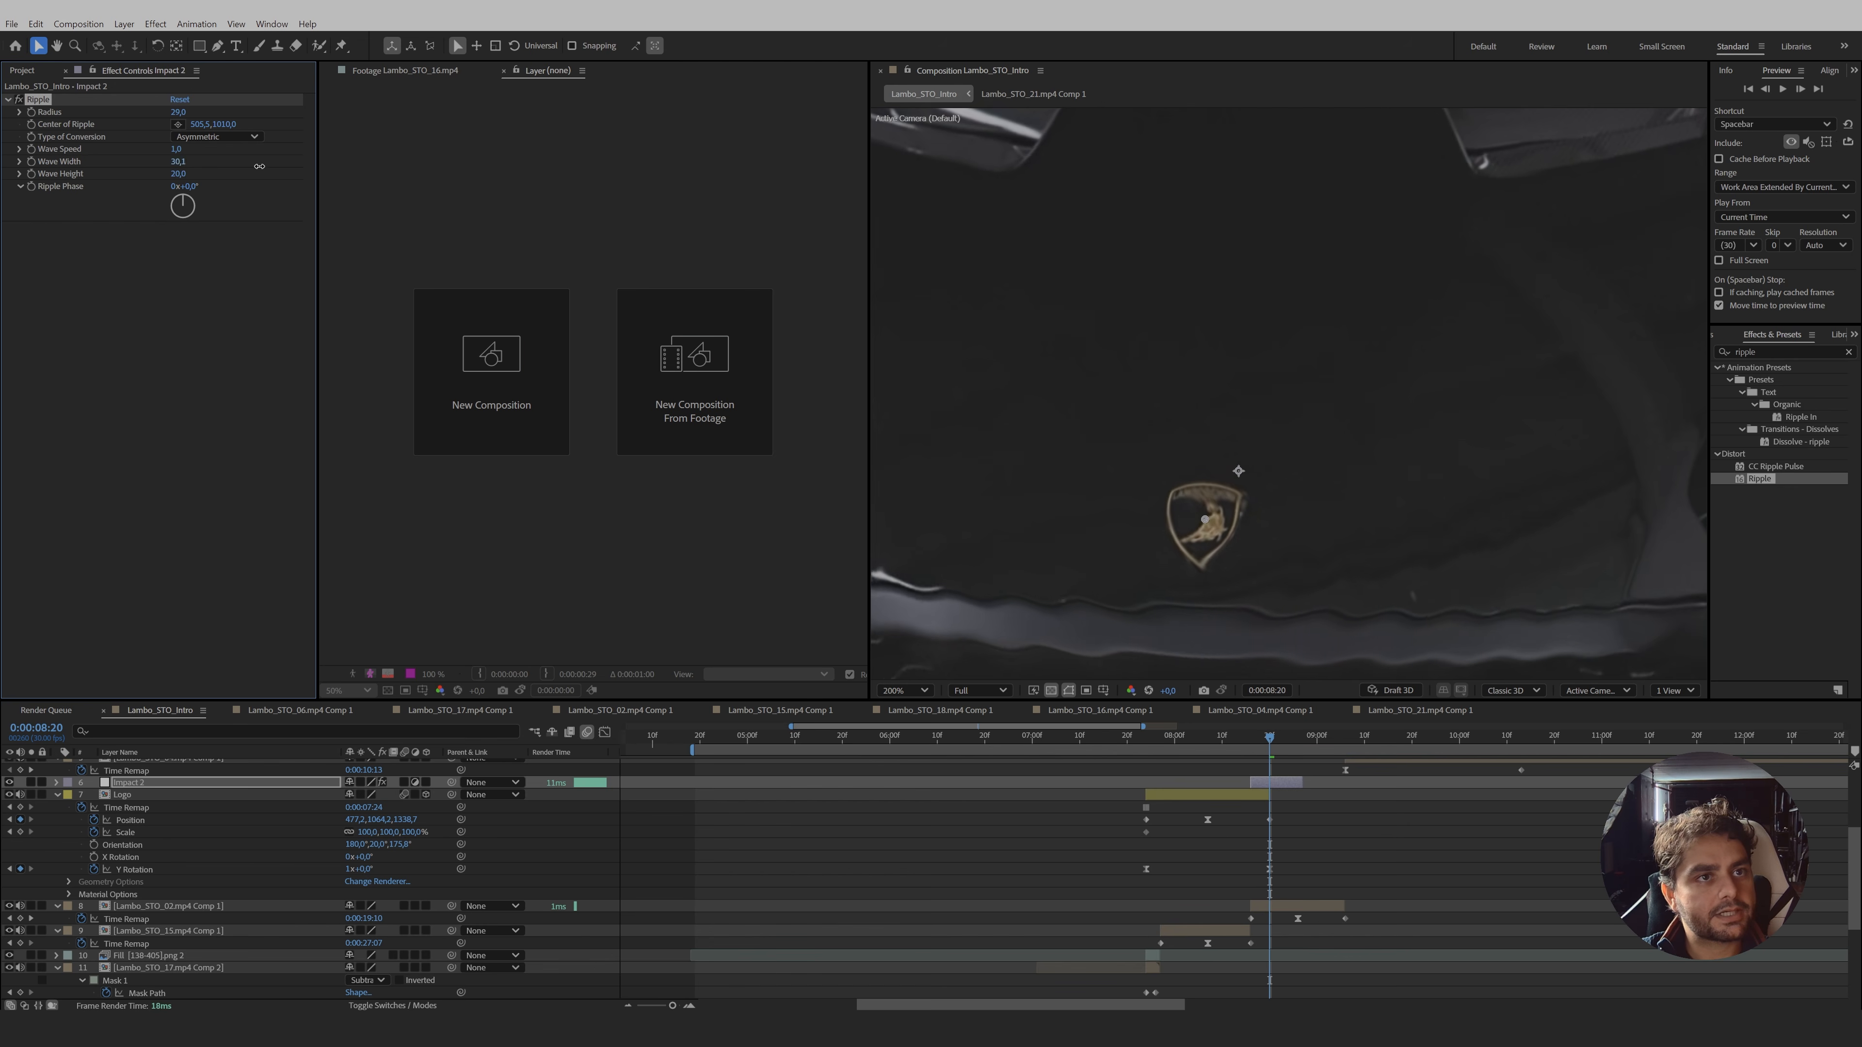
{"action": "left_click_drag", "start_coordinate": [179, 173], "coordinate": [217, 174]}
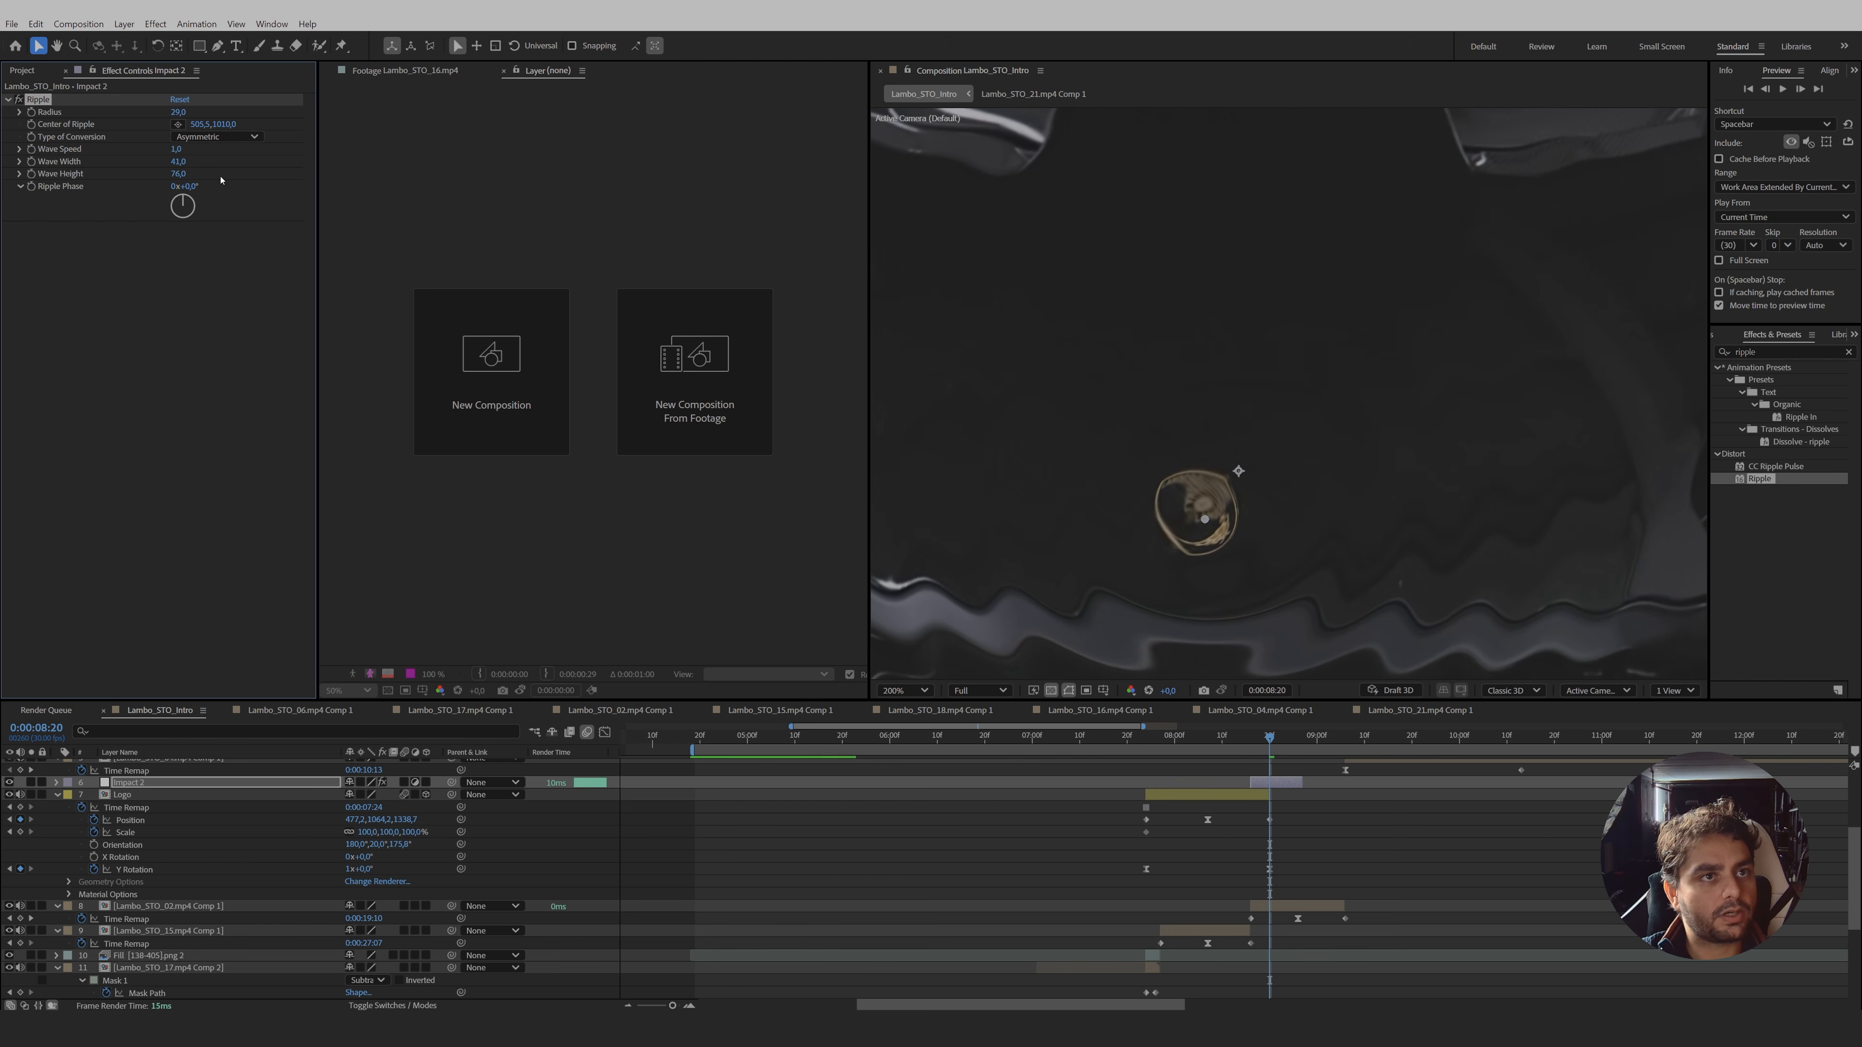
{"action": "left_click_drag", "start_coordinate": [179, 112], "coordinate": [170, 112]}
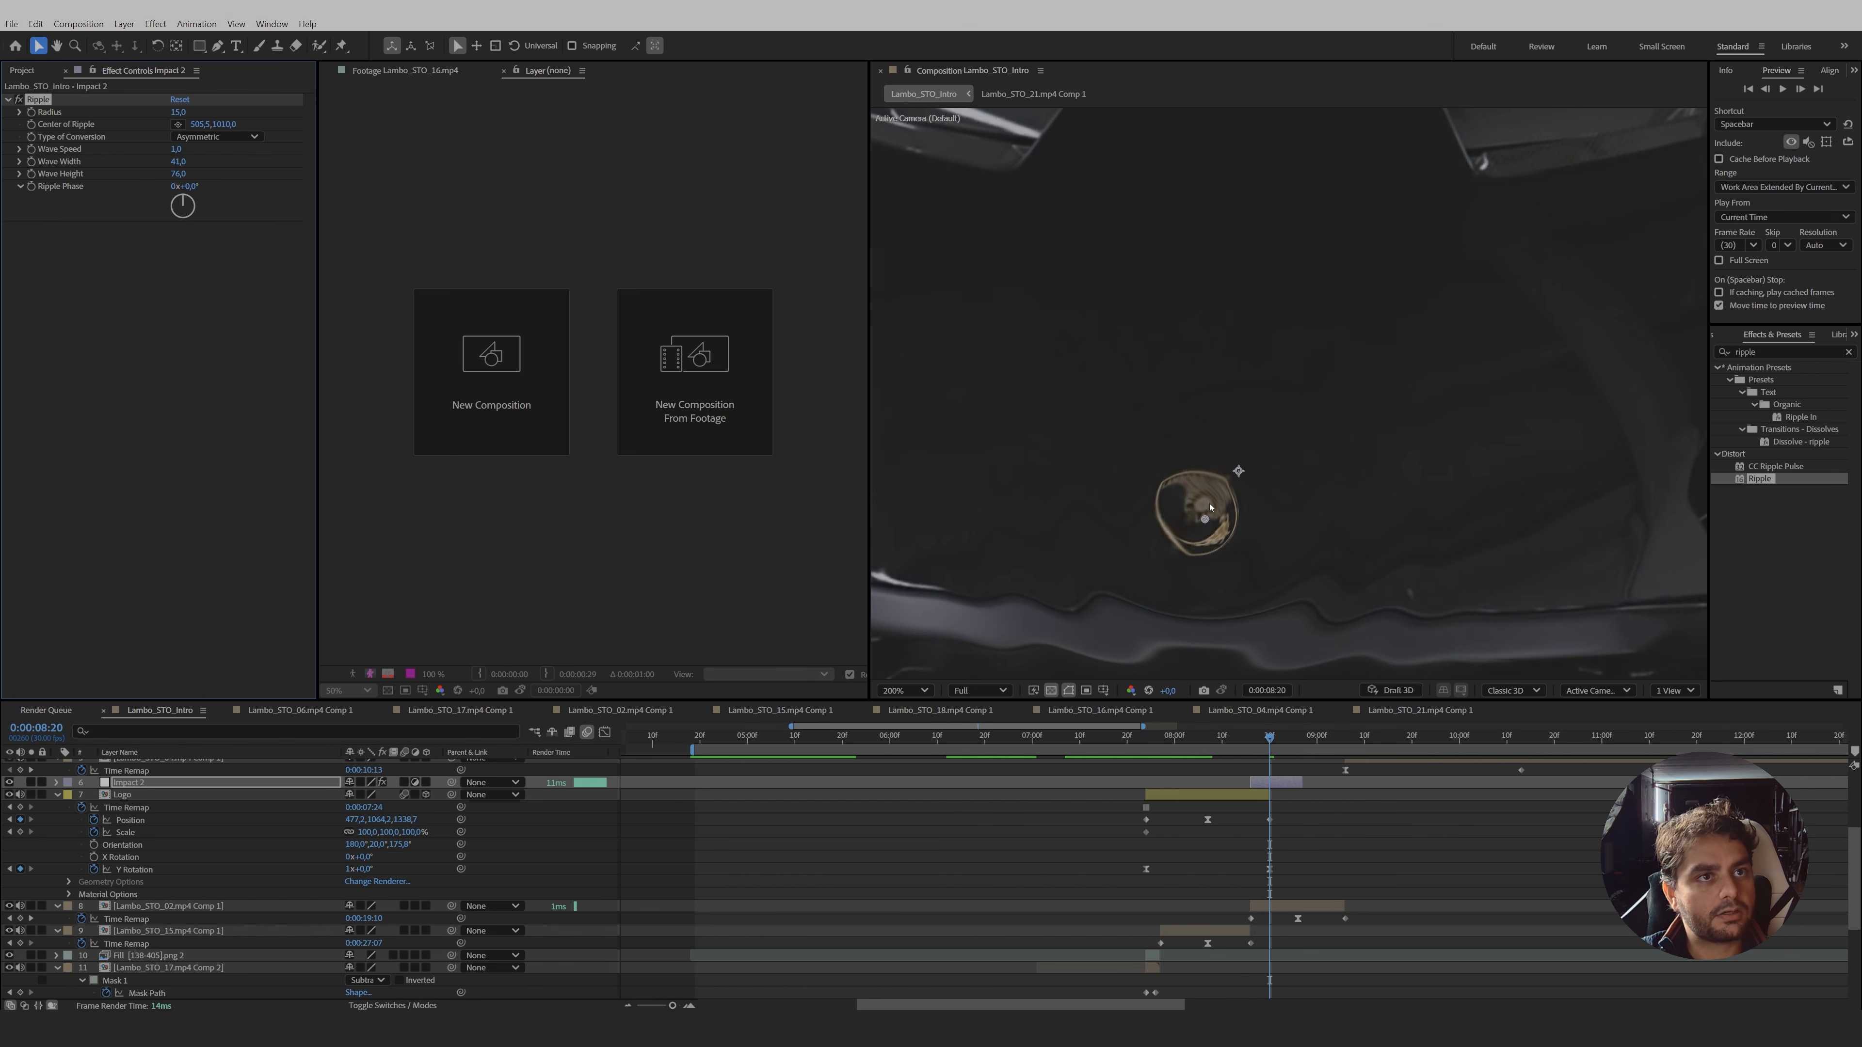
{"action": "left_click_drag", "start_coordinate": [1204, 518], "coordinate": [1201, 519]}
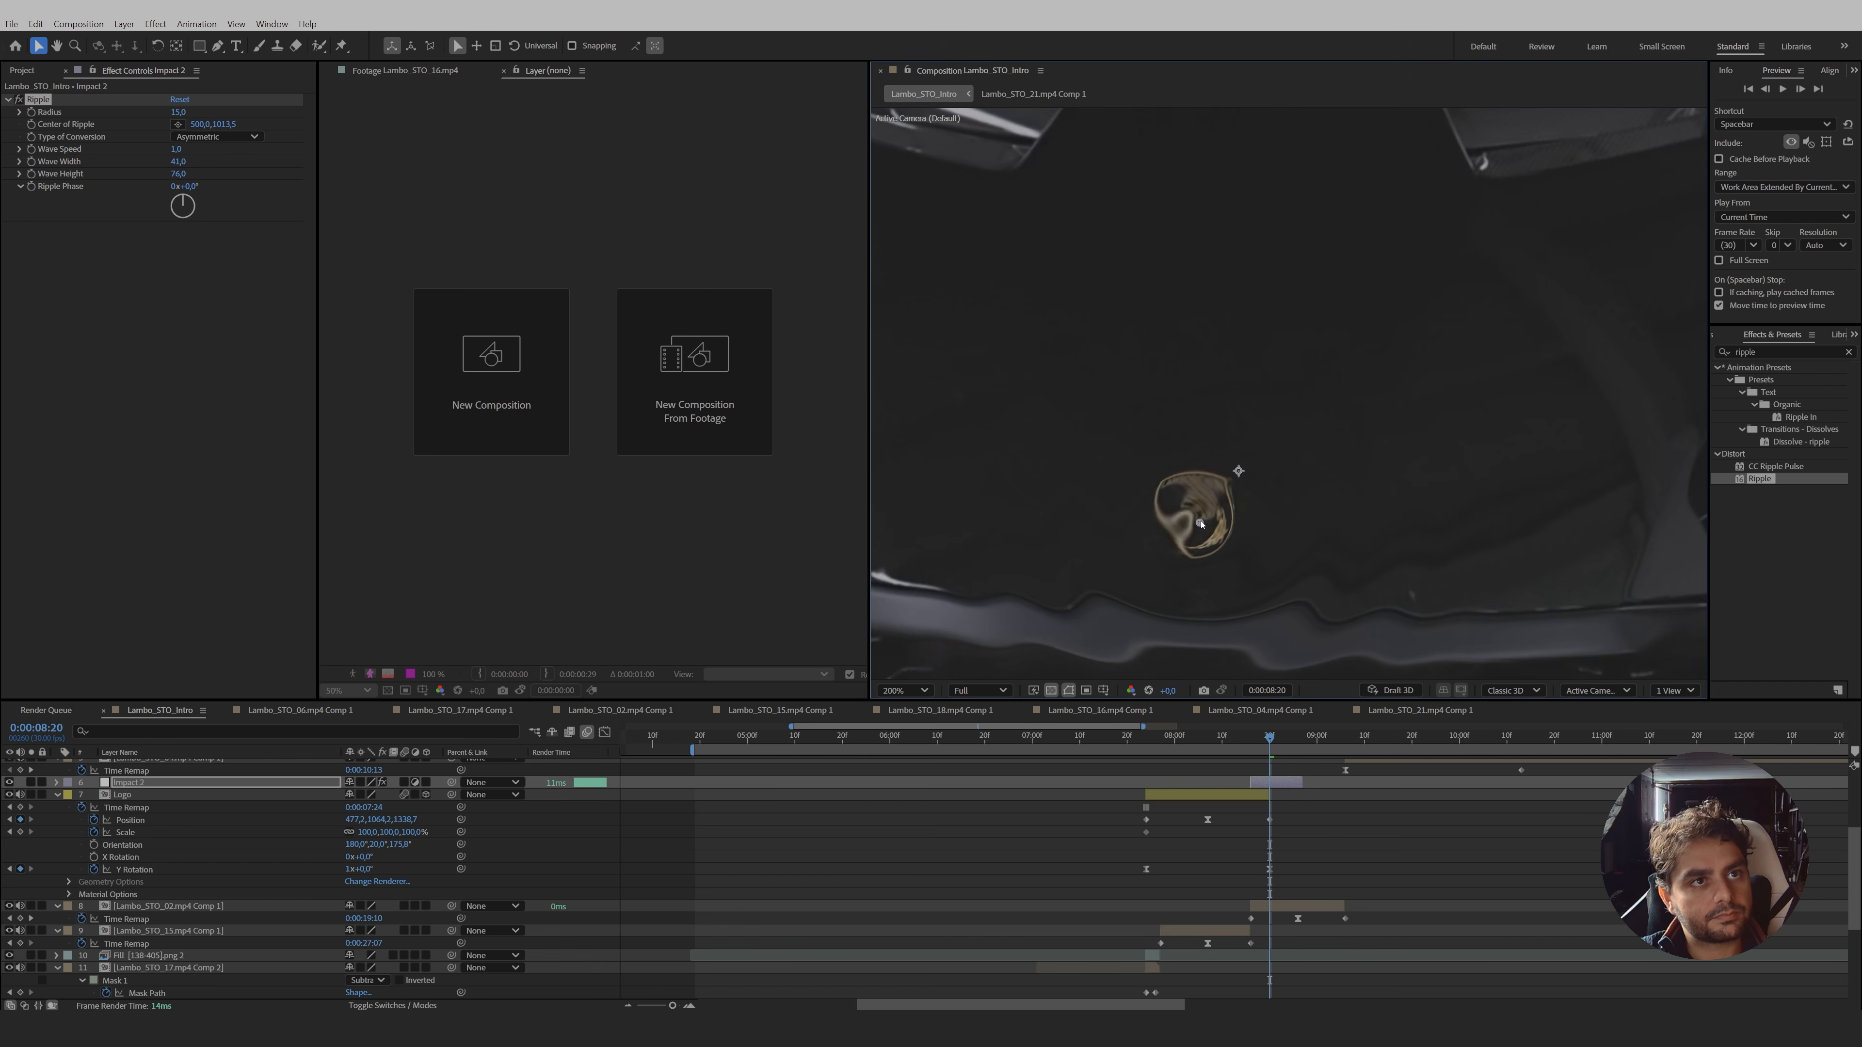
- Try the Impact layer beneath the Logo layer, and move it back above it
{"action": "left_click_drag", "start_coordinate": [143, 783], "coordinate": [150, 892]}
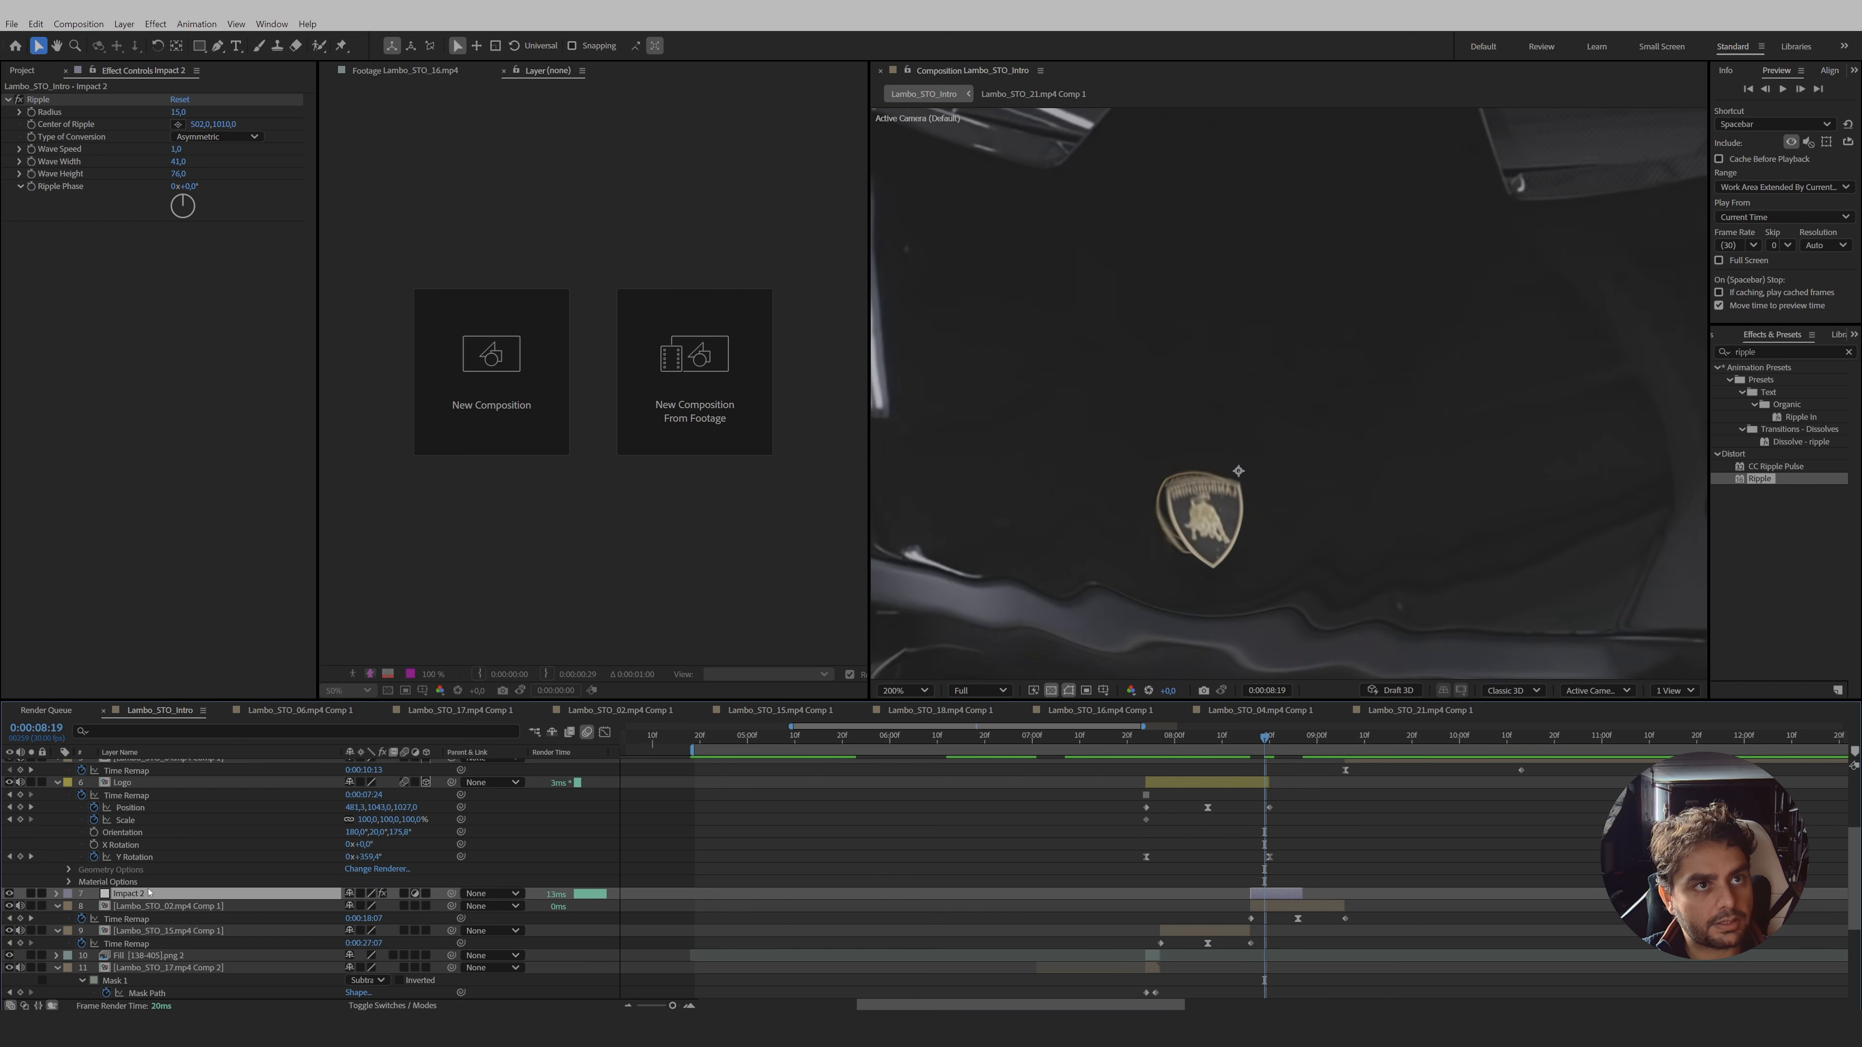
{"action": "left_click_drag", "start_coordinate": [162, 895], "coordinate": [154, 784]}
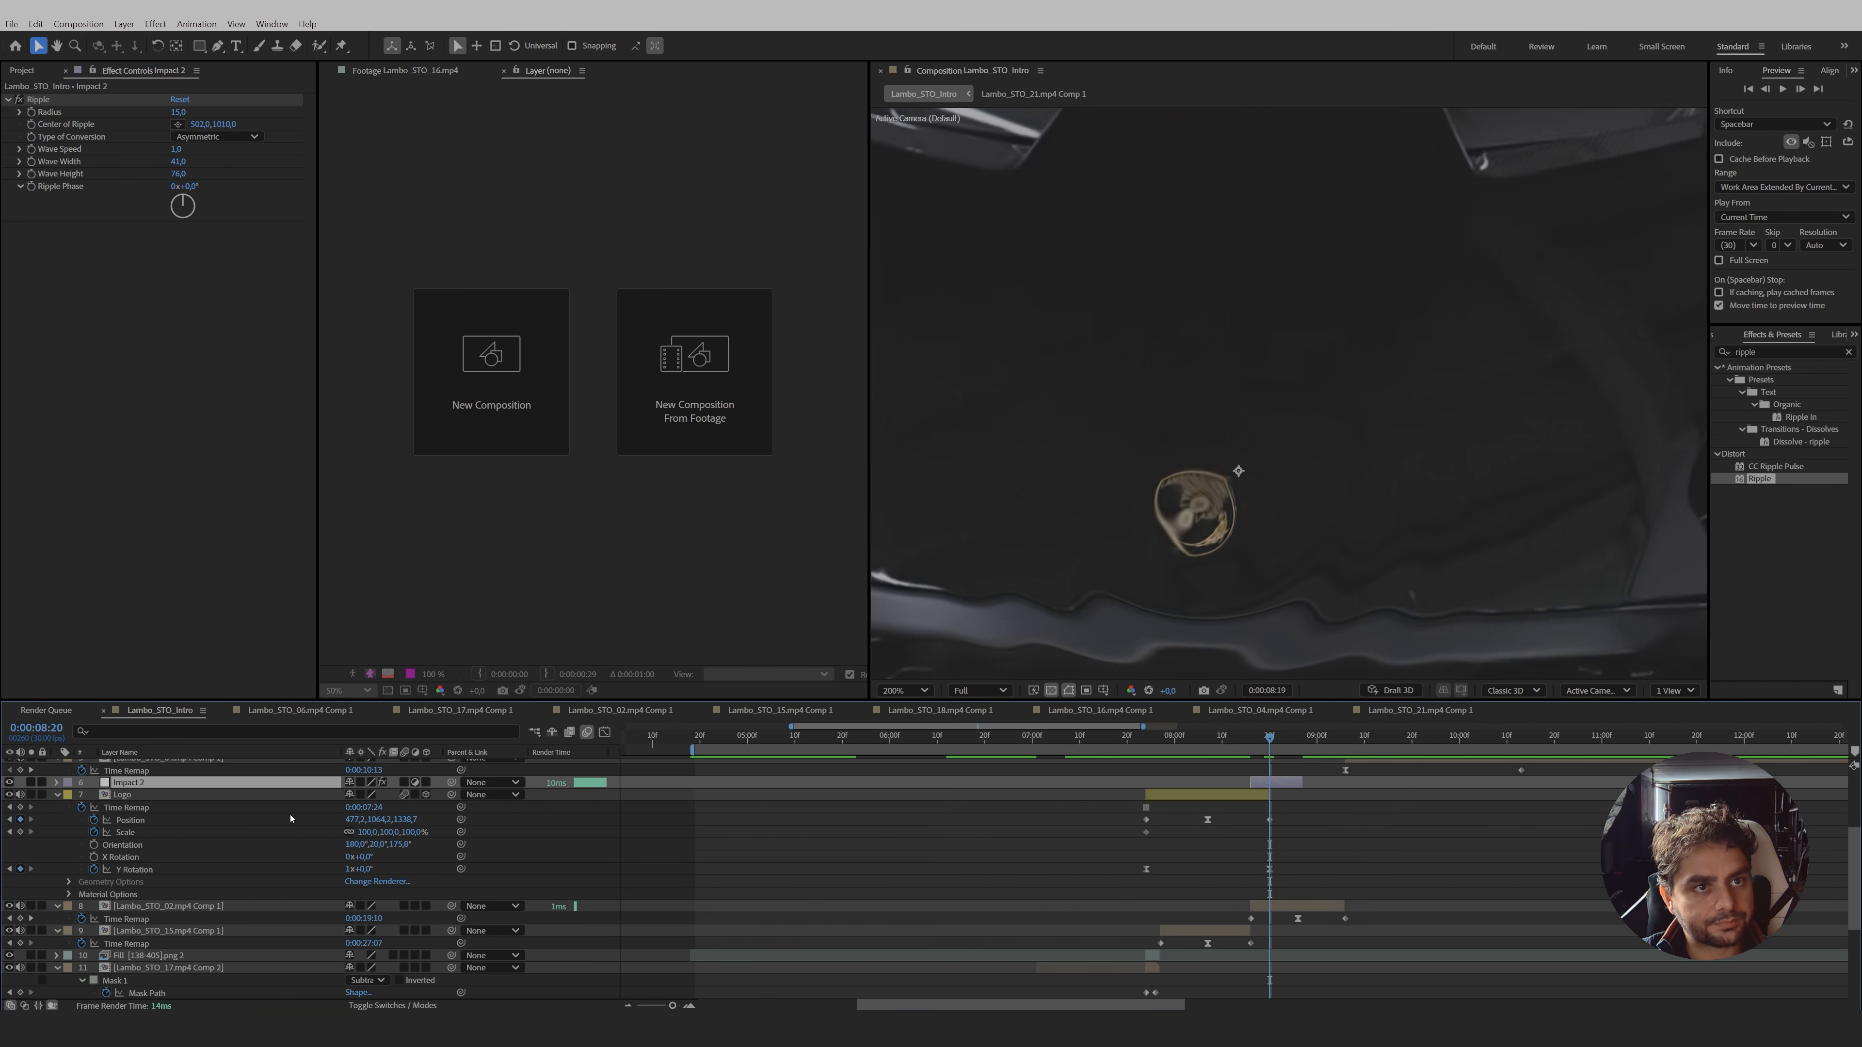
- Keyframe Ripple's Wave Height at 50 at 0:00:08:19 and at 0 one frame earlier
{"action": "key", "text": "Page_Up"}
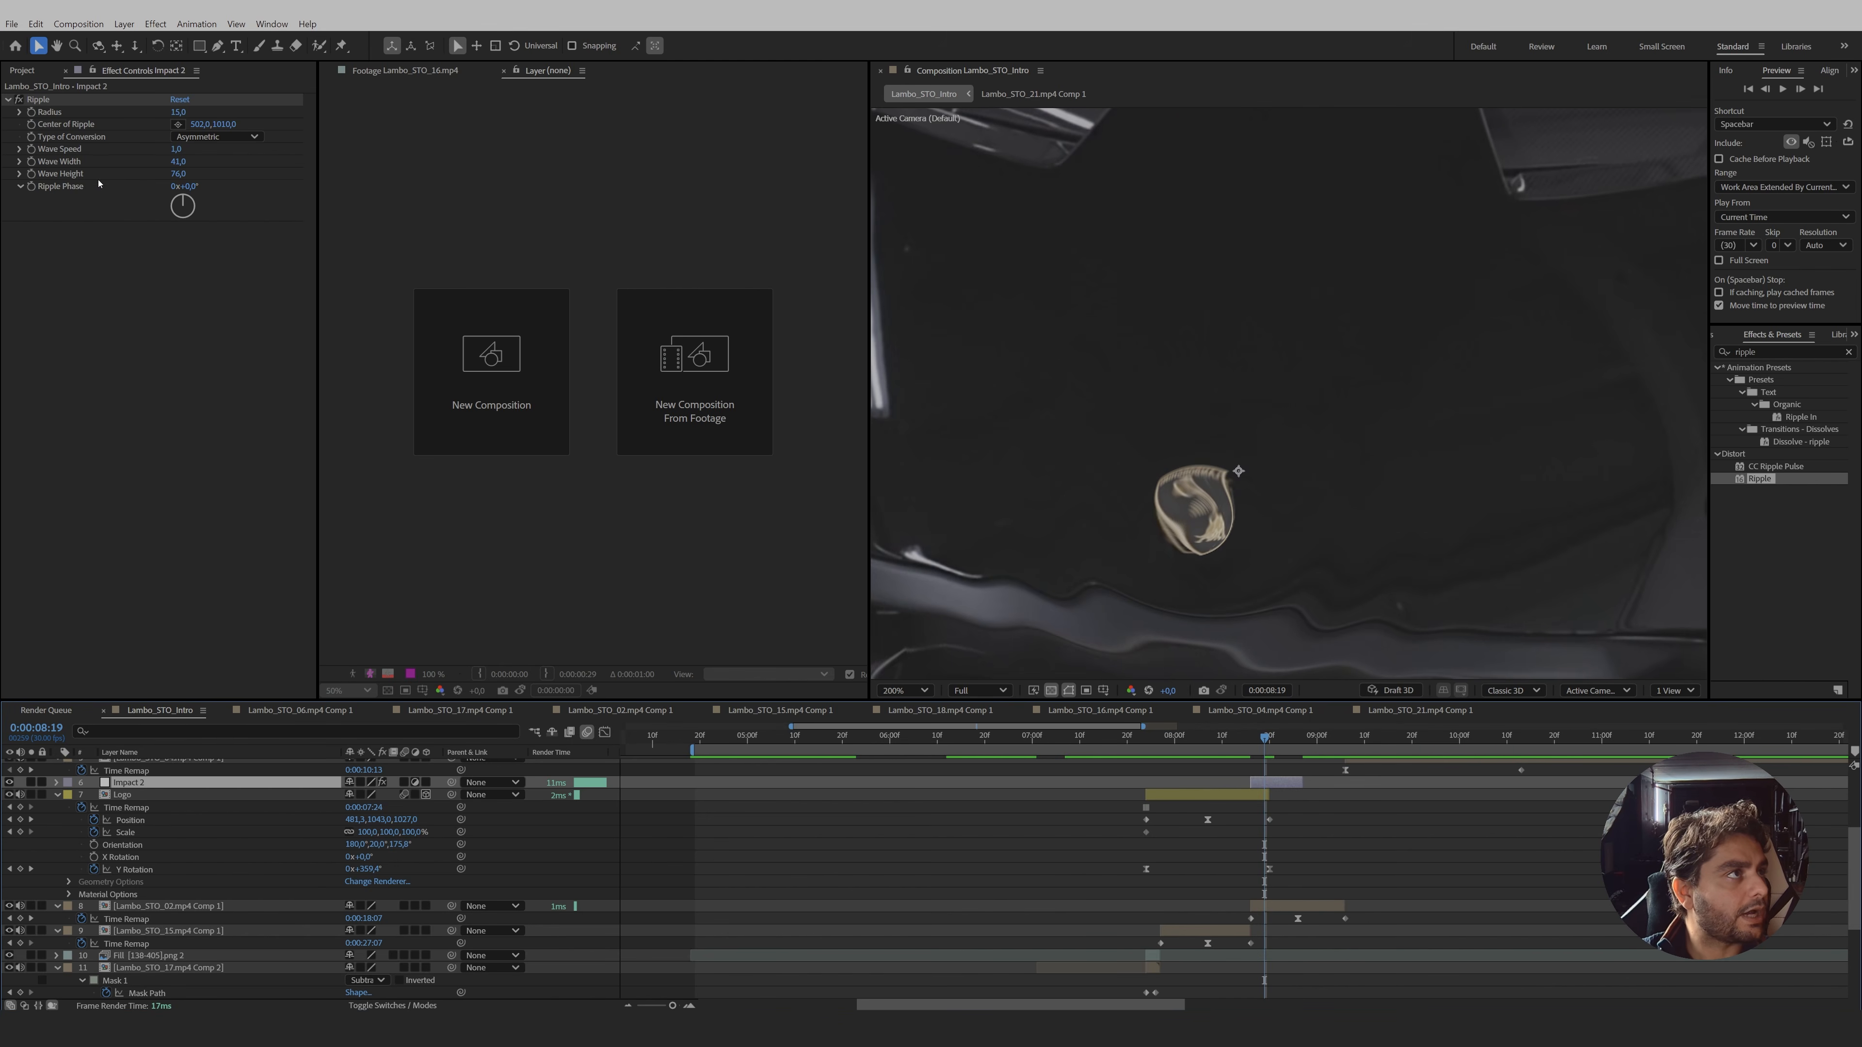
{"action": "left_click", "coordinate": [178, 173]}
{"action": "type", "text": "50"}
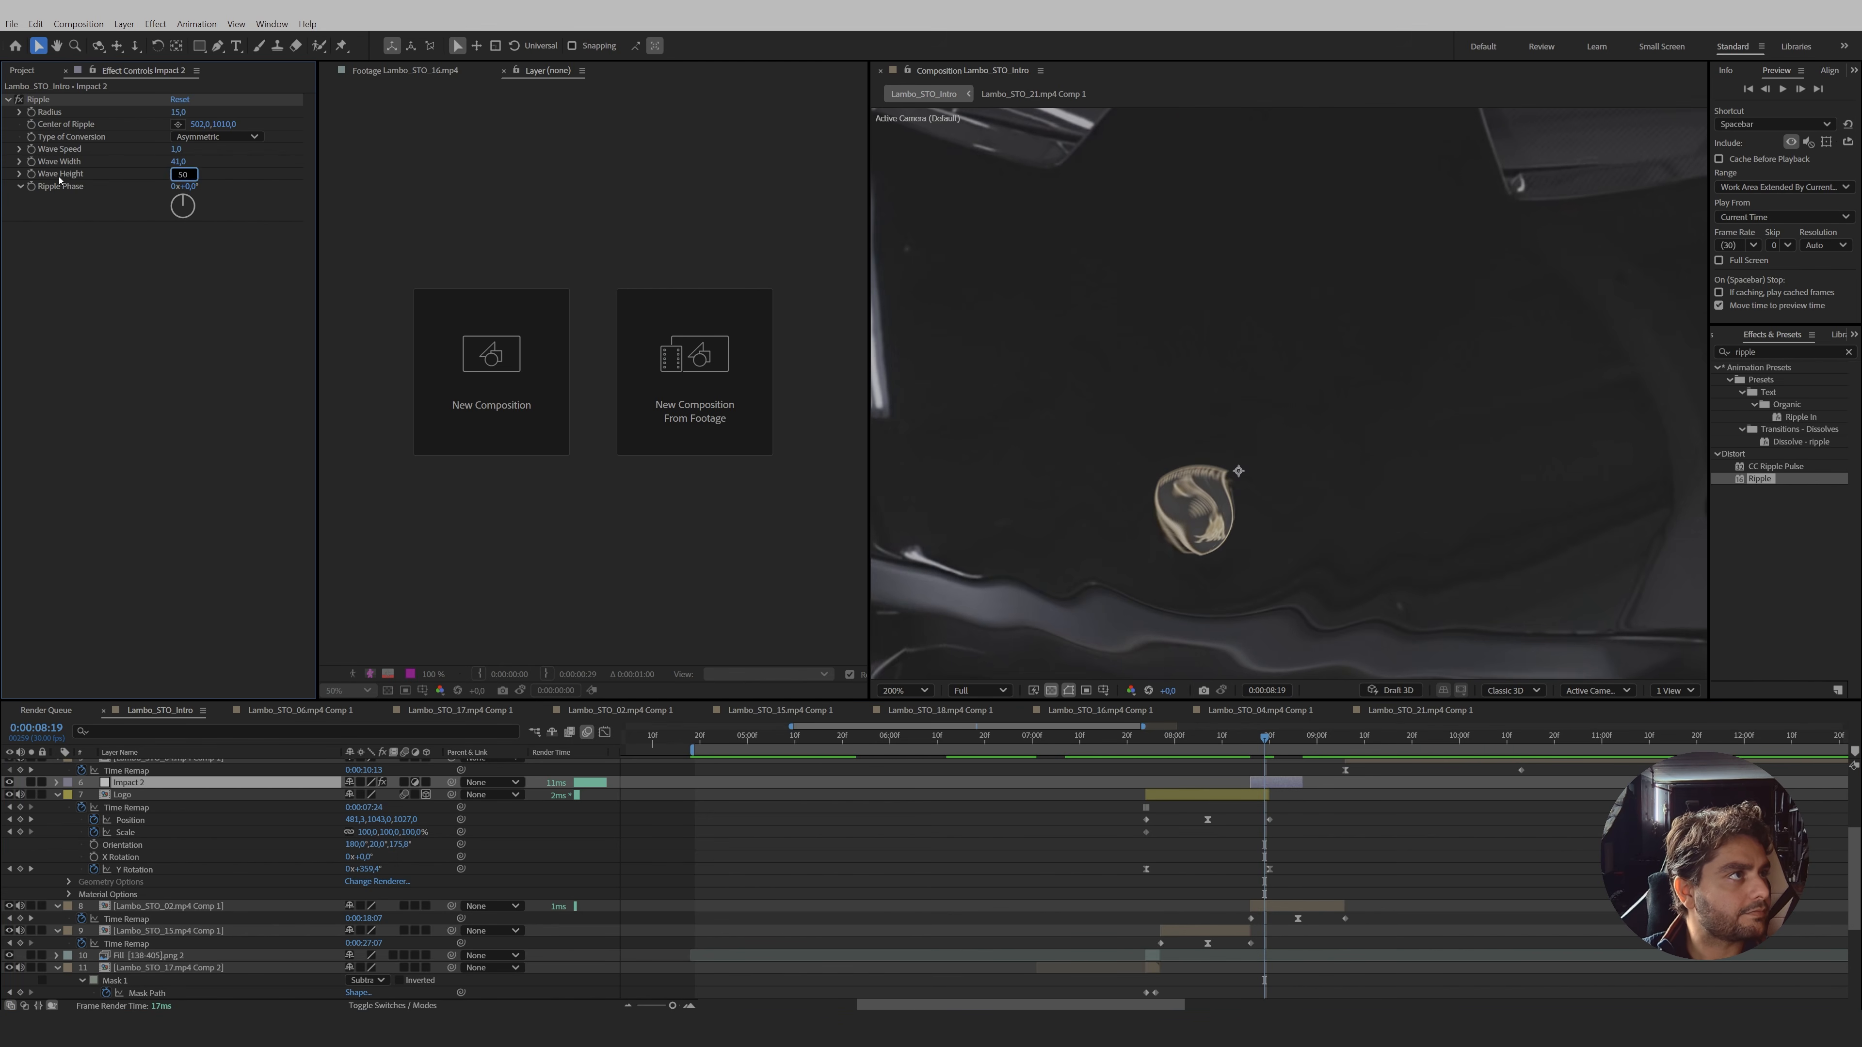
{"action": "key", "text": "Return"}
{"action": "key", "text": "Page_Up"}
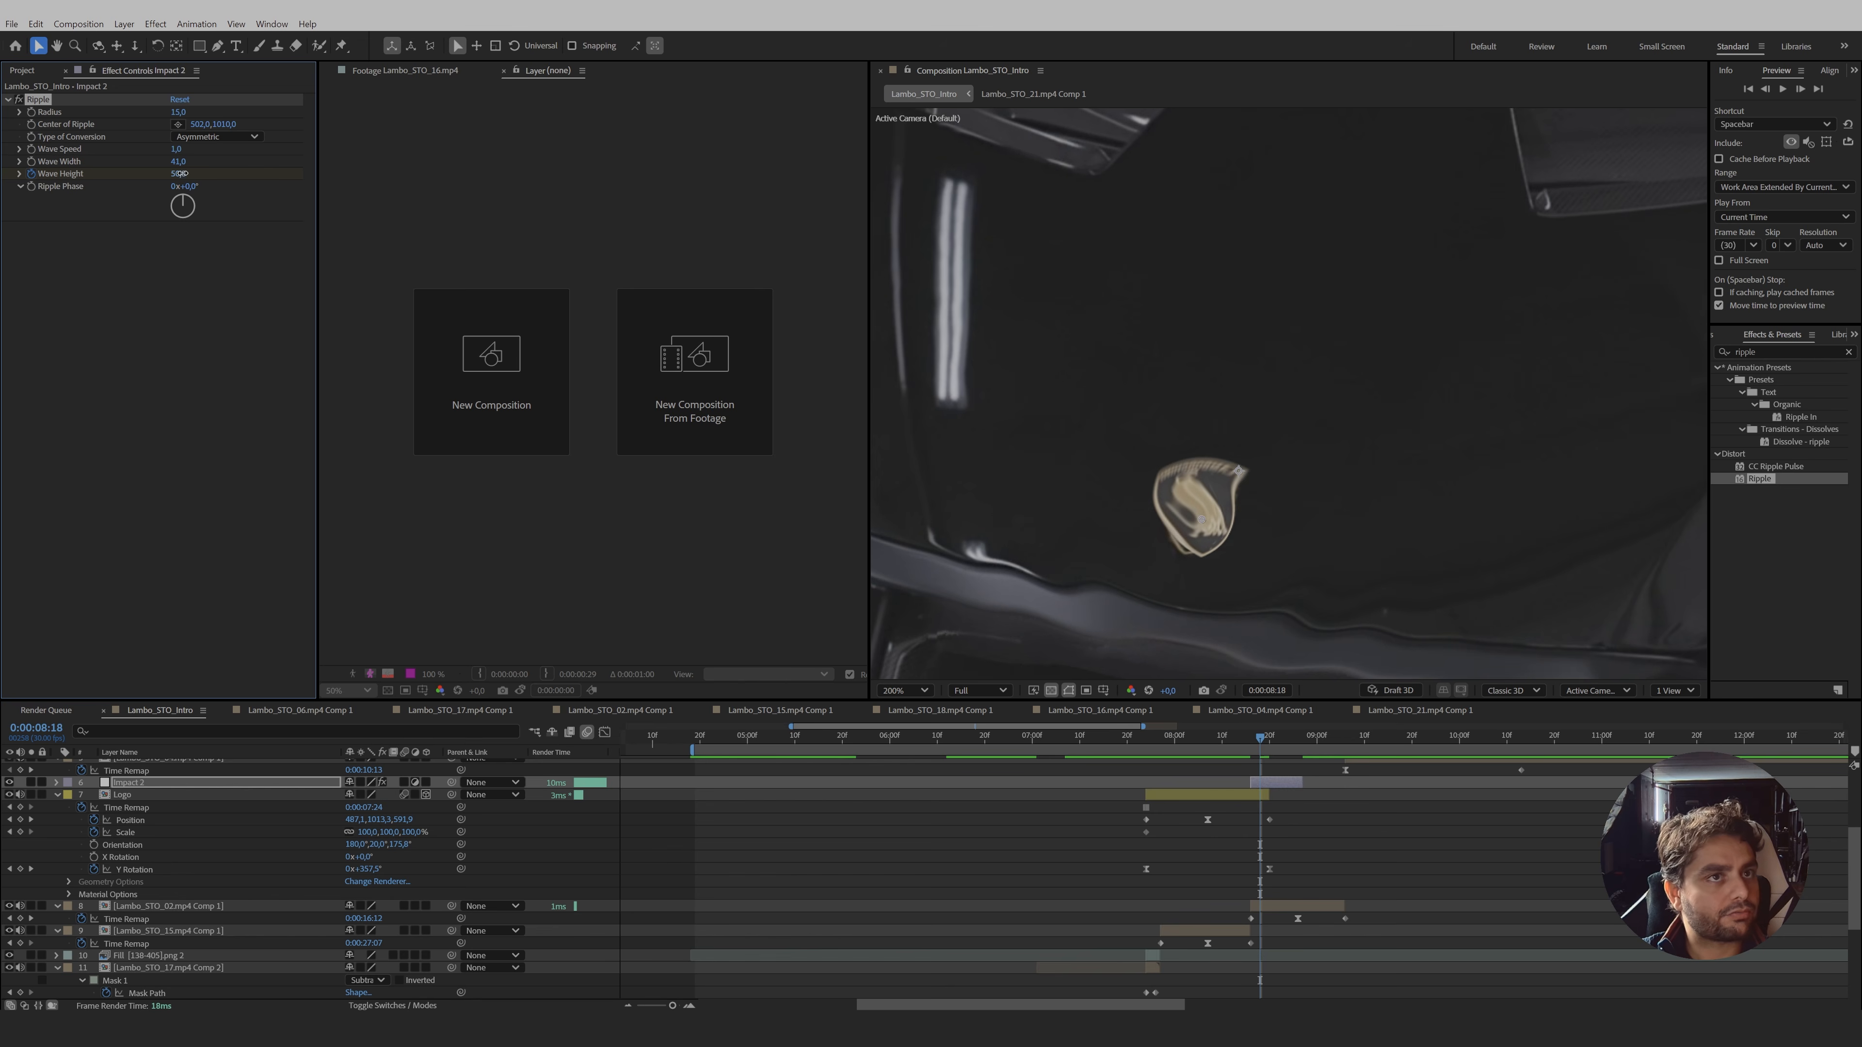
{"action": "key", "text": "Page_Down"}
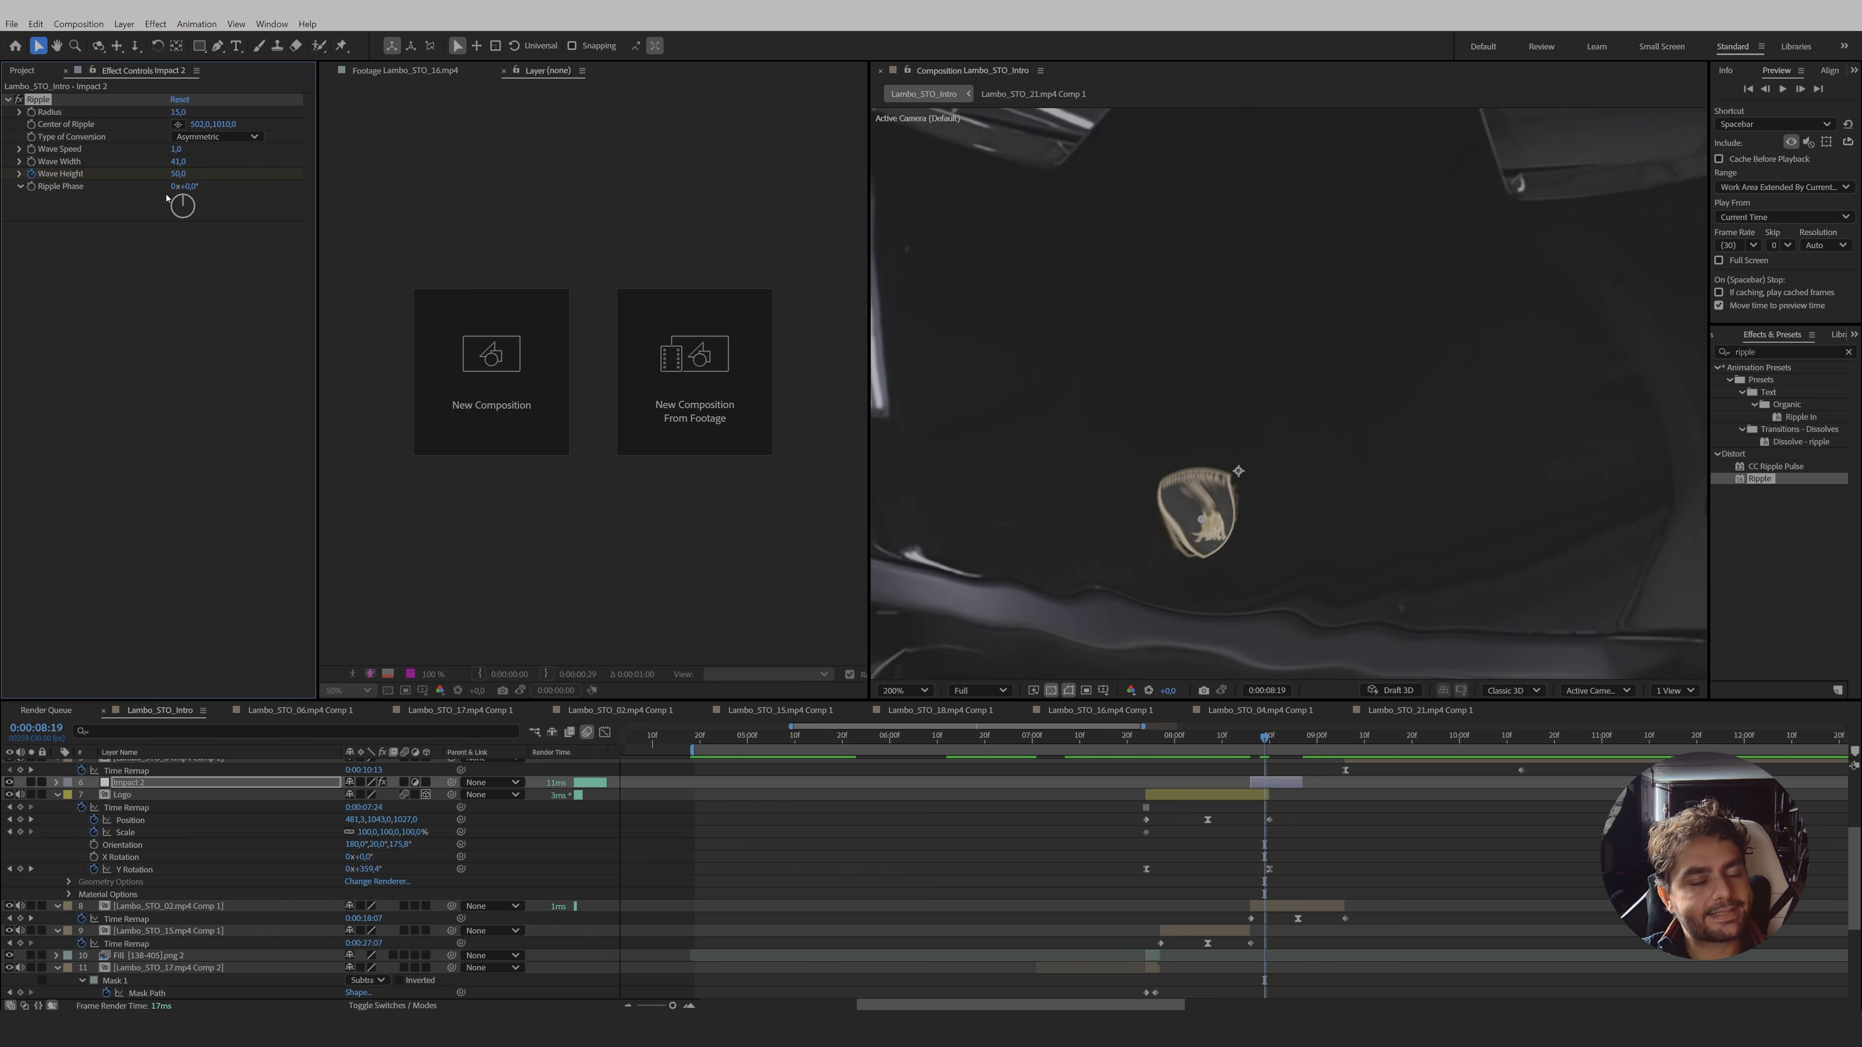
- Extend the Impact layer's end to 0:00:08:29 and set Wave Height to 0 there
{"action": "key", "text": "shift+Page_Down"}
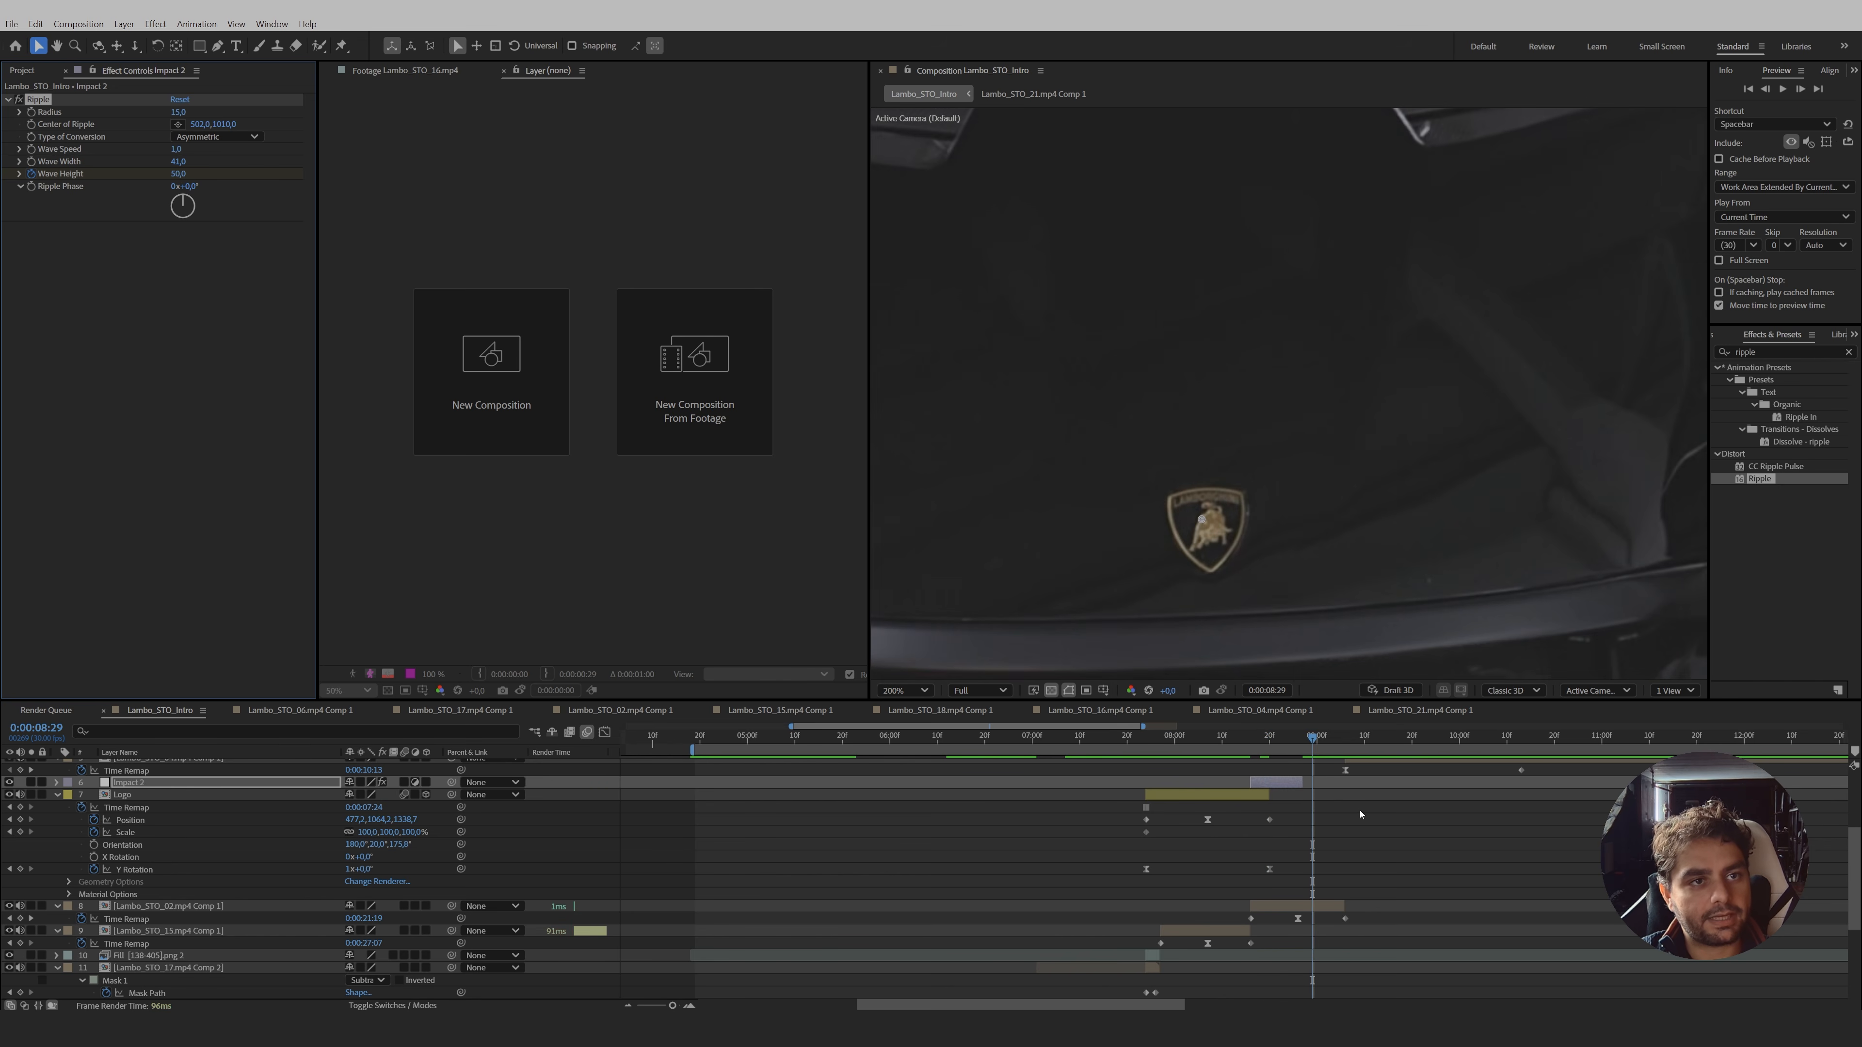
{"action": "left_click_drag", "start_coordinate": [1299, 780], "coordinate": [1315, 781]}
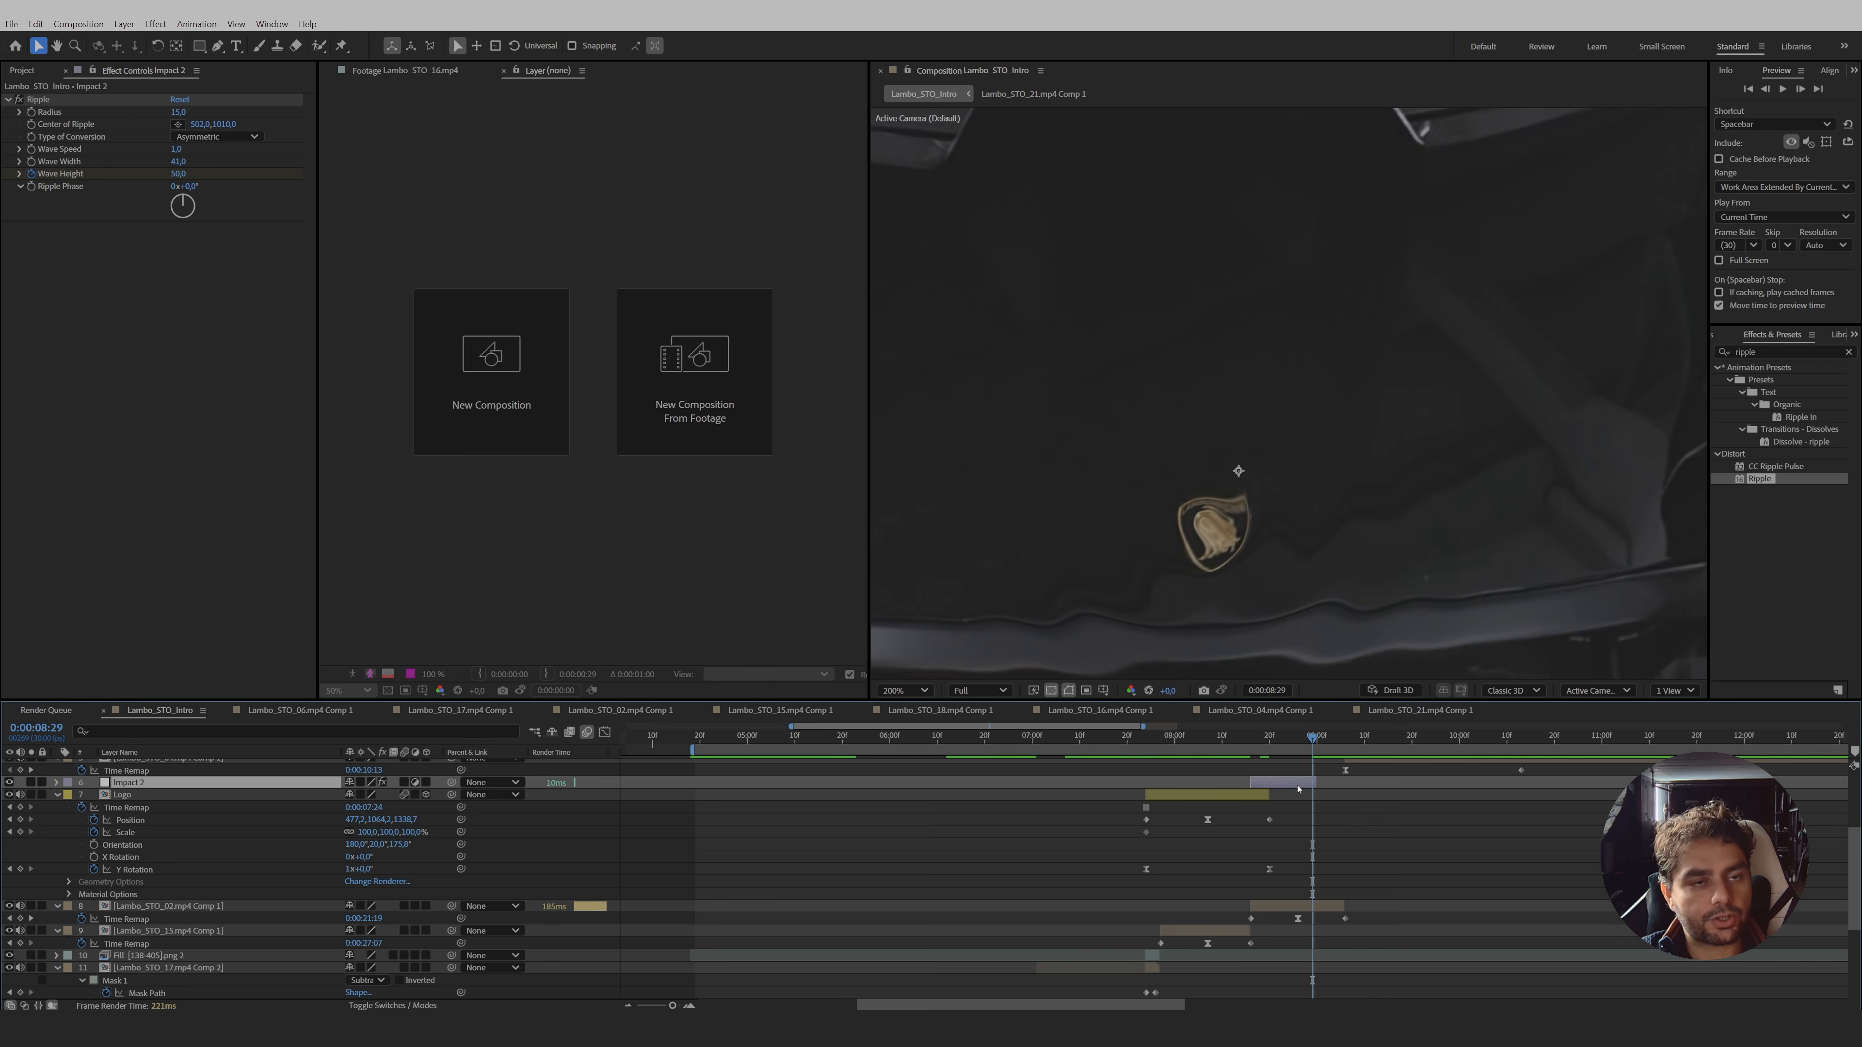
{"action": "left_click", "coordinate": [177, 175]}
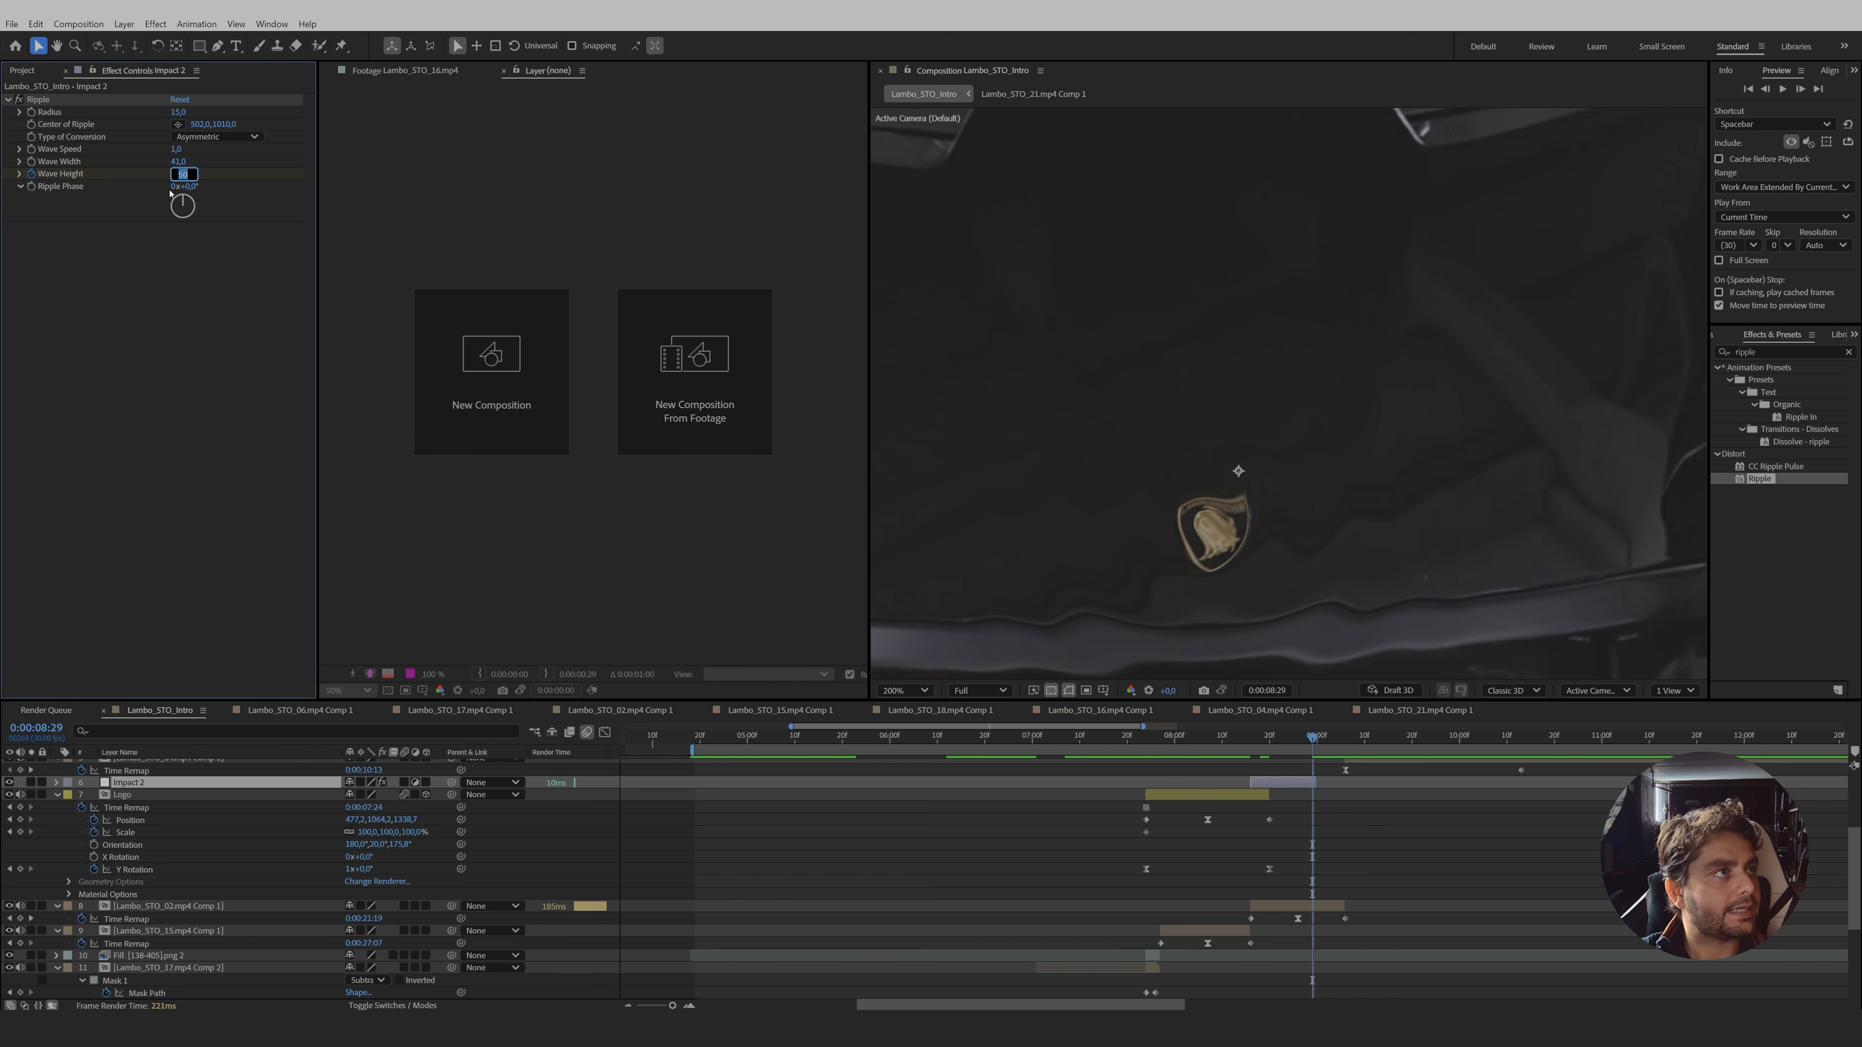
{"action": "type", "text": "0"}
{"action": "key", "text": "Return"}
- Apply VR Chromatic Aberrations to the Impact layer at 0:00:08:19 and set its Frame Layout to Stereoscopic - Over/Under
{"action": "left_click_drag", "start_coordinate": [1312, 740], "coordinate": [1275, 787]}
{"action": "key", "text": "u"}
{"action": "left_click", "coordinate": [1280, 784]}
{"action": "left_click_drag", "start_coordinate": [1768, 353], "coordinate": [1680, 356]}
{"action": "type", "text": "vr c"}
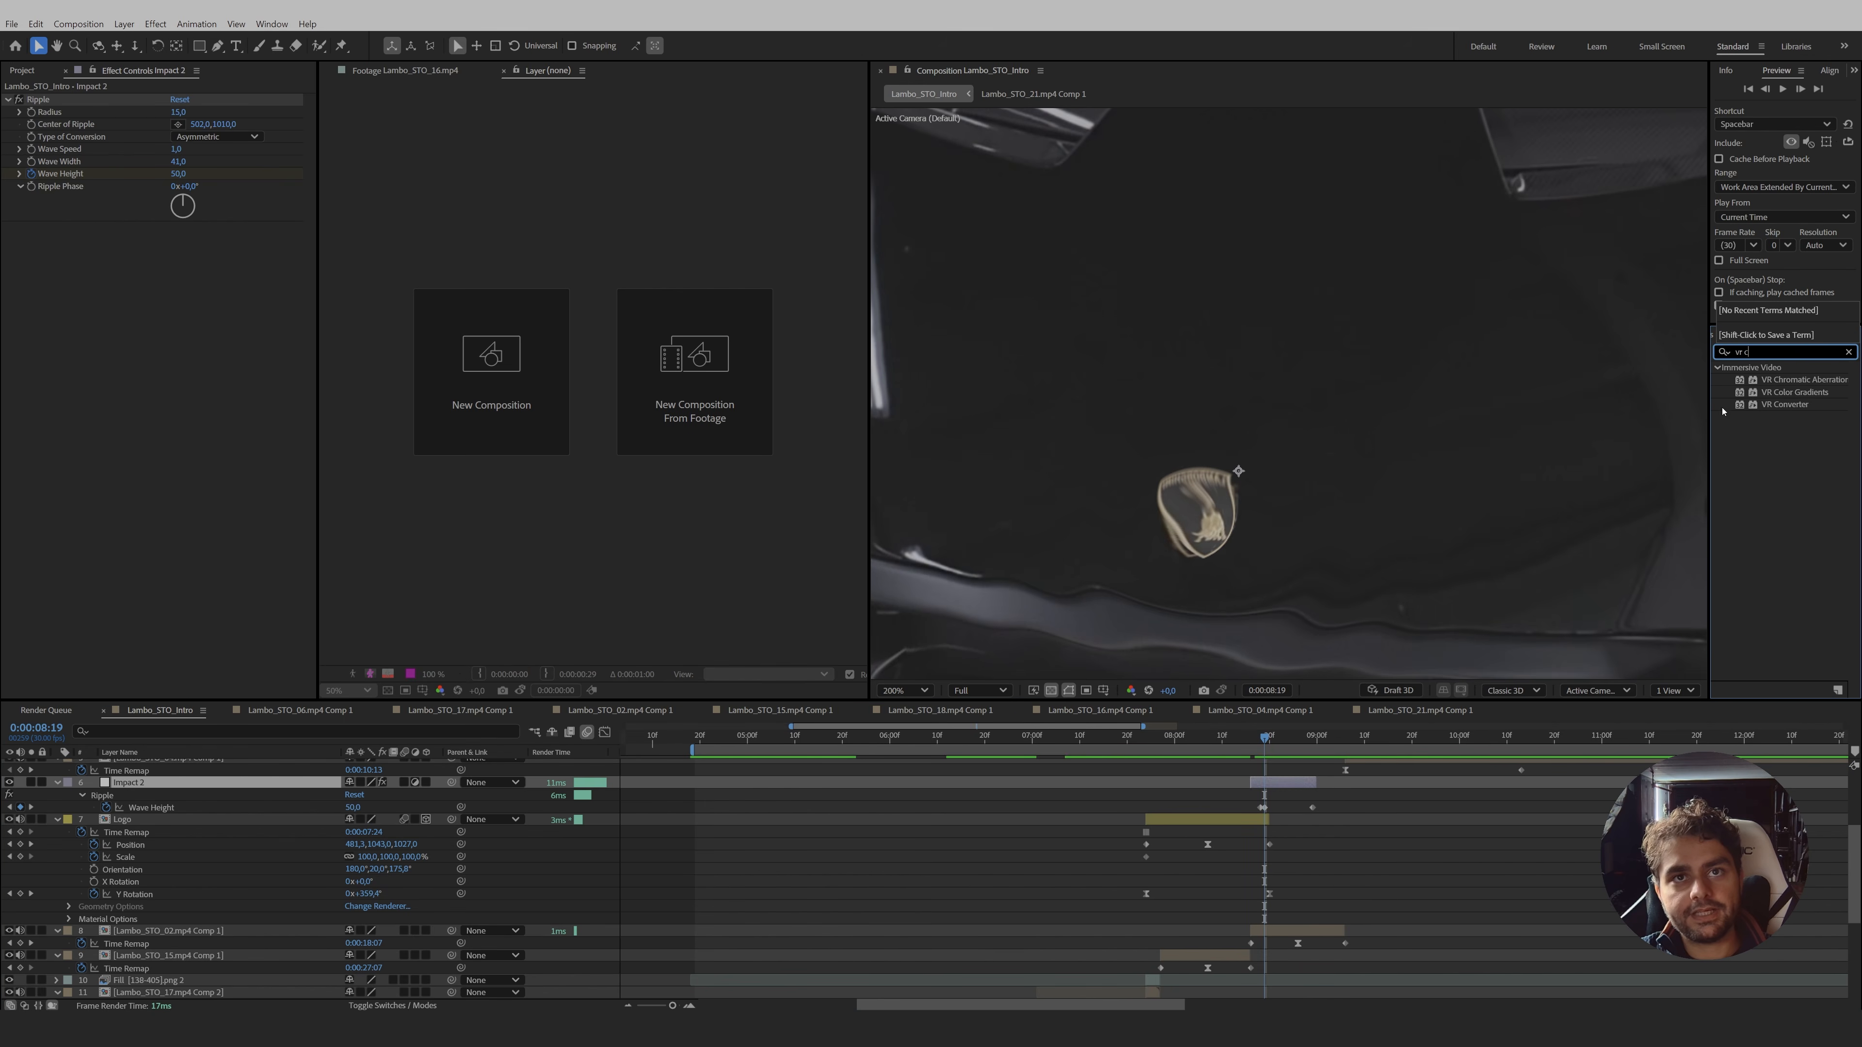
{"action": "double_click", "coordinate": [1804, 380]}
{"action": "left_click", "coordinate": [232, 240]}
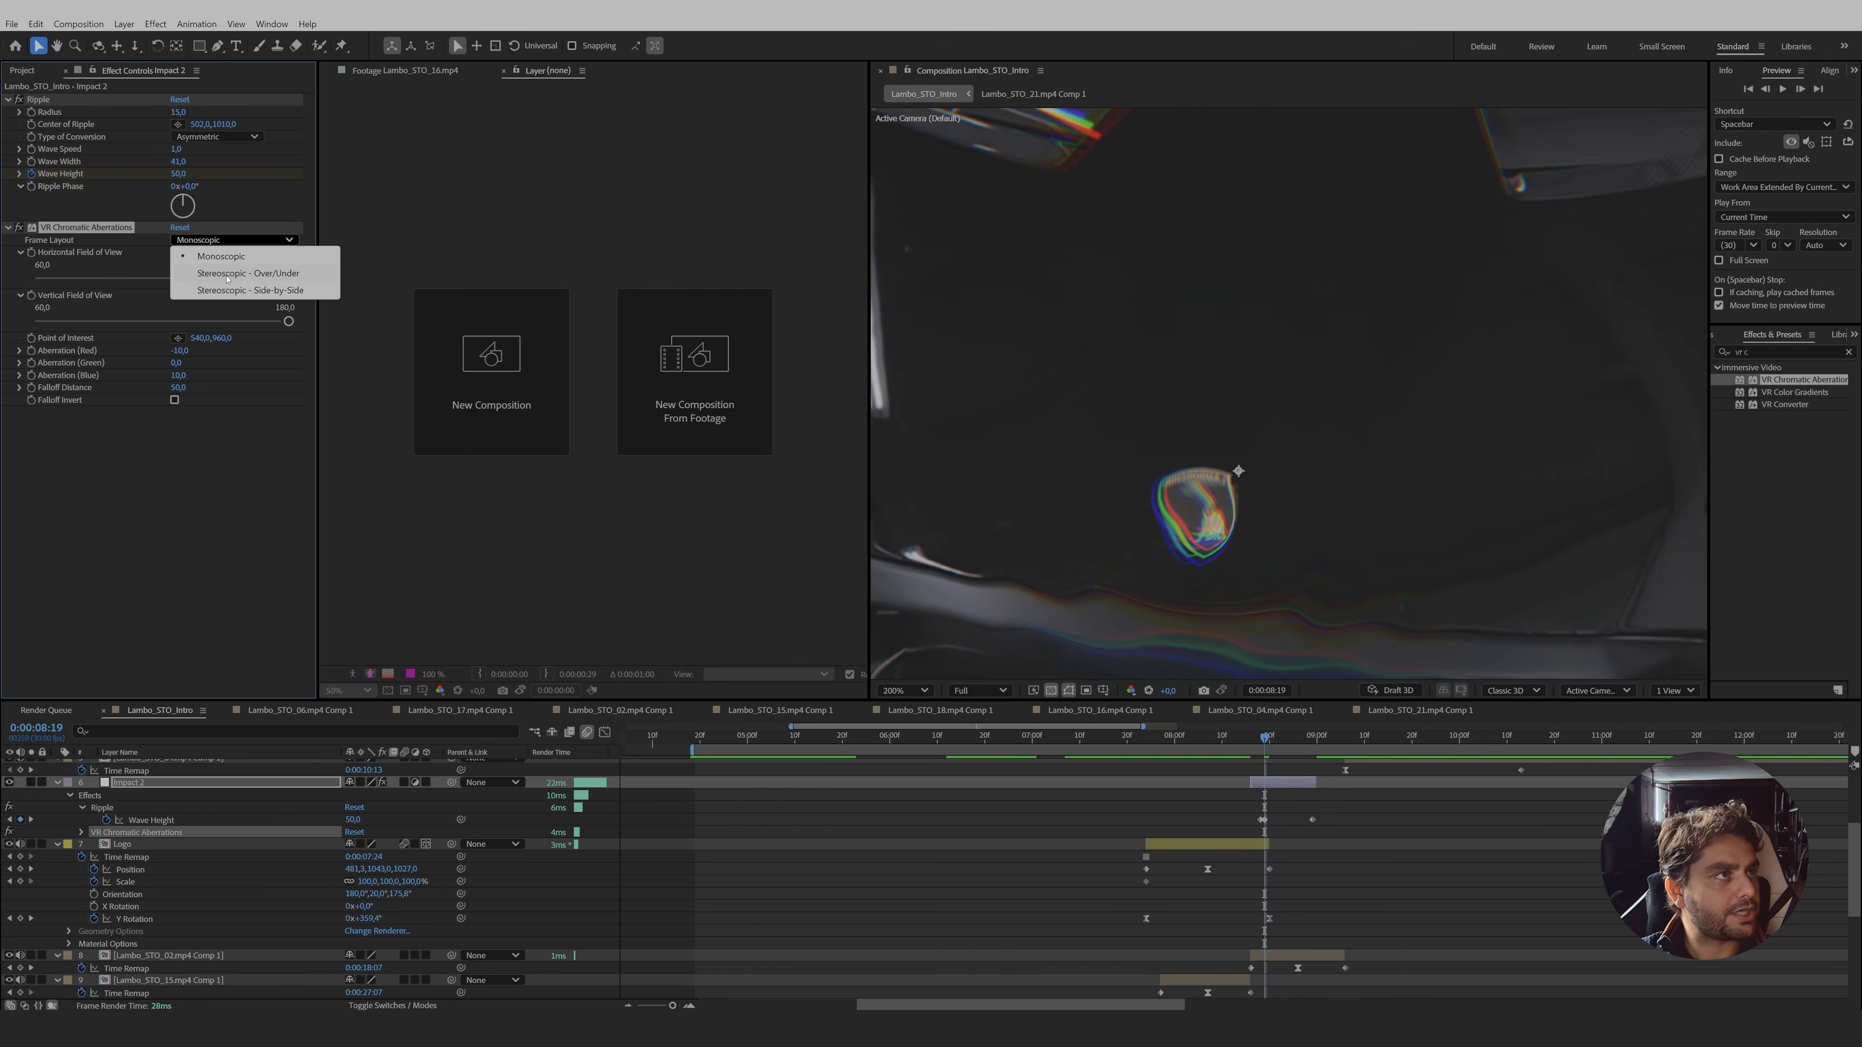
{"action": "left_click", "coordinate": [233, 275]}
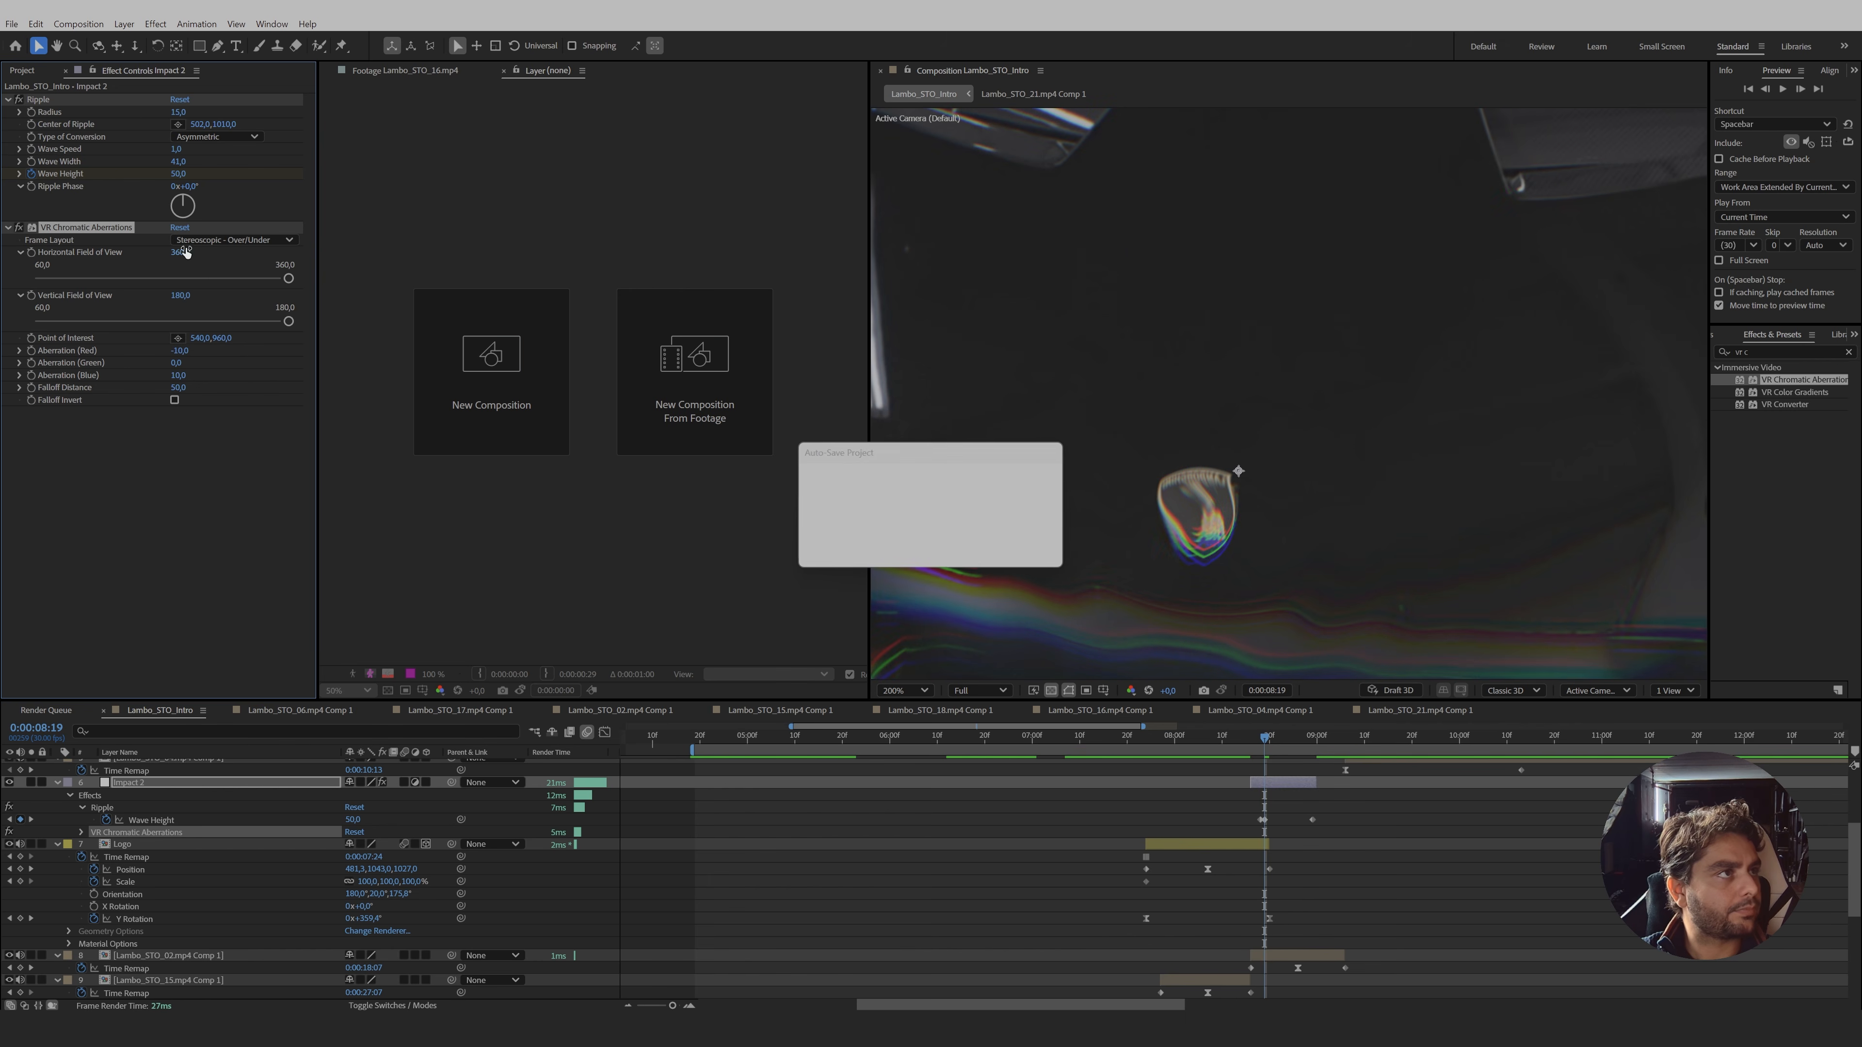
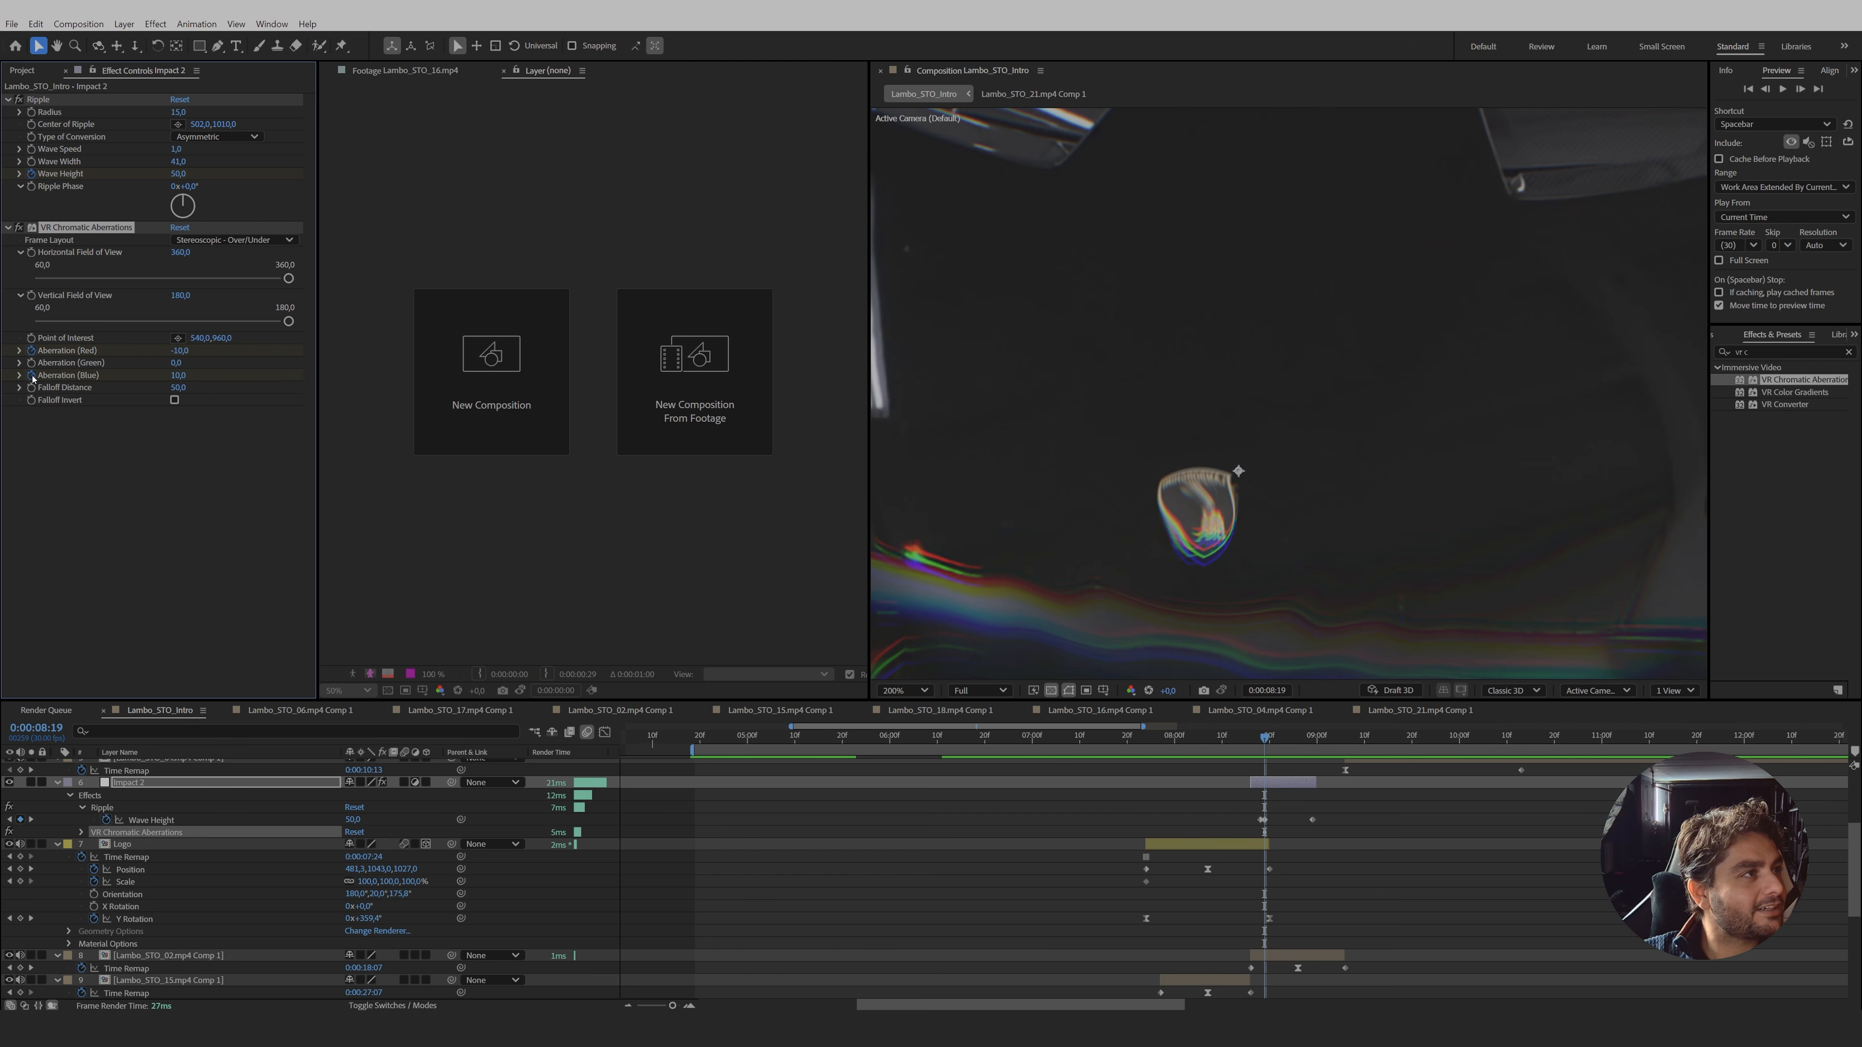
- Keyframe Aberration (Red) and (Blue) at 0 at 0:00:08:18, at -10 and 10 at 0:00:08:19, and back to 0 at 0:00:08:29
{"action": "key", "text": "Page_Up"}
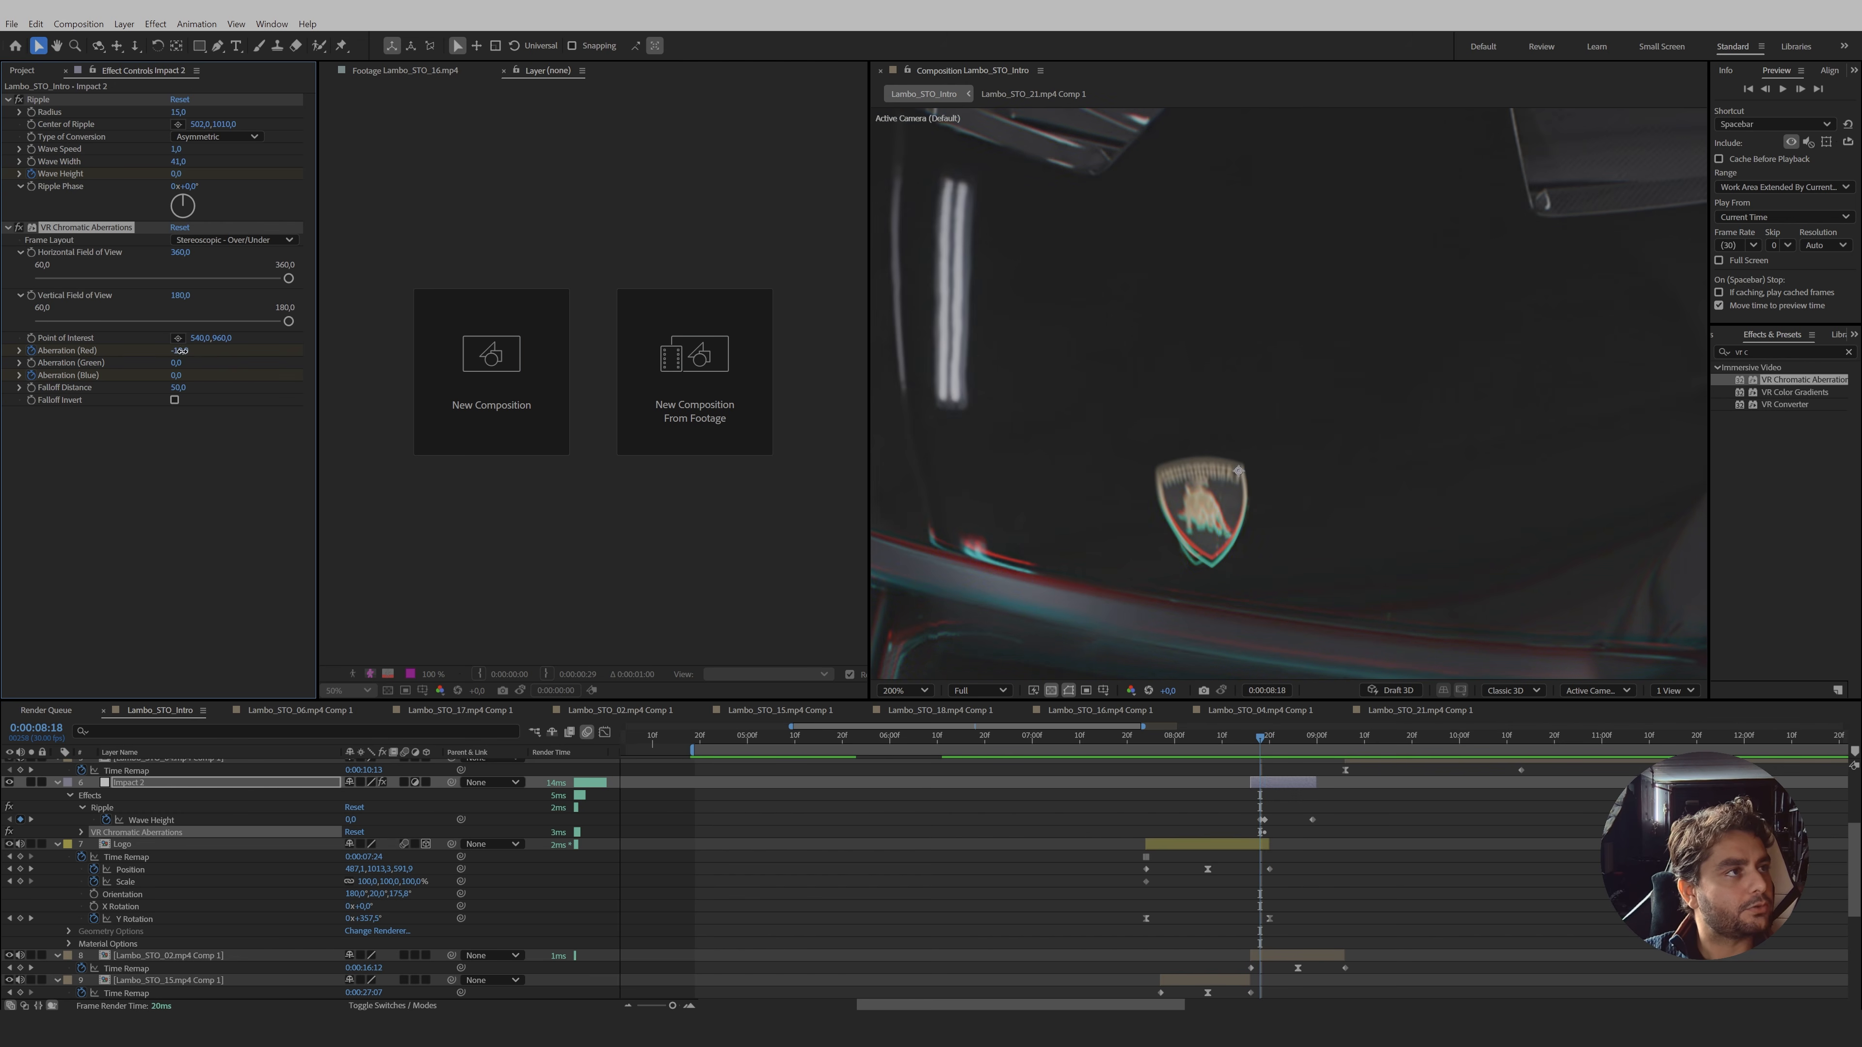
{"action": "key", "text": "Page_Down"}
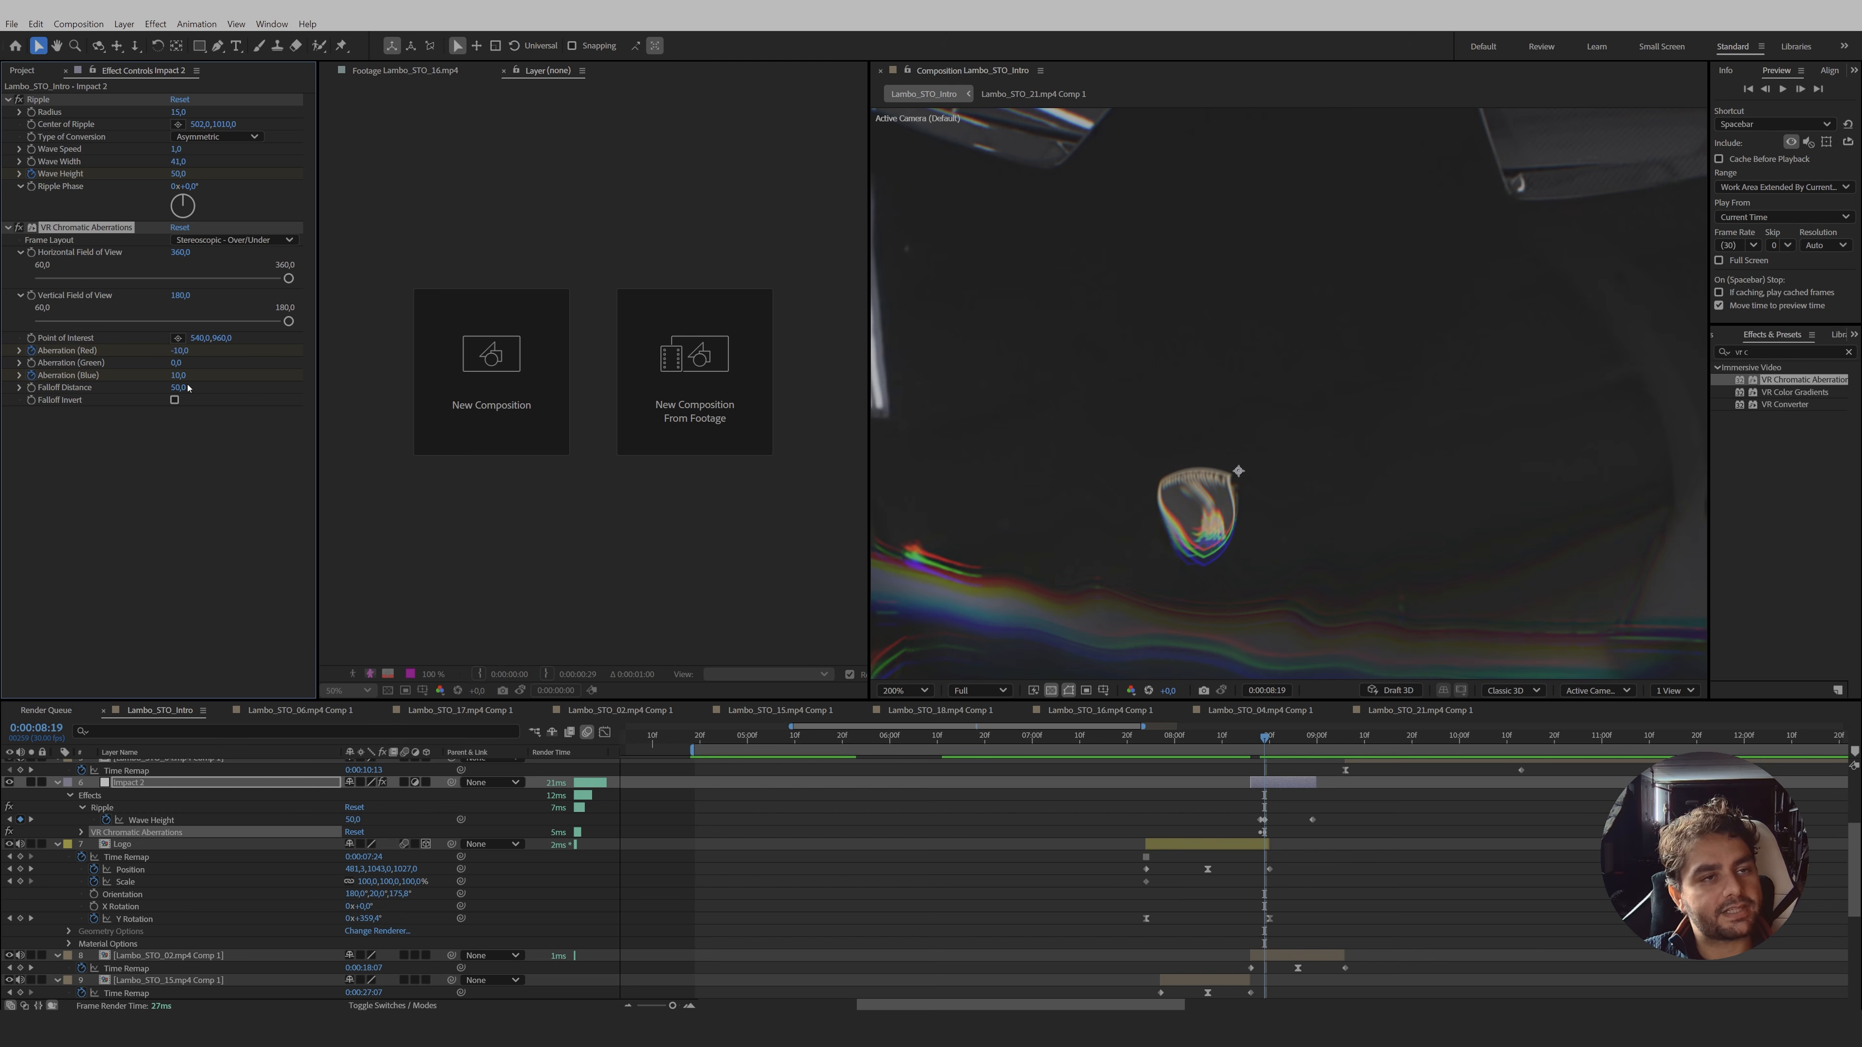
{"action": "key", "text": "space"}
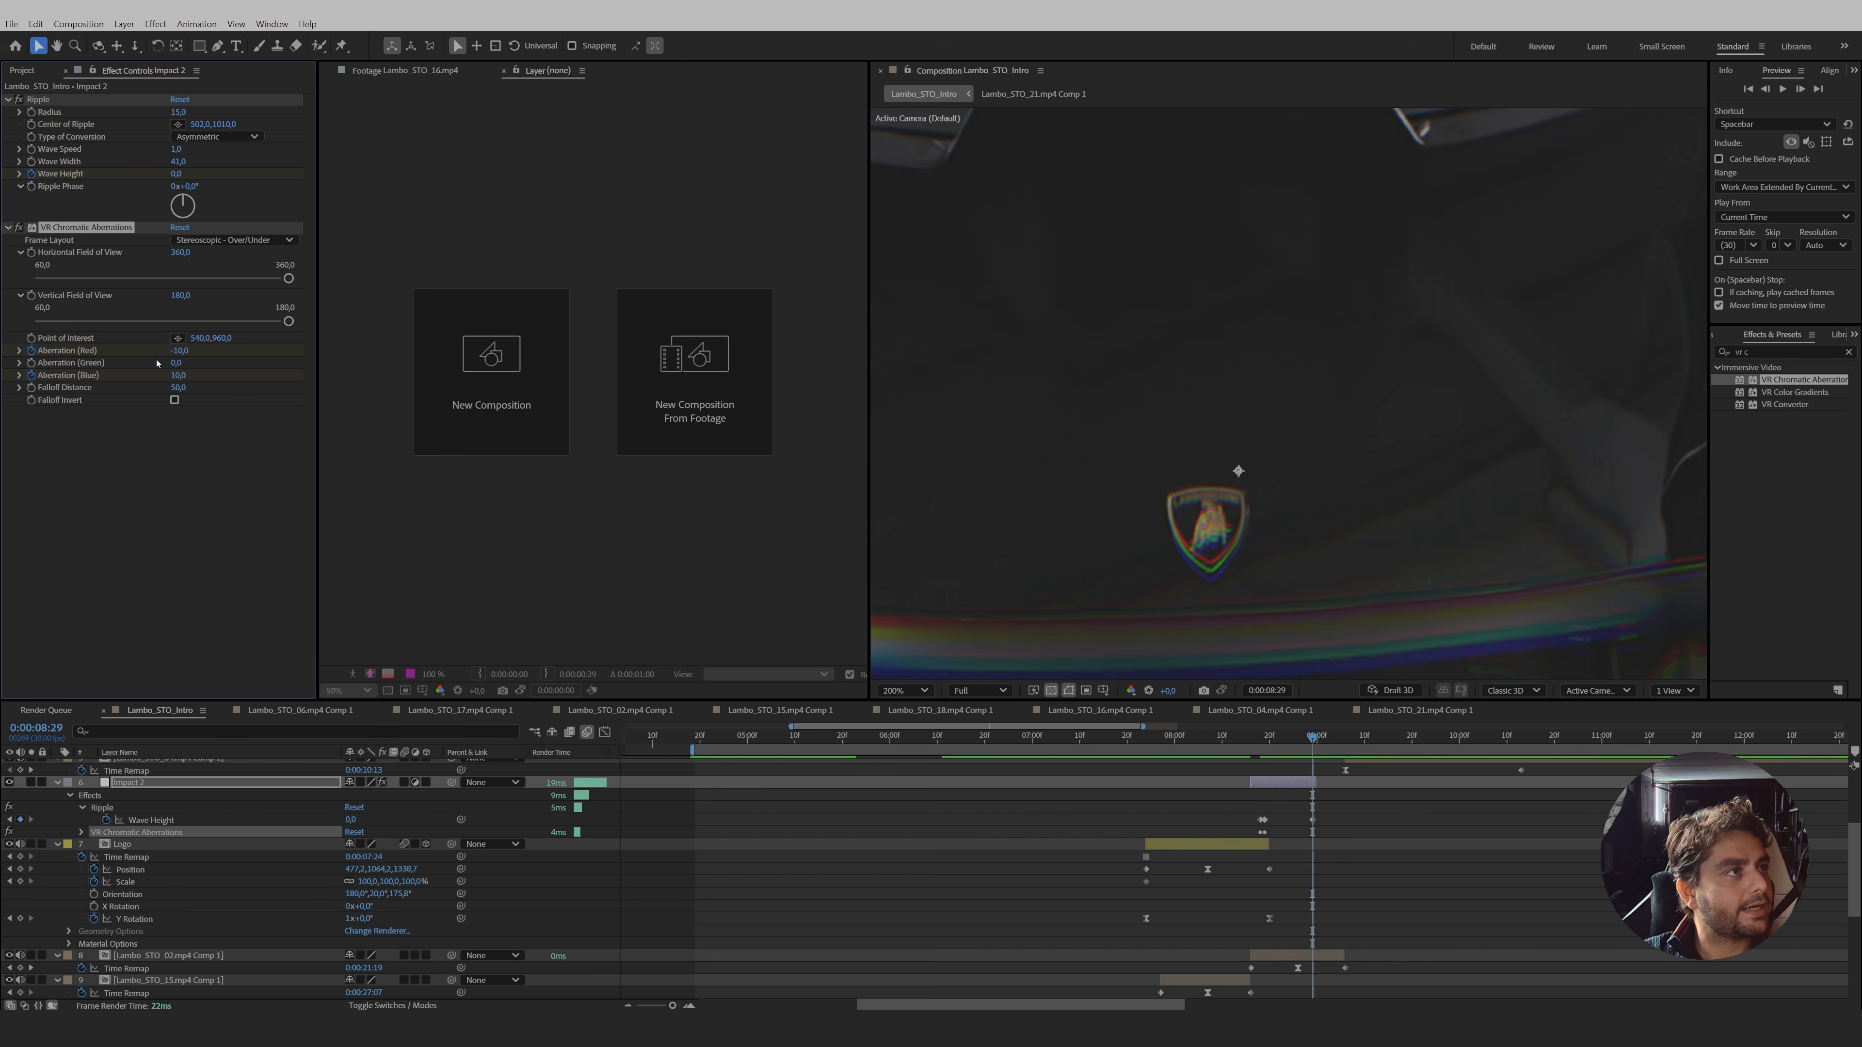
{"action": "left_click", "coordinate": [178, 352]}
{"action": "type", "text": "0"}
{"action": "left_click", "coordinate": [177, 375]}
{"action": "type", "text": "0"}
{"action": "key", "text": "Return"}
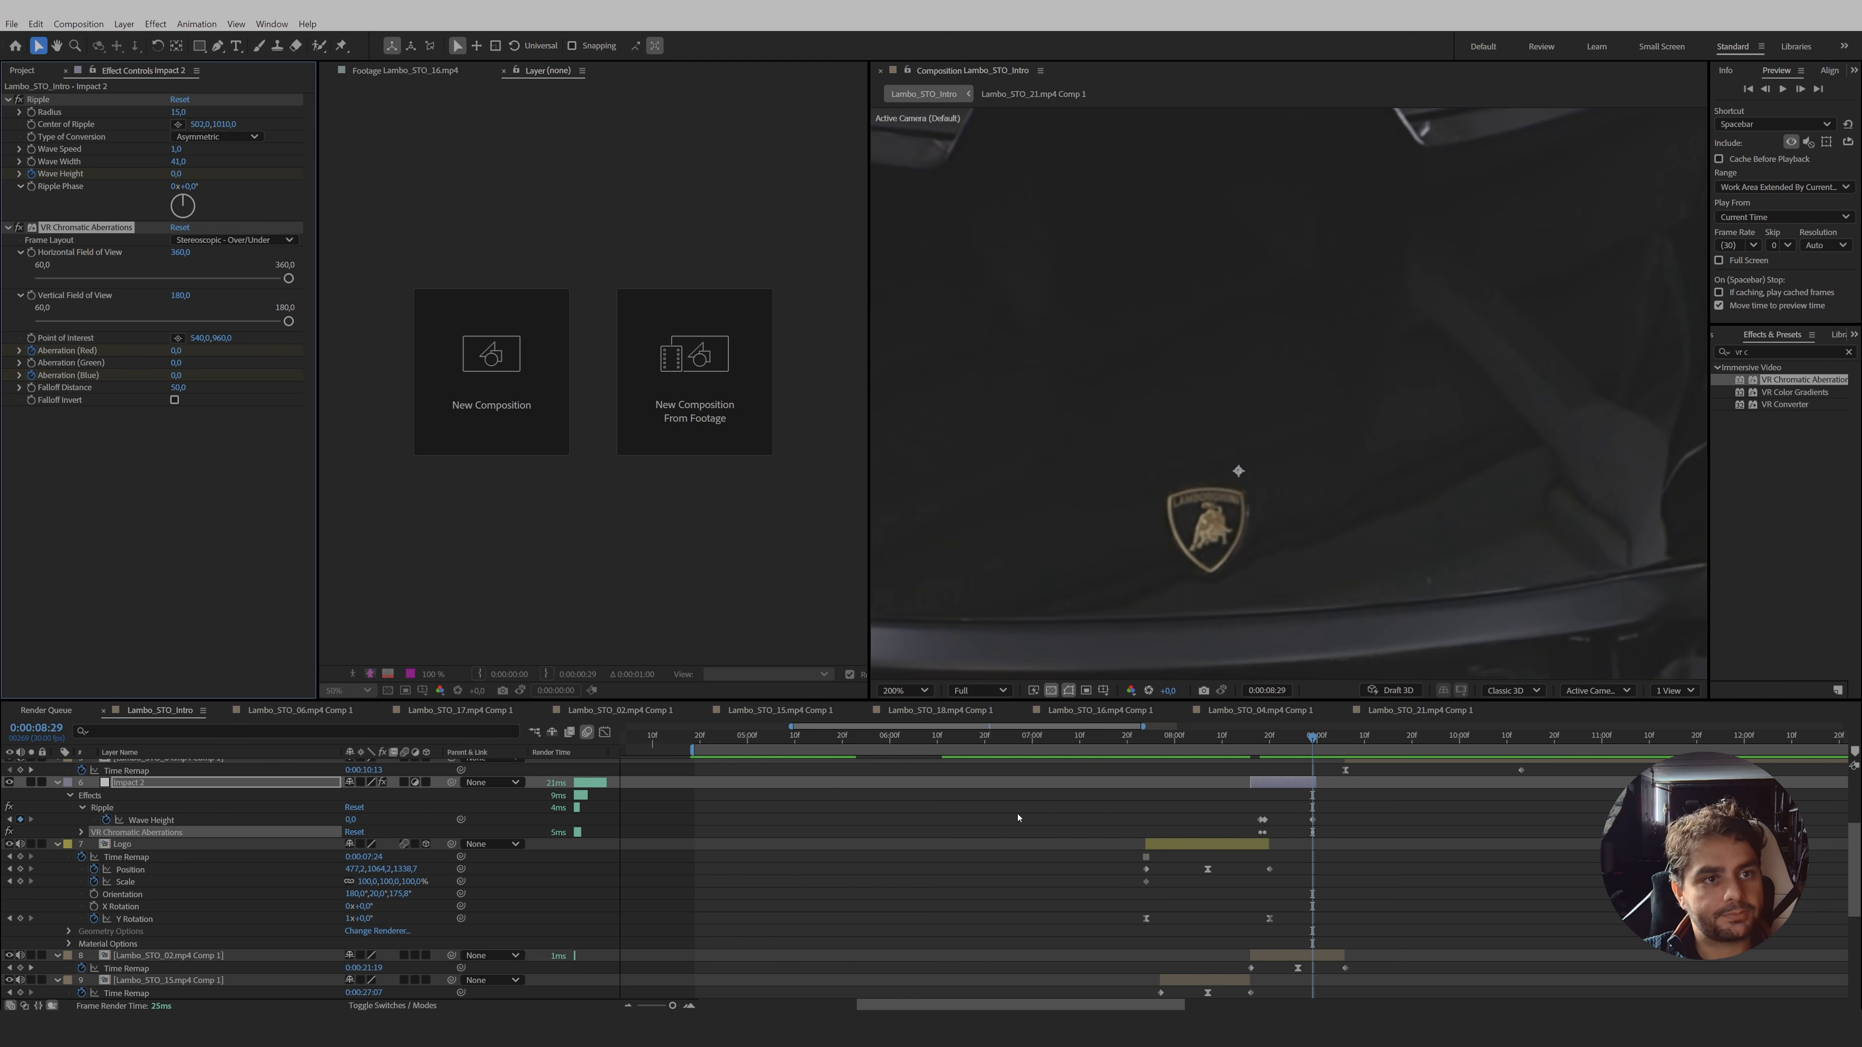
- Apply Easy Ease to the Impact layer's last Wave Height, Aberration (Red) and Aberration (Blue) keyframes at 0:00:08:29
{"action": "key", "text": "u"}
{"action": "key", "text": "u"}
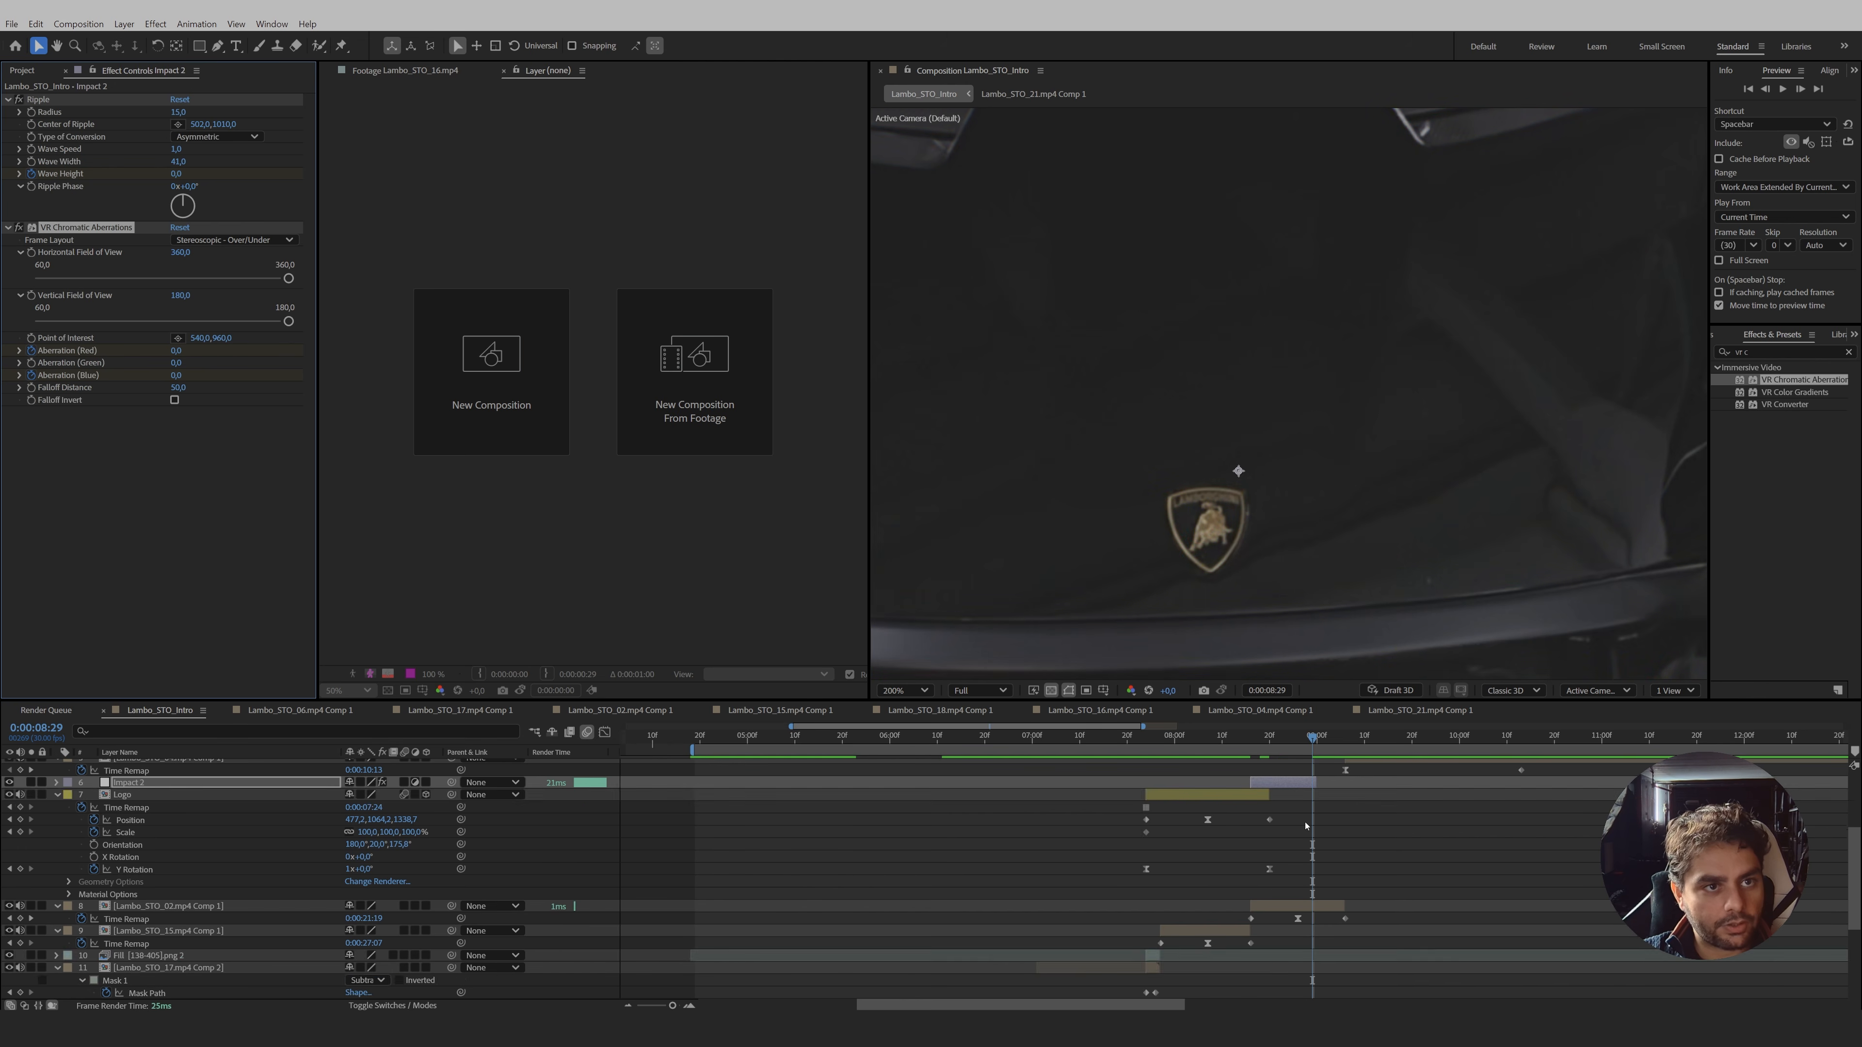
{"action": "left_click_drag", "start_coordinate": [1299, 911], "coordinate": [1325, 845]}
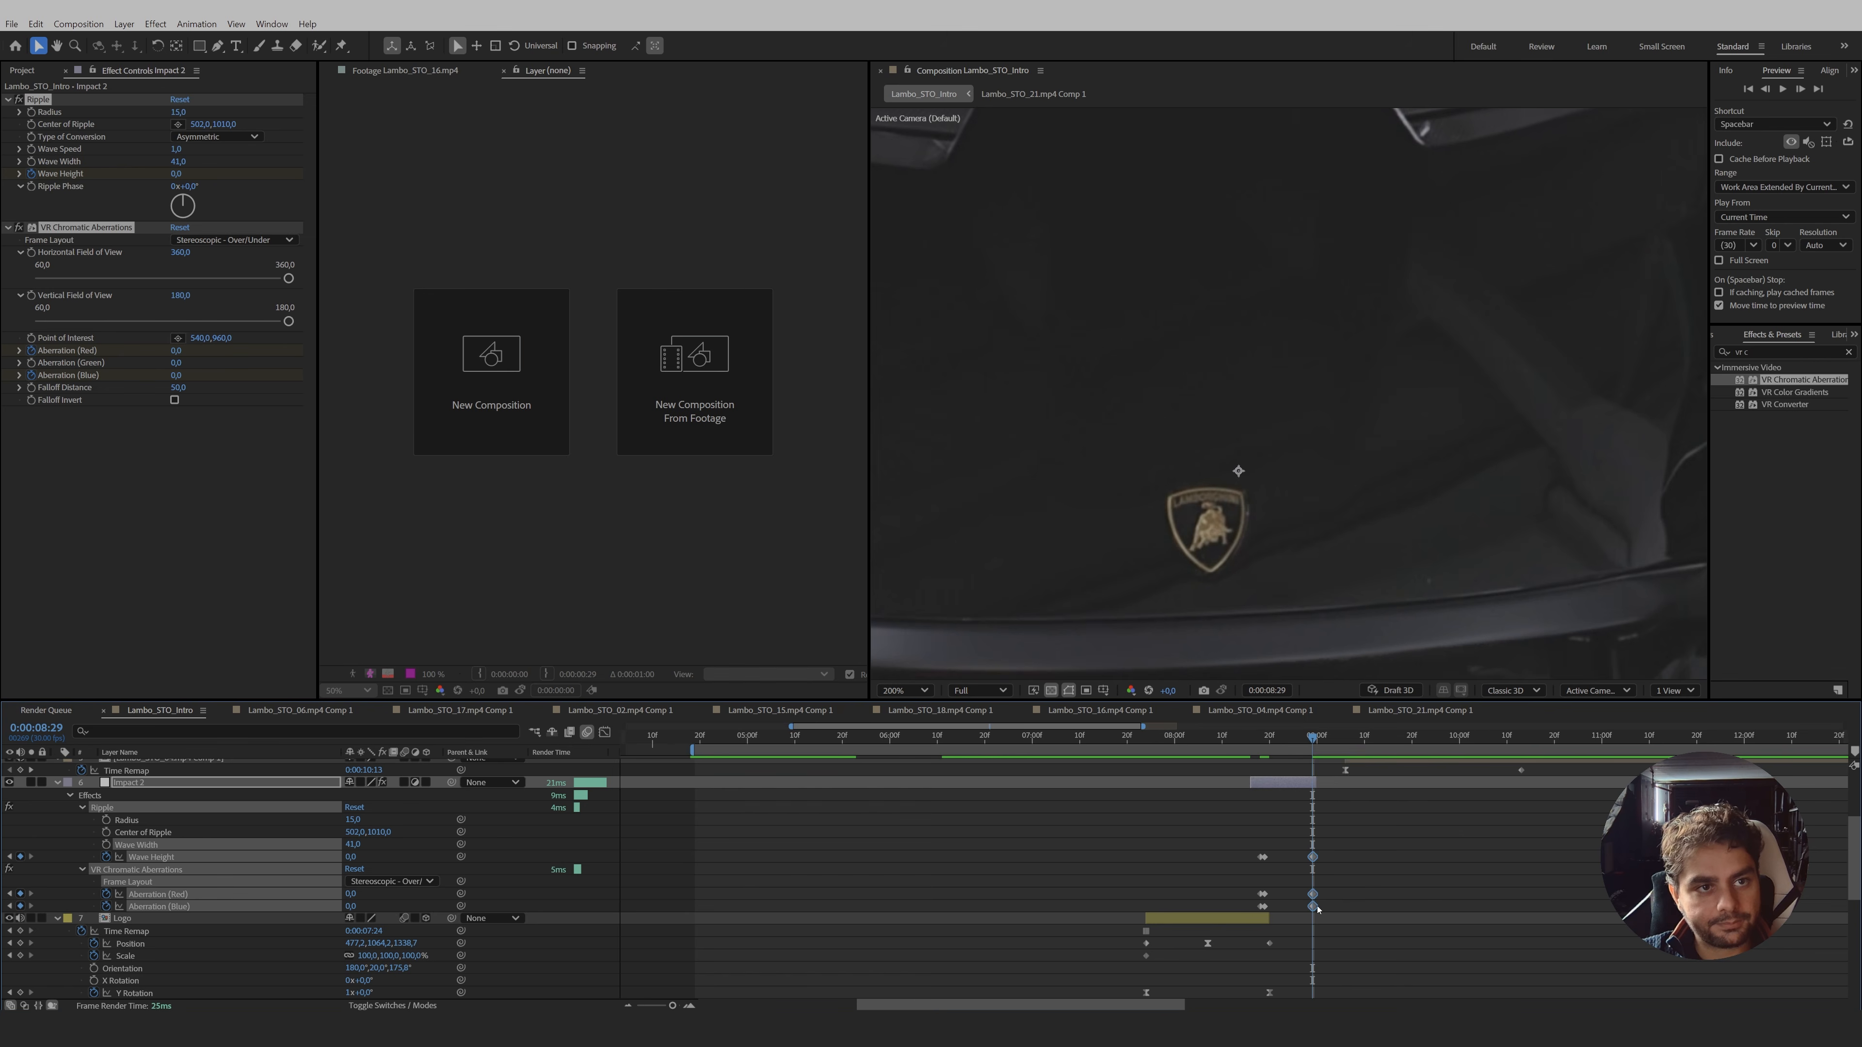
{"action": "right_click", "coordinate": [1315, 906]}
{"action": "mouse_move", "coordinate": [1380, 899]}
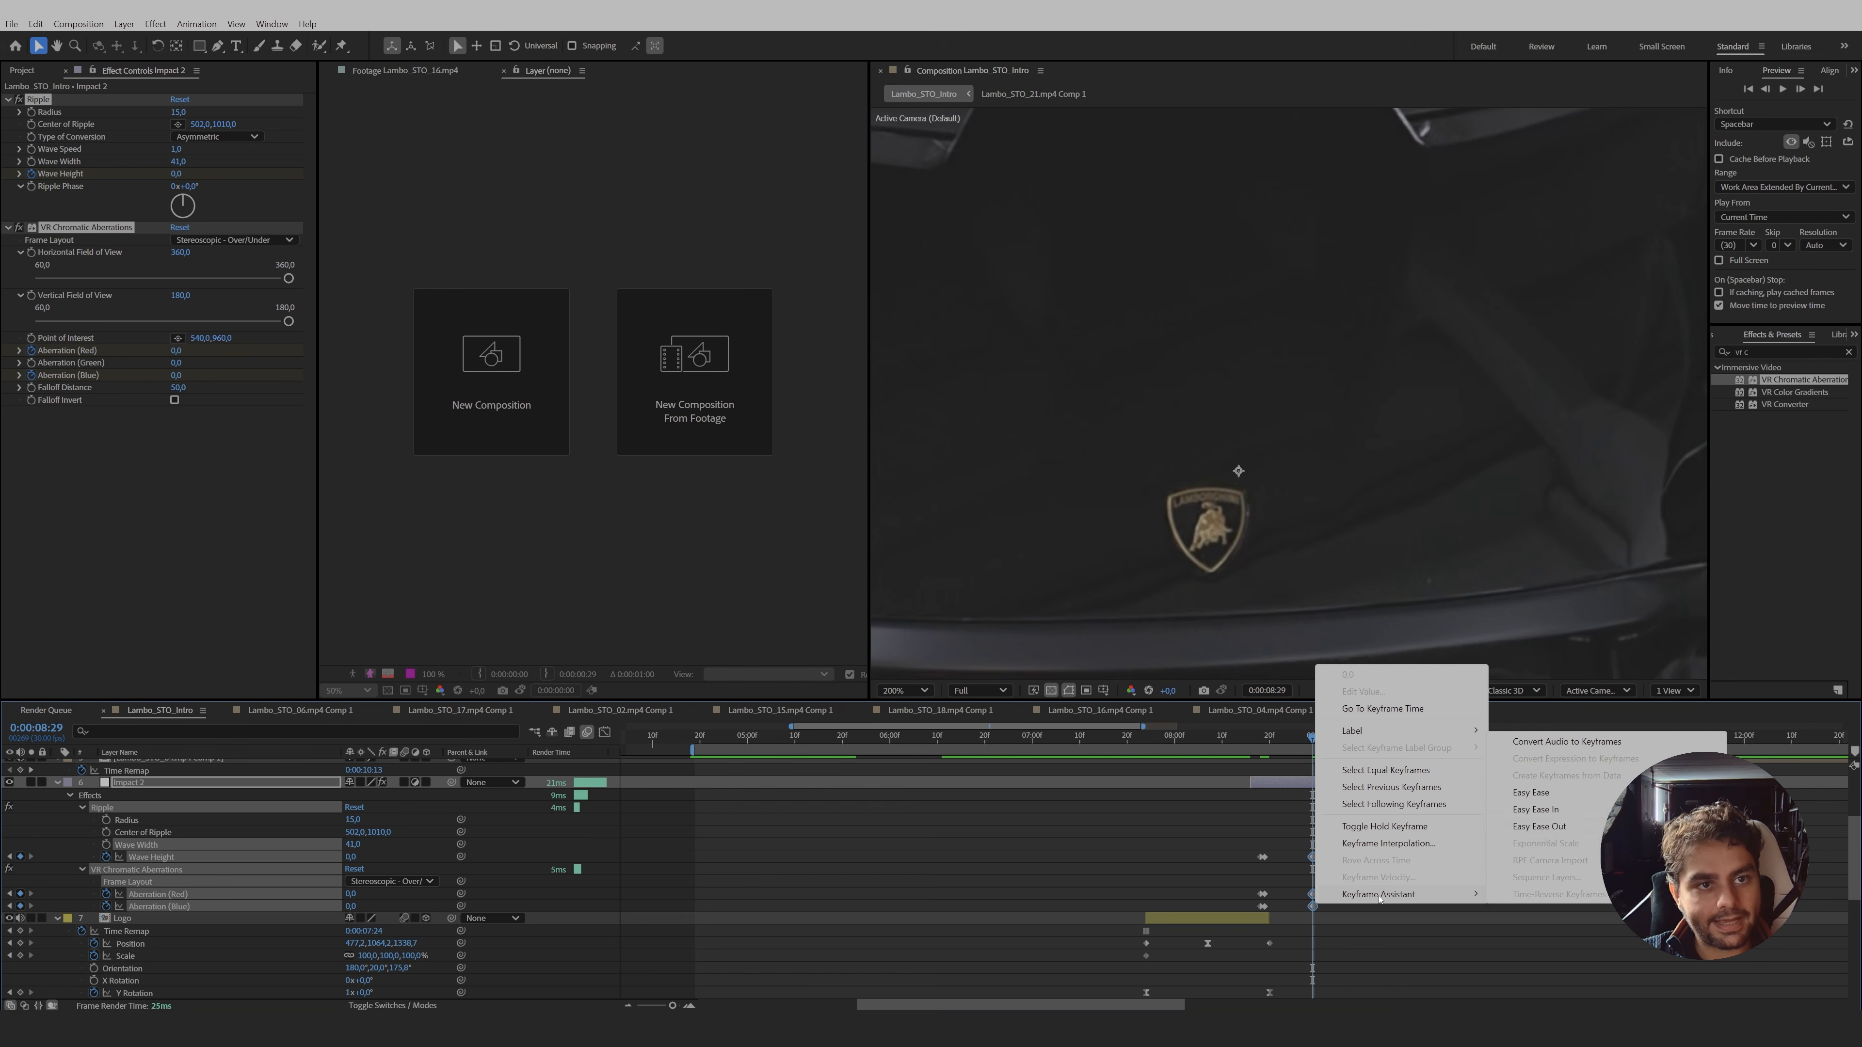
{"action": "left_click", "coordinate": [1532, 793]}
- Lengthen the incoming ease of those last keyframes in the speed graph so the impact effects settle gradually
{"action": "key", "text": "shift+F3"}
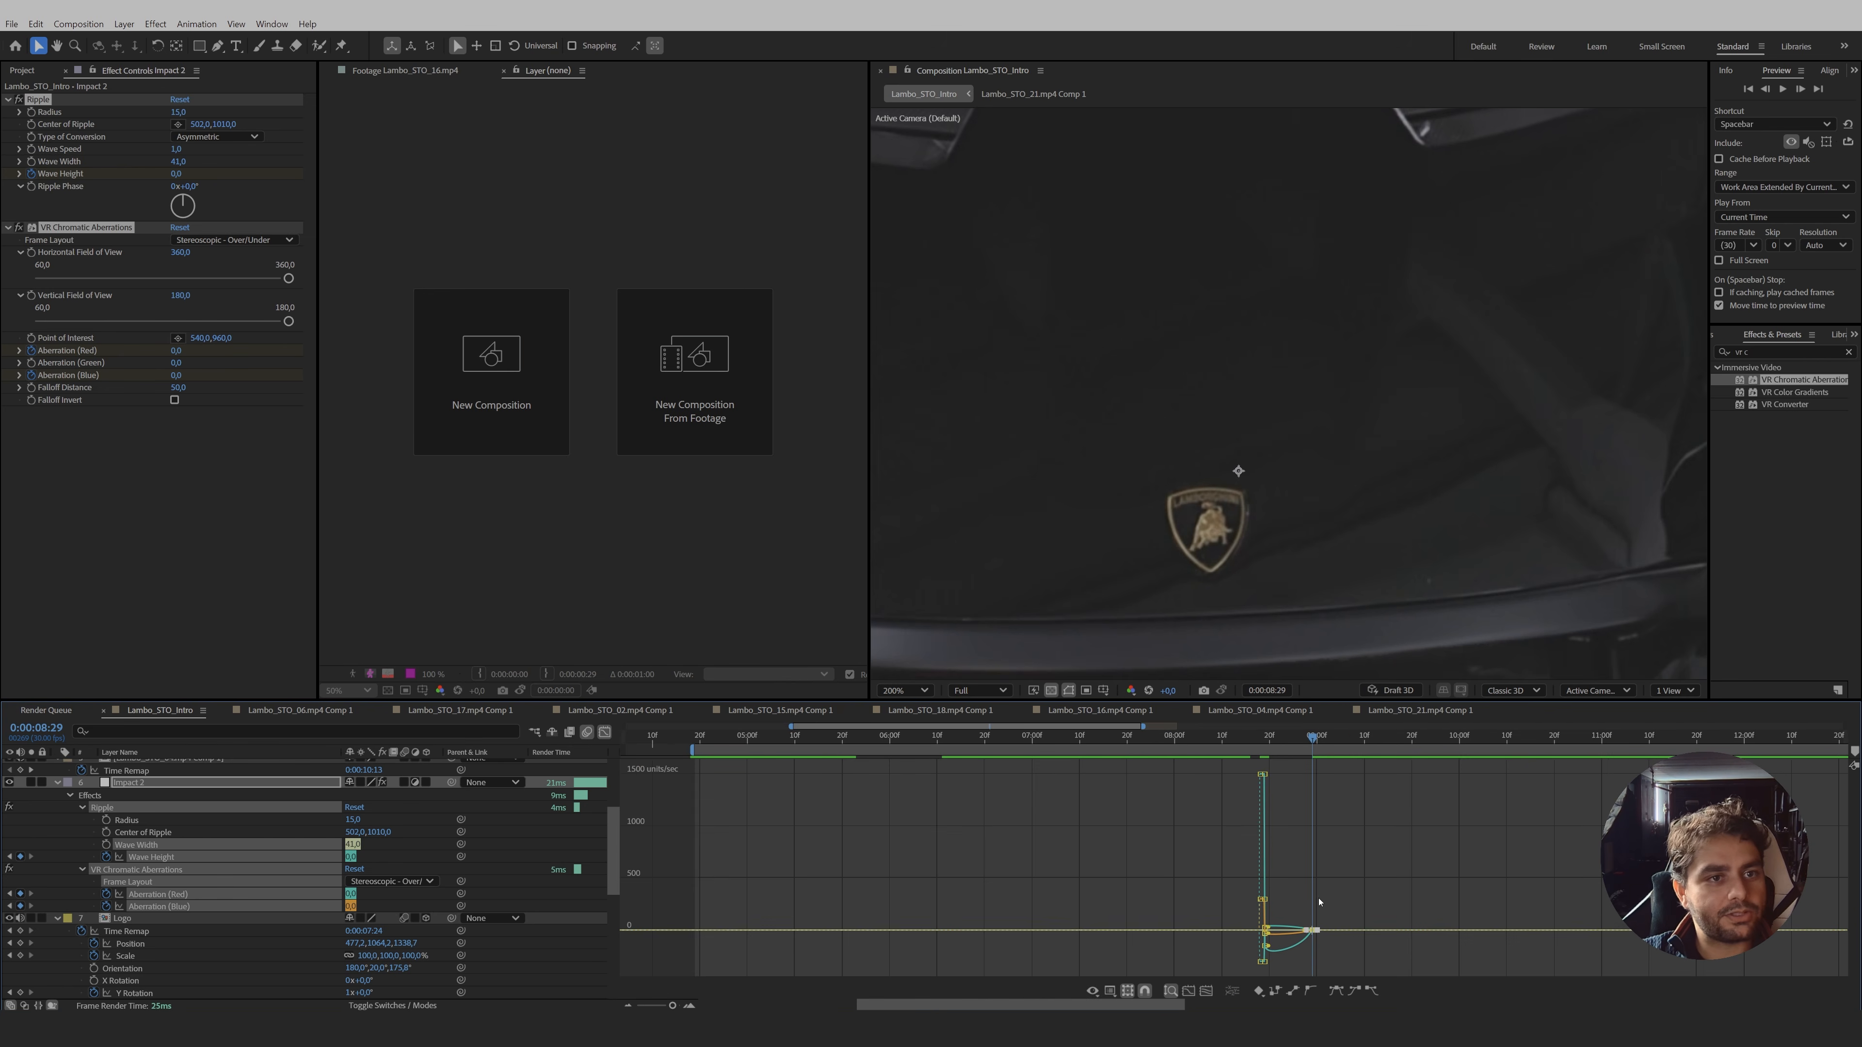
{"action": "left_click", "coordinate": [689, 1006]}
{"action": "left_click", "coordinate": [689, 1005]}
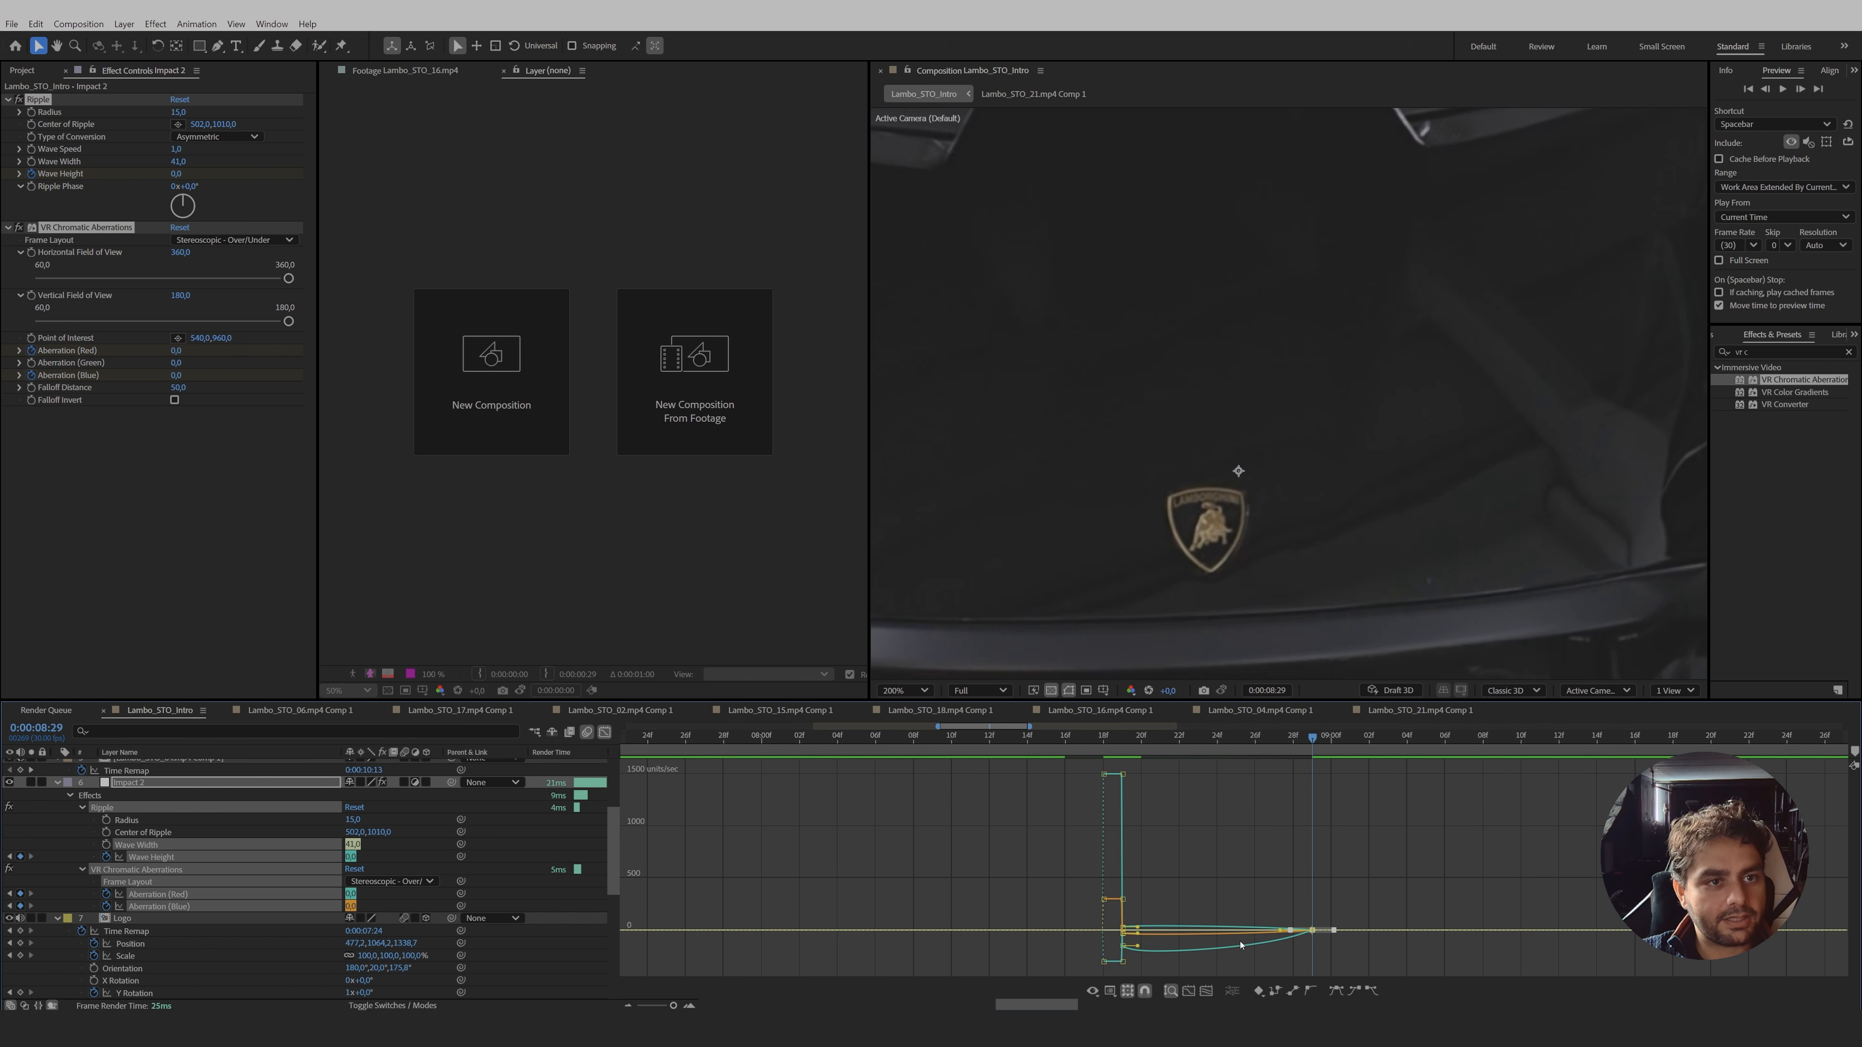
{"action": "left_click_drag", "start_coordinate": [1280, 930], "coordinate": [1218, 933]}
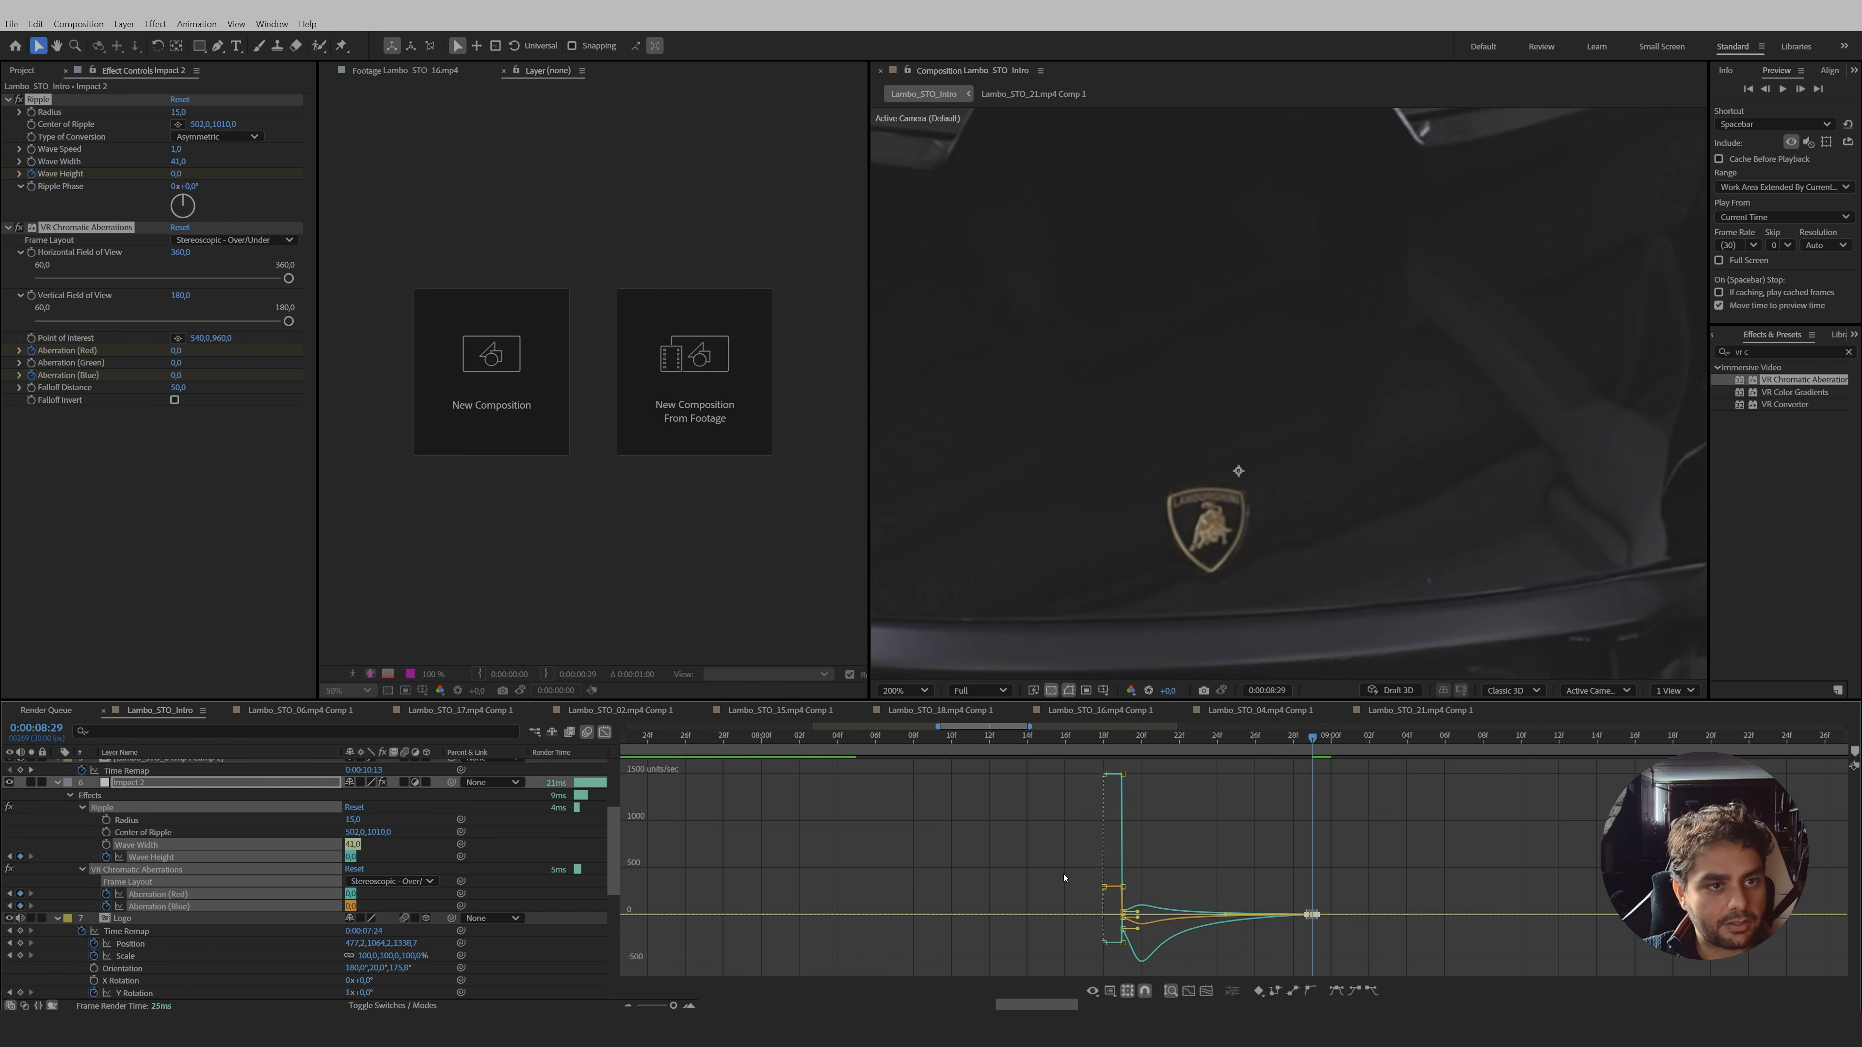
{"action": "key", "text": "shift+F3"}
- Apply Mocha AE to the Lambo_STO_04.mp4 Comp 1 layer at its first frame, 0:00:09:06, and launch Mocha
{"action": "left_click_drag", "start_coordinate": [1295, 743], "coordinate": [1318, 755]}
{"action": "scroll", "coordinate": [1386, 825], "scroll_direction": "up", "scroll_amount": 4}
{"action": "left_click", "coordinate": [1331, 890]}
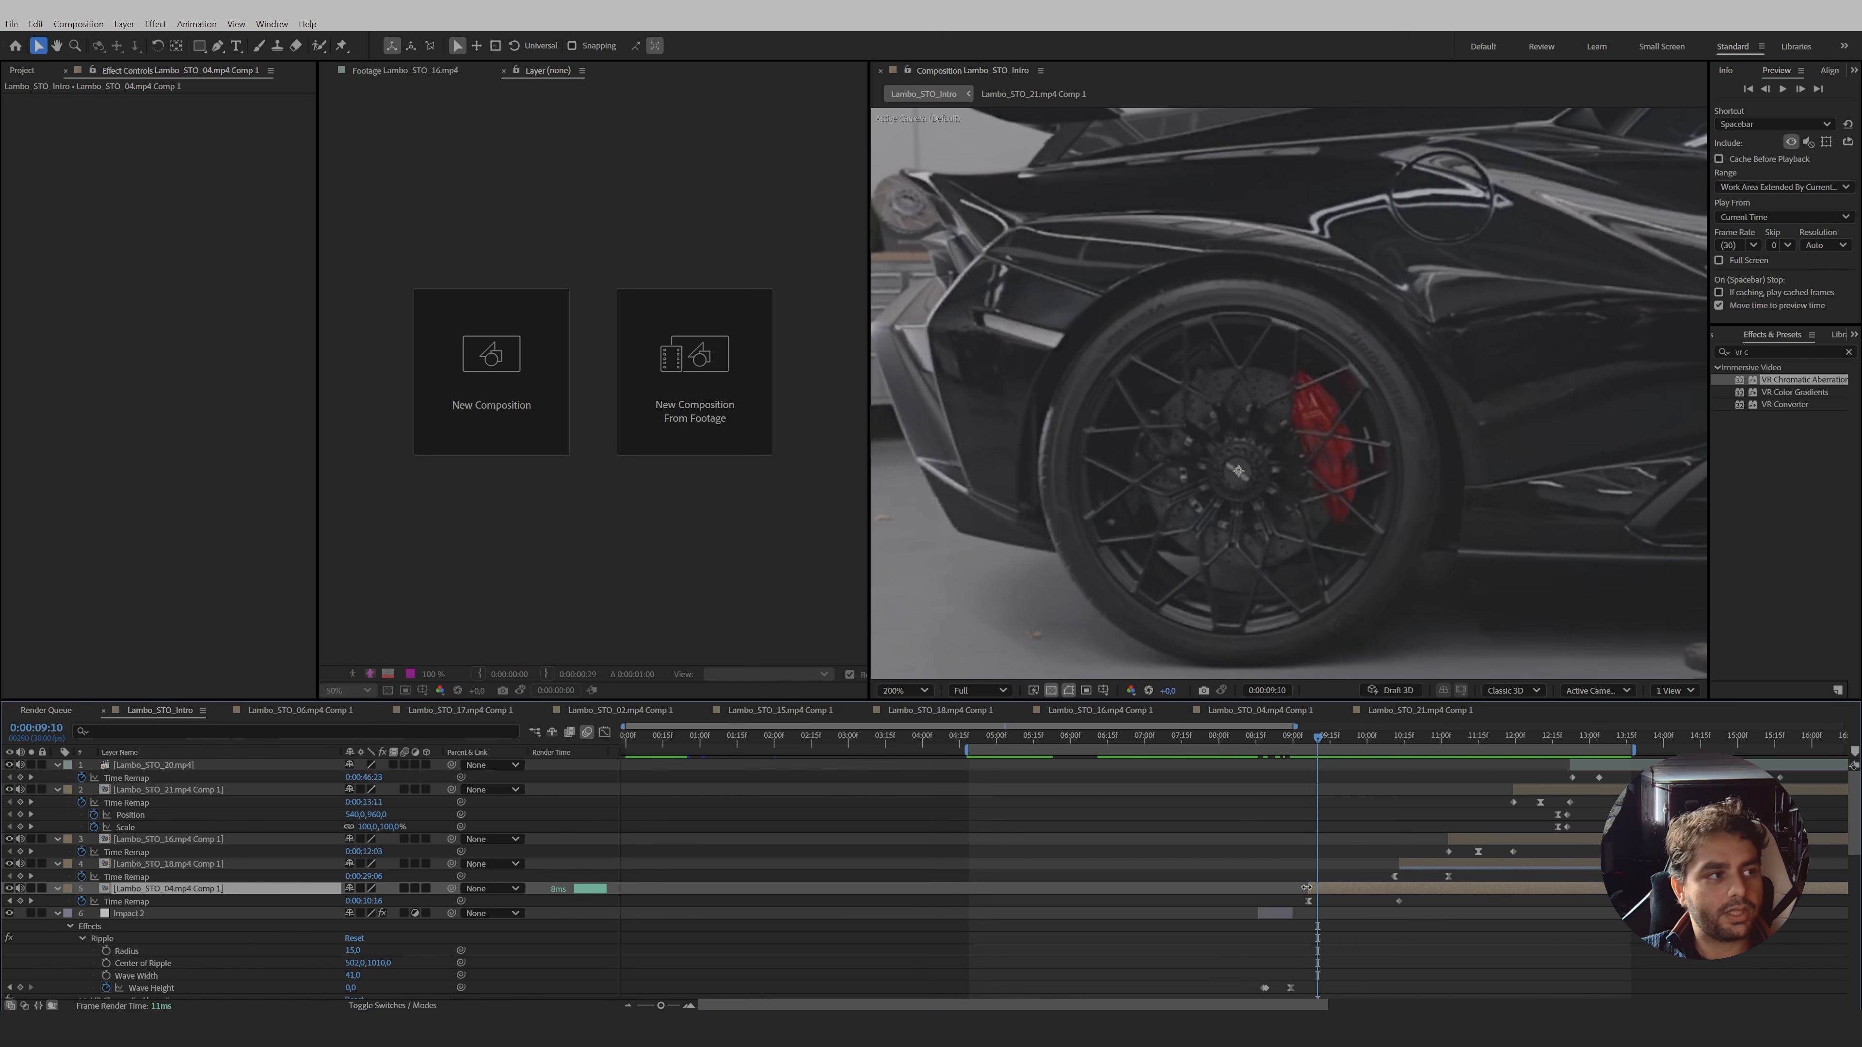
{"action": "key", "text": "j"}
{"action": "left_click", "coordinate": [1789, 352]}
{"action": "type", "text": "mocha a"}
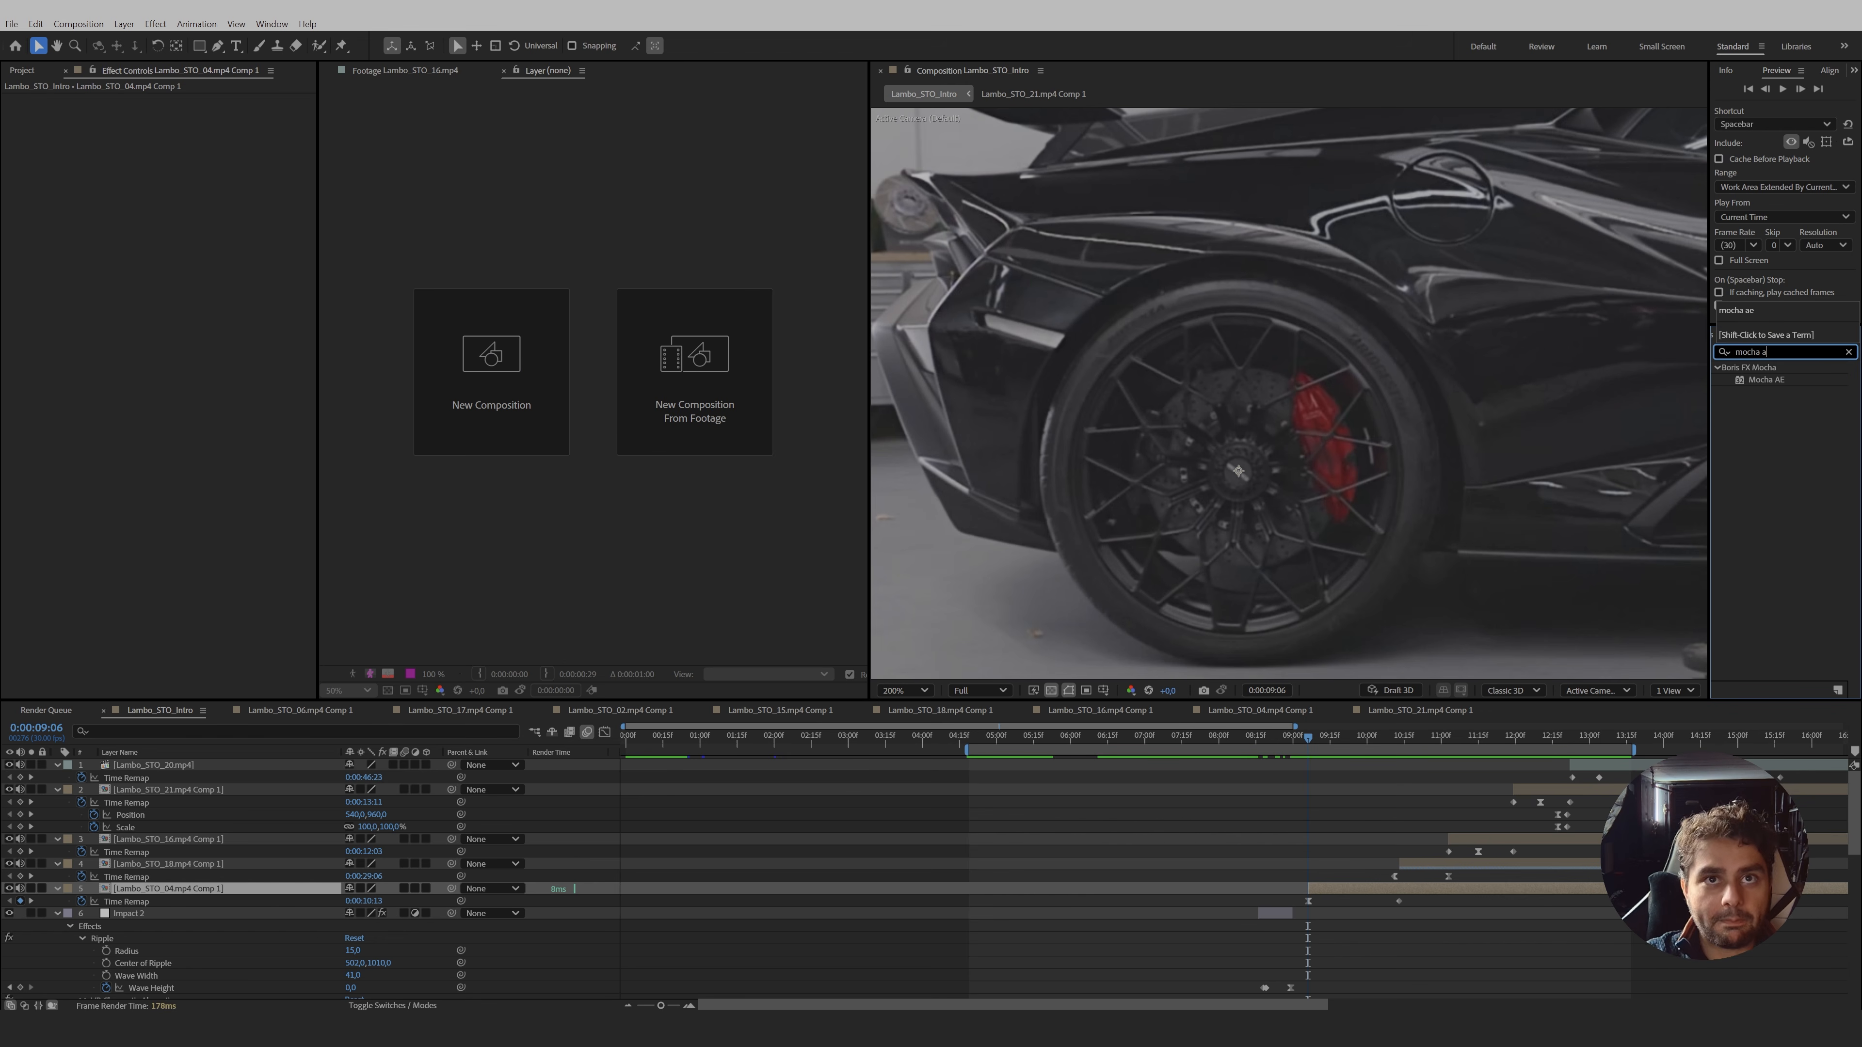
{"action": "type", "text": "e"}
{"action": "double_click", "coordinate": [1762, 381]}
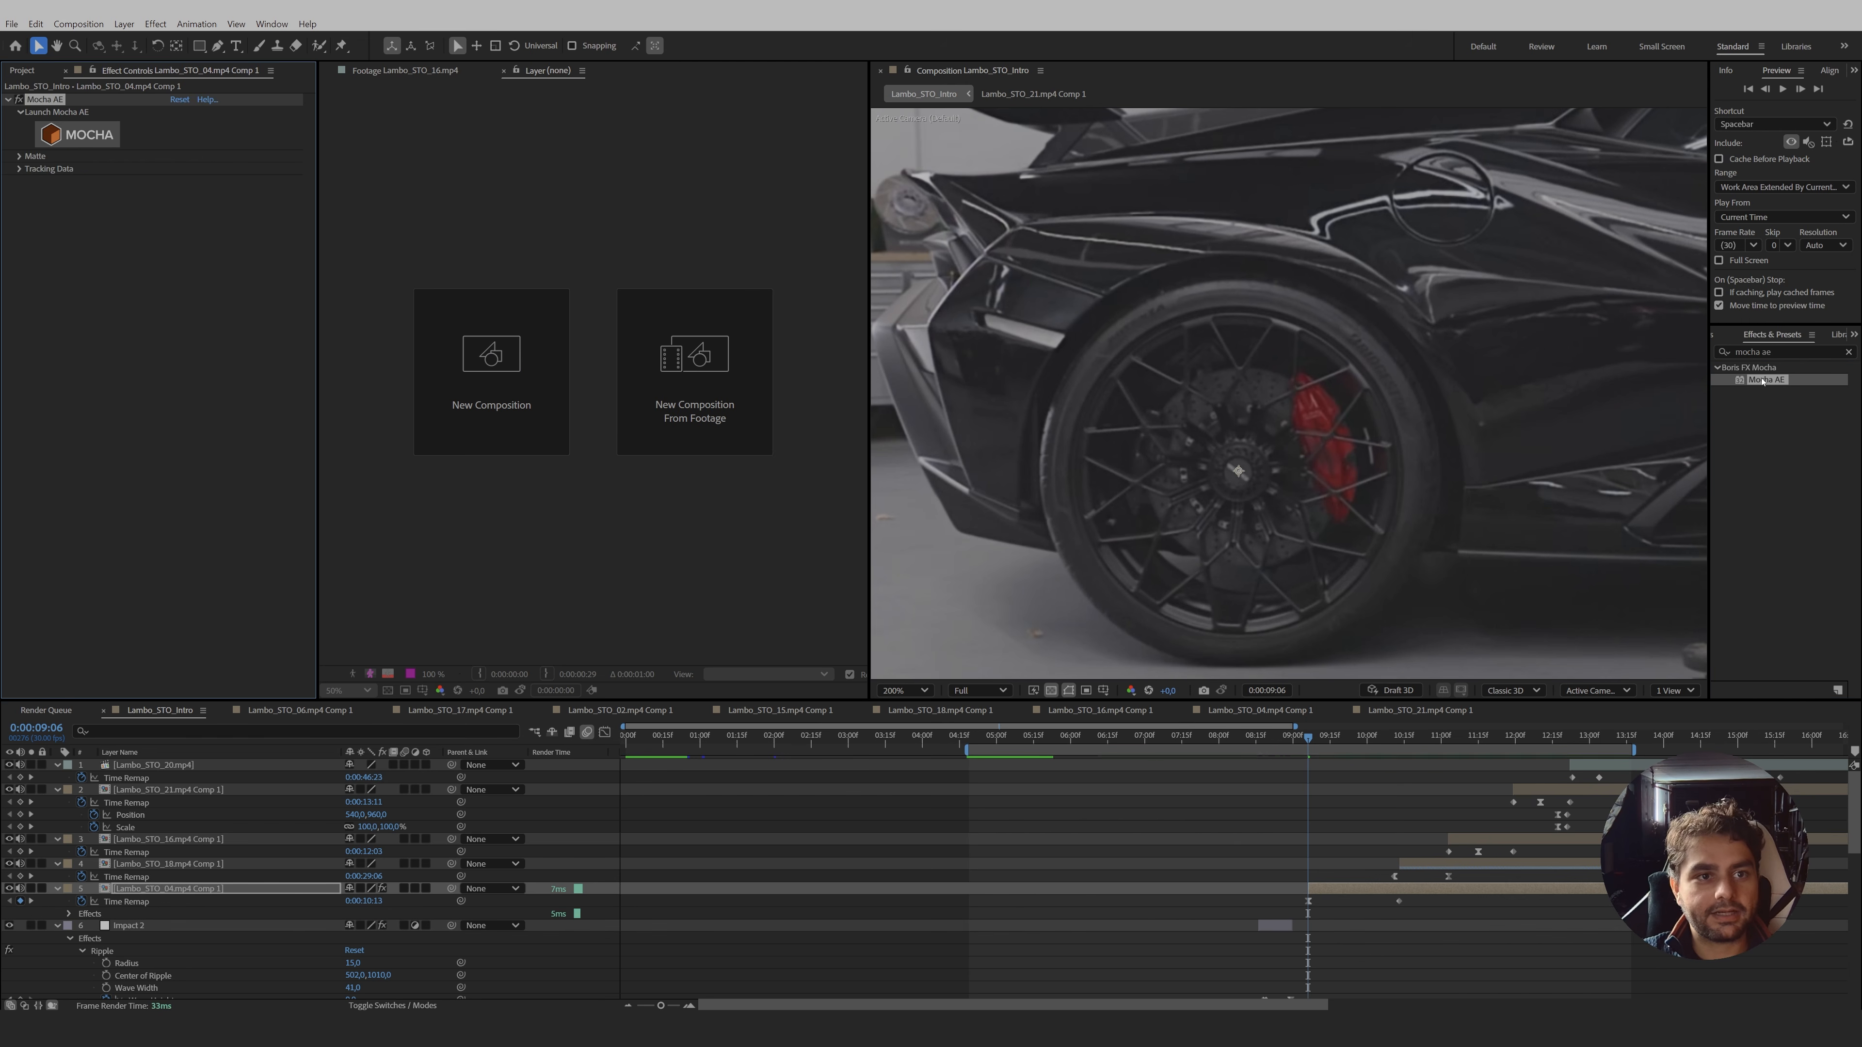
{"action": "left_click", "coordinate": [90, 135]}
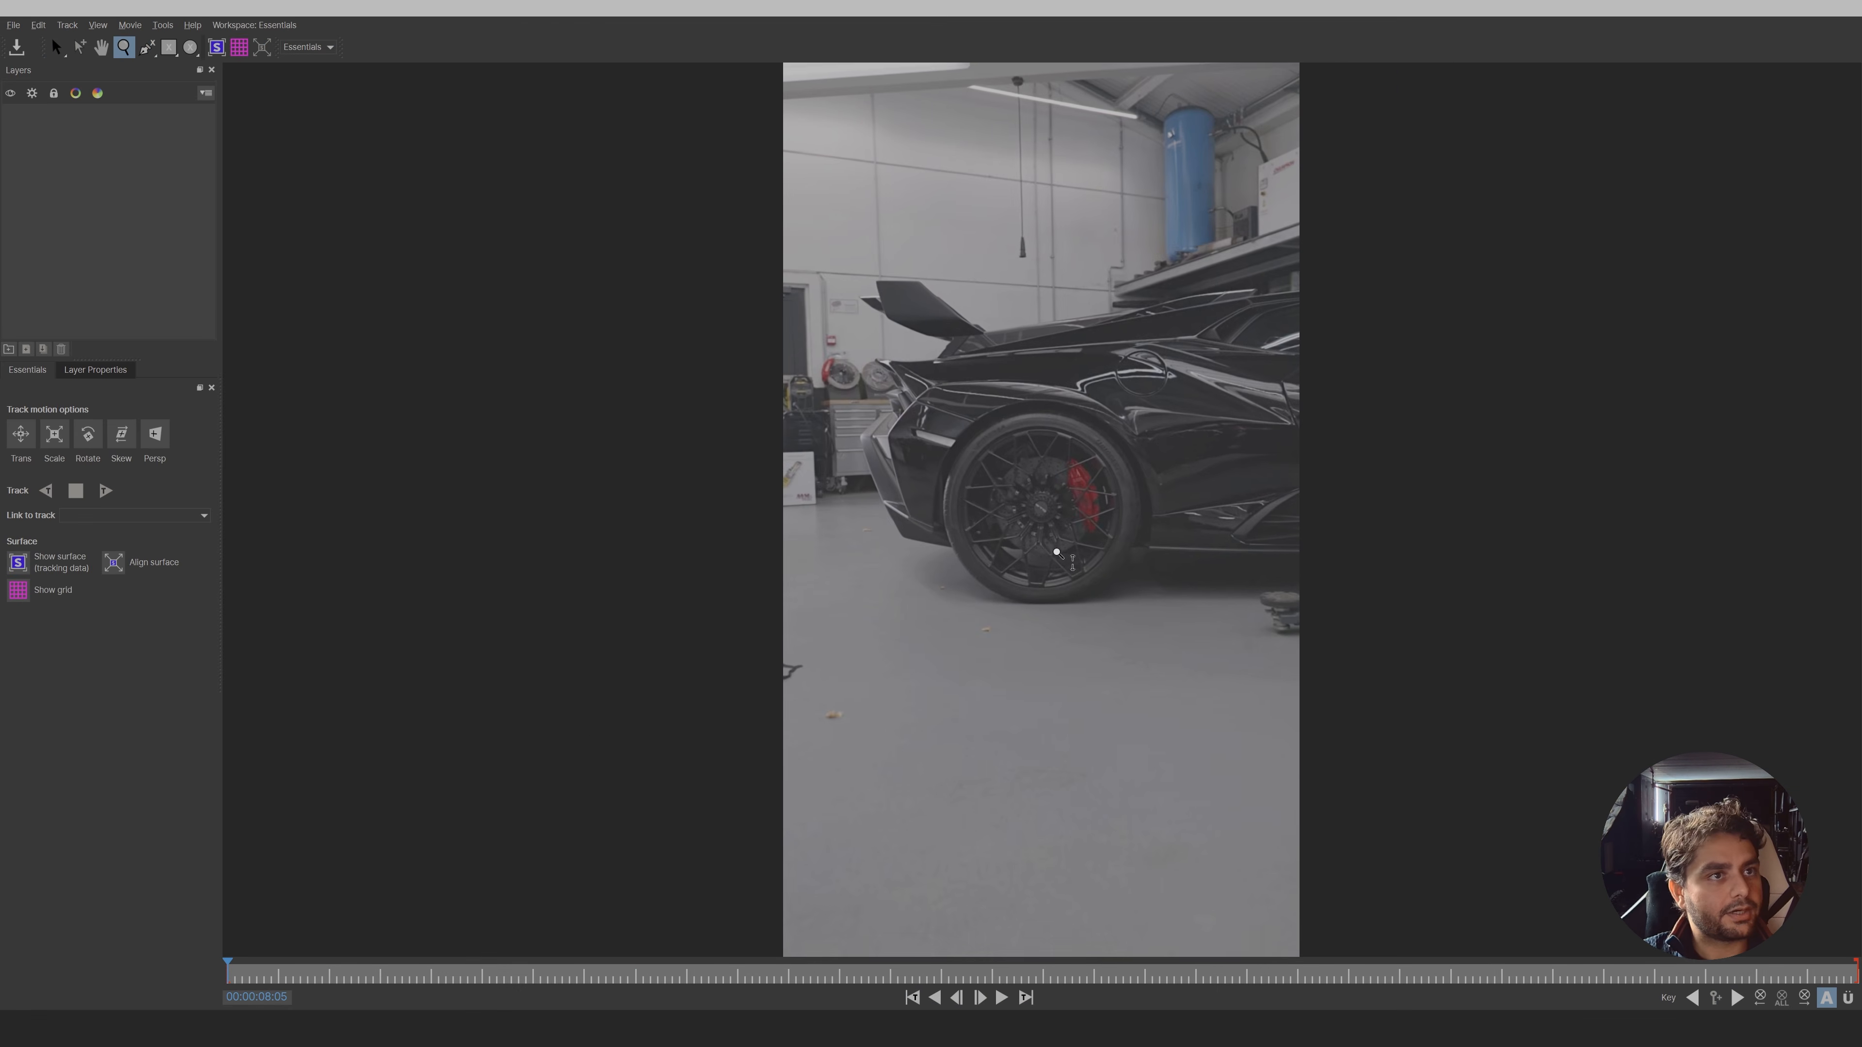
- Draw a closed four-point X-spline around the rear wheel's rim
{"action": "scroll", "coordinate": [997, 180], "scroll_direction": "up", "scroll_amount": 5}
{"action": "left_click", "coordinate": [980, 151]}
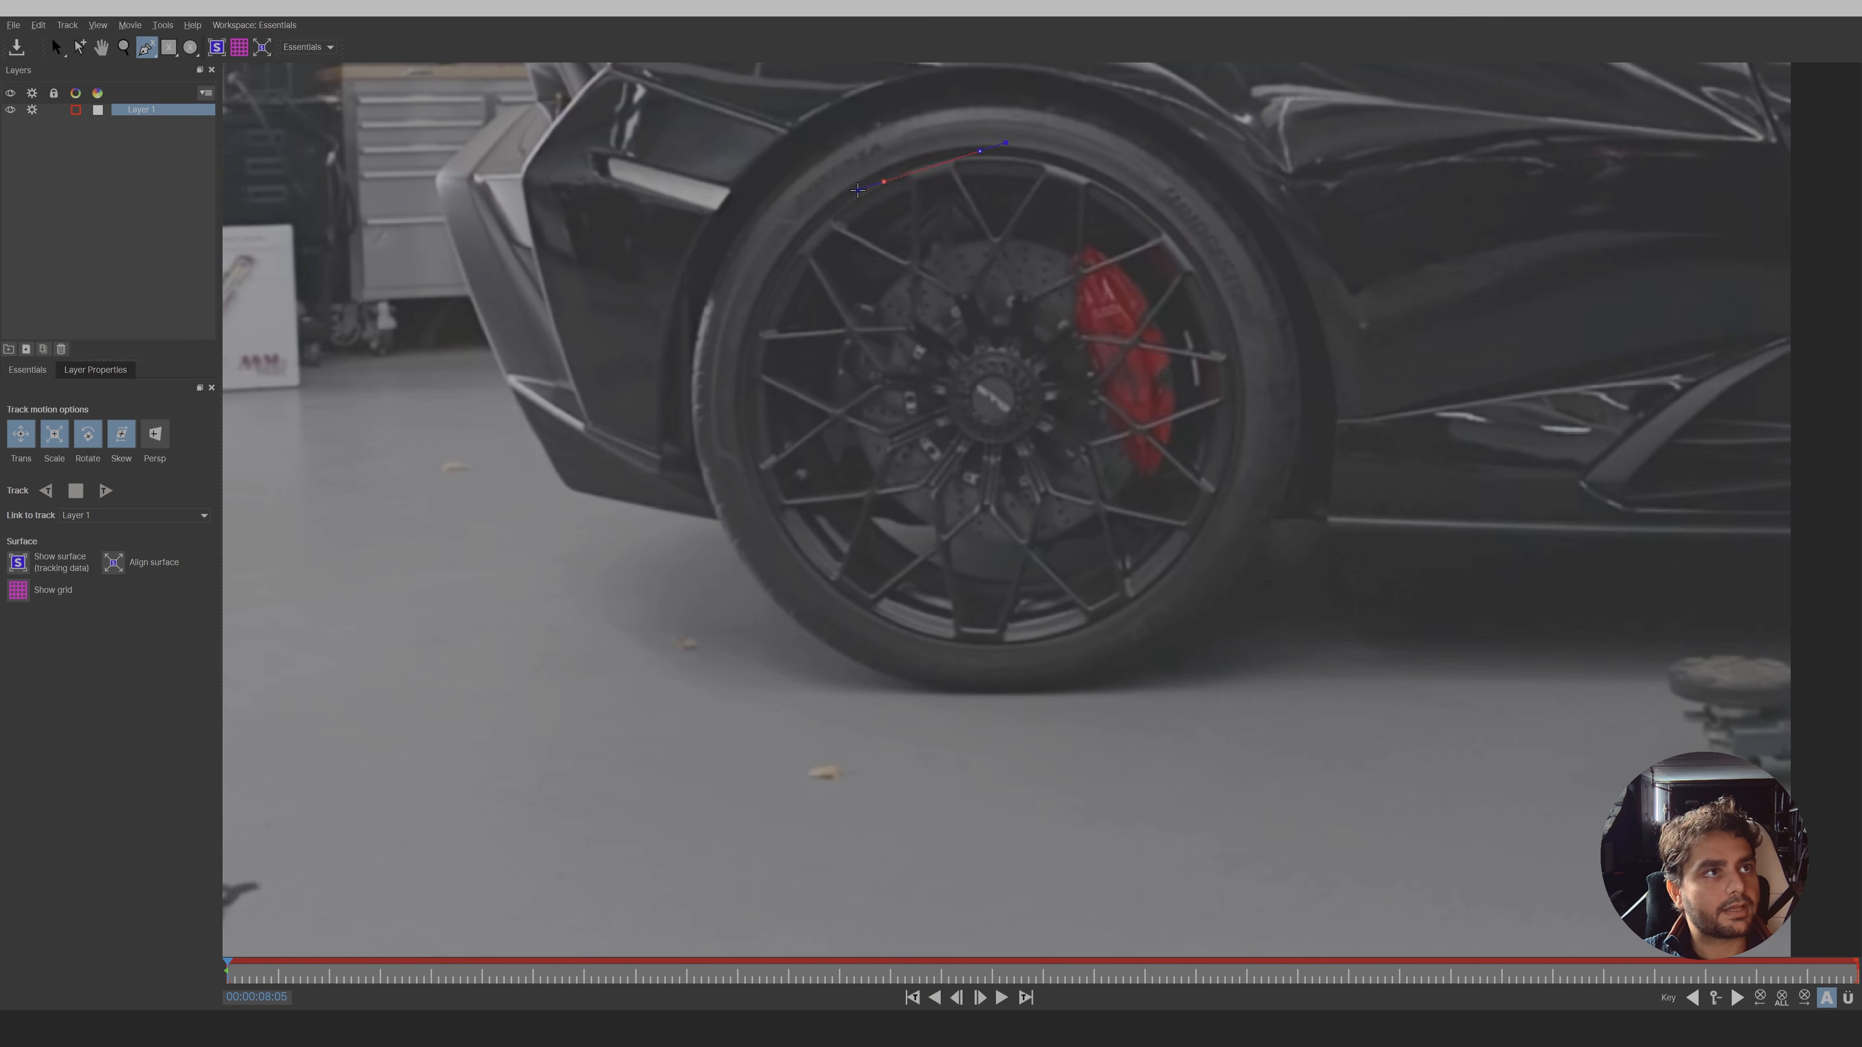
{"action": "left_click", "coordinate": [1010, 643]}
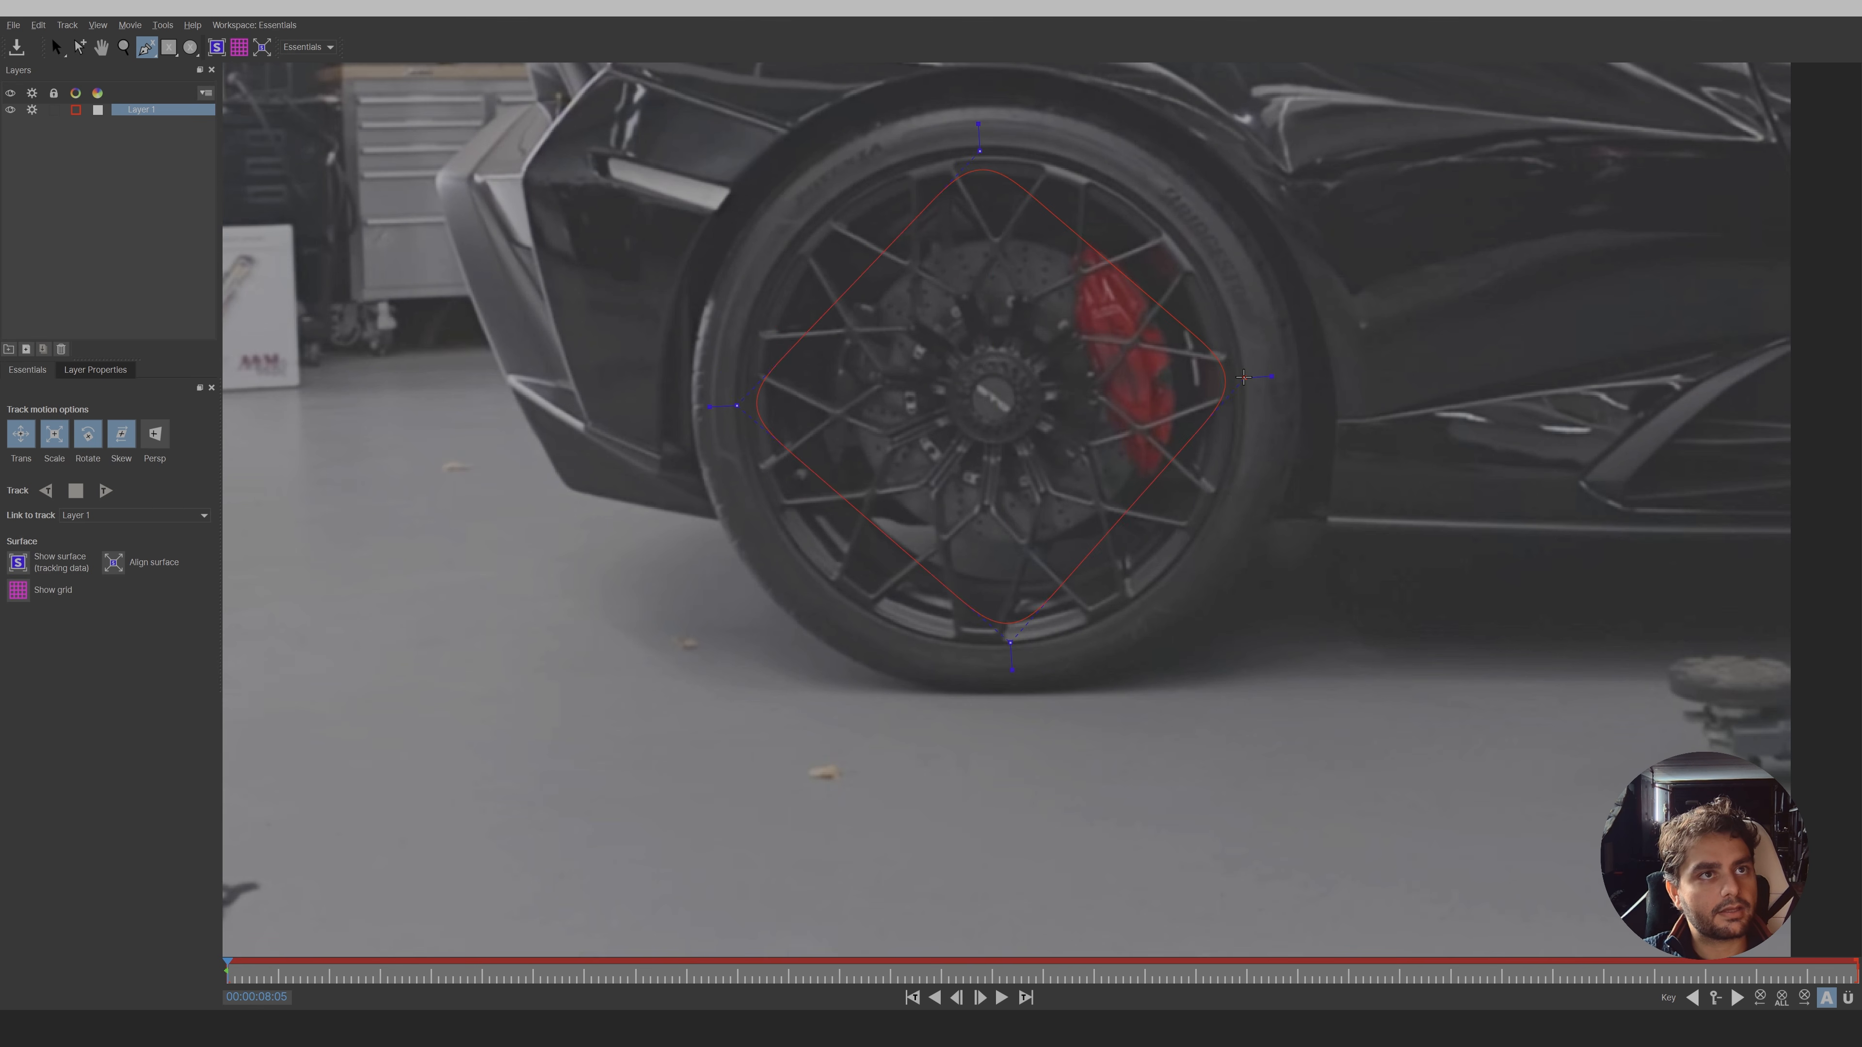
{"action": "right_click", "coordinate": [1244, 377]}
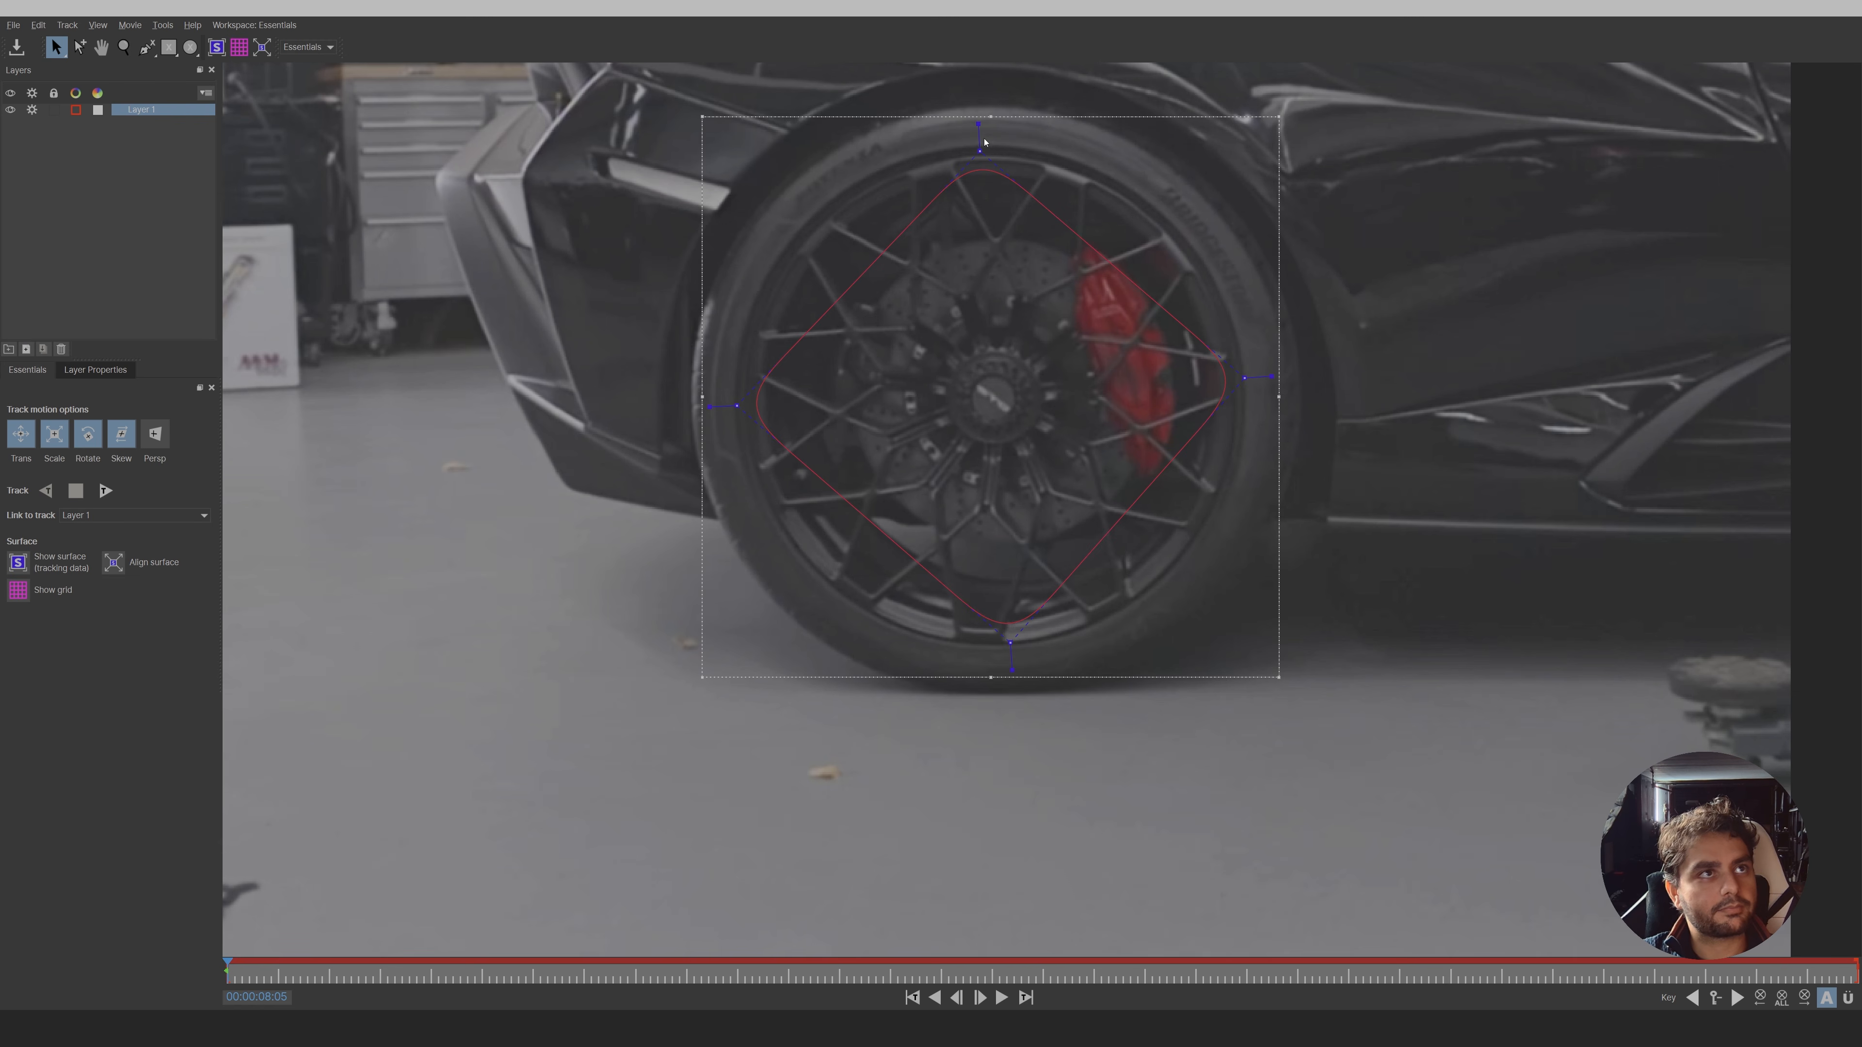
- Round the spline's corners and move its four points outward until the curve follows the circular rim
{"action": "left_click_drag", "start_coordinate": [980, 125], "coordinate": [980, 161]}
{"action": "left_click", "coordinate": [737, 403]}
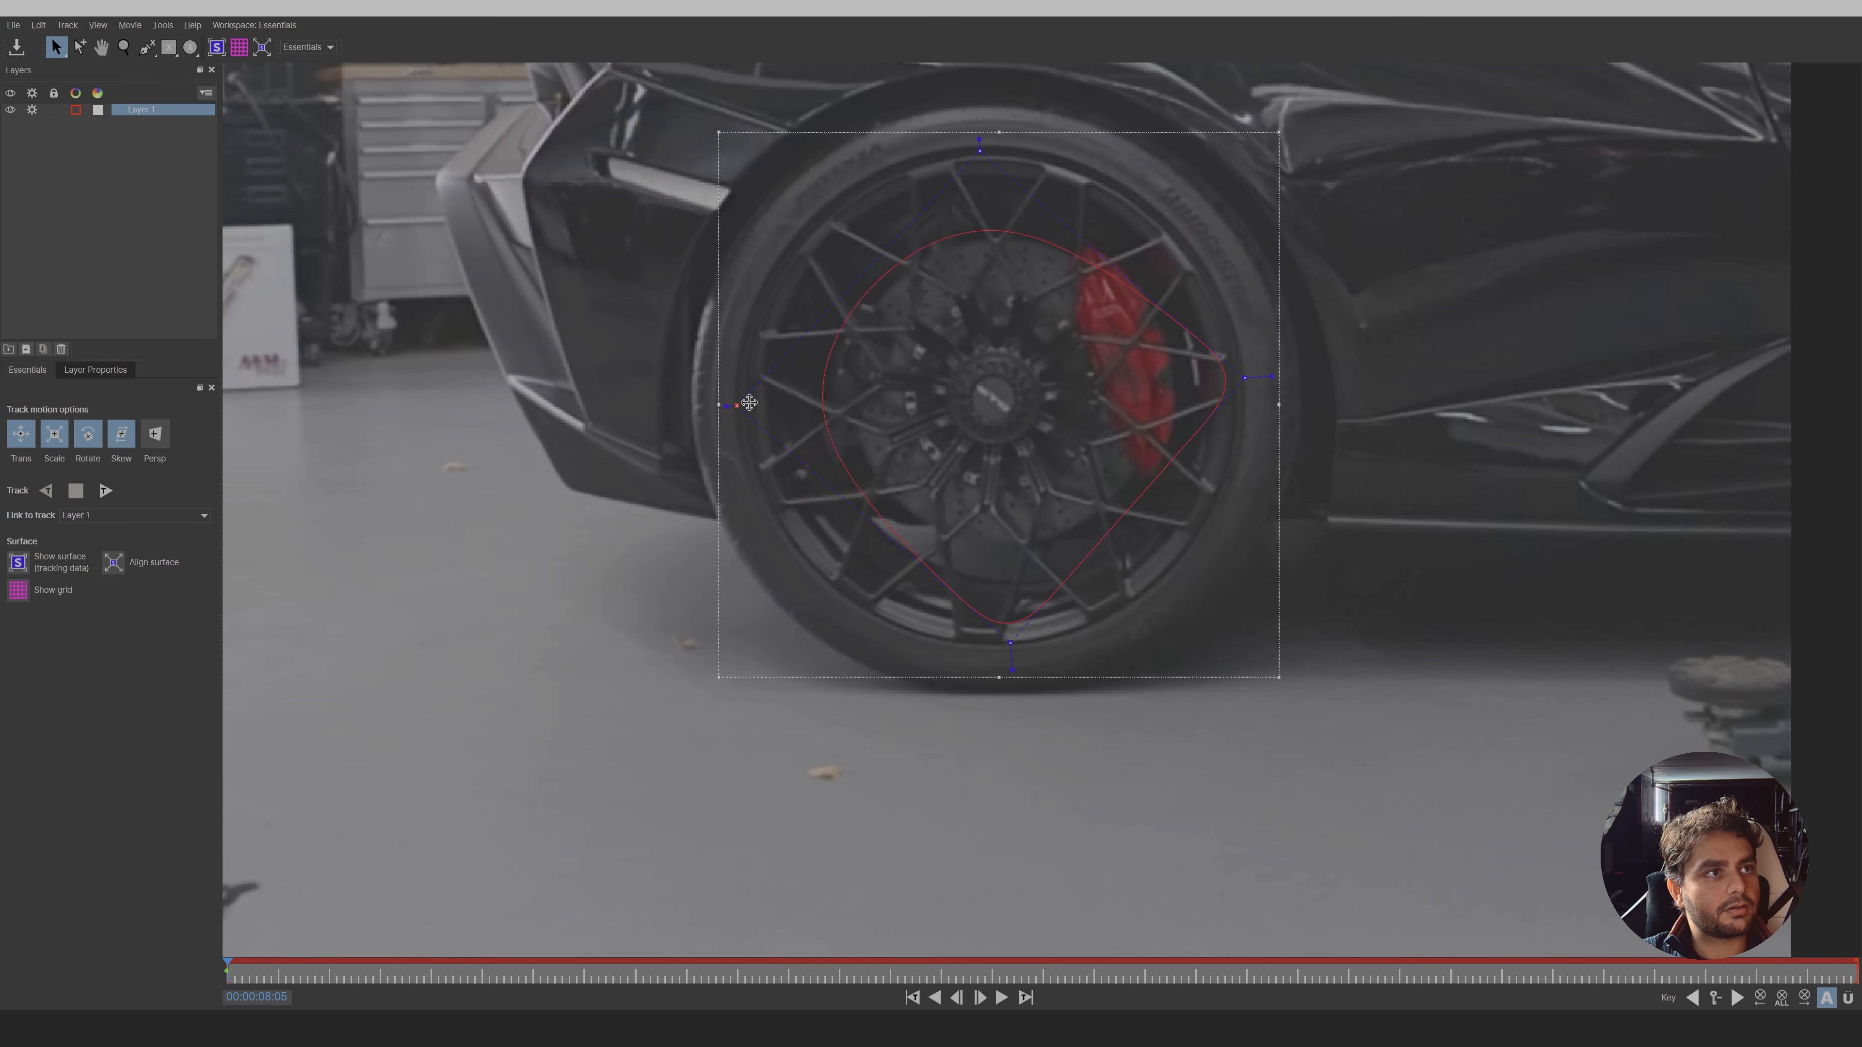
{"action": "left_click_drag", "start_coordinate": [705, 407], "coordinate": [608, 409]}
{"action": "left_click_drag", "start_coordinate": [1011, 643], "coordinate": [1016, 773]}
{"action": "left_click_drag", "start_coordinate": [1244, 378], "coordinate": [1371, 353]}
{"action": "left_click_drag", "start_coordinate": [981, 156], "coordinate": [967, 29]}
{"action": "left_click_drag", "start_coordinate": [616, 402], "coordinate": [624, 403]}
{"action": "left_click_drag", "start_coordinate": [1017, 781], "coordinate": [1008, 792]}
{"action": "scroll", "coordinate": [1176, 312], "scroll_direction": "down", "scroll_amount": 3}
{"action": "scroll", "coordinate": [1160, 390], "scroll_direction": "up", "scroll_amount": 2}
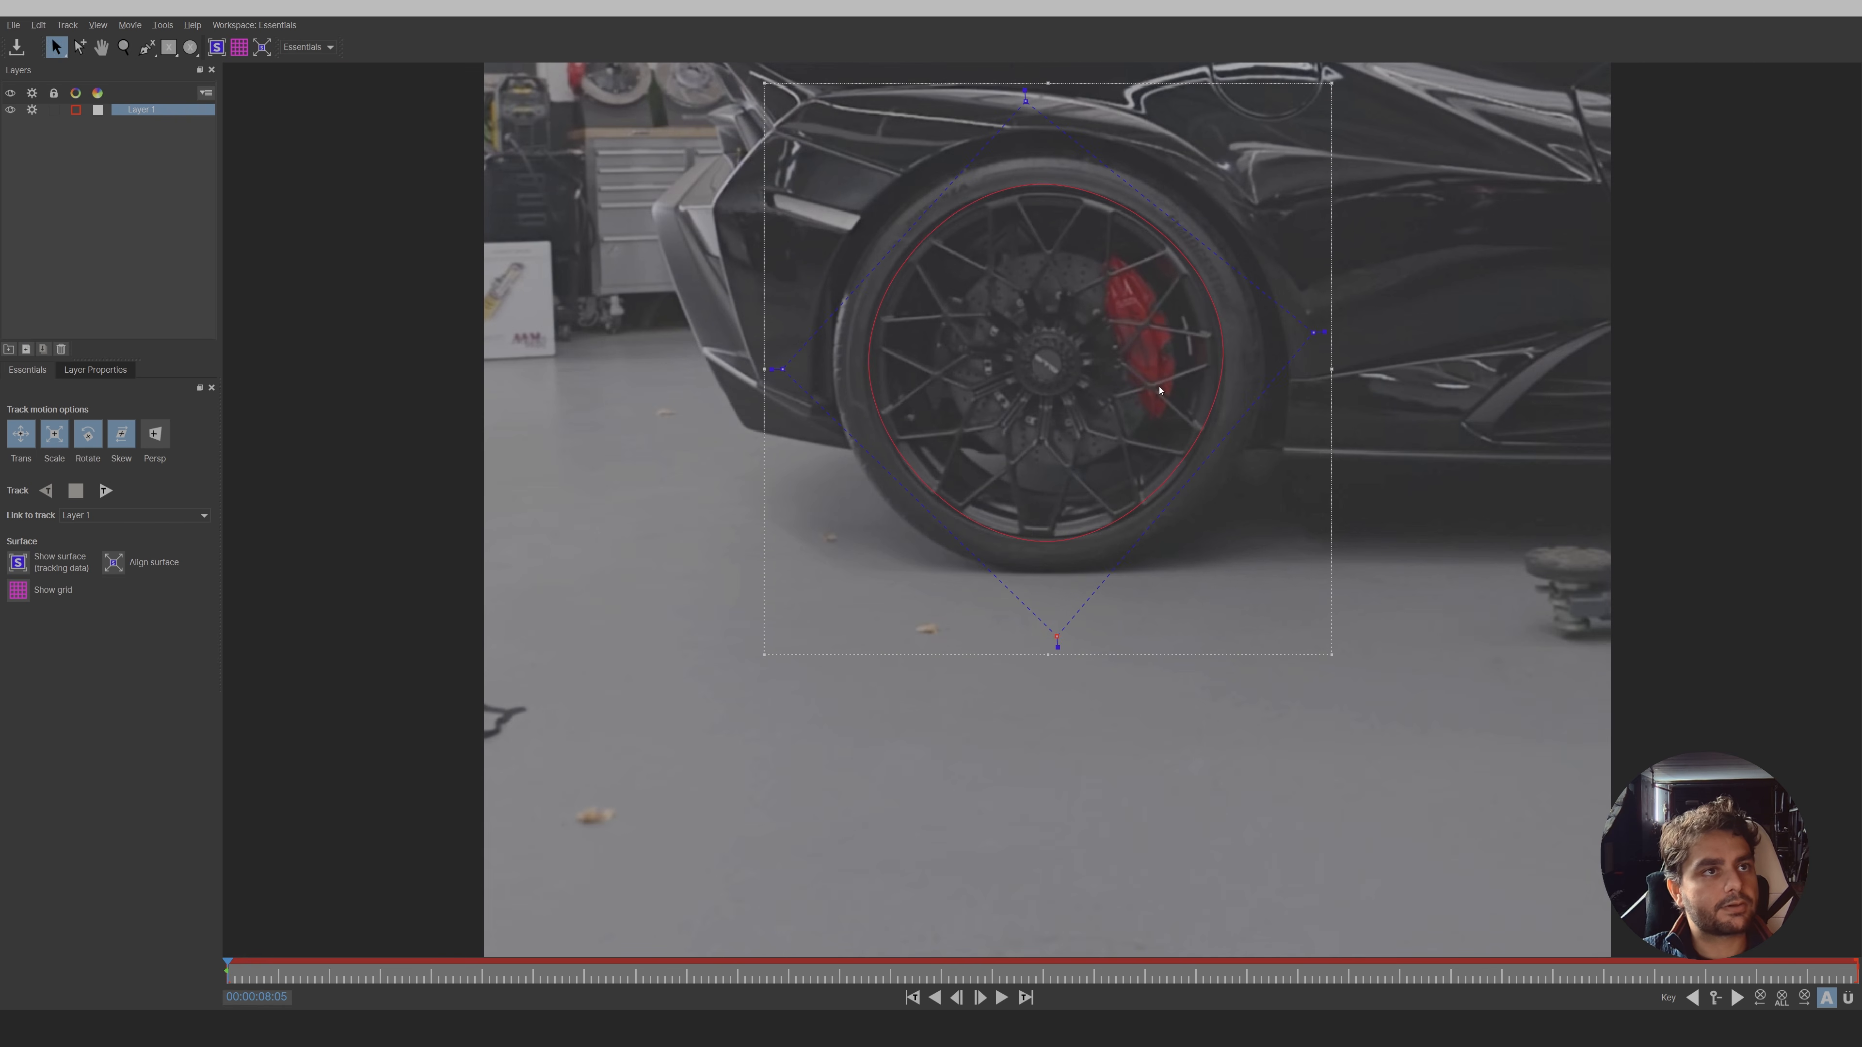
- Enable perspective motion and track the wheel shape forward through the clip
{"action": "key", "text": "x"}
{"action": "left_click_drag", "start_coordinate": [1172, 331], "coordinate": [1111, 390]}
{"action": "left_click", "coordinate": [165, 443]}
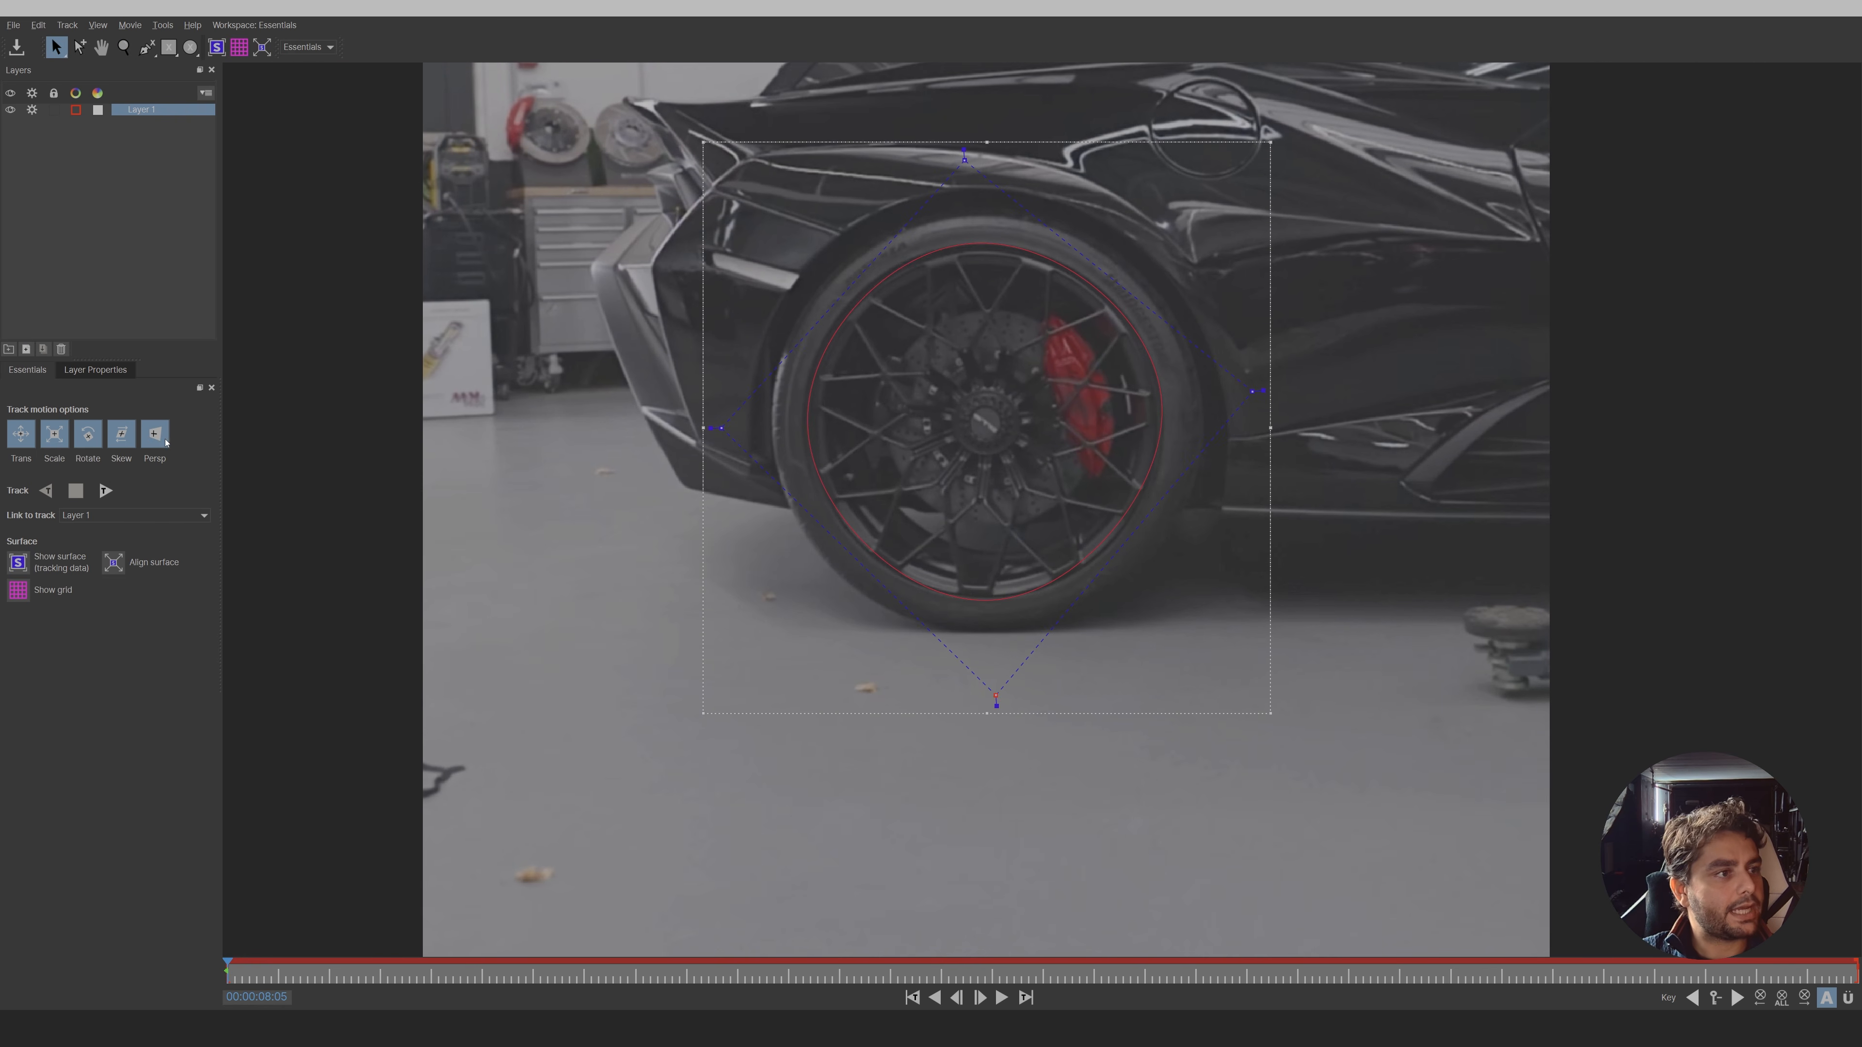
{"action": "left_click", "coordinate": [106, 490]}
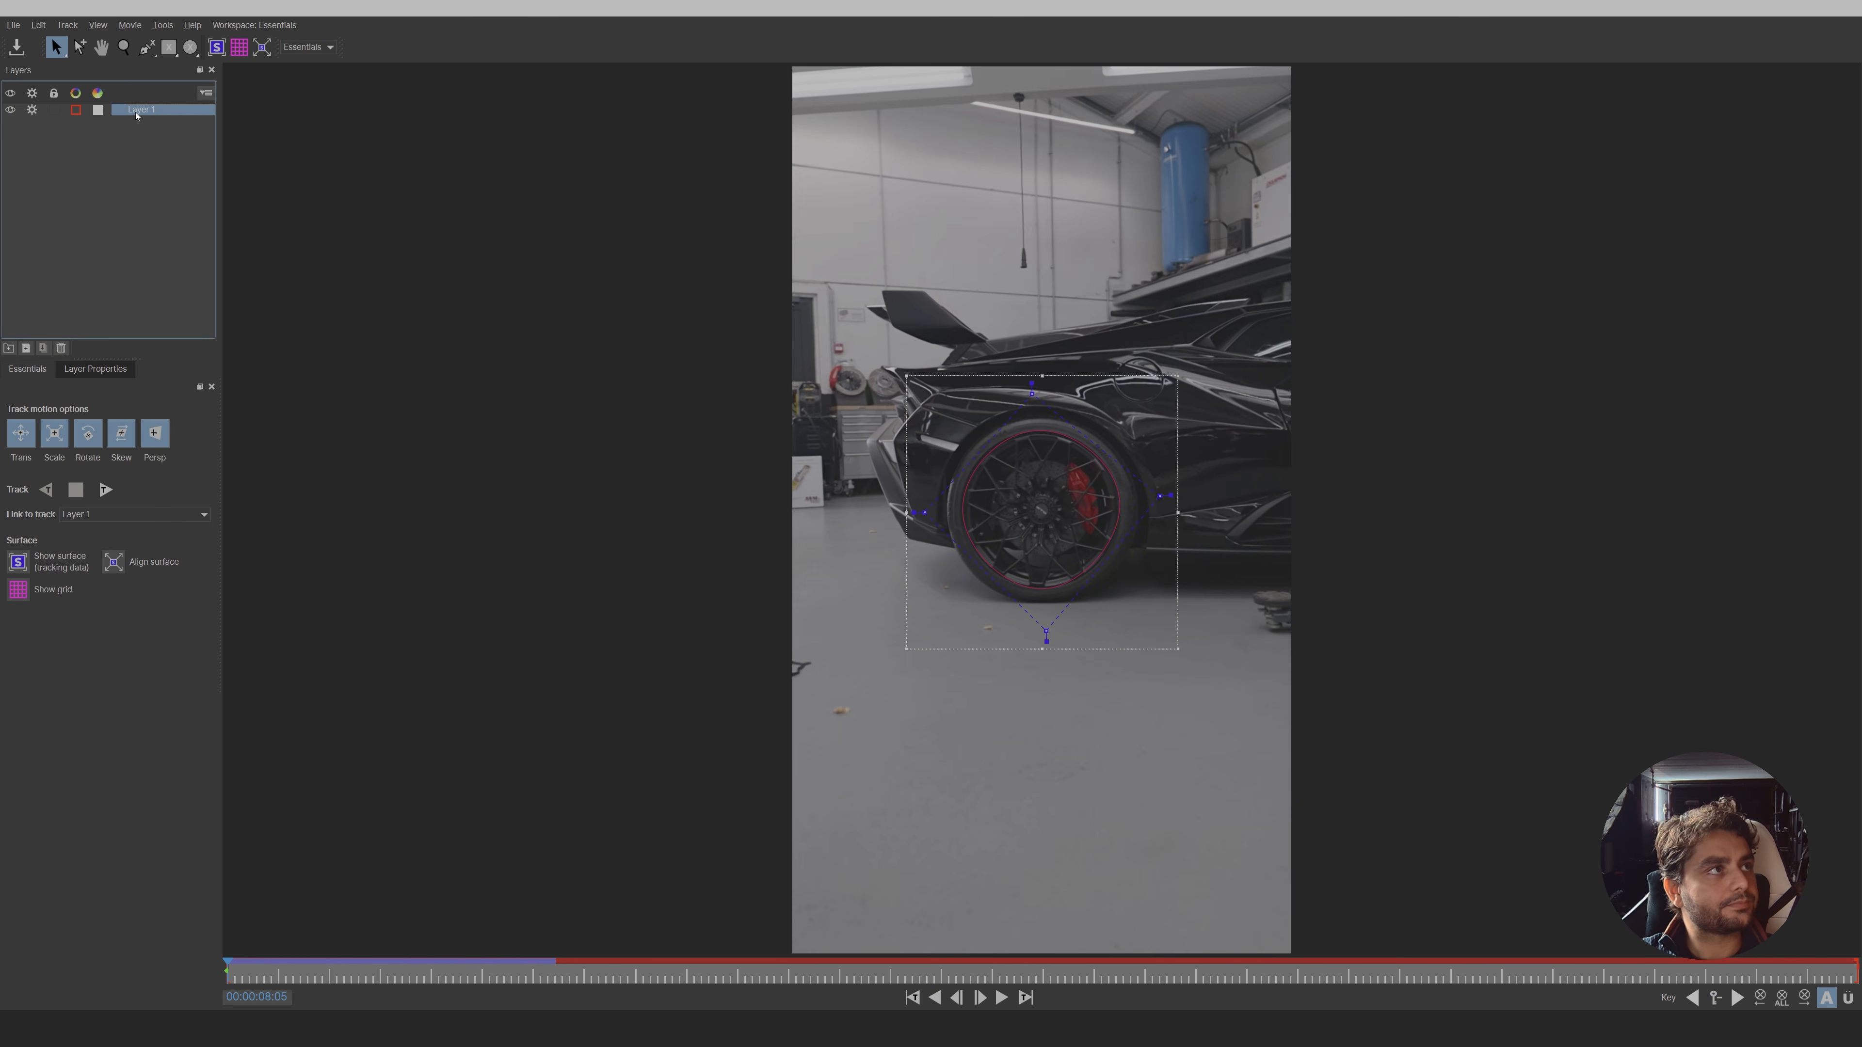
- Show the tracking surface, align it to the full frame, and close Mocha with the track saved to return to After Effects
{"action": "left_click", "coordinate": [216, 47]}
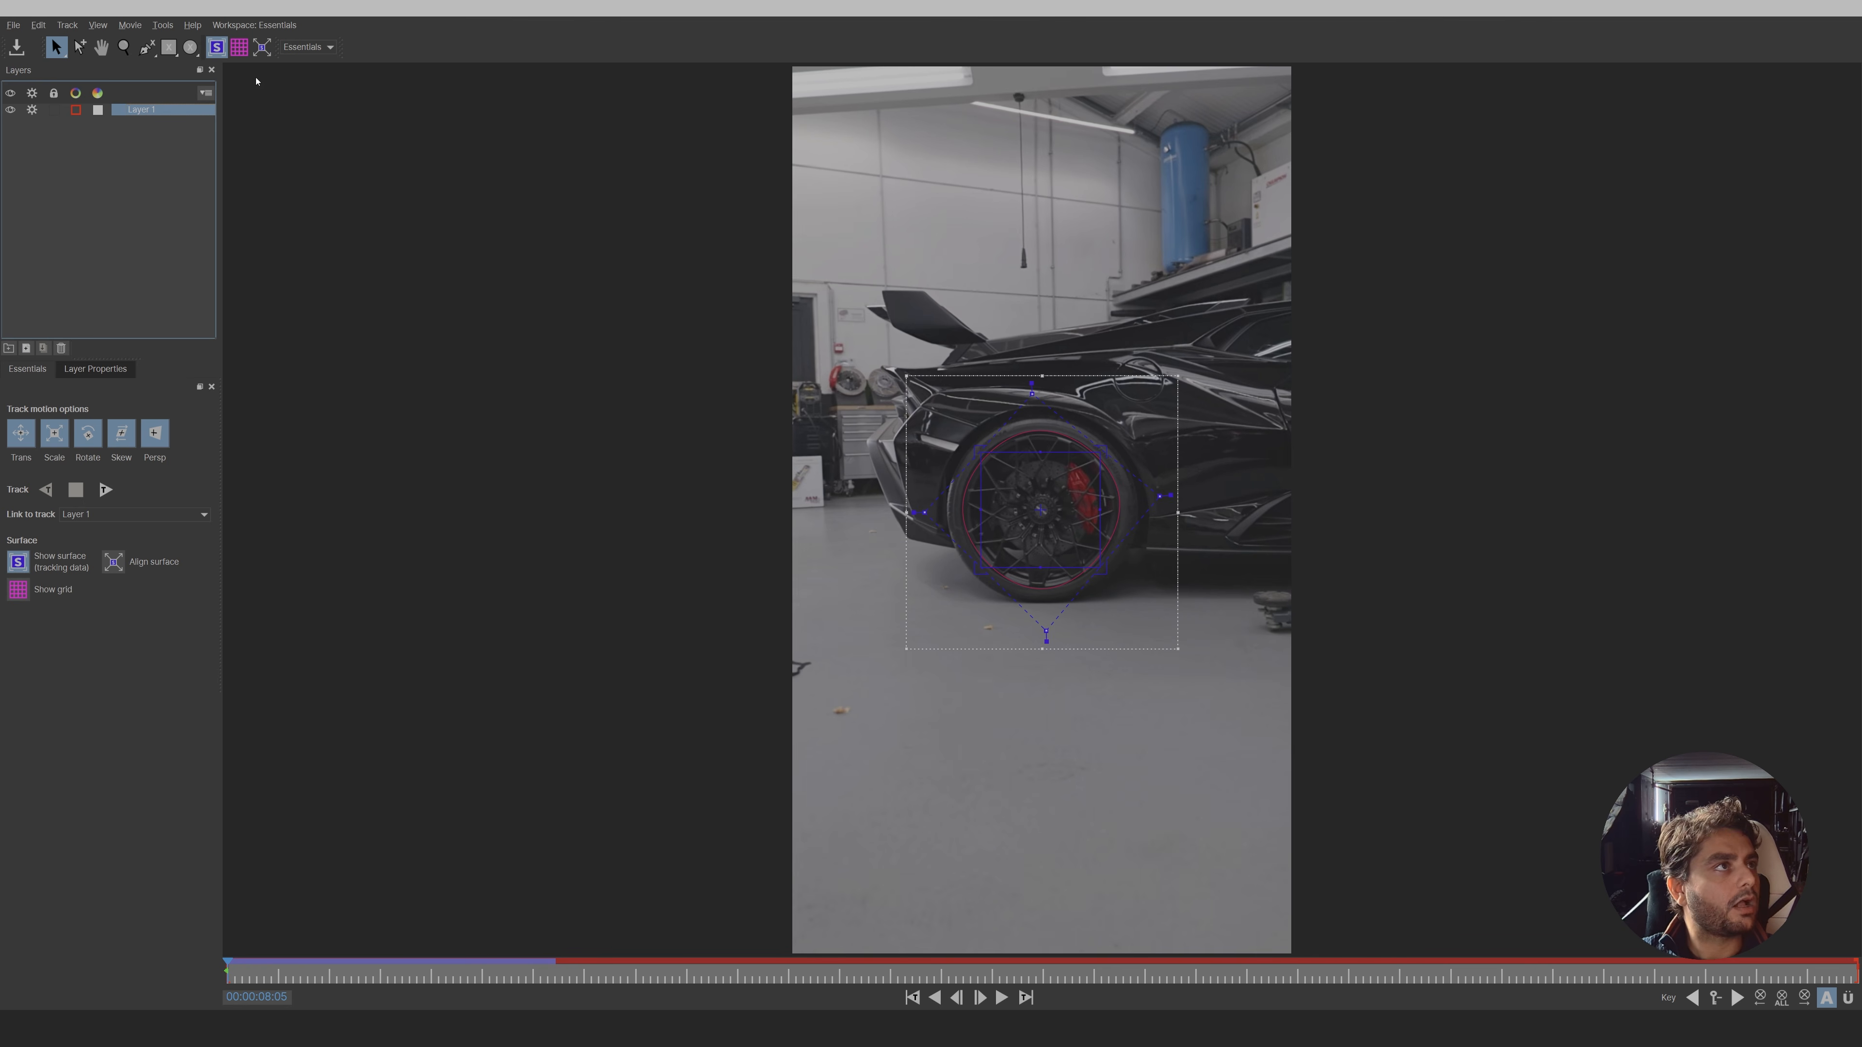
{"action": "left_click", "coordinate": [262, 50]}
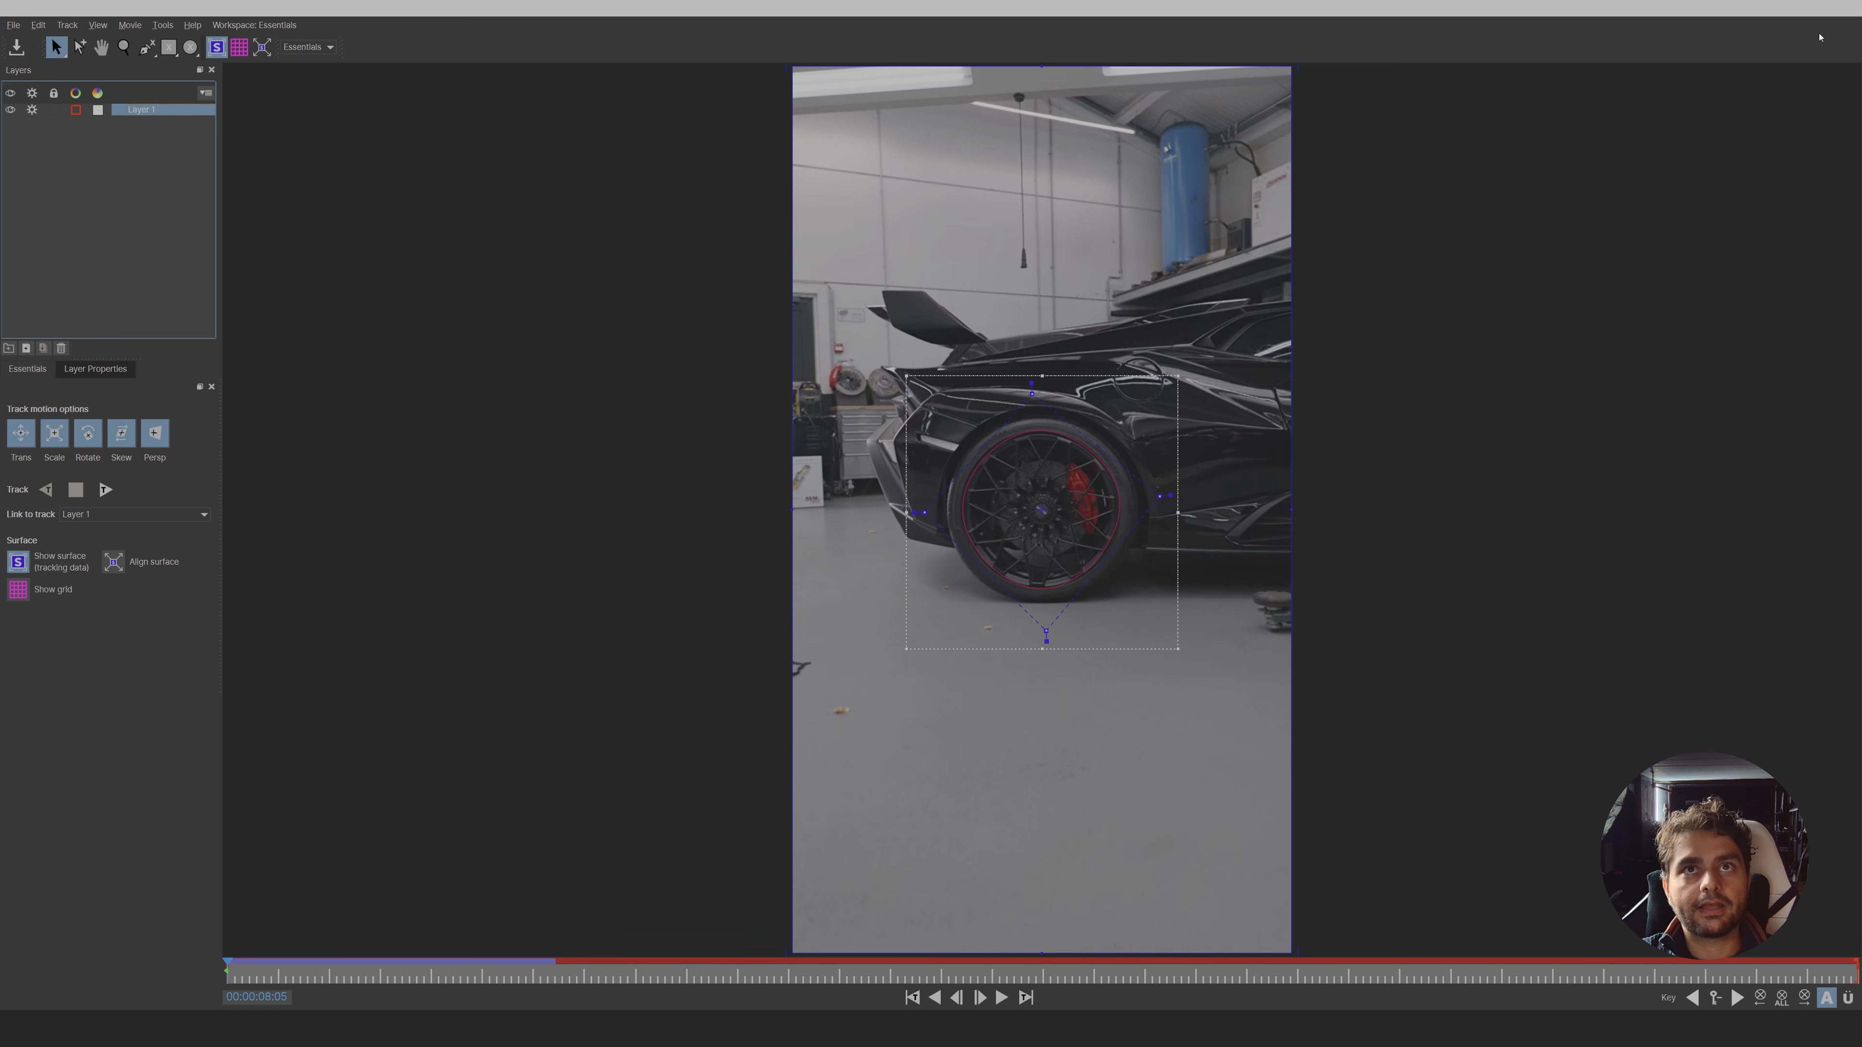
{"action": "left_click", "coordinate": [1850, 17]}
{"action": "left_click", "coordinate": [1135, 550]}
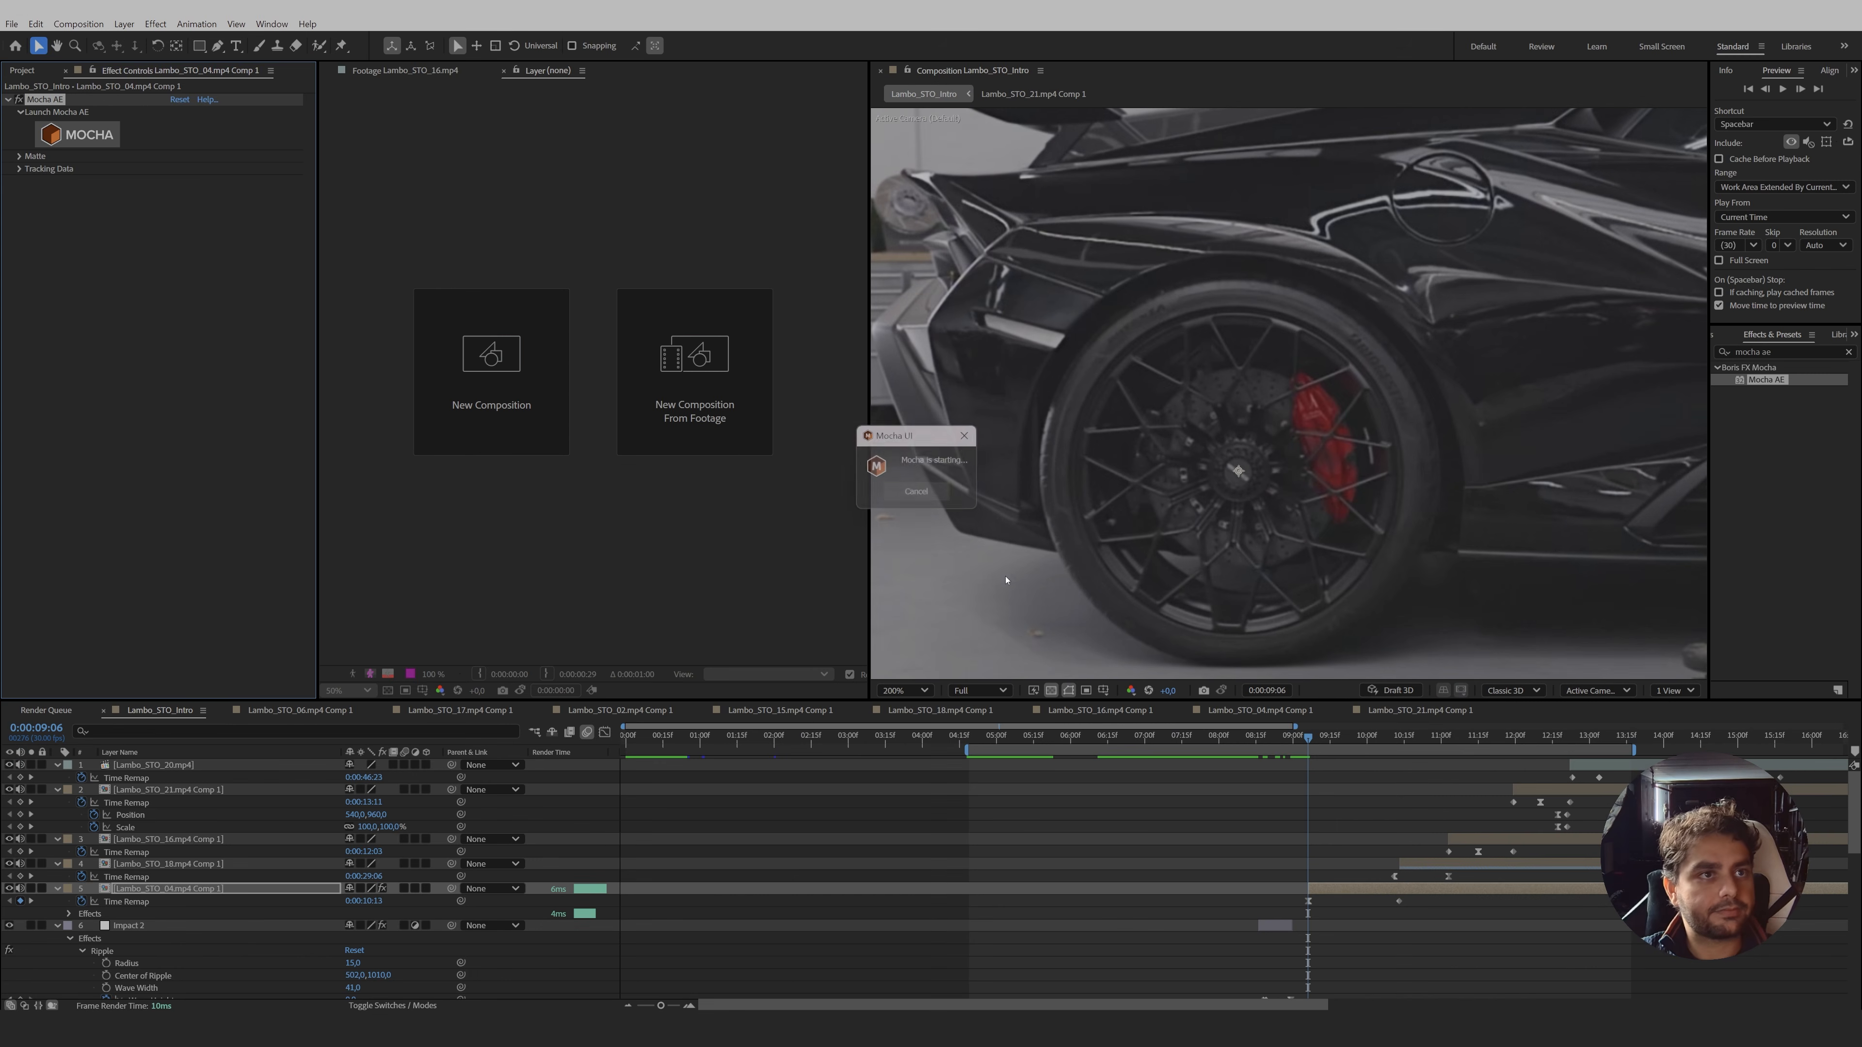
- Create a black solid above Lambo_STO_04.mp4 Comp 1 and make it start at 0:00:09:06
{"action": "left_click", "coordinate": [124, 24]}
{"action": "mouse_move", "coordinate": [293, 41]}
{"action": "left_click", "coordinate": [396, 59]}
{"action": "left_click", "coordinate": [989, 653]}
{"action": "left_click", "coordinate": [1085, 736]}
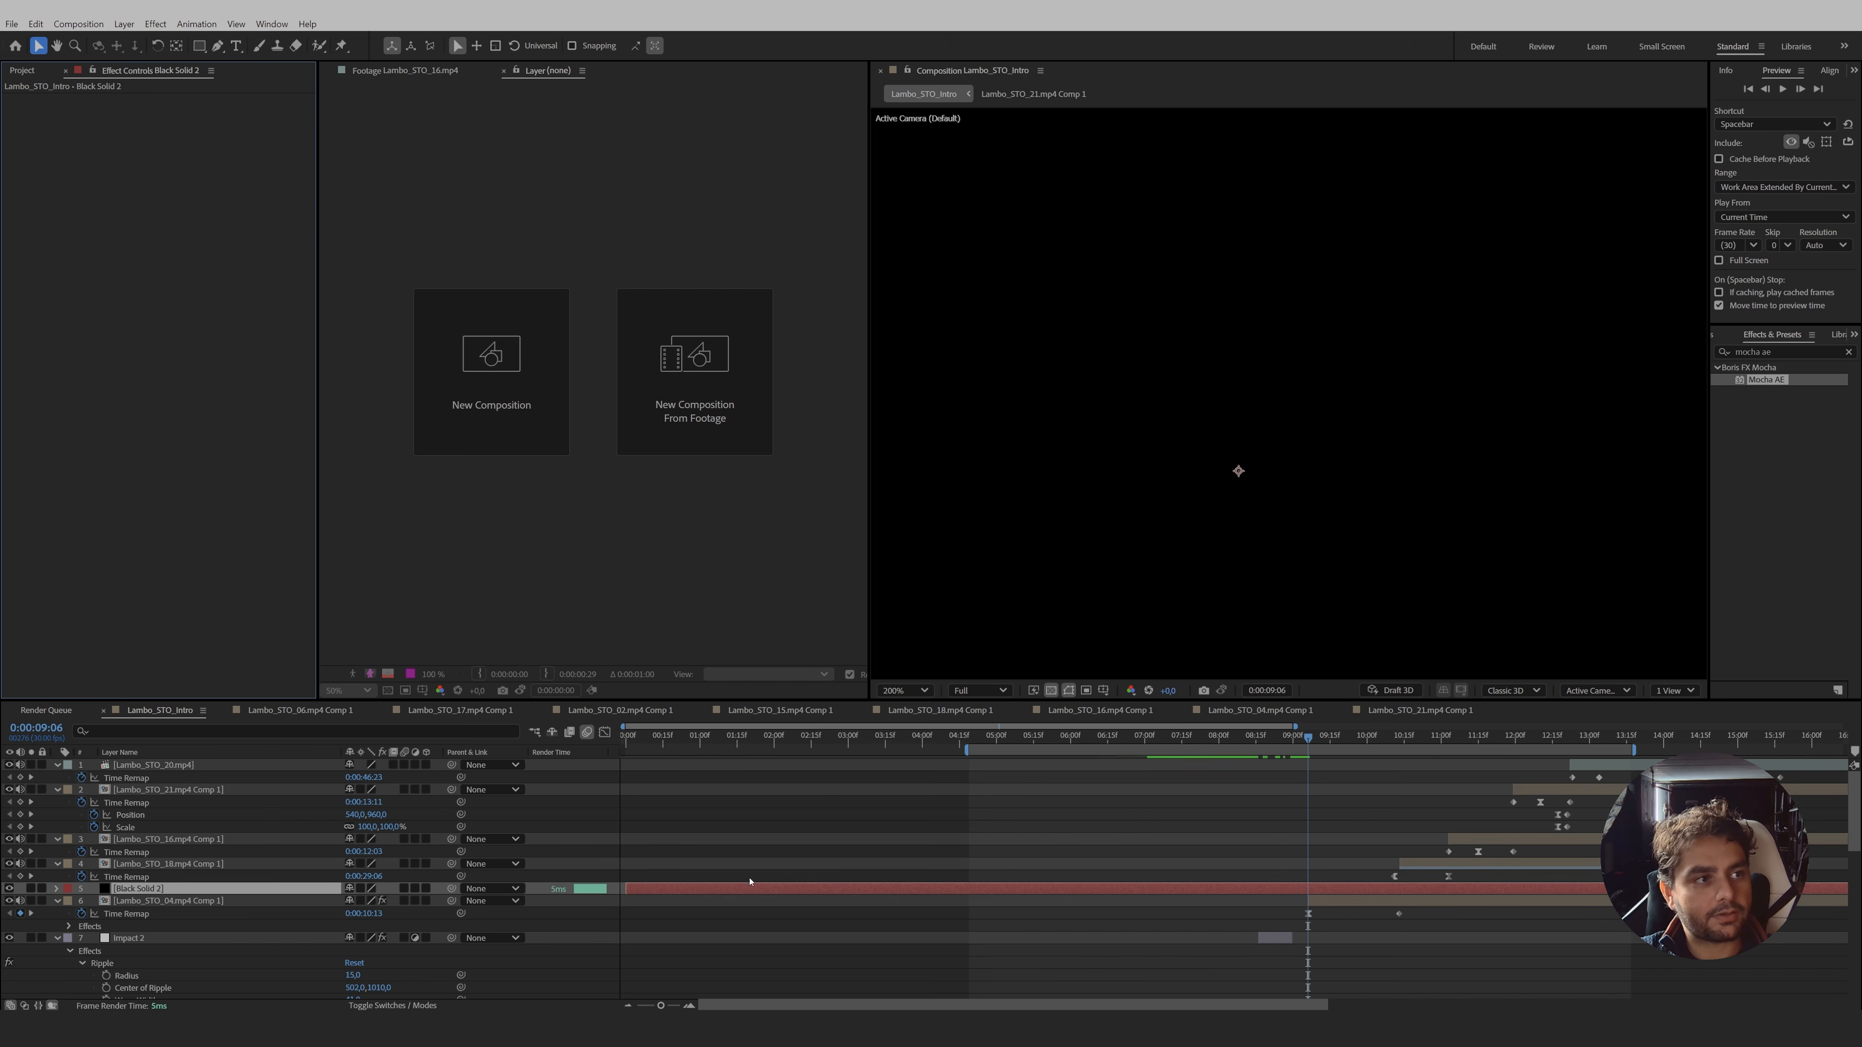
{"action": "left_click_drag", "start_coordinate": [634, 891], "coordinate": [1318, 891]}
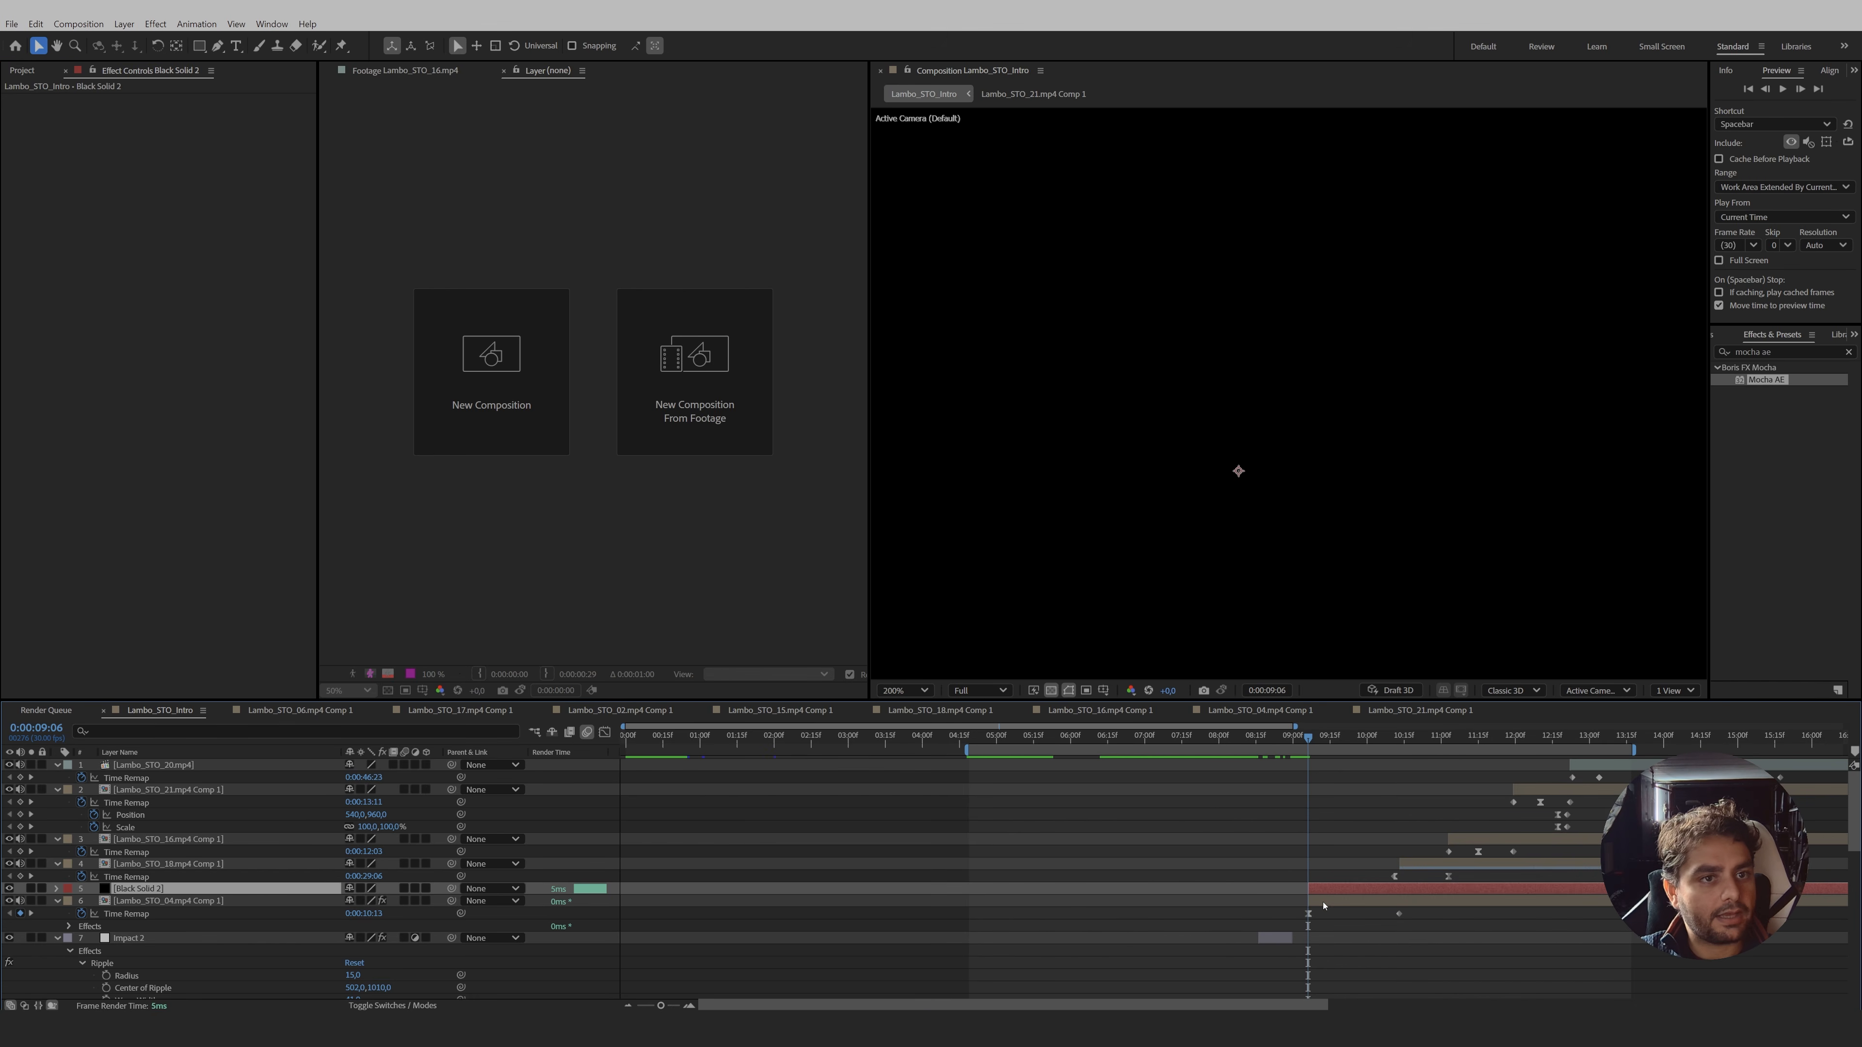
- Generate Mocha AE track data for the wheel track on the Lambo_STO_04.mp4 Comp 1 layer
{"action": "left_click", "coordinate": [1323, 902]}
{"action": "left_click", "coordinate": [20, 169]}
{"action": "left_click", "coordinate": [217, 191]}
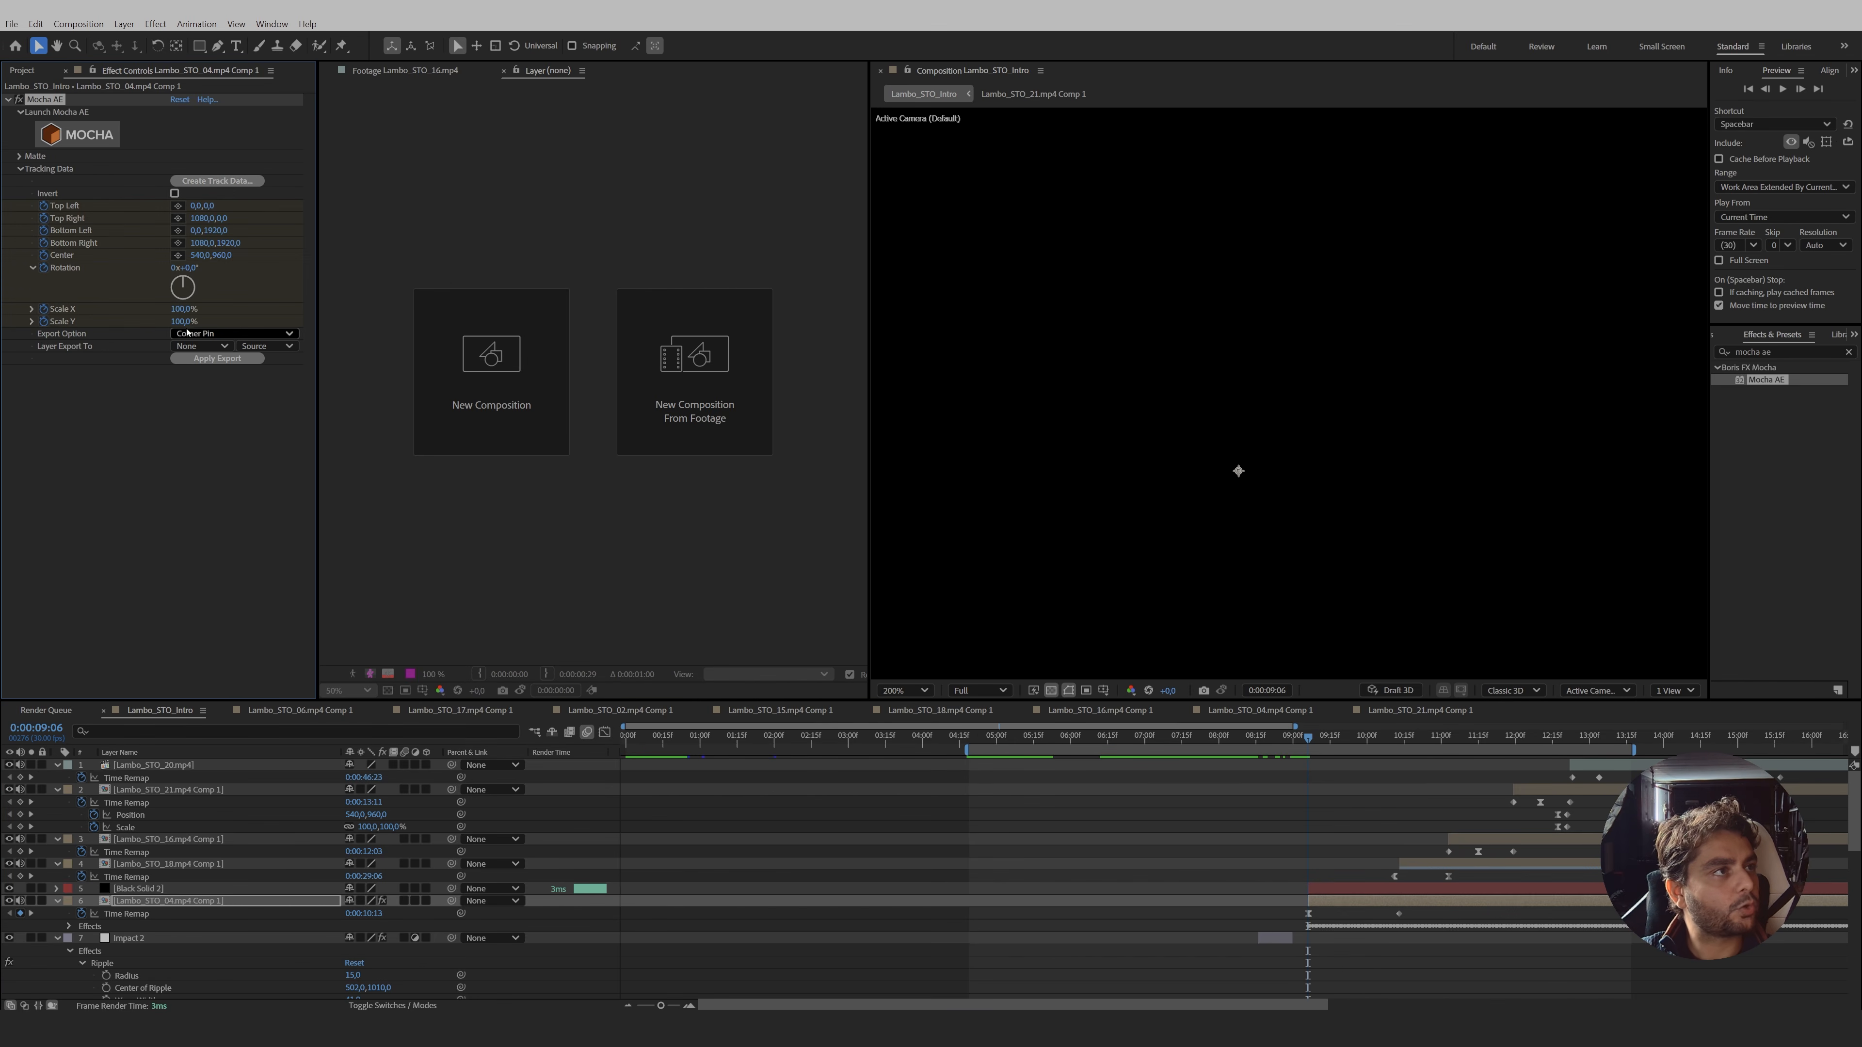
{"action": "left_click", "coordinate": [205, 348]}
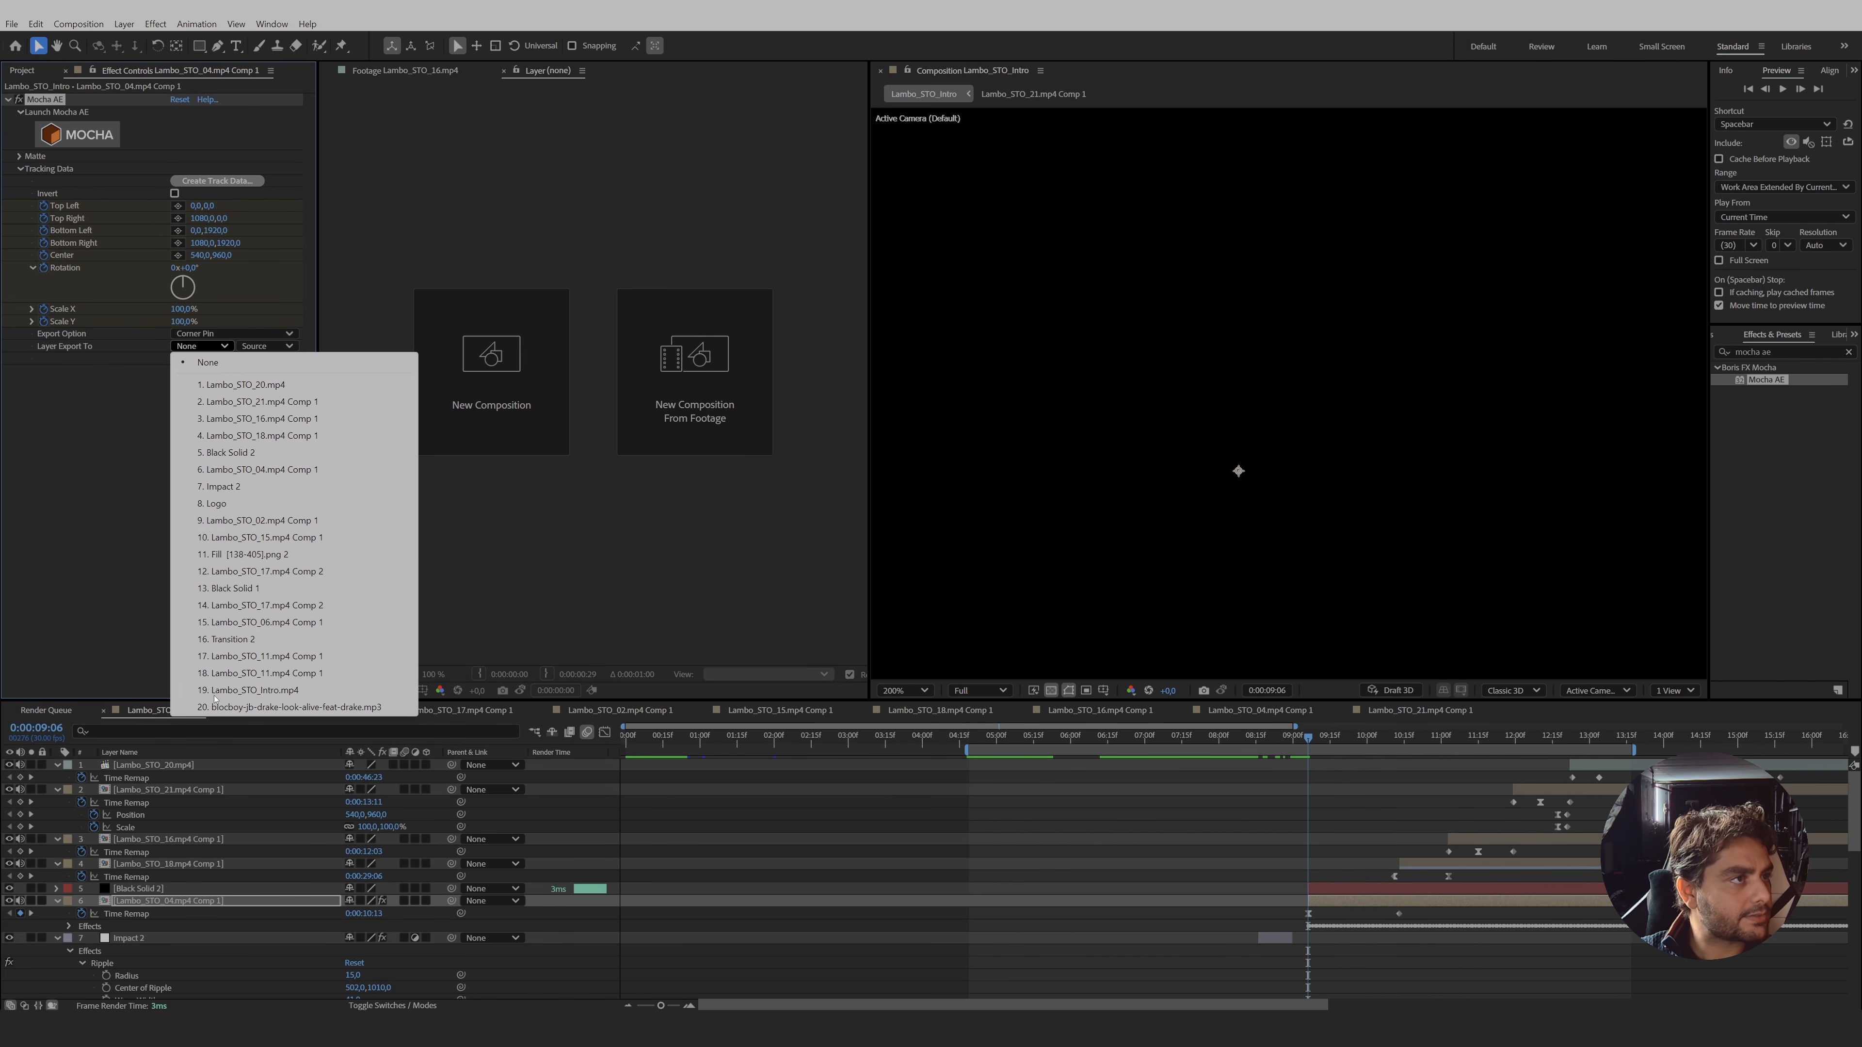
- Rename the new black solid layer as Tracked solid
{"action": "left_click", "coordinate": [154, 890]}
{"action": "key", "text": "Return"}
{"action": "type", "text": "Tracked solid"}
{"action": "key", "text": "Return"}
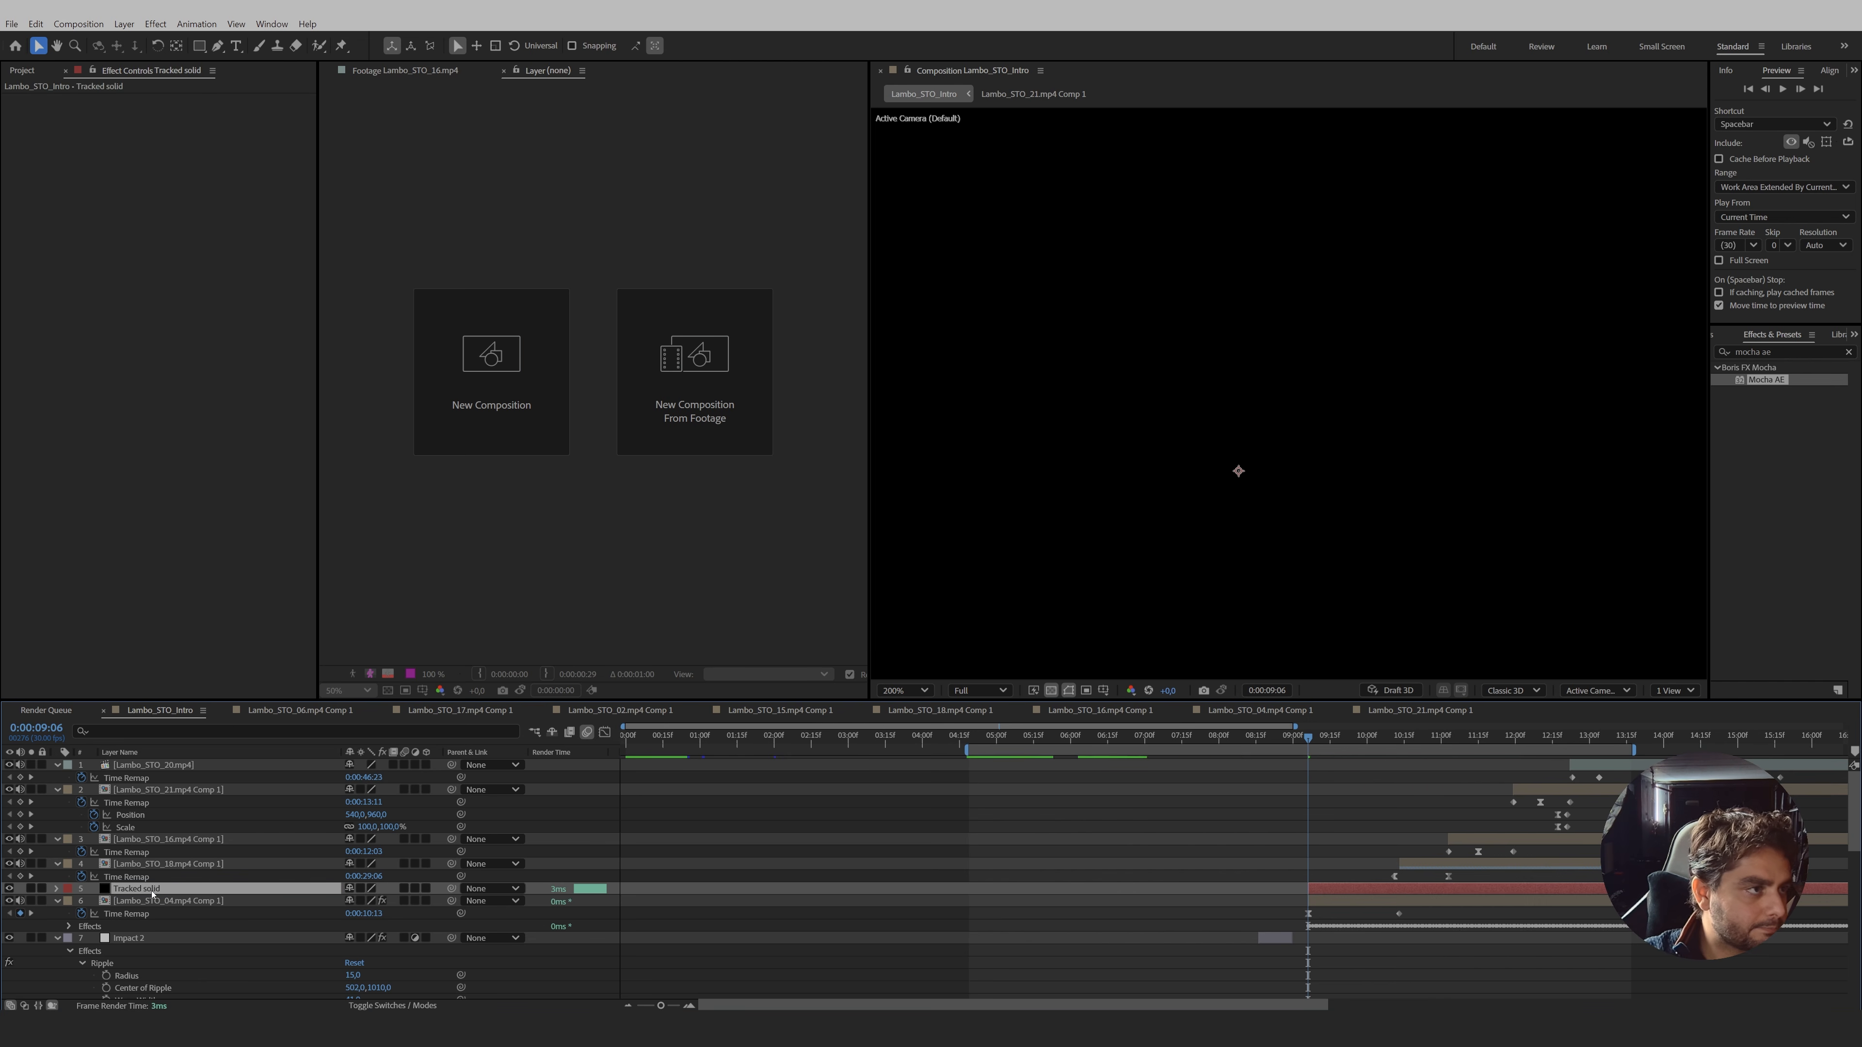
- Export the Mocha tracking data from Lambo_STO_04.mp4 Comp 1 as a Corner Pin to the Tracked solid layer
{"action": "left_click", "coordinate": [150, 901]}
{"action": "left_click", "coordinate": [202, 346]}
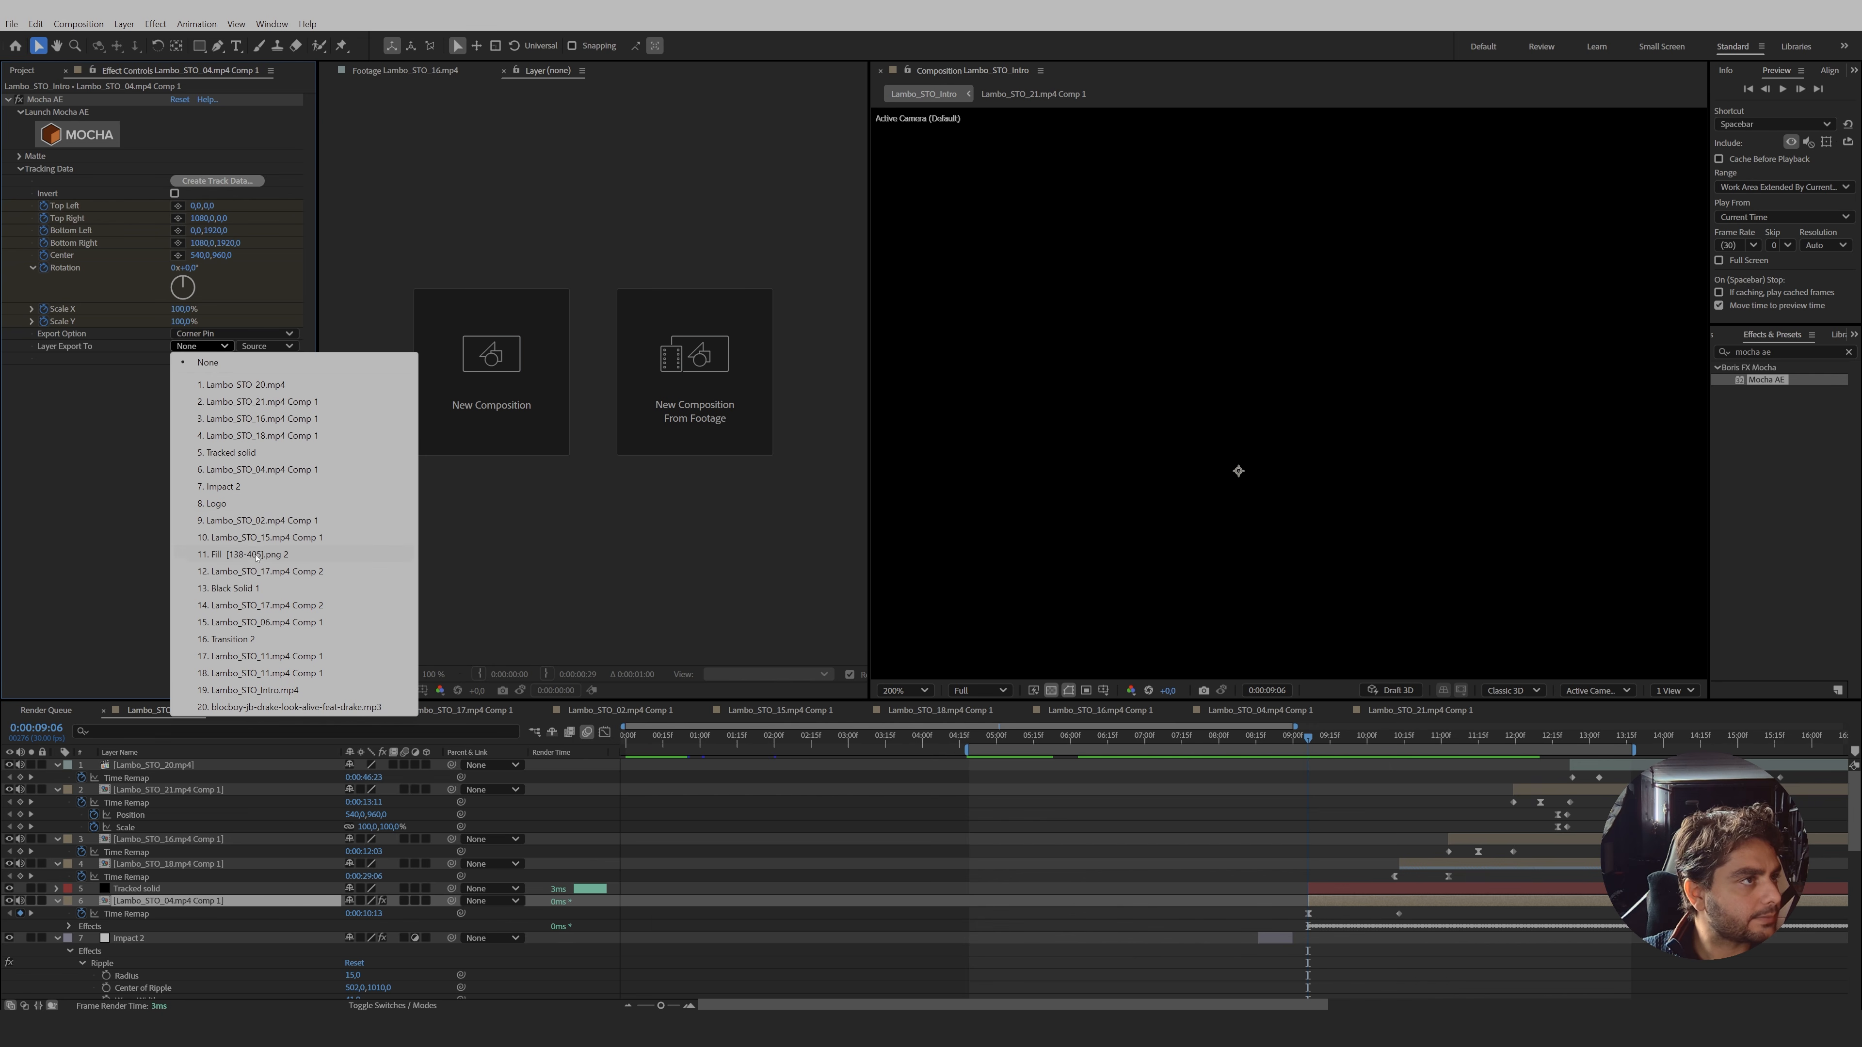
{"action": "left_click", "coordinate": [231, 452]}
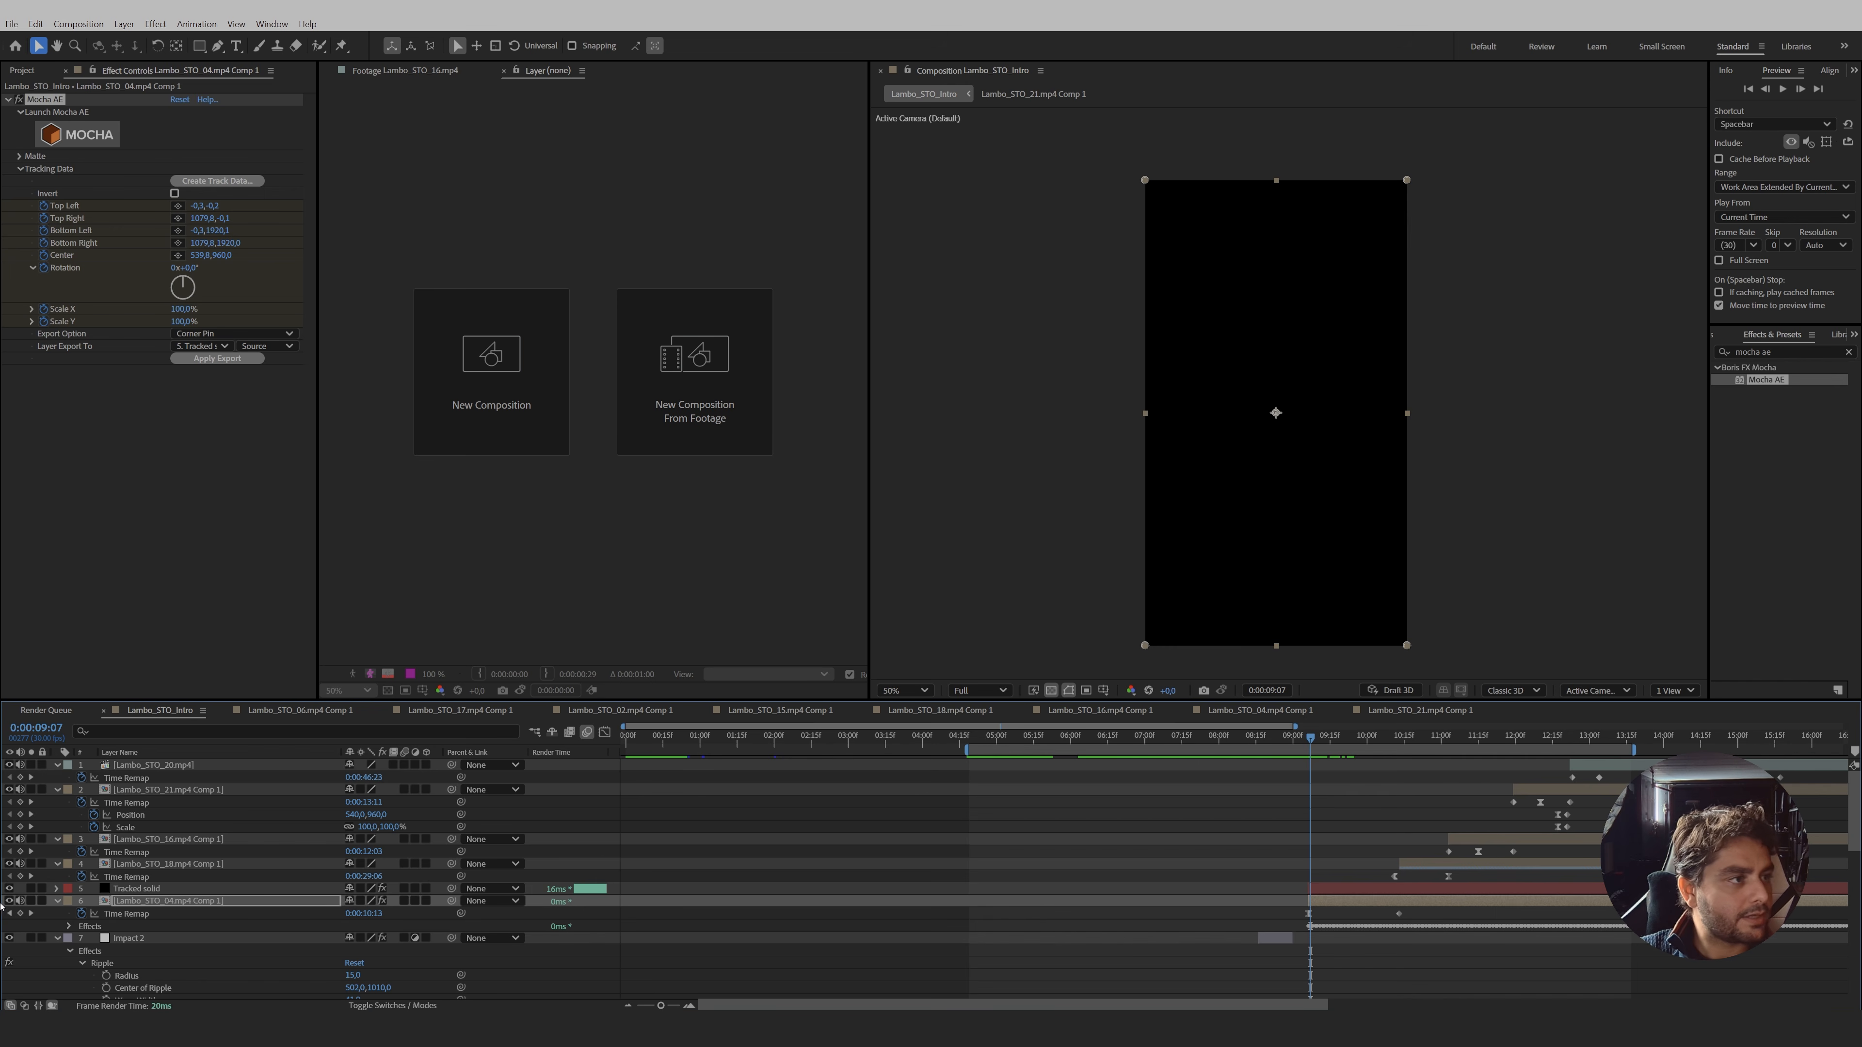
- Hide the Tracked solid layer to expose the wheel and go back to frame 0:00:09:06
{"action": "left_click", "coordinate": [117, 890]}
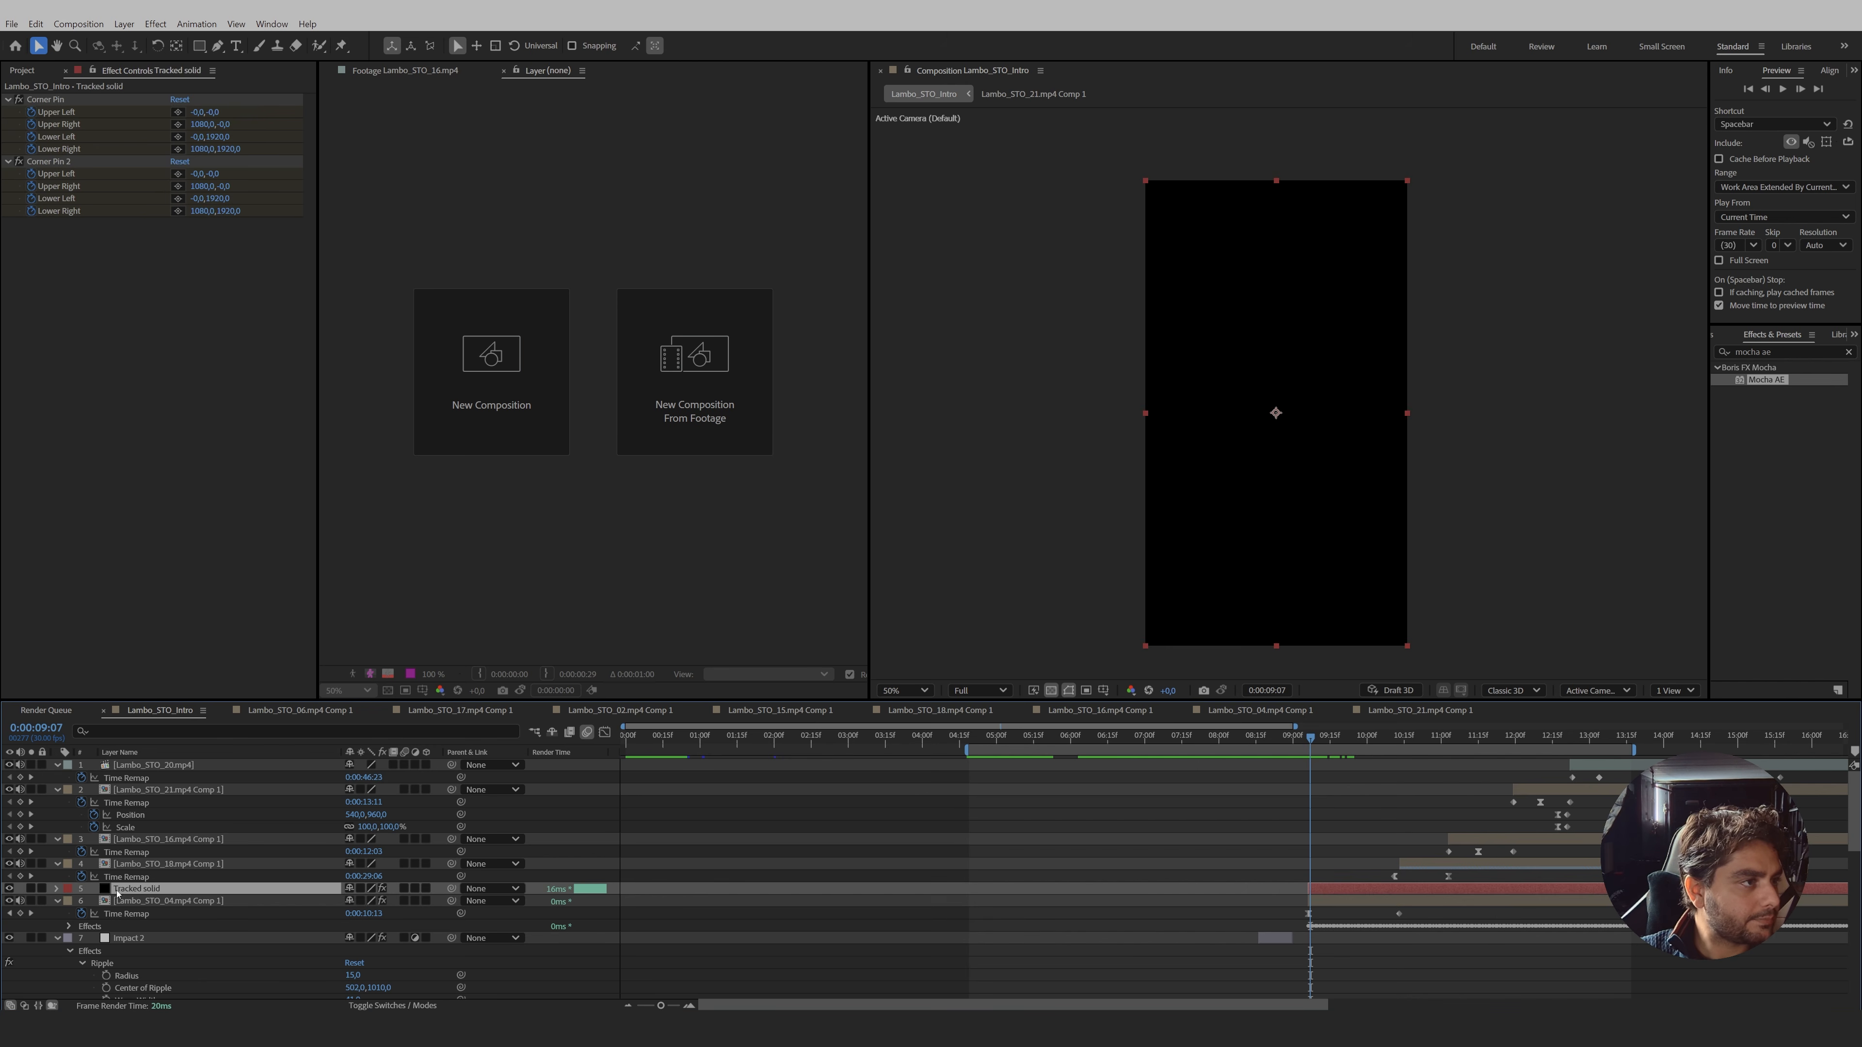
{"action": "left_click", "coordinate": [10, 888]}
{"action": "scroll", "coordinate": [1411, 506], "scroll_direction": "up", "scroll_amount": 2}
{"action": "left_click_drag", "start_coordinate": [1338, 540], "coordinate": [1336, 471]}
{"action": "scroll", "coordinate": [1317, 517], "scroll_direction": "up", "scroll_amount": 1}
{"action": "key", "text": "Page_Up"}
{"action": "scroll", "coordinate": [1317, 518], "scroll_direction": "down", "scroll_amount": 1}
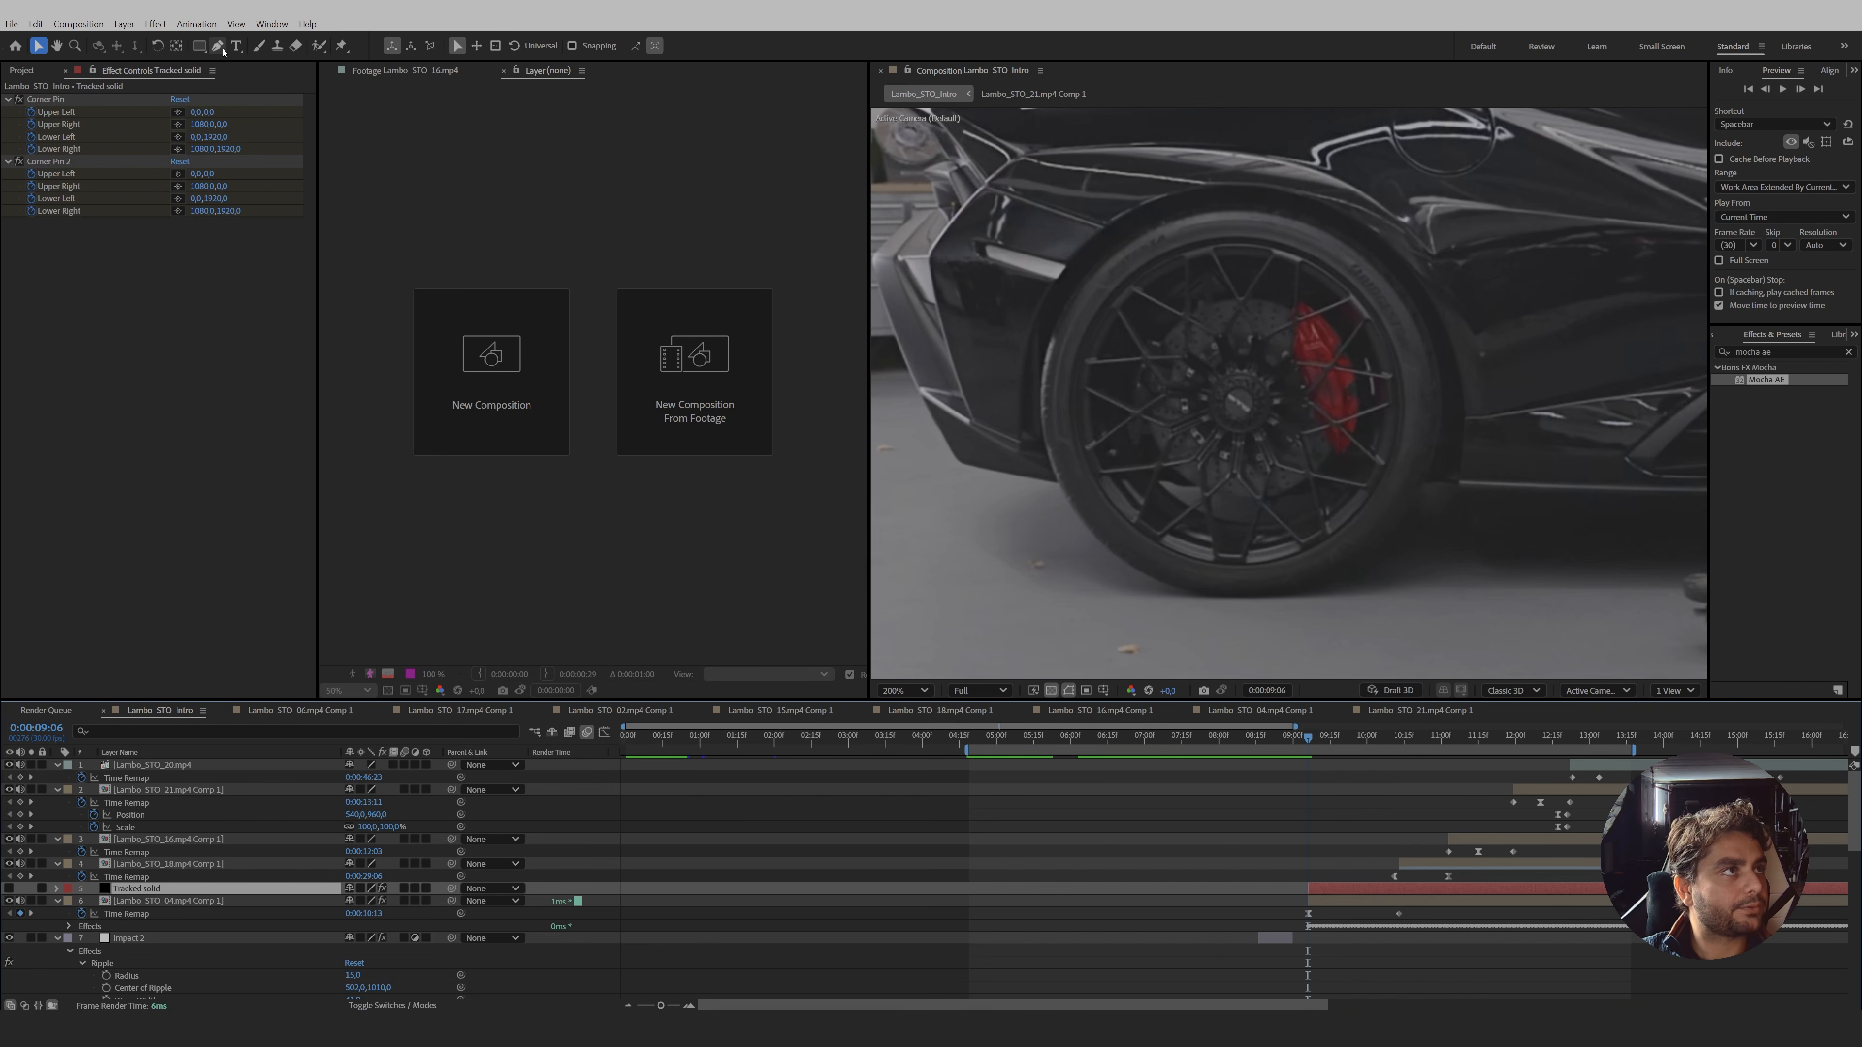
- Draw a closed Pen tool mask on the Tracked solid layer, tracing the wheel's spokes all the way around the hub
{"action": "scroll", "coordinate": [991, 251], "scroll_direction": "up", "scroll_amount": 1}
{"action": "left_click_drag", "start_coordinate": [1143, 282], "coordinate": [1232, 397]}
{"action": "key", "text": "g"}
{"action": "left_click", "coordinate": [1259, 438]}
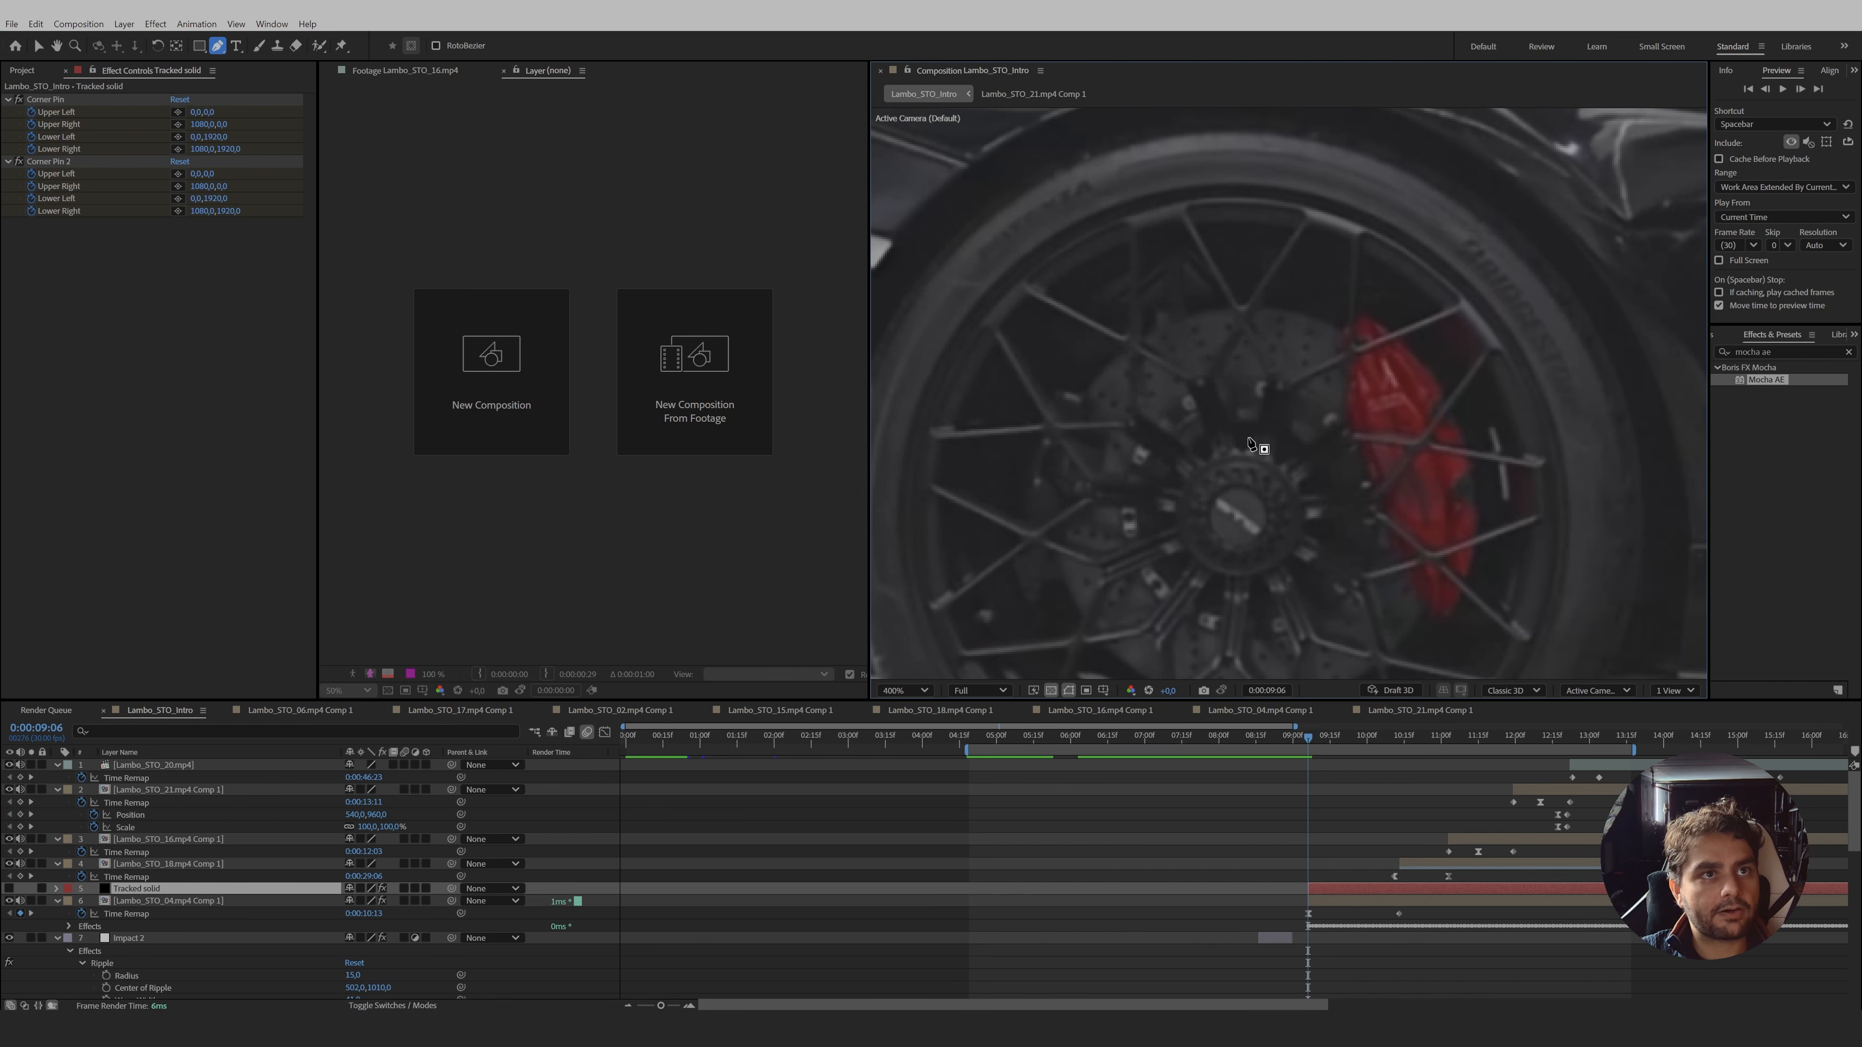
{"action": "left_click", "coordinate": [1271, 381]}
{"action": "left_click", "coordinate": [1184, 213]}
{"action": "left_click", "coordinate": [1133, 227]}
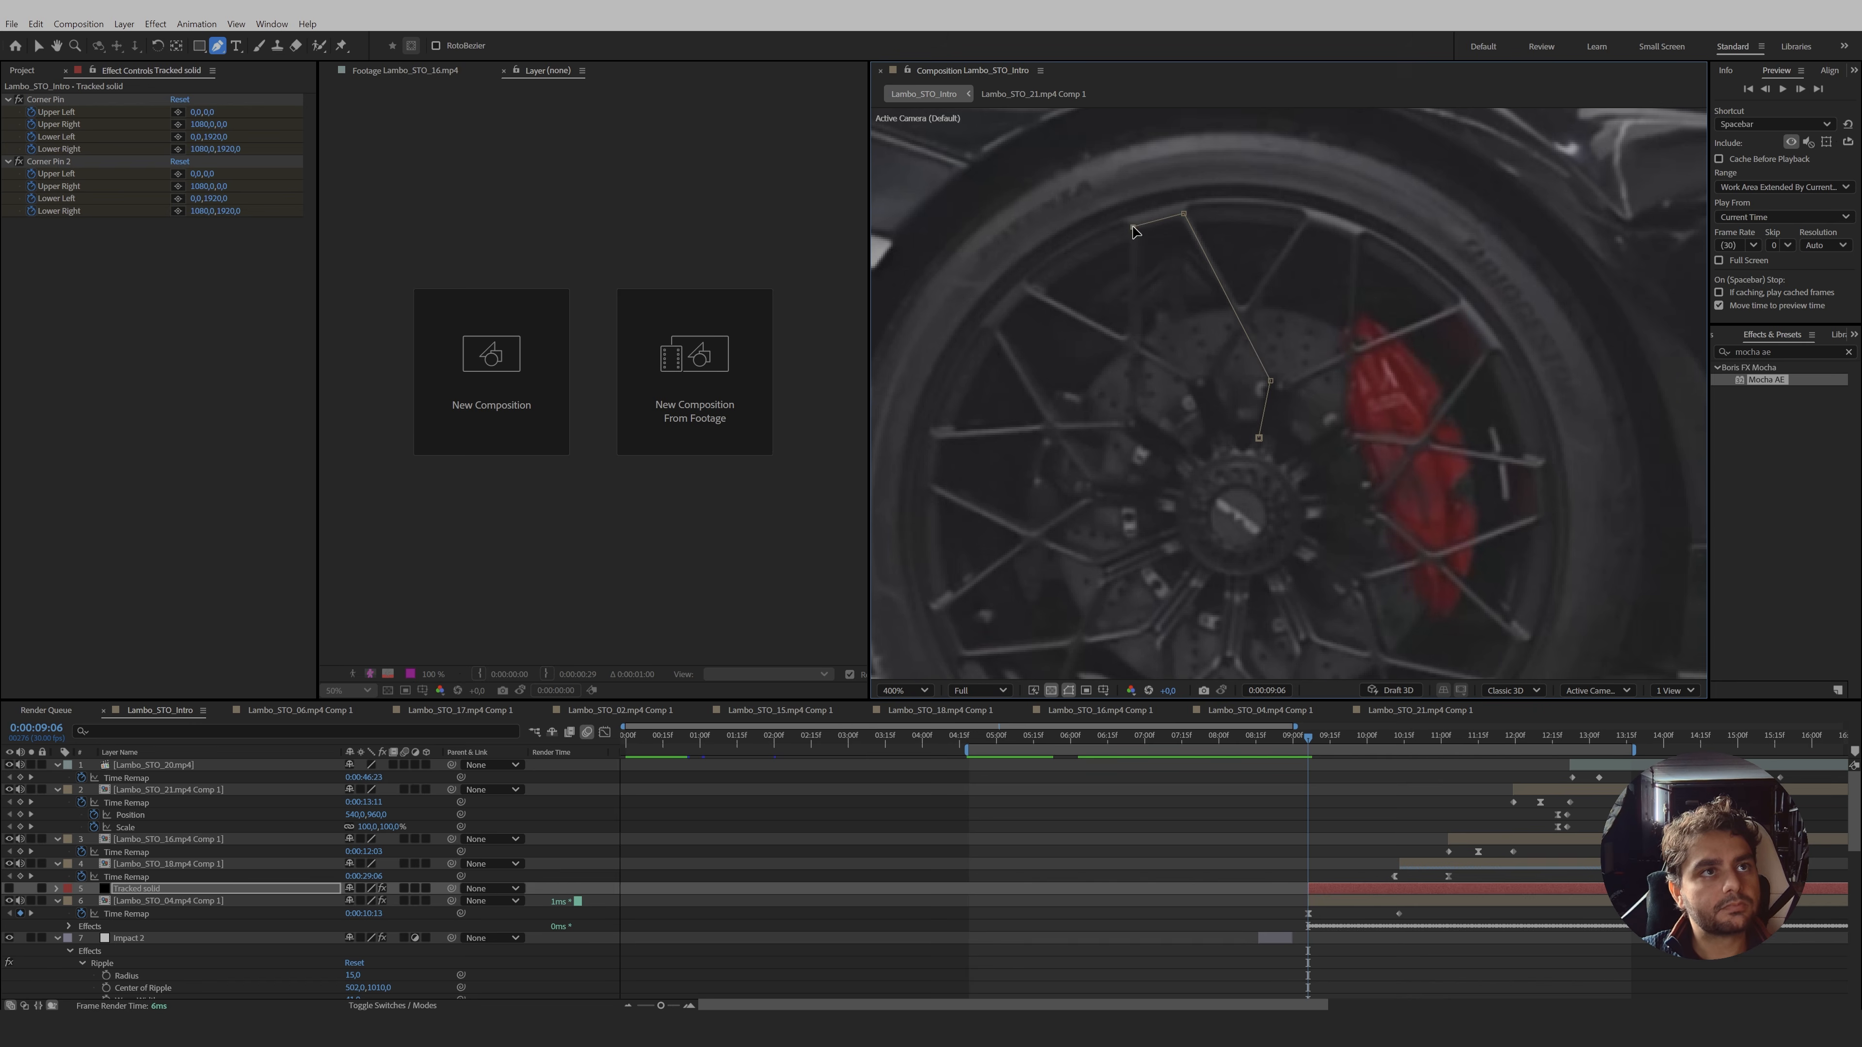
{"action": "left_click", "coordinate": [1138, 413]}
{"action": "left_click", "coordinate": [1189, 459]}
{"action": "left_click", "coordinate": [1205, 455]}
{"action": "left_click", "coordinate": [1197, 389]}
{"action": "left_click", "coordinate": [1029, 289]}
{"action": "left_click", "coordinate": [994, 326]}
{"action": "left_click", "coordinate": [1090, 483]}
{"action": "left_click", "coordinate": [938, 604]}
{"action": "left_click", "coordinate": [958, 657]}
{"action": "left_click", "coordinate": [1149, 630]}
{"action": "left_click", "coordinate": [1183, 580]}
{"action": "left_click_drag", "start_coordinate": [1182, 580], "coordinate": [1111, 362]}
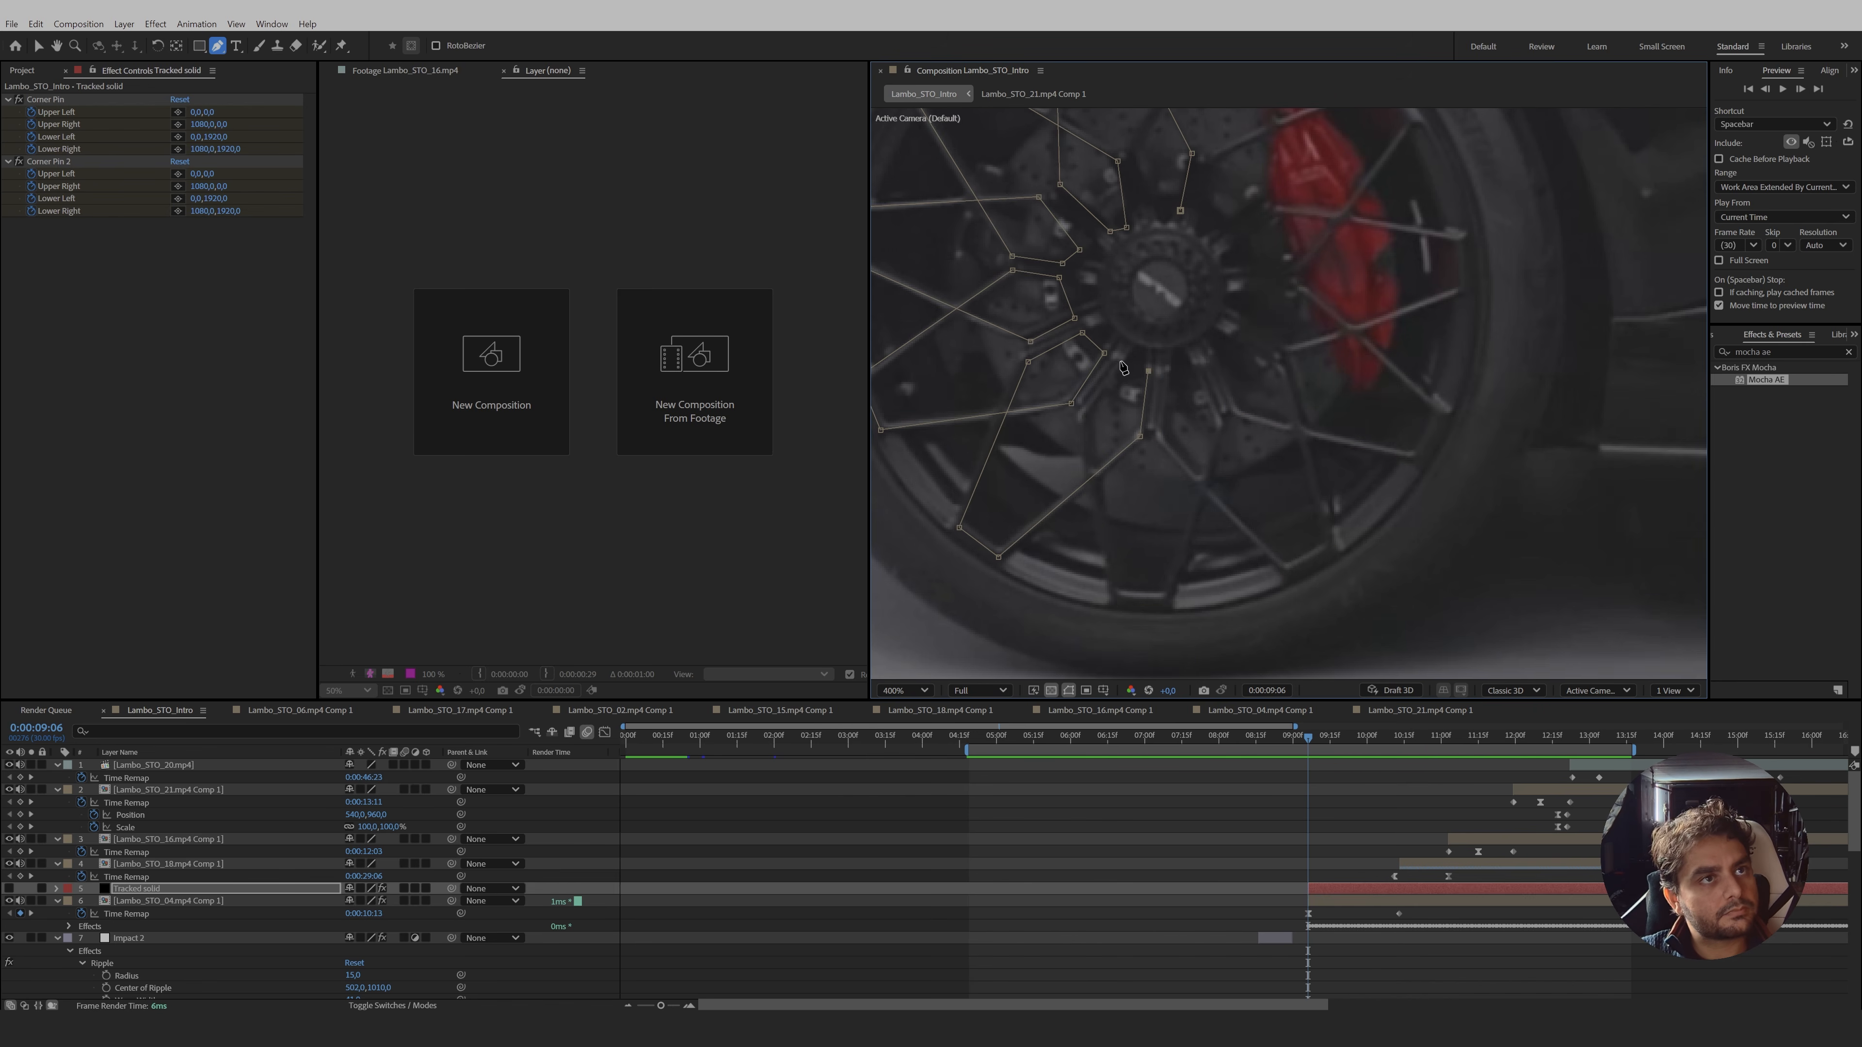
{"action": "left_click_drag", "start_coordinate": [1271, 217], "coordinate": [1276, 366]}
{"action": "key", "text": "v"}
{"action": "scroll", "coordinate": [1116, 389], "scroll_direction": "down", "scroll_amount": 1}
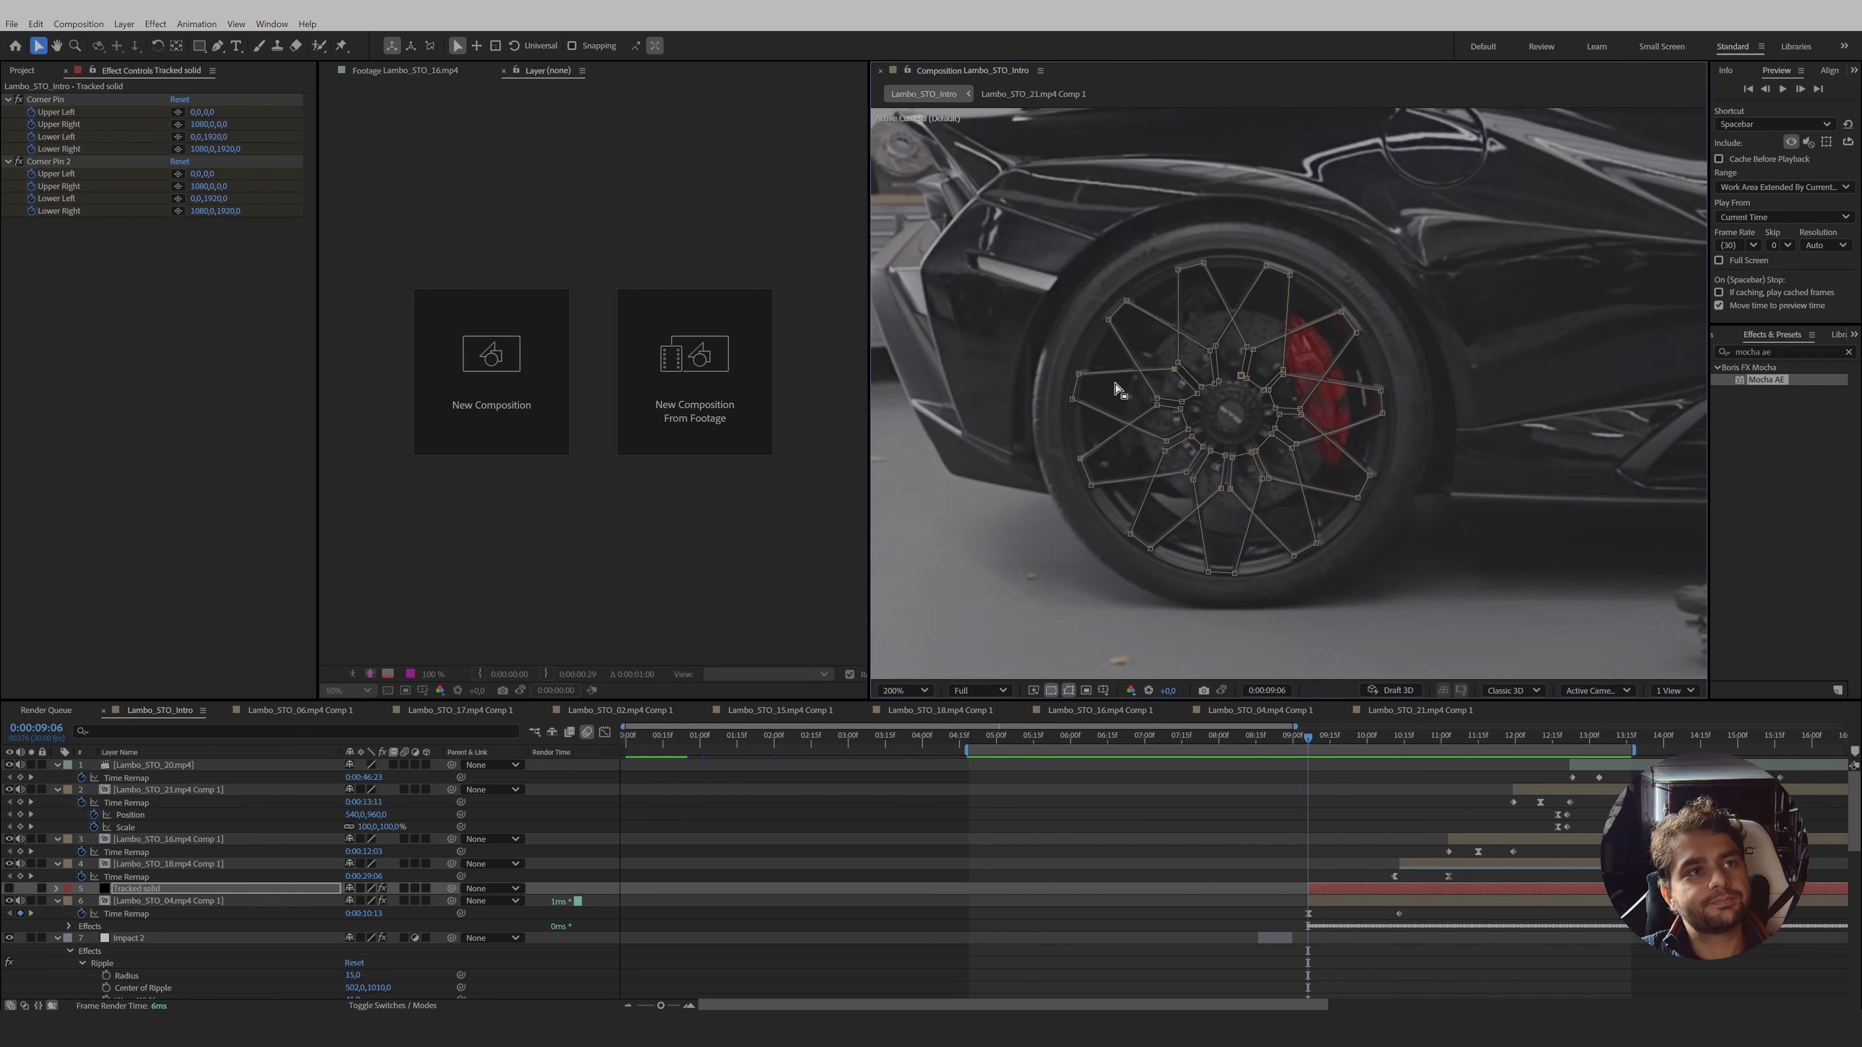
- Make the Tracked solid layer visible again and apply the Saber effect to it
{"action": "left_click", "coordinate": [9, 888]}
{"action": "left_click", "coordinate": [99, 888]}
{"action": "left_click", "coordinate": [1848, 352]}
{"action": "type", "text": "sab"}
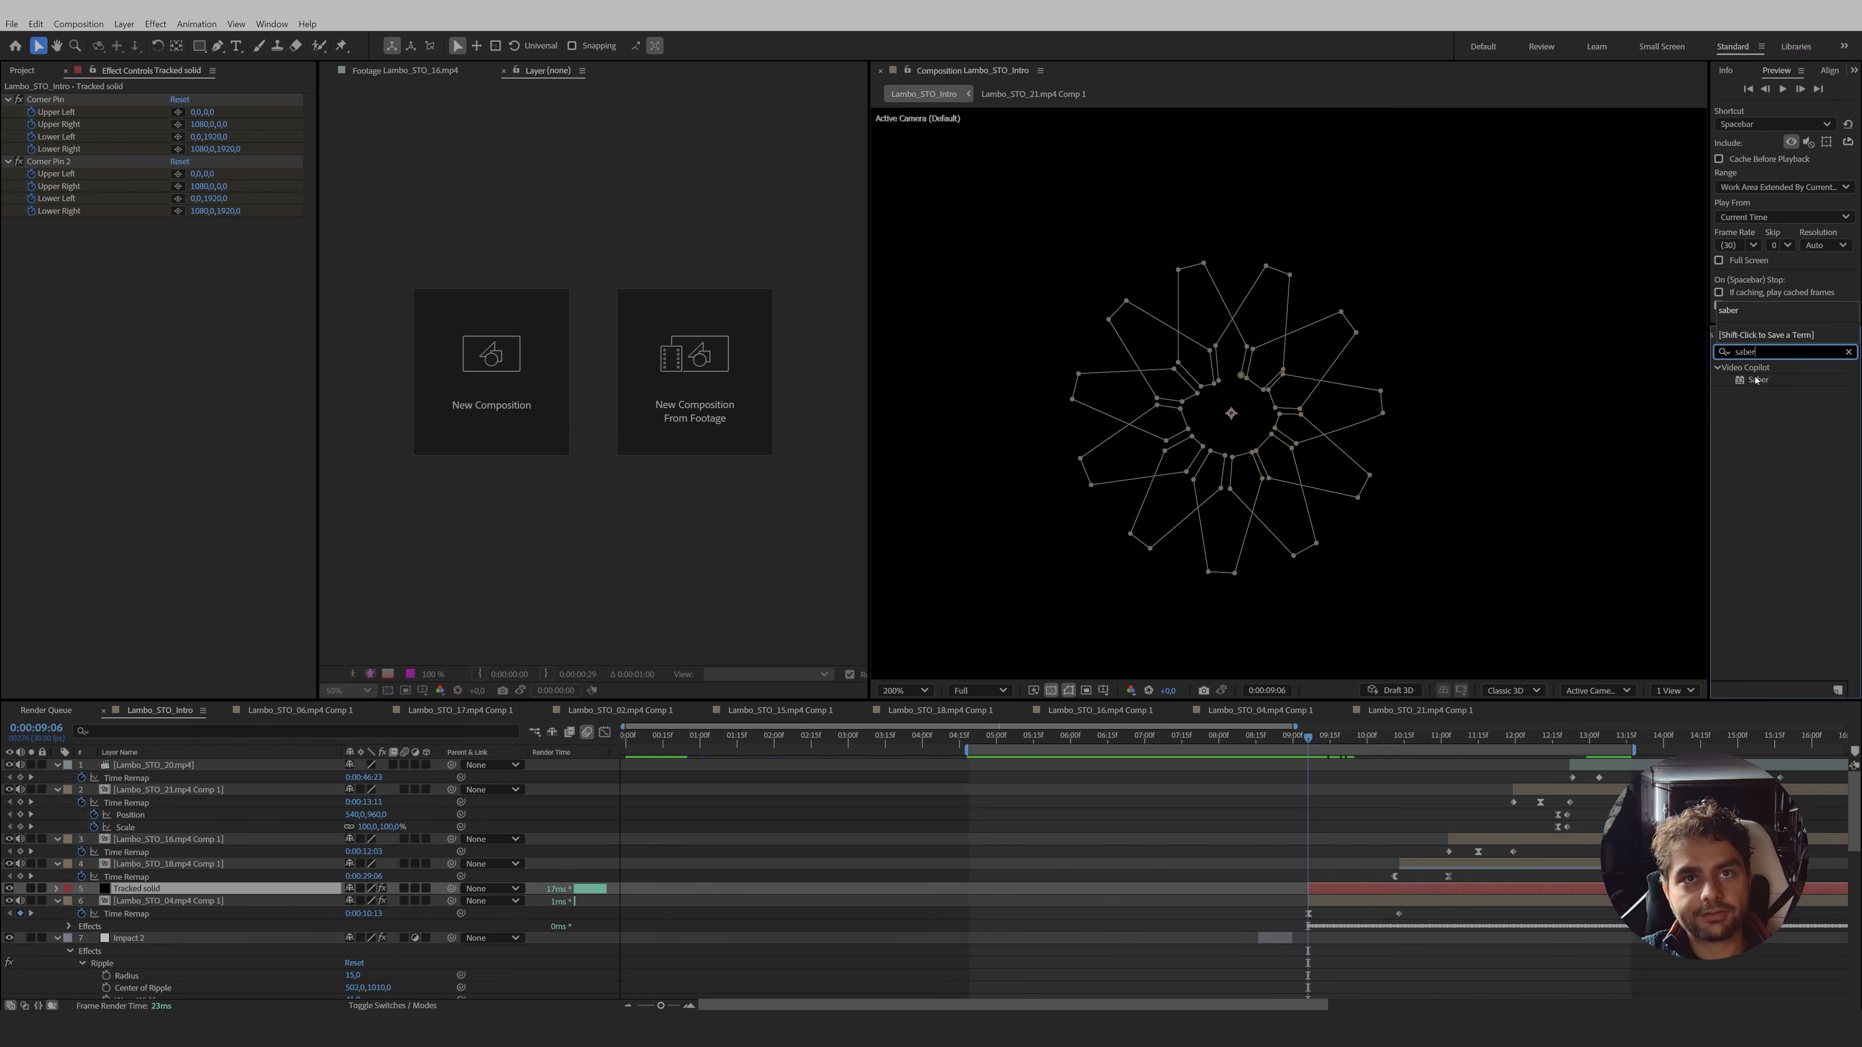
{"action": "type", "text": "er"}
{"action": "double_click", "coordinate": [1758, 379]}
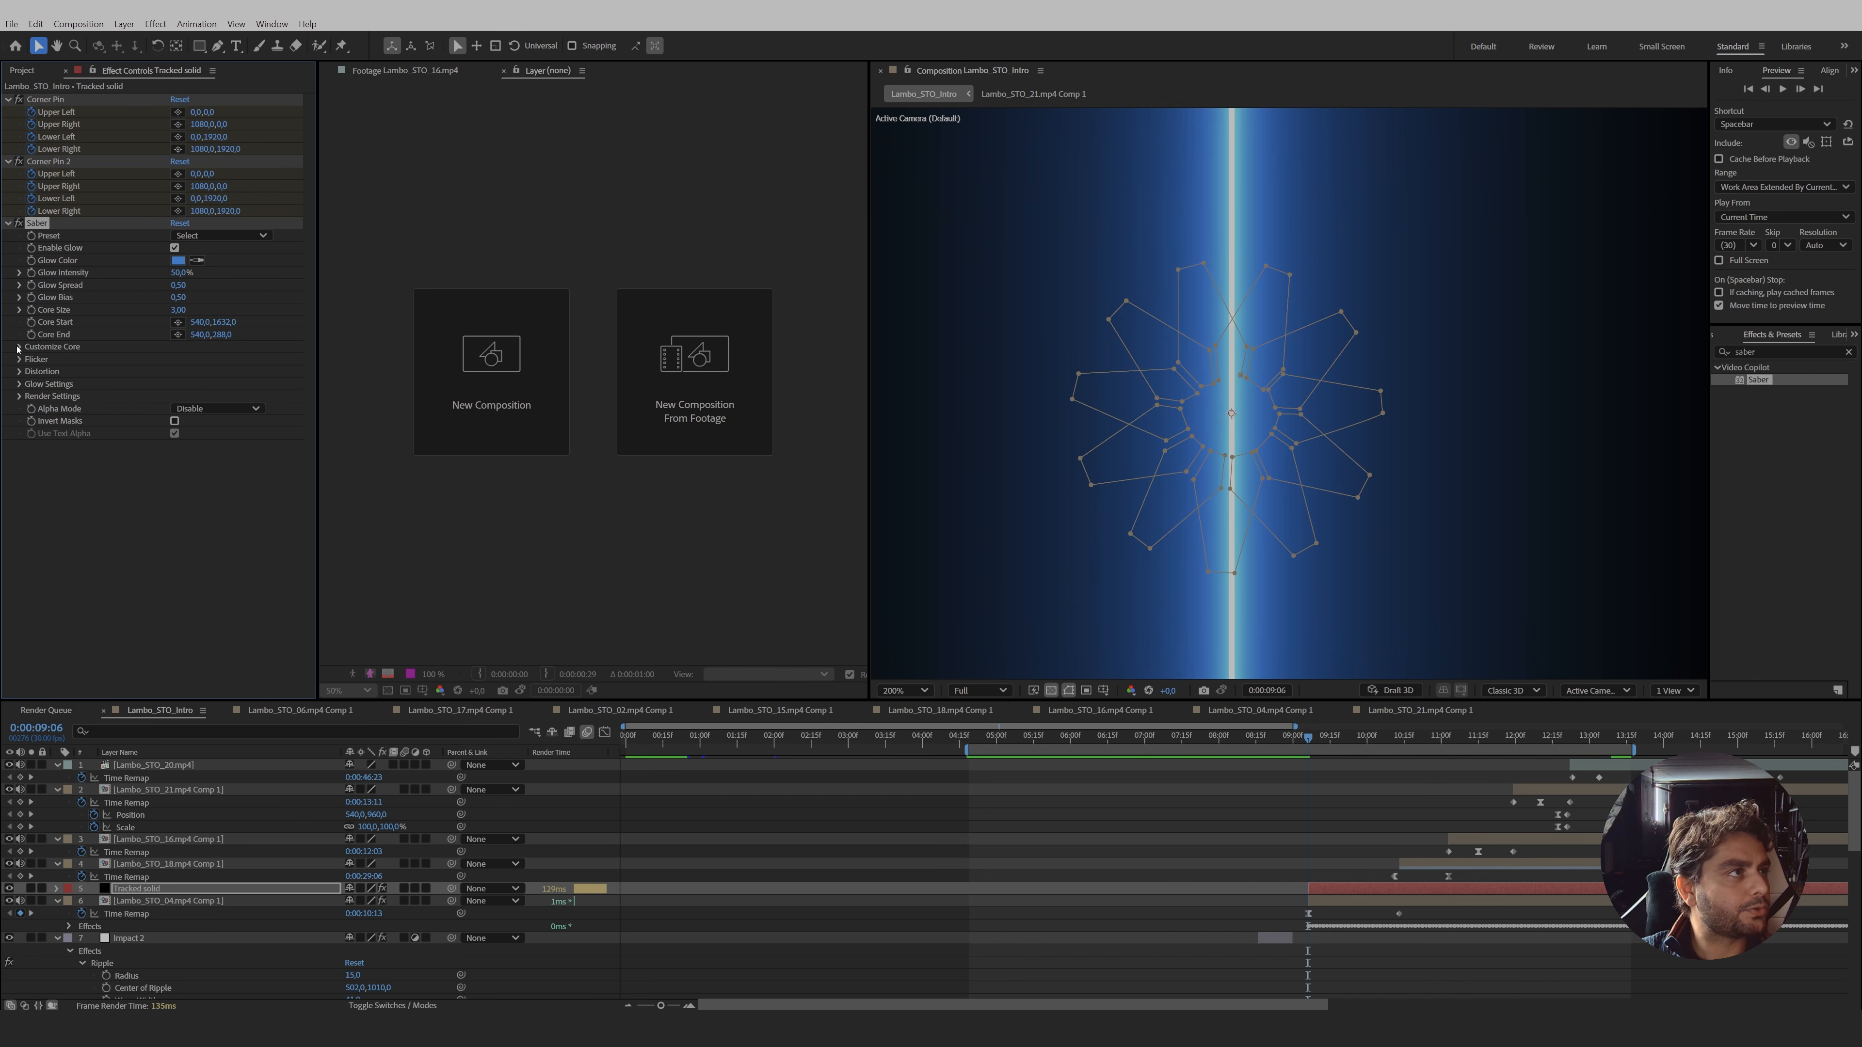
- Set the Saber core type to Layer Masks and load the Fire preset
{"action": "left_click", "coordinate": [217, 359]}
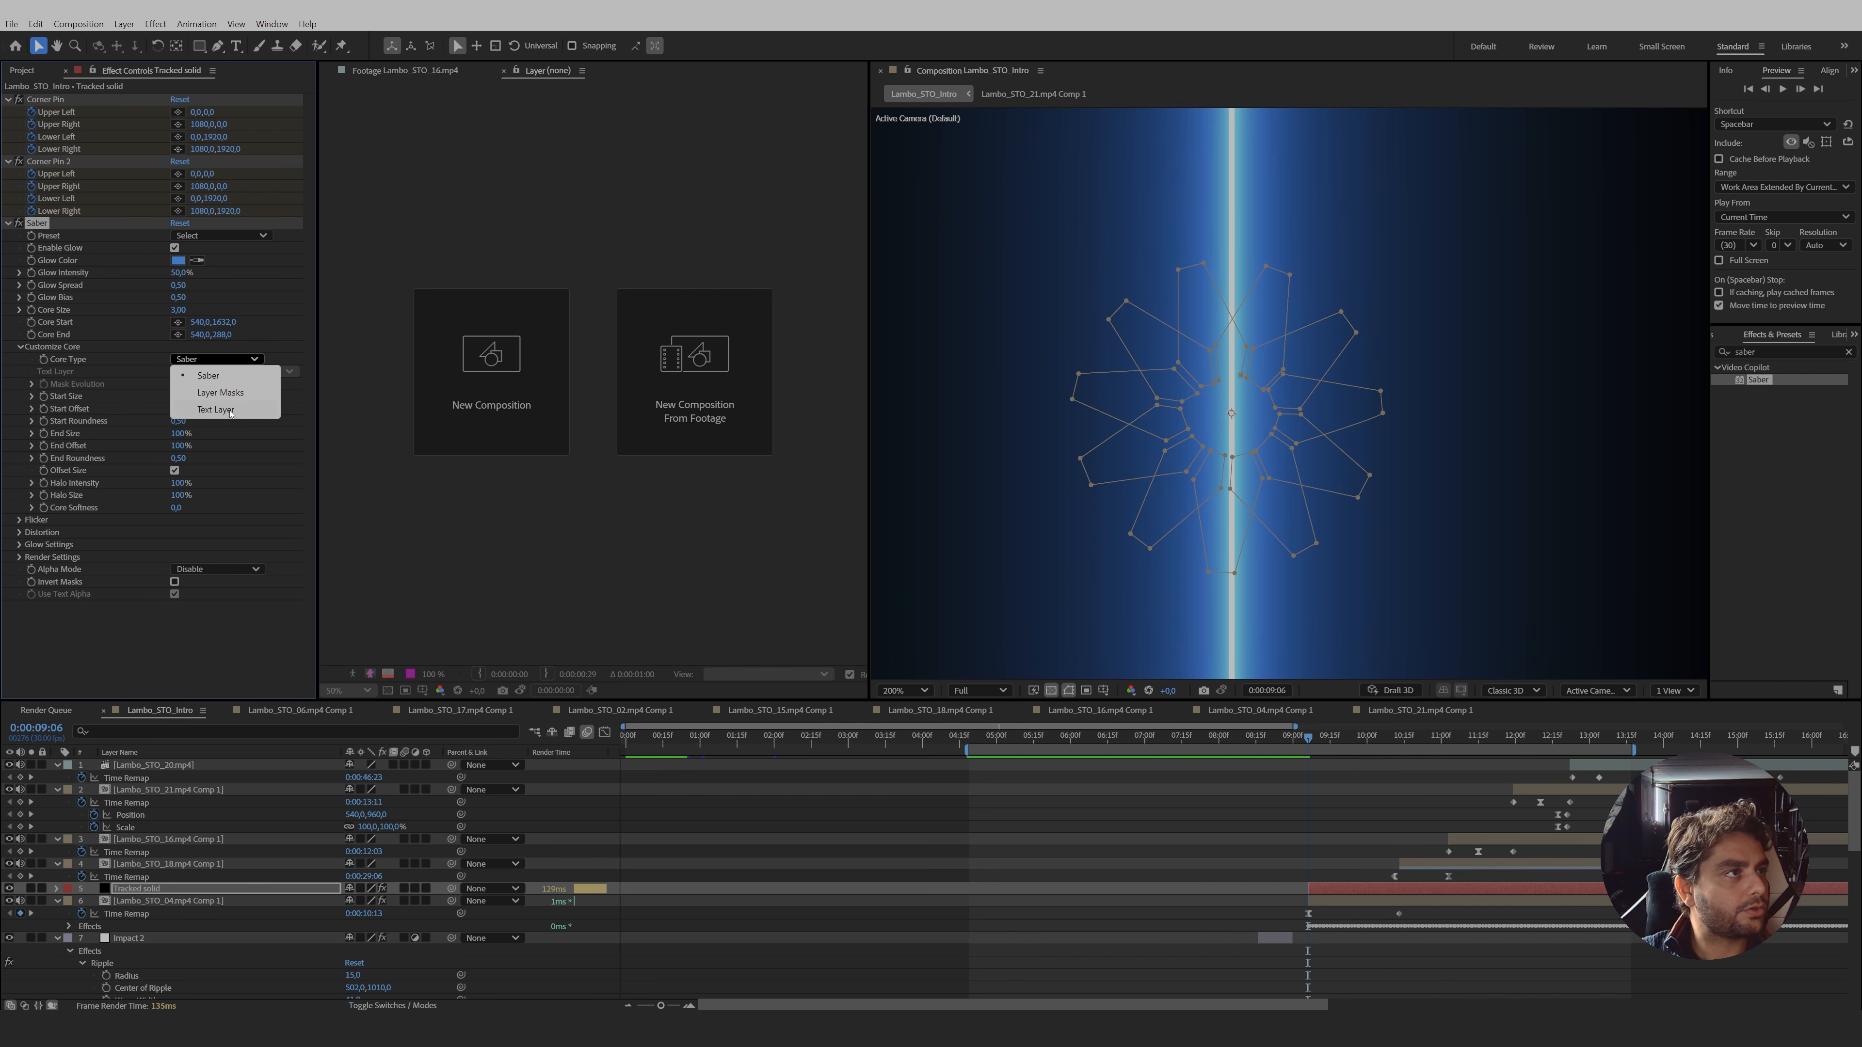
{"action": "left_click", "coordinate": [224, 393]}
{"action": "left_click", "coordinate": [220, 236]}
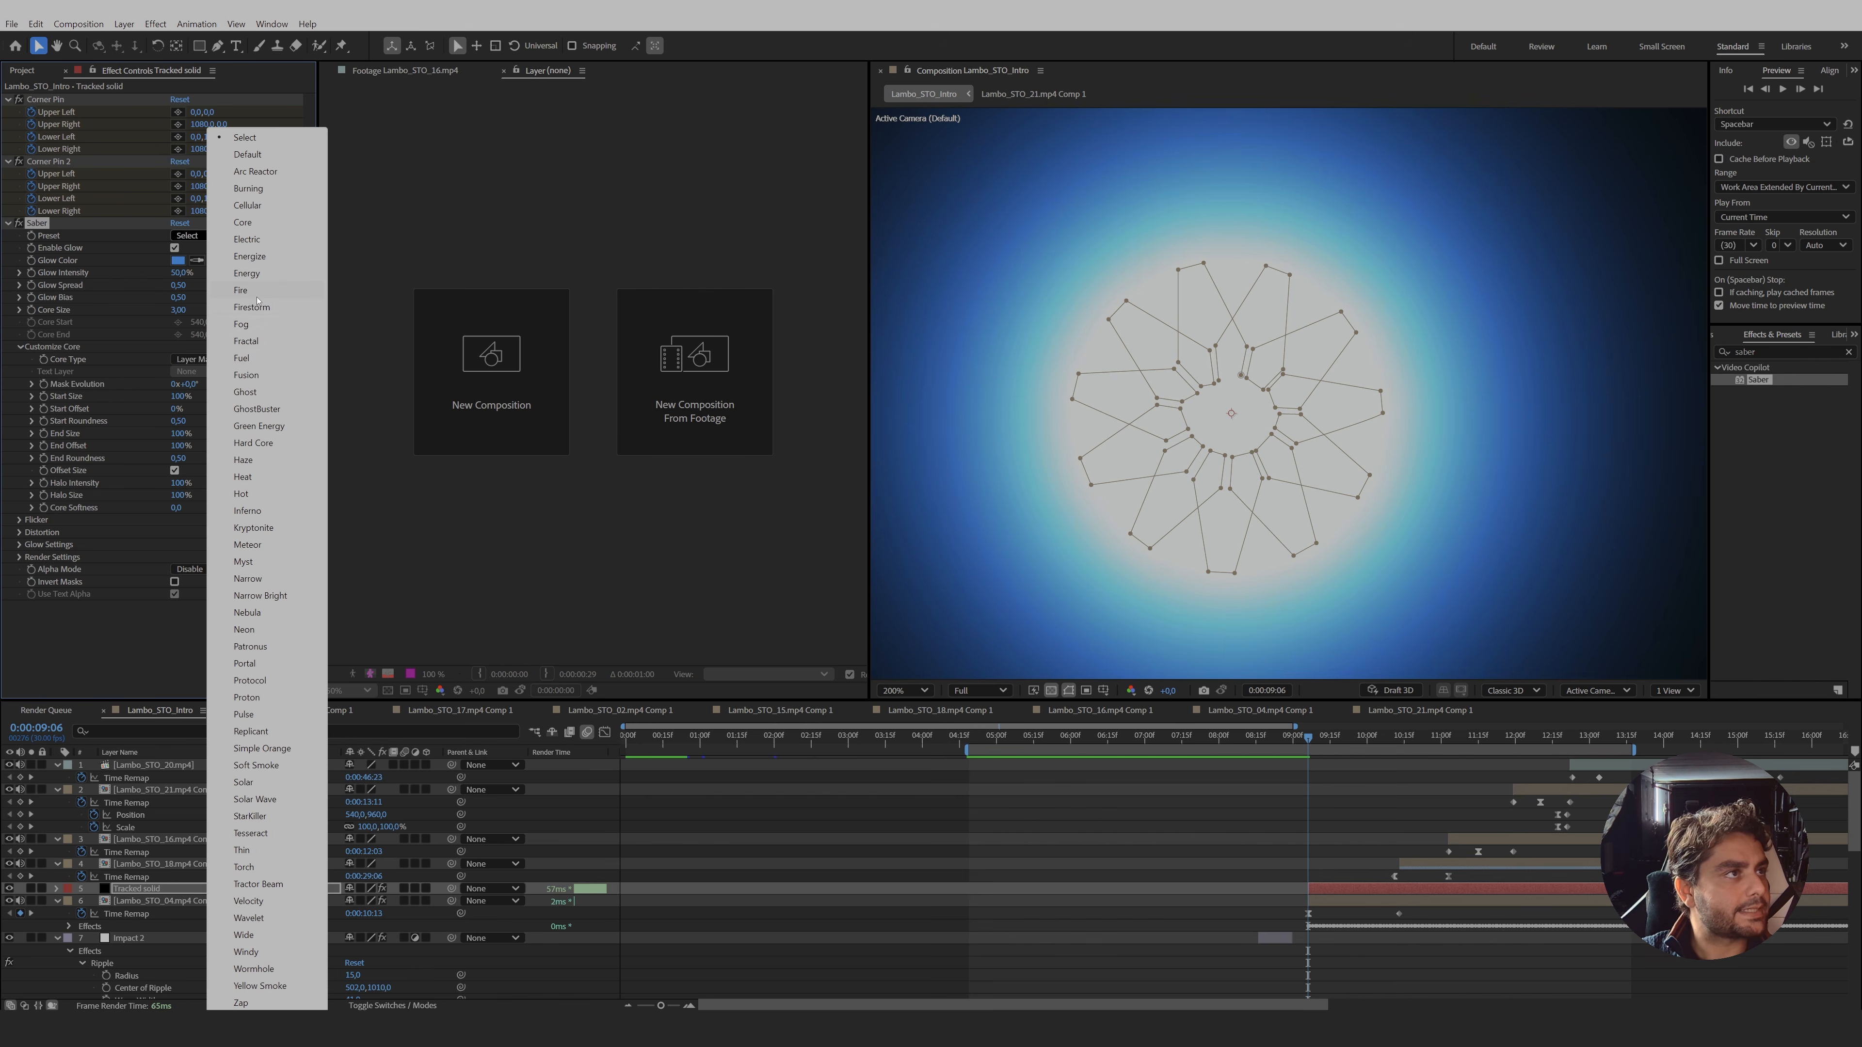
{"action": "left_click", "coordinate": [257, 295]}
- Reduce the Saber core size to 1 so the spoke outline gets thinner
{"action": "left_click", "coordinate": [183, 310]}
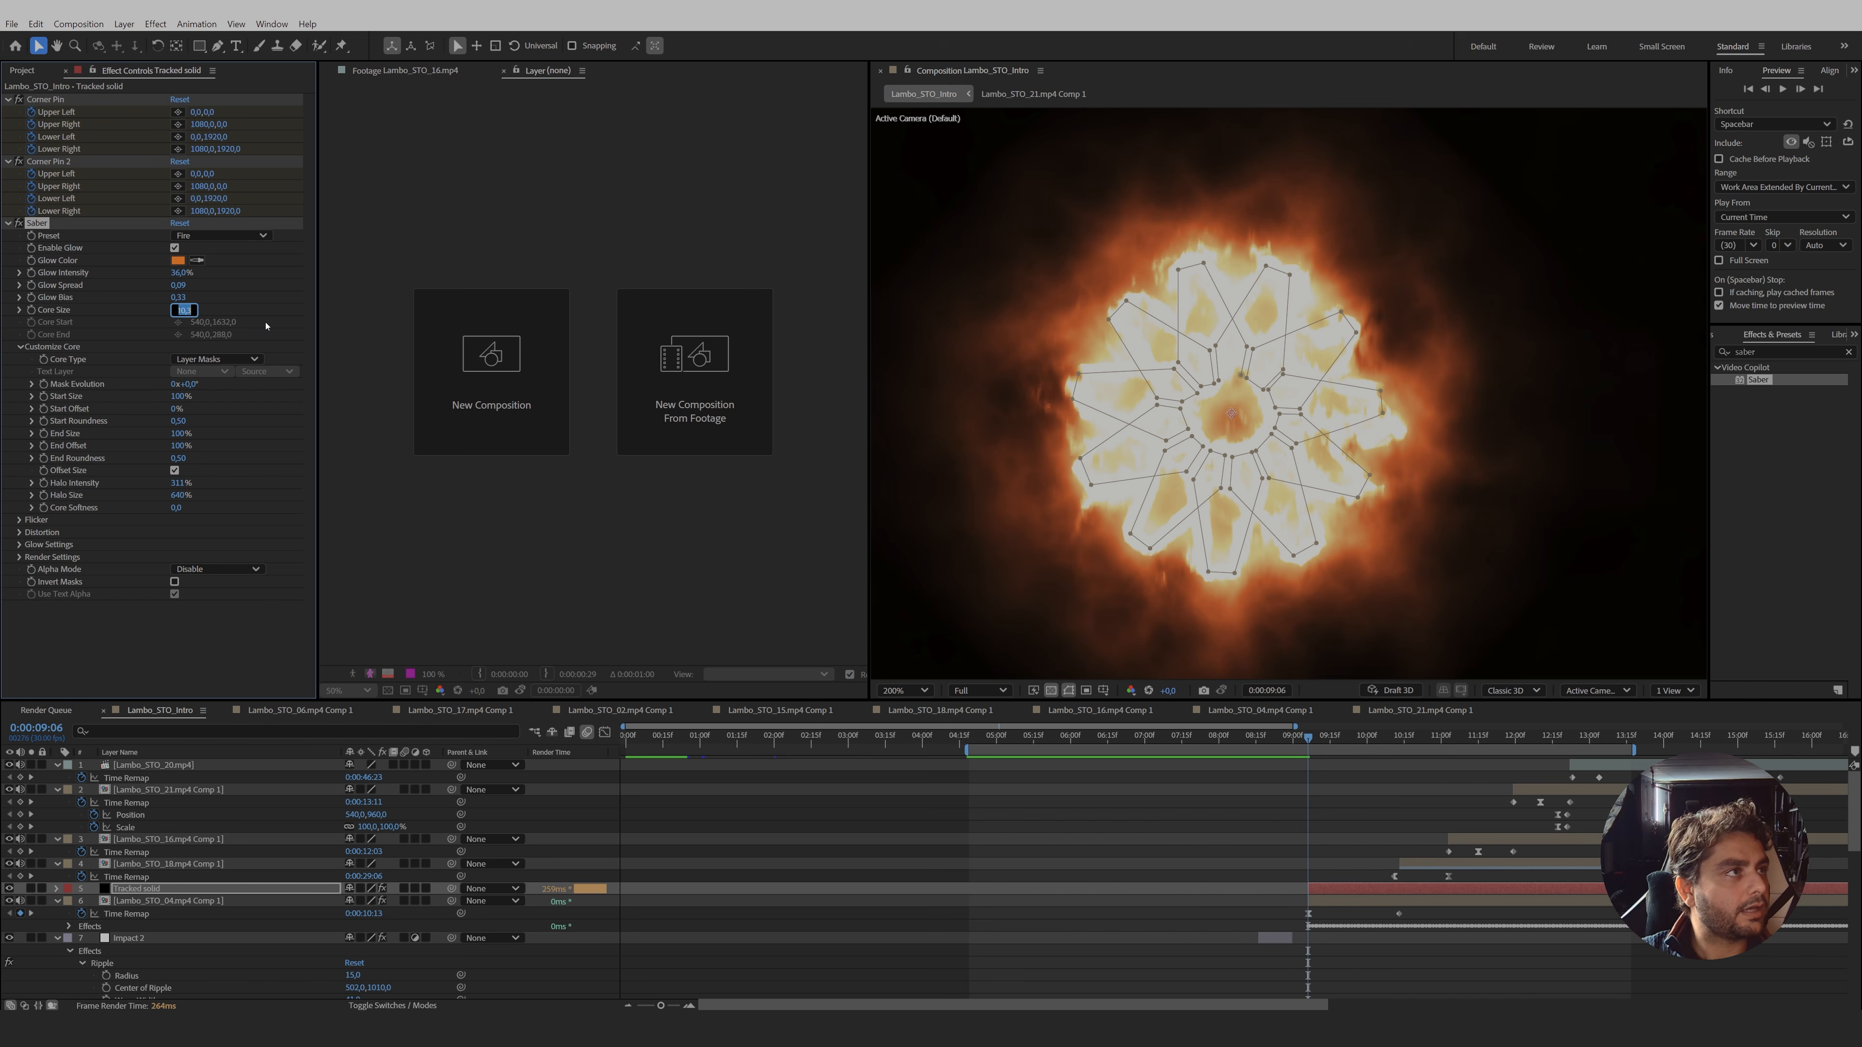
{"action": "type", "text": "3"}
{"action": "key", "text": "Return"}
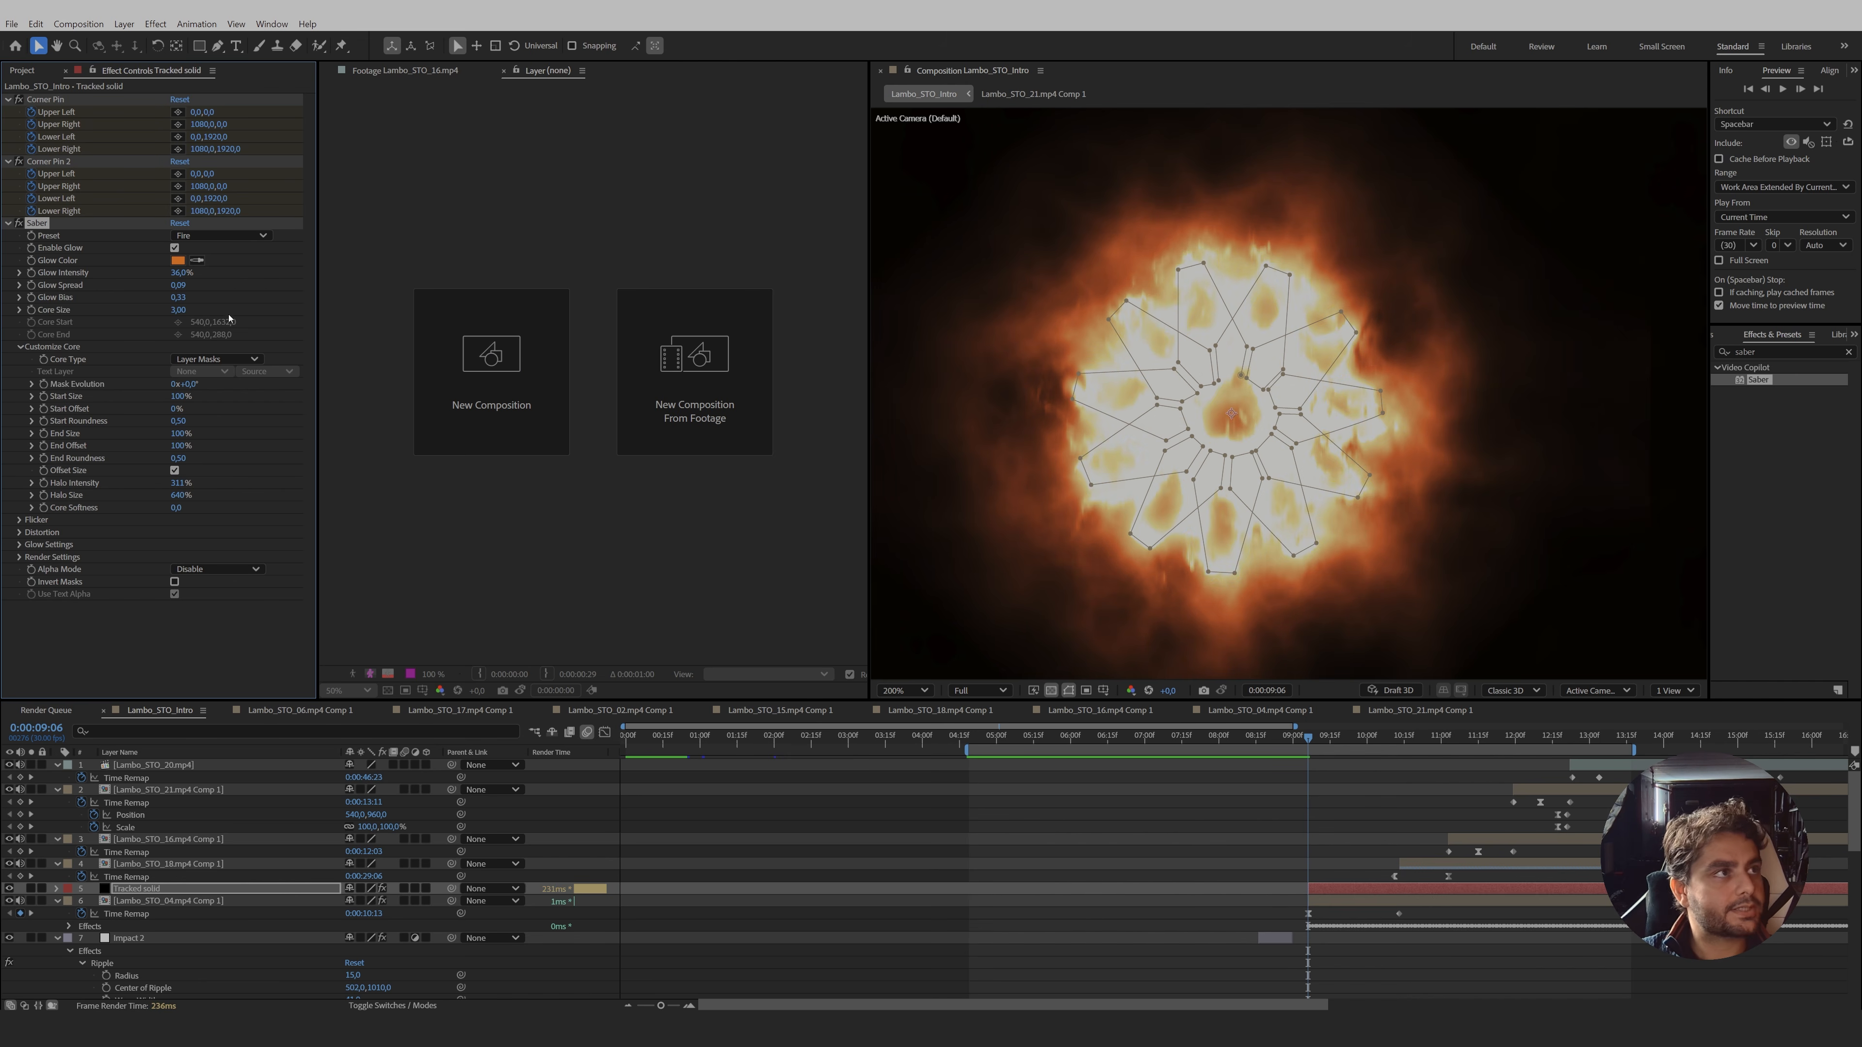
{"action": "left_click", "coordinate": [178, 309]}
{"action": "key", "text": "Return"}
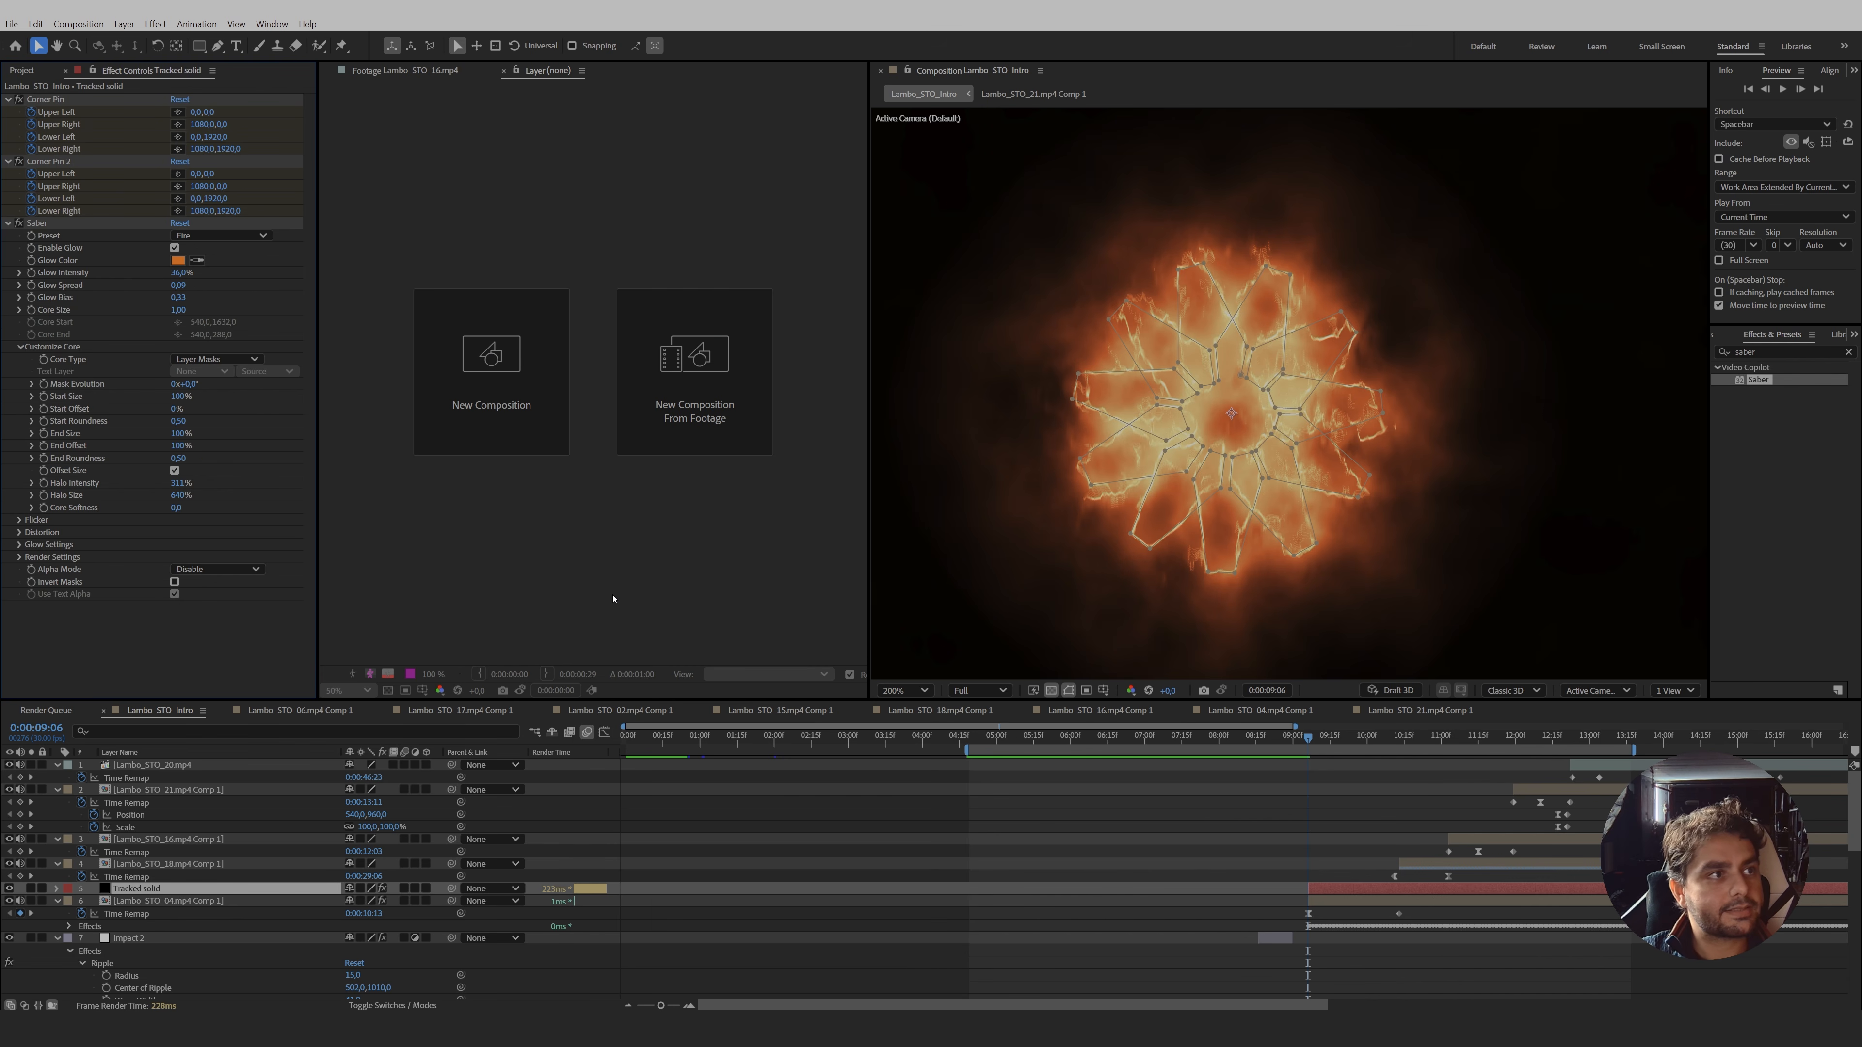
- Change the Tracked solid layer's blending mode to Screen so the footage shows behind the Saber glow
{"action": "left_click", "coordinate": [384, 1006]}
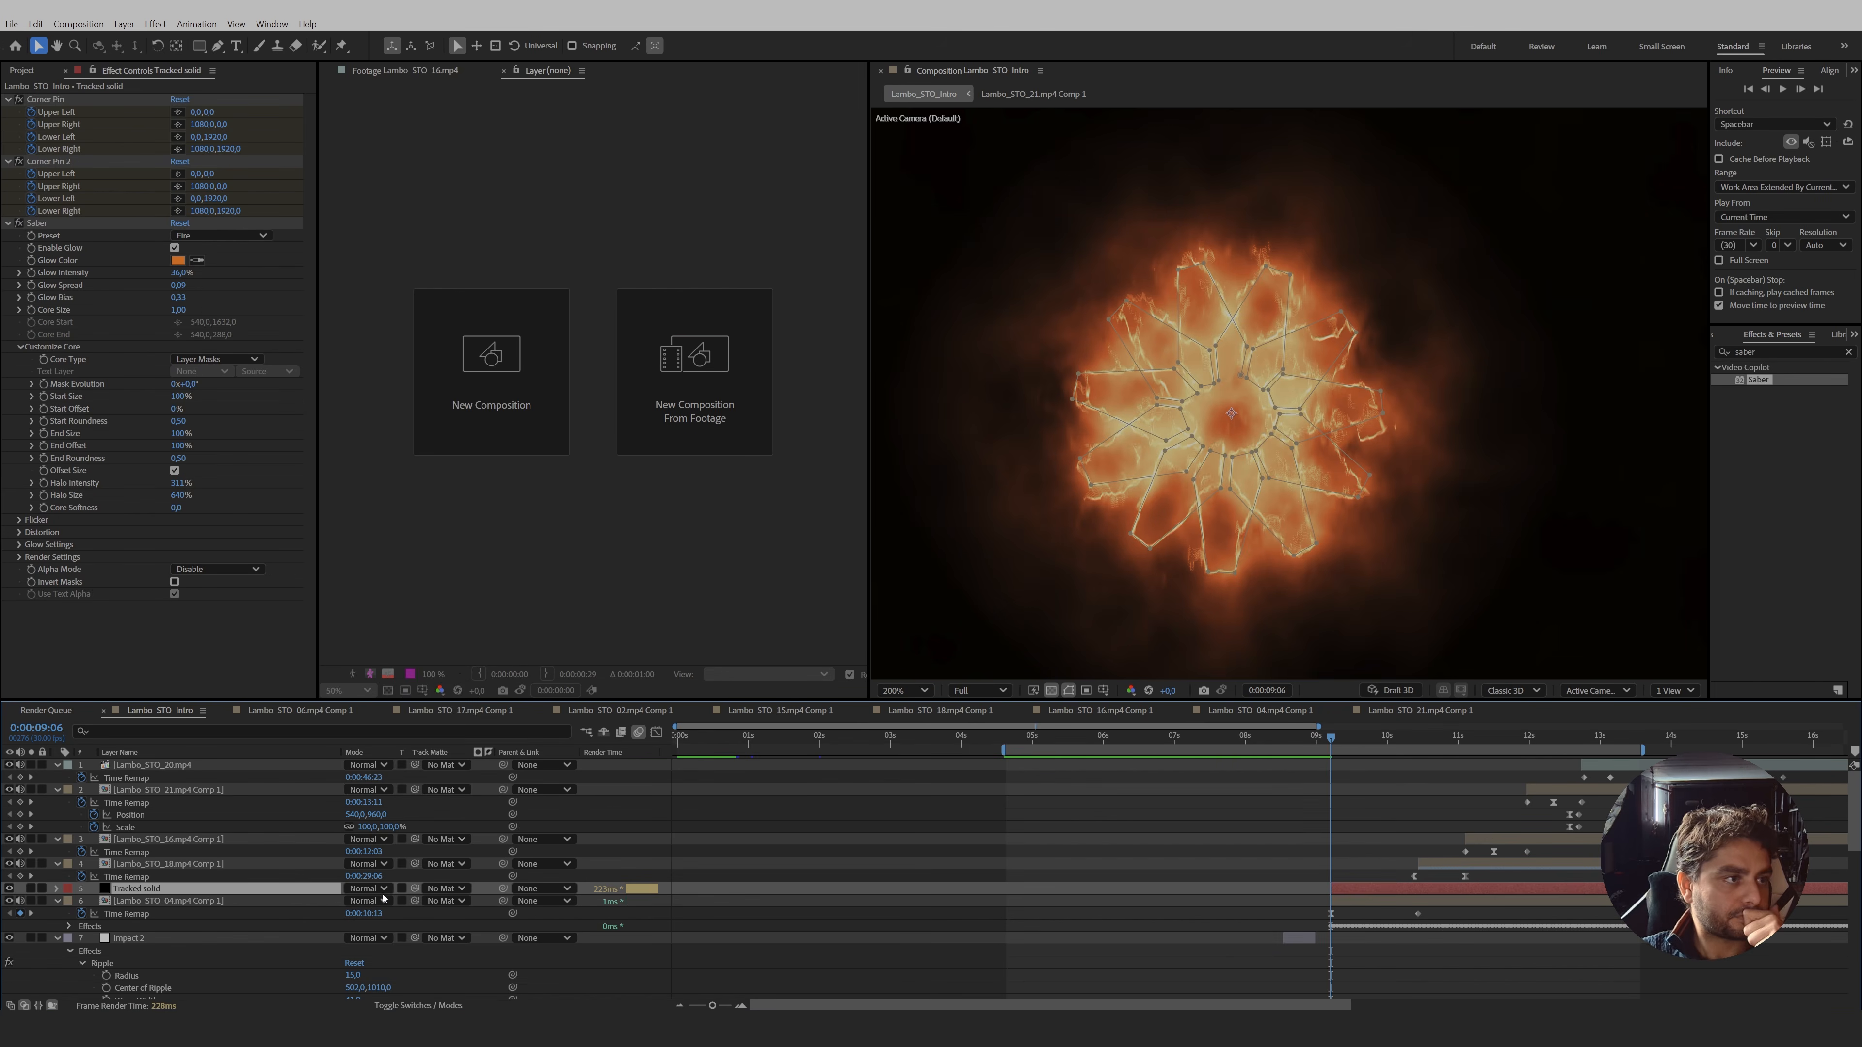
{"action": "left_click", "coordinate": [371, 891]}
{"action": "left_click", "coordinate": [383, 406]}
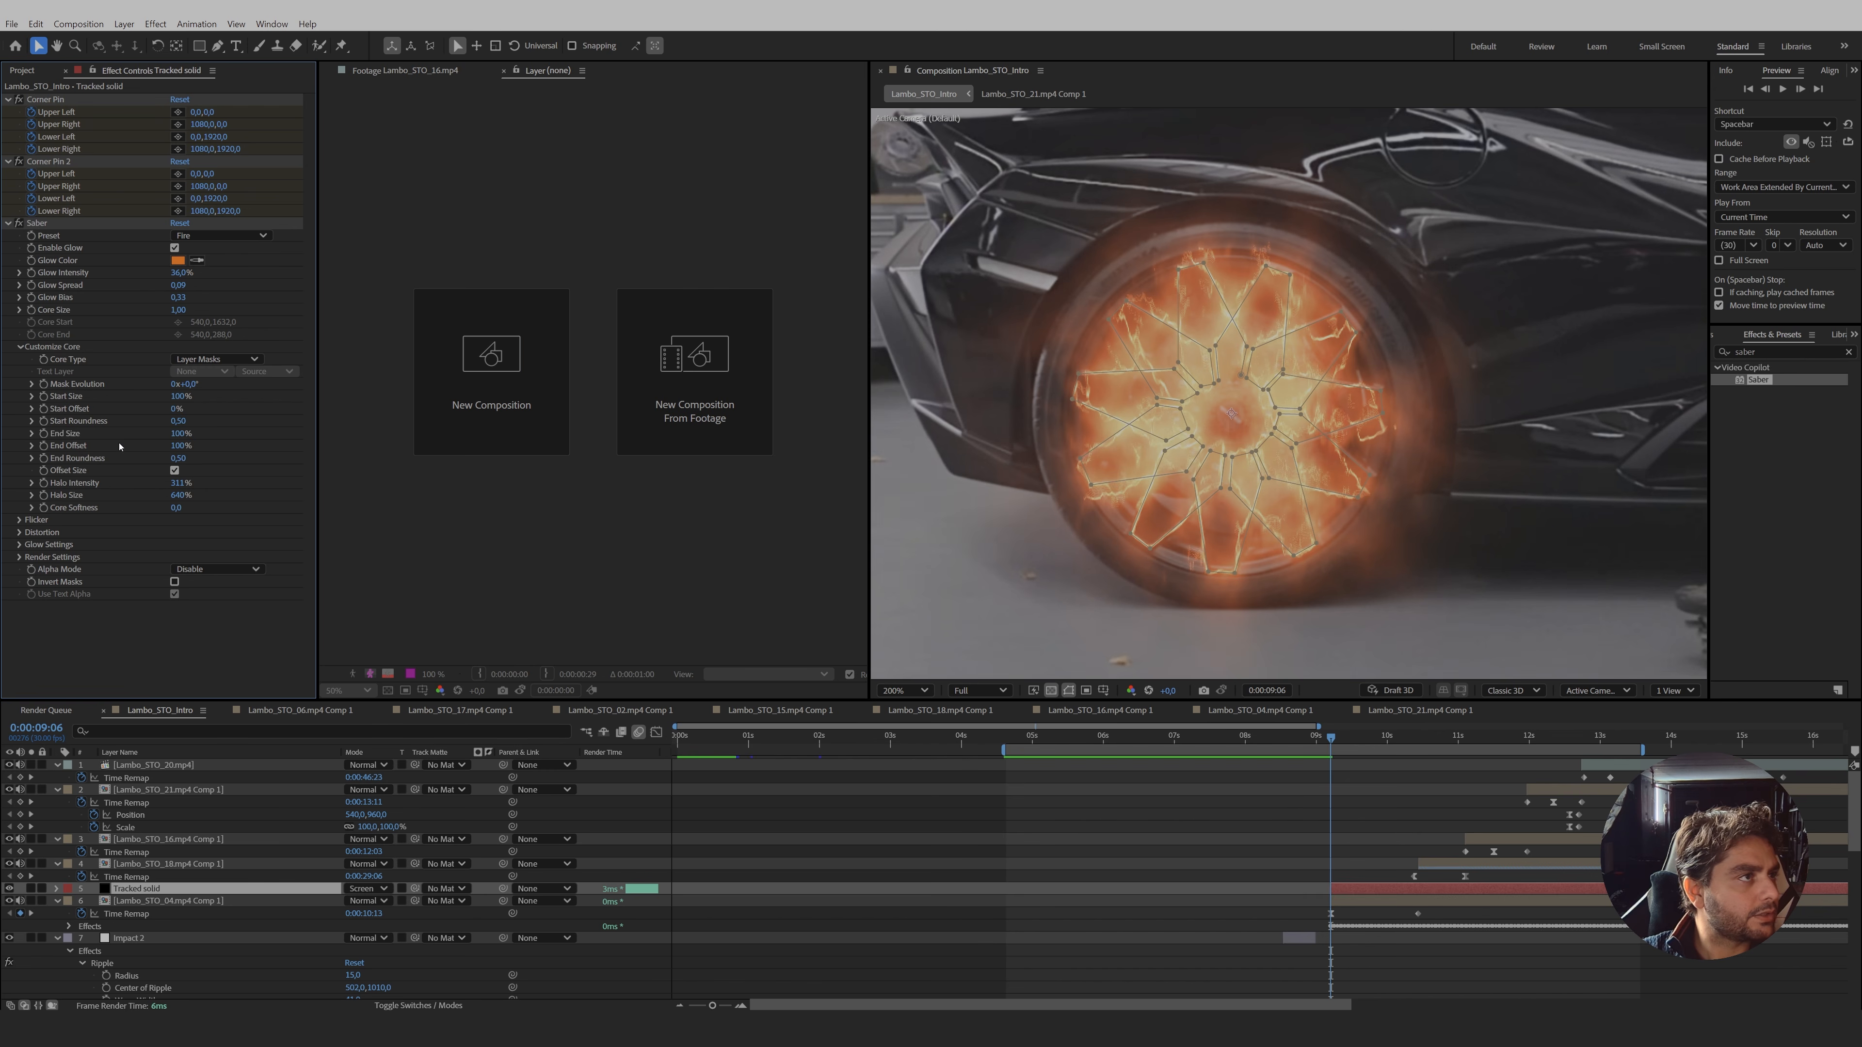
- Keyframe Saber's End Offset from 0% at 0:00:09:06 to 100% about half a second on, and scrub through the reveal
{"action": "left_click_drag", "start_coordinate": [180, 445], "coordinate": [43, 449]}
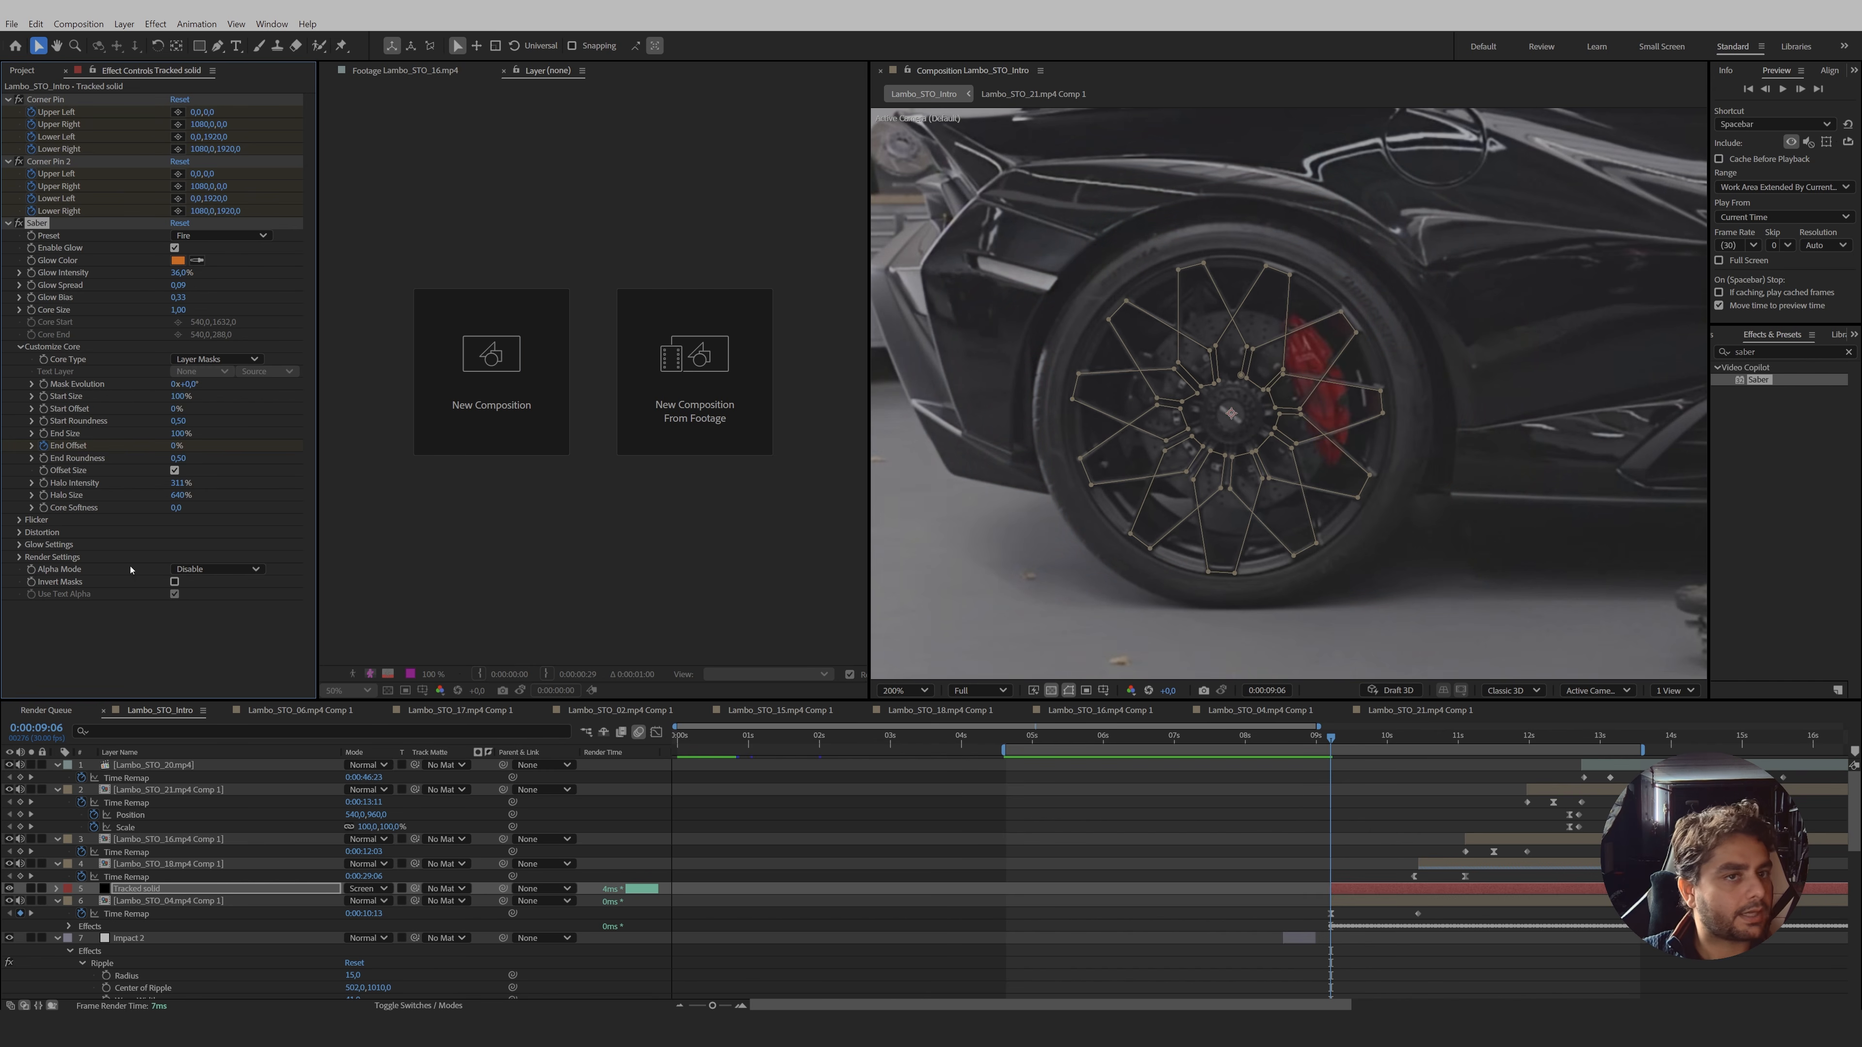
{"action": "left_click_drag", "start_coordinate": [1335, 741], "coordinate": [1368, 744]}
{"action": "left_click_drag", "start_coordinate": [175, 448], "coordinate": [506, 456]}
{"action": "left_click_drag", "start_coordinate": [1330, 738], "coordinate": [1332, 778]}
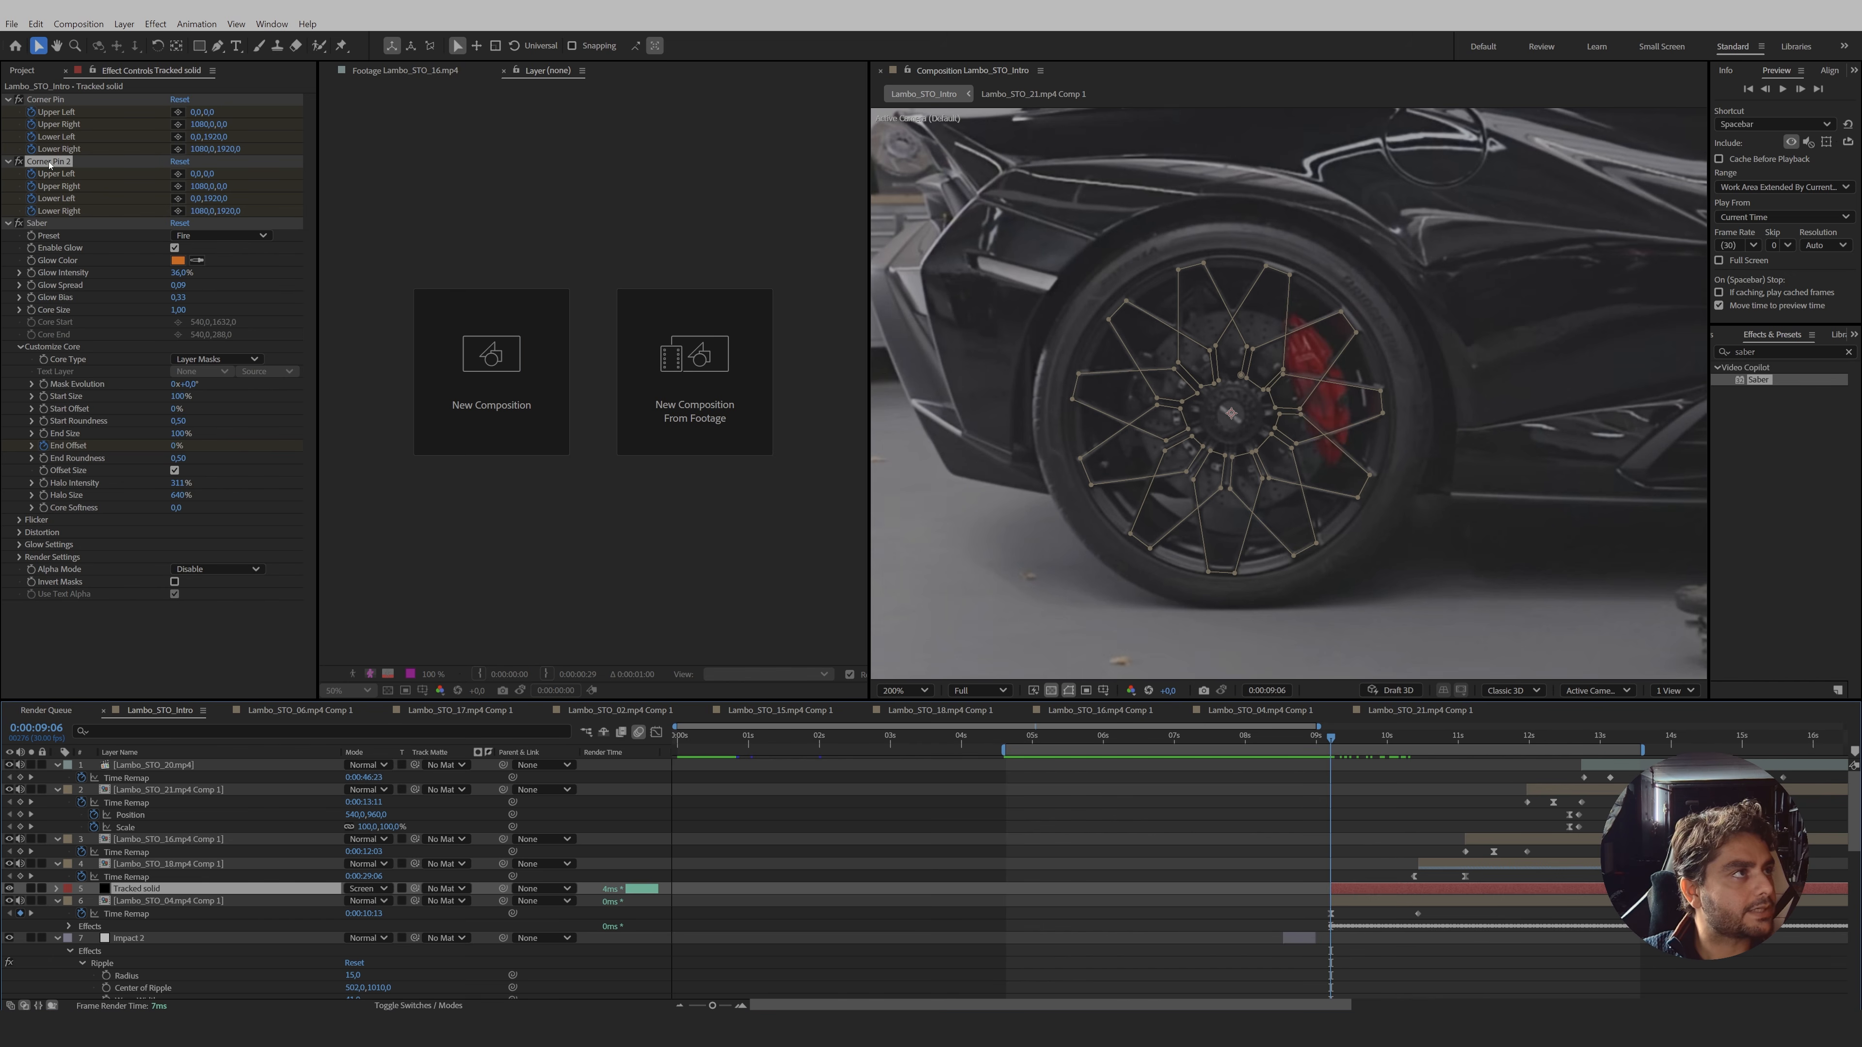
- Delete the first Corner Pin effect from Tracked solid and move Corner Pin 2 below Saber in the effect order
{"action": "left_click", "coordinate": [59, 100]}
{"action": "key", "text": "Delete"}
{"action": "left_click", "coordinate": [58, 101]}
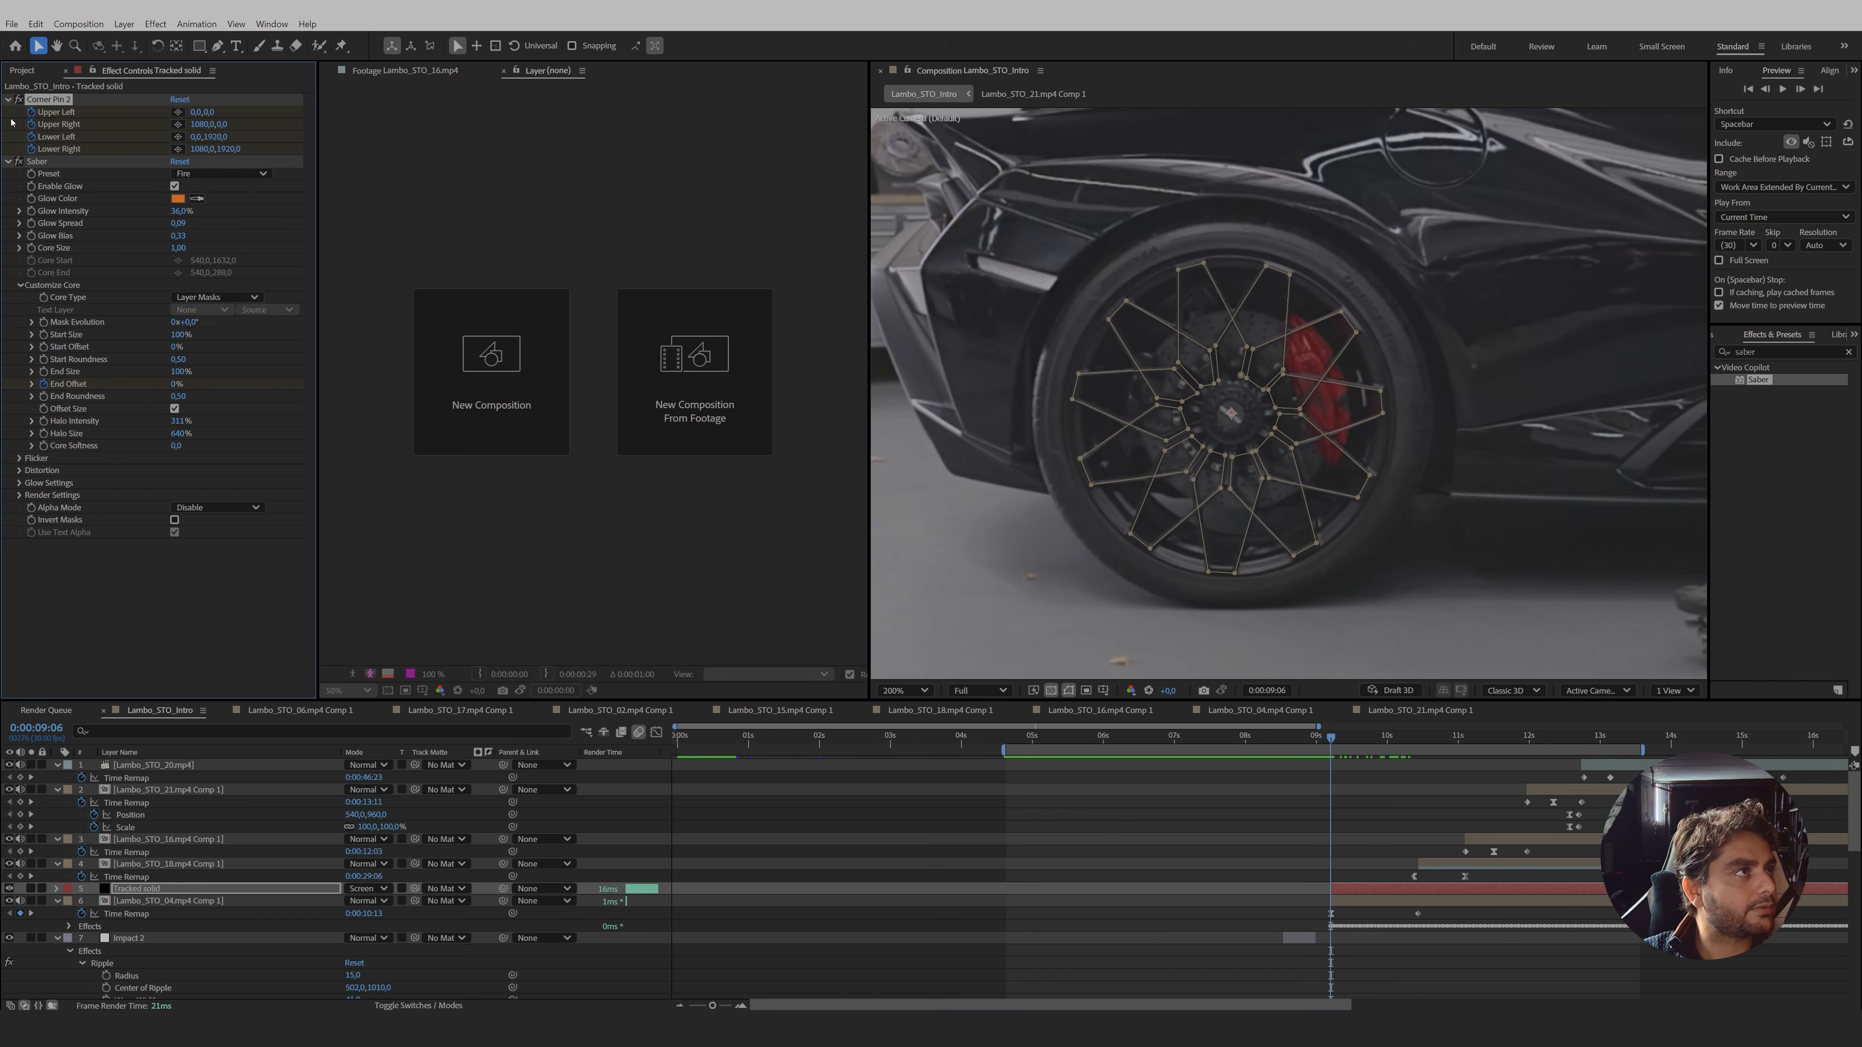
{"action": "left_click_drag", "start_coordinate": [55, 100], "coordinate": [223, 552]}
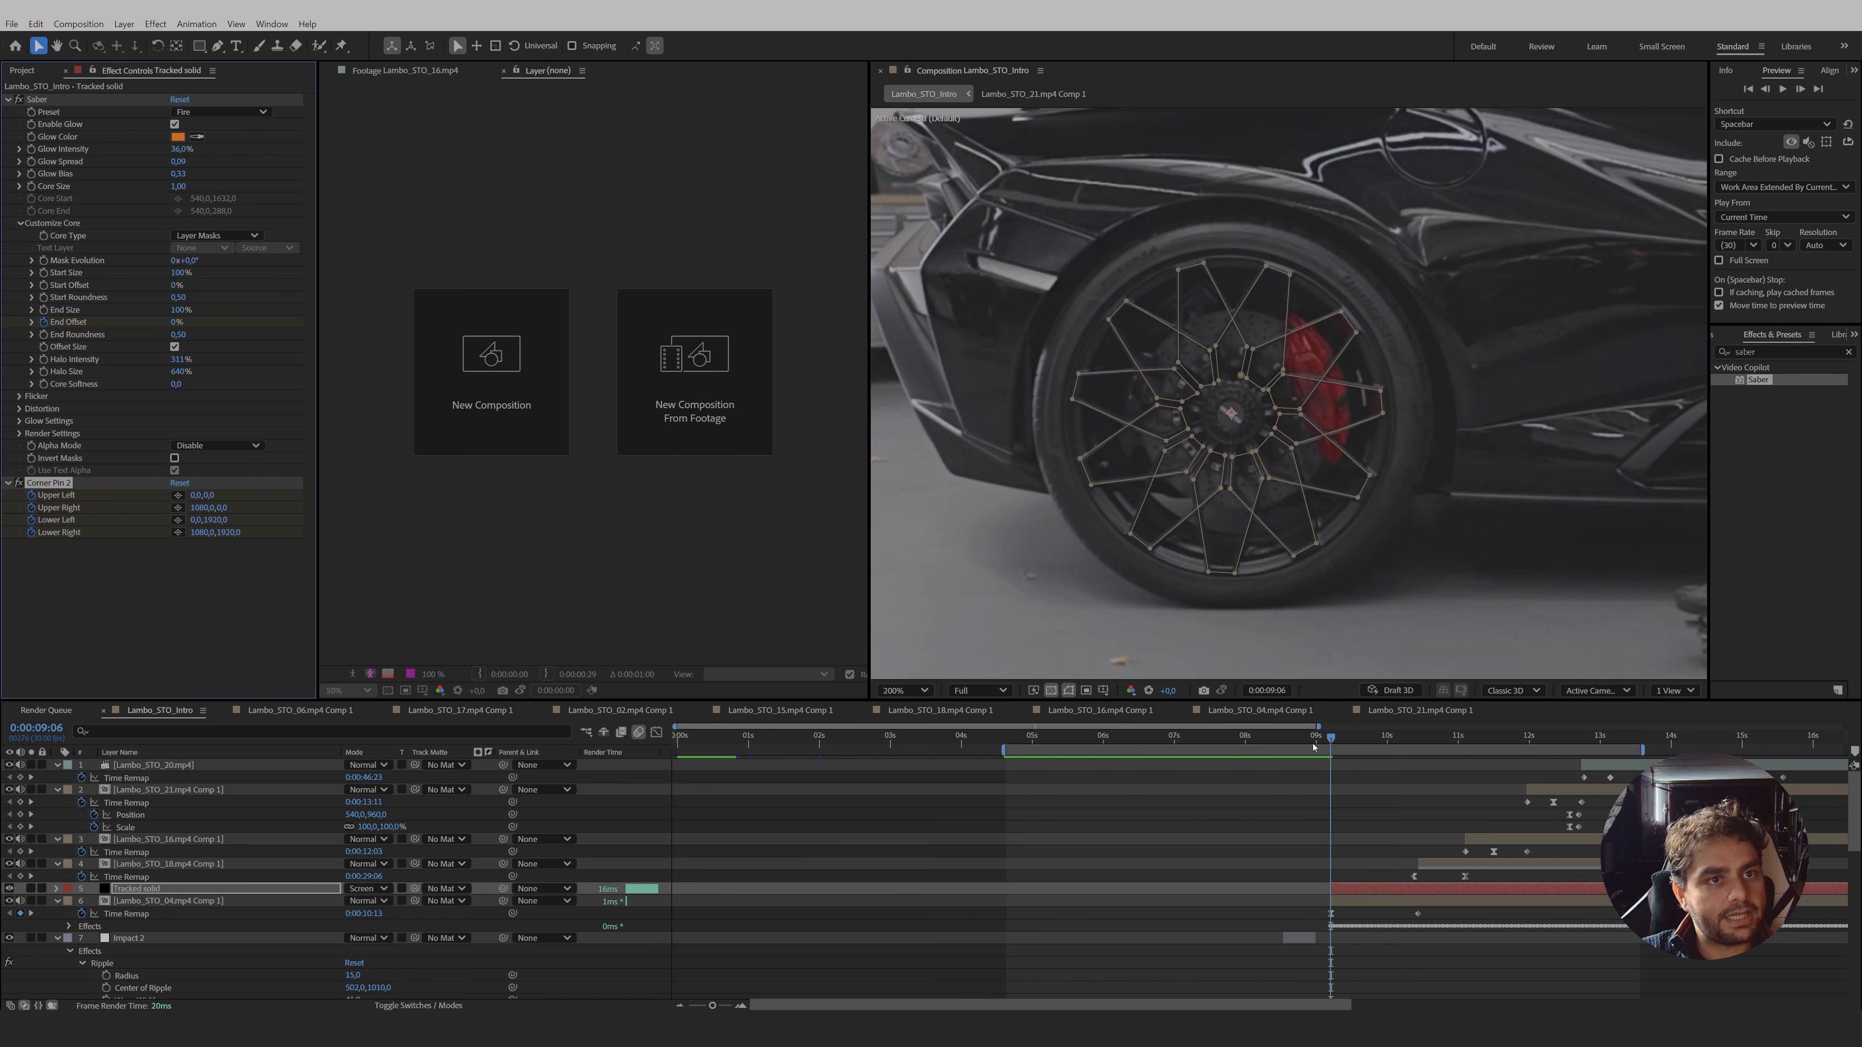
{"action": "left_click_drag", "start_coordinate": [1330, 736], "coordinate": [1338, 783]}
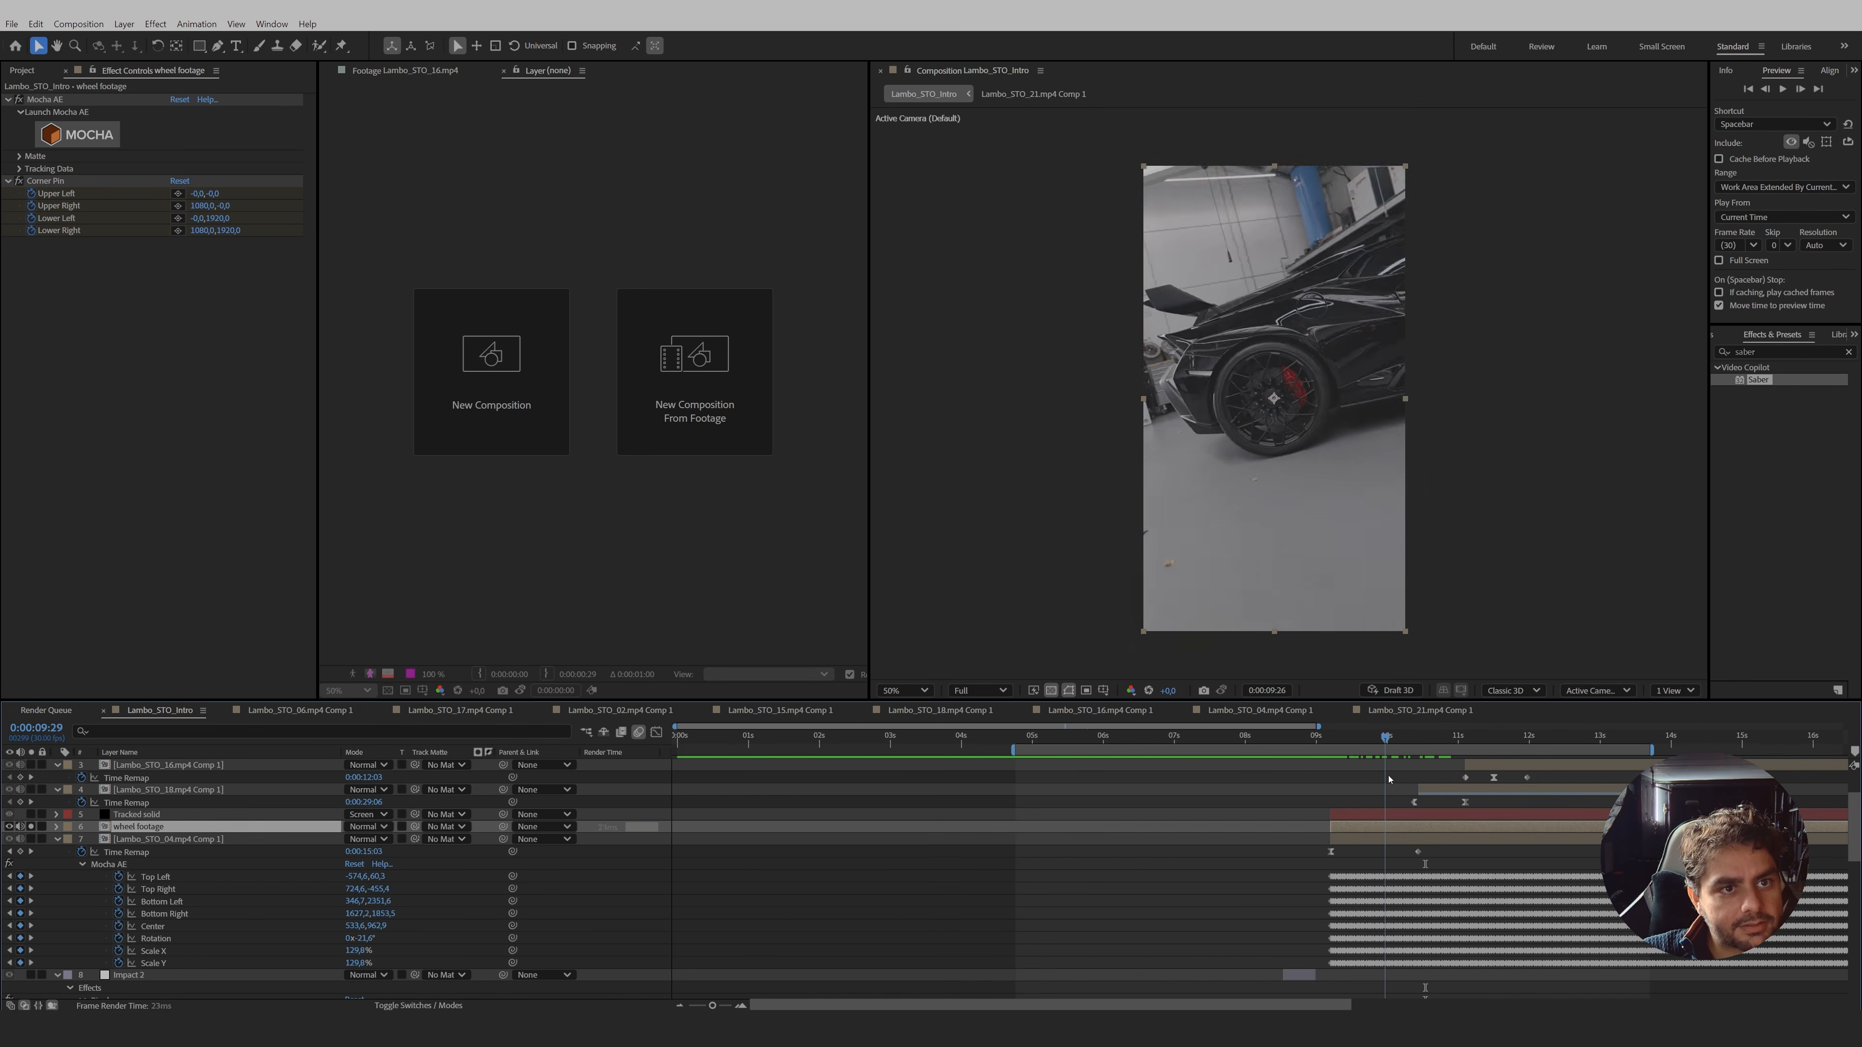
- Delete the wheel footage layer and remove the Mocha AE effect from Lambo_STO_04.mp4 Comp 1
{"action": "left_click_drag", "start_coordinate": [1388, 780], "coordinate": [1353, 790]}
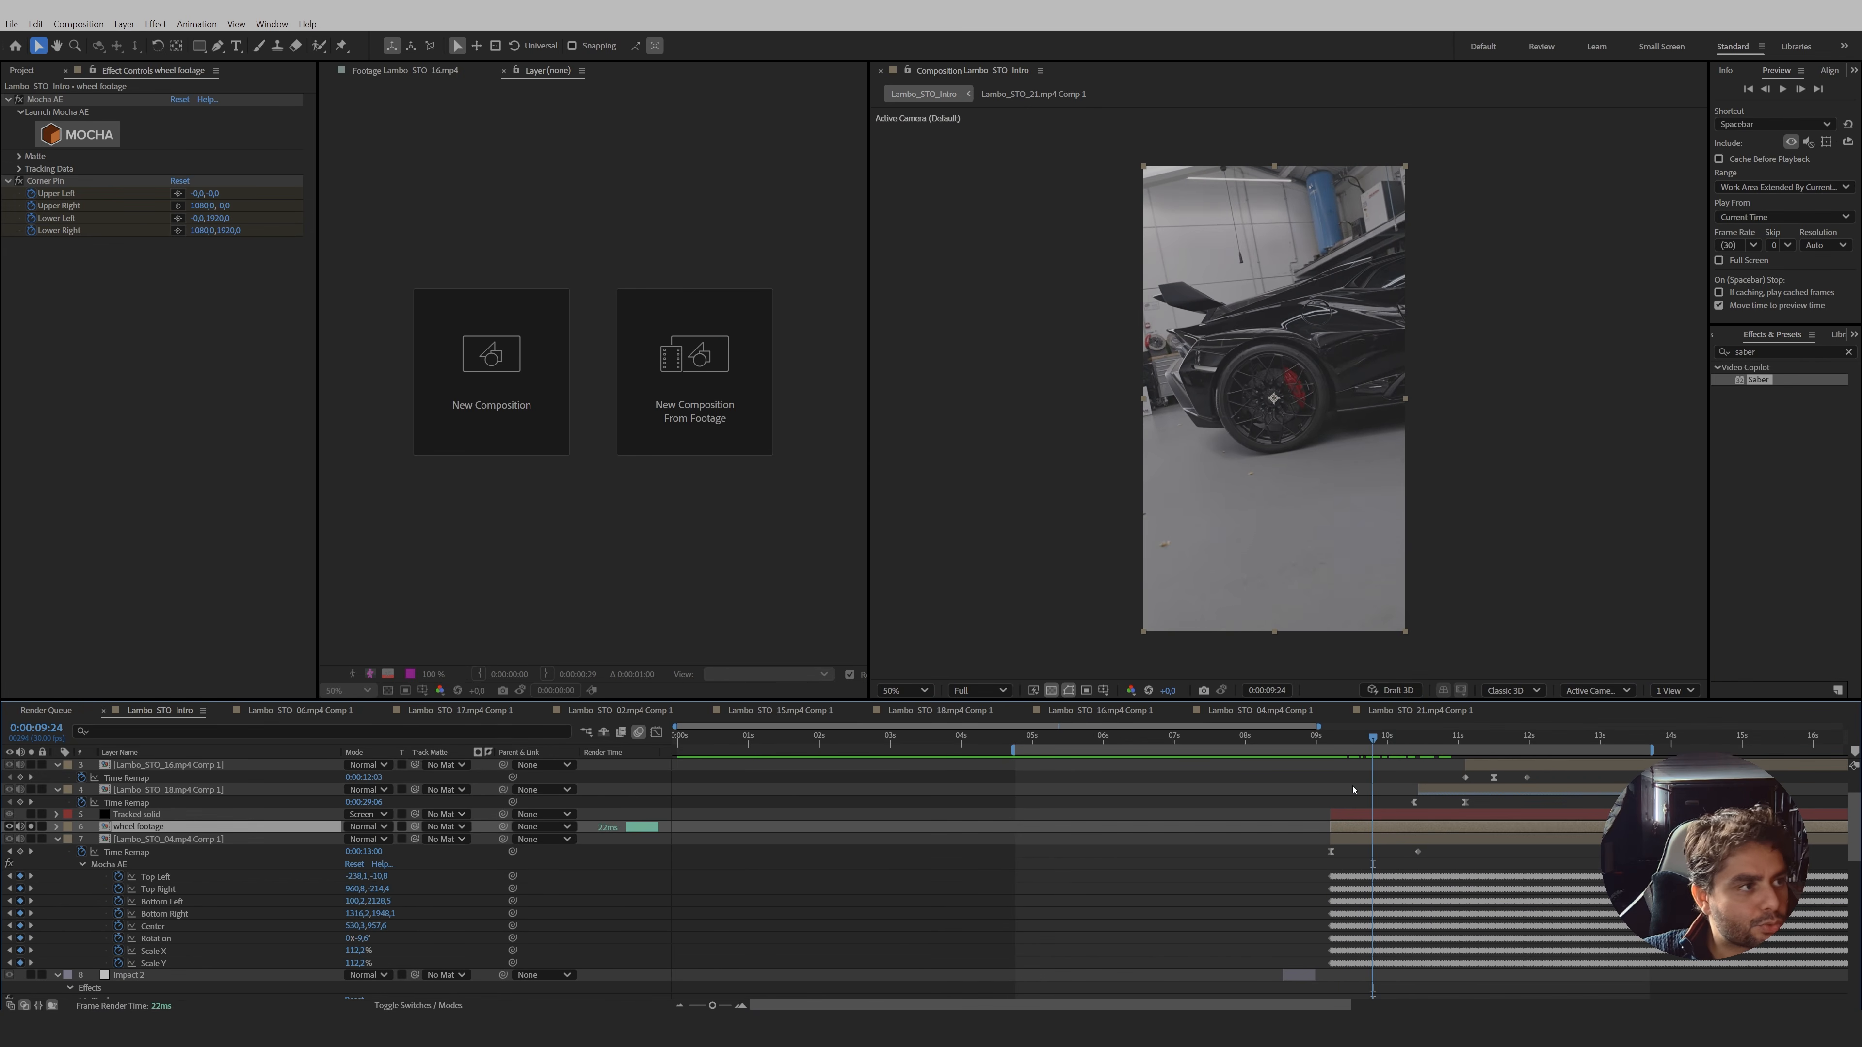
{"action": "key", "text": "Delete"}
{"action": "left_click", "coordinate": [134, 828]}
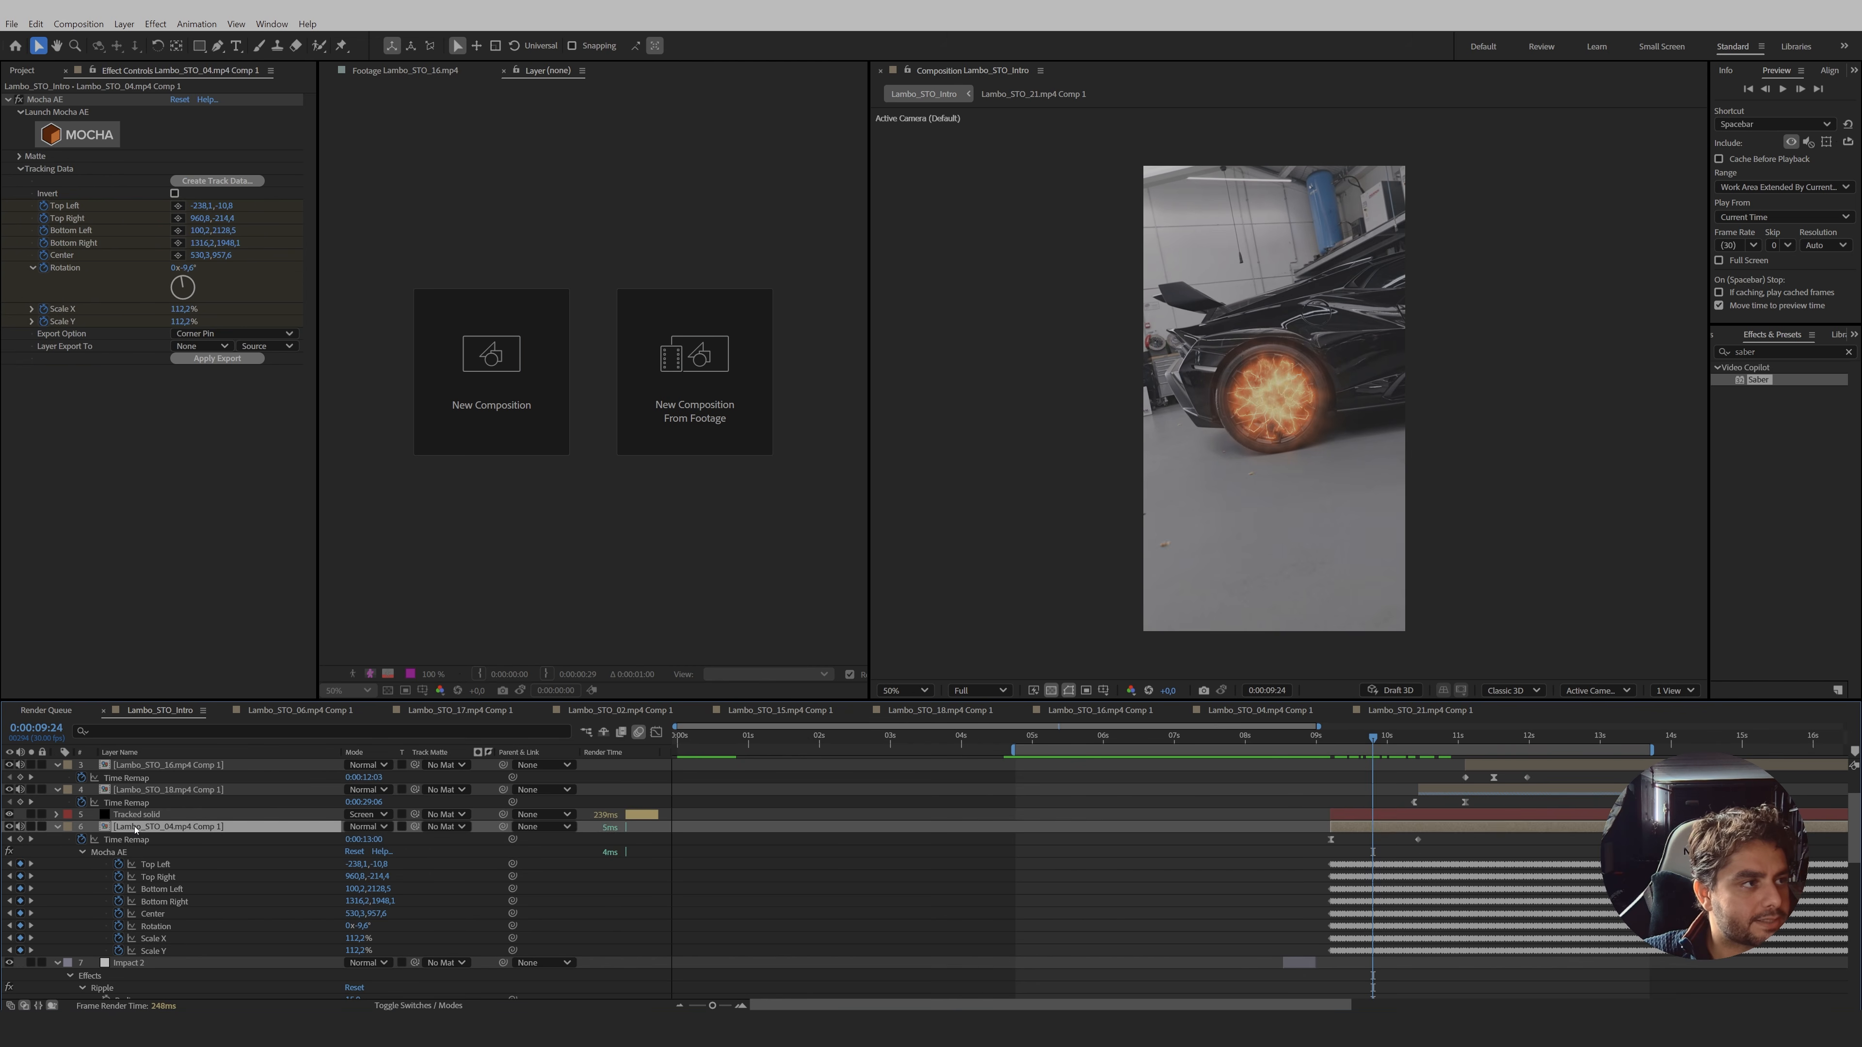
{"action": "left_click", "coordinate": [140, 816]}
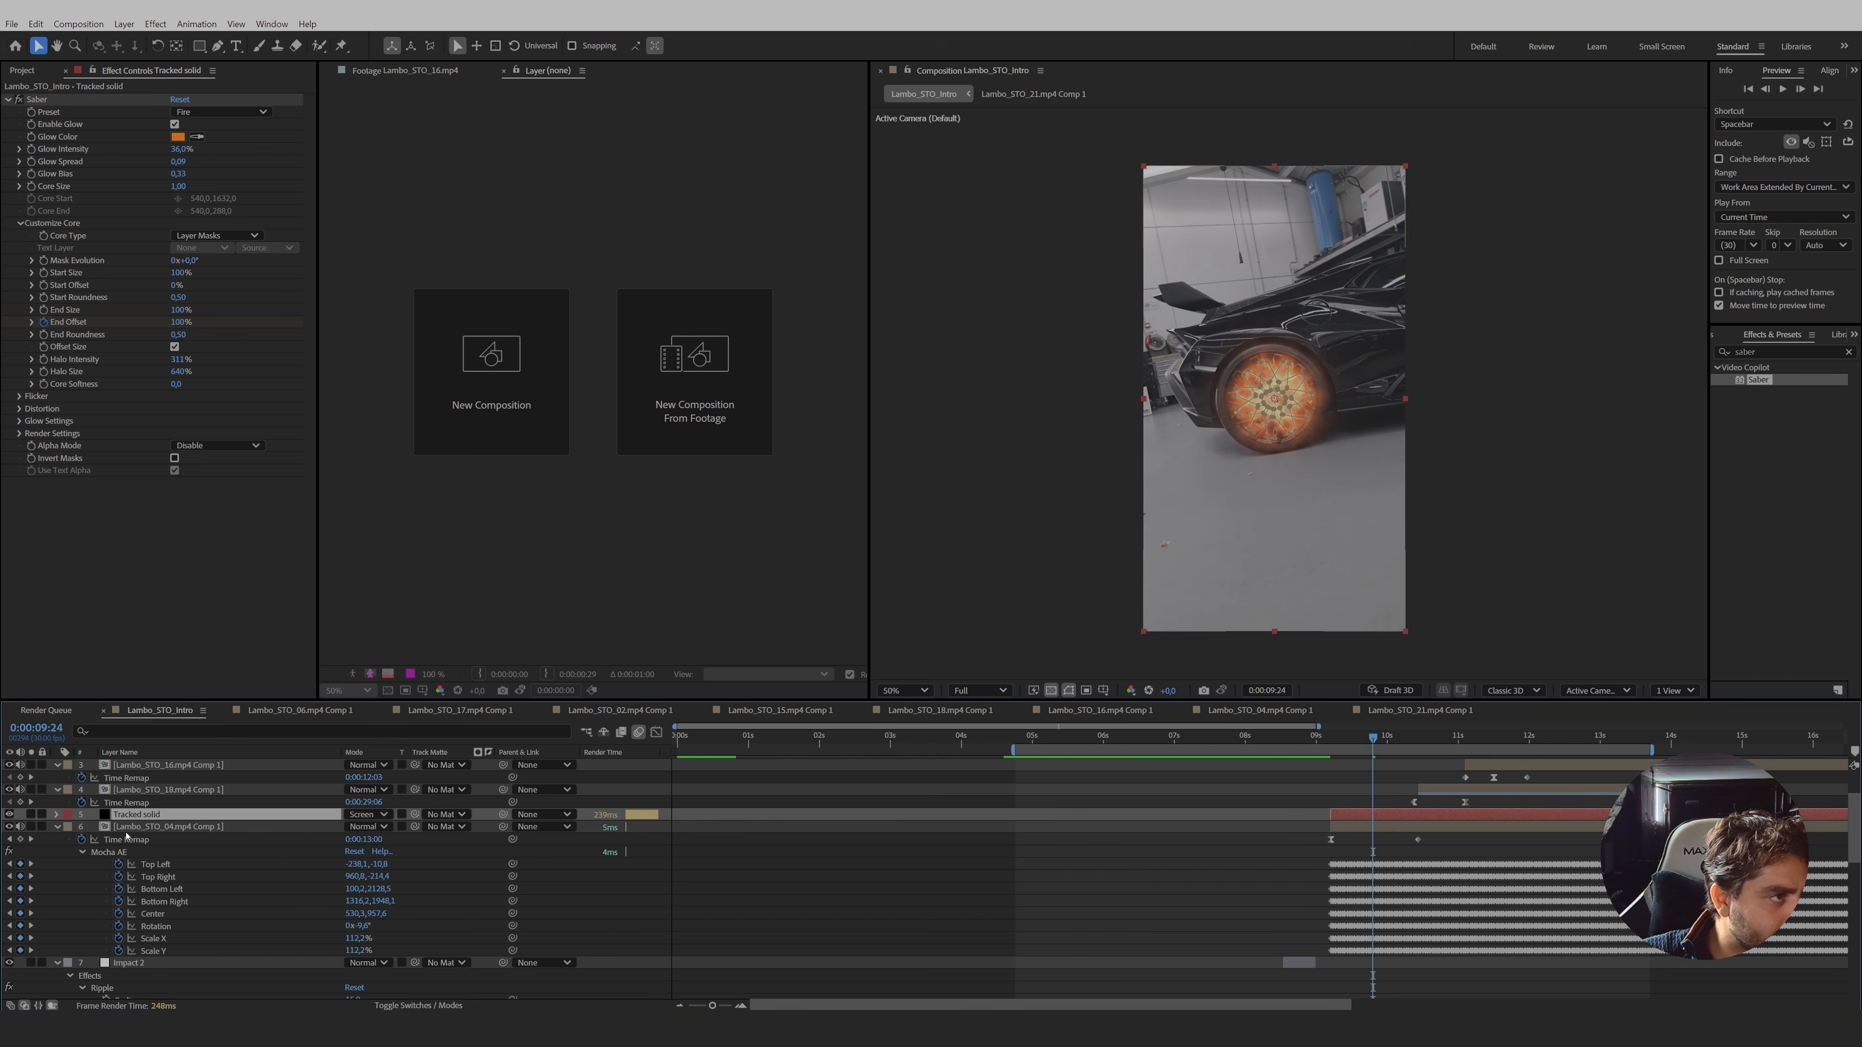
{"action": "left_click", "coordinate": [199, 831]}
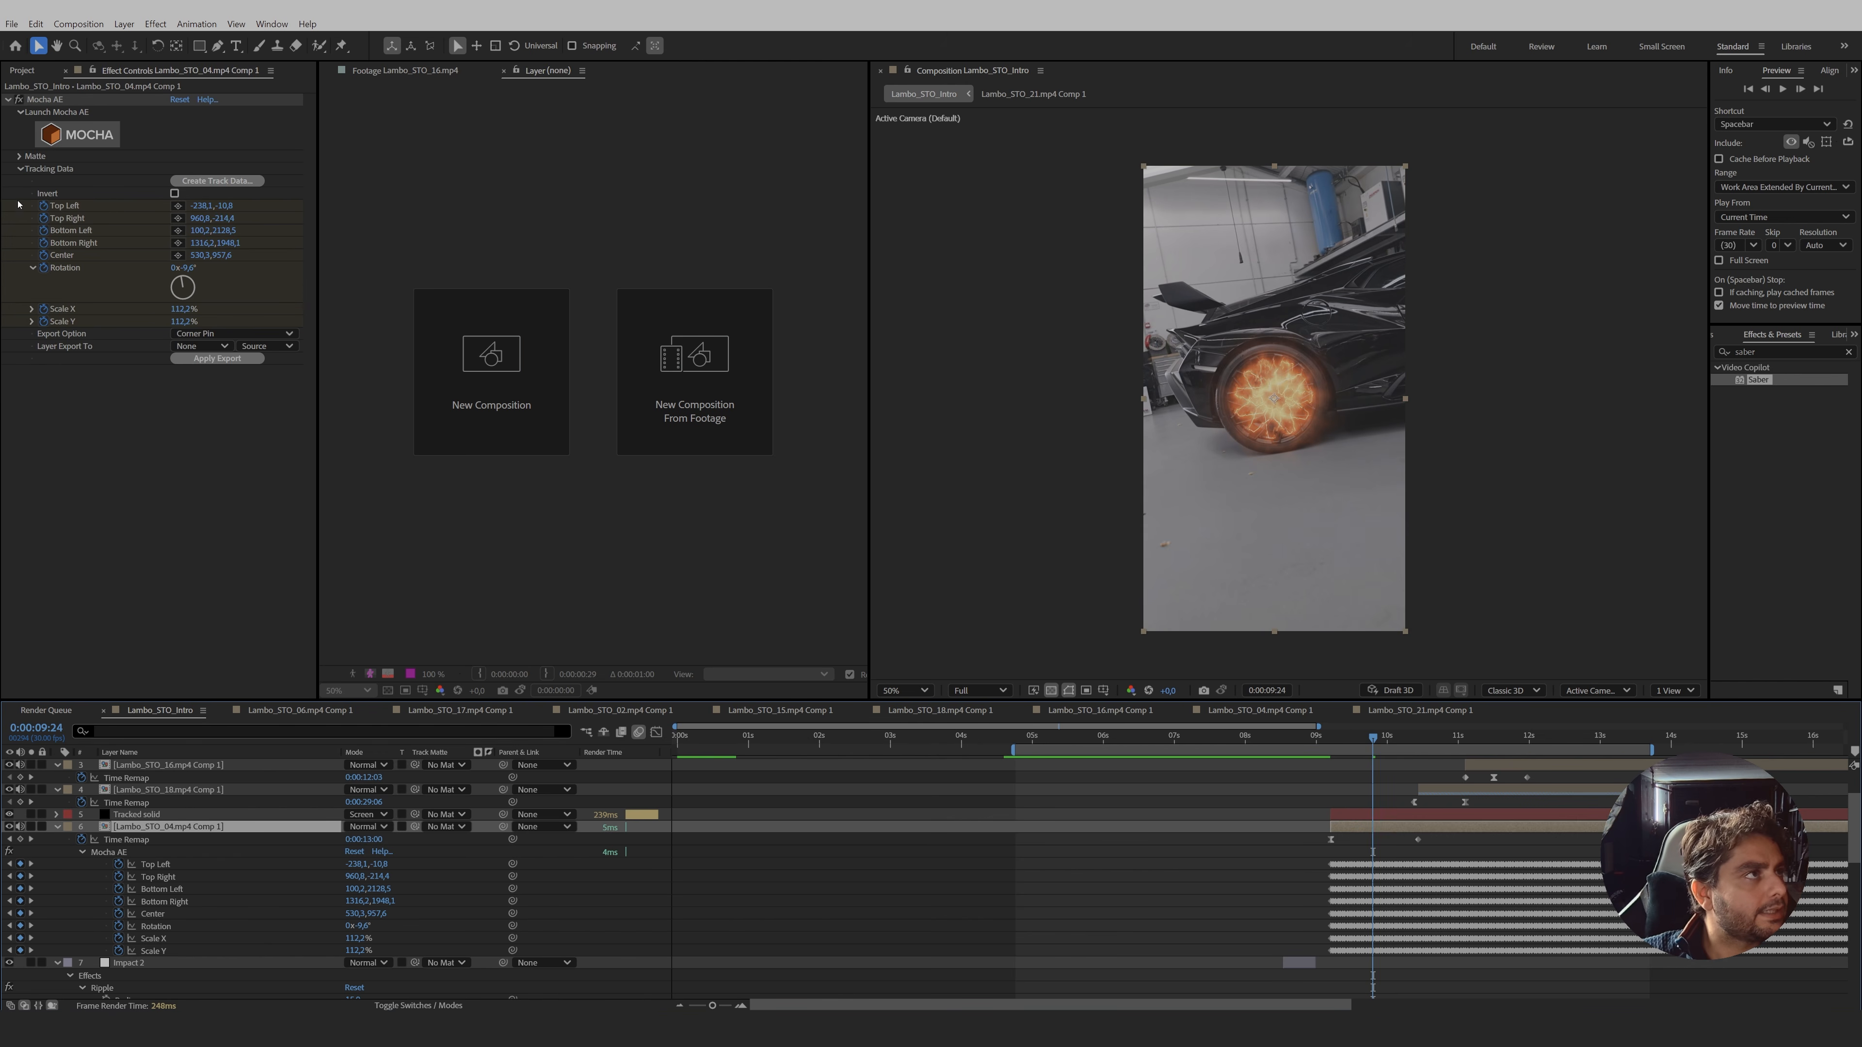
{"action": "left_click", "coordinate": [46, 100]}
{"action": "key", "text": "Delete"}
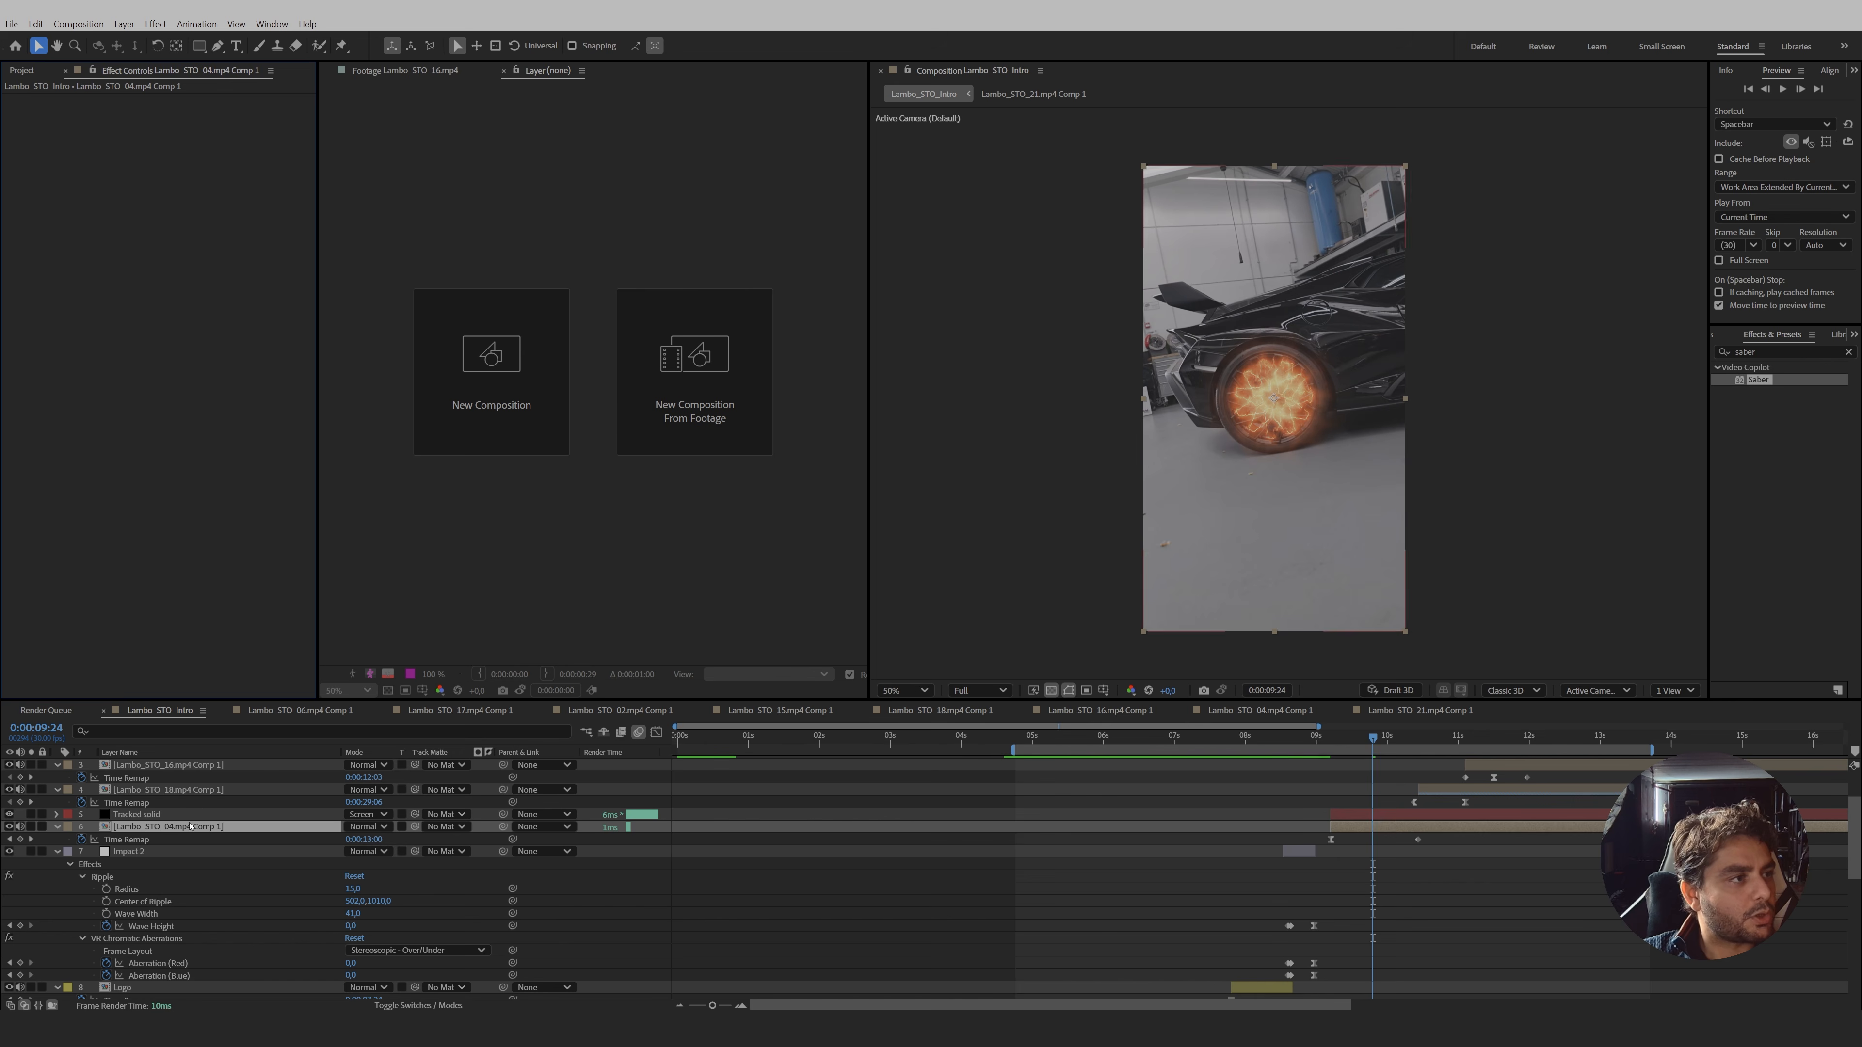
- Pre-compose Lambo_STO_04.mp4 Comp 1 as Lambo_STO_04.mp4 Comp 2 with all attributes moved, and cut off everything after 0:00:10:13
{"action": "key", "text": "ctrl+shift+c"}
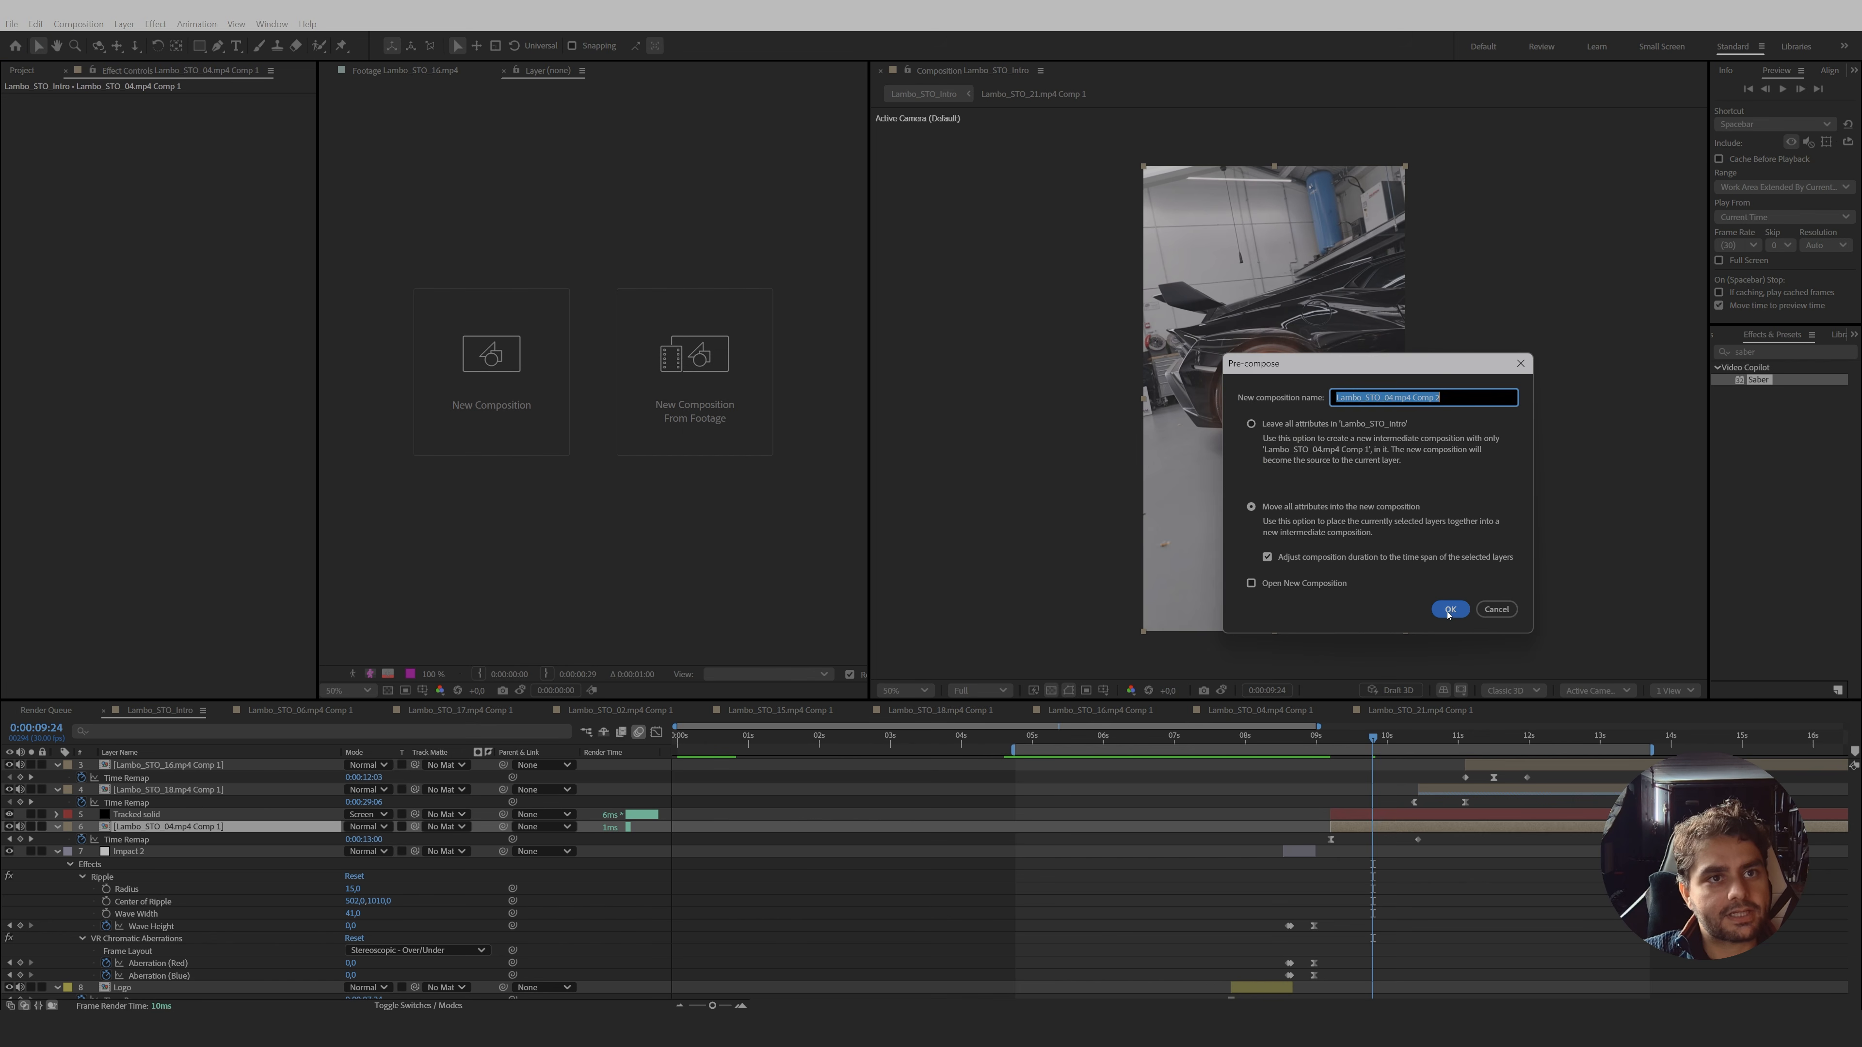
{"action": "left_click", "coordinate": [1451, 609]}
{"action": "left_click_drag", "start_coordinate": [1375, 741], "coordinate": [1417, 741]}
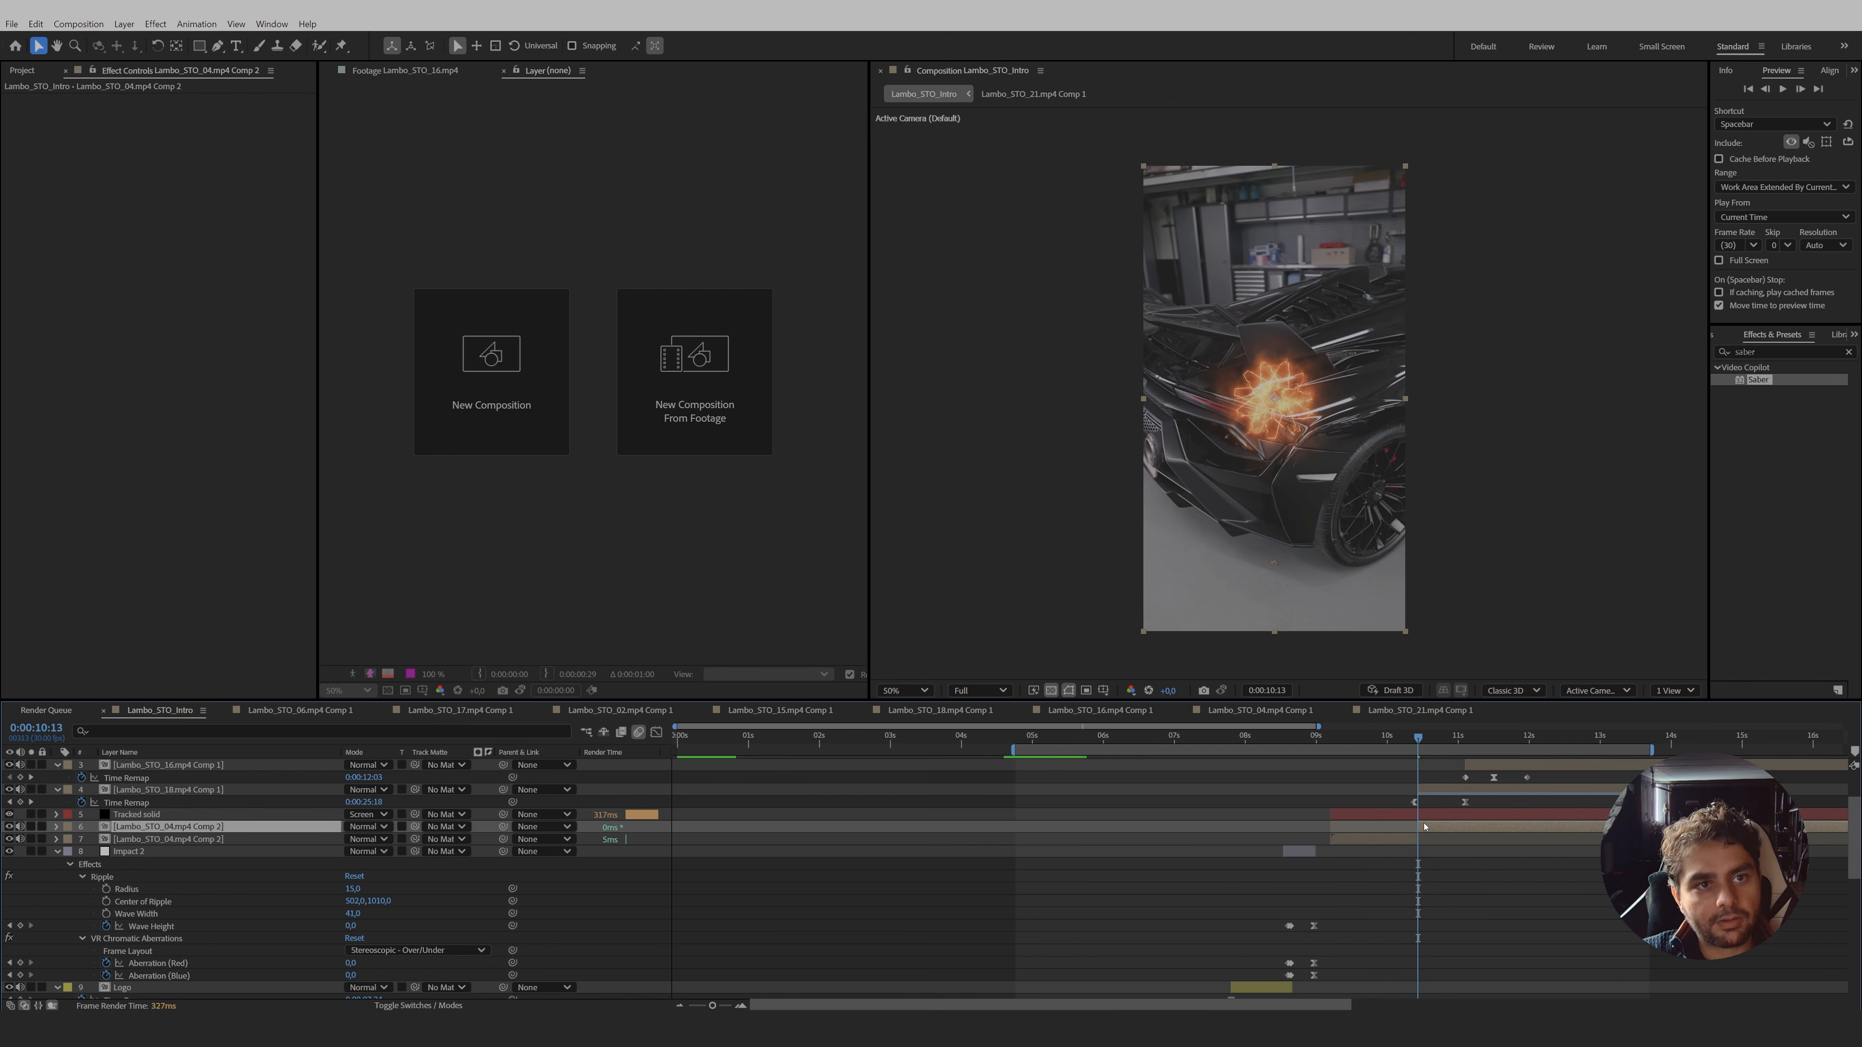
{"action": "left_click", "coordinate": [1424, 814]}
{"action": "left_click_drag", "start_coordinate": [1421, 741], "coordinate": [1331, 741]}
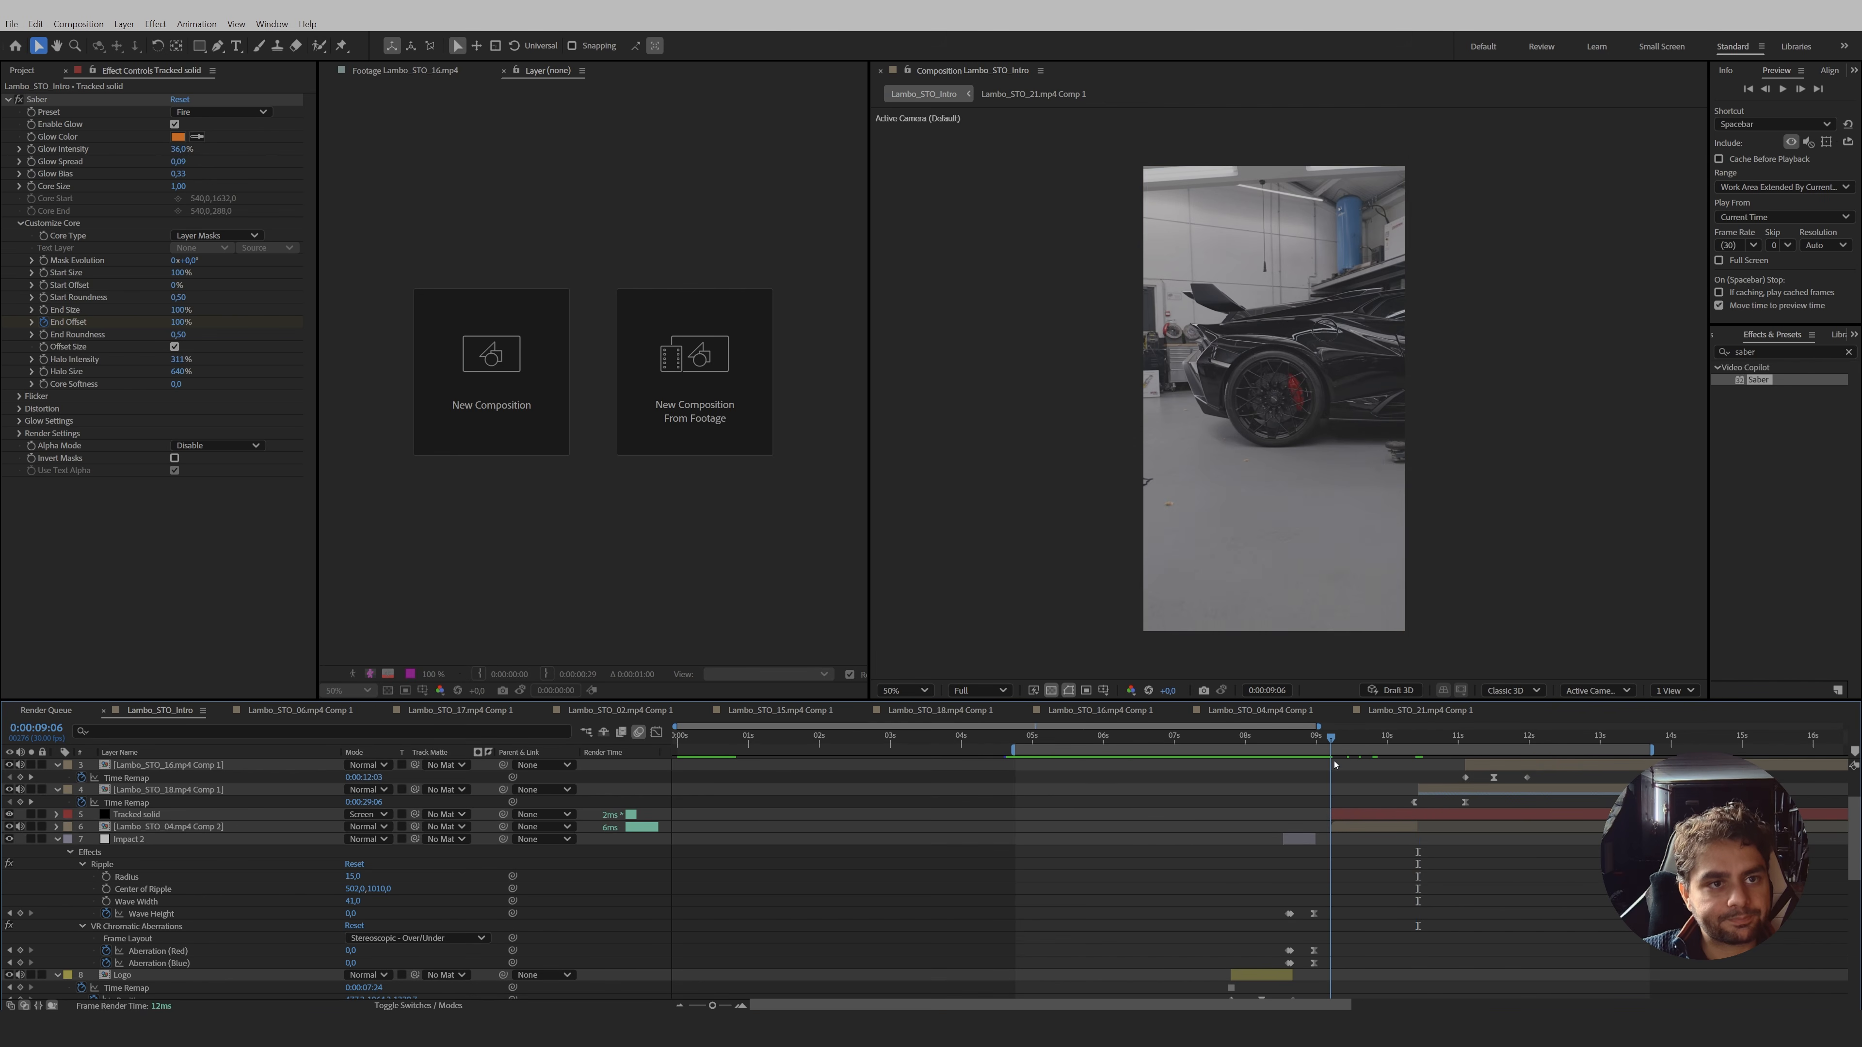
- Apply the Mocha AE effect to Lambo_STO_04.mp4 Comp 2 at 0:00:09:06 and launch Mocha, dismissing its welcome window
{"action": "left_click", "coordinate": [1319, 828]}
{"action": "left_click", "coordinate": [1789, 352]}
{"action": "type", "text": "mocha ae"}
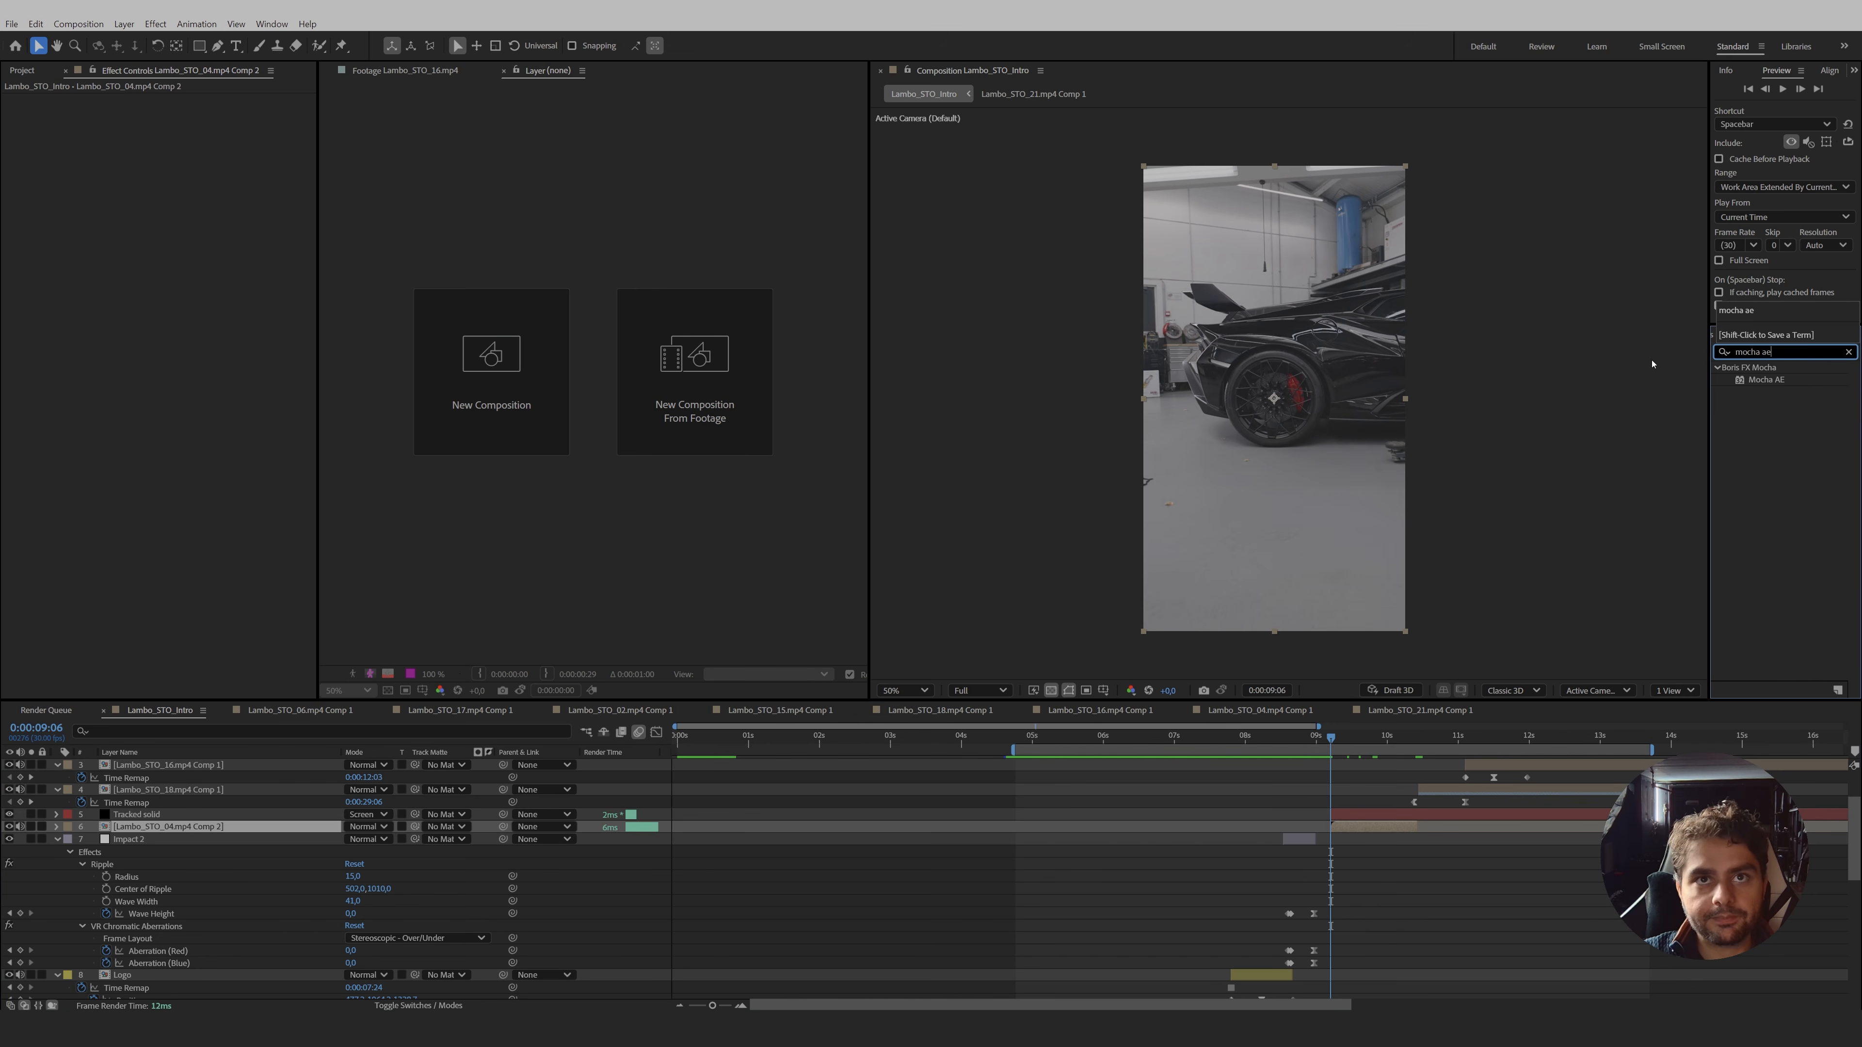
{"action": "double_click", "coordinate": [1763, 380]}
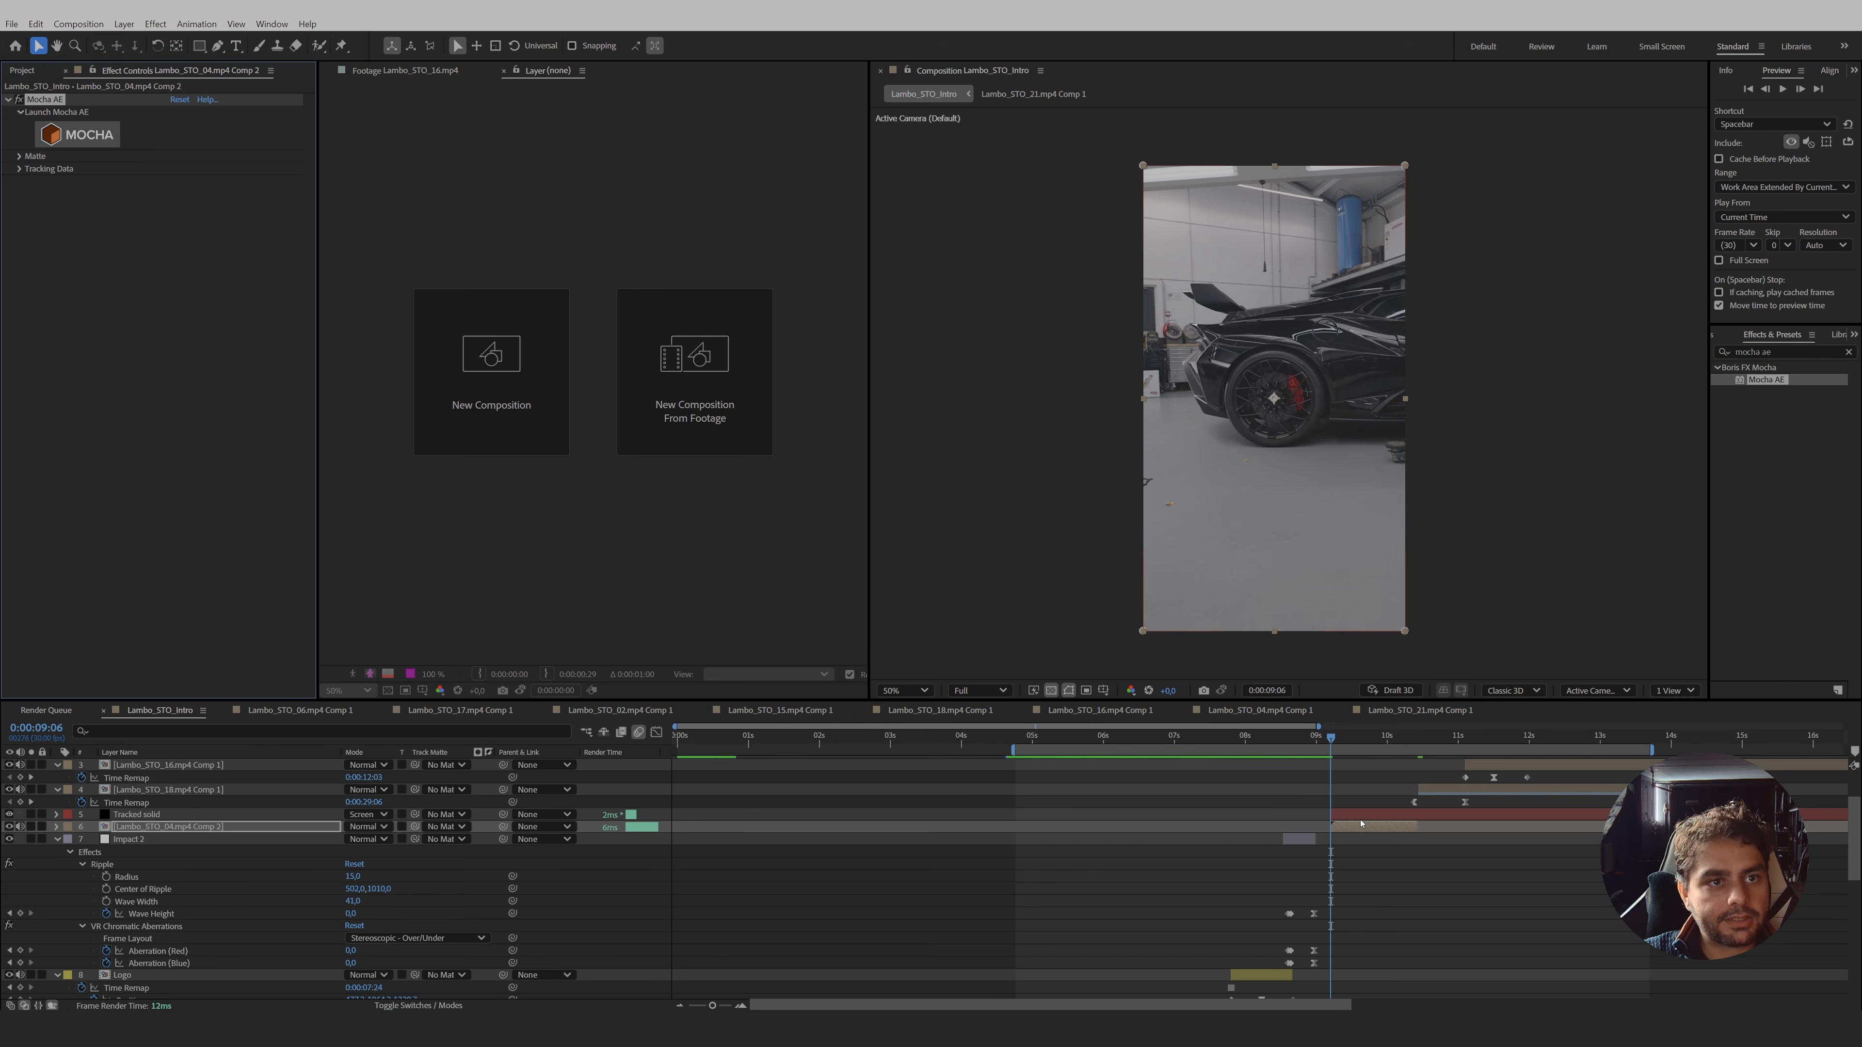
{"action": "left_click", "coordinate": [94, 141]}
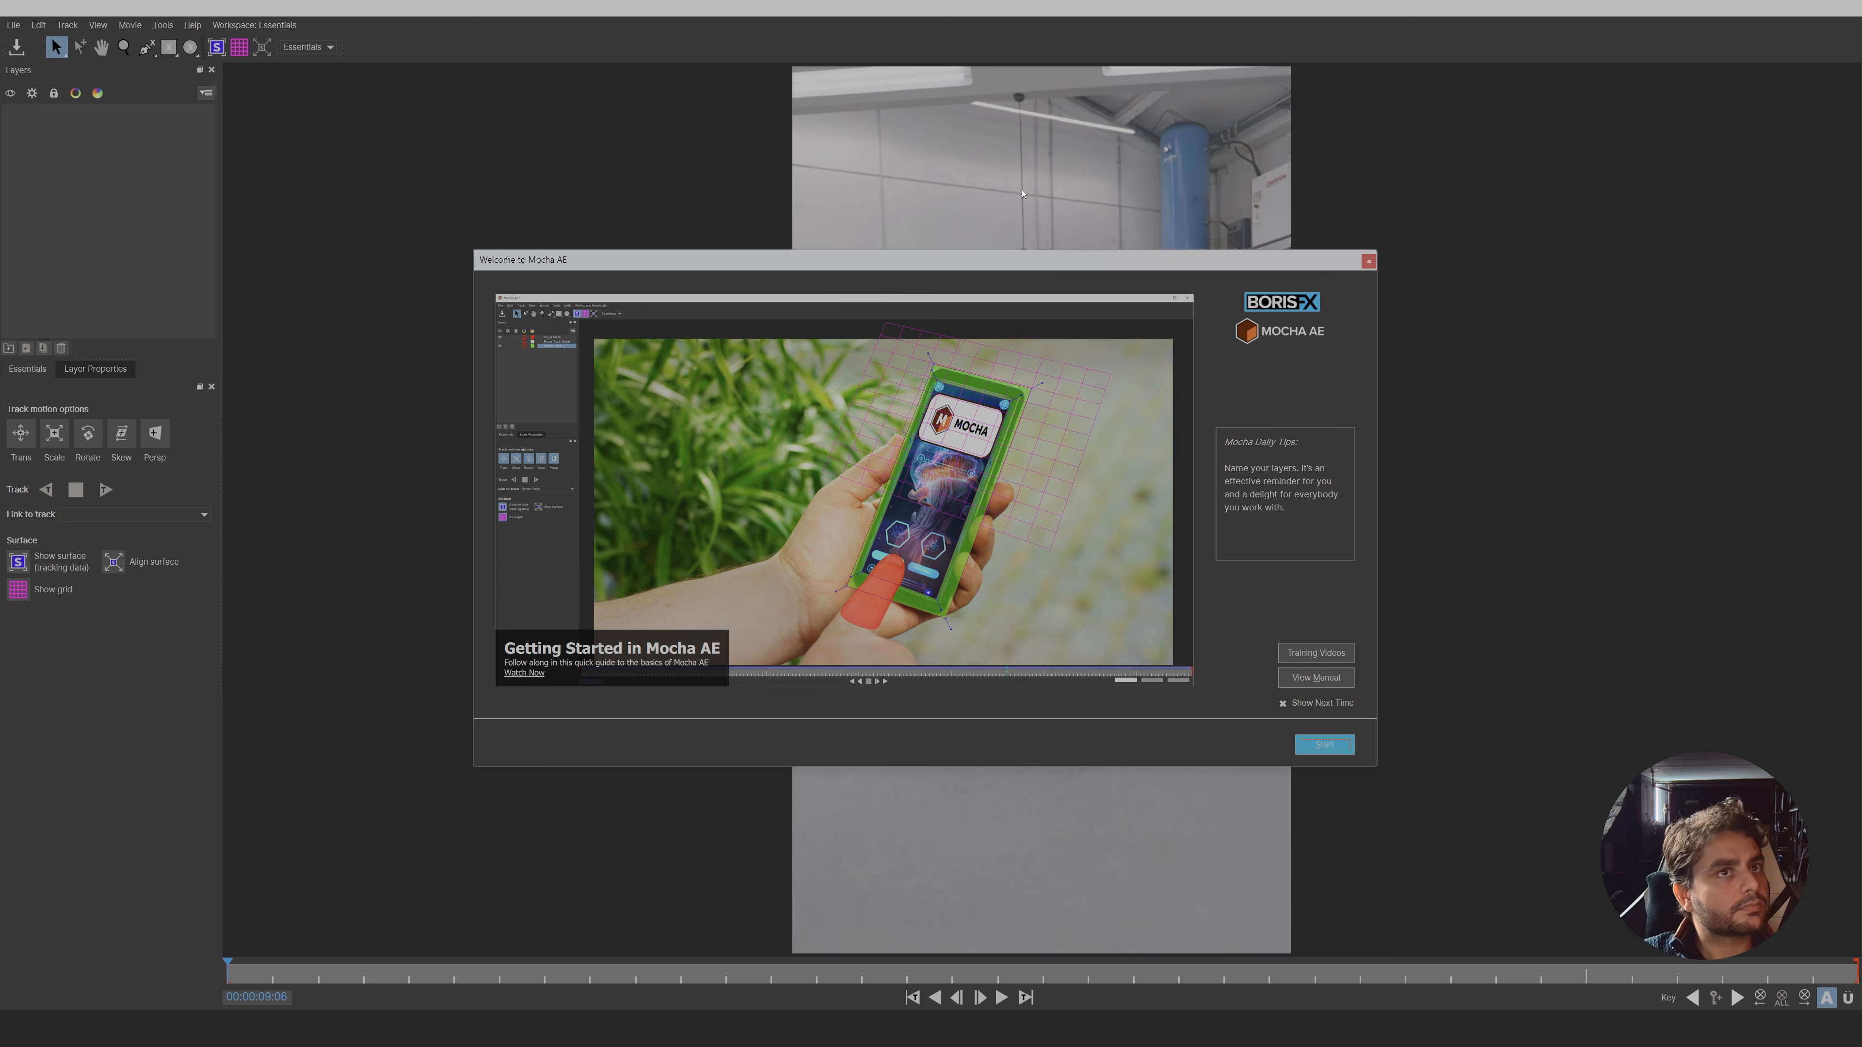
{"action": "left_click", "coordinate": [1368, 262]}
- Draw a closed four-point X-Spline around the wheel and adjust its points so the curve follows the rim
{"action": "left_click", "coordinate": [146, 46]}
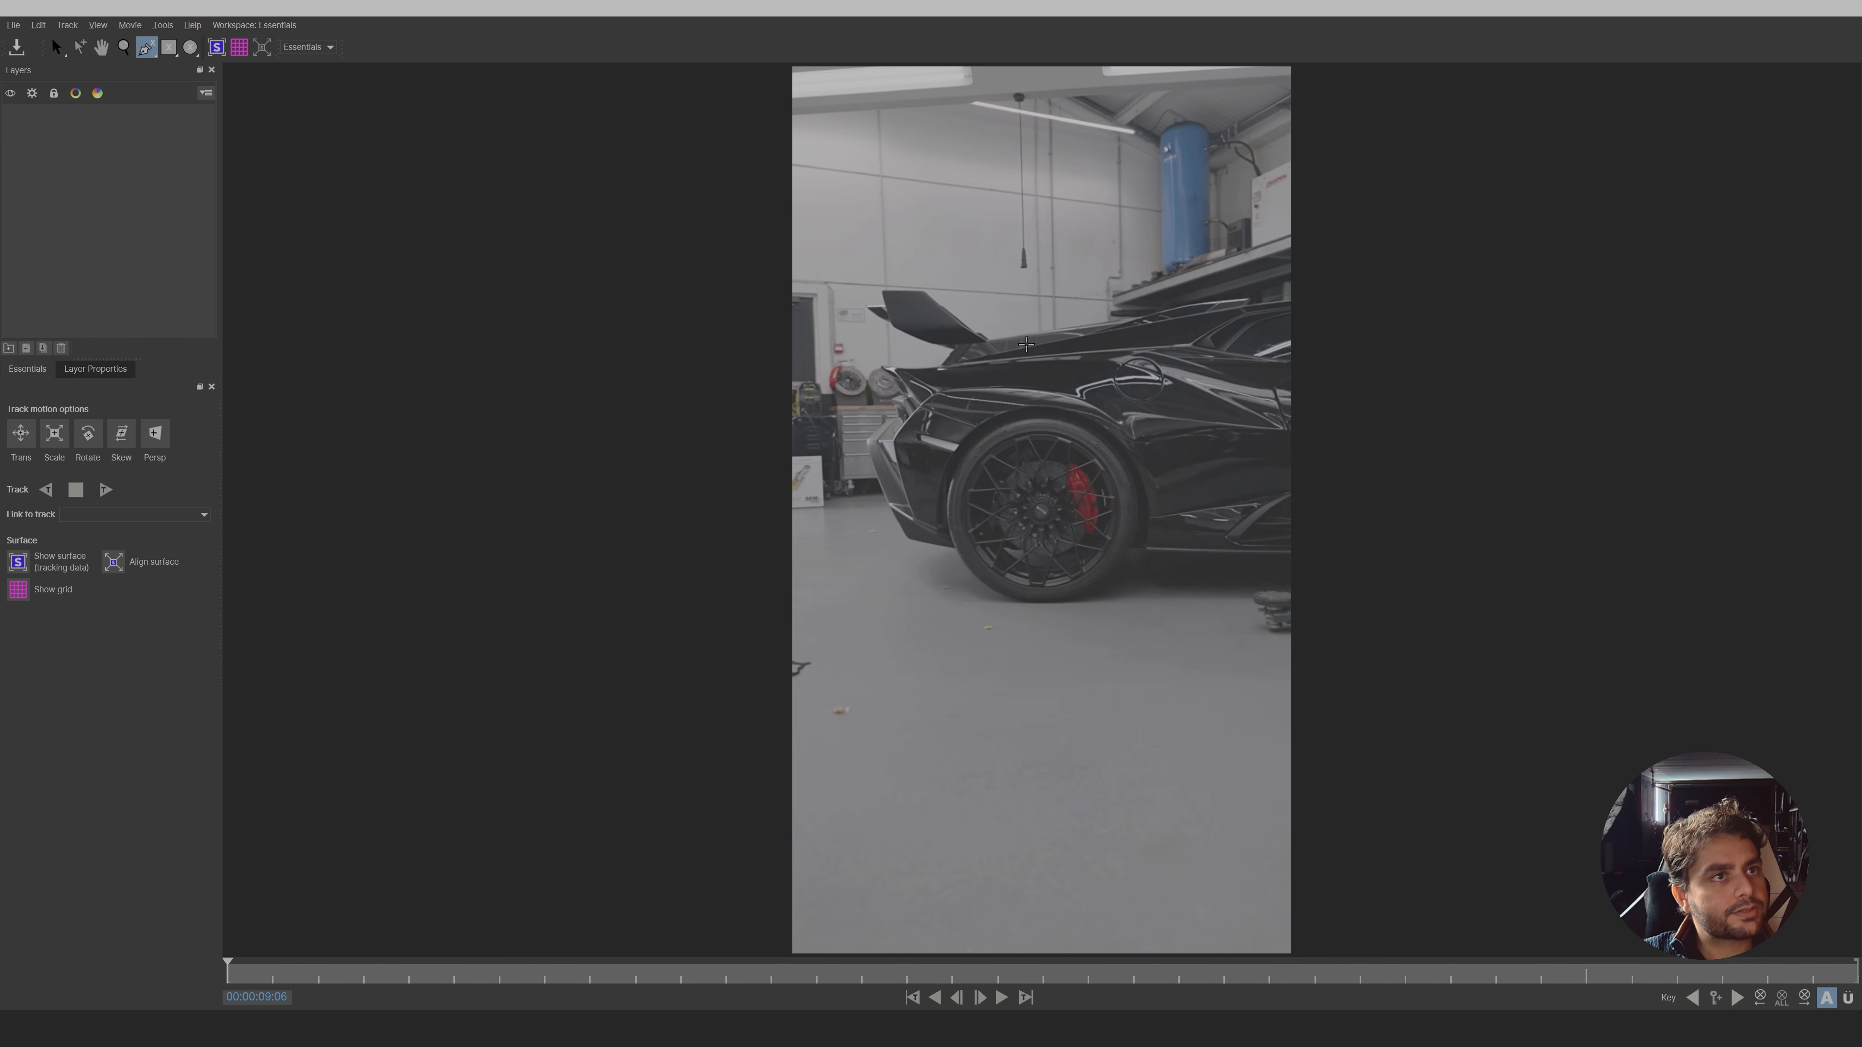
{"action": "left_click", "coordinate": [1038, 389]}
{"action": "left_click", "coordinate": [907, 512]}
{"action": "left_click", "coordinate": [1088, 642]}
{"action": "left_click", "coordinate": [1046, 633]}
{"action": "right_click", "coordinate": [1168, 516]}
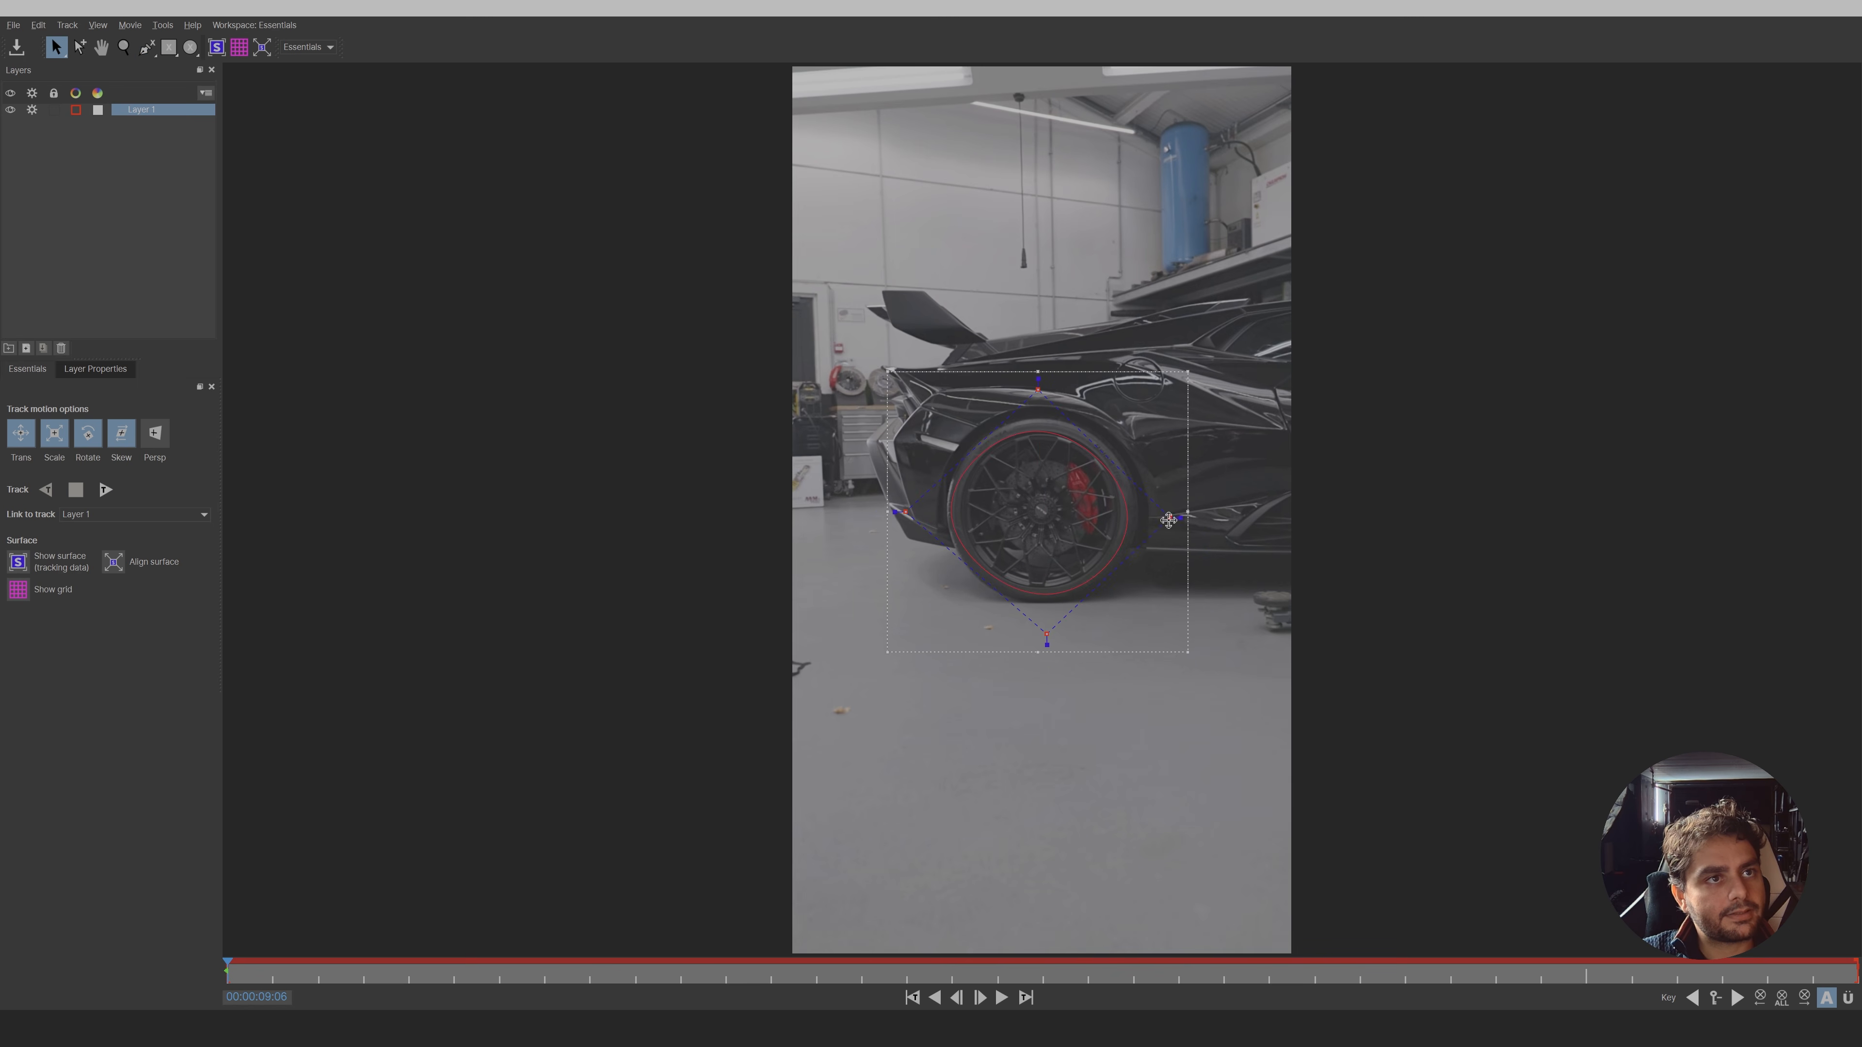
{"action": "left_click_drag", "start_coordinate": [1172, 518], "coordinate": [1162, 503]}
{"action": "left_click_drag", "start_coordinate": [895, 511], "coordinate": [907, 502]}
{"action": "left_click_drag", "start_coordinate": [1047, 634], "coordinate": [1039, 615]}
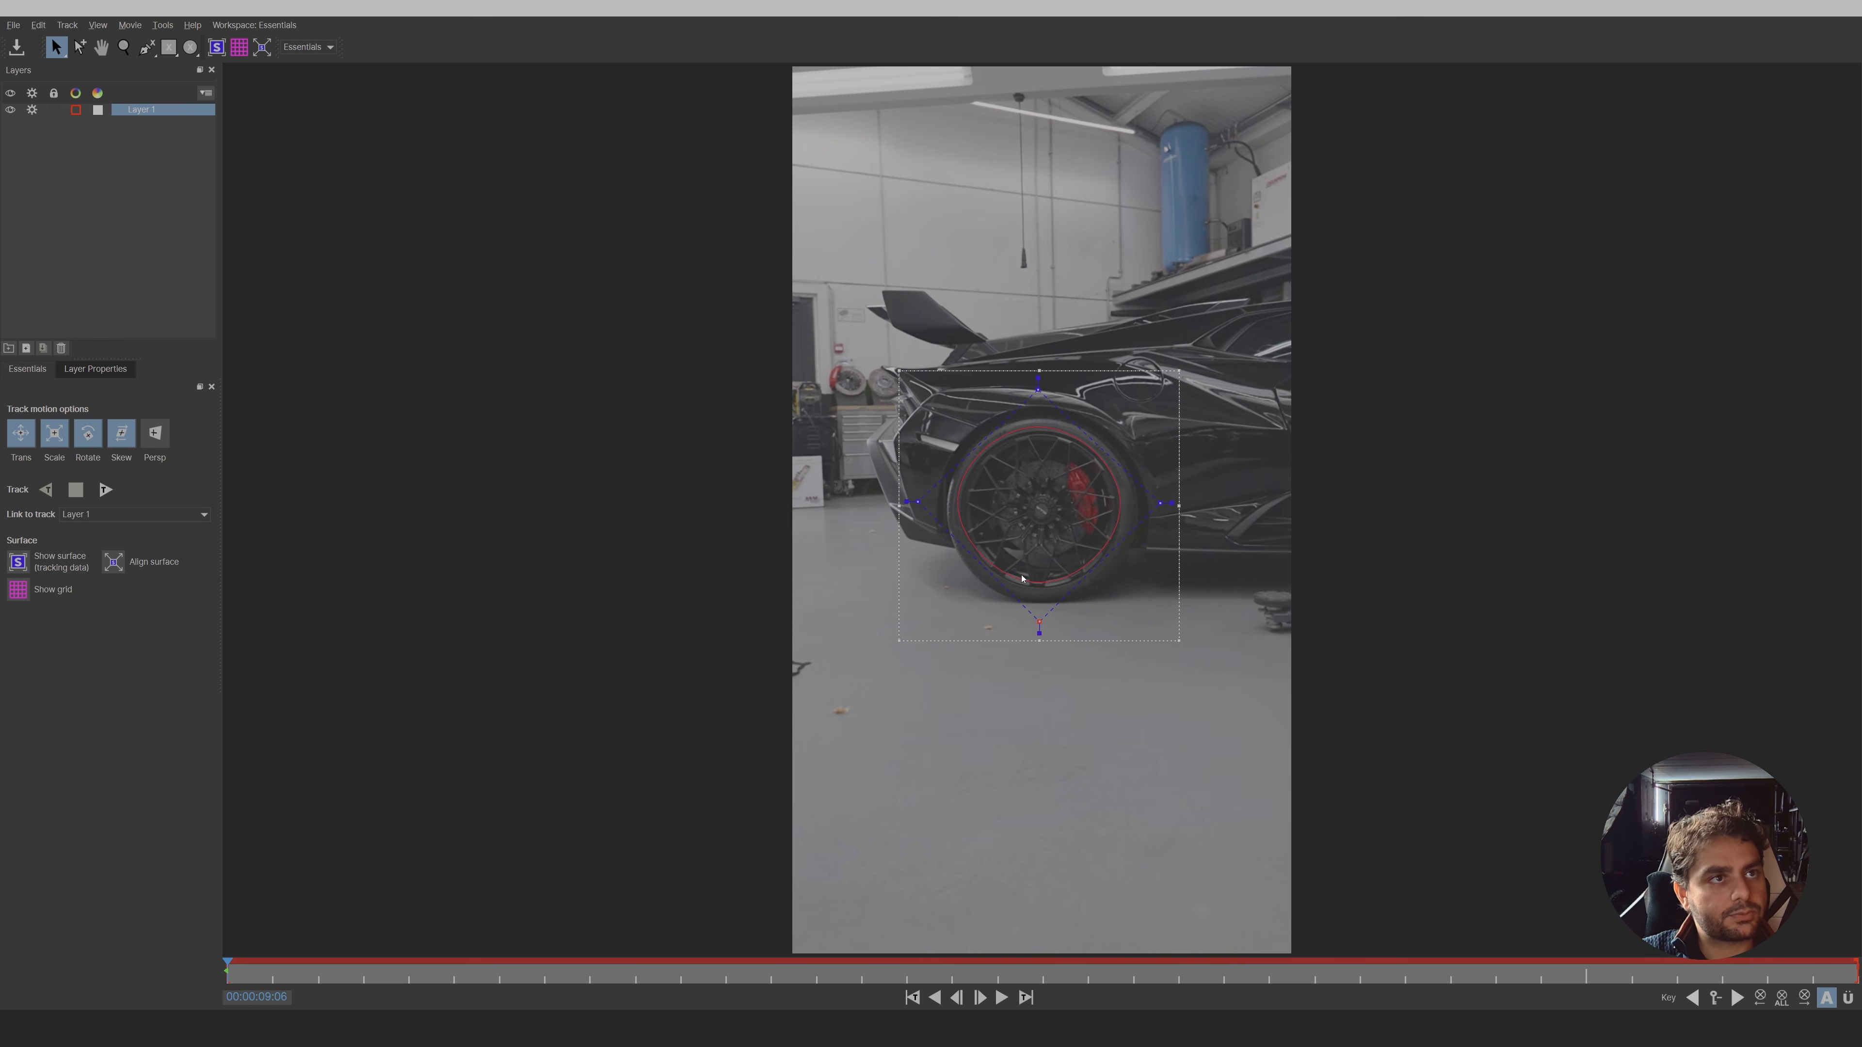
- Track the wheel layer forward through the whole clip with perspective motion included
{"action": "left_click", "coordinate": [105, 490]}
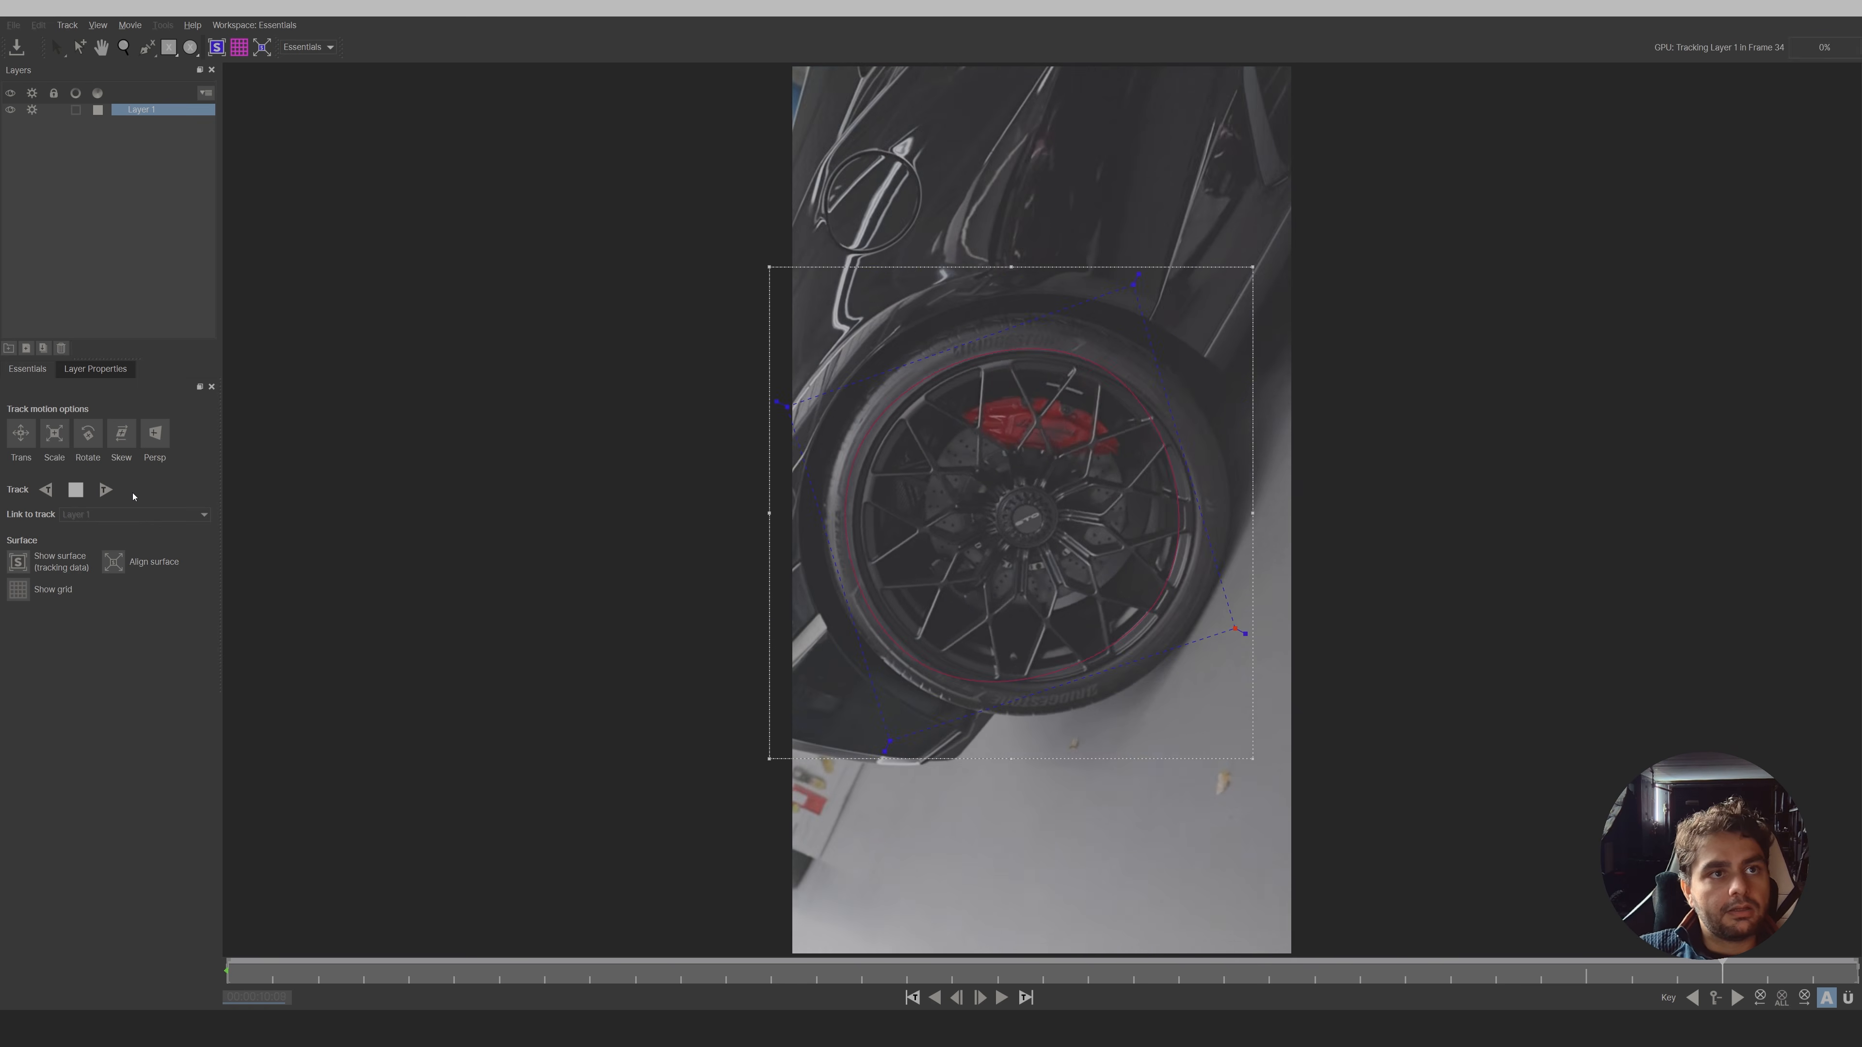
{"action": "left_click", "coordinate": [273, 967]}
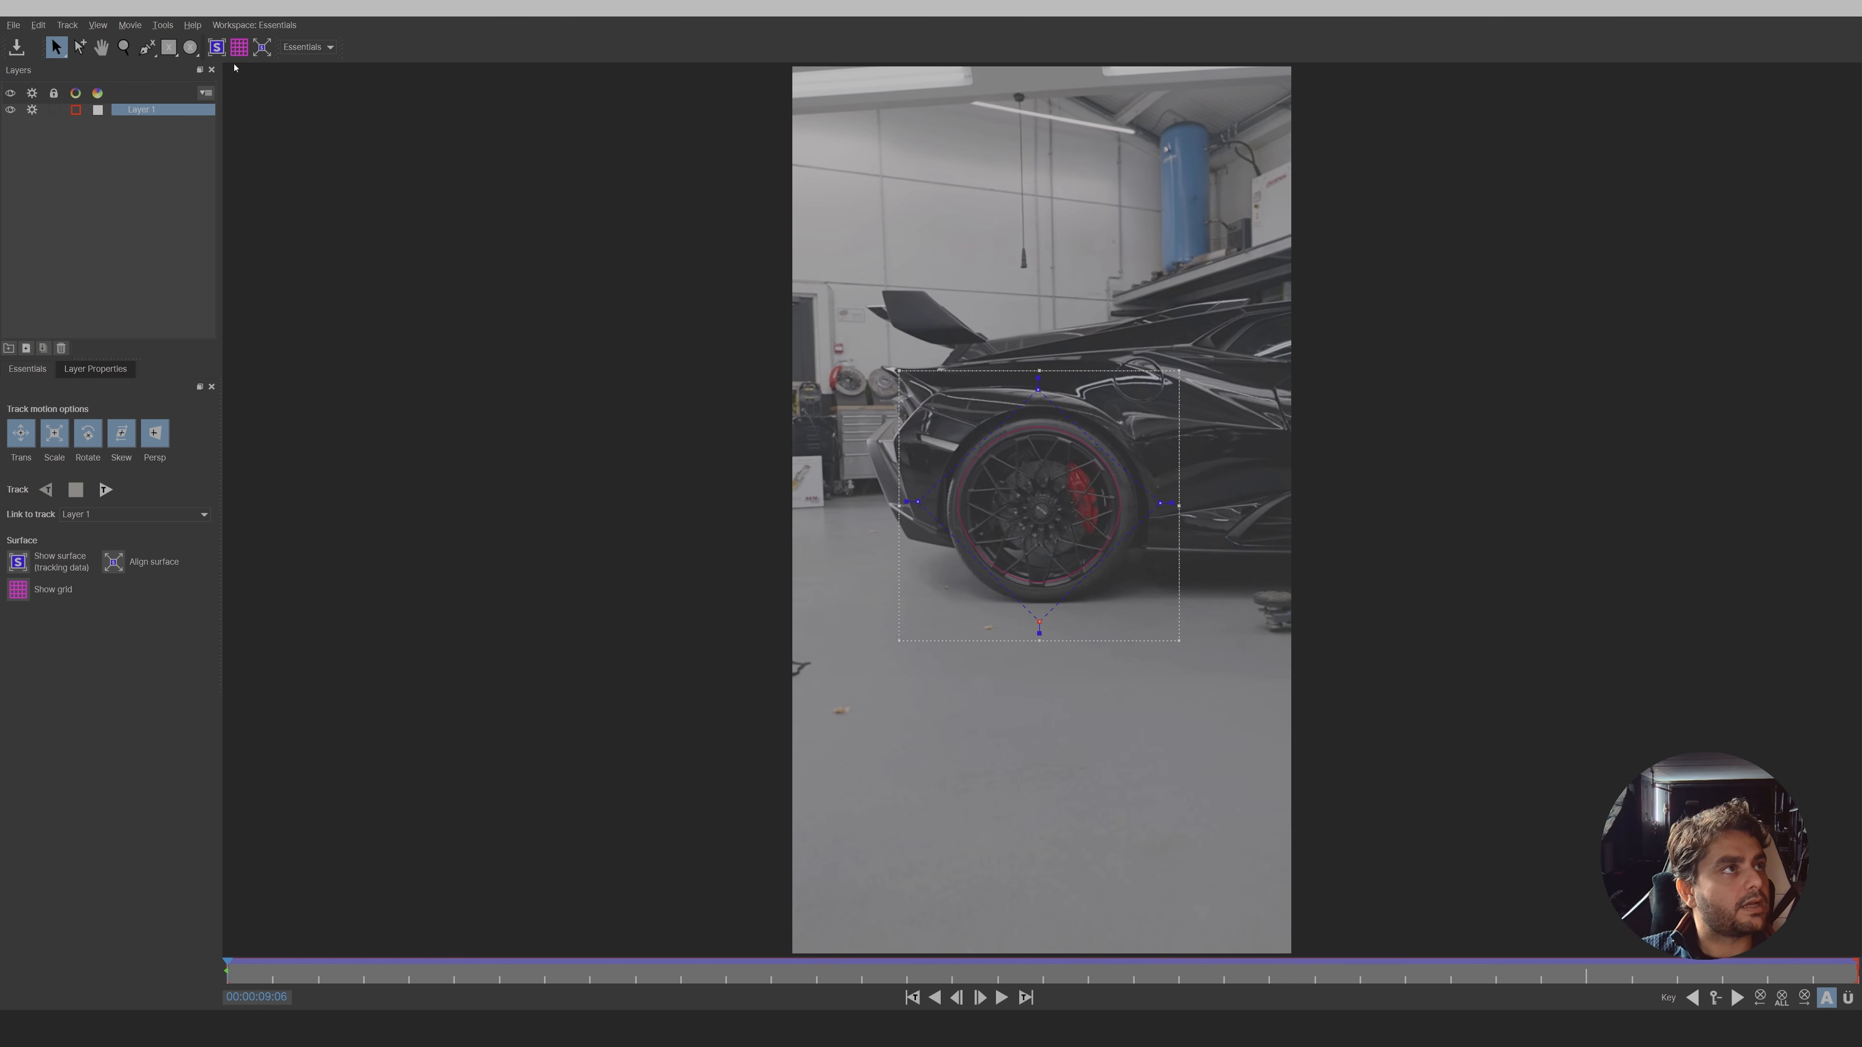
- Show the tracking surface over the frame, then close Mocha and save the project changes
{"action": "left_click", "coordinate": [217, 49]}
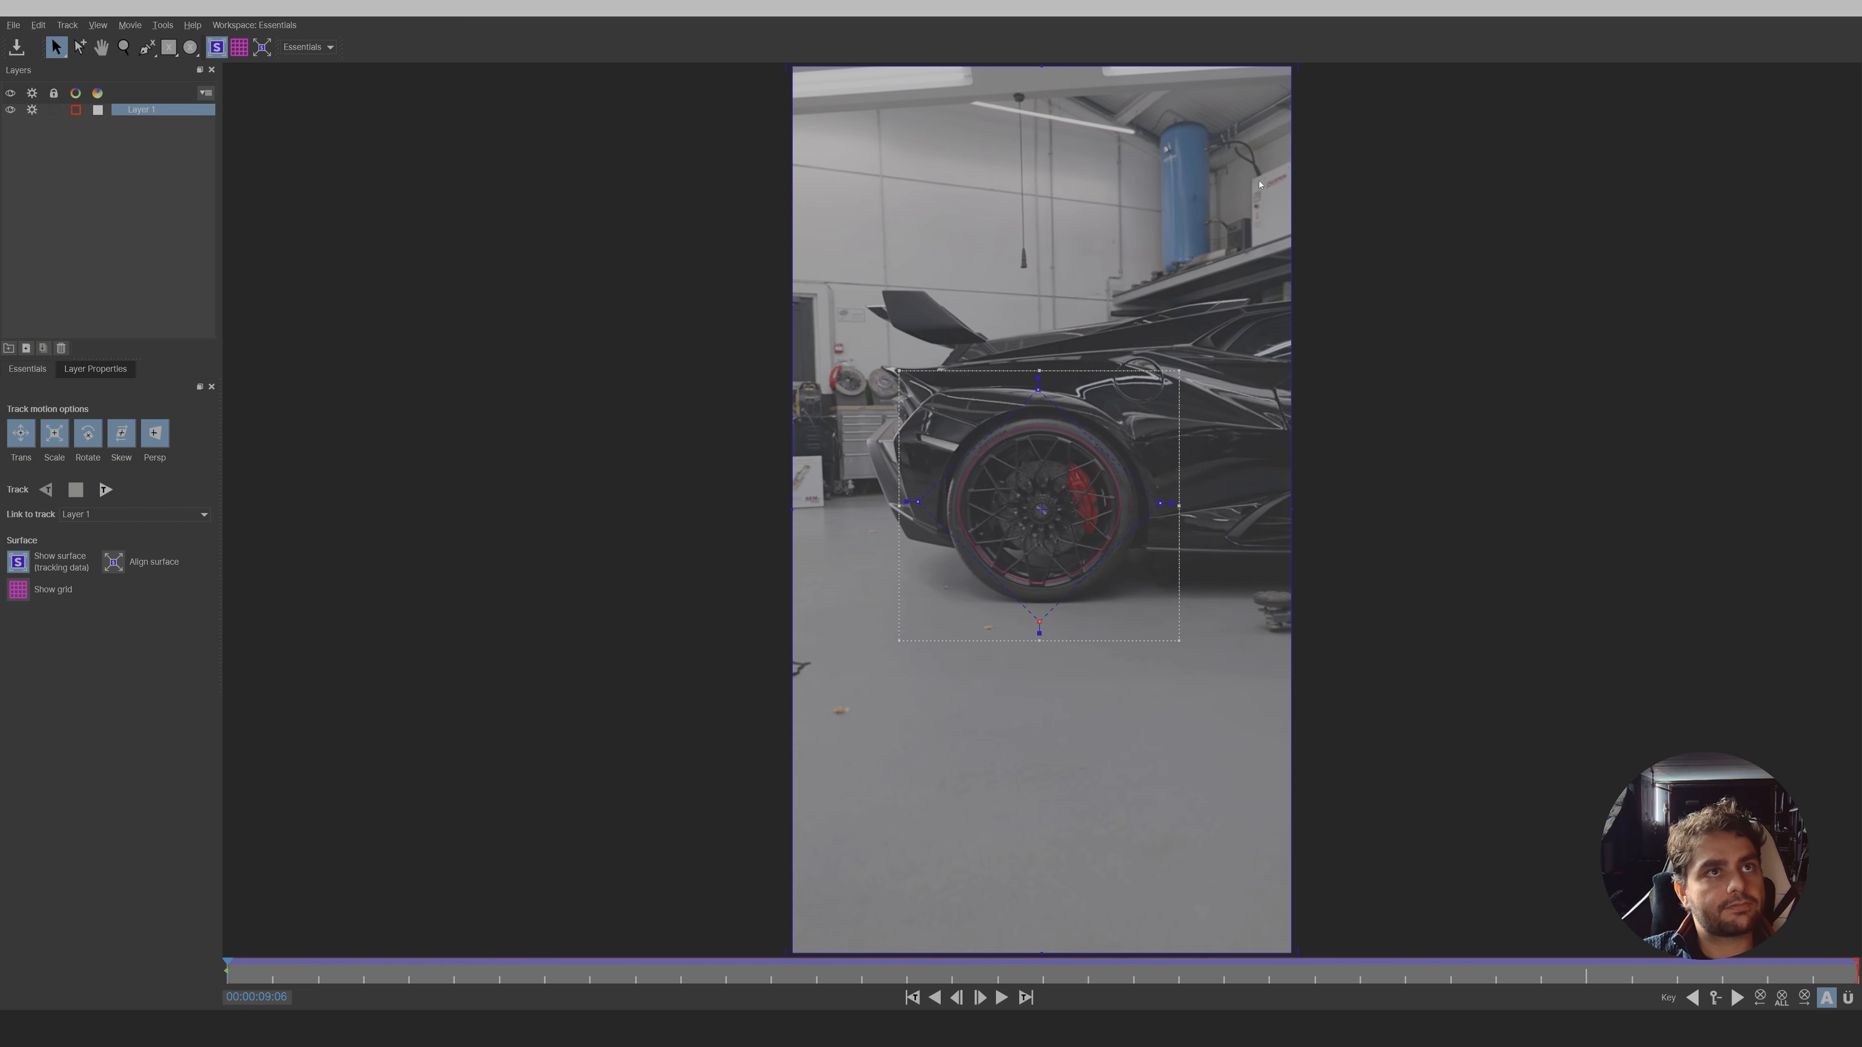
{"action": "key", "text": "alt+F4"}
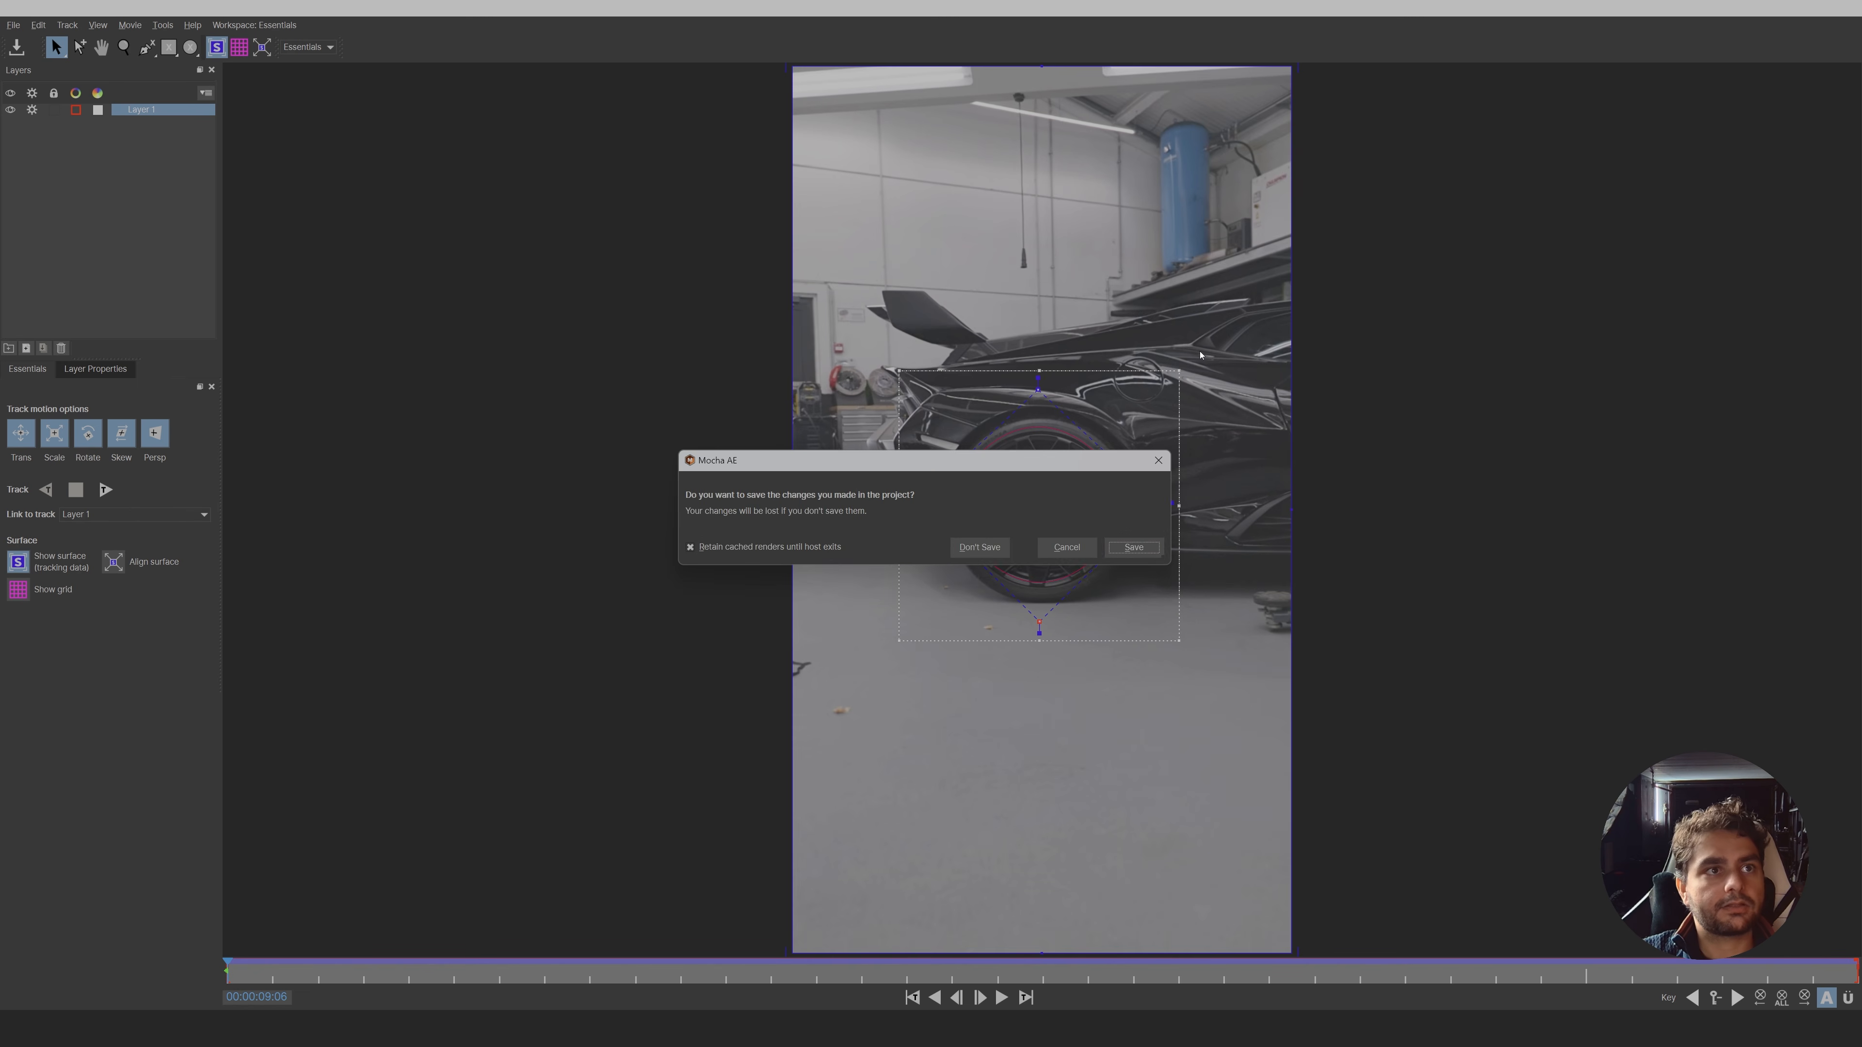
{"action": "left_click", "coordinate": [1135, 548]}
- Create the track data in Mocha AE and export it as a Corner Pin to the Tracked solid layer
{"action": "left_click", "coordinate": [19, 169]}
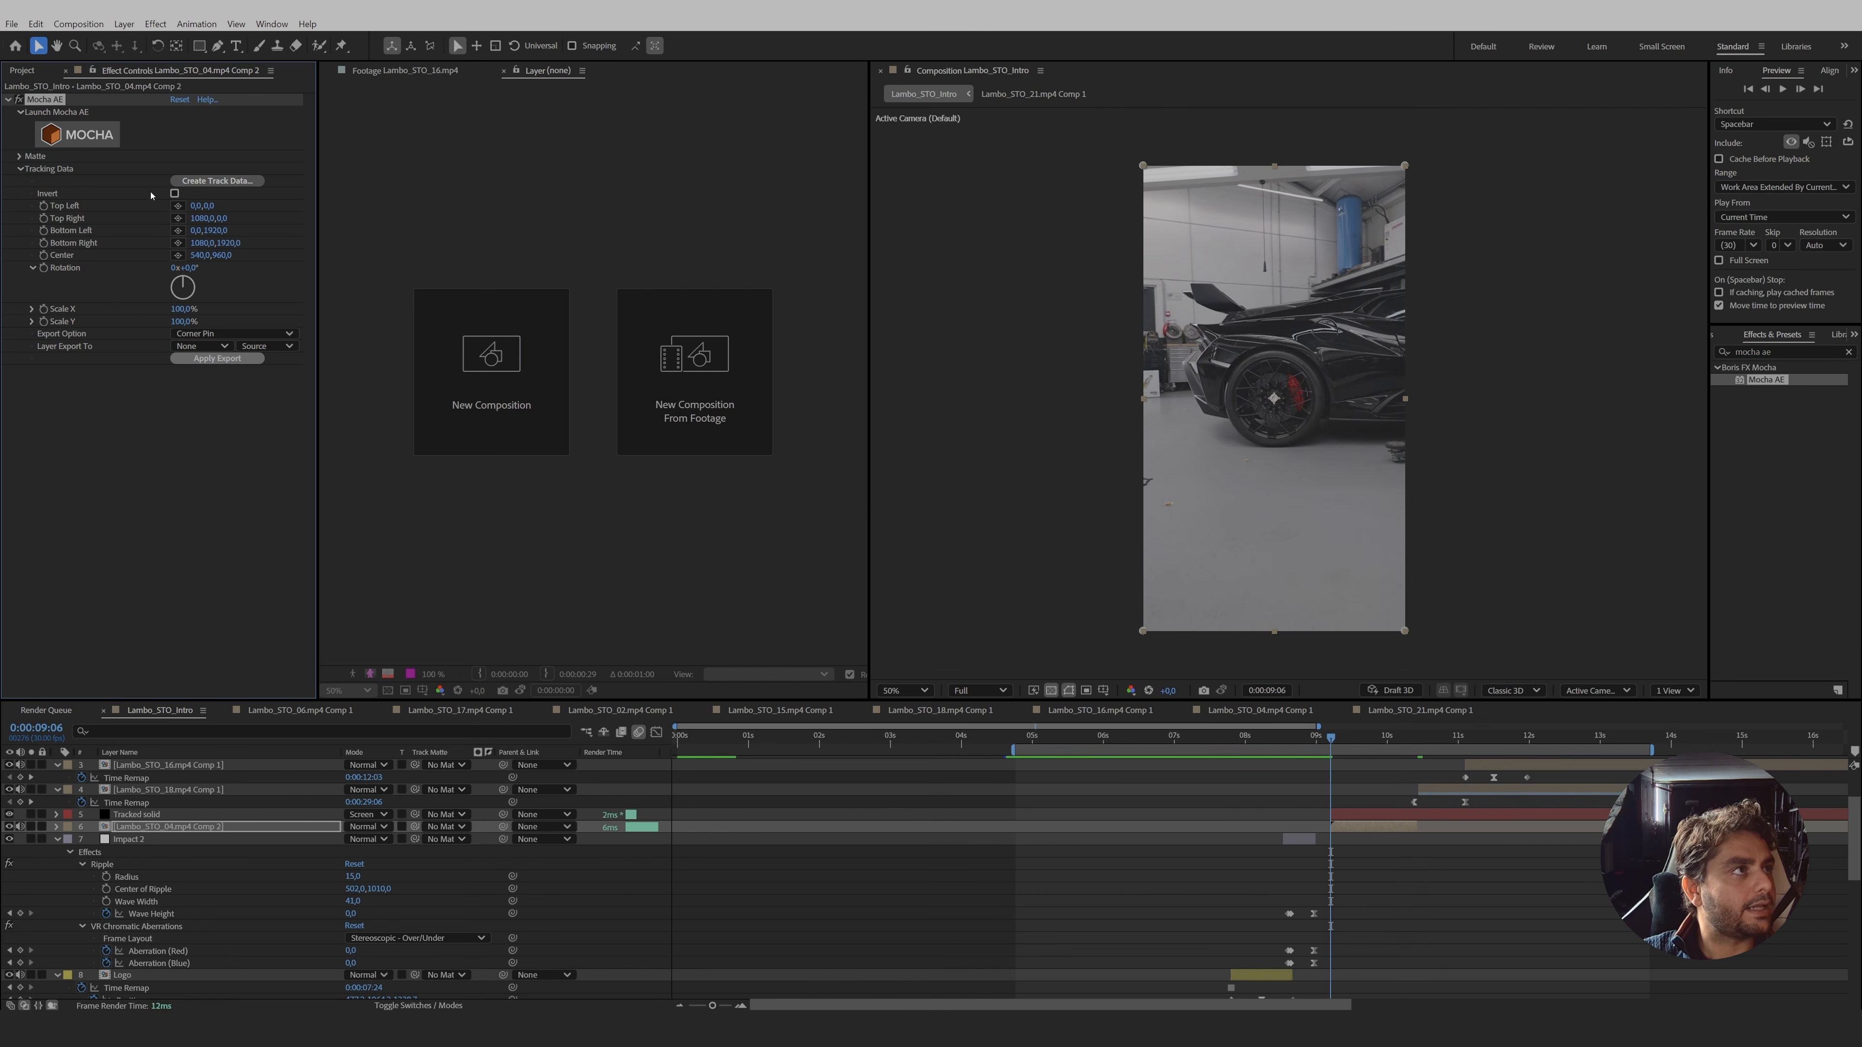
{"action": "left_click", "coordinate": [201, 346]}
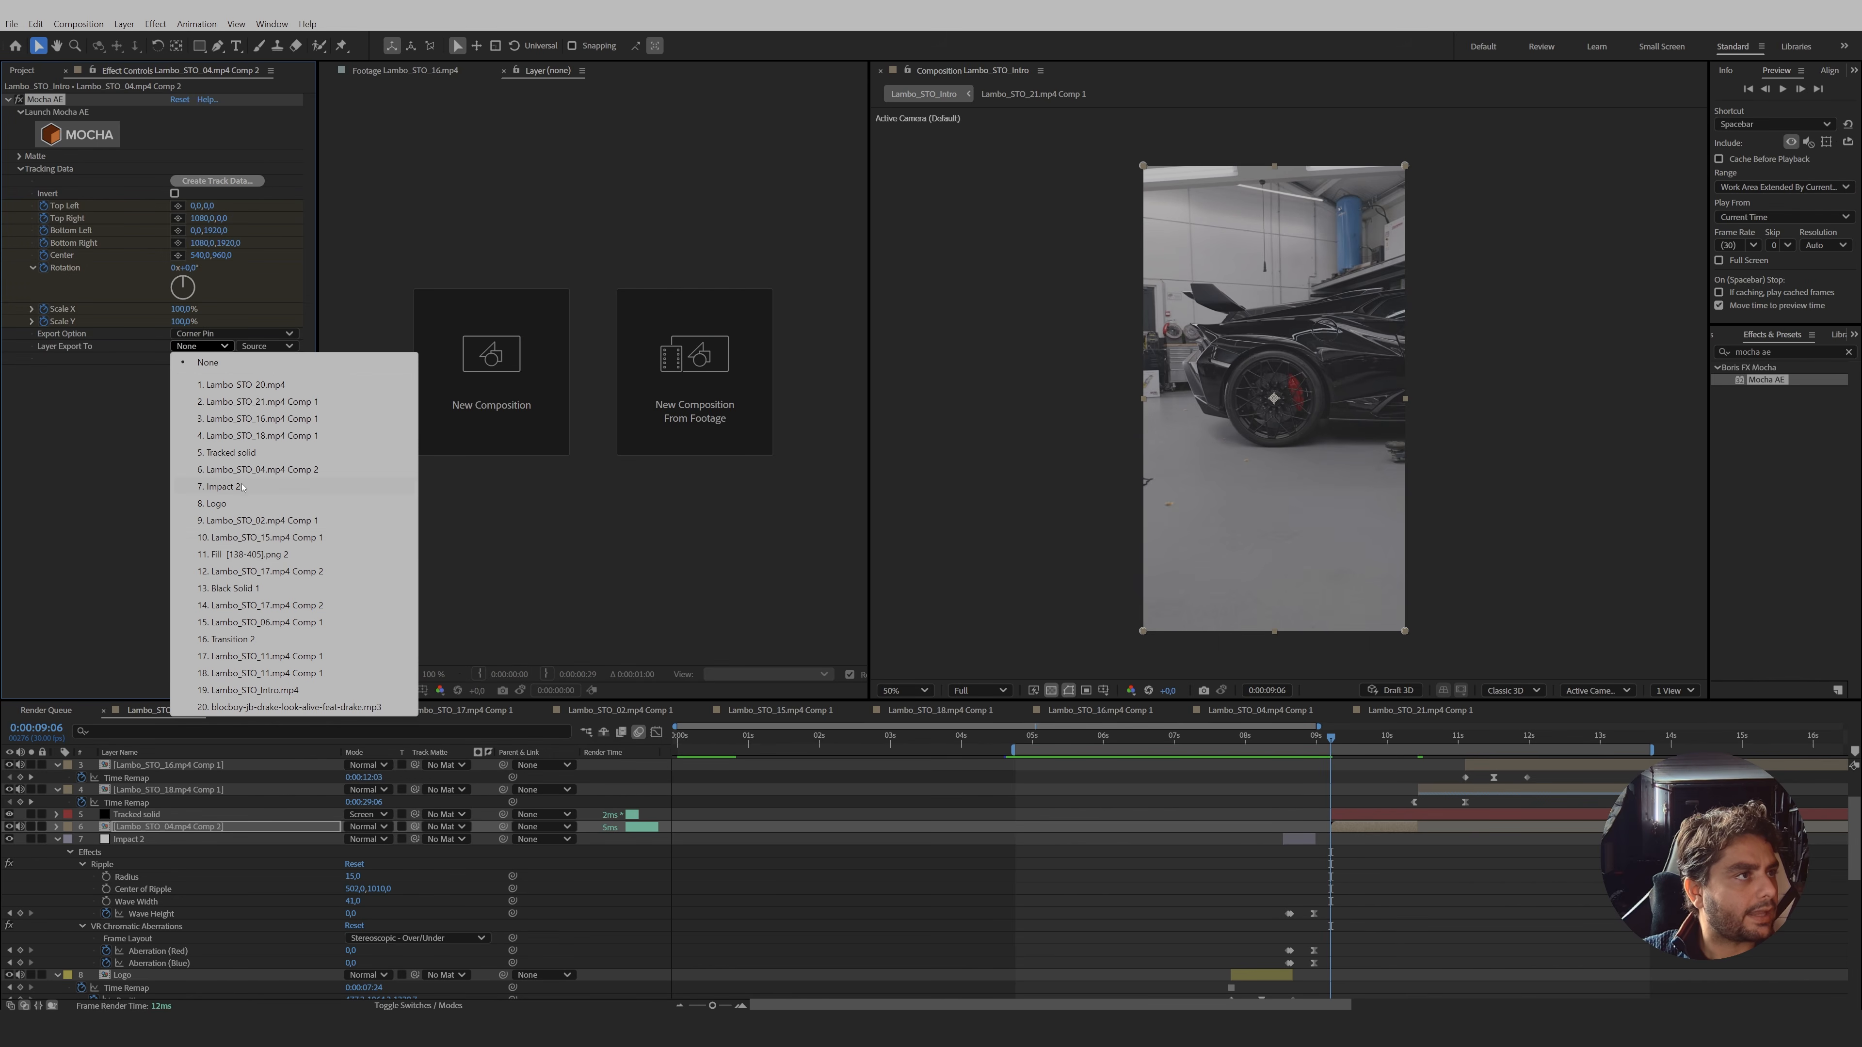
{"action": "left_click", "coordinate": [253, 454]}
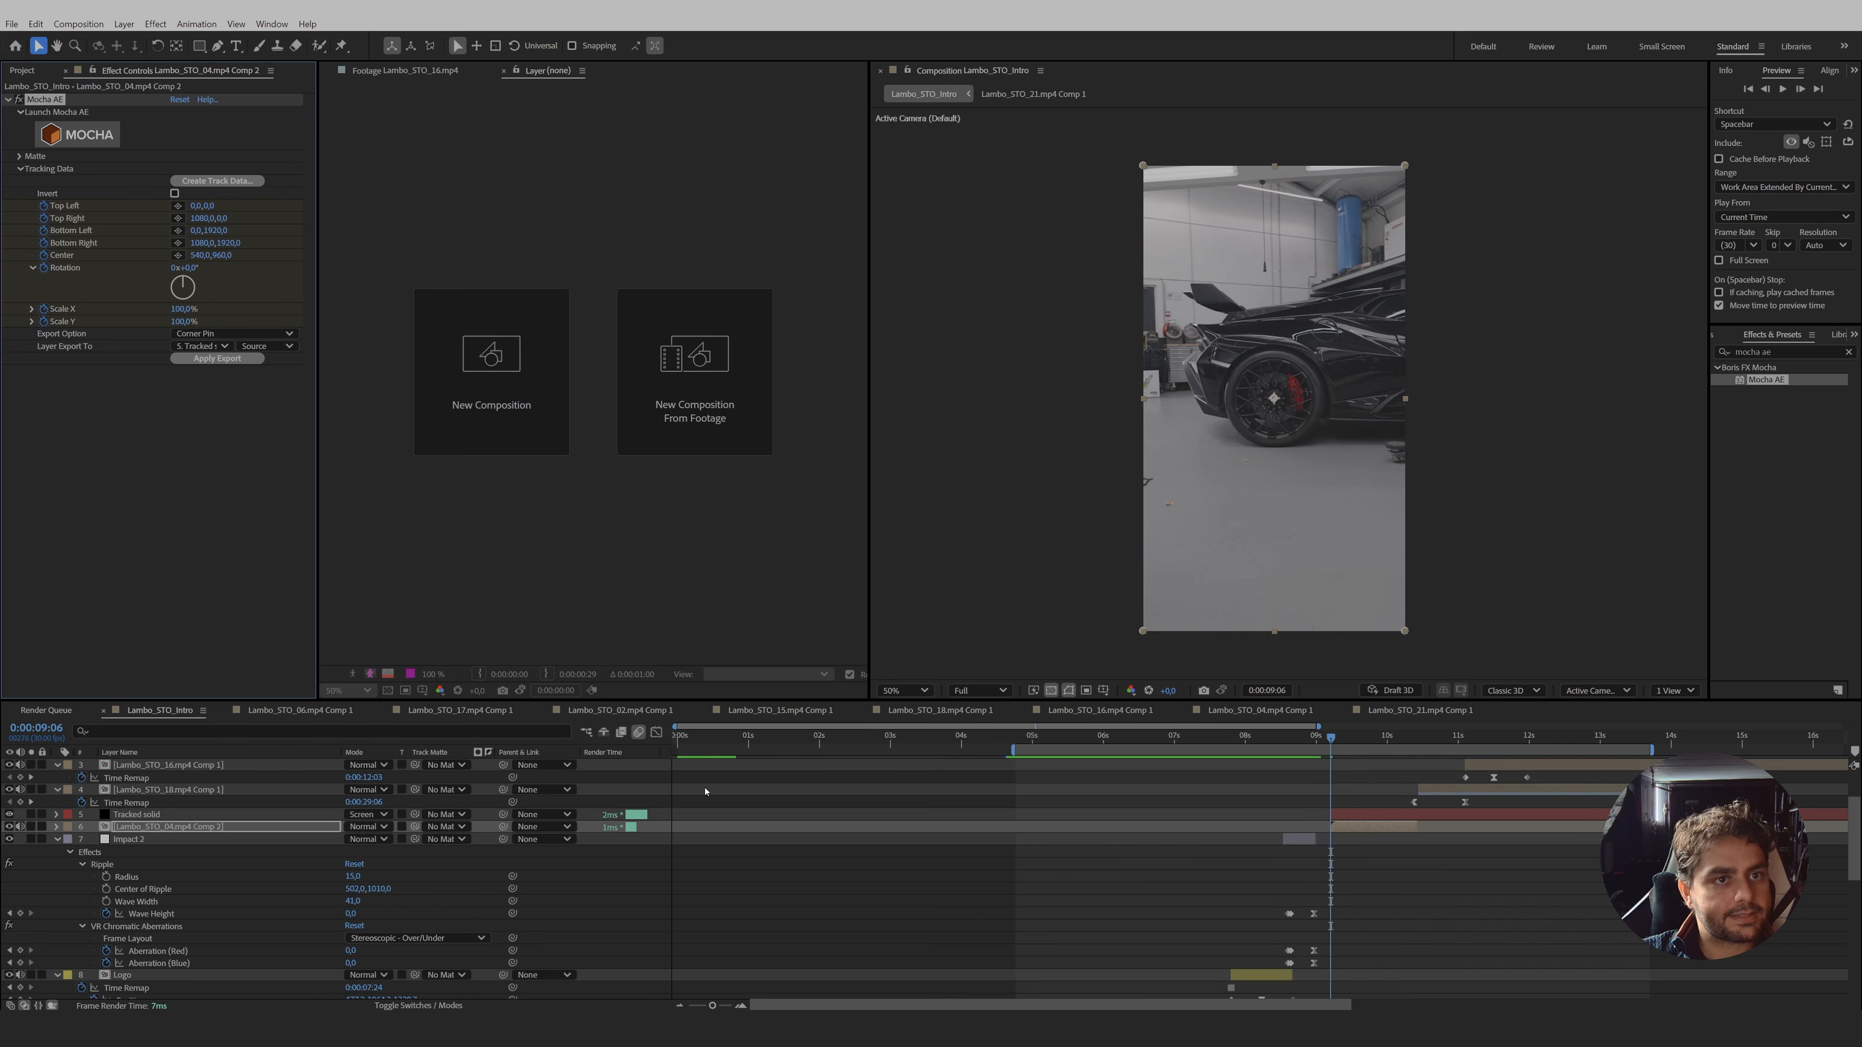
- Animate the Saber Start Offset on the Tracked solid from 0% at 0:00:09:22 to 100% at 0:00:10:02
{"action": "left_click", "coordinate": [1337, 812]}
{"action": "mouse_move", "coordinate": [1331, 743]}
{"action": "left_mouse_down"}
{"action": "mouse_move", "coordinate": [1422, 769]}
{"action": "mouse_move", "coordinate": [1387, 793]}
{"action": "mouse_move", "coordinate": [1341, 767]}
{"action": "left_mouse_up"}
{"action": "key", "text": "space"}
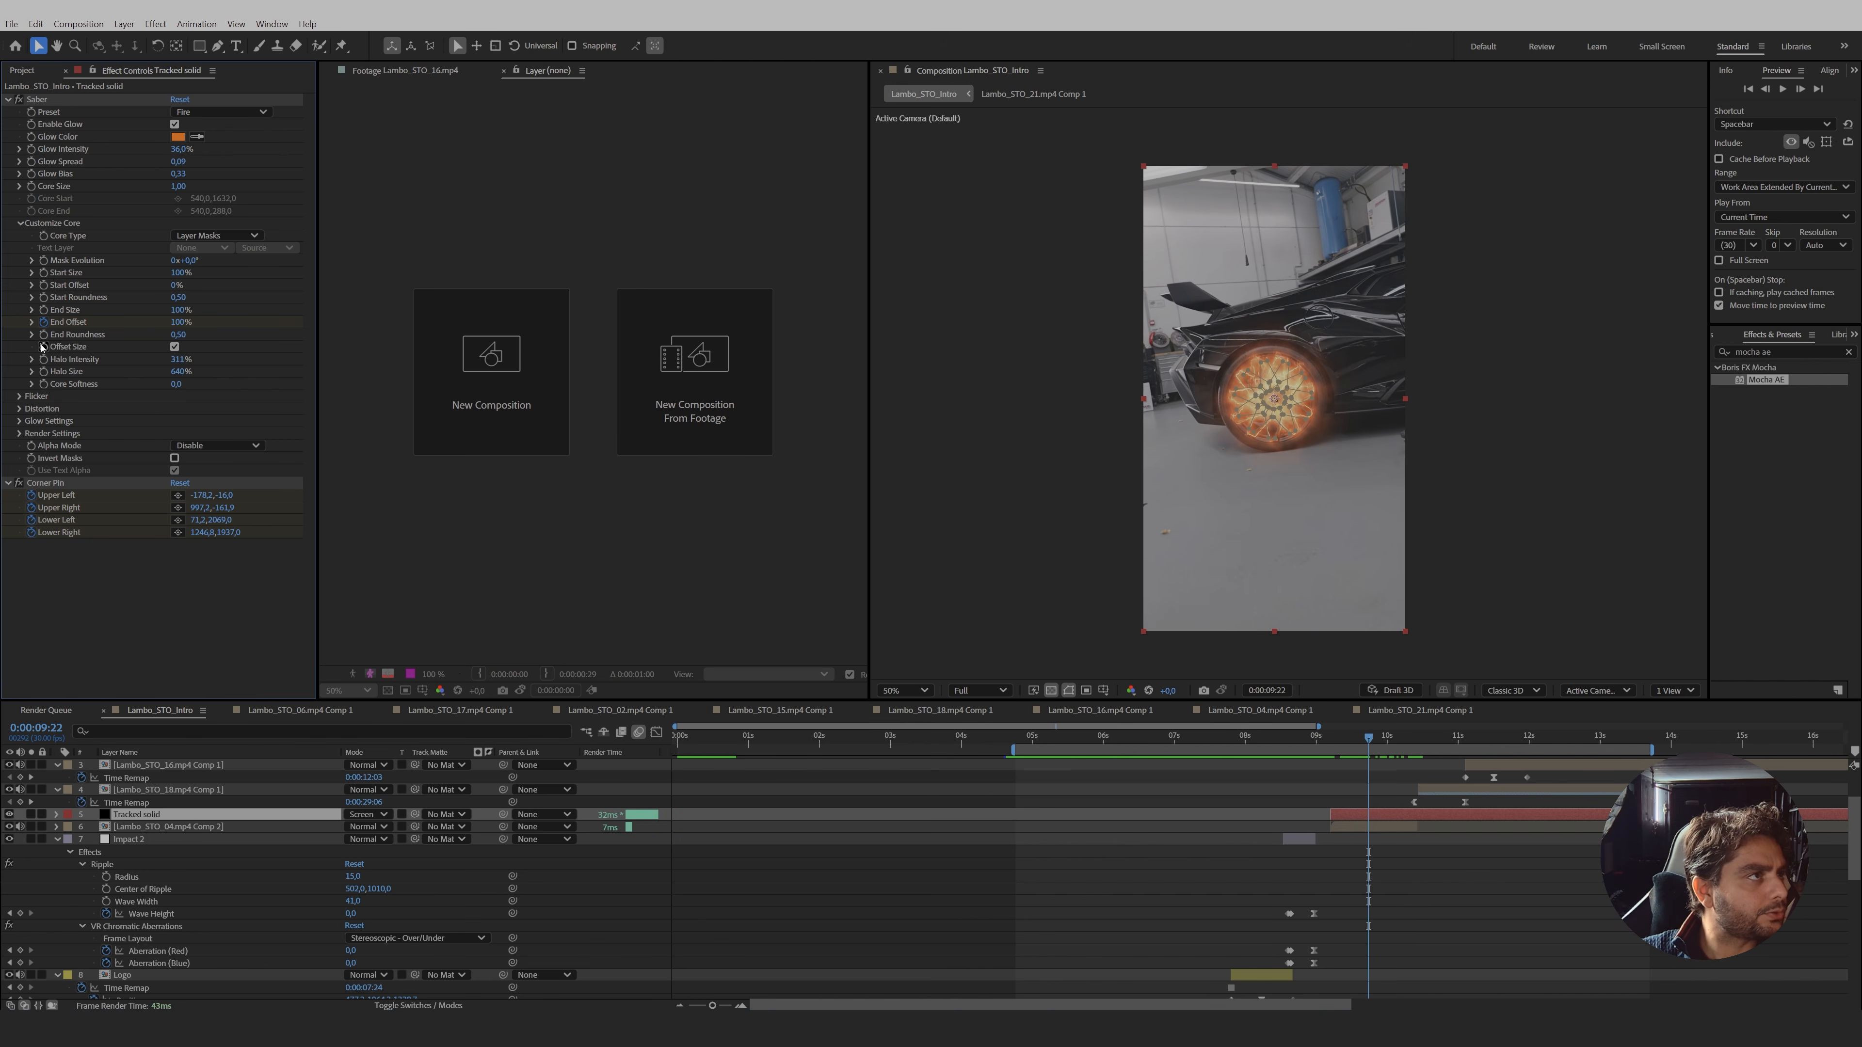
{"action": "left_click", "coordinate": [36, 99]}
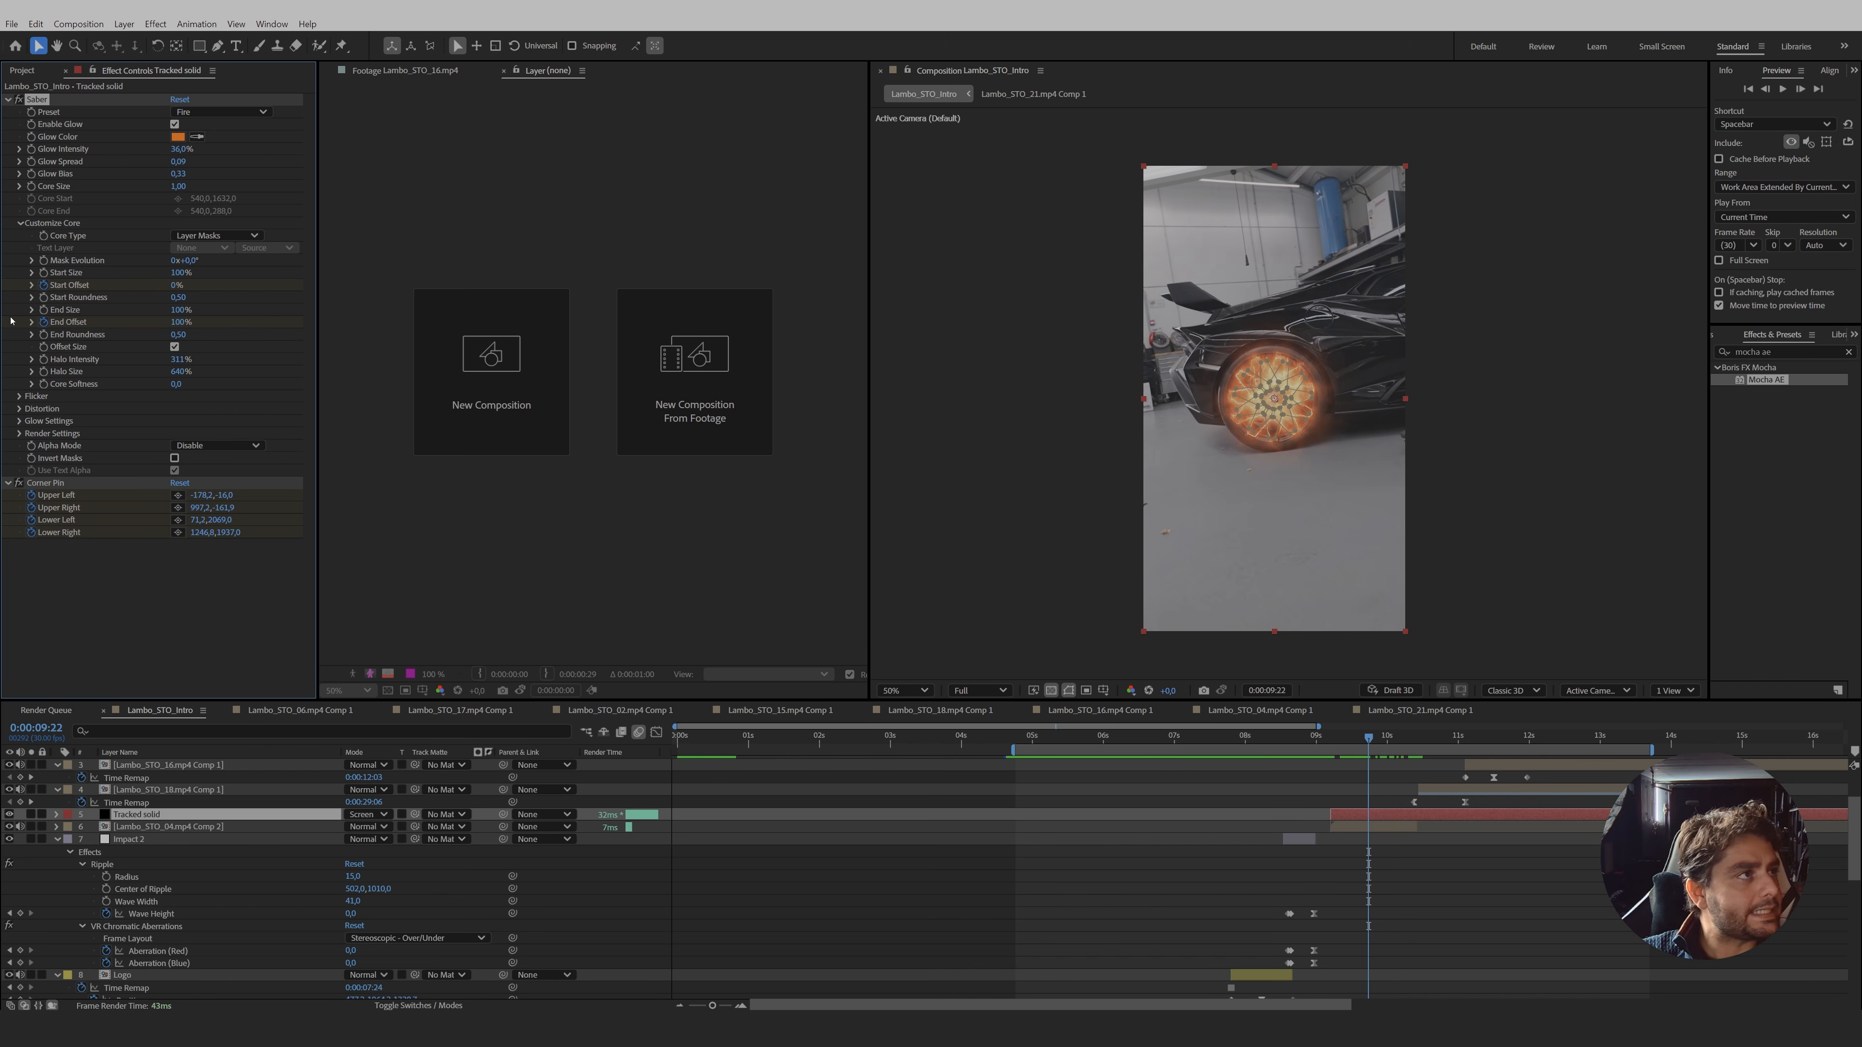
{"action": "key", "text": "space"}
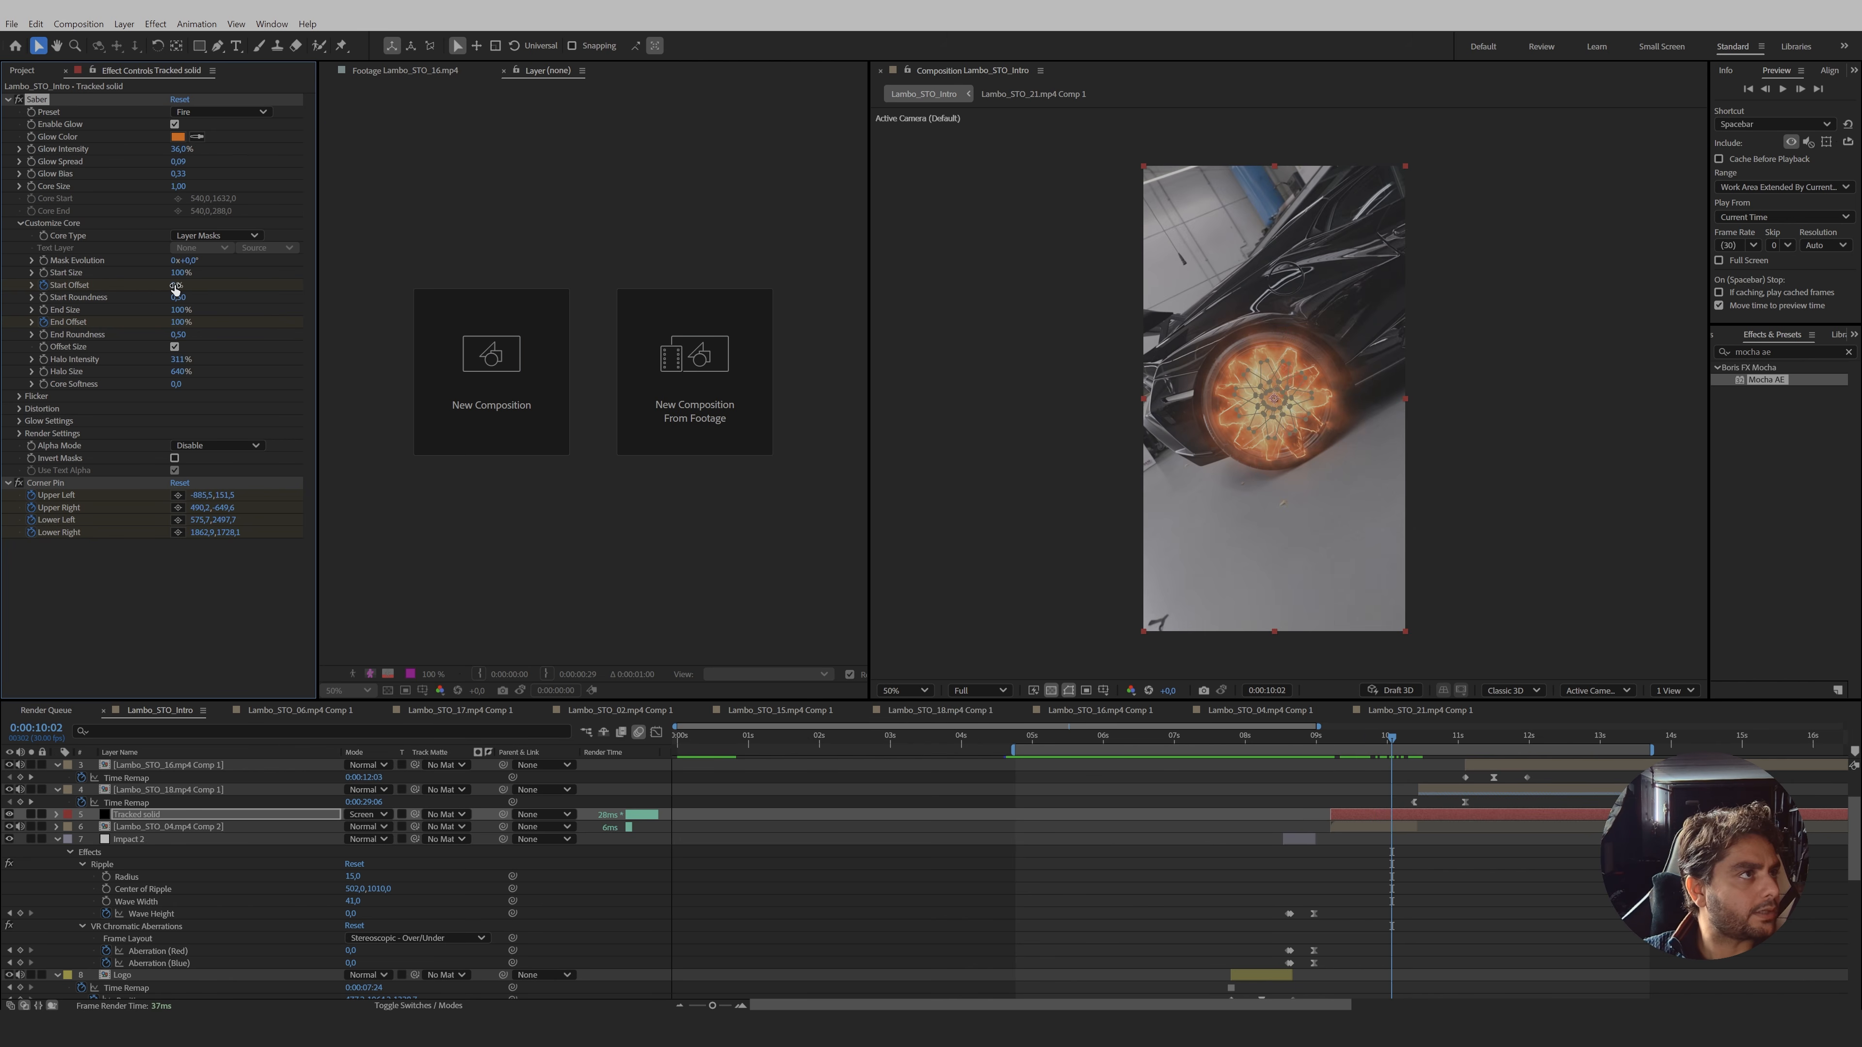
{"action": "left_click_drag", "start_coordinate": [272, 294], "coordinate": [500, 313]}
{"action": "left_click", "coordinate": [293, 329]}
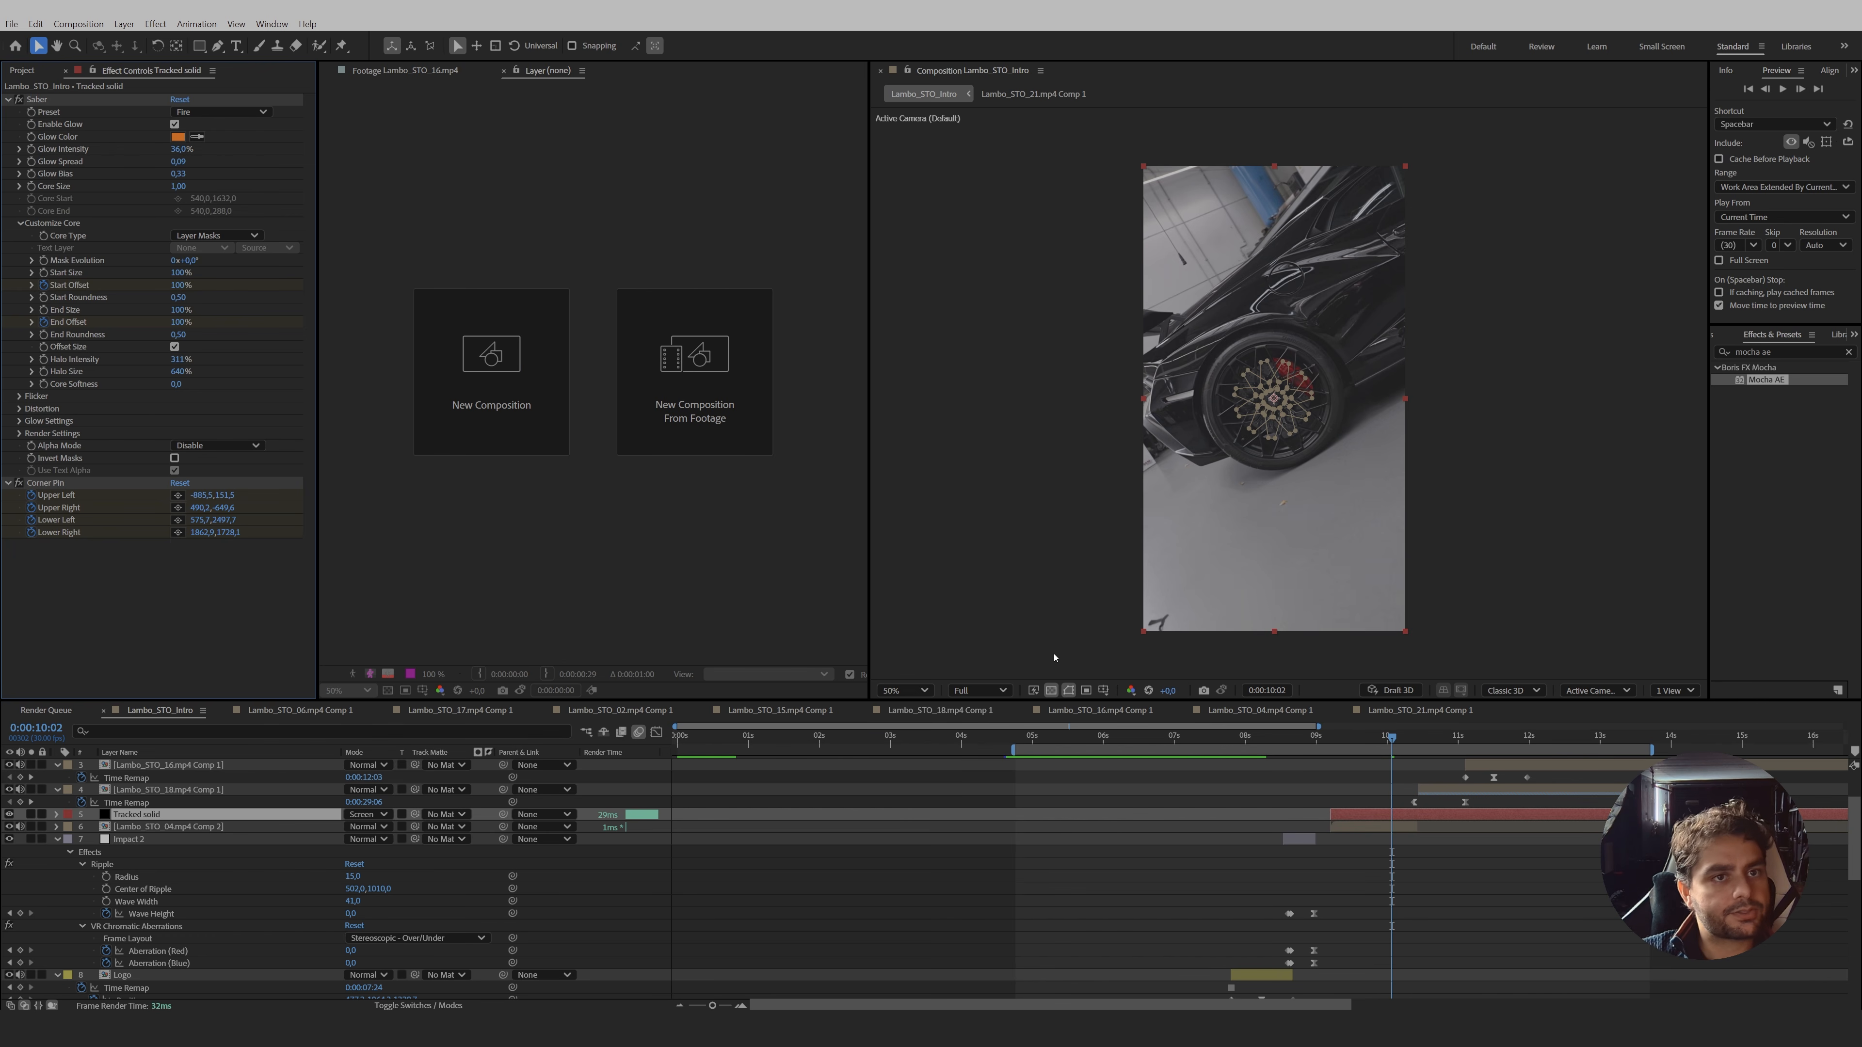
- Keyframe the wheel clip's Scale at 100% at 0:00:10:10 and 4250% at 0:00:10:12, shifting the clip so the hub centre fills the frame
{"action": "left_click_drag", "start_coordinate": [1370, 747], "coordinate": [1399, 830]}
{"action": "left_click", "coordinate": [1400, 830]}
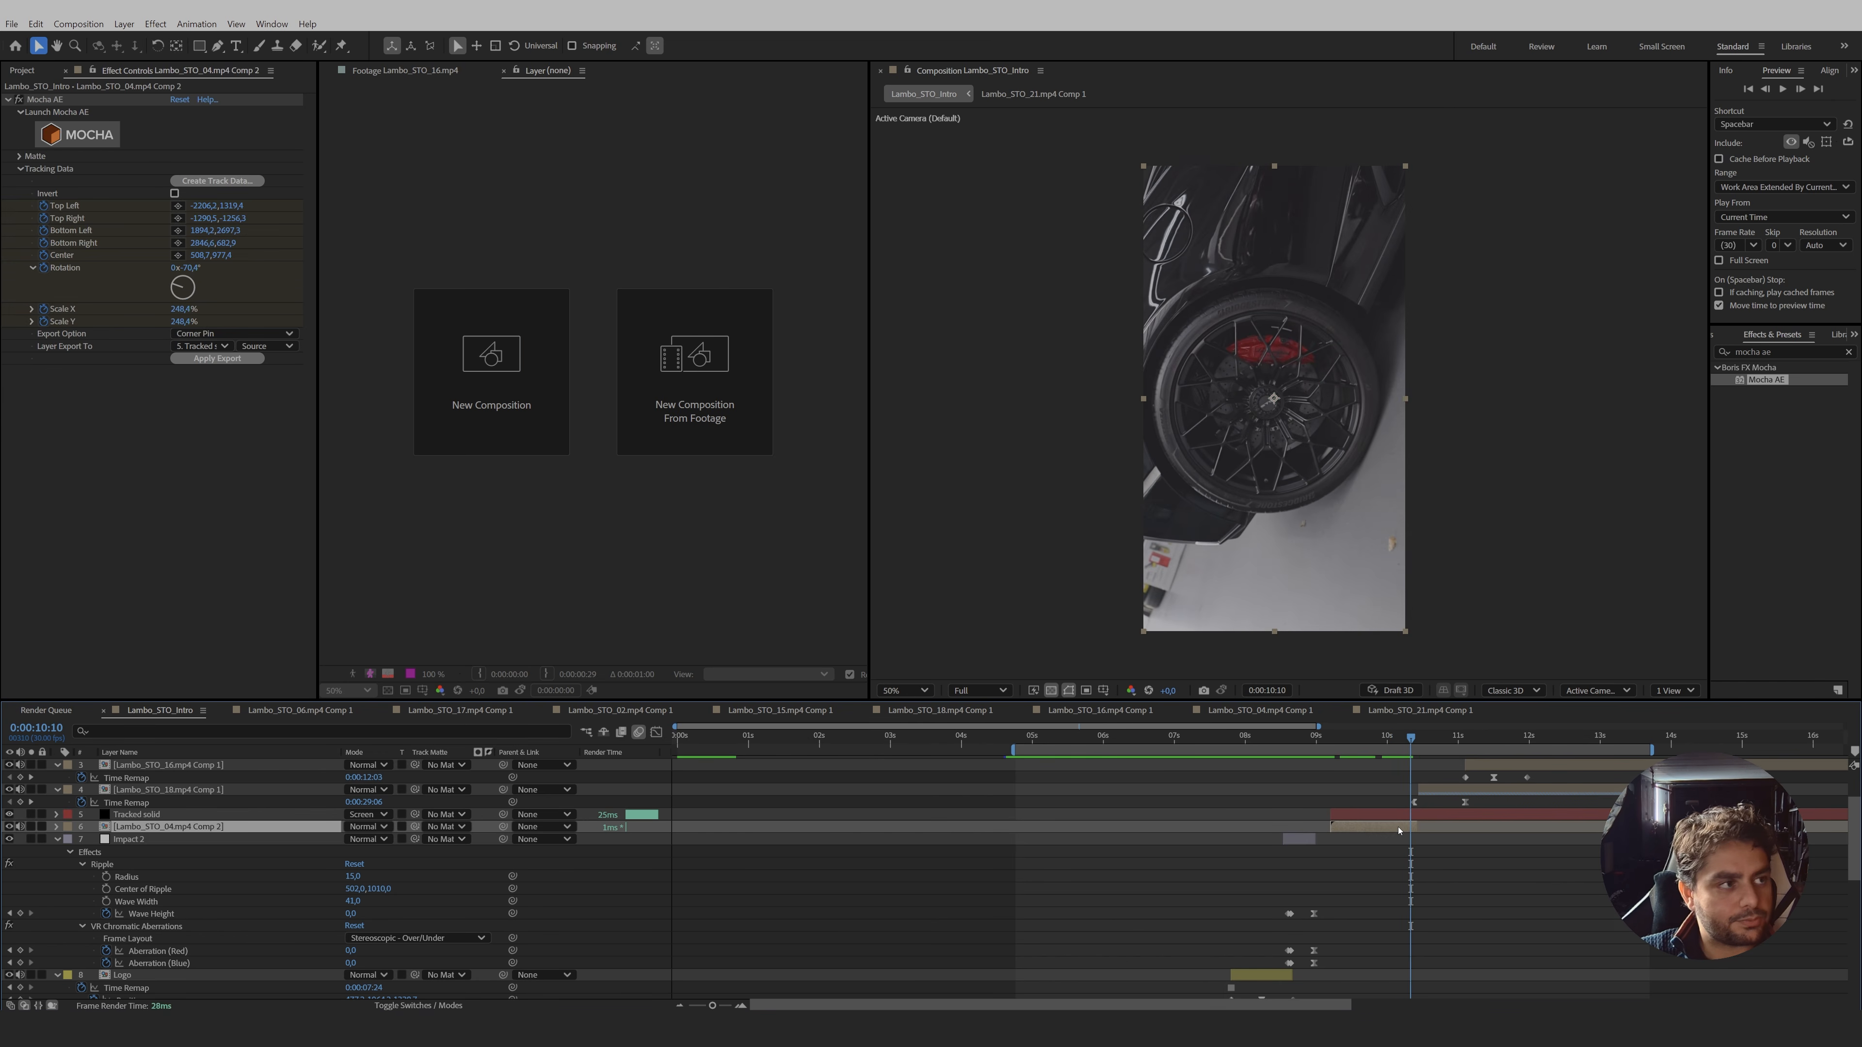
{"action": "key", "text": "s"}
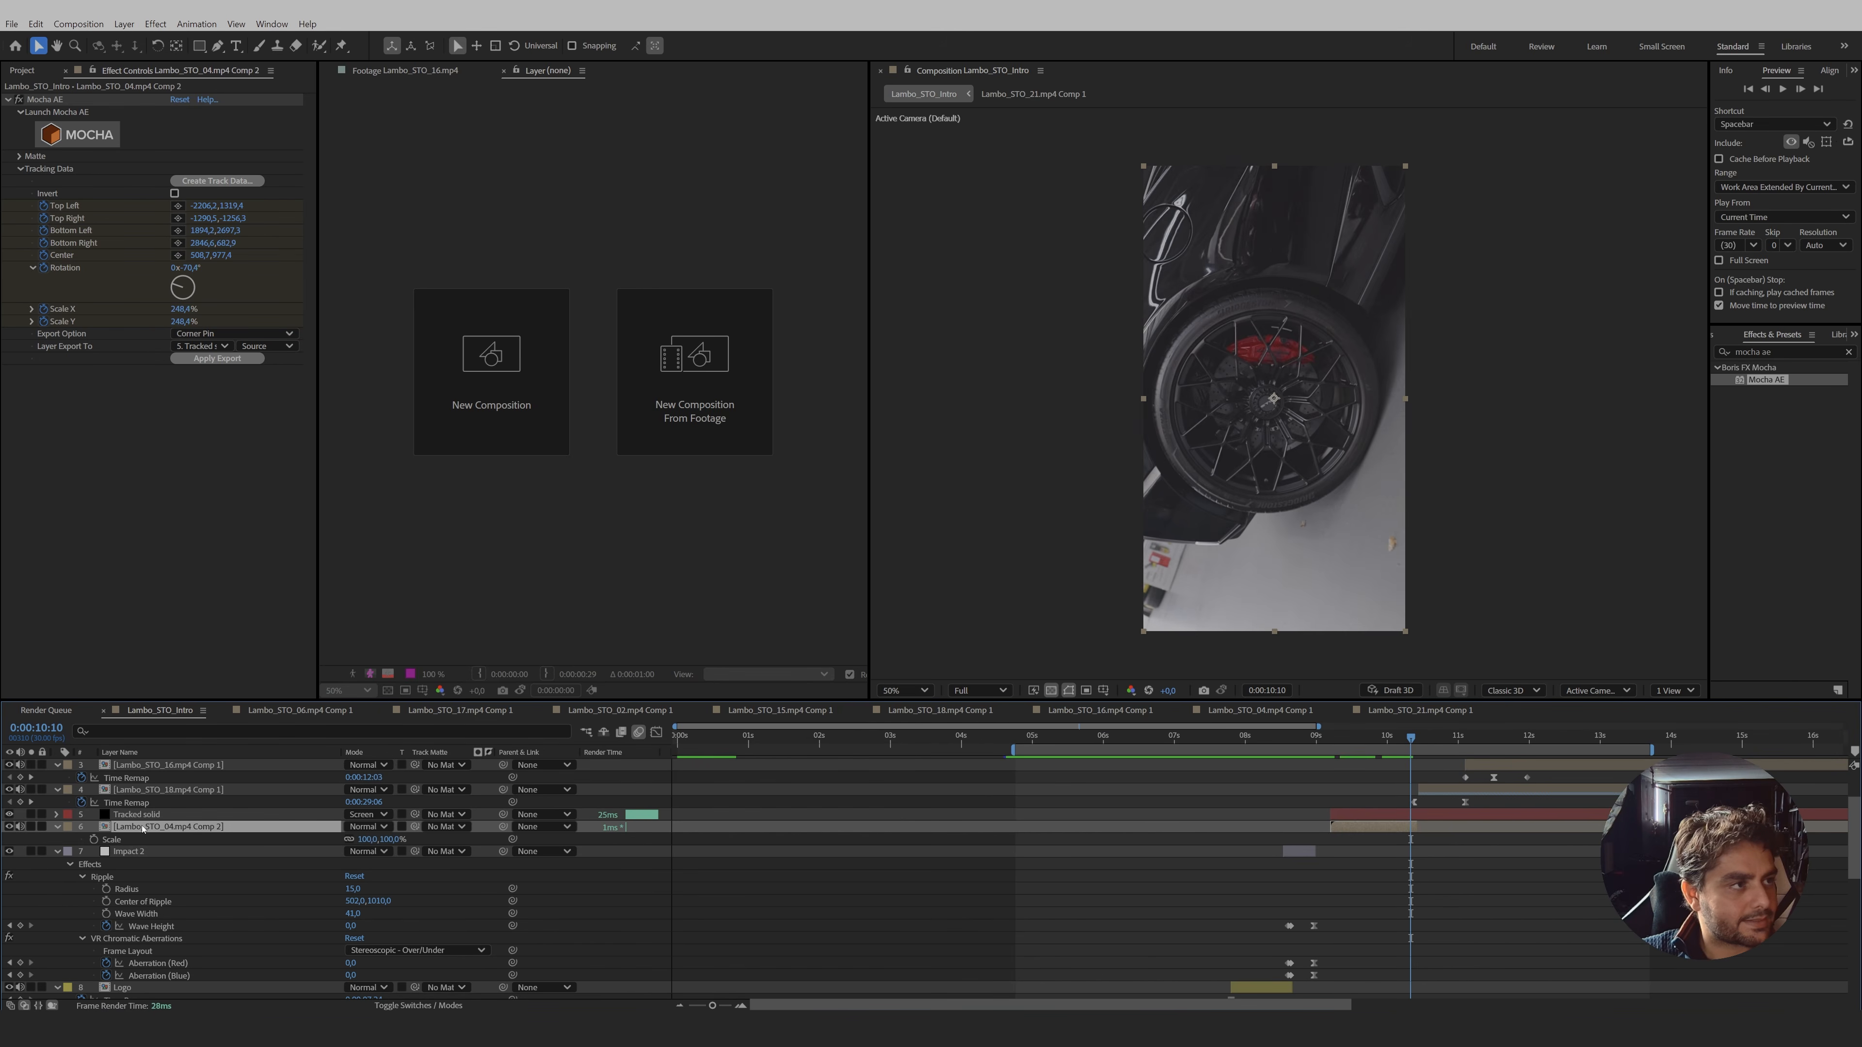
{"action": "left_click", "coordinate": [93, 839]}
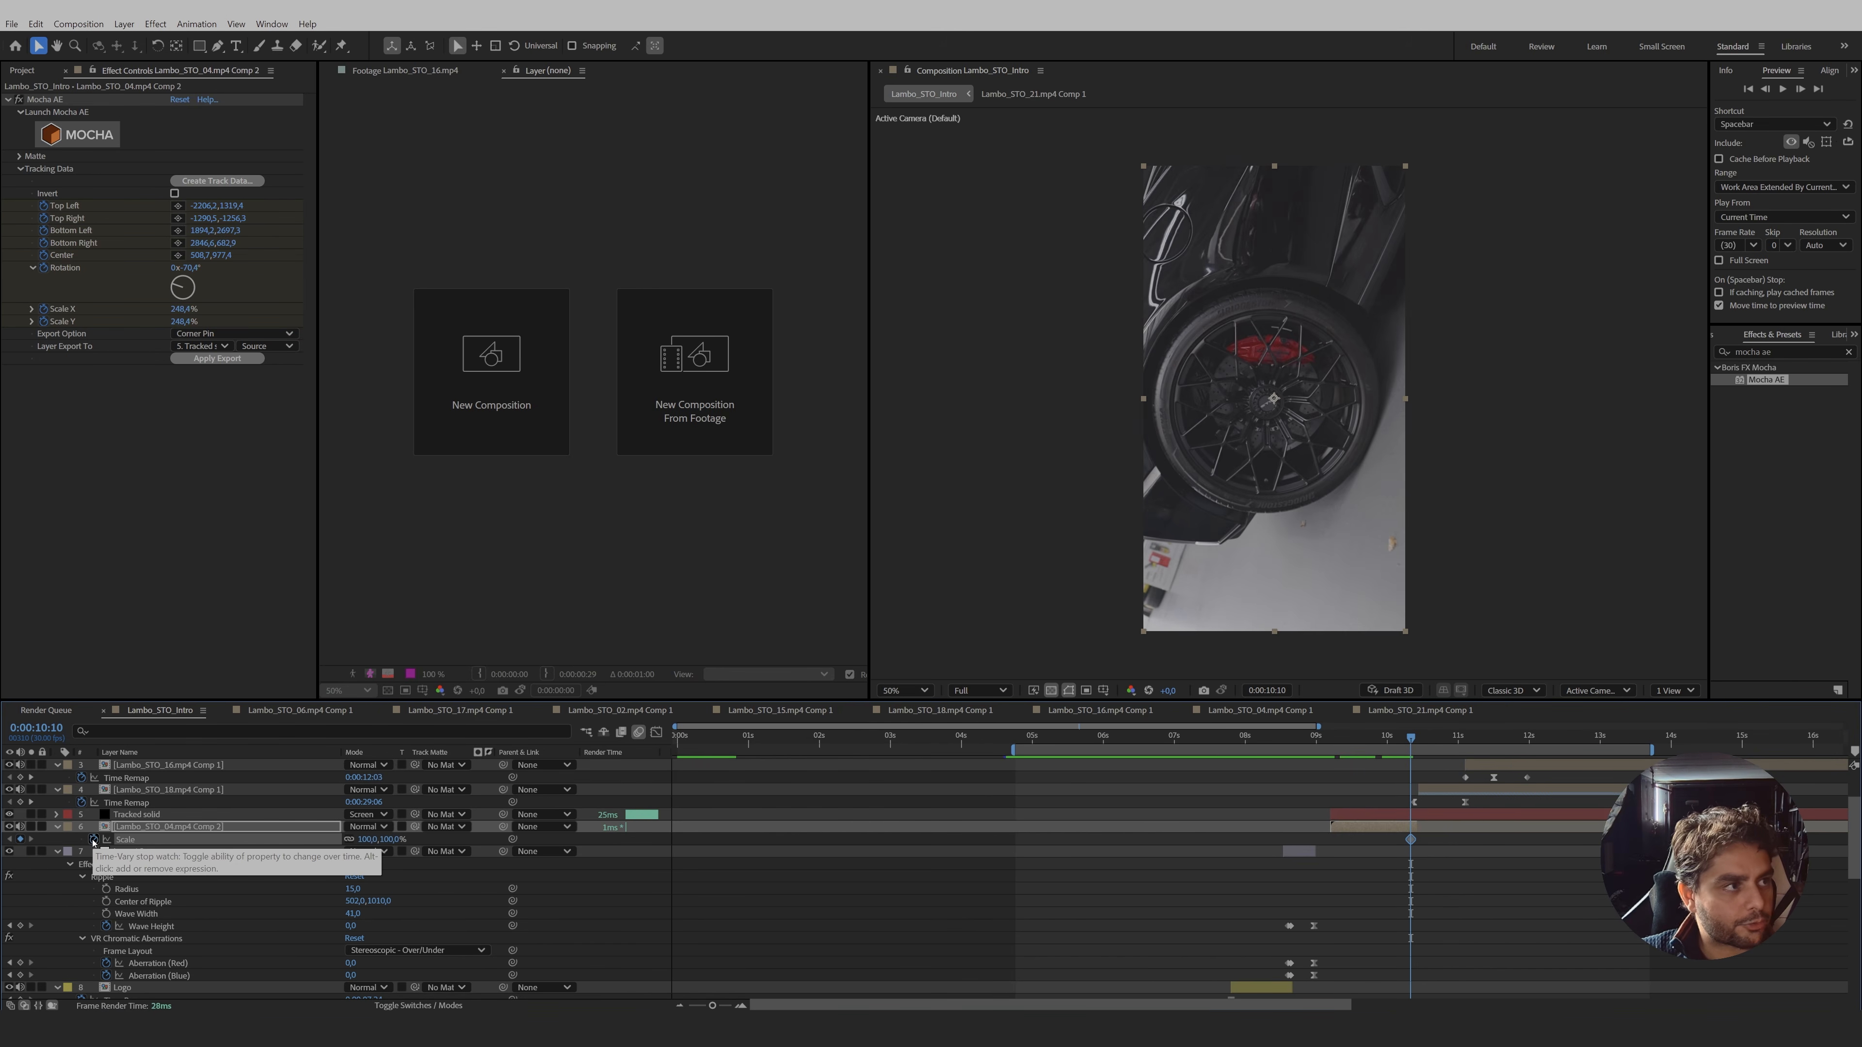
{"action": "key", "text": "Page_Down"}
{"action": "key", "text": "Page_Down"}
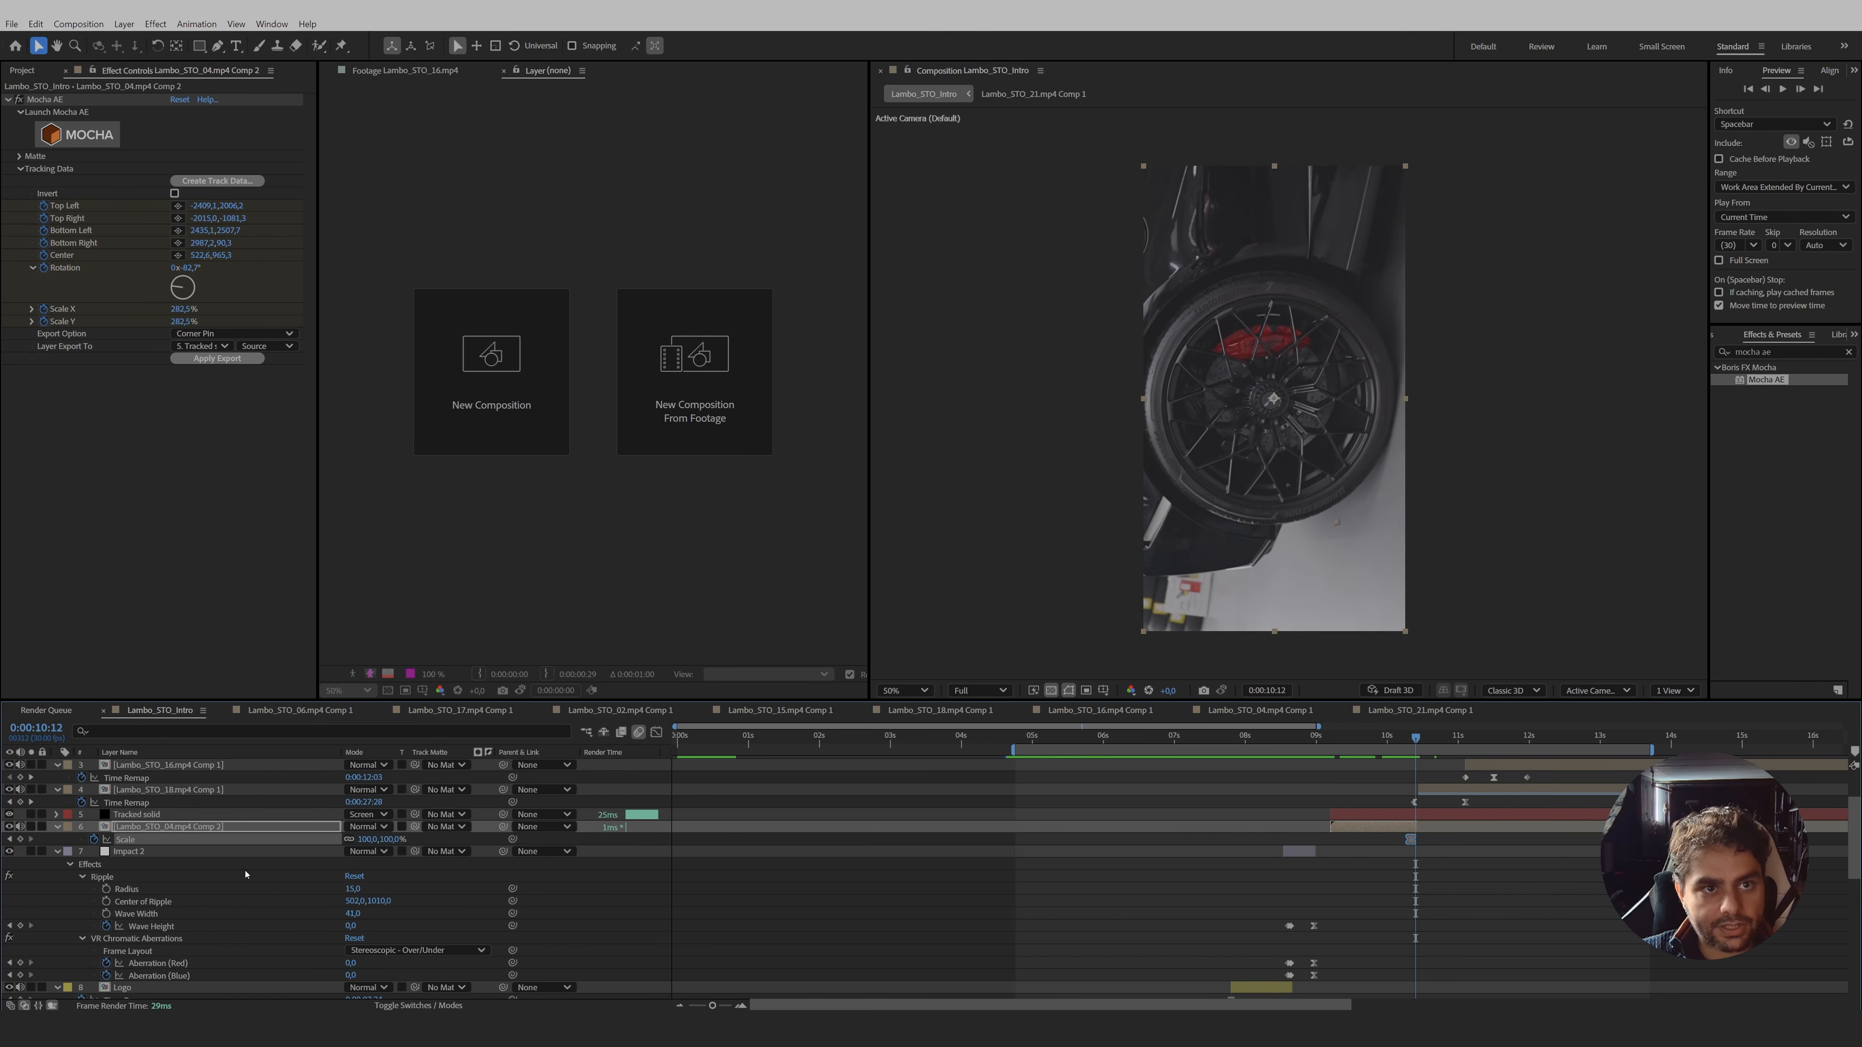
{"action": "left_click_drag", "start_coordinate": [370, 839], "coordinate": [1516, 478]}
{"action": "left_click", "coordinate": [1411, 740]}
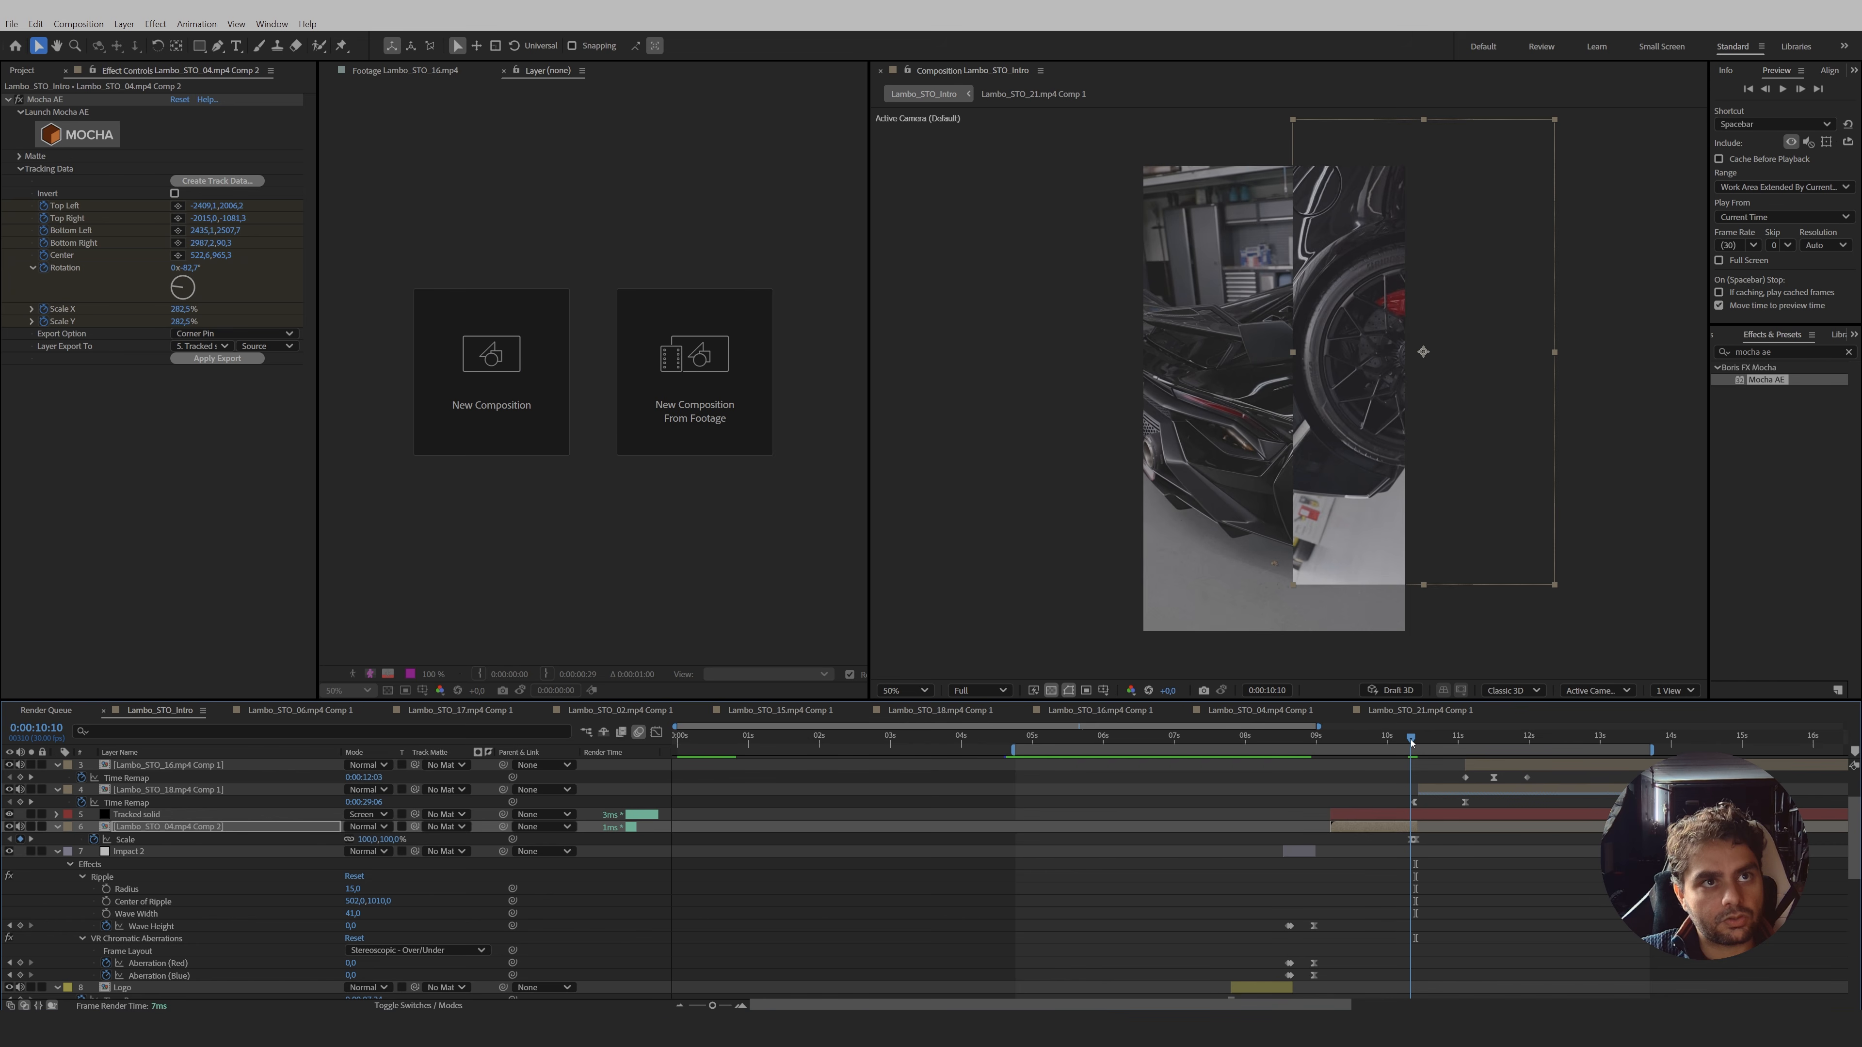
{"action": "left_click", "coordinate": [1416, 744]}
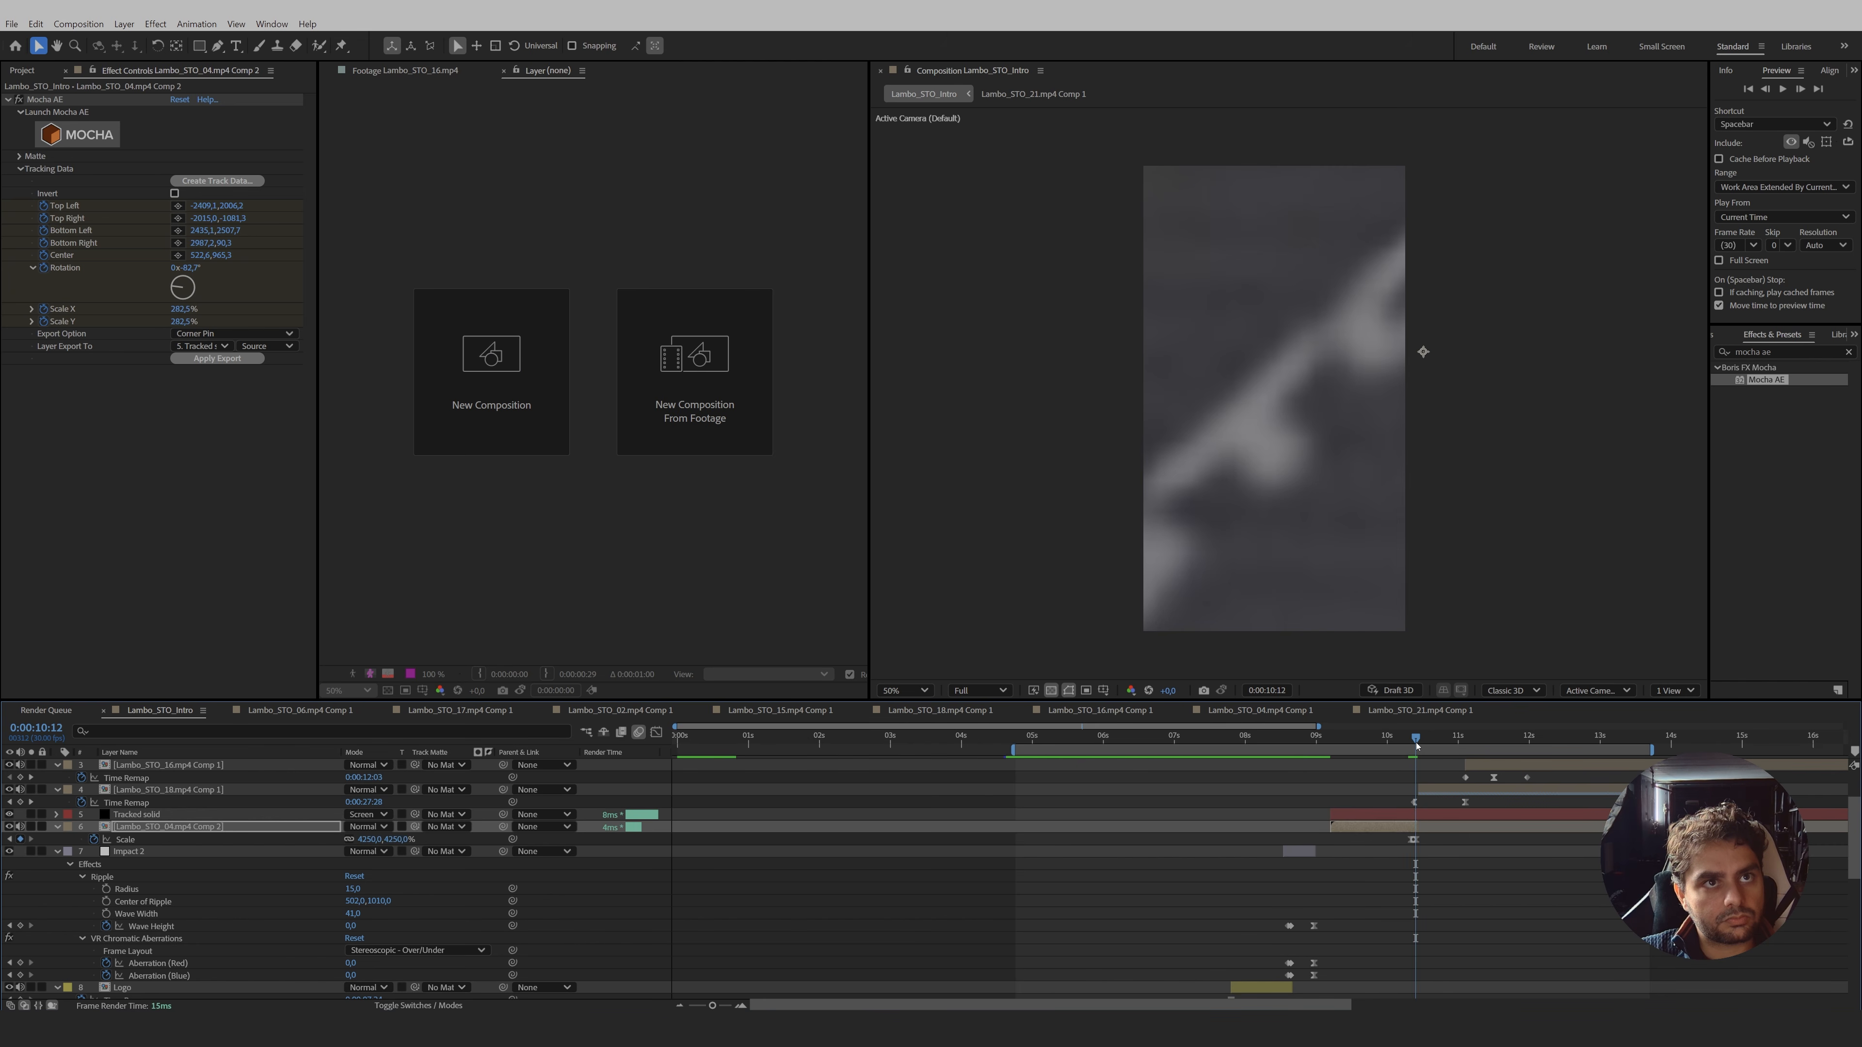
- Keyframe the wheel clip's shifted Position at 0:00:10:12 and reset its Position to 540, 960 at 0:00:10:10
{"action": "key", "text": "p"}
{"action": "left_click", "coordinate": [94, 839]}
{"action": "key", "text": "Home"}
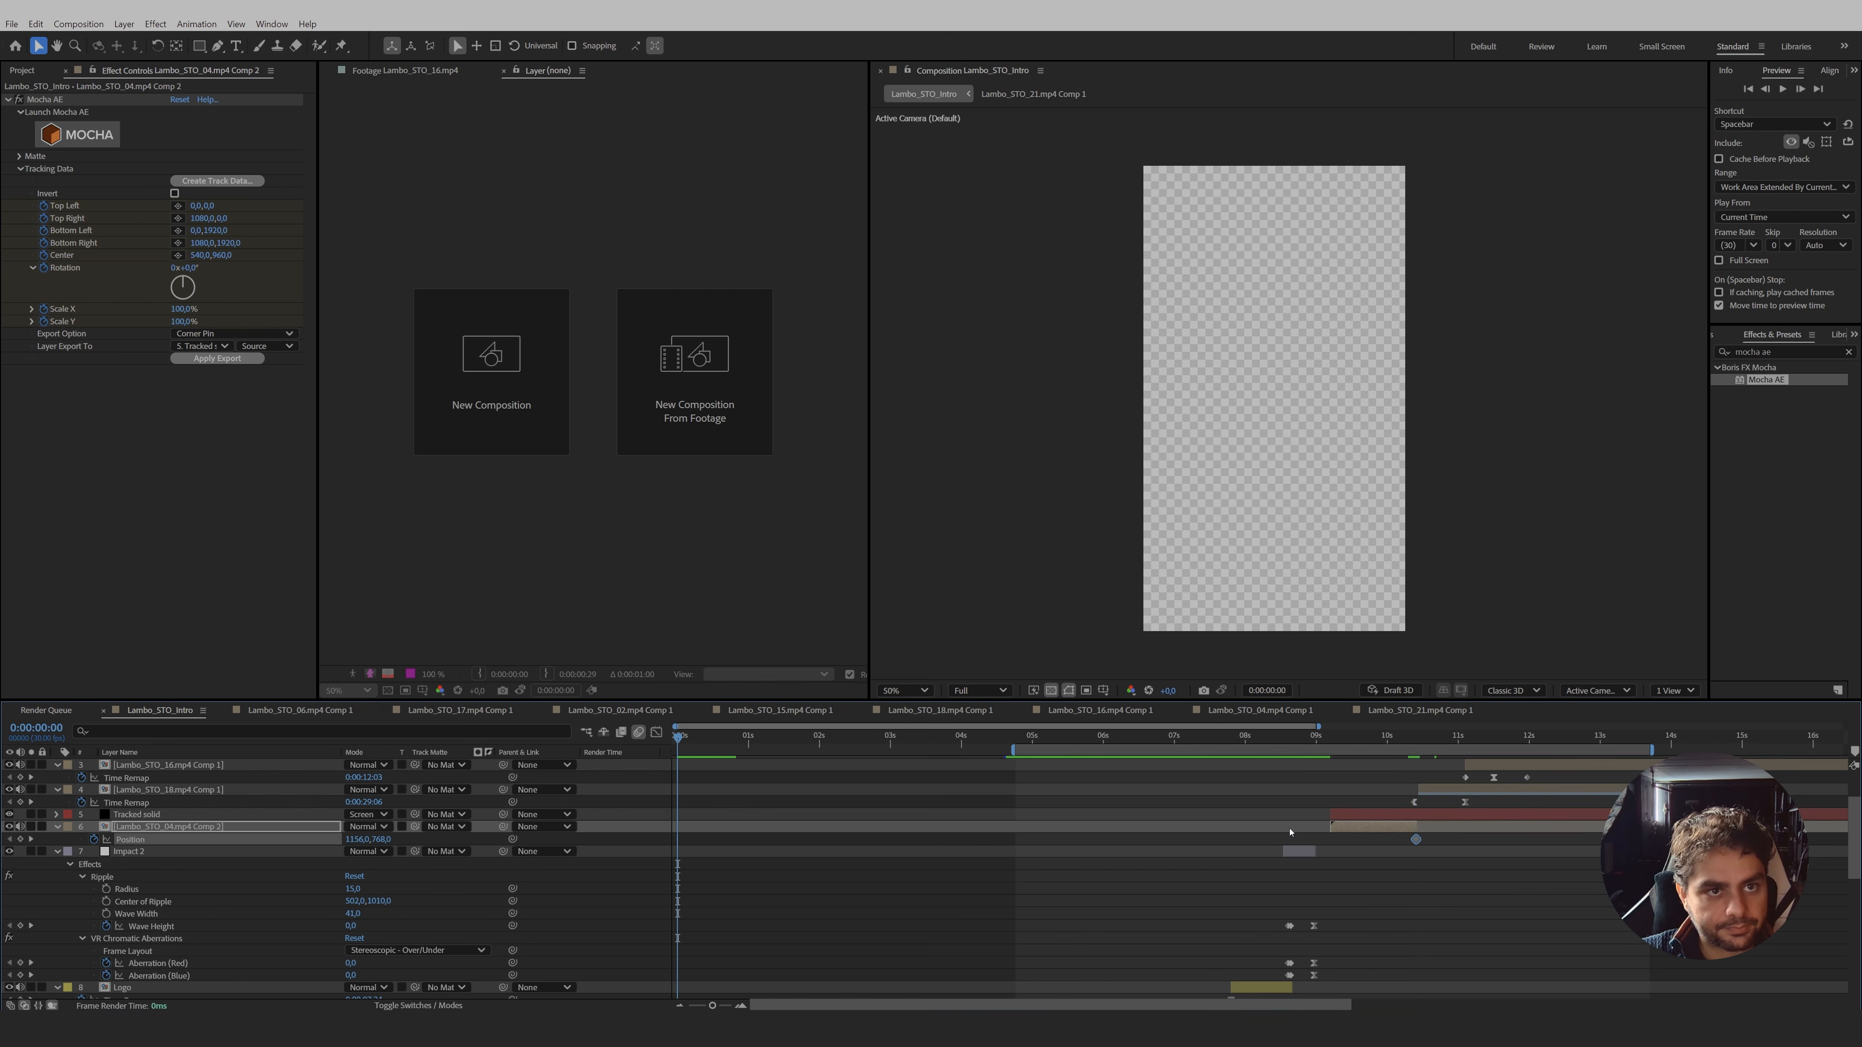
{"action": "left_click", "coordinate": [1406, 737]}
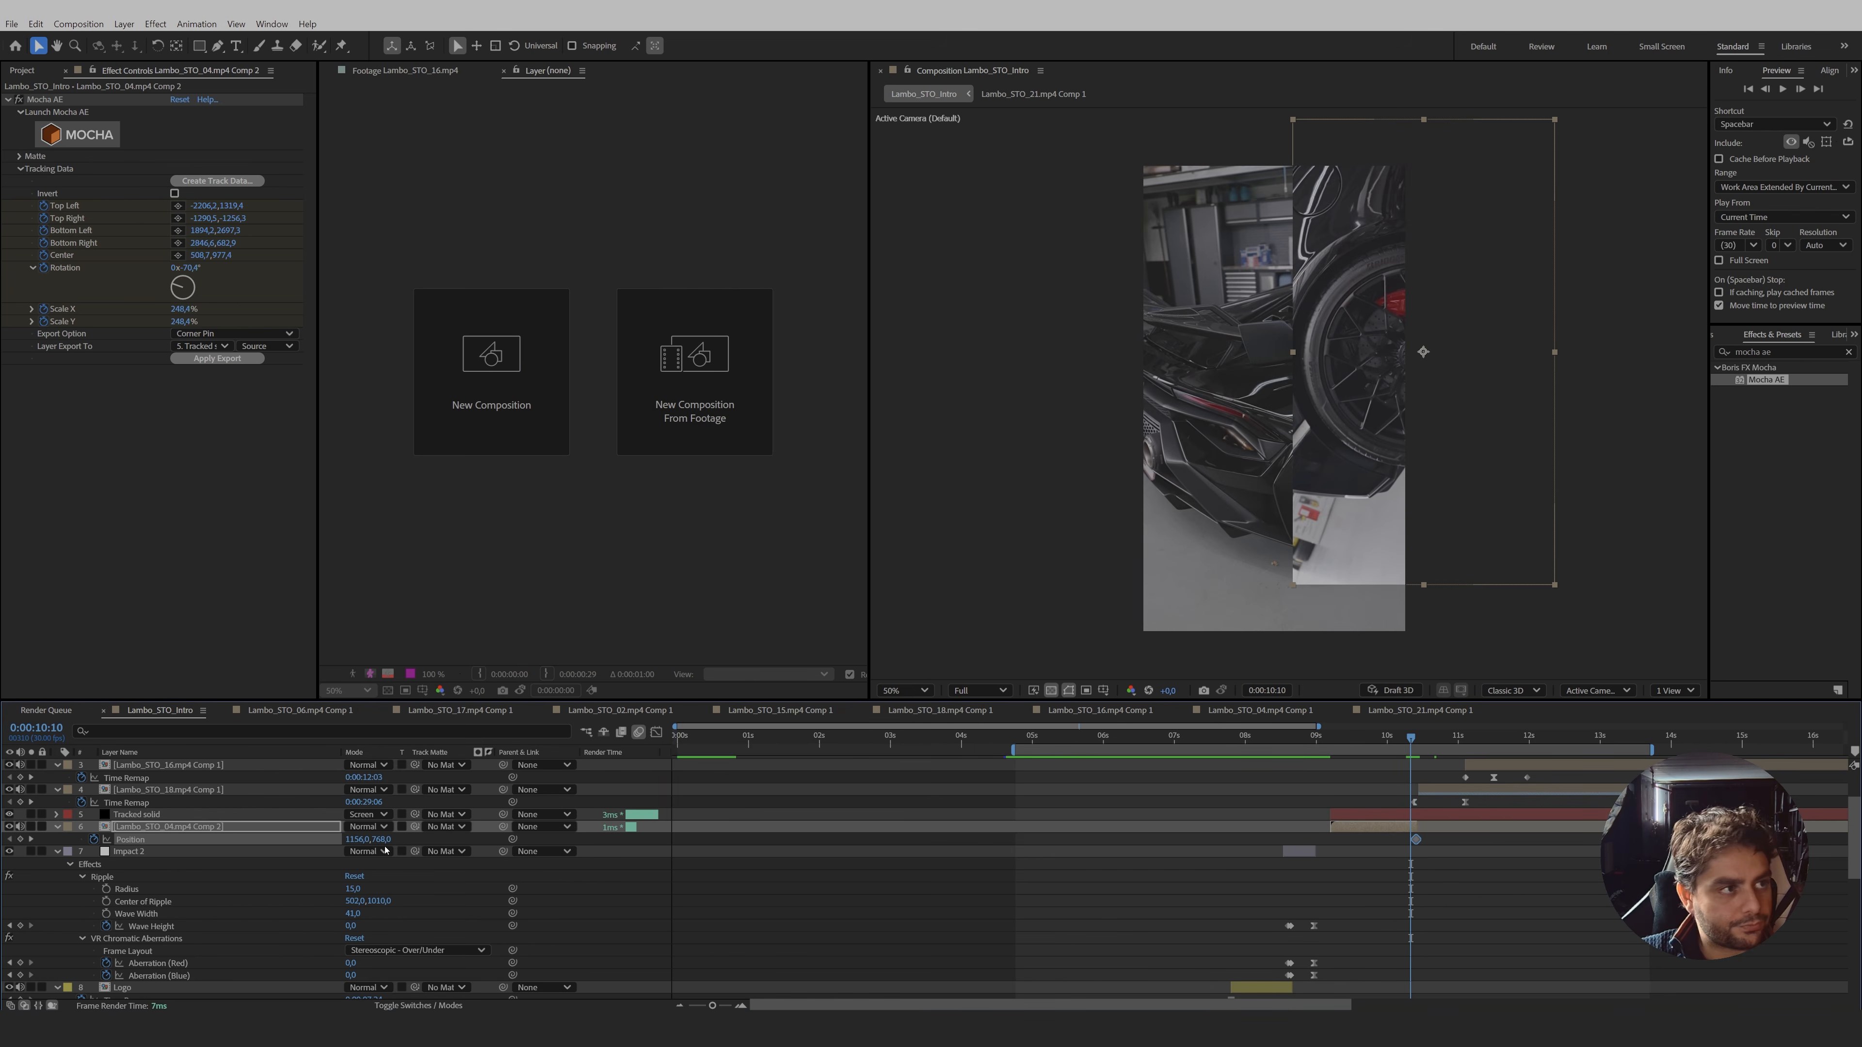
{"action": "right_click", "coordinate": [247, 842]}
{"action": "left_click", "coordinate": [271, 613]}
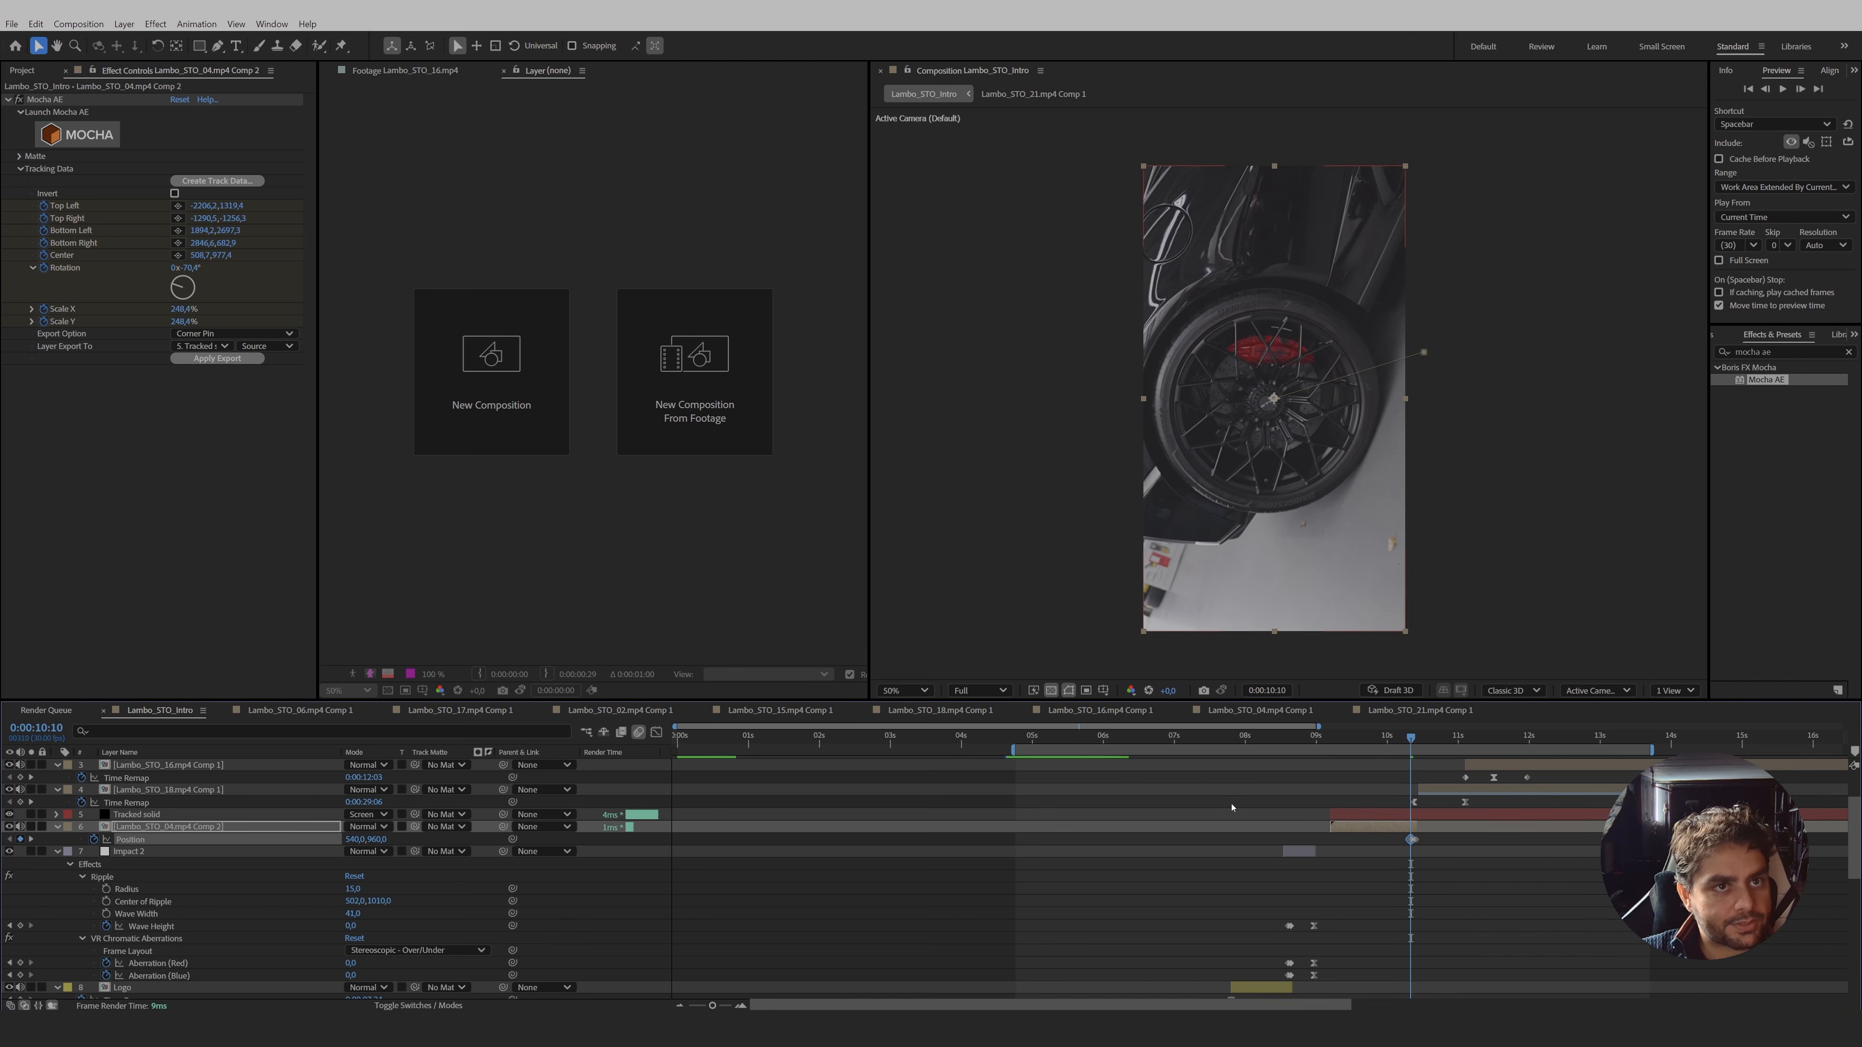
- Move the wheel clip's starting Position and Scale keyframes to 0:00:10:06 and shape their speed curve to peak near the end
{"action": "key", "text": "u"}
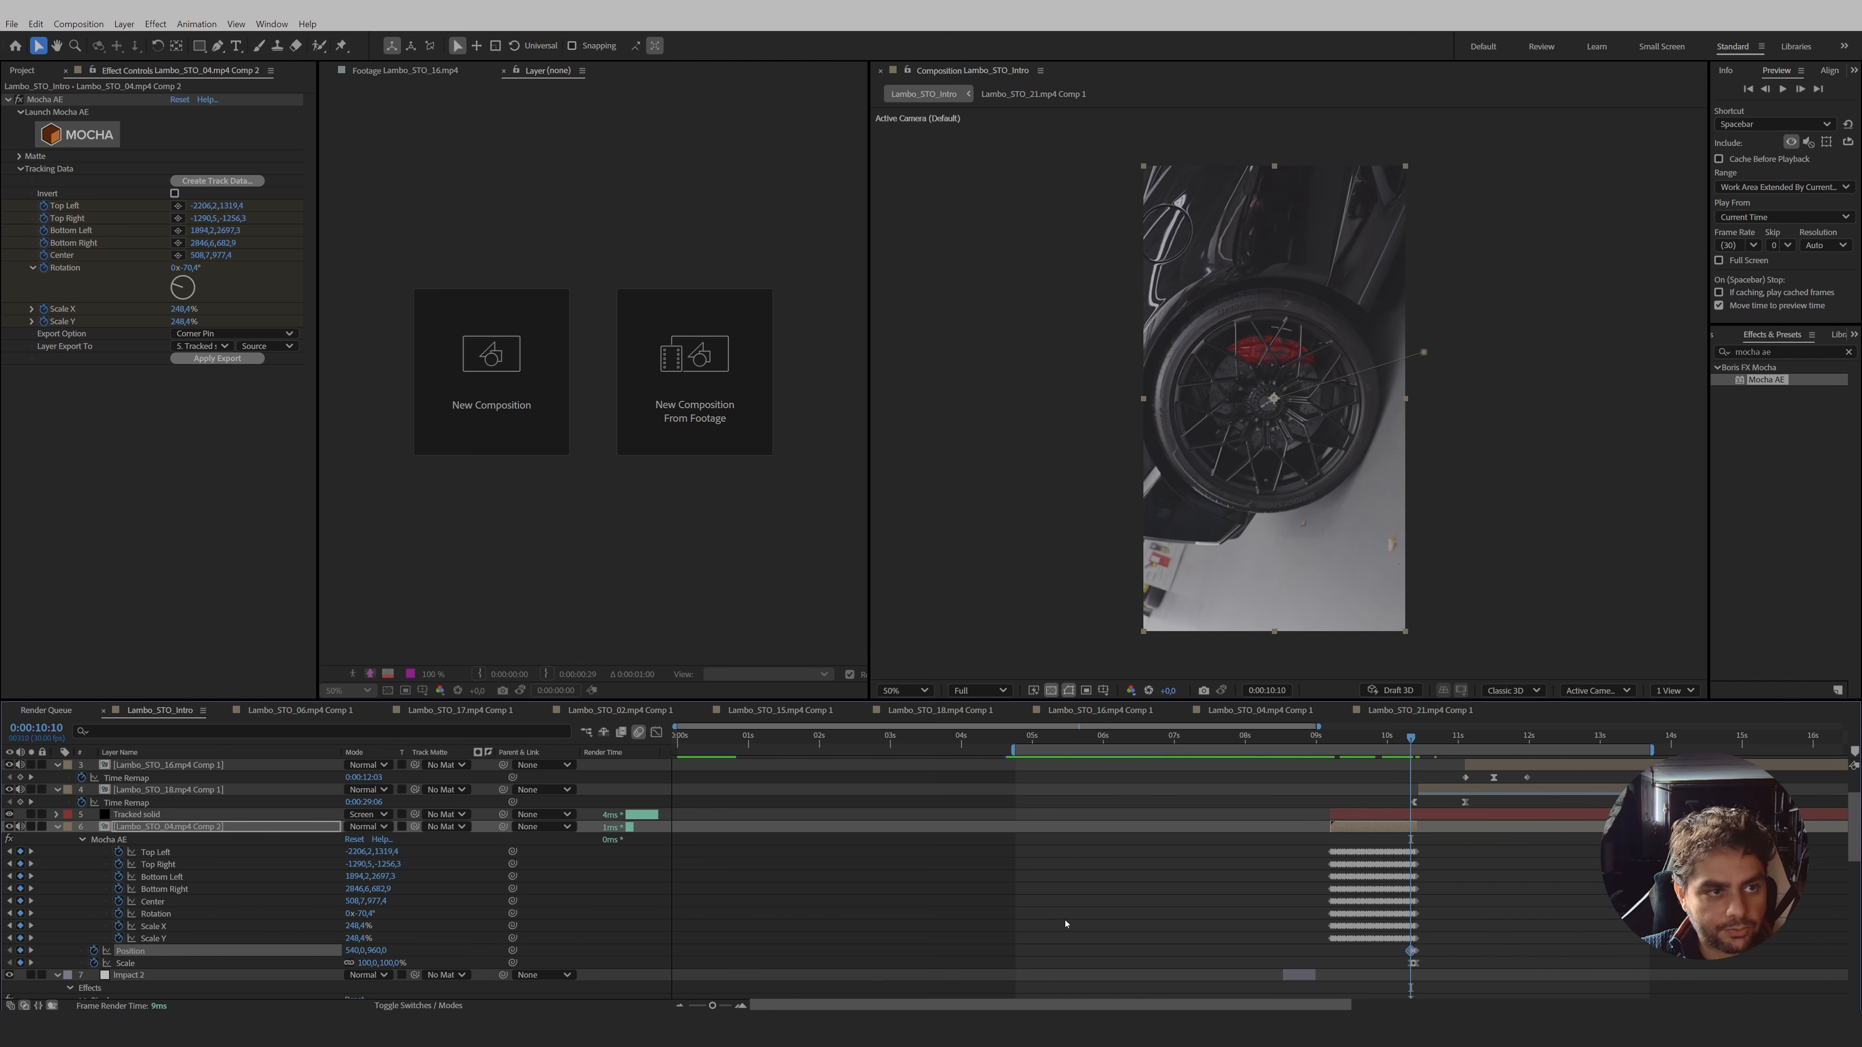
{"action": "left_click", "coordinate": [741, 1005]}
{"action": "left_click", "coordinate": [740, 1005]}
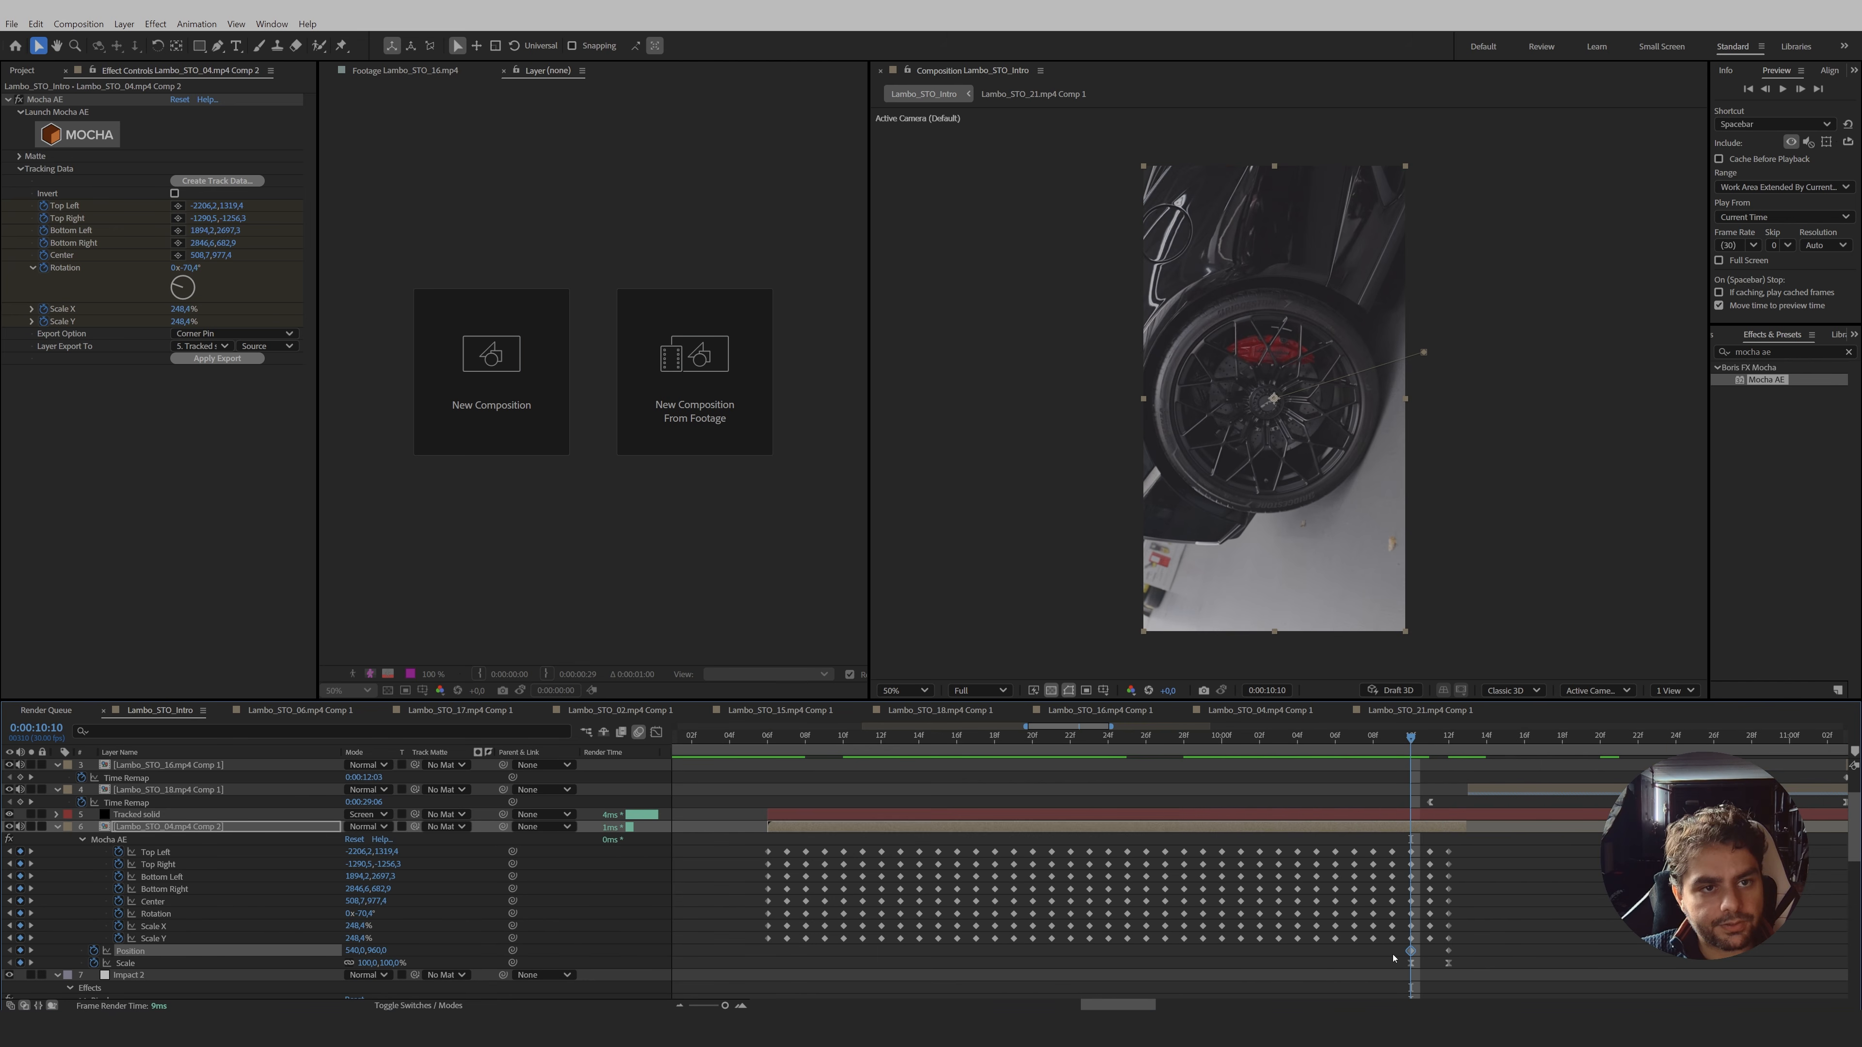
{"action": "left_click", "coordinate": [1412, 963], "text": "shift"}
{"action": "left_click_drag", "start_coordinate": [1400, 968], "coordinate": [1324, 968]}
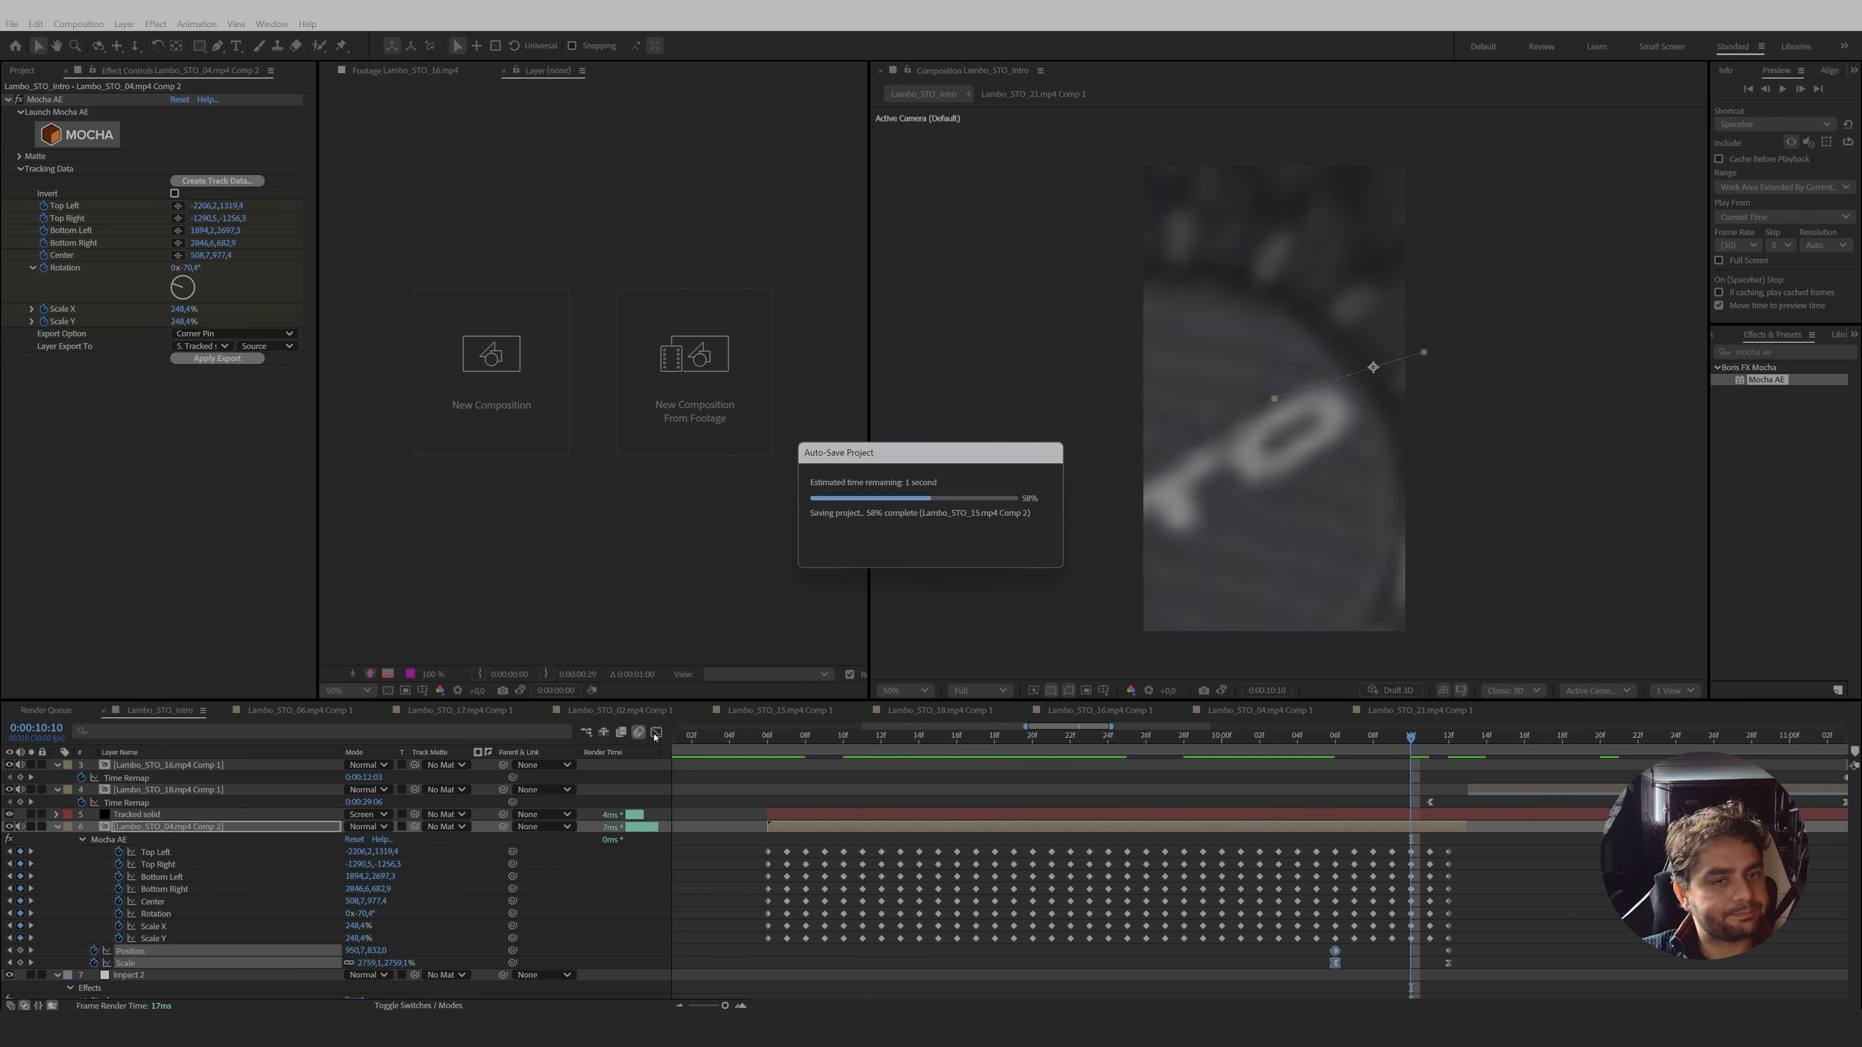
{"action": "left_click", "coordinate": [656, 733]}
{"action": "left_click_drag", "start_coordinate": [1288, 919], "coordinate": [1377, 961]}
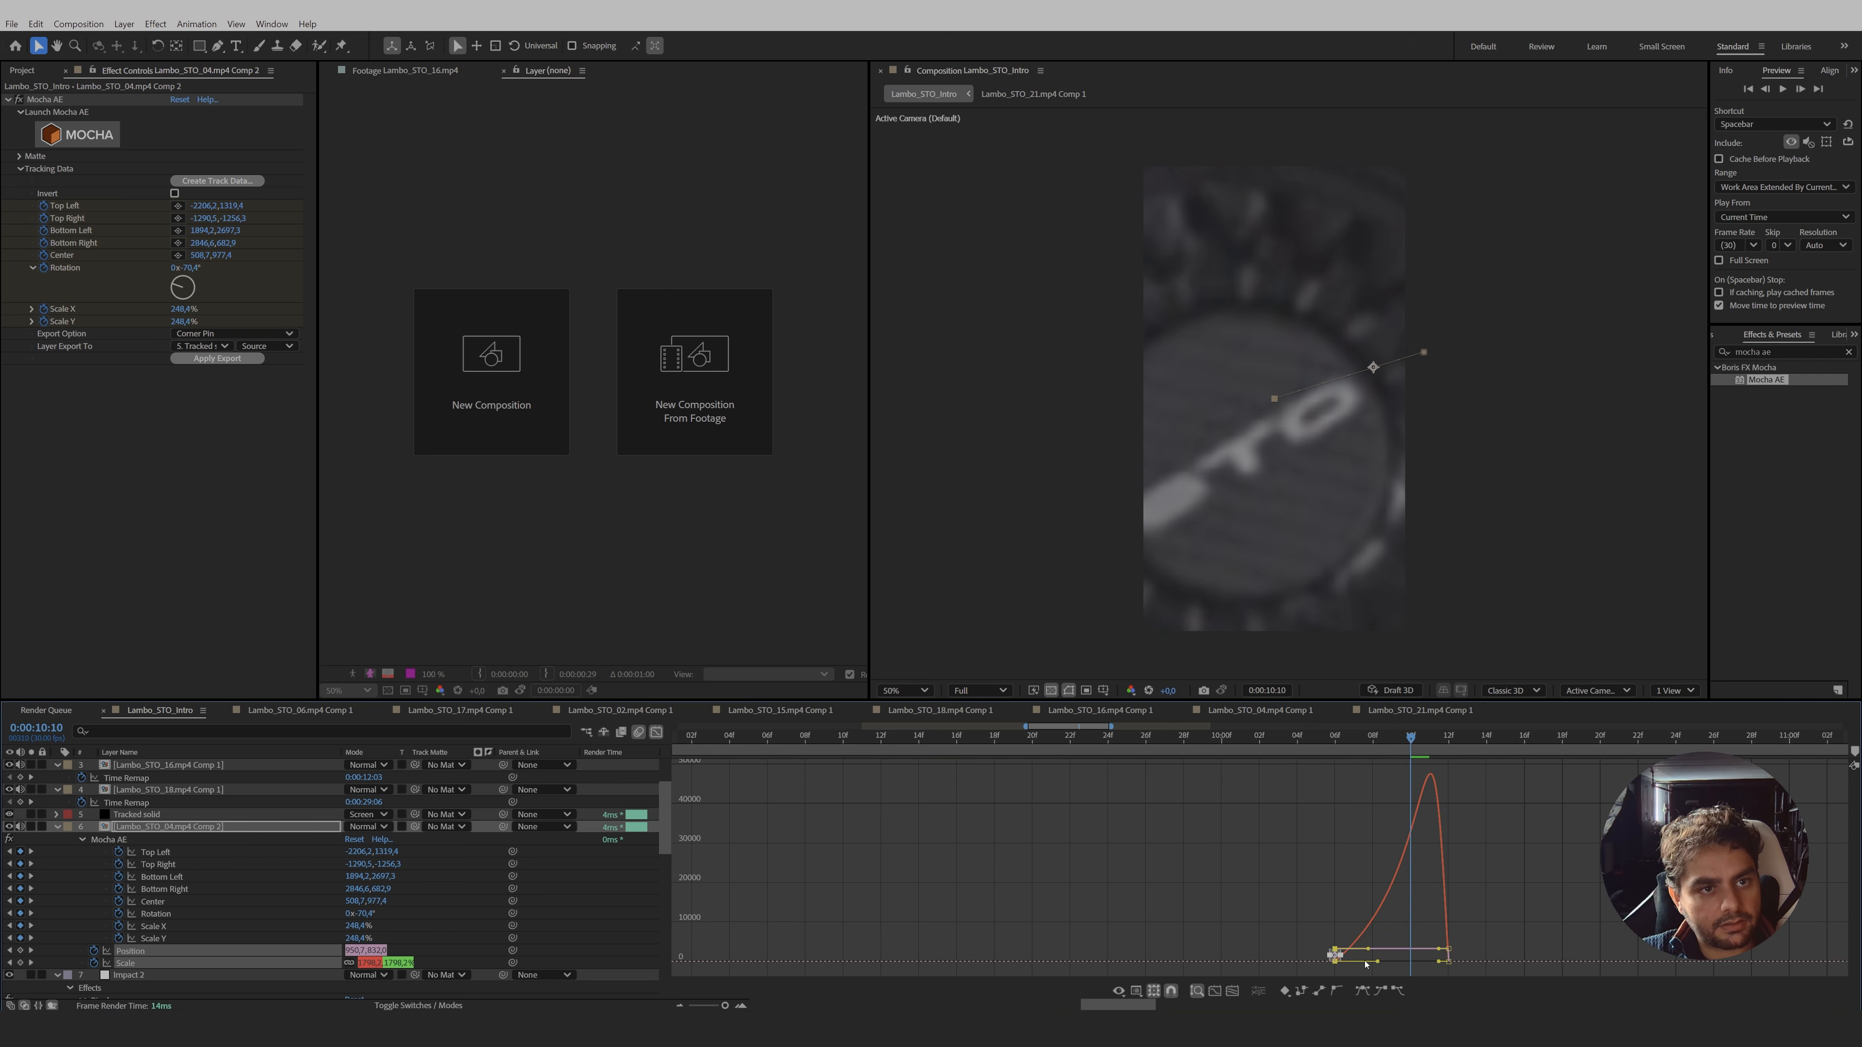
{"action": "left_click", "coordinate": [656, 733]}
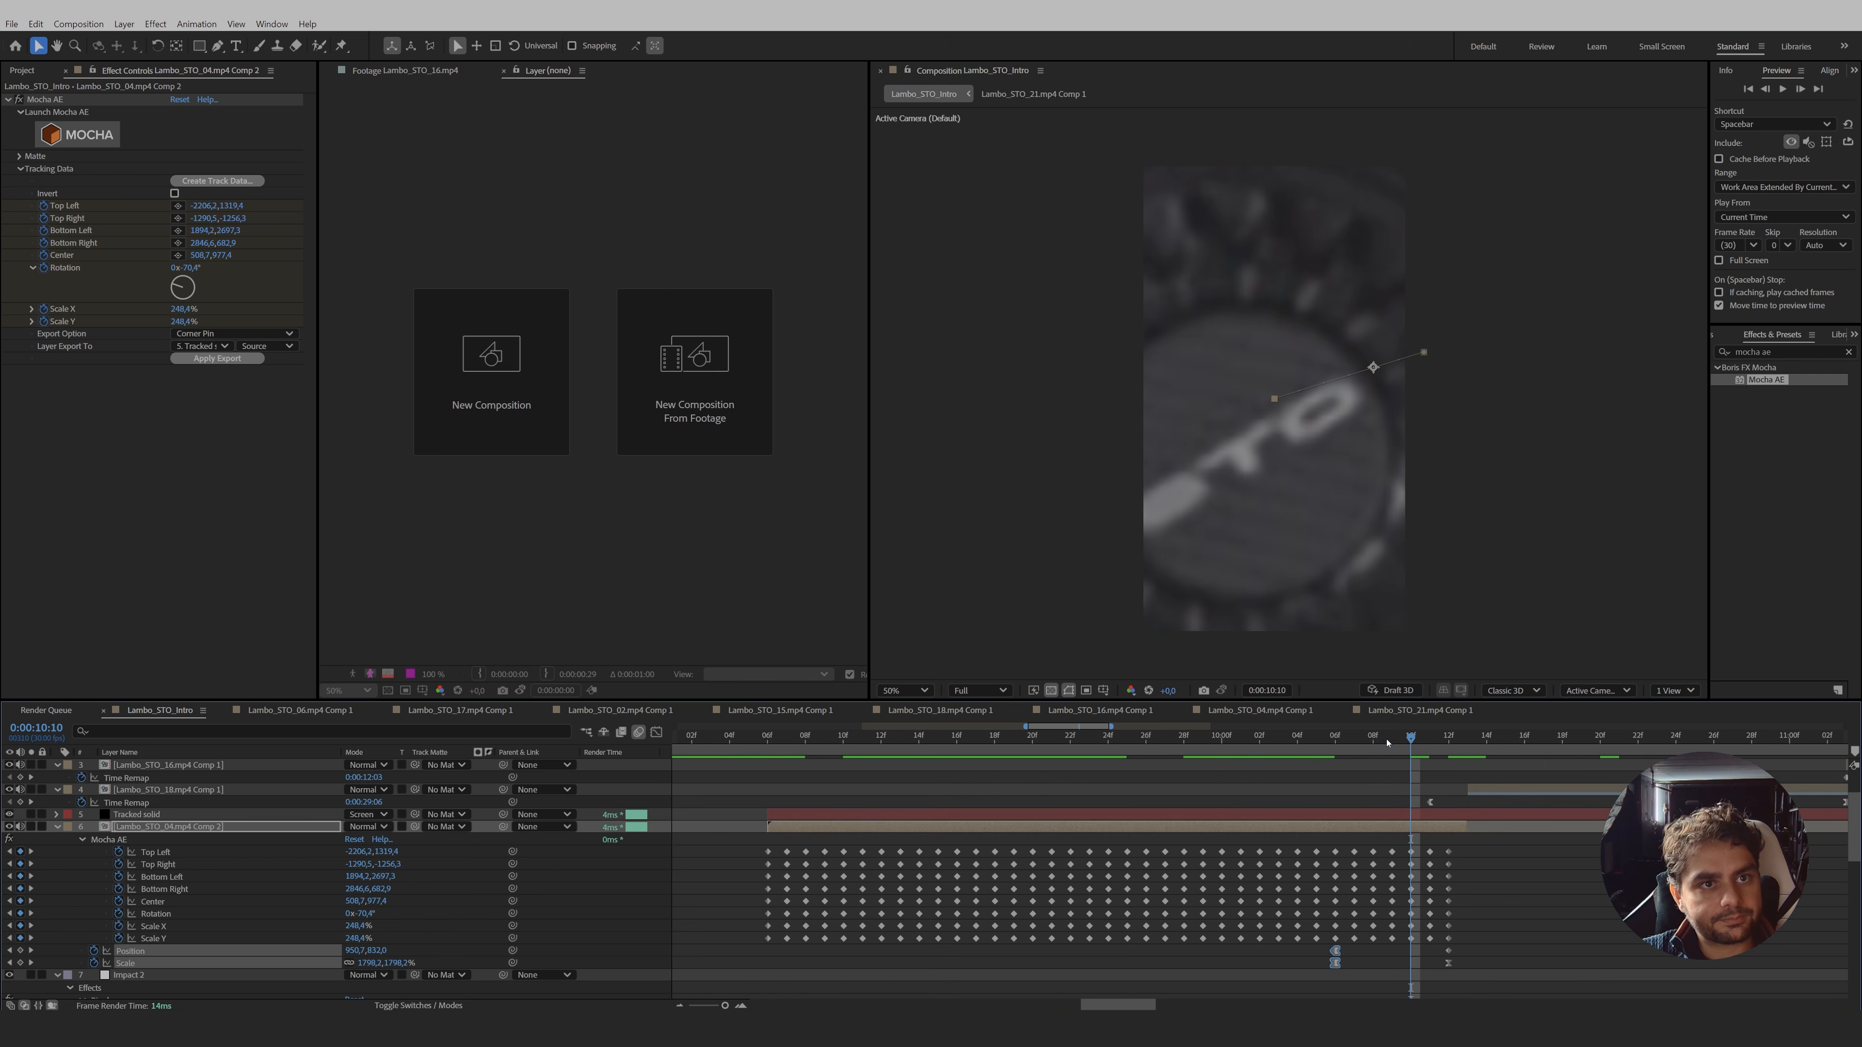
- Draw a closed four-point curved mask around the STO centre cap on the wheel clip at 0:00:10:09
{"action": "left_click", "coordinate": [1321, 742]}
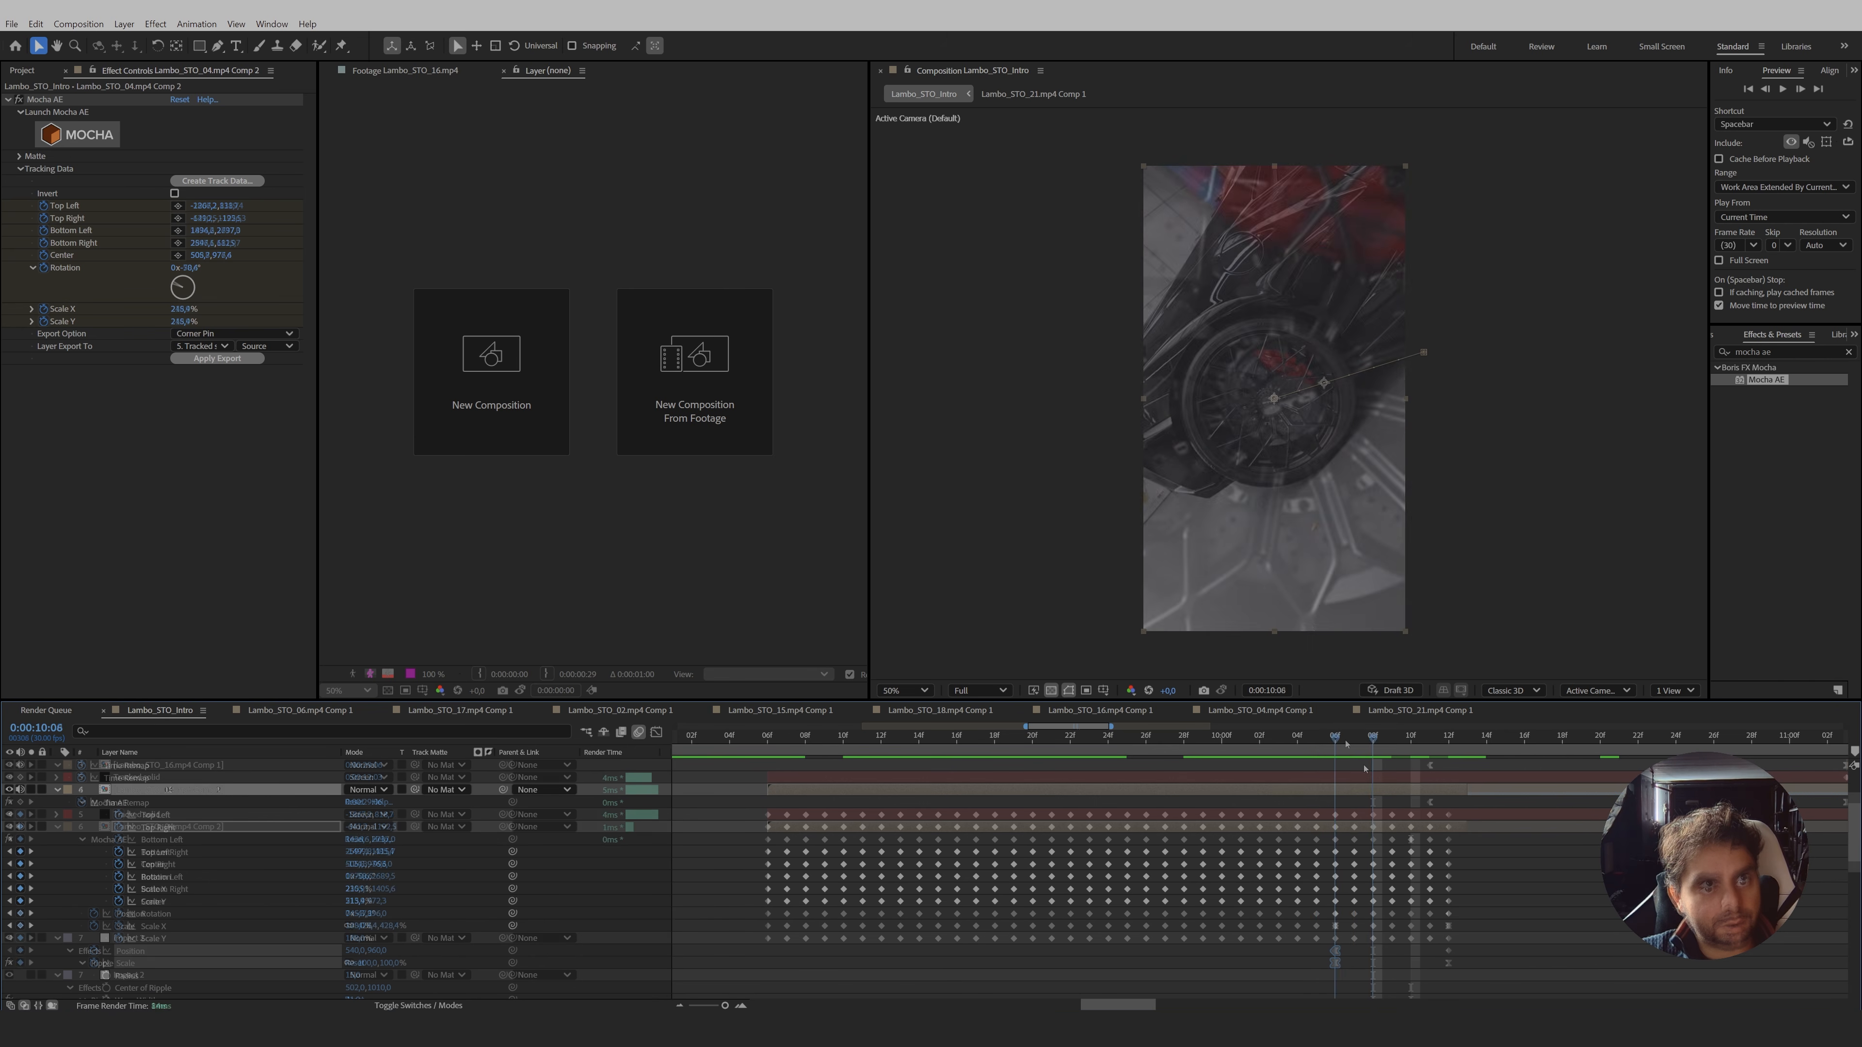
{"action": "mouse_move", "coordinate": [1378, 770]}
{"action": "left_mouse_down"}
{"action": "mouse_move", "coordinate": [1337, 777]}
{"action": "mouse_move", "coordinate": [1429, 786]}
{"action": "mouse_move", "coordinate": [1391, 784]}
{"action": "left_mouse_up"}
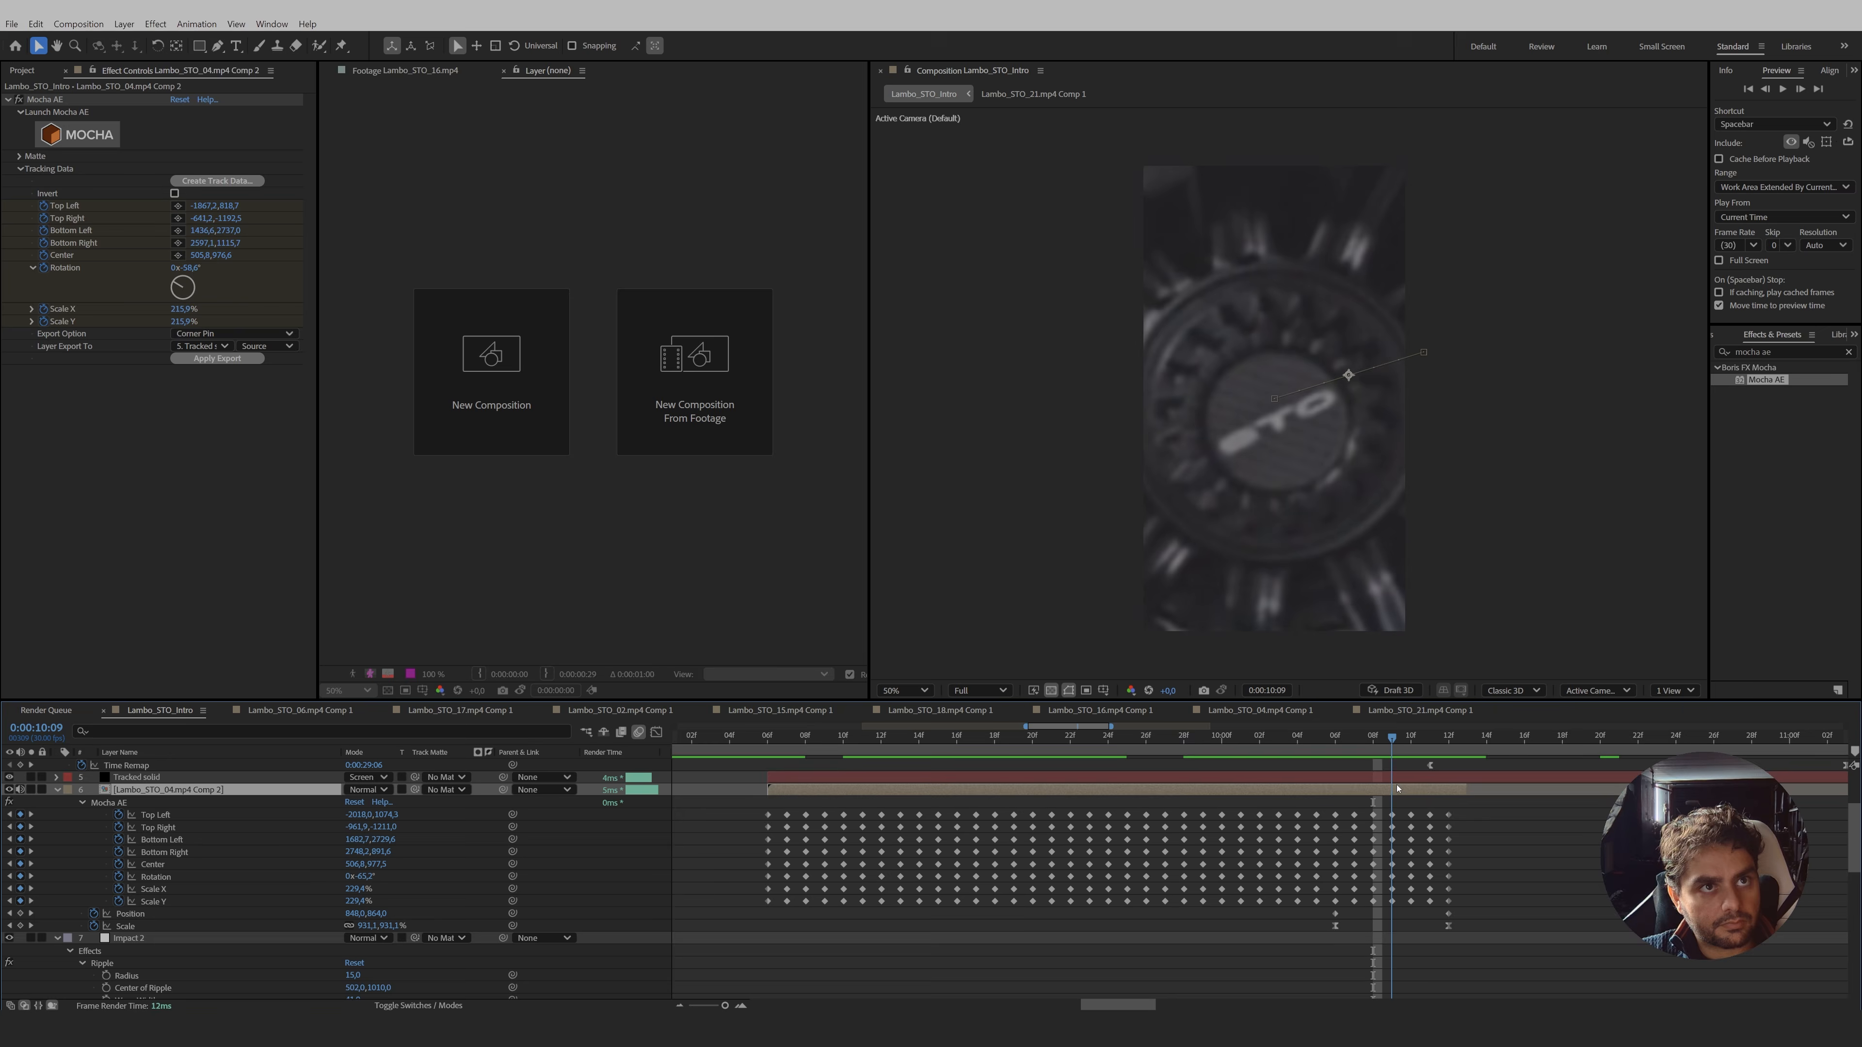
{"action": "key", "text": "g"}
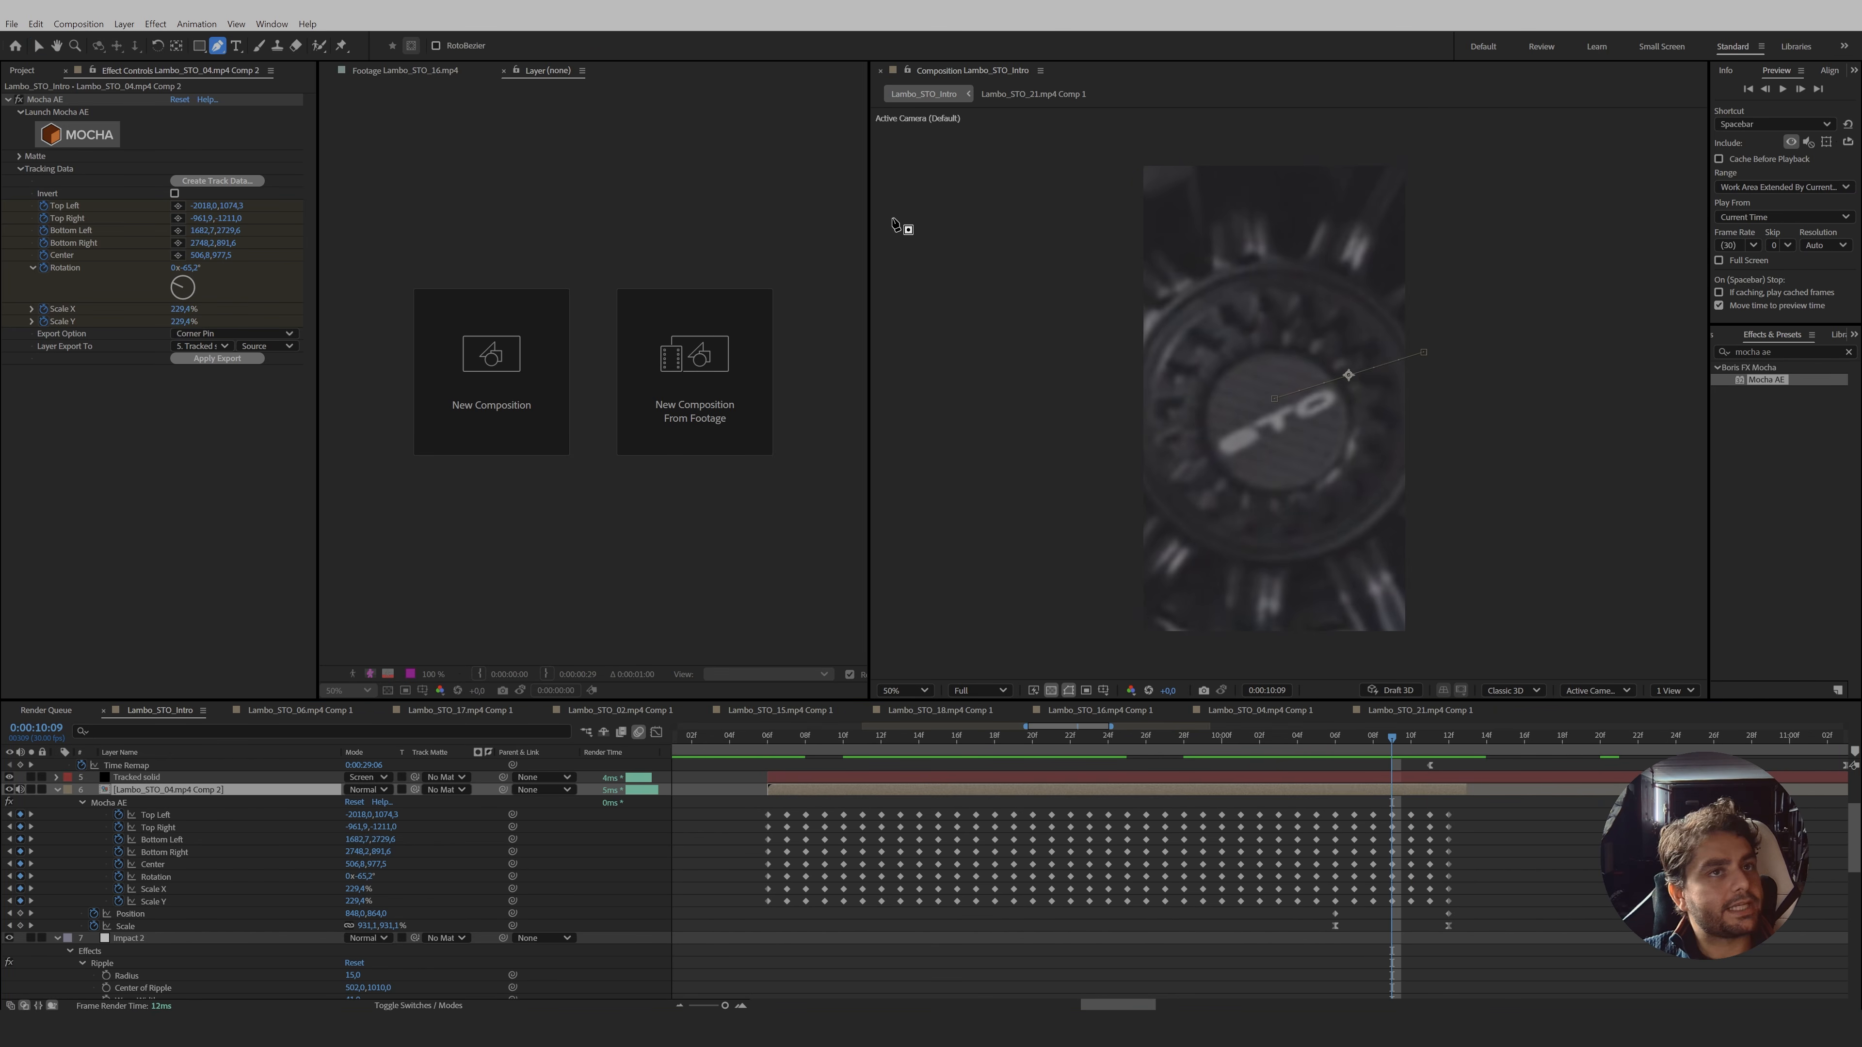
{"action": "left_click_drag", "start_coordinate": [1275, 353], "coordinate": [1210, 356]}
{"action": "left_click_drag", "start_coordinate": [1208, 424], "coordinate": [1208, 442]}
{"action": "left_click_drag", "start_coordinate": [1280, 493], "coordinate": [1328, 496]}
{"action": "left_click_drag", "start_coordinate": [1349, 421], "coordinate": [1351, 396]}
{"action": "left_click", "coordinate": [1275, 354]}
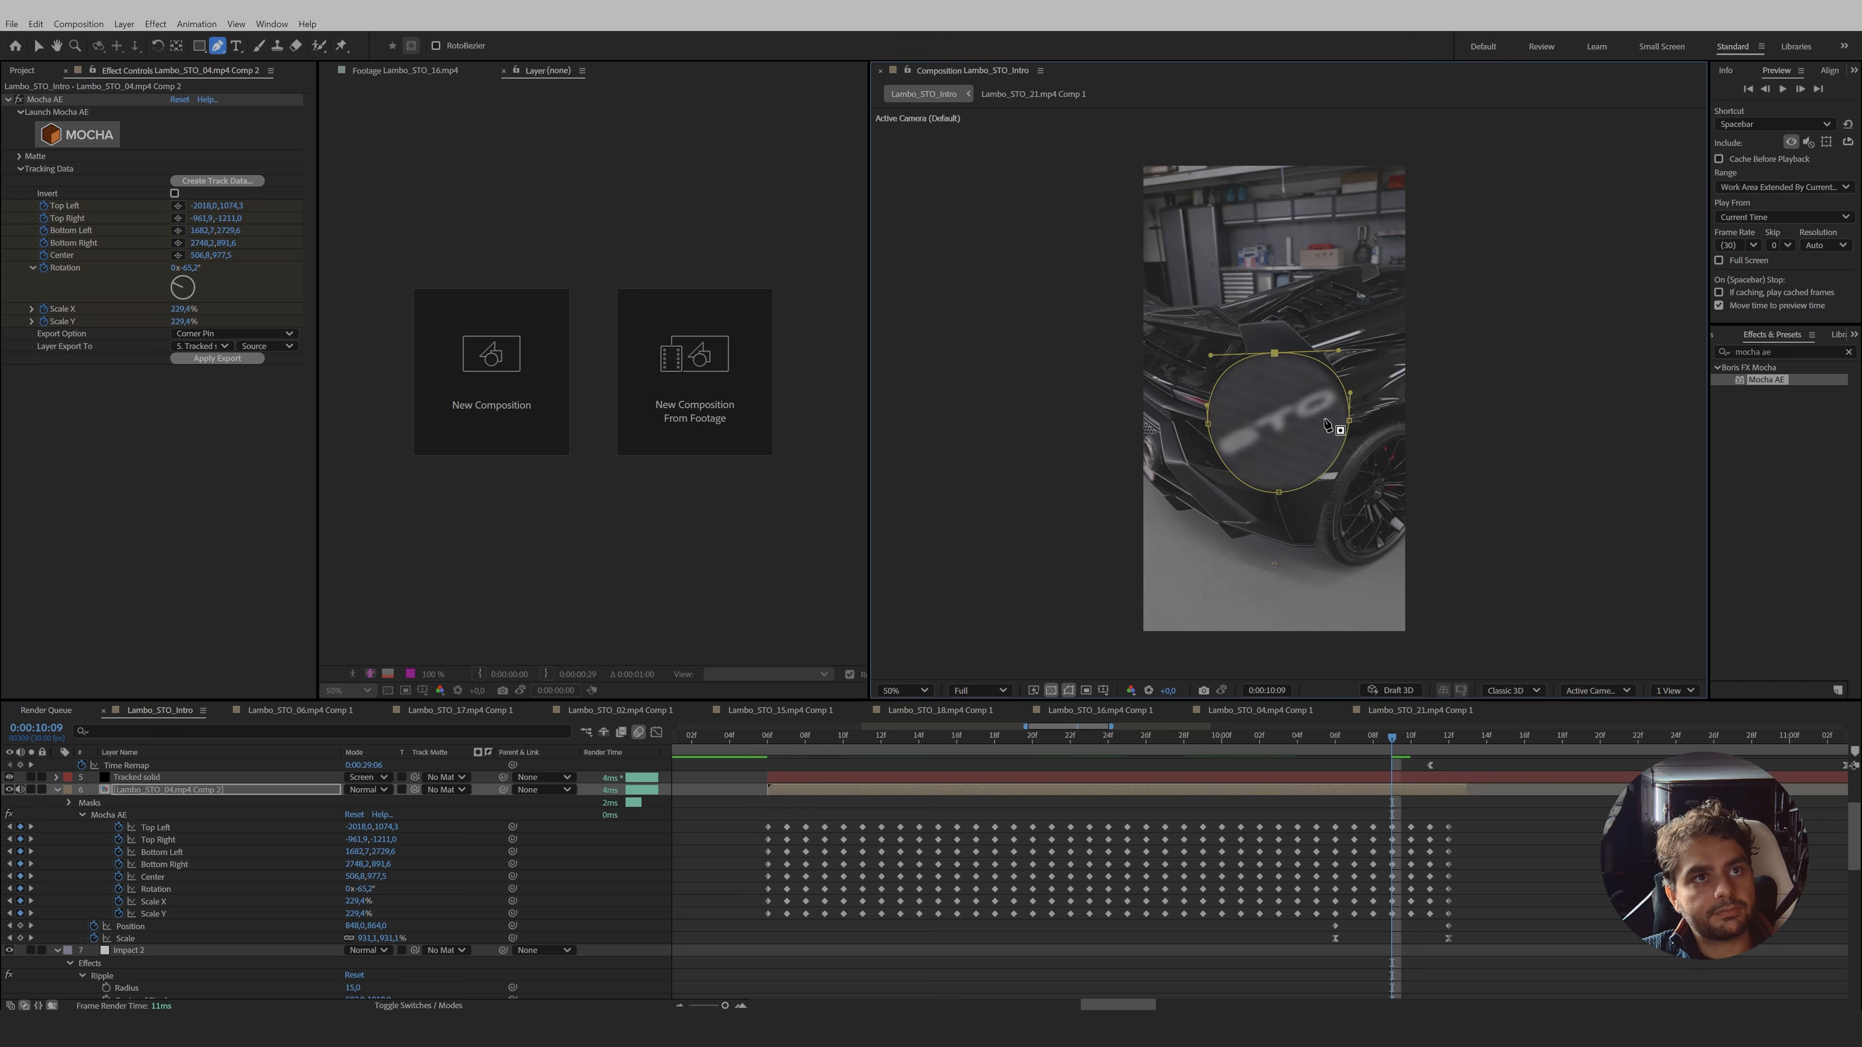
- Set the centre cap mask's mode to Subtract so it cuts a hole in the wheel clip
{"action": "key", "text": "m"}
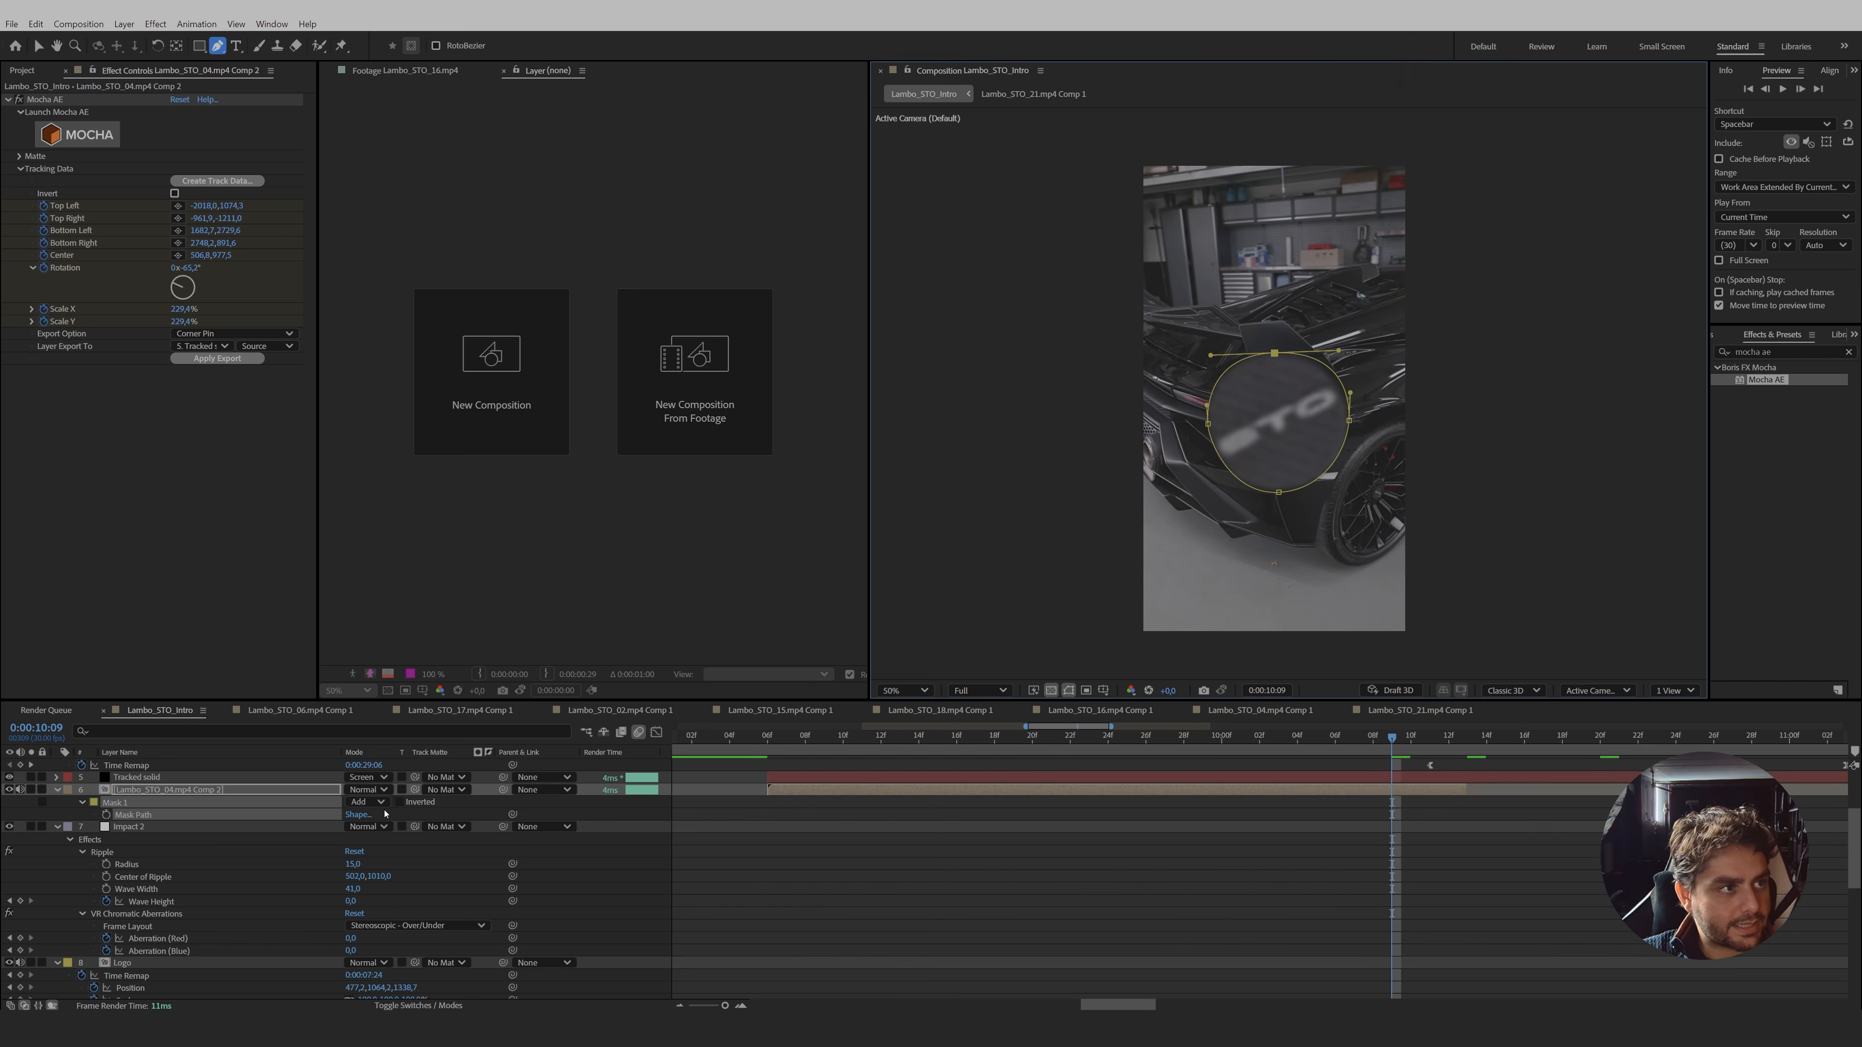
{"action": "left_click", "coordinate": [367, 802]}
{"action": "left_click", "coordinate": [387, 853]}
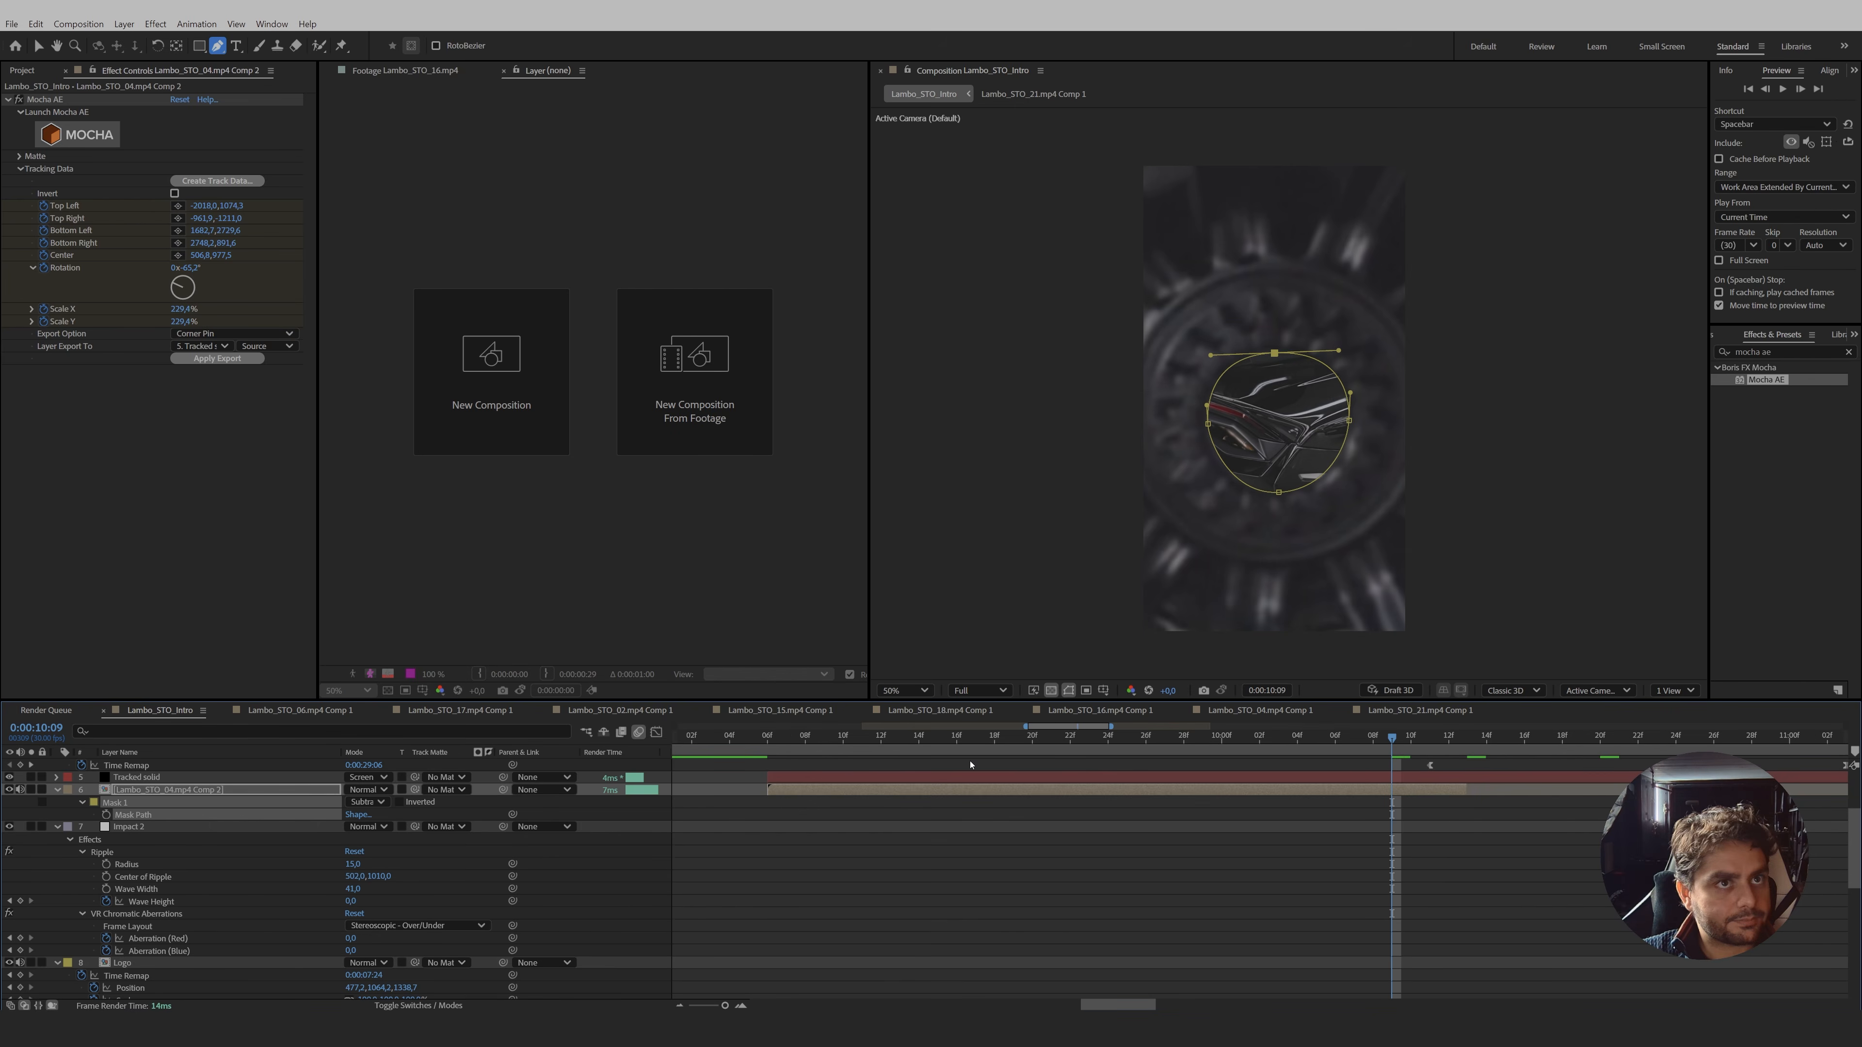
- Collapse all layer properties and move the Lambo_STO_18 interior clip directly below the Impact 2 layer
{"action": "left_click_drag", "start_coordinate": [1385, 742], "coordinate": [1484, 788]}
{"action": "scroll", "coordinate": [901, 873], "scroll_direction": "up", "scroll_amount": 2}
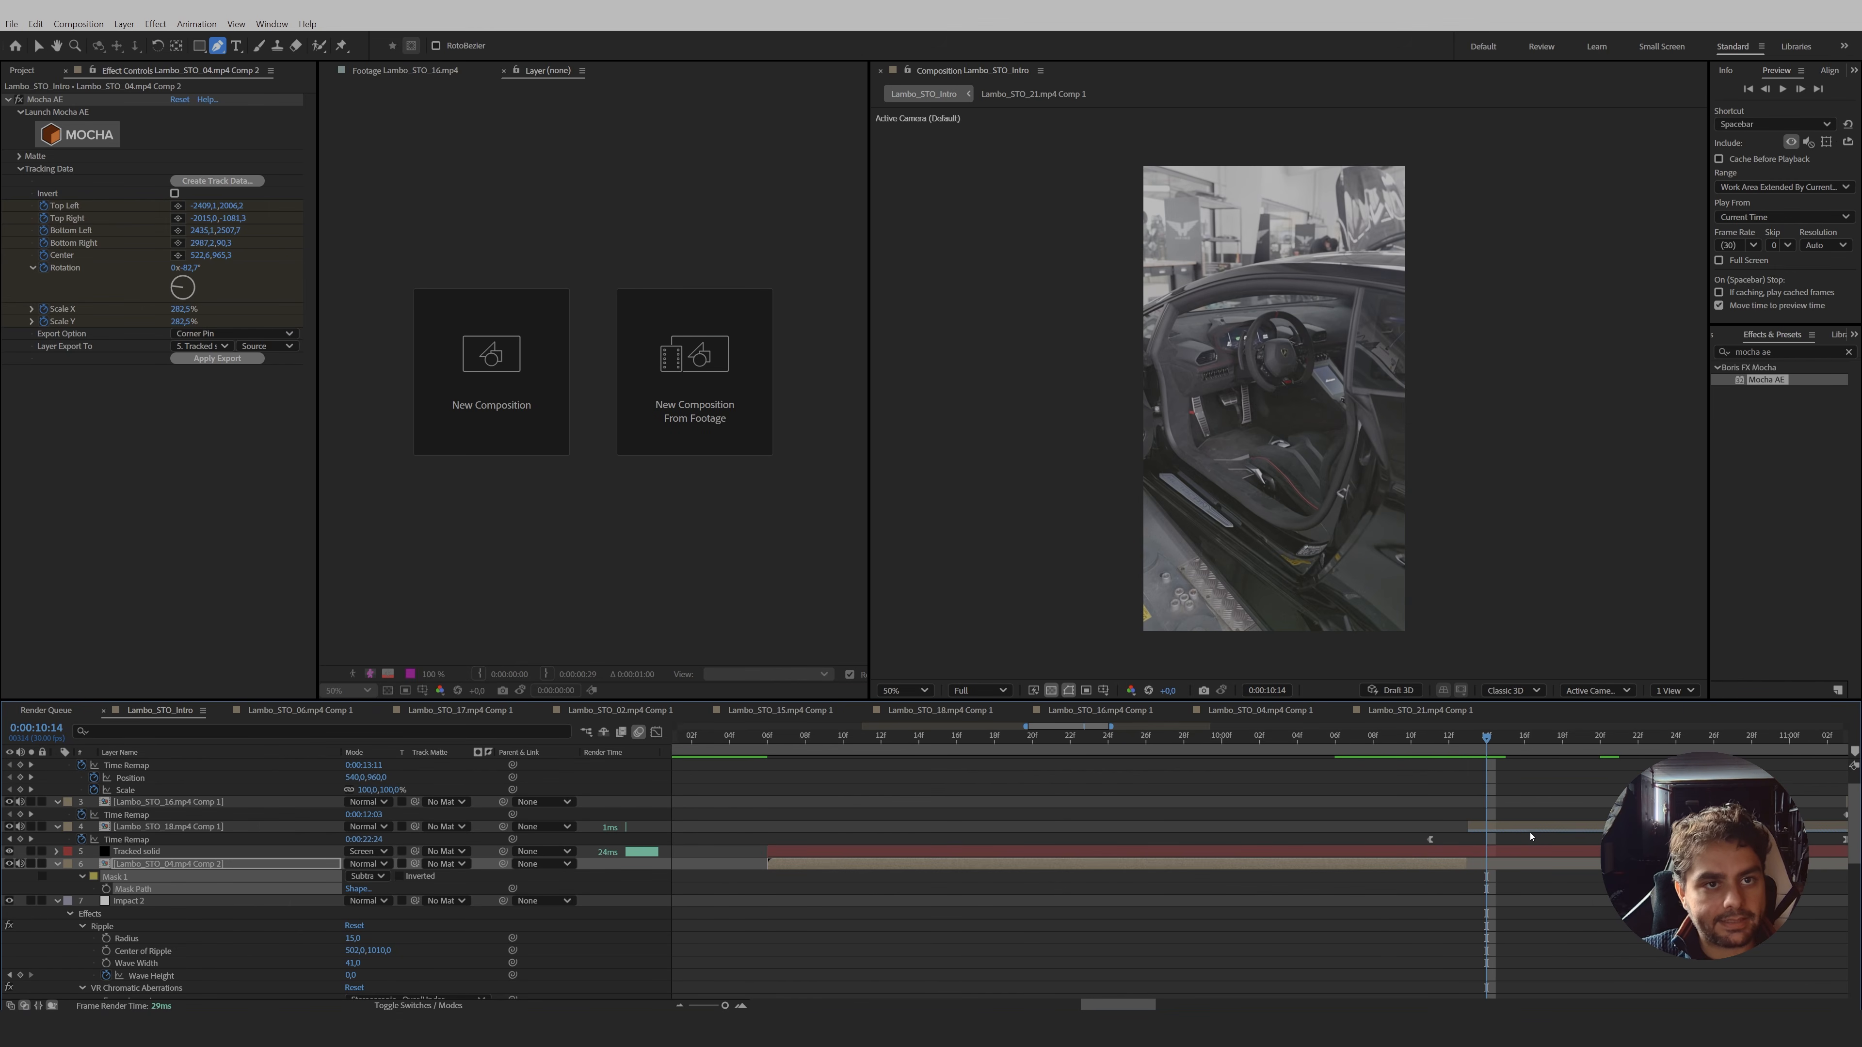
{"action": "left_click", "coordinate": [58, 865]}
{"action": "key", "text": "ctrl+a"}
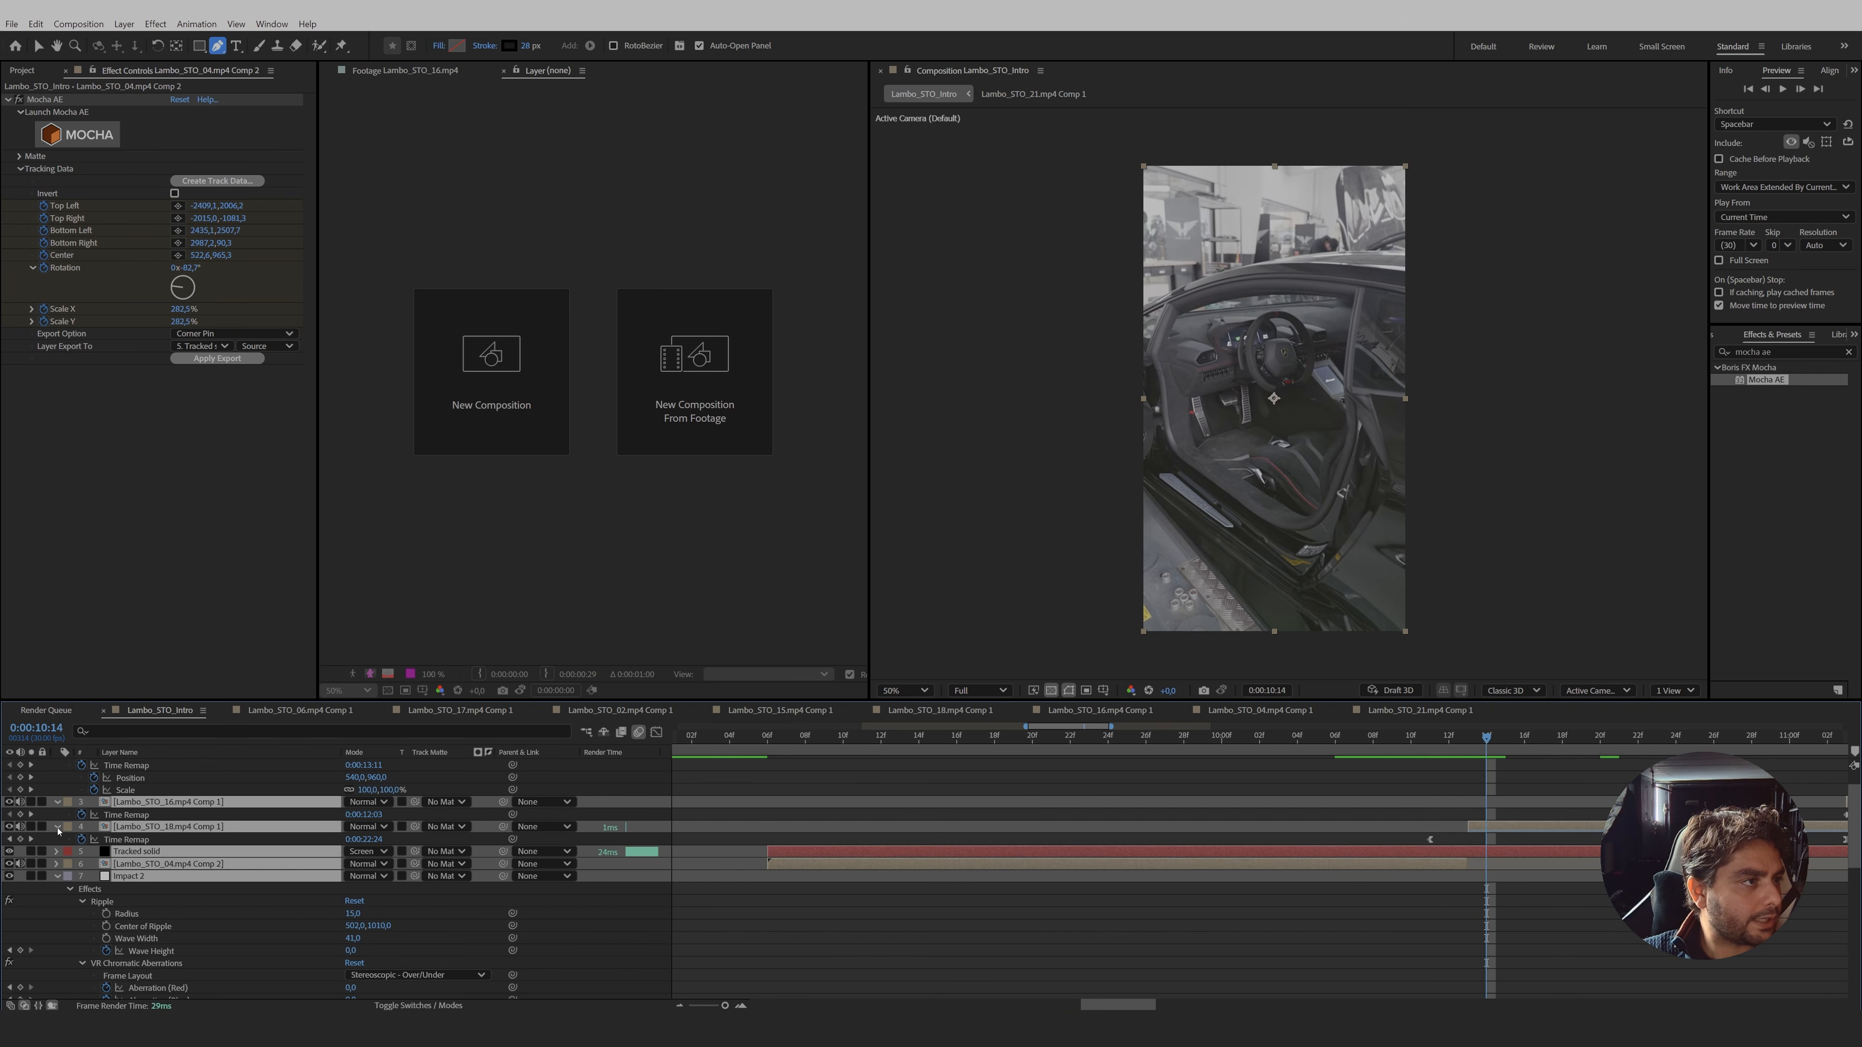
{"action": "left_click", "coordinate": [58, 829]}
{"action": "left_click", "coordinate": [1503, 845]}
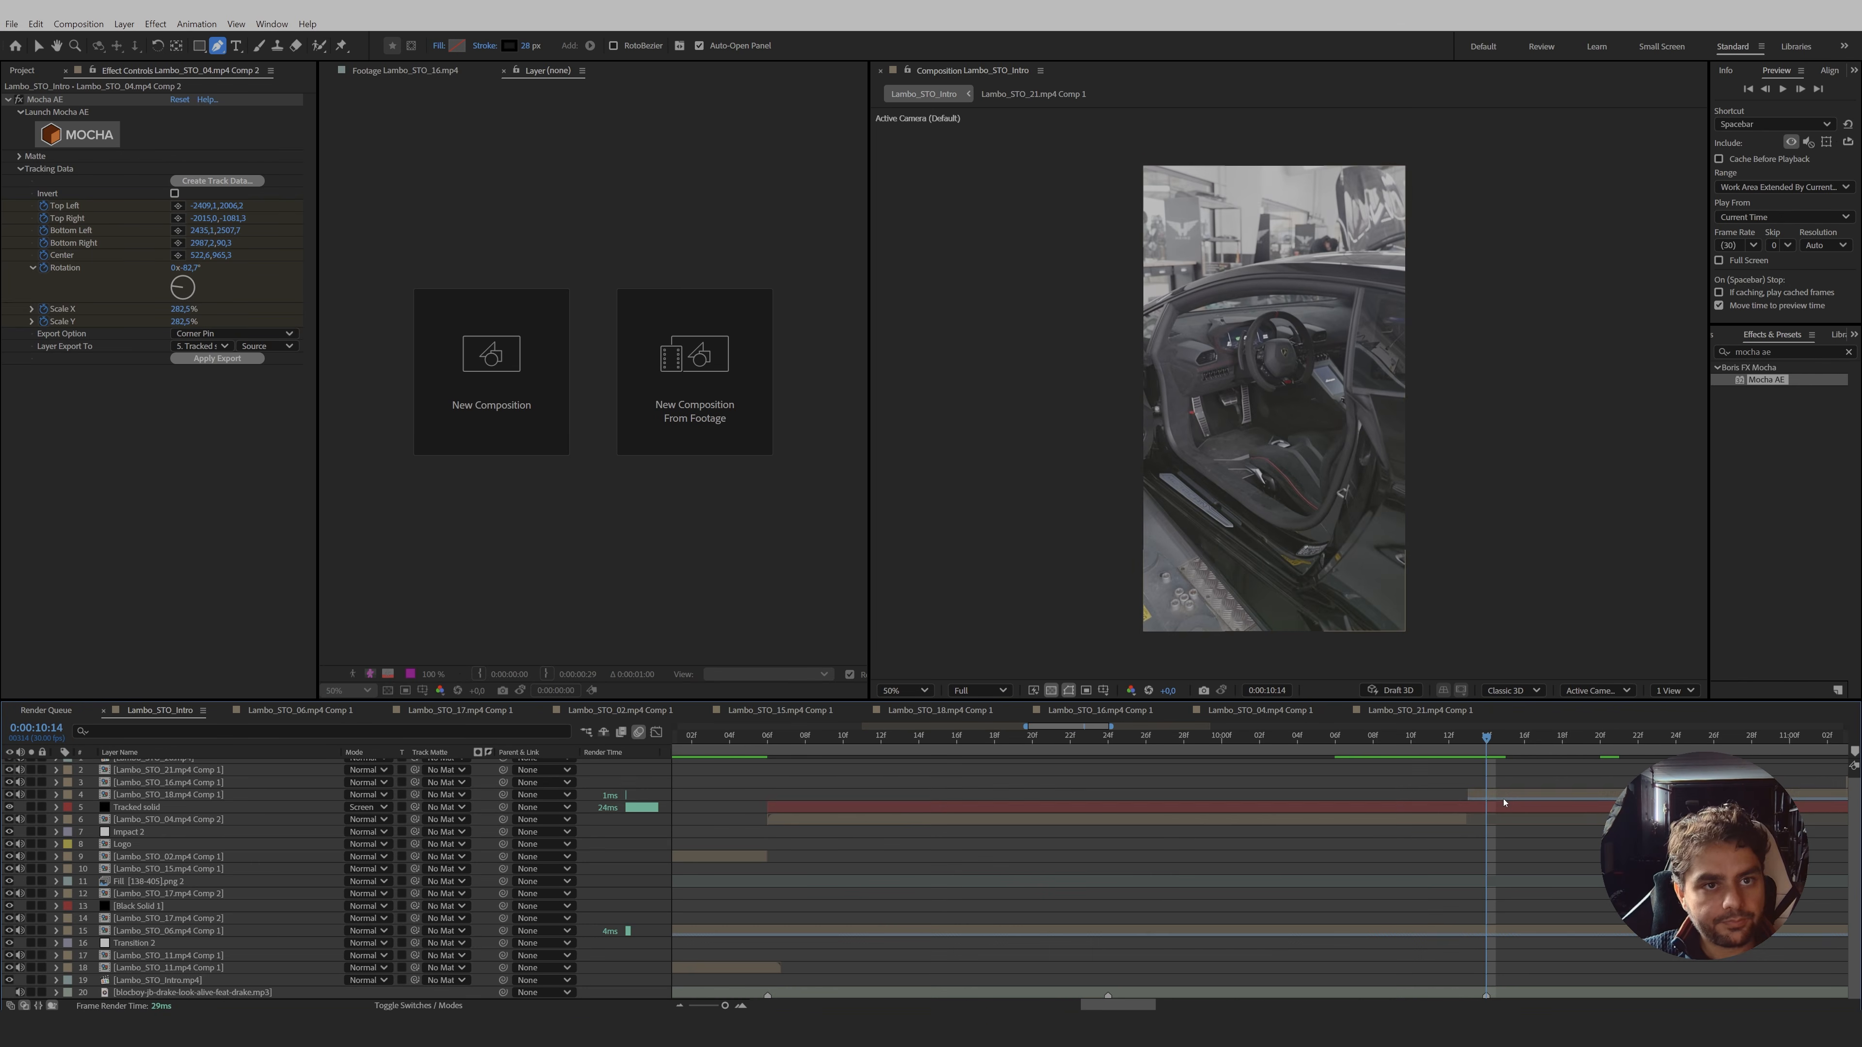
{"action": "left_click", "coordinate": [1108, 797]}
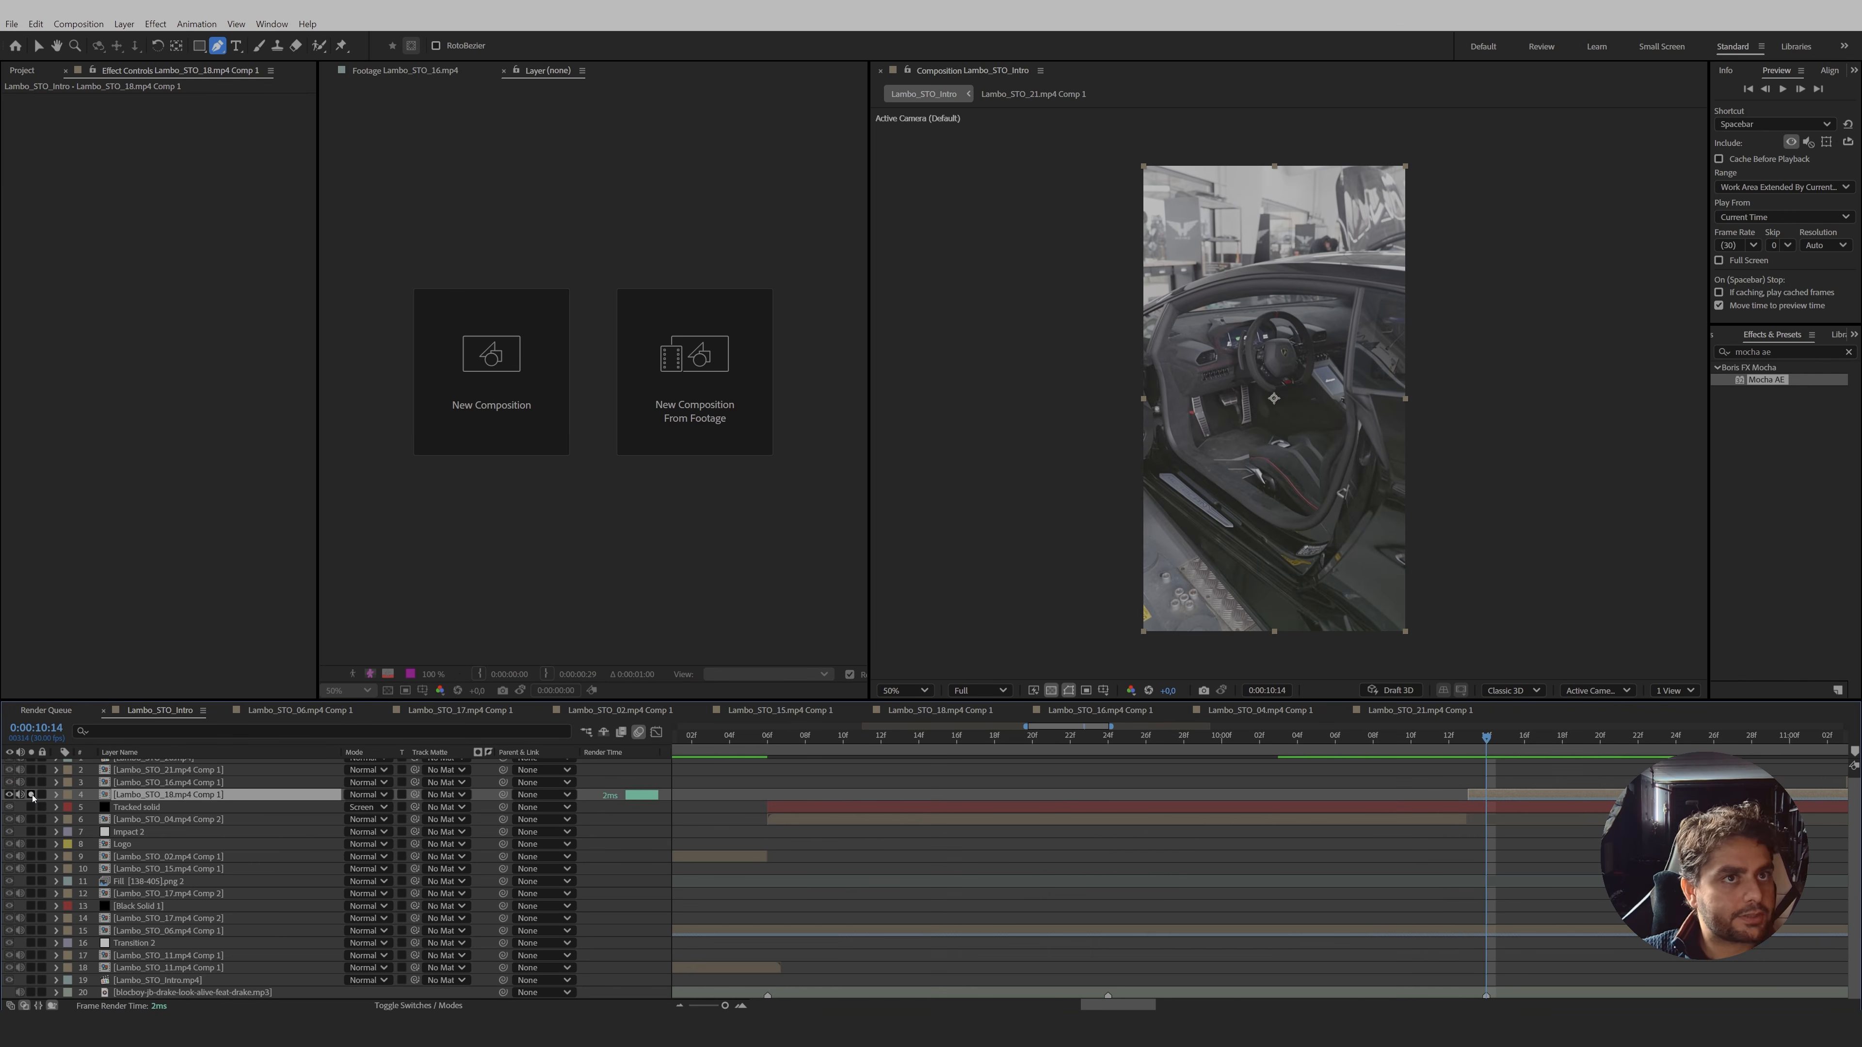
{"action": "left_click_drag", "start_coordinate": [261, 800], "coordinate": [263, 837]}
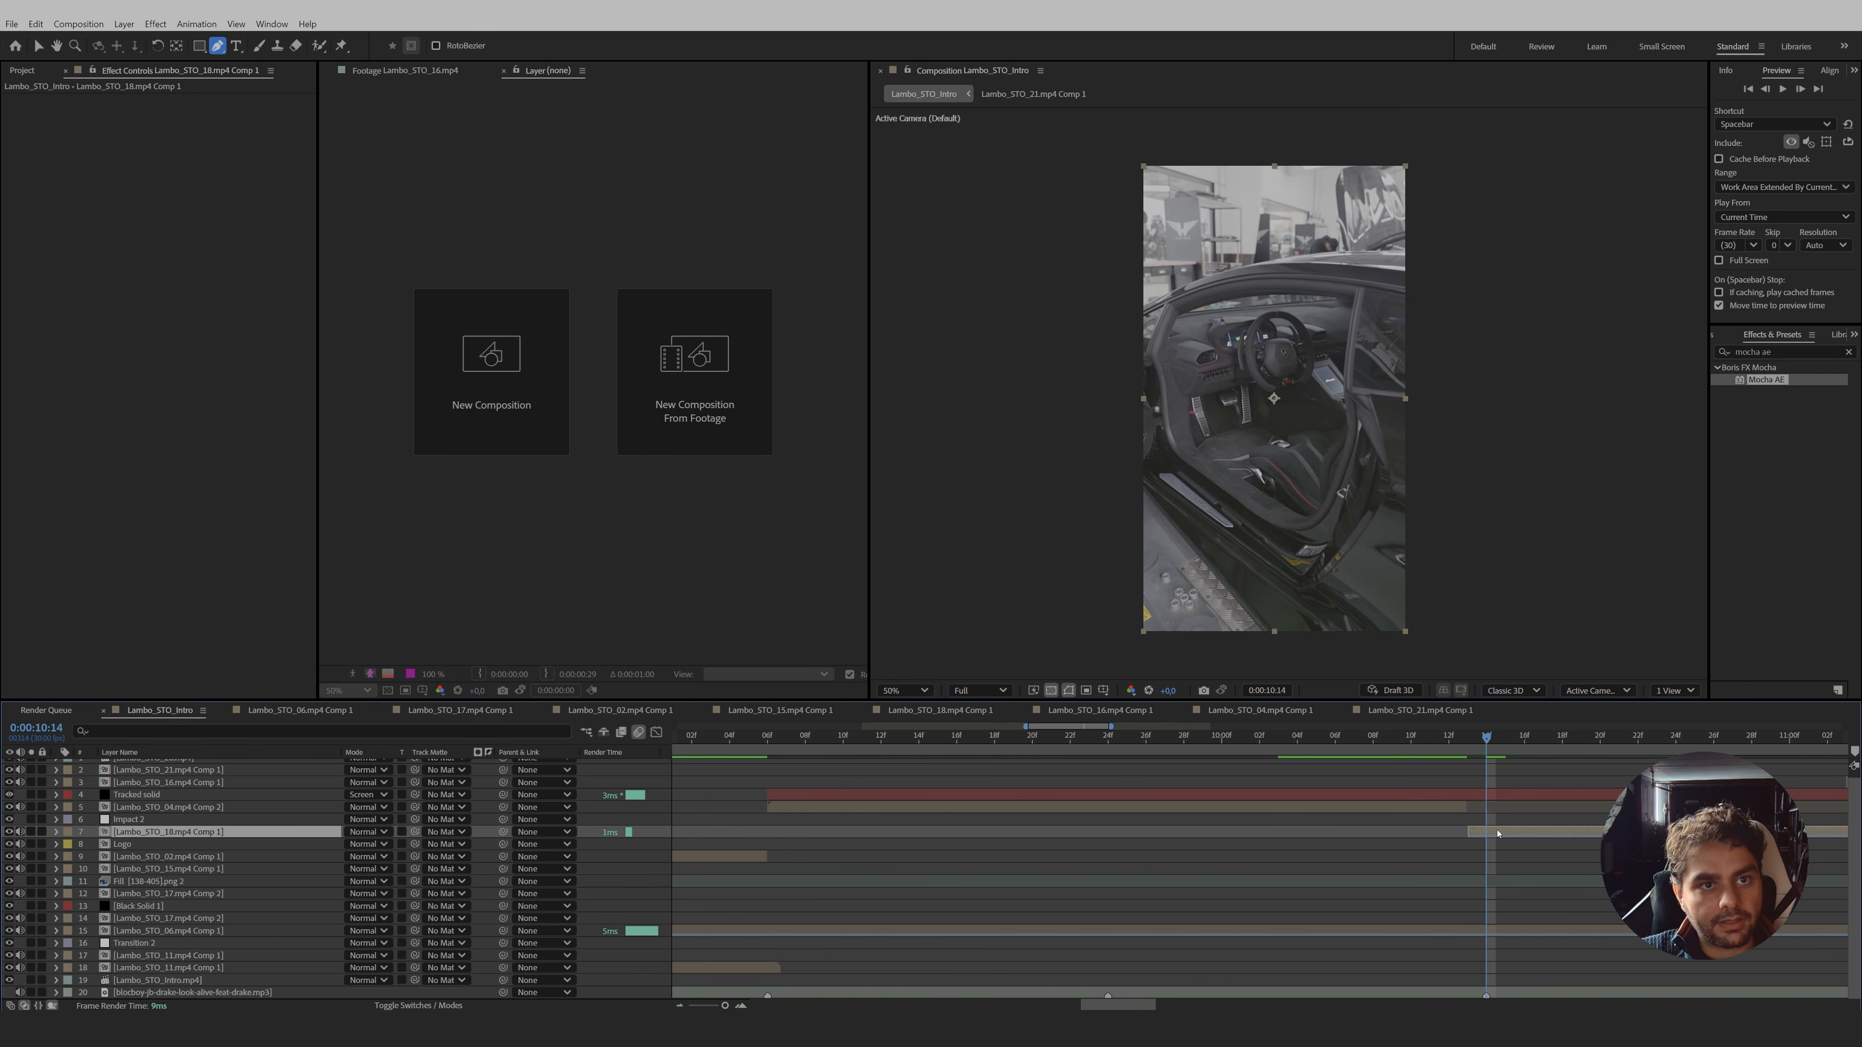
- Shift the interior clip's start and its first Time Remap keyframe earlier to 0:00:10:08
{"action": "key", "text": "ctrl+alt+t"}
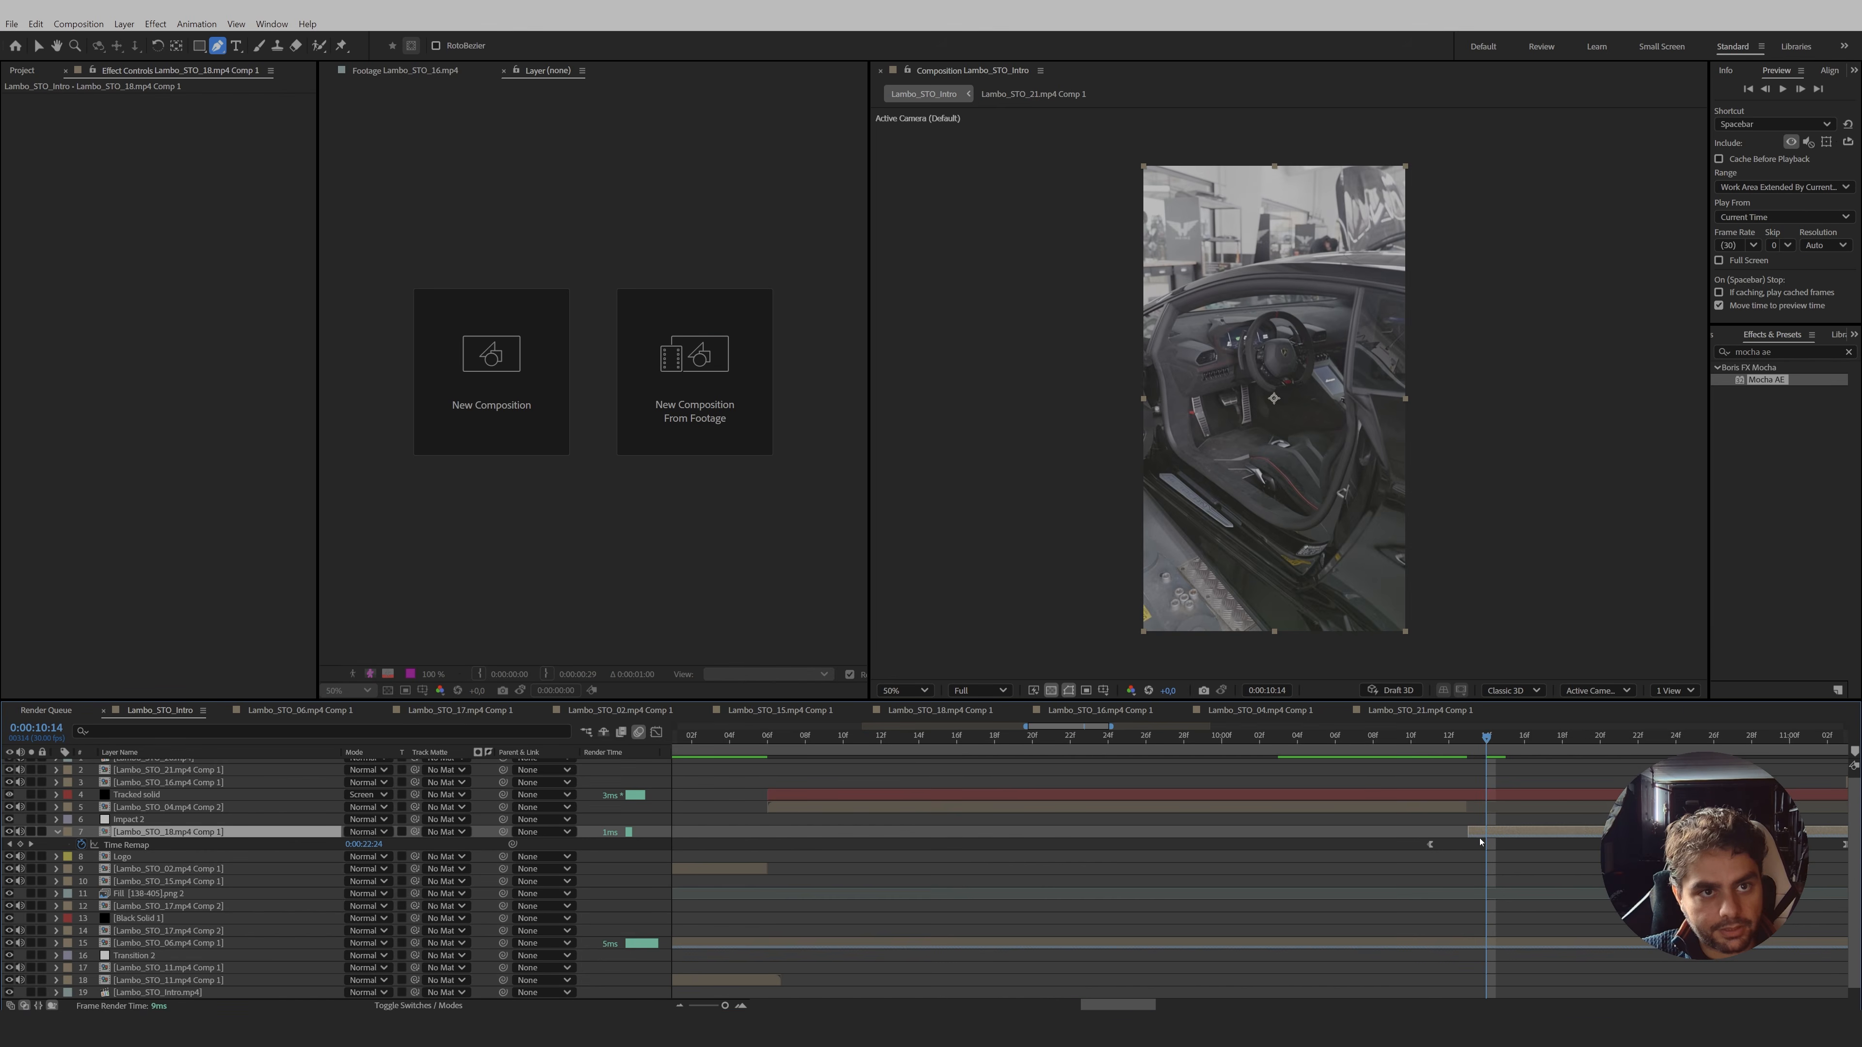
{"action": "left_click_drag", "start_coordinate": [1468, 833], "coordinate": [1442, 834]}
{"action": "left_click_drag", "start_coordinate": [1439, 736], "coordinate": [1480, 768]}
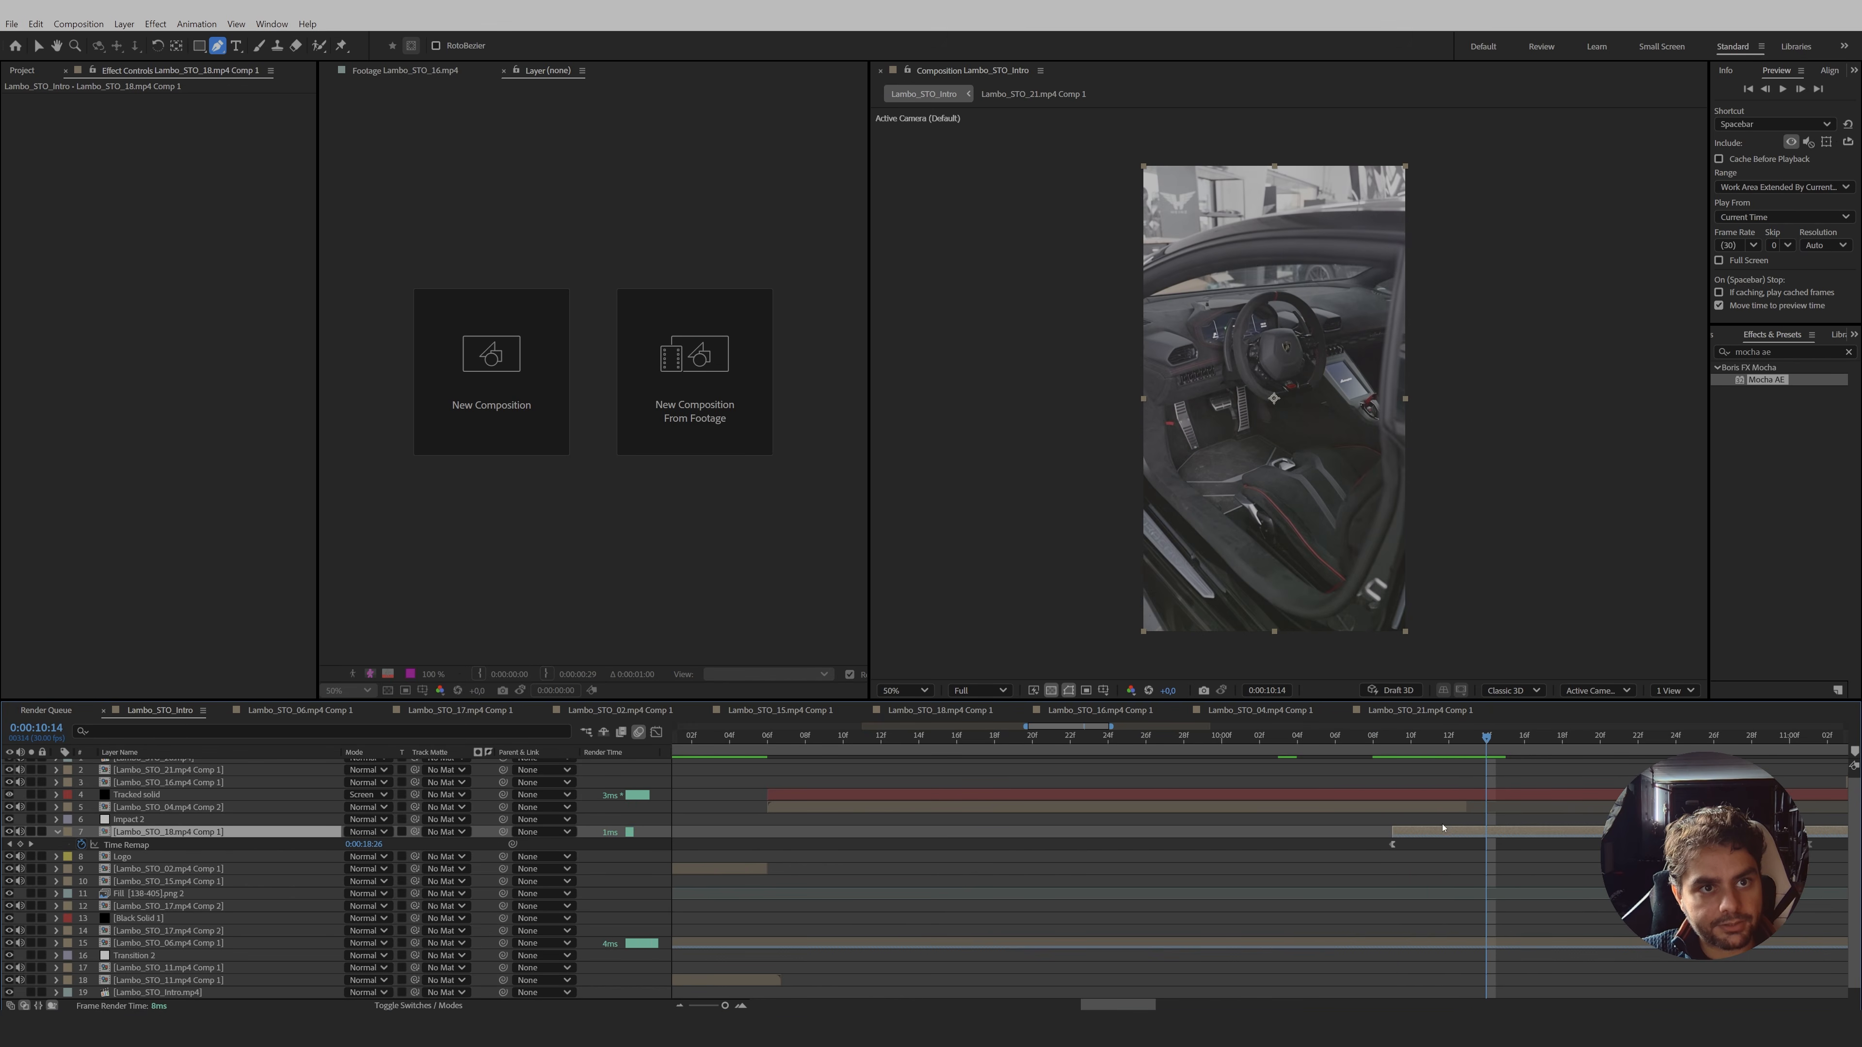
{"action": "left_click_drag", "start_coordinate": [1441, 831], "coordinate": [1418, 834]}
{"action": "left_click_drag", "start_coordinate": [1415, 741], "coordinate": [1450, 789]}
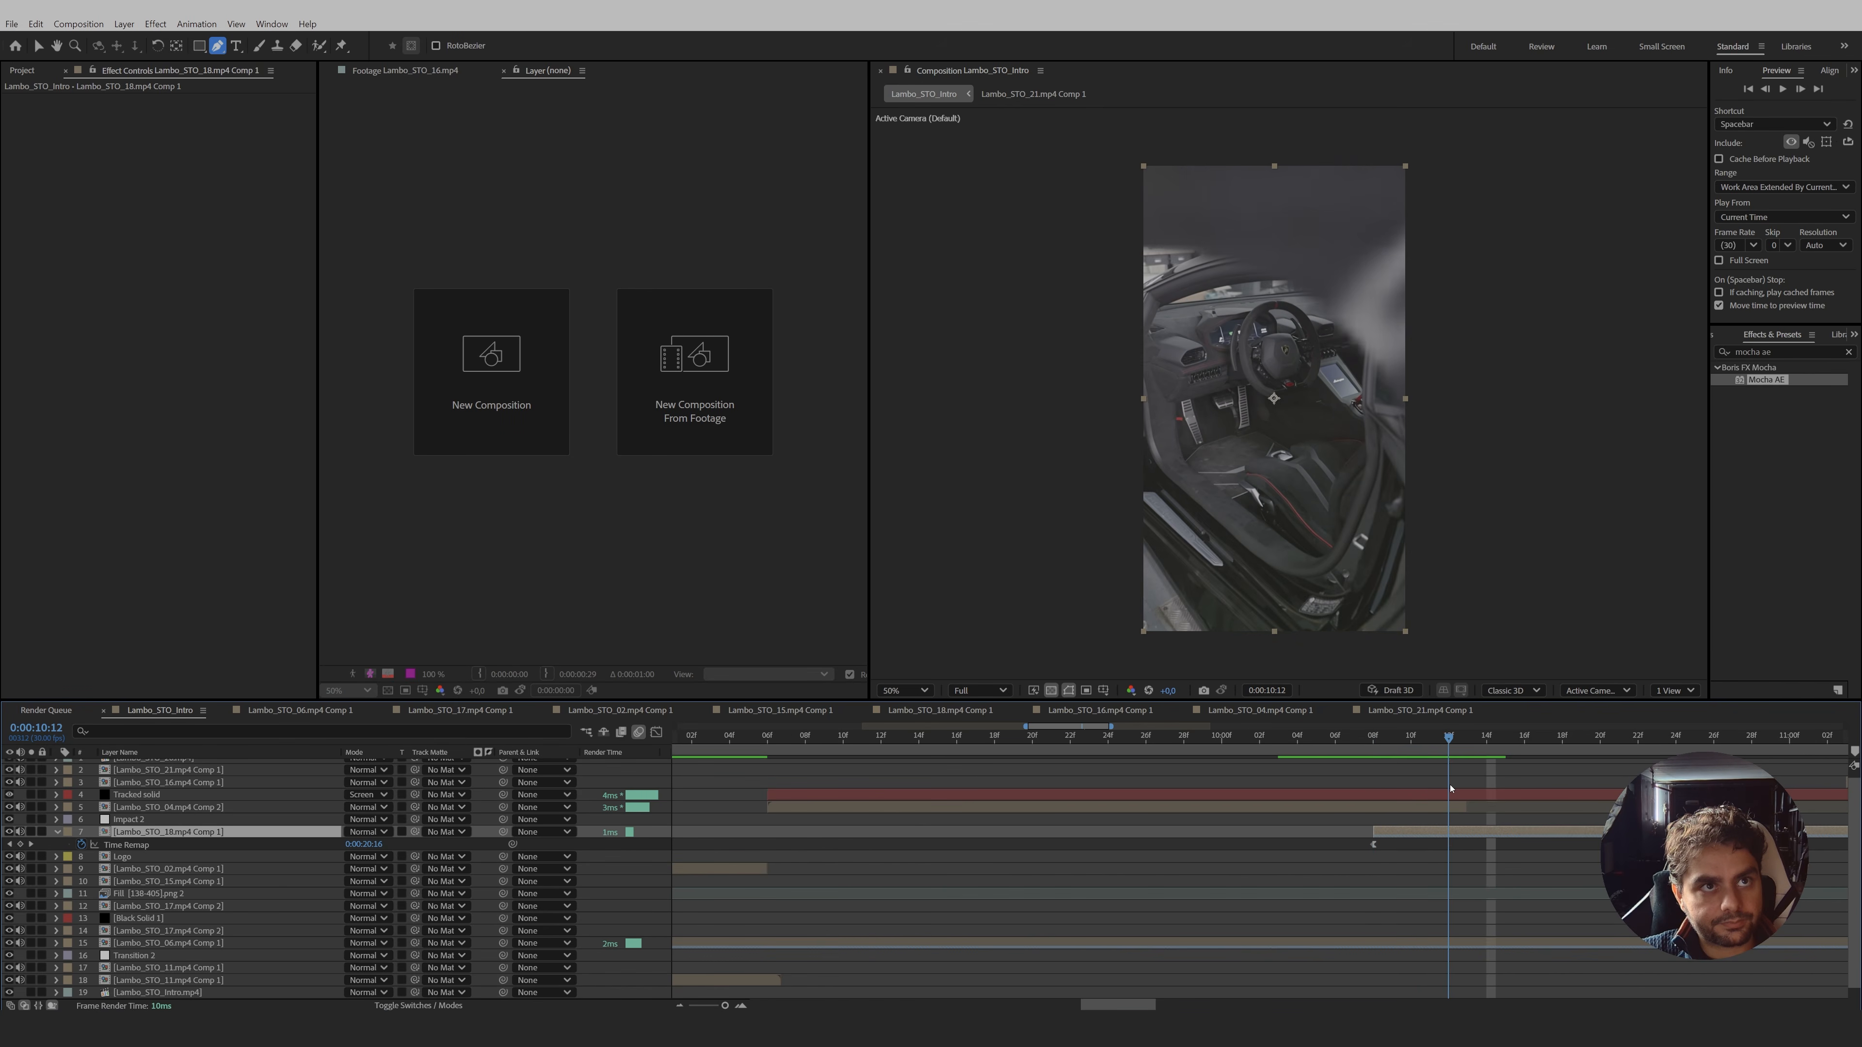
- Add a Position keyframe of 540, 960 to the Lambo_STO_18 interior clip at 0:00:10:12
{"action": "key", "text": "p"}
{"action": "left_click", "coordinate": [94, 844]}
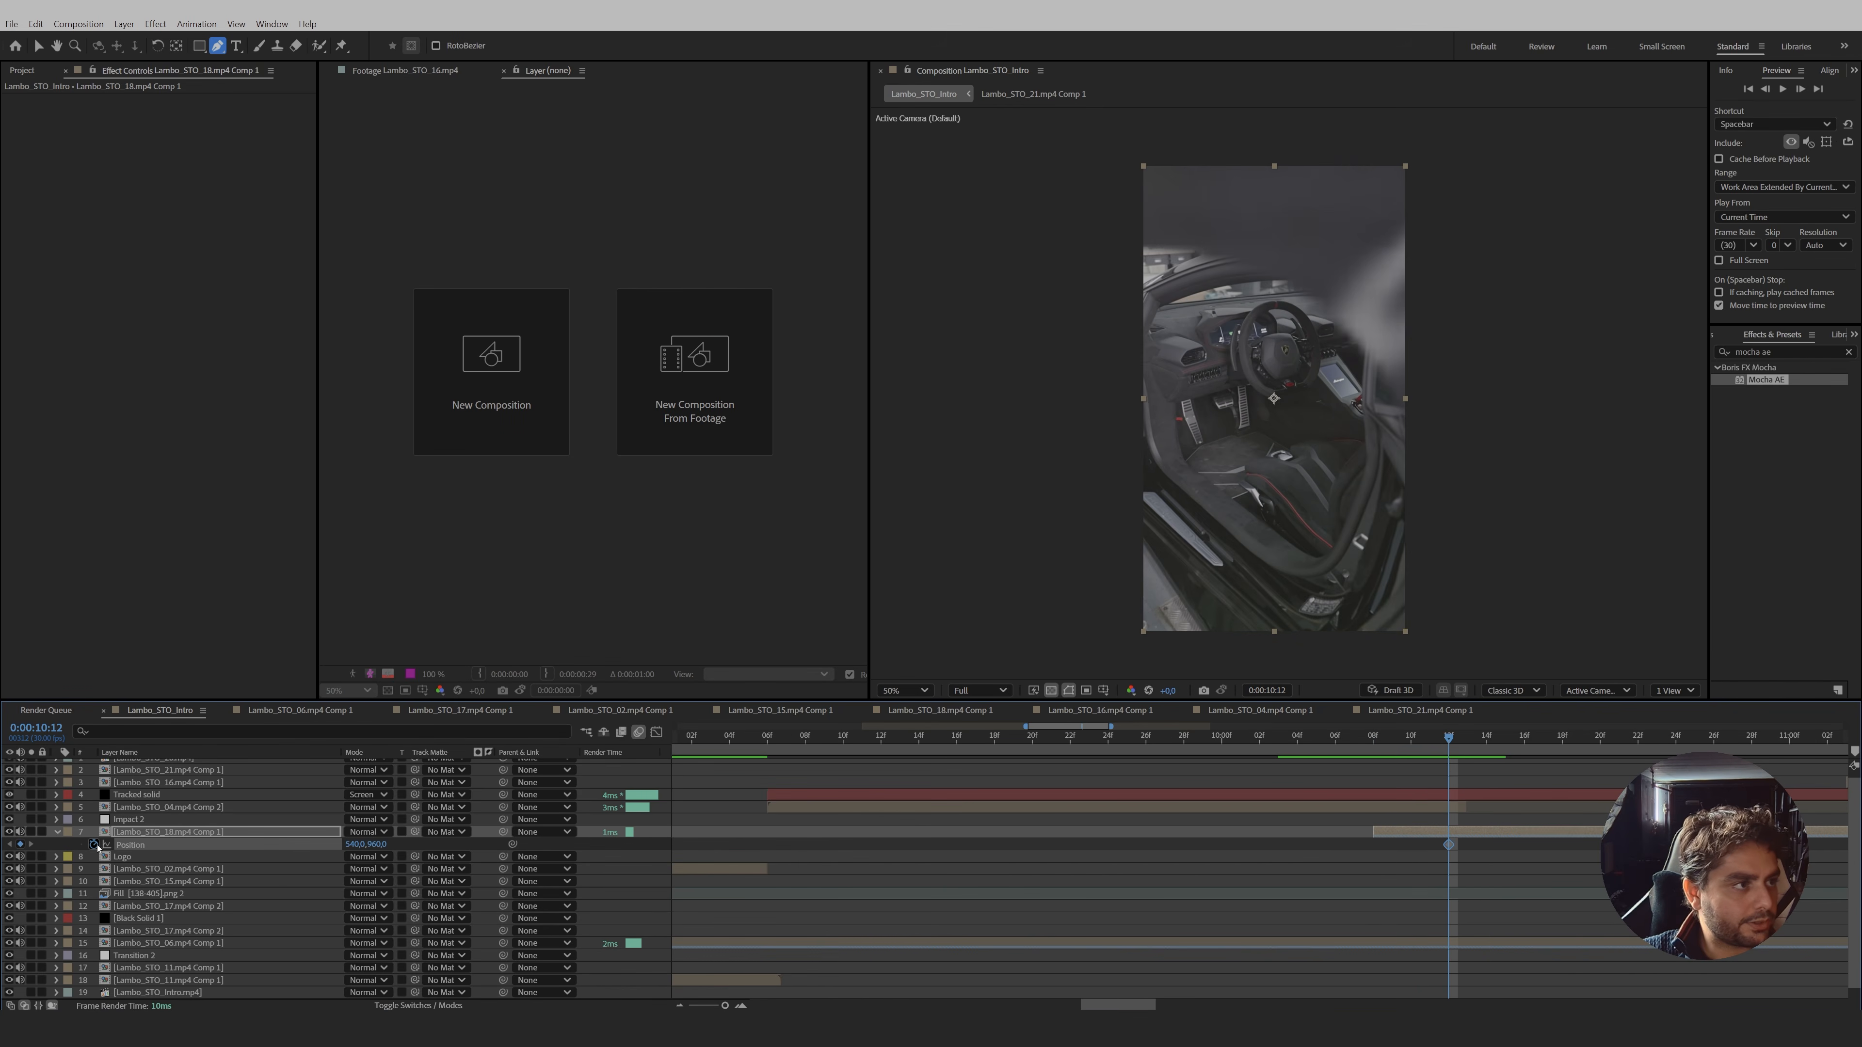
{"action": "left_click_drag", "start_coordinate": [1447, 748], "coordinate": [1373, 748]}
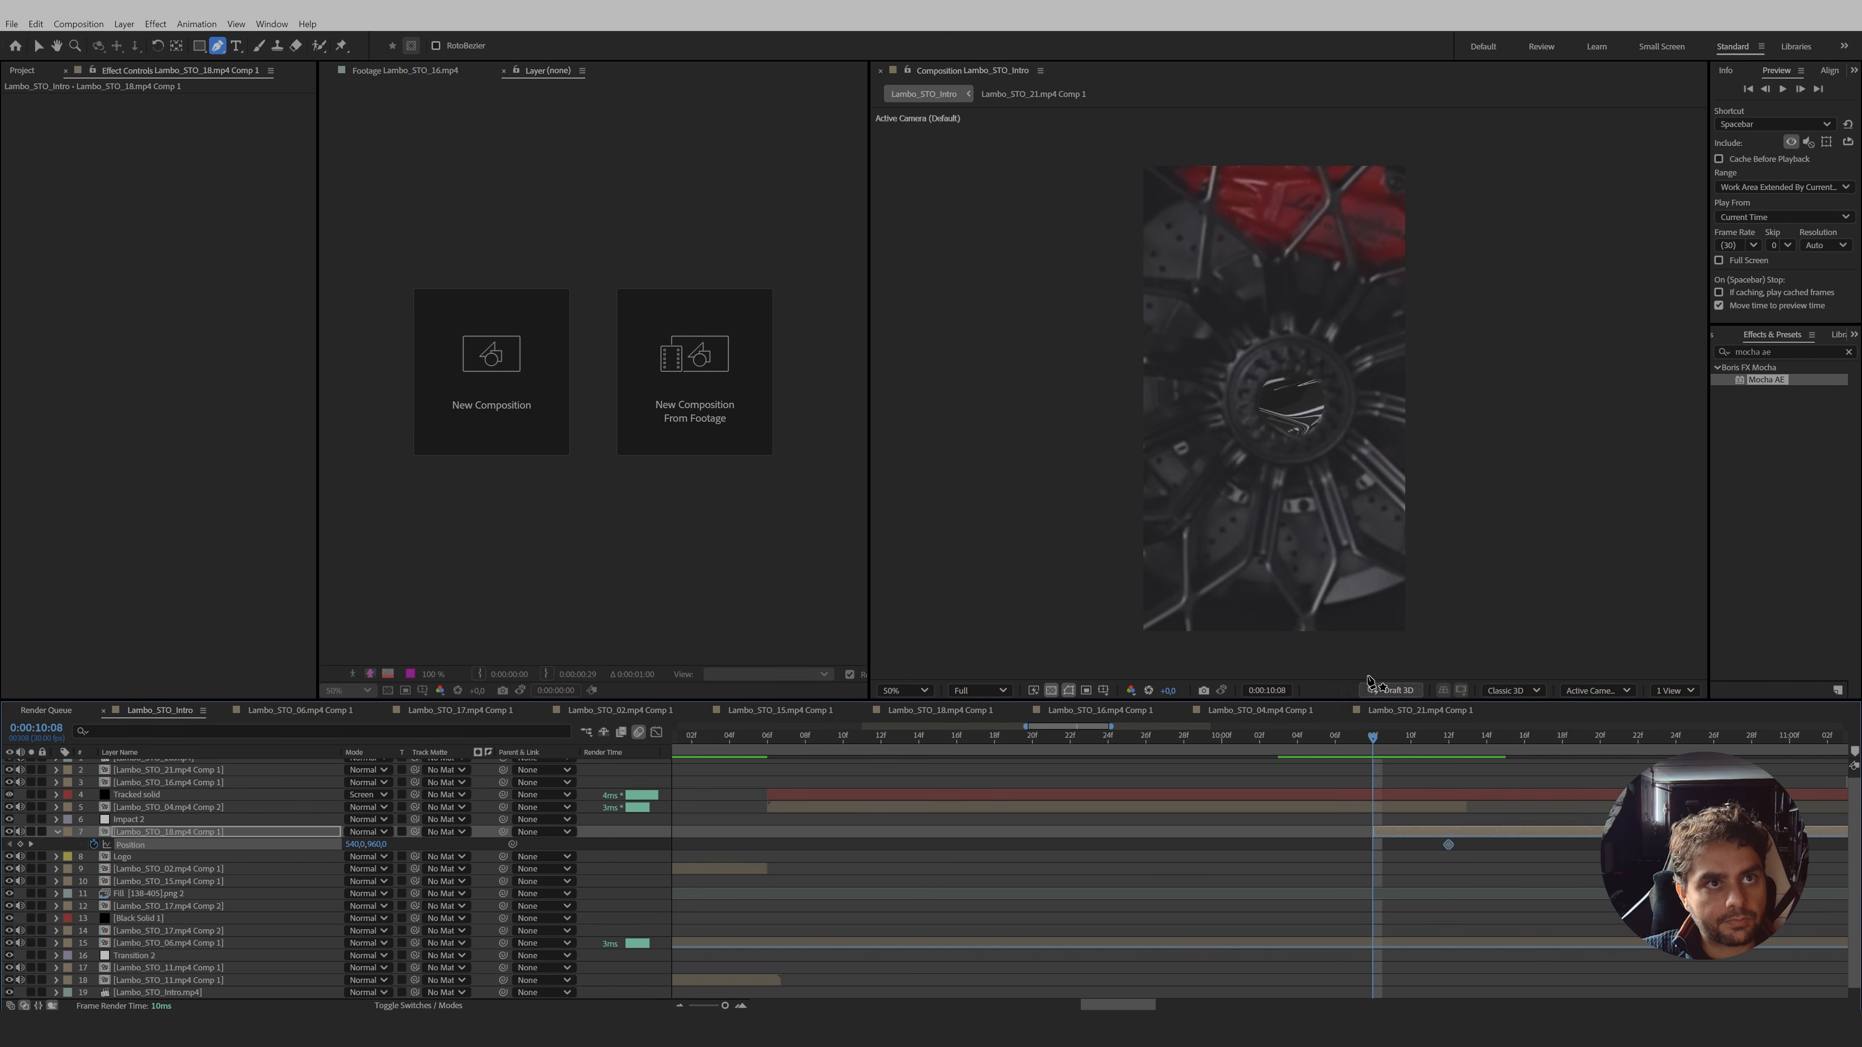
{"action": "left_click", "coordinate": [1341, 462]}
{"action": "key", "text": "ctrl+z"}
{"action": "key", "text": "v"}
{"action": "left_click", "coordinate": [1354, 468]}
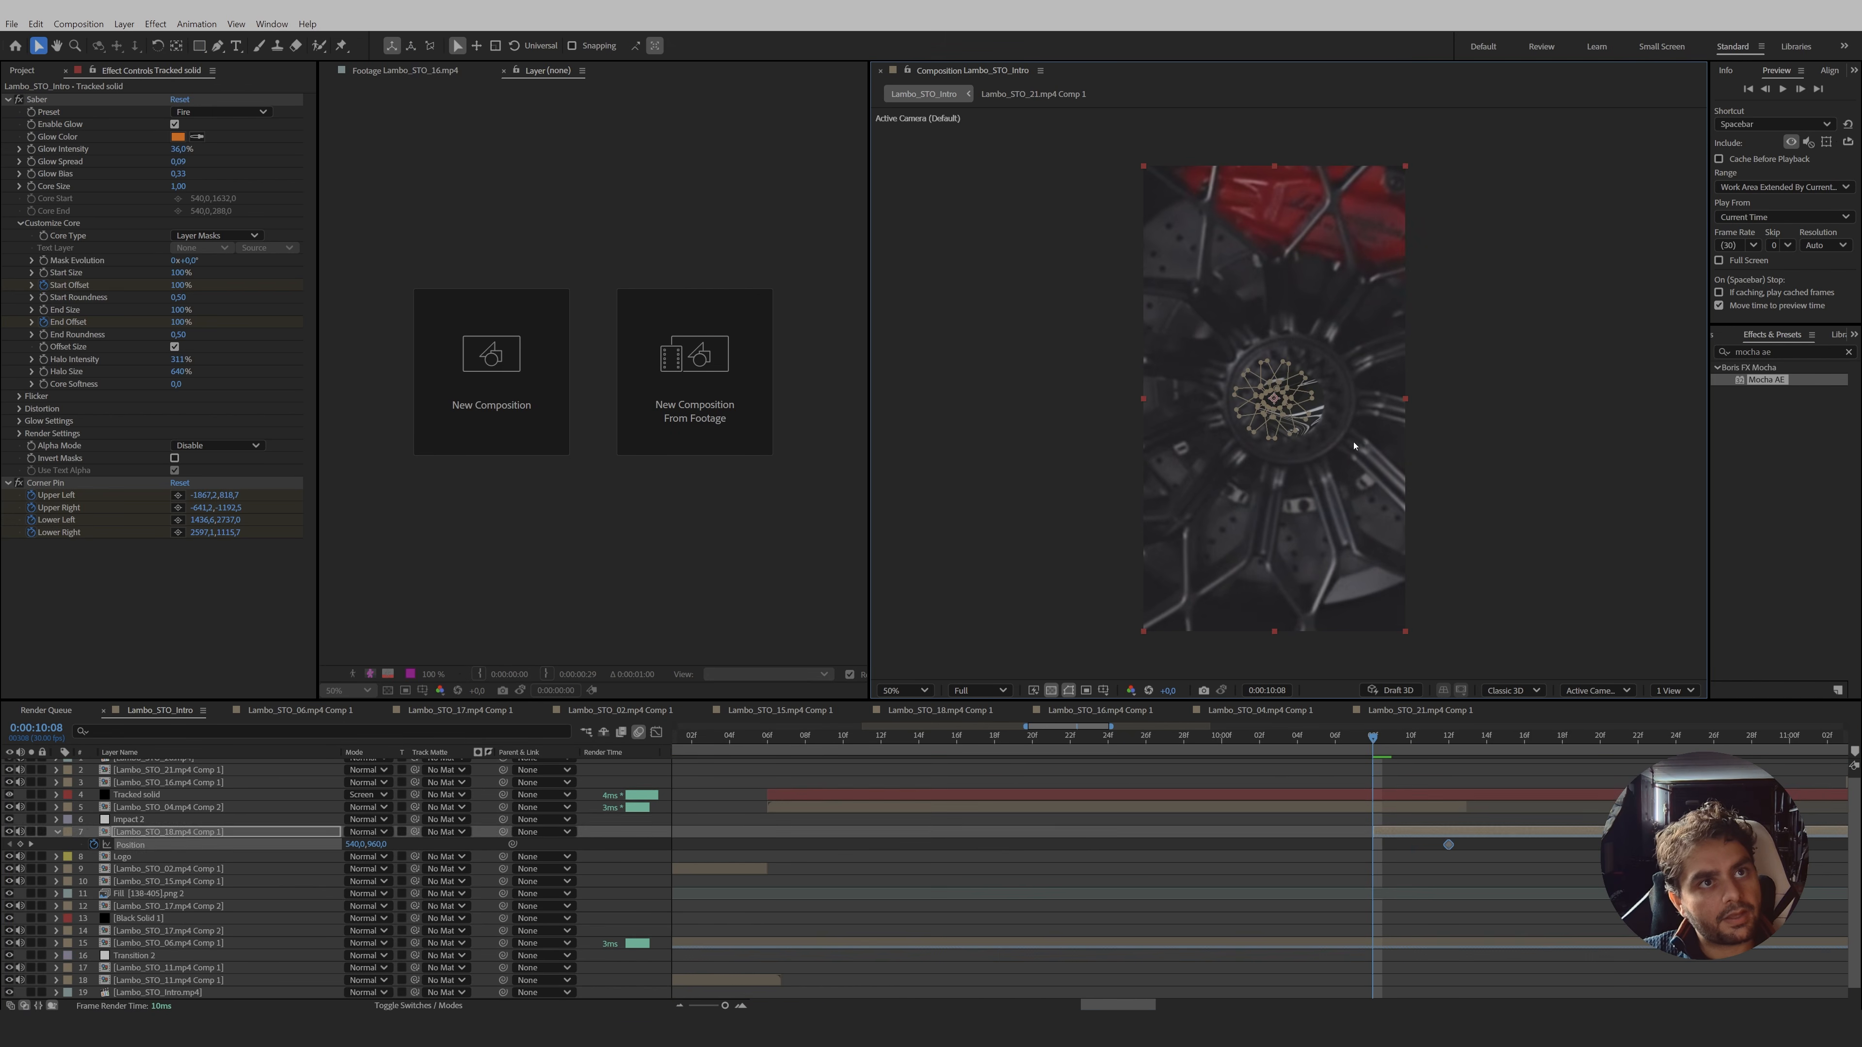
{"action": "key", "text": "ctrl+z"}
{"action": "left_click", "coordinate": [1415, 833]}
{"action": "scroll", "coordinate": [1418, 595], "scroll_direction": "up", "scroll_amount": 1}
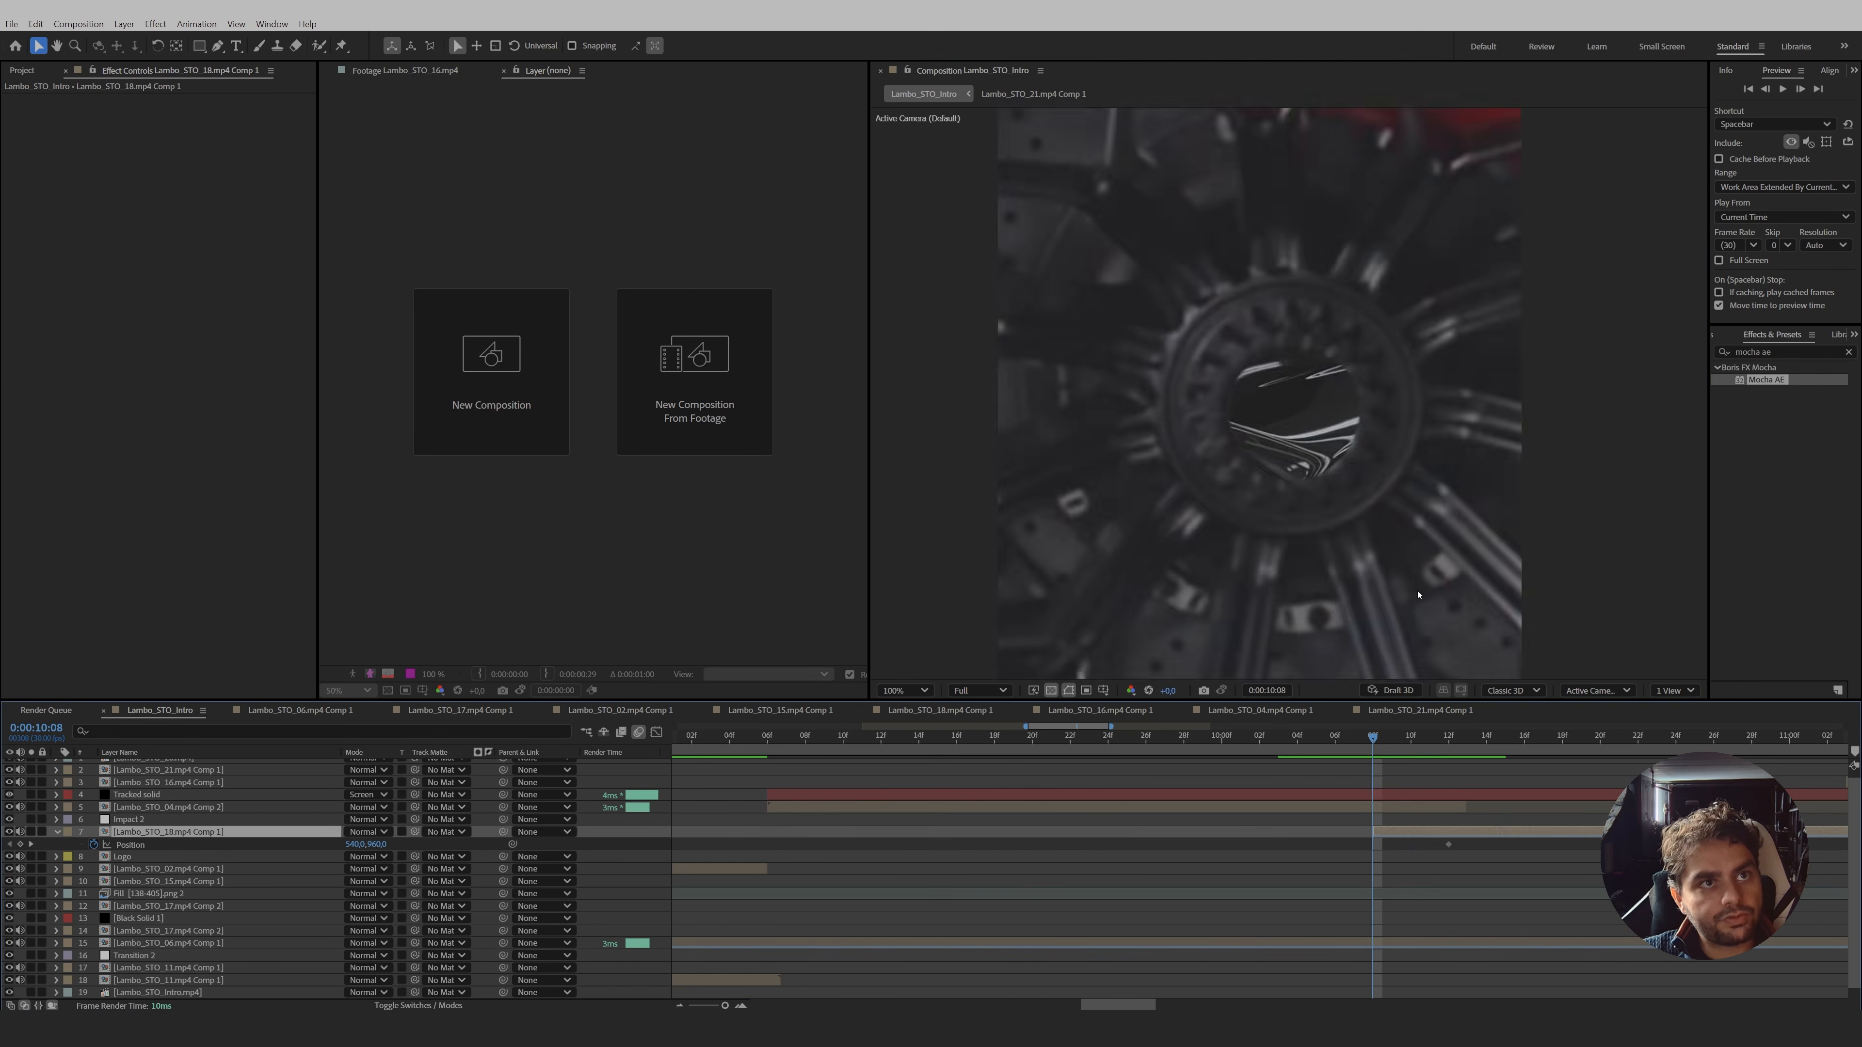
- Lower the interior clip to Position 540, 1120 at 0:00:10:09 so the steering wheel sits inside the centre cap hole
{"action": "key", "text": "Page_Down"}
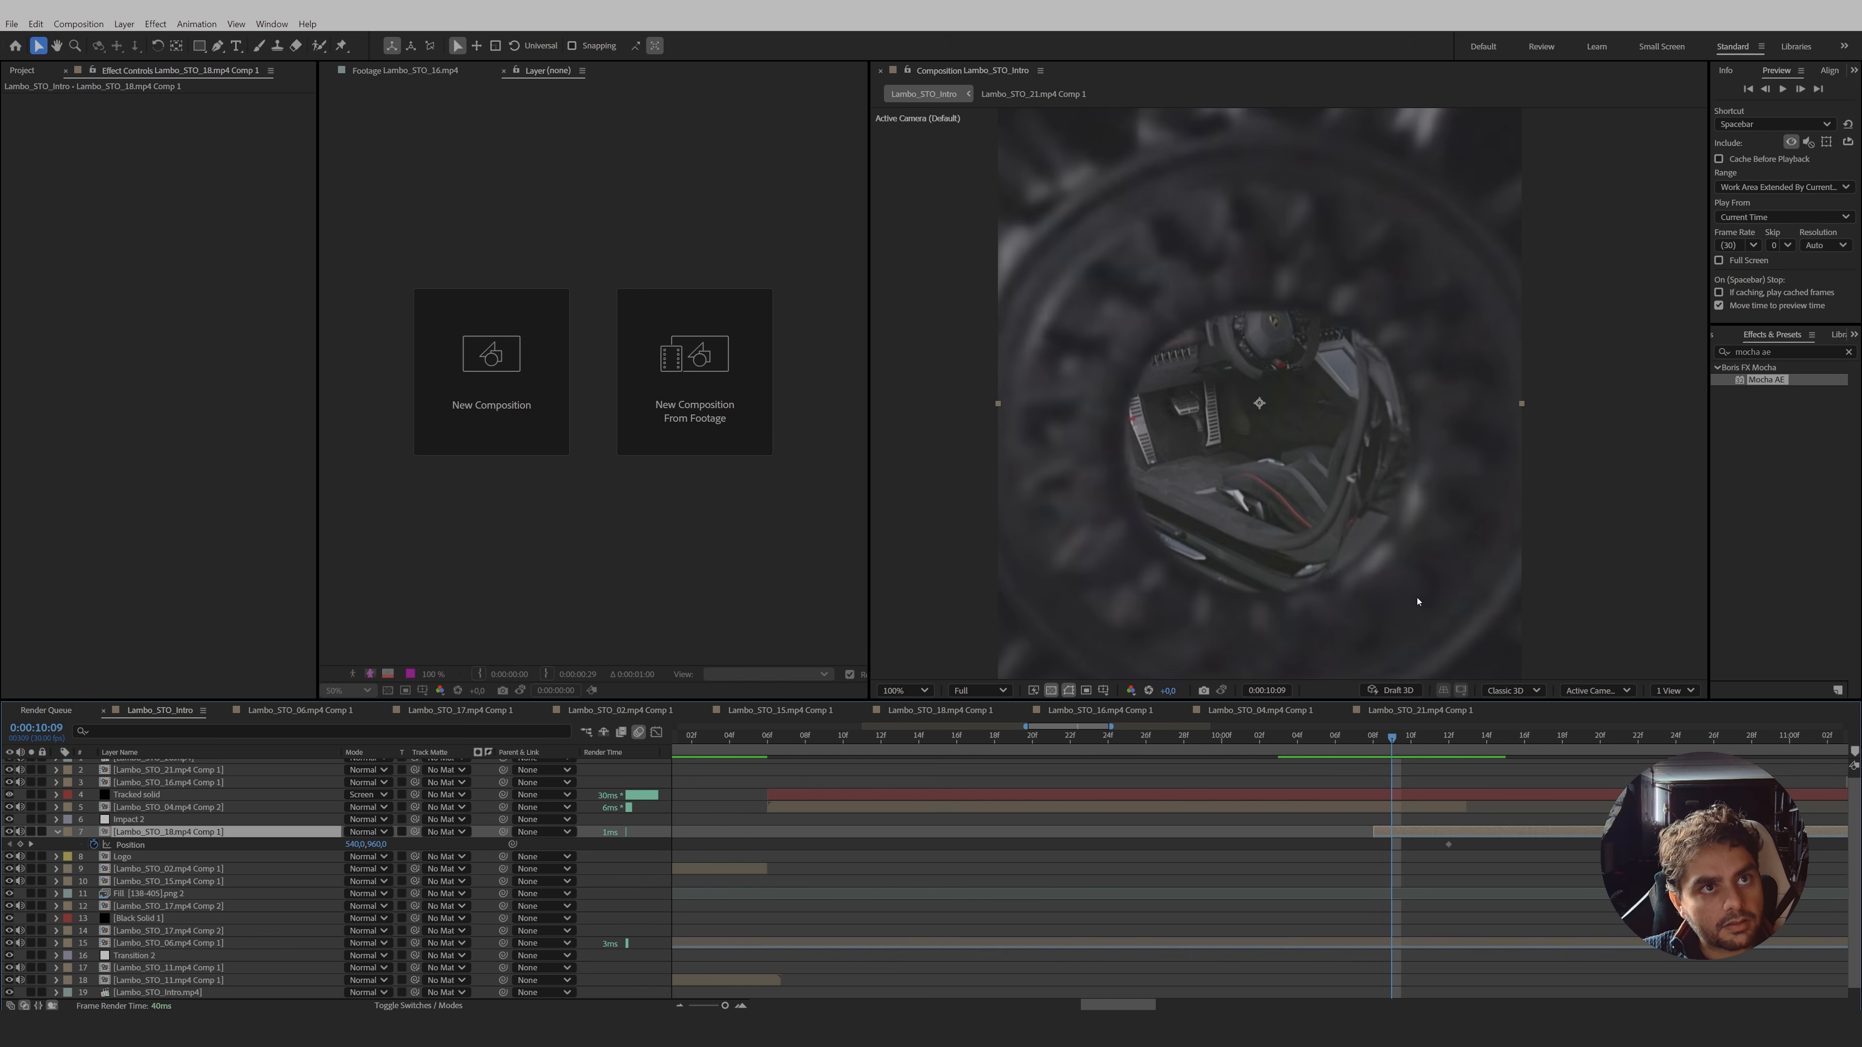
{"action": "key", "text": "shift+Down"}
{"action": "key", "text": "shift+Down"}
{"action": "key", "text": "shift+Down"}
{"action": "key", "text": "shift+Down"}
{"action": "key", "text": "shift+Down"}
{"action": "key", "text": "shift+Down"}
{"action": "key", "text": "shift+Down"}
{"action": "key", "text": "shift+Down"}
{"action": "key", "text": "shift+Down"}
{"action": "key", "text": "shift+Down"}
{"action": "key", "text": "shift+Down"}
{"action": "key", "text": "shift+Down"}
{"action": "key", "text": "shift+Down"}
{"action": "key", "text": "shift+Down"}
{"action": "key", "text": "shift+Down"}
{"action": "key", "text": "shift+Down"}
{"action": "key", "text": "shift+Down"}
{"action": "key", "text": "shift+Down"}
{"action": "key", "text": "shift+Down"}
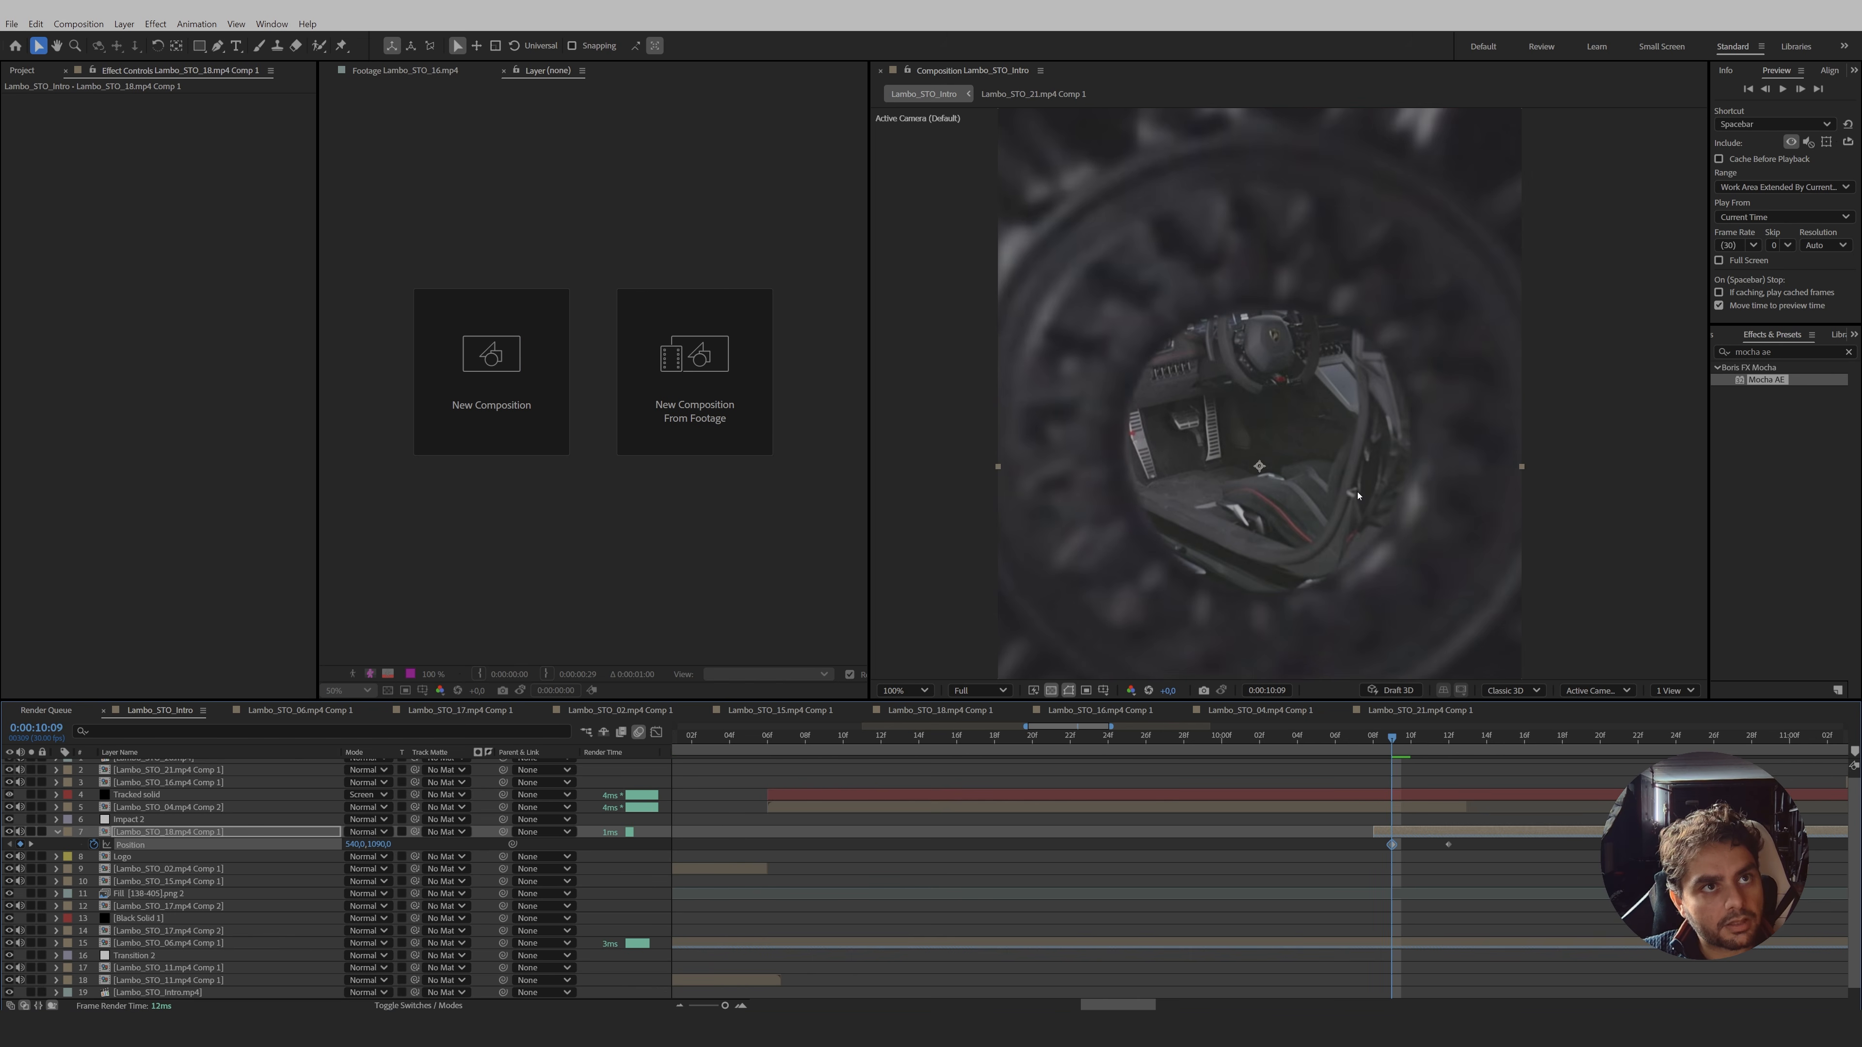
{"action": "key", "text": "shift+Up"}
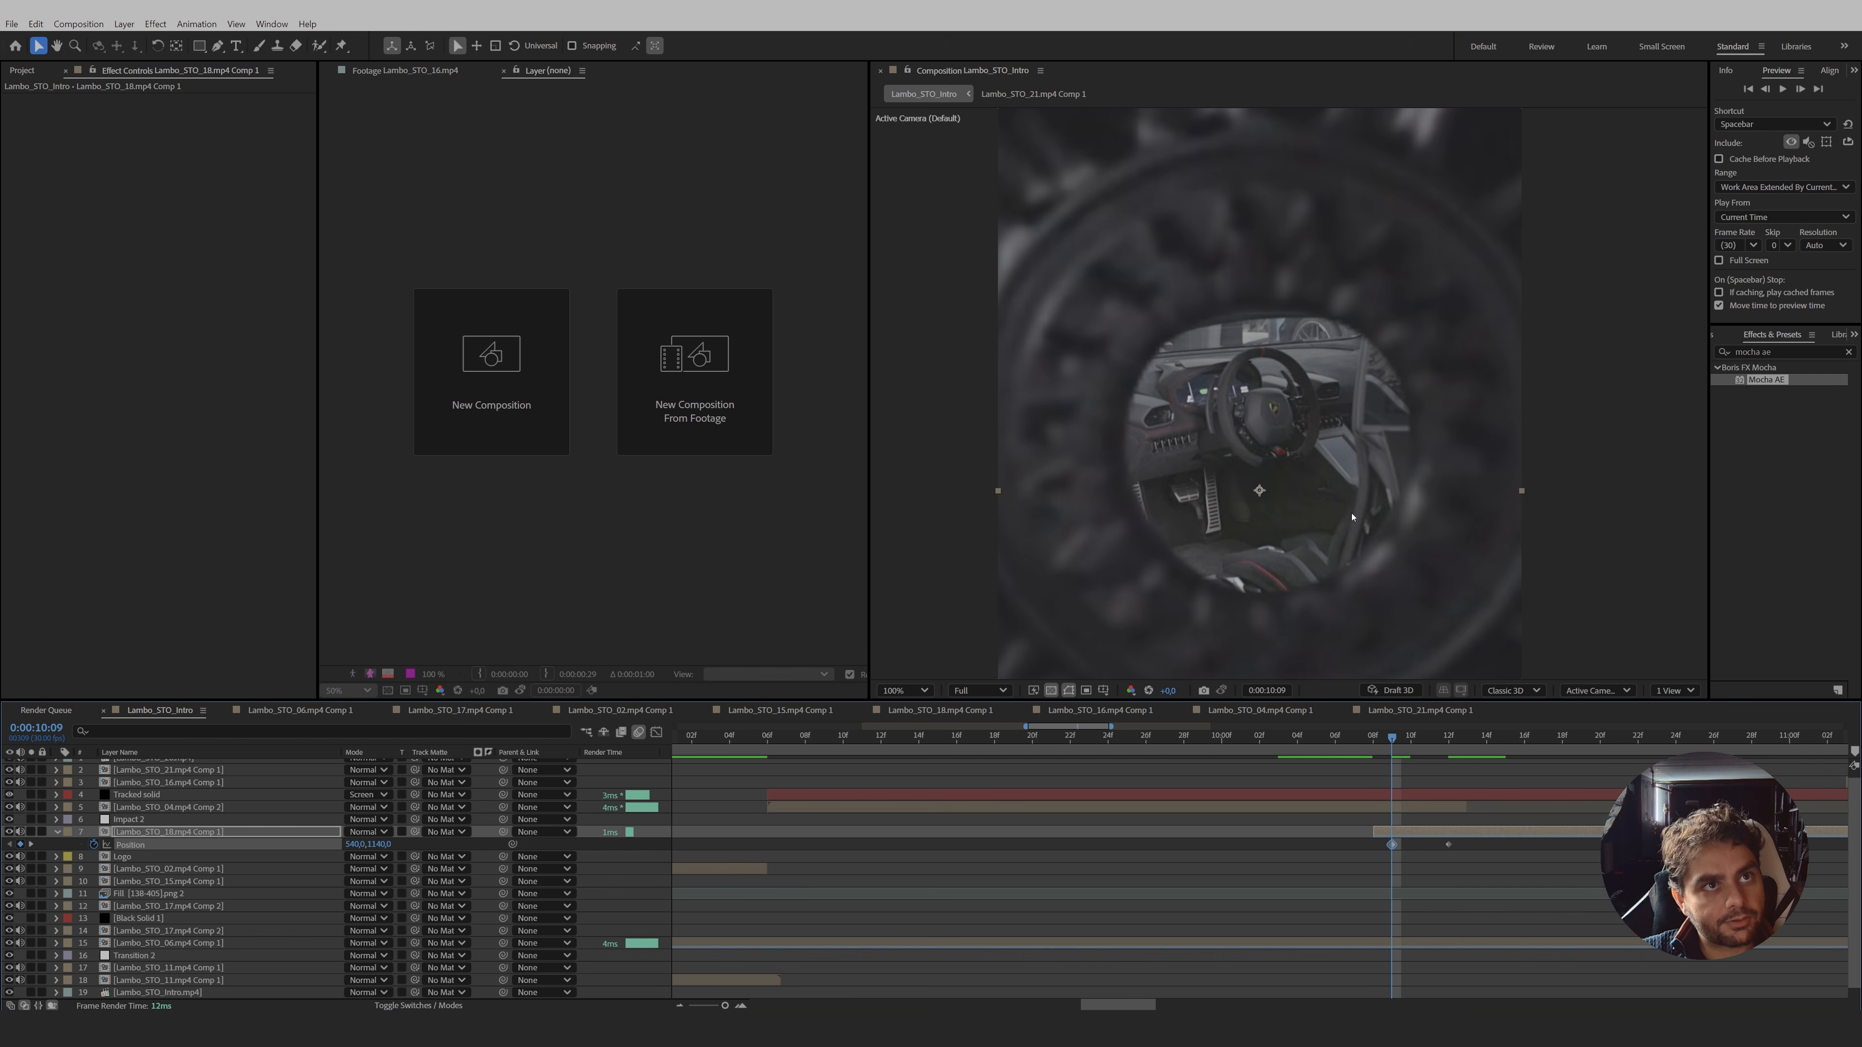
{"action": "key", "text": "shift+Up"}
{"action": "key", "text": "shift+Up"}
- Place a duplicate of the Lambo_STO_04 wheel clip, without its centre cap mask, directly below the Lambo_STO_18 interior clip
{"action": "left_click_drag", "start_coordinate": [1379, 744], "coordinate": [1352, 794]}
{"action": "left_click", "coordinate": [1371, 807]}
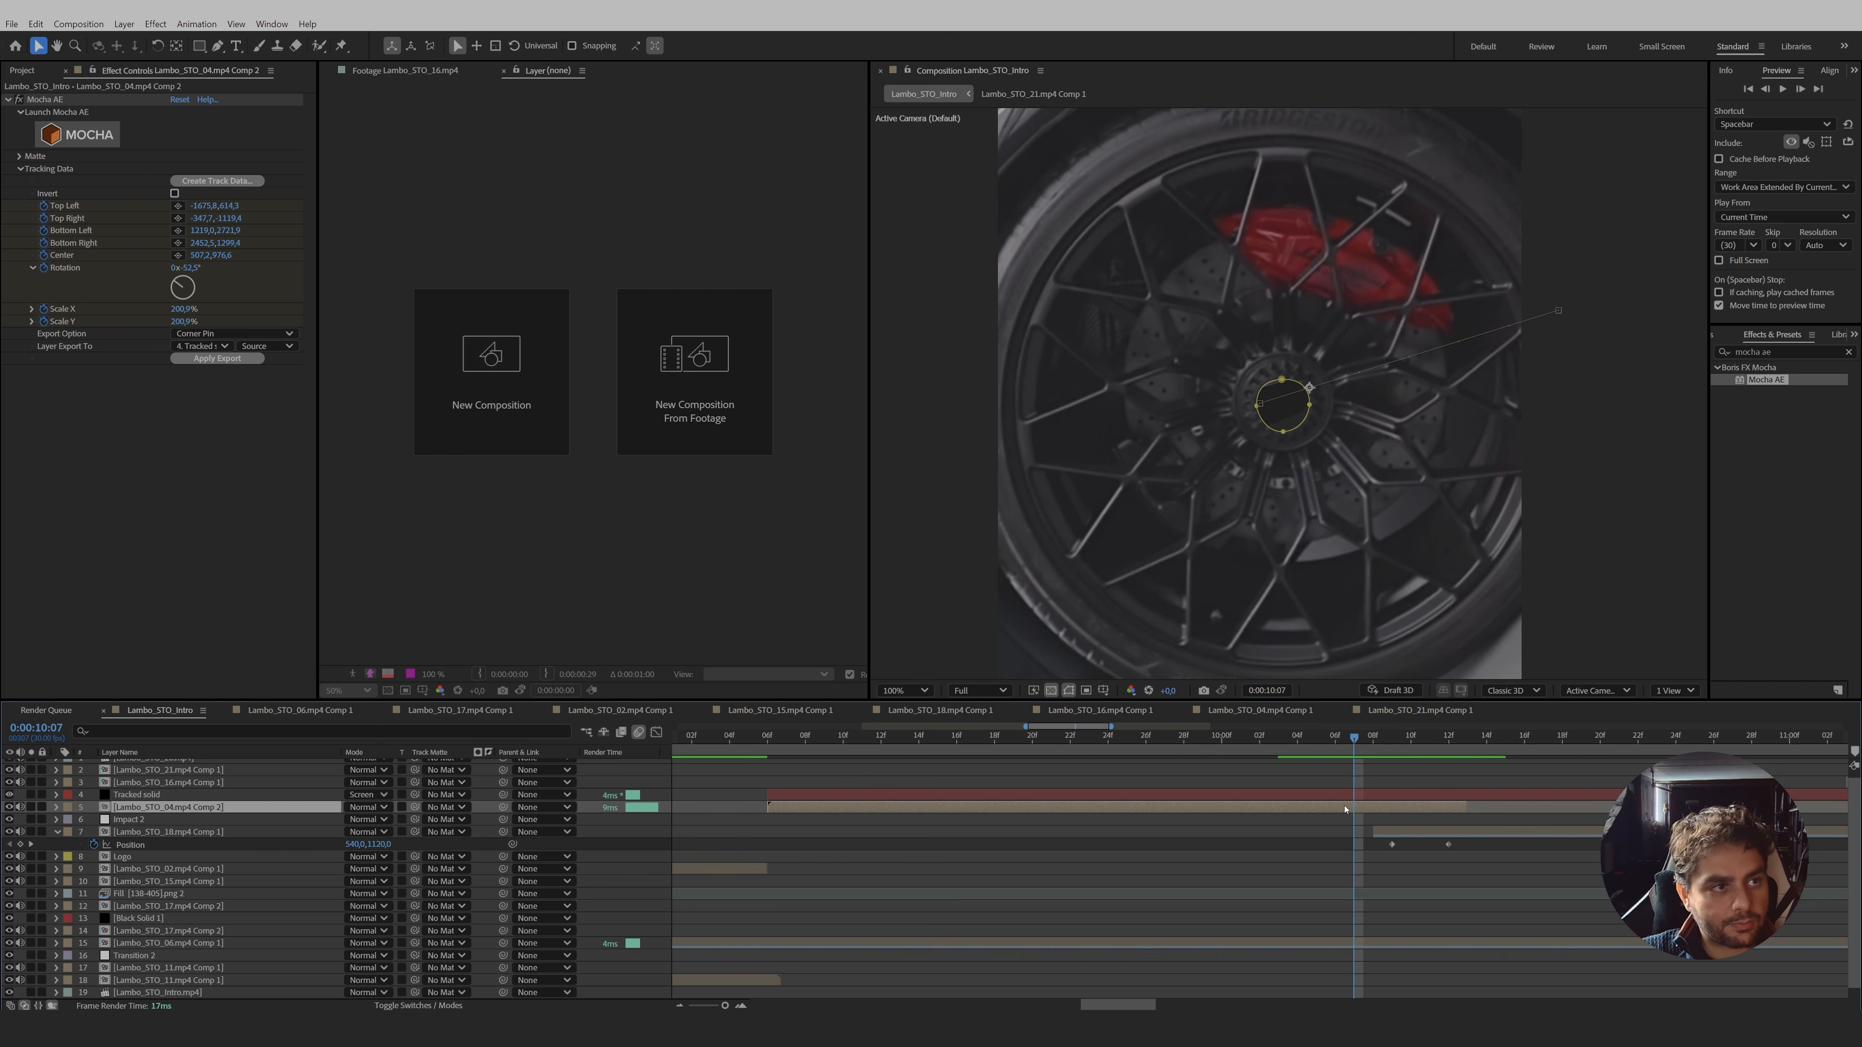
{"action": "key", "text": "ctrl+d"}
{"action": "left_click", "coordinate": [227, 820]}
{"action": "key", "text": "m"}
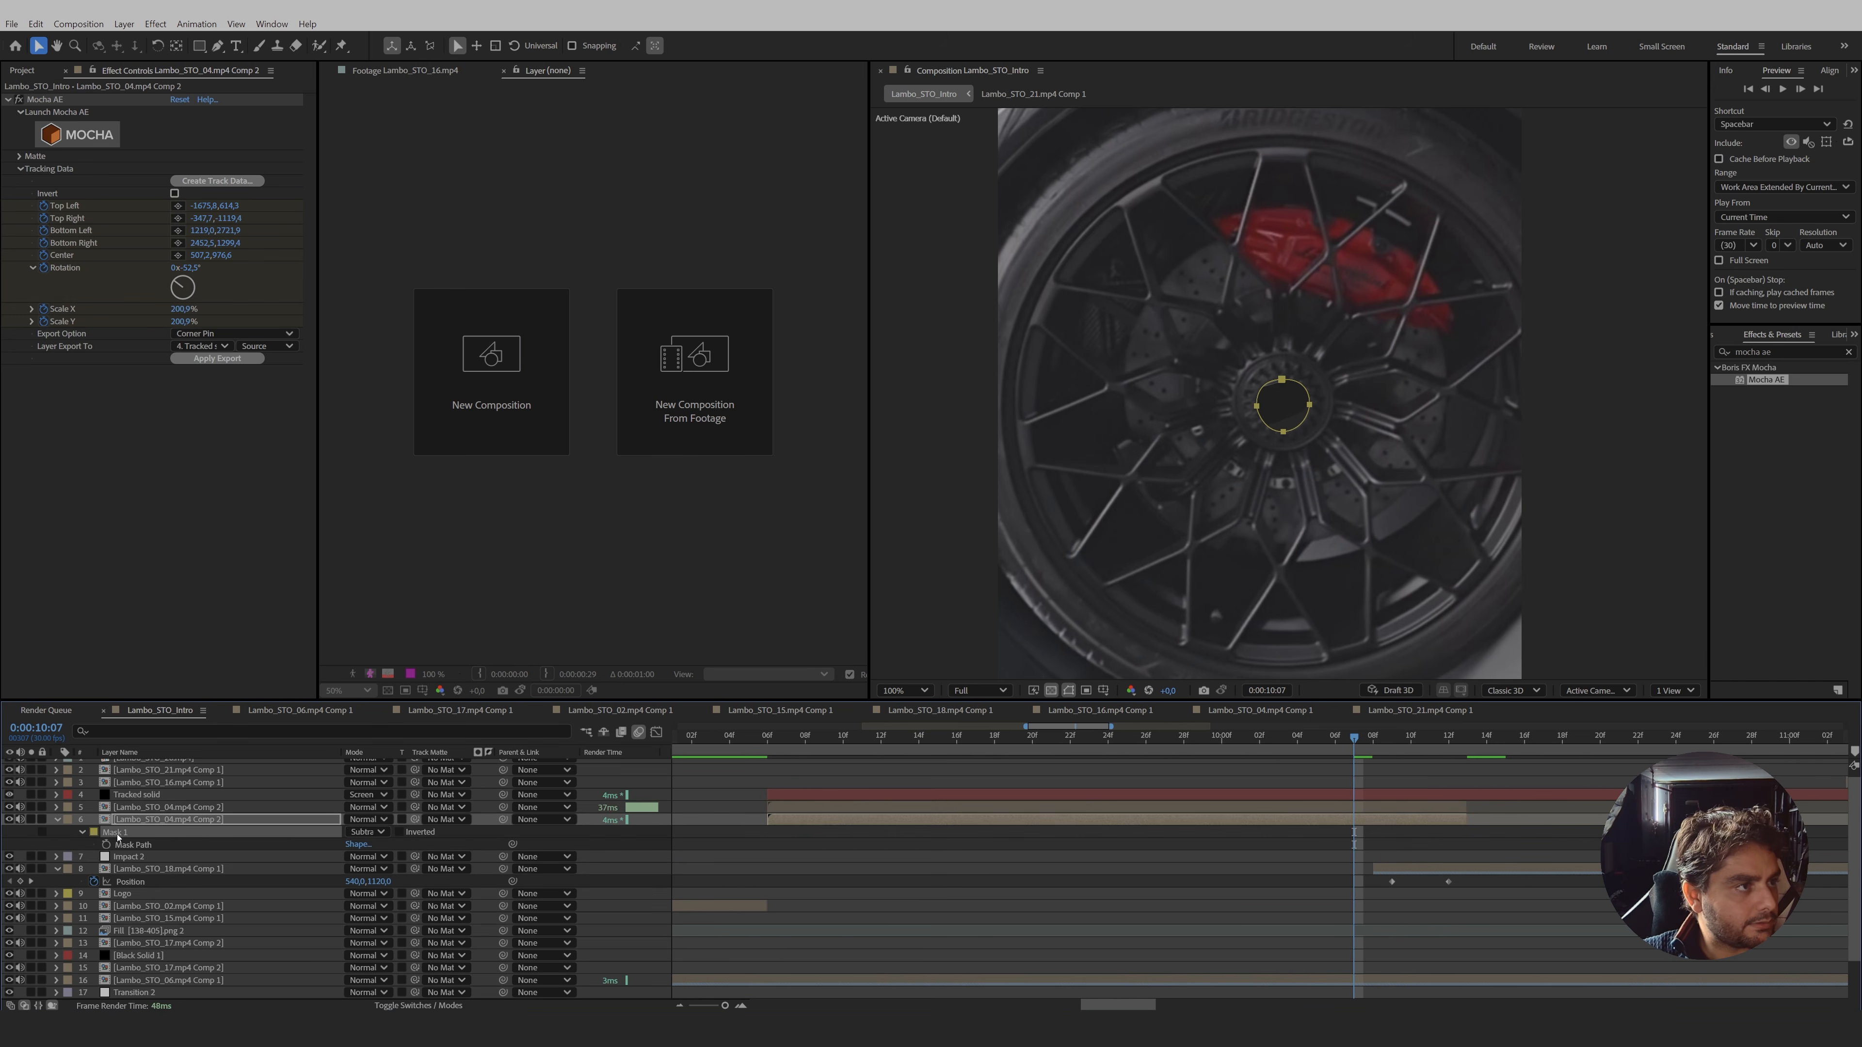
{"action": "key", "text": "m"}
{"action": "left_click", "coordinate": [160, 809]}
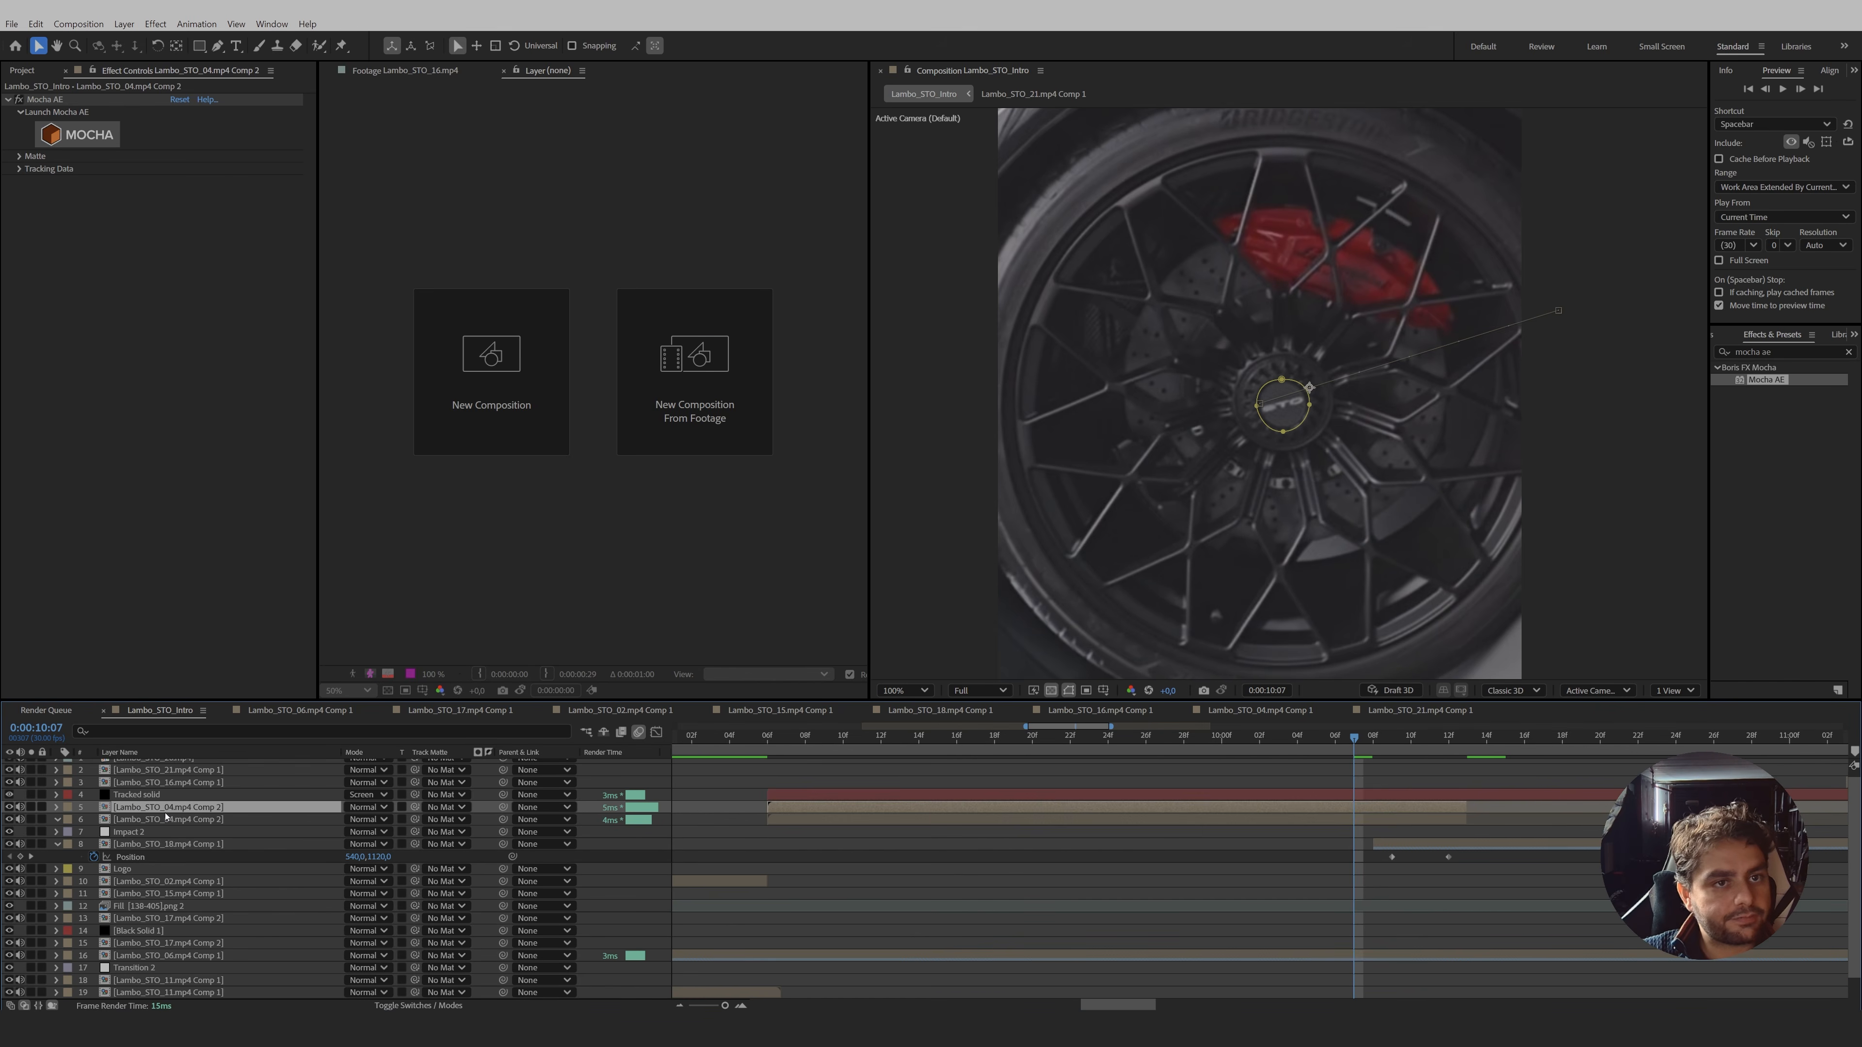
{"action": "left_click_drag", "start_coordinate": [1360, 741], "coordinate": [1392, 739]}
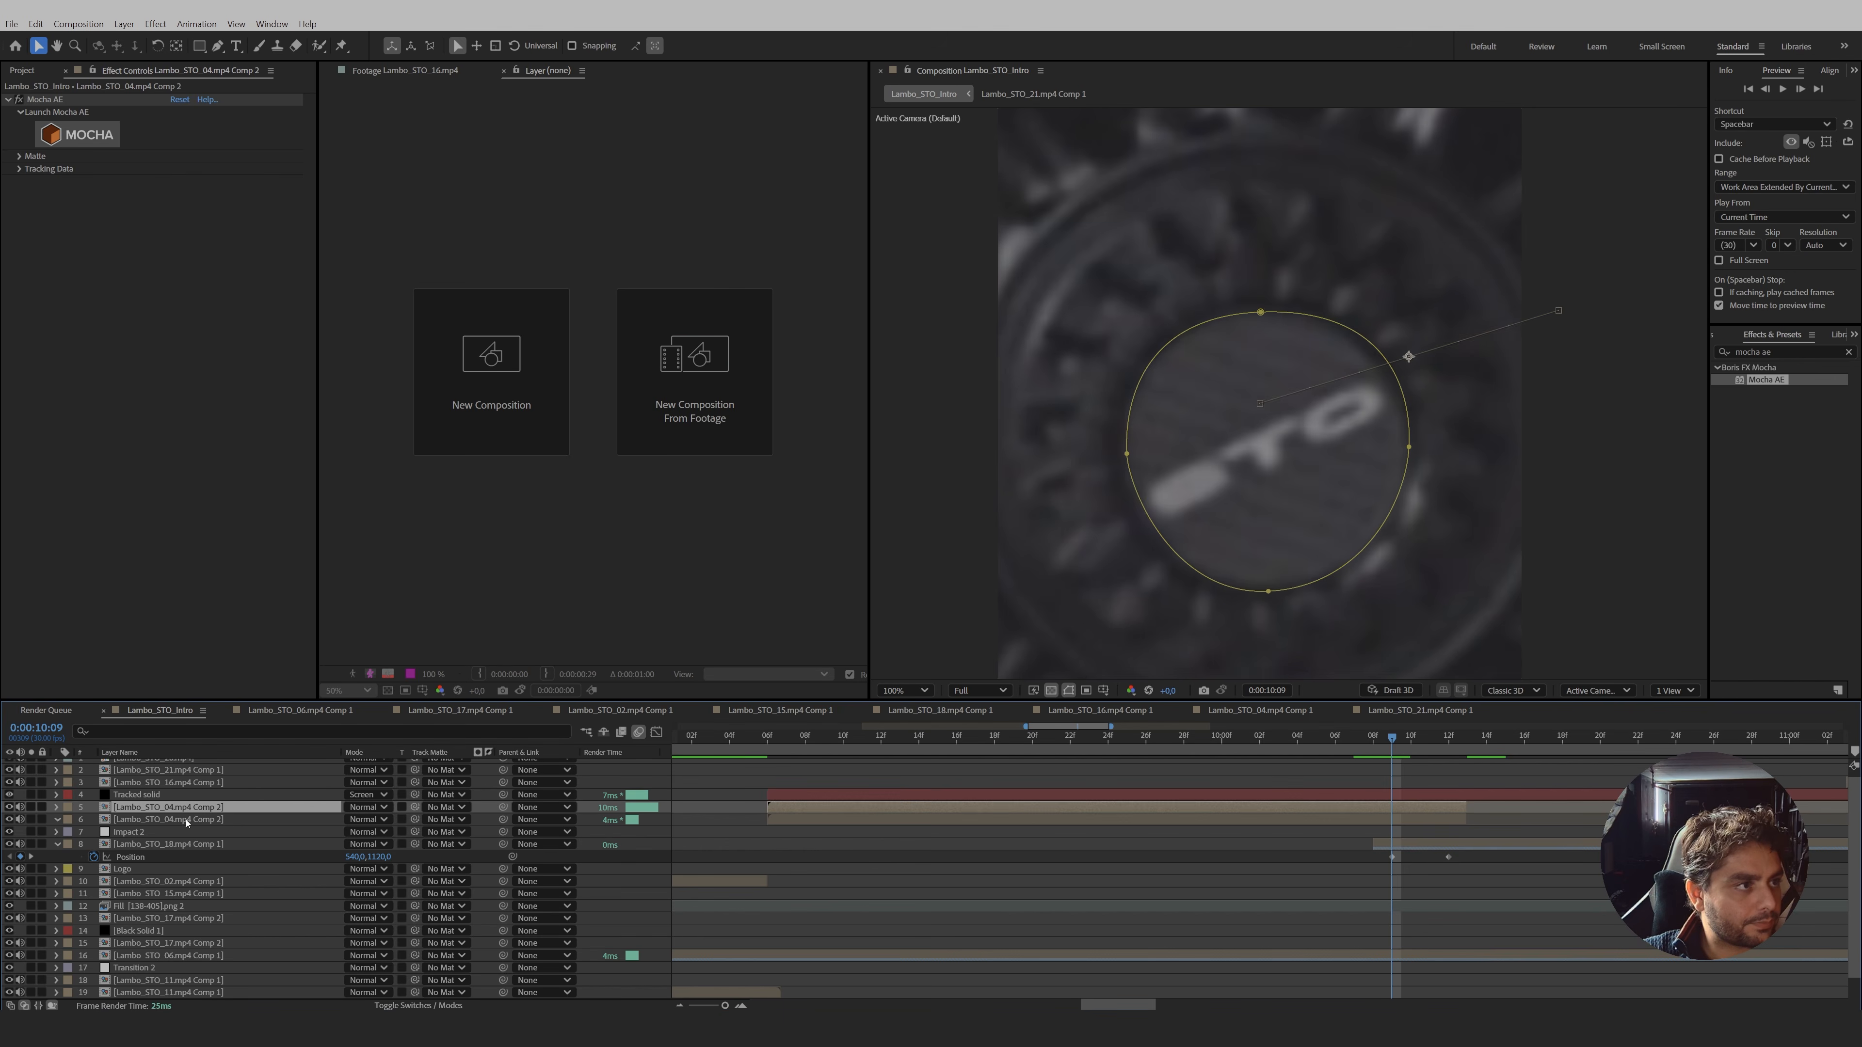
{"action": "left_click_drag", "start_coordinate": [199, 810], "coordinate": [199, 862]}
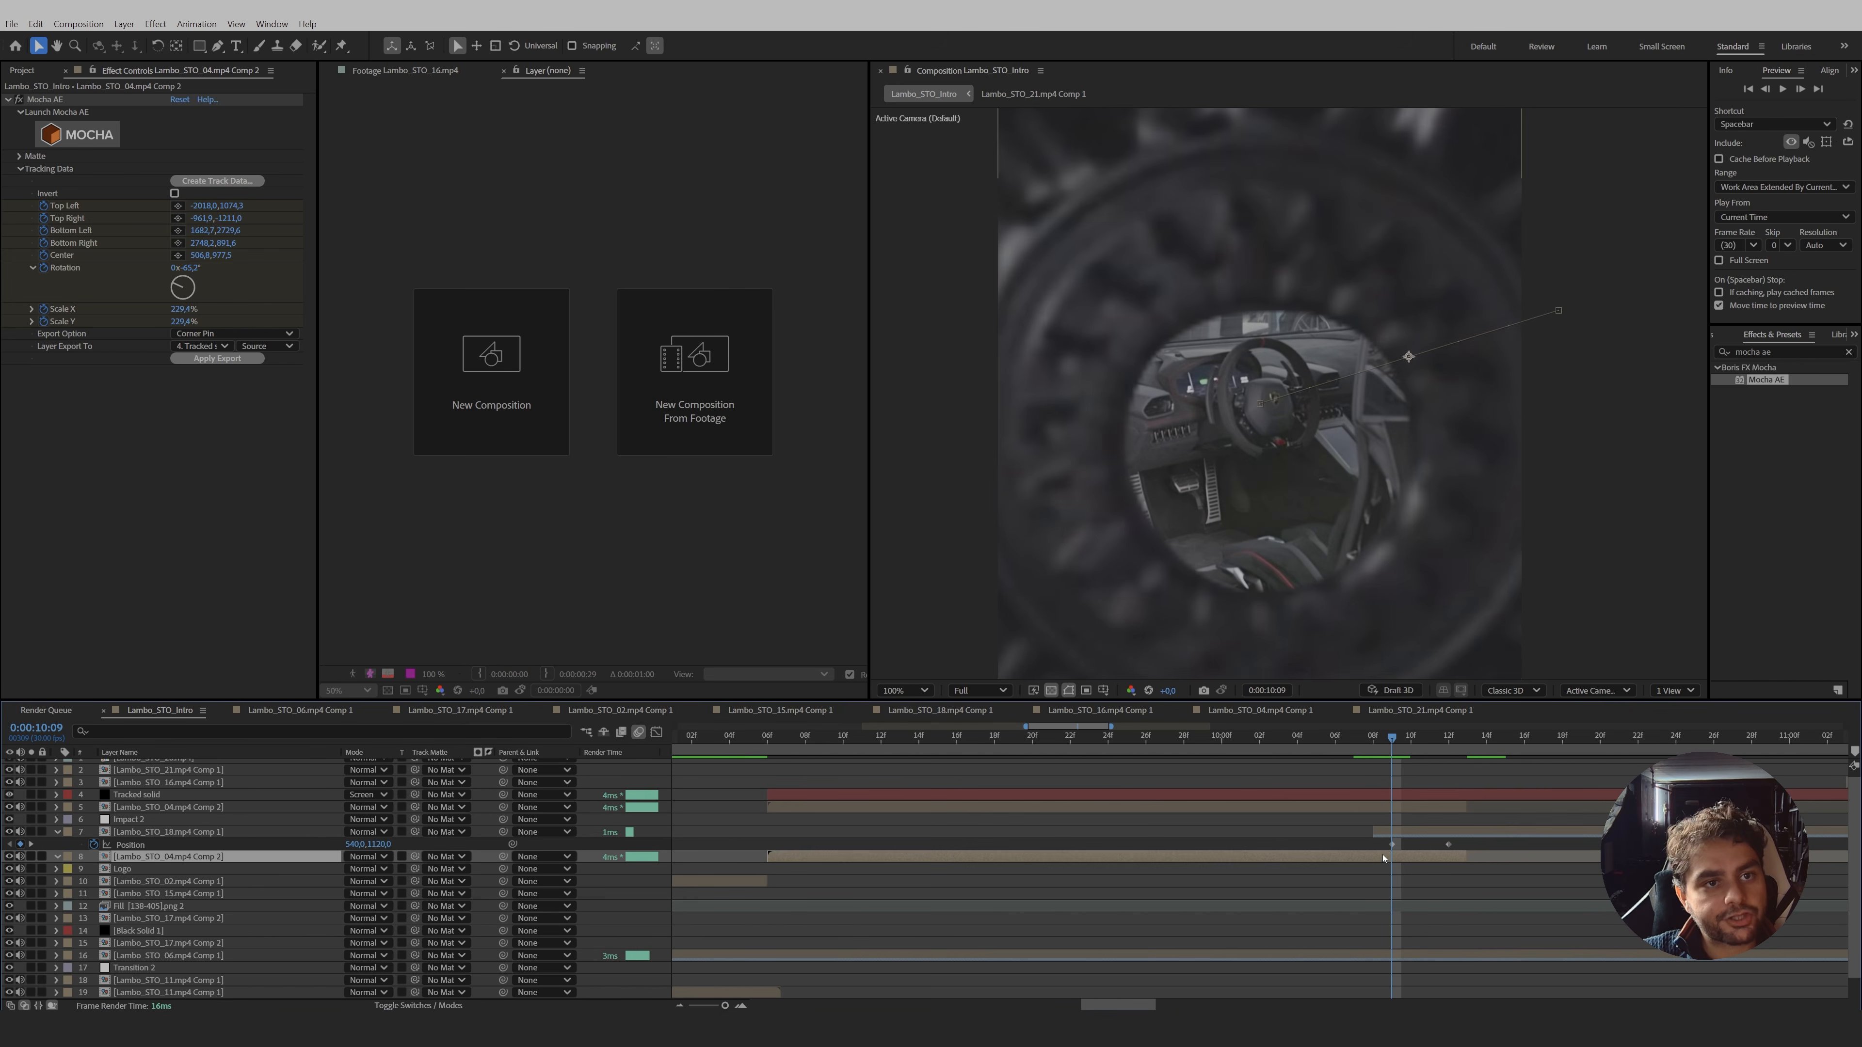
- Fade in the interior clip with Opacity keyframes of 0% at 0:00:10:08 and 100% at 0:00:10:10
{"action": "mouse_move", "coordinate": [1391, 743]}
{"action": "left_mouse_down"}
{"action": "mouse_move", "coordinate": [1373, 741]}
{"action": "mouse_move", "coordinate": [1412, 744]}
{"action": "left_mouse_up"}
{"action": "left_click", "coordinate": [126, 833]}
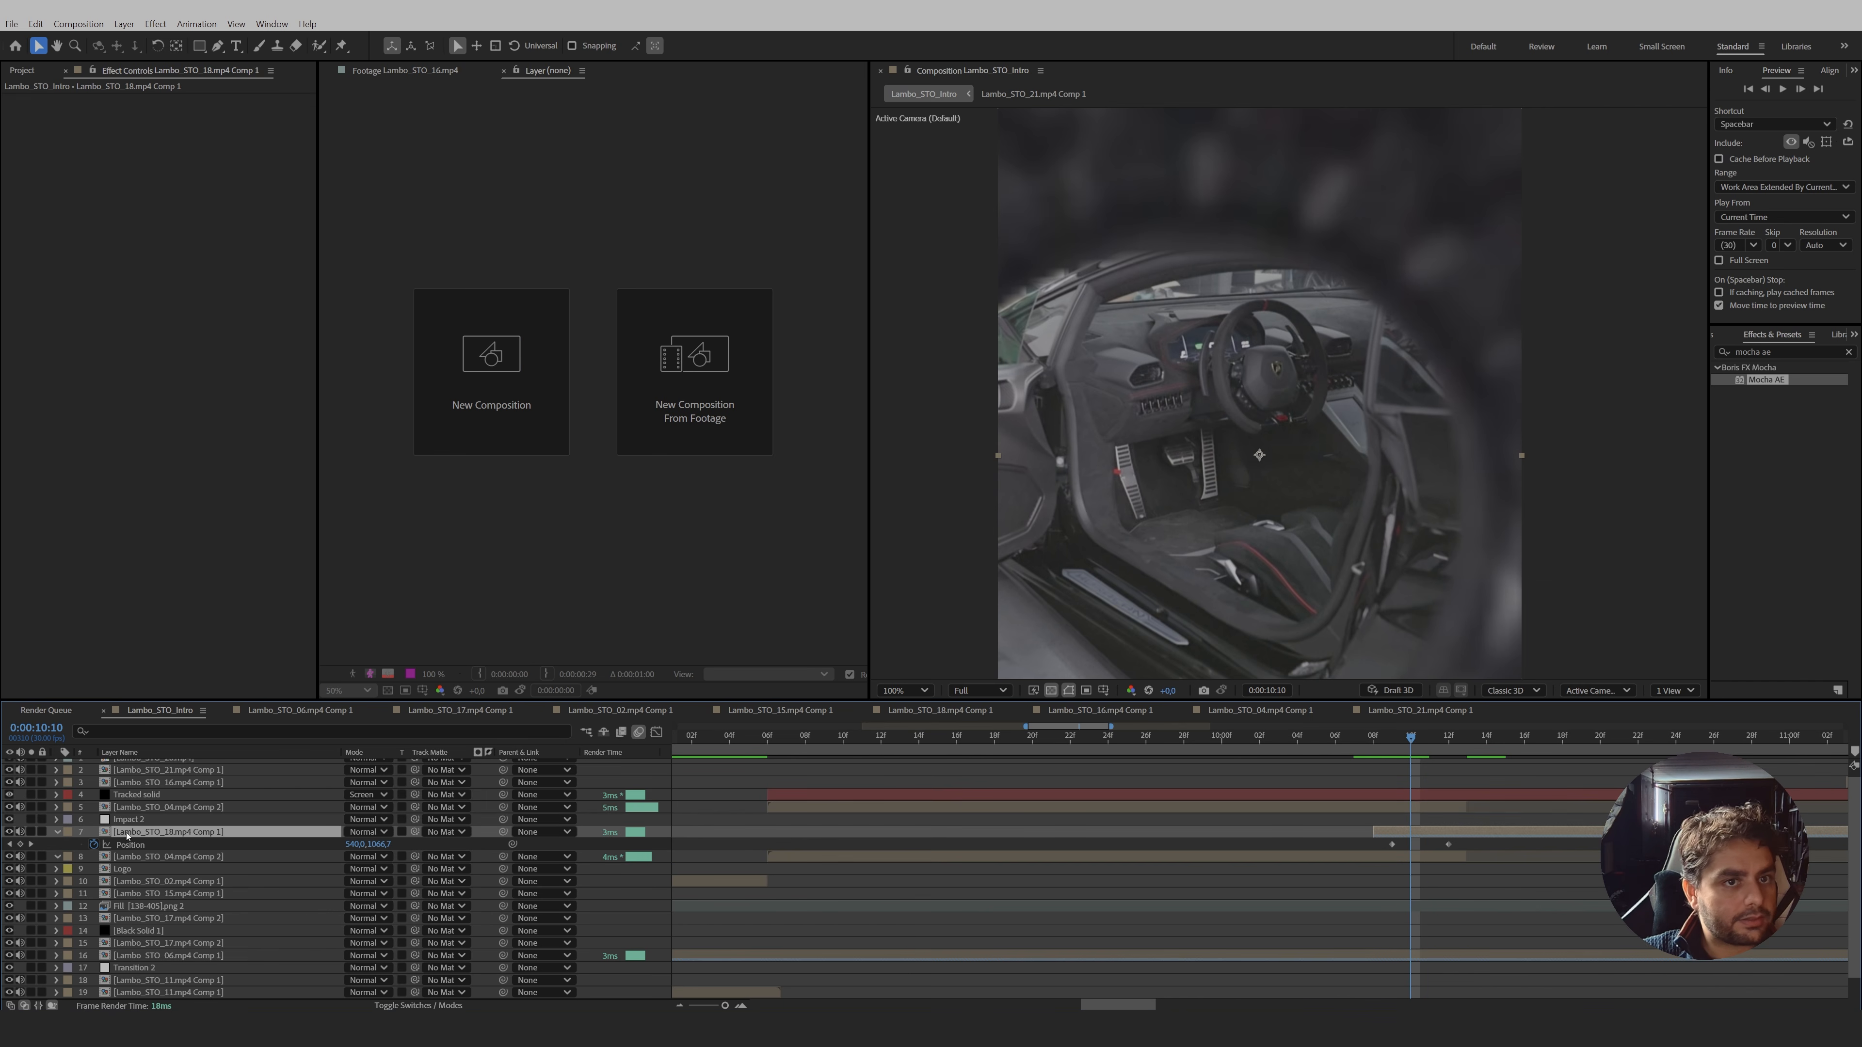
{"action": "key", "text": "alt+shift+t"}
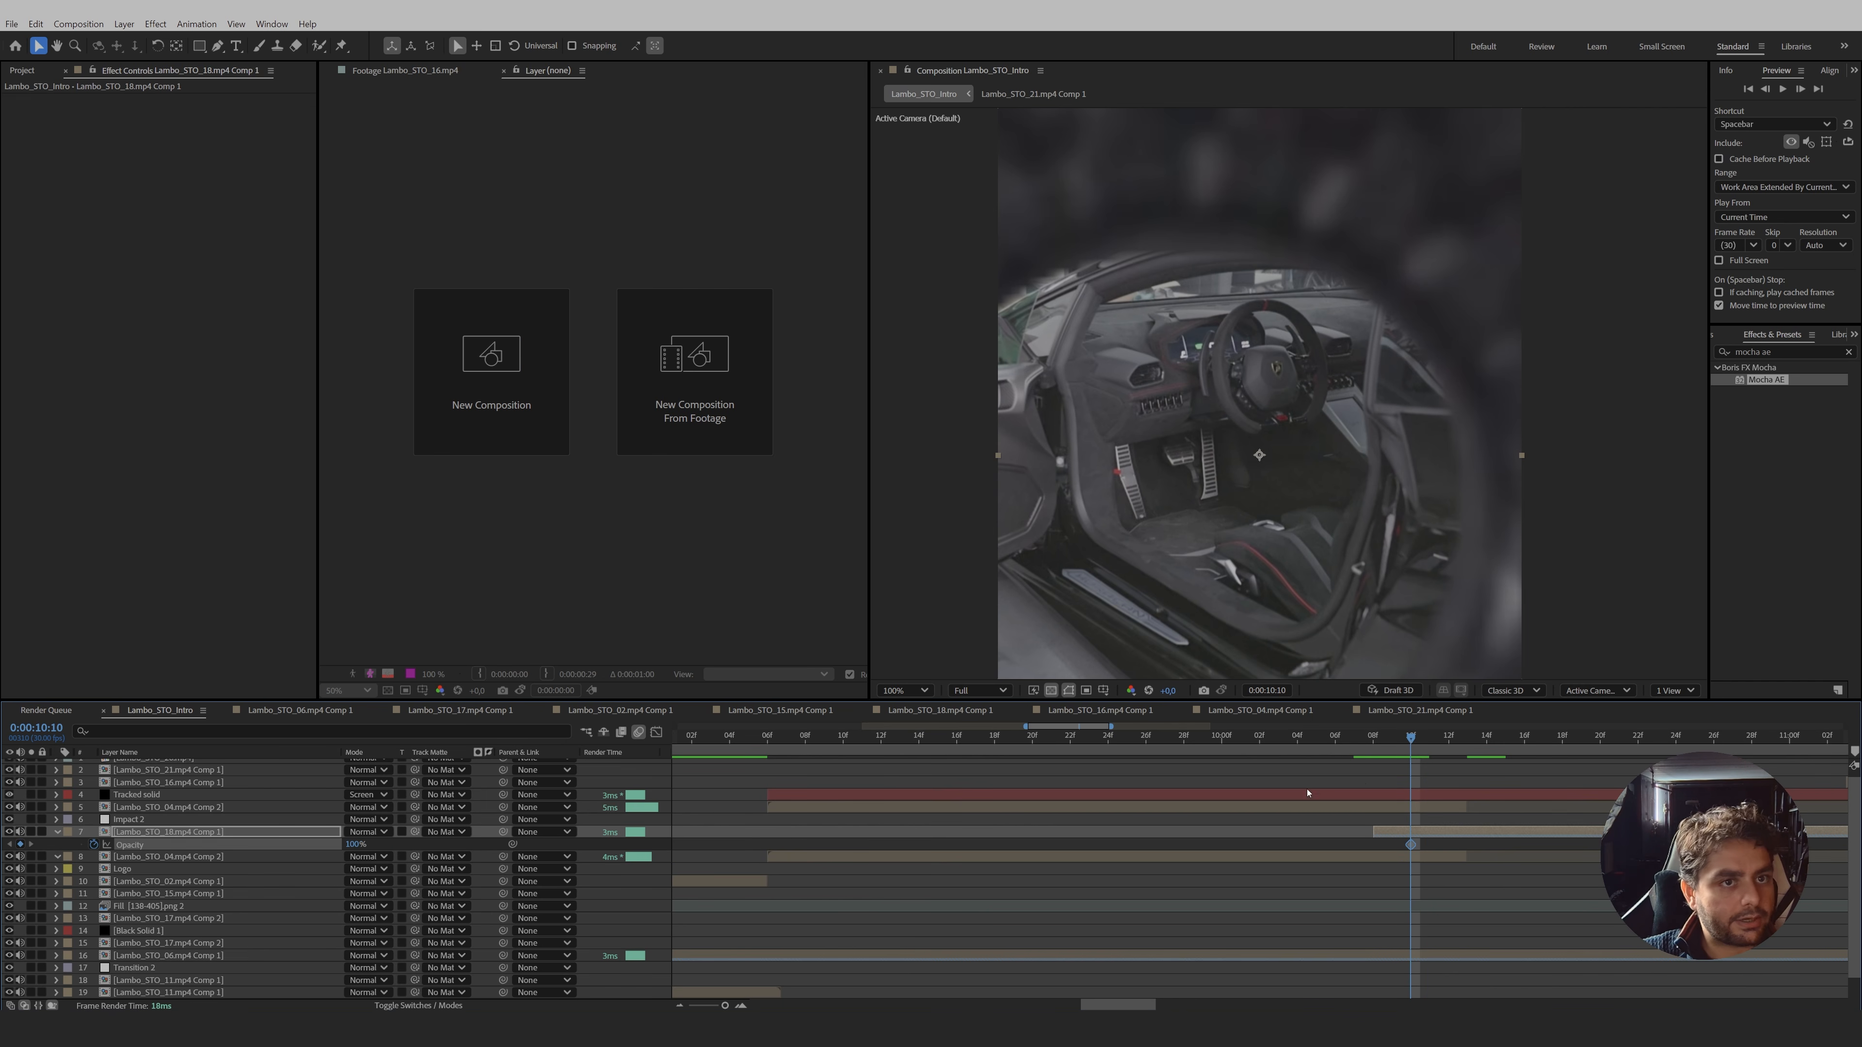
{"action": "left_click_drag", "start_coordinate": [1389, 743], "coordinate": [1373, 740]}
{"action": "left_click", "coordinate": [356, 843]}
{"action": "type", "text": "0"}
{"action": "key", "text": "Return"}
- Preview the edit to check the transition from the wheel into the interior clip
{"action": "left_click_drag", "start_coordinate": [1382, 744], "coordinate": [1640, 754]}
{"action": "left_click_drag", "start_coordinate": [1110, 726], "coordinate": [1466, 728]}
{"action": "key", "text": "space"}
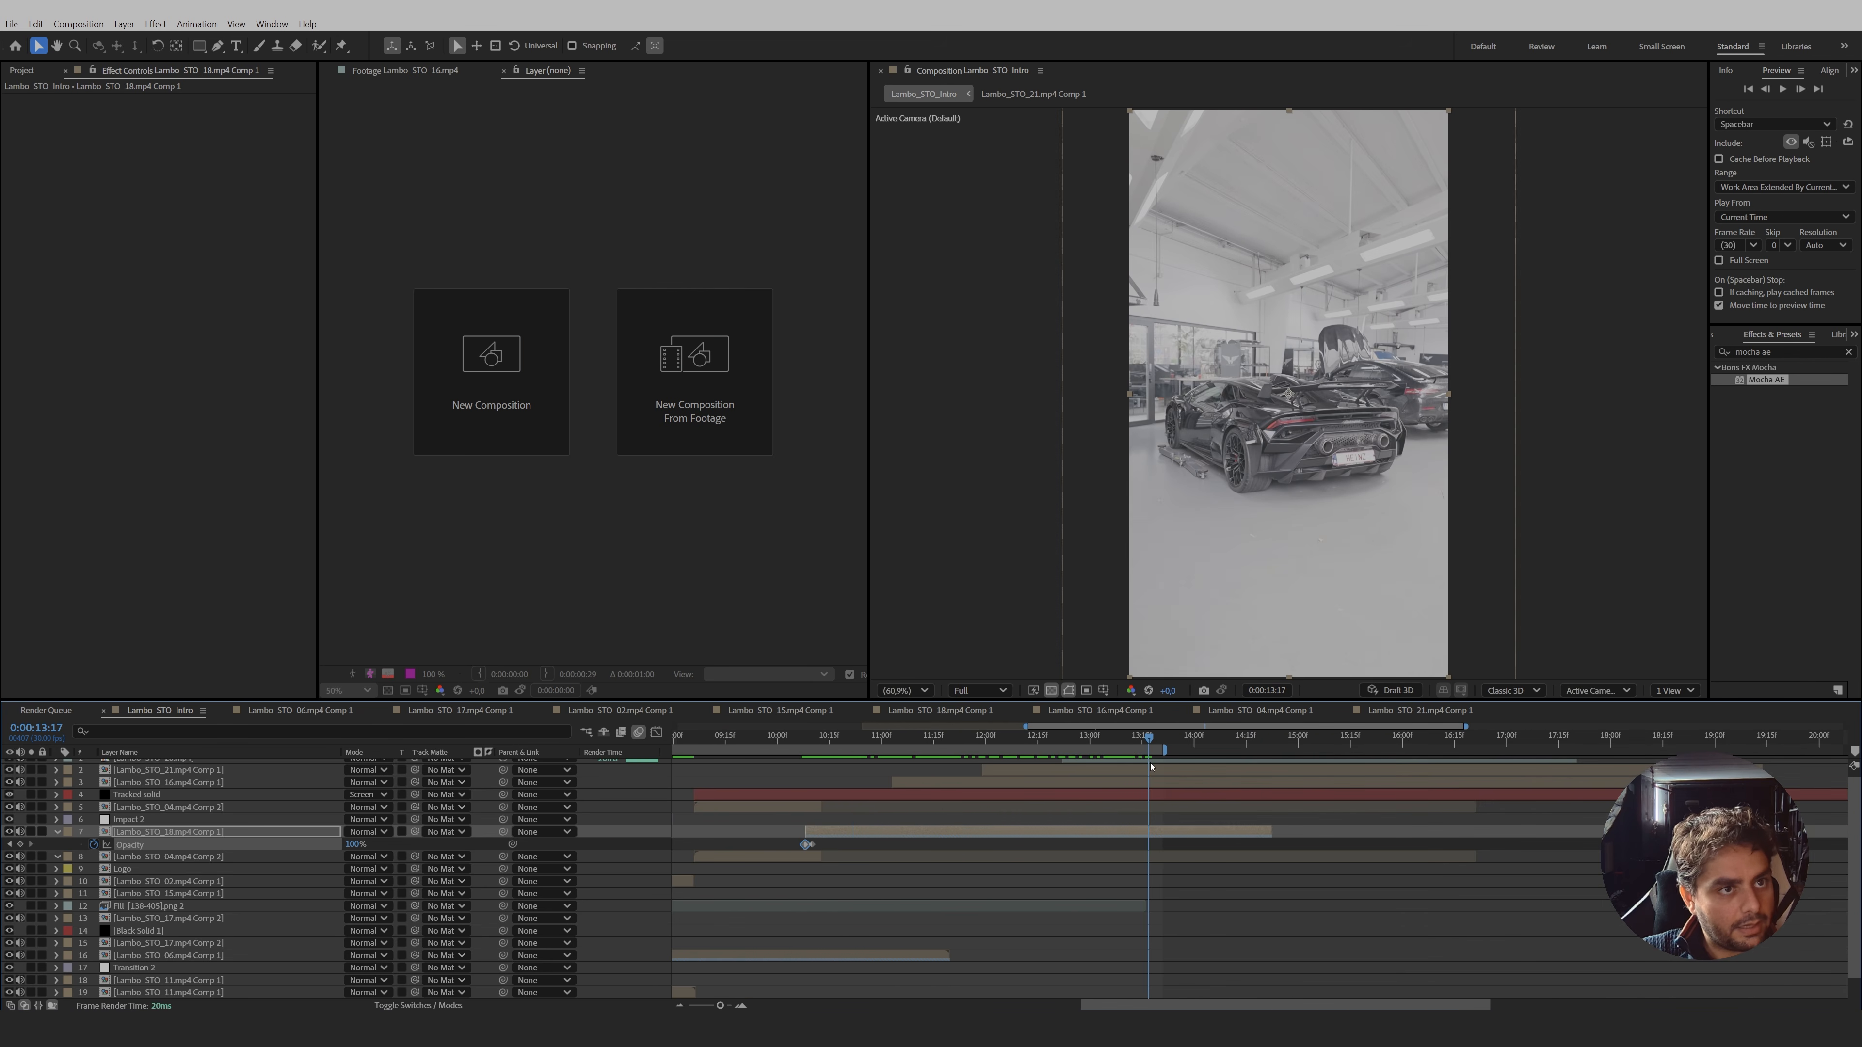
{"action": "left_click_drag", "start_coordinate": [1023, 728], "coordinate": [674, 728]}
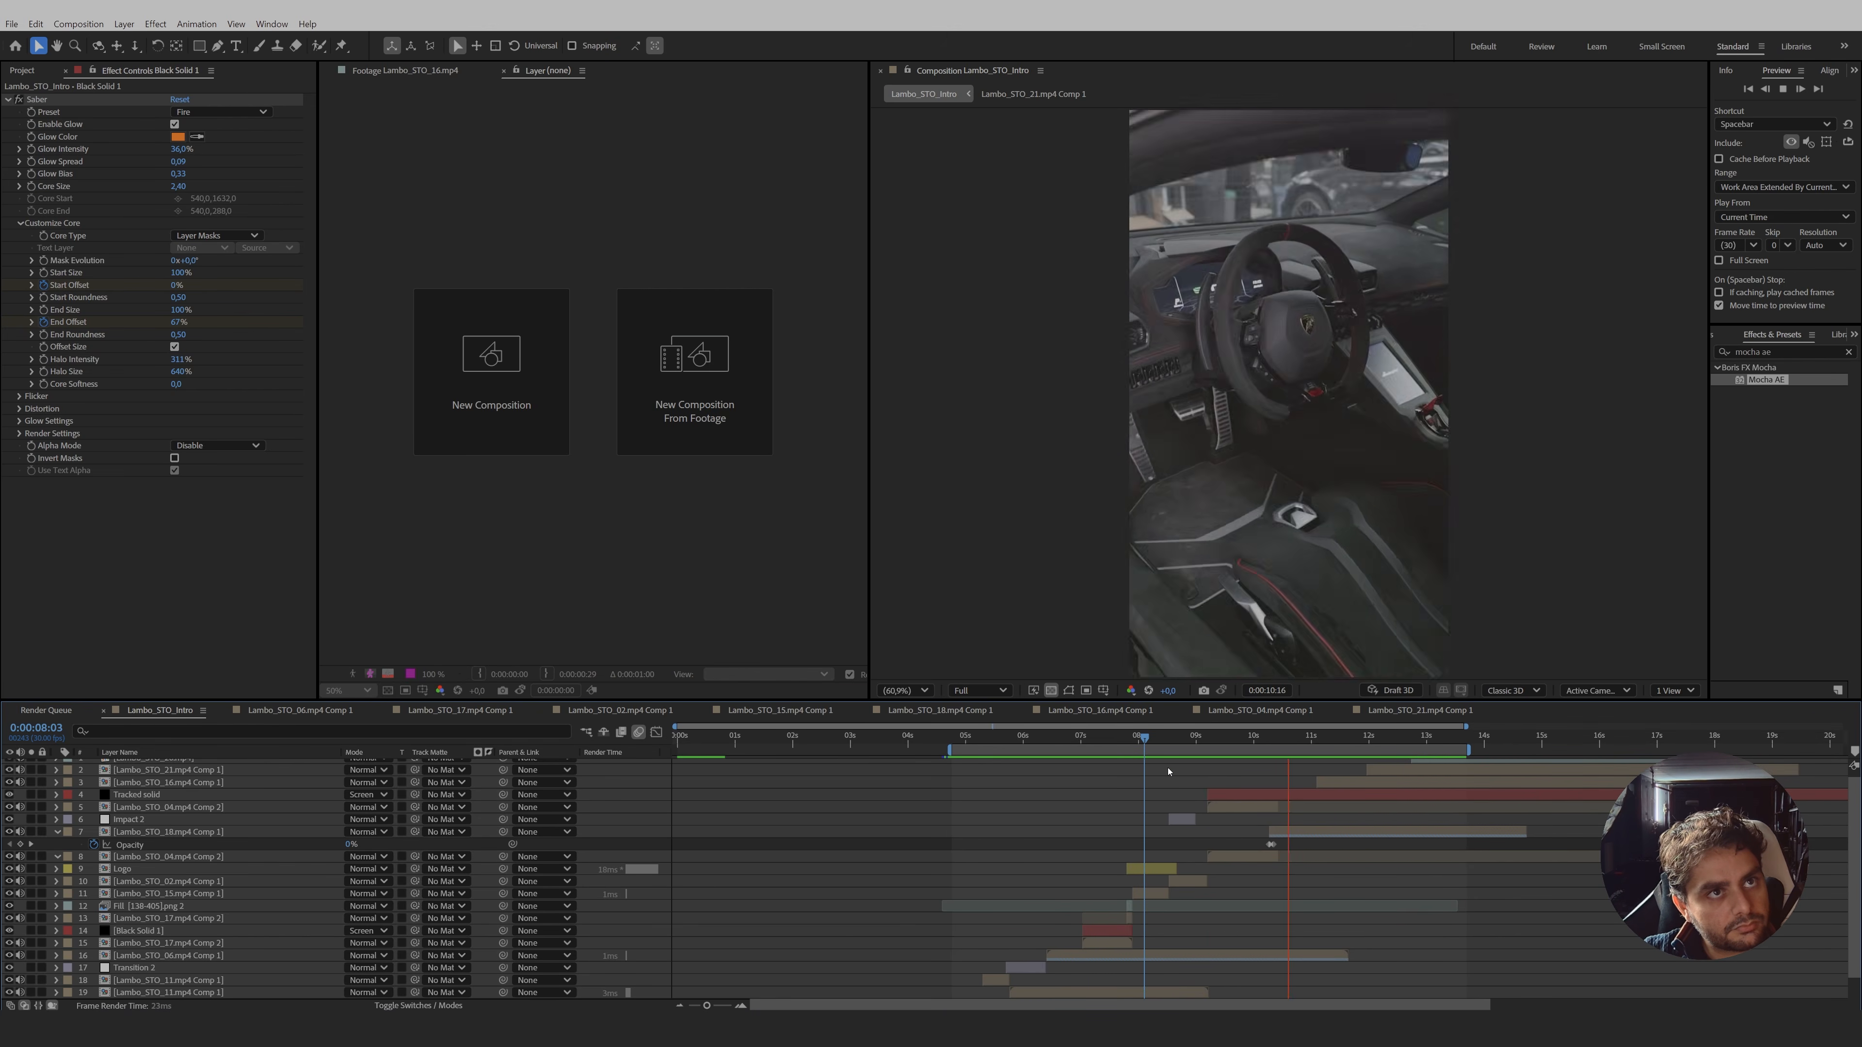
{"action": "left_click_drag", "start_coordinate": [1189, 743], "coordinate": [1206, 743]}
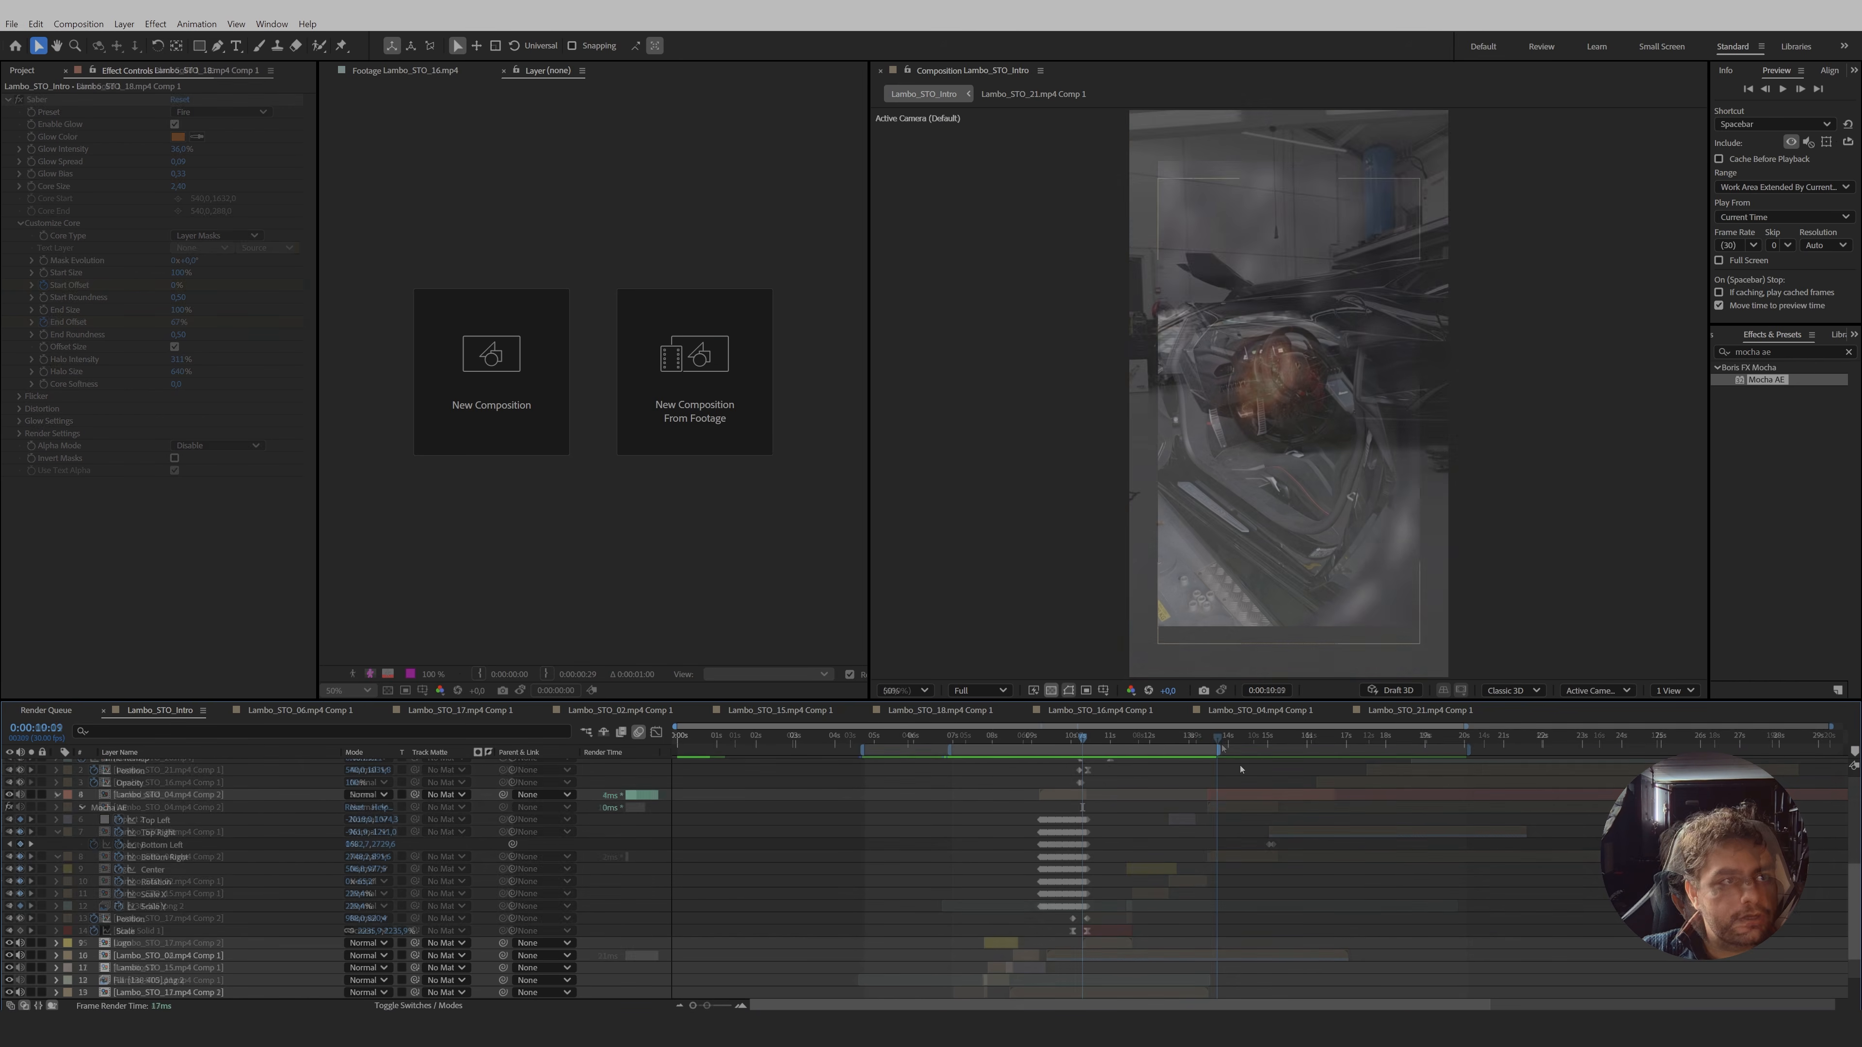
- Extend the work area back to the start of the composition and collapse all layer properties
{"action": "left_click_drag", "start_coordinate": [865, 750], "coordinate": [673, 750]}
{"action": "scroll", "coordinate": [856, 794], "scroll_direction": "down", "scroll_amount": 2}
{"action": "scroll", "coordinate": [856, 794], "scroll_direction": "up", "scroll_amount": 3}
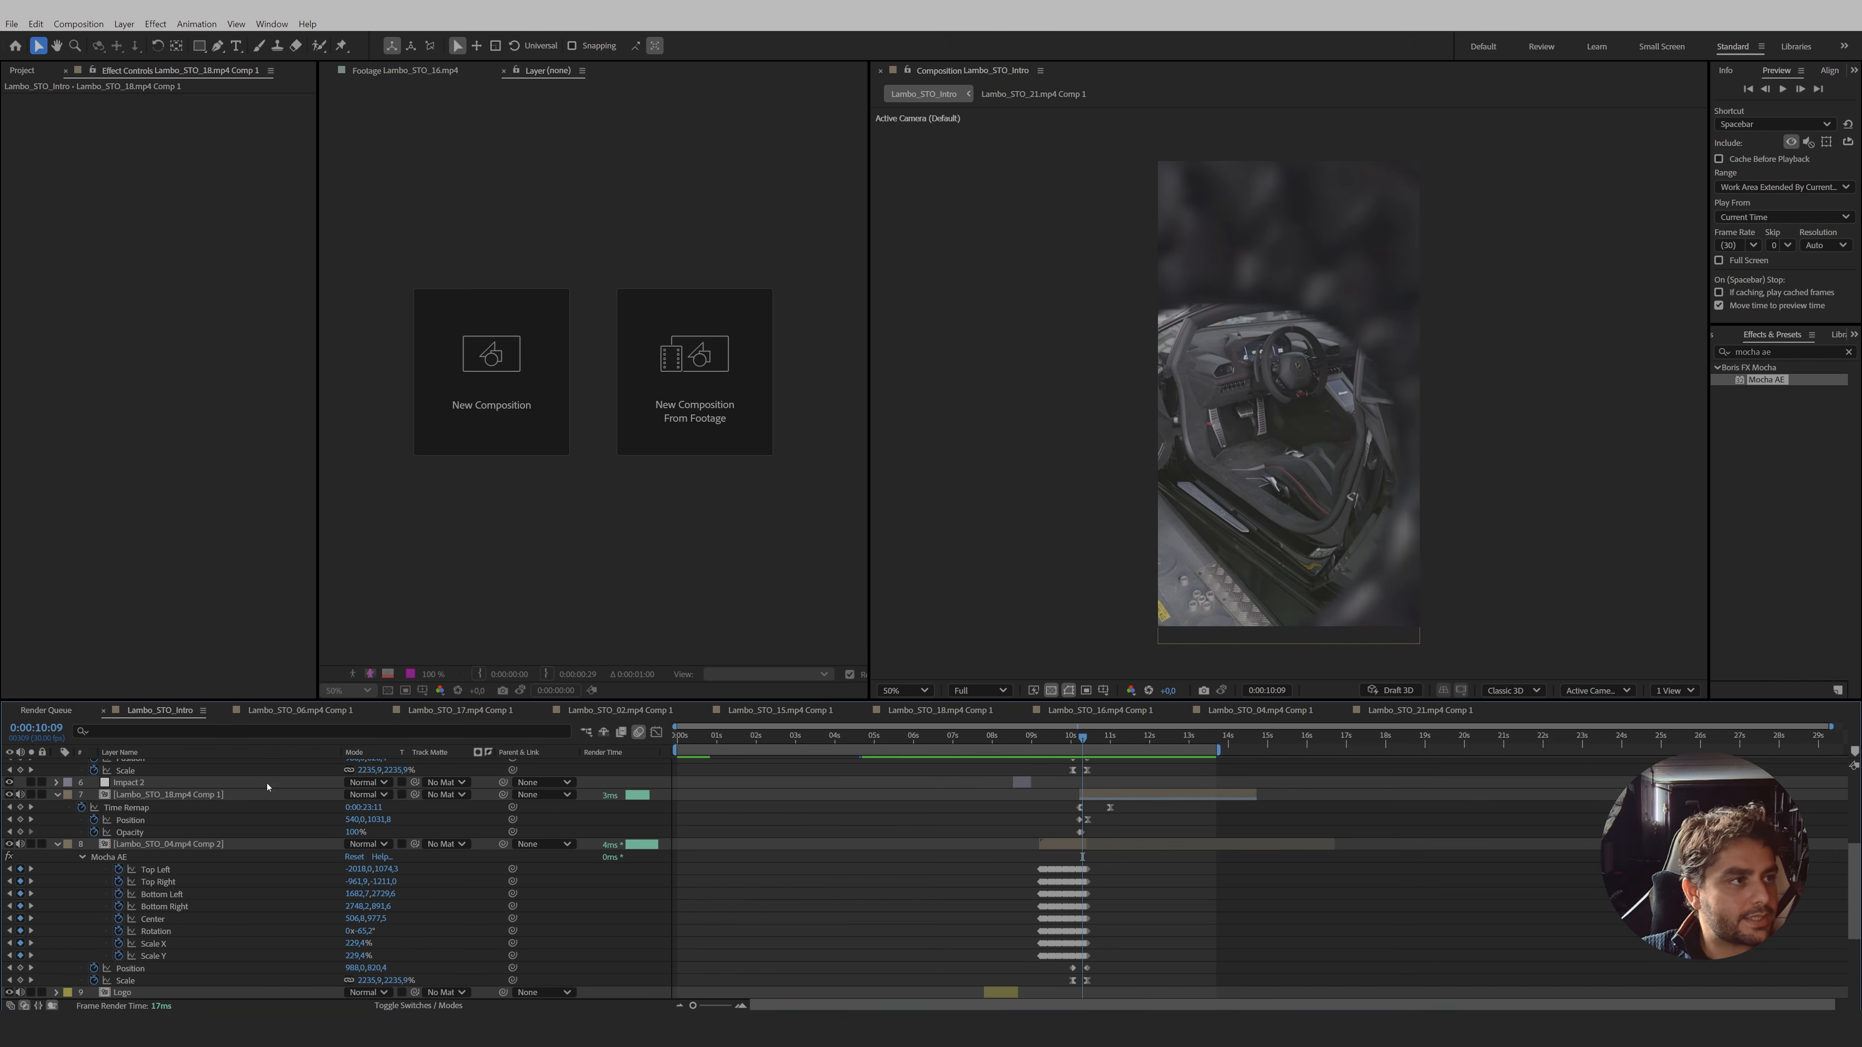
{"action": "left_click", "coordinate": [199, 794]}
{"action": "key", "text": "ctrl+a"}
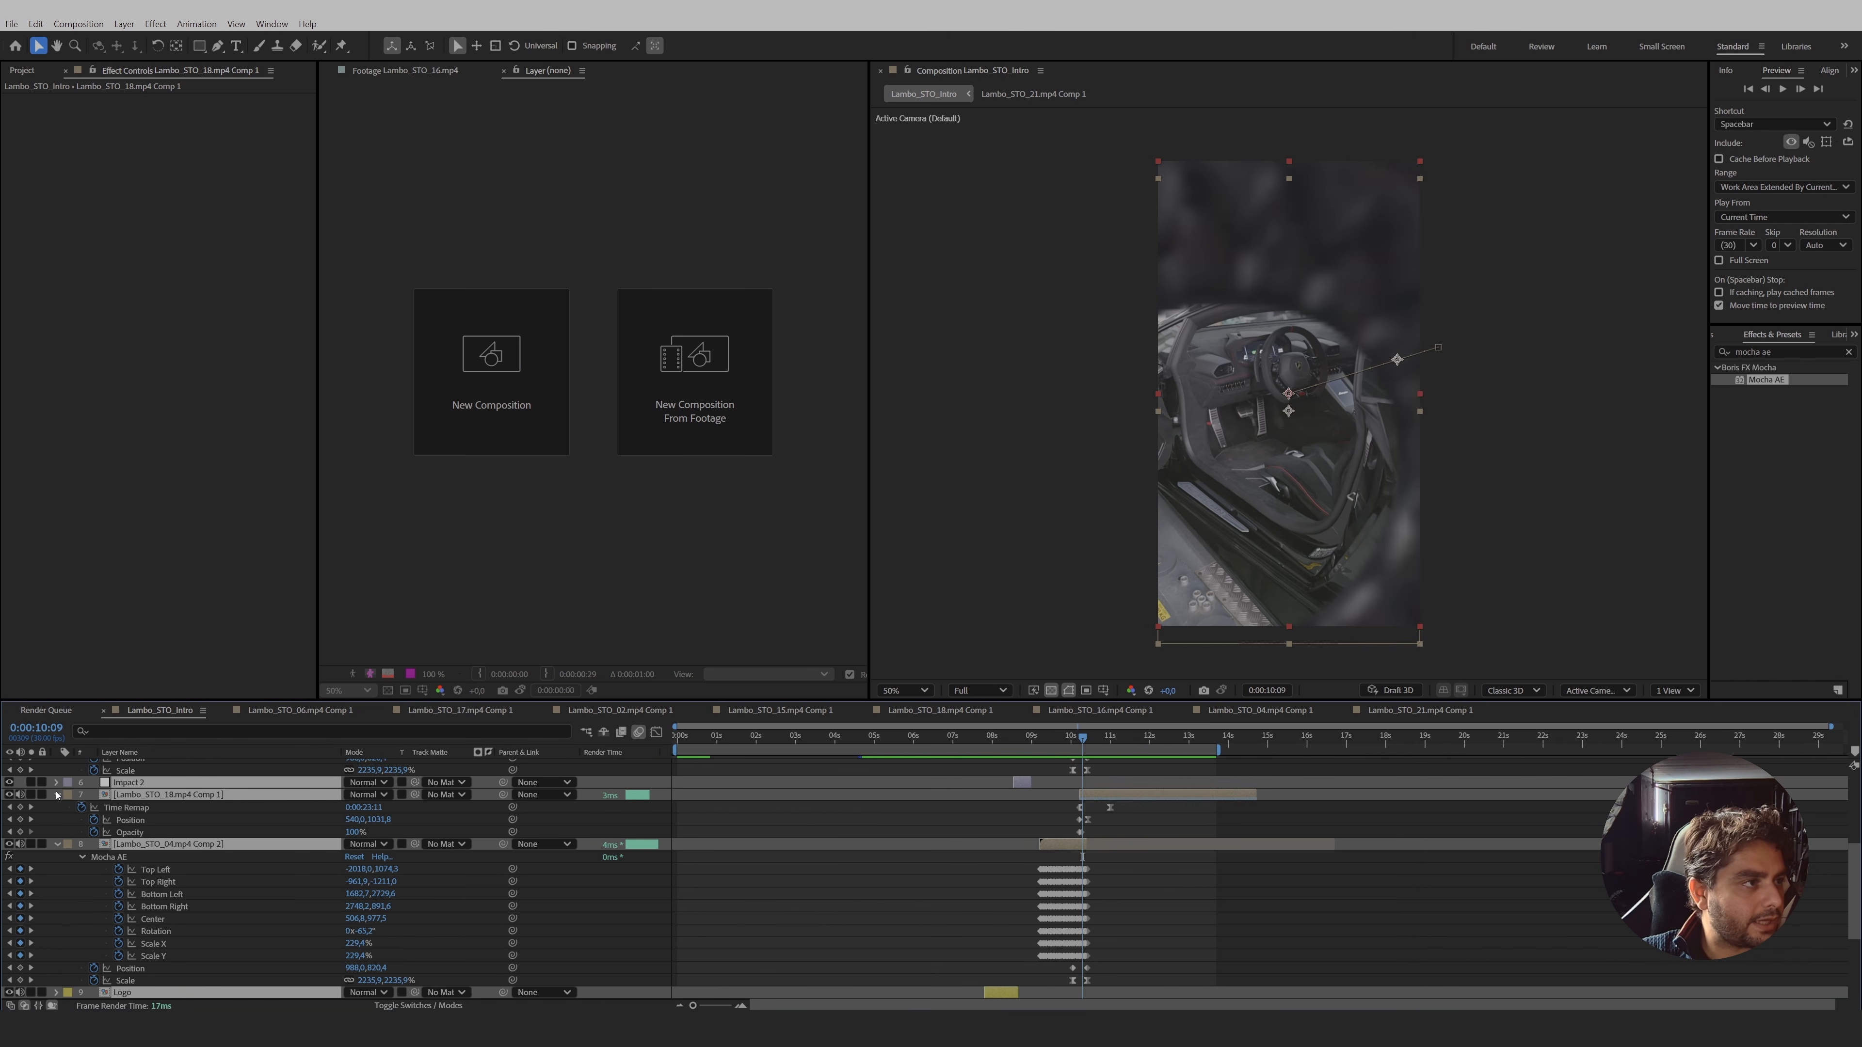
{"action": "left_click", "coordinate": [57, 795]}
{"action": "key", "text": "ctrl+shift+a"}
{"action": "scroll", "coordinate": [96, 803], "scroll_direction": "up", "scroll_amount": 1}
{"action": "scroll", "coordinate": [97, 802], "scroll_direction": "down", "scroll_amount": 1}
{"action": "scroll", "coordinate": [1077, 873], "scroll_direction": "up", "scroll_amount": 1}
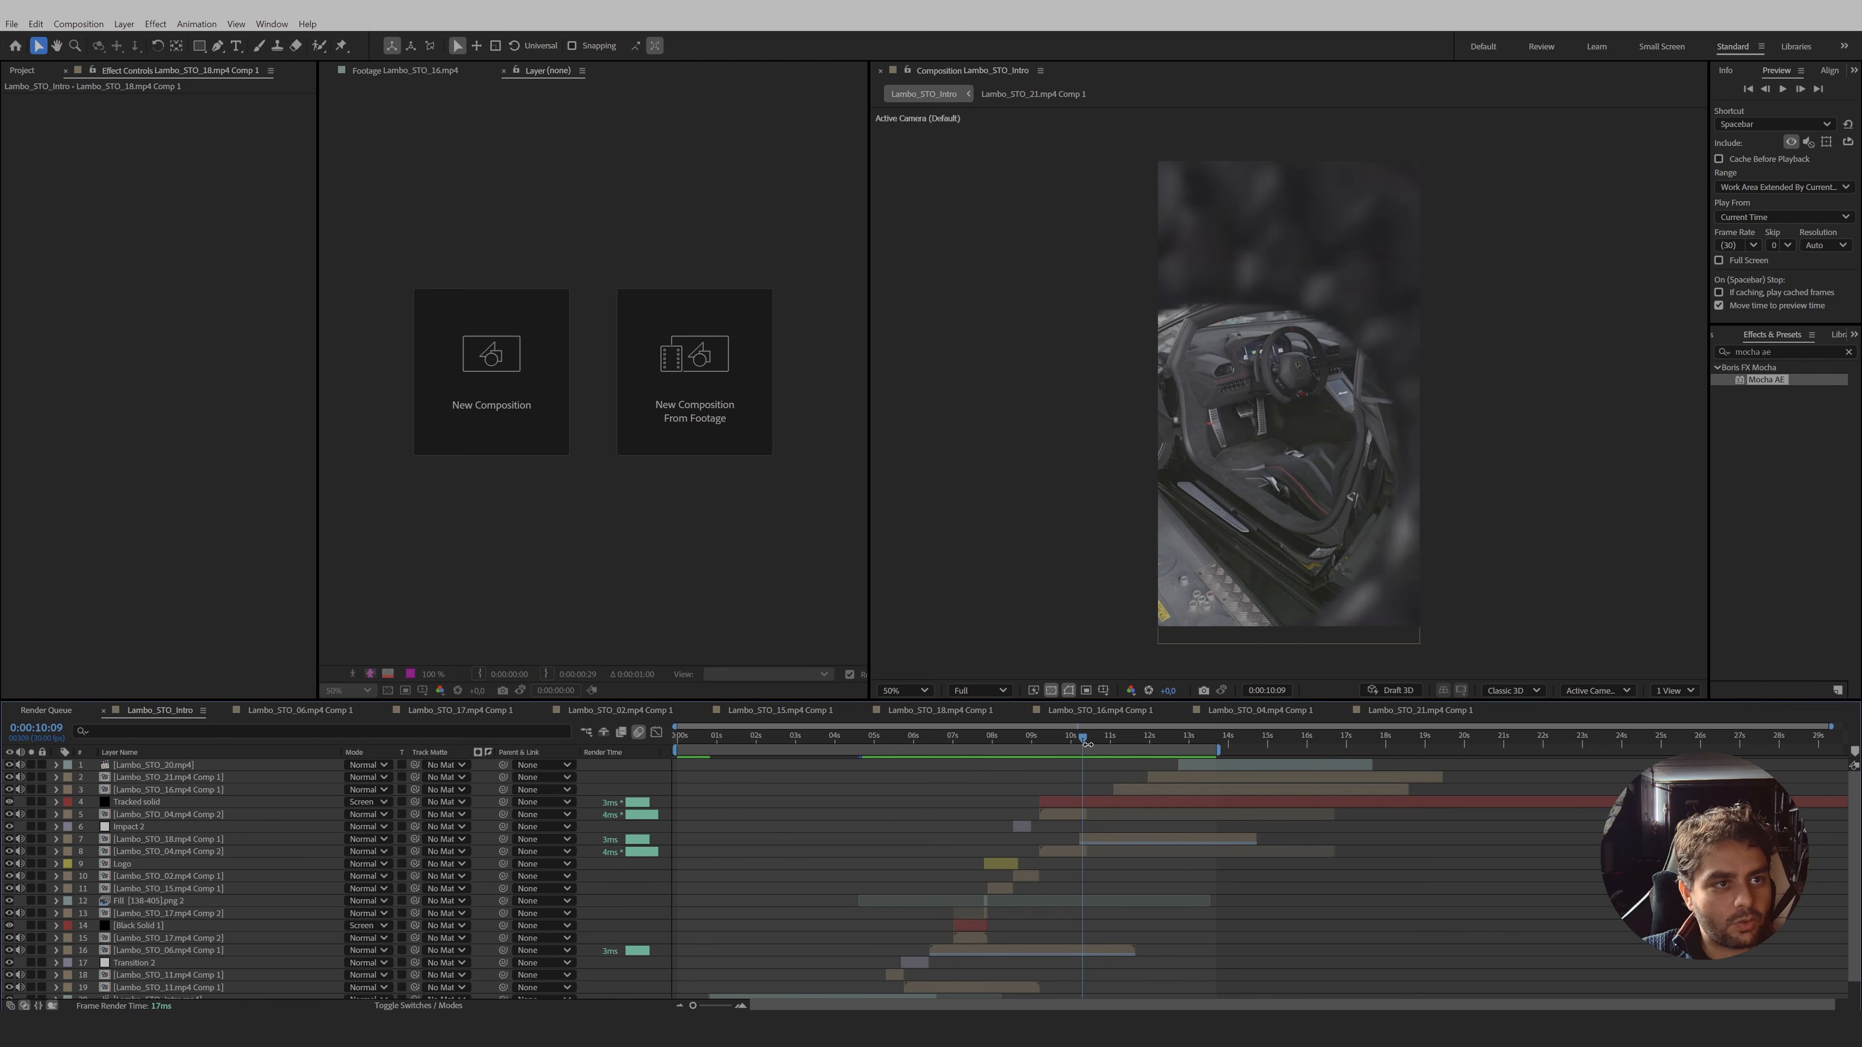
- Create an adjustment layer above all the clips and rename it Blur FX
{"action": "left_click_drag", "start_coordinate": [1134, 745], "coordinate": [935, 789]}
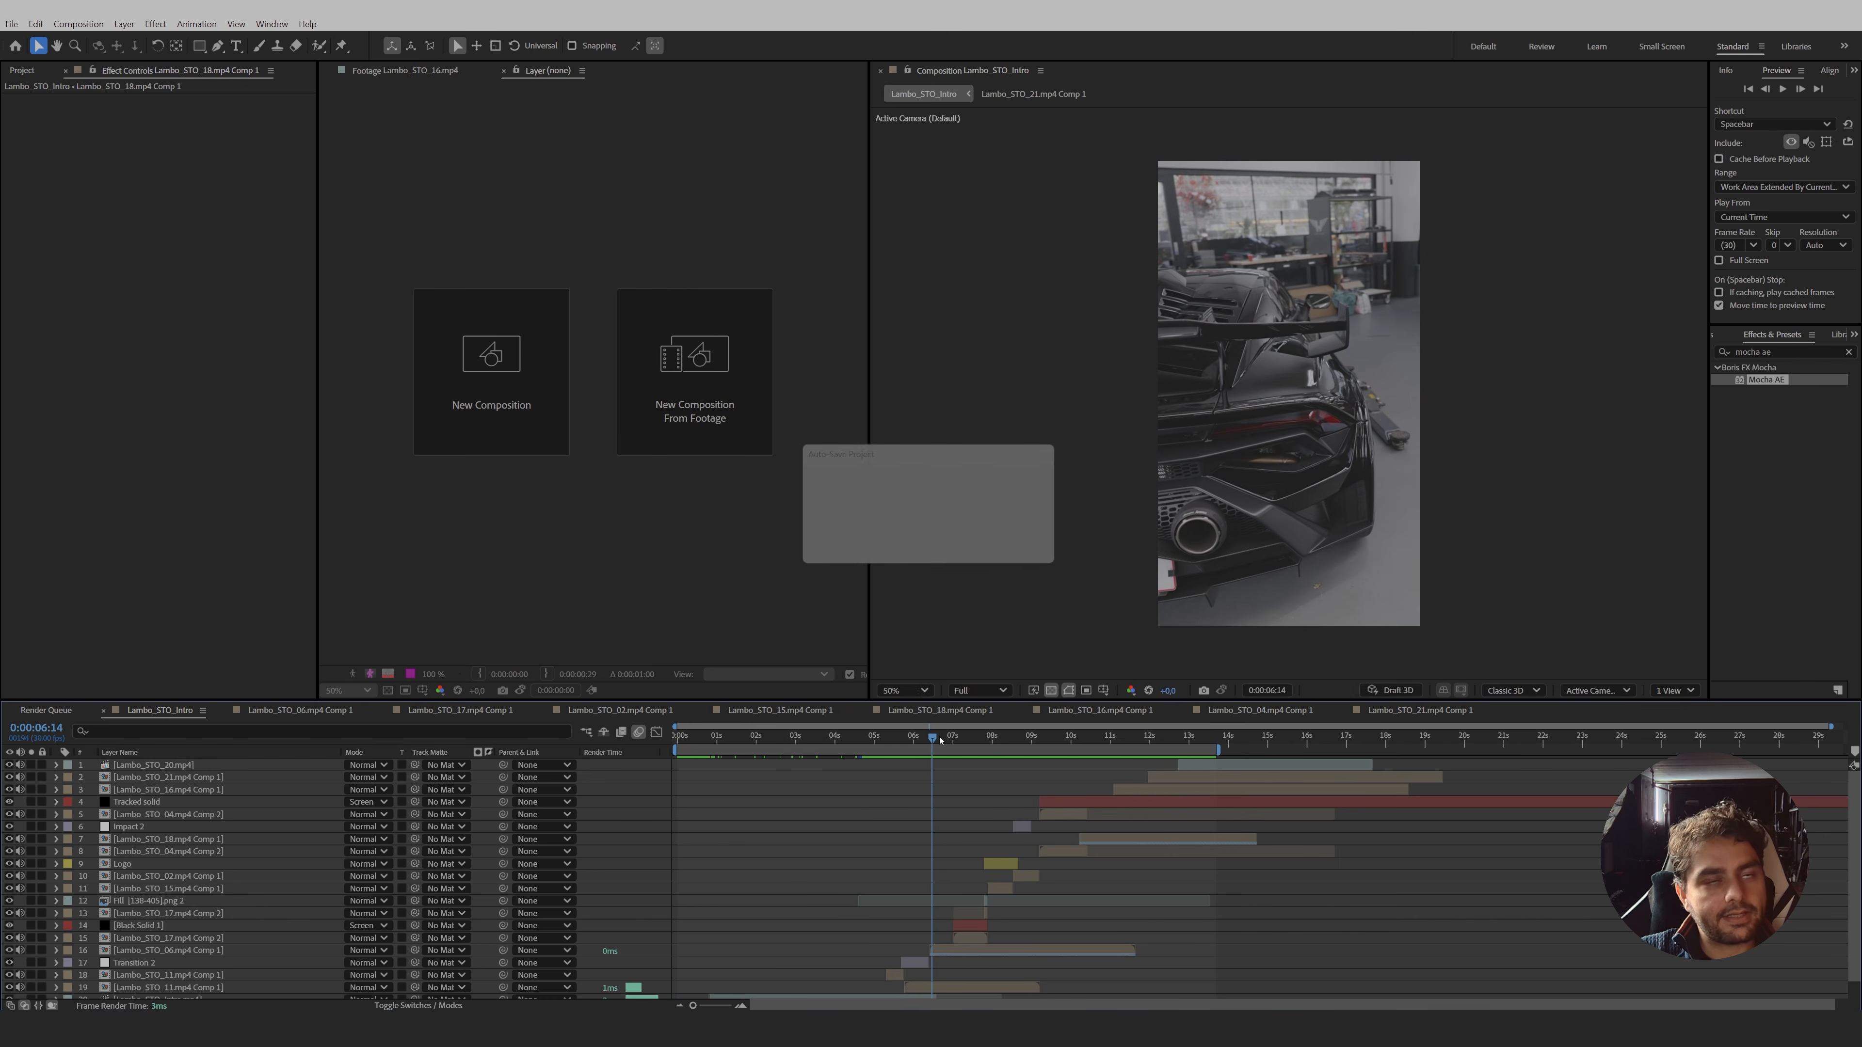
{"action": "left_click_drag", "start_coordinate": [939, 740], "coordinate": [996, 752]}
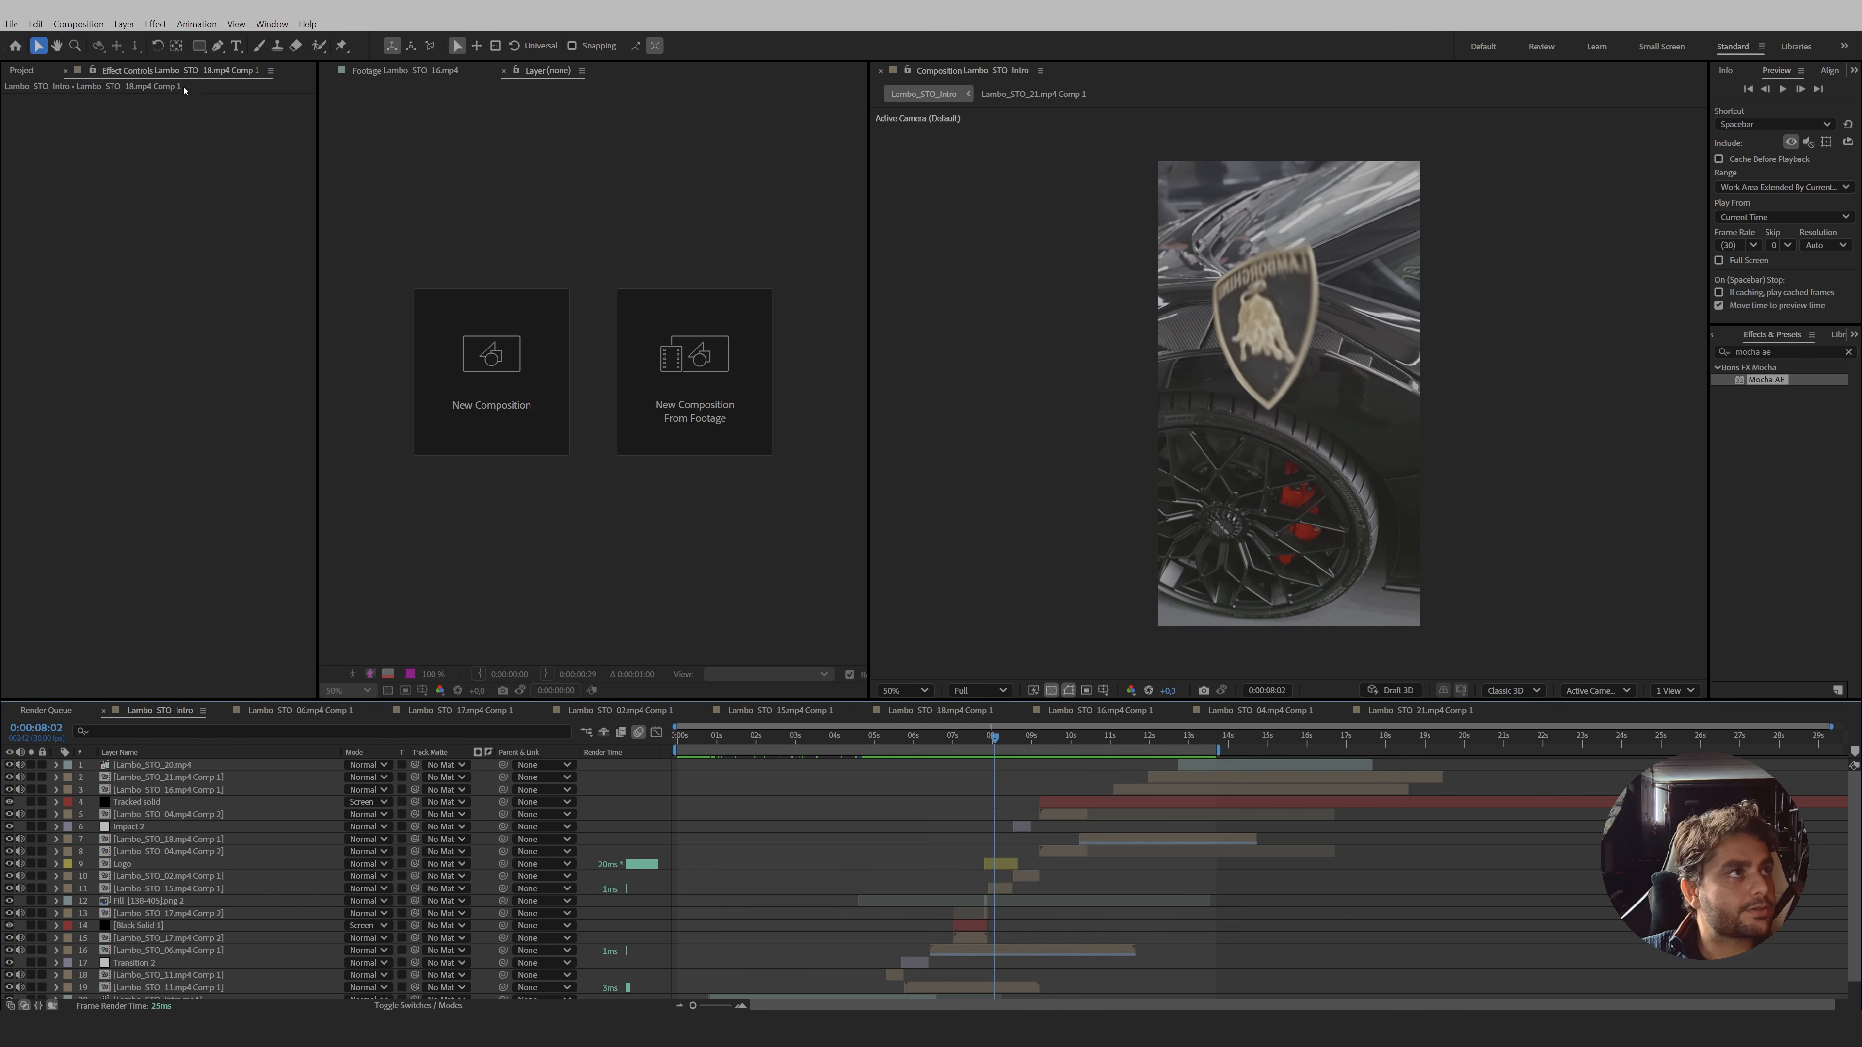
{"action": "left_click", "coordinate": [124, 24]}
{"action": "mouse_move", "coordinate": [183, 36]}
{"action": "left_click", "coordinate": [396, 142]}
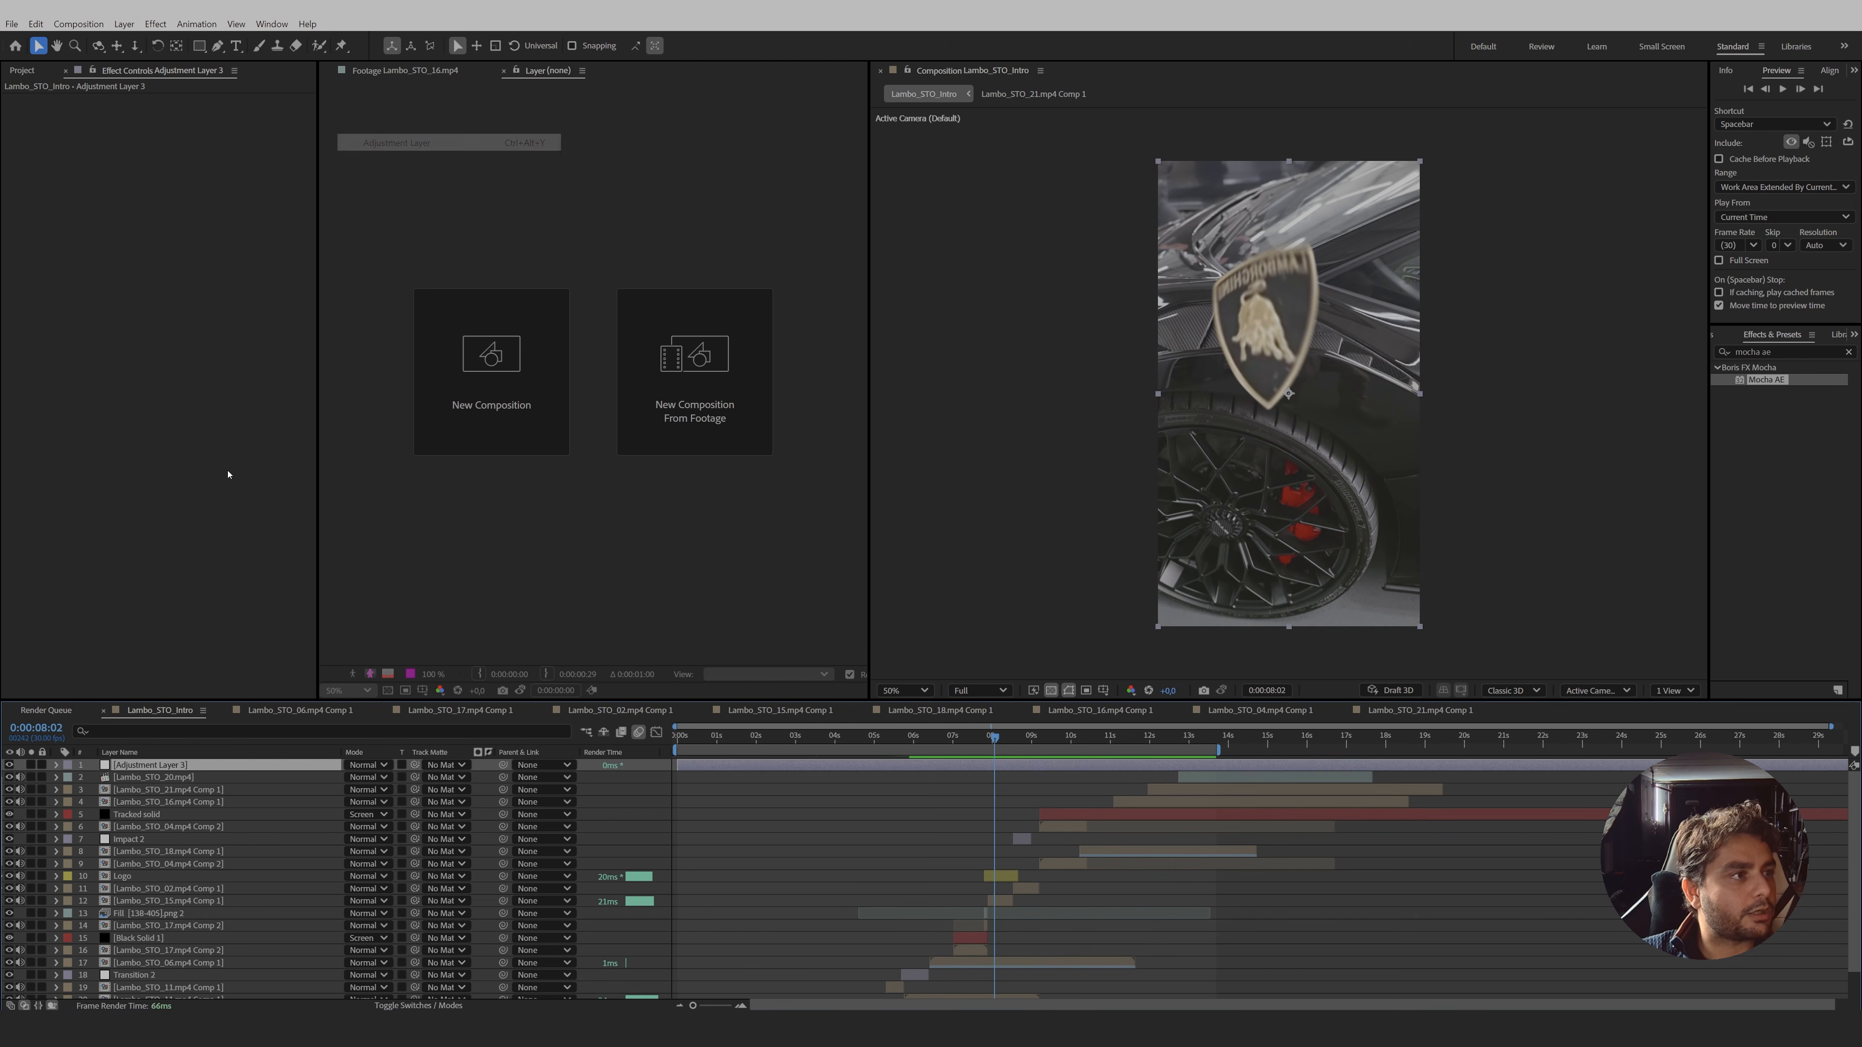
{"action": "key", "text": "Return"}
{"action": "type", "text": "Blur FX"}
{"action": "key", "text": "Return"}
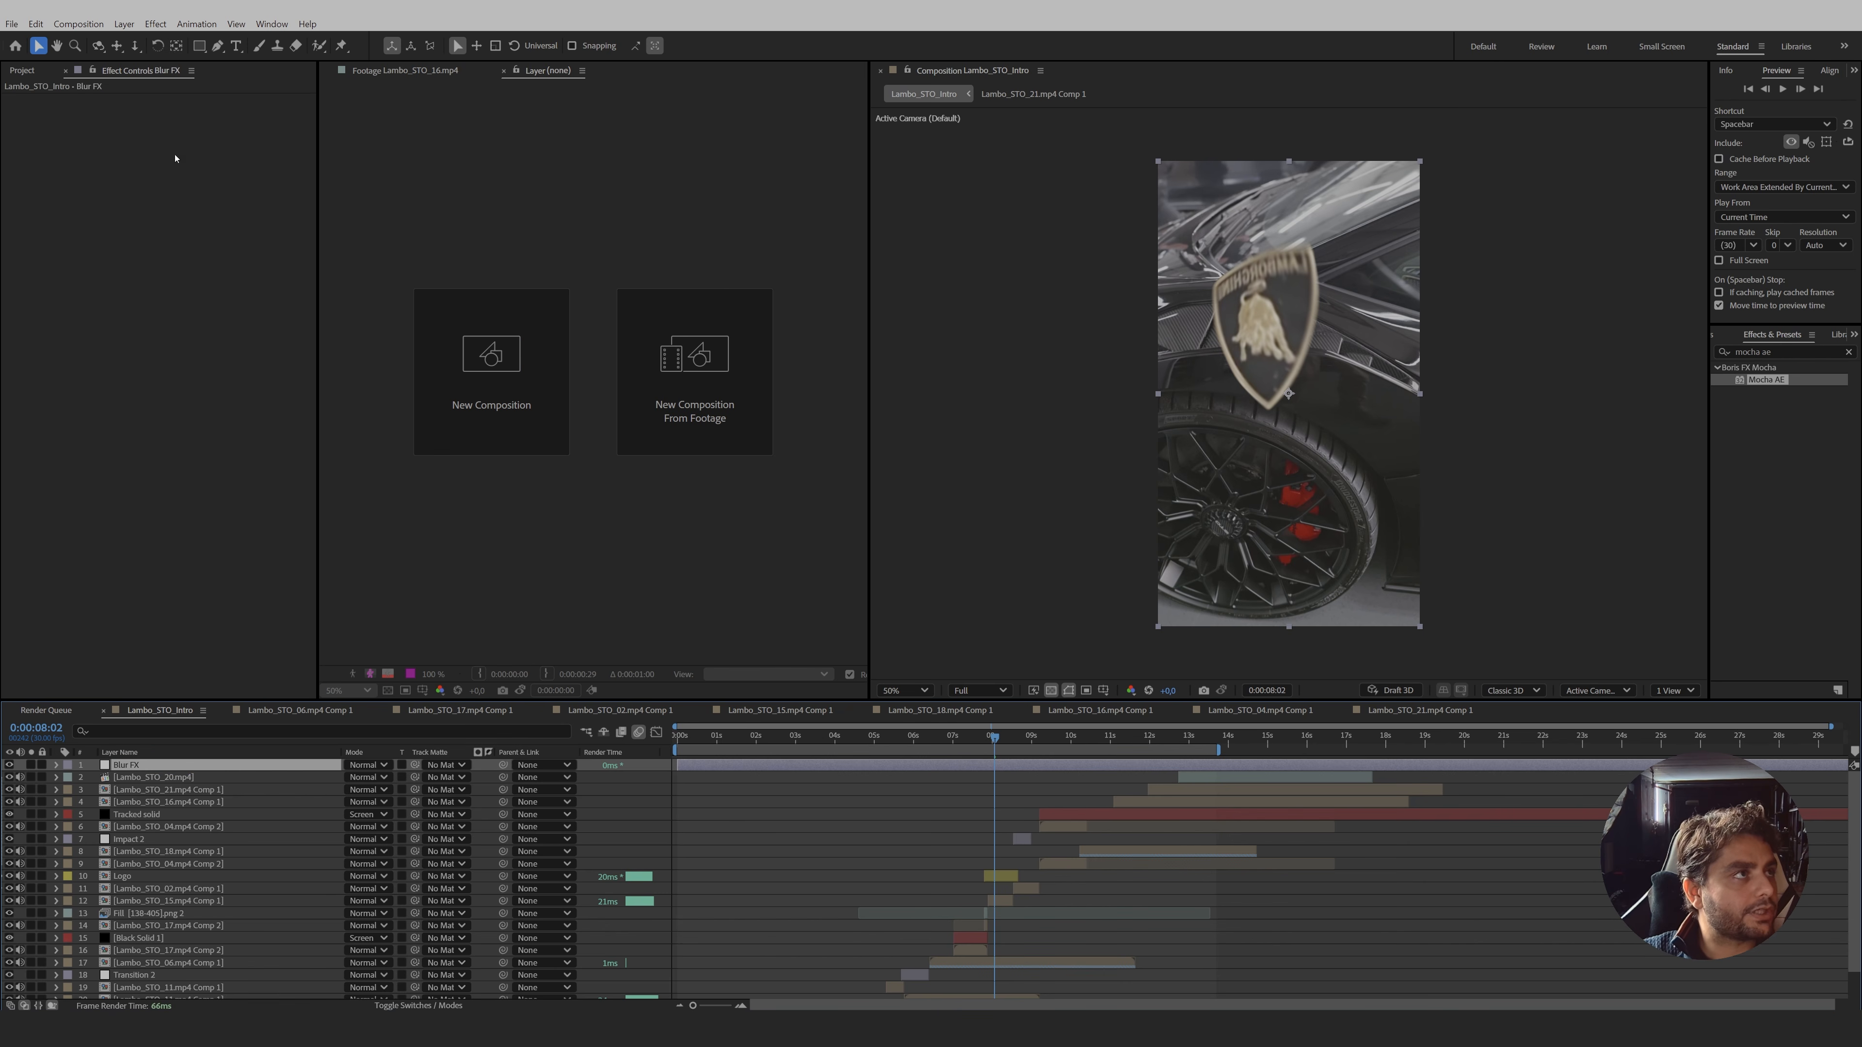
- Create a black solid with the default settings above the Blur FX layer
{"action": "left_click", "coordinate": [122, 24]}
{"action": "mouse_move", "coordinate": [220, 42]}
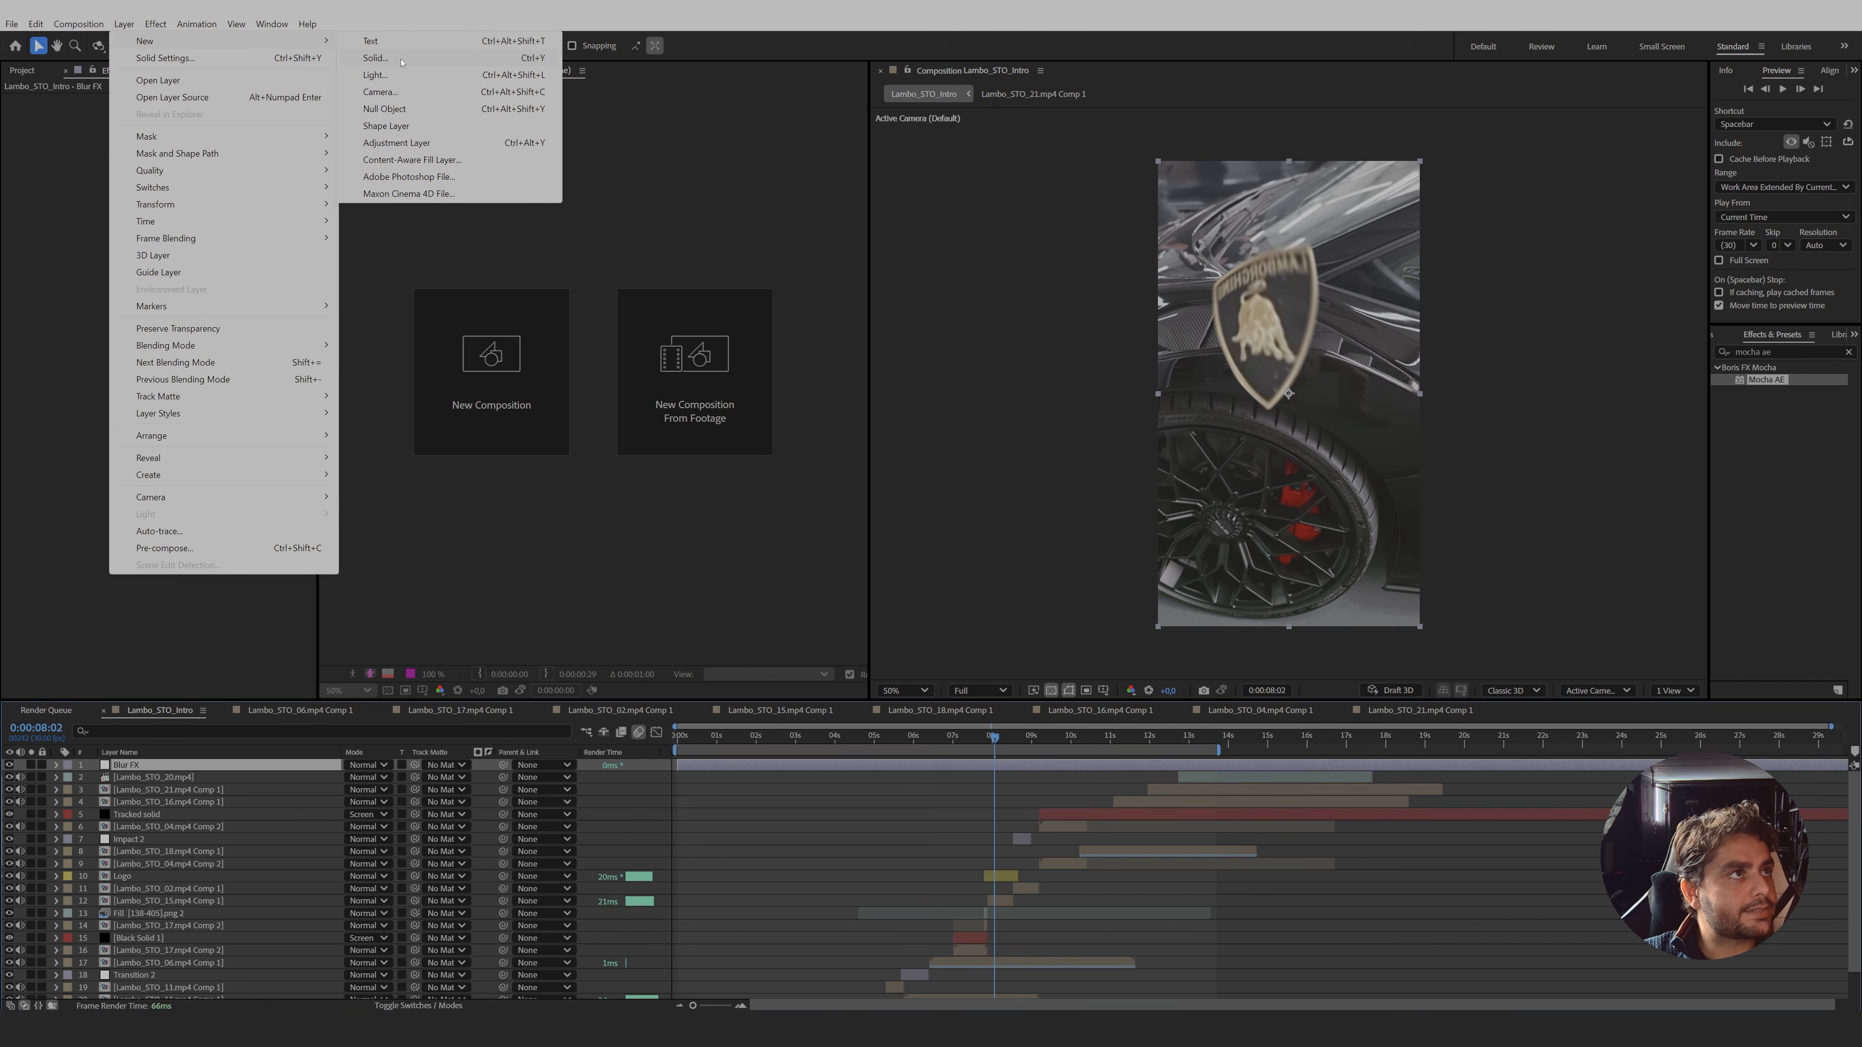
{"action": "left_click", "coordinate": [401, 62]}
{"action": "key", "text": "Return"}
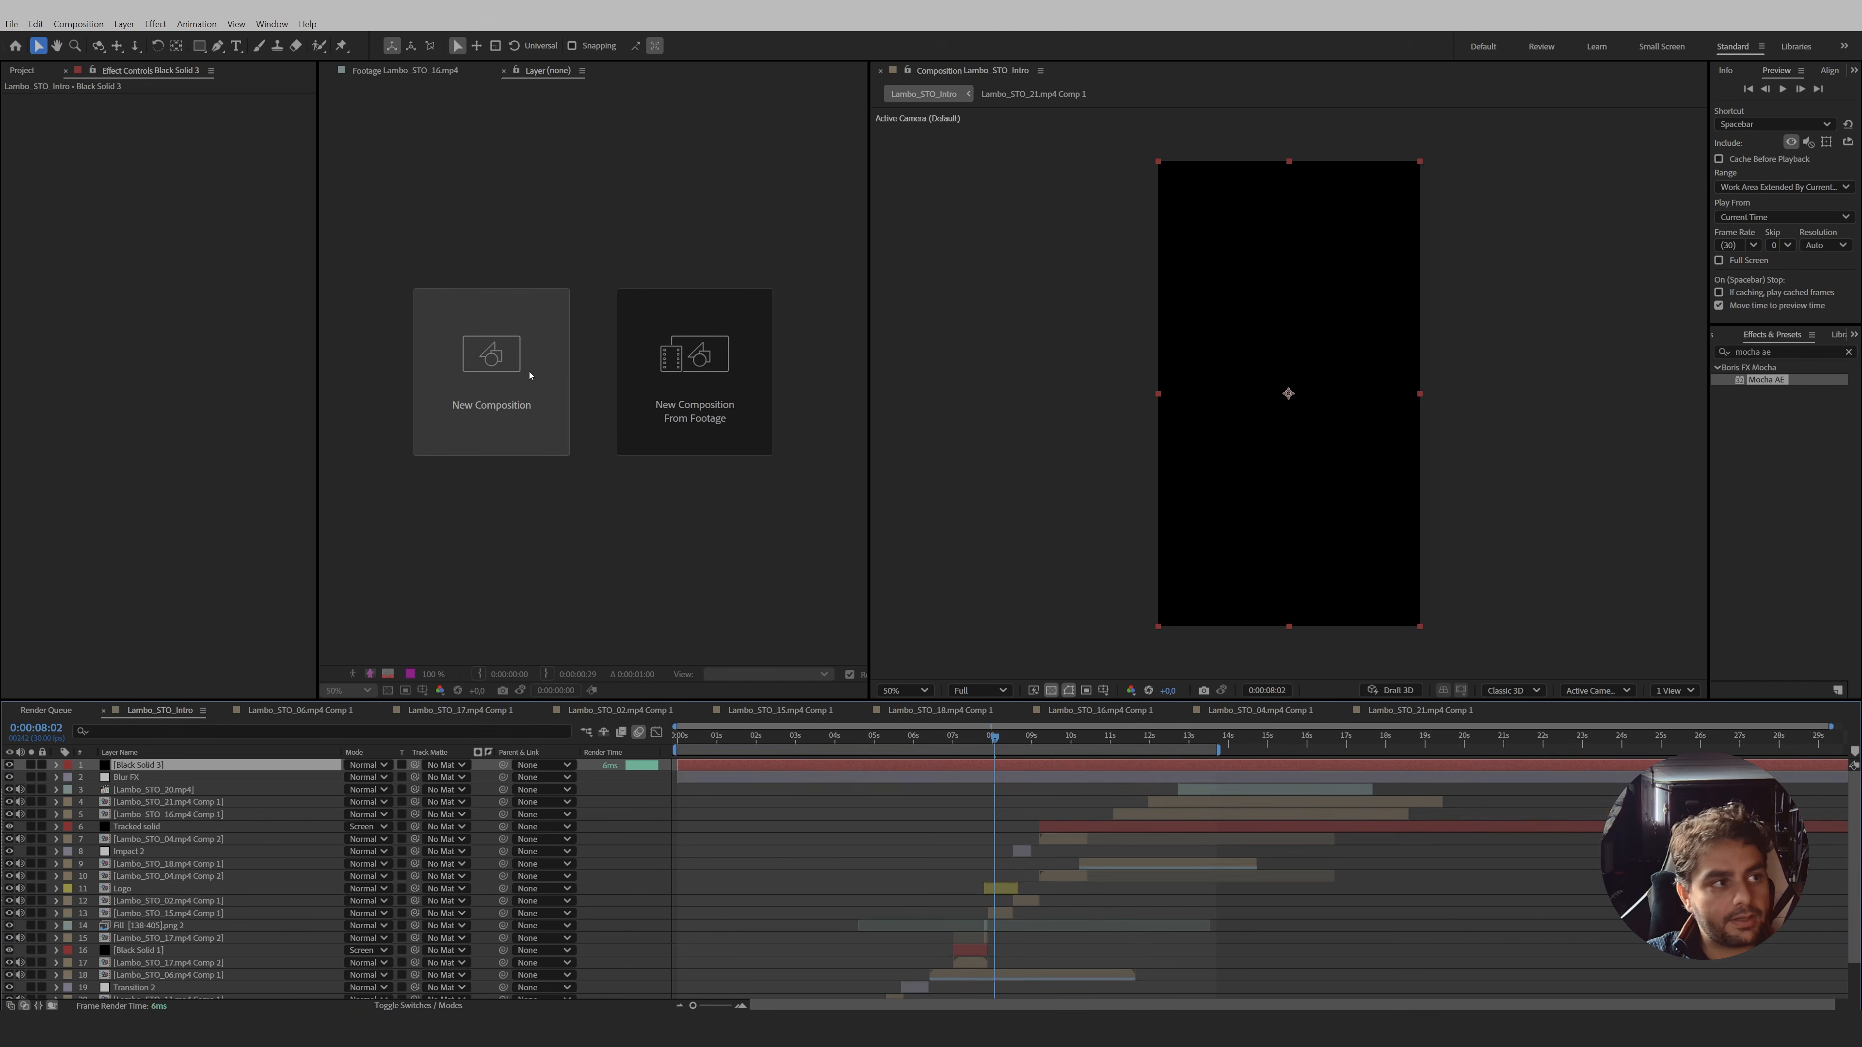
- Duplicate the black solid and recolour the top copy white as a new 1080 x 1920 px solid
{"action": "key", "text": "ctrl+d"}
{"action": "left_click", "coordinate": [122, 24]}
{"action": "left_click", "coordinate": [192, 58]}
{"action": "left_click", "coordinate": [848, 565]}
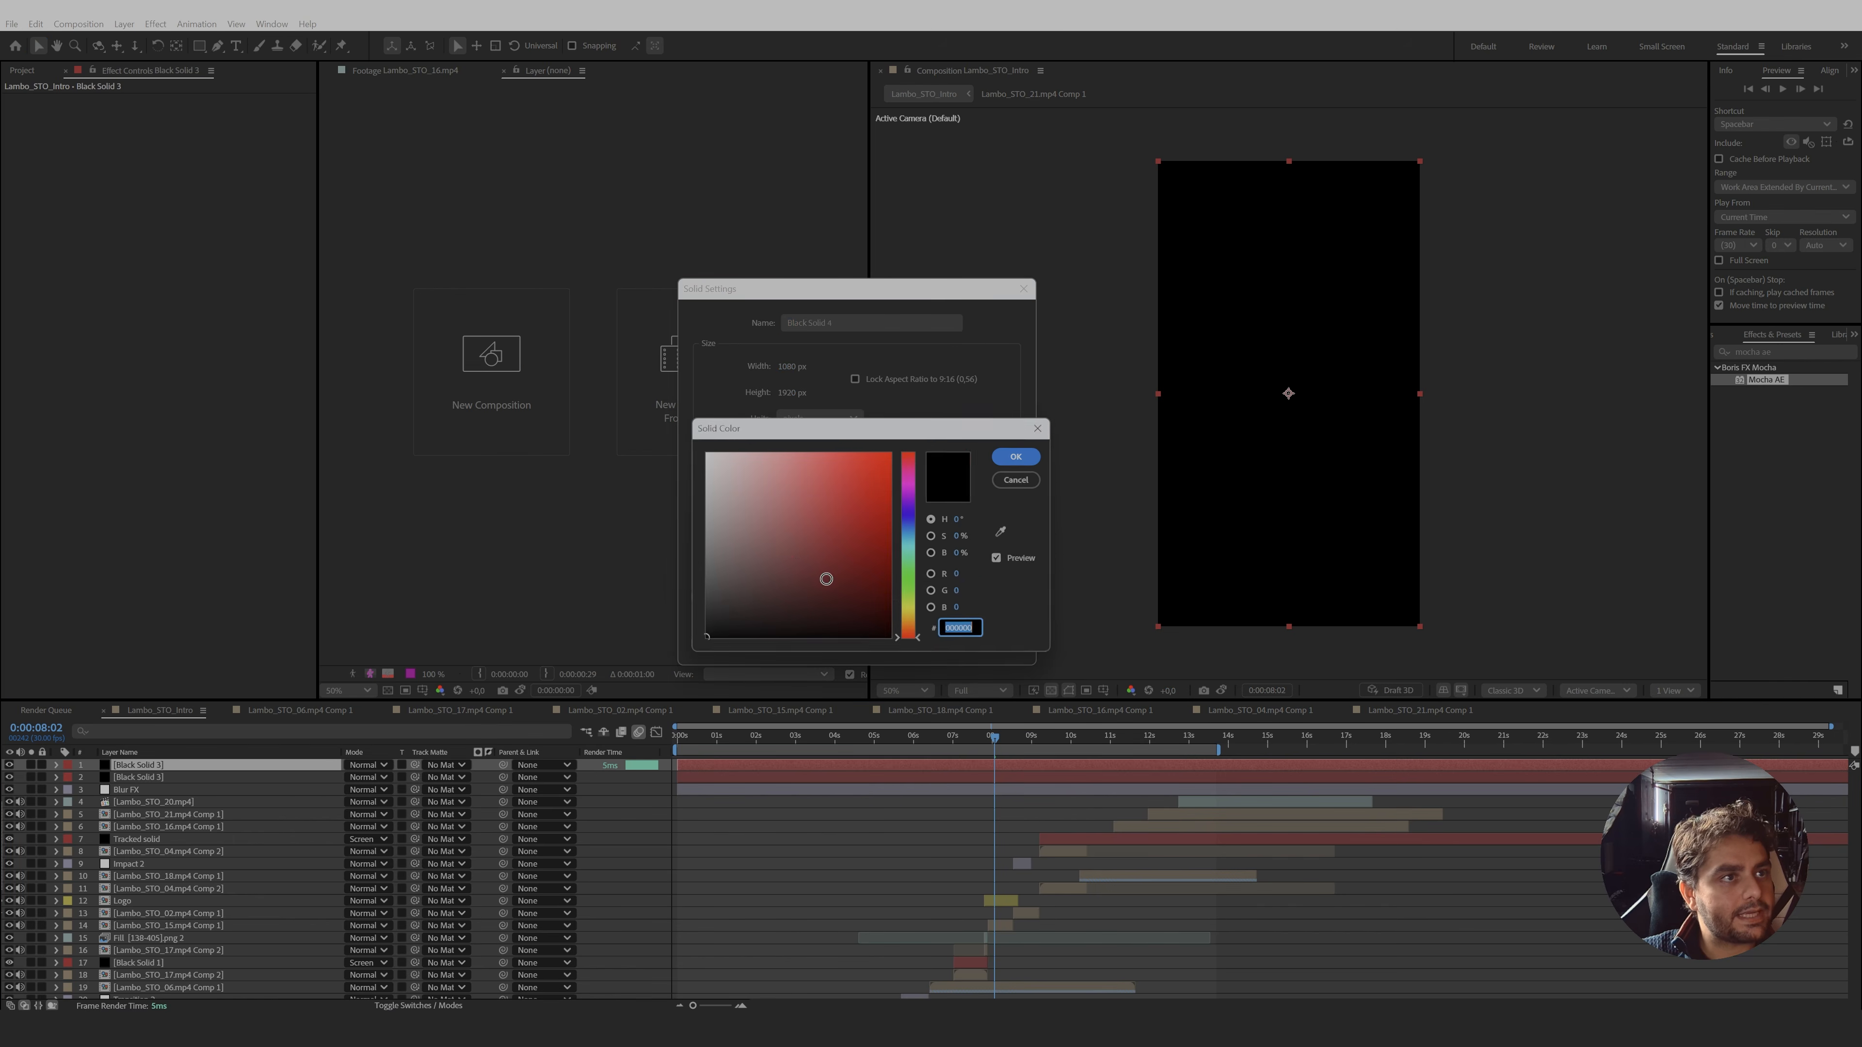
{"action": "left_click_drag", "start_coordinate": [823, 578], "coordinate": [633, 388]}
{"action": "left_click", "coordinate": [1015, 458]}
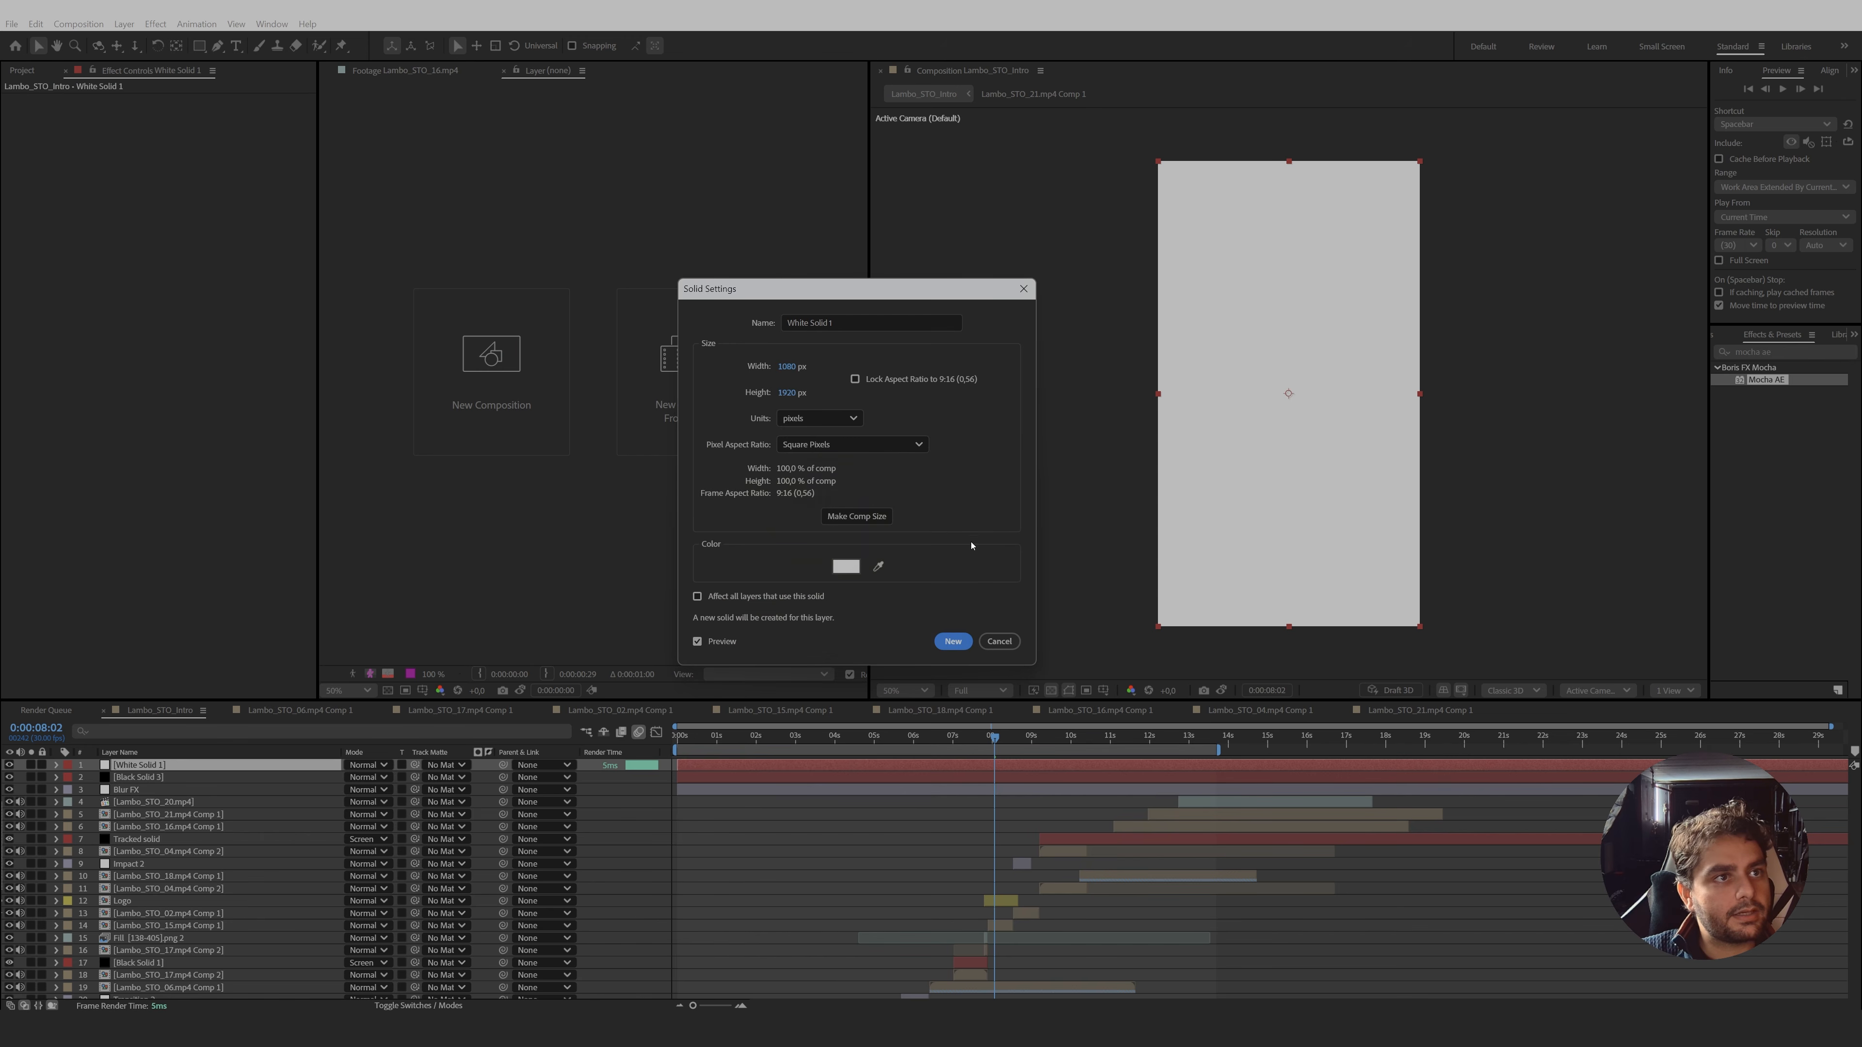
{"action": "left_click", "coordinate": [952, 641]}
- Draw a rectangular mask across the middle of the white solid, wider than the frame, and set its mode to Subtract
{"action": "left_click", "coordinate": [200, 46]}
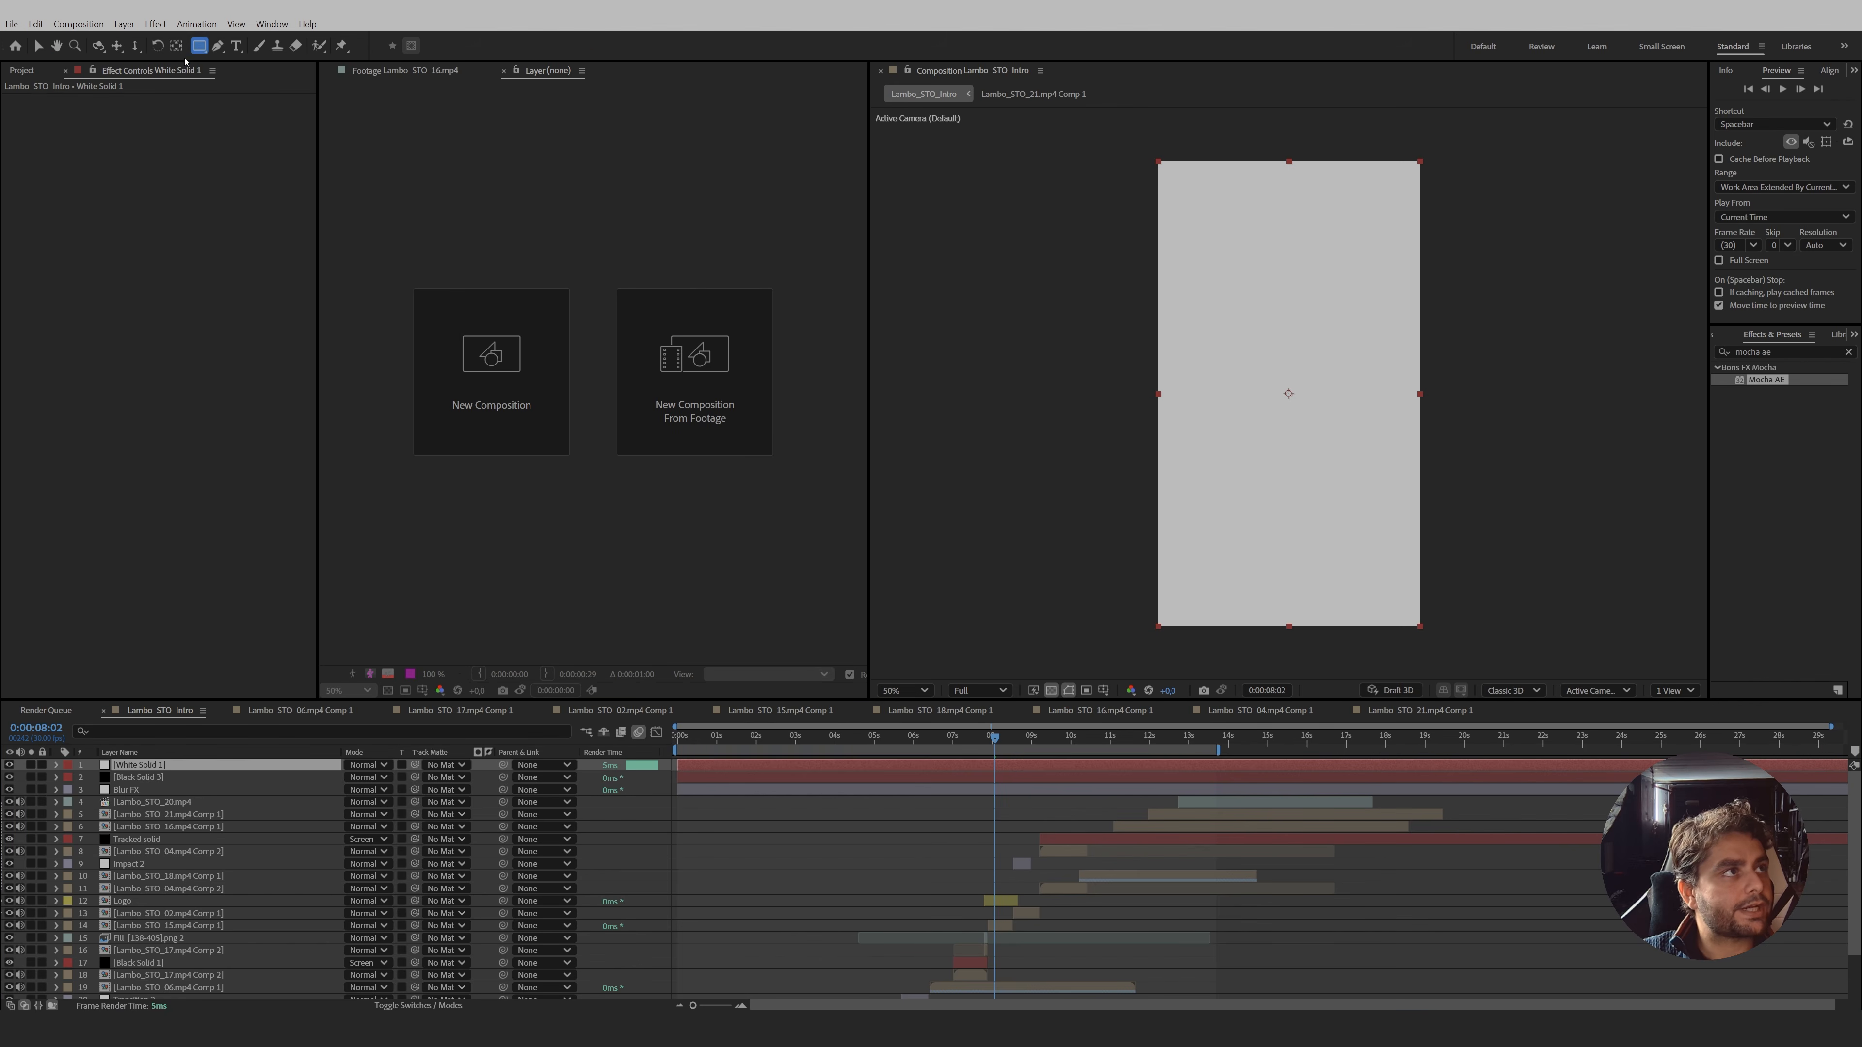
{"action": "left_click_drag", "start_coordinate": [1037, 199], "coordinate": [1523, 591]}
{"action": "left_click", "coordinate": [367, 789]}
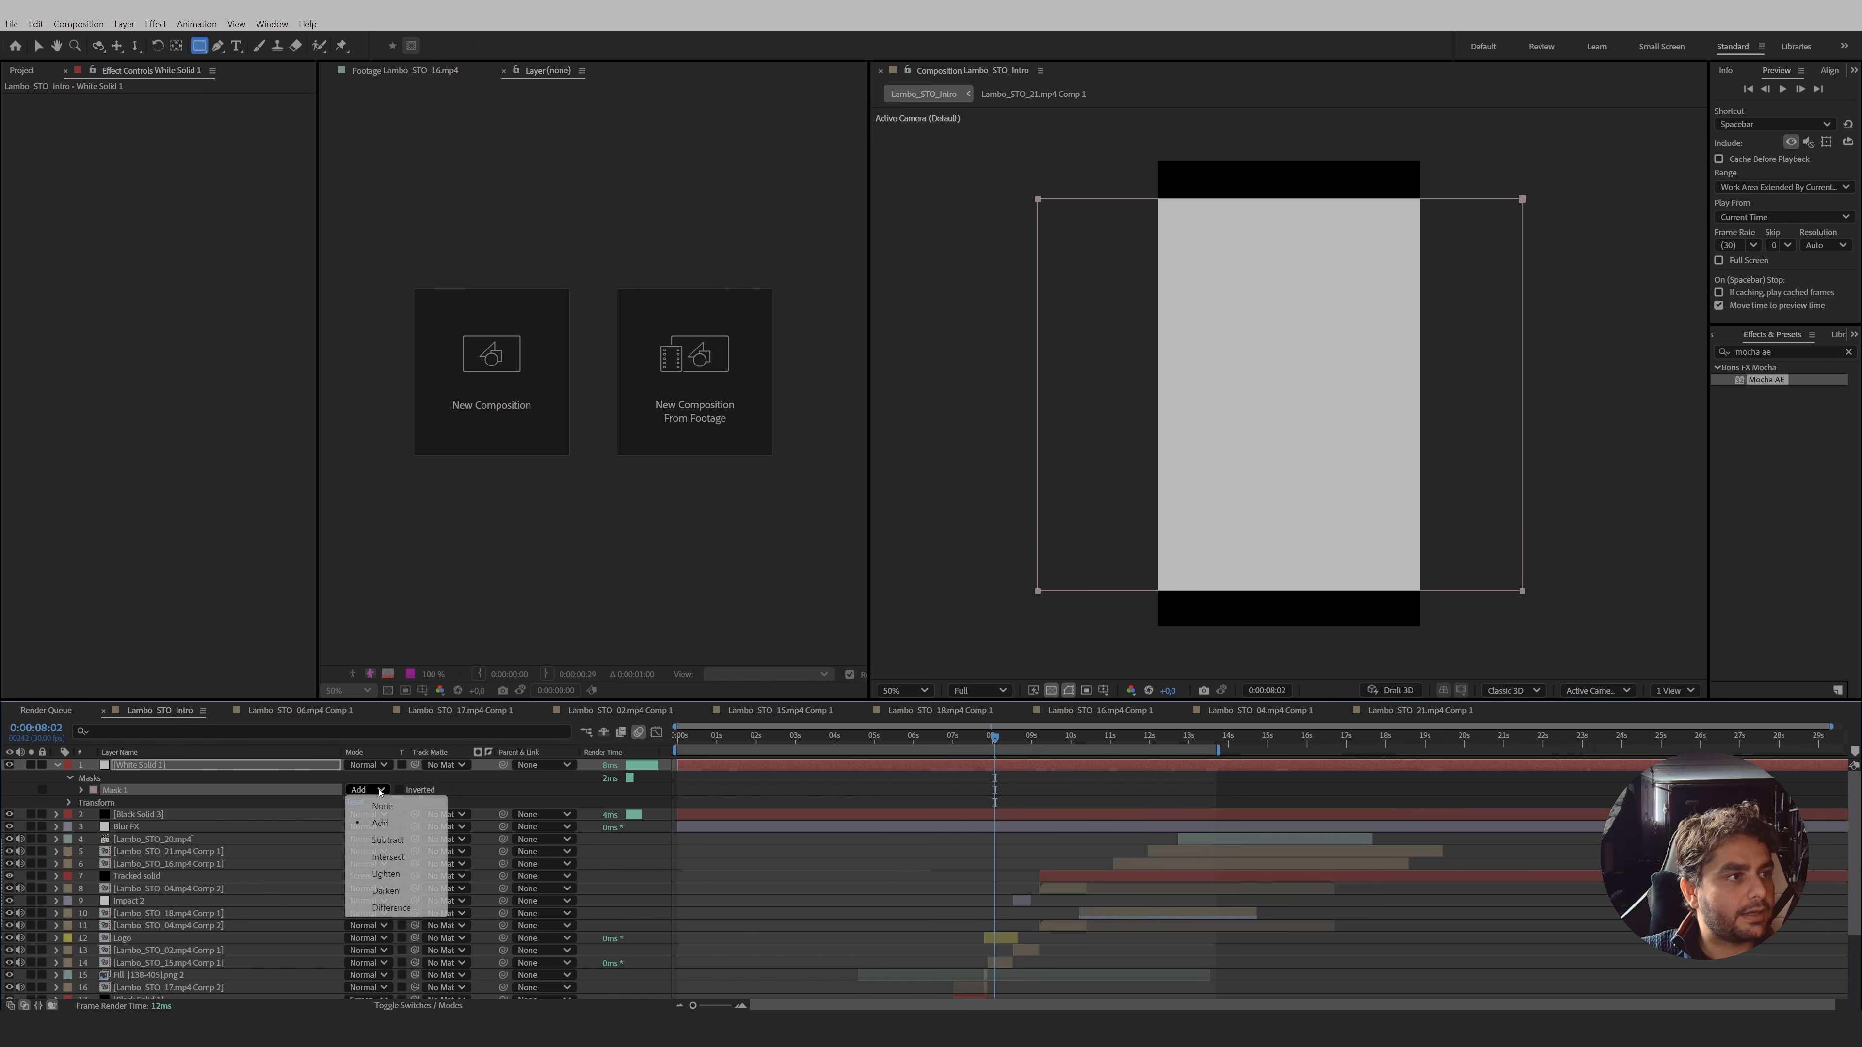
{"action": "left_click", "coordinate": [383, 838]}
- Set the white solid's mask feather to 767 pixels for a soft falloff from the top and bottom edges
{"action": "key", "text": "f"}
{"action": "left_click_drag", "start_coordinate": [368, 791], "coordinate": [933, 771]}
{"action": "left_click_drag", "start_coordinate": [371, 792], "coordinate": [318, 805]}
- Pre-compose the white and black solids as Blur Map and hide the resulting layer
{"action": "left_click", "coordinate": [136, 803]}
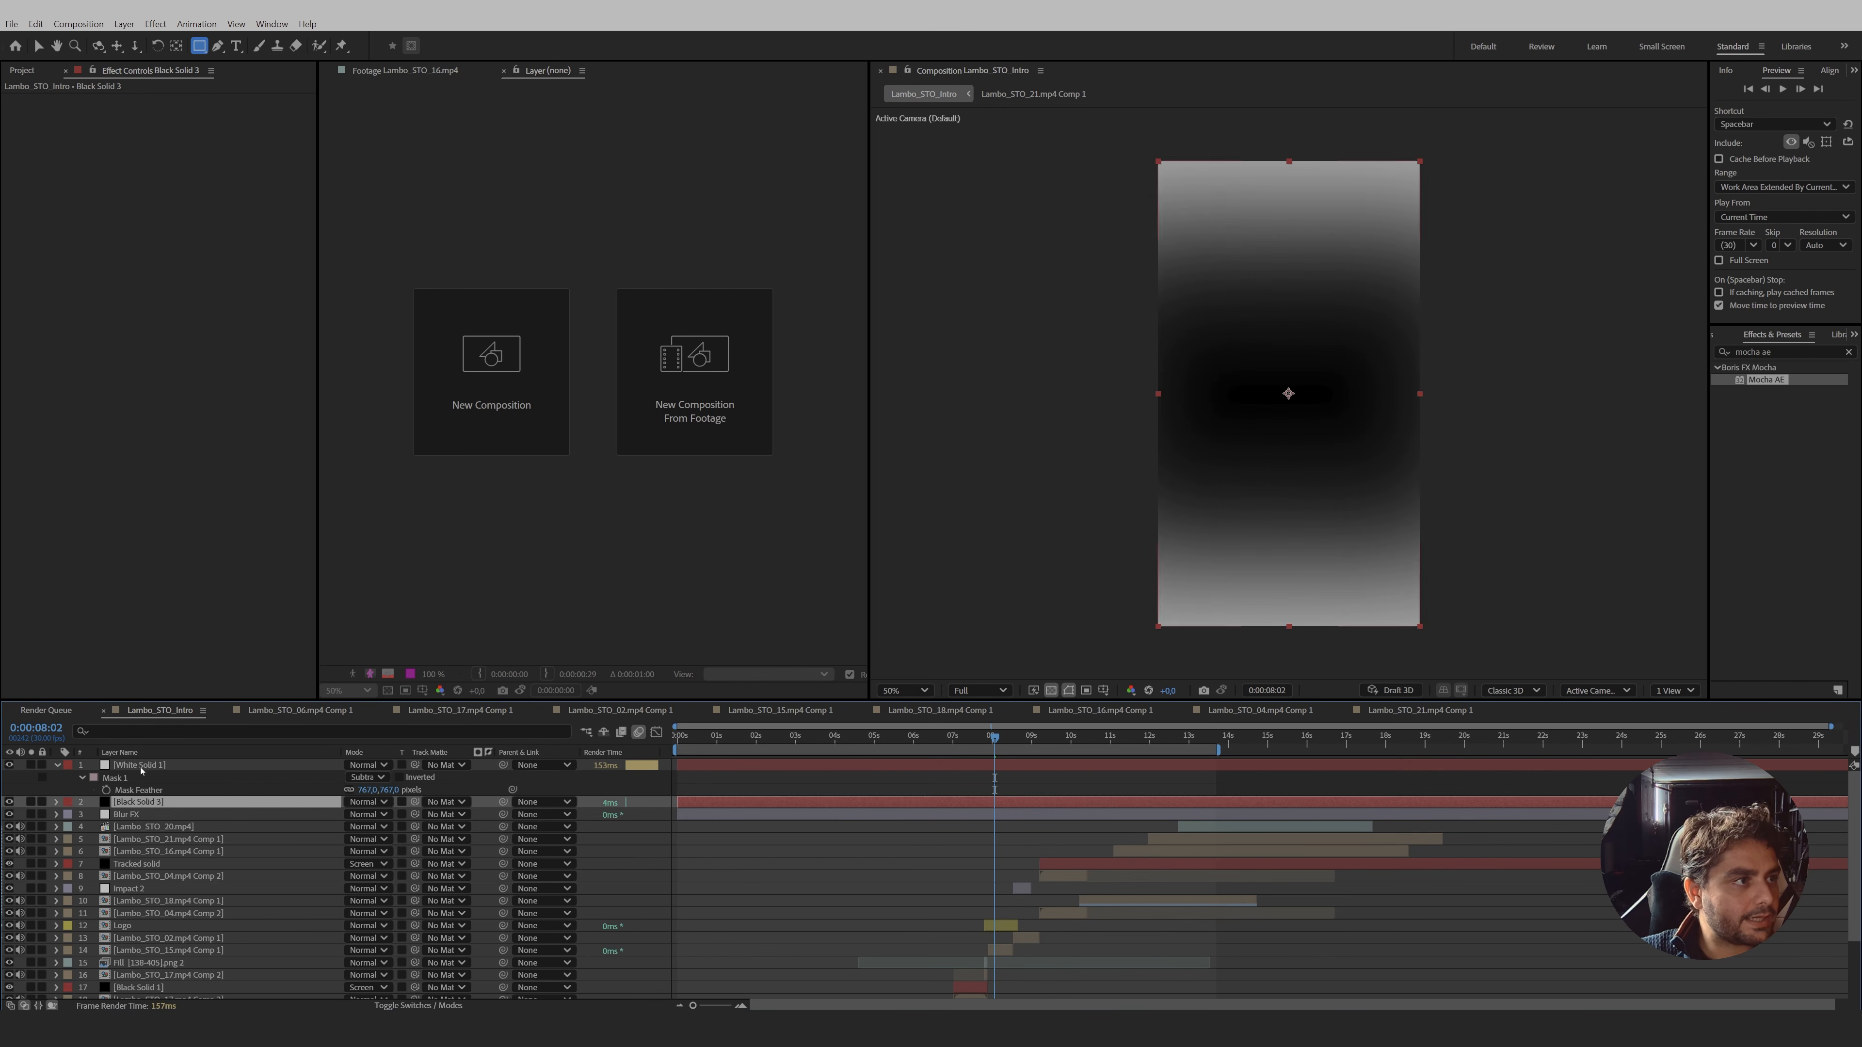
{"action": "key", "text": "ctrl+shift+c"}
{"action": "type", "text": "Blur Map"}
{"action": "key", "text": "Return"}
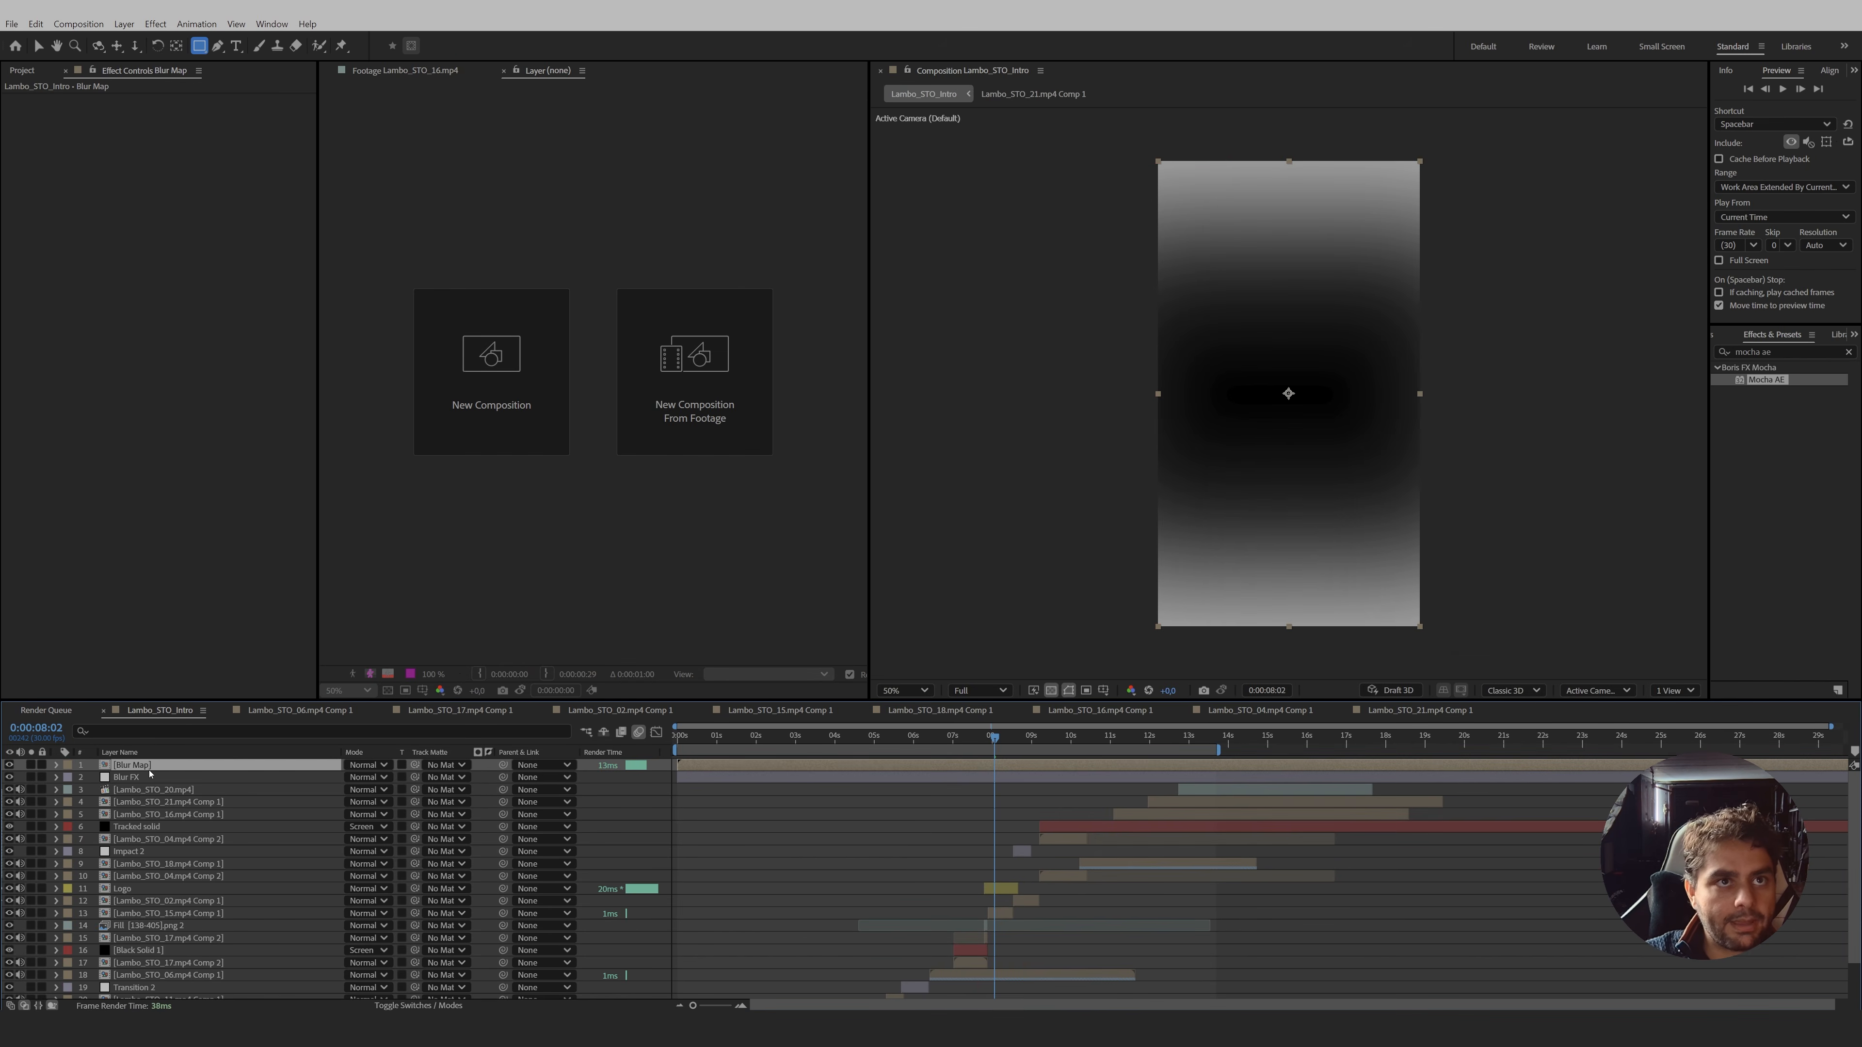
{"action": "left_click", "coordinate": [9, 764]}
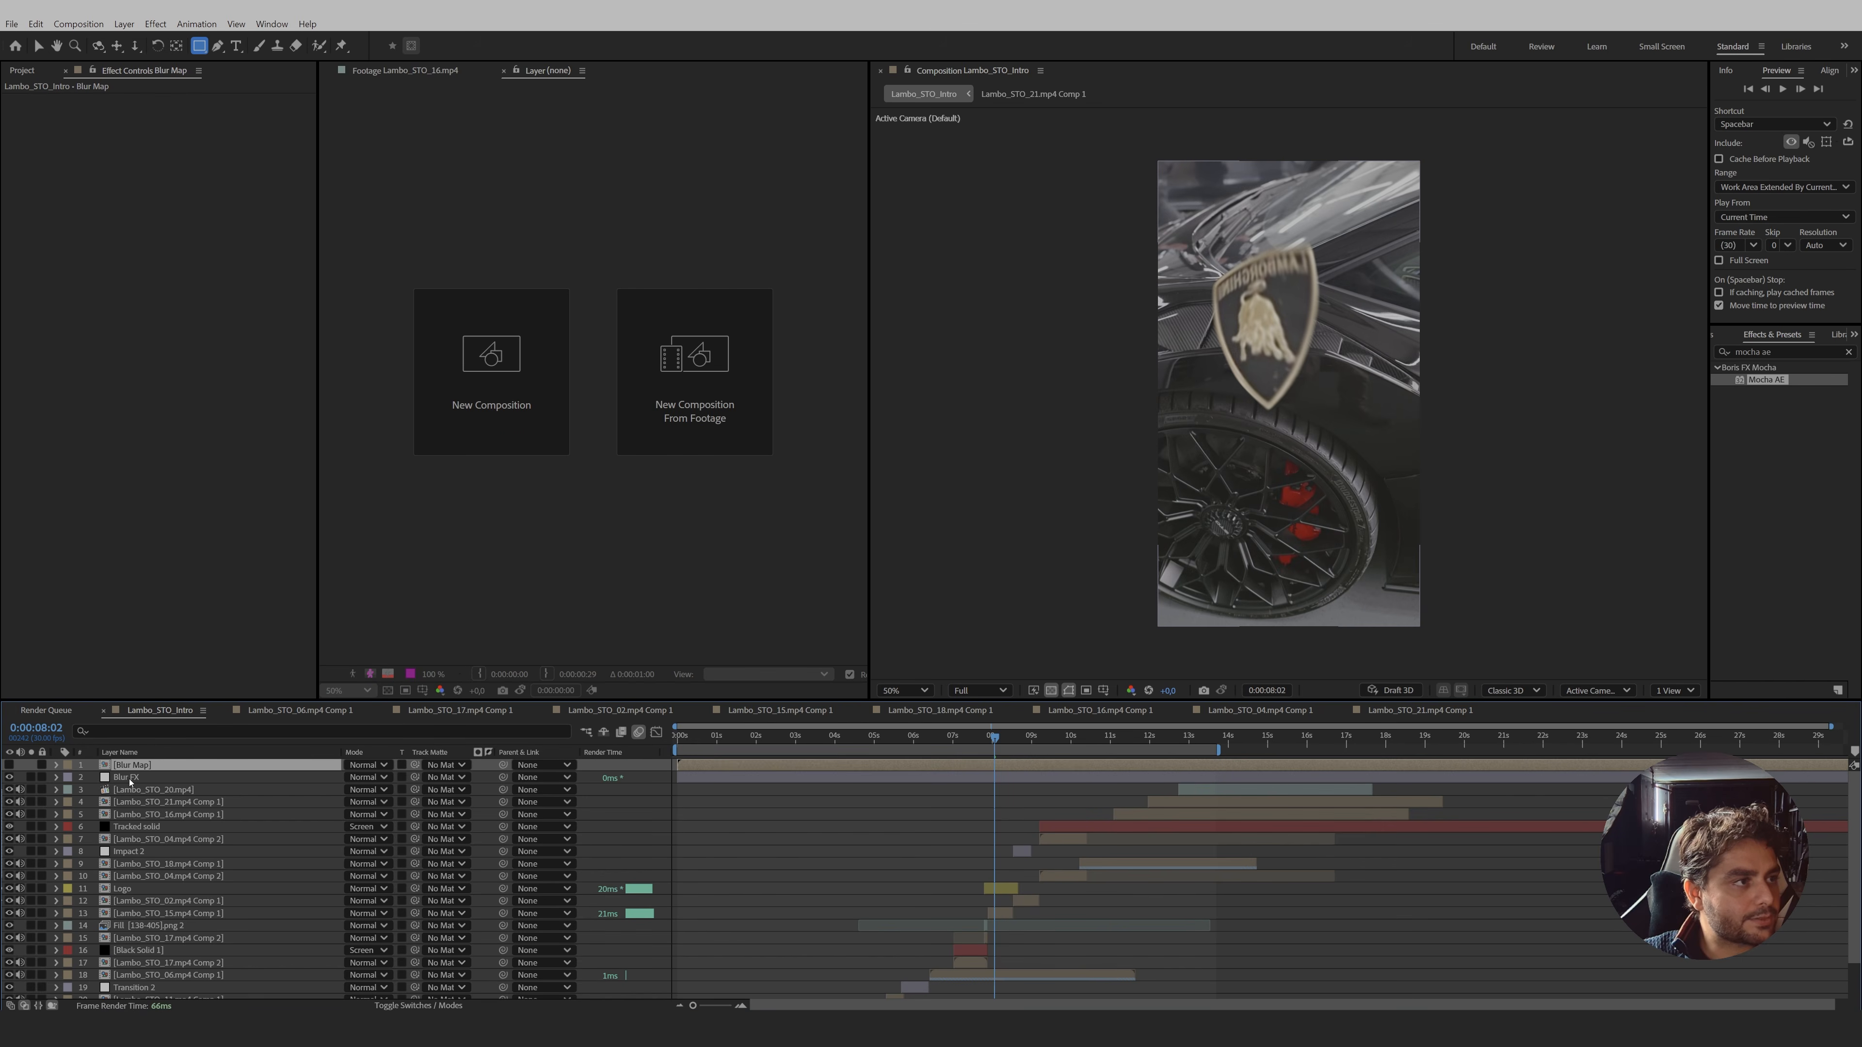
- Apply Camera Lens Blur to the Blur FX layer and use the Blur Map layer as its blur map
{"action": "left_click", "coordinate": [130, 779]}
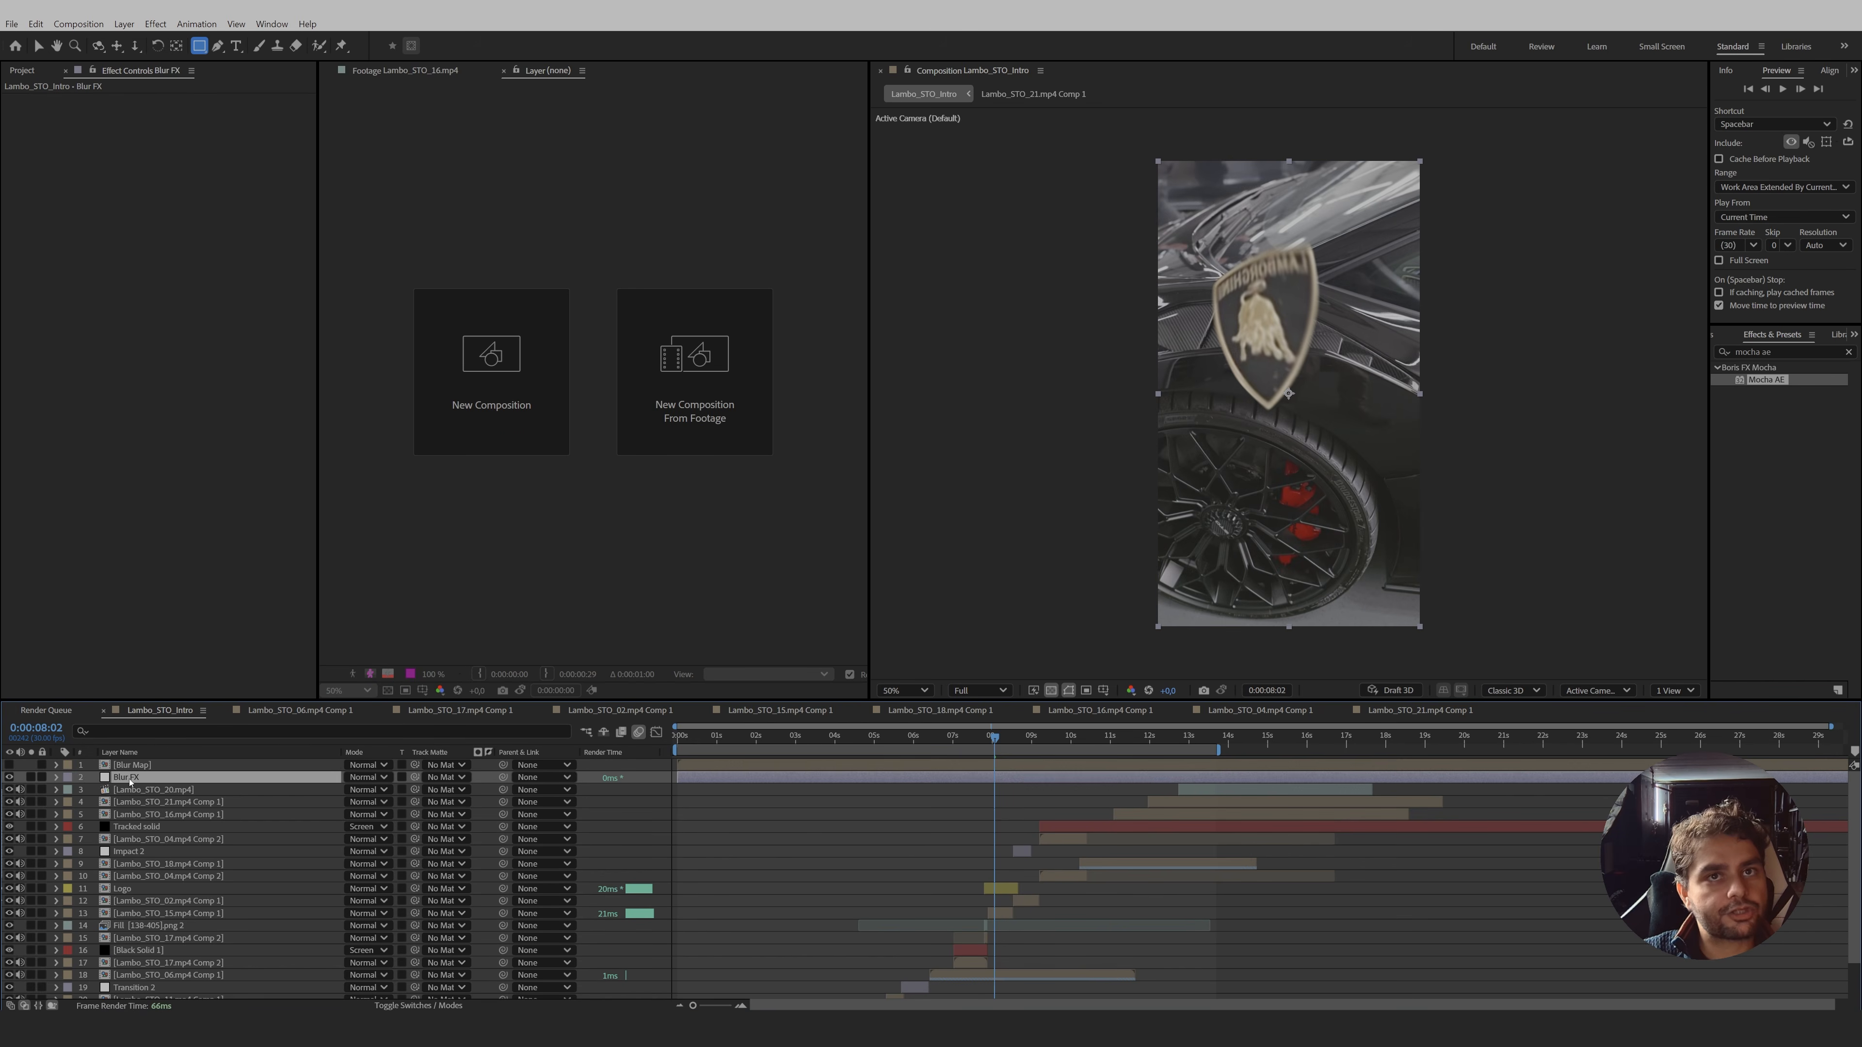
{"action": "left_click_drag", "start_coordinate": [1805, 352], "coordinate": [1601, 356]}
{"action": "type", "text": "c"}
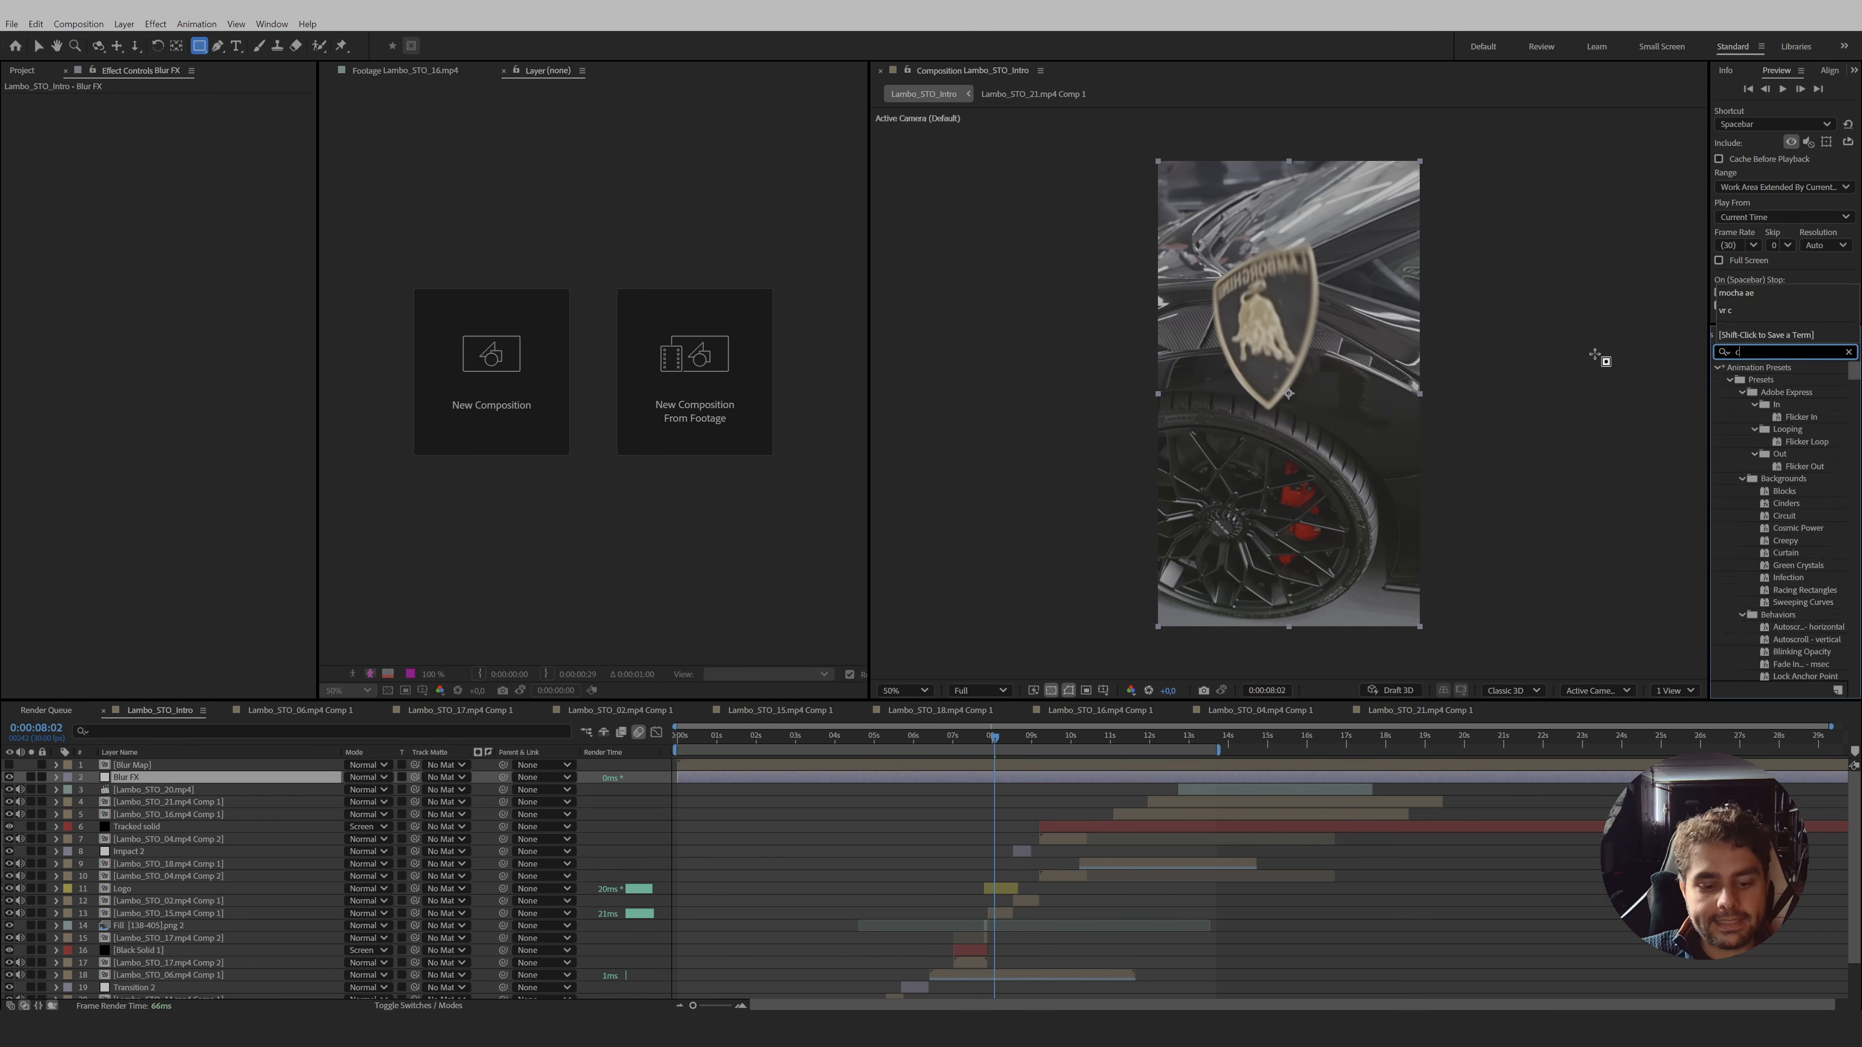
{"action": "type", "text": "amera le"}
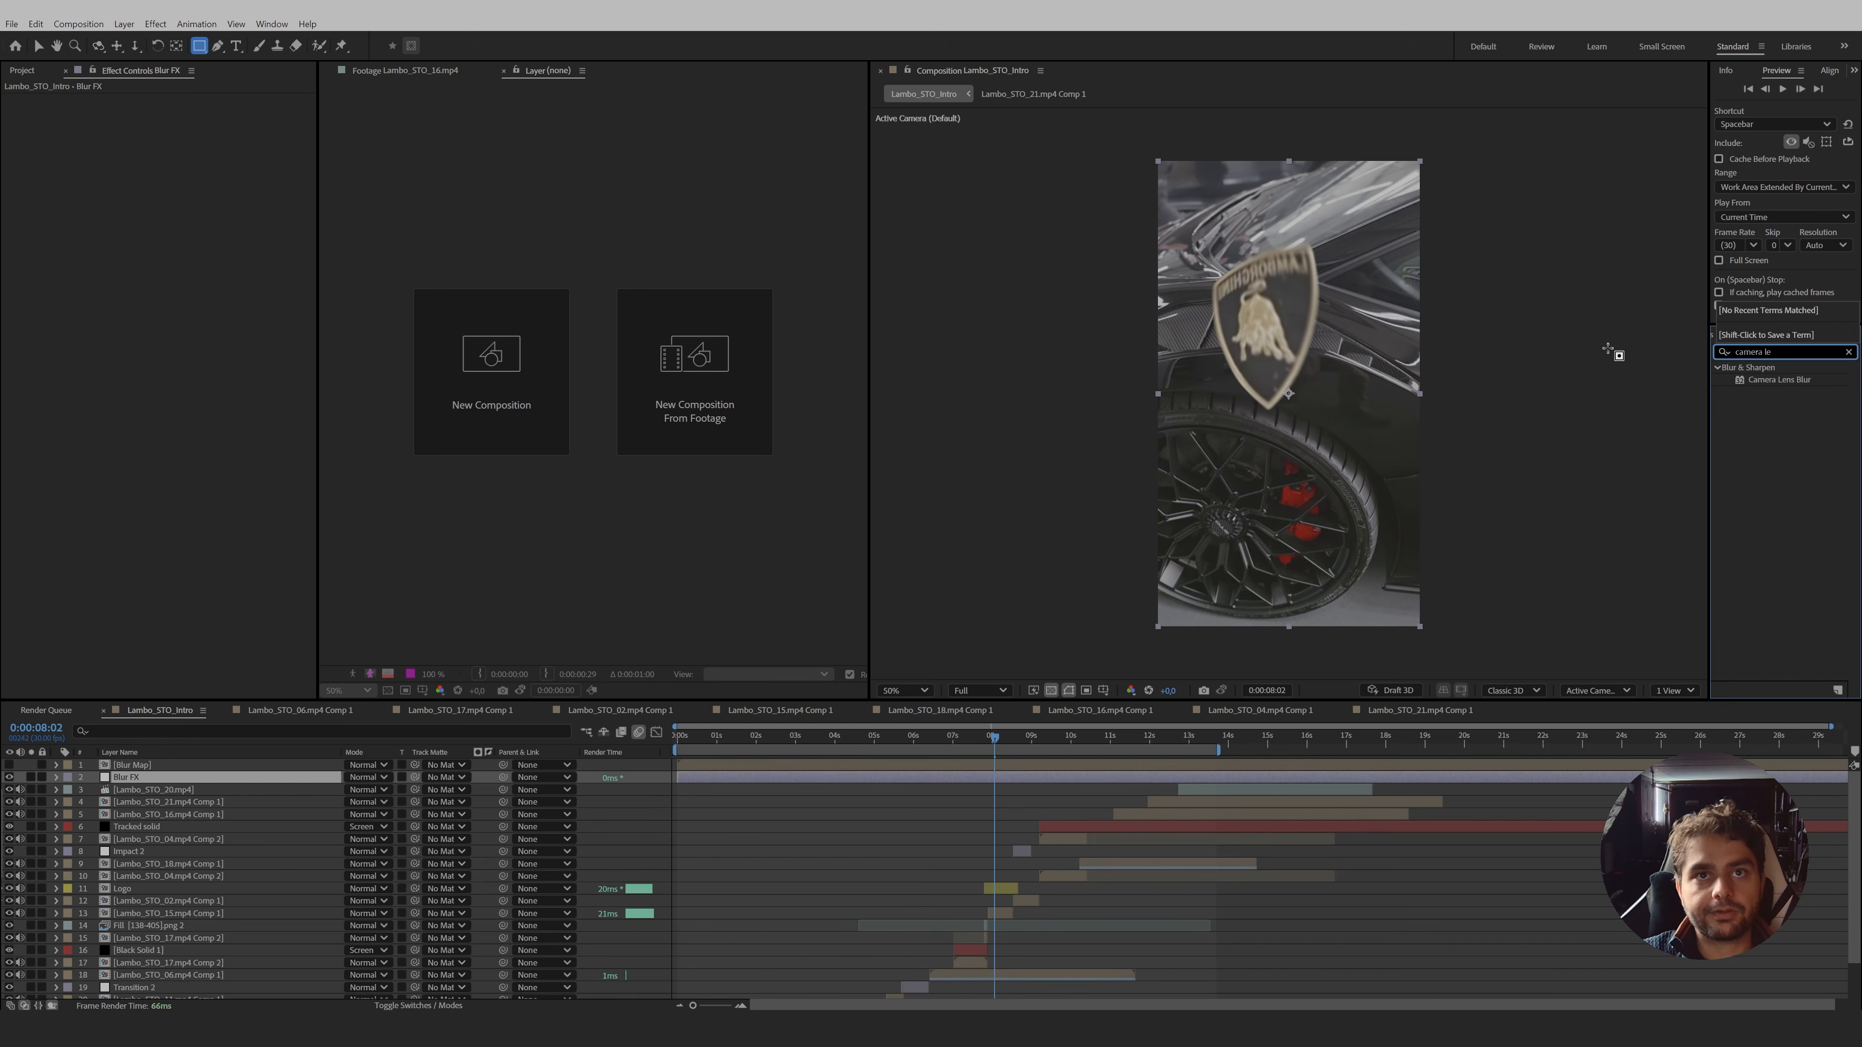
{"action": "double_click", "coordinate": [1761, 380]}
{"action": "key", "text": "v"}
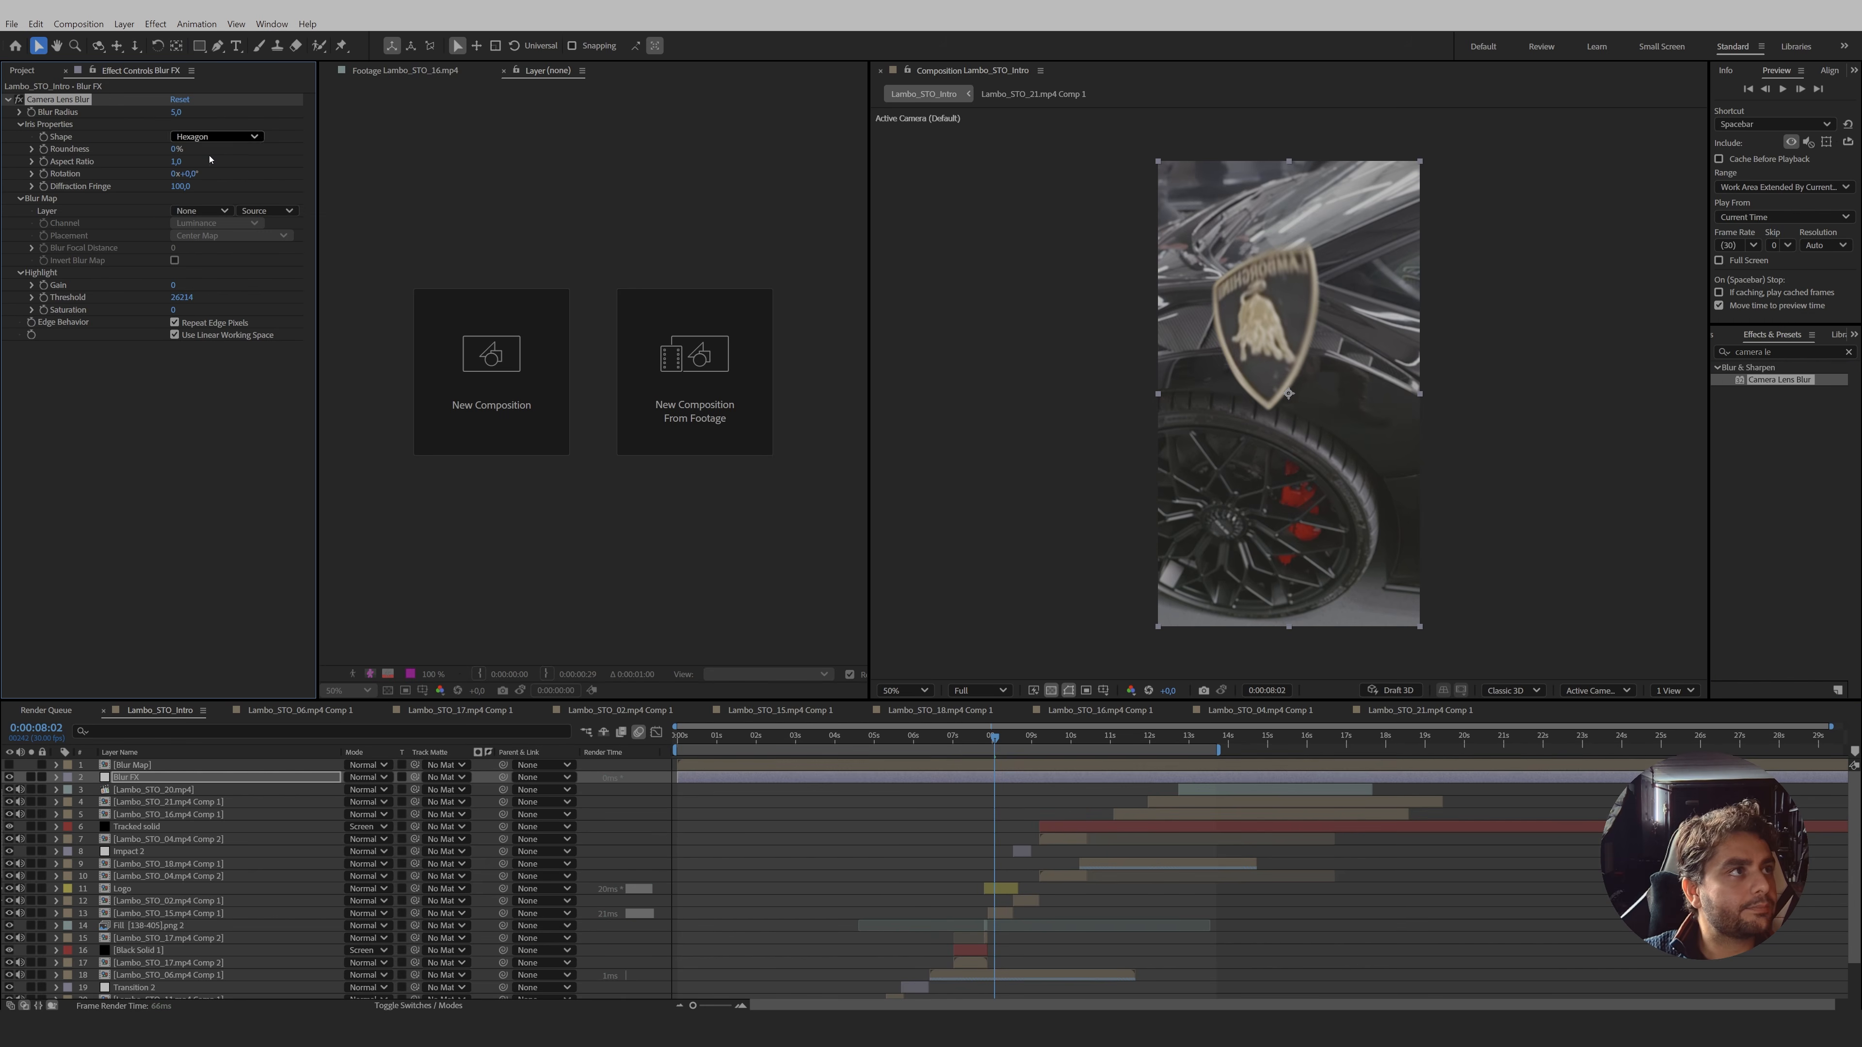
{"action": "left_click", "coordinate": [215, 212]}
{"action": "left_click", "coordinate": [223, 250]}
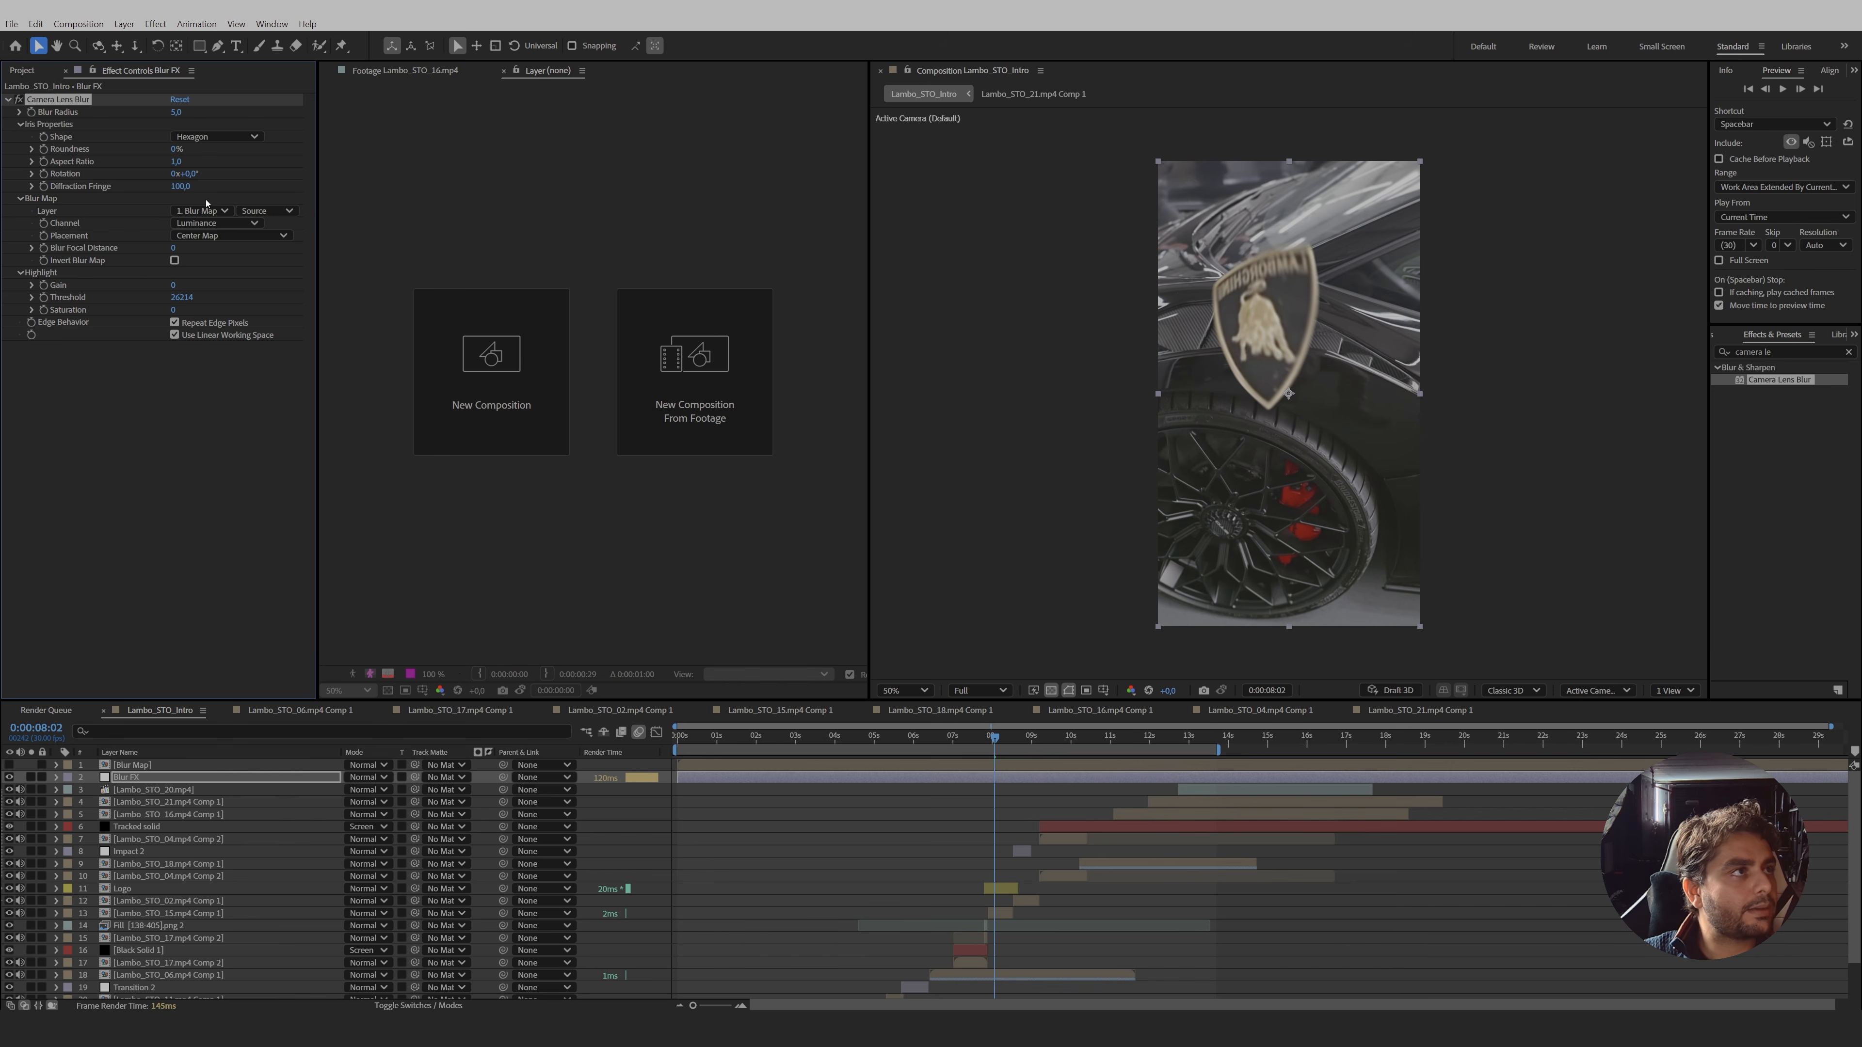
- Try Camera Lens Blur radii of 50 and 25, and settle on 35
{"action": "left_click", "coordinate": [174, 114]}
{"action": "type", "text": "50"}
{"action": "key", "text": "Return"}
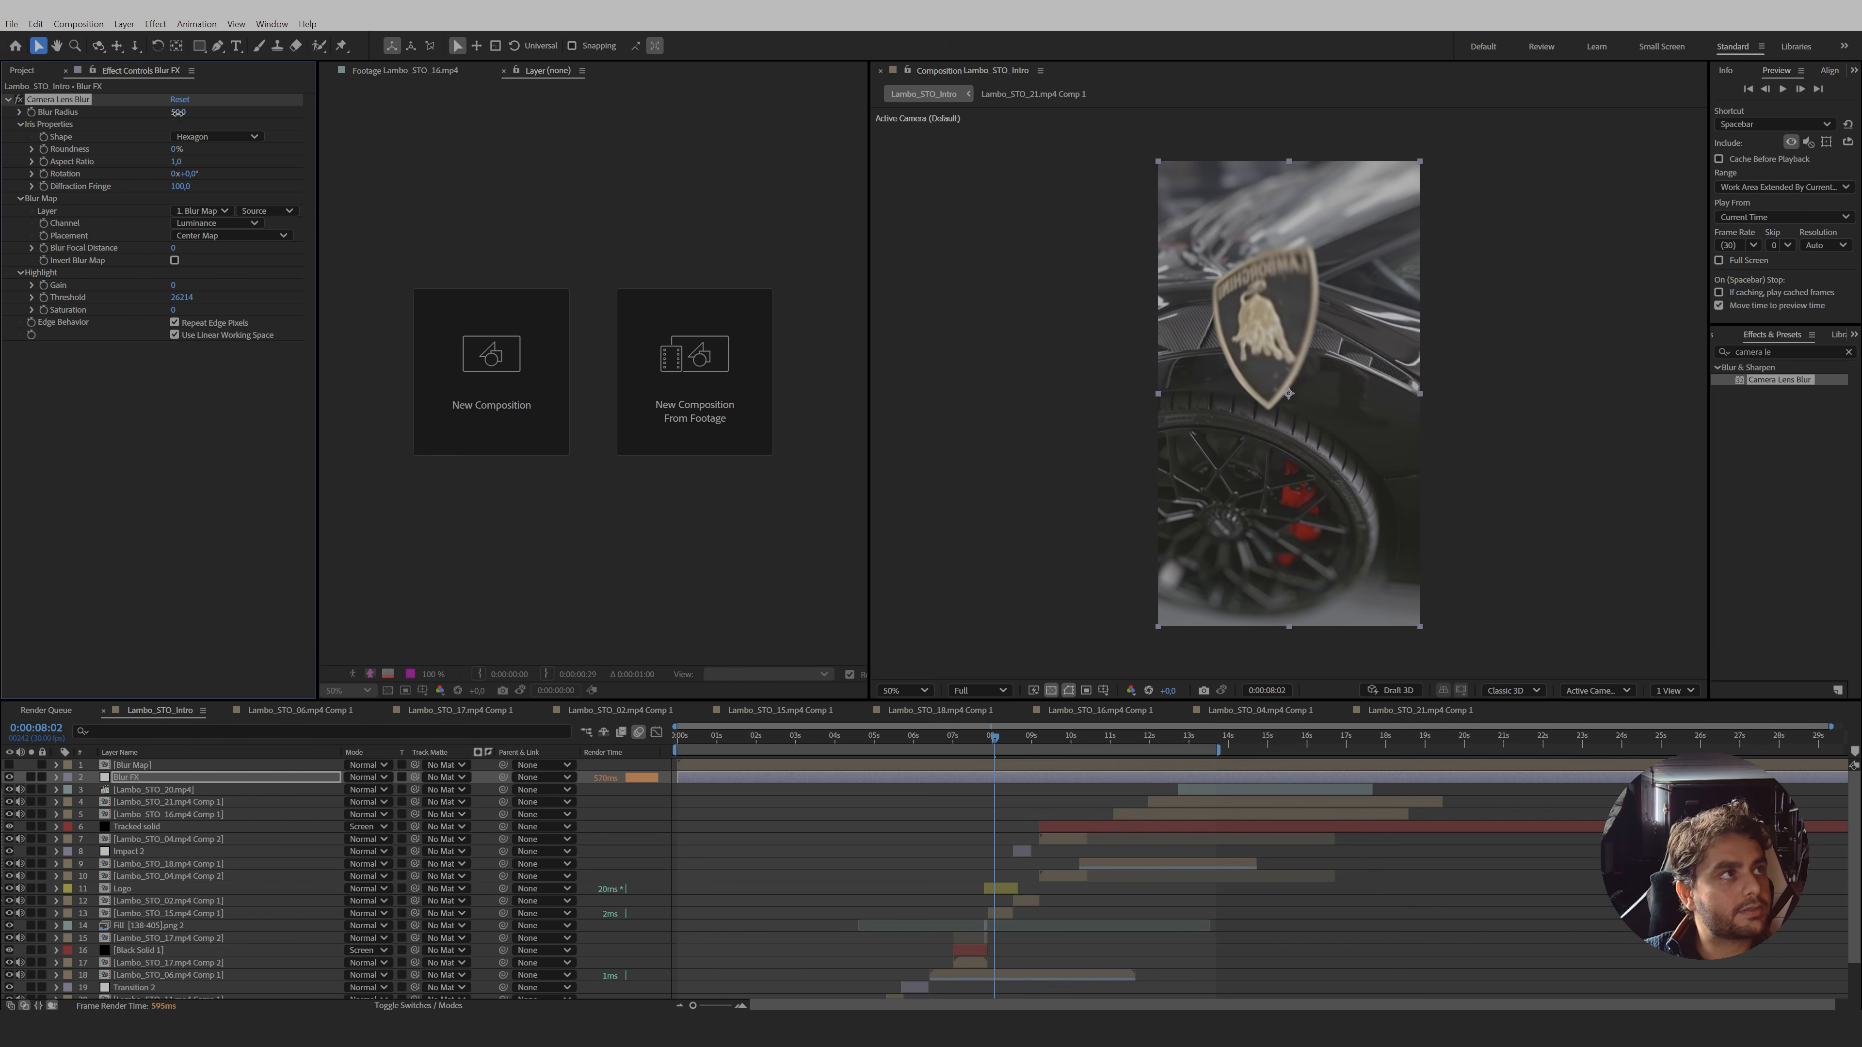
{"action": "left_click", "coordinate": [177, 113]}
{"action": "type", "text": "25"}
{"action": "key", "text": "Return"}
{"action": "left_click", "coordinate": [178, 113]}
{"action": "type", "text": "35"}
{"action": "key", "text": "Return"}
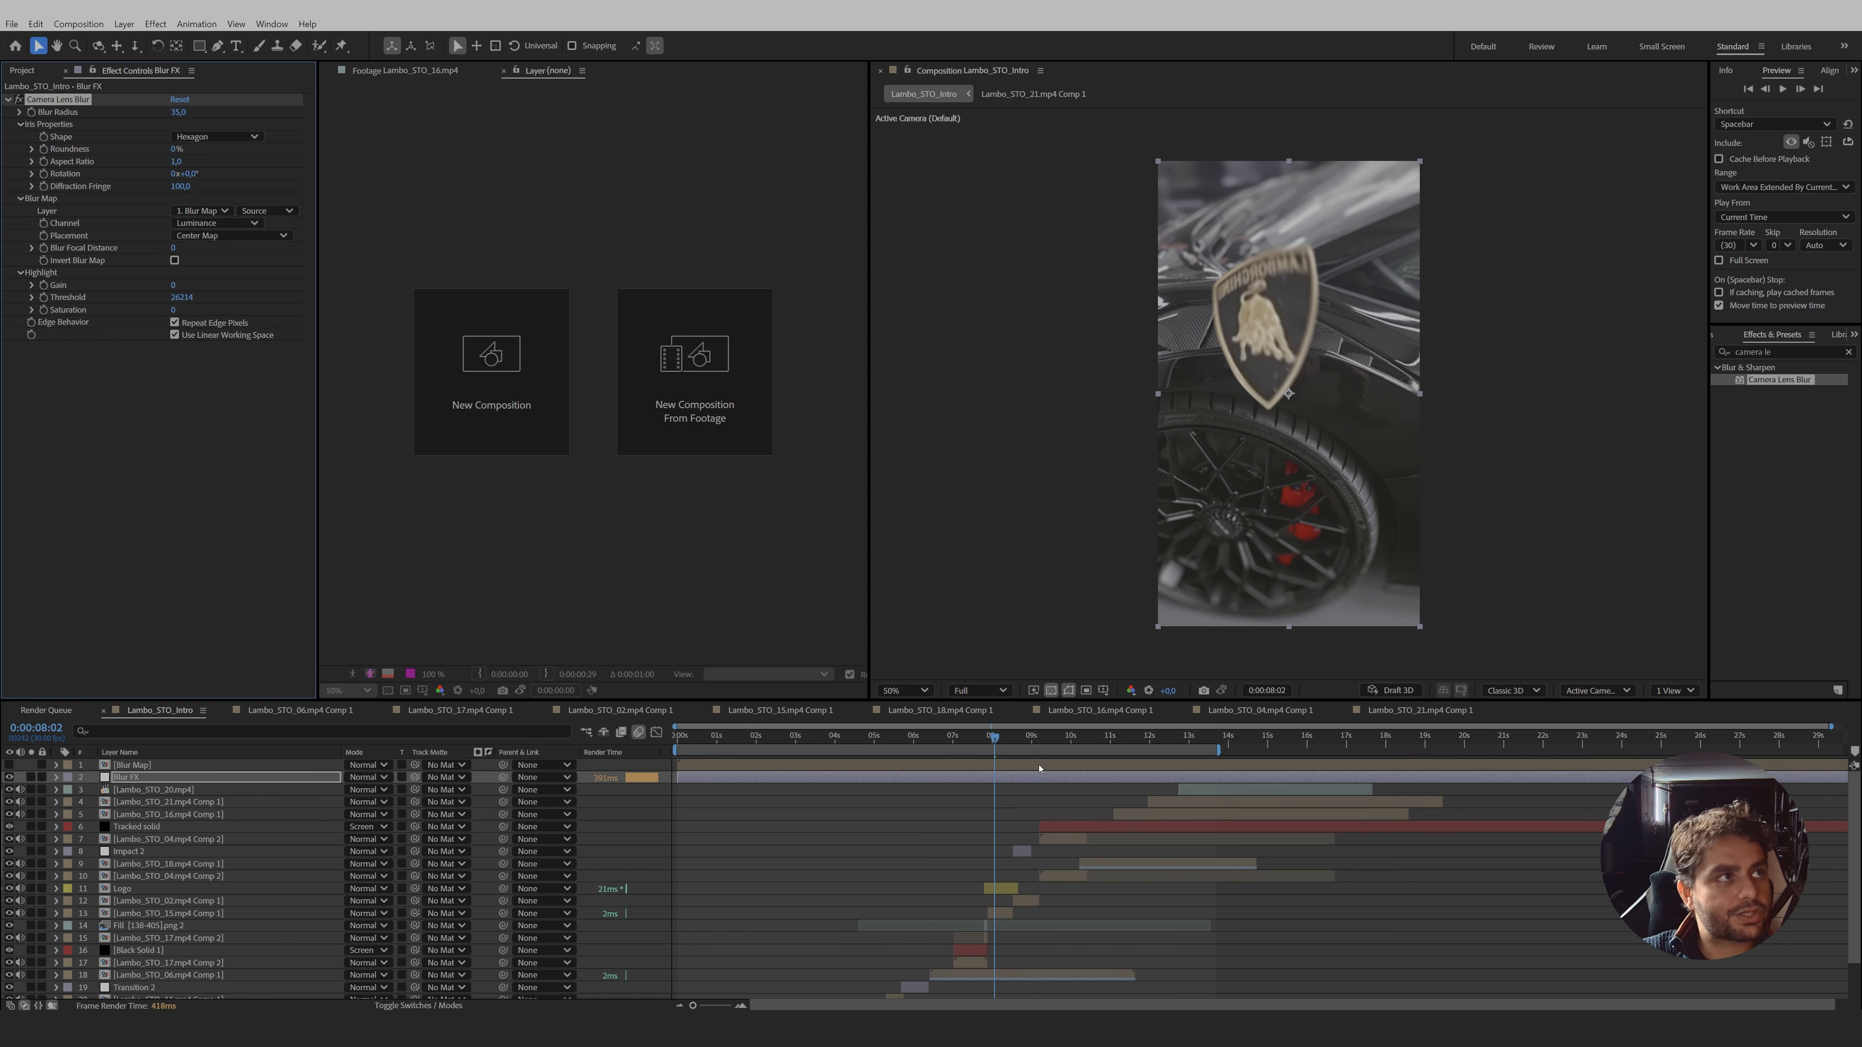
- Add the Curves and Lumetri Color effects to the Blur FX layer
{"action": "left_click_drag", "start_coordinate": [1786, 353], "coordinate": [1584, 367]}
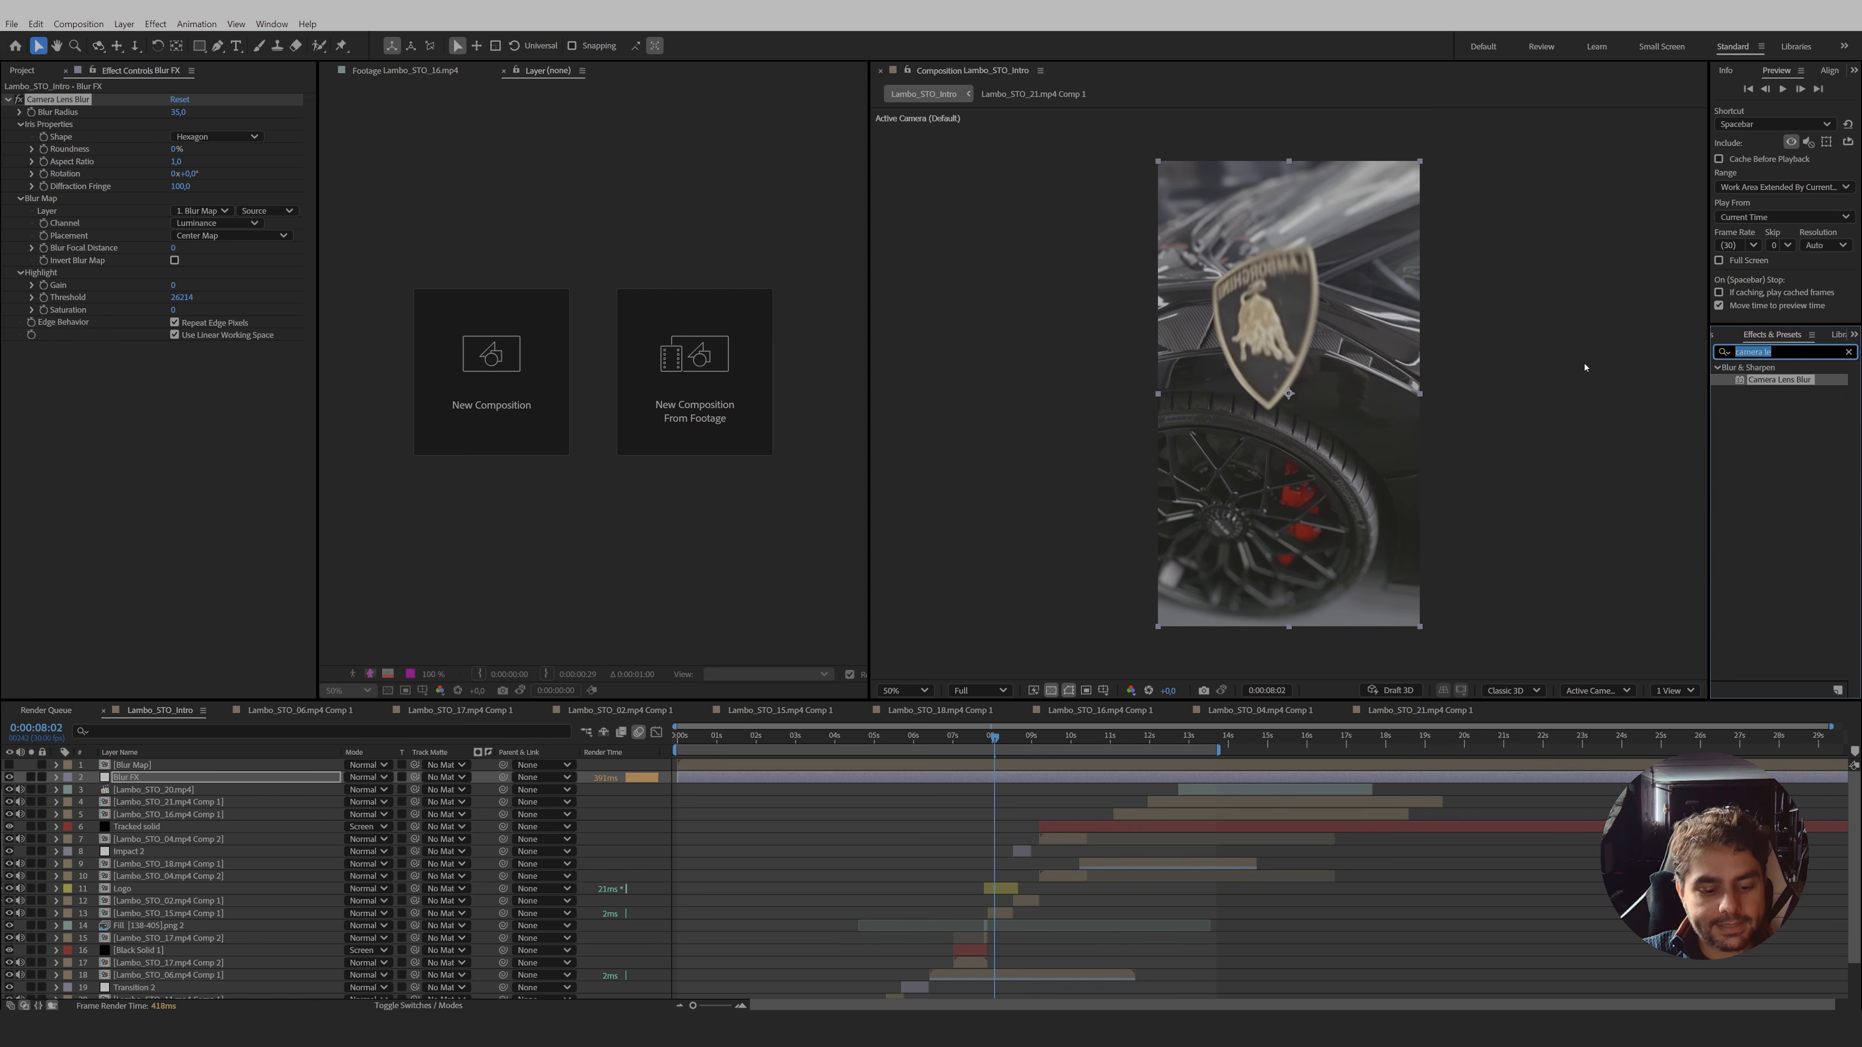
{"action": "type", "text": "curv"}
{"action": "double_click", "coordinate": [1736, 433]}
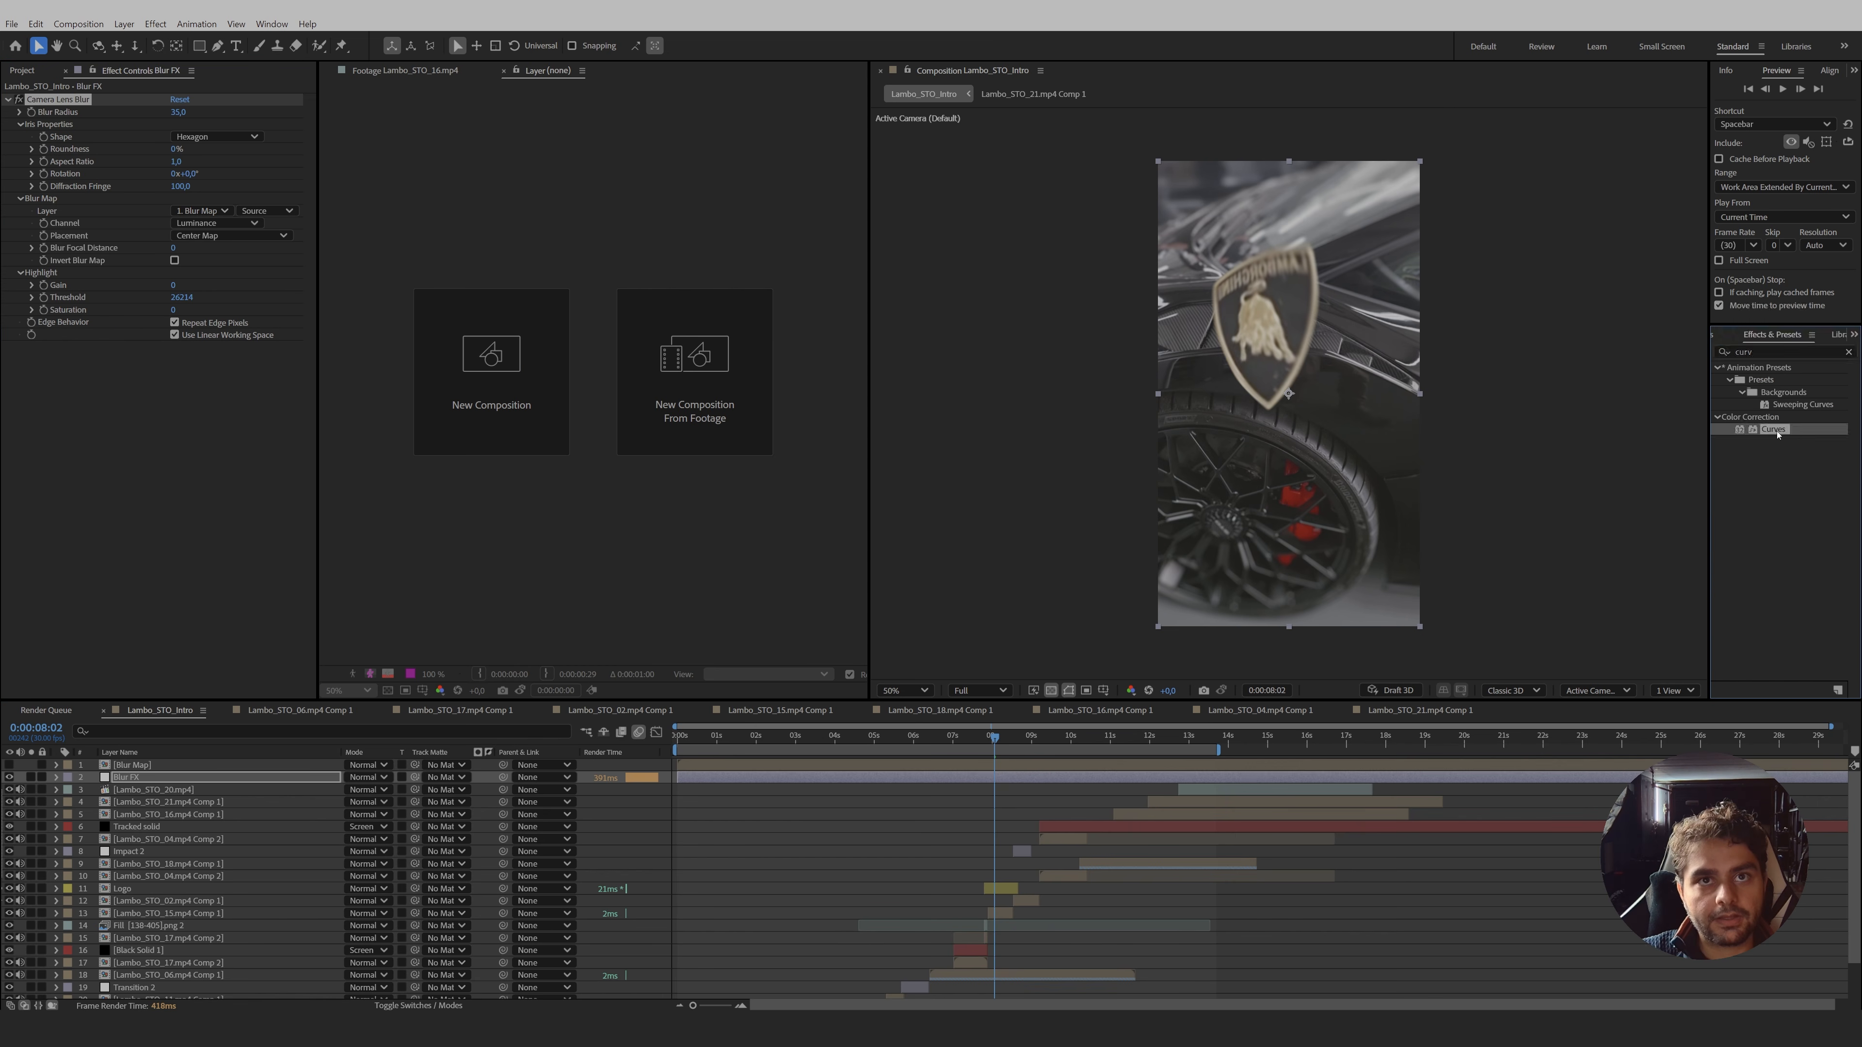
{"action": "left_click_drag", "start_coordinate": [1758, 353], "coordinate": [1626, 353]}
{"action": "type", "text": "lumetri c"}
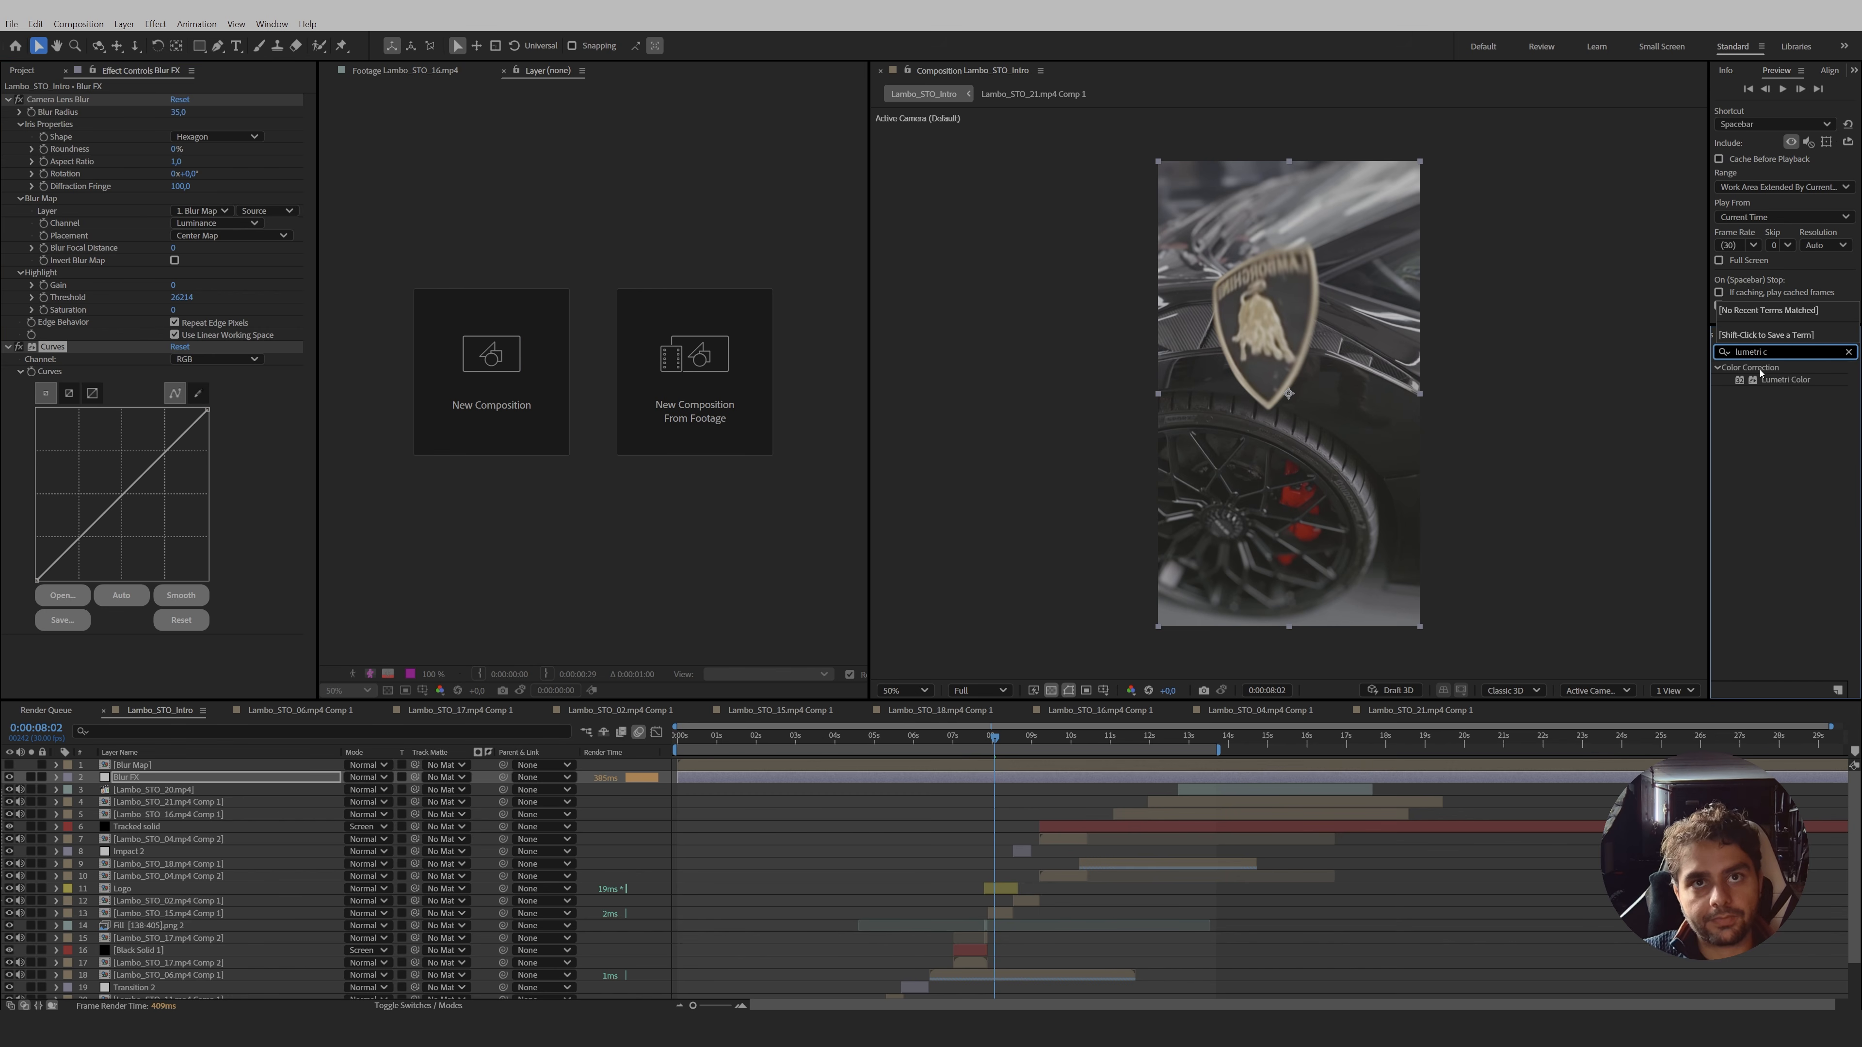
{"action": "double_click", "coordinate": [1754, 379]}
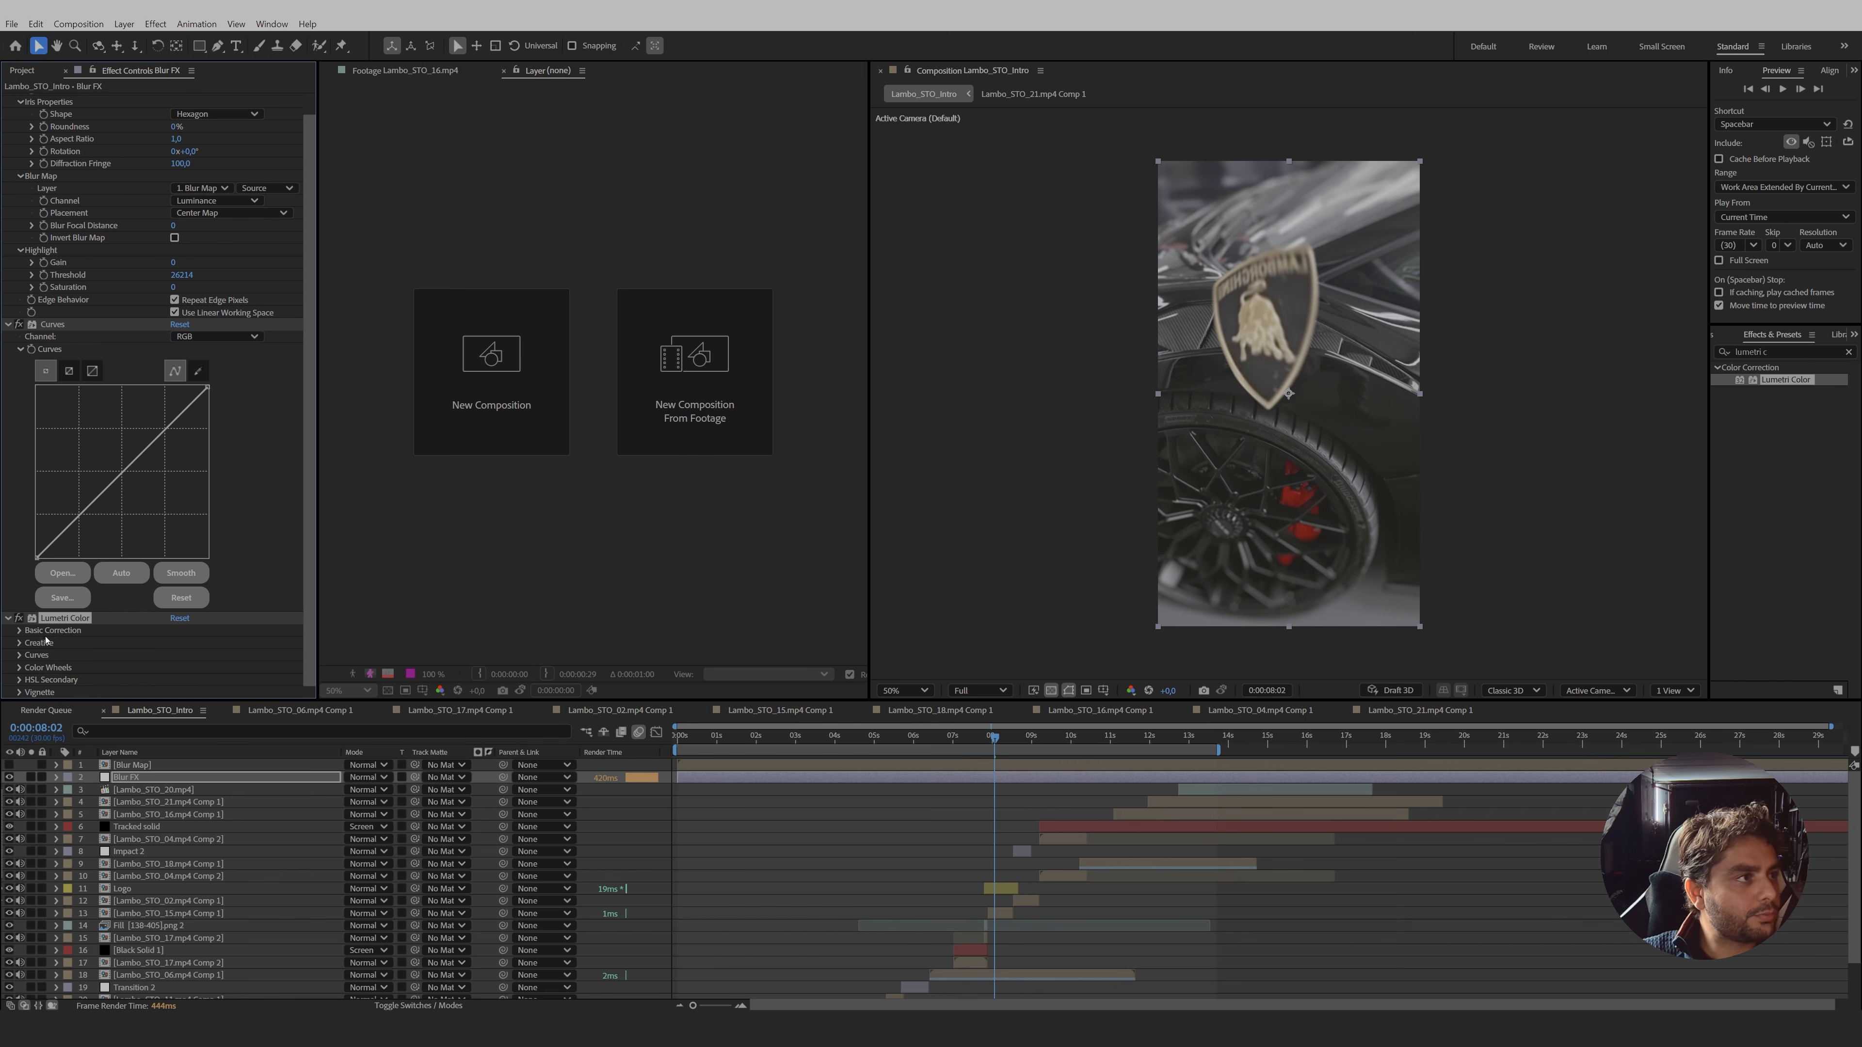
- In Lumetri Color's Hue vs Sat curve, anchor the red point and pull the purple and yellow-green points down to desaturate other hues
{"action": "left_click", "coordinate": [18, 655]}
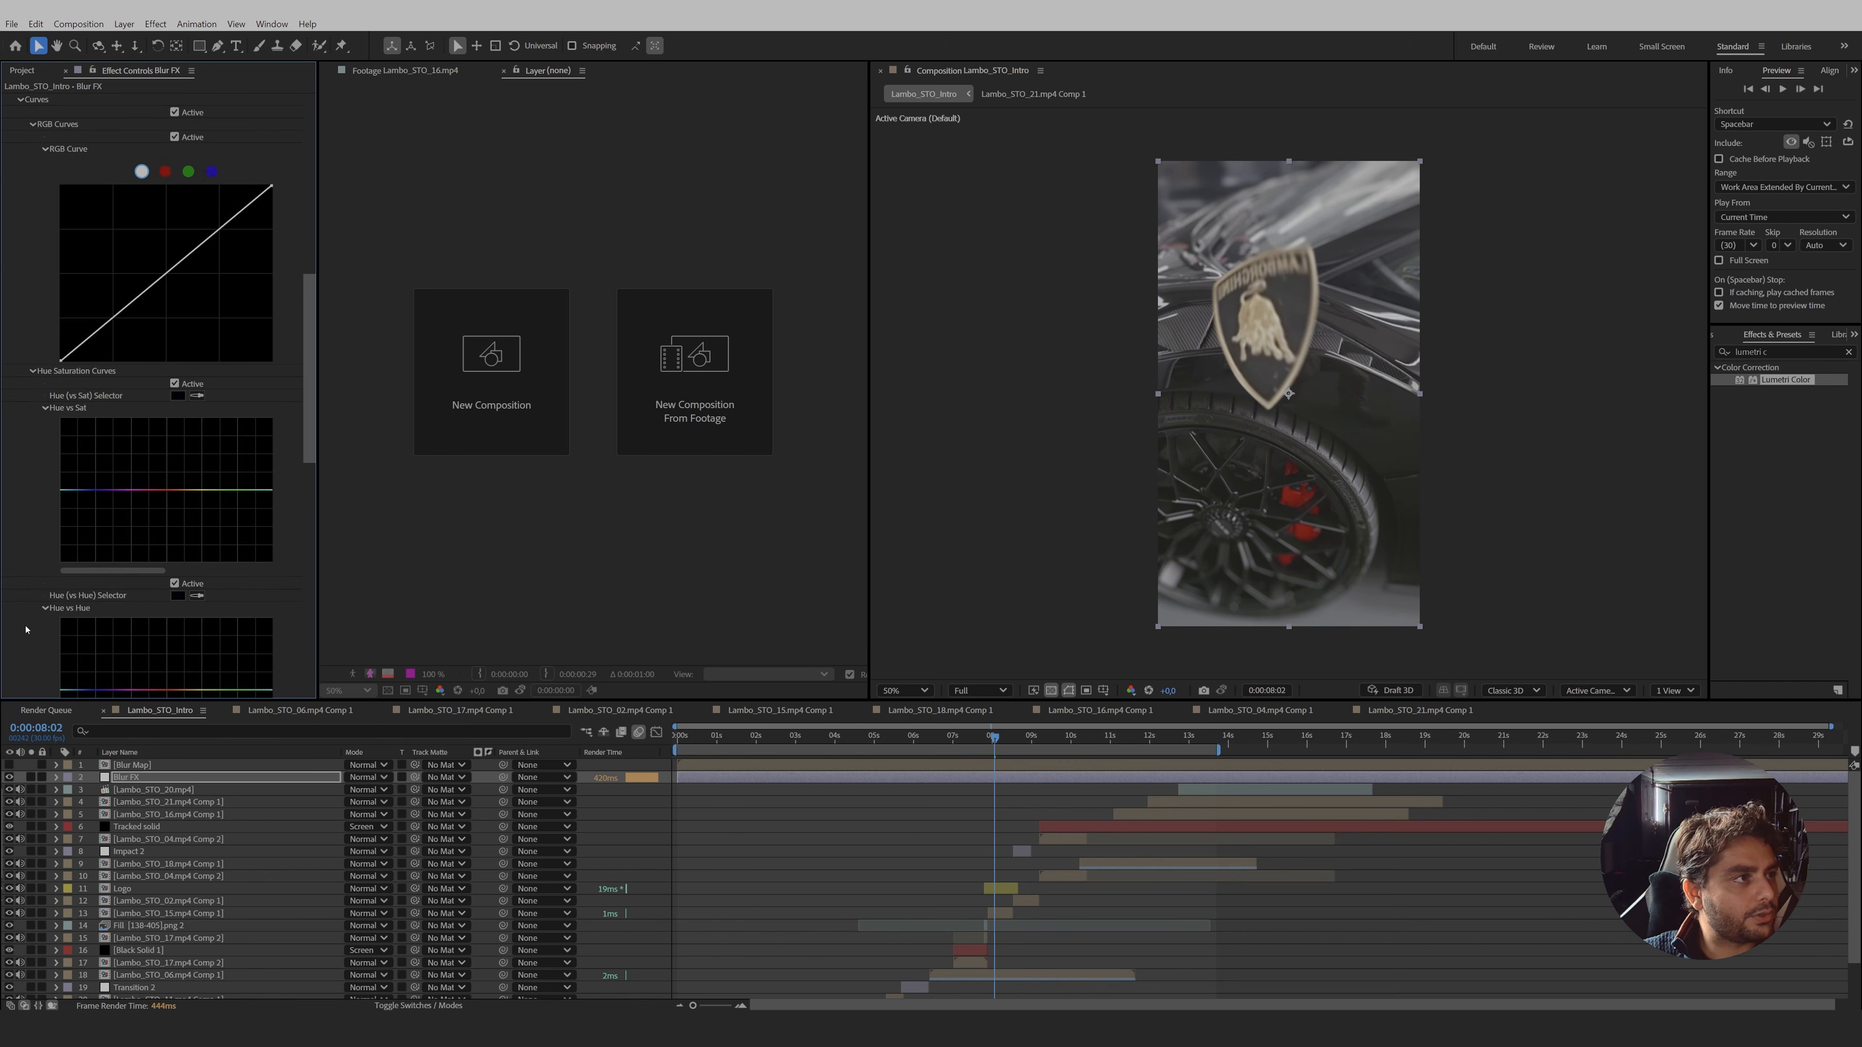
{"action": "scroll", "coordinate": [31, 613], "scroll_direction": "down", "scroll_amount": 5}
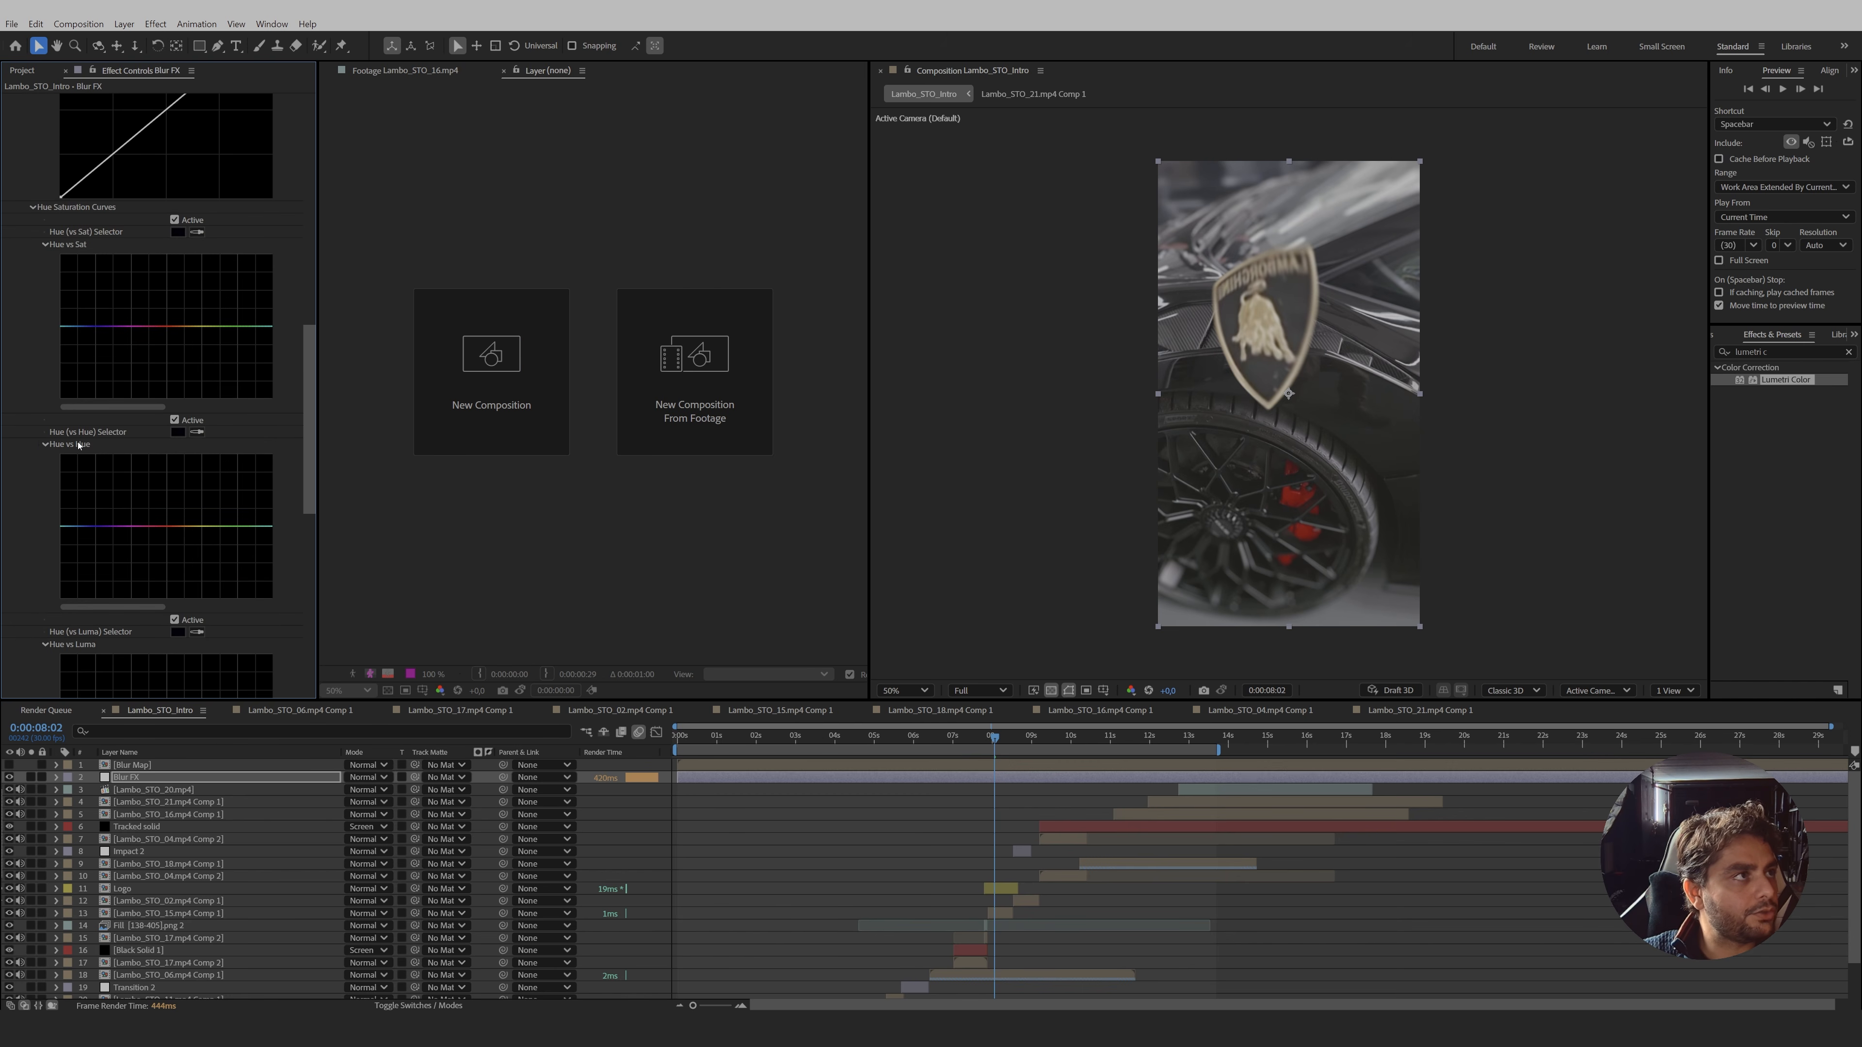
{"action": "left_click", "coordinate": [160, 327]}
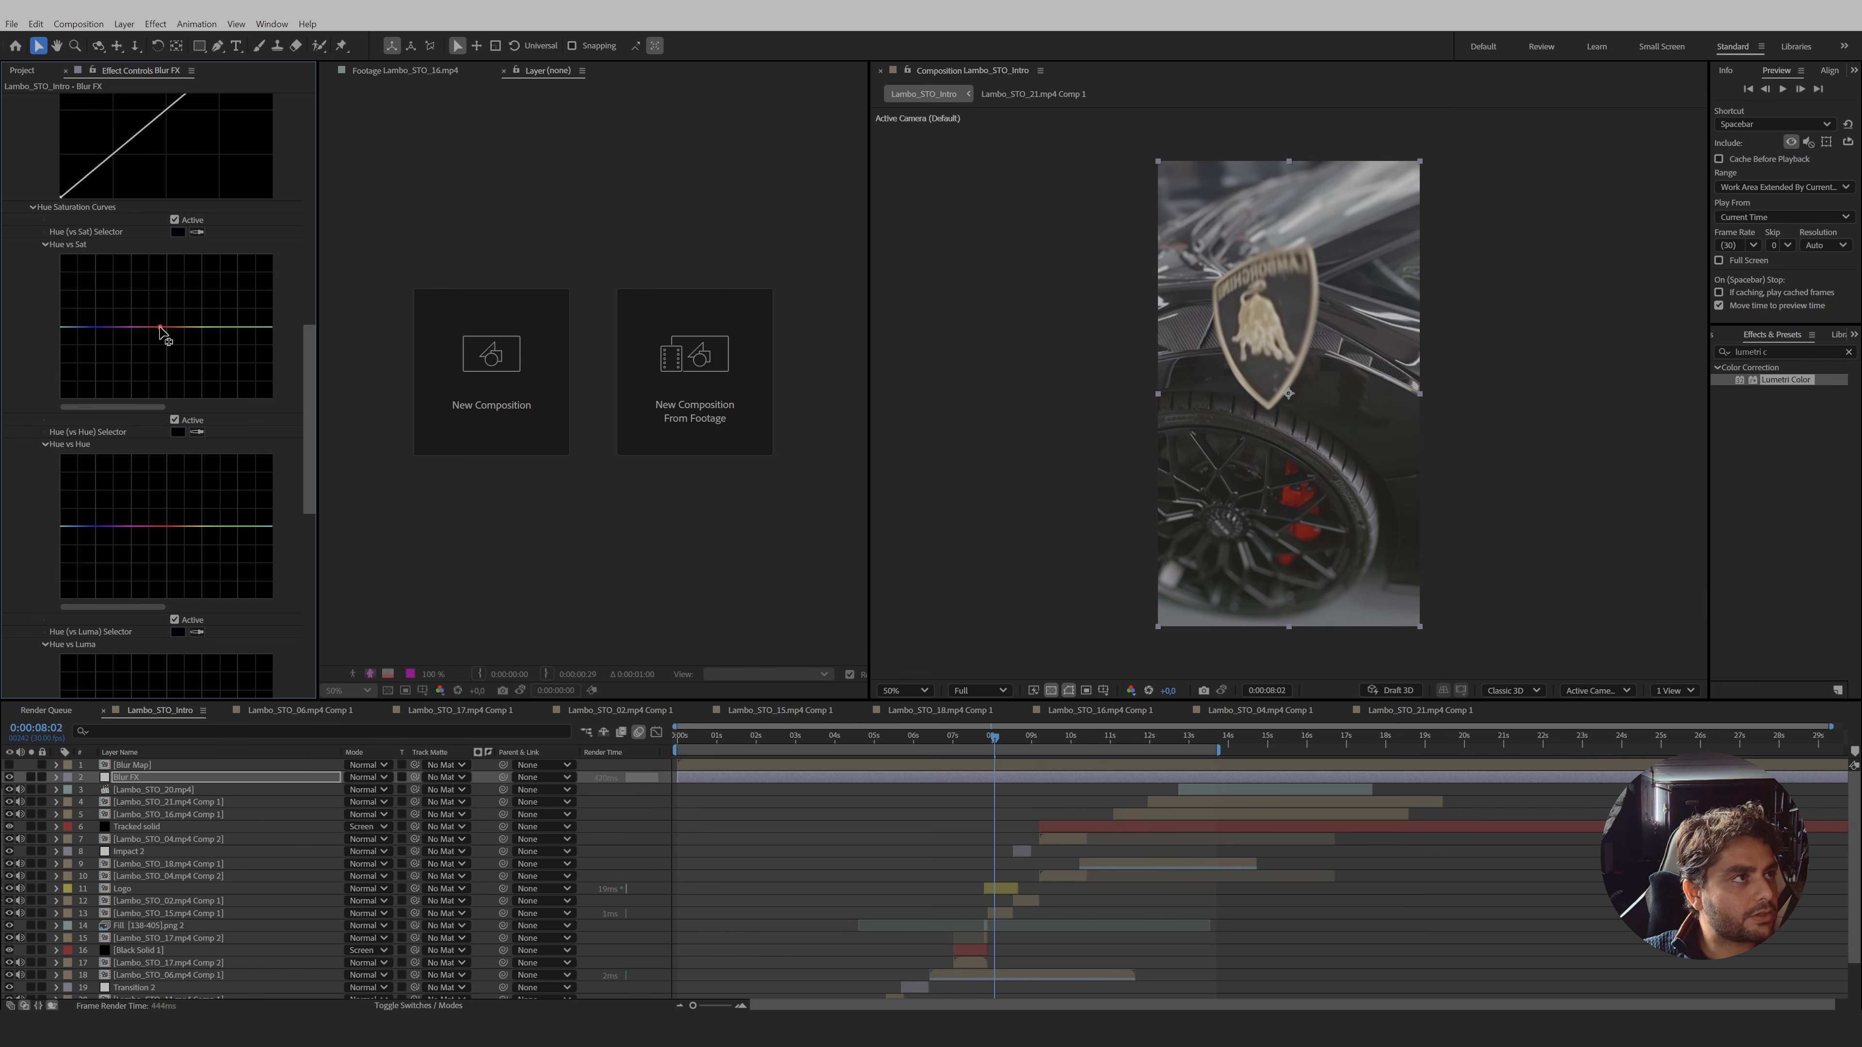
{"action": "left_click", "coordinate": [114, 328]}
{"action": "left_click", "coordinate": [212, 326]}
{"action": "left_click_drag", "start_coordinate": [114, 326], "coordinate": [107, 380]}
{"action": "left_click_drag", "start_coordinate": [213, 343], "coordinate": [209, 377]}
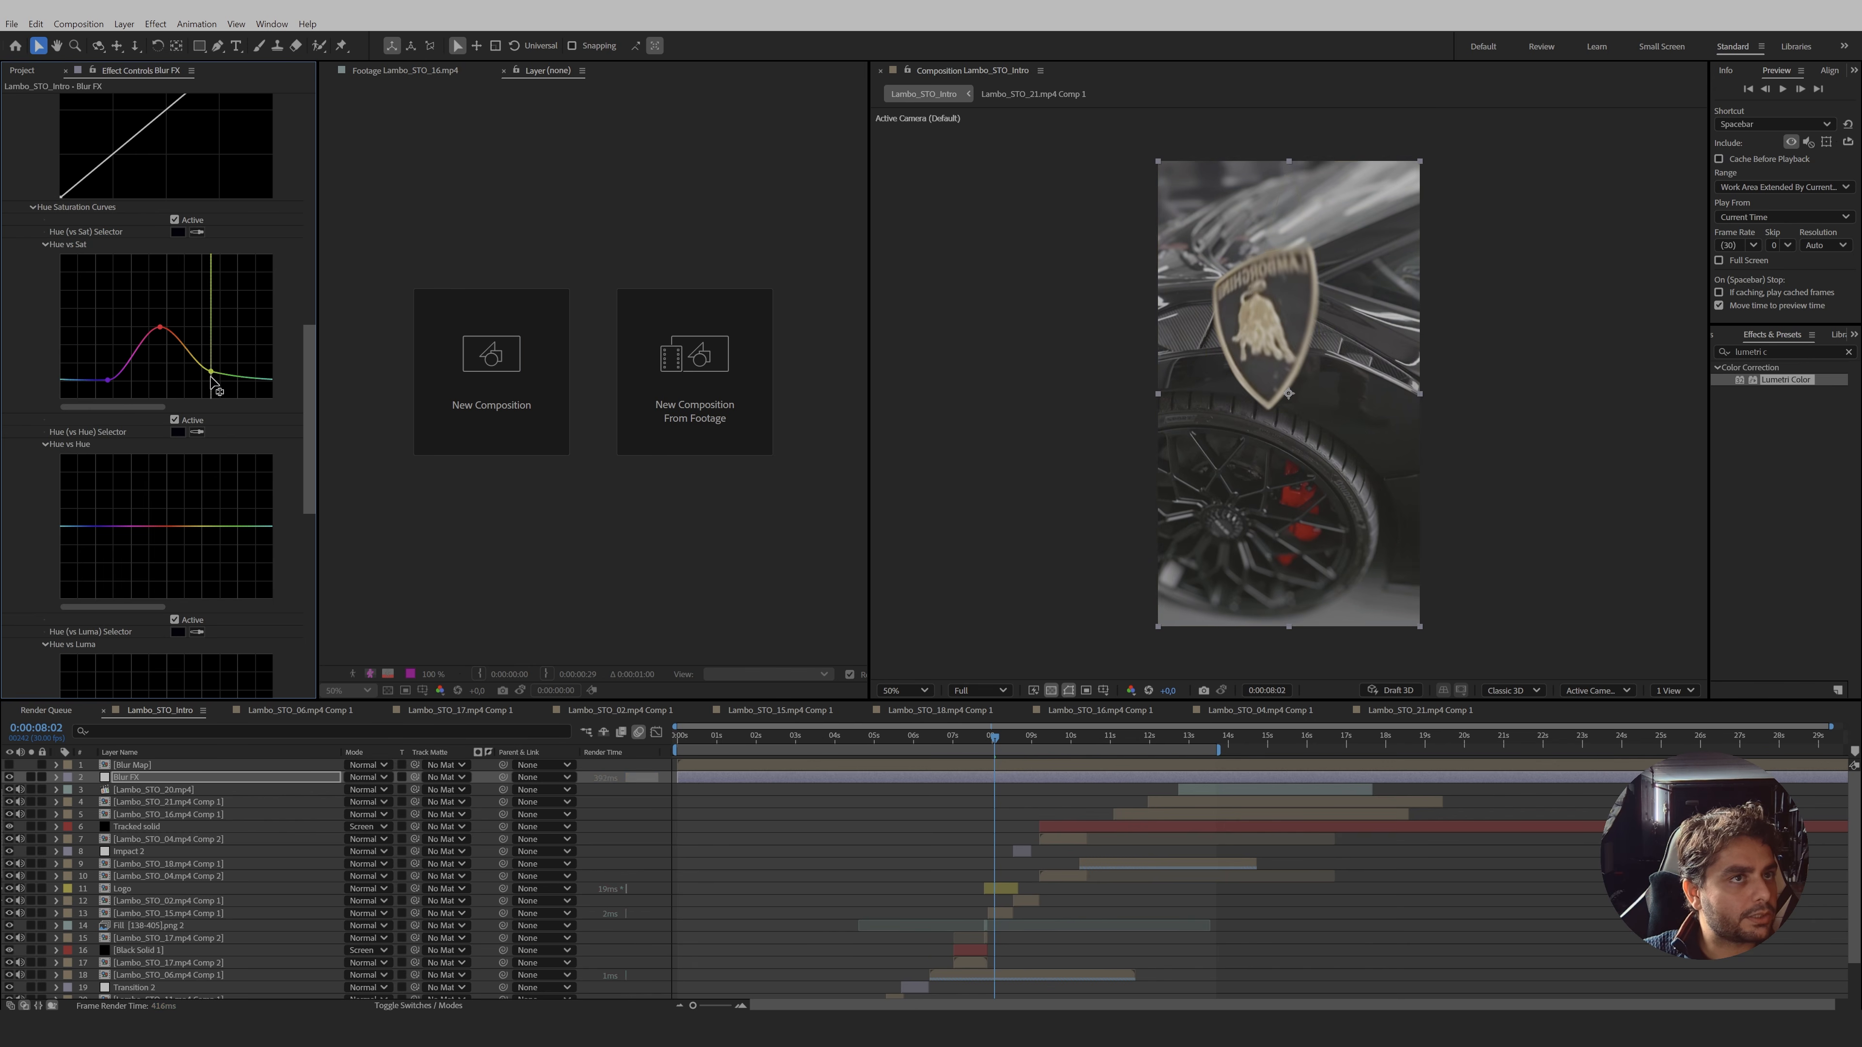
- Enlarge the Curves effect's graph to its largest size and make room to show it in full
{"action": "scroll", "coordinate": [191, 380], "scroll_direction": "up", "scroll_amount": 8}
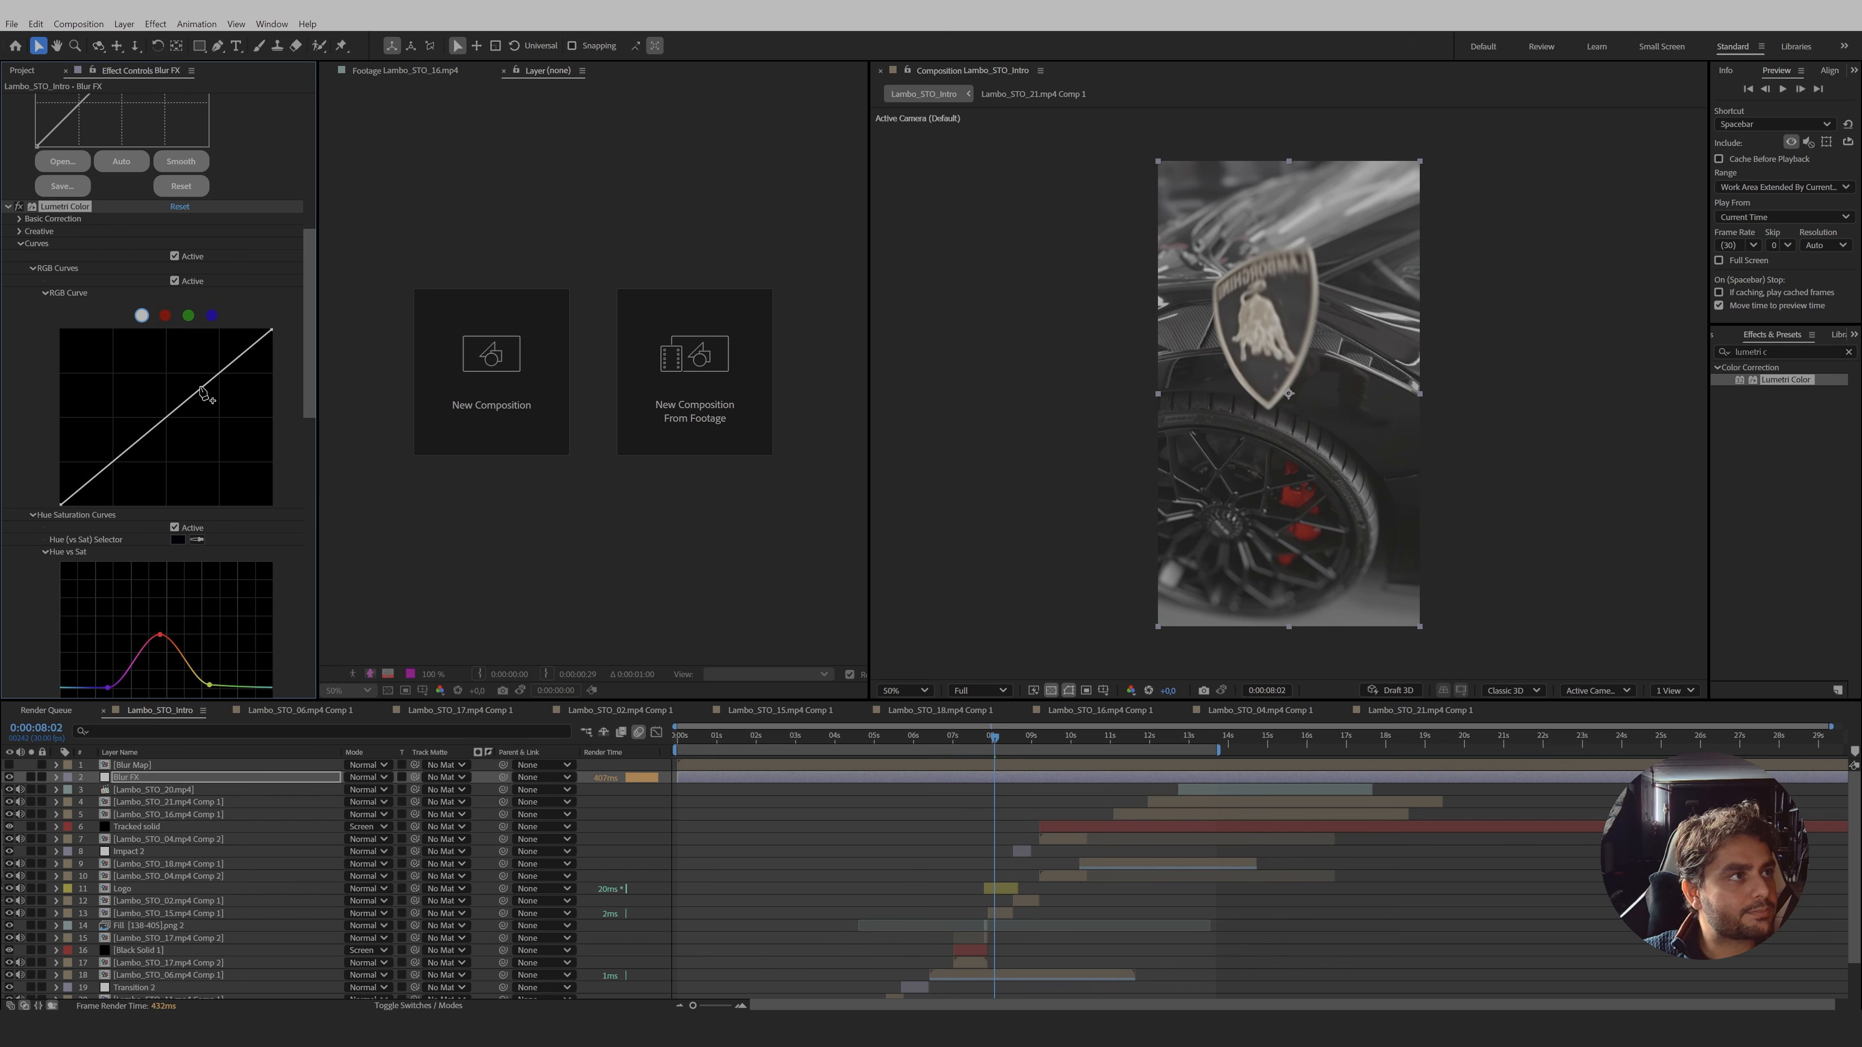
{"action": "left_click_drag", "start_coordinate": [308, 345], "coordinate": [308, 220]}
{"action": "left_click", "coordinate": [92, 356]}
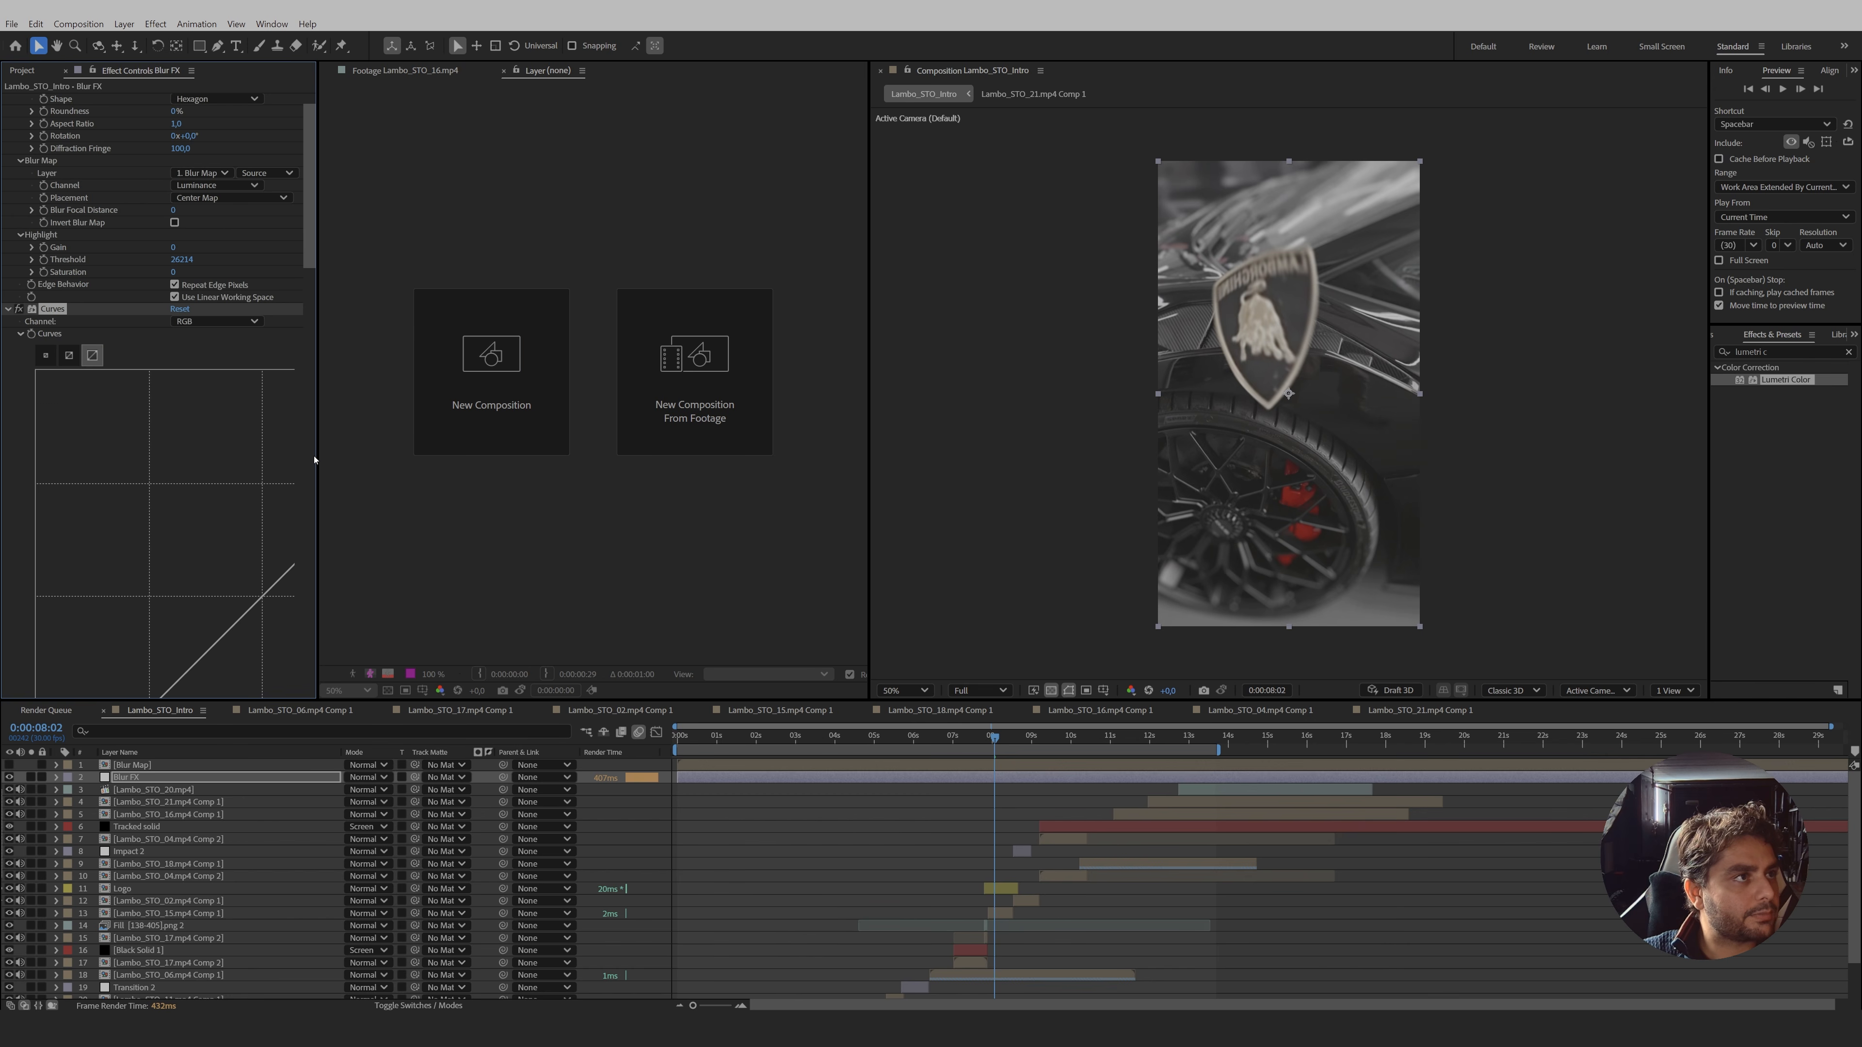
{"action": "left_click_drag", "start_coordinate": [317, 456], "coordinate": [563, 451]}
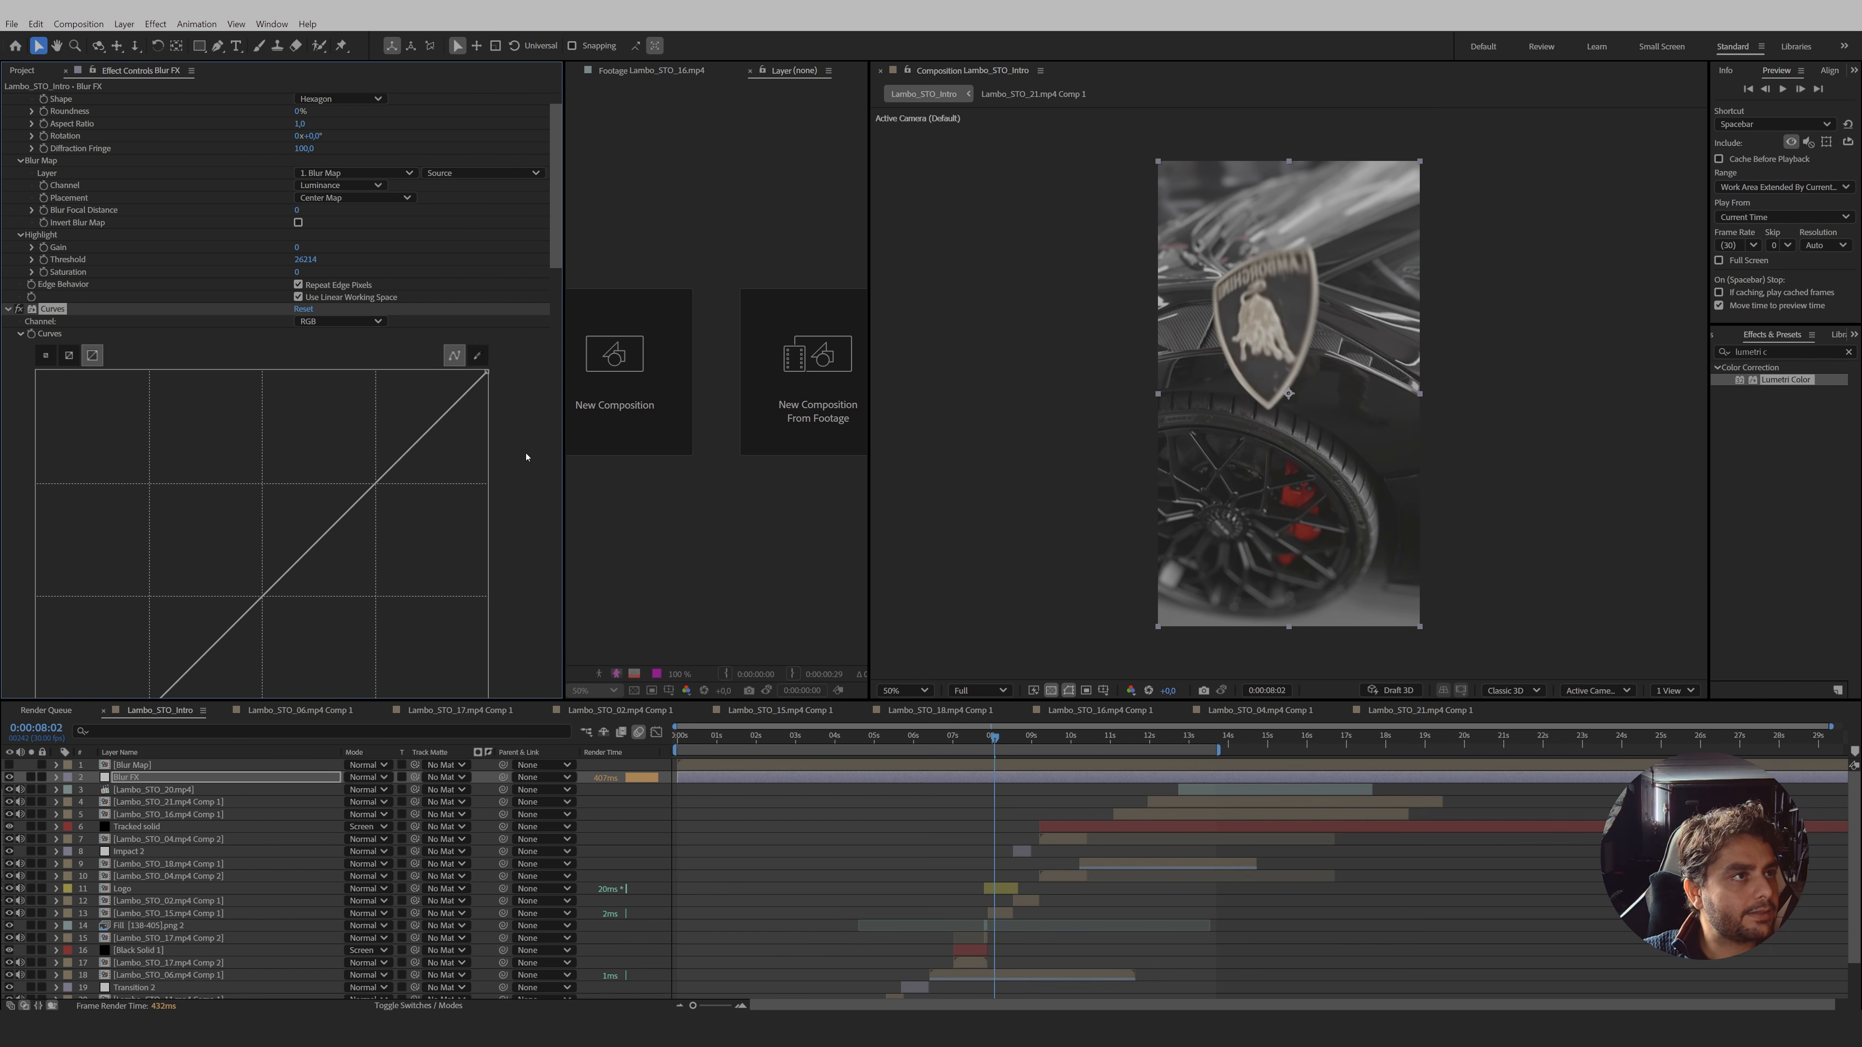
{"action": "scroll", "coordinate": [522, 447], "scroll_direction": "down", "scroll_amount": 1}
{"action": "scroll", "coordinate": [522, 447], "scroll_direction": "down", "scroll_amount": 3}
- Shape the Curves RGB channel into a contrast S-curve with lowered shadows and raised highlights
{"action": "left_click_drag", "start_coordinate": [159, 515], "coordinate": [166, 582]}
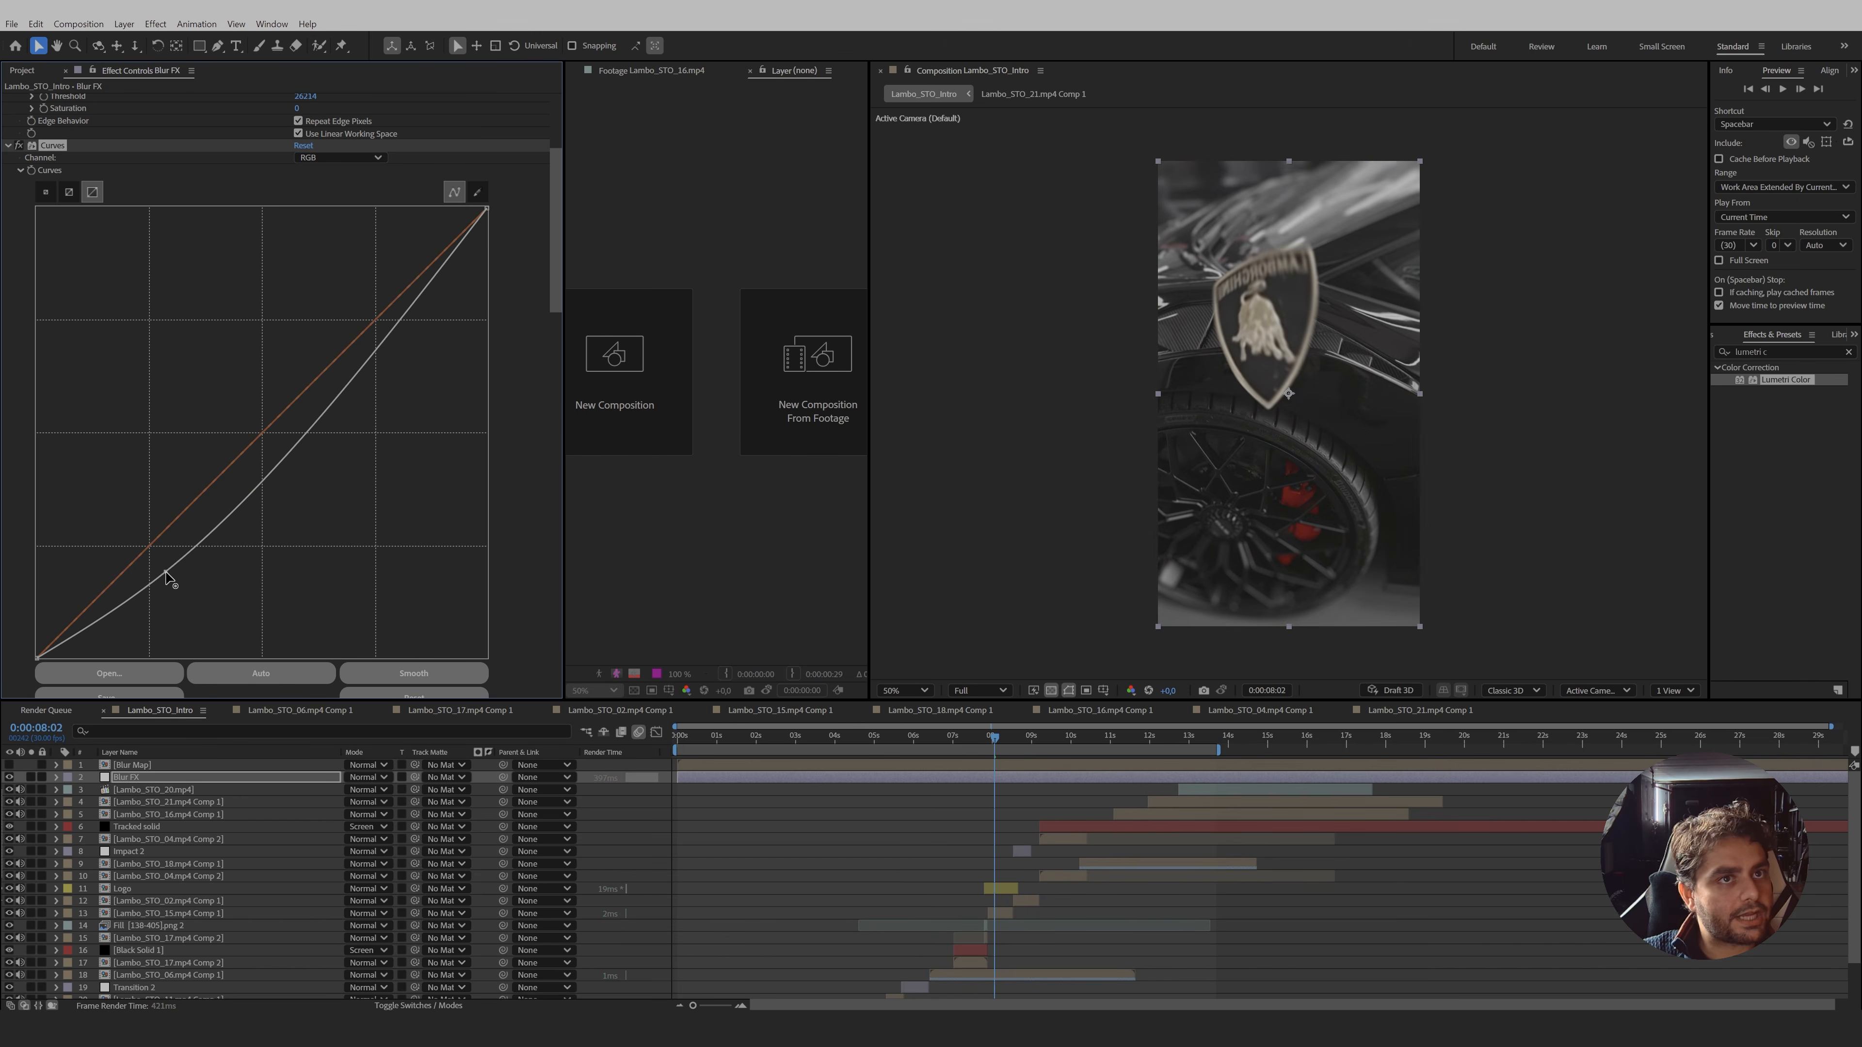
{"action": "left_click_drag", "start_coordinate": [320, 418], "coordinate": [324, 378]}
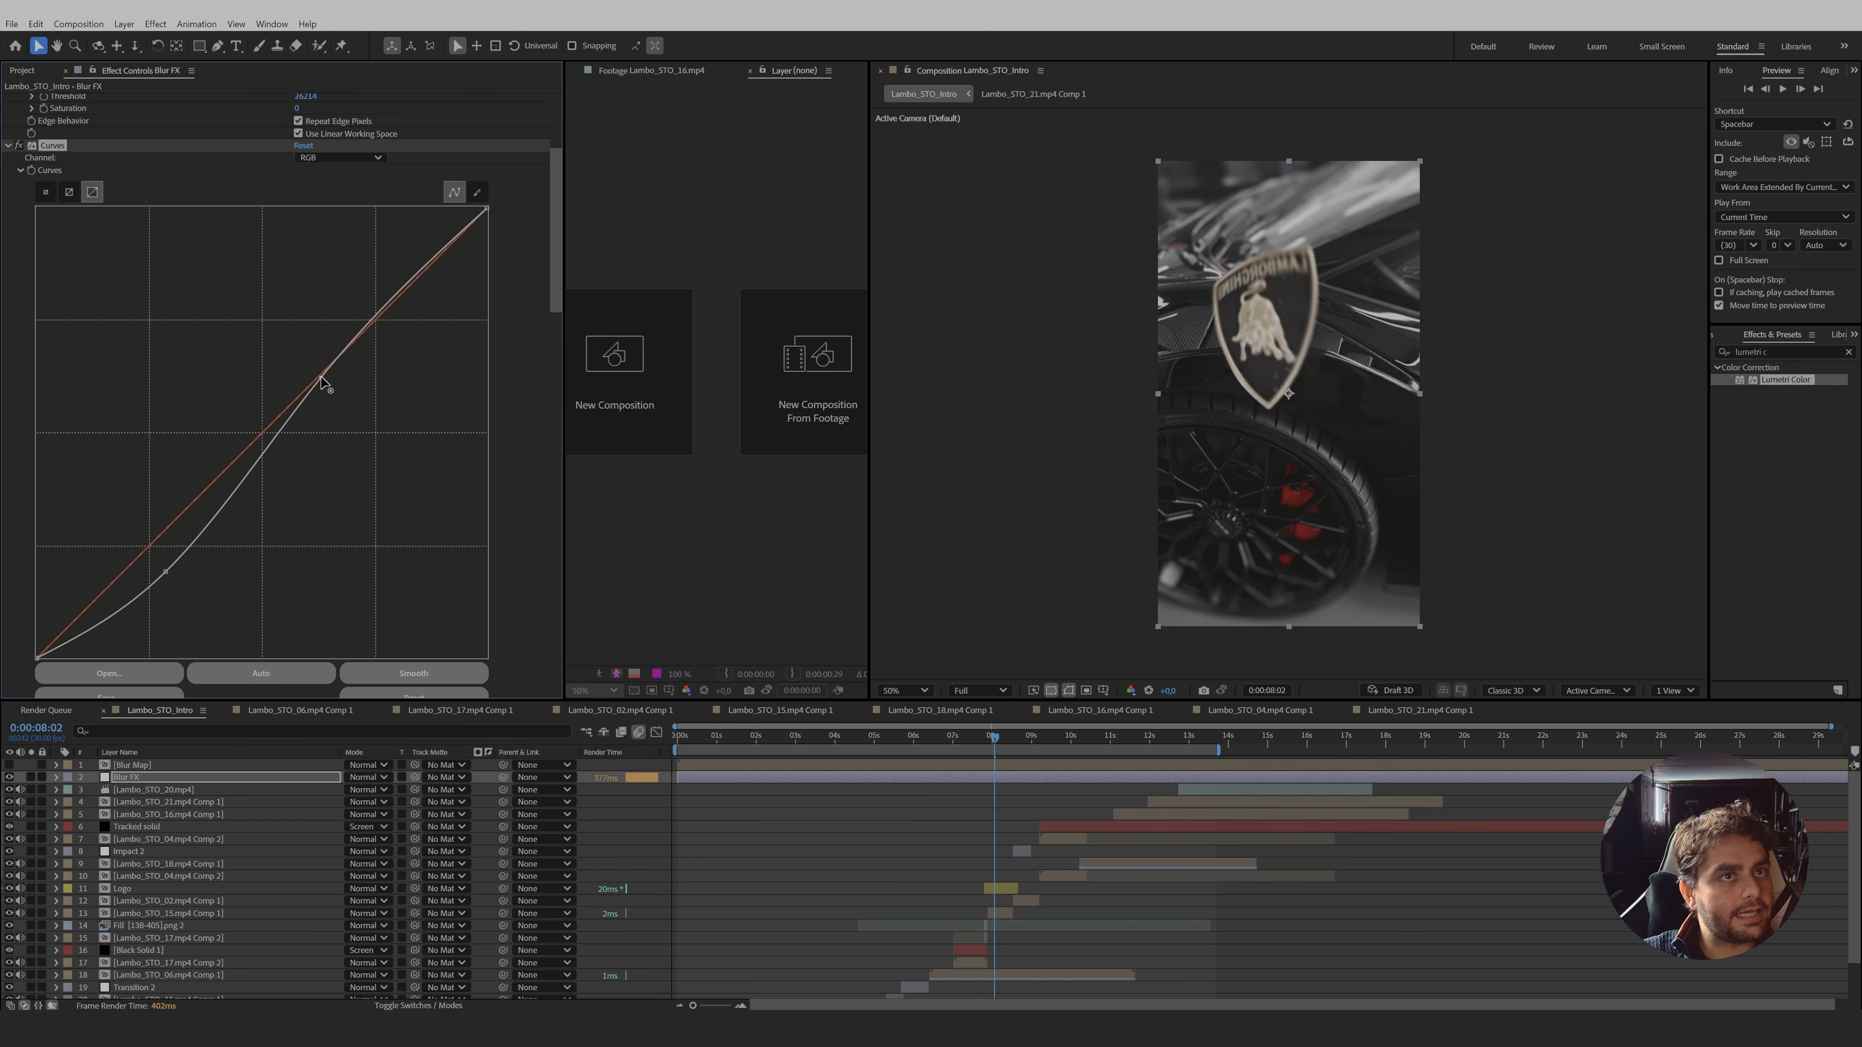
{"action": "left_click_drag", "start_coordinate": [429, 251], "coordinate": [431, 244]}
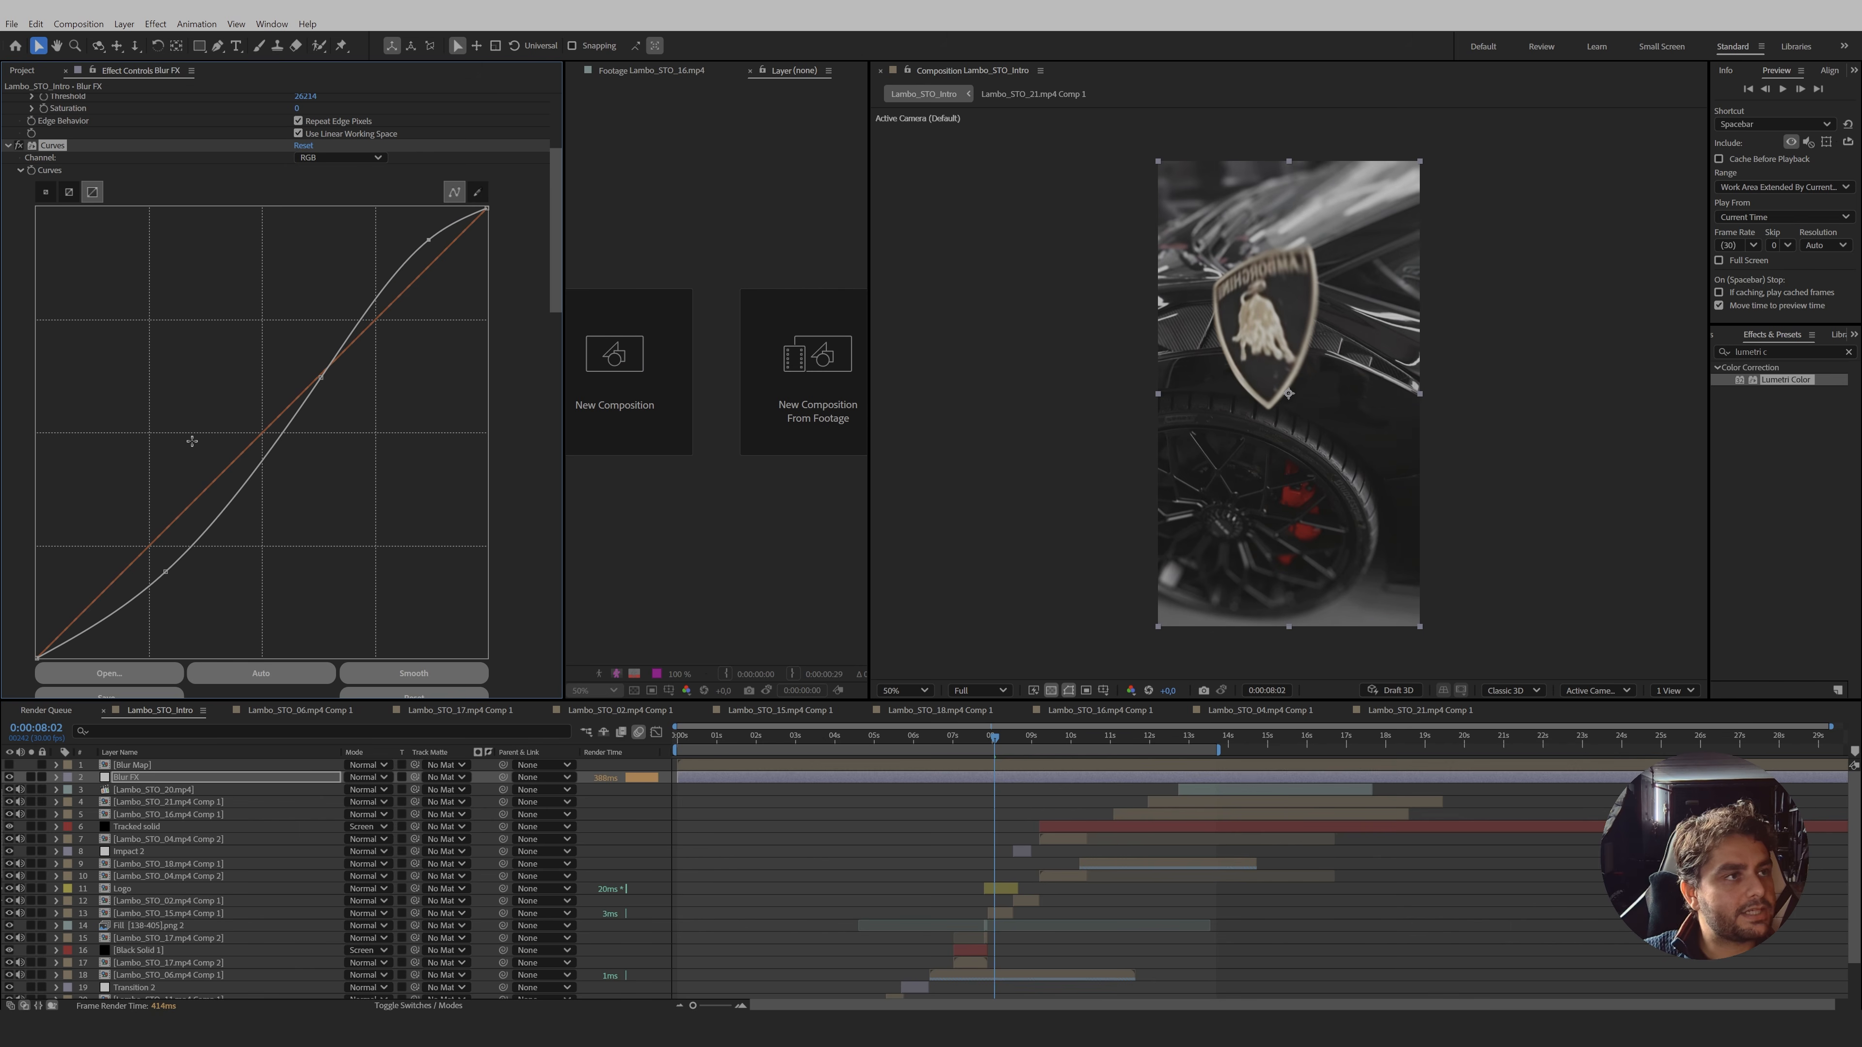
{"action": "left_click_drag", "start_coordinate": [90, 632], "coordinate": [82, 644]}
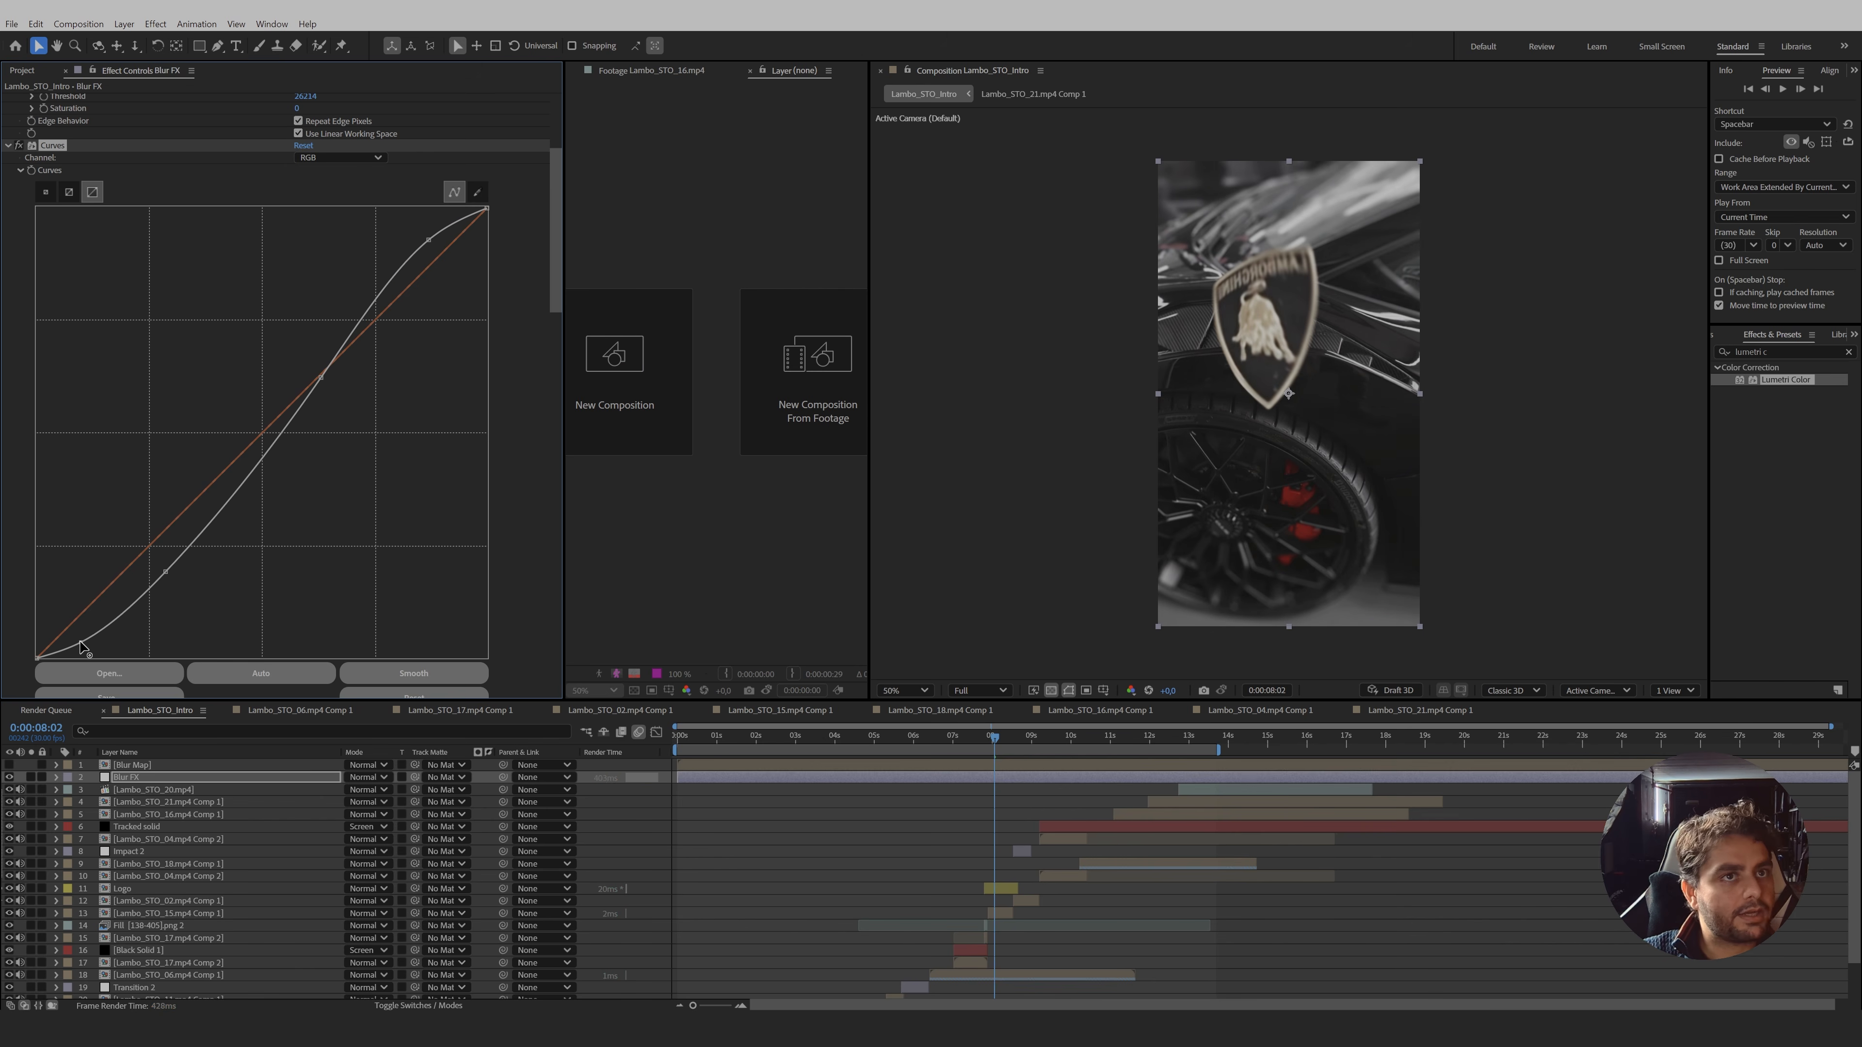
{"action": "left_click_drag", "start_coordinate": [167, 566], "coordinate": [164, 563]}
{"action": "left_click_drag", "start_coordinate": [323, 374], "coordinate": [319, 368]}
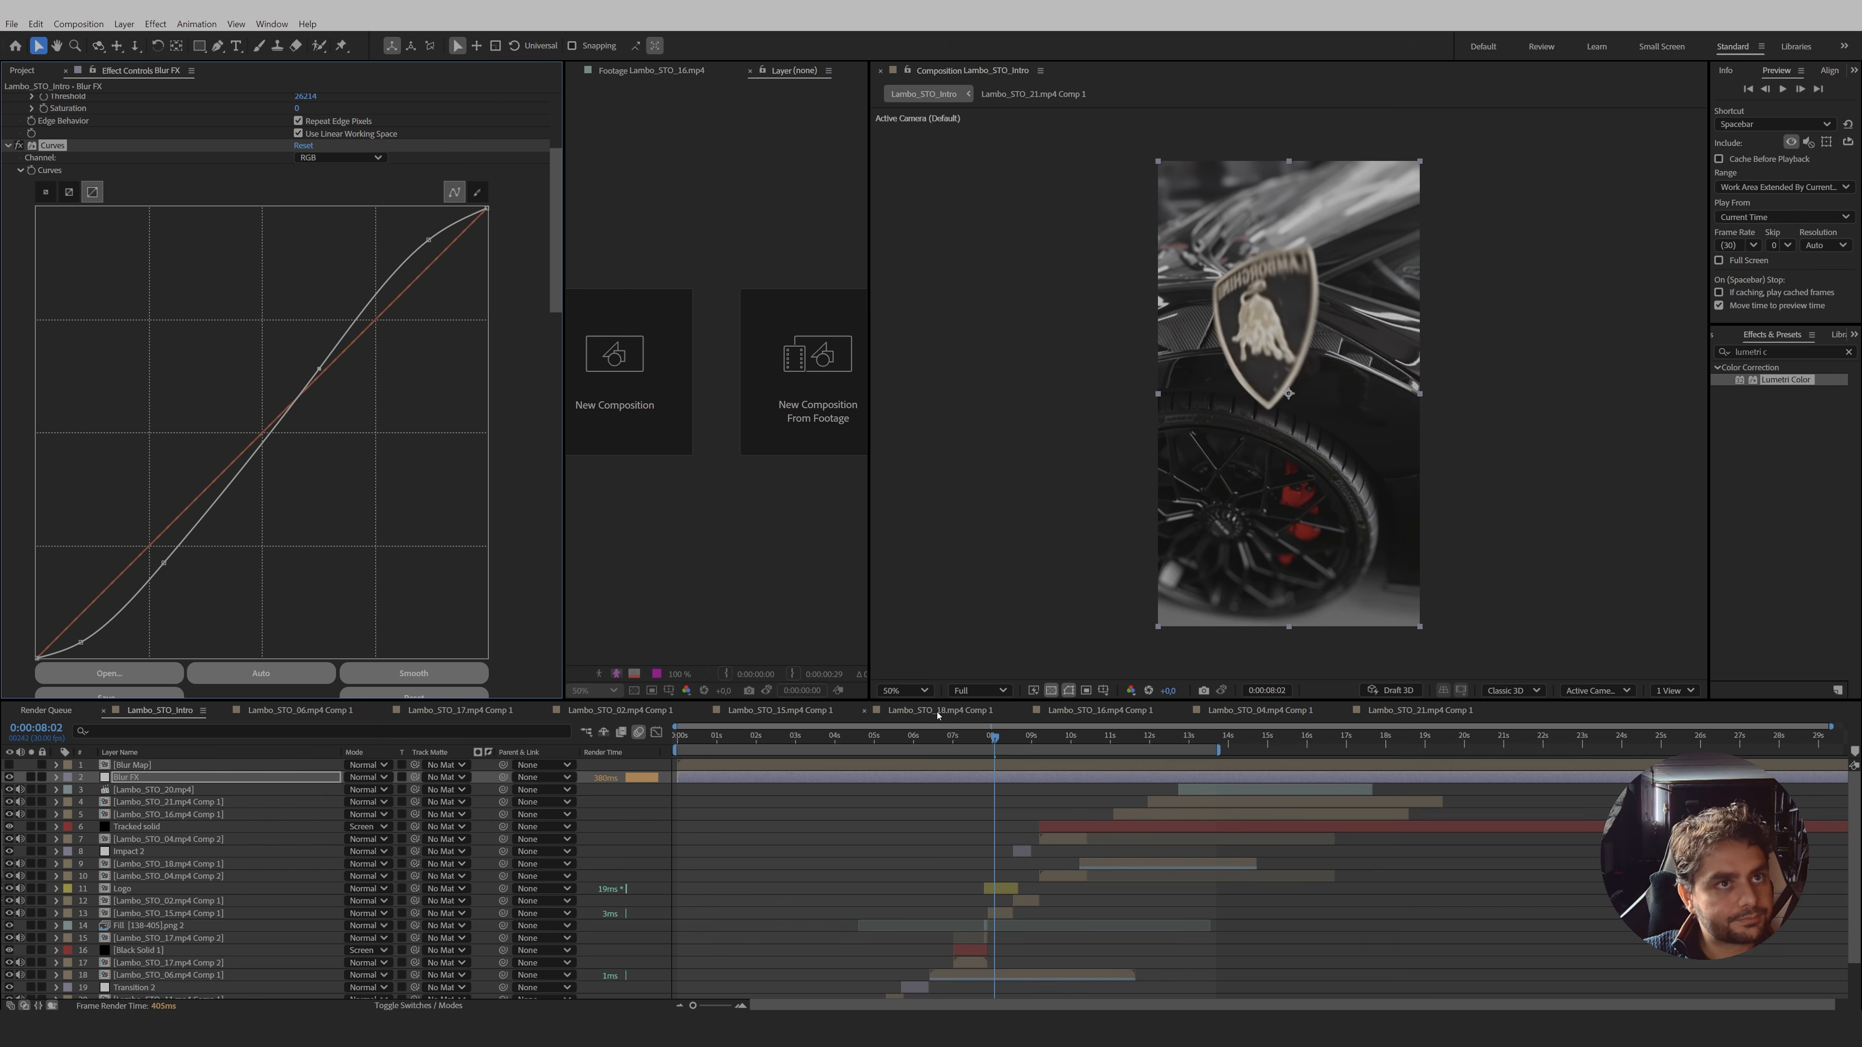
- Raise the purple and yellow-green points of Lumetri Color's Hue vs Sat curve to soften the desaturation
{"action": "left_click_drag", "start_coordinate": [555, 291], "coordinate": [384, 450]}
{"action": "left_click_drag", "start_coordinate": [164, 475], "coordinate": [165, 457]}
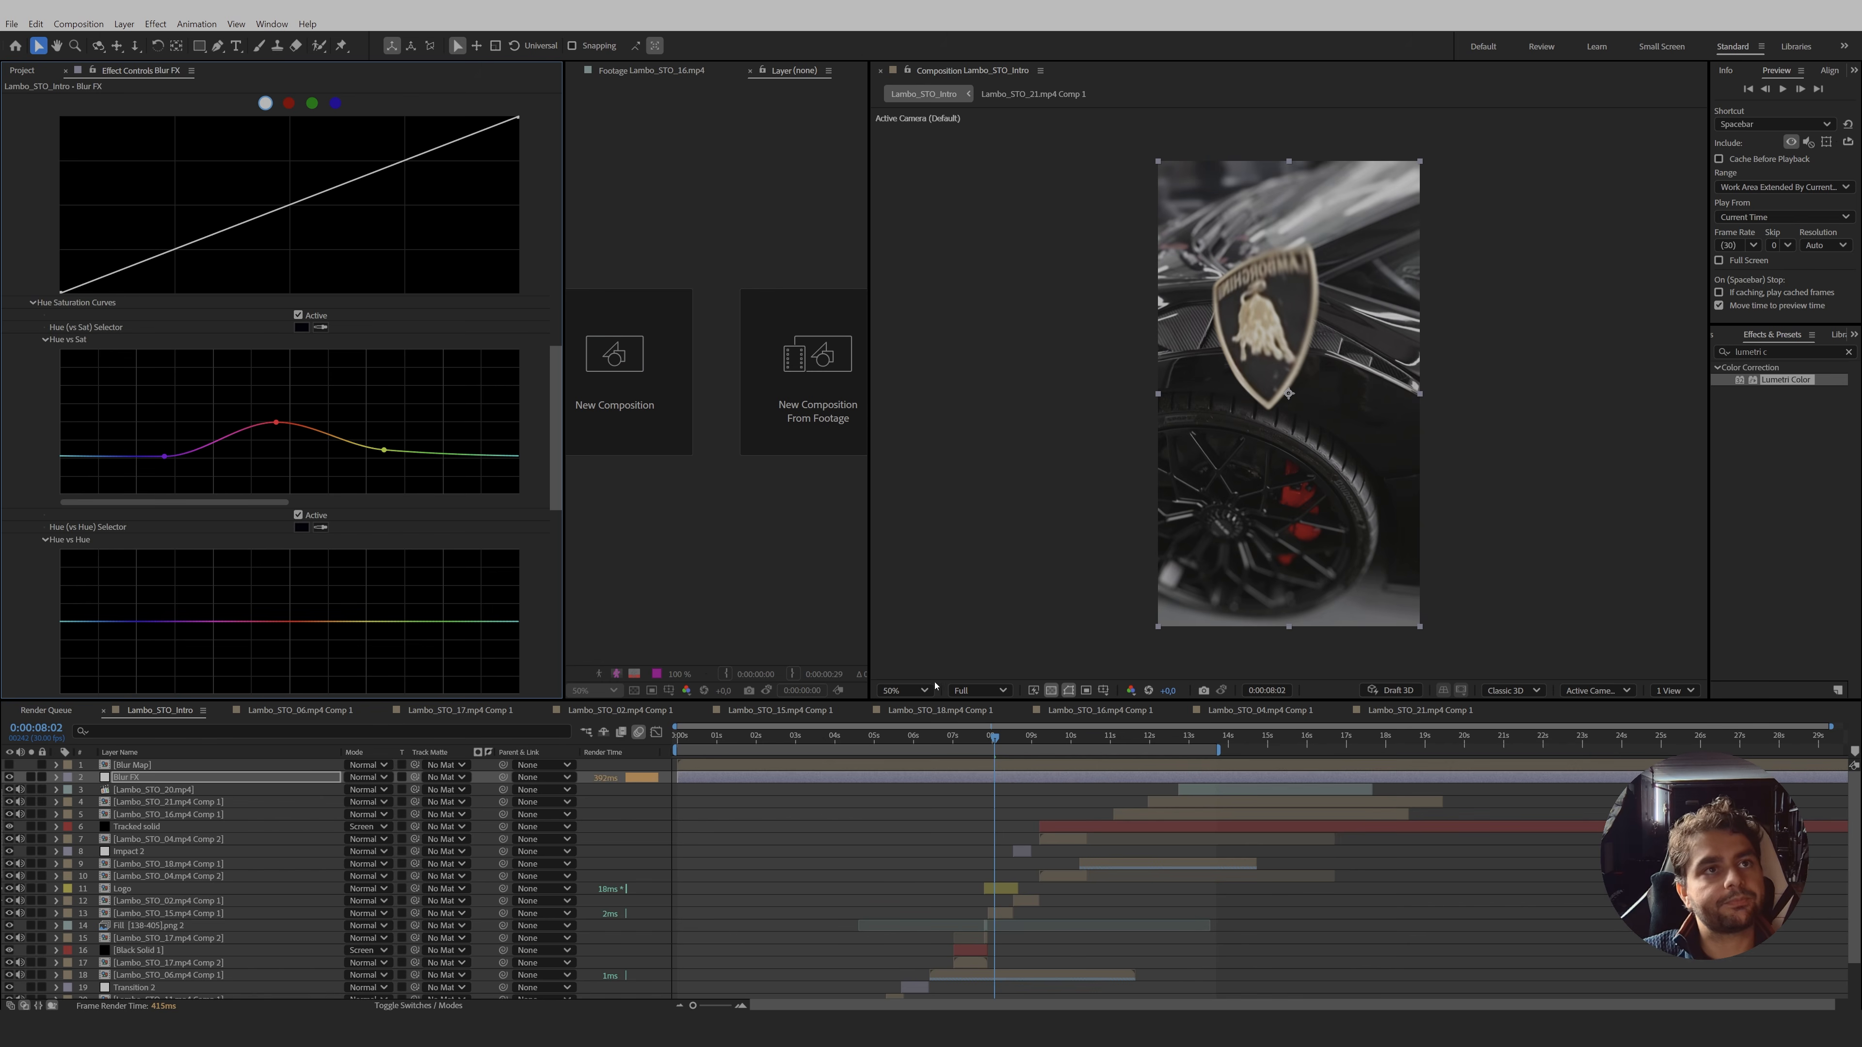
- At 0:00:07:02, lift the upper midtone and highlight points of the Blur FX layer's RGB curve to brighten the image
{"action": "left_click_drag", "start_coordinate": [992, 740], "coordinate": [954, 738]}
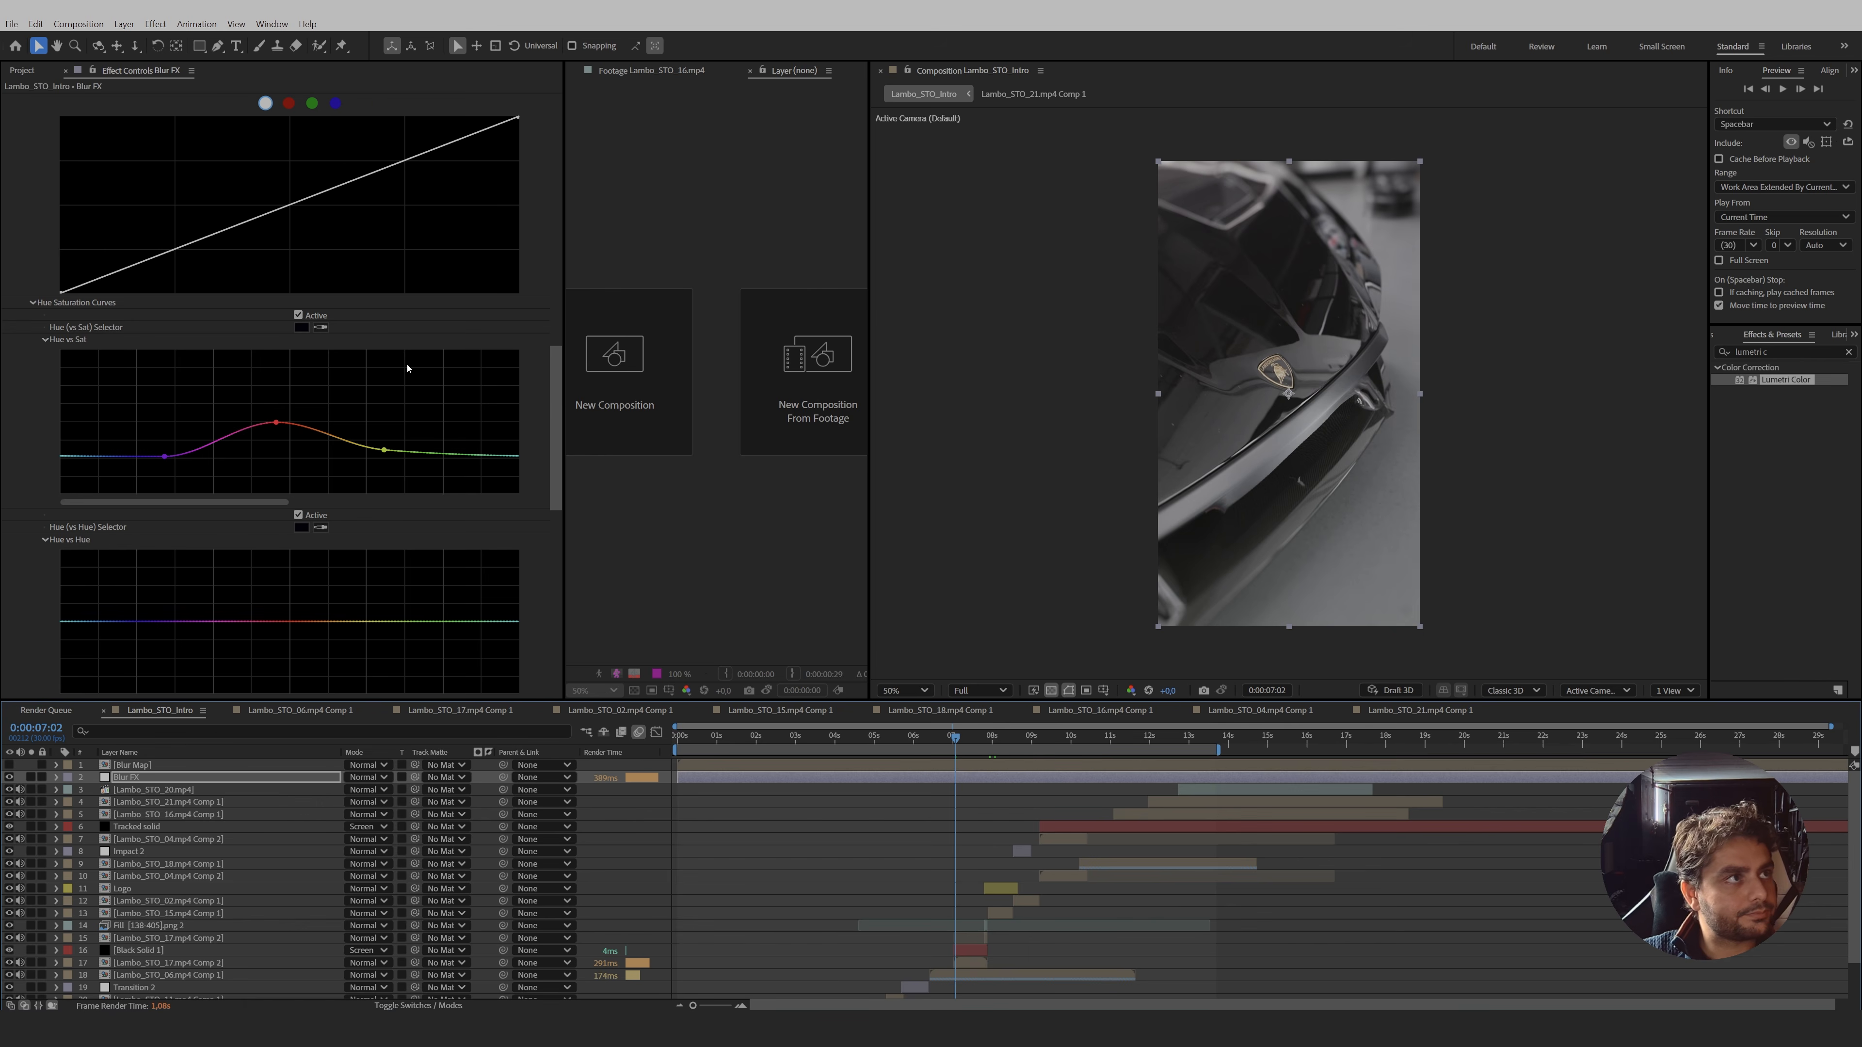
{"action": "scroll", "coordinate": [550, 452], "scroll_direction": "up", "scroll_amount": 10}
{"action": "left_click_drag", "start_coordinate": [321, 464], "coordinate": [303, 451]}
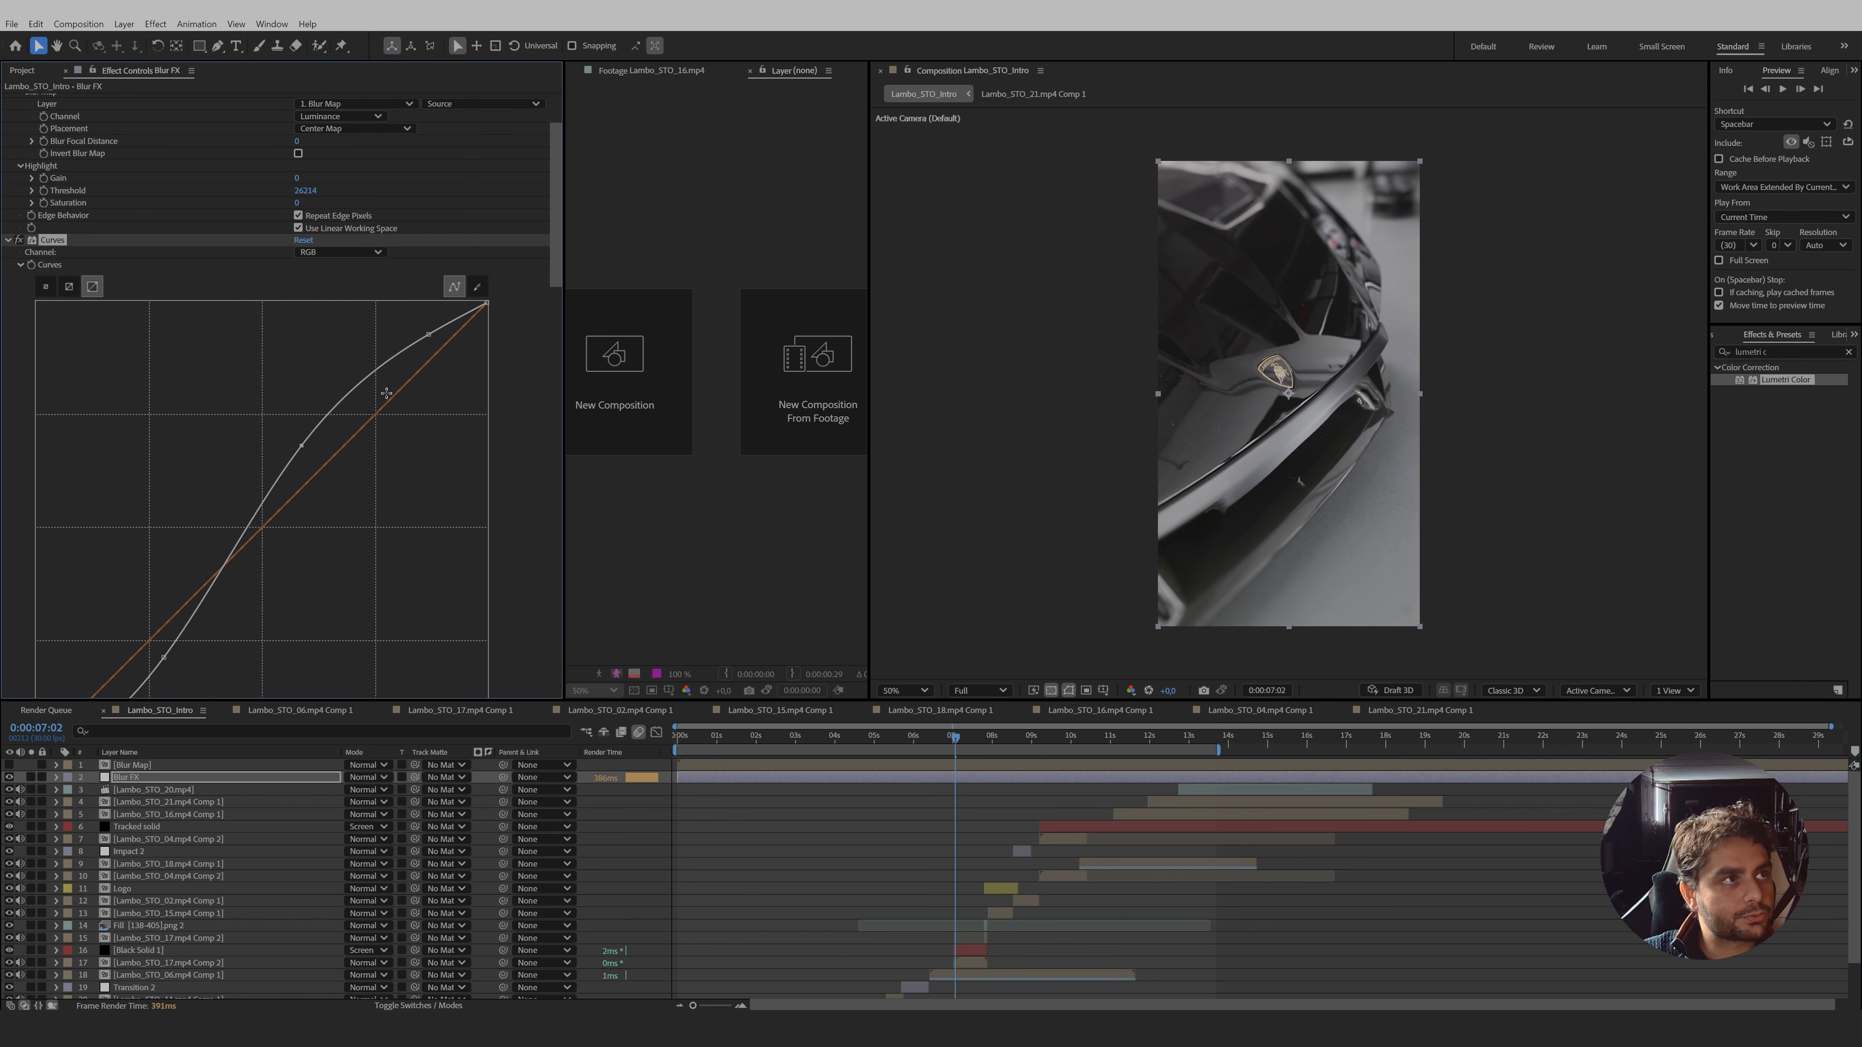
{"action": "left_click_drag", "start_coordinate": [431, 338], "coordinate": [414, 320]}
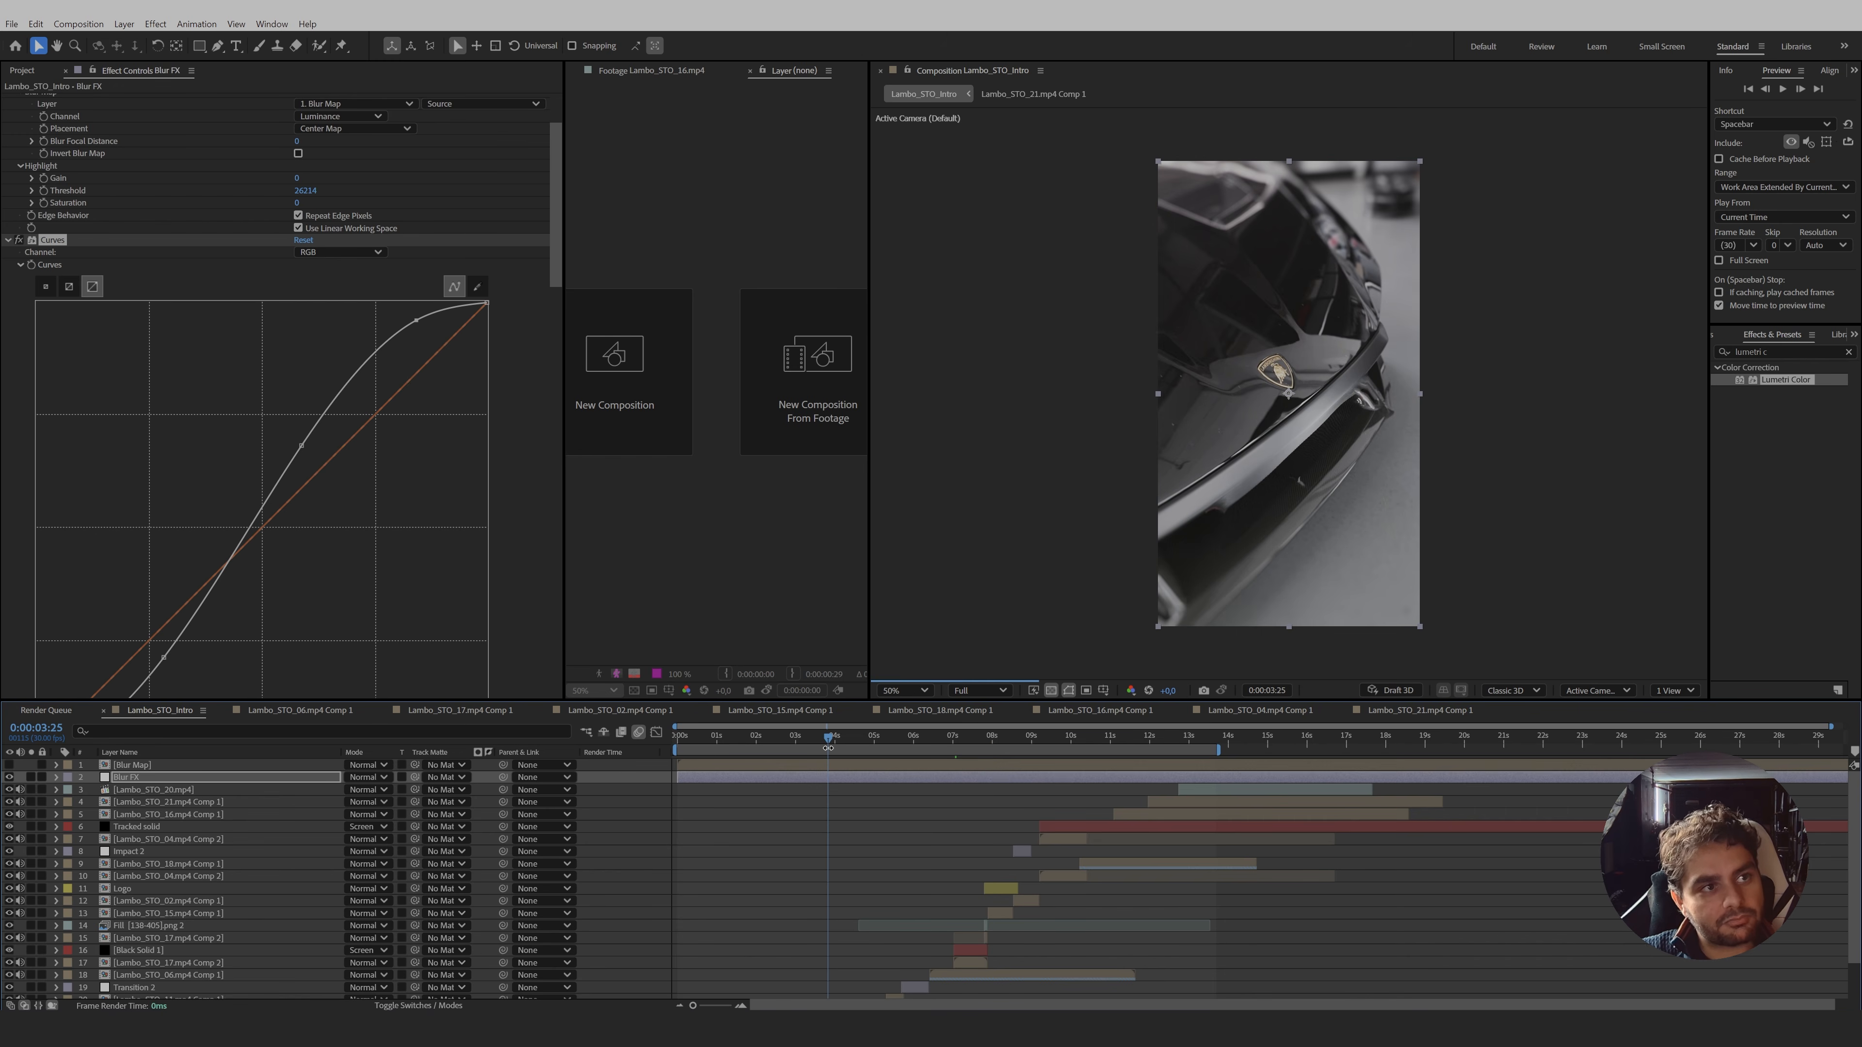
- Review the grade along the timeline and brighten the dark Lambo_STO_02.mp4 Comp 1 clip with a Curves effect that lifts its midtones
{"action": "left_click", "coordinate": [827, 742]}
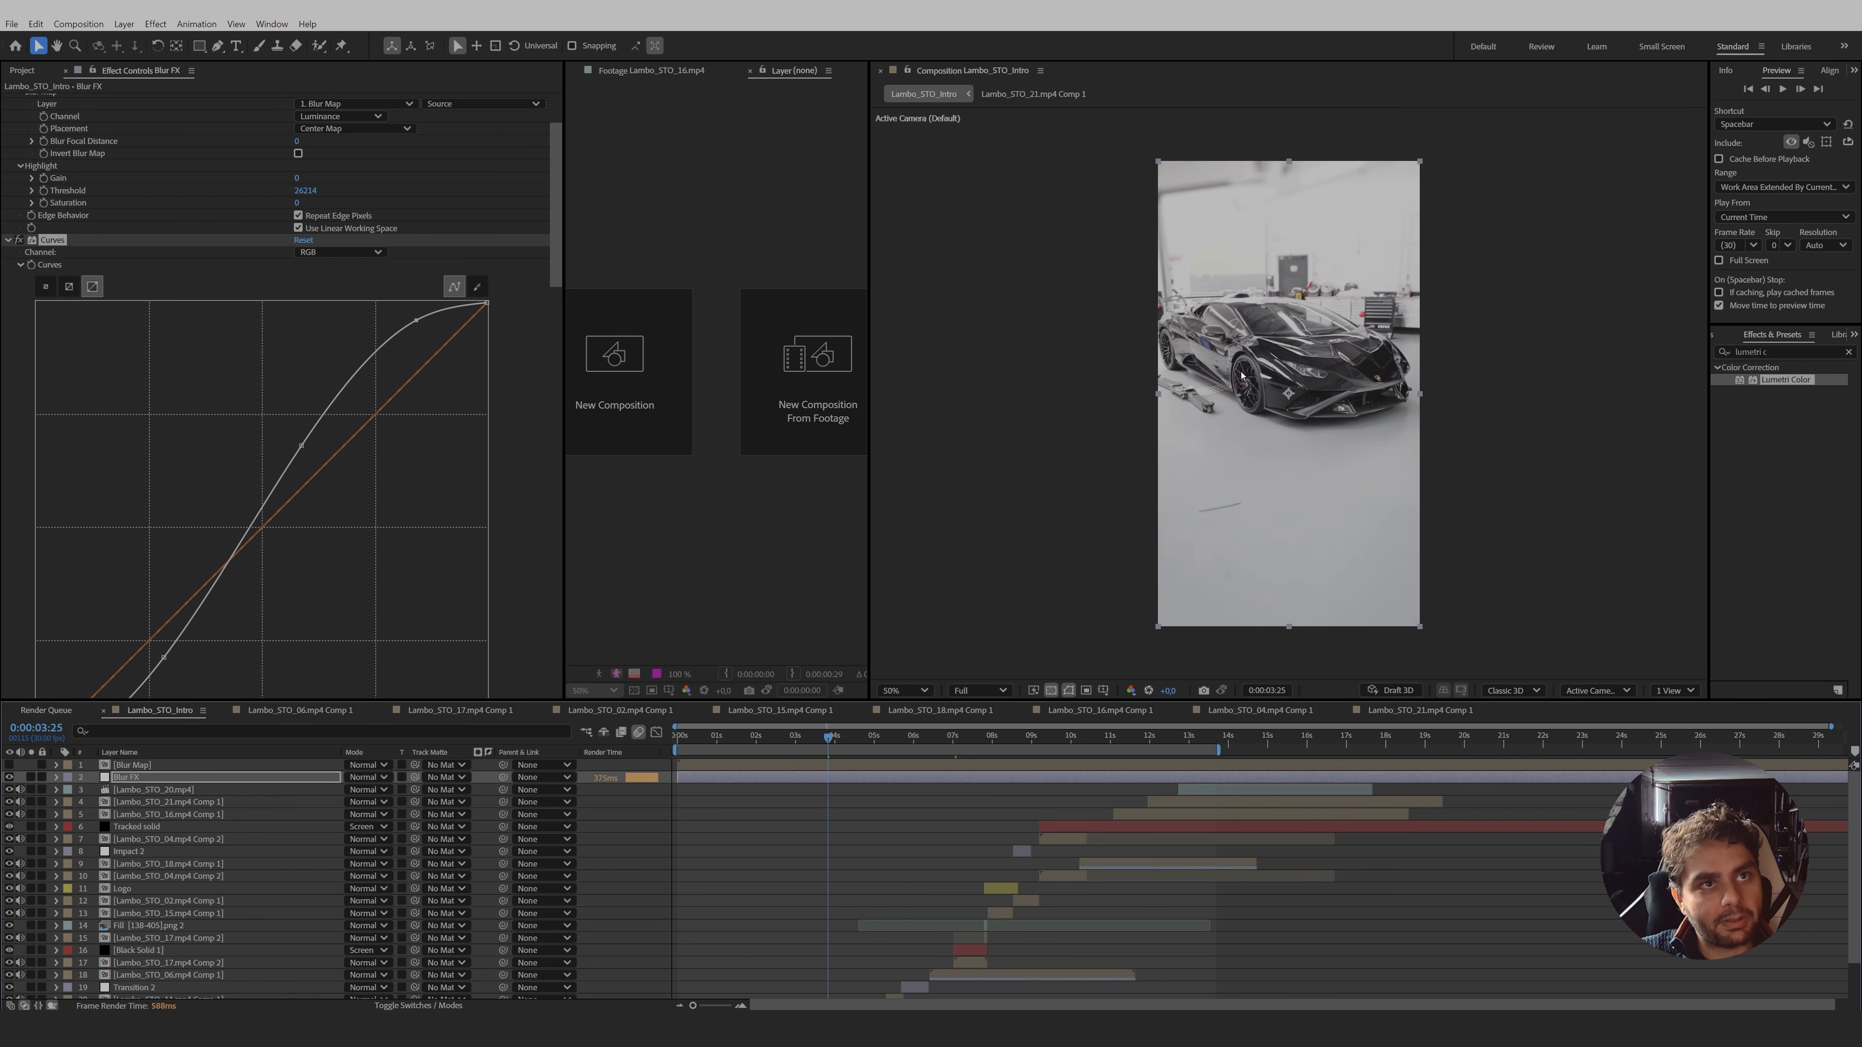
{"action": "left_click", "coordinate": [970, 737]}
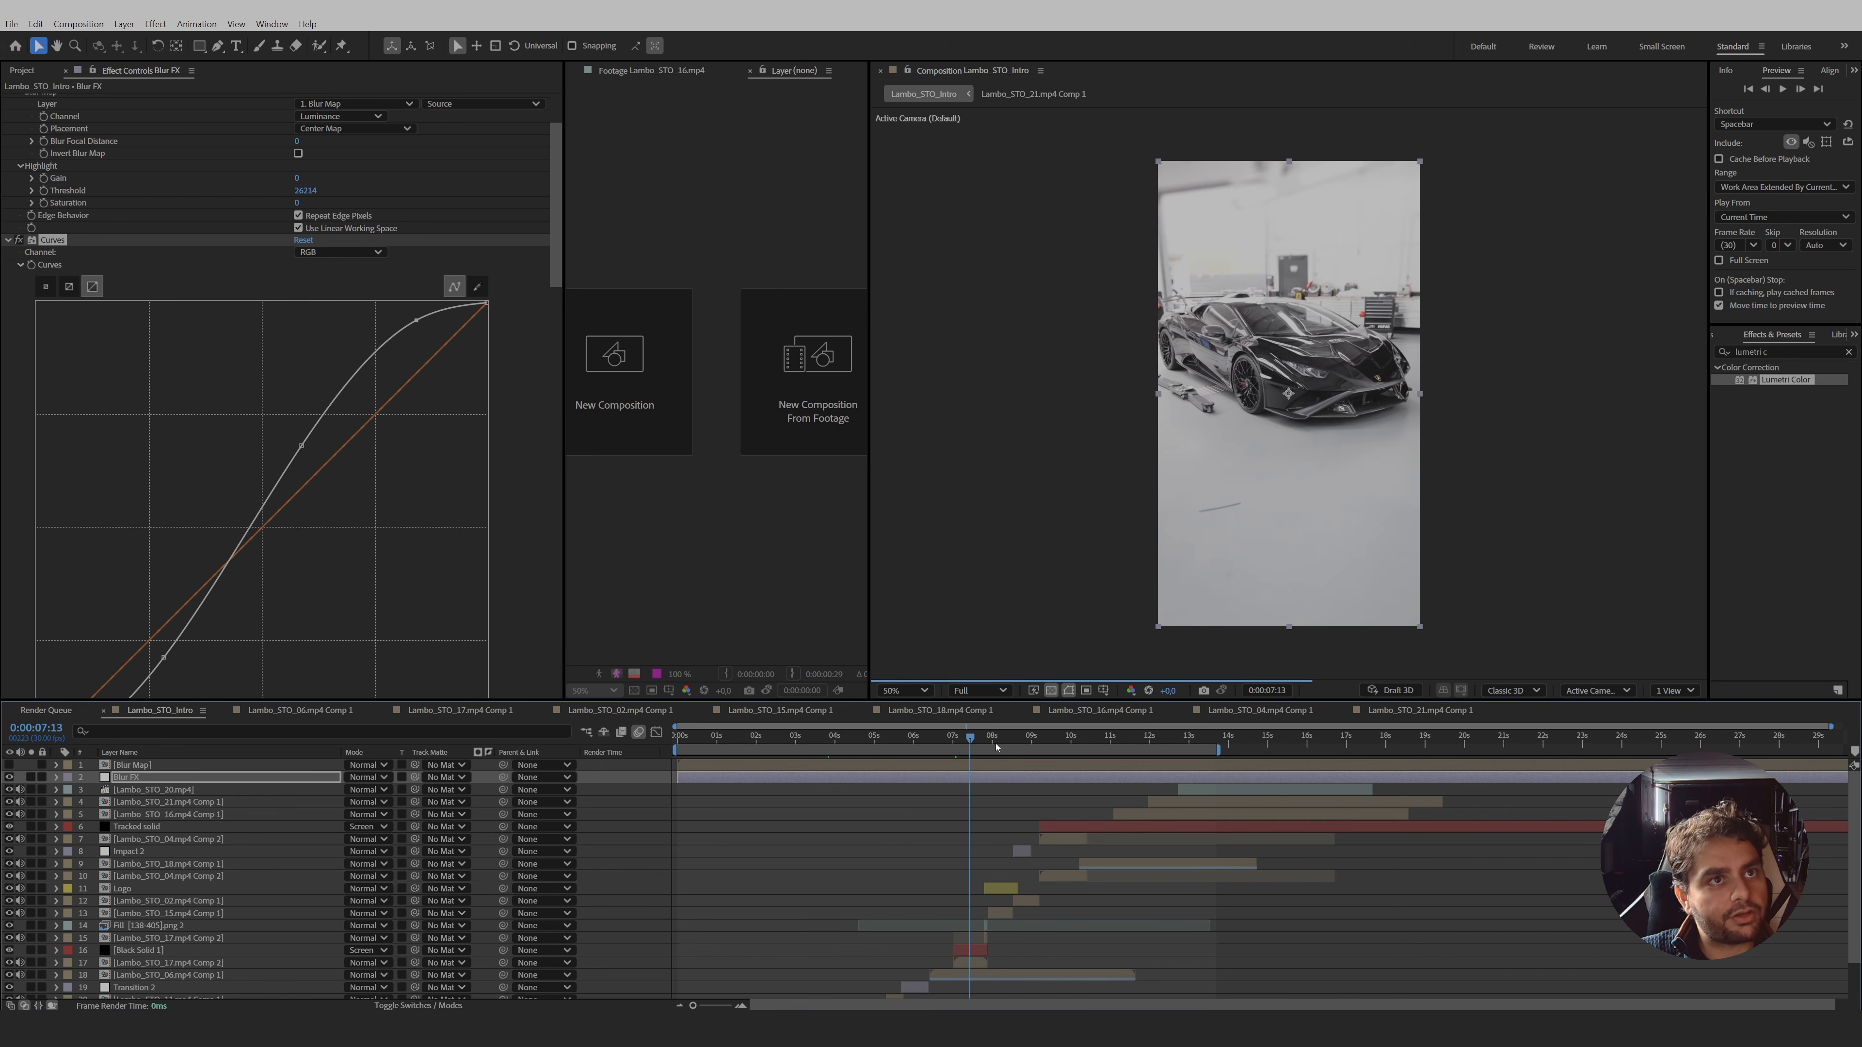
{"action": "left_click", "coordinate": [1038, 736]}
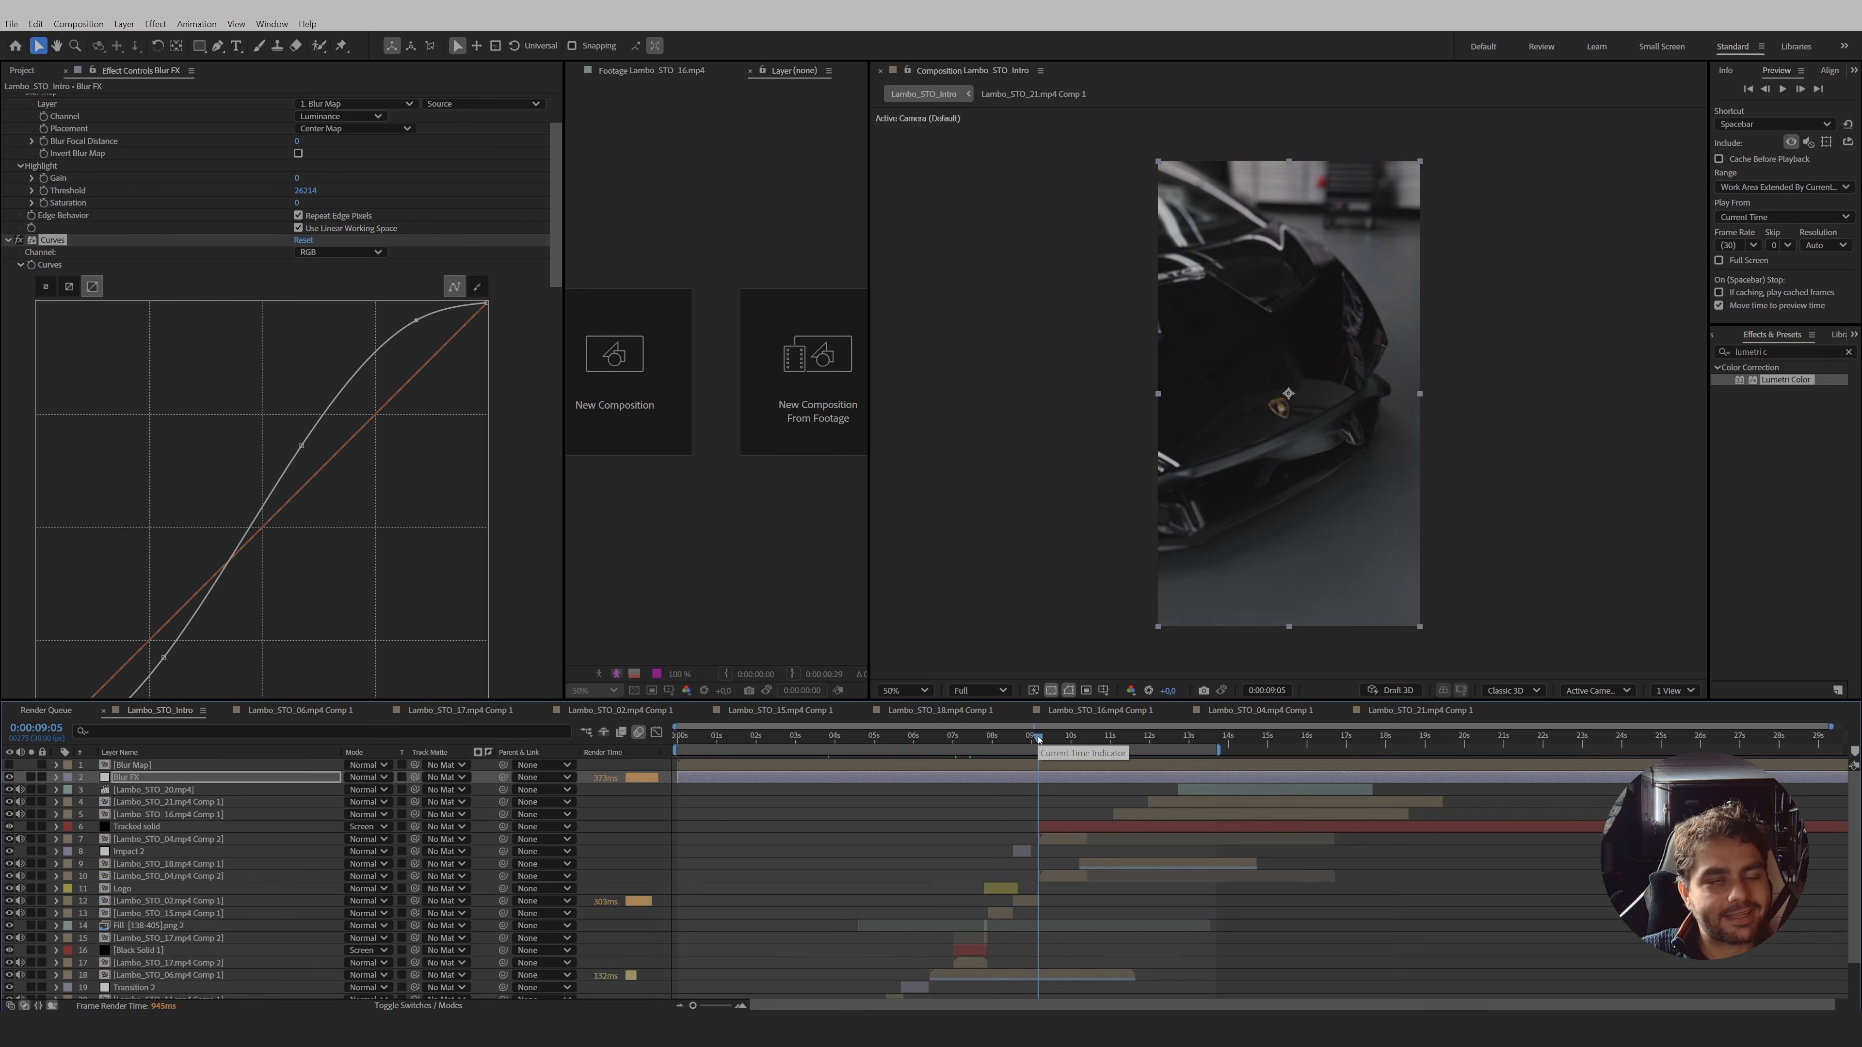
{"action": "left_click", "coordinate": [1058, 737]}
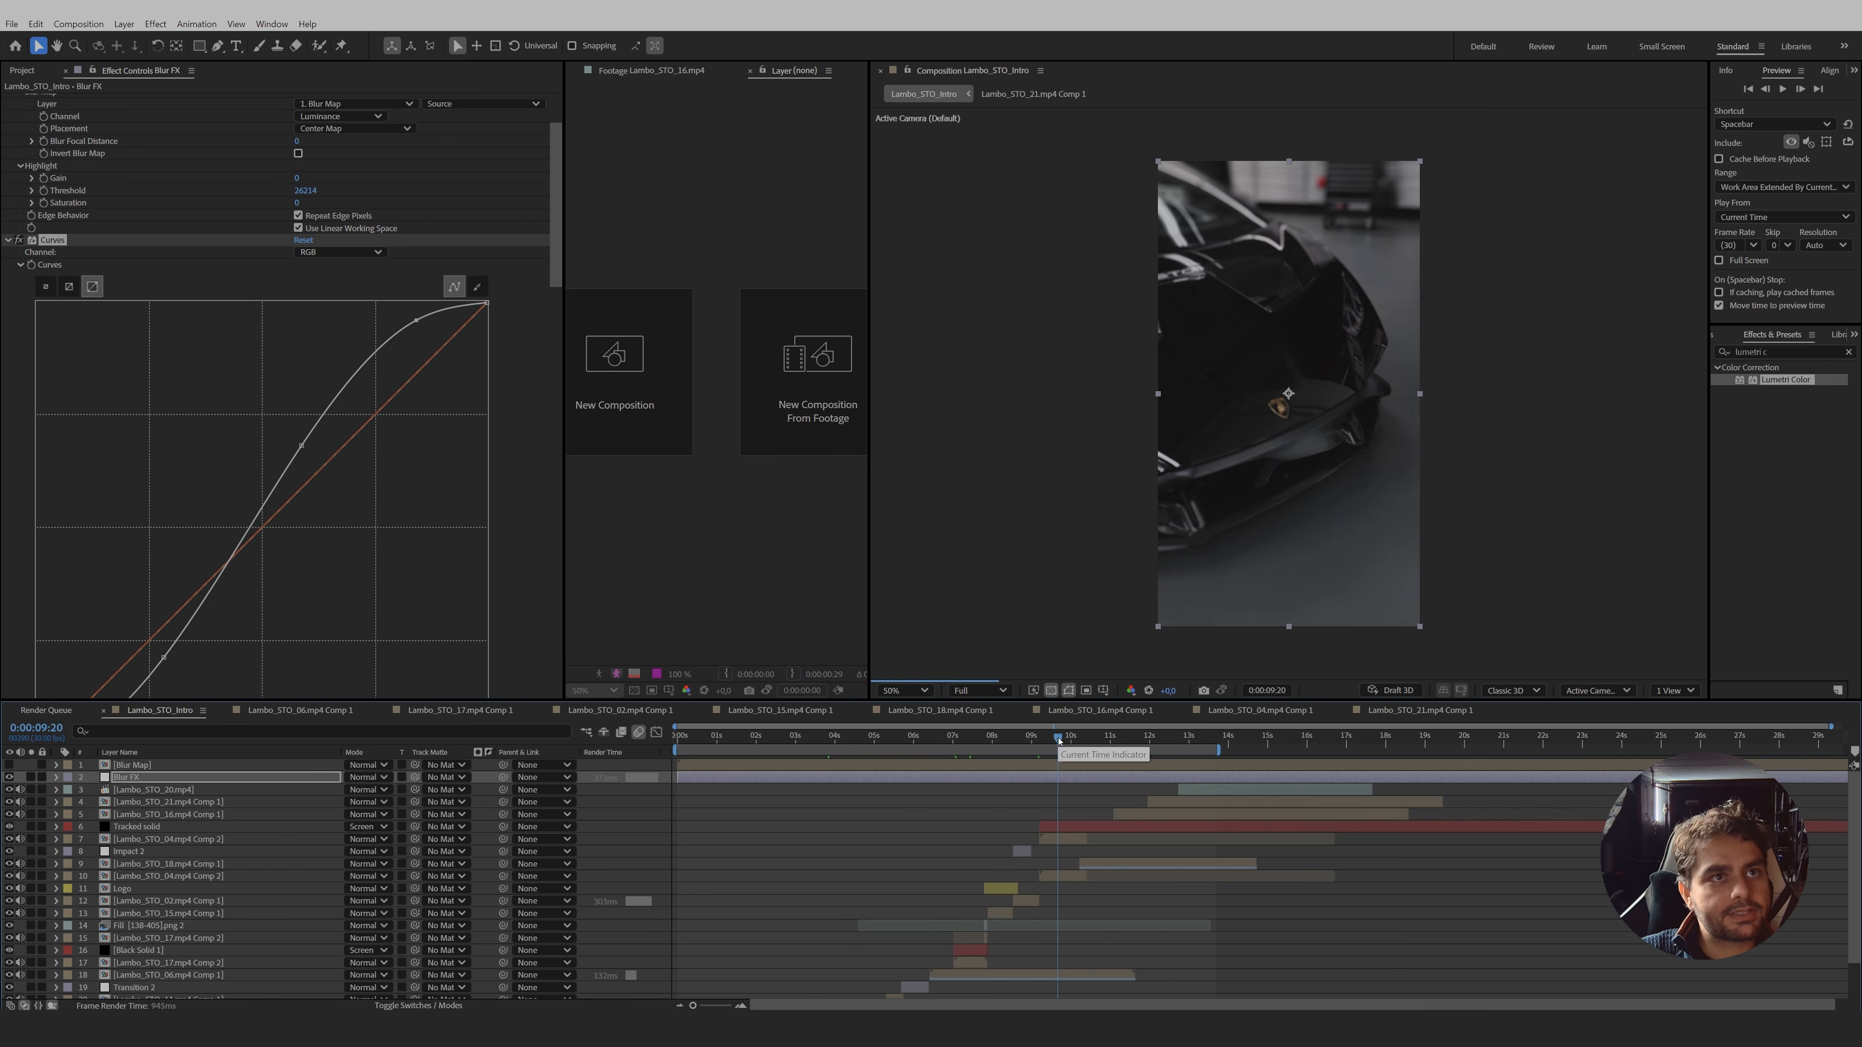
{"action": "left_click", "coordinate": [1034, 737]}
{"action": "left_click", "coordinate": [1028, 903]}
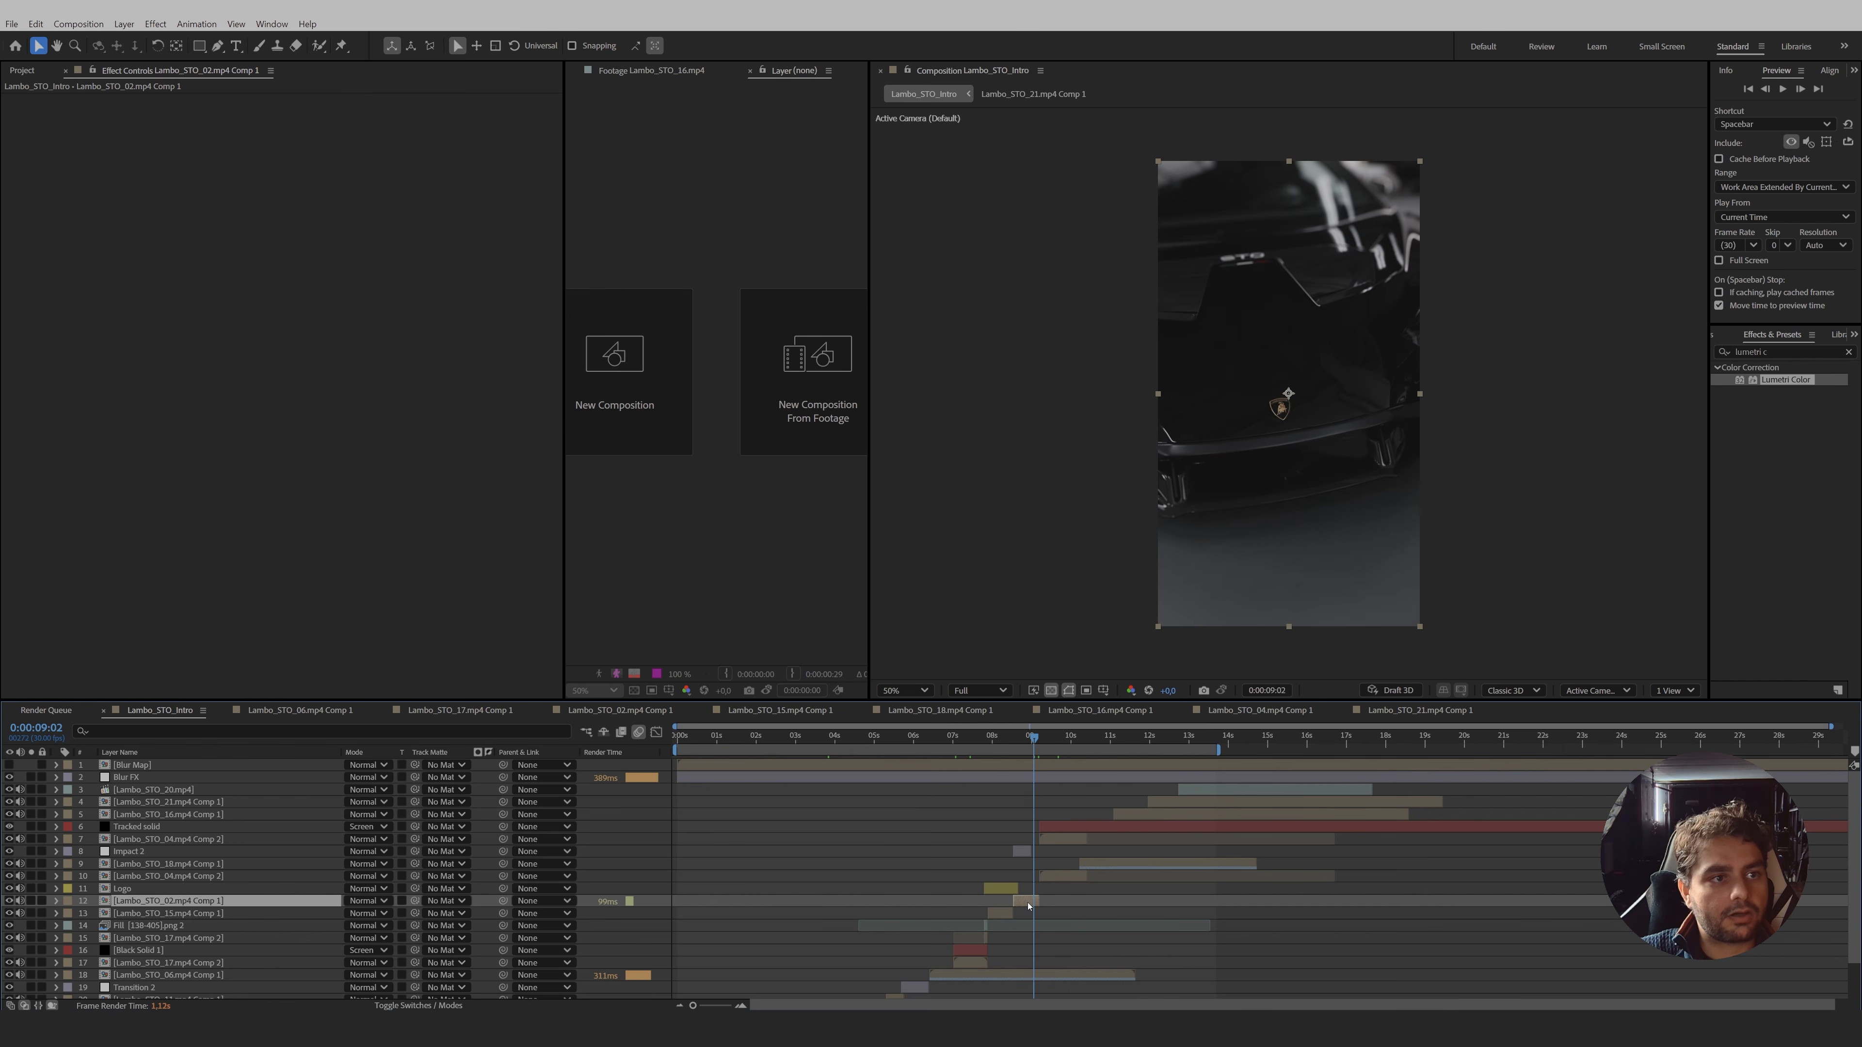
{"action": "left_click", "coordinate": [1759, 352]}
{"action": "type", "text": "cu"}
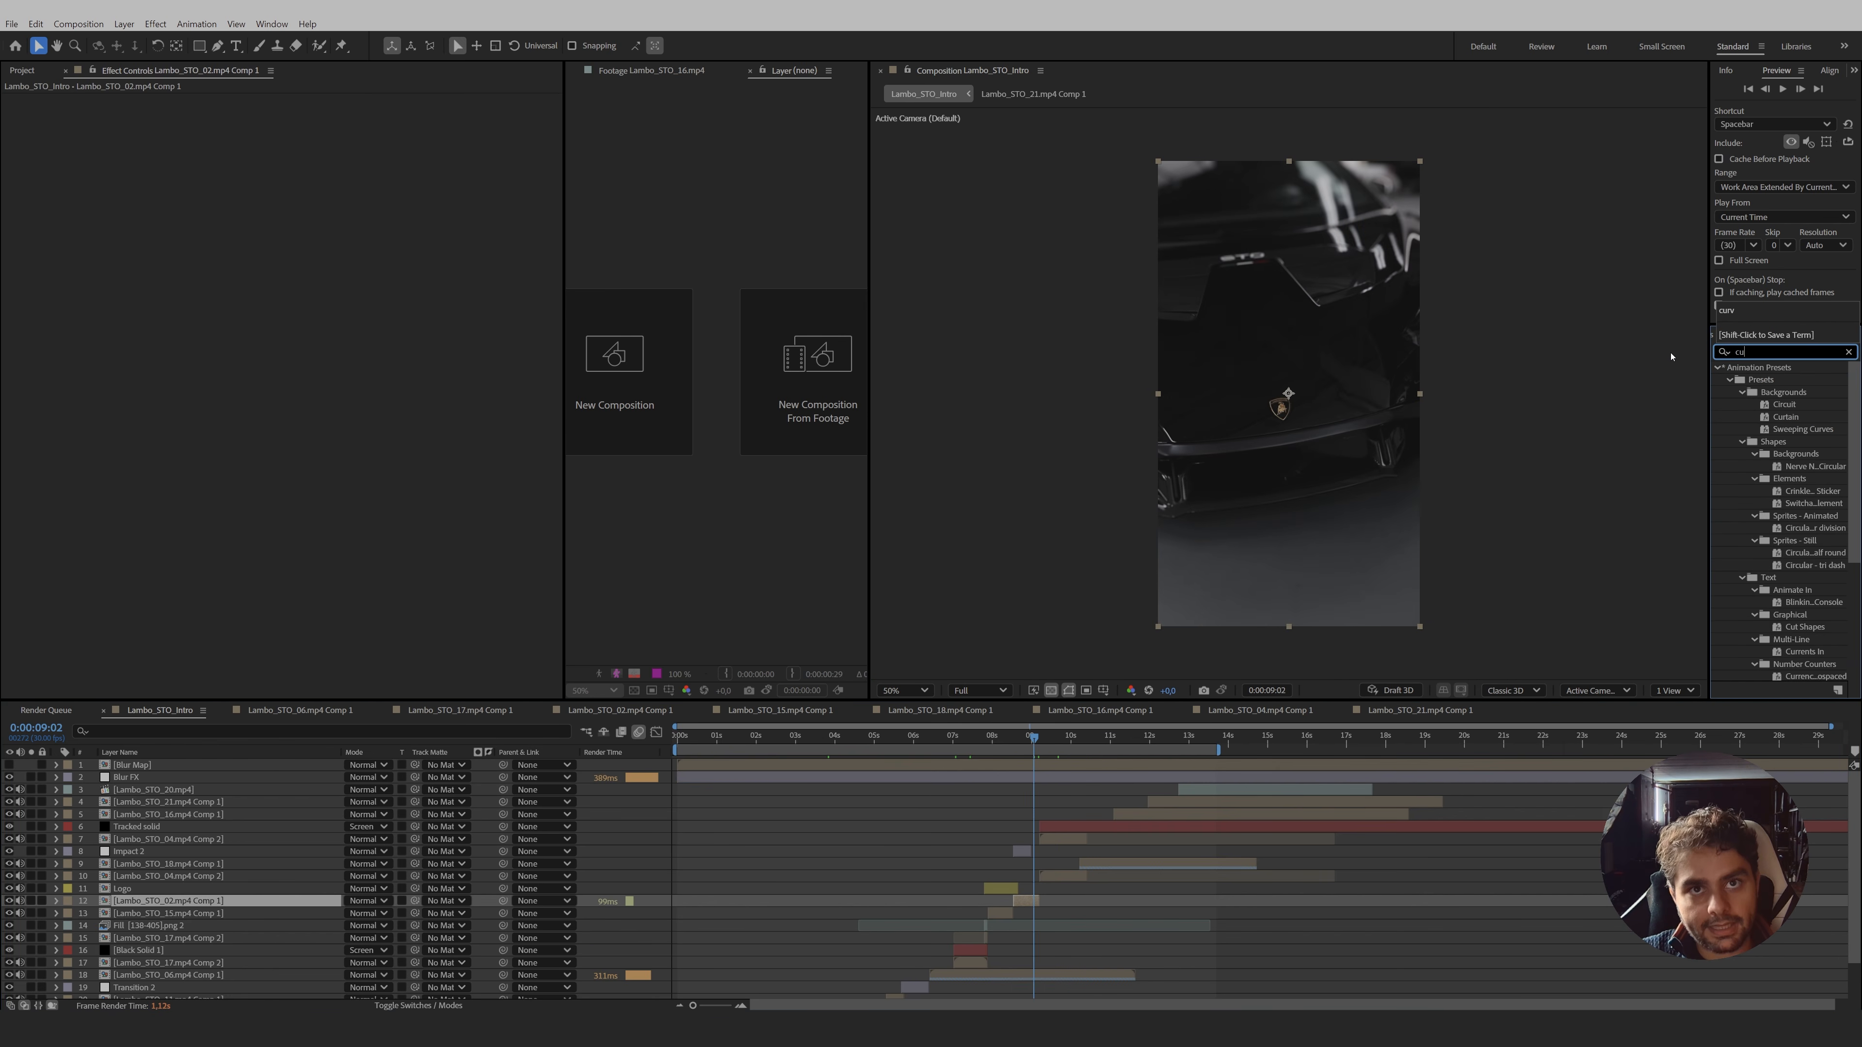
{"action": "type", "text": "rves"}
{"action": "double_click", "coordinate": [1773, 429]}
{"action": "left_click_drag", "start_coordinate": [120, 249], "coordinate": [100, 244]}
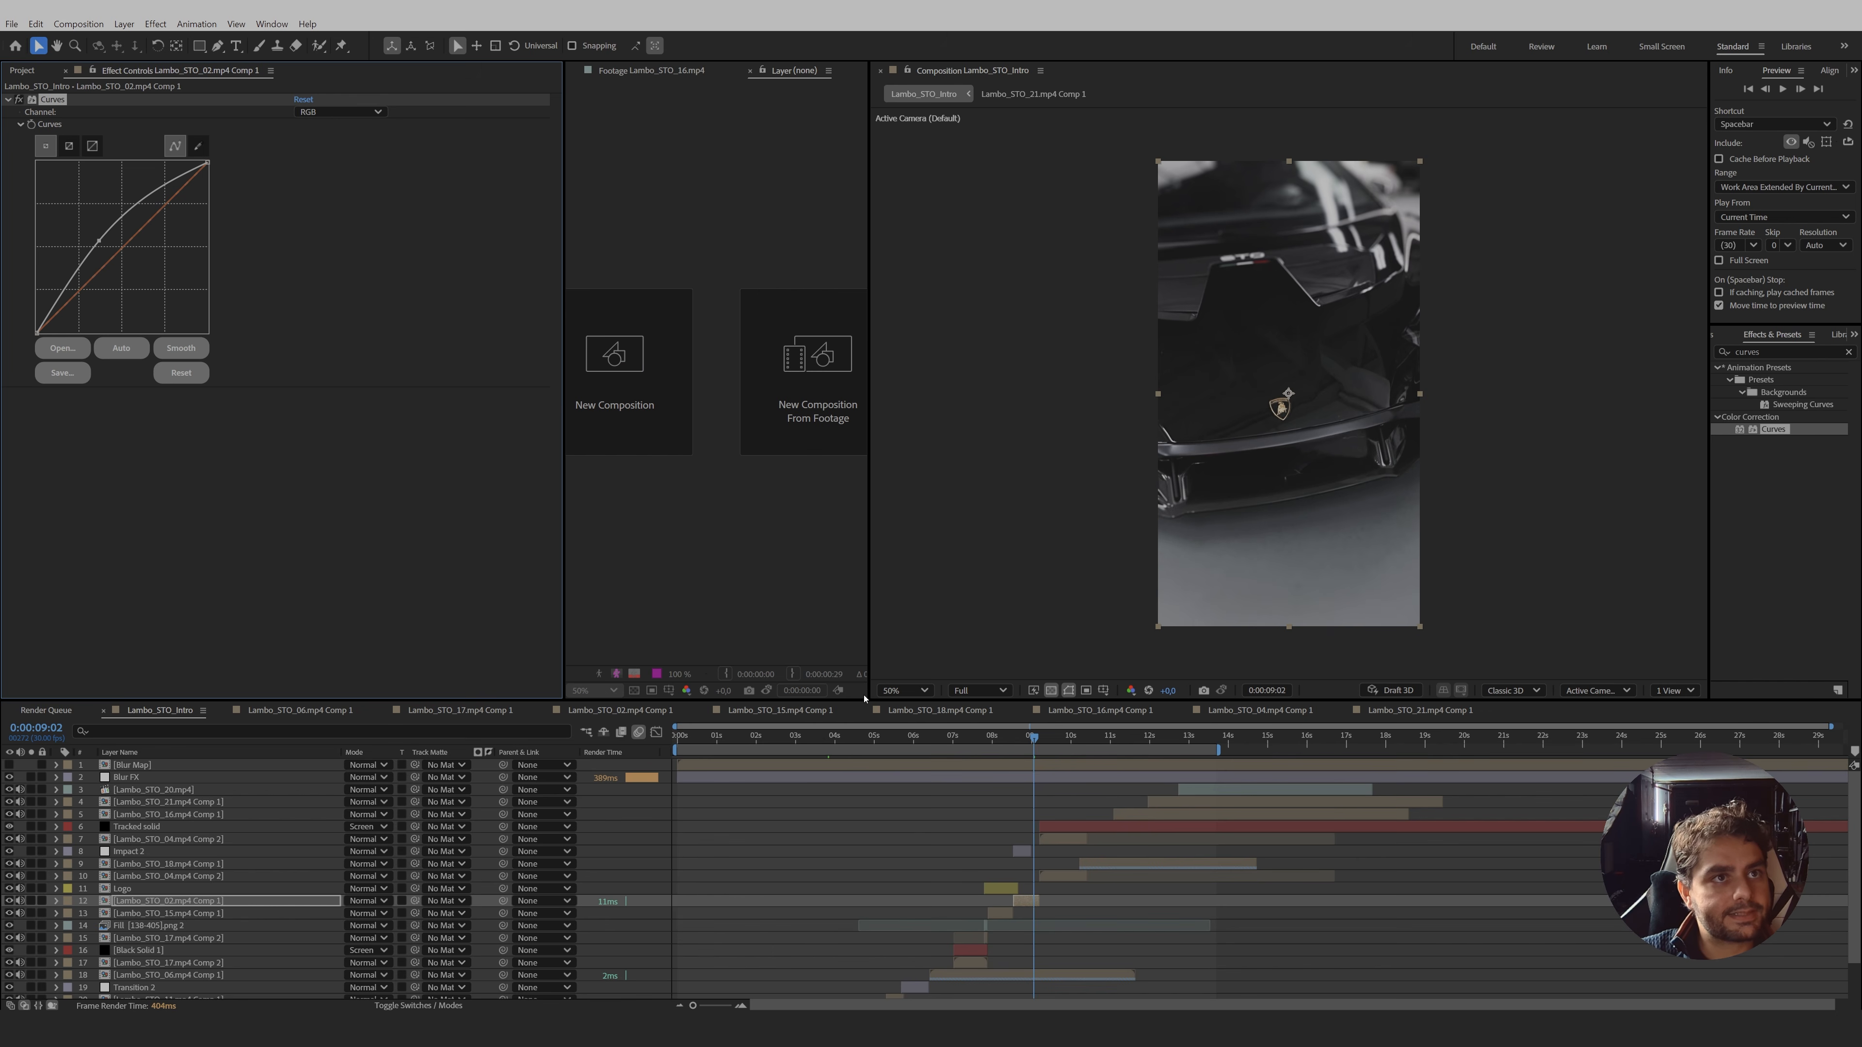
{"action": "left_click_drag", "start_coordinate": [1020, 745], "coordinate": [1008, 743]}
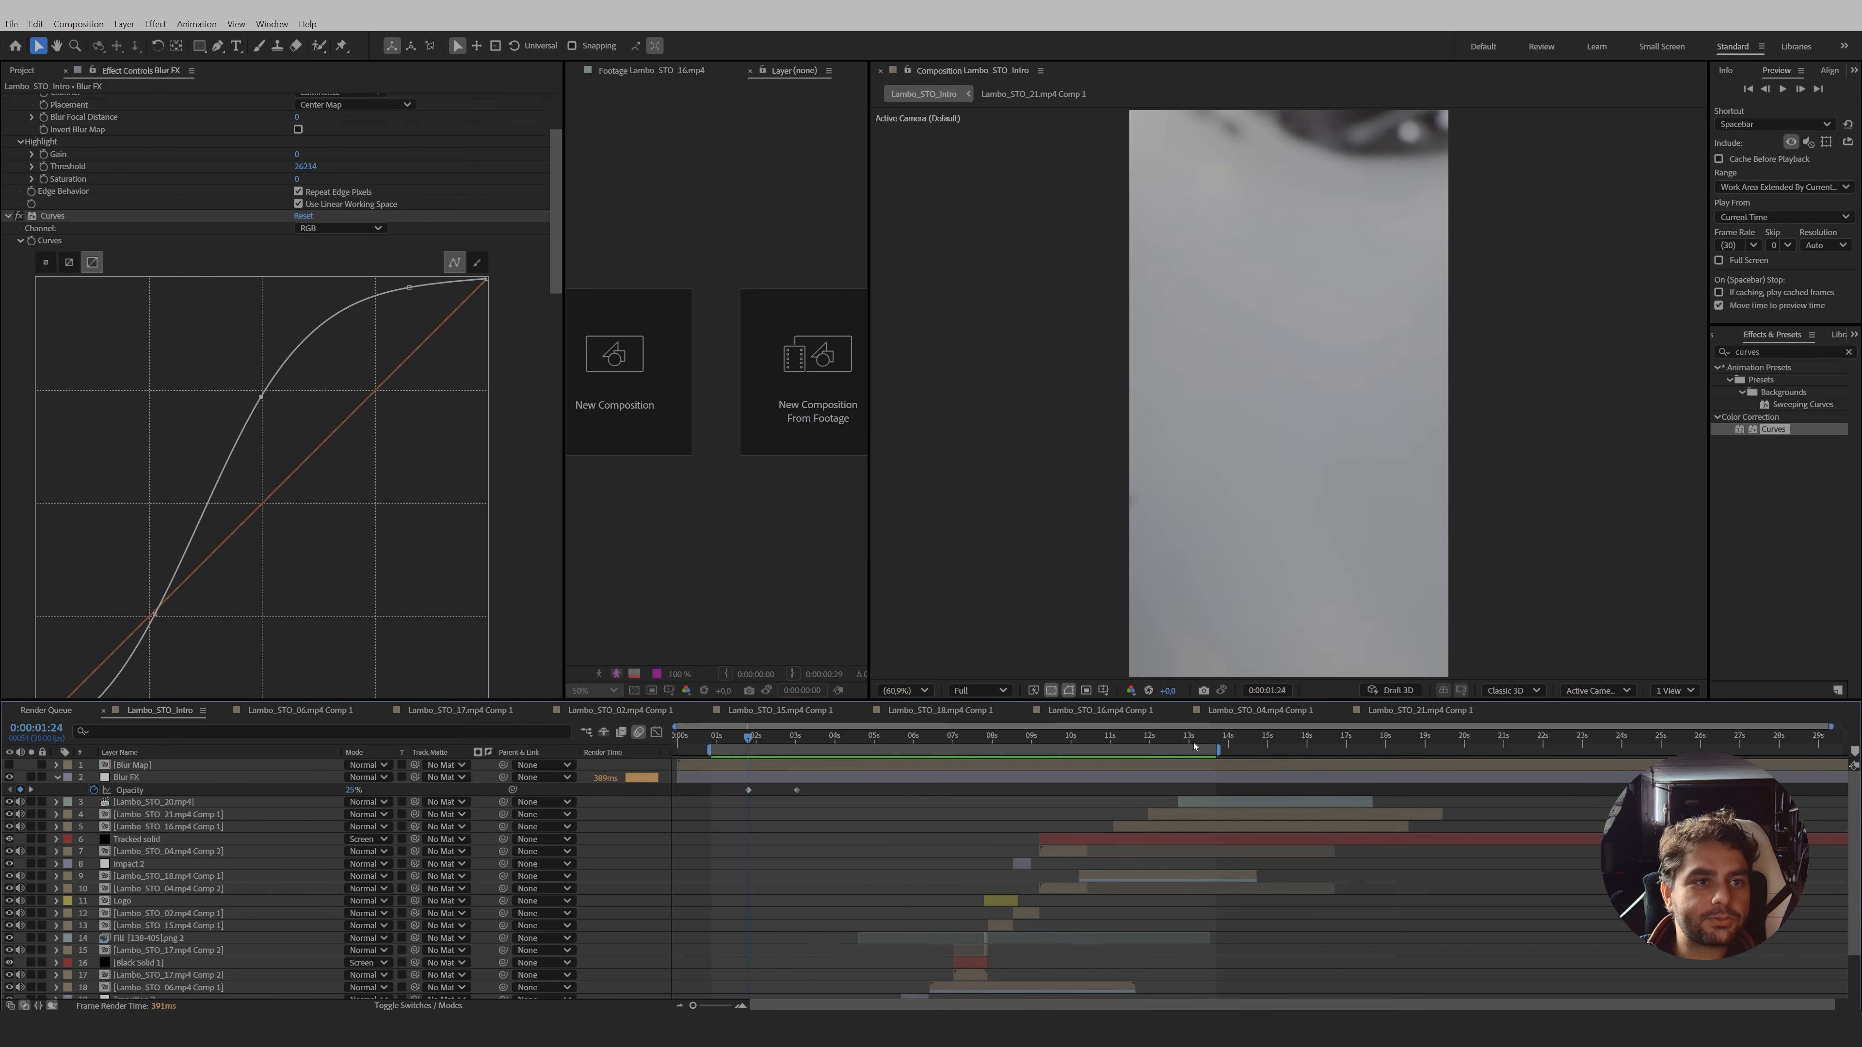
- Darken the overexposed Lambo_STO_20.mp4 clip with a Curves effect that pulls its RGB midtones down
{"action": "left_click", "coordinate": [1194, 742]}
{"action": "left_click", "coordinate": [1200, 802]}
{"action": "key", "text": "ctrl+space"}
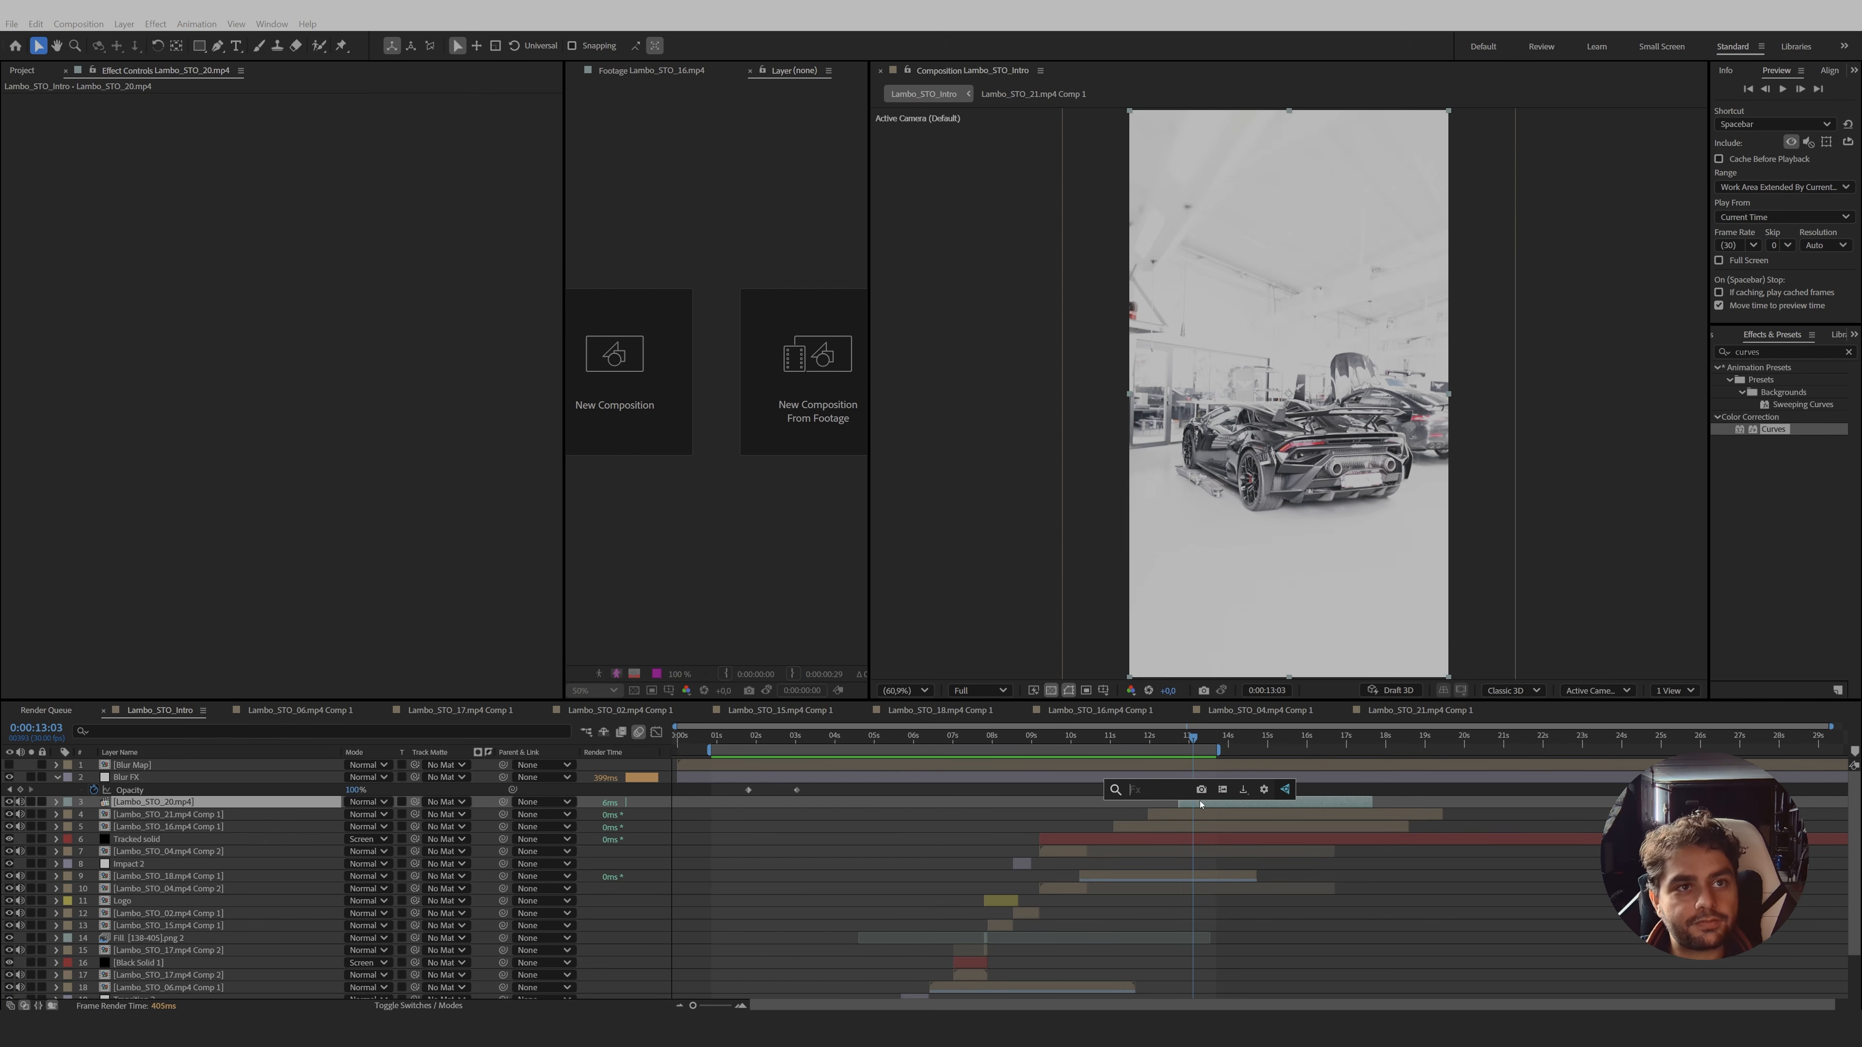
{"action": "key", "text": "Escape"}
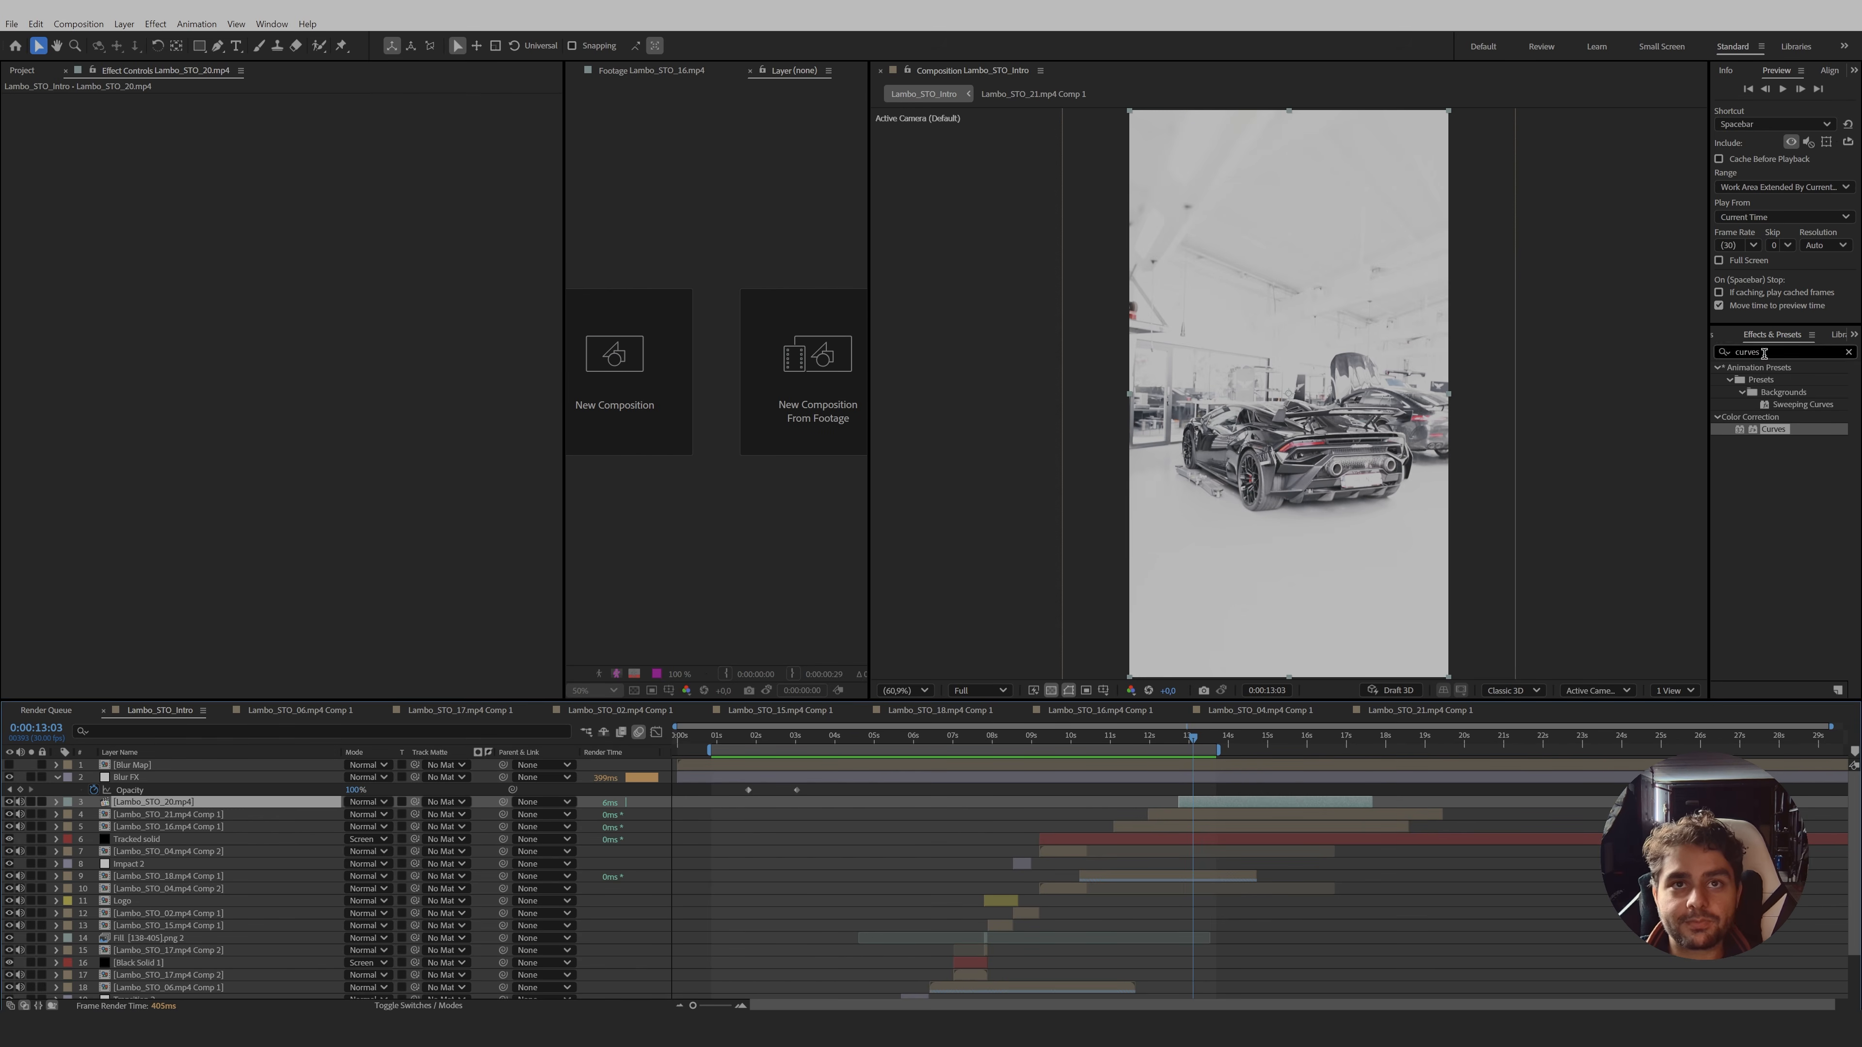
{"action": "left_click", "coordinate": [1777, 353]}
{"action": "type", "text": "curv"}
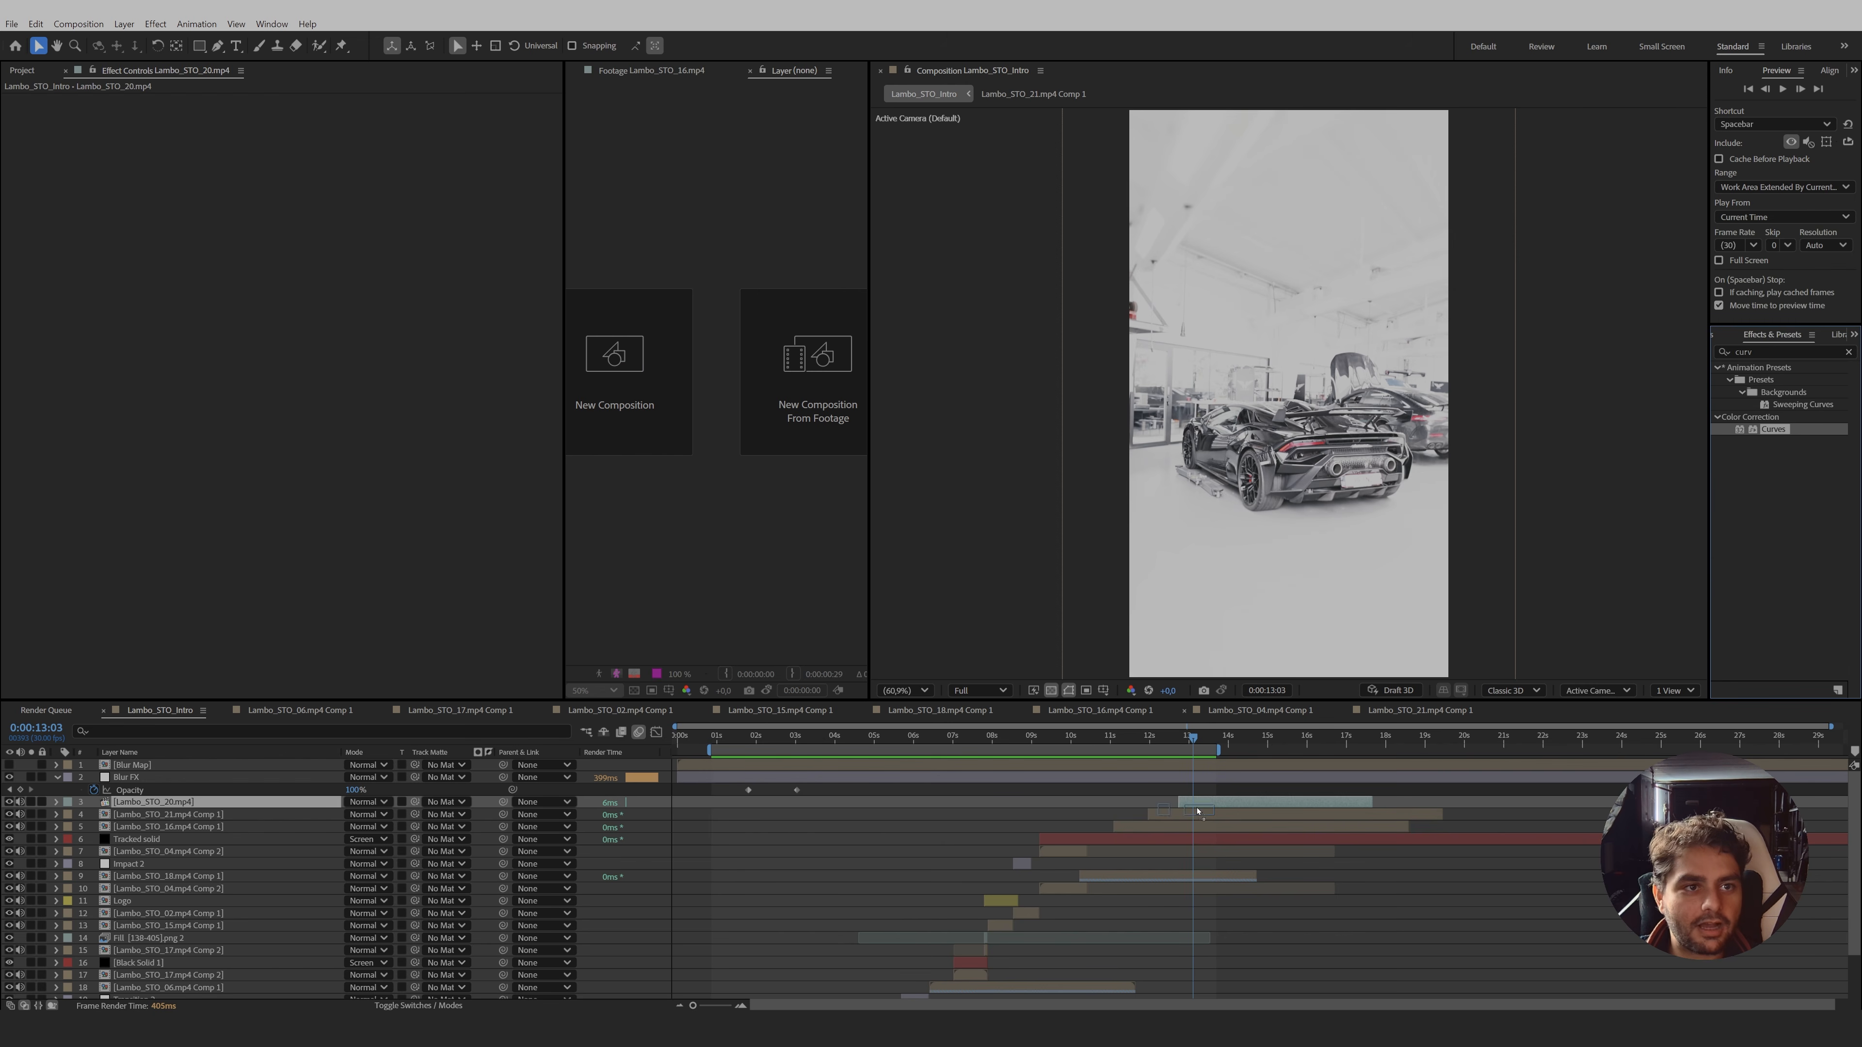
{"action": "left_click_drag", "start_coordinate": [1198, 811], "coordinate": [1198, 809]}
{"action": "left_click_drag", "start_coordinate": [122, 249], "coordinate": [130, 274]}
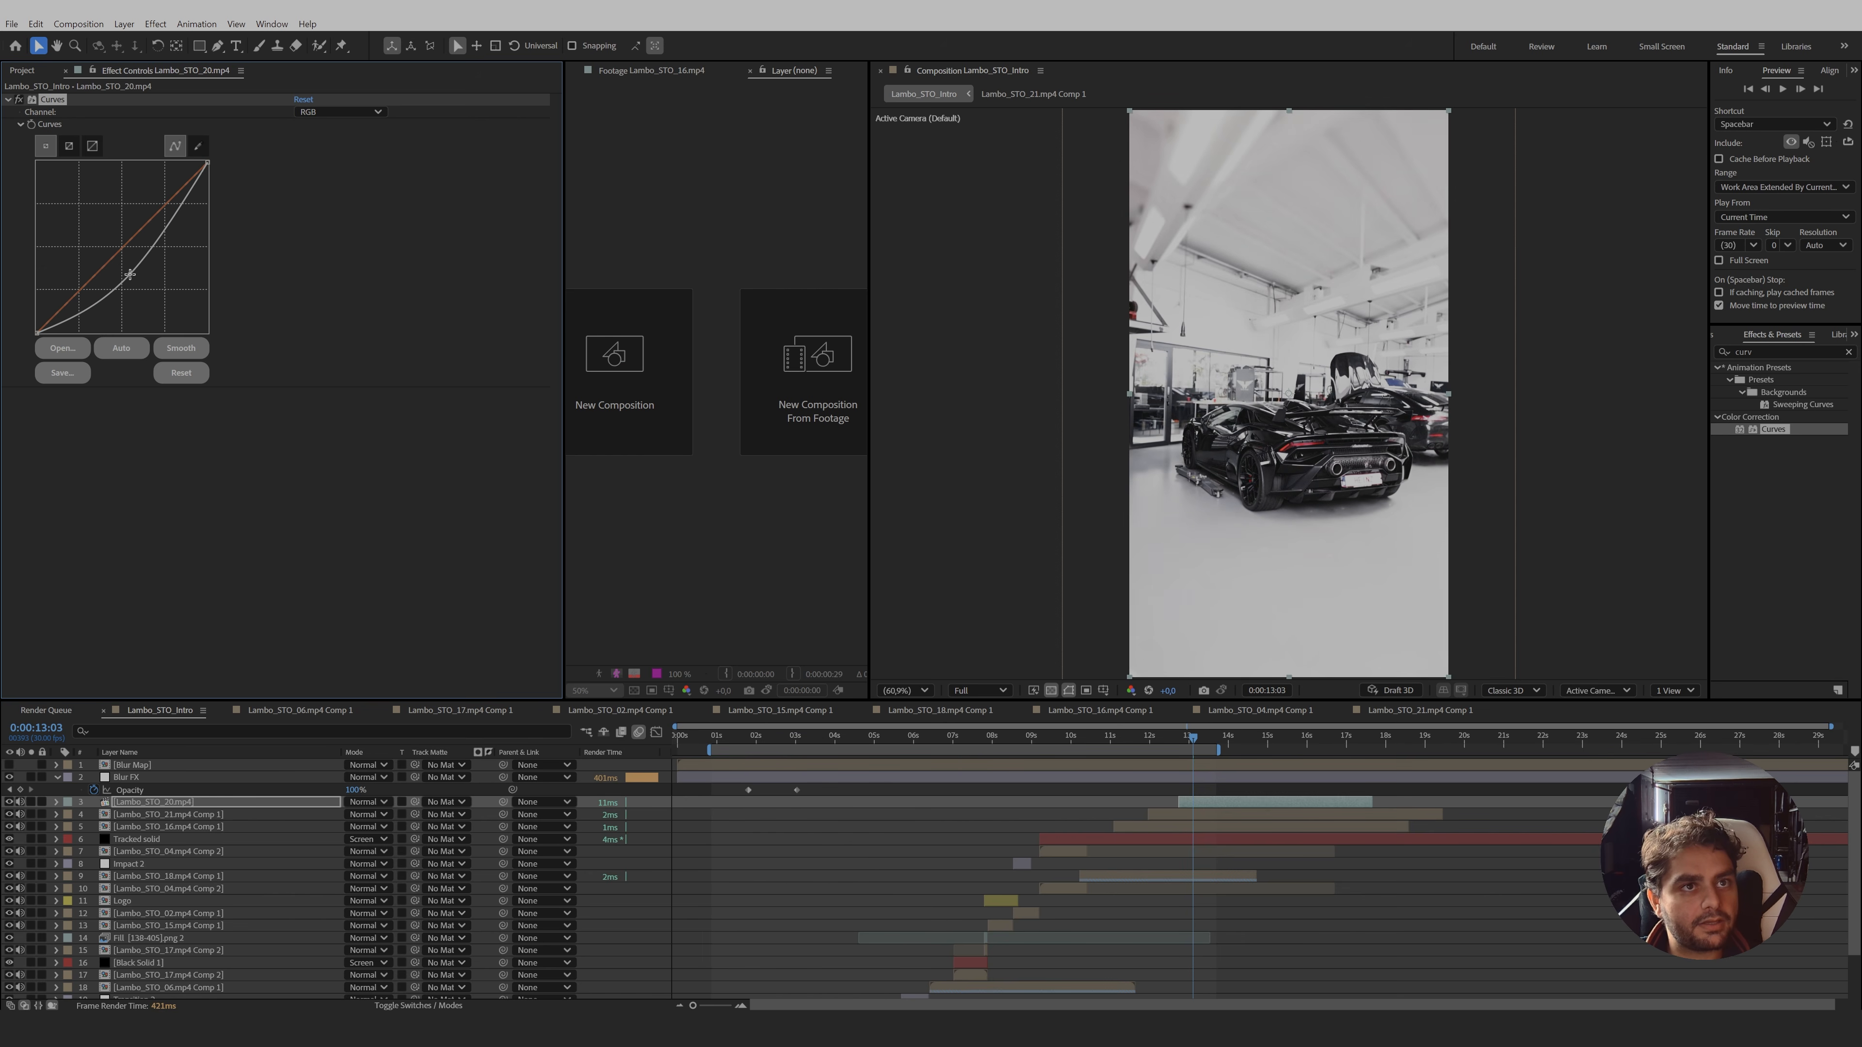
- Add a Curves effect to Lambo_STO_21.mp4 Comp 1 and lower its shadows into a gentle contrast S-curve
{"action": "left_click", "coordinate": [1161, 738]}
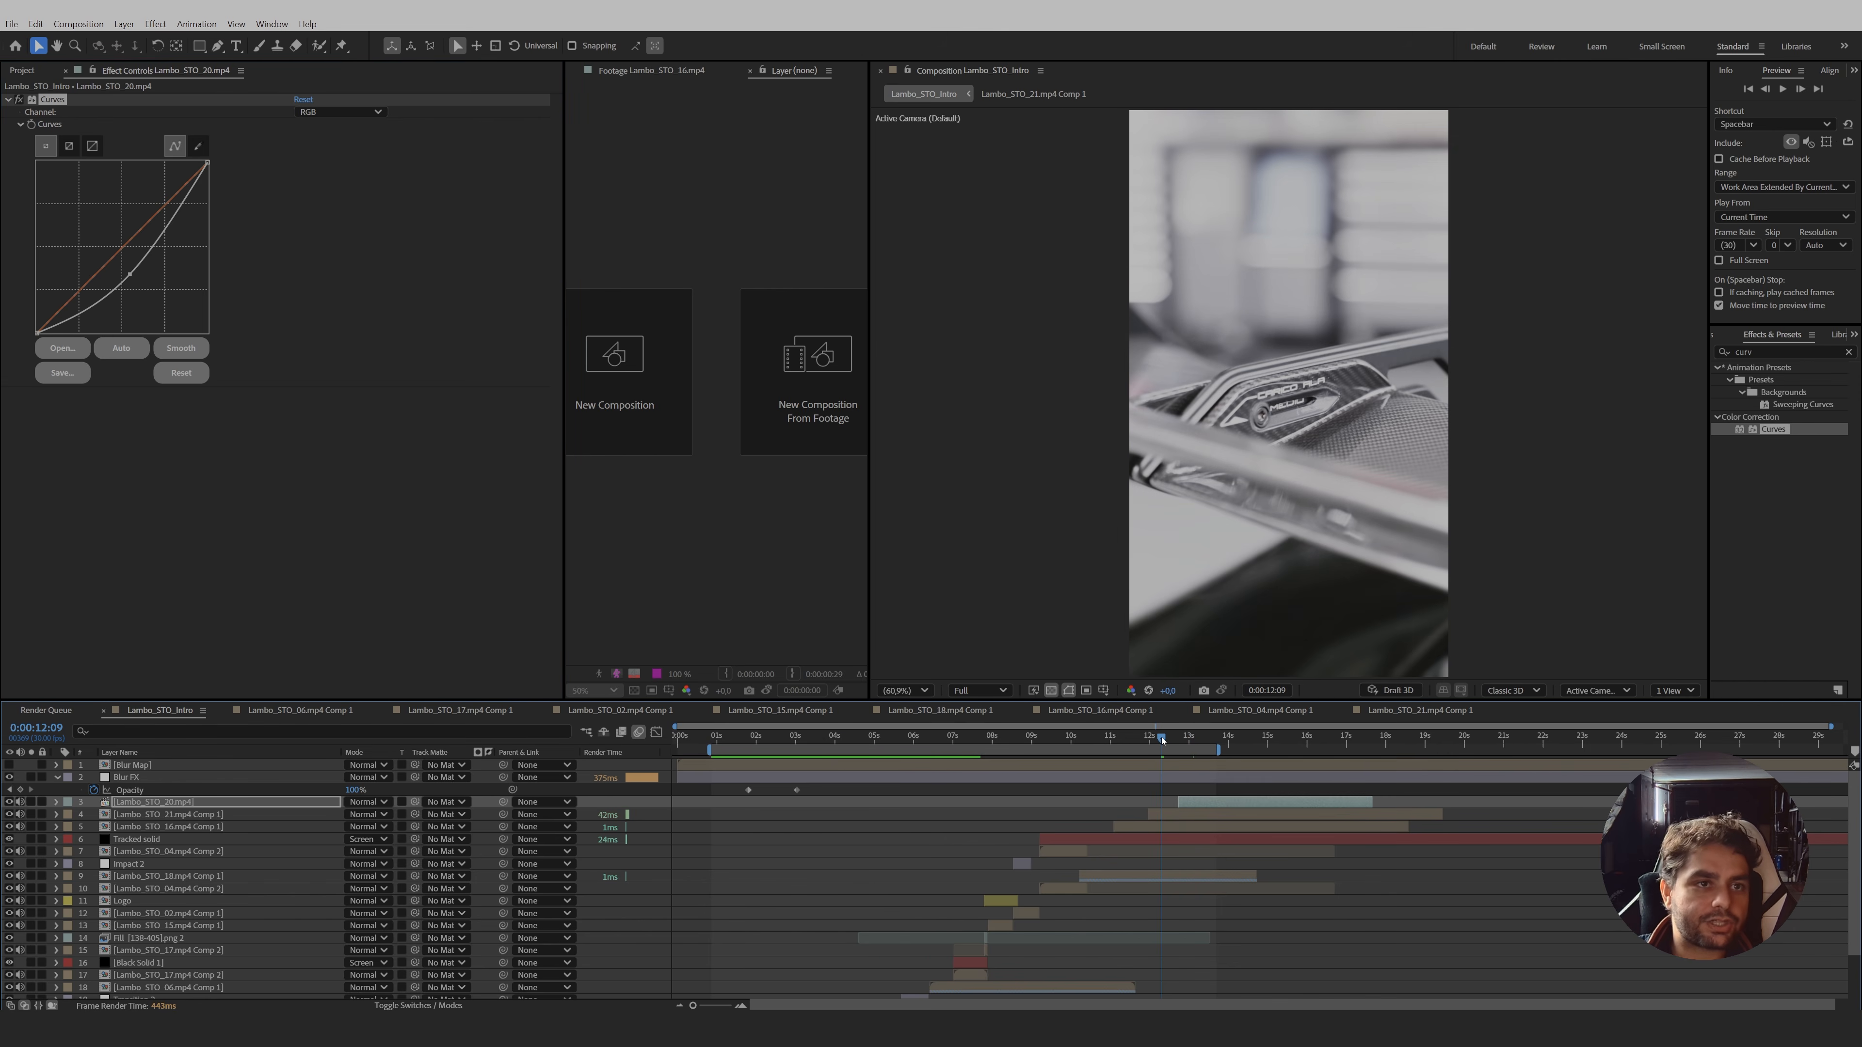
{"action": "left_click_drag", "start_coordinate": [1443, 583], "coordinate": [1237, 815]}
{"action": "left_click_drag", "start_coordinate": [122, 246], "coordinate": [102, 282]}
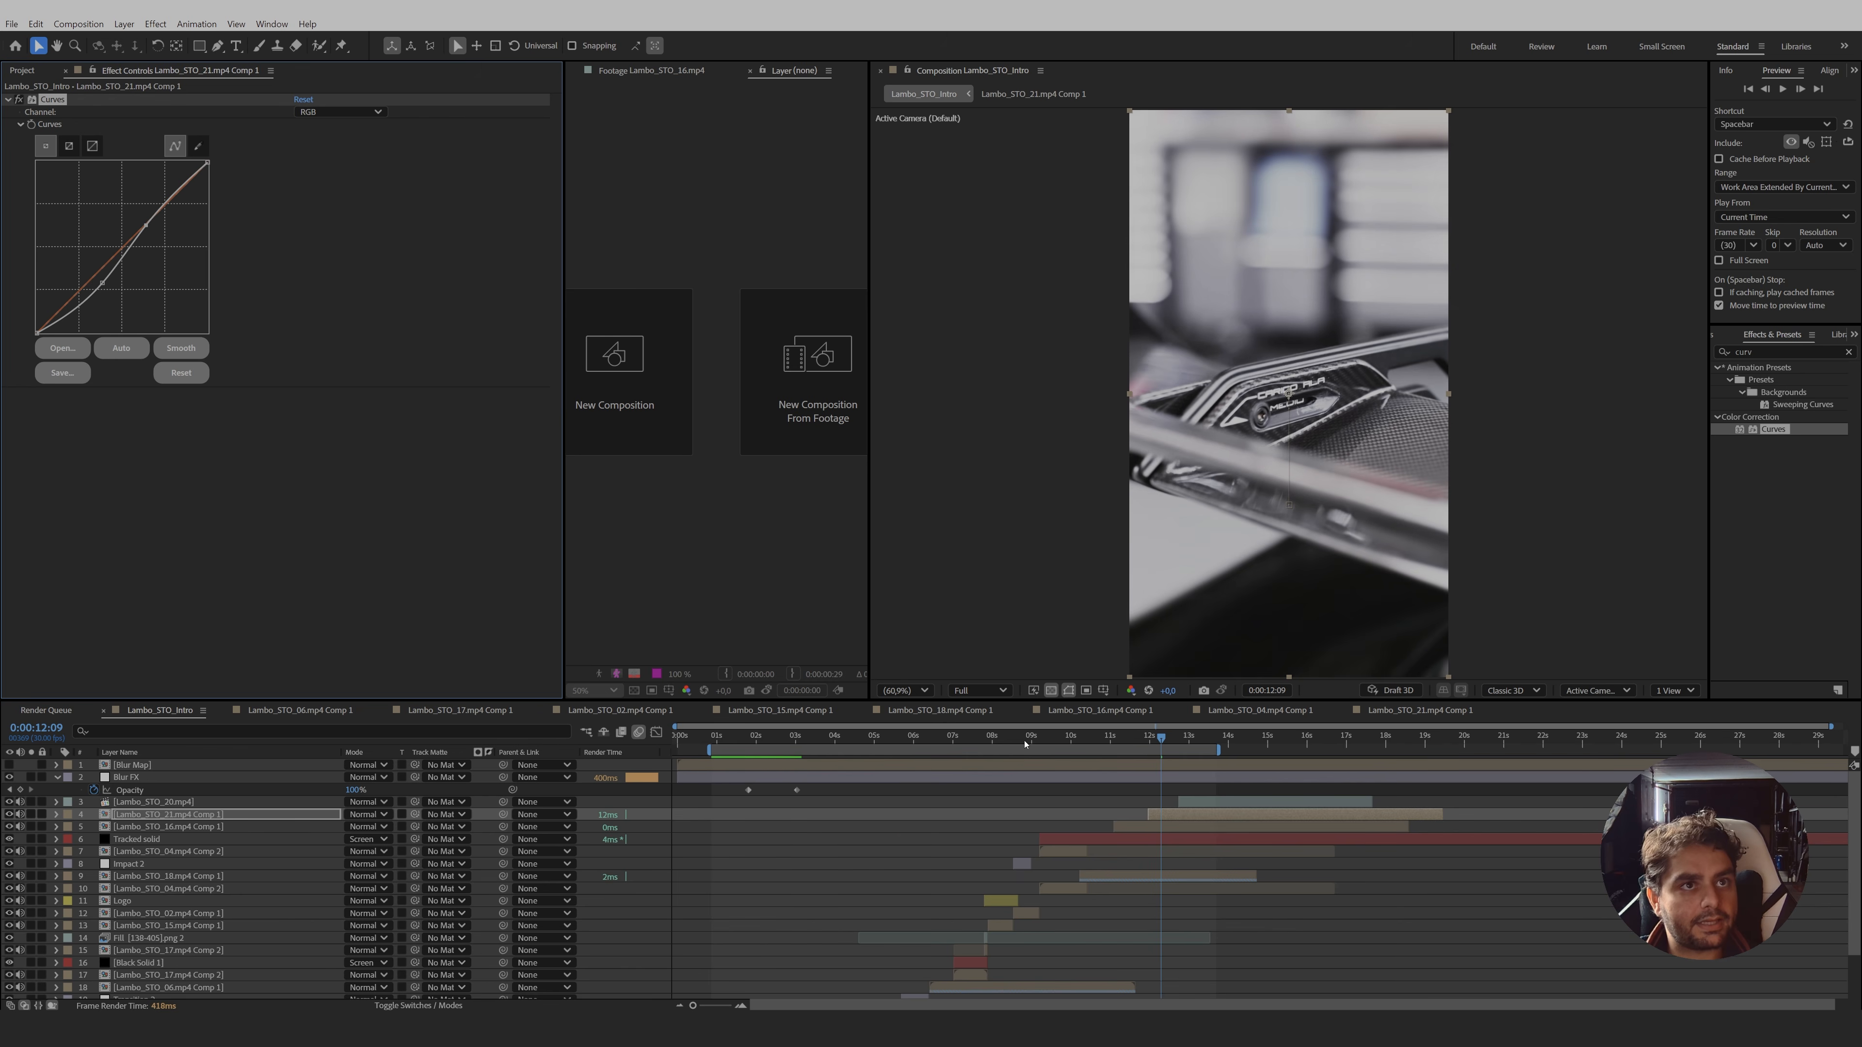
- Add a Curves effect to the Lambo_STO_16.mp4 Comp 1 layer at 0:00:11:18
{"action": "left_click_drag", "start_coordinate": [1150, 745], "coordinate": [1135, 743]}
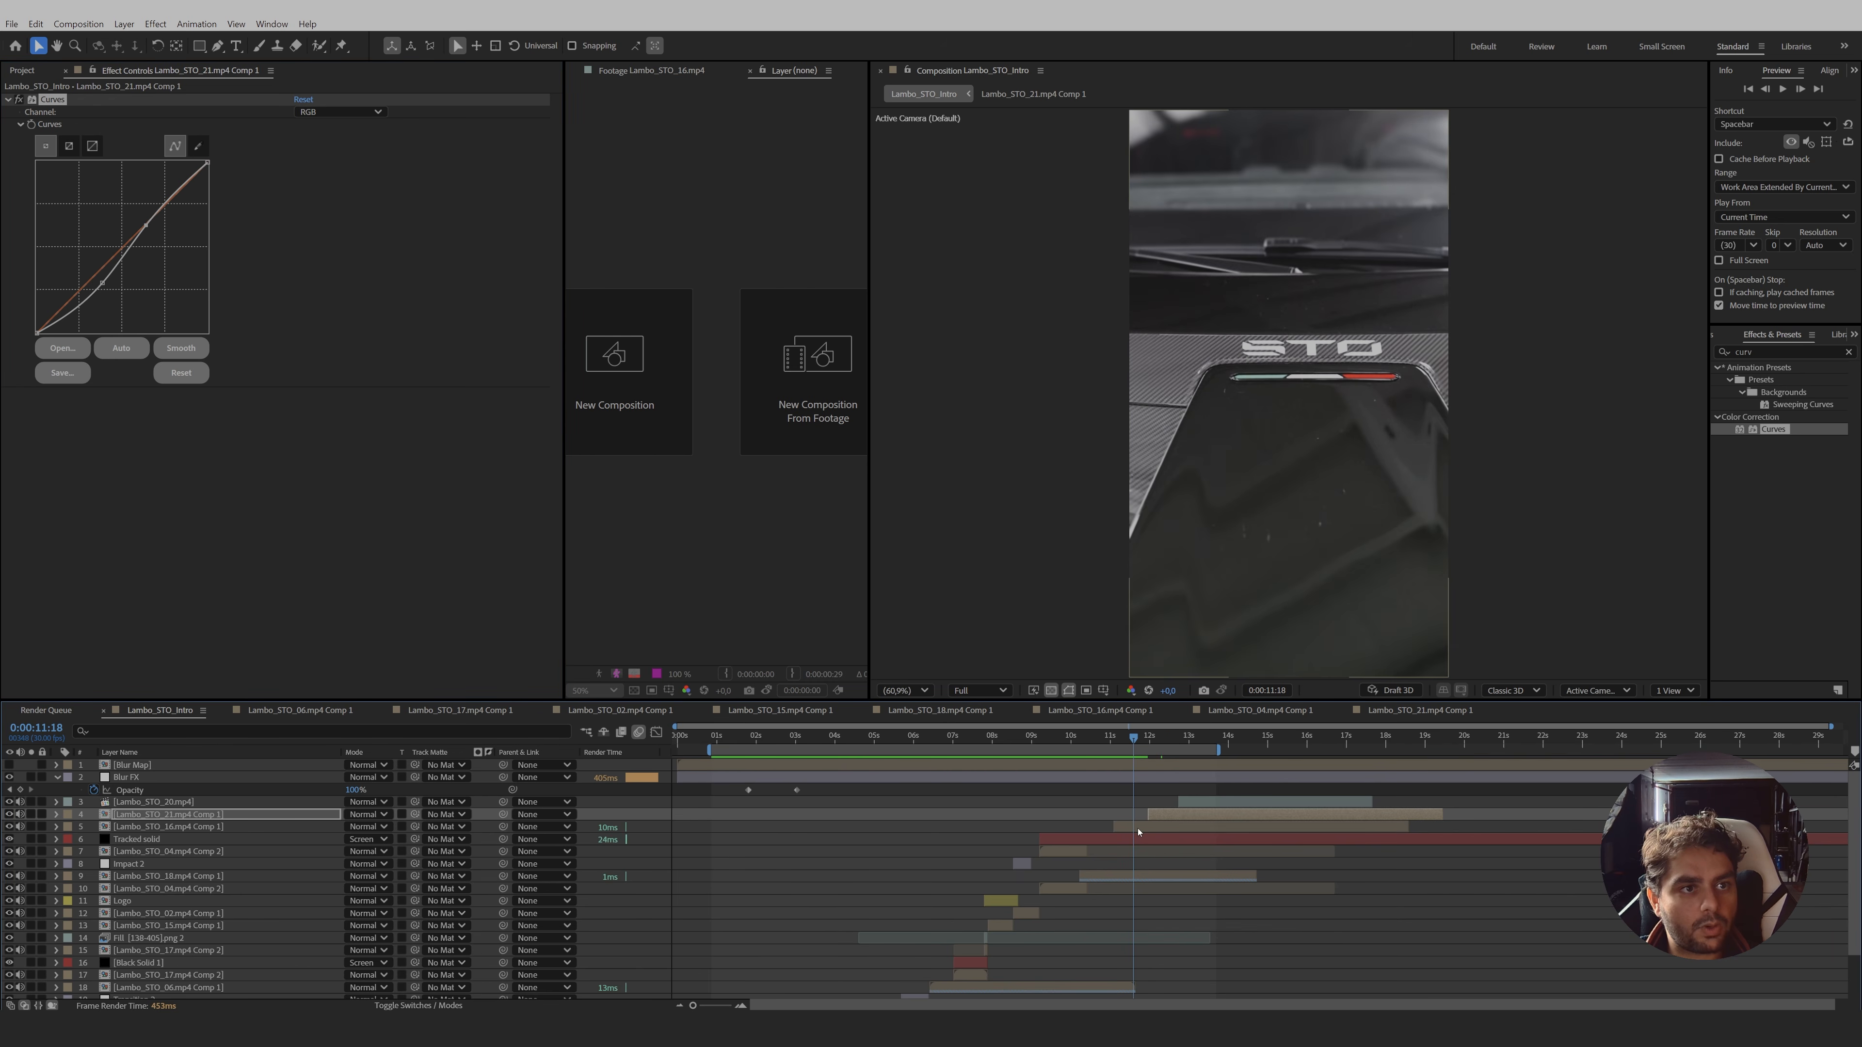
{"action": "key", "text": "ctrl+Down"}
{"action": "double_click", "coordinate": [1774, 429]}
- Enable motion blur on both Lambo_STO_04.mp4 Comp 2 layers of the centre-cap shot
{"action": "left_click_drag", "start_coordinate": [1133, 742], "coordinate": [1077, 745]}
{"action": "left_click", "coordinate": [1072, 856]}
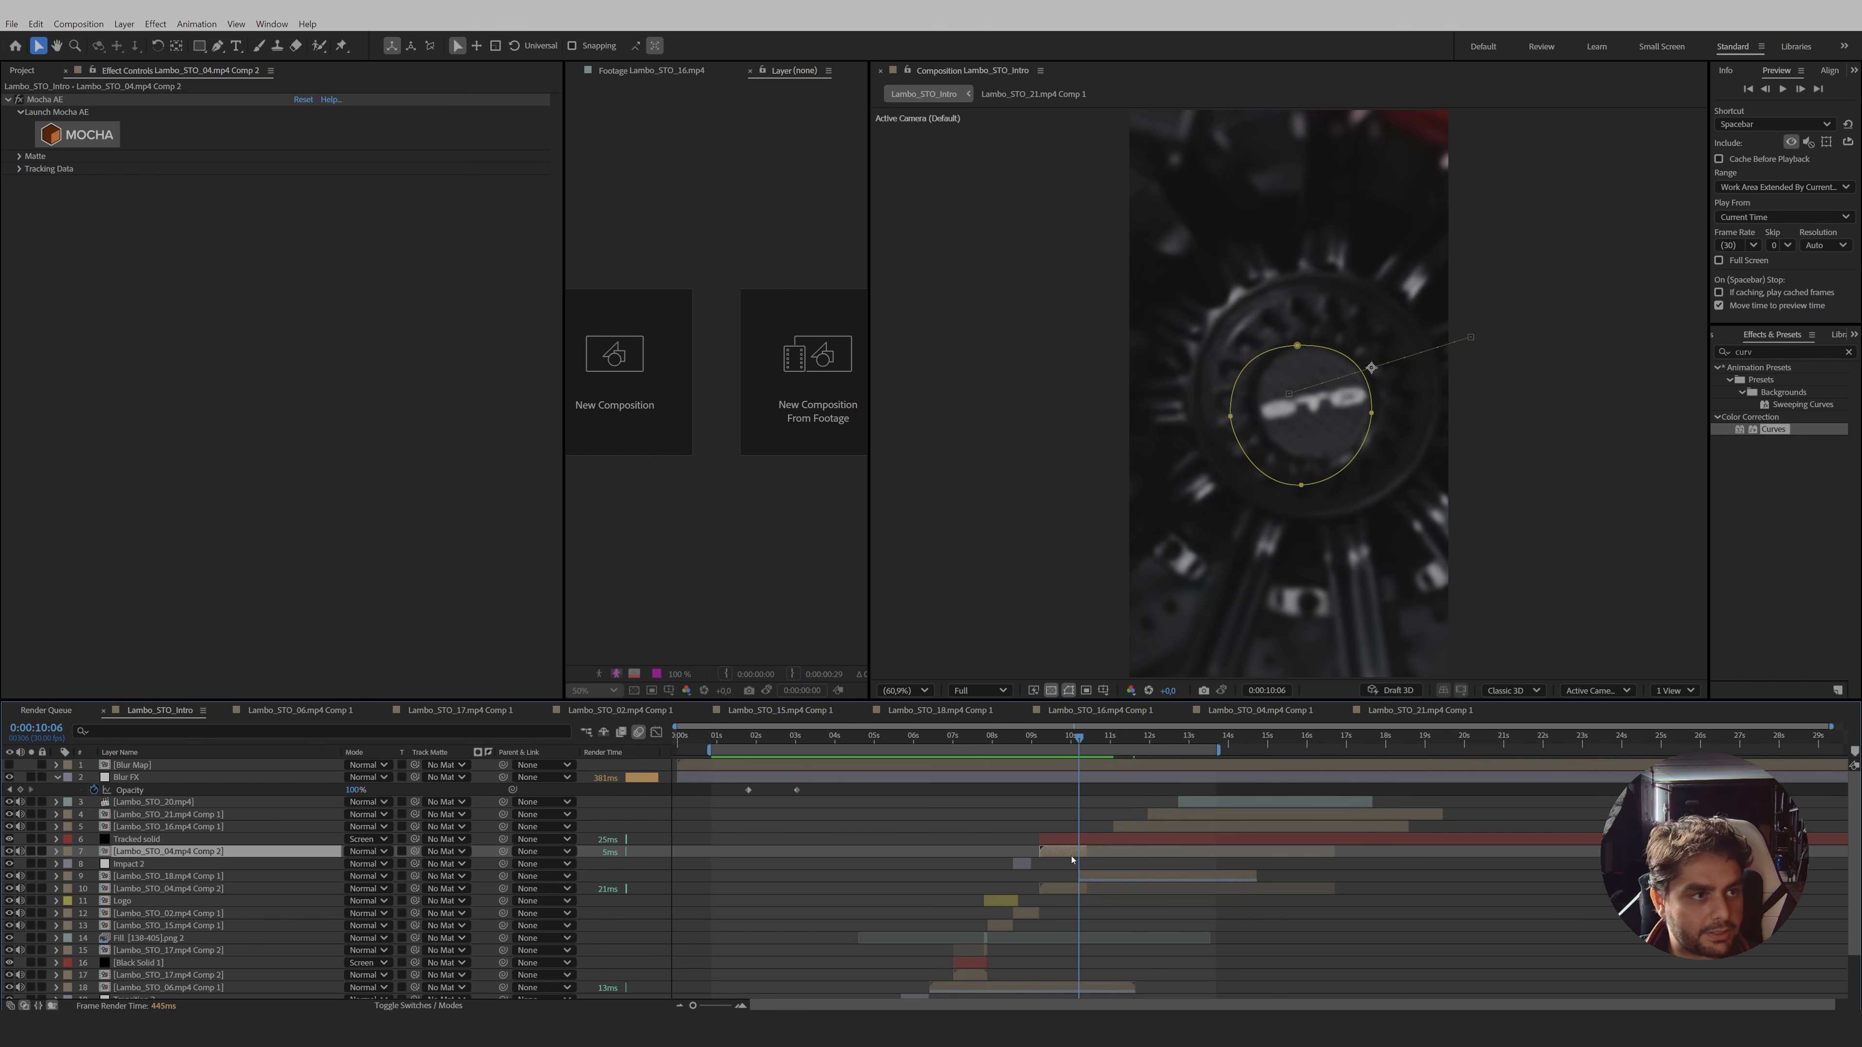
{"action": "left_click", "coordinate": [1065, 890], "text": "ctrl"}
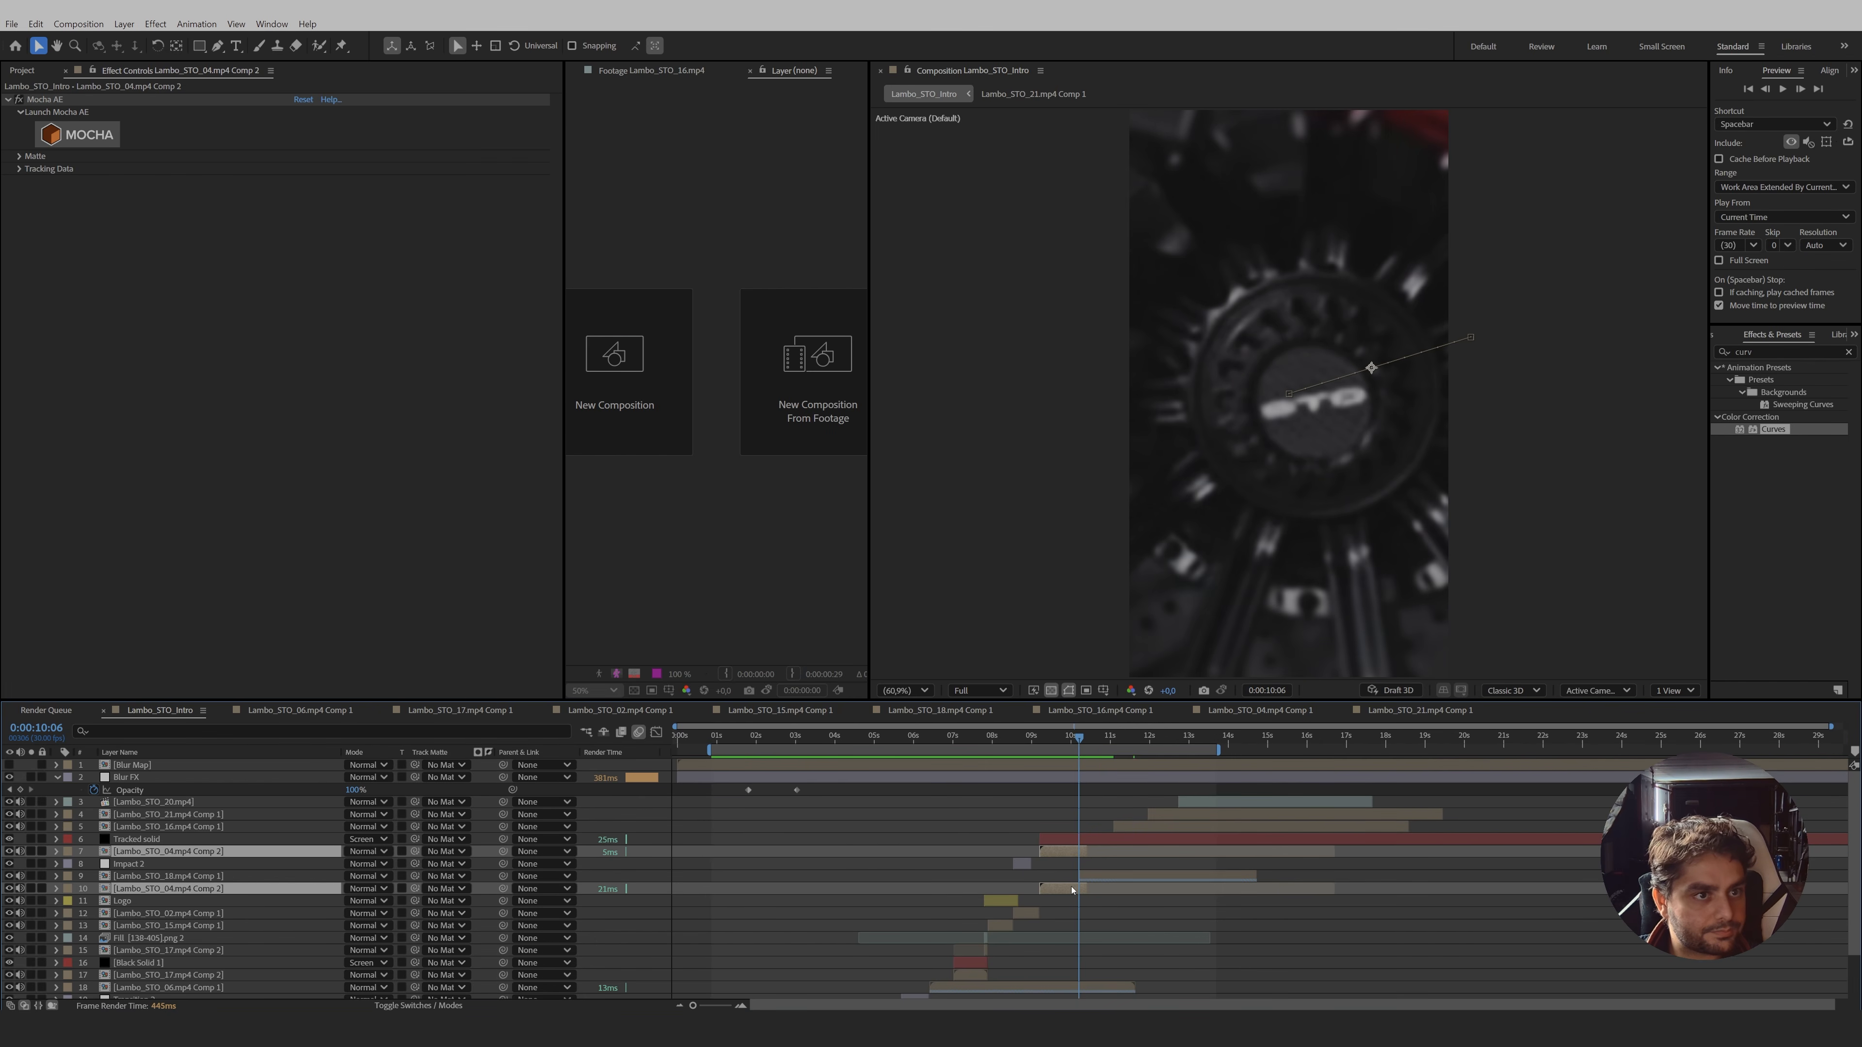
{"action": "key", "text": "F4"}
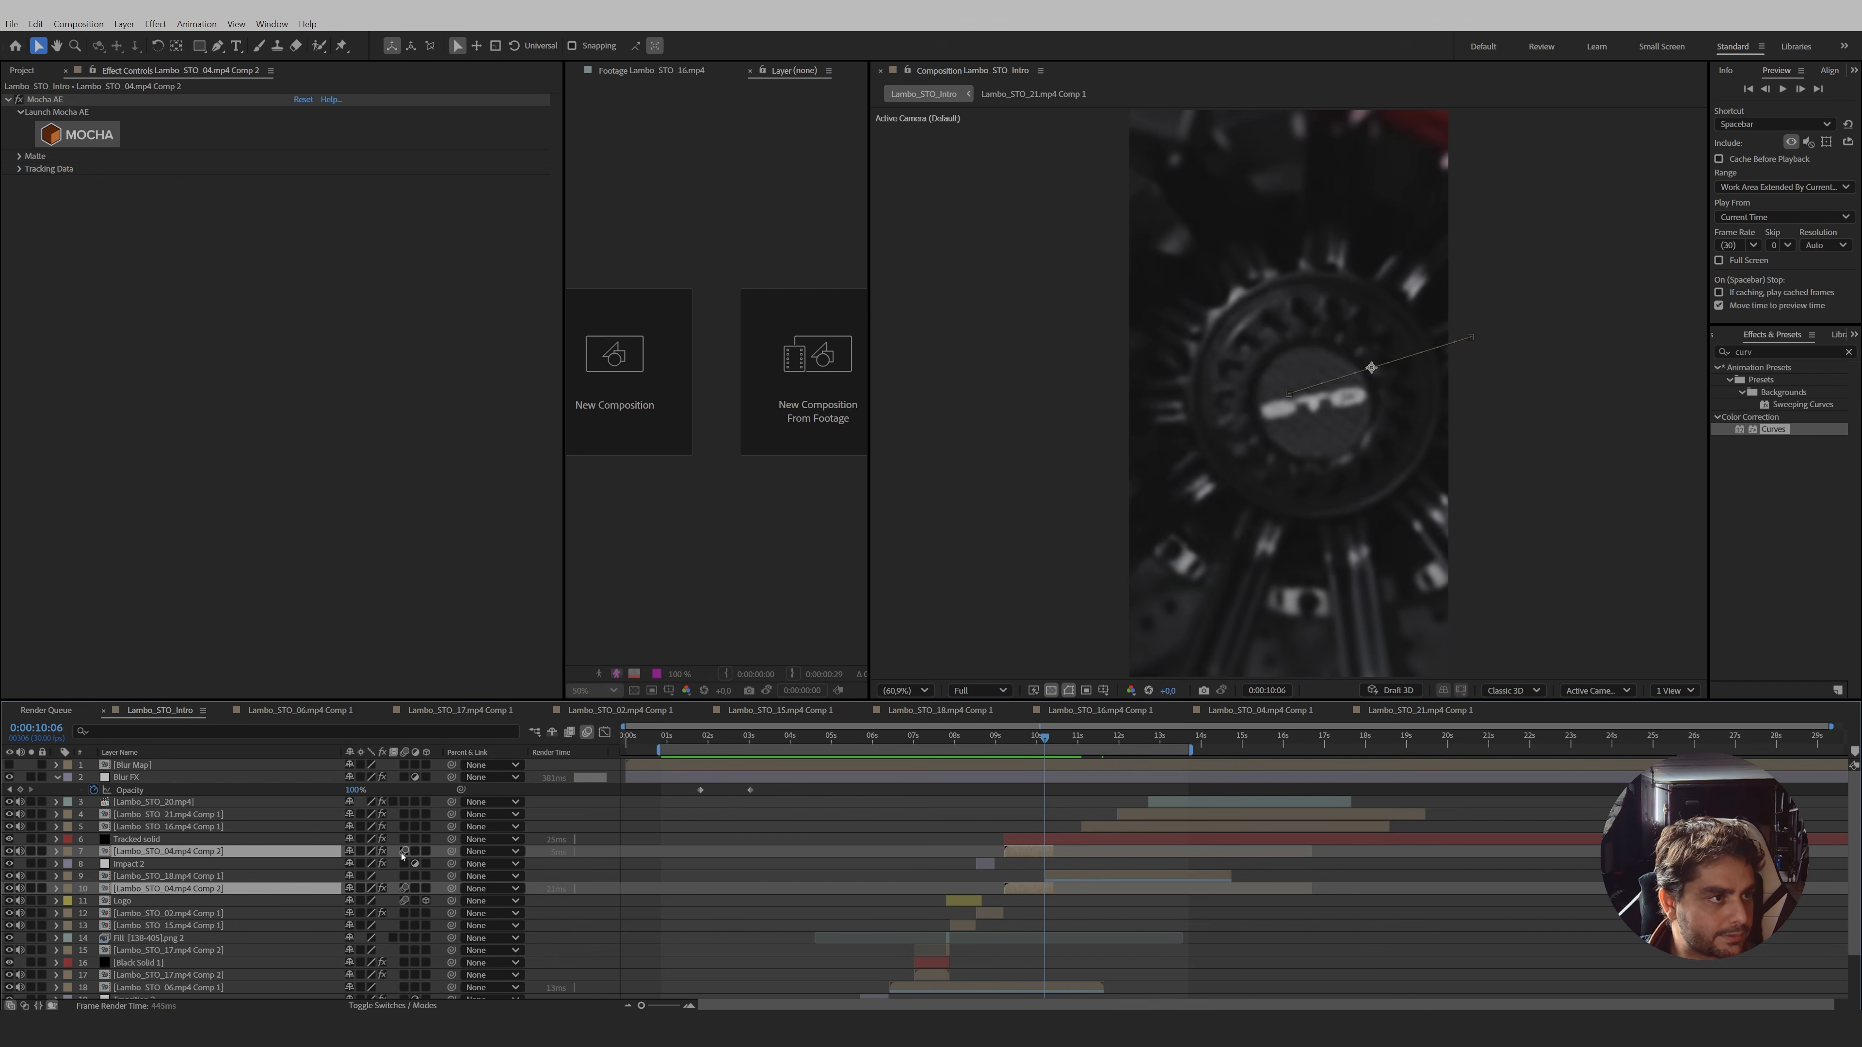
{"action": "left_click", "coordinate": [1060, 820]}
- Apply a Radial Blur effect to the Lambo_STO_18.mp4 Comp 1 interior clip
{"action": "left_click_drag", "start_coordinate": [1045, 740], "coordinate": [1054, 744]}
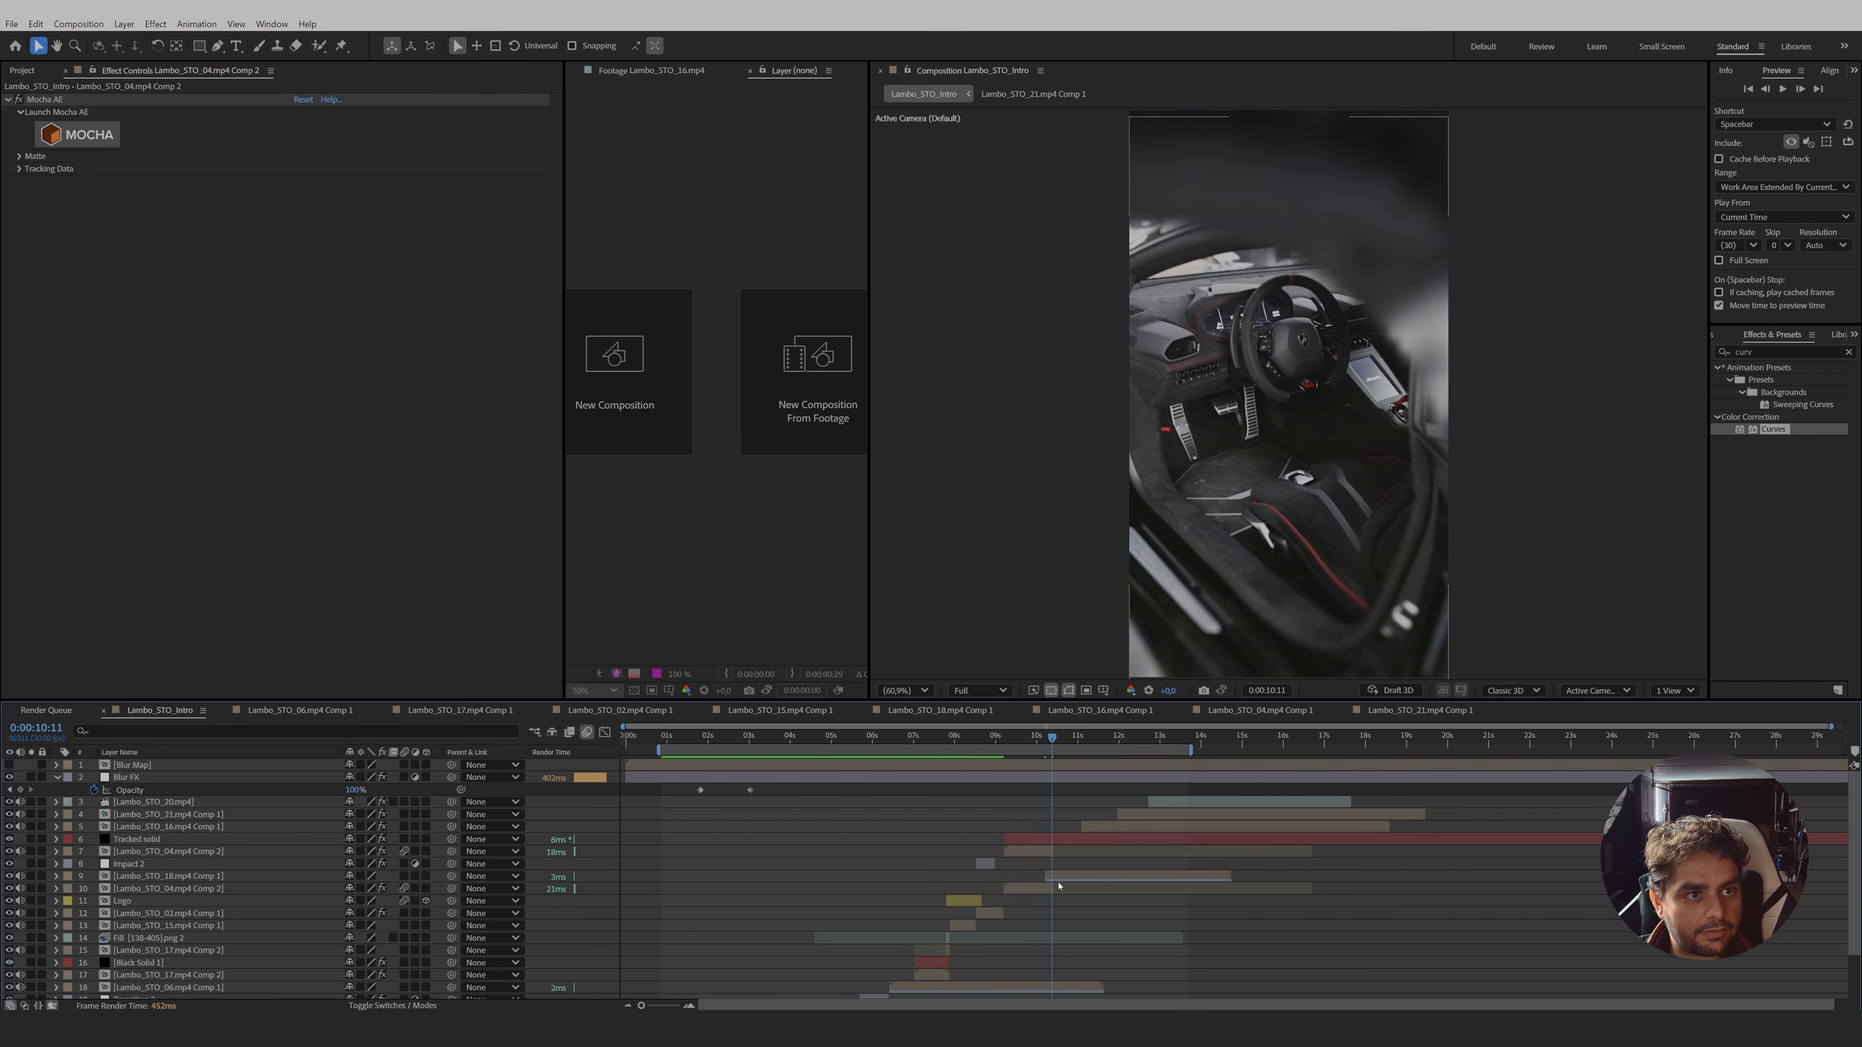
{"action": "left_click", "coordinate": [1058, 880]}
{"action": "left_click", "coordinate": [1788, 352]}
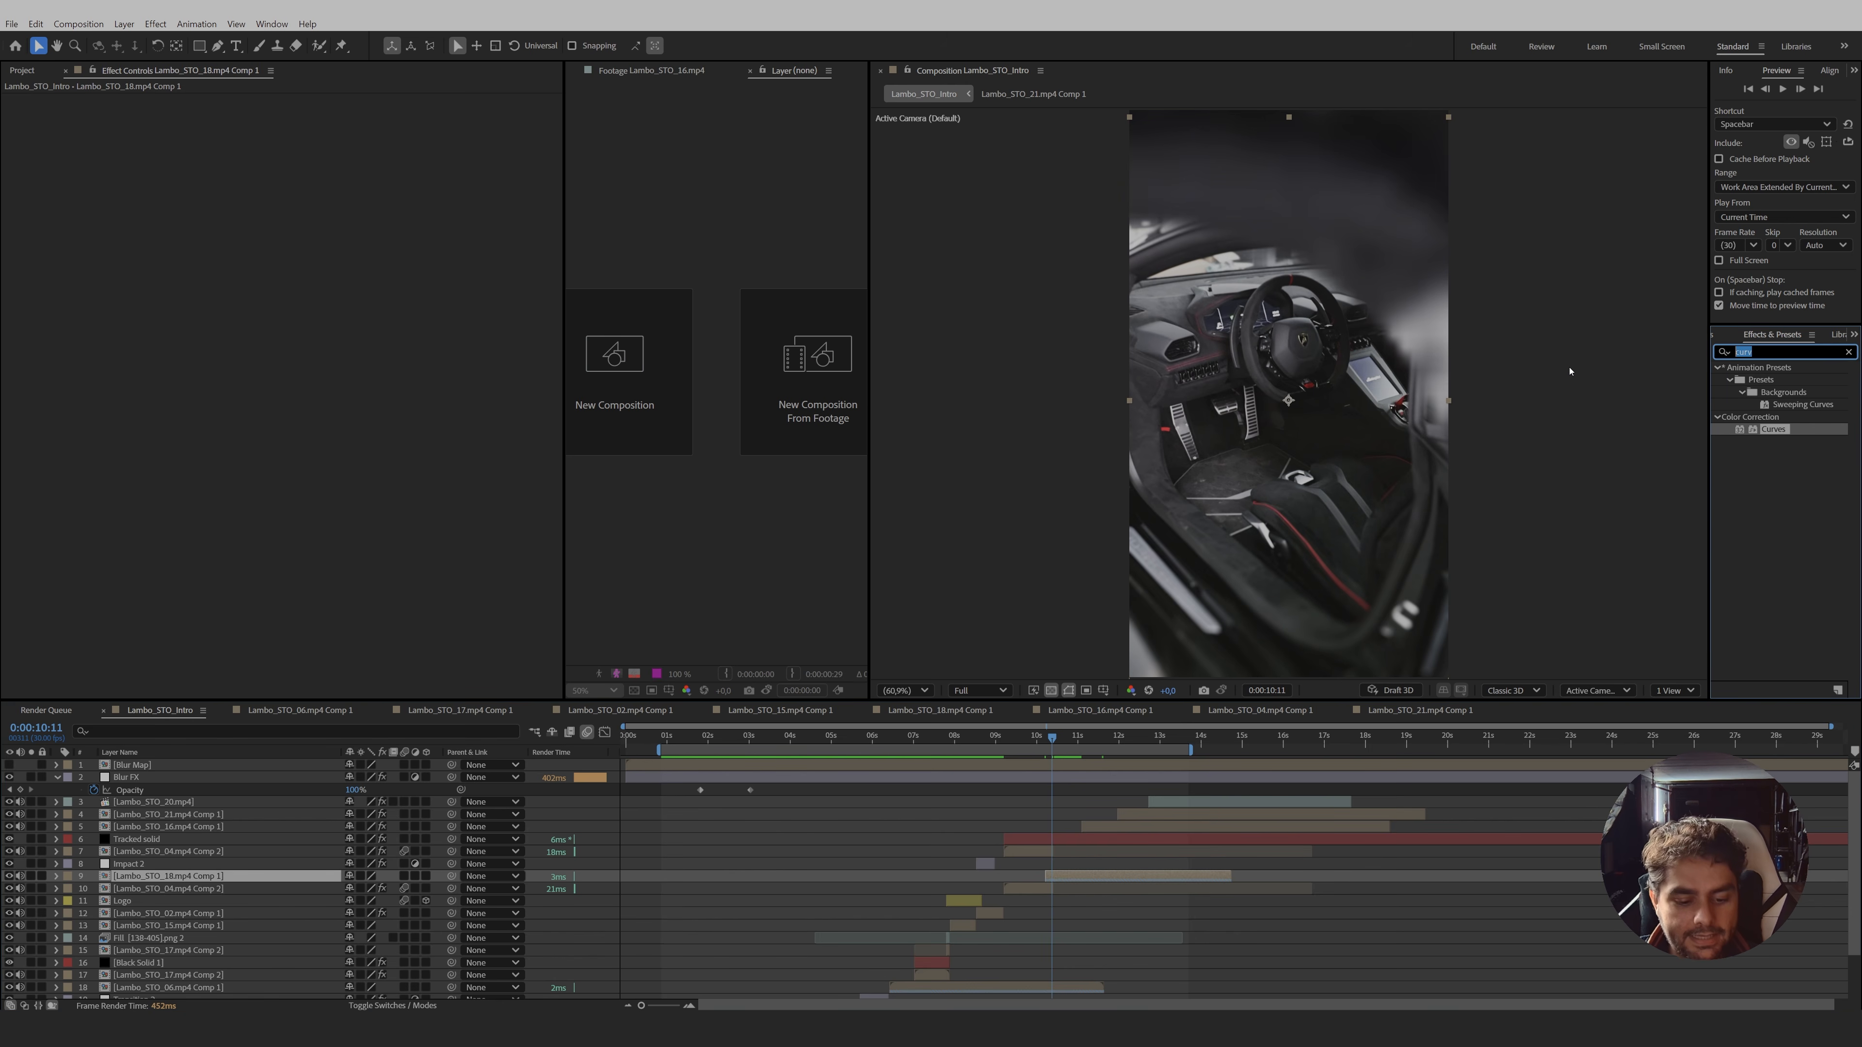
{"action": "type", "text": "mot"}
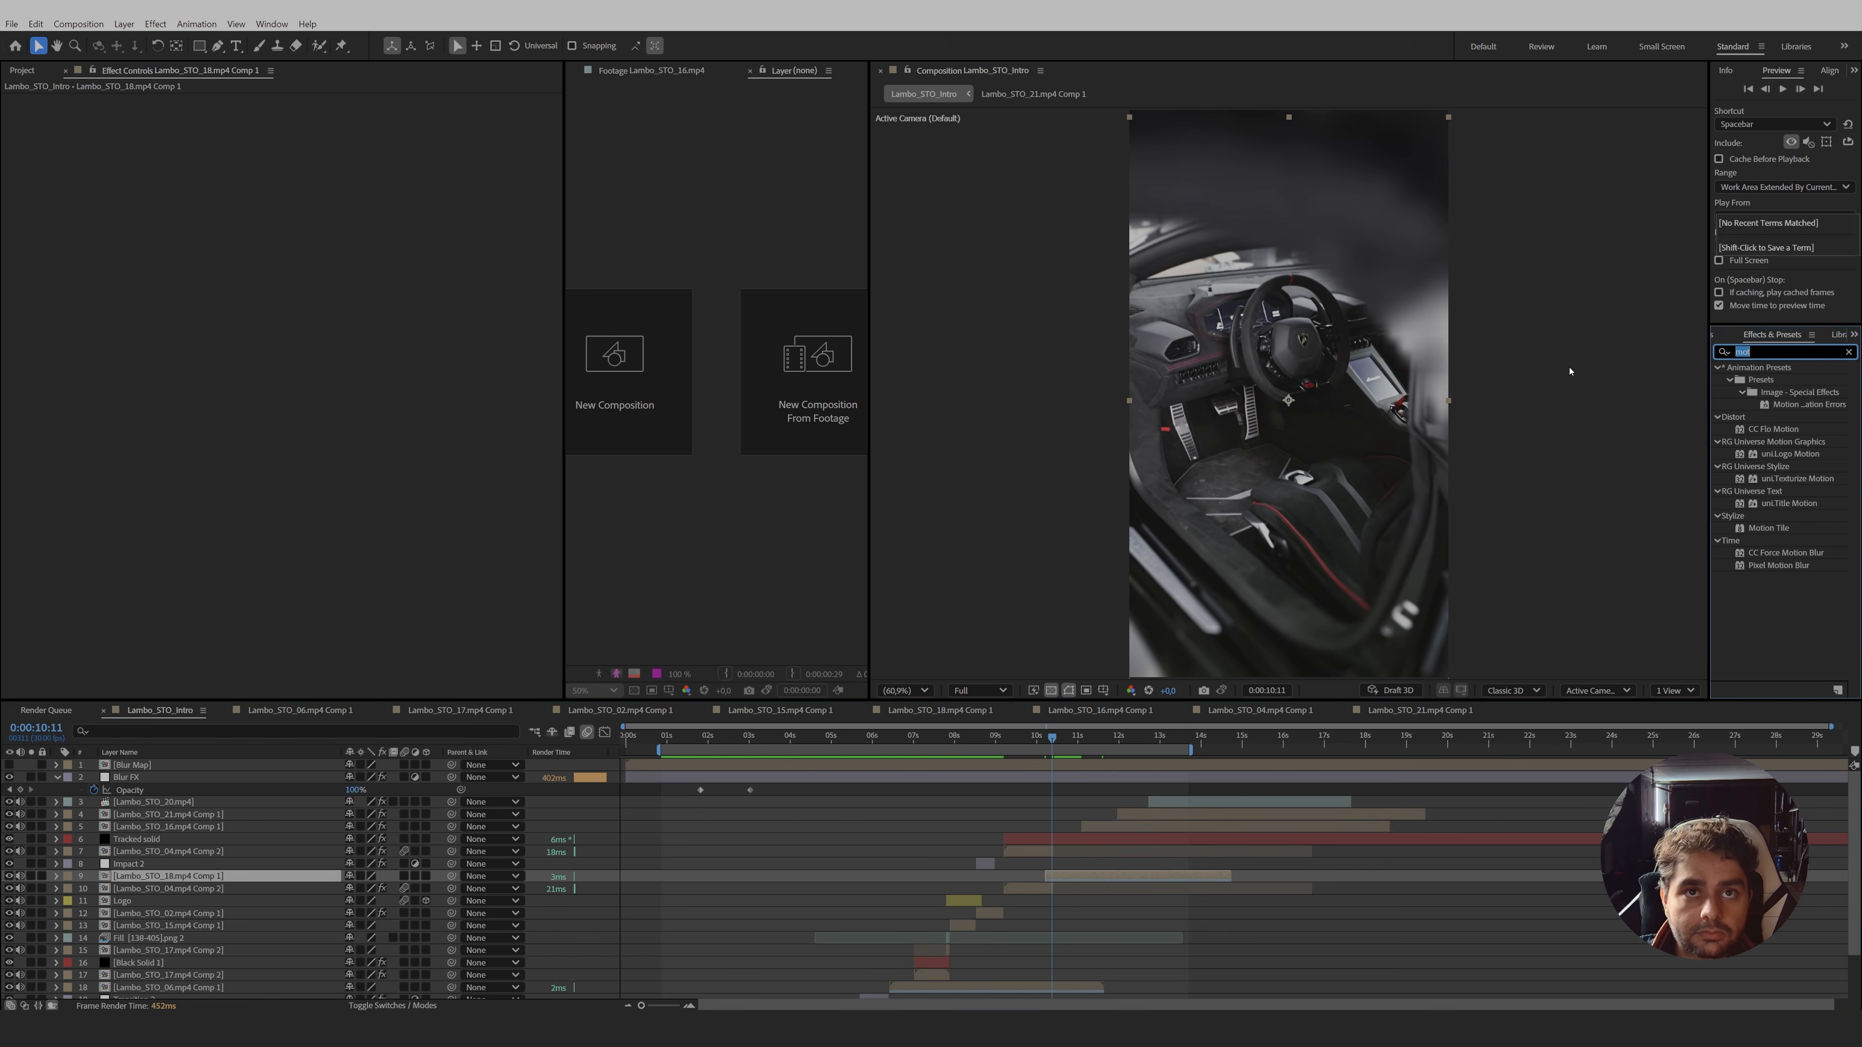
{"action": "type", "text": "radial b"}
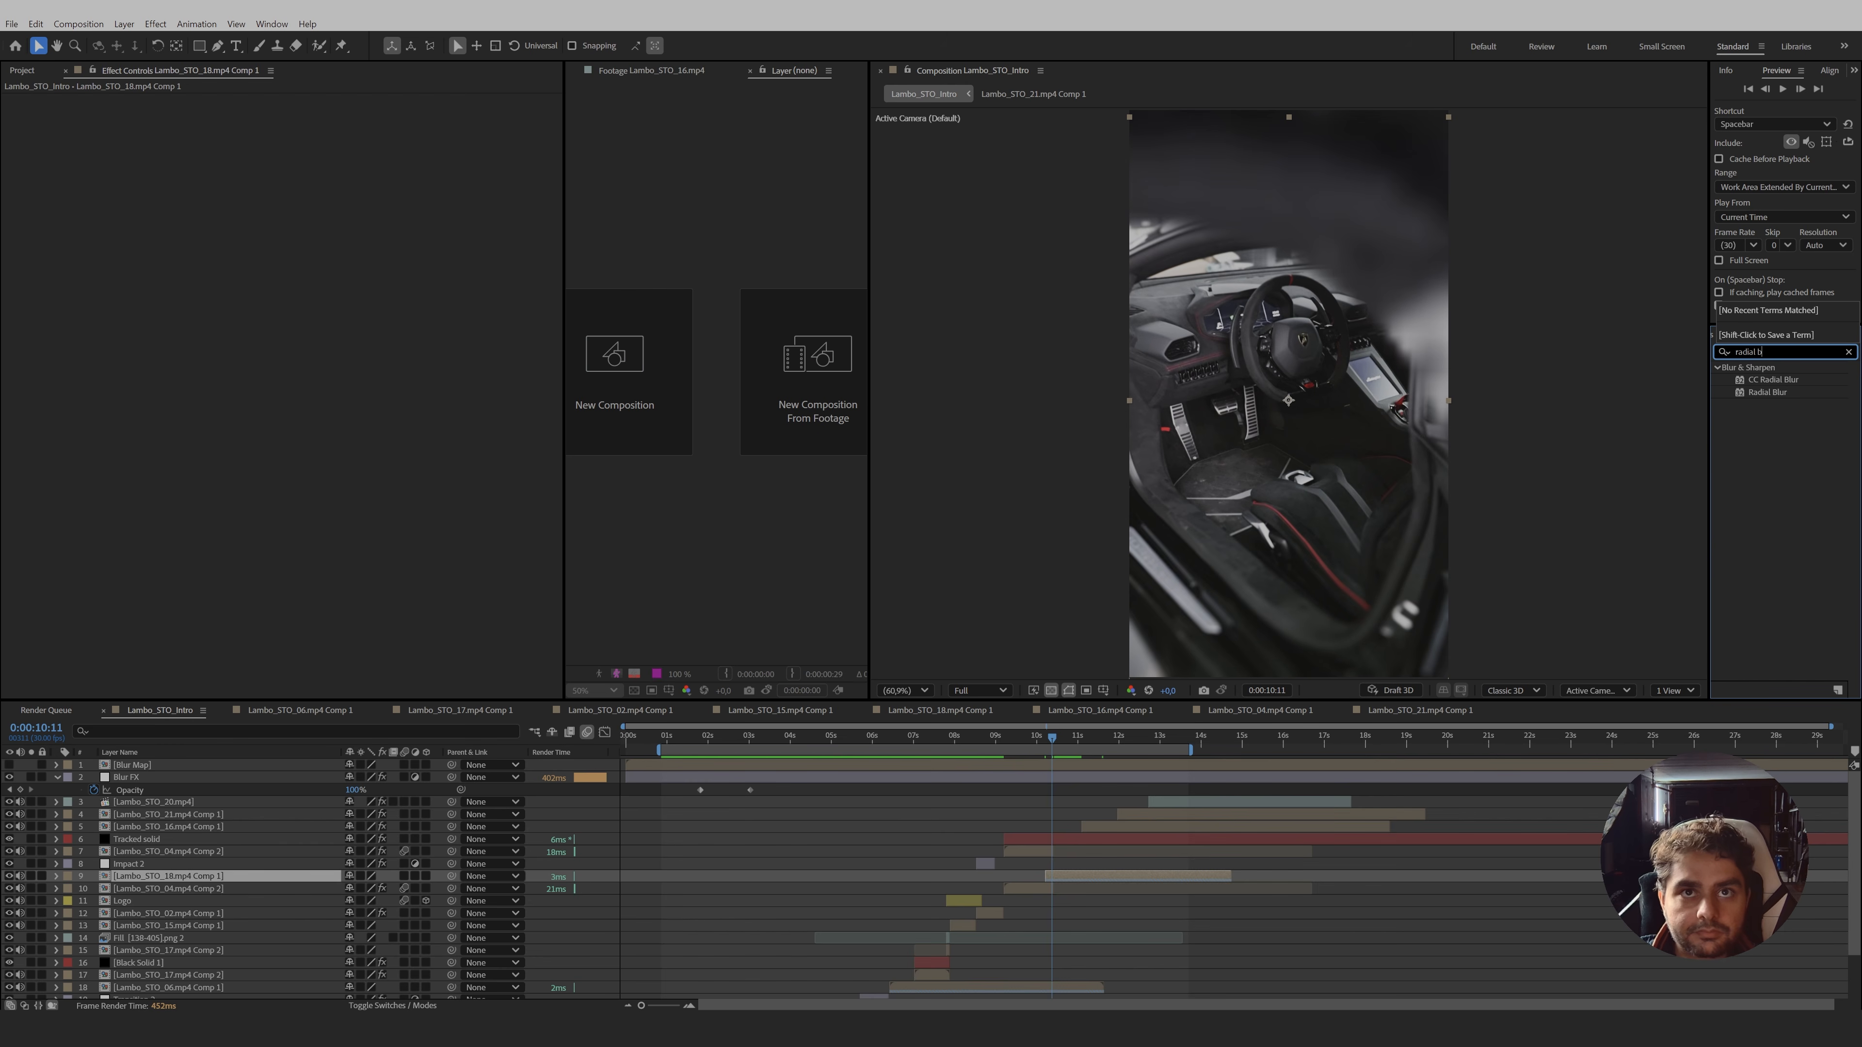
{"action": "double_click", "coordinate": [1767, 392]}
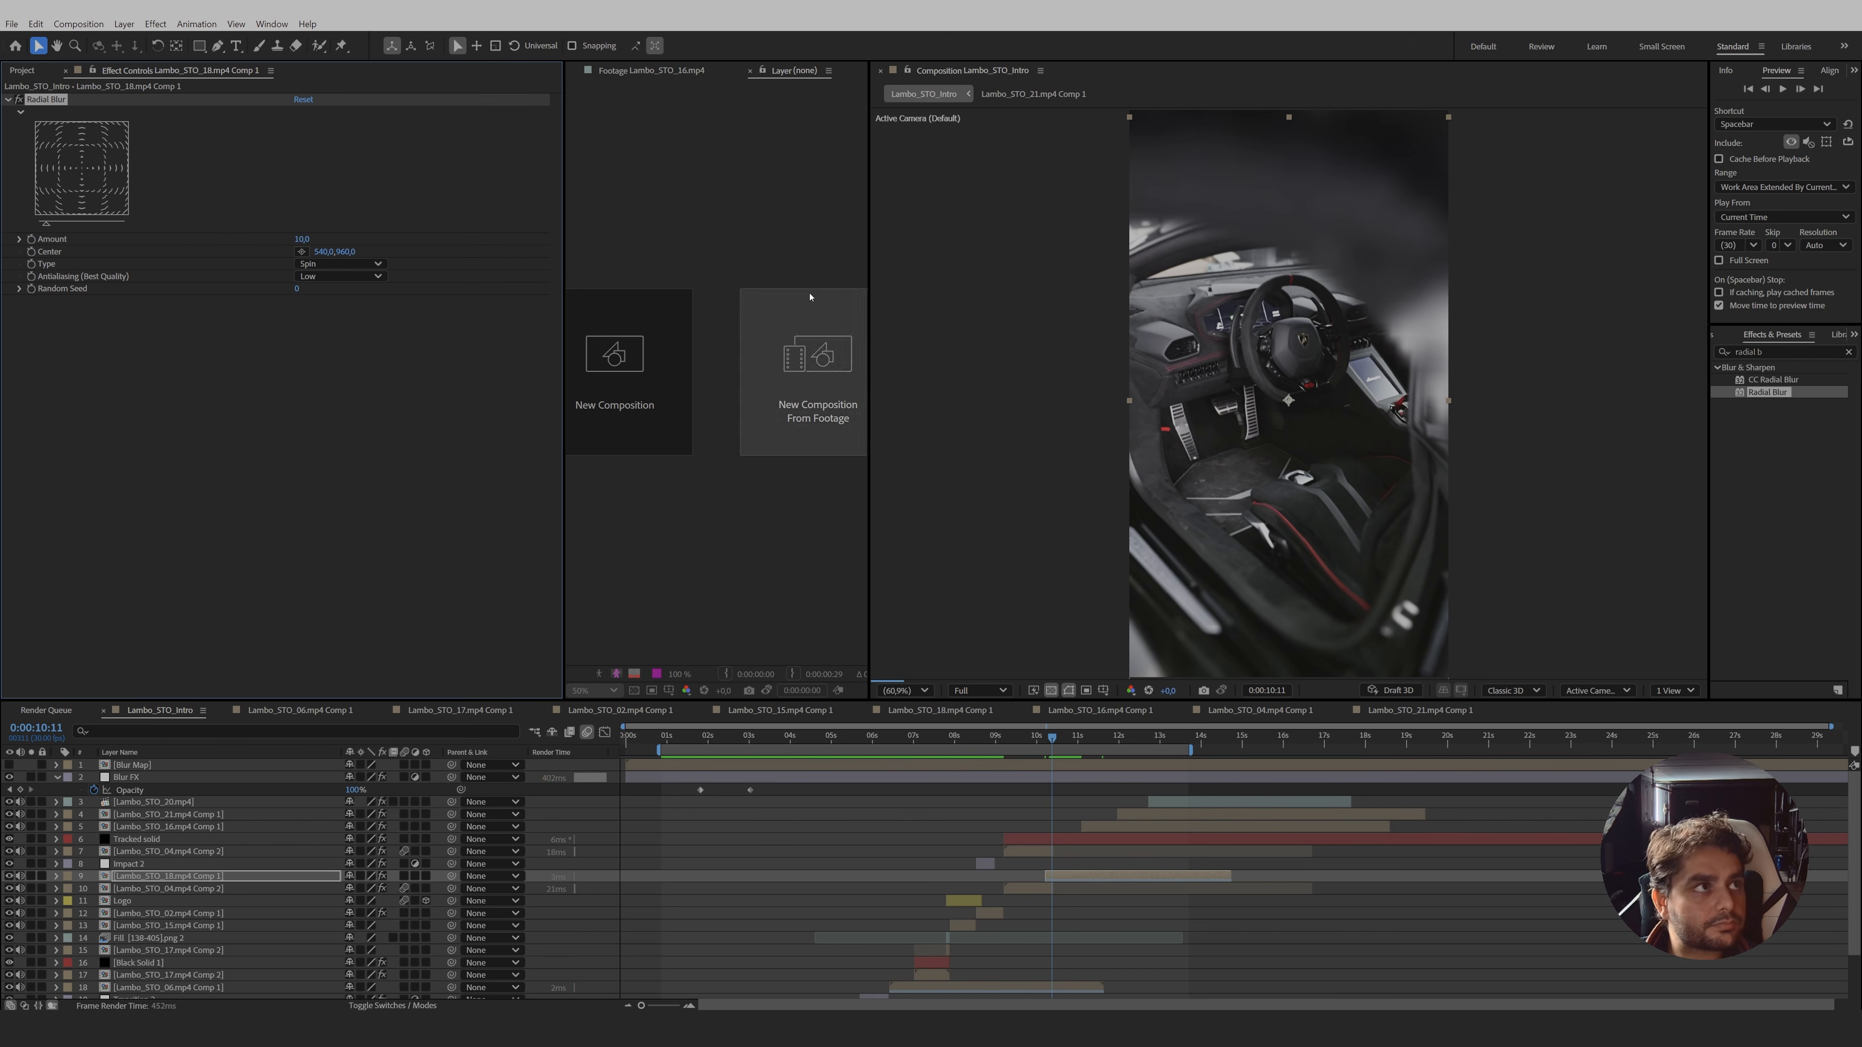
- Set the Radial Blur type to Zoom and its amount to 50
{"action": "left_click", "coordinate": [332, 265]}
{"action": "left_click", "coordinate": [323, 282]}
{"action": "left_click", "coordinate": [305, 240]}
{"action": "type", "text": "50"}
{"action": "key", "text": "Return"}
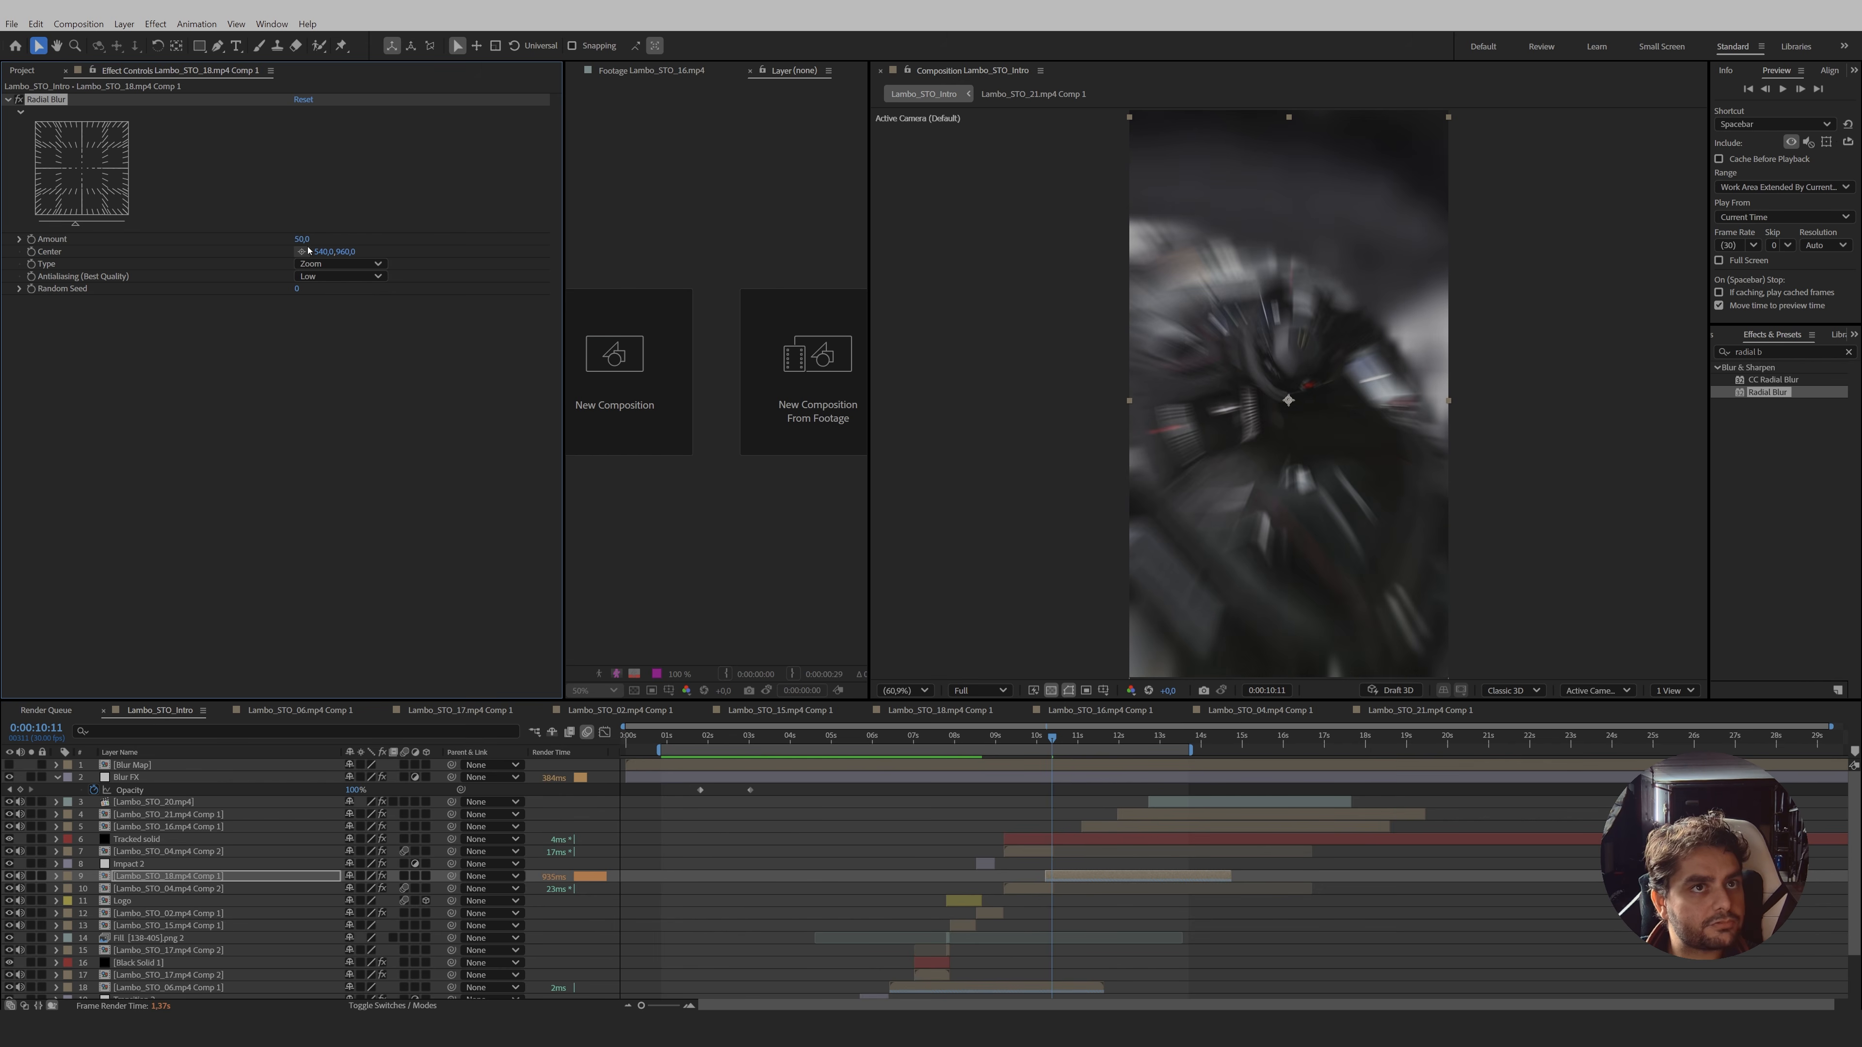
- Keyframe the Radial Blur amount from 50 at 0:00:10:07 down to 0 at 0:00:10:23
{"action": "key", "text": "Page_Up"}
{"action": "key", "text": "Page_Up"}
{"action": "key", "text": "Page_Up"}
{"action": "key", "text": "Page_Up"}
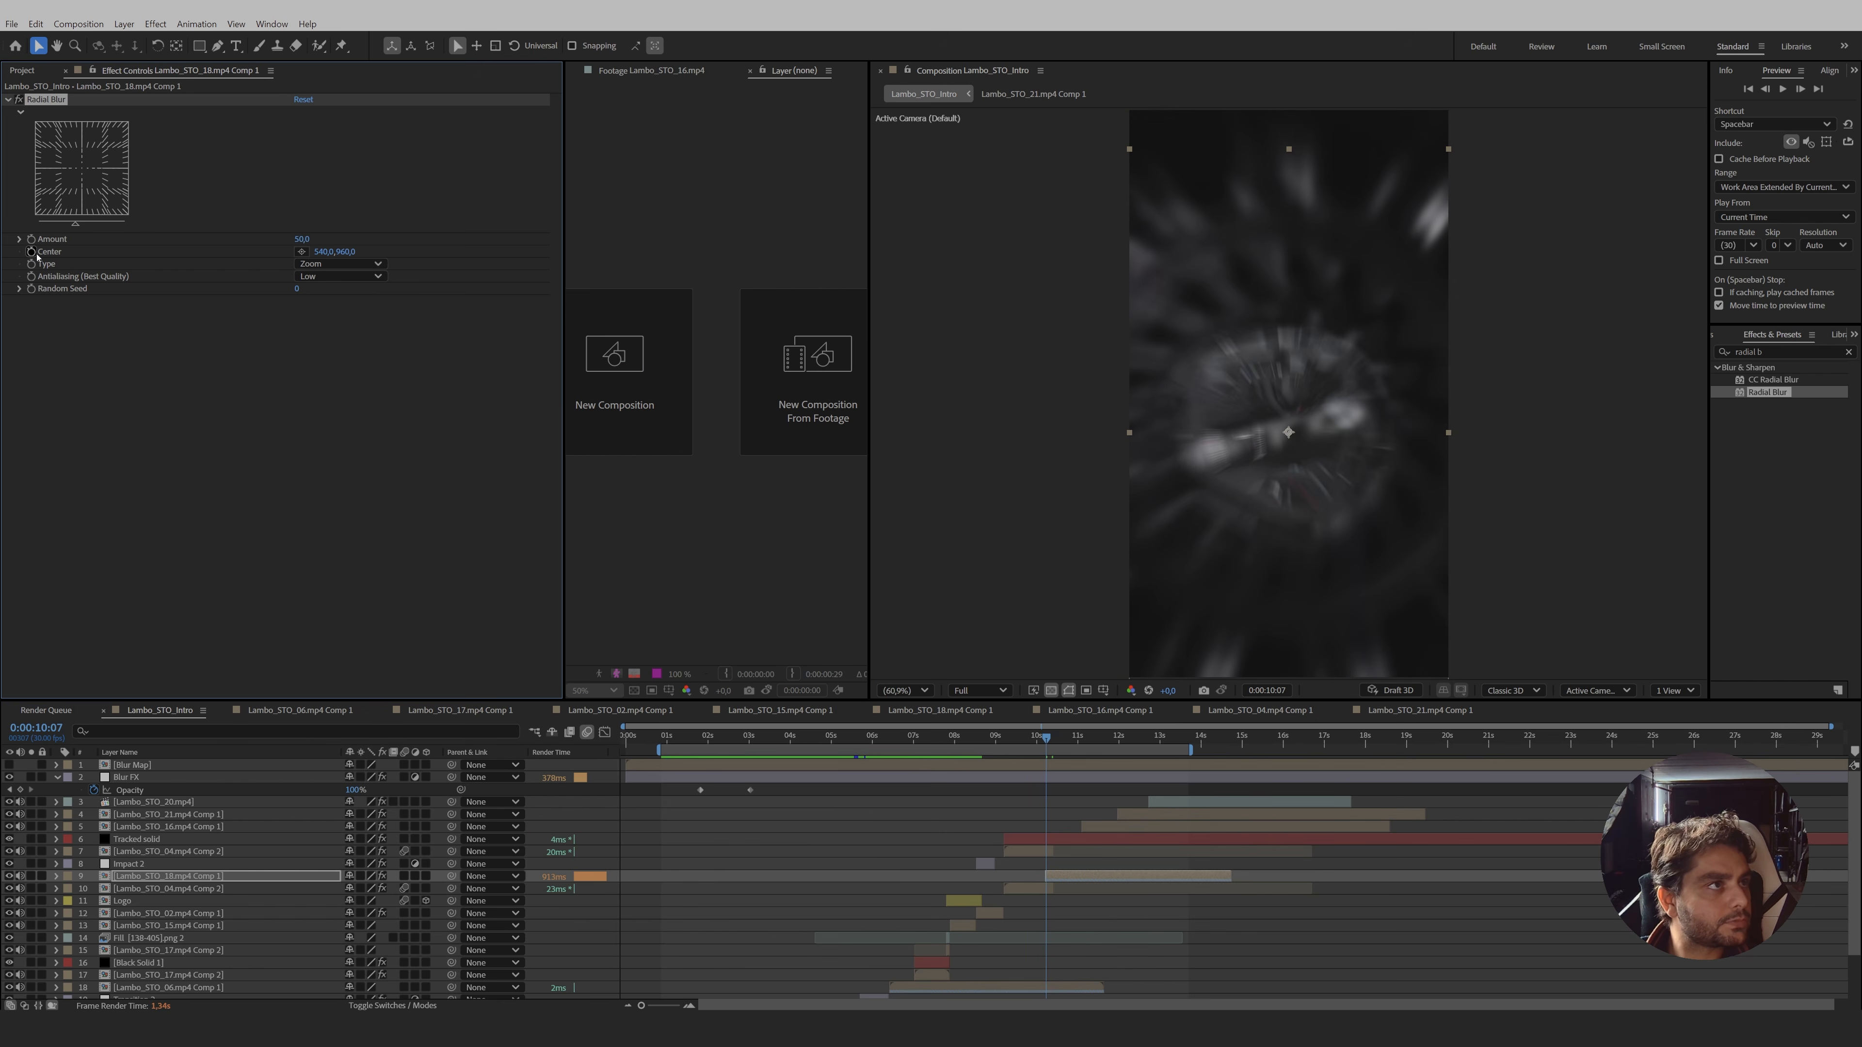
{"action": "key", "text": "space"}
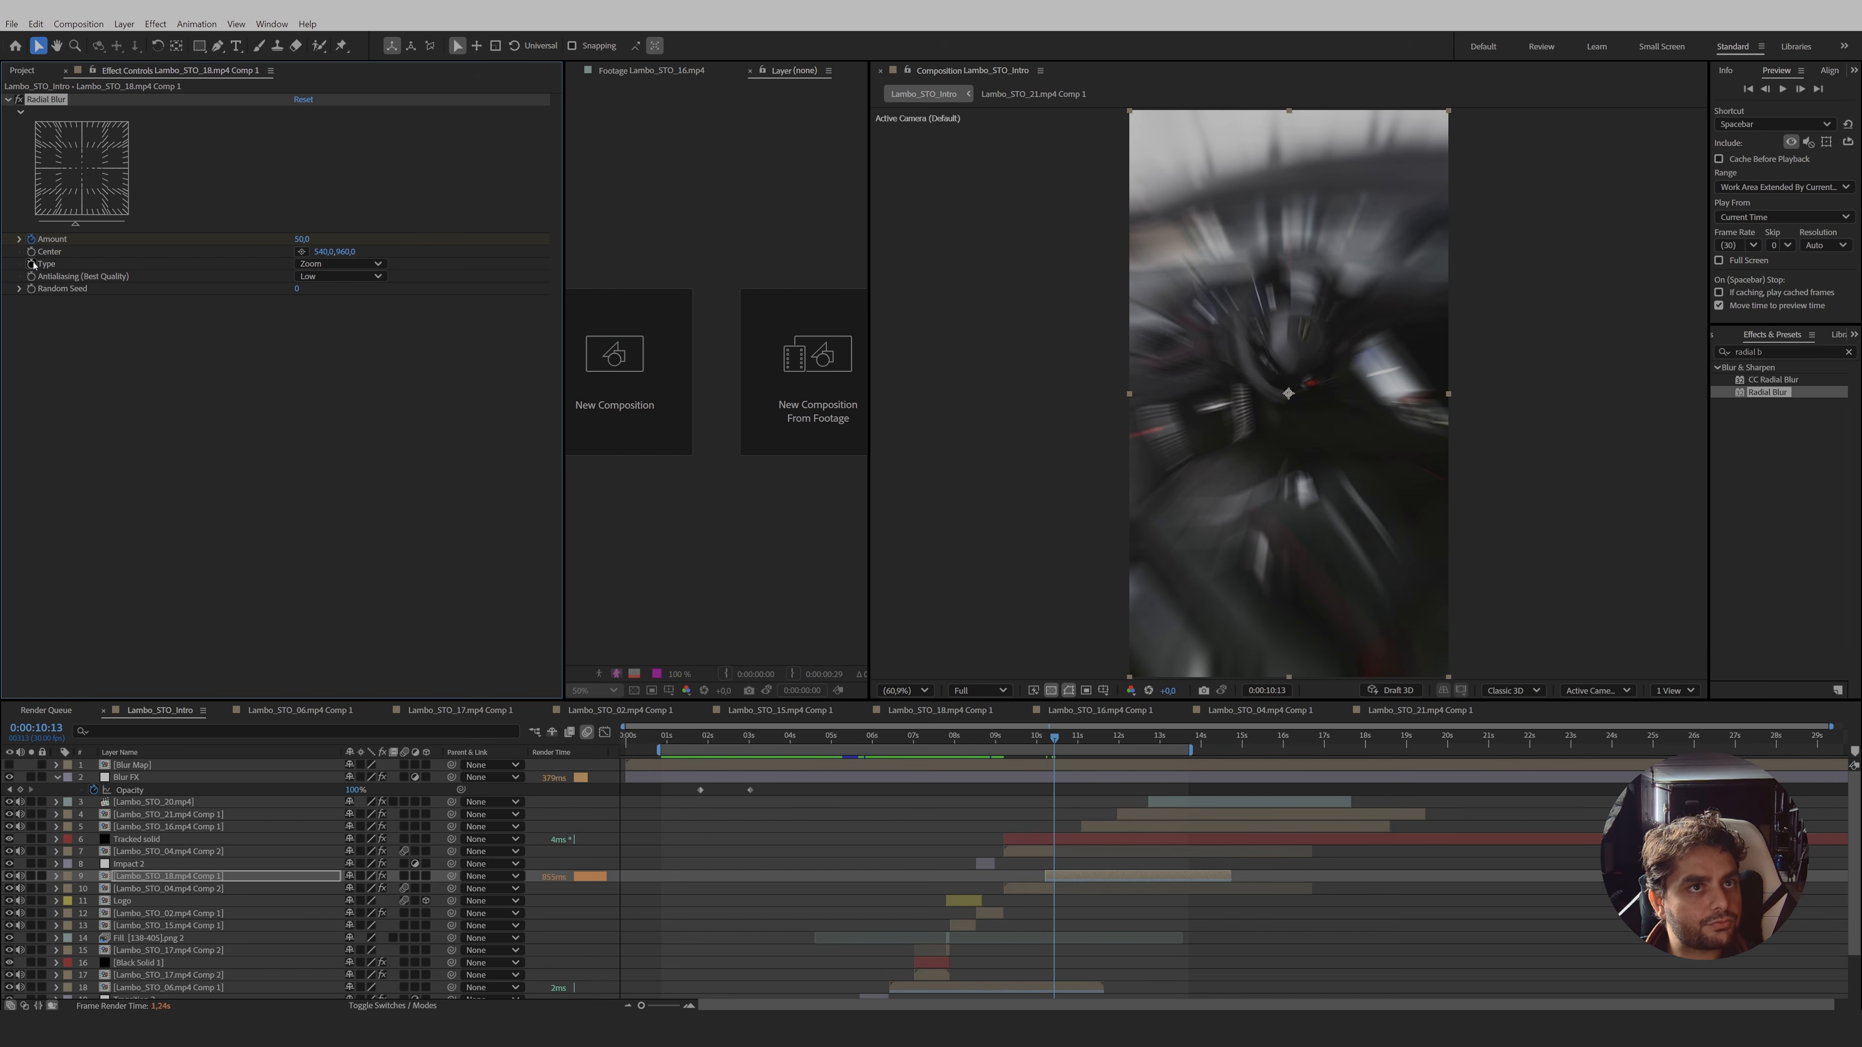
{"action": "left_click_drag", "start_coordinate": [306, 241], "coordinate": [265, 240]}
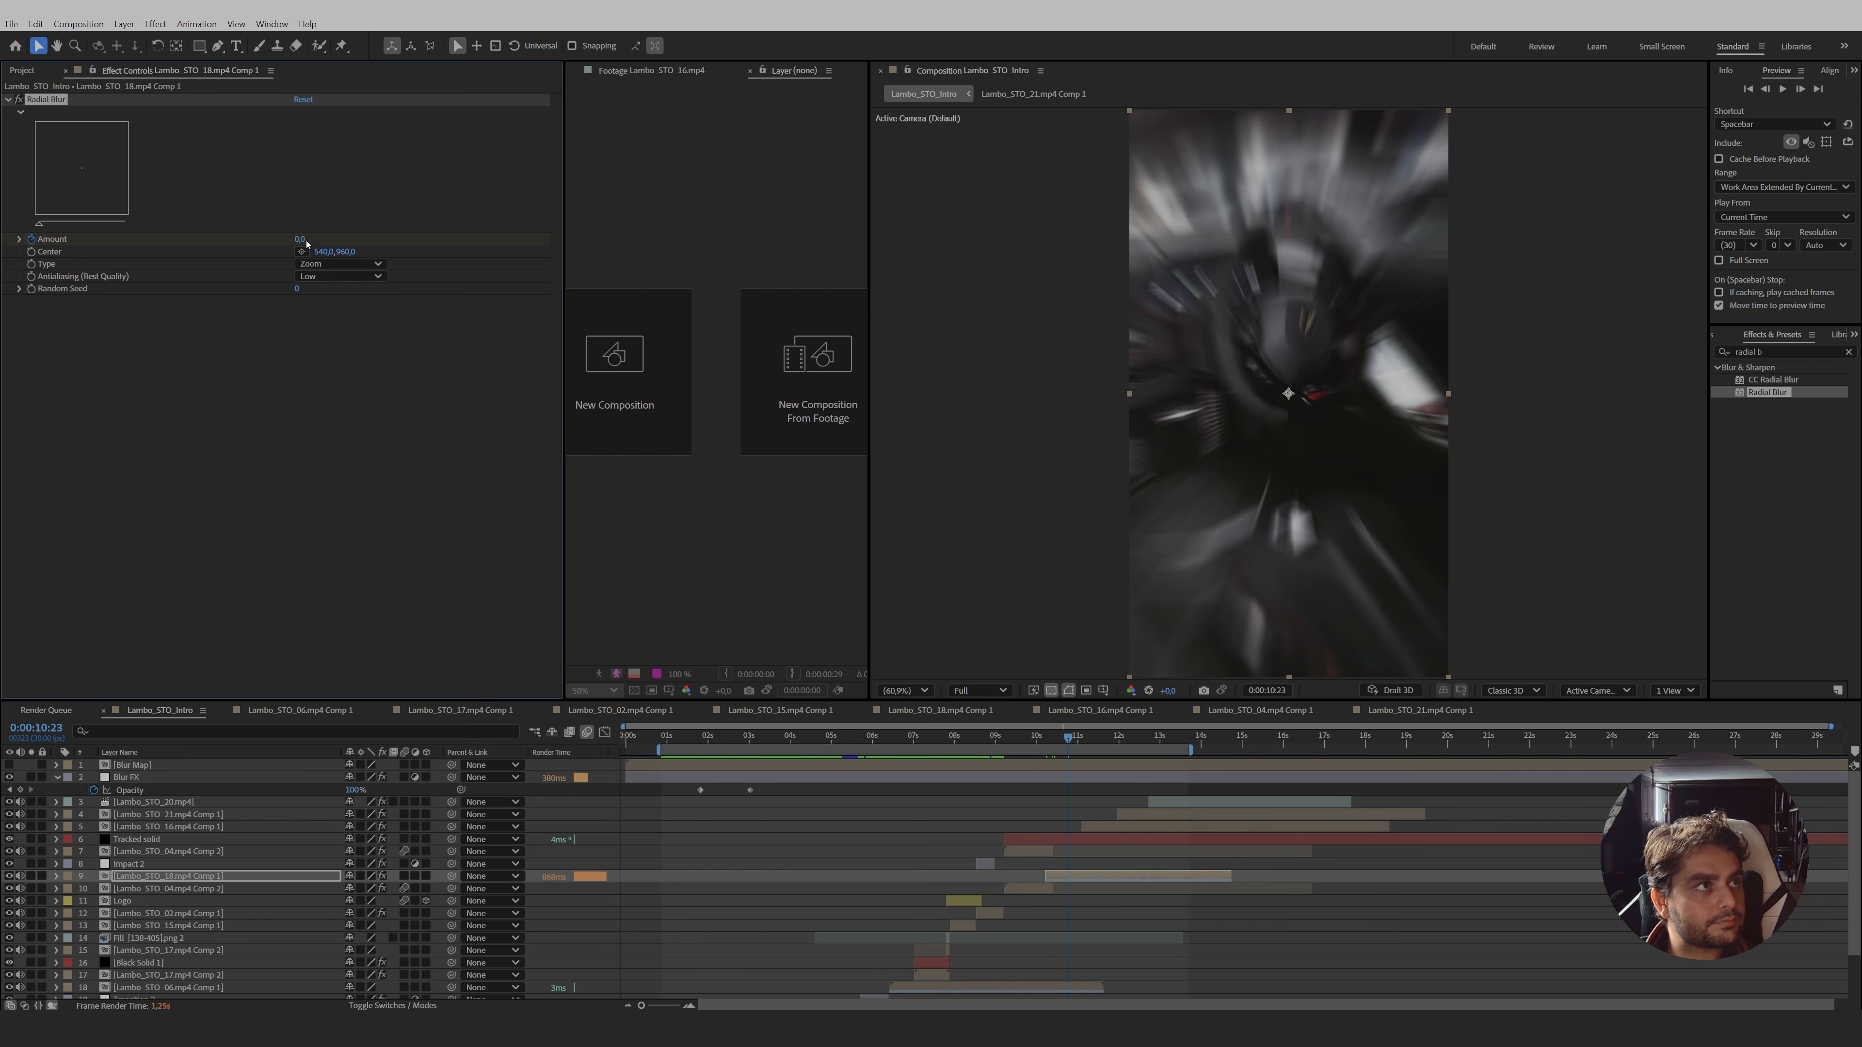
- Reshape the speed graph of the Radial Blur amount so it drops fast and eases gradually into the last keyframe
{"action": "key", "text": "u"}
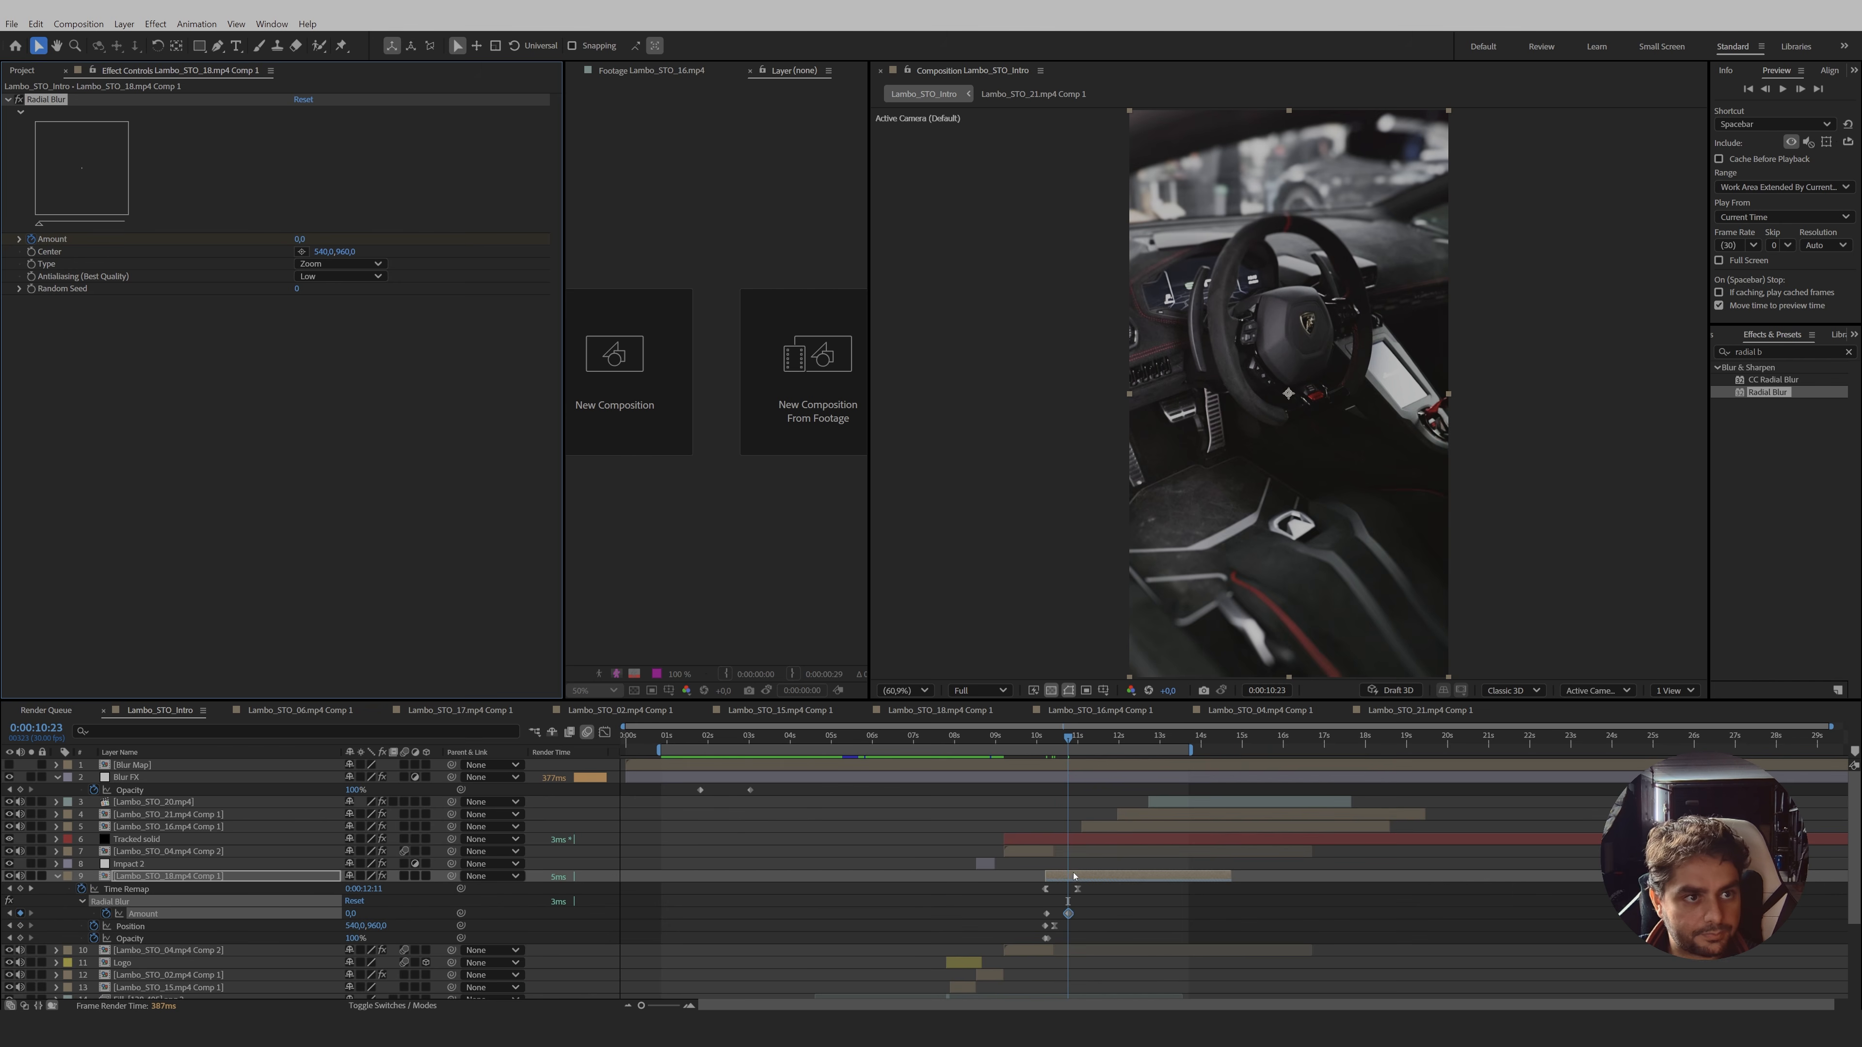
{"action": "left_click", "coordinate": [605, 733]}
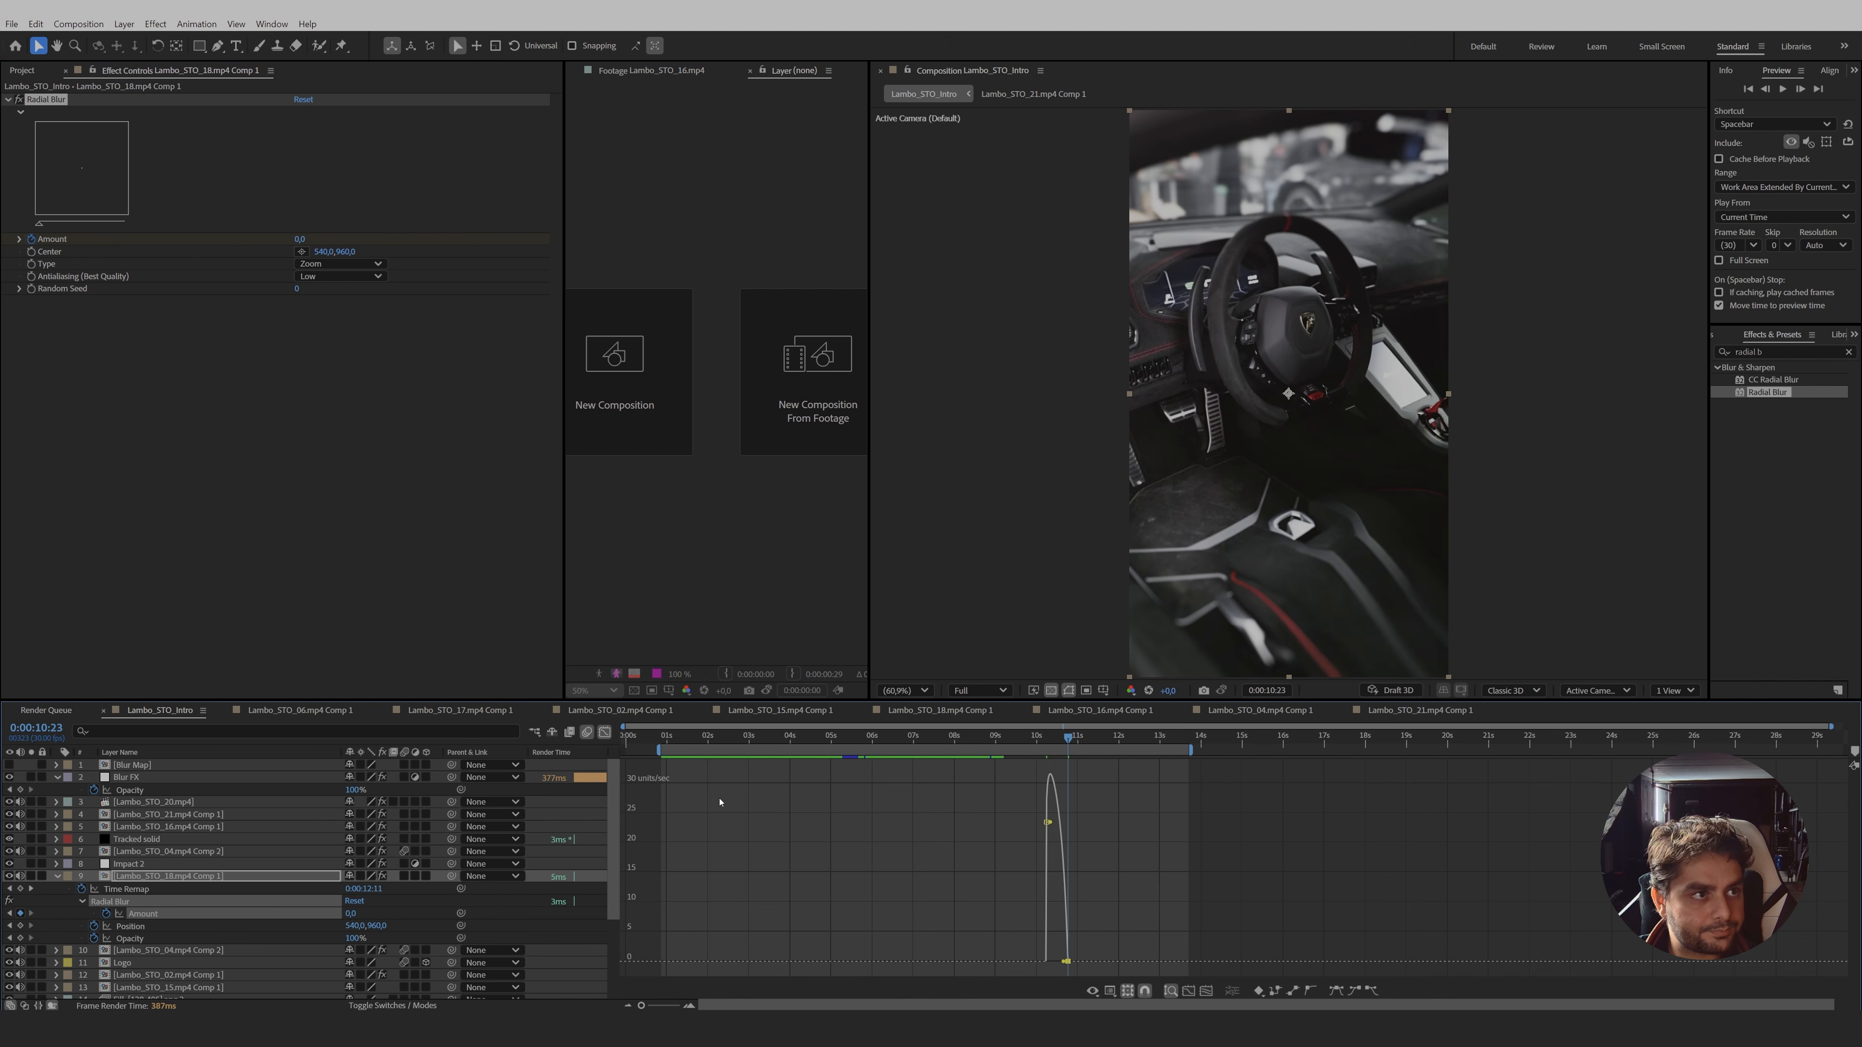
{"action": "left_click_drag", "start_coordinate": [1065, 966], "coordinate": [1057, 962]}
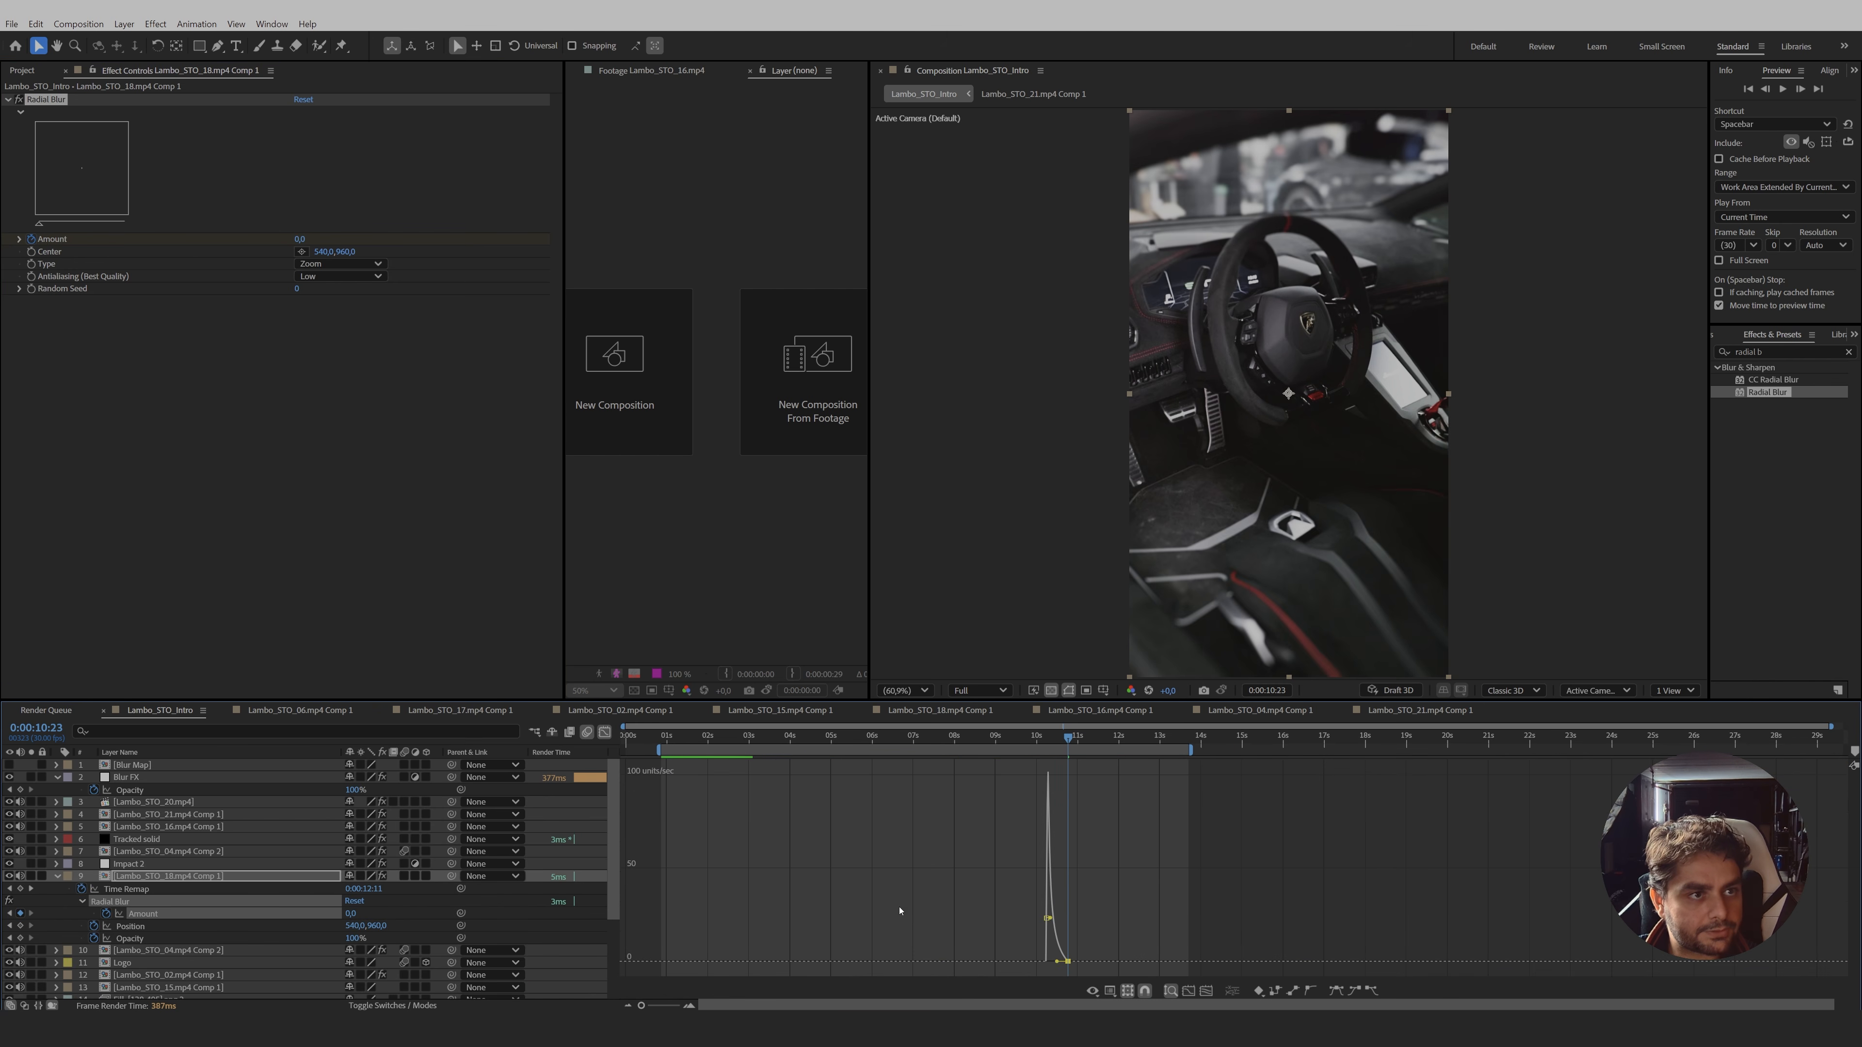
{"action": "left_click", "coordinate": [606, 732]}
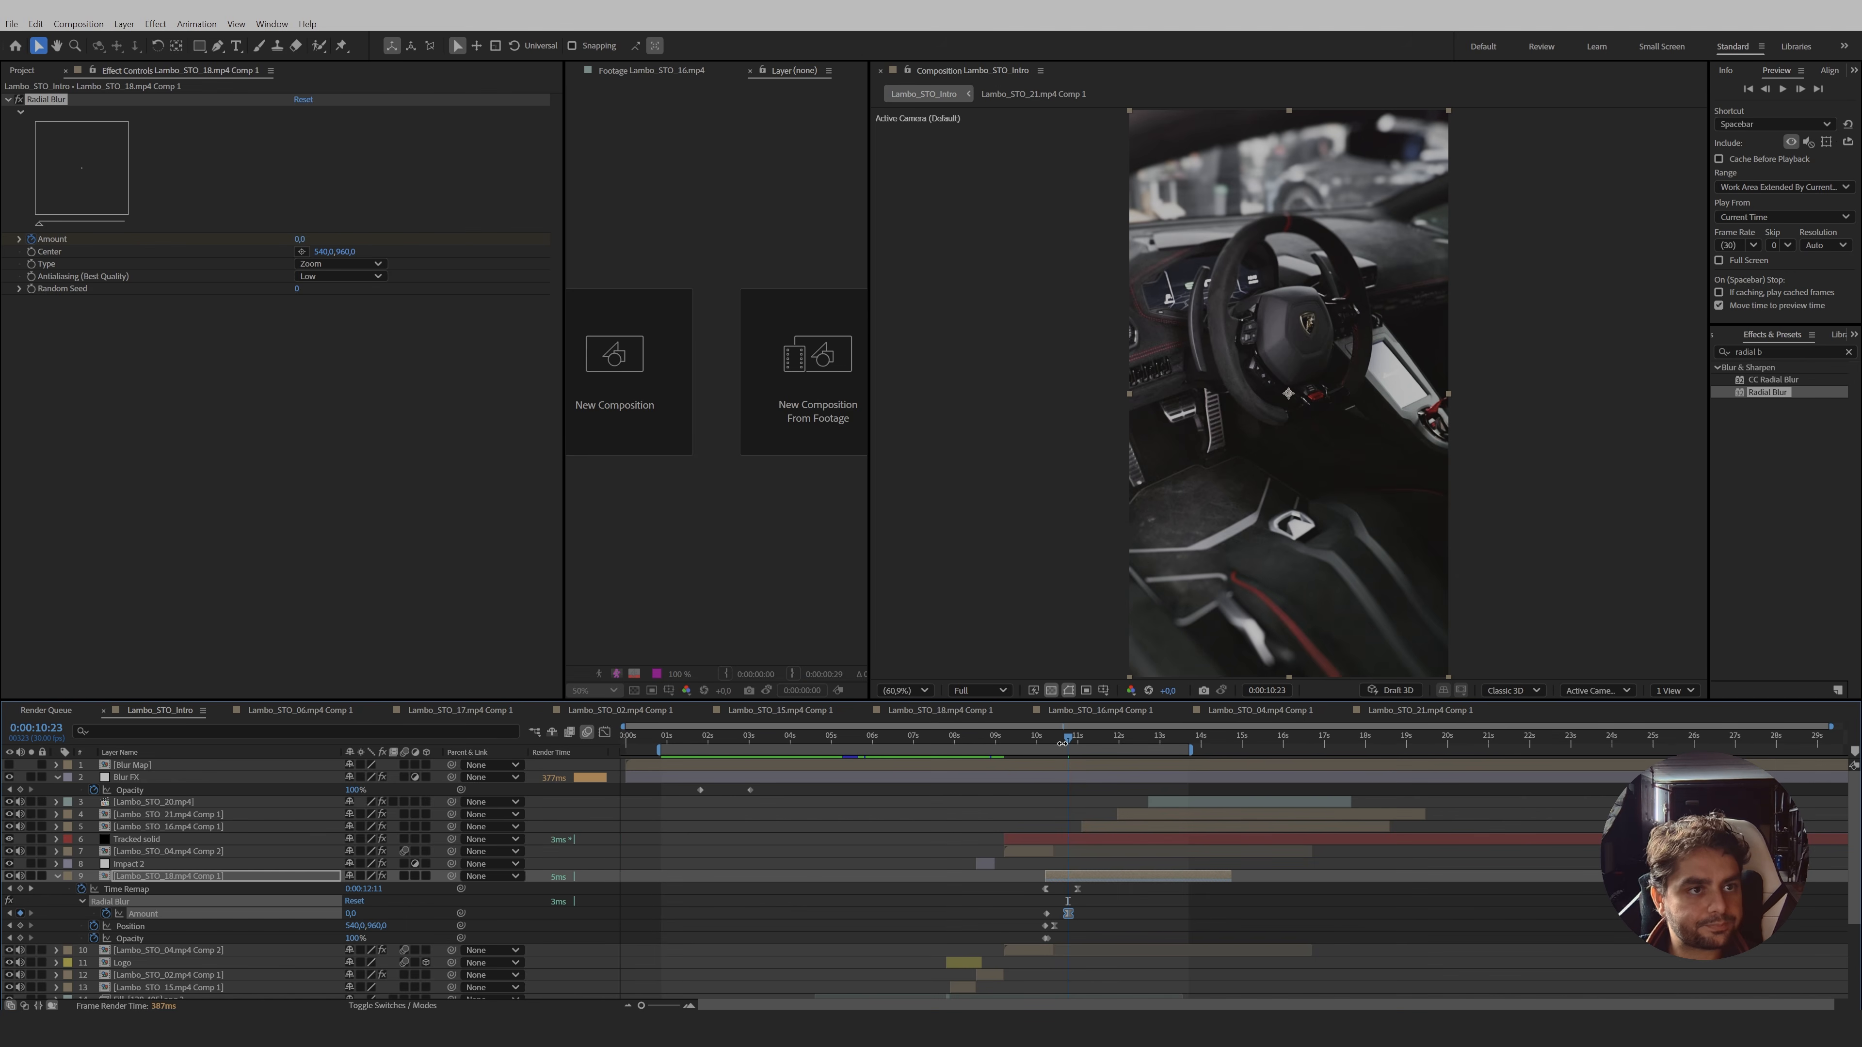
- At 0:00:08:09, add a green anchor point and raise the yellow point of the Blur FX layer's Hue vs Sat curve
{"action": "left_click_drag", "start_coordinate": [1069, 754], "coordinate": [968, 746]}
{"action": "left_click", "coordinate": [229, 950]}
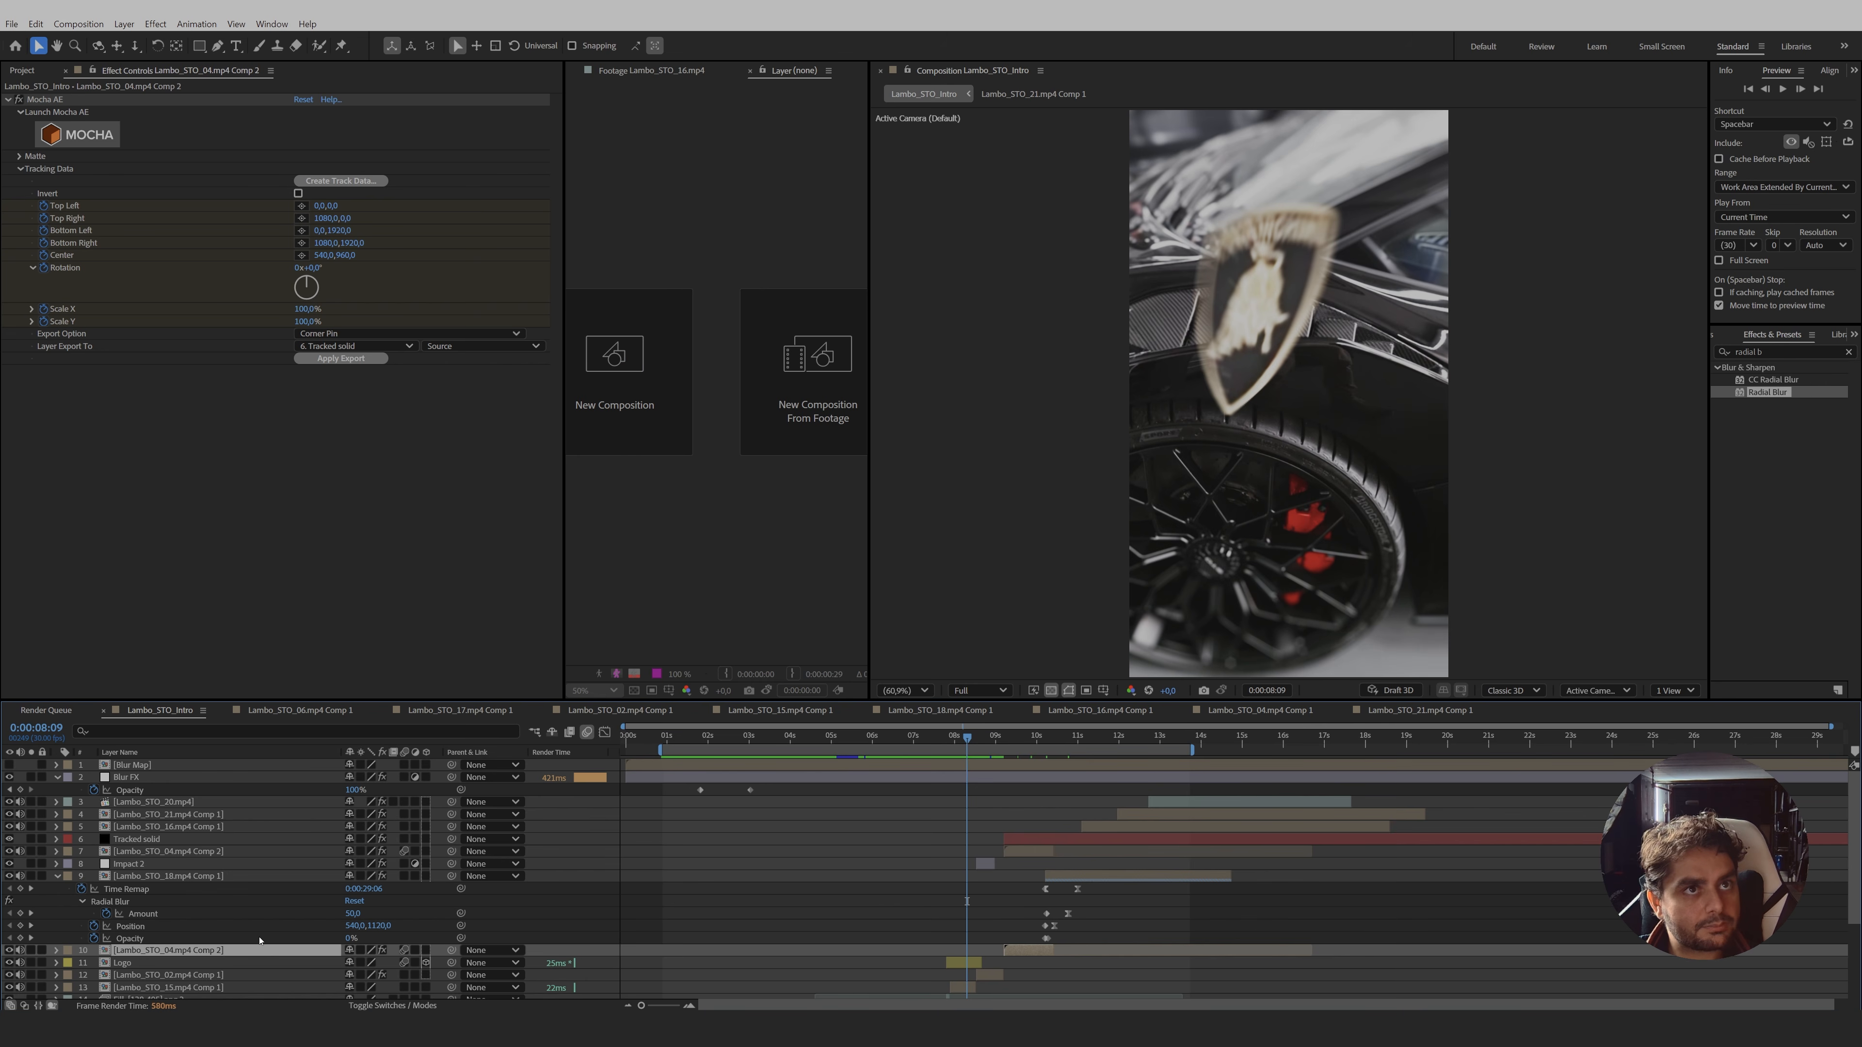
{"action": "scroll", "coordinate": [260, 941], "scroll_direction": "down", "scroll_amount": 2}
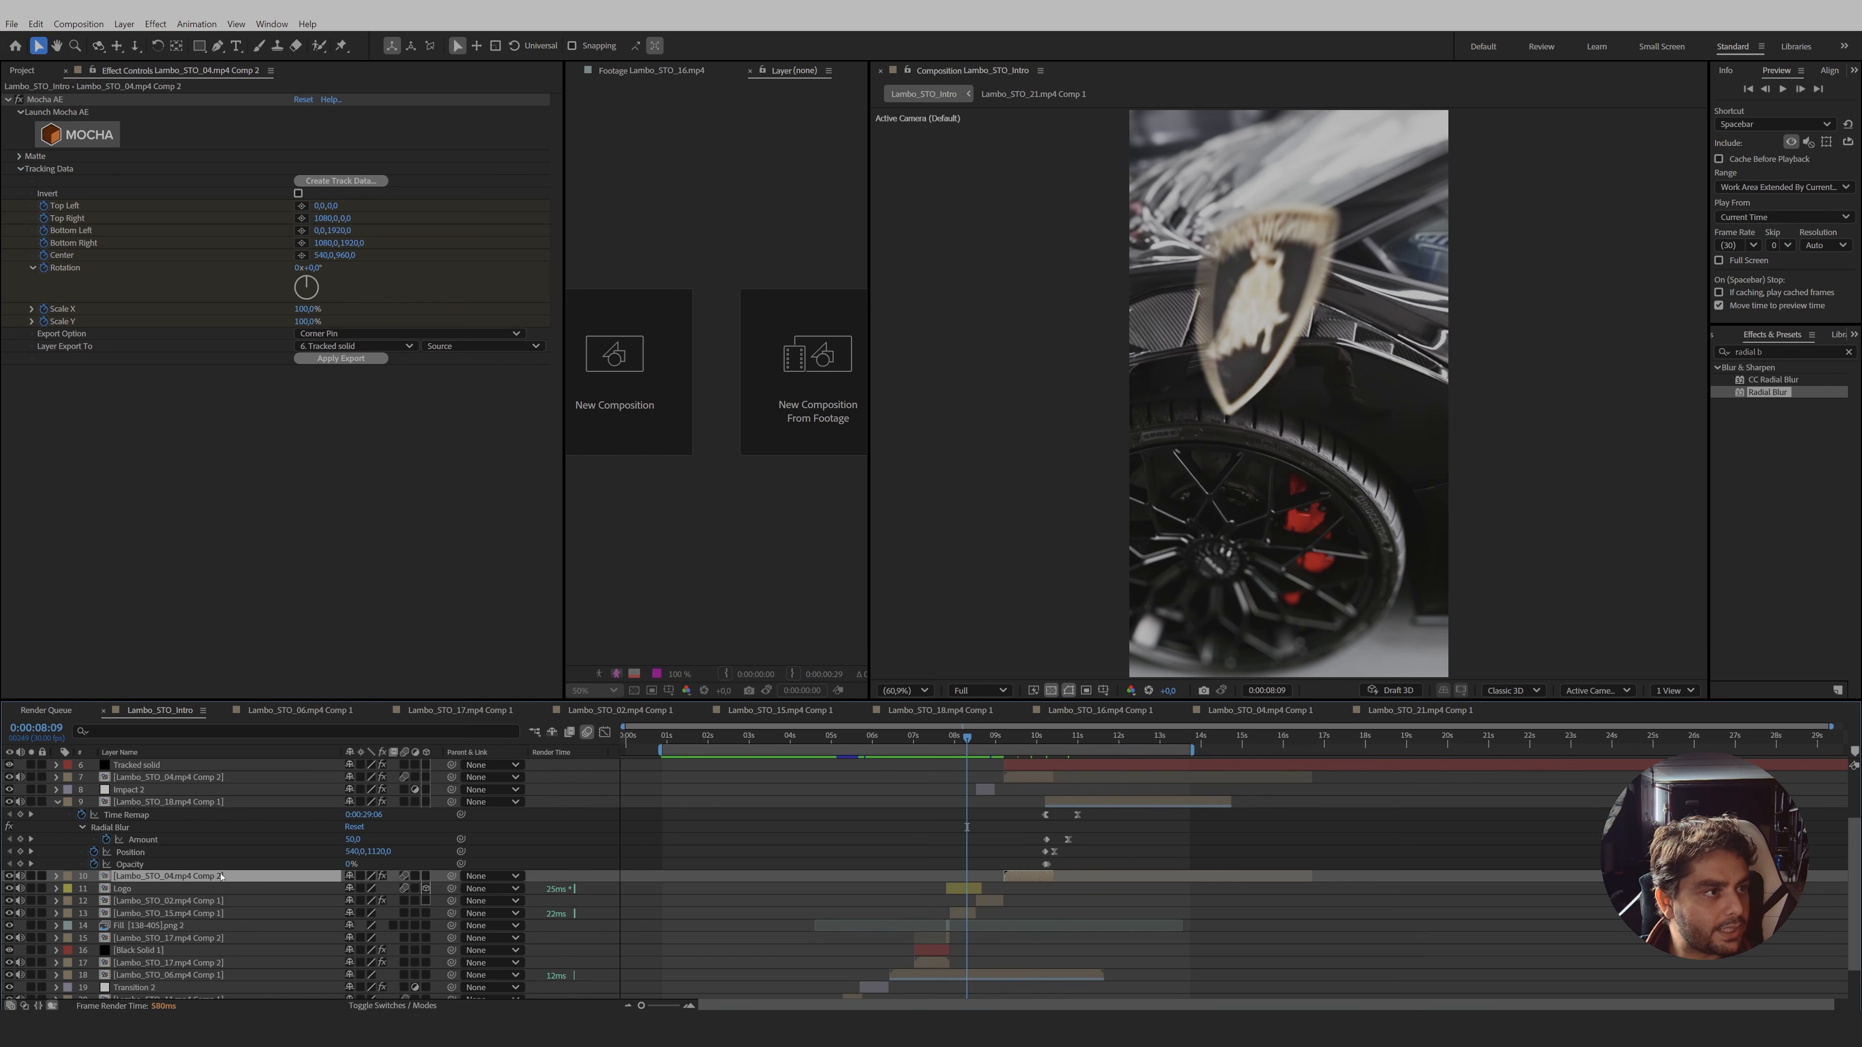
{"action": "scroll", "coordinate": [217, 869], "scroll_direction": "up", "scroll_amount": 1}
{"action": "scroll", "coordinate": [205, 829], "scroll_direction": "up", "scroll_amount": 1}
{"action": "left_click", "coordinate": [170, 778]}
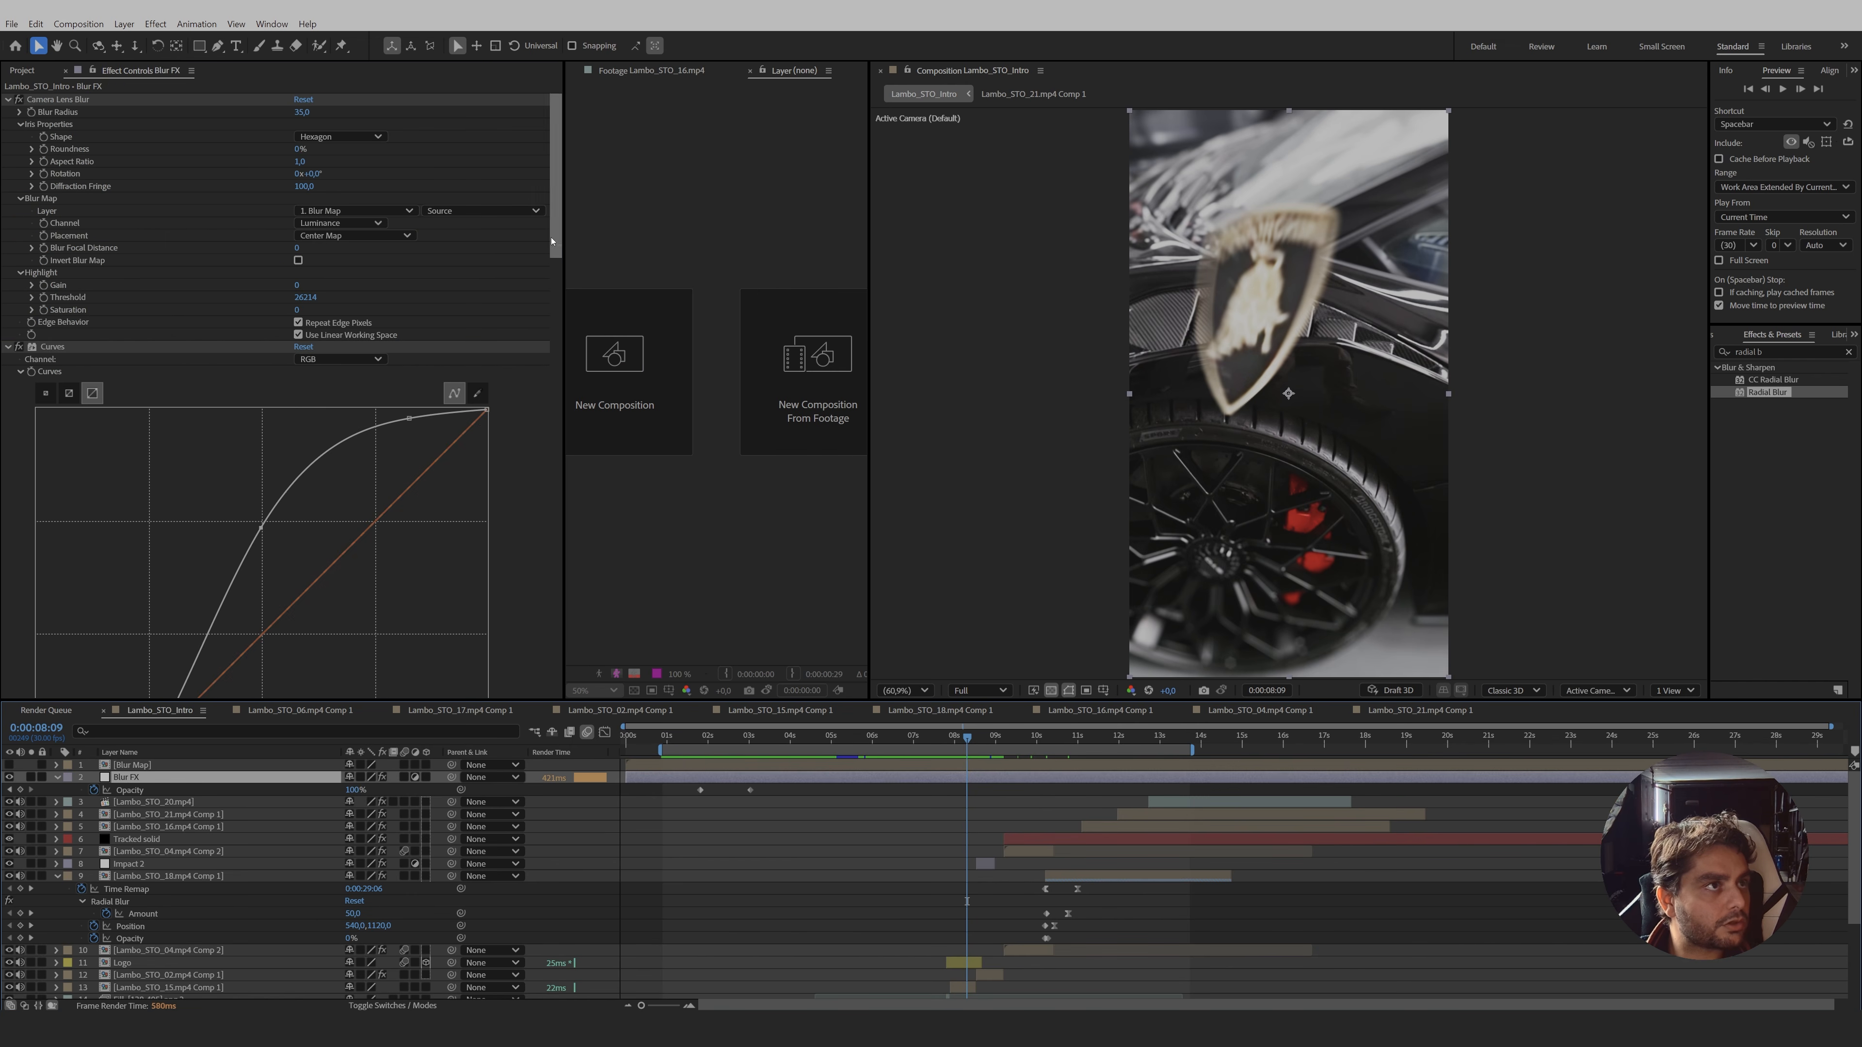
{"action": "scroll", "coordinate": [440, 425], "scroll_direction": "down", "scroll_amount": 10}
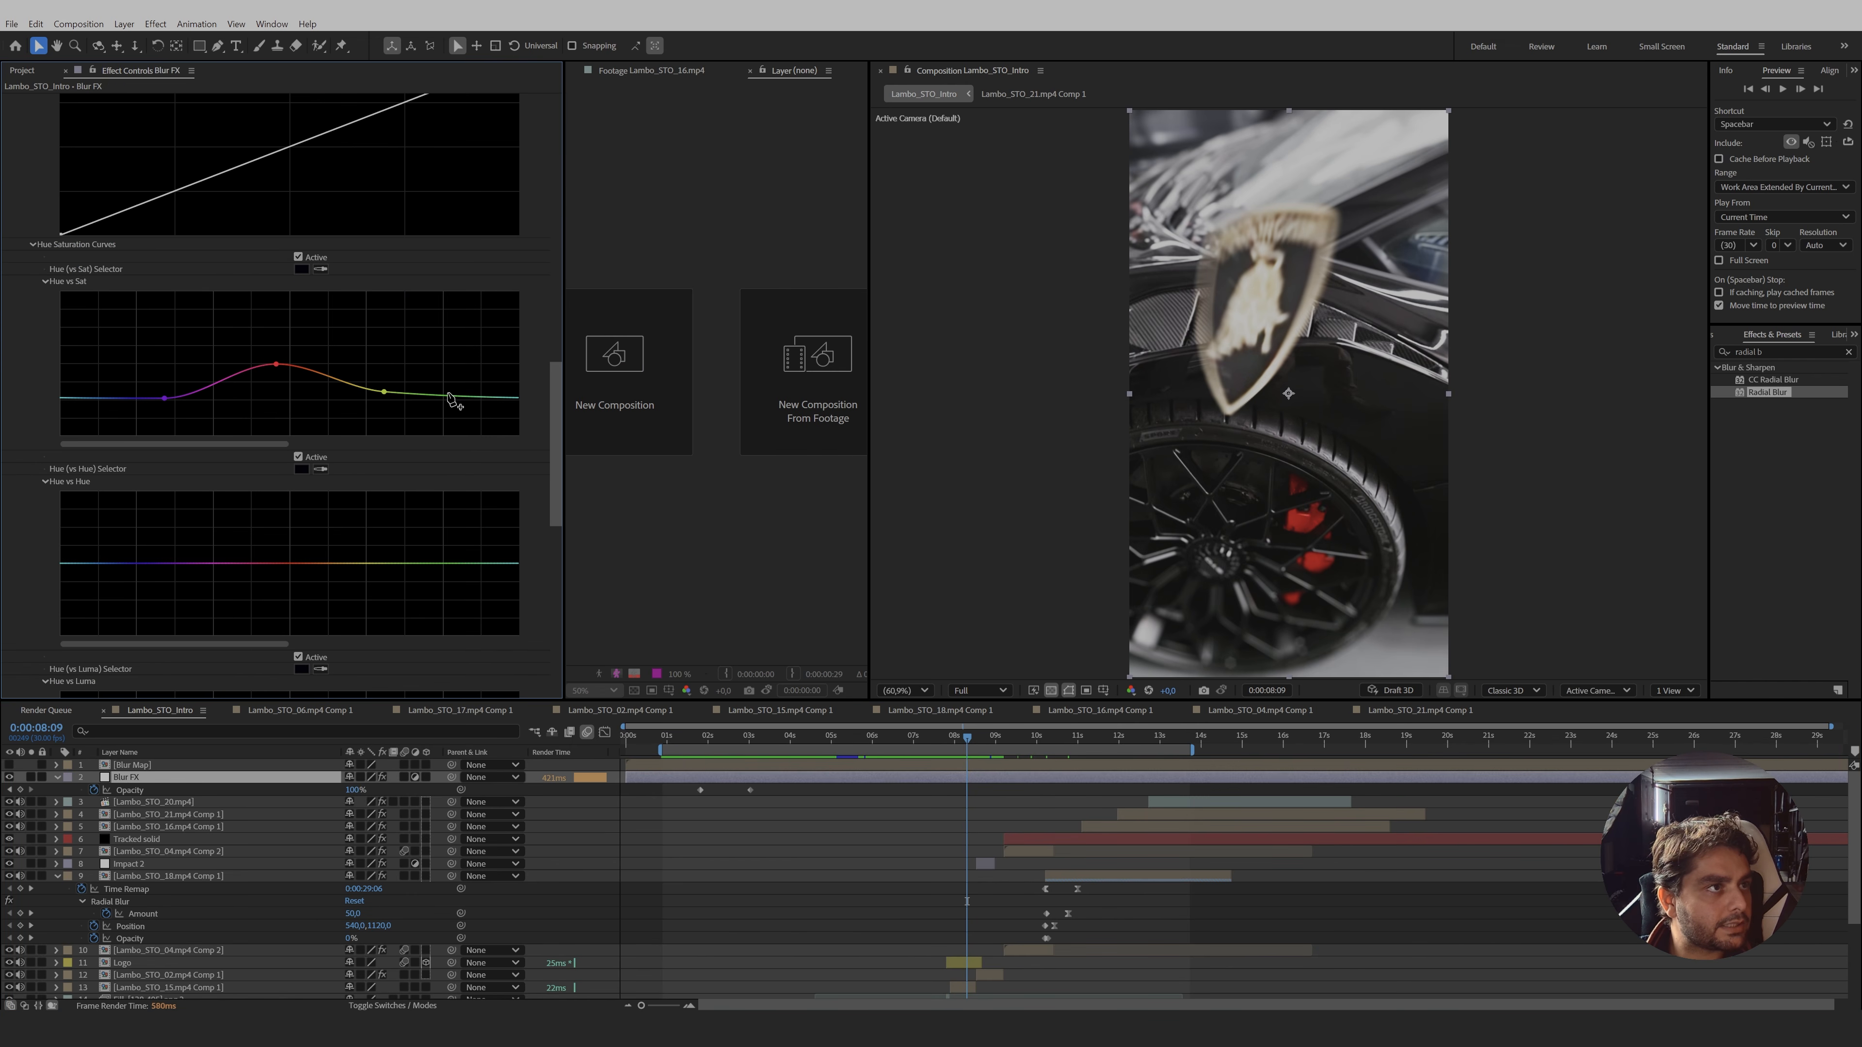
{"action": "left_click", "coordinate": [450, 395]}
{"action": "left_click_drag", "start_coordinate": [384, 391], "coordinate": [373, 362]}
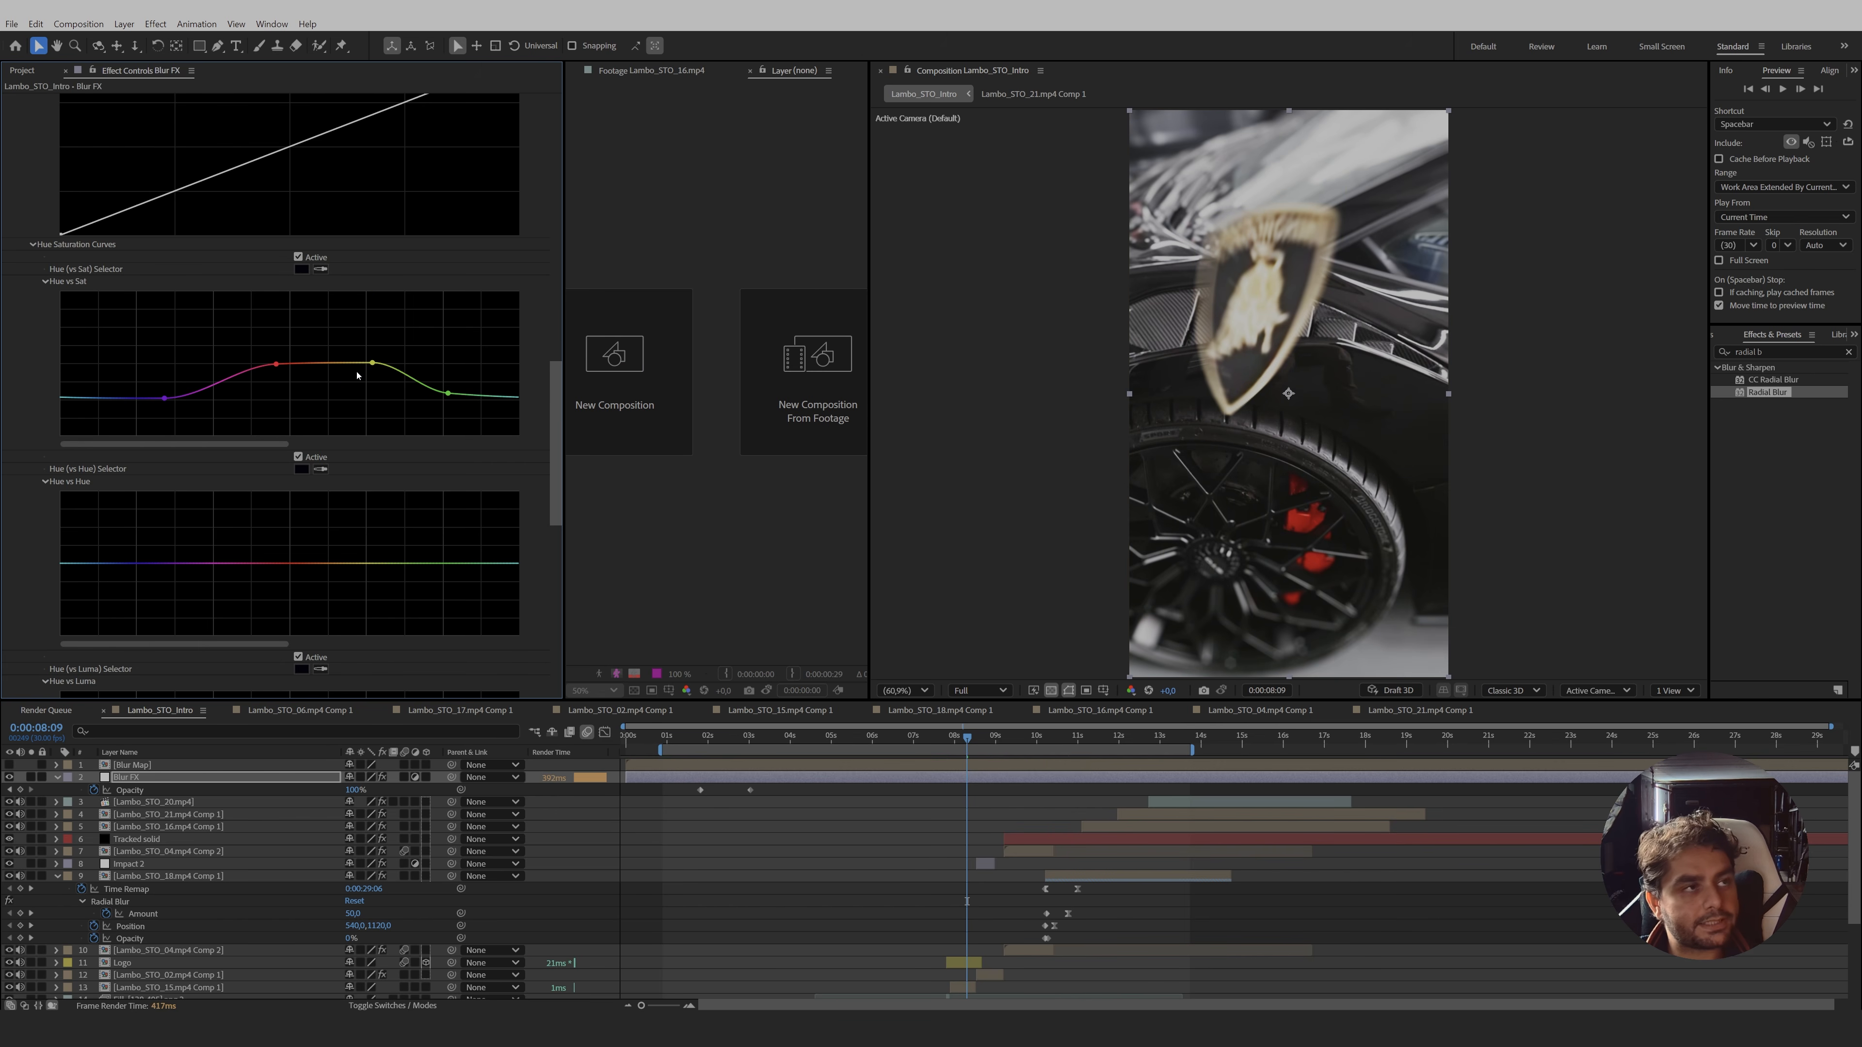